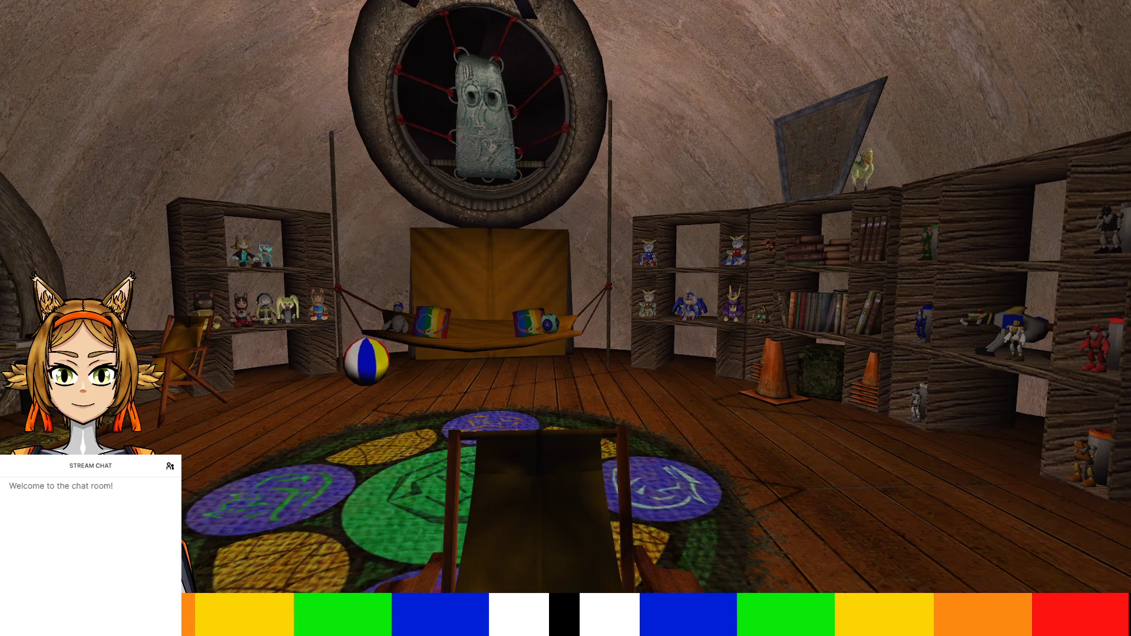
# Switch to Blender and examine the cliff wall, rocks and round pod from several angles
pyautogui.hotkey('alt', 'Tab')
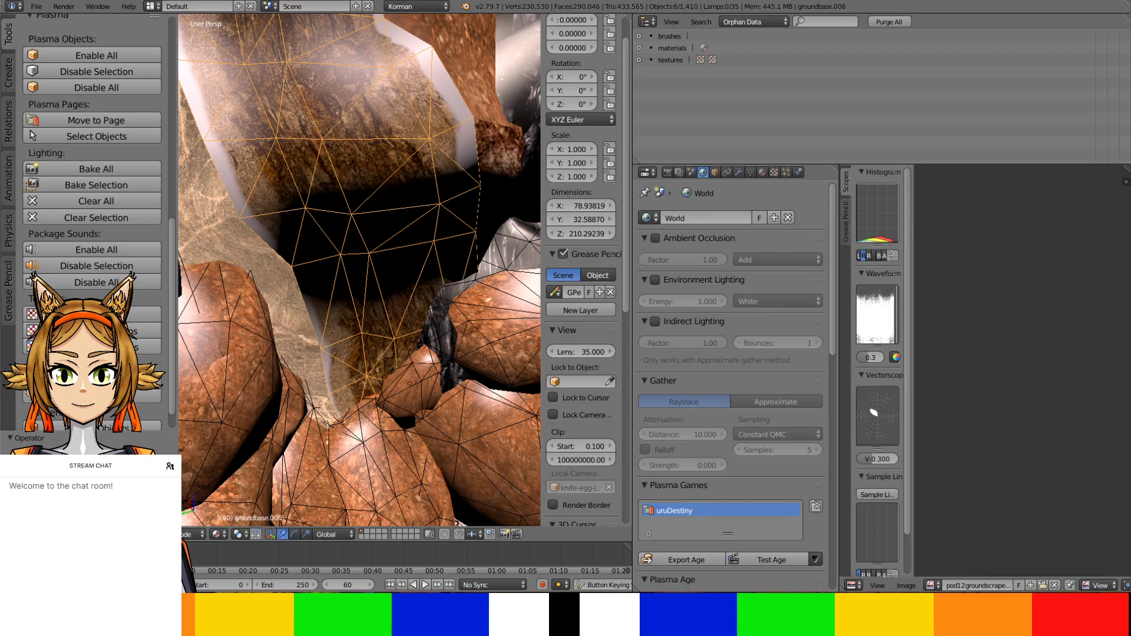
pyautogui.moveTo(501, 358); pyautogui.dragTo(354, 285, button='middle')
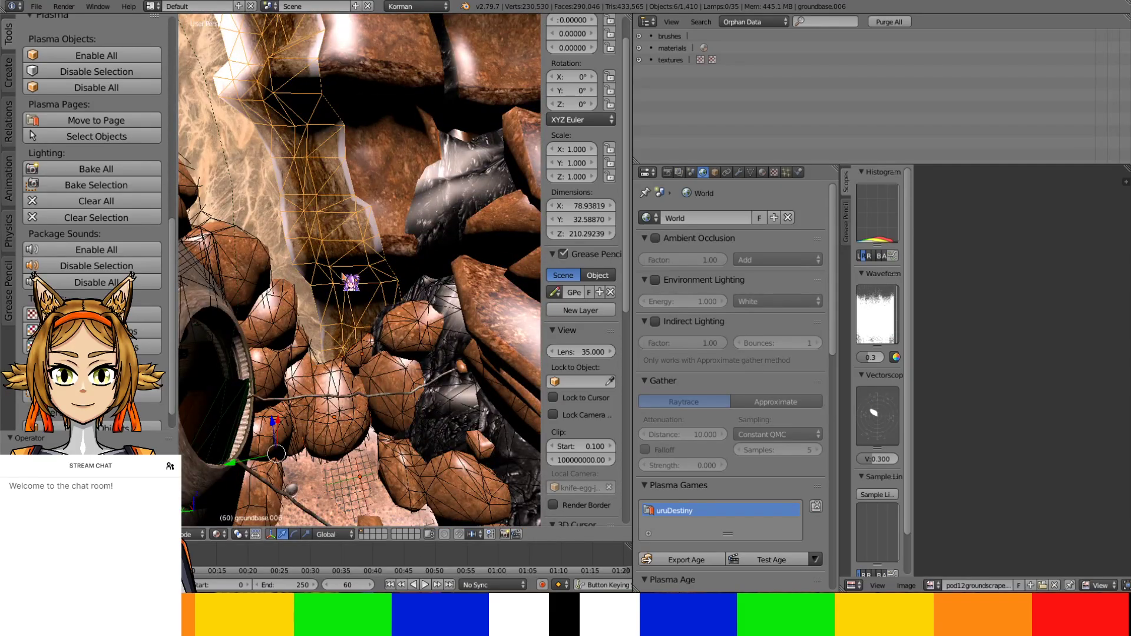
pyautogui.scroll(-2, 342, 275)
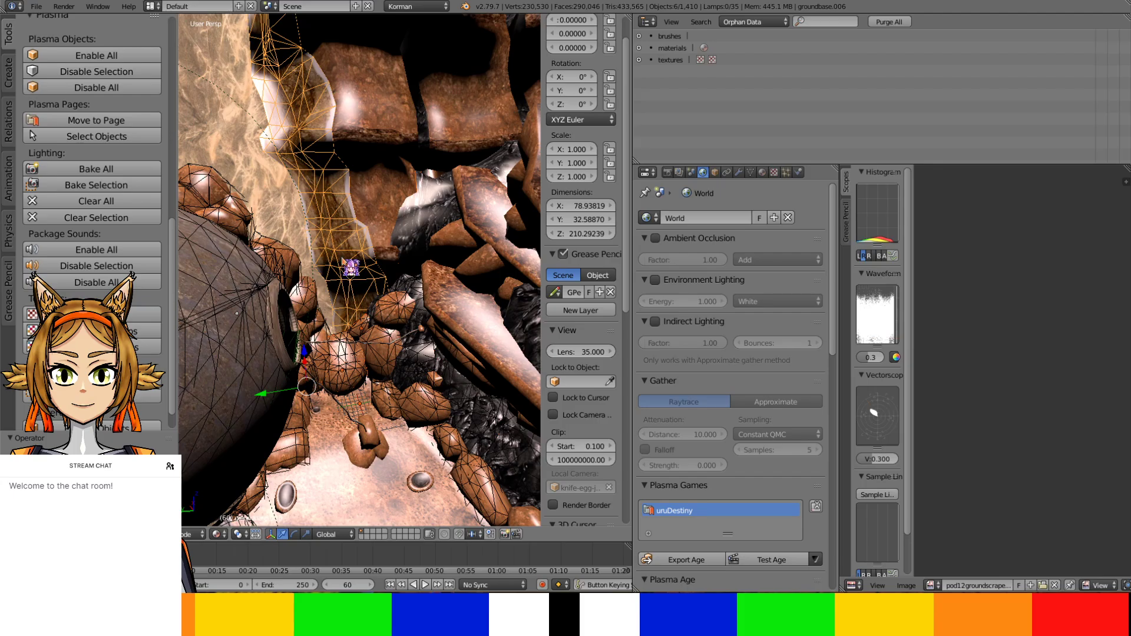
pyautogui.scroll(-3, 352, 271)
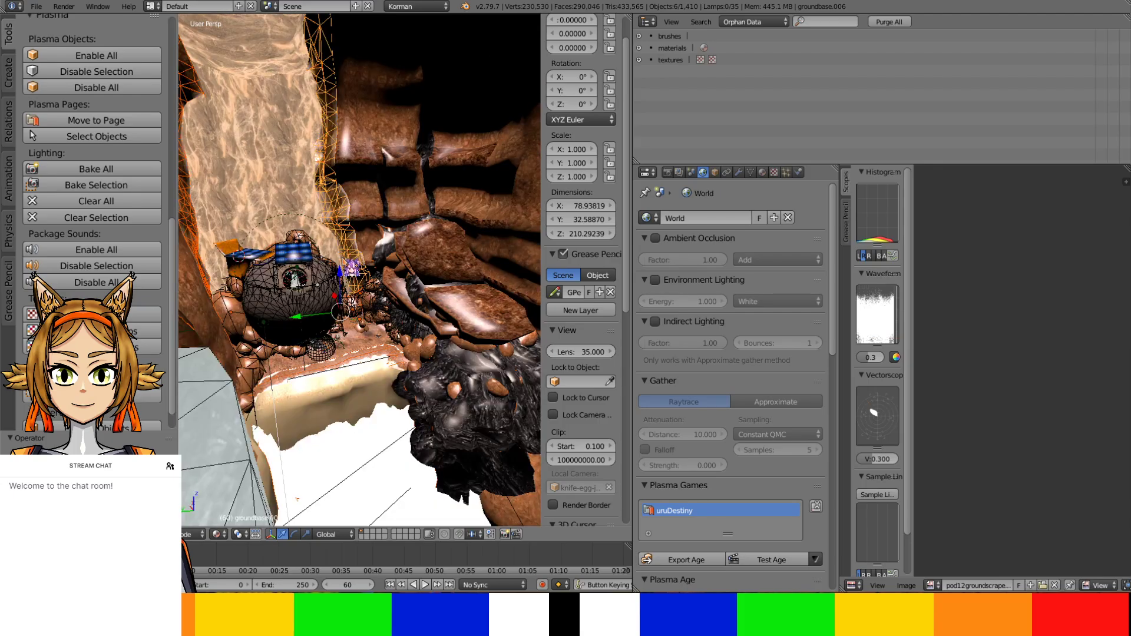
pyautogui.moveTo(445, 219); pyautogui.dragTo(439, 265, button='middle')
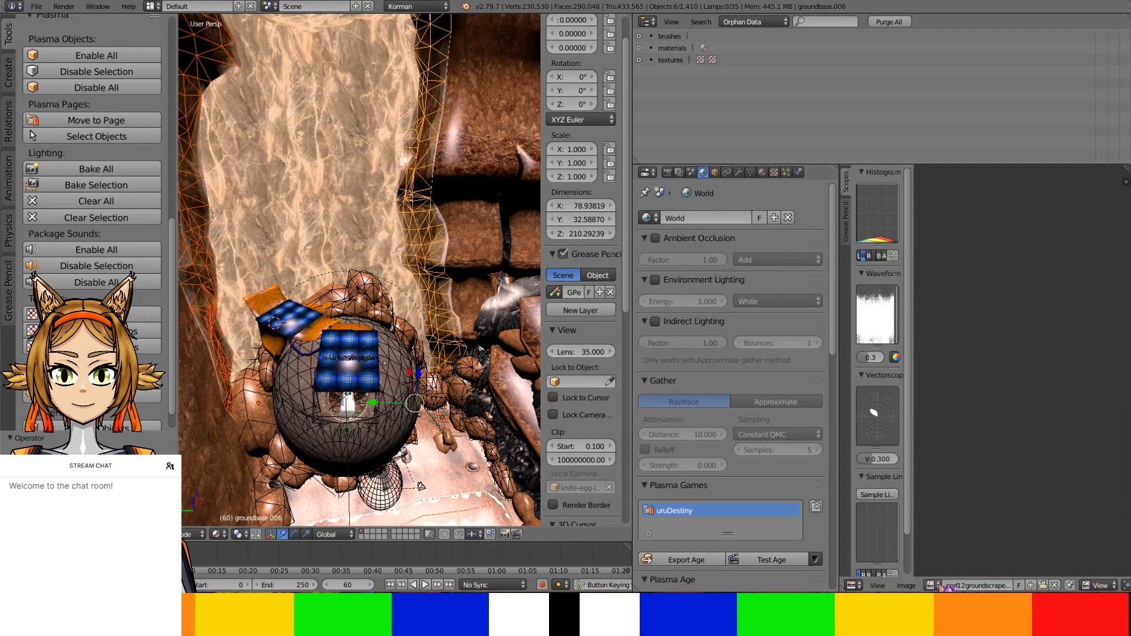
# Change the image editor area to a text editor for the Credits! text and widen it until the lines are readable
pyautogui.click(851, 585)
pyautogui.click(731, 520)
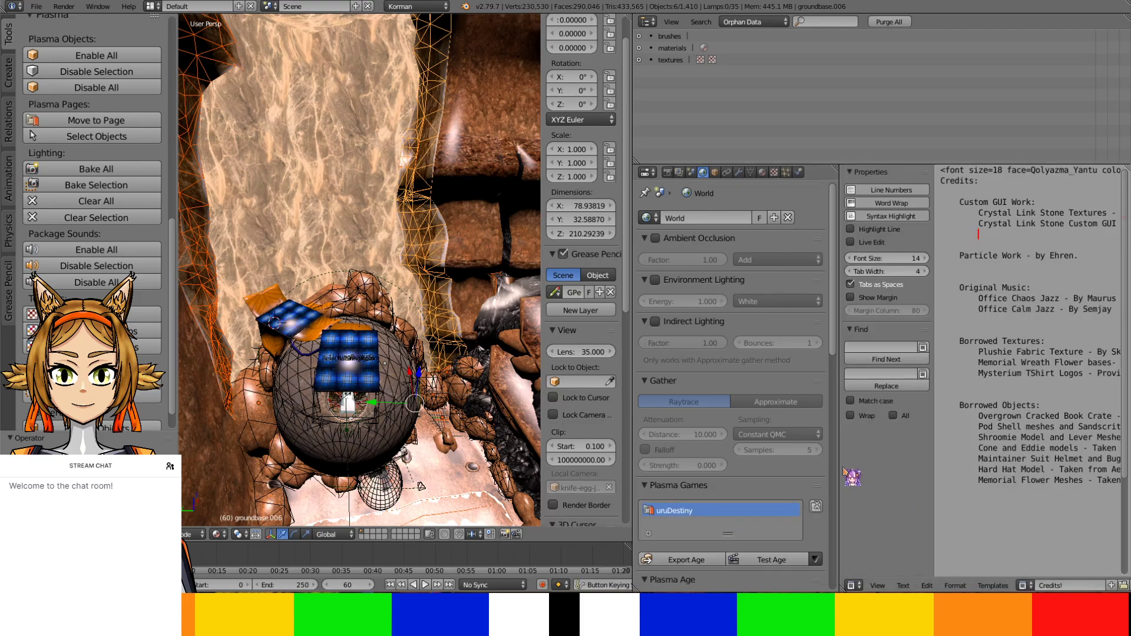
pyautogui.moveTo(840, 465); pyautogui.dragTo(735, 465)
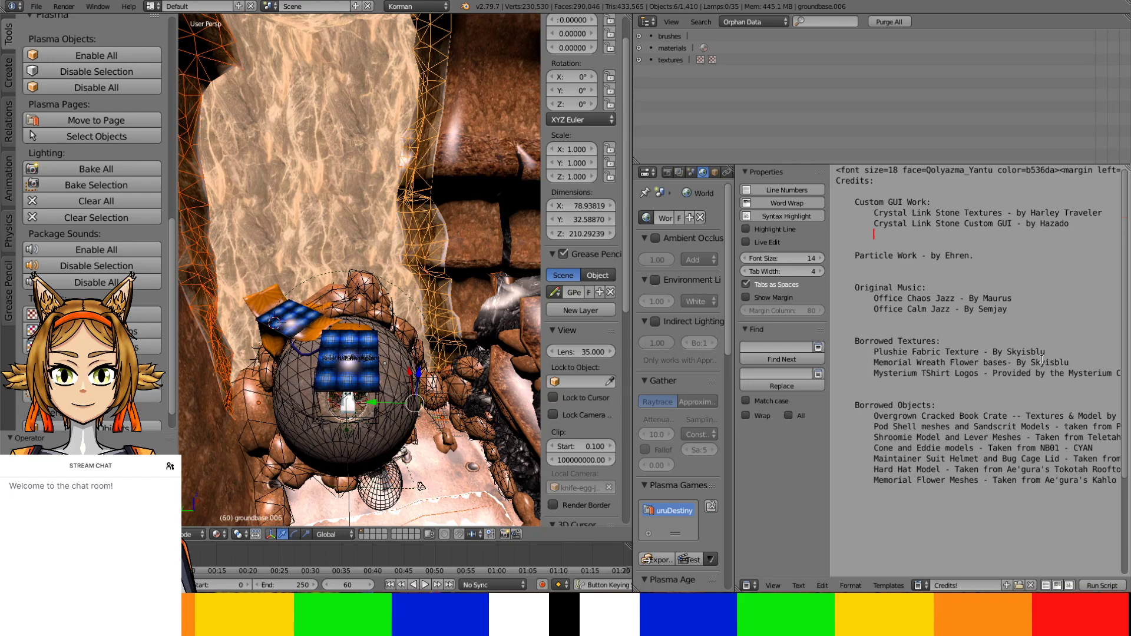
pyautogui.scroll(-1, 1041, 357)
pyautogui.moveTo(735, 482); pyautogui.dragTo(673, 482)
# Add the line "Solar Panel Textre - By" with the texture author's name under Borrowed Textures and save the Blender file
pyautogui.click(818, 352)
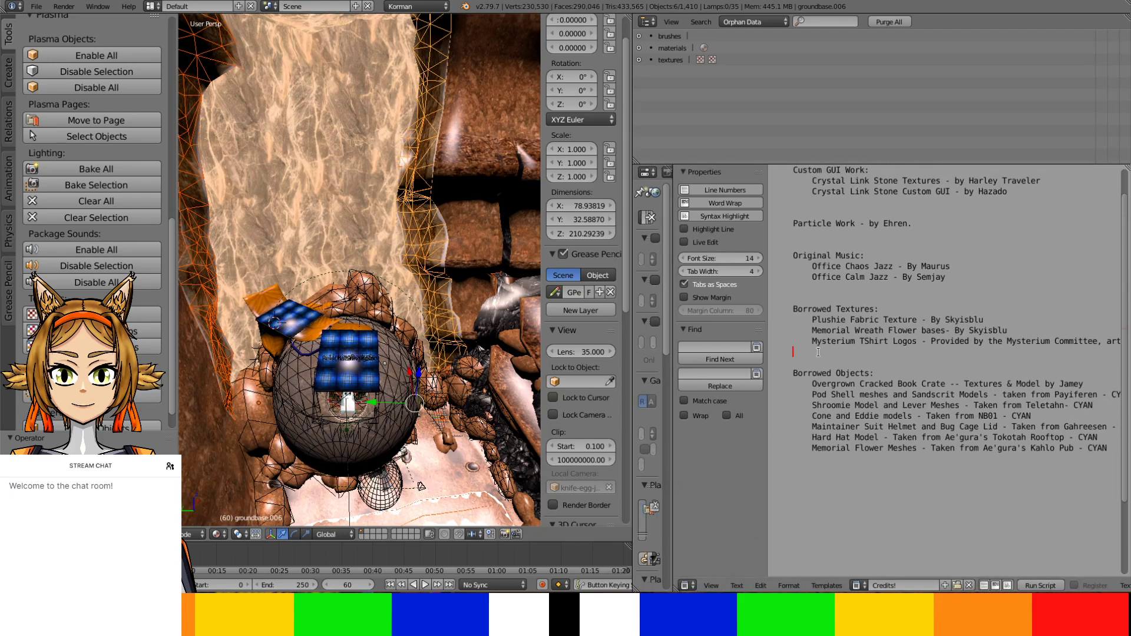
pyautogui.press('Return')
pyautogui.press('Up')
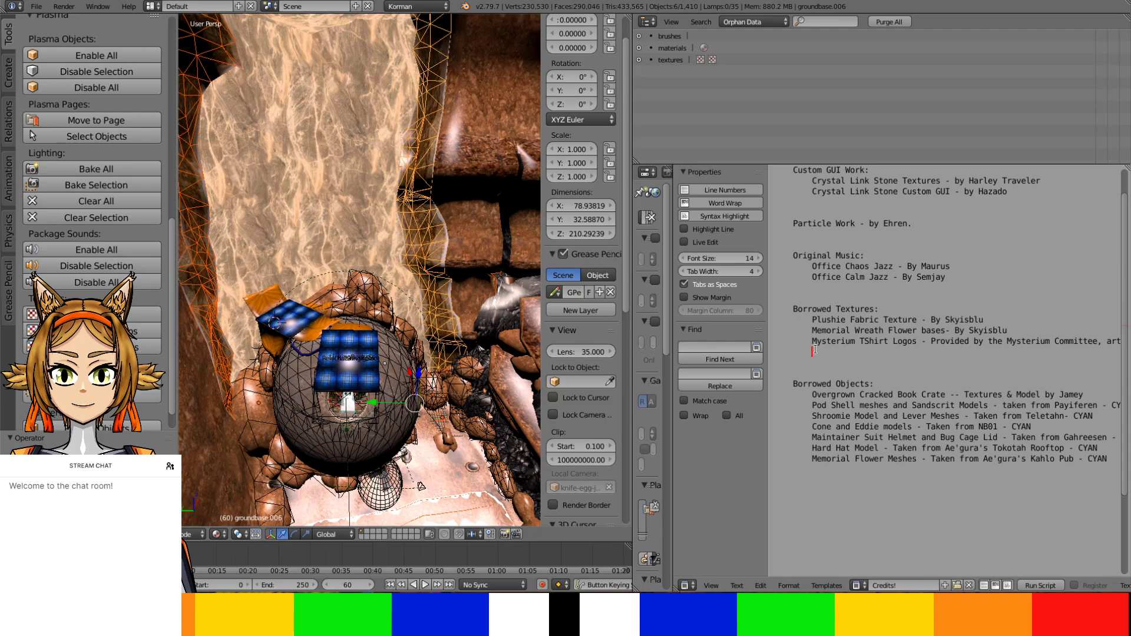
pyautogui.write('Solar Panel Textre - By')
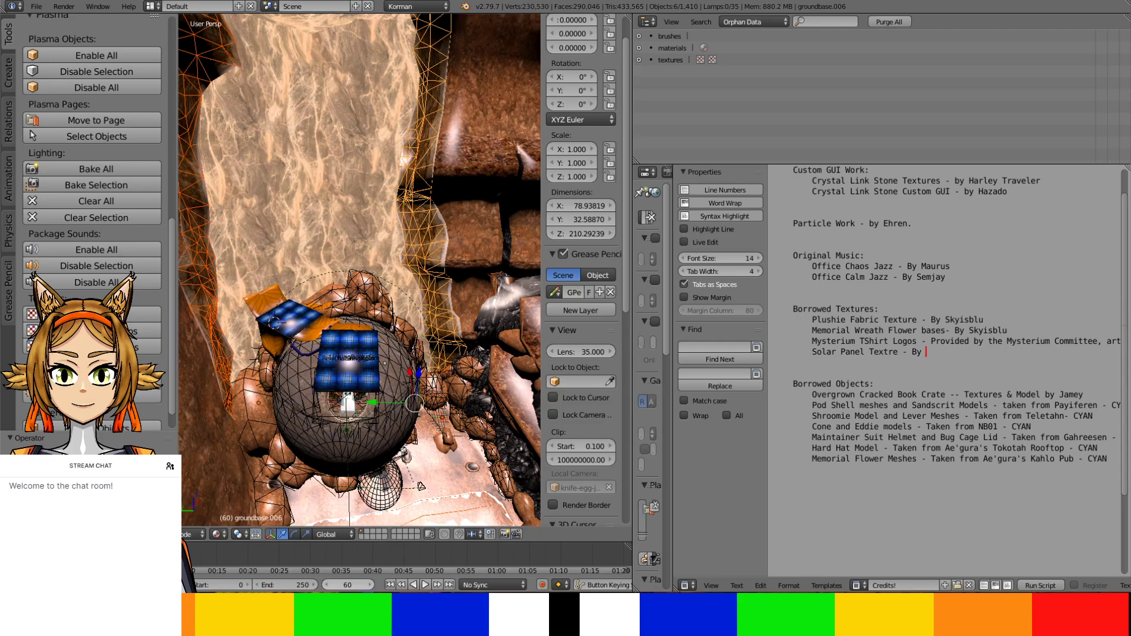
pyautogui.write('heScar(.fr)')
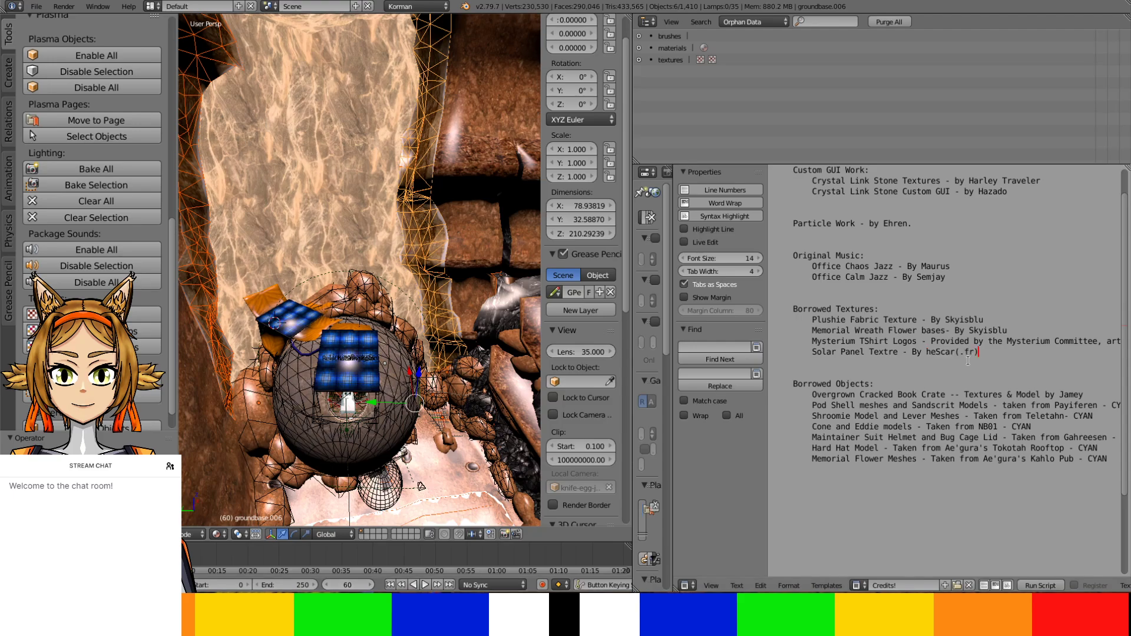
pyautogui.click(930, 352)
pyautogui.write('T')
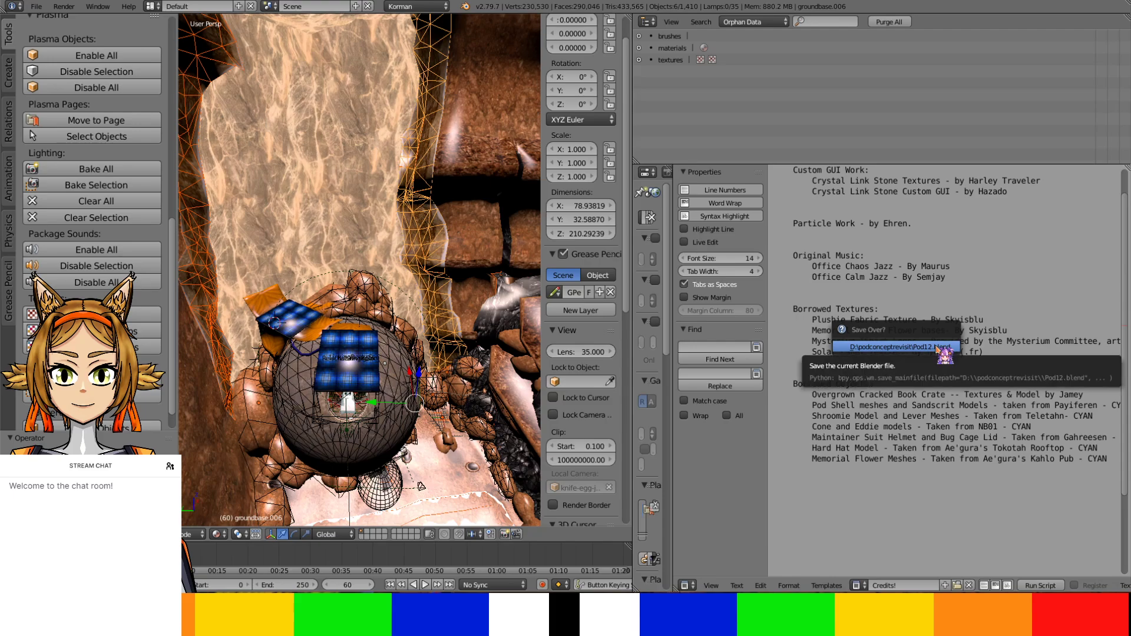
# Select the solar panel above the pod's opening, widen the properties area and bring up the texture settings of its solarpanel material
pyautogui.rightClick(366, 348)
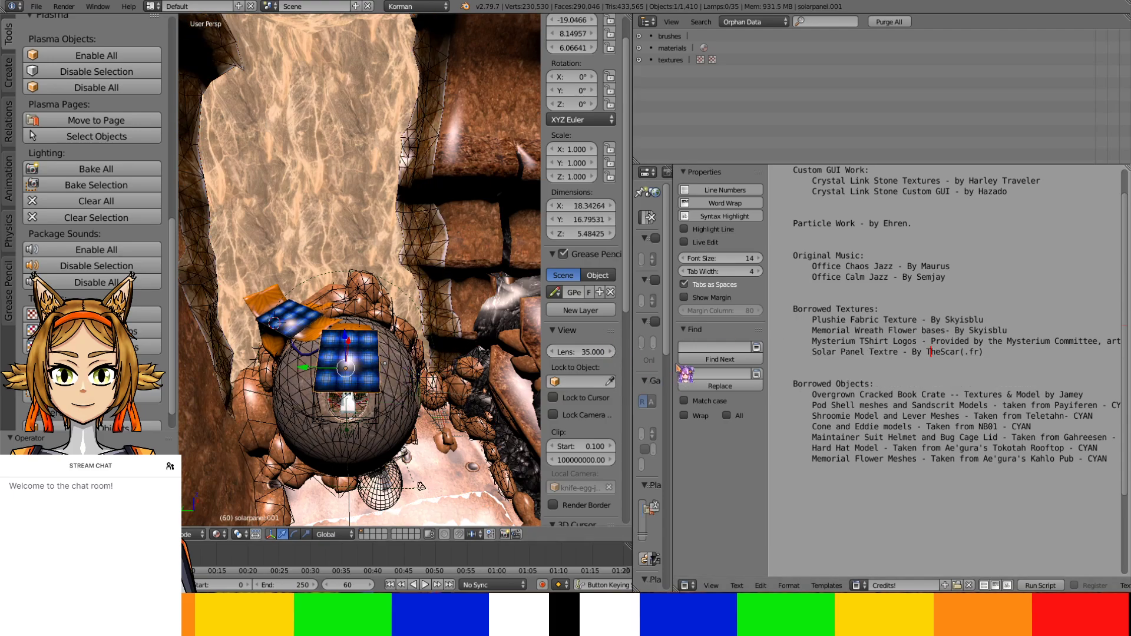
pyautogui.moveTo(672, 360); pyautogui.dragTo(953, 361)
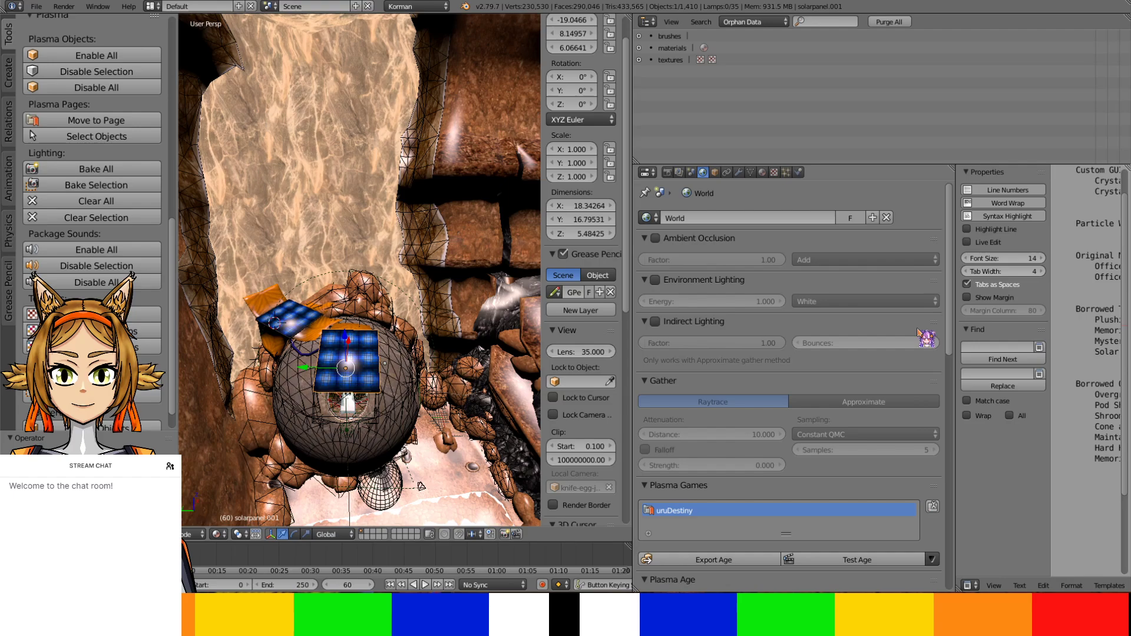
pyautogui.click(774, 172)
pyautogui.click(764, 172)
pyautogui.click(711, 222)
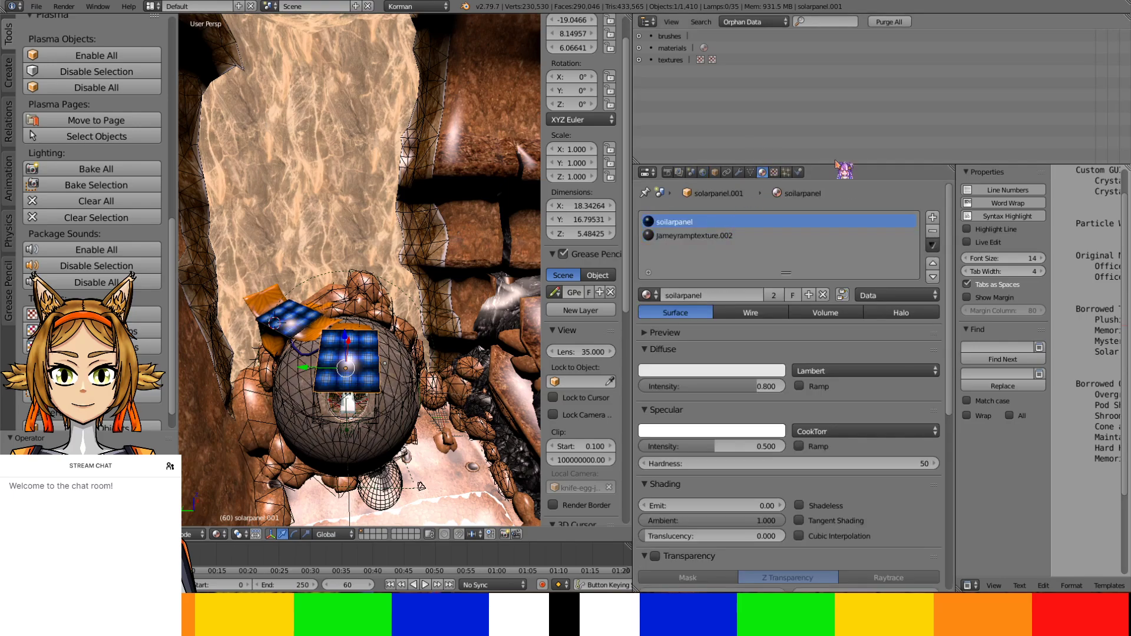
pyautogui.click(774, 173)
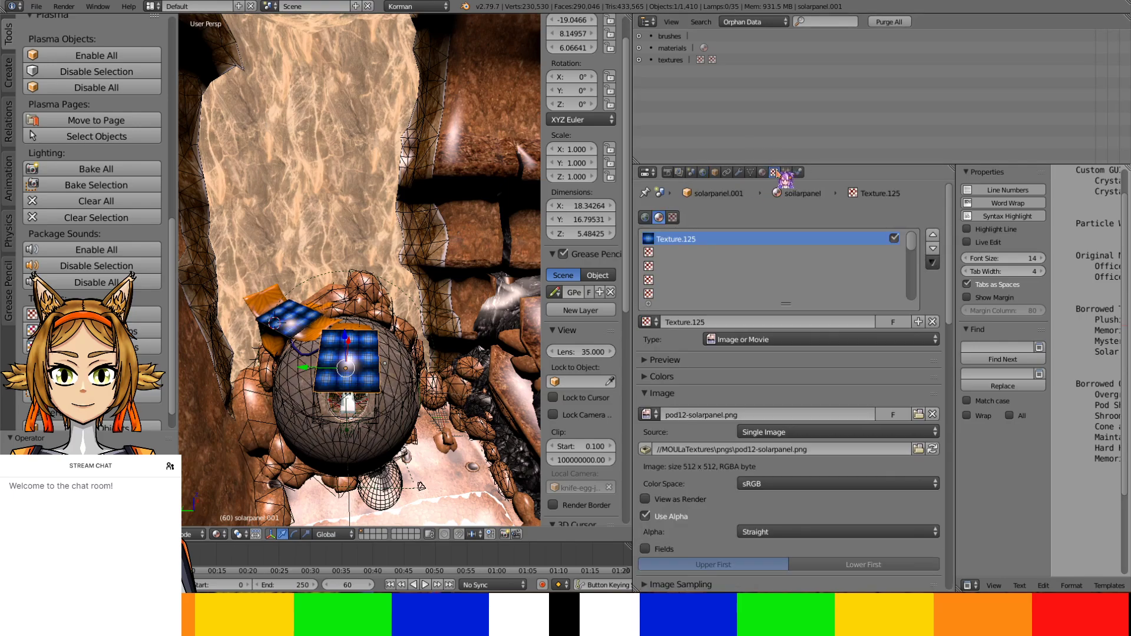
# Replace the solar panel texture's image with StiltHouseSolarPanels.png from the MOULaTextures pngs folder
pyautogui.click(932, 415)
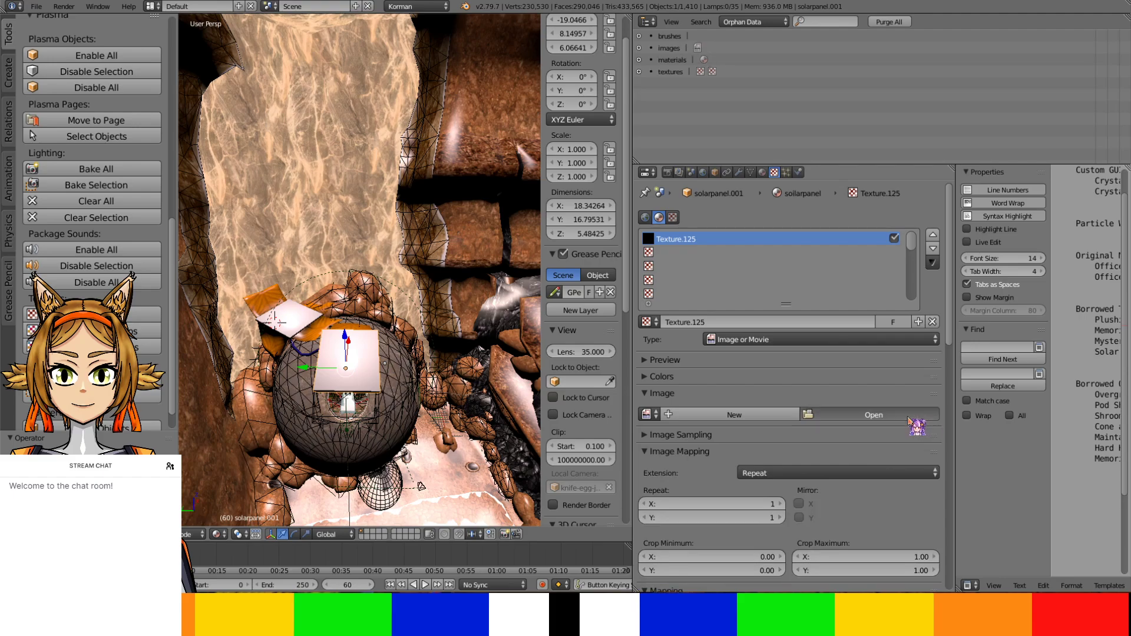
pyautogui.click(910, 415)
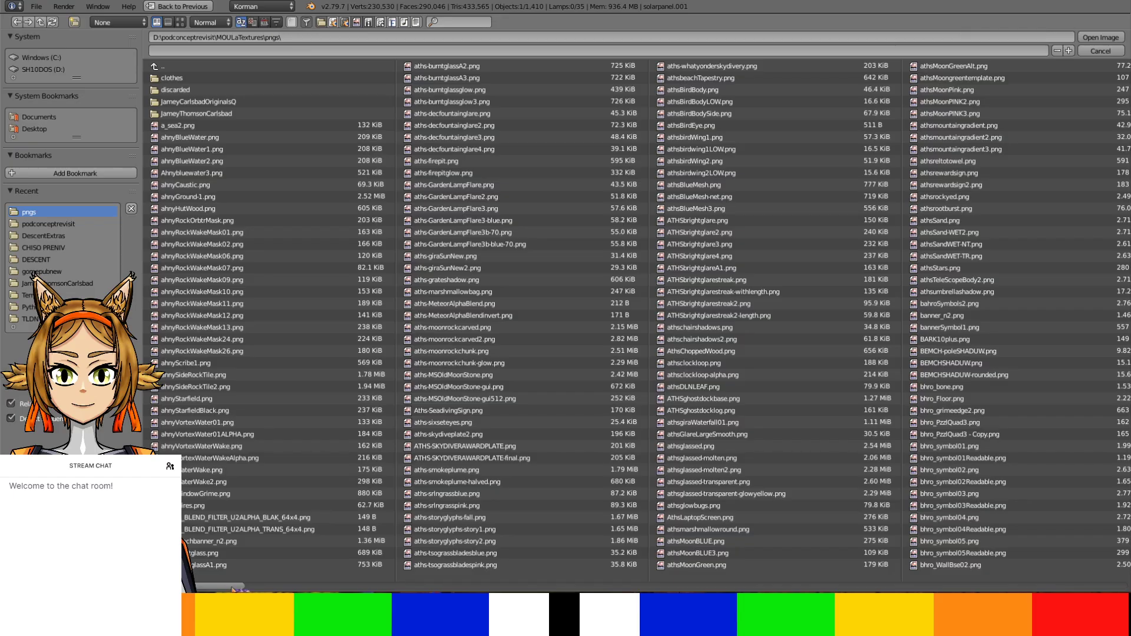
pyautogui.moveTo(235, 588); pyautogui.dragTo(967, 532)
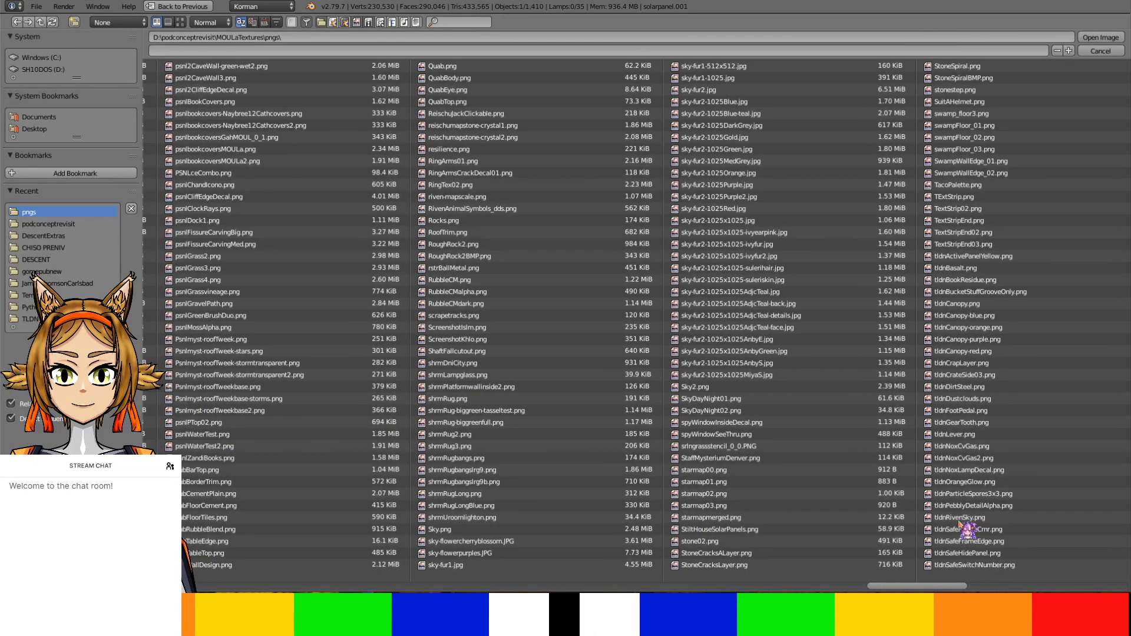
pyautogui.doubleClick(790, 530)
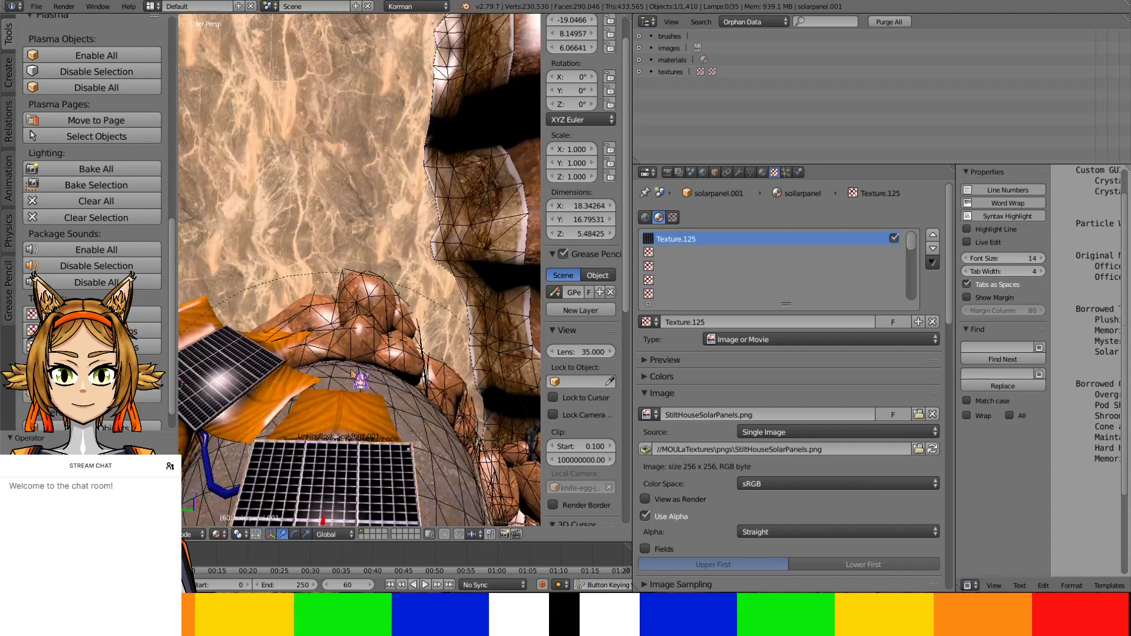
# Examine the new texture on both solar panels up close and return to the World properties
pyautogui.moveTo(363, 342); pyautogui.dragTo(380, 304, button='middle')
pyautogui.scroll(4, 380, 278)
pyautogui.scroll(-5, 380, 279)
pyautogui.scroll(3, 379, 260)
pyautogui.scroll(-2, 379, 262)
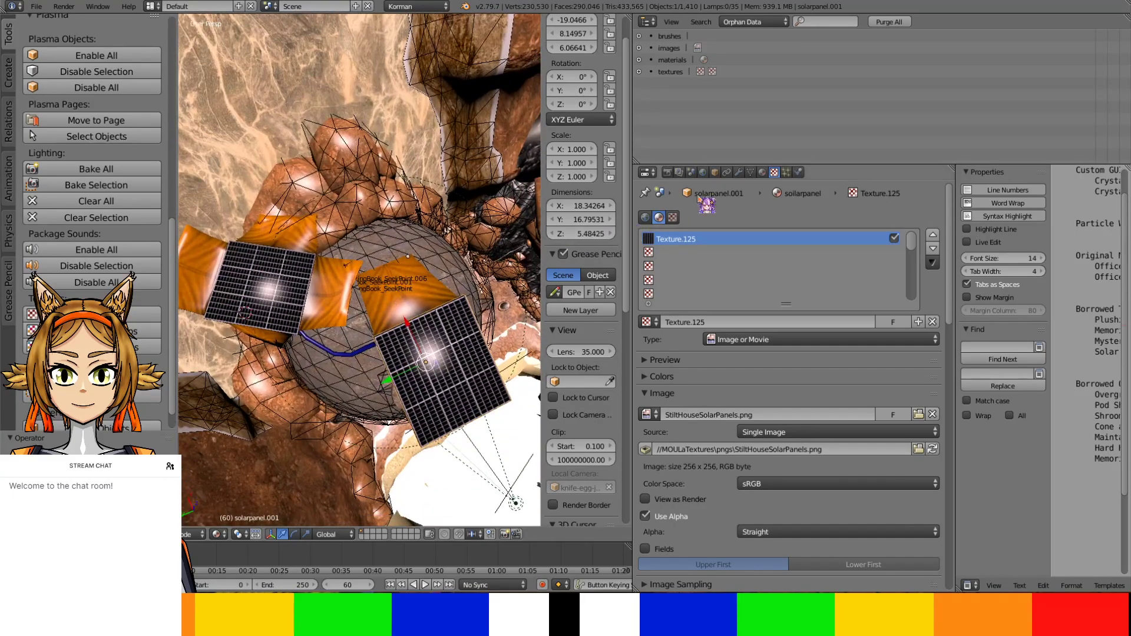
pyautogui.click(703, 173)
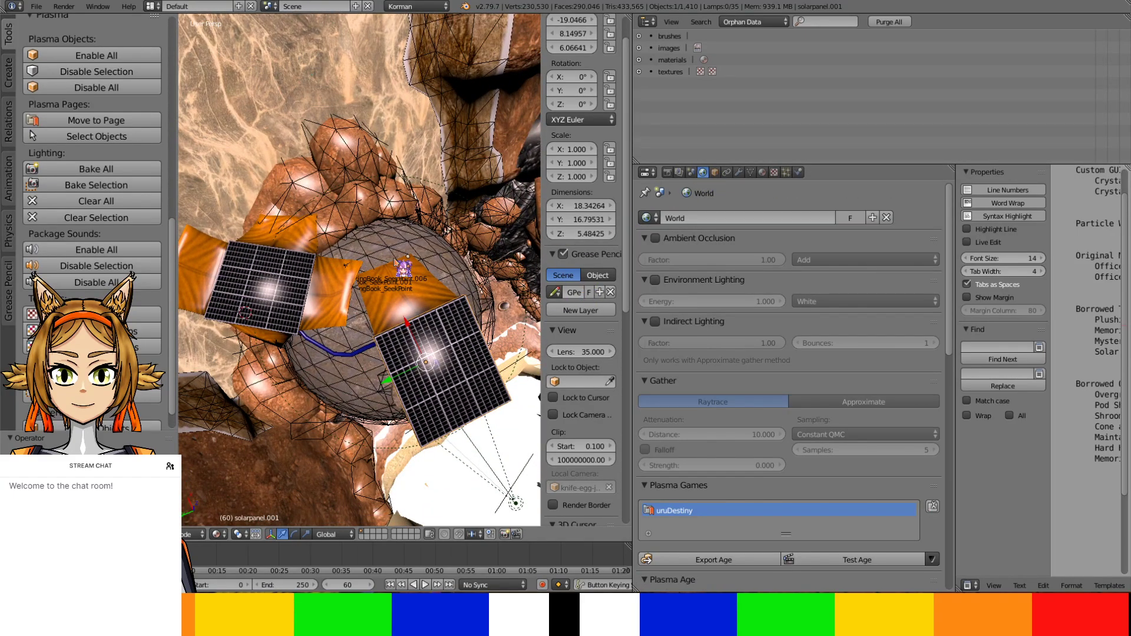
pyautogui.click(399, 260)
# Select the two rock border meshes flanking the cliff face and examine them isolated in local view
pyautogui.moveTo(515, 450)
pyautogui.mouseDown(button='middle')
pyautogui.moveTo(505, 430)
pyautogui.moveTo(518, 373)
pyautogui.moveTo(288, 168)
pyautogui.mouseUp(button='middle')
pyautogui.rightClick(262, 151)
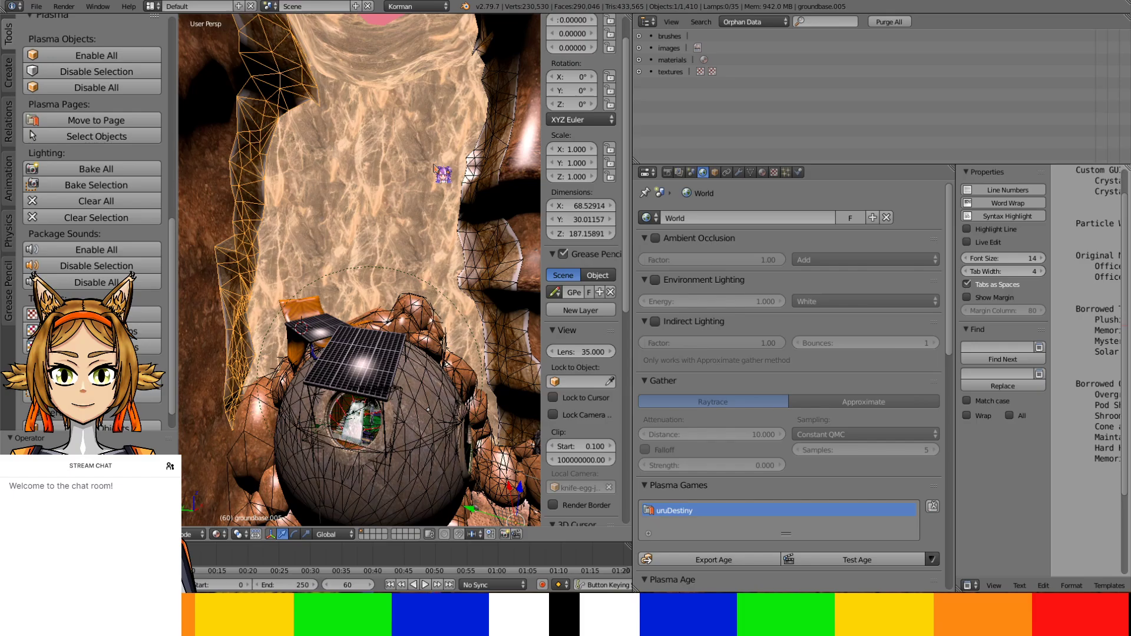
pyautogui.keyDown('shift'); pyautogui.rightClick(480, 166); pyautogui.keyUp('shift')
pyautogui.press('KP_Divide')
pyautogui.scroll(6, 466, 194)
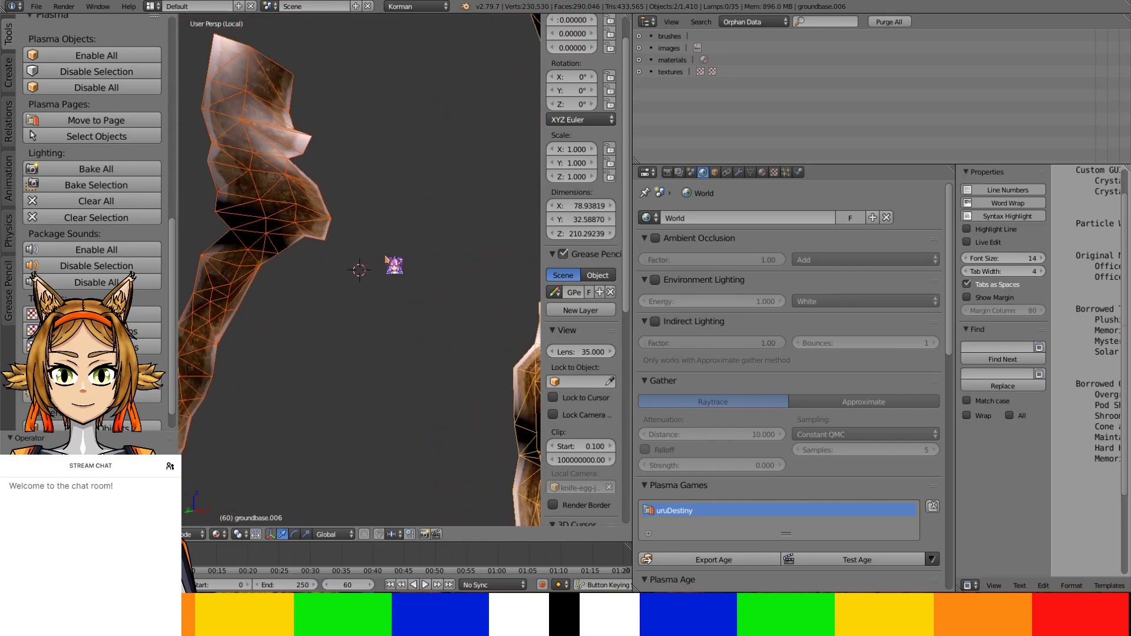
pyautogui.moveTo(386, 258); pyautogui.dragTo(363, 288, button='middle')
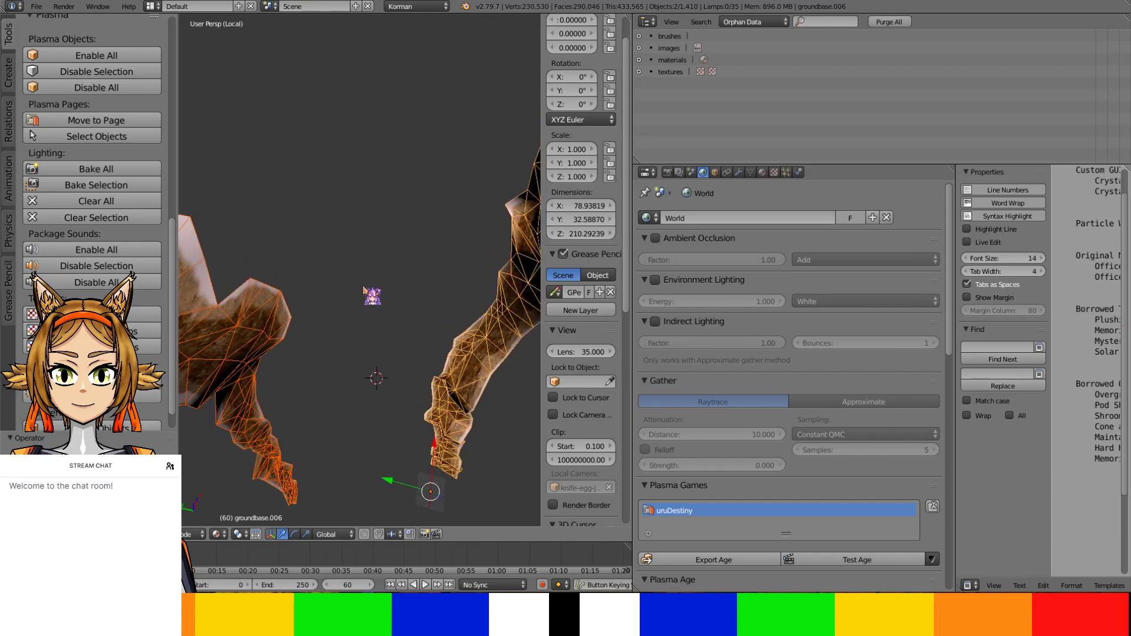
# Isolate the large groundbase terrain mesh in local view instead and examine the notched lower edge of its cliff face
pyautogui.press('KP_Divide')
pyautogui.rightClick(354, 202)
pyautogui.press('KP_Divide')
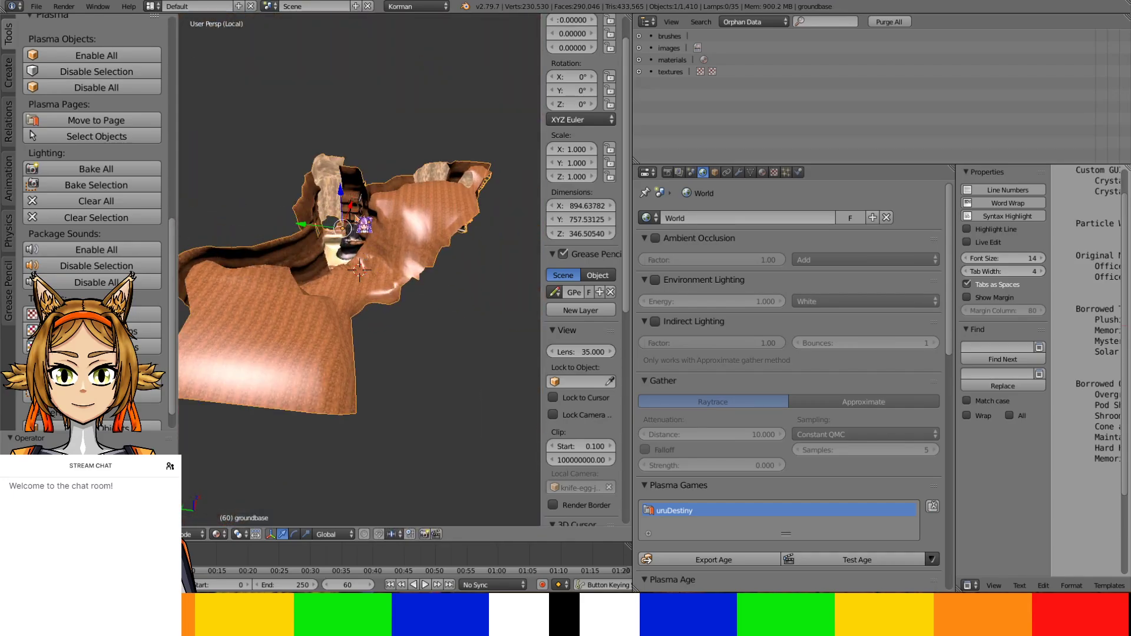
pyautogui.scroll(6, 355, 218)
pyautogui.keyDown('shift'); pyautogui.moveTo(355, 218); pyautogui.dragTo(488, 327, button='middle'); pyautogui.keyUp('shift')
pyautogui.moveTo(467, 277); pyautogui.dragTo(435, 407, button='middle')
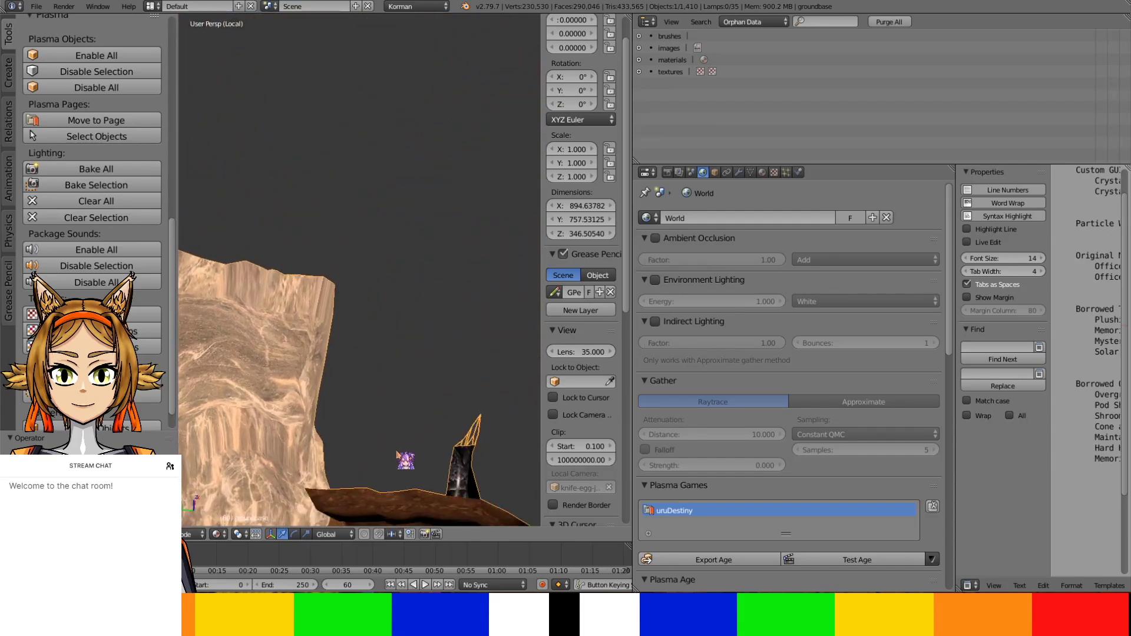
pyautogui.moveTo(360, 321); pyautogui.dragTo(445, 356, button='middle')
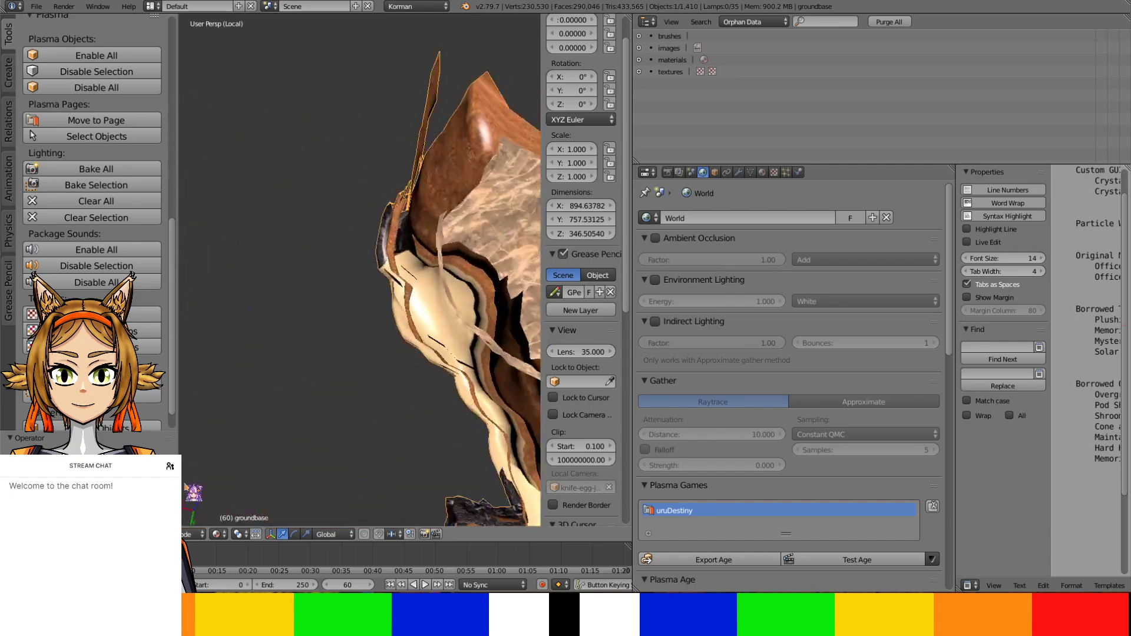
pyautogui.moveTo(190, 488); pyautogui.dragTo(251, 458, button='middle')
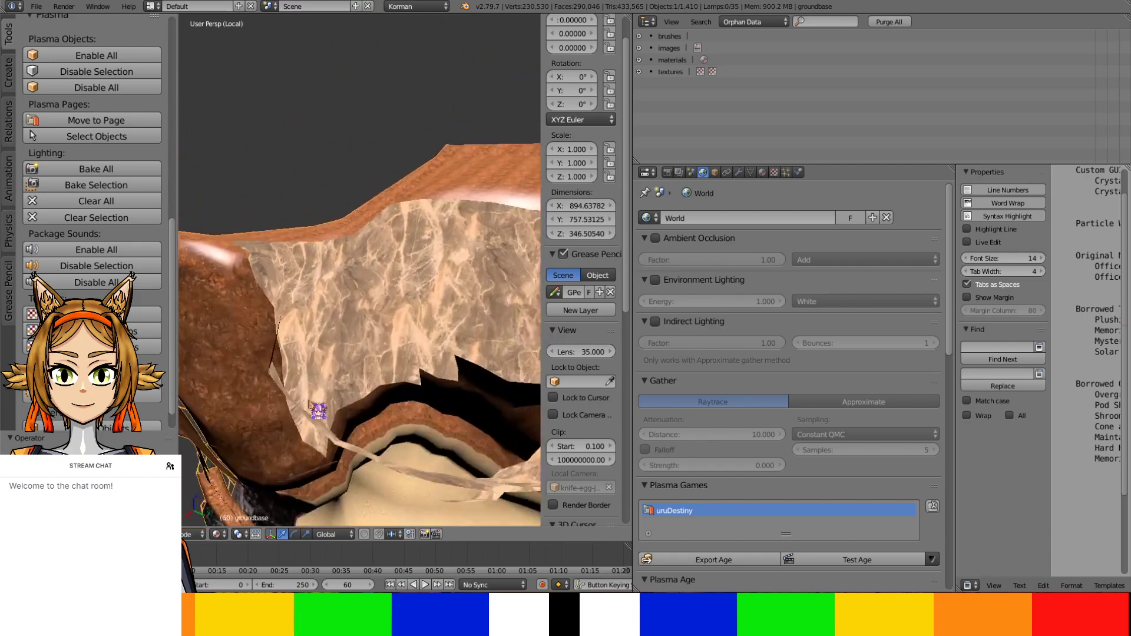
pyautogui.moveTo(281, 364); pyautogui.dragTo(329, 261, button='middle')
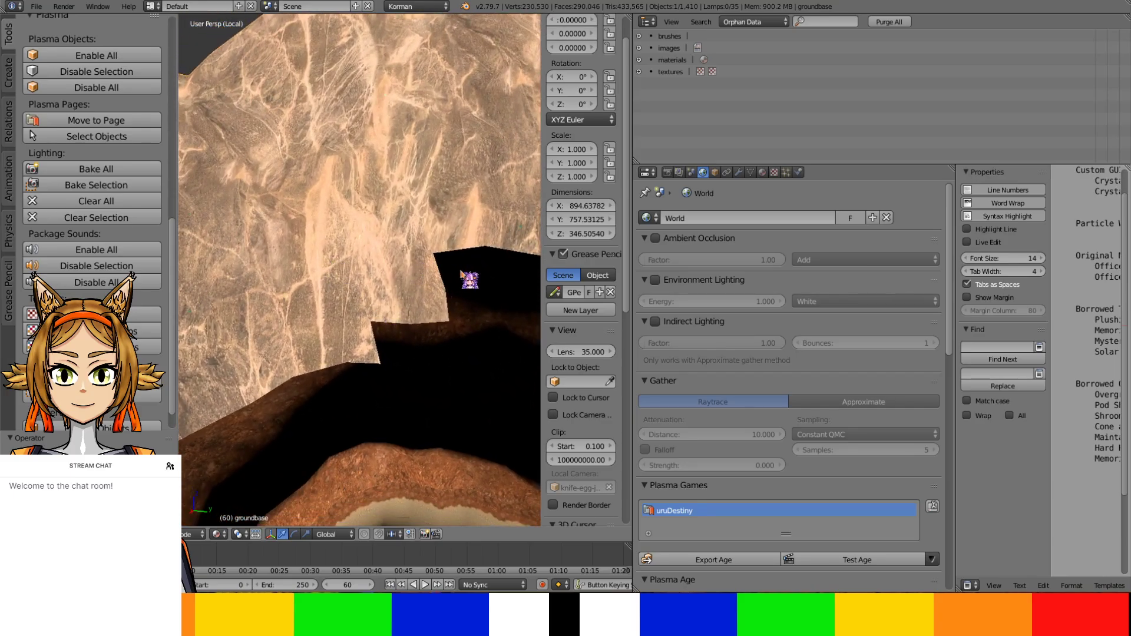
pyautogui.moveTo(461, 273); pyautogui.dragTo(512, 446, button='middle')
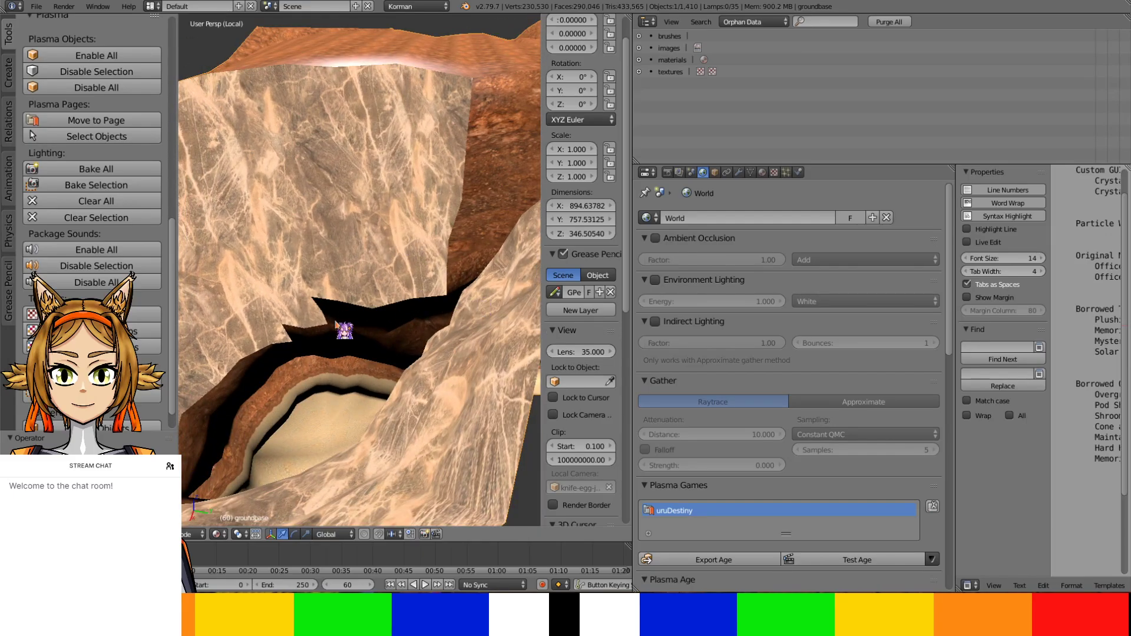
pyautogui.moveTo(337, 324); pyautogui.dragTo(400, 300, button='middle')
# Edit the groundbase mesh in face selection mode and select the three dark faces in the notches of the cliff's lower edge
pyautogui.press('Tab')
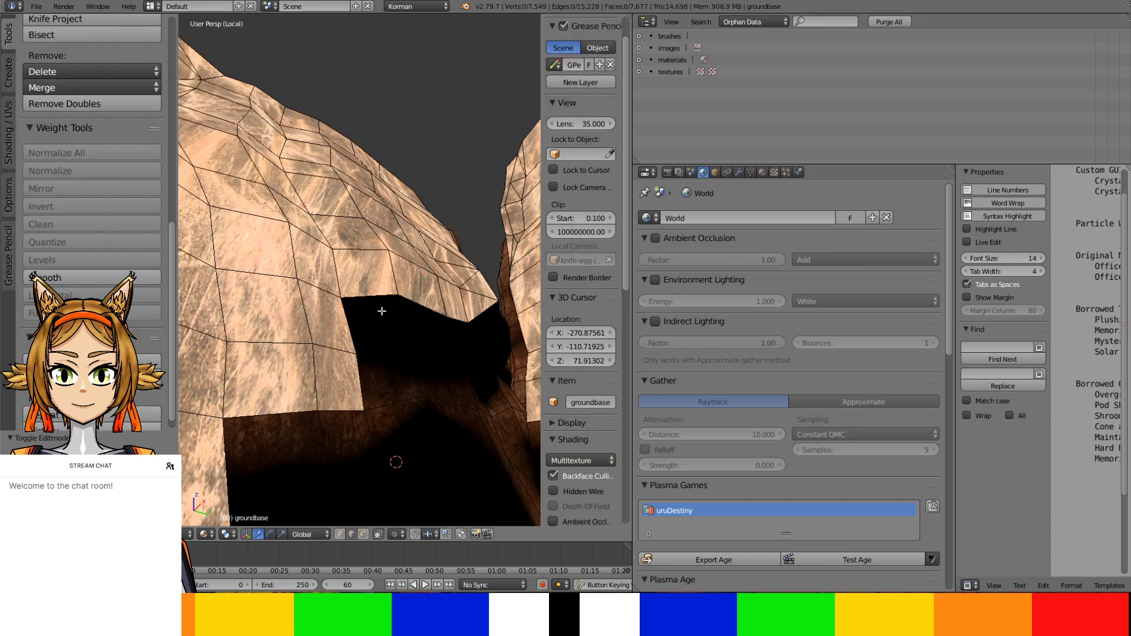
pyautogui.click(363, 534)
pyautogui.rightClick(382, 326)
pyautogui.keyDown('shift'); pyautogui.rightClick(244, 453); pyautogui.keyUp('shift')
pyautogui.keyDown('shift'); pyautogui.rightClick(424, 315); pyautogui.keyUp('shift')
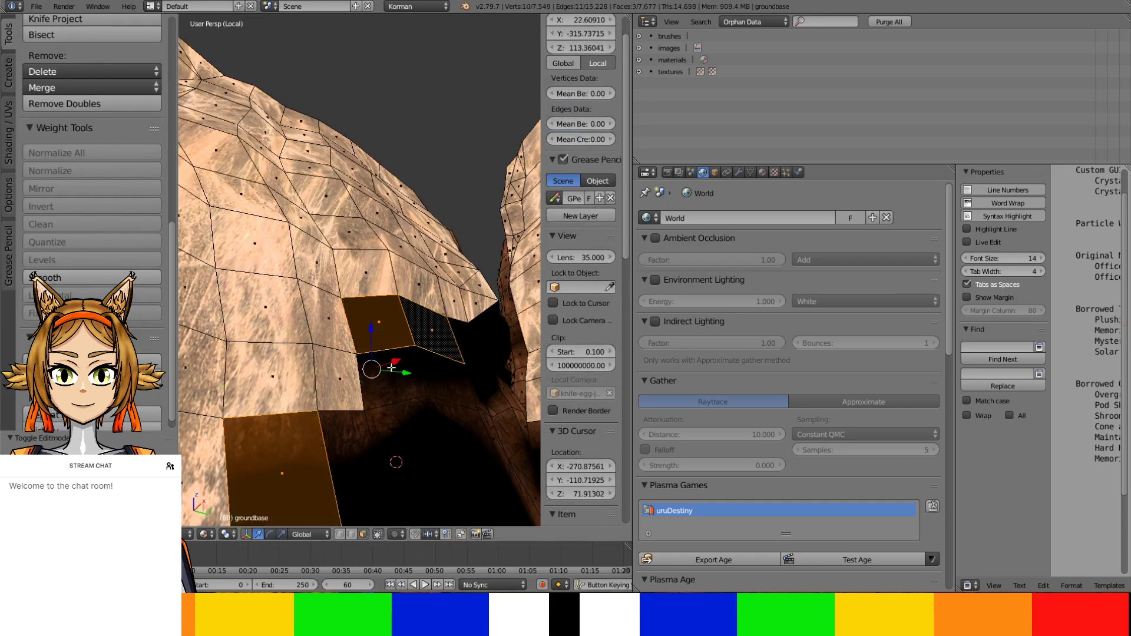
pyautogui.keyDown('shift'); pyautogui.rightClick(392, 368); pyautogui.keyUp('shift')
pyautogui.keyDown('shift'); pyautogui.rightClick(328, 433); pyautogui.keyUp('shift')
pyautogui.moveTo(327, 389); pyautogui.dragTo(371, 339, button='middle')
pyautogui.keyDown('shift'); pyautogui.rightClick(371, 338); pyautogui.keyUp('shift')
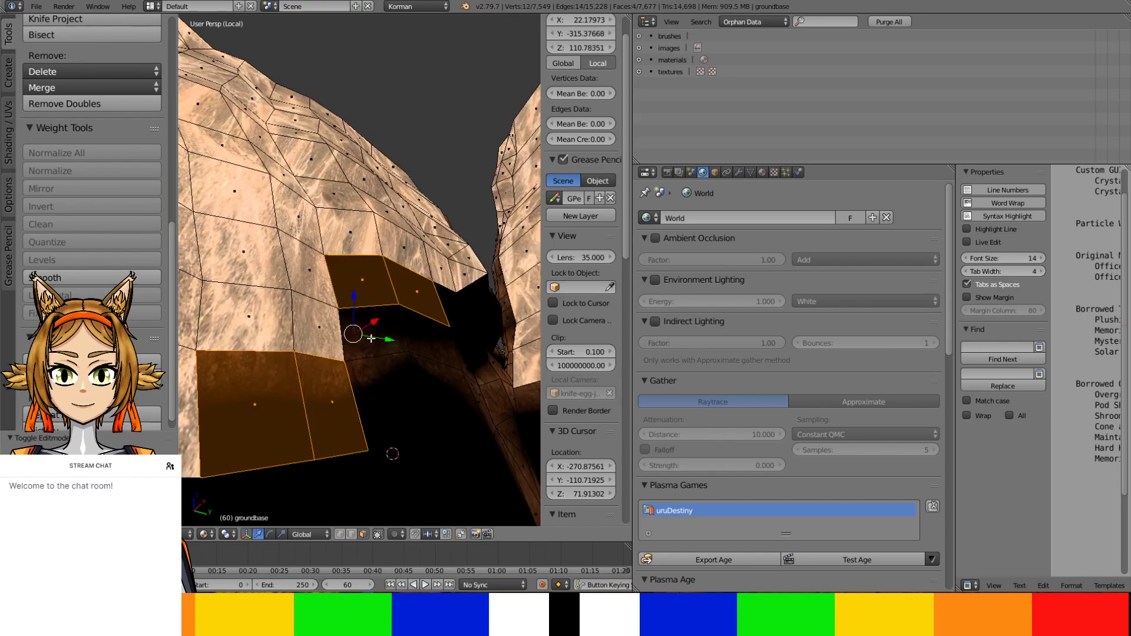
pyautogui.keyDown('shift'); pyautogui.rightClick(321, 404); pyautogui.keyUp('shift')
# Try assigning the ScratchyGround material to the selected dark notch faces
pyautogui.click(763, 172)
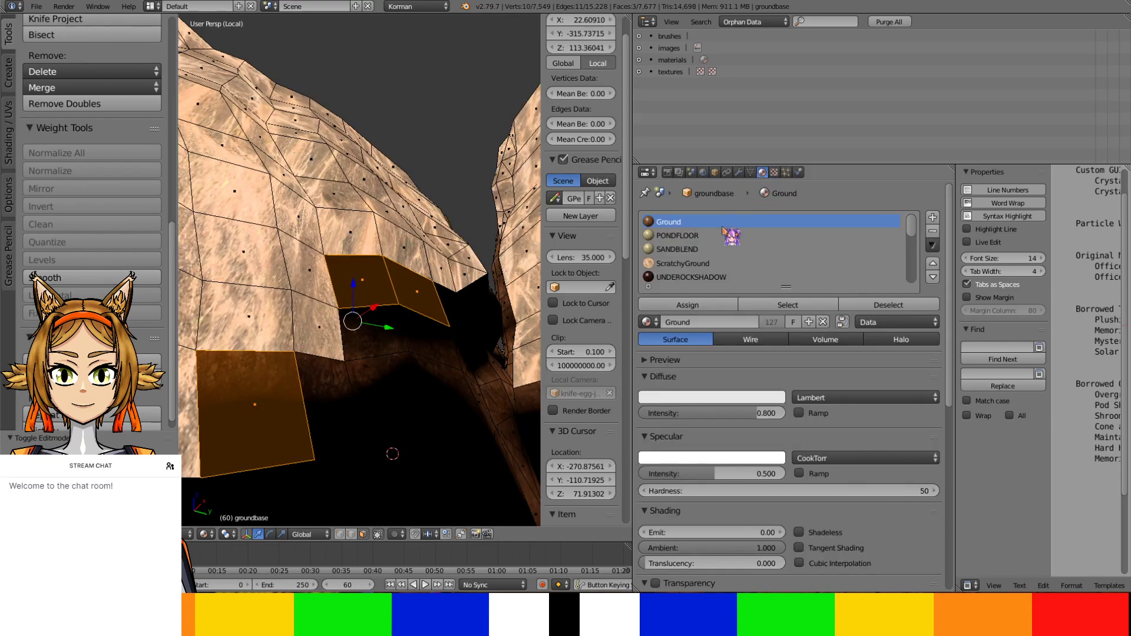
pyautogui.click(683, 263)
pyautogui.click(684, 305)
pyautogui.moveTo(518, 312); pyautogui.dragTo(508, 240, button='middle')
pyautogui.scroll(2, 450, 329)
pyautogui.scroll(-4, 445, 242)
pyautogui.keyDown('shift'); pyautogui.rightClick(366, 247); pyautogui.keyUp('shift')
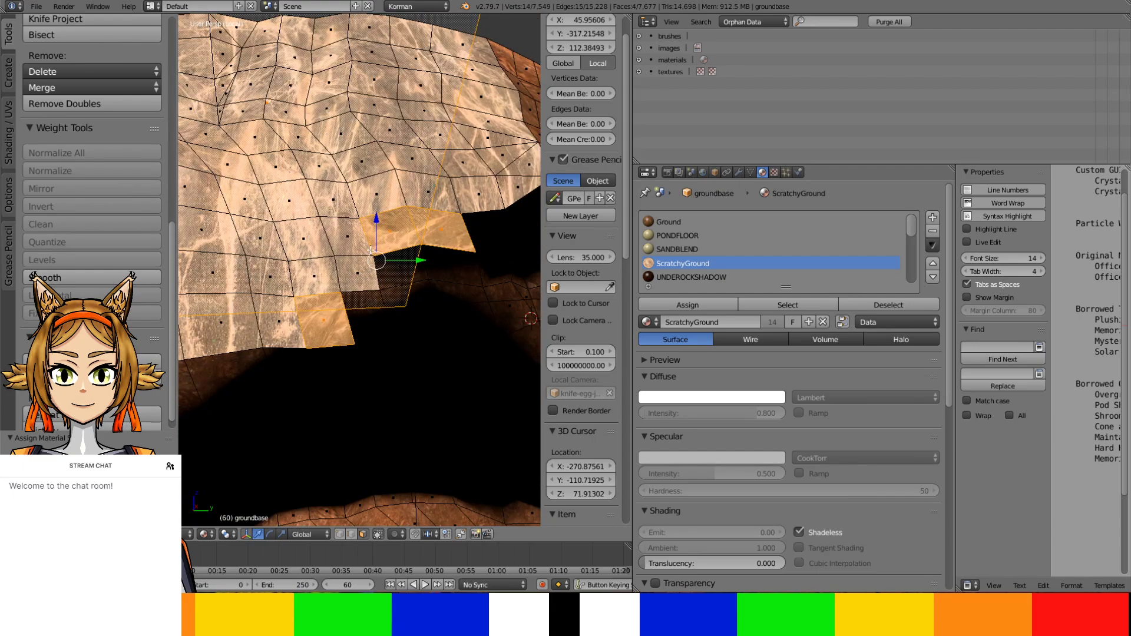
pyautogui.moveTo(371, 250); pyautogui.dragTo(385, 302, button='middle')
pyautogui.keyDown('shift'); pyautogui.rightClick(385, 302); pyautogui.keyUp('shift')
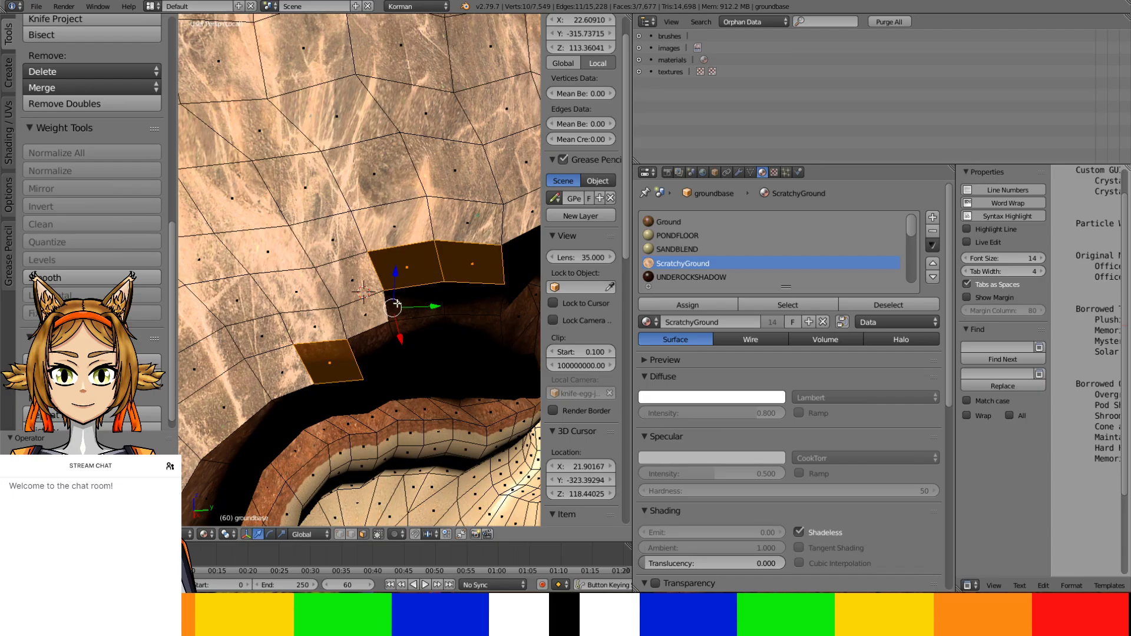
pyautogui.rightClick(377, 304)
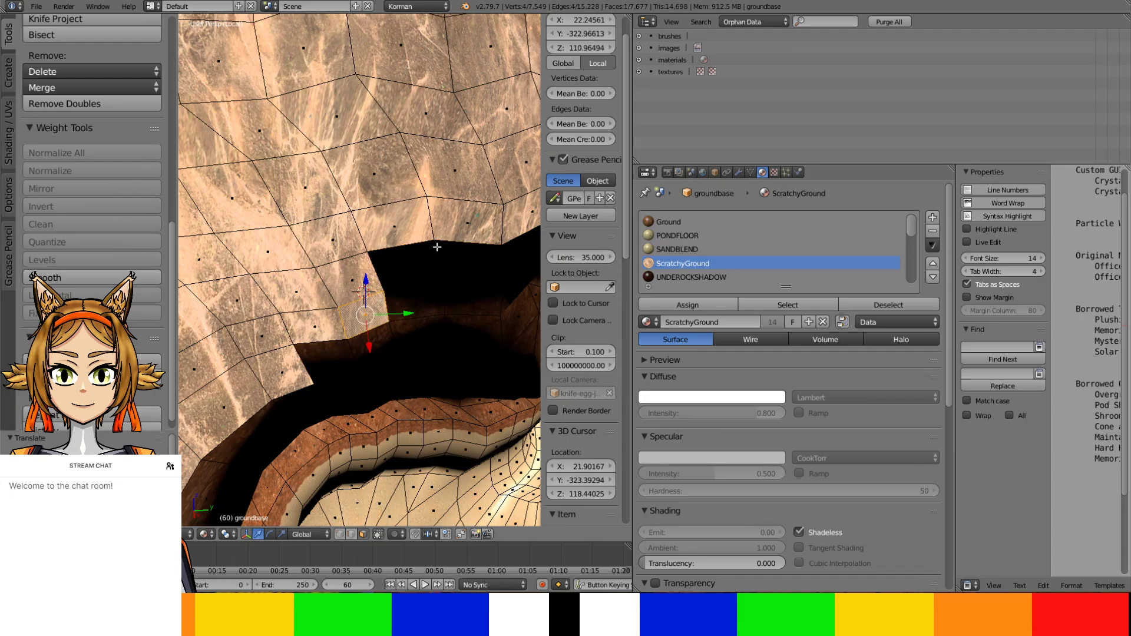
# Select the brown face strip along the cliff's outer side edge from top to base, plus the rock-textured faces beside it
pyautogui.moveTo(436, 246); pyautogui.dragTo(362, 122, button='middle')
pyautogui.scroll(1, 450, 178)
pyautogui.scroll(2, 366, 129)
pyautogui.rightClick(326, 90)
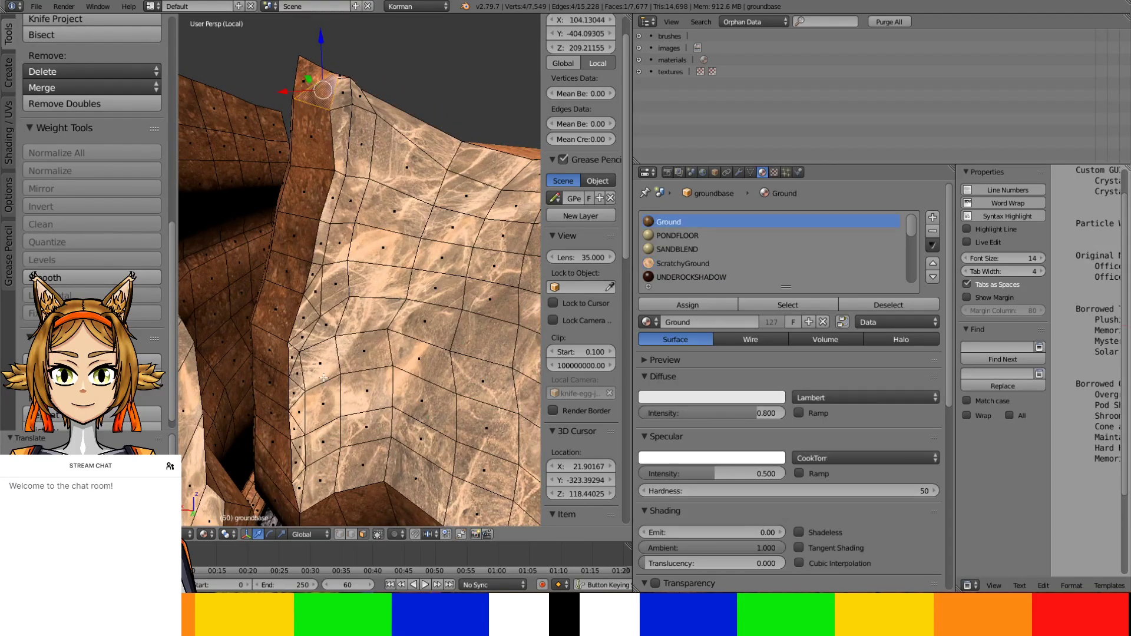
pyautogui.keyDown('ctrl'); pyautogui.rightClick(301, 499); pyautogui.keyUp('ctrl')
pyautogui.keyDown('ctrl'); pyautogui.rightClick(312, 499); pyautogui.keyUp('ctrl')
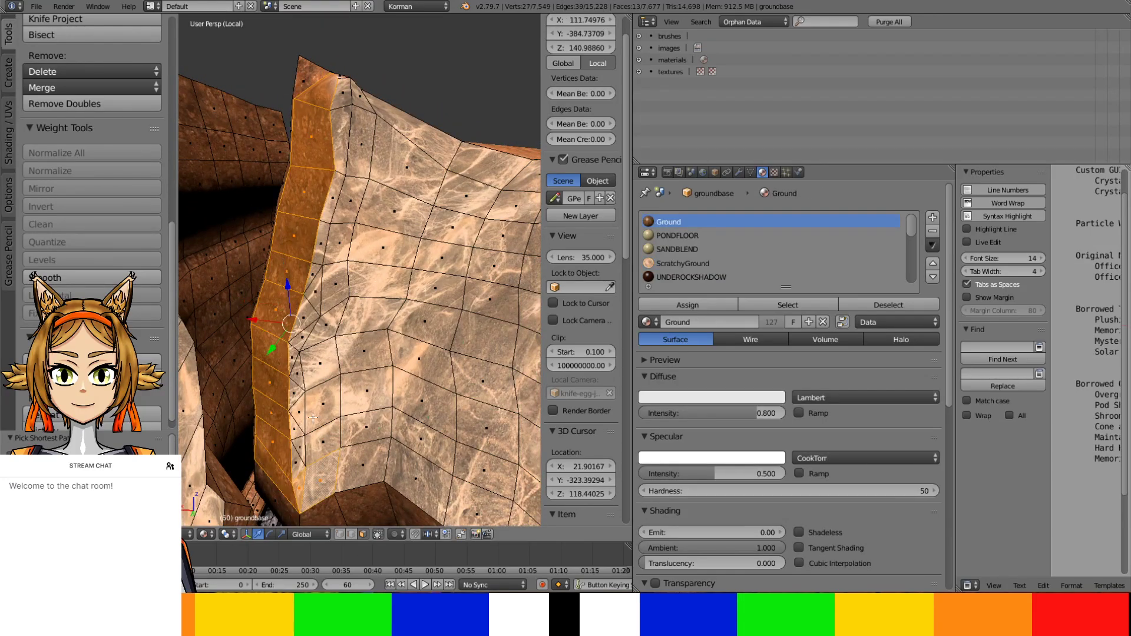
pyautogui.keyDown('ctrl'); pyautogui.rightClick(350, 92); pyautogui.keyUp('ctrl')
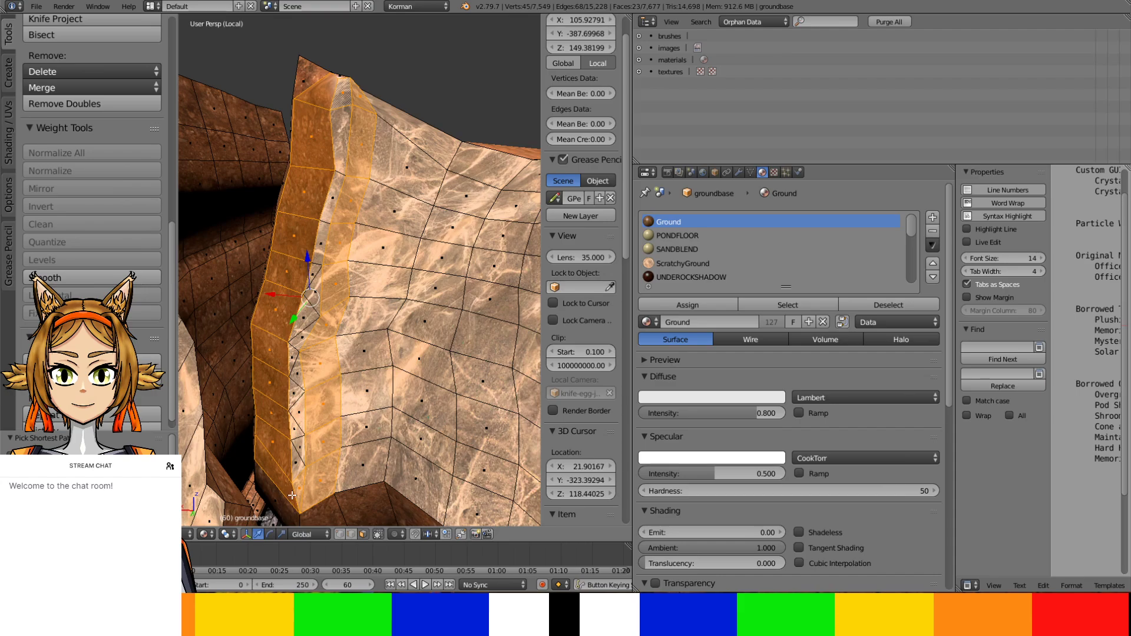
pyautogui.keyDown('ctrl'); pyautogui.rightClick(297, 470); pyautogui.keyUp('ctrl')
# Extend the face selection around the cliff's lower corner and along the first dark and rock-textured faces of its bottom edge
pyautogui.moveTo(297, 470); pyautogui.dragTo(281, 399, button='middle')
pyautogui.keyDown('ctrl'); pyautogui.rightClick(287, 405); pyautogui.keyUp('ctrl')
pyautogui.keyDown('ctrl'); pyautogui.rightClick(319, 404); pyautogui.keyUp('ctrl')
pyautogui.keyDown('ctrl'); pyautogui.rightClick(357, 402); pyautogui.keyUp('ctrl')
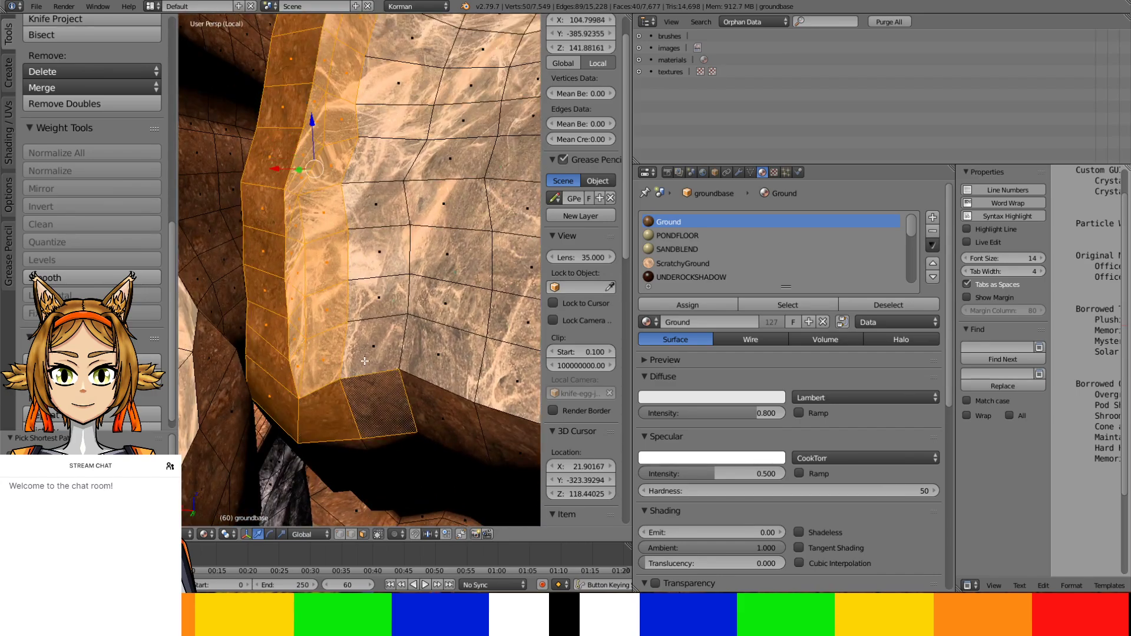
pyautogui.keyDown('ctrl'); pyautogui.rightClick(365, 362); pyautogui.keyUp('ctrl')
pyautogui.keyDown('ctrl'); pyautogui.rightClick(429, 375); pyautogui.keyUp('ctrl')
pyautogui.keyDown('ctrl'); pyautogui.rightClick(433, 413); pyautogui.keyUp('ctrl')
pyautogui.keyDown('ctrl'); pyautogui.rightClick(493, 428); pyautogui.keyUp('ctrl')
pyautogui.keyDown('ctrl'); pyautogui.rightClick(501, 394); pyautogui.keyUp('ctrl')
pyautogui.scroll(-2, 401, 380)
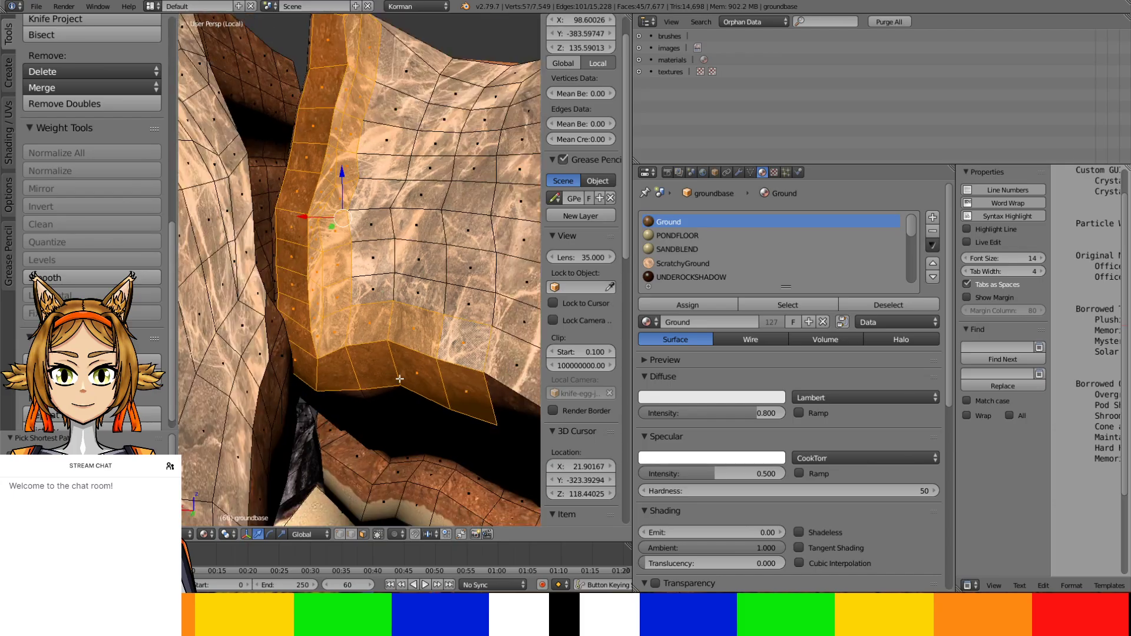
# Add the next dark faces and the rock-textured faces above them along the stepped bottom edge of the cliff
pyautogui.moveTo(300, 331); pyautogui.dragTo(354, 295, button='middle')
pyautogui.keyDown('ctrl'); pyautogui.rightClick(394, 277); pyautogui.keyUp('ctrl')
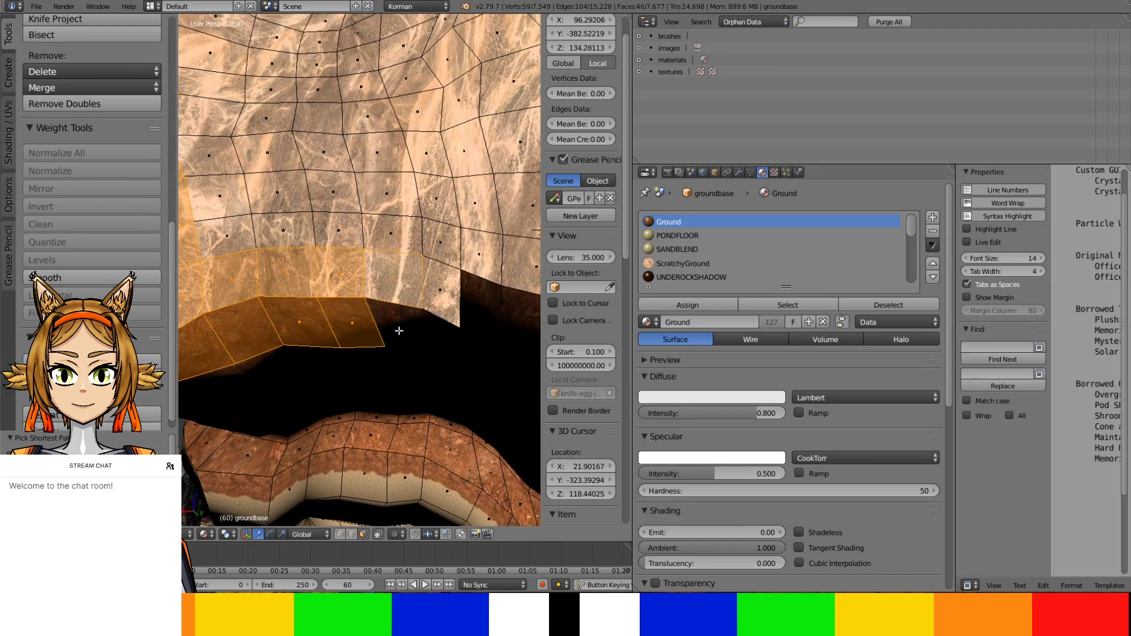
pyautogui.keyDown('ctrl'); pyautogui.rightClick(399, 327); pyautogui.keyUp('ctrl')
pyautogui.keyDown('ctrl'); pyautogui.rightClick(442, 333); pyautogui.keyUp('ctrl')
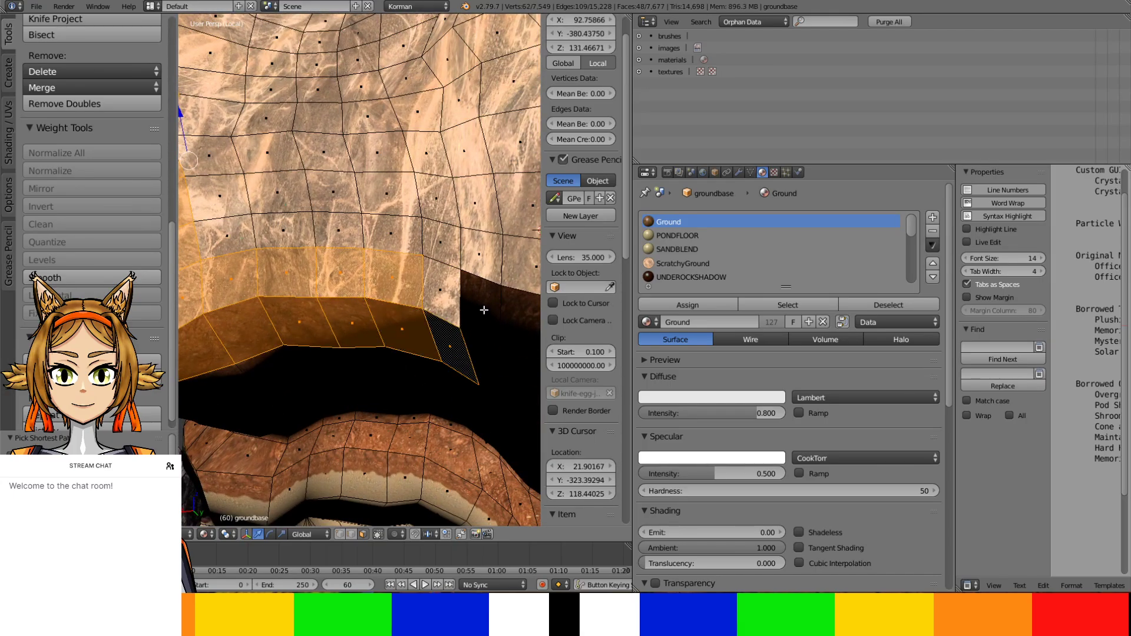
pyautogui.keyDown('ctrl'); pyautogui.rightClick(449, 294); pyautogui.keyUp('ctrl')
pyautogui.keyDown('ctrl'); pyautogui.rightClick(489, 292); pyautogui.keyUp('ctrl')
pyautogui.keyDown('ctrl'); pyautogui.rightClick(491, 265); pyautogui.keyUp('ctrl')
pyautogui.keyDown('ctrl'); pyautogui.rightClick(525, 274); pyautogui.keyUp('ctrl')
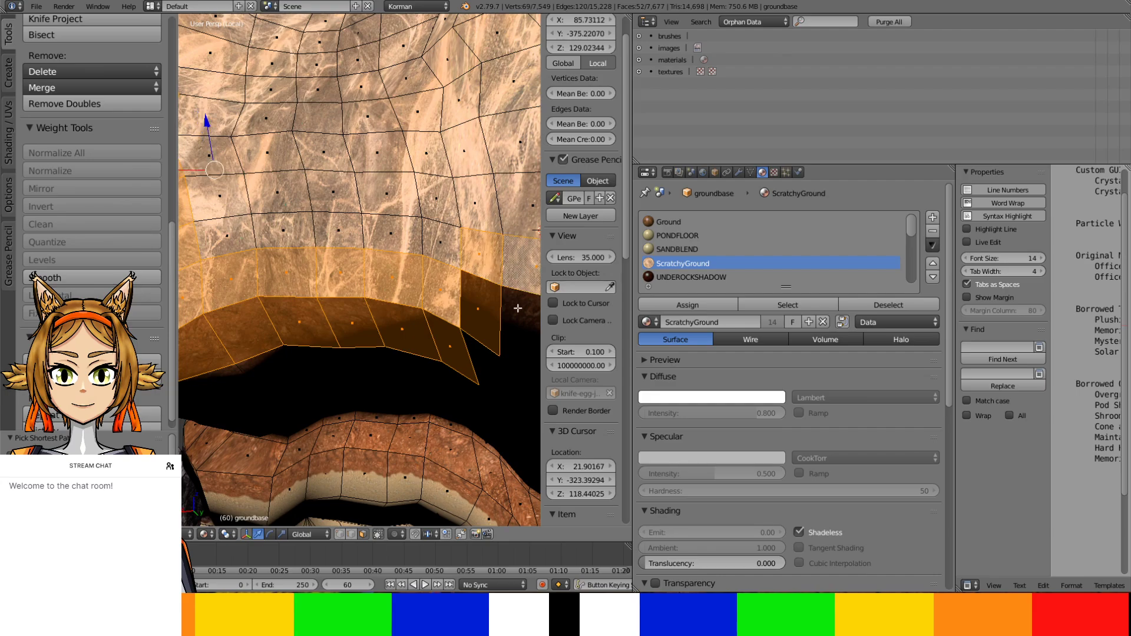
pyautogui.keyDown('ctrl'); pyautogui.rightClick(517, 307); pyautogui.keyUp('ctrl')
pyautogui.keyDown('ctrl'); pyautogui.rightClick(447, 251); pyautogui.keyUp('ctrl')
# Extend the selection past the deeper notch in the cliff's bottom edge and deselect the stray face on the opposite wall
pyautogui.moveTo(447, 251); pyautogui.dragTo(366, 303, button='middle')
pyautogui.scroll(-2, 366, 303)
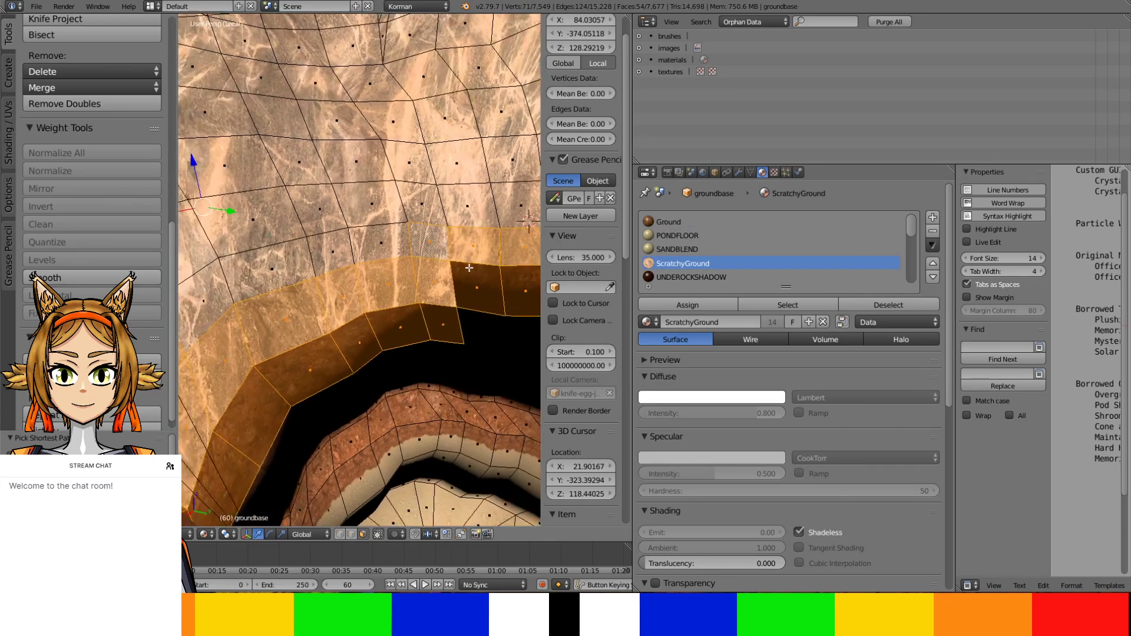
pyautogui.scroll(2, 367, 303)
pyautogui.keyDown('ctrl'); pyautogui.rightClick(477, 214); pyautogui.keyUp('ctrl')
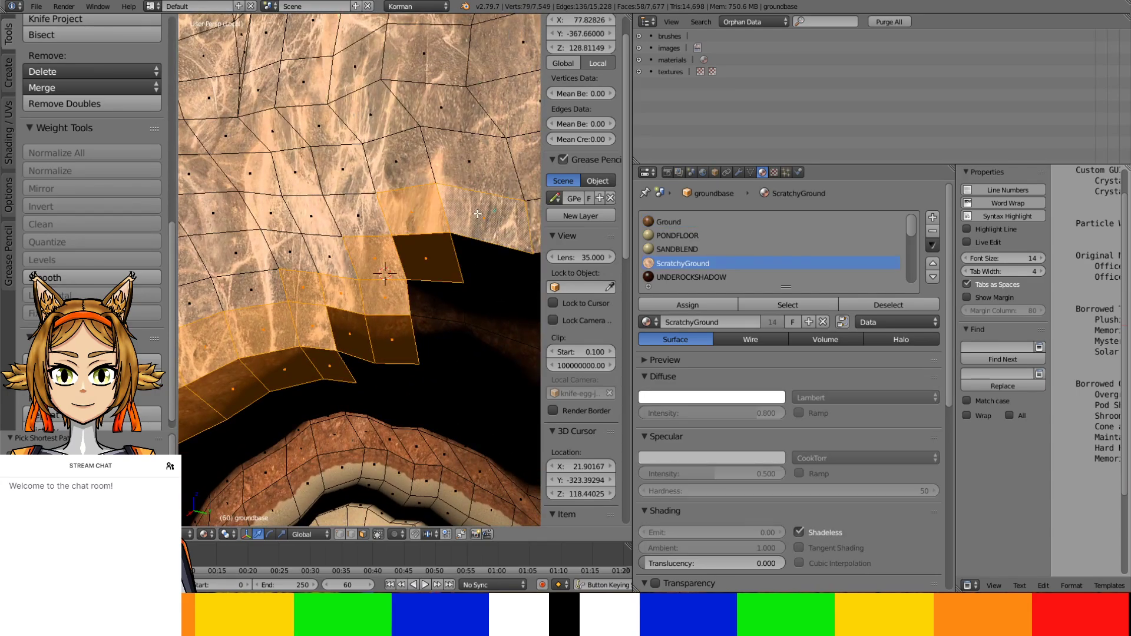
pyautogui.keyDown('ctrl'); pyautogui.rightClick(467, 161); pyautogui.keyUp('ctrl')
pyautogui.moveTo(467, 161); pyautogui.dragTo(234, 194, button='middle')
pyautogui.keyDown('ctrl'); pyautogui.rightClick(235, 195); pyautogui.keyUp('ctrl')
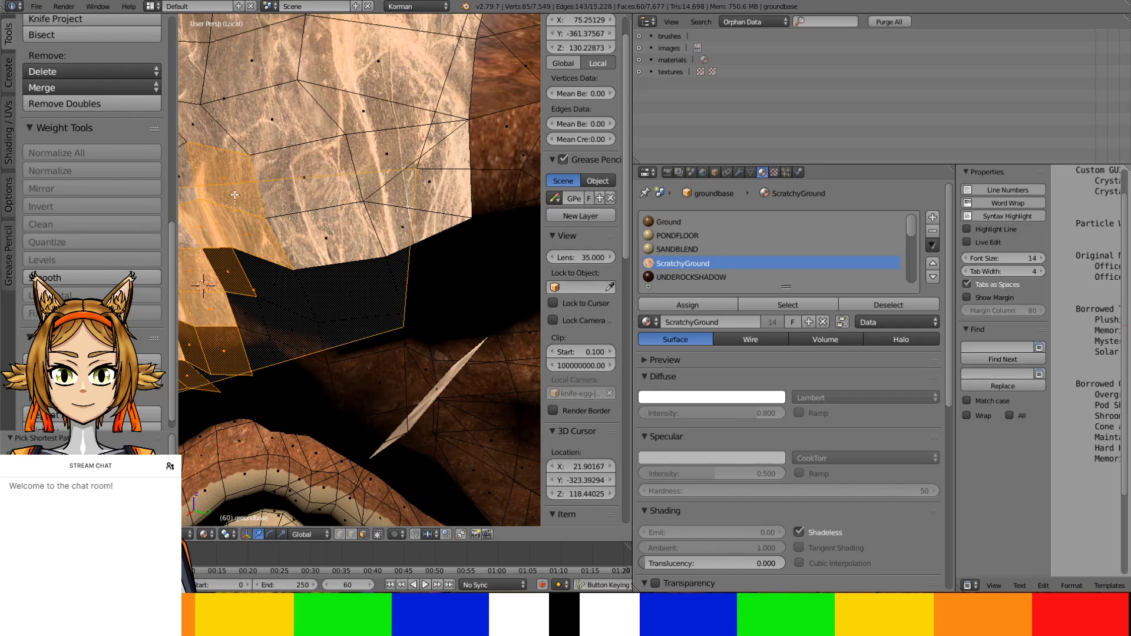
pyautogui.moveTo(304, 224); pyautogui.dragTo(290, 271, button='middle')
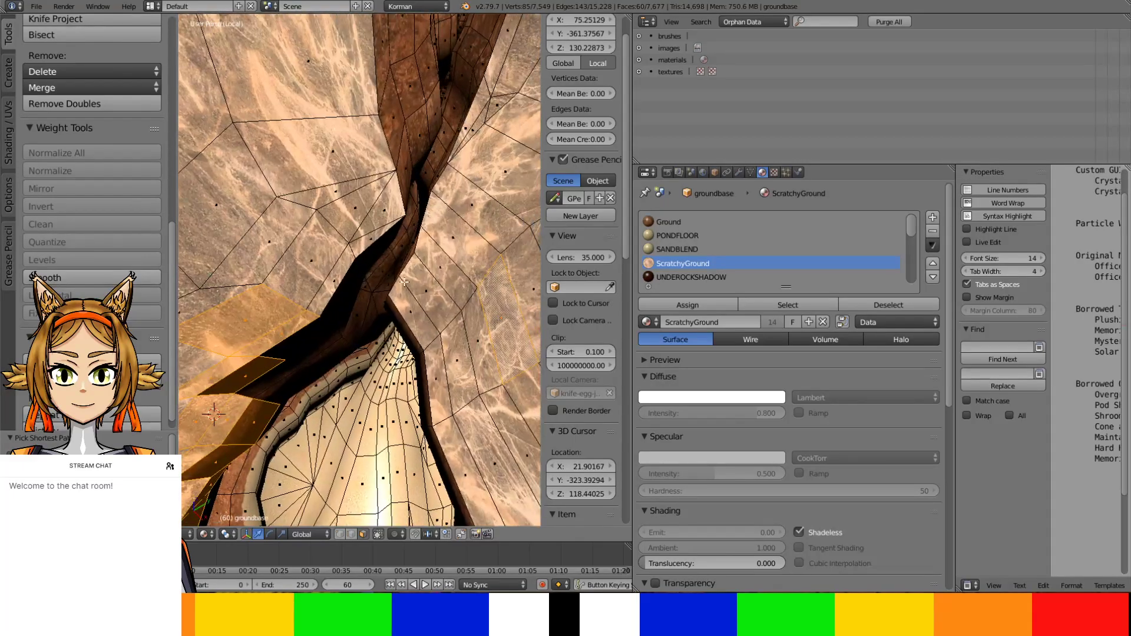
pyautogui.keyDown('shift'); pyautogui.rightClick(492, 296); pyautogui.keyUp('shift')
pyautogui.moveTo(491, 296); pyautogui.dragTo(389, 244, button='middle')
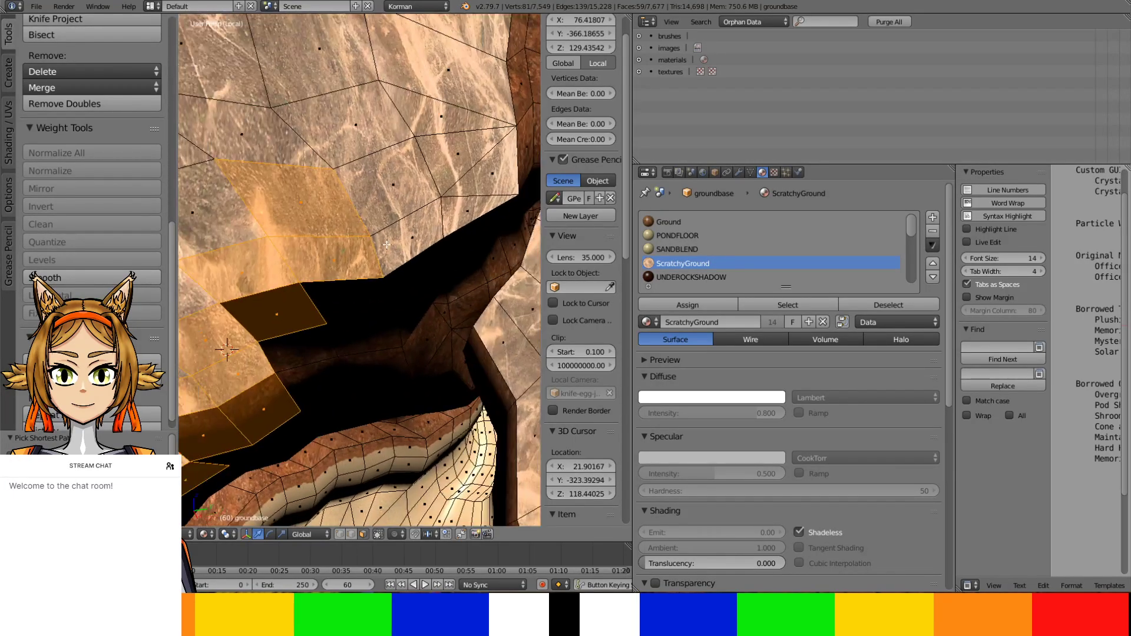
# Deselect the surplus upper rock face and add the remaining dark and bordering faces along the bottom edge toward the crevice
pyautogui.keyDown('shift'); pyautogui.rightClick(308, 206); pyautogui.keyUp('shift')
pyautogui.keyDown('shift'); pyautogui.rightClick(331, 299); pyautogui.keyUp('shift')
pyautogui.keyDown('shift'); pyautogui.rightClick(411, 269); pyautogui.keyUp('shift')
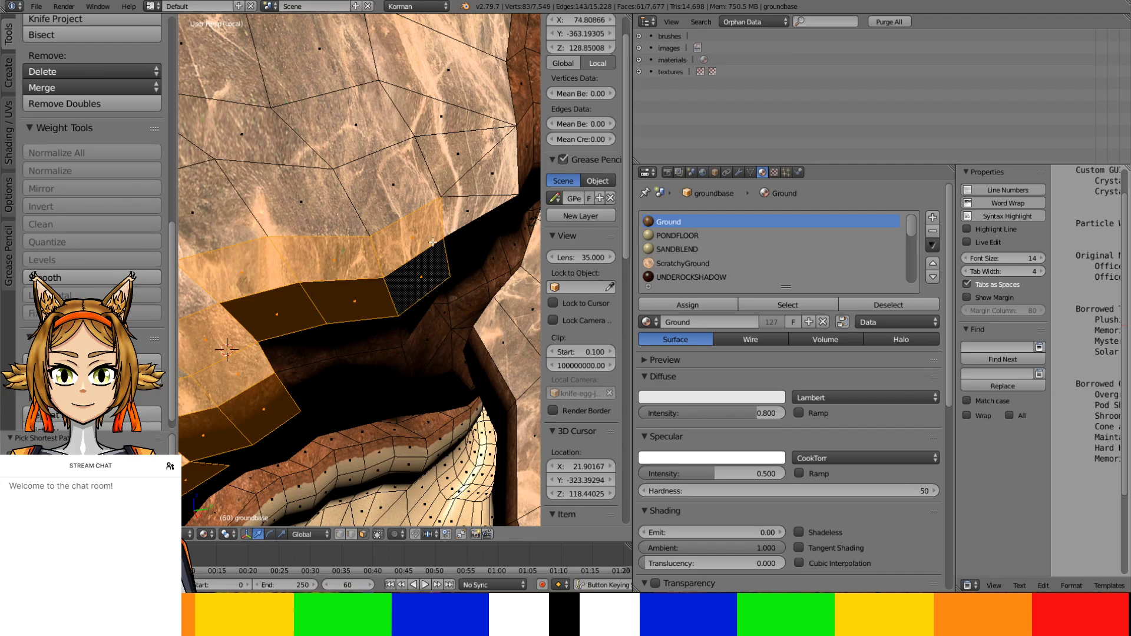
pyautogui.keyDown('shift'); pyautogui.rightClick(466, 215); pyautogui.keyUp('shift')
pyautogui.keyDown('shift'); pyautogui.rightClick(474, 229); pyautogui.keyUp('shift')
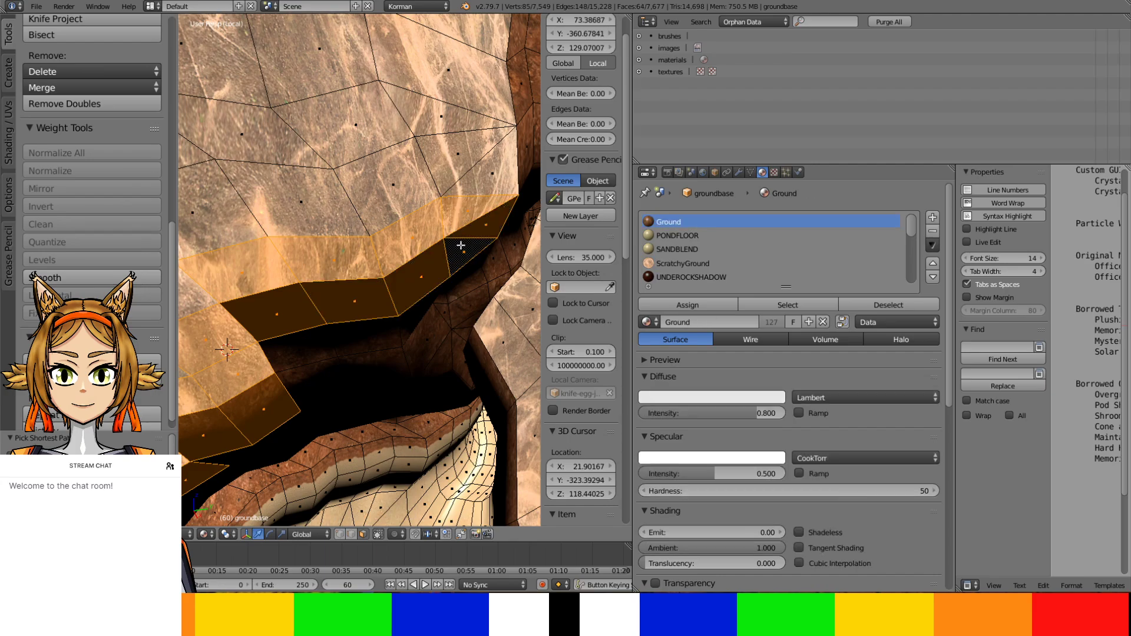
pyautogui.keyDown('shift'); pyautogui.rightClick(500, 169); pyautogui.keyUp('shift')
pyautogui.keyDown('shift'); pyautogui.rightClick(526, 148); pyautogui.keyUp('shift')
pyautogui.moveTo(526, 148); pyautogui.dragTo(432, 217, button='middle')
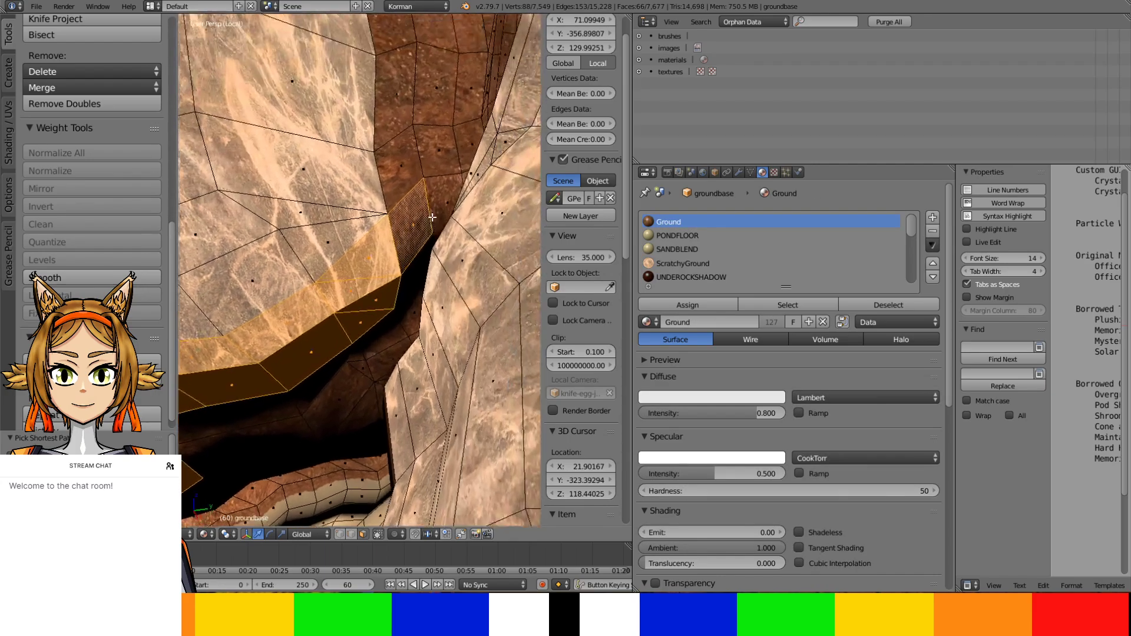
pyautogui.keyDown('shift'); pyautogui.rightClick(363, 218); pyautogui.keyUp('shift')
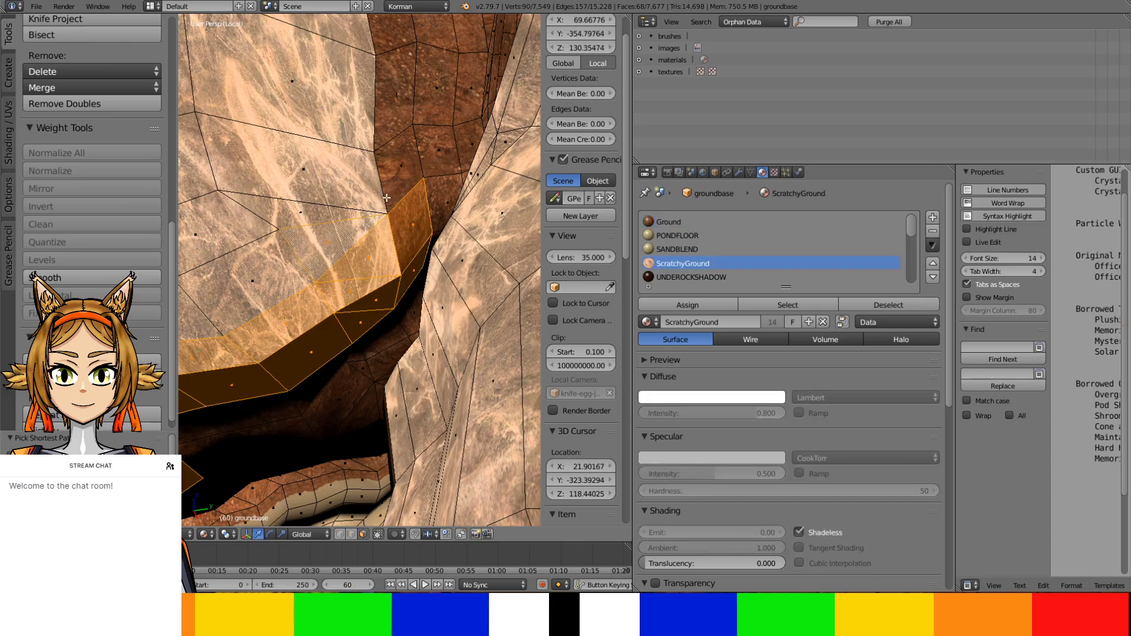
# Add the bordering brown and rock-textured faces up the cliff's far side edge beside the crevice
pyautogui.keyDown('shift'); pyautogui.rightClick(319, 177); pyautogui.keyUp('shift')
pyautogui.keyDown('shift'); pyautogui.rightClick(353, 135); pyautogui.keyUp('shift')
pyautogui.keyDown('shift'); pyautogui.moveTo(374, 109); pyautogui.dragTo(391, 193, button='middle'); pyautogui.keyUp('shift')
pyautogui.keyDown('shift'); pyautogui.rightClick(392, 193); pyautogui.keyUp('shift')
pyautogui.keyDown('shift'); pyautogui.rightClick(348, 176); pyautogui.keyUp('shift')
pyautogui.keyDown('shift'); pyautogui.rightClick(328, 100); pyautogui.keyUp('shift')
pyautogui.keyDown('shift'); pyautogui.rightClick(392, 80); pyautogui.keyUp('shift')
pyautogui.moveTo(393, 80); pyautogui.dragTo(488, 246, button='middle')
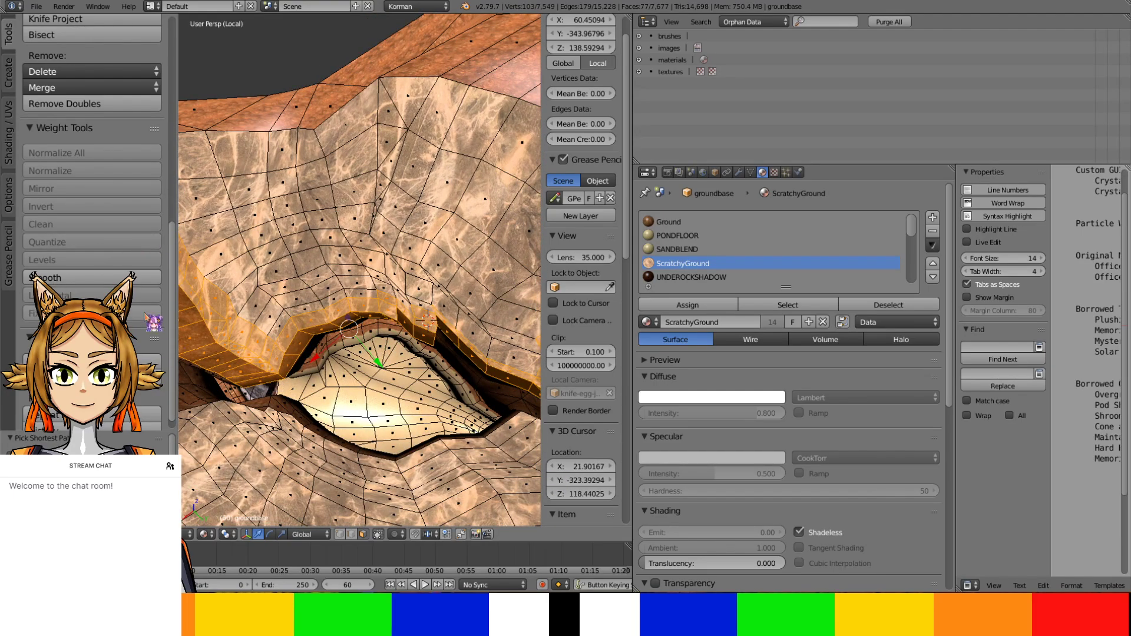
# Duplicate the selected border faces and shift the copy very slightly off the original cliff surface
pyautogui.scroll(10, 23, 65)
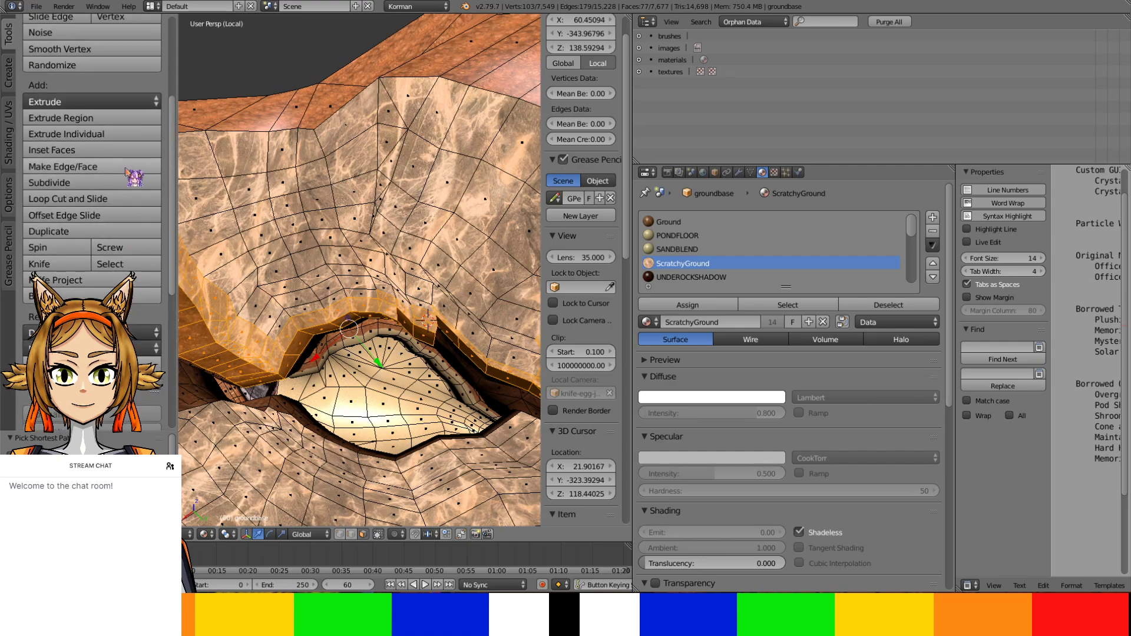
pyautogui.click(131, 236)
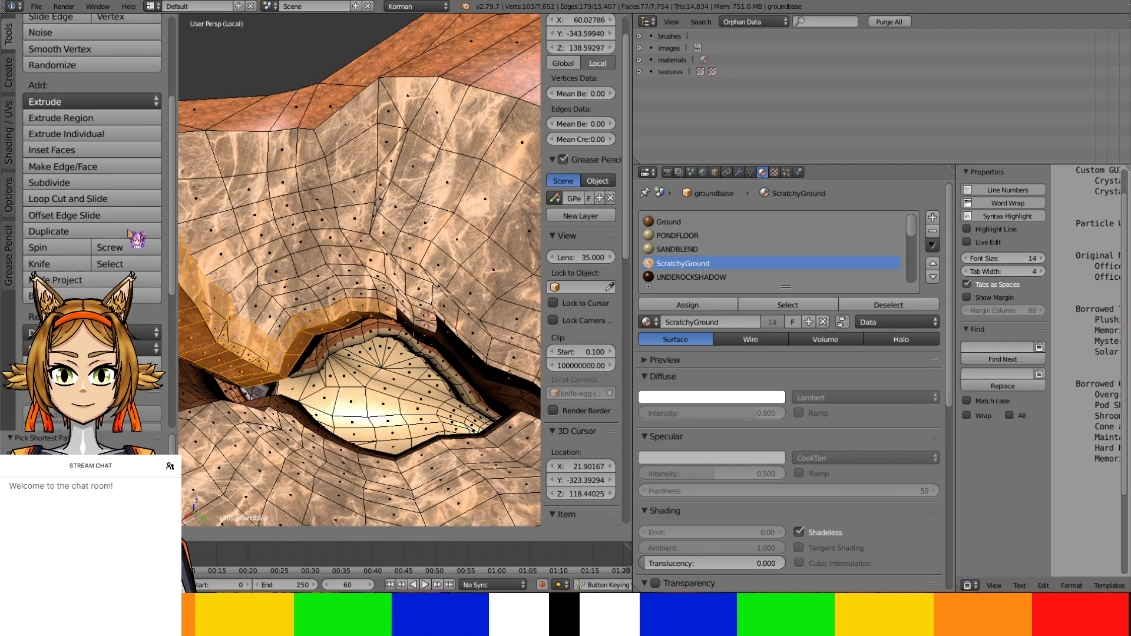
pyautogui.rightClick(391, 356)
pyautogui.moveTo(384, 360); pyautogui.dragTo(333, 352)
pyautogui.moveTo(333, 352); pyautogui.dragTo(332, 265, button='middle')
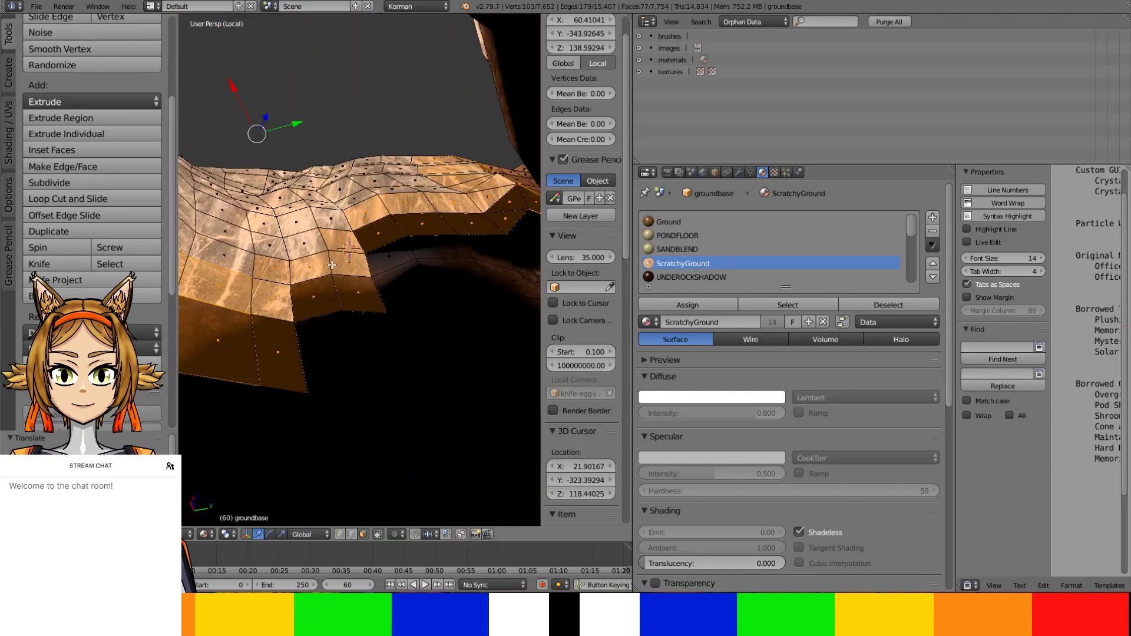
# Separate the duplicated border faces into their own object, leave edit mode and select the new groundbase.007 mesh
pyautogui.press('x')
pyautogui.click(330, 264)
pyautogui.press('Tab')
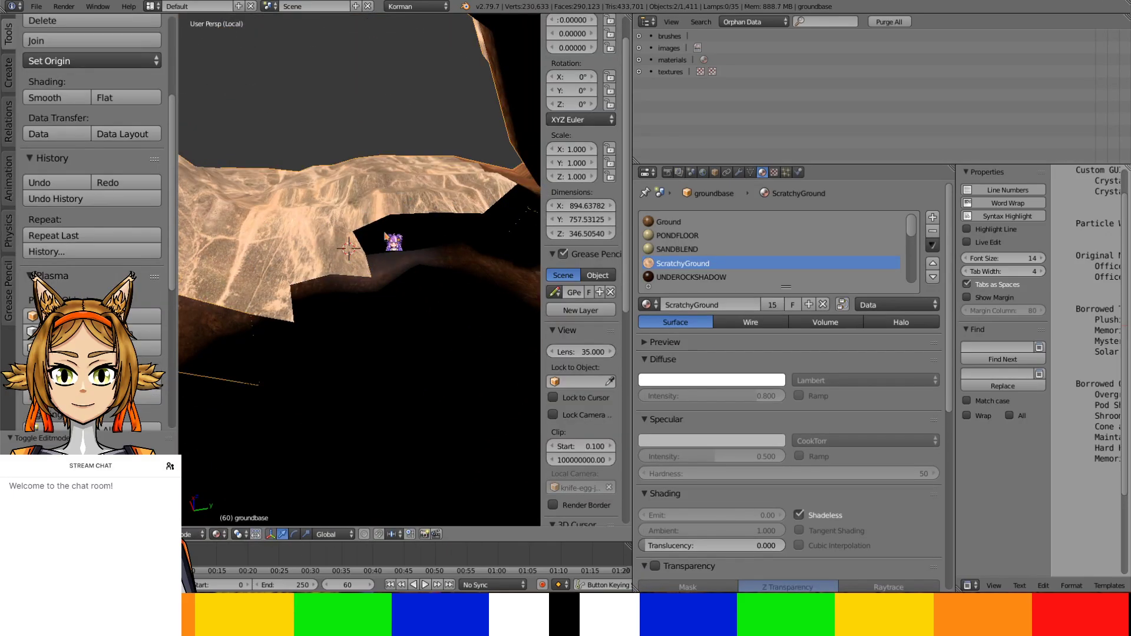
pyautogui.moveTo(391, 242); pyautogui.dragTo(688, 281, button='middle')
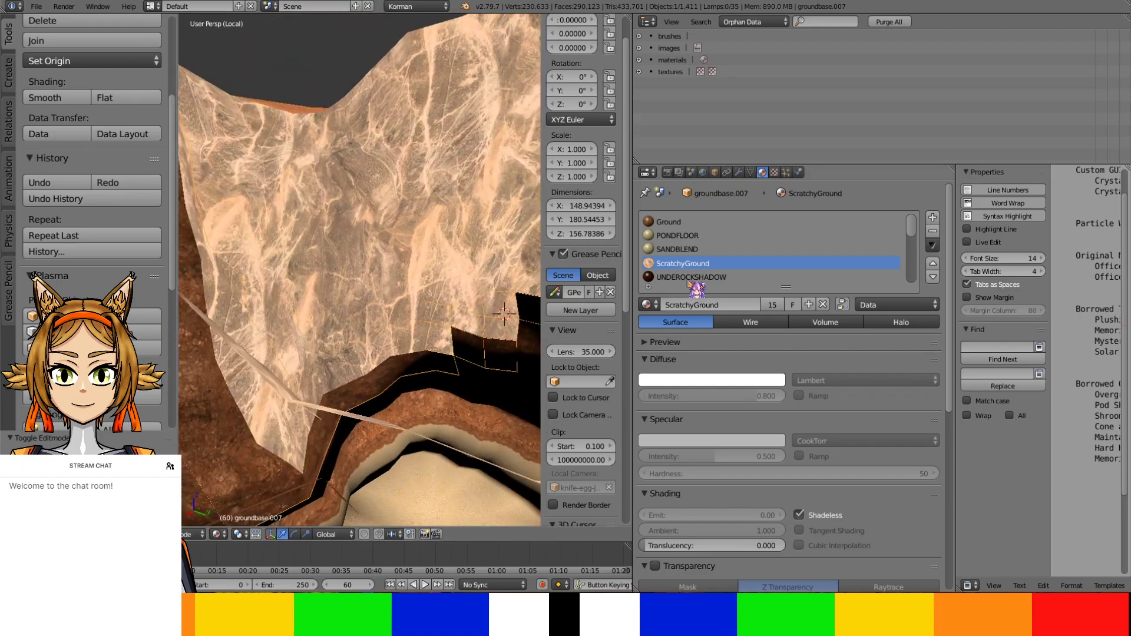
# Remove all material slots from the groundbase.007 mesh
pyautogui.click(933, 231)
pyautogui.click(933, 231)
pyautogui.click(932, 231)
pyautogui.click(933, 231)
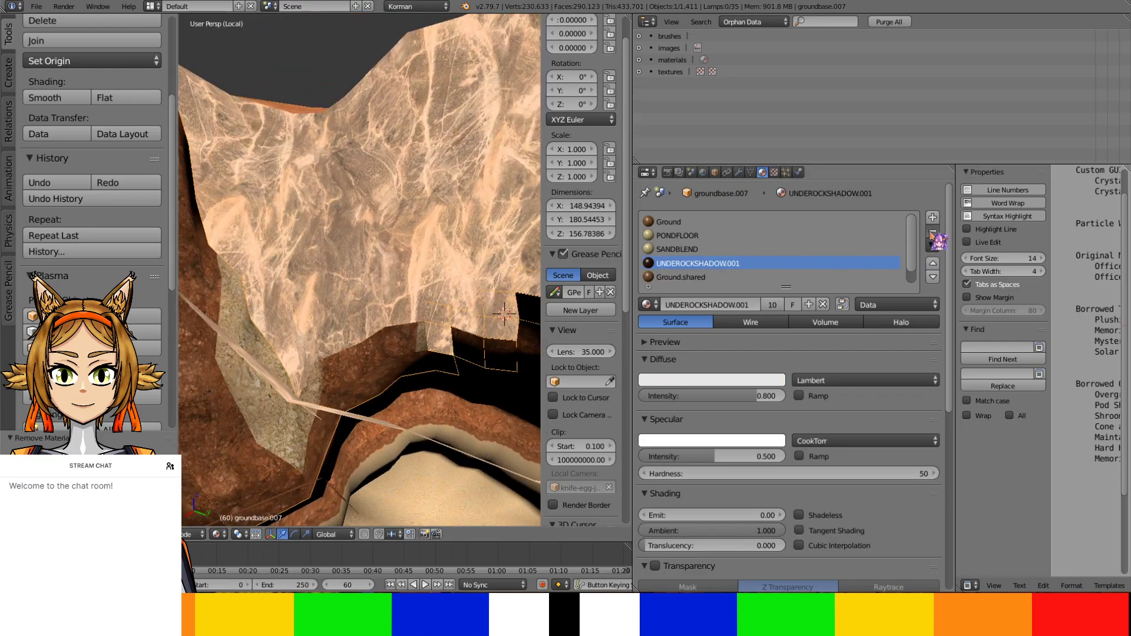
pyautogui.click(933, 232)
pyautogui.click(933, 231)
pyautogui.click(933, 231)
pyautogui.click(932, 231)
pyautogui.click(933, 231)
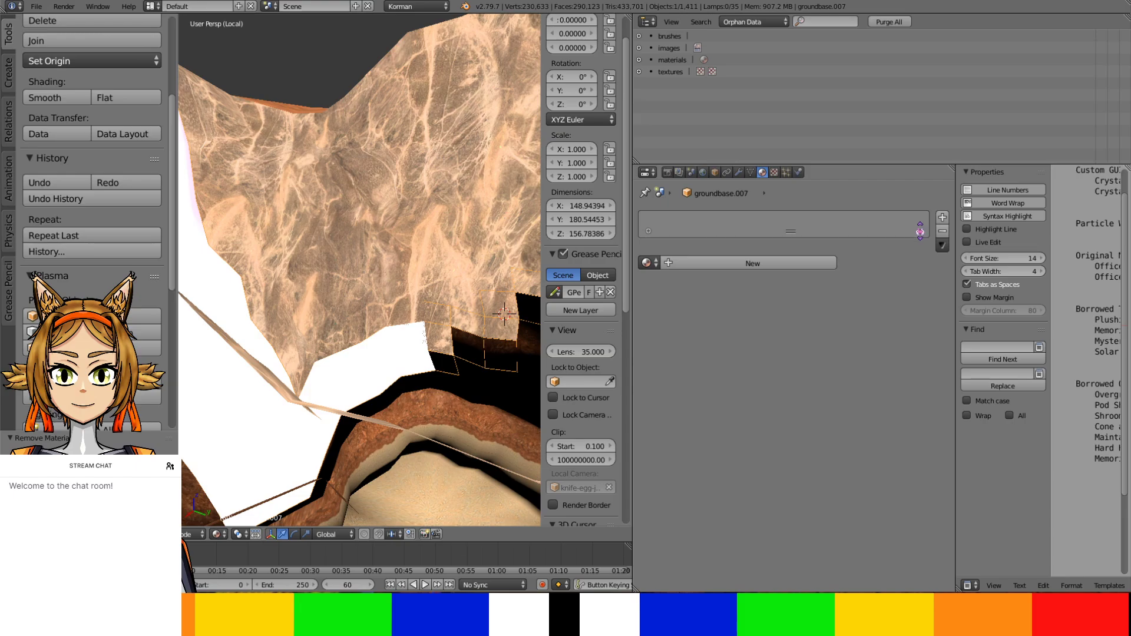
# Reselect the groundbase.007 border strip and set its origin to the center of its geometry
pyautogui.moveTo(580, 350); pyautogui.dragTo(505, 379, button='middle')
pyautogui.moveTo(383, 358); pyautogui.dragTo(319, 375, button='middle')
pyautogui.scroll(-4, 364, 374)
pyautogui.rightClick(316, 373)
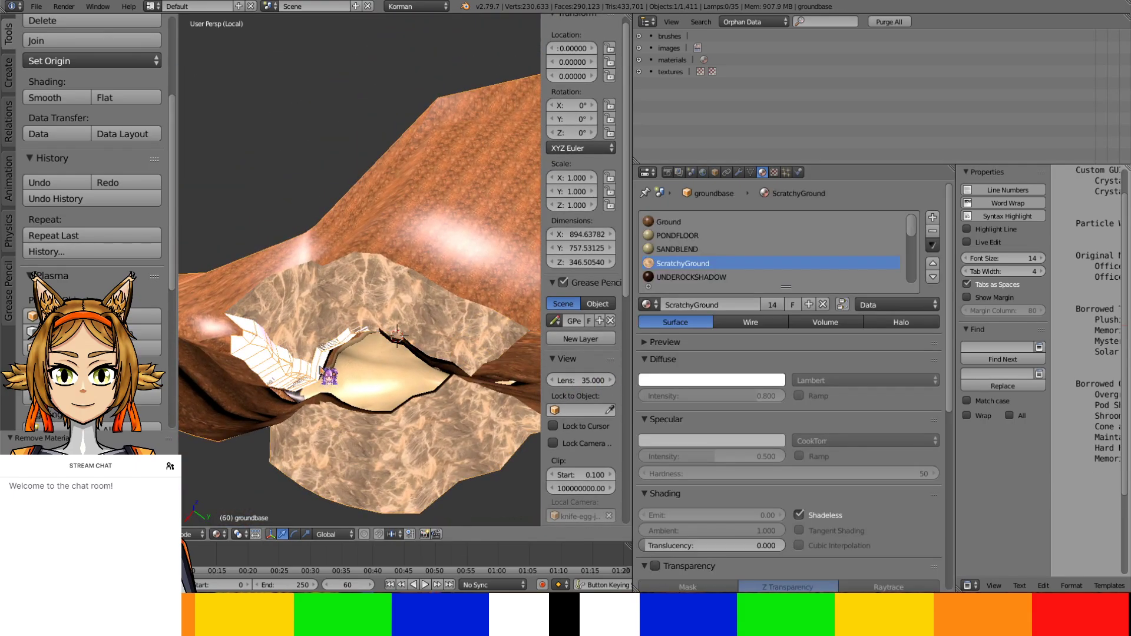
pyautogui.rightClick(321, 371)
pyautogui.click(121, 535)
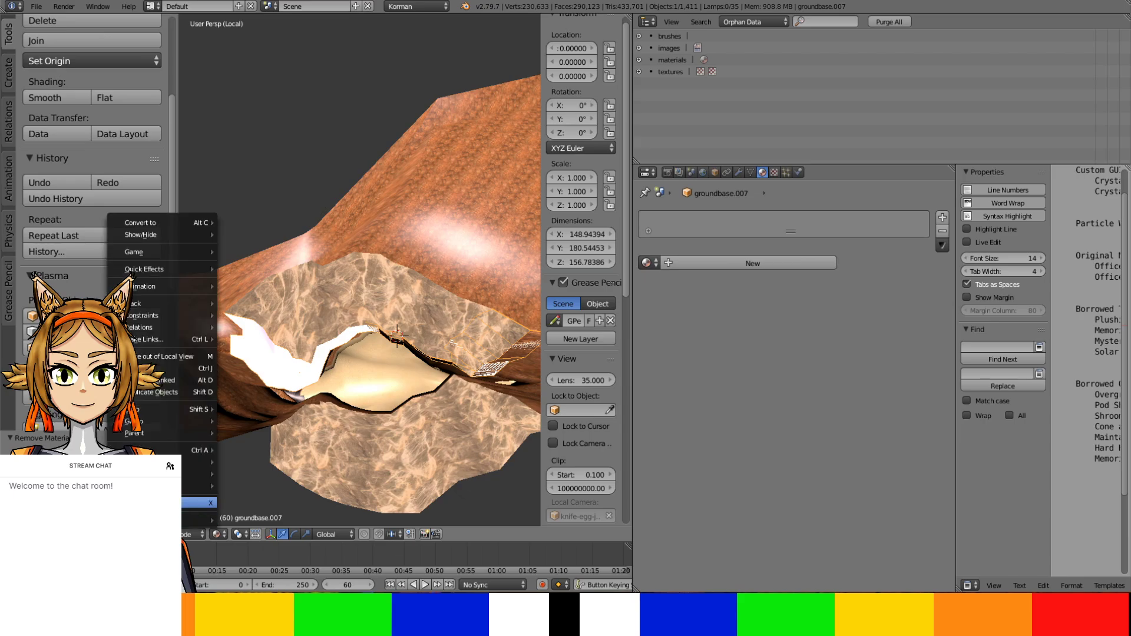
pyautogui.moveTo(165, 485)
pyautogui.click(275, 421)
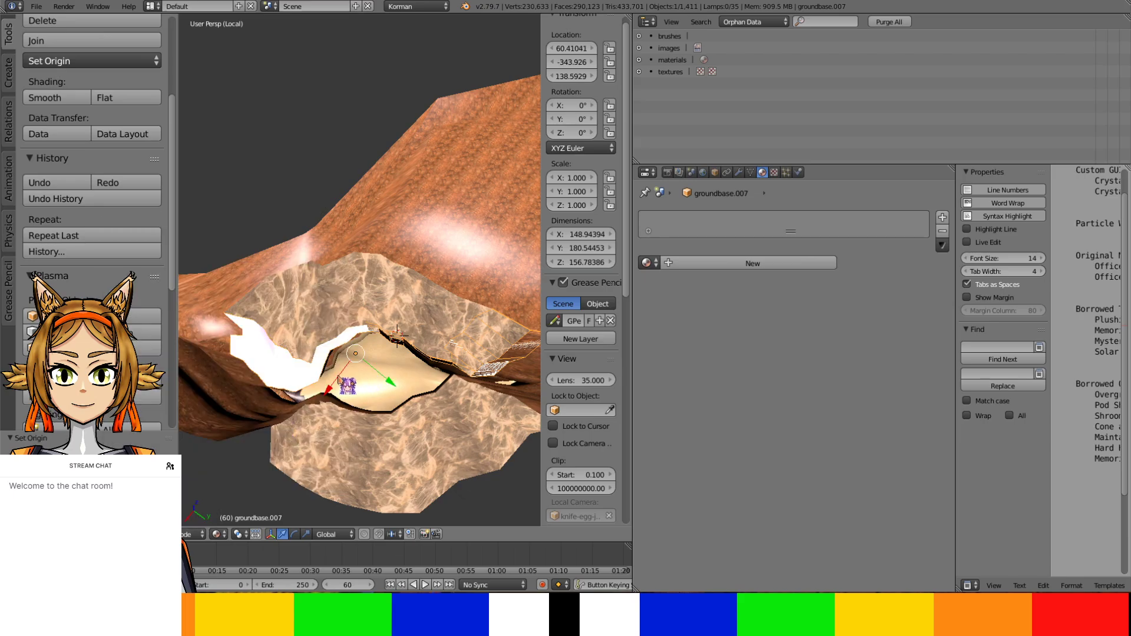
# Shift the groundbase.007 border strip slightly outward from the cliff, to about X 60.94 and Y -342.69
pyautogui.moveTo(340, 379); pyautogui.dragTo(383, 366)
pyautogui.scroll(4, 384, 354)
pyautogui.moveTo(384, 348); pyautogui.dragTo(404, 384, button='middle')
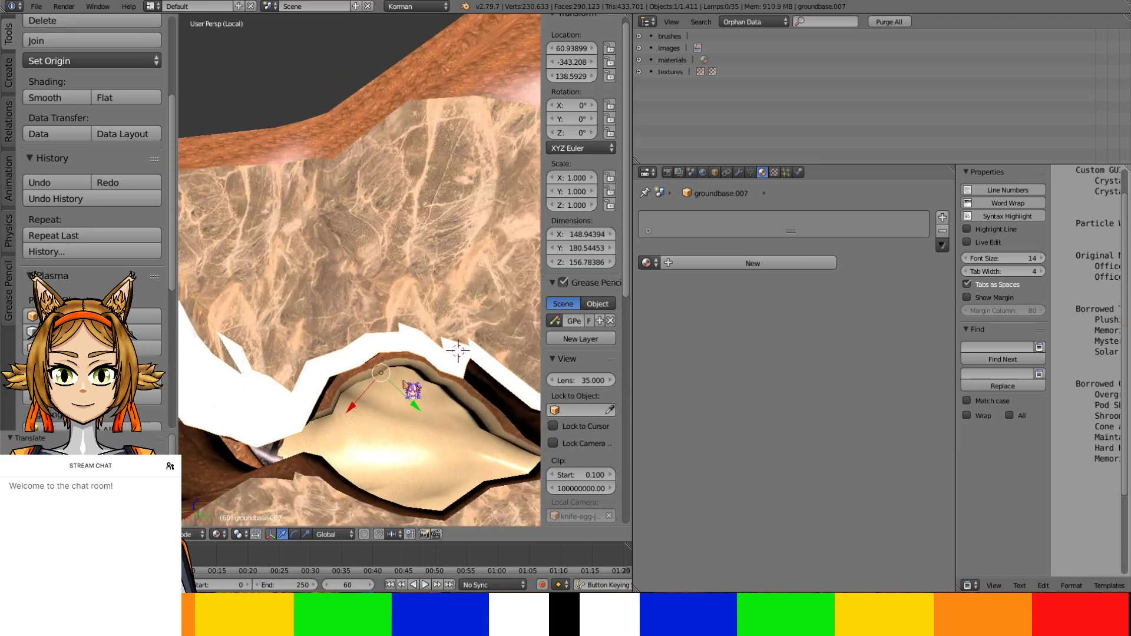
pyautogui.moveTo(408, 404); pyautogui.dragTo(424, 459)
pyautogui.moveTo(424, 460); pyautogui.dragTo(734, 278, button='middle')
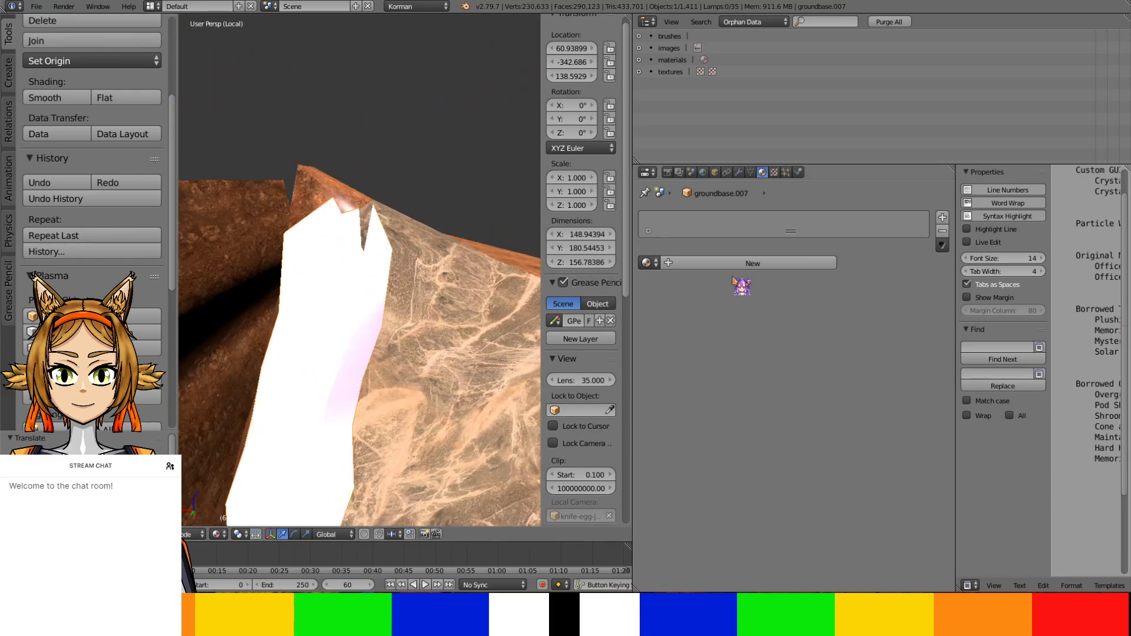
# Assign the existing groundscrape material to the groundbase.007 border strip
pyautogui.click(648, 262)
pyautogui.write('groundsc')
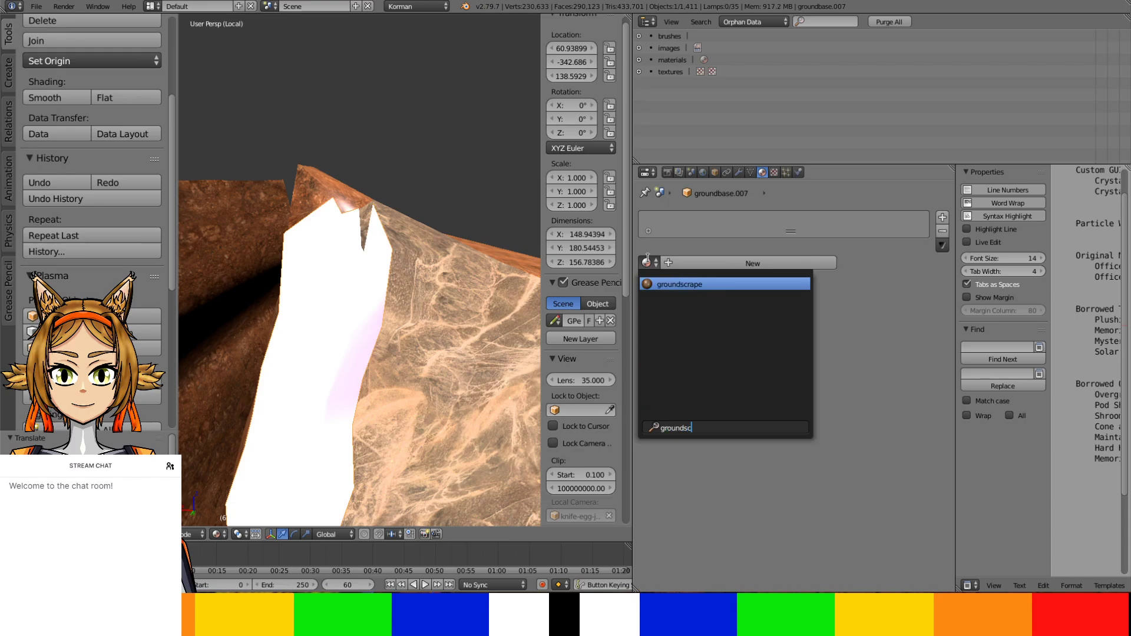
pyautogui.press('Return')
pyautogui.scroll(3, 391, 247)
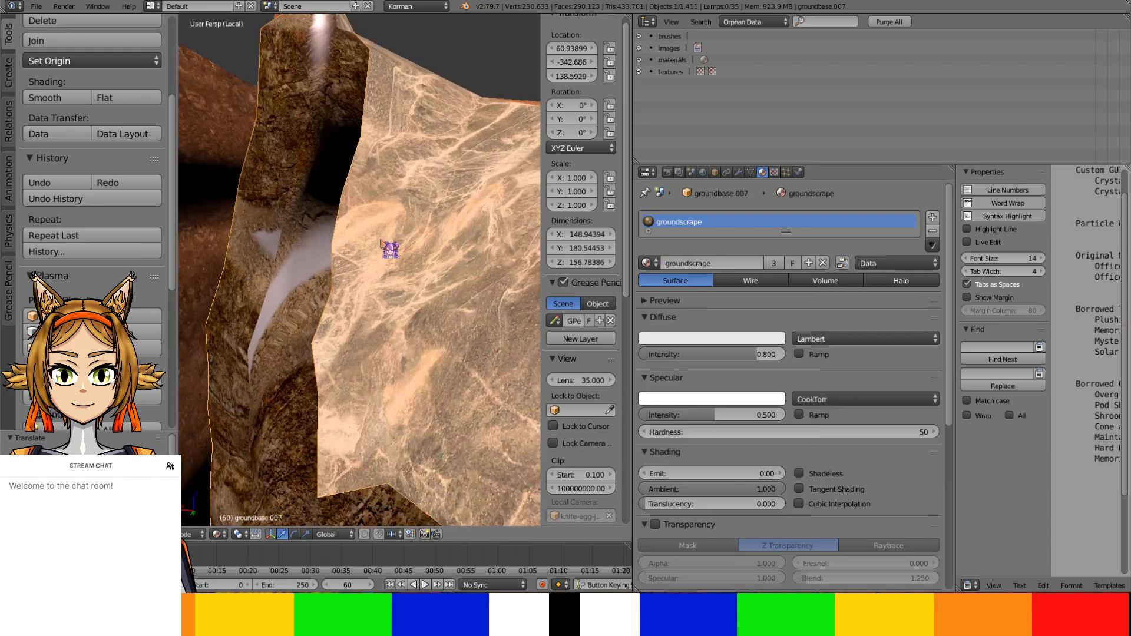
# Widen the text editor area and change it into a UV/Image Editor
pyautogui.moveTo(960, 414); pyautogui.dragTo(758, 524)
pyautogui.click(754, 585)
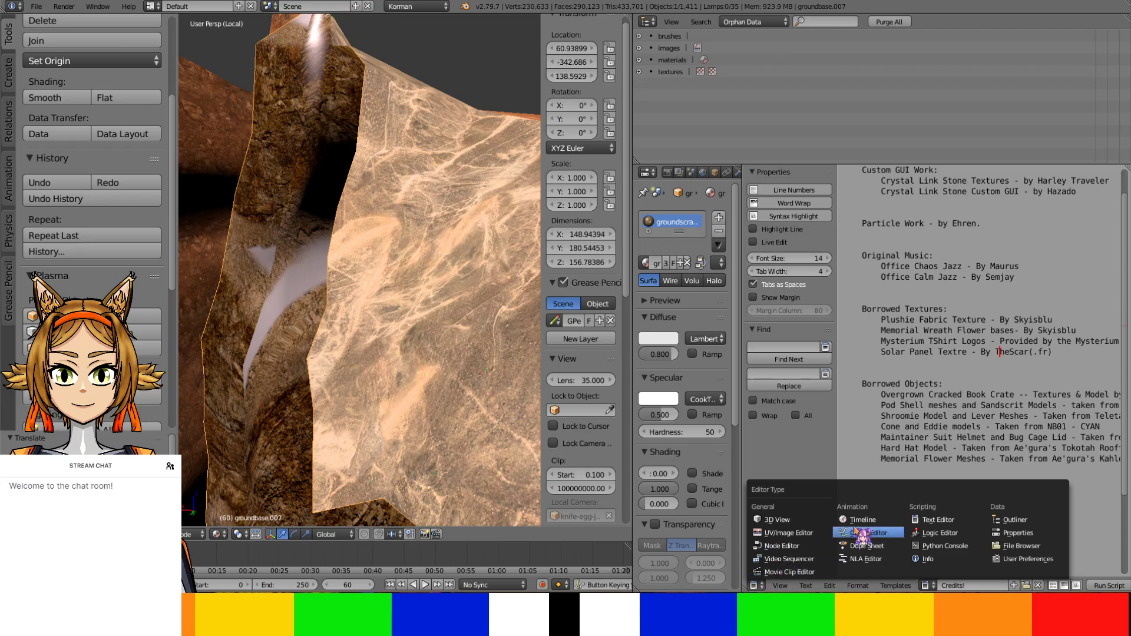
pyautogui.click(789, 533)
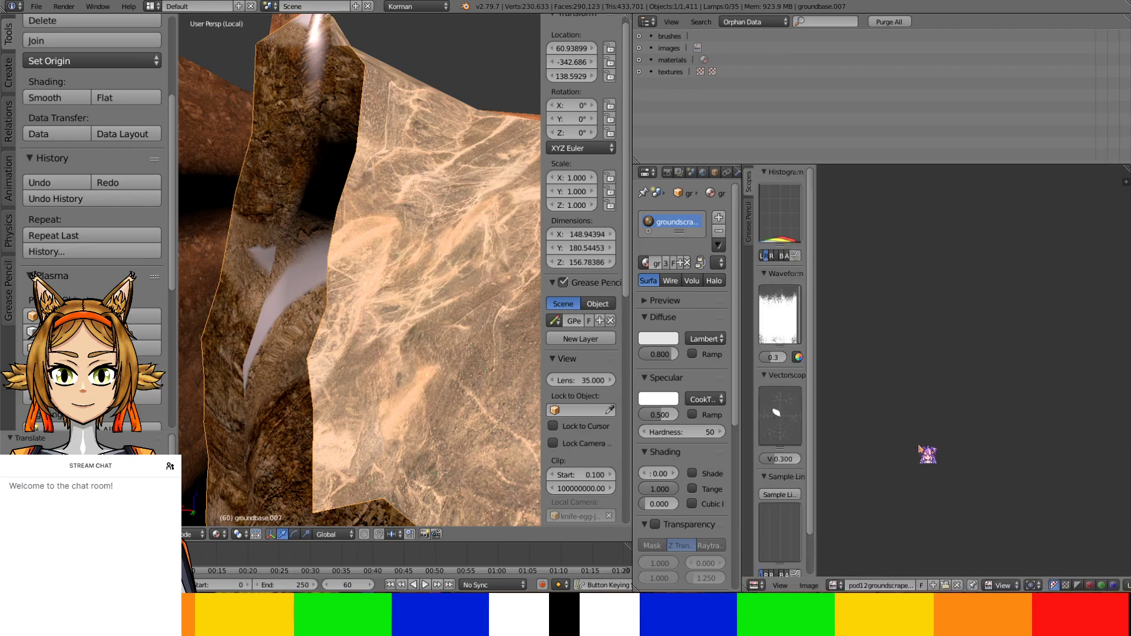
# Enter edit mode, select the whole border mesh and assign the pod12groundscrape.png image to its UVs
pyautogui.press('Tab')
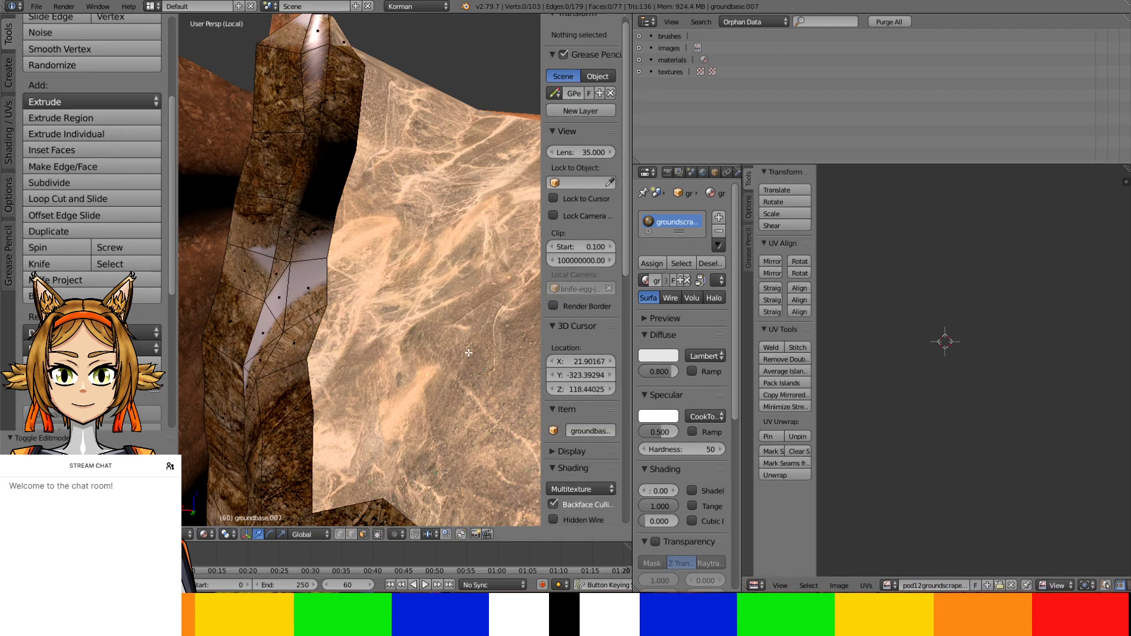
pyautogui.press('a')
pyautogui.press('a')
pyautogui.press('a')
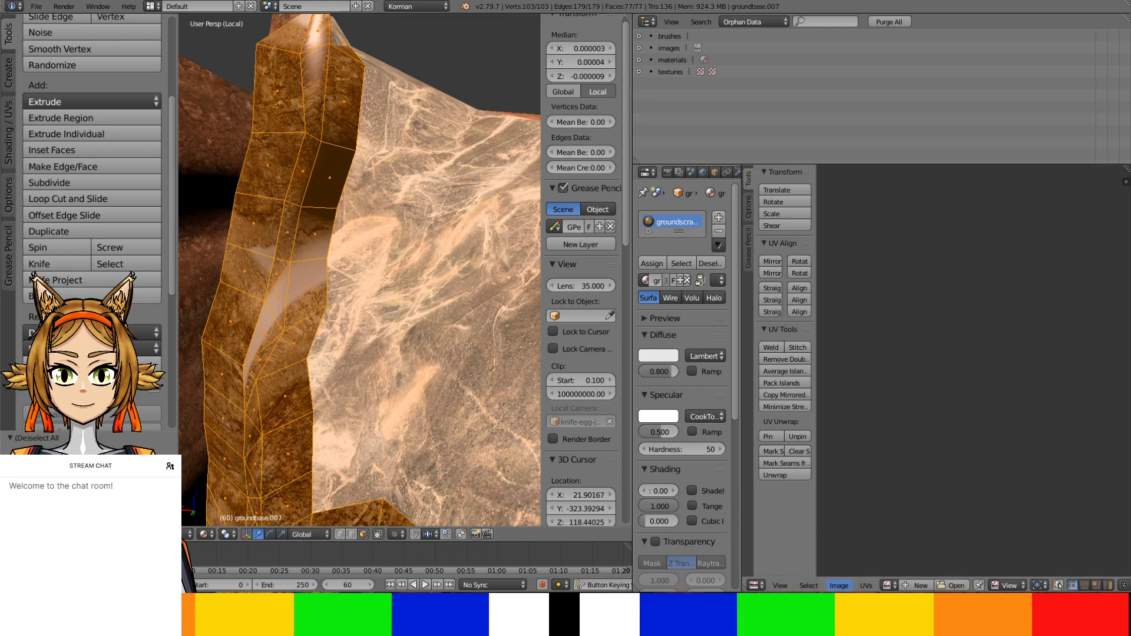
pyautogui.click(889, 585)
pyautogui.write('groundsc')
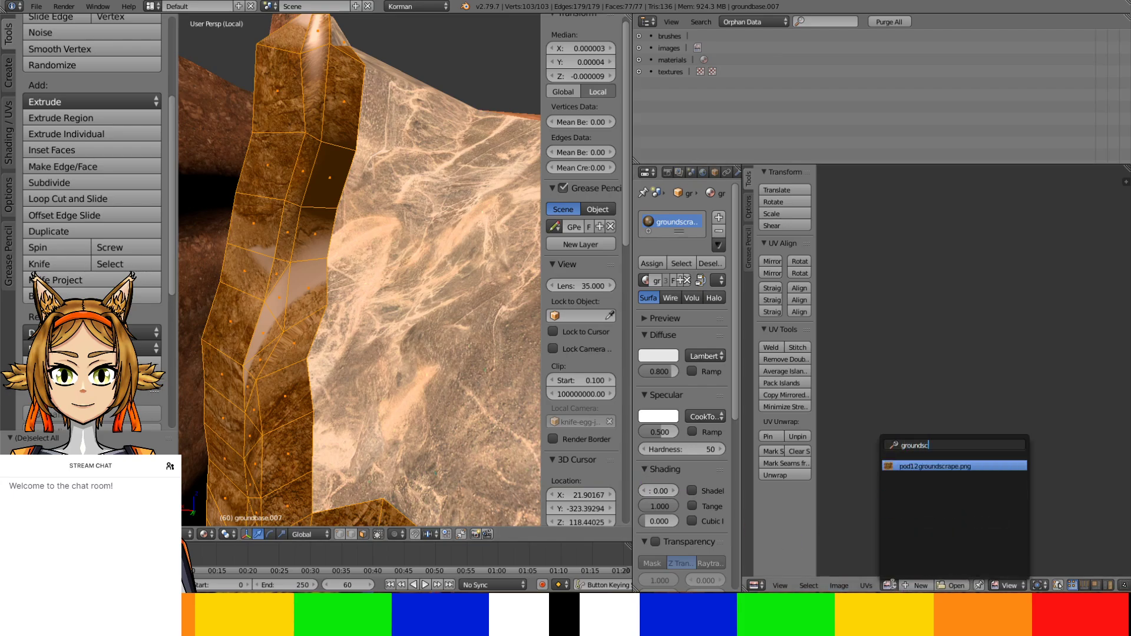
pyautogui.press('Return')
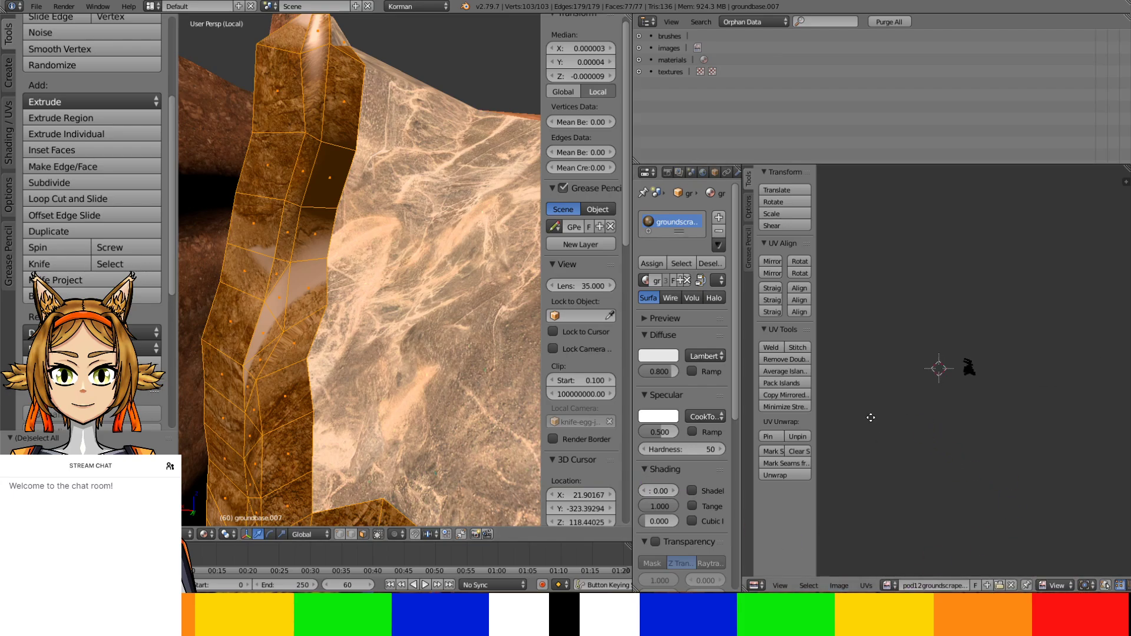
# Unwrap the entire selected border mesh with the standard Unwrap operation
pyautogui.scroll(10, 859, 423)
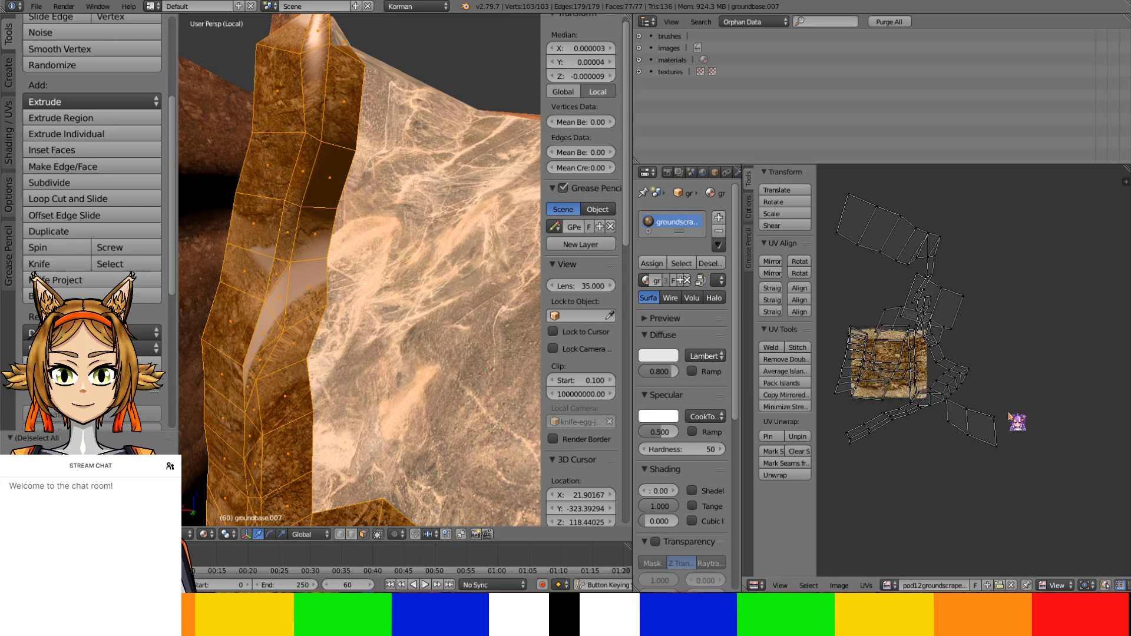
pyautogui.moveTo(1058, 419); pyautogui.dragTo(1061, 419, button='middle')
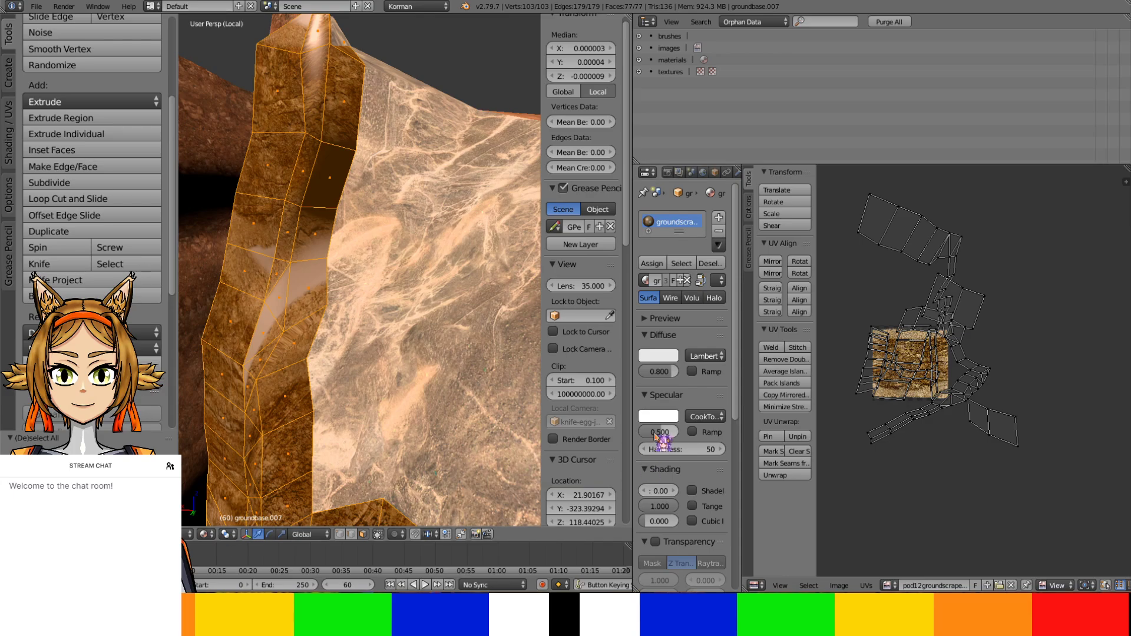
pyautogui.scroll(1, 876, 369)
pyautogui.scroll(-1, 875, 368)
pyautogui.keyDown('shift'); pyautogui.moveTo(429, 327); pyautogui.dragTo(457, 210, button='middle'); pyautogui.keyUp('shift')
pyautogui.press('u')
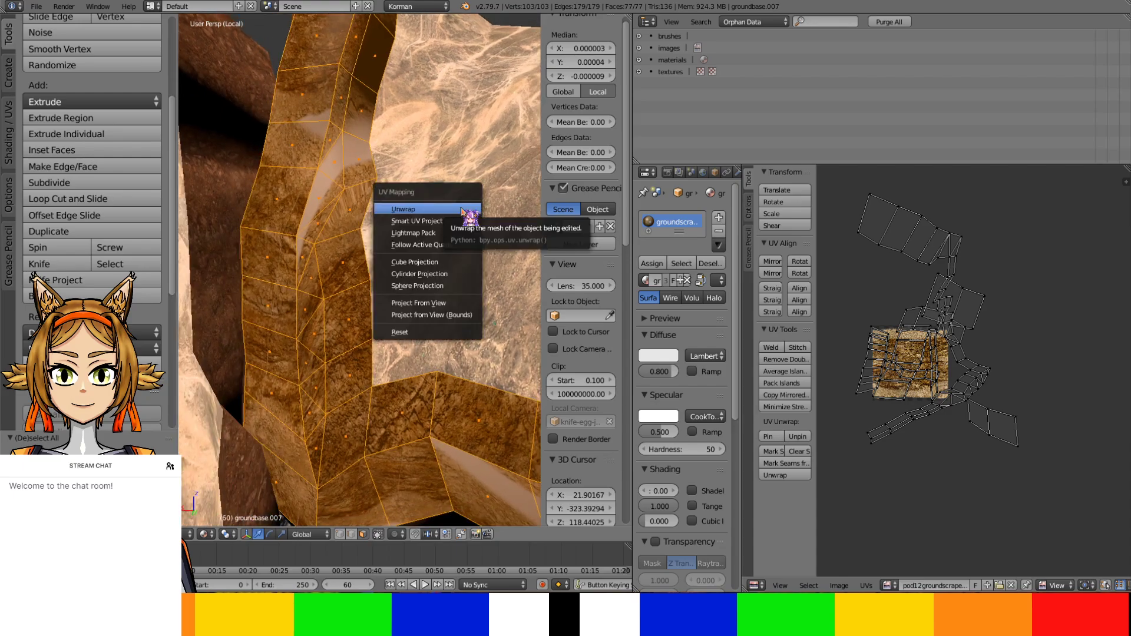
pyautogui.click(460, 208)
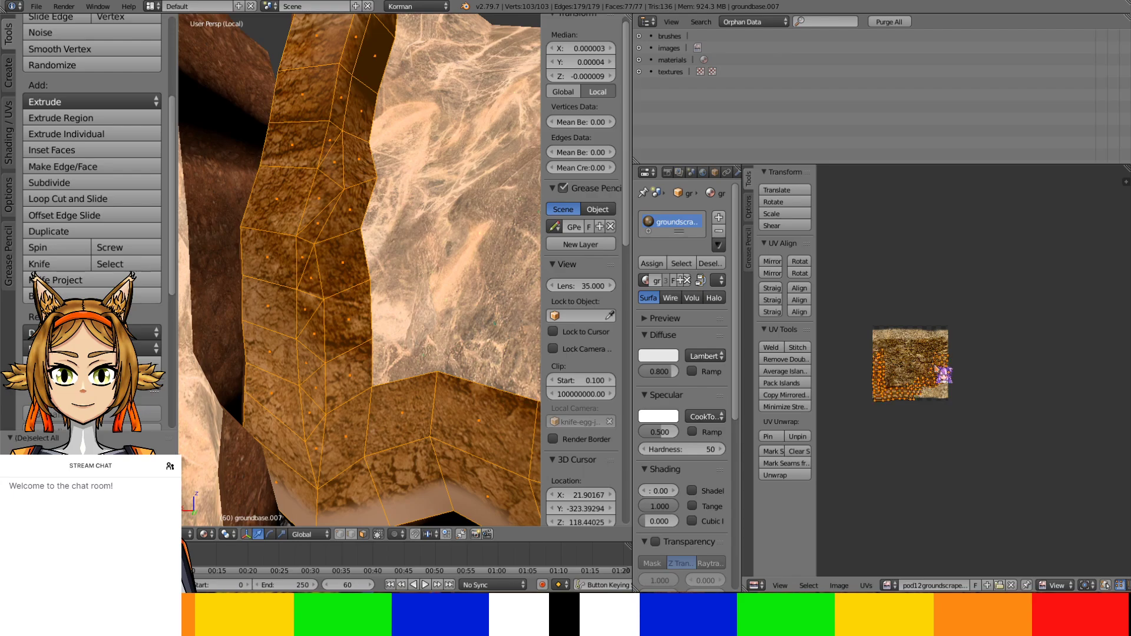
# Scale the unwrapped border UVs up well beyond the bounds of the texture image
pyautogui.press('s')
pyautogui.click(1004, 341)
pyautogui.scroll(-2, 1003, 340)
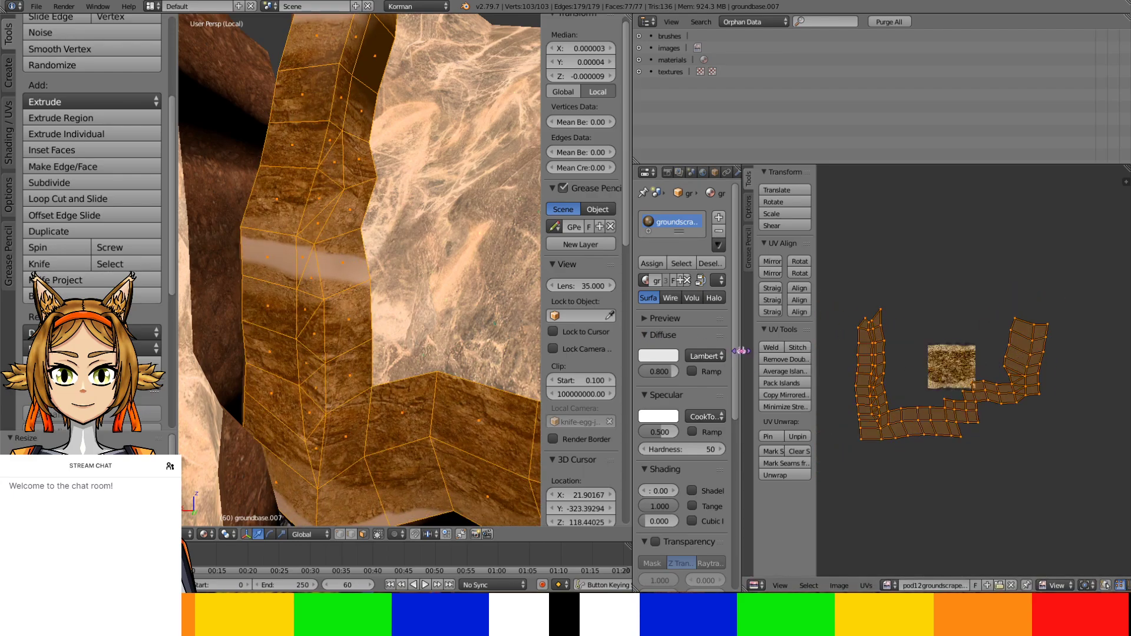
# Examine how the enlarged UV layout tiles the scrape texture along the border strip and around its lower notch
pyautogui.moveTo(741, 351); pyautogui.dragTo(688, 351)
pyautogui.scroll(2, 841, 373)
pyautogui.moveTo(841, 374); pyautogui.dragTo(878, 356, button='middle')
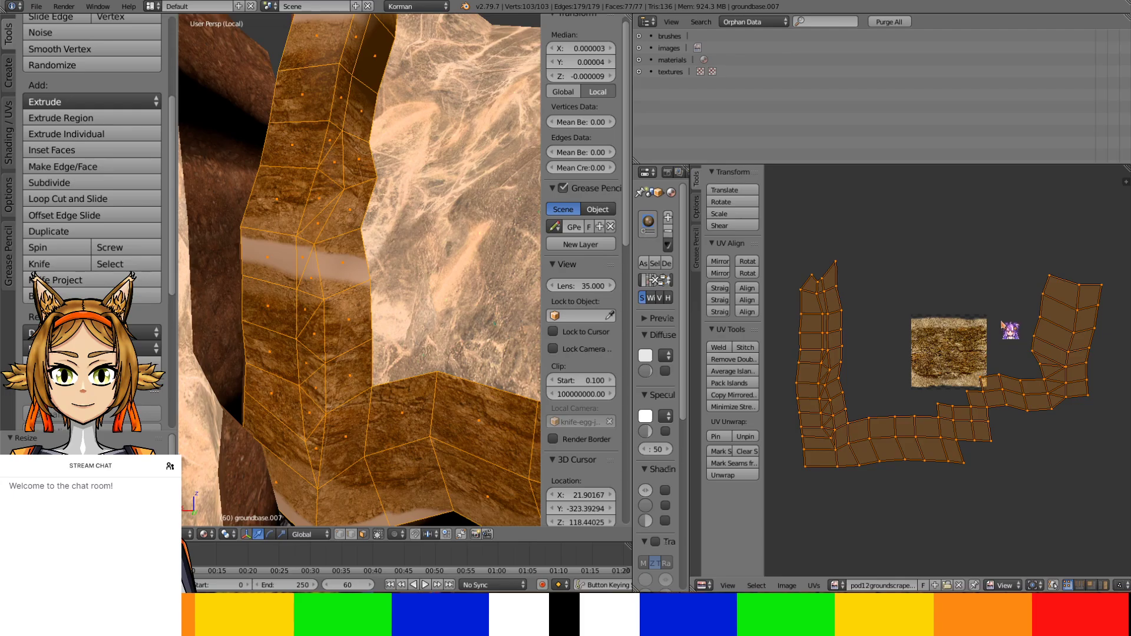
pyautogui.moveTo(257, 456); pyautogui.dragTo(277, 422, button='middle')
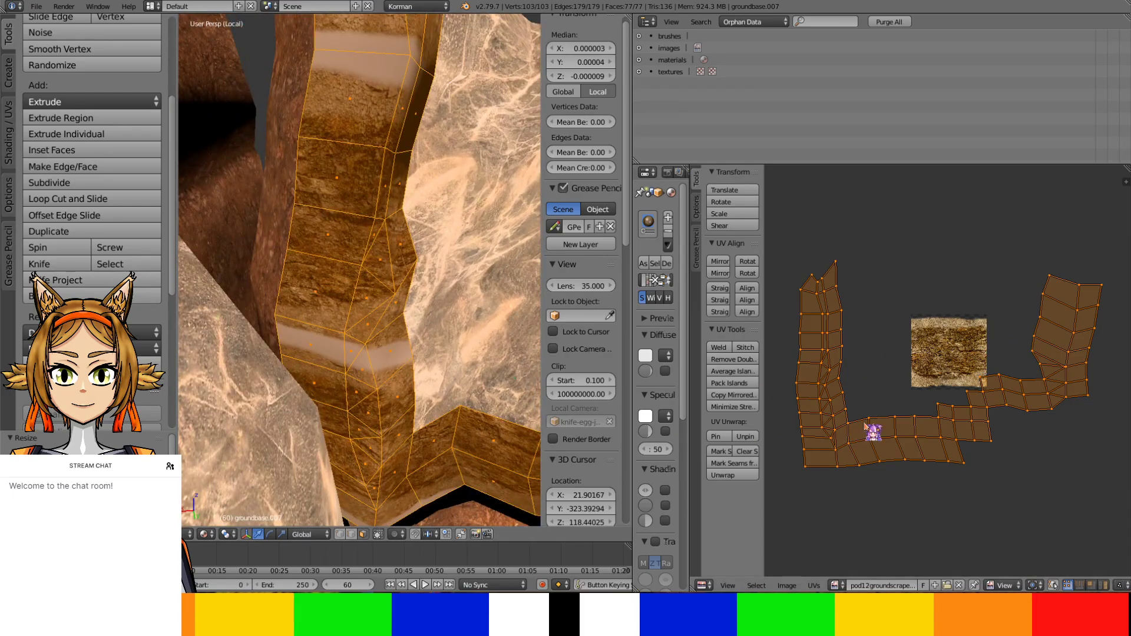
pyautogui.moveTo(876, 421)
pyautogui.mouseDown(button='middle')
pyautogui.moveTo(893, 419)
pyautogui.moveTo(881, 416)
pyautogui.mouseUp(button='middle')
pyautogui.moveTo(1059, 360); pyautogui.dragTo(1038, 376, button='middle')
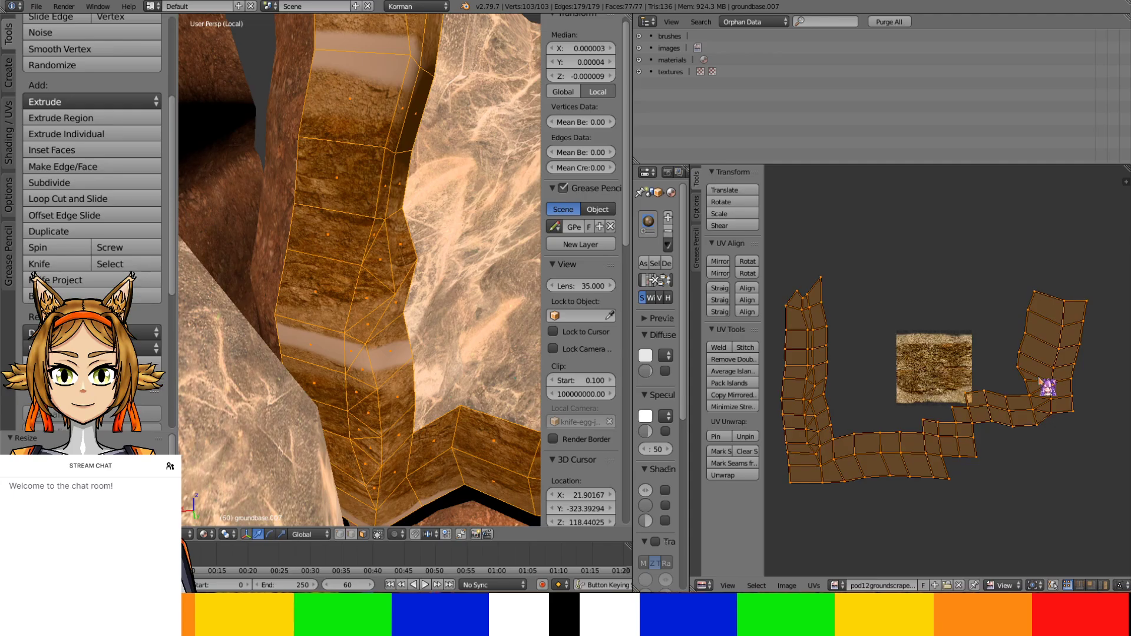
pyautogui.moveTo(493, 423); pyautogui.dragTo(466, 338, button='middle')
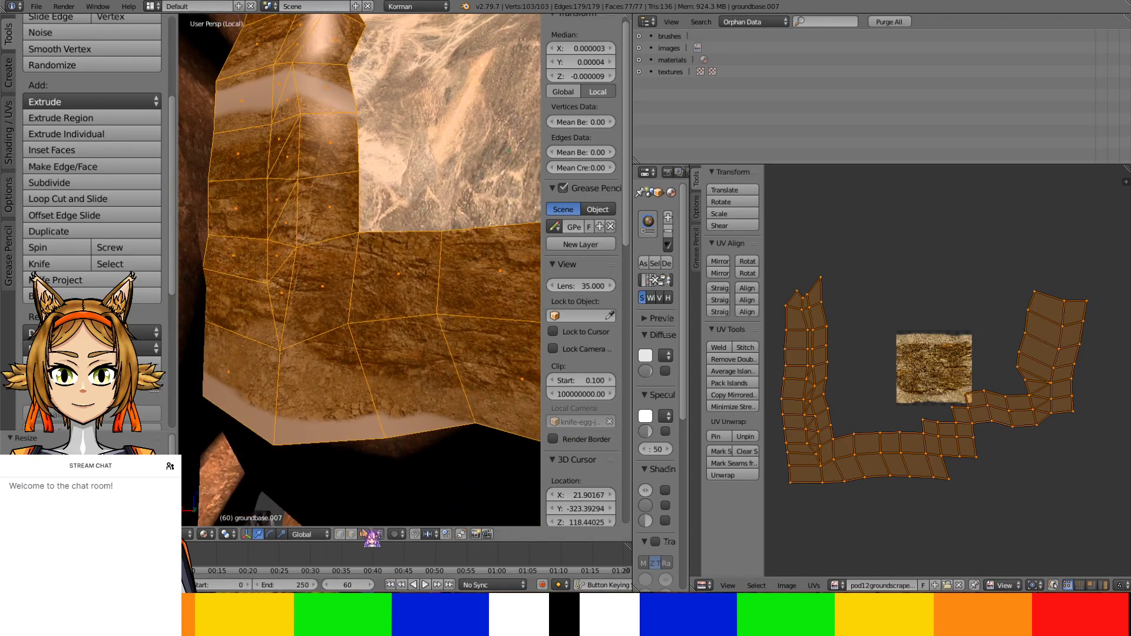
pyautogui.moveTo(372, 512); pyautogui.dragTo(250, 384, button='middle')
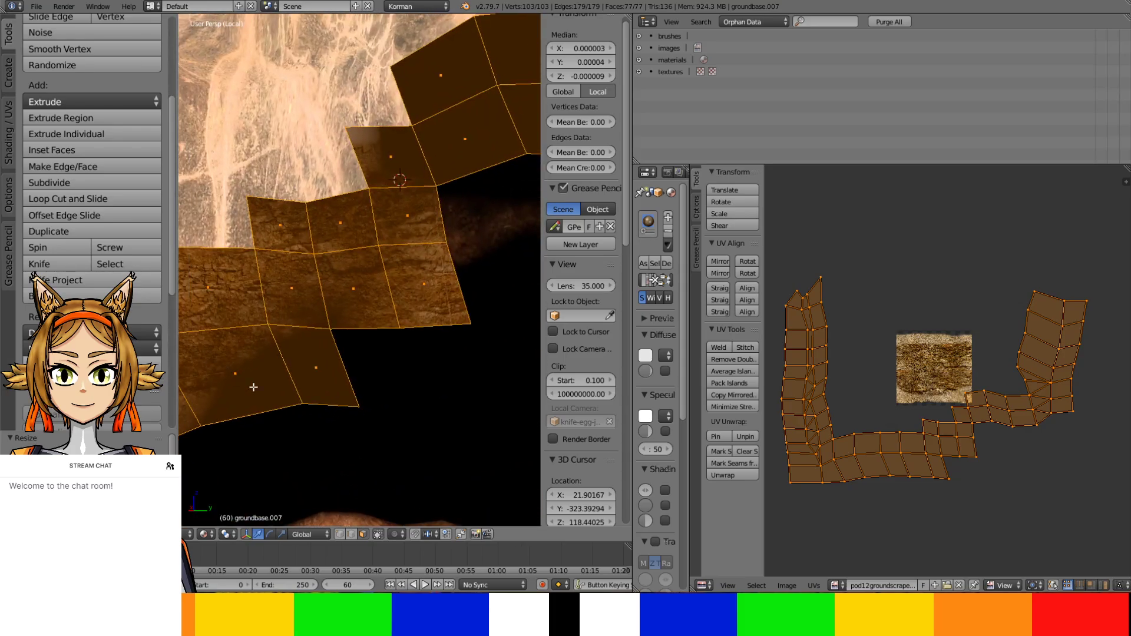
pyautogui.rightClick(345, 370)
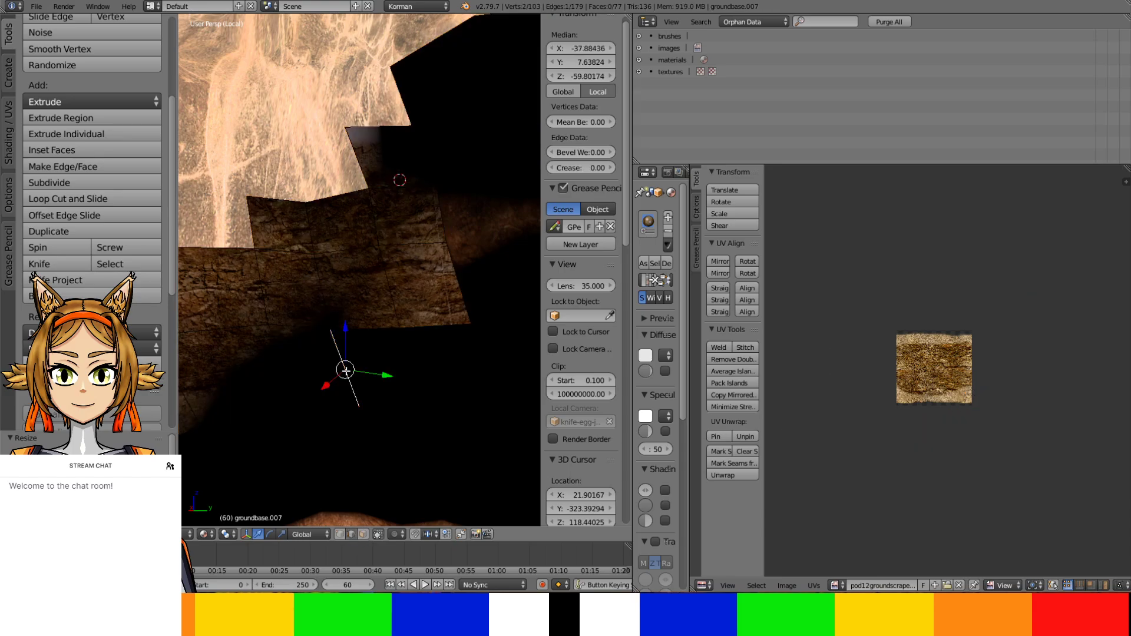
pyautogui.keyDown('shift'); pyautogui.rightClick(416, 327); pyautogui.keyUp('shift')
pyautogui.press('f')
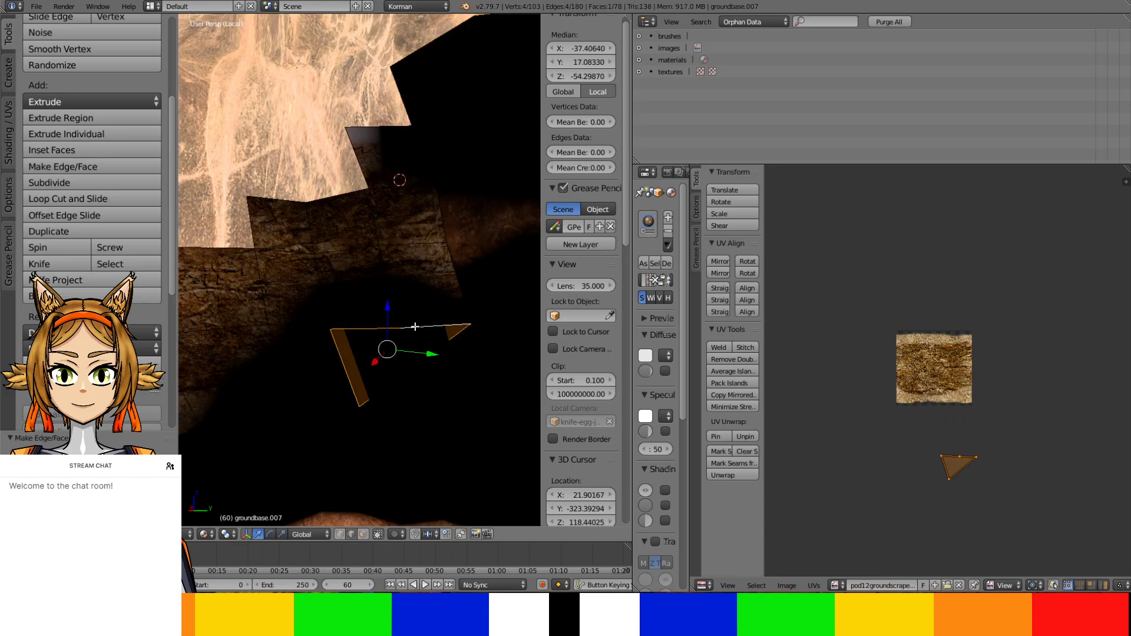
pyautogui.hotkey('ctrl', 'z')
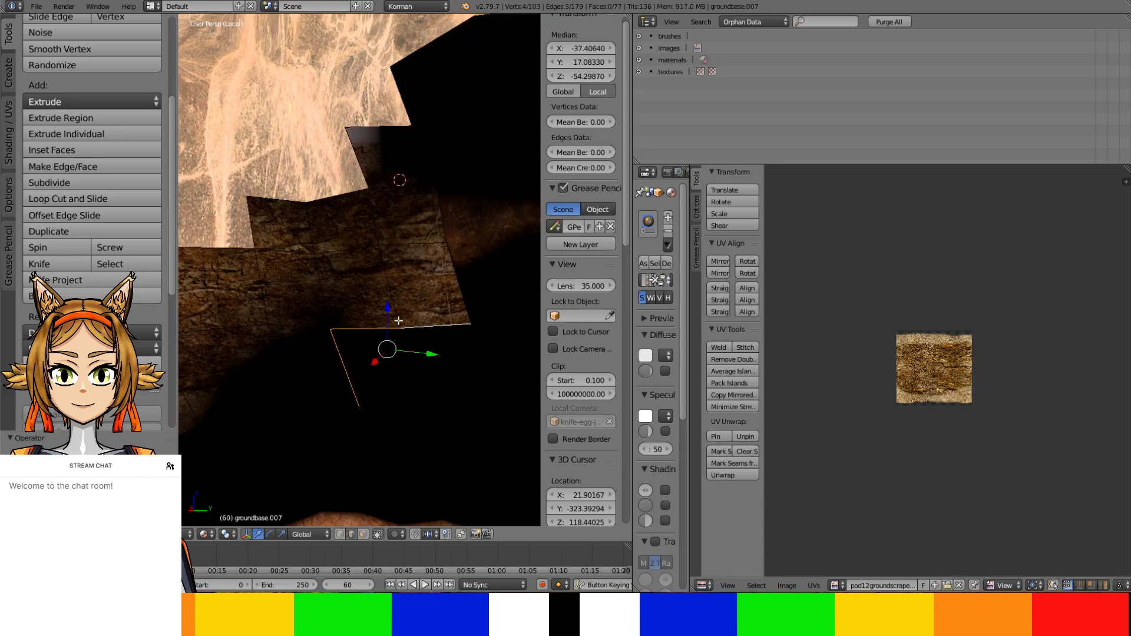
# Fill the notch in the border strip's lower edge with two adjoining triangular faces
pyautogui.keyDown('shift'); pyautogui.rightClick(381, 329); pyautogui.keyUp('shift')
pyautogui.keyDown('shift'); pyautogui.rightClick(337, 358); pyautogui.keyUp('shift')
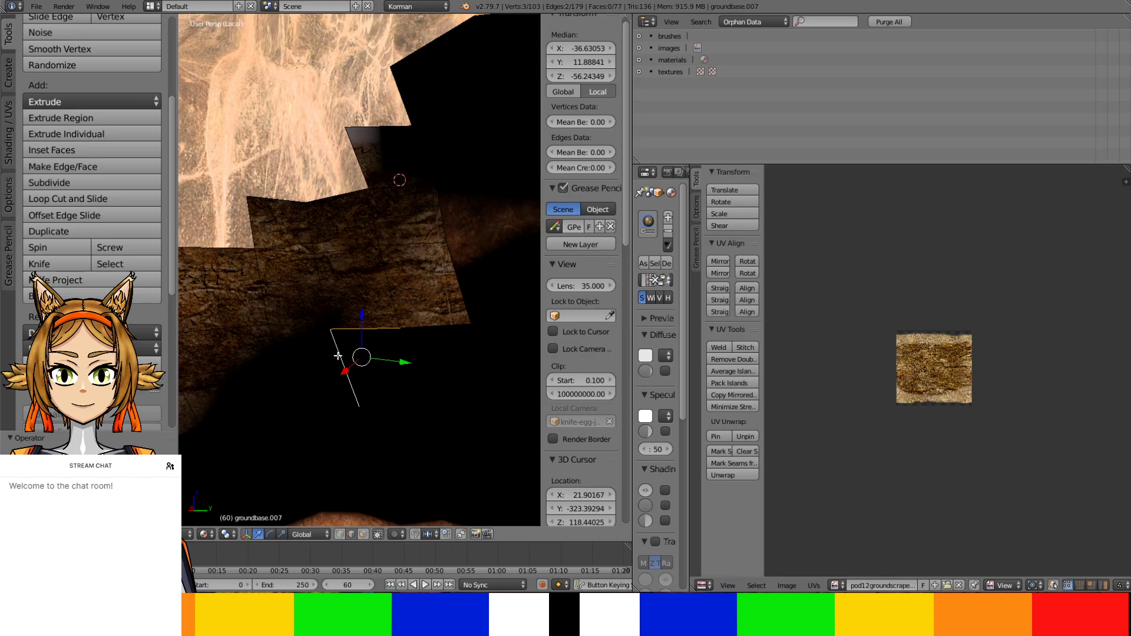
pyautogui.press('f')
pyautogui.rightClick(423, 326)
pyautogui.keyDown('shift'); pyautogui.rightClick(390, 339); pyautogui.keyUp('shift')
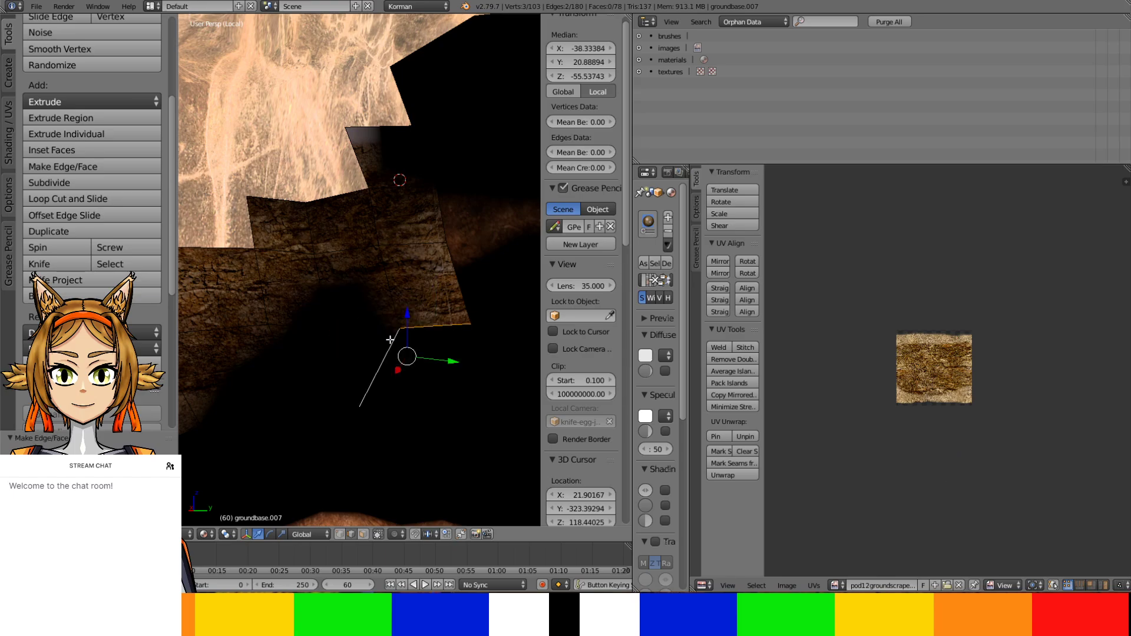
pyautogui.press('f')
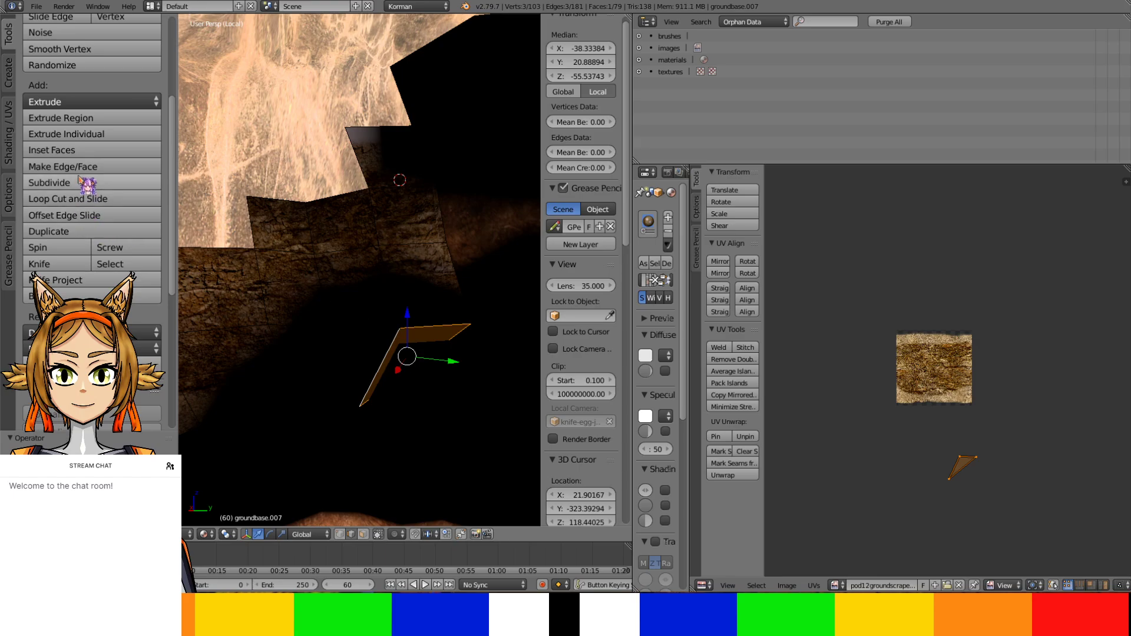
# Subdivide the newly filled outer triangle and nudge the midpoint vertex on its outer edge slightly
pyautogui.click(49, 183)
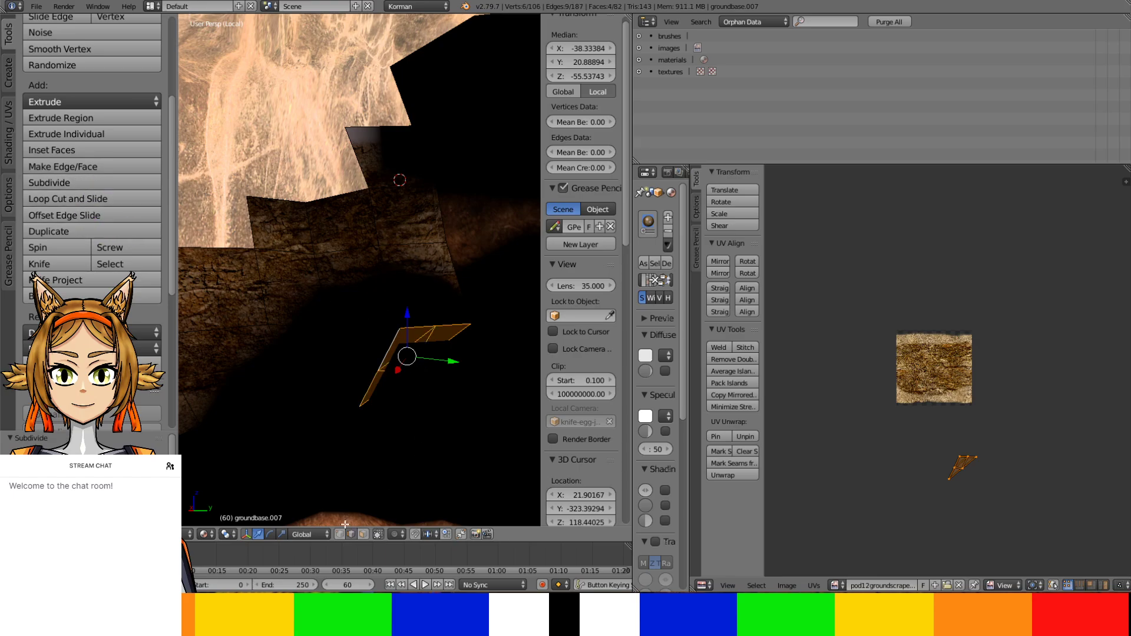
pyautogui.rightClick(409, 373)
pyautogui.keyDown('shift'); pyautogui.moveTo(409, 373); pyautogui.dragTo(402, 472, button='middle'); pyautogui.keyUp('shift')
pyautogui.moveTo(403, 472); pyautogui.dragTo(401, 476)
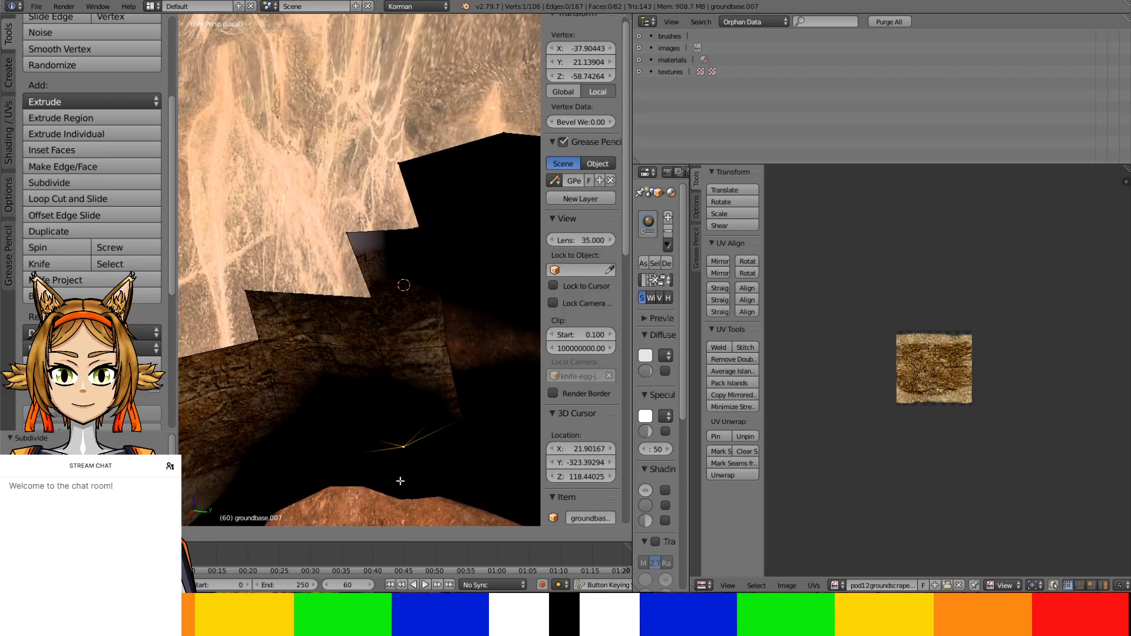
pyautogui.click(400, 482)
# Select the whole border mesh, widen the material properties area and make the groundscrape material shadeless
pyautogui.keyDown('shift'); pyautogui.moveTo(400, 481); pyautogui.dragTo(366, 395, button='middle'); pyautogui.keyUp('shift')
pyautogui.press('a')
pyautogui.press('a')
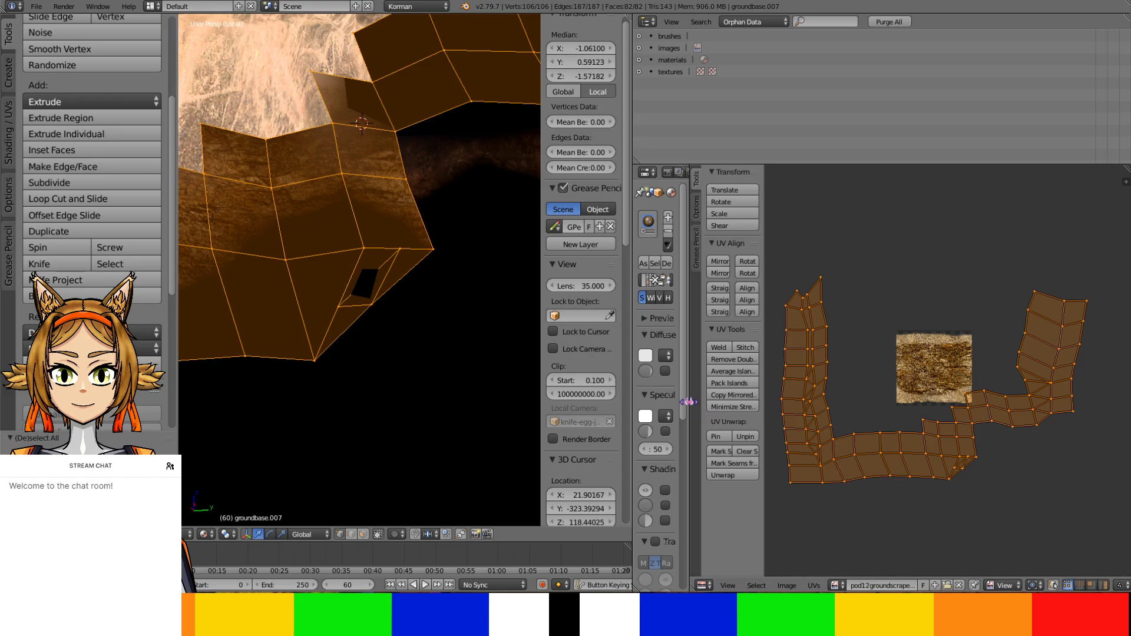
pyautogui.moveTo(689, 410); pyautogui.dragTo(882, 448)
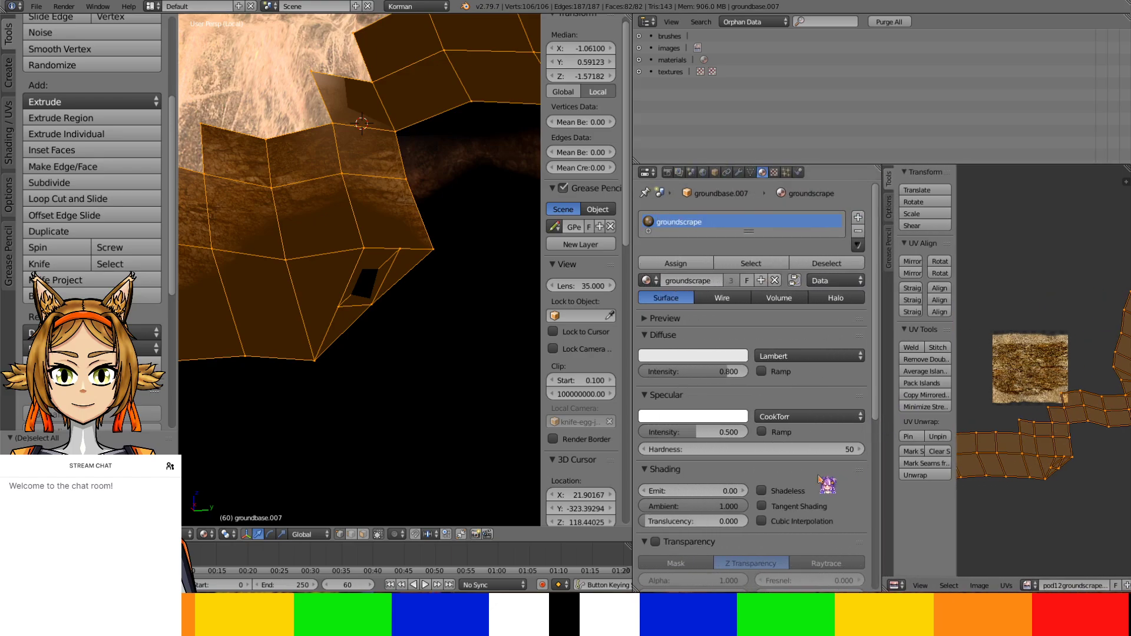
pyautogui.click(779, 490)
pyautogui.moveTo(399, 274); pyautogui.dragTo(383, 288, button='middle')
pyautogui.moveTo(357, 350); pyautogui.dragTo(335, 360, button='middle')
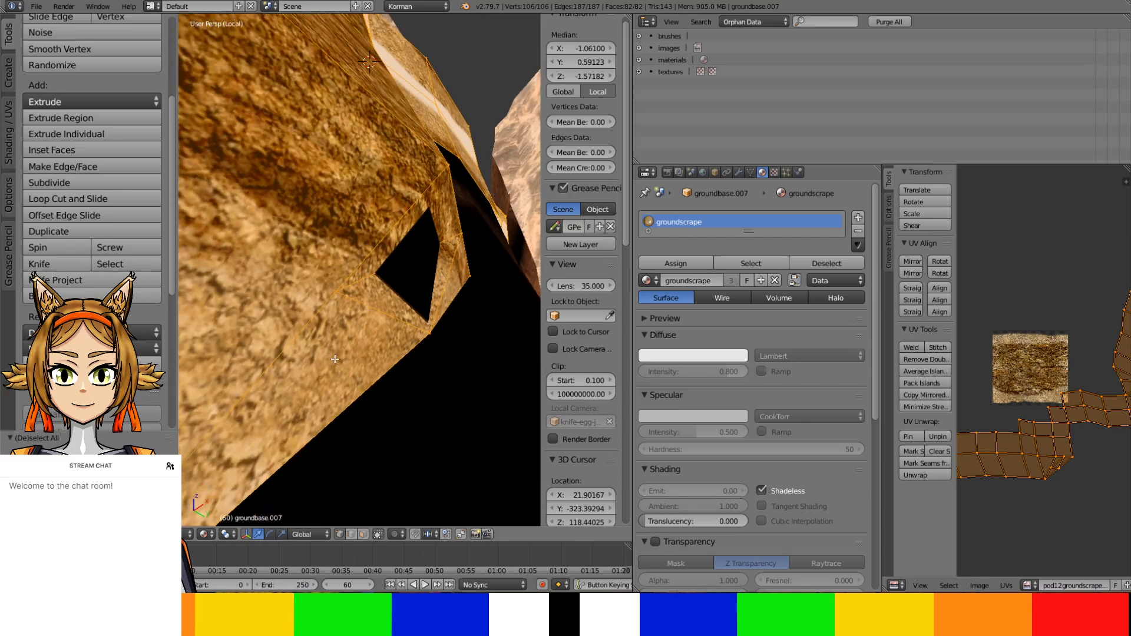
pyautogui.click(56, 264)
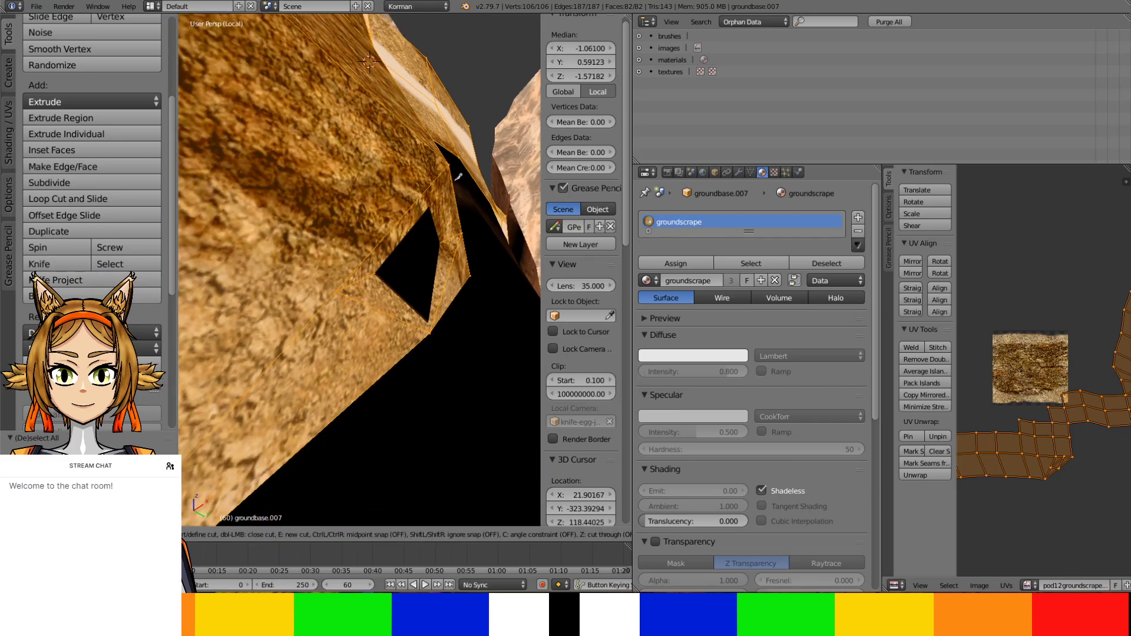
pyautogui.press('Escape')
pyautogui.rightClick(448, 167)
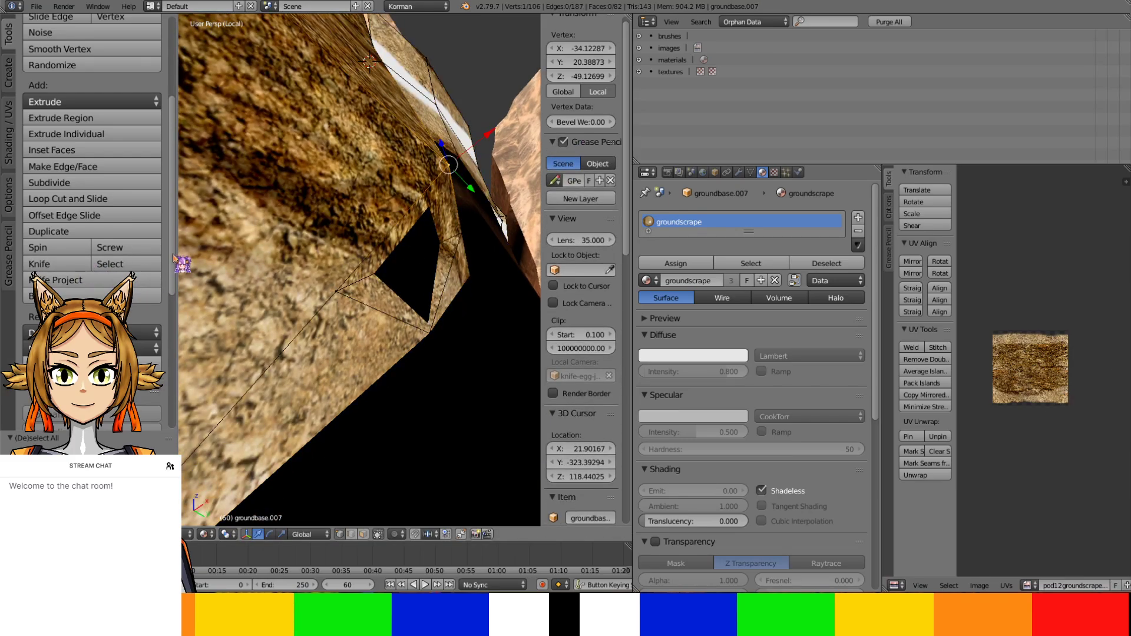
pyautogui.click(56, 264)
pyautogui.press('Escape')
pyautogui.moveTo(448, 165); pyautogui.dragTo(389, 237, button='middle')
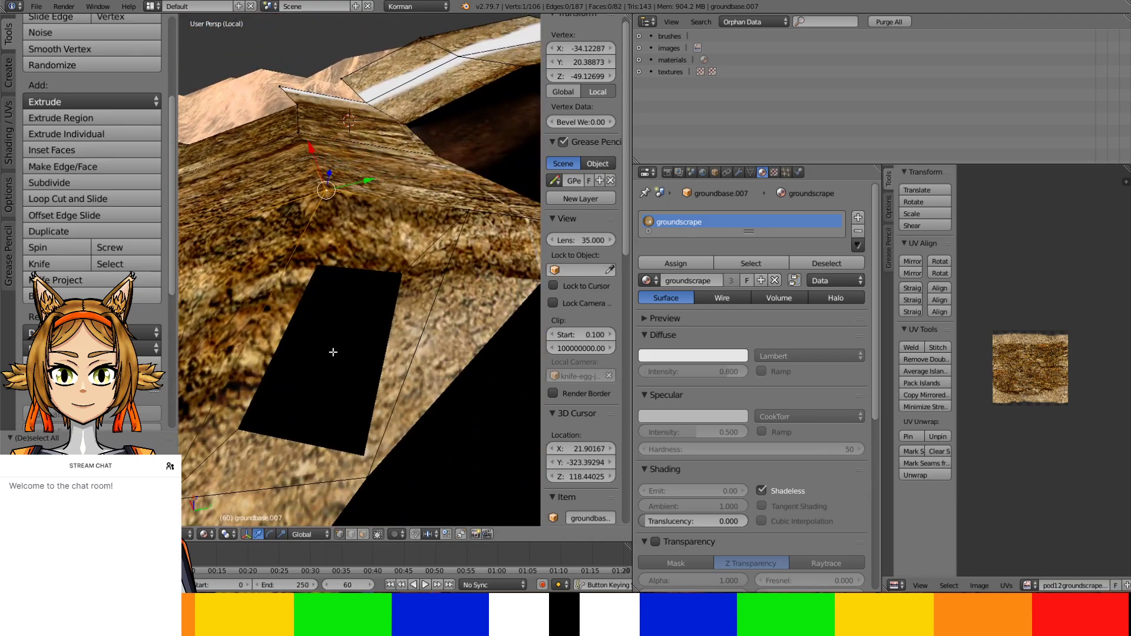
# Delete the two adjoining triangular faces around the black patch in the strip's lower-edge notch
pyautogui.click(363, 535)
pyautogui.rightClick(332, 356)
pyautogui.keyDown('shift'); pyautogui.rightClick(349, 284); pyautogui.keyUp('shift')
pyautogui.press('x')
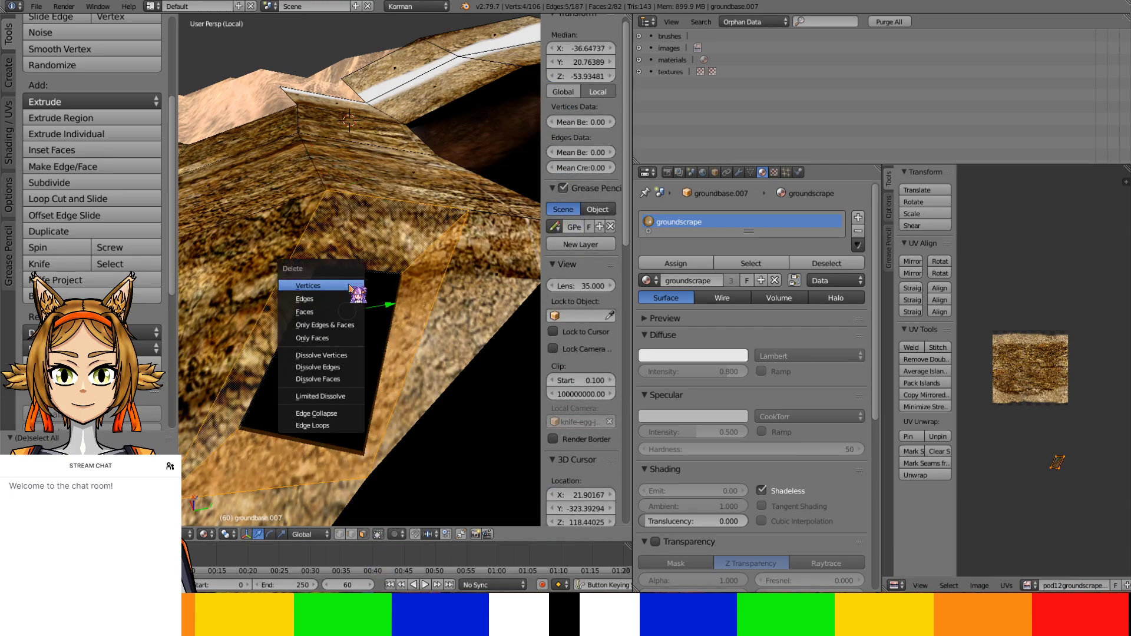
pyautogui.click(356, 316)
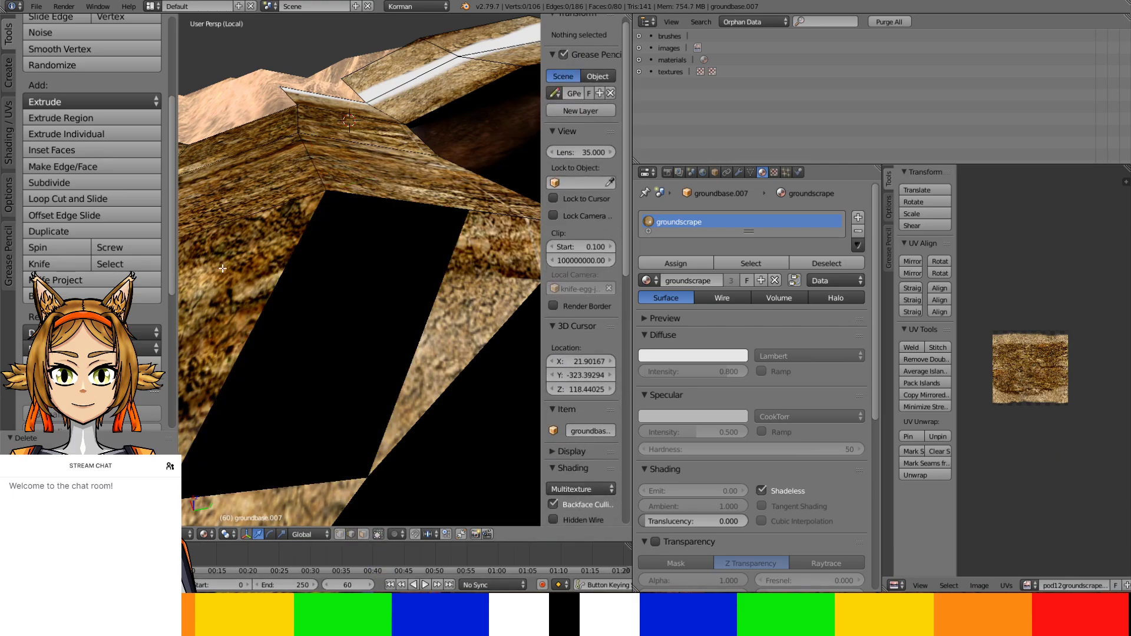
# Refill the opened notch in the strip's lower edge with two new triangular faces
pyautogui.rightClick(257, 302)
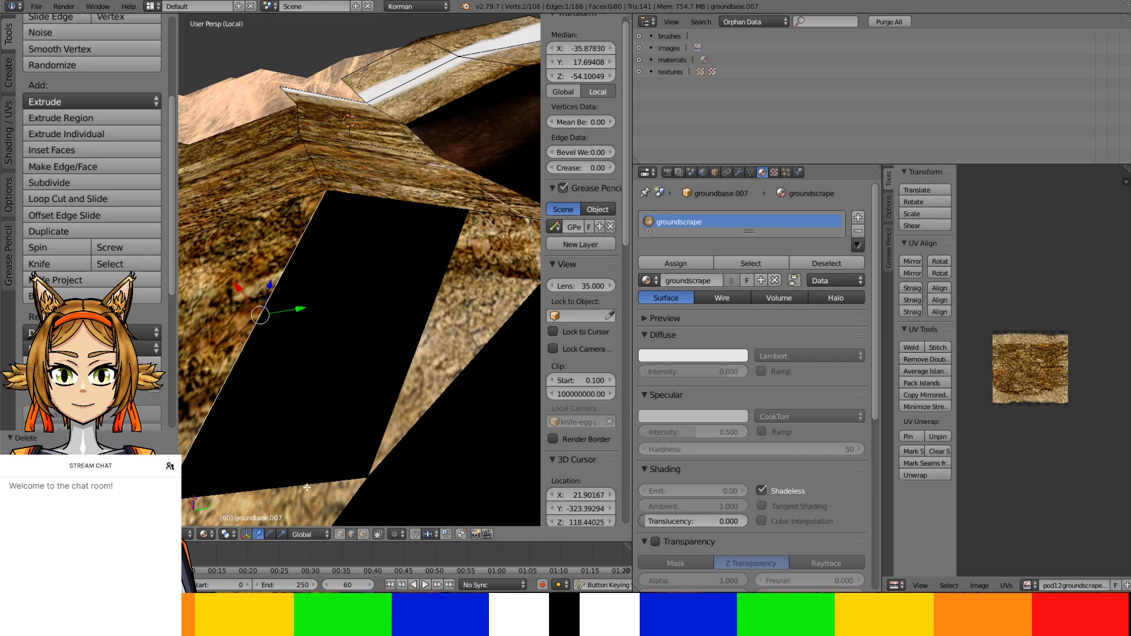
pyautogui.scroll(-2, 328, 417)
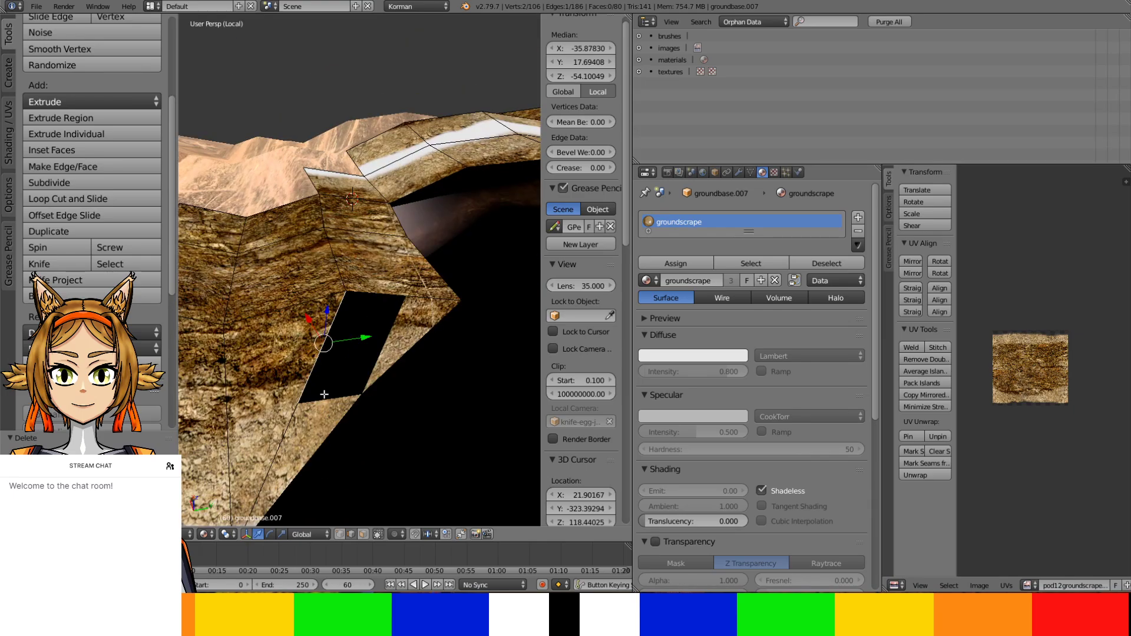
pyautogui.keyDown('shift'); pyautogui.rightClick(327, 391); pyautogui.keyUp('shift')
pyautogui.press('f')
pyautogui.keyDown('ctrl'); pyautogui.rightClick(378, 295); pyautogui.keyUp('ctrl')
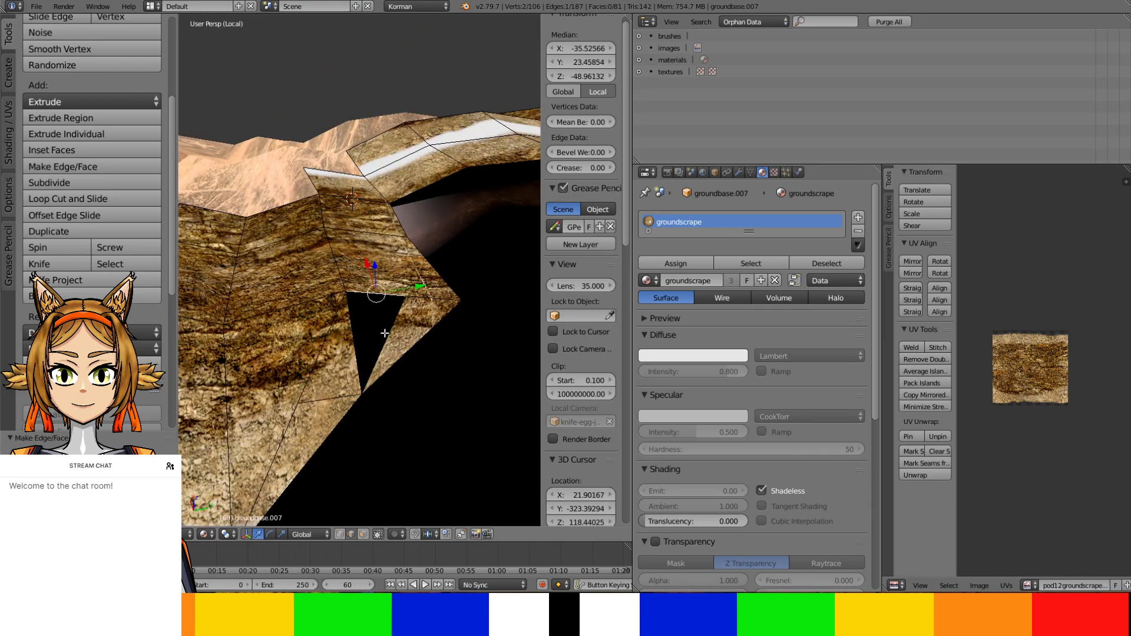
pyautogui.press('f')
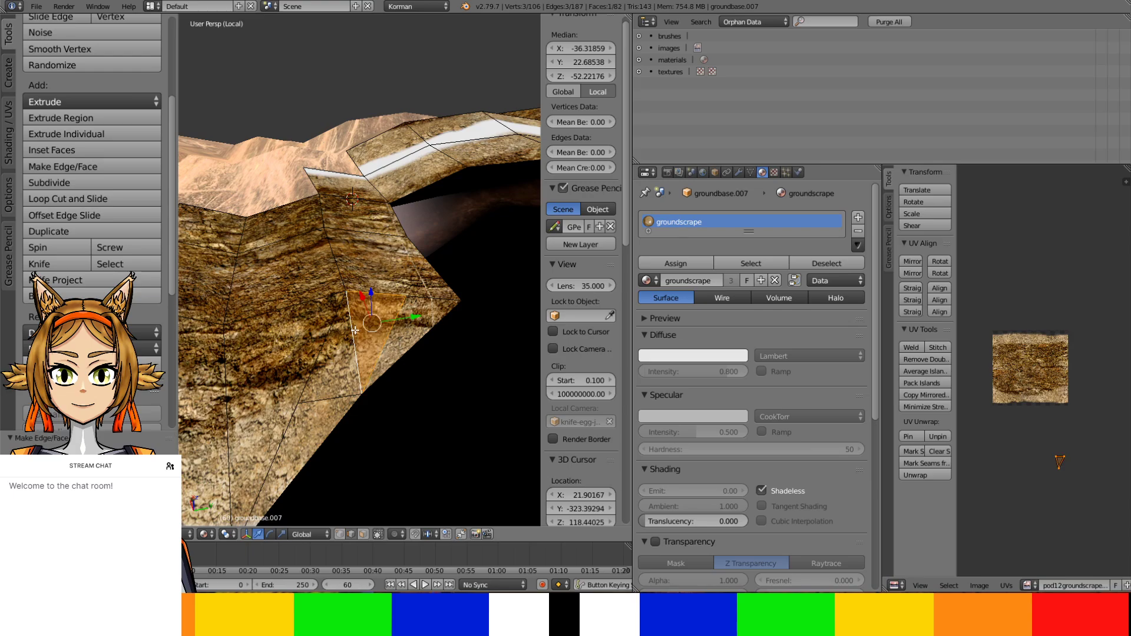
# Fill the inner corner below the white band on the strip's lower edge with a triangular face
pyautogui.moveTo(357, 329); pyautogui.dragTo(384, 300, button='middle')
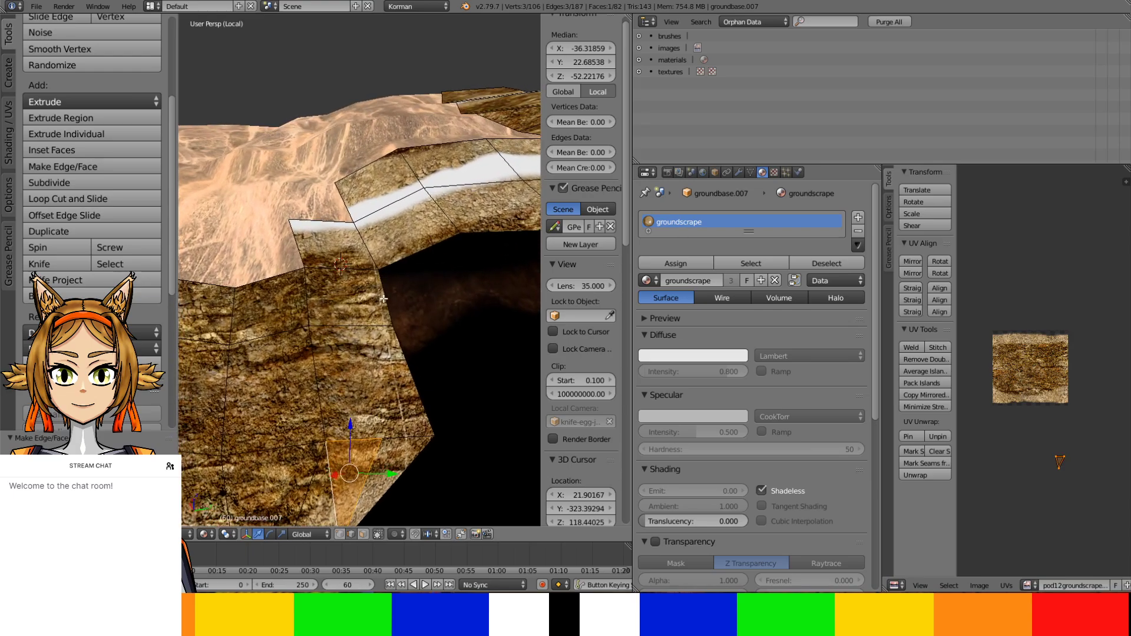
pyautogui.keyDown('ctrl'); pyautogui.rightClick(398, 265); pyautogui.keyUp('ctrl')
pyautogui.press('f')
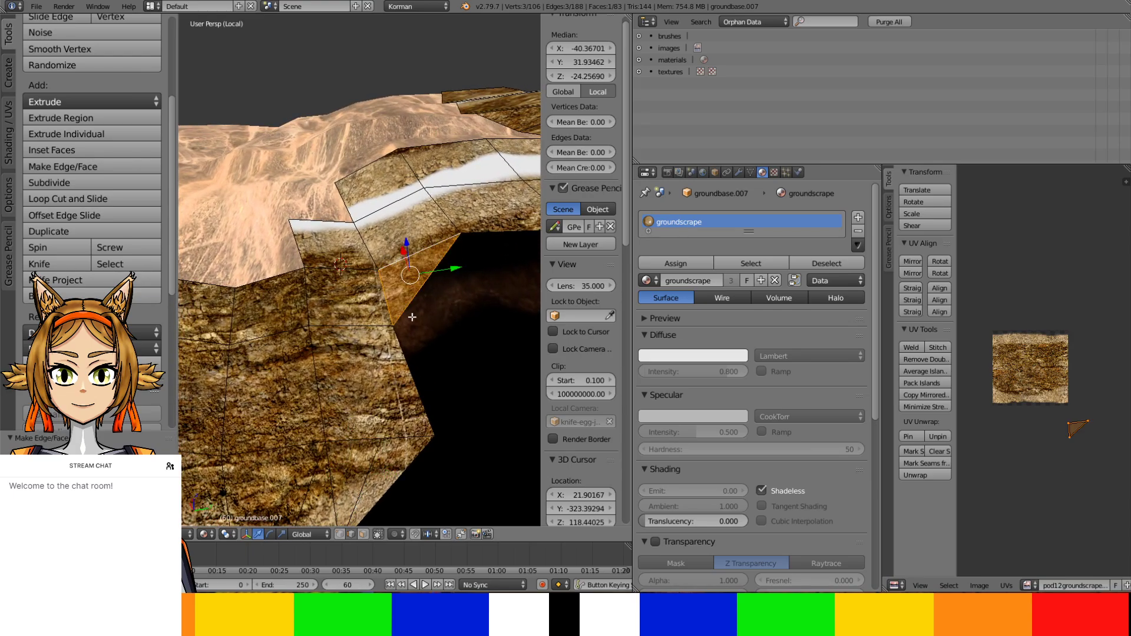
# Try deleting the corner face below the white band at the strip's upper notch, and undo it
pyautogui.moveTo(412, 317); pyautogui.dragTo(382, 306, button='middle')
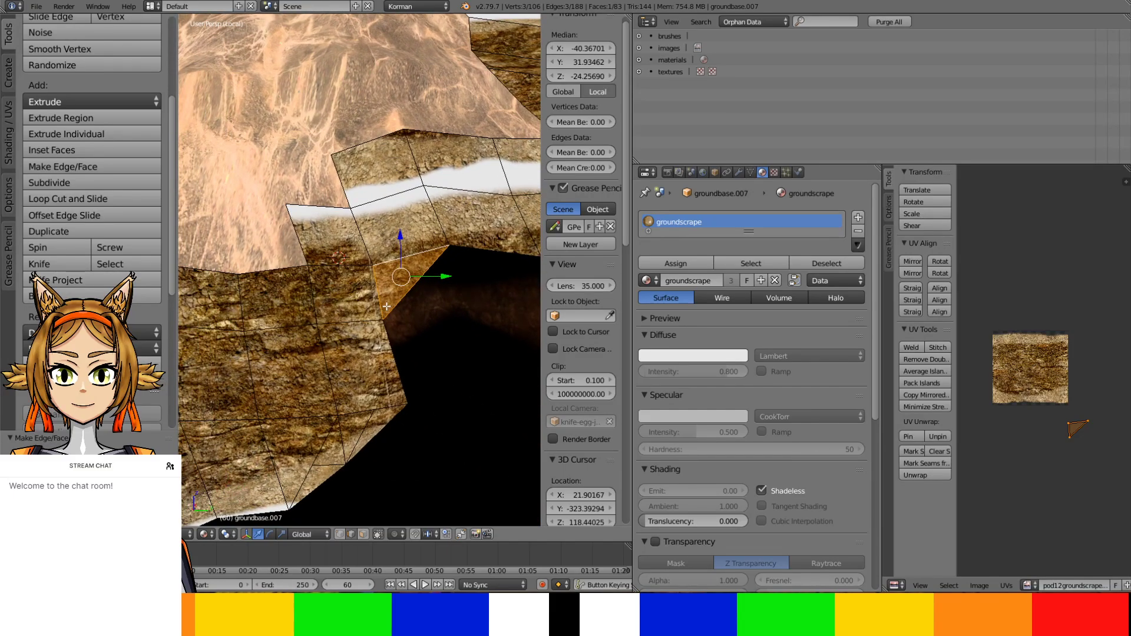
pyautogui.rightClick(341, 189)
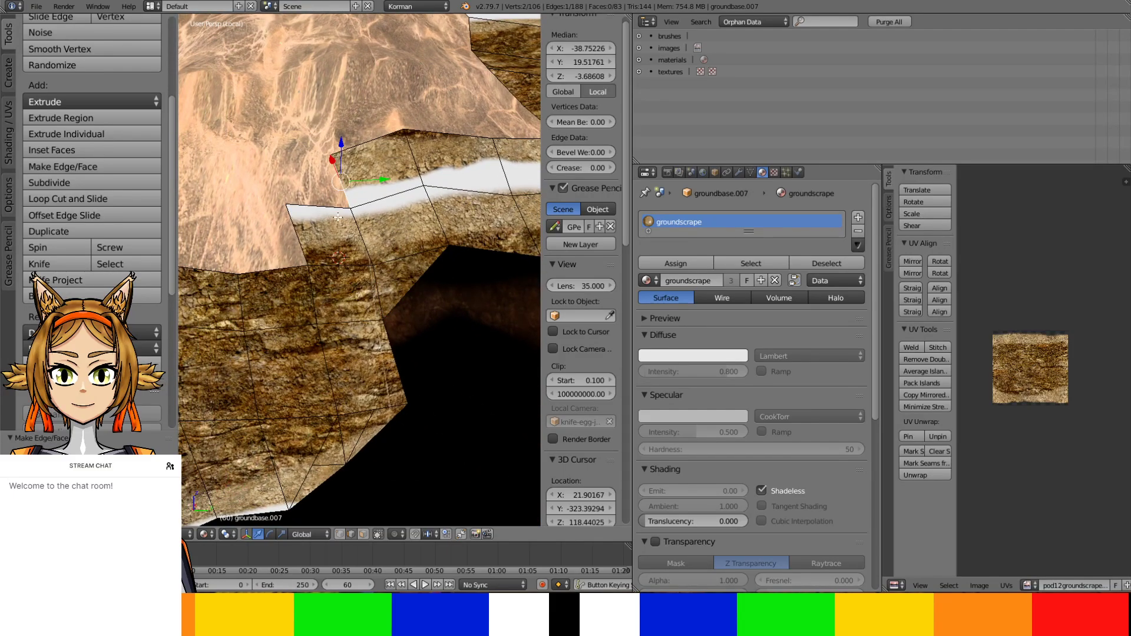
pyautogui.click(362, 535)
pyautogui.rightClick(332, 235)
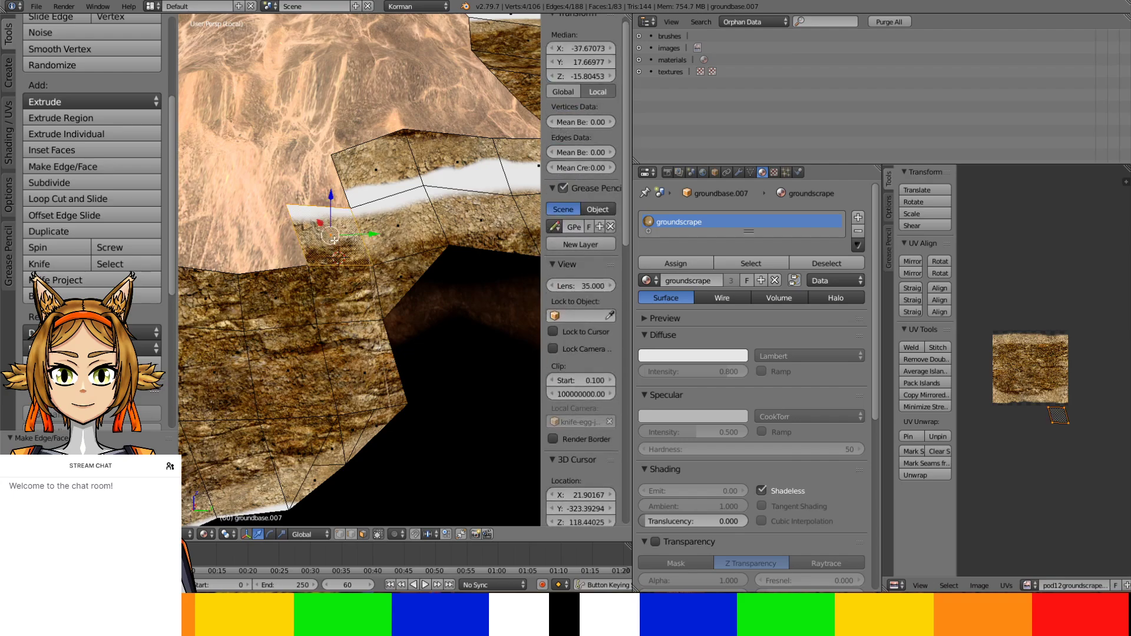
pyautogui.press('x')
pyautogui.click(331, 235)
pyautogui.rightClick(366, 182)
pyautogui.press('x')
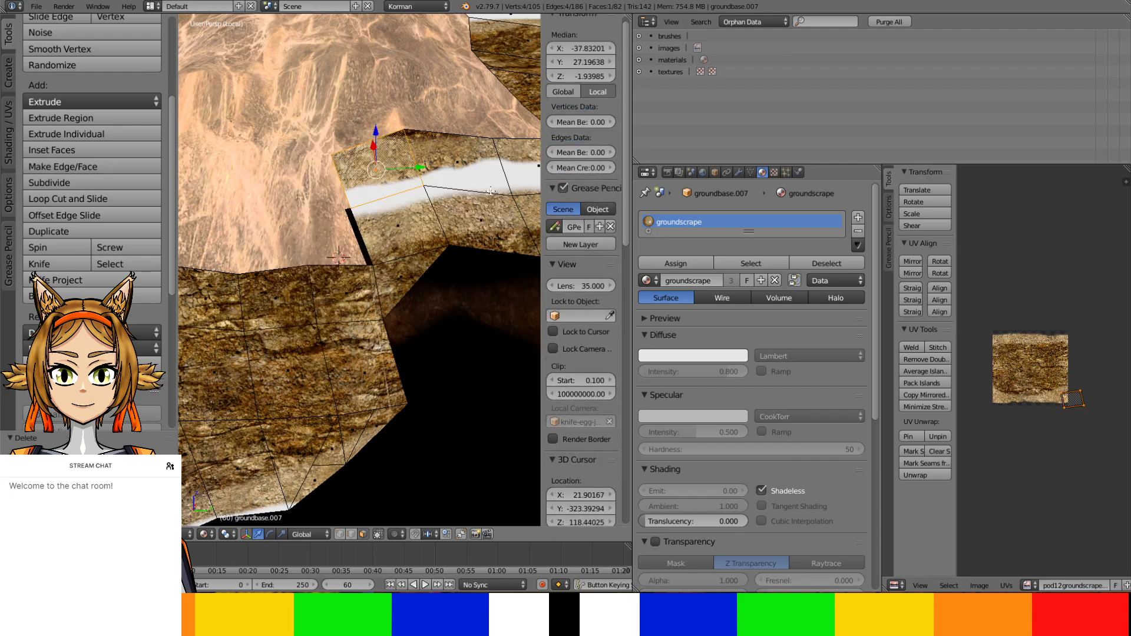
pyautogui.hotkey('ctrl', 'z')
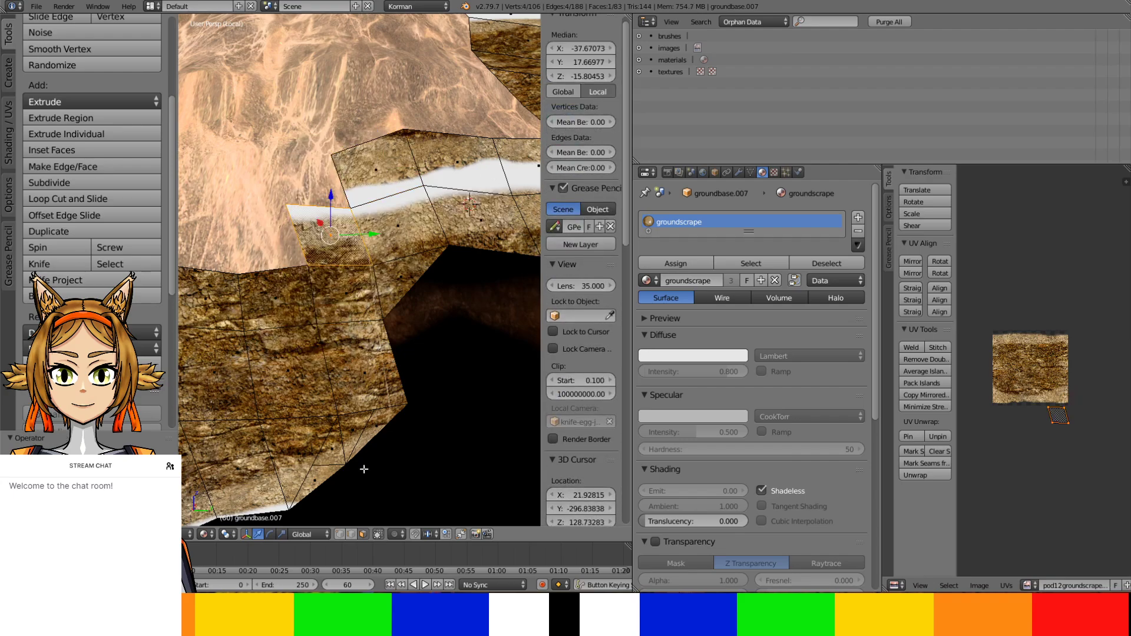
pyautogui.hotkey('ctrl', 'z')
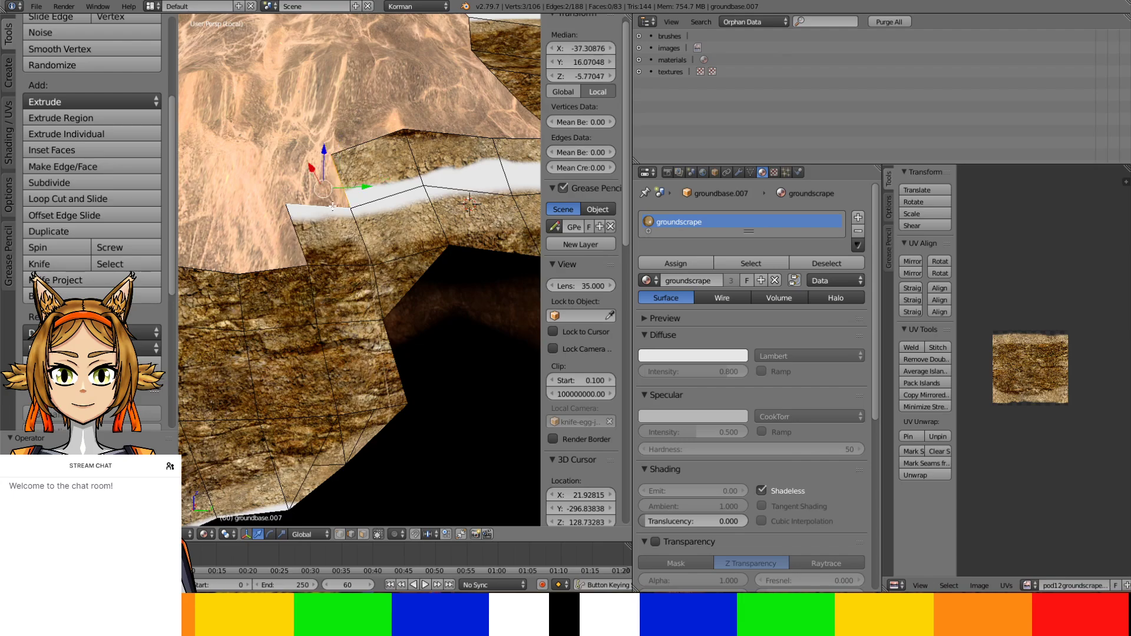
# Fill the two stepped notches beside the white band on the strip's upper edge with triangular faces
pyautogui.press('f')
pyautogui.click(296, 233)
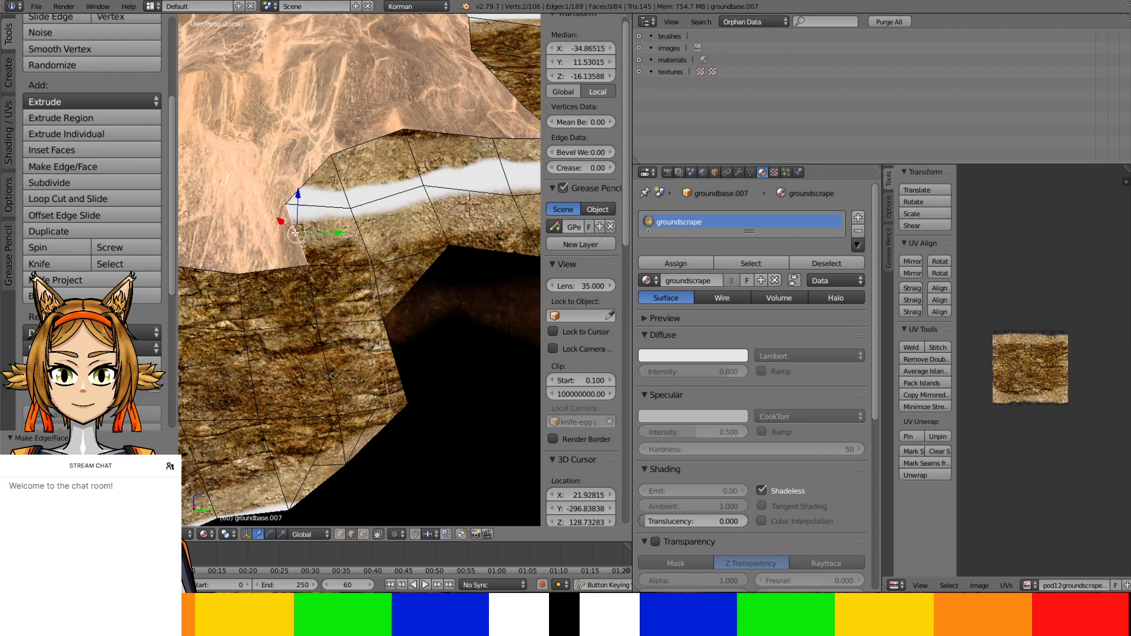
pyautogui.keyDown('shift'); pyautogui.click(278, 269); pyautogui.keyUp('shift')
pyautogui.press('f')
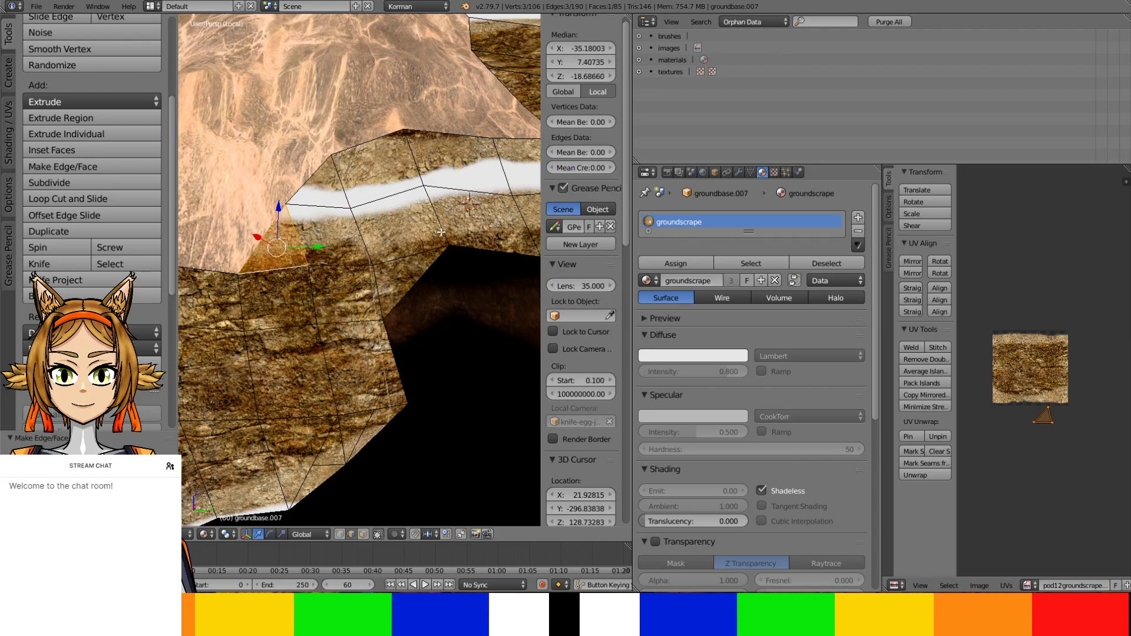
# Fill two more inner corners farther along the strip's upper edge with triangular faces
pyautogui.moveTo(442, 232); pyautogui.dragTo(201, 205, button='middle')
pyautogui.moveTo(252, 285); pyautogui.dragTo(257, 237, button='middle')
pyautogui.rightClick(402, 239)
pyautogui.keyDown('shift'); pyautogui.rightClick(371, 265); pyautogui.keyUp('shift')
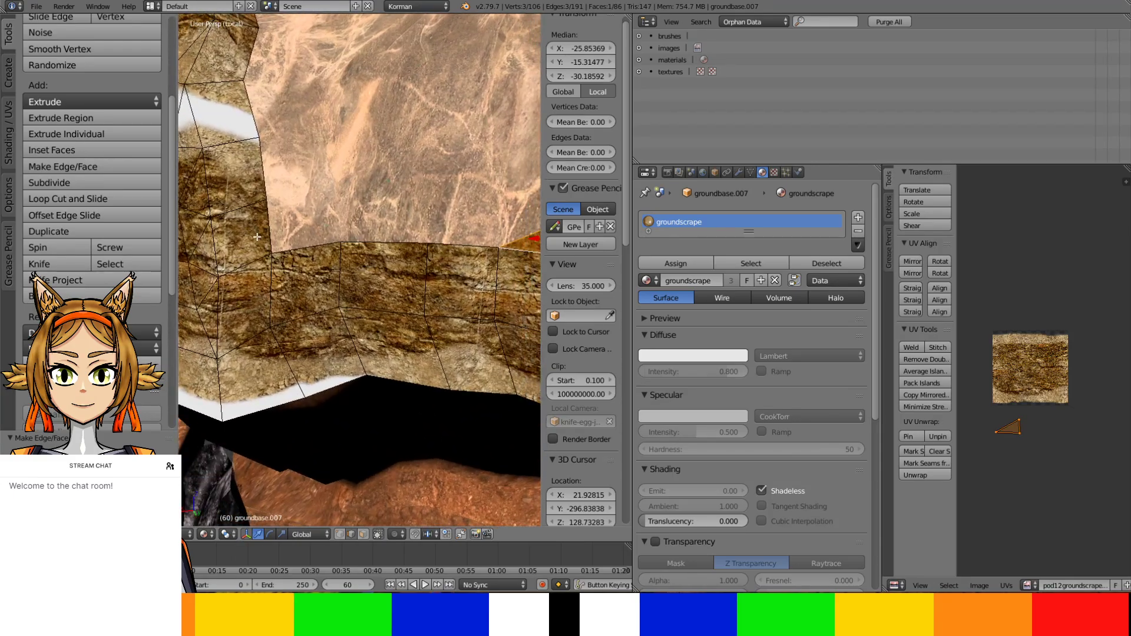
pyautogui.rightClick(273, 231)
pyautogui.keyDown('shift'); pyautogui.rightClick(294, 247); pyautogui.keyUp('shift')
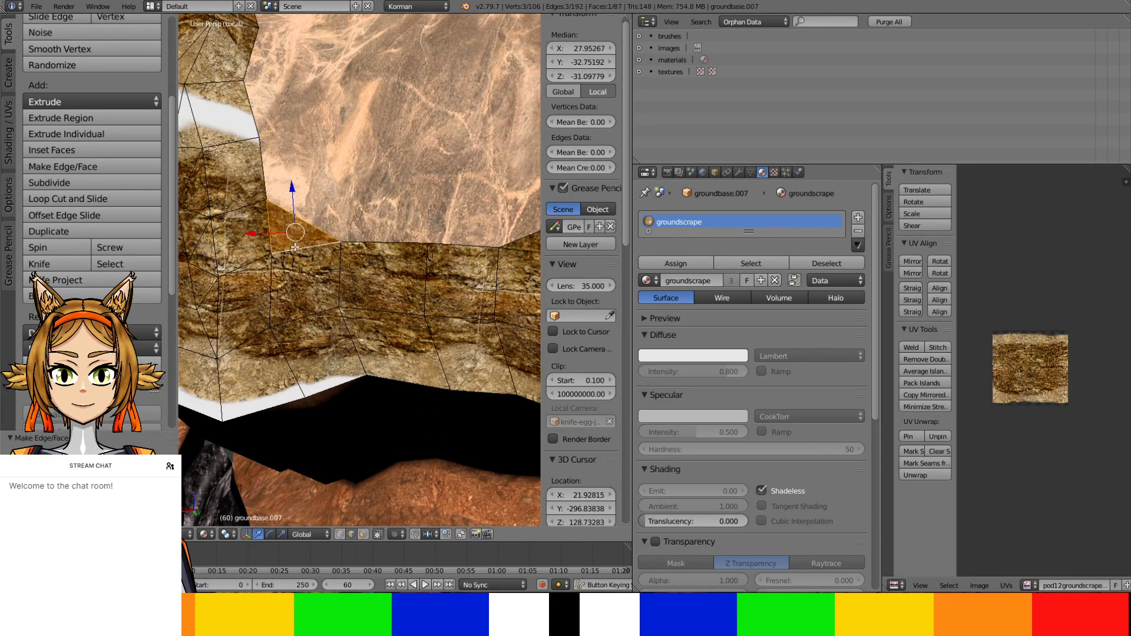
# Nudge the edges at the strip's narrow upper end slightly to fit the cliff peak
pyautogui.moveTo(293, 247); pyautogui.dragTo(331, 321, button='middle')
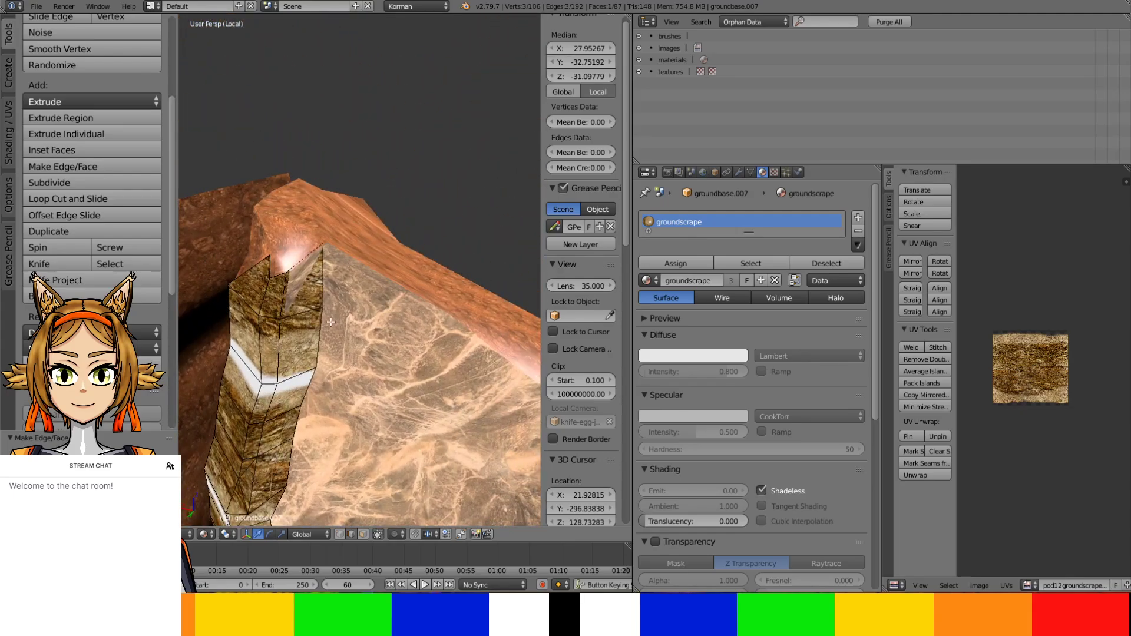
pyautogui.rightClick(283, 292)
pyautogui.moveTo(282, 293); pyautogui.dragTo(331, 285, button='middle')
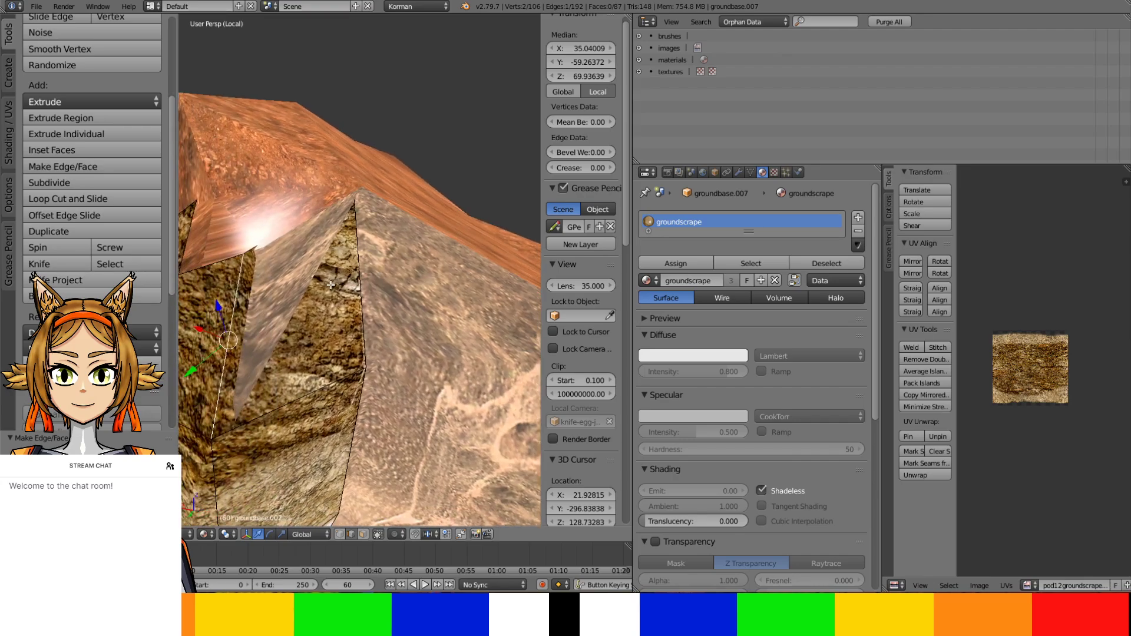
pyautogui.moveTo(359, 236); pyautogui.dragTo(360, 234)
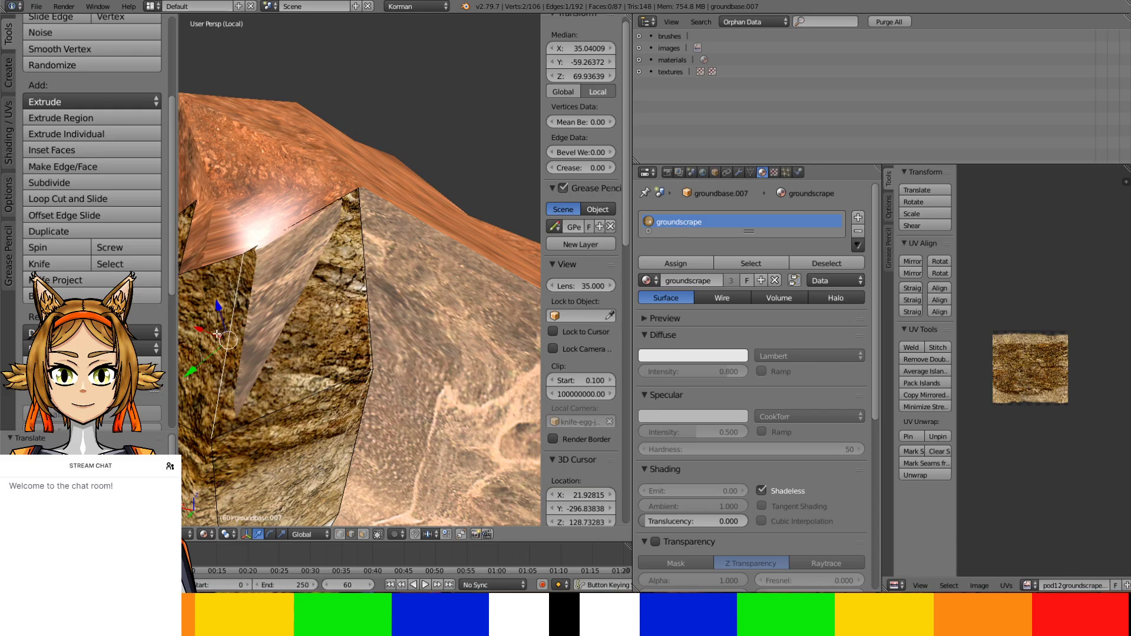
pyautogui.moveTo(216, 334); pyautogui.dragTo(218, 334)
# Select the whole border mesh and triangulate all its faces
pyautogui.moveTo(226, 333); pyautogui.dragTo(533, 71, button='middle')
pyautogui.scroll(-3, 534, 71)
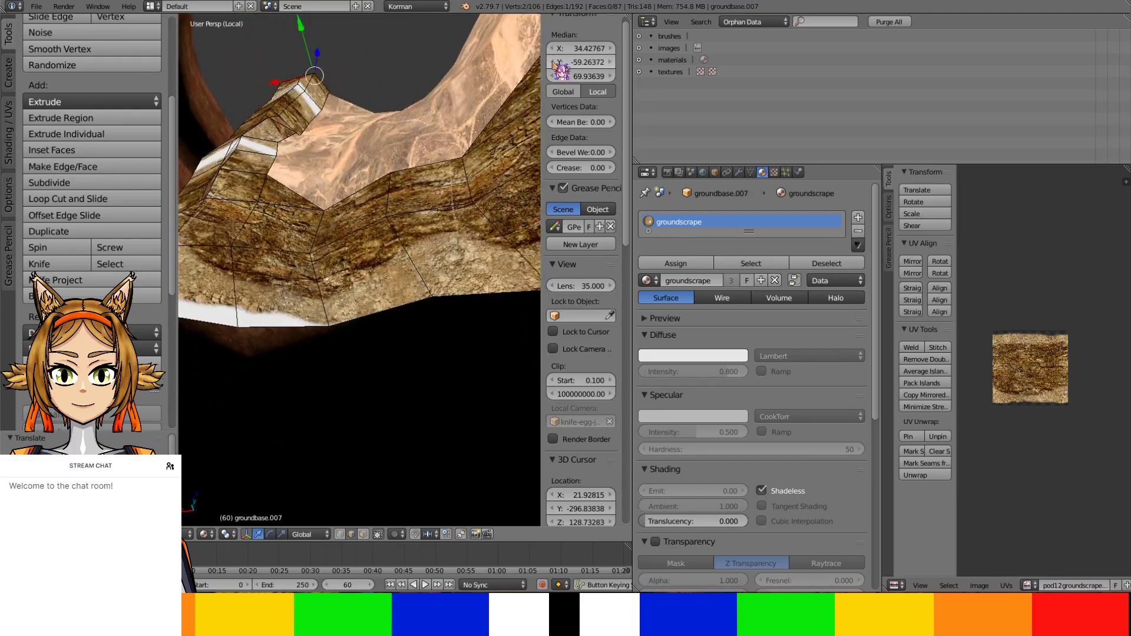
pyautogui.scroll(-1, 561, 68)
pyautogui.moveTo(388, 259); pyautogui.dragTo(268, 329, button='middle')
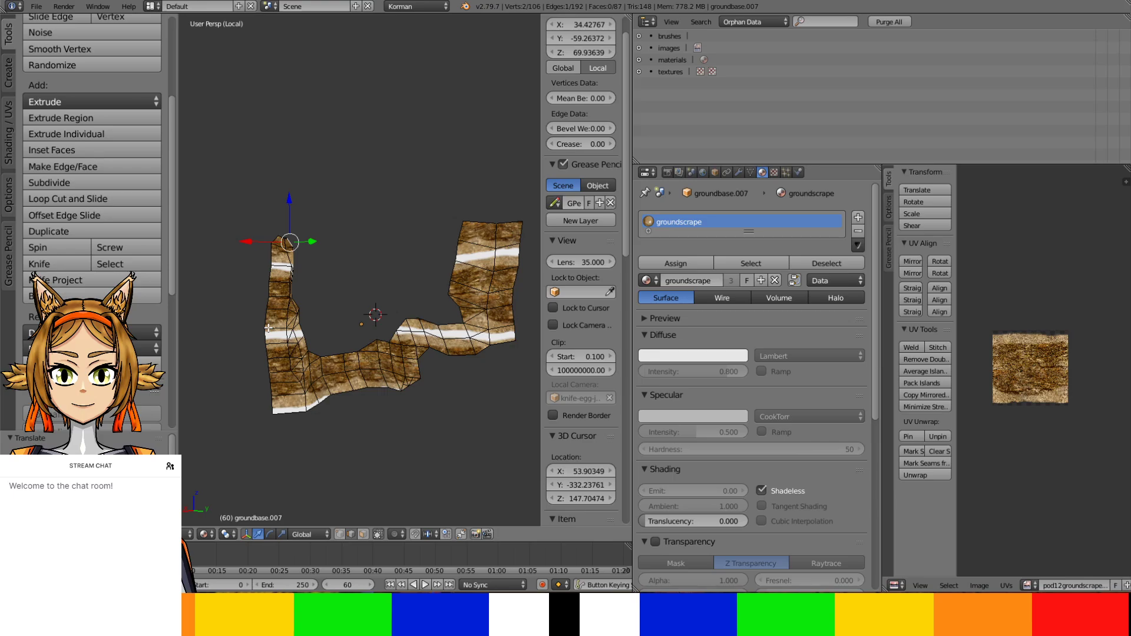
pyautogui.moveTo(282, 320); pyautogui.dragTo(324, 297, button='middle')
pyautogui.scroll(4, 260, 293)
pyautogui.scroll(-2, 281, 282)
pyautogui.press('a')
pyautogui.press('a')
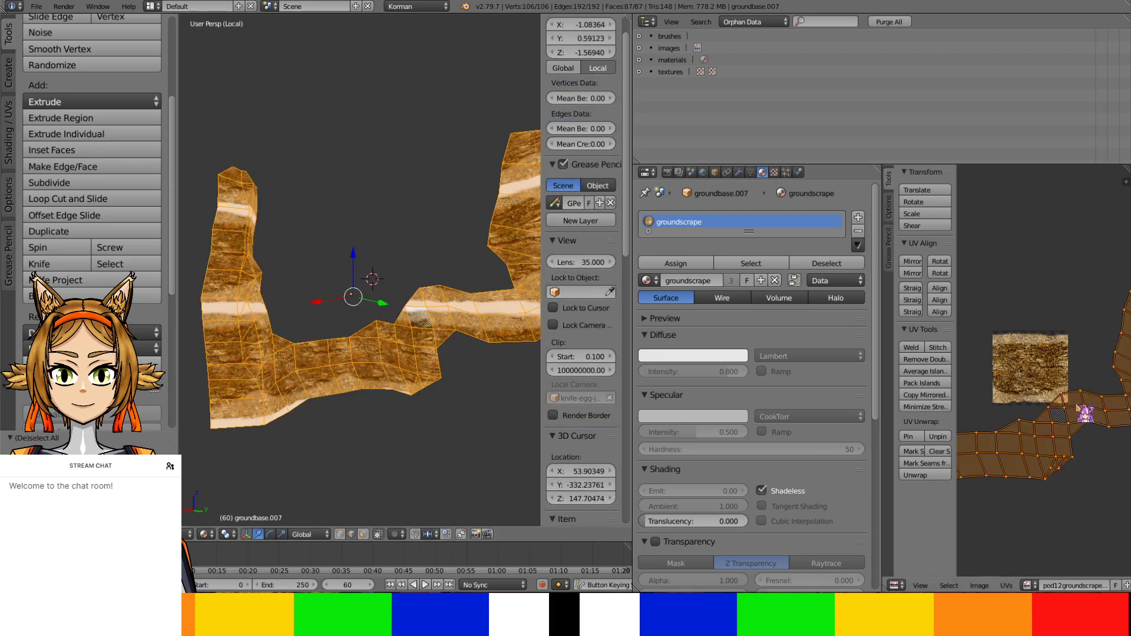
pyautogui.scroll(-4, 1086, 404)
pyautogui.scroll(1, 1081, 411)
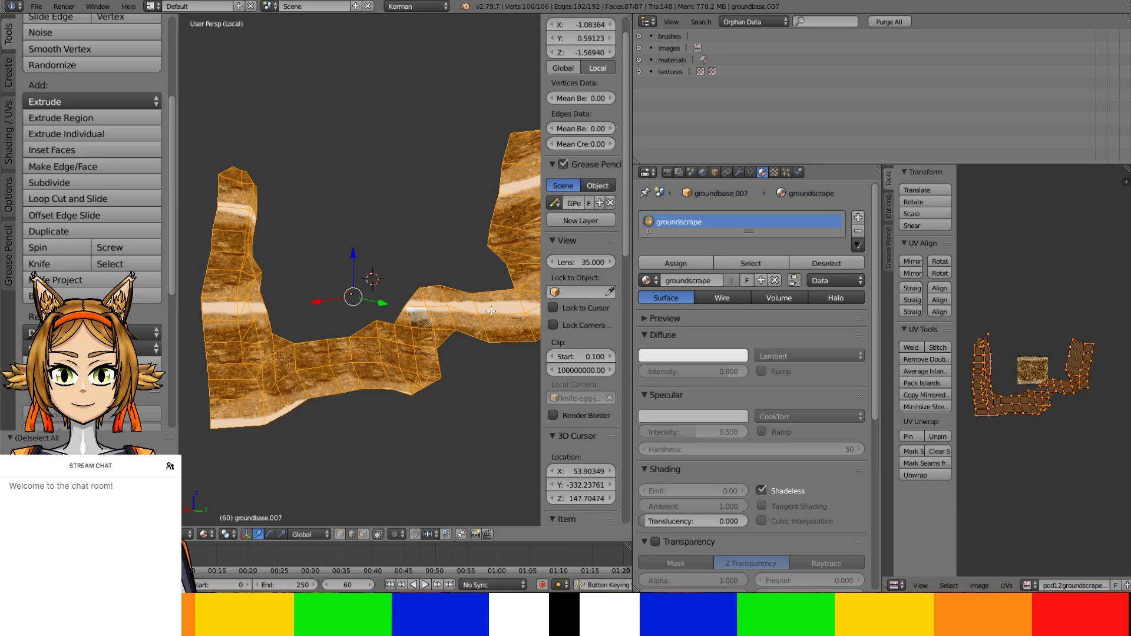
pyautogui.hotkey('ctrl', 't')
# Select all the faces of the tall vertical section at the strip's far end
pyautogui.scroll(3, 454, 332)
pyautogui.moveTo(454, 332); pyautogui.dragTo(356, 231, button='middle')
pyautogui.moveTo(344, 305); pyautogui.dragTo(400, 318, button='middle')
pyautogui.scroll(3, 1040, 390)
pyautogui.scroll(-1, 1036, 387)
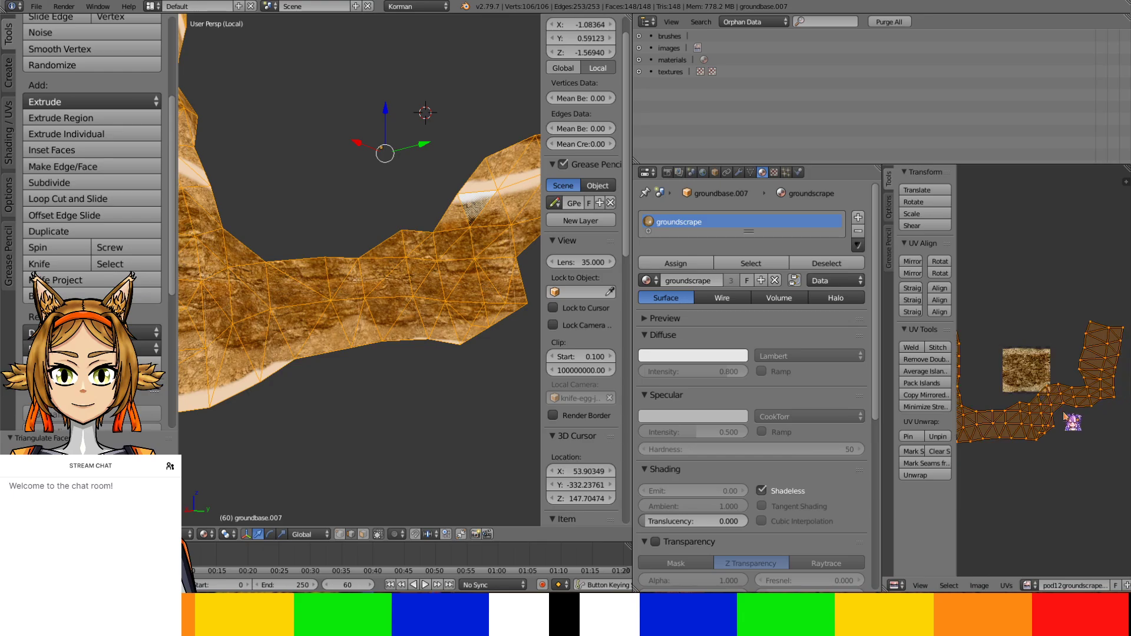
pyautogui.moveTo(1043, 409); pyautogui.dragTo(955, 431, button='middle')
pyautogui.keyDown('shift'); pyautogui.moveTo(455, 233); pyautogui.dragTo(201, 388, button='middle'); pyautogui.keyUp('shift')
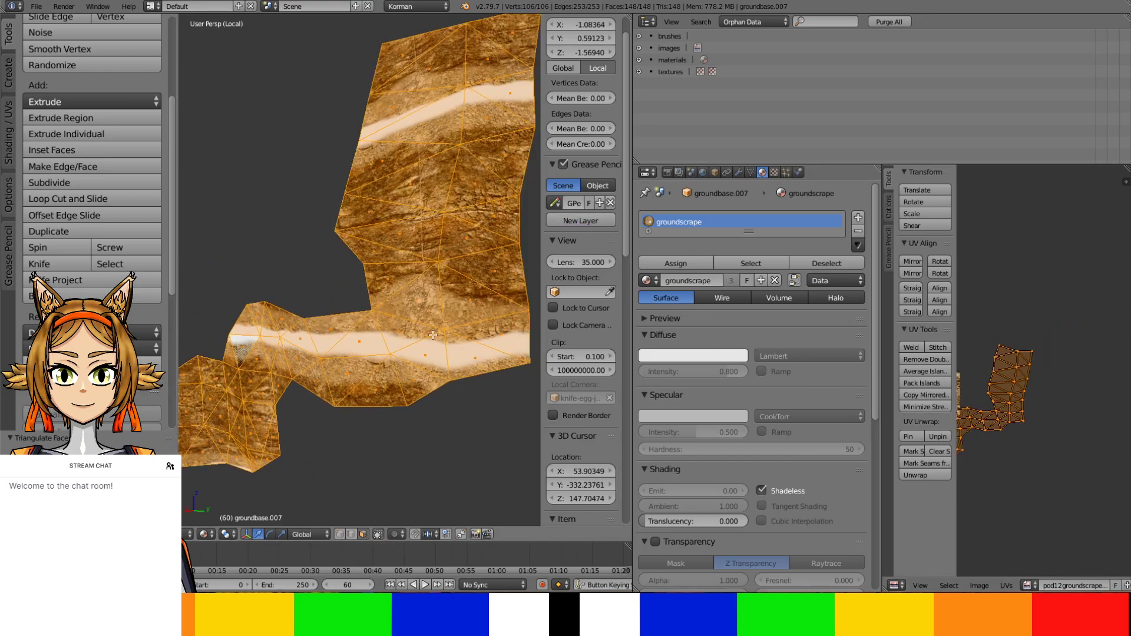
pyautogui.click(403, 58)
pyautogui.keyDown('ctrl'); pyautogui.click(496, 75); pyautogui.keyUp('ctrl')
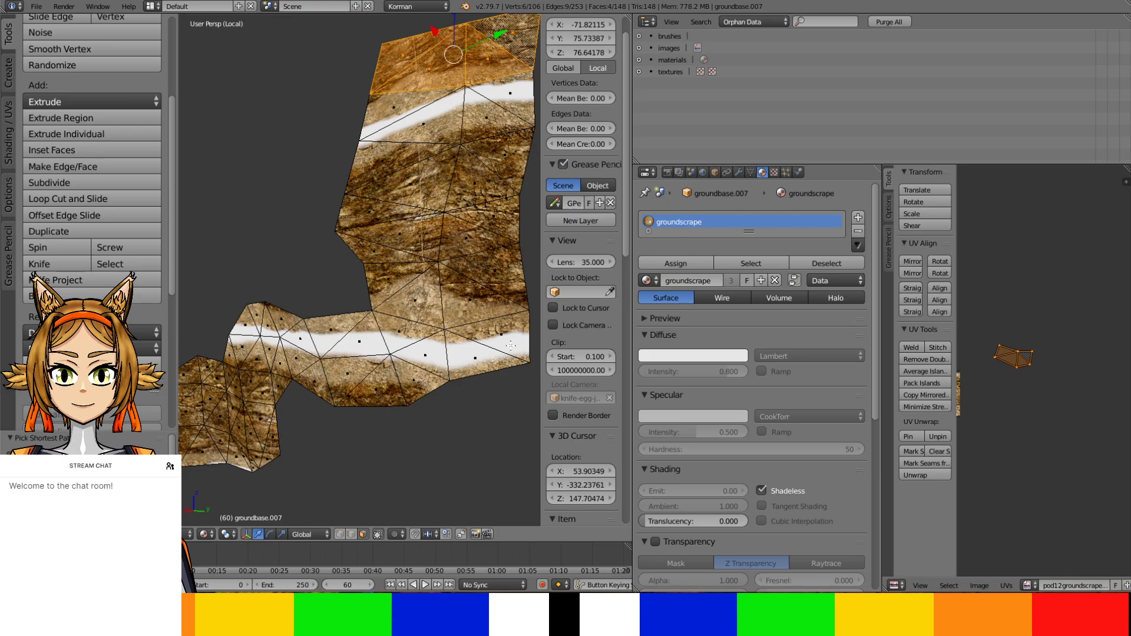
pyautogui.keyDown('ctrl'); pyautogui.click(510, 346); pyautogui.keyUp('ctrl')
pyautogui.keyDown('ctrl'); pyautogui.click(417, 294); pyautogui.keyUp('ctrl')
pyautogui.keyDown('ctrl'); pyautogui.click(413, 113); pyautogui.keyUp('ctrl')
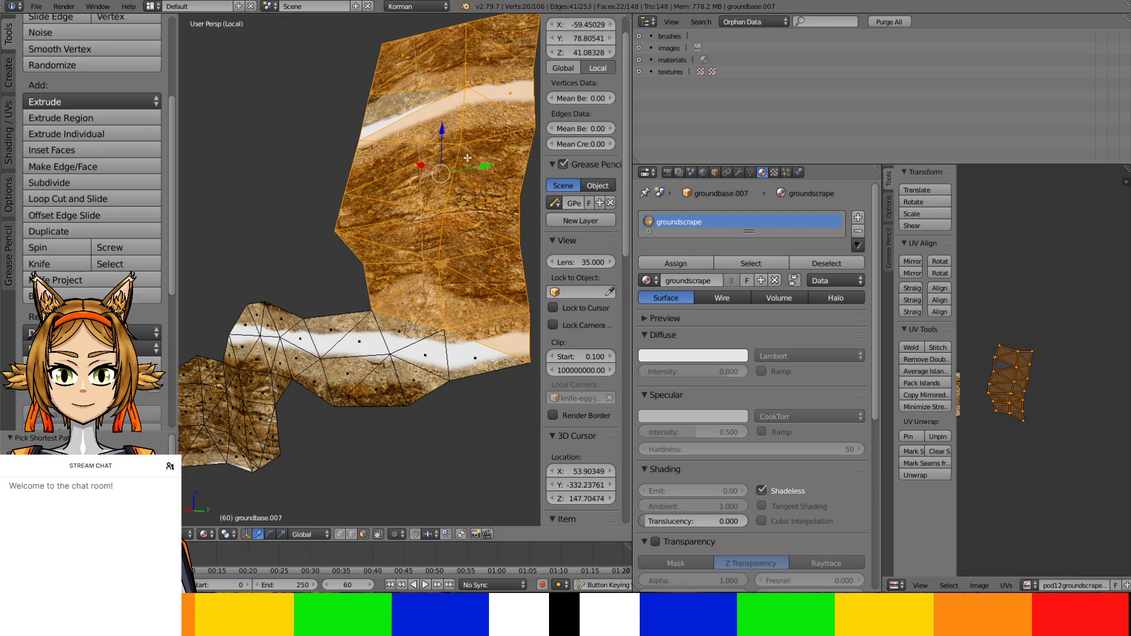
# Rotate the tall section's UV island a quarter turn so it lies horizontally
pyautogui.moveTo(950, 306); pyautogui.dragTo(1008, 271, button='middle')
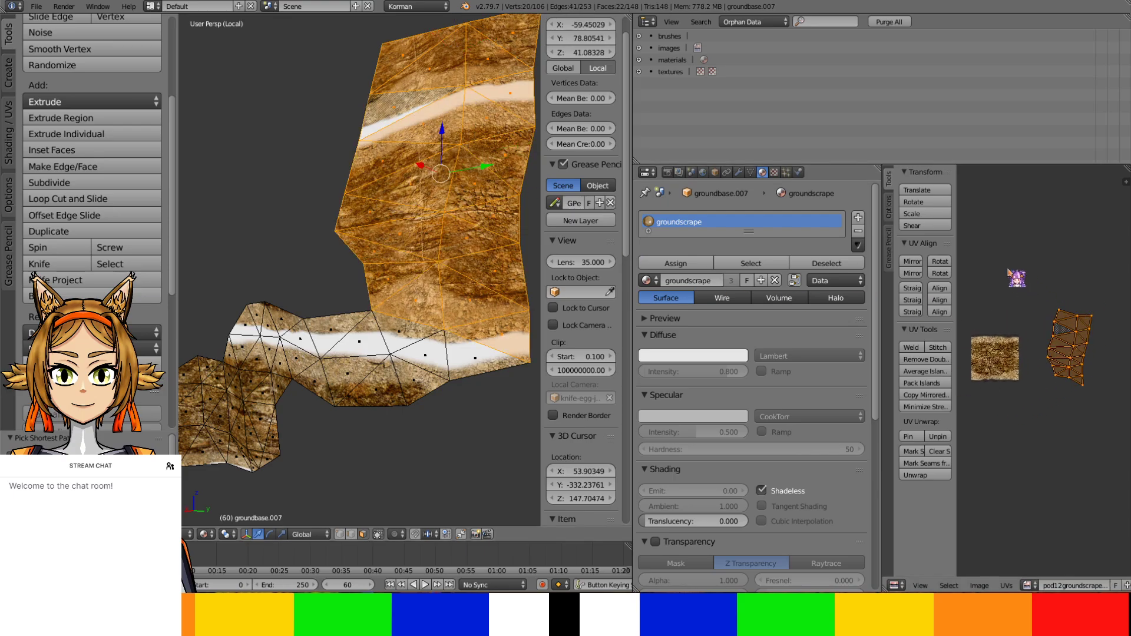
pyautogui.click(948, 260)
pyautogui.click(1056, 333)
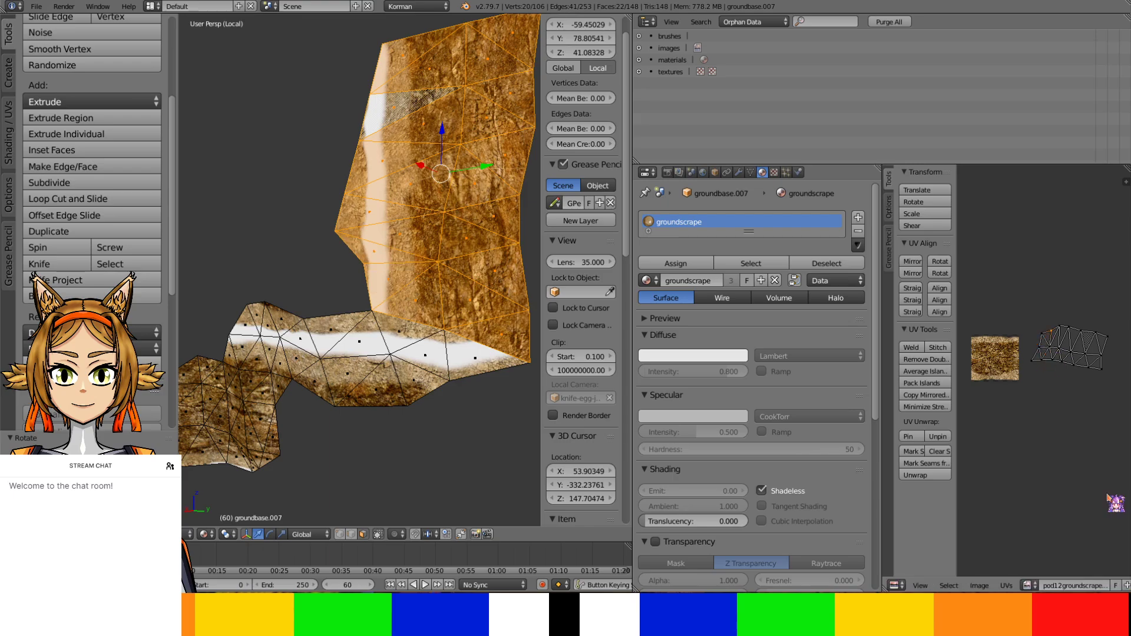
# Widen the UV editing area and move the section's whole UV island over the scrape texture image
pyautogui.moveTo(883, 495); pyautogui.dragTo(697, 511)
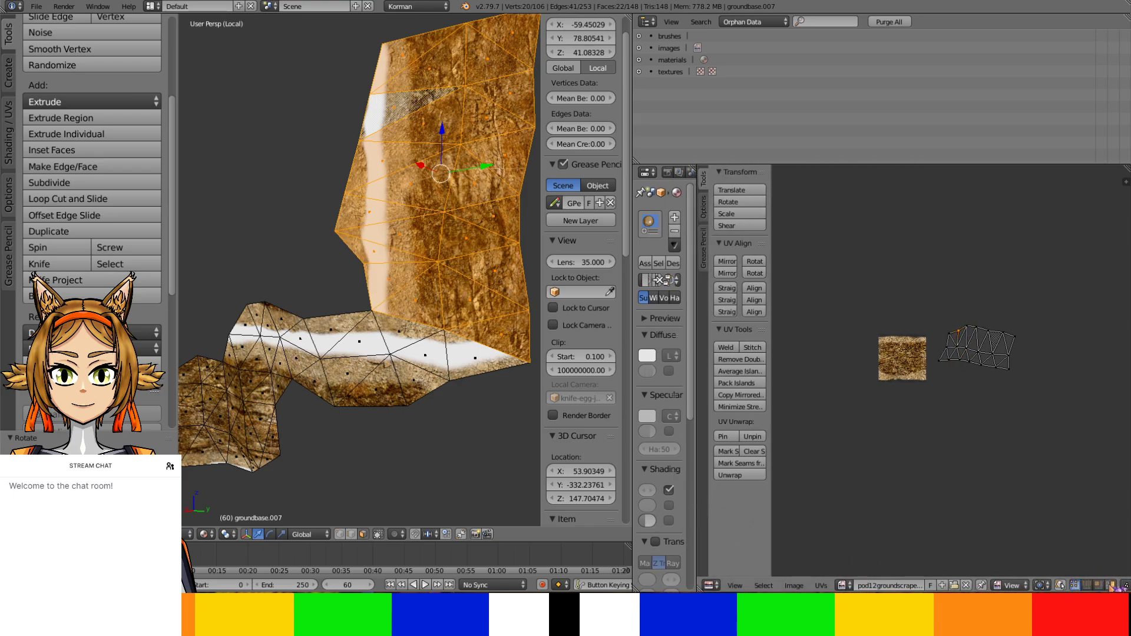
pyautogui.press('a')
pyautogui.press('g')
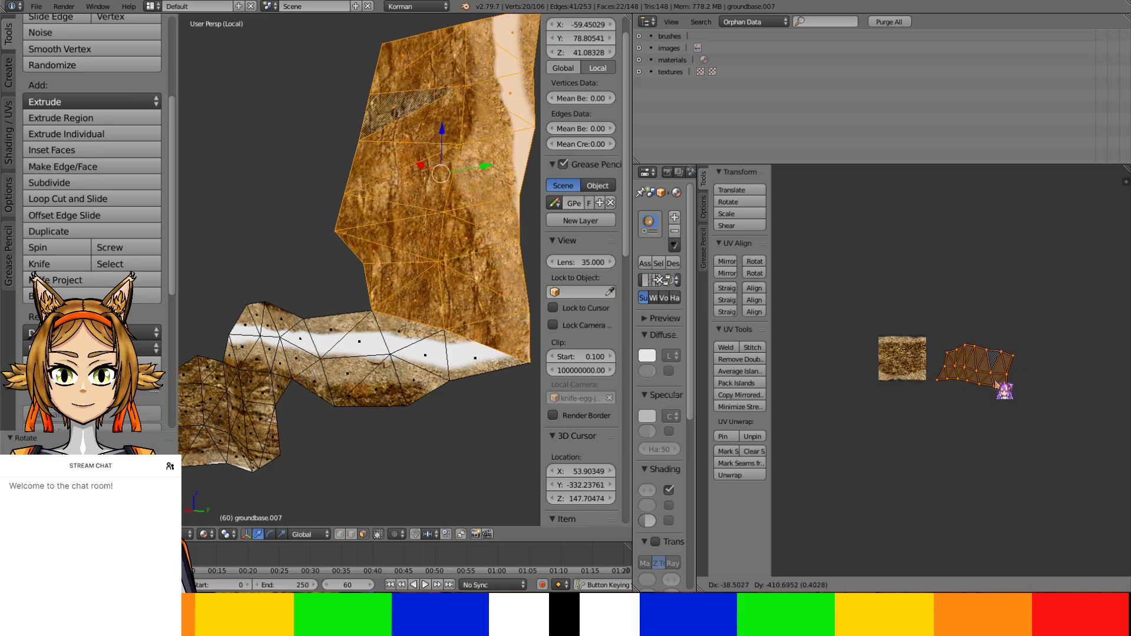
pyautogui.scroll(5, 1000, 387)
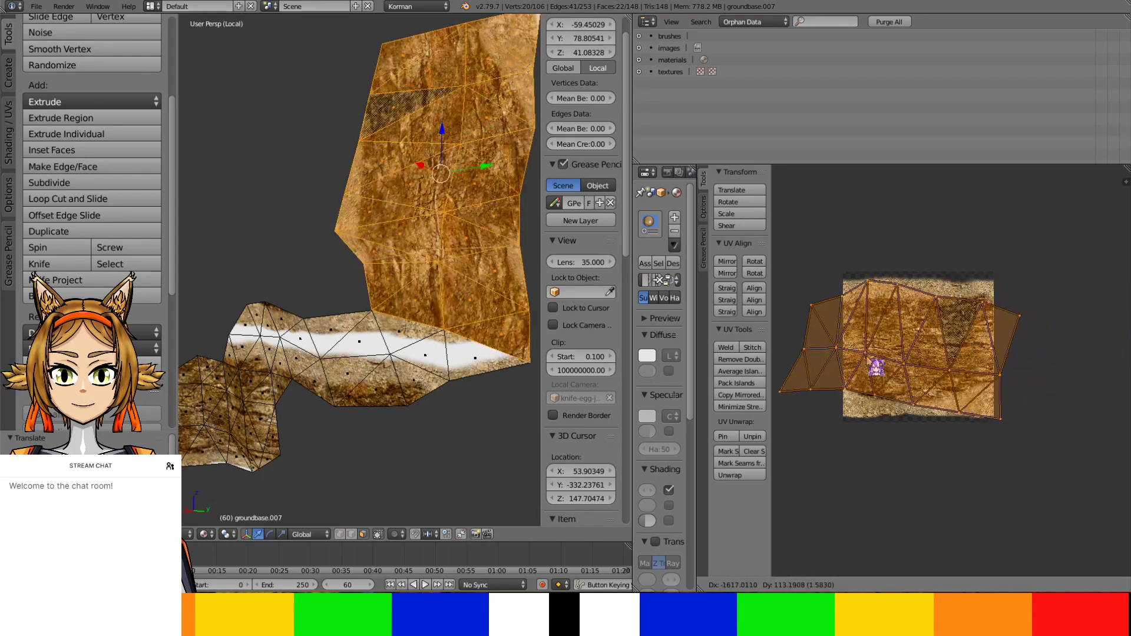
pyautogui.click(861, 354)
pyautogui.scroll(4, 945, 402)
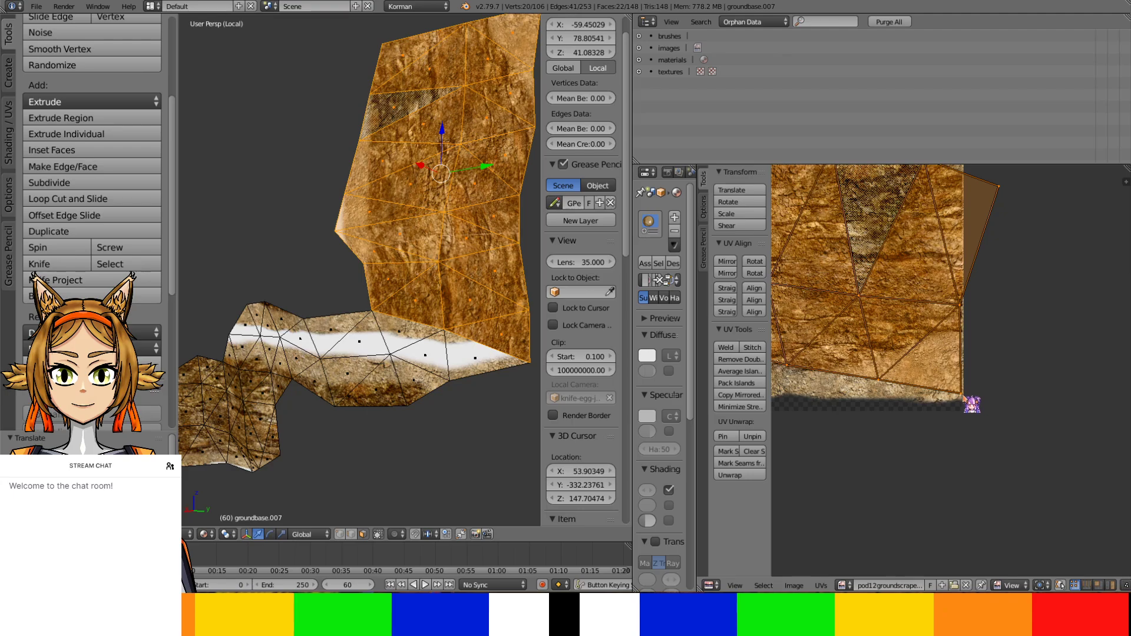
# Move the UV vertices near the right end of the tall section's island onto the texture's top and bottom edges
pyautogui.moveTo(964, 394); pyautogui.dragTo(967, 407, button='right')
pyautogui.click(967, 408)
pyautogui.moveTo(318, 118); pyautogui.dragTo(273, 217, button='middle')
pyautogui.moveTo(1041, 199); pyautogui.dragTo(1050, 328, button='middle')
pyautogui.moveTo(1011, 316); pyautogui.dragTo(973, 246, button='right')
pyautogui.moveTo(937, 289); pyautogui.dragTo(938, 258, button='right')
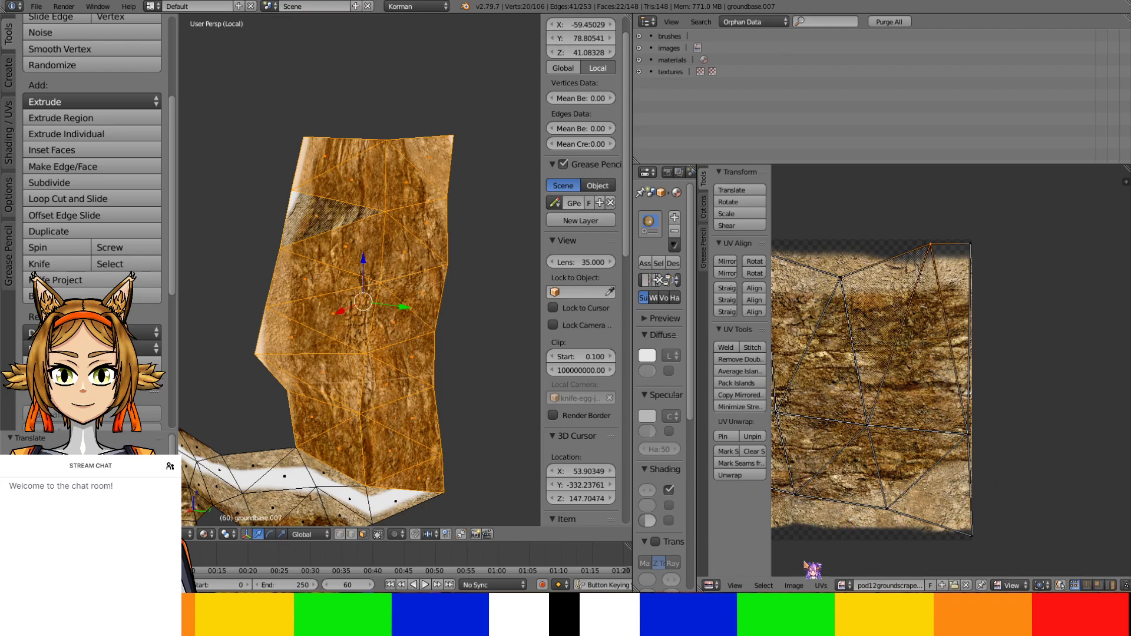
pyautogui.moveTo(887, 510); pyautogui.dragTo(888, 538, button='right')
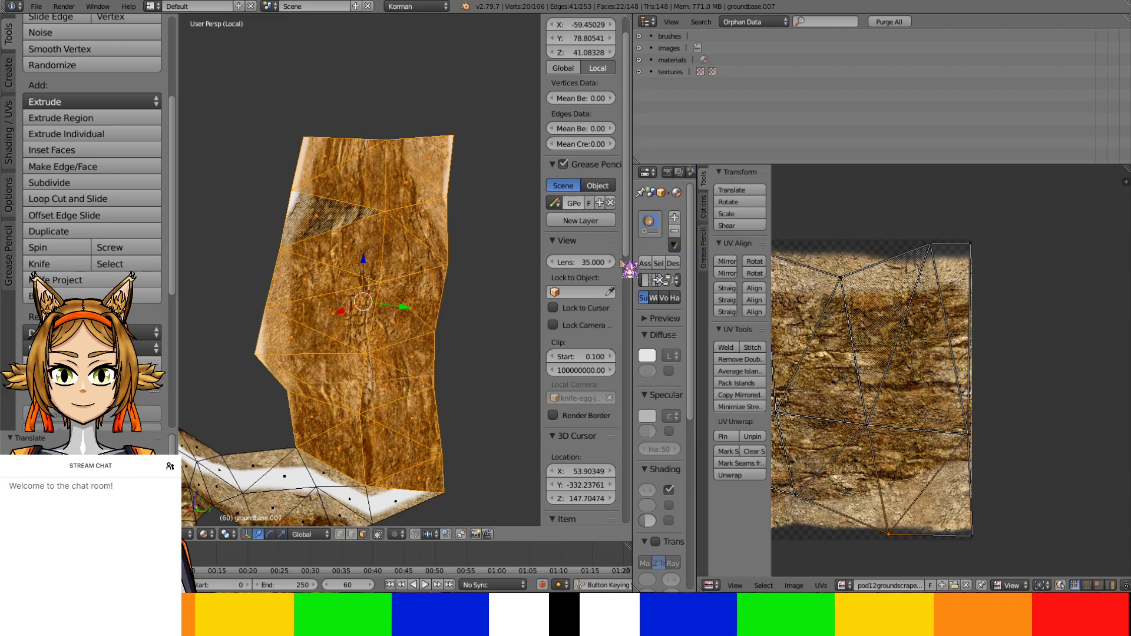
# Pull the remaining upper and lower boundary vertices across the texture's width out to its top and bottom edges
pyautogui.moveTo(848, 290); pyautogui.dragTo(863, 257, button='right')
pyautogui.moveTo(885, 287); pyautogui.dragTo(1022, 283, button='middle')
pyautogui.moveTo(903, 252); pyautogui.dragTo(917, 248, button='right')
pyautogui.press('g')
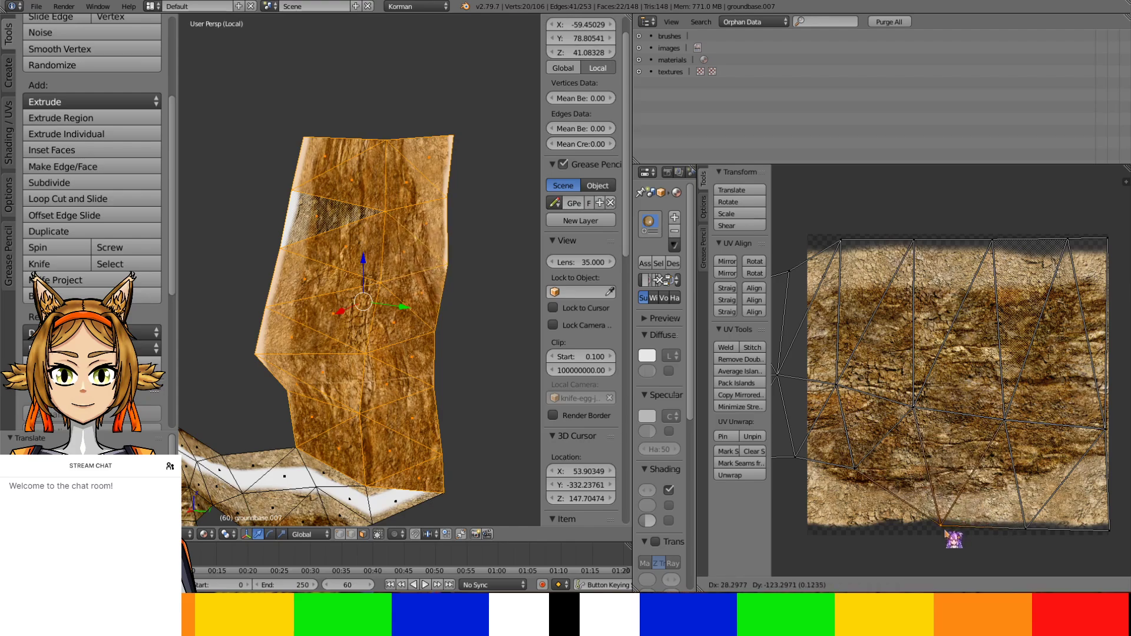
pyautogui.click(944, 536)
pyautogui.rightClick(859, 472)
pyautogui.press('g')
pyautogui.click(870, 535)
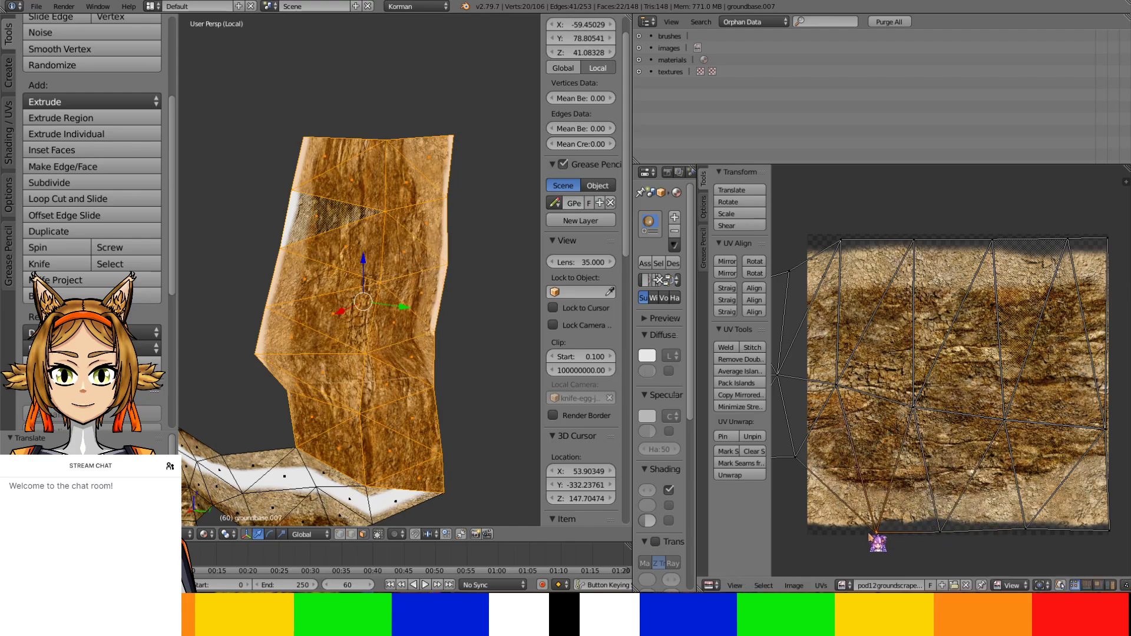
# Move the two boundary vertices just outside the texture's left edge level with its top and bottom edges
pyautogui.rightClick(789, 273)
pyautogui.press('g')
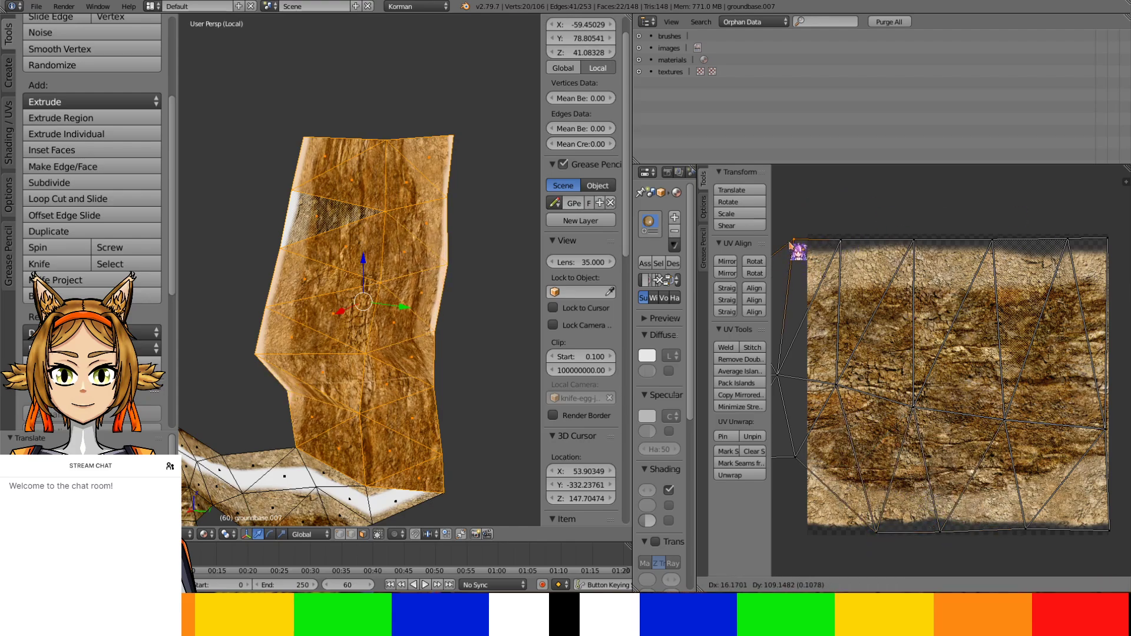
pyautogui.click(795, 243)
pyautogui.moveTo(803, 459); pyautogui.dragTo(844, 397, button='middle')
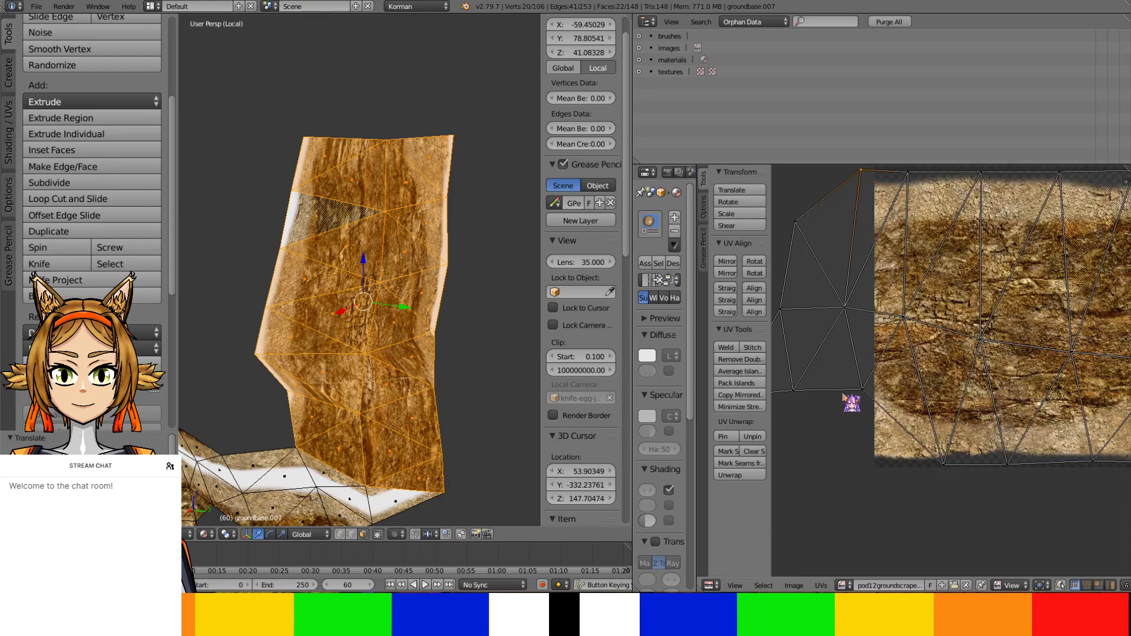
pyautogui.rightClick(861, 394)
pyautogui.press('g')
pyautogui.click(866, 466)
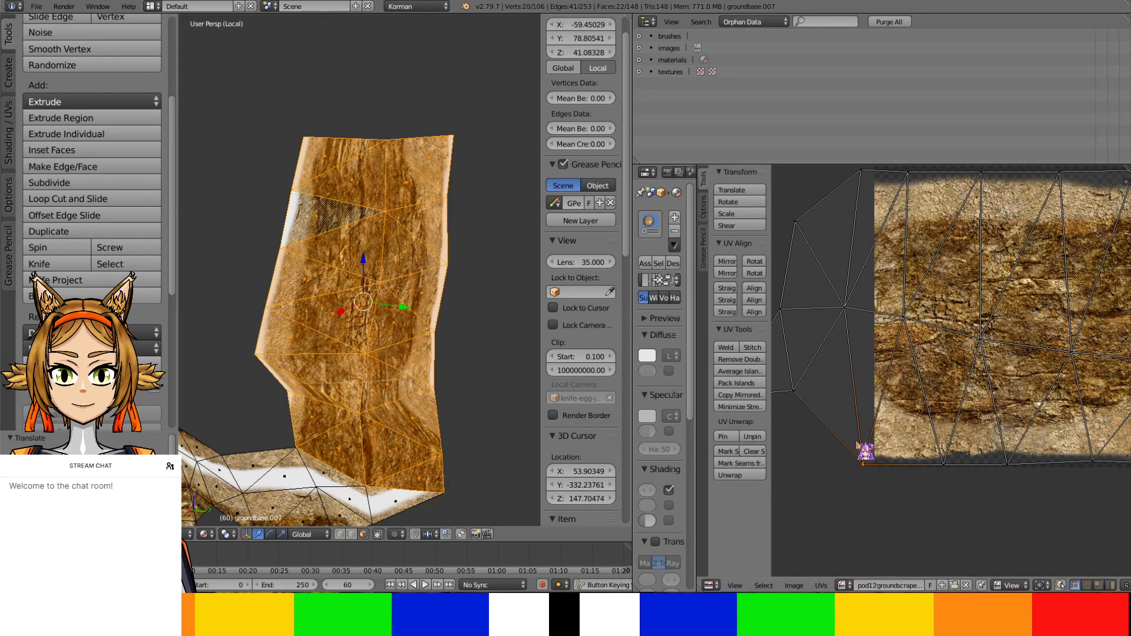
# Line up the island's outermost left-end boundary vertices with its straightened top and bottom edges
pyautogui.moveTo(861, 441); pyautogui.dragTo(943, 479, button='middle')
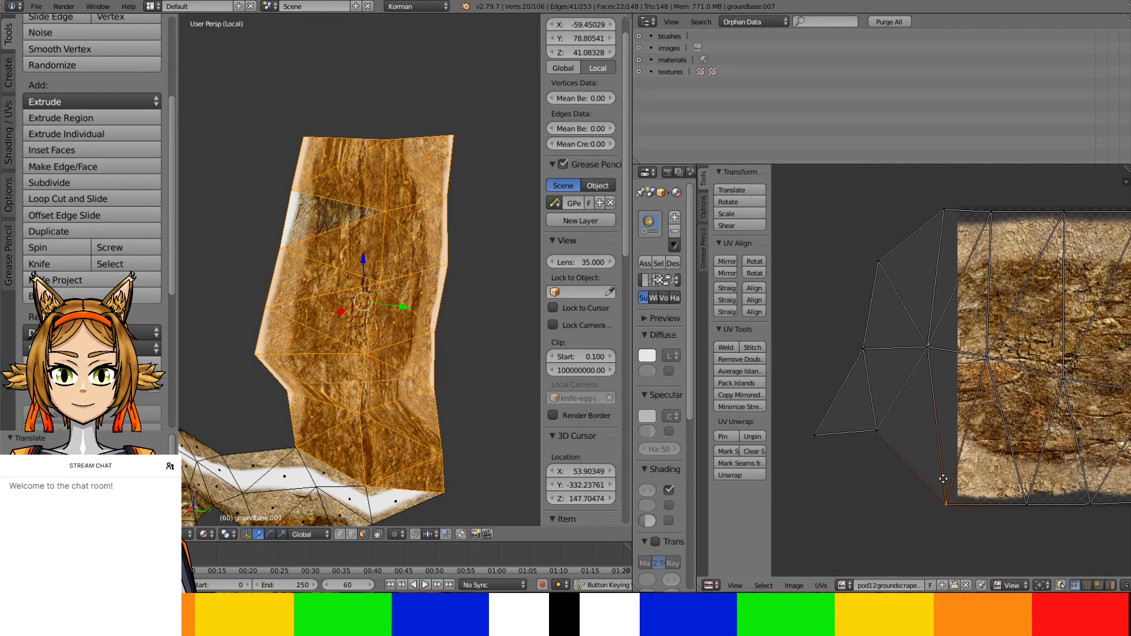
pyautogui.rightClick(885, 261)
pyautogui.press('g')
pyautogui.click(882, 216)
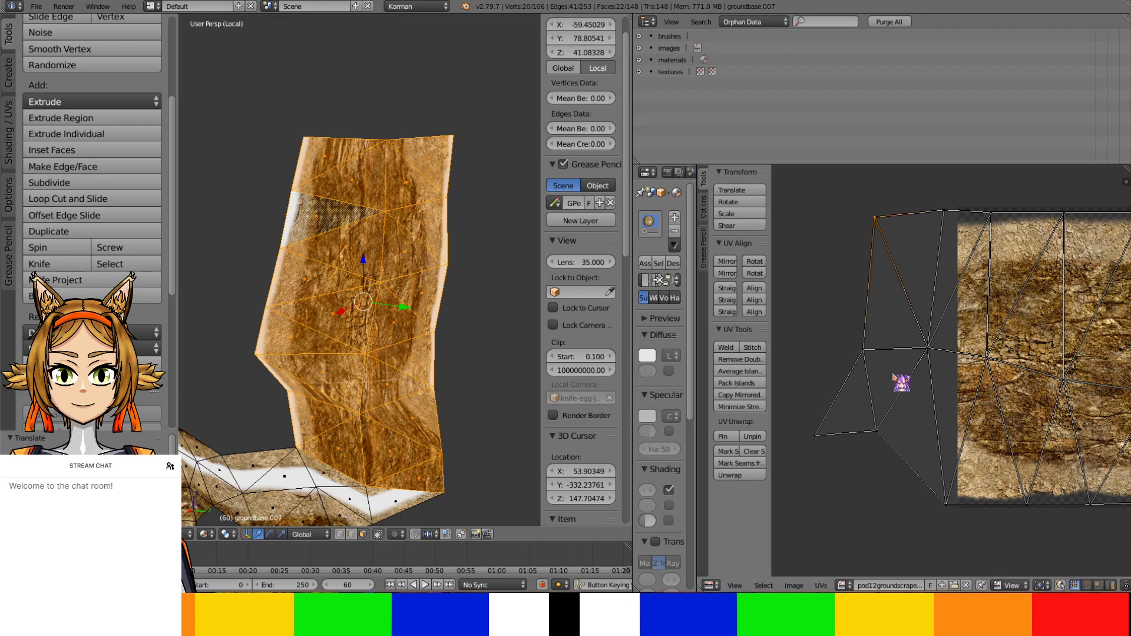
pyautogui.rightClick(885, 427)
pyautogui.press('g')
pyautogui.click(888, 509)
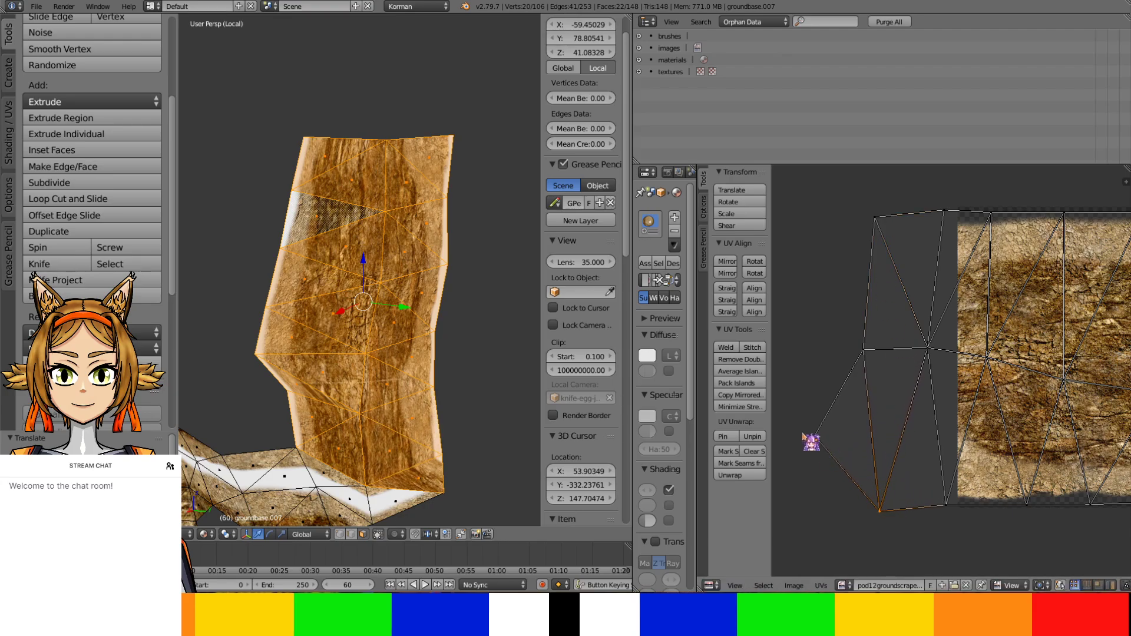
pyautogui.rightClick(815, 441)
pyautogui.press('g')
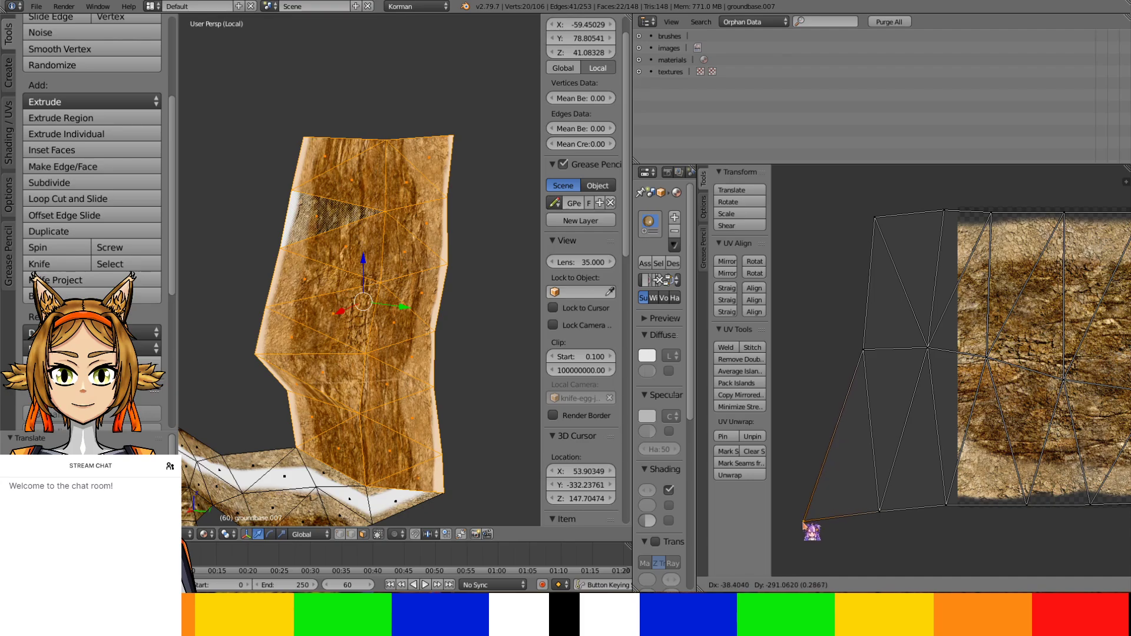
pyautogui.click(801, 524)
# Select the faces of the white-banded horizontal section next to the tall one, continuing down around its lower bend
pyautogui.moveTo(405, 450); pyautogui.dragTo(449, 336, button='middle')
pyautogui.scroll(4, 449, 337)
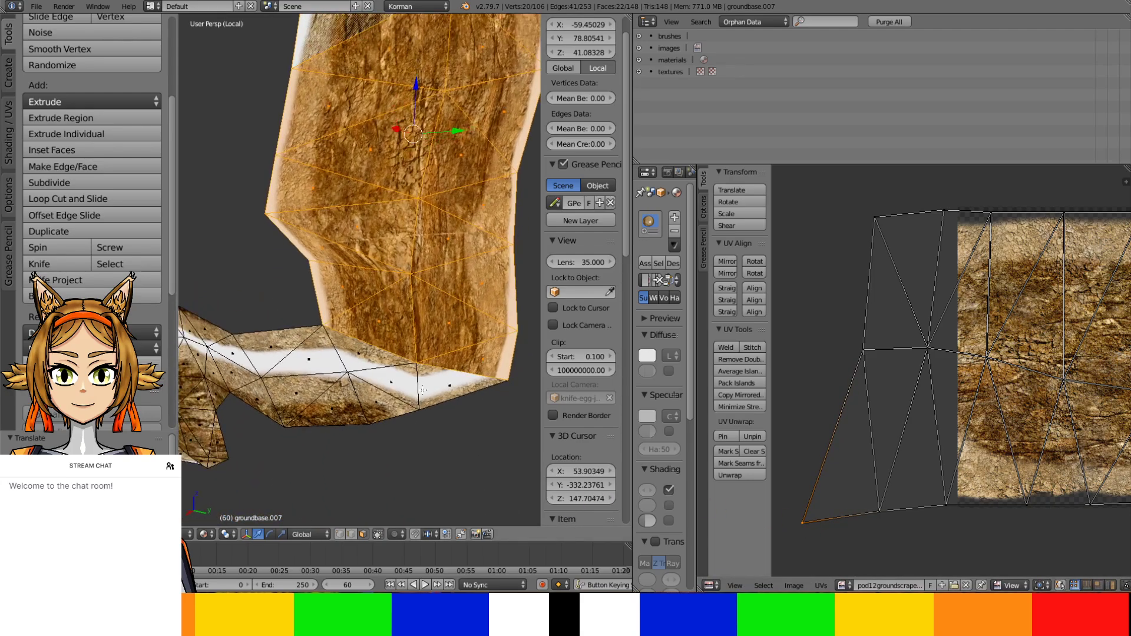
pyautogui.scroll(-3, 990, 359)
pyautogui.moveTo(981, 352); pyautogui.dragTo(962, 362, button='middle')
pyautogui.moveTo(406, 315); pyautogui.dragTo(418, 376, button='middle')
pyautogui.scroll(-2, 393, 382)
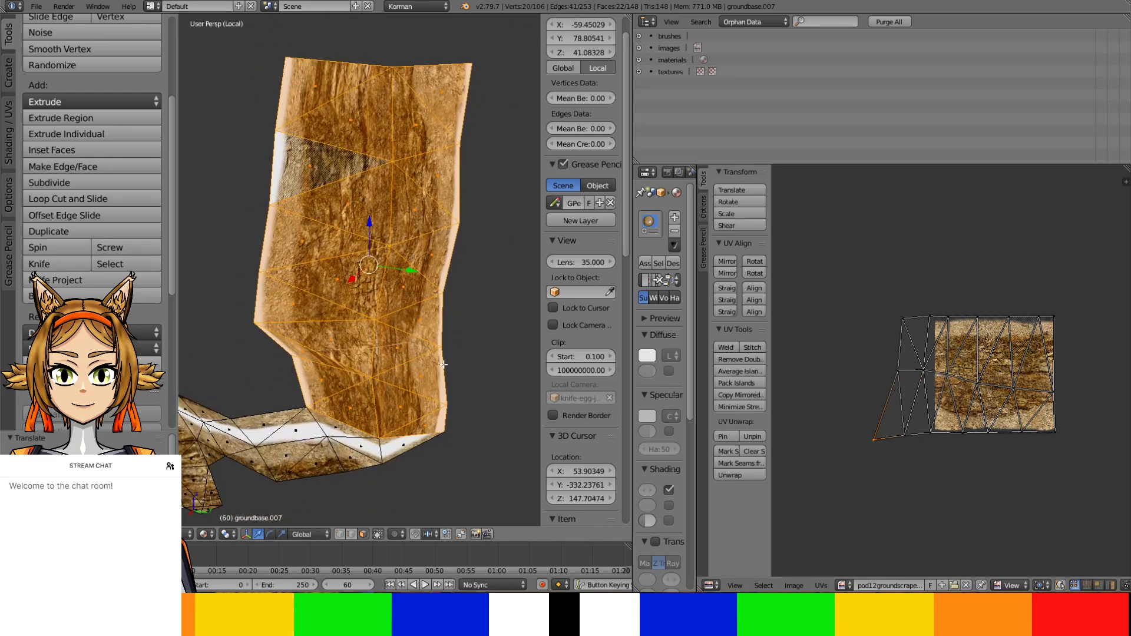
pyautogui.keyDown('shift'); pyautogui.moveTo(441, 366); pyautogui.dragTo(508, 219, button='middle'); pyautogui.keyUp('shift')
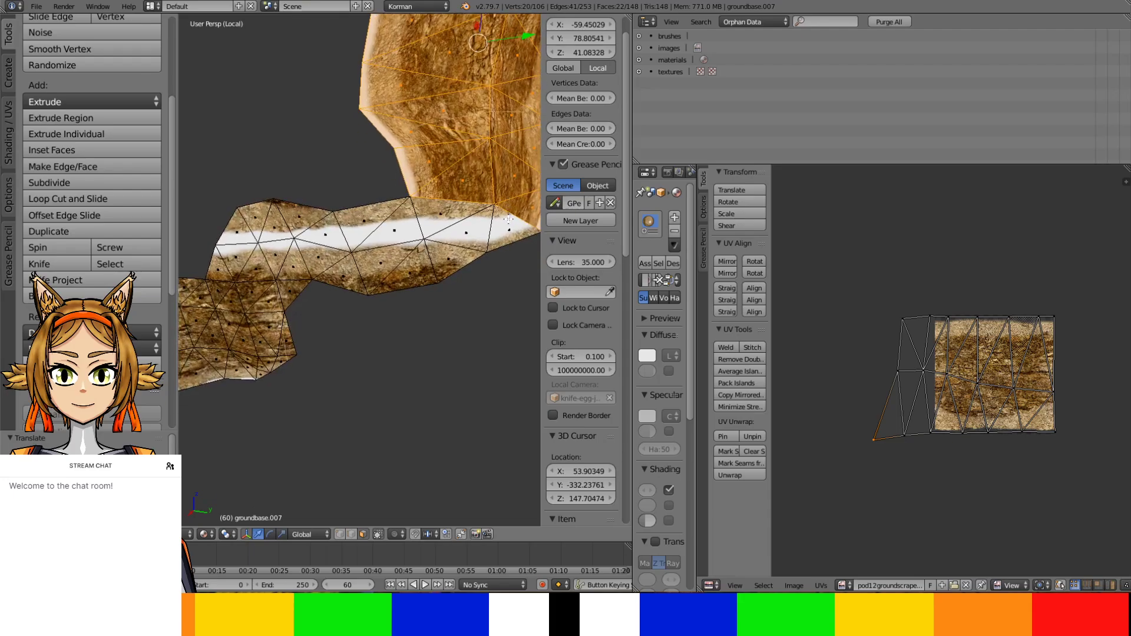
pyautogui.rightClick(509, 222)
pyautogui.keyDown('ctrl'); pyautogui.rightClick(253, 221); pyautogui.keyUp('ctrl')
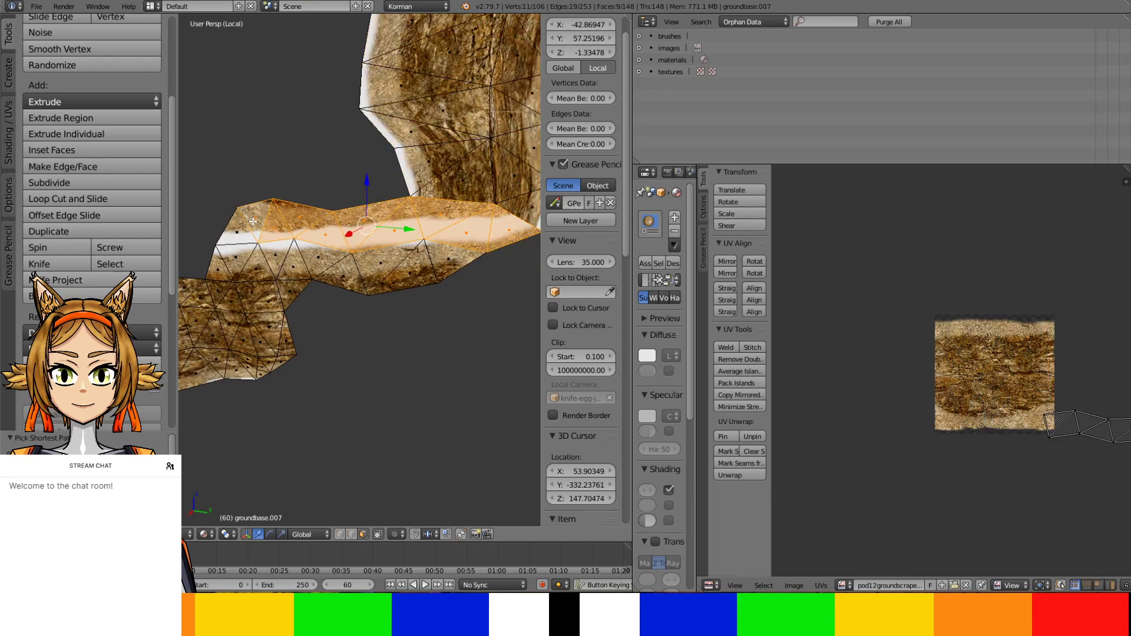
pyautogui.keyDown('ctrl'); pyautogui.rightClick(424, 264); pyautogui.keyUp('ctrl')
pyautogui.keyDown('ctrl'); pyautogui.rightClick(229, 262); pyautogui.keyUp('ctrl')
pyautogui.keyDown('ctrl'); pyautogui.rightClick(300, 292); pyautogui.keyUp('ctrl')
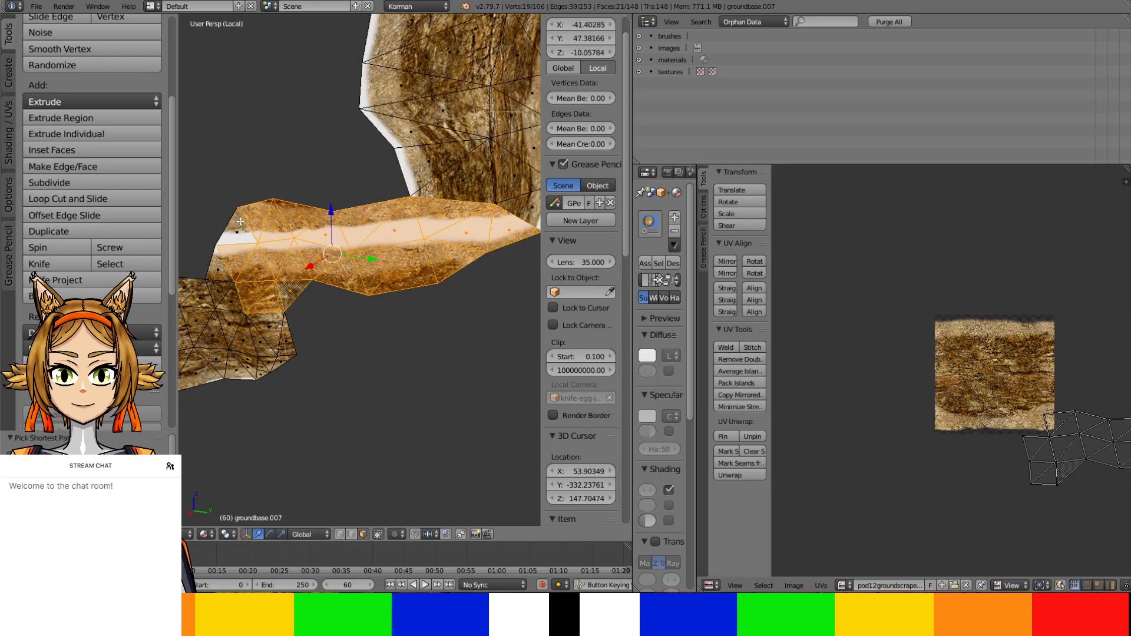
pyautogui.keyDown('ctrl'); pyautogui.rightClick(285, 359); pyautogui.keyUp('ctrl')
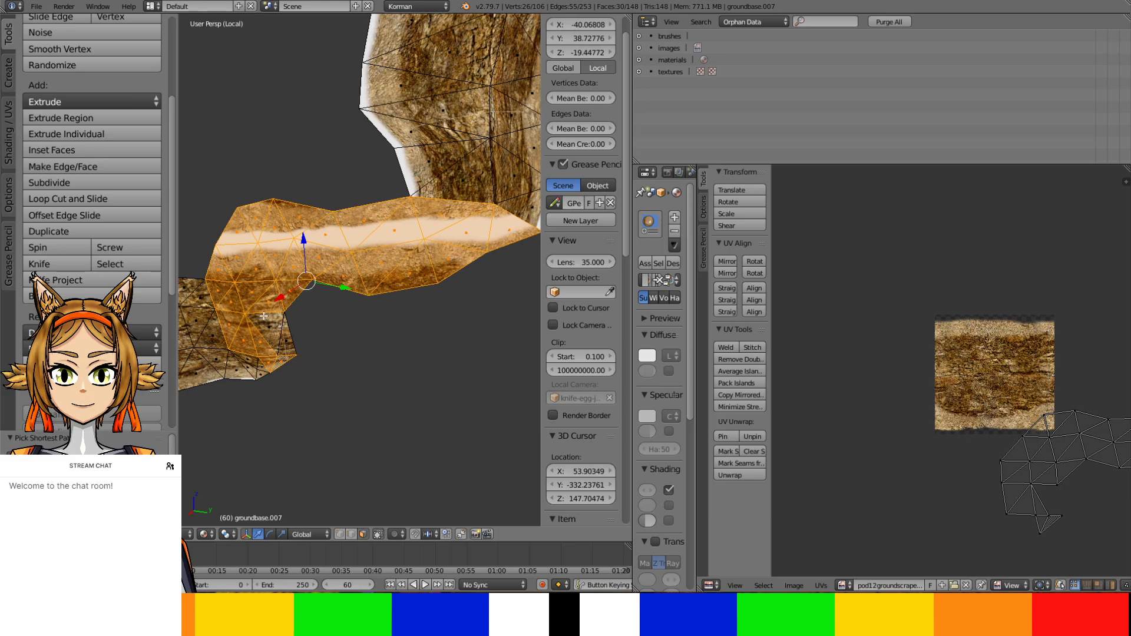
# Extend the face selection along all rows of the low middle section up to the opposite vertical section
pyautogui.keyDown('shift'); pyautogui.moveTo(258, 346); pyautogui.dragTo(378, 231, button='middle'); pyautogui.keyUp('shift')
pyautogui.keyDown('ctrl'); pyautogui.rightClick(267, 185); pyautogui.keyUp('ctrl')
pyautogui.keyDown('ctrl'); pyautogui.rightClick(229, 195); pyautogui.keyUp('ctrl')
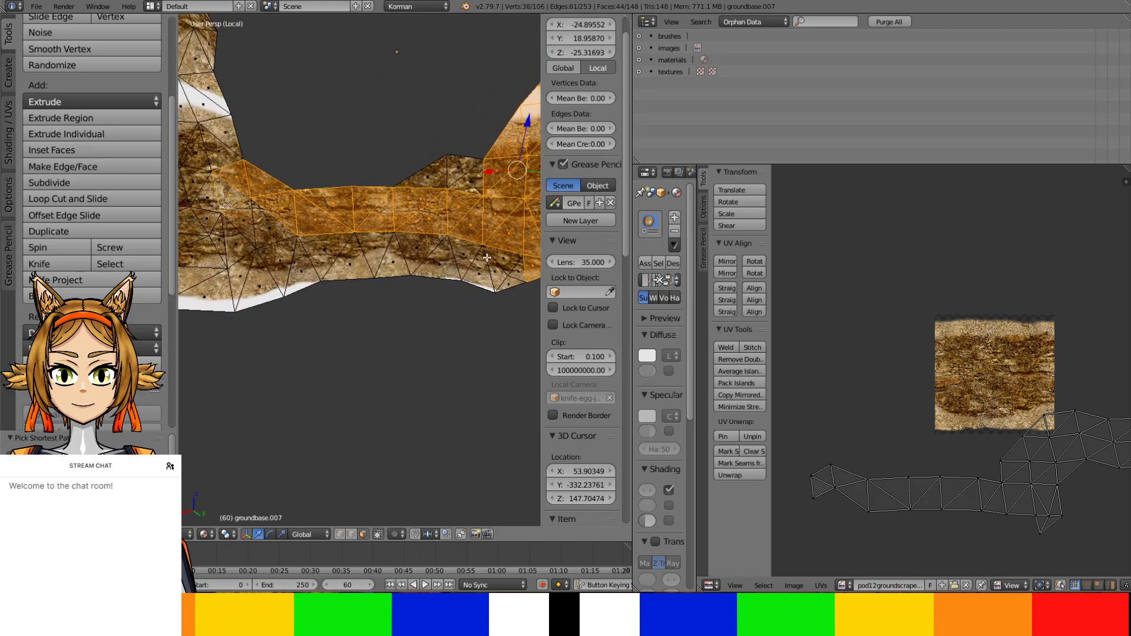
pyautogui.keyDown('ctrl'); pyautogui.rightClick(505, 279); pyautogui.keyUp('ctrl')
pyautogui.keyDown('ctrl'); pyautogui.rightClick(429, 171); pyautogui.keyUp('ctrl')
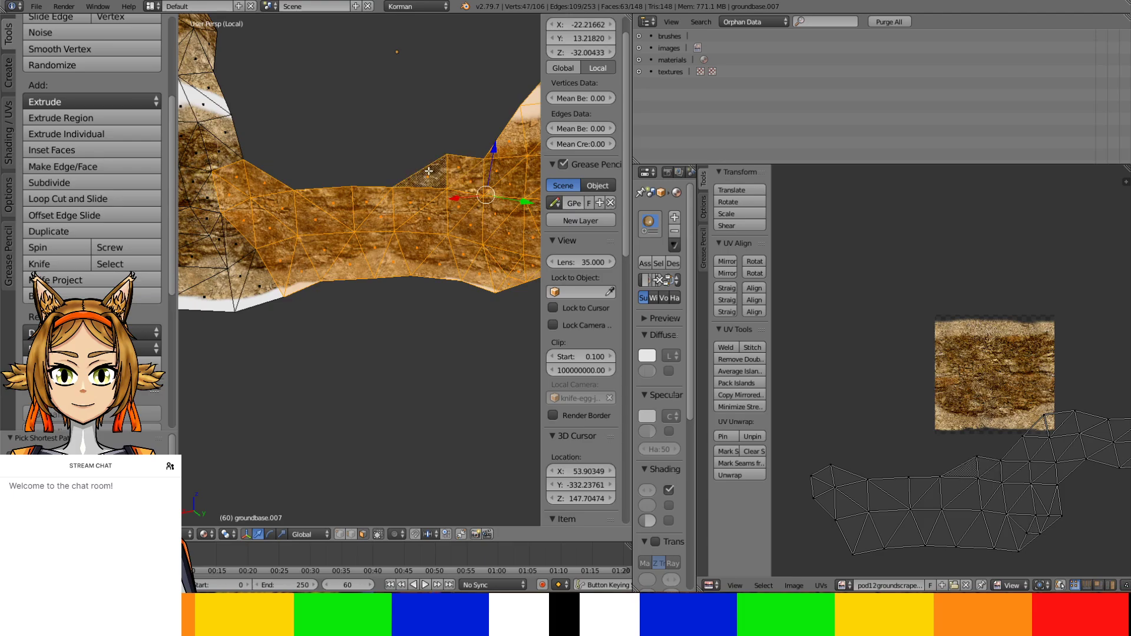
pyautogui.keyDown('ctrl'); pyautogui.rightClick(248, 295); pyautogui.keyUp('ctrl')
pyautogui.keyDown('ctrl'); pyautogui.rightClick(231, 244); pyautogui.keyUp('ctrl')
pyautogui.moveTo(217, 269); pyautogui.dragTo(301, 282, button='middle')
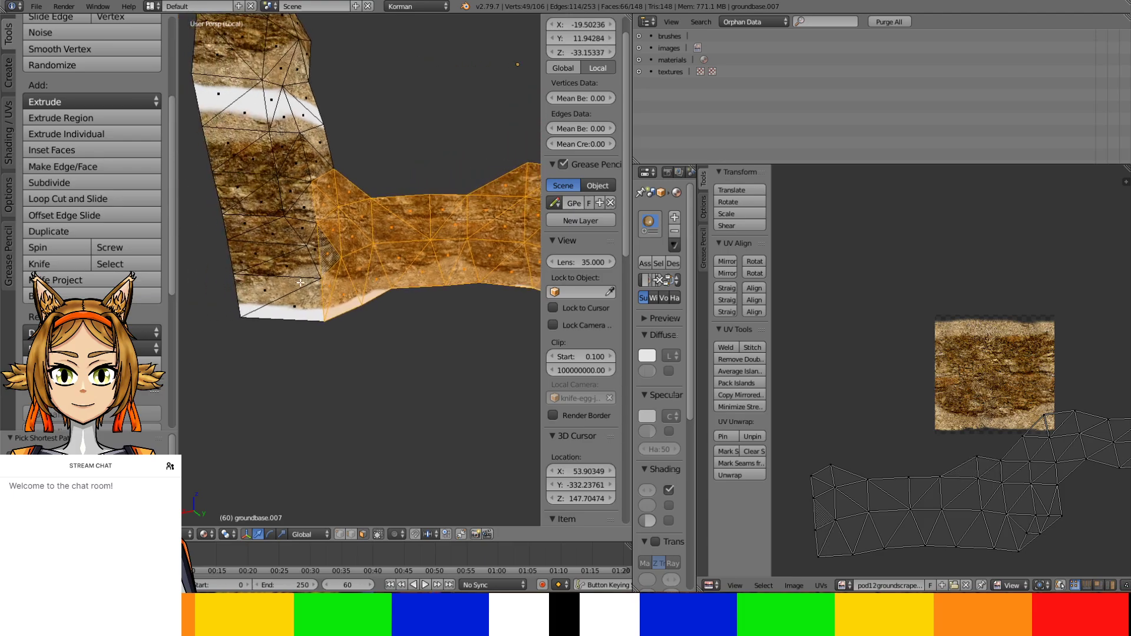
# Add the faces along the bottom edge of the corner below the opposite vertical section to the selection
pyautogui.keyDown('ctrl'); pyautogui.rightClick(271, 287); pyautogui.keyUp('ctrl')
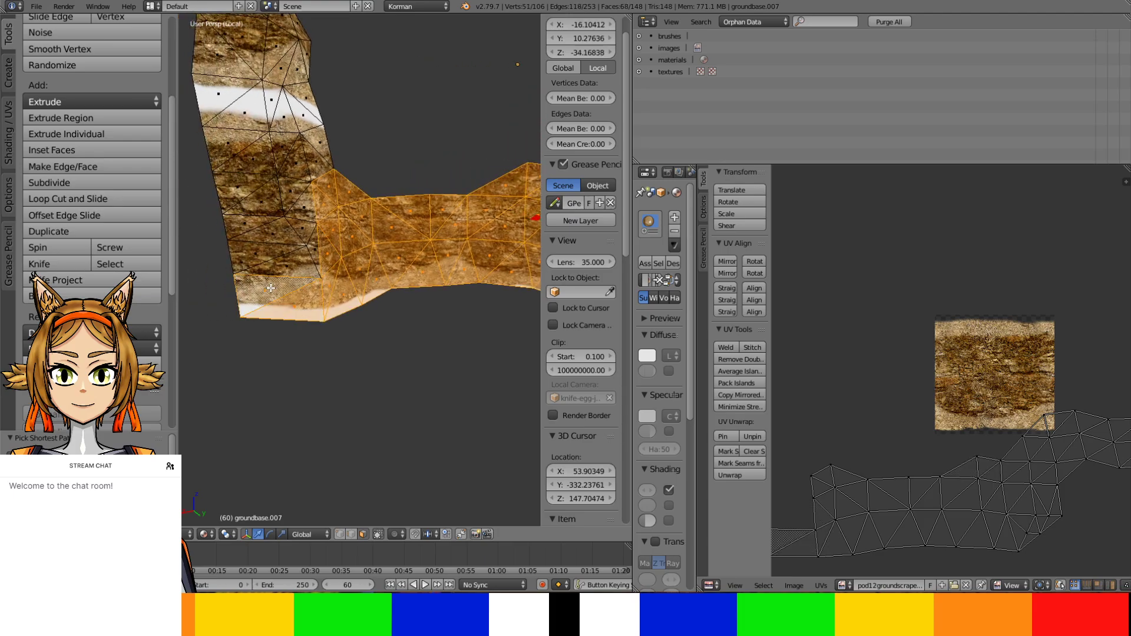
pyautogui.keyDown('ctrl'); pyautogui.rightClick(252, 263); pyautogui.keyUp('ctrl')
pyautogui.keyDown('ctrl'); pyautogui.rightClick(282, 268); pyautogui.keyUp('ctrl')
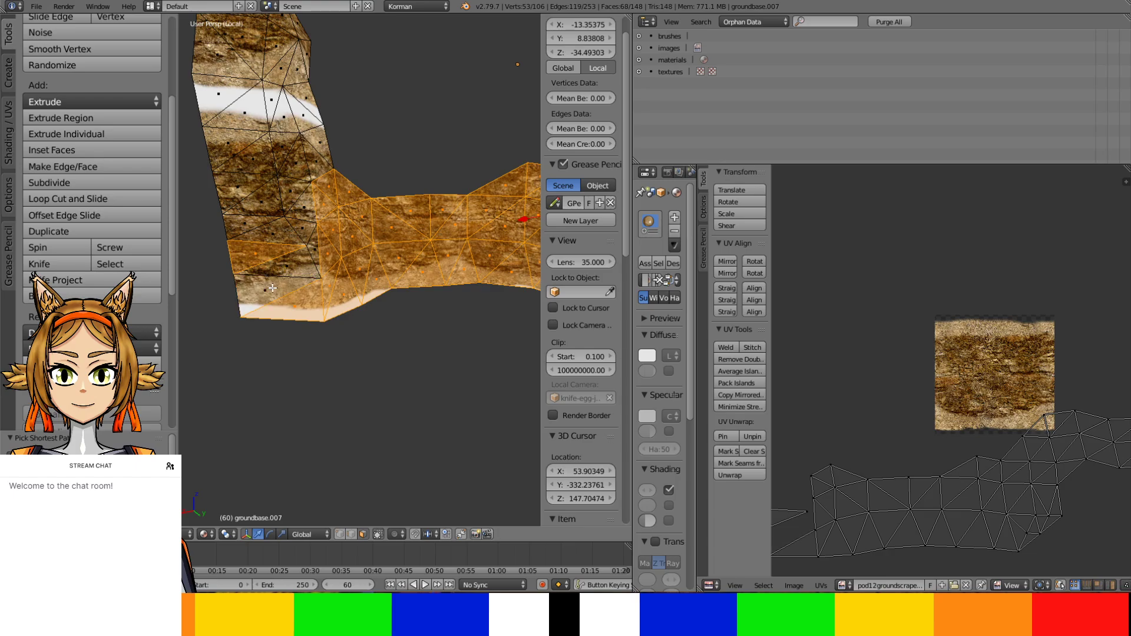
pyautogui.keyDown('ctrl'); pyautogui.rightClick(267, 261); pyautogui.keyUp('ctrl')
pyautogui.keyDown('shift'); pyautogui.moveTo(346, 298); pyautogui.dragTo(289, 313, button='middle'); pyautogui.keyUp('shift')
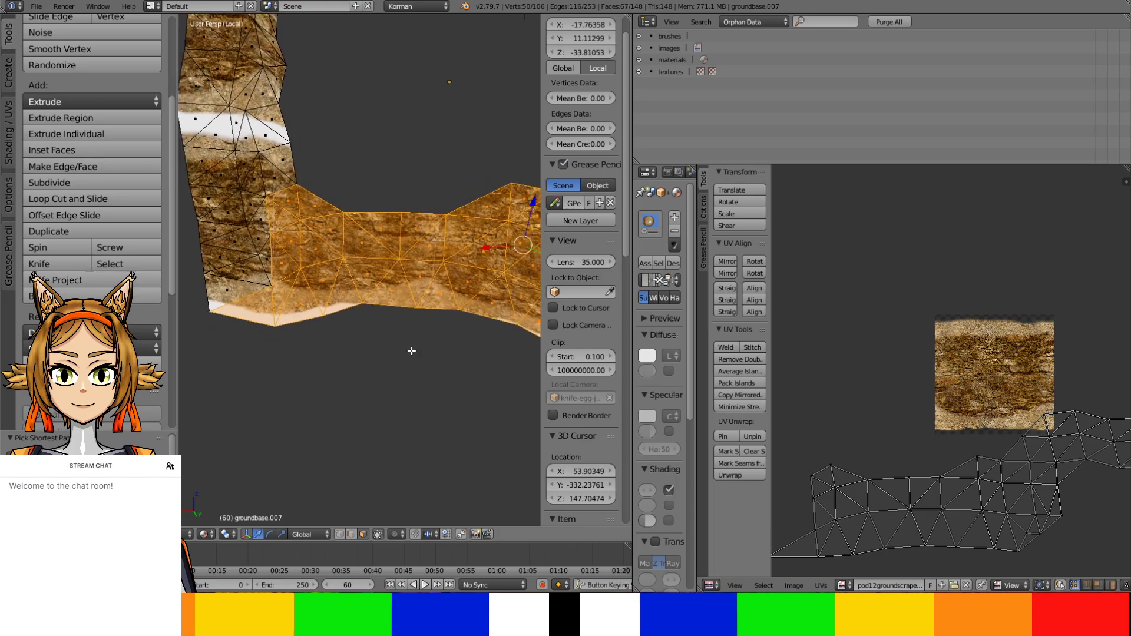
# Expand the face selection over the whole tall section so its UVs show together with the horizontal strip's
pyautogui.scroll(-3, 1103, 500)
pyautogui.moveTo(1084, 487); pyautogui.dragTo(1068, 487, button='middle')
pyautogui.scroll(-5, 439, 320)
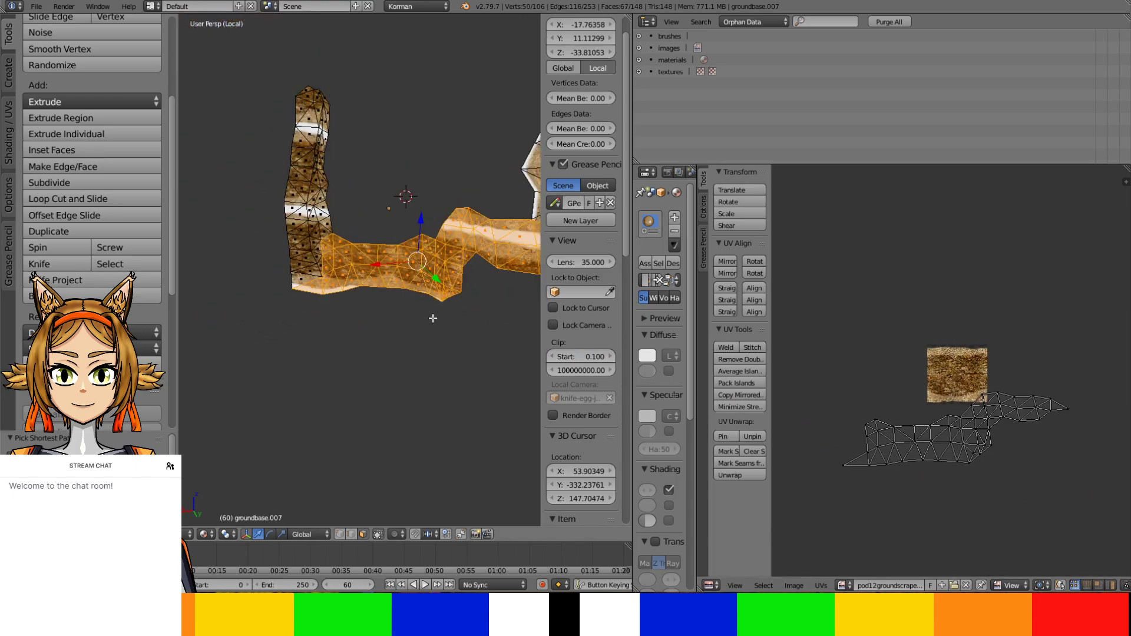
pyautogui.keyDown('shift'); pyautogui.moveTo(480, 317); pyautogui.dragTo(435, 331, button='middle'); pyautogui.keyUp('shift')
pyautogui.scroll(-1, 931, 384)
pyautogui.scroll(-2, 931, 384)
pyautogui.scroll(3, 931, 384)
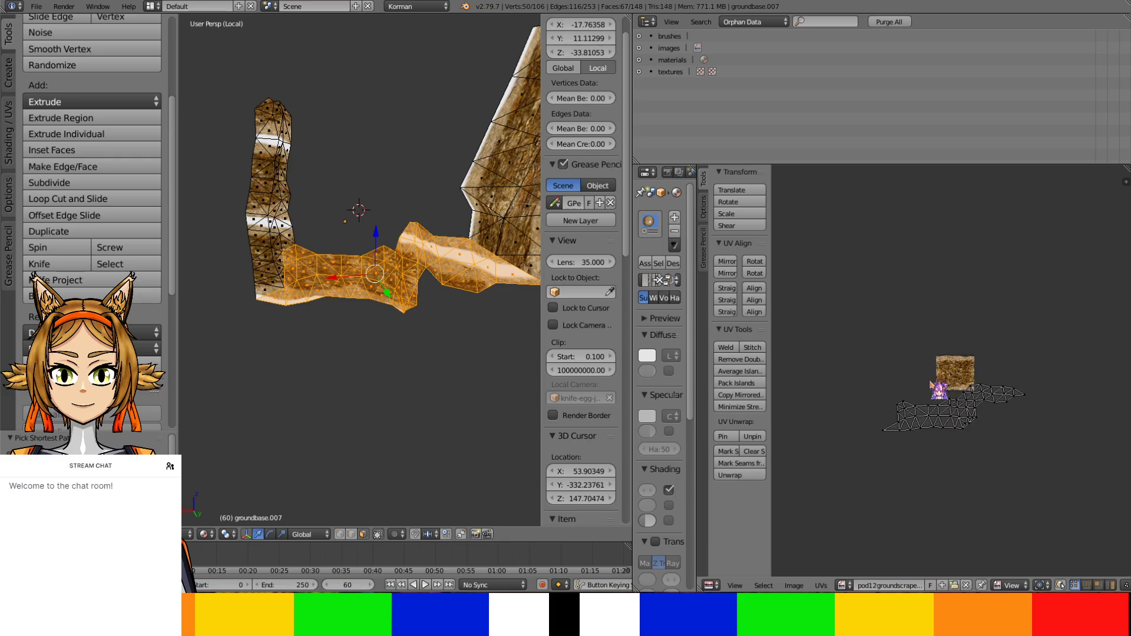
pyautogui.moveTo(448, 365)
pyautogui.mouseDown(button='middle')
pyautogui.moveTo(450, 394)
pyautogui.moveTo(461, 352)
pyautogui.mouseUp(button='middle')
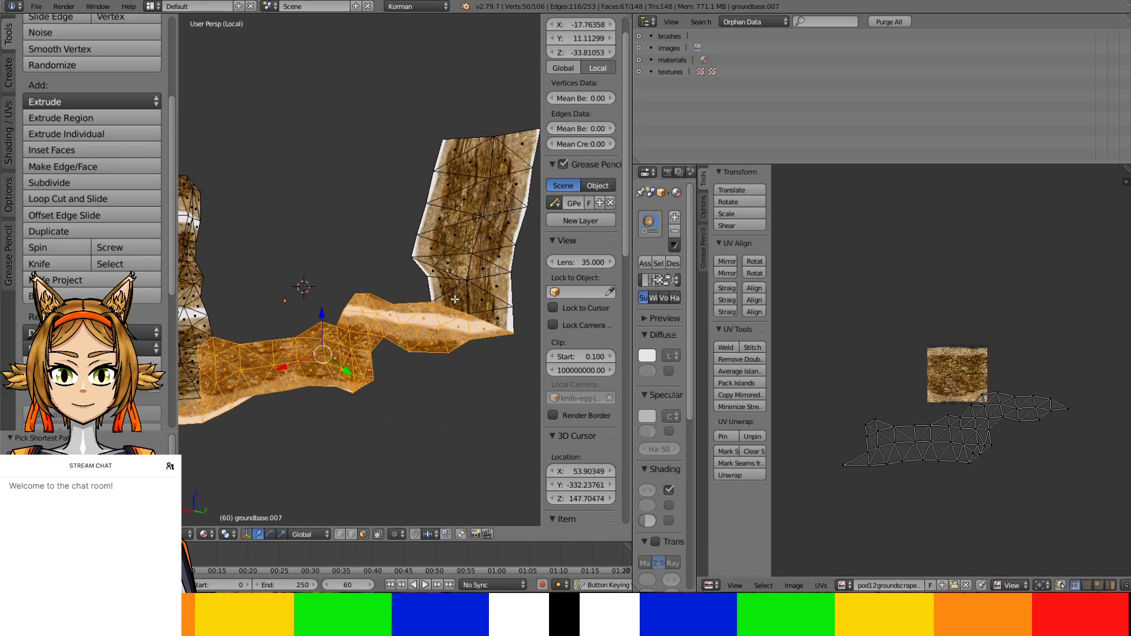
pyautogui.press('ctrl+KP_Add')
pyautogui.press('ctrl+KP_Add')
pyautogui.press('ctrl+KP_Add')
pyautogui.press('ctrl+KP_Add')
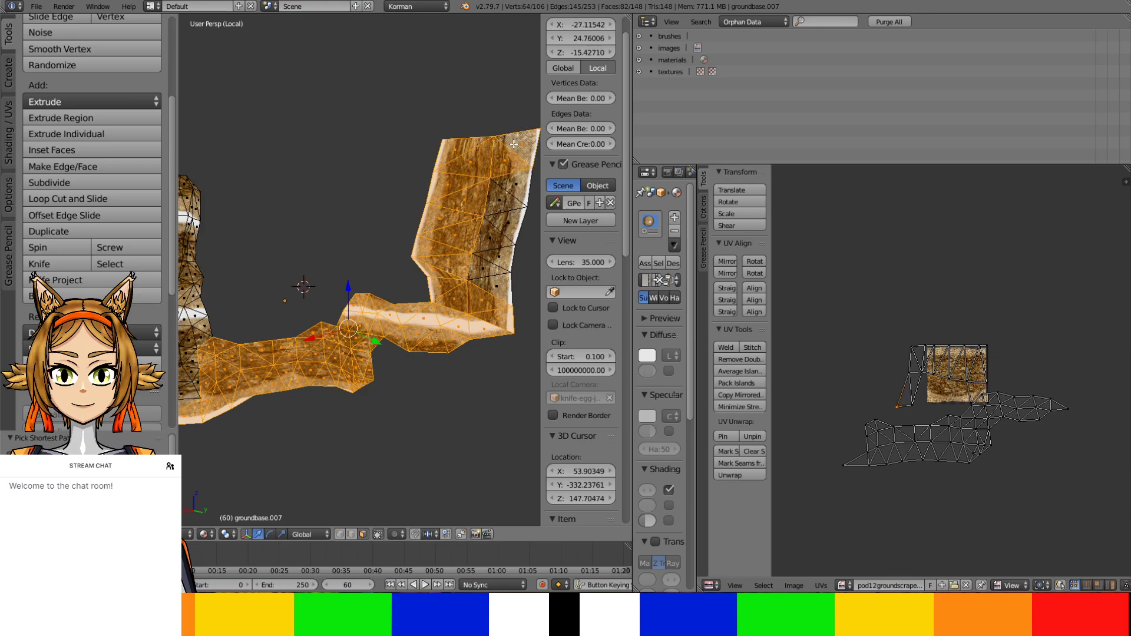
pyautogui.scroll(2, 959, 392)
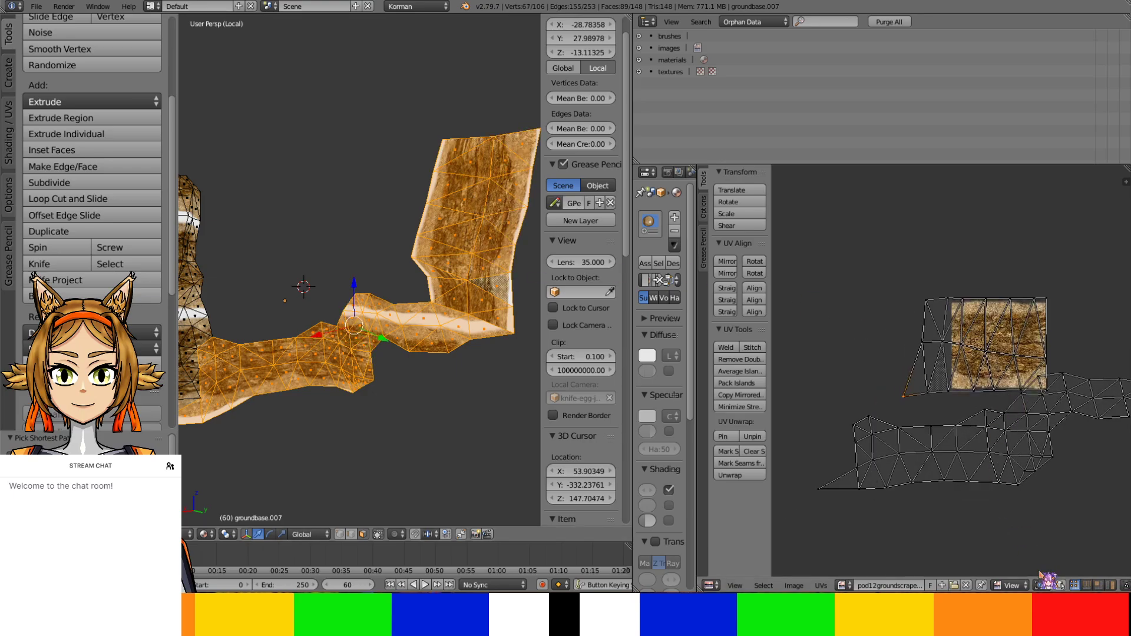
# Select the horizontal strip's entire linked UV island and move it to the left of the tall section's island
pyautogui.rightClick(1016, 482)
pyautogui.press('g')
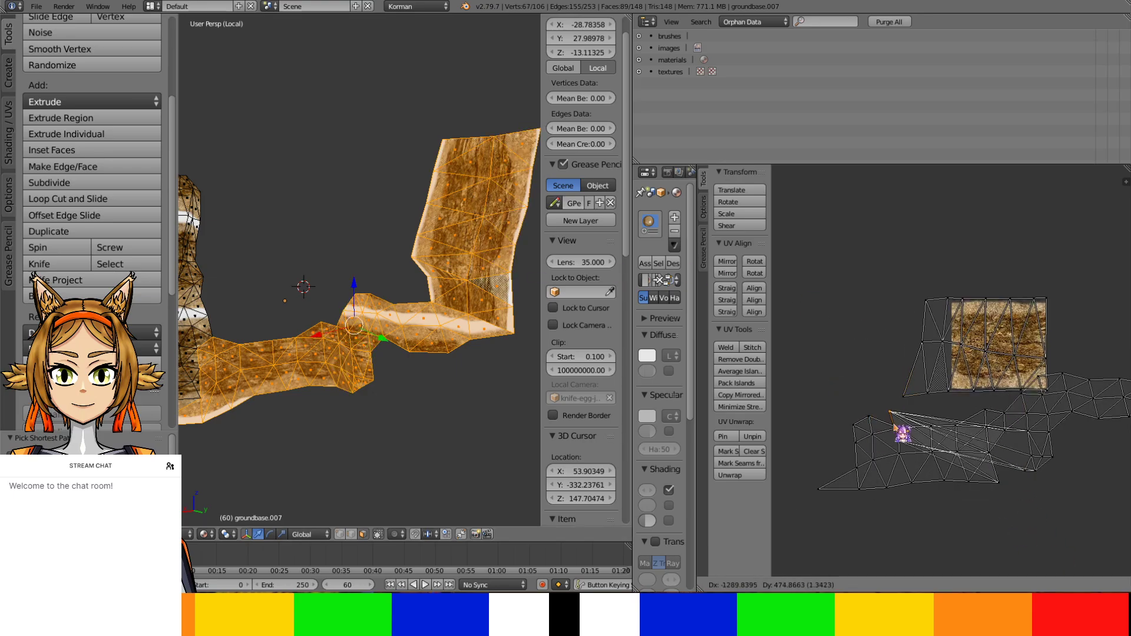
pyautogui.rightClick(901, 437)
pyautogui.hotkey('ctrl', 'l')
pyautogui.press('g')
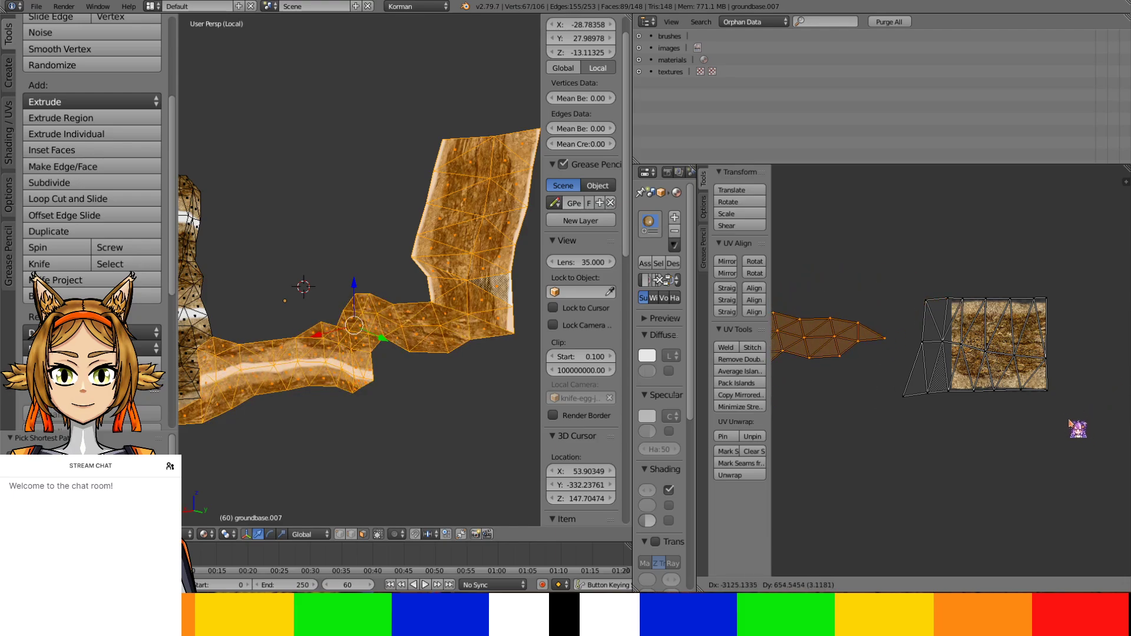
pyautogui.click(923, 415)
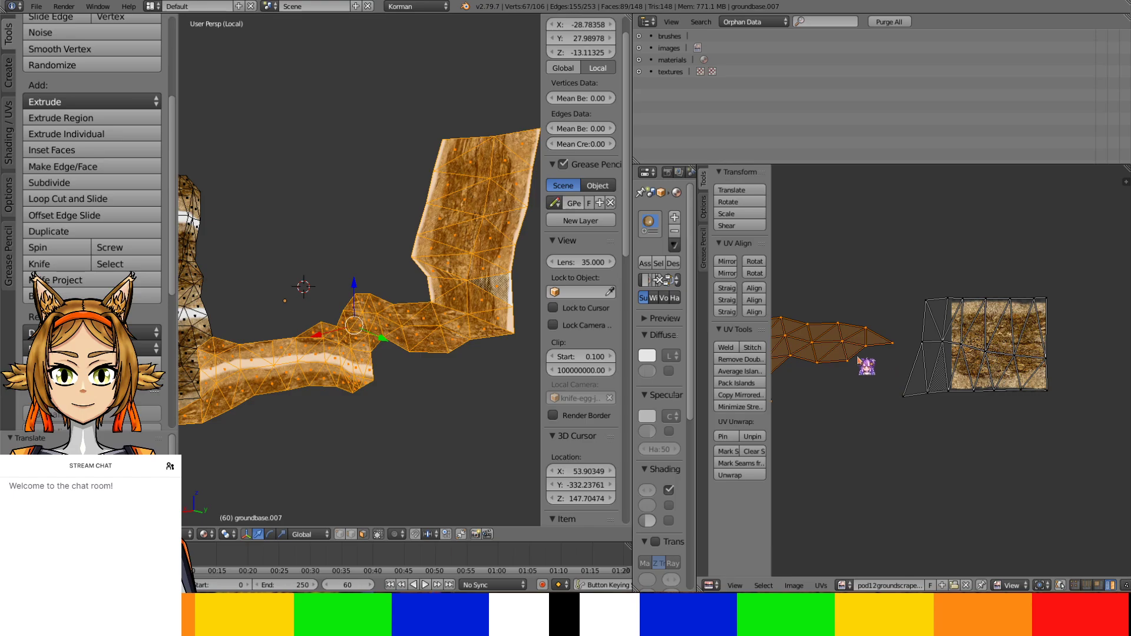
pyautogui.scroll(4, 939, 336)
pyautogui.moveTo(939, 336); pyautogui.dragTo(910, 423, button='middle')
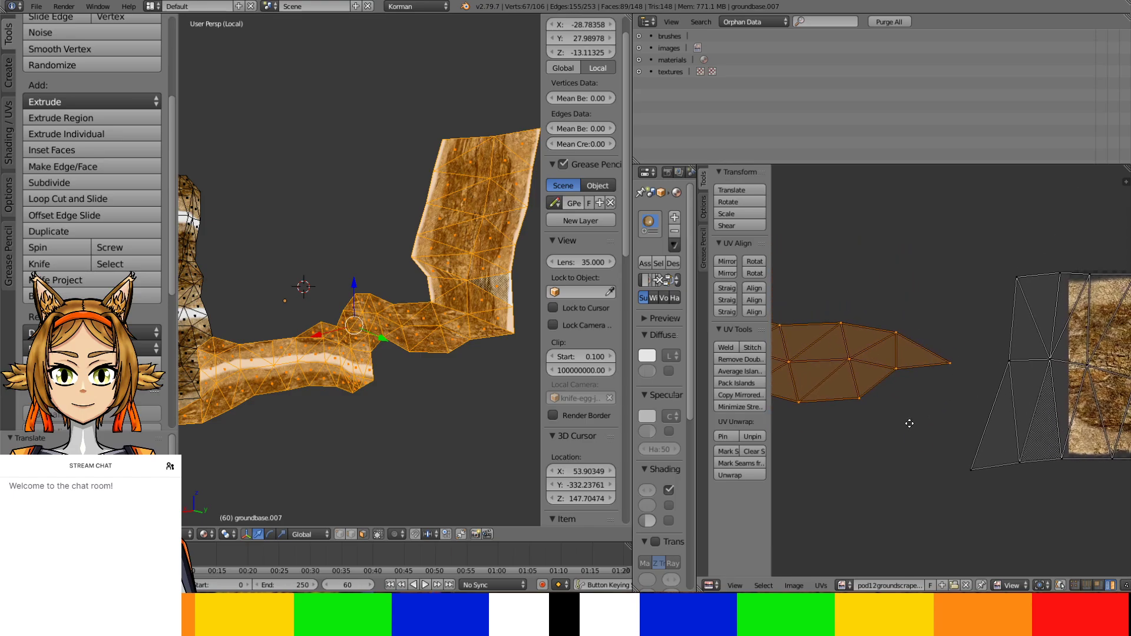
pyautogui.scroll(2, 910, 423)
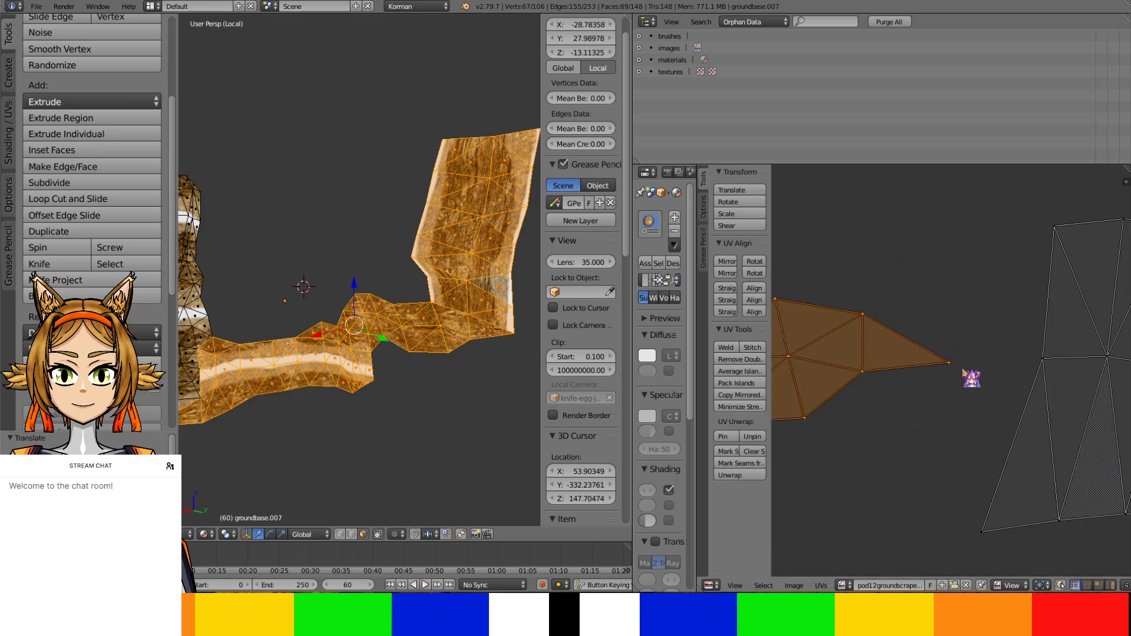
pyautogui.moveTo(964, 374); pyautogui.dragTo(1000, 311, button='right')
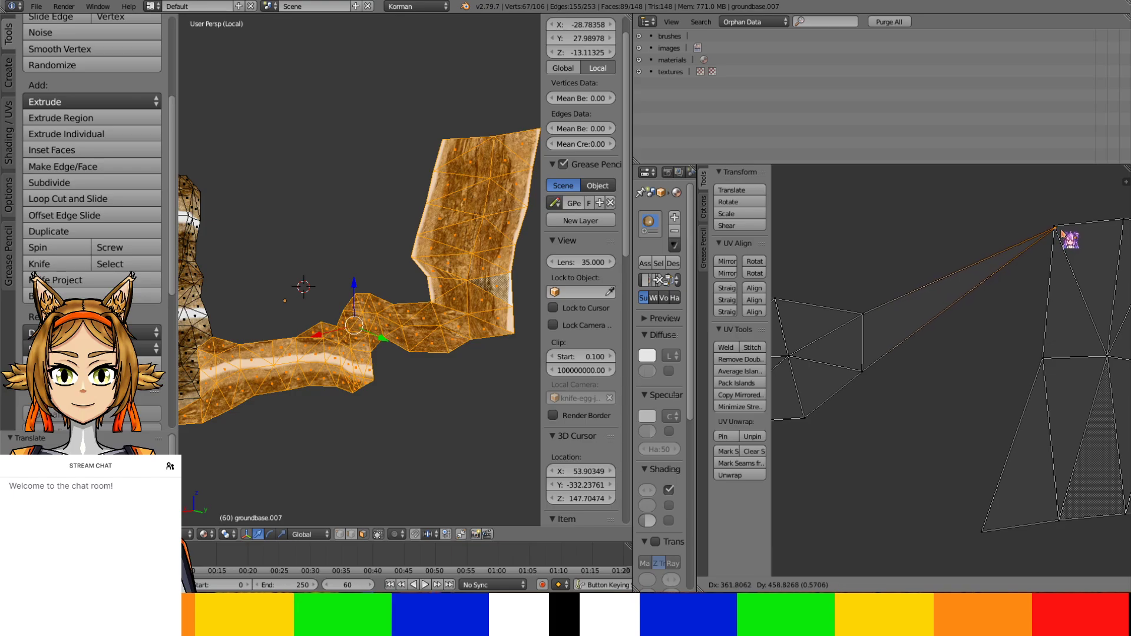
pyautogui.moveTo(1061, 232); pyautogui.dragTo(1061, 231, button='right')
pyautogui.moveTo(873, 374); pyautogui.dragTo(1049, 360, button='right')
pyautogui.press('g')
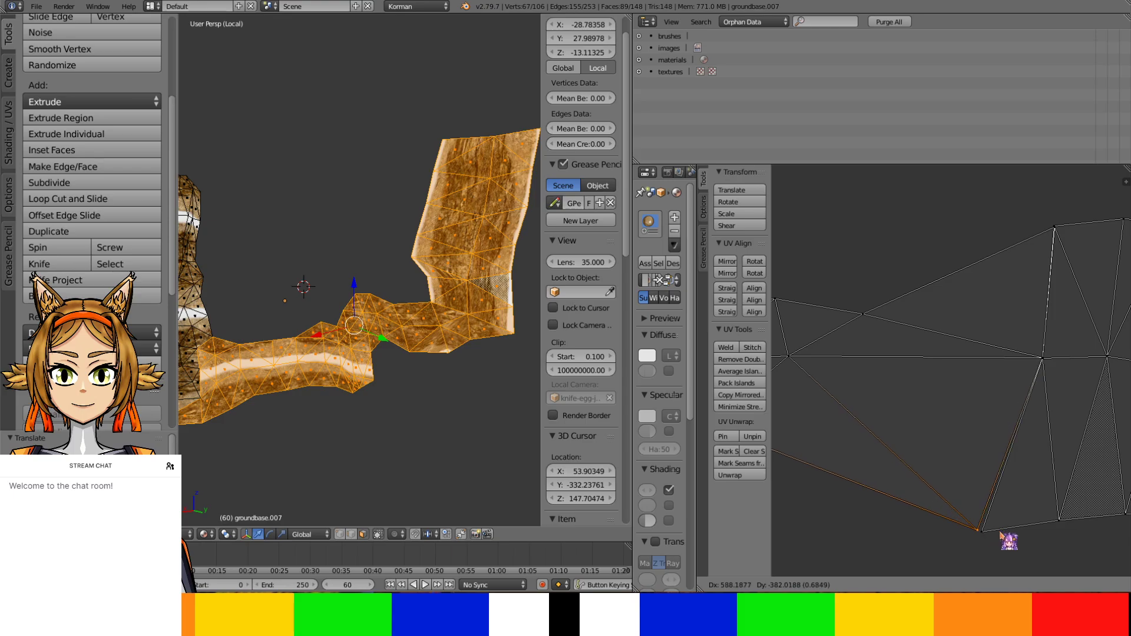
pyautogui.click(1005, 537)
pyautogui.scroll(1, 454, 414)
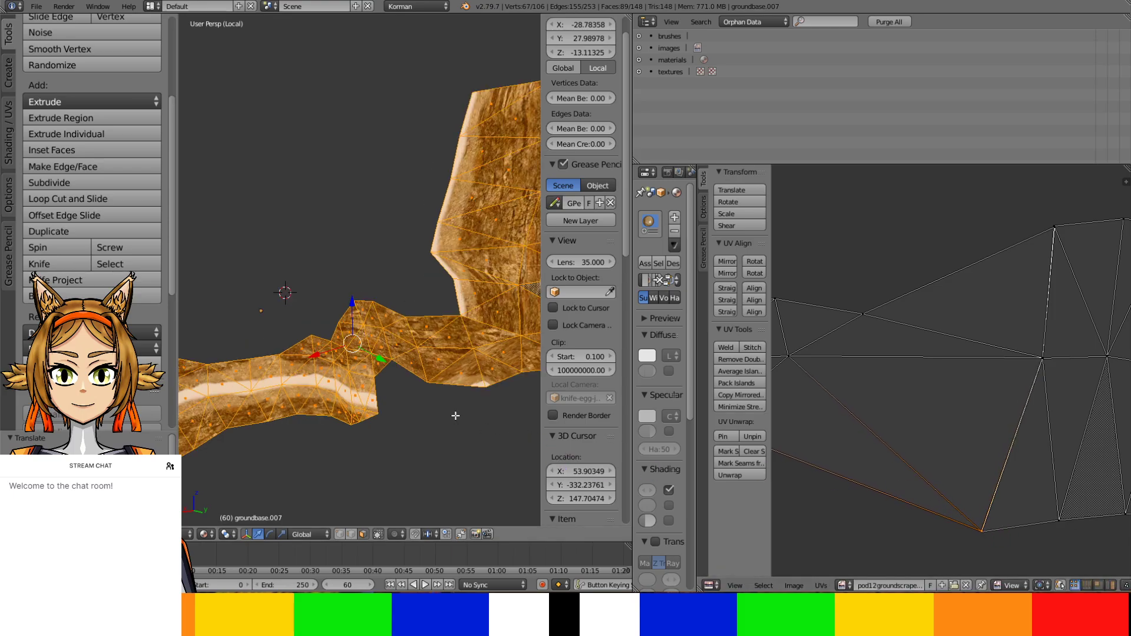
pyautogui.keyDown('shift'); pyautogui.moveTo(454, 415); pyautogui.dragTo(342, 407, button='middle'); pyautogui.keyUp('shift')
pyautogui.scroll(1, 399, 390)
pyautogui.moveTo(844, 382); pyautogui.dragTo(933, 369, button='middle')
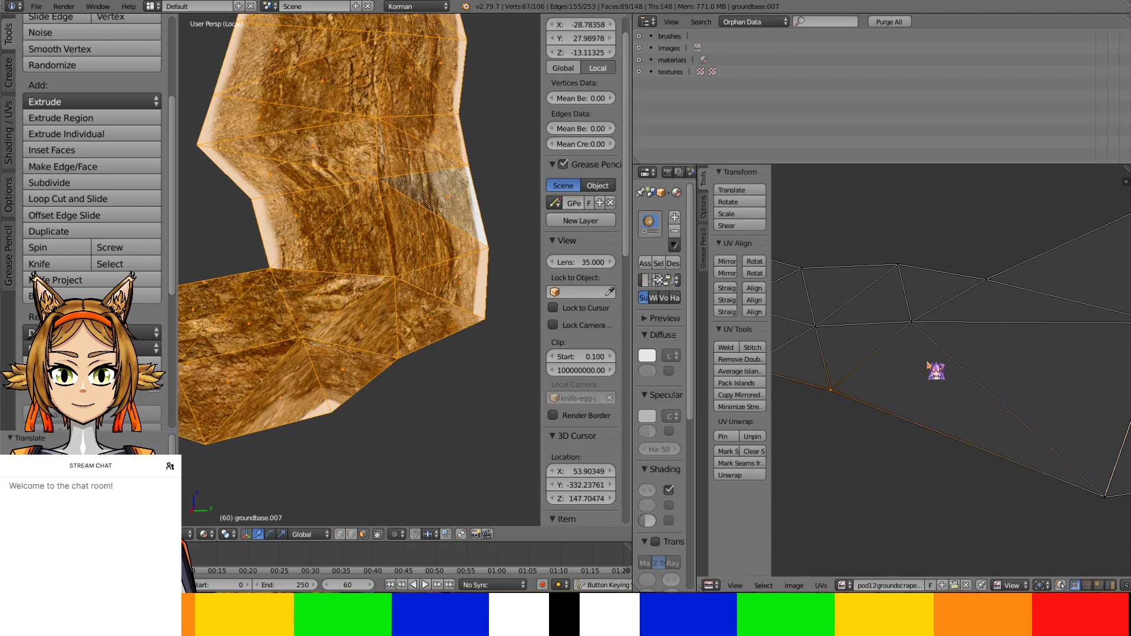
pyautogui.scroll(-2, 958, 347)
pyautogui.press('g')
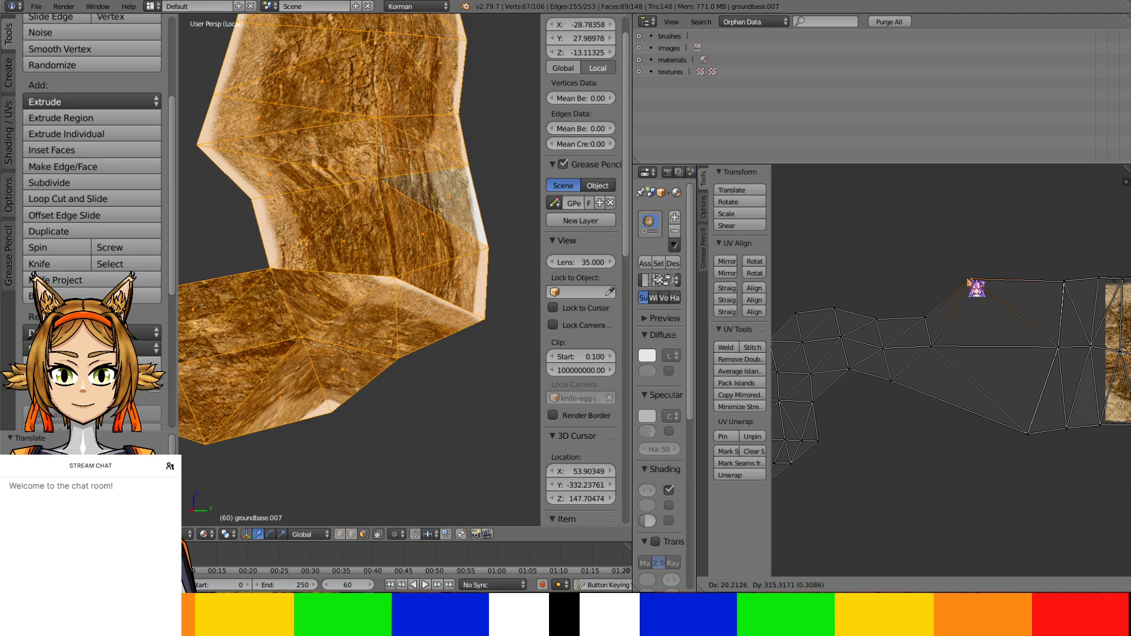
pyautogui.click(968, 282)
pyautogui.rightClick(927, 317)
pyautogui.press('g')
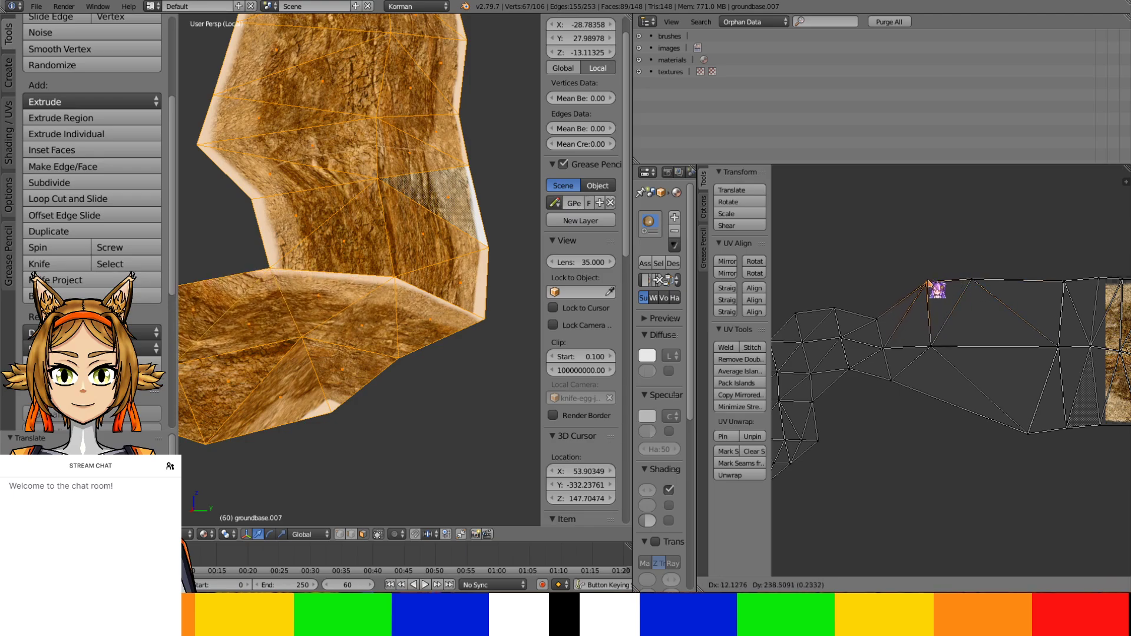
pyautogui.rightClick(931, 283)
pyautogui.hotkey('ctrl', 'z')
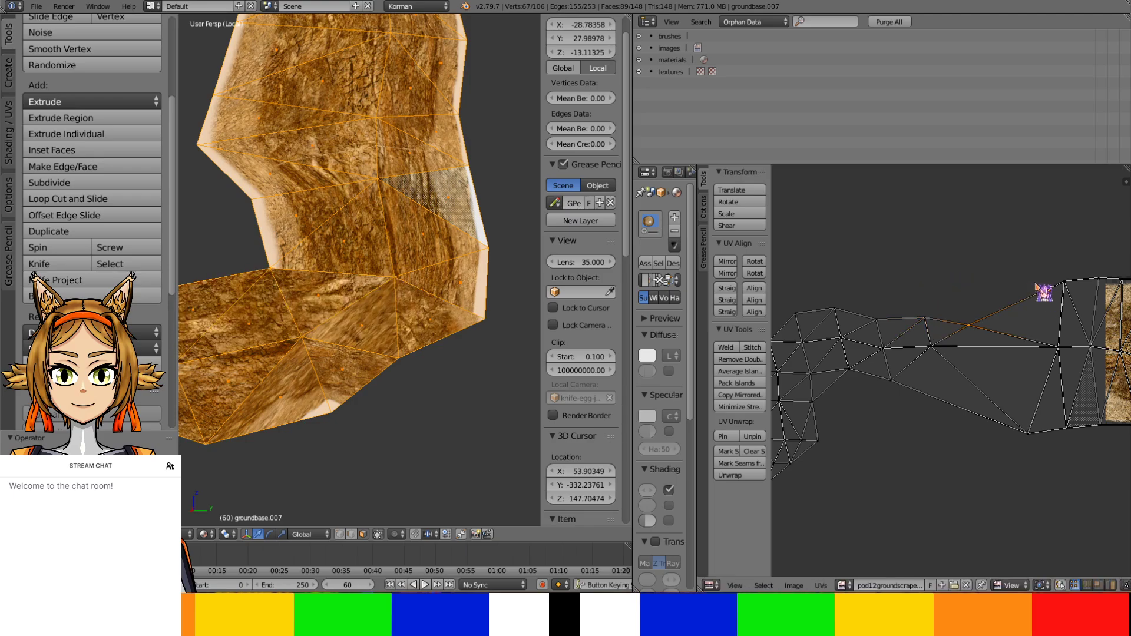
pyautogui.hotkey('ctrl', 'z')
pyautogui.hotkey('ctrl', 'z')
pyautogui.hotkey('ctrl', 'z')
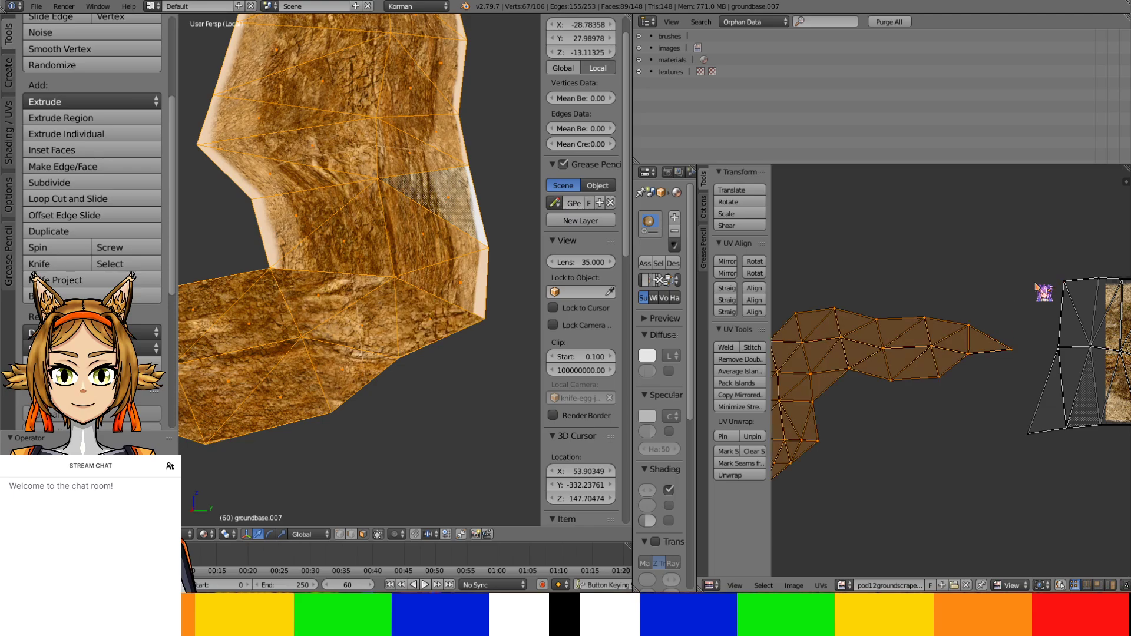
# Move the pointed end vertex of the strip's UV island onto the lower-left corner vertex of the tall section's island
pyautogui.rightClick(1013, 350)
pyautogui.press('g')
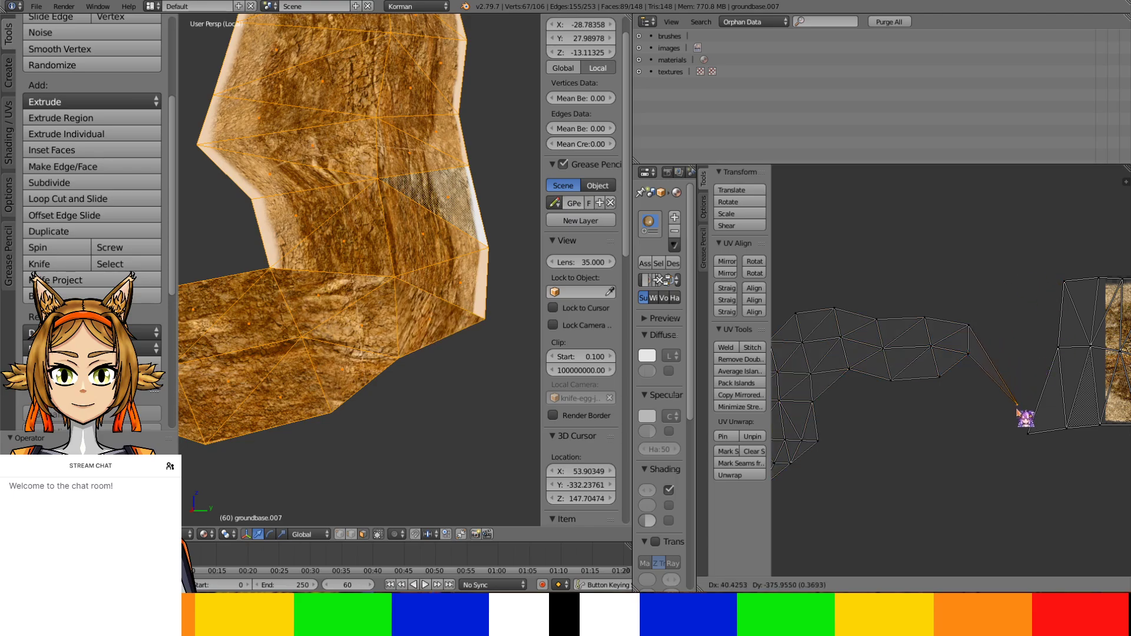
pyautogui.click(1028, 436)
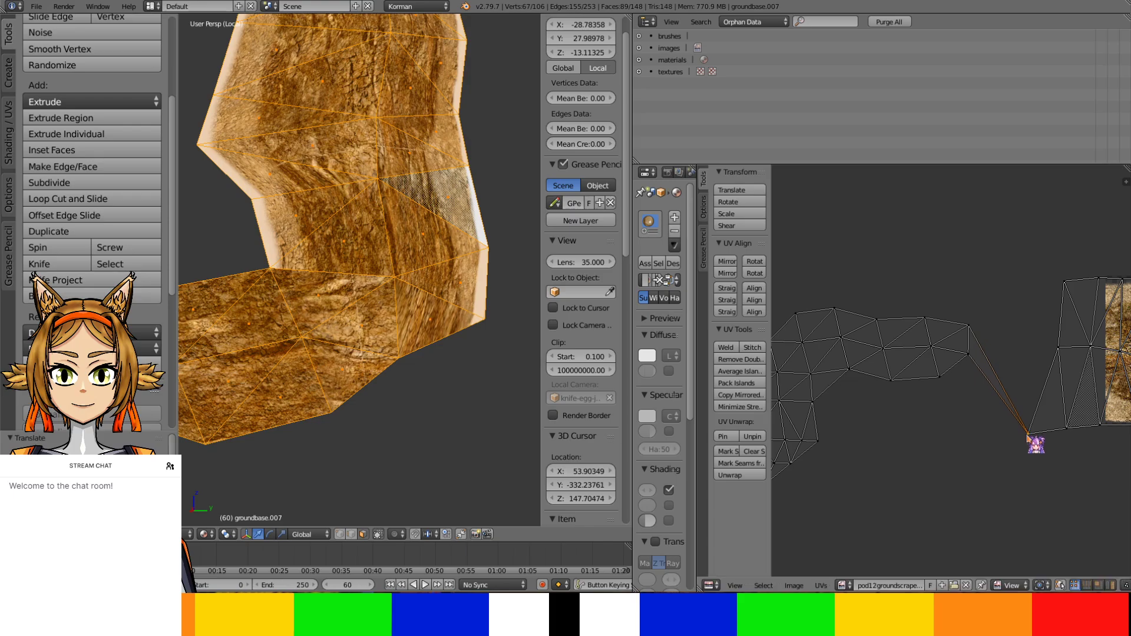
pyautogui.moveTo(1031, 436); pyautogui.dragTo(983, 521, button='middle')
pyautogui.scroll(8, 958, 348)
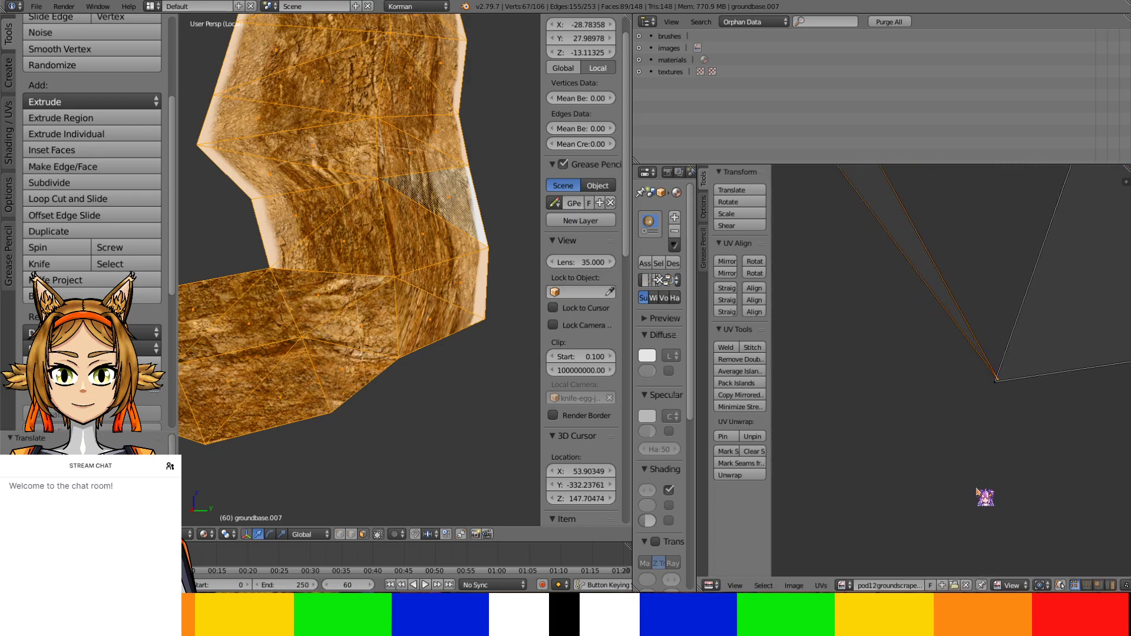
pyautogui.scroll(6, 979, 486)
pyautogui.press('g')
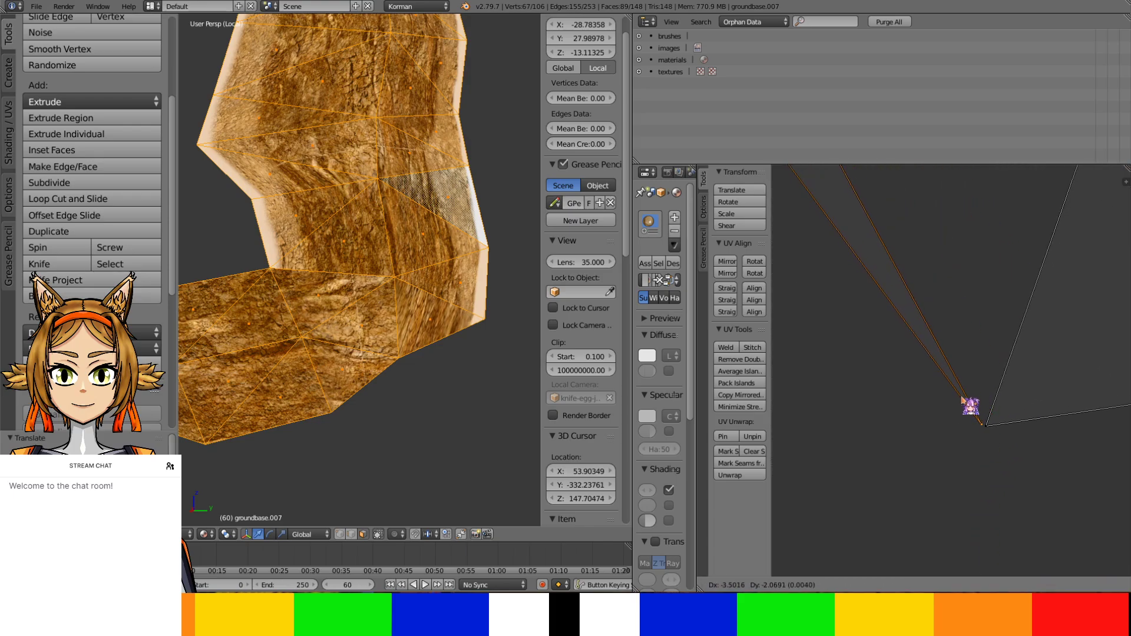
pyautogui.click(974, 407)
# Move the strip's next UV vertex onto the middle vertex of the tall section island's left edge
pyautogui.scroll(-3, 953, 235)
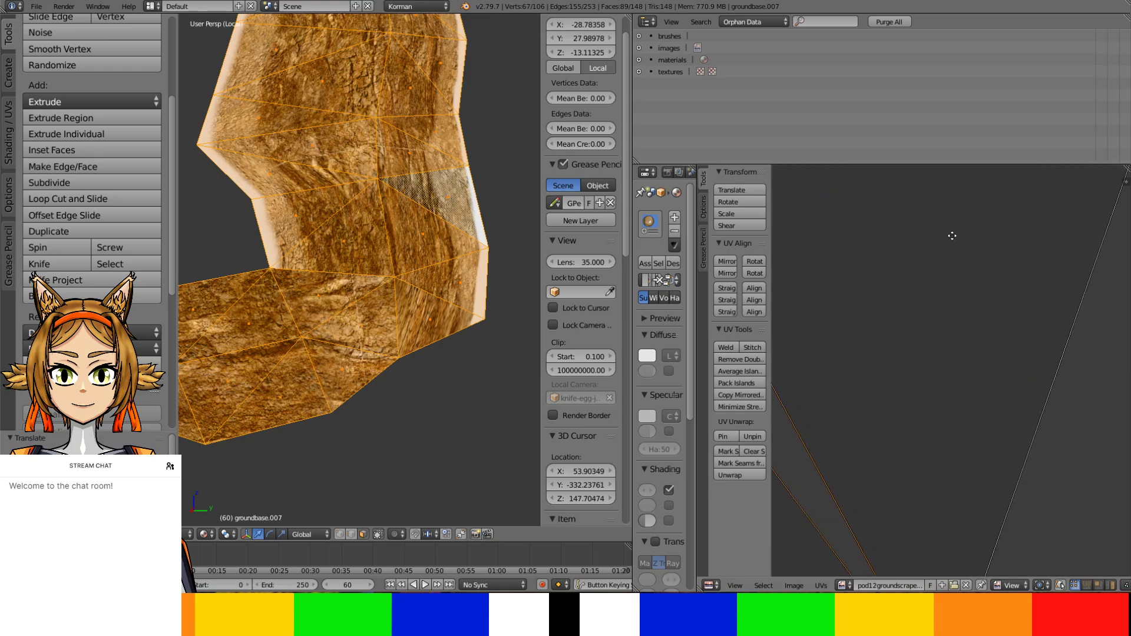
pyautogui.moveTo(967, 253); pyautogui.dragTo(941, 372, button='middle')
pyautogui.press('g')
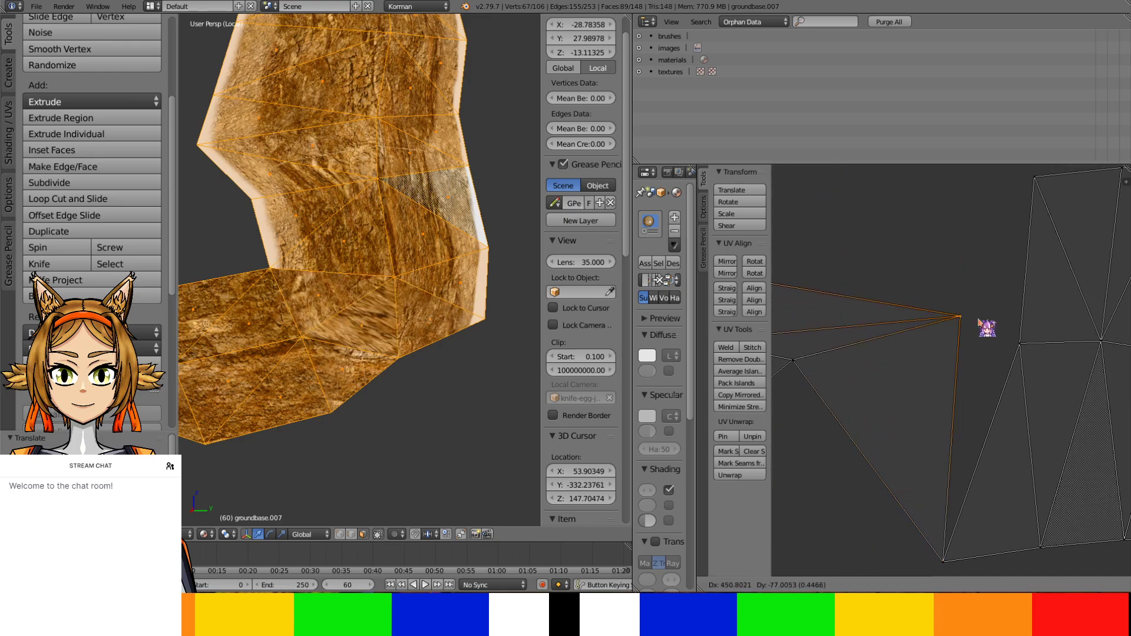
pyautogui.click(1060, 325)
pyautogui.moveTo(959, 377); pyautogui.dragTo(813, 454, button='middle')
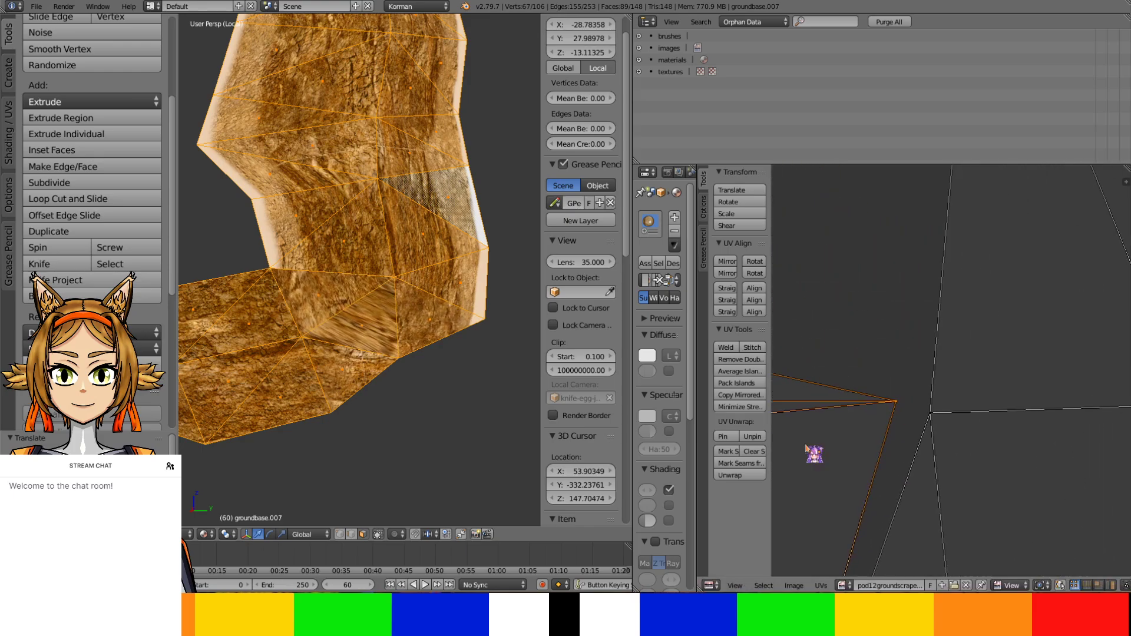
pyautogui.press('g')
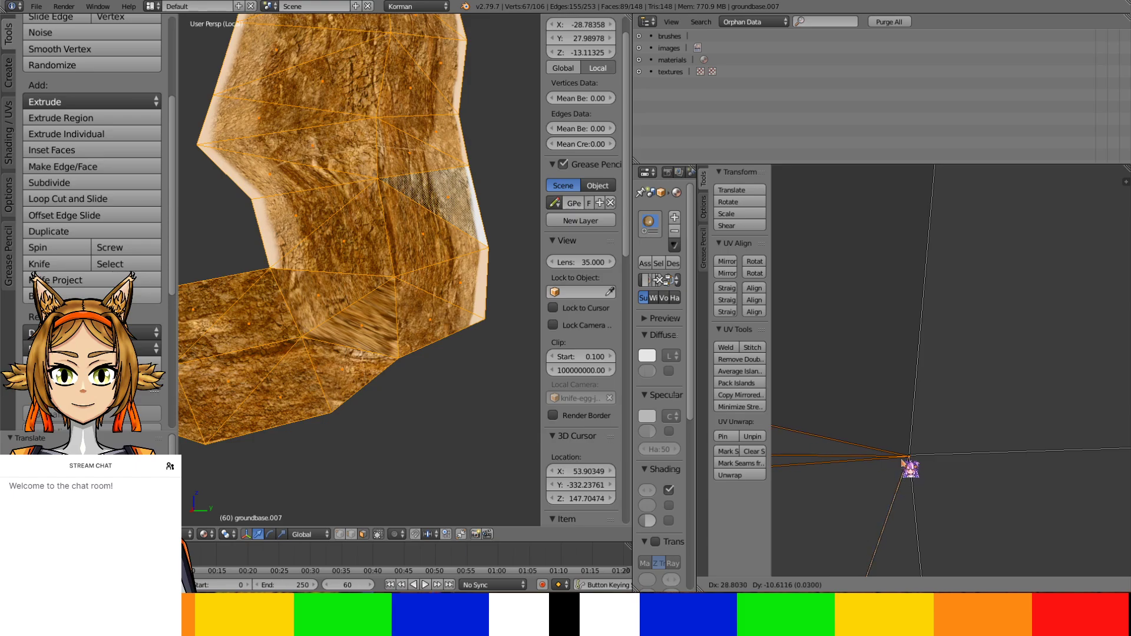
pyautogui.click(902, 463)
# Move the strip's upper-border UV vertex onto the upper-left corner vertex of the tall section's island
pyautogui.scroll(-5, 890, 409)
pyautogui.moveTo(861, 365); pyautogui.dragTo(849, 396, button='middle')
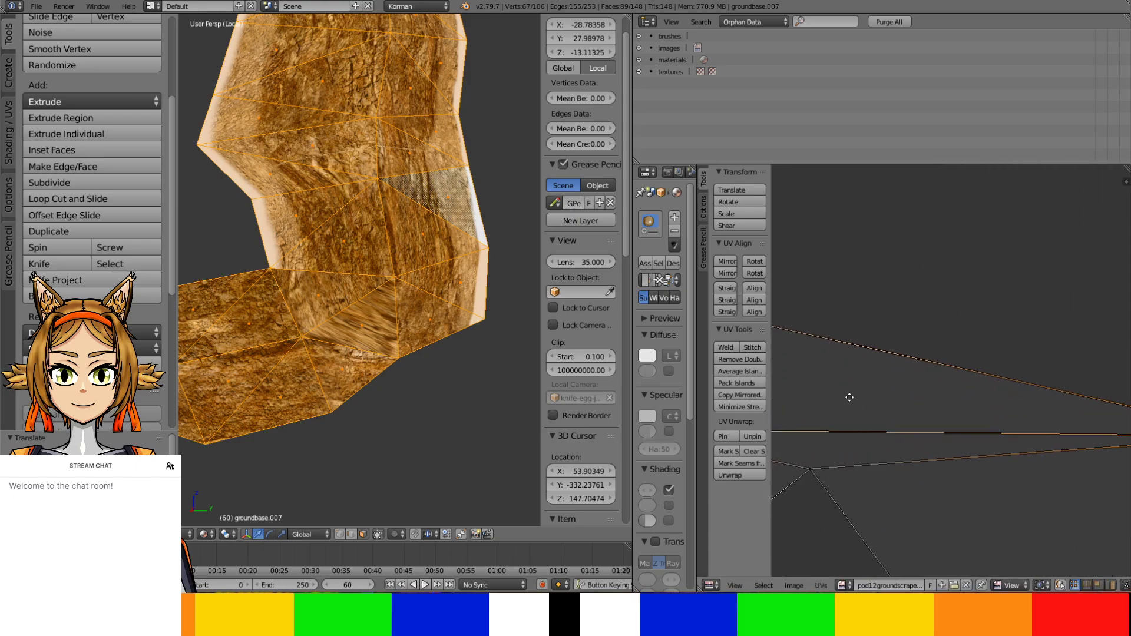
pyautogui.scroll(-5, 837, 383)
pyautogui.press('g')
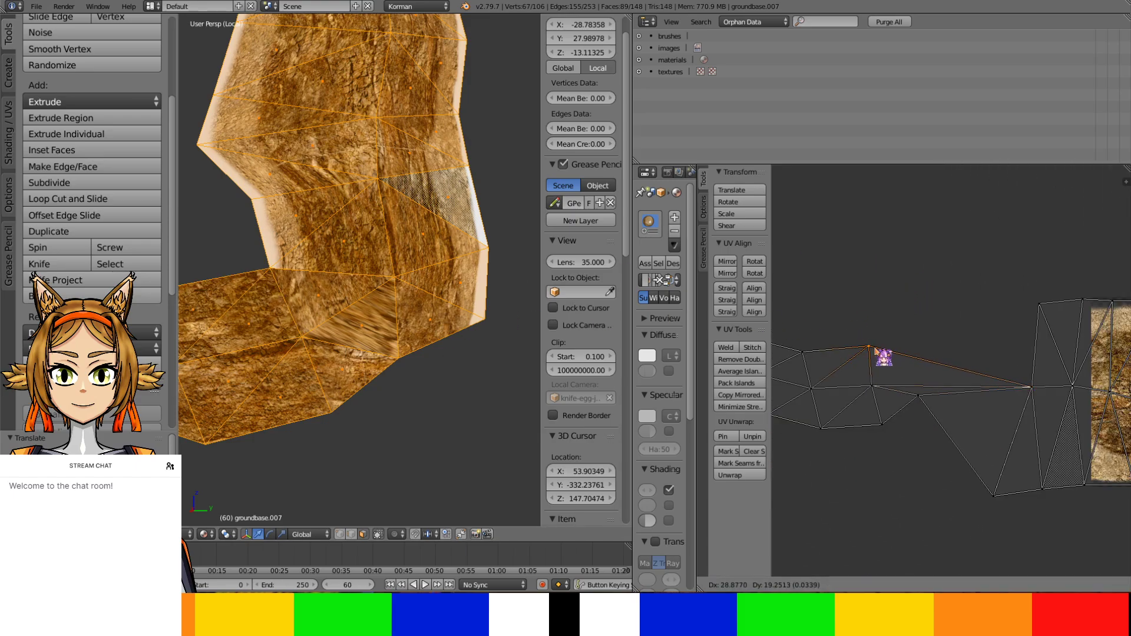
pyautogui.click(1028, 307)
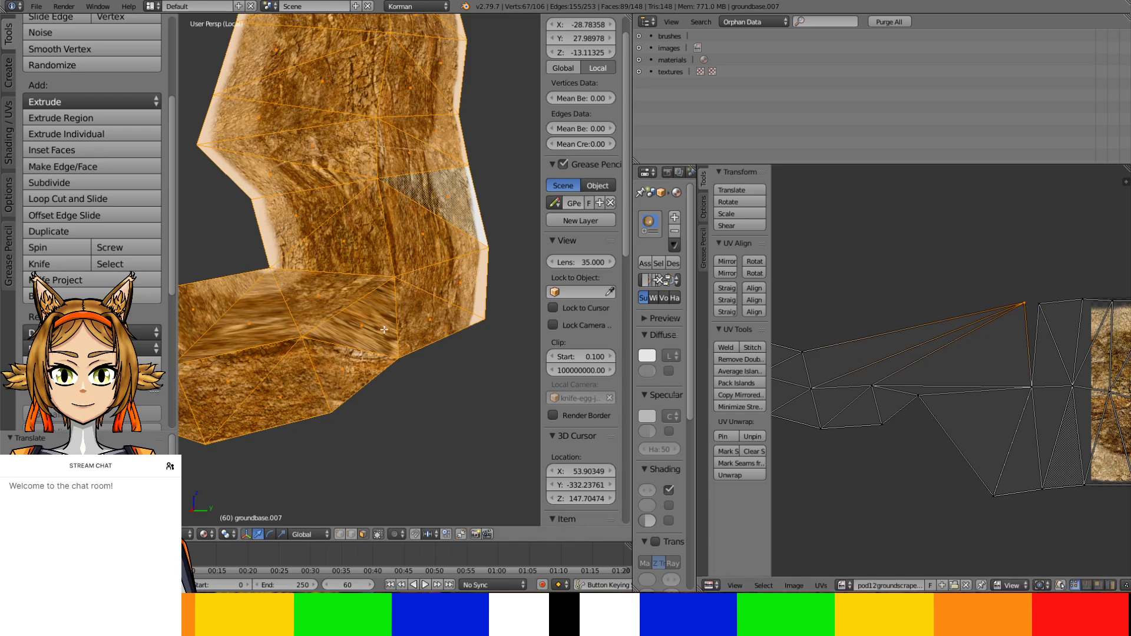
pyautogui.scroll(4, 1062, 282)
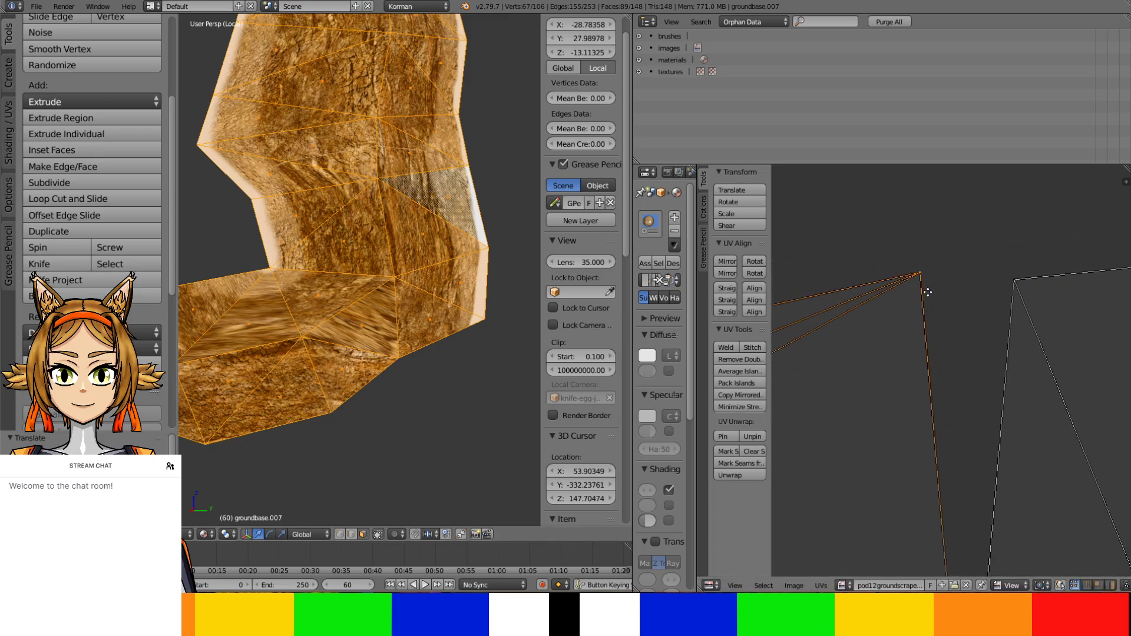
pyautogui.moveTo(995, 290); pyautogui.dragTo(897, 302, button='middle')
pyautogui.press('g')
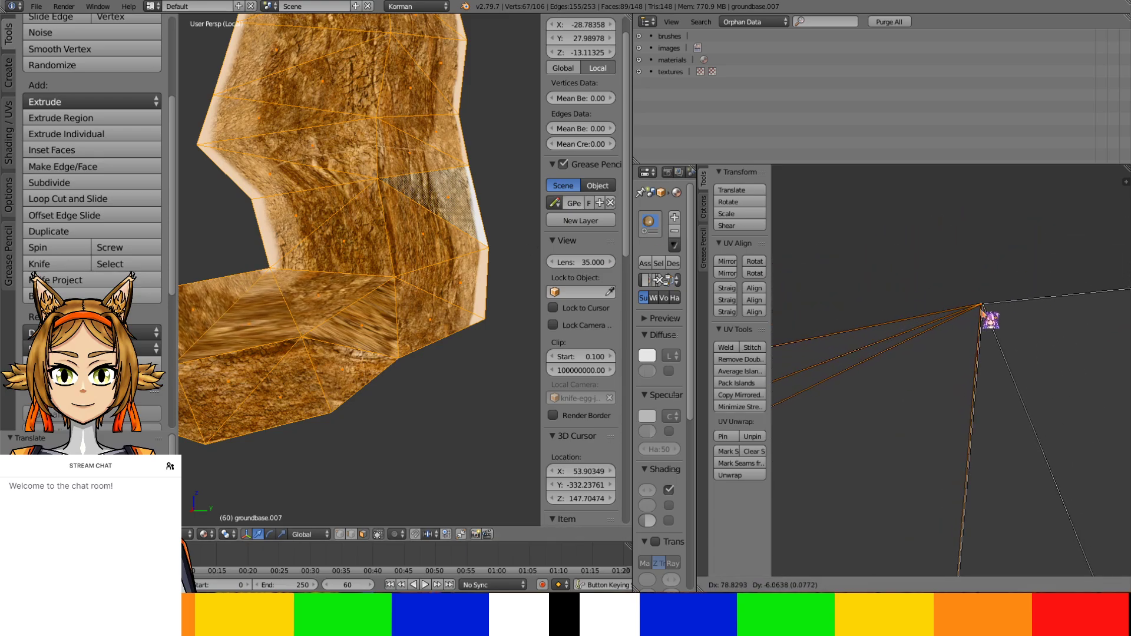
pyautogui.click(982, 312)
# Move the strip's nearest lower-border UV vertex down, level with the tall section's bottom edge and just left of its corner
pyautogui.scroll(-5, 813, 336)
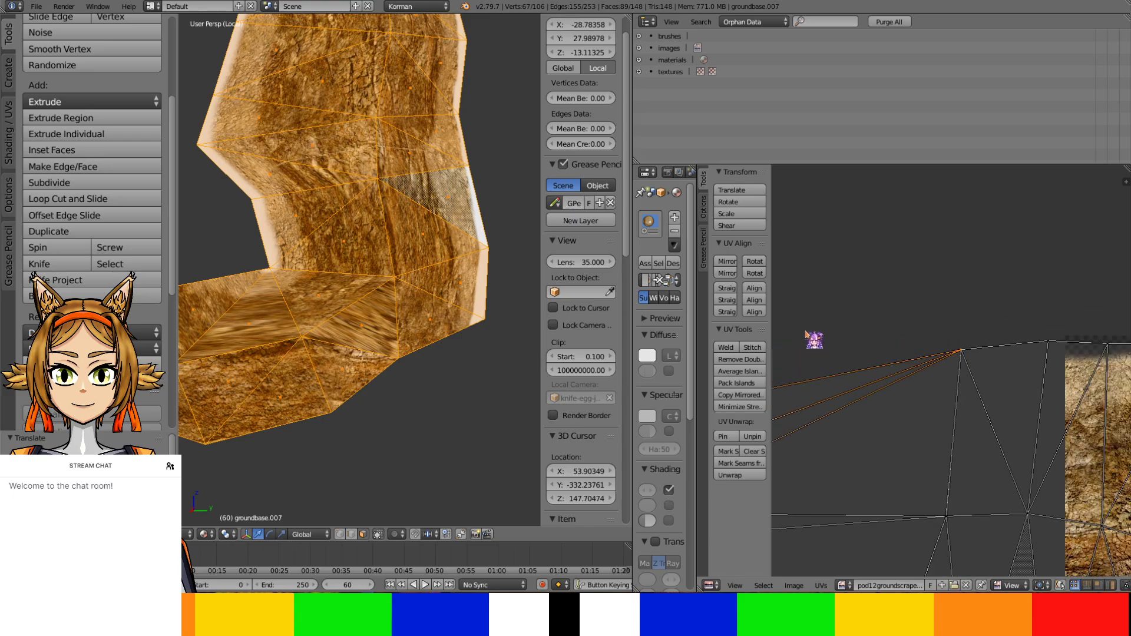
pyautogui.scroll(2, 889, 328)
pyautogui.moveTo(889, 329); pyautogui.dragTo(971, 271, button='middle')
pyautogui.scroll(2, 980, 336)
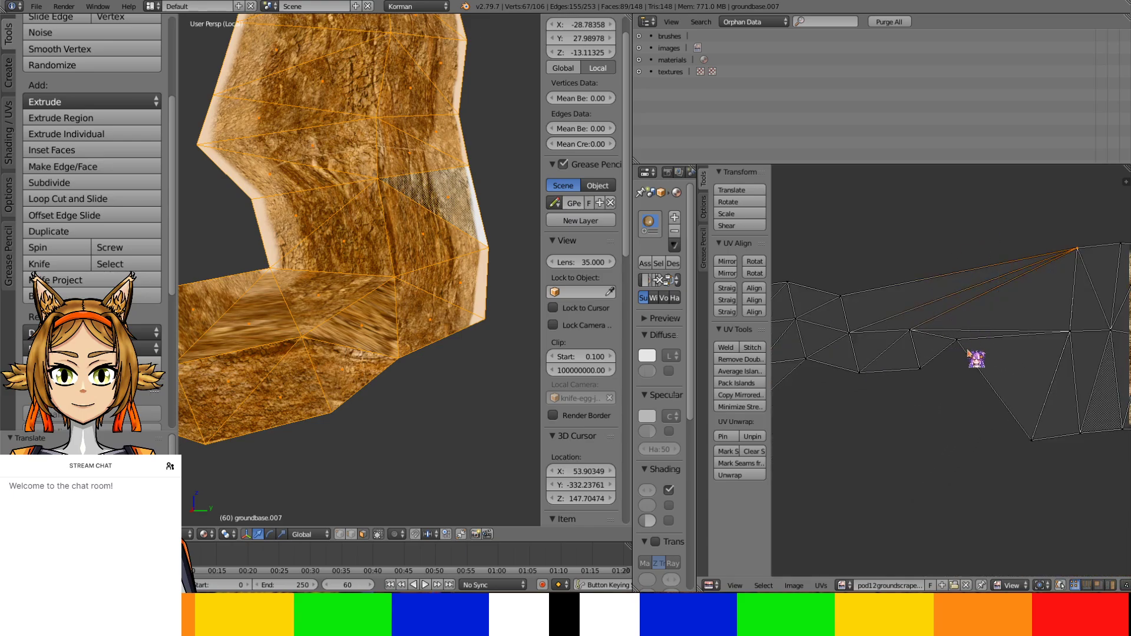
pyautogui.press('g')
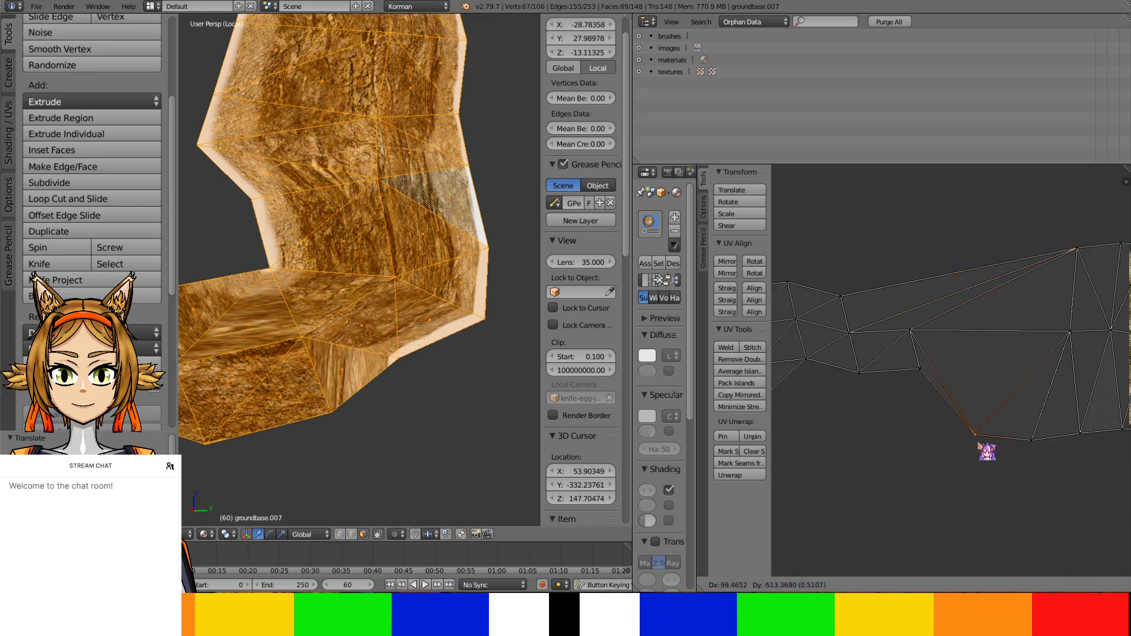
pyautogui.click(983, 450)
# Align the strip's next upper-border UV vertex with the island's top edge and the next lower-border vertex with its bottom edge
pyautogui.moveTo(934, 310); pyautogui.dragTo(958, 333, button='middle')
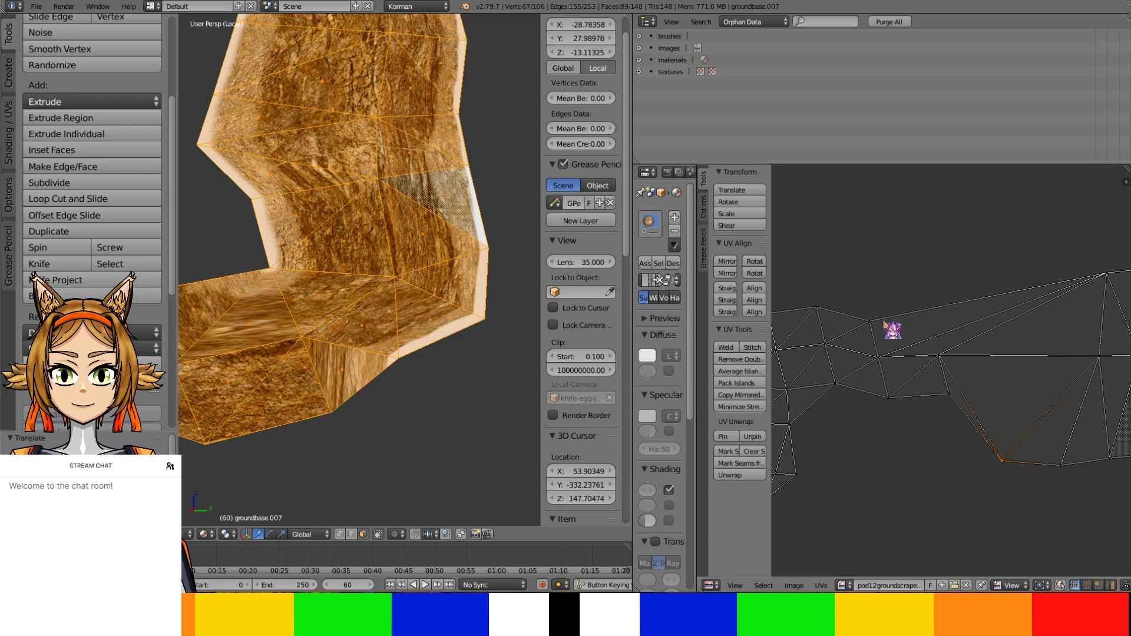
pyautogui.press('g')
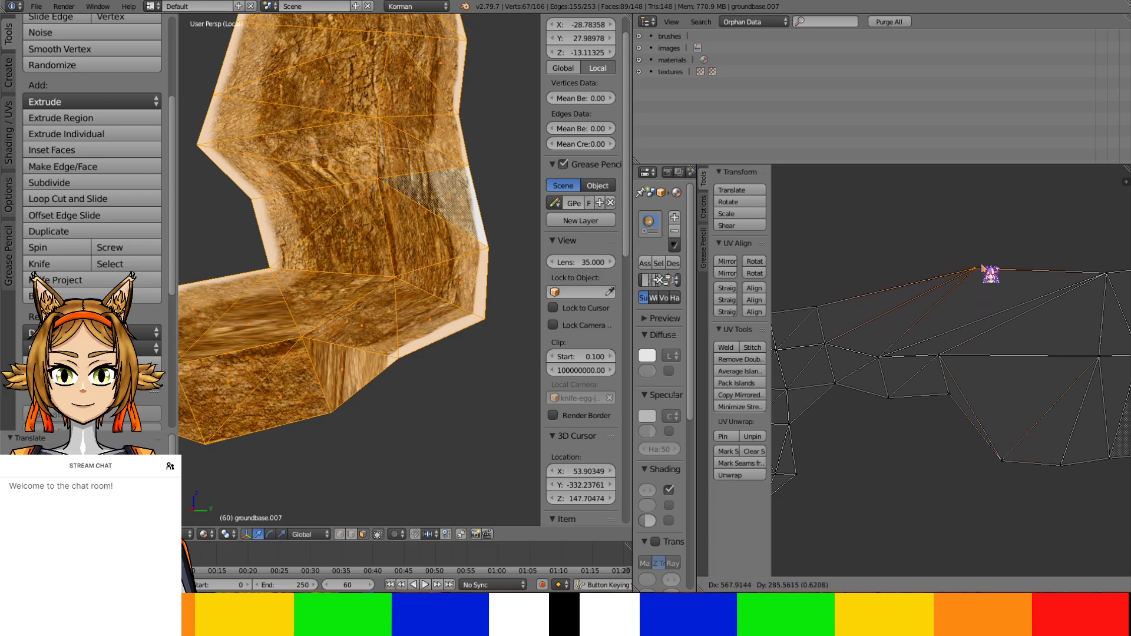
pyautogui.click(981, 267)
pyautogui.rightClick(948, 393)
pyautogui.press('g')
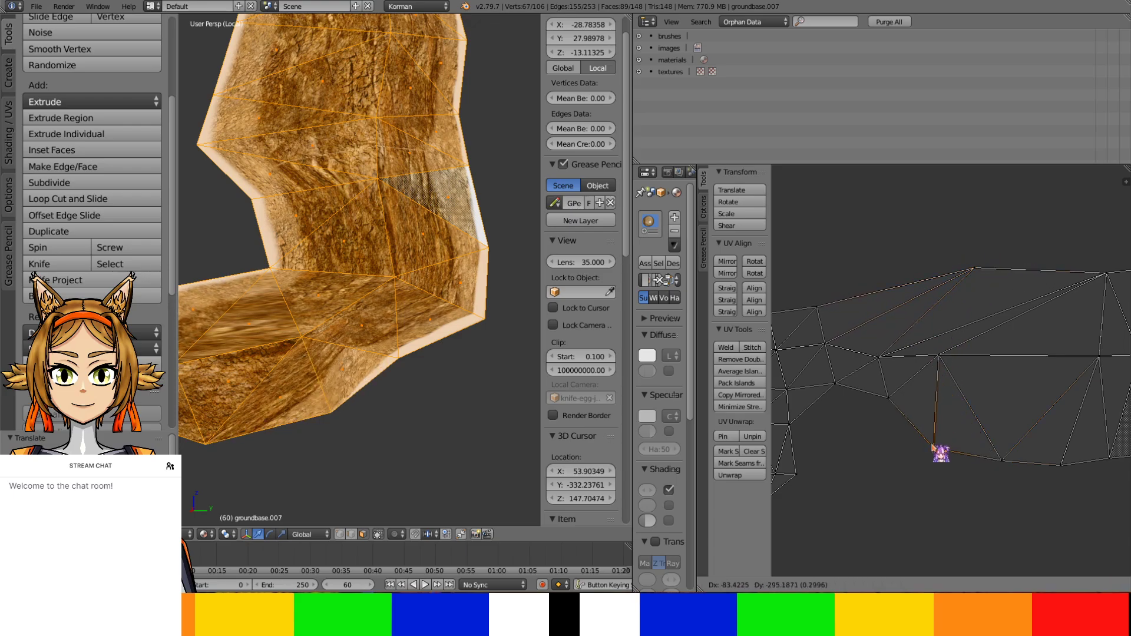
pyautogui.click(936, 460)
# Move the strip's central-row UV vertex beside the joined edge slightly down and right to even out the texture stretching
pyautogui.moveTo(901, 411); pyautogui.dragTo(1009, 389, button='middle')
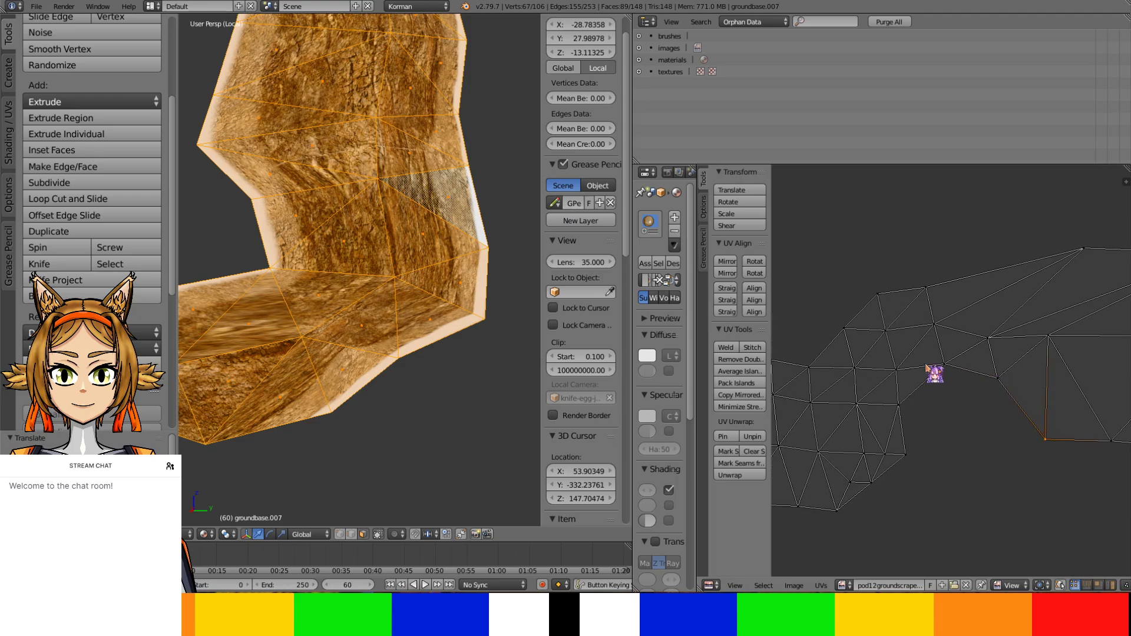
pyautogui.scroll(4, 469, 177)
pyautogui.scroll(-4, 468, 177)
pyautogui.keyDown('shift'); pyautogui.moveTo(466, 150); pyautogui.dragTo(466, 276, button='middle'); pyautogui.keyUp('shift')
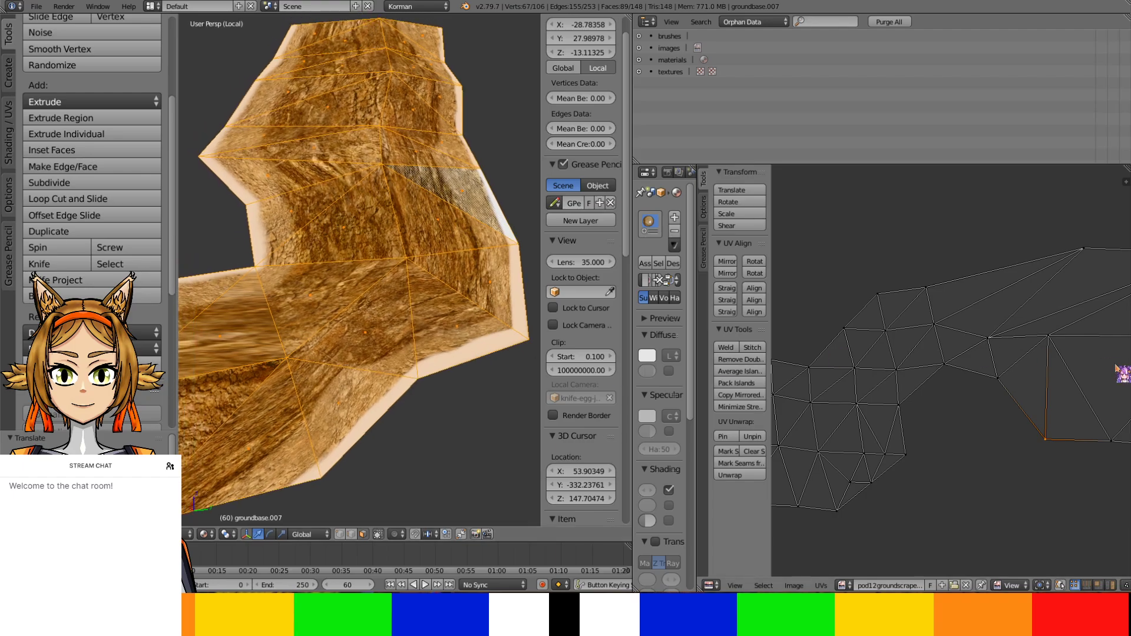
pyautogui.scroll(2, 1119, 367)
pyautogui.moveTo(1011, 371); pyautogui.dragTo(848, 409, button='middle')
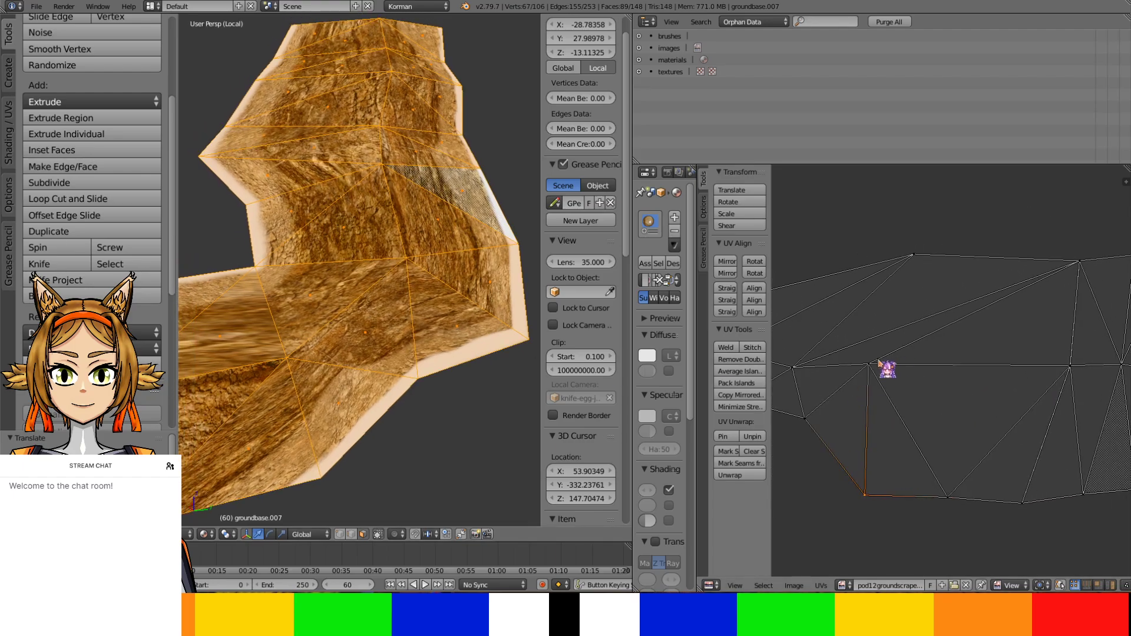
pyautogui.press('g')
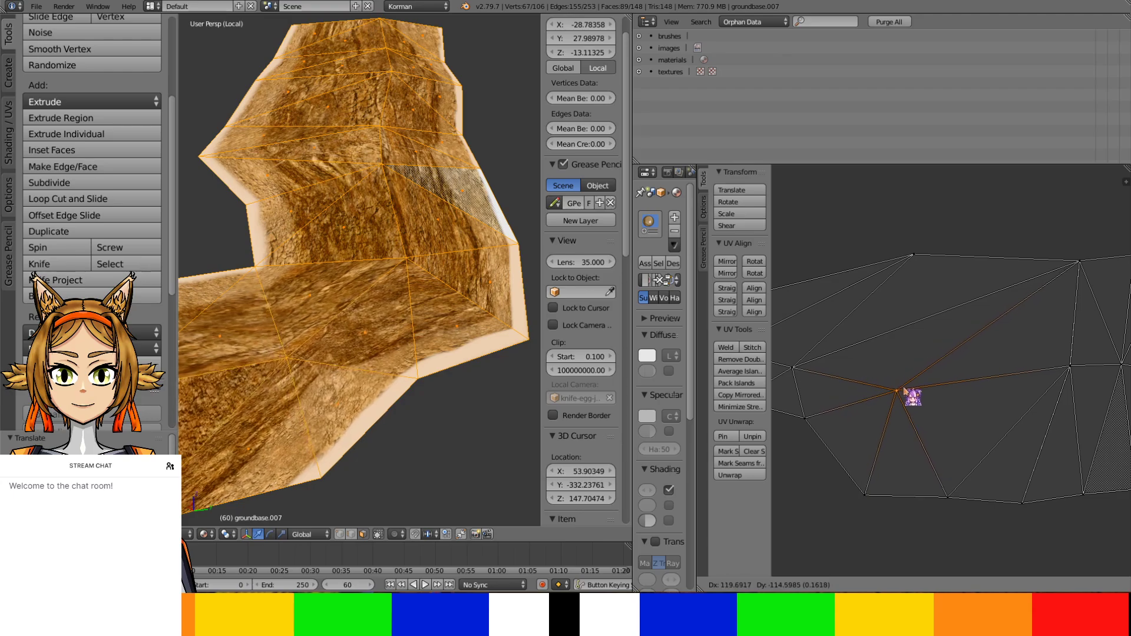
pyautogui.click(908, 390)
# Move the following lower-border UV vertex of the strip down into line with the straightened bottom edge
pyautogui.moveTo(822, 435); pyautogui.dragTo(925, 371, button='middle')
pyautogui.moveTo(912, 356); pyautogui.dragTo(918, 443, button='right')
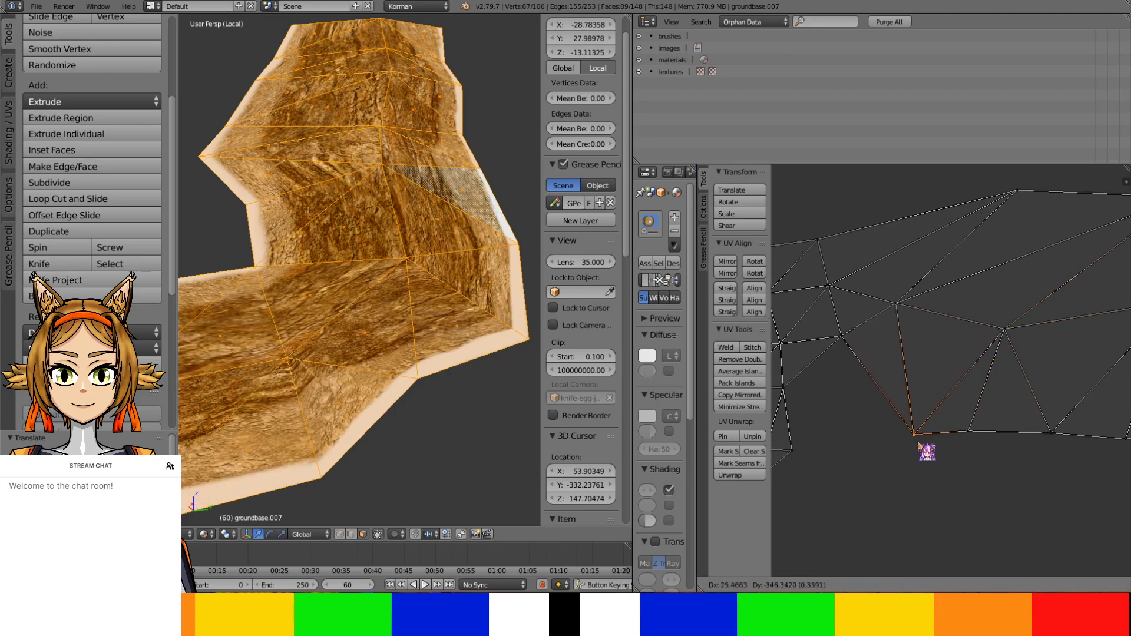
pyautogui.click(921, 430)
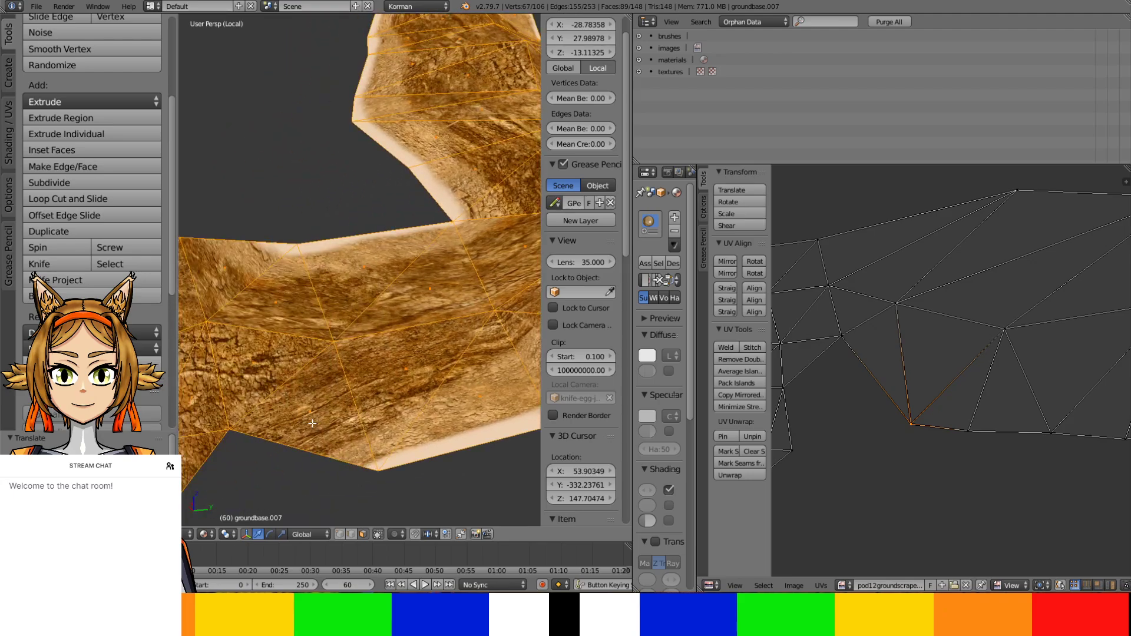
# Raise the strip's next upper-border UV vertex to the island's top edge and shift the two following central-row vertices right
pyautogui.moveTo(835, 242); pyautogui.dragTo(864, 195, button='right')
pyautogui.moveTo(842, 337); pyautogui.dragTo(913, 316, button='right')
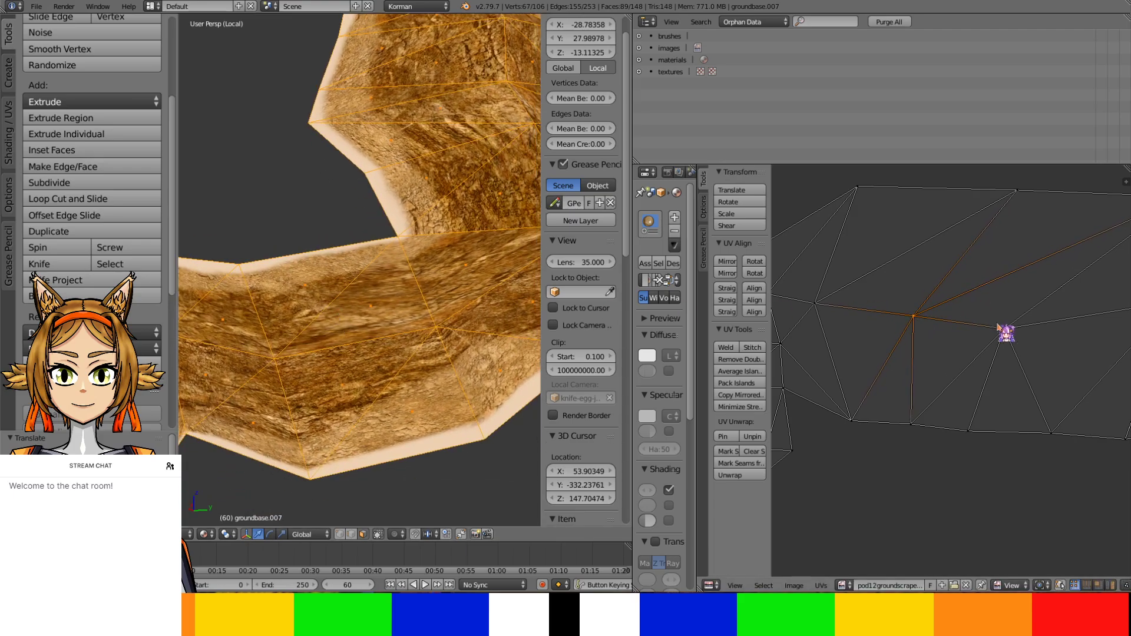
pyautogui.moveTo(1009, 330); pyautogui.dragTo(1053, 319, button='right')
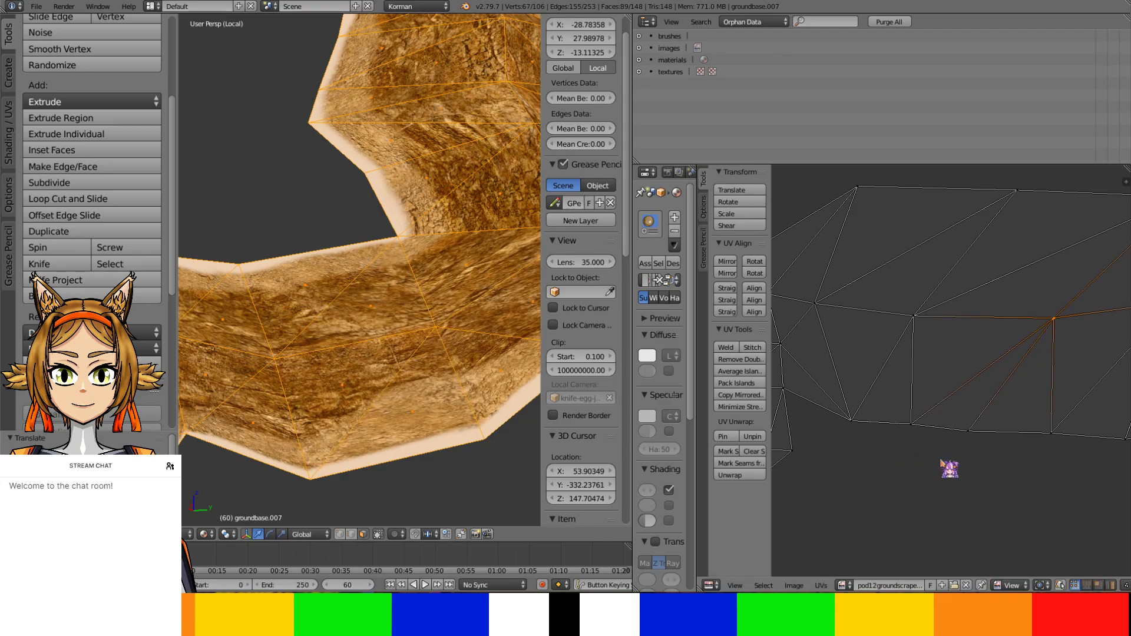
# Shift the lower-border UV vertex slightly right along the bottom edge and nudge the nearby central-row vertex up and right
pyautogui.moveTo(968, 439); pyautogui.dragTo(992, 439, button='right')
pyautogui.click(991, 436)
pyautogui.keyDown('shift'); pyautogui.moveTo(465, 318); pyautogui.dragTo(350, 388, button='middle'); pyautogui.keyUp('shift')
pyautogui.moveTo(838, 356); pyautogui.dragTo(766, 368, button='middle')
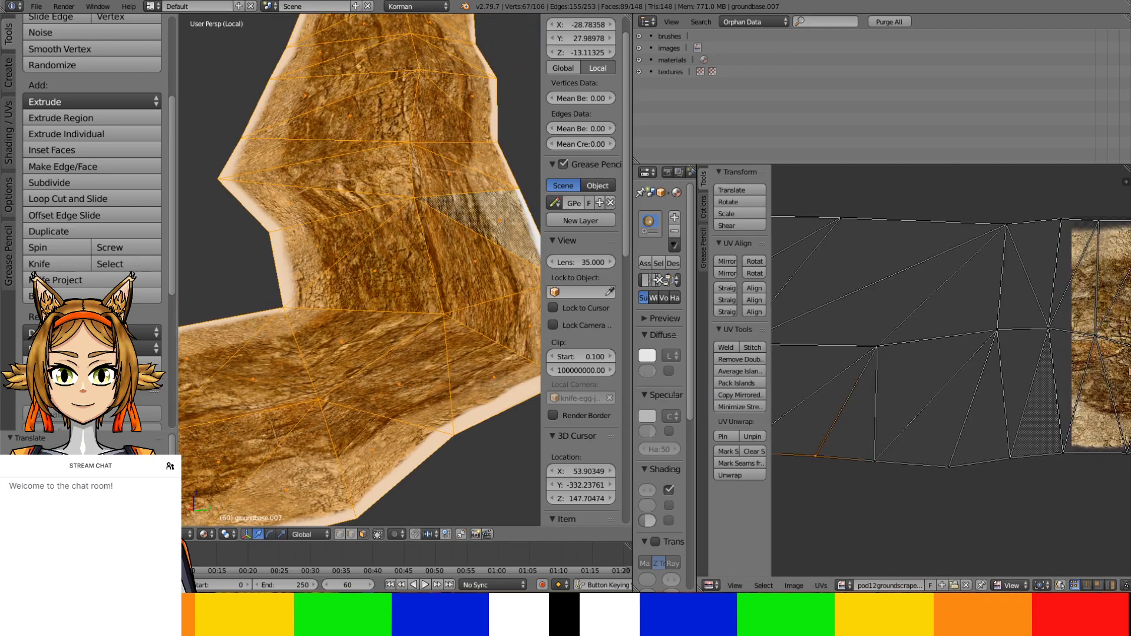
pyautogui.moveTo(859, 348)
pyautogui.mouseDown(button='right')
pyautogui.moveTo(918, 354)
pyautogui.moveTo(908, 343)
pyautogui.moveTo(860, 353)
pyautogui.moveTo(868, 341)
pyautogui.mouseUp(button='right')
pyautogui.click(868, 341)
pyautogui.moveTo(941, 253); pyautogui.dragTo(976, 274, button='middle')
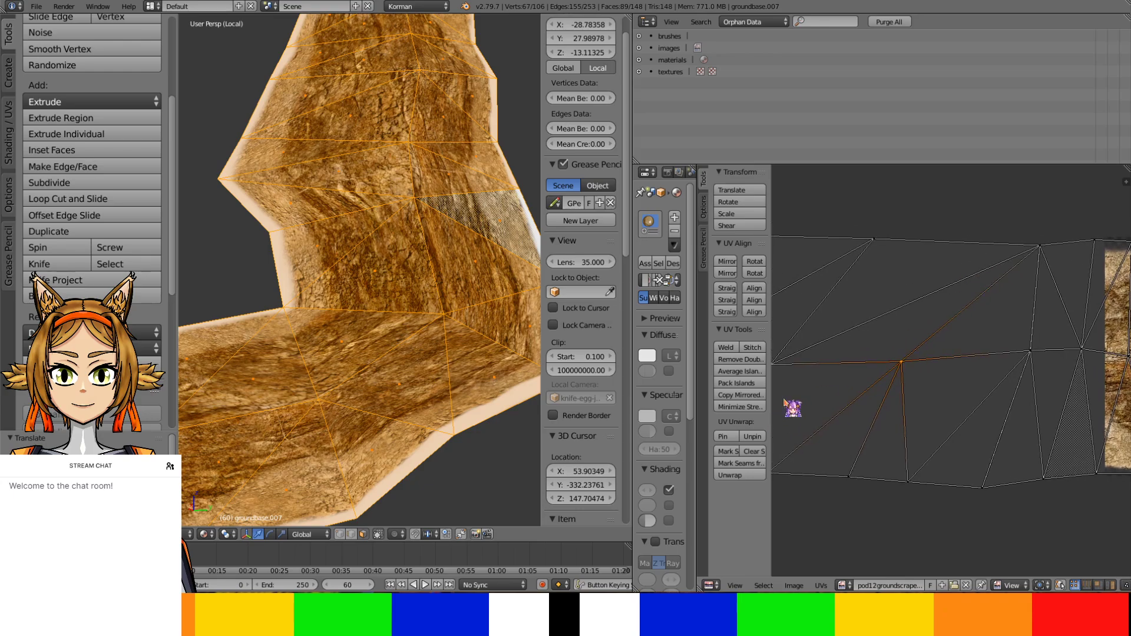
pyautogui.moveTo(785, 358); pyautogui.dragTo(835, 344, button='right')
pyautogui.rightClick(835, 344)
pyautogui.moveTo(871, 246); pyautogui.dragTo(900, 241, button='right')
pyautogui.rightClick(917, 246)
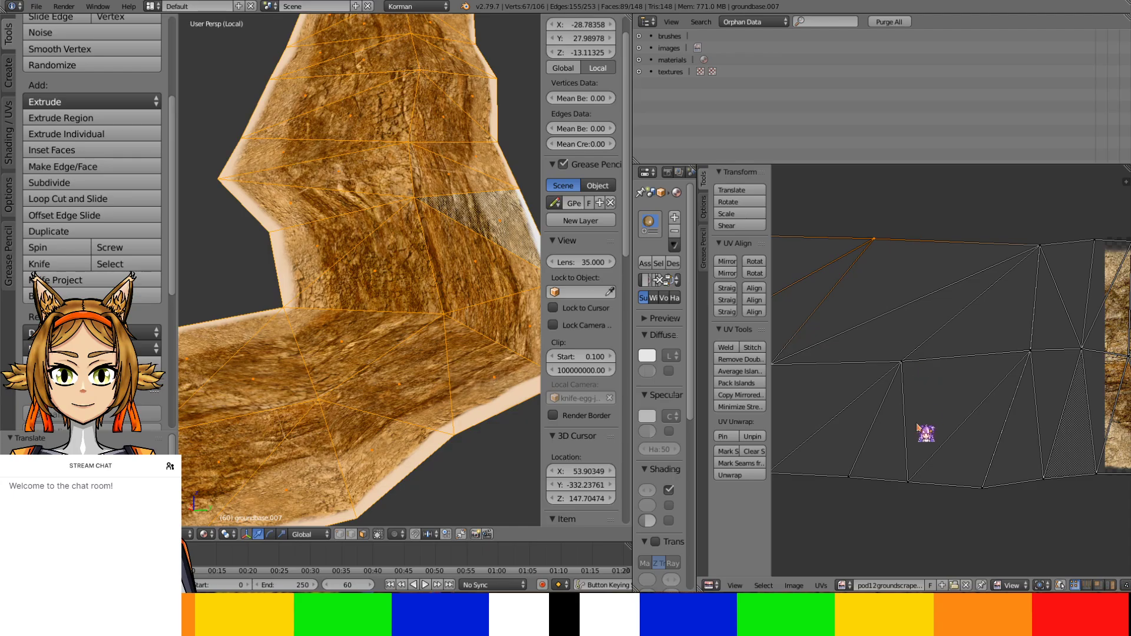
# Move the lower-border UV vertex below the central-row vertex left along the bottom edge, just past its neighbour
pyautogui.moveTo(495, 330); pyautogui.dragTo(435, 347, button='middle')
pyautogui.scroll(4, 432, 379)
pyautogui.rightClick(984, 487)
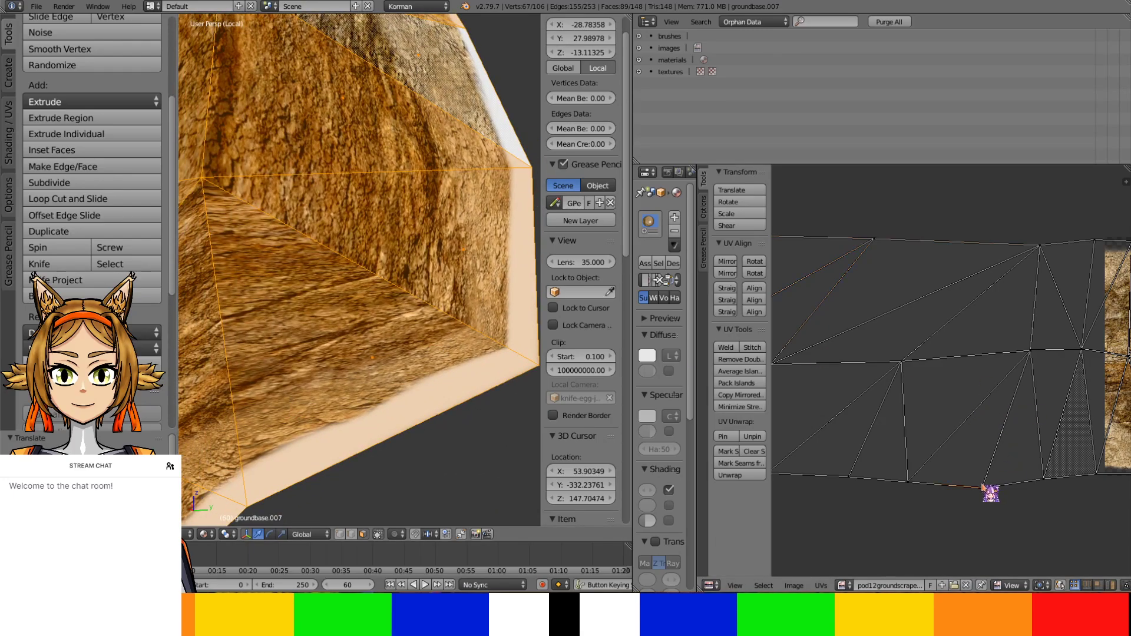
pyautogui.press('g')
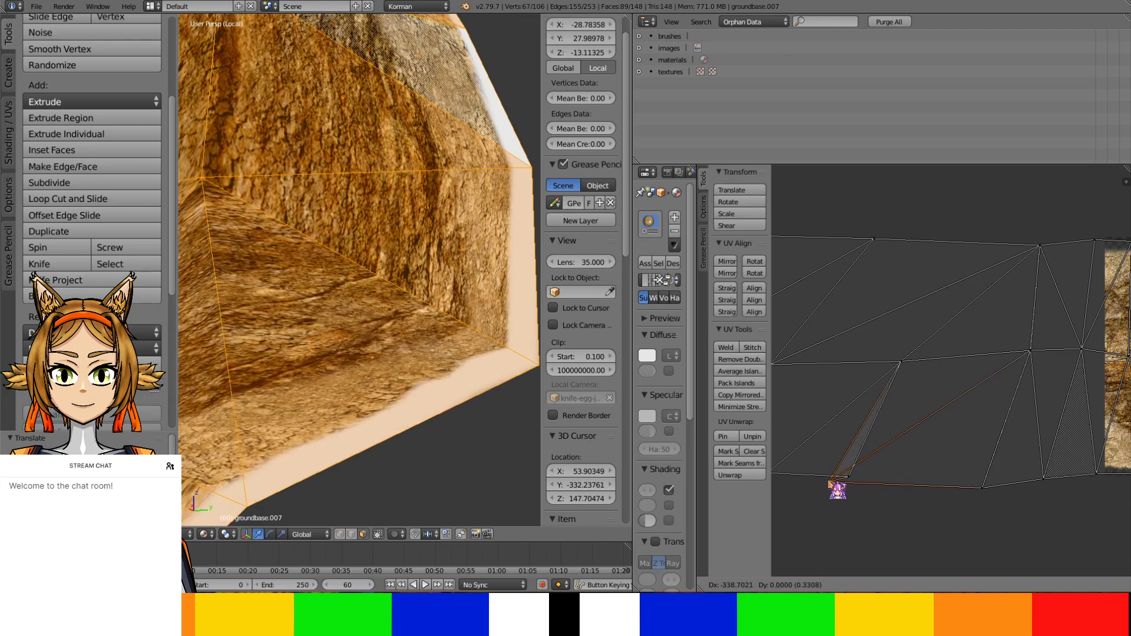
pyautogui.click(840, 482)
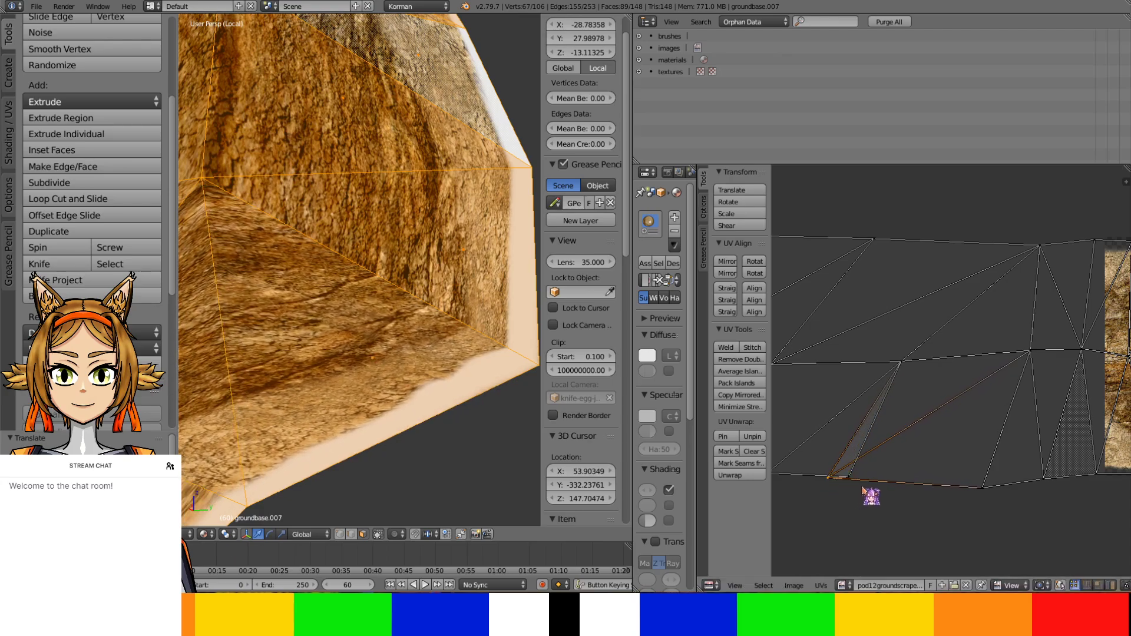
# Shift the next lower-border UV vertices left in turn, keeping them spaced along the strip's straightened bottom edge
pyautogui.moveTo(866, 497); pyautogui.dragTo(950, 459, button='middle')
pyautogui.moveTo(377, 335); pyautogui.dragTo(416, 373, button='middle')
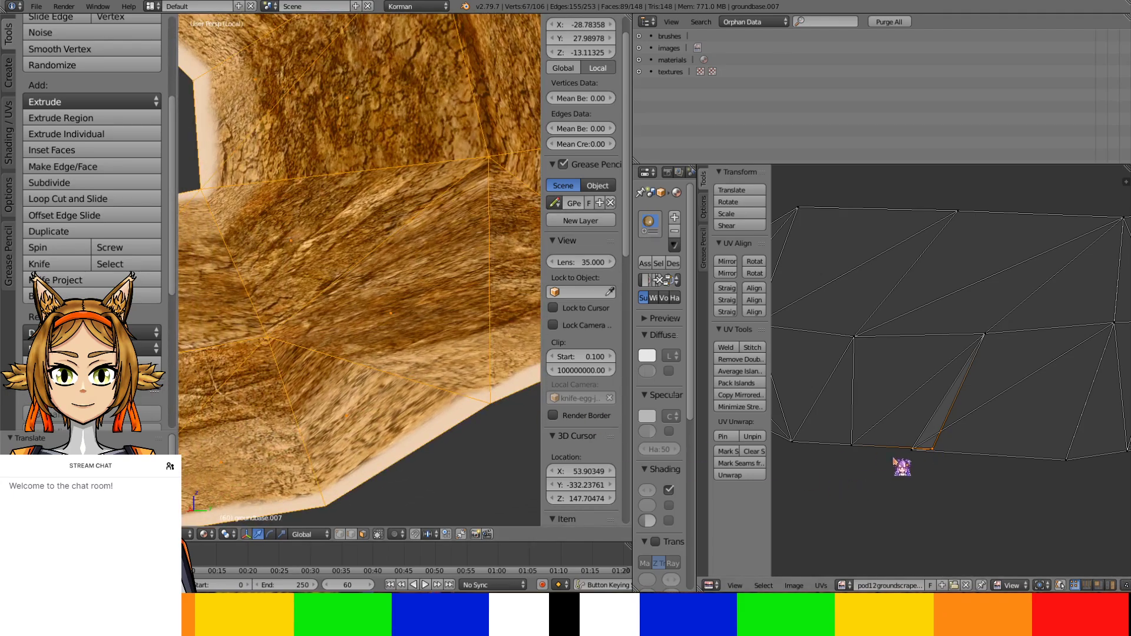
pyautogui.press('g')
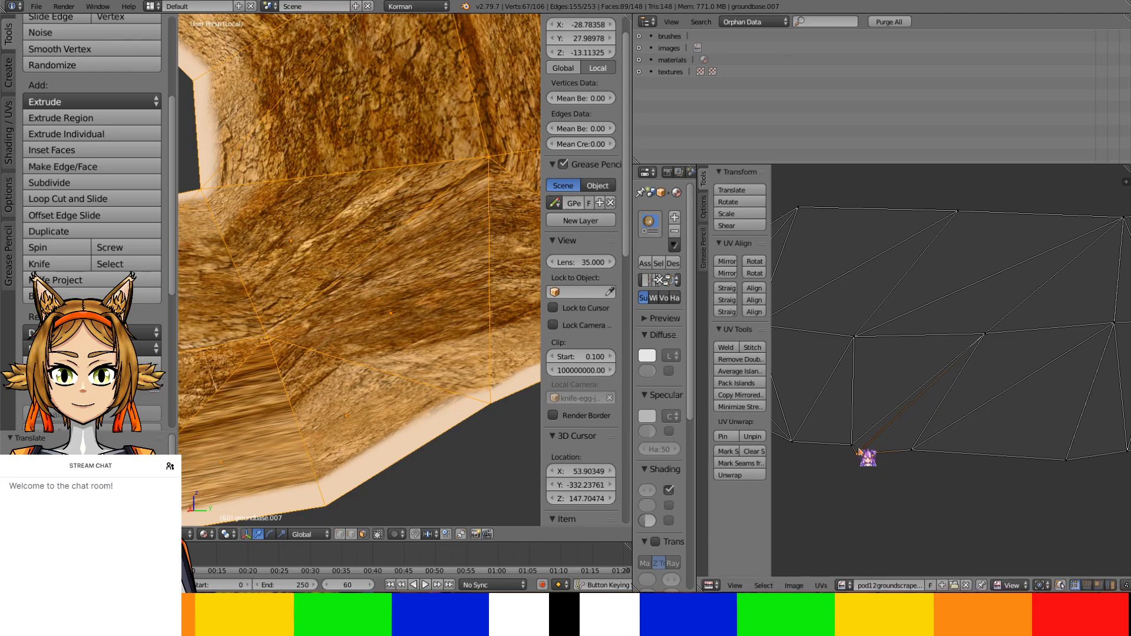
pyautogui.click(795, 461)
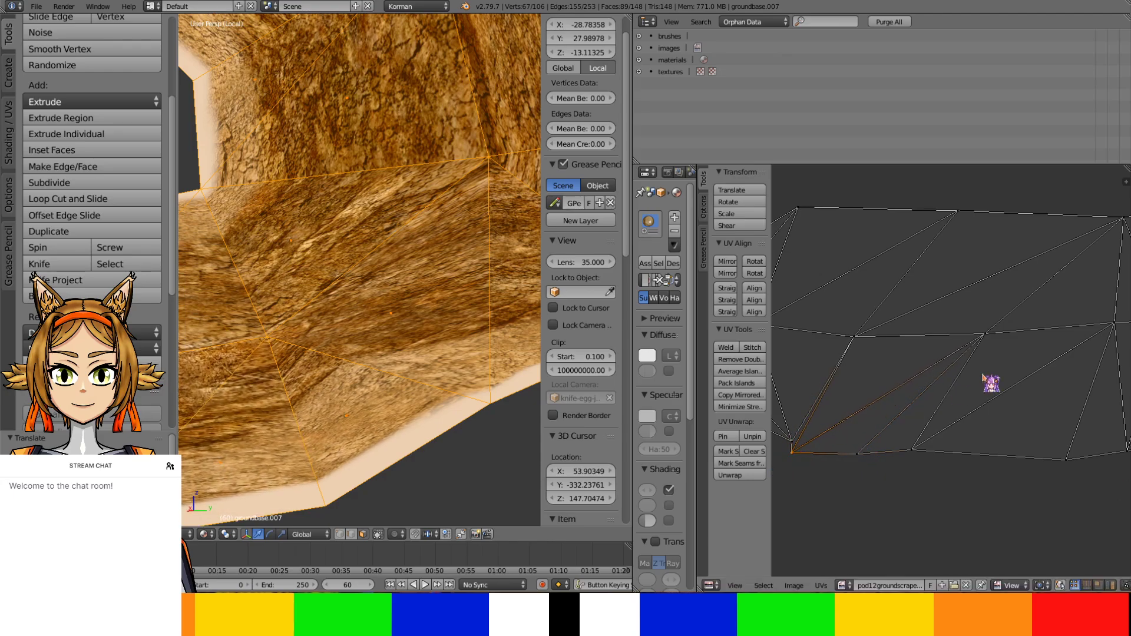
pyautogui.moveTo(860, 393); pyautogui.dragTo(1025, 371, button='middle')
pyautogui.press('g')
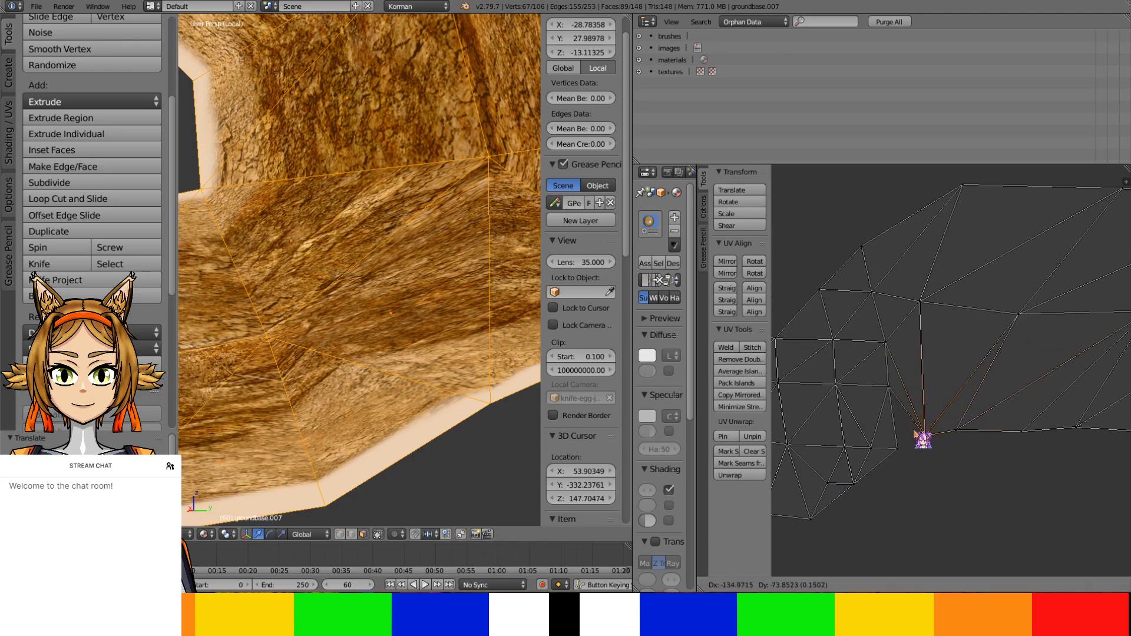
pyautogui.click(920, 438)
# Raise the next upper-border UV vertices of the sloping section so they continue the island's straightened top edge leftward
pyautogui.scroll(-4, 277, 401)
pyautogui.scroll(6, 311, 396)
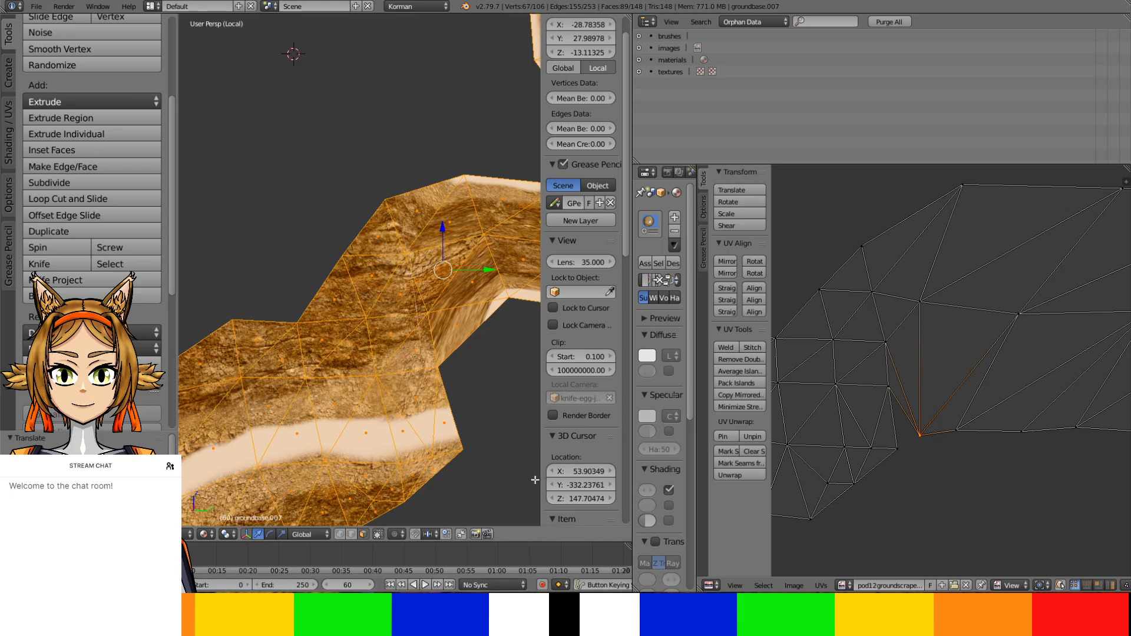
pyautogui.moveTo(887, 404); pyautogui.dragTo(901, 412, button='middle')
pyautogui.rightClick(897, 277)
pyautogui.press('g')
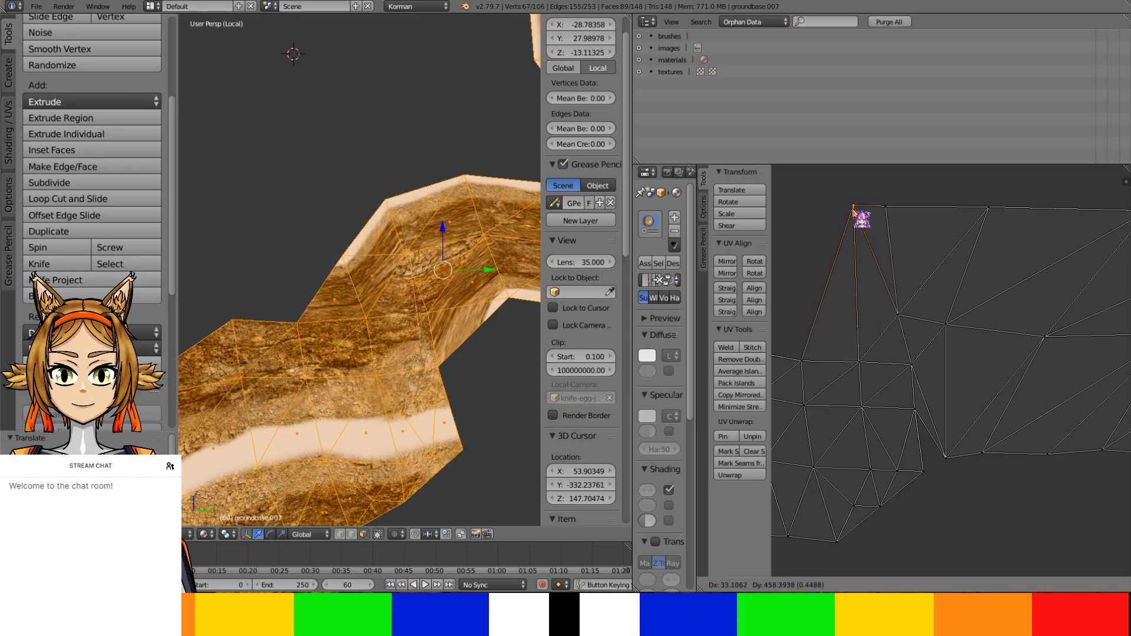
pyautogui.click(812, 218)
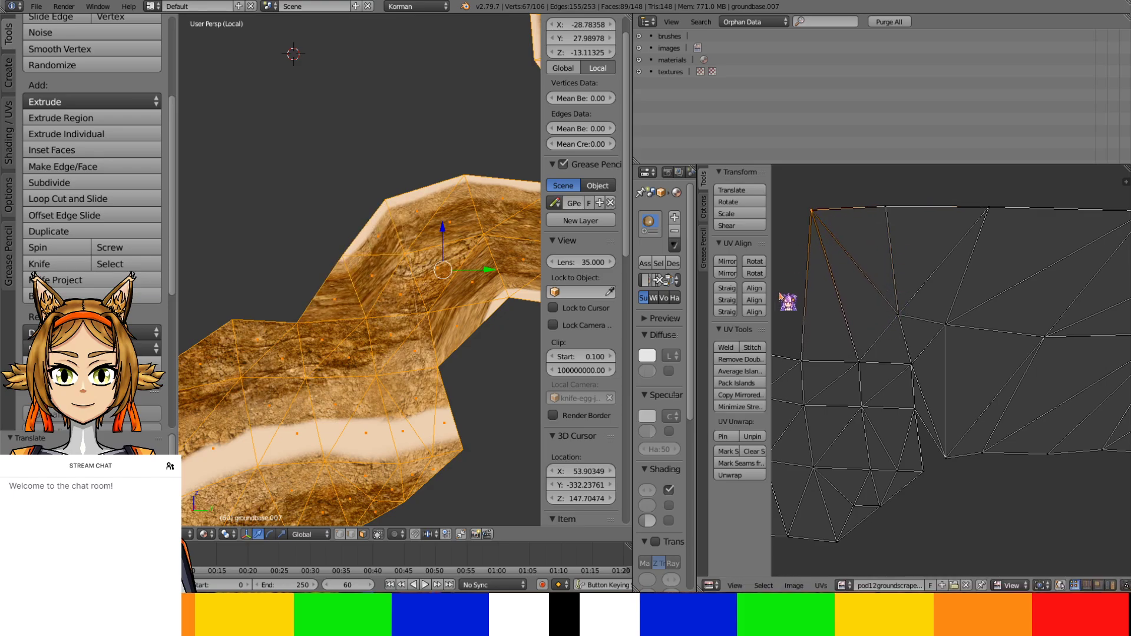
pyautogui.moveTo(778, 379); pyautogui.dragTo(903, 398, button='middle')
pyautogui.rightClick(924, 385)
pyautogui.press('g')
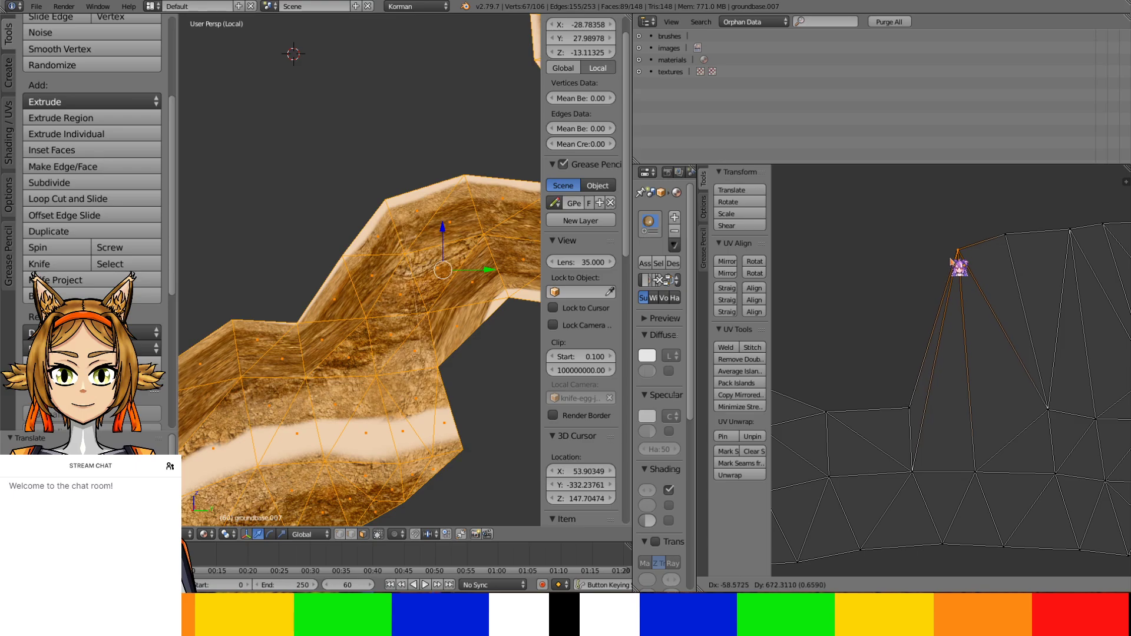
pyautogui.click(943, 230)
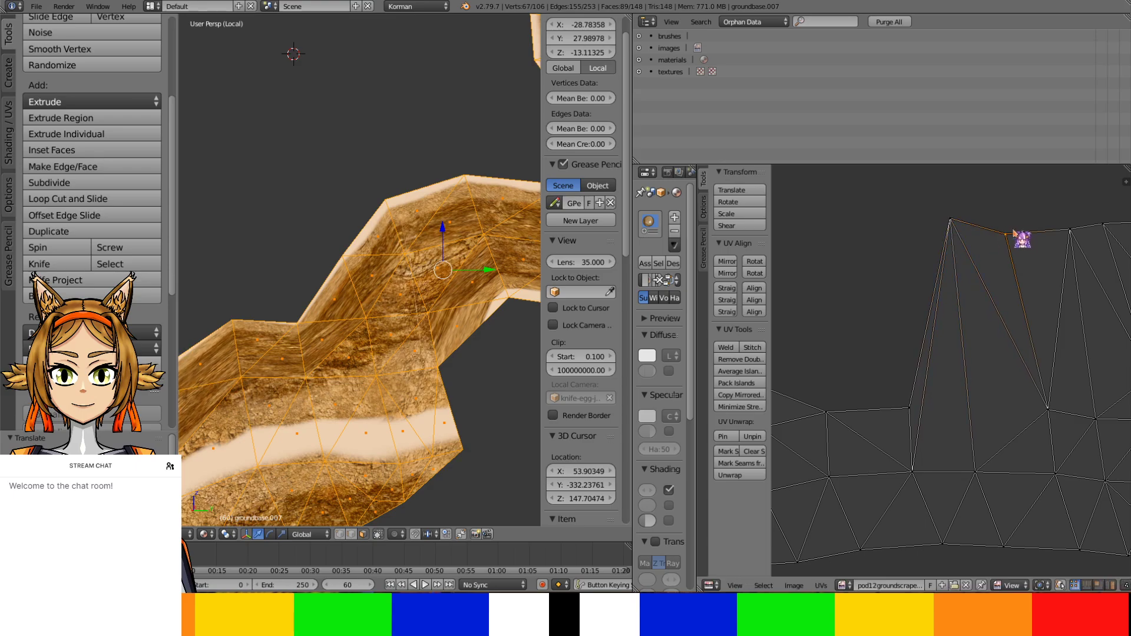
# Move the UV vertex beside the last straightened lower-border vertex down into line with the bottom edge
pyautogui.scroll(-3, 986, 298)
pyautogui.moveTo(414, 384); pyautogui.dragTo(480, 381, button='middle')
pyautogui.scroll(2, 996, 448)
pyautogui.moveTo(919, 410); pyautogui.dragTo(1117, 369, button='middle')
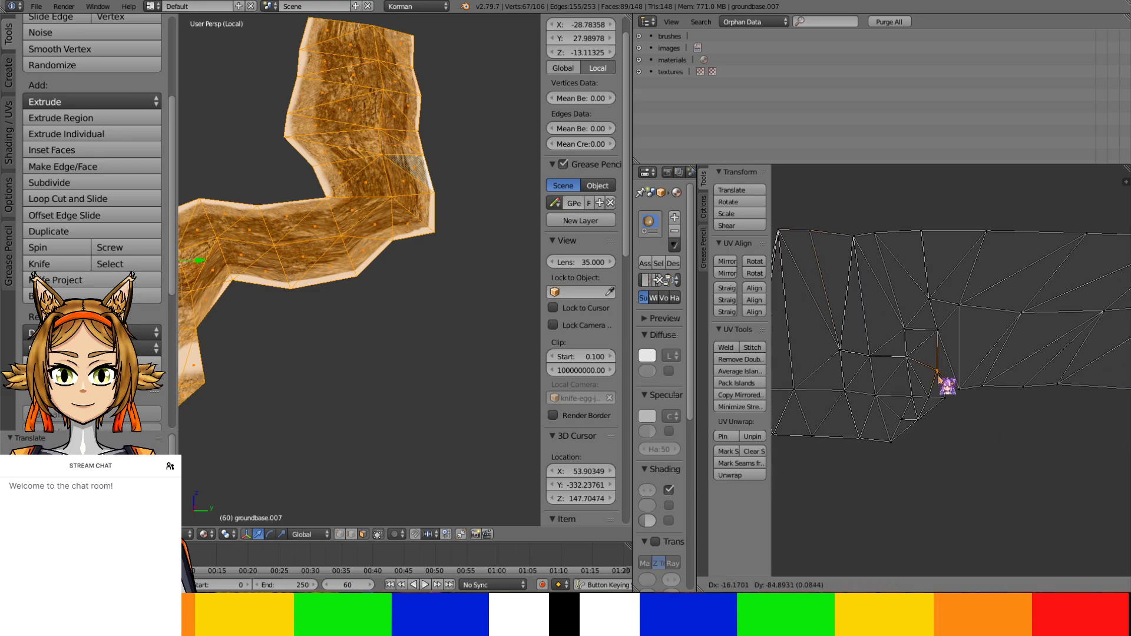
pyautogui.rightClick(938, 384)
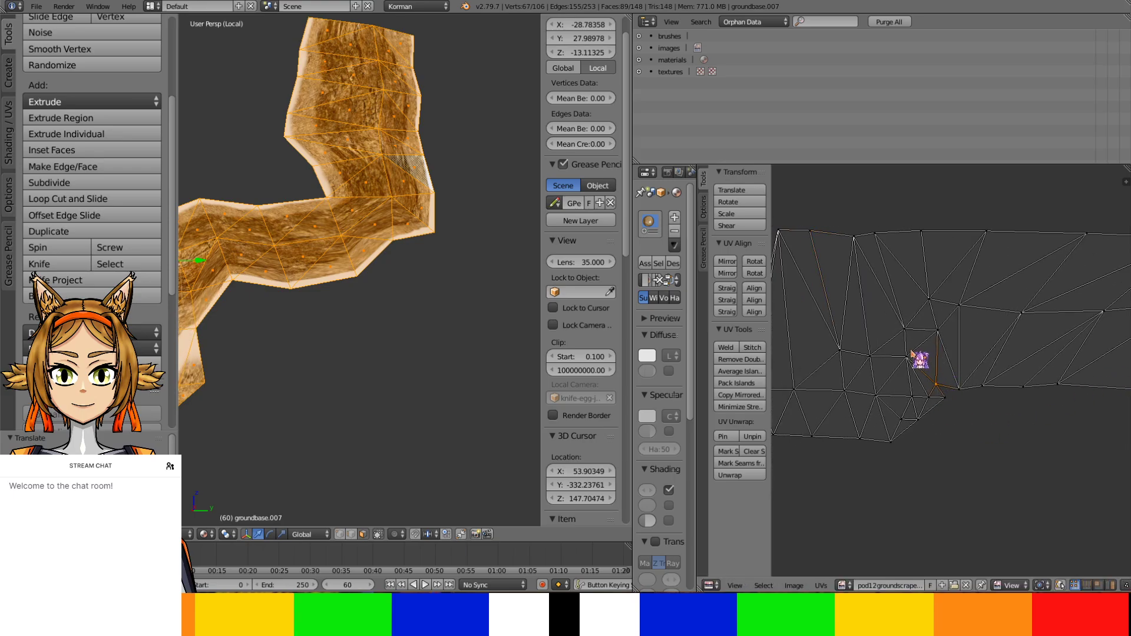
# Raise the sloping section's interior UV vertices into rows that continue the central row of the strip
pyautogui.press('g')
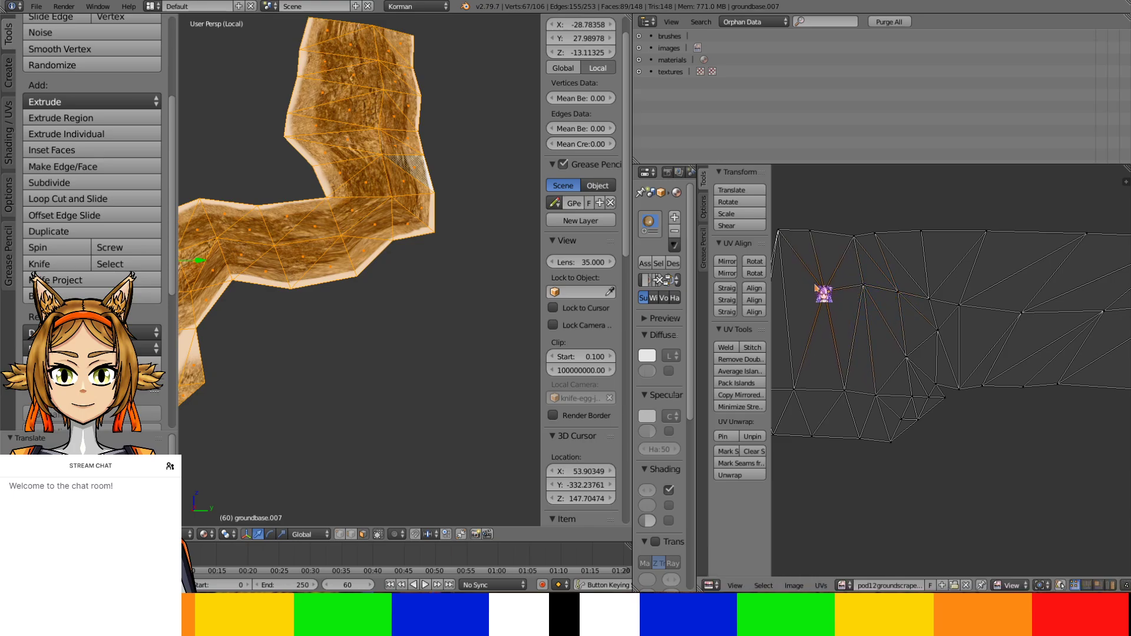
pyautogui.click(823, 288)
pyautogui.rightClick(907, 361)
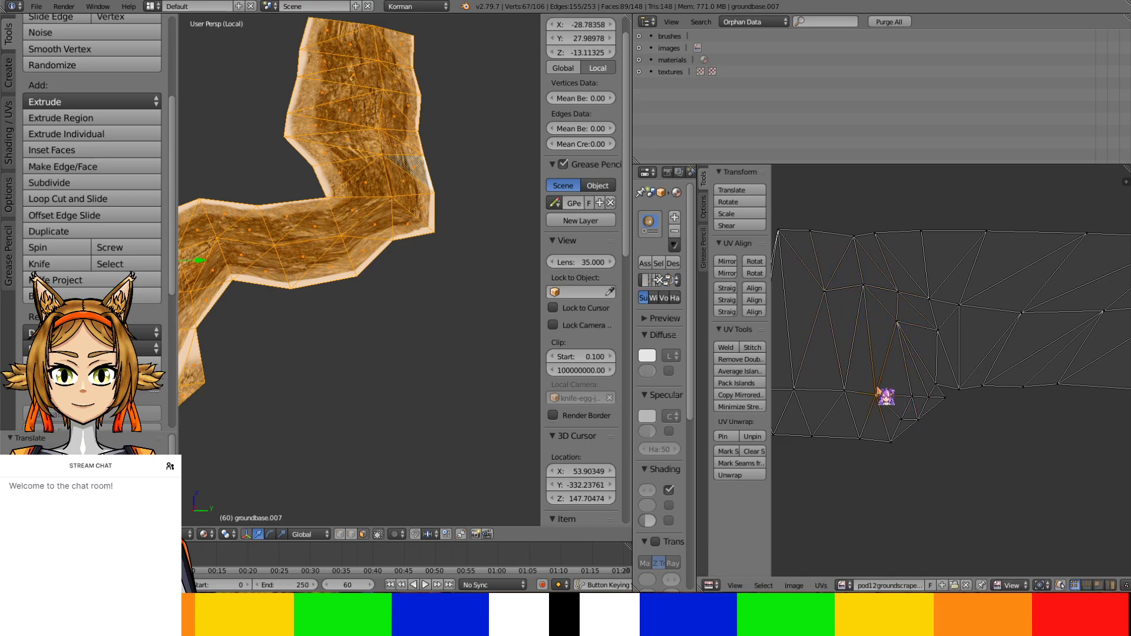
pyautogui.press('g')
pyautogui.click(876, 350)
pyautogui.press('g')
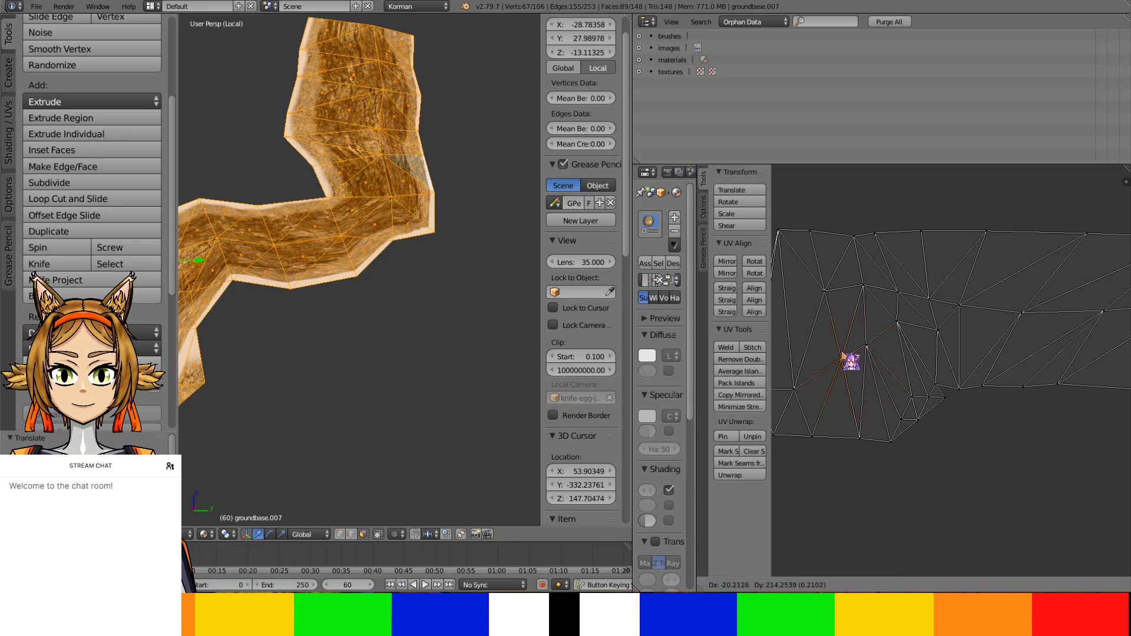
pyautogui.scroll(-3, 846, 348)
pyautogui.scroll(3, 895, 371)
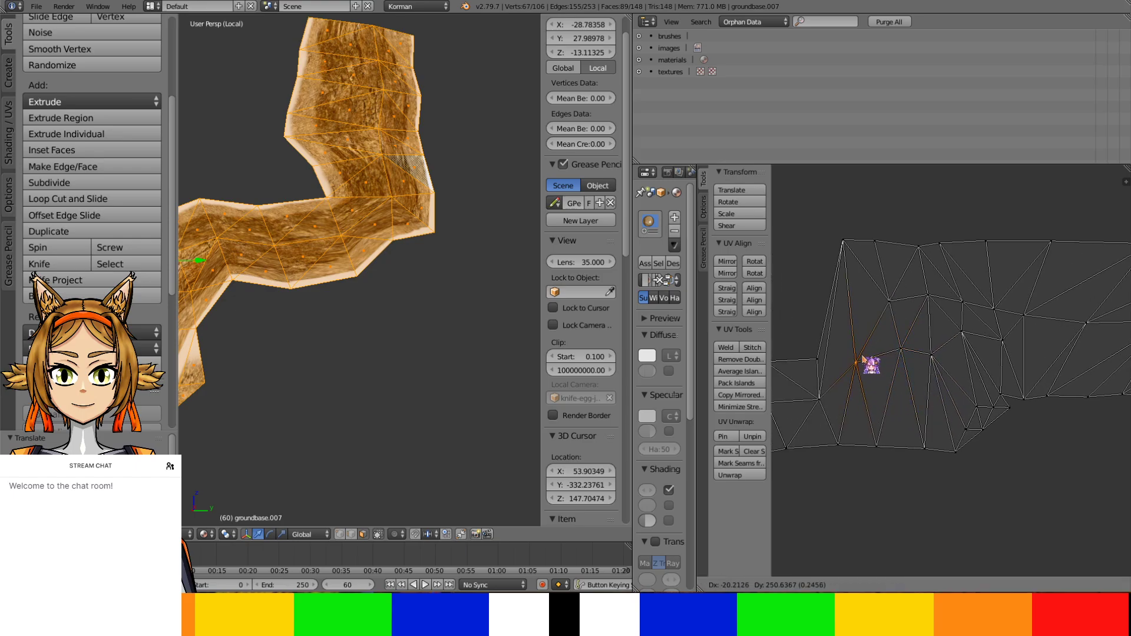
pyautogui.click(863, 361)
# Shift two UV vertices on the bend's lower border and the adjacent interior vertex up and left
pyautogui.scroll(3, 942, 416)
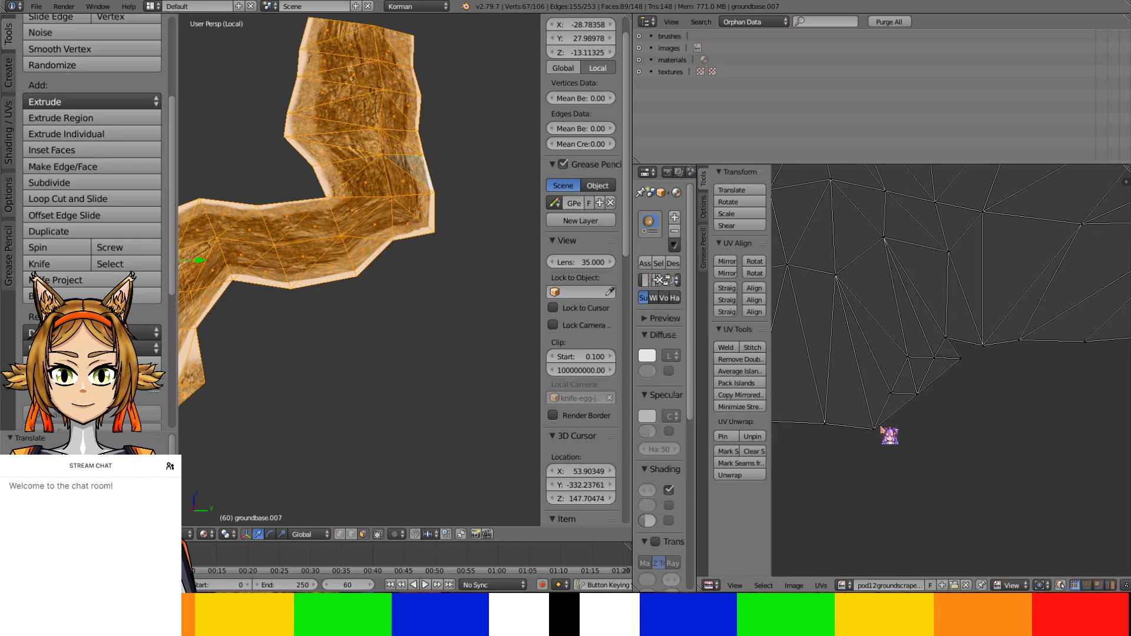
pyautogui.moveTo(827, 420); pyautogui.dragTo(786, 407, button='right')
pyautogui.click(786, 407)
pyautogui.moveTo(872, 430); pyautogui.dragTo(828, 416, button='right')
pyautogui.moveTo(891, 393); pyautogui.dragTo(853, 361, button='right')
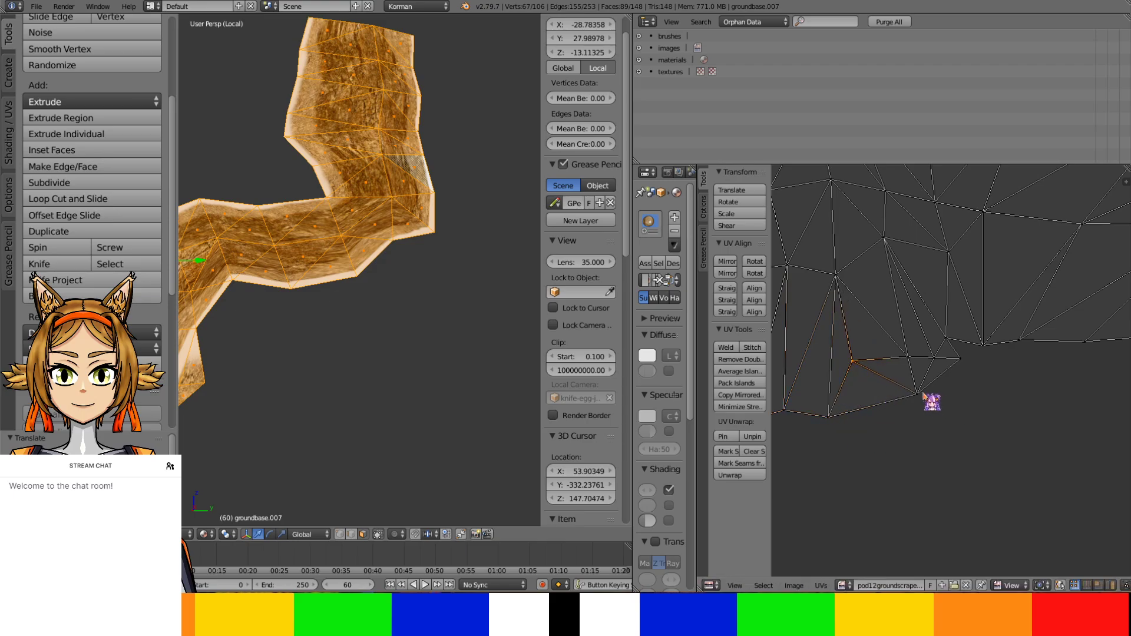
# Move the bend's remaining lower-corner border and interior UV vertices left to spread out the cramped faces
pyautogui.moveTo(922, 393); pyautogui.dragTo(872, 399, button='right')
pyautogui.moveTo(956, 354); pyautogui.dragTo(920, 361, button='right')
pyautogui.moveTo(911, 359); pyautogui.dragTo(870, 322, button='right')
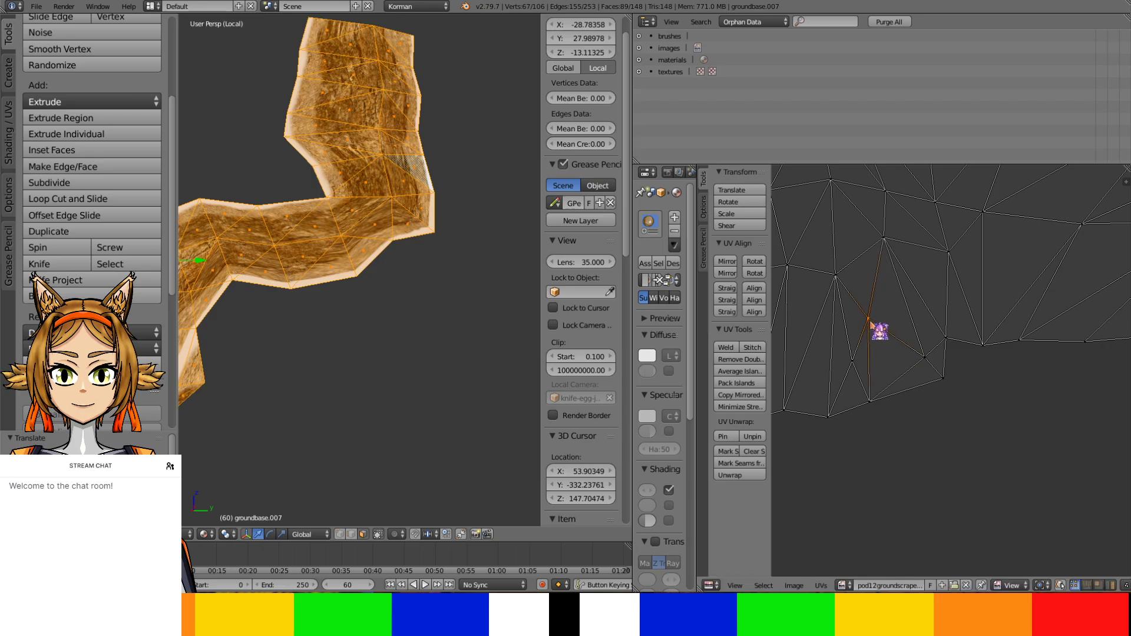
pyautogui.rightClick(923, 352)
pyautogui.moveTo(923, 351); pyautogui.dragTo(903, 320, button='right')
pyautogui.moveTo(941, 364); pyautogui.dragTo(915, 344, button='right')
# Move the interior UV vertex beside the bend's inner corner slightly up and left to reduce the texture distortion
pyautogui.keyDown('shift'); pyautogui.moveTo(434, 379); pyautogui.dragTo(534, 339, button='middle'); pyautogui.keyUp('shift')
pyautogui.scroll(1, 535, 339)
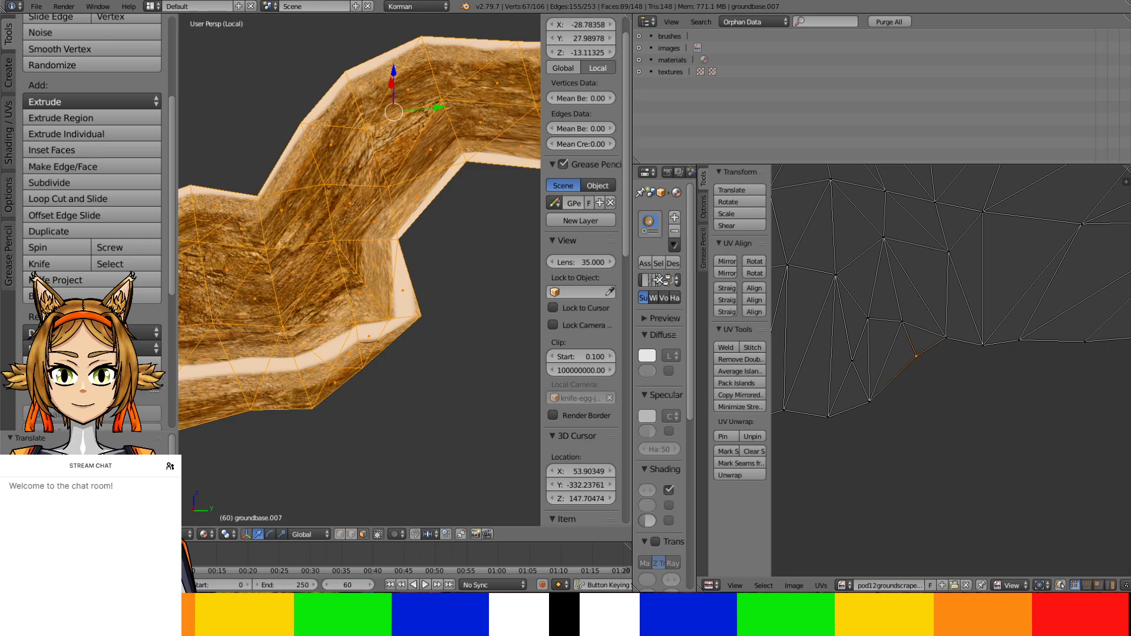
pyautogui.scroll(3, 384, 351)
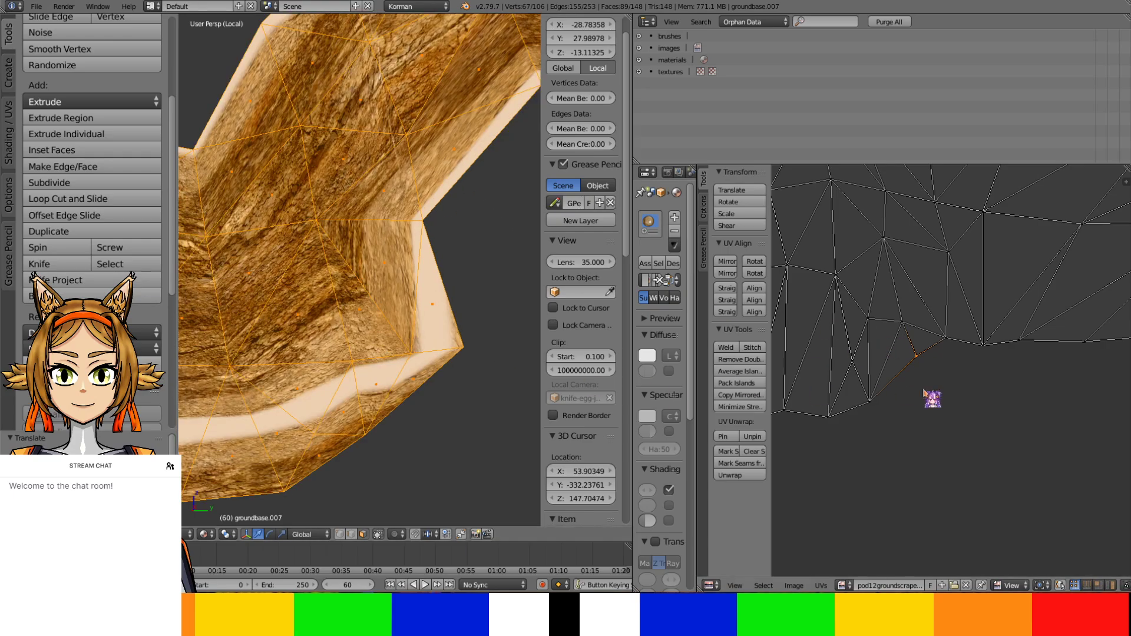
pyautogui.scroll(1, 917, 386)
pyautogui.scroll(1, 925, 392)
pyautogui.press('g')
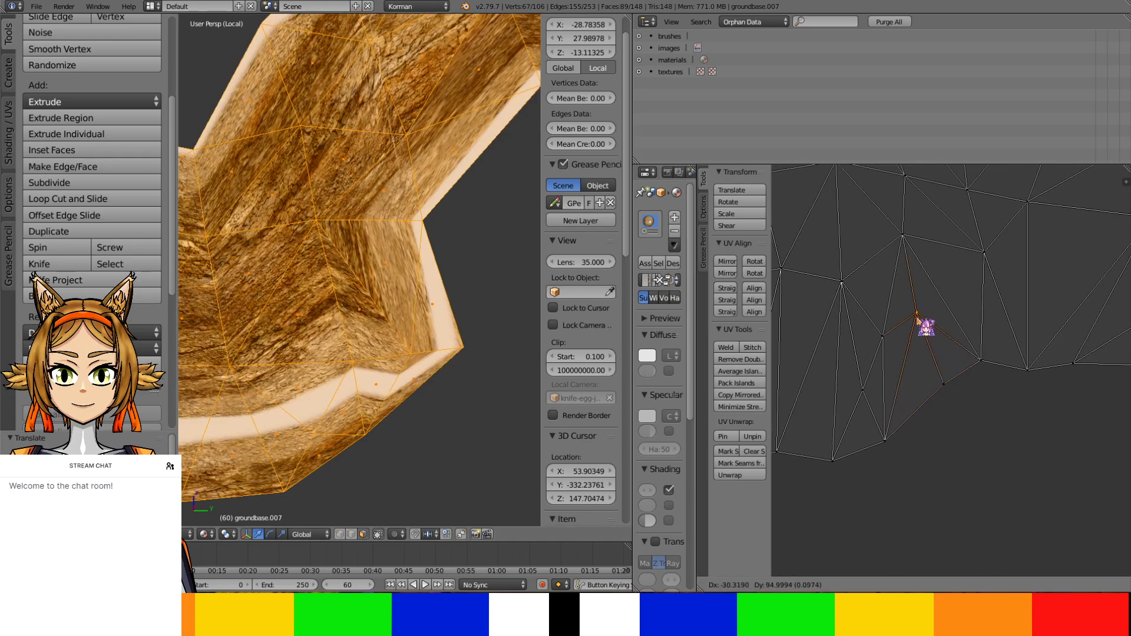
pyautogui.click(915, 319)
# Align the bend's protruding border UV vertex with the bottom edge and shift the neighbouring inner-corner vertex left
pyautogui.press('g')
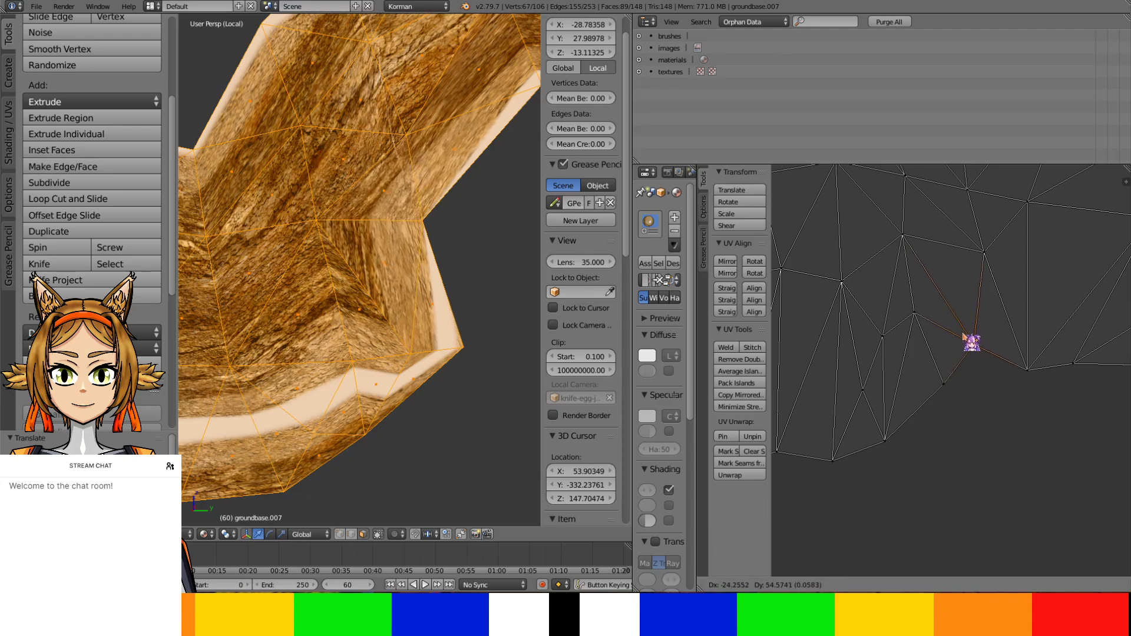
pyautogui.rightClick(963, 340)
pyautogui.rightClick(941, 382)
pyautogui.press('g')
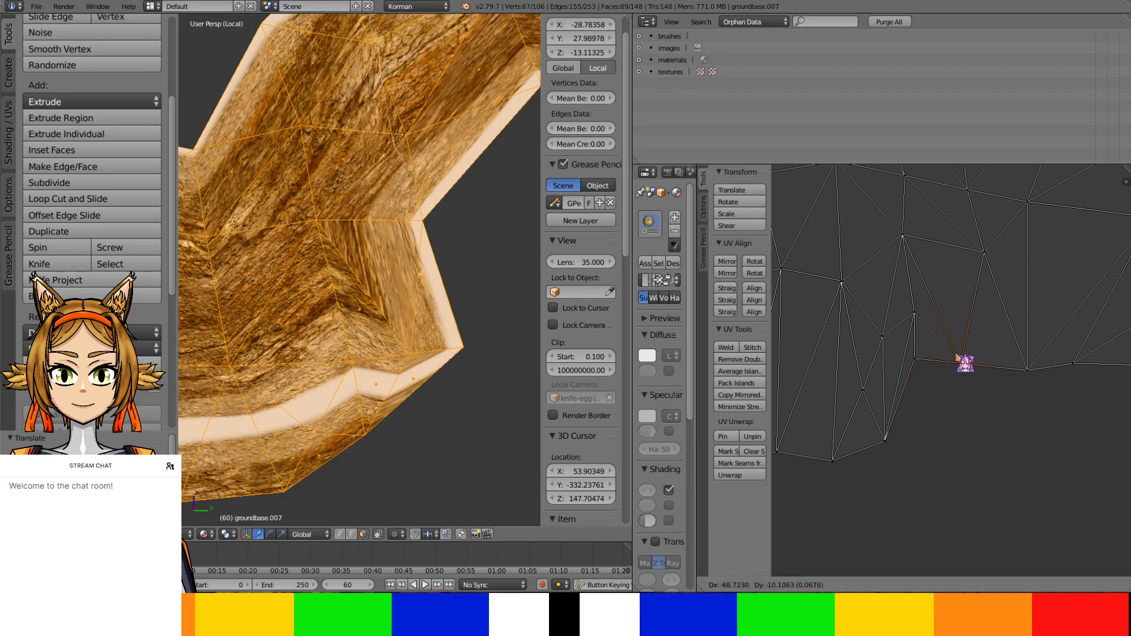
pyautogui.click(957, 356)
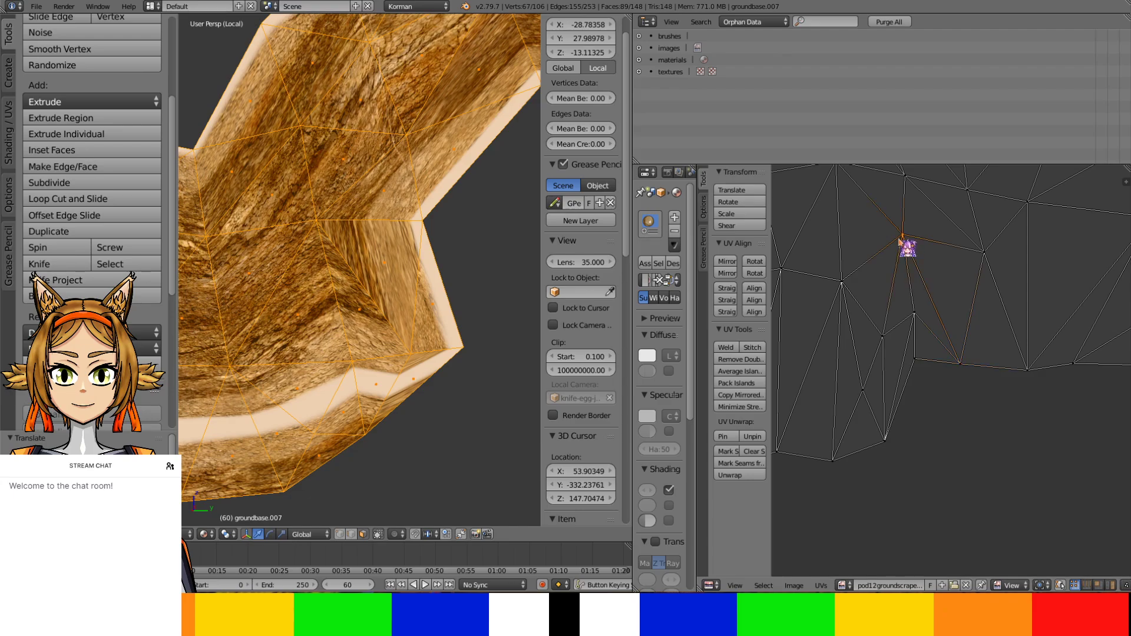
# Shift the interior UV vertex above the inner corner right and raise the bend's remaining interior and border vertices beside it
pyautogui.press('g')
pyautogui.click(941, 265)
pyautogui.moveTo(922, 306); pyautogui.dragTo(848, 349, button='right')
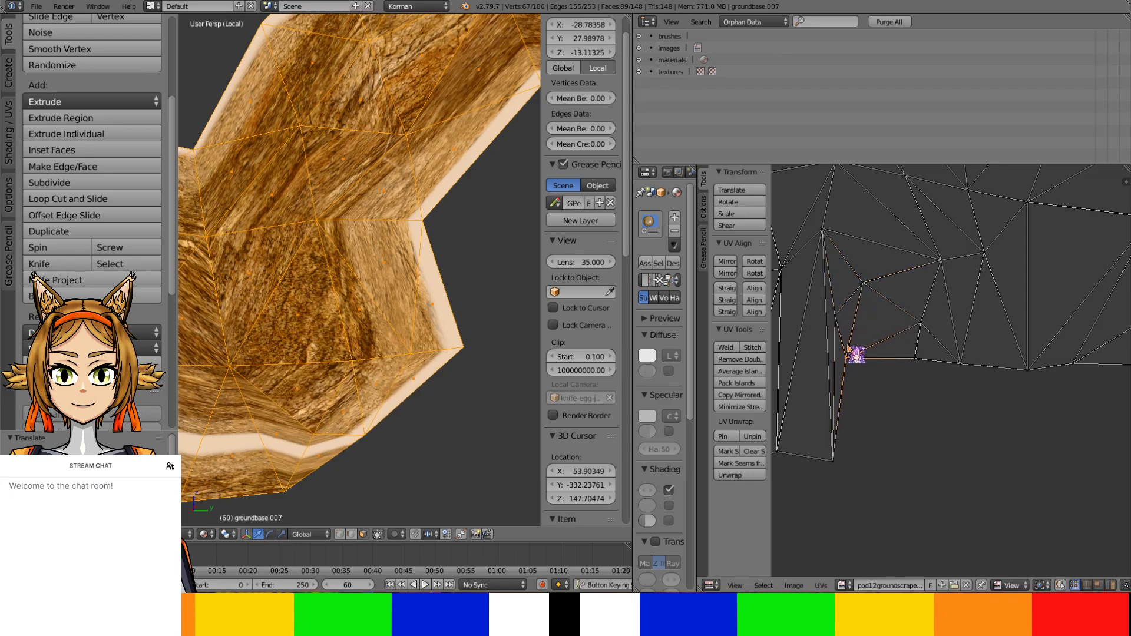
# Move the next interior UV vertex left of the bend up and slightly left
pyautogui.moveTo(892, 388); pyautogui.dragTo(1026, 429, button='middle')
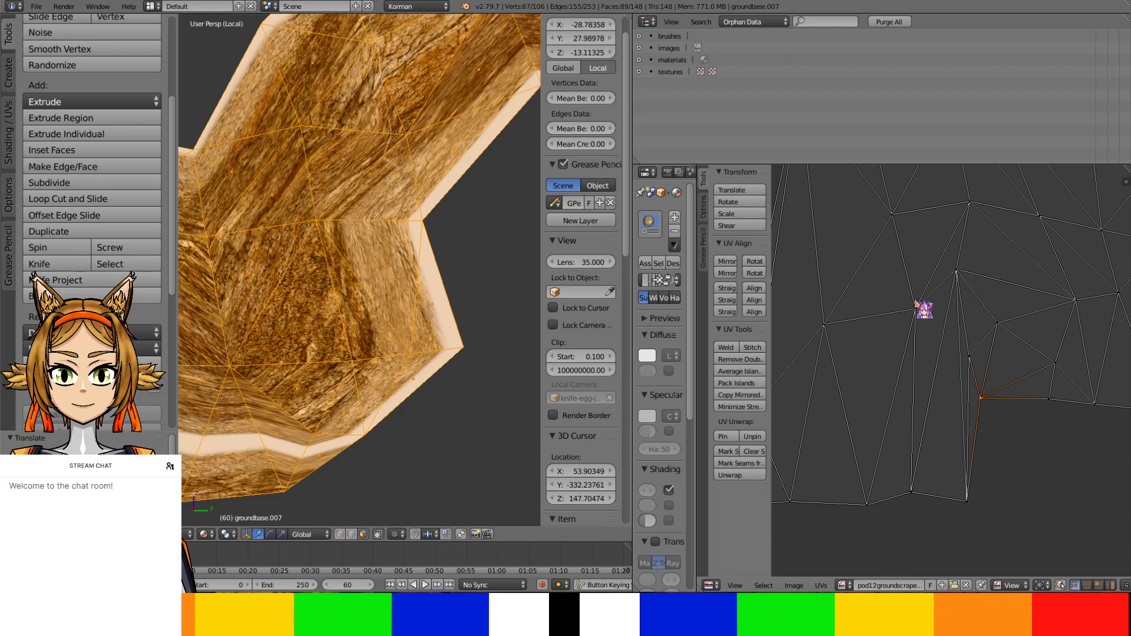
pyautogui.moveTo(916, 306); pyautogui.dragTo(893, 258, button='right')
pyautogui.moveTo(912, 320); pyautogui.dragTo(1038, 324, button='middle')
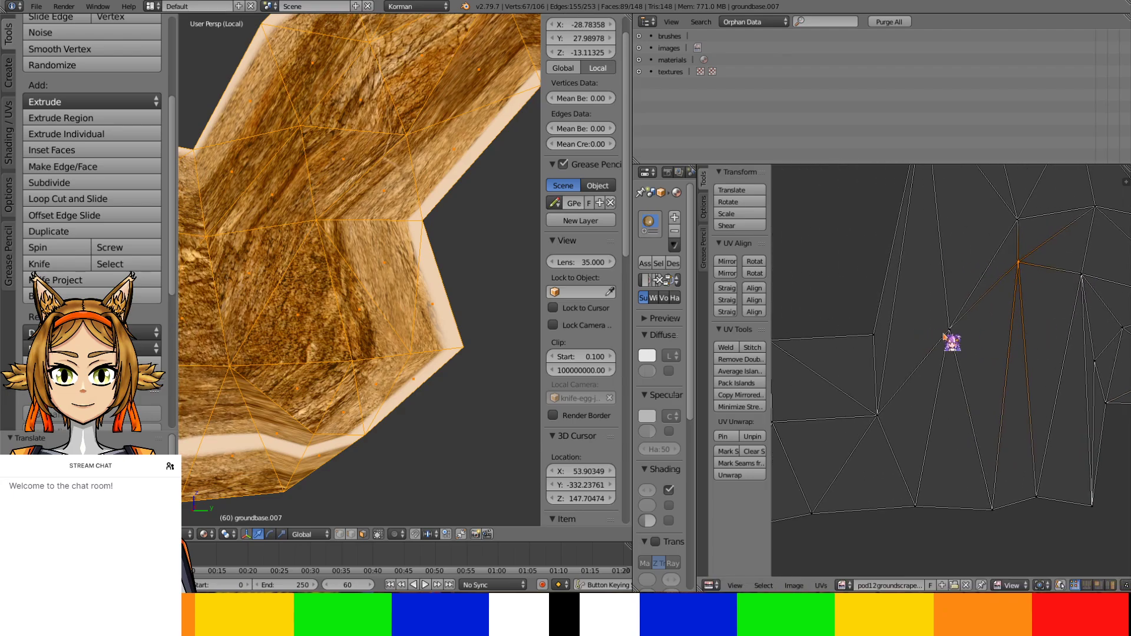
# Move the interior UV vertex left of the bend up and left, and raise the next three bottom border vertices to the straightened bottom edge
pyautogui.moveTo(952, 342); pyautogui.dragTo(878, 318, button='right')
pyautogui.moveTo(1049, 400); pyautogui.dragTo(958, 393, button='middle')
pyautogui.moveTo(1026, 470); pyautogui.dragTo(993, 399, button='right')
pyautogui.moveTo(956, 494); pyautogui.dragTo(949, 404, button='right')
pyautogui.moveTo(914, 505); pyautogui.dragTo(888, 400, button='right')
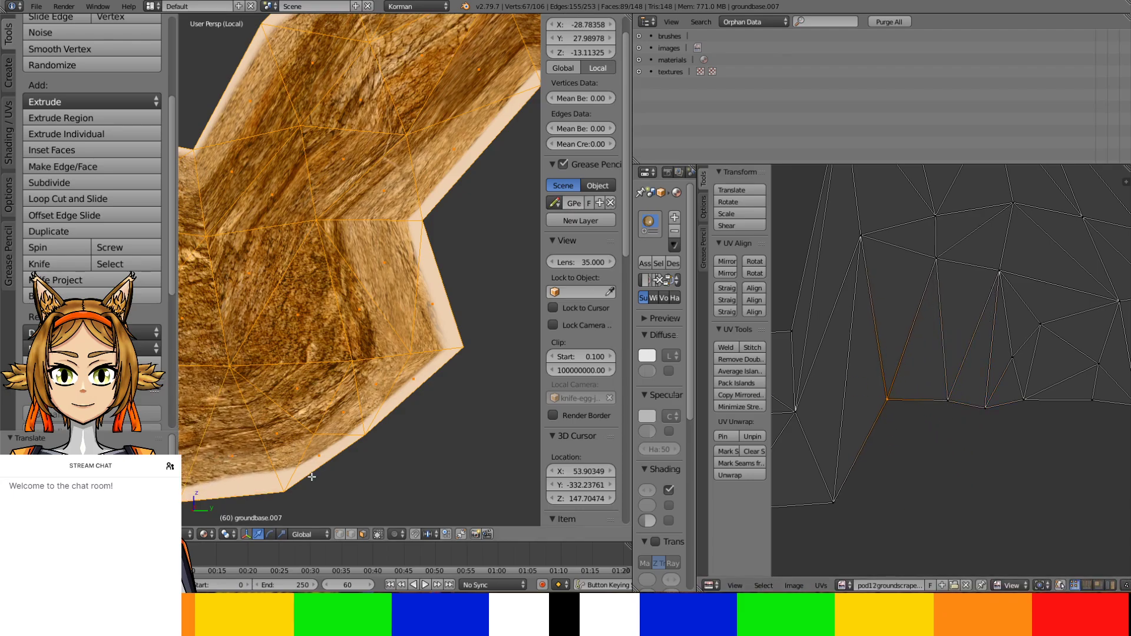
pyautogui.moveTo(371, 439)
pyautogui.mouseDown(button='middle')
pyautogui.moveTo(356, 435)
pyautogui.moveTo(412, 417)
pyautogui.moveTo(371, 438)
pyautogui.mouseUp(button='middle')
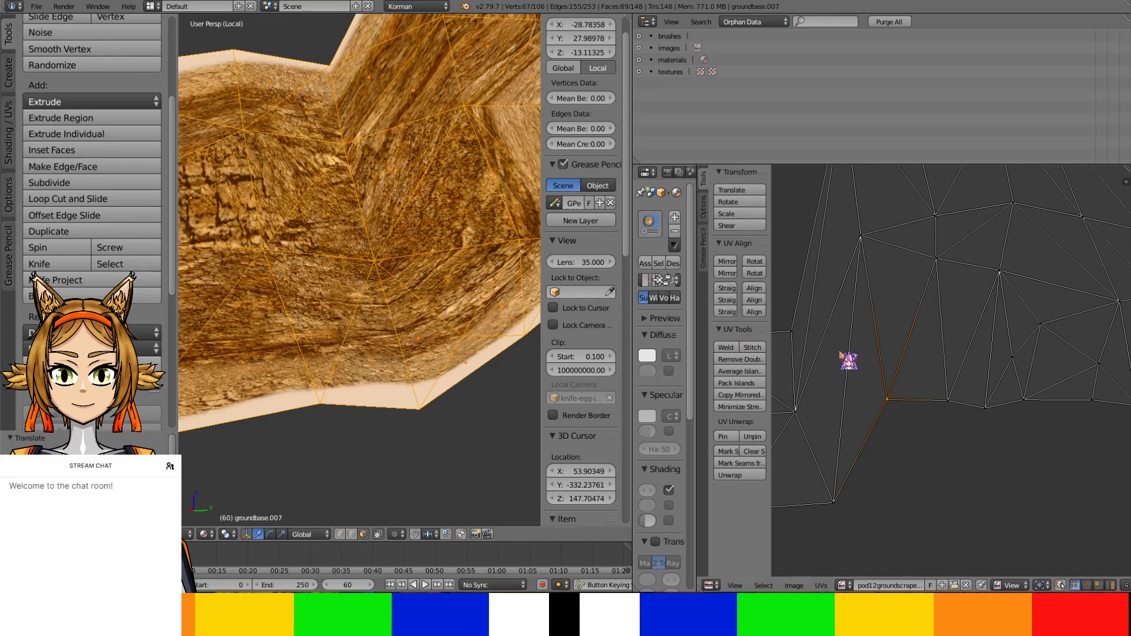
# Raise the first low top border UV vertex left of the step in line with the straightened top edge
pyautogui.moveTo(845, 354); pyautogui.dragTo(920, 387, button='middle')
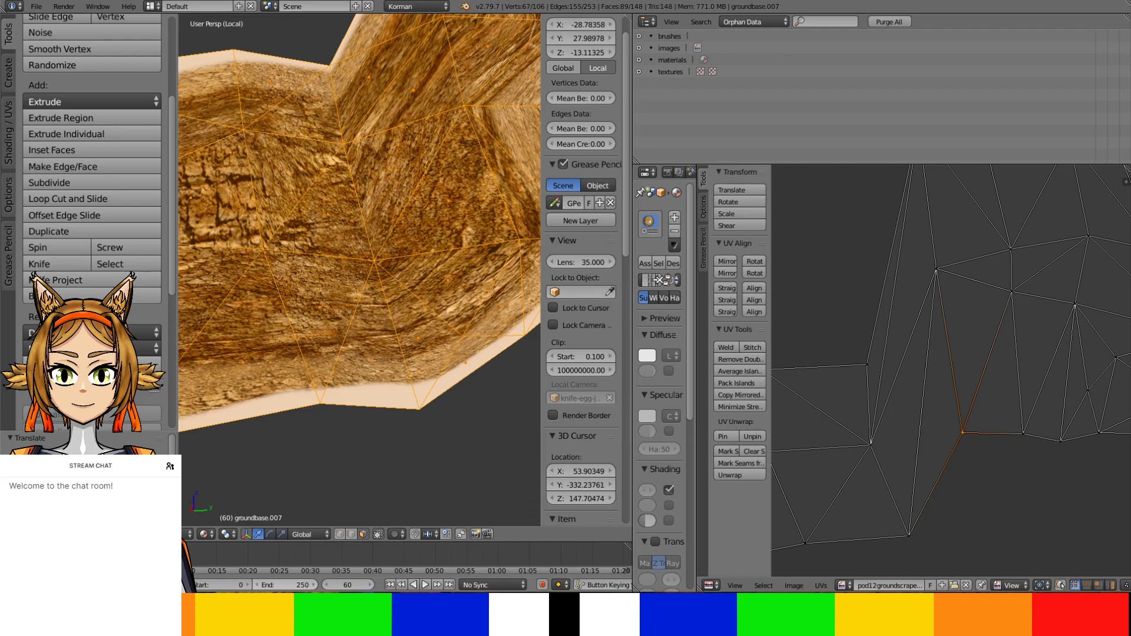
pyautogui.scroll(-3, 913, 389)
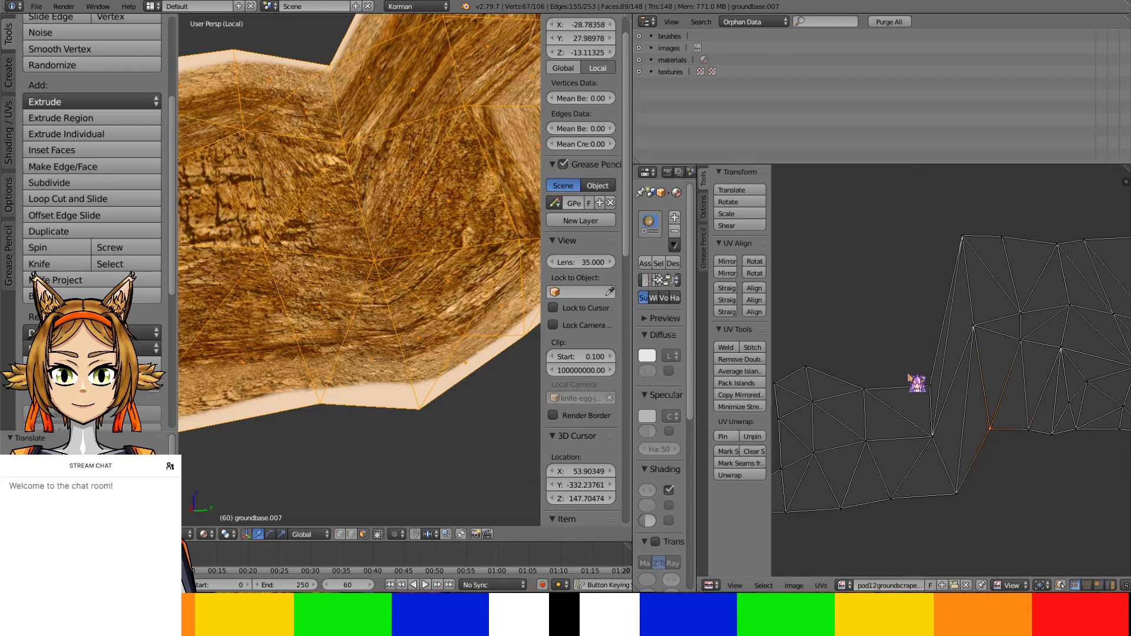
pyautogui.moveTo(908, 375); pyautogui.dragTo(917, 327, button='right')
pyautogui.click(904, 245)
pyautogui.moveTo(430, 265); pyautogui.dragTo(301, 334, button='middle')
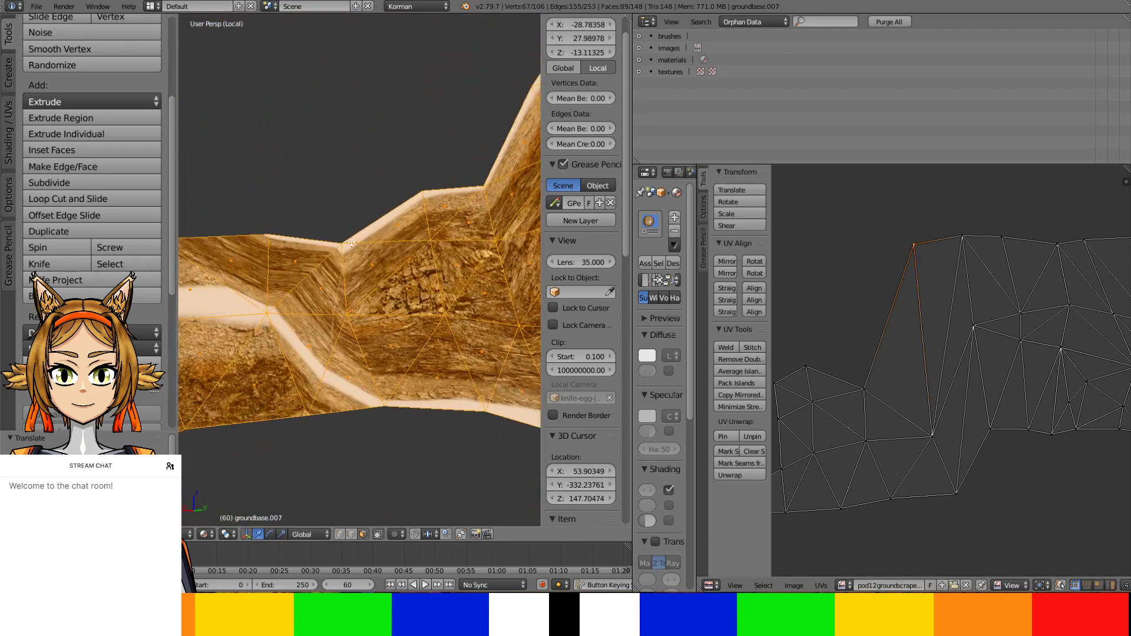
# Raise the next three top border UV vertices toward the section's end and level the inner two with the straightened top edge
pyautogui.moveTo(934, 407); pyautogui.dragTo(951, 262, button='right')
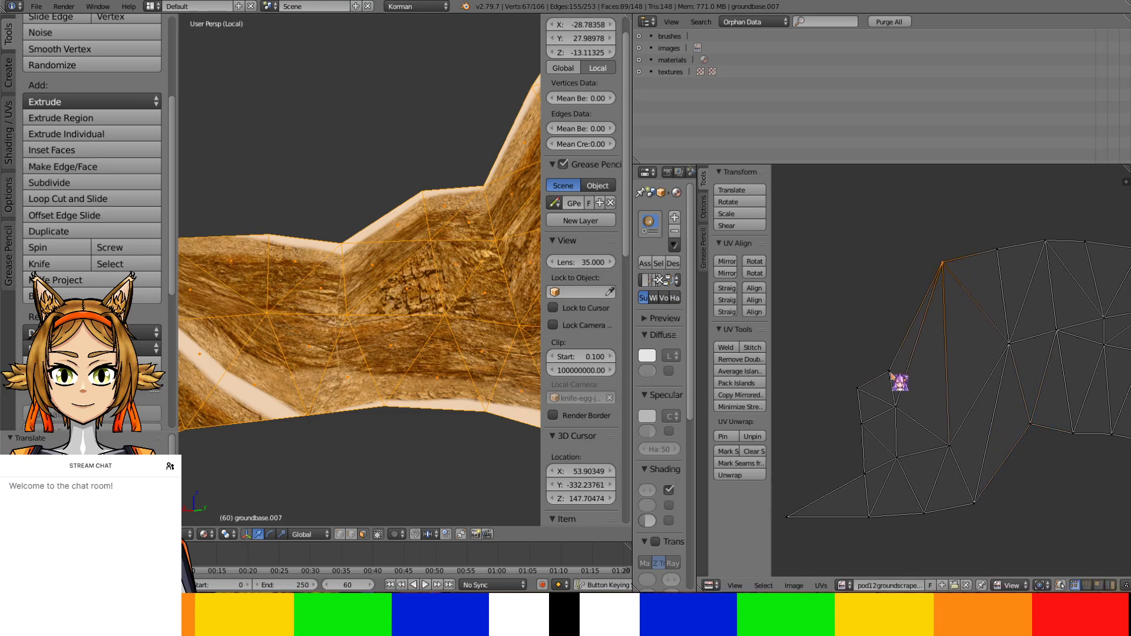
pyautogui.moveTo(896, 383); pyautogui.dragTo(892, 290, button='right')
pyautogui.moveTo(859, 383); pyautogui.dragTo(848, 290, button='right')
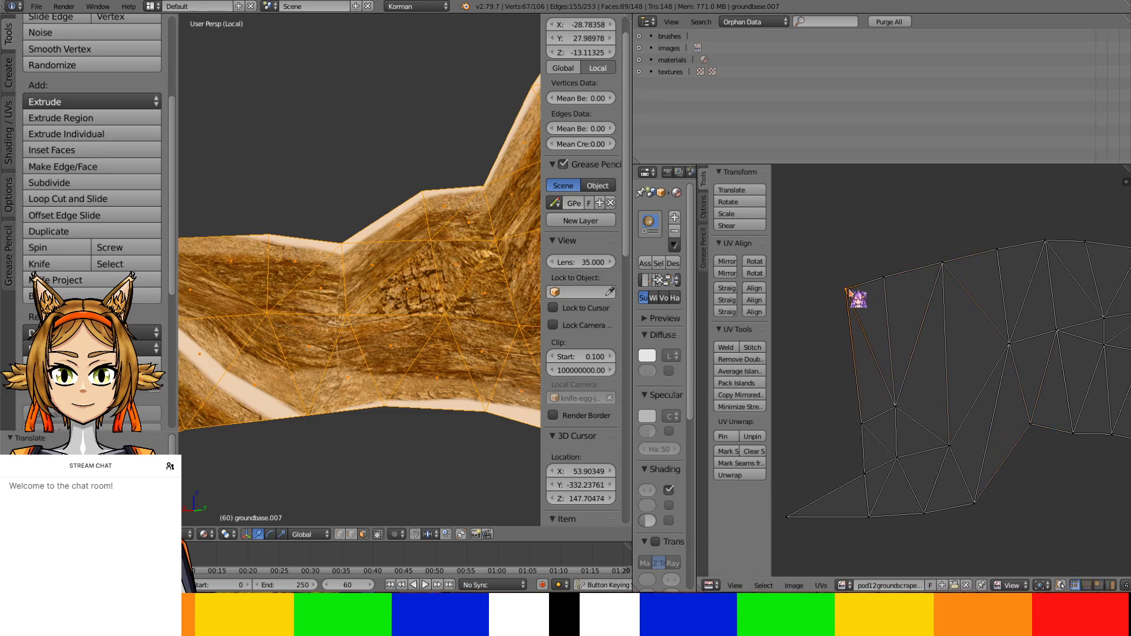
pyautogui.moveTo(330, 354); pyautogui.dragTo(413, 404, button='middle')
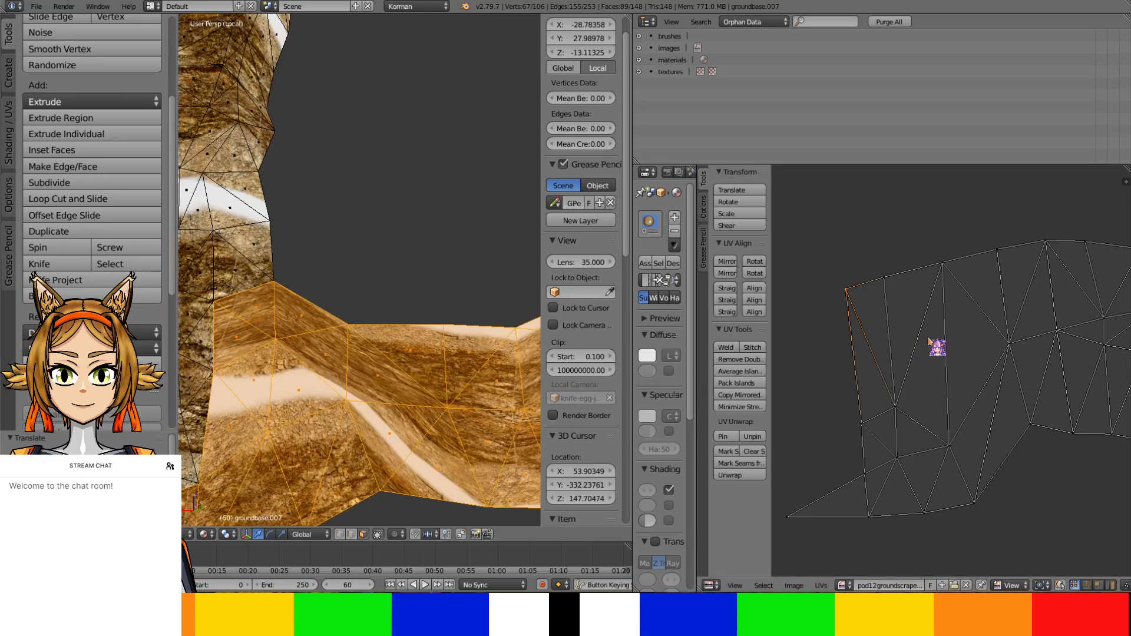
pyautogui.moveTo(891, 275); pyautogui.dragTo(883, 236, button='right')
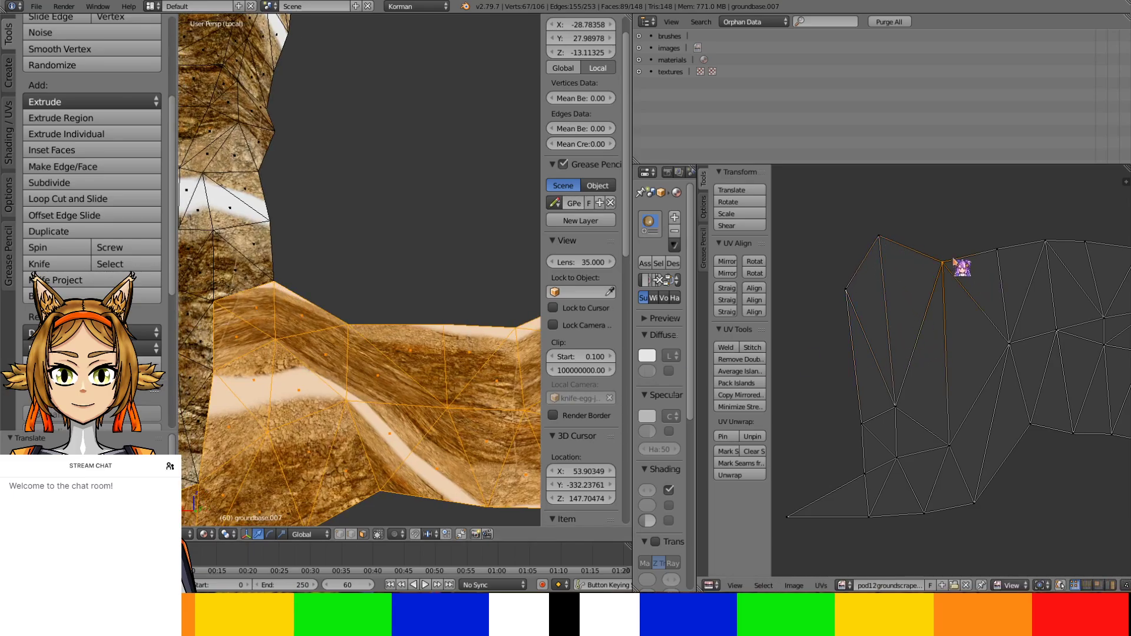
pyautogui.moveTo(954, 262); pyautogui.dragTo(956, 247, button='right')
# Try moving the outermost corner UV vertex down and left, and remove its two faces from the mesh selection
pyautogui.moveTo(856, 288); pyautogui.dragTo(800, 424, button='right')
pyautogui.click(801, 408)
pyautogui.moveTo(283, 346); pyautogui.dragTo(316, 347, button='middle')
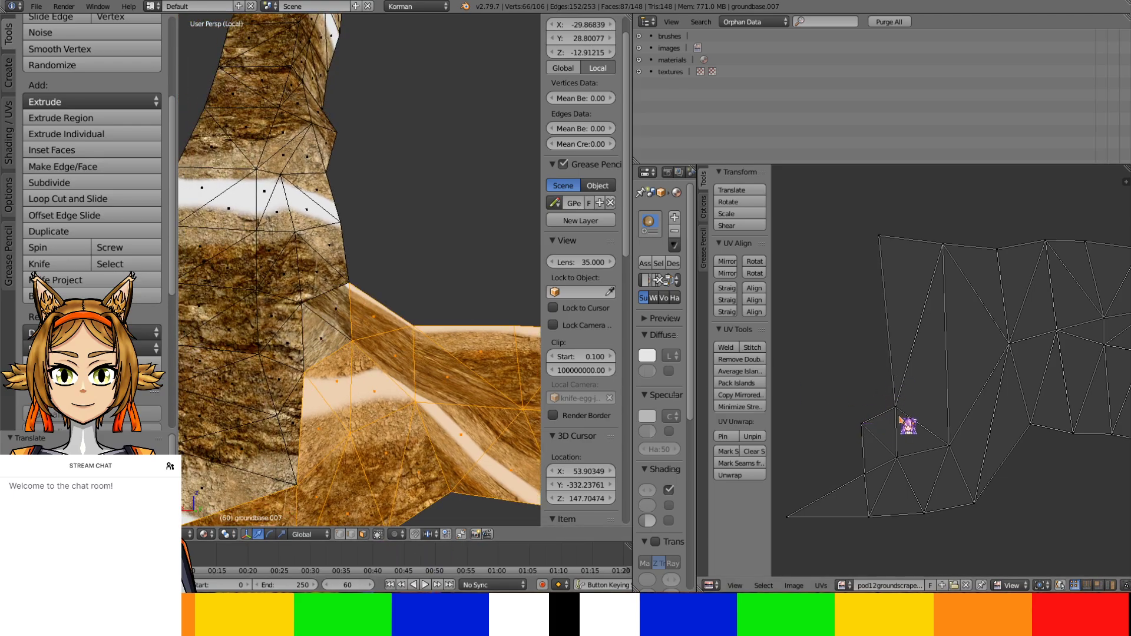
# Raise the four interior UV vertices near the section's left end to about mid-height of the strip
pyautogui.moveTo(900, 419); pyautogui.dragTo(891, 339, button='right')
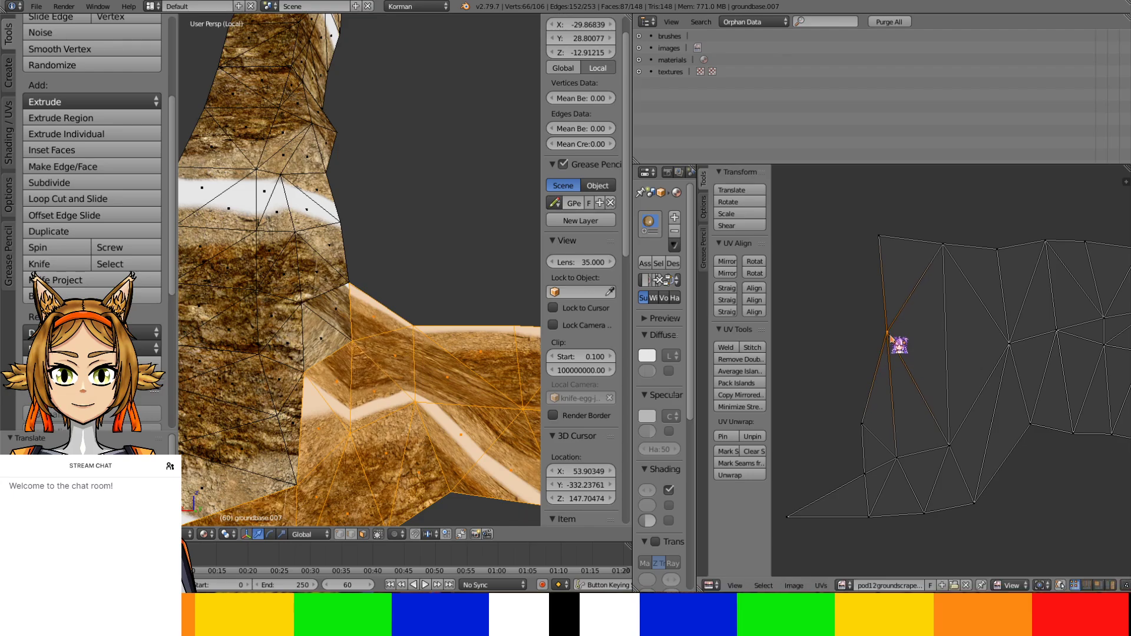
pyautogui.moveTo(950, 441); pyautogui.dragTo(945, 354, button='right')
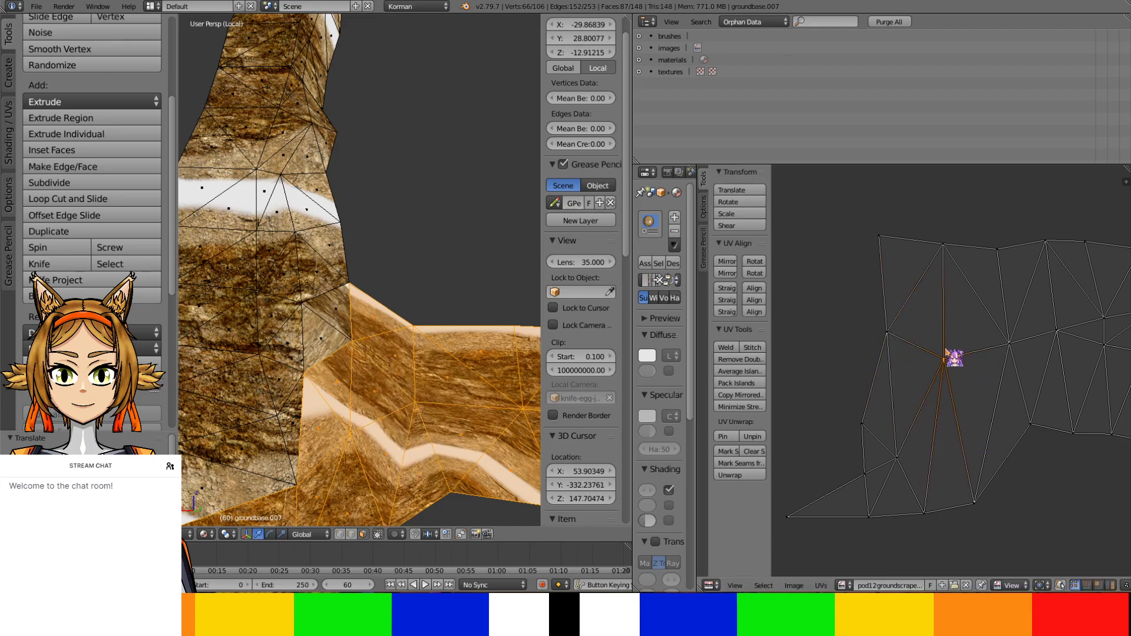
pyautogui.moveTo(872, 413); pyautogui.dragTo(853, 362, button='right')
pyautogui.moveTo(889, 472); pyautogui.dragTo(895, 385, button='right')
# Raise the remaining low border UV vertices at the section's left end, including the pointed tip, in line with the straightened bottom edge
pyautogui.moveTo(983, 498); pyautogui.dragTo(981, 429, button='right')
pyautogui.moveTo(941, 502); pyautogui.dragTo(833, 412, button='right')
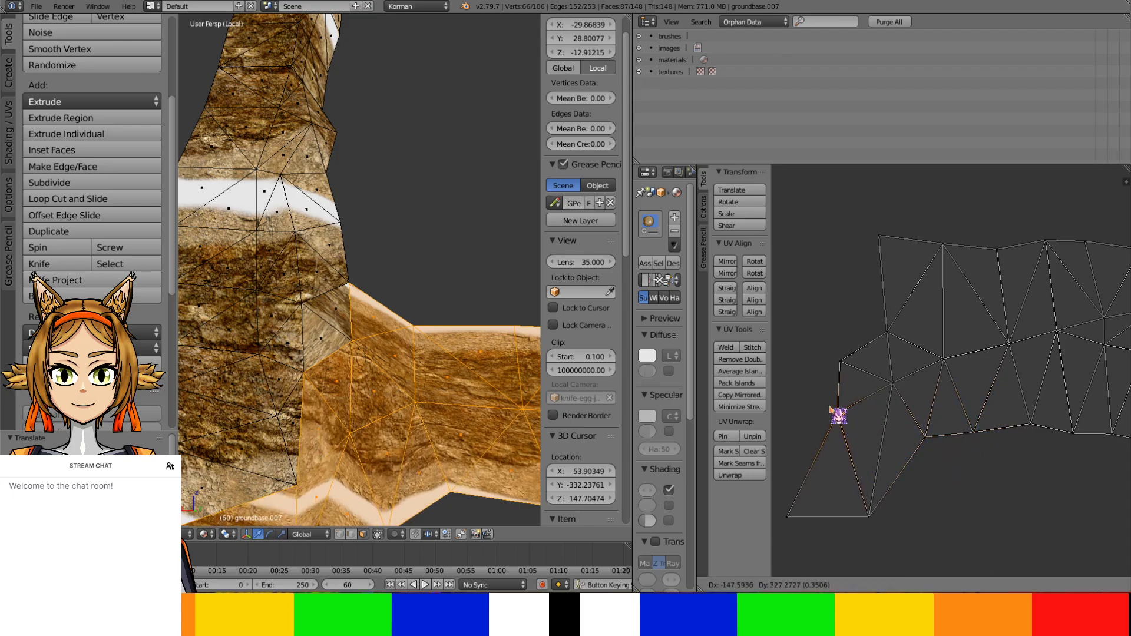
pyautogui.moveTo(869, 510); pyautogui.dragTo(864, 441, button='right')
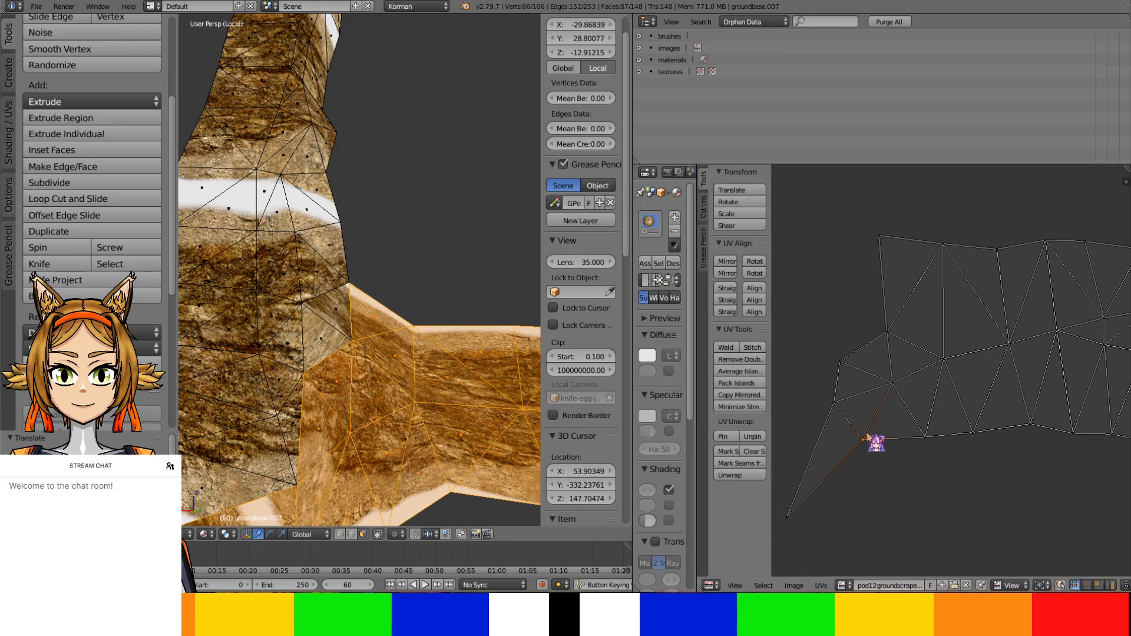
pyautogui.moveTo(472, 424); pyautogui.dragTo(476, 389, button='middle')
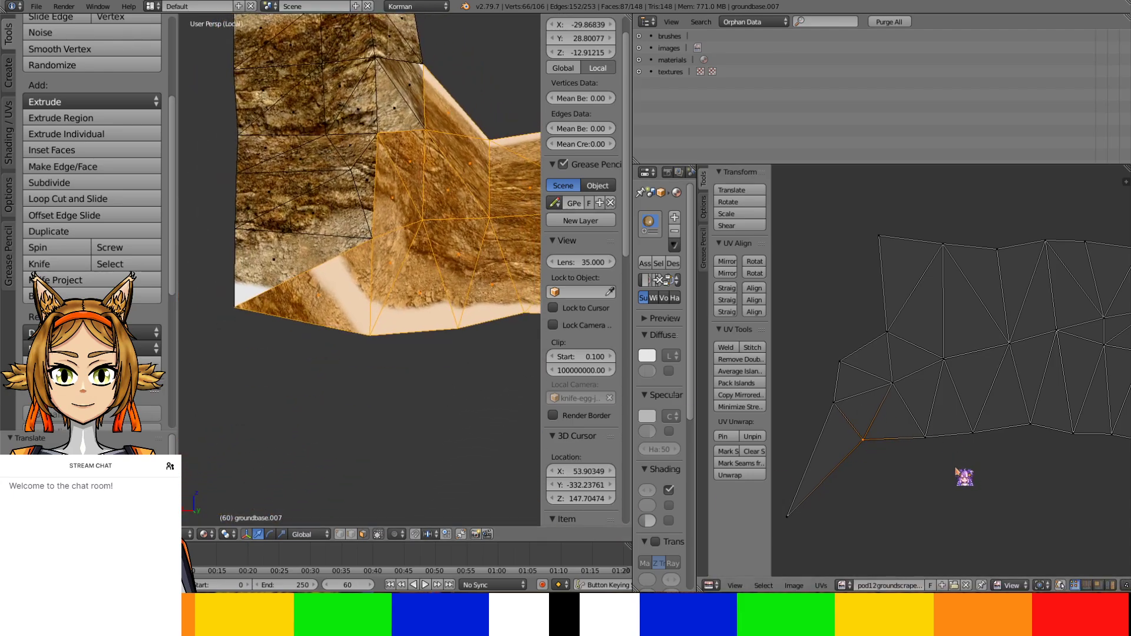
pyautogui.moveTo(851, 505); pyautogui.dragTo(850, 410, button='right')
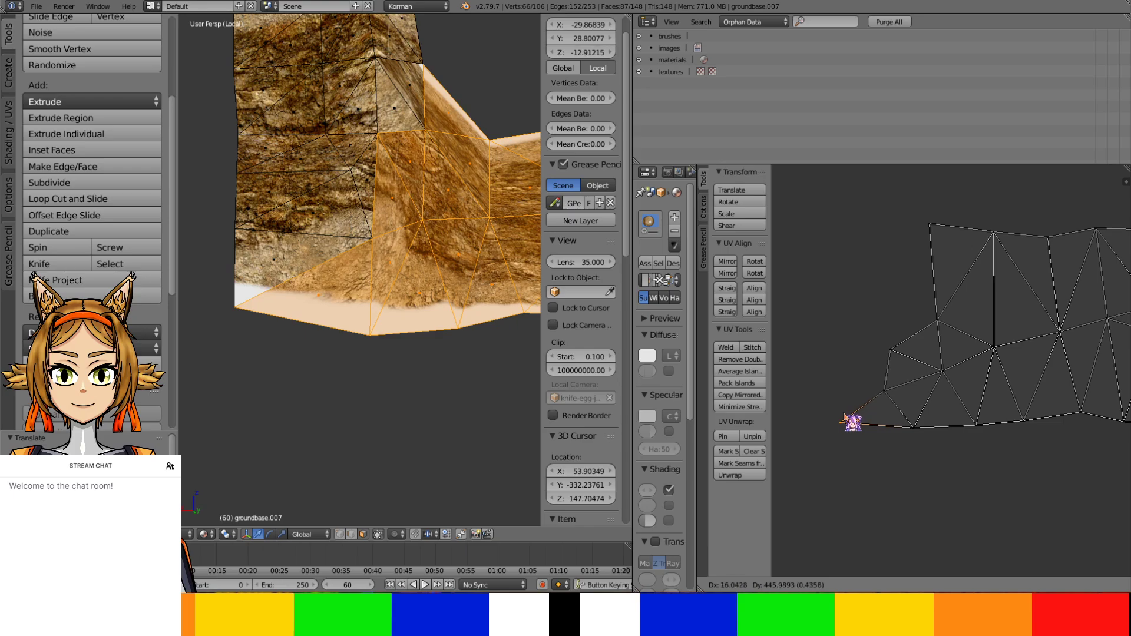
pyautogui.click(844, 419)
pyautogui.moveTo(377, 448); pyautogui.dragTo(396, 427, button='middle')
pyautogui.scroll(4, 450, 415)
pyautogui.scroll(-3, 377, 427)
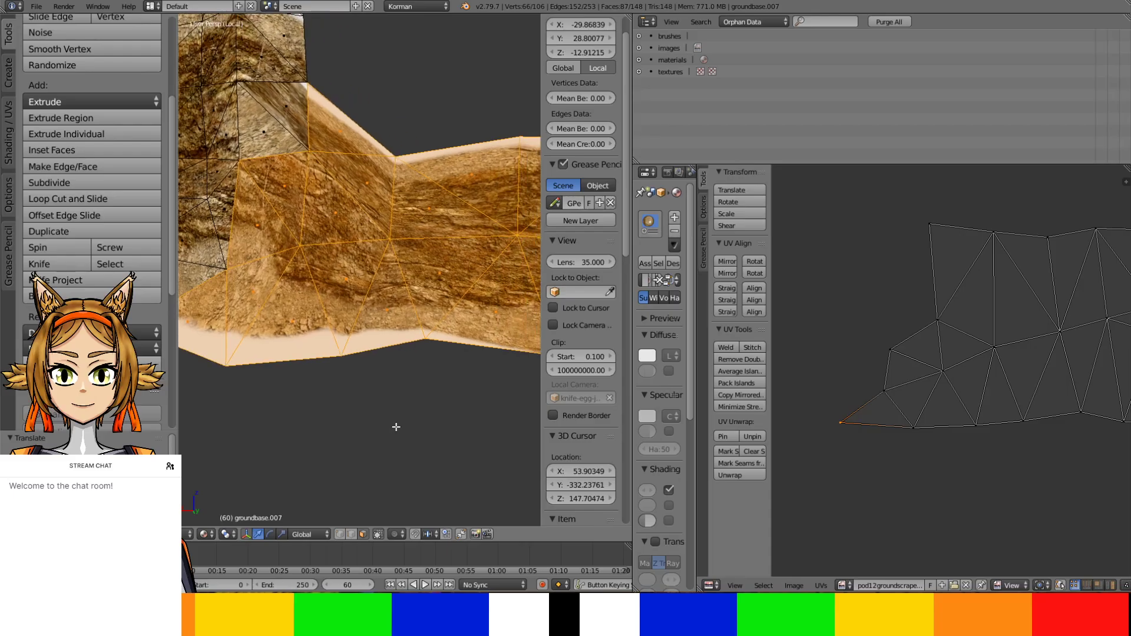
# Reposition two neighbouring top border UV vertices above the dense interior cluster to even out their spacing
pyautogui.scroll(-4, 1006, 364)
pyautogui.moveTo(1010, 354); pyautogui.dragTo(848, 347, button='middle')
pyautogui.moveTo(306, 354); pyautogui.dragTo(267, 350, button='middle')
pyautogui.scroll(1, 957, 294)
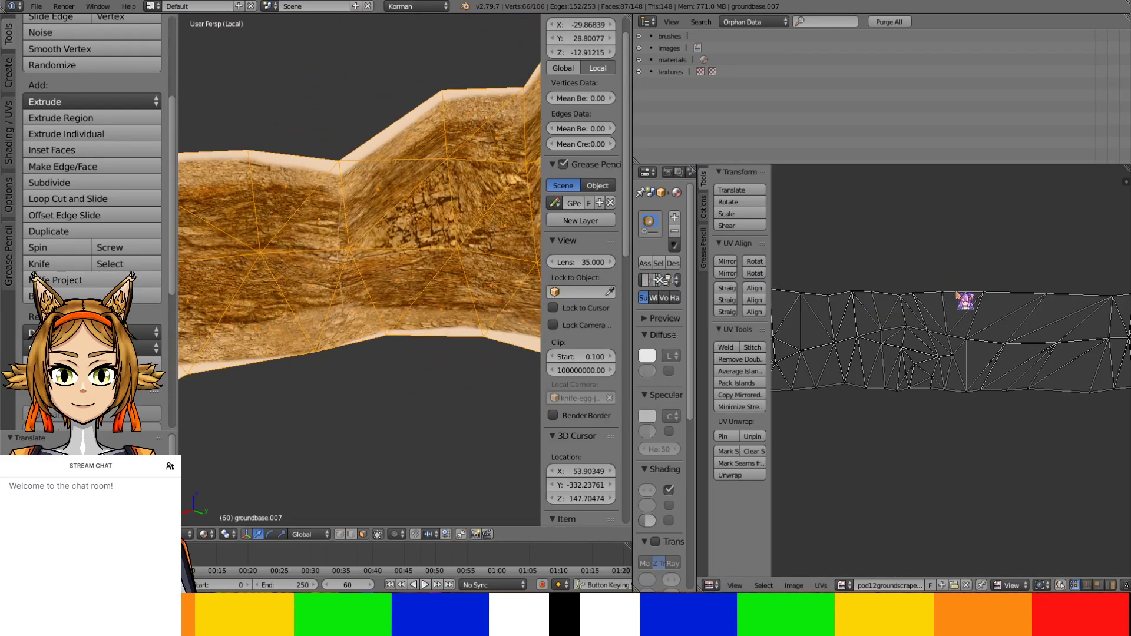
pyautogui.scroll(2, 958, 295)
pyautogui.rightClick(958, 310)
pyautogui.press('g')
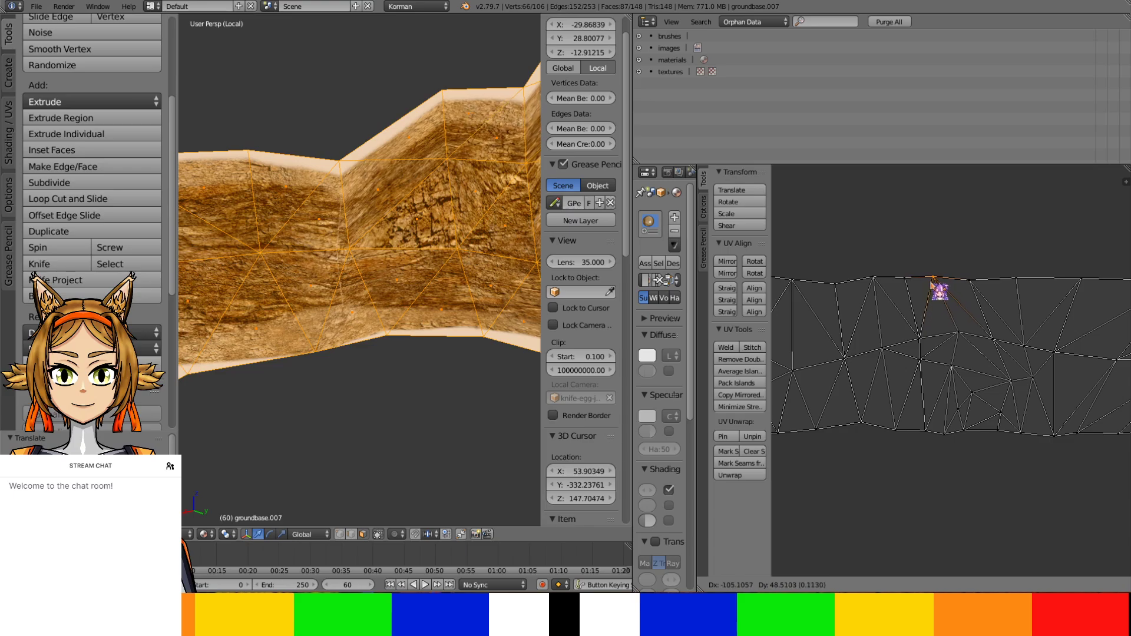
pyautogui.rightClick(937, 290)
pyautogui.press('g')
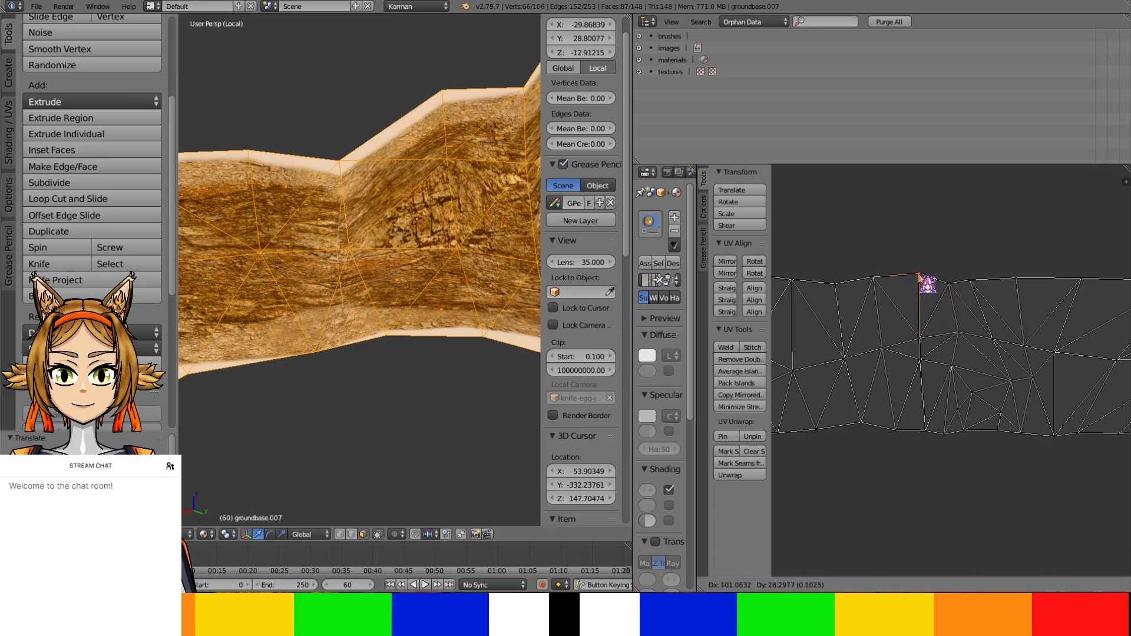
pyautogui.click(910, 293)
# Shift one interior UV vertex below the adjusted top border slightly left and move the two beneath it down and left
pyautogui.press('g')
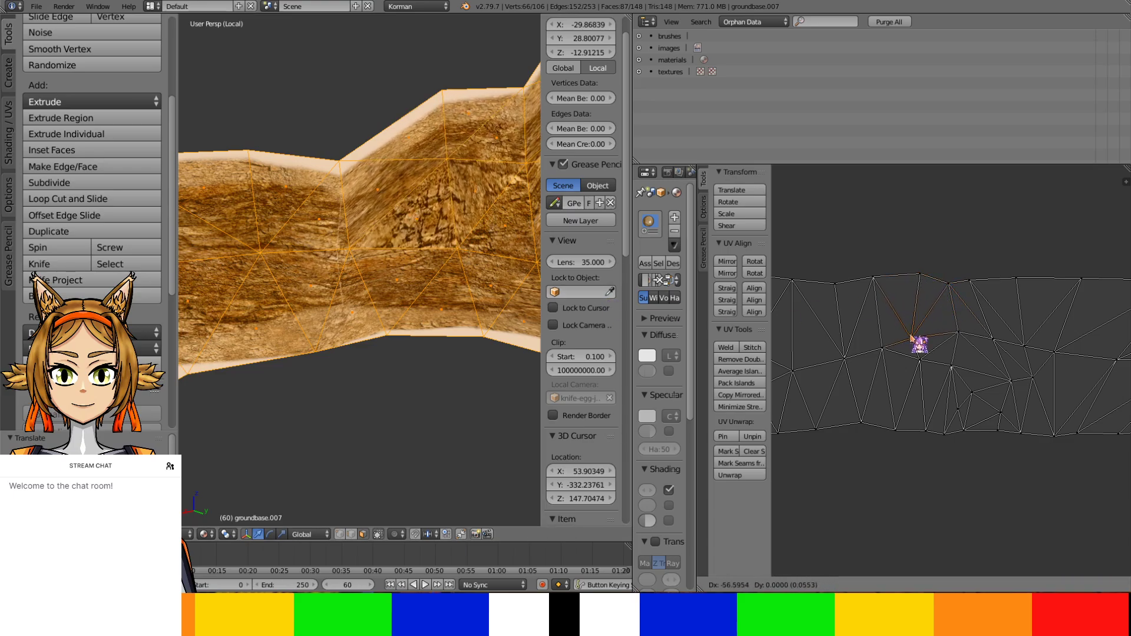
pyautogui.click(910, 336)
pyautogui.press('g')
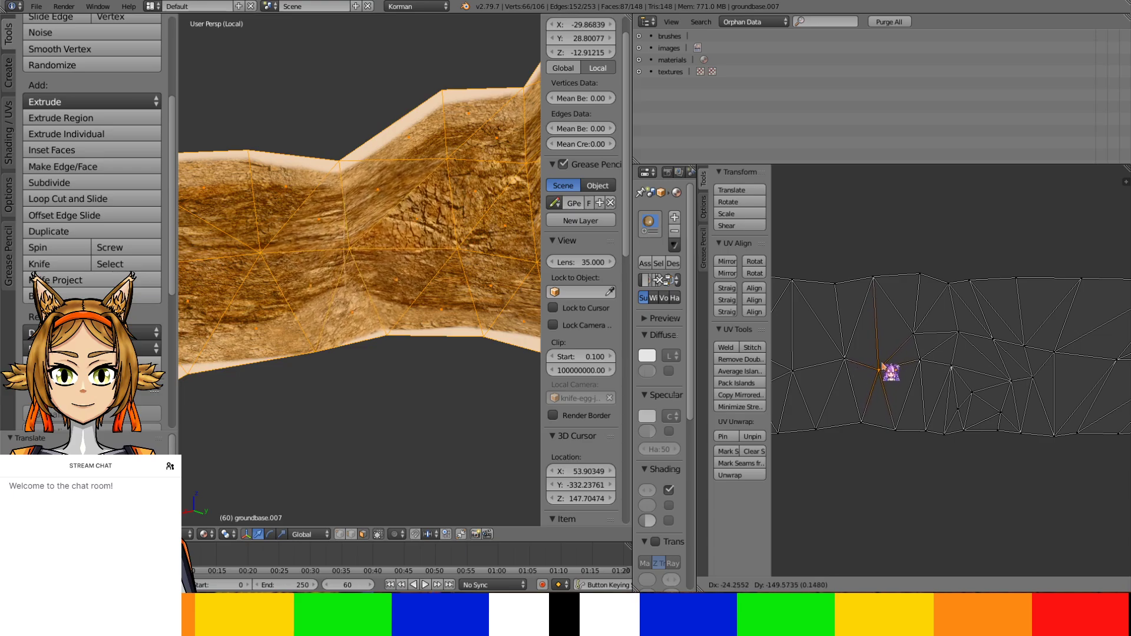
pyautogui.click(883, 361)
pyautogui.press('g')
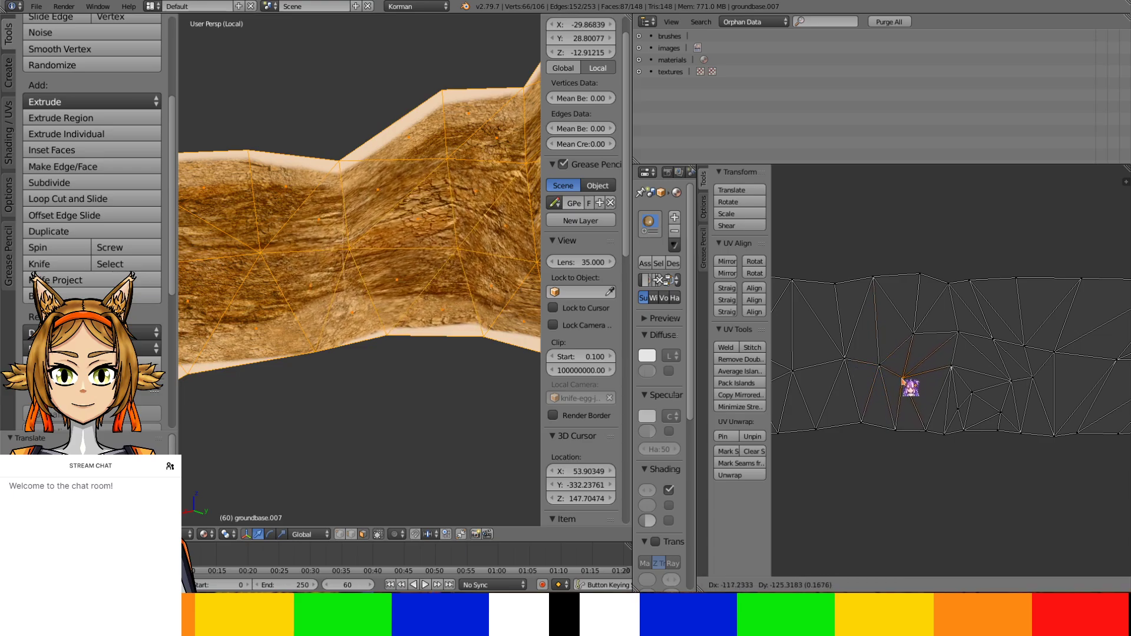
pyautogui.click(895, 396)
# Nudge the bottom border UV vertex below them slightly left and lower its left neighbour onto the bottom edge
pyautogui.rightClick(891, 429)
pyautogui.press('g')
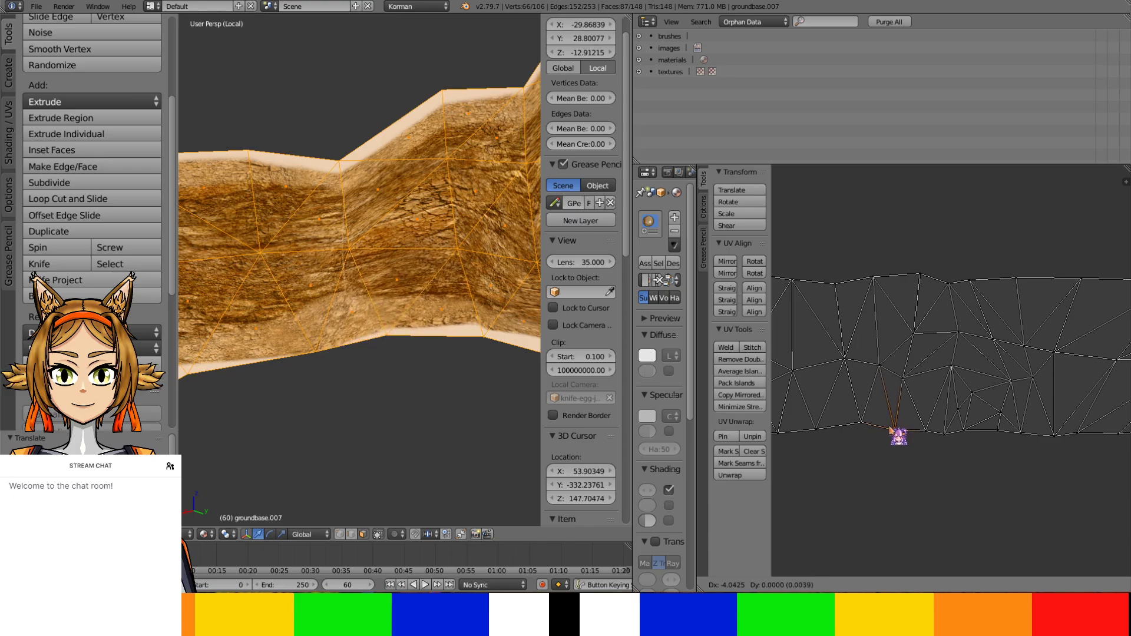
pyautogui.click(888, 428)
pyautogui.rightClick(863, 422)
pyautogui.press('g')
pyautogui.click(867, 436)
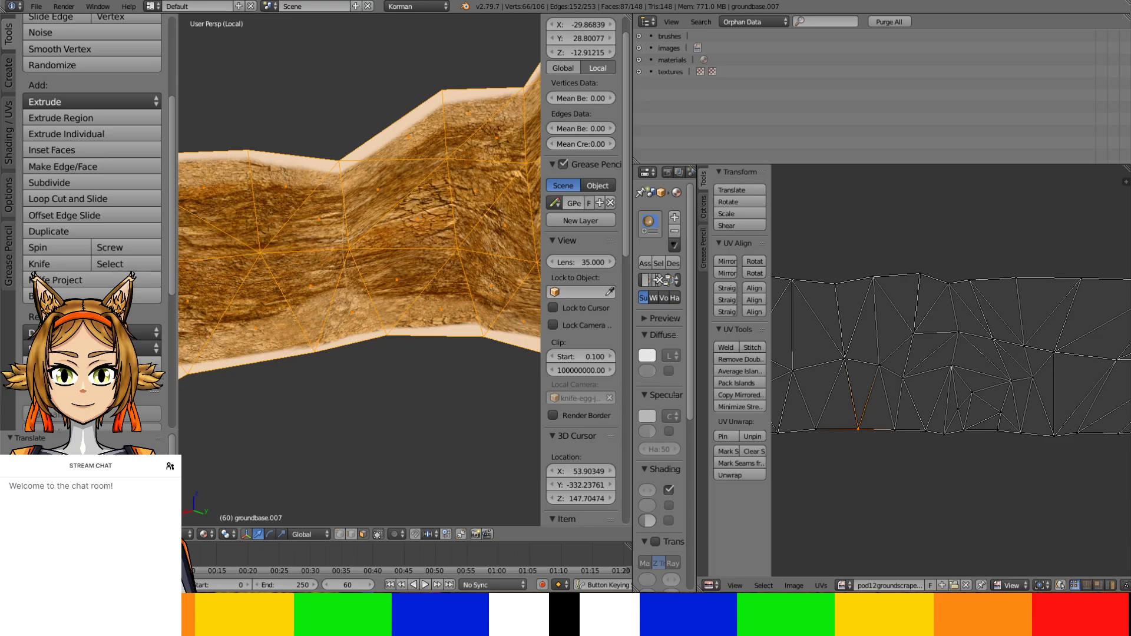
# Raise the sagging top border UV vertex near the left end slightly and shift the next two top border vertices toward each other
pyautogui.moveTo(852, 356); pyautogui.dragTo(912, 359, button='middle')
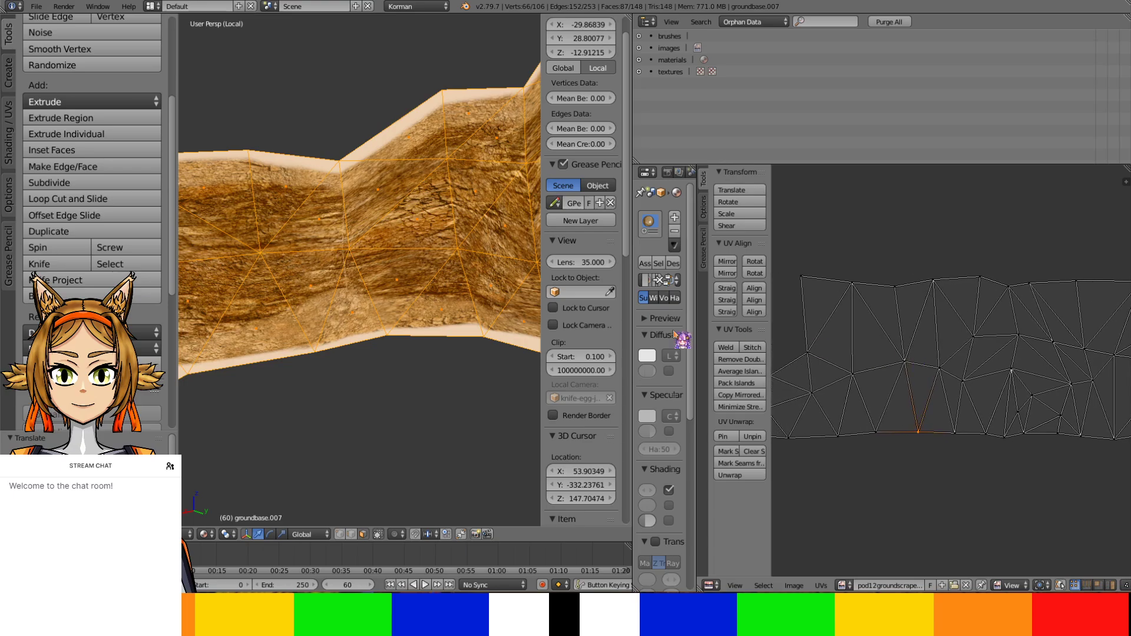
pyautogui.keyDown('shift'); pyautogui.moveTo(416, 282); pyautogui.dragTo(527, 297, button='middle'); pyautogui.keyUp('shift')
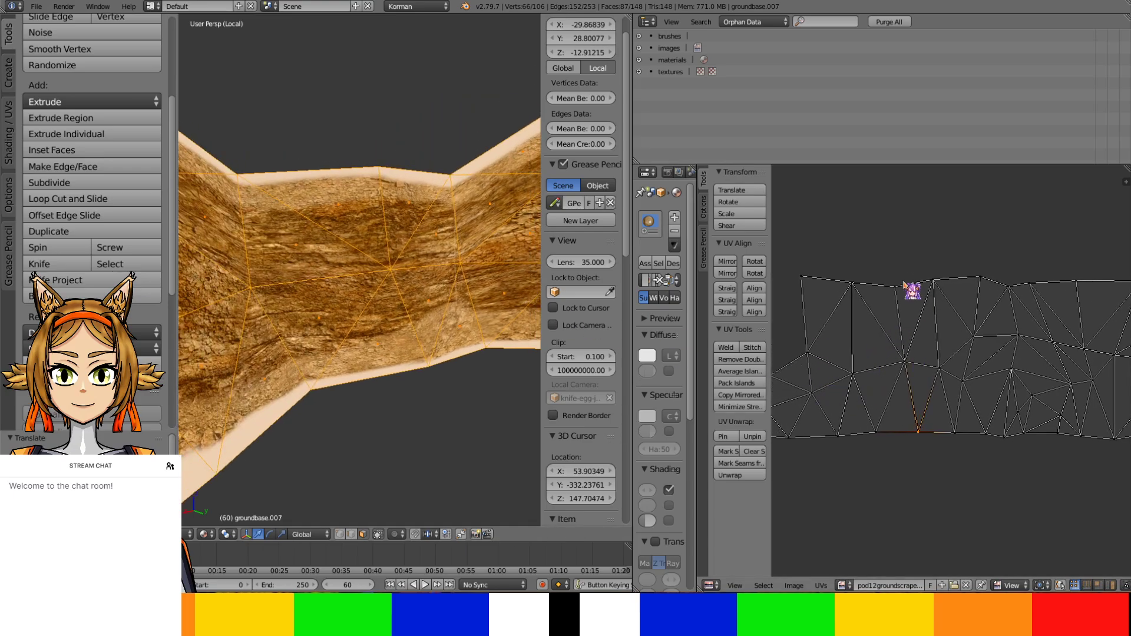
pyautogui.press('g')
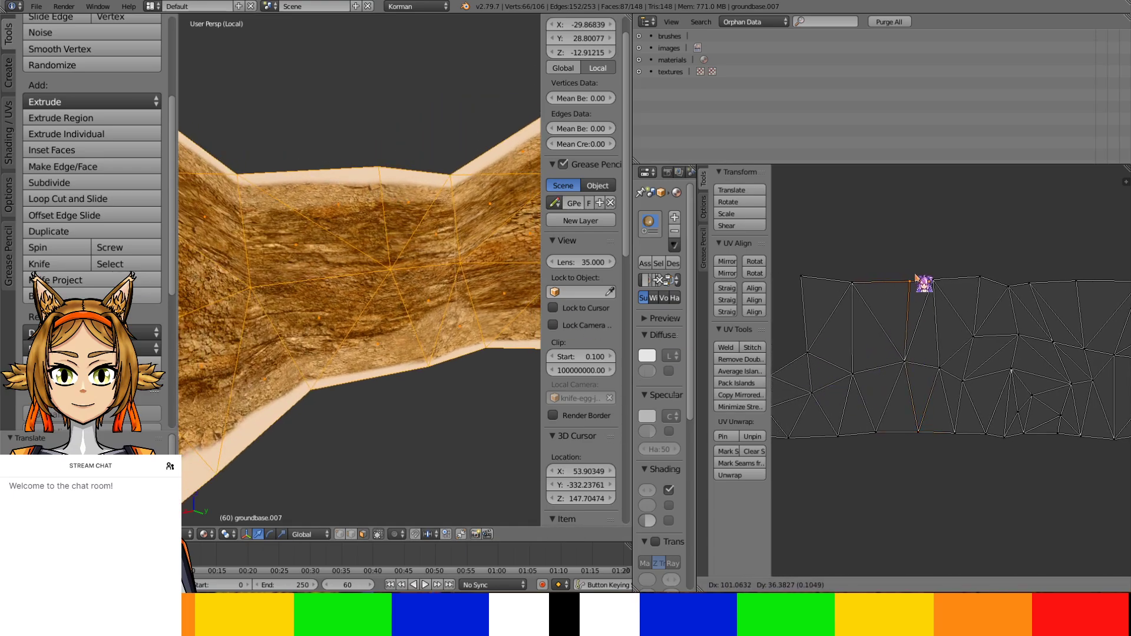
pyautogui.click(906, 276)
pyautogui.press('g')
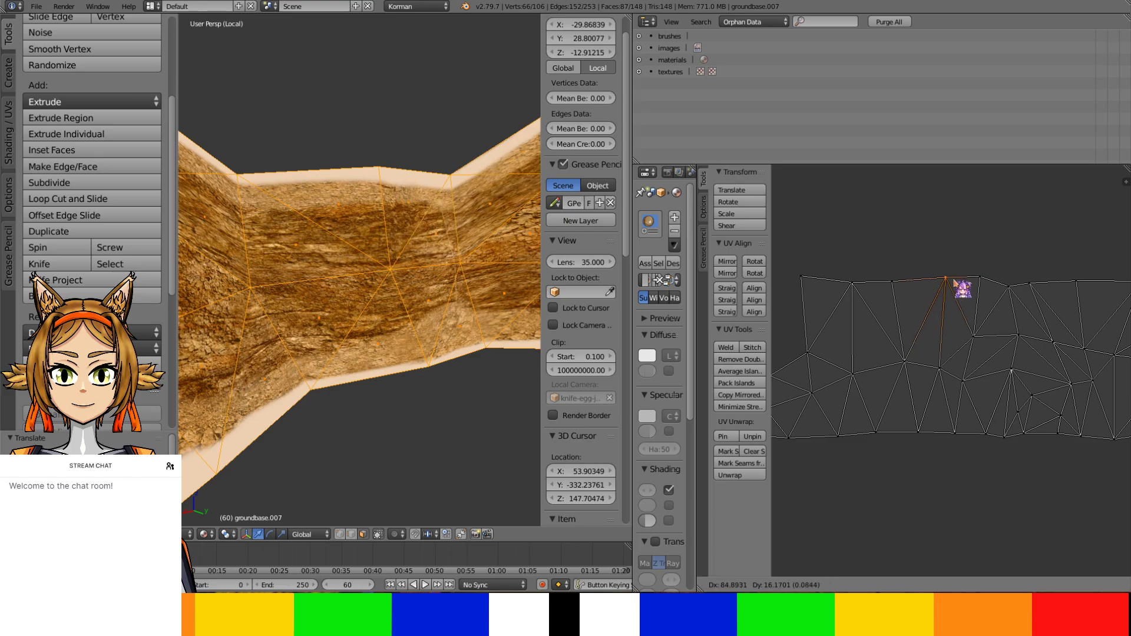
pyautogui.click(950, 281)
pyautogui.rightClick(986, 284)
pyautogui.press('g')
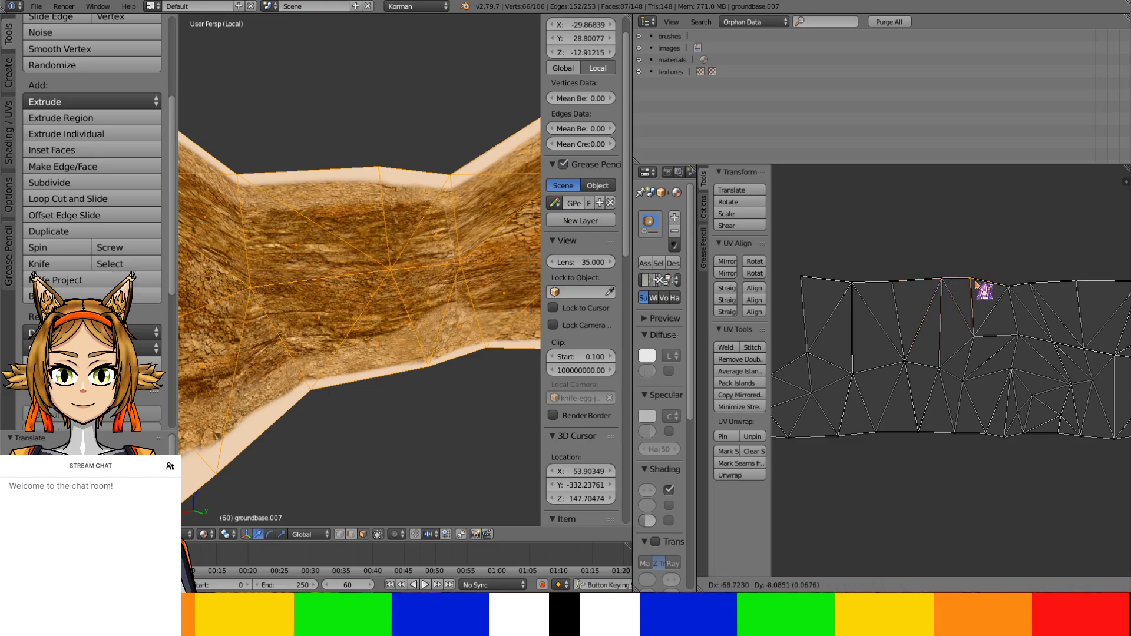
pyautogui.click(976, 285)
# Move the interior UV vertex beneath the adjusted top border up and slightly right to reduce the texture distortion
pyautogui.keyDown('shift'); pyautogui.moveTo(512, 284); pyautogui.dragTo(407, 311, button='middle'); pyautogui.keyUp('shift')
pyautogui.scroll(4, 407, 312)
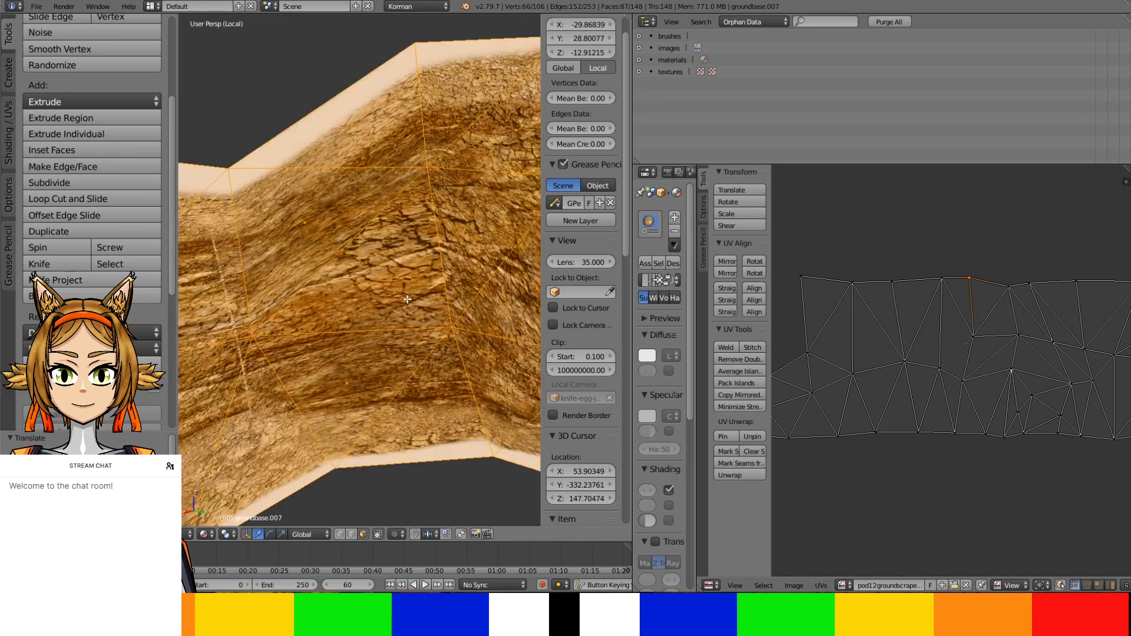
pyautogui.press('g')
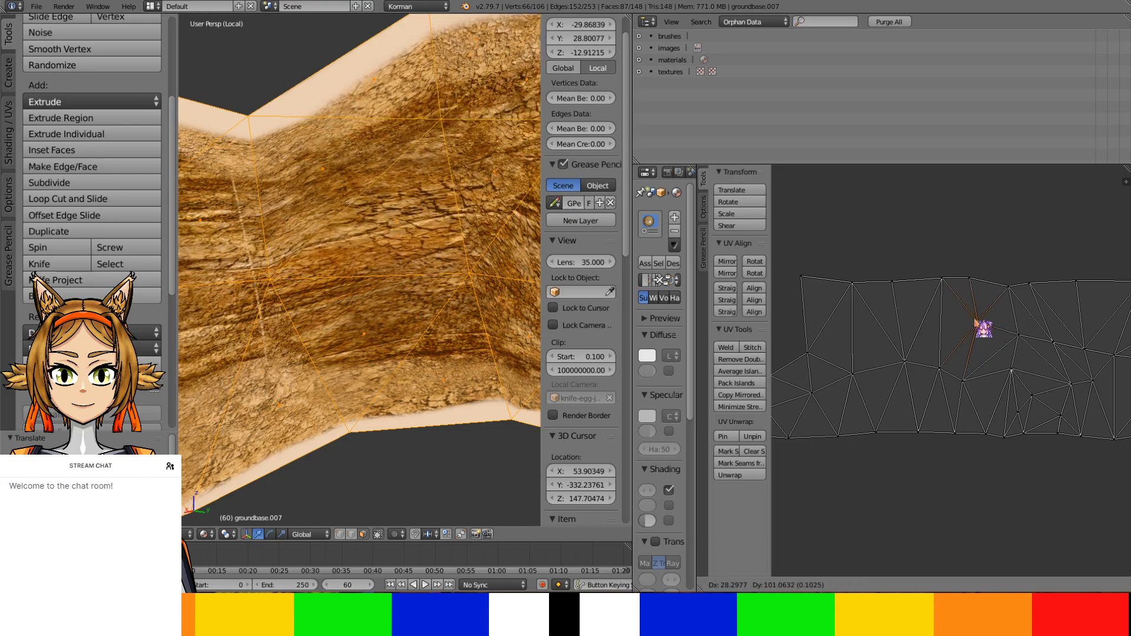
pyautogui.click(976, 322)
# Shift the top border UV vertex left of it and the interior vertex below that one left until they line up vertically
pyautogui.rightClick(943, 282)
pyautogui.press('g')
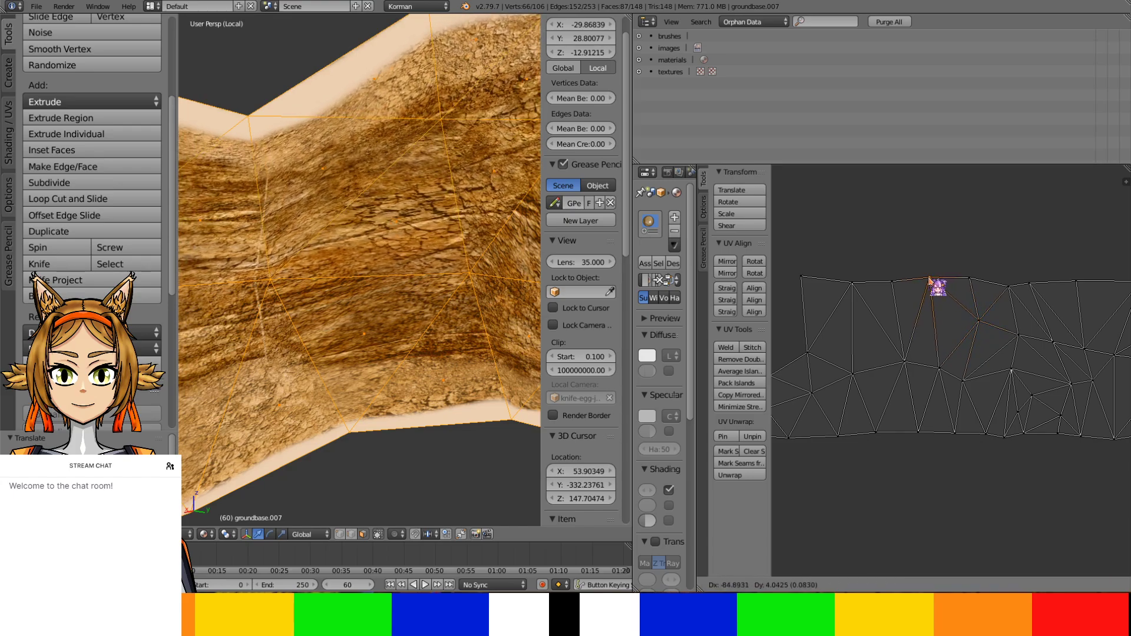
pyautogui.click(924, 283)
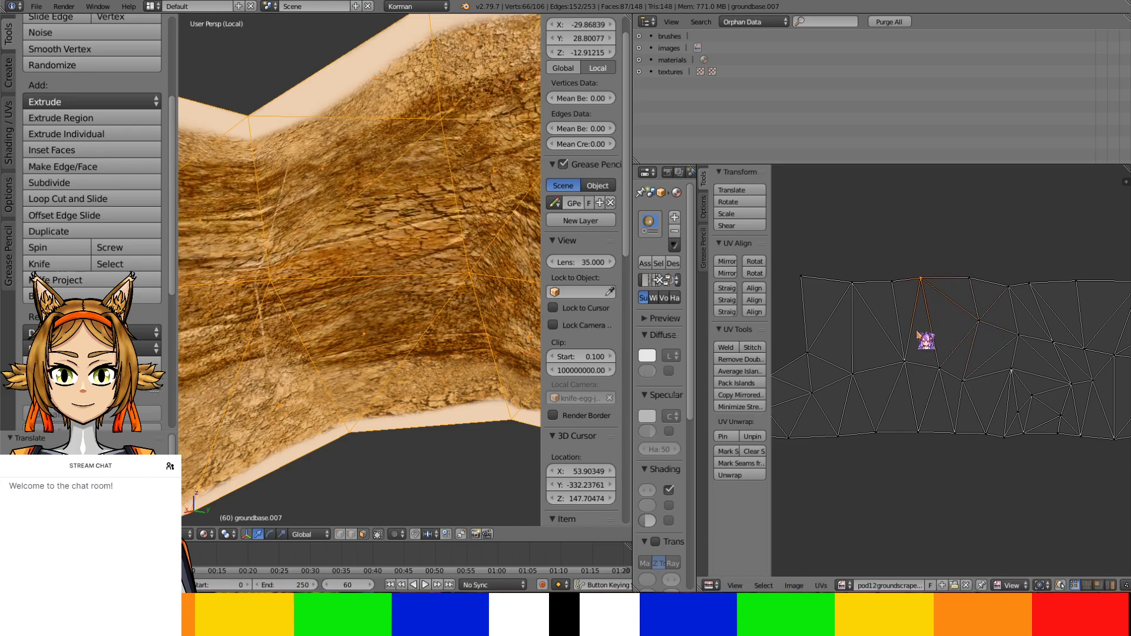
pyautogui.press('g')
pyautogui.click(928, 366)
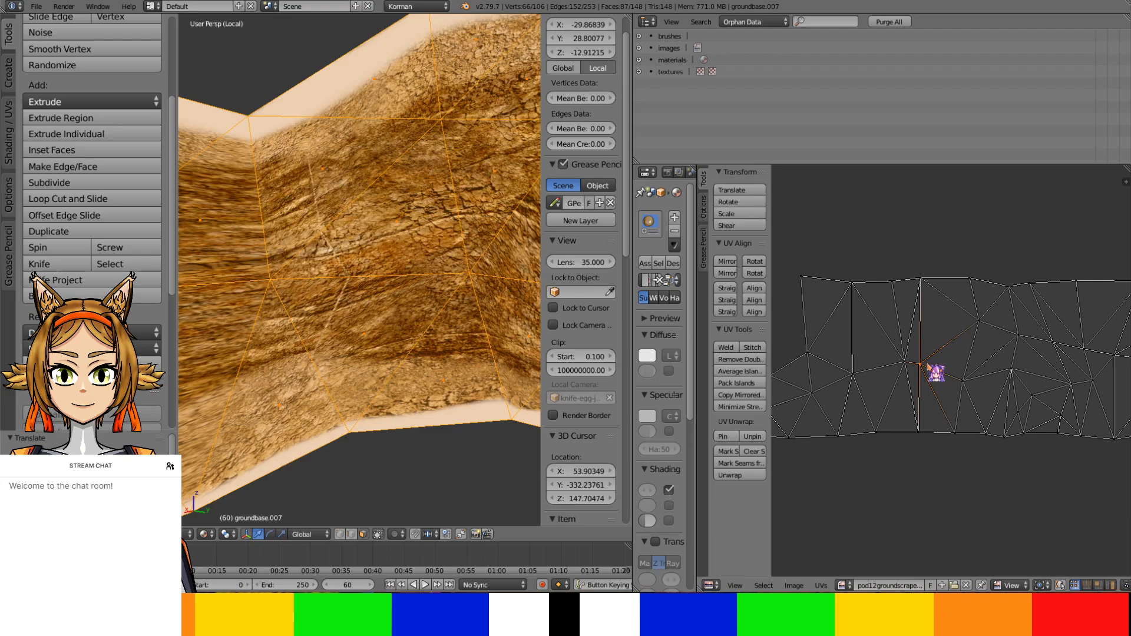
# Shift the bottom border UV vertex below the adjusted interior vertex left, along with its right-hand neighbour on the same edge
pyautogui.rightClick(923, 436)
pyautogui.press('g')
pyautogui.click(906, 437)
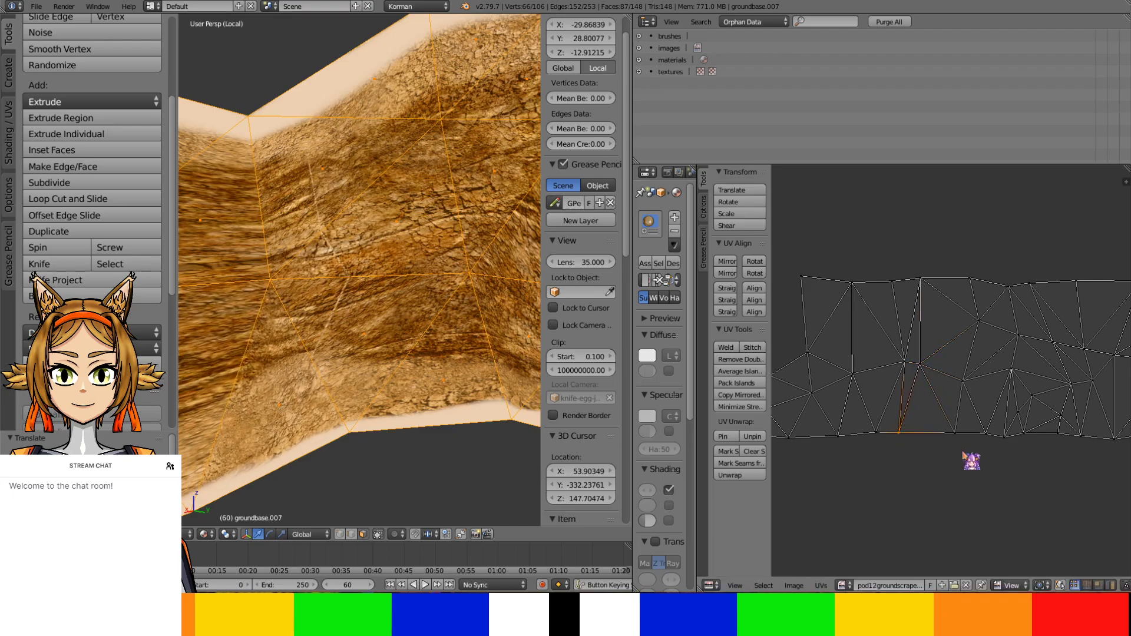
pyautogui.rightClick(955, 437)
pyautogui.press('g')
pyautogui.click(946, 439)
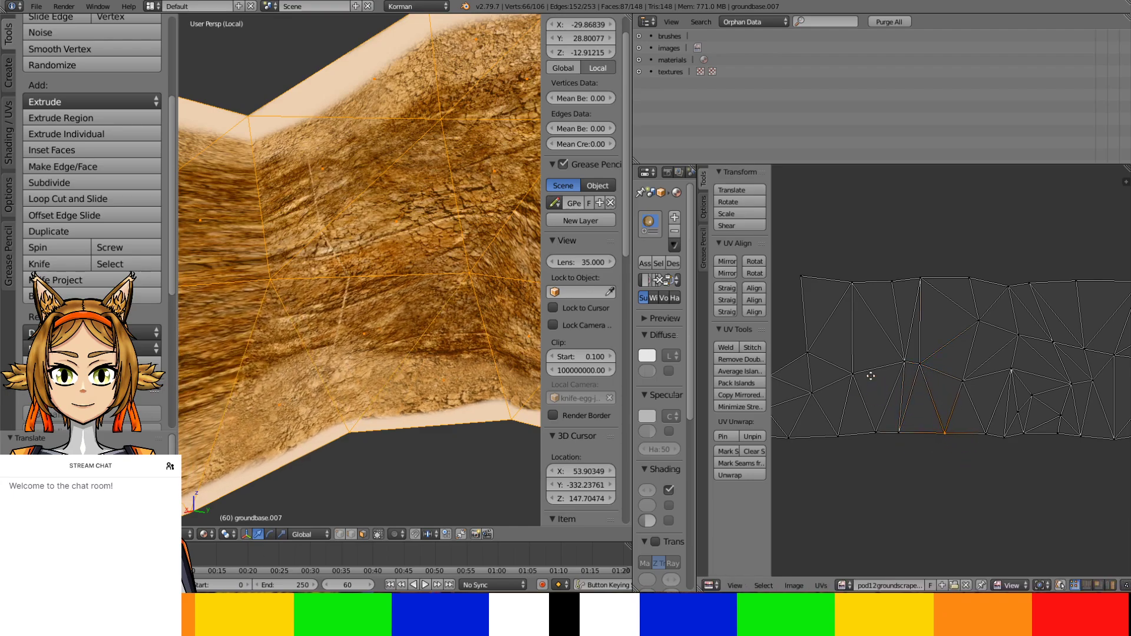
# Move the third top border UV vertex from the left end, the interior vertex below it and the matching bottom vertex left into a rough column
pyautogui.moveTo(871, 376); pyautogui.dragTo(946, 387, button='middle')
pyautogui.press('g')
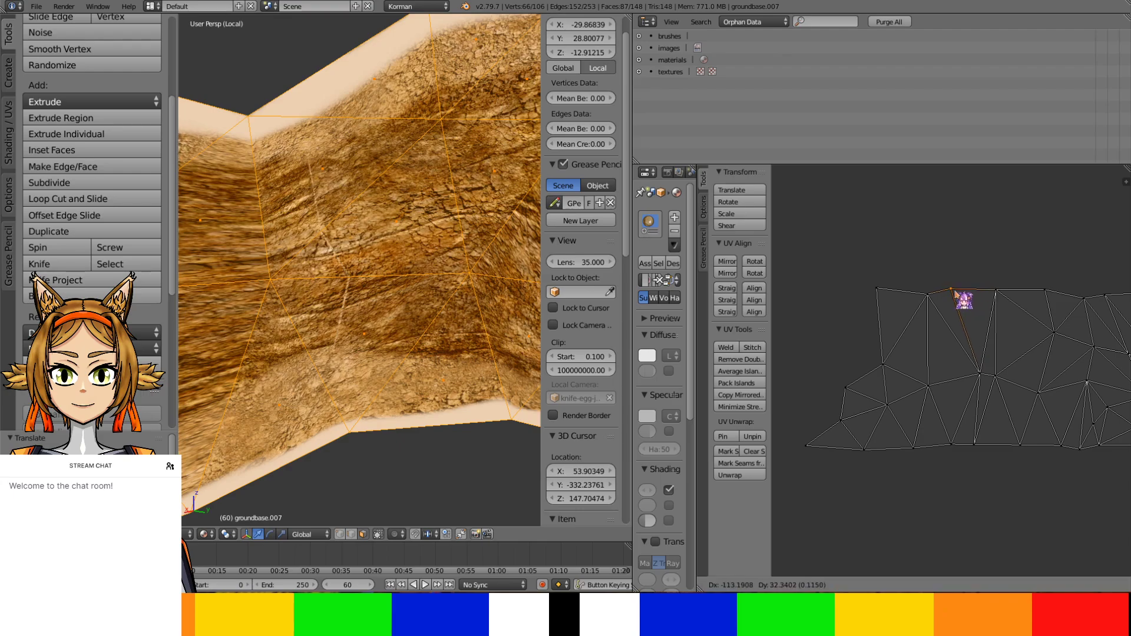
pyautogui.click(941, 291)
pyautogui.press('g')
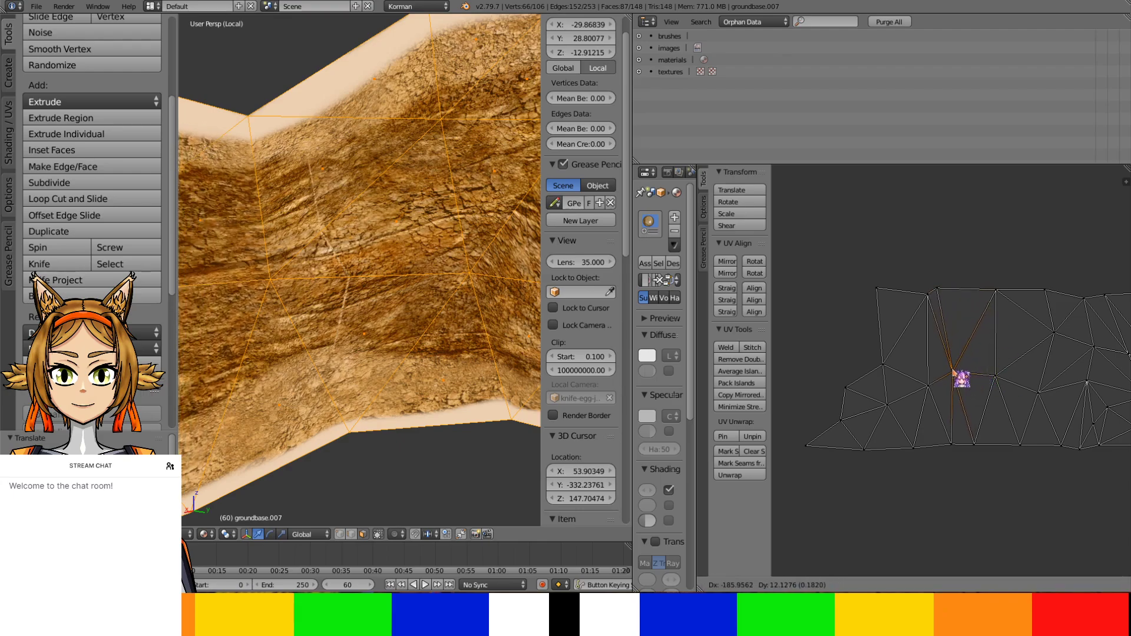
pyautogui.click(949, 377)
pyautogui.press('g')
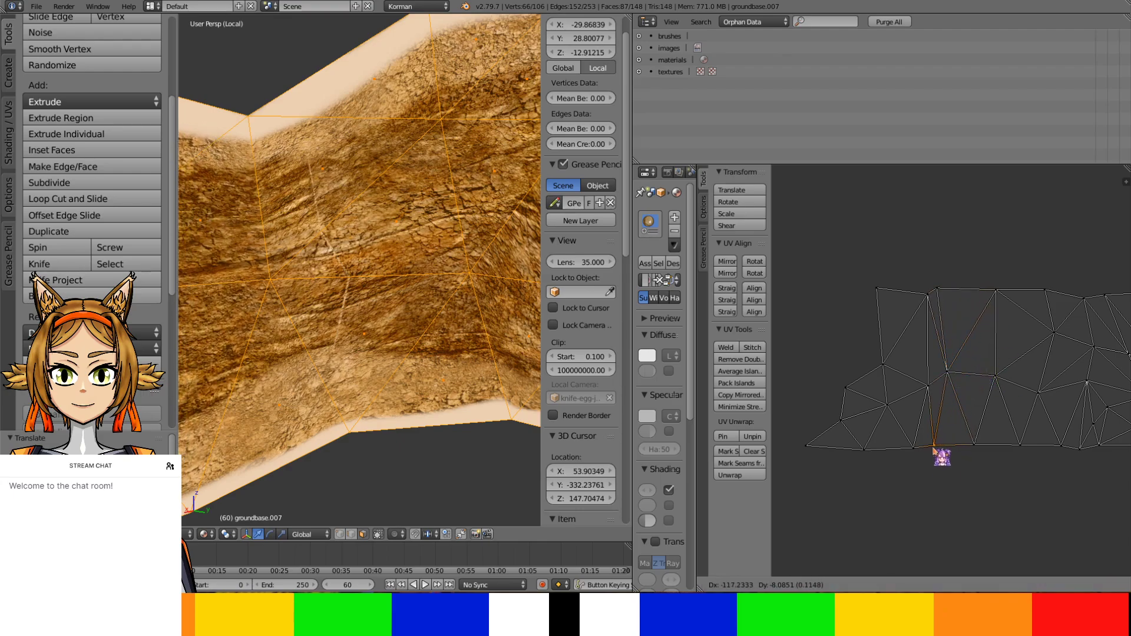
pyautogui.click(936, 451)
# Spread the upper-left UV corner, its top border neighbour, the left-edge vertex beneath and the adjoining interior vertex left to relieve the stretched texture
pyautogui.moveTo(495, 429); pyautogui.dragTo(189, 415, button='middle')
pyautogui.moveTo(327, 389); pyautogui.dragTo(386, 406, button='middle')
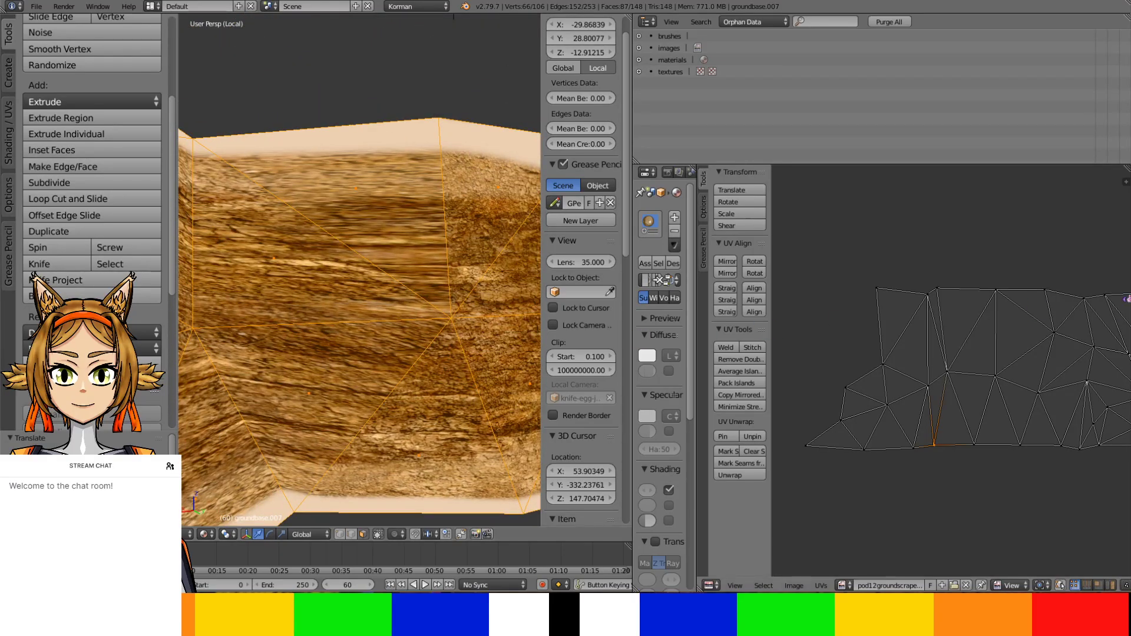
pyautogui.press('g')
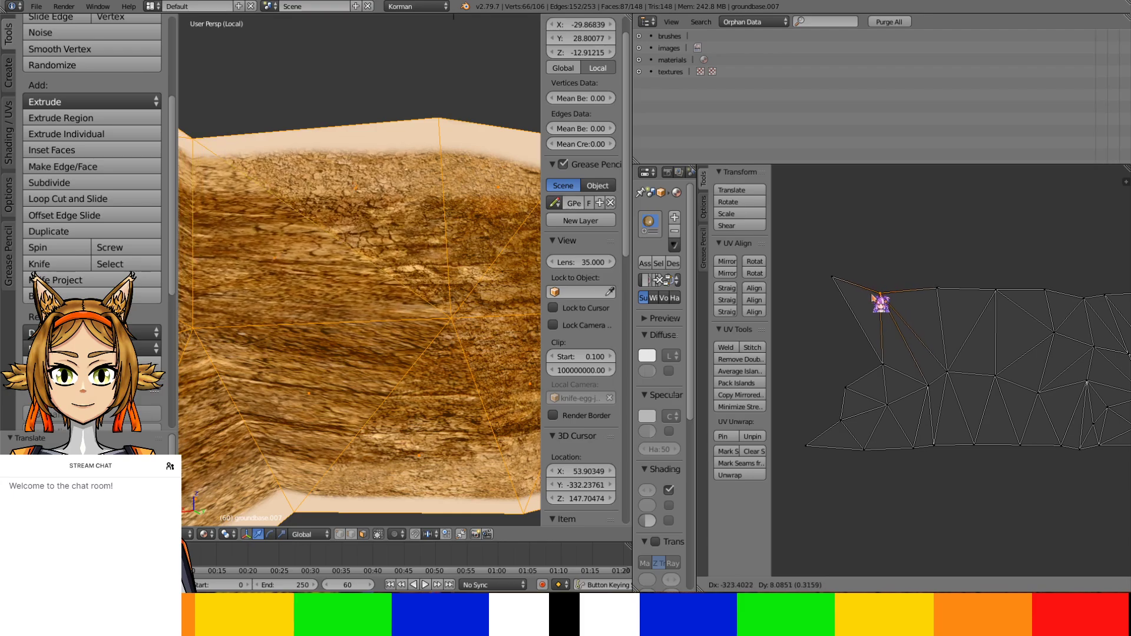
pyautogui.click(901, 322)
pyautogui.press('g')
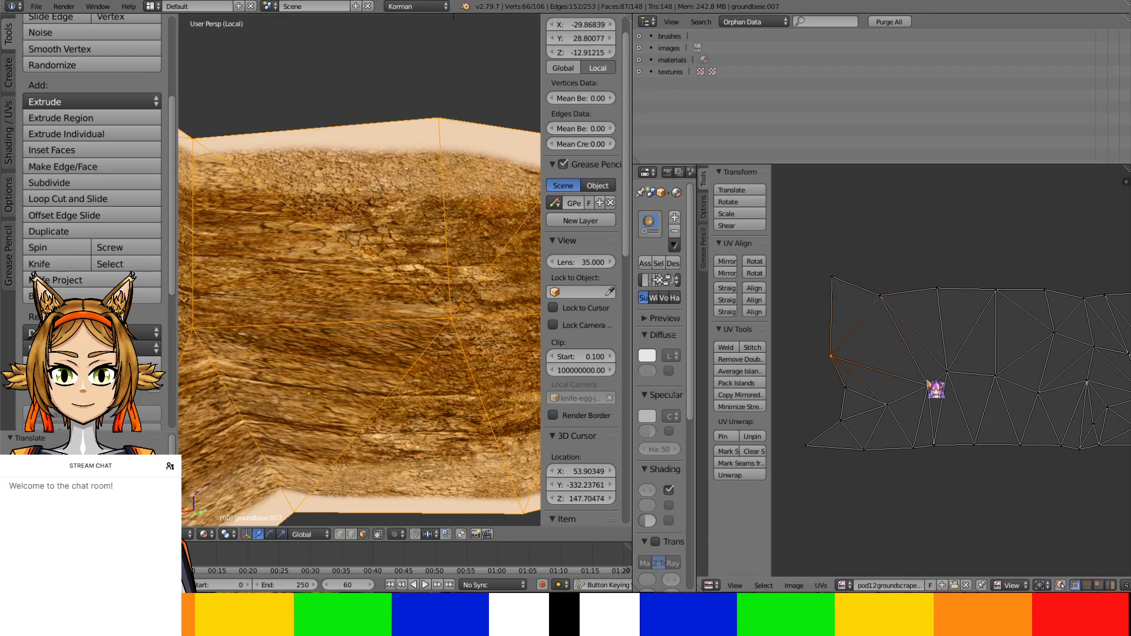
pyautogui.click(892, 370)
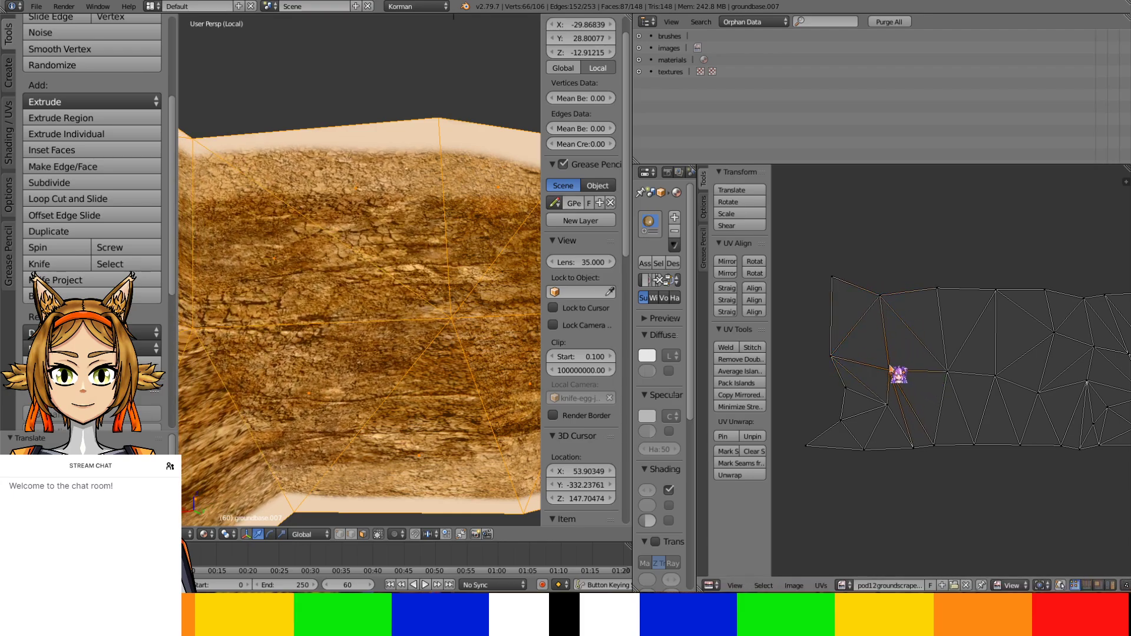
# Shift the bottom border UV vertex below that interior vertex left and move the small interior vertex near the left end left and slightly up
pyautogui.moveTo(389, 383); pyautogui.dragTo(472, 402, button='middle')
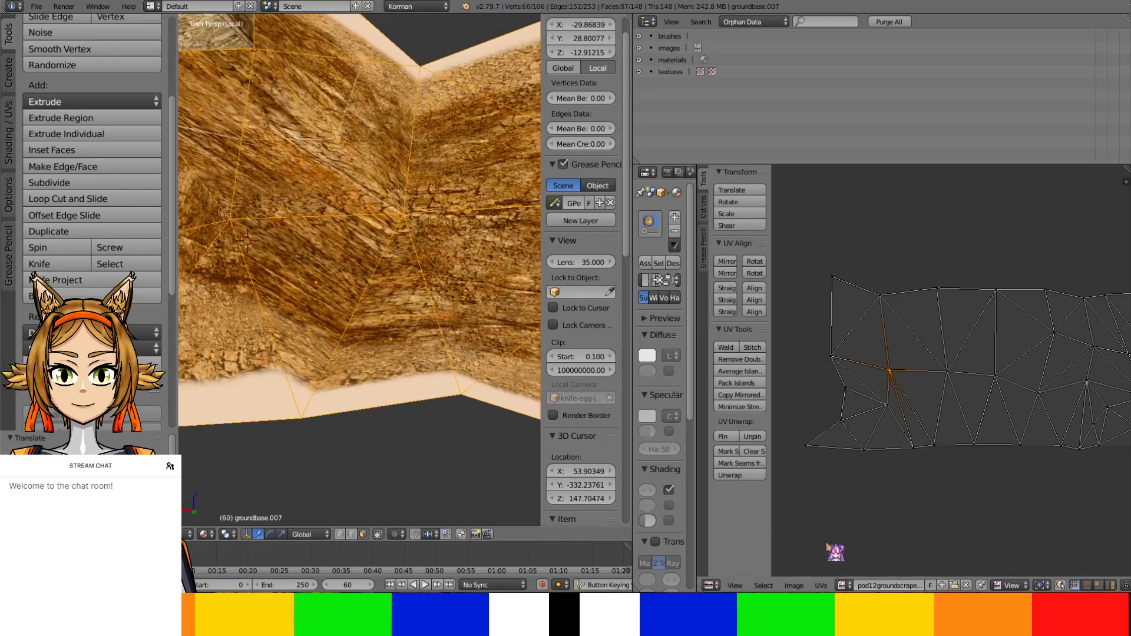
pyautogui.press('g')
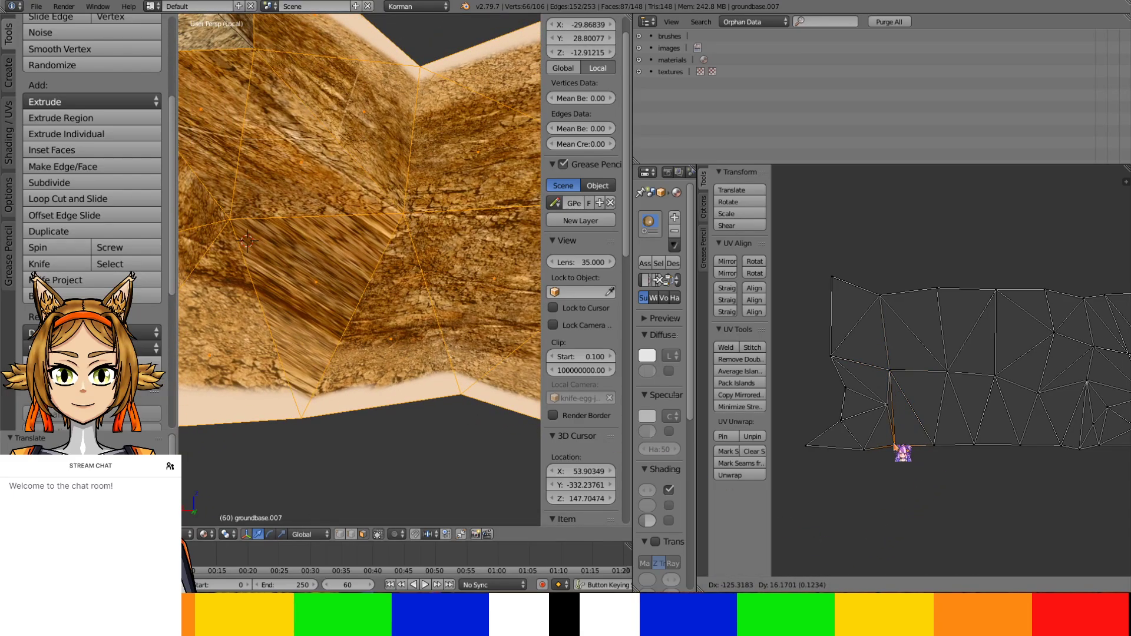
pyautogui.click(899, 447)
pyautogui.rightClick(885, 408)
pyautogui.press('g')
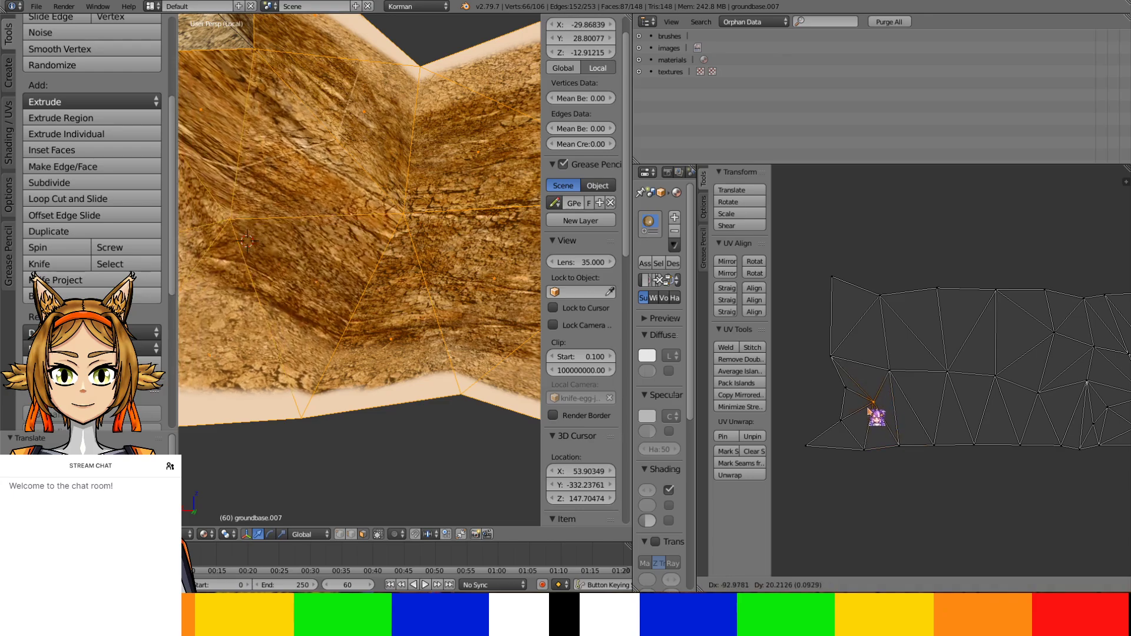
pyautogui.click(863, 411)
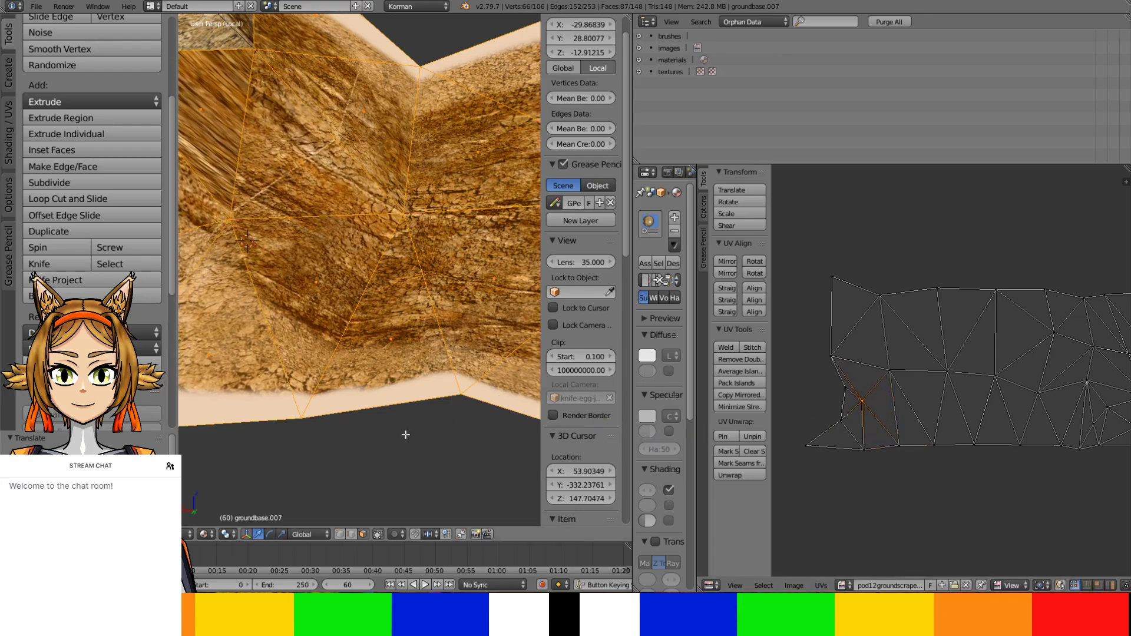
# Pull the two lower left-edge UV vertices outward to the left and shift the bottom border vertex nearest the left corner left
pyautogui.moveTo(405, 434); pyautogui.dragTo(445, 436, button='middle')
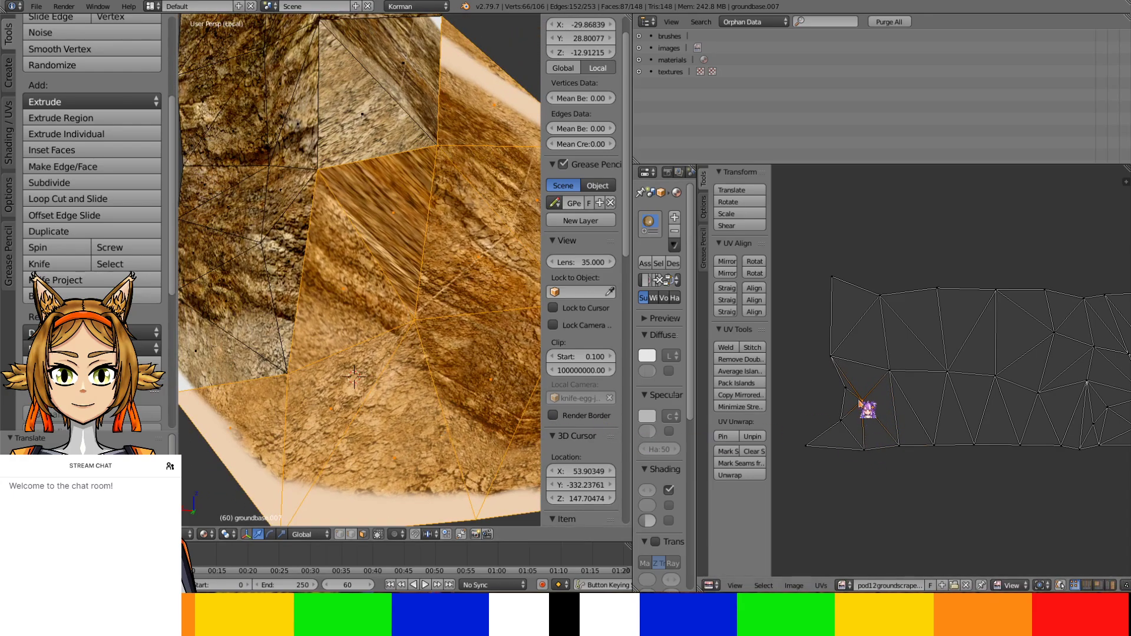
pyautogui.press('g')
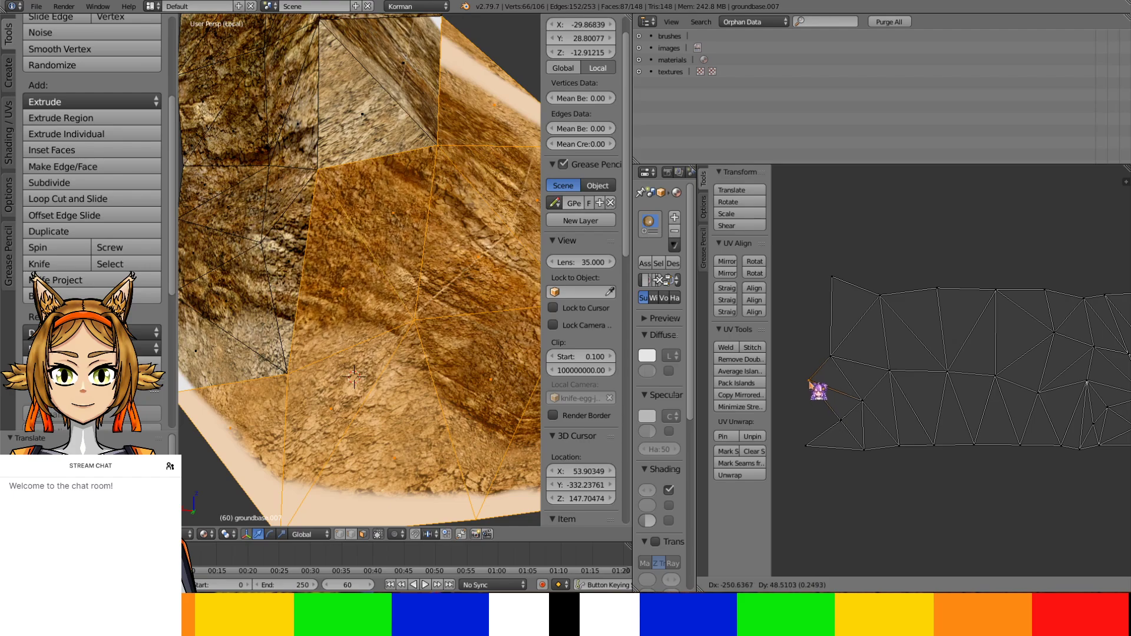
pyautogui.click(814, 389)
pyautogui.rightClick(863, 449)
pyautogui.press('g')
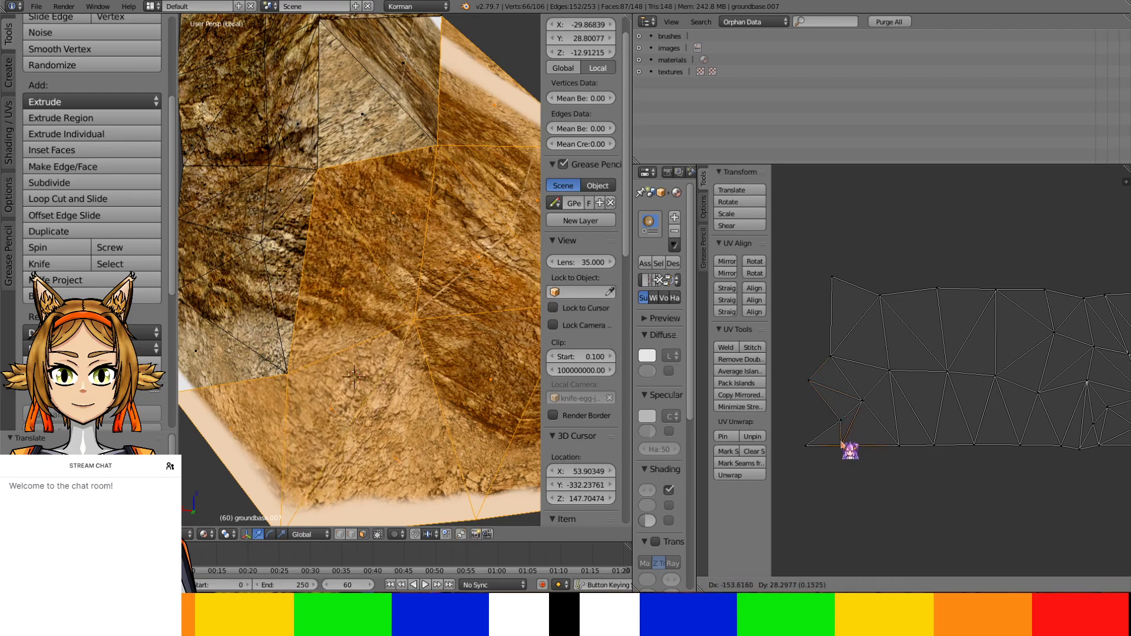
pyautogui.click(840, 445)
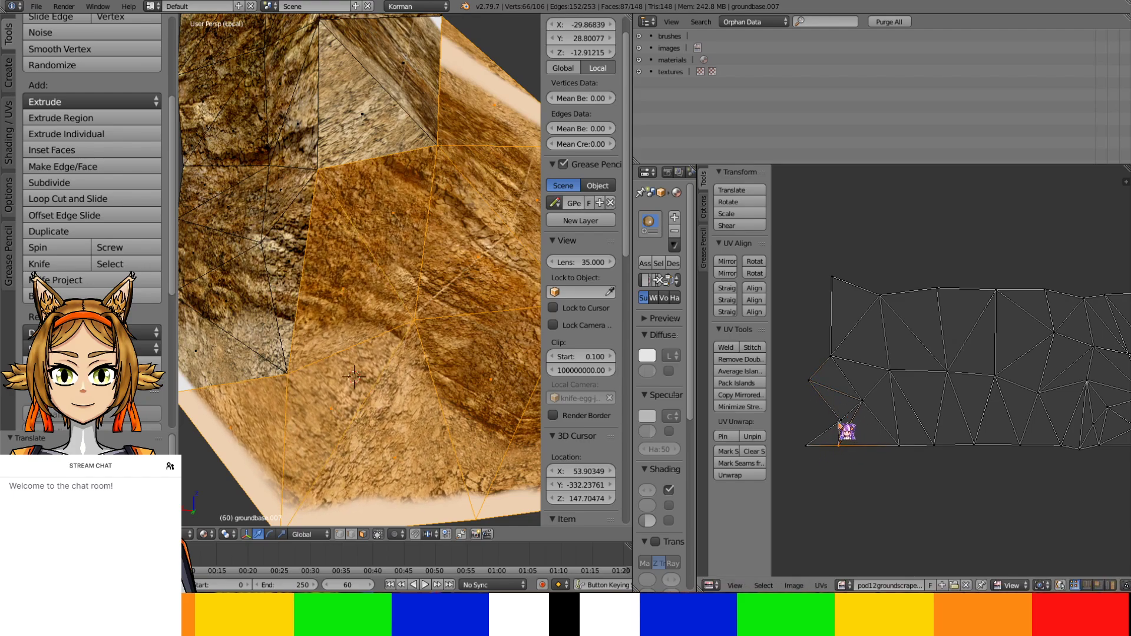
pyautogui.press('g')
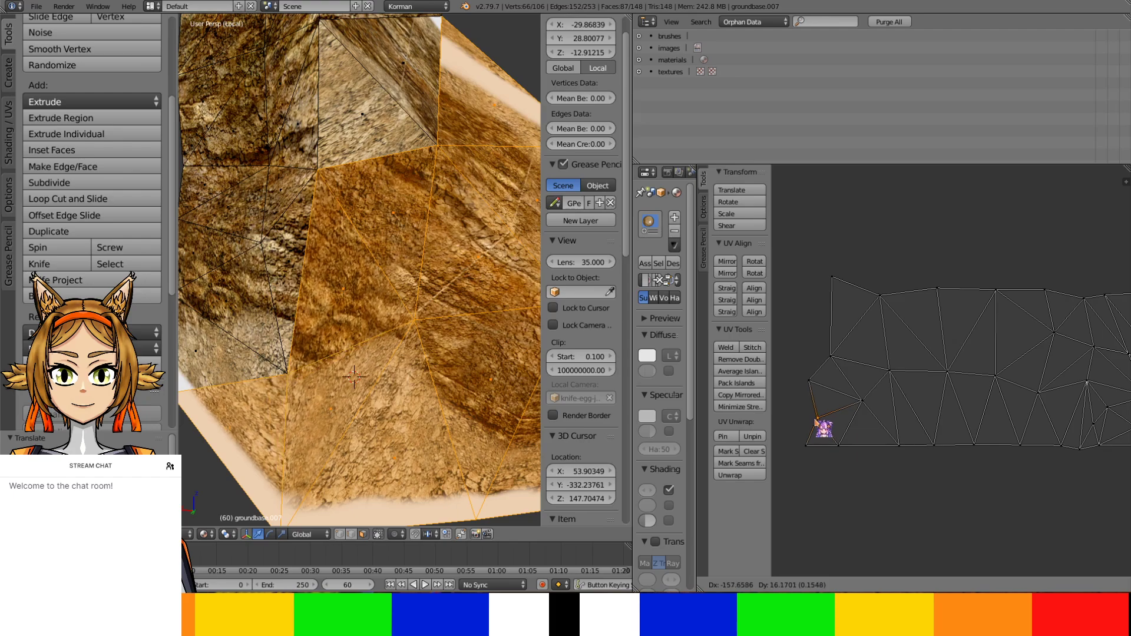
pyautogui.click(818, 417)
# Replace the face selection with the corner faces where the upright cliff column meets the border strip, and extend it up the column's front
pyautogui.moveTo(255, 451); pyautogui.dragTo(398, 381, button='middle')
pyautogui.scroll(5, 401, 376)
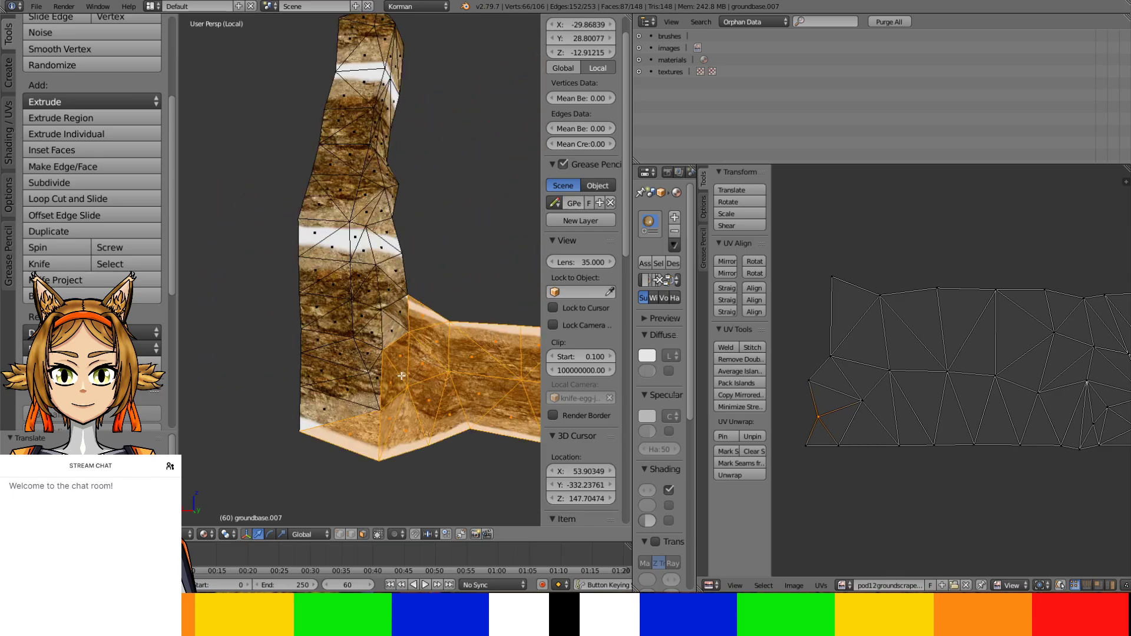
pyautogui.keyDown('shift'); pyautogui.rightClick(392, 328); pyautogui.keyUp('shift')
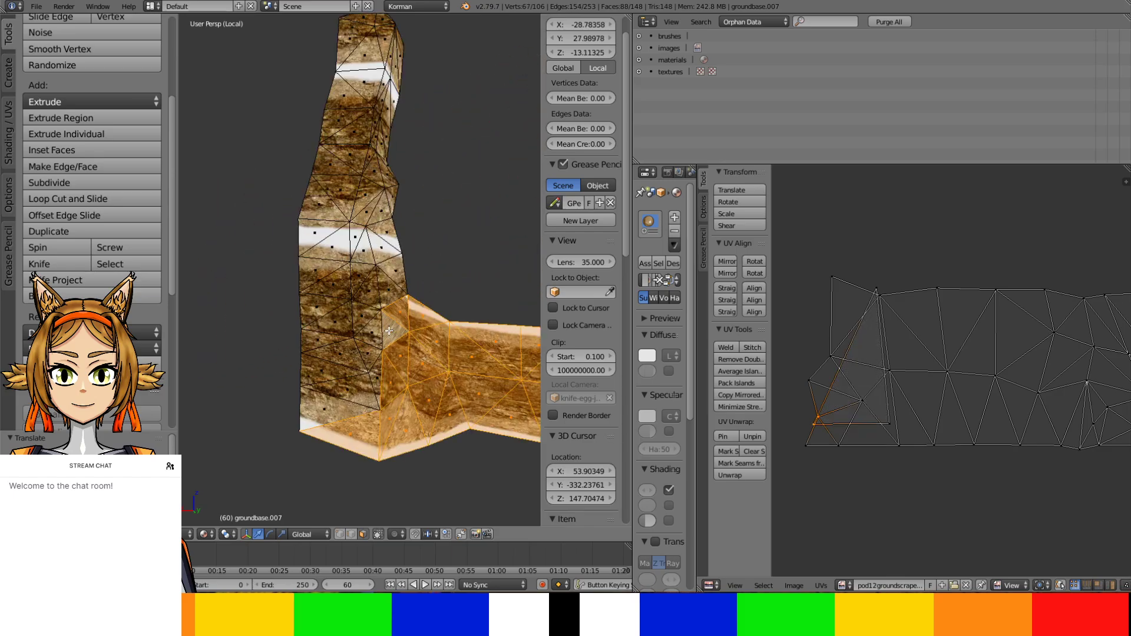
pyautogui.keyDown('shift'); pyautogui.rightClick(394, 324); pyautogui.keyUp('shift')
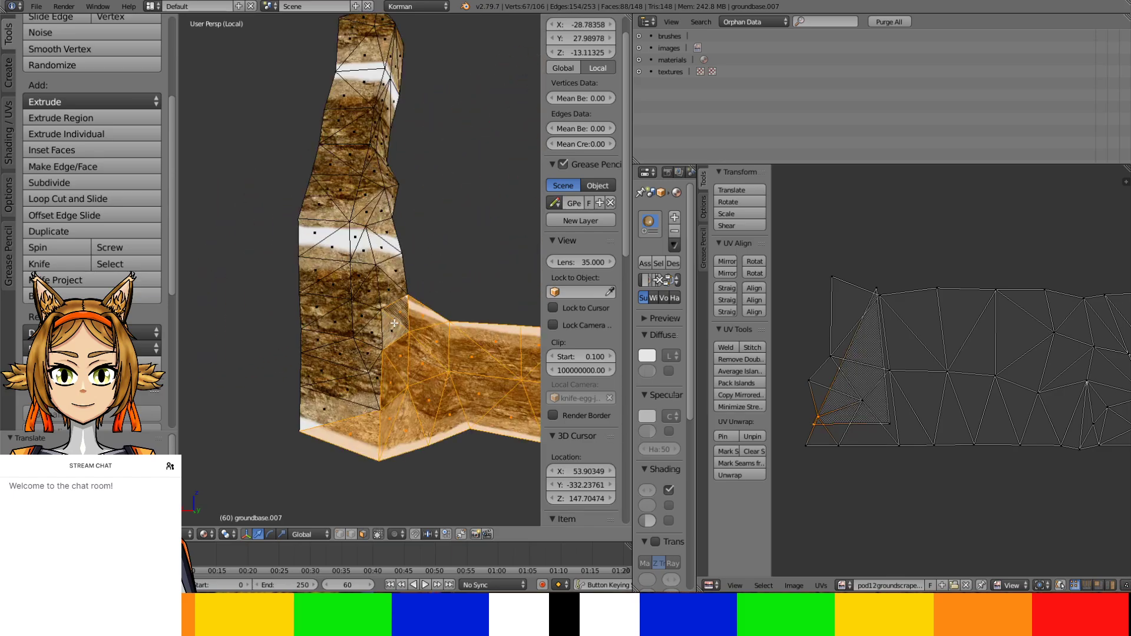
pyautogui.rightClick(374, 371)
pyautogui.keyDown('shift'); pyautogui.rightClick(400, 320); pyautogui.keyUp('shift')
pyautogui.keyDown('shift'); pyautogui.rightClick(390, 299); pyautogui.keyUp('shift')
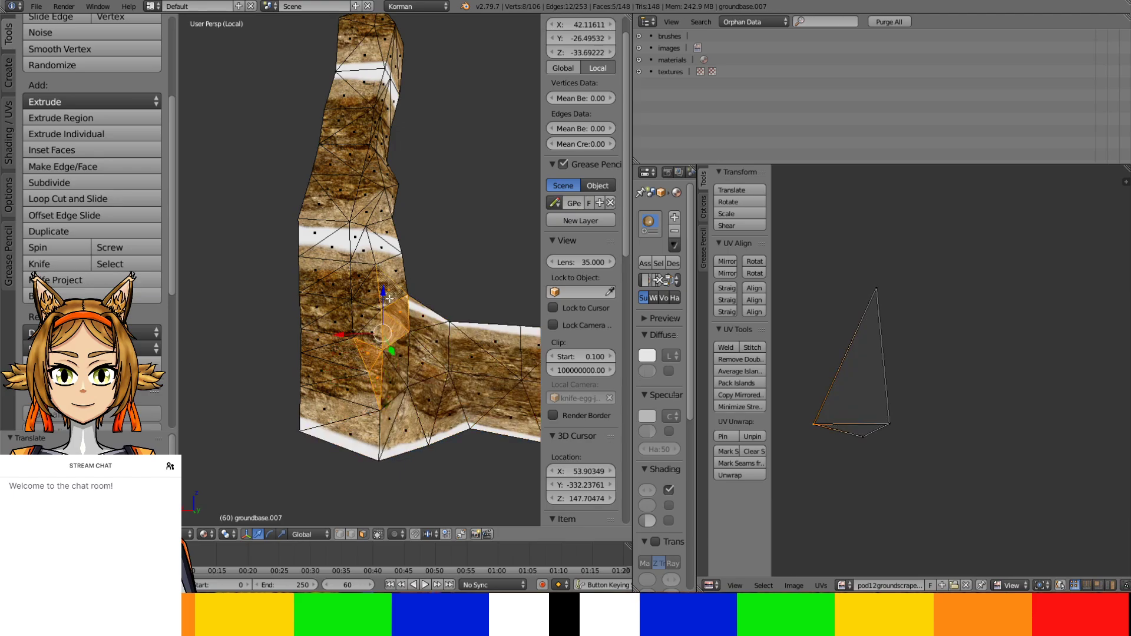
pyautogui.keyDown('shift'); pyautogui.rightClick(330, 403); pyautogui.keyUp('shift')
pyautogui.keyDown('shift'); pyautogui.rightClick(329, 371); pyautogui.keyUp('shift')
pyautogui.keyDown('ctrl'); pyautogui.rightClick(359, 181); pyautogui.keyUp('ctrl')
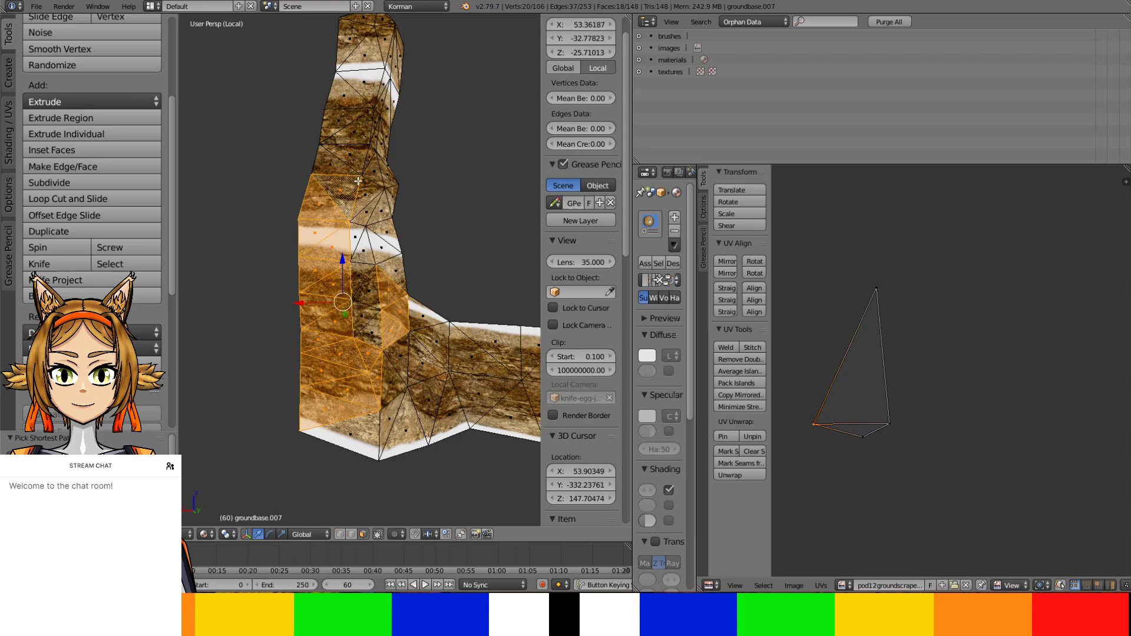
# Extend the face selection along the column's sides up to its tip until the whole upright section is included
pyautogui.keyDown('ctrl'); pyautogui.rightClick(376, 332); pyautogui.keyUp('ctrl')
pyautogui.moveTo(376, 331); pyautogui.dragTo(316, 292, button='middle')
pyautogui.keyDown('ctrl'); pyautogui.rightClick(358, 109); pyautogui.keyUp('ctrl')
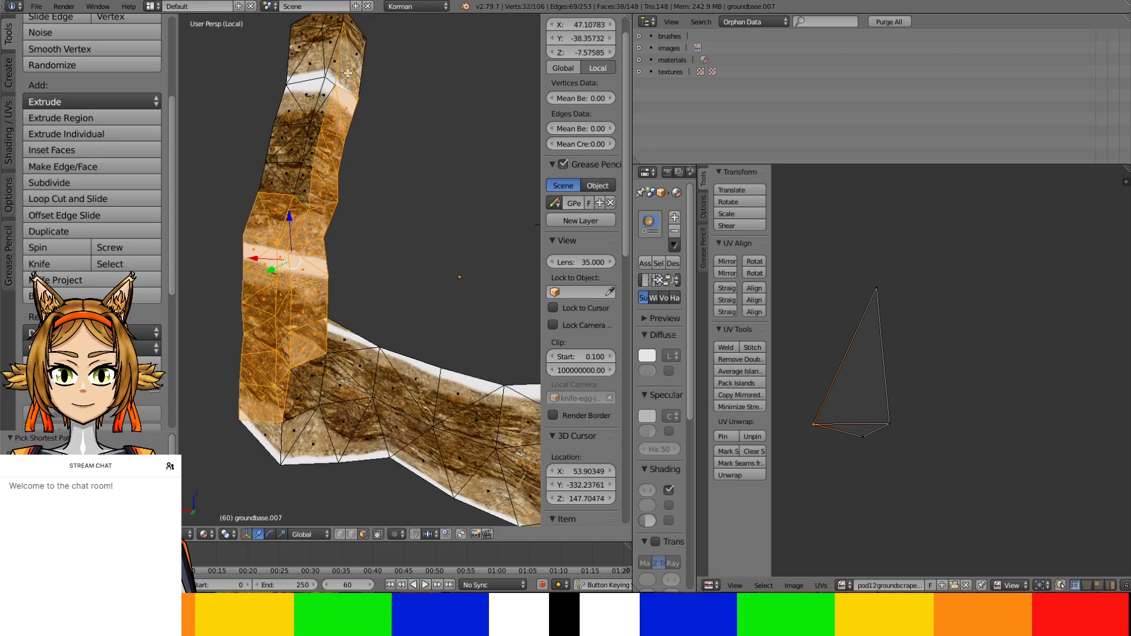
pyautogui.moveTo(350, 80); pyautogui.dragTo(350, 256, button='middle')
pyautogui.keyDown('ctrl'); pyautogui.rightClick(318, 223); pyautogui.keyUp('ctrl')
pyautogui.keyDown('ctrl'); pyautogui.rightClick(404, 366); pyautogui.keyUp('ctrl')
pyautogui.moveTo(404, 367); pyautogui.dragTo(378, 352, button='middle')
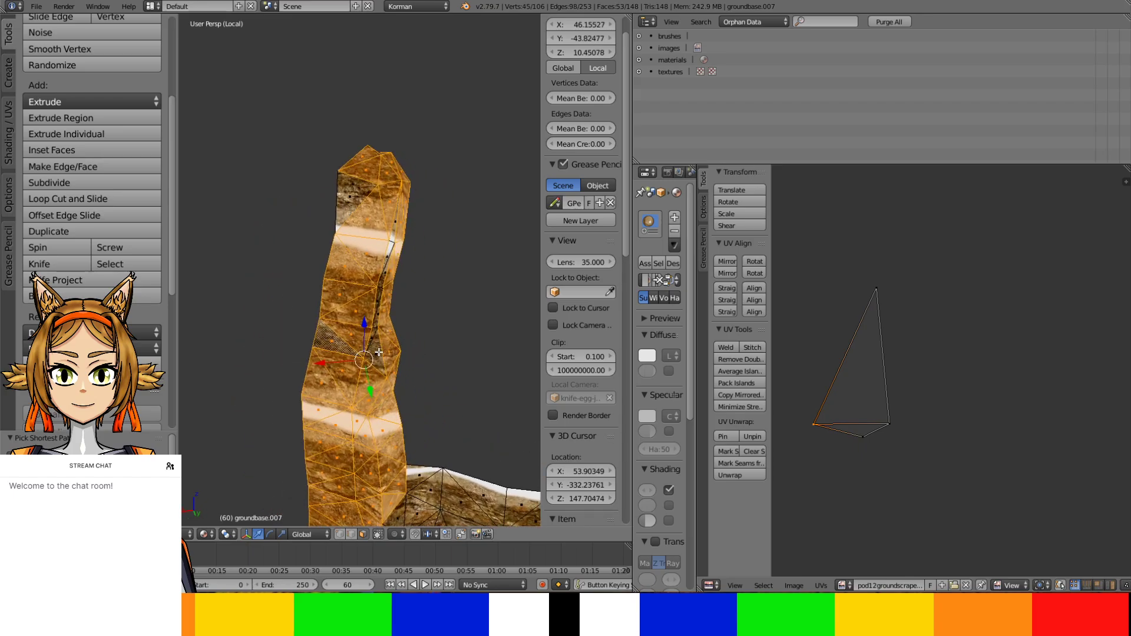
pyautogui.keyDown('ctrl'); pyautogui.rightClick(357, 211); pyautogui.keyUp('ctrl')
pyautogui.moveTo(357, 212); pyautogui.dragTo(399, 270, button='middle')
# Unwrap the selected column faces and rotate their UV island in quarter turns until it lies horizontally with its narrow end facing left
pyautogui.press('u')
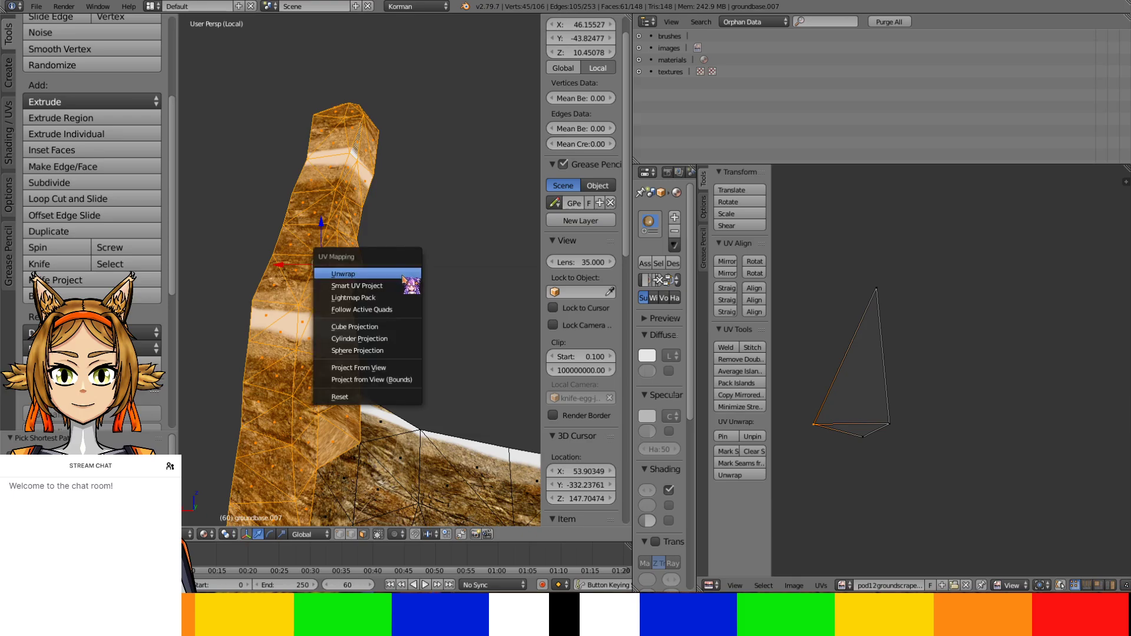
pyautogui.click(404, 274)
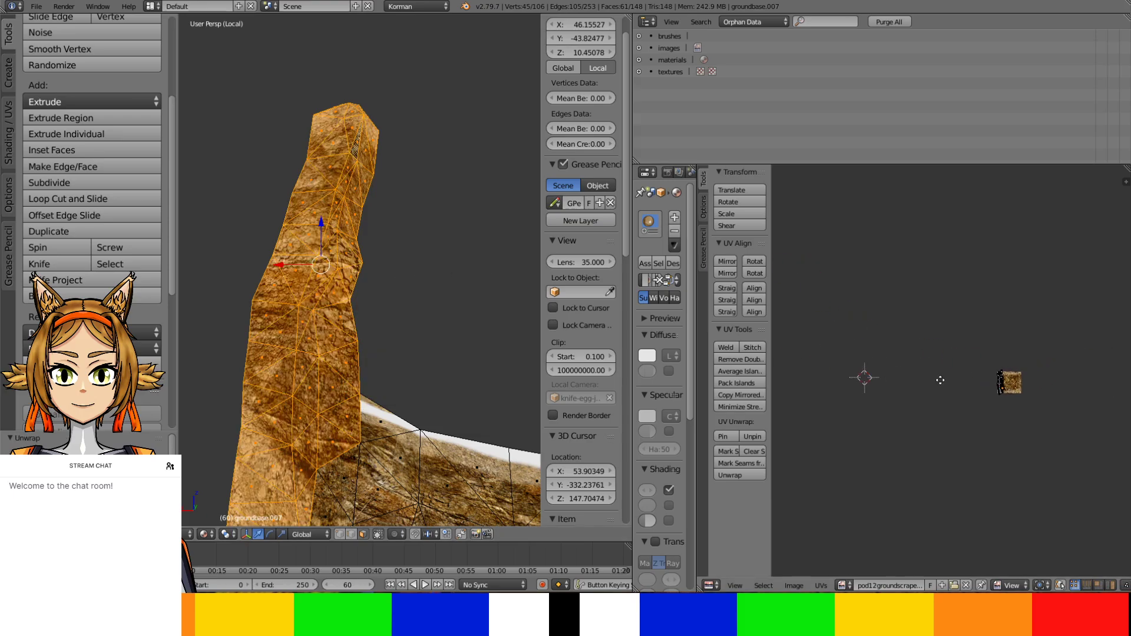
pyautogui.scroll(7, 967, 395)
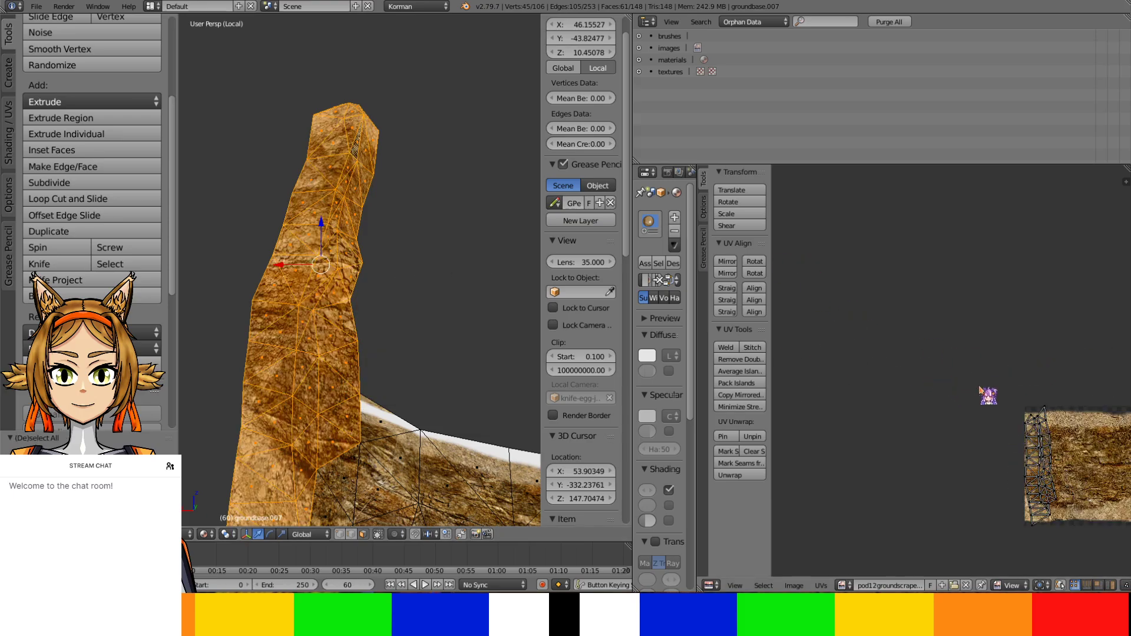
pyautogui.click(759, 261)
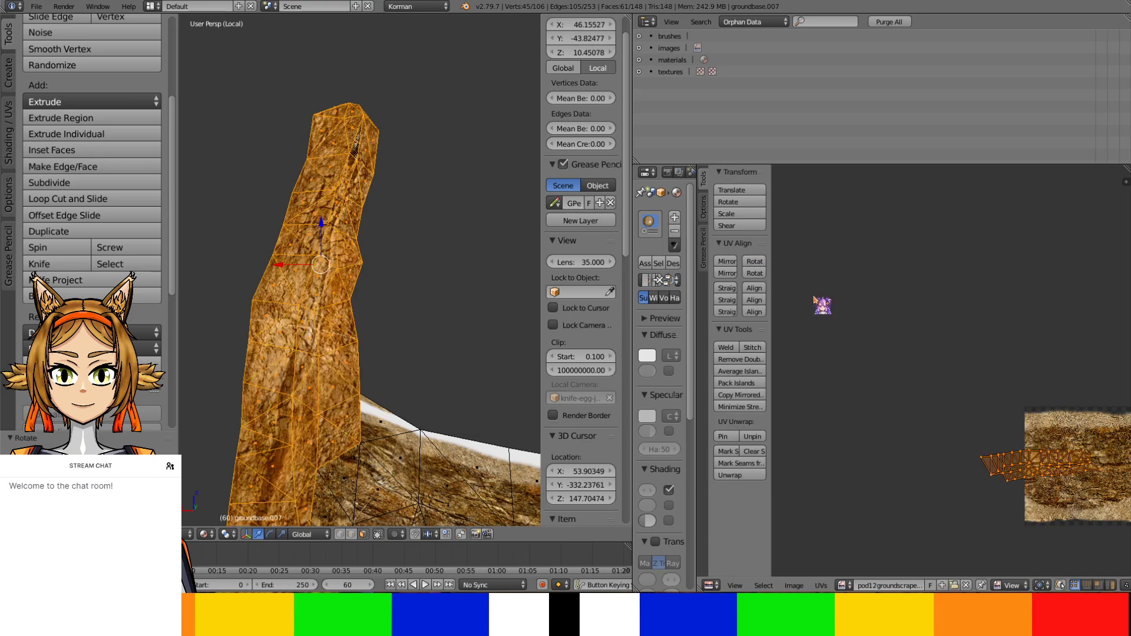
pyautogui.click(754, 261)
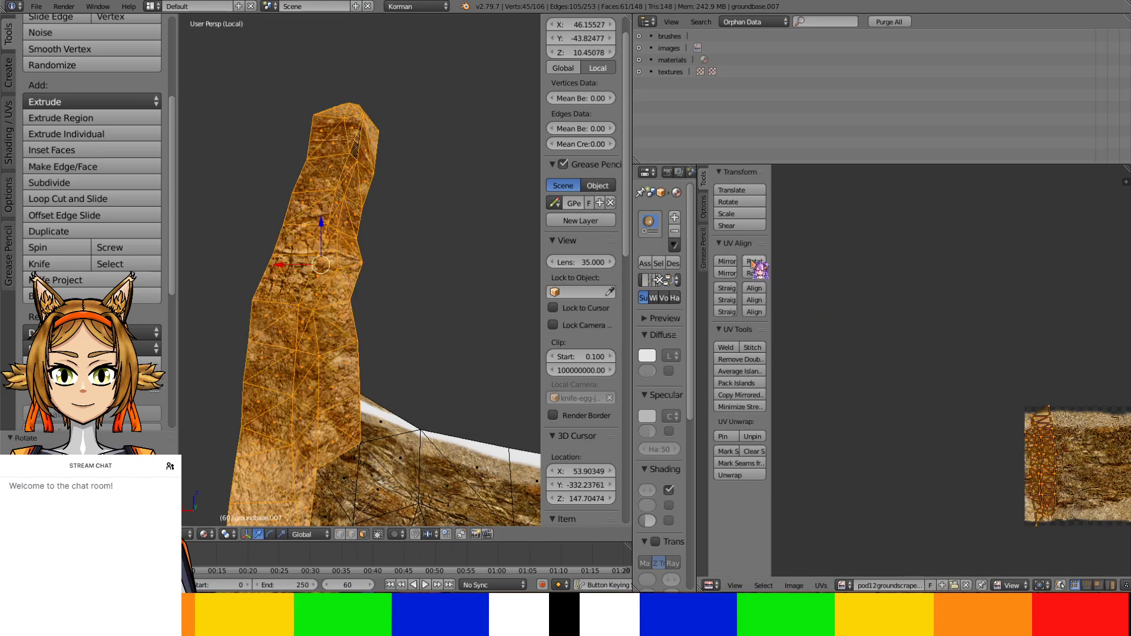
pyautogui.click(754, 262)
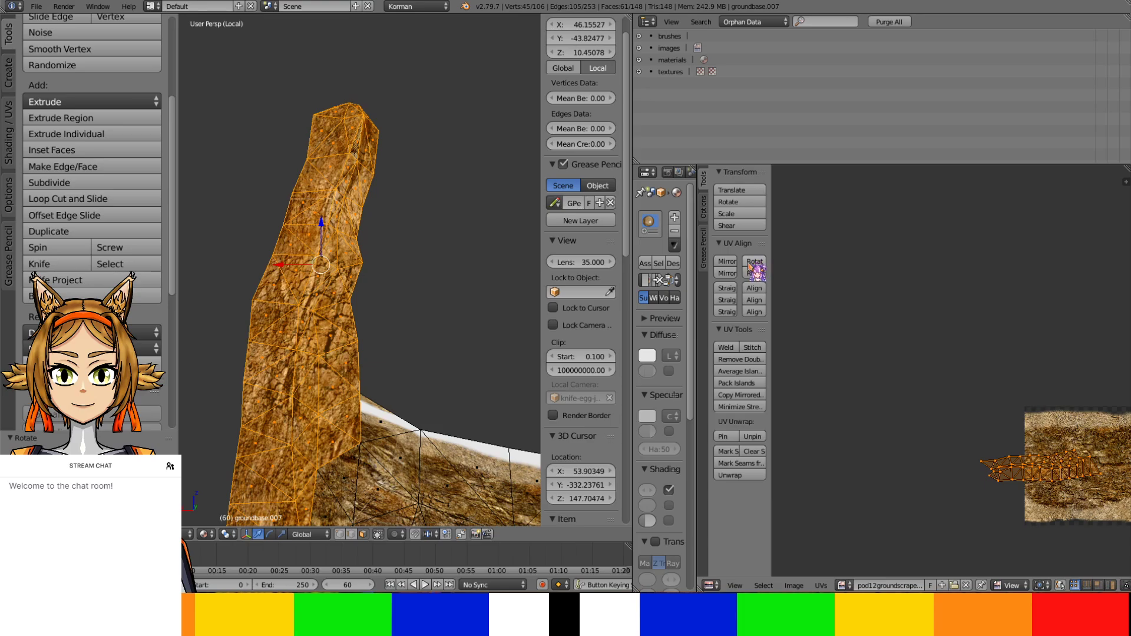
# Add the corner faces at the column's base and the adjoining start of the border strip to the face selection
pyautogui.moveTo(406, 350); pyautogui.dragTo(415, 295, button='middle')
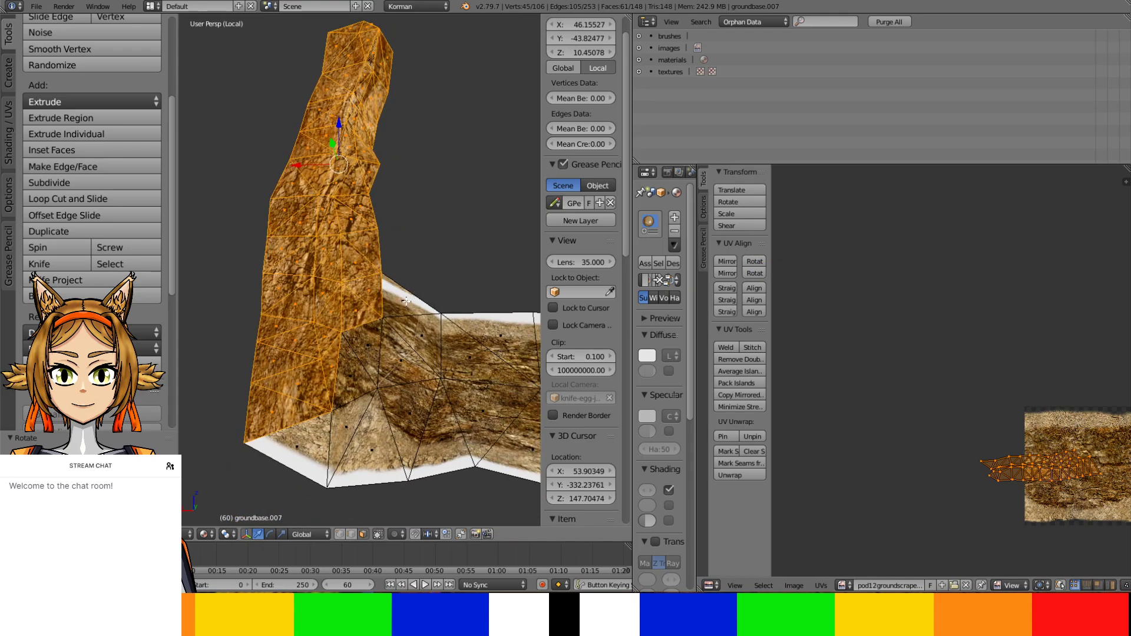
pyautogui.keyDown('ctrl'); pyautogui.rightClick(317, 455); pyautogui.keyUp('ctrl')
pyautogui.keyDown('ctrl'); pyautogui.rightClick(389, 446); pyautogui.keyUp('ctrl')
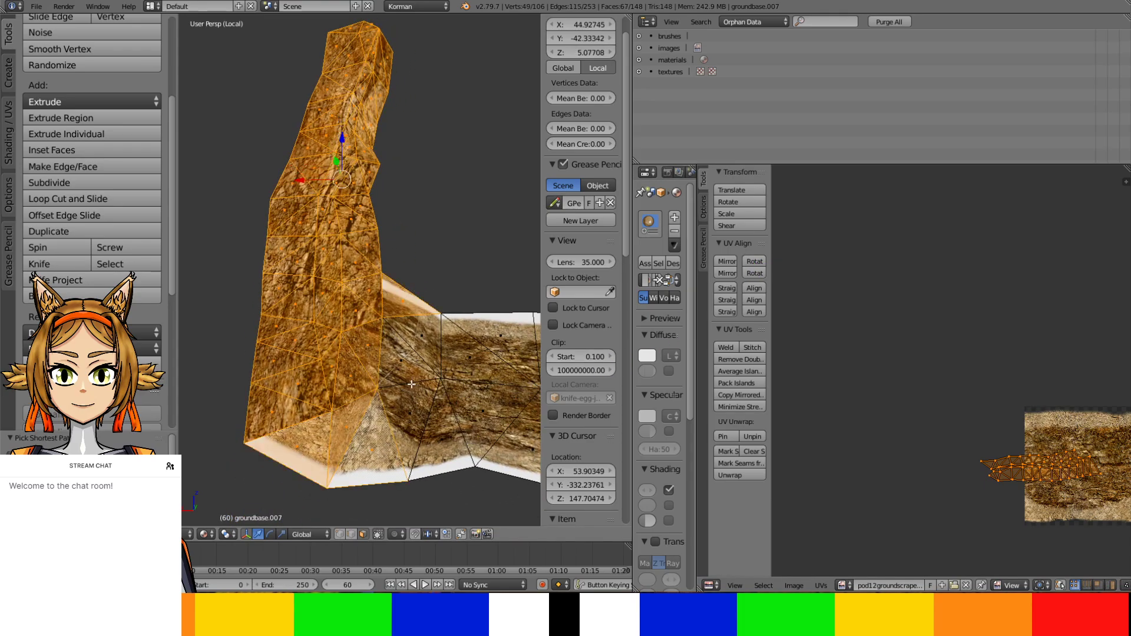
pyautogui.keyDown('ctrl'); pyautogui.rightClick(421, 334); pyautogui.keyUp('ctrl')
# Move the column's UV island off the texture to sit beside the separate corner island
pyautogui.keyDown('ctrl'); pyautogui.moveTo(1017, 412); pyautogui.dragTo(1041, 422, button='middle'); pyautogui.keyUp('ctrl')
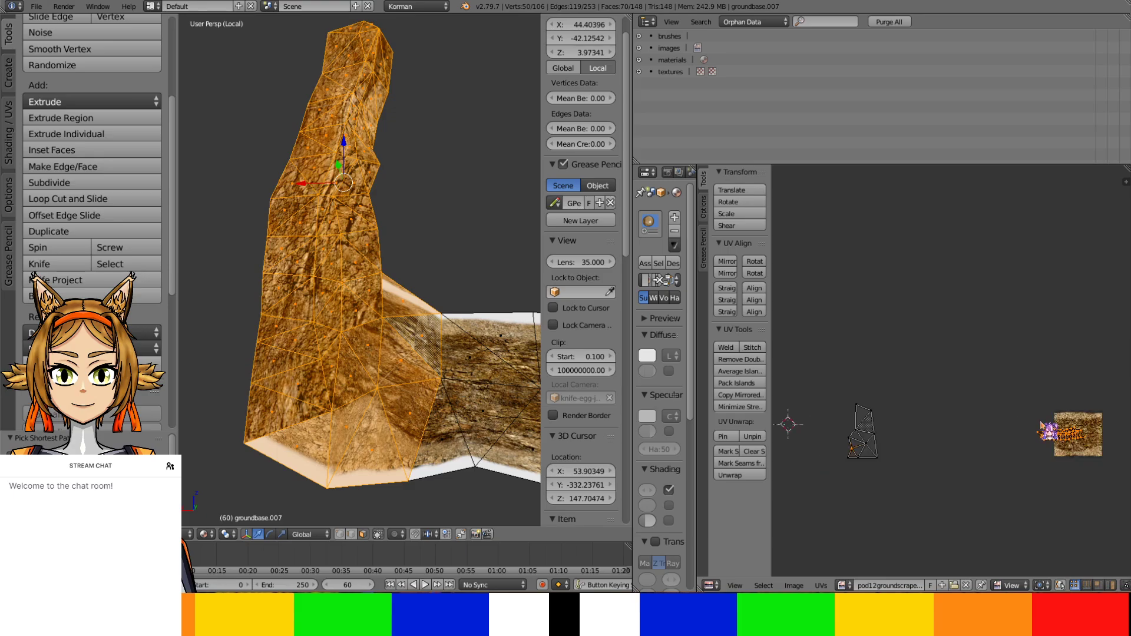
pyautogui.press('a')
pyautogui.rightClick(1083, 434)
pyautogui.press('g')
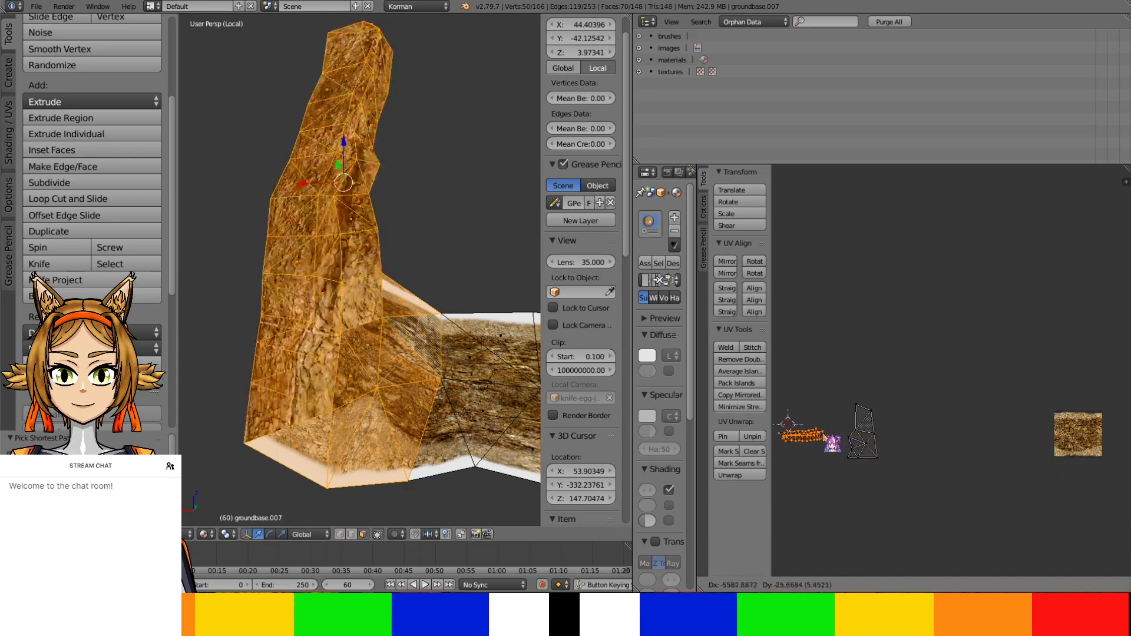
pyautogui.click(820, 431)
# Enlarge the column's UV island to the corner island's scale and place its wide end just short of that island
pyautogui.moveTo(851, 429); pyautogui.dragTo(1034, 354, button='middle')
pyautogui.scroll(4, 922, 407)
pyautogui.press('s')
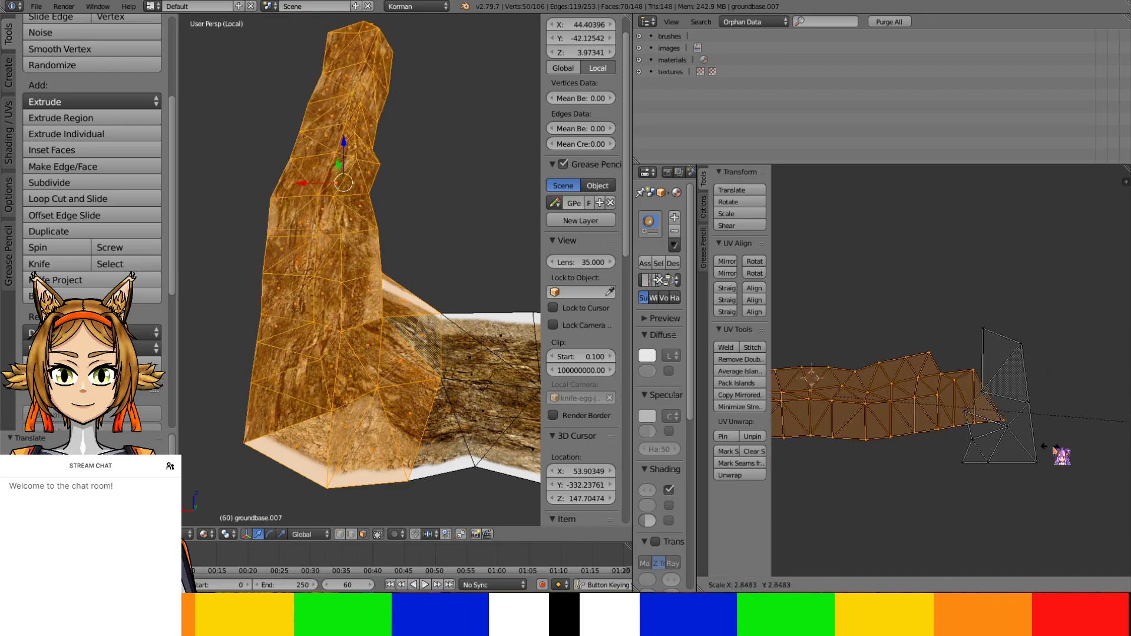
pyautogui.click(819, 464)
pyautogui.press('g')
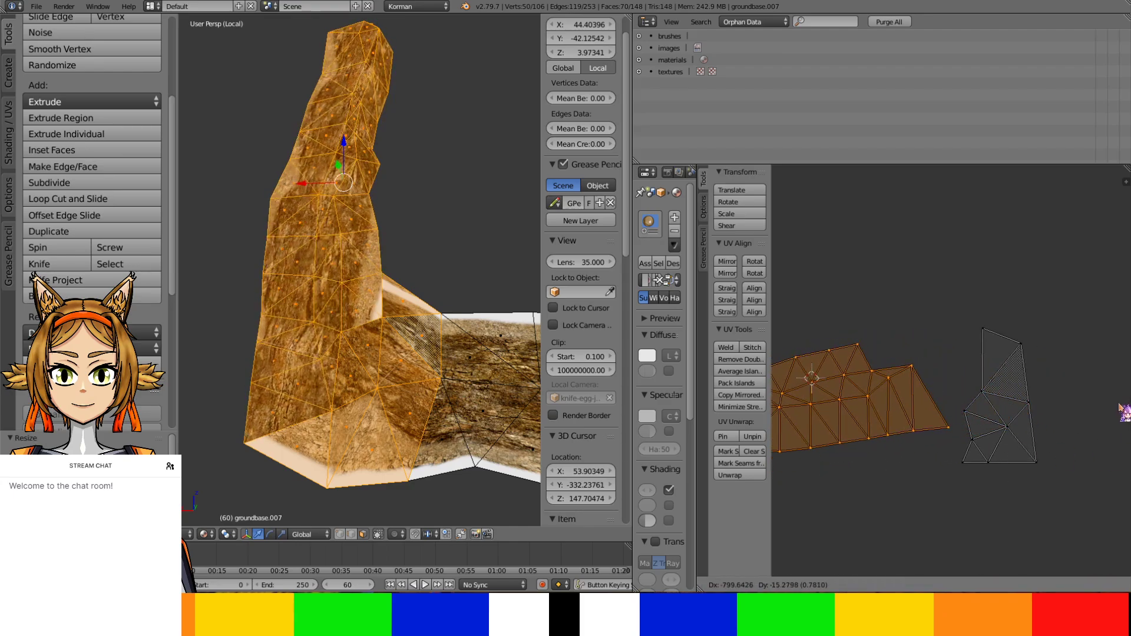
pyautogui.click(1121, 417)
pyautogui.scroll(4, 1013, 327)
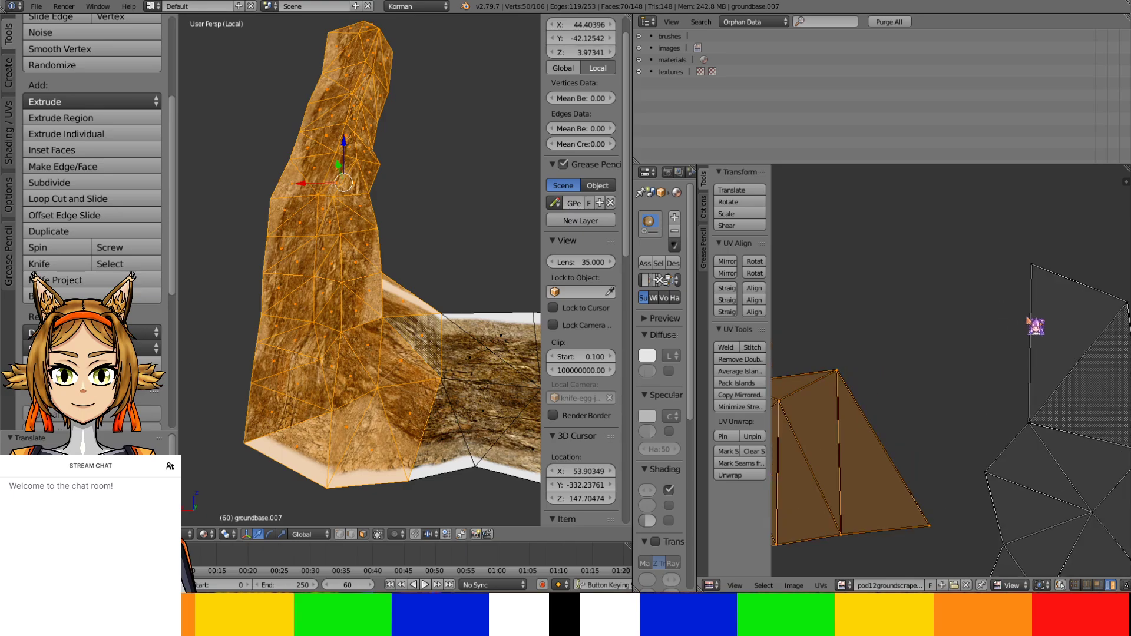
# Move the corner island's upper-left UV vertex down and outward toward the column island
pyautogui.rightClick(1031, 275)
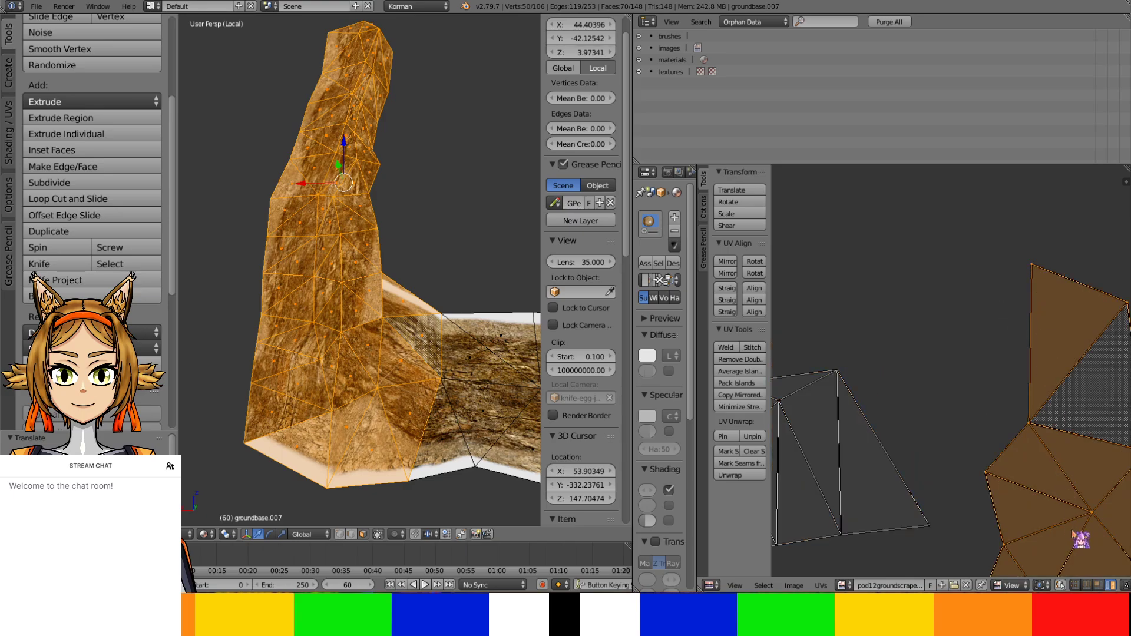
pyautogui.press('g')
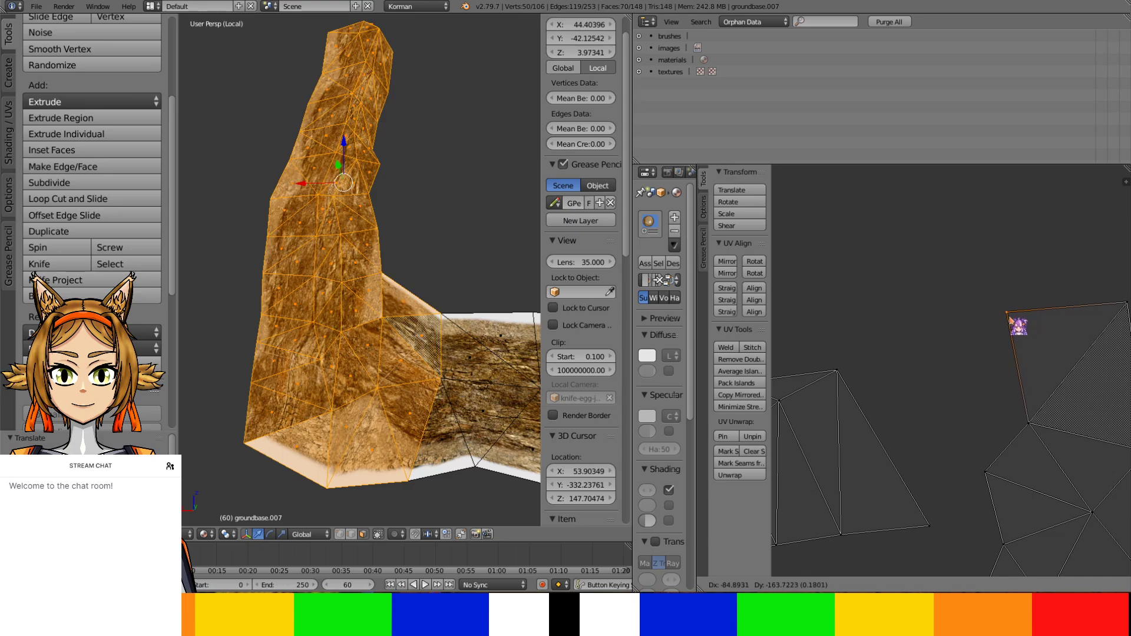
pyautogui.click(1008, 318)
# Place the column island's lower end vertex on the corner island's lower-left vertex and pull the neighbouring lower-edge vertex down level with it
pyautogui.moveTo(881, 425); pyautogui.dragTo(881, 340, button='middle')
pyautogui.moveTo(930, 440); pyautogui.dragTo(941, 471, button='right')
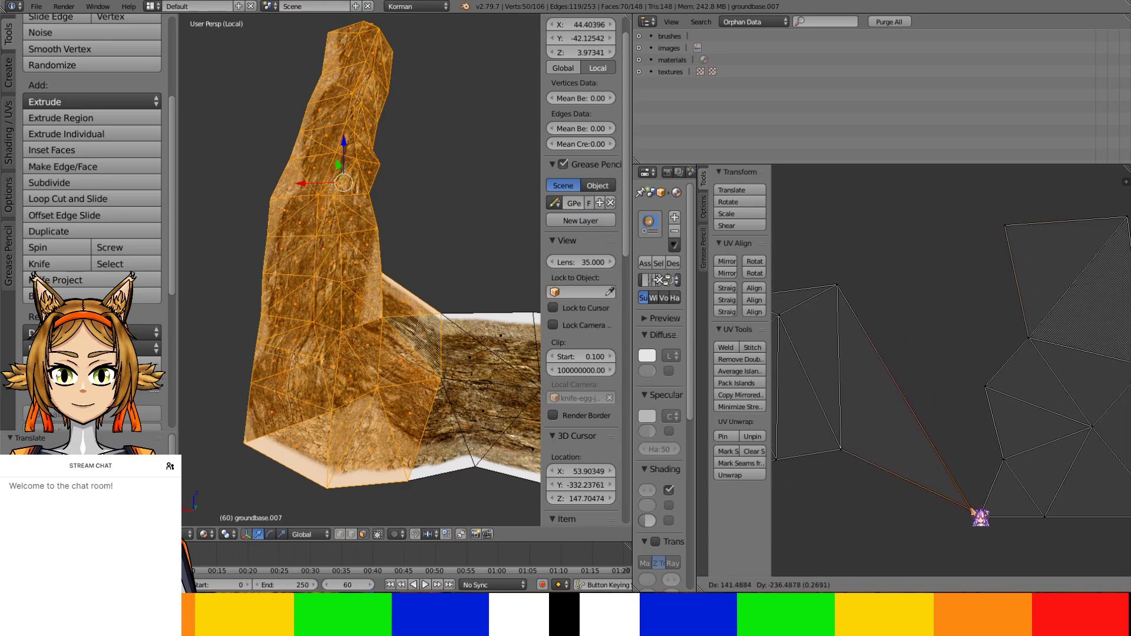
pyautogui.moveTo(980, 516); pyautogui.dragTo(980, 517, button='right')
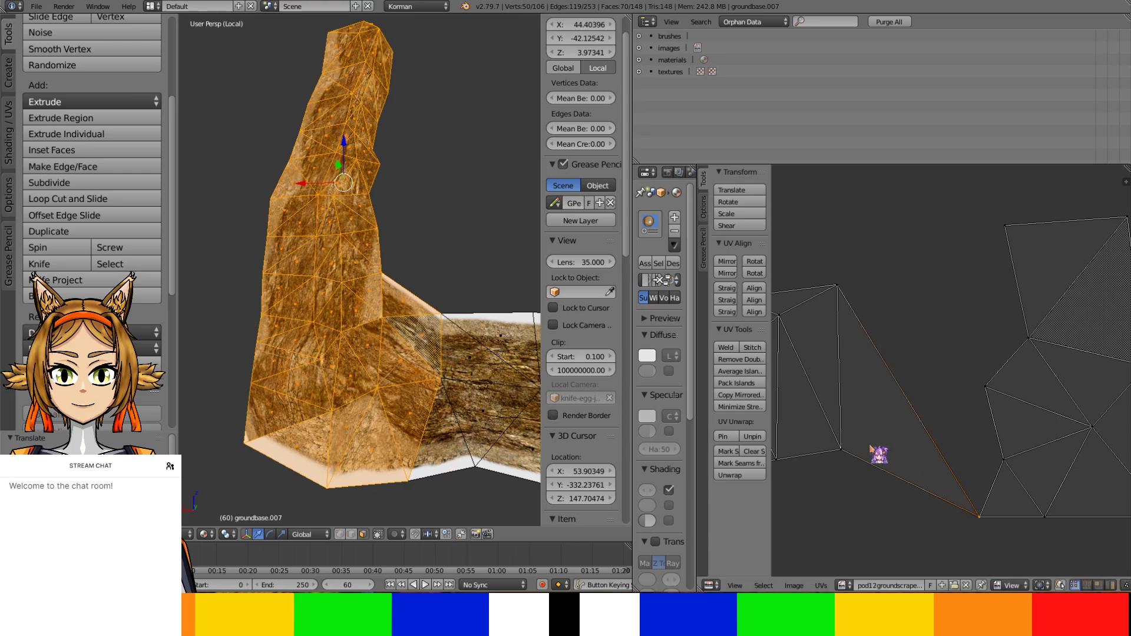
pyautogui.moveTo(842, 449); pyautogui.dragTo(850, 514, button='right')
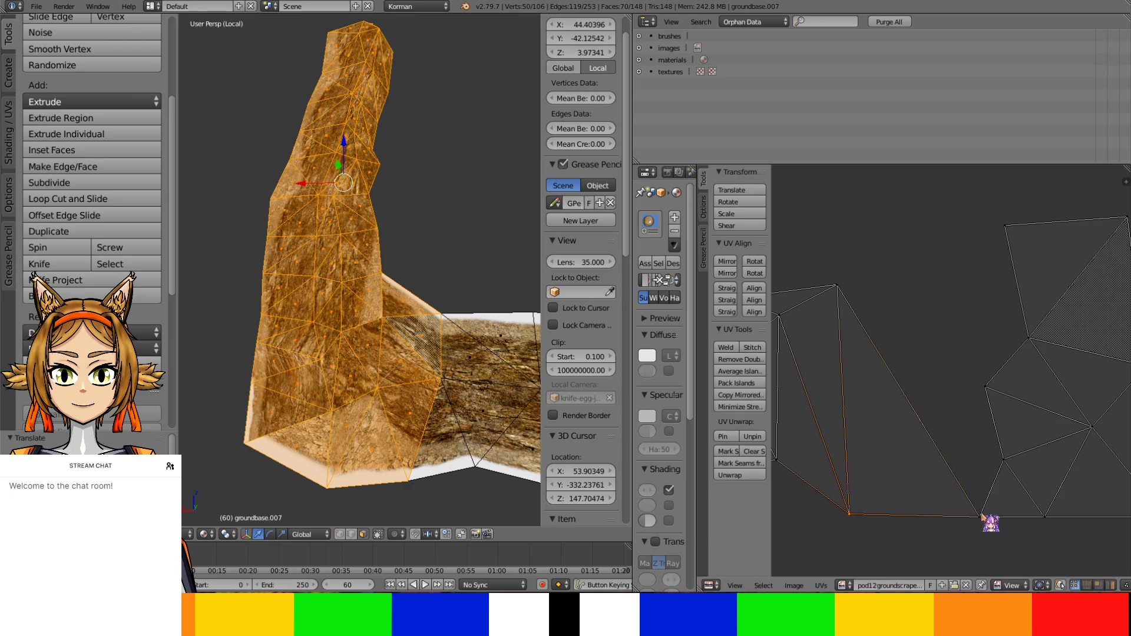
pyautogui.moveTo(981, 516); pyautogui.dragTo(968, 495, button='right')
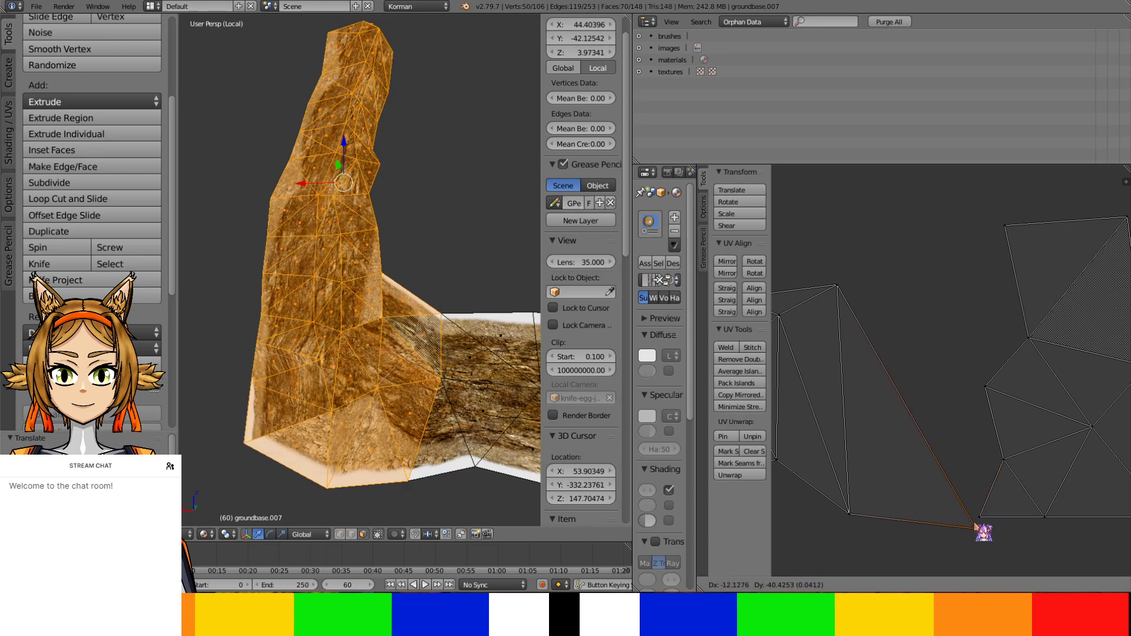
pyautogui.press('Escape')
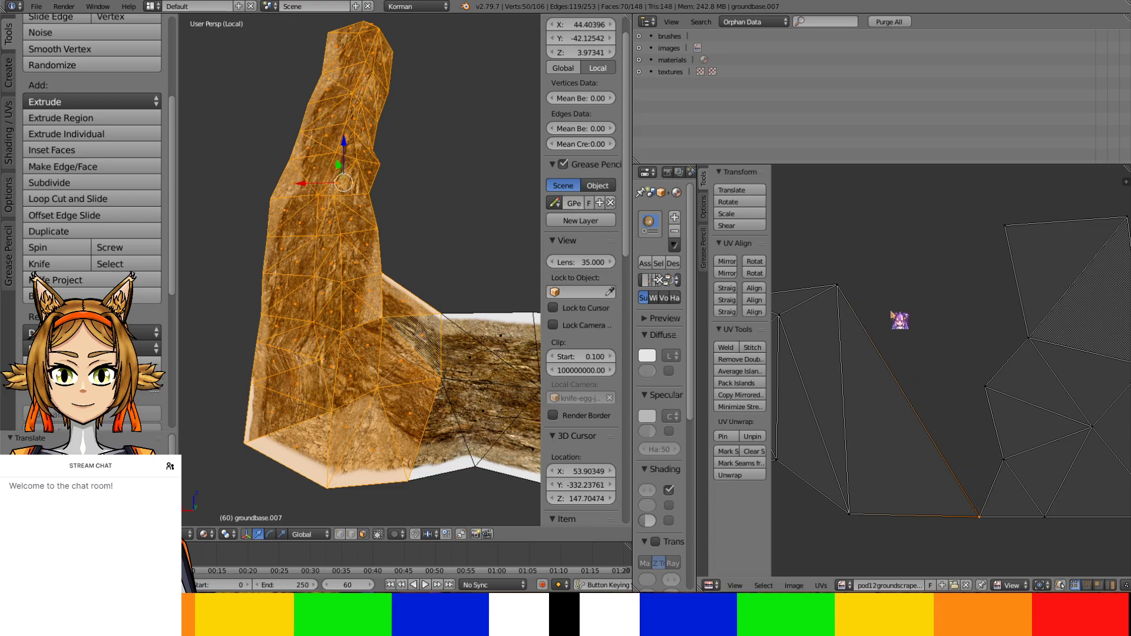
# Attach the remaining end vertices of the column island one by one to the matching vertices along the corner island's left edge
pyautogui.moveTo(842, 294); pyautogui.dragTo(1010, 472, button='right')
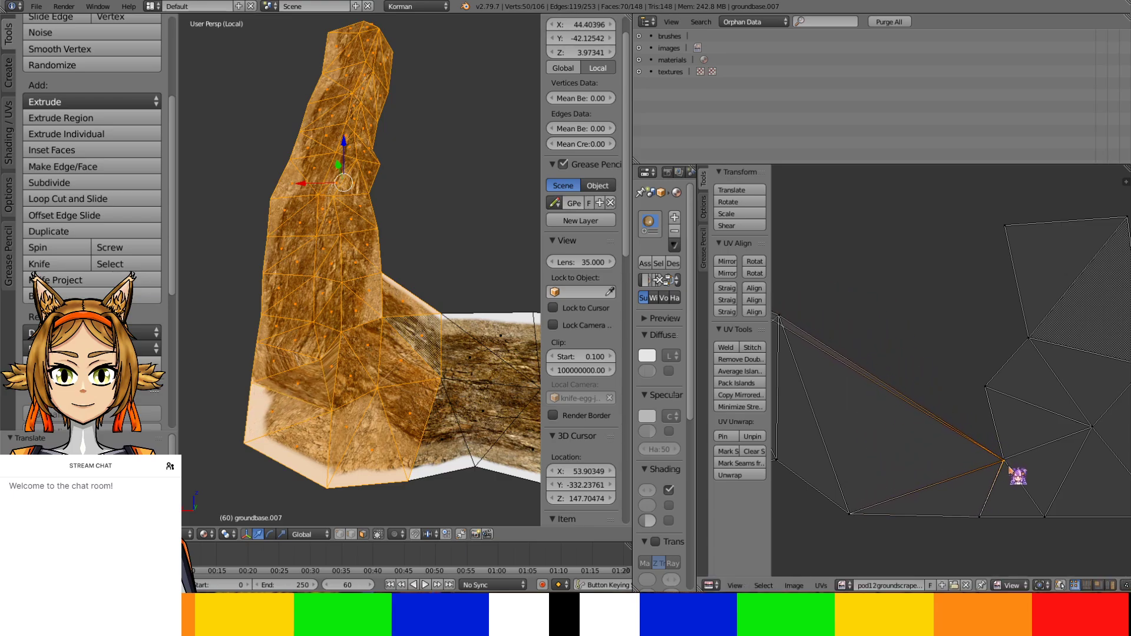
pyautogui.moveTo(779, 295); pyautogui.dragTo(862, 341, button='middle')
pyautogui.moveTo(819, 346); pyautogui.dragTo(1067, 433, button='right')
pyautogui.moveTo(811, 301); pyautogui.dragTo(1113, 384, button='right')
pyautogui.scroll(-2, 953, 372)
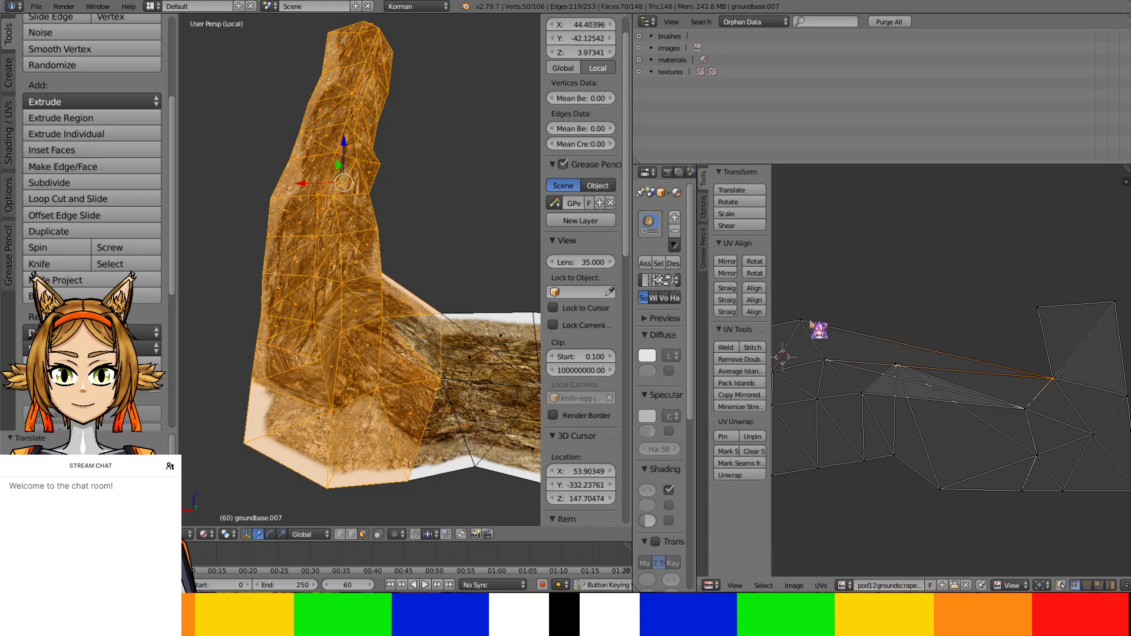
pyautogui.moveTo(811, 323); pyautogui.dragTo(1054, 319, button='right')
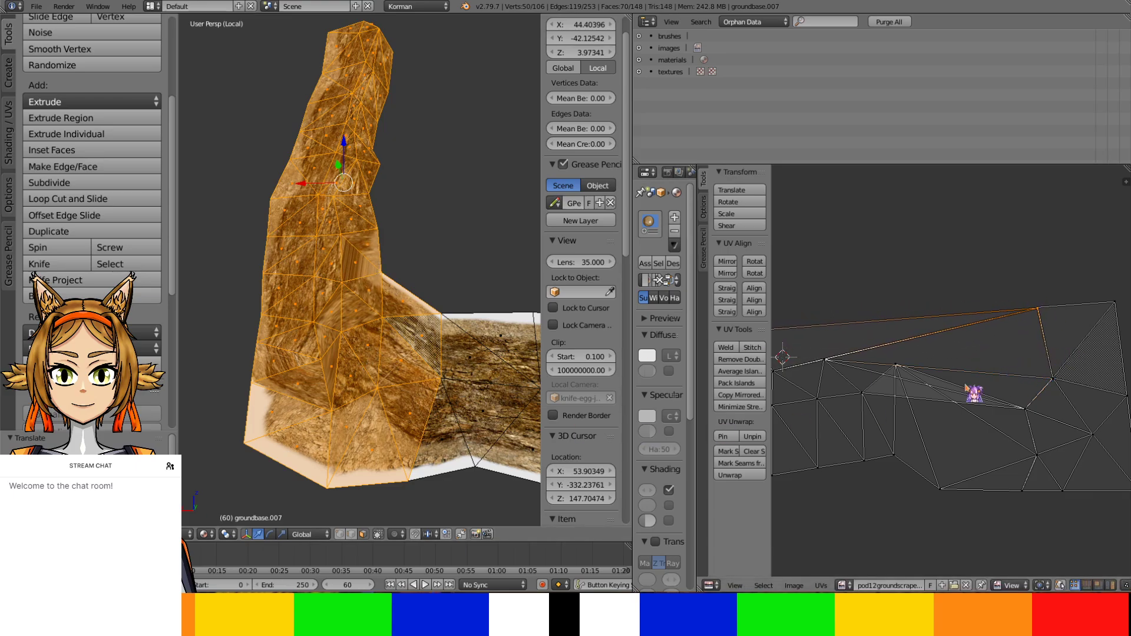
# Pull two lower-edge vertices near the joint down into line and shift two upper vertices of the column island toward the corner
pyautogui.moveTo(895, 374); pyautogui.dragTo(895, 498, button='right')
pyautogui.moveTo(883, 462); pyautogui.dragTo(963, 418, button='middle')
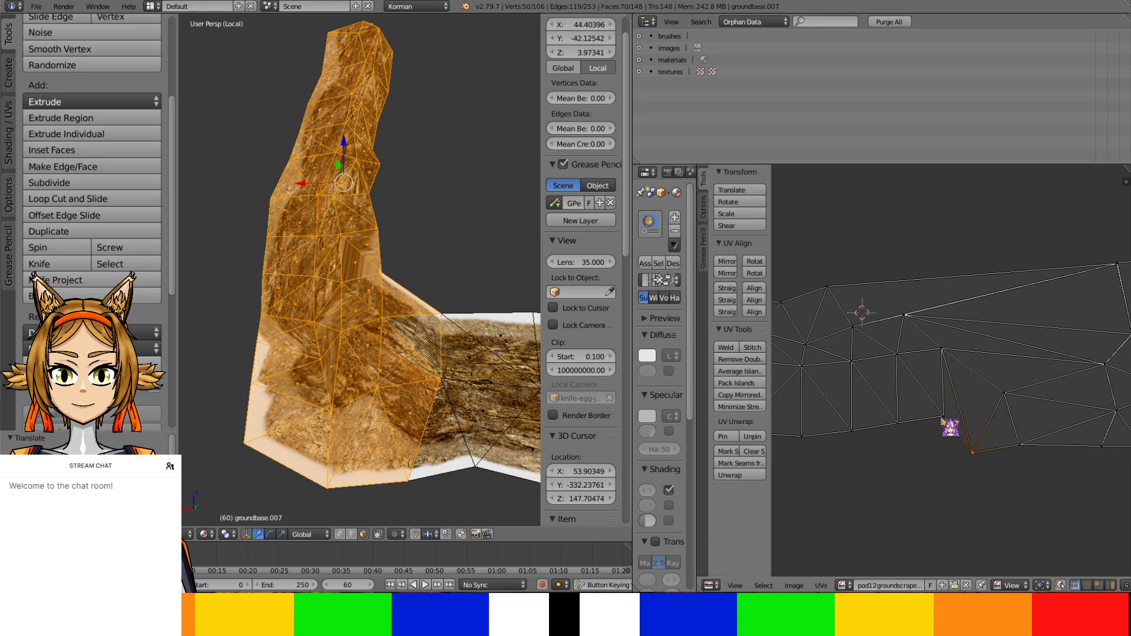
pyautogui.moveTo(940, 421); pyautogui.dragTo(923, 451, button='right')
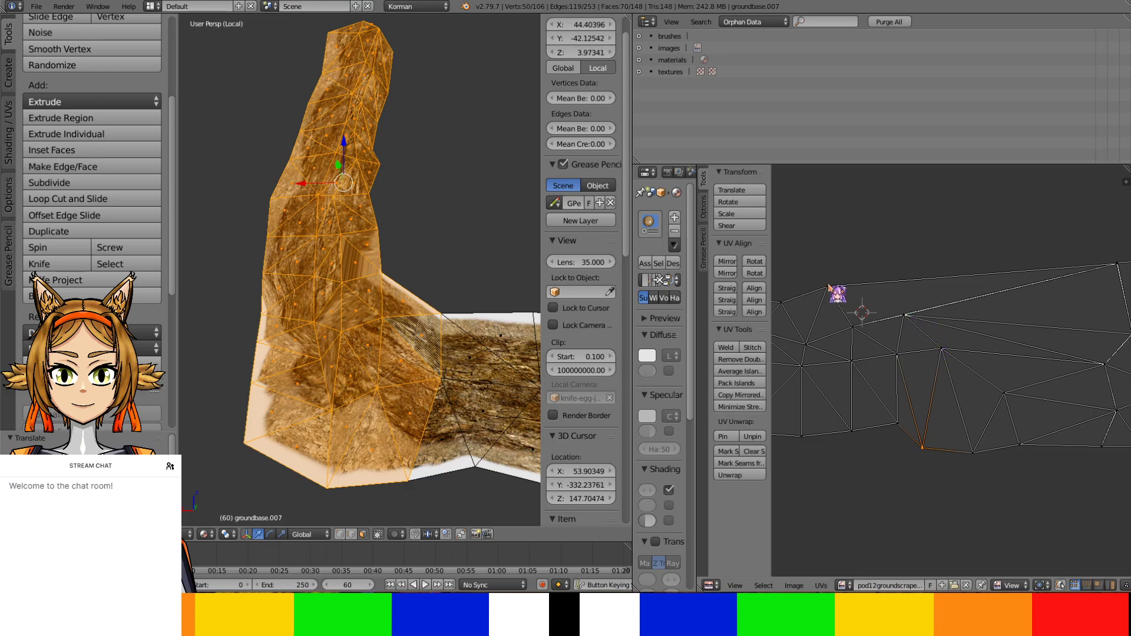
pyautogui.moveTo(829, 286); pyautogui.dragTo(911, 244, button='right')
pyautogui.moveTo(859, 312); pyautogui.dragTo(1059, 305, button='right')
# Raise the column island's next upper-edge vertices into a straight line and reposition the inner vertices just below that edge
pyautogui.moveTo(467, 324); pyautogui.dragTo(519, 286, button='middle')
pyautogui.scroll(3, 460, 322)
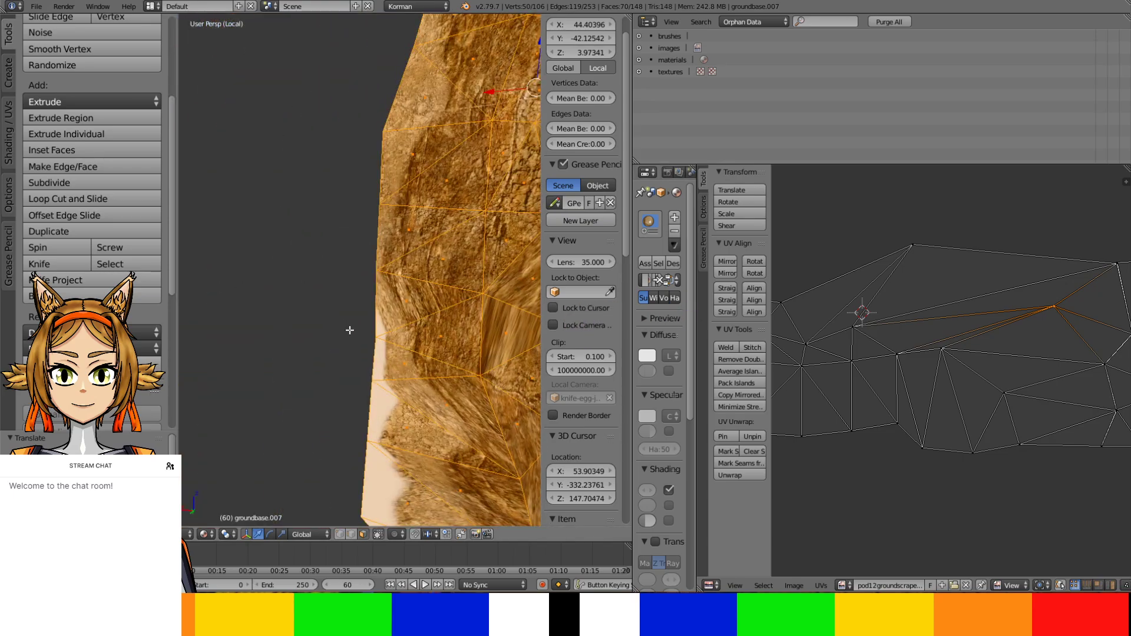
pyautogui.keyDown('shift'); pyautogui.moveTo(350, 331); pyautogui.dragTo(203, 280, button='middle'); pyautogui.keyUp('shift')
pyautogui.press('g')
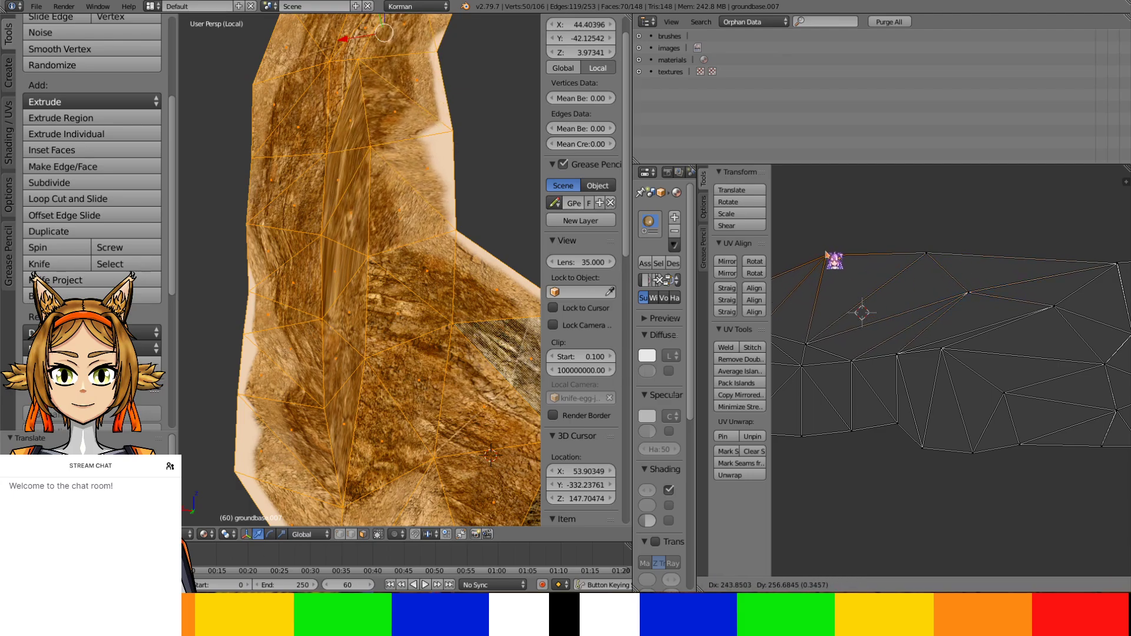
pyautogui.click(828, 254)
pyautogui.moveTo(808, 343); pyautogui.dragTo(821, 327, button='right')
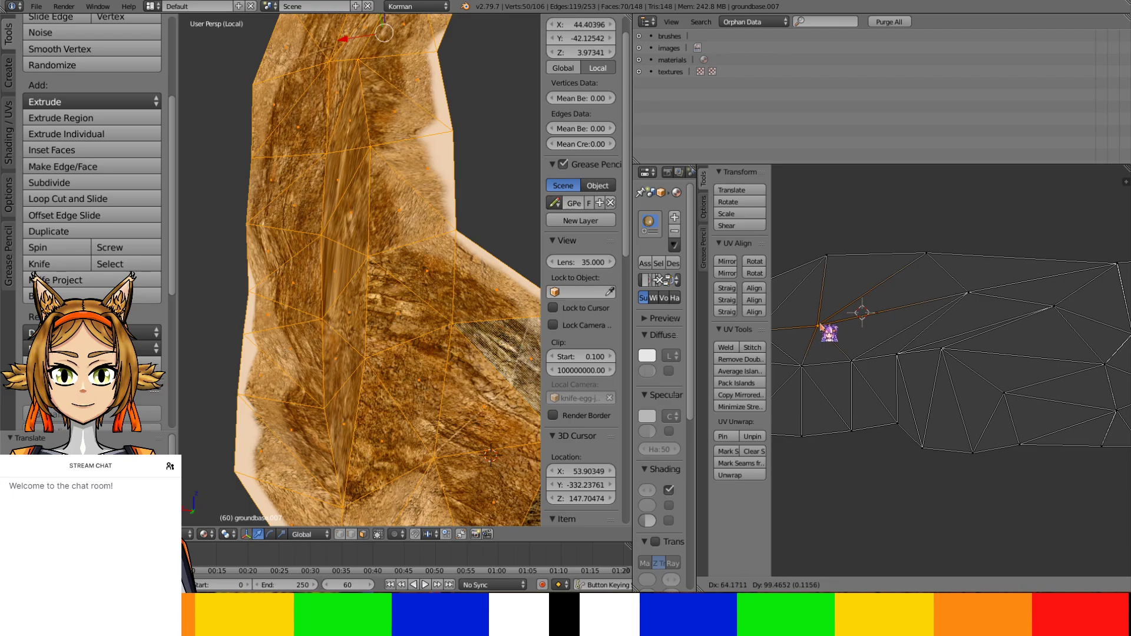
pyautogui.click(820, 326)
# Extend the straight lower edge by pulling its next vertex down, and nudge the inner vertex above it toward the corner
pyautogui.keyDown('shift'); pyautogui.moveTo(407, 135); pyautogui.dragTo(412, 318, button='middle'); pyautogui.keyUp('shift')
pyautogui.moveTo(413, 318); pyautogui.dragTo(412, 133, button='middle')
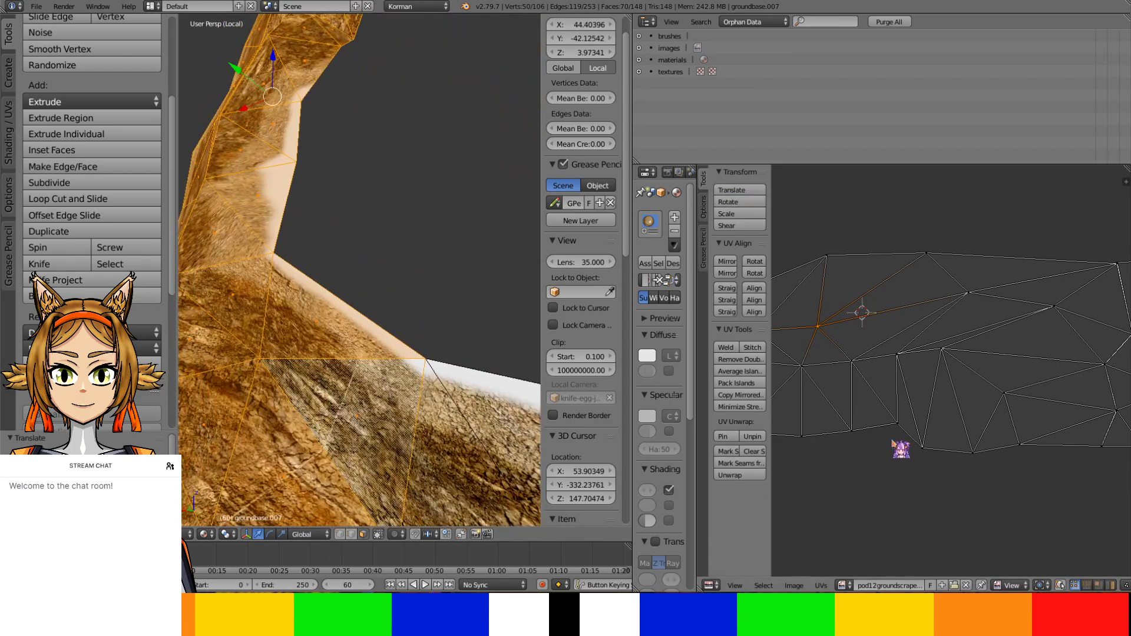
pyautogui.moveTo(446, 350); pyautogui.dragTo(451, 313, button='middle')
pyautogui.press('g')
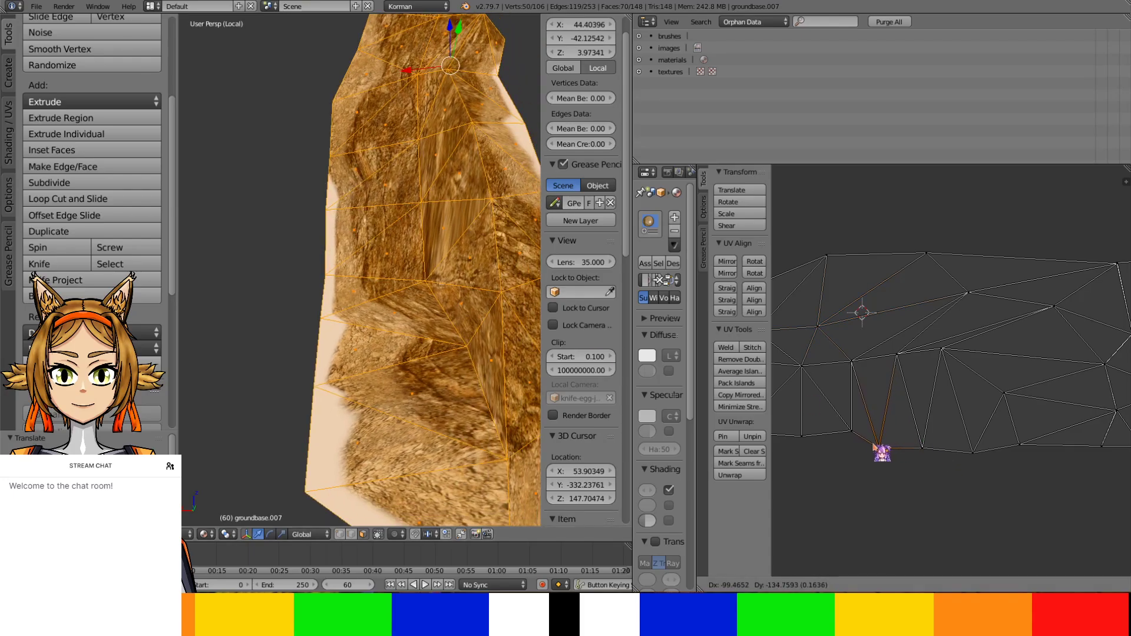
pyautogui.click(880, 451)
pyautogui.press('g')
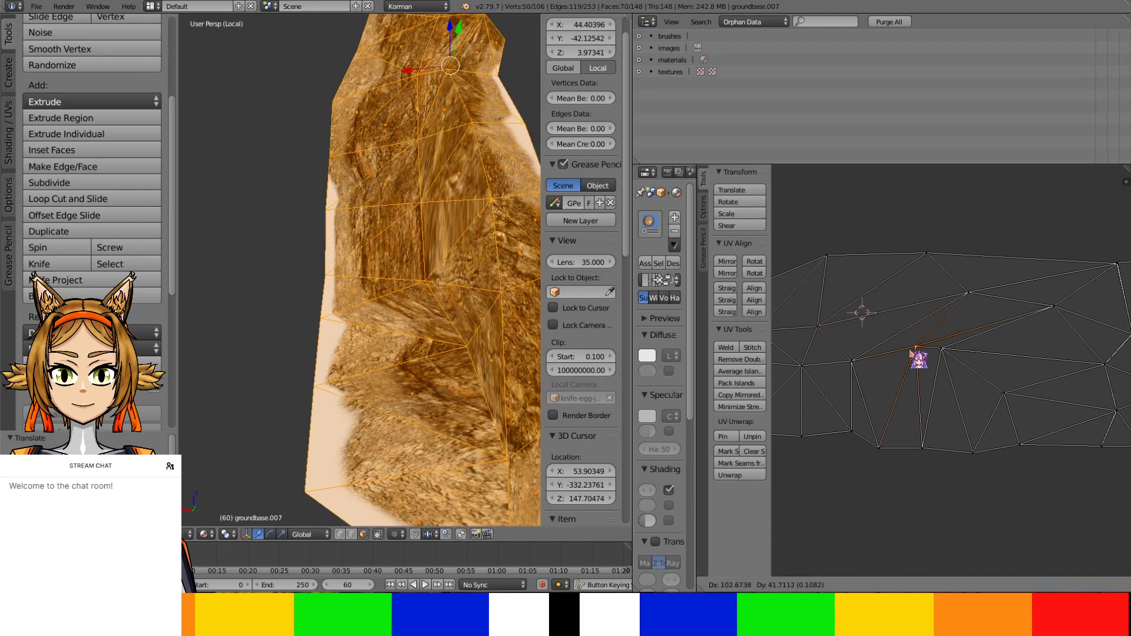
pyautogui.click(919, 363)
# Spread the inner UV vertices in front of the corner joint so the stretched triangles there become more even
pyautogui.press('g')
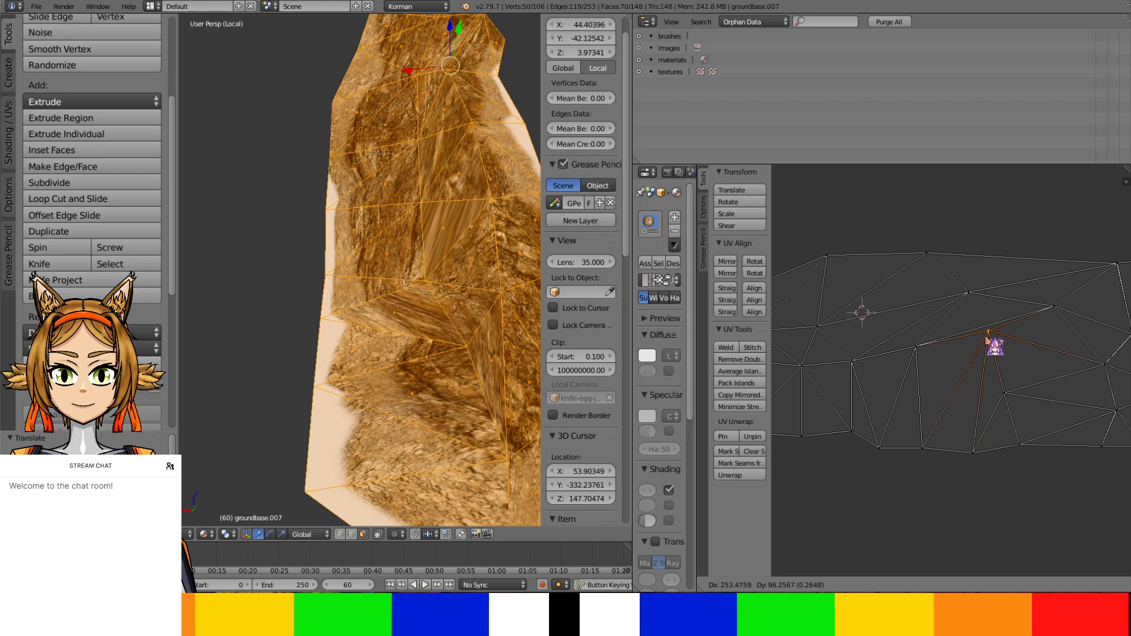
pyautogui.click(958, 384)
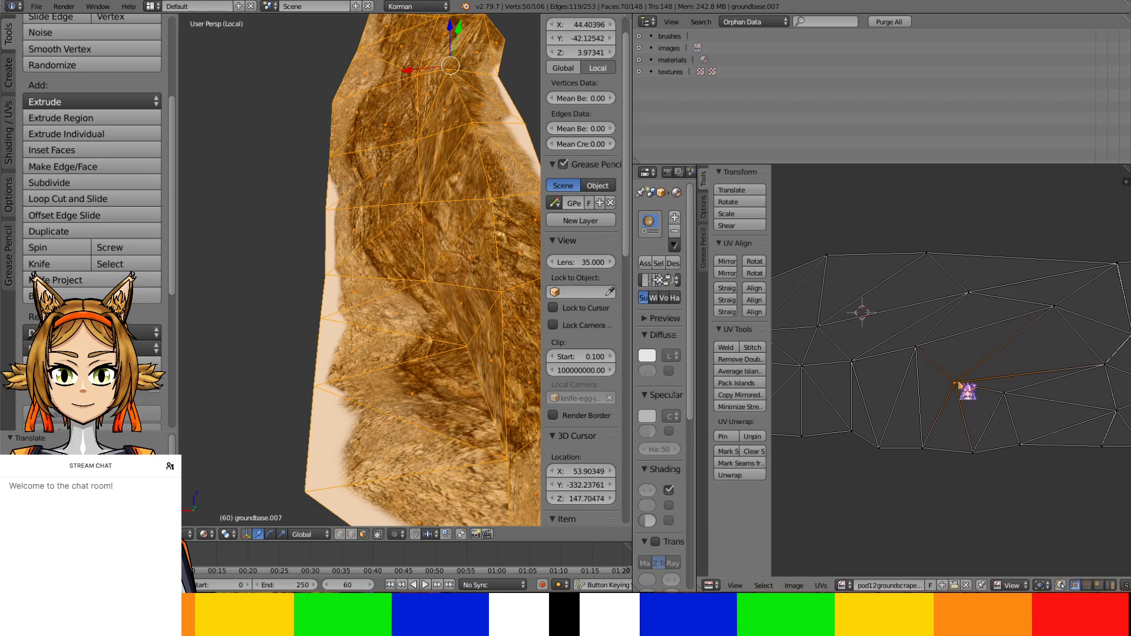
pyautogui.press('g')
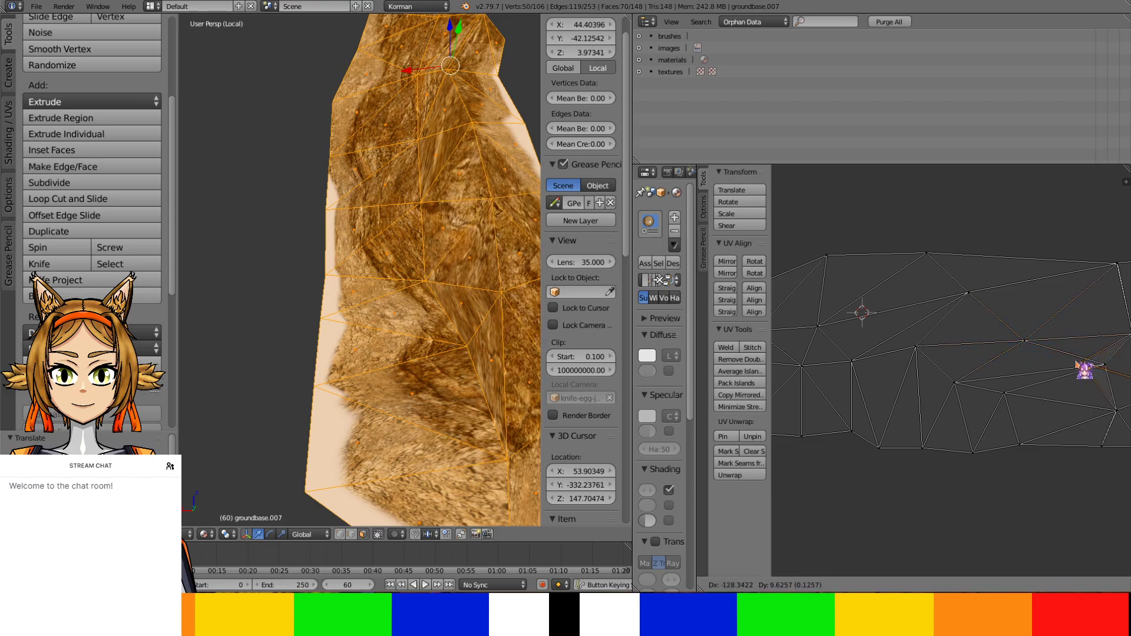
pyautogui.click(1090, 370)
pyautogui.rightClick(1004, 399)
pyautogui.press('g')
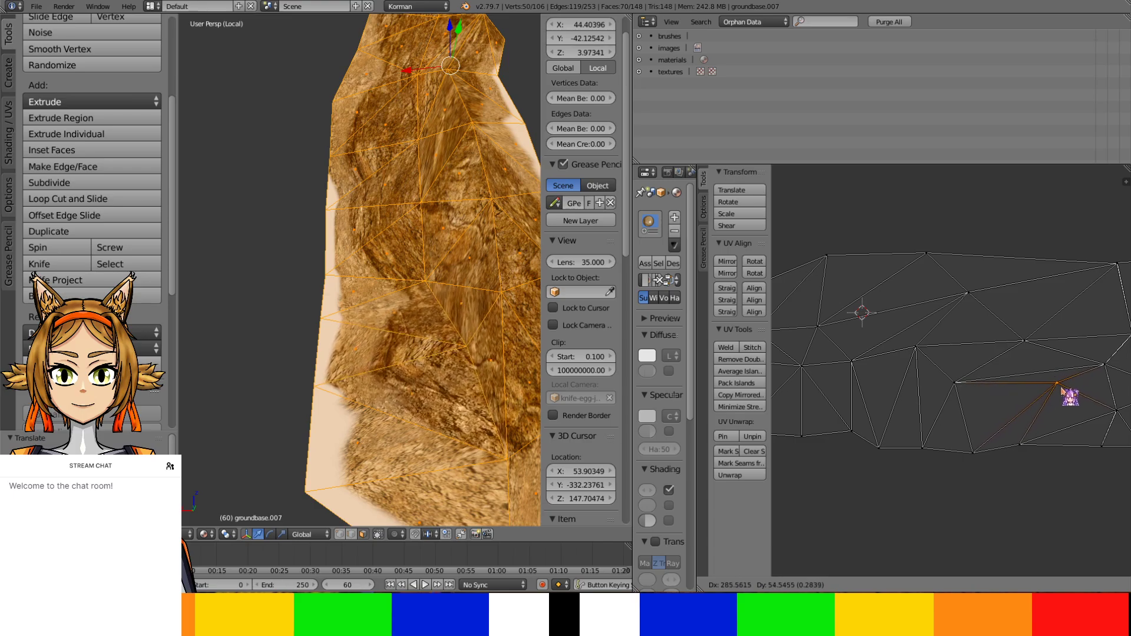
pyautogui.click(1061, 393)
# Shift two inner vertices left of the corner joint up and toward it to reduce the remaining stretching on the column's front
pyautogui.moveTo(531, 304); pyautogui.dragTo(395, 322, button='middle')
pyautogui.scroll(4, 395, 322)
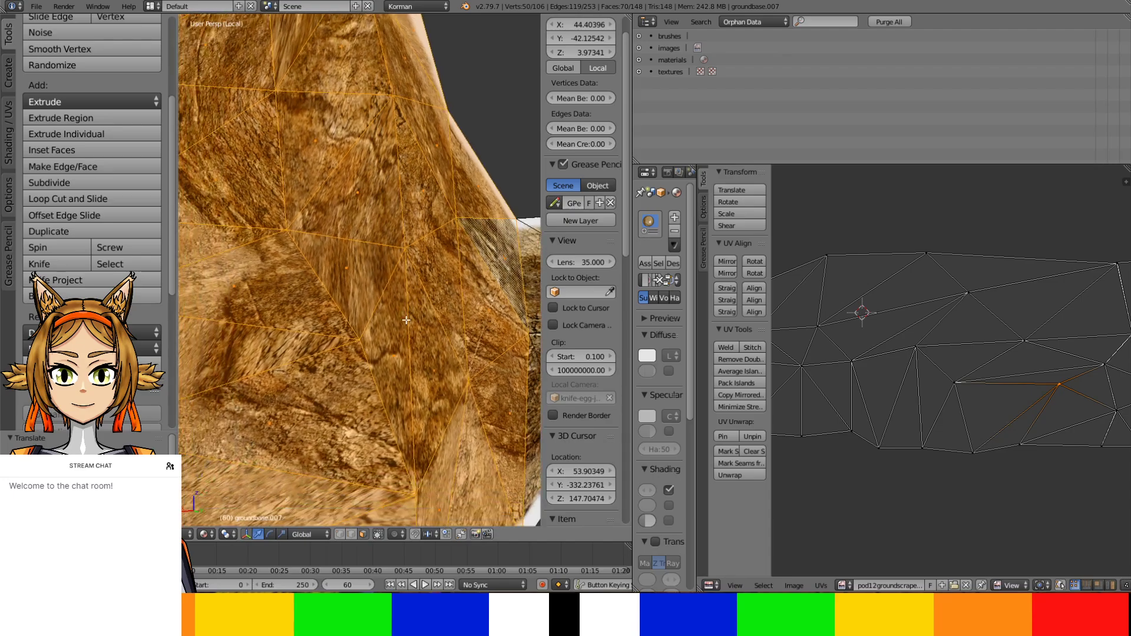
pyautogui.scroll(-3, 416, 325)
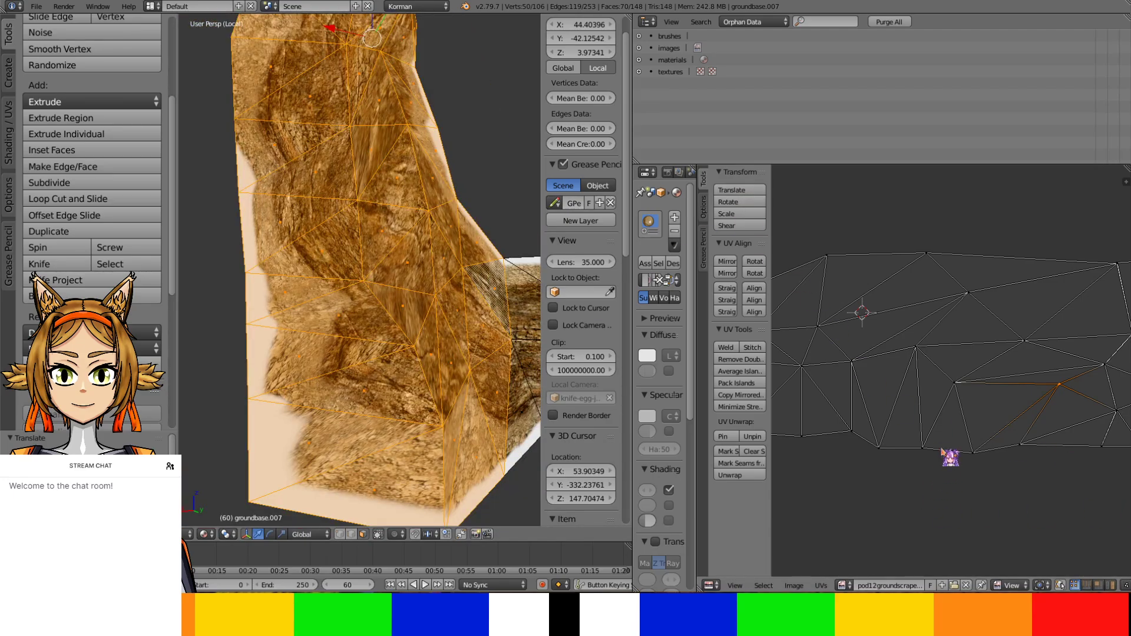
pyautogui.press('g')
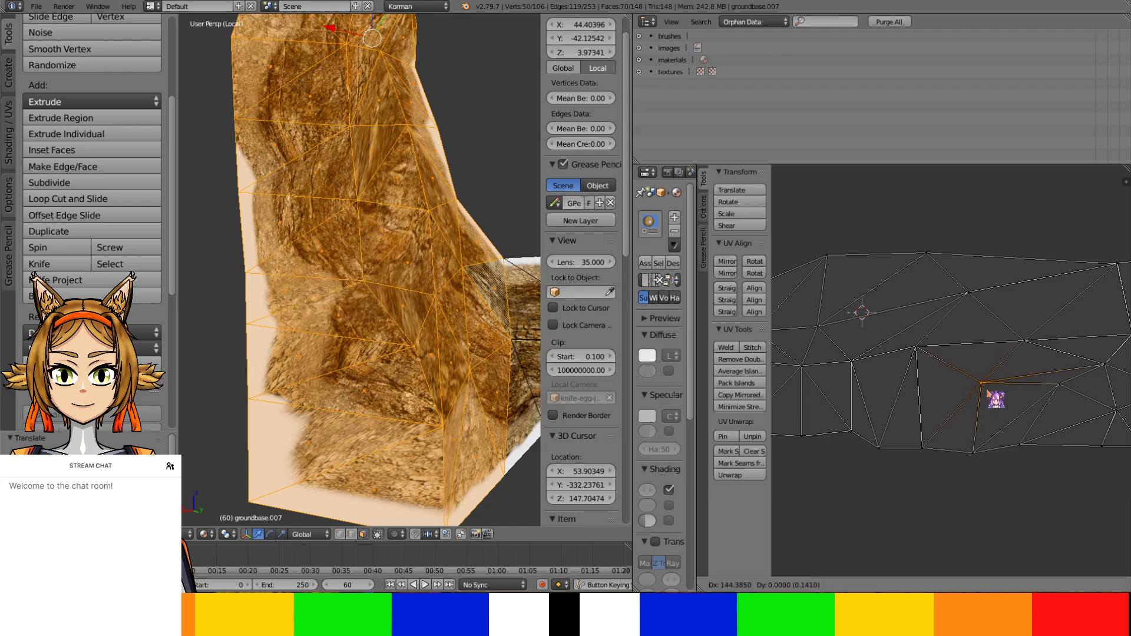
pyautogui.click(1014, 378)
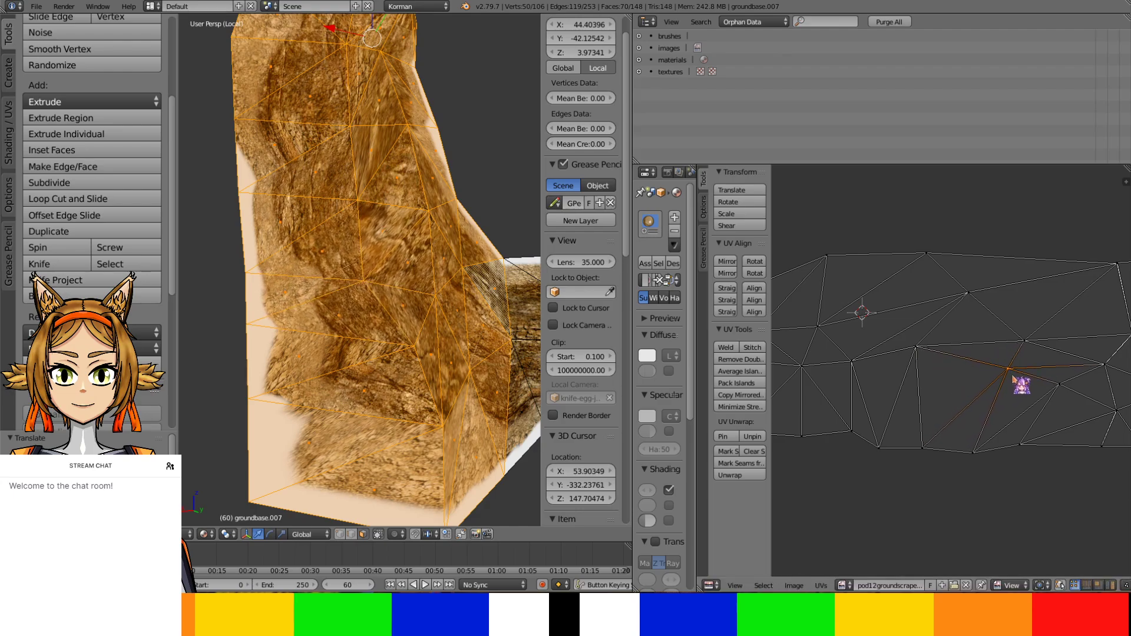
pyautogui.press('g')
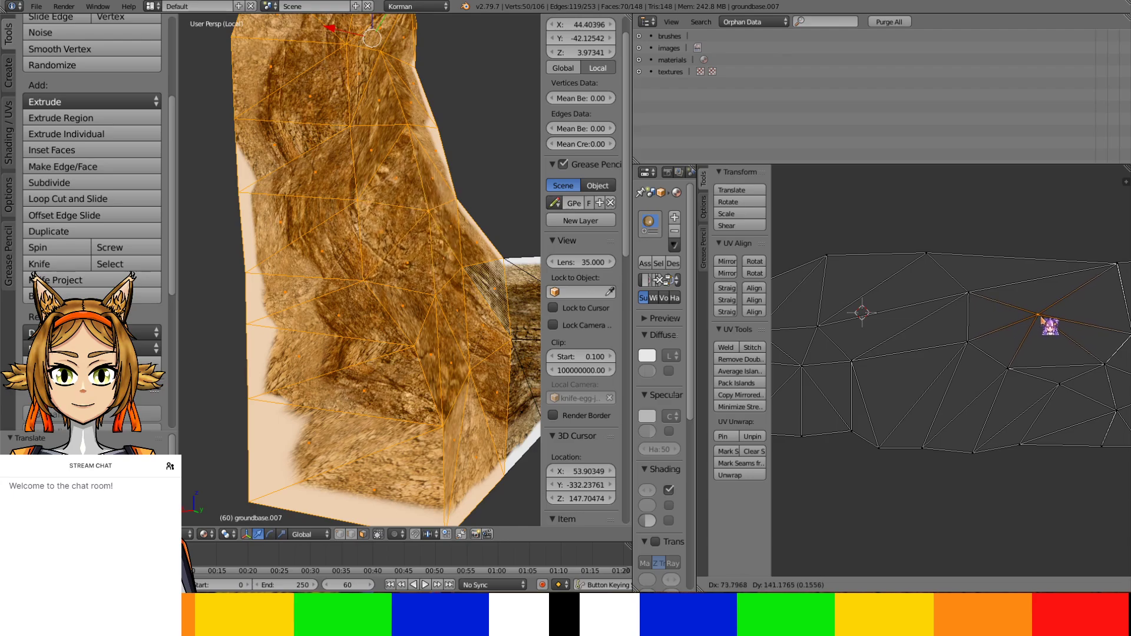
pyautogui.click(1059, 322)
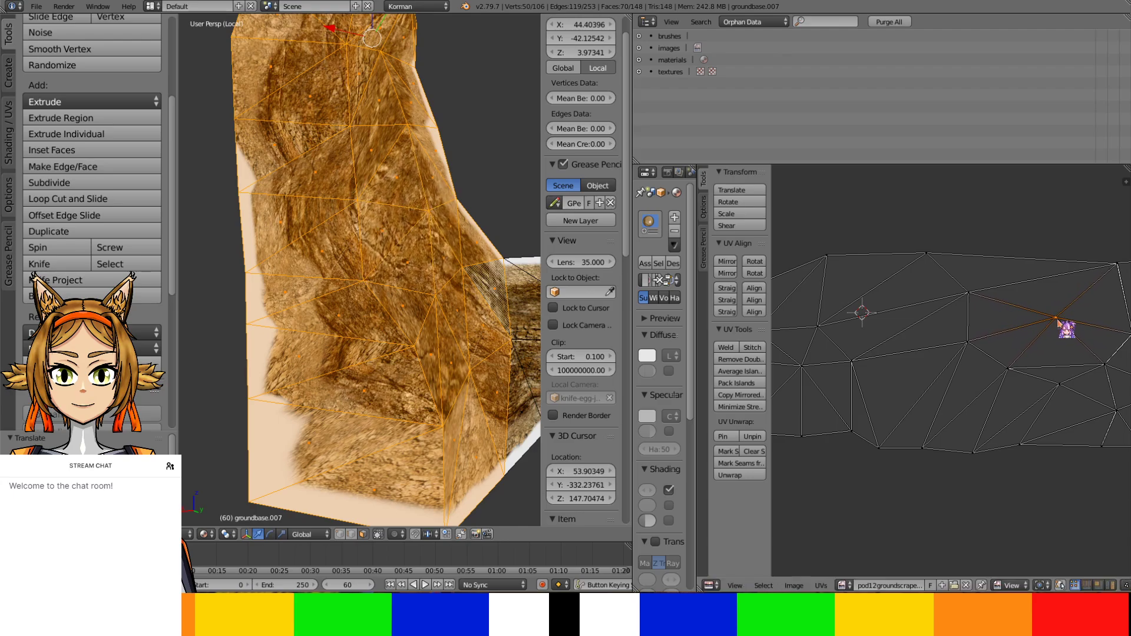
pyautogui.moveTo(522, 339); pyautogui.dragTo(413, 351, button='middle')
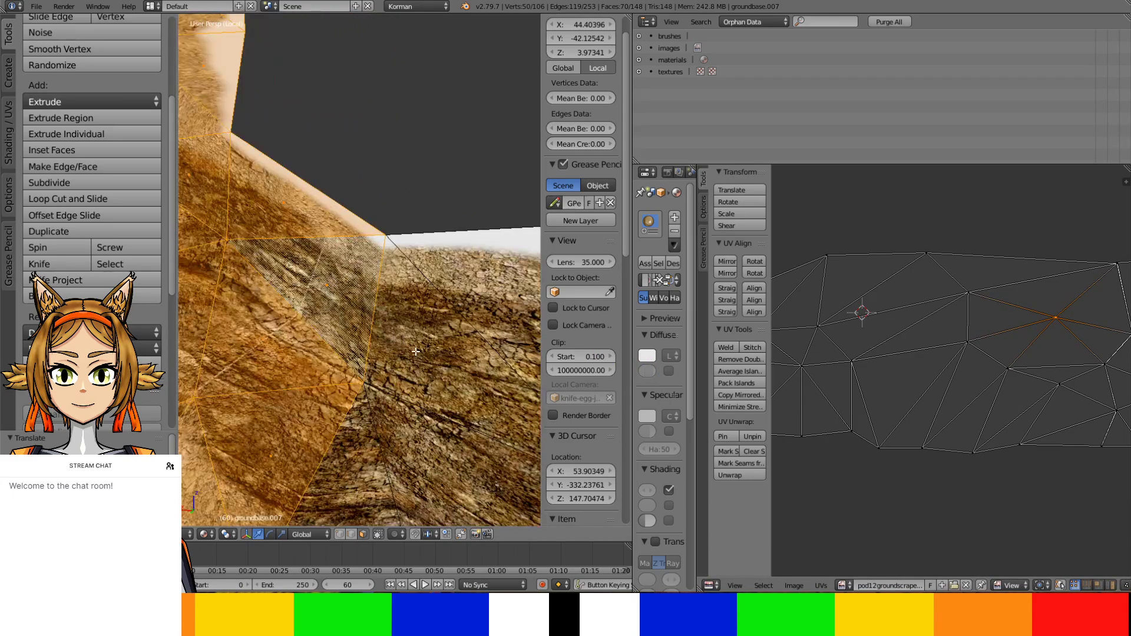
pyautogui.moveTo(938, 350); pyautogui.dragTo(863, 339, button='middle')
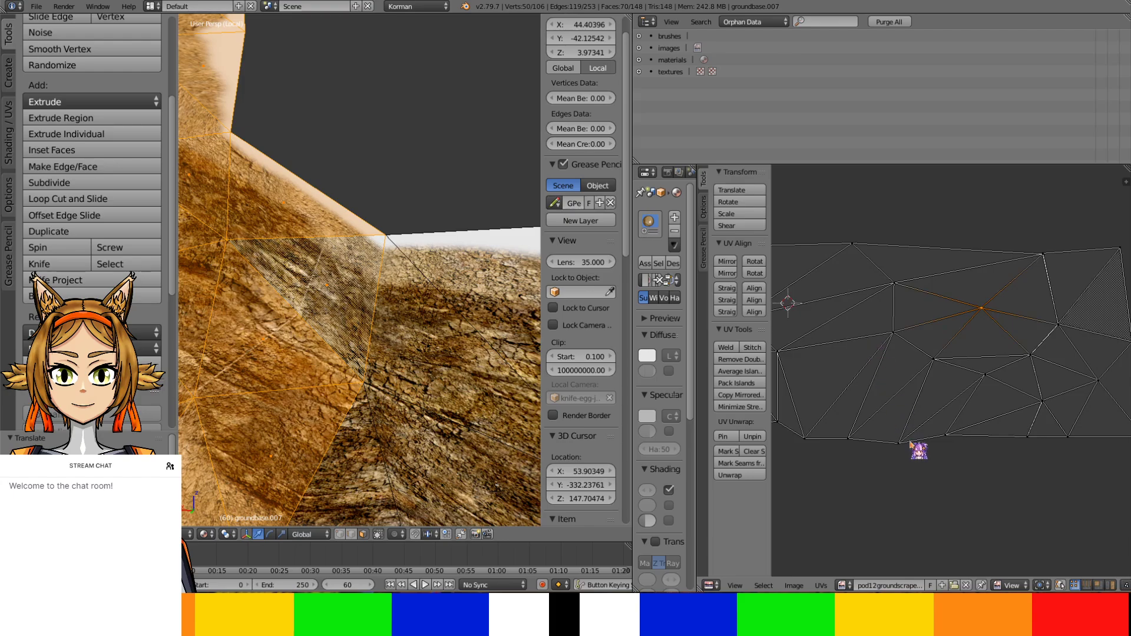
pyautogui.moveTo(410, 383); pyautogui.dragTo(439, 323, button='middle')
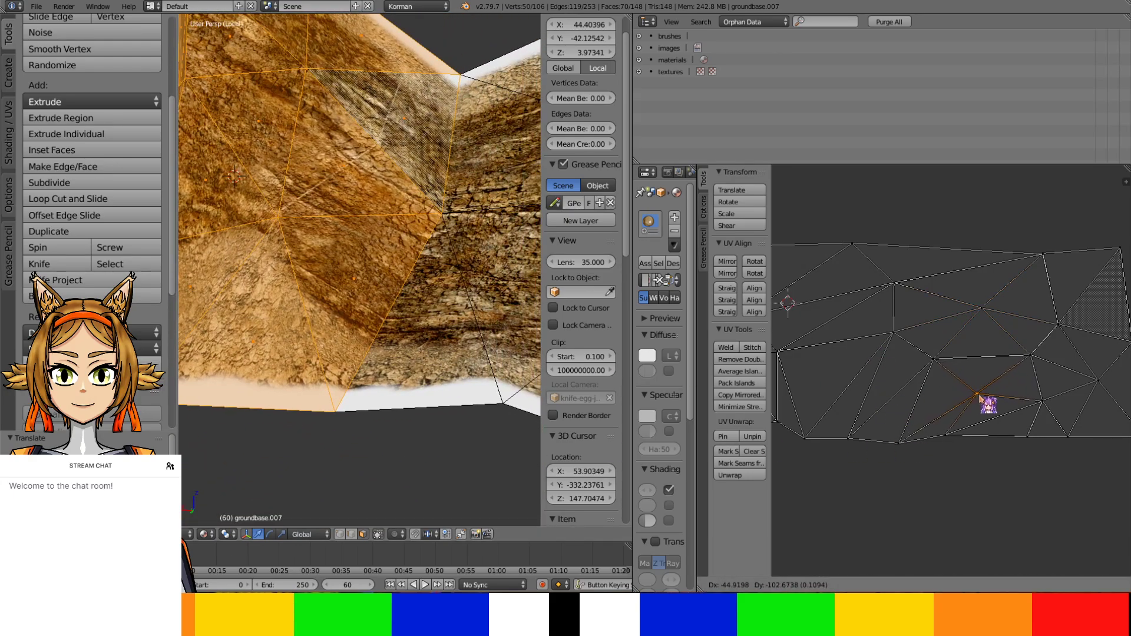
pyautogui.rightClick(935, 360)
pyautogui.press('g')
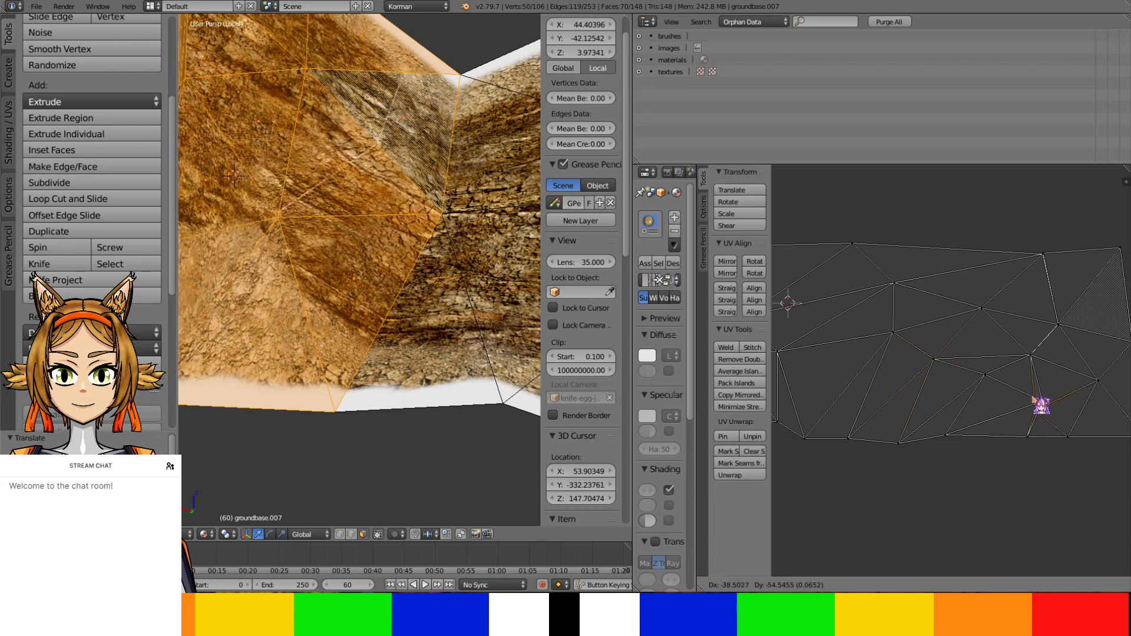
pyautogui.click(1063, 402)
pyautogui.rightClick(993, 380)
pyautogui.press('g')
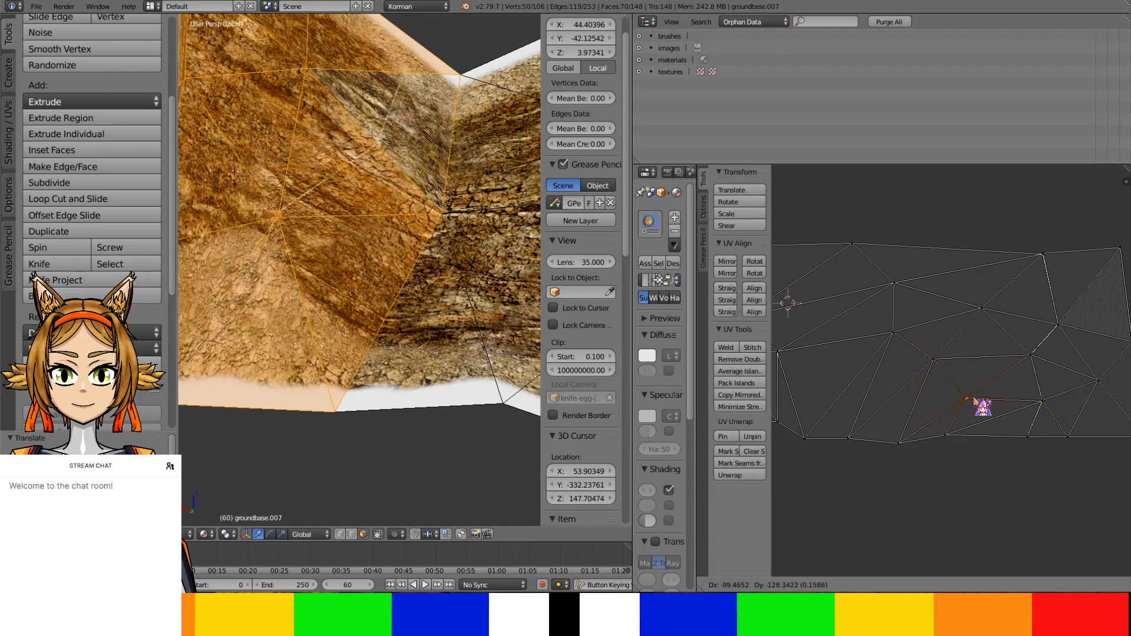
pyautogui.rightClick(970, 403)
pyautogui.rightClick(952, 431)
pyautogui.press('g')
pyautogui.rightClick(957, 450)
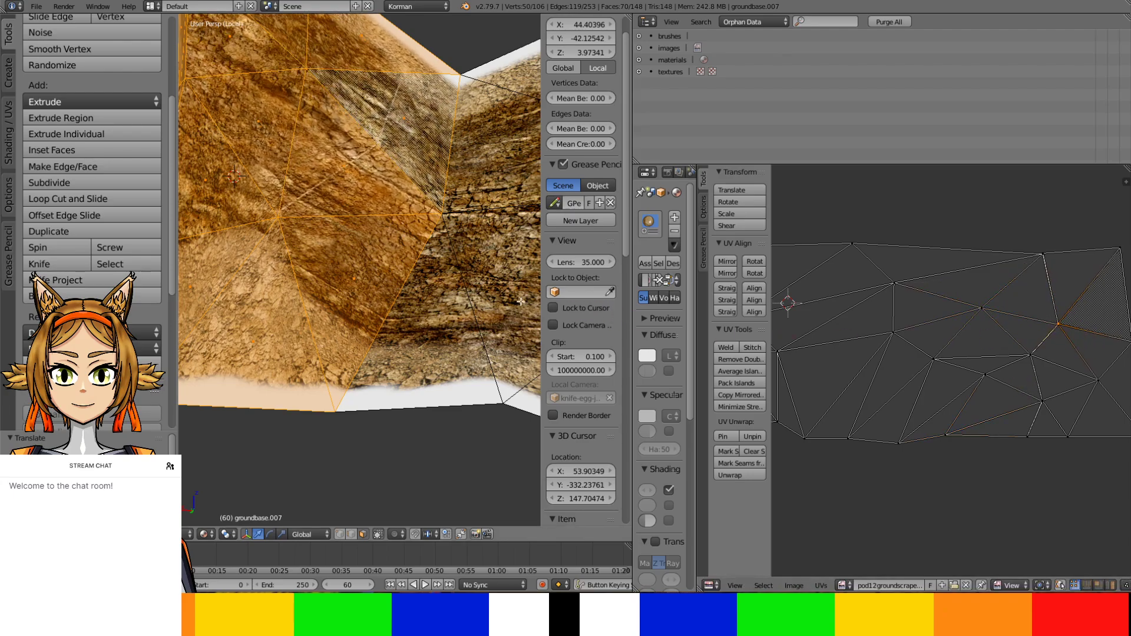
pyautogui.moveTo(254, 258); pyautogui.dragTo(303, 260, button='middle')
pyautogui.scroll(5, 303, 260)
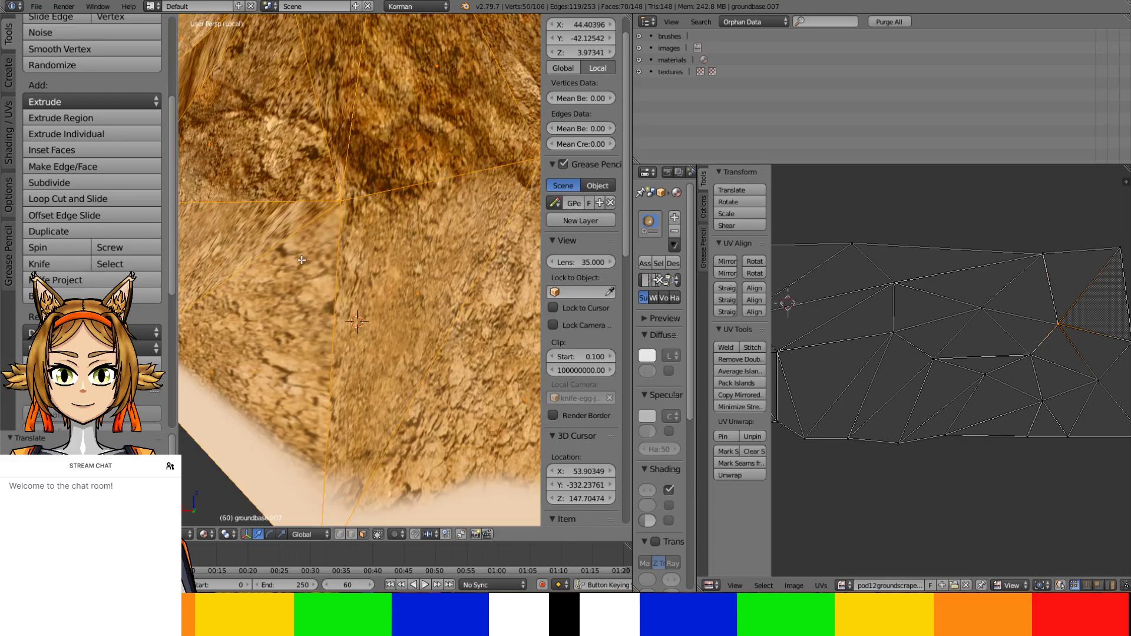
pyautogui.rightClick(1031, 435)
pyautogui.press('g')
pyautogui.rightClick(1045, 445)
# Shift the UV vertex on the island's lower border to the right and raise it slightly
pyautogui.moveTo(964, 441); pyautogui.dragTo(1008, 441, button='middle')
pyautogui.moveTo(358, 396); pyautogui.dragTo(475, 425, button='middle')
pyautogui.press('g')
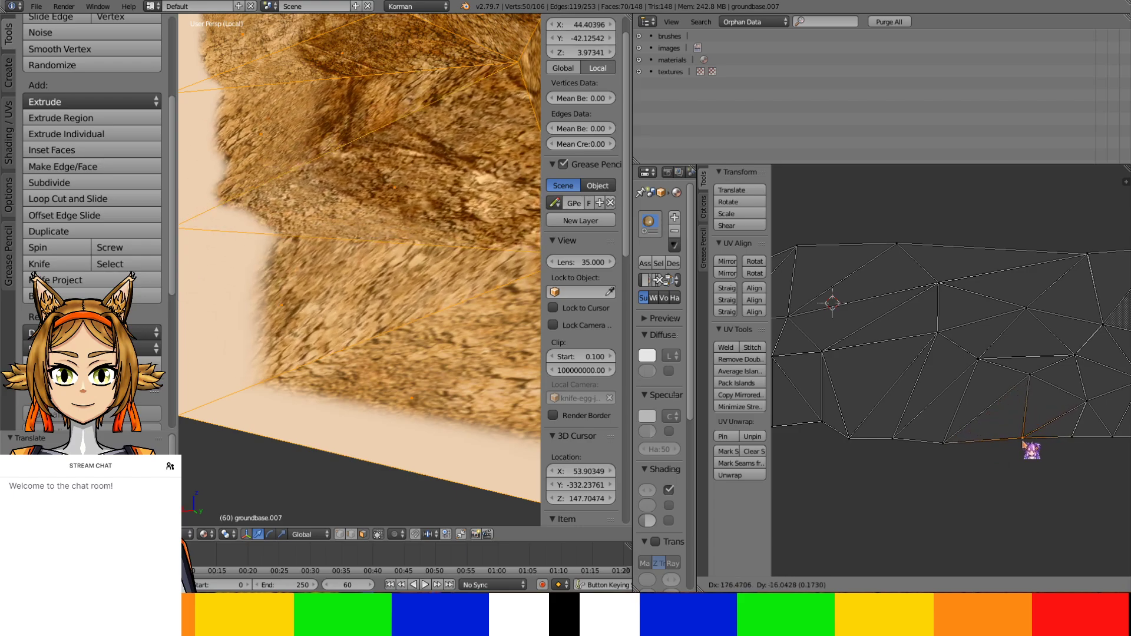
pyautogui.click(1022, 433)
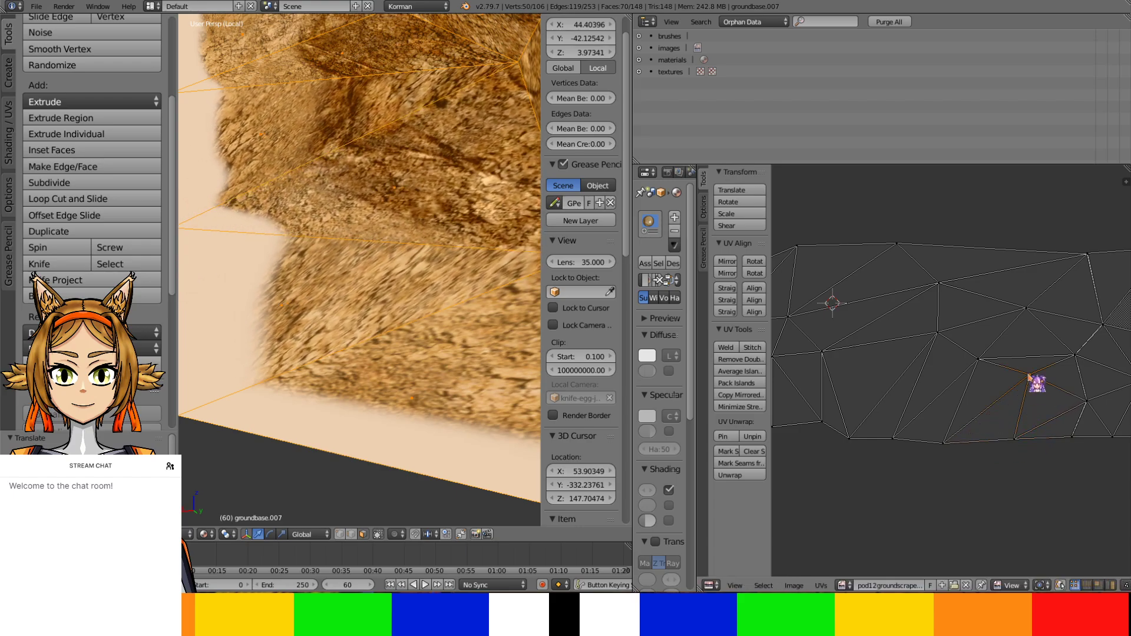
pyautogui.press('g')
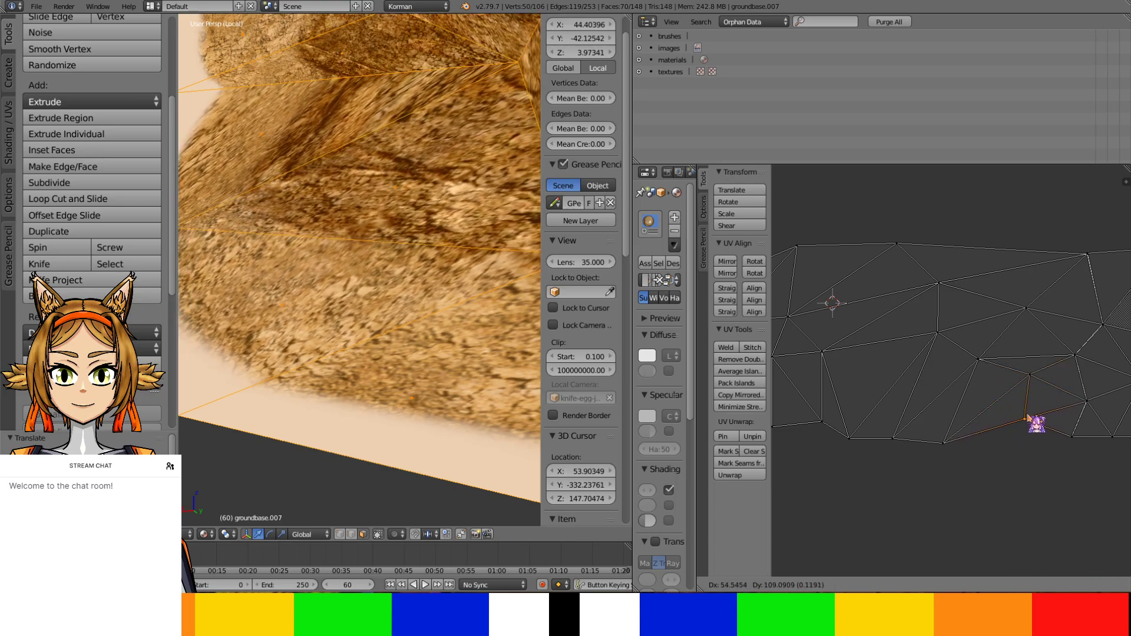
pyautogui.click(1037, 425)
pyautogui.keyDown('shift'); pyautogui.moveTo(483, 378); pyautogui.dragTo(554, 401, button='middle'); pyautogui.keyUp('shift')
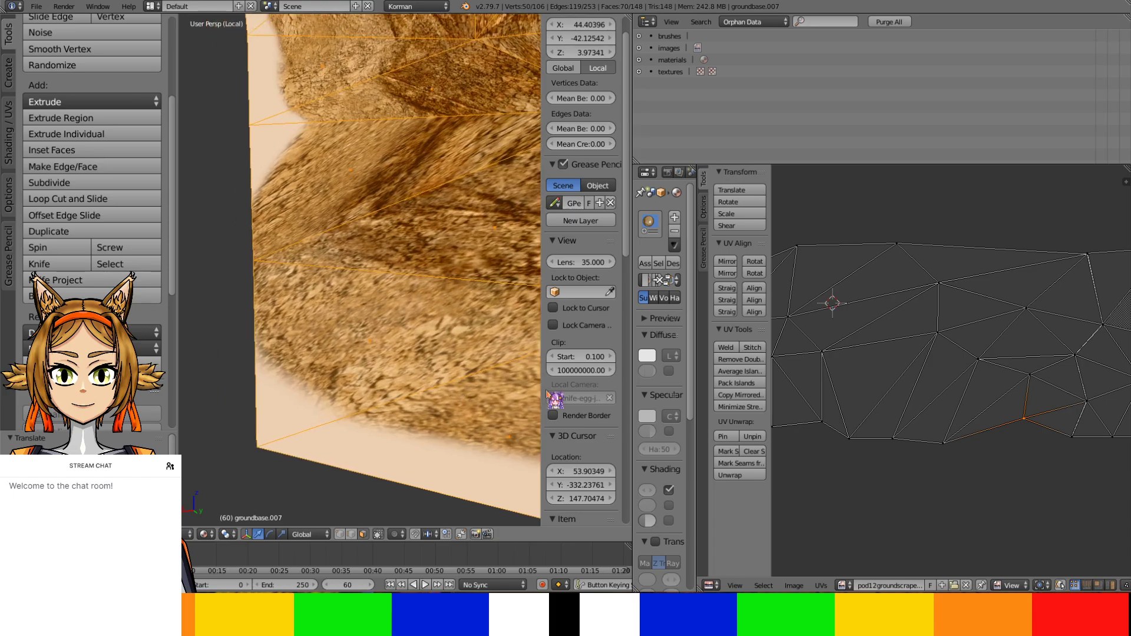
pyautogui.press('g')
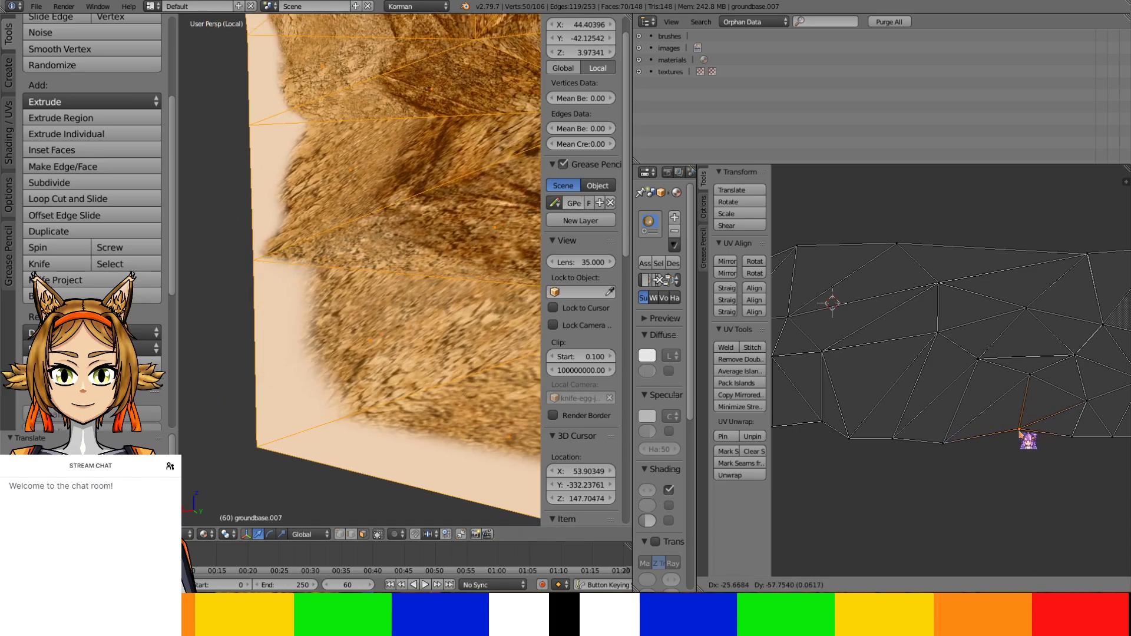
pyautogui.click(1028, 436)
# Nudge the next lower-border UV vertex to the left upward, and shift the nearby interior vertex slightly down and left
pyautogui.rightClick(946, 443)
pyautogui.press('g')
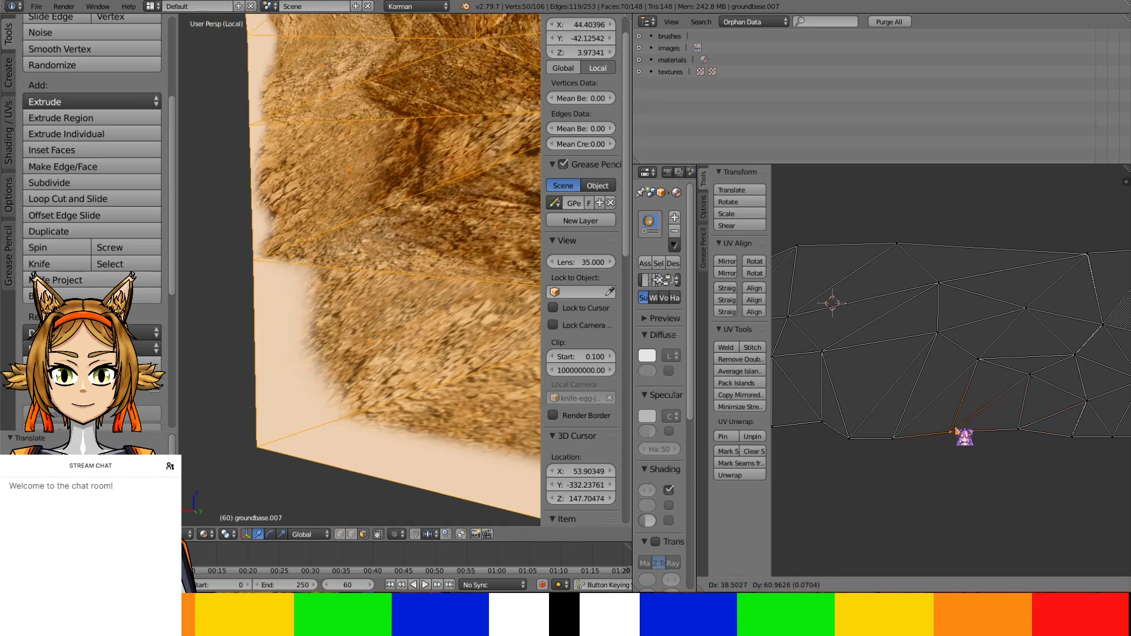
pyautogui.click(955, 433)
pyautogui.rightClick(1014, 387)
pyautogui.press('g')
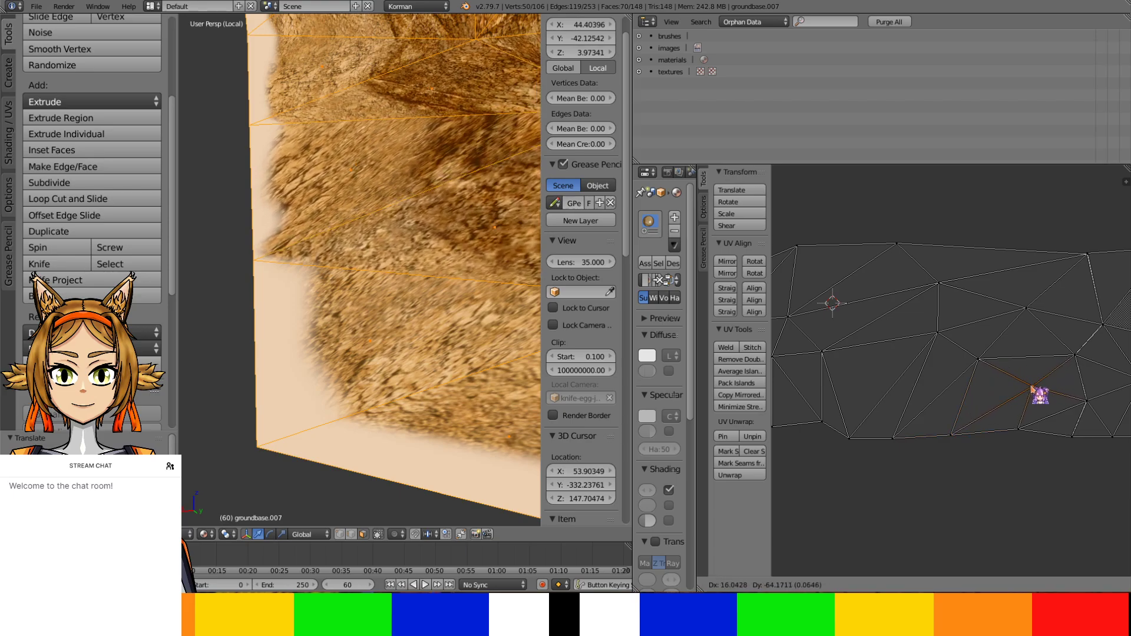
pyautogui.click(1003, 391)
# Move the two vertically stacked interior UV vertices in the middle of the island slightly to the right
pyautogui.scroll(-3, 382, 311)
pyautogui.moveTo(383, 312); pyautogui.dragTo(344, 335, button='middle')
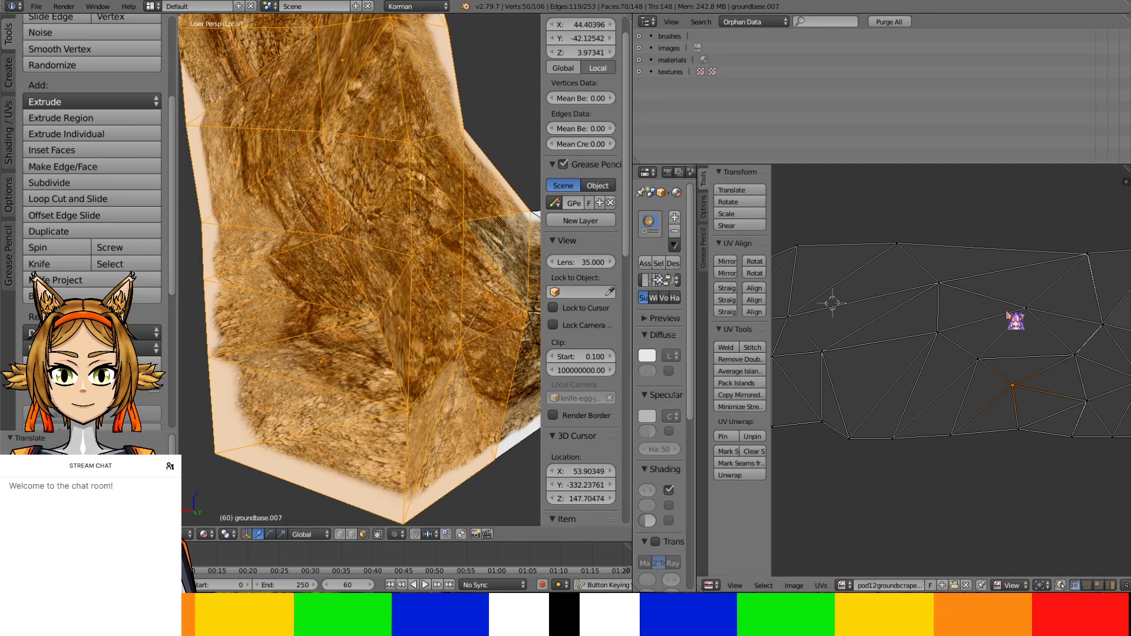
pyautogui.press('g')
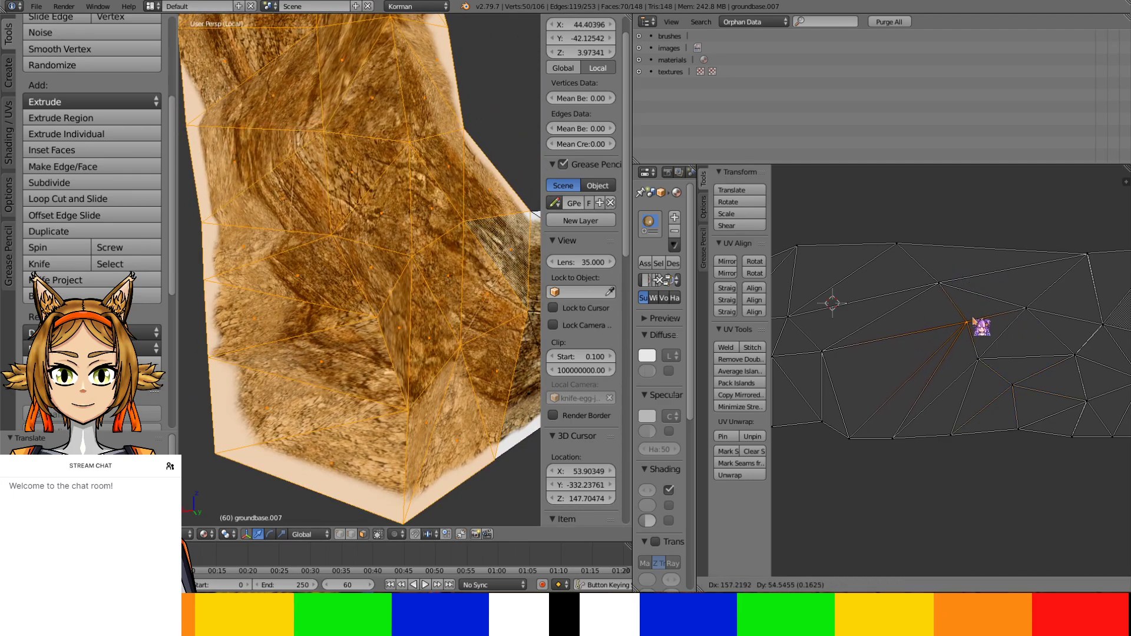
pyautogui.click(966, 335)
pyautogui.rightClick(942, 286)
pyautogui.press('g')
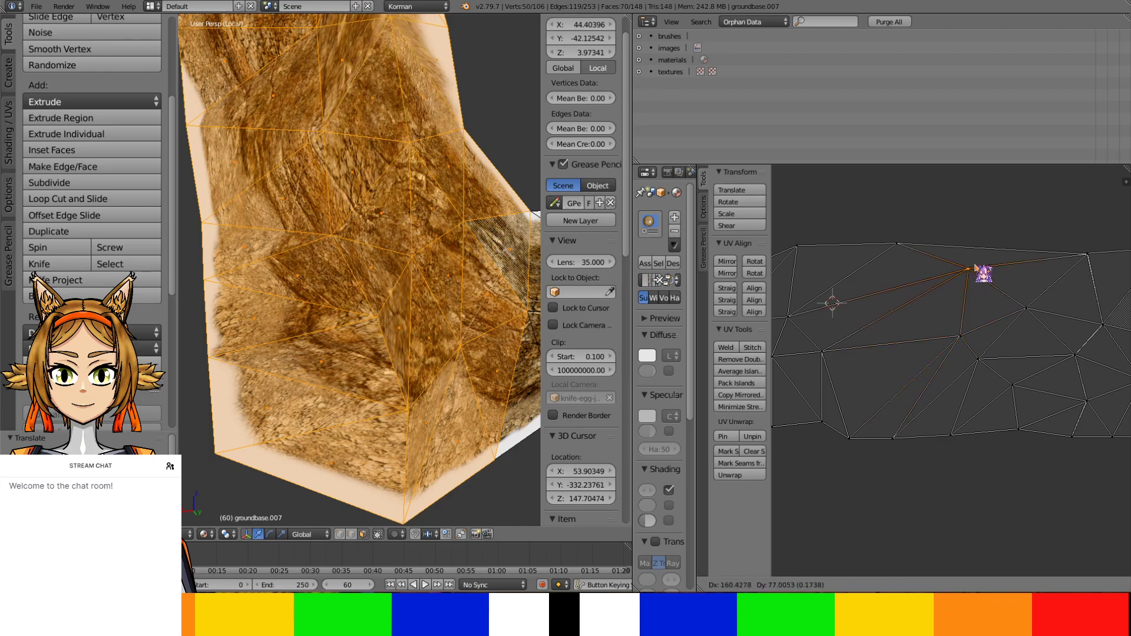
pyautogui.click(967, 290)
# Move the next pair of interior UV vertices to the left well to the right, and lower the border vertex beneath them
pyautogui.rightClick(791, 320)
pyautogui.press('g')
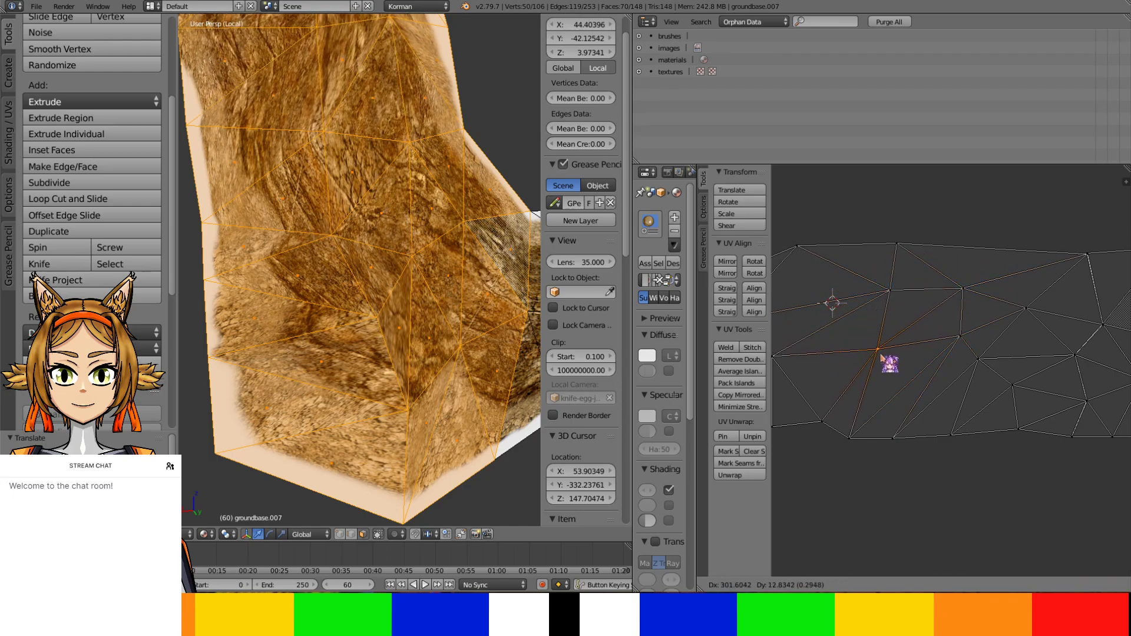
pyautogui.click(884, 341)
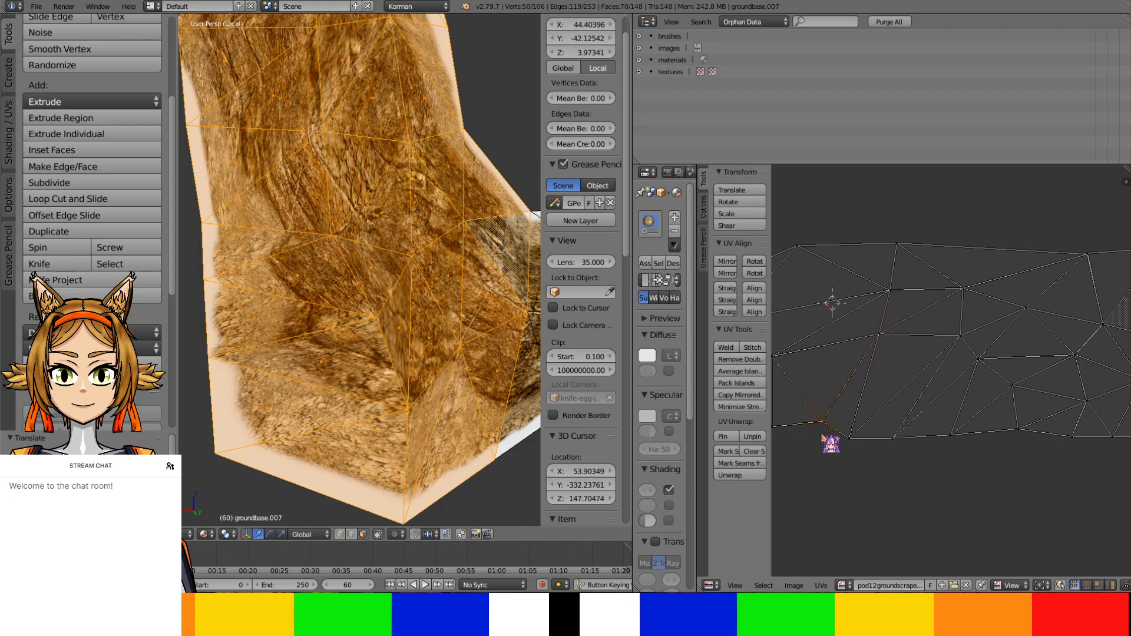
pyautogui.press('g')
pyautogui.click(827, 453)
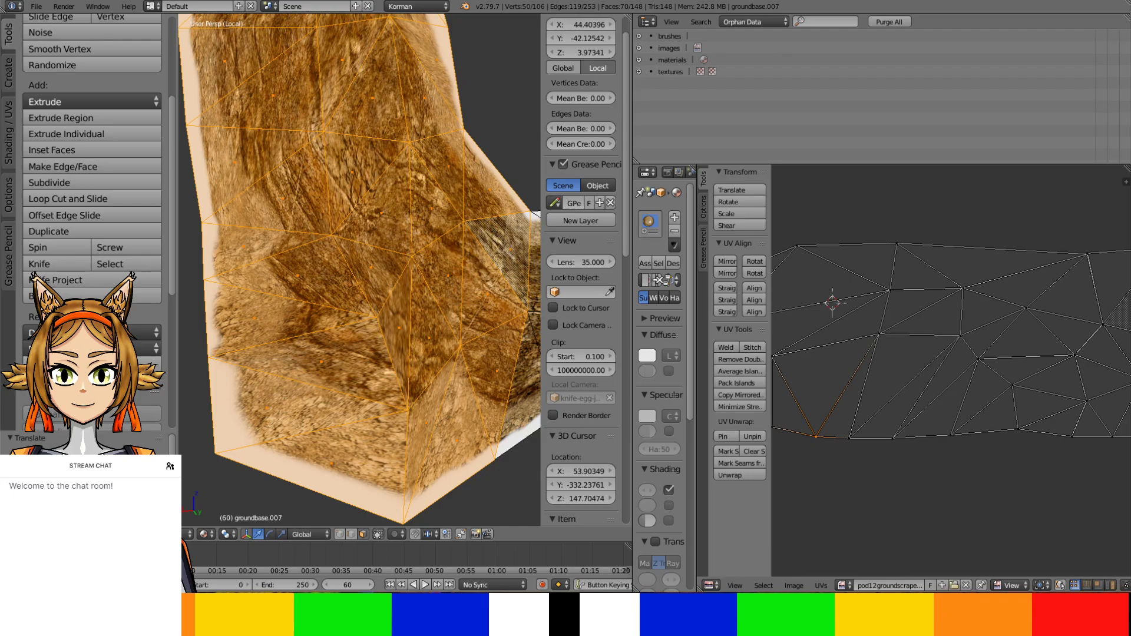
pyautogui.moveTo(402, 272)
pyautogui.mouseDown(button='middle')
pyautogui.moveTo(389, 258)
pyautogui.moveTo(388, 268)
pyautogui.moveTo(407, 267)
pyautogui.mouseUp(button='middle')
pyautogui.scroll(3, 408, 267)
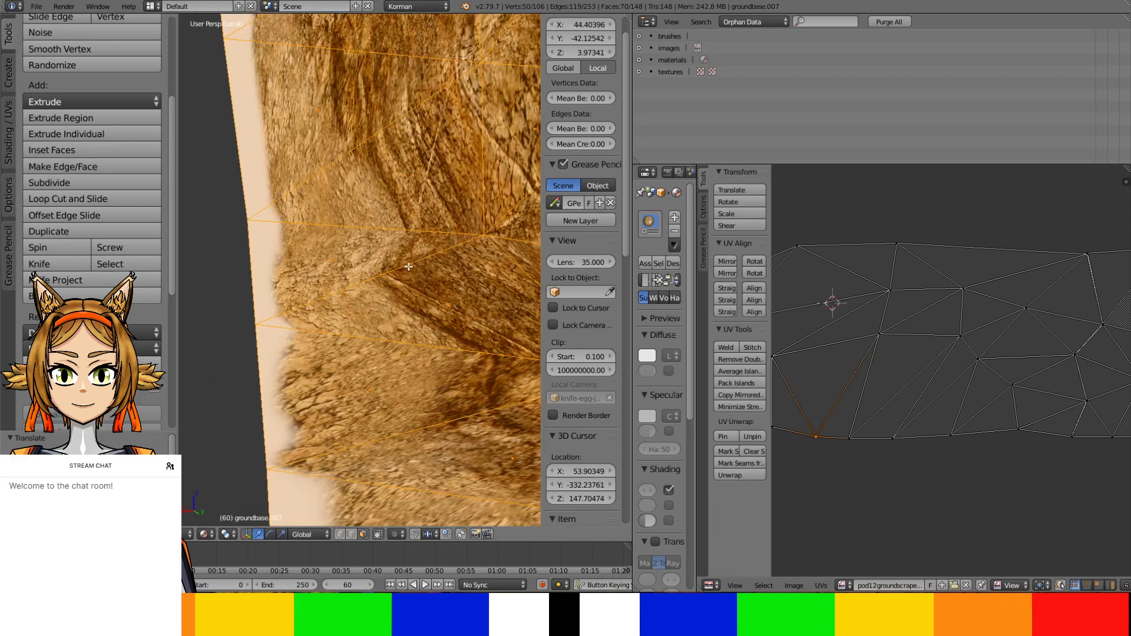
pyautogui.moveTo(853, 353); pyautogui.dragTo(976, 325, button='middle')
pyautogui.rightClick(897, 396)
pyautogui.press('g')
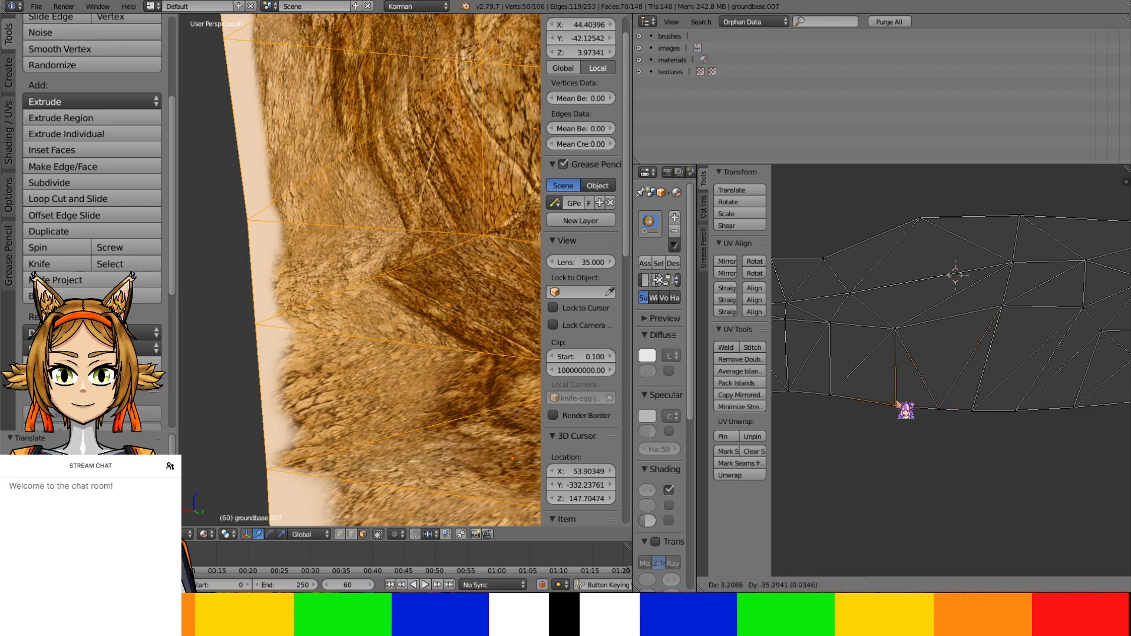
pyautogui.rightClick(899, 408)
# Raise two adjacent UV vertices on the island's sagging upper border to extend its straight upper edge leftward
pyautogui.scroll(-3, 477, 193)
pyautogui.scroll(-4, 478, 193)
pyautogui.moveTo(458, 208); pyautogui.dragTo(466, 282, button='middle')
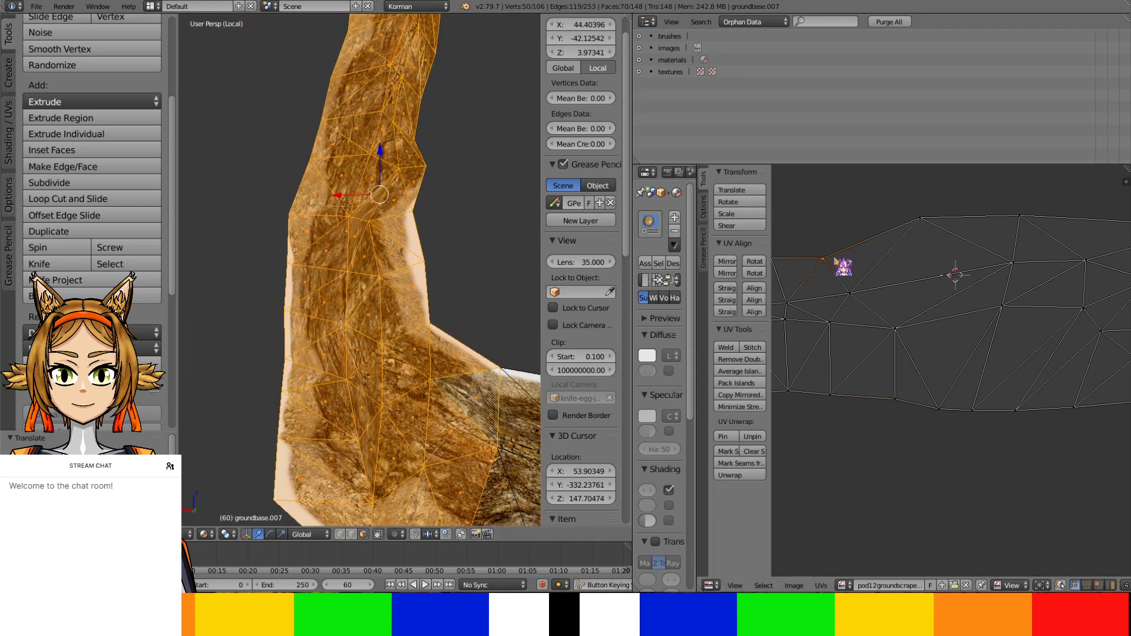
pyautogui.press('g')
pyautogui.click(863, 221)
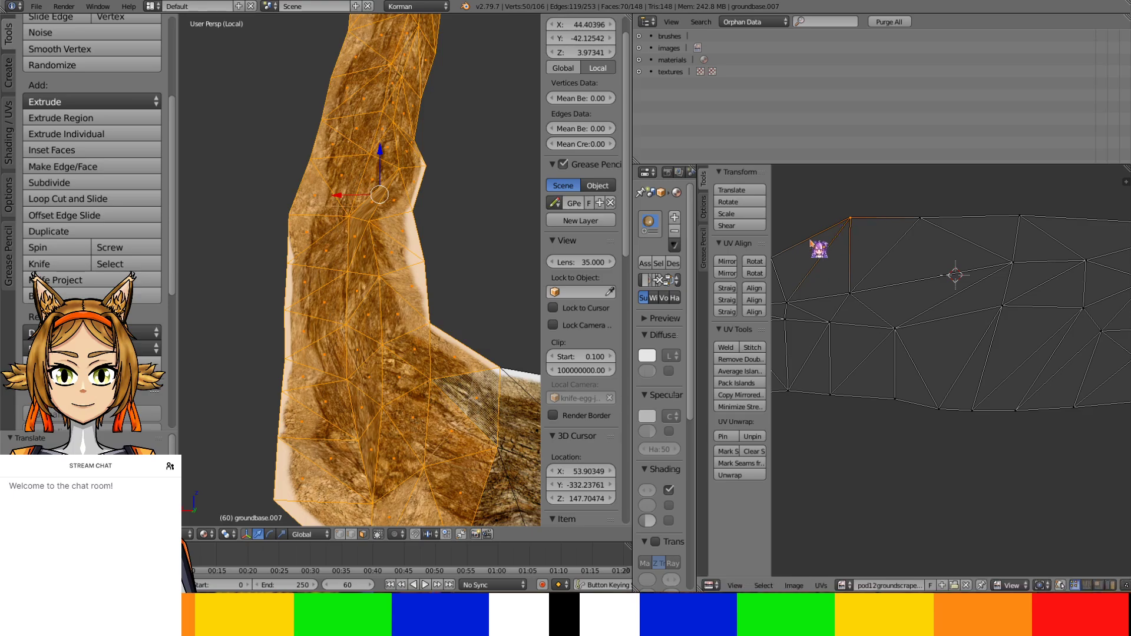
pyautogui.moveTo(819, 235); pyautogui.dragTo(845, 242, button='middle')
pyautogui.press('g')
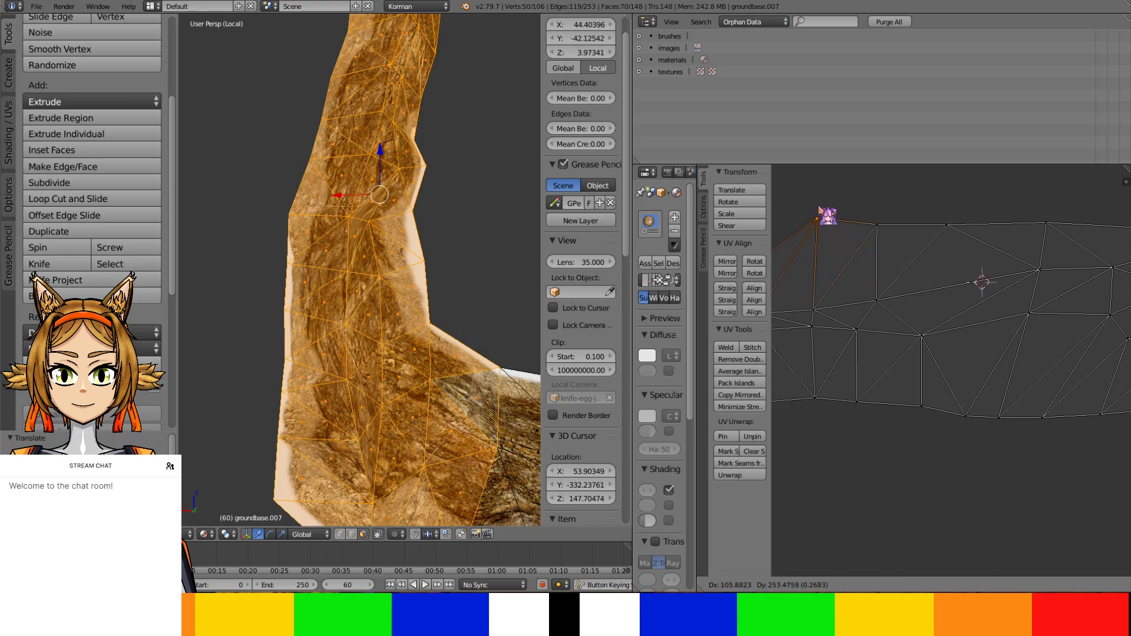
pyautogui.click(822, 210)
# Raise the interior UV vertex below the upper border, and lift the next border vertex to the left up and right
pyautogui.rightClick(877, 300)
pyautogui.press('g')
pyautogui.click(896, 263)
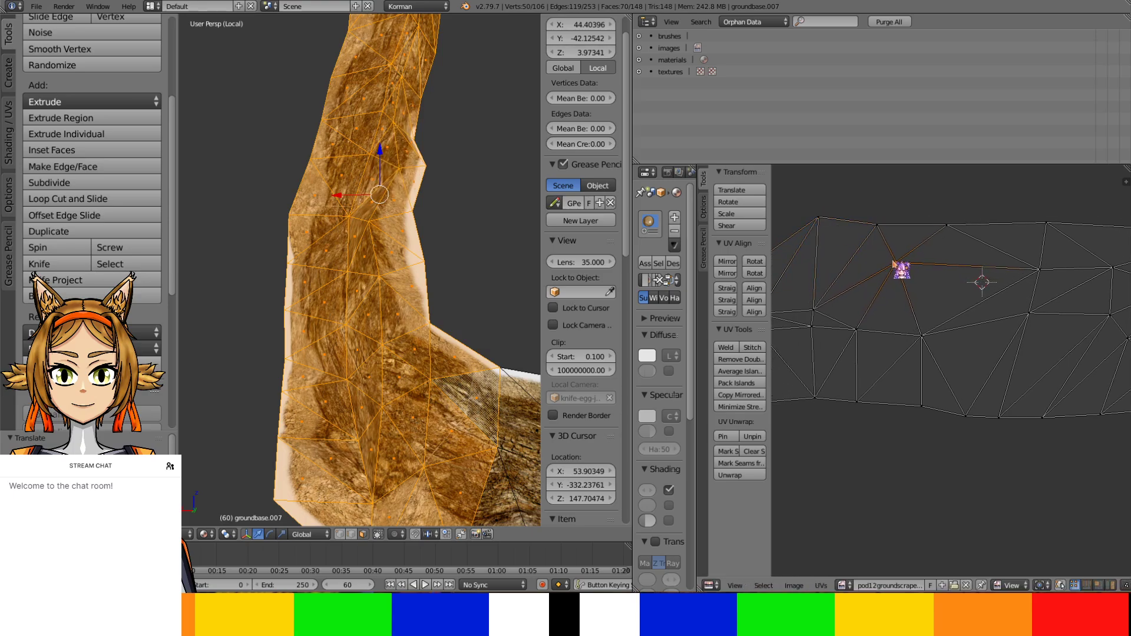
pyautogui.moveTo(848, 284); pyautogui.dragTo(939, 258, button='middle')
pyautogui.rightClick(839, 250)
pyautogui.press('g')
pyautogui.click(865, 202)
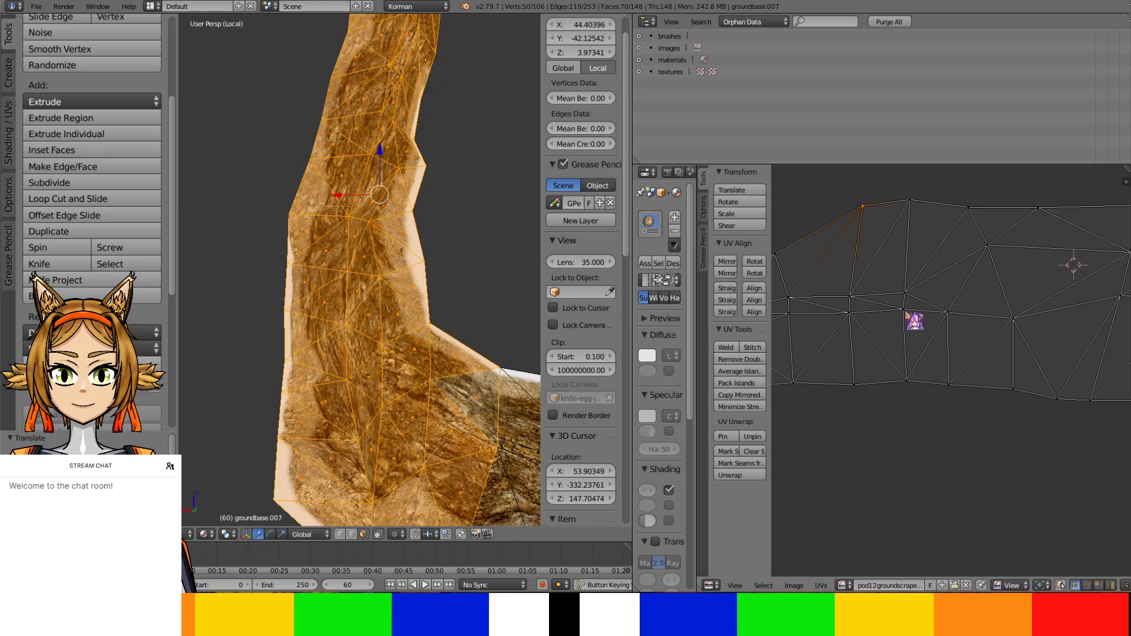
# Raise the two neighbouring interior UV vertices beneath the lifted border to midway between the border and the middle row
pyautogui.press('g')
pyautogui.click(921, 264)
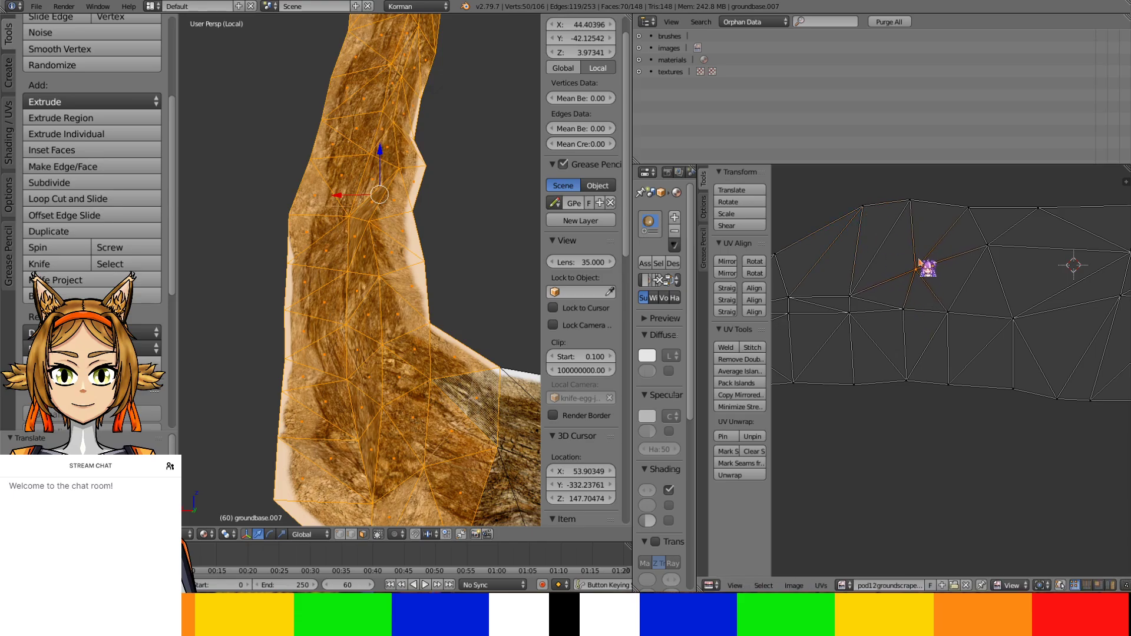
pyautogui.press('g')
pyautogui.click(876, 260)
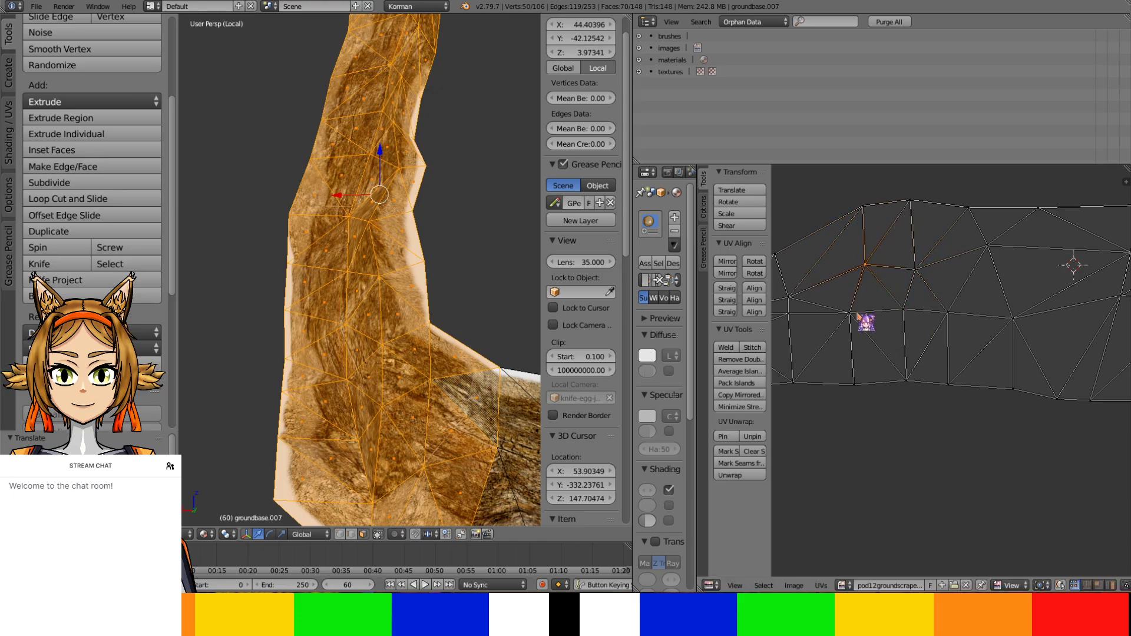
# Reposition the interior UV vertices along the island's middle row so that they form a level, evenly spaced line
pyautogui.moveTo(904, 312); pyautogui.dragTo(791, 245, button='middle')
pyautogui.scroll(-3, 359, 306)
pyautogui.moveTo(359, 306); pyautogui.dragTo(362, 271, button='middle')
pyautogui.scroll(3, 400, 273)
pyautogui.scroll(2, 322, 258)
pyautogui.moveTo(960, 265); pyautogui.dragTo(856, 340, button='middle')
pyautogui.press('g')
pyautogui.click(884, 323)
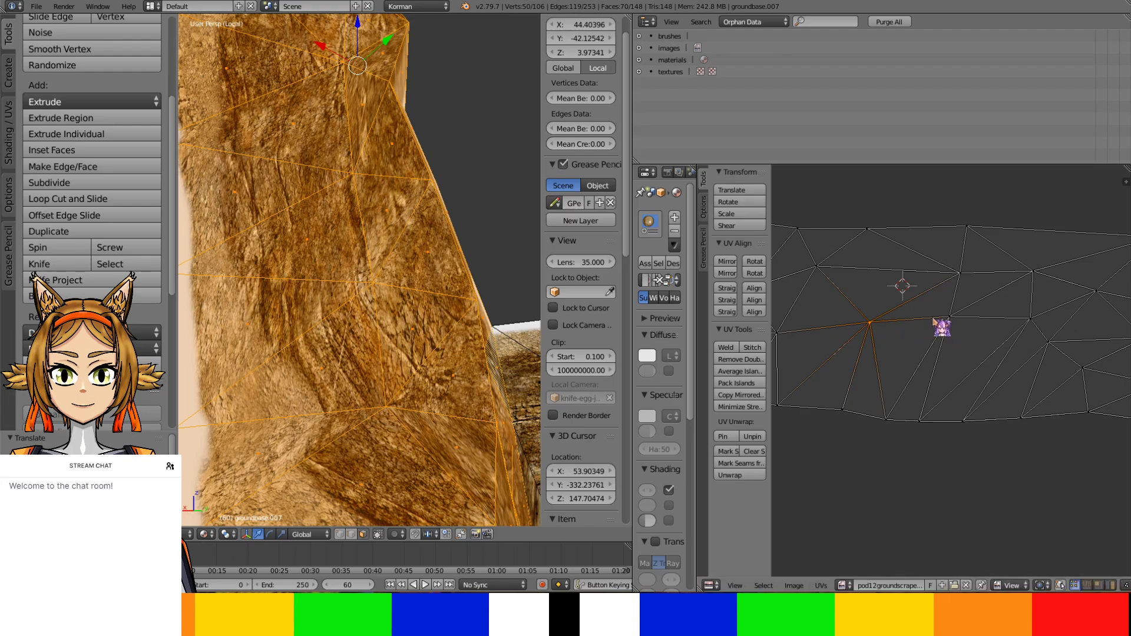
pyautogui.rightClick(942, 319)
pyautogui.press('g')
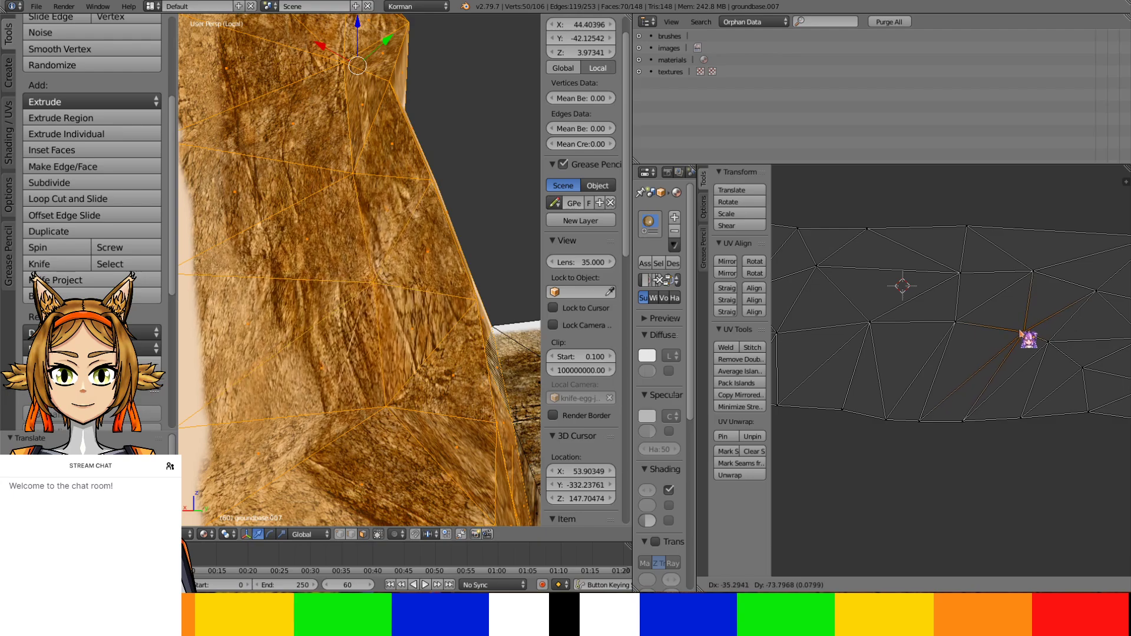
pyautogui.click(1031, 325)
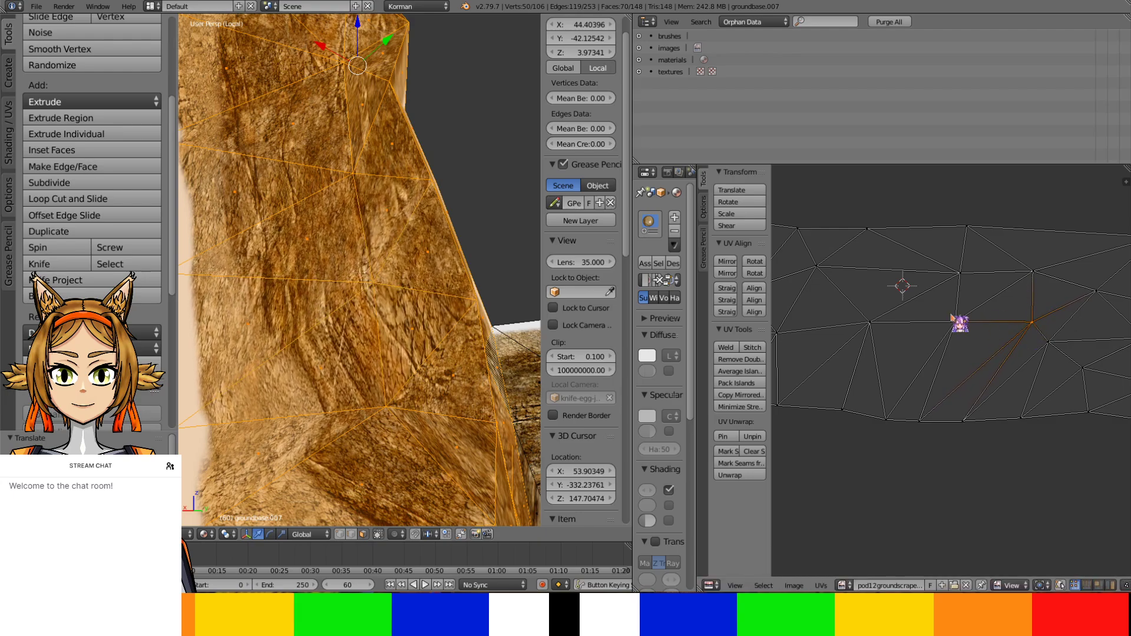
# Move the interior UV vertex above the right end of the levelled row slightly up and to the right
pyautogui.moveTo(457, 311); pyautogui.dragTo(446, 345, button='middle')
pyautogui.scroll(2, 460, 323)
pyautogui.scroll(-1, 661, 327)
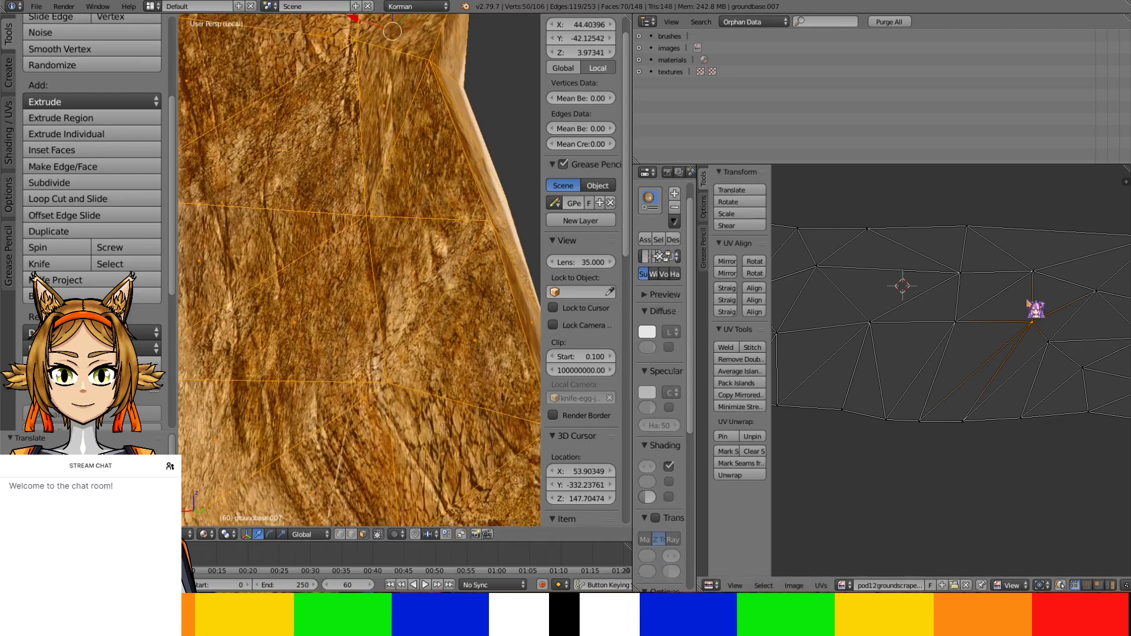
pyautogui.press('g')
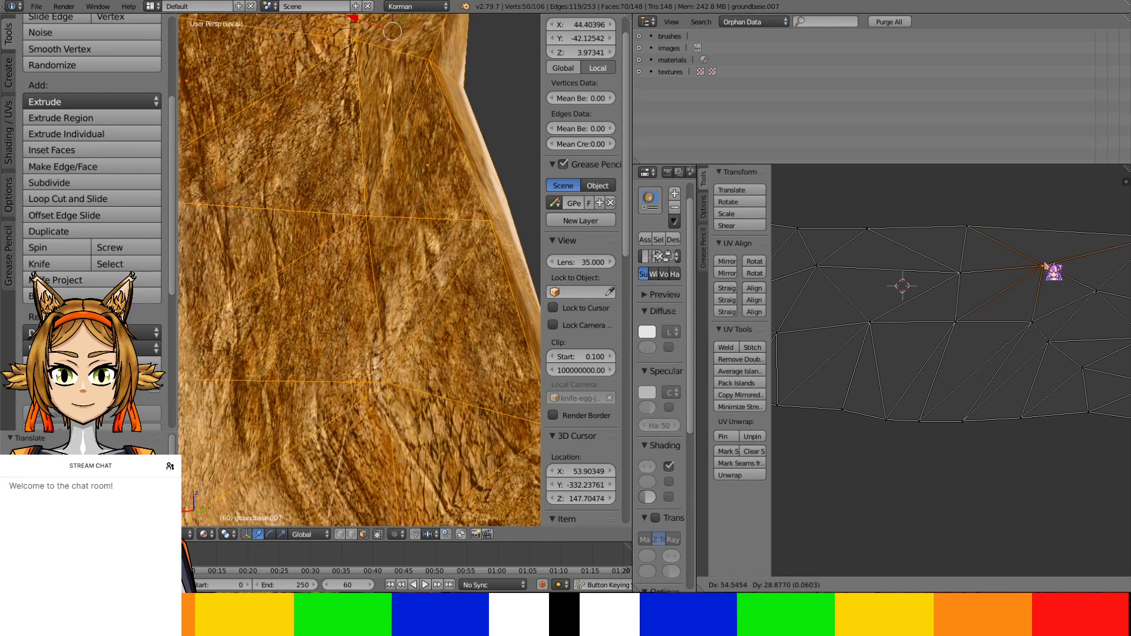
pyautogui.click(1039, 264)
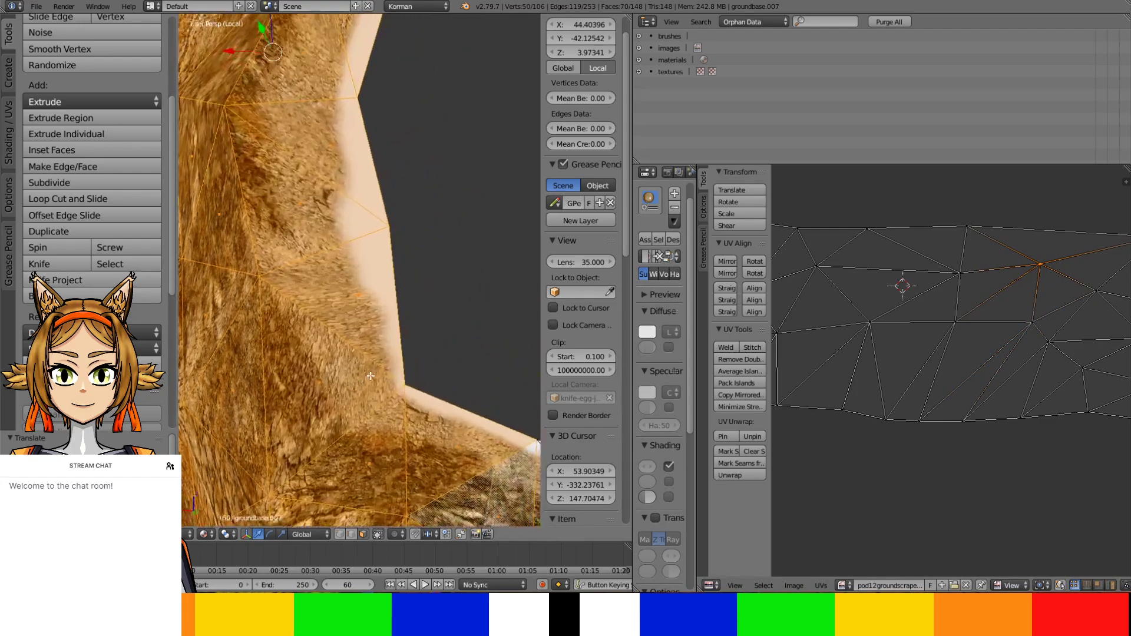
# Move the selected interior UV vertex slightly right and down, and shift the two nearest upper-border vertices to the right
pyautogui.press('g')
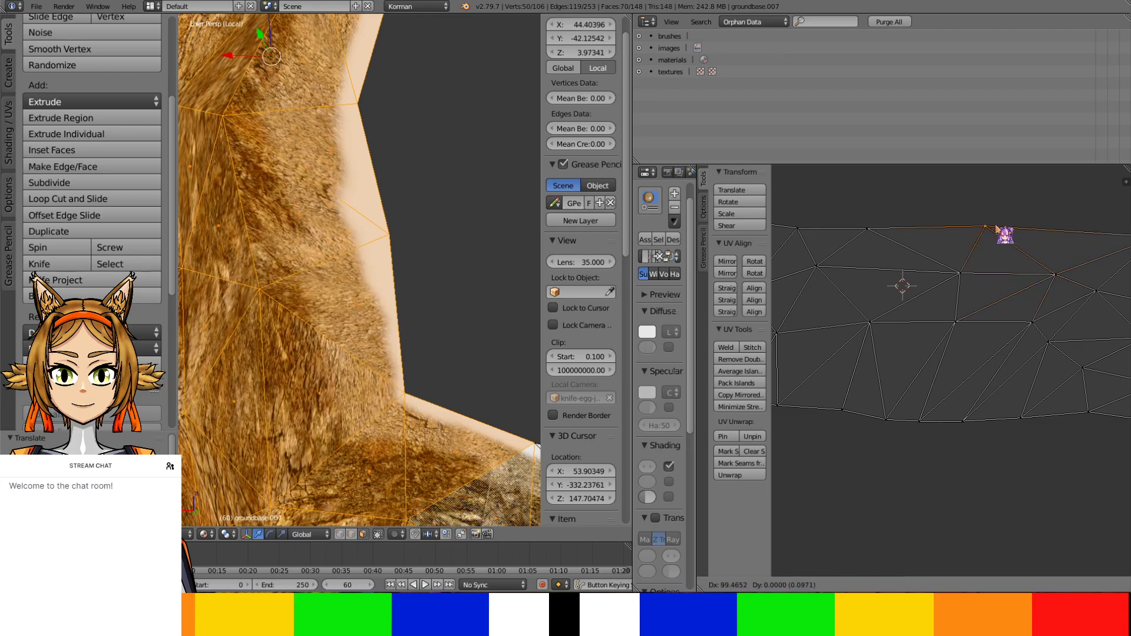
pyautogui.click(1026, 227)
pyautogui.rightClick(868, 230)
pyautogui.press('g')
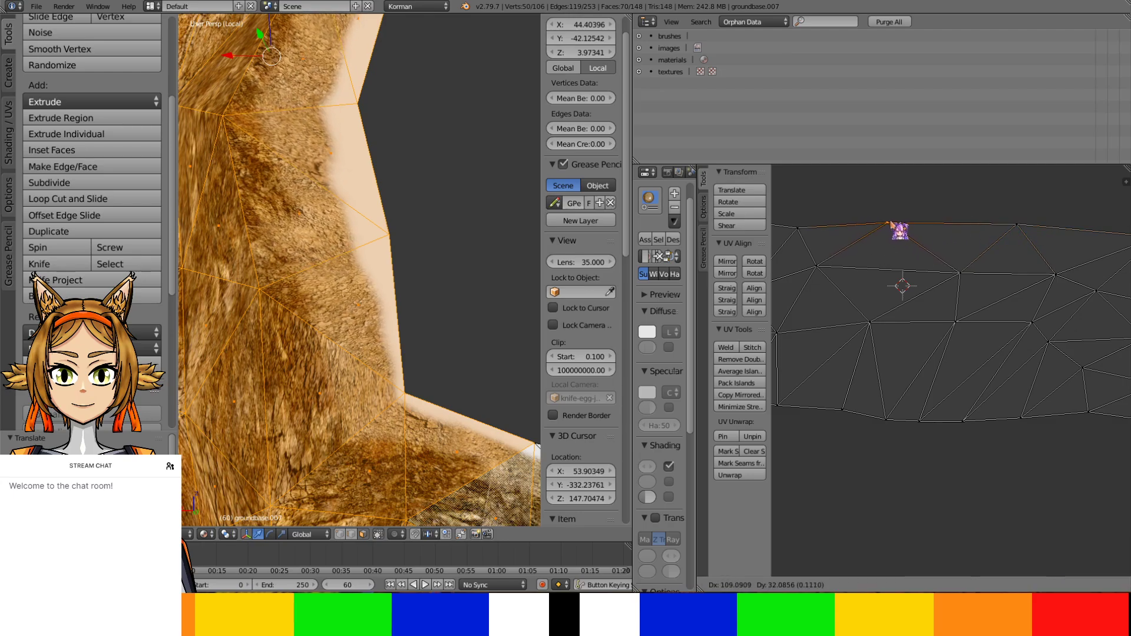
pyautogui.click(913, 234)
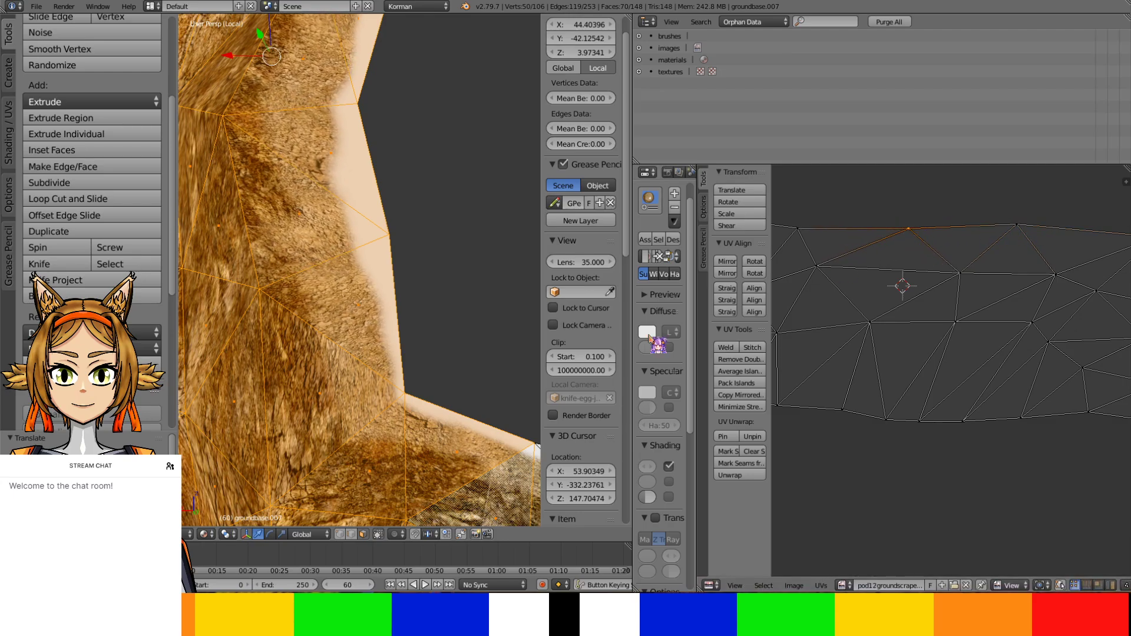
# Nudge the same interior UV vertex slightly and slide the upper-border vertex beside it a little further right and down
pyautogui.moveTo(359, 312); pyautogui.dragTo(445, 328, button='middle')
pyautogui.moveTo(1040, 228); pyautogui.dragTo(943, 250, button='middle')
pyautogui.press('g')
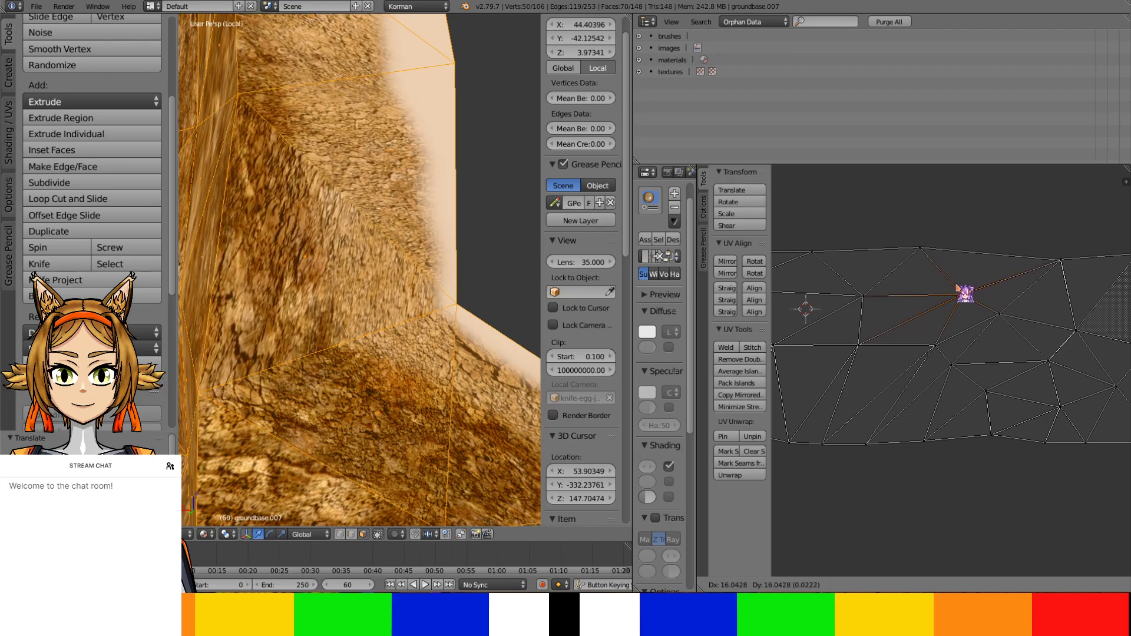
pyautogui.click(954, 283)
pyautogui.press('g')
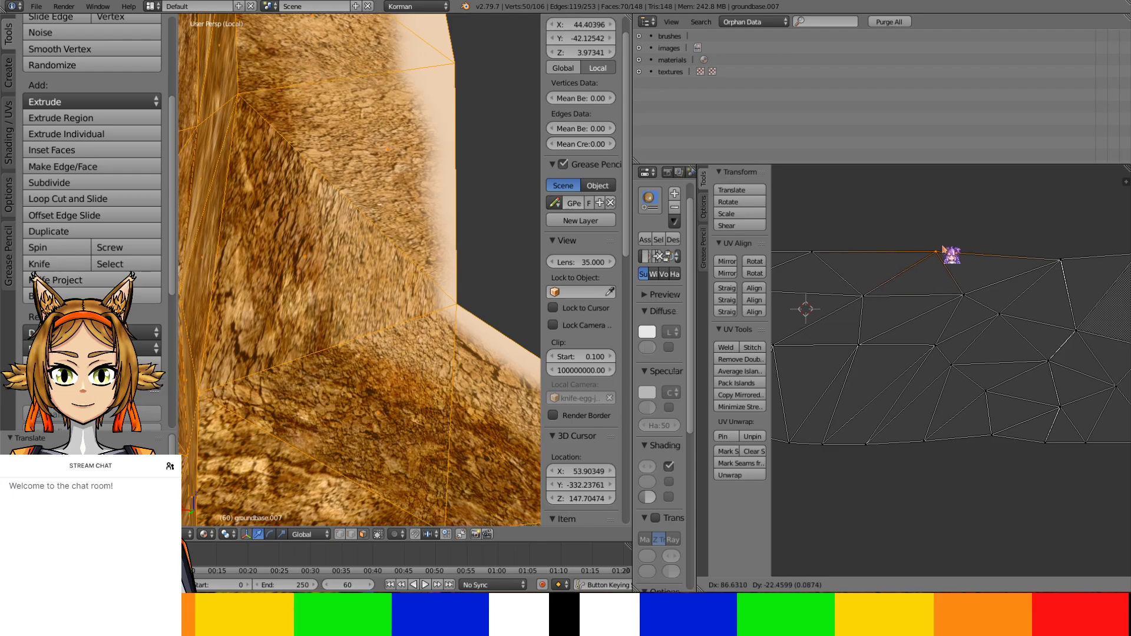
pyautogui.click(949, 251)
# Lower four neighbouring UV vertices along the island's lower border, from right to left, so that they form a nearly level line
pyautogui.moveTo(398, 268); pyautogui.dragTo(459, 360, button='middle')
pyautogui.moveTo(864, 274); pyautogui.dragTo(904, 243, button='middle')
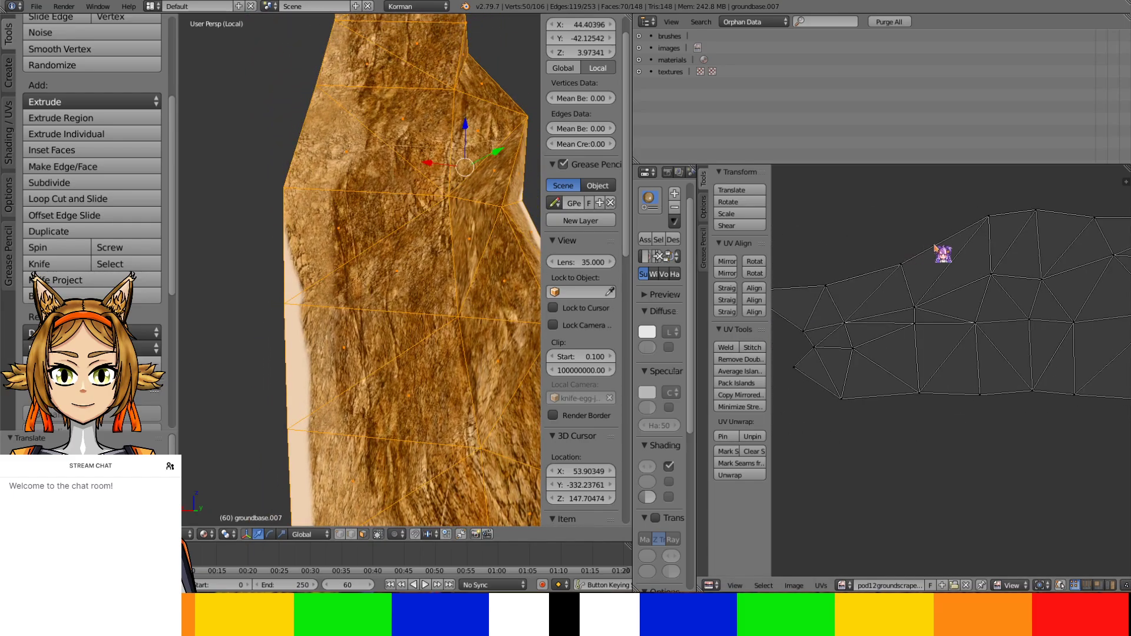
pyautogui.rightClick(987, 217)
pyautogui.moveTo(1035, 372); pyautogui.dragTo(1023, 341, button='middle')
pyautogui.rightClick(1024, 333)
pyautogui.press('g')
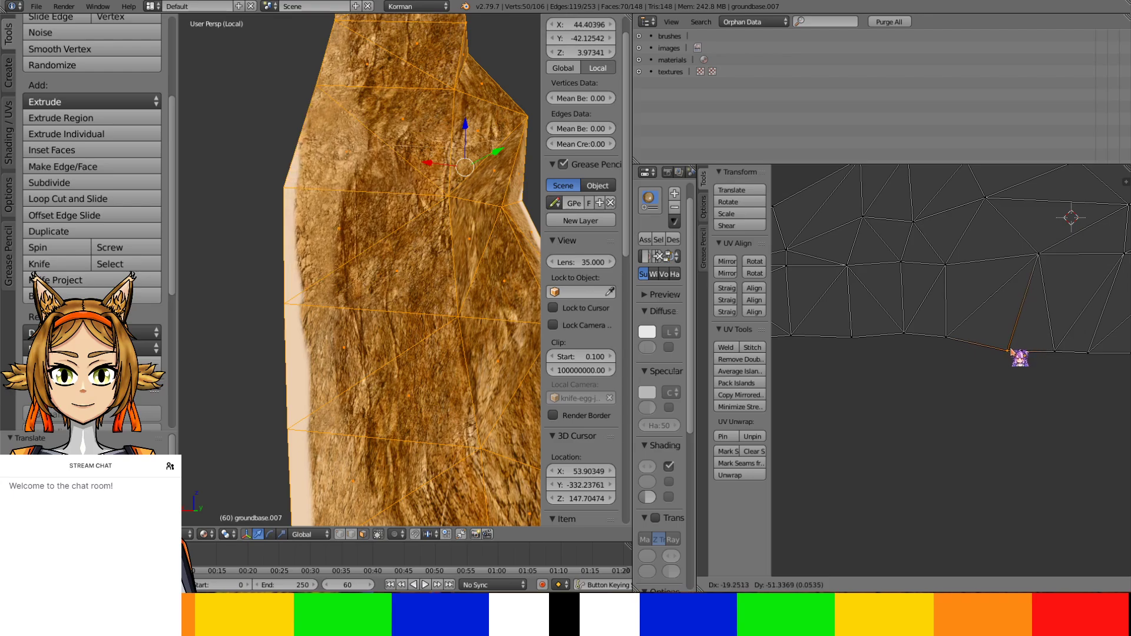
pyautogui.click(951, 348)
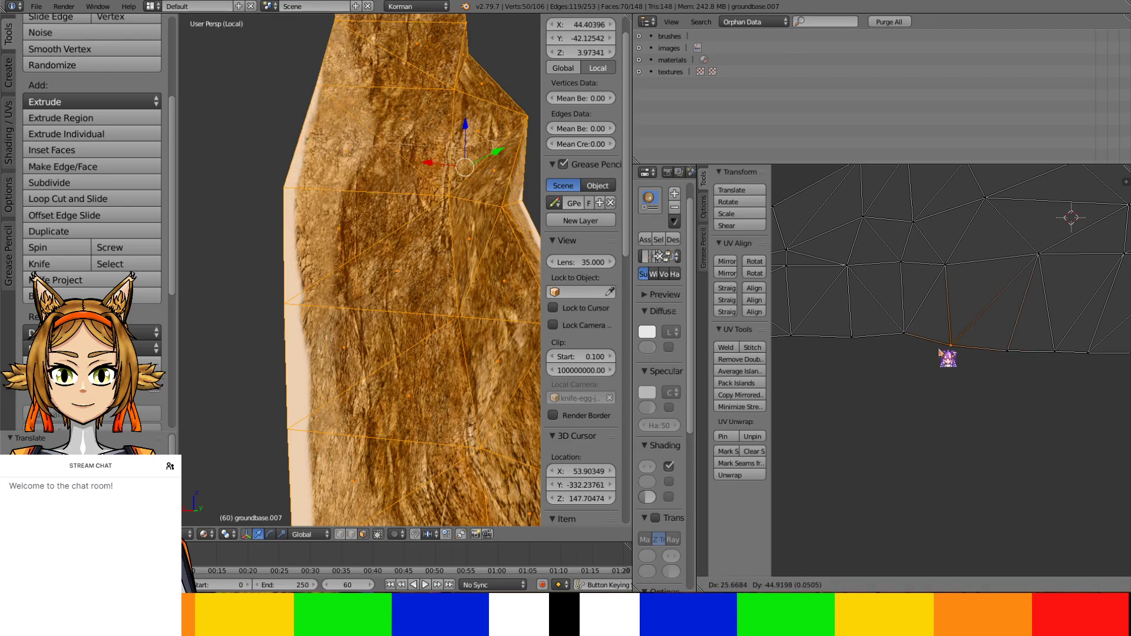
pyautogui.rightClick(905, 335)
pyautogui.press('g')
pyautogui.click(905, 347)
pyautogui.press('g')
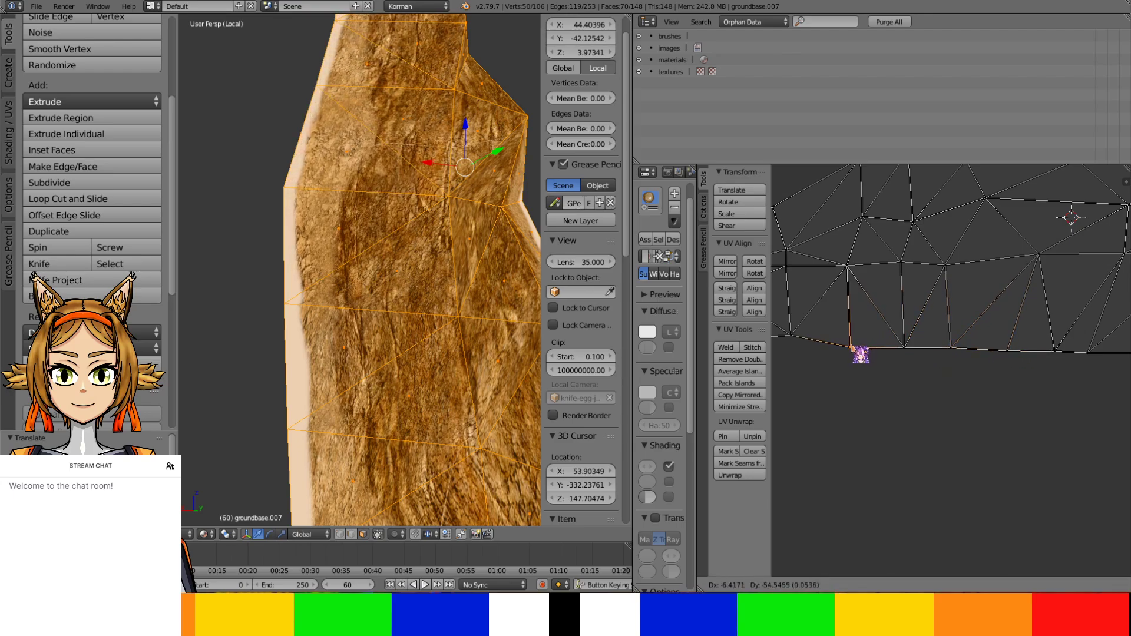
pyautogui.click(851, 348)
# Lower the last two lower-border UV vertices before the island's left tip to continue the levelled border line
pyautogui.keyDown('shift'); pyautogui.moveTo(376, 188); pyautogui.dragTo(347, 432, button='middle'); pyautogui.keyUp('shift')
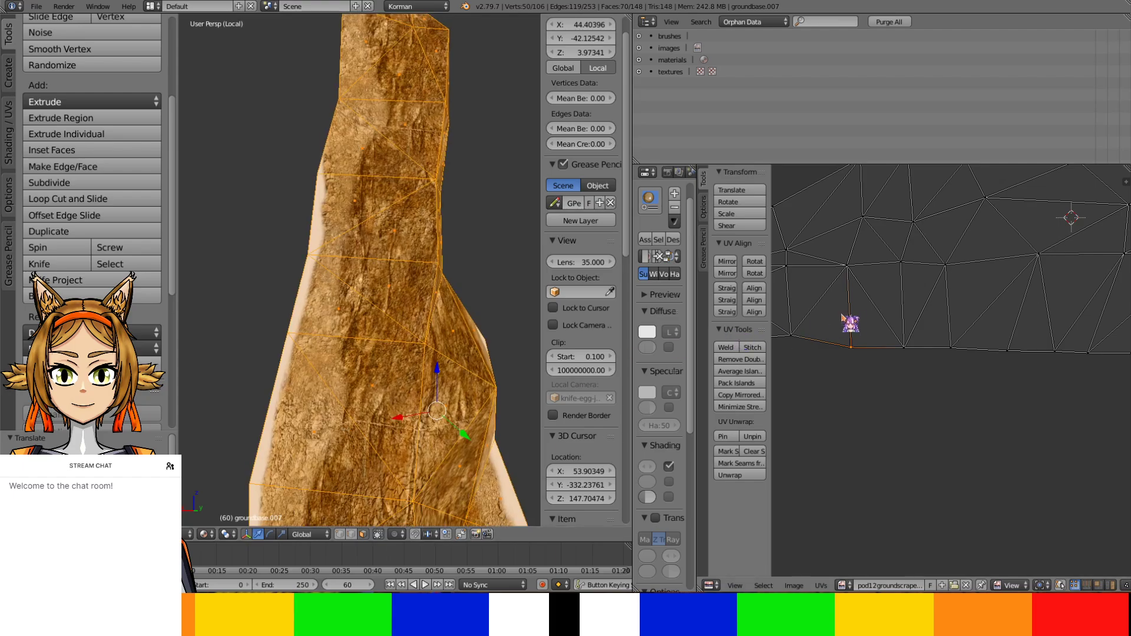
pyautogui.moveTo(841, 314); pyautogui.dragTo(985, 326, button='middle')
pyautogui.rightClick(934, 346)
pyautogui.press('g')
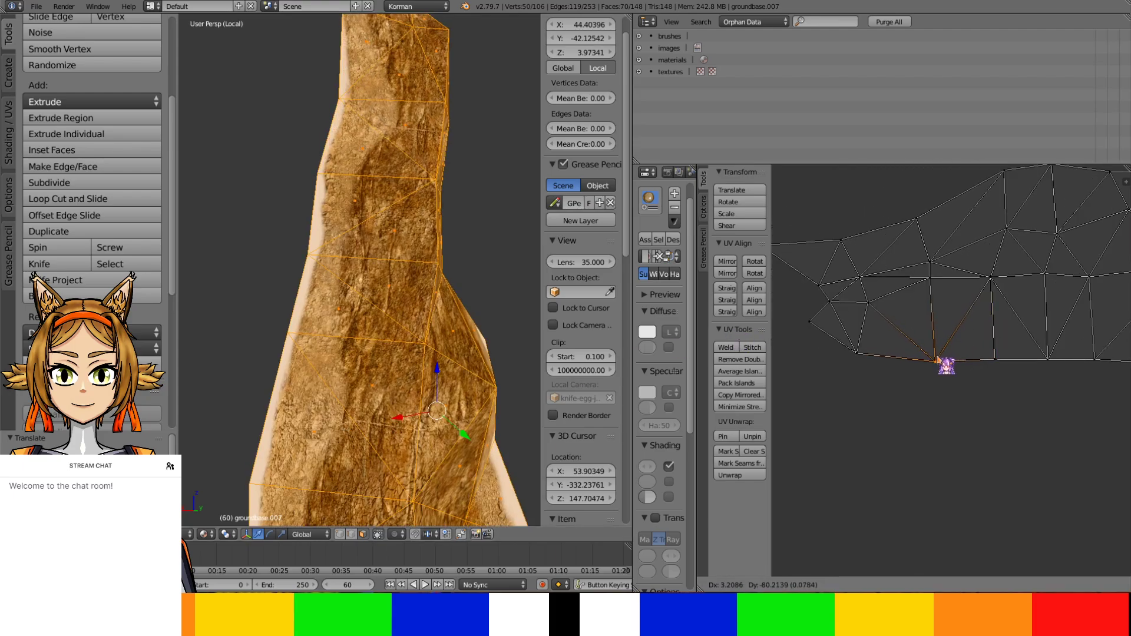
pyautogui.click(942, 365)
pyautogui.press('g')
pyautogui.click(858, 366)
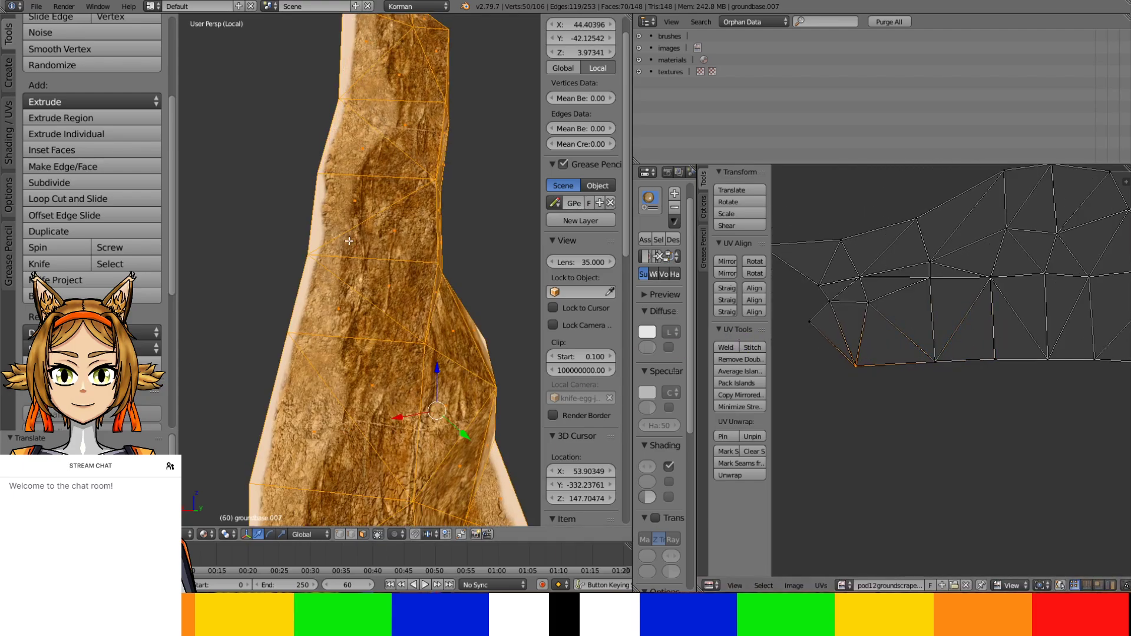
# Move the UV vertex at the island's left tip down and slightly left, level with the lower border
pyautogui.keyDown('shift'); pyautogui.moveTo(394, 150); pyautogui.dragTo(598, 303, button='middle'); pyautogui.keyUp('shift')
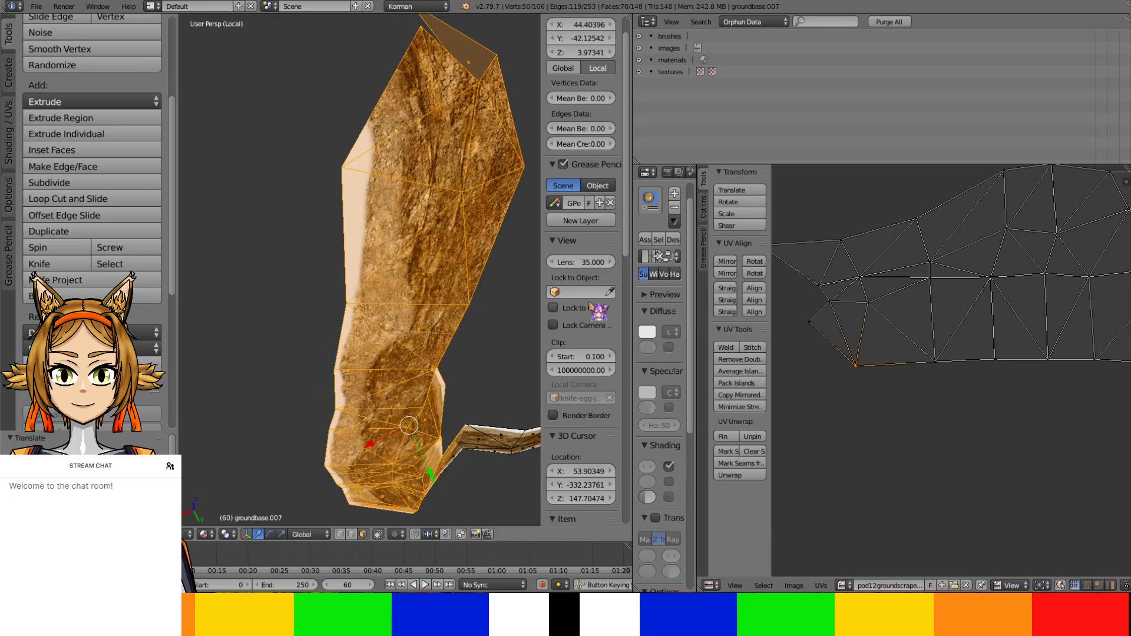
pyautogui.rightClick(810, 322)
pyautogui.press('g')
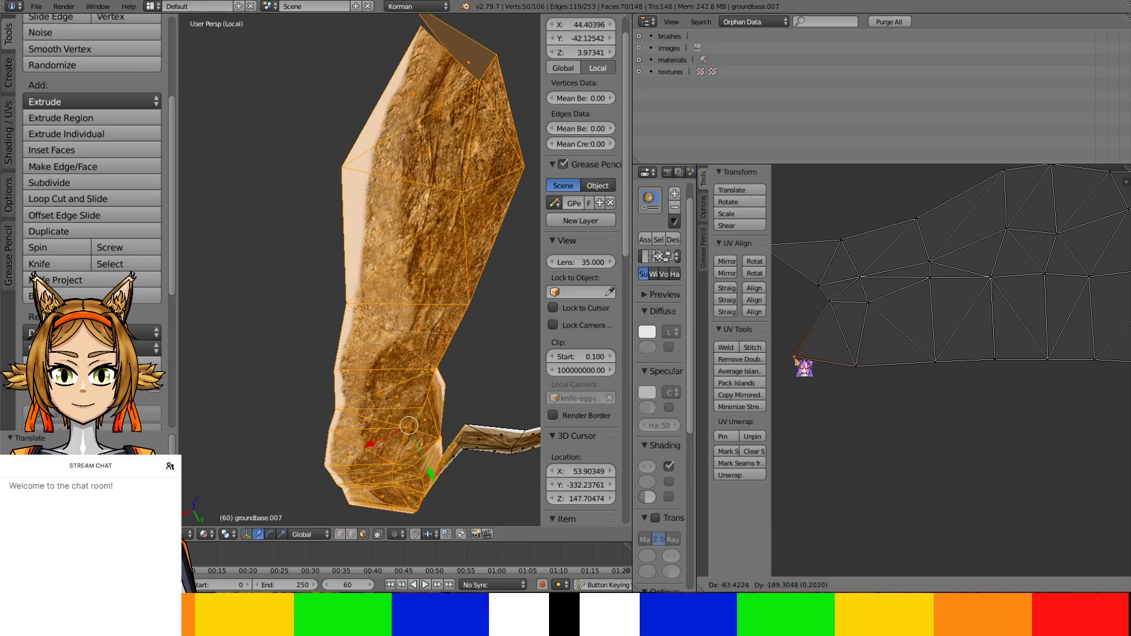
pyautogui.click(795, 364)
# Raise the upper-border UV vertices at the island's left end, including the end corner, to widen the narrow end
pyautogui.moveTo(448, 283); pyautogui.dragTo(330, 274, button='middle')
pyautogui.moveTo(849, 248); pyautogui.dragTo(737, 300, button='middle')
pyautogui.moveTo(444, 358); pyautogui.dragTo(445, 322, button='middle')
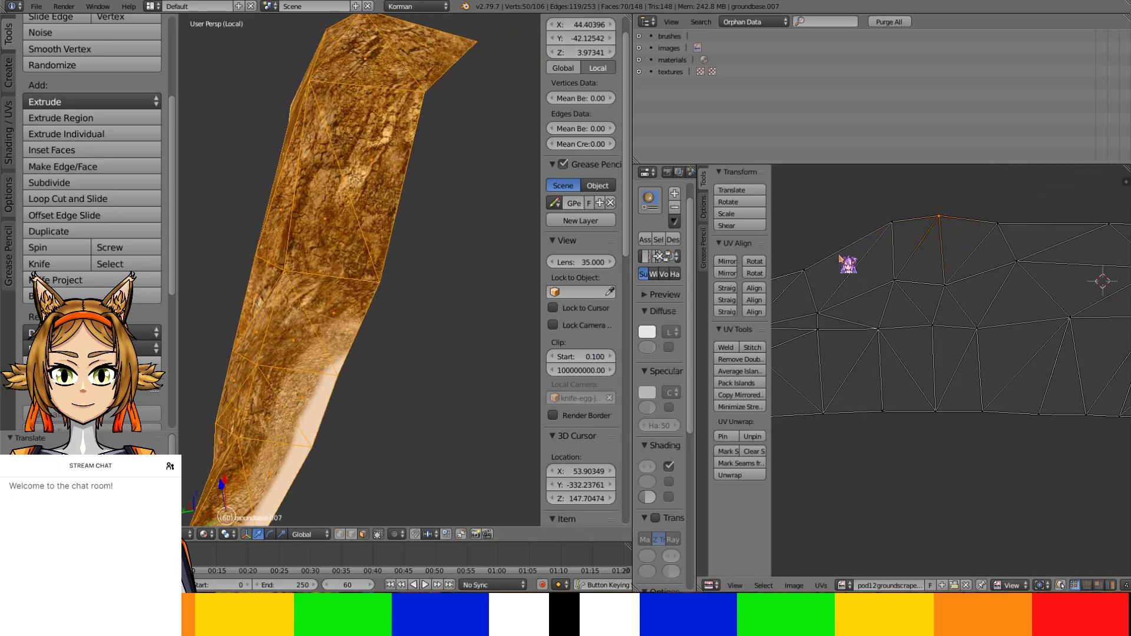
pyautogui.moveTo(803, 270); pyautogui.dragTo(824, 237, button='right')
pyautogui.moveTo(834, 234); pyautogui.dragTo(936, 242, button='middle')
pyautogui.moveTo(925, 243); pyautogui.dragTo(906, 239, button='right')
pyautogui.moveTo(831, 296); pyautogui.dragTo(890, 229, button='right')
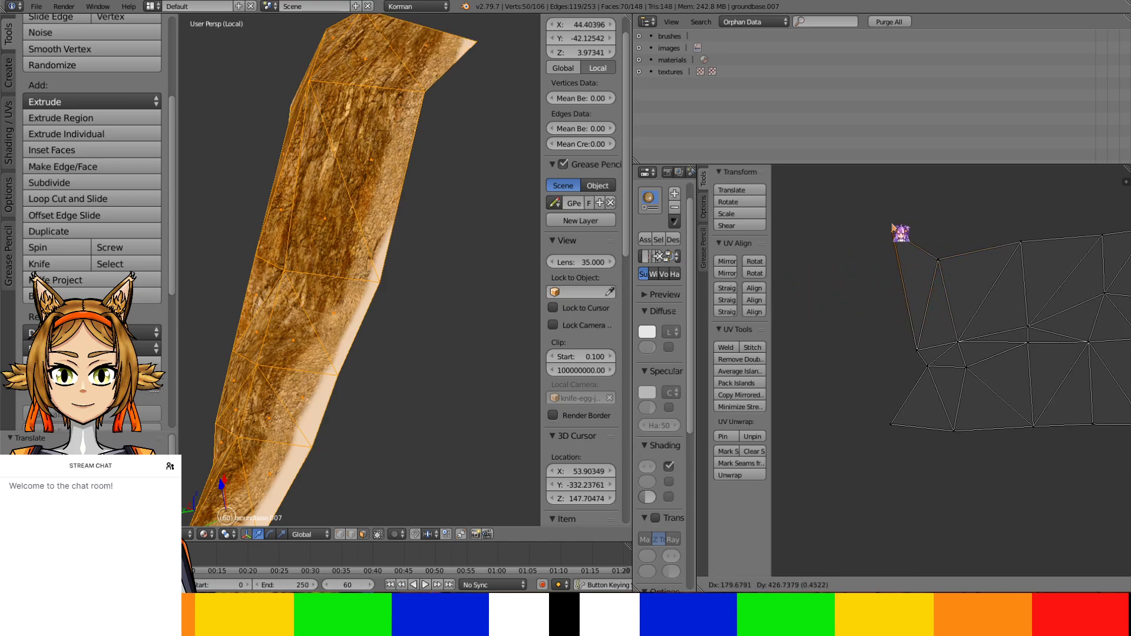
pyautogui.moveTo(937, 259); pyautogui.dragTo(941, 244, button='right')
# Leave Edit Mode, widen the material properties area, and turn off Shadeless for the groundscrape material
pyautogui.moveTo(459, 329); pyautogui.dragTo(377, 169, button='middle')
pyautogui.press('Tab')
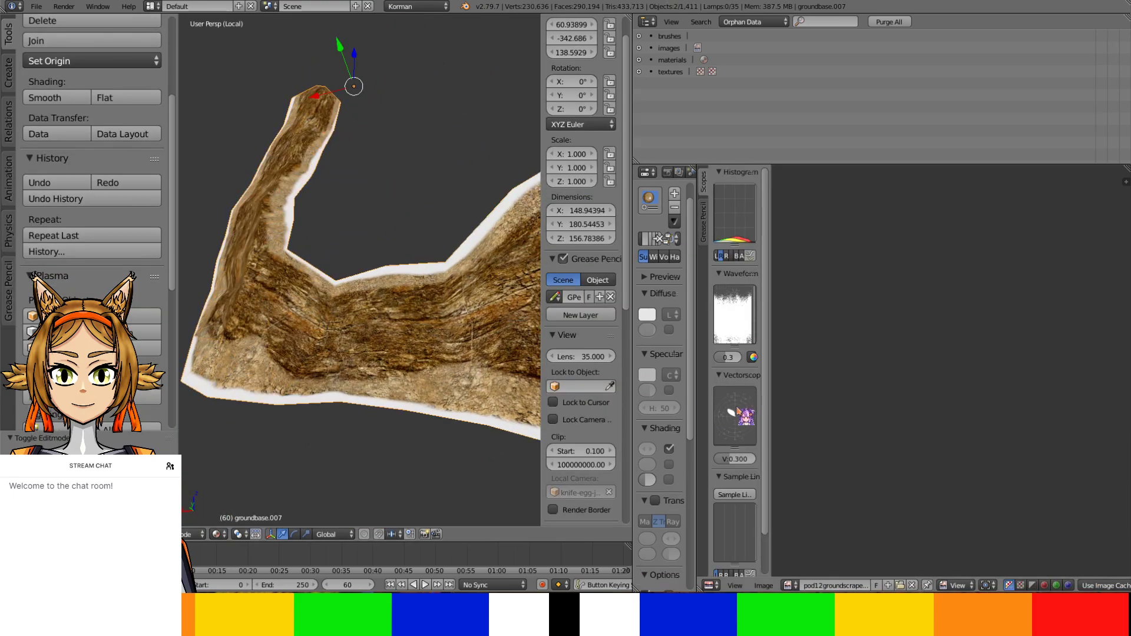
pyautogui.moveTo(696, 384); pyautogui.dragTo(883, 385)
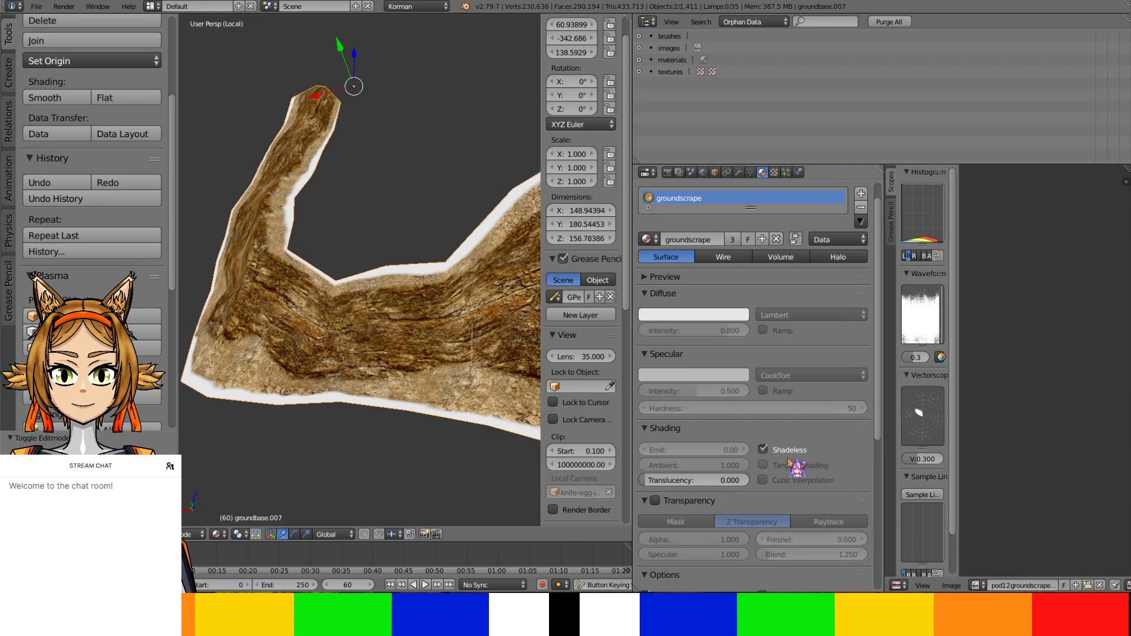
pyautogui.click(784, 453)
pyautogui.moveTo(383, 323); pyautogui.dragTo(436, 339, button='middle')
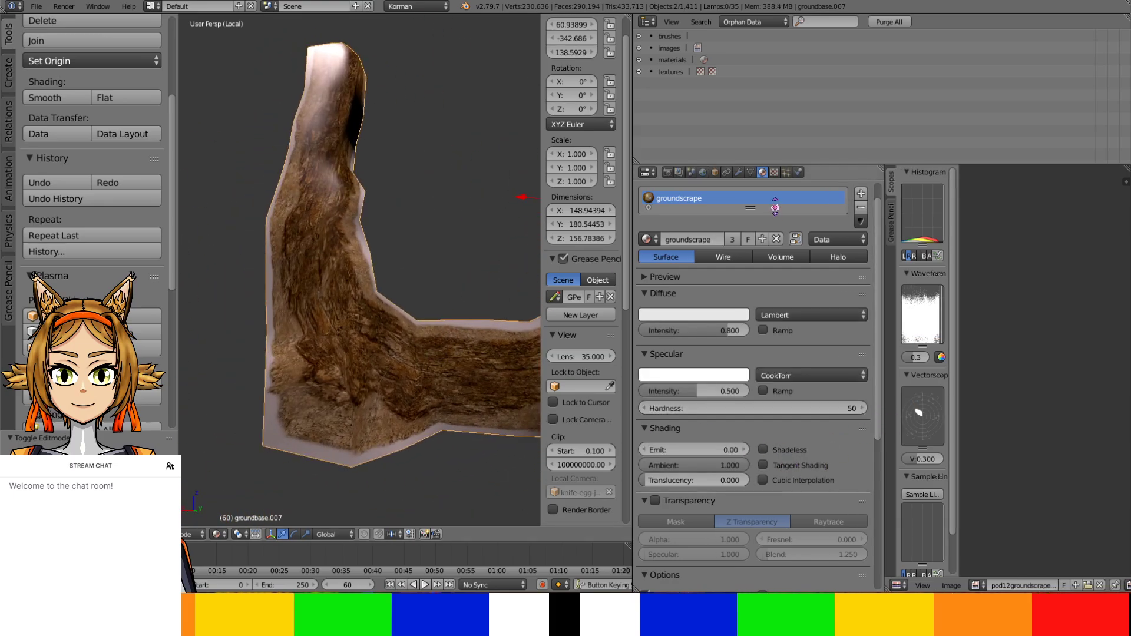
# Remove the Visibility Set Plasma modifier from groundbase.007
pyautogui.click(799, 172)
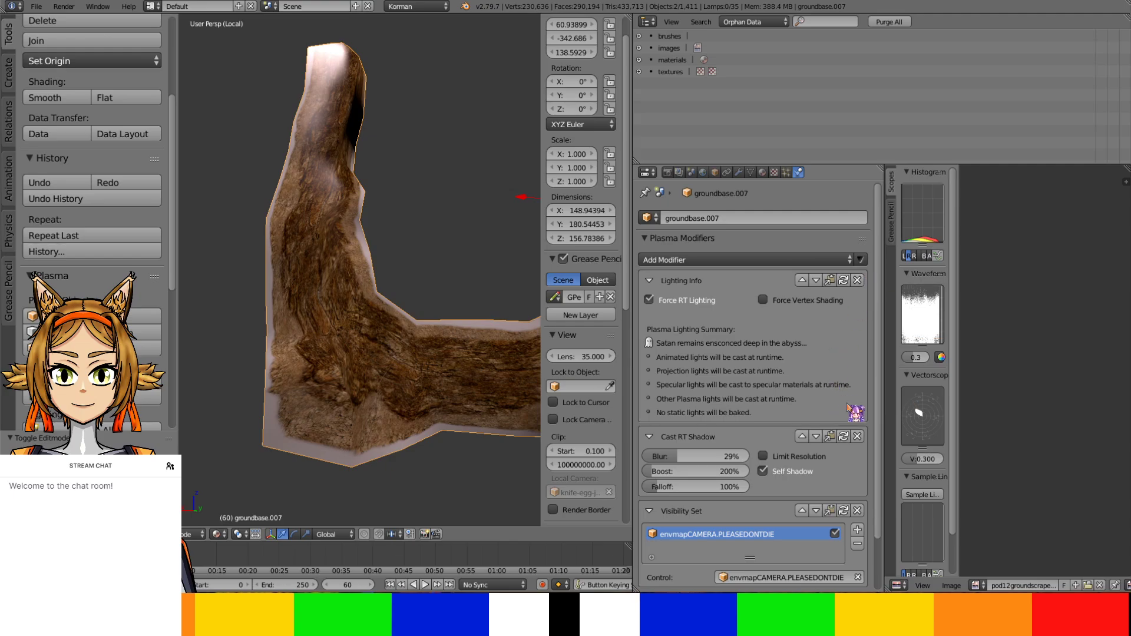
pyautogui.click(857, 510)
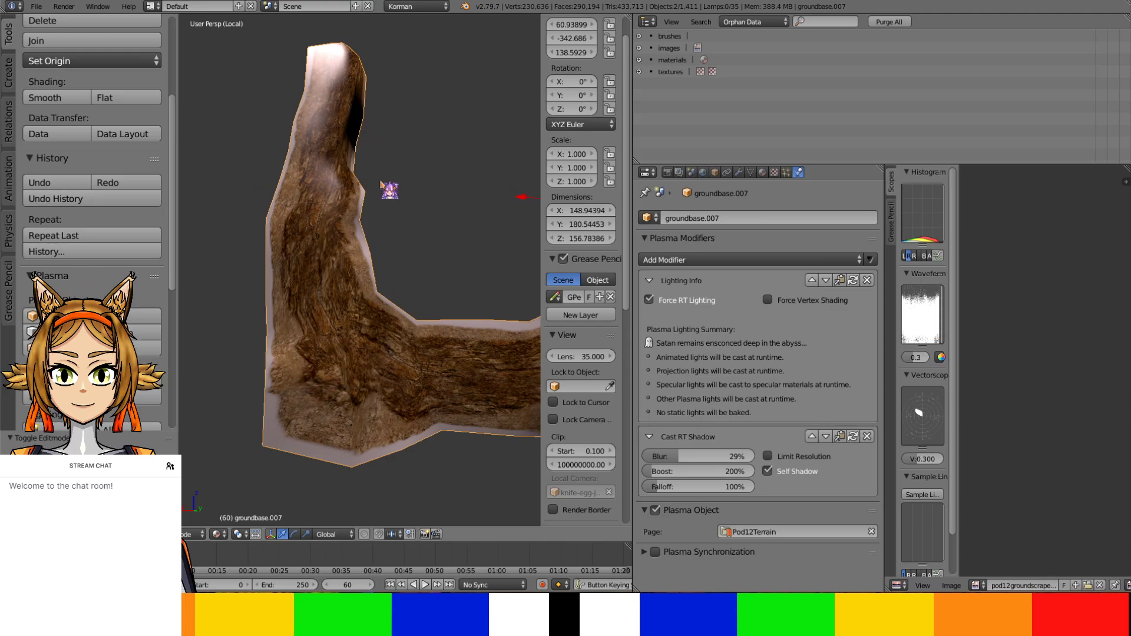
pyautogui.moveTo(388, 187); pyautogui.dragTo(385, 225, button='middle')
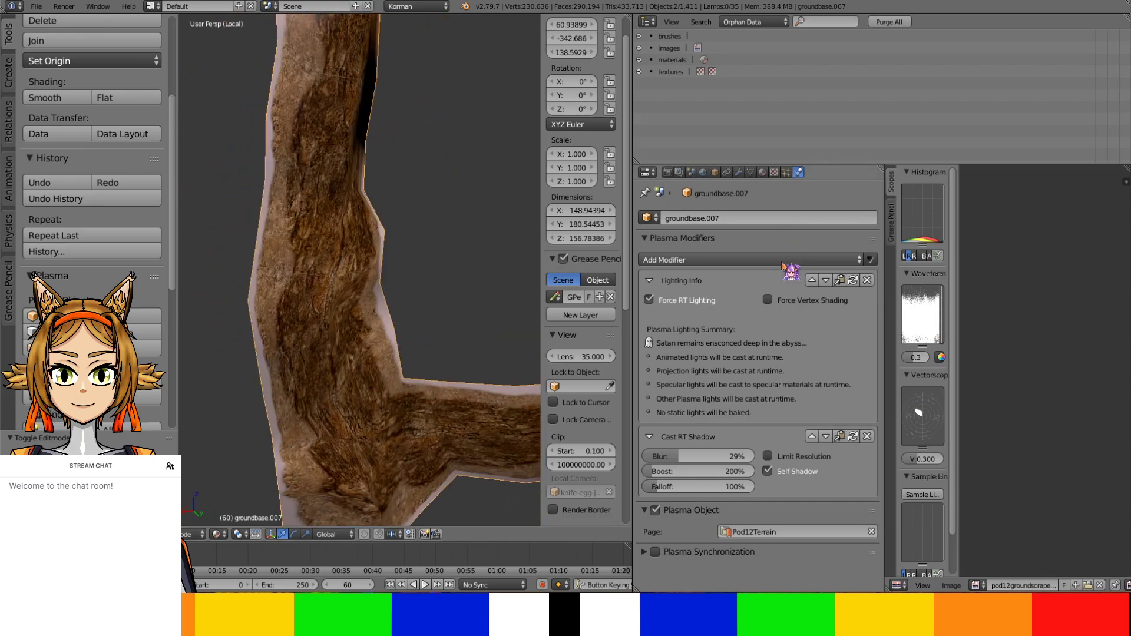
pyautogui.click(787, 260)
pyautogui.click(967, 476)
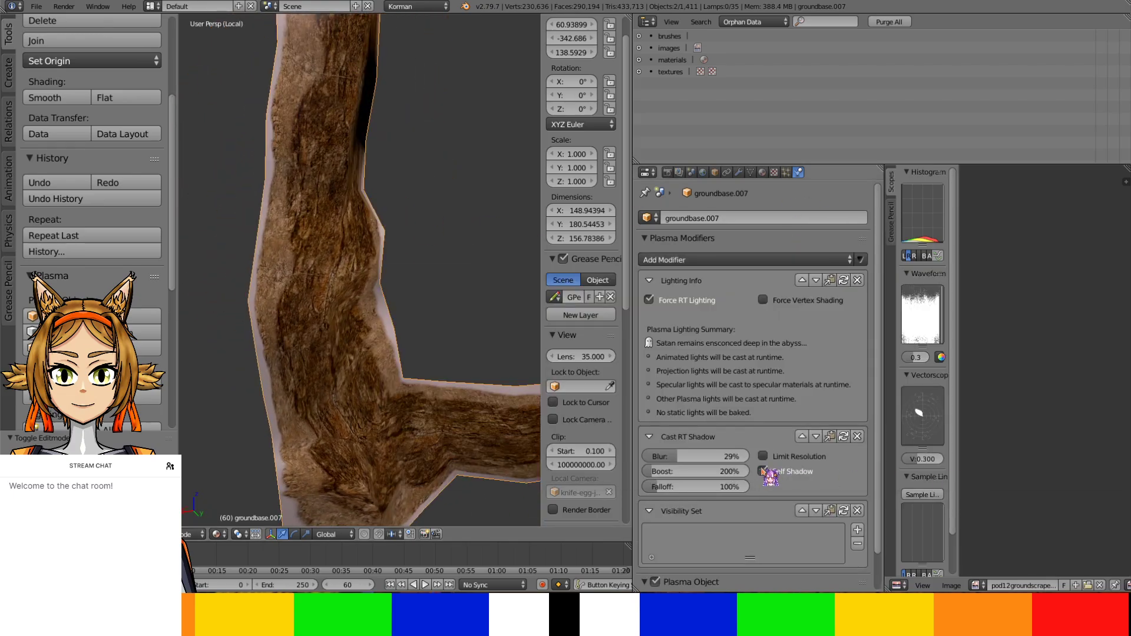
pyautogui.click(858, 510)
# Exit local view, select the groundbase terrain, and turn off Shadeless for its ScratchyGround material
pyautogui.moveTo(220, 391); pyautogui.dragTo(496, 167, button='middle')
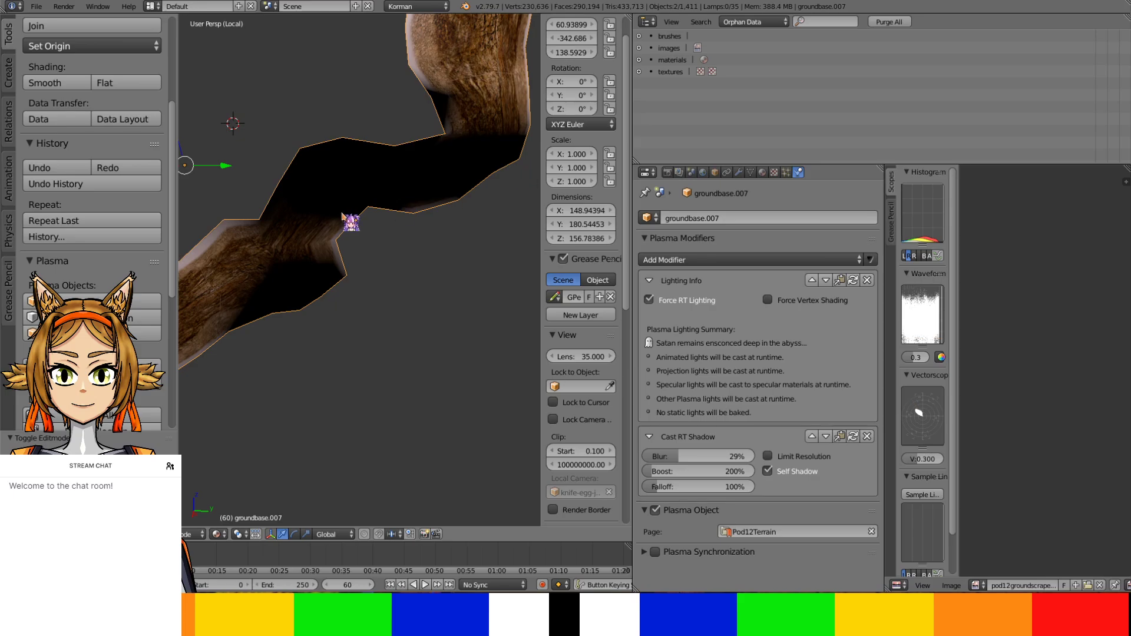
pyautogui.press('KP_Divide')
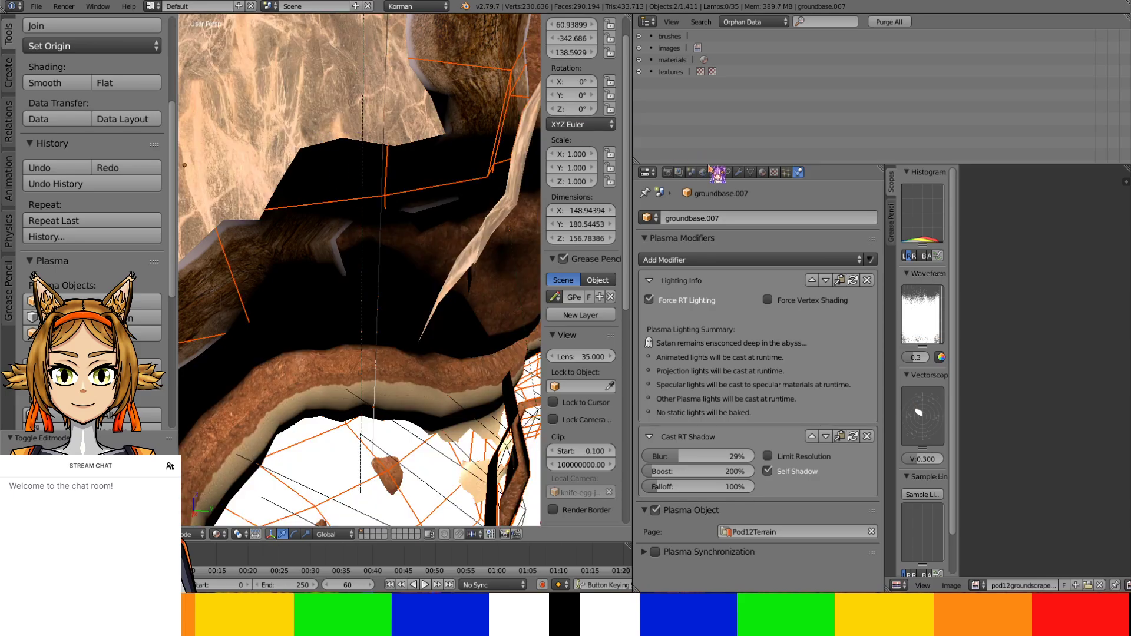
pyautogui.rightClick(766, 169)
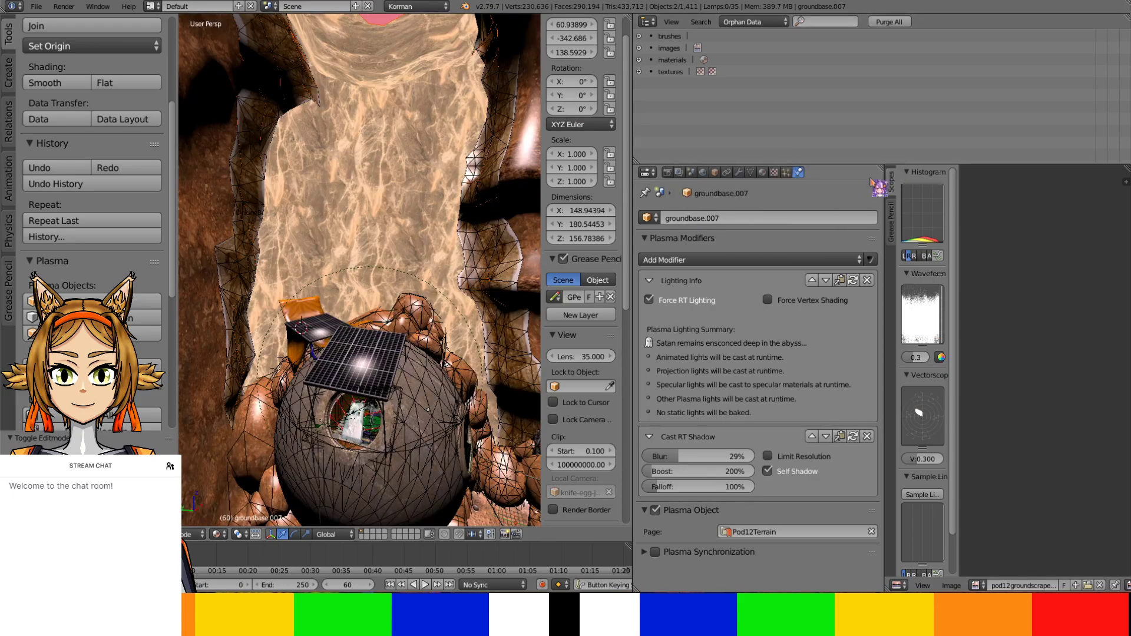
pyautogui.click(763, 172)
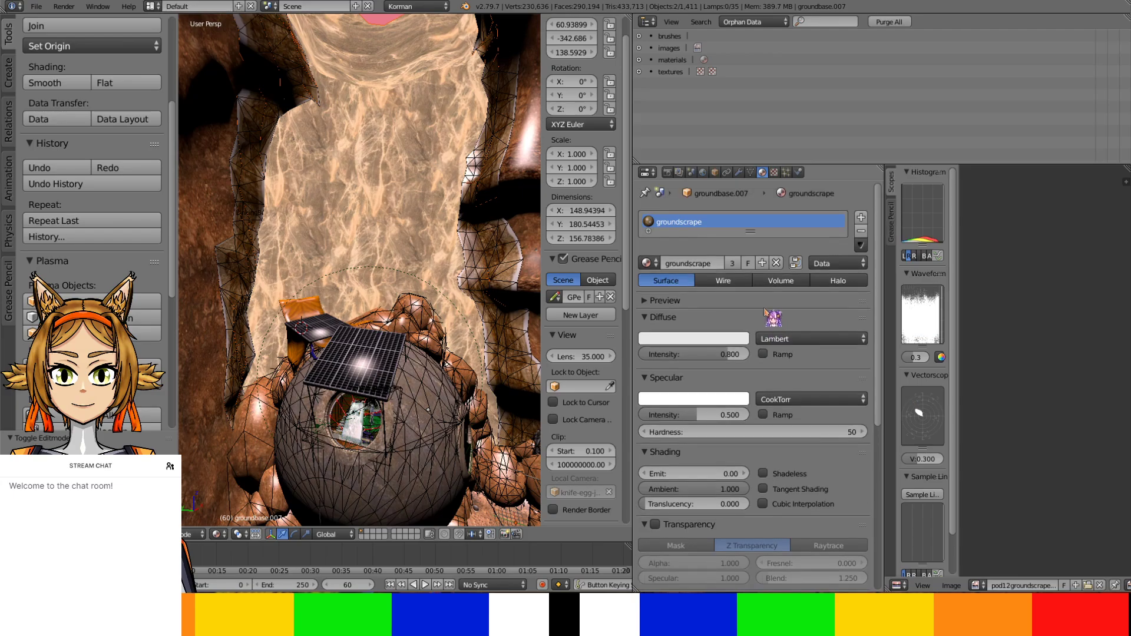
pyautogui.rightClick(490, 207)
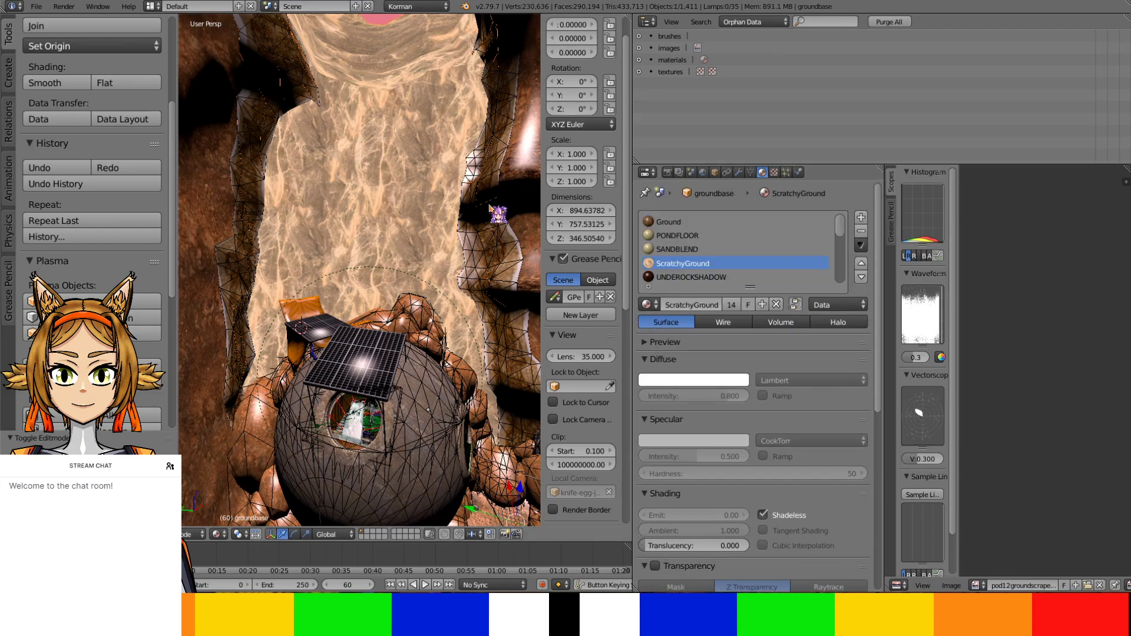
pyautogui.click(801, 518)
# Open groundbase.007 in Edit Mode with vertex selection and move its vertex on the dark wall's upper edge along X to about -35.95
pyautogui.moveTo(365, 265); pyautogui.dragTo(426, 221, button='middle')
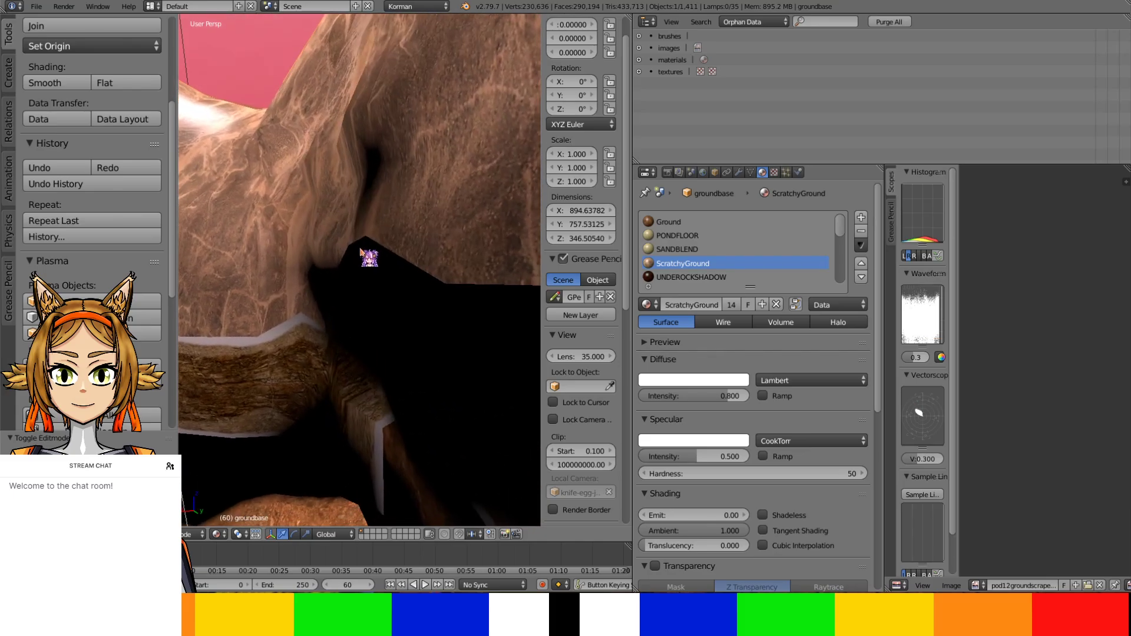
pyautogui.moveTo(361, 250); pyautogui.dragTo(372, 269, button='middle')
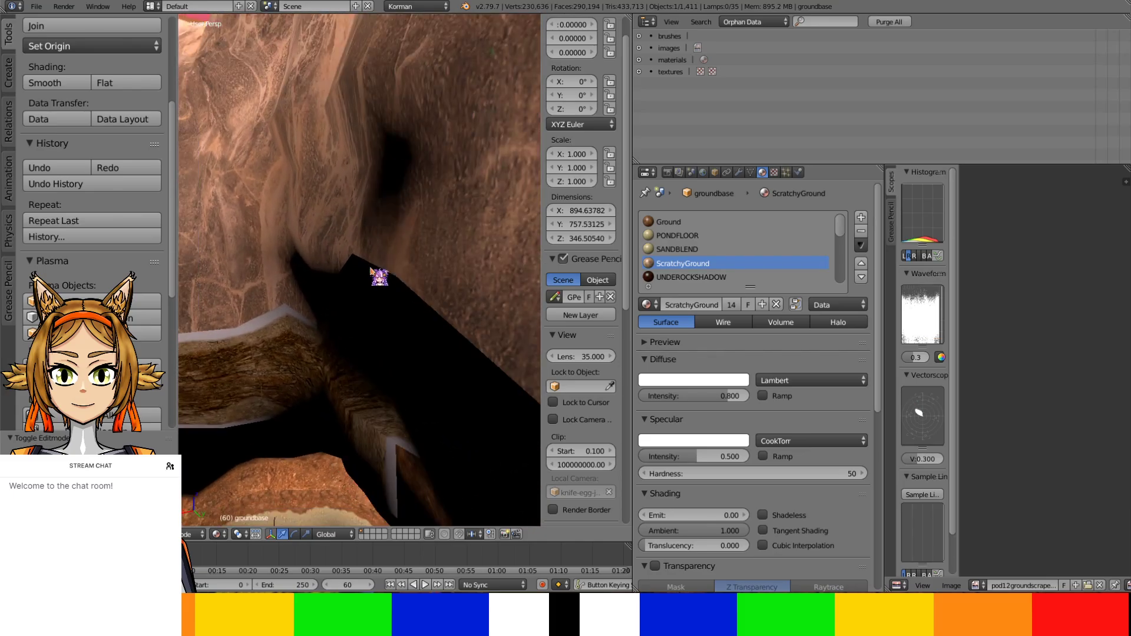
pyautogui.rightClick(411, 288)
pyautogui.press('Tab')
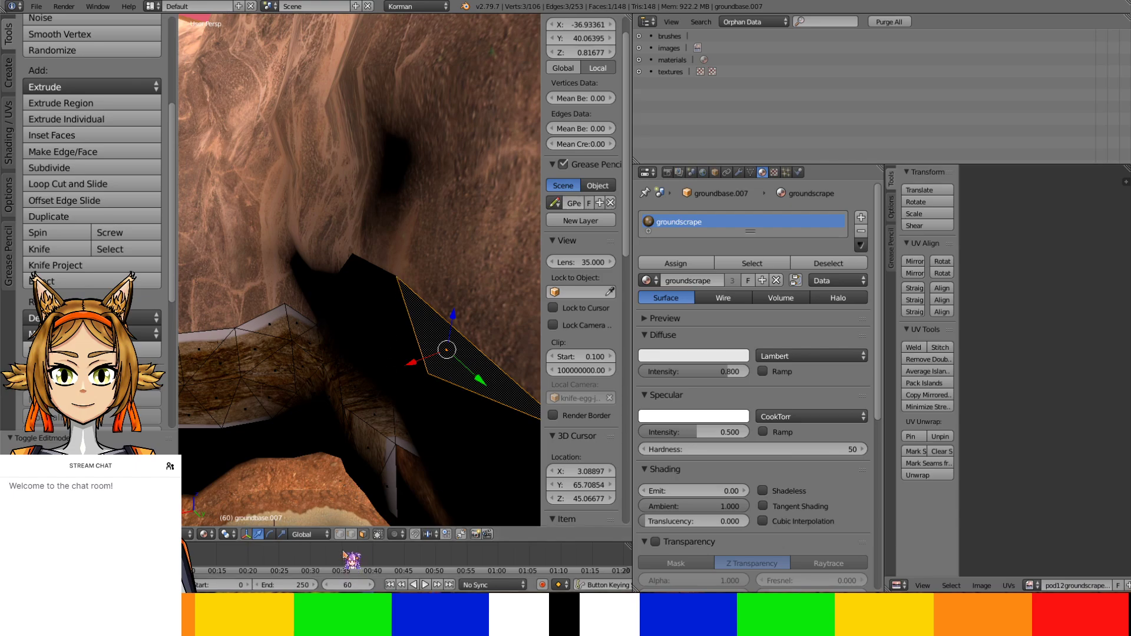
pyautogui.click(341, 534)
pyautogui.rightClick(398, 278)
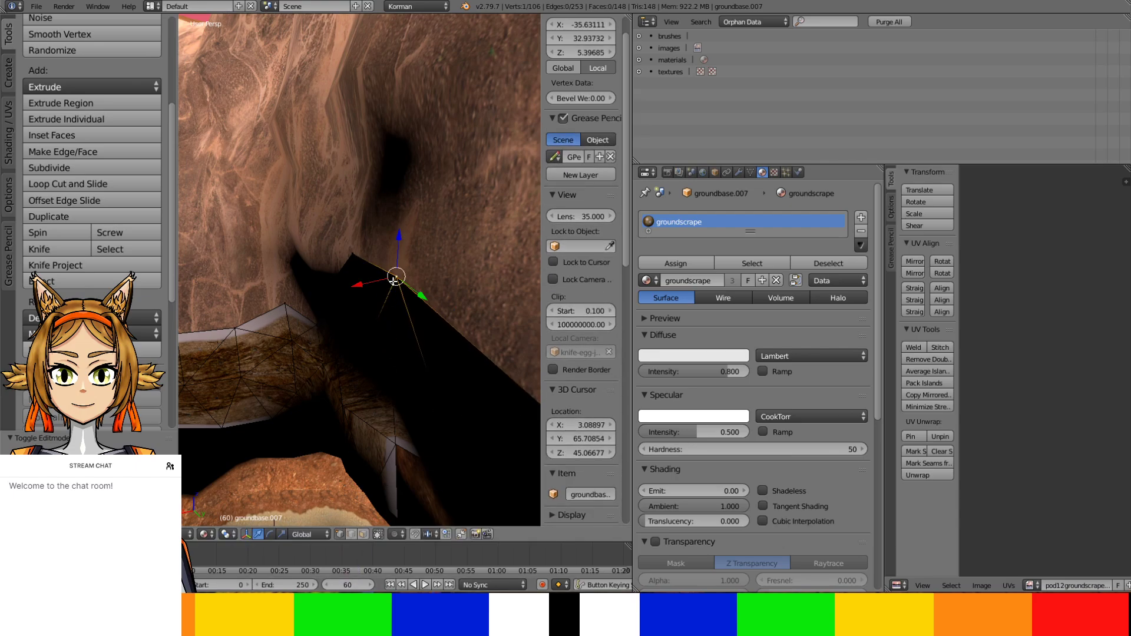
pyautogui.press('g')
pyautogui.press('x')
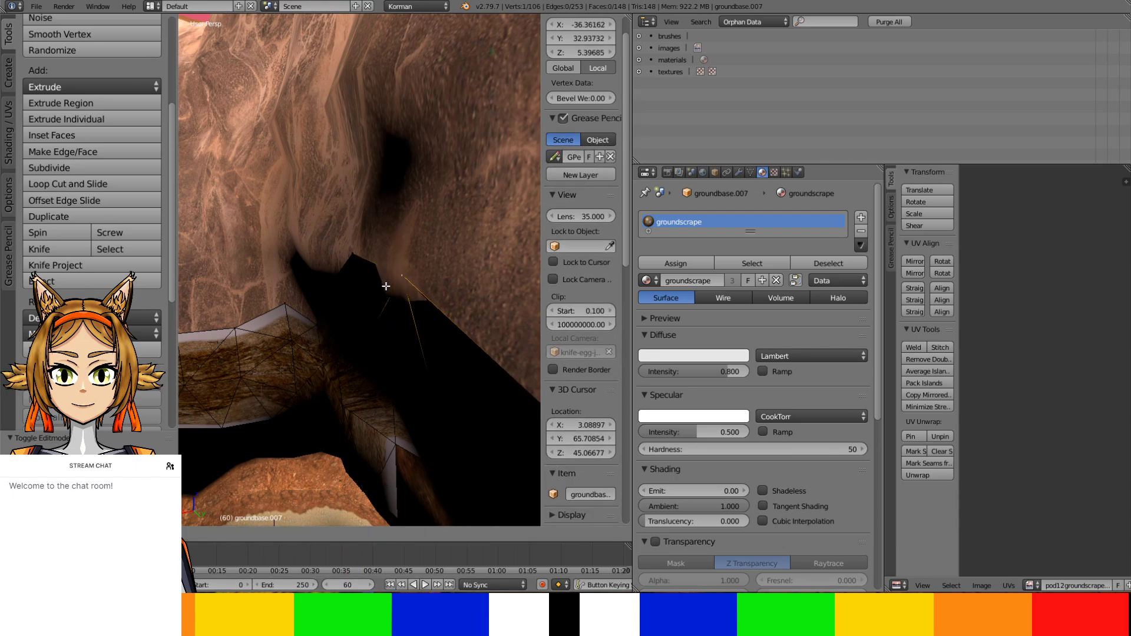
pyautogui.click(383, 289)
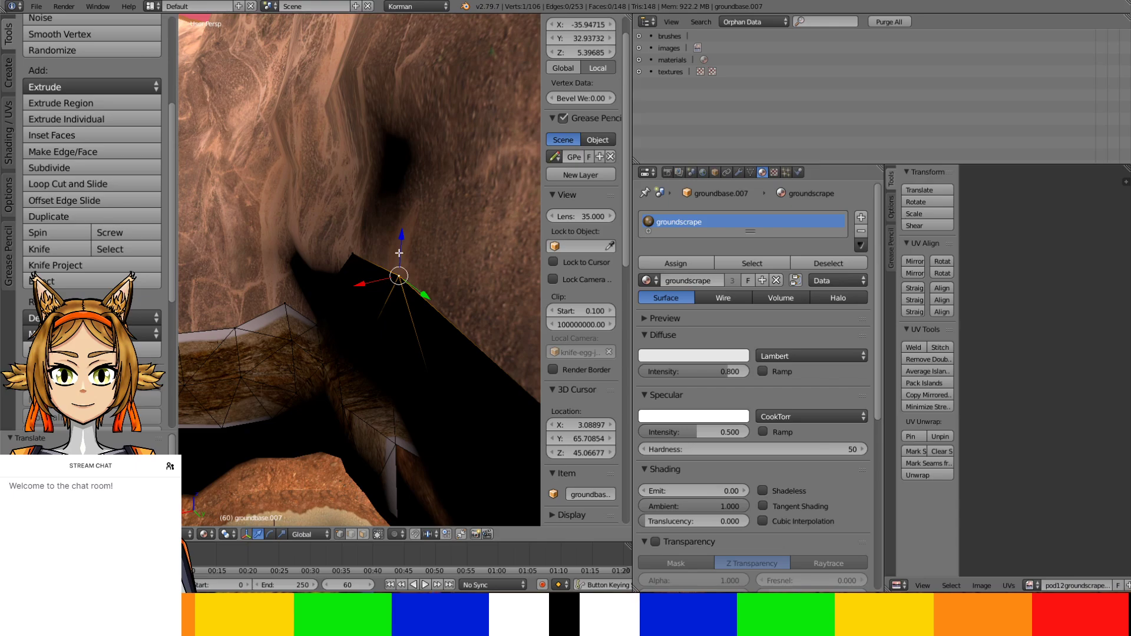
# Move the selected vertex on the dark wall's upper edge to about 4.70 along Z and about -36.21 along X
pyautogui.press('g')
pyautogui.press('z')
pyautogui.click(376, 291)
pyautogui.press('g')
pyautogui.press('x')
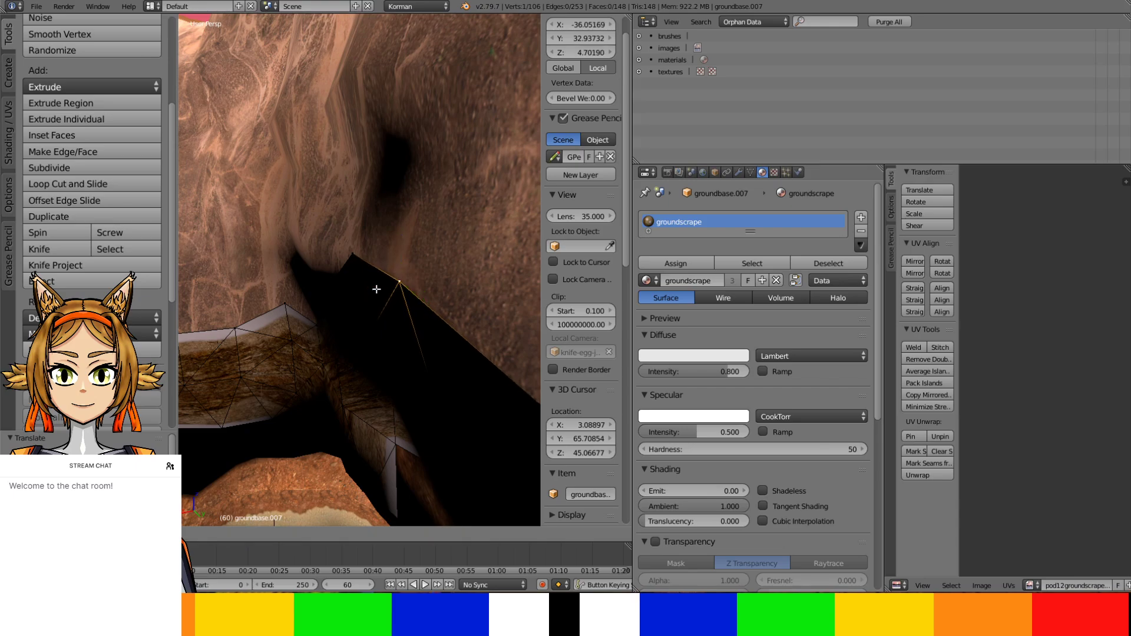
pyautogui.click(378, 289)
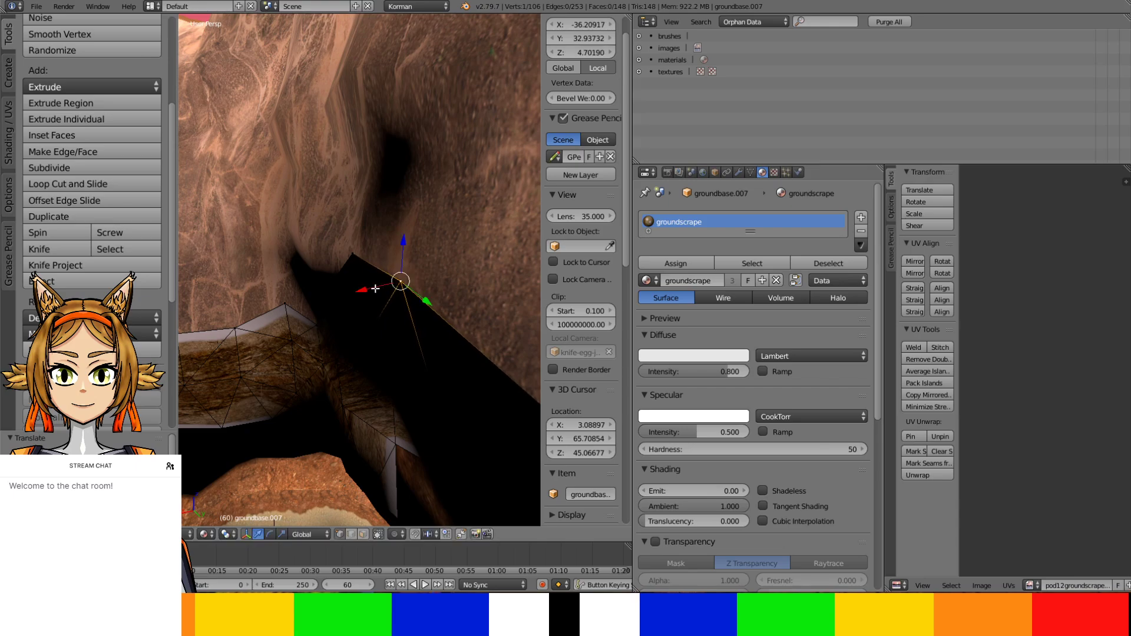
# Move the neighbouring vertex nearer the cliff corner to about 0.27 along Z and about -38.19 along X
pyautogui.rightClick(353, 258)
pyautogui.press('g')
pyautogui.press('z')
pyautogui.click(354, 241)
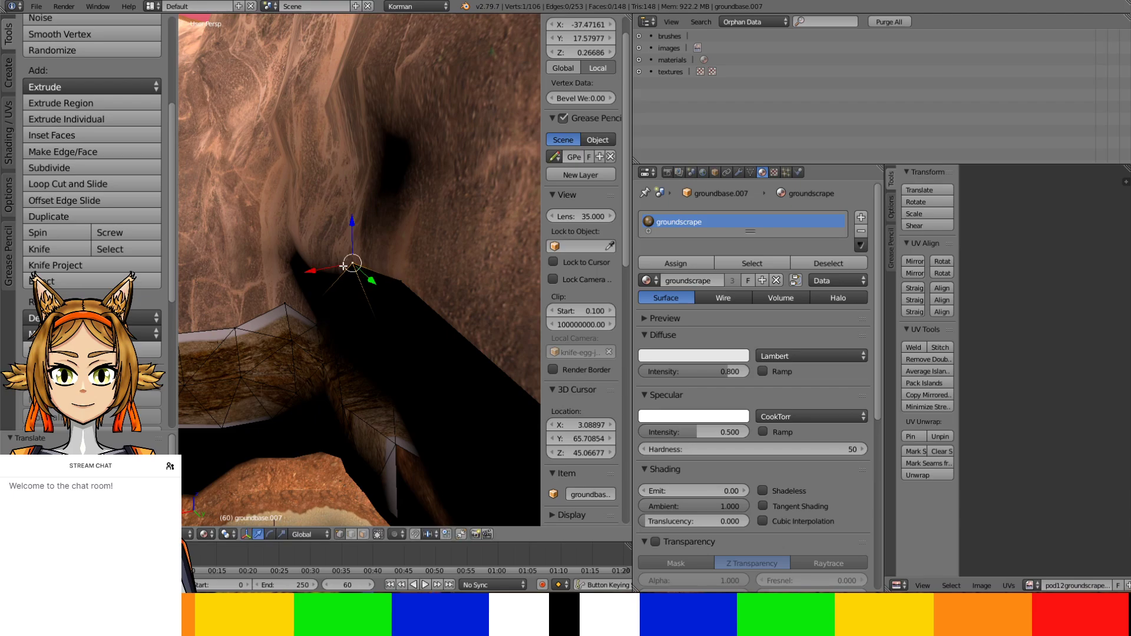
pyautogui.press('g')
pyautogui.press('x')
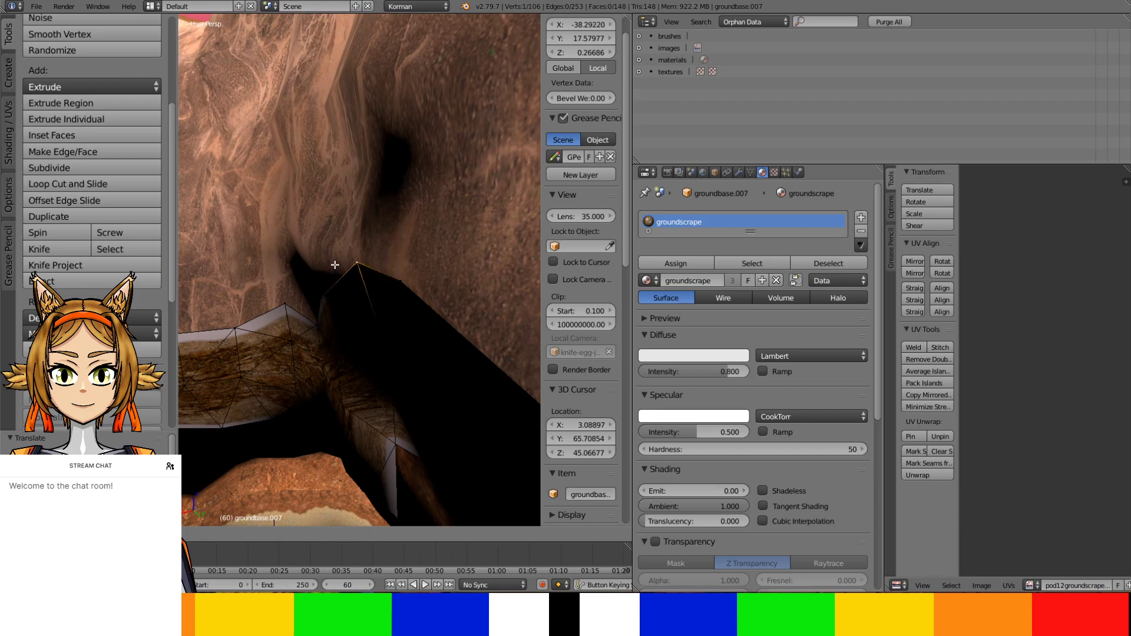
pyautogui.click(335, 265)
pyautogui.moveTo(339, 266); pyautogui.dragTo(236, 311, button='middle')
pyautogui.moveTo(358, 293); pyautogui.dragTo(384, 362, button='middle')
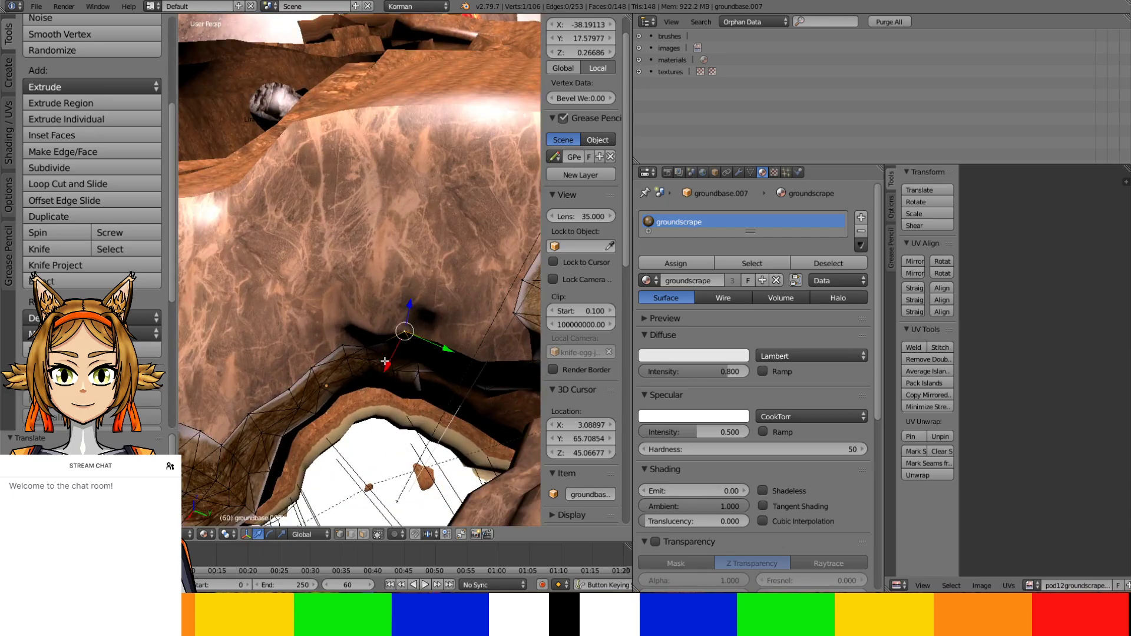
# Return groundbase.007 to Object Mode, save over Pod12.blend, and open the World properties
pyautogui.hotkey('ctrl', 's')
pyautogui.click(384, 361)
pyautogui.press('Tab')
pyautogui.hotkey('ctrl', 's')
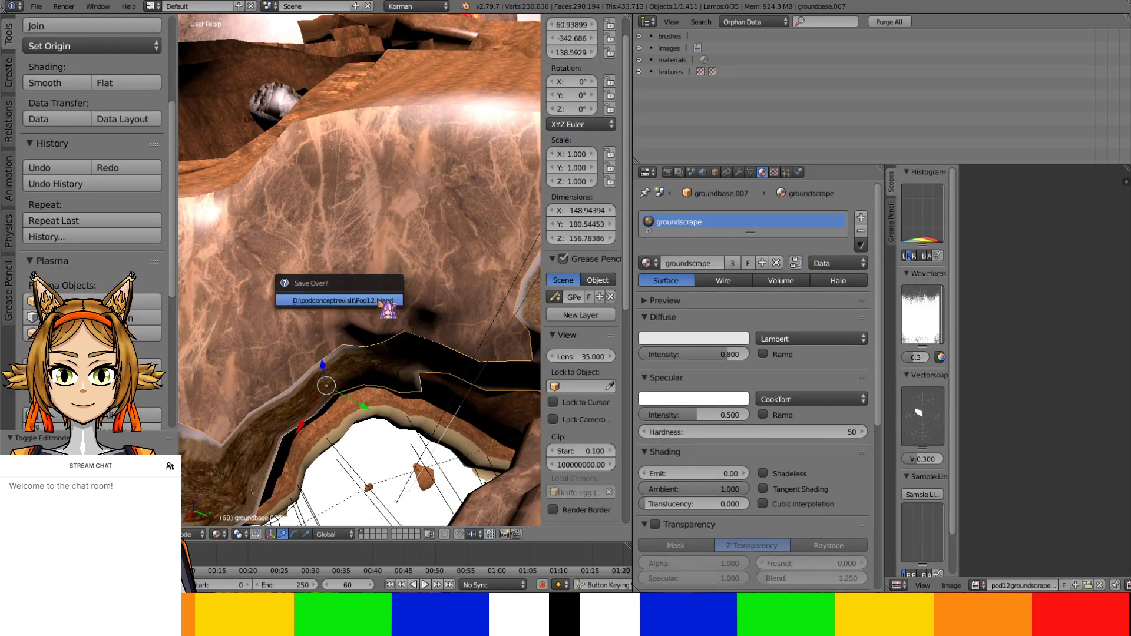
pyautogui.click(386, 304)
pyautogui.click(703, 172)
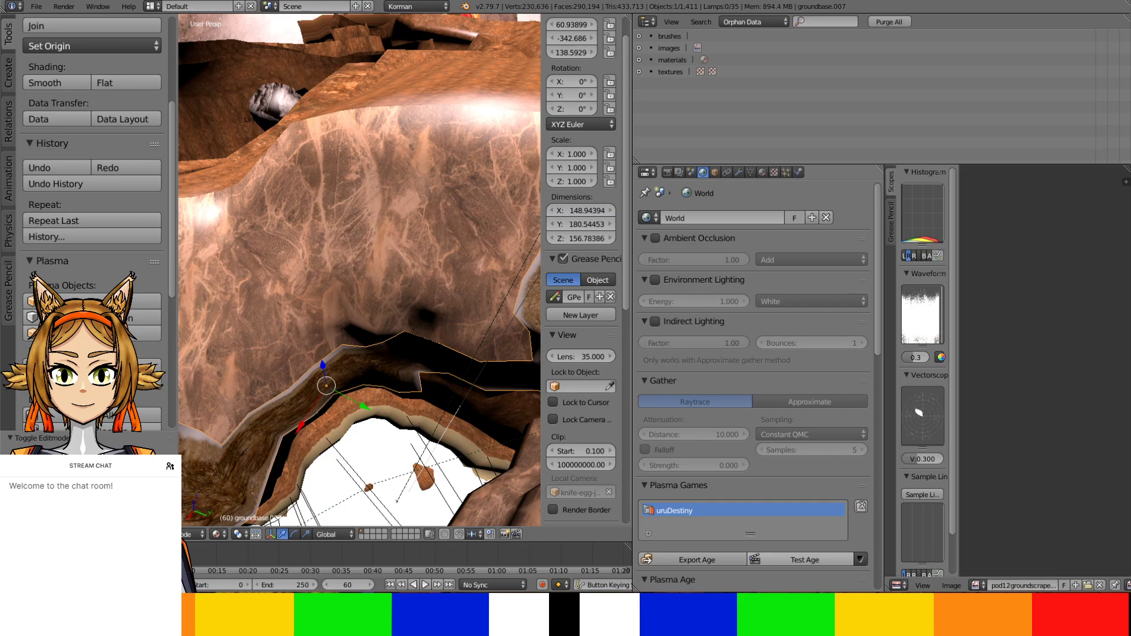
pyautogui.moveTo(451, 452); pyautogui.dragTo(366, 270, button='middle')
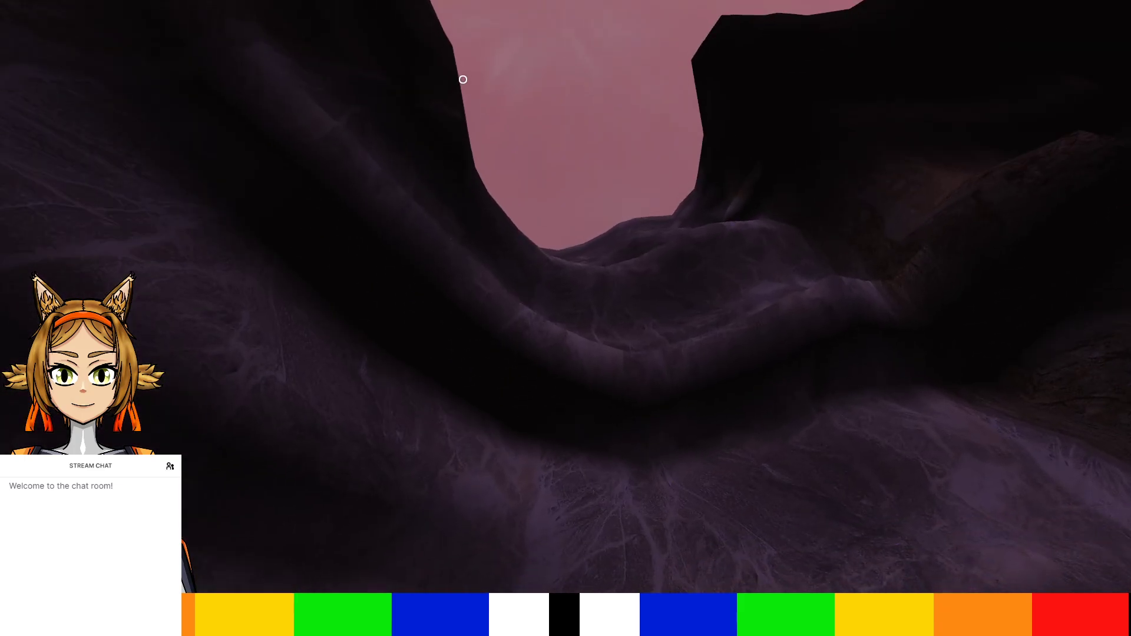
# Switch to the Age in the Plasma game client and run Net.ForceSetAgeTimeOfDay 0.4 in its console
pyautogui.press('`')
pyautogui.write('Net.ForceSetAgeTimeOfDay')
pyautogui.press('Tab')
pyautogui.press('Return')
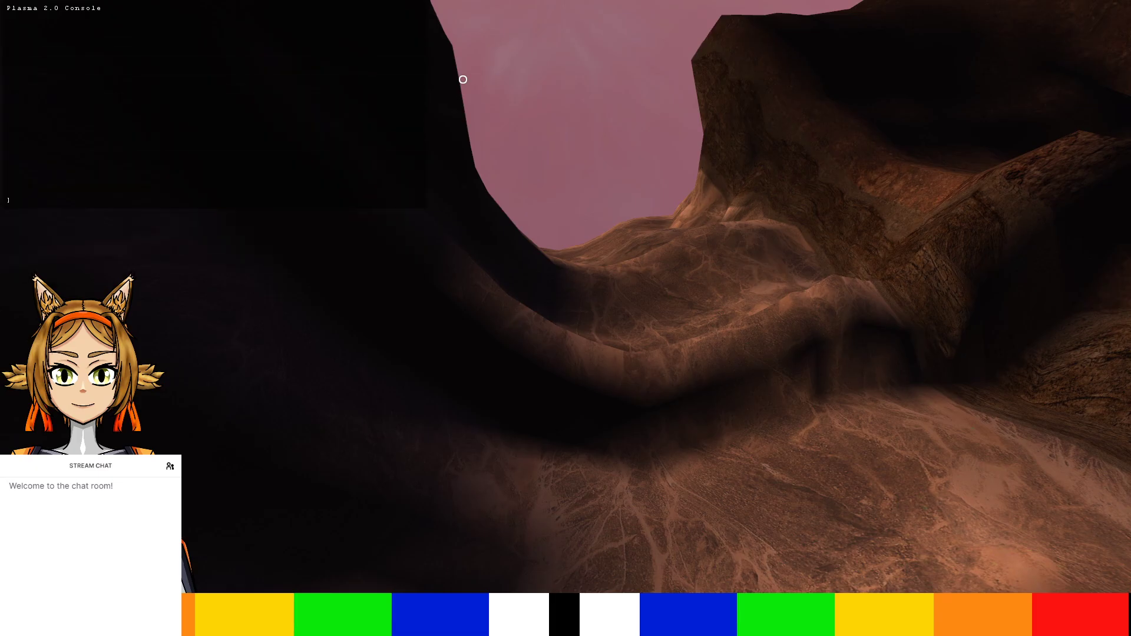
pyautogui.press('`')
# Look along the cliff wall and set the Age's time of day to 0.45
pyautogui.moveTo(462, 79); pyautogui.dragTo(538, 116, button='right')
pyautogui.press('w')
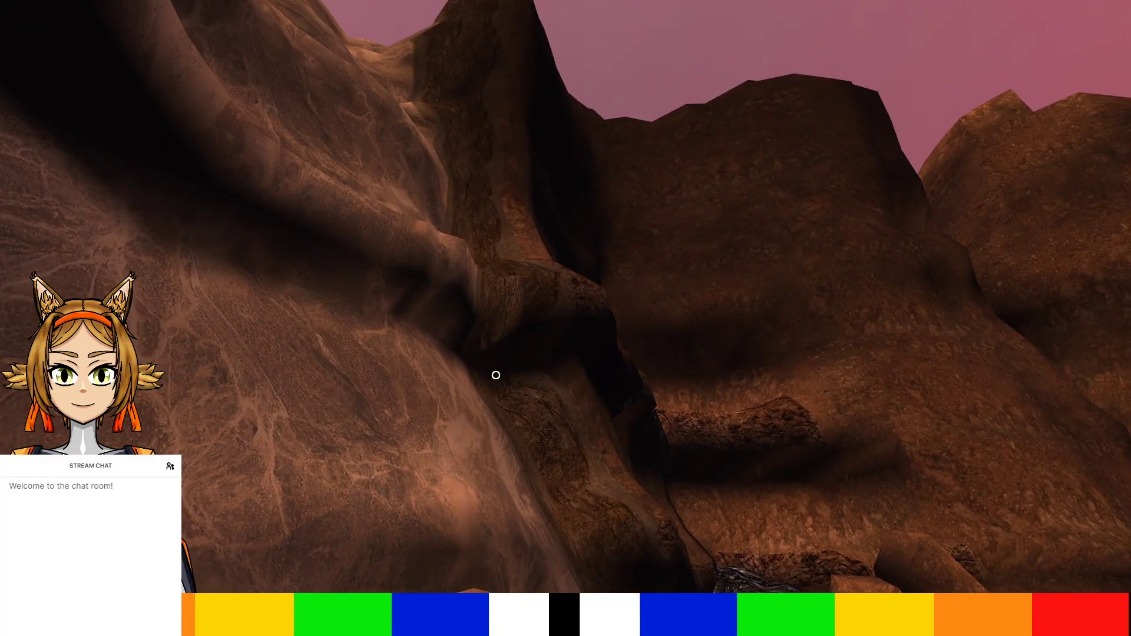
pyautogui.moveTo(496, 376); pyautogui.dragTo(442, 353, button='right')
pyautogui.press('Up')
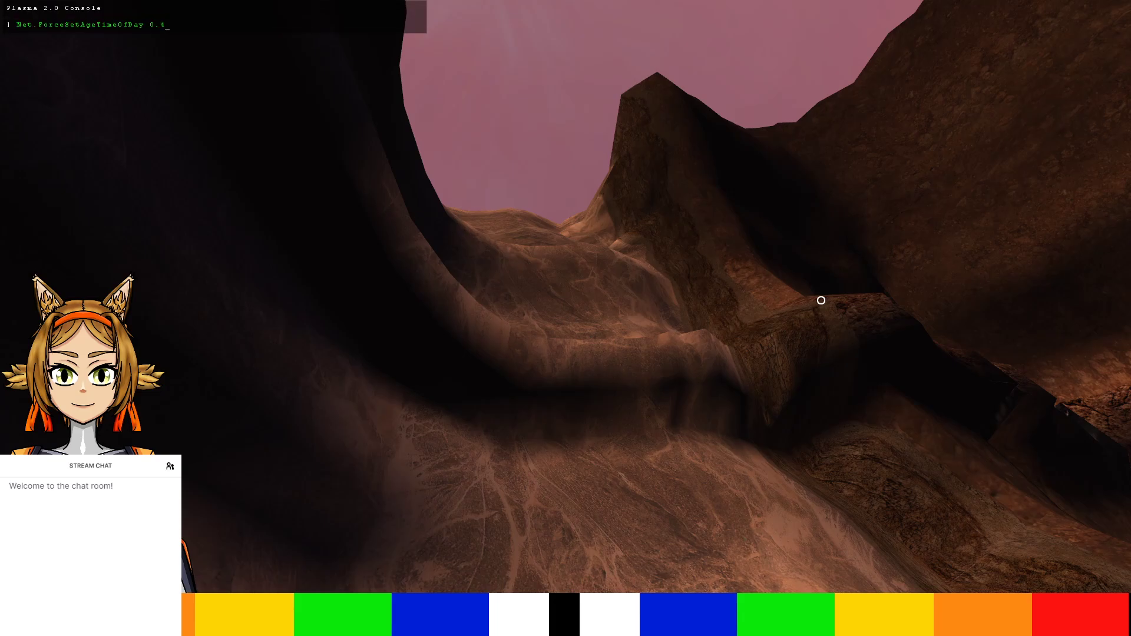
pyautogui.press('Return')
pyautogui.press('`')
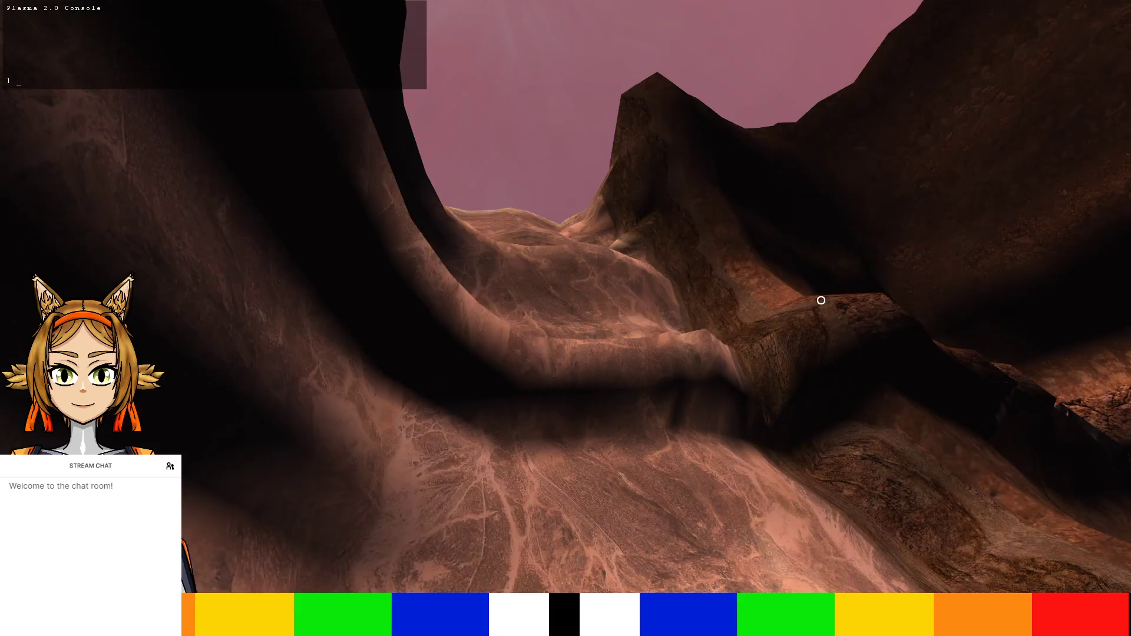
pyautogui.press('`')
# Travel around the canyon and examine the lighting and seams on the cliff walls, boulders, and upper rock slope
pyautogui.press('Left')
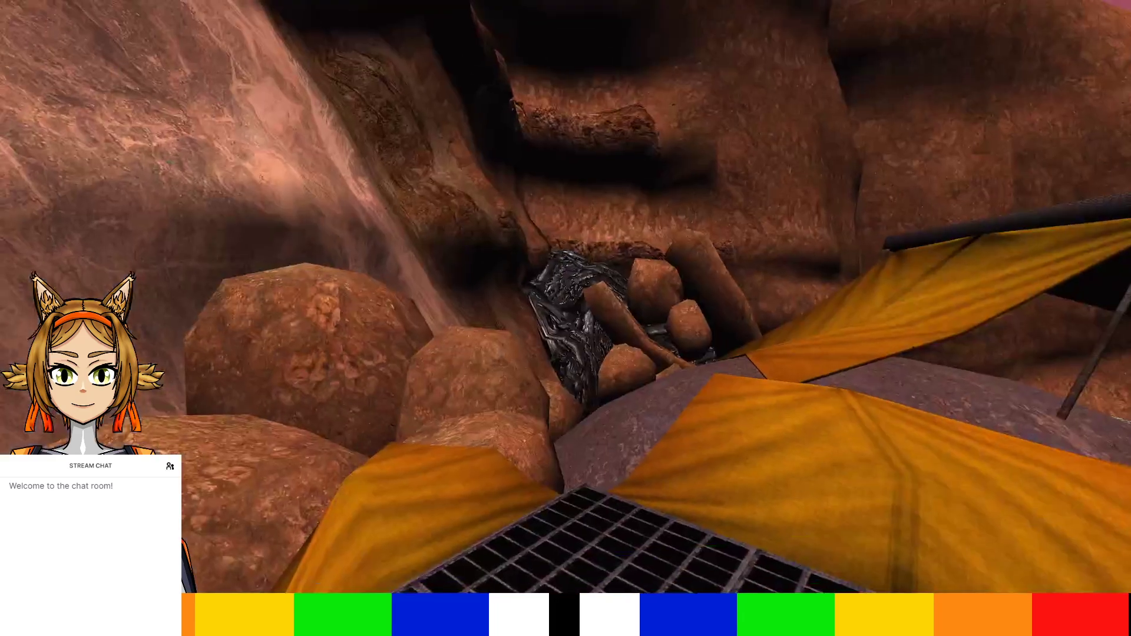
pyautogui.press('Right')
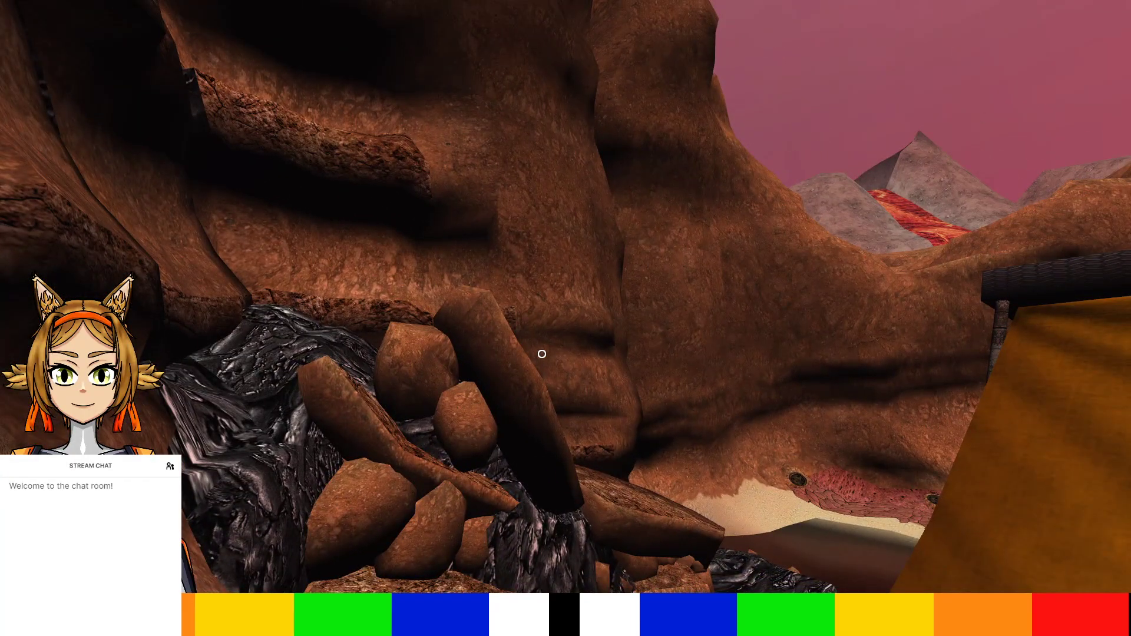
pyautogui.press('Up')
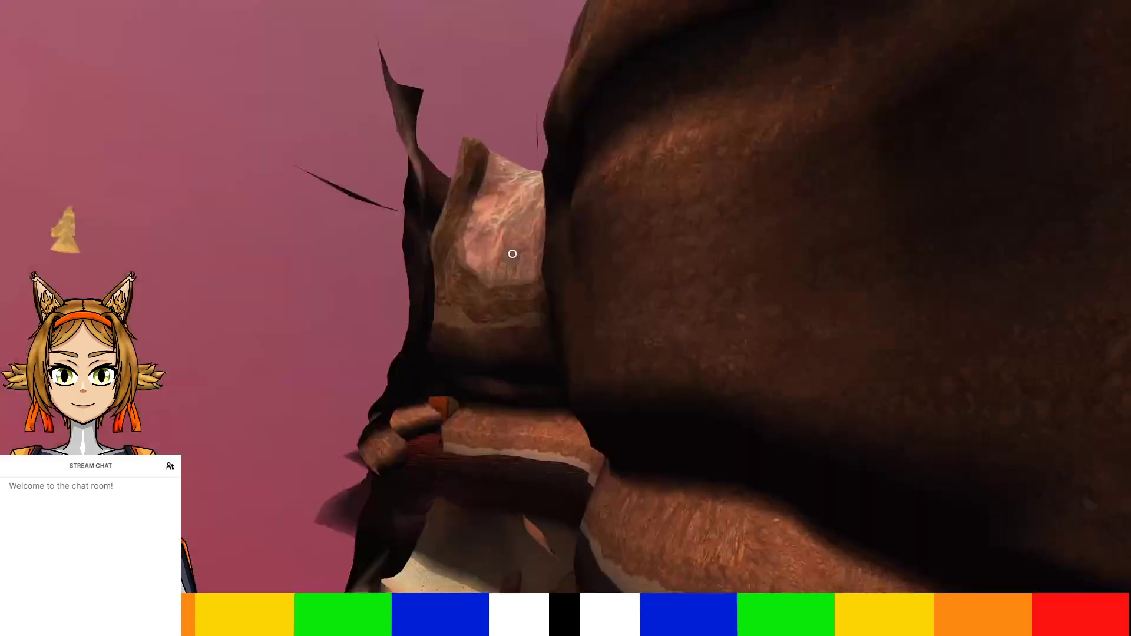
pyautogui.press('w')
pyautogui.press('w')
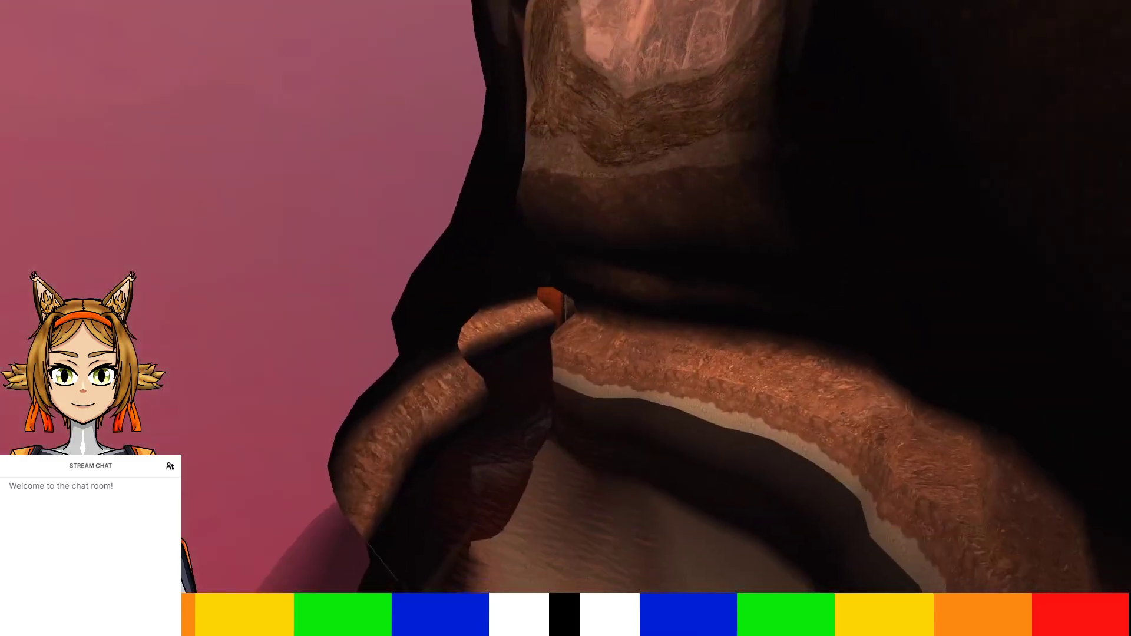
pyautogui.press('s')
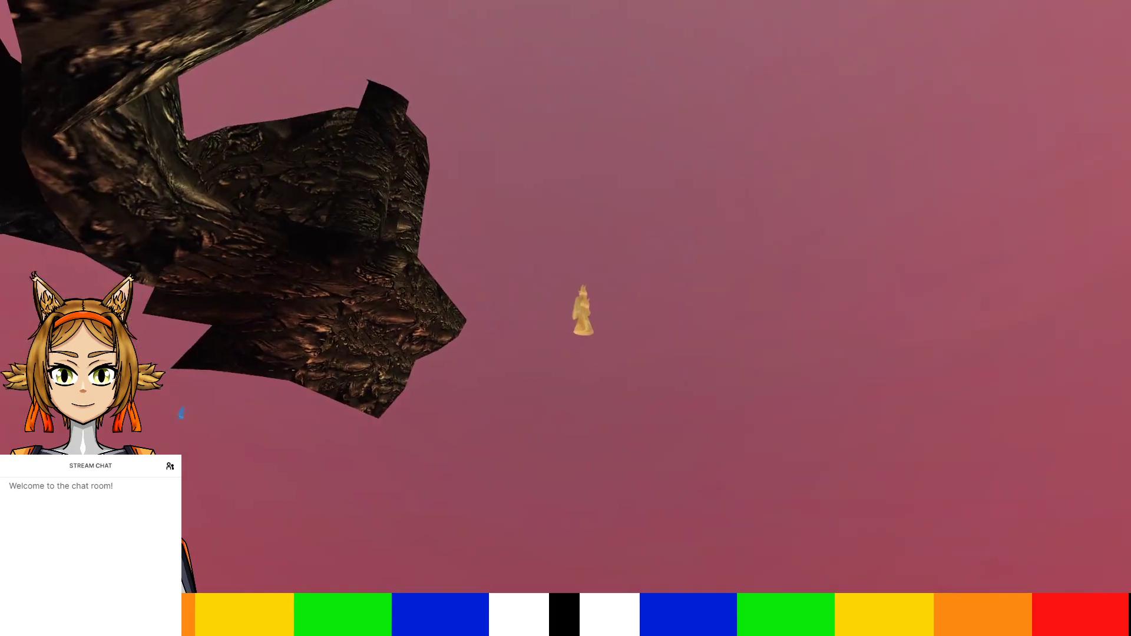
pyautogui.press('w')
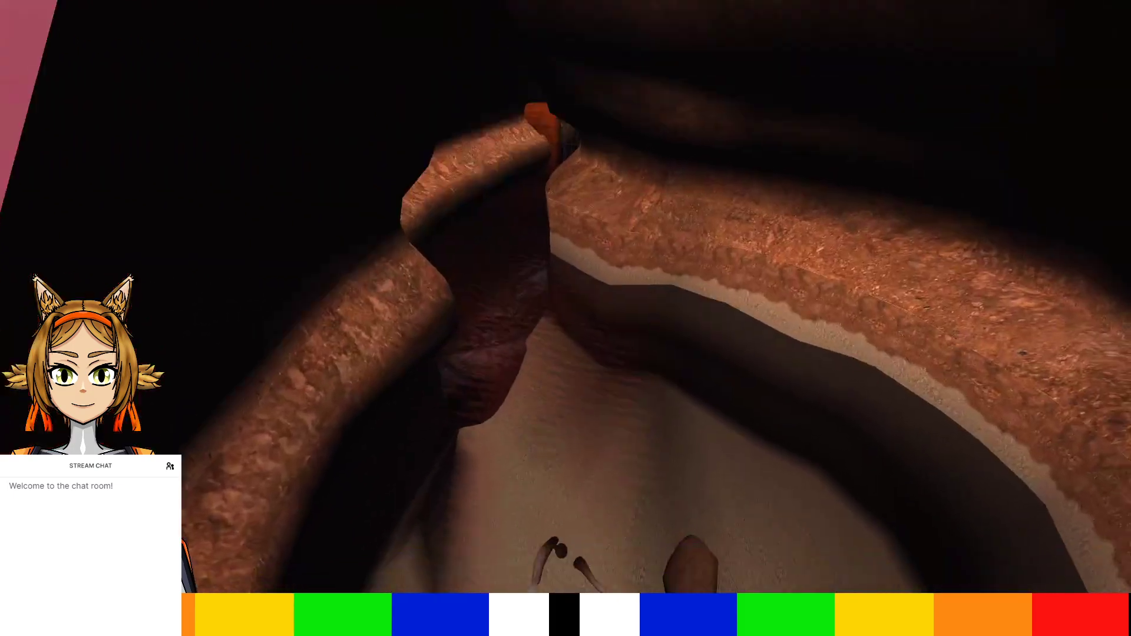
pyautogui.press('w')
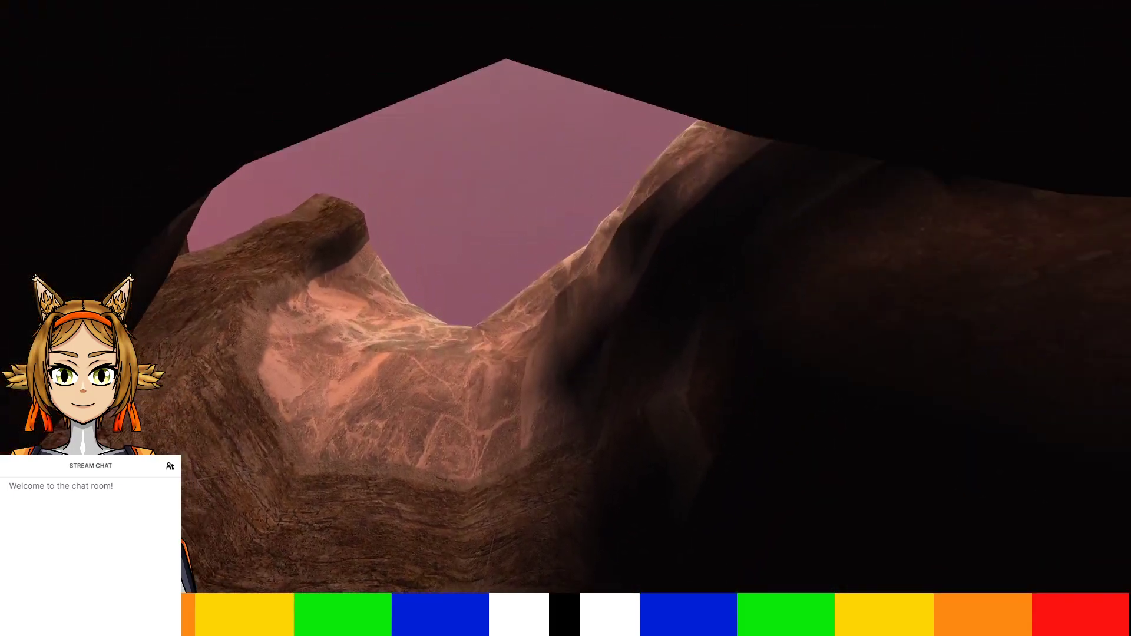
pyautogui.press('w')
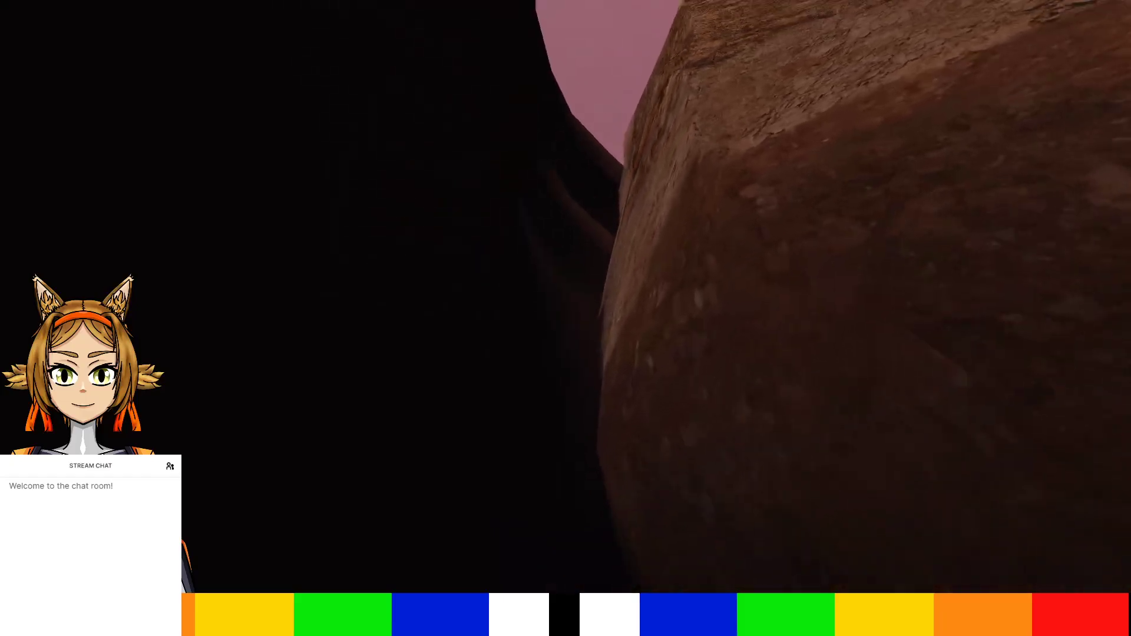
pyautogui.press('w')
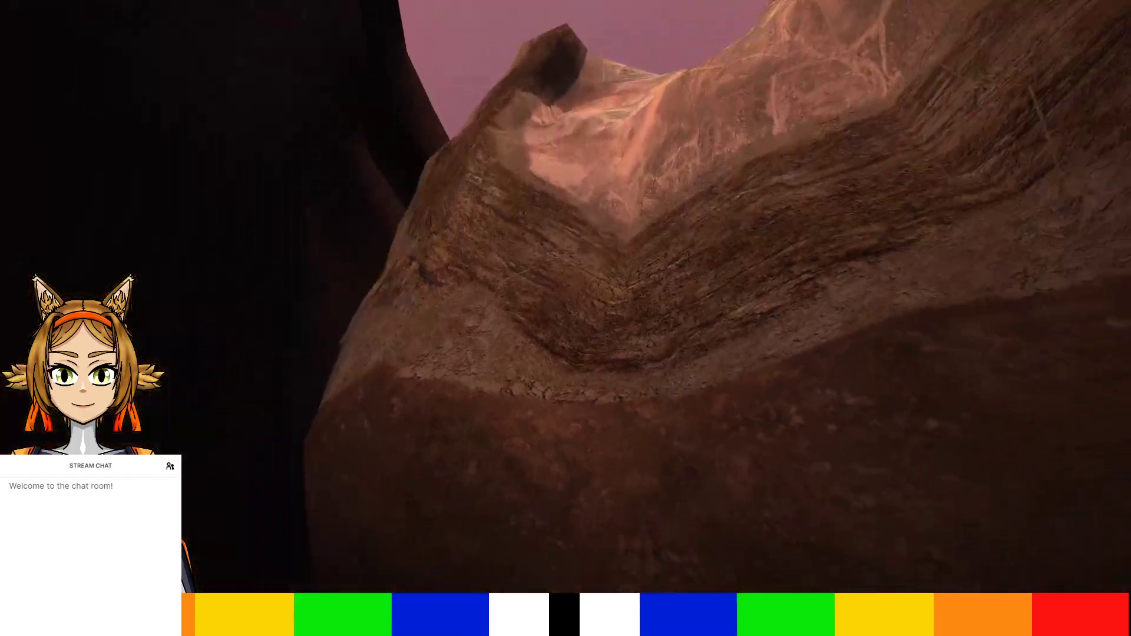
pyautogui.press('w')
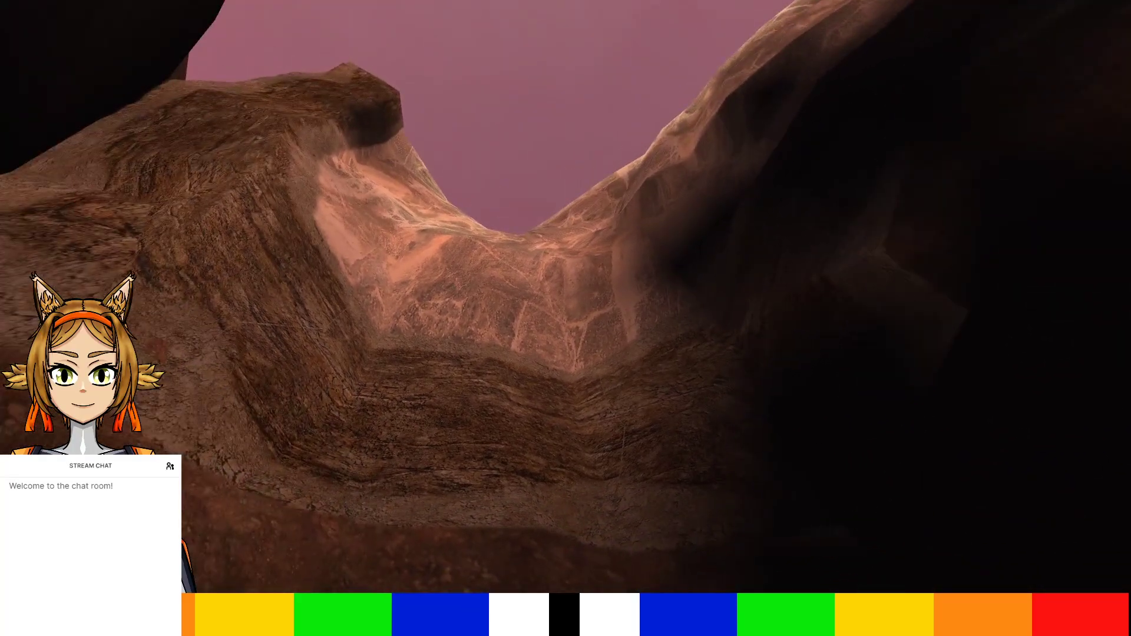
# Set the Age's time of day to 0.5 and inspect the upper cliff
pyautogui.press('Tab')
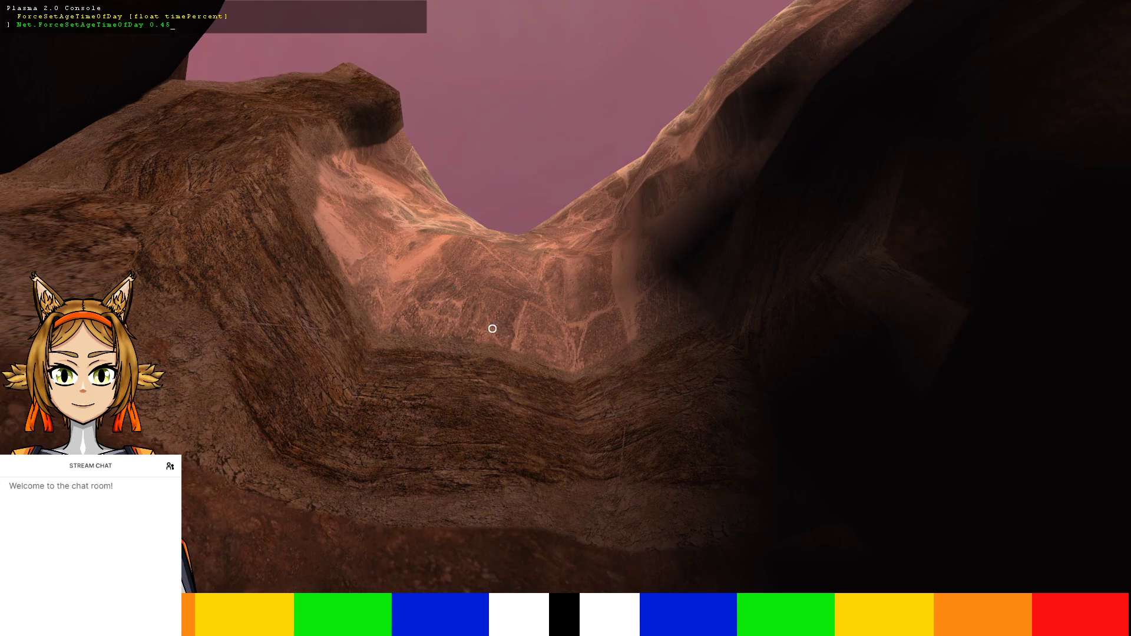
pyautogui.press('Return')
pyautogui.press('`')
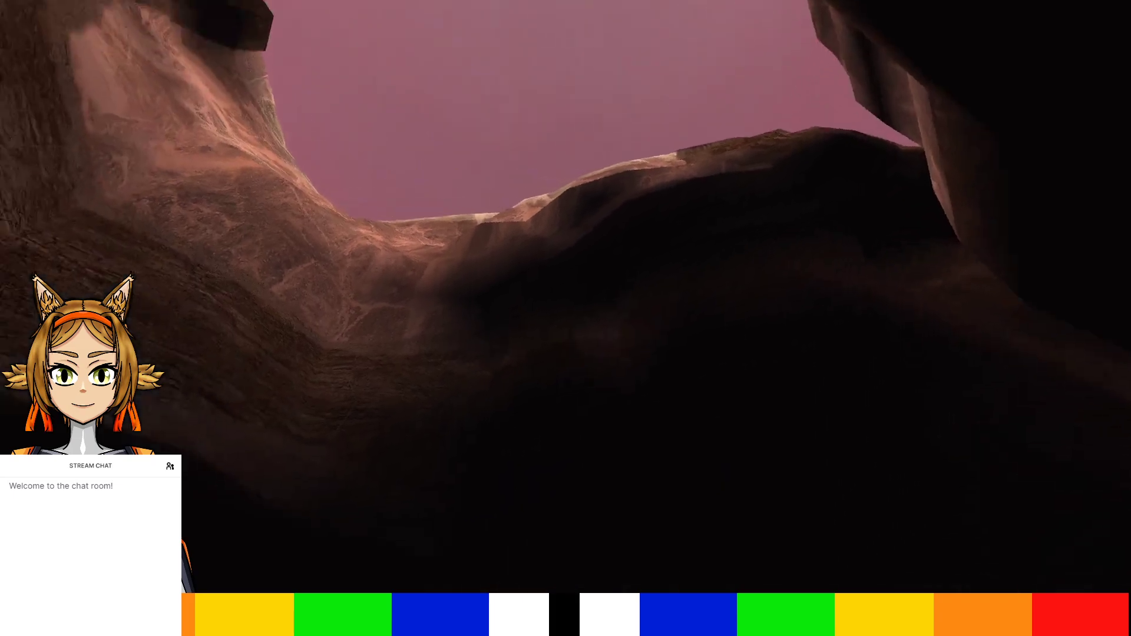
# Compare the cliff lighting with the Age's time of day set to 0.3, 0.35, and 0.4
pyautogui.press('`')
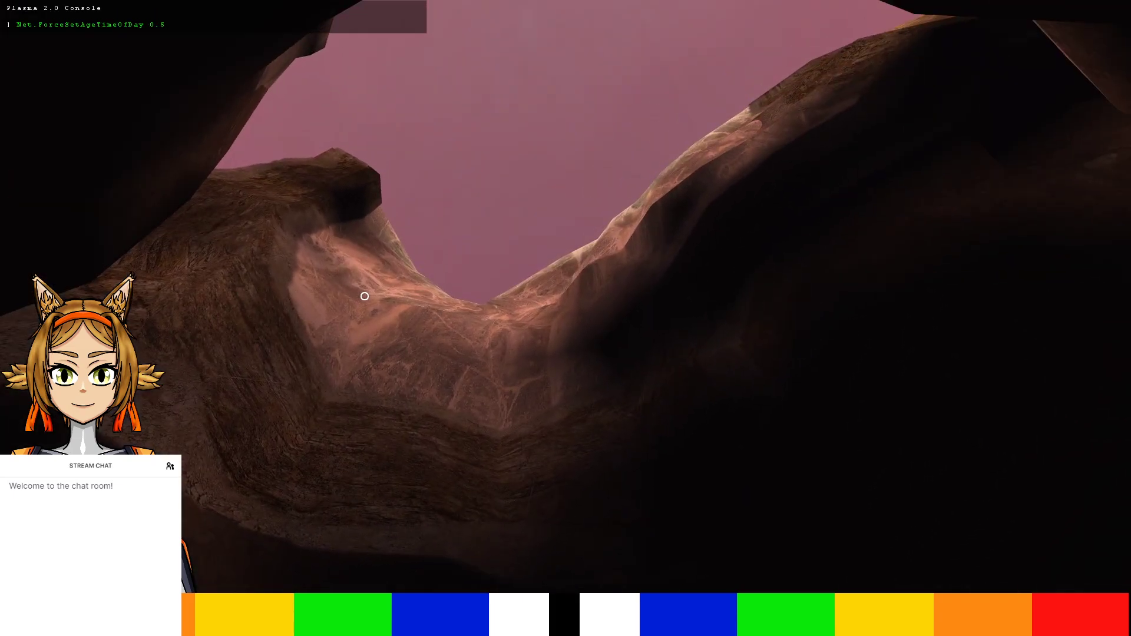
pyautogui.press('Up')
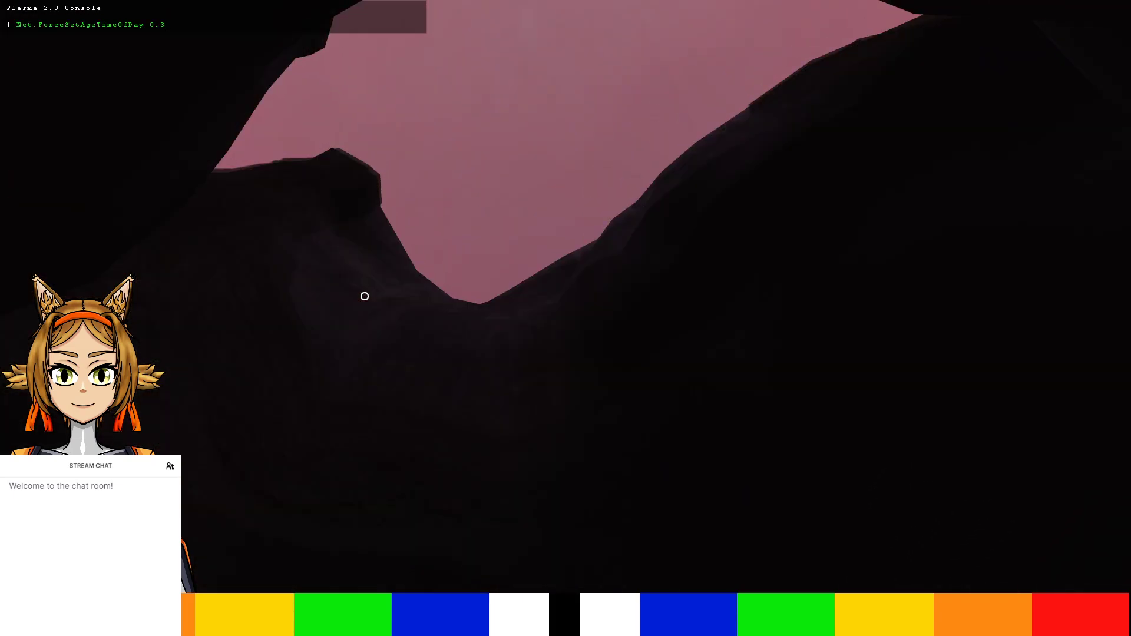
pyautogui.write('5')
pyautogui.press('Return')
pyautogui.press('BackSpace')
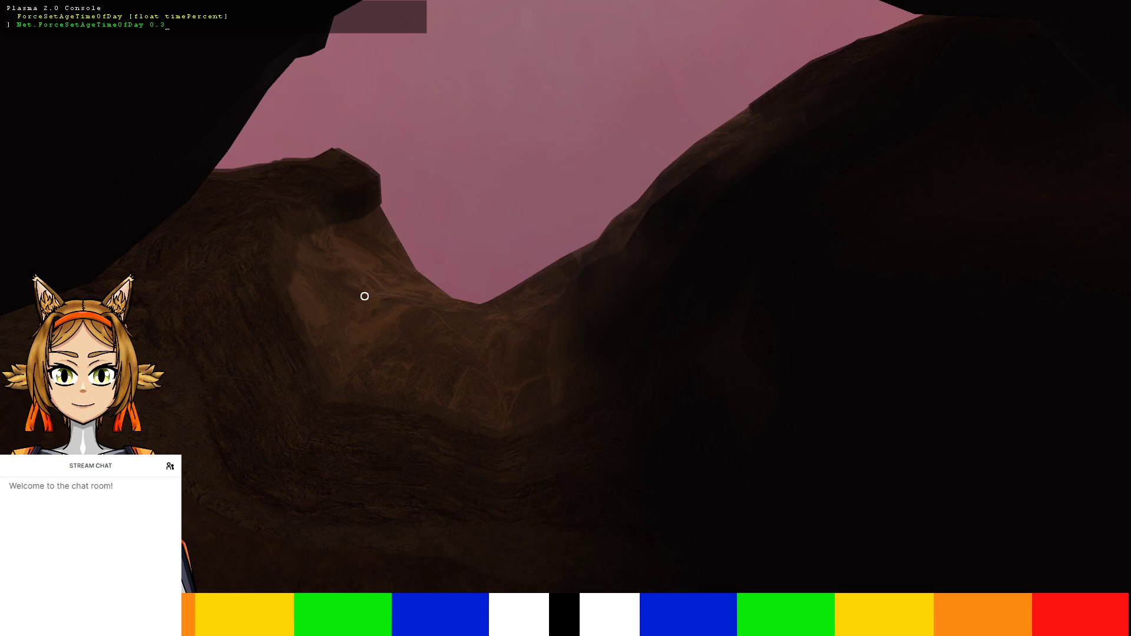
pyautogui.press('Return')
# Set the Age's time of day to 0.45, then 0.6, to compare the light on the cliffs
pyautogui.press('Up')
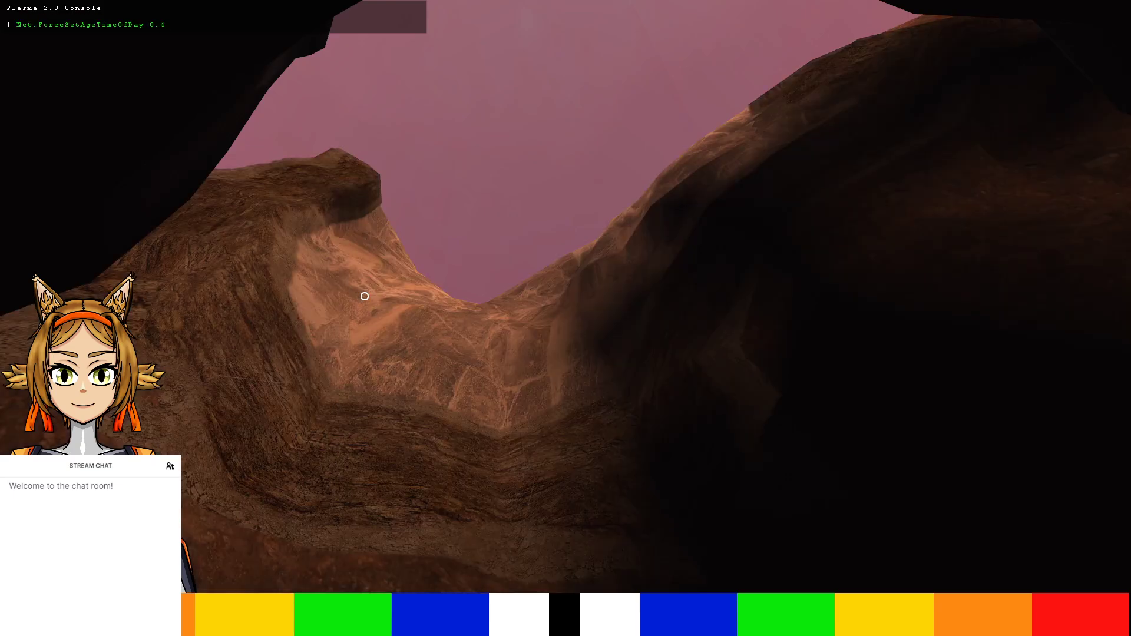
pyautogui.press('BackSpace')
pyautogui.write('4')
pyautogui.press('Return')
pyautogui.press('Up')
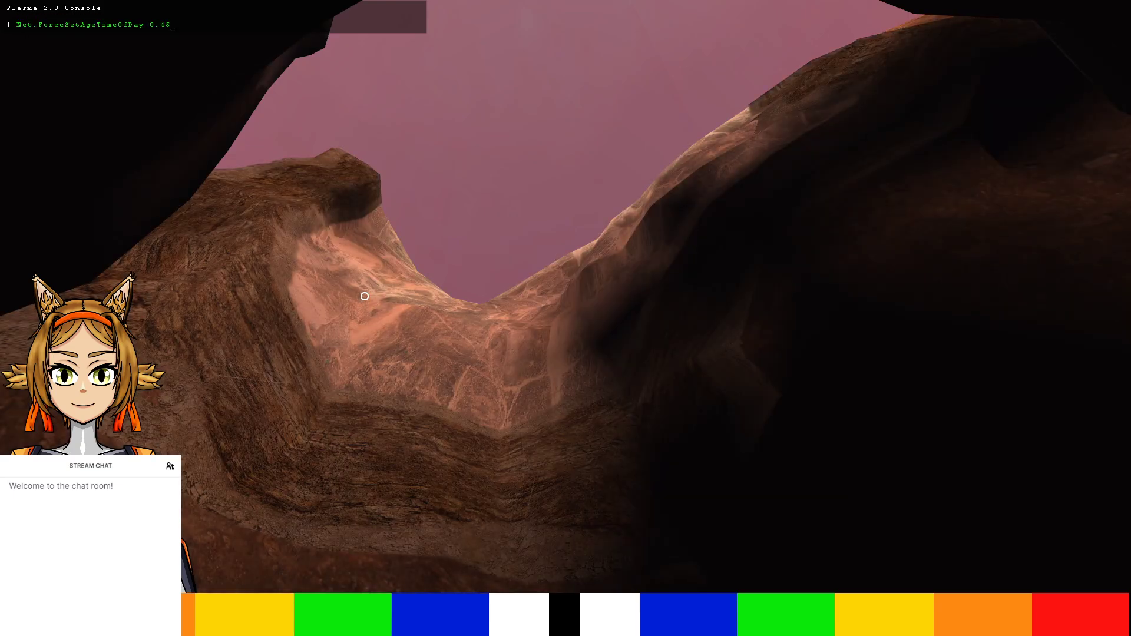
pyautogui.write('6')
pyautogui.press('Return')
# Check the cliff lighting with the Age's time of day at 0.5 and 0.55
pyautogui.press('Up')
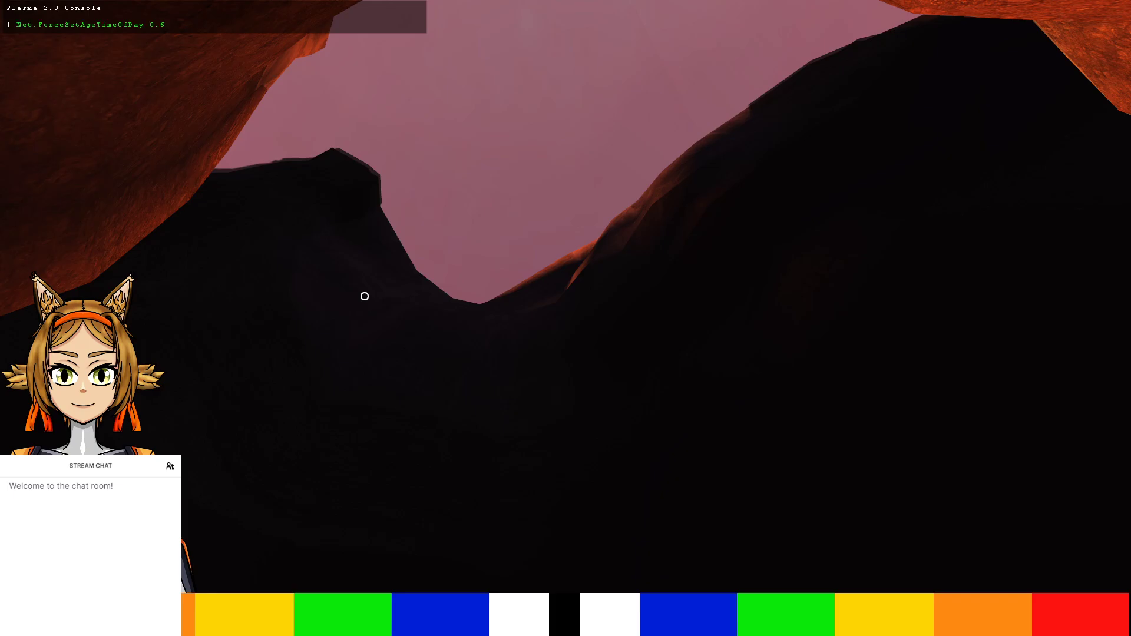
pyautogui.write('7')
pyautogui.press('Return')
pyautogui.press('Up')
pyautogui.press('BackSpace')
pyautogui.write('8')
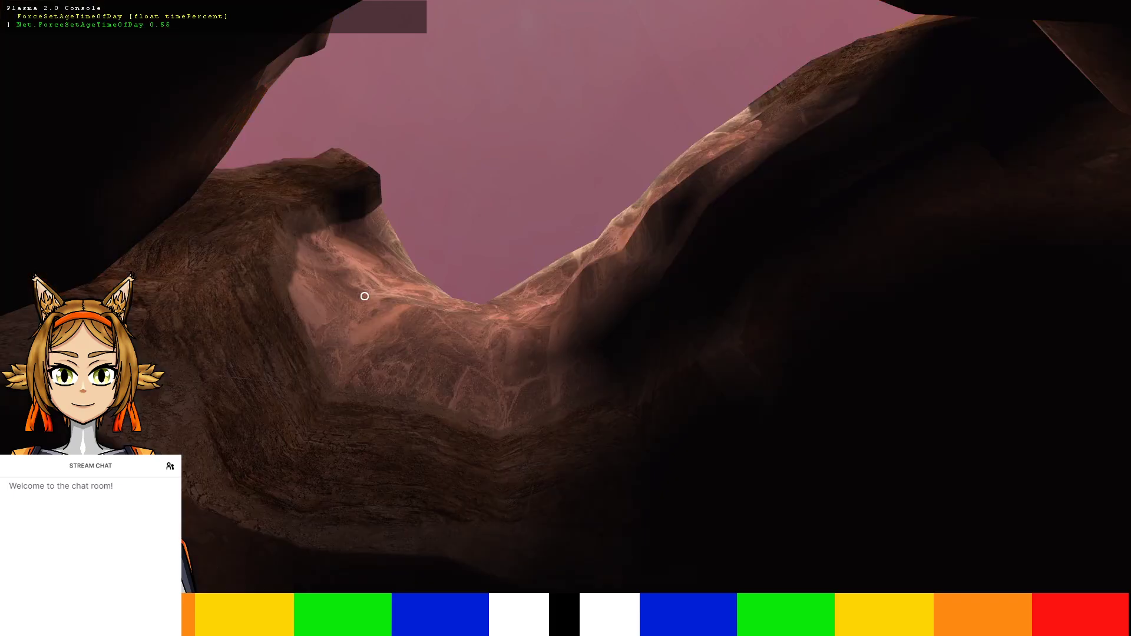
pyautogui.press('Return')
# Bring the Age's time of day back to 0.5 and then to 0.47 to compare the cliff shading
pyautogui.press('Up')
pyautogui.press('BackSpace')
pyautogui.press('BackSpace')
pyautogui.write('55')
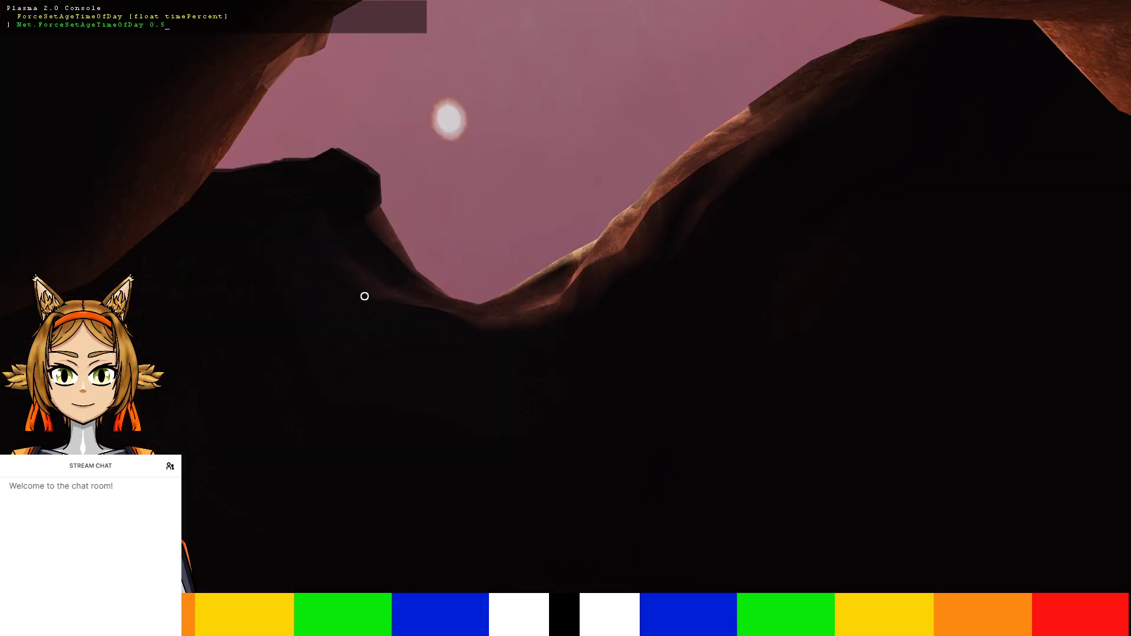
pyautogui.press('Return')
pyautogui.press('Up')
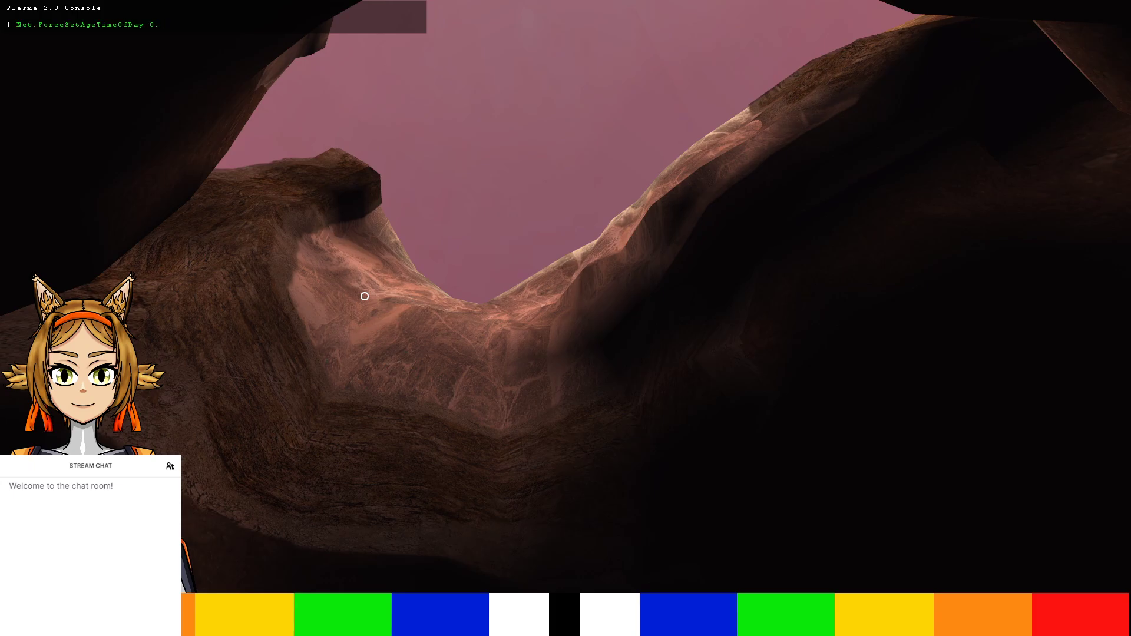
pyautogui.press('BackSpace')
pyautogui.write('47')
pyautogui.press('Return')
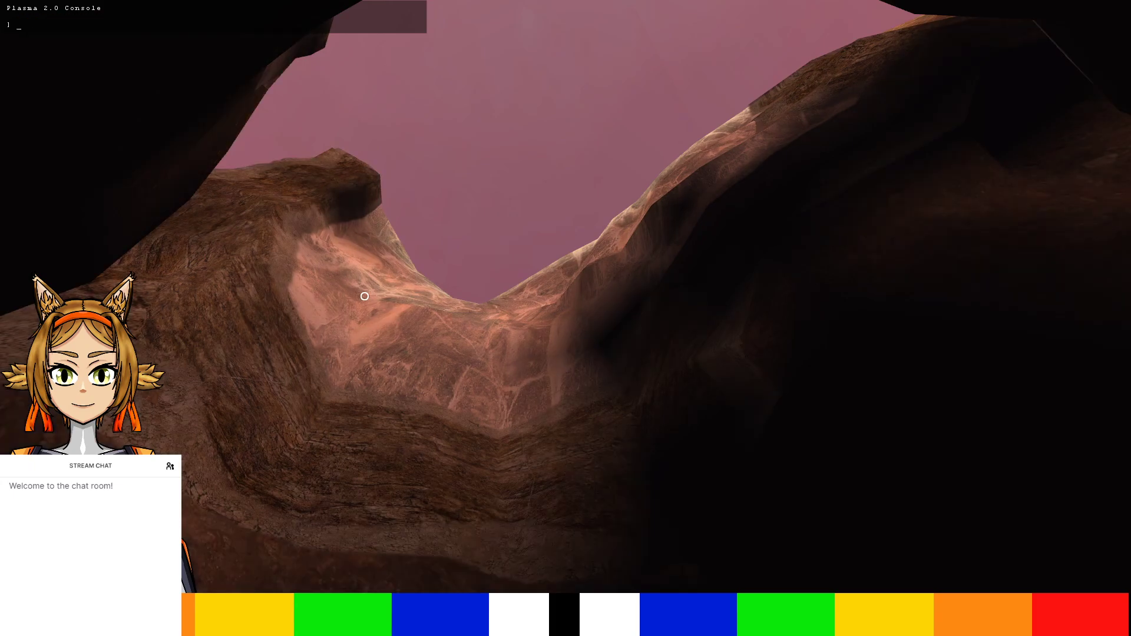
# Run the Age time-of-day command twice more to compare the cliffs in slightly earlier light
pyautogui.press('Up')
pyautogui.press('Return')
pyautogui.press('Up')
pyautogui.press('Return')
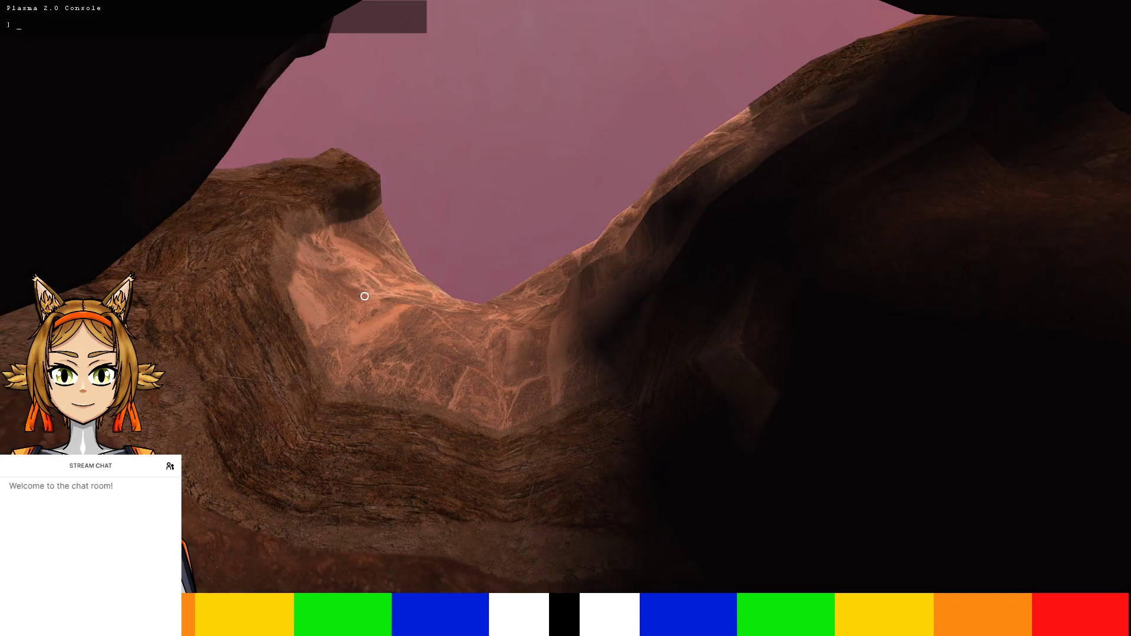
# Set the Age's time of day to 0.30, then 0.38, to compare the light on the cliffs
pyautogui.press('Up')
pyautogui.press('Return')
pyautogui.press('Up')
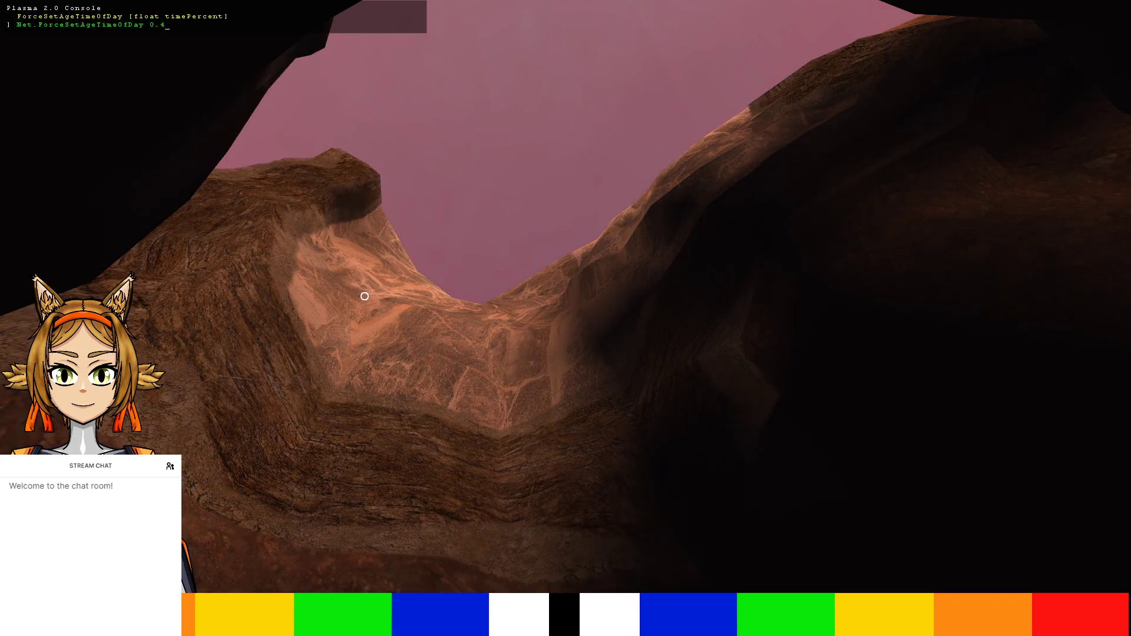
pyautogui.write('30')
pyautogui.press('Return')
pyautogui.press('Up')
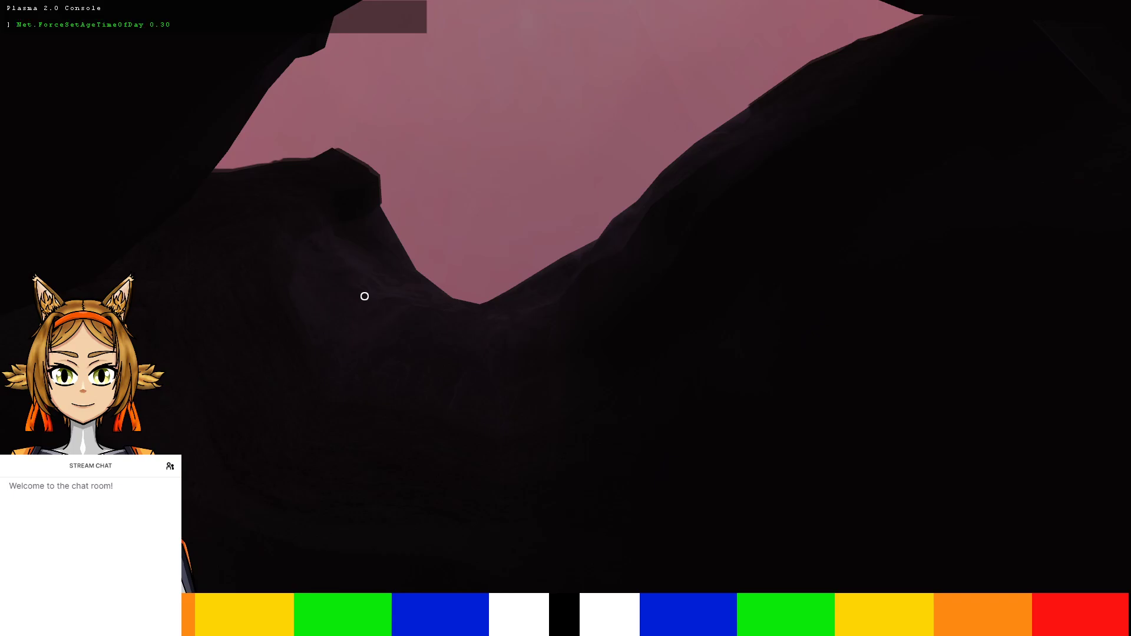
pyautogui.press('BackSpace')
pyautogui.write('8')
pyautogui.press('Return')
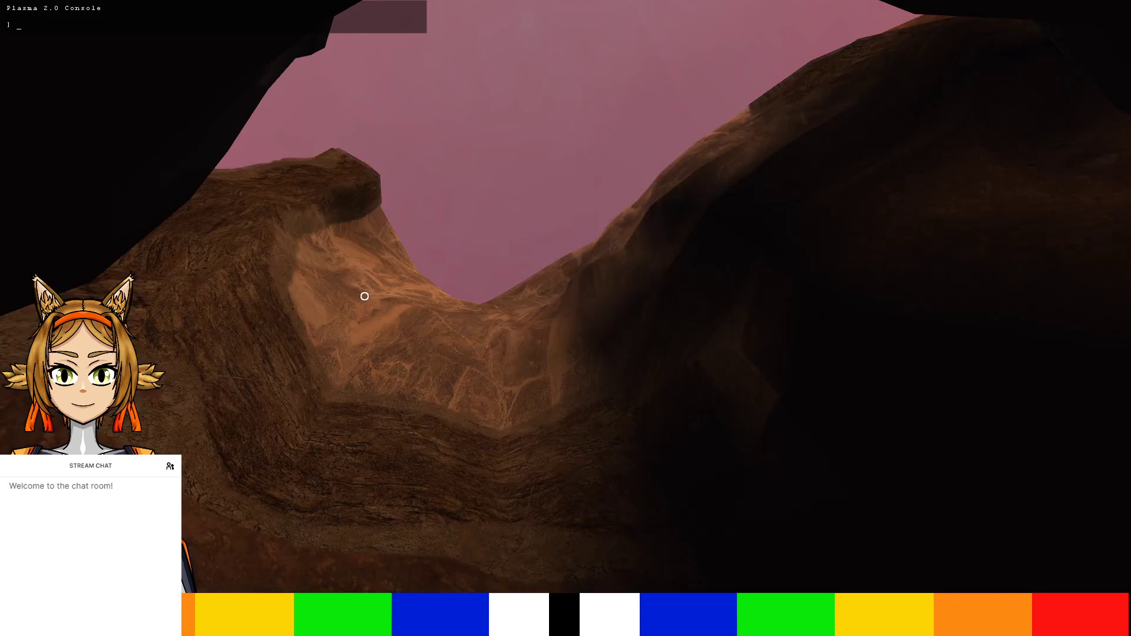
# Close the console and walk along the canyon, examining the lighting on the cliff walls on both sides
pyautogui.press('`')
pyautogui.moveTo(405, 250); pyautogui.dragTo(595, 248, button='right')
pyautogui.press('w')
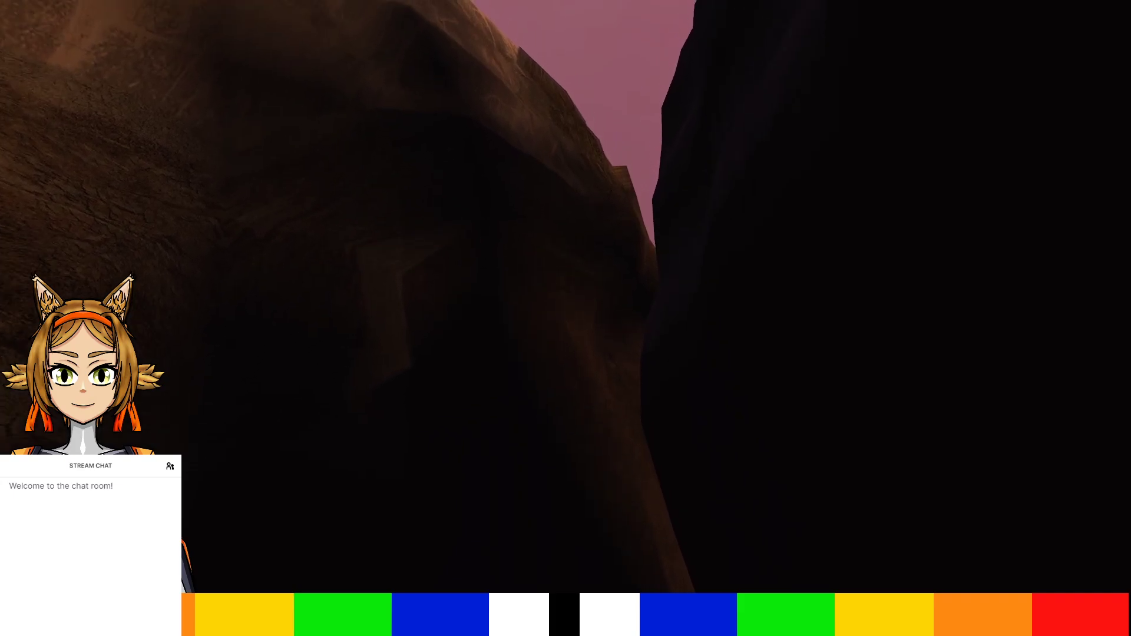
pyautogui.moveTo(566, 318); pyautogui.dragTo(619, 330, button='right')
pyautogui.press('w')
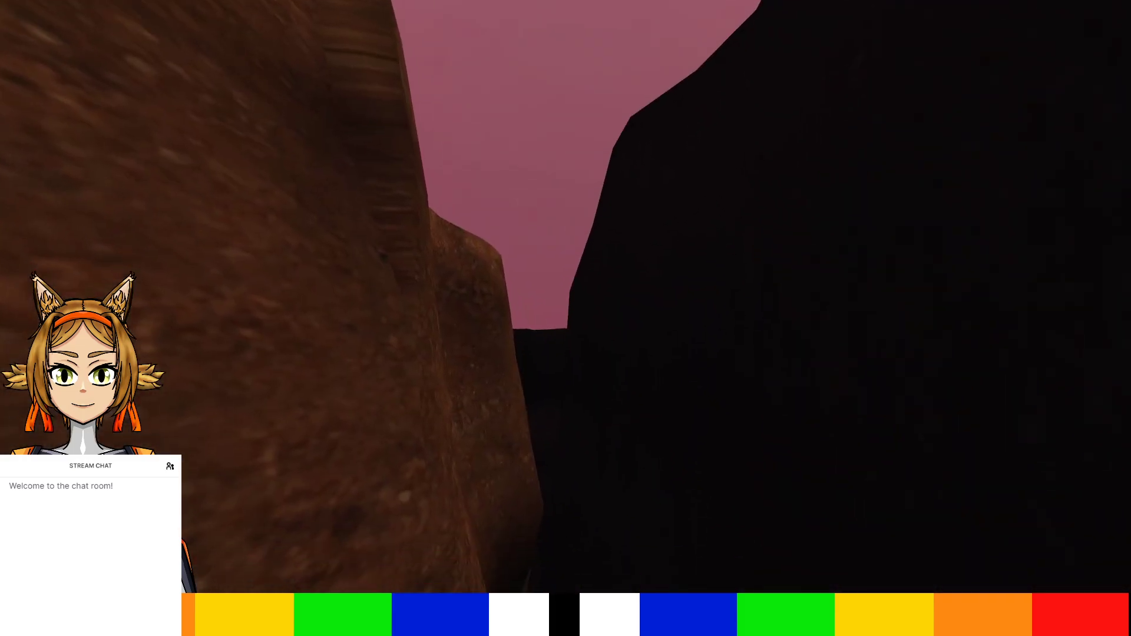
pyautogui.press('w')
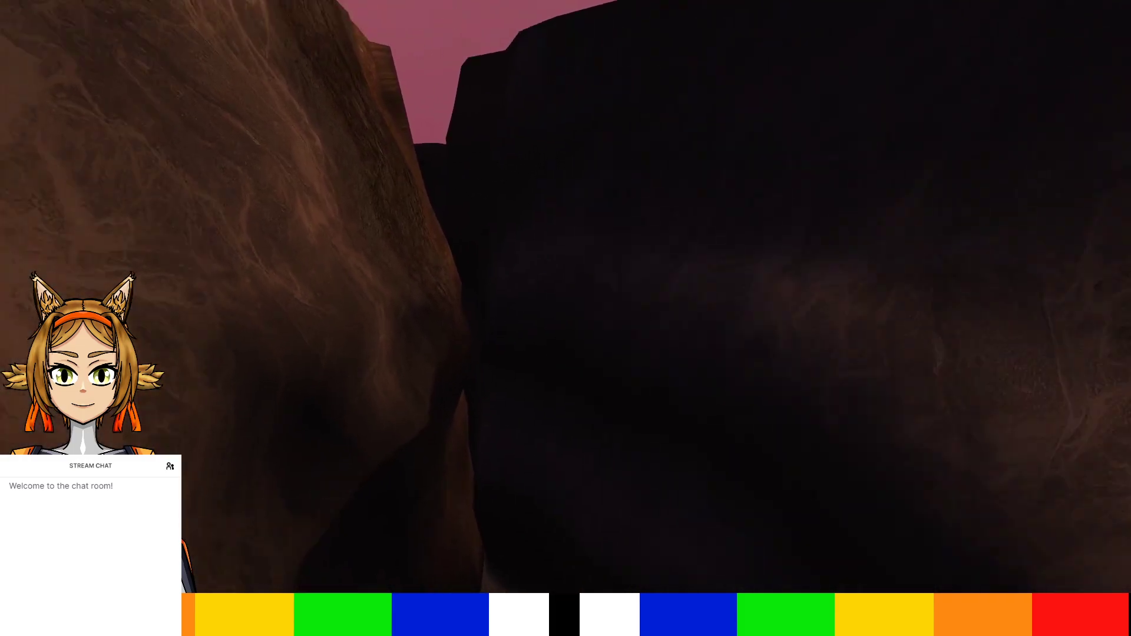
pyautogui.press('w')
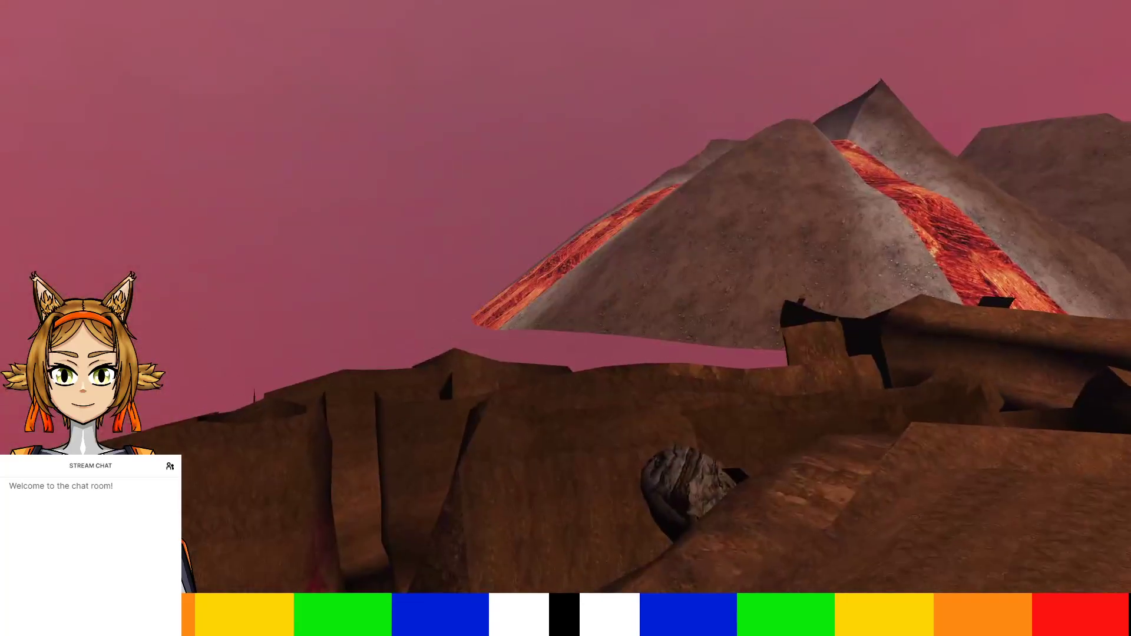
# Look over the cliff tops and the lava-streaked volcanoes from the high ground to examine their shading
pyautogui.press('w')
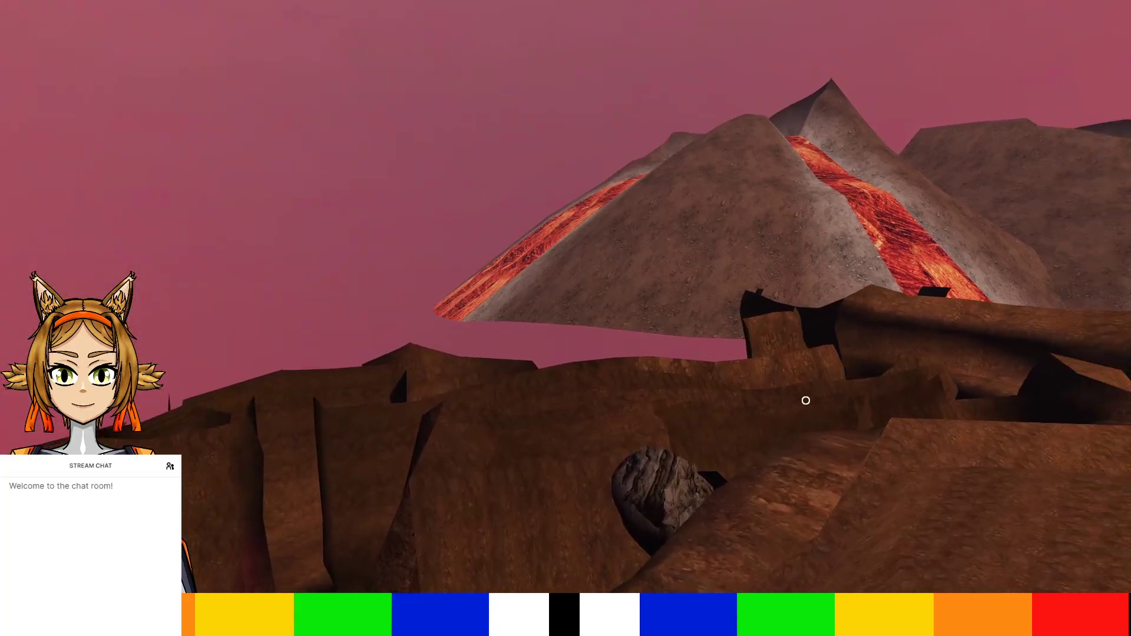
pyautogui.moveTo(806, 400); pyautogui.dragTo(831, 439, button='right')
pyautogui.press('s')
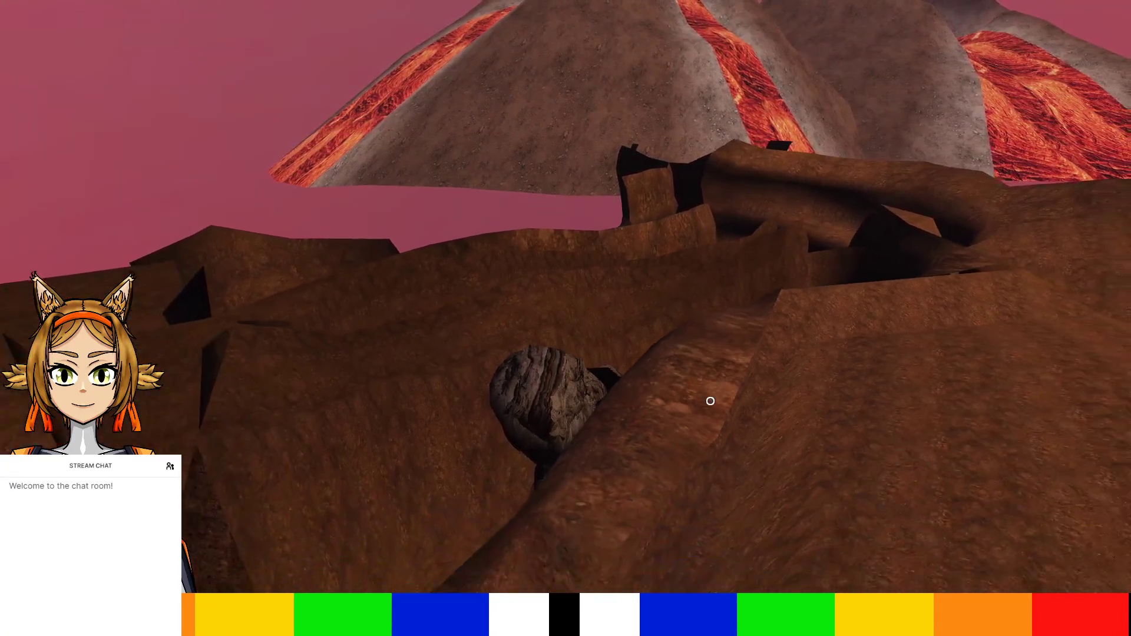
pyautogui.press('w')
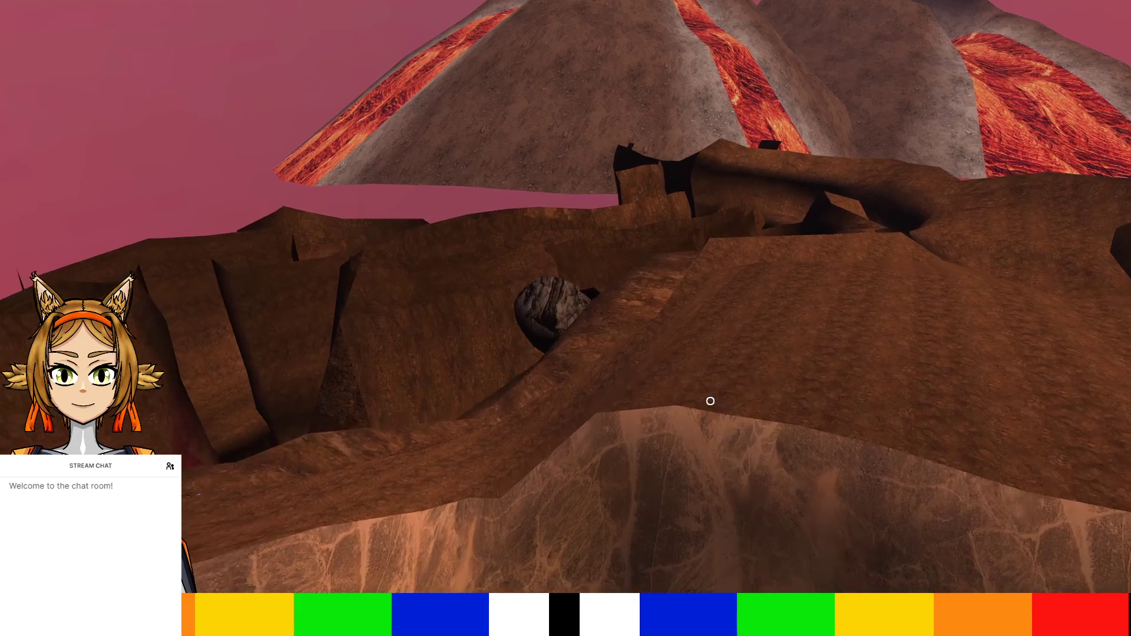
pyautogui.press('s')
pyautogui.moveTo(603, 291); pyautogui.dragTo(610, 255, button='right')
pyautogui.press('s')
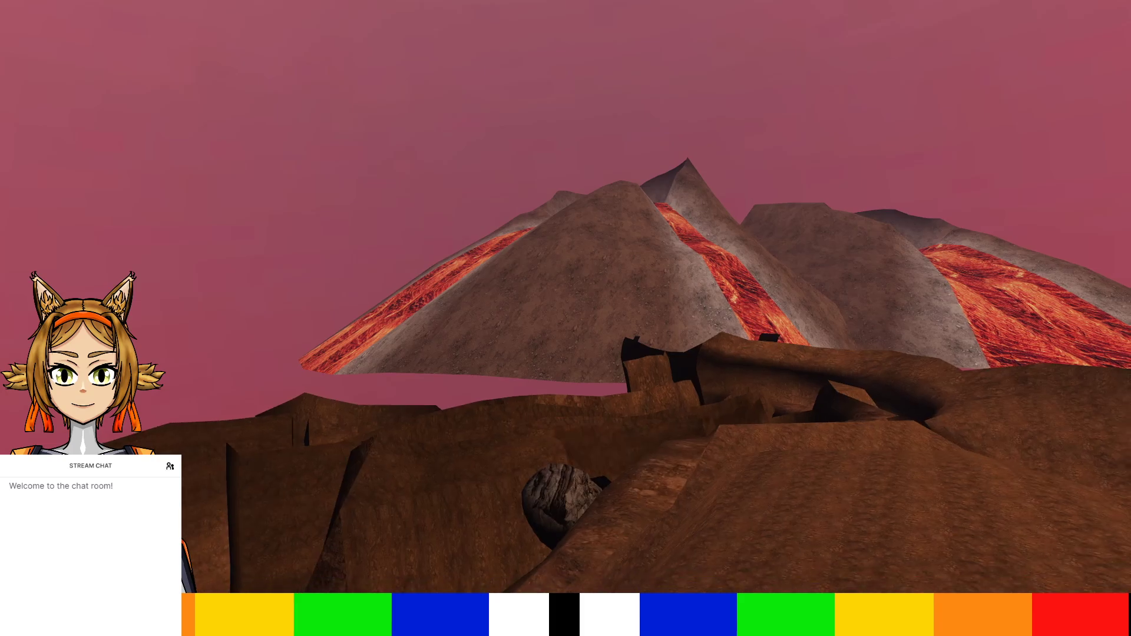
pyautogui.moveTo(609, 254); pyautogui.dragTo(816, 362, button='right')
pyautogui.press('w')
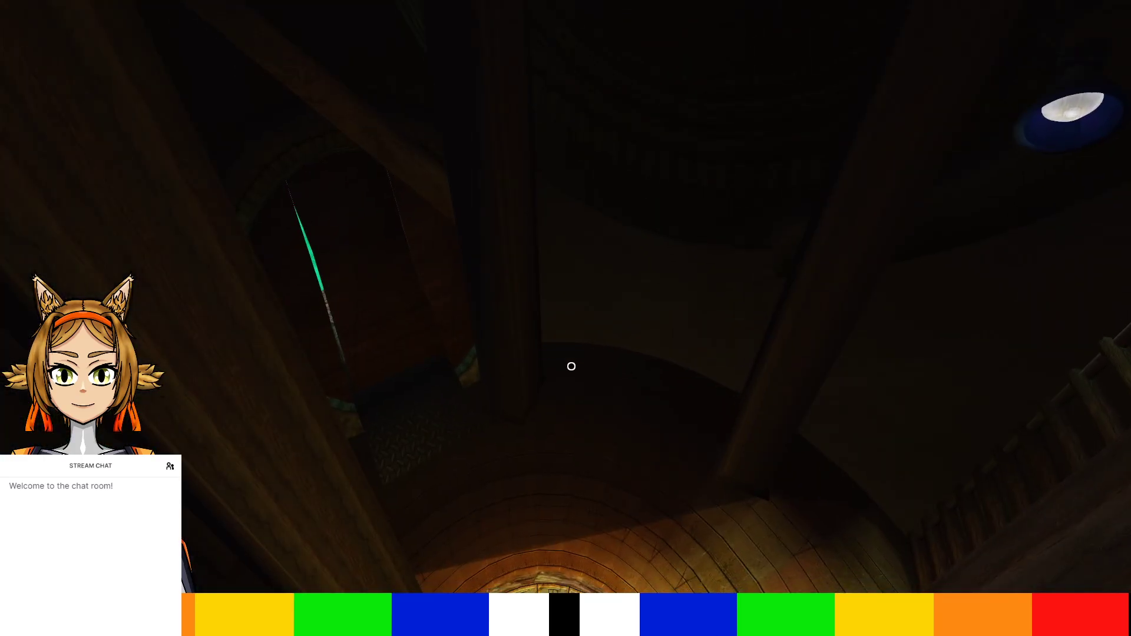
# Examine the shoreline, boulders and fallen rock slabs around the canyon's water at close range
pyautogui.moveTo(571, 366); pyautogui.dragTo(221, 262, button='right')
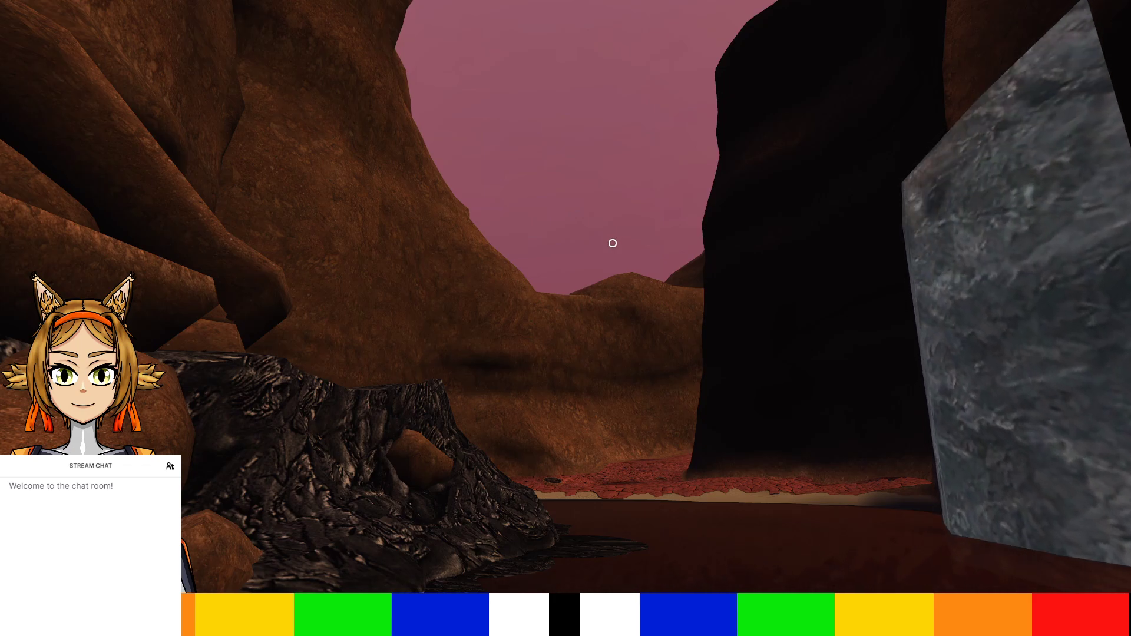
pyautogui.moveTo(545, 195); pyautogui.dragTo(1002, 300, button='right')
pyautogui.moveTo(566, 318); pyautogui.dragTo(578, 391, button='right')
pyautogui.press('w')
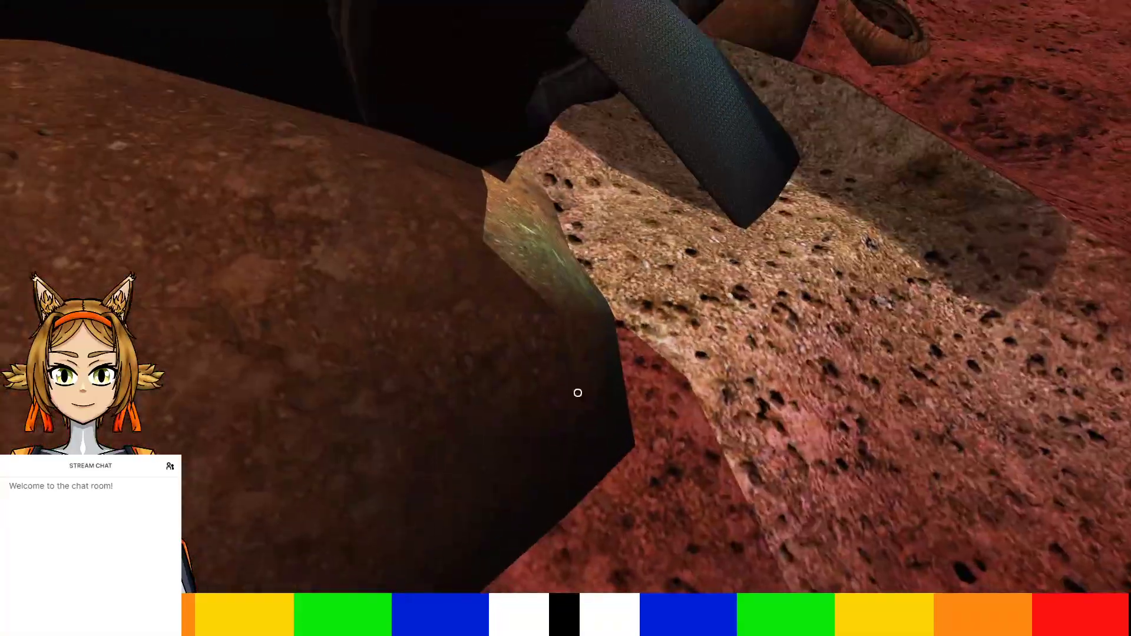
pyautogui.moveTo(523, 228); pyautogui.dragTo(236, 129, button='right')
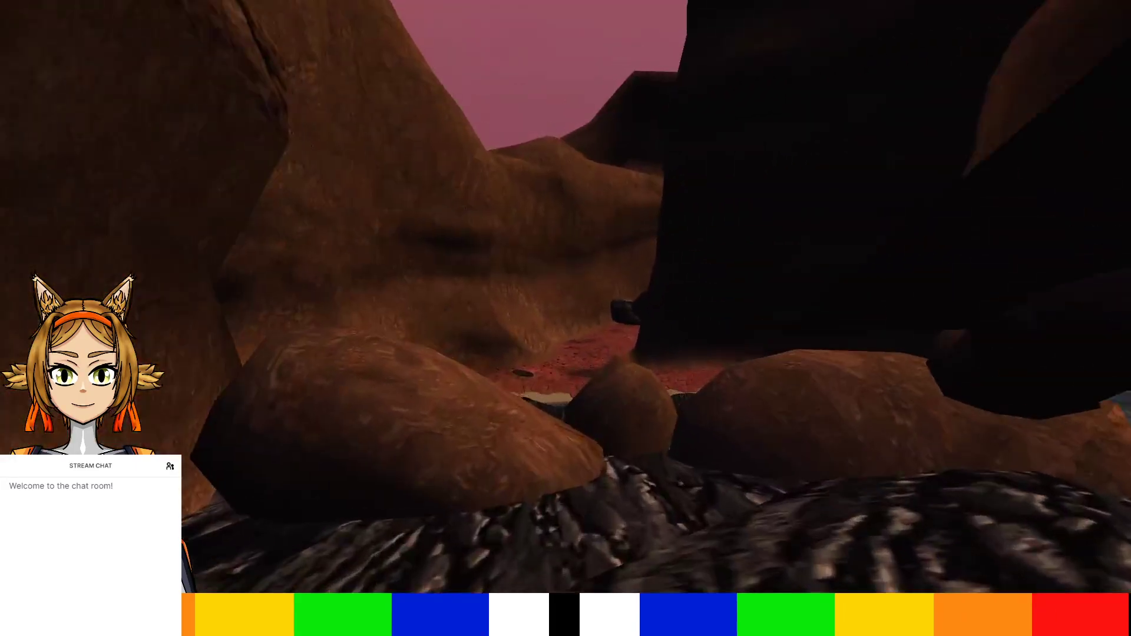
pyautogui.press('w')
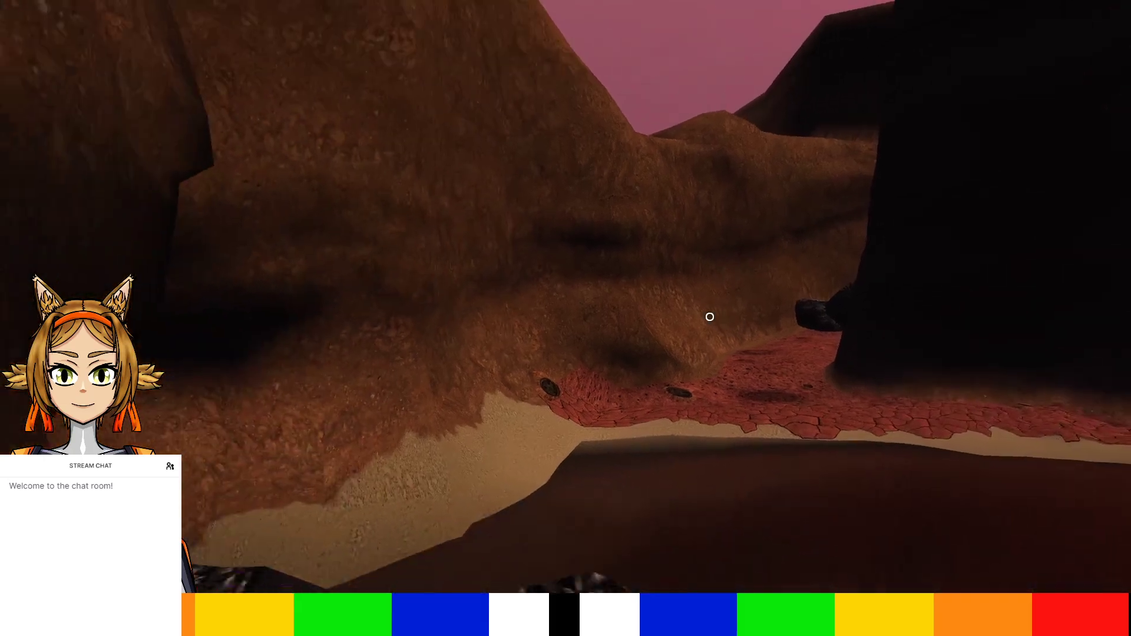
pyautogui.press('w')
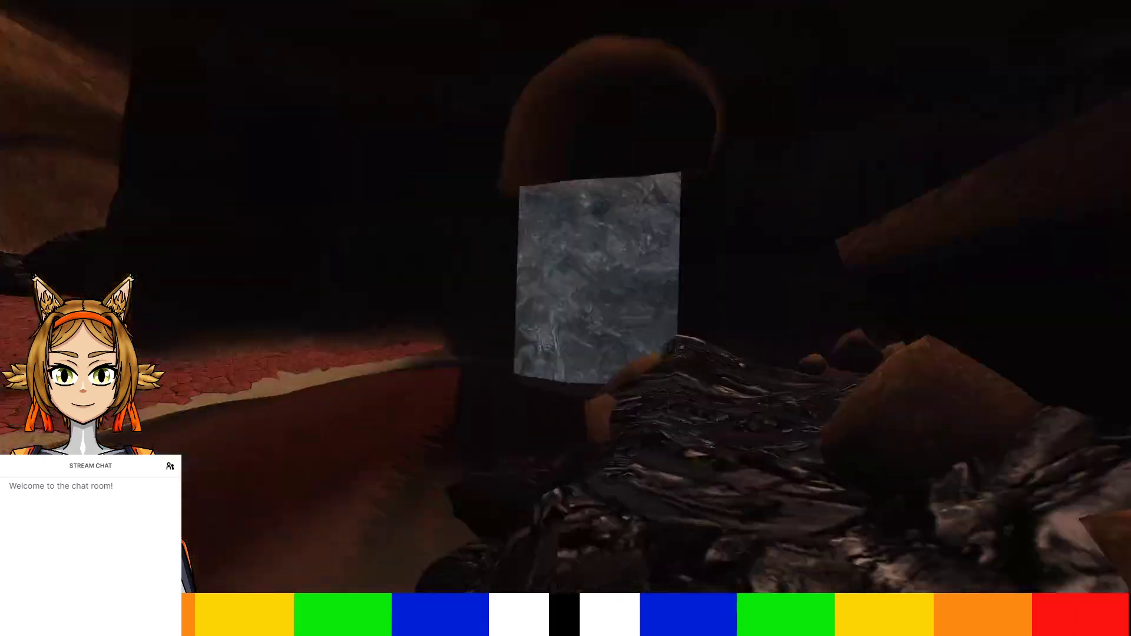
# Quit Uru and return to the Age scene in Blender
pyautogui.press('Escape')
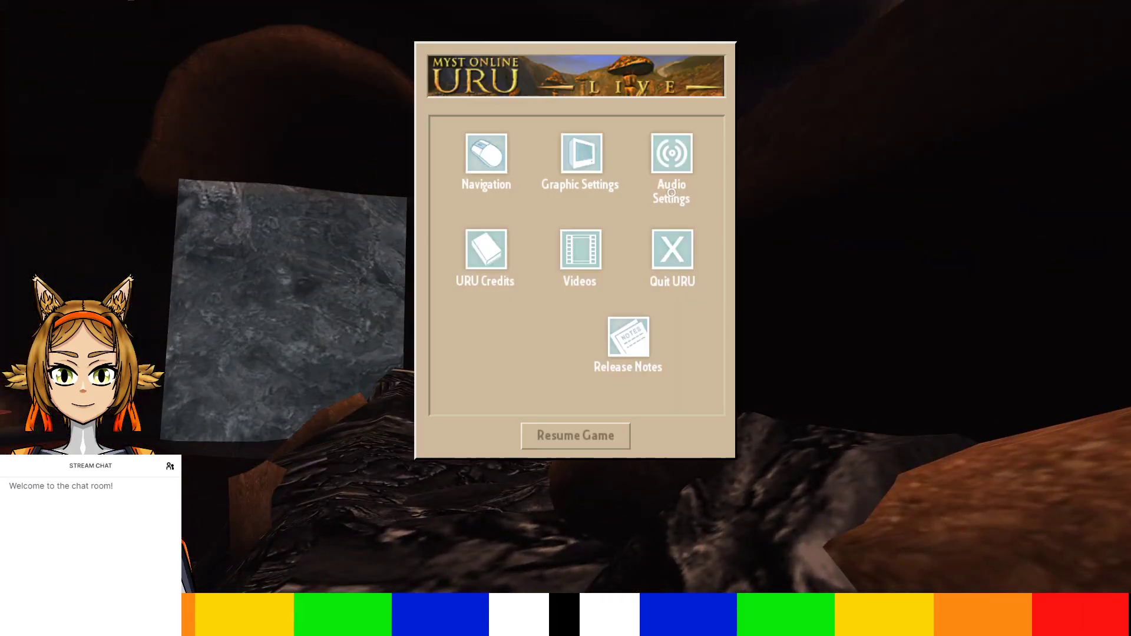
pyautogui.click(672, 257)
pyautogui.click(610, 399)
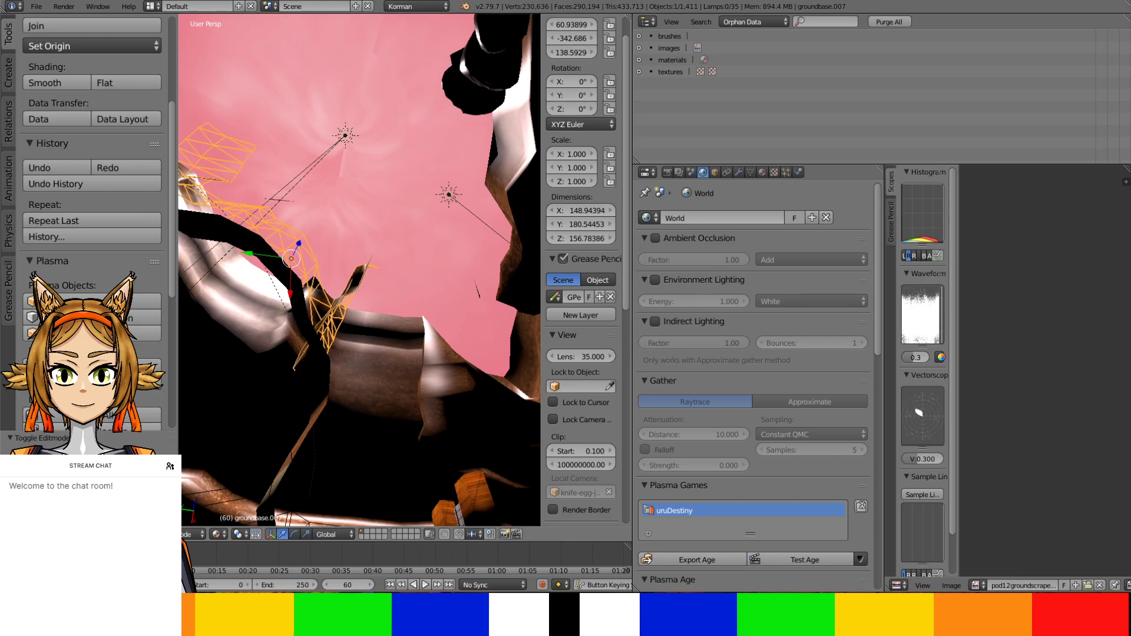
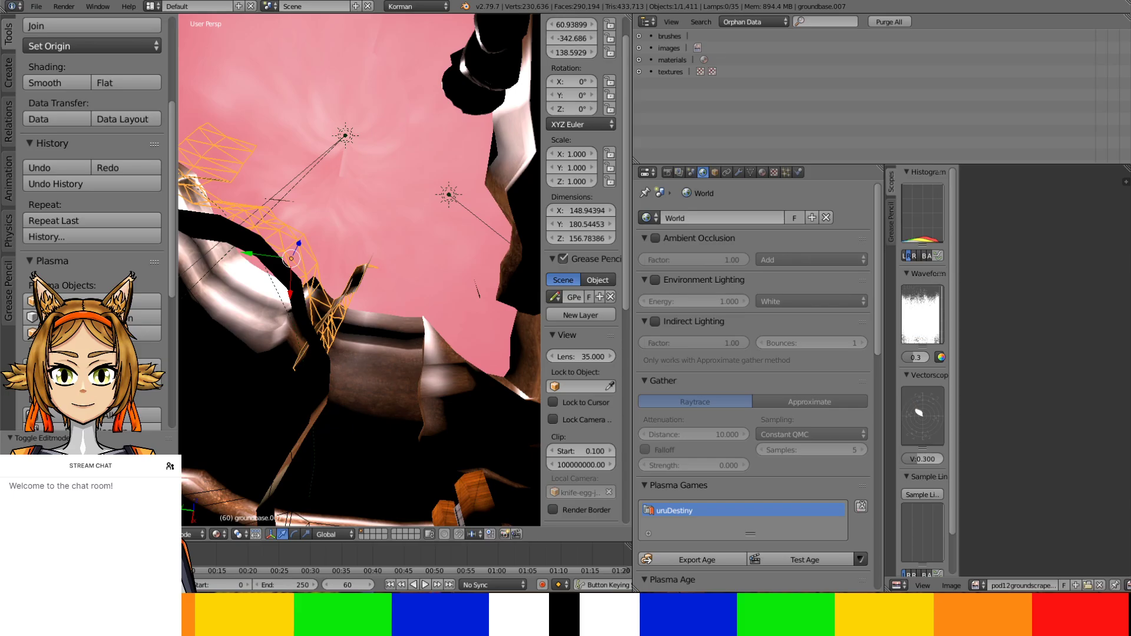
# Select shelf-fallentemplate among the fallen rock slabs and inspect its Plasma modifiers
pyautogui.moveTo(354, 475); pyautogui.dragTo(457, 426, button='middle')
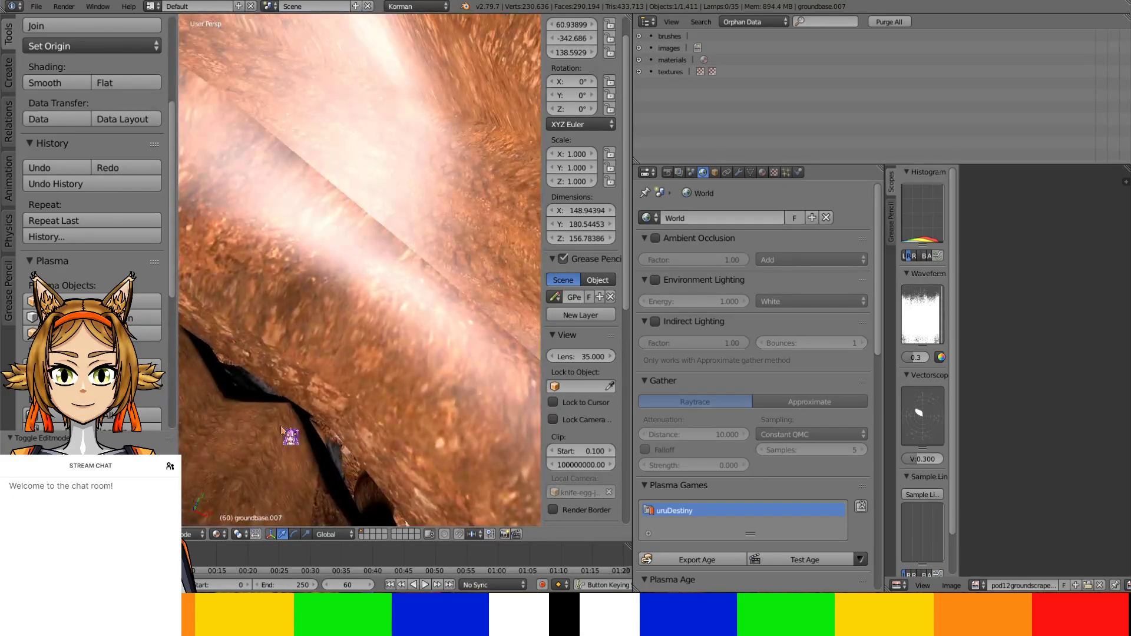
pyautogui.moveTo(333, 296); pyautogui.dragTo(215, 341, button='middle')
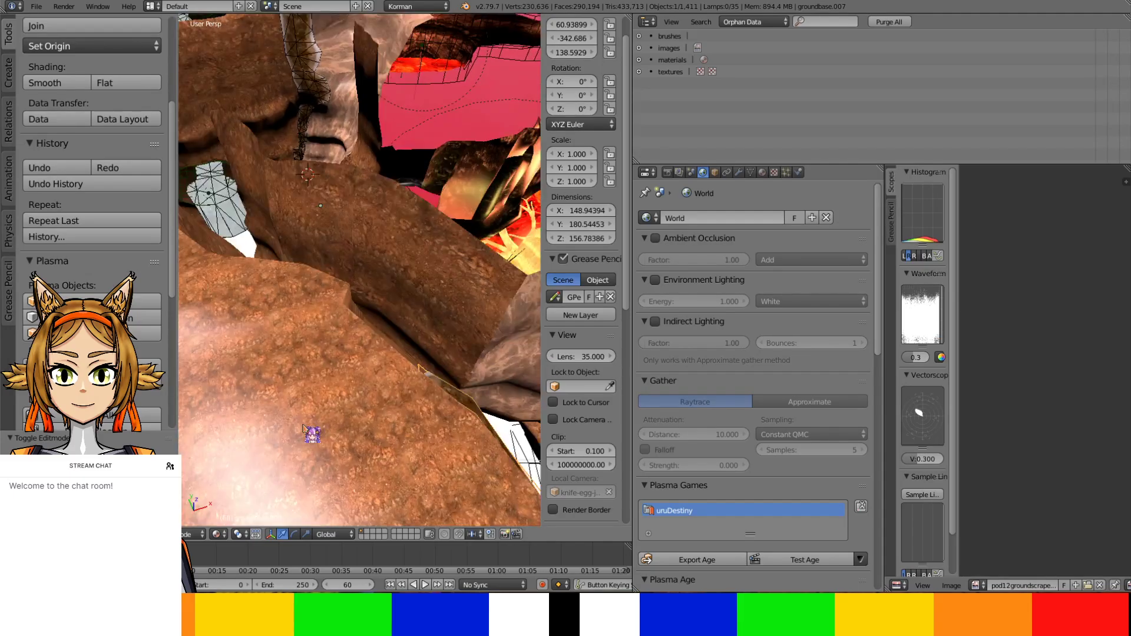
pyautogui.moveTo(439, 43); pyautogui.dragTo(429, 294, button='middle')
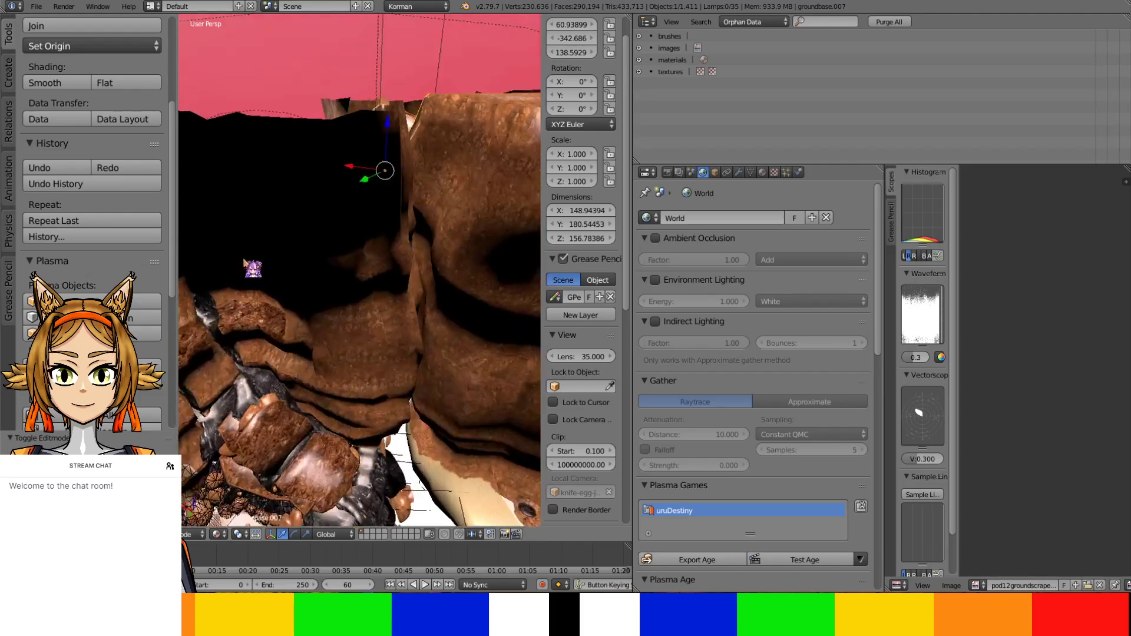
pyautogui.moveTo(244, 261); pyautogui.dragTo(250, 278, button='middle')
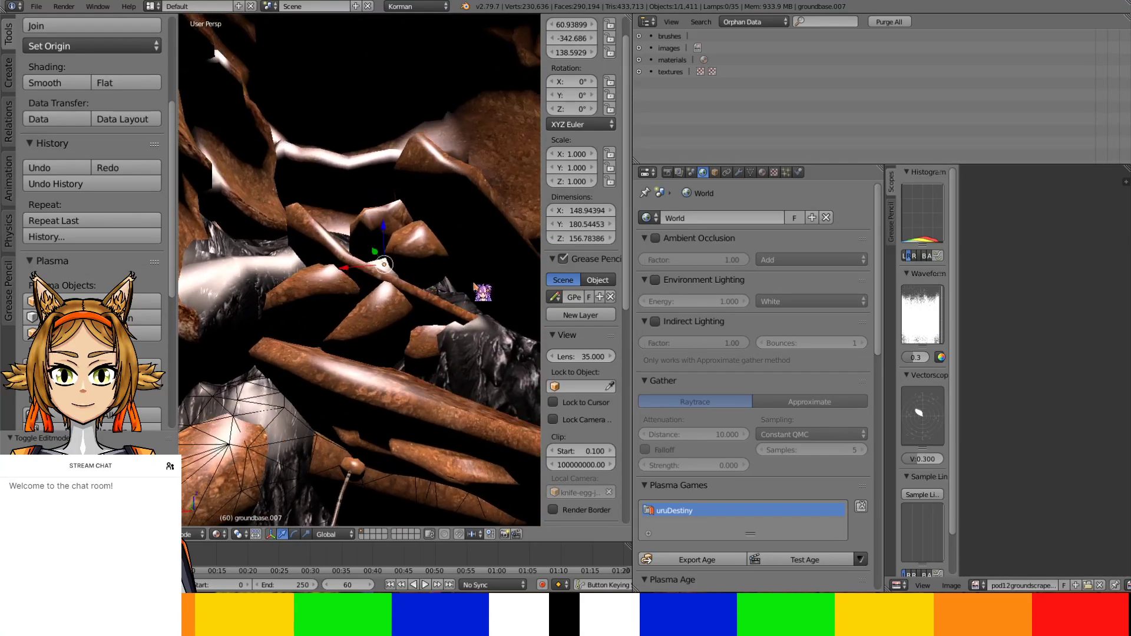
pyautogui.rightClick(370, 430)
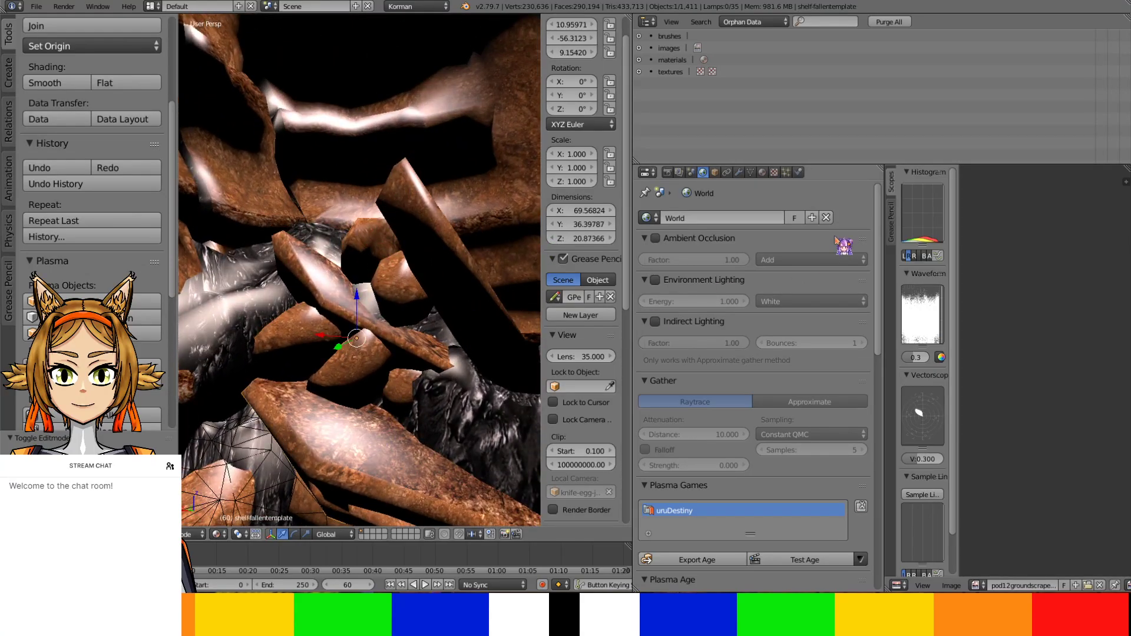
pyautogui.click(799, 172)
pyautogui.moveTo(390, 321); pyautogui.dragTo(383, 282, button='middle')
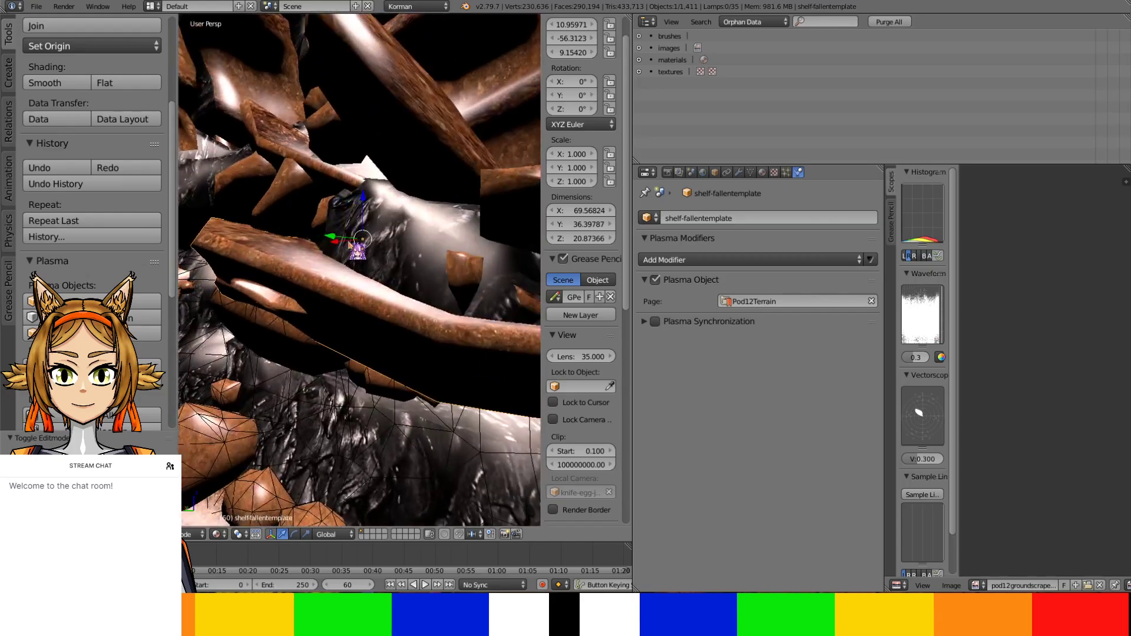
# Select outside blocker.004 and inspect its full extent in isolation before returning to the whole scene
pyautogui.rightClick(366, 357)
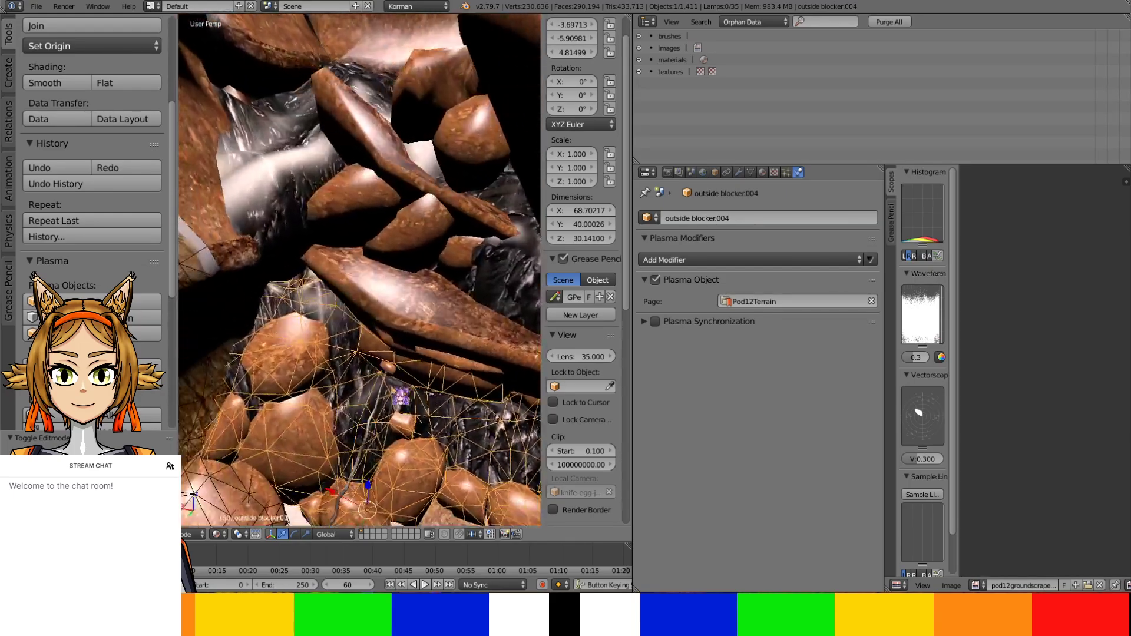
pyautogui.moveTo(402, 396); pyautogui.dragTo(392, 293, button='middle')
pyautogui.press('KP_Divide')
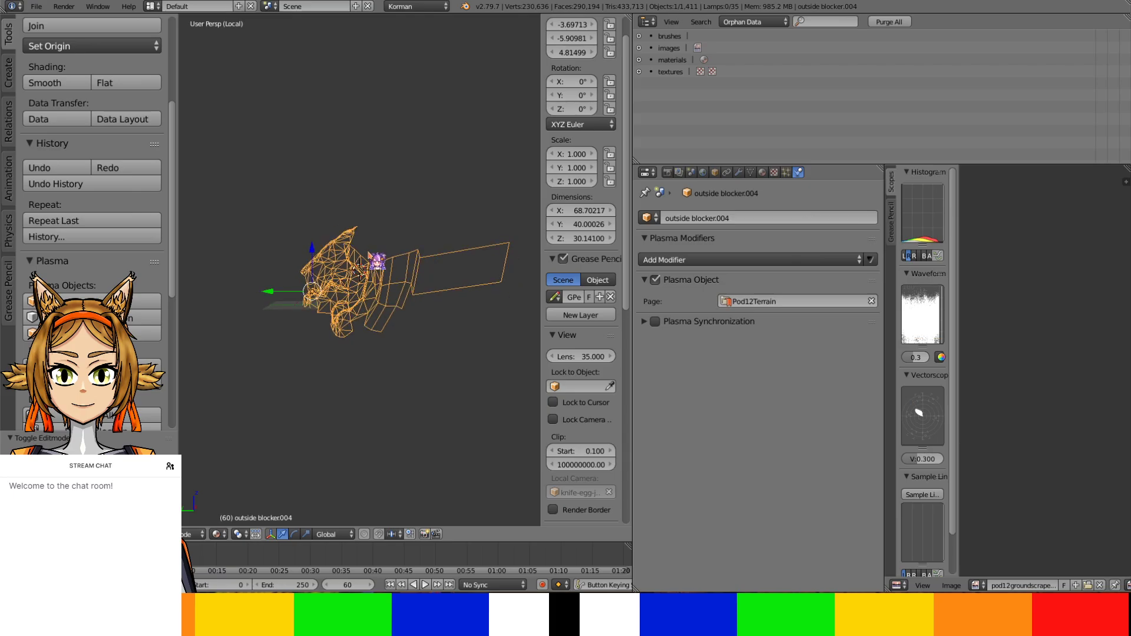
pyautogui.press('KP_Divide')
pyautogui.moveTo(378, 257); pyautogui.dragTo(339, 230, button='middle')
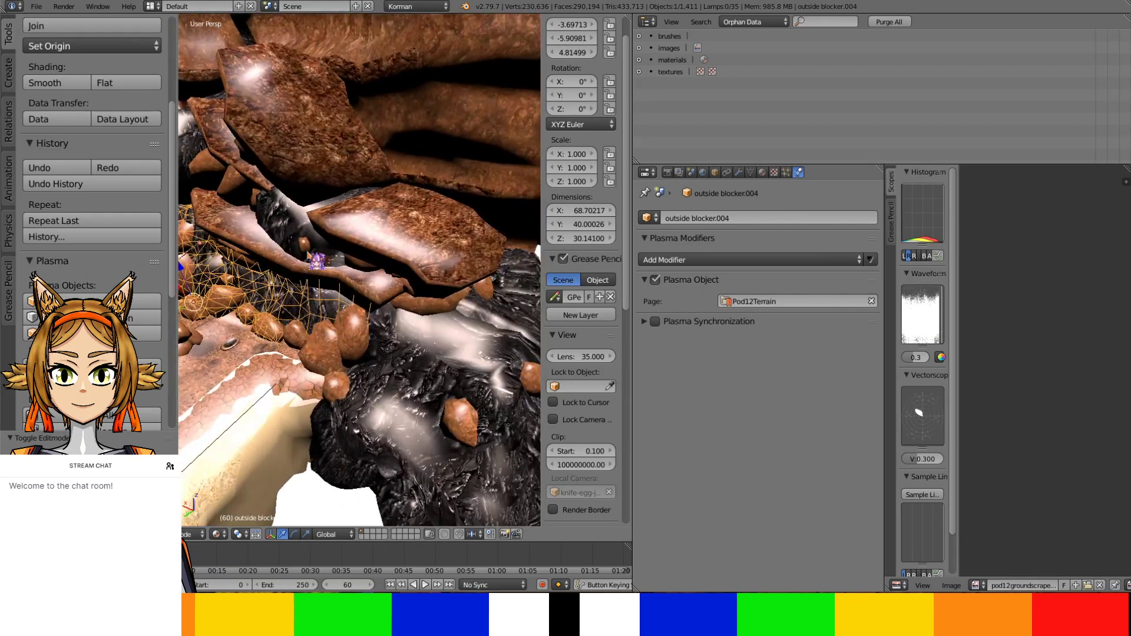
# Check groundbase's Plasma modifiers for comparison, and add a Collision modifier to outside blocker.004
pyautogui.rightClick(431, 343)
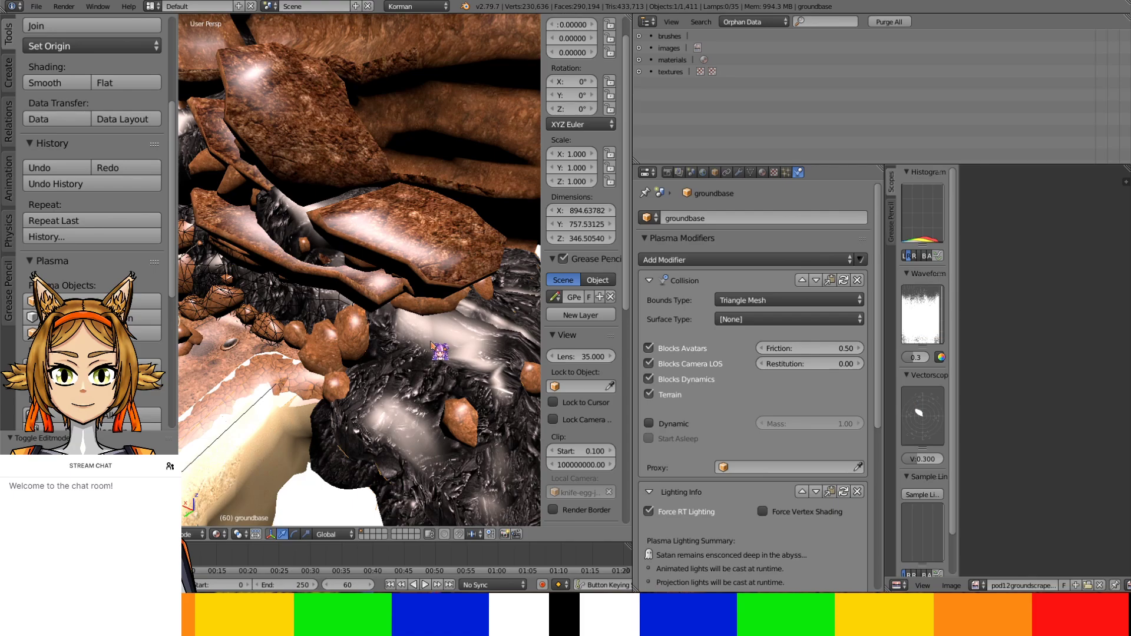
pyautogui.rightClick(329, 303)
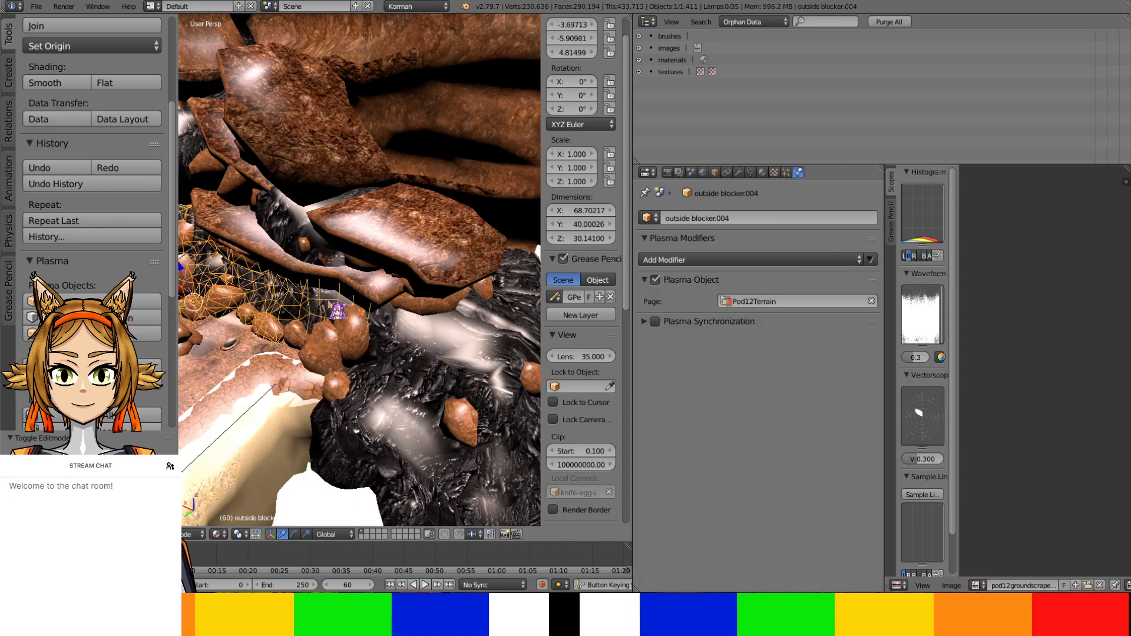
pyautogui.click(720, 259)
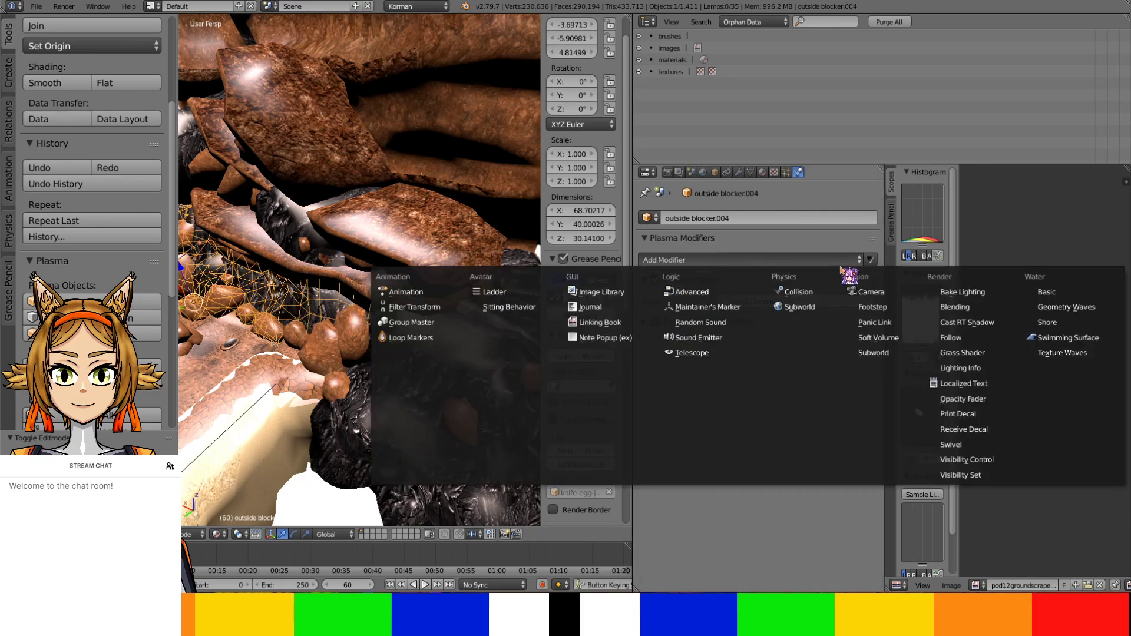
pyautogui.click(801, 296)
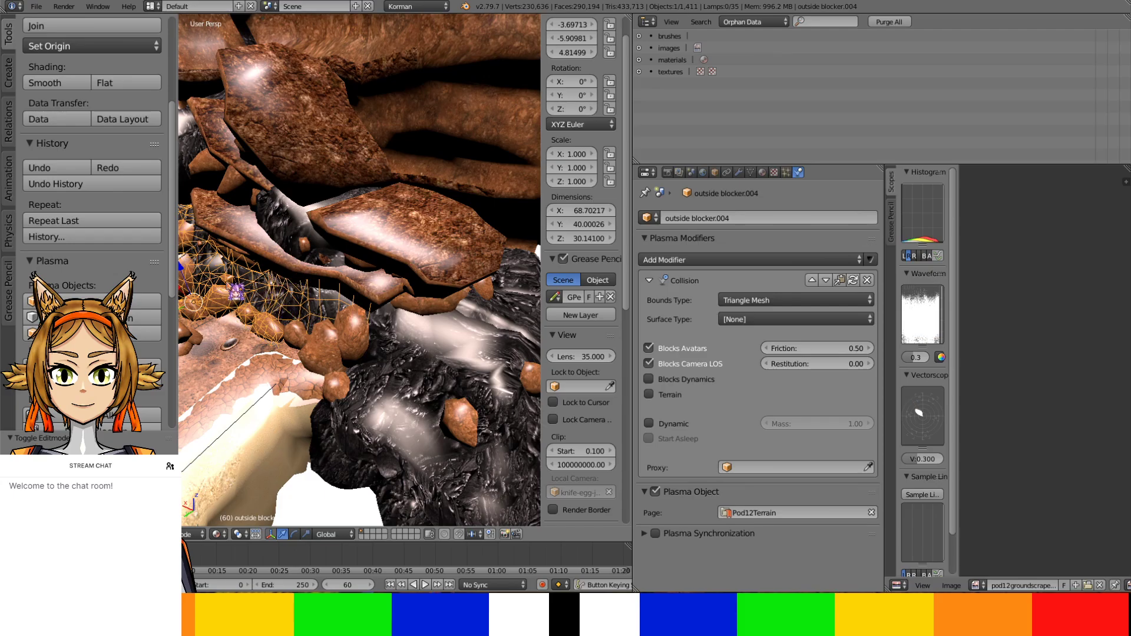
# Add a Collision modifier to volcanicRockTemplate.092, the small rock in front of the boulder pile
pyautogui.press('KP_Decimal')
pyautogui.scroll(5, 354, 306)
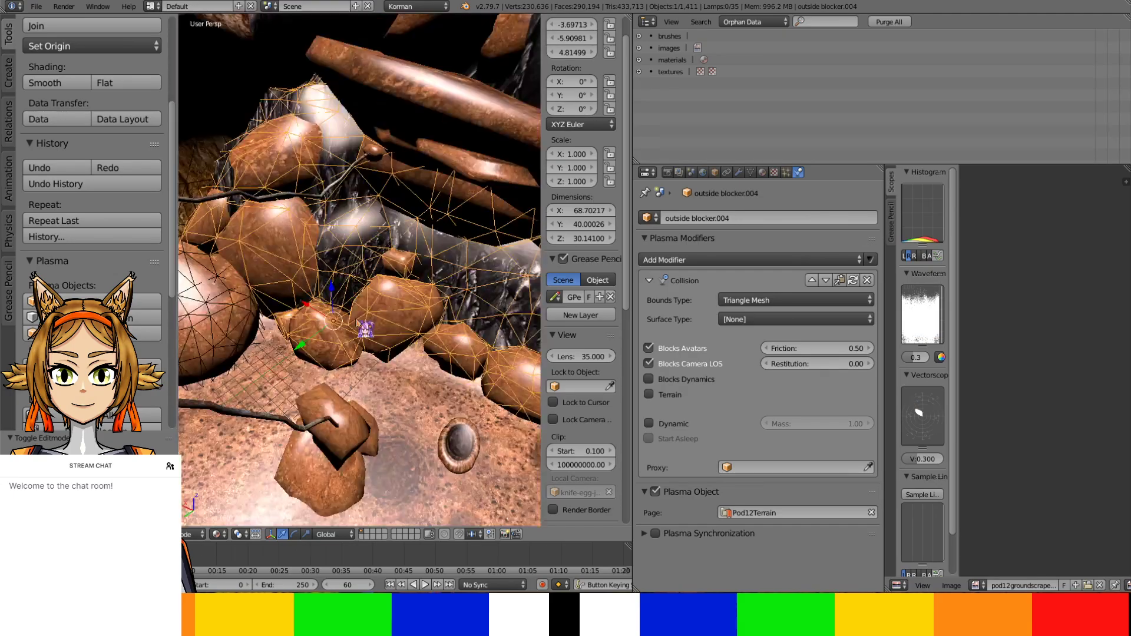
pyautogui.rightClick(336, 412)
pyautogui.click(720, 259)
pyautogui.click(802, 298)
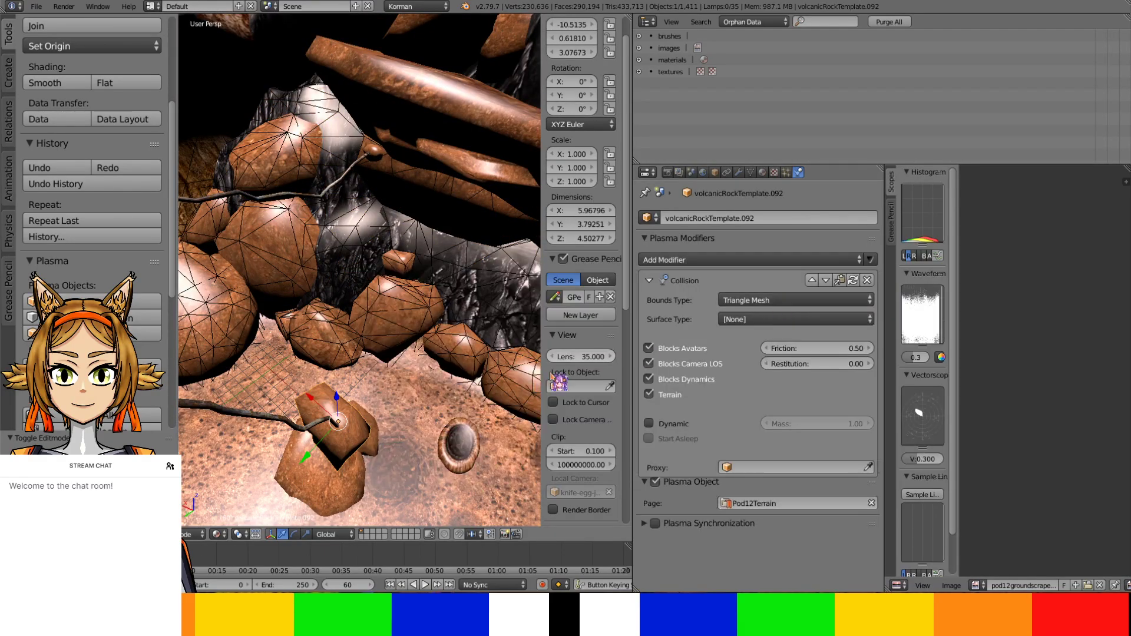
# Add Collision modifiers to volcanicRockTemplate.094 and to the larger rock directly beneath it
pyautogui.rightClick(368, 445)
pyautogui.click(730, 260)
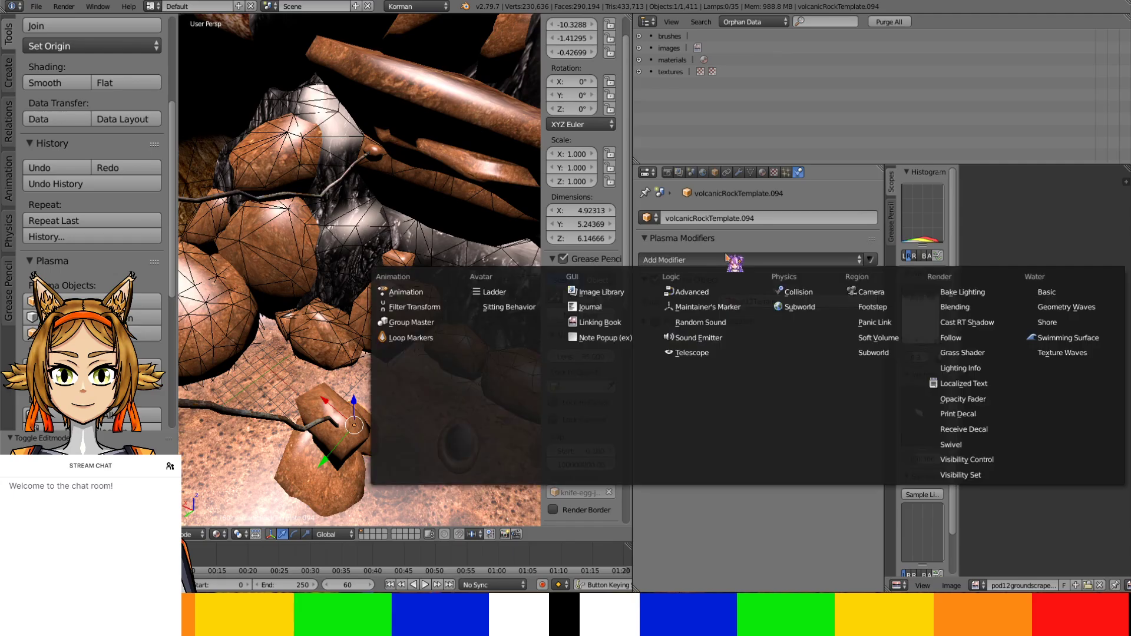
pyautogui.click(799, 292)
pyautogui.rightClick(341, 483)
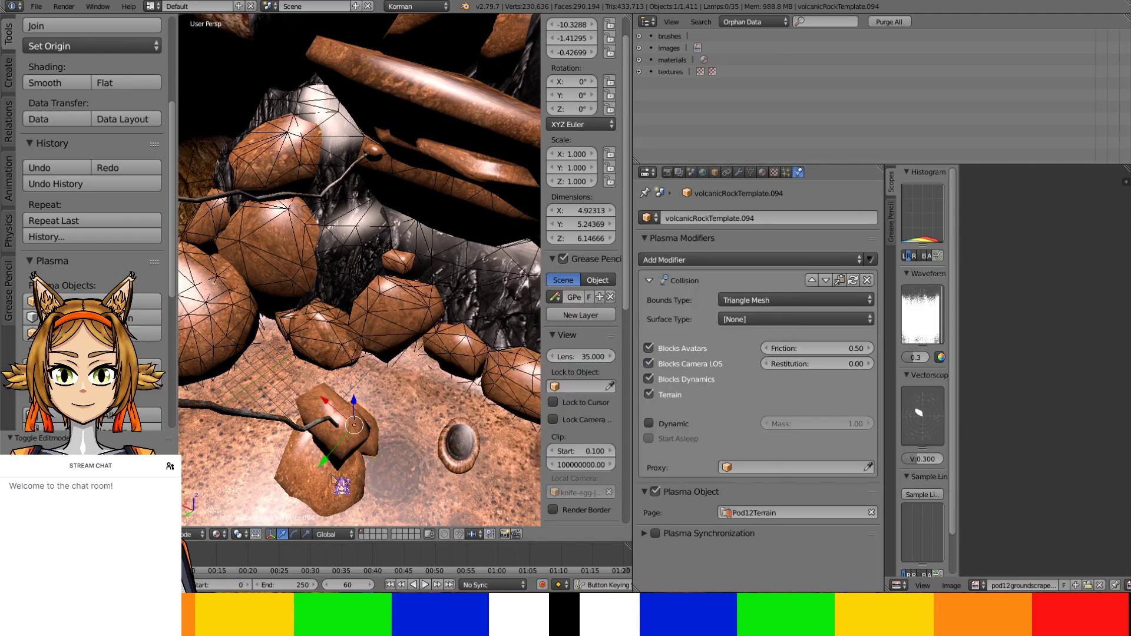
pyautogui.click(779, 259)
pyautogui.click(801, 297)
# Check the Plasma modifiers of outside blocker.003, the neighbouring boulders including volcanicRockTemplate.078, and groundbase
pyautogui.rightClick(207, 305)
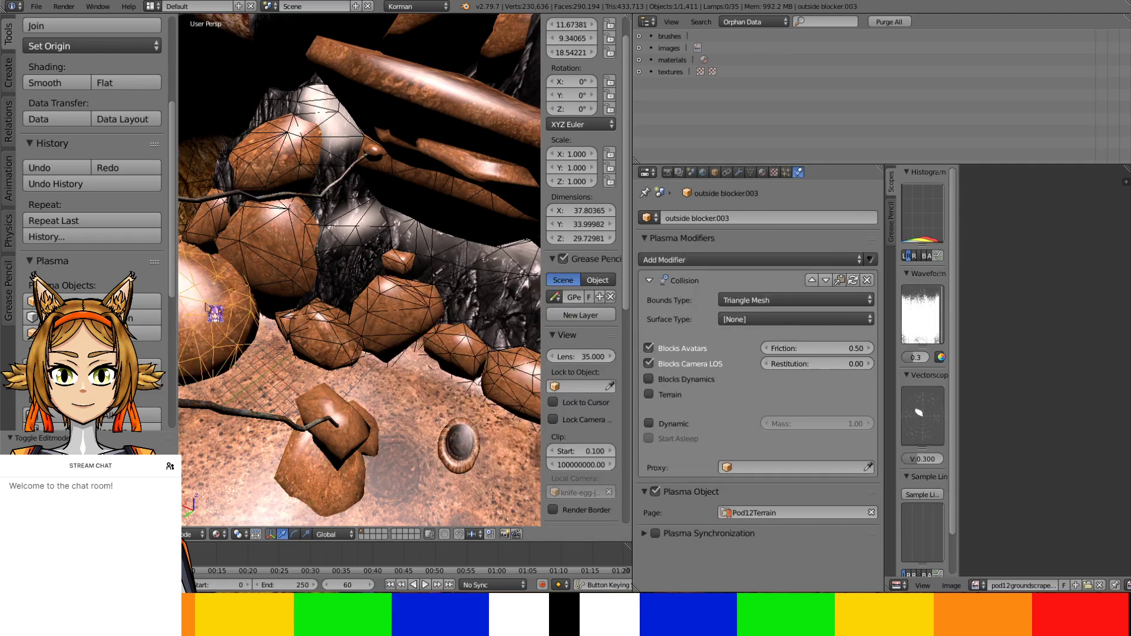
pyautogui.moveTo(235, 301); pyautogui.dragTo(297, 316, button='middle')
pyautogui.scroll(2, 298, 313)
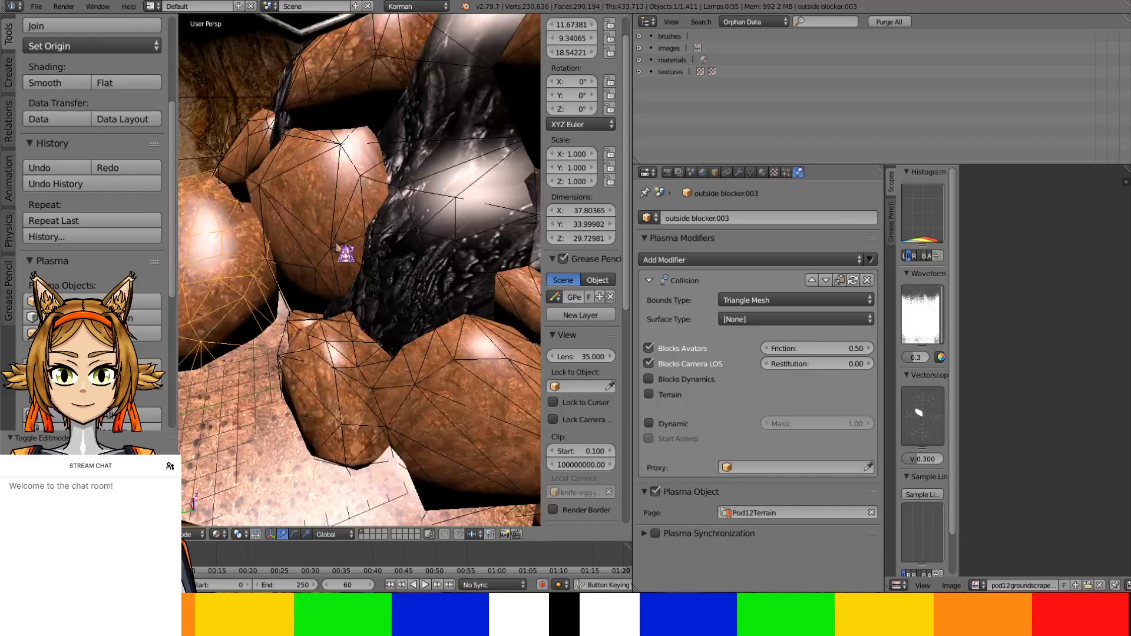
pyautogui.rightClick(341, 246)
pyautogui.scroll(-5, 365, 240)
pyautogui.moveTo(366, 238); pyautogui.dragTo(339, 361, button='middle')
pyautogui.rightClick(392, 350)
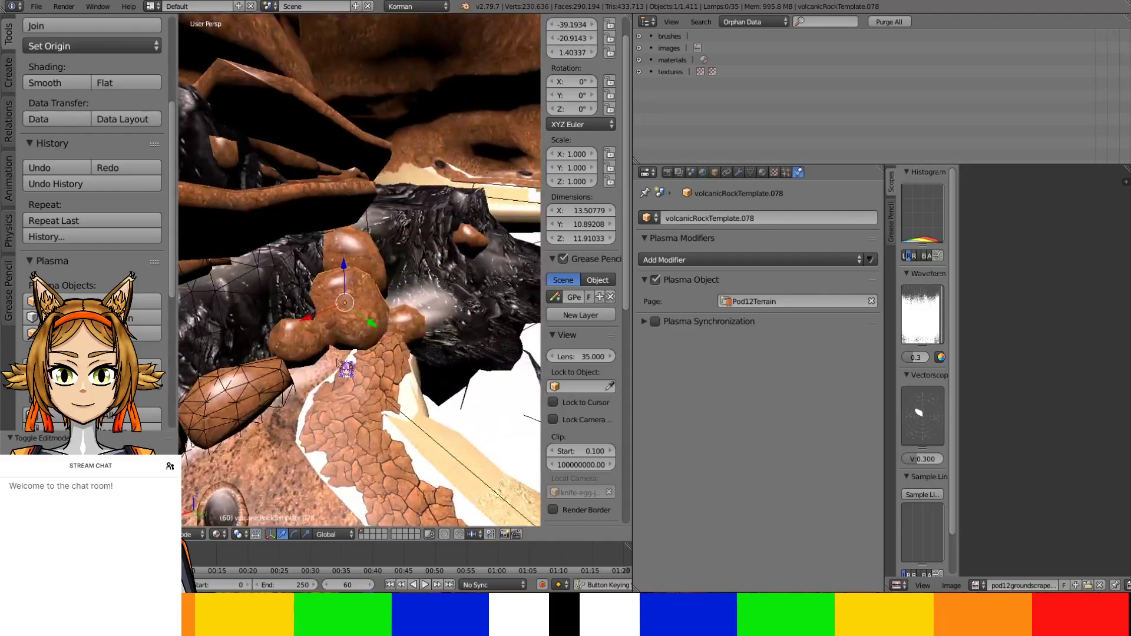
pyautogui.scroll(4, 341, 360)
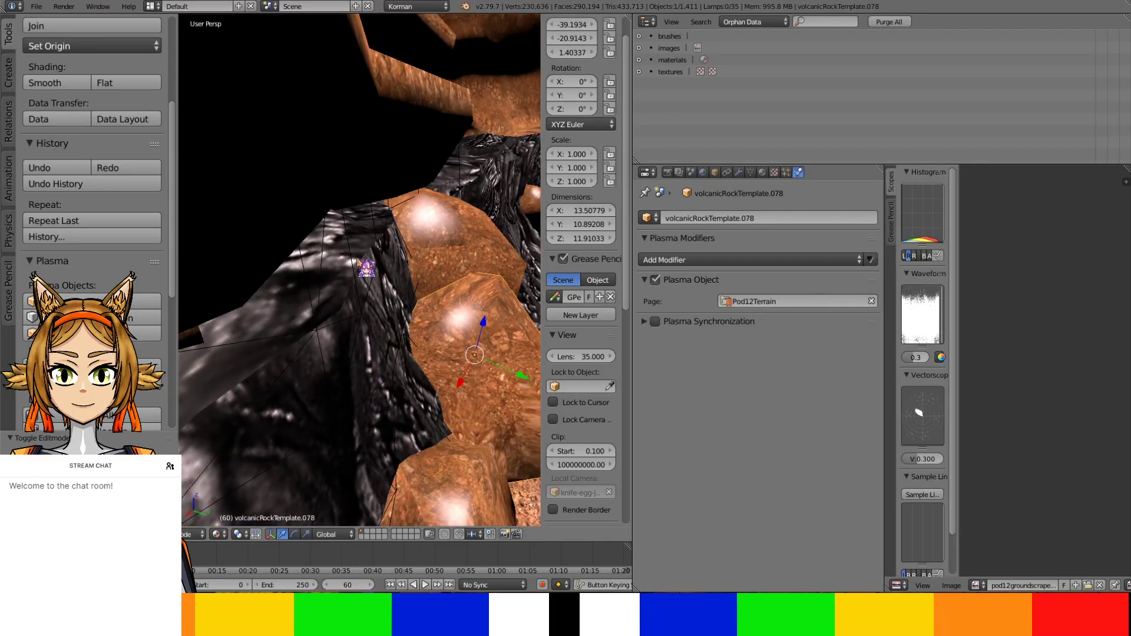
pyautogui.rightClick(361, 263)
pyautogui.moveTo(361, 264); pyautogui.dragTo(373, 306, button='middle')
pyautogui.rightClick(430, 260)
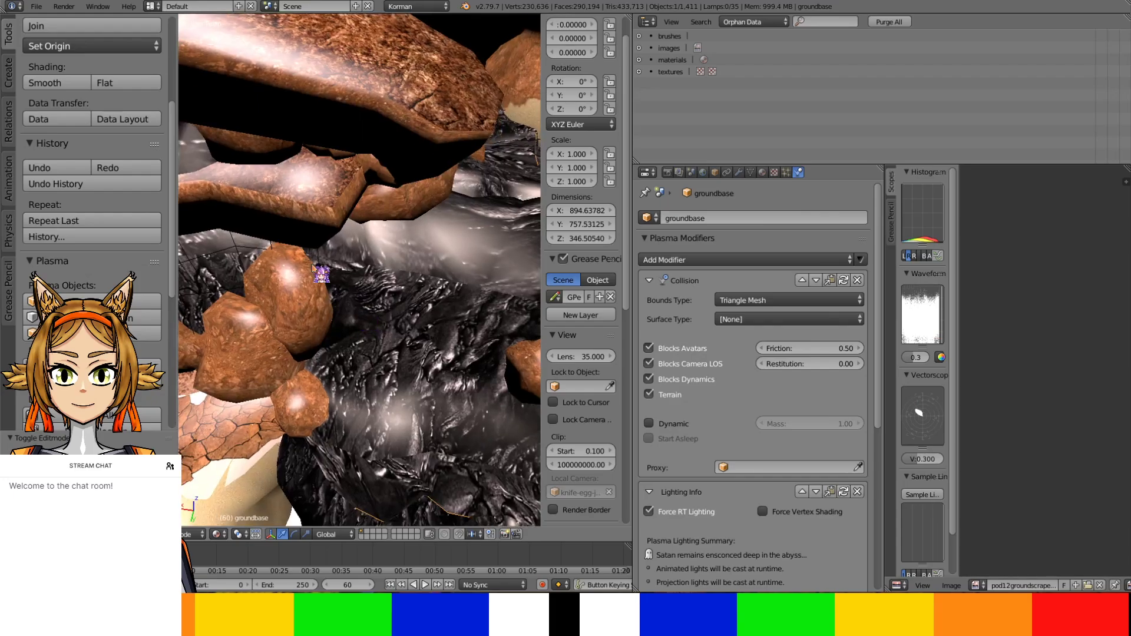
pyautogui.moveTo(323, 258); pyautogui.dragTo(308, 266, button='middle')
# Select outside blocker.004 and set its maximum draw type to Solid so its faces show among the rocks
pyautogui.rightClick(308, 267)
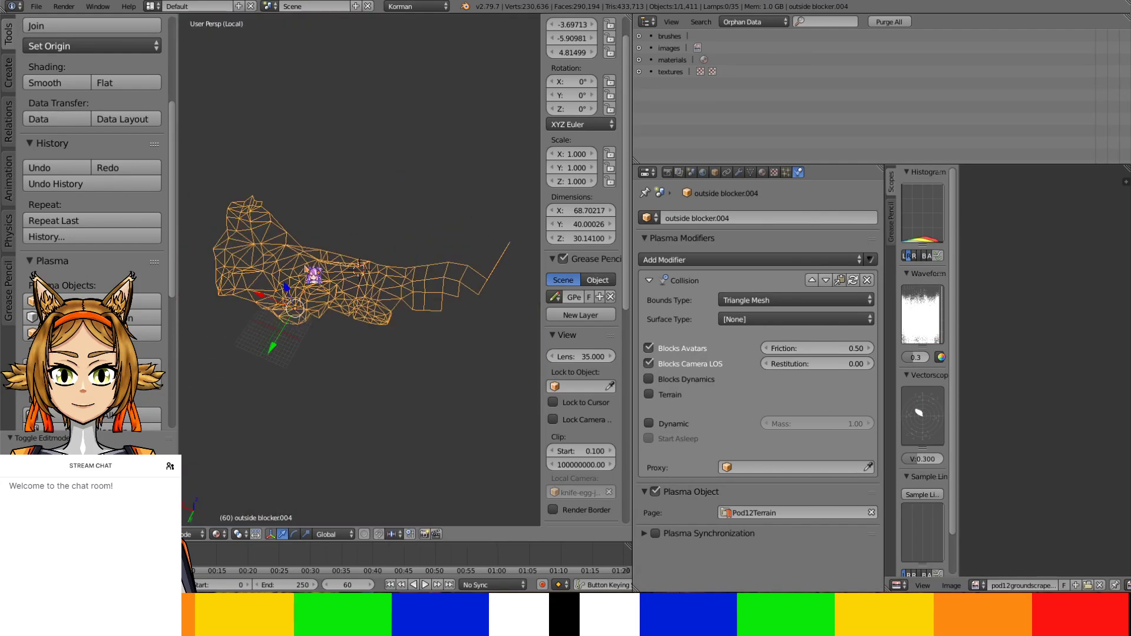
pyautogui.press('KP_Divide')
pyautogui.moveTo(369, 323); pyautogui.dragTo(434, 369, button='middle')
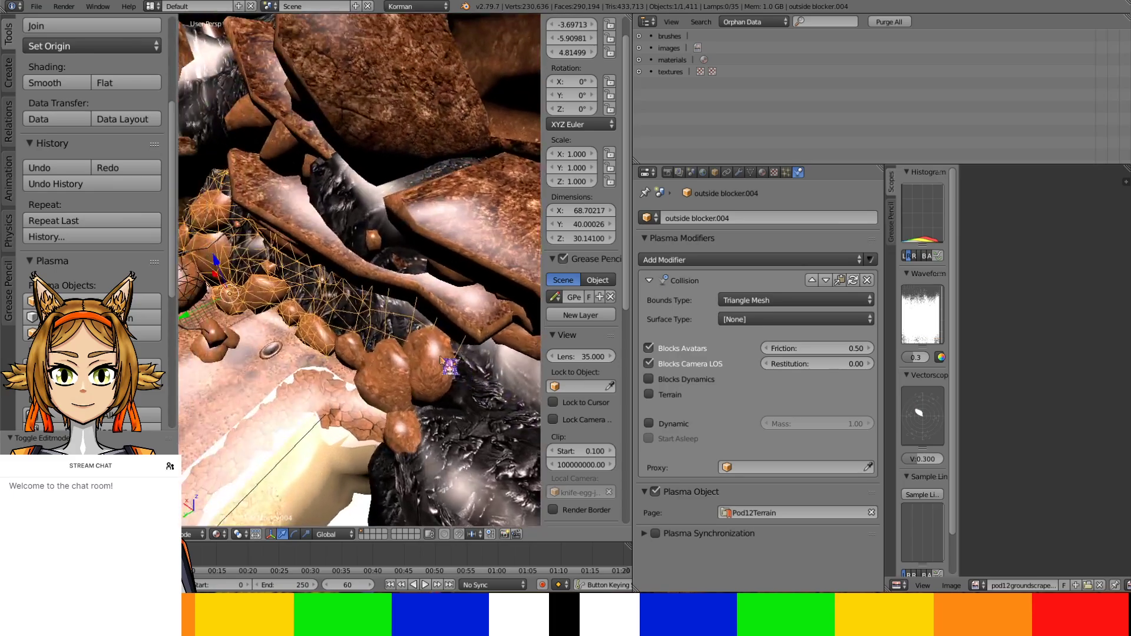
pyautogui.click(714, 172)
pyautogui.scroll(-6, 712, 425)
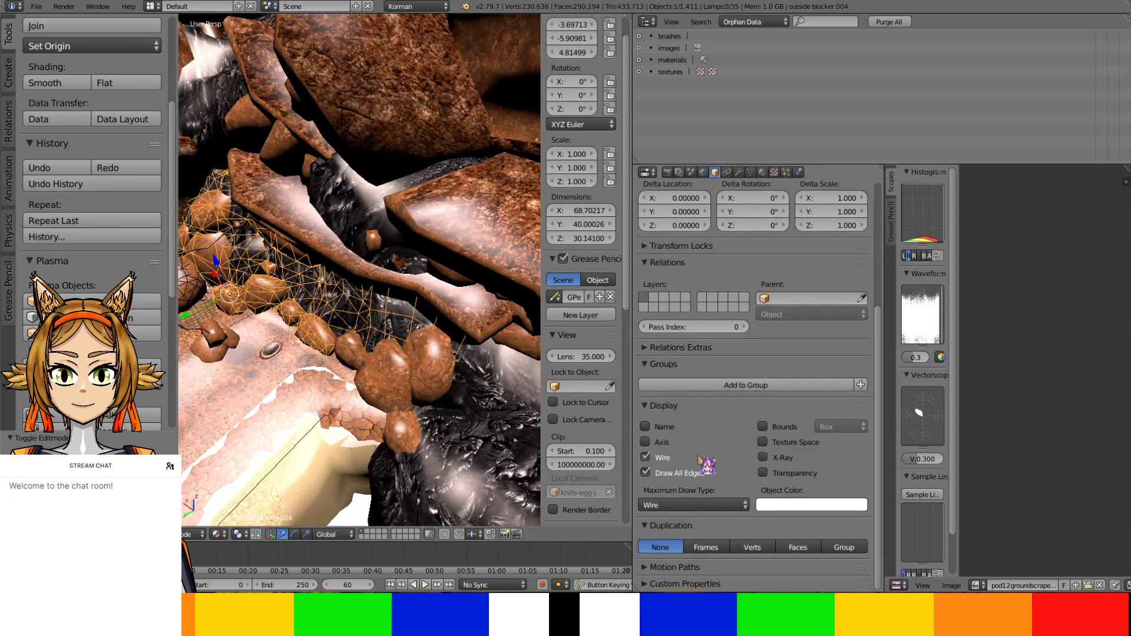
pyautogui.click(701, 505)
pyautogui.click(651, 458)
pyautogui.moveTo(448, 330)
pyautogui.mouseDown(button='middle')
pyautogui.moveTo(488, 324)
pyautogui.moveTo(480, 306)
pyautogui.moveTo(442, 328)
pyautogui.moveTo(513, 374)
pyautogui.moveTo(197, 374)
pyautogui.mouseUp(button='middle')
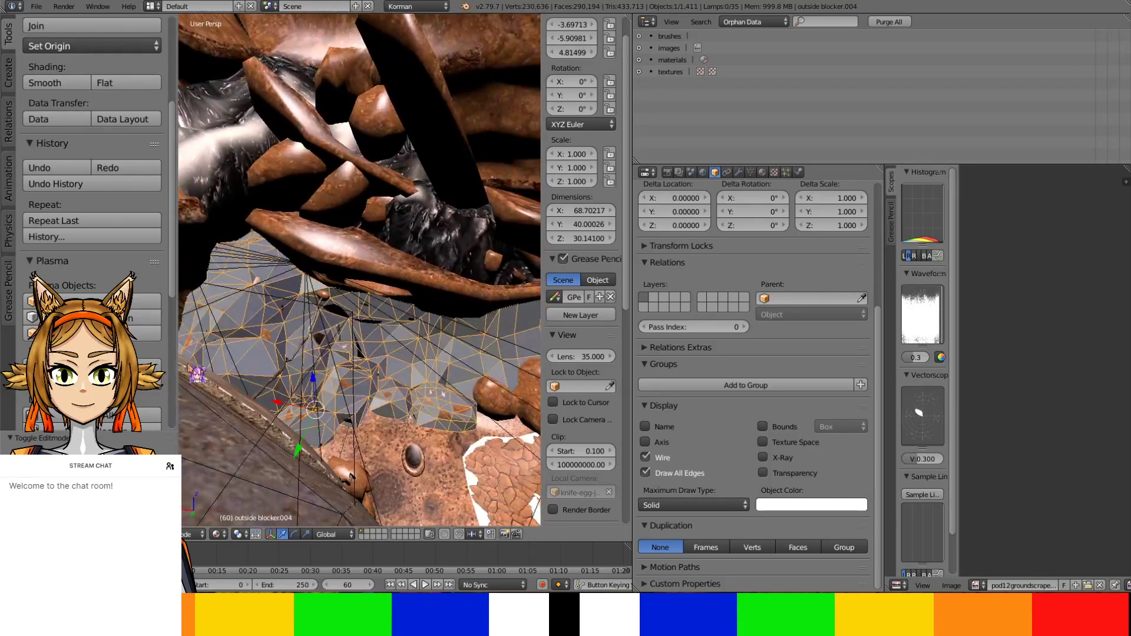
# Open outside blocker.004's mesh for editing, select the path along its upper border, and compare it with the surrounding rocks
pyautogui.press('KP_Divide')
pyautogui.moveTo(260, 316); pyautogui.dragTo(362, 294, button='middle')
pyautogui.press('Tab')
pyautogui.moveTo(461, 208); pyautogui.dragTo(423, 212, button='middle')
pyautogui.scroll(-3, 422, 212)
pyautogui.rightClick(500, 282)
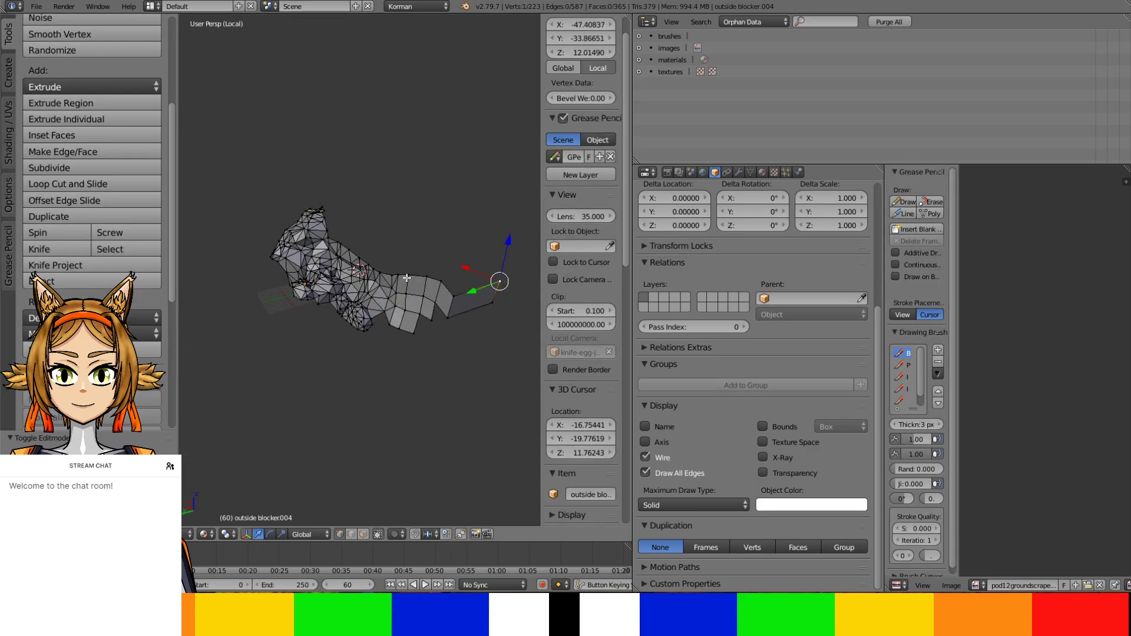
pyautogui.keyDown('ctrl'); pyautogui.rightClick(324, 249); pyautogui.keyUp('ctrl')
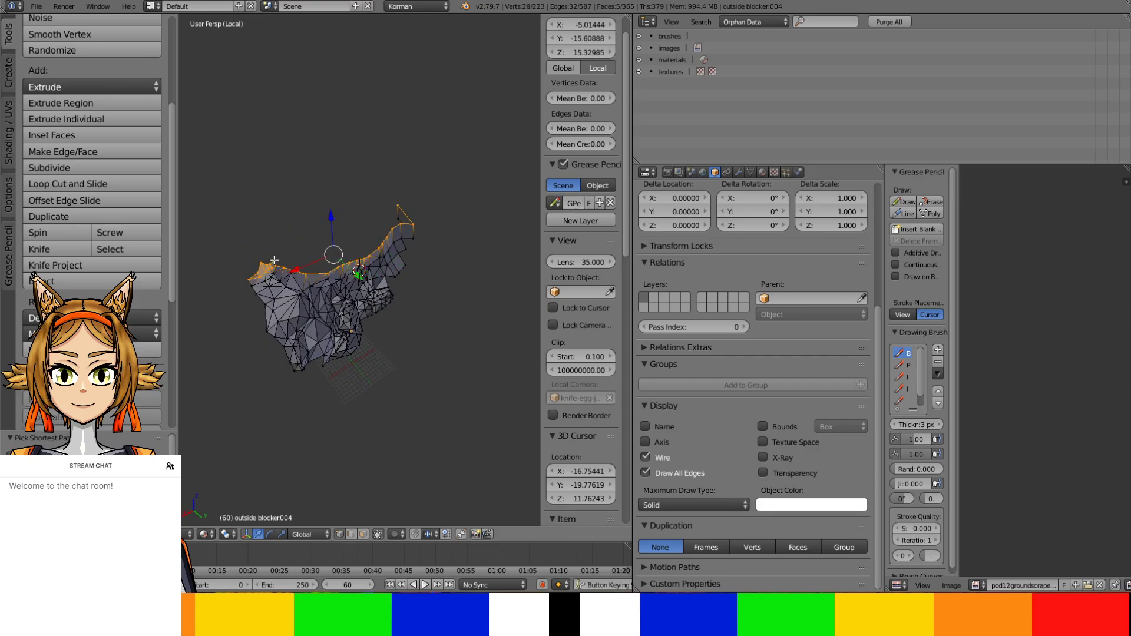
pyautogui.press('KP_Divide')
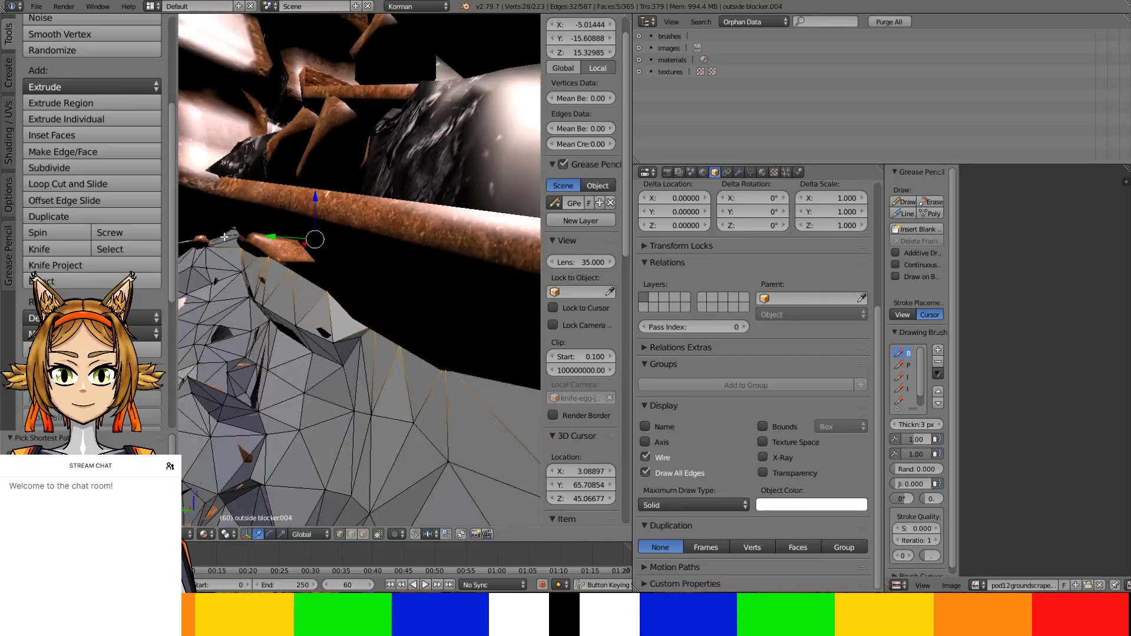
pyautogui.moveTo(225, 237); pyautogui.dragTo(484, 370, button='middle')
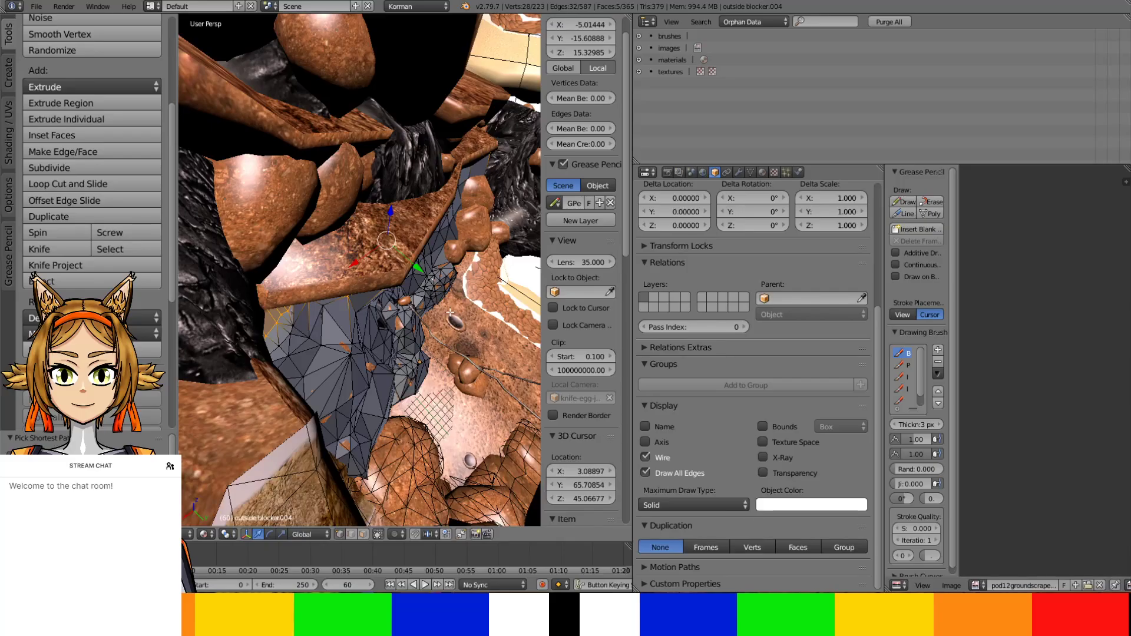
pyautogui.moveTo(449, 311); pyautogui.dragTo(412, 247, button='middle')
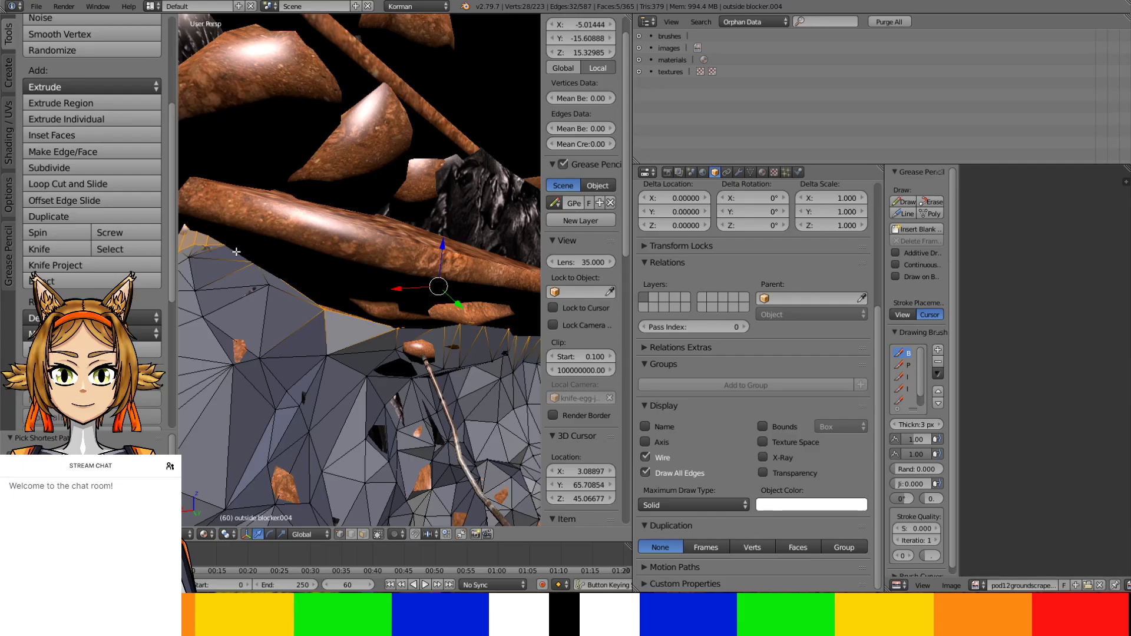
# Reselect only the upper border from below the peak to the far end and shift it along Y and X to about X -20.3, Y -16.6
pyautogui.press('KP_Divide')
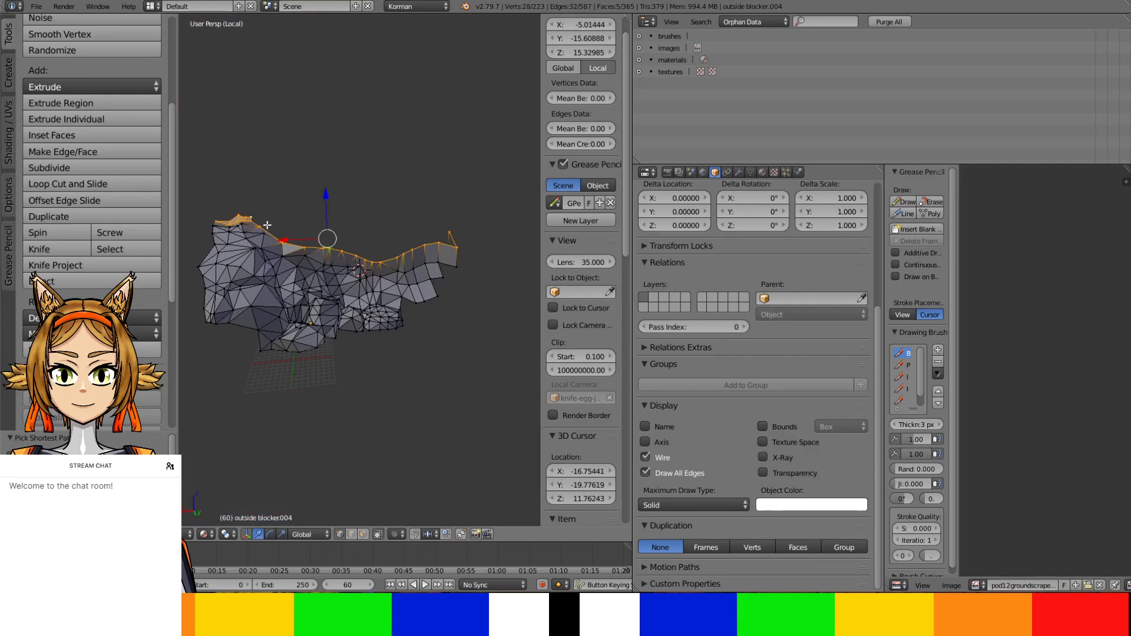
pyautogui.rightClick(267, 225)
pyautogui.keyDown('ctrl'); pyautogui.rightClick(449, 231); pyautogui.keyUp('ctrl')
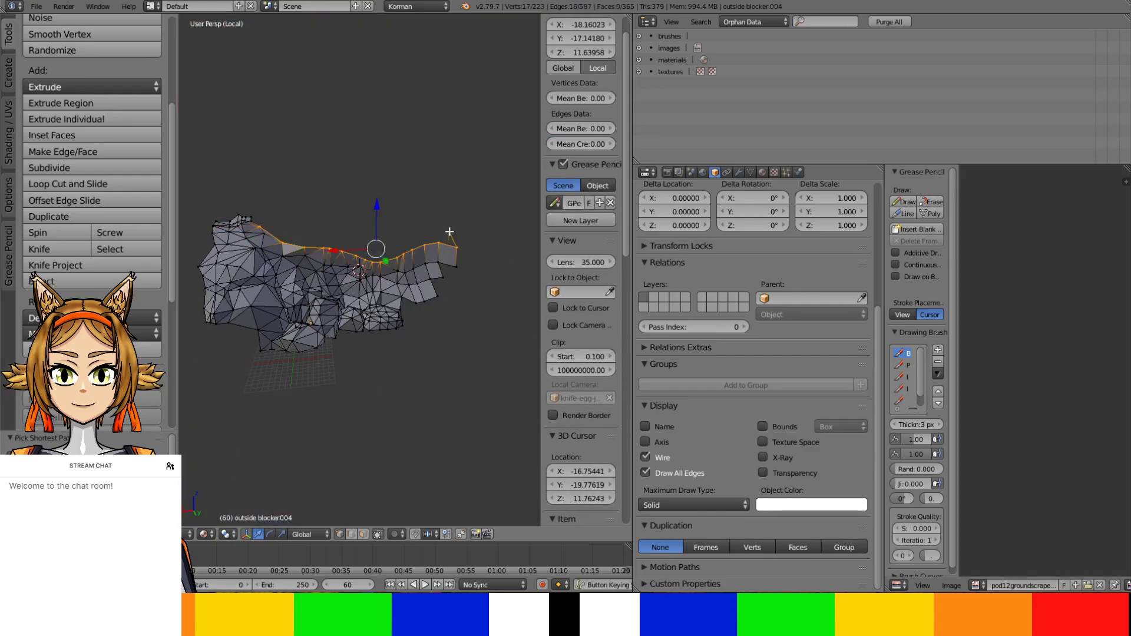
pyautogui.press('KP_Divide')
pyautogui.moveTo(450, 232); pyautogui.dragTo(239, 278, button='middle')
pyautogui.press('g')
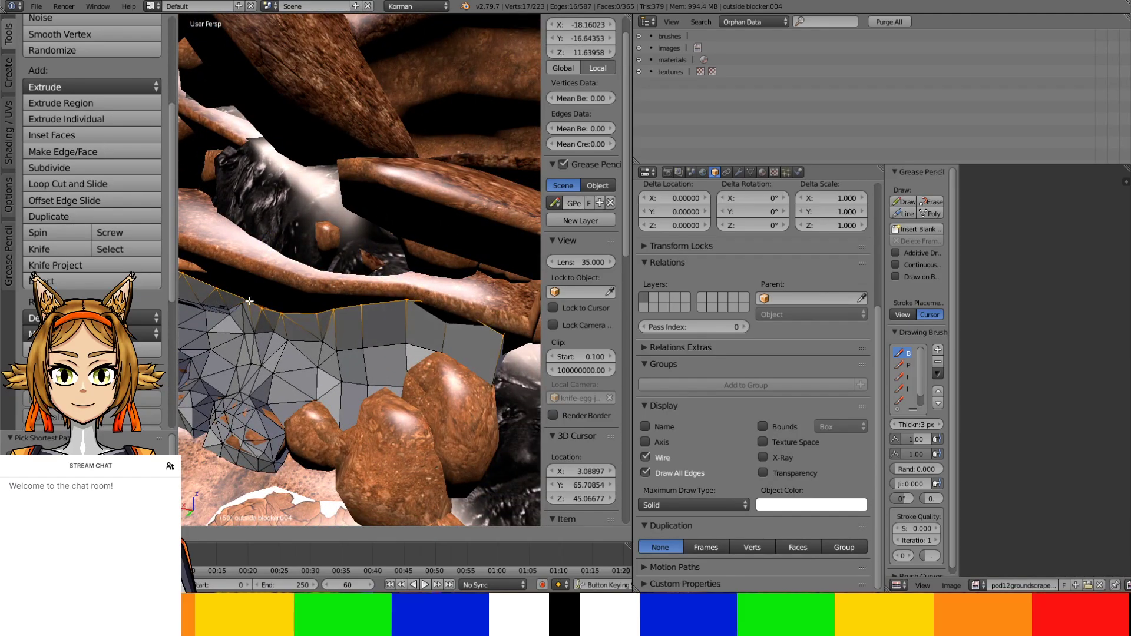
pyautogui.click(249, 301)
pyautogui.press('g')
pyautogui.press('x')
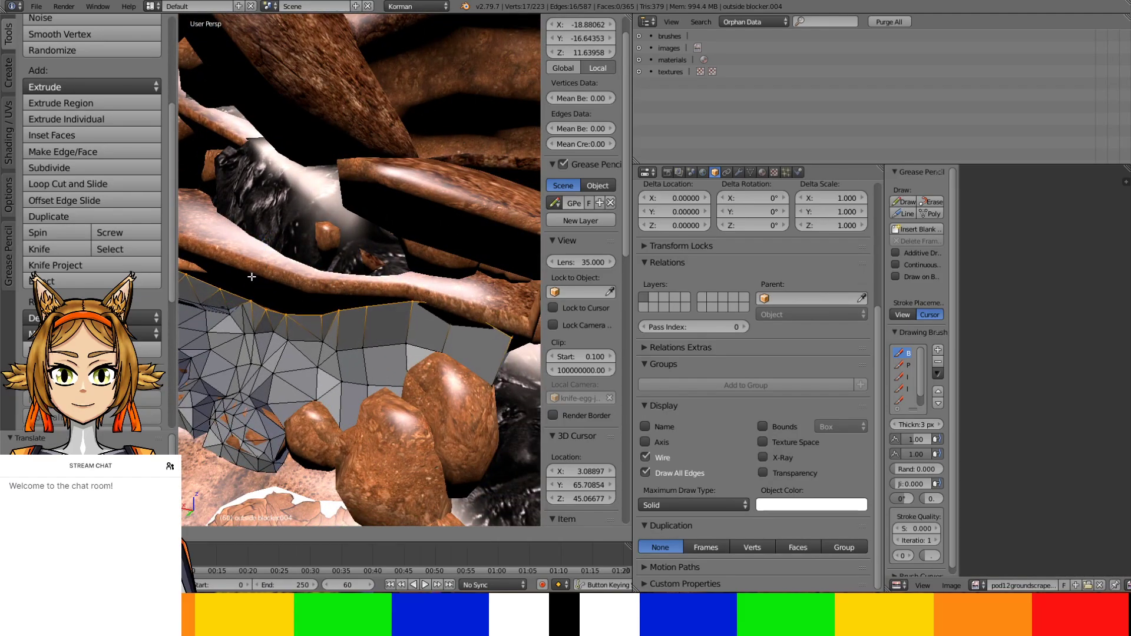
pyautogui.click(255, 277)
pyautogui.moveTo(254, 276)
pyautogui.mouseDown(button='middle')
pyautogui.moveTo(236, 250)
pyautogui.moveTo(258, 269)
pyautogui.mouseUp(button='middle')
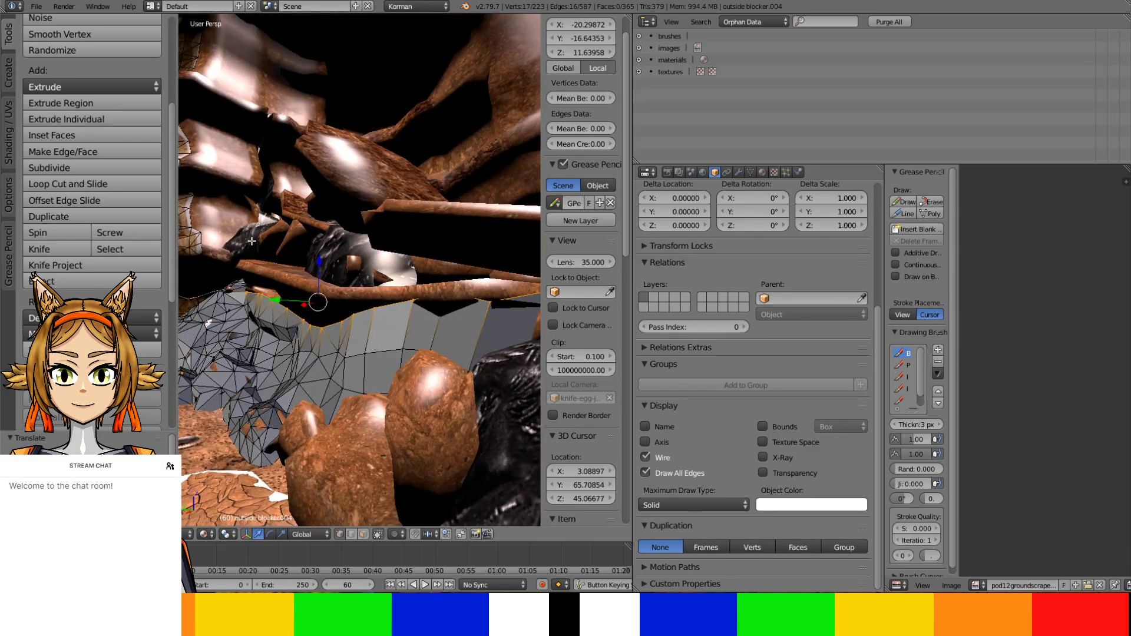
pyautogui.moveTo(323, 260); pyautogui.dragTo(311, 263, button='middle')
# Reposition individual vertices on the blocker's upper border near its far end to follow the overhanging rock slab
pyautogui.rightClick(400, 299)
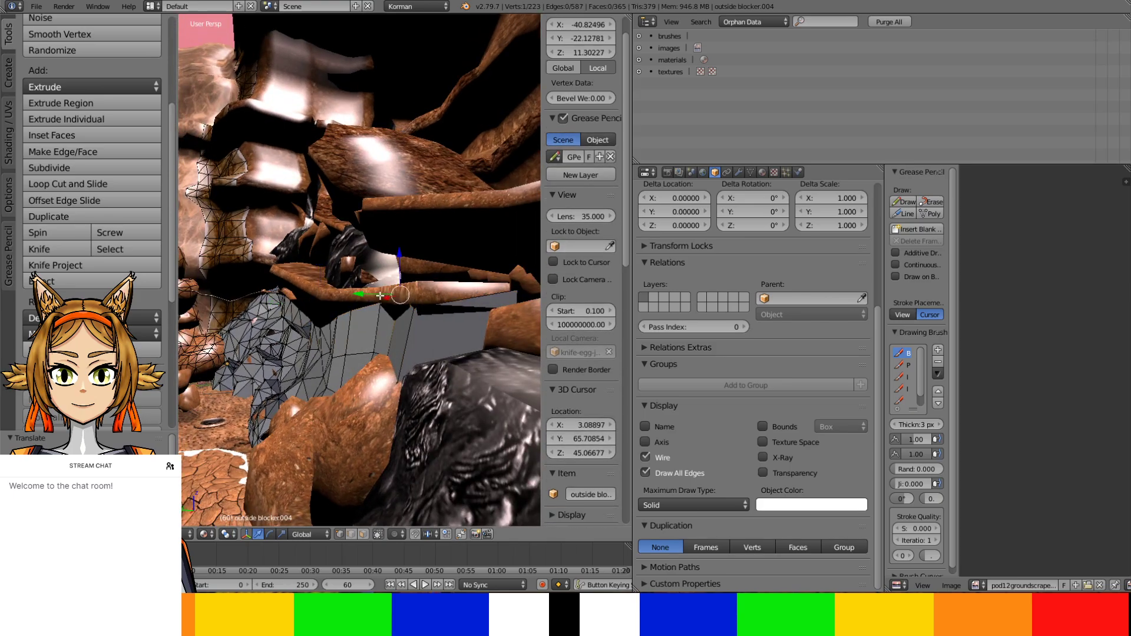
pyautogui.moveTo(380, 295); pyautogui.dragTo(376, 303)
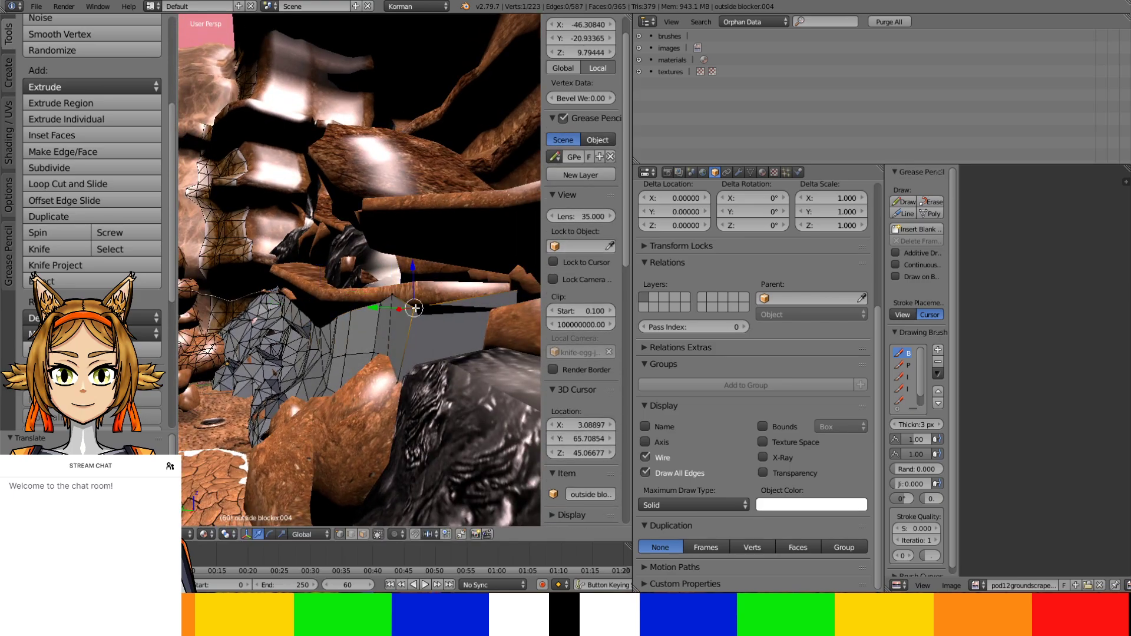
pyautogui.moveTo(377, 304); pyautogui.dragTo(468, 329, button='middle')
pyautogui.moveTo(472, 332); pyautogui.dragTo(476, 332)
pyautogui.moveTo(477, 332); pyautogui.dragTo(390, 334, button='middle')
# Adjust the two vertices at the far end of the upper border and extrude their edge into a new face
pyautogui.rightClick(401, 332)
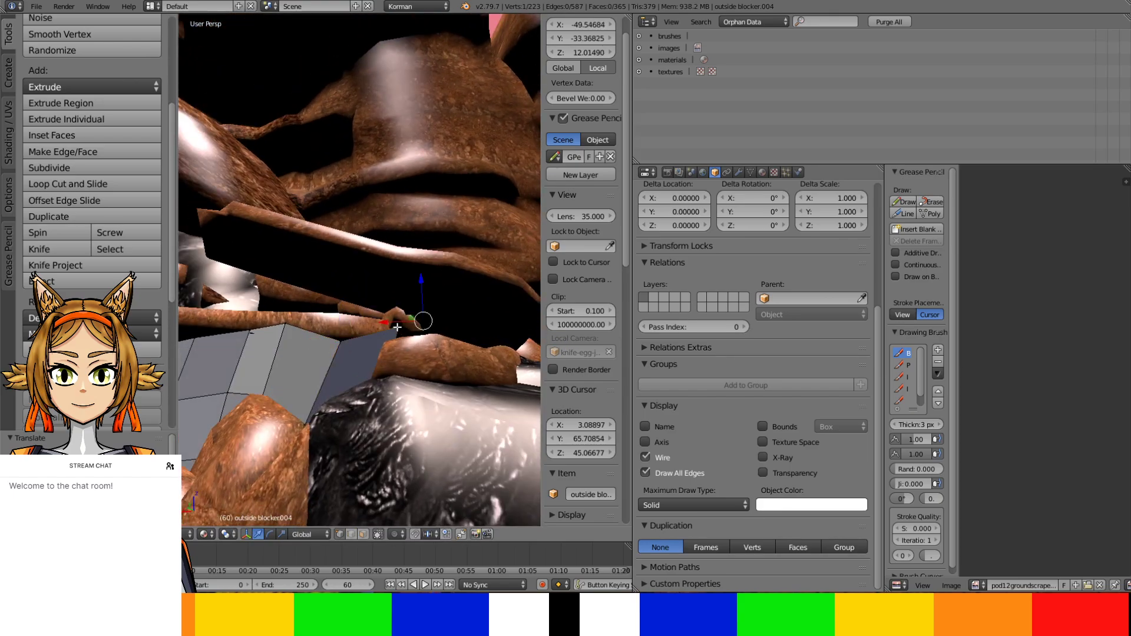
pyautogui.keyDown('shift'); pyautogui.rightClick(339, 341); pyautogui.keyUp('shift')
pyautogui.moveTo(387, 293)
pyautogui.mouseDown()
pyautogui.moveTo(384, 280)
pyautogui.moveTo(389, 290)
pyautogui.mouseUp()
pyautogui.moveTo(375, 310); pyautogui.dragTo(290, 335, button='middle')
pyautogui.press('e')
pyautogui.click(411, 301)
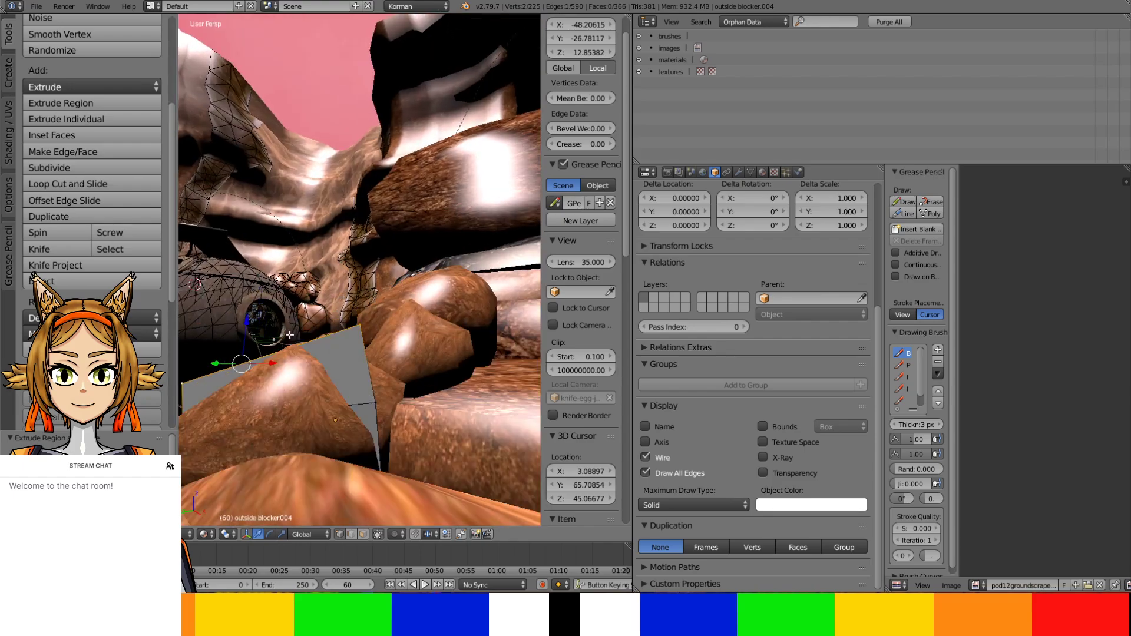
# Select the three-vertex outer edge at the blocker's far end and move it along Y to about -26.0
pyautogui.press('KP_Divide')
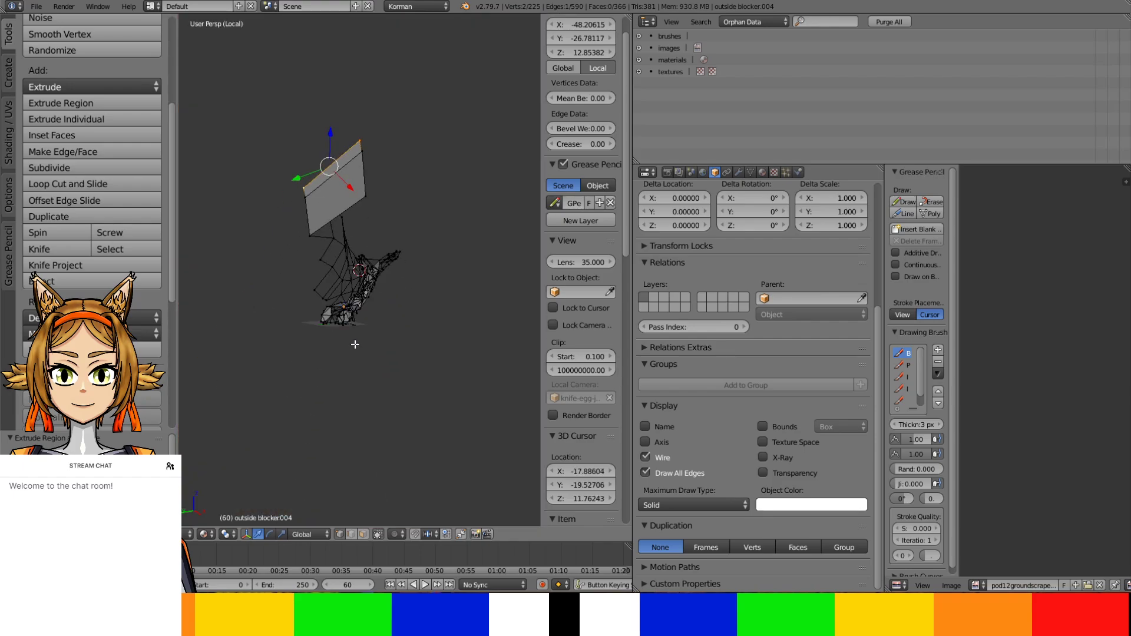
pyautogui.keyDown('ctrl'); pyautogui.click(339, 200); pyautogui.keyUp('ctrl')
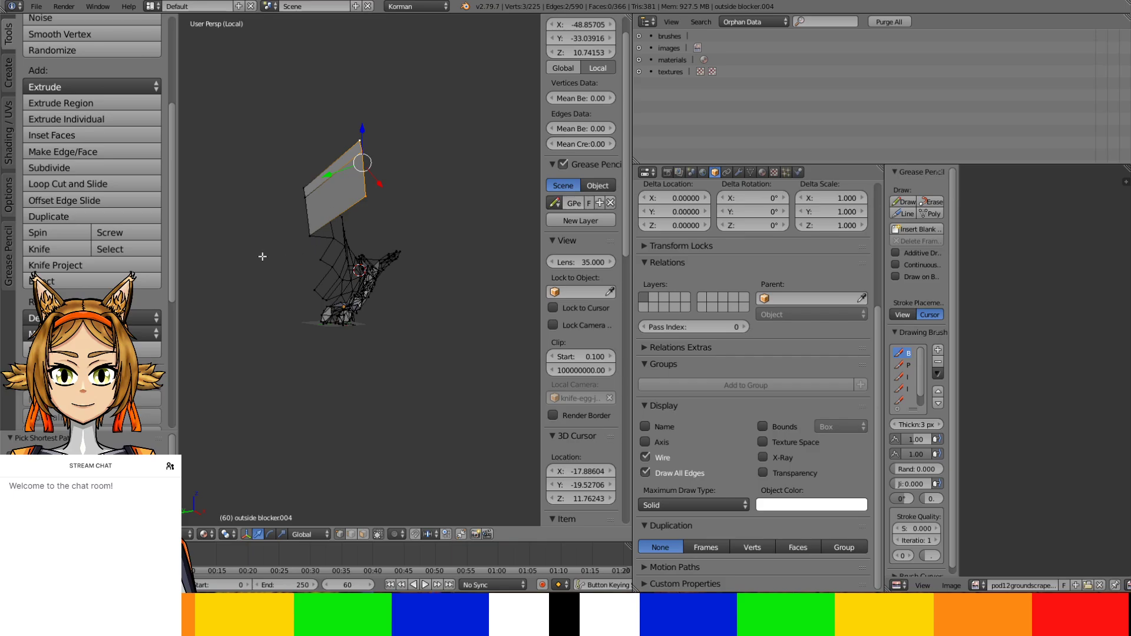
pyautogui.press('KP_Divide')
pyautogui.moveTo(263, 257); pyautogui.dragTo(341, 173, button='middle')
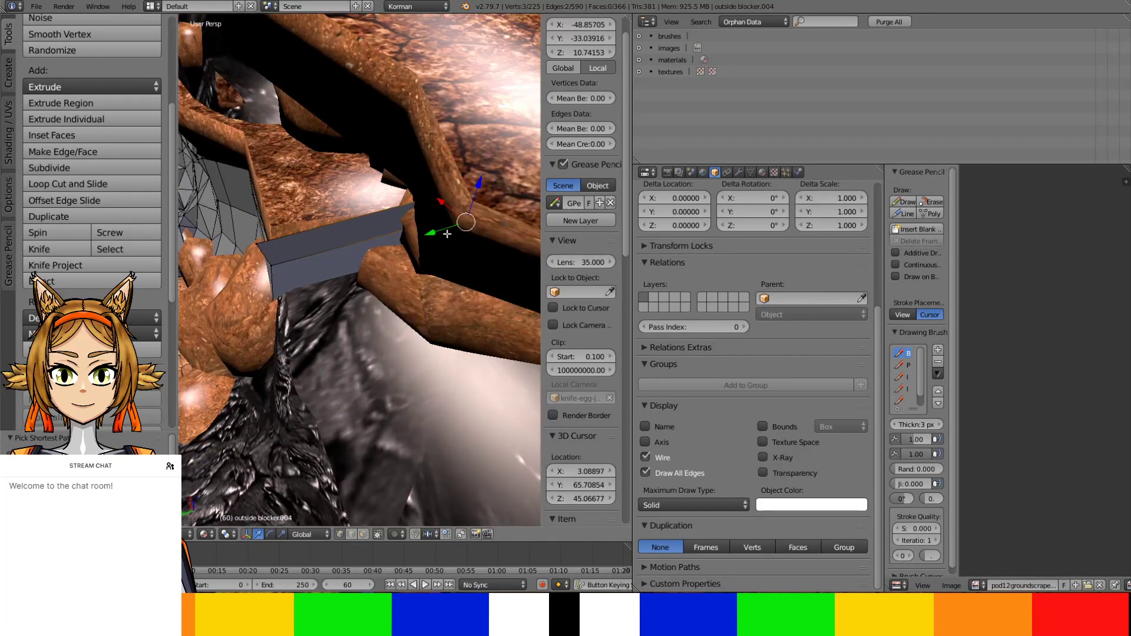
pyautogui.press('g')
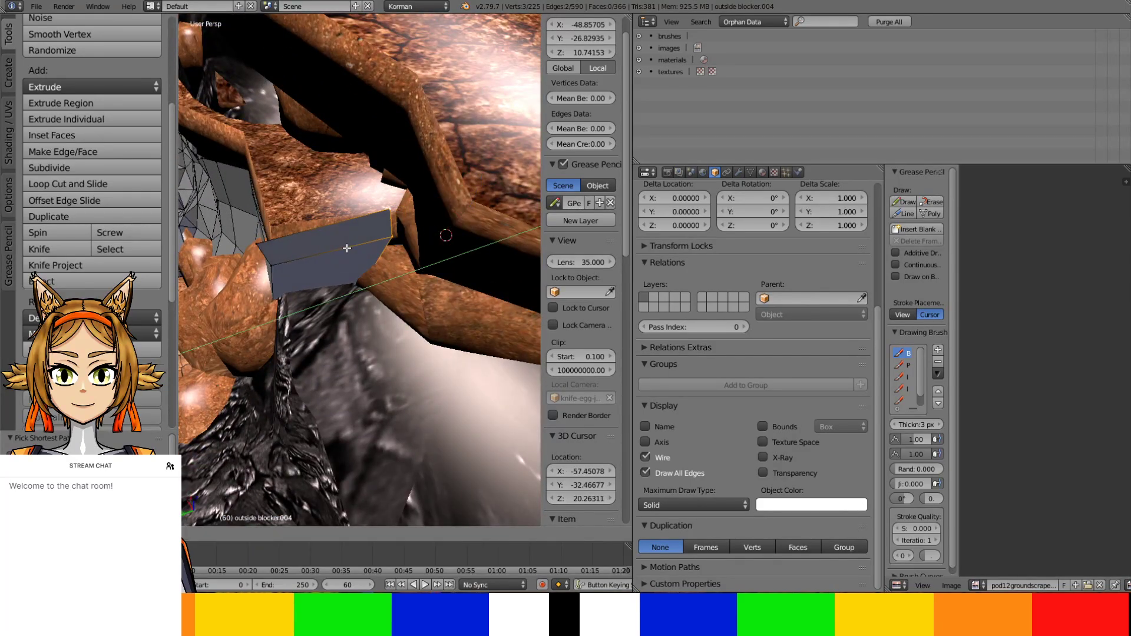
pyautogui.click(353, 267)
pyautogui.moveTo(353, 267); pyautogui.dragTo(359, 293, button='middle')
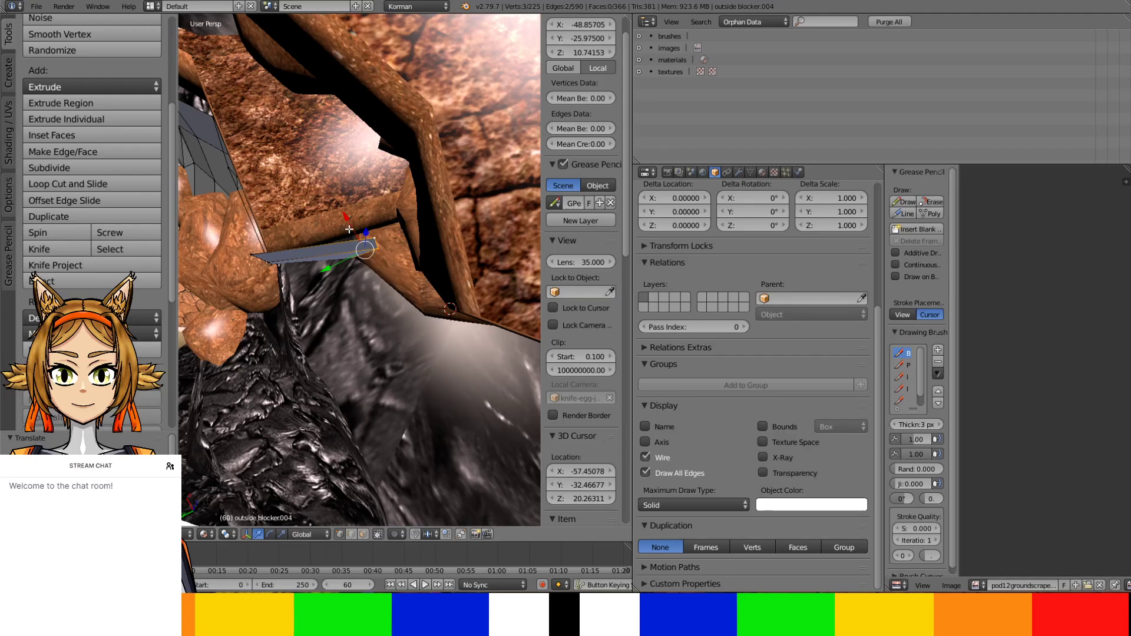
# Shift the three-vertex outer edge along X, Y and Z to fit it against the adjoining rock slab
pyautogui.press('g')
pyautogui.press('x')
pyautogui.click(346, 205)
pyautogui.press('g')
pyautogui.press('y')
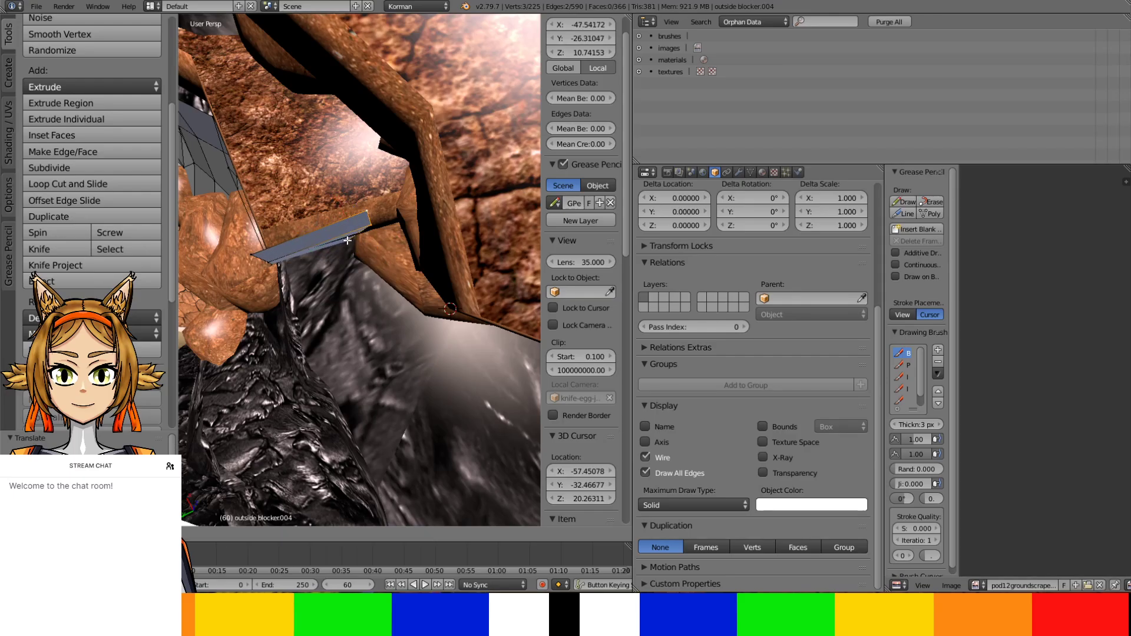
pyautogui.click(343, 241)
pyautogui.moveTo(343, 241); pyautogui.dragTo(513, 220, button='middle')
pyautogui.press('g')
pyautogui.press('z')
pyautogui.click(366, 231)
# Reposition the edges of the extruded top face, lowering its outer end edge to about Z 11.27
pyautogui.rightClick(294, 248)
pyautogui.keyDown('shift'); pyautogui.rightClick(292, 244); pyautogui.keyUp('shift')
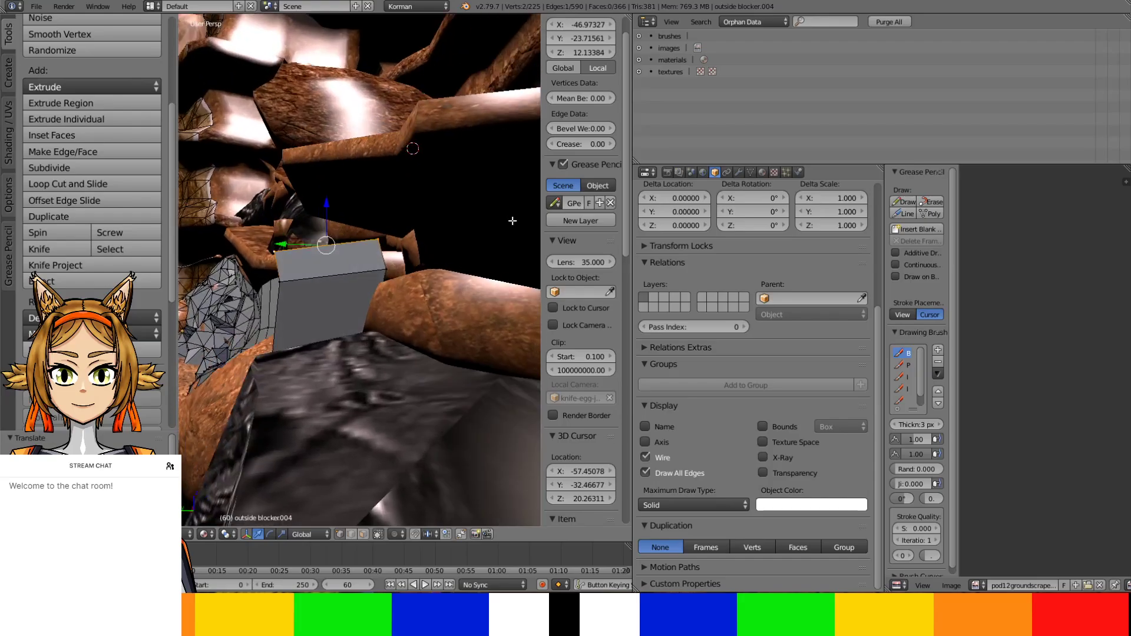
pyautogui.press('g')
pyautogui.click(399, 262)
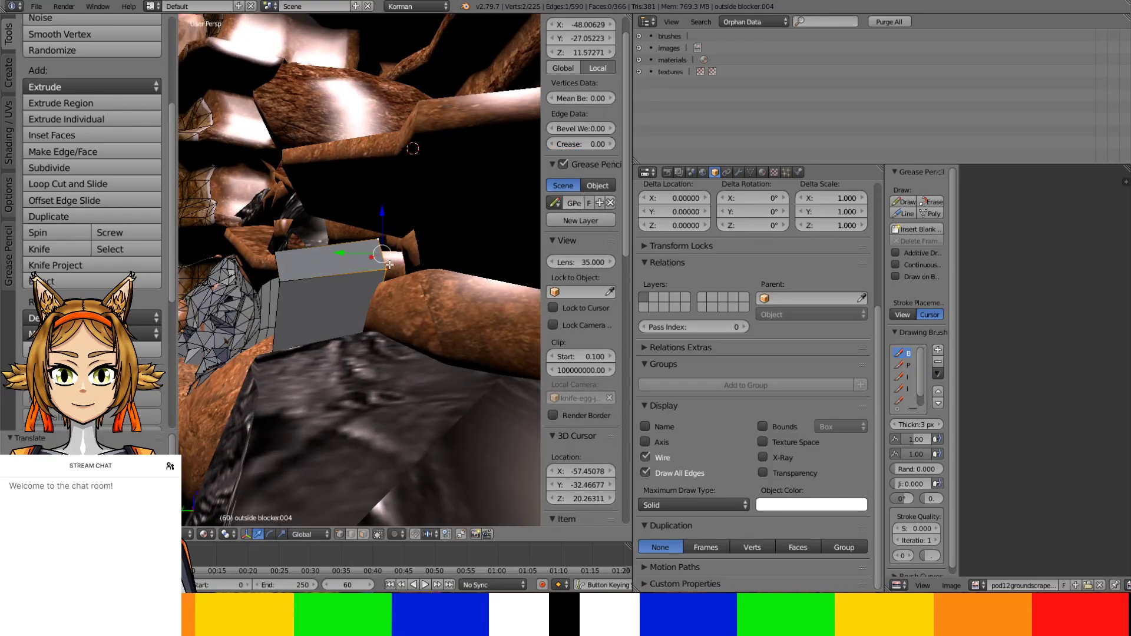
pyautogui.press('g')
pyautogui.press('z')
pyautogui.click(385, 244)
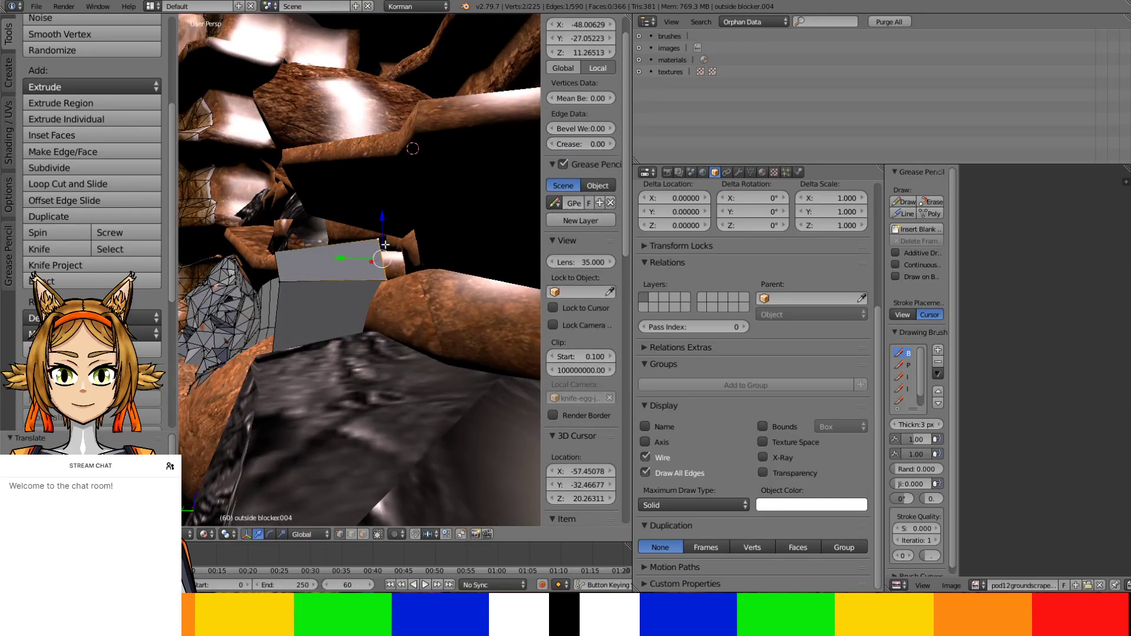
# Extrude the top face's outer end edge along Y to about -29.6, and isolate the blocker to view the result
pyautogui.press('e')
pyautogui.rightClick(423, 249)
pyautogui.moveTo(340, 259); pyautogui.dragTo(415, 281)
pyautogui.press('KP_Divide')
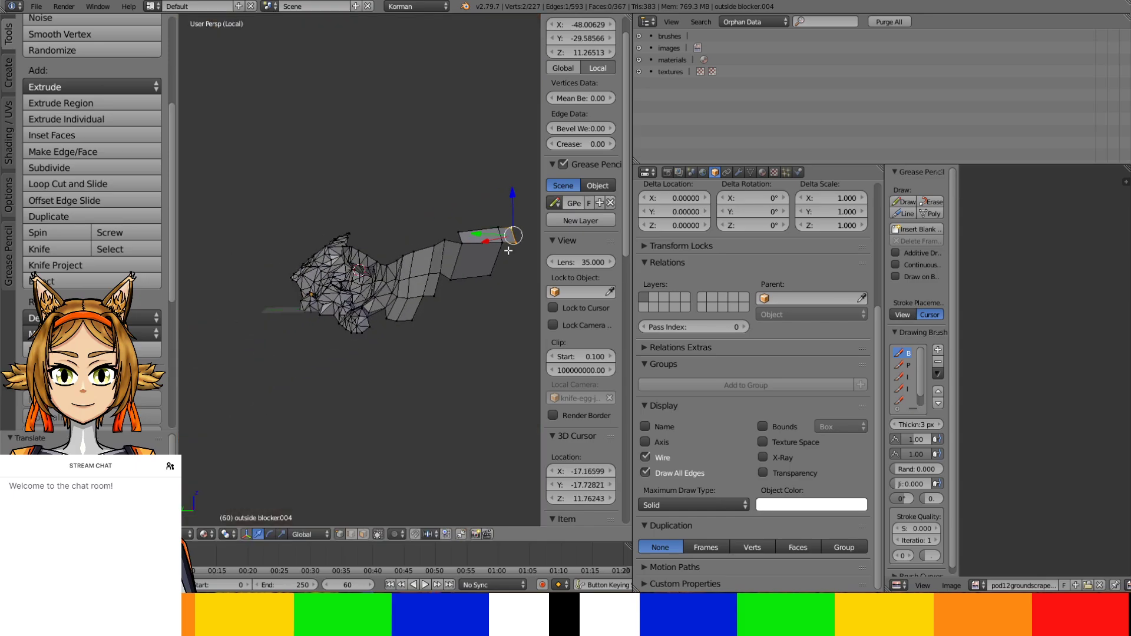
# Extrude the three-vertex outer side edge at the blocker's far end outward and reposition it toward the adjoining boulder
pyautogui.keyDown('ctrl'); pyautogui.rightClick(491, 269); pyautogui.keyUp('ctrl')
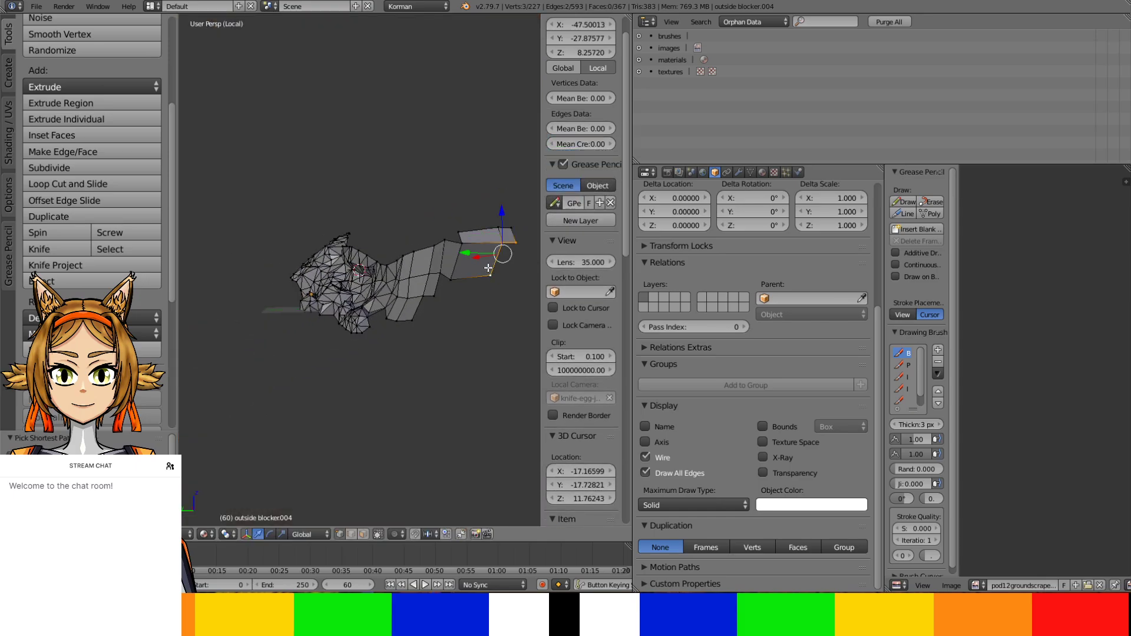
pyautogui.press('KP_Divide')
pyautogui.moveTo(483, 271); pyautogui.dragTo(453, 388, button='middle')
pyautogui.press('e')
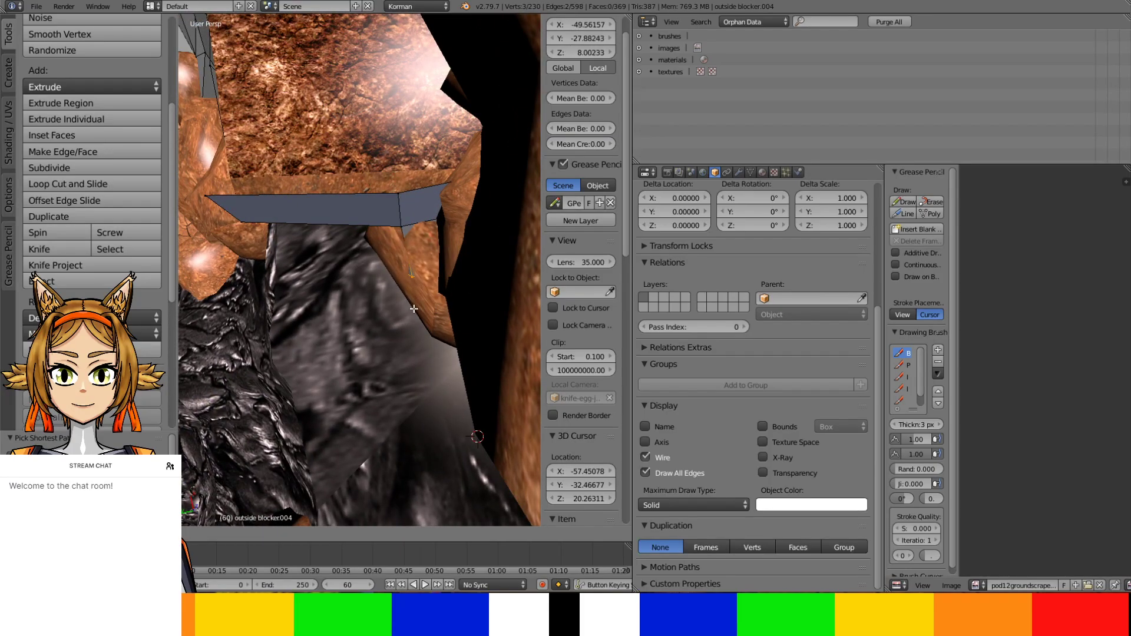
pyautogui.click(397, 241)
pyautogui.press('g')
pyautogui.moveTo(408, 234); pyautogui.dragTo(434, 275)
# Reposition the blocker's lower corner vertex and the vertex above it, where the new extrusion begins, against the rocks
pyautogui.moveTo(333, 256); pyautogui.dragTo(353, 286, button='middle')
pyautogui.rightClick(352, 291)
pyautogui.press('g')
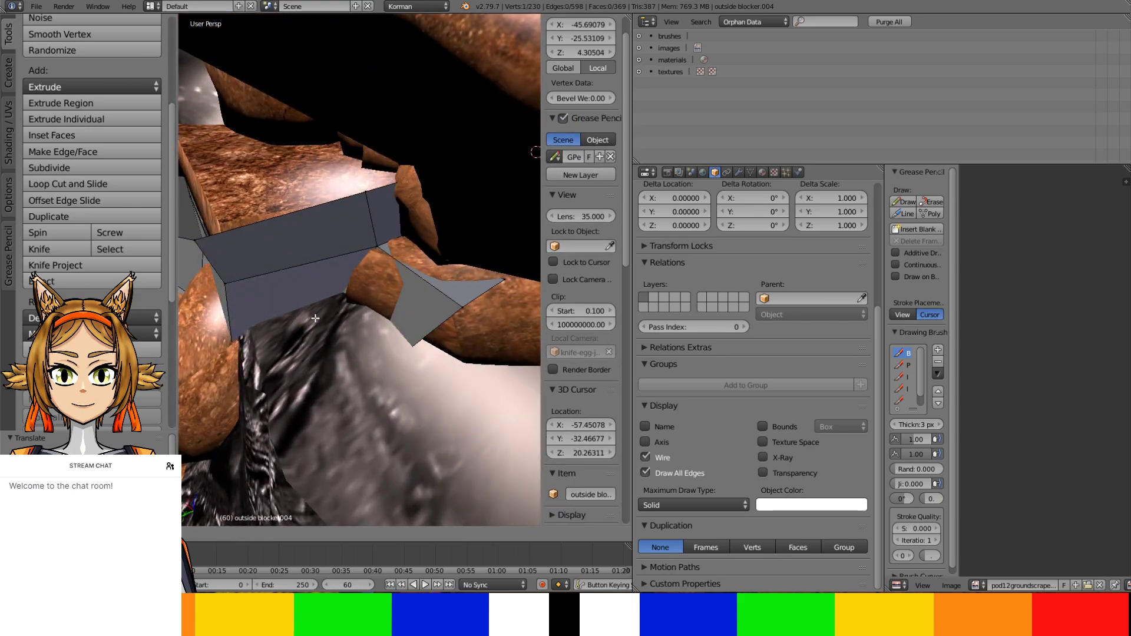
pyautogui.click(304, 324)
pyautogui.rightClick(377, 243)
pyautogui.press('g')
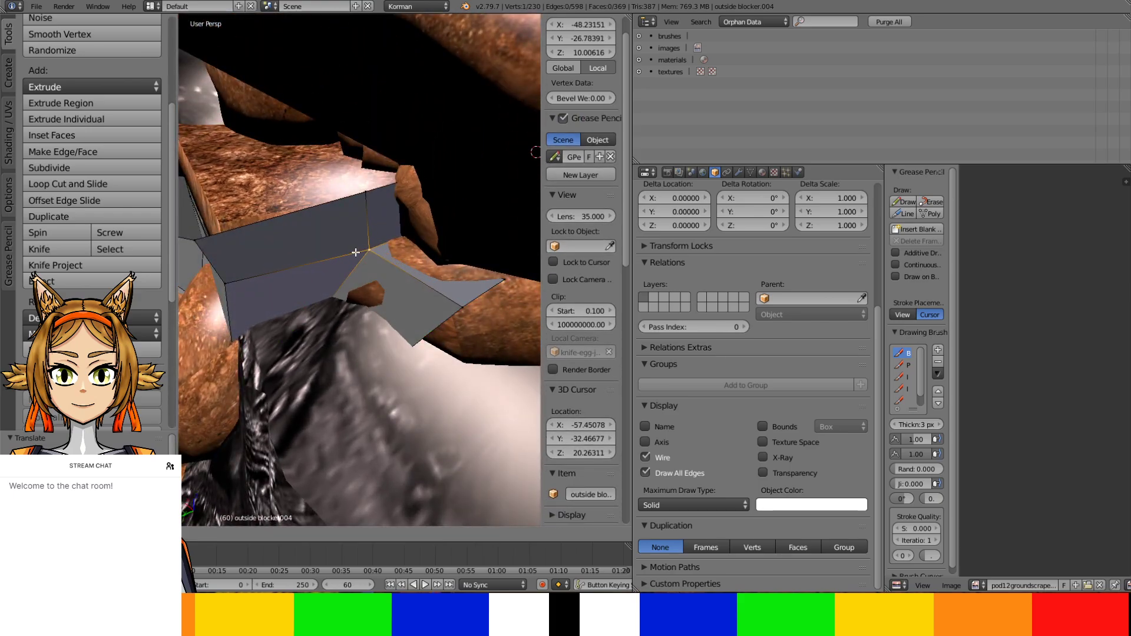
pyautogui.click(357, 254)
# Move the extrusion's lower outer corner vertex along X to about -53.6 and along Y to about -27.2
pyautogui.rightClick(413, 357)
pyautogui.moveTo(411, 355); pyautogui.dragTo(355, 295, button='middle')
pyautogui.moveTo(382, 433)
pyautogui.mouseDown()
pyautogui.moveTo(397, 435)
pyautogui.moveTo(380, 435)
pyautogui.mouseUp()
pyautogui.moveTo(380, 435); pyautogui.dragTo(468, 446, button='middle')
pyautogui.press('g')
pyautogui.press('x')
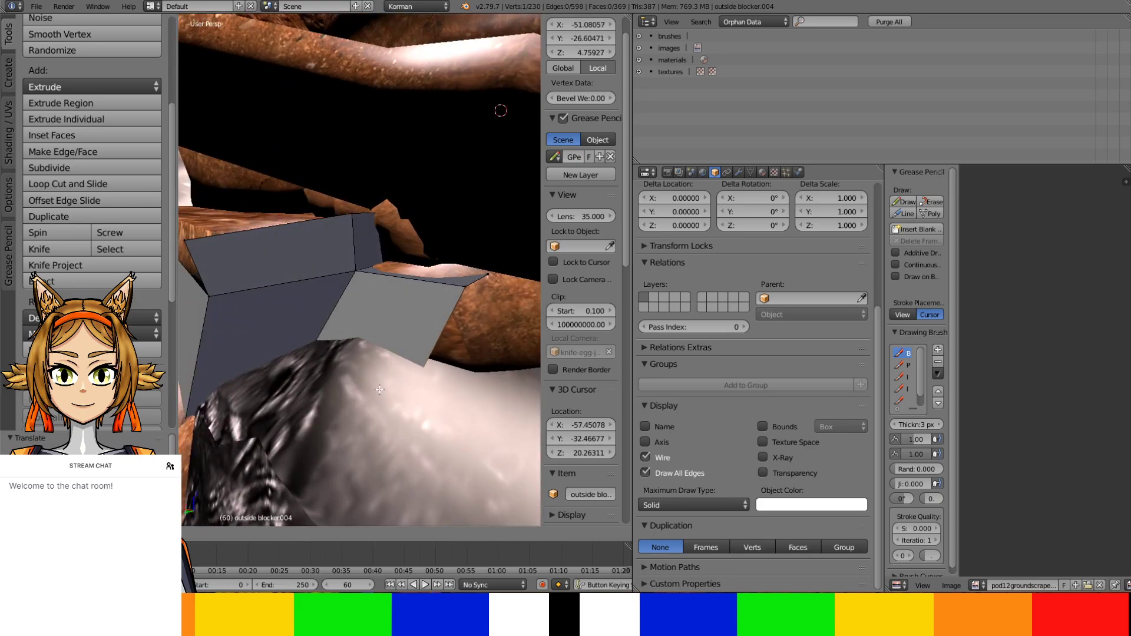
pyautogui.click(437, 405)
pyautogui.moveTo(437, 405); pyautogui.dragTo(349, 419, button='middle')
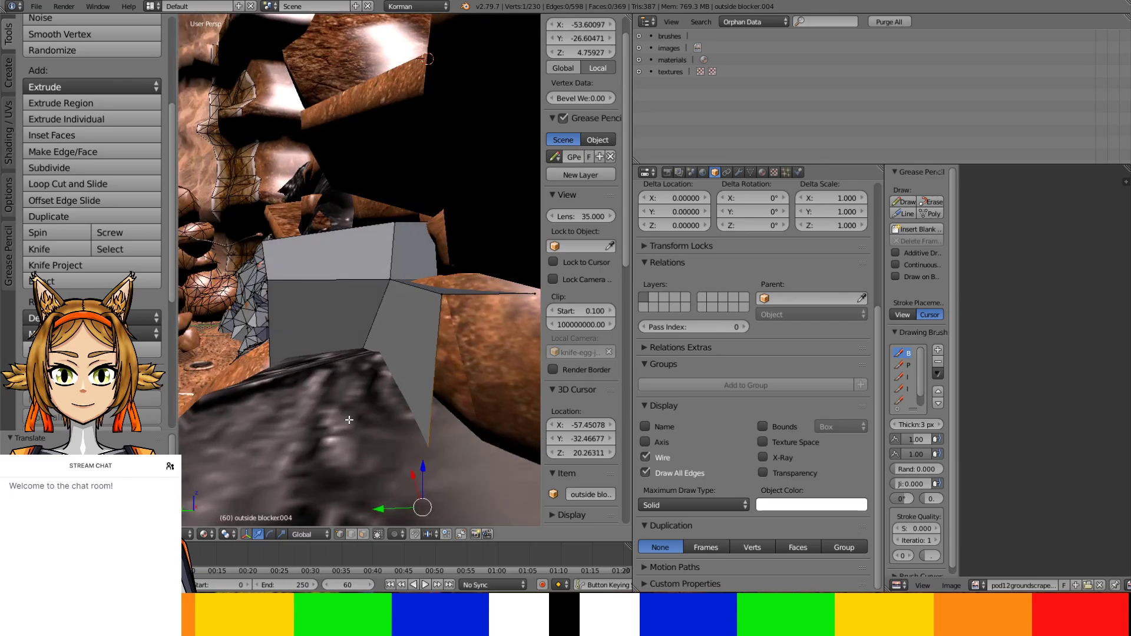
pyautogui.moveTo(390, 515); pyautogui.dragTo(433, 471)
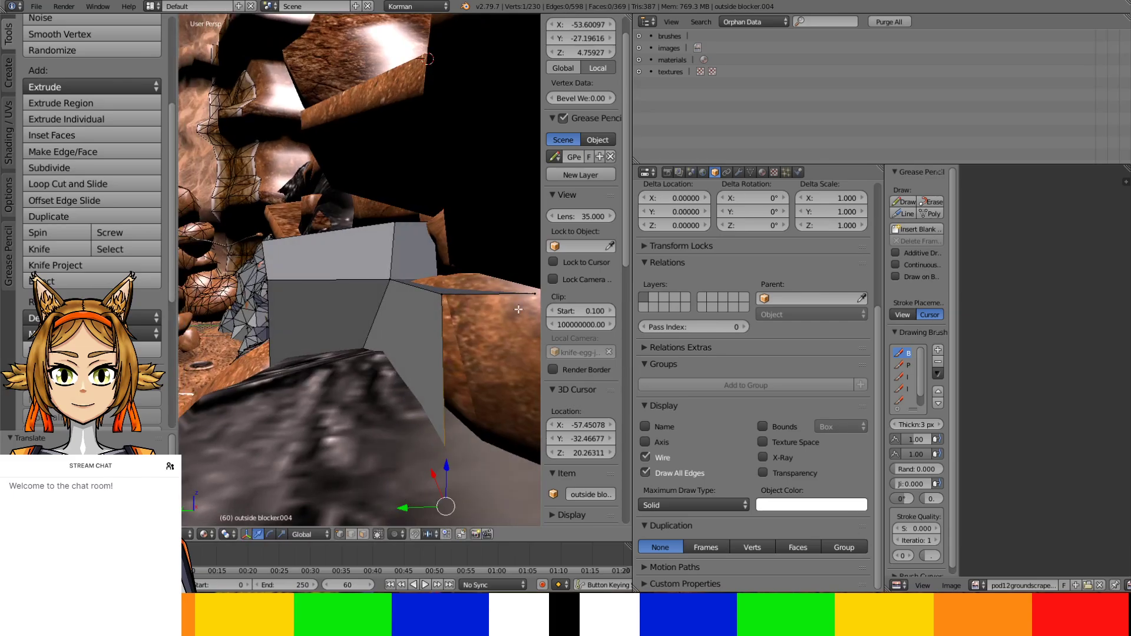
# Move the extrusion's outer tip vertex to about X -52.77, Y -29.87, Z 10.37
pyautogui.rightClick(443, 291)
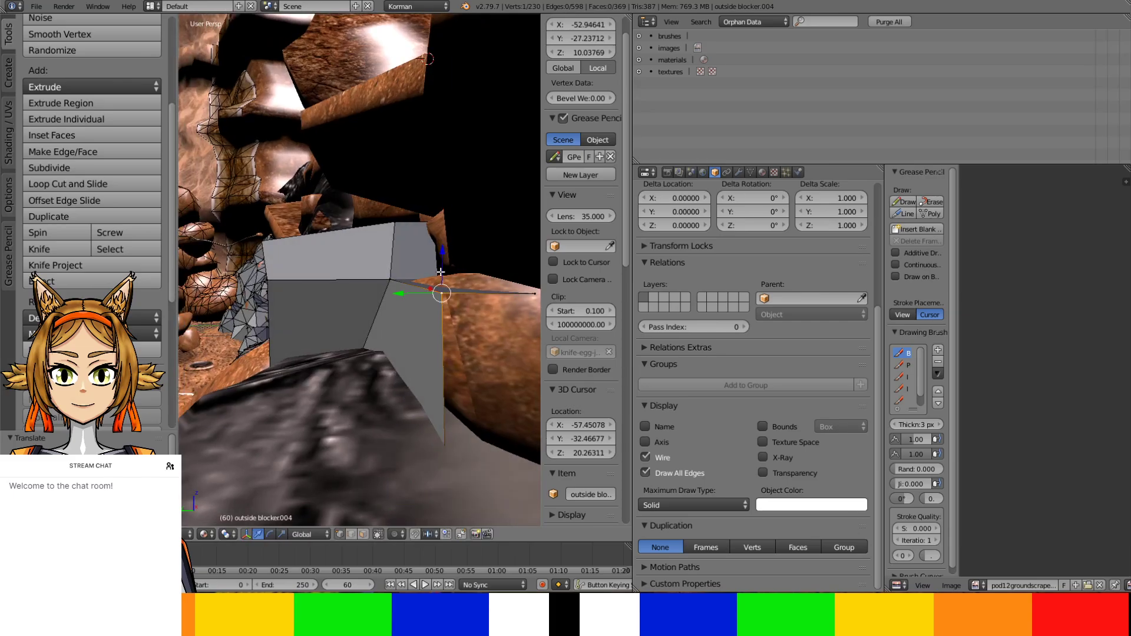
pyautogui.moveTo(441, 272); pyautogui.dragTo(460, 298, button='middle')
pyautogui.rightClick(438, 246)
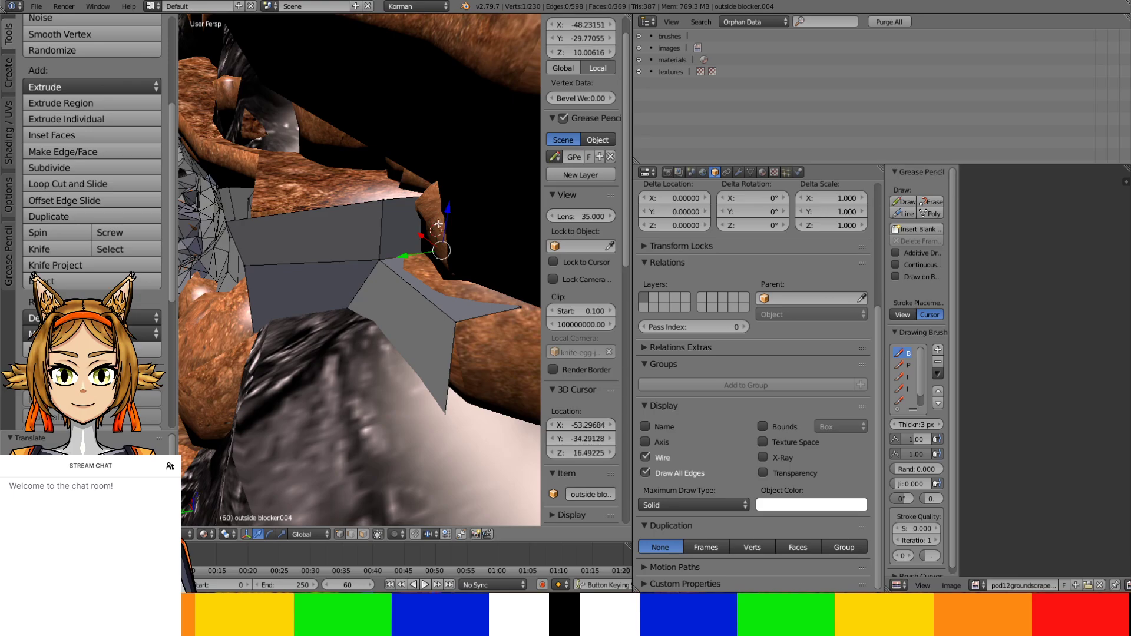
pyautogui.press('g')
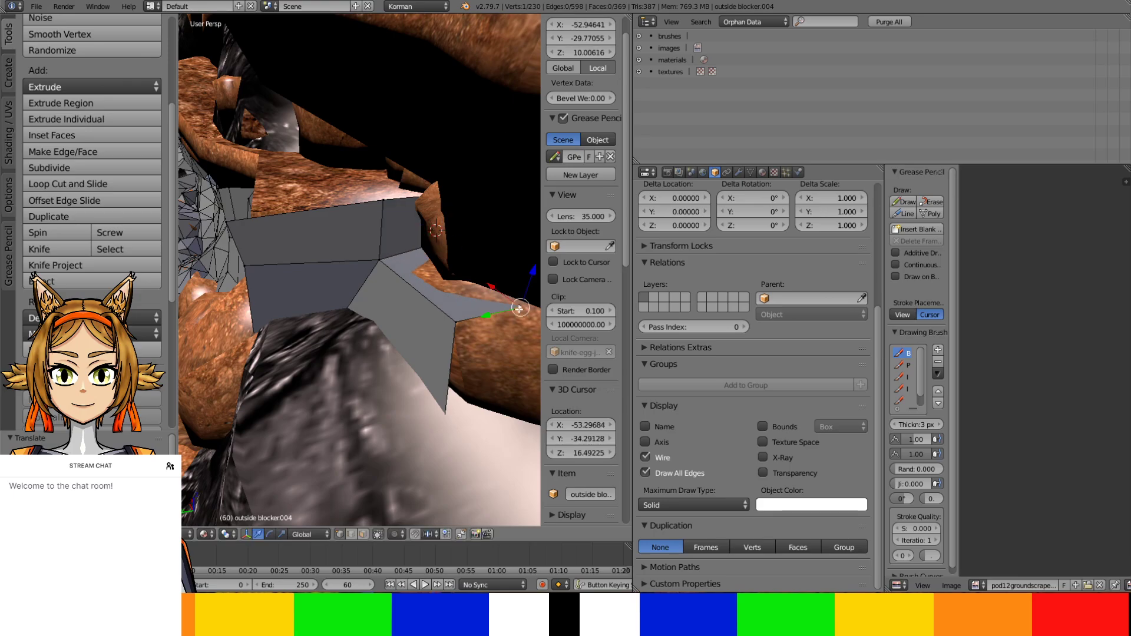
pyautogui.click(519, 287)
pyautogui.moveTo(506, 302); pyautogui.dragTo(499, 317, button='middle')
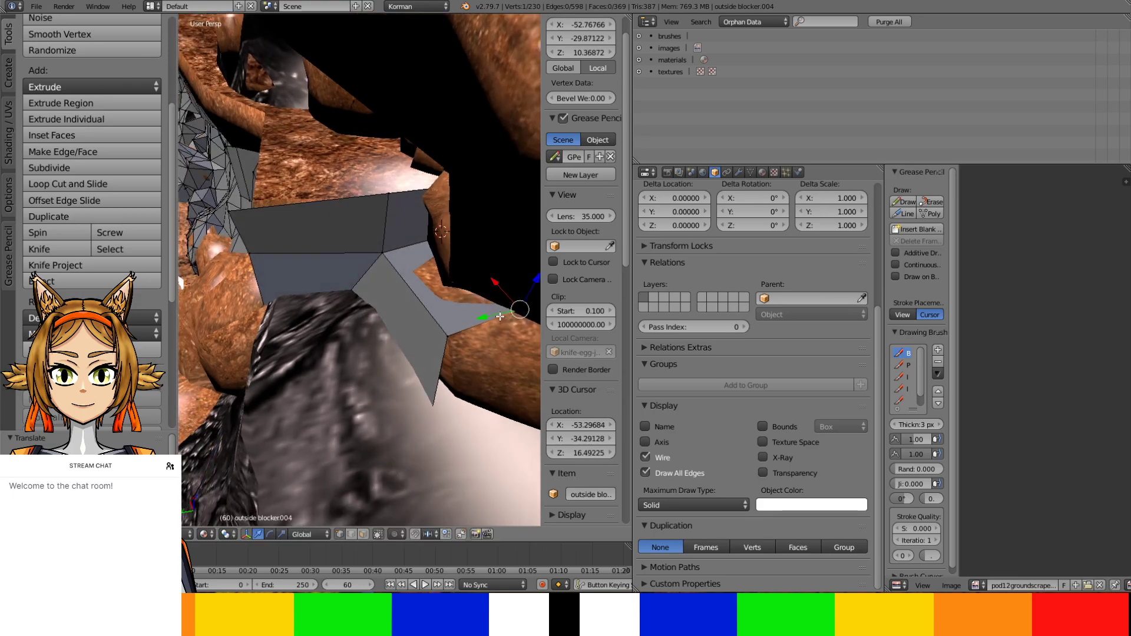
# Triangulate all of the blocker's faces and nudge the extrusion's upper front corner vertex against the boulder
pyautogui.press('a')
pyautogui.hotkey('ctrl', 't')
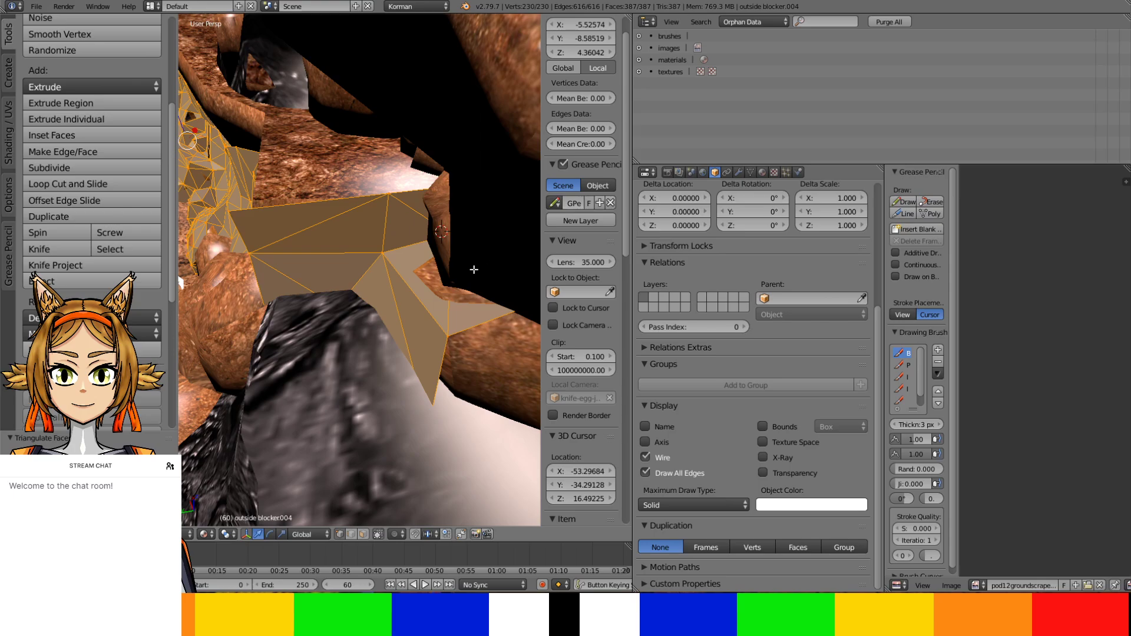
pyautogui.moveTo(474, 270); pyautogui.dragTo(513, 306, button='middle')
pyautogui.rightClick(438, 299)
pyautogui.press('g')
pyautogui.click(444, 267)
# Move the extrusion's outer tip vertex along Y to about -29.21
pyautogui.rightClick(472, 242)
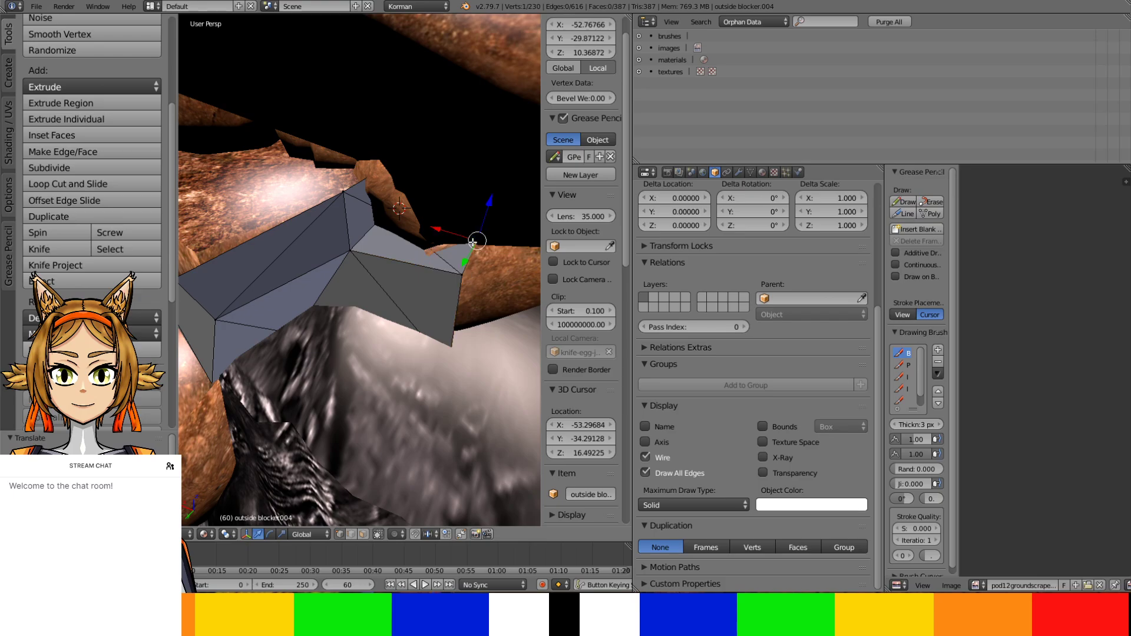
pyautogui.moveTo(439, 241); pyautogui.dragTo(459, 230, button='middle')
pyautogui.press('g')
pyautogui.press('y')
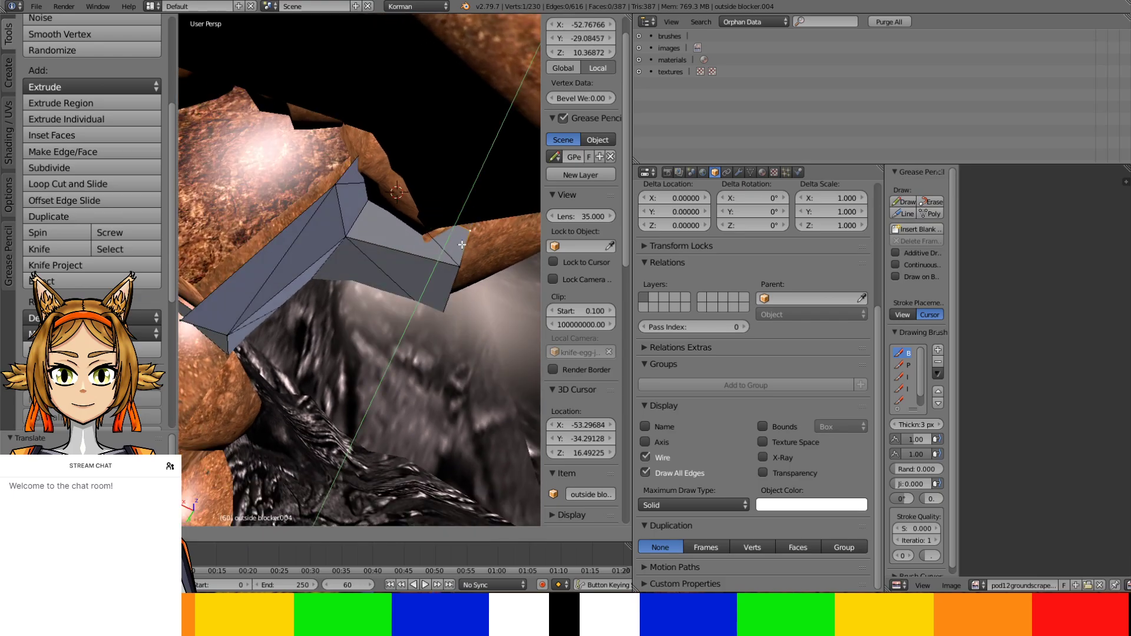
pyautogui.click(463, 244)
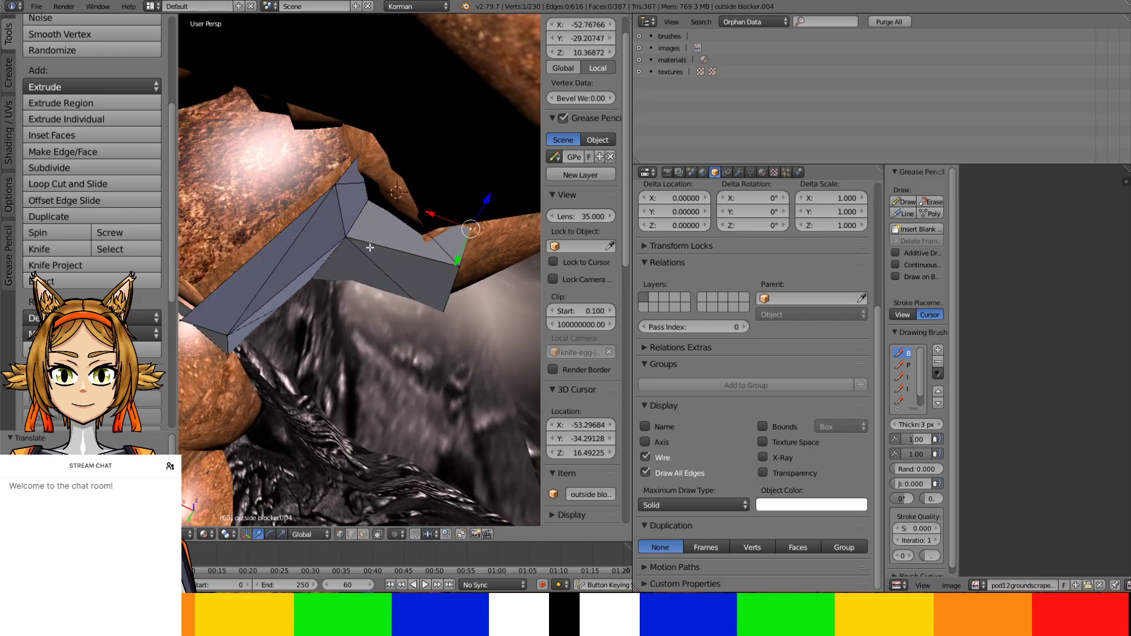
pyautogui.press('a')
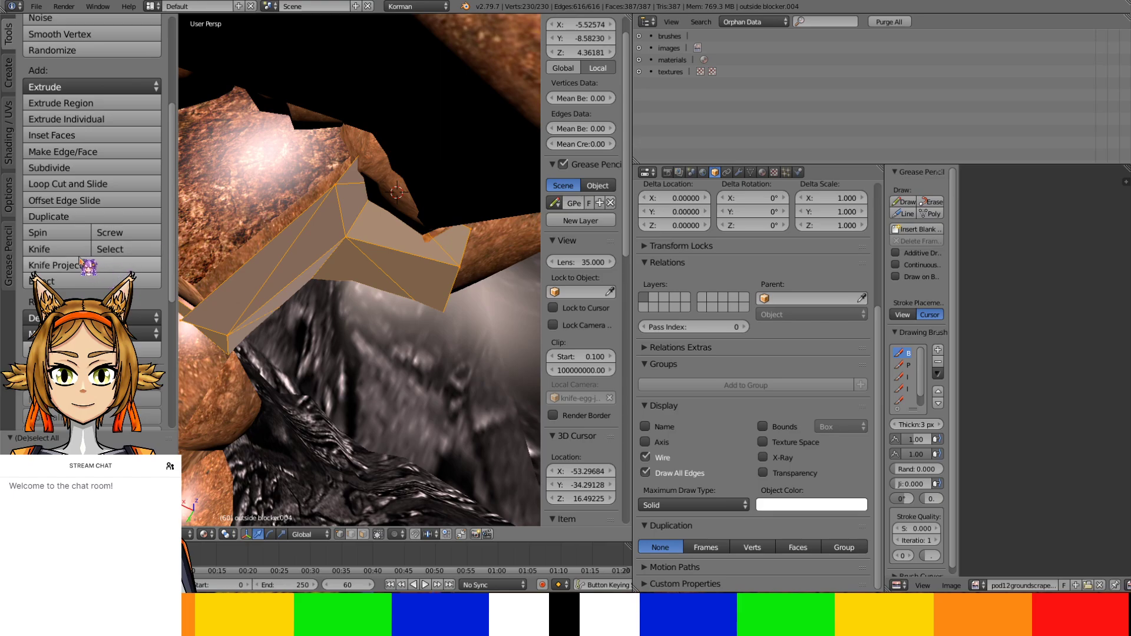
pyautogui.click(56, 248)
pyautogui.press('Escape')
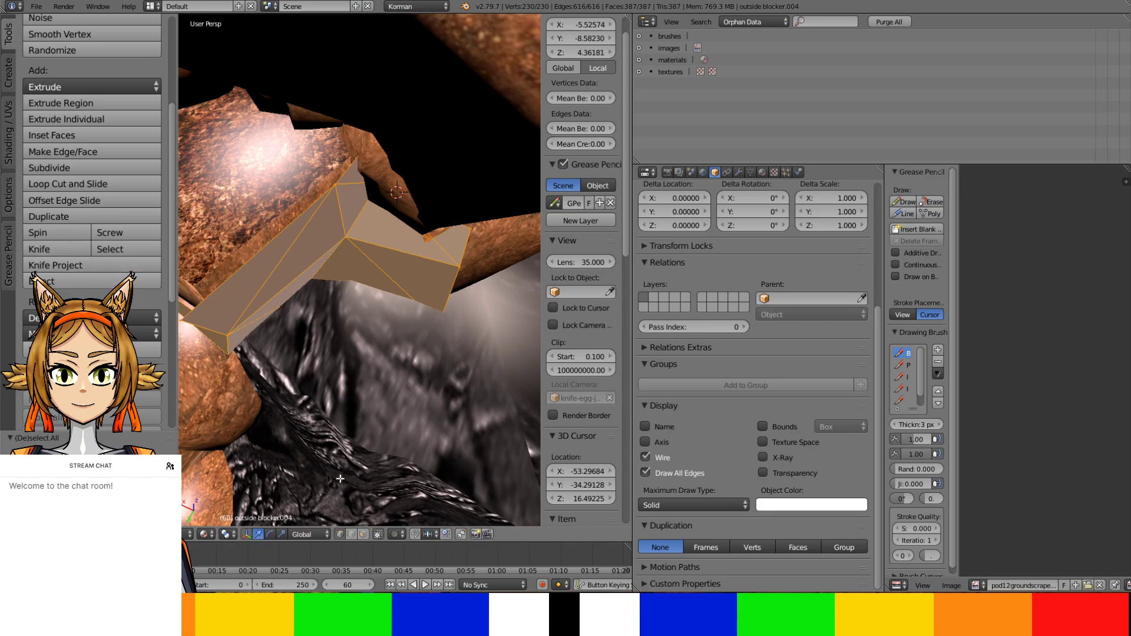
# Subdivide the four triangles of the end extrusion and triangulate the whole blocker mesh again
pyautogui.rightClick(442, 236)
pyautogui.keyDown('shift'); pyautogui.rightClick(417, 244); pyautogui.keyUp('shift')
pyautogui.keyDown('shift'); pyautogui.rightClick(418, 289); pyautogui.keyUp('shift')
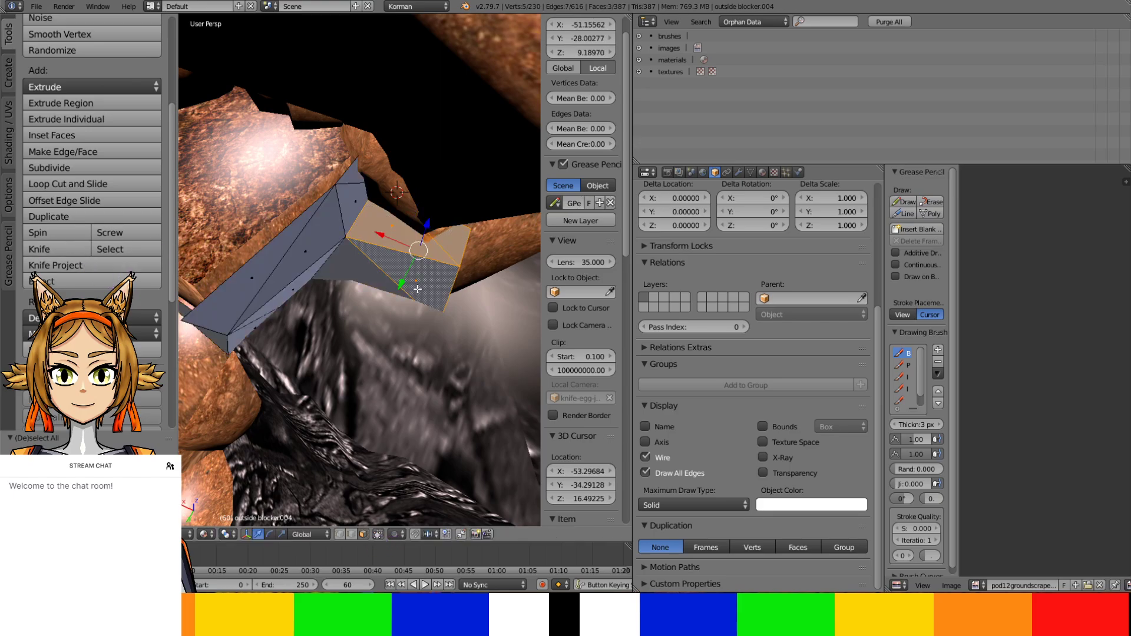
pyautogui.keyDown('shift'); pyautogui.rightClick(381, 281); pyautogui.keyUp('shift')
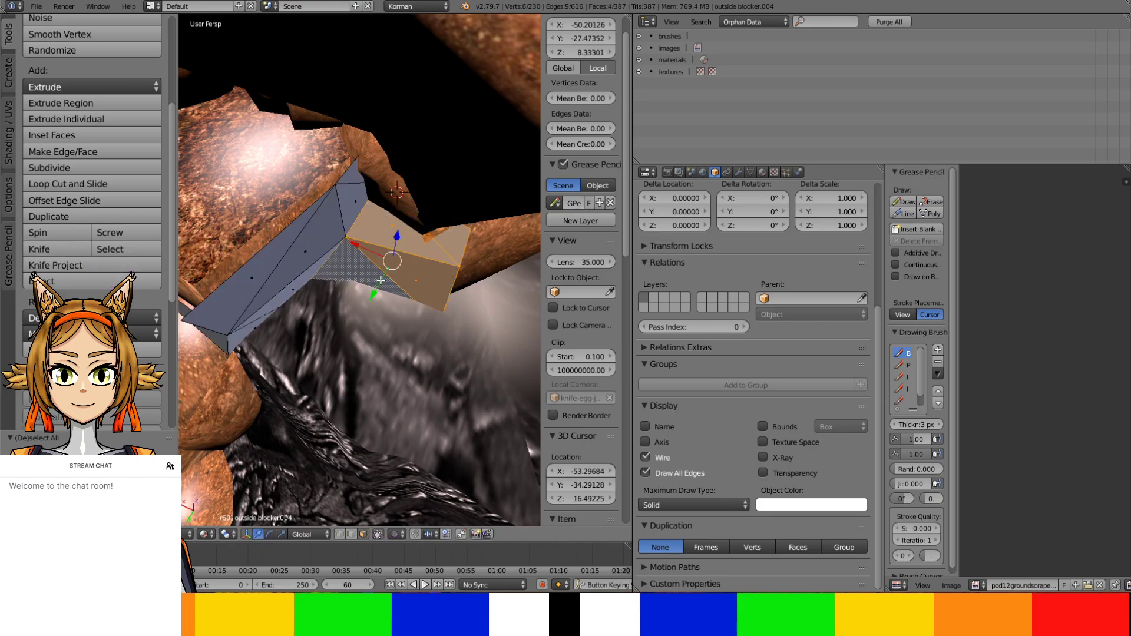
pyautogui.click(139, 168)
pyautogui.press('a')
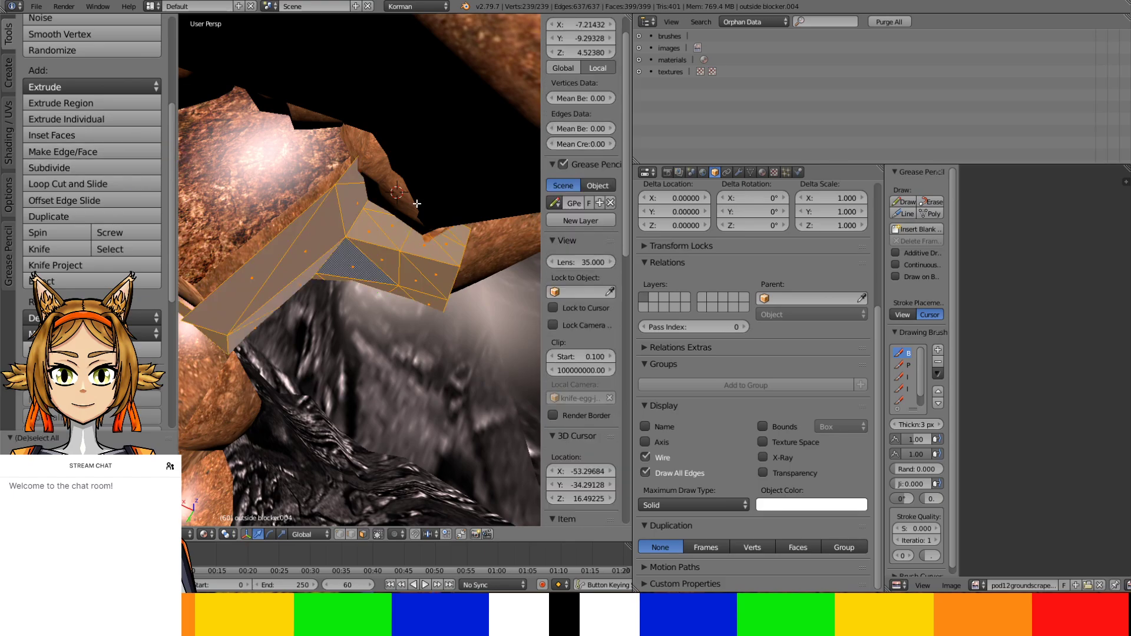
# Move the new mid-strip vertex on the extrusion's top to about X -50.59, Y -27.91, Z 10.41
pyautogui.rightClick(416, 223)
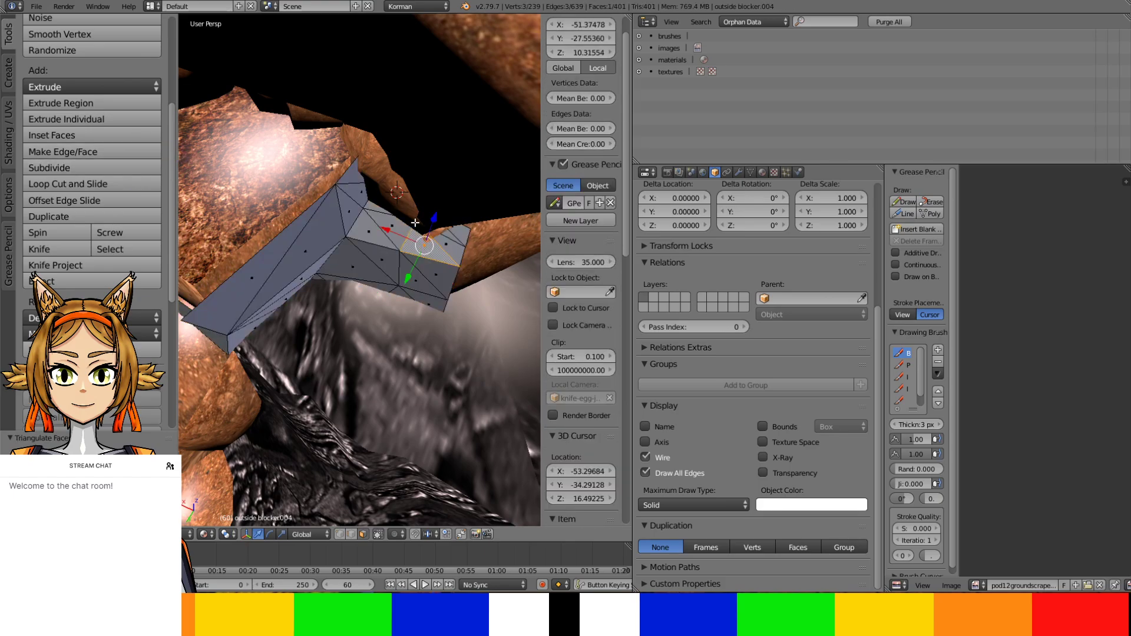
pyautogui.moveTo(415, 223); pyautogui.dragTo(431, 261, button='middle')
pyautogui.moveTo(408, 332); pyautogui.dragTo(393, 383, button='middle')
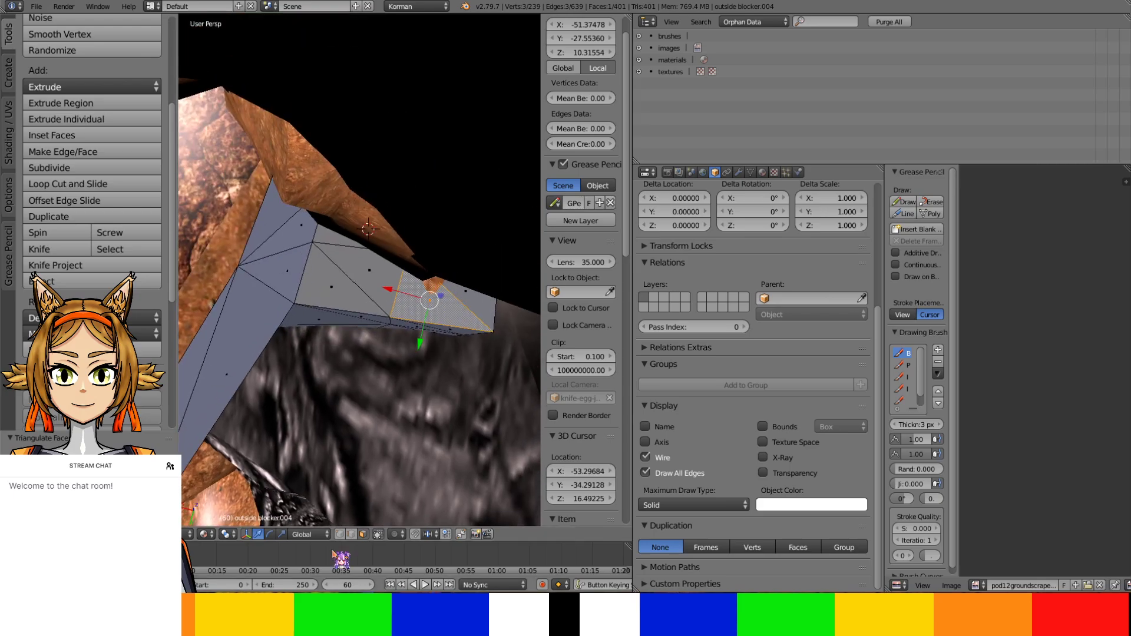
pyautogui.rightClick(401, 262)
pyautogui.moveTo(404, 274); pyautogui.dragTo(400, 290)
pyautogui.moveTo(400, 290); pyautogui.dragTo(317, 194, button='middle')
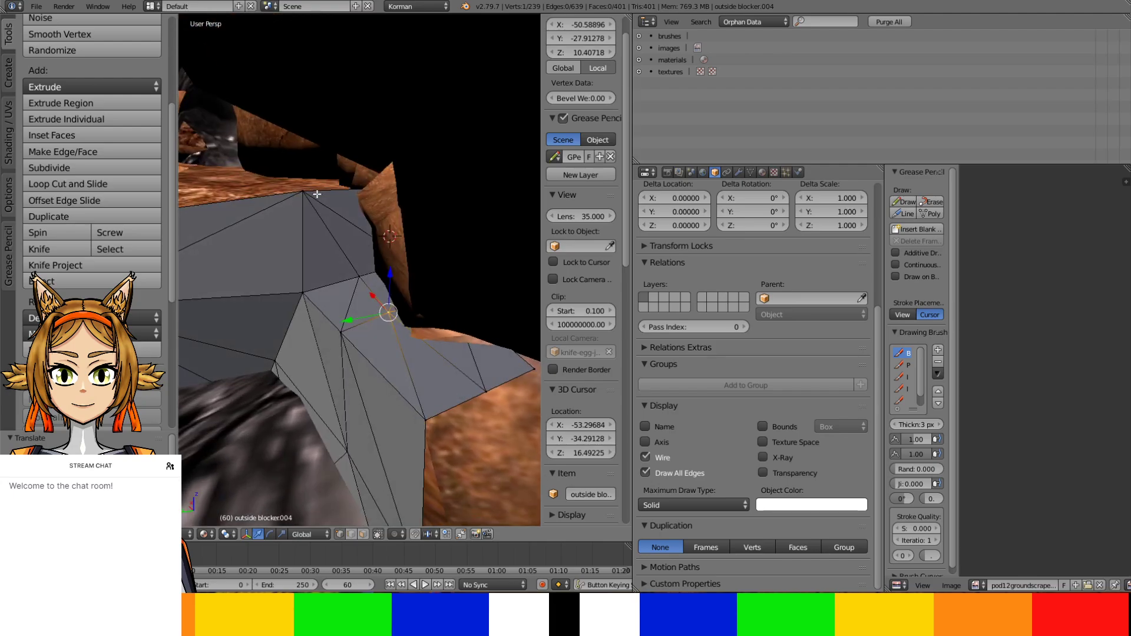
pyautogui.moveTo(454, 296); pyautogui.dragTo(428, 349, button='middle')
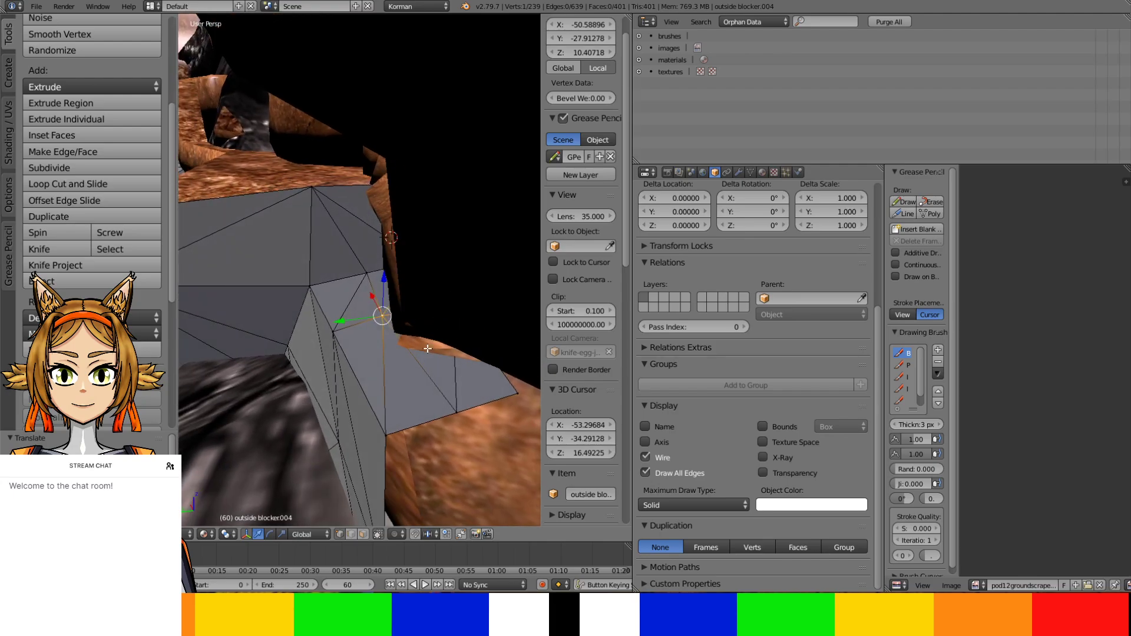
# Raise the midpoint vertex of the extrusion's outer end edge to about Z 10.60
pyautogui.rightClick(452, 415)
pyautogui.press('g')
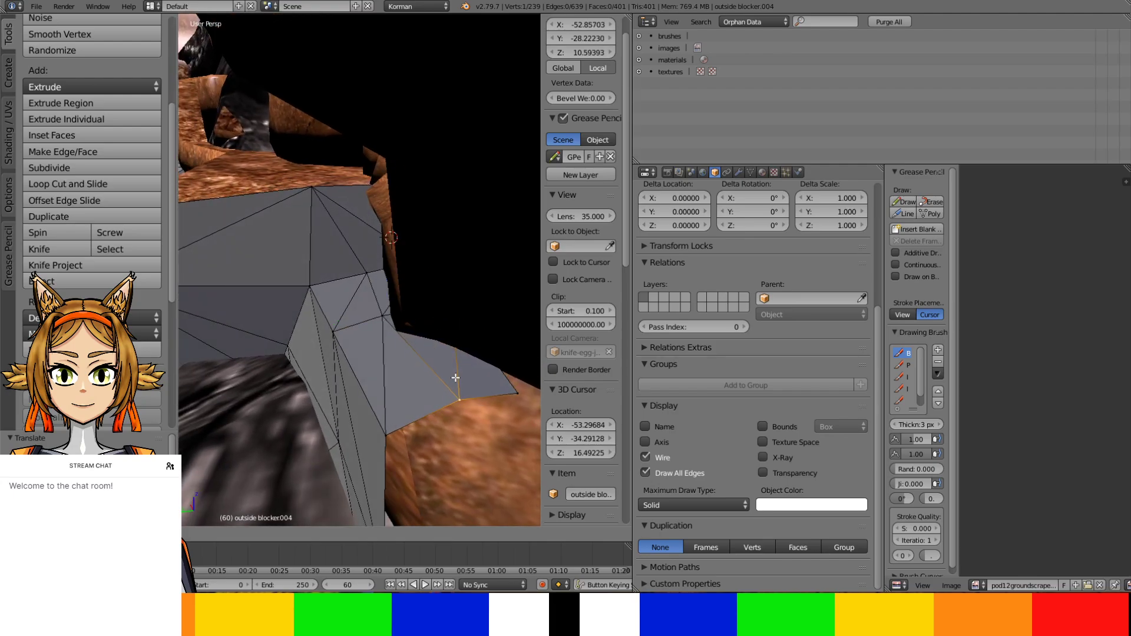
pyautogui.click(455, 377)
pyautogui.moveTo(455, 377); pyautogui.dragTo(448, 451, button='middle')
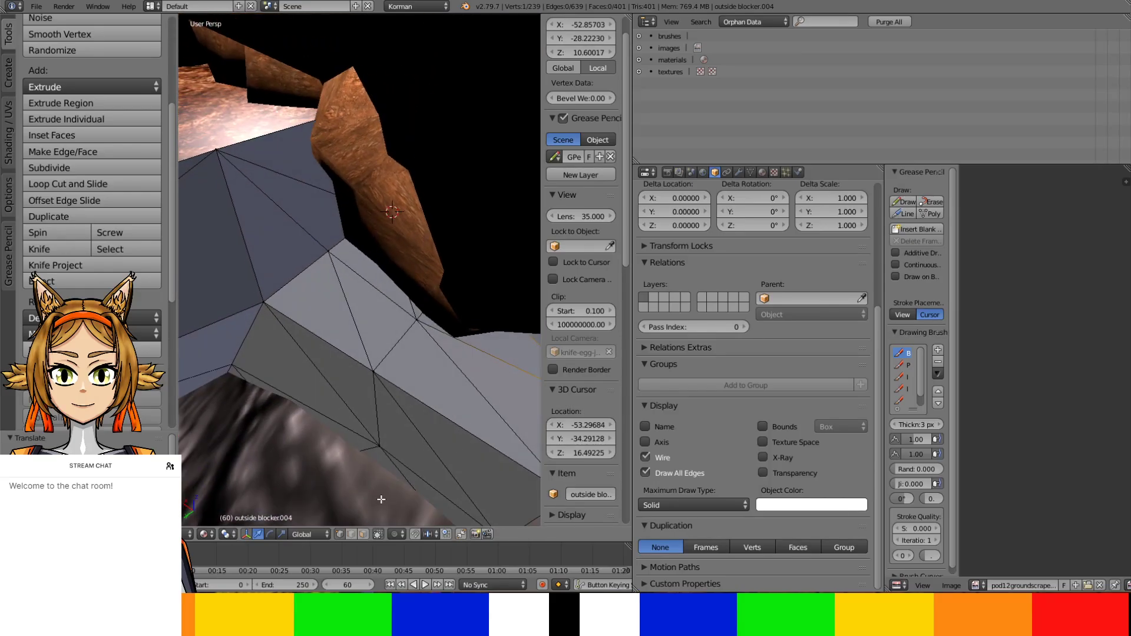
# Delete the path of four faces along the back border of the end extrusion's top
pyautogui.click(363, 534)
pyautogui.rightClick(377, 265)
pyautogui.keyDown('shift'); pyautogui.moveTo(379, 266); pyautogui.dragTo(336, 256, button='middle'); pyautogui.keyUp('shift')
pyautogui.keyDown('ctrl'); pyautogui.rightClick(499, 330); pyautogui.keyUp('ctrl')
pyautogui.press('x')
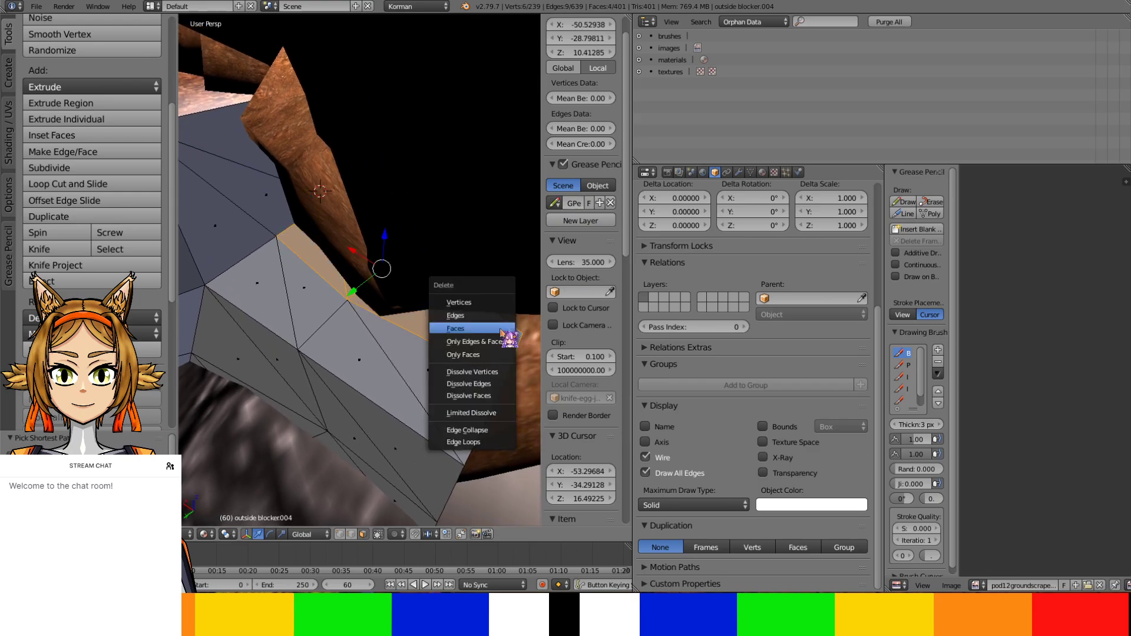
pyautogui.click(501, 328)
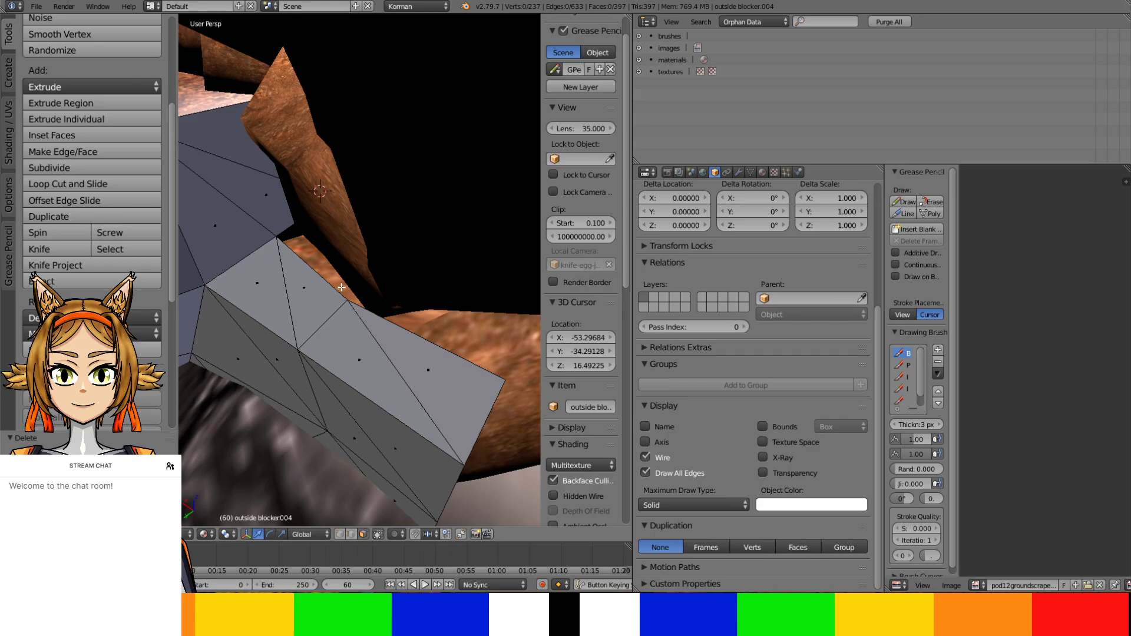
# Fill the gap left along the extrusion's back border with a new face
pyautogui.rightClick(351, 309)
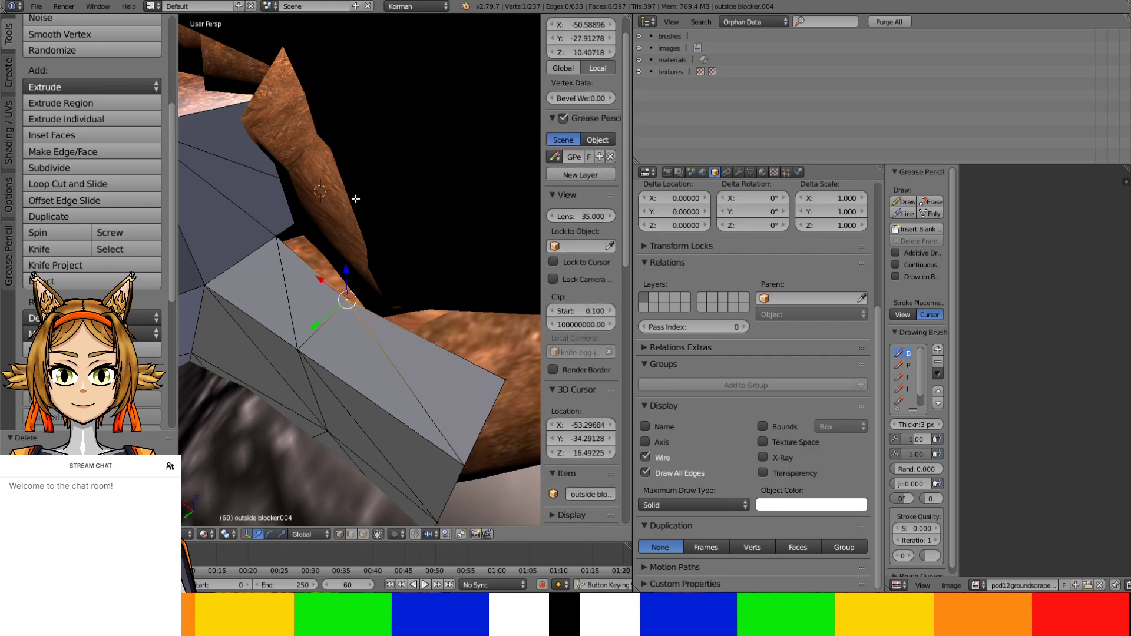
pyautogui.keyDown('ctrl'); pyautogui.rightClick(331, 204); pyautogui.keyUp('ctrl')
pyautogui.press('f')
# Move the back border's middle vertex along X to about -51.06 and the outer tip vertex along X to about -51.70
pyautogui.moveTo(356, 233); pyautogui.dragTo(394, 274, button='middle')
pyautogui.rightClick(352, 299)
pyautogui.press('g')
pyautogui.press('x')
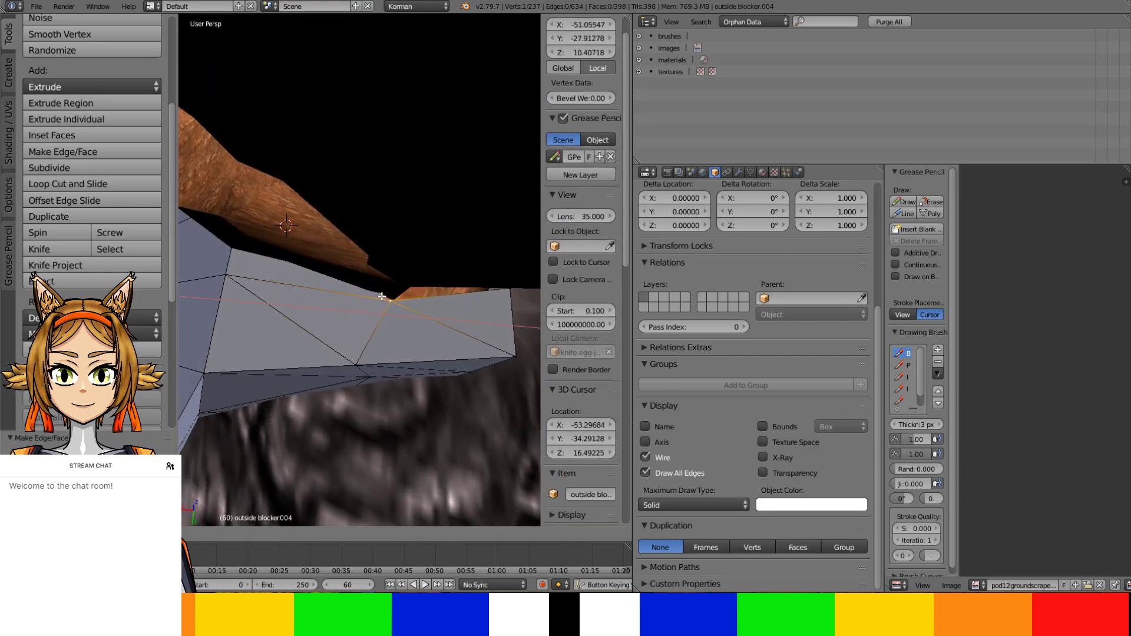
pyautogui.click(391, 337)
pyautogui.moveTo(391, 337); pyautogui.dragTo(242, 226, button='middle')
pyautogui.press('g')
pyautogui.press('x')
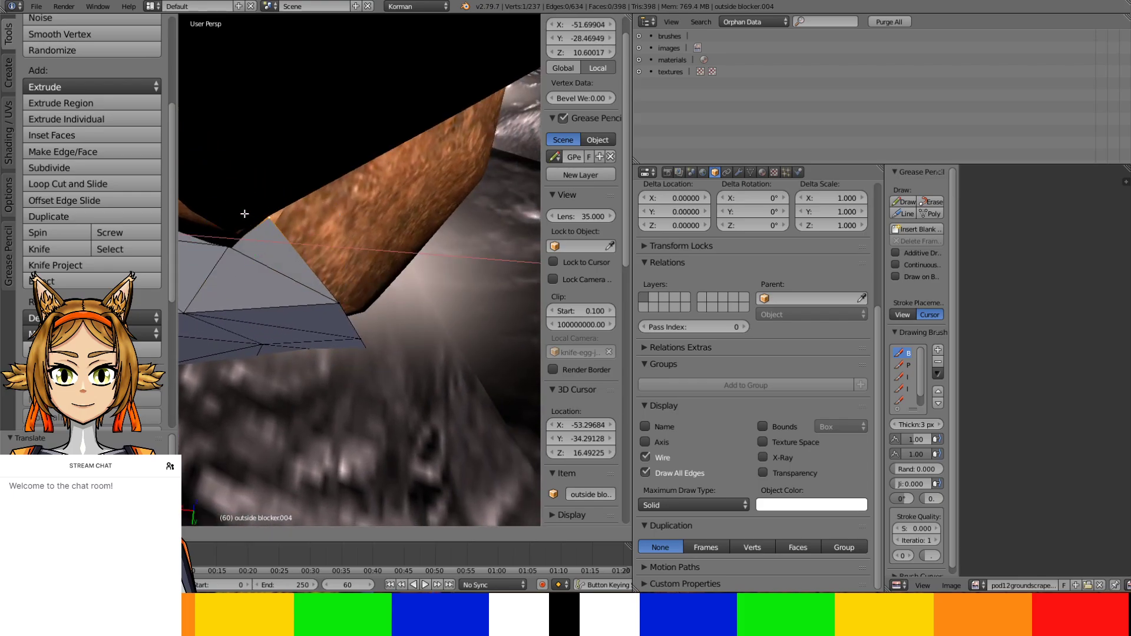
pyautogui.click(245, 214)
# Move the extrusion's outer front corner vertices together along Y to about -28.16
pyautogui.rightClick(340, 303)
pyautogui.keyDown('shift'); pyautogui.rightClick(359, 339); pyautogui.keyUp('shift')
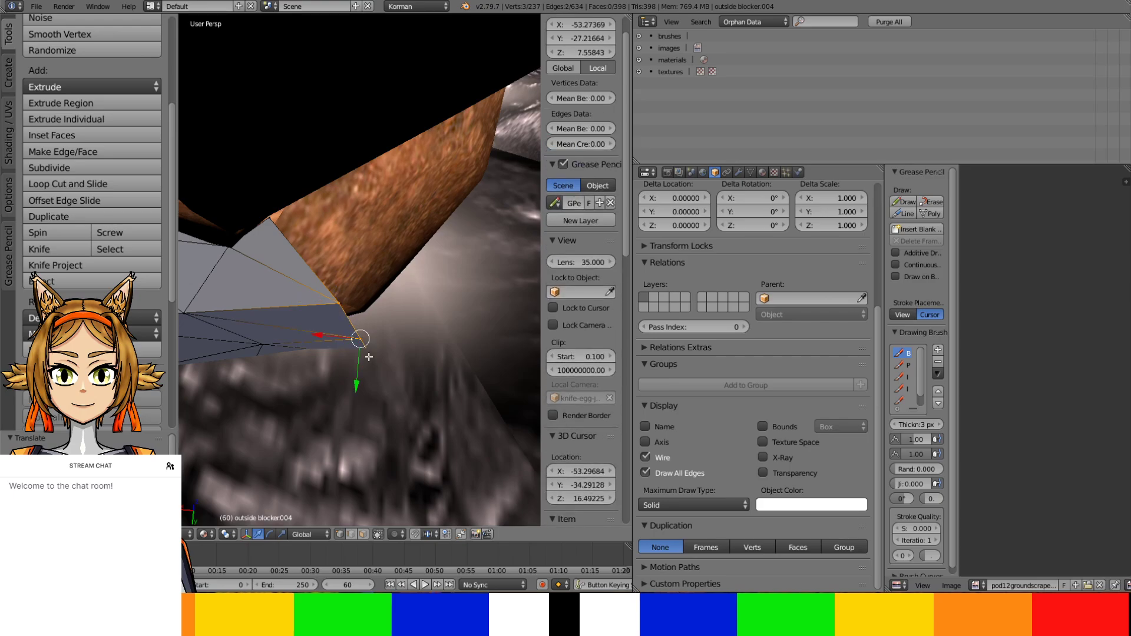
pyautogui.moveTo(359, 387); pyautogui.dragTo(361, 343)
pyautogui.moveTo(361, 342); pyautogui.dragTo(360, 211, button='middle')
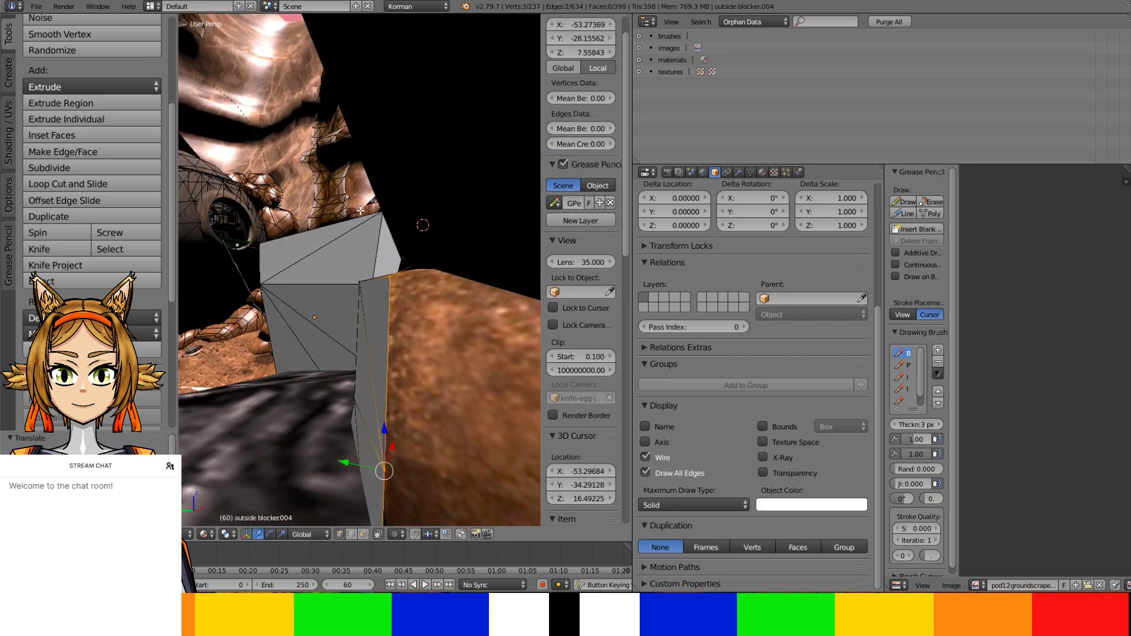
# Move the upper front corner vertex at the outer end to about Y -28.92, Z 9.71
pyautogui.rightClick(387, 280)
pyautogui.moveTo(390, 245); pyautogui.dragTo(400, 289)
pyautogui.moveTo(400, 288); pyautogui.dragTo(540, 321, button='middle')
pyautogui.moveTo(344, 310); pyautogui.dragTo(349, 294)
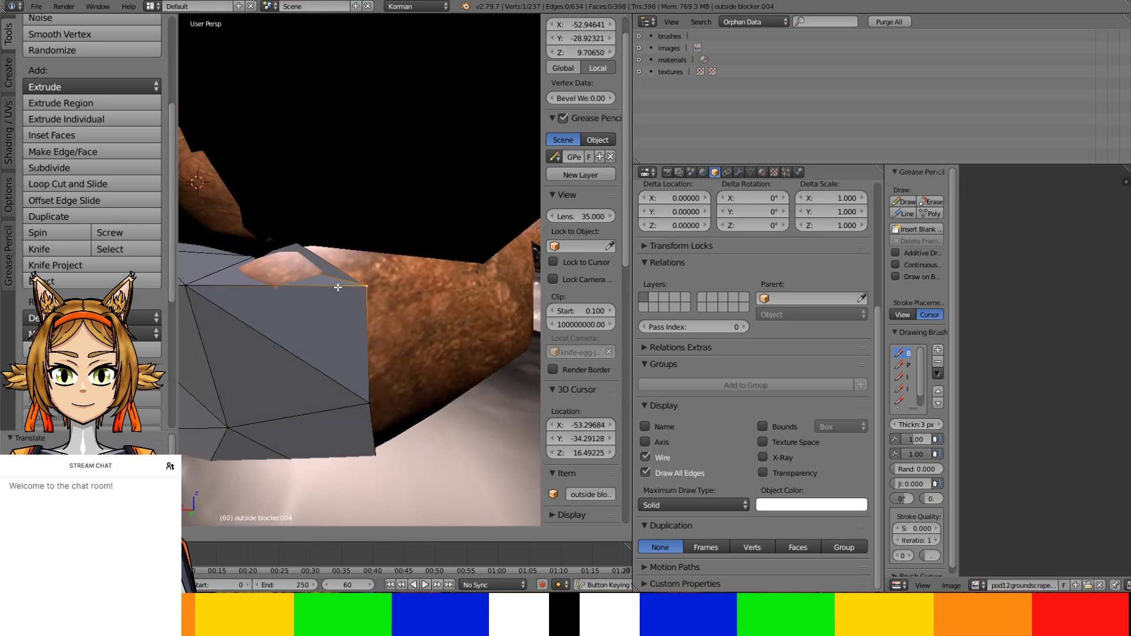
pyautogui.moveTo(348, 295); pyautogui.dragTo(239, 209, button='middle')
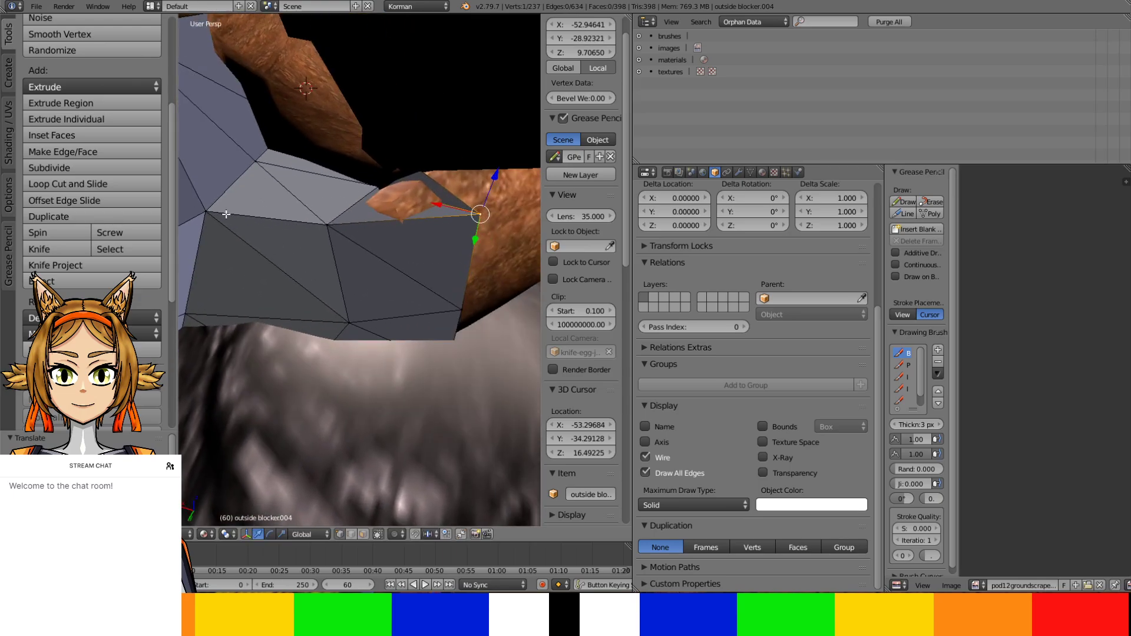
# Select the three vertices down the extension's outer end and move them together to about X -52.65, Y -27.99
pyautogui.moveTo(391, 224); pyautogui.dragTo(420, 299, button='middle')
pyautogui.keyDown('ctrl'); pyautogui.click(383, 377); pyautogui.keyUp('ctrl')
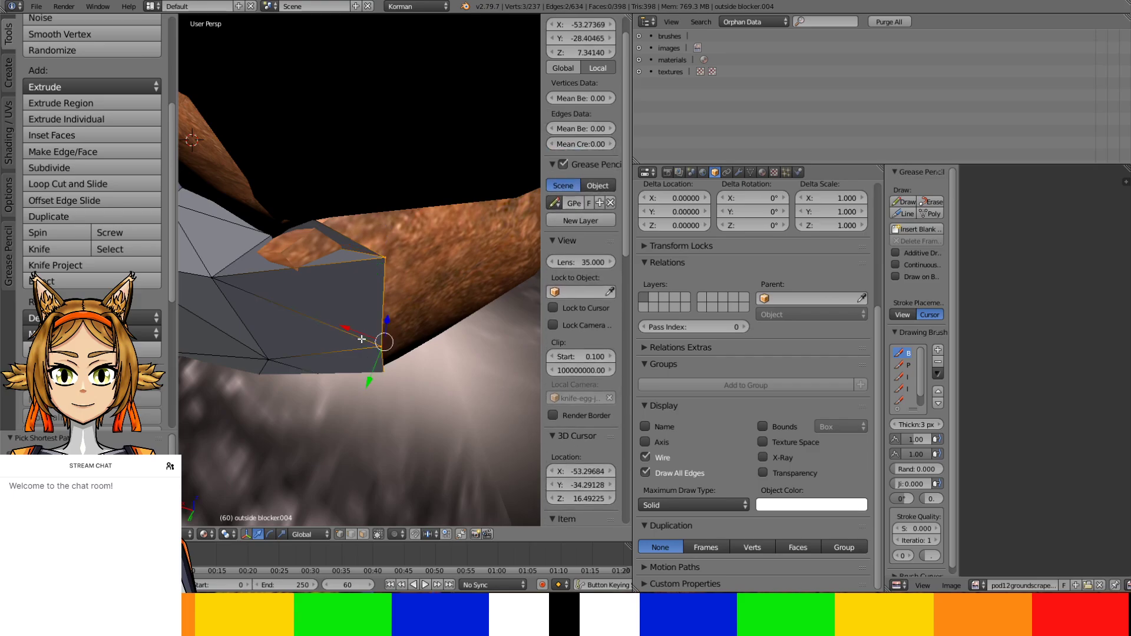
pyautogui.moveTo(373, 330)
pyautogui.mouseDown(button='middle')
pyautogui.moveTo(344, 328)
pyautogui.moveTo(359, 330)
pyautogui.mouseUp(button='middle')
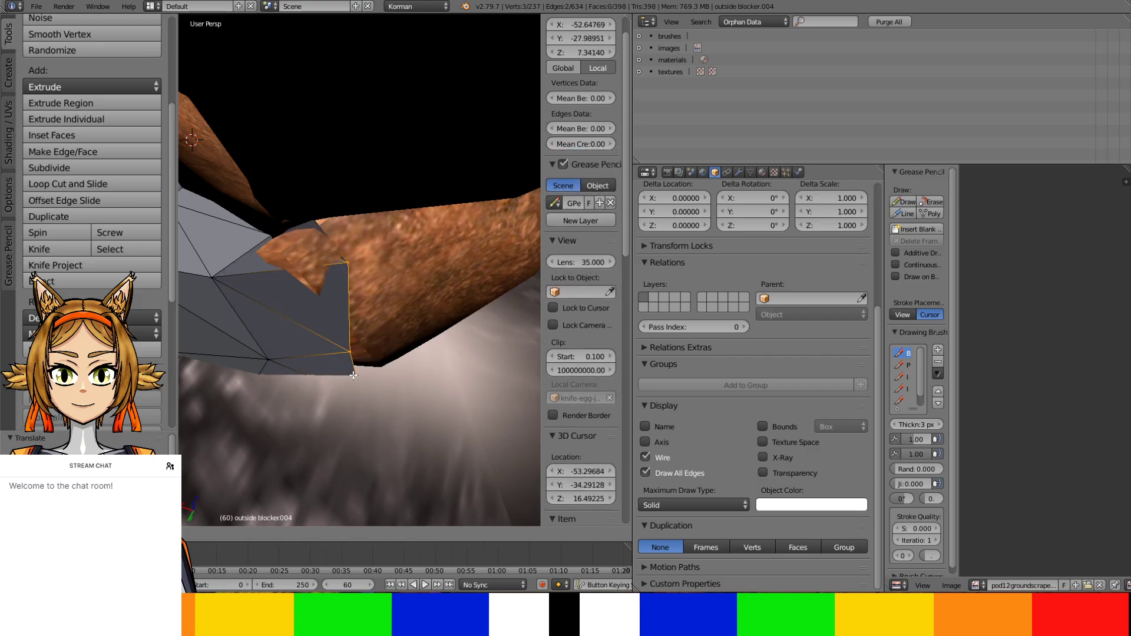
pyautogui.click(354, 376)
# Move the upper front corner vertex at the outer end to about X -52.09, Y -28.19, Z 10.18
pyautogui.rightClick(350, 260)
pyautogui.press('g')
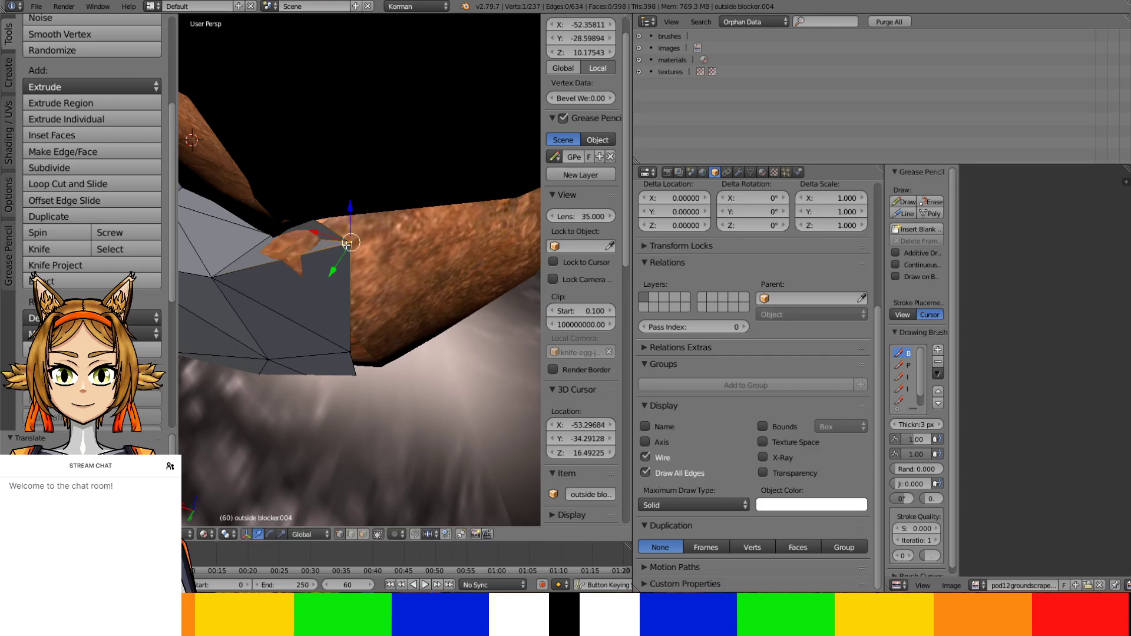
pyautogui.click(324, 238)
pyautogui.press('g')
pyautogui.press('y')
pyautogui.click(323, 238)
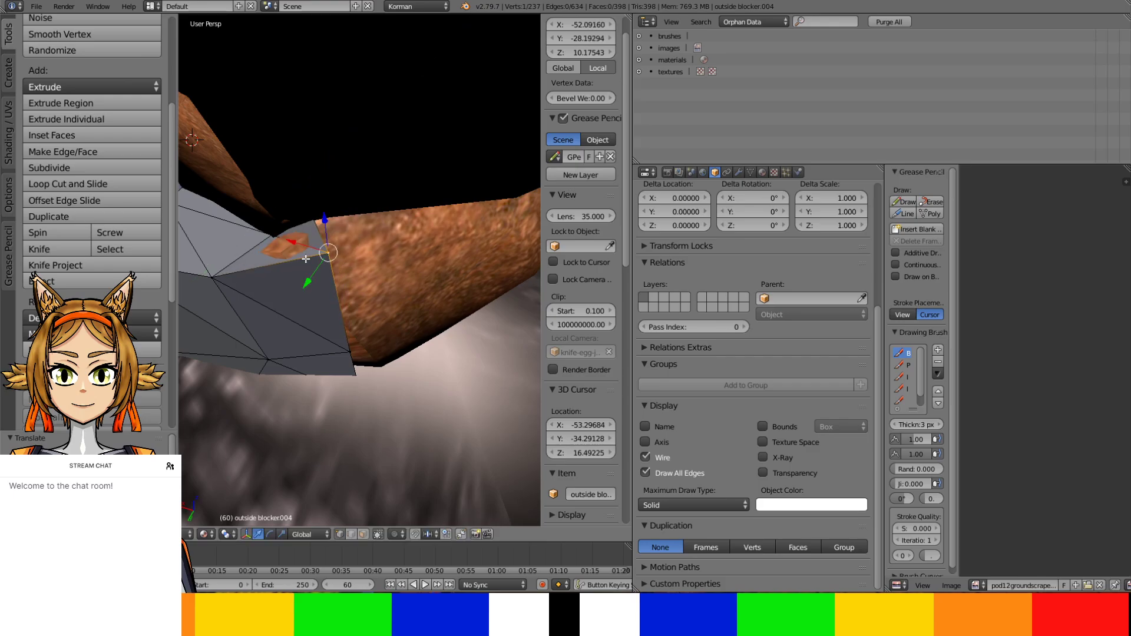
# Select the path of vertices along the extension's lower border and raise them together along Z
pyautogui.moveTo(323, 238); pyautogui.dragTo(248, 221, button='middle')
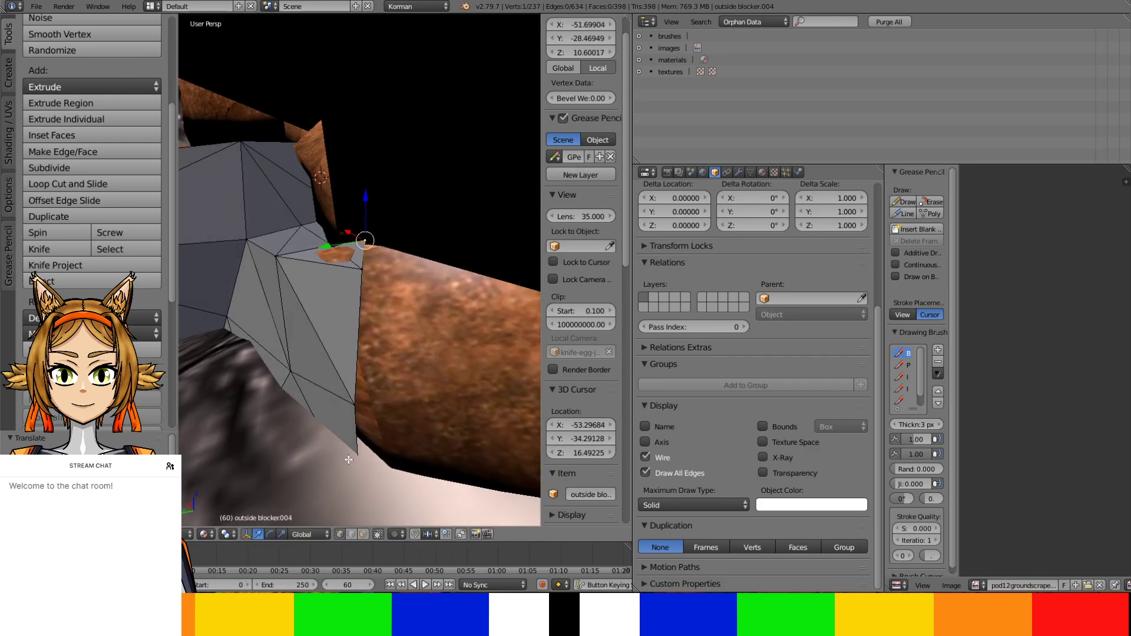
pyautogui.moveTo(360, 468); pyautogui.dragTo(355, 353, button='middle')
pyautogui.keyDown('ctrl'); pyautogui.rightClick(313, 370); pyautogui.keyUp('ctrl')
pyautogui.rightClick(212, 378)
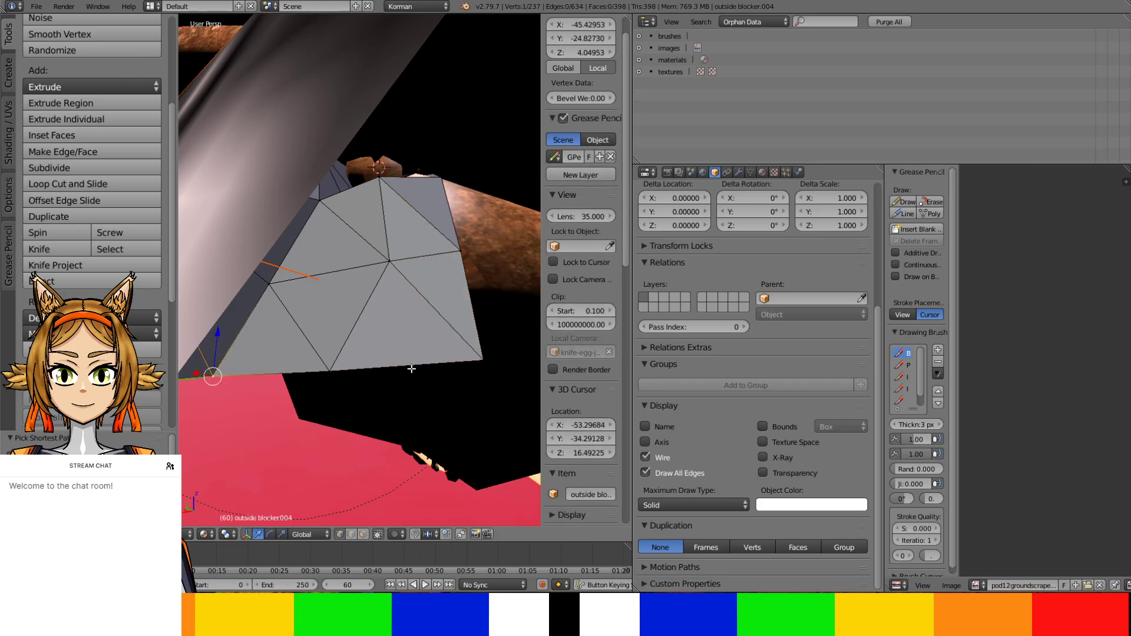
pyautogui.keyDown('ctrl'); pyautogui.rightClick(479, 359); pyautogui.keyUp('ctrl')
pyautogui.moveTo(480, 359); pyautogui.dragTo(315, 316, button='middle')
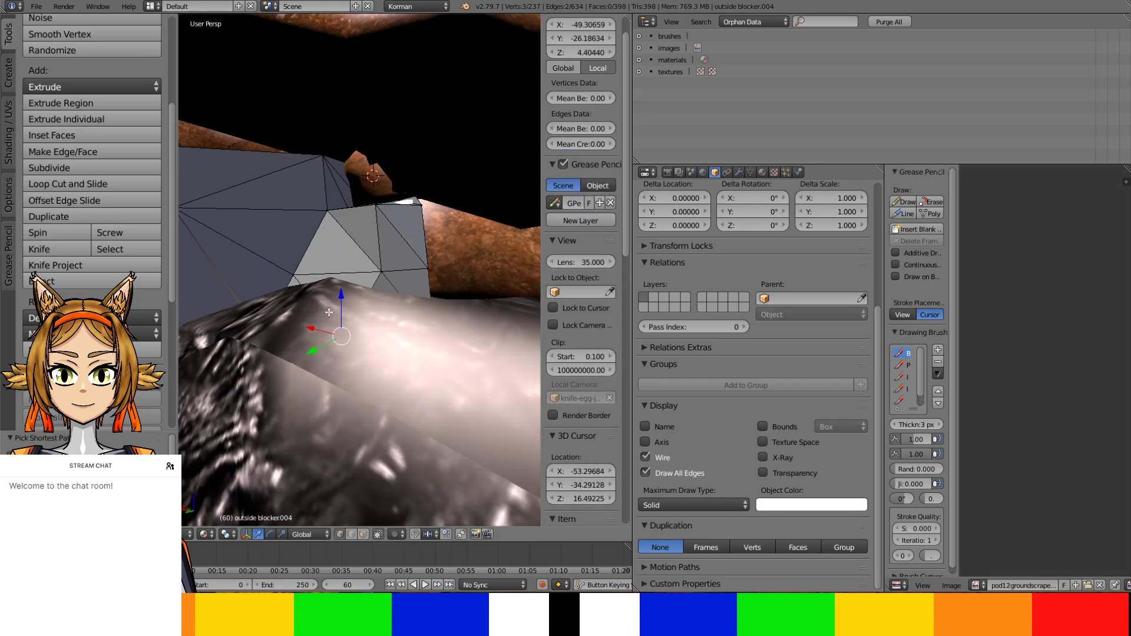
pyautogui.moveTo(341, 298); pyautogui.dragTo(350, 258)
pyautogui.moveTo(350, 258); pyautogui.dragTo(420, 246, button='middle')
# Adjust the lower border's middle vertex individually and raise its outer corner vertex to about Z 6.61
pyautogui.rightClick(355, 321)
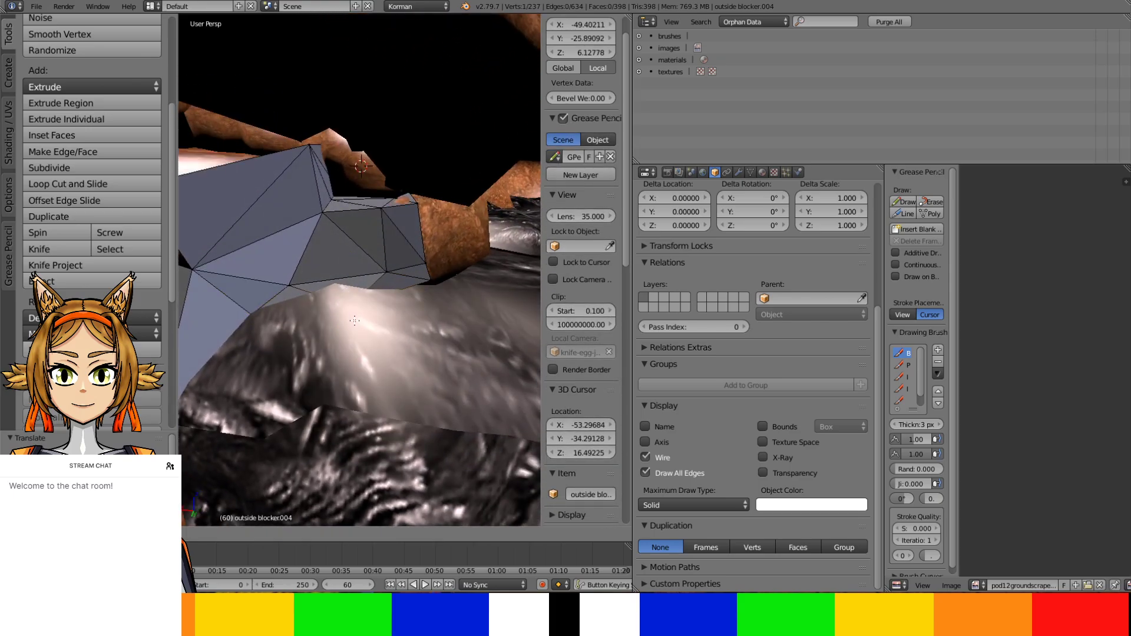
pyautogui.moveTo(355, 320); pyautogui.dragTo(358, 270, button='right')
pyautogui.moveTo(431, 267); pyautogui.dragTo(433, 268, button='right')
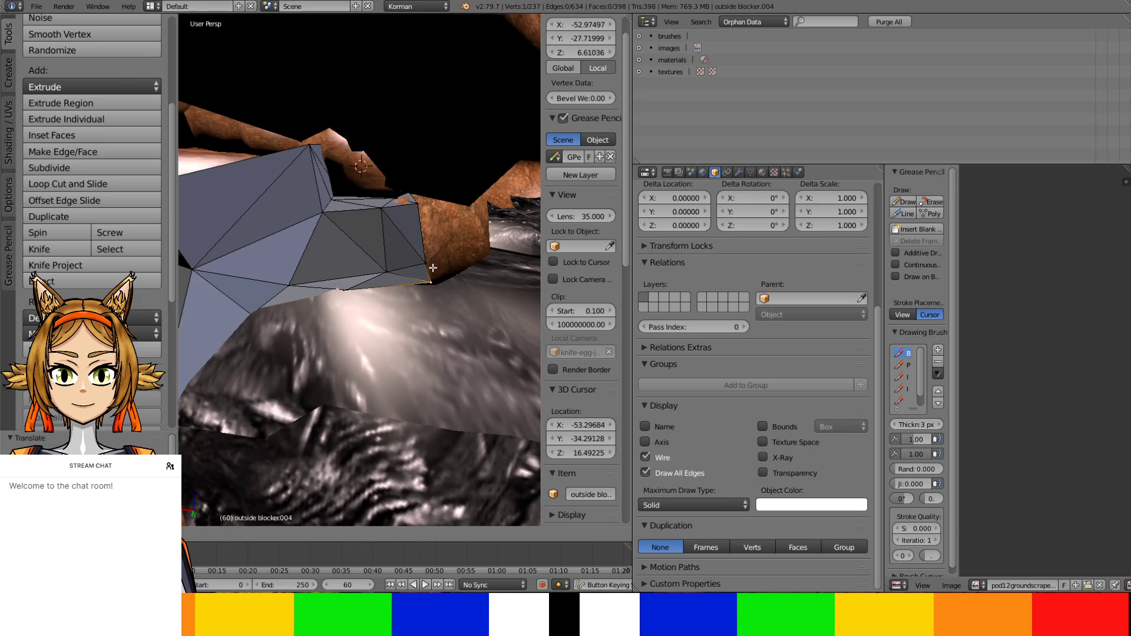
# Extrude the outer end's edges to about X -54.83, Y -30.87, and lower the bottom vertex of the seam to about Z 5.93
pyautogui.moveTo(434, 280); pyautogui.dragTo(342, 284, button='middle')
pyautogui.keyDown('ctrl'); pyautogui.rightClick(430, 201); pyautogui.keyUp('ctrl')
pyautogui.moveTo(430, 200); pyautogui.dragTo(384, 271, button='middle')
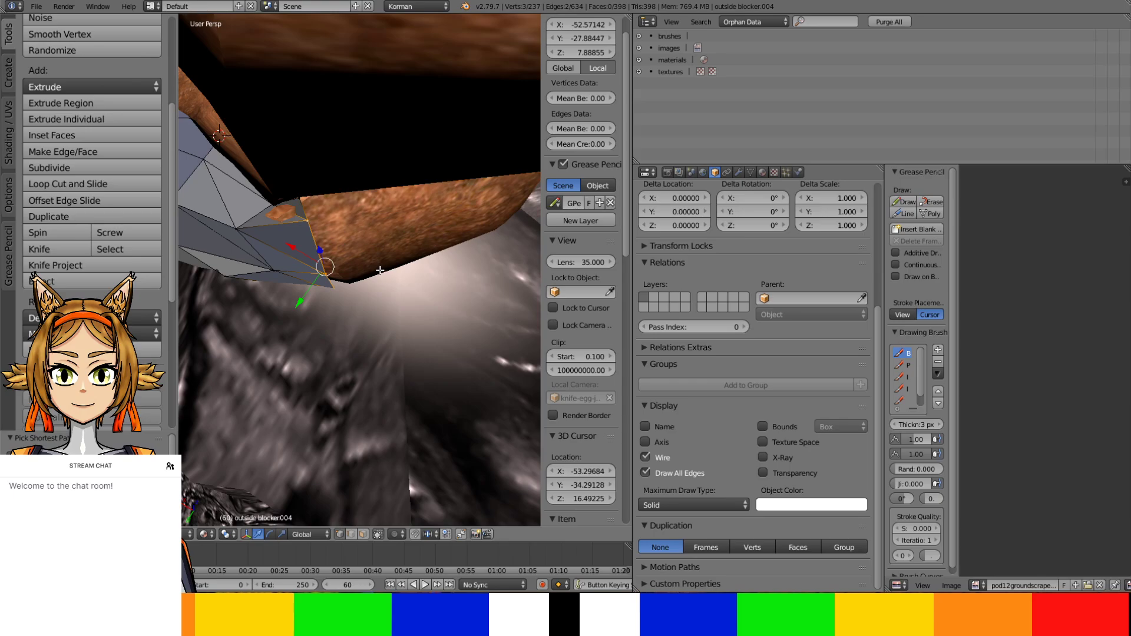
pyautogui.press('e')
pyautogui.rightClick(436, 268)
pyautogui.press('g')
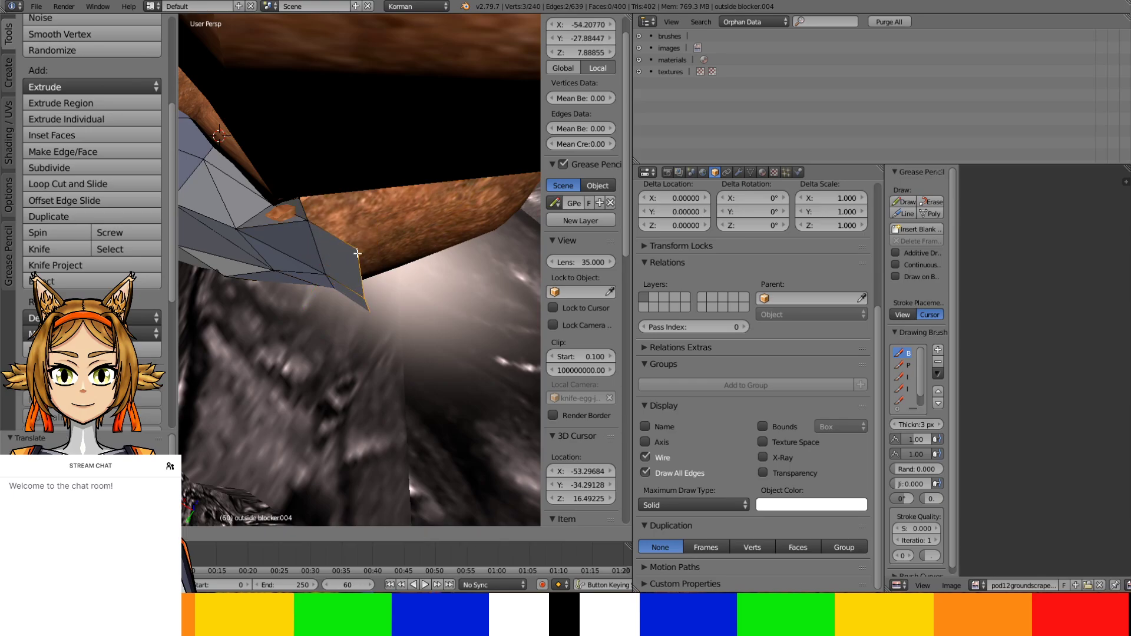
pyautogui.click(387, 297)
pyautogui.moveTo(387, 297); pyautogui.dragTo(421, 268)
pyautogui.moveTo(421, 268); pyautogui.dragTo(397, 252, button='middle')
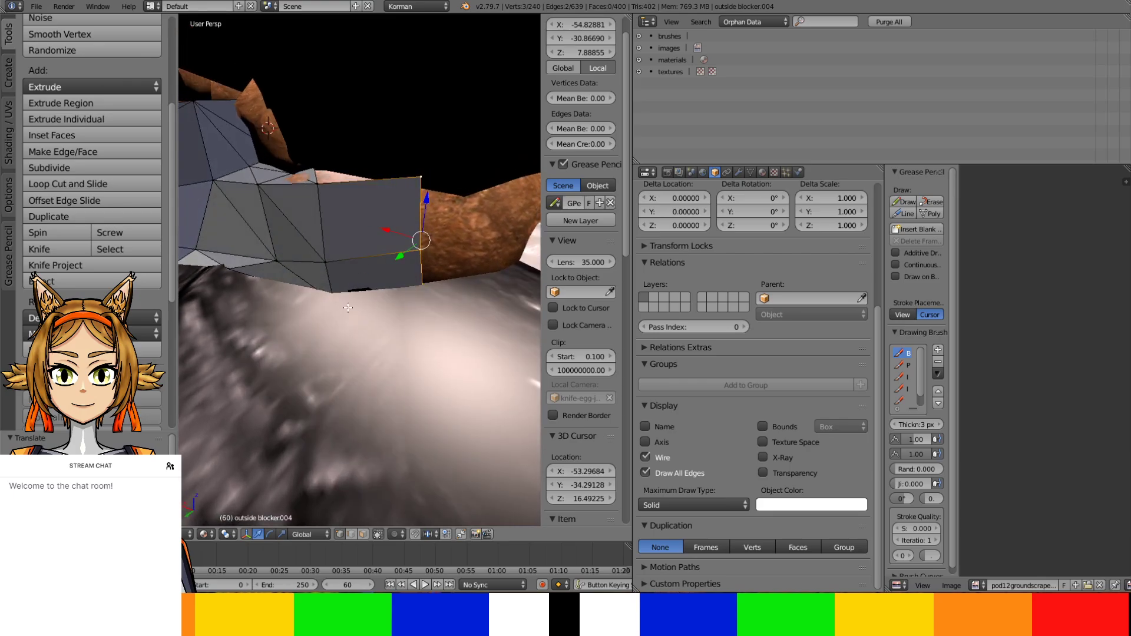
pyautogui.rightClick(316, 290)
pyautogui.moveTo(316, 290); pyautogui.dragTo(316, 290)
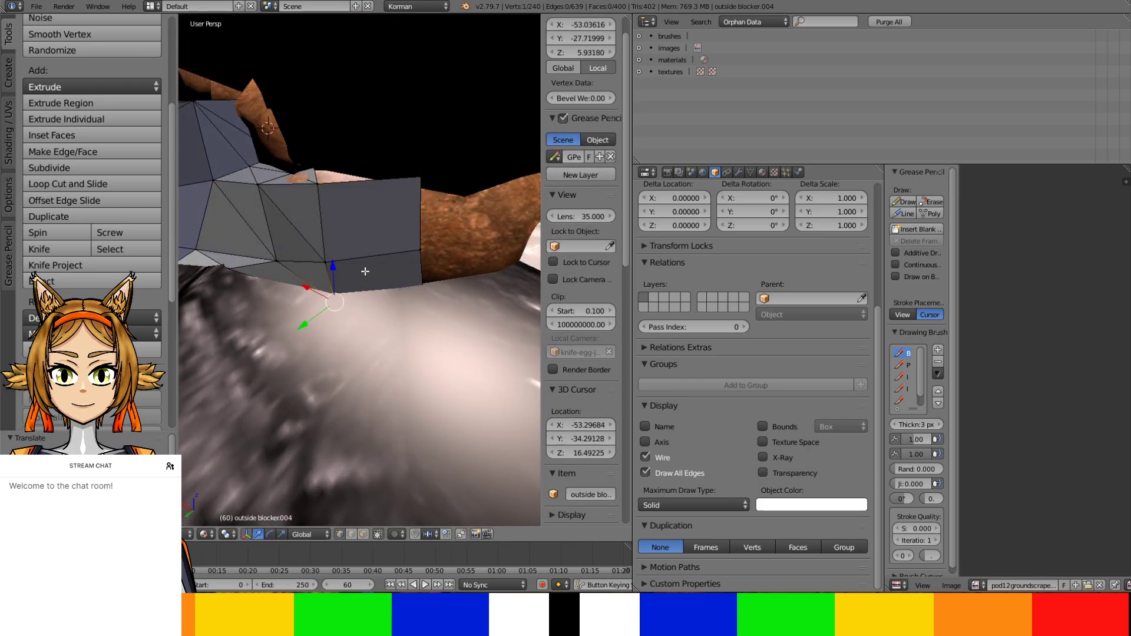
# Extrude the outer section's upper border edges upward to about X -54.84, Y -29.03, Z 12.59, and adjust the flap's position
pyautogui.rightClick(428, 181)
pyautogui.moveTo(429, 181); pyautogui.dragTo(454, 172, button='middle')
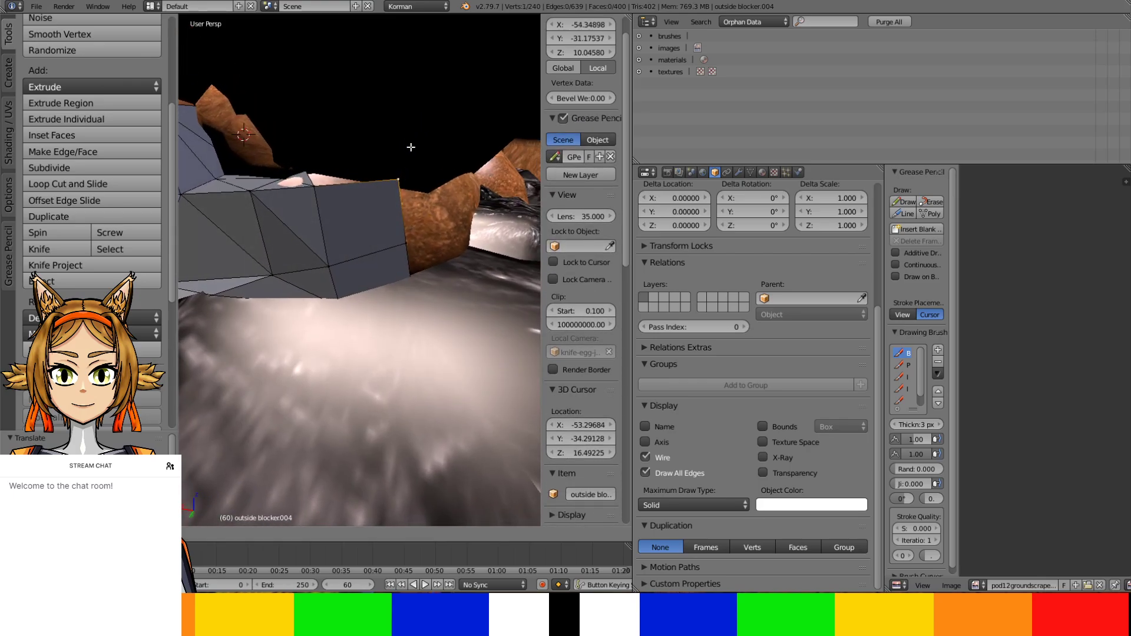
pyautogui.keyDown('ctrl'); pyautogui.rightClick(307, 172); pyautogui.keyUp('ctrl')
pyautogui.moveTo(309, 171); pyautogui.dragTo(390, 166, button='middle')
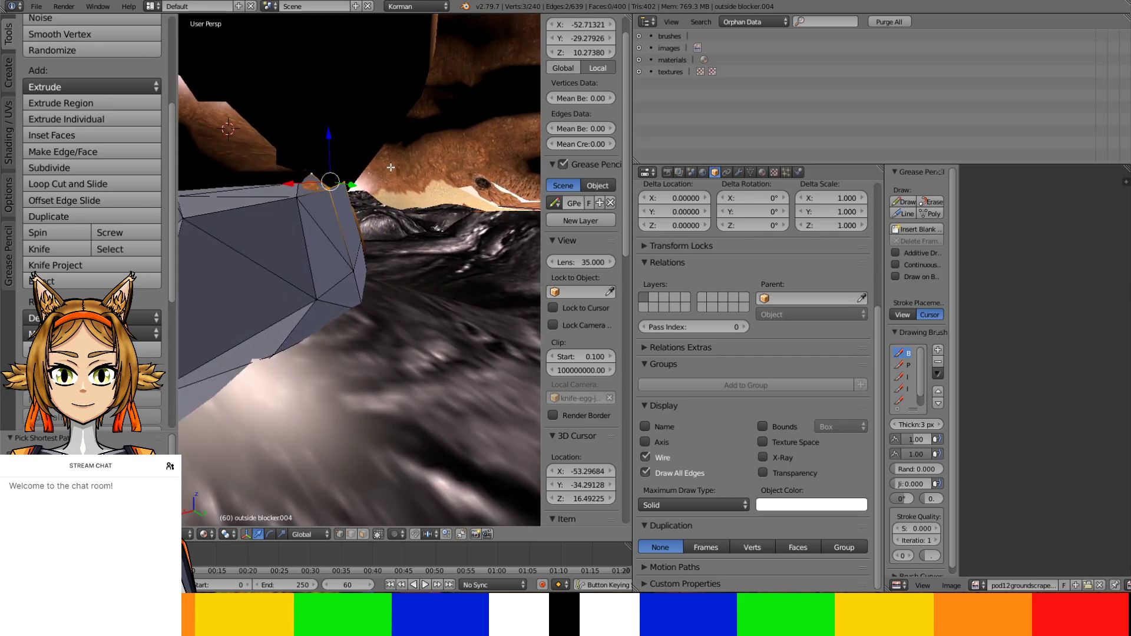
pyautogui.press('e')
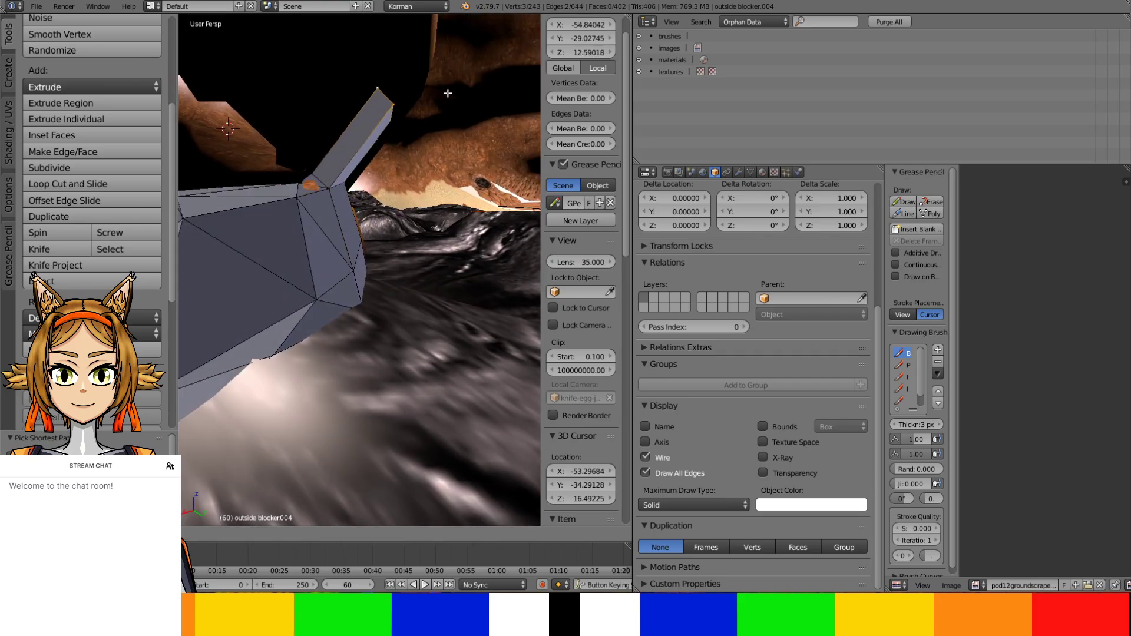
pyautogui.click(447, 93)
pyautogui.moveTo(448, 93); pyautogui.dragTo(378, 172, button='middle')
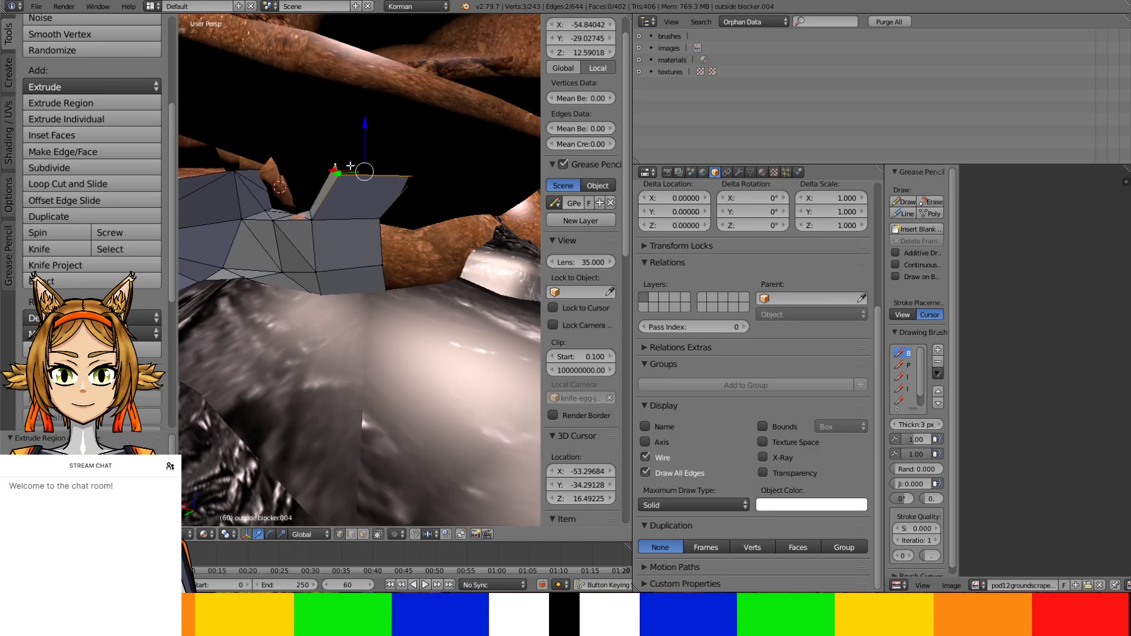
pyautogui.press('g')
pyautogui.click(384, 194)
# Extrude the four-vertex outer end border along the rock, placing its front bend vertex at about X -57.07, Y -33.80
pyautogui.rightClick(406, 176)
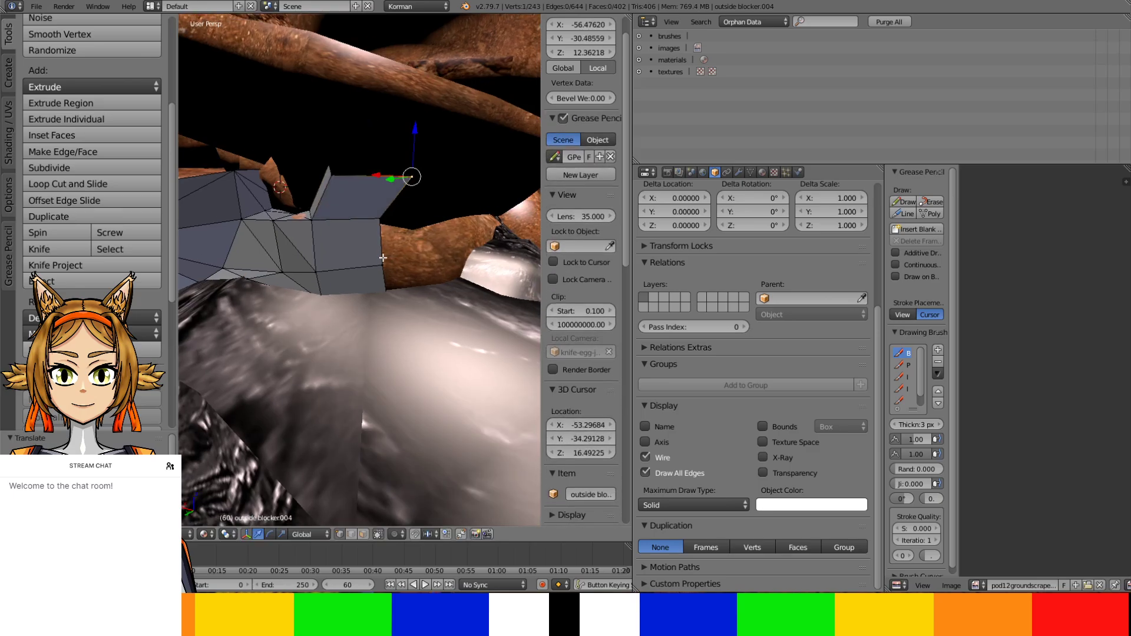
pyautogui.keyDown('ctrl'); pyautogui.rightClick(389, 298); pyautogui.keyUp('ctrl')
pyautogui.moveTo(389, 298); pyautogui.dragTo(287, 349, button='middle')
pyautogui.press('e')
pyautogui.click(268, 304)
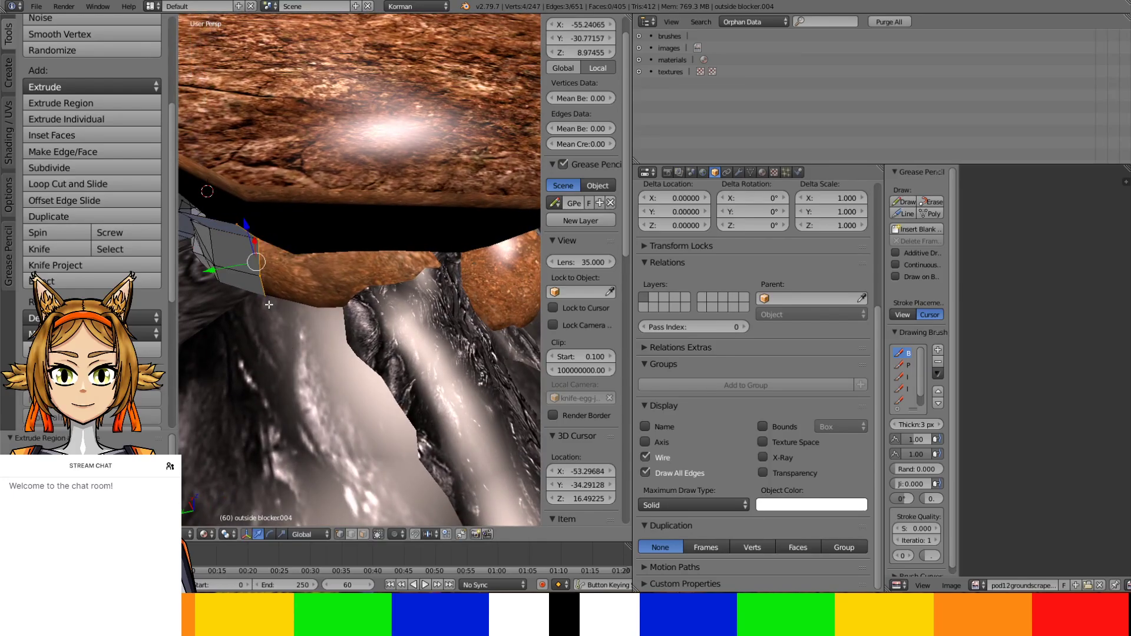
pyautogui.moveTo(251, 233); pyautogui.dragTo(279, 272)
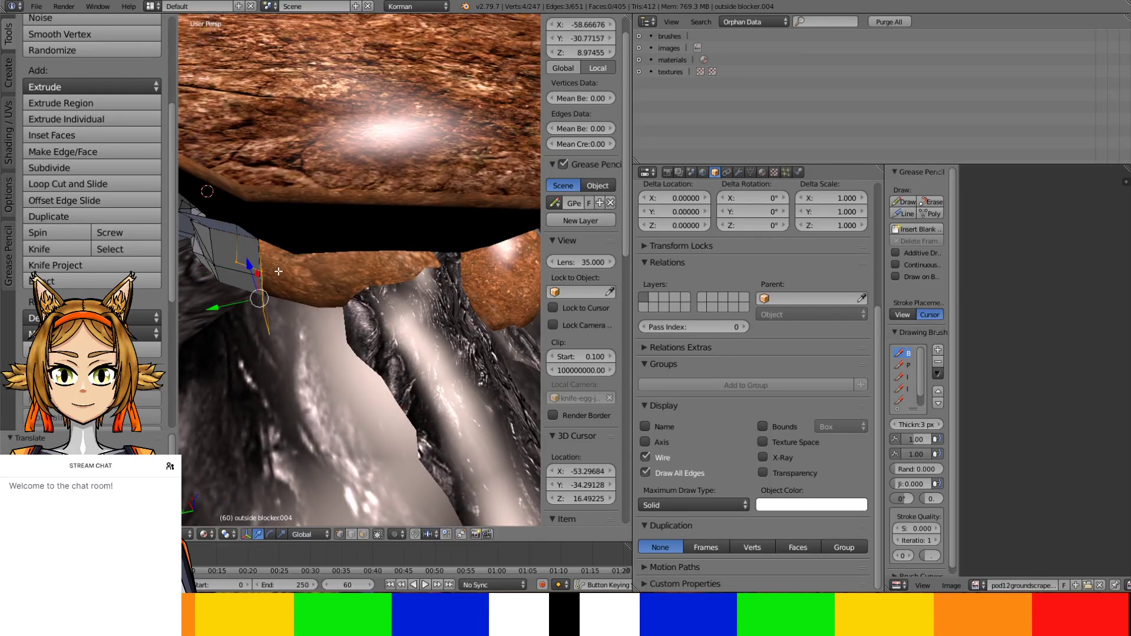
pyautogui.moveTo(230, 312); pyautogui.dragTo(268, 282)
pyautogui.moveTo(268, 281); pyautogui.dragTo(302, 270, button='middle')
# Move the three vertices of the new section's vertical outer border along Y to about -34.14
pyautogui.rightClick(288, 315)
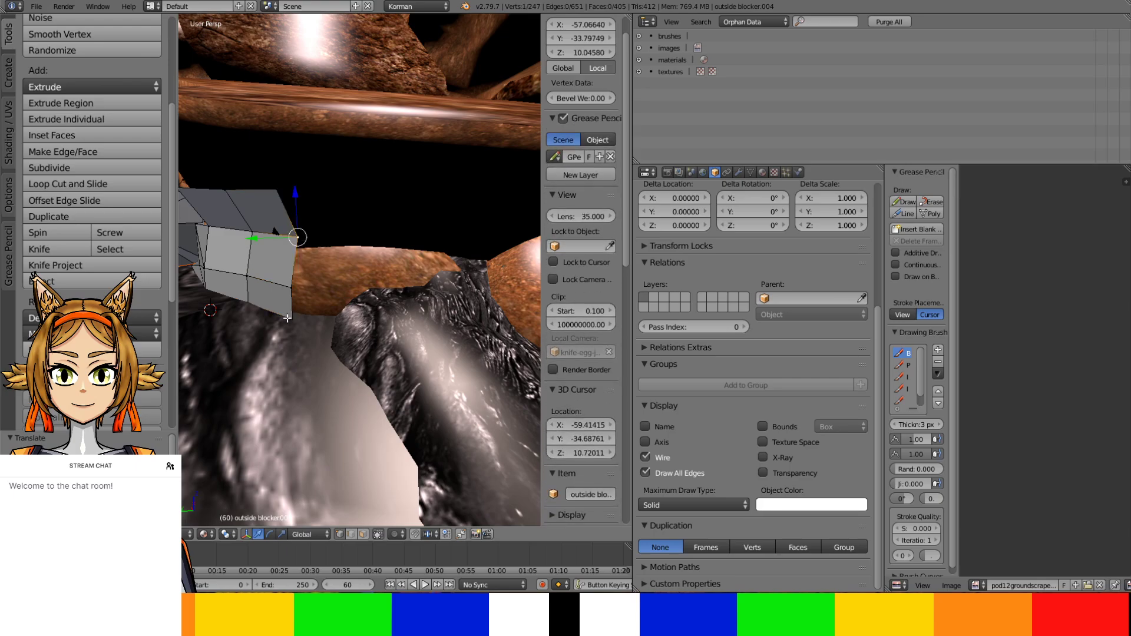
pyautogui.keyDown('shift'); pyautogui.rightClick(293, 278); pyautogui.keyUp('shift')
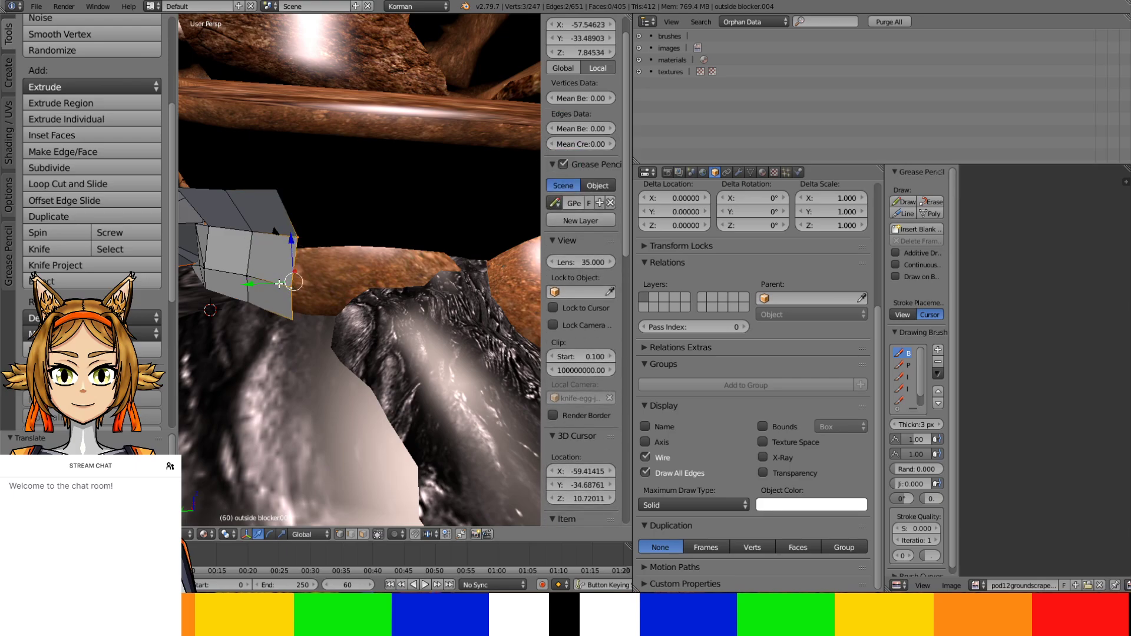
pyautogui.moveTo(278, 277); pyautogui.dragTo(292, 275)
pyautogui.click(291, 274)
pyautogui.moveTo(291, 274); pyautogui.dragTo(371, 287, button='middle')
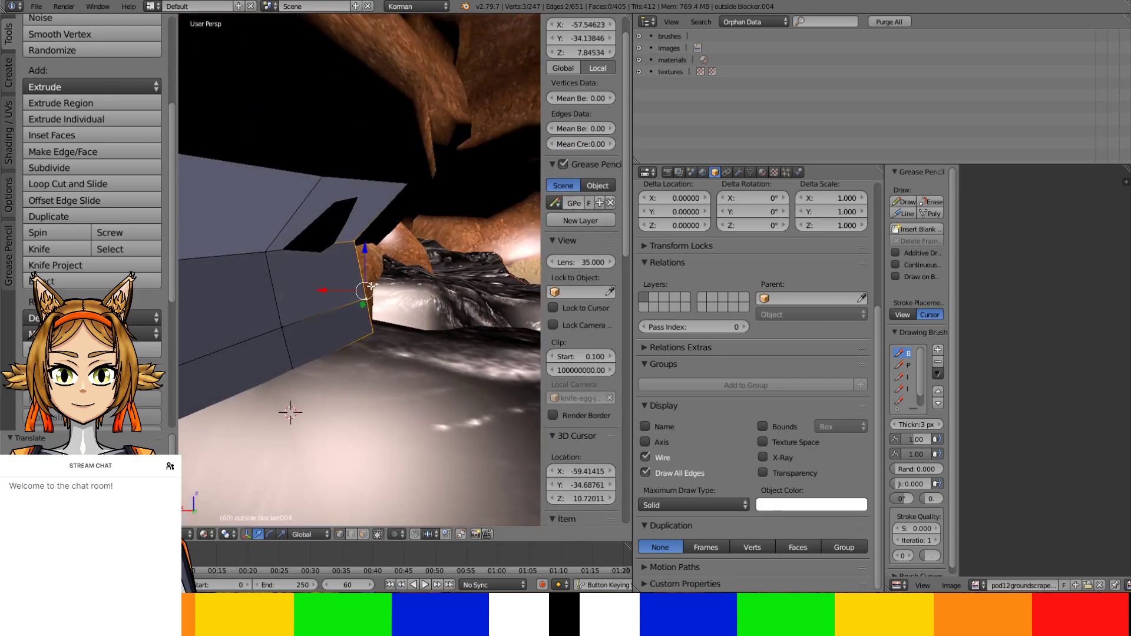
# Shift the new section's upper outer corner vertex, and the edge joining it to the seam, slightly along X
pyautogui.rightClick(275, 253)
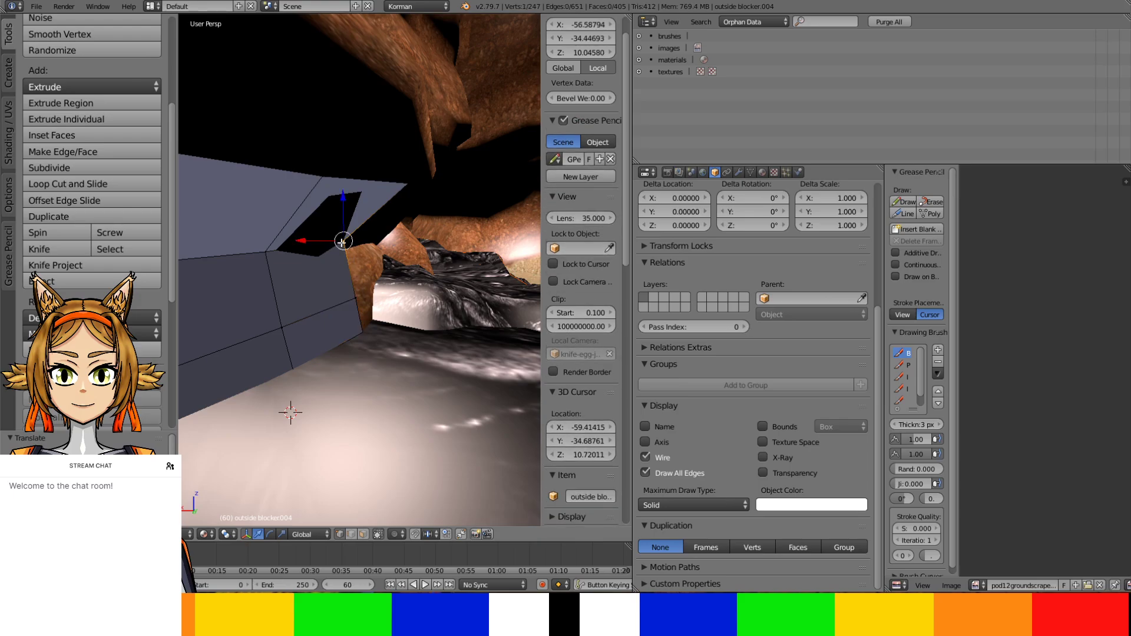
pyautogui.moveTo(275, 253); pyautogui.dragTo(323, 220, button='middle')
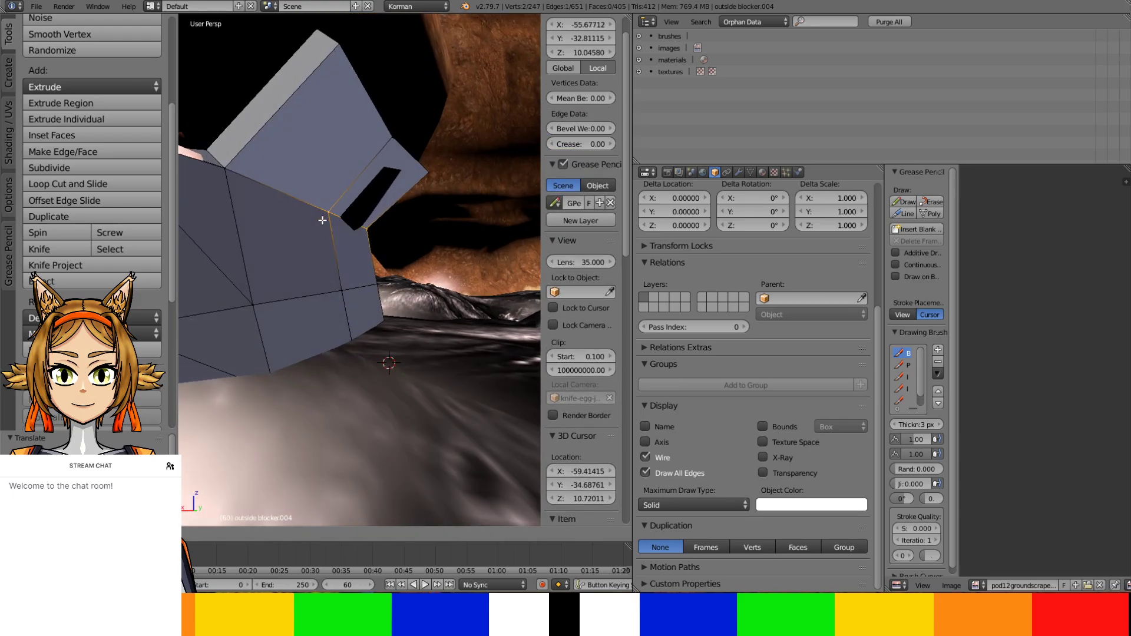
pyautogui.moveTo(335, 226); pyautogui.dragTo(340, 226)
# Select the path of border edges from the flap's top outer corner down to the outer end's bottom corner
pyautogui.moveTo(340, 226); pyautogui.dragTo(213, 263, button='middle')
pyautogui.rightClick(273, 200)
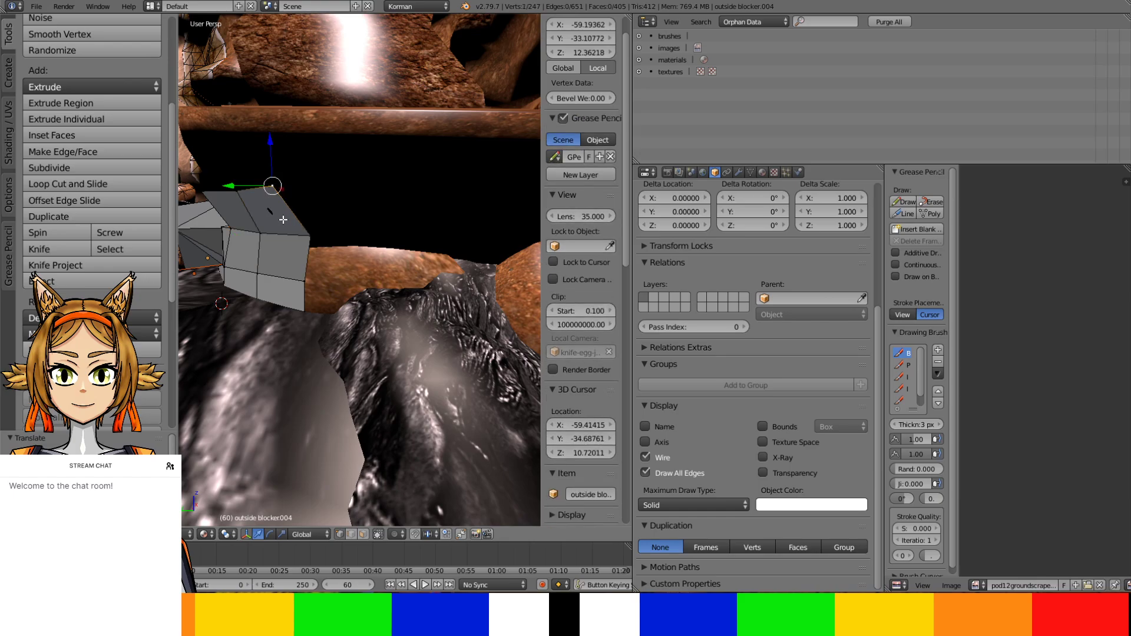
pyautogui.keyDown('ctrl'); pyautogui.rightClick(306, 316); pyautogui.keyUp('ctrl')
pyautogui.moveTo(306, 316); pyautogui.dragTo(317, 346, button='middle')
# Leave mesh editing and check the collision modifier settings of the lava flow object lavaflow1
pyautogui.press('Tab')
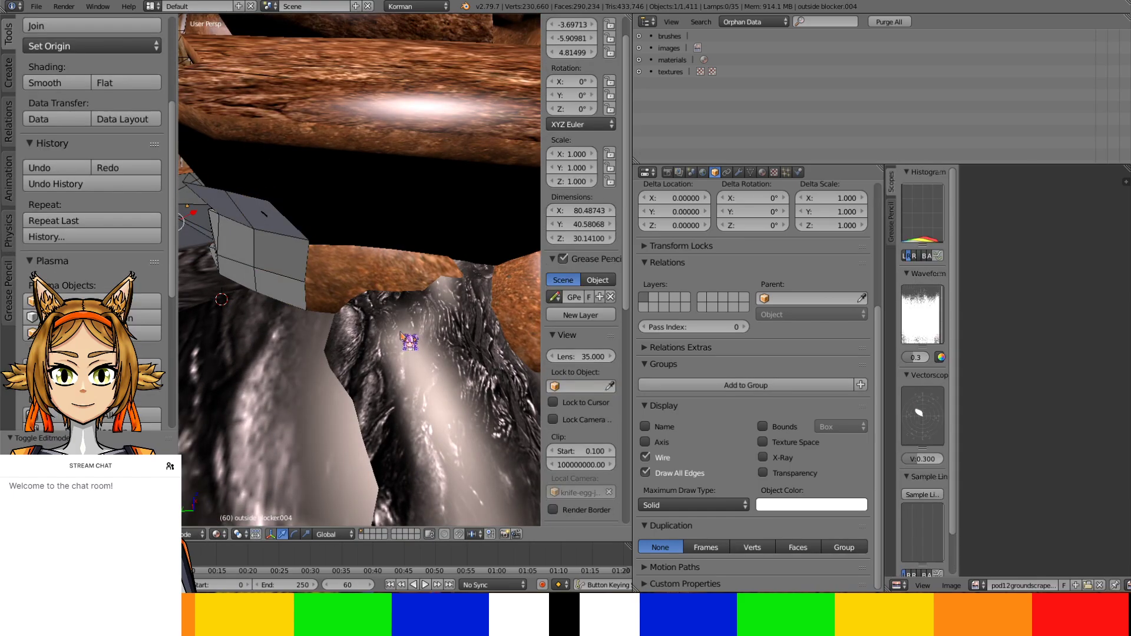
pyautogui.rightClick(407, 342)
pyautogui.click(799, 172)
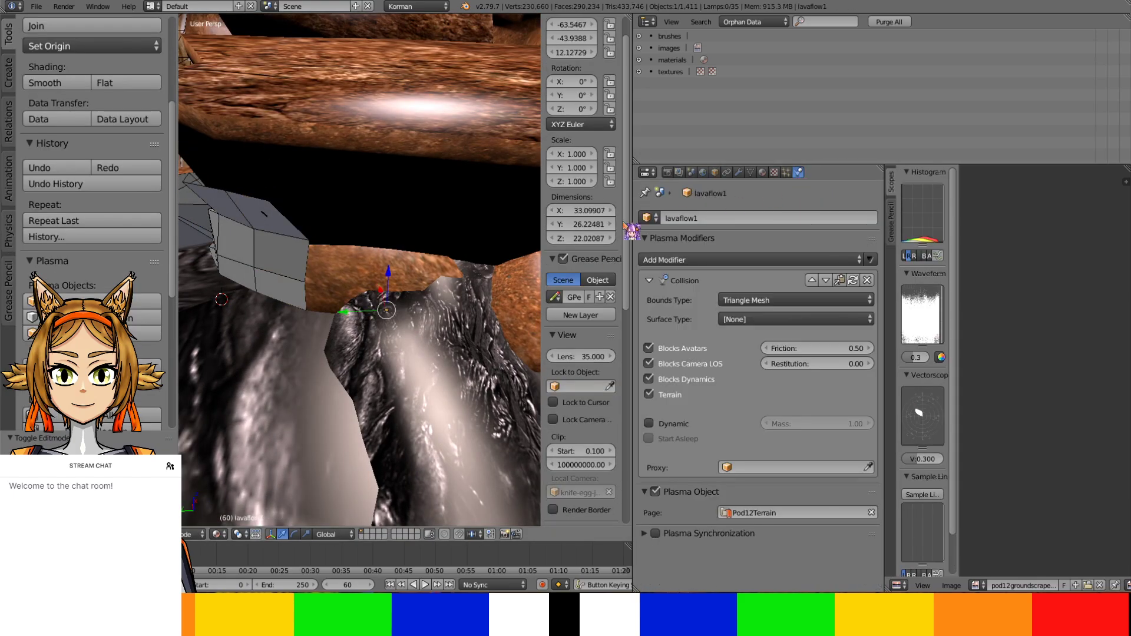
pyautogui.press('KP_Divide')
pyautogui.moveTo(425, 275); pyautogui.dragTo(351, 263, button='middle')
pyautogui.press('KP_Divide')
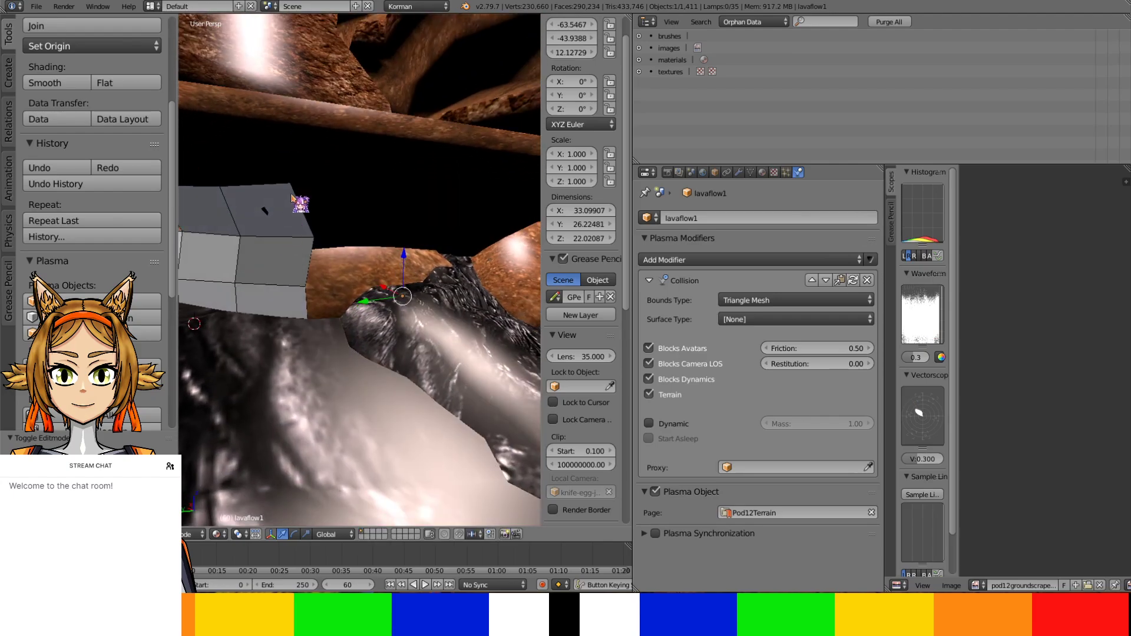
# Resume editing outside blocker.004 and extrude its outer end border to about X -59.16, Y -37.74
pyautogui.rightClick(293, 202)
pyautogui.press('Tab')
pyautogui.moveTo(320, 239); pyautogui.dragTo(315, 273, button='middle')
pyautogui.press('e')
pyautogui.rightClick(370, 267)
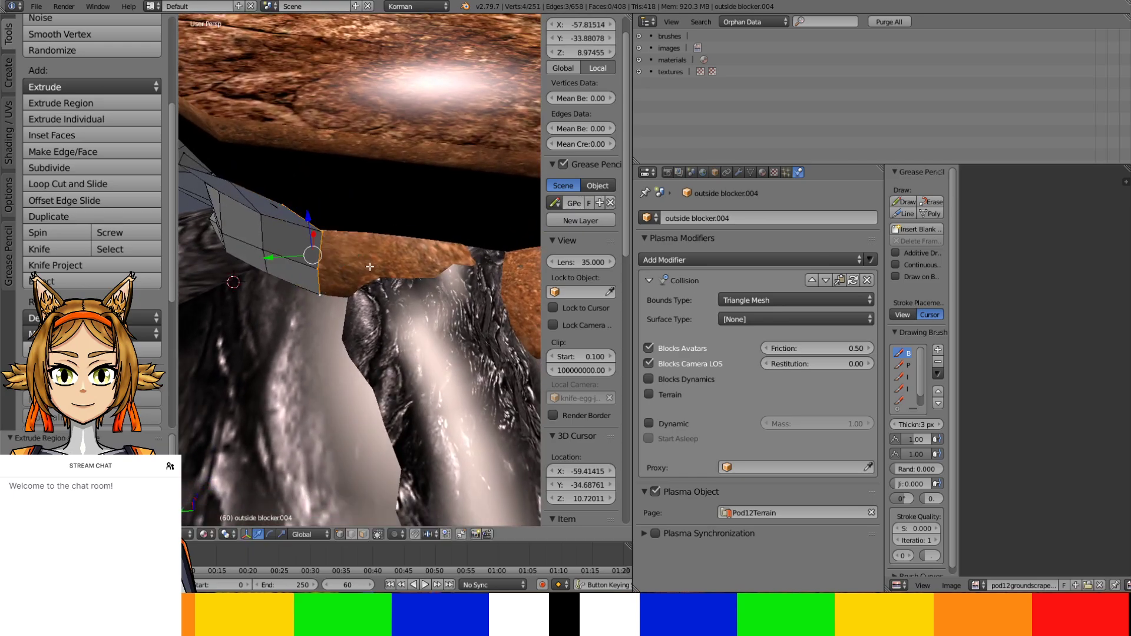
pyautogui.moveTo(276, 259); pyautogui.dragTo(392, 237)
pyautogui.moveTo(392, 237); pyautogui.dragTo(324, 259, button='middle')
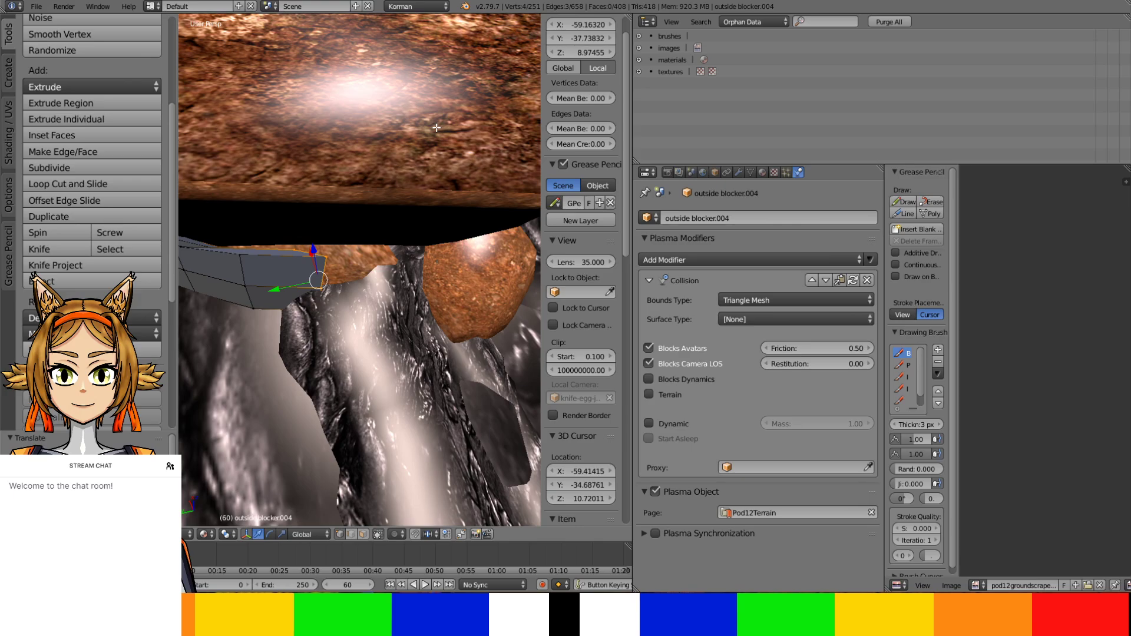
pyautogui.moveTo(195, 280); pyautogui.dragTo(316, 247, button='middle')
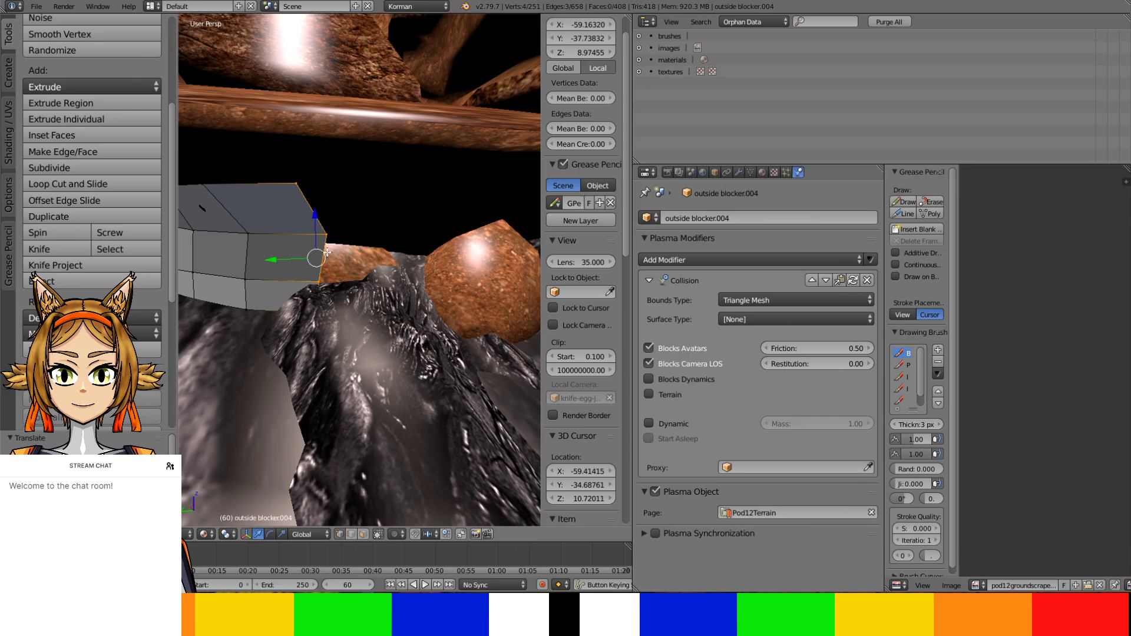
# Extrude the outer end border again toward the round boulder, to about X -60.21, Y -43.38
pyautogui.rightClick(452, 232)
pyautogui.moveTo(293, 257); pyautogui.dragTo(389, 256)
pyautogui.moveTo(389, 255); pyautogui.dragTo(400, 261, button='middle')
pyautogui.moveTo(398, 242); pyautogui.dragTo(391, 266)
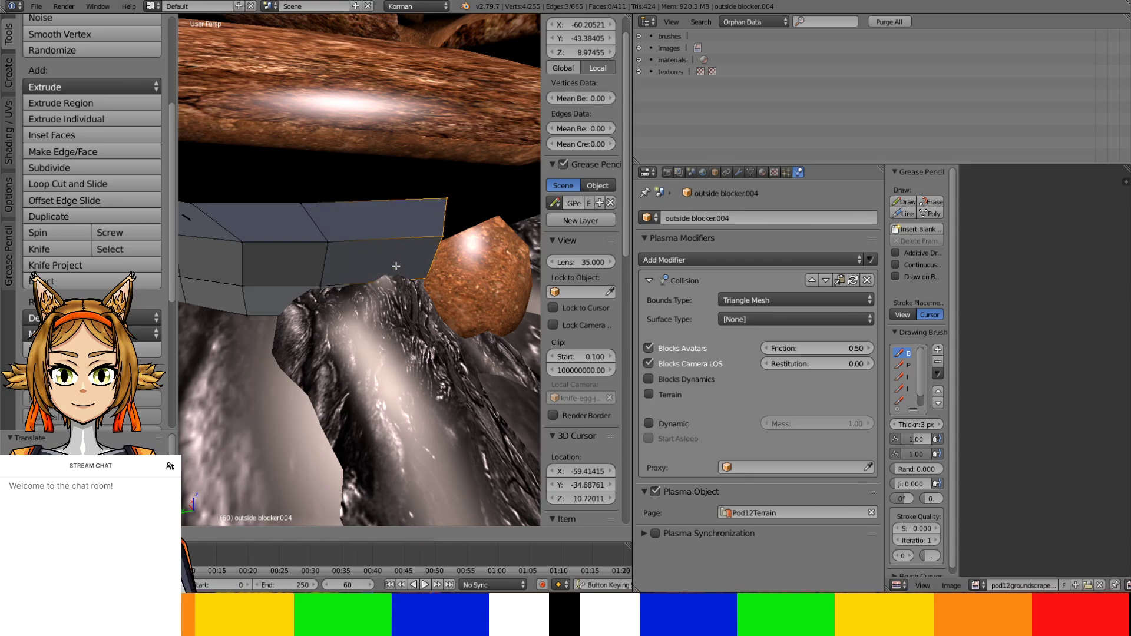
pyautogui.moveTo(396, 266); pyautogui.dragTo(447, 228, button='middle')
pyautogui.moveTo(417, 208); pyautogui.dragTo(421, 206)
# Select the flap's upper end edge beside the flat rock and move it to about X -46.74, Y -24.91, Z 12.38
pyautogui.moveTo(421, 206); pyautogui.dragTo(466, 307, button='middle')
pyautogui.scroll(-3, 443, 260)
pyautogui.scroll(4, 451, 306)
pyautogui.rightClick(409, 278)
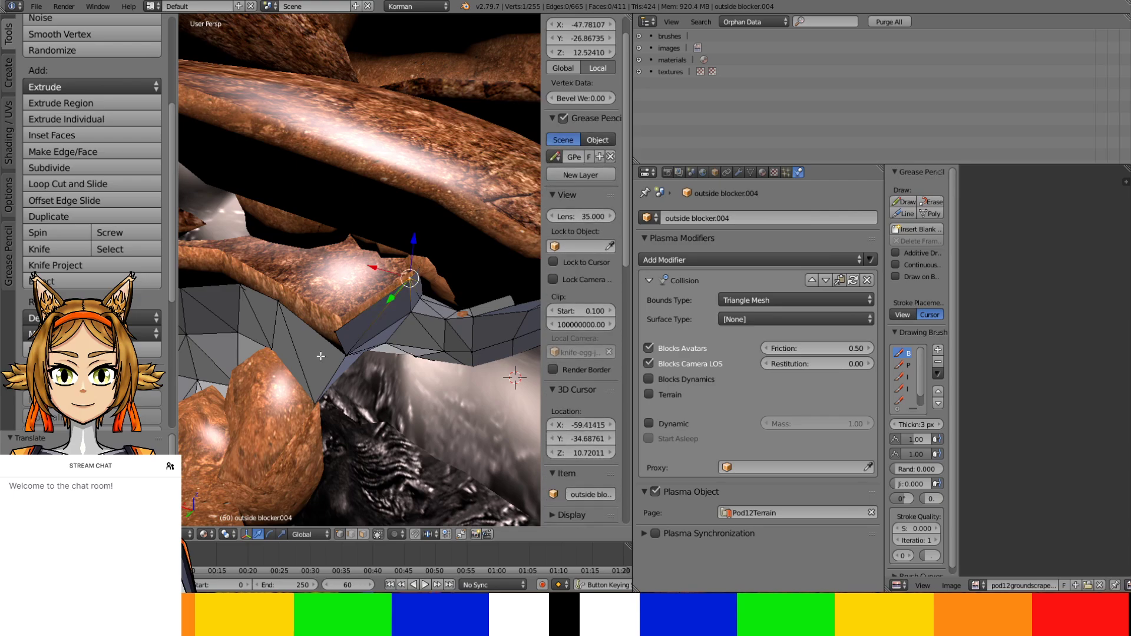
pyautogui.keyDown('shift'); pyautogui.rightClick(341, 333); pyautogui.keyUp('shift')
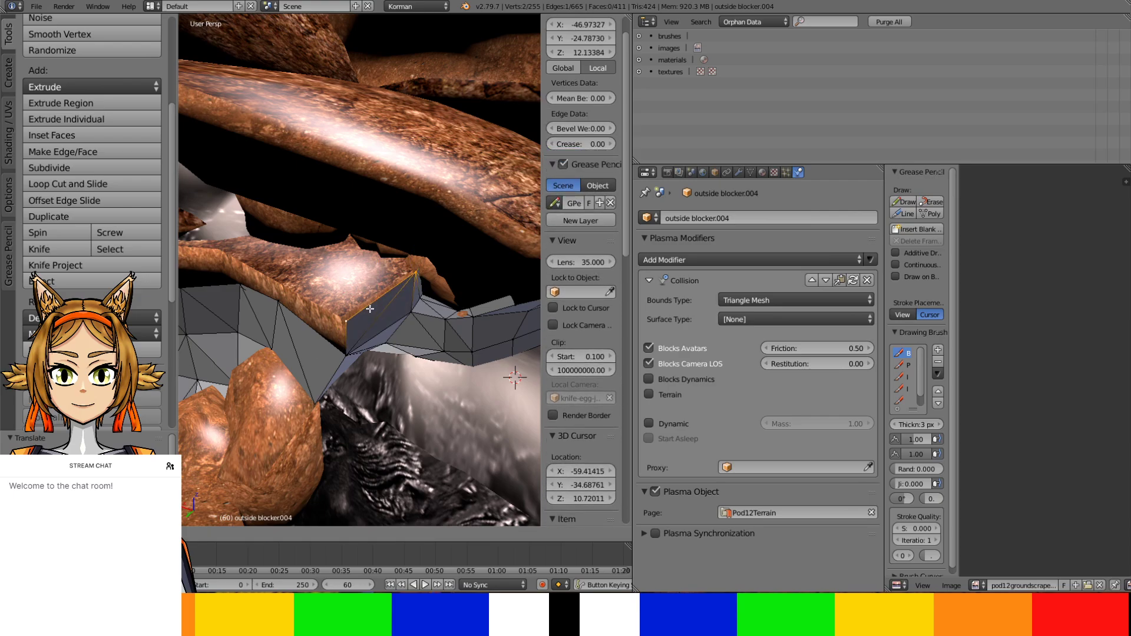
pyautogui.moveTo(370, 308)
pyautogui.mouseDown()
pyautogui.moveTo(373, 282)
pyautogui.moveTo(367, 290)
pyautogui.mouseUp()
pyautogui.moveTo(368, 289); pyautogui.dragTo(416, 256, button='middle')
pyautogui.moveTo(410, 244); pyautogui.dragTo(411, 241)
pyautogui.moveTo(410, 241); pyautogui.dragTo(403, 277, button='middle')
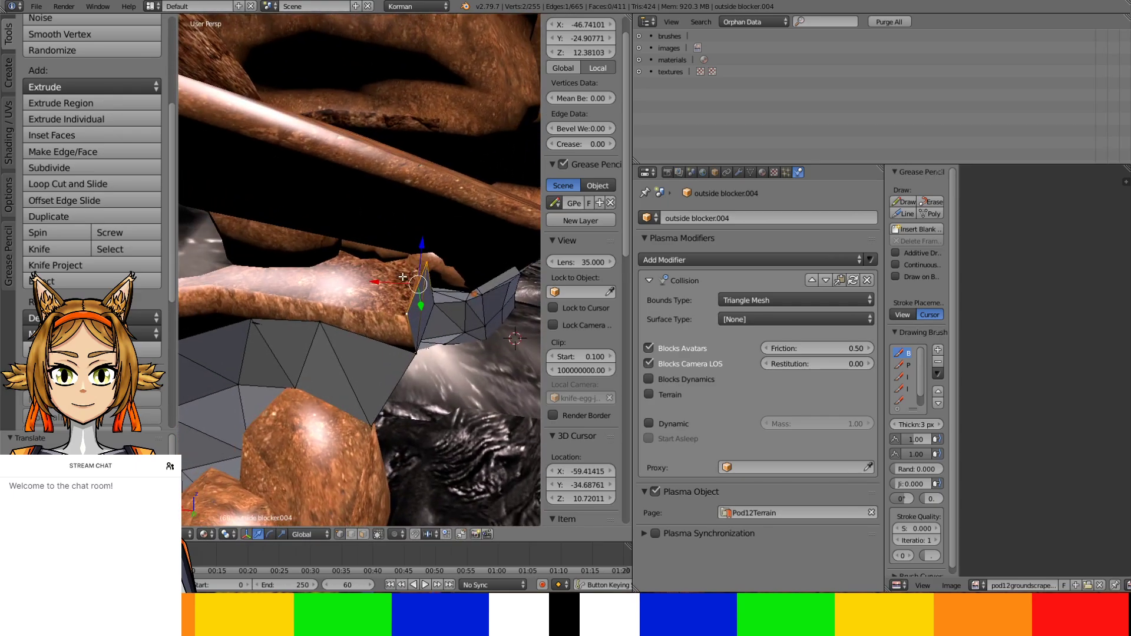
# Extrude the flap's end edge along the flat rock to about X -39.76 and fill a face against the adjoining border
pyautogui.press('e')
pyautogui.rightClick(298, 273)
pyautogui.moveTo(388, 283); pyautogui.dragTo(341, 254)
pyautogui.moveTo(314, 288); pyautogui.dragTo(306, 287, button='right')
pyautogui.moveTo(312, 282); pyautogui.dragTo(338, 348, button='middle')
pyautogui.keyDown('ctrl'); pyautogui.rightClick(332, 291); pyautogui.keyUp('ctrl')
pyautogui.press('f')
# Adjust the new panel's lower corner vertices along Y, bringing the outer corner to about Y -21.90
pyautogui.rightClick(314, 373)
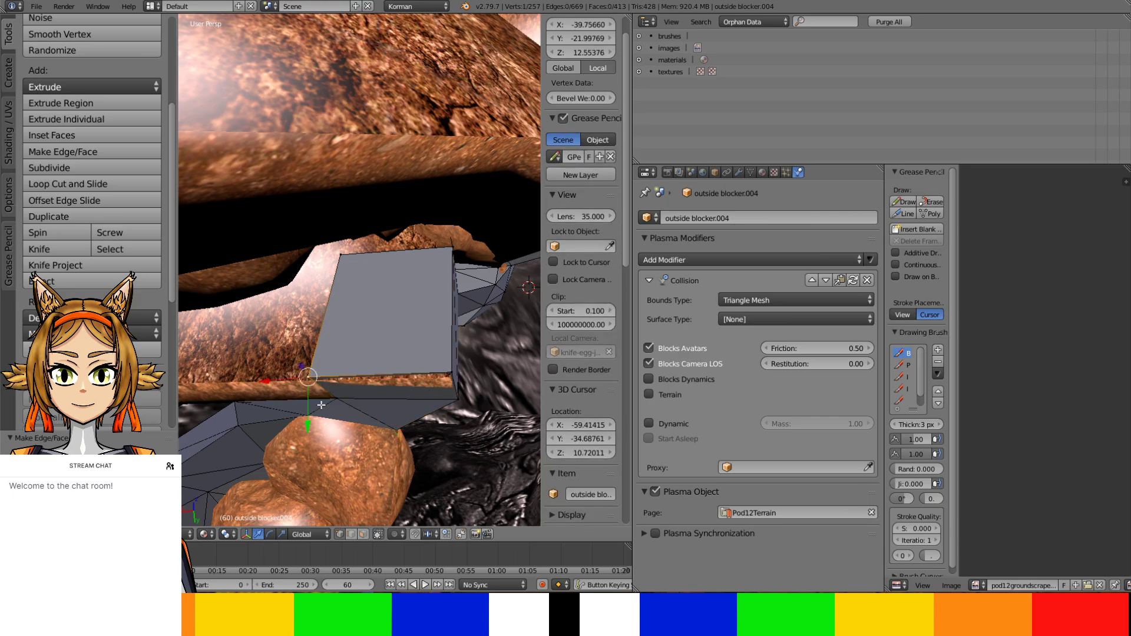
pyautogui.moveTo(307, 404); pyautogui.dragTo(319, 406)
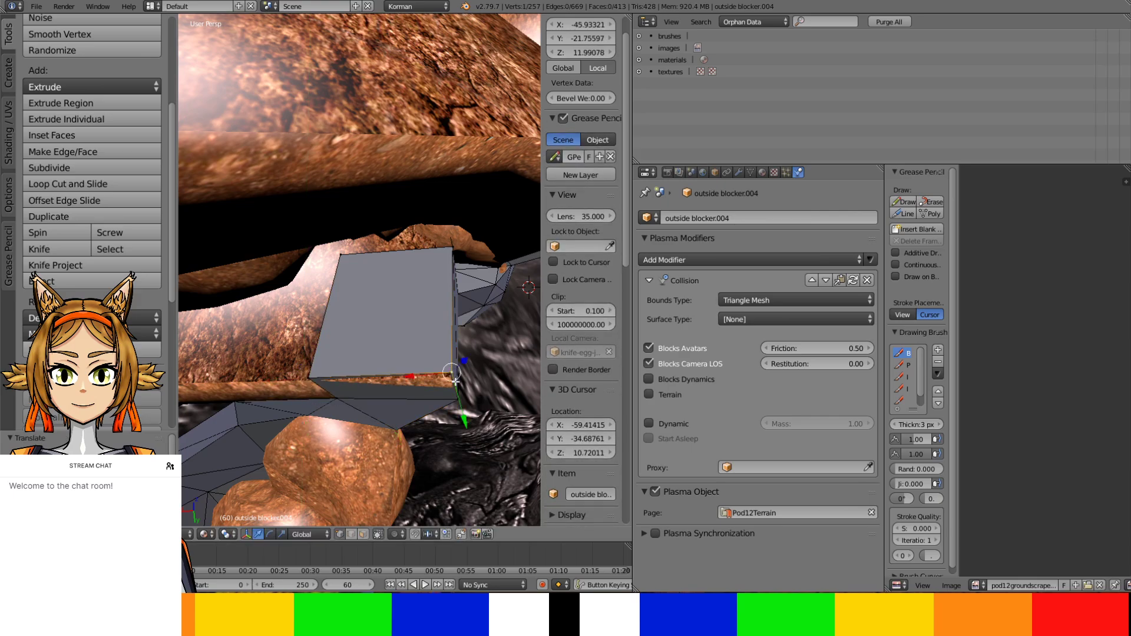
pyautogui.moveTo(456, 382); pyautogui.dragTo(456, 396)
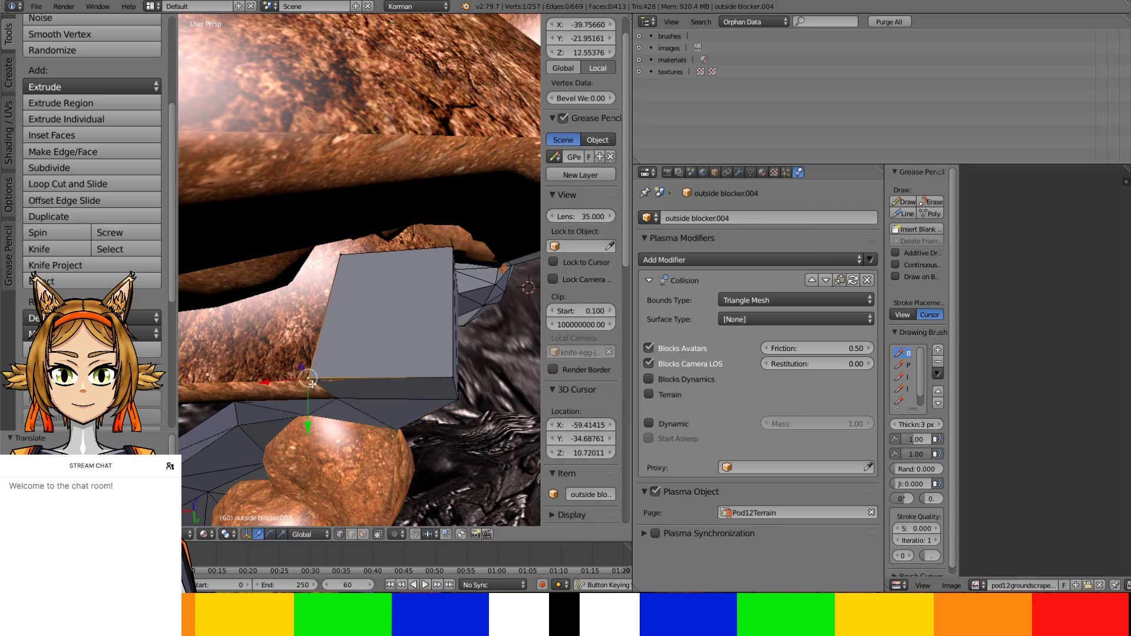
pyautogui.moveTo(310, 407); pyautogui.dragTo(310, 409)
# Reposition border vertices below the long slab, placing one at about X -28.69, Y -19.06, Z 9.45
pyautogui.moveTo(310, 409); pyautogui.dragTo(449, 393, button='middle')
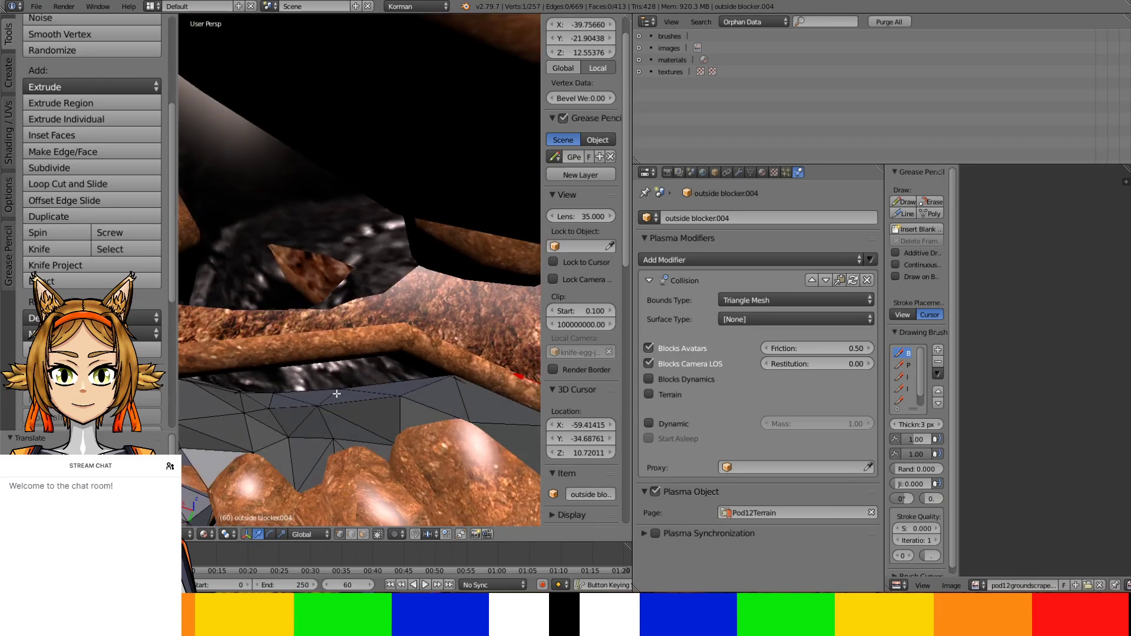
pyautogui.moveTo(334, 410); pyautogui.dragTo(259, 408)
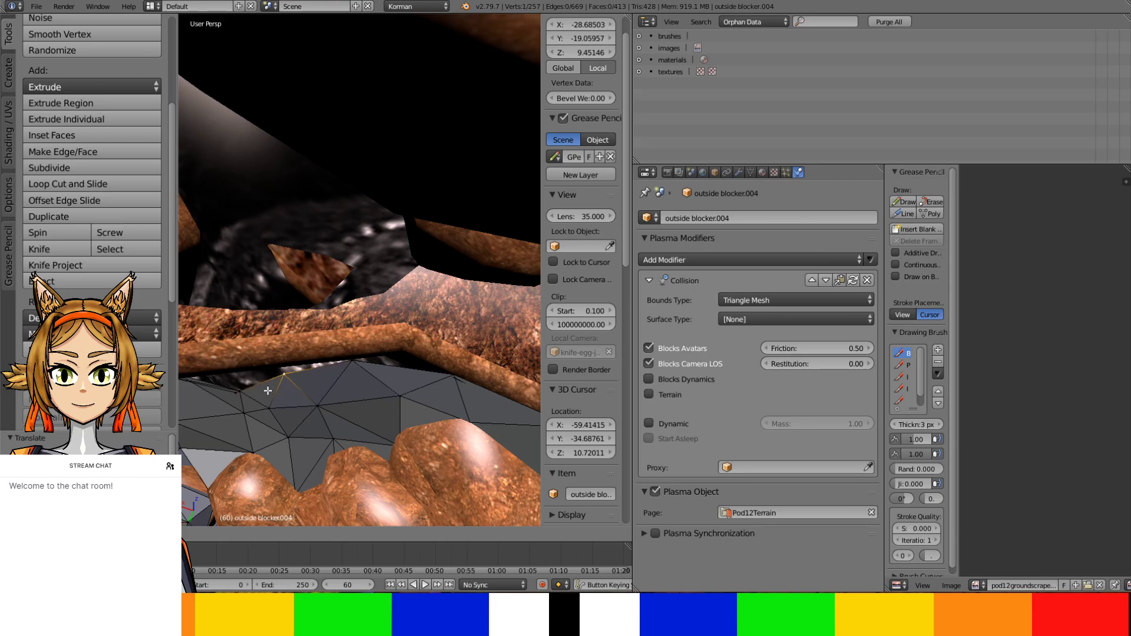
pyautogui.moveTo(243, 392); pyautogui.dragTo(366, 341, button='middle')
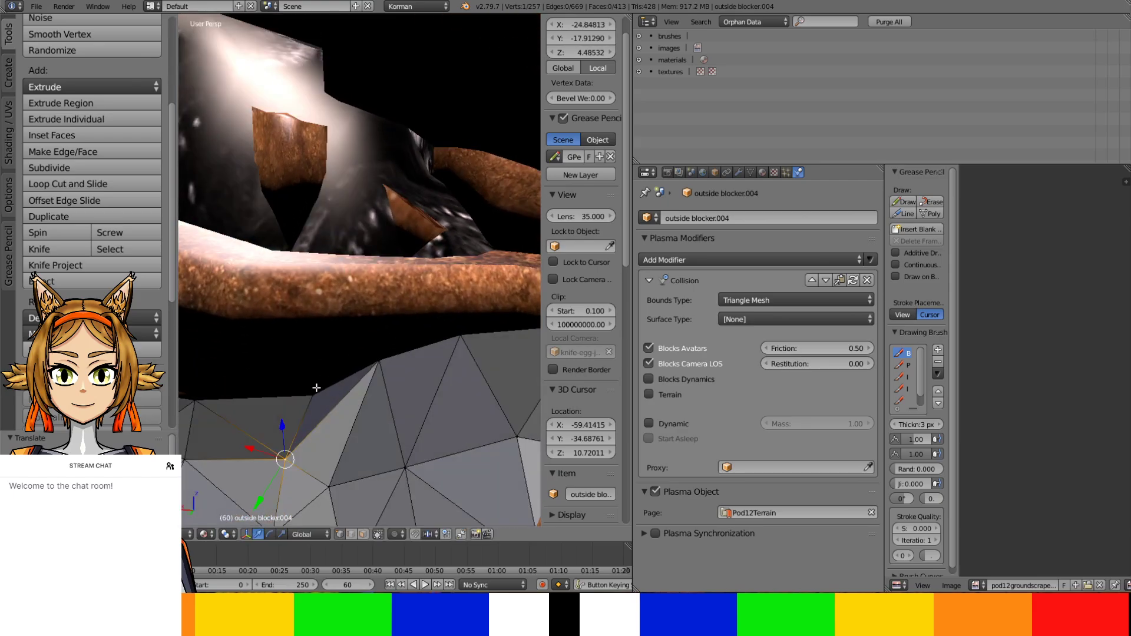
pyautogui.moveTo(317, 388); pyautogui.dragTo(272, 408, button='middle')
pyautogui.rightClick(322, 362)
pyautogui.moveTo(322, 361); pyautogui.dragTo(340, 378, button='middle')
# Raise the border vertex behind the stick's knob to about Z 15.62 and adjust its neighbour to about X 3.78, Y -11.03, Z 15.58
pyautogui.scroll(1, 340, 378)
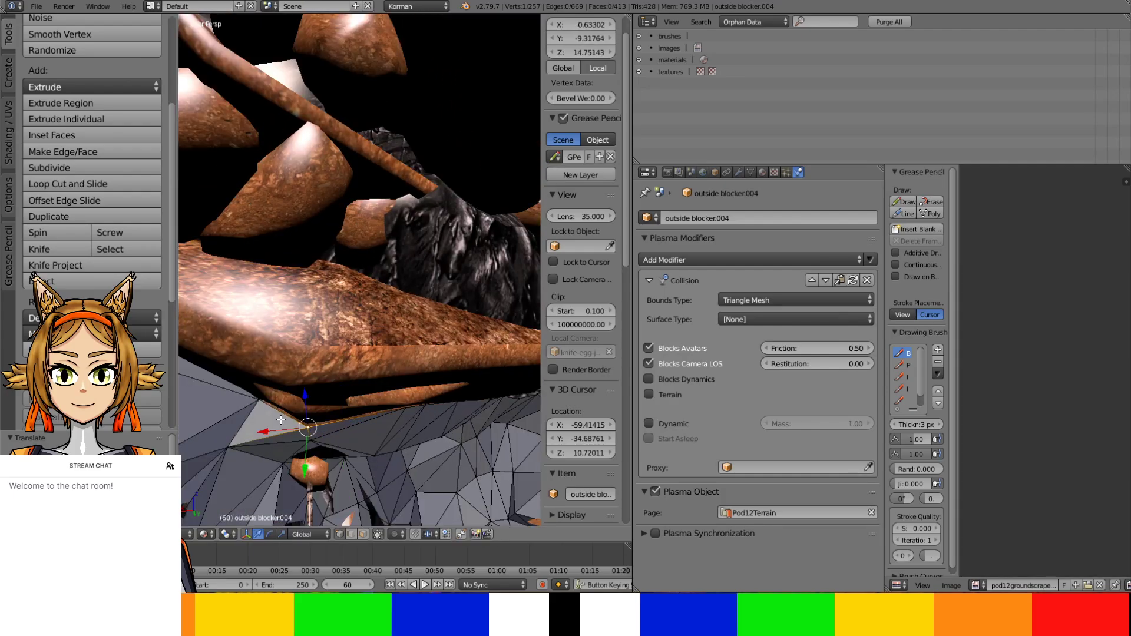
pyautogui.moveTo(281, 420); pyautogui.dragTo(288, 375, button='middle')
pyautogui.moveTo(292, 370); pyautogui.dragTo(292, 353)
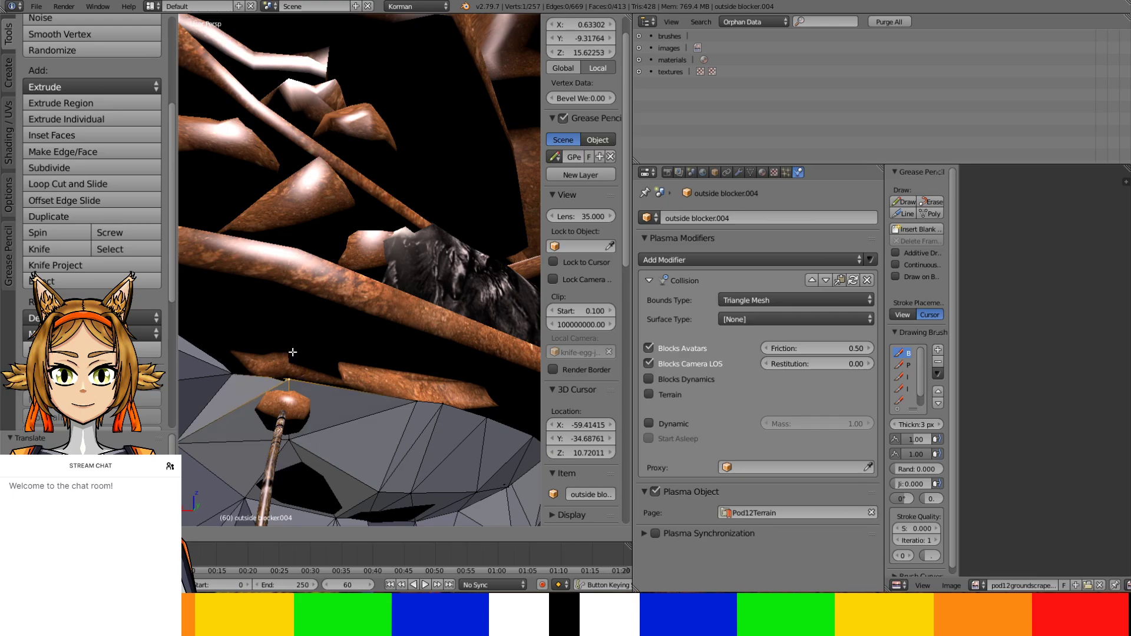
pyautogui.moveTo(293, 353); pyautogui.dragTo(474, 413, button='middle')
pyautogui.moveTo(473, 407); pyautogui.dragTo(466, 405)
pyautogui.moveTo(466, 405); pyautogui.dragTo(310, 404, button='middle')
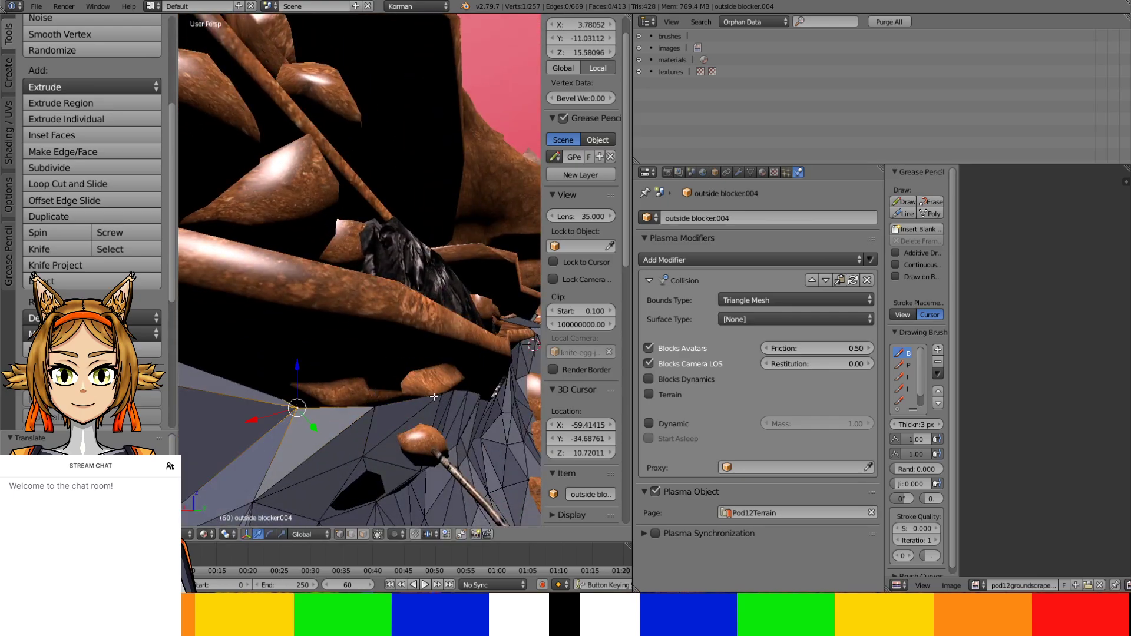
# Extrude the border edges behind the stick's knob up toward the slab, to about X -1.82, Y -7.40, Z 18.81
pyautogui.moveTo(438, 393); pyautogui.dragTo(458, 395, button='middle')
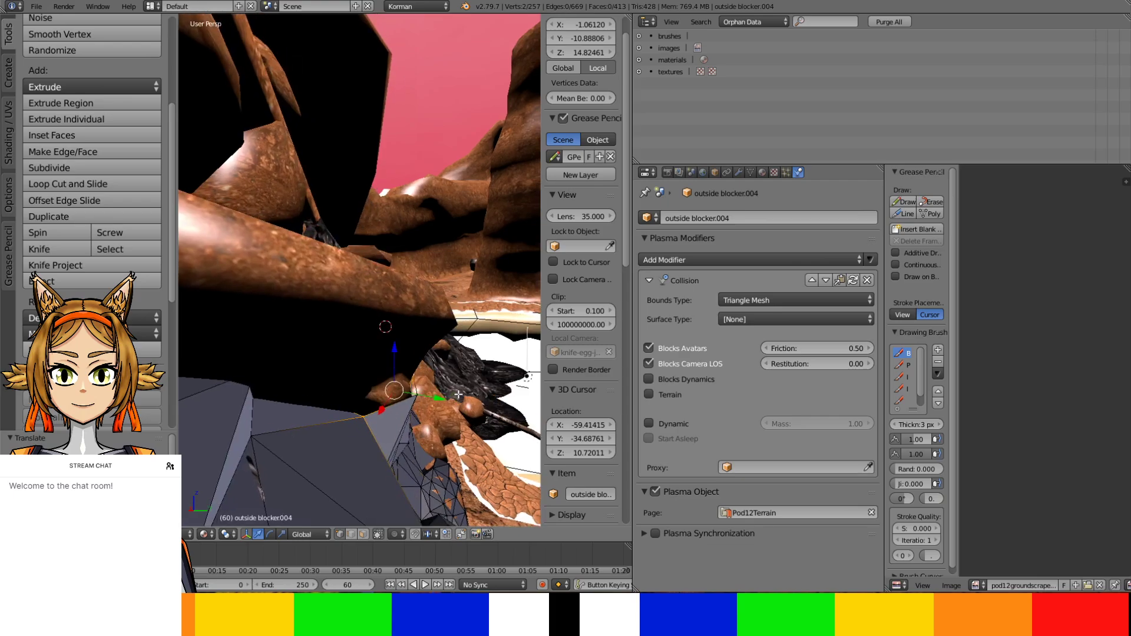
pyautogui.press('e')
pyautogui.click(499, 345)
pyautogui.keyDown('shift'); pyautogui.rightClick(416, 394); pyautogui.keyUp('shift')
pyautogui.press('g')
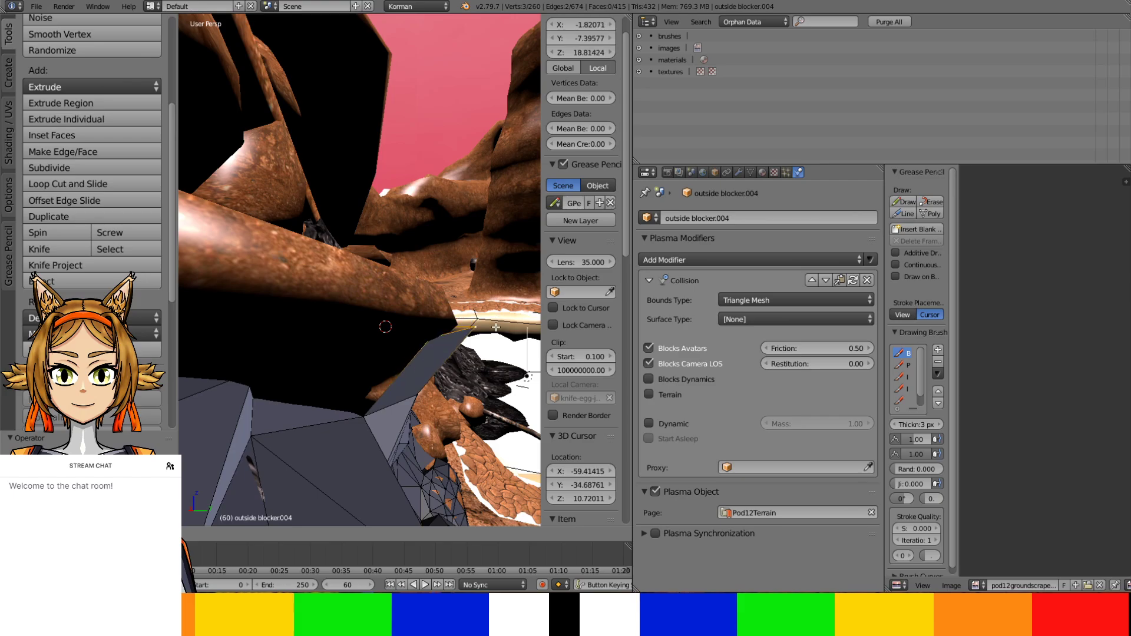
pyautogui.click(497, 325)
# Move the extruded upper border against the slab, to about X 0.19, Y -7.80, Z 19.46
pyautogui.moveTo(497, 325); pyautogui.dragTo(398, 384, button='middle')
pyautogui.moveTo(314, 389); pyautogui.dragTo(287, 388)
pyautogui.moveTo(288, 388); pyautogui.dragTo(465, 319, button='middle')
pyautogui.press('g')
pyautogui.click(481, 249)
pyautogui.moveTo(480, 344); pyautogui.dragTo(469, 348)
pyautogui.moveTo(469, 348); pyautogui.dragTo(366, 358, button='middle')
pyautogui.moveTo(329, 381); pyautogui.dragTo(369, 392)
pyautogui.moveTo(368, 392); pyautogui.dragTo(360, 416, button='middle')
pyautogui.moveTo(360, 417)
pyautogui.mouseDown()
pyautogui.moveTo(332, 407)
pyautogui.moveTo(363, 412)
pyautogui.mouseUp()
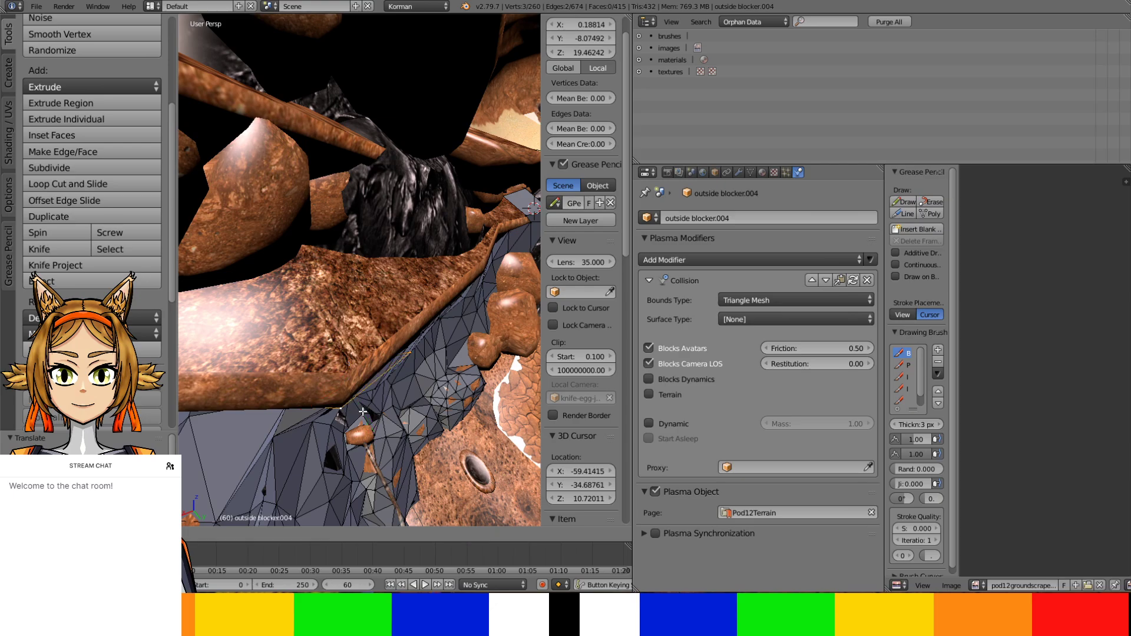
pyautogui.moveTo(361, 417); pyautogui.dragTo(353, 341, button='middle')
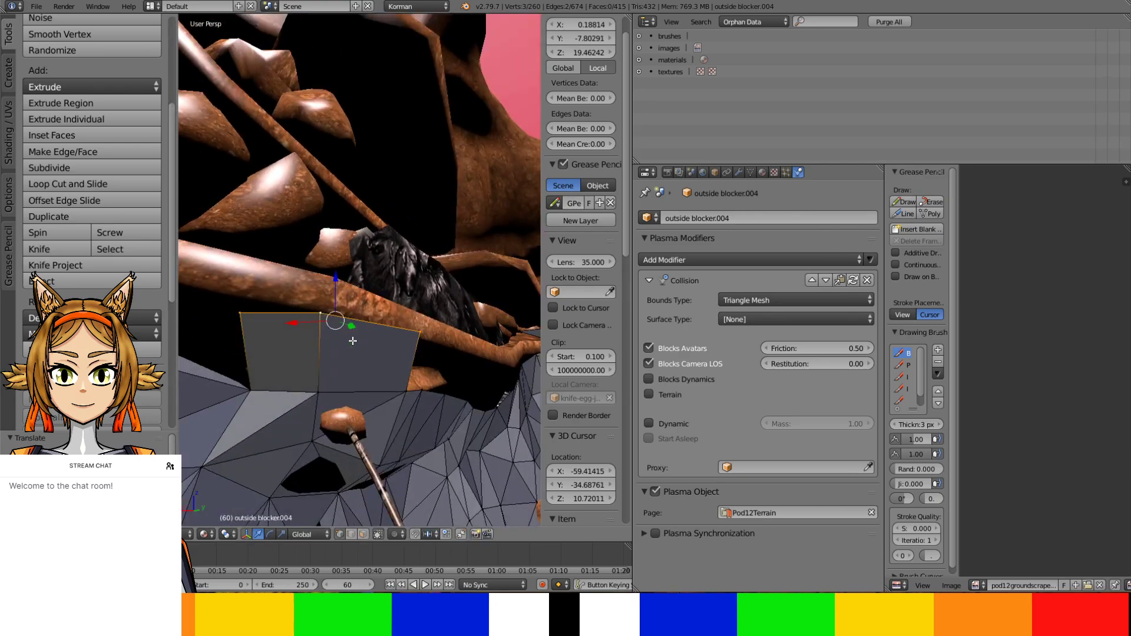
pyautogui.moveTo(347, 317); pyautogui.dragTo(352, 318)
# Rotate the extruded upper border to follow the slope of the slab
pyautogui.press('r')
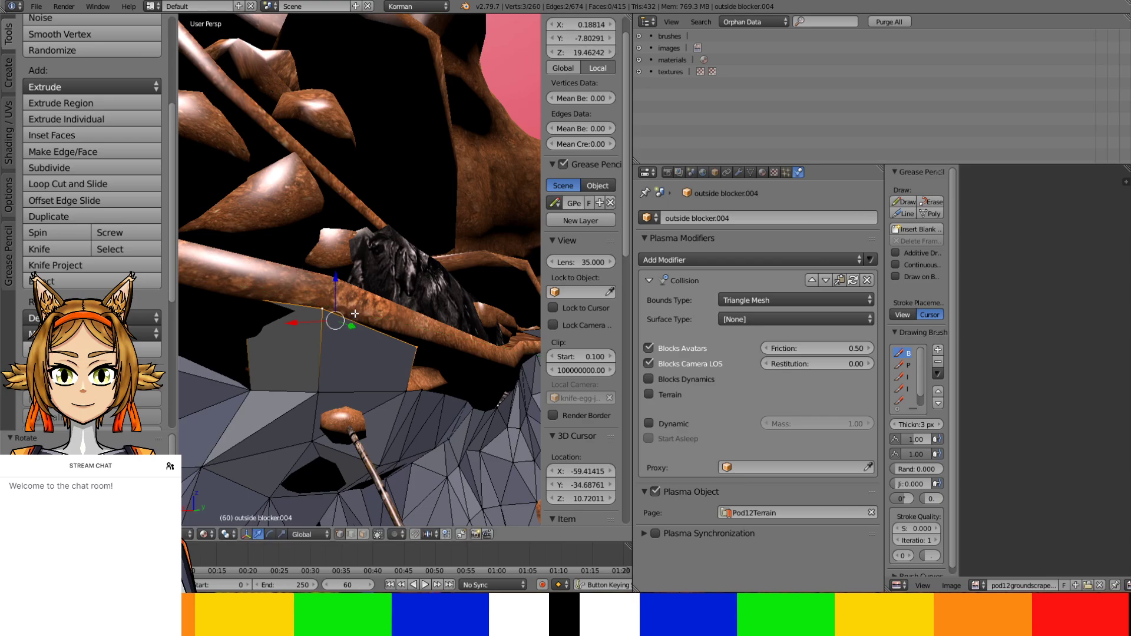
pyautogui.click(358, 313)
pyautogui.press('r')
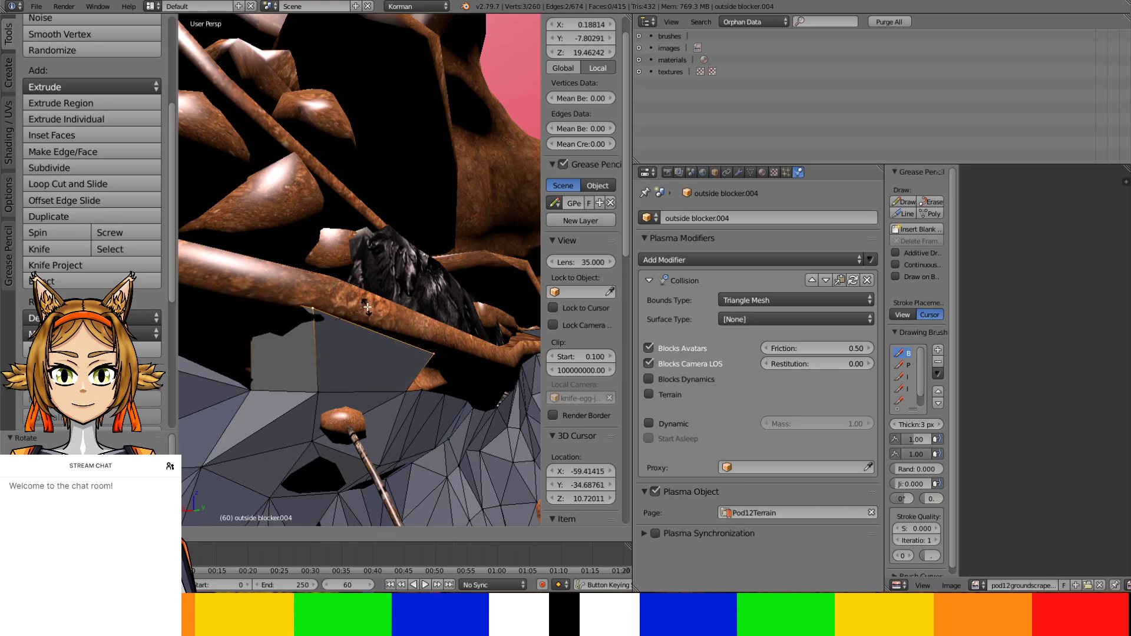
pyautogui.press('r')
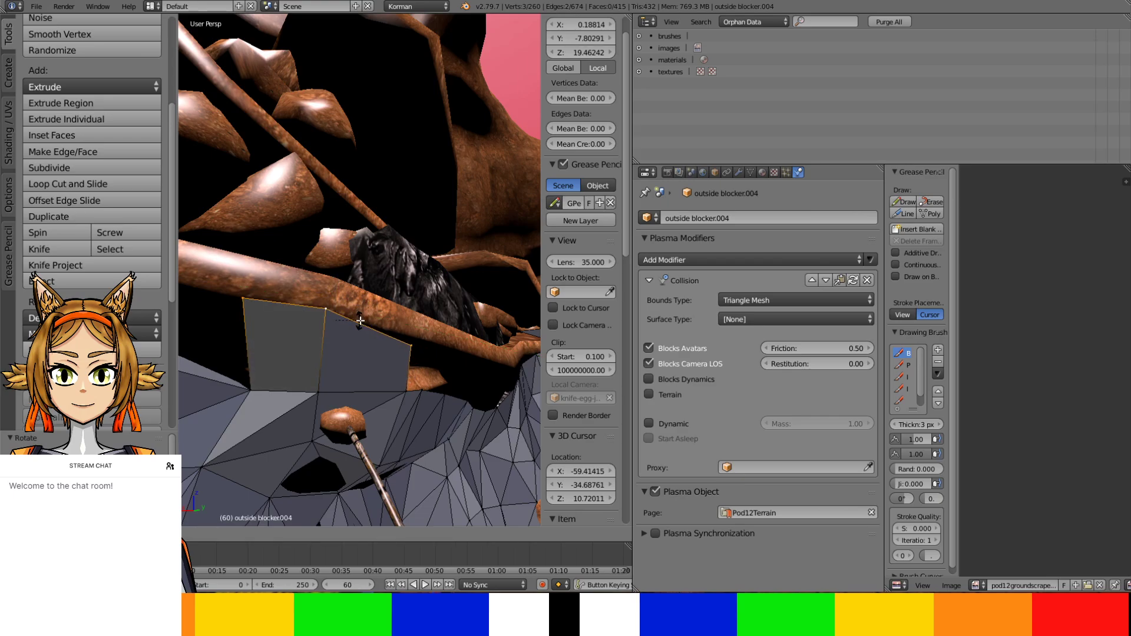
pyautogui.click(360, 321)
# Extrude the upper border straight up to about Z 21.38 and adjust its position against the slab
pyautogui.press('e')
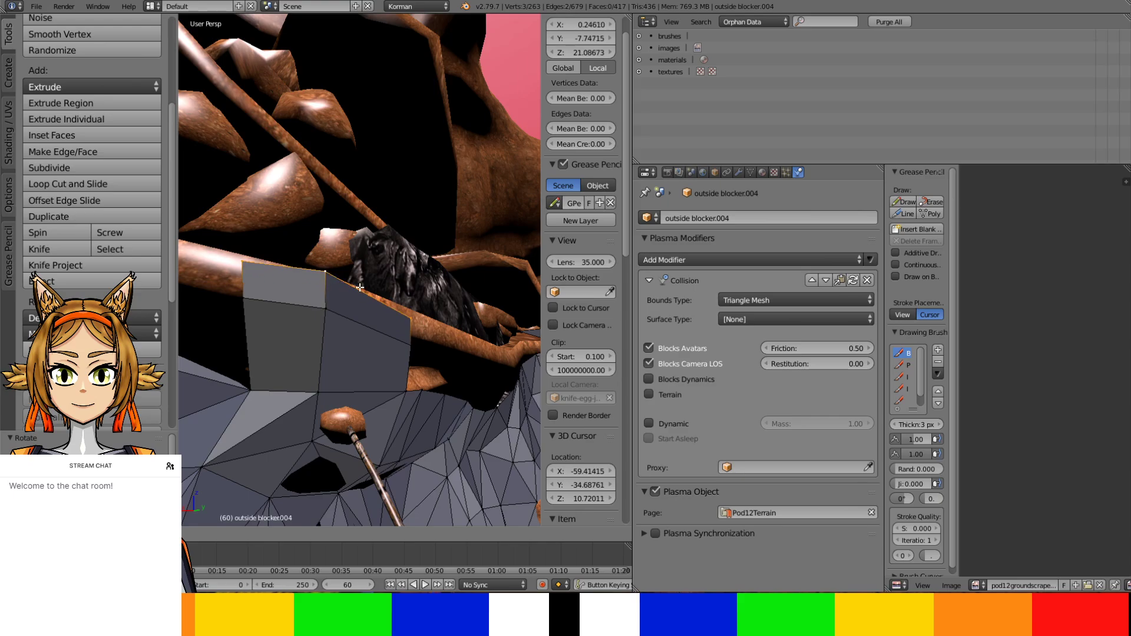
pyautogui.rightClick(360, 287)
pyautogui.moveTo(339, 298); pyautogui.dragTo(339, 277)
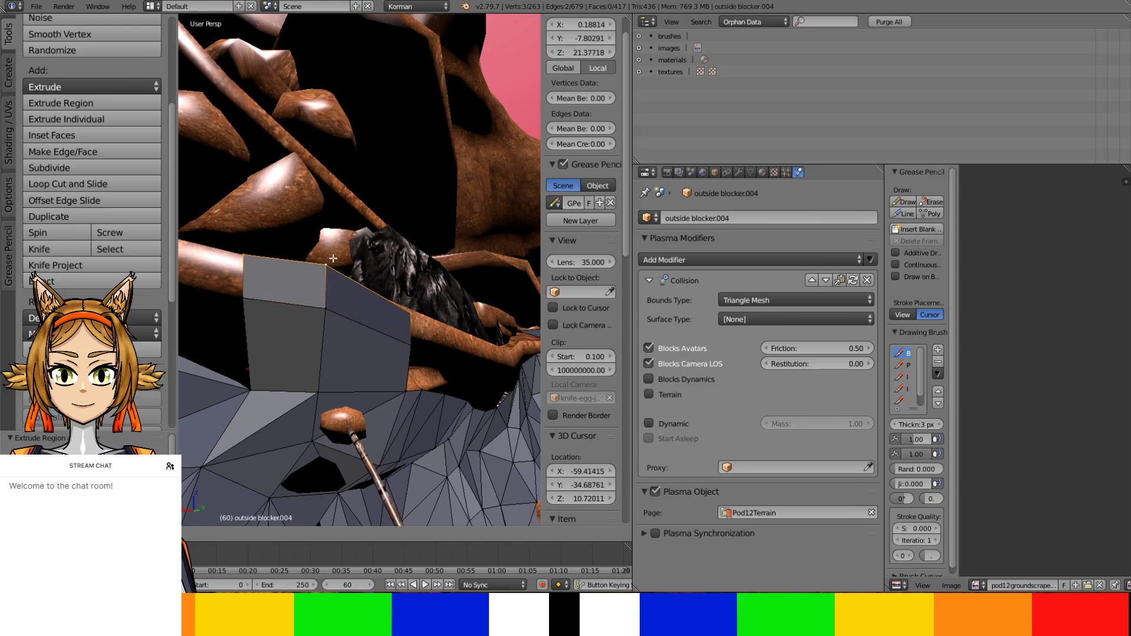
pyautogui.moveTo(339, 277); pyautogui.dragTo(423, 308, button='middle')
pyautogui.moveTo(446, 324); pyautogui.dragTo(415, 297)
pyautogui.moveTo(415, 297); pyautogui.dragTo(293, 331, button='middle')
# Extrude the raised strip's end edge along the slab toward the dark rock, to about X -14.89, Y -9.15, Z 18.87
pyautogui.rightClick(318, 302)
pyautogui.press('e')
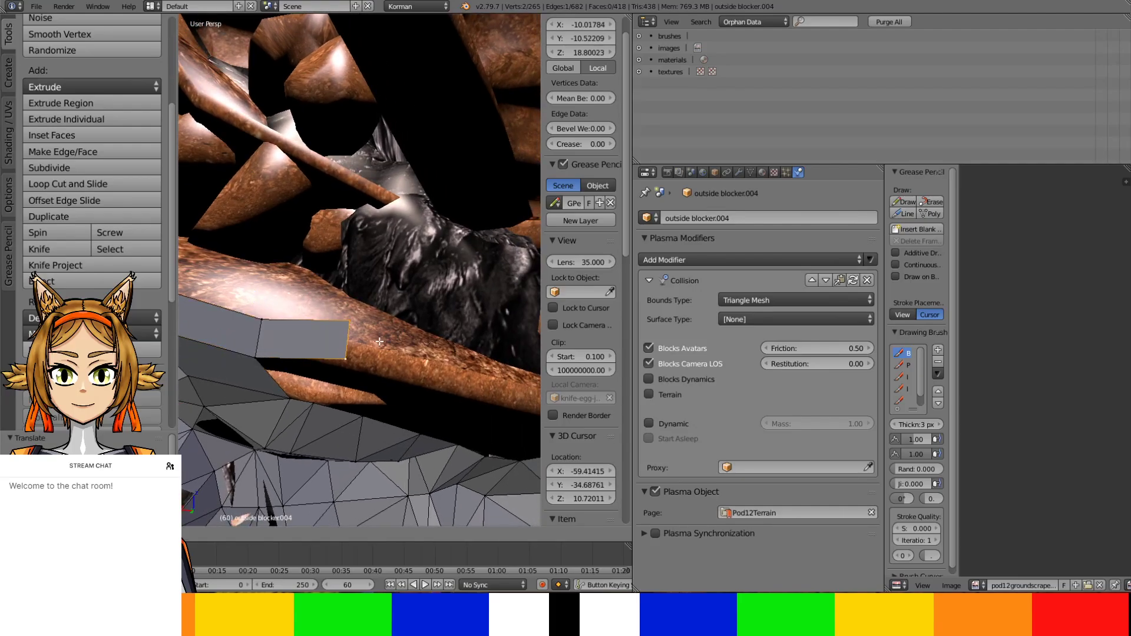
pyautogui.click(259, 338)
pyautogui.press('g')
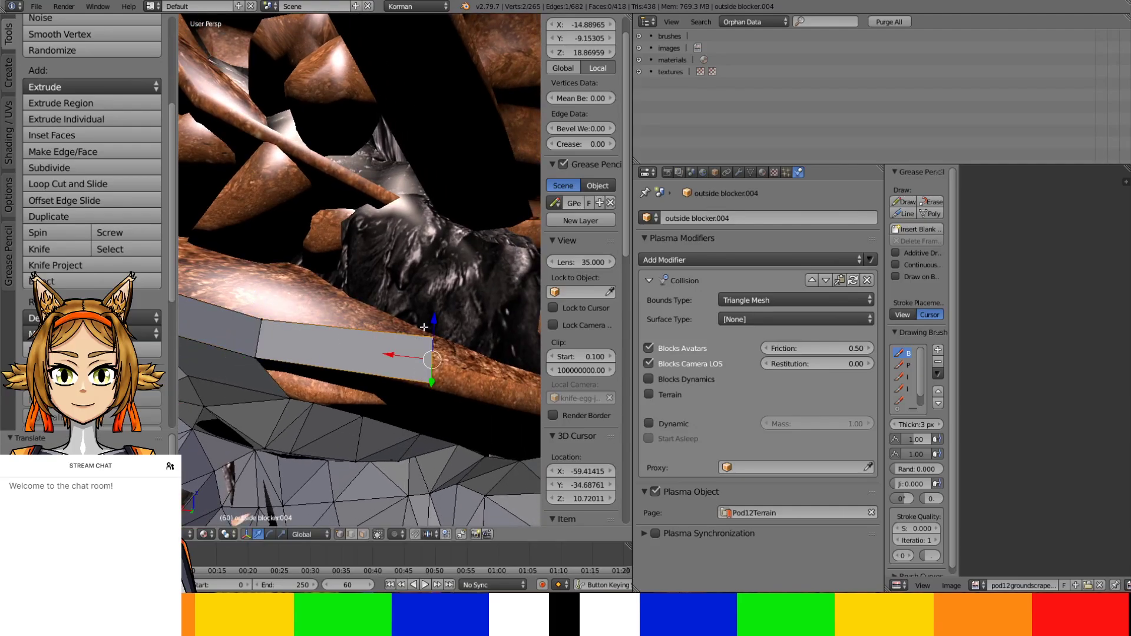
pyautogui.click(434, 350)
# Shift and lower the strip's end edge along the slab to about Y -13.04, Z 15.72
pyautogui.moveTo(431, 355); pyautogui.dragTo(432, 414, button='middle')
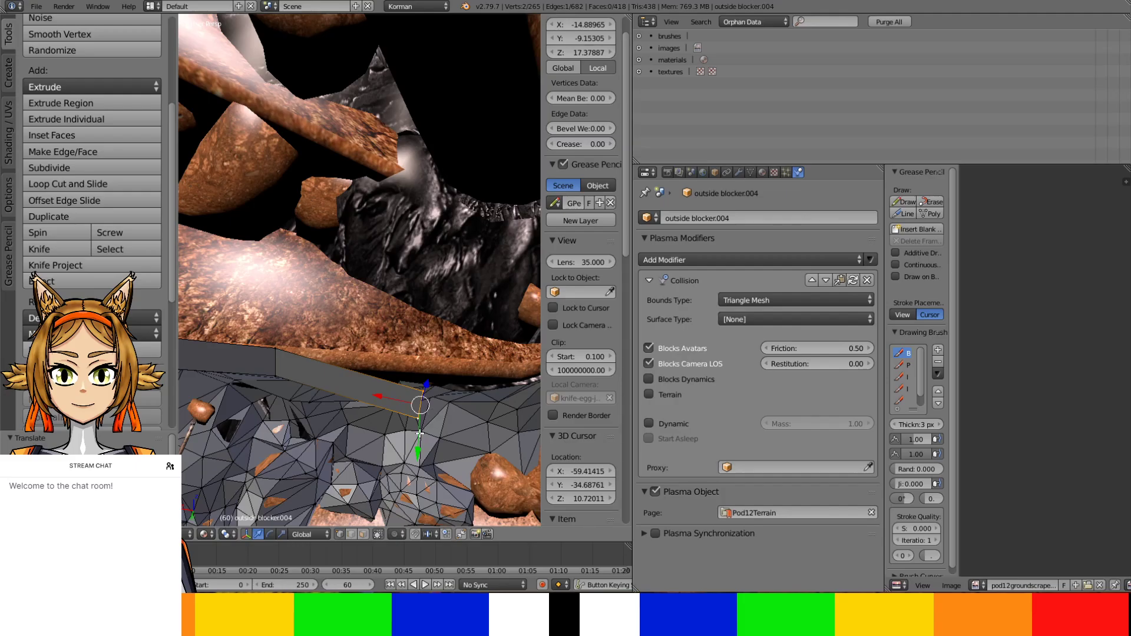
pyautogui.moveTo(419, 434); pyautogui.dragTo(415, 393)
pyautogui.moveTo(415, 393); pyautogui.dragTo(408, 323, button='middle')
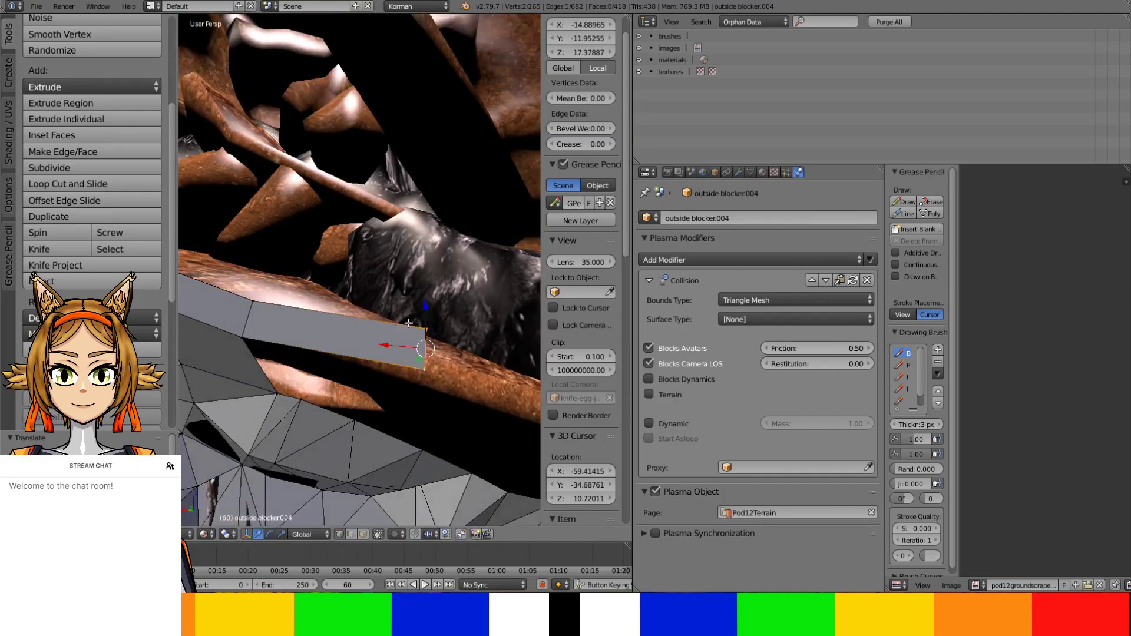
pyautogui.moveTo(428, 318); pyautogui.dragTo(428, 324)
pyautogui.moveTo(428, 324); pyautogui.dragTo(410, 394, button='middle')
pyautogui.moveTo(409, 397); pyautogui.dragTo(410, 379)
pyautogui.moveTo(410, 379); pyautogui.dragTo(416, 354, button='middle')
pyautogui.moveTo(416, 353); pyautogui.dragTo(416, 337)
pyautogui.moveTo(416, 337); pyautogui.dragTo(414, 334, button='middle')
pyautogui.moveTo(413, 335); pyautogui.dragTo(412, 332)
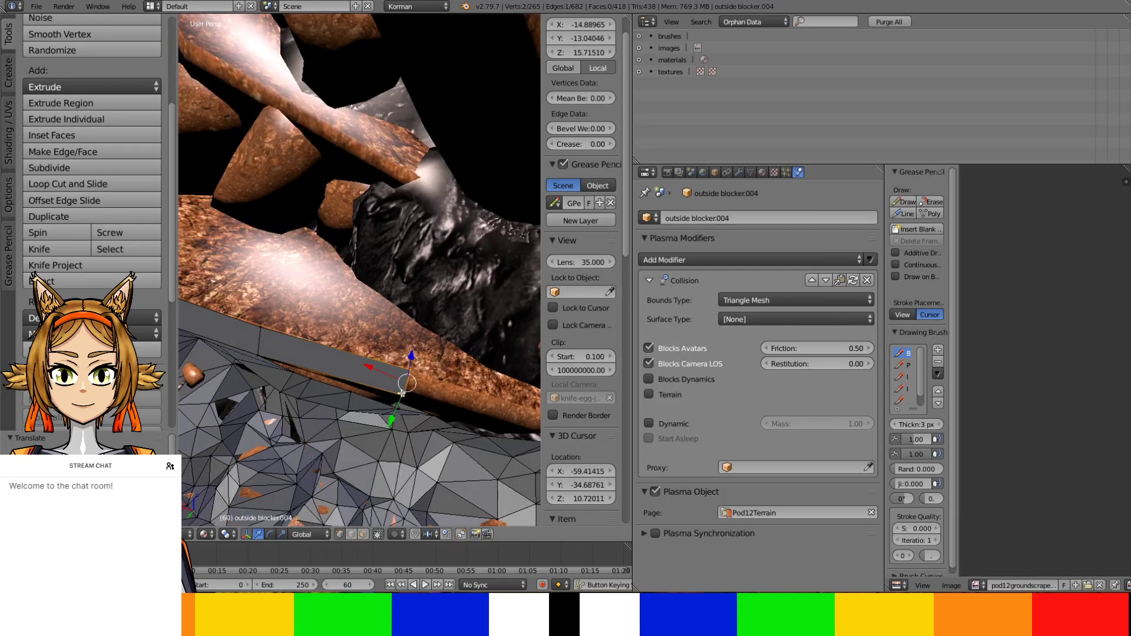
# Fill the gap between the strip's lower border and the terrain blocker with triangulated faces, then add another triangle at its outer end
pyautogui.moveTo(412, 332); pyautogui.dragTo(415, 327, button='middle')
pyautogui.rightClick(439, 398)
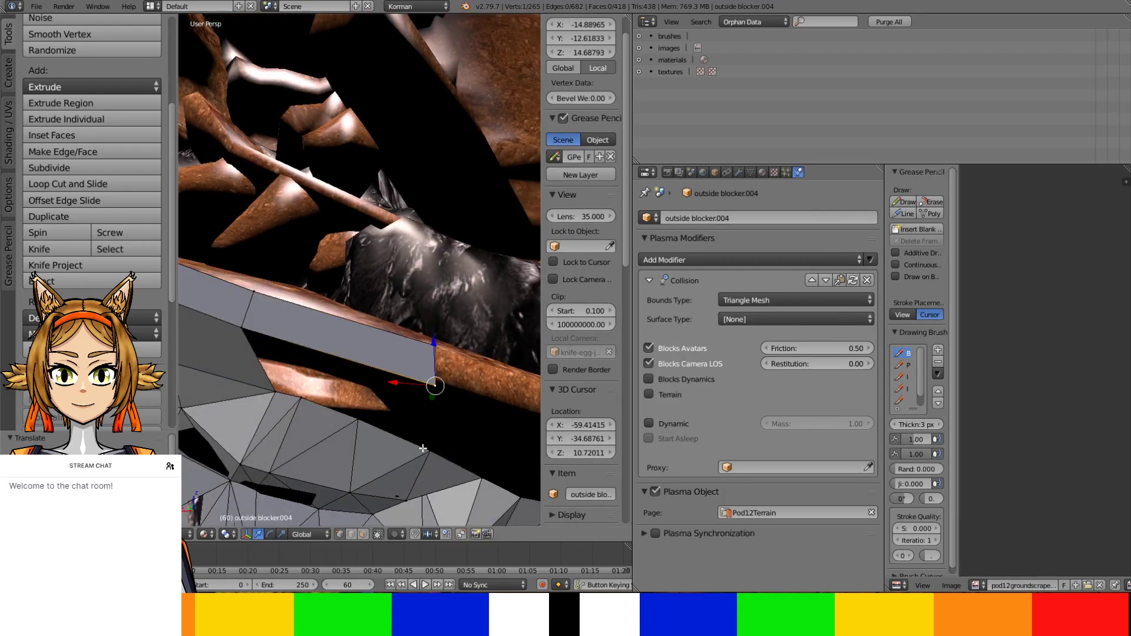
pyautogui.keyDown('ctrl'); pyautogui.rightClick(356, 420); pyautogui.keyUp('ctrl')
pyautogui.press('f')
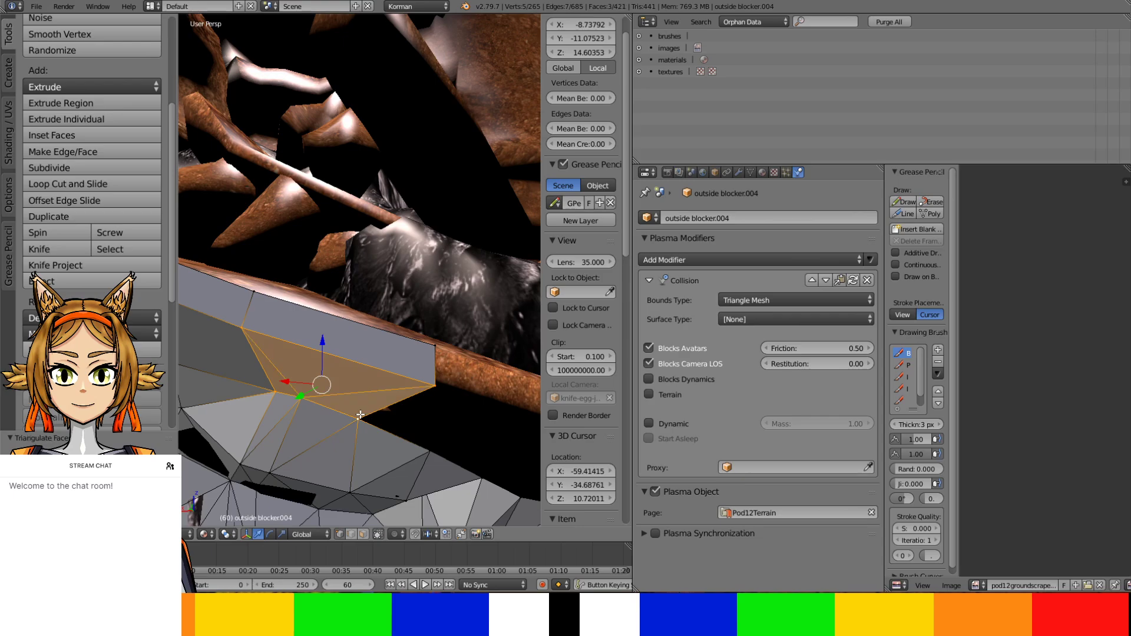
pyautogui.rightClick(432, 397)
pyautogui.keyDown('ctrl'); pyautogui.rightClick(425, 447); pyautogui.keyUp('ctrl')
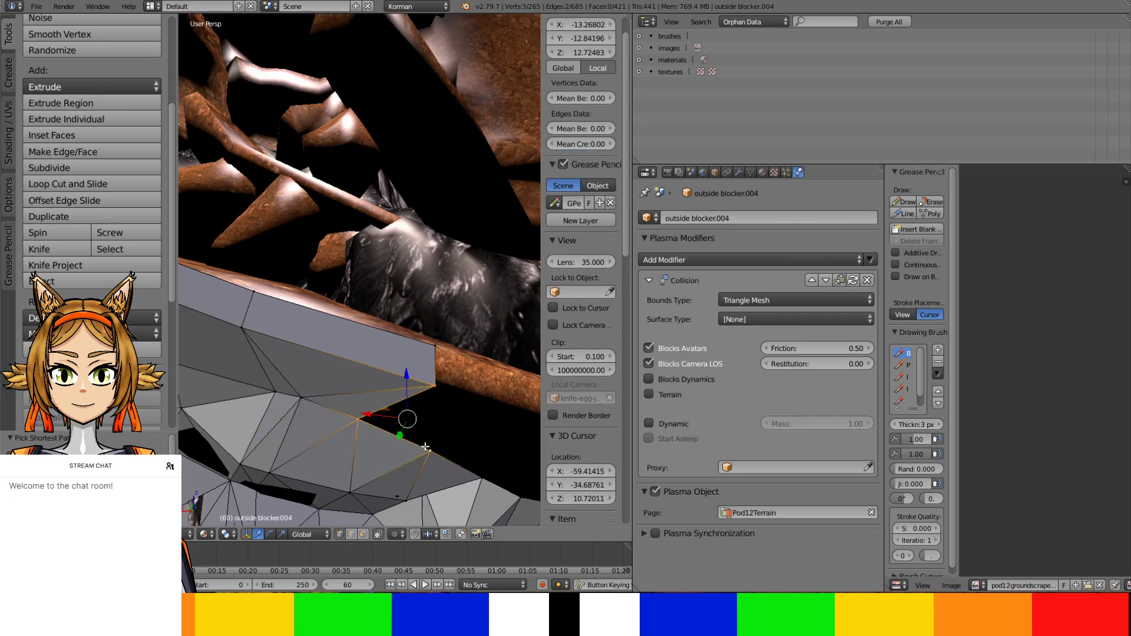
pyautogui.press('f')
pyautogui.moveTo(426, 447); pyautogui.dragTo(424, 339, button='middle')
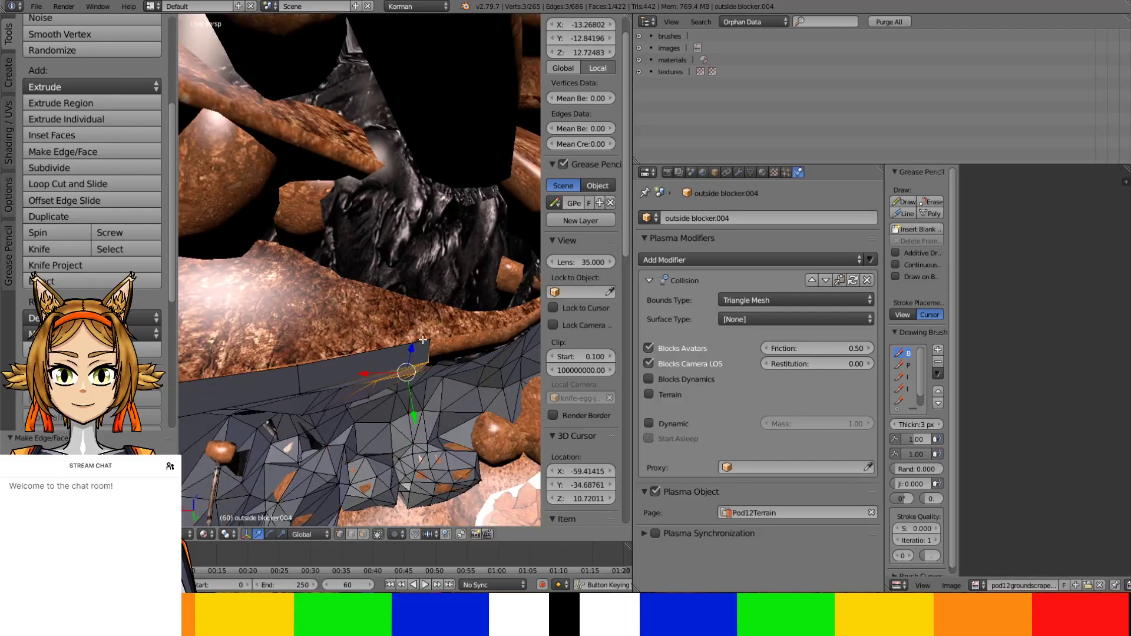
# Extrude the raised strip's opposite end edge along the slab in X to about X 11.09
pyautogui.rightClick(426, 333)
pyautogui.scroll(4, 426, 334)
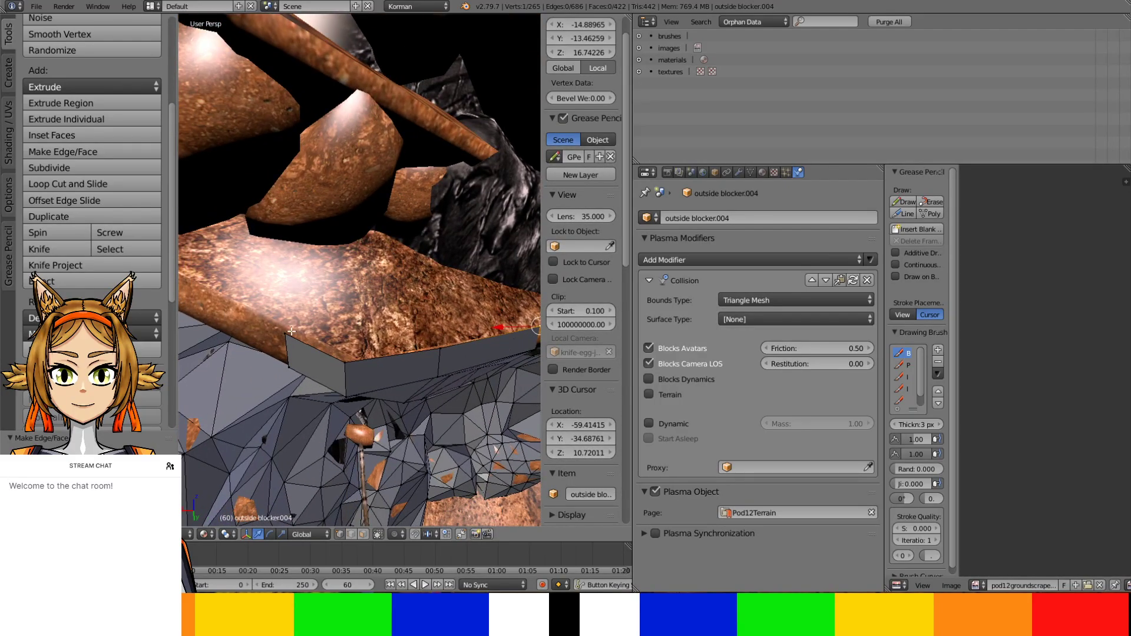
pyautogui.keyDown('ctrl'); pyautogui.rightClick(291, 332); pyautogui.keyUp('ctrl')
pyautogui.moveTo(291, 332); pyautogui.dragTo(450, 382, button='middle')
pyautogui.keyDown('shift'); pyautogui.rightClick(384, 283); pyautogui.keyUp('shift')
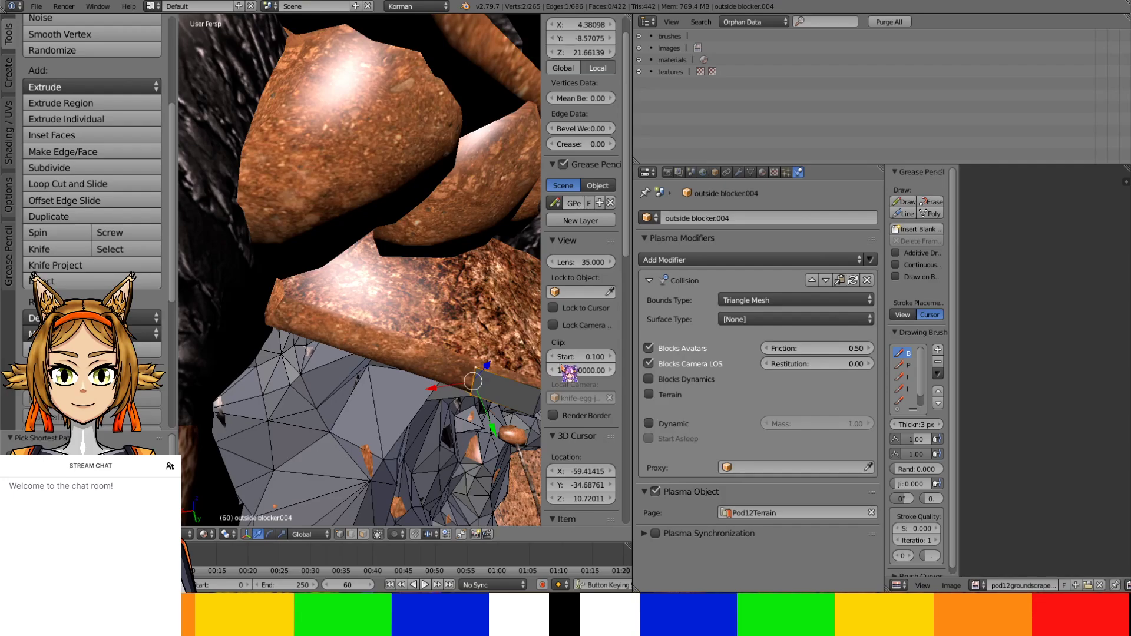
pyautogui.press('e')
pyautogui.press('x')
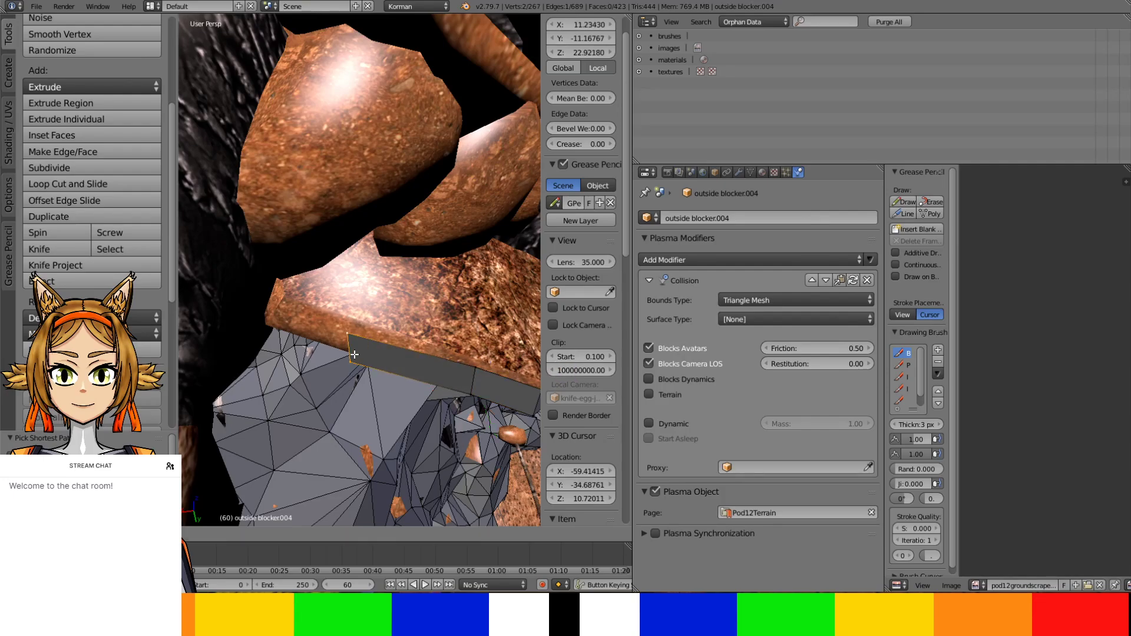
pyautogui.click(411, 439)
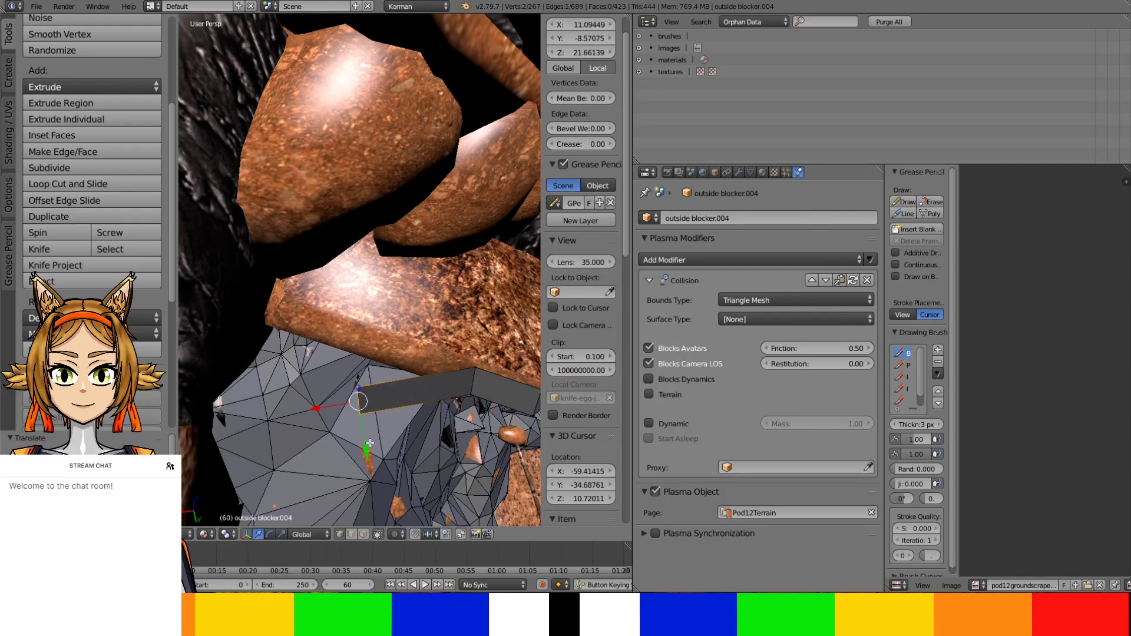
# Shift and raise the extruded end edge against the slab to about X 11.06, Y -11.61, Z 23.55
pyautogui.moveTo(369, 443); pyautogui.dragTo(353, 382)
pyautogui.moveTo(352, 382); pyautogui.dragTo(370, 306, button='middle')
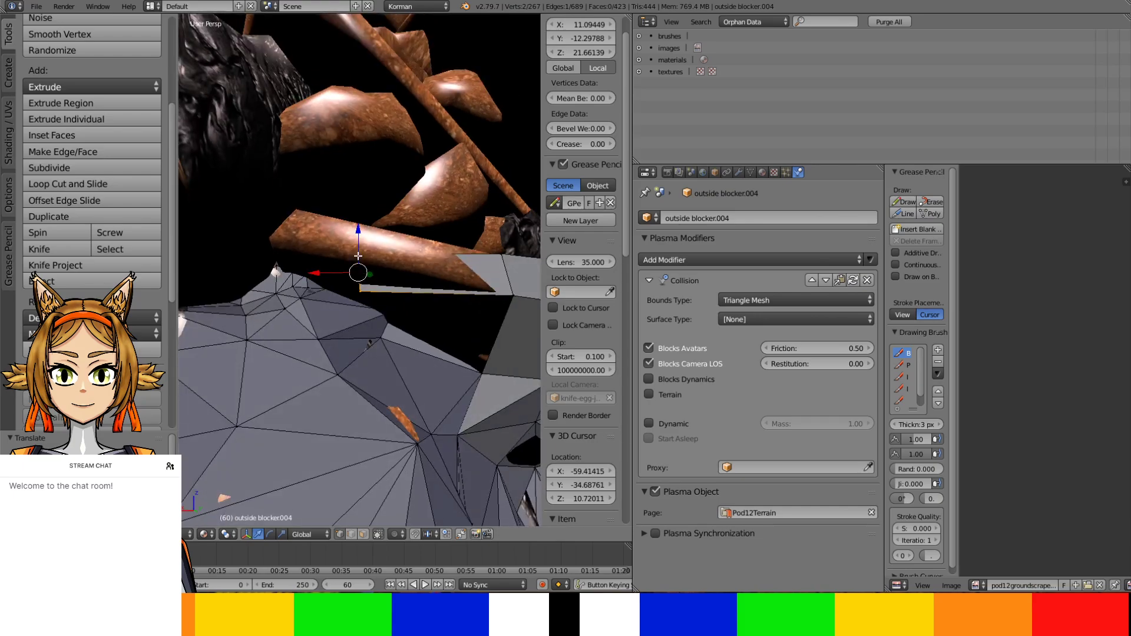
pyautogui.moveTo(358, 255); pyautogui.dragTo(355, 230)
pyautogui.click(354, 218)
pyautogui.moveTo(354, 218); pyautogui.dragTo(362, 304, button='middle')
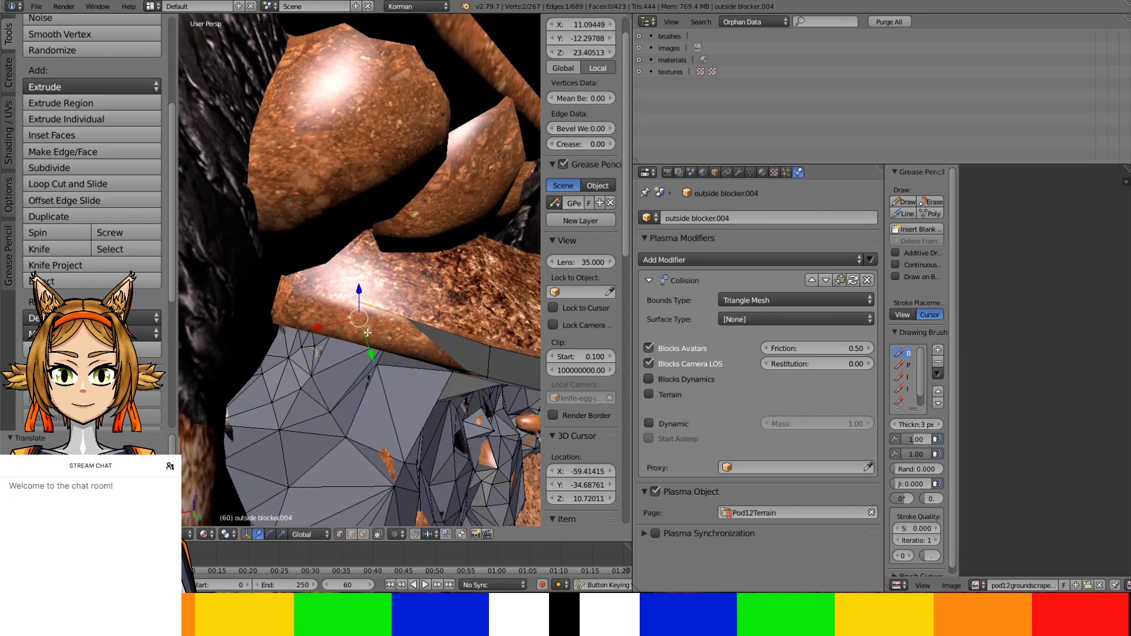
pyautogui.moveTo(367, 333)
pyautogui.mouseDown()
pyautogui.moveTo(364, 313)
pyautogui.moveTo(368, 344)
pyautogui.mouseUp()
pyautogui.moveTo(358, 309); pyautogui.dragTo(357, 337, button='middle')
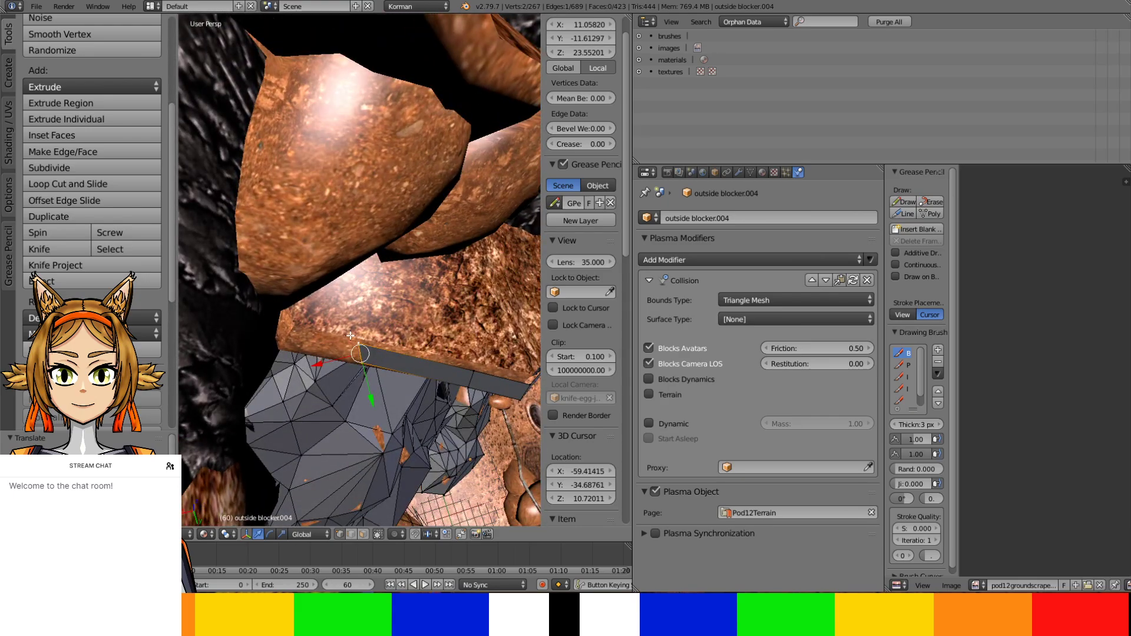
# Extrude the strip's end edge again to about X 15.54 and adjust its depth and height along the slab
pyautogui.press('e')
pyautogui.rightClick(292, 336)
pyautogui.moveTo(322, 364); pyautogui.dragTo(255, 346)
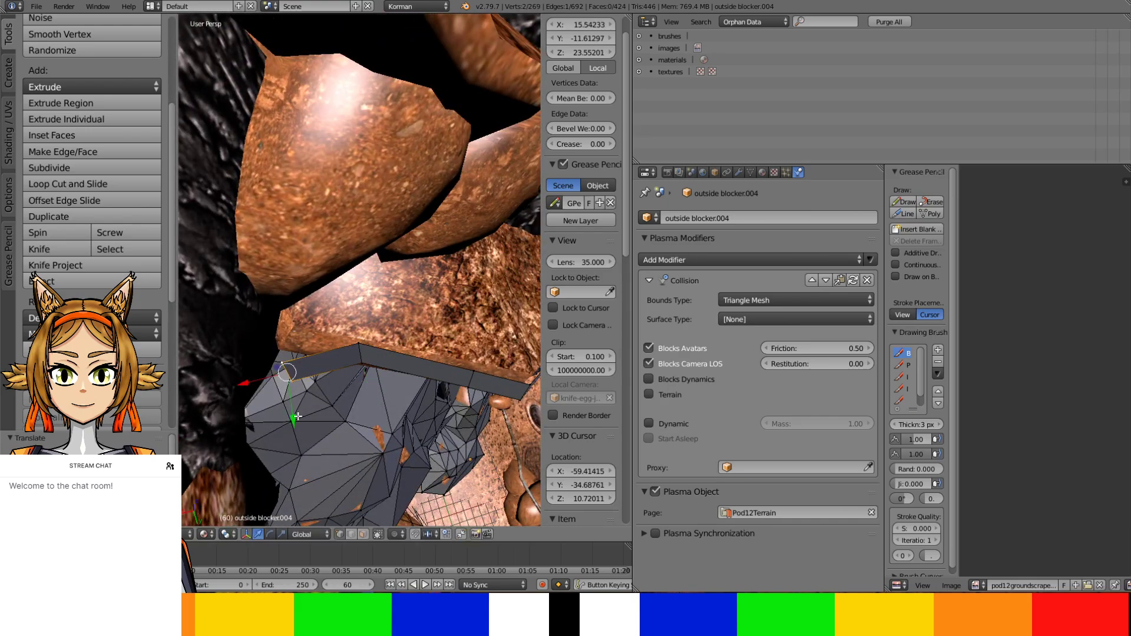
pyautogui.moveTo(294, 415); pyautogui.dragTo(280, 388)
pyautogui.moveTo(275, 333); pyautogui.dragTo(274, 265, button='middle')
pyautogui.moveTo(274, 264); pyautogui.dragTo(268, 232)
pyautogui.moveTo(269, 233); pyautogui.dragTo(314, 317, button='middle')
pyautogui.scroll(-3, 229, 259)
# Add a Collision modifier to the LAVAFLOW3 object and inspect its shape in isolation
pyautogui.press('Tab')
pyautogui.rightClick(427, 306)
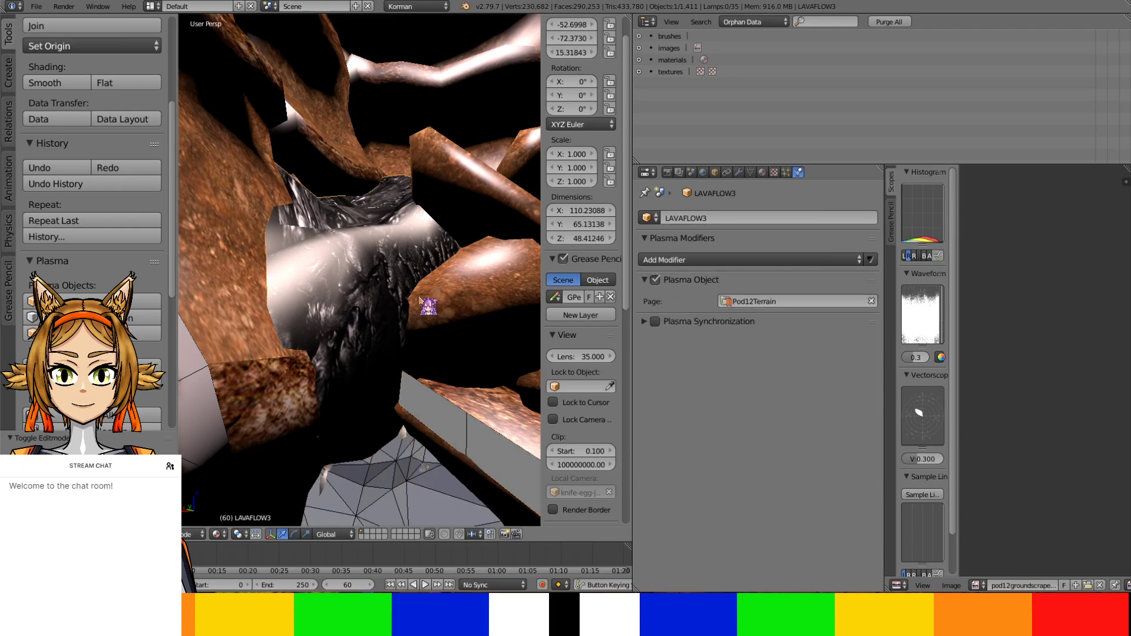
pyautogui.moveTo(427, 305); pyautogui.dragTo(391, 342, button='middle')
pyautogui.press('KP_Divide')
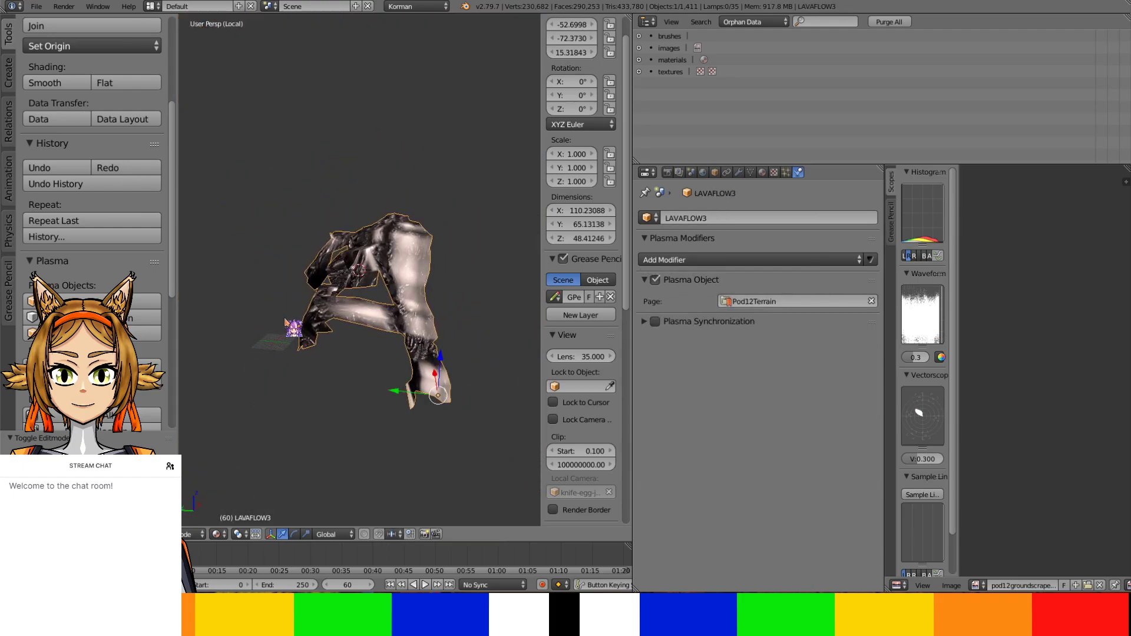
pyautogui.click(837, 260)
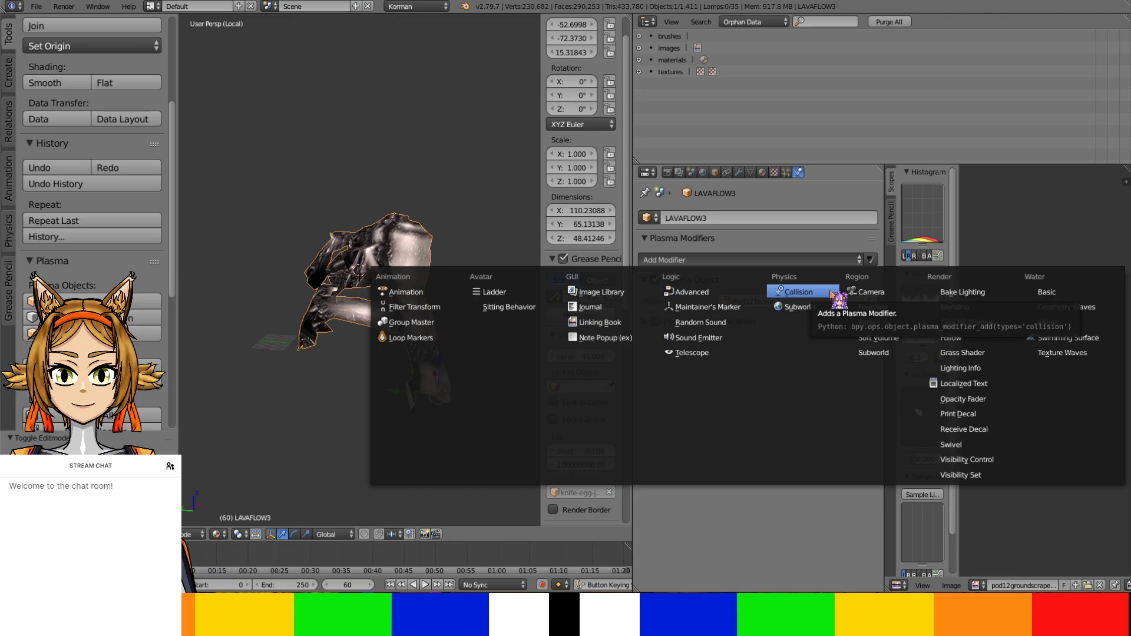
pyautogui.click(832, 293)
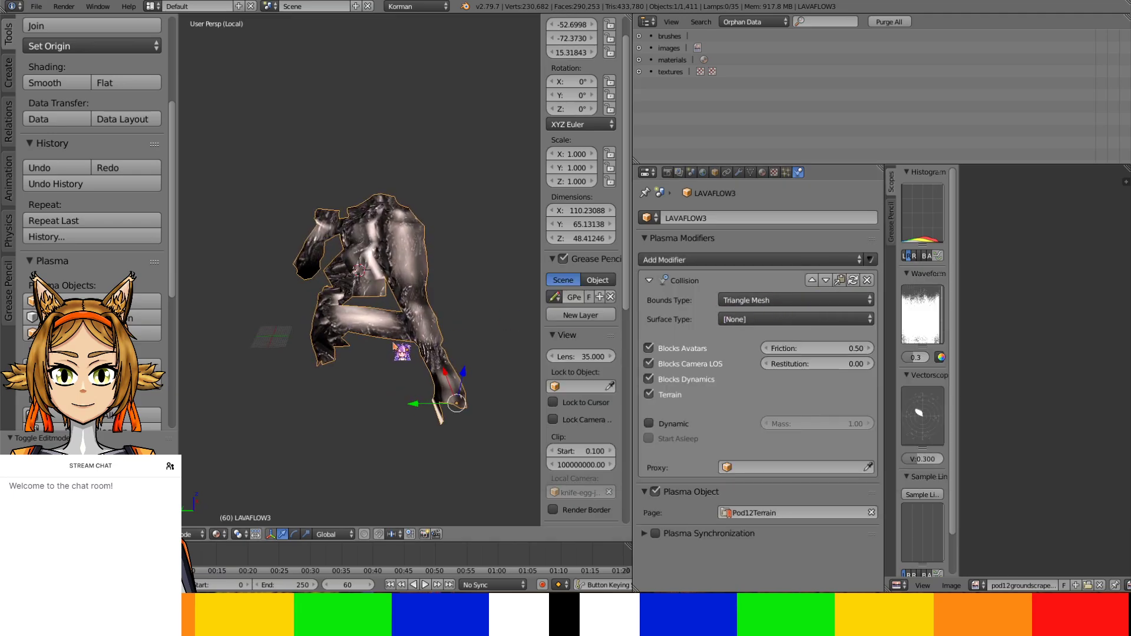
pyautogui.press('KP_Divide')
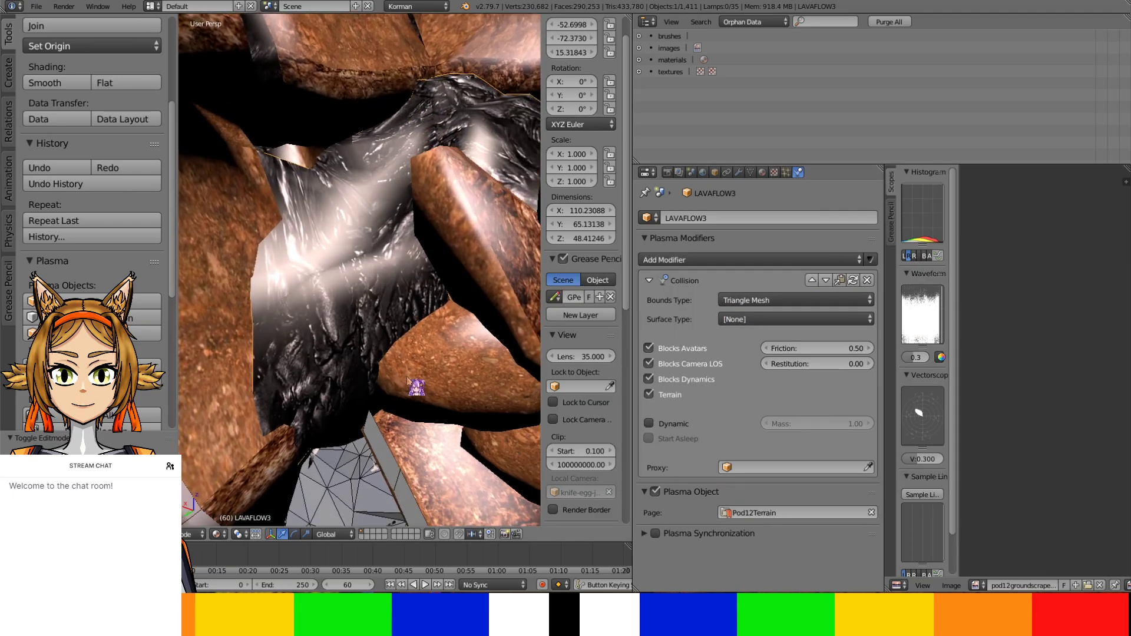
pyautogui.moveTo(387, 449); pyautogui.dragTo(339, 454, button='middle')
pyautogui.press('KP_Divide')
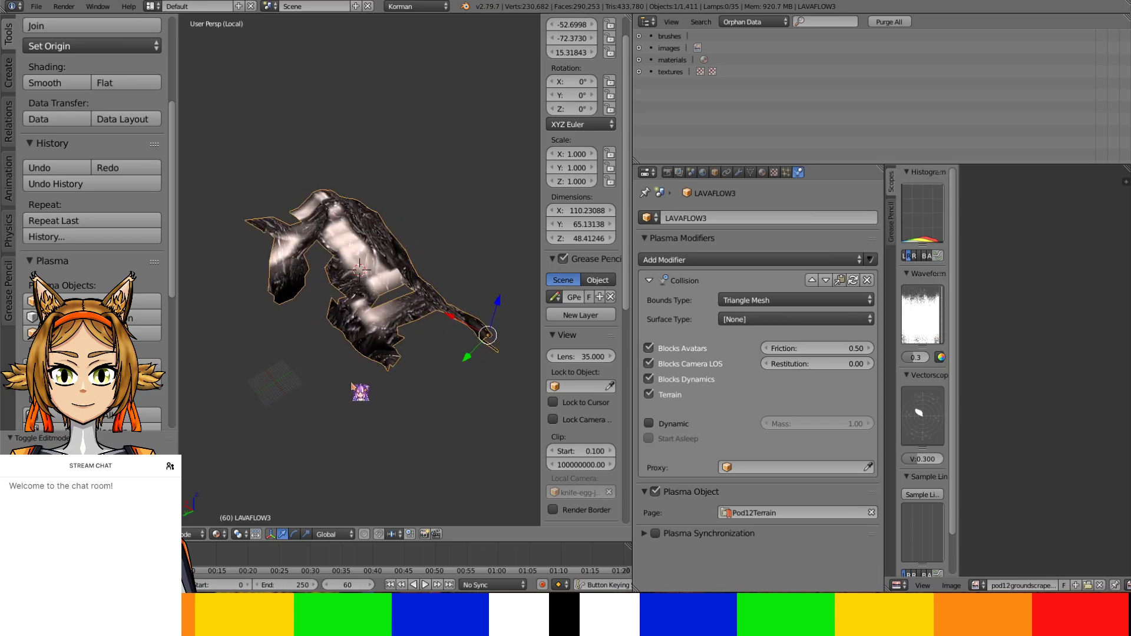
pyautogui.moveTo(352, 384); pyautogui.dragTo(399, 376, button='middle')
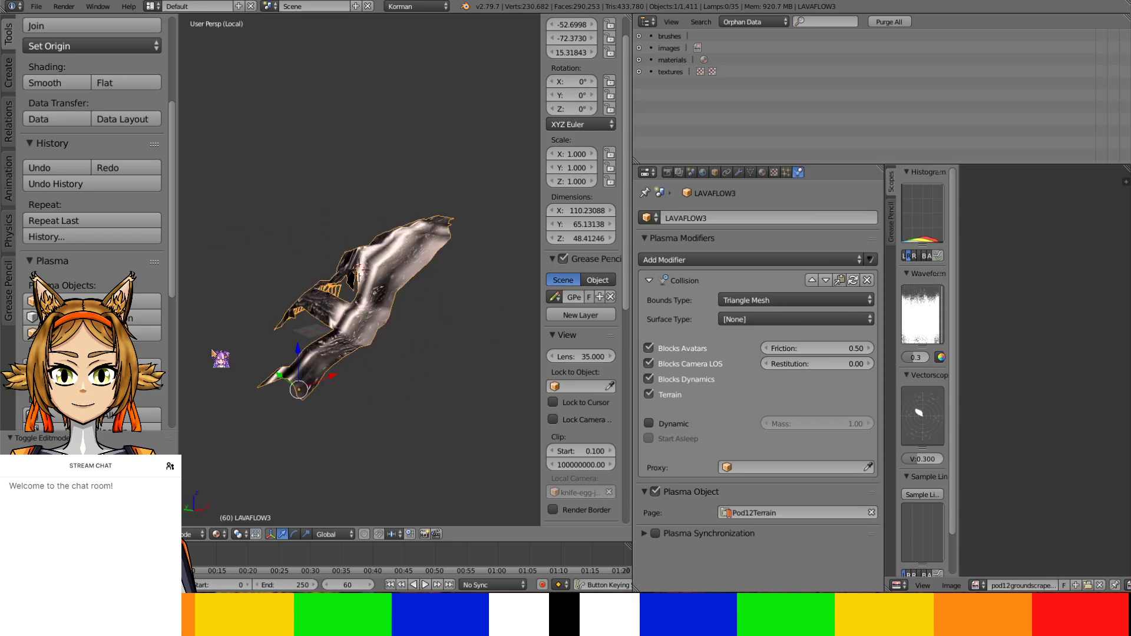
pyautogui.press('KP_Divide')
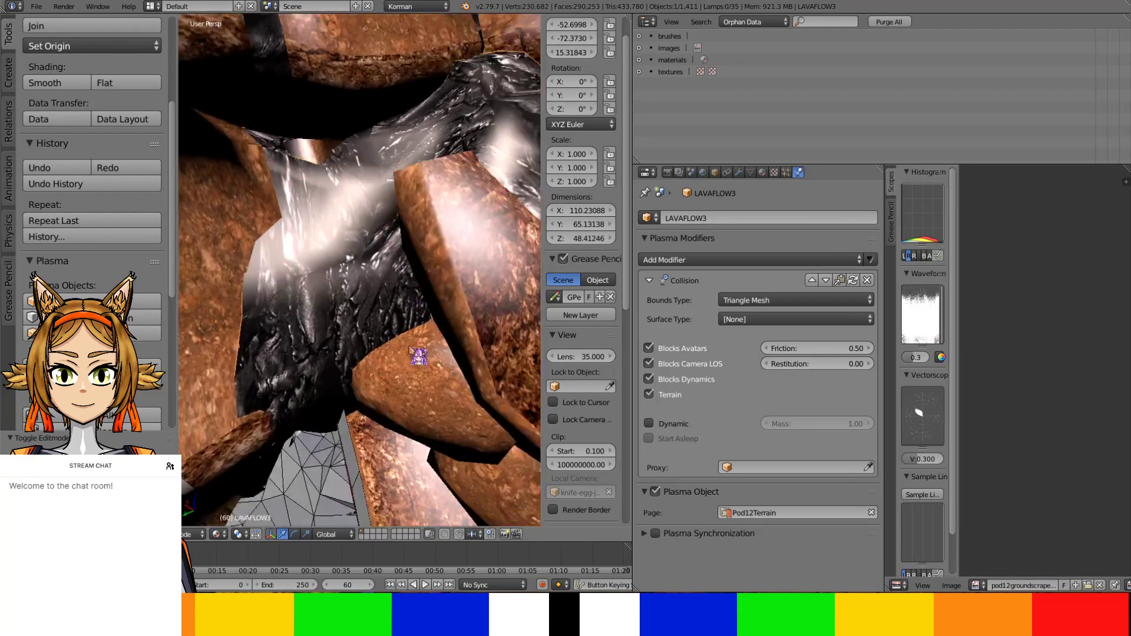
# Isolate outside blocker.004 and delete the faces forming the terrain peaks below the strip's end
pyautogui.rightClick(383, 396)
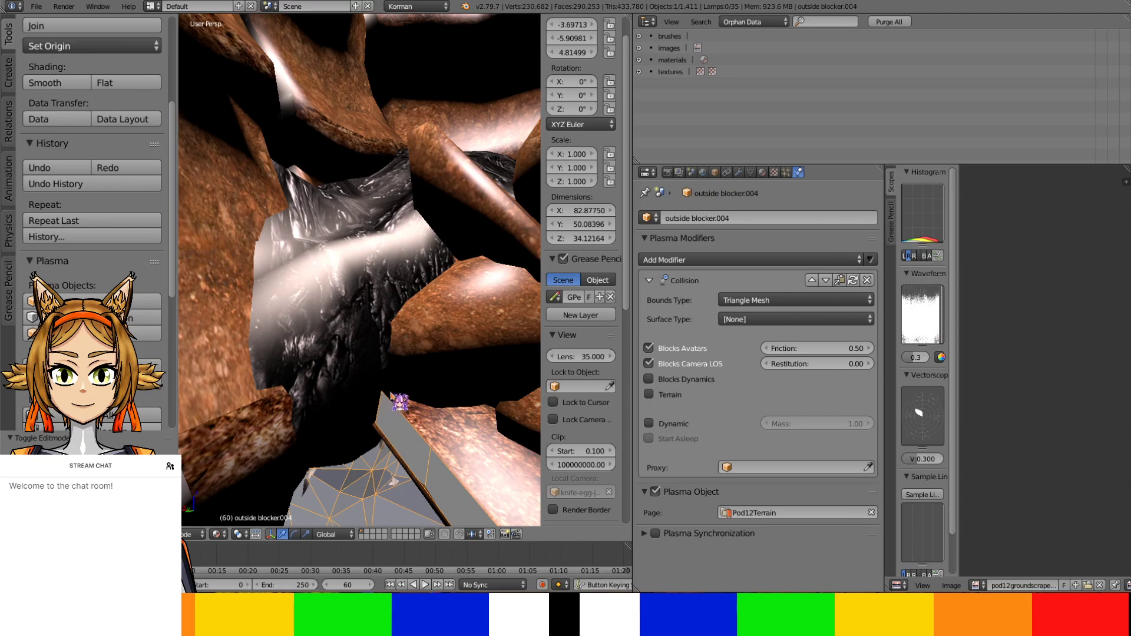
pyautogui.press('KP_Divide')
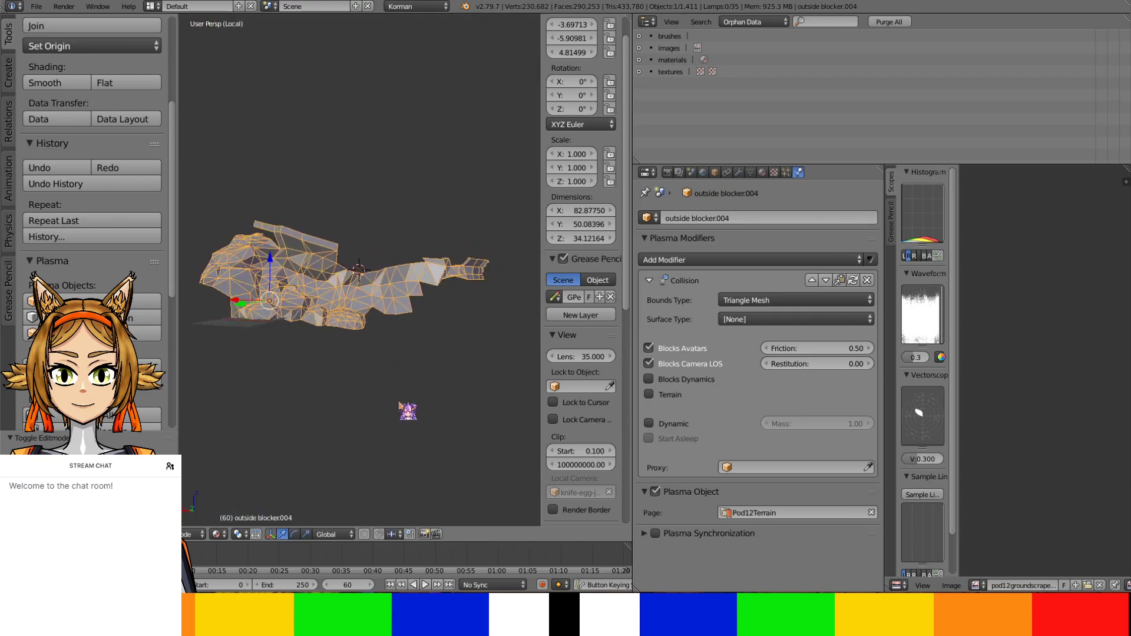
pyautogui.scroll(8, 401, 406)
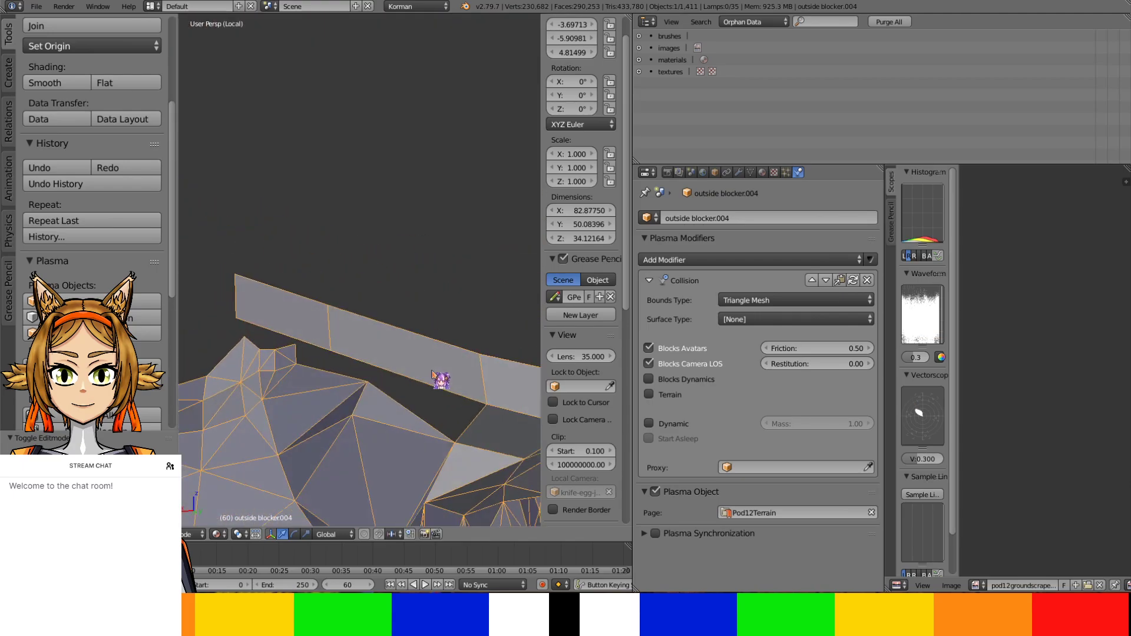
pyautogui.moveTo(433, 375); pyautogui.dragTo(328, 517, button='middle')
pyautogui.press('Tab')
pyautogui.click(361, 537)
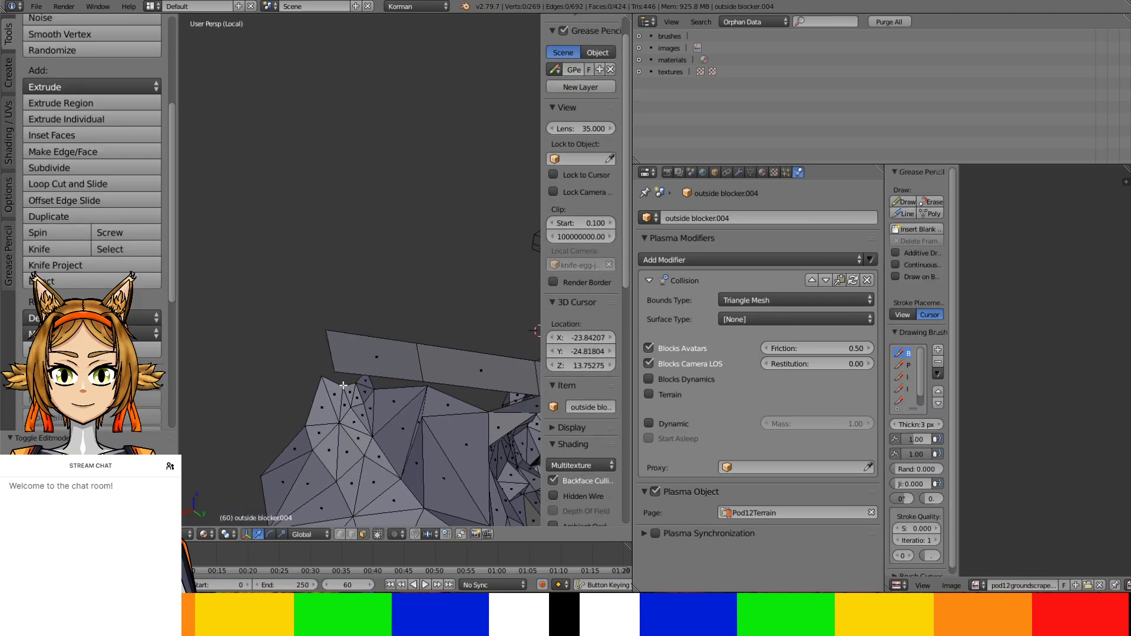
pyautogui.rightClick(366, 383)
pyautogui.keyDown('ctrl'); pyautogui.rightClick(318, 410); pyautogui.keyUp('ctrl')
pyautogui.press('x')
pyautogui.click(319, 411)
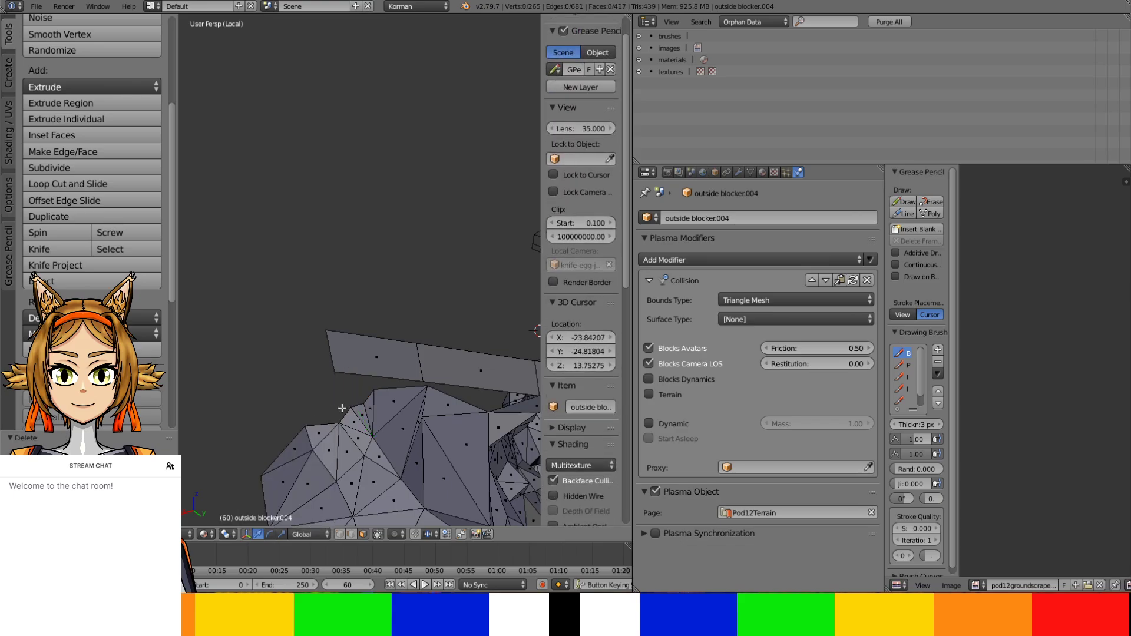
# Fill a triangle between the strip's lower border and the terrain vertex at the inner end of the gap
pyautogui.moveTo(318, 410); pyautogui.dragTo(366, 354, button='middle')
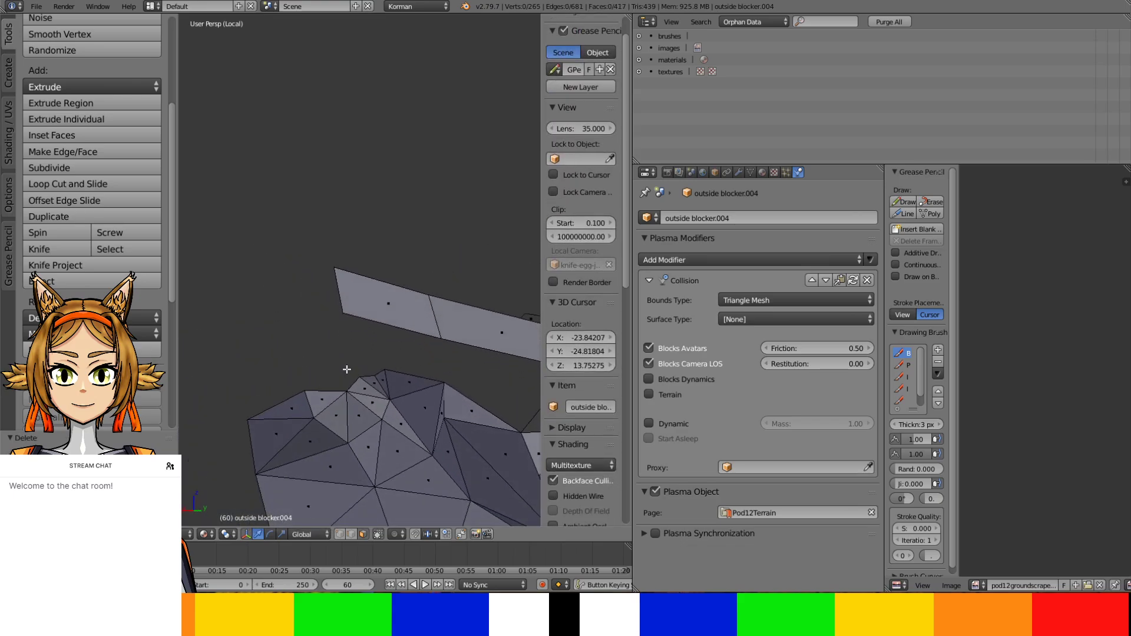
pyautogui.rightClick(386, 303)
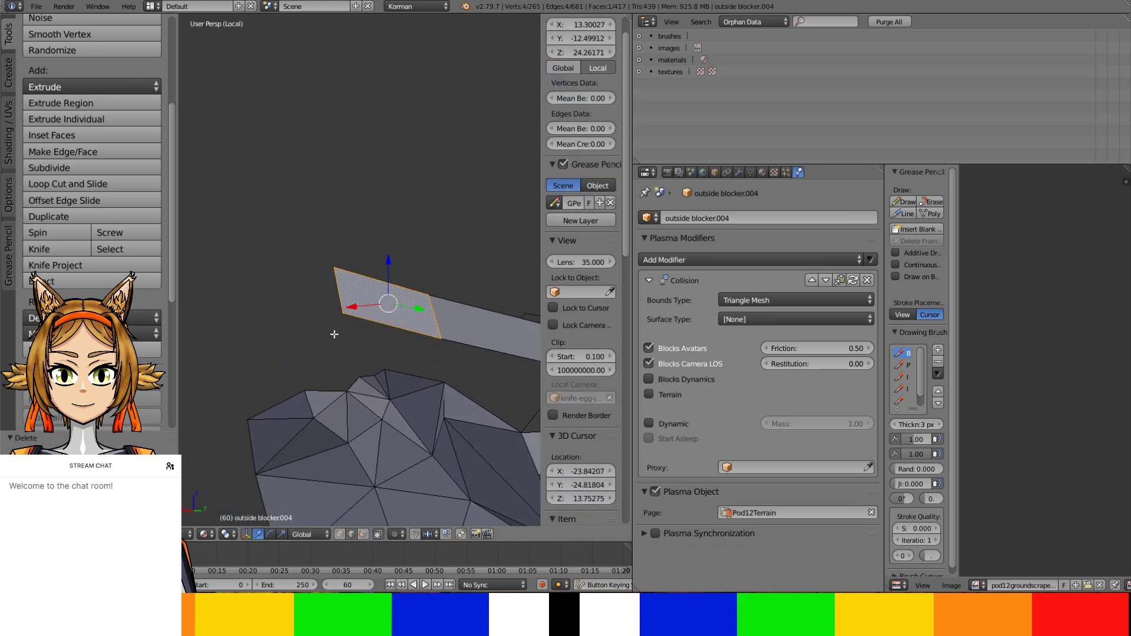
pyautogui.rightClick(345, 315)
pyautogui.keyDown('shift'); pyautogui.moveTo(460, 353); pyautogui.dragTo(303, 347, button='middle'); pyautogui.keyUp('shift')
pyautogui.rightClick(284, 340)
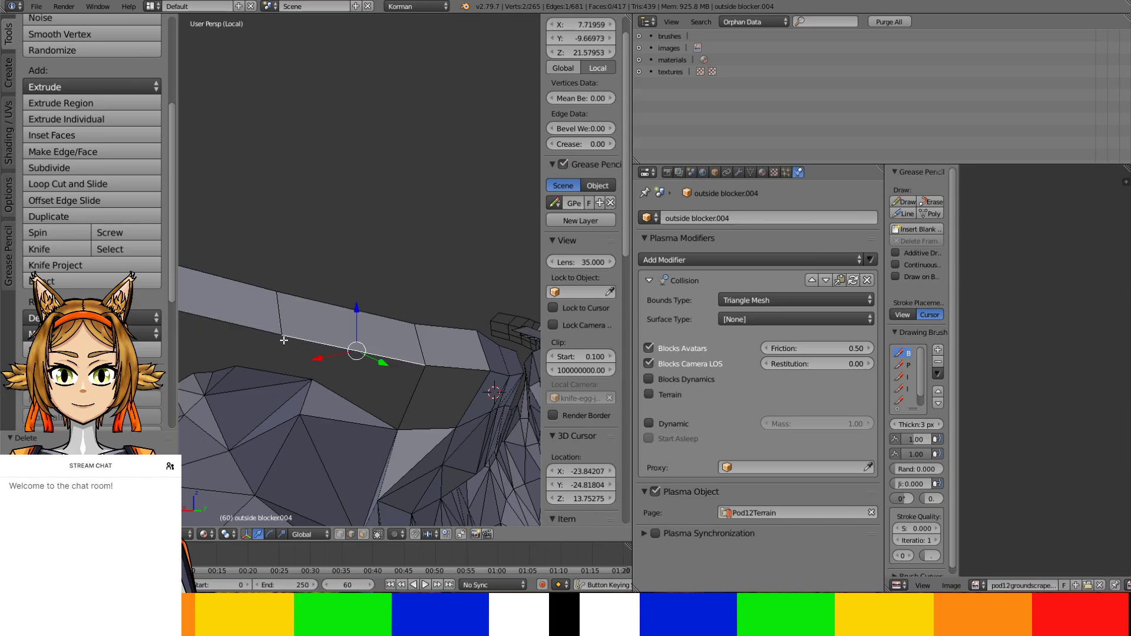
pyautogui.keyDown('ctrl'); pyautogui.rightClick(398, 425); pyautogui.keyUp('ctrl')
pyautogui.press('f')
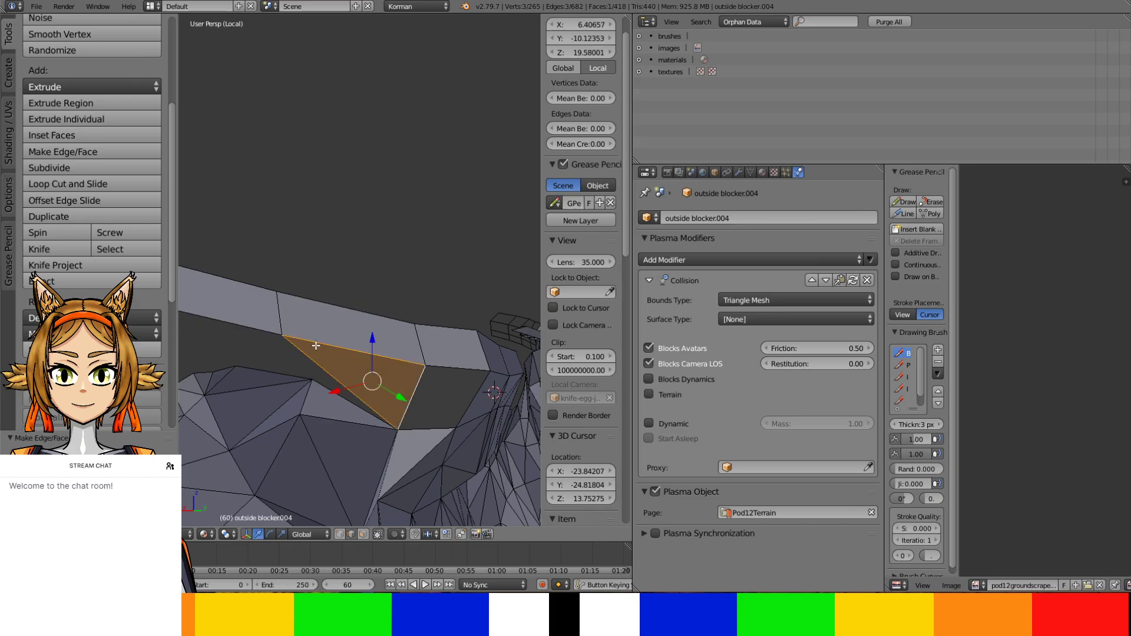
pyautogui.rightClick(295, 337)
pyautogui.keyDown('ctrl'); pyautogui.rightClick(312, 381); pyautogui.keyUp('ctrl')
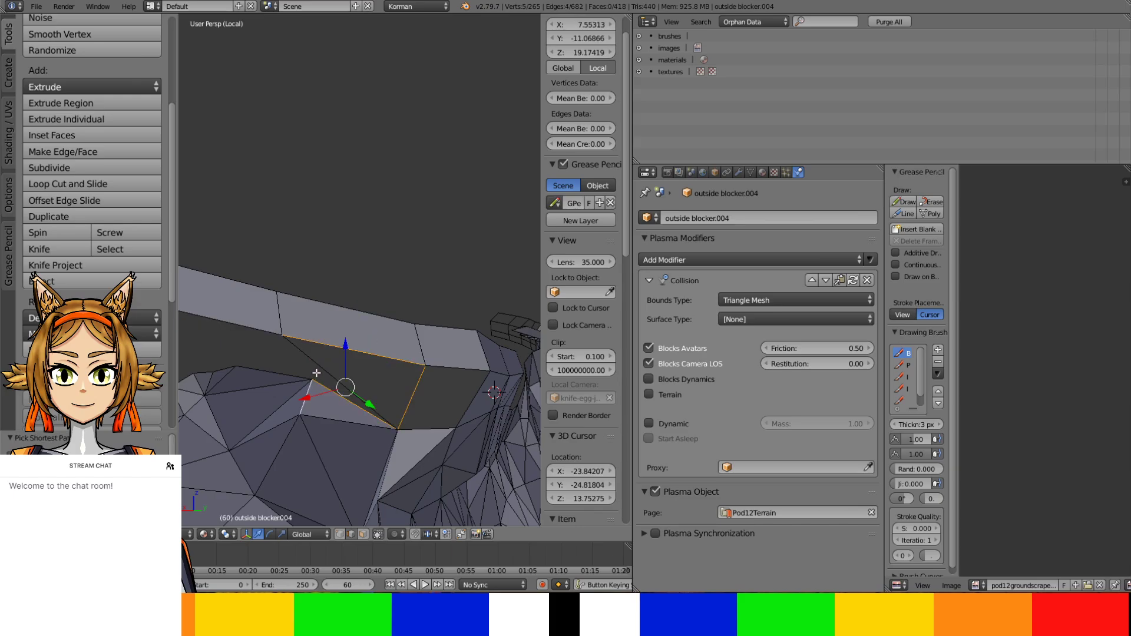
pyautogui.moveTo(316, 373); pyautogui.dragTo(338, 364, button='middle')
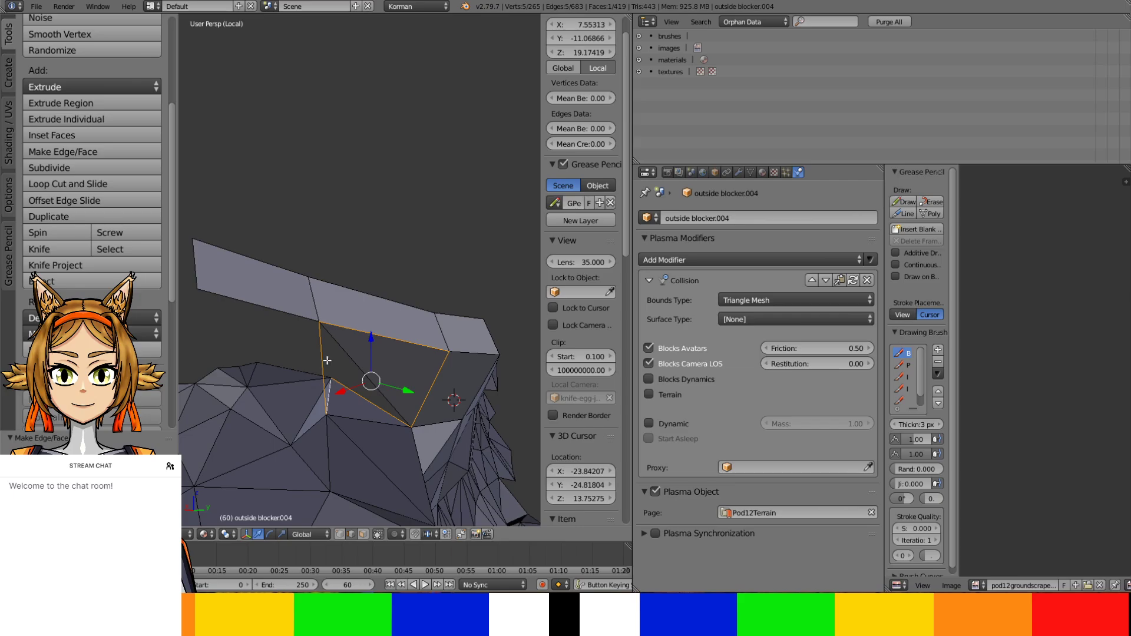
pyautogui.hotkey('ctrl', 'z')
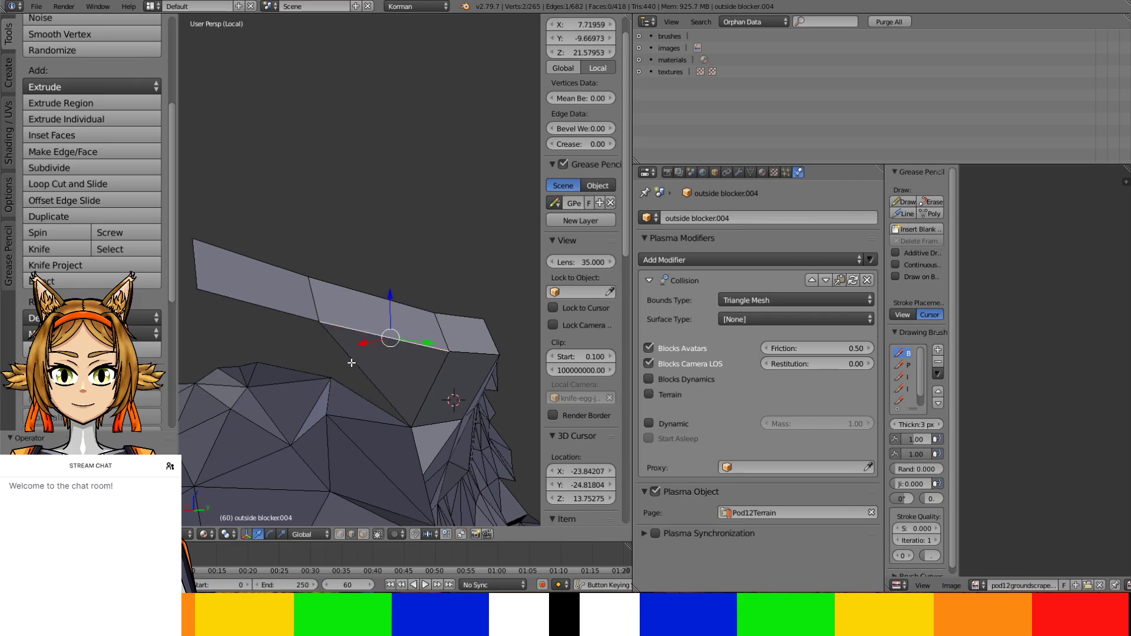
# Fill the gap between strip and terrain with another triangle, then a four-sided face toward the strip's outer end
pyautogui.rightClick(352, 363)
pyautogui.keyDown('ctrl'); pyautogui.rightClick(358, 393); pyautogui.keyUp('ctrl')
pyautogui.press('f')
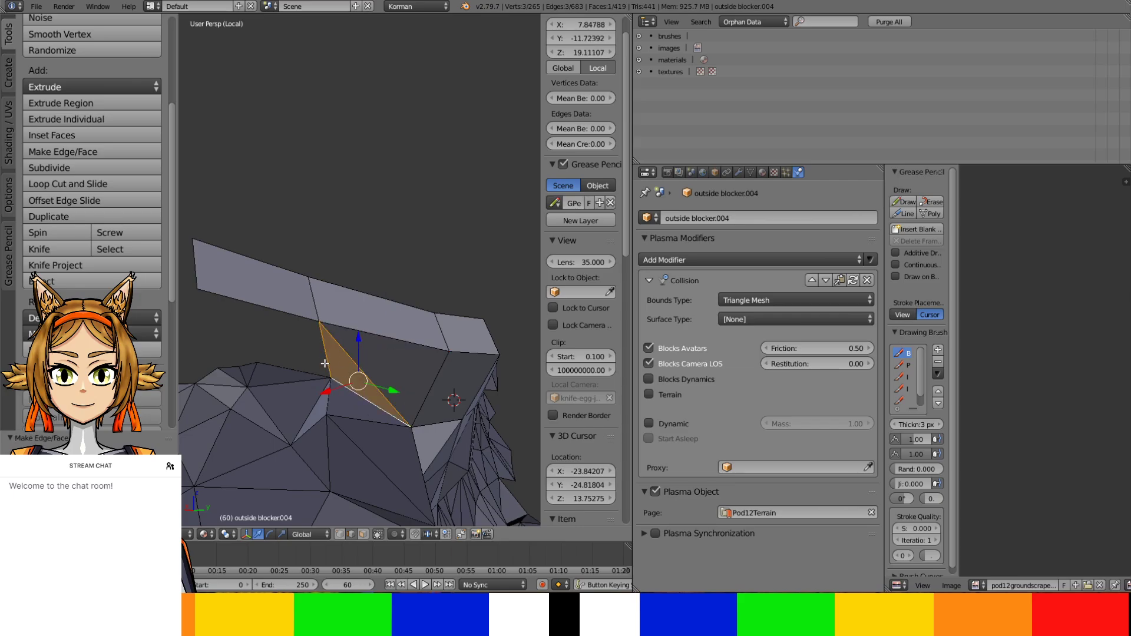
pyautogui.click(311, 345)
pyautogui.keyDown('shift'); pyautogui.click(299, 311); pyautogui.keyUp('shift')
pyautogui.press('f')
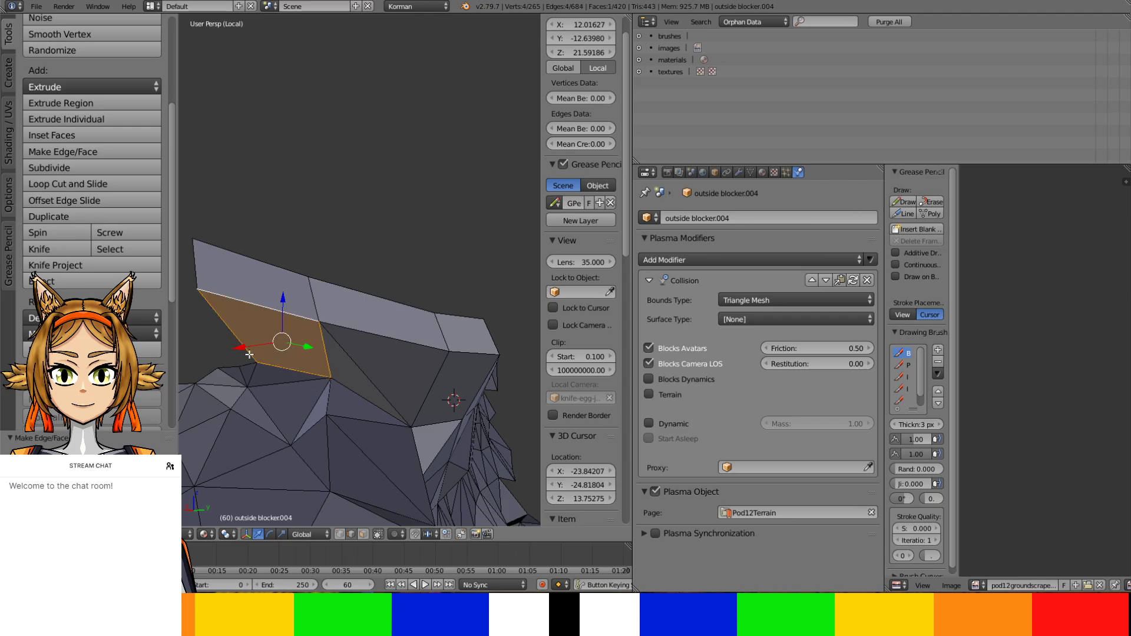
pyautogui.moveTo(299, 313); pyautogui.dragTo(354, 363, button='middle')
# Move the terrain's top border edge below the strip closer to the slab, to about X 9.88, Y -11.23, Z 20.88
pyautogui.press('KP_Divide')
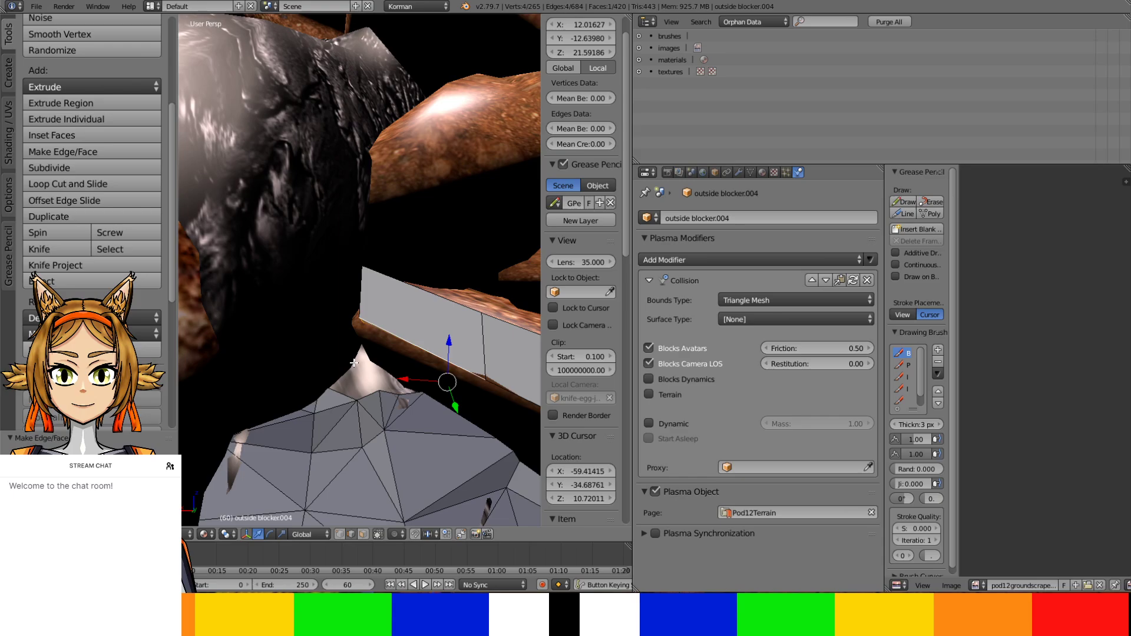
pyautogui.rightClick(434, 408)
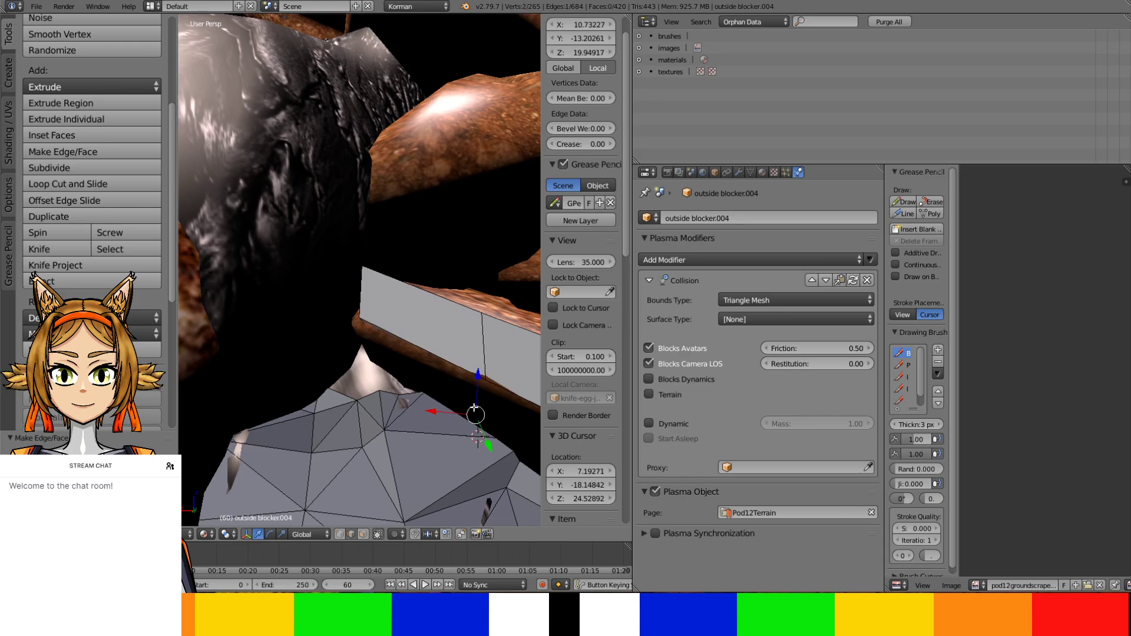
pyautogui.press('KP_Divide')
pyautogui.moveTo(403, 363); pyautogui.dragTo(449, 381, button='middle')
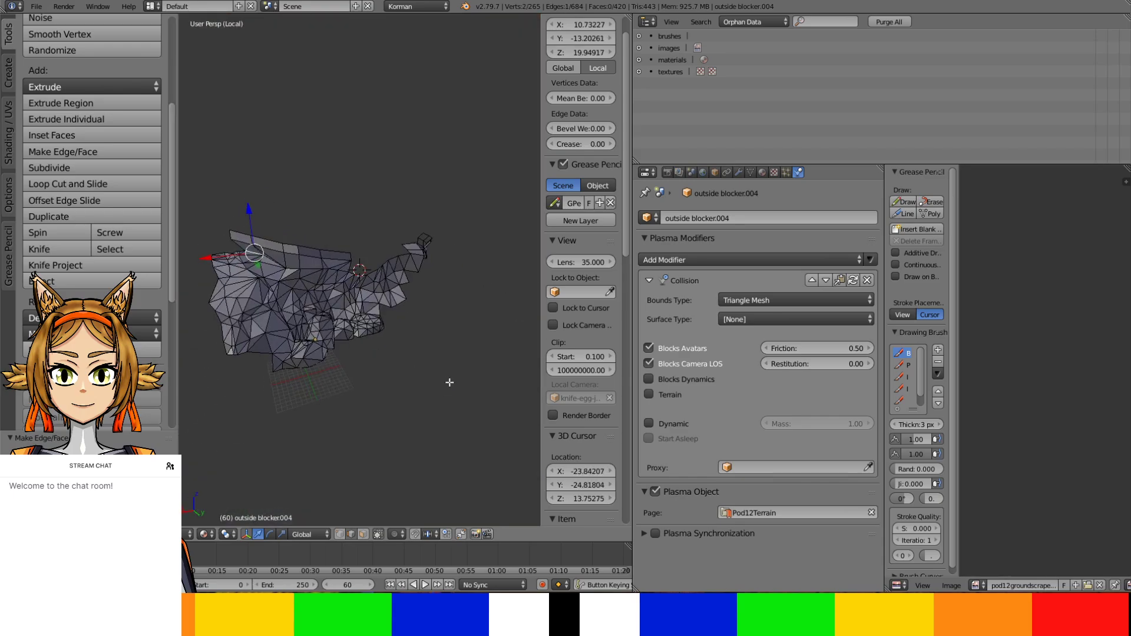
pyautogui.scroll(5, 450, 381)
pyautogui.keyDown('shift'); pyautogui.moveTo(377, 339); pyautogui.dragTo(230, 412, button='middle'); pyautogui.keyUp('shift')
pyautogui.scroll(2, 230, 413)
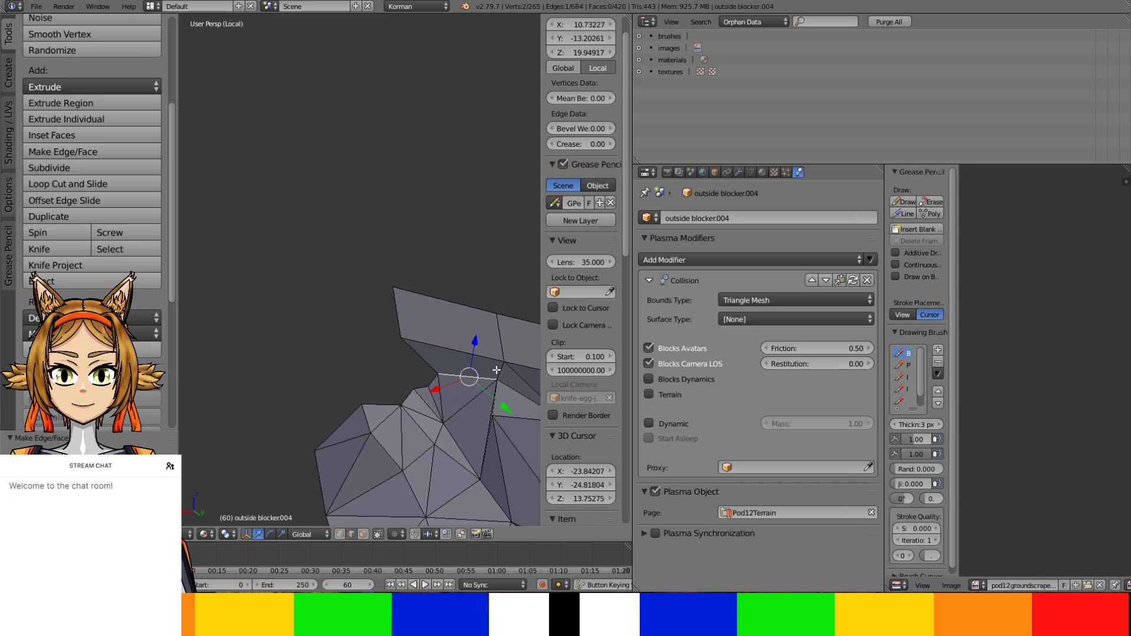
pyautogui.press('KP_Divide')
pyautogui.moveTo(478, 373); pyautogui.dragTo(403, 315, button='middle')
pyautogui.moveTo(397, 327); pyautogui.dragTo(395, 343)
pyautogui.moveTo(395, 343); pyautogui.dragTo(368, 354, button='middle')
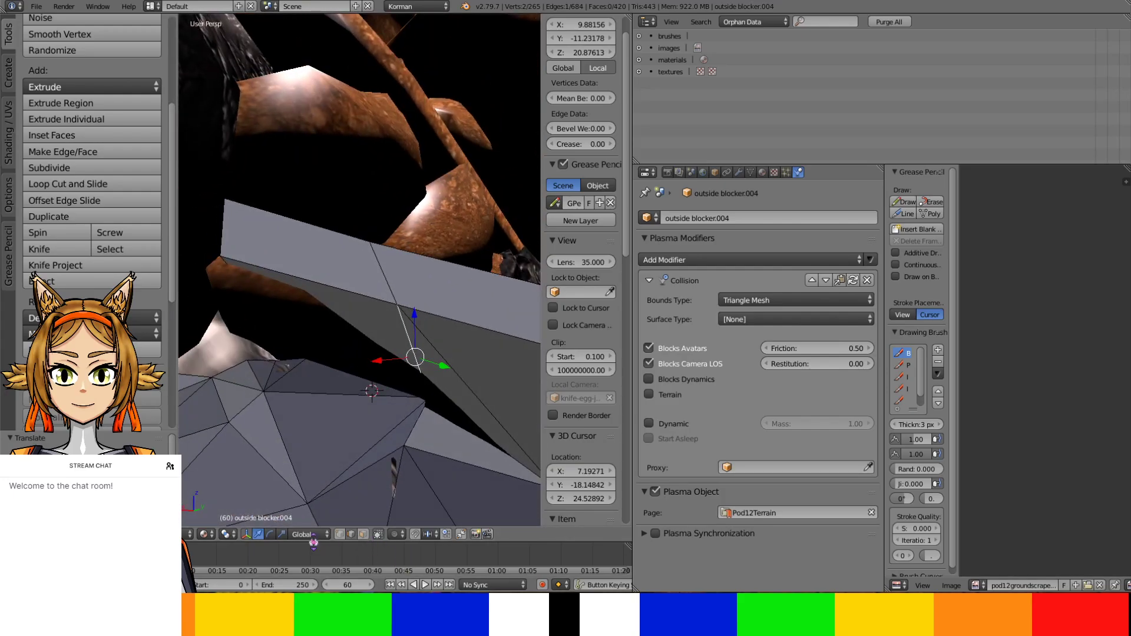
# Move the terrain's border vertex below the slab closer to it along Y, to about Y -11.72
pyautogui.click(340, 533)
pyautogui.rightClick(423, 404)
pyautogui.moveTo(423, 404); pyautogui.dragTo(447, 425, button='middle')
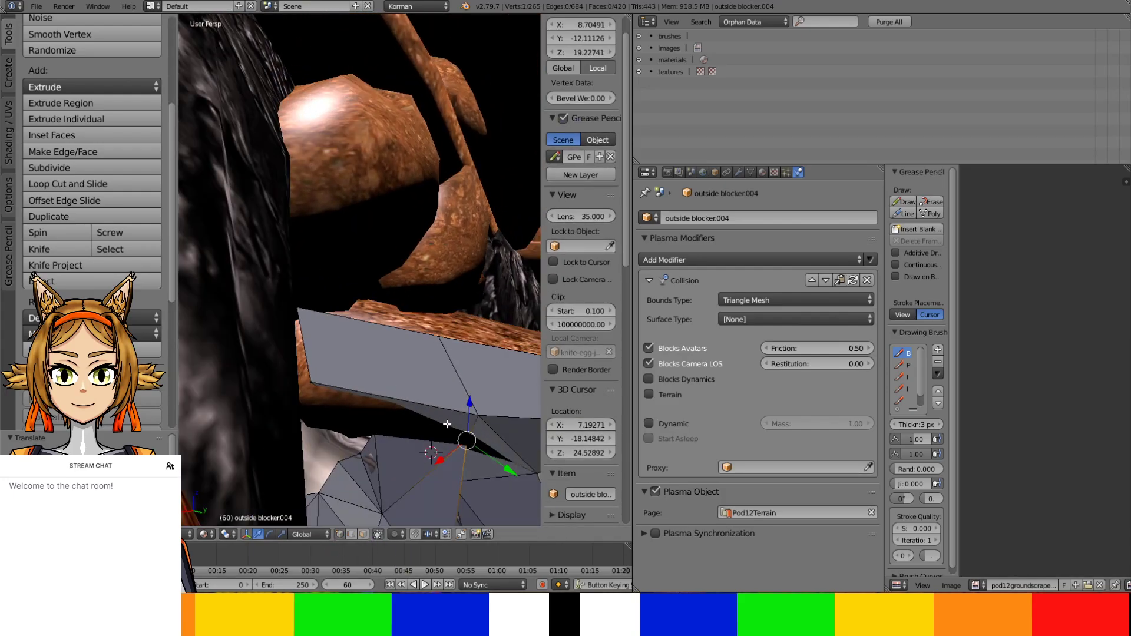
pyautogui.press('g')
pyautogui.click(489, 465)
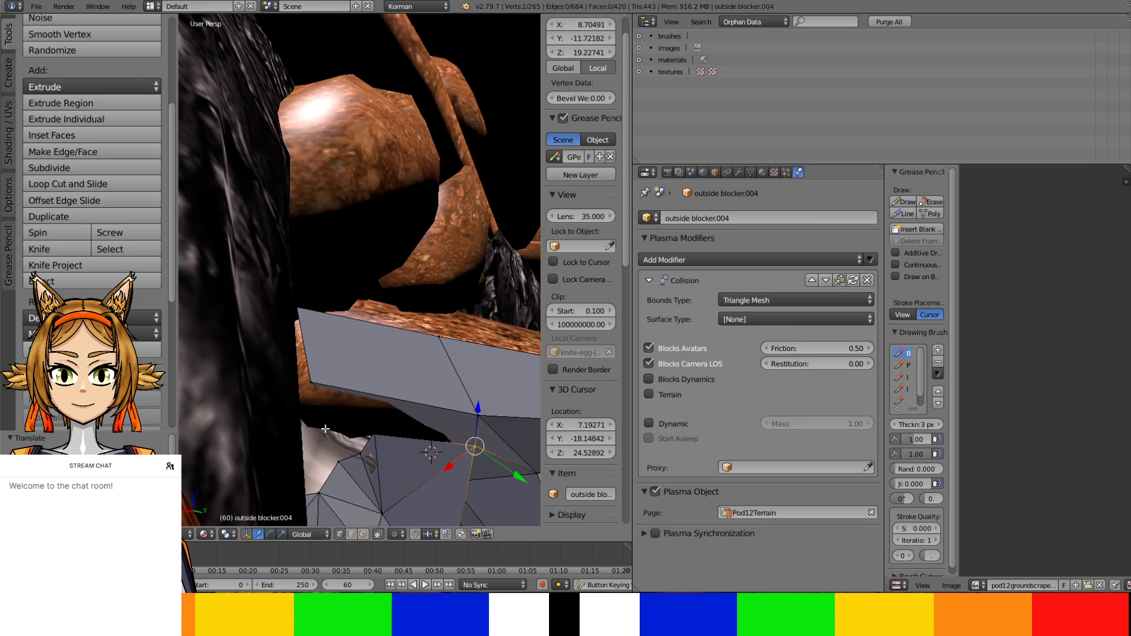
# Select the path of two border vertices across the remaining gap near the strip's end and move them along Y to about -12.80
pyautogui.rightClick(328, 446)
pyautogui.press('KP_Divide')
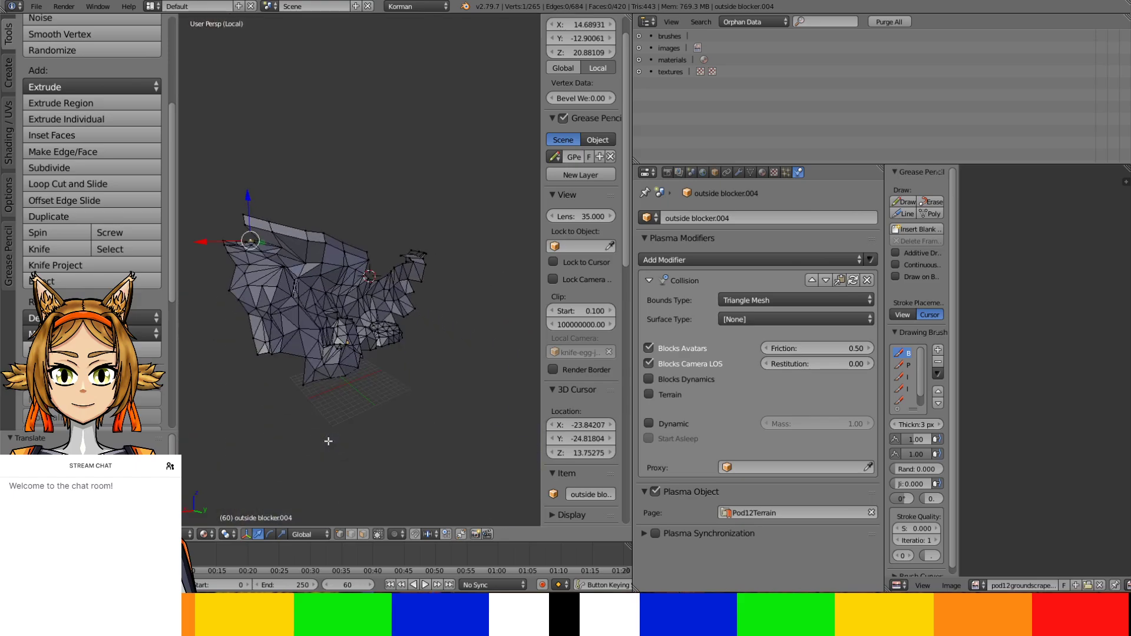
pyautogui.moveTo(327, 446); pyautogui.dragTo(340, 377, button='middle')
pyautogui.scroll(3, 339, 377)
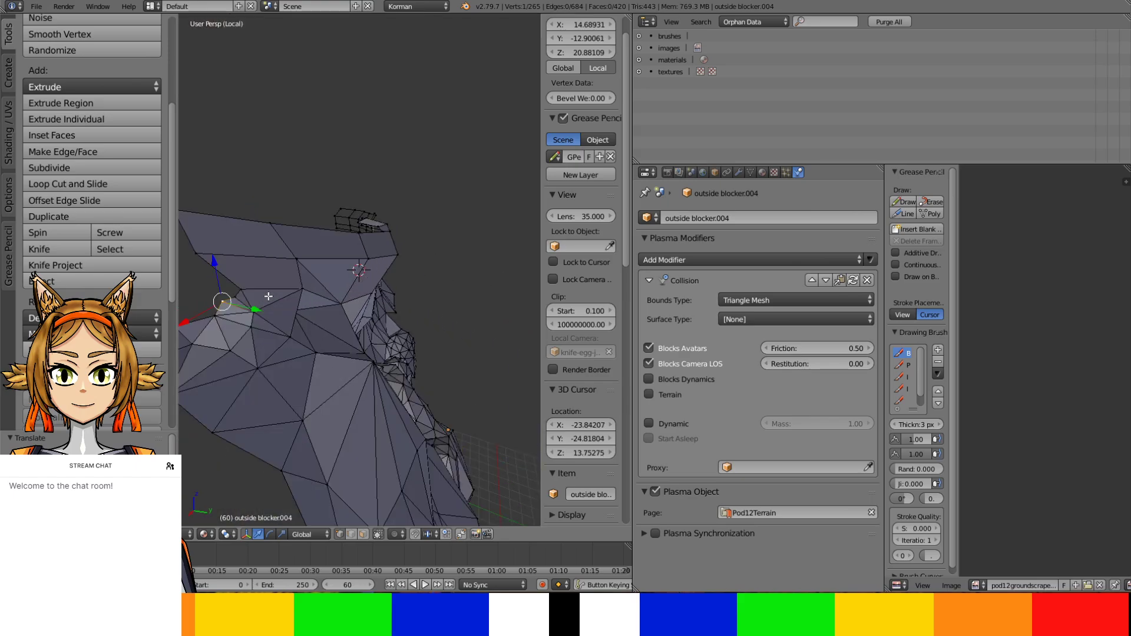
pyautogui.keyDown('shift'); pyautogui.rightClick(206, 264); pyautogui.keyUp('shift')
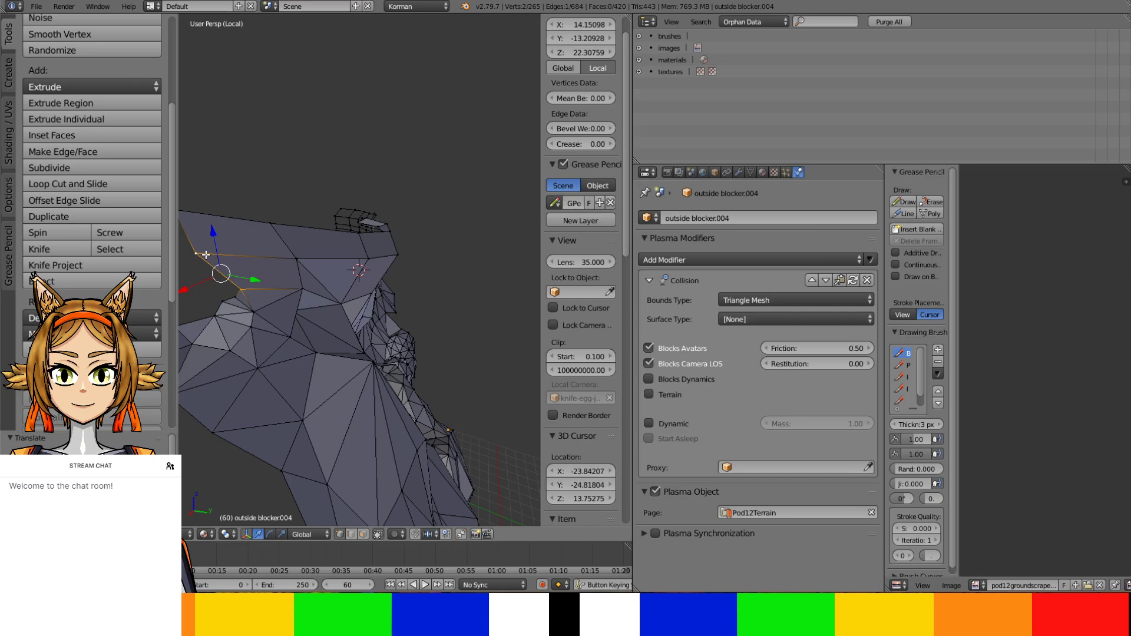
pyautogui.press('KP_Divide')
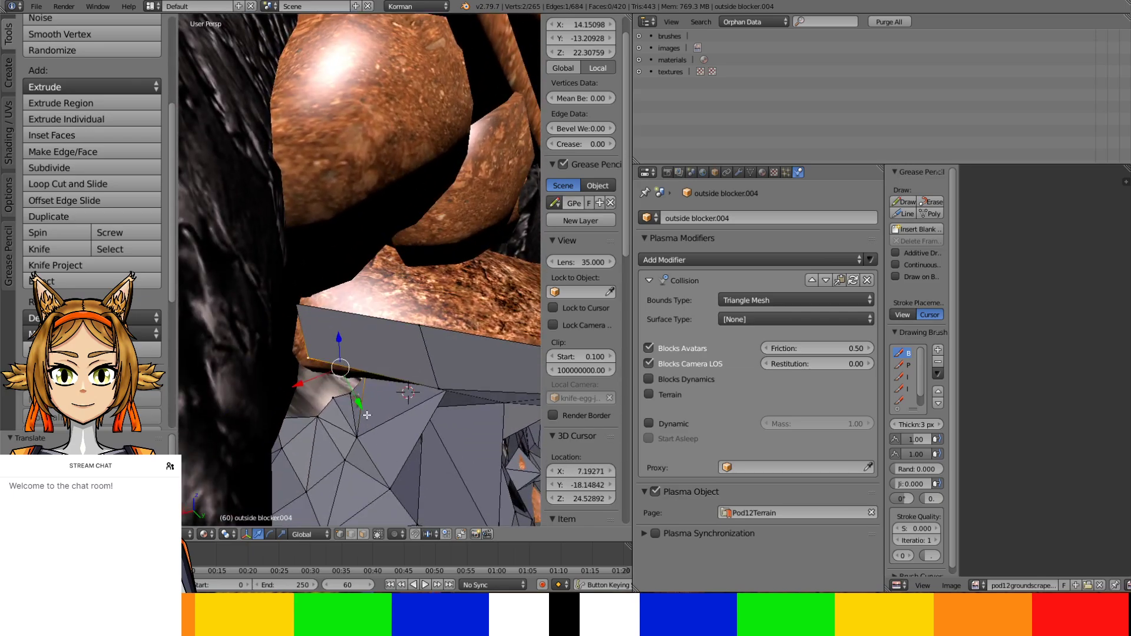
pyautogui.moveTo(359, 407); pyautogui.dragTo(360, 419)
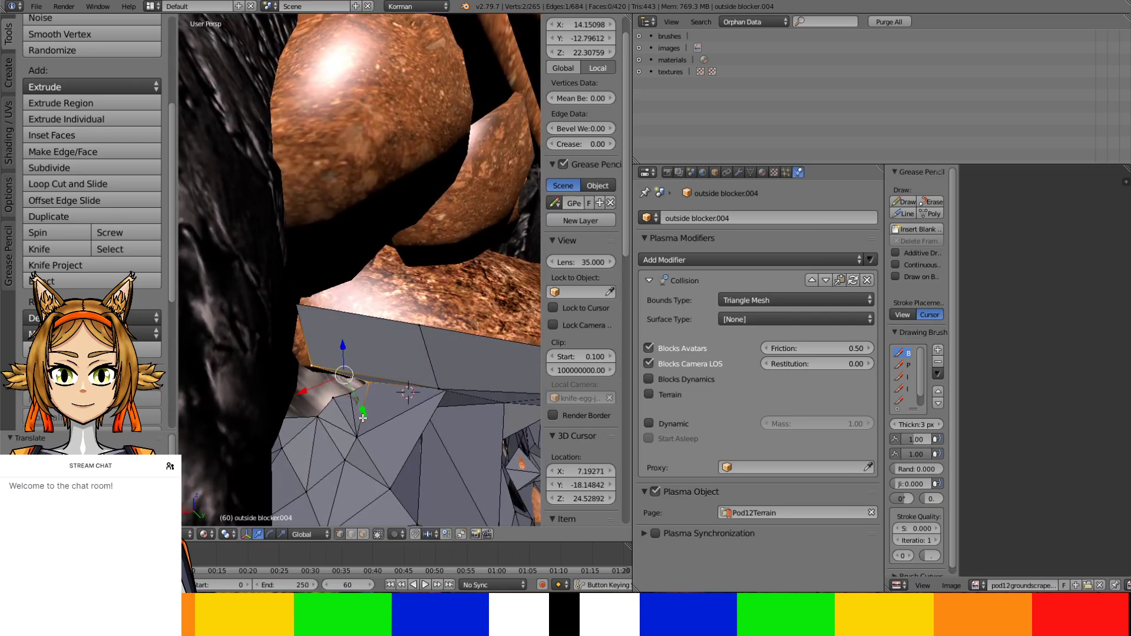
# Fill the gap between the terrain's border and the strip's lower end corner with a face and triangulate it
pyautogui.moveTo(360, 418); pyautogui.dragTo(399, 415, button='middle')
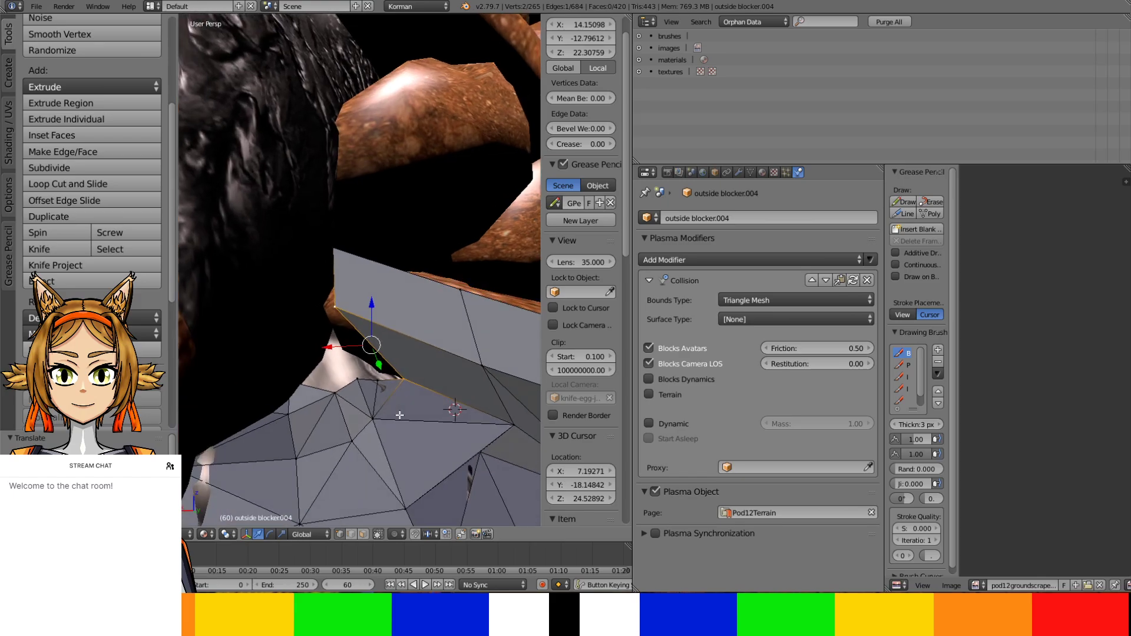
pyautogui.rightClick(380, 383)
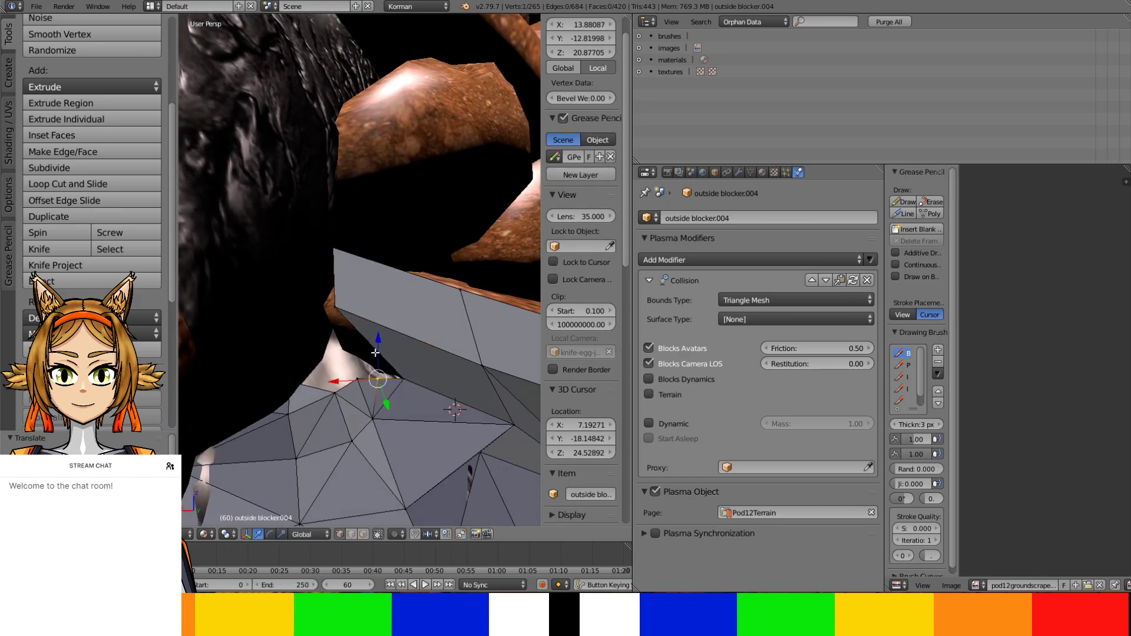
pyautogui.moveTo(357, 380); pyautogui.dragTo(349, 323)
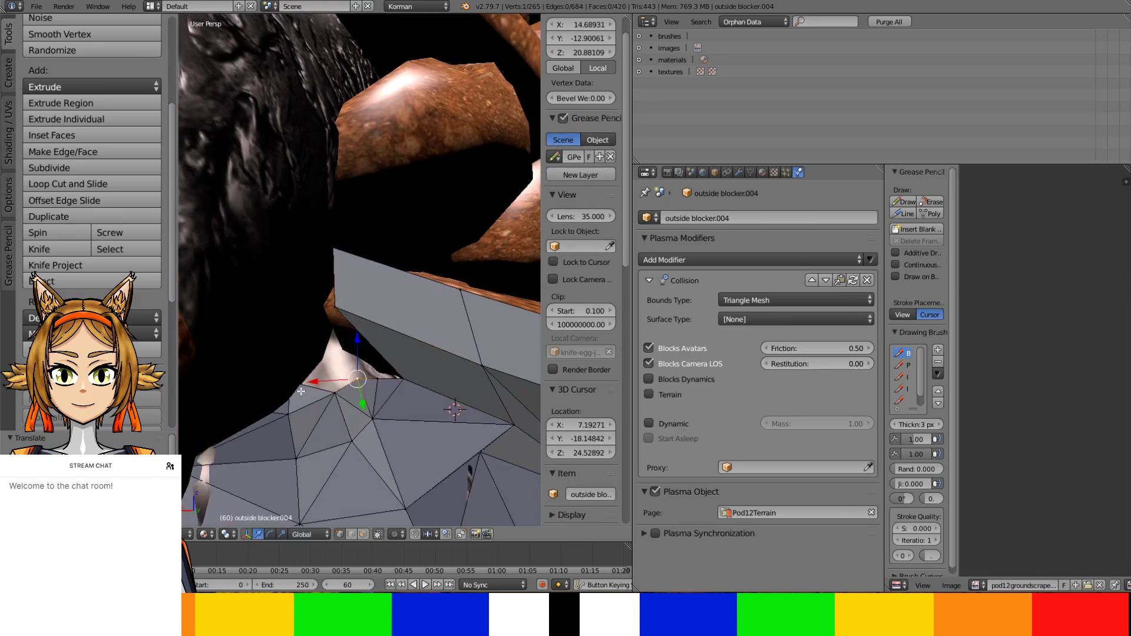
pyautogui.keyDown('ctrl'); pyautogui.rightClick(338, 311); pyautogui.keyUp('ctrl')
pyautogui.press('f')
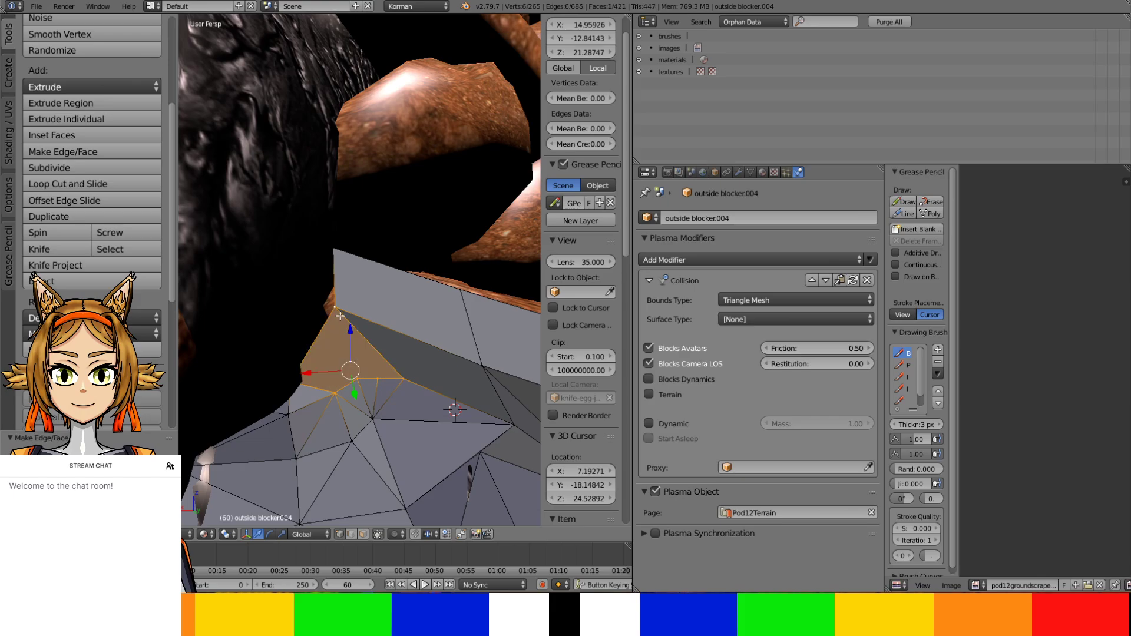
pyautogui.hotkey('ctrl', 't')
# Reposition the terrain vertex beneath the strip's end corner to about X 15.58, Y -13.29, Z 20.88
pyautogui.rightClick(328, 387)
pyautogui.moveTo(327, 387); pyautogui.dragTo(337, 438, button='middle')
pyautogui.moveTo(347, 486); pyautogui.dragTo(347, 485)
pyautogui.moveTo(348, 484); pyautogui.dragTo(323, 407, button='middle')
pyautogui.moveTo(288, 325); pyautogui.dragTo(286, 314)
# Extrude the two edges at the strip's outer end and move them outward along X
pyautogui.moveTo(286, 313); pyautogui.dragTo(349, 379, button='middle')
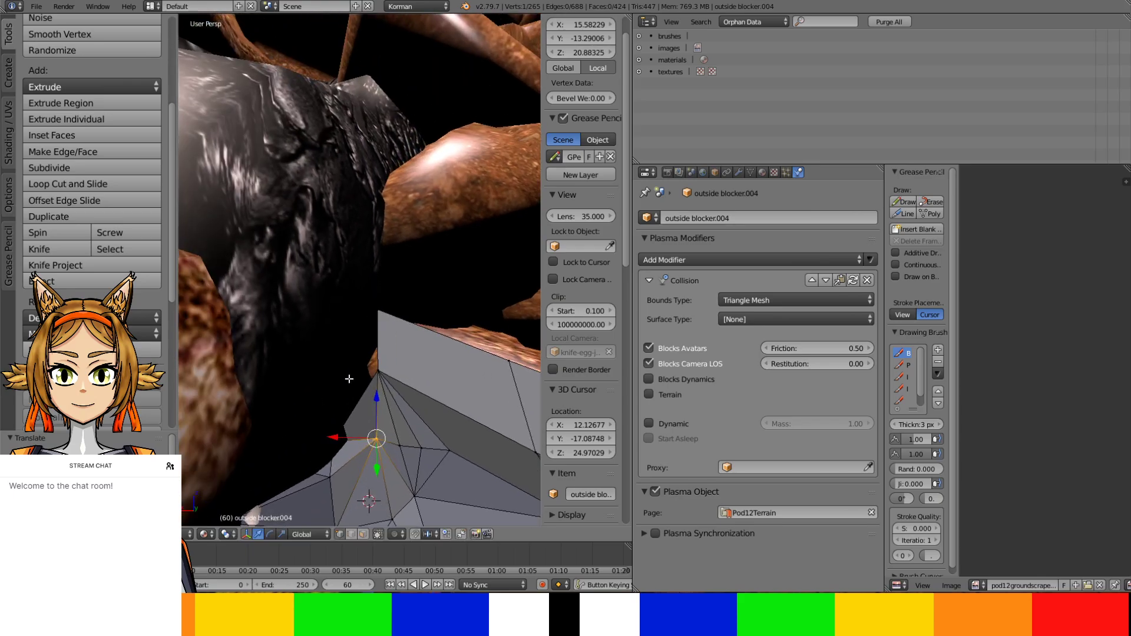
pyautogui.keyDown('ctrl'); pyautogui.click(373, 312); pyautogui.keyUp('ctrl')
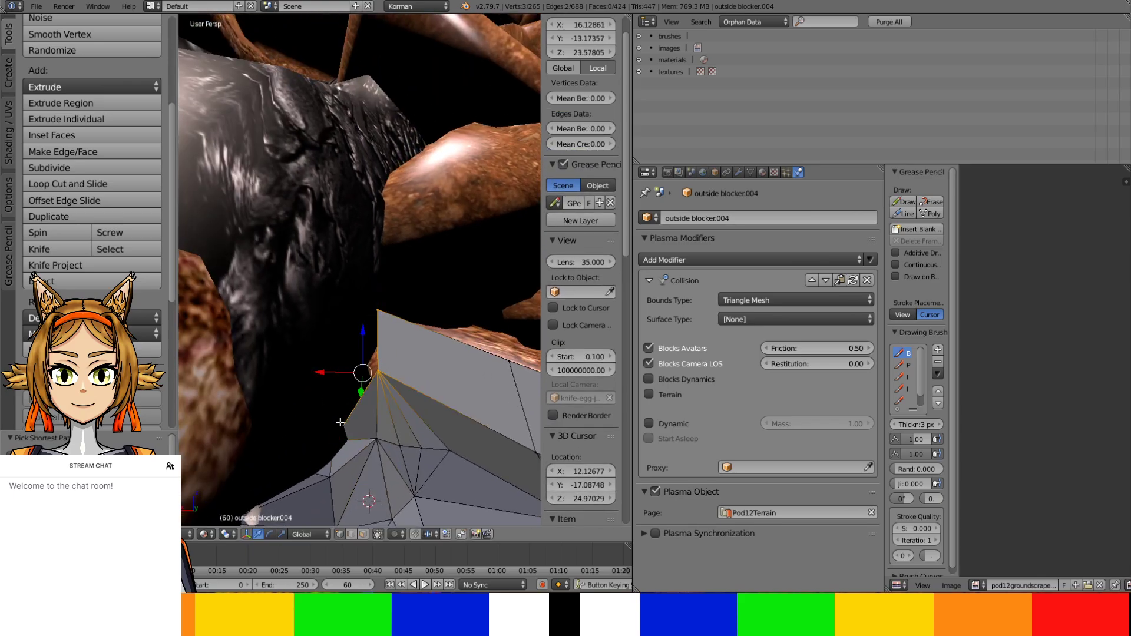
pyautogui.moveTo(340, 423); pyautogui.dragTo(350, 418, button='middle')
pyautogui.press('e')
pyautogui.rightClick(354, 390)
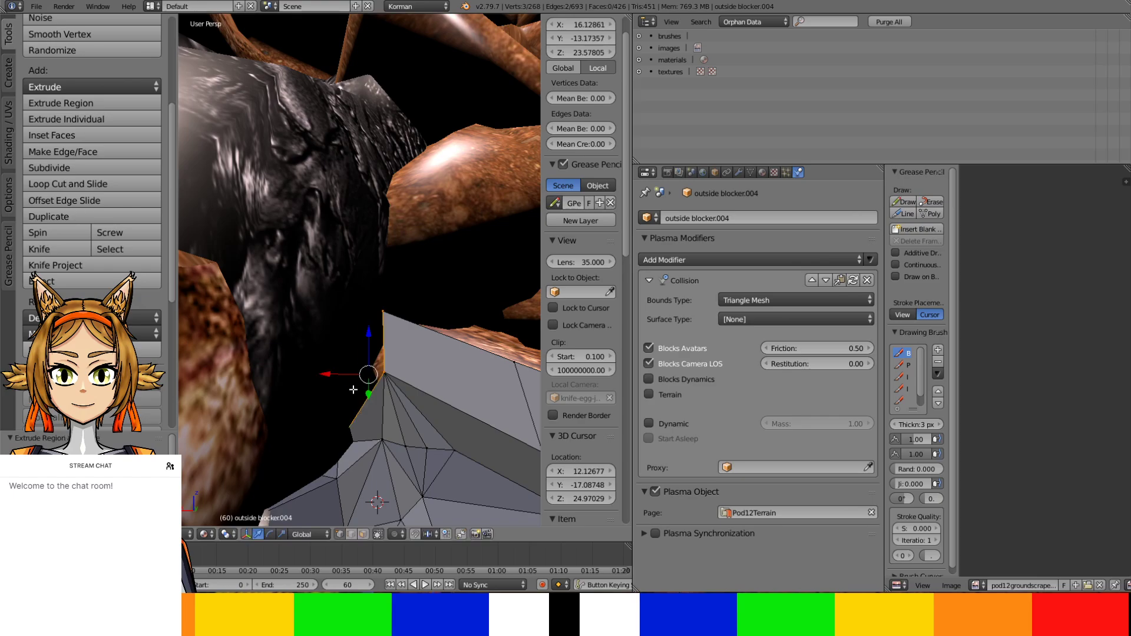
pyautogui.press('g')
pyautogui.press('x')
pyautogui.moveTo(310, 372); pyautogui.dragTo(308, 372)
pyautogui.rightClick(354, 372)
# Extrude the strip's upper border edges along Y over the slab to form a ledge
pyautogui.moveTo(309, 372); pyautogui.dragTo(287, 286, button='middle')
pyautogui.rightClick(250, 270)
pyautogui.keyDown('shift'); pyautogui.moveTo(363, 332); pyautogui.dragTo(392, 355, button='middle'); pyautogui.keyUp('shift')
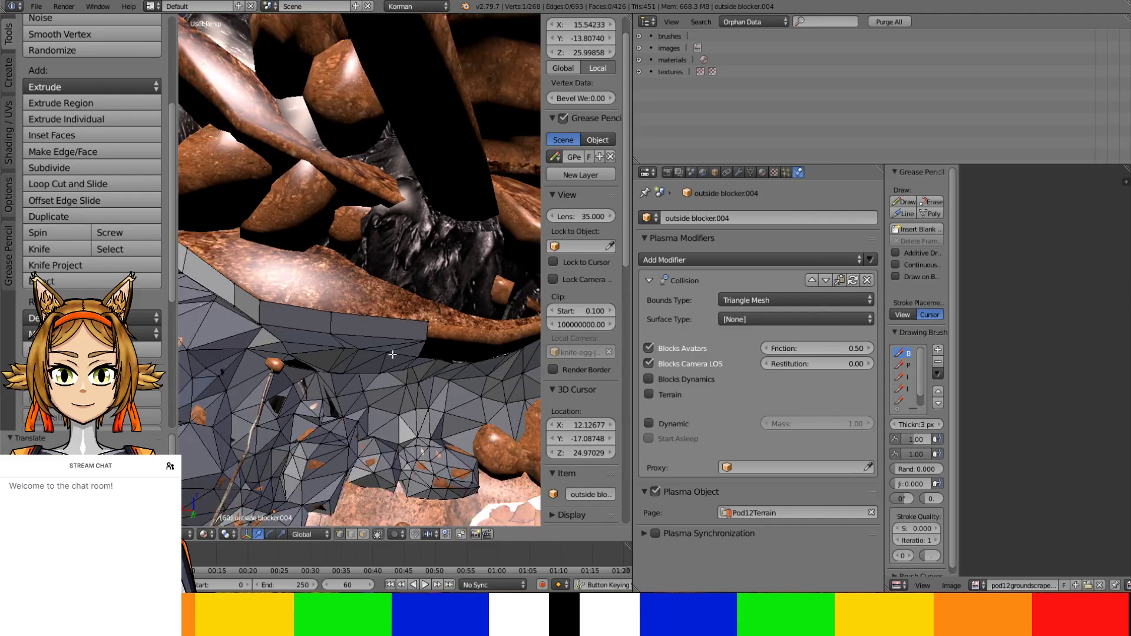
pyautogui.keyDown('ctrl'); pyautogui.rightClick(425, 318); pyautogui.keyUp('ctrl')
pyautogui.moveTo(425, 319); pyautogui.dragTo(325, 377, button='middle')
pyautogui.press('e')
pyautogui.press('y')
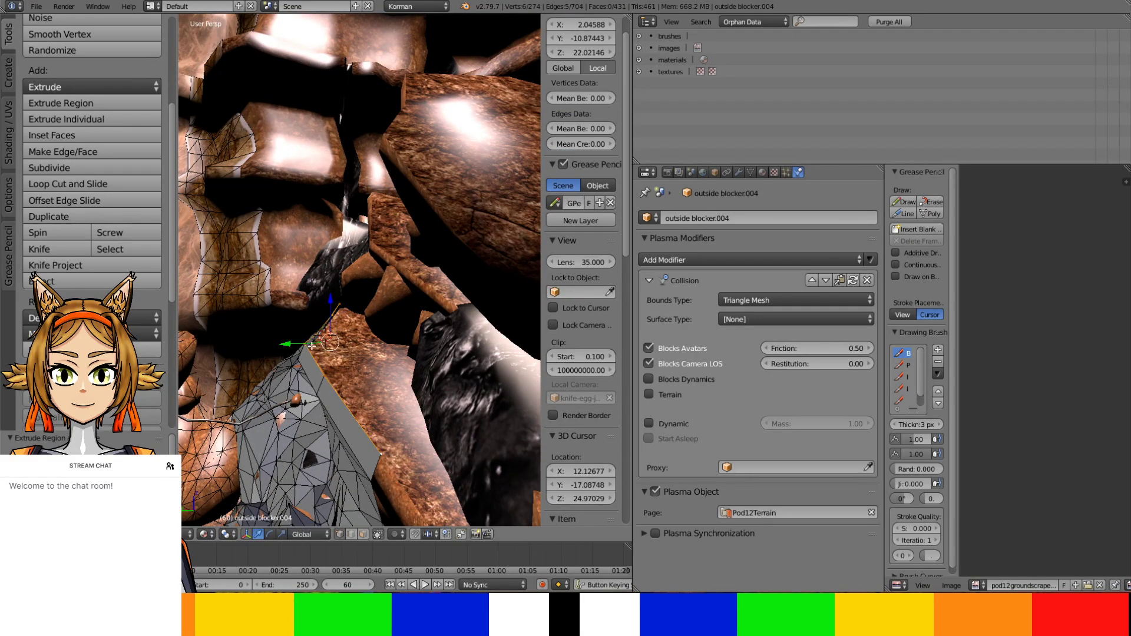
pyautogui.click(336, 345)
pyautogui.click(350, 348)
# Move the vertices on the ledge's outer edge along Y to widen it over the slab
pyautogui.moveTo(350, 348); pyautogui.dragTo(353, 317, button='middle')
pyautogui.rightClick(355, 288)
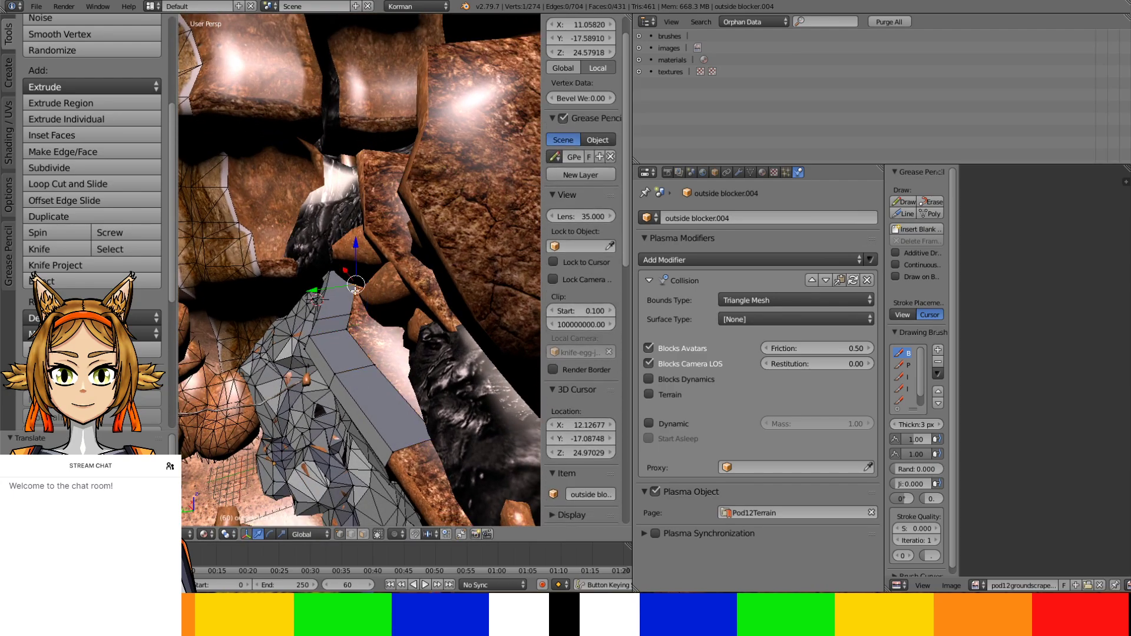
pyautogui.keyDown('ctrl'); pyautogui.rightClick(374, 363); pyautogui.keyUp('ctrl')
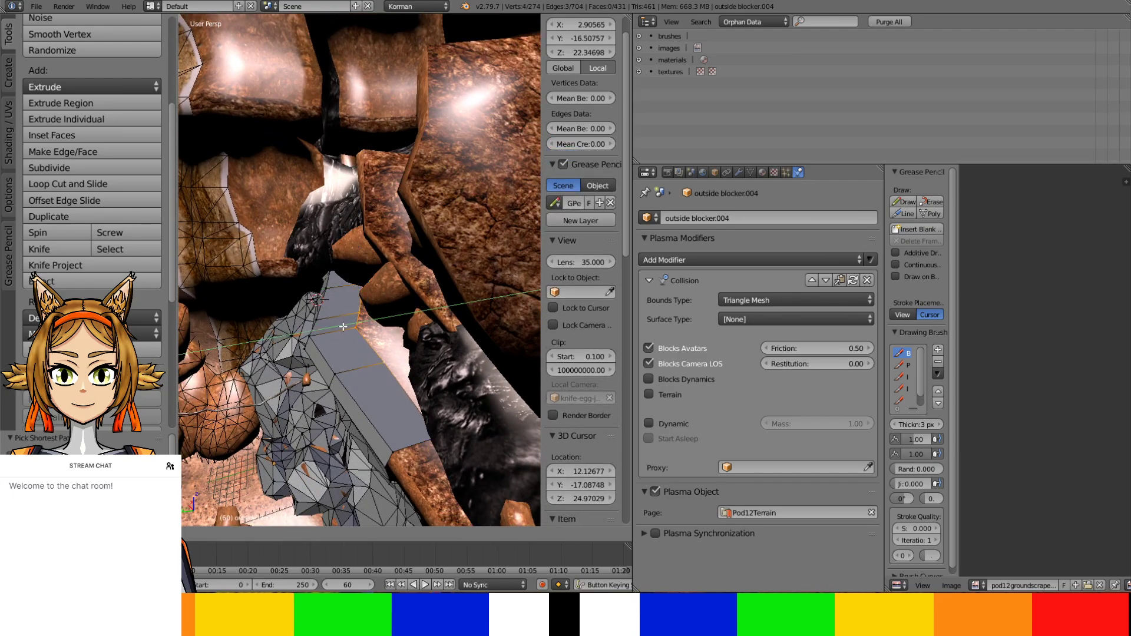
pyautogui.rightClick(343, 330)
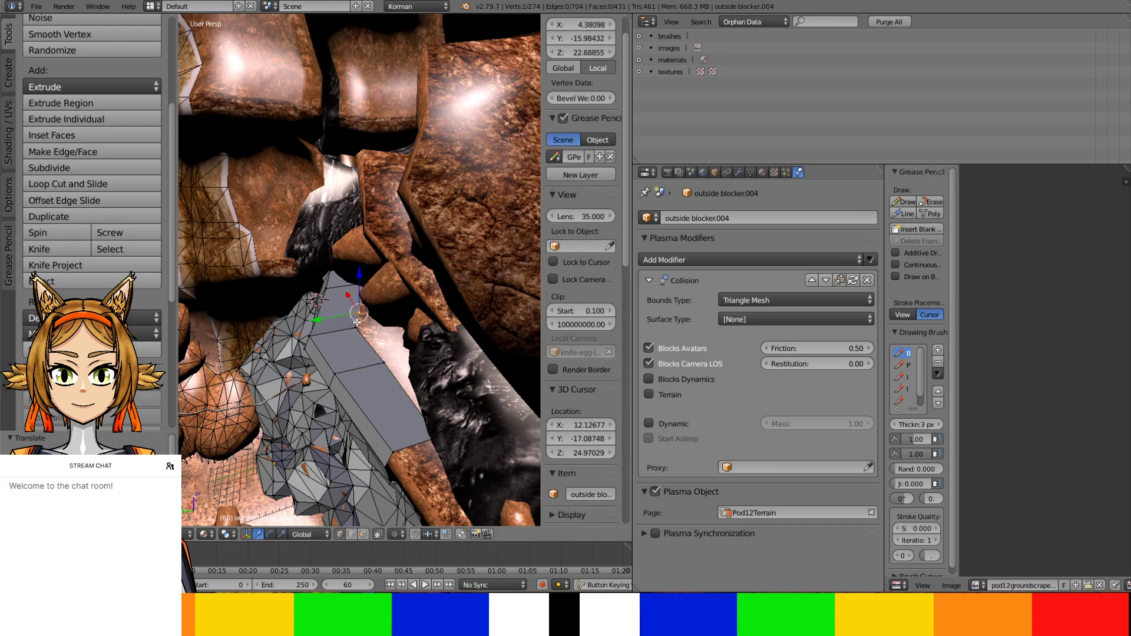
pyautogui.press('g')
pyautogui.press('y')
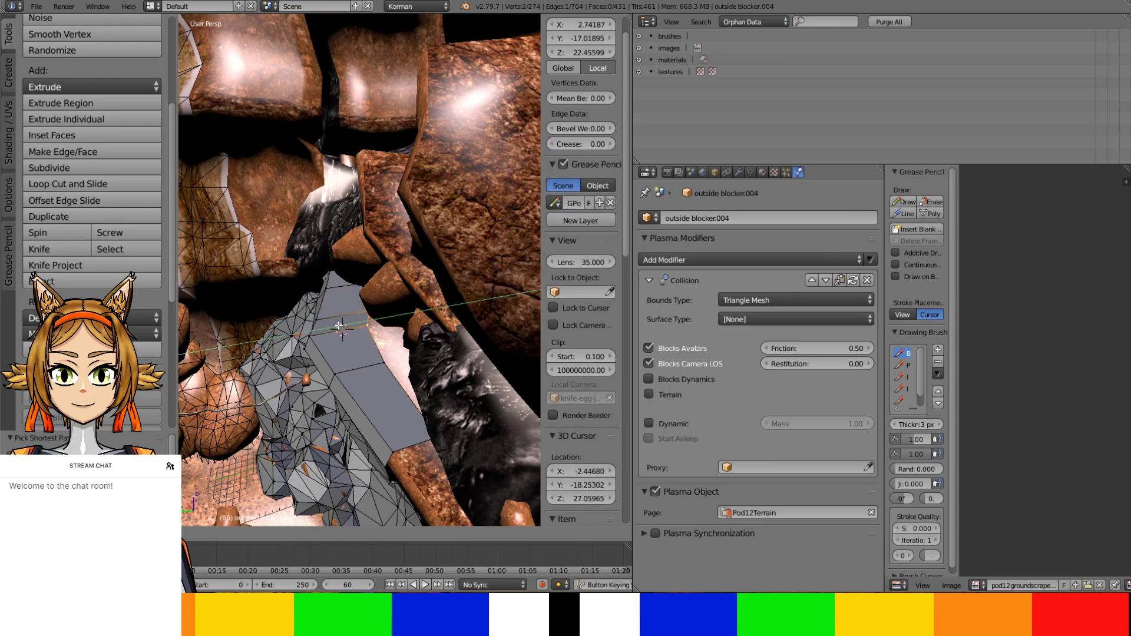
pyautogui.click(346, 325)
# Move the ledge's outer vertex at X 1.10 further along Y, to about -22.36
pyautogui.rightClick(382, 361)
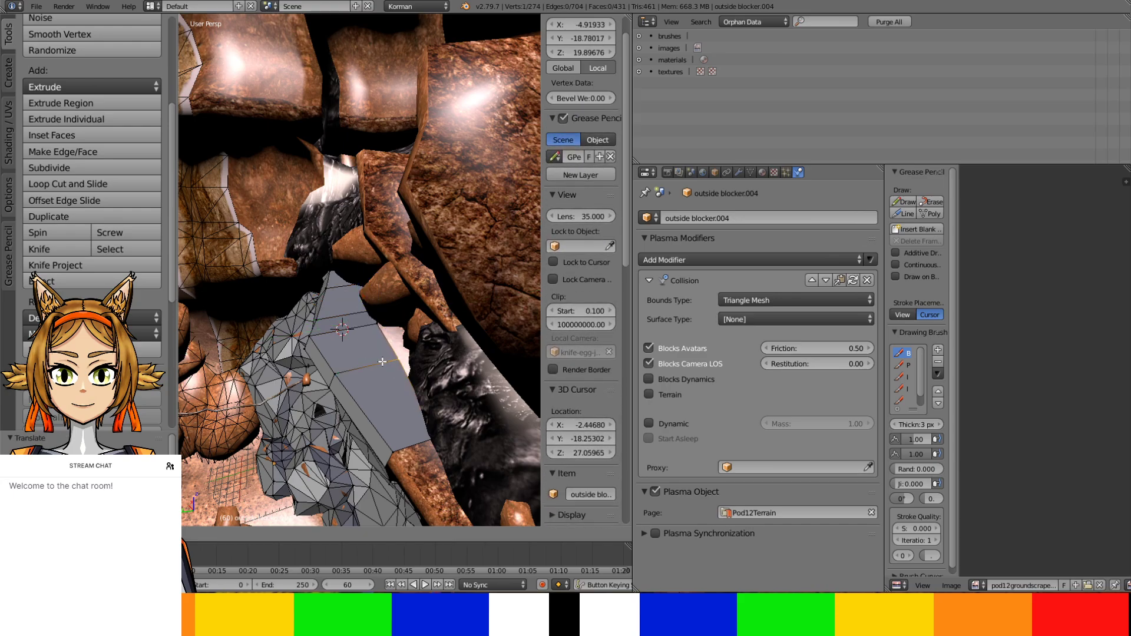
pyautogui.click(379, 336)
pyautogui.press('g')
pyautogui.press('y')
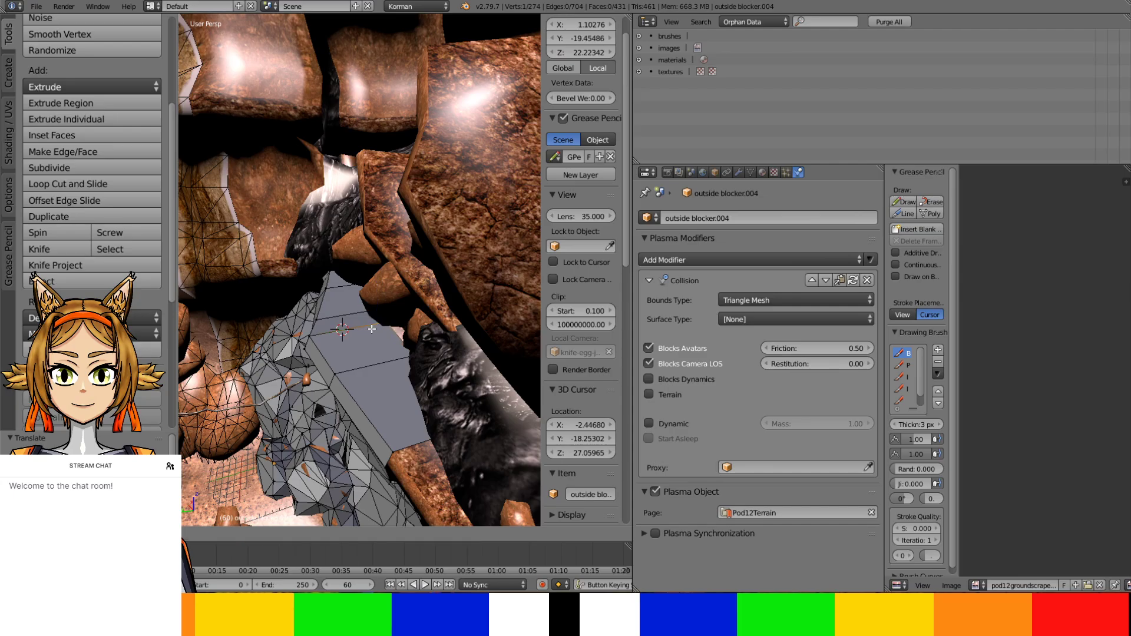
pyautogui.click(388, 331)
# Extrude the edges at the ledge and strip's other end along the slab, to about X -24.75, Y -17.36
pyautogui.moveTo(389, 331); pyautogui.dragTo(432, 294, button='middle')
pyautogui.scroll(-3, 432, 294)
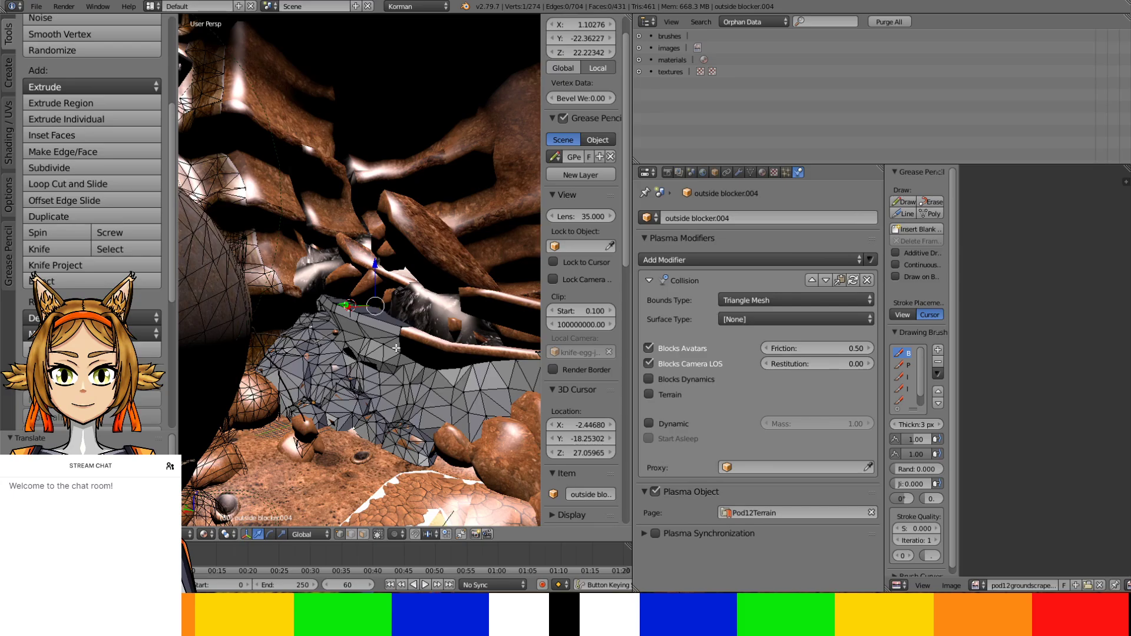
pyautogui.moveTo(396, 348); pyautogui.dragTo(321, 437, button='middle')
pyautogui.scroll(3, 337, 398)
pyautogui.scroll(2, 369, 425)
pyautogui.rightClick(289, 449)
pyautogui.keyDown('ctrl'); pyautogui.rightClick(320, 407); pyautogui.keyUp('ctrl')
pyautogui.press('e')
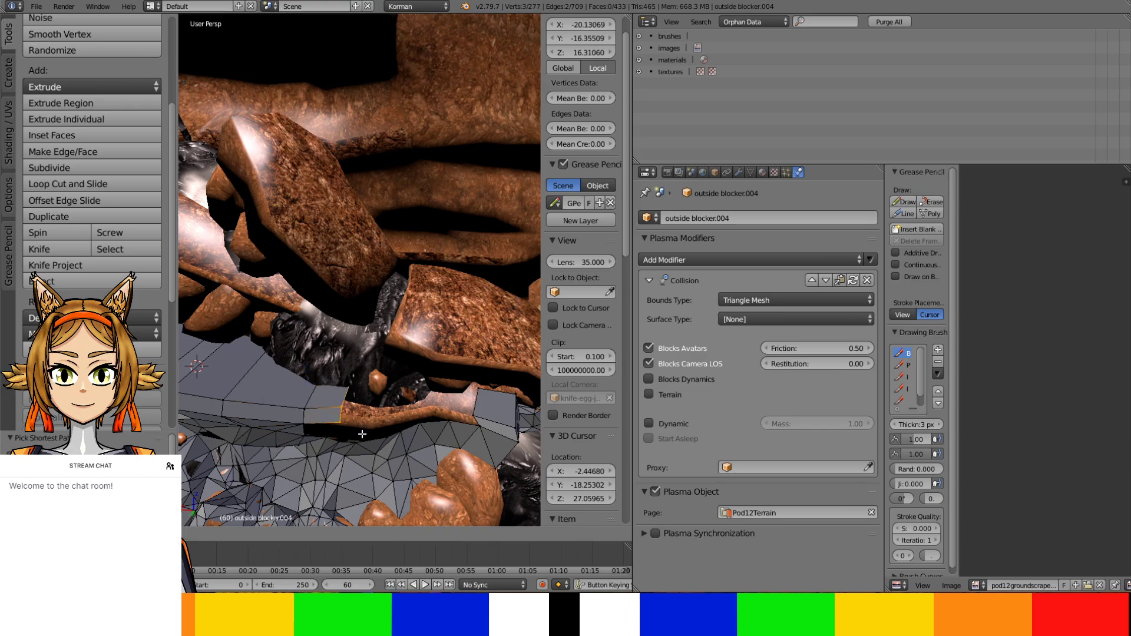
pyautogui.rightClick(305, 396)
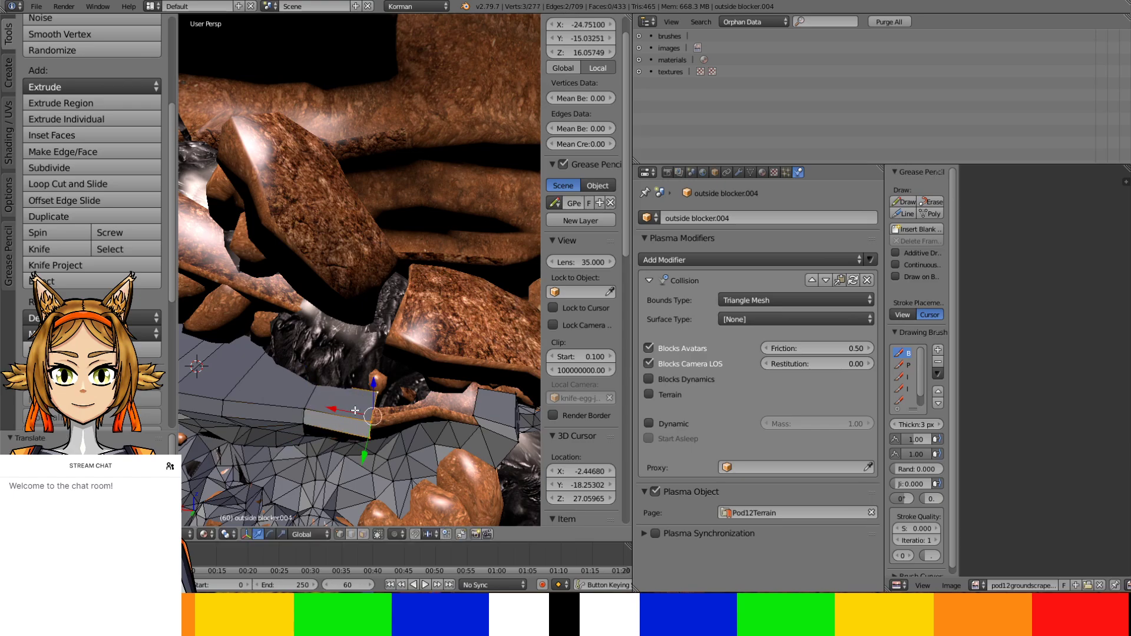
pyautogui.moveTo(370, 440); pyautogui.dragTo(373, 420)
# Lower the extruded end edges to about Z 13.04 and shift them along Y to about -18.75
pyautogui.moveTo(373, 416); pyautogui.dragTo(369, 356, button='middle')
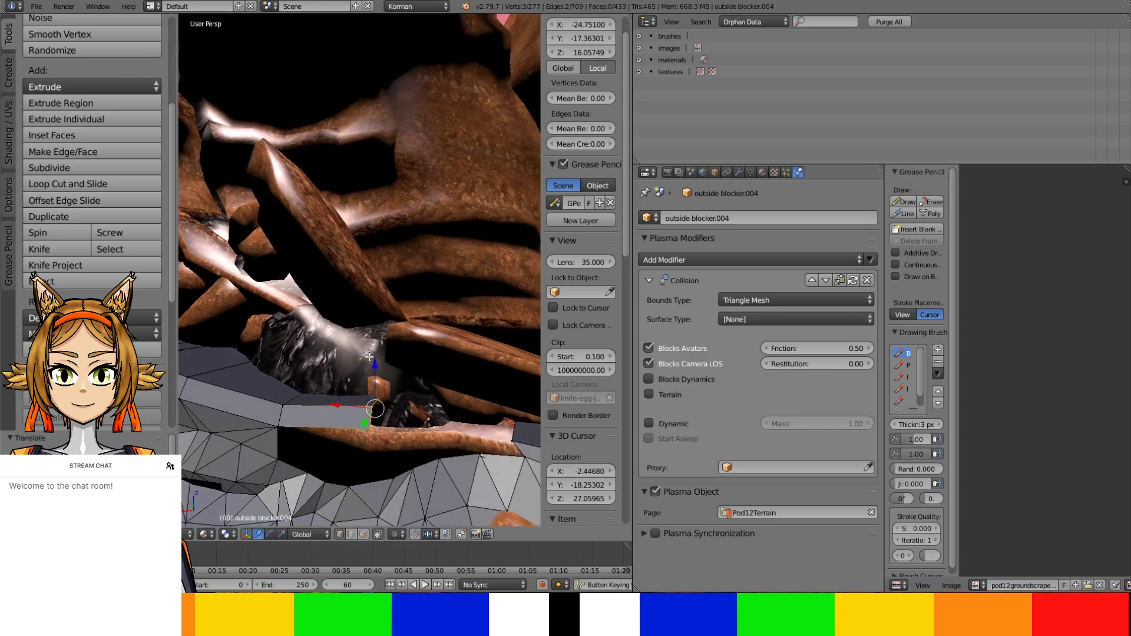
pyautogui.moveTo(376, 372); pyautogui.dragTo(363, 406)
pyautogui.moveTo(362, 406); pyautogui.dragTo(362, 326, button='middle')
pyautogui.moveTo(324, 366); pyautogui.dragTo(323, 362)
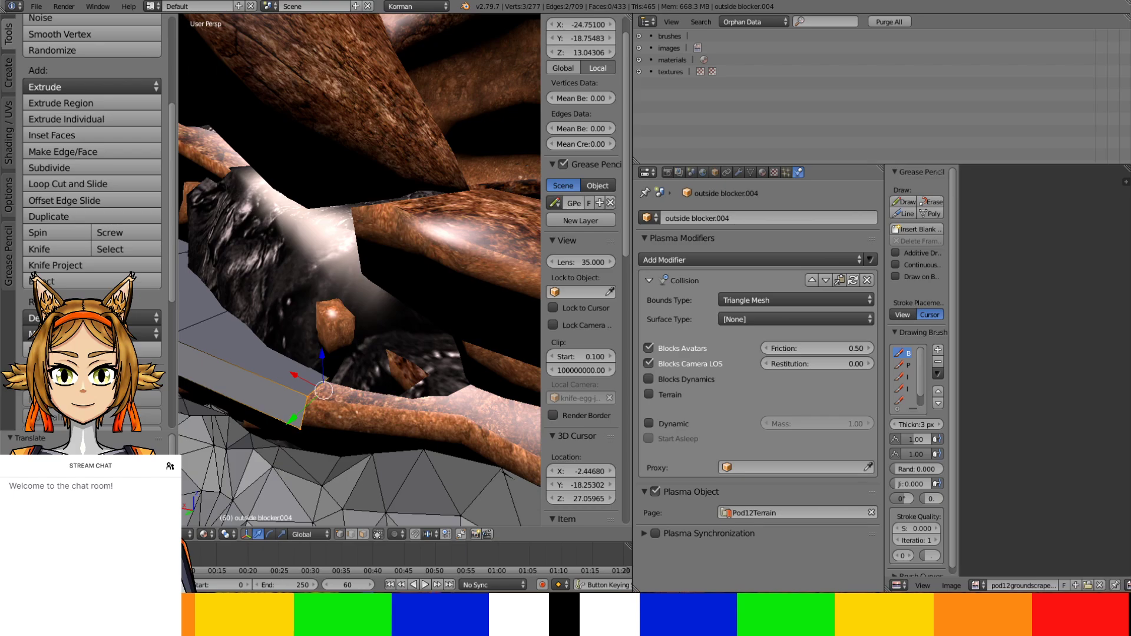
# Extrude the end edges further along the slab, to about X -32.78, Y -23.24
pyautogui.moveTo(377, 451); pyautogui.dragTo(331, 449, button='middle')
pyautogui.press('e')
pyautogui.rightClick(357, 431)
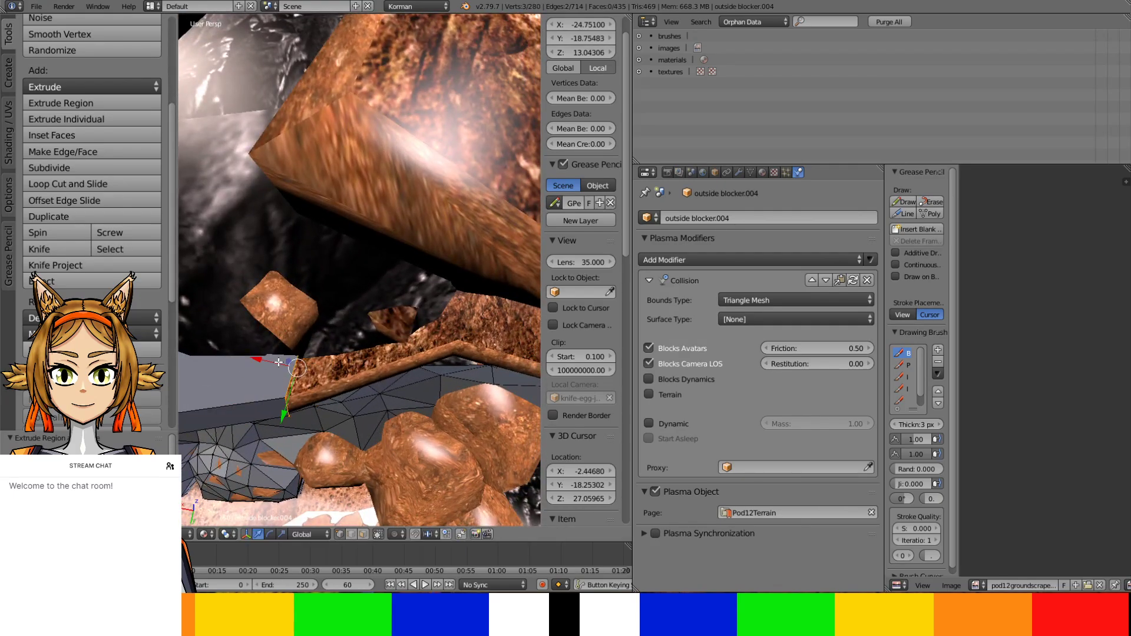
pyautogui.moveTo(279, 362); pyautogui.dragTo(426, 362)
pyautogui.moveTo(444, 421); pyautogui.dragTo(459, 341)
# Align the new end edges with the slab, lowering them to about Z 12.24 and shifting them along Y
pyautogui.moveTo(459, 342); pyautogui.dragTo(463, 311, button='middle')
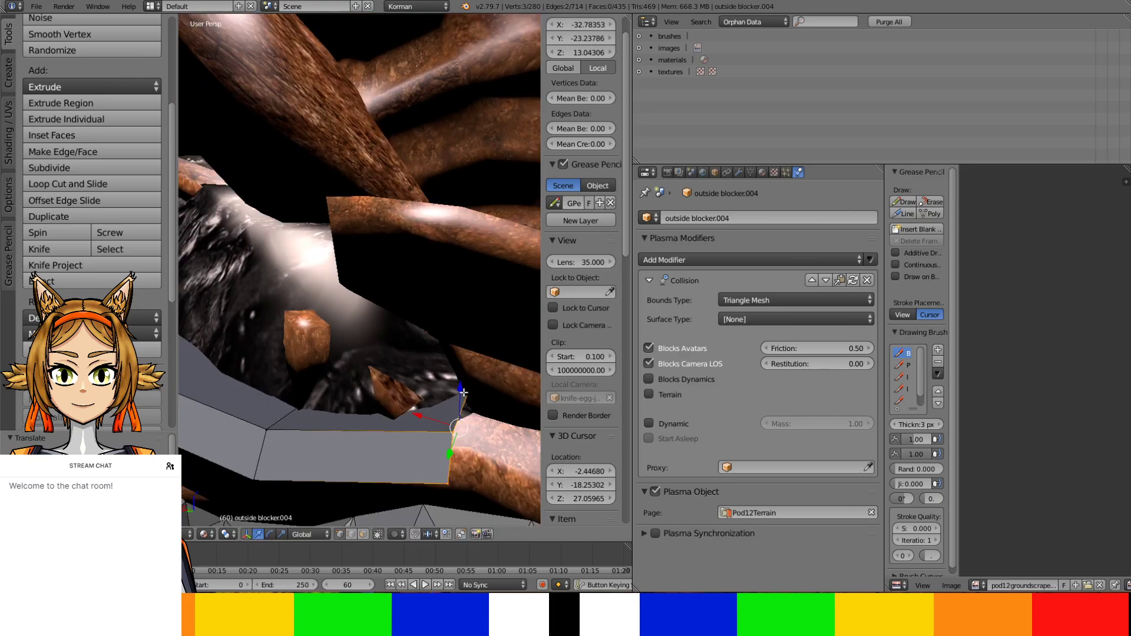
pyautogui.moveTo(463, 393); pyautogui.dragTo(433, 430)
pyautogui.press('g')
pyautogui.press('y')
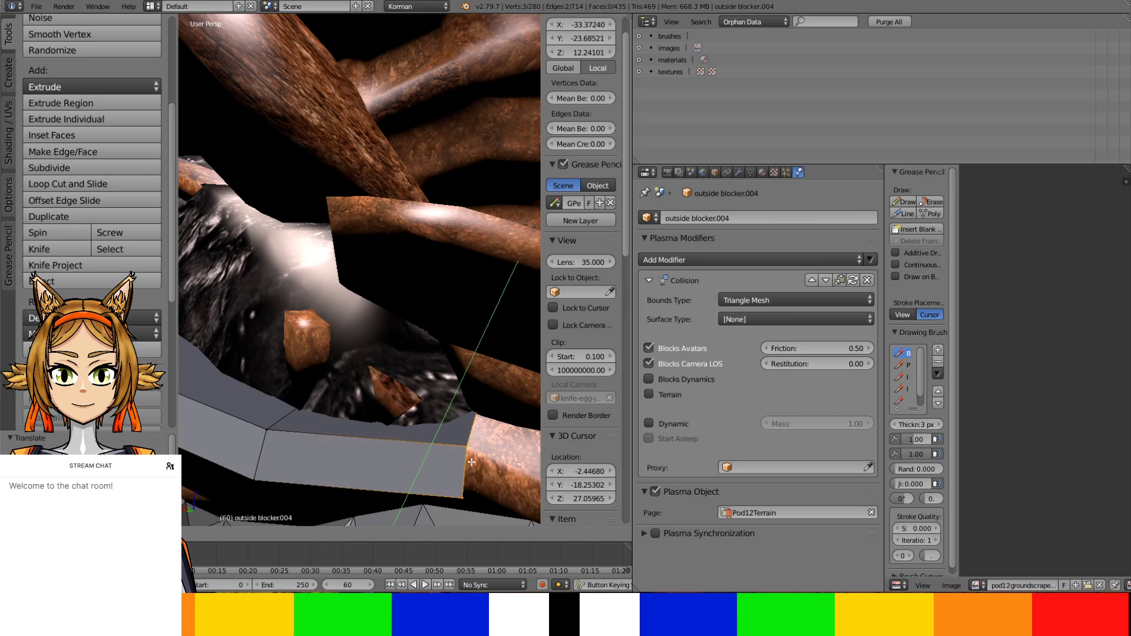
# Fill the gap in the top surface of the outside blocker's ledge with a four-sided face
pyautogui.moveTo(471, 463); pyautogui.dragTo(471, 465)
pyautogui.moveTo(470, 464); pyautogui.dragTo(337, 230, button='middle')
pyautogui.rightClick(376, 314)
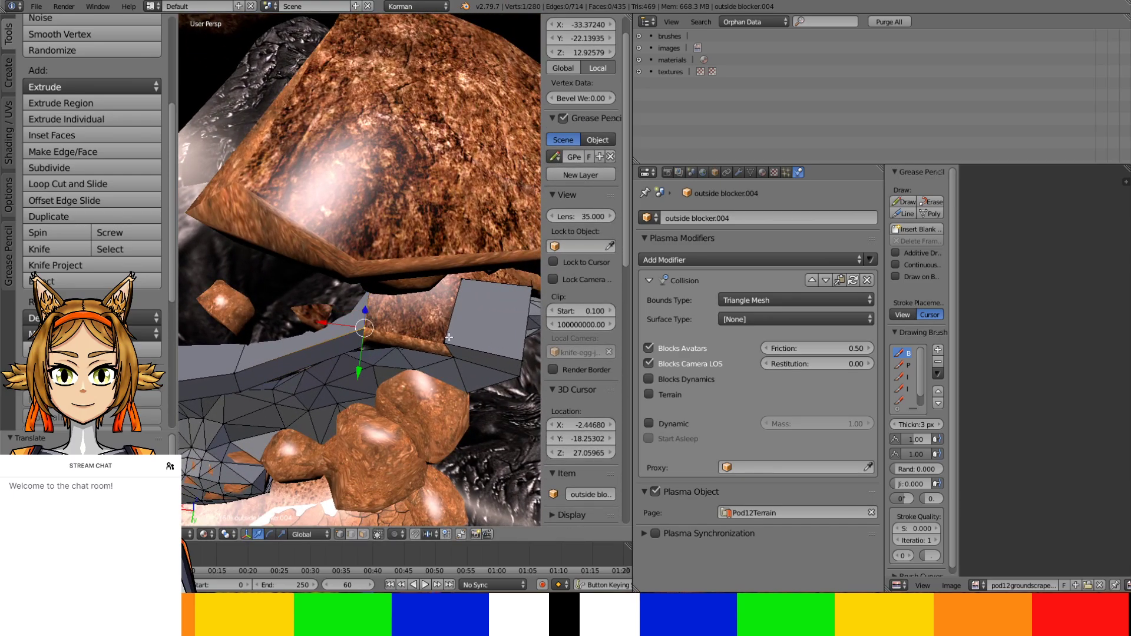
pyautogui.keyDown('shift'); pyautogui.rightClick(377, 284); pyautogui.keyUp('shift')
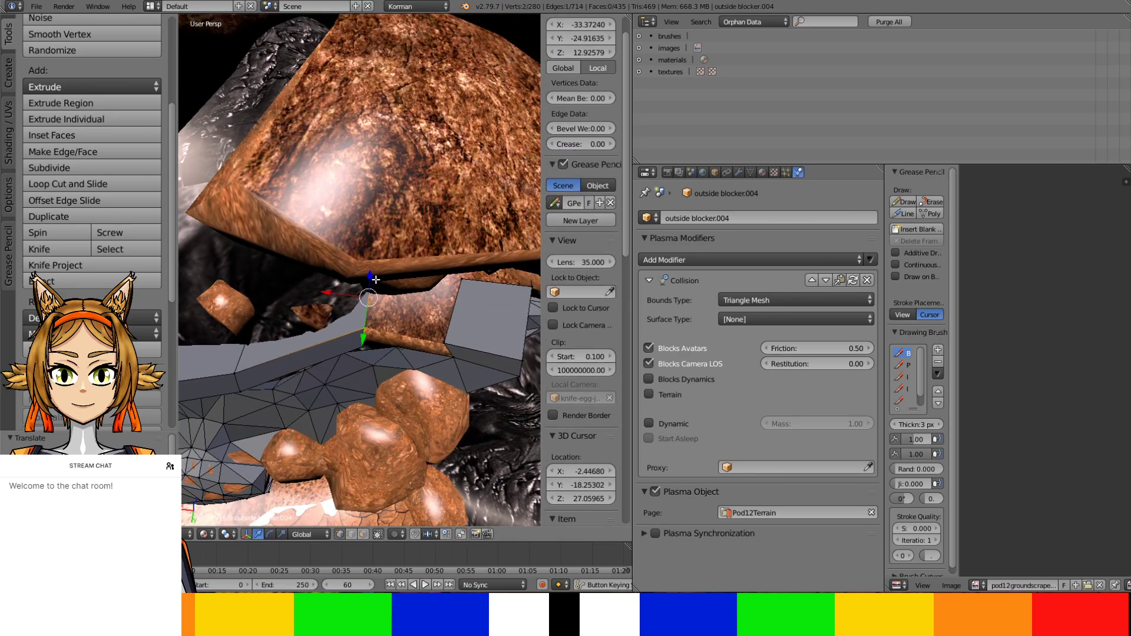
pyautogui.keyDown('shift'); pyautogui.rightClick(447, 335); pyautogui.keyUp('shift')
pyautogui.press('f')
pyautogui.moveTo(445, 333); pyautogui.dragTo(376, 278, button='middle')
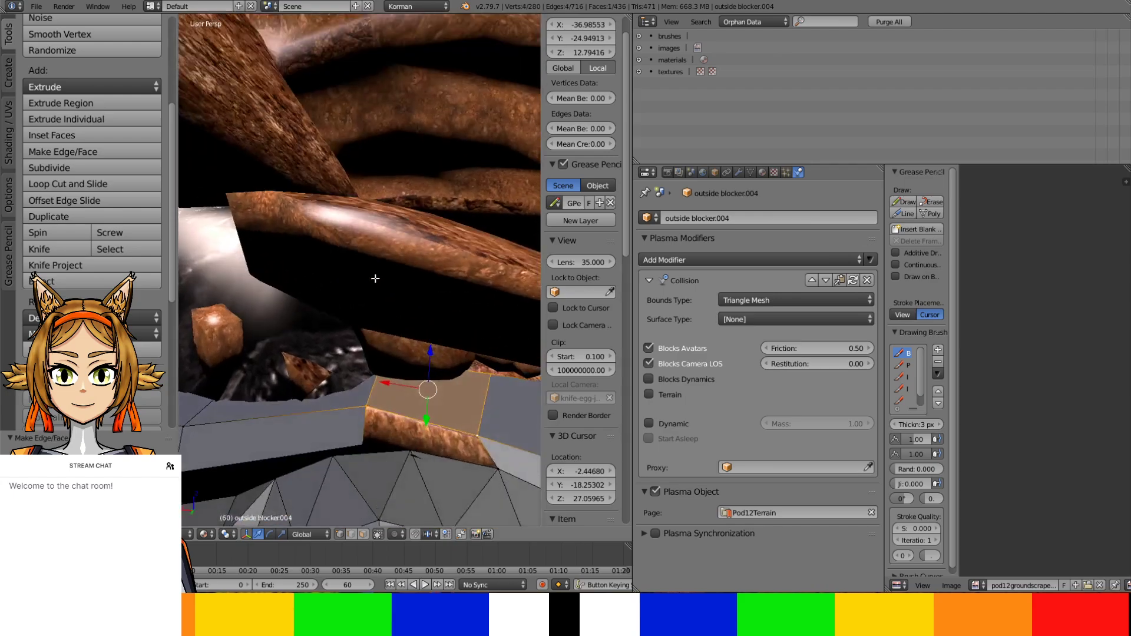
# Select the edges around the opening in the ledge's front side and fill them with a face
pyautogui.rightClick(363, 446)
pyautogui.hotkey('ctrl', 'z')
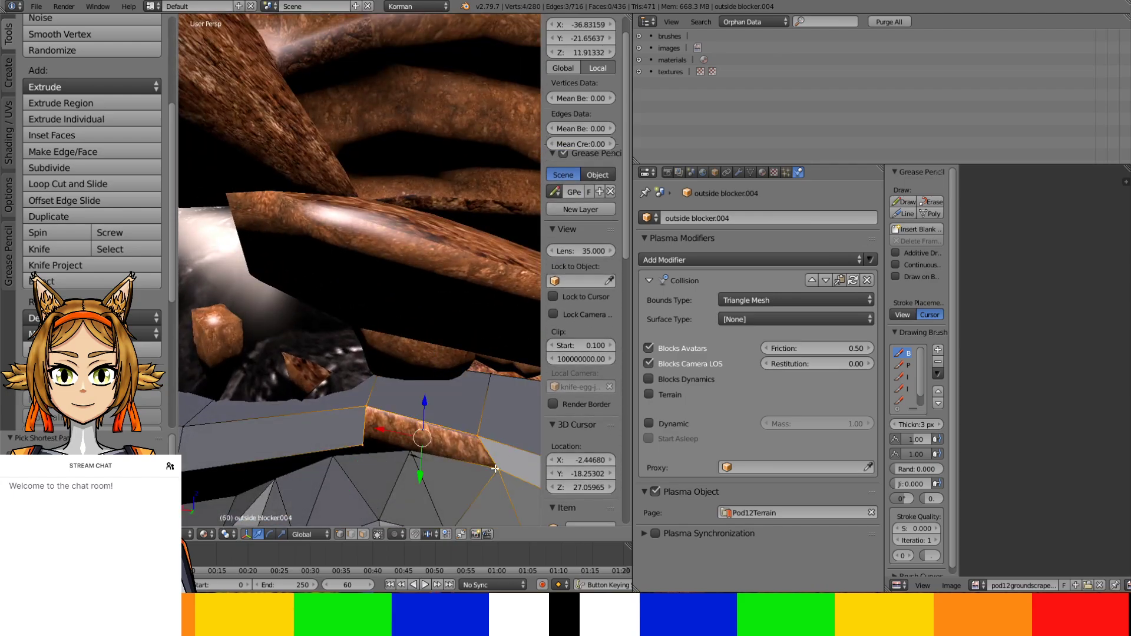
pyautogui.press('f')
# Move the vertex at the lower corner of the newly filled front face slightly upward
pyautogui.moveTo(495, 466); pyautogui.dragTo(397, 410, button='middle')
pyautogui.rightClick(383, 317)
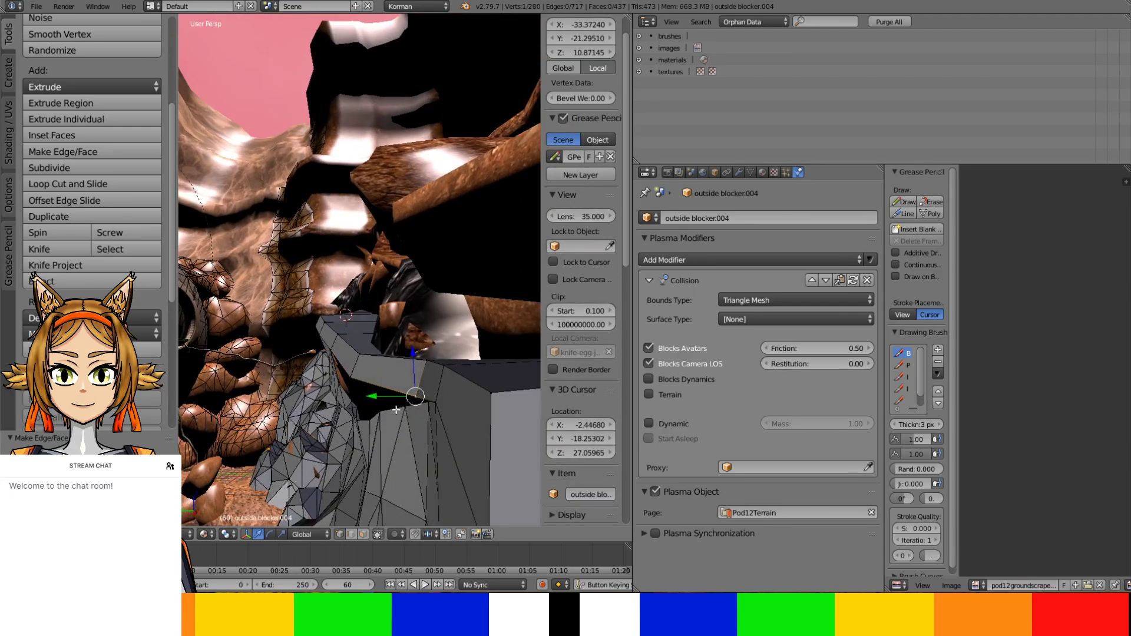
pyautogui.moveTo(382, 397); pyautogui.dragTo(415, 366)
pyautogui.moveTo(415, 361); pyautogui.dragTo(450, 362, button='middle')
# Fill part of the opening between the ledge and the mesh below with two triangles and a four-sided face
pyautogui.keyDown('ctrl'); pyautogui.rightClick(454, 351); pyautogui.keyUp('ctrl')
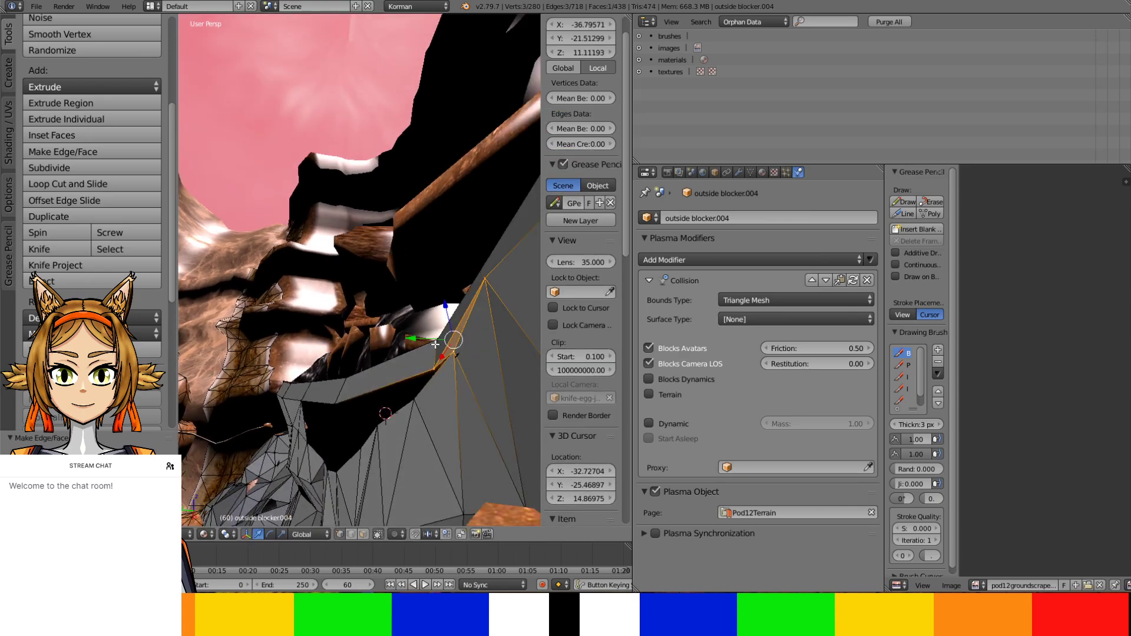
pyautogui.keyDown('ctrl'); pyautogui.rightClick(416, 391); pyautogui.keyUp('ctrl')
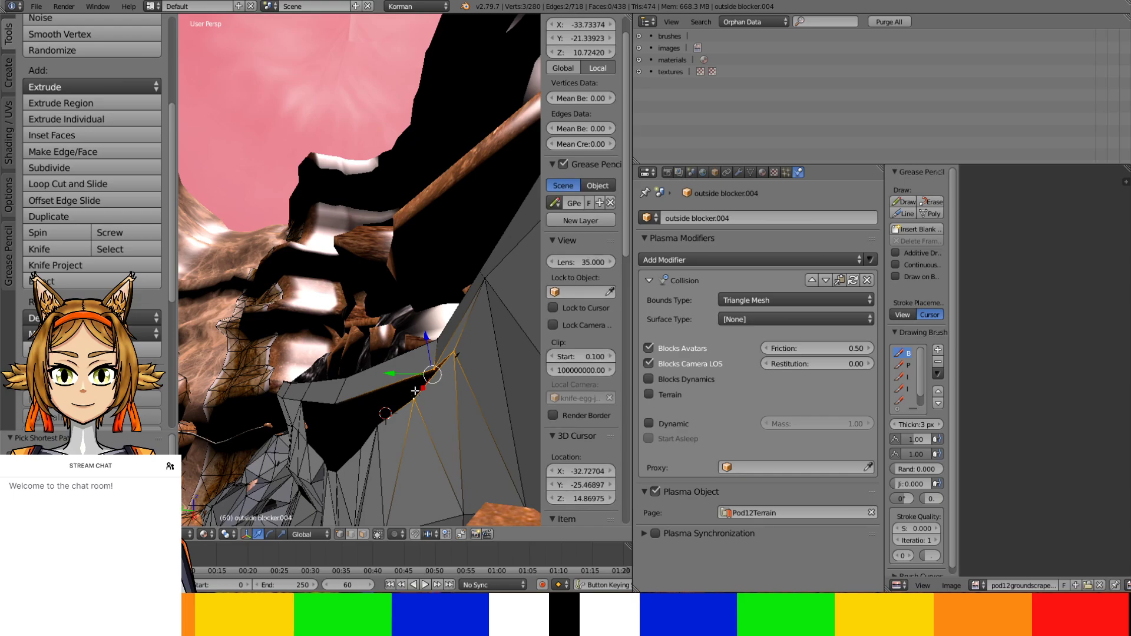
pyautogui.moveTo(396, 365); pyautogui.dragTo(352, 384, button='middle')
pyautogui.keyDown('ctrl'); pyautogui.rightClick(370, 404); pyautogui.keyUp('ctrl')
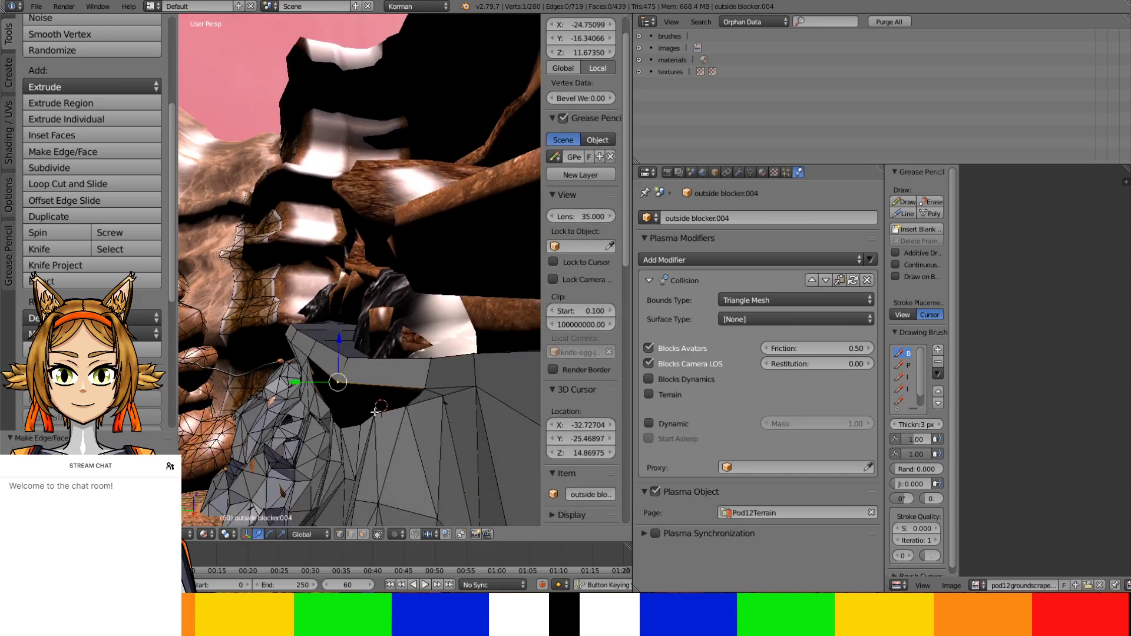
pyautogui.press('f')
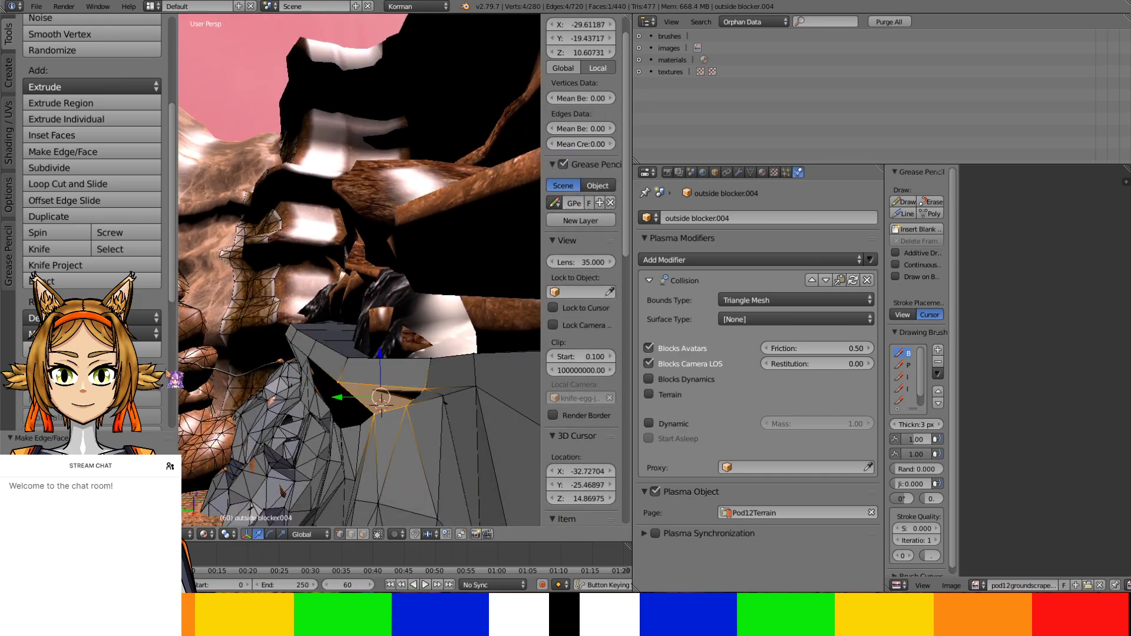
# Shift the ledge's lower corner vertex slightly along the Y axis
pyautogui.rightClick(422, 388)
pyautogui.moveTo(423, 388); pyautogui.dragTo(397, 406, button='middle')
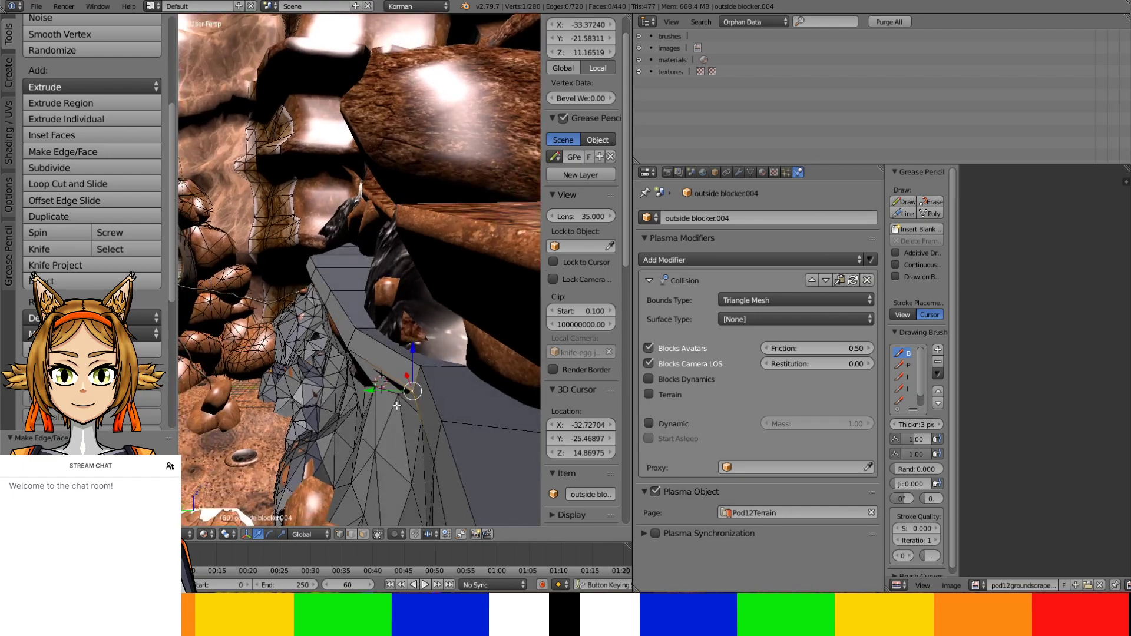
pyautogui.moveTo(387, 394); pyautogui.dragTo(380, 394)
pyautogui.moveTo(381, 394); pyautogui.dragTo(478, 328, button='middle')
# Fill one end of the hole under the ledge with two triangular faces
pyautogui.rightClick(288, 364)
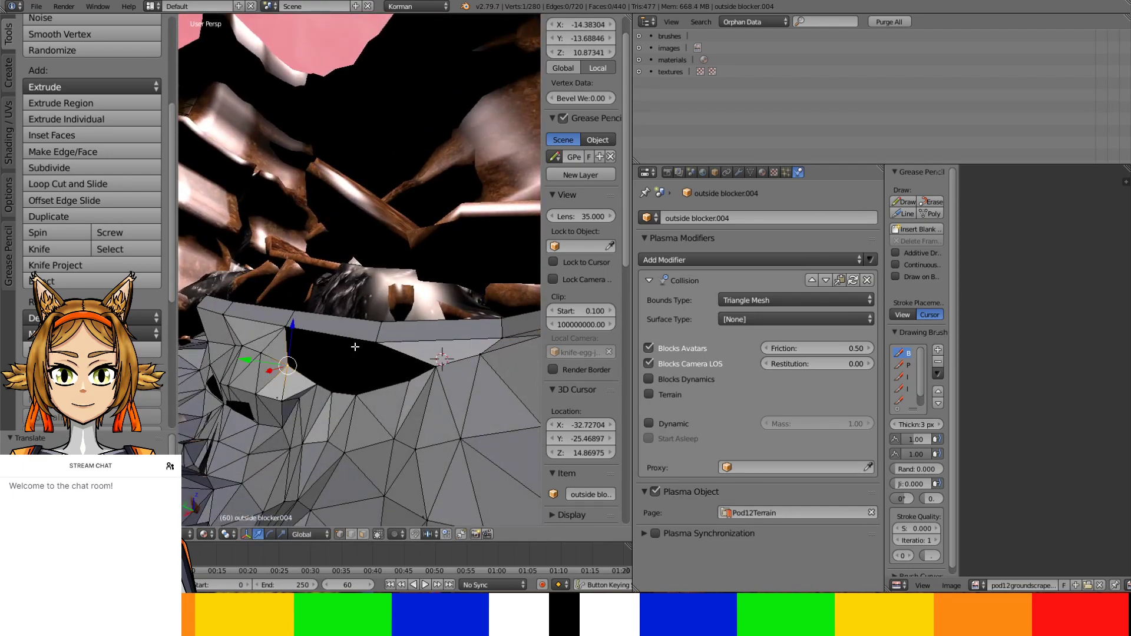
pyautogui.keyDown('ctrl'); pyautogui.rightClick(372, 343); pyautogui.keyUp('ctrl')
pyautogui.press('f')
pyautogui.rightClick(371, 345)
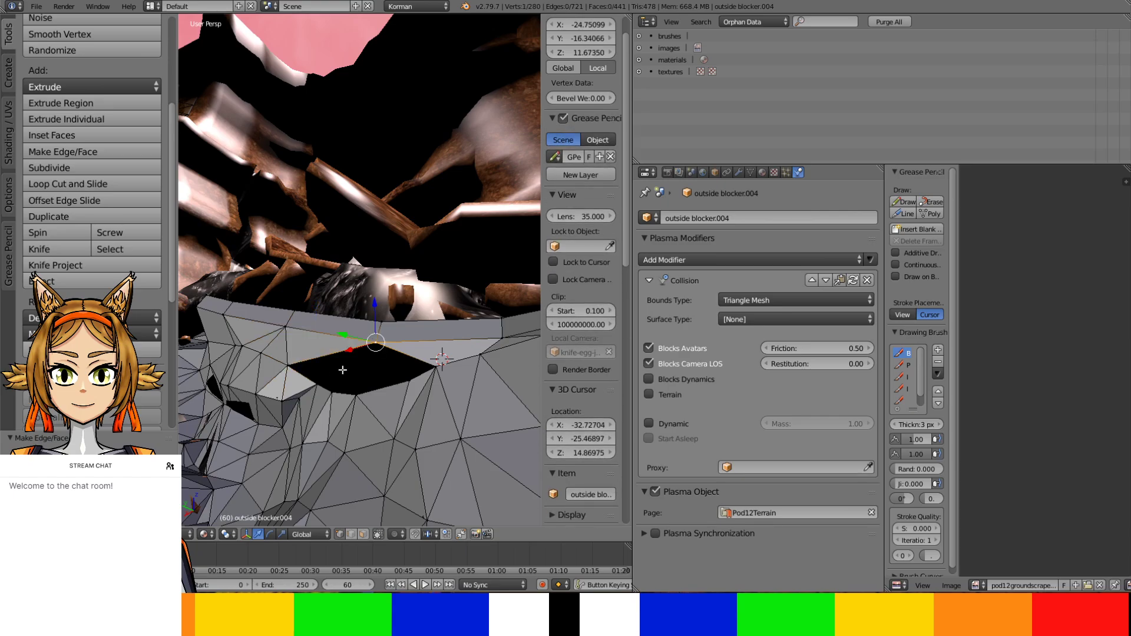
pyautogui.keyDown('ctrl'); pyautogui.rightClick(322, 382); pyautogui.keyUp('ctrl')
pyautogui.press('f')
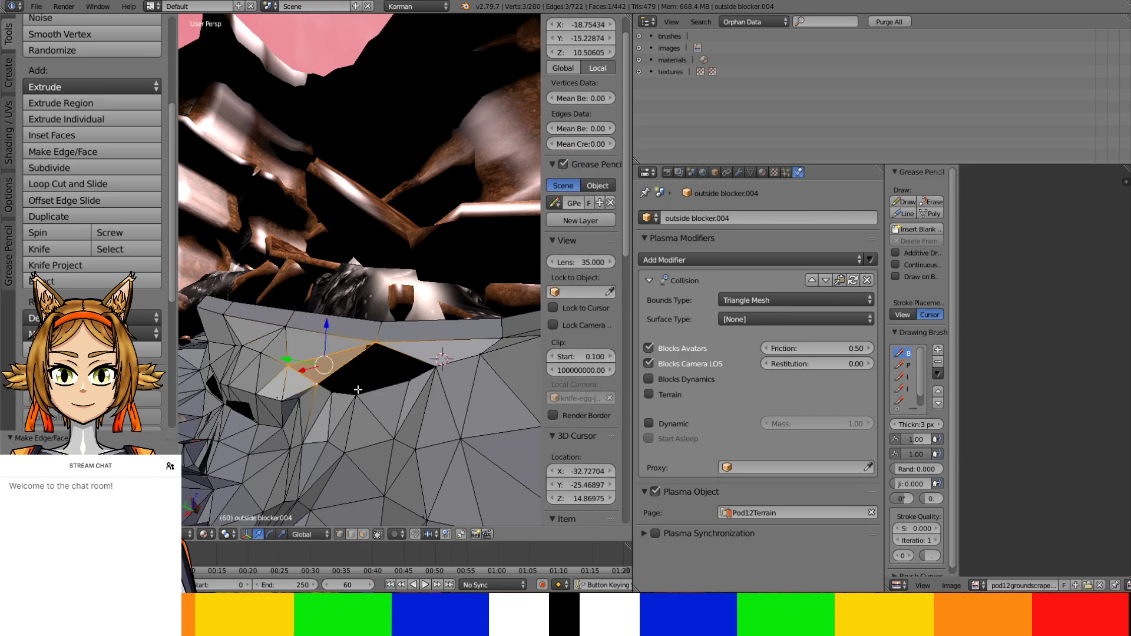
# Fill the remaining hole under the ledge with a single face and triangulate it
pyautogui.rightClick(357, 391)
pyautogui.keyDown('ctrl'); pyautogui.rightClick(375, 343); pyautogui.keyUp('ctrl')
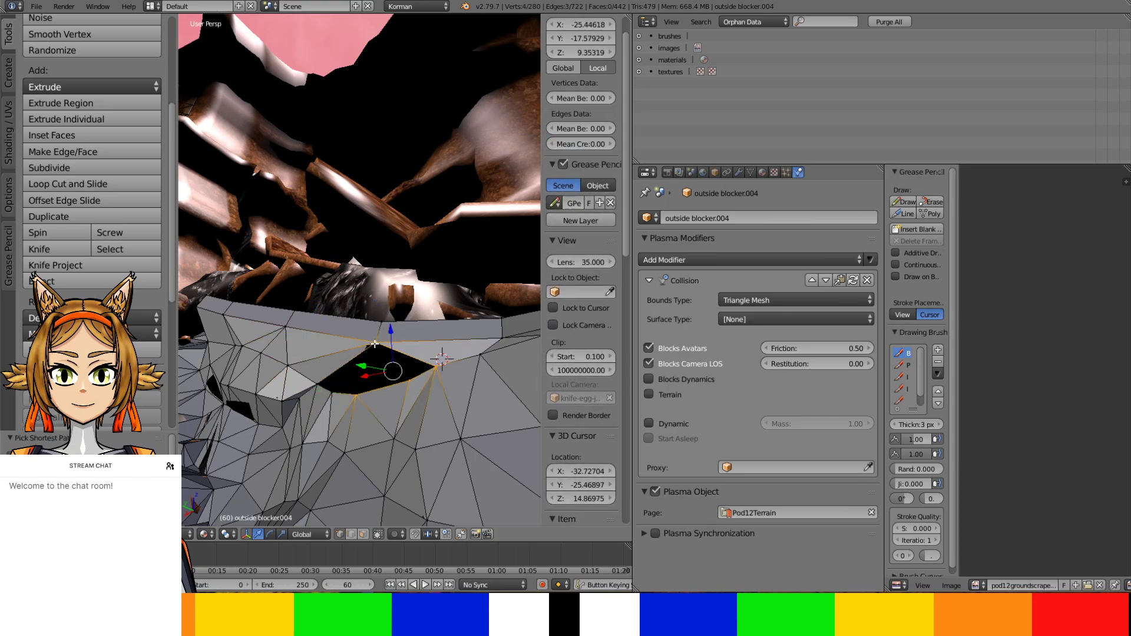
pyautogui.keyDown('ctrl'); pyautogui.rightClick(320, 385); pyautogui.keyUp('ctrl')
pyautogui.press('f')
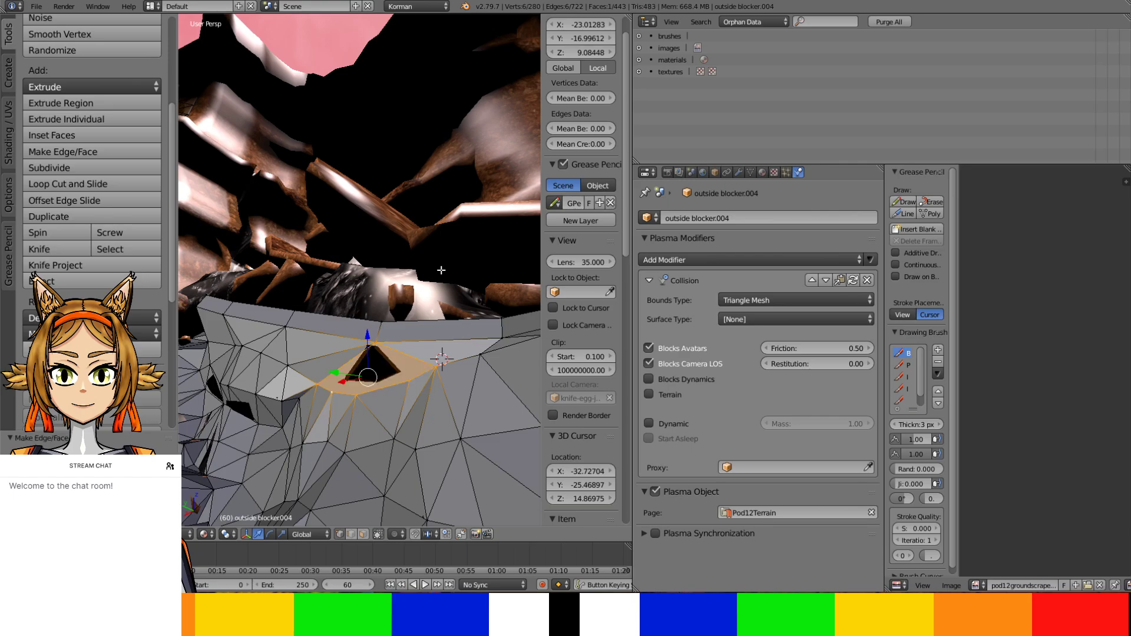
pyautogui.hotkey('ctrl', 't')
# Isolate the blocker in local view, fill the notch along its upper rim, triangulate the fill, and leave local view
pyautogui.moveTo(410, 310); pyautogui.dragTo(292, 350, button='middle')
pyautogui.scroll(8, 291, 351)
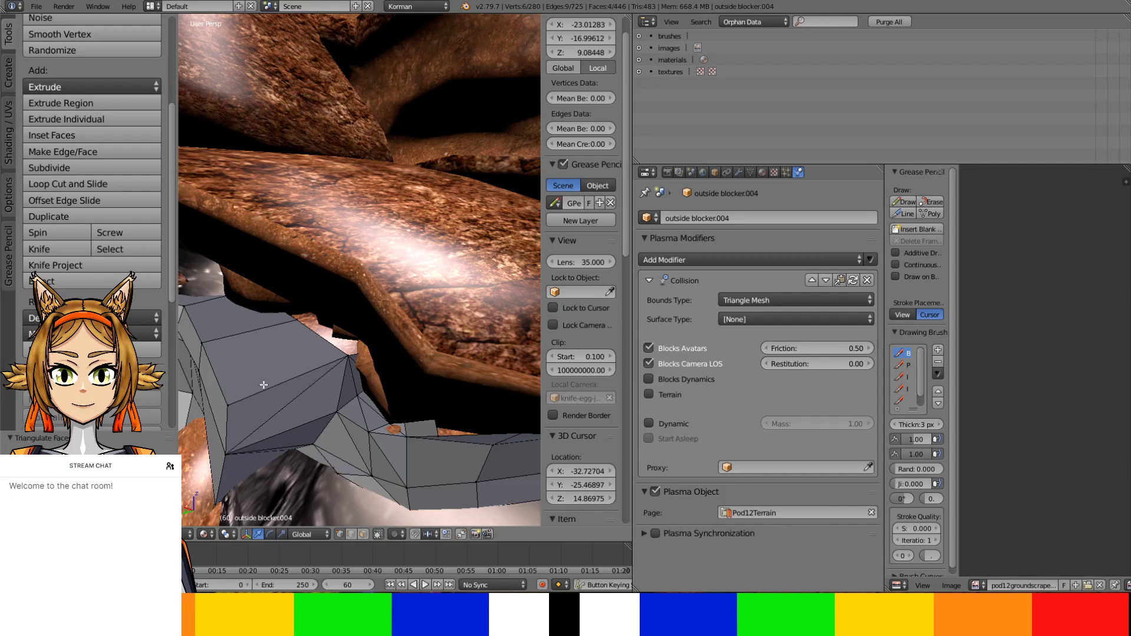
pyautogui.press('KP_Divide')
pyautogui.scroll(5, 193, 346)
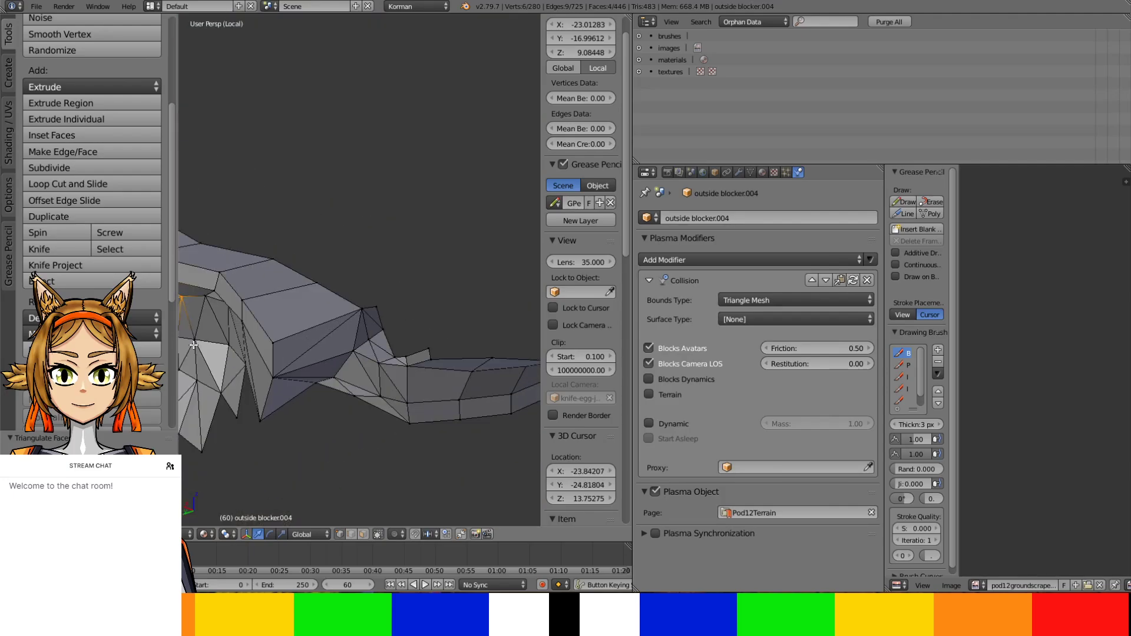
pyautogui.scroll(5, 283, 353)
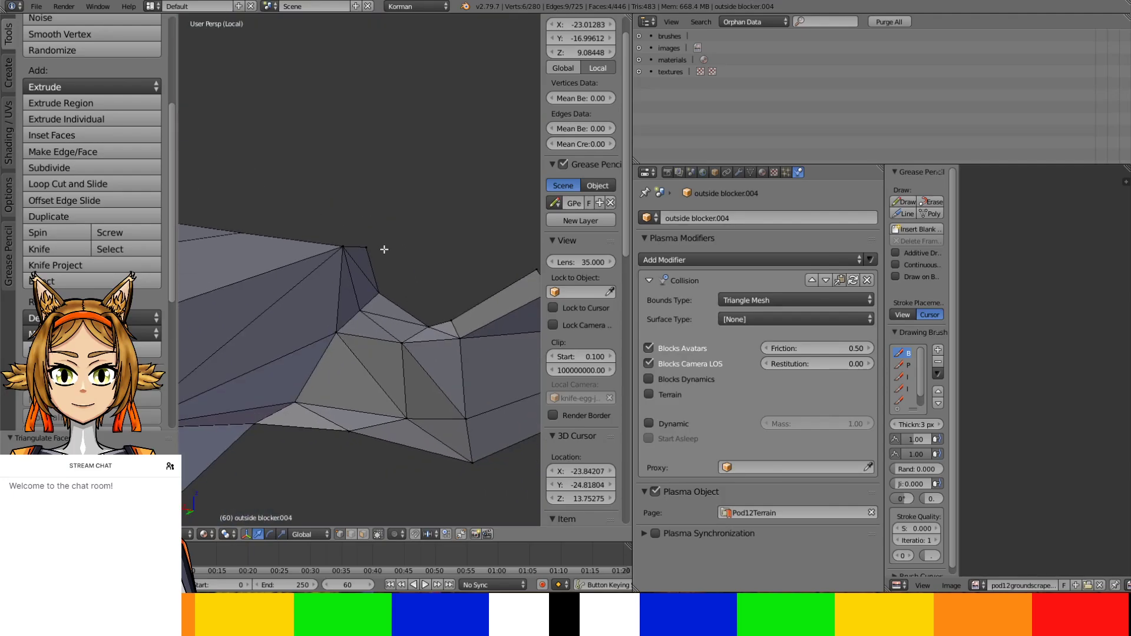
pyautogui.rightClick(384, 249)
pyautogui.keyDown('ctrl'); pyautogui.rightClick(535, 268); pyautogui.keyUp('ctrl')
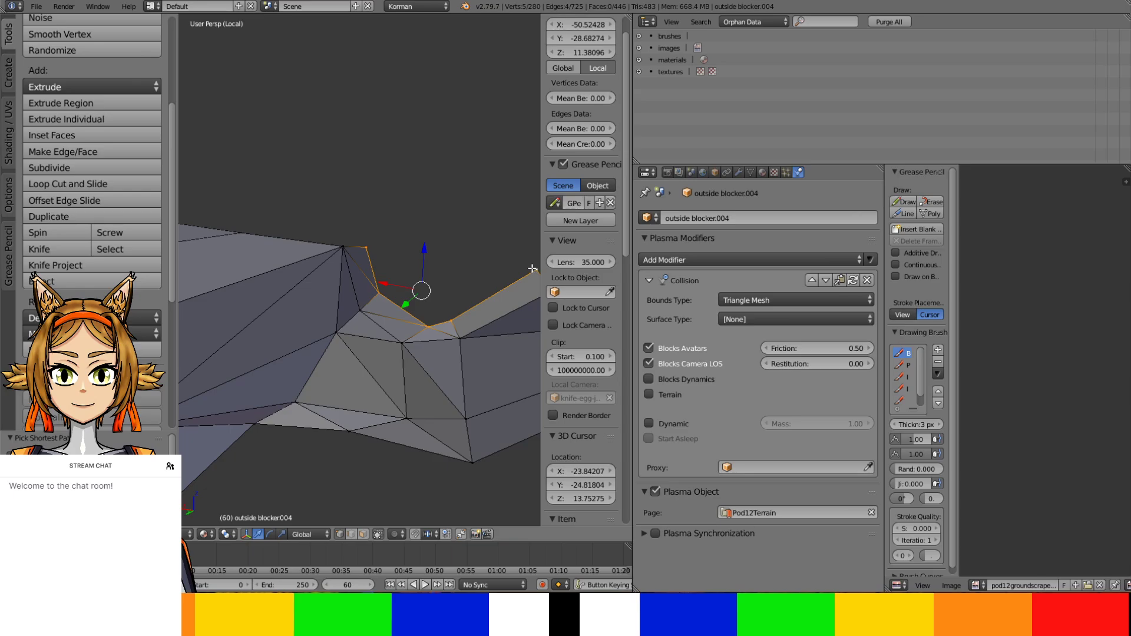
pyautogui.press('f')
pyautogui.hotkey('ctrl', 't')
pyautogui.press('KP_Divide')
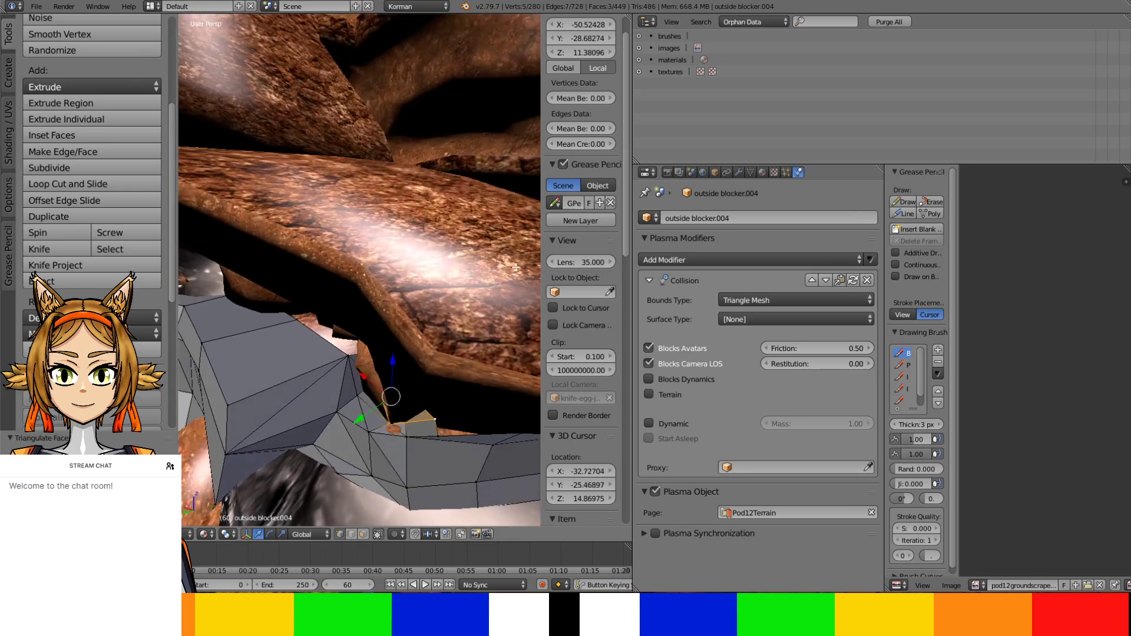
# Nudge the filled notch's rim vertices along the Y axis and reposition the two vertices at its upper end
pyautogui.moveTo(491, 283); pyautogui.dragTo(445, 405, button='middle')
pyautogui.moveTo(396, 388); pyautogui.dragTo(391, 386)
pyautogui.moveTo(392, 386); pyautogui.dragTo(425, 395, button='middle')
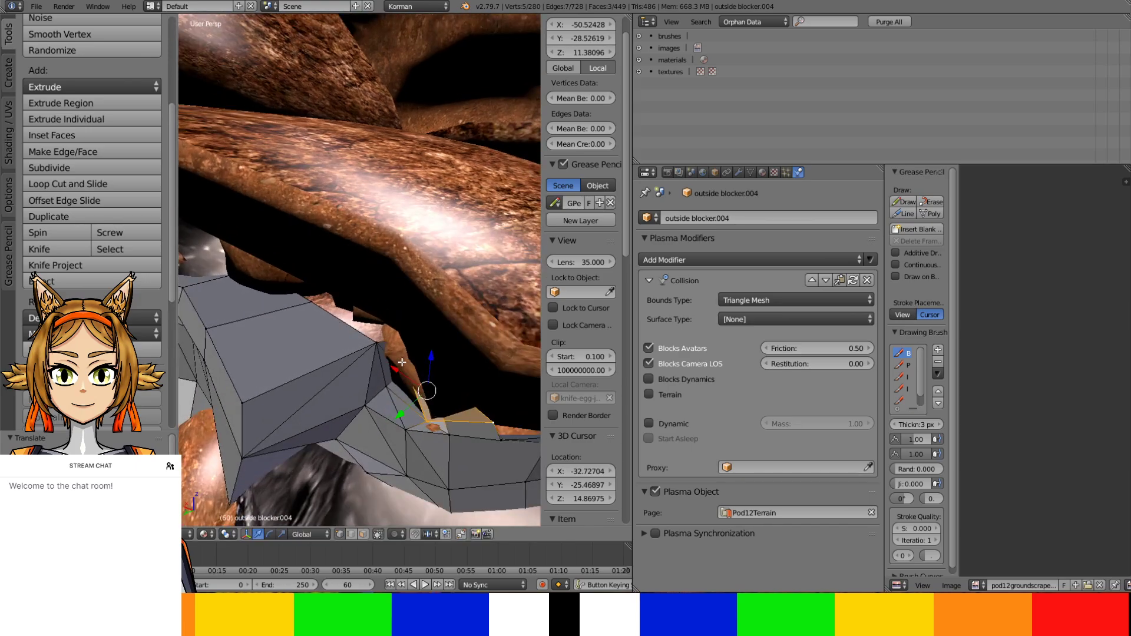
pyautogui.rightClick(398, 372)
pyautogui.keyDown('shift'); pyautogui.rightClick(382, 372); pyautogui.keyUp('shift')
pyautogui.press('g')
pyautogui.press('y')
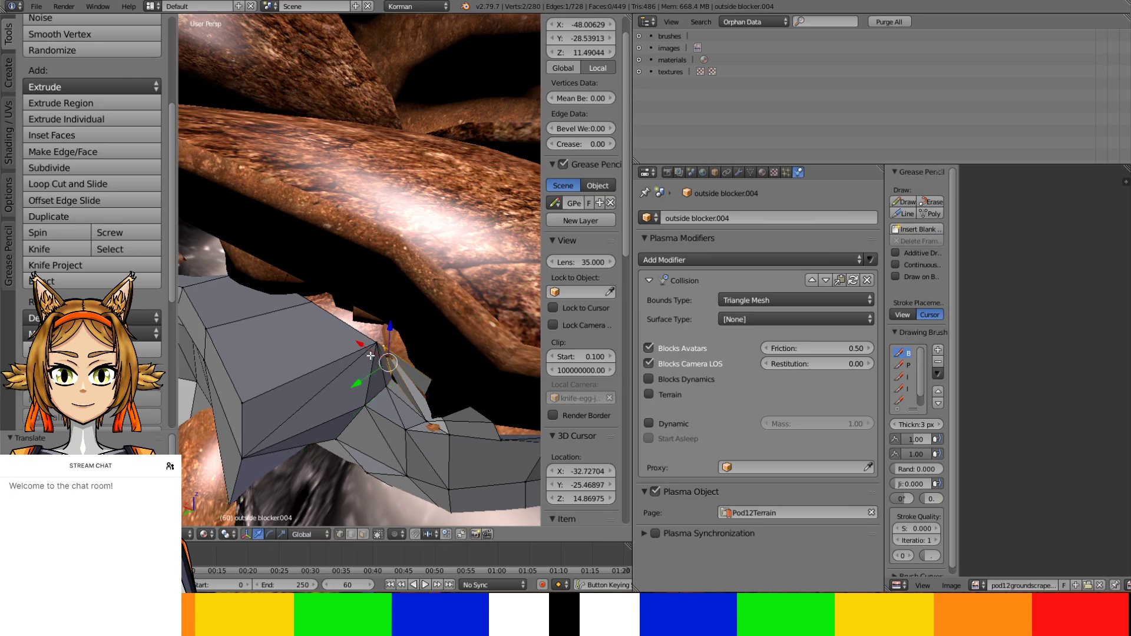
pyautogui.click(379, 378)
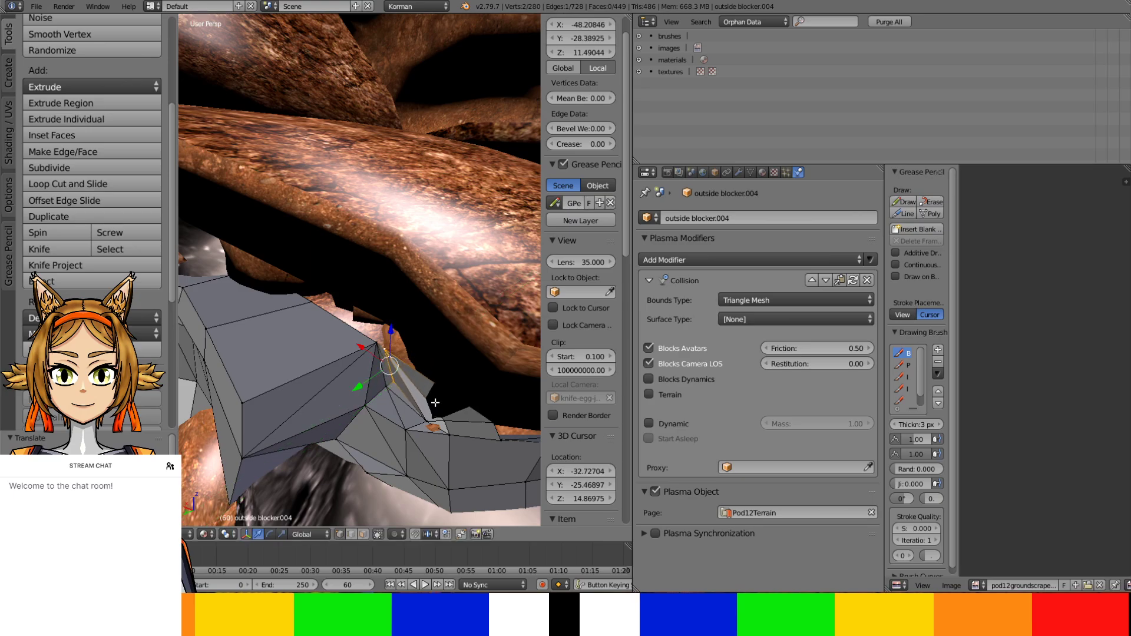
# Reposition the blocker's mesh at the base of the notch by moving single vertices
pyautogui.rightClick(416, 409)
pyautogui.press('g')
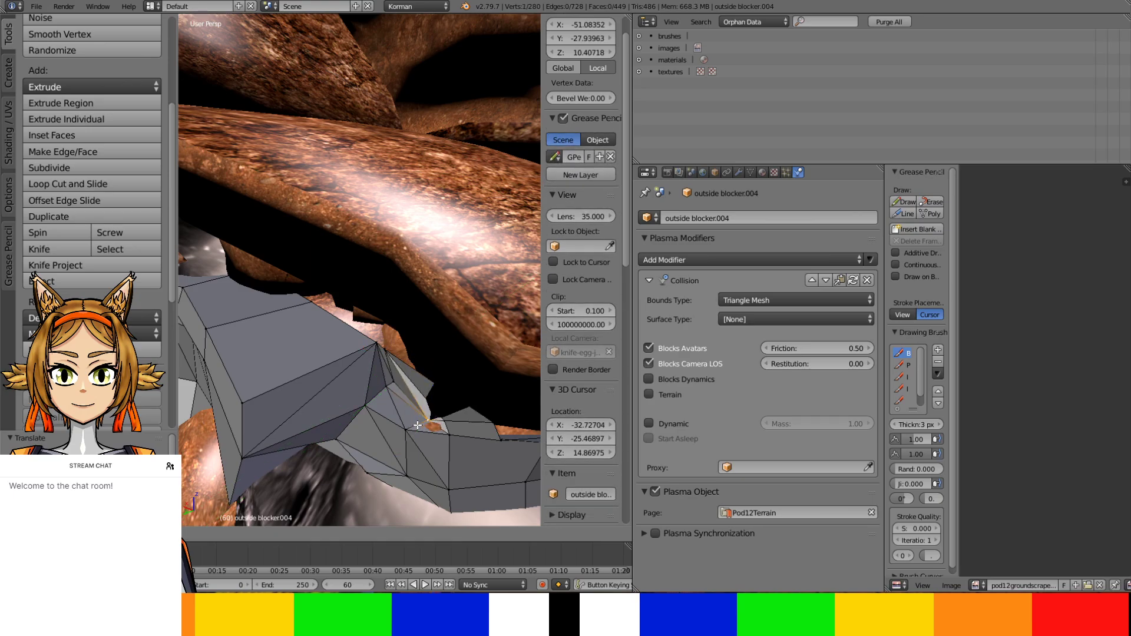
pyautogui.click(418, 425)
pyautogui.moveTo(418, 424); pyautogui.dragTo(390, 373, button='middle')
pyautogui.rightClick(456, 479)
pyautogui.moveTo(457, 479); pyautogui.dragTo(409, 469, button='middle')
pyautogui.press('g')
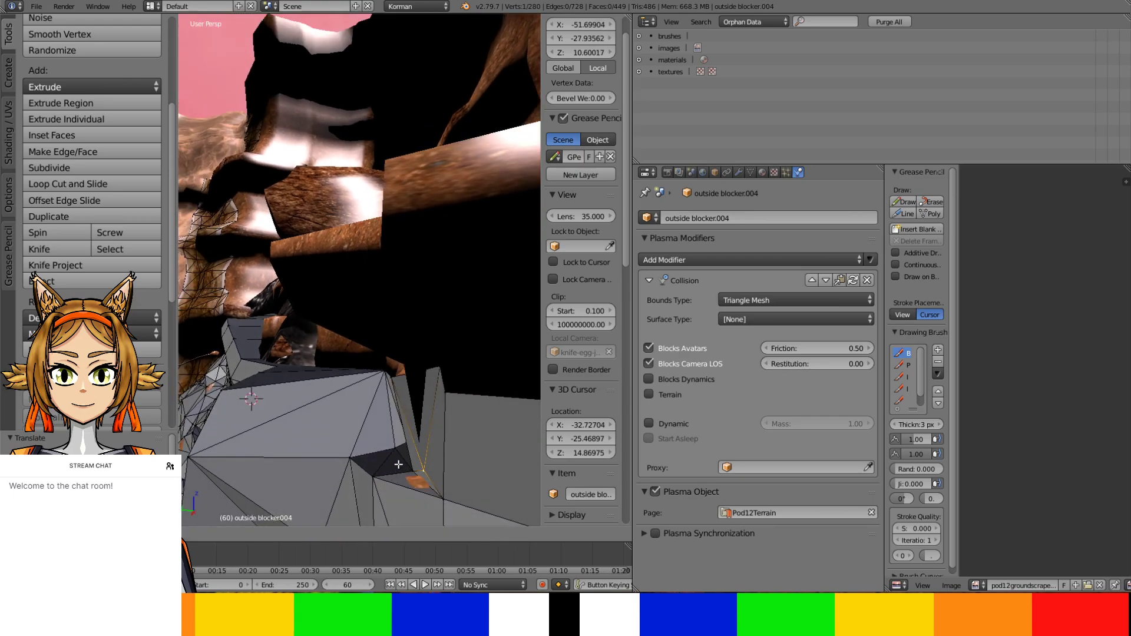
pyautogui.click(405, 468)
# Move the upper tip vertex beside the notch toward the adjoining ledge
pyautogui.rightClick(418, 365)
pyautogui.moveTo(408, 367); pyautogui.dragTo(373, 375)
pyautogui.moveTo(374, 375); pyautogui.dragTo(403, 394, button='middle')
pyautogui.scroll(1, 403, 394)
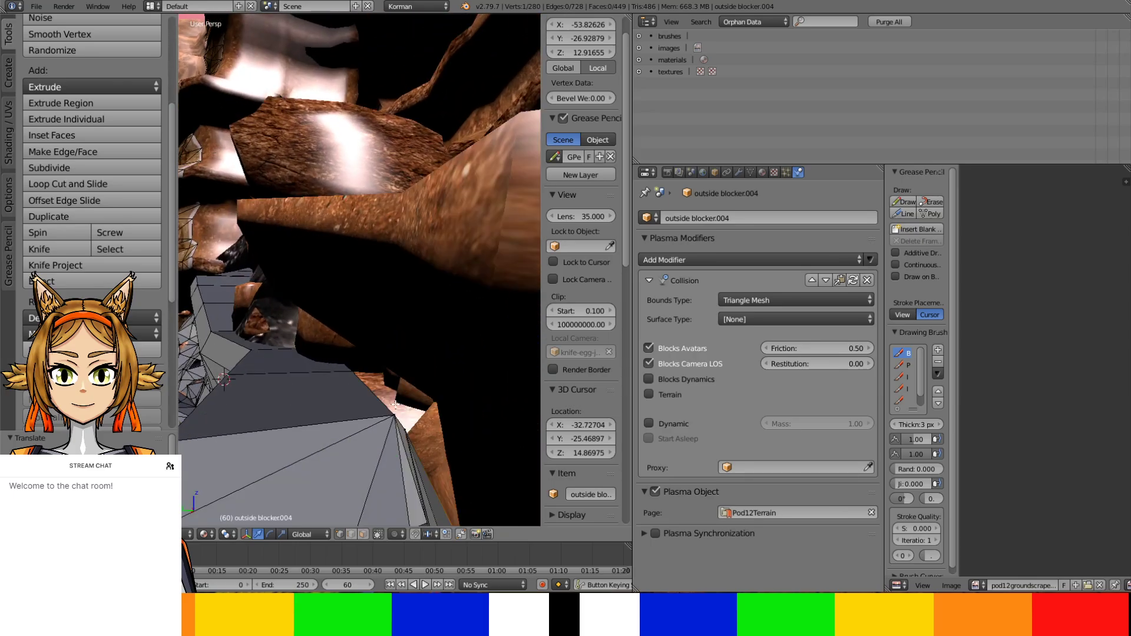
# Lower the ledge's top corner vertex next to the notch and adjust its sideways position
pyautogui.rightClick(396, 406)
pyautogui.press('g')
pyautogui.moveTo(398, 411); pyautogui.dragTo(398, 433)
pyautogui.moveTo(399, 432); pyautogui.dragTo(399, 260, button='middle')
pyautogui.moveTo(331, 321); pyautogui.dragTo(354, 330)
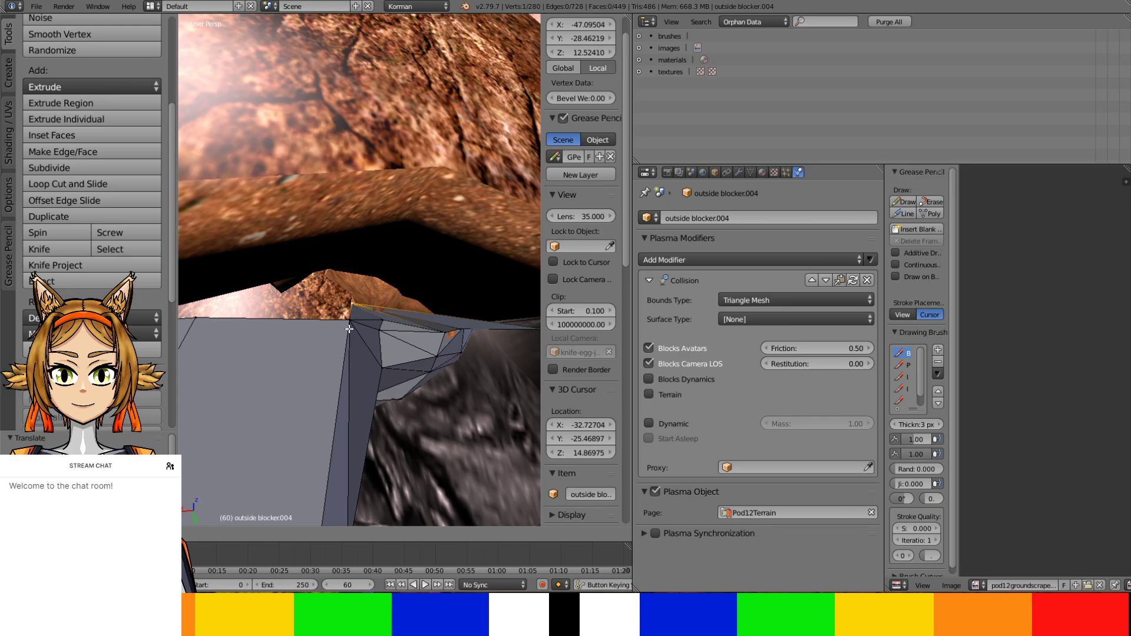
# Fill the open top edge of the ledge near the notch with a triangular face
pyautogui.moveTo(353, 330); pyautogui.dragTo(398, 296, button='middle')
pyautogui.keyDown('shift'); pyautogui.click(244, 302); pyautogui.keyUp('shift')
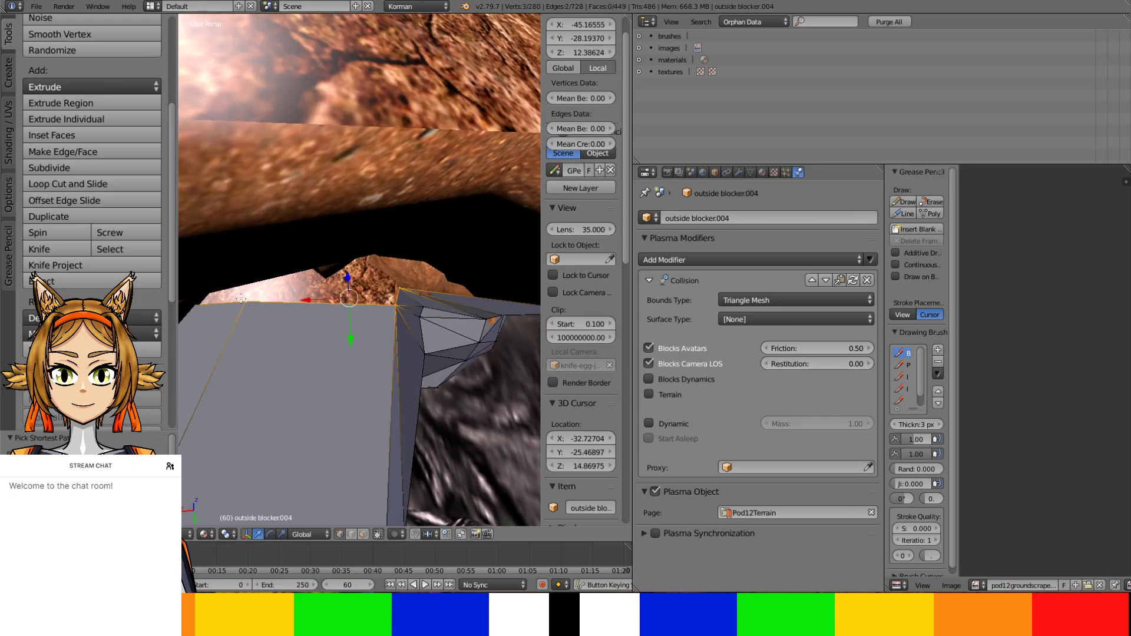
pyautogui.press('f')
# Shift a vertex of the new top triangle sideways and lower the vertex at its far end
pyautogui.moveTo(387, 290); pyautogui.dragTo(377, 353, button='middle')
pyautogui.rightClick(383, 365)
pyautogui.moveTo(352, 365); pyautogui.dragTo(341, 365)
pyautogui.keyDown('shift'); pyautogui.moveTo(274, 377); pyautogui.dragTo(359, 437, button='middle'); pyautogui.keyUp('shift')
pyautogui.rightClick(366, 389)
pyautogui.moveTo(366, 361); pyautogui.dragTo(366, 377)
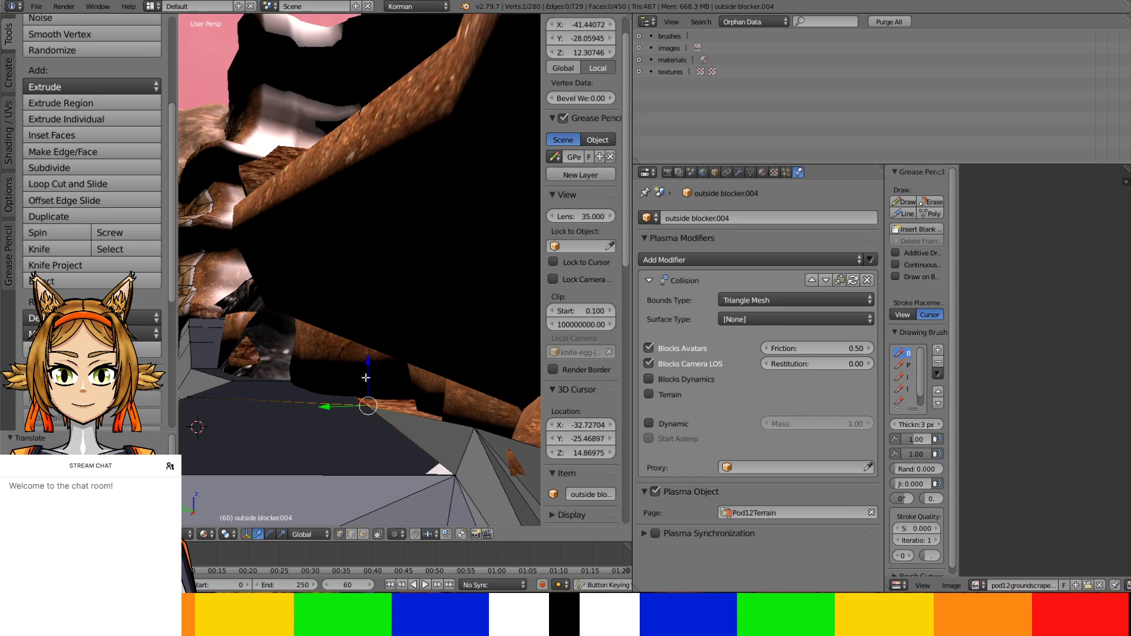
# Adjust the height of the ledge's front corner vertex beside the notch
pyautogui.rightClick(450, 481)
pyautogui.click(453, 452)
pyautogui.moveTo(453, 451); pyautogui.dragTo(454, 446)
pyautogui.moveTo(294, 440); pyautogui.dragTo(374, 408, button='middle')
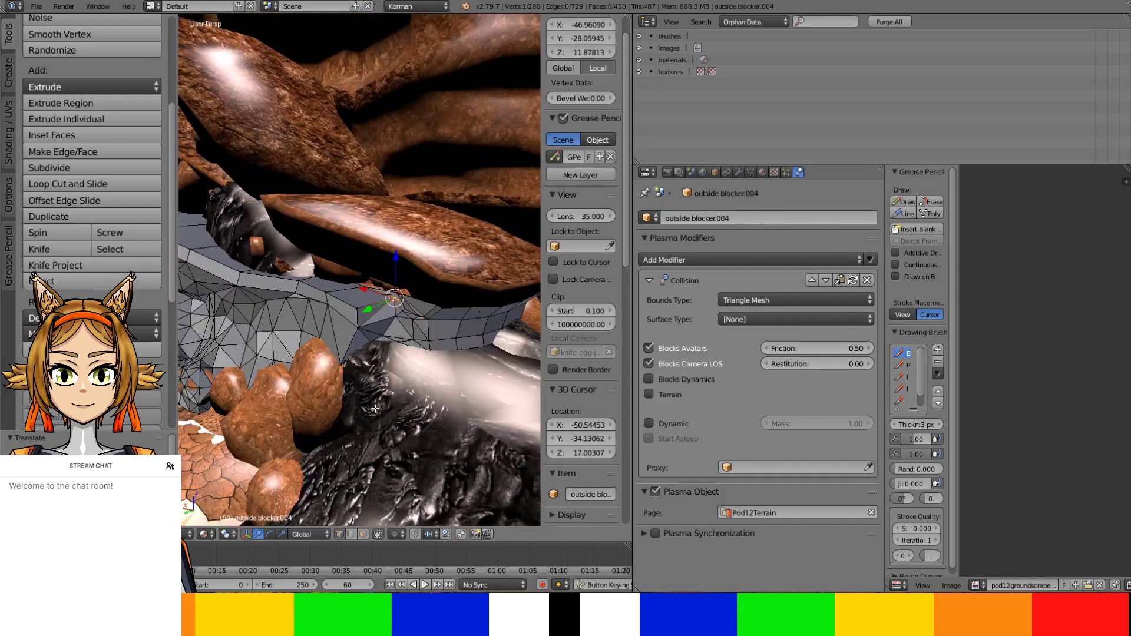
# Stop editing the outside blocker, inspect the fallen shelf above its ledge in isolation, and add a Collision modifier to shelf-fallentemplate.002
pyautogui.scroll(-3, 560, 373)
pyautogui.scroll(-4, 460, 377)
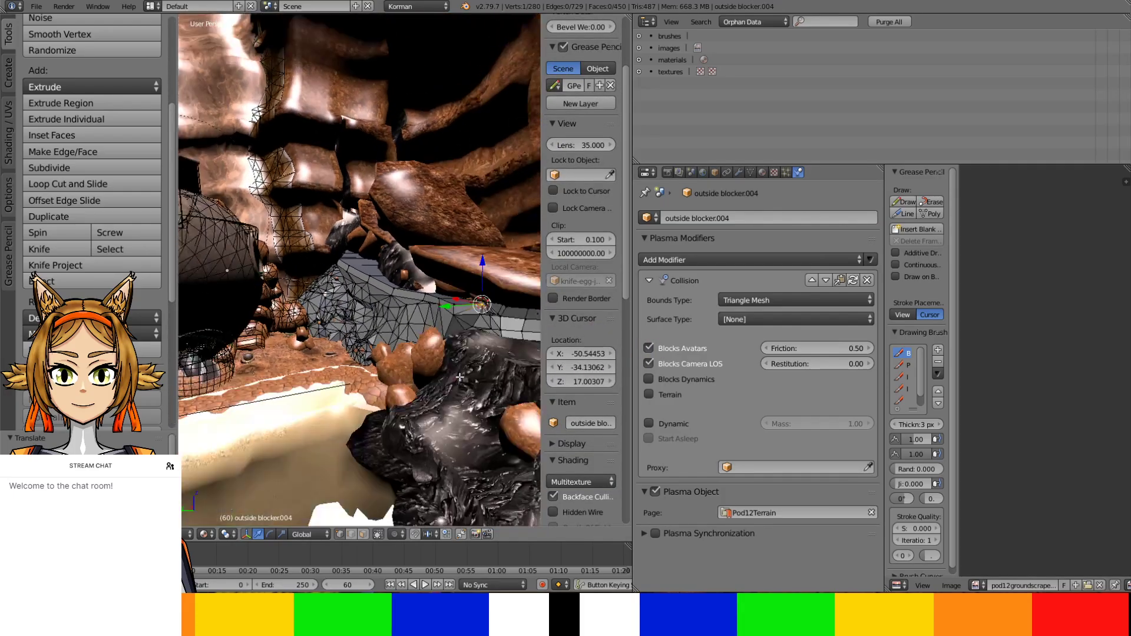
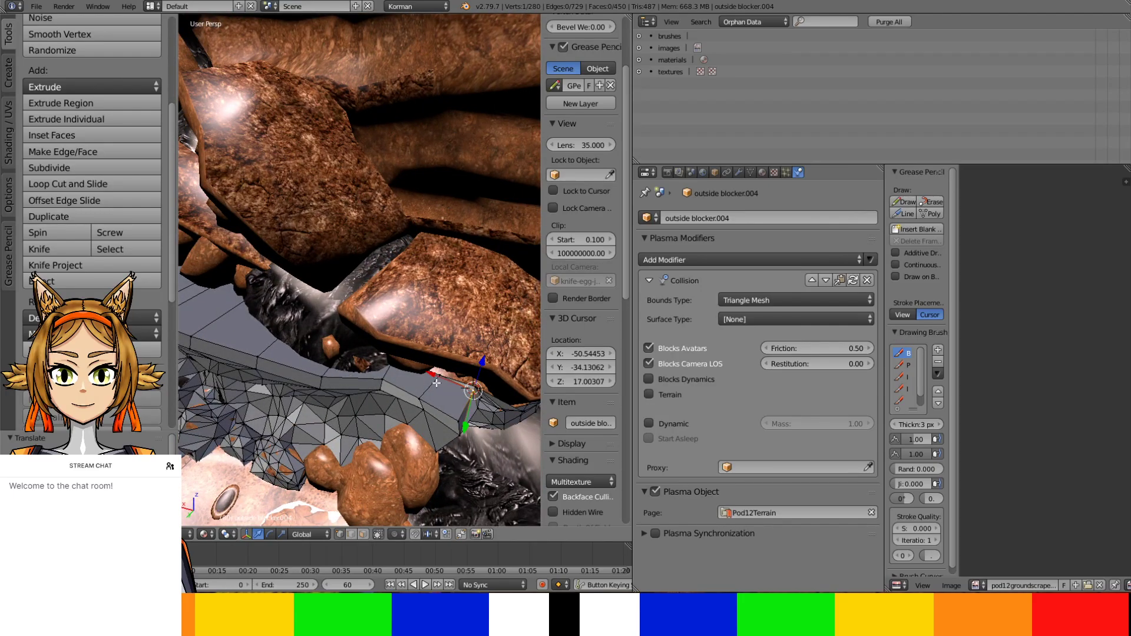
pyautogui.moveTo(436, 383); pyautogui.dragTo(444, 284, button='middle')
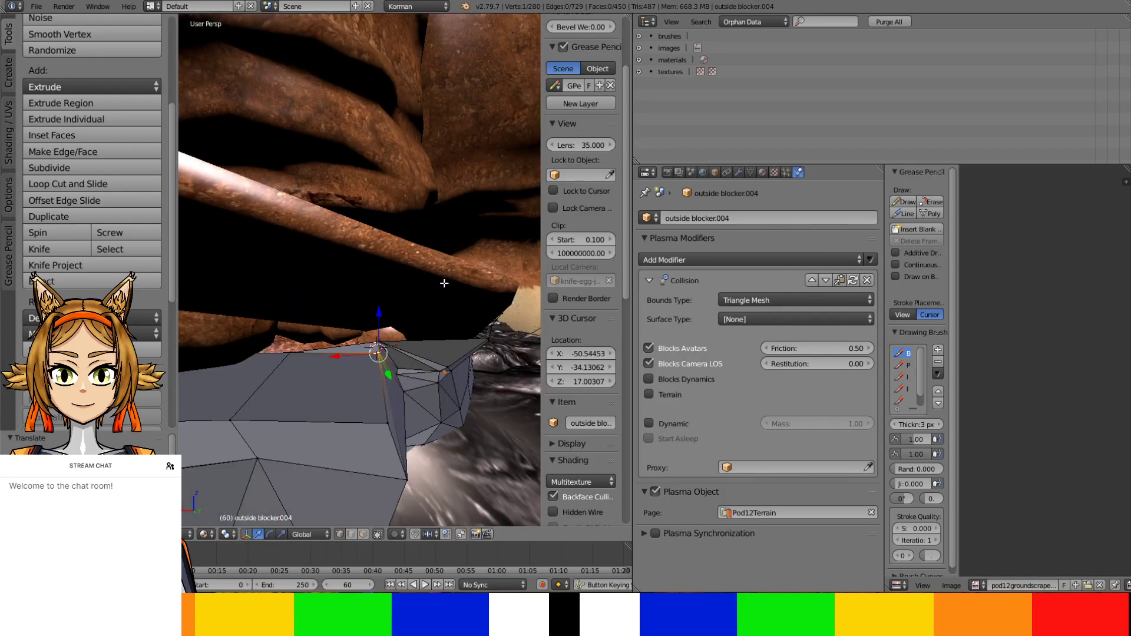
pyautogui.scroll(-5, 444, 283)
pyautogui.press('Tab')
pyautogui.rightClick(427, 272)
pyautogui.press('KP_Divide')
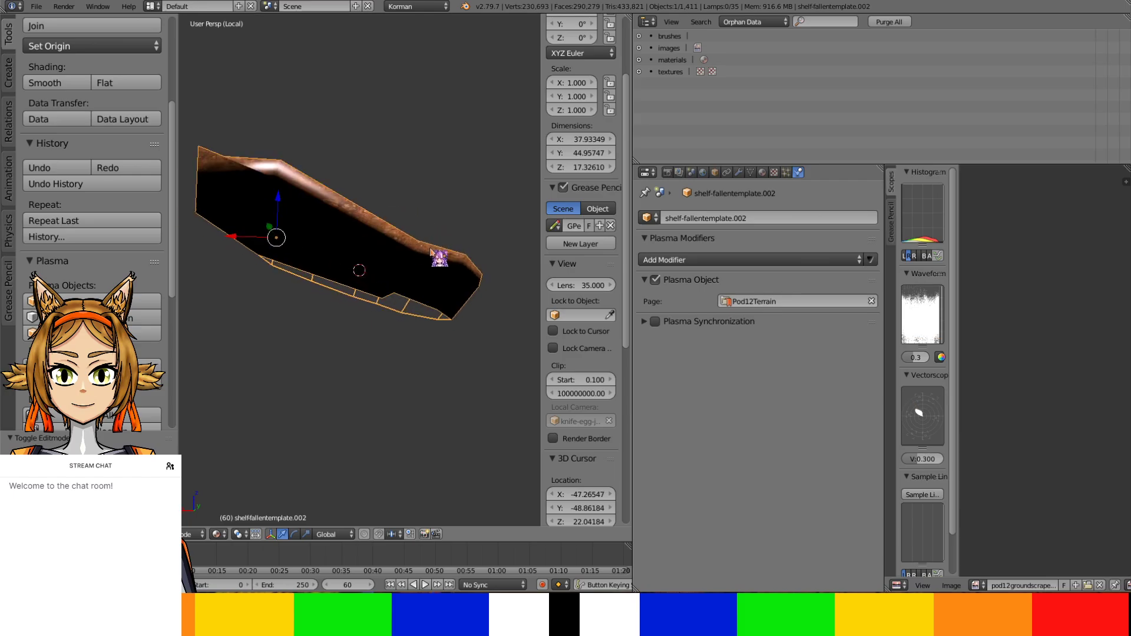
pyautogui.moveTo(342, 296); pyautogui.dragTo(471, 265, button='middle')
pyautogui.click(806, 260)
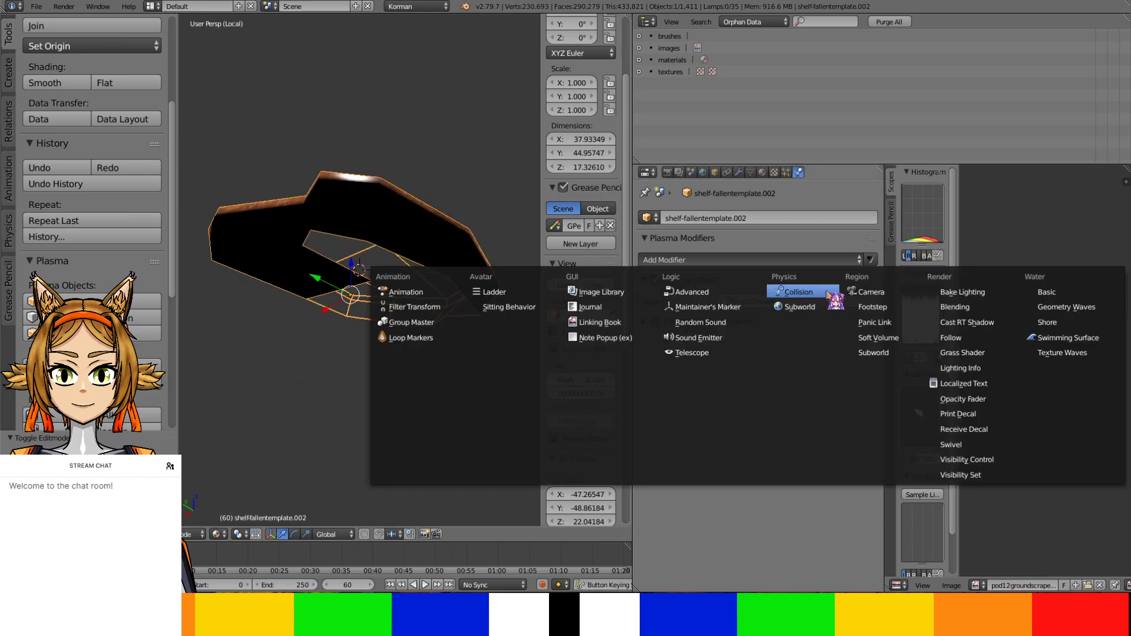
pyautogui.click(796, 291)
pyautogui.press('KP_Divide')
# Inspect the neighbouring fallen shelf shelf-fallentemplate.003 in isolation and give it a Collision modifier
pyautogui.moveTo(331, 293); pyautogui.dragTo(398, 325, button='middle')
pyautogui.rightClick(339, 222)
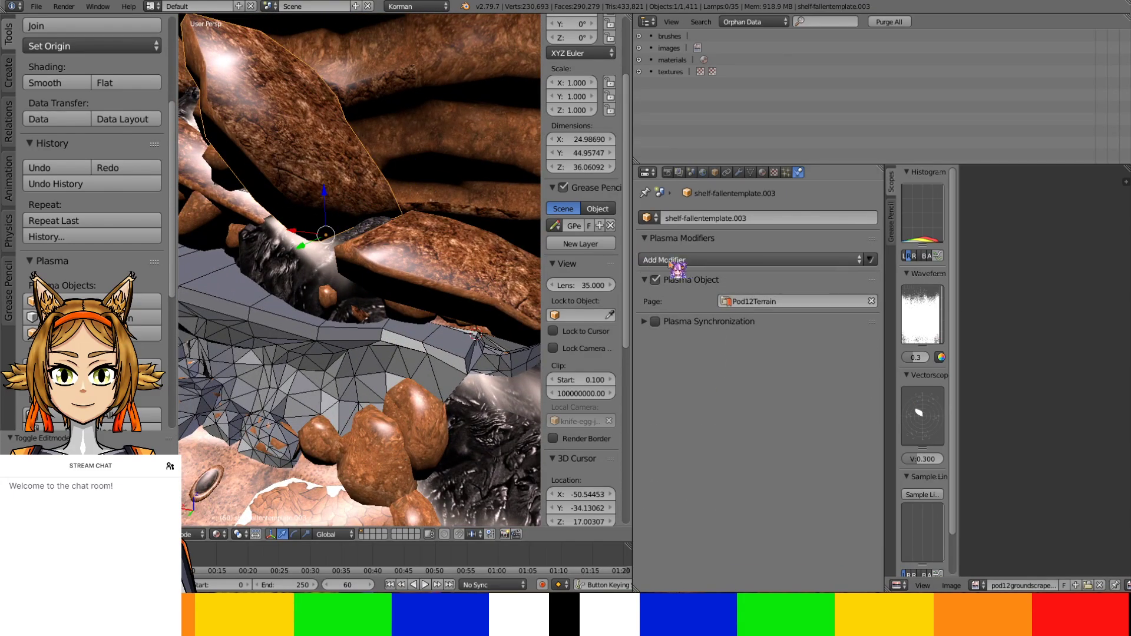
pyautogui.press('KP_Divide')
pyautogui.moveTo(370, 241); pyautogui.dragTo(327, 182, button='middle')
pyautogui.press('KP_Divide')
pyautogui.click(735, 259)
pyautogui.click(798, 291)
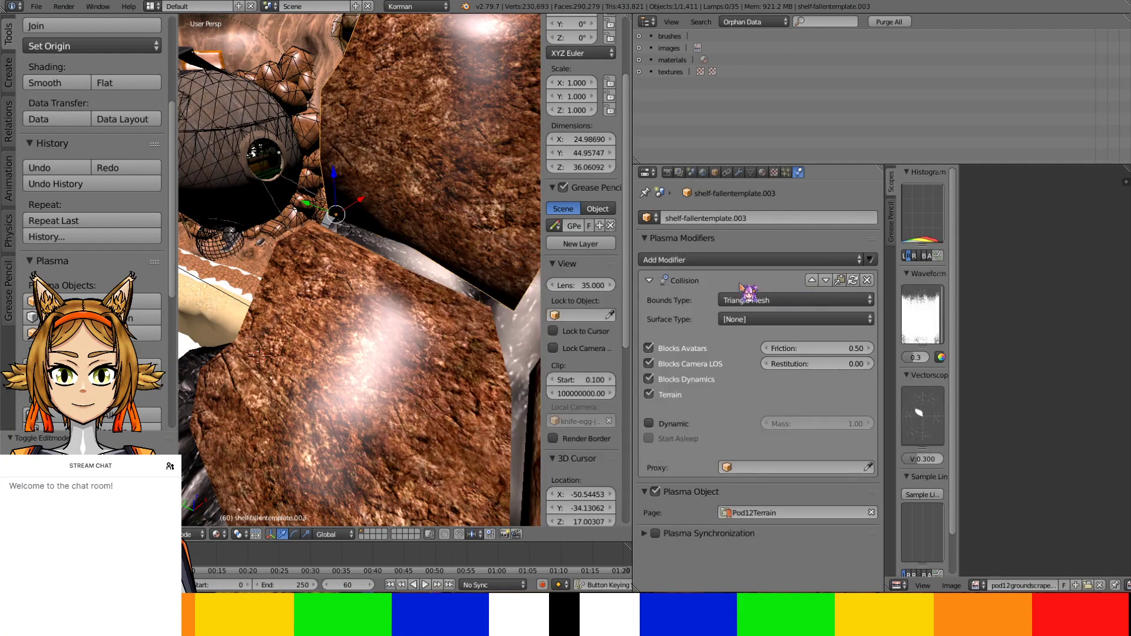
# Check the lava flow's collision setup, inspect shelf-fallentemplate.001 in isolation, and add a Collision modifier to that shelf
pyautogui.moveTo(377, 318); pyautogui.dragTo(458, 308, button='middle')
pyautogui.rightClick(342, 283)
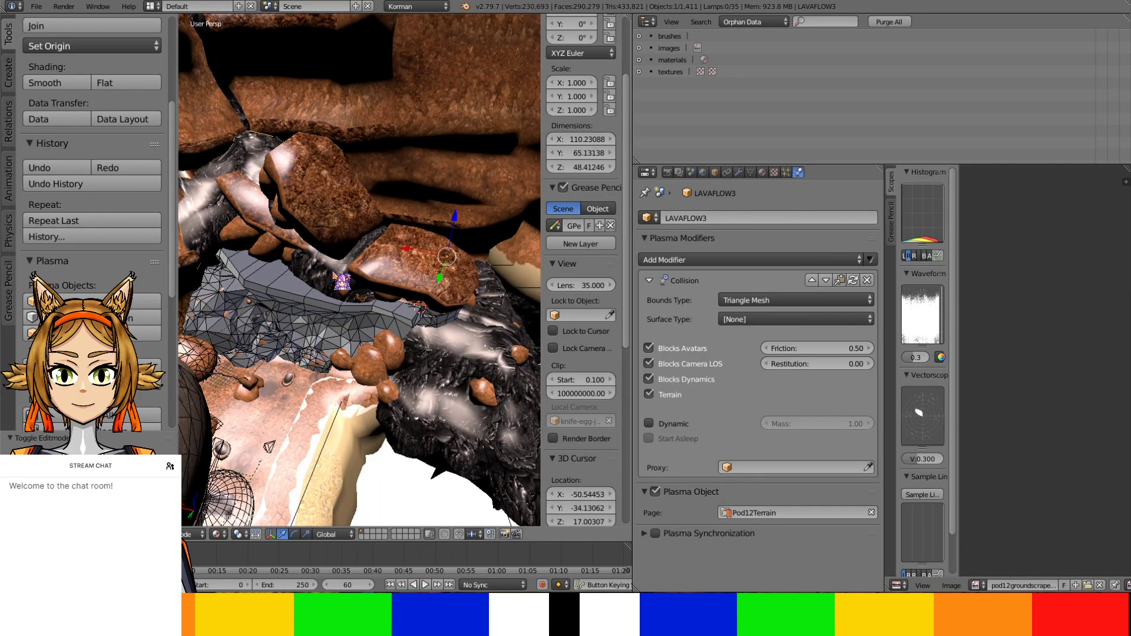
pyautogui.moveTo(342, 282); pyautogui.dragTo(344, 312, button='middle')
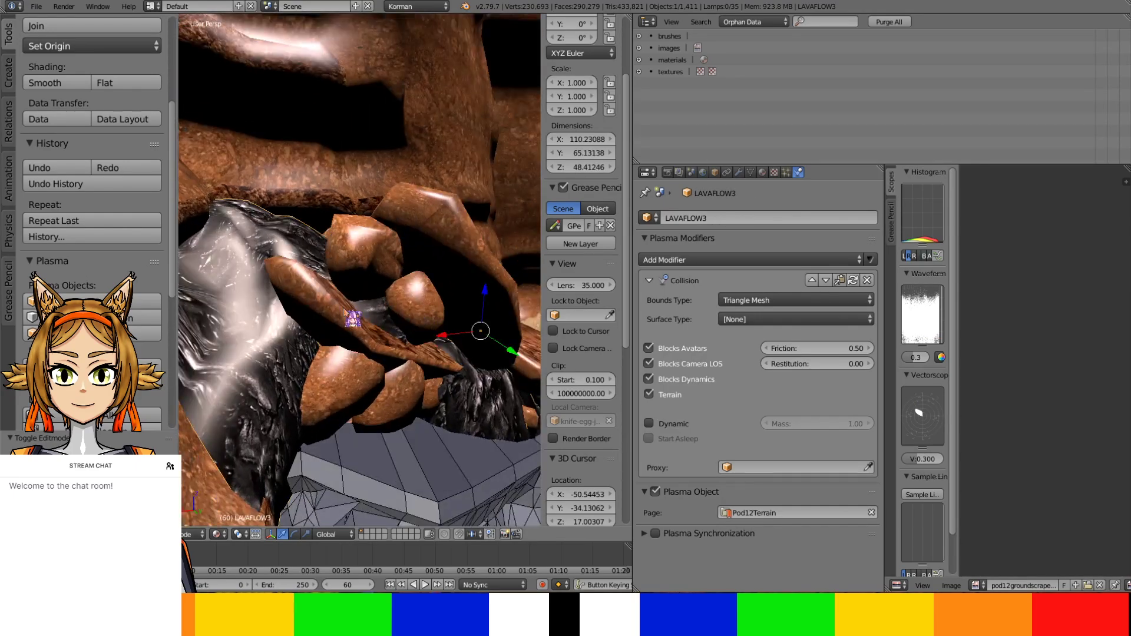
pyautogui.rightClick(334, 314)
pyautogui.press('KP_Divide')
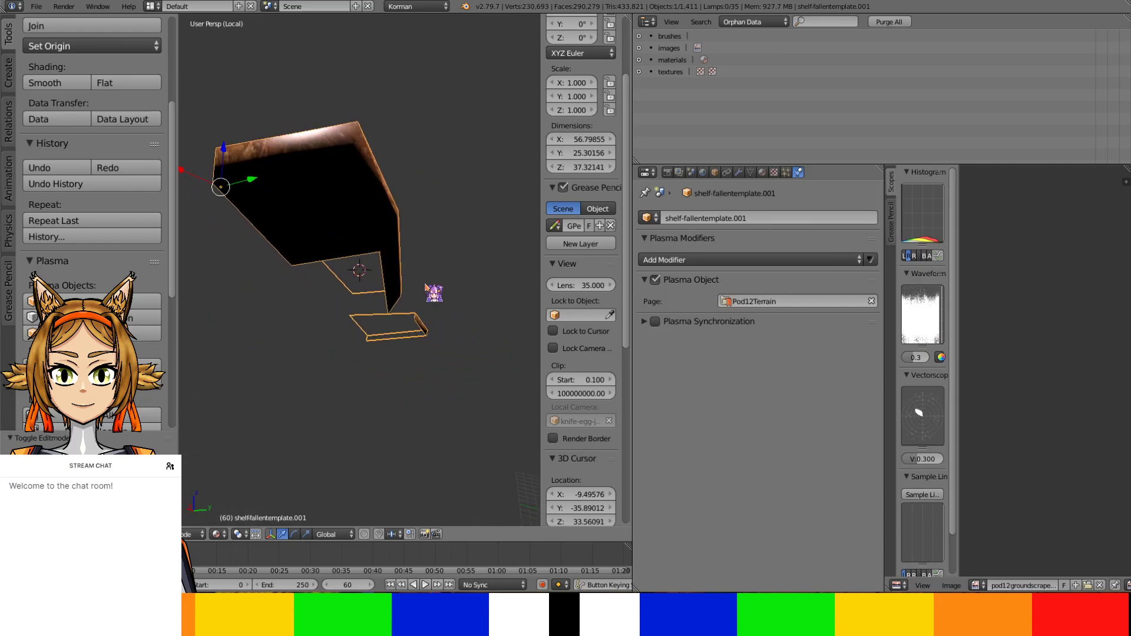
pyautogui.press('KP_Divide')
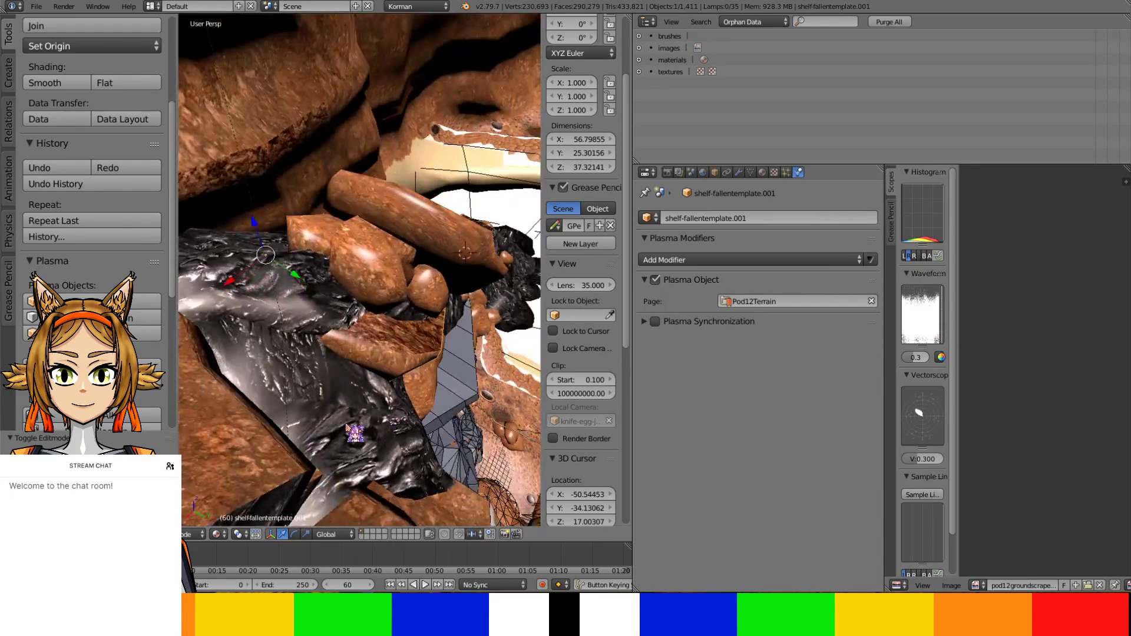
pyautogui.moveTo(193, 394); pyautogui.dragTo(407, 478, button='middle')
pyautogui.press('KP_Divide')
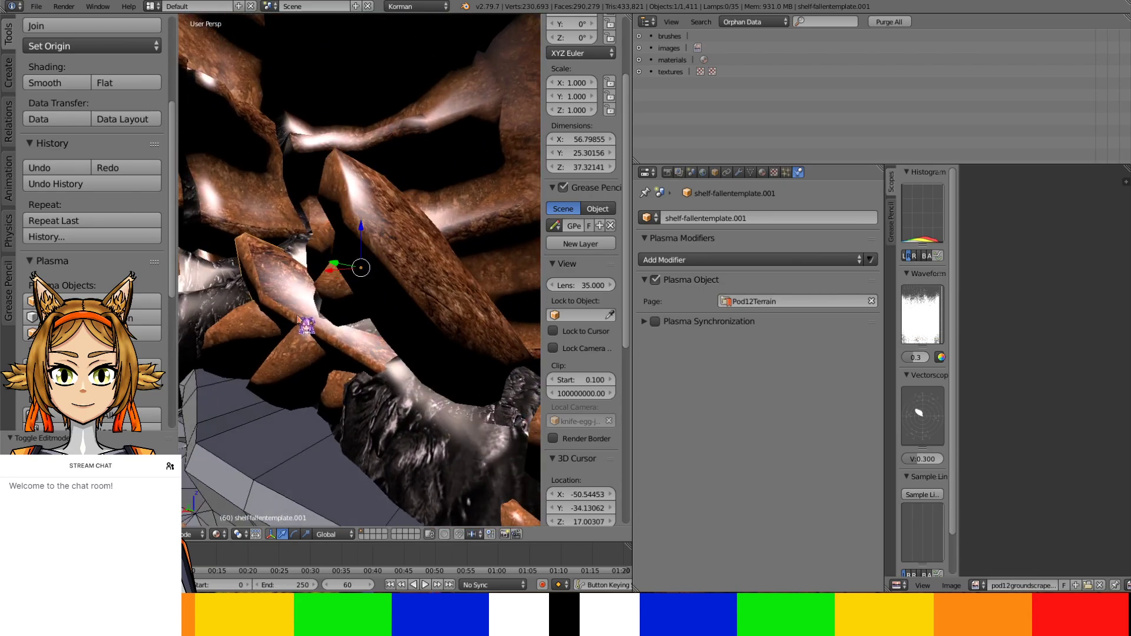
pyautogui.click(664, 260)
pyautogui.click(746, 287)
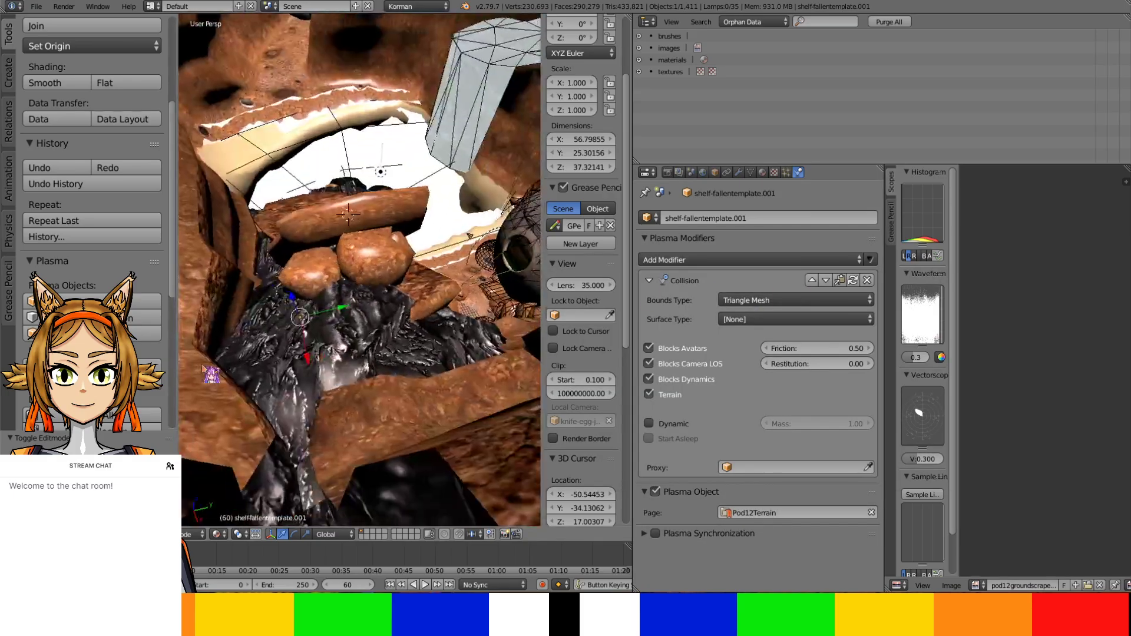
# Look over the volcanic rocks around the shelves and reopen the outside blocker's mesh for editing
pyautogui.rightClick(400, 297)
pyautogui.press('KP_Decimal')
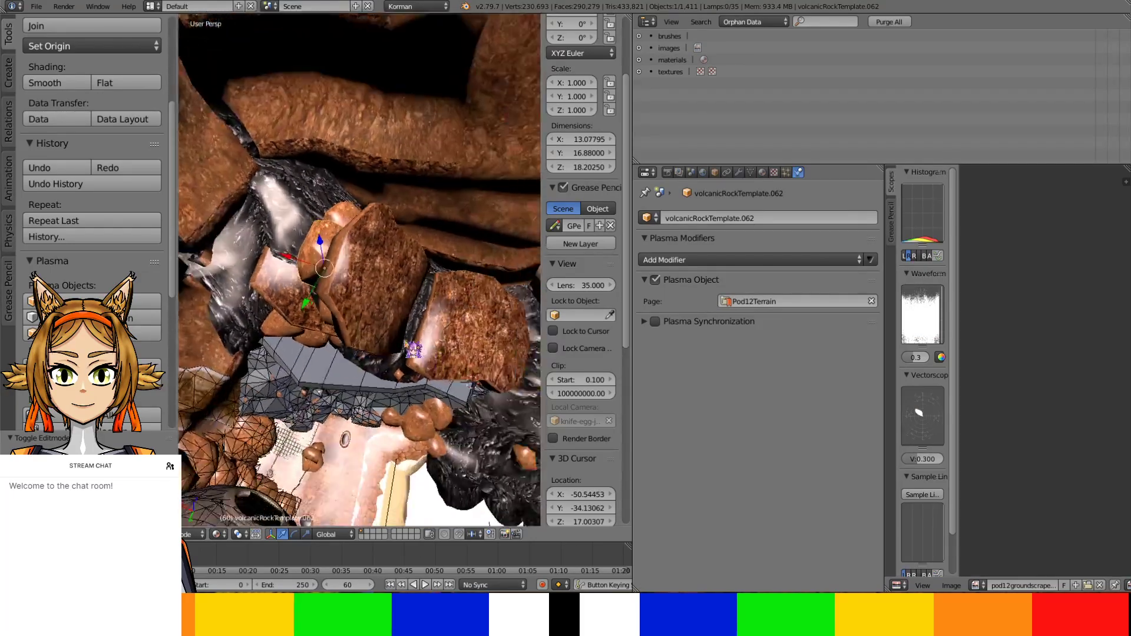
pyautogui.moveTo(389, 471); pyautogui.dragTo(454, 414, button='middle')
pyautogui.rightClick(454, 430)
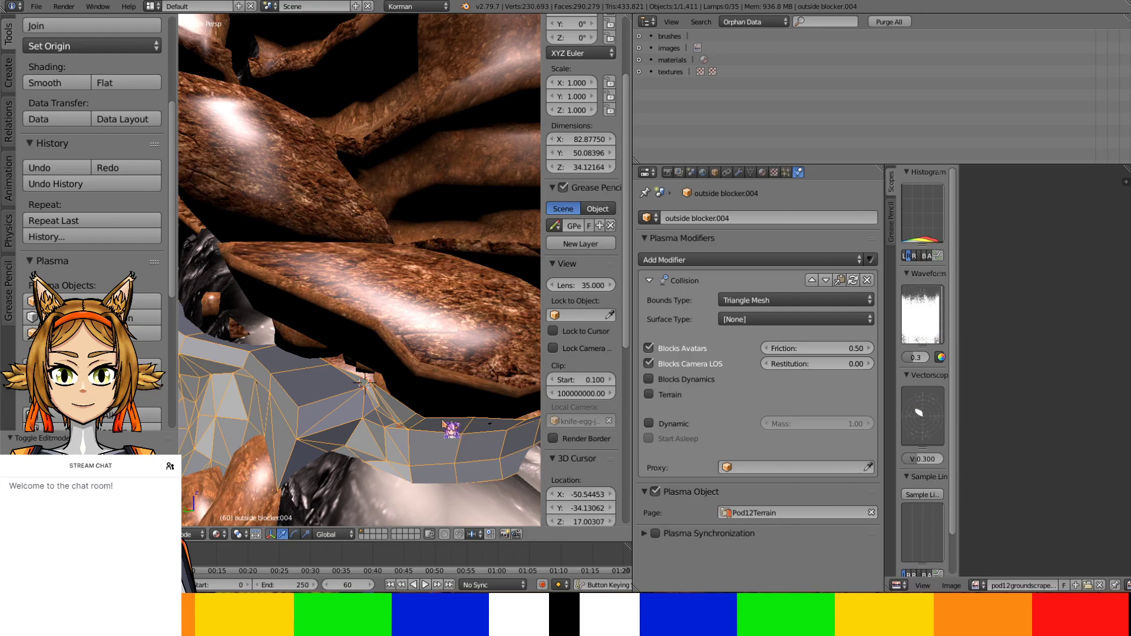
pyautogui.press('Tab')
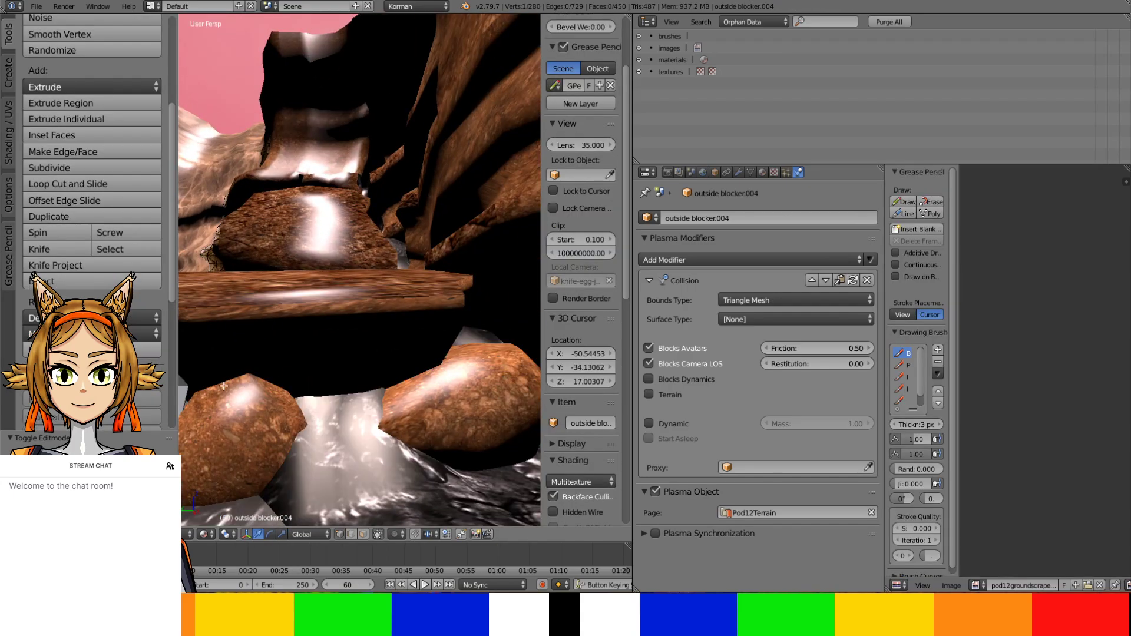
# Extrude the border edges at the ledge's far end and move the new edges down beside the round rock
pyautogui.moveTo(224, 386); pyautogui.dragTo(284, 391, button='middle')
pyautogui.keyDown('ctrl'); pyautogui.rightClick(279, 318); pyautogui.keyUp('ctrl')
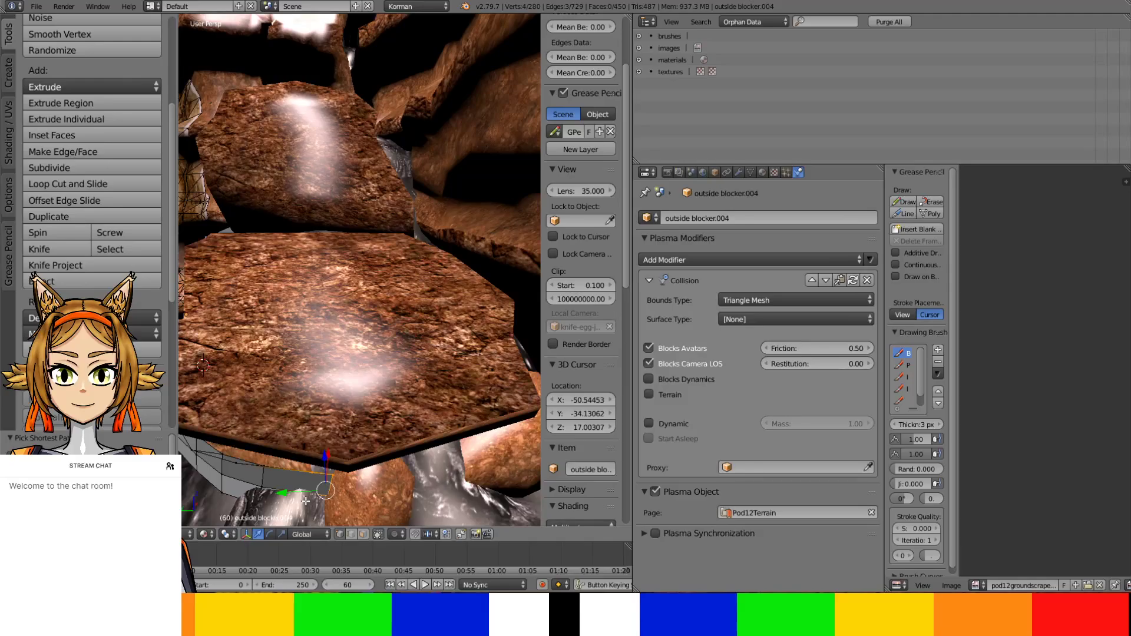
pyautogui.moveTo(306, 501); pyautogui.dragTo(320, 401, button='middle')
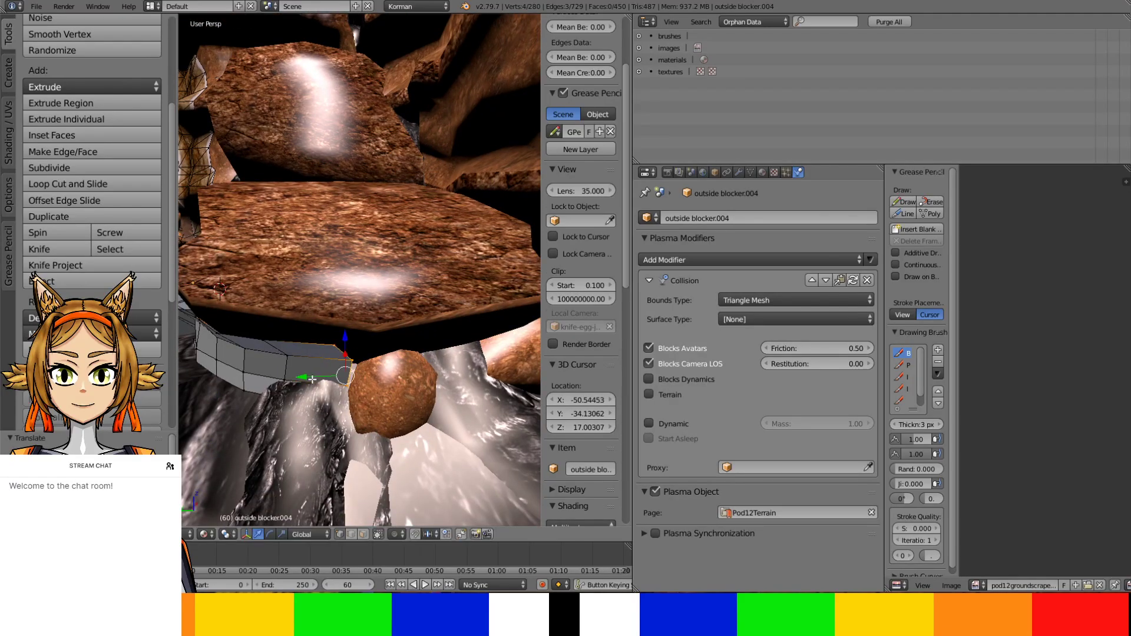
pyautogui.press('e')
pyautogui.click(329, 391)
pyautogui.press('g')
pyautogui.click(356, 406)
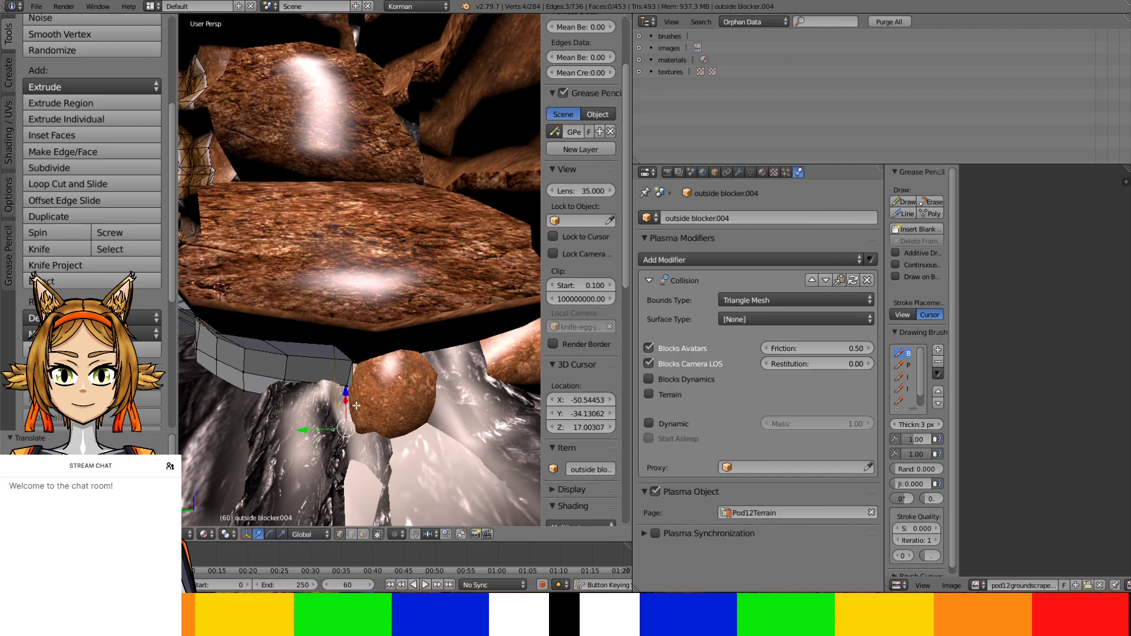
pyautogui.moveTo(356, 406); pyautogui.dragTo(440, 366, button='middle')
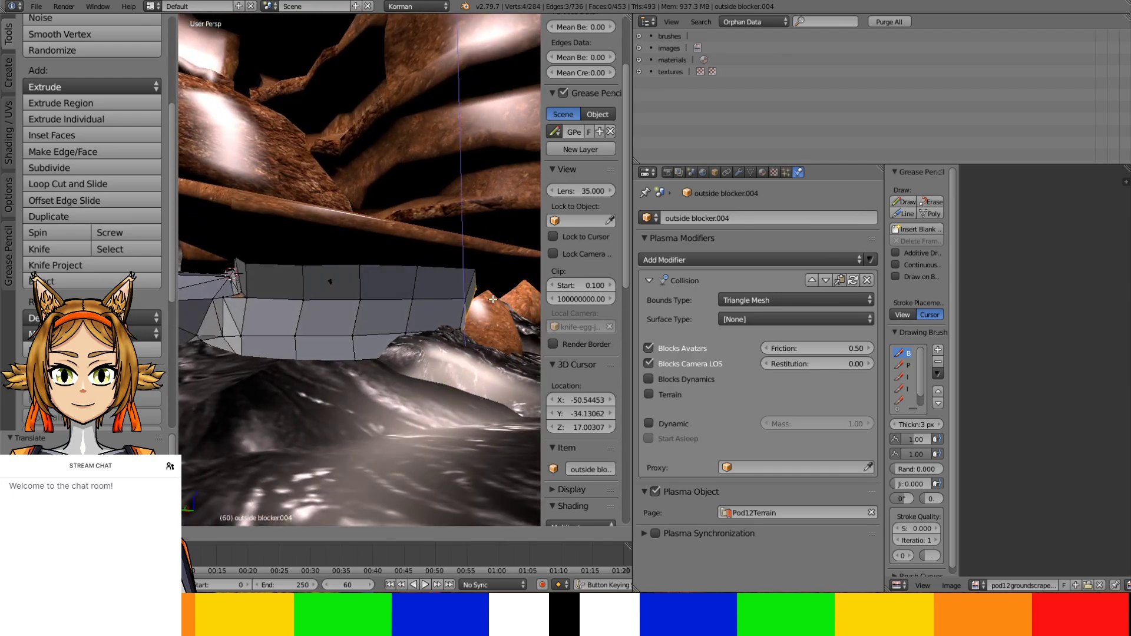
pyautogui.moveTo(469, 330); pyautogui.dragTo(440, 360, button='middle')
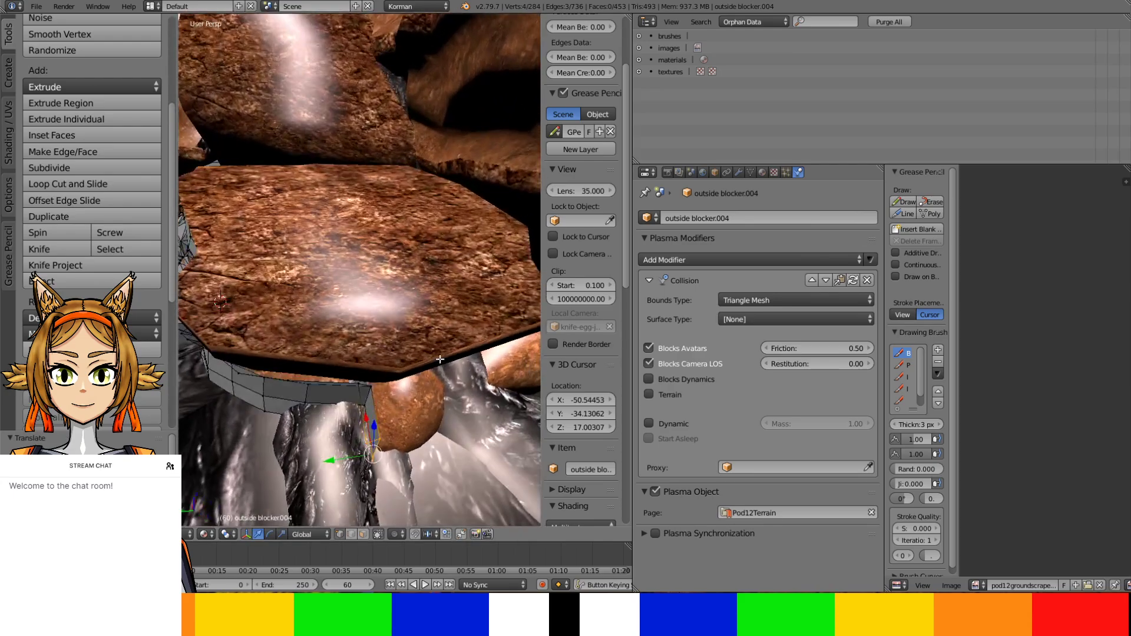
pyautogui.moveTo(364, 410); pyautogui.dragTo(372, 358, button='middle')
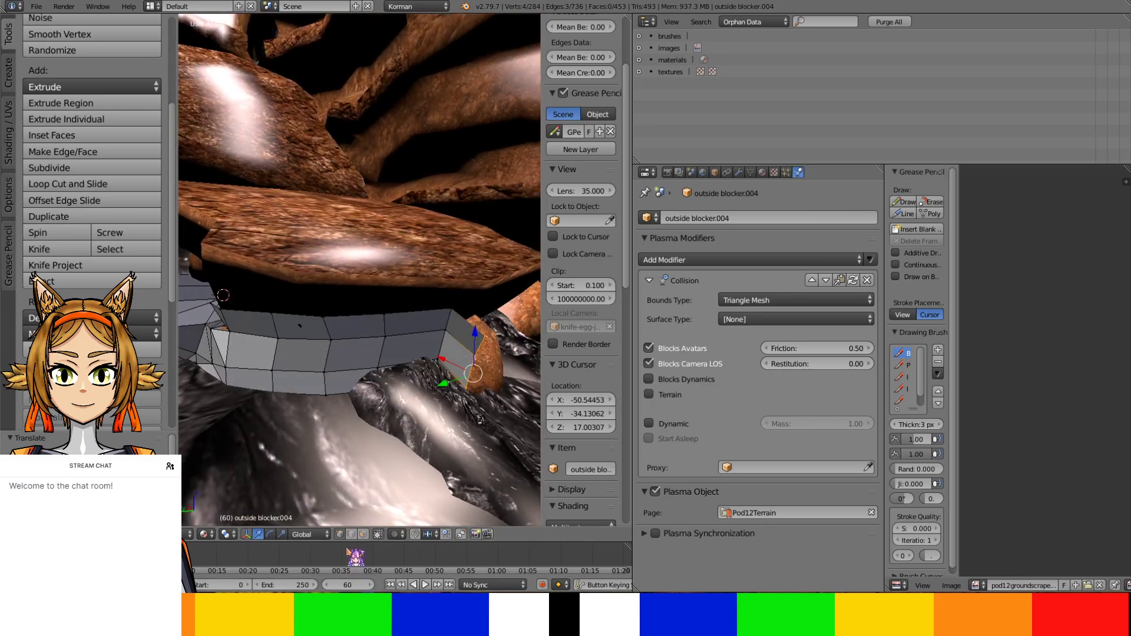
# Delete the unwanted face from the newly extruded strip at the ledge's far end
pyautogui.click(363, 534)
pyautogui.rightClick(479, 333)
pyautogui.press('x')
pyautogui.click(472, 337)
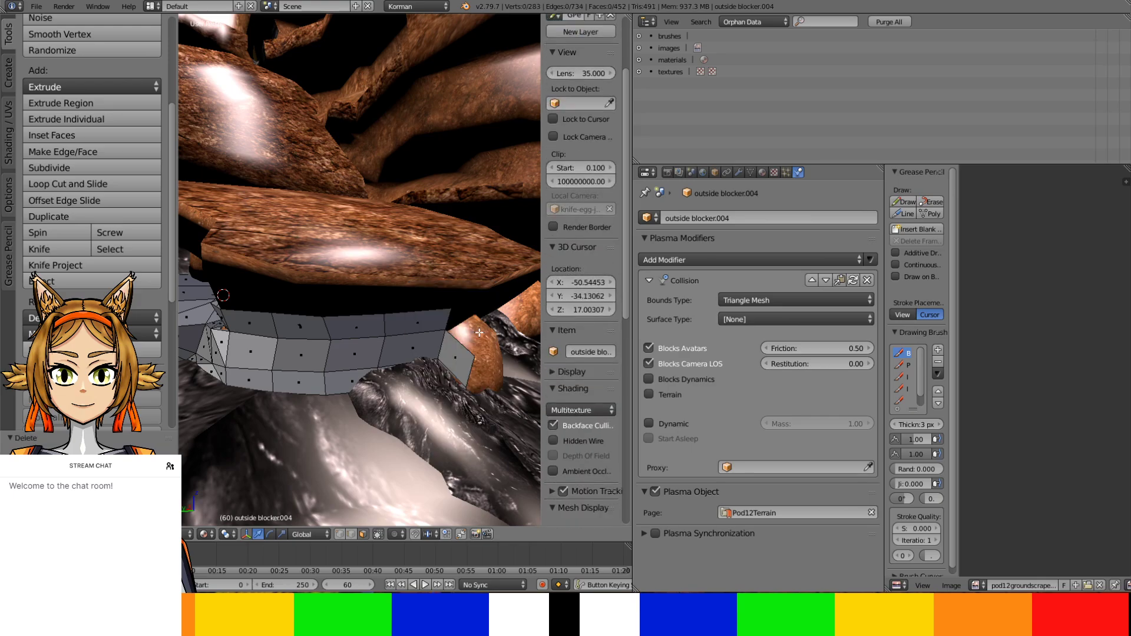
pyautogui.moveTo(454, 322); pyautogui.dragTo(417, 321, button='middle')
# Shift the free edge of the ledge's end face sideways beside the round rock
pyautogui.click(351, 534)
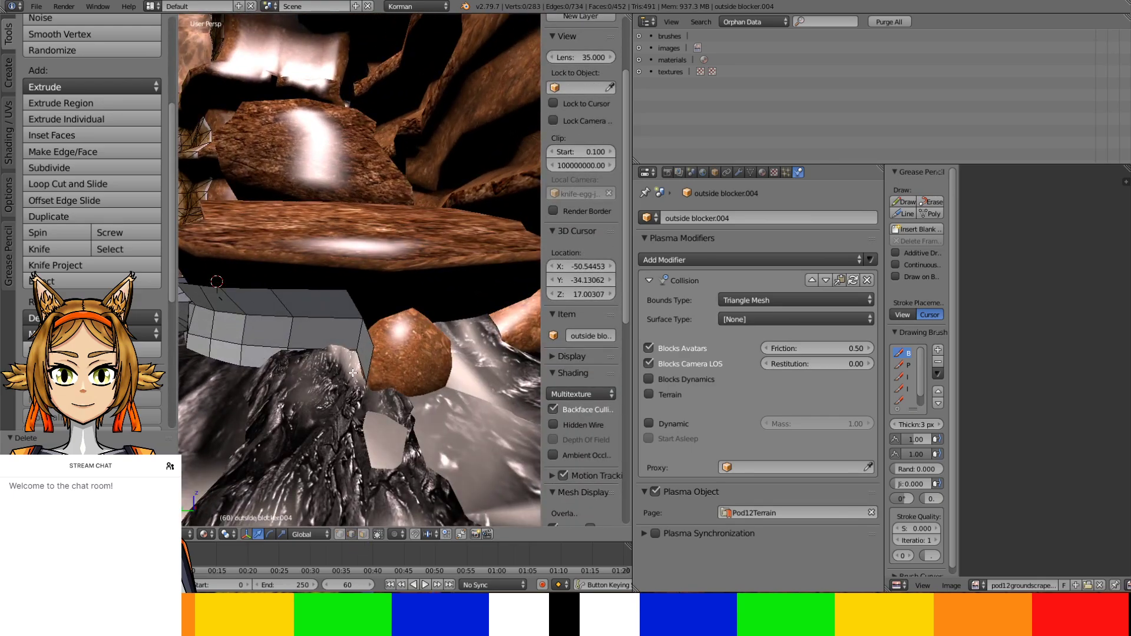
pyautogui.rightClick(373, 341)
pyautogui.moveTo(347, 333); pyautogui.dragTo(361, 333)
pyautogui.moveTo(361, 334)
pyautogui.mouseDown(button='middle')
pyautogui.moveTo(369, 314)
pyautogui.moveTo(397, 321)
pyautogui.moveTo(377, 380)
pyautogui.moveTo(375, 316)
pyautogui.mouseUp(button='middle')
# Extrude the three connected border edges at the ledge's end and position the new strip around the round rock
pyautogui.keyDown('shift'); pyautogui.rightClick(393, 247); pyautogui.keyUp('shift')
pyautogui.keyDown('shift'); pyautogui.rightClick(405, 293); pyautogui.keyUp('shift')
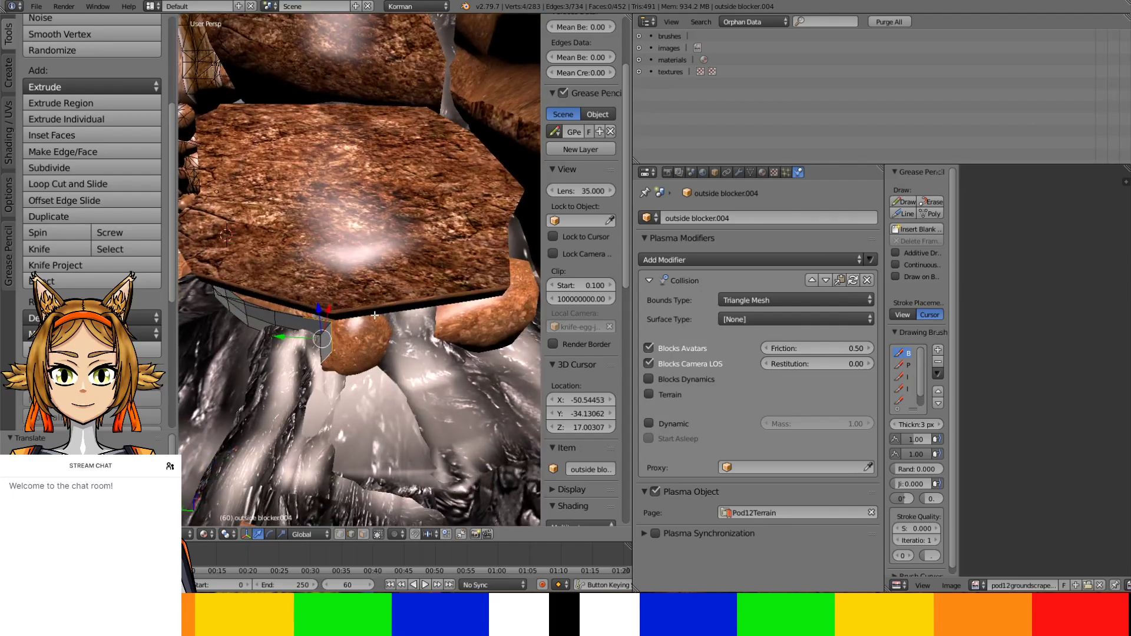
pyautogui.press('e')
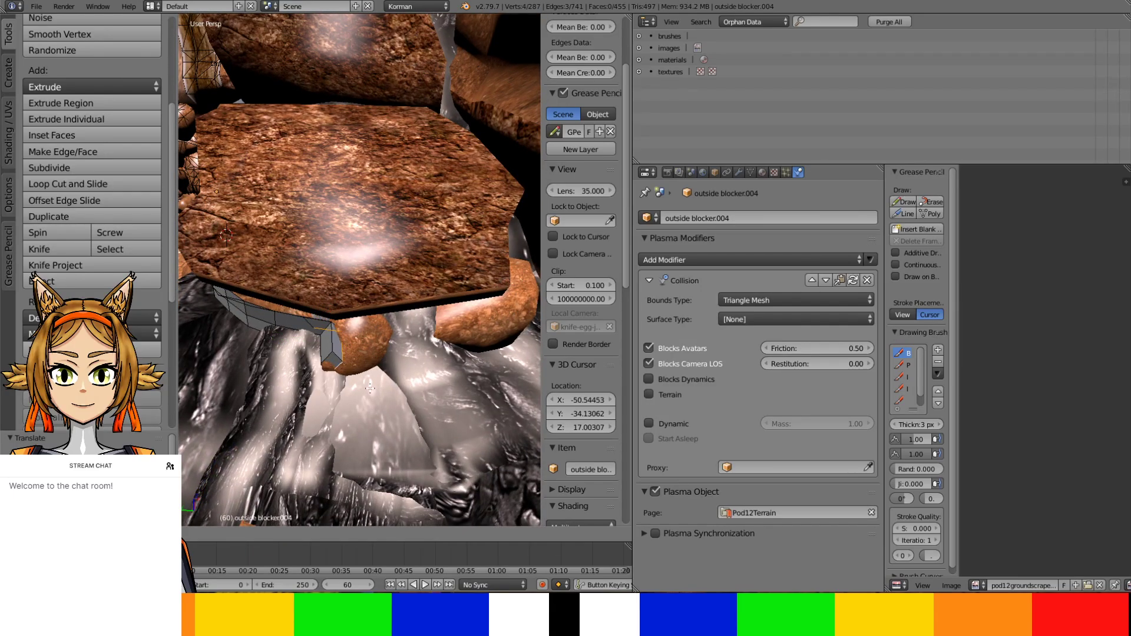
pyautogui.click(319, 327)
pyautogui.moveTo(327, 313); pyautogui.dragTo(306, 350)
# Adjust the lower edge of the end strip and fill the gap at its base with a triangular face
pyautogui.moveTo(306, 350); pyautogui.dragTo(368, 383, button='middle')
pyautogui.rightClick(394, 395)
pyautogui.moveTo(378, 369); pyautogui.dragTo(380, 376)
pyautogui.moveTo(377, 318)
pyautogui.mouseDown(button='middle')
pyautogui.moveTo(383, 344)
pyautogui.moveTo(378, 333)
pyautogui.mouseUp(button='middle')
pyautogui.scroll(2, 383, 344)
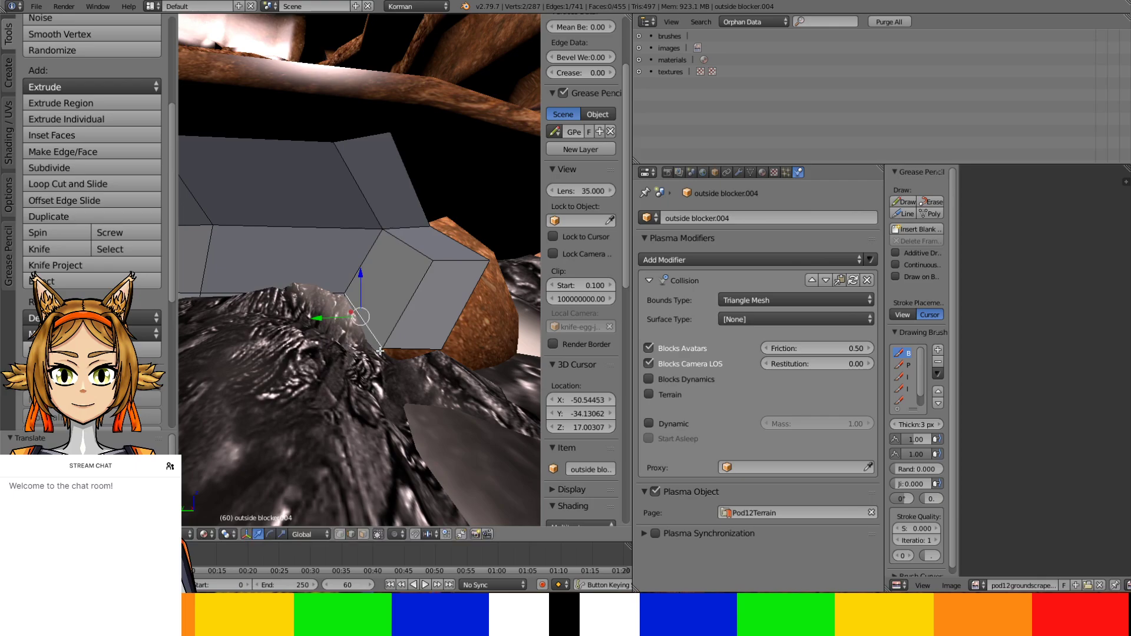
pyautogui.rightClick(392, 356)
pyautogui.keyDown('shift'); pyautogui.rightClick(397, 348); pyautogui.keyUp('shift')
pyautogui.press('f')
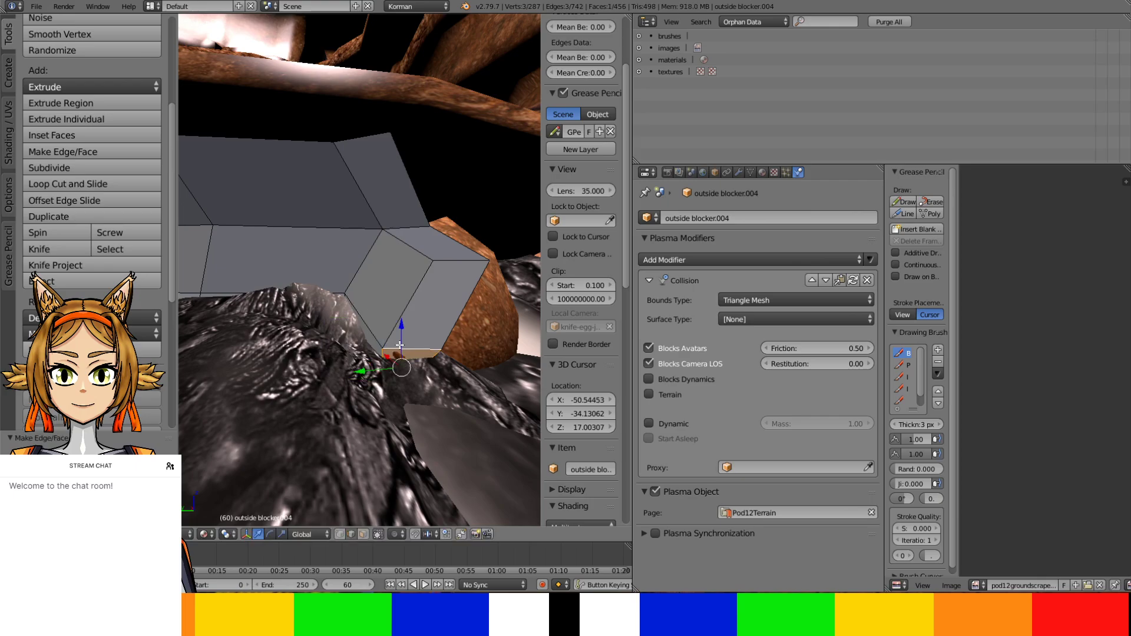
# Reposition the end strip's edge and shift its top corner vertex along the Y axis
pyautogui.moveTo(398, 346); pyautogui.dragTo(362, 342, button='middle')
pyautogui.rightClick(370, 354)
pyautogui.moveTo(354, 383); pyautogui.dragTo(352, 376)
pyautogui.moveTo(353, 375); pyautogui.dragTo(280, 333, button='middle')
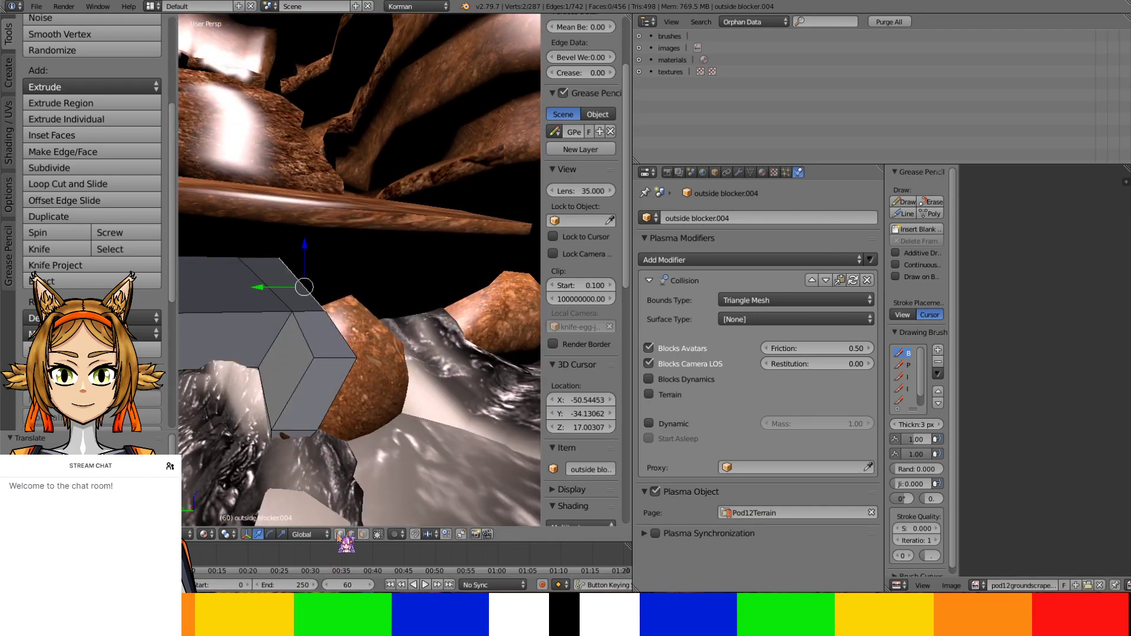
pyautogui.rightClick(254, 257)
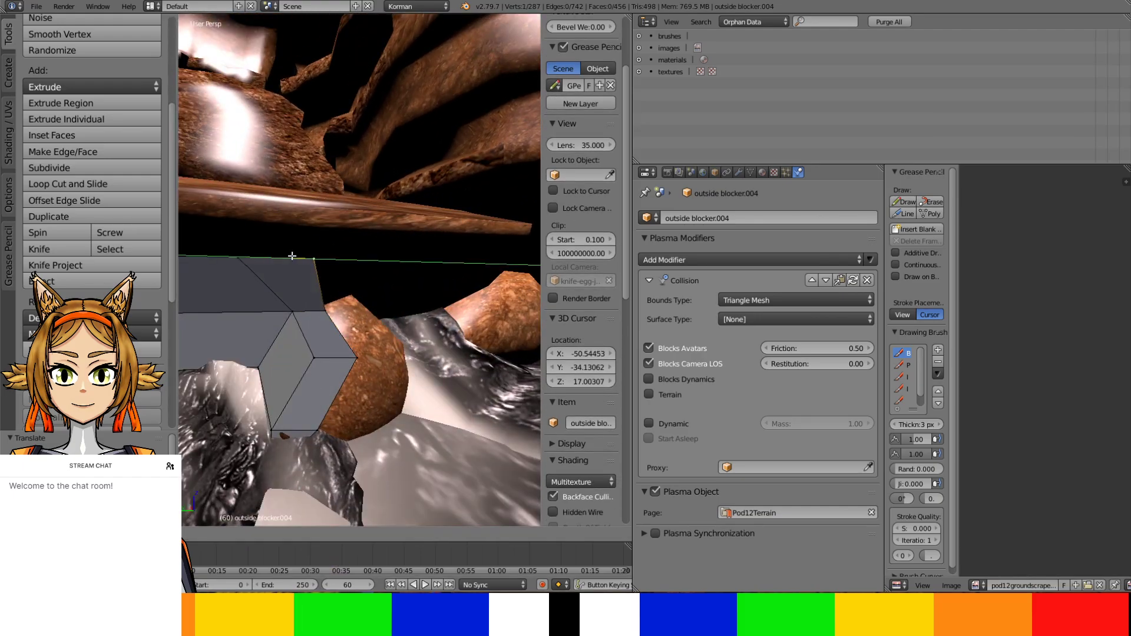
pyautogui.moveTo(320, 254); pyautogui.dragTo(322, 254)
pyautogui.scroll(-5, 321, 254)
pyautogui.moveTo(321, 256); pyautogui.dragTo(347, 292, button='middle')
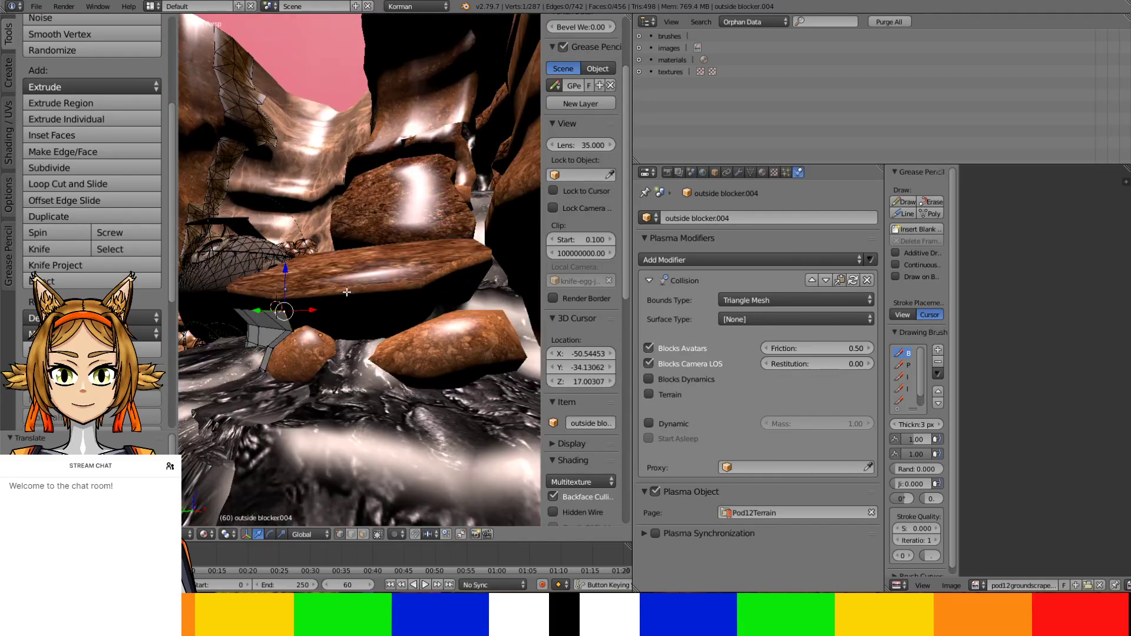
# Select the row of top border edges along the ledge and move it beneath the fallen shelf
pyautogui.keyDown('ctrl'); pyautogui.rightClick(366, 337); pyautogui.keyUp('ctrl')
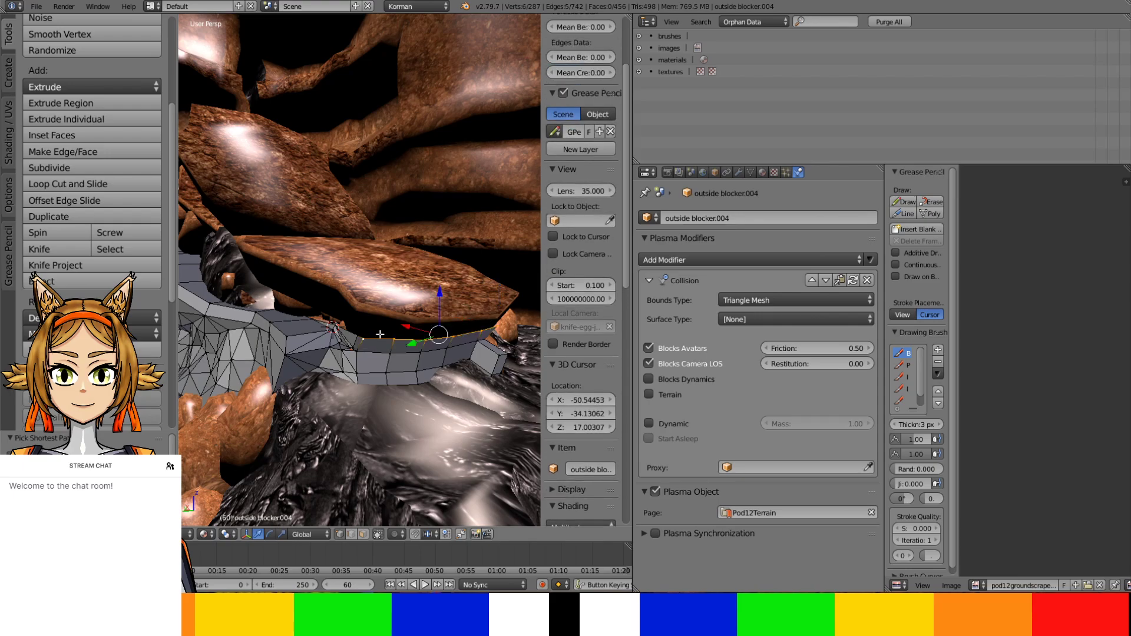
pyautogui.moveTo(380, 333); pyautogui.dragTo(422, 327, button='middle')
pyautogui.click(425, 318)
pyautogui.moveTo(426, 318); pyautogui.dragTo(354, 314, button='middle')
pyautogui.press('g')
pyautogui.click(373, 329)
# Shift the vertex at the notch end of the ledge's top border sideways
pyautogui.scroll(4, 369, 361)
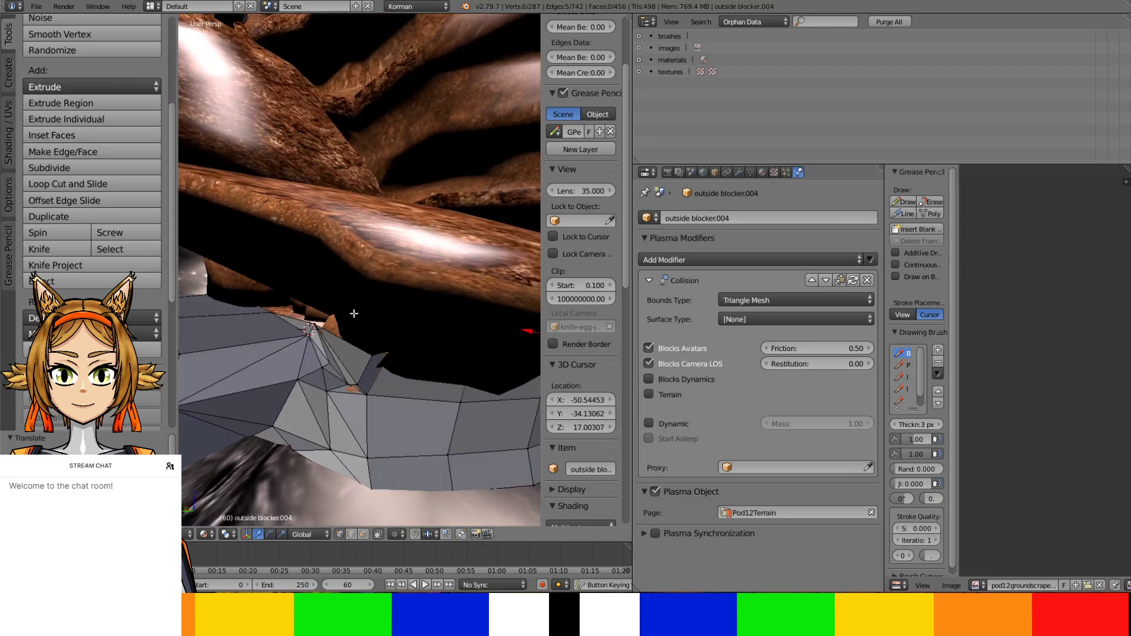
pyautogui.rightClick(369, 349)
pyautogui.moveTo(373, 337); pyautogui.dragTo(337, 337)
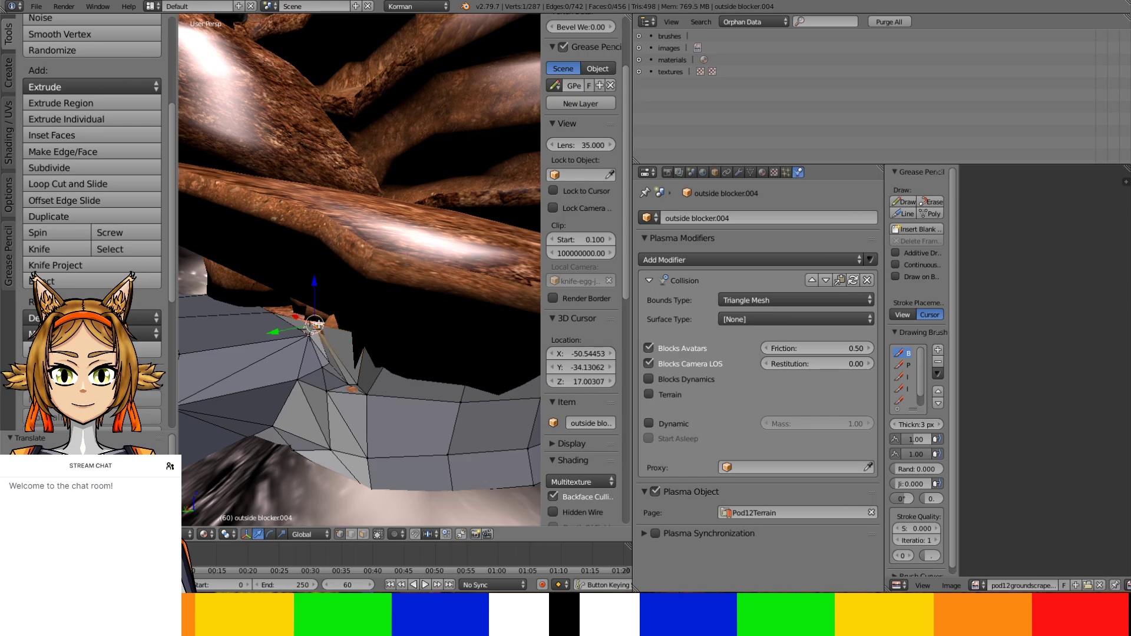
# Select the two adjoining top border edges at the ledge's notch end and extrude them upward along the Z axis
pyautogui.moveTo(318, 324); pyautogui.dragTo(457, 367, button='middle')
pyautogui.keyDown('shift'); pyautogui.rightClick(368, 370); pyautogui.keyUp('shift')
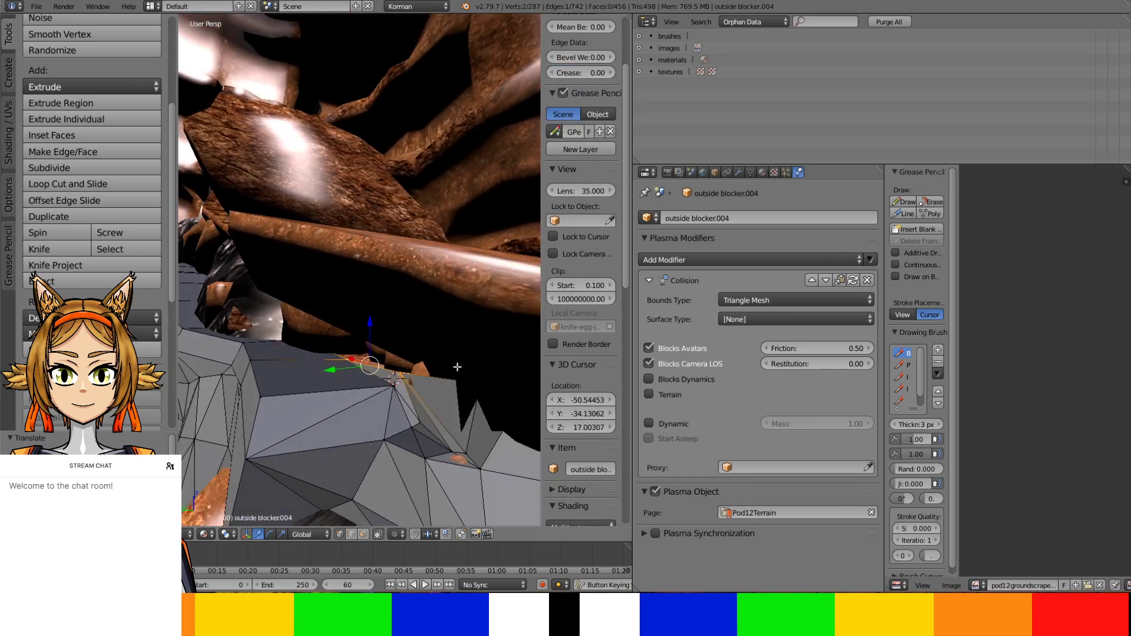
pyautogui.keyDown('shift'); pyautogui.rightClick(463, 376); pyautogui.keyUp('shift')
pyautogui.press('e')
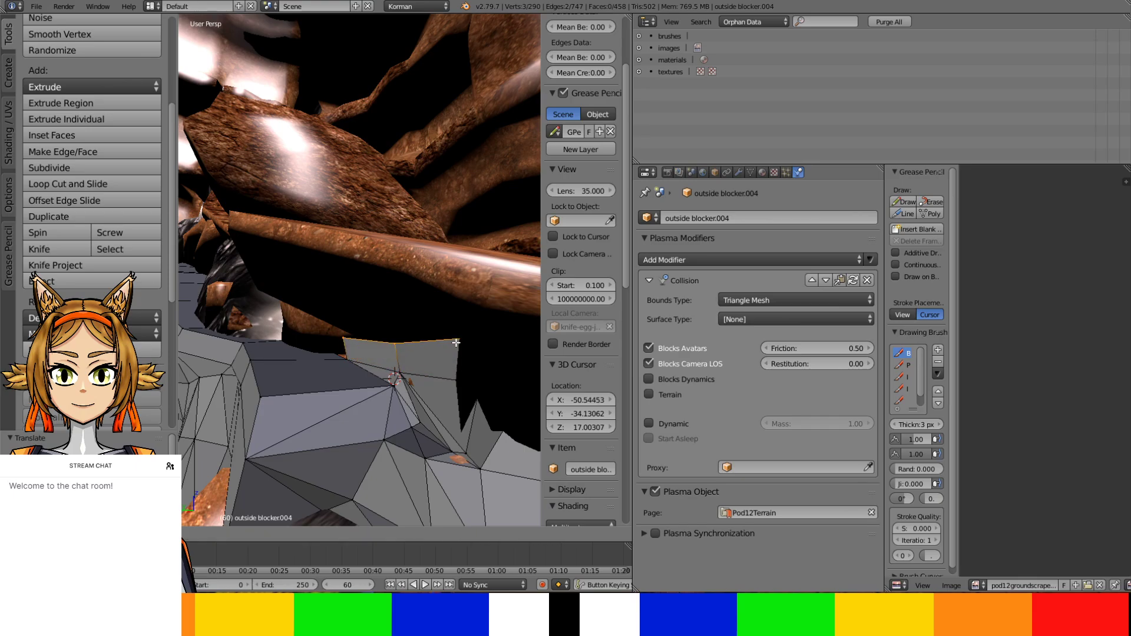
pyautogui.press('z')
pyautogui.click(397, 281)
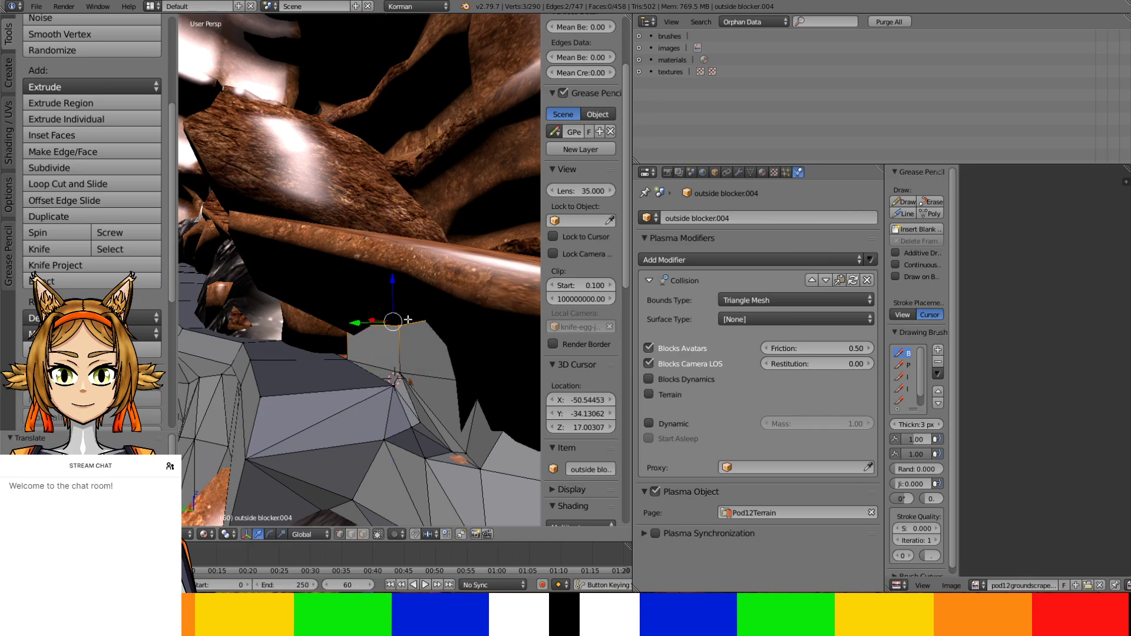
# Raise the middle vertex of the newly extruded strip along the Z axis
pyautogui.rightClick(399, 318)
pyautogui.press('g')
pyautogui.press('z')
pyautogui.click(383, 305)
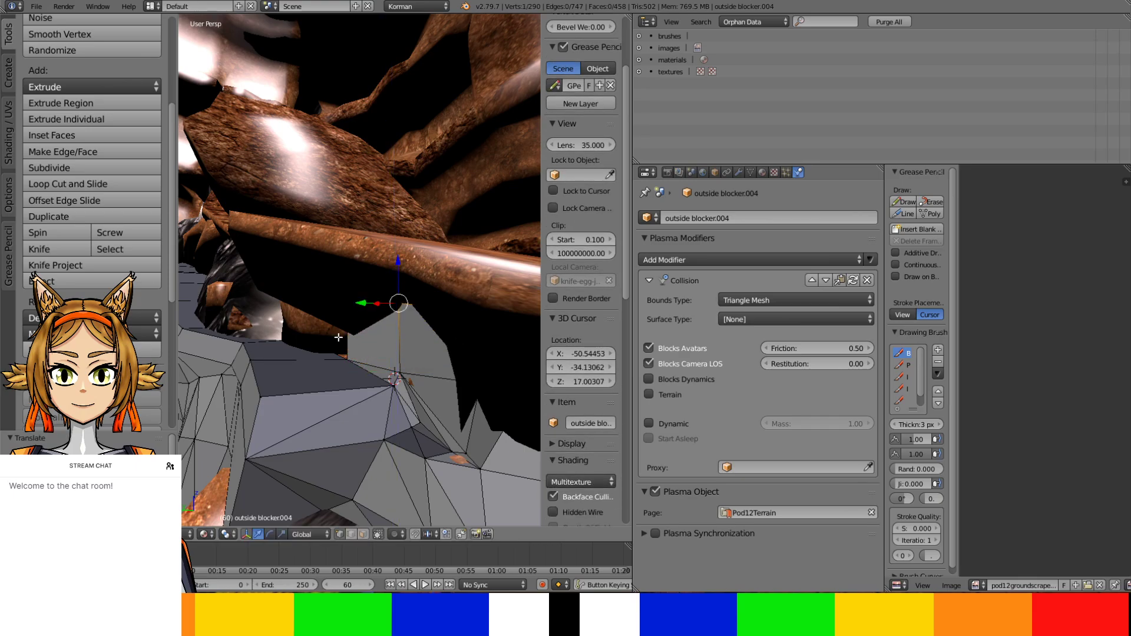
# Fill the gap between the extruded strip's end and the adjoining ledge border with a triangular face
pyautogui.moveTo(383, 305); pyautogui.dragTo(393, 350, button='middle')
pyautogui.keyDown('ctrl'); pyautogui.rightClick(433, 326); pyautogui.keyUp('ctrl')
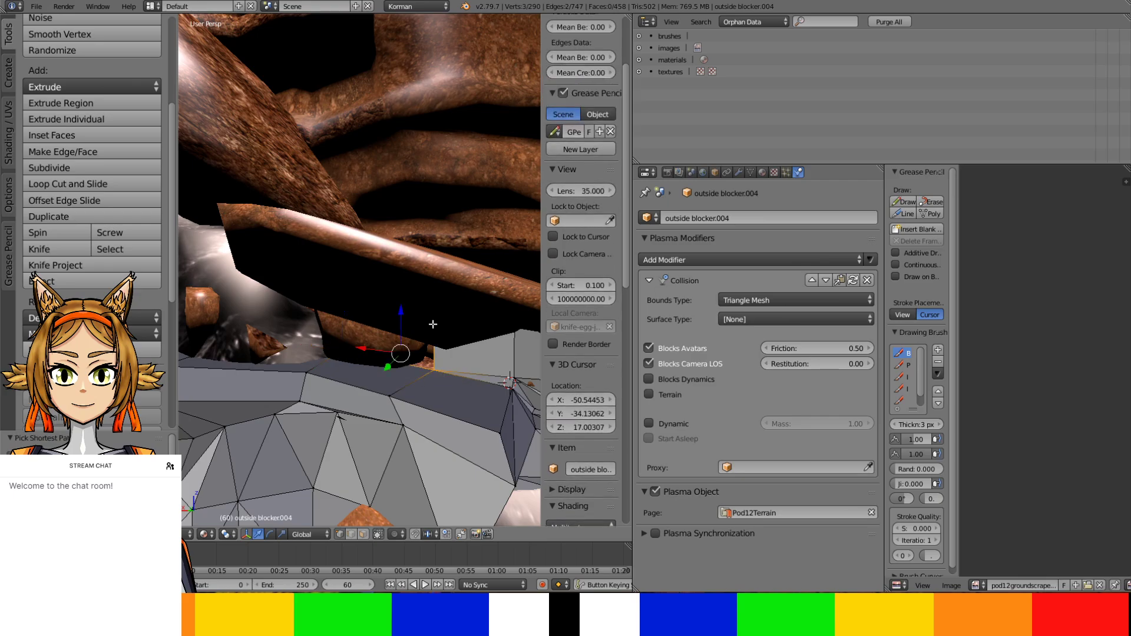
pyautogui.press('f')
pyautogui.moveTo(433, 324); pyautogui.dragTo(445, 359, button='middle')
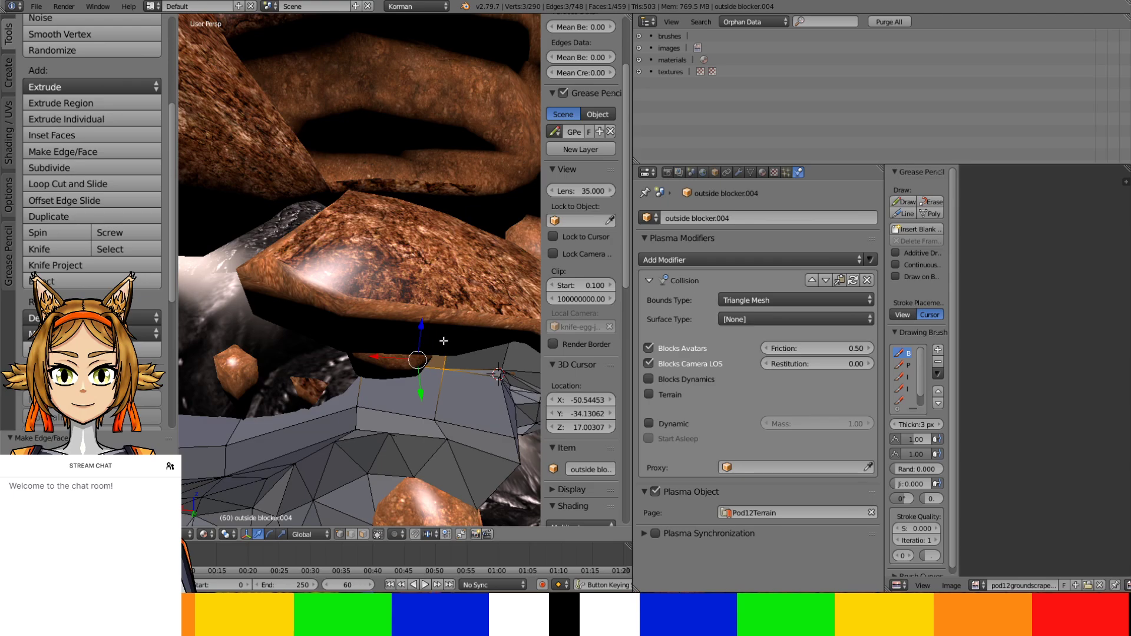
# Reposition two neighbouring border vertices of the ledge beneath the fallen shelf, beside the new triangular face
pyautogui.moveTo(347, 393)
pyautogui.mouseDown(button='middle')
pyautogui.moveTo(324, 357)
pyautogui.moveTo(335, 383)
pyautogui.mouseUp(button='middle')
pyautogui.rightClick(353, 358)
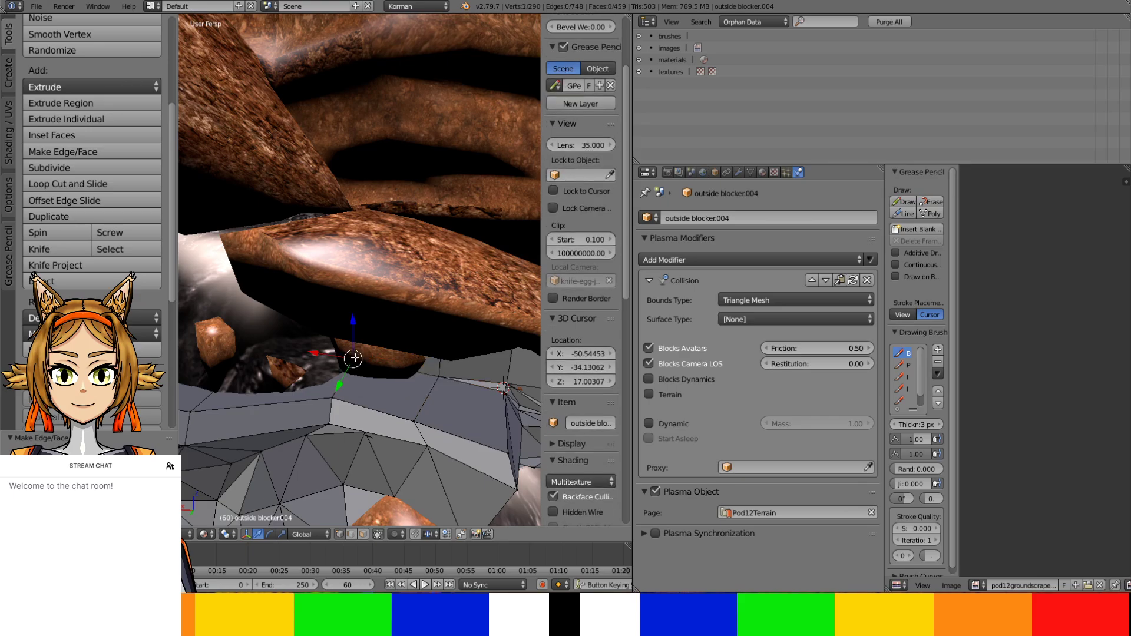
pyautogui.press('a')
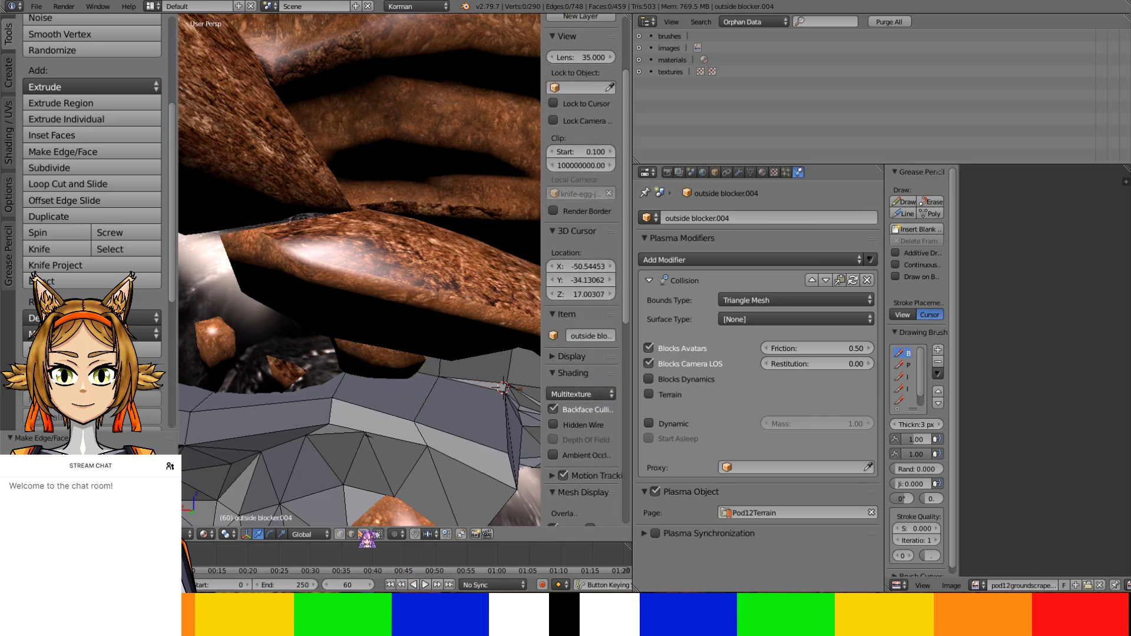
pyautogui.press('KP_Divide')
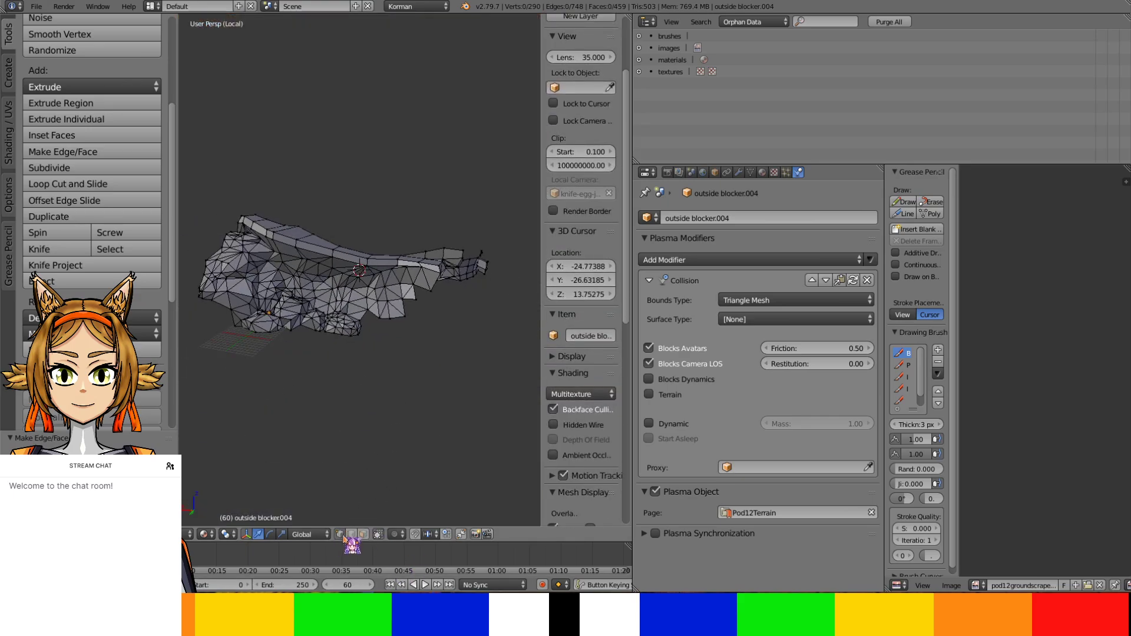
pyautogui.press('KP_Divide')
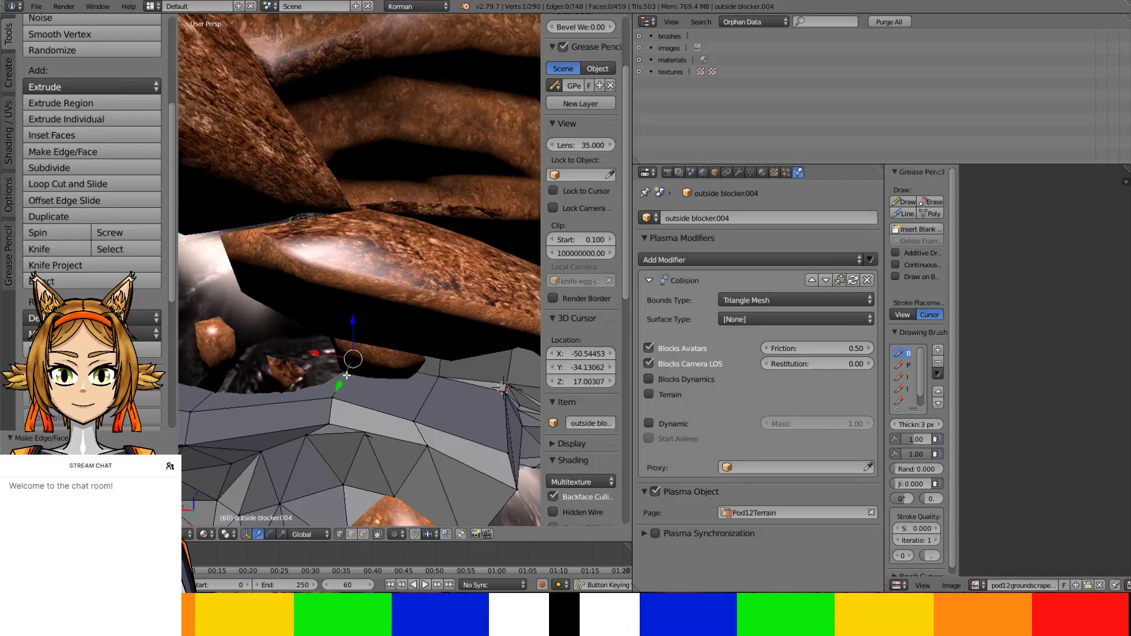
pyautogui.press('g')
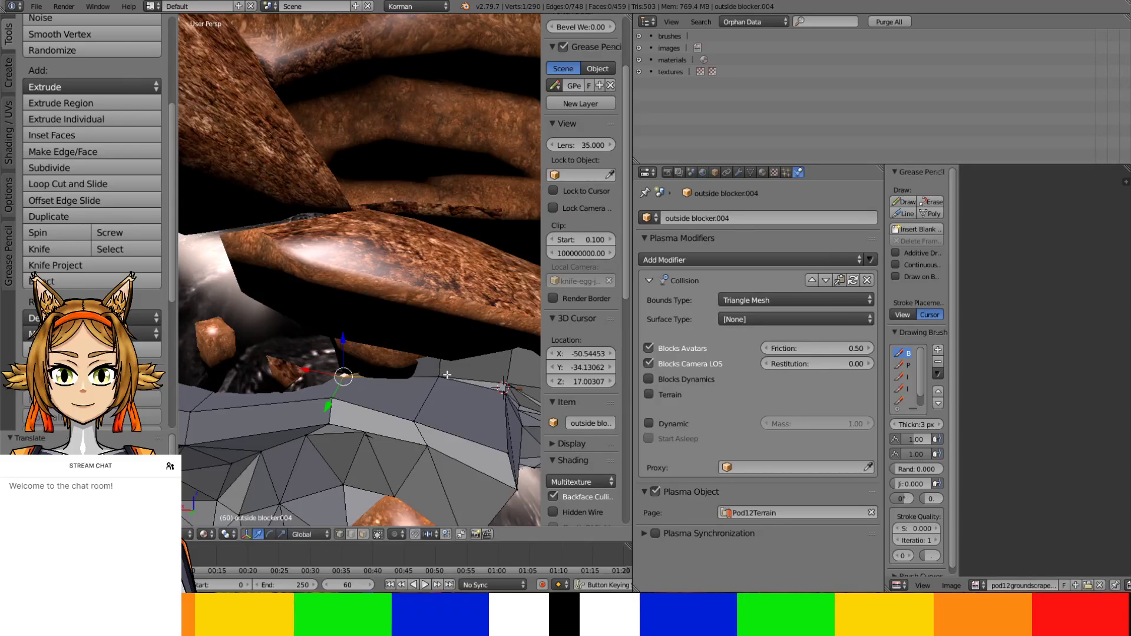
pyautogui.click(437, 400)
pyautogui.press('g')
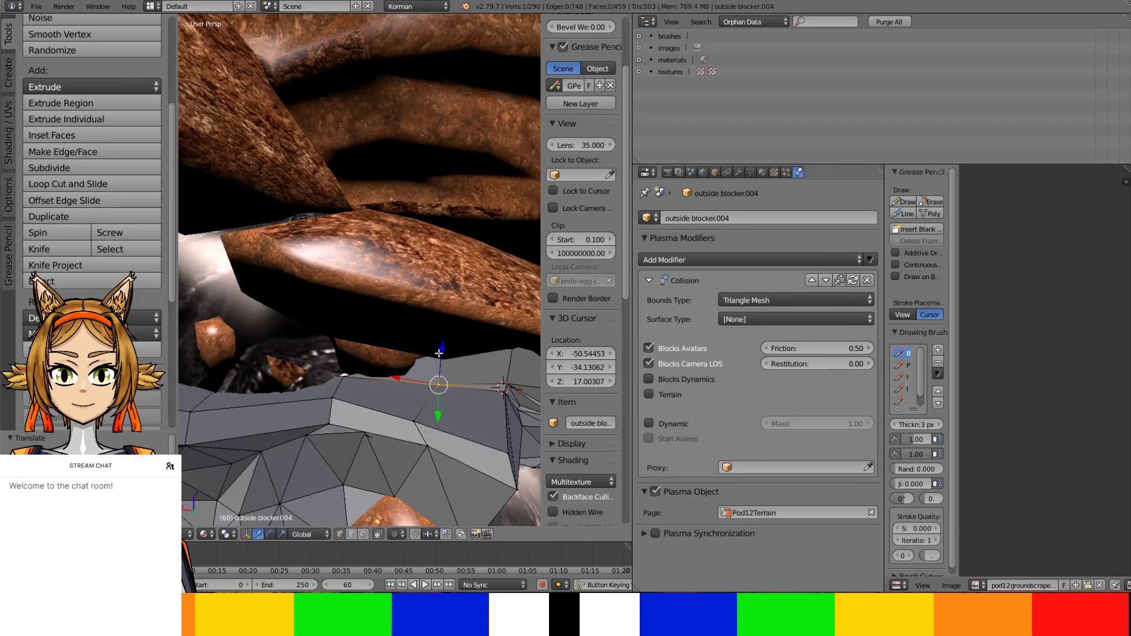
pyautogui.click(443, 383)
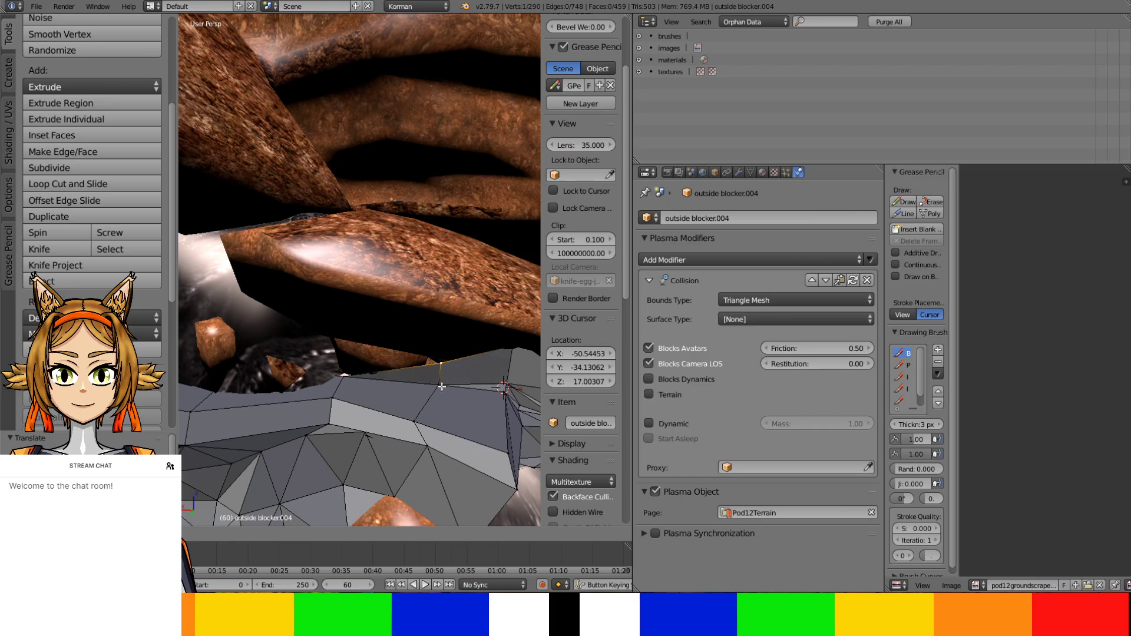
# Pull the next two border vertices along the ledge back from the fallen shelf and small rocks
pyautogui.moveTo(442, 382); pyautogui.dragTo(448, 378, button='middle')
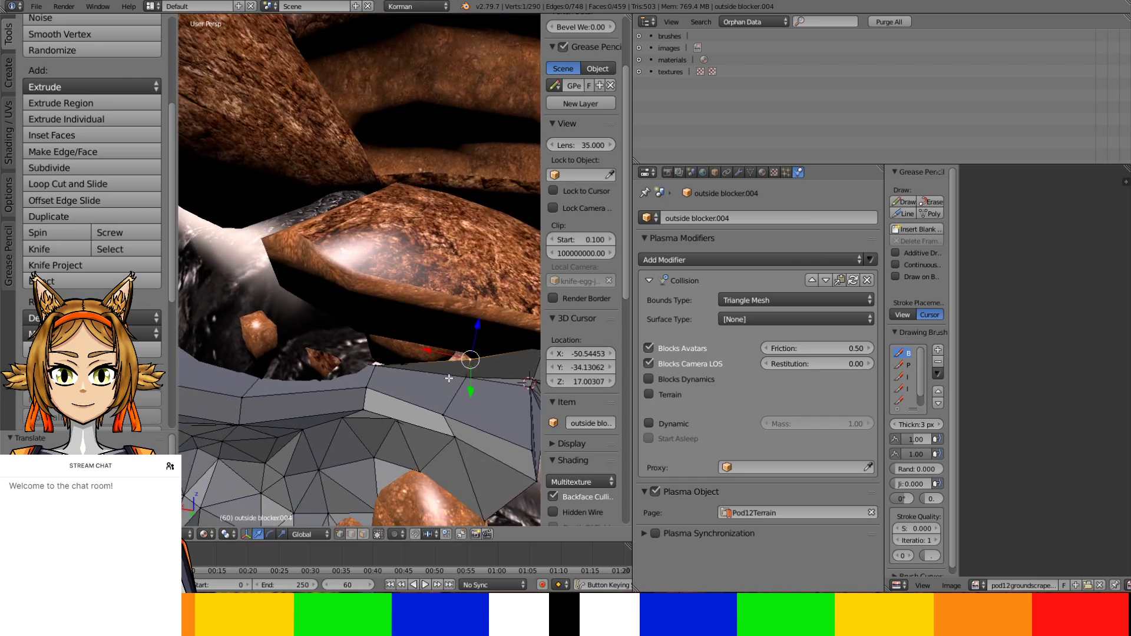
pyautogui.rightClick(377, 367)
pyautogui.press('g')
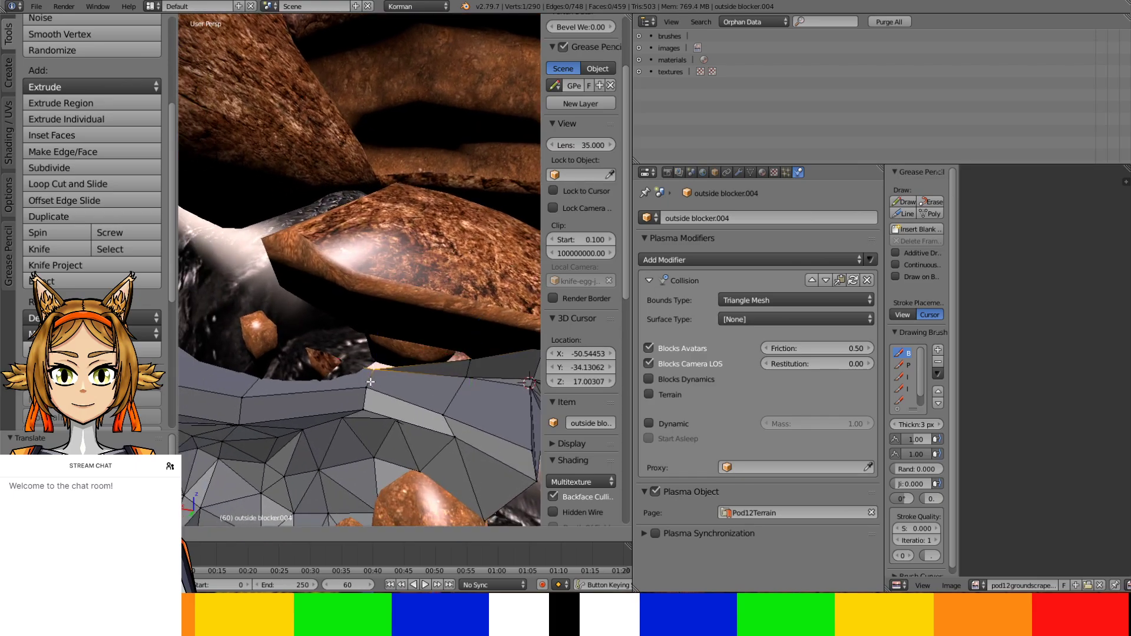
pyautogui.click(372, 379)
pyautogui.press('g')
pyautogui.click(247, 408)
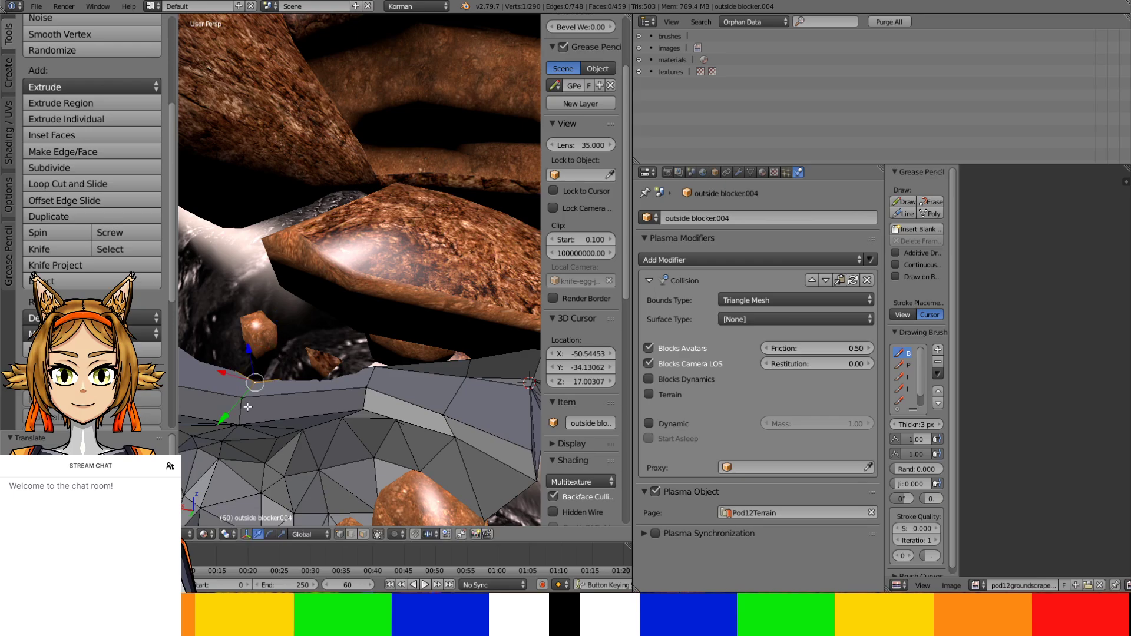
pyautogui.rightClick(369, 371)
pyautogui.press('g')
pyautogui.click(365, 383)
# Shift the following two vertices of the ledge's back border inward along the dark rock
pyautogui.keyDown('shift'); pyautogui.moveTo(364, 384); pyautogui.dragTo(438, 415, button='middle'); pyautogui.keyUp('shift')
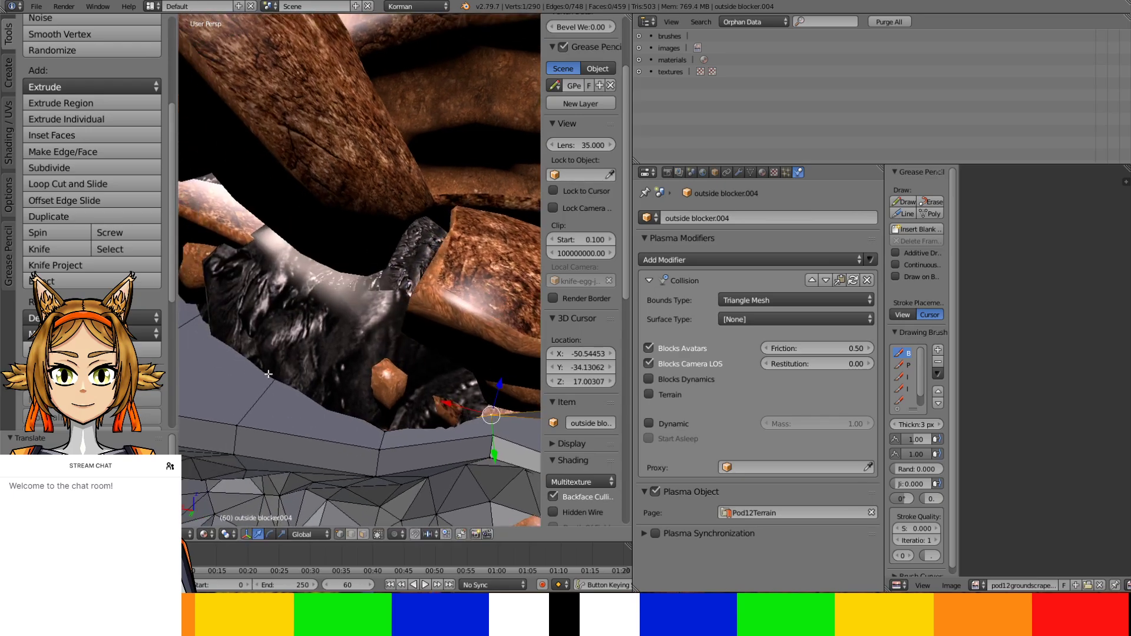
pyautogui.rightClick(277, 364)
pyautogui.press('g')
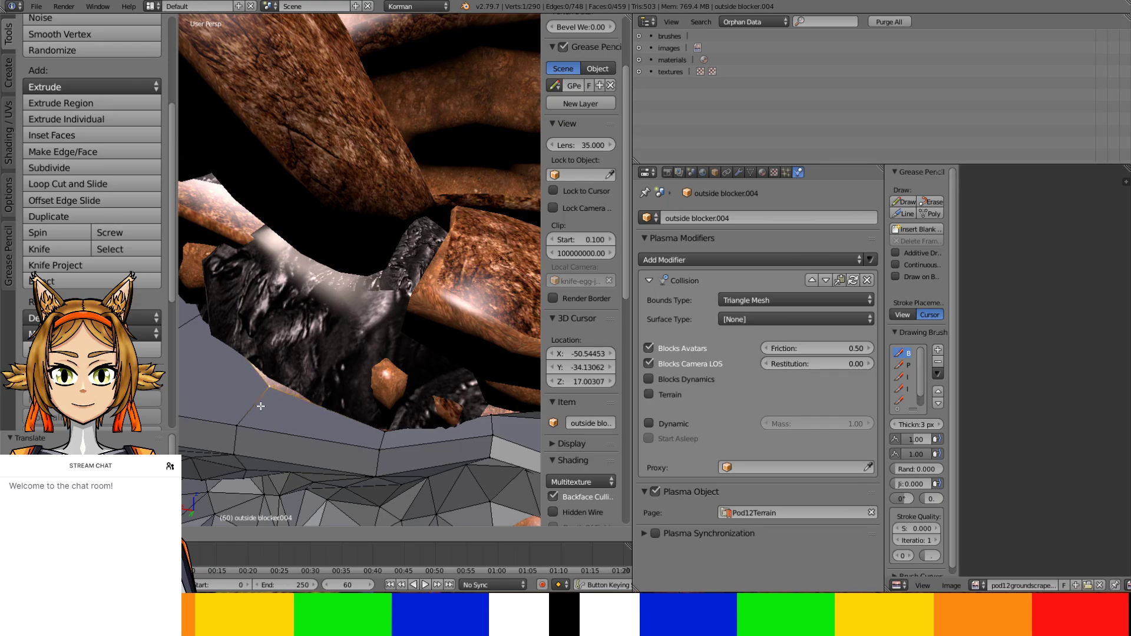
pyautogui.click(260, 406)
pyautogui.keyDown('shift'); pyautogui.moveTo(260, 406); pyautogui.dragTo(382, 434, button='middle'); pyautogui.keyUp('shift')
pyautogui.rightClick(303, 331)
pyautogui.press('g')
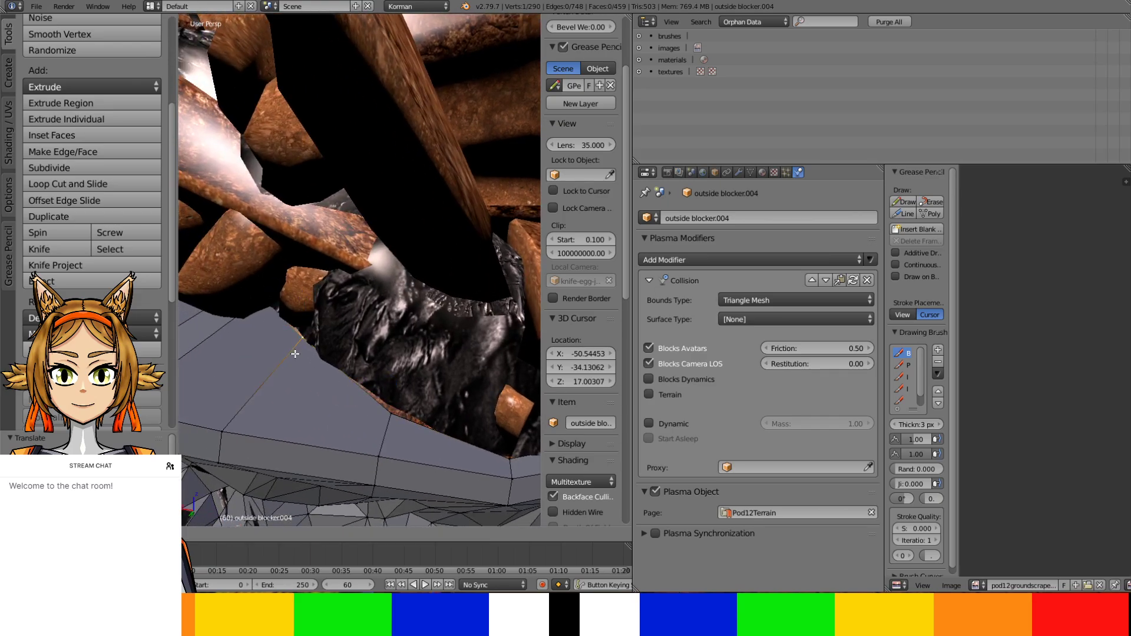
pyautogui.click(293, 358)
# Move the border vertex beside the dark rock outward and adjust its height to close the sliver gap
pyautogui.moveTo(293, 358)
pyautogui.keyDown('shift'); pyautogui.mouseDown(button='middle')
pyautogui.moveTo(327, 378)
pyautogui.moveTo(278, 328)
pyautogui.moveTo(283, 351)
pyautogui.mouseUp(button='middle'); pyautogui.keyUp('shift')
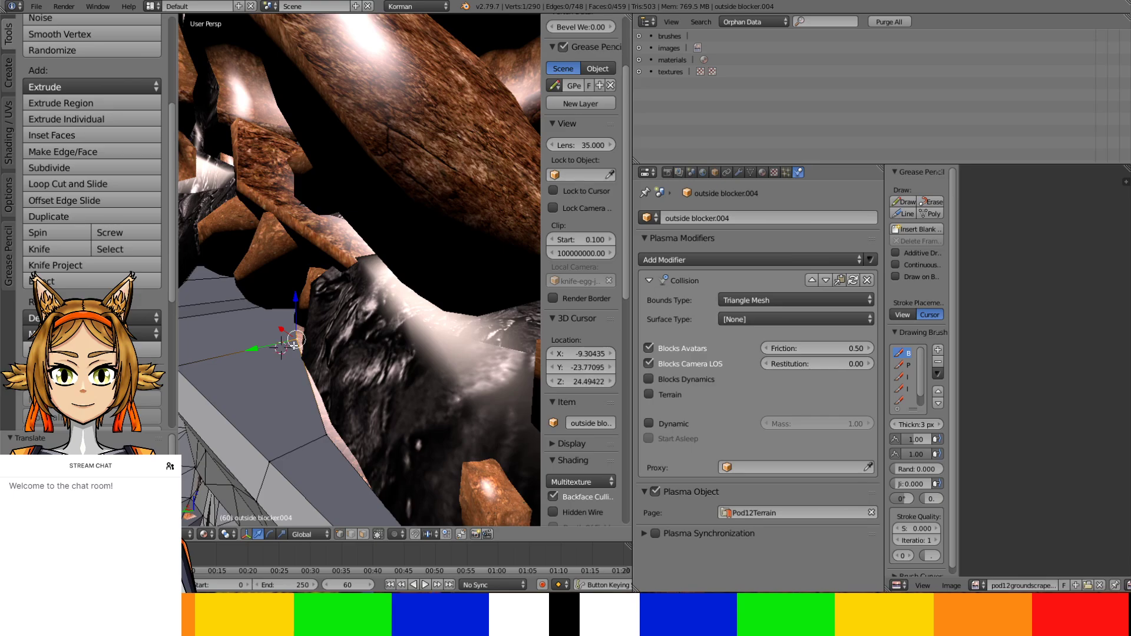
pyautogui.rightClick(318, 437)
pyautogui.press('g')
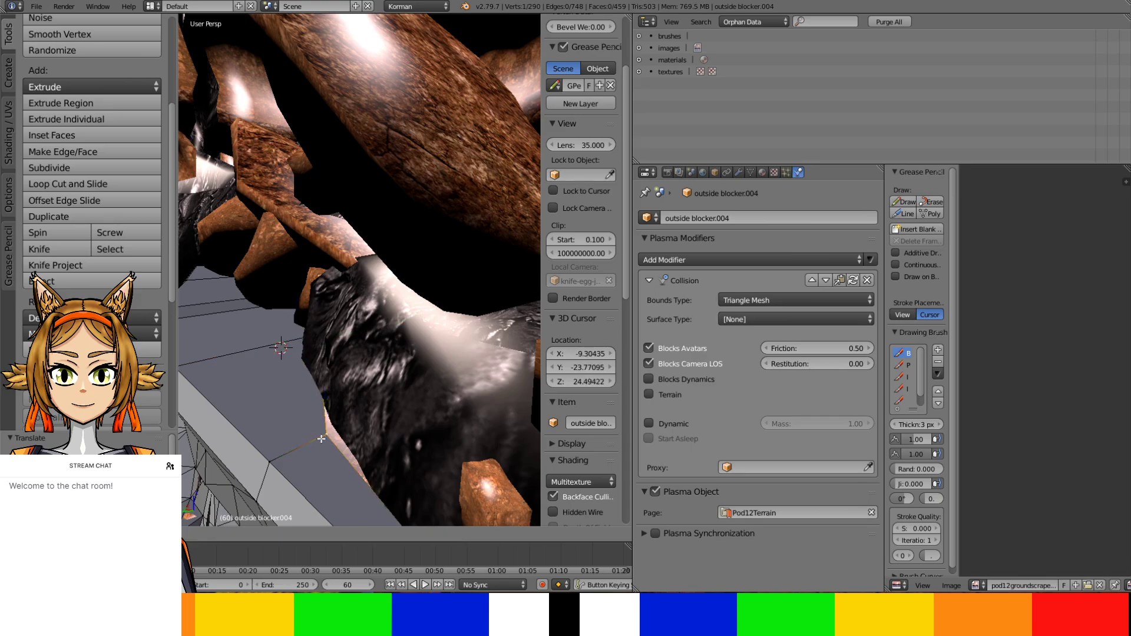
pyautogui.click(352, 425)
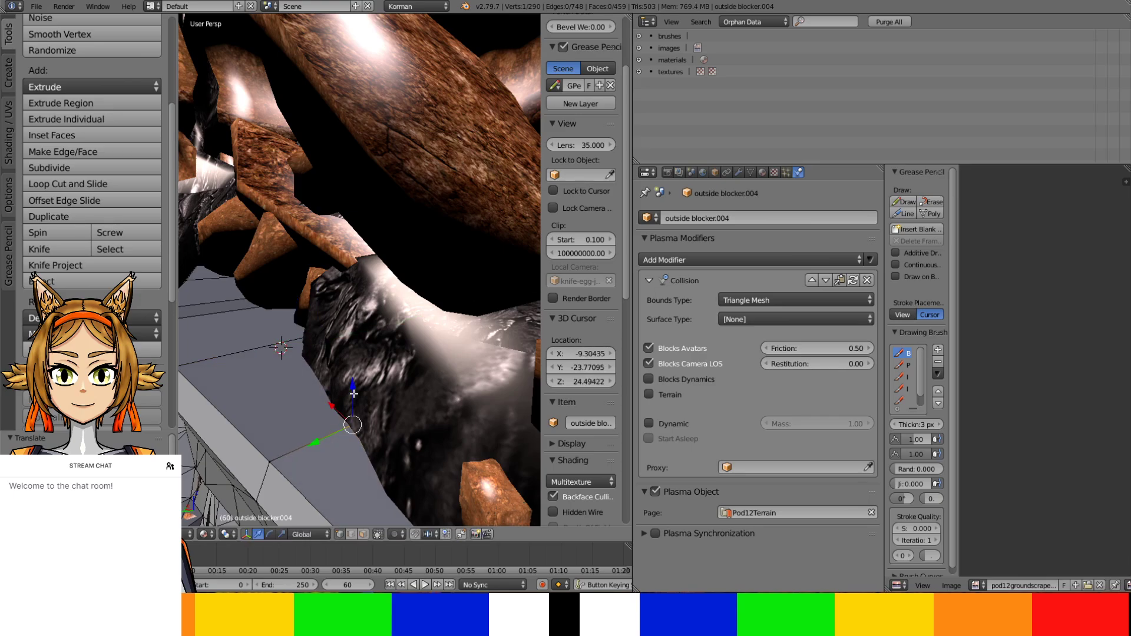
pyautogui.press('g')
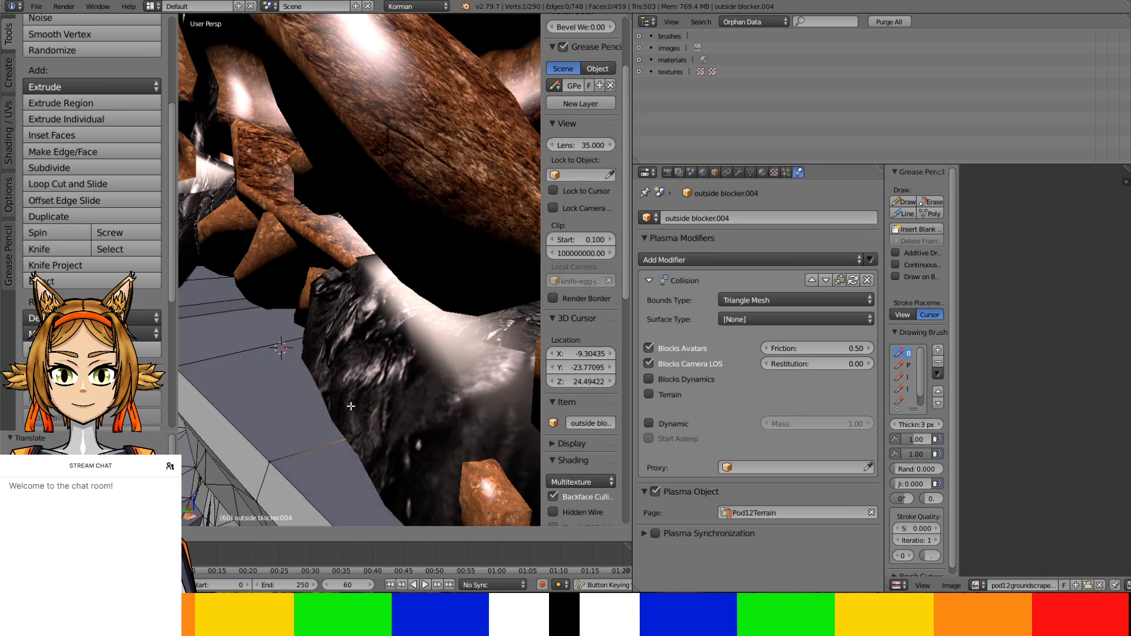
pyautogui.click(351, 406)
# Move the ledge's front corner vertex opposite the dark rock to even out the walkway's edge
pyautogui.moveTo(351, 406); pyautogui.dragTo(389, 352, button='middle')
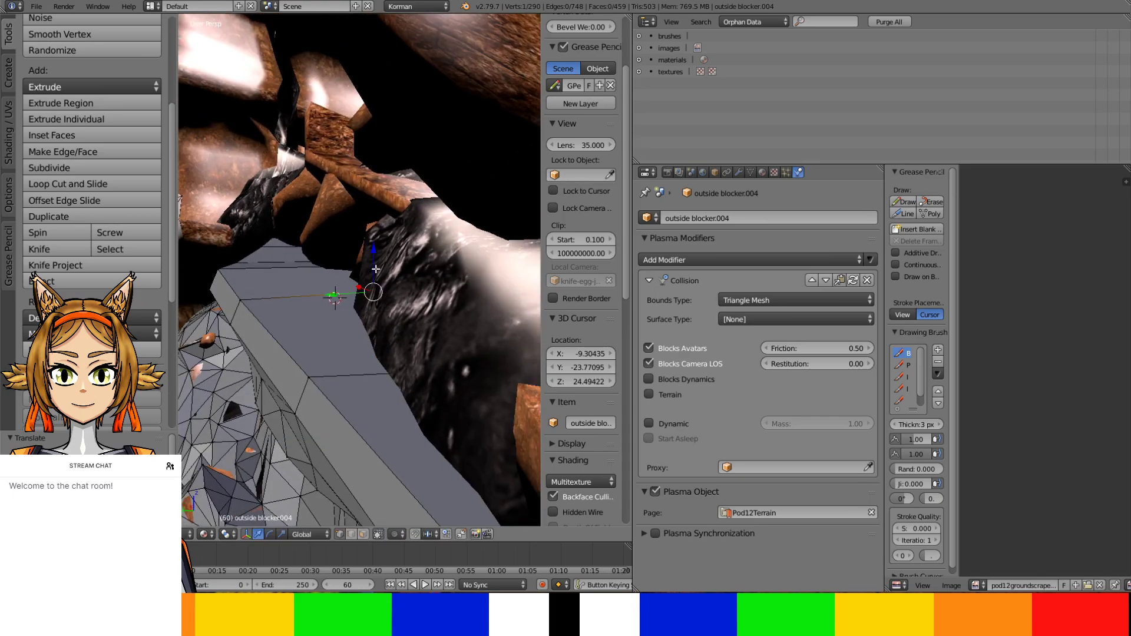
pyautogui.press('g')
pyautogui.press('Escape')
pyautogui.rightClick(310, 377)
pyautogui.press('g')
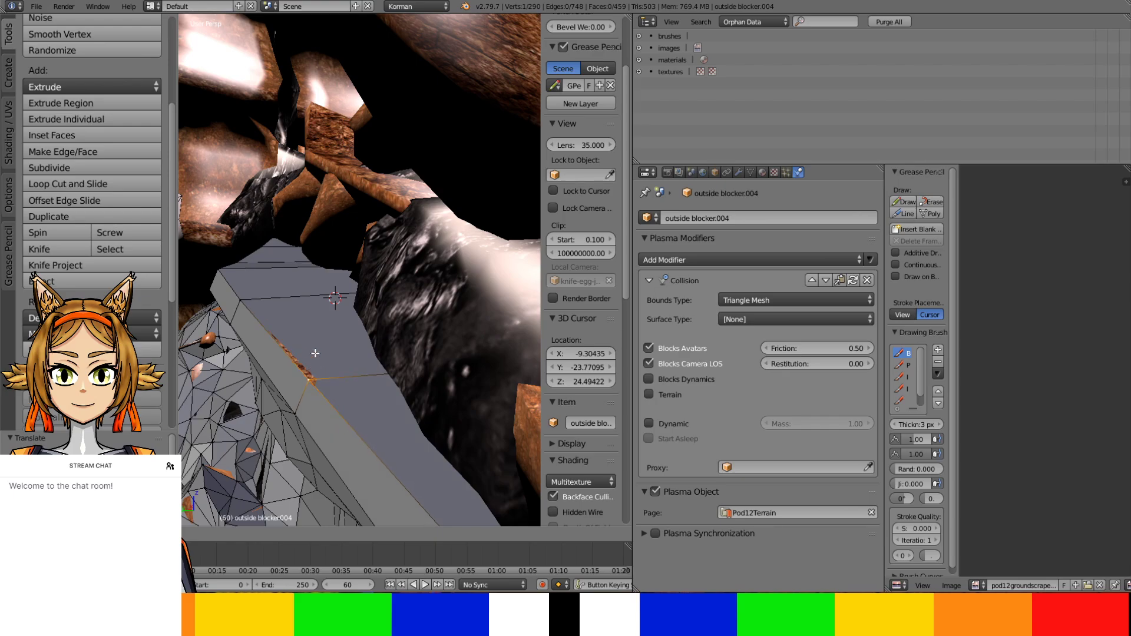
pyautogui.click(317, 353)
# Select the border edge beneath the fallen shelf and extrude it upward along the Z axis
pyautogui.moveTo(317, 353); pyautogui.dragTo(398, 348, button='middle')
pyautogui.moveTo(277, 321); pyautogui.dragTo(348, 372, button='middle')
pyautogui.keyDown('shift'); pyautogui.rightClick(430, 345); pyautogui.keyUp('shift')
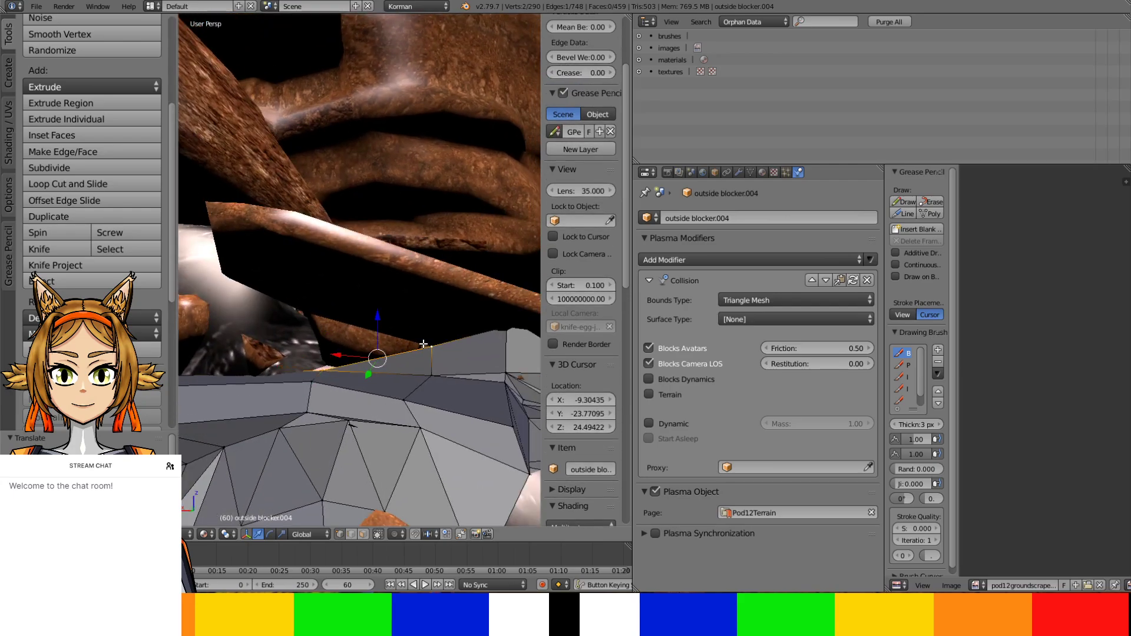
pyautogui.press('e')
pyautogui.rightClick(417, 322)
pyautogui.press('g')
pyautogui.press('z')
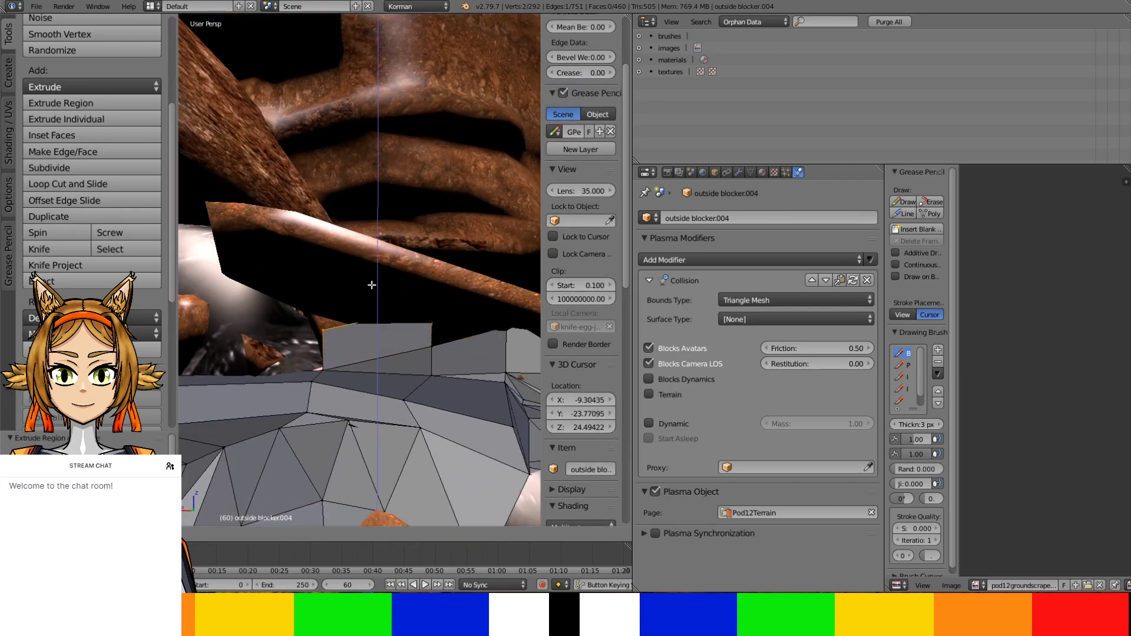
pyautogui.click(372, 285)
# Adjust the height of the extruded face's outer top corner vertex along the Z axis
pyautogui.rightClick(323, 335)
pyautogui.press('g')
pyautogui.press('z')
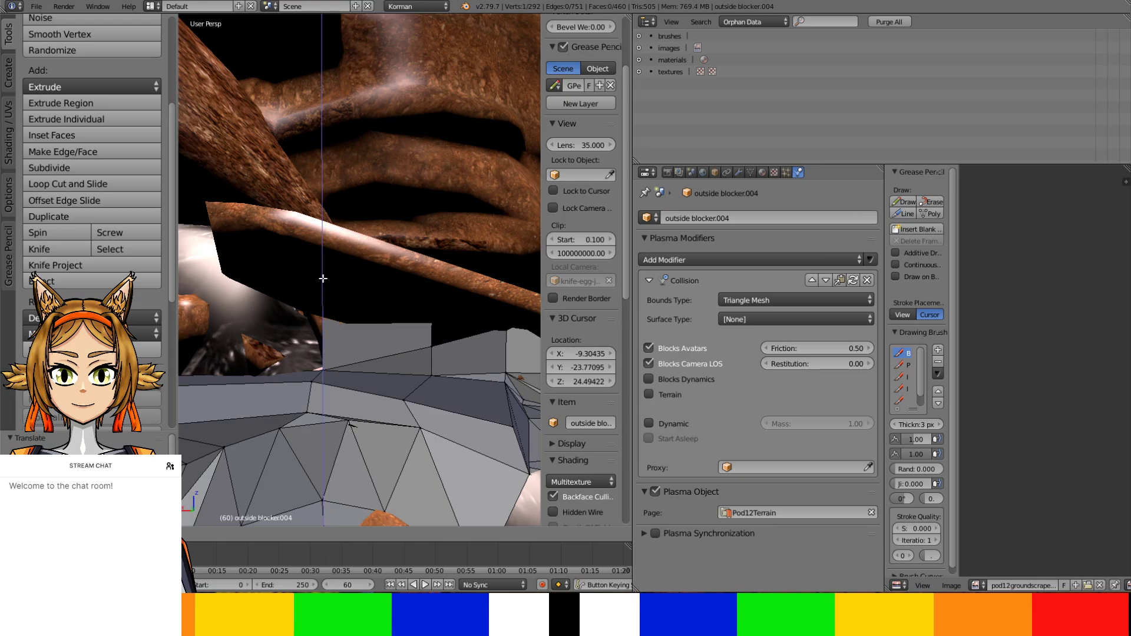
pyautogui.click(323, 278)
# Fill the gap between the two raised strips beneath the fallen shelf with a triangular face
pyautogui.moveTo(323, 279); pyautogui.dragTo(224, 357, button='middle')
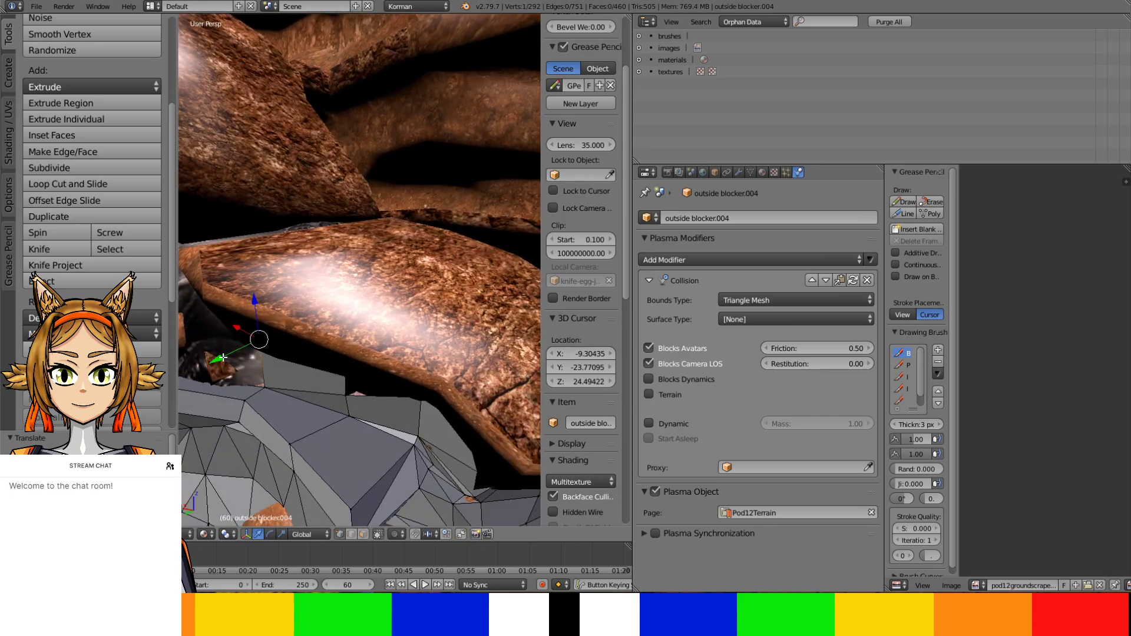
pyautogui.keyDown('shift'); pyautogui.rightClick(349, 362); pyautogui.keyUp('shift')
pyautogui.keyDown('shift'); pyautogui.rightClick(420, 398); pyautogui.keyUp('shift')
pyautogui.press('f')
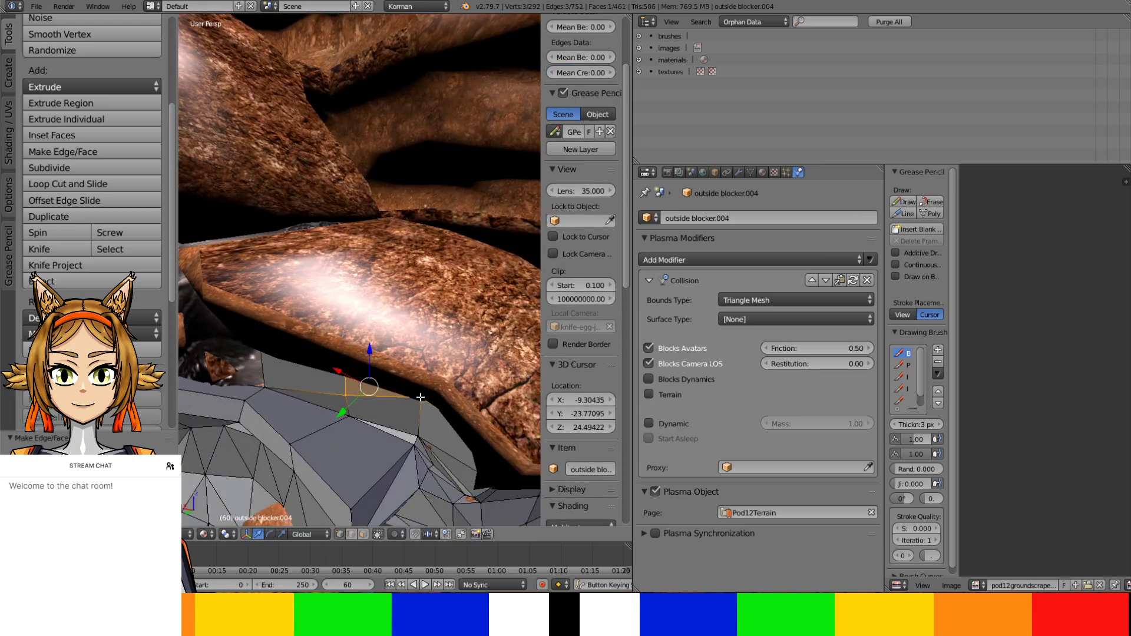
# Fill a triangular face between the raised strip's outer end and the next border vertex near the small rock
pyautogui.moveTo(382, 374); pyautogui.dragTo(418, 368, button='middle')
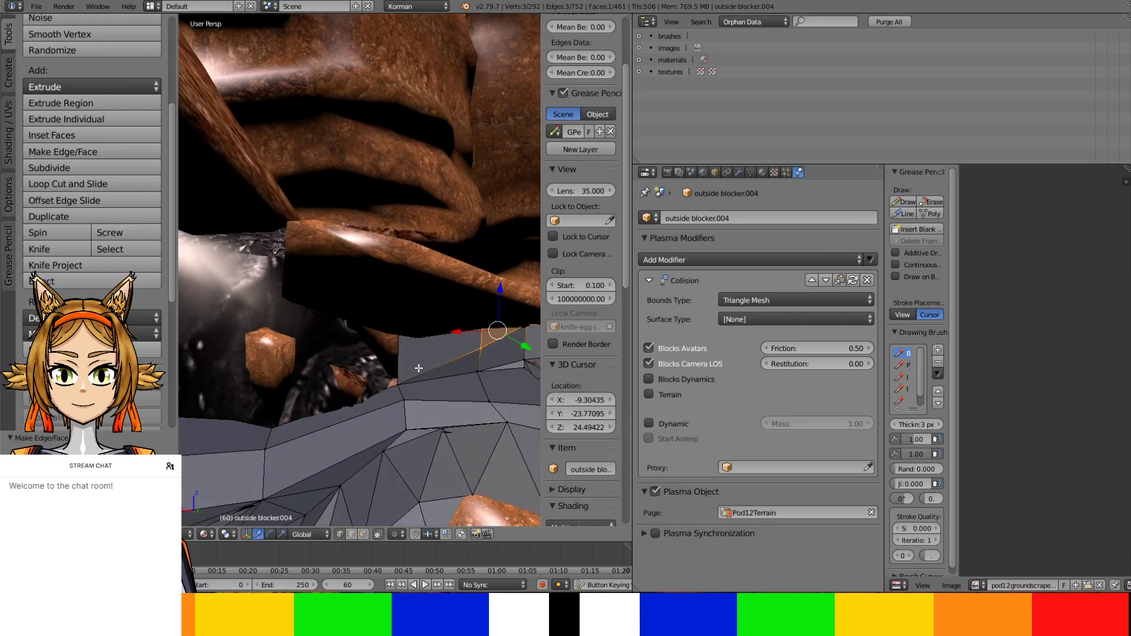
pyautogui.keyDown('ctrl'); pyautogui.rightClick(399, 325); pyautogui.keyUp('ctrl')
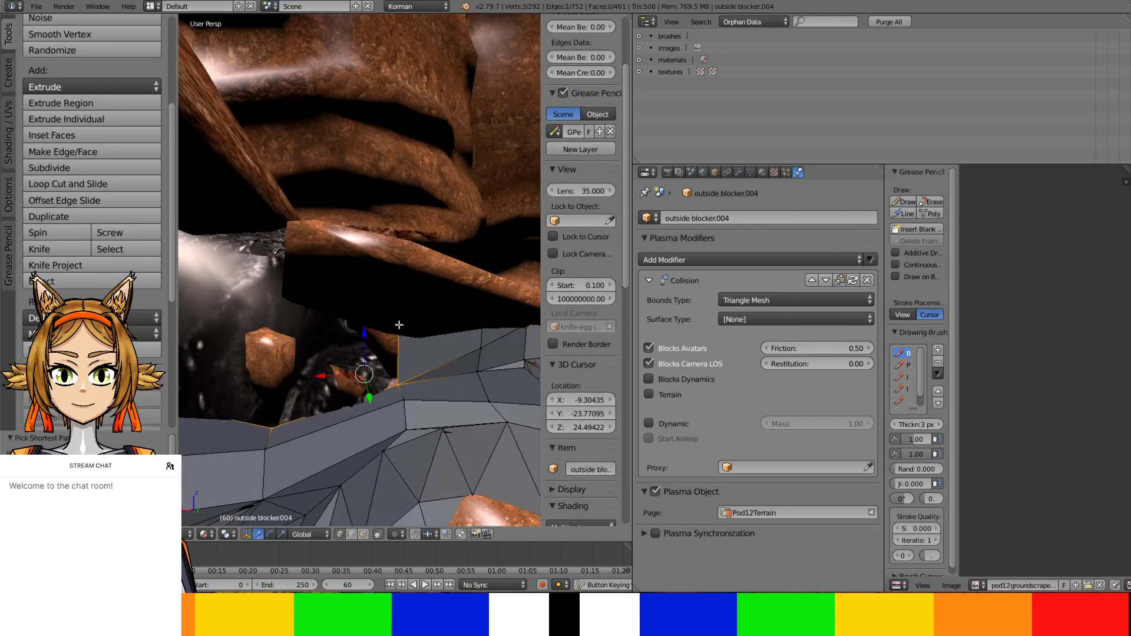
pyautogui.press('f')
pyautogui.moveTo(399, 325)
pyautogui.mouseDown(button='middle')
pyautogui.moveTo(412, 338)
pyautogui.moveTo(396, 329)
pyautogui.mouseUp(button='middle')
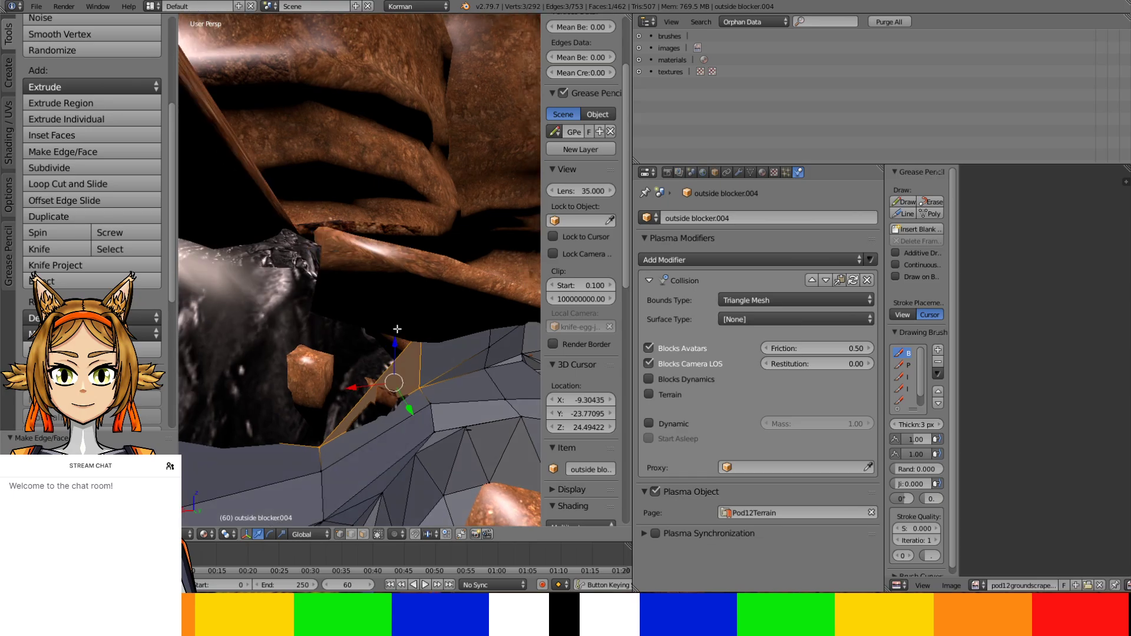
# Extrude the border edge near the small rock outward and upward beneath the fallen shelf, and fill a triangular face beside it
pyautogui.rightClick(361, 401)
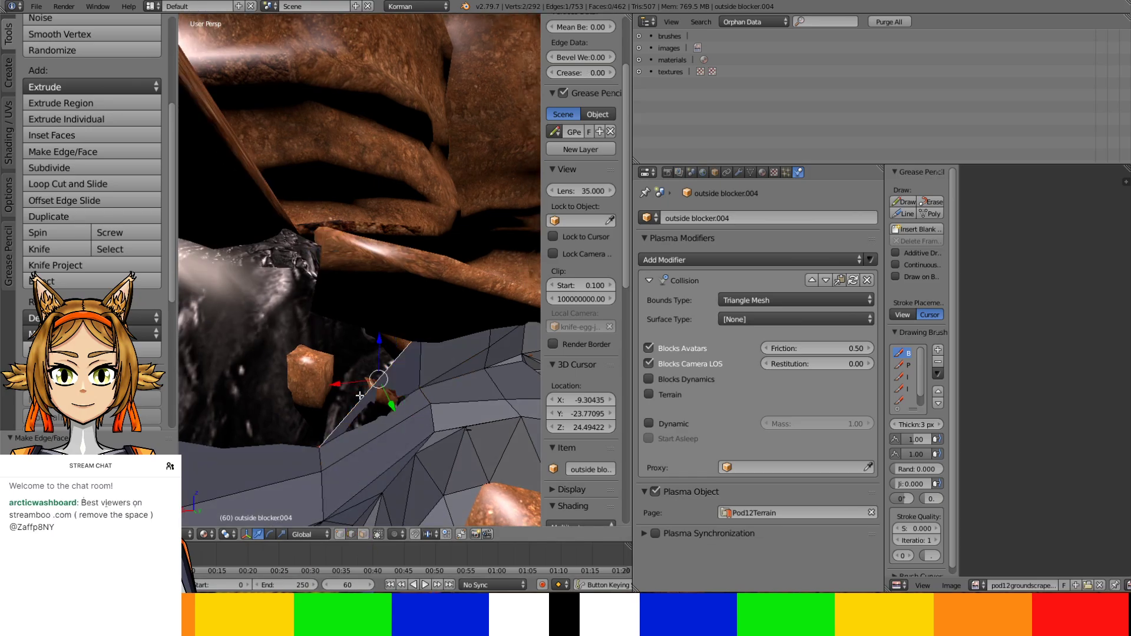
pyautogui.moveTo(361, 400); pyautogui.dragTo(404, 391, button='middle')
pyautogui.press('e')
pyautogui.rightClick(410, 374)
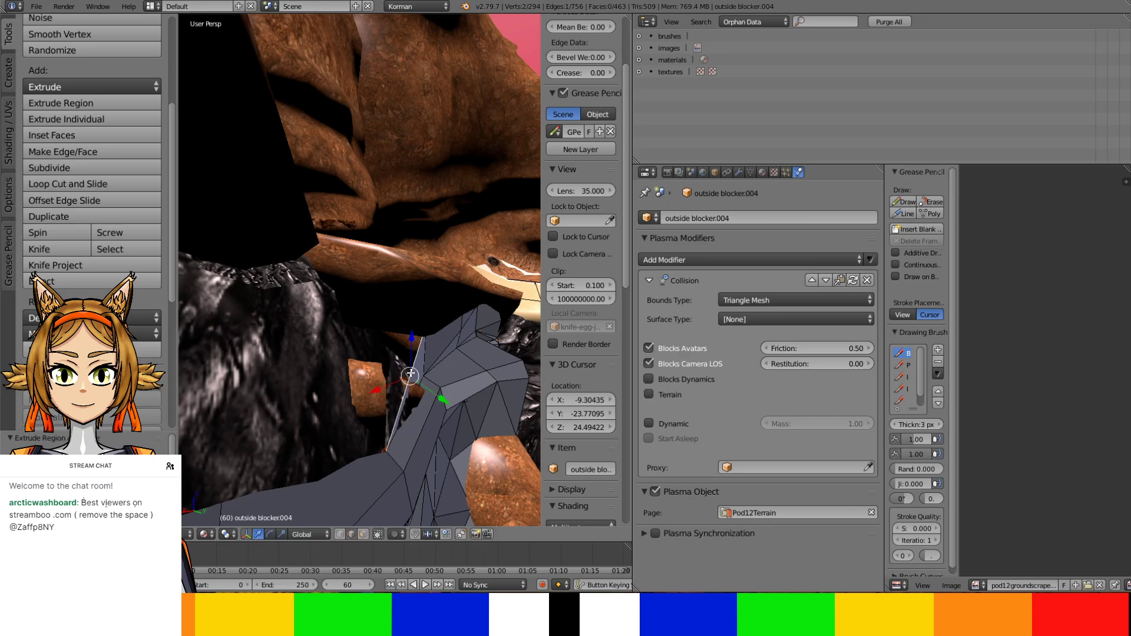
pyautogui.press('g')
pyautogui.click(382, 327)
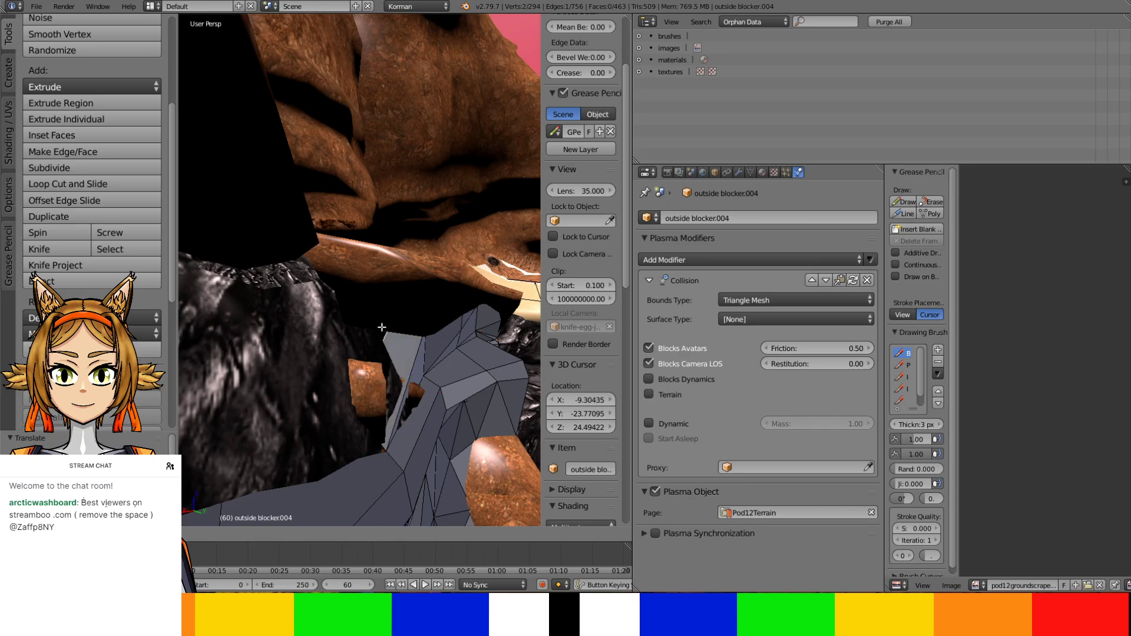
pyautogui.moveTo(374, 294); pyautogui.dragTo(393, 353, button='middle')
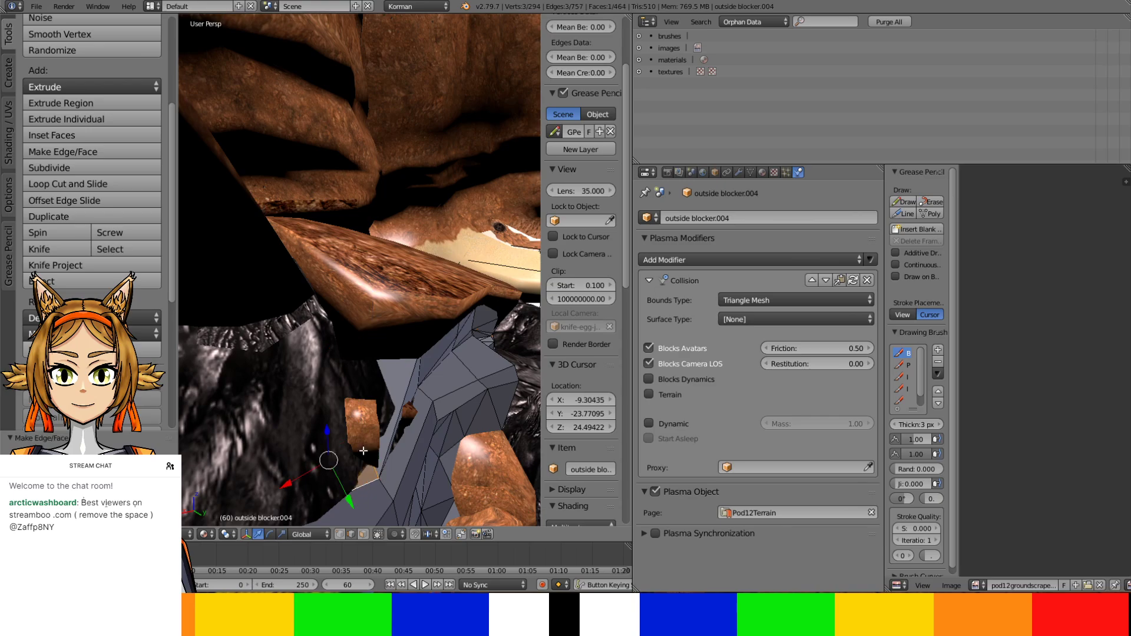
# Leave mesh editing, select the fallen shelf object shelf-fallentemplate.001, and isolate it in local view
pyautogui.press('Tab')
pyautogui.rightClick(363, 426)
pyautogui.moveTo(359, 354); pyautogui.dragTo(409, 390, button='middle')
pyautogui.rightClick(407, 386)
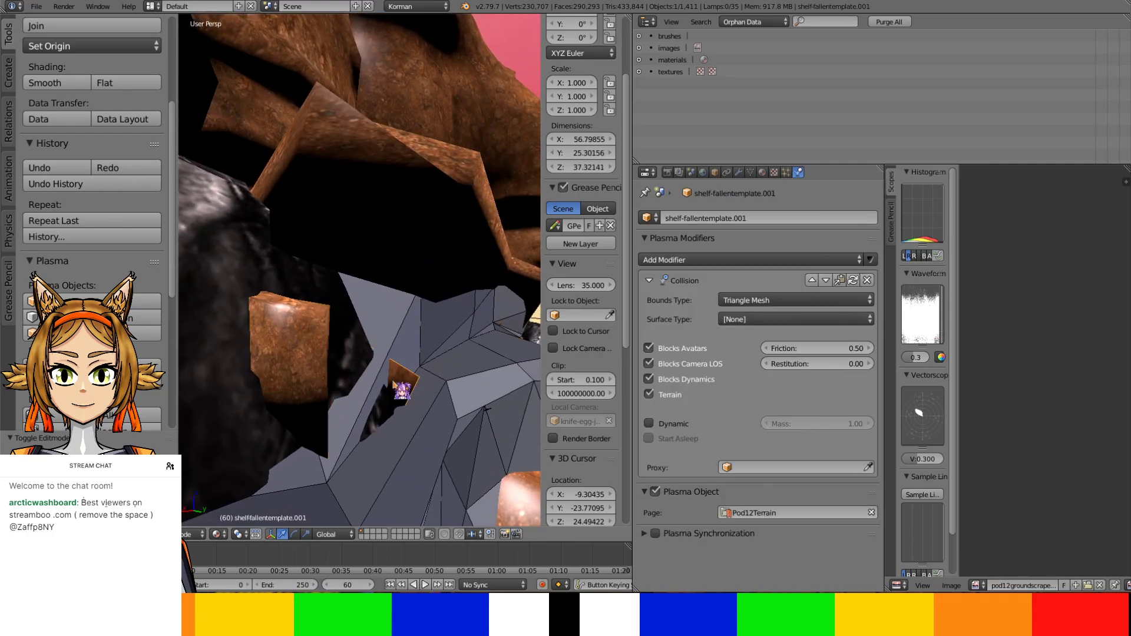
pyautogui.moveTo(527, 321); pyautogui.dragTo(373, 384, button='middle')
pyautogui.press('KP_Divide')
pyautogui.press('KP_Divide')
pyautogui.press('KP_Divide')
pyautogui.press('KP_Divide')
pyautogui.press('KP_Divide')
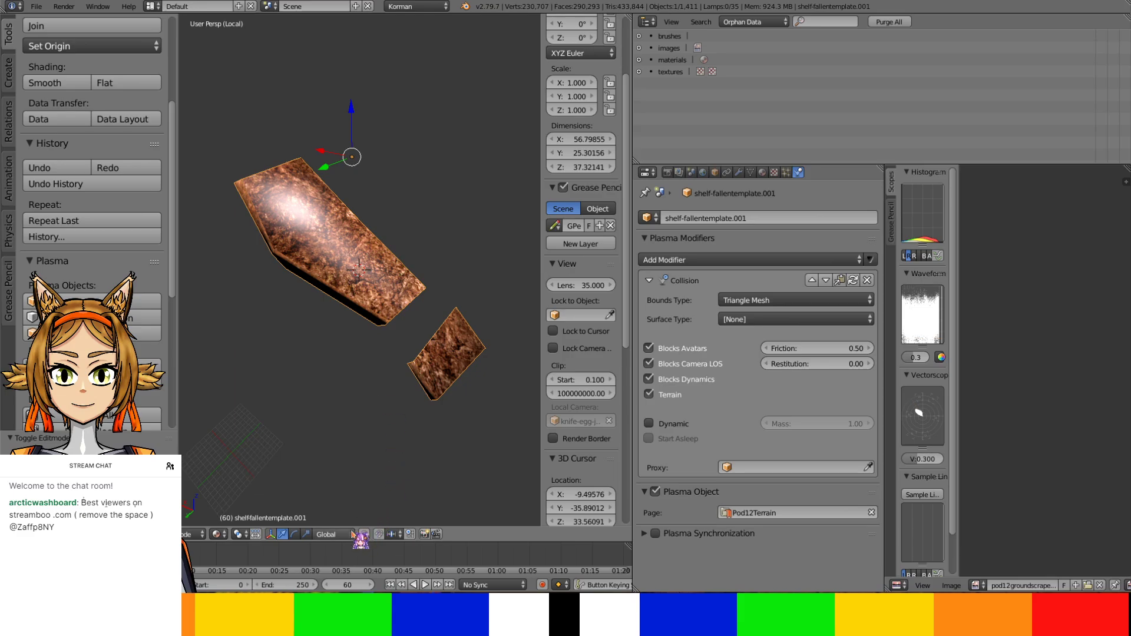
# Delete the smaller detached piece from the fallen shelf's mesh and return to the full scene
pyautogui.press('Tab')
pyautogui.rightClick(423, 385)
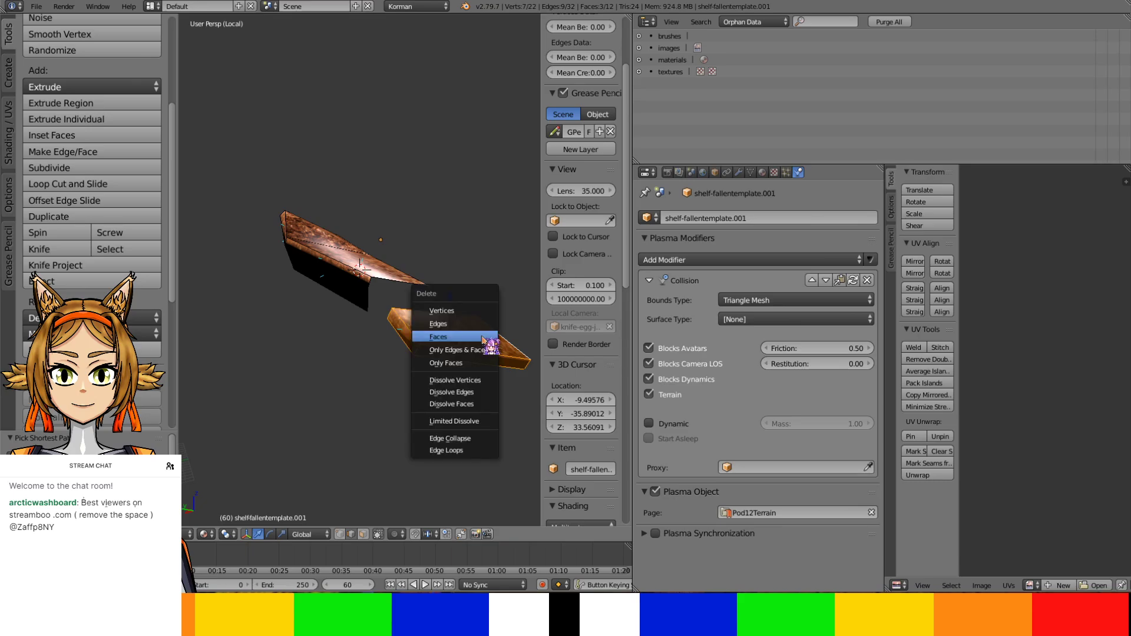
pyautogui.click(479, 325)
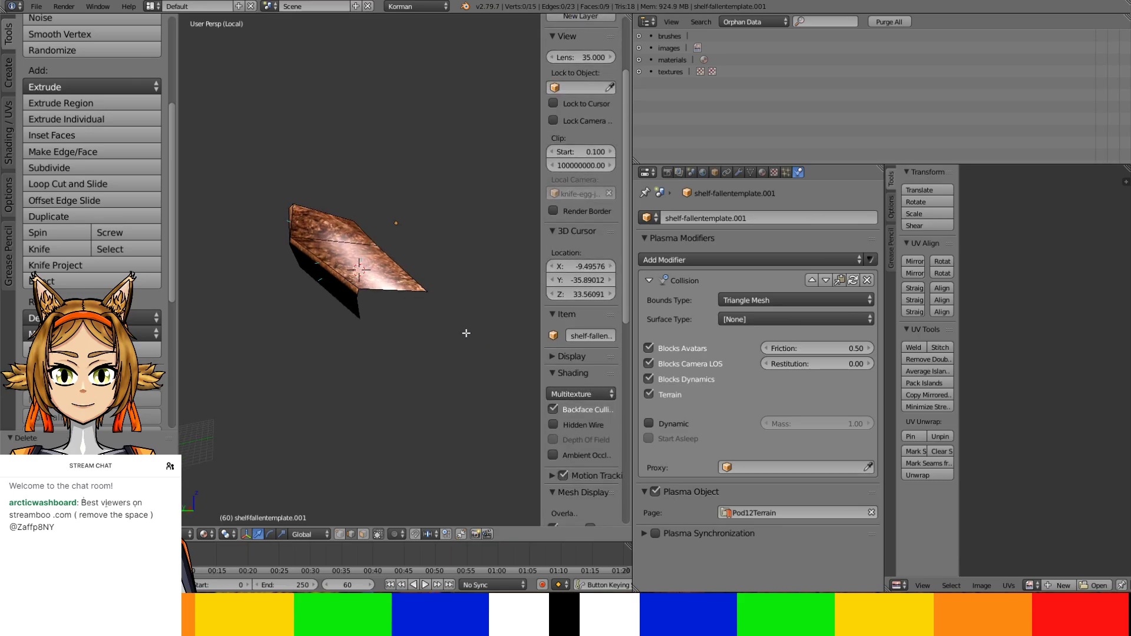
pyautogui.press('Tab')
pyautogui.press('KP_Divide')
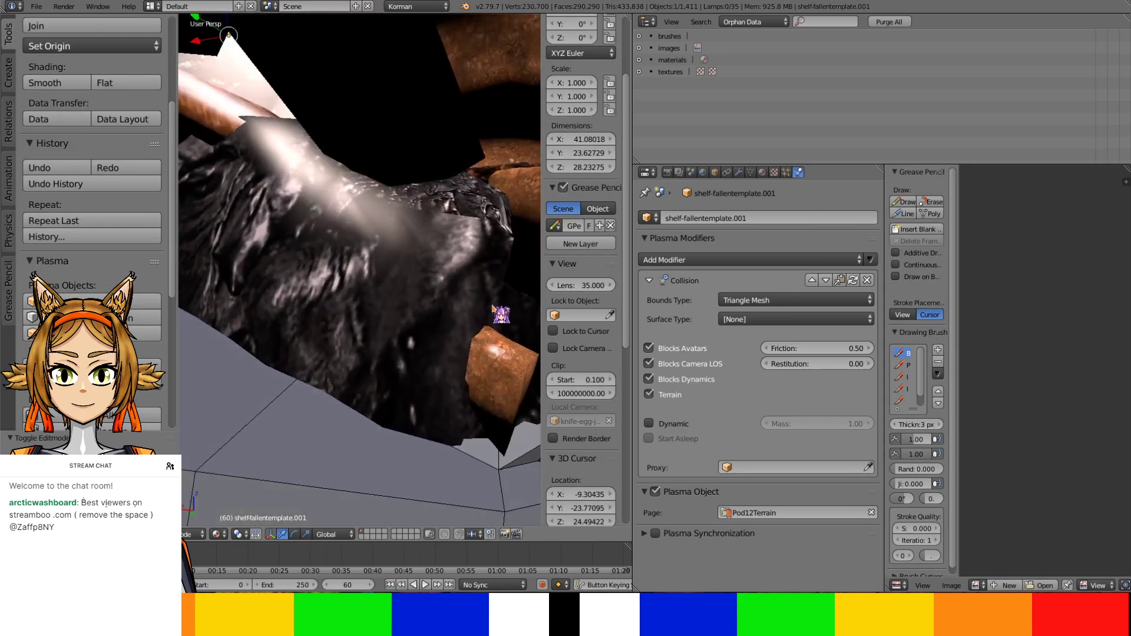
# Reopen the outside blocker for mesh editing and reposition its end border's lower corner vertex beside the brown boulder
pyautogui.moveTo(349, 270); pyautogui.dragTo(230, 255, button='middle')
pyautogui.moveTo(387, 355); pyautogui.dragTo(284, 308, button='middle')
pyautogui.rightClick(325, 350)
pyautogui.press('Tab')
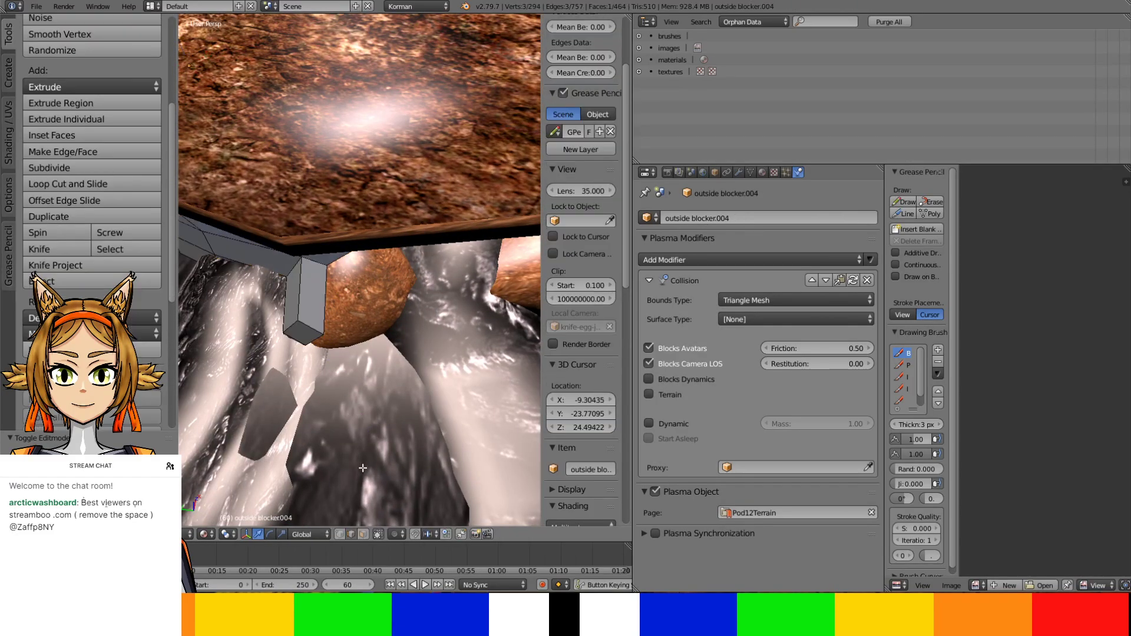
pyautogui.rightClick(322, 333)
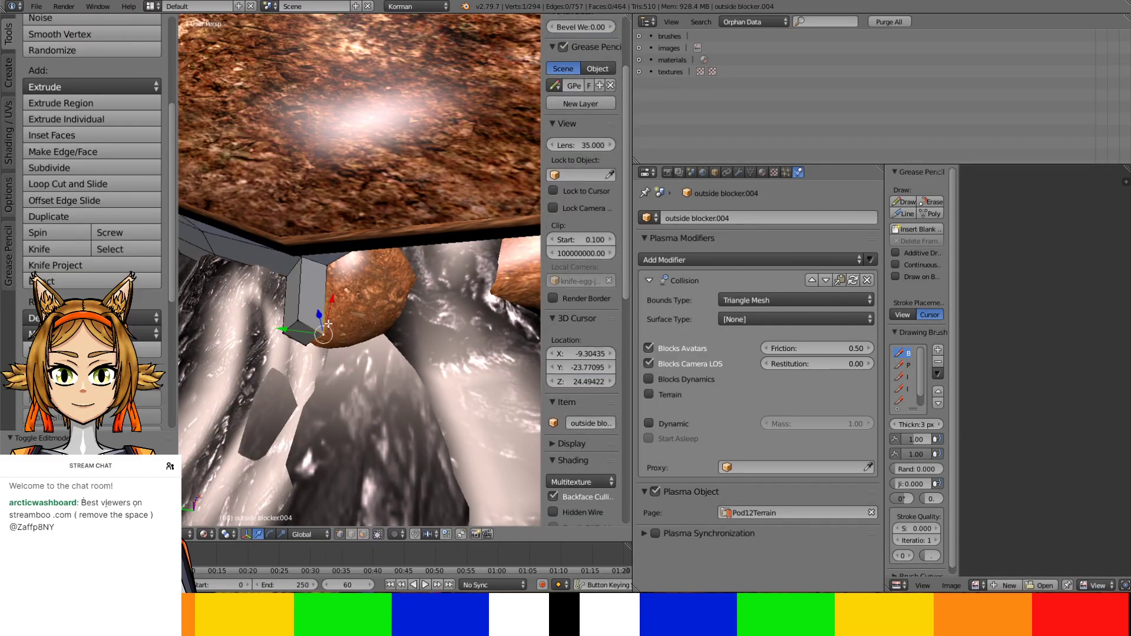
pyautogui.moveTo(334, 293); pyautogui.dragTo(334, 293)
pyautogui.moveTo(335, 293); pyautogui.dragTo(329, 168, button='middle')
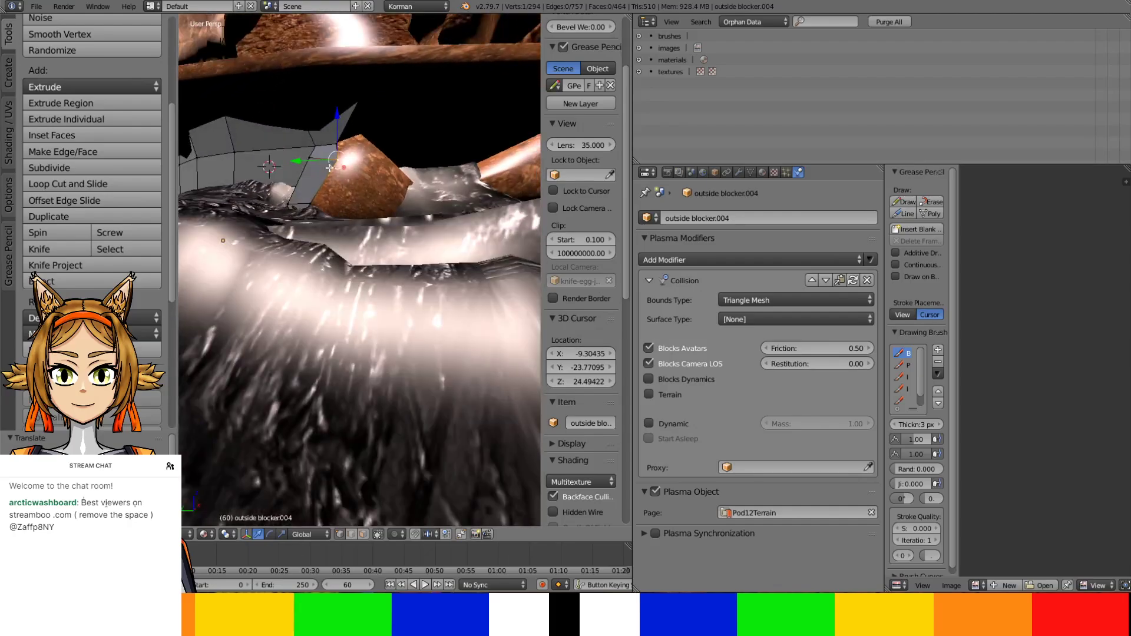
pyautogui.moveTo(312, 111); pyautogui.dragTo(313, 128)
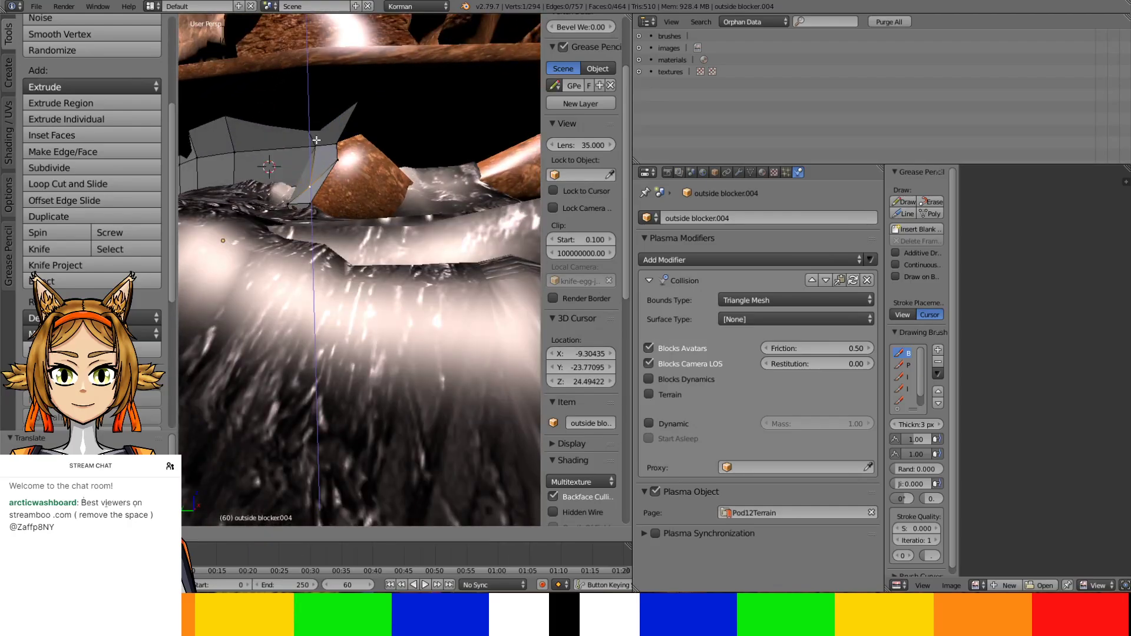
pyautogui.click(319, 146)
pyautogui.moveTo(319, 147); pyautogui.dragTo(355, 200, button='middle')
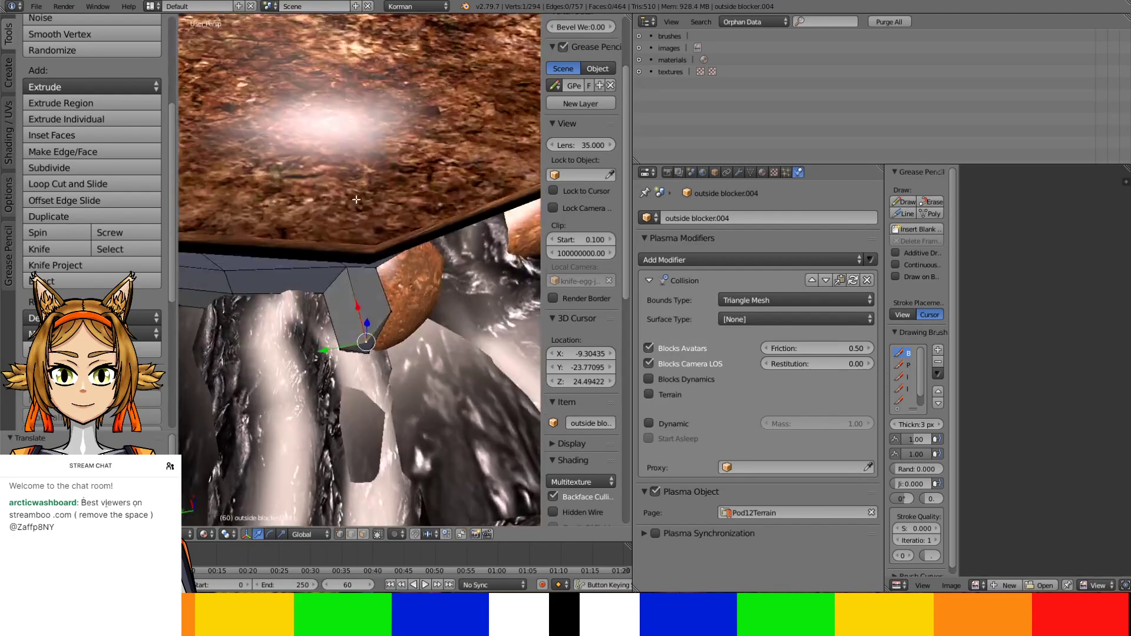
pyautogui.moveTo(358, 307); pyautogui.dragTo(354, 170, button='middle')
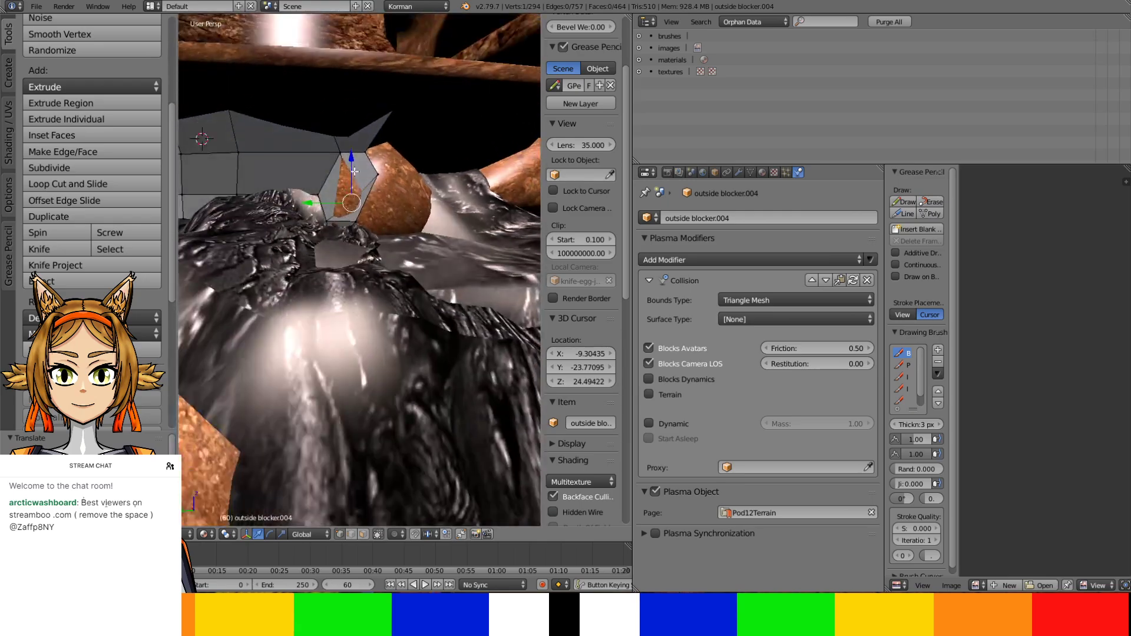
pyautogui.moveTo(353, 159); pyautogui.dragTo(356, 153)
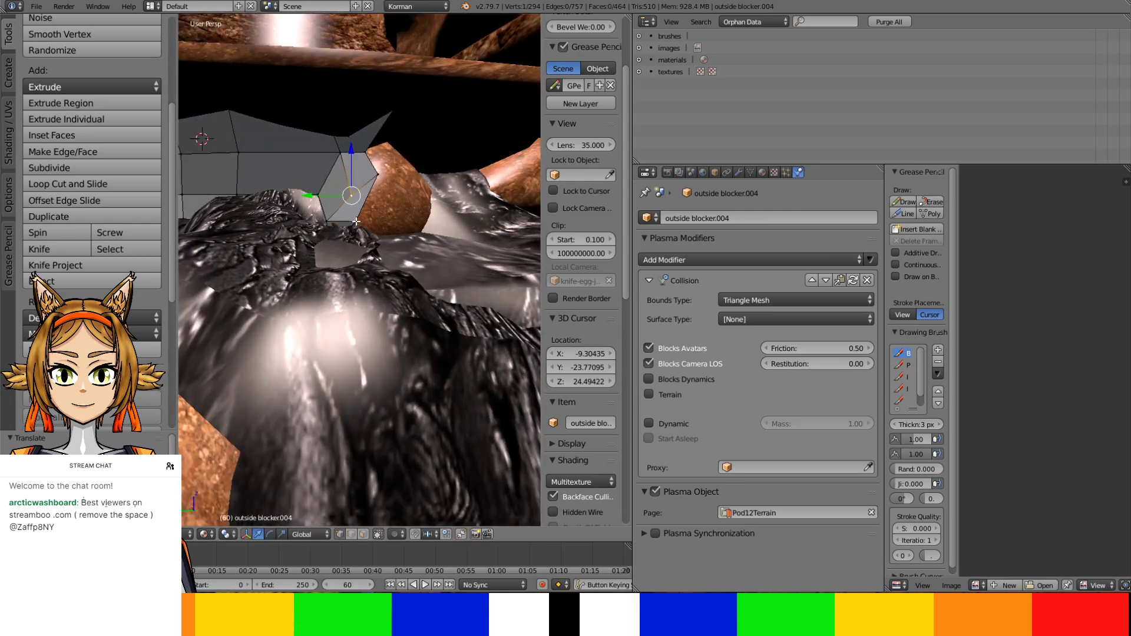
# Extrude the three-edge end border of the outside blocker toward the brown boulder and adjust the new strip's position
pyautogui.moveTo(353, 222); pyautogui.dragTo(349, 223)
pyautogui.keyDown('ctrl'); pyautogui.click(376, 180); pyautogui.keyUp('ctrl')
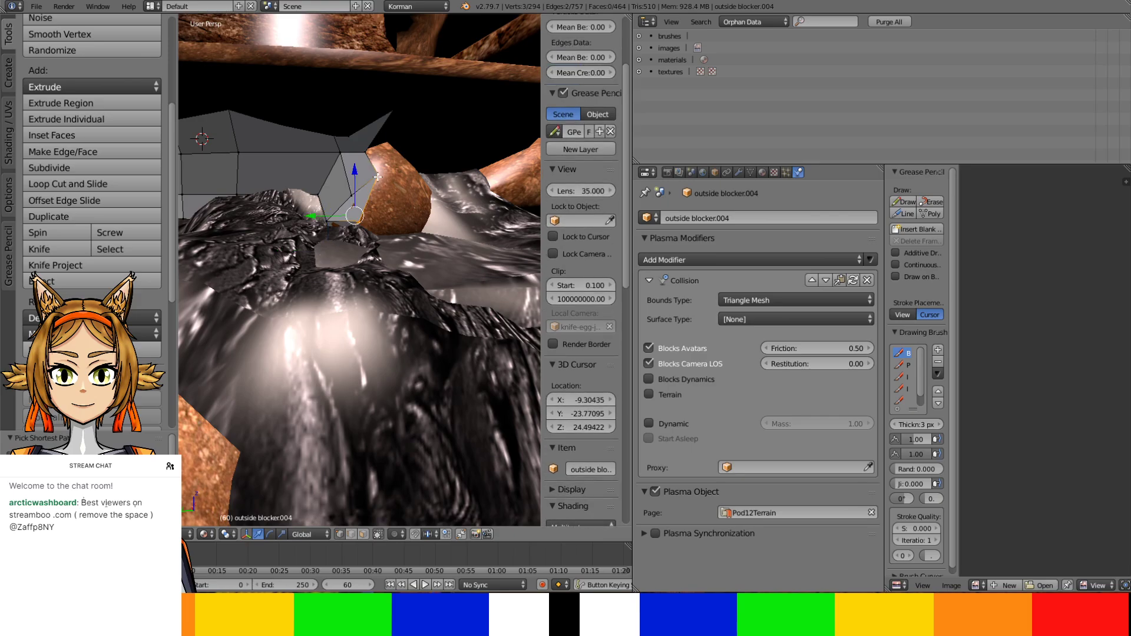
pyautogui.moveTo(375, 181); pyautogui.dragTo(344, 213, button='middle')
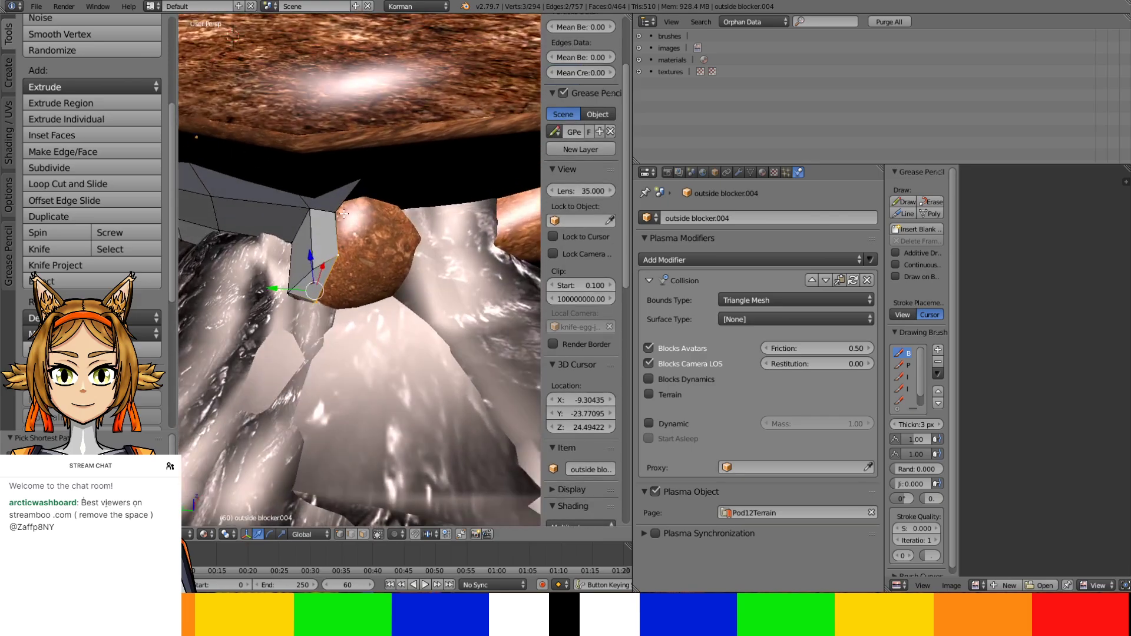
pyautogui.press('e')
pyautogui.rightClick(325, 261)
pyautogui.press('g')
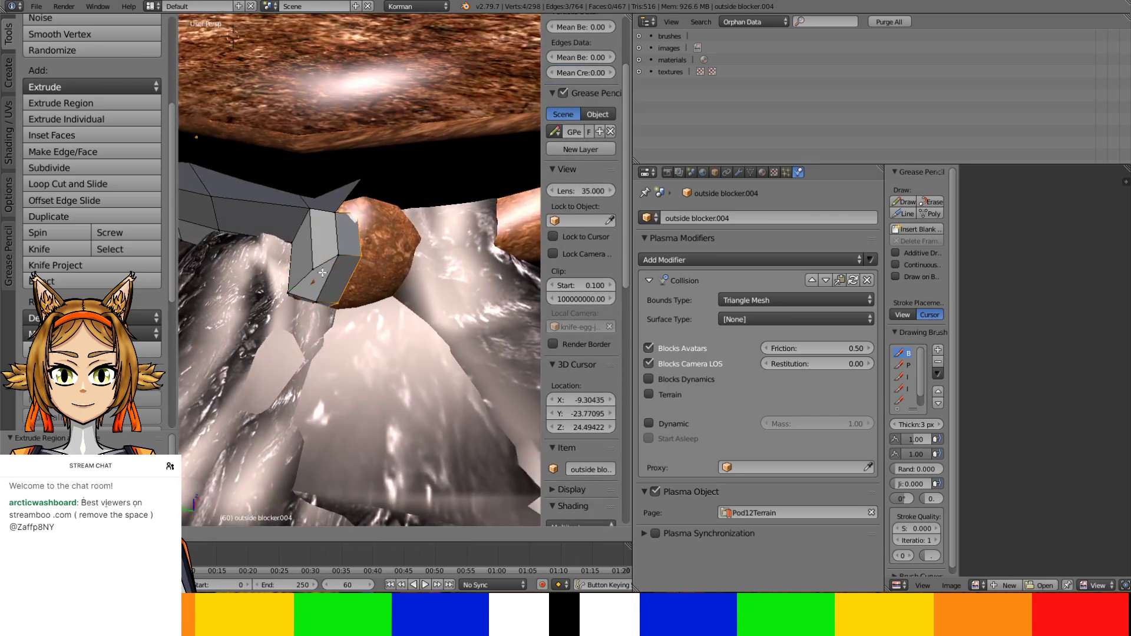
pyautogui.click(333, 268)
pyautogui.moveTo(333, 269); pyautogui.dragTo(364, 168, button='middle')
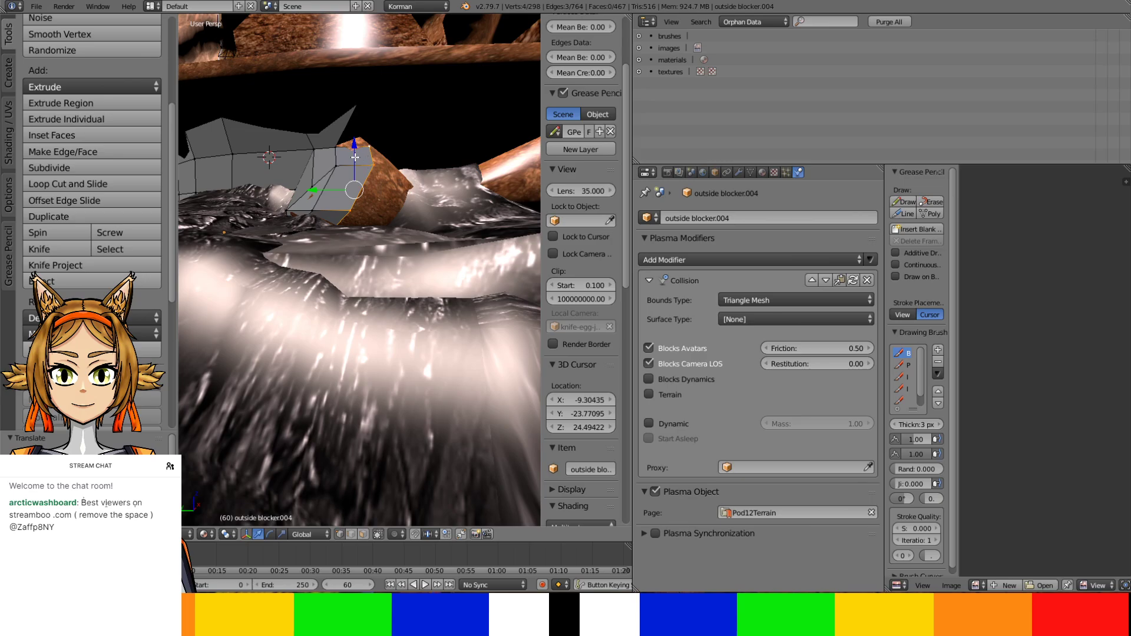
pyautogui.moveTo(354, 157); pyautogui.dragTo(318, 228)
# Reposition the lower vertices around the extruded strip to fit the terrain below the boulder
pyautogui.keyDown('ctrl'); pyautogui.rightClick(329, 211); pyautogui.keyUp('ctrl')
pyautogui.moveTo(318, 229); pyautogui.dragTo(356, 233, button='middle')
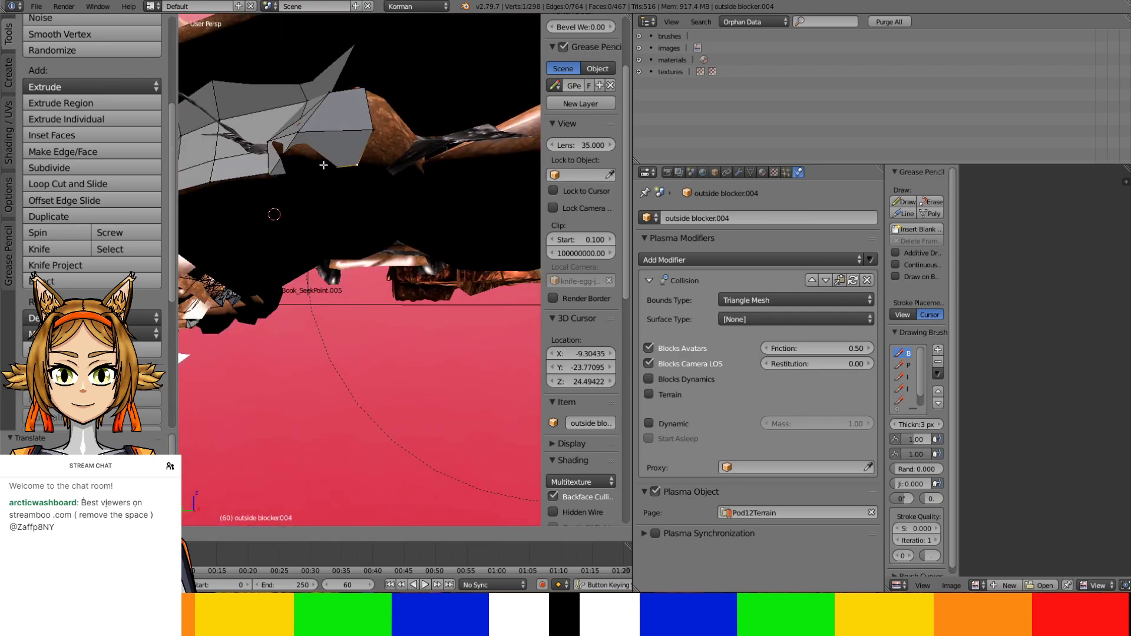
pyautogui.moveTo(323, 165); pyautogui.dragTo(323, 165)
pyautogui.rightClick(271, 174)
pyautogui.moveTo(271, 173); pyautogui.dragTo(317, 156, button='middle')
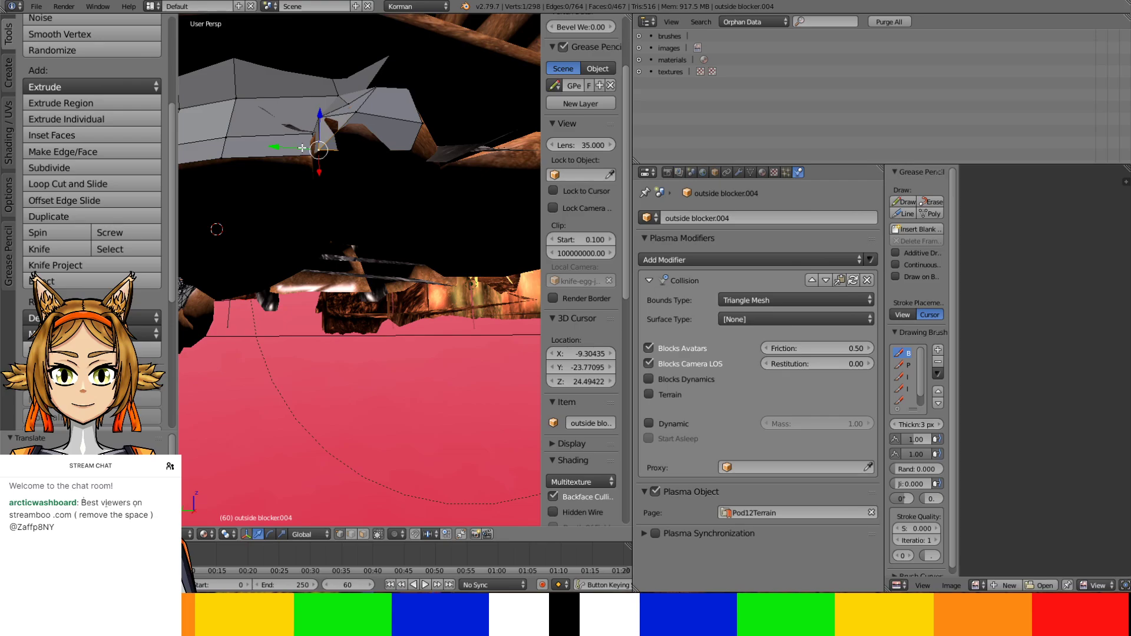
pyautogui.moveTo(302, 148); pyautogui.dragTo(331, 168)
pyautogui.moveTo(331, 169); pyautogui.dragTo(352, 186, button='middle')
pyautogui.moveTo(327, 178)
pyautogui.mouseDown()
pyautogui.moveTo(308, 179)
pyautogui.moveTo(327, 165)
pyautogui.moveTo(308, 170)
pyautogui.mouseUp()
pyautogui.moveTo(308, 171); pyautogui.dragTo(285, 218, button='middle')
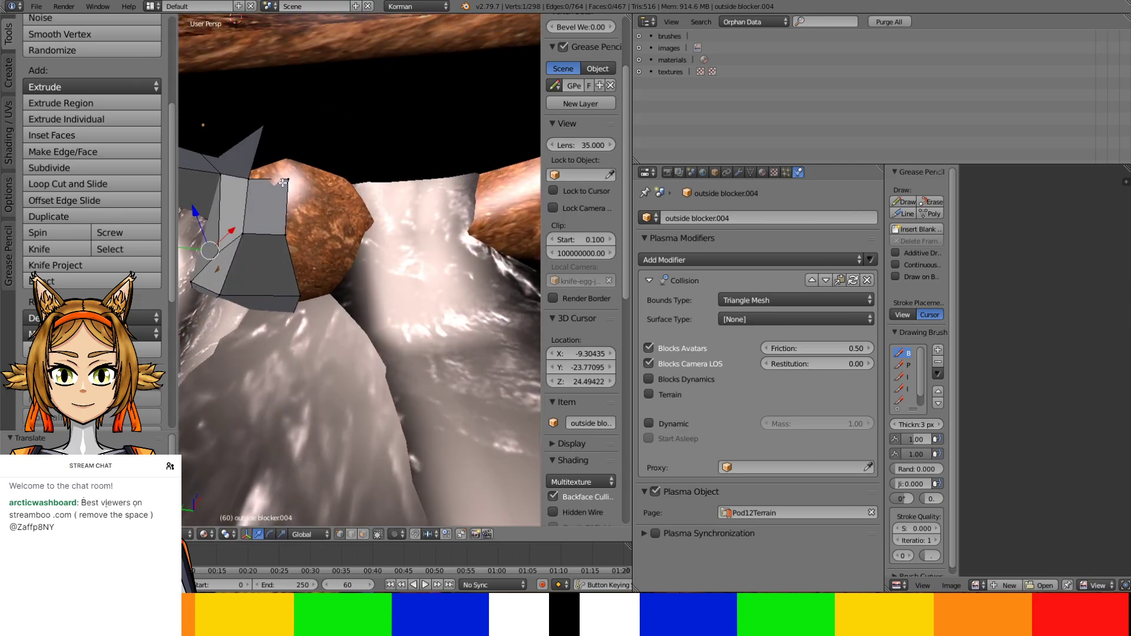
# Move the strip's top outer vertex and fill a triangular face between the strip's top edge and the pointed tip above
pyautogui.moveTo(276, 180)
pyautogui.mouseDown()
pyautogui.moveTo(264, 179)
pyautogui.moveTo(274, 160)
pyautogui.mouseUp()
pyautogui.keyDown('ctrl'); pyautogui.rightClick(267, 115); pyautogui.keyUp('ctrl')
pyautogui.press('f')
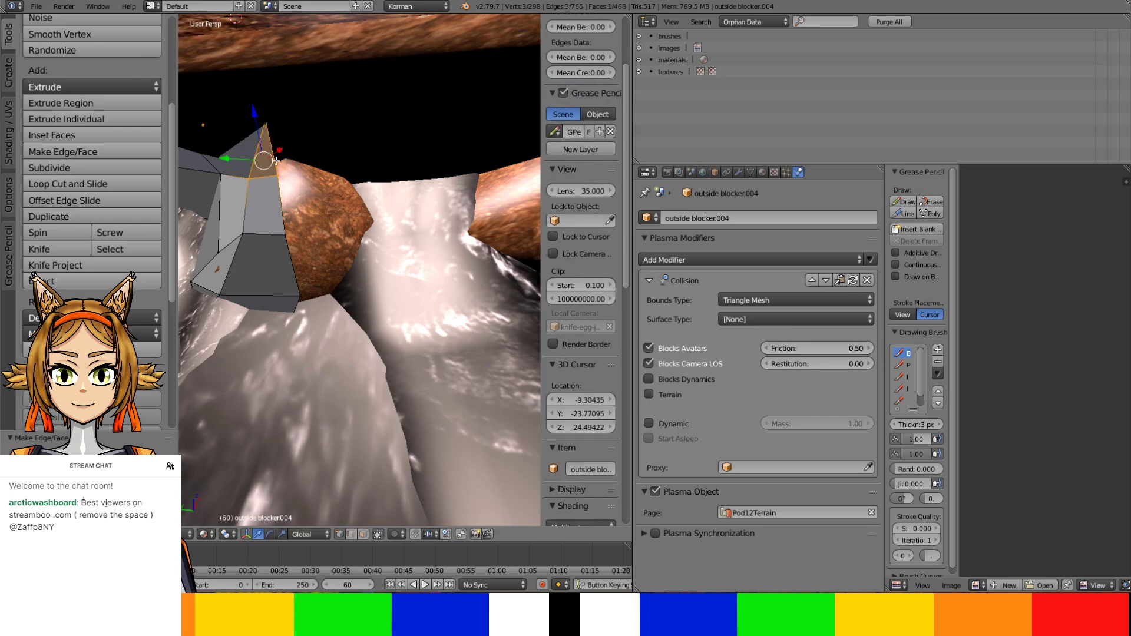
pyautogui.moveTo(294, 373); pyautogui.dragTo(328, 367, button='middle')
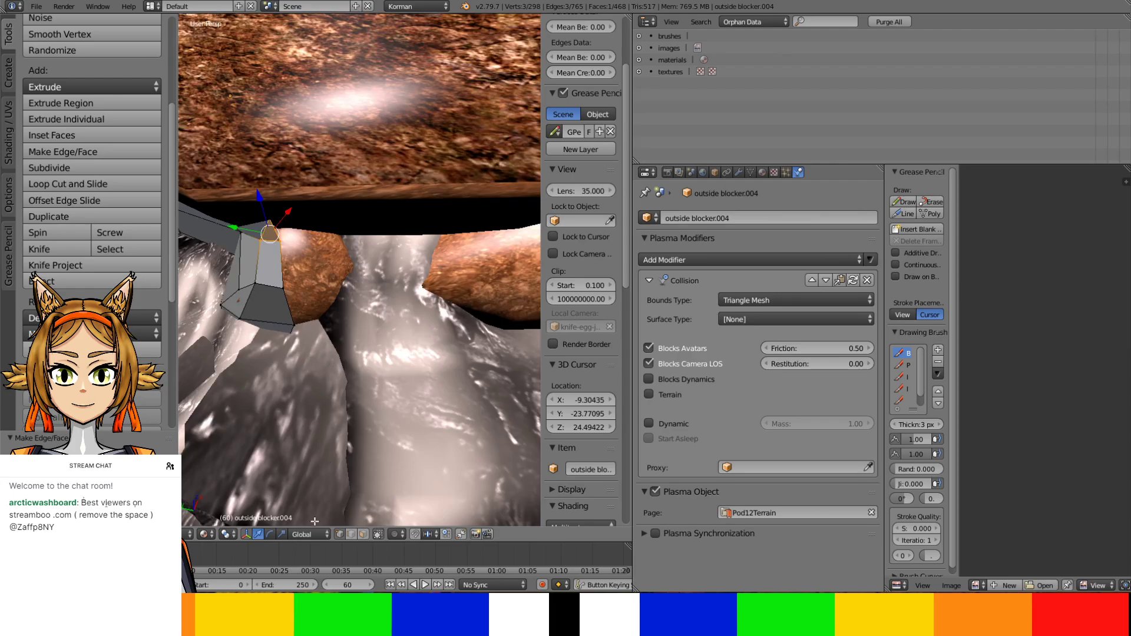
pyautogui.rightClick(276, 230)
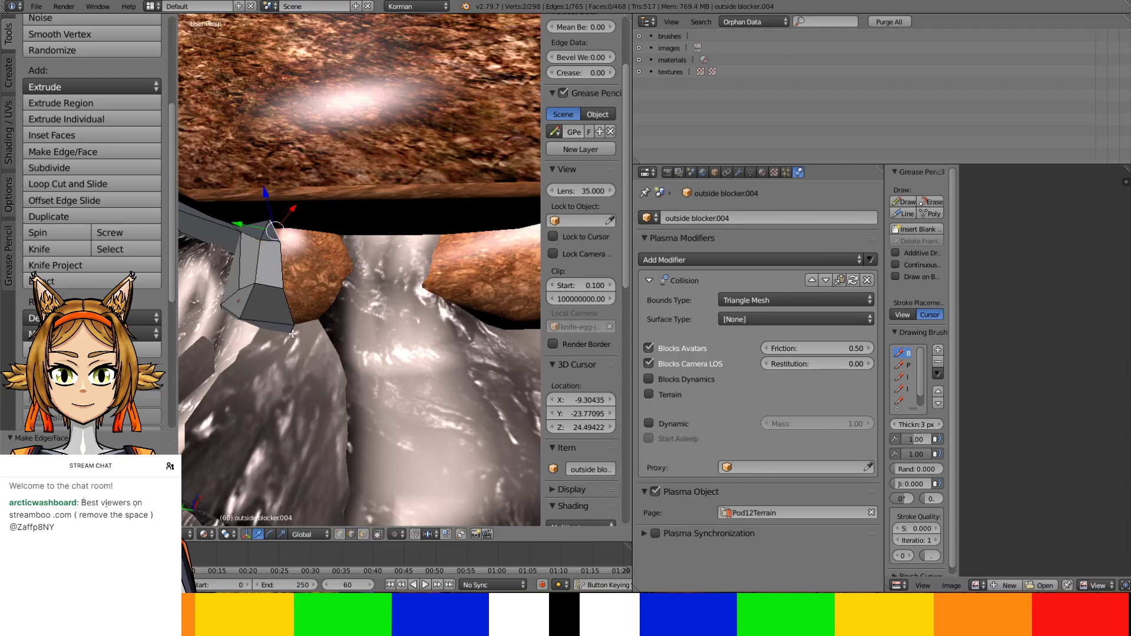
pyautogui.moveTo(292, 334); pyautogui.dragTo(315, 260, button='middle')
pyautogui.press('e')
pyautogui.click(325, 270)
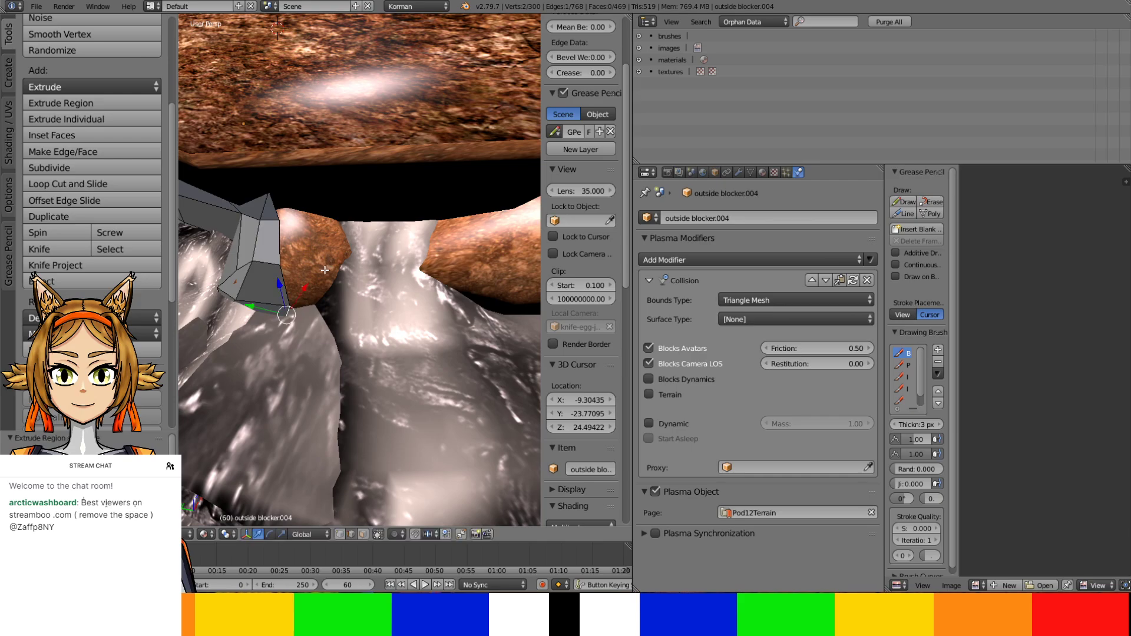
# Extrude the full four-edge end border outward across the front of the boulder and adjust its position
pyautogui.keyDown('ctrl'); pyautogui.rightClick(289, 316); pyautogui.keyUp('ctrl')
pyautogui.press('e')
pyautogui.click(321, 308)
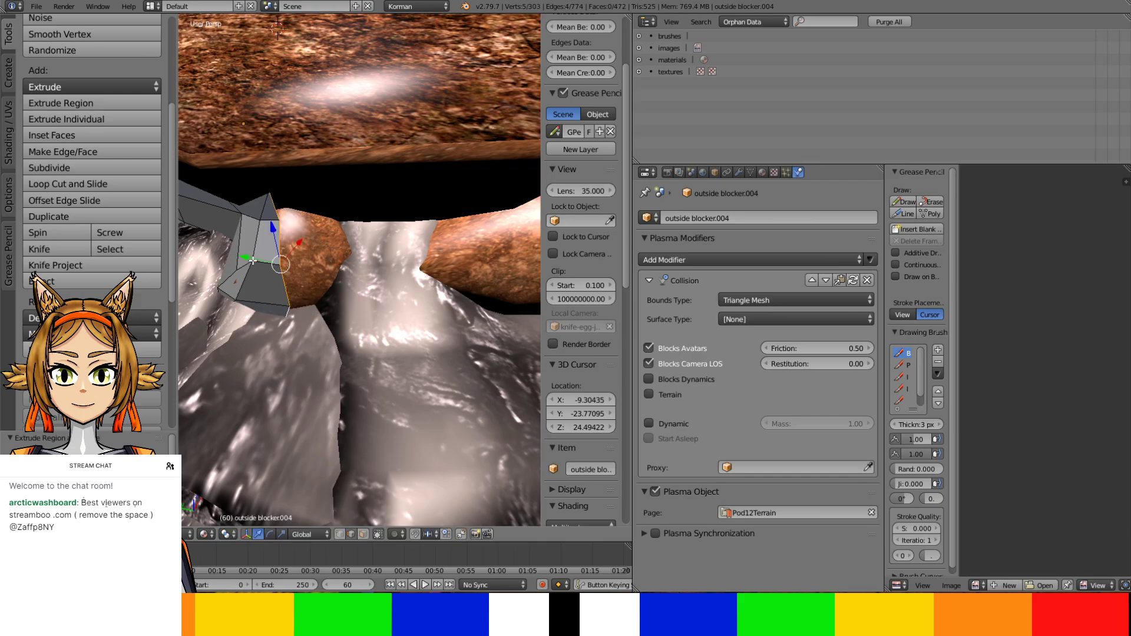
pyautogui.moveTo(253, 260); pyautogui.dragTo(328, 241)
pyautogui.moveTo(328, 241); pyautogui.dragTo(310, 193, button='middle')
pyautogui.moveTo(311, 286); pyautogui.dragTo(303, 296)
pyautogui.moveTo(303, 296); pyautogui.dragTo(357, 316, button='middle')
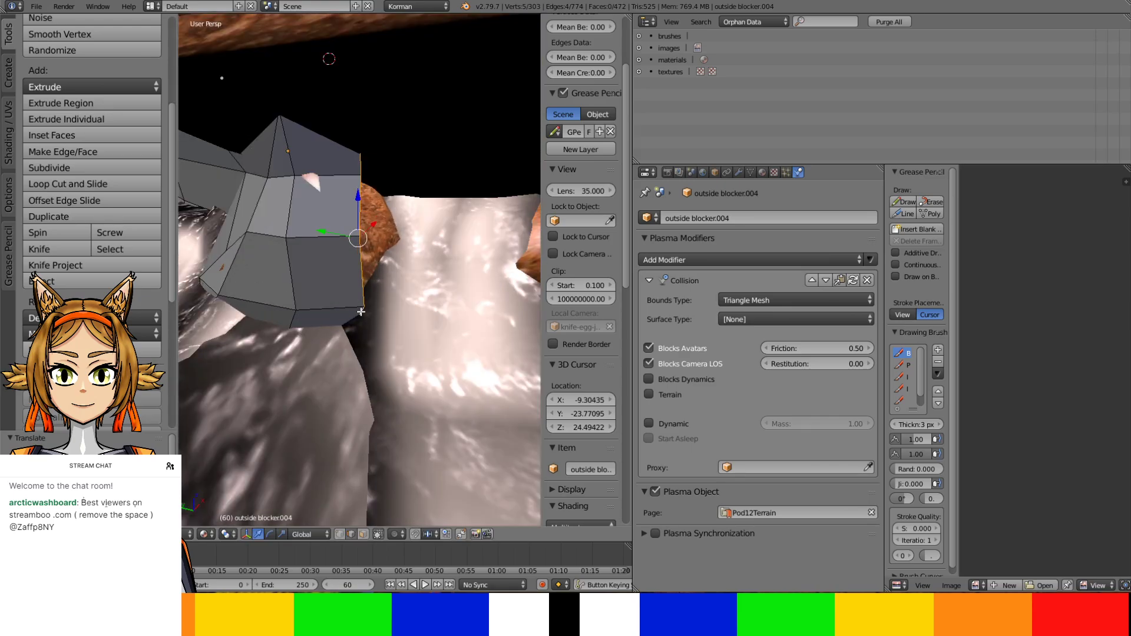
# Select three connected edges on the new end border and shift them, finishing with a move along the Y axis
pyautogui.click(364, 298)
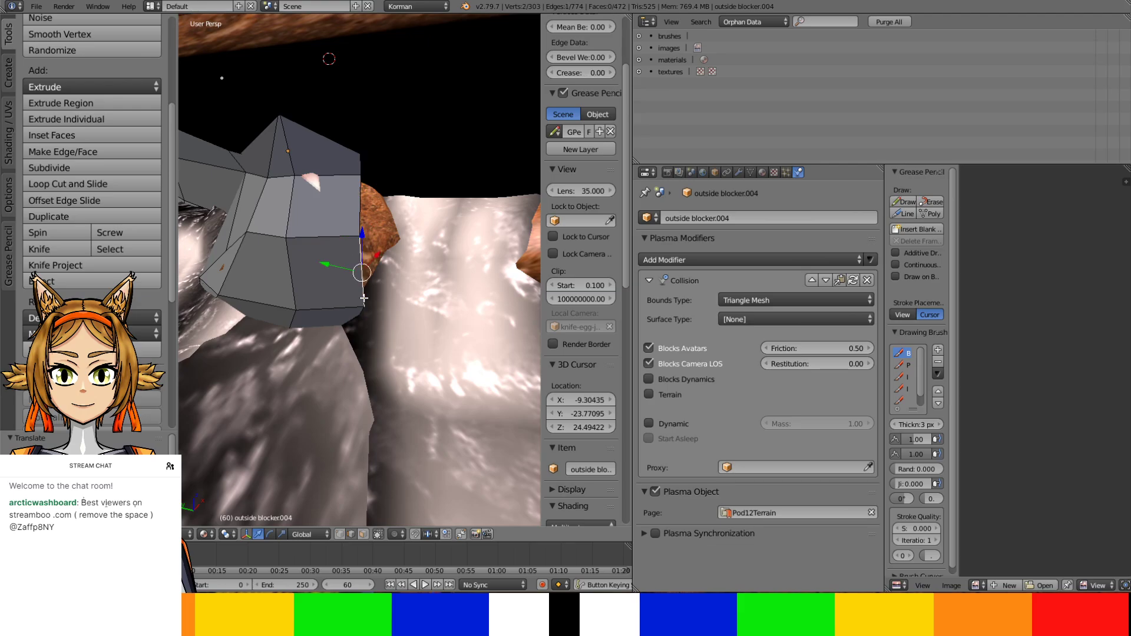
pyautogui.keyDown('ctrl'); pyautogui.click(361, 154); pyautogui.keyUp('ctrl')
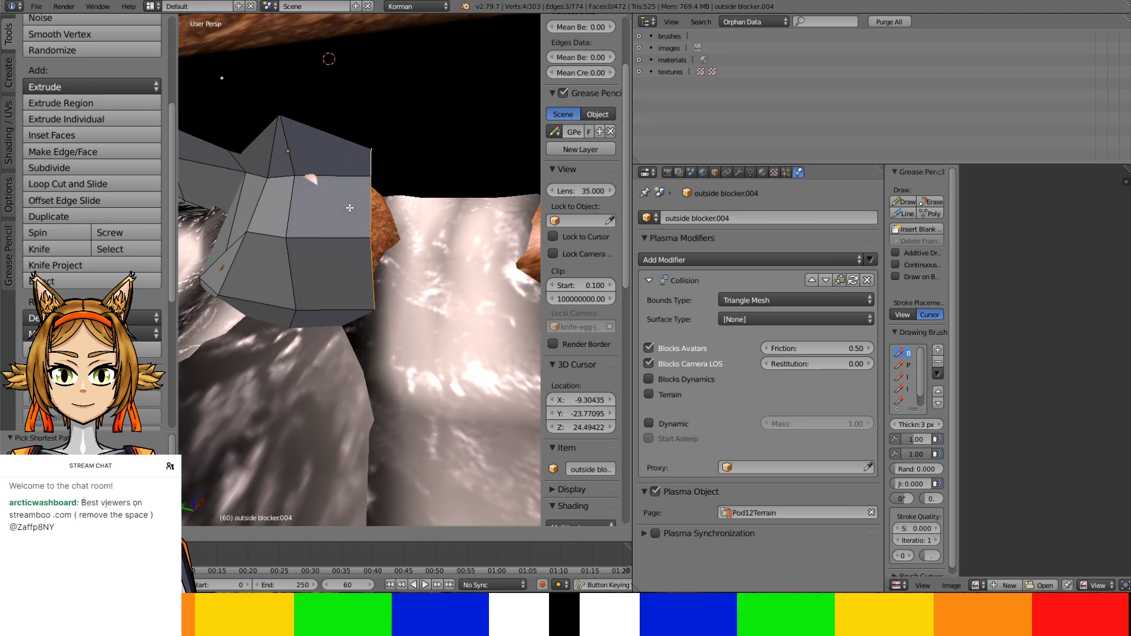
pyautogui.moveTo(350, 208); pyautogui.dragTo(348, 207)
pyautogui.moveTo(351, 209); pyautogui.dragTo(359, 232, button='middle')
pyautogui.moveTo(382, 240); pyautogui.dragTo(383, 240)
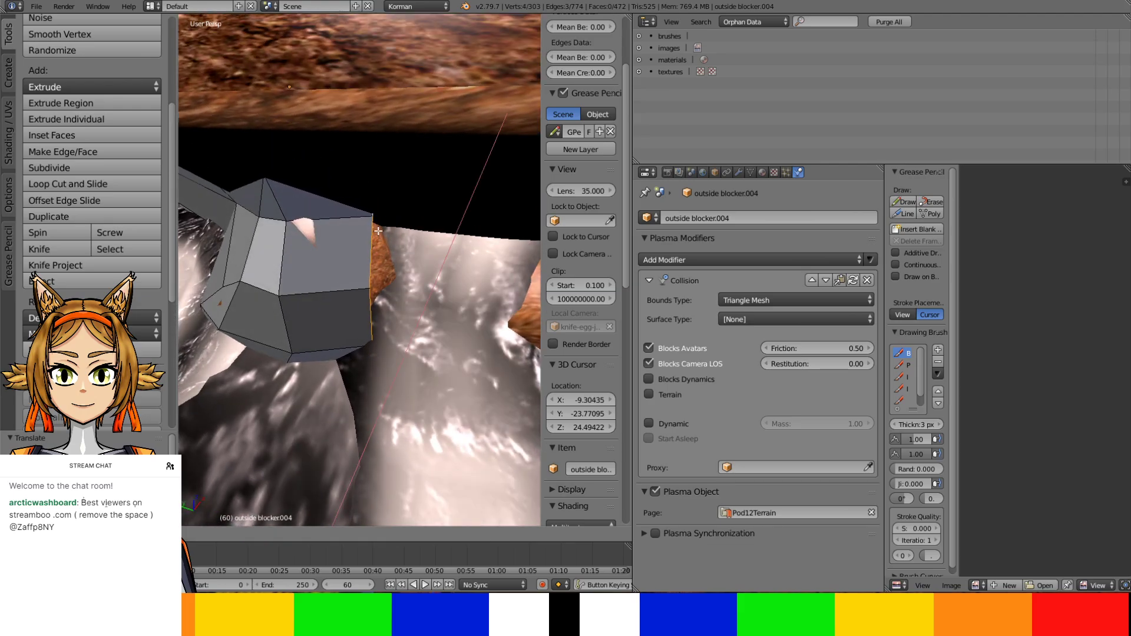
pyautogui.press('y')
pyautogui.click(350, 246)
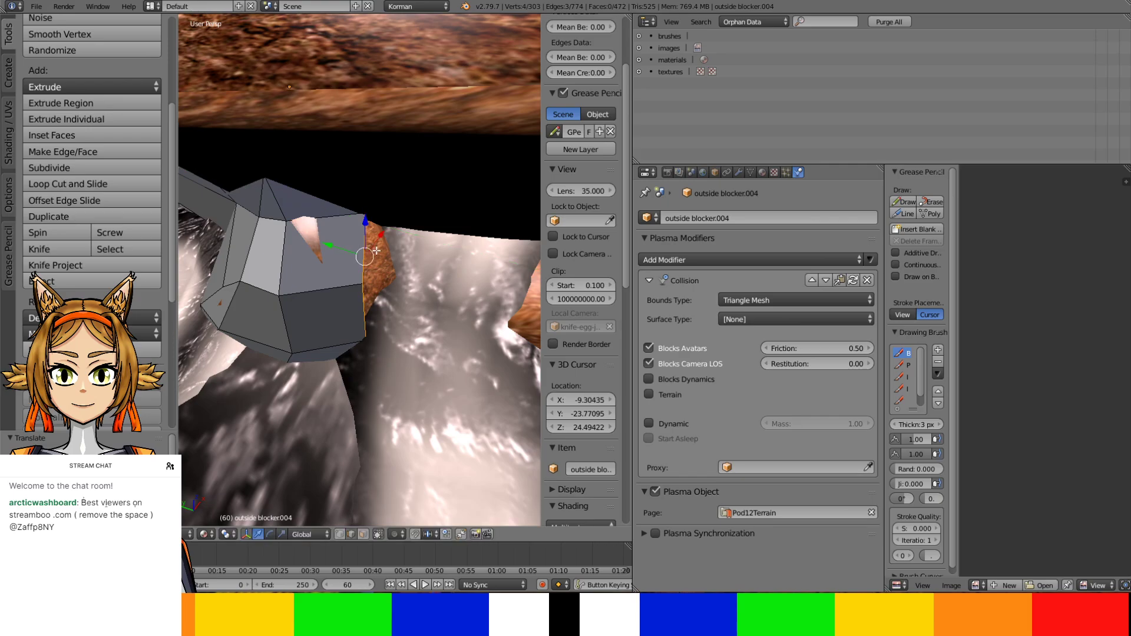
# Select the two edges on the strip's end and extrude them outward twice toward the brown boulder, moving each new border into place
pyautogui.moveTo(351, 246); pyautogui.dragTo(354, 232, button='middle')
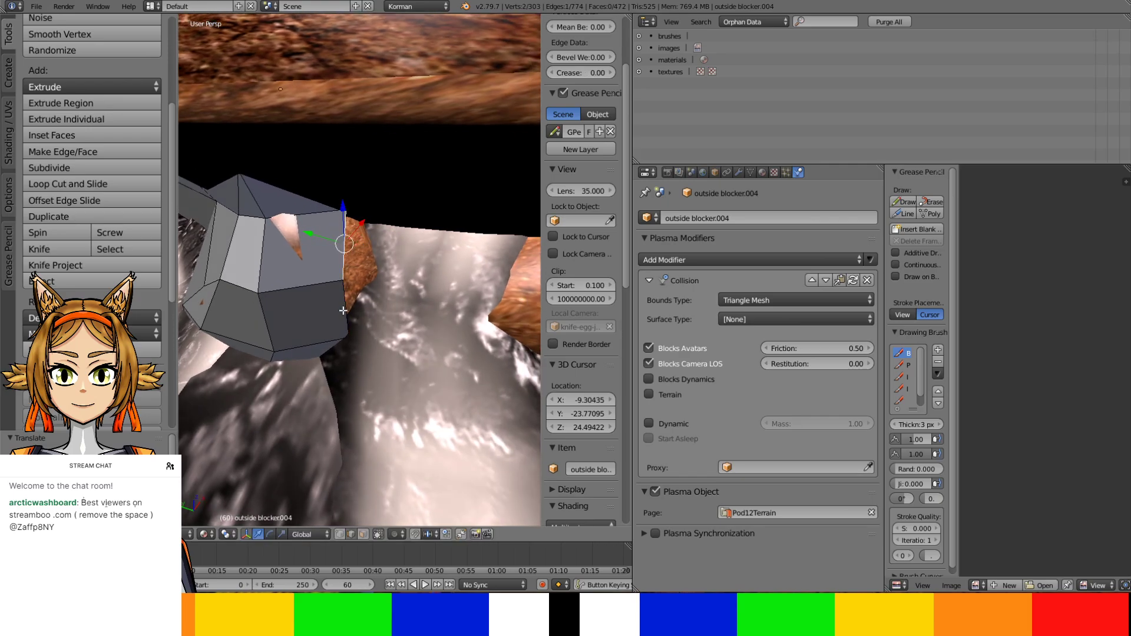
pyautogui.moveTo(347, 304); pyautogui.dragTo(328, 307, button='middle')
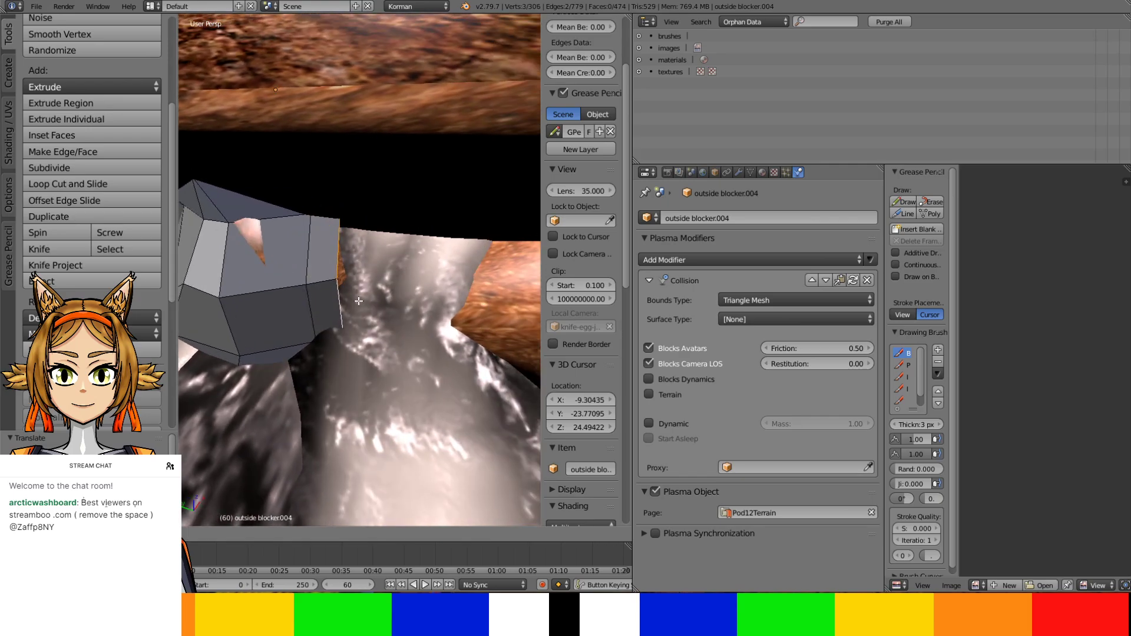
pyautogui.moveTo(311, 283); pyautogui.dragTo(358, 233)
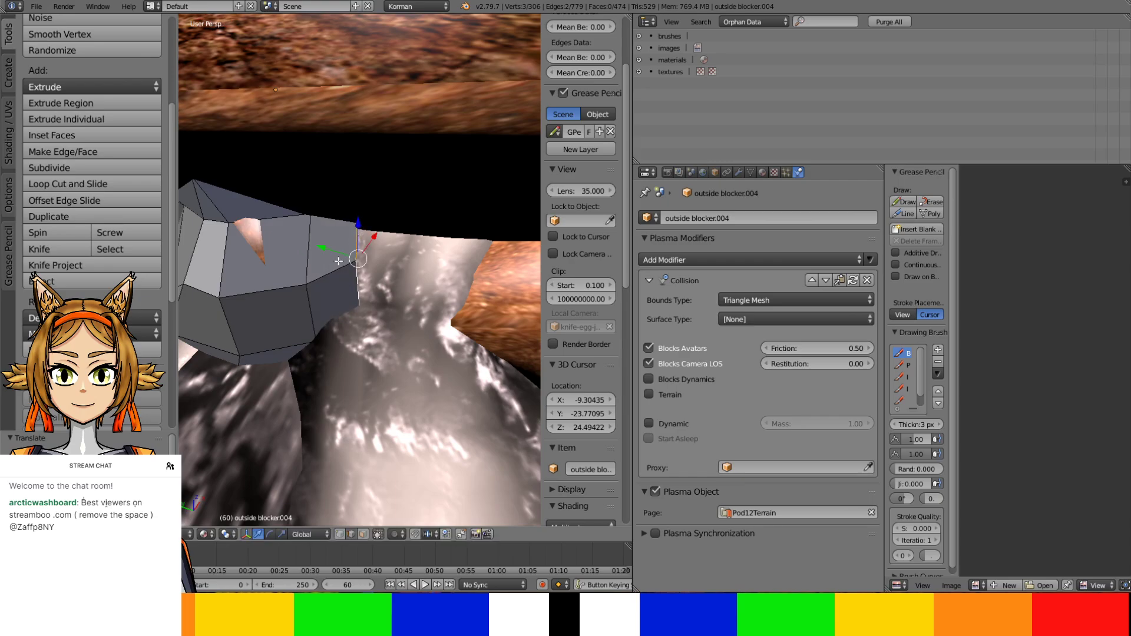
pyautogui.moveTo(339, 261)
pyautogui.mouseDown(button='middle')
pyautogui.moveTo(377, 224)
pyautogui.moveTo(350, 248)
pyautogui.mouseUp(button='middle')
pyautogui.press('e')
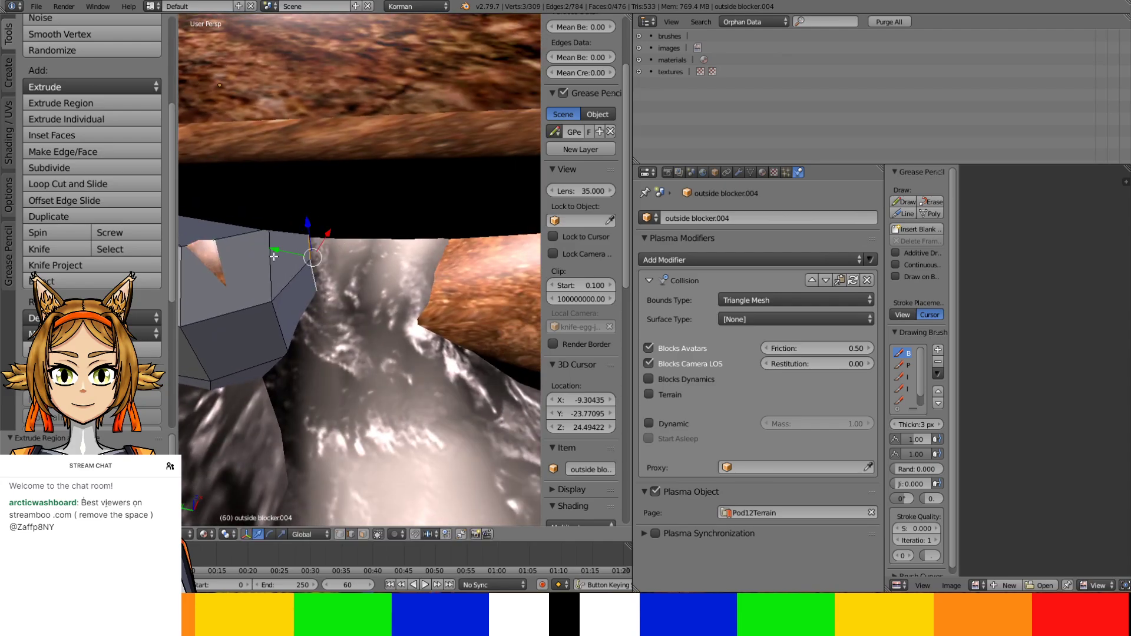
pyautogui.moveTo(274, 255); pyautogui.dragTo(396, 263)
# Reposition the end border's top outer vertex against the boulder, adjusting its height along the Z axis
pyautogui.moveTo(397, 263); pyautogui.dragTo(333, 265, button='middle')
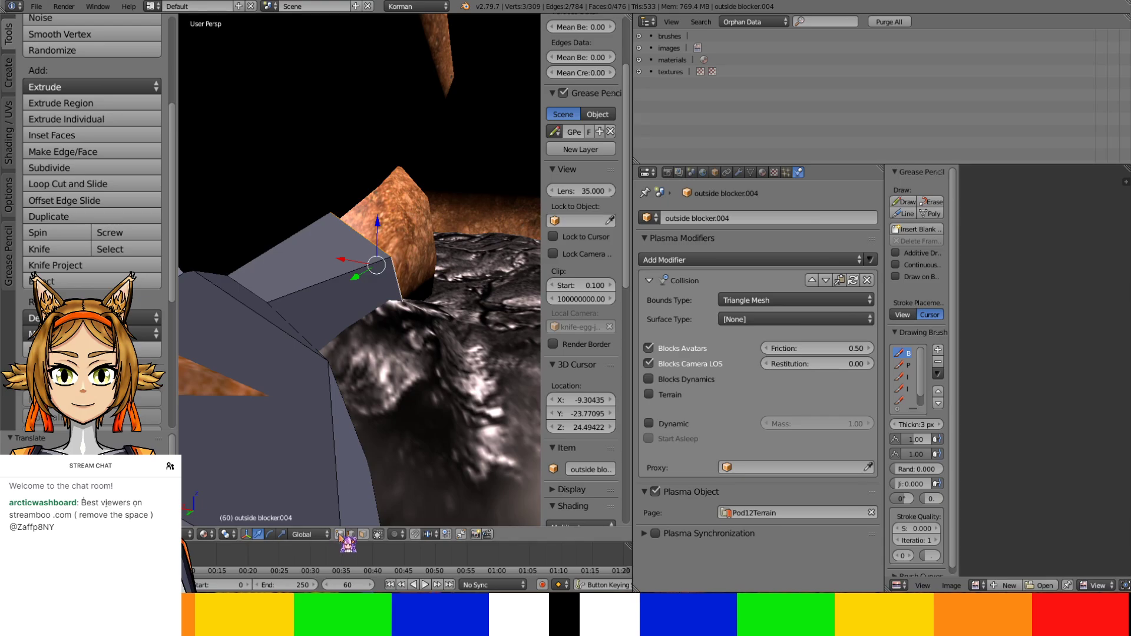
pyautogui.rightClick(327, 211)
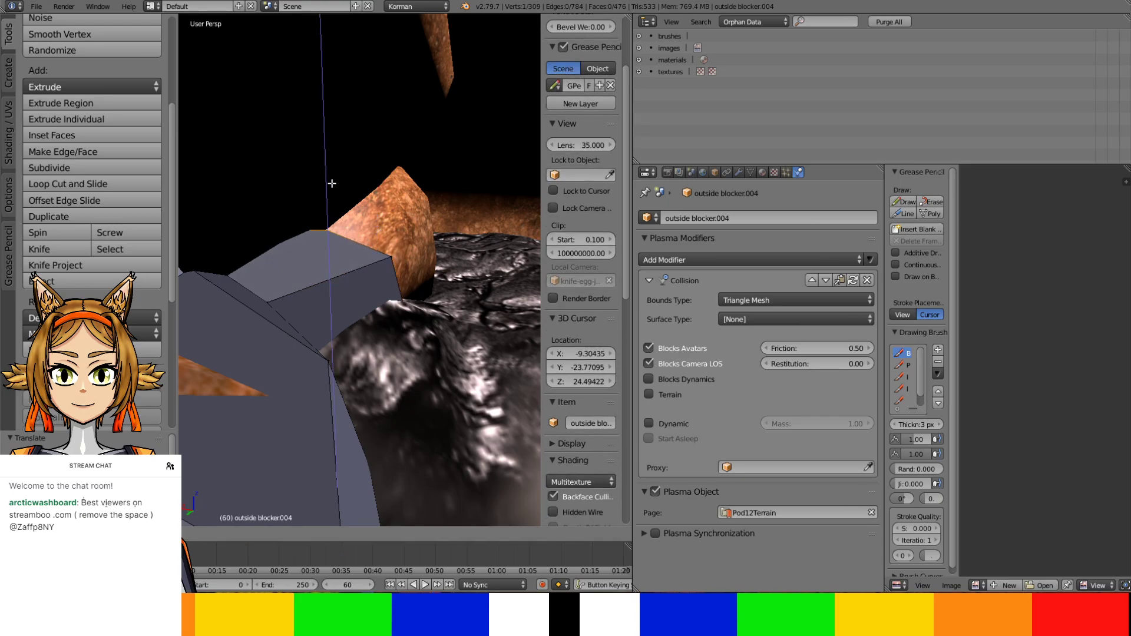
pyautogui.moveTo(335, 188); pyautogui.dragTo(334, 186)
pyautogui.moveTo(334, 185); pyautogui.dragTo(261, 228, button='middle')
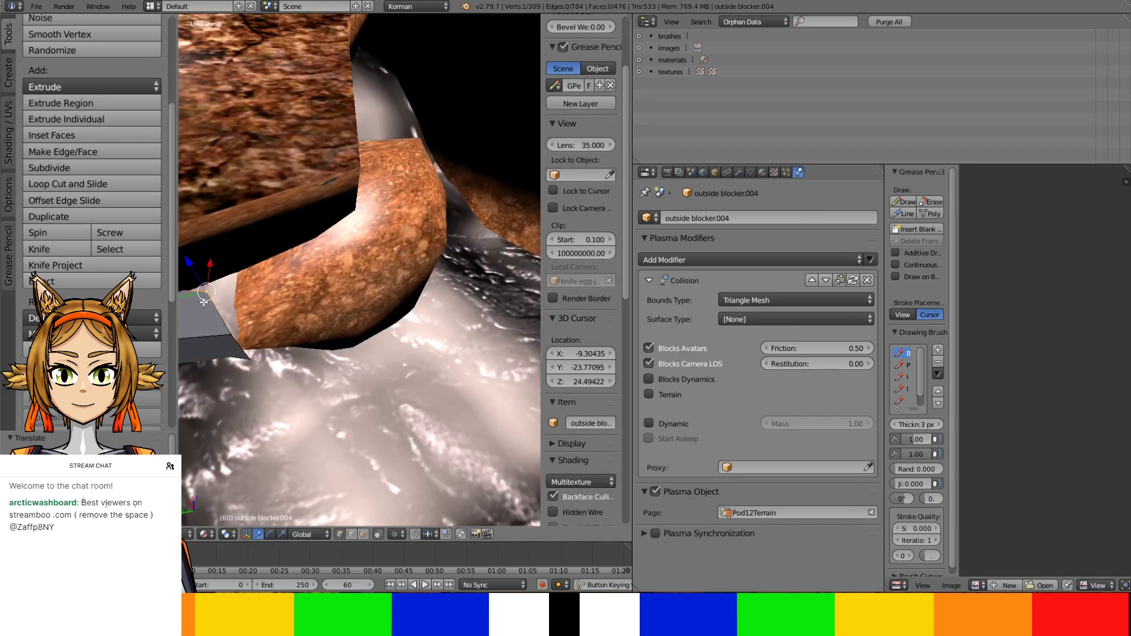
pyautogui.moveTo(204, 302); pyautogui.dragTo(230, 262)
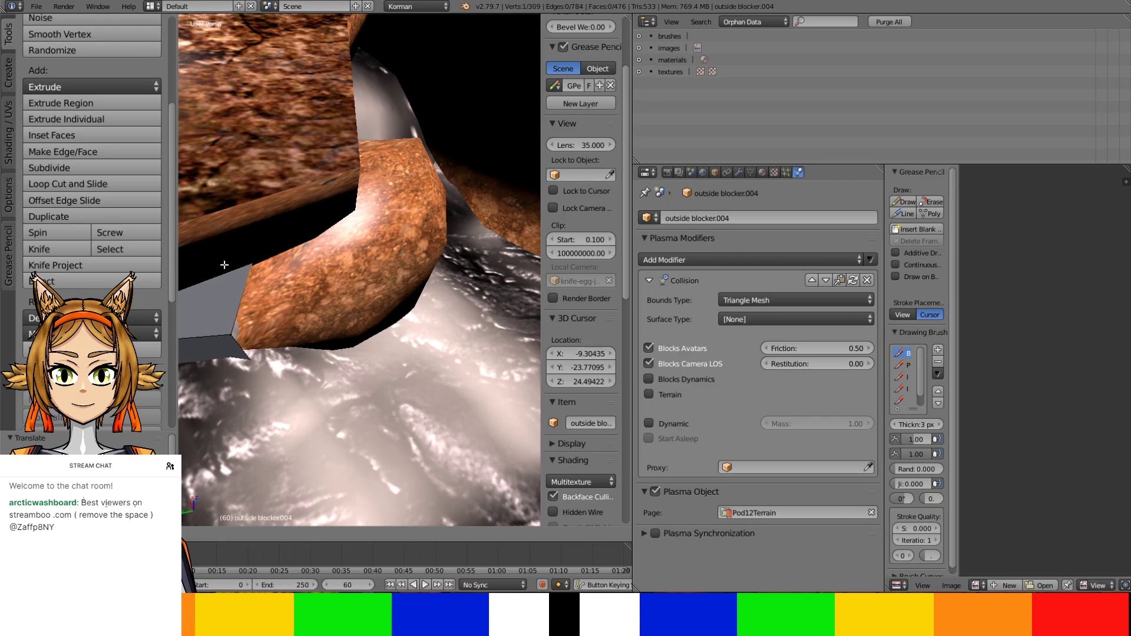
pyautogui.moveTo(204, 272); pyautogui.dragTo(294, 249, button='middle')
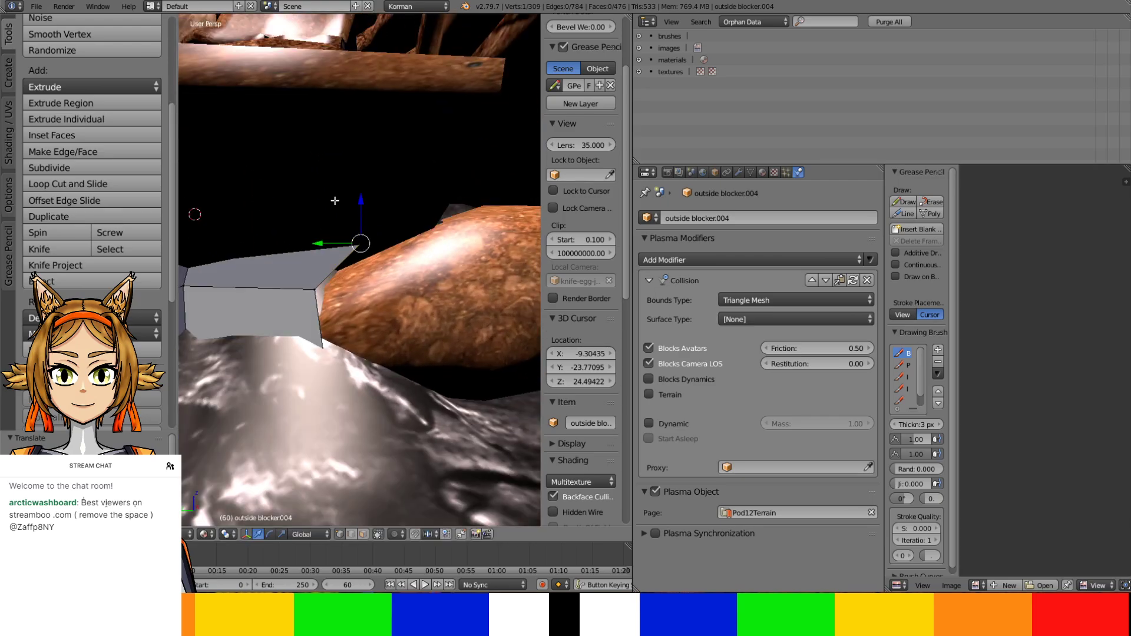
pyautogui.moveTo(360, 198); pyautogui.dragTo(367, 220)
pyautogui.moveTo(367, 220); pyautogui.dragTo(340, 360, button='middle')
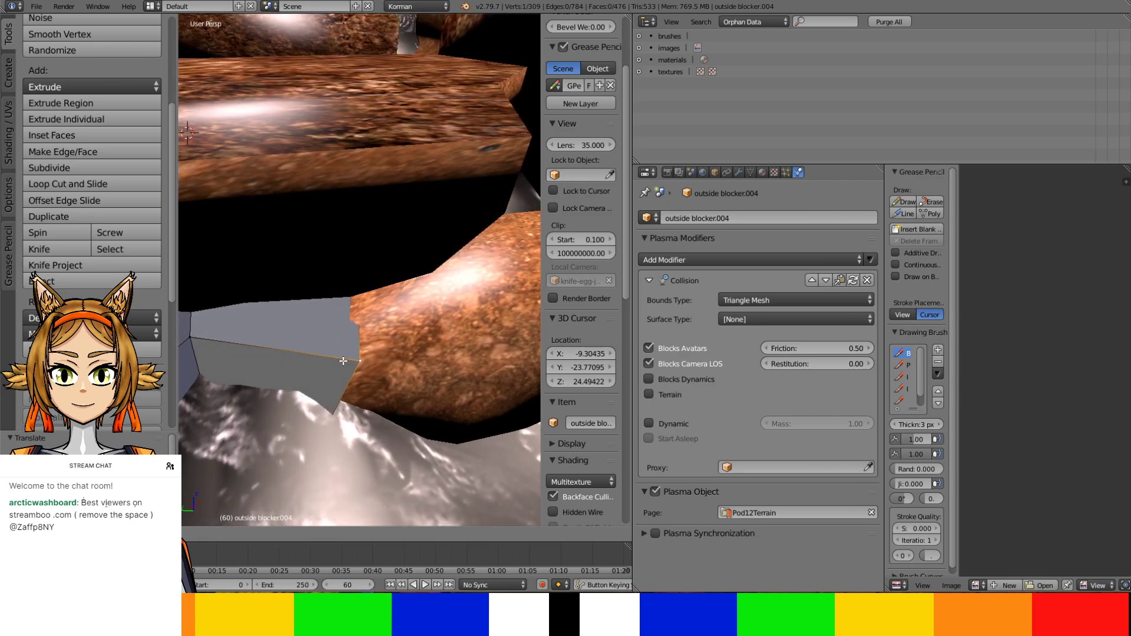
# Move the end border's middle and bottom vertices to fit against the boulder and the terrain below it
pyautogui.moveTo(343, 361); pyautogui.dragTo(356, 316)
pyautogui.moveTo(356, 317); pyautogui.dragTo(347, 278, button='middle')
pyautogui.moveTo(340, 244); pyautogui.dragTo(352, 276)
pyautogui.moveTo(352, 276); pyautogui.dragTo(355, 346, button='middle')
pyautogui.moveTo(343, 368); pyautogui.dragTo(344, 322)
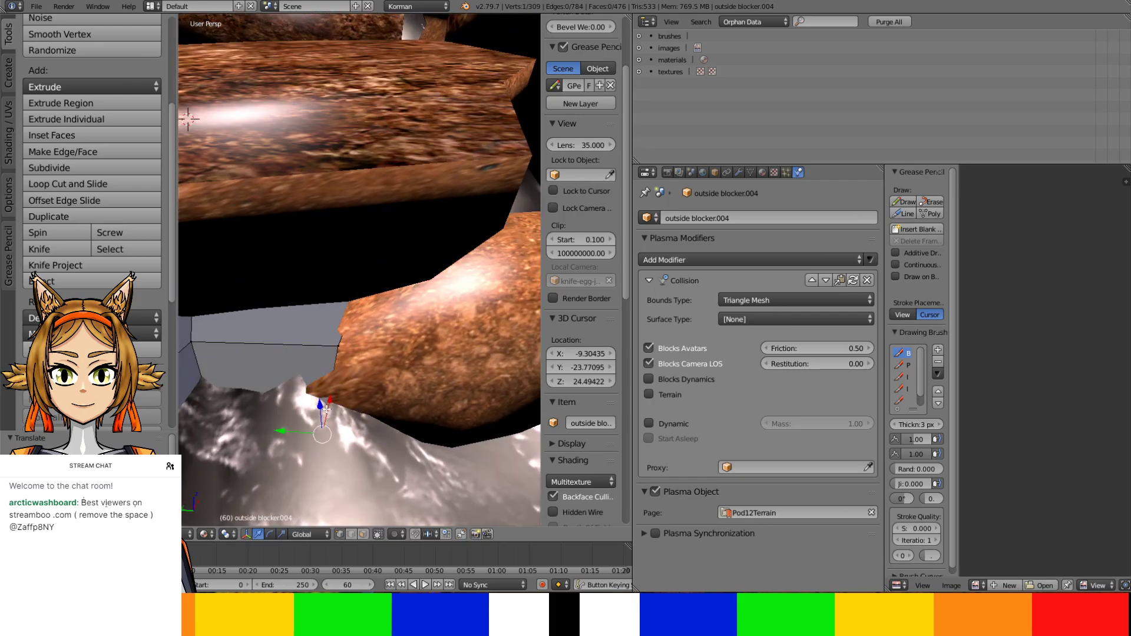
pyautogui.moveTo(327, 408); pyautogui.dragTo(323, 392)
# Select the three end-border vertices, extrude their edges outward over the front of the boulder and adjust the new border's position
pyautogui.moveTo(360, 278); pyautogui.dragTo(354, 268)
pyautogui.keyDown('shift'); pyautogui.rightClick(336, 369); pyautogui.keyUp('shift')
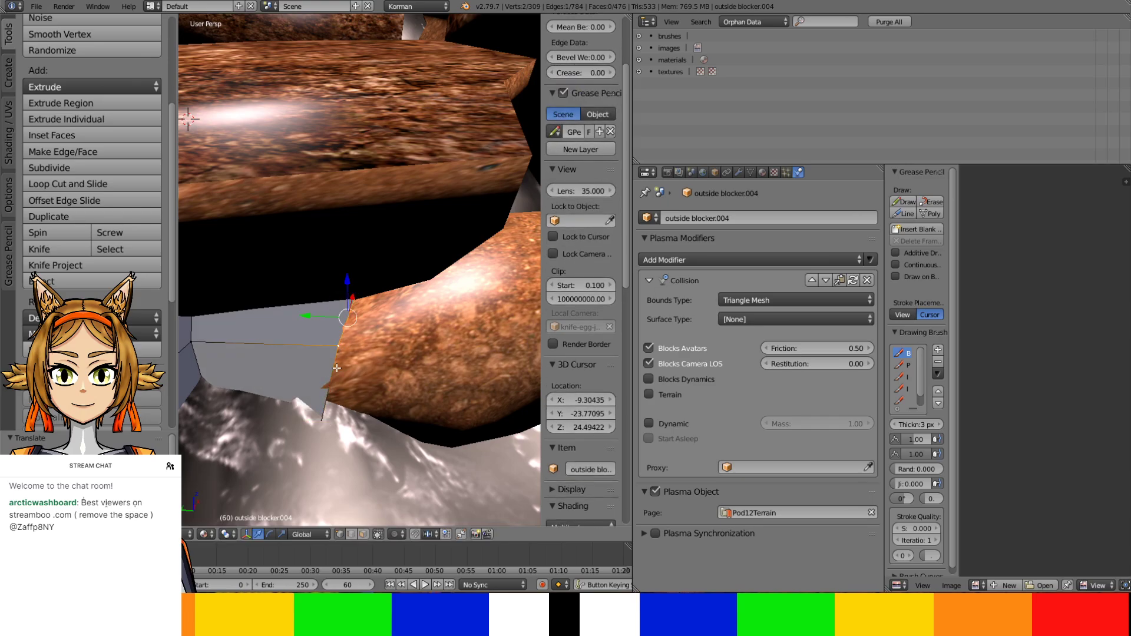
pyautogui.keyDown('shift'); pyautogui.rightClick(323, 426); pyautogui.keyUp('shift')
pyautogui.moveTo(323, 426); pyautogui.dragTo(300, 391, button='middle')
pyautogui.press('e')
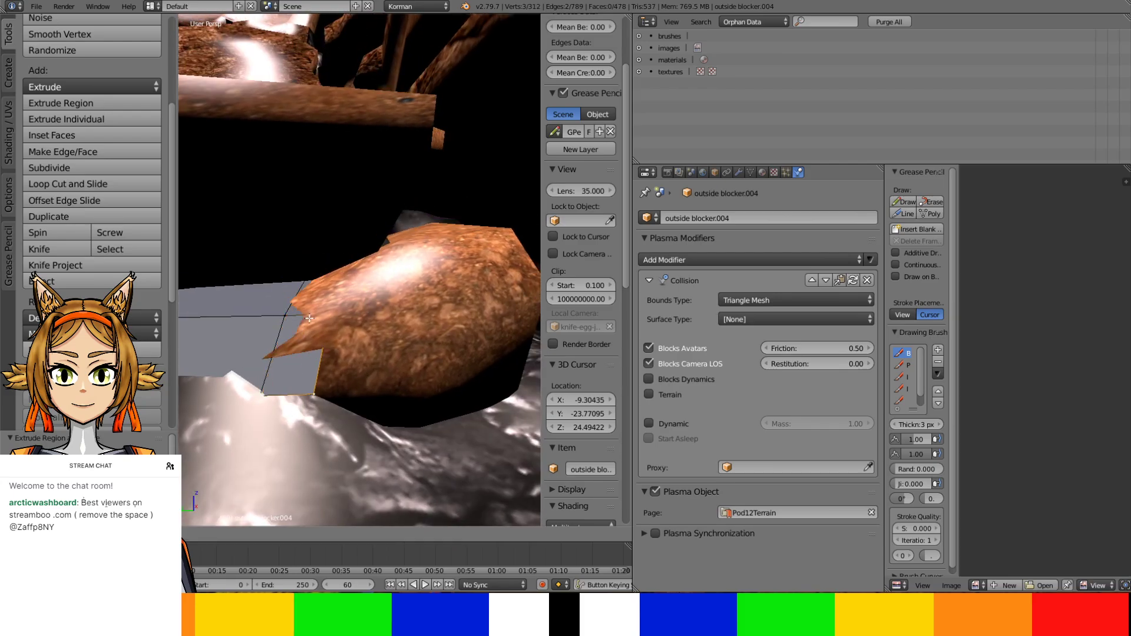
pyautogui.click(321, 303)
pyautogui.moveTo(321, 302); pyautogui.dragTo(329, 337, button='middle')
pyautogui.moveTo(329, 337); pyautogui.dragTo(311, 341)
pyautogui.moveTo(313, 330); pyautogui.dragTo(335, 297, button='middle')
# Select the entire collision mesh and triangulate all of its faces
pyautogui.rightClick(366, 390)
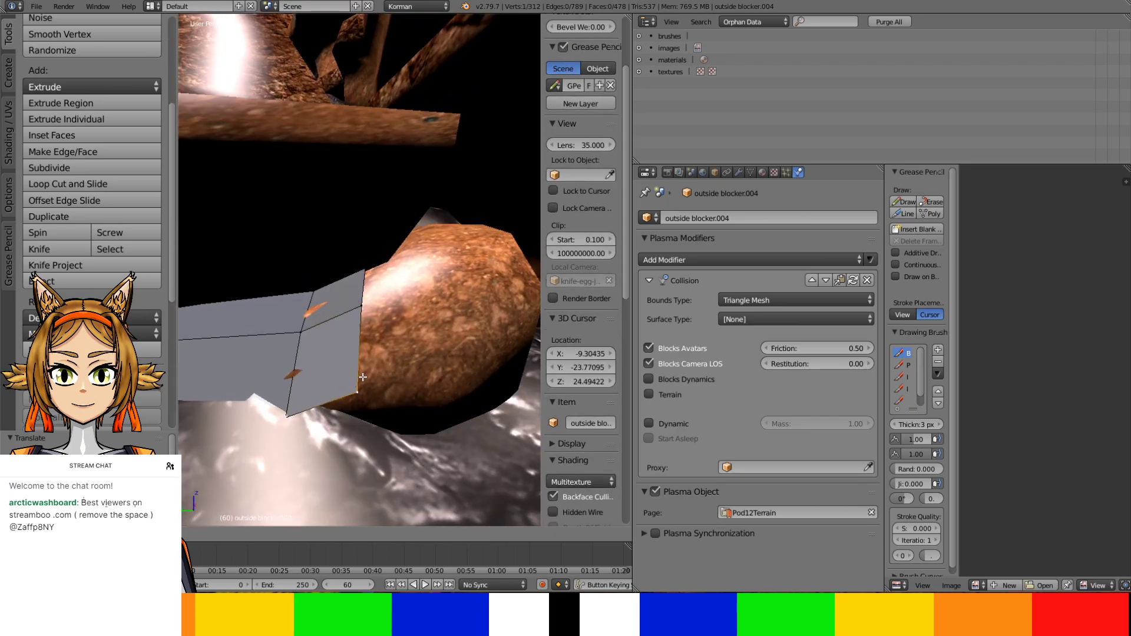
pyautogui.moveTo(365, 419); pyautogui.dragTo(333, 350, button='middle')
pyautogui.press('a')
pyautogui.press('a')
pyautogui.hotkey('ctrl', 't')
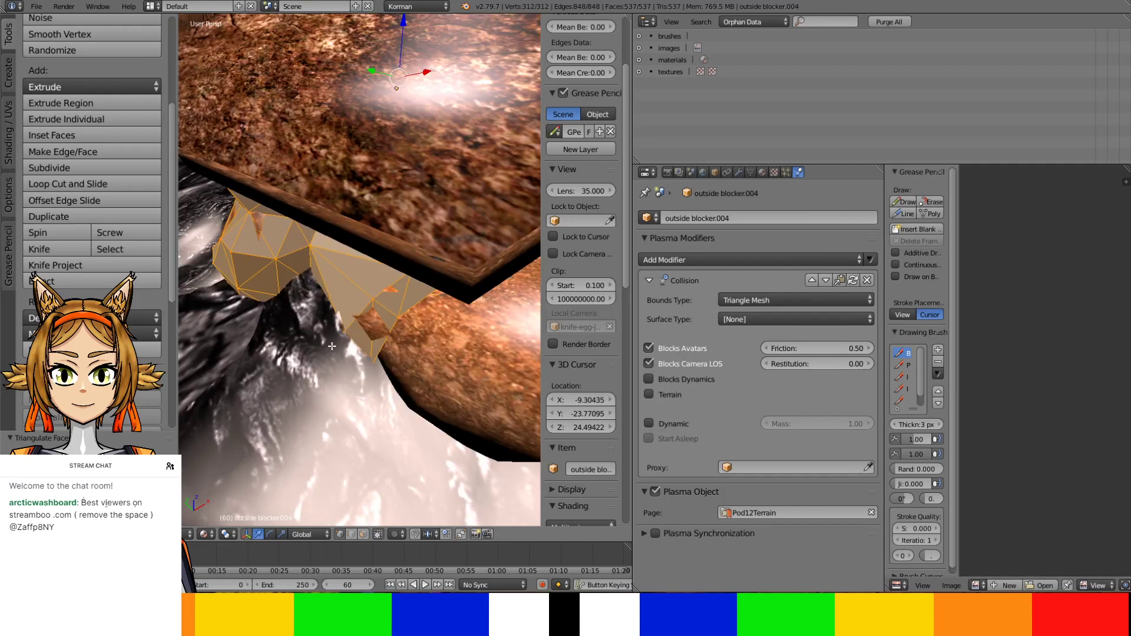
# Reposition the inner strip vertex beside the spot where the boulder pokes through the mesh
pyautogui.rightClick(331, 343)
pyautogui.press('g')
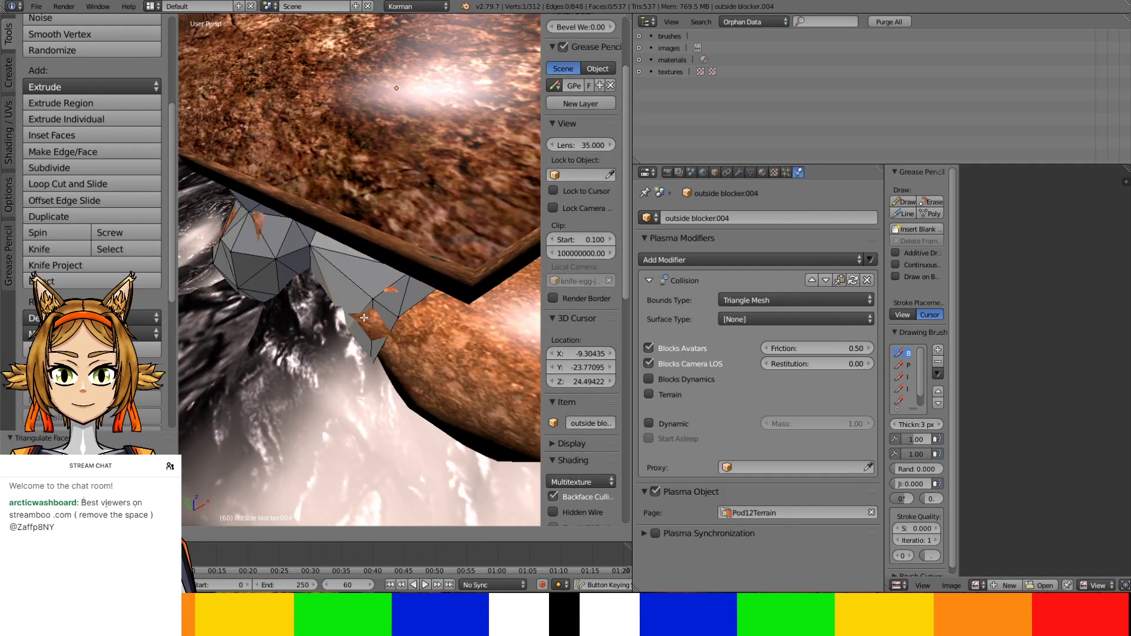
pyautogui.click(381, 301)
pyautogui.moveTo(379, 326); pyautogui.dragTo(367, 318, button='middle')
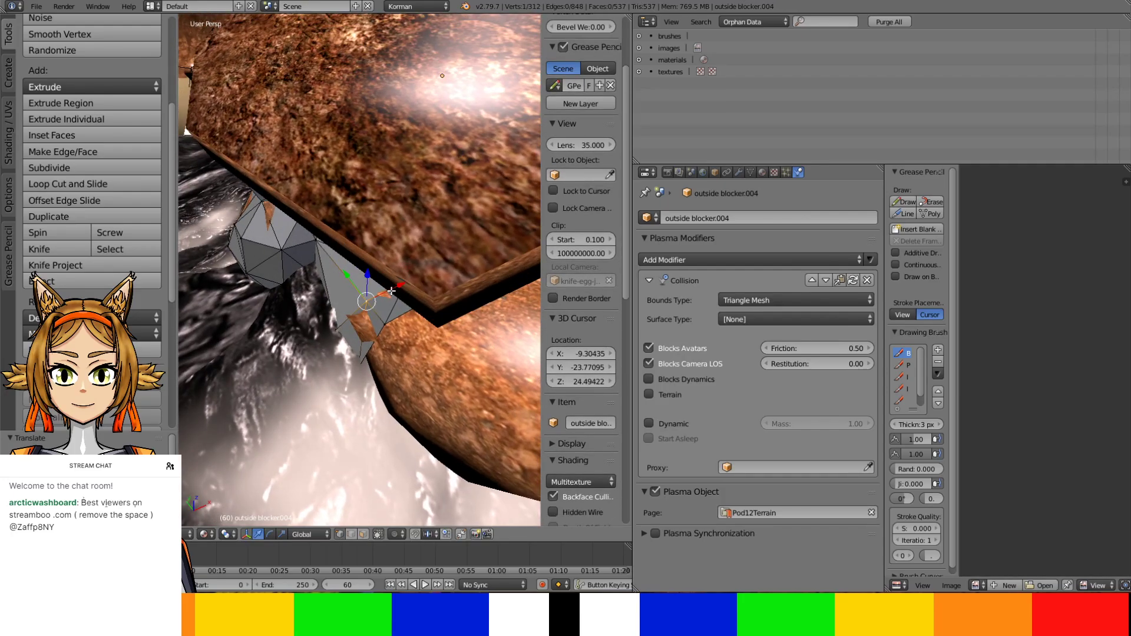
pyautogui.press('g')
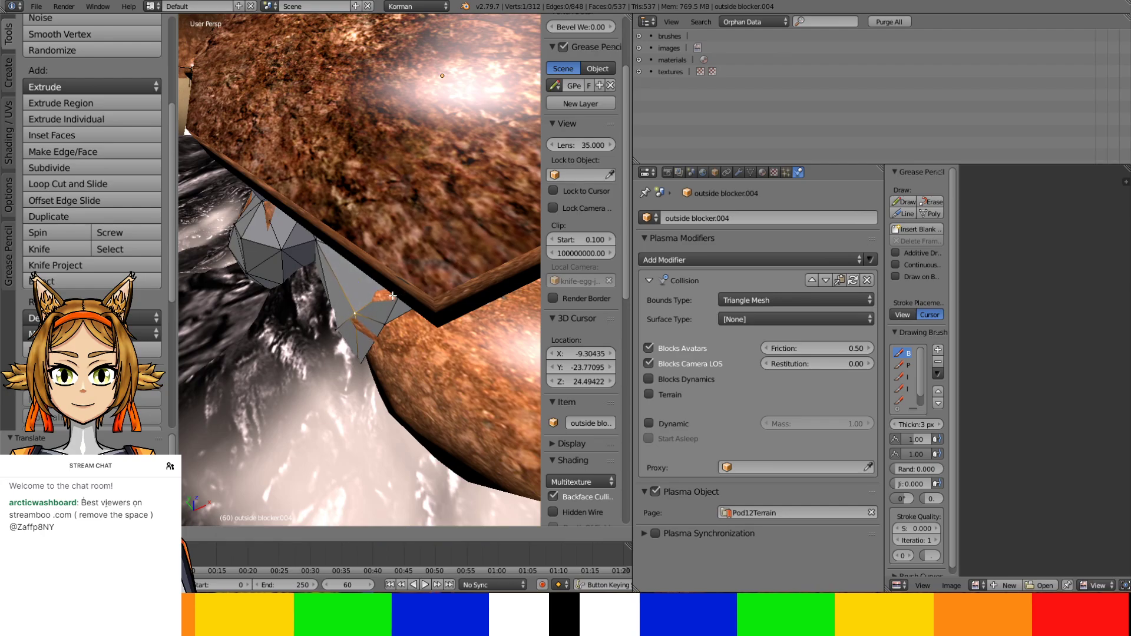
pyautogui.click(390, 297)
# Select the two edges of the strip's outer end, extrude them and shift the new border farther across the boulder
pyautogui.moveTo(391, 297); pyautogui.dragTo(338, 378, button='middle')
pyautogui.keyDown('ctrl'); pyautogui.click(443, 260); pyautogui.keyUp('ctrl')
pyautogui.press('e')
pyautogui.click(339, 378)
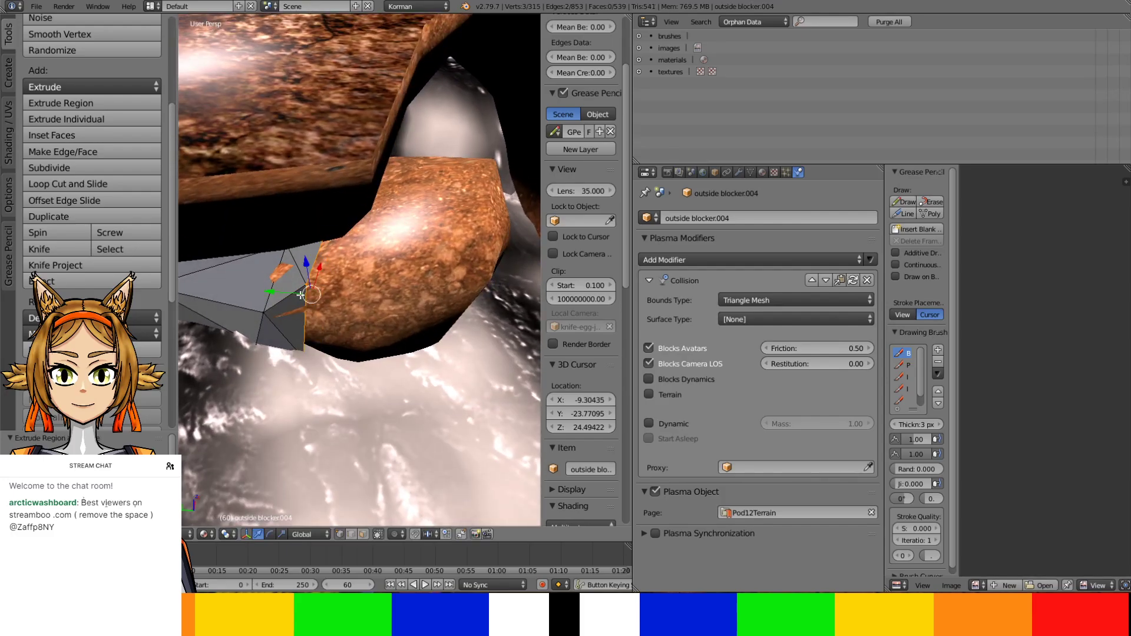
pyautogui.moveTo(301, 294); pyautogui.dragTo(361, 260)
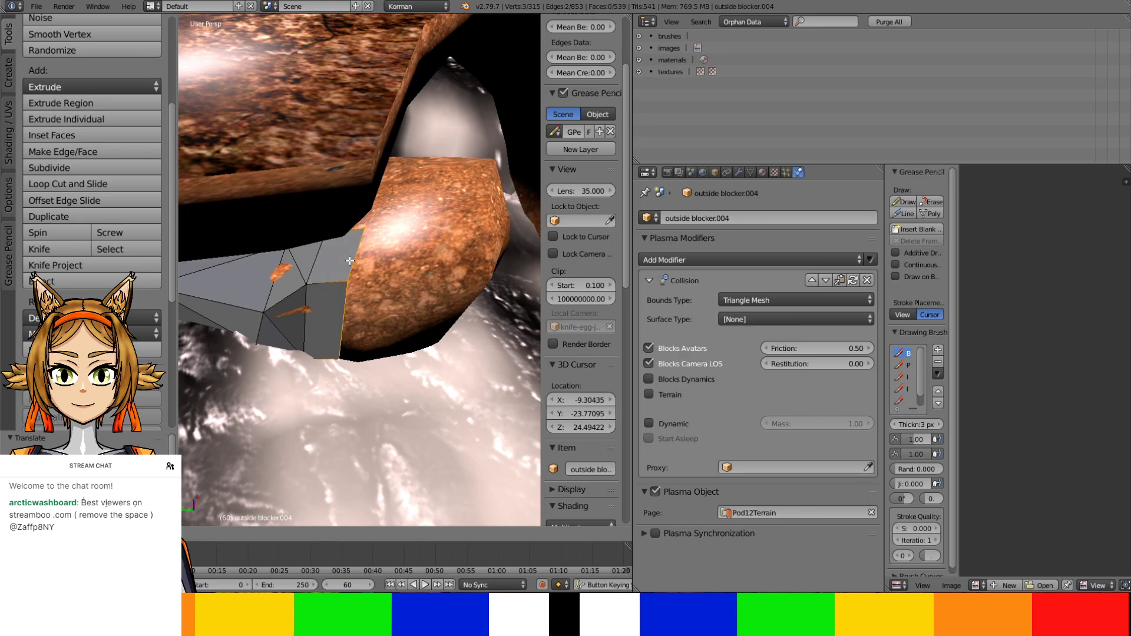
# Reposition individual outer vertices of the new end border to follow the boulder's surface
pyautogui.moveTo(362, 259); pyautogui.dragTo(341, 229, button='middle')
pyautogui.press('a')
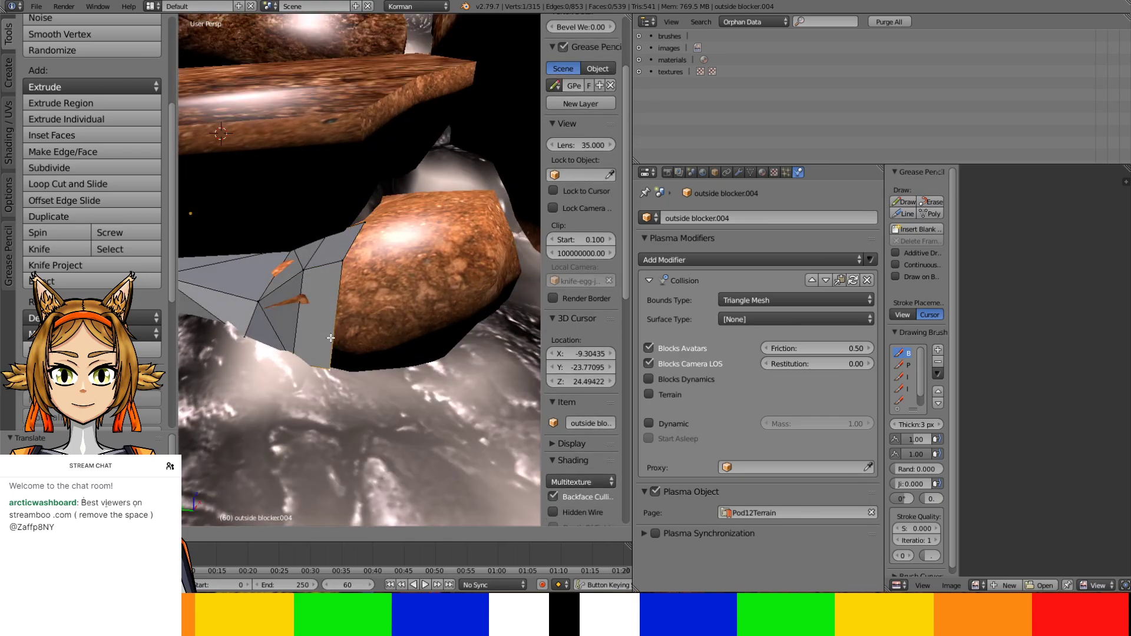
pyautogui.moveTo(331, 344); pyautogui.dragTo(341, 276, button='middle')
pyautogui.rightClick(317, 239)
pyautogui.press('g')
pyautogui.click(317, 248)
pyautogui.press('g')
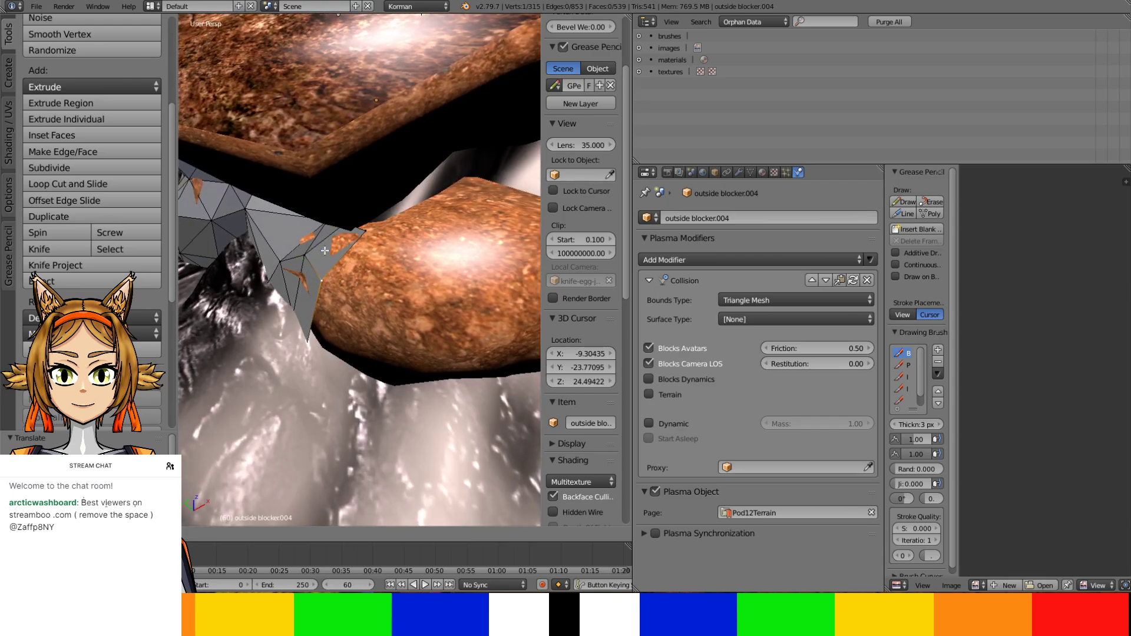
pyautogui.click(353, 253)
# Select the end border's two edges, extrude them farther around the boulder and adjust the new border, including along the Z axis
pyautogui.keyDown('ctrl'); pyautogui.rightClick(309, 352); pyautogui.keyUp('ctrl')
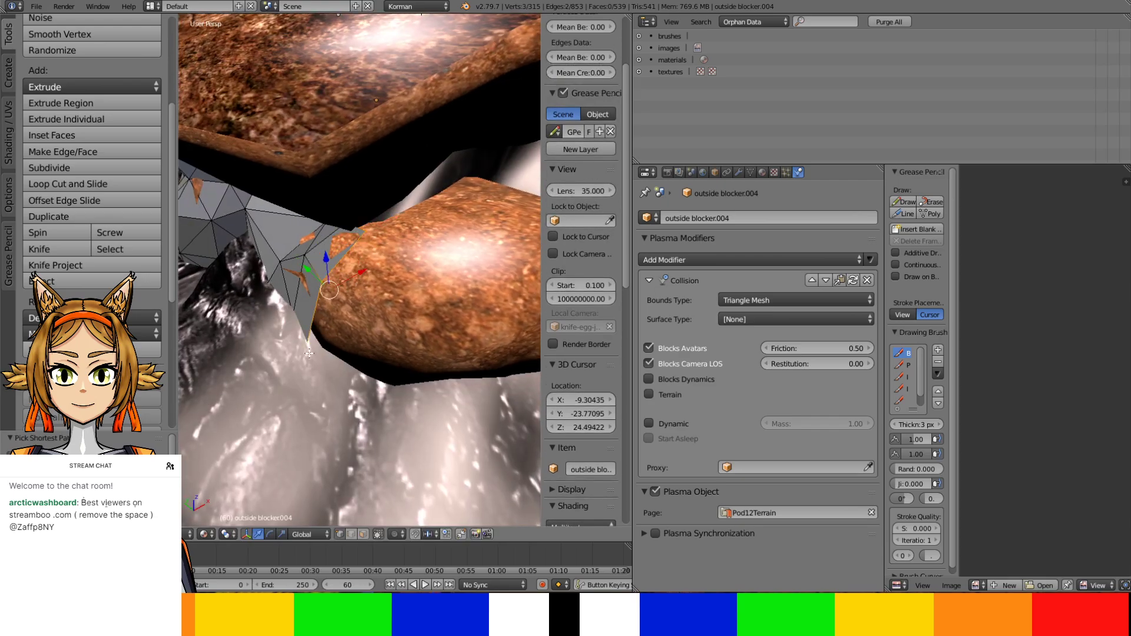
pyautogui.moveTo(310, 352); pyautogui.dragTo(331, 419, button='middle')
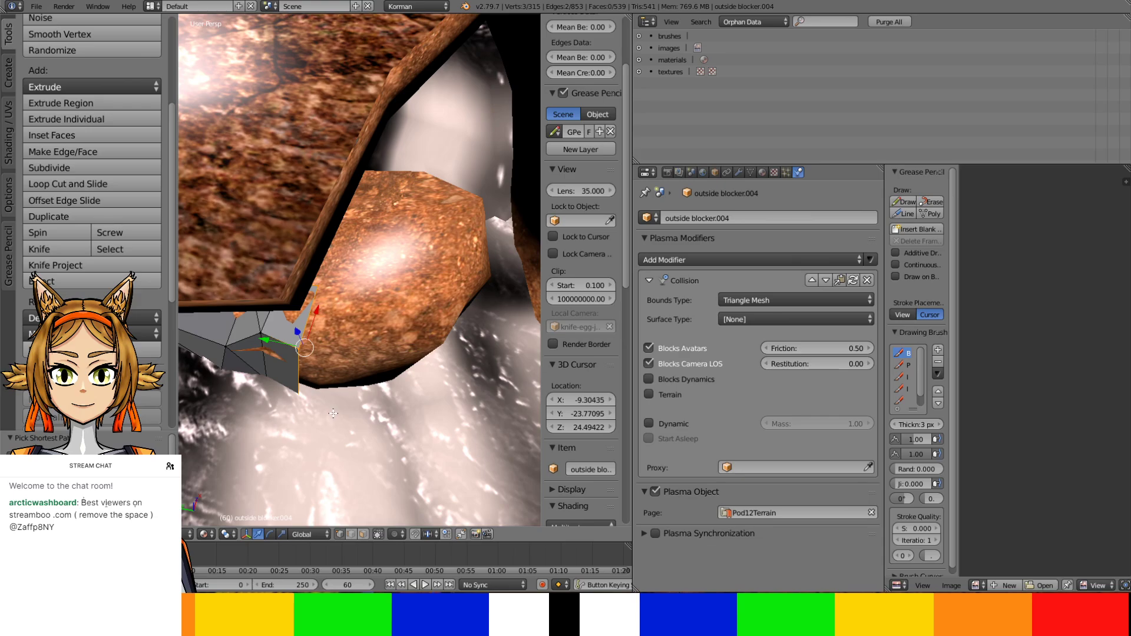
pyautogui.press('e')
pyautogui.rightClick(371, 409)
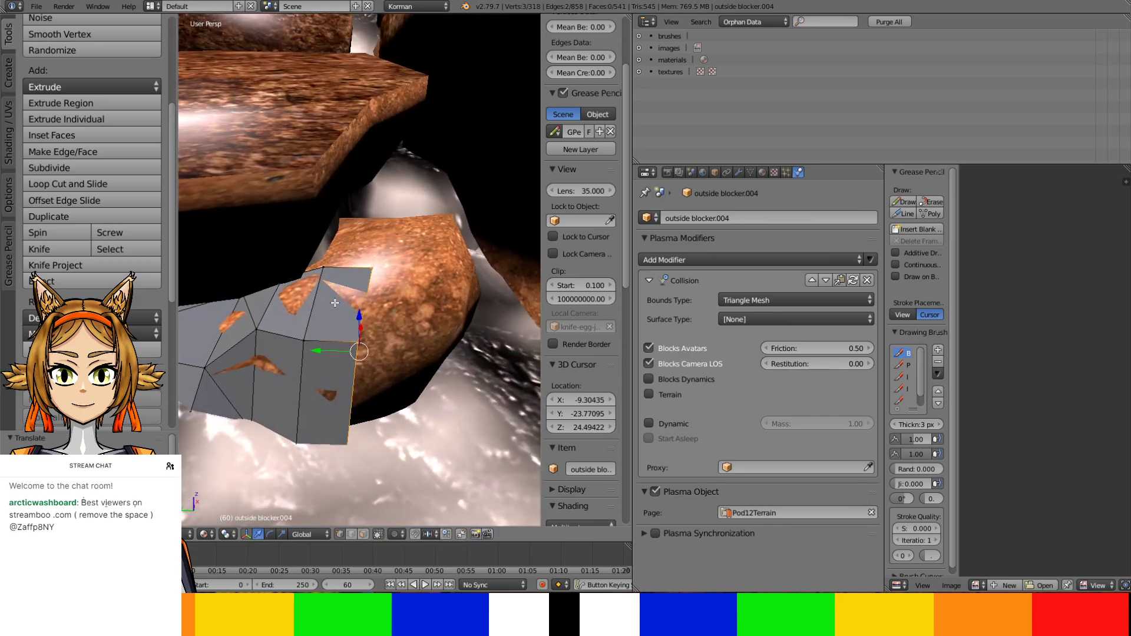
pyautogui.click(322, 341)
pyautogui.press('g')
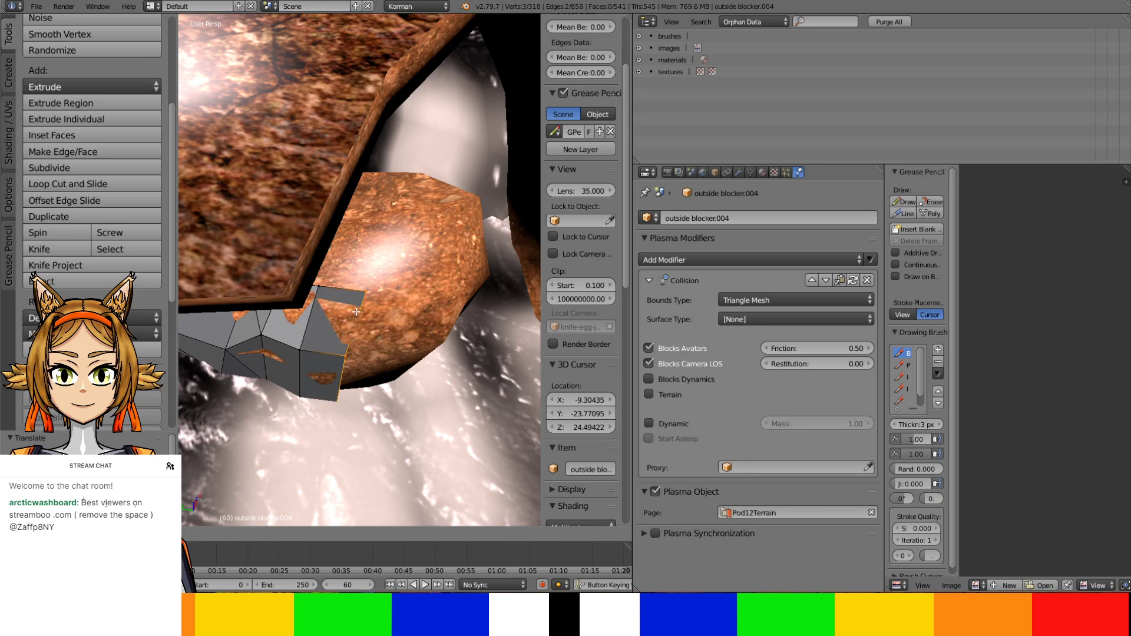
pyautogui.click(357, 311)
pyautogui.moveTo(356, 312); pyautogui.dragTo(368, 268, button='middle')
pyautogui.press('g')
pyautogui.press('z')
pyautogui.click(289, 270)
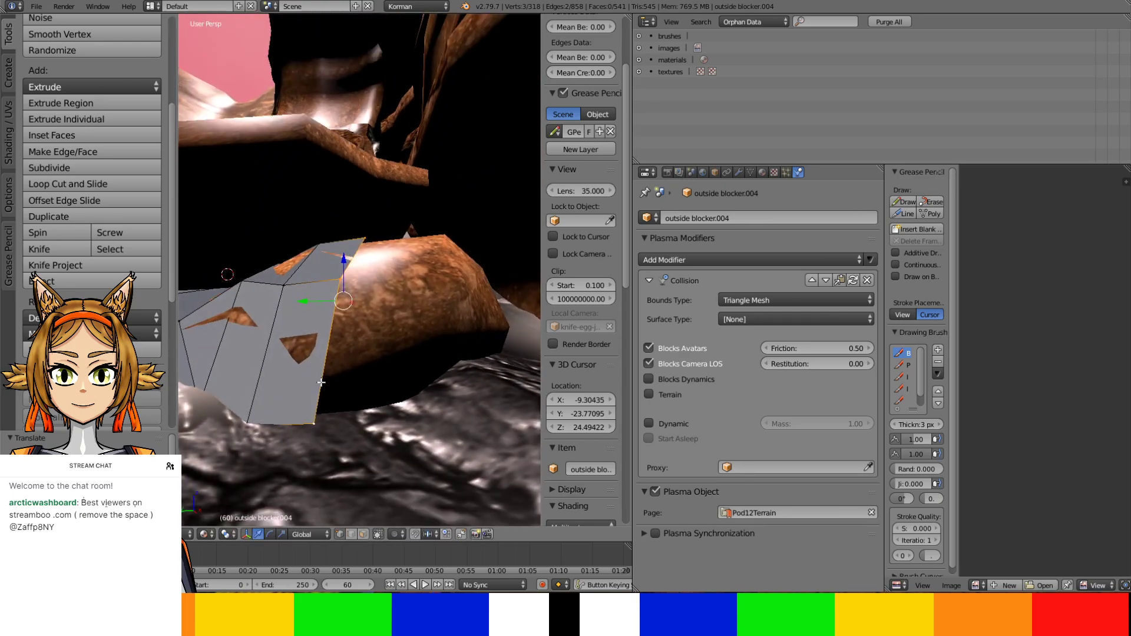
# Extrude the two end edges once more and move the new border outward along the boulder's front
pyautogui.moveTo(316, 400); pyautogui.dragTo(319, 506, button='middle')
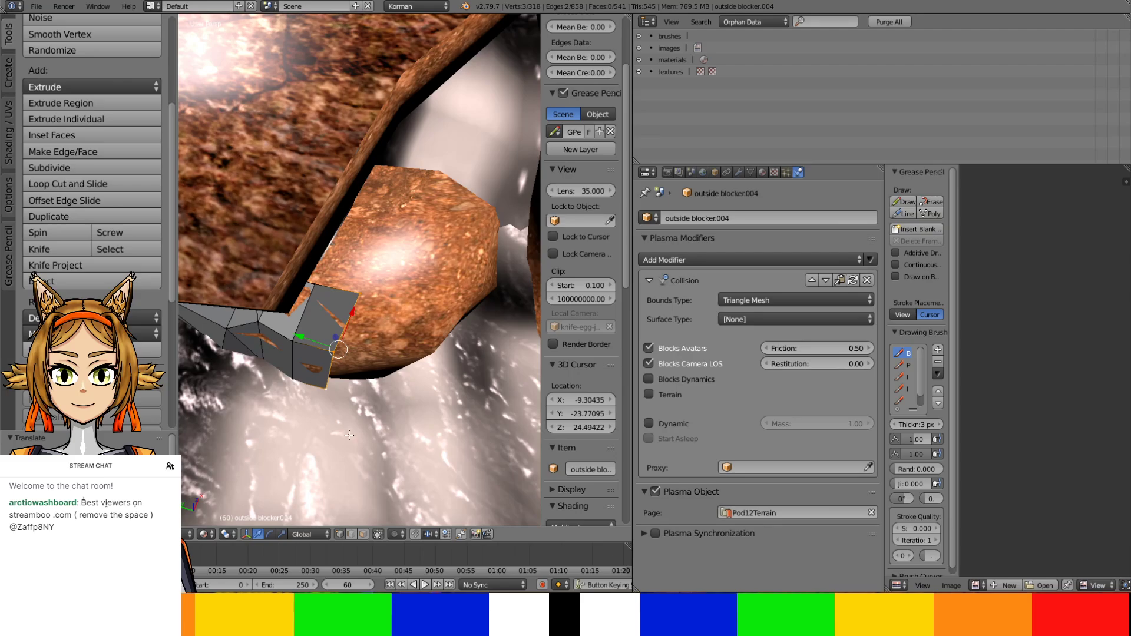
pyautogui.moveTo(350, 435); pyautogui.dragTo(346, 378, button='middle')
pyautogui.press('e')
pyautogui.click(346, 359)
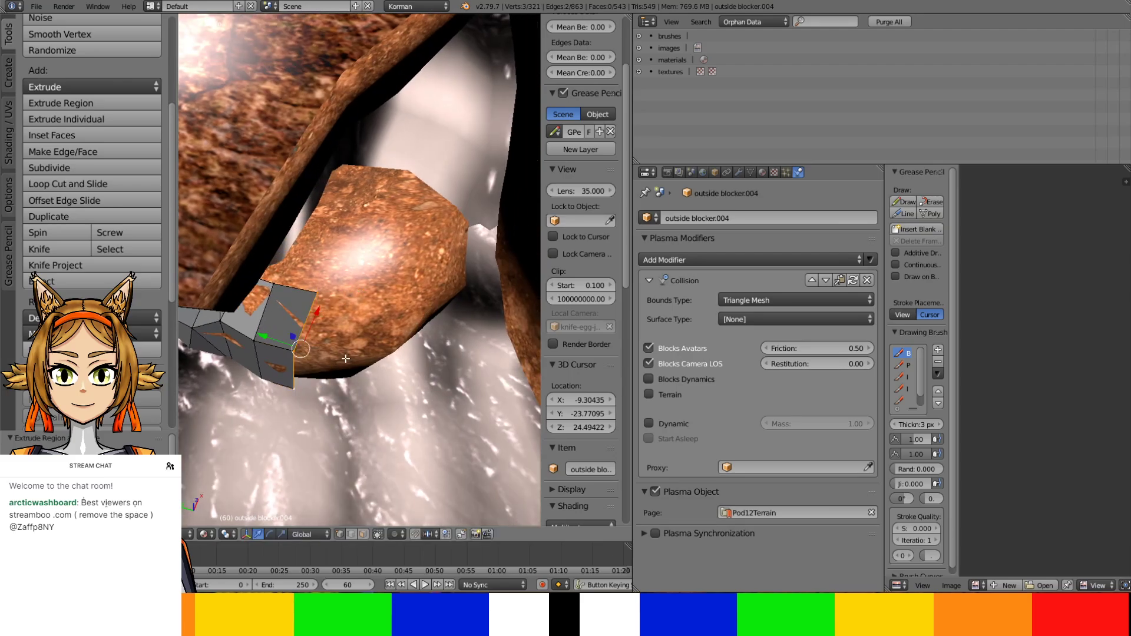
pyautogui.moveTo(274, 341); pyautogui.dragTo(352, 330)
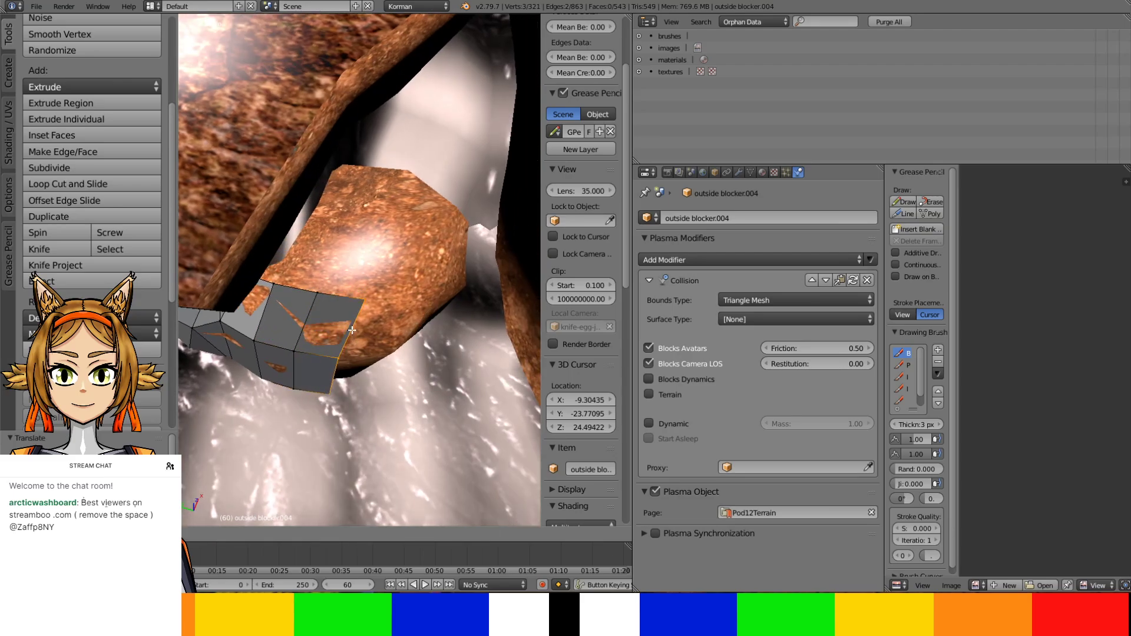
# Select the middle horizontal edge of the outermost segment and raise it slightly along the Z axis
pyautogui.moveTo(351, 327); pyautogui.dragTo(356, 279, button='middle')
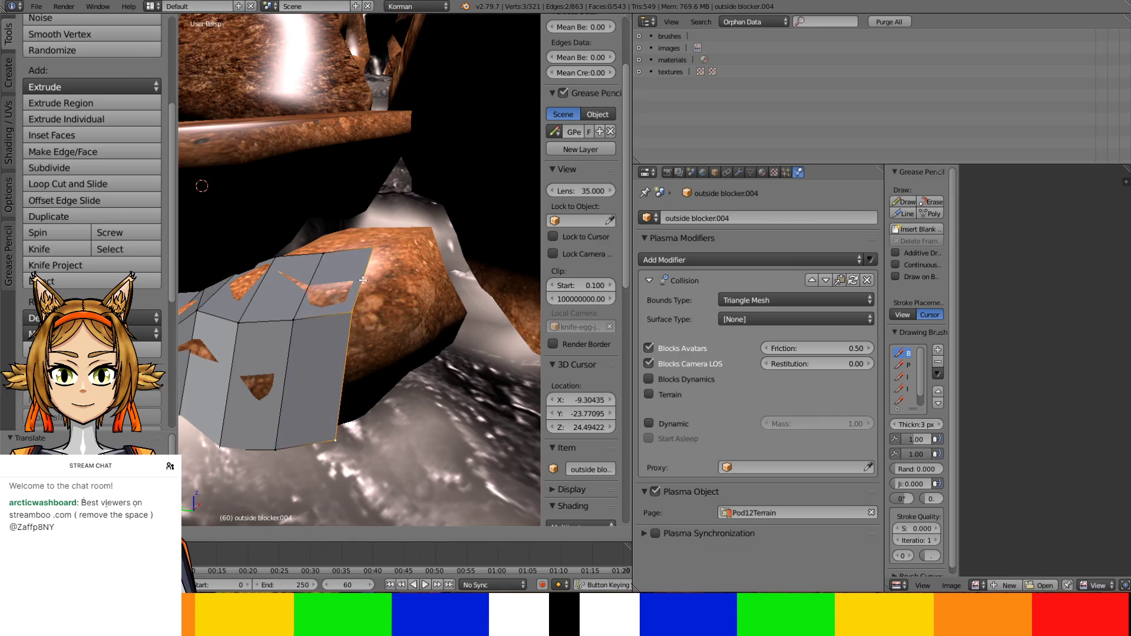
pyautogui.click(294, 320)
pyautogui.keyDown('shift'); pyautogui.click(345, 315); pyautogui.keyUp('shift')
pyautogui.moveTo(345, 315); pyautogui.dragTo(298, 332, button='middle')
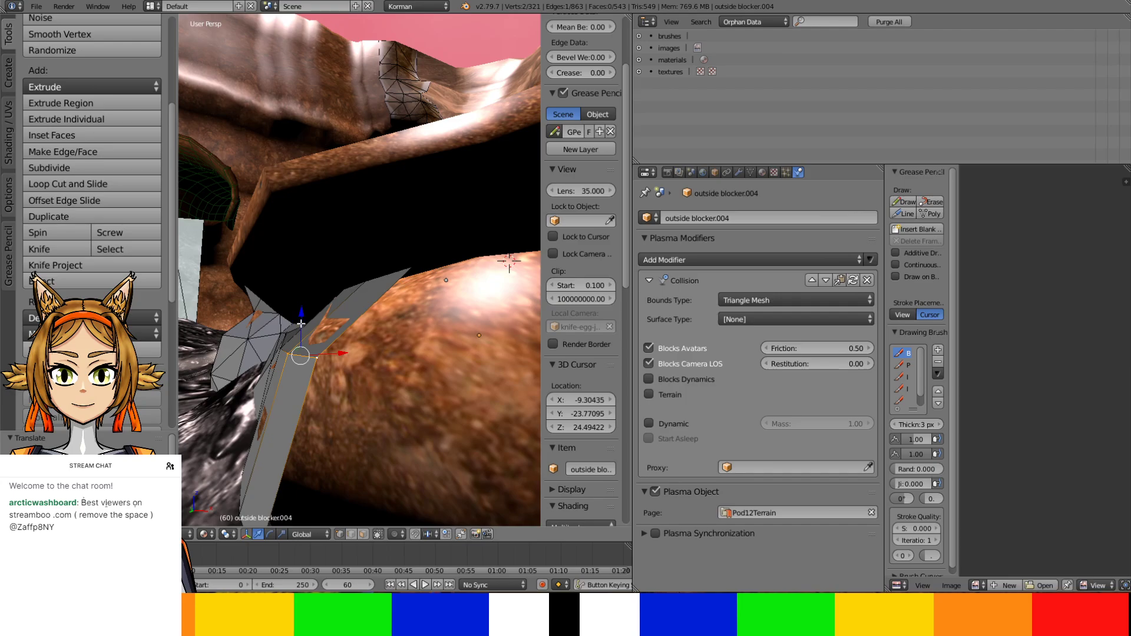
pyautogui.moveTo(301, 323); pyautogui.dragTo(302, 315)
pyautogui.moveTo(310, 326); pyautogui.dragTo(360, 305, button='middle')
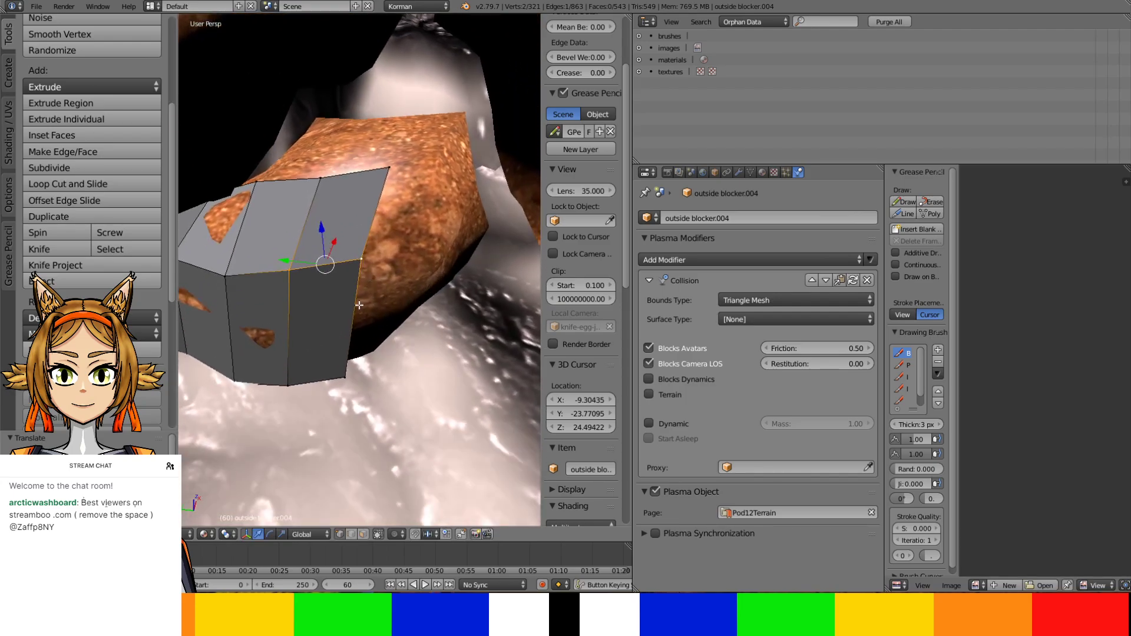
# Select the vertical edge between the last two segments on the boulder's front and move it closer to the rock surface
pyautogui.click(290, 384)
pyautogui.keyDown('shift'); pyautogui.click(337, 367); pyautogui.keyUp('shift')
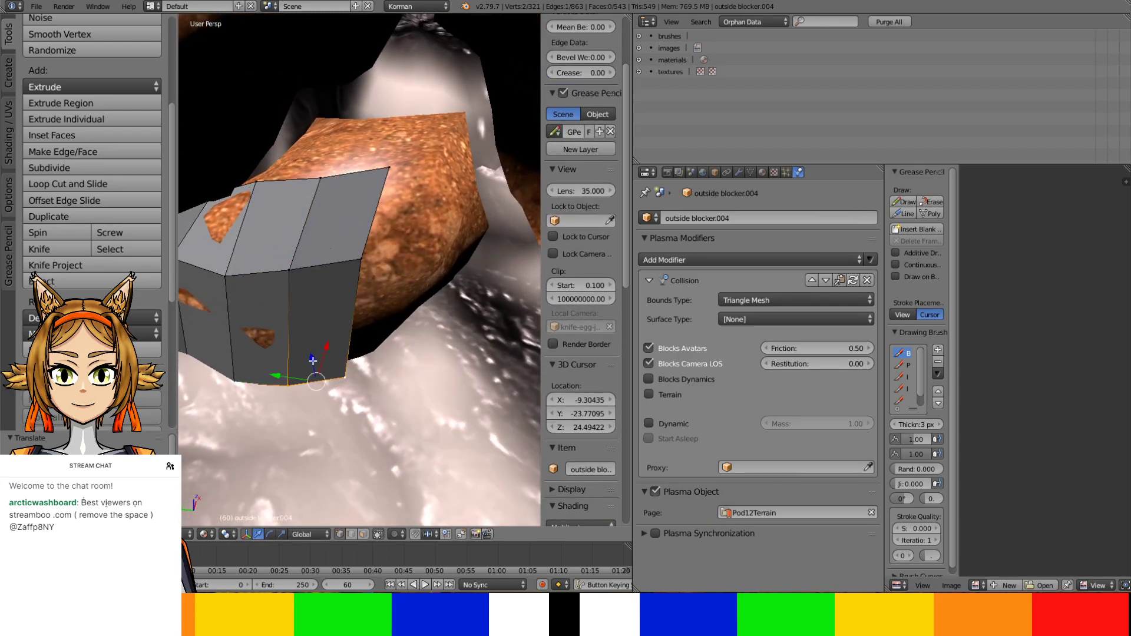
pyautogui.moveTo(313, 360); pyautogui.dragTo(312, 306, button='middle')
pyautogui.rightClick(323, 270)
pyautogui.keyDown('shift'); pyautogui.rightClick(300, 397); pyautogui.keyUp('shift')
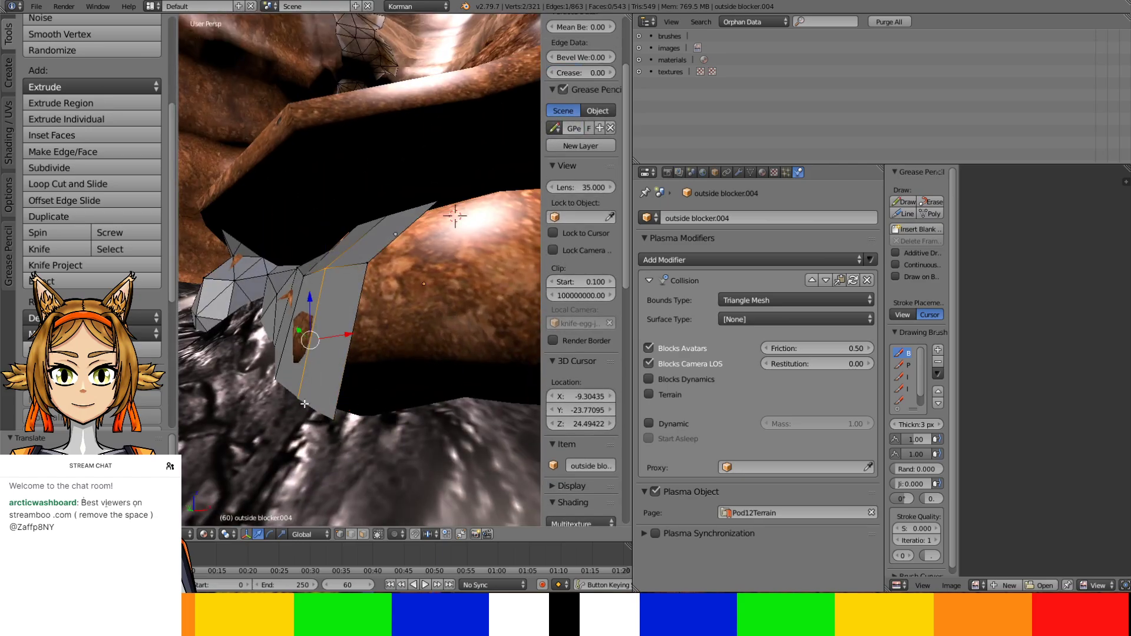
pyautogui.press('g')
pyautogui.click(335, 337)
# Select the two upper corner vertices of the outermost segment and adjust their height along the Z axis
pyautogui.moveTo(336, 337); pyautogui.dragTo(407, 236, button='middle')
pyautogui.rightClick(417, 206)
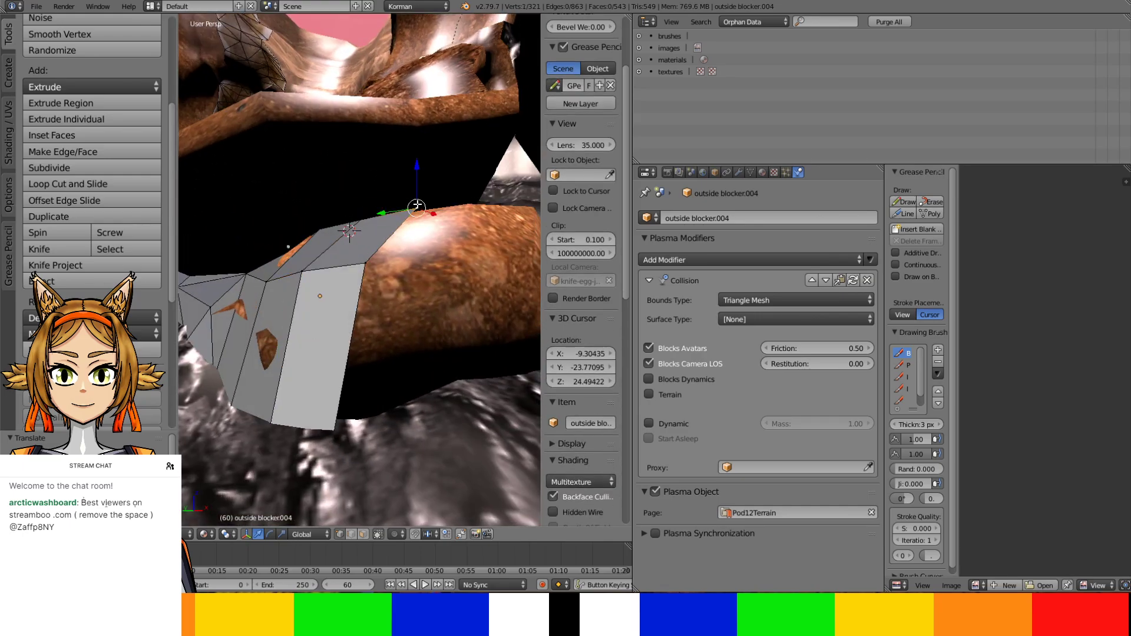
pyautogui.keyDown('shift'); pyautogui.rightClick(376, 255); pyautogui.keyUp('shift')
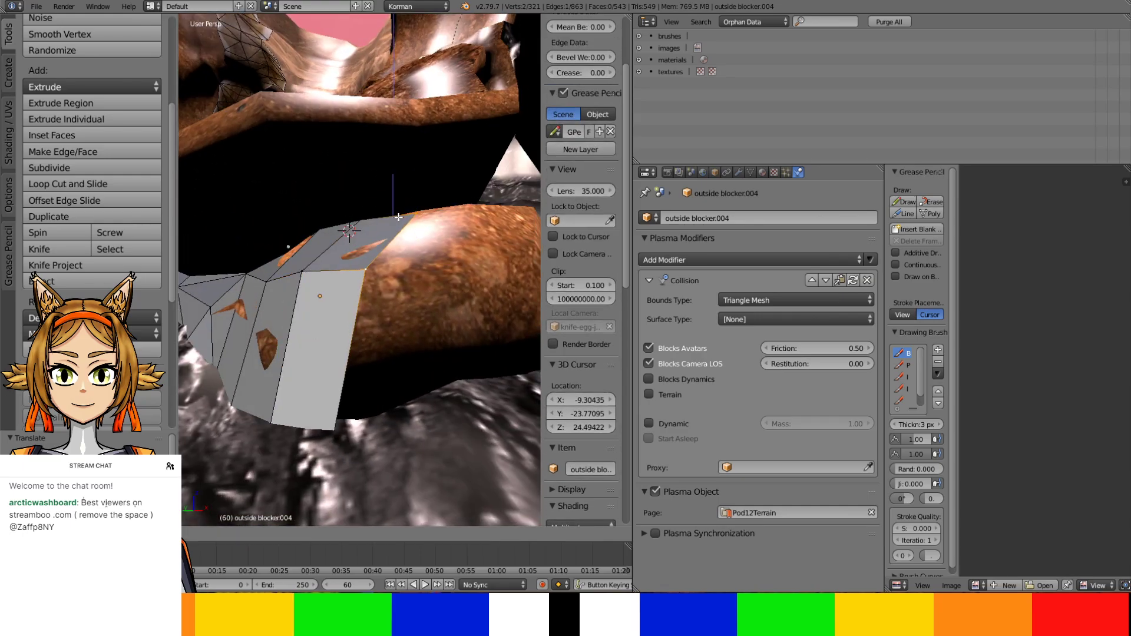
pyautogui.moveTo(399, 217); pyautogui.dragTo(450, 294, button='middle')
# Select the three end edges across the boulder's top, extrude them and move the new border farther along the rock
pyautogui.rightClick(405, 279)
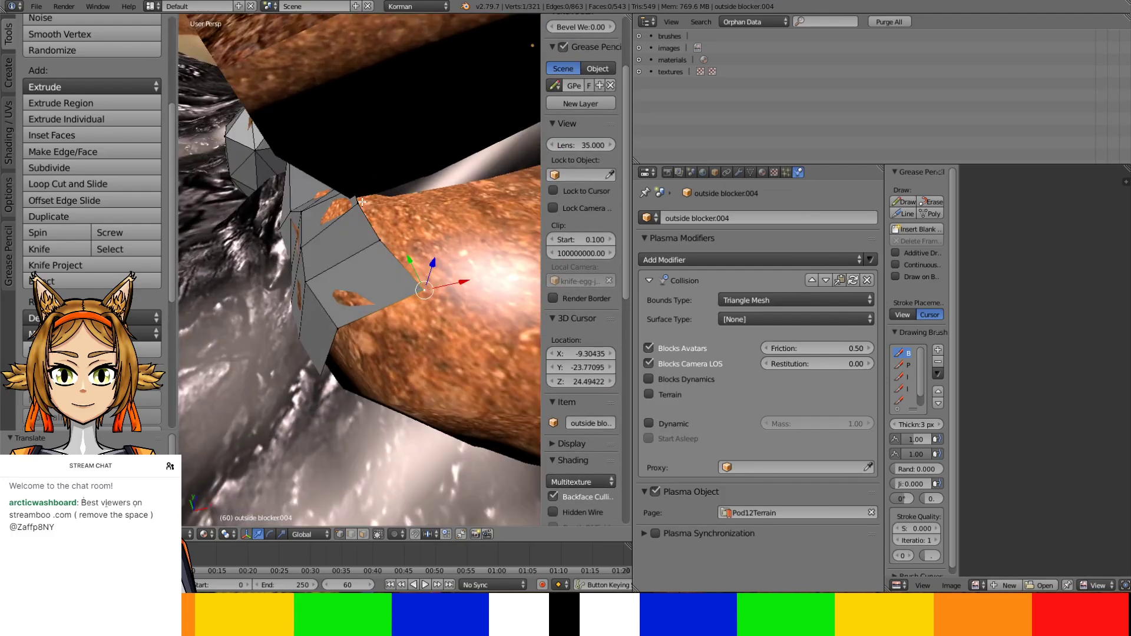
pyautogui.keyDown('ctrl'); pyautogui.rightClick(360, 200); pyautogui.keyUp('ctrl')
pyautogui.moveTo(396, 208); pyautogui.dragTo(298, 261, button='middle')
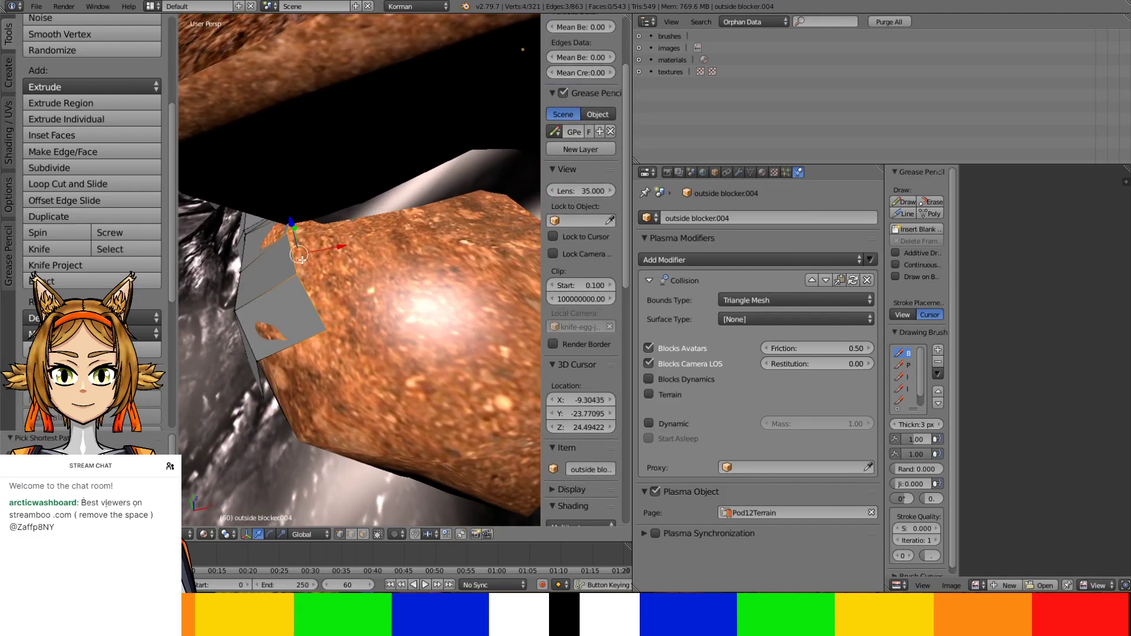
pyautogui.press('e')
pyautogui.click(297, 245)
pyautogui.press('g')
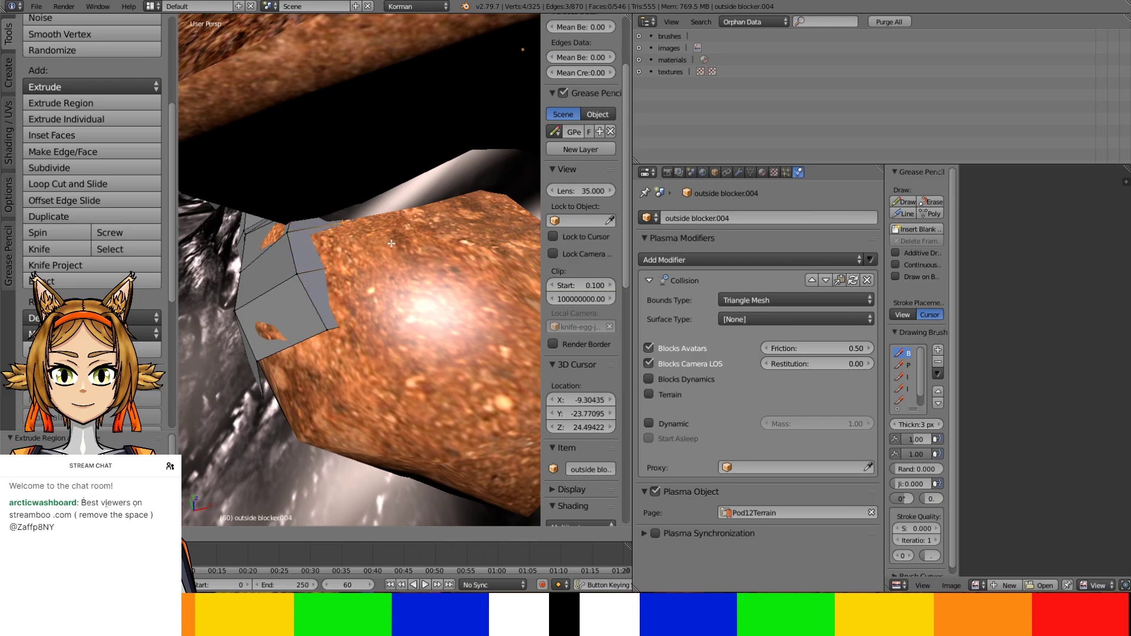
pyautogui.click(351, 222)
pyautogui.press('g')
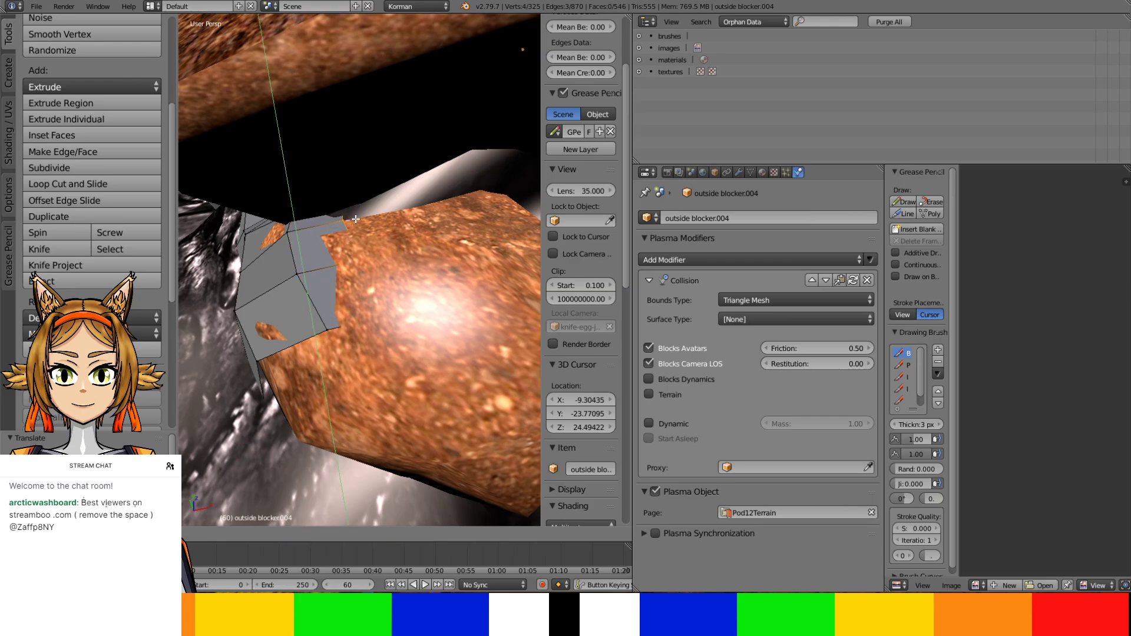
pyautogui.click(361, 225)
pyautogui.moveTo(362, 225); pyautogui.dragTo(362, 216)
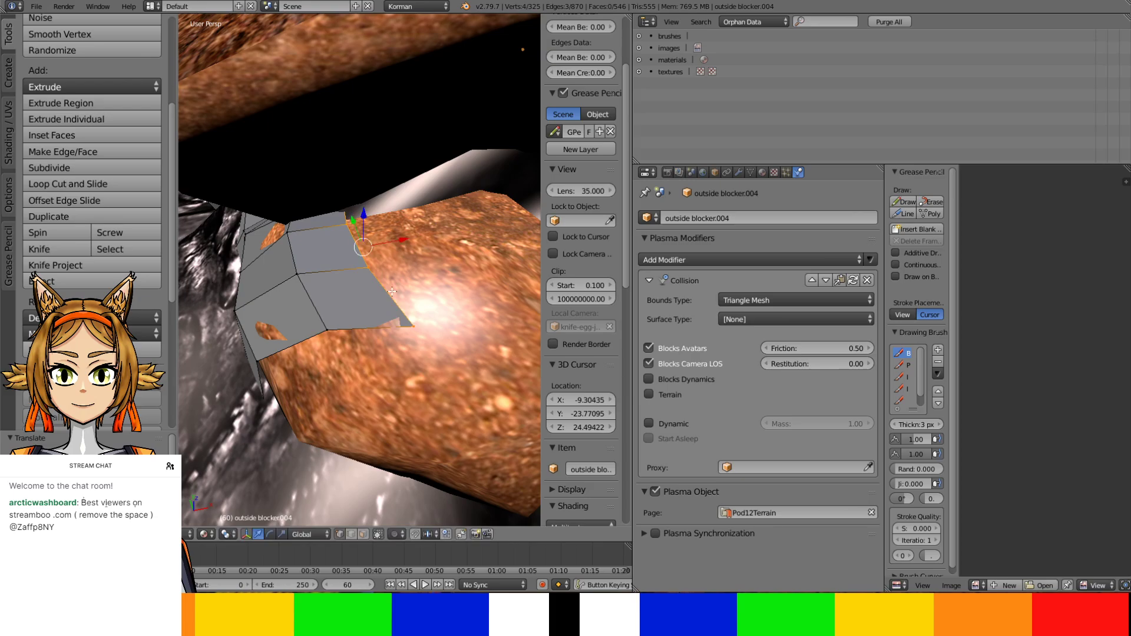
# Reposition individual vertices of the new border to fit the boulder's upper surface
pyautogui.rightClick(411, 323)
pyautogui.moveTo(415, 299); pyautogui.dragTo(420, 318)
pyautogui.moveTo(420, 318); pyautogui.dragTo(357, 273, button='middle')
pyautogui.rightClick(361, 259)
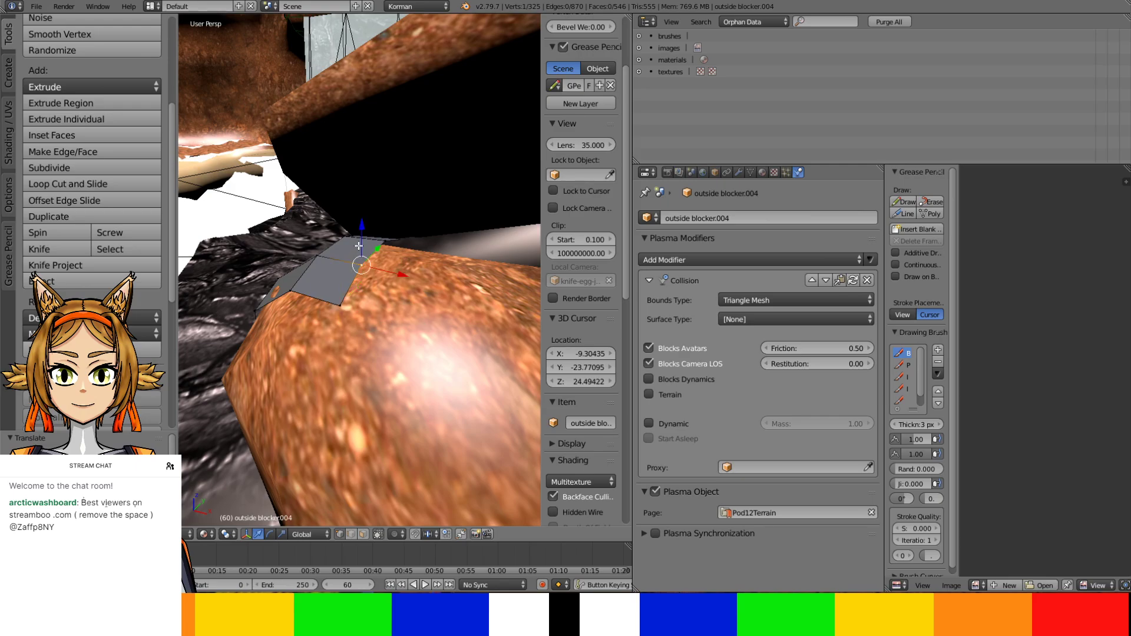
pyautogui.click(370, 243)
pyautogui.moveTo(364, 237); pyautogui.dragTo(368, 243)
pyautogui.rightClick(383, 244)
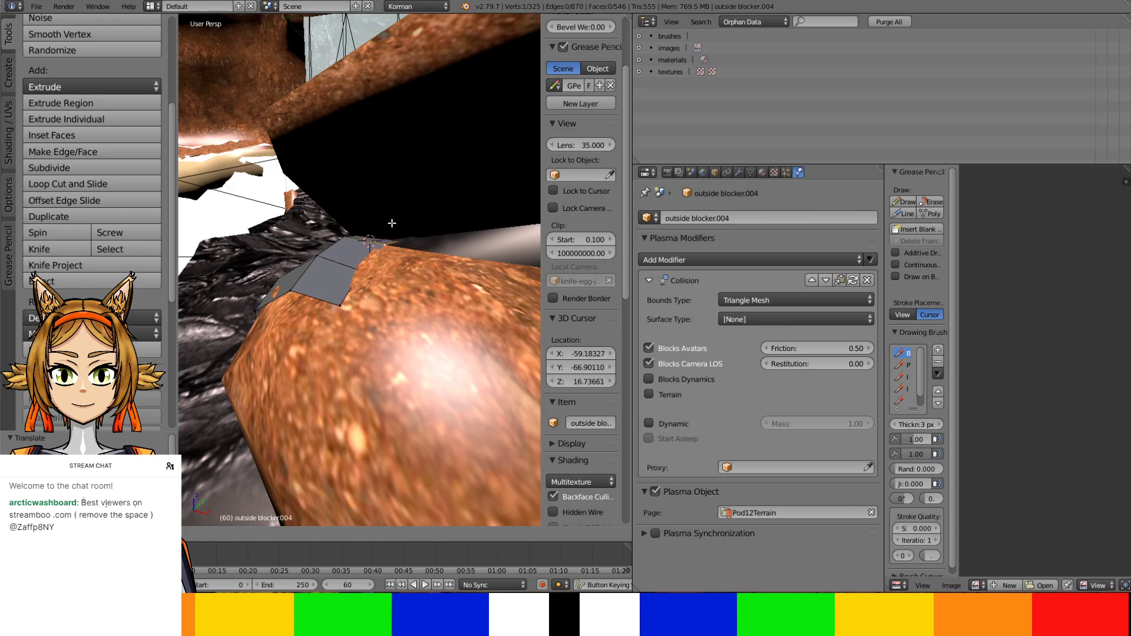
pyautogui.rightClick(360, 269)
pyautogui.moveTo(362, 258); pyautogui.dragTo(361, 256)
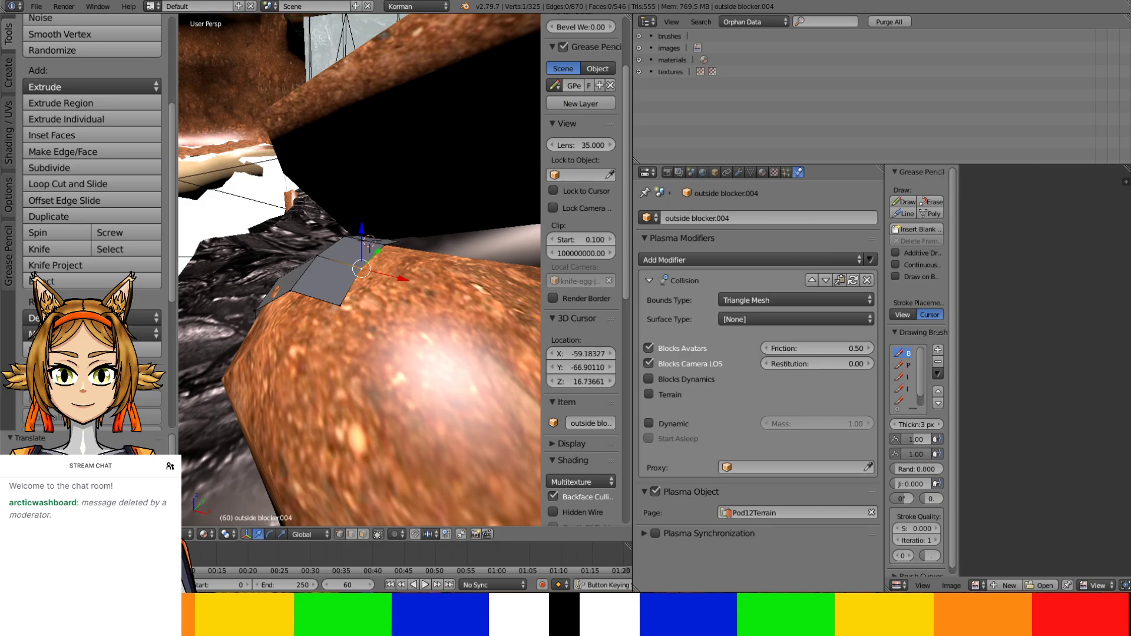
# Select the new border's three edges, extrude them farther across the boulder's top and raise the result above the surface
pyautogui.moveTo(402, 265); pyautogui.dragTo(456, 318, button='middle')
pyautogui.rightClick(398, 334)
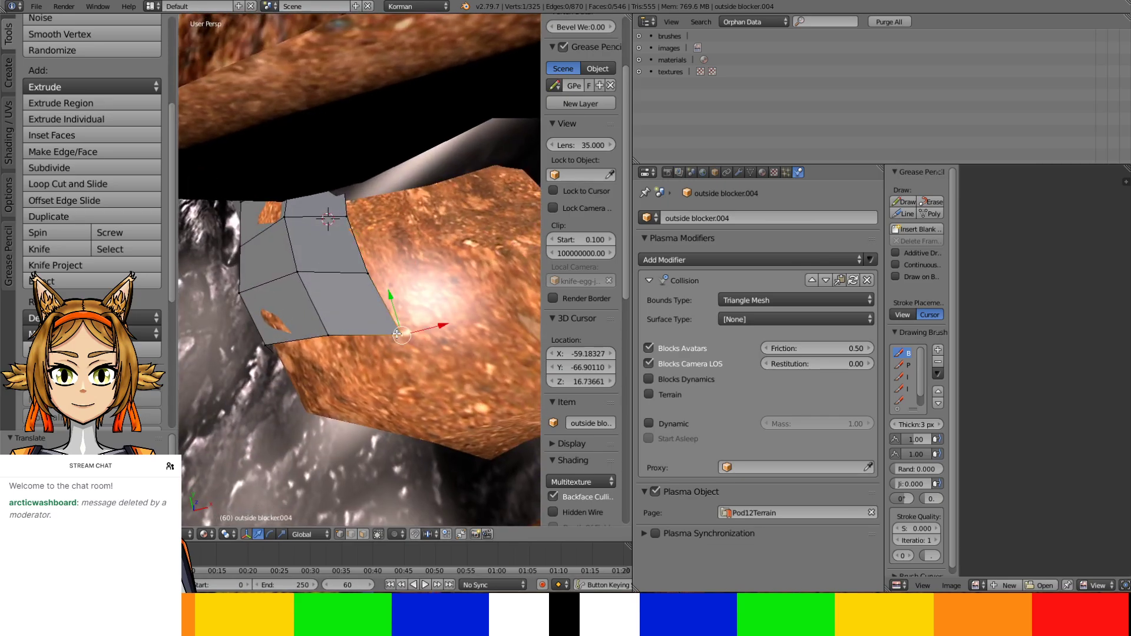
pyautogui.keyDown('ctrl'); pyautogui.rightClick(355, 203); pyautogui.keyUp('ctrl')
pyautogui.moveTo(354, 202); pyautogui.dragTo(323, 243, button='middle')
pyautogui.press('e')
pyautogui.click(313, 285)
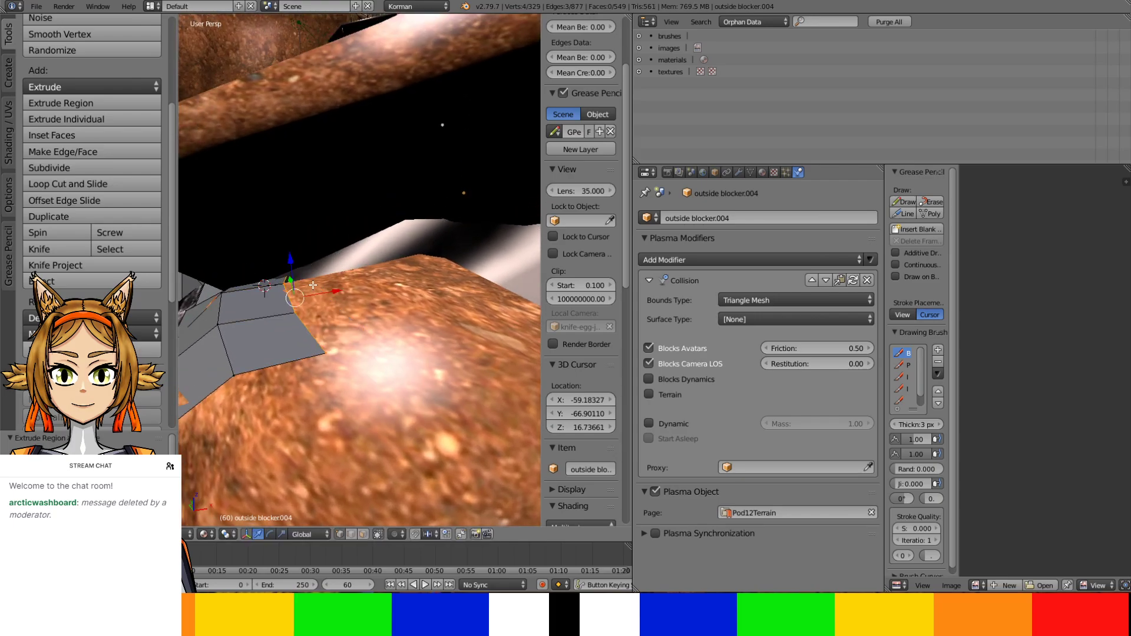
pyautogui.click(317, 285)
pyautogui.press('g')
pyautogui.click(349, 269)
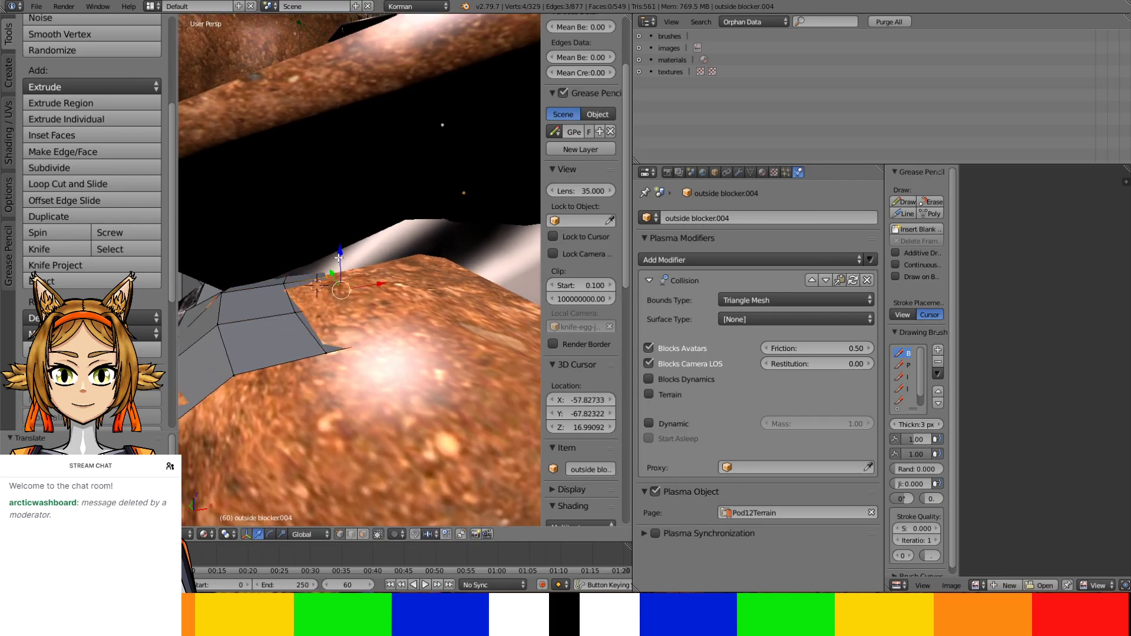
pyautogui.press('g')
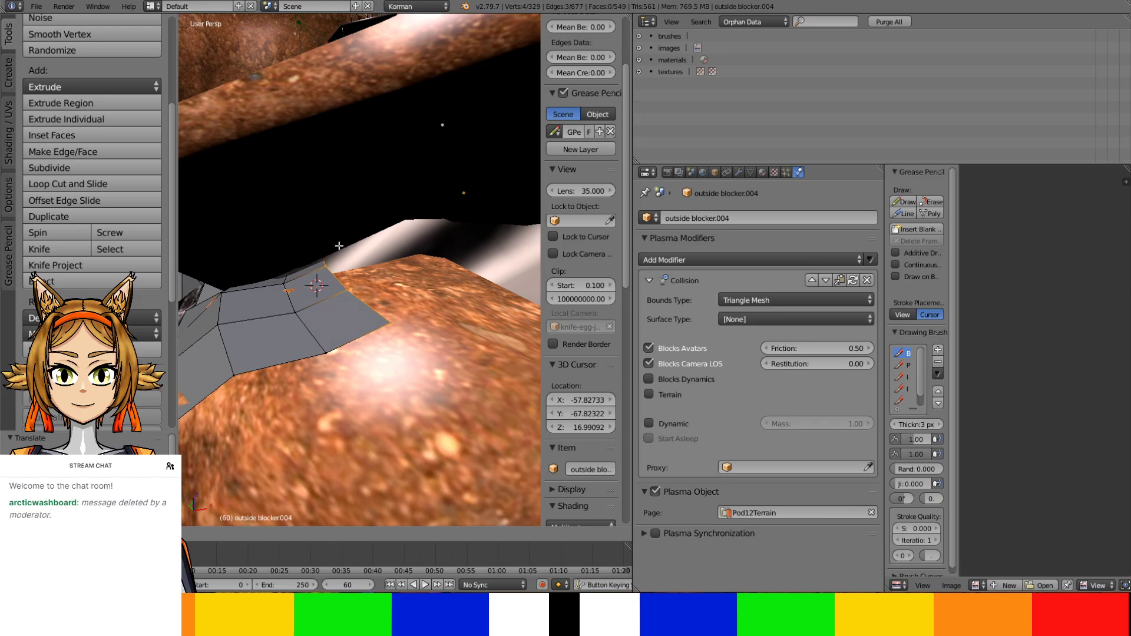
pyautogui.click(339, 245)
# Adjust the rear vertices of the extruded border and undo the last change
pyautogui.rightClick(327, 263)
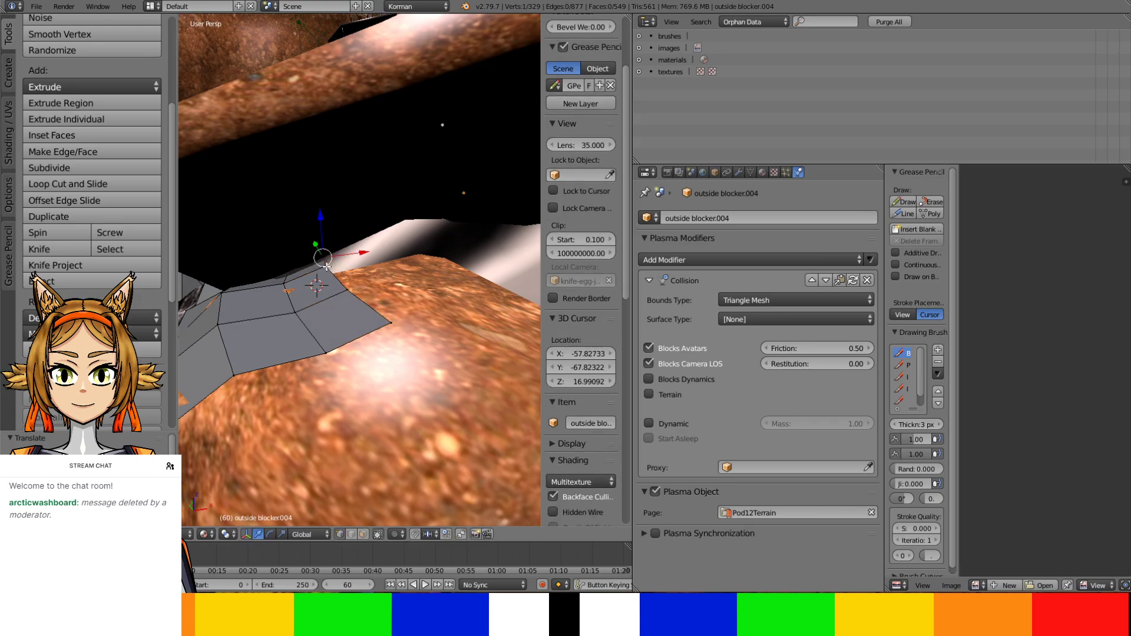
pyautogui.keyDown('shift'); pyautogui.rightClick(326, 265); pyautogui.keyUp('shift')
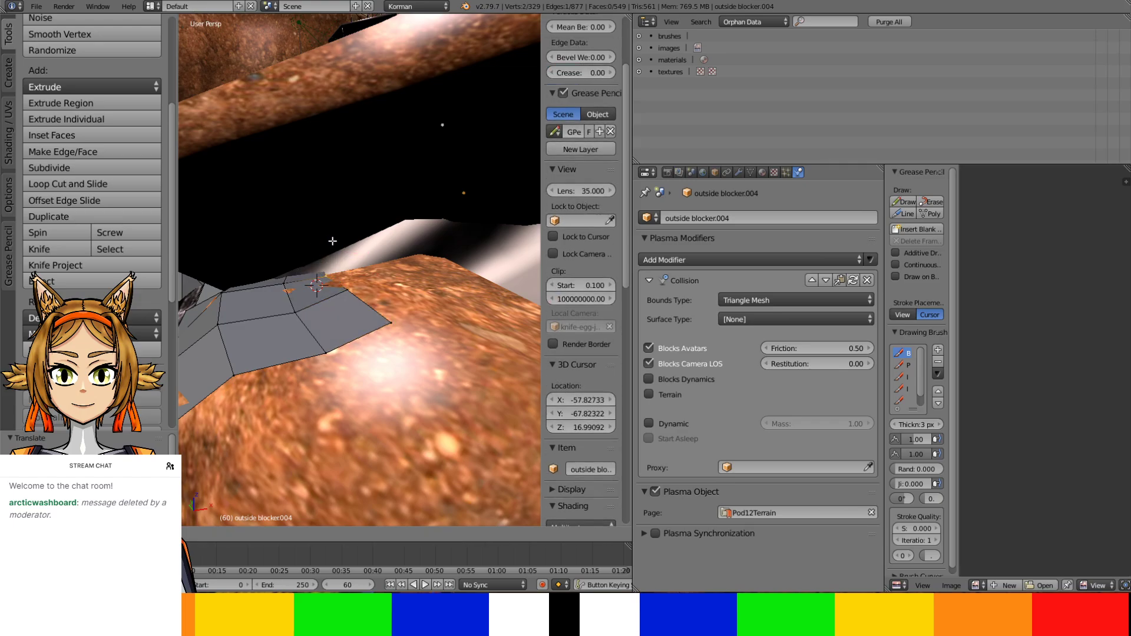
pyautogui.moveTo(331, 242); pyautogui.dragTo(348, 301, button='middle')
pyautogui.hotkey('ctrl', 'z')
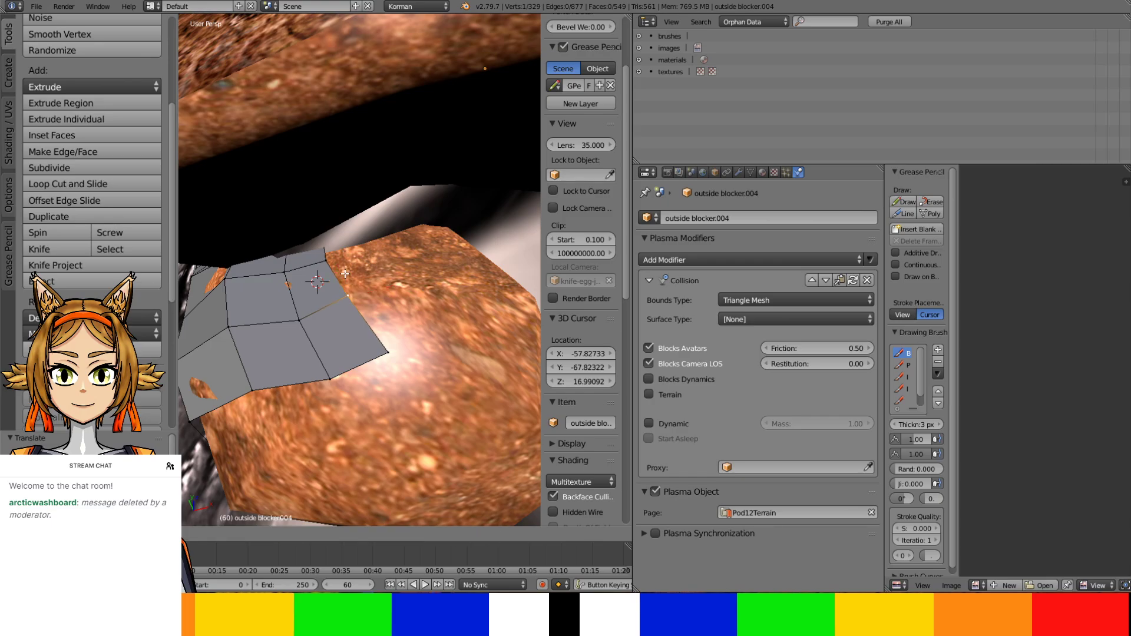
# Select the border's three end edges again, extrude them and move the new border farther over the boulder
pyautogui.keyDown('ctrl'); pyautogui.rightClick(389, 350); pyautogui.keyUp('ctrl')
pyautogui.moveTo(389, 347); pyautogui.dragTo(352, 354, button='middle')
pyautogui.press('e')
pyautogui.rightClick(373, 343)
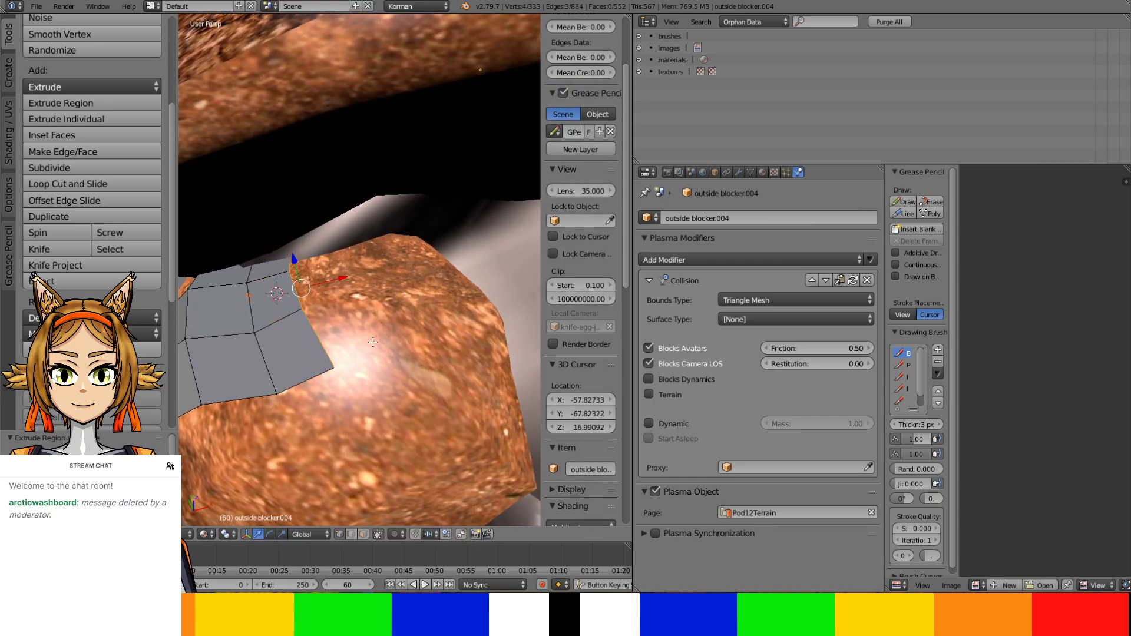
pyautogui.moveTo(352, 276); pyautogui.dragTo(367, 254)
# Select the two front vertices of the newest border and lower them along the Z axis toward the boulder
pyautogui.moveTo(368, 254); pyautogui.dragTo(301, 205, button='middle')
pyautogui.rightClick(341, 282)
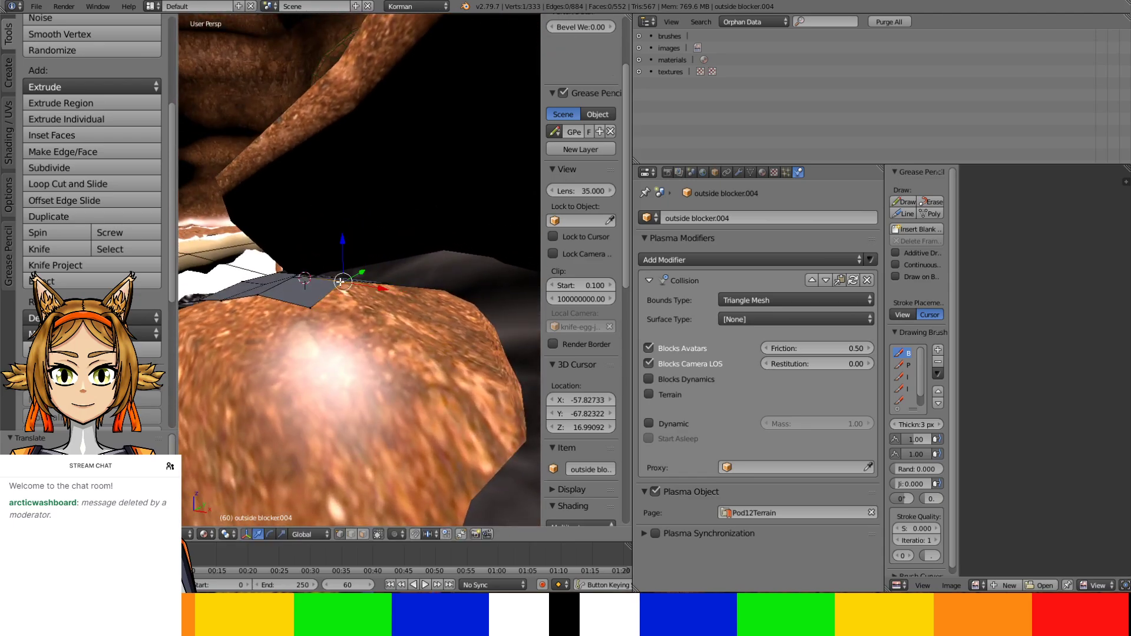
pyautogui.keyDown('shift'); pyautogui.rightClick(311, 307); pyautogui.keyUp('shift')
pyautogui.moveTo(328, 261); pyautogui.dragTo(335, 282)
pyautogui.moveTo(336, 283); pyautogui.dragTo(361, 337, button='middle')
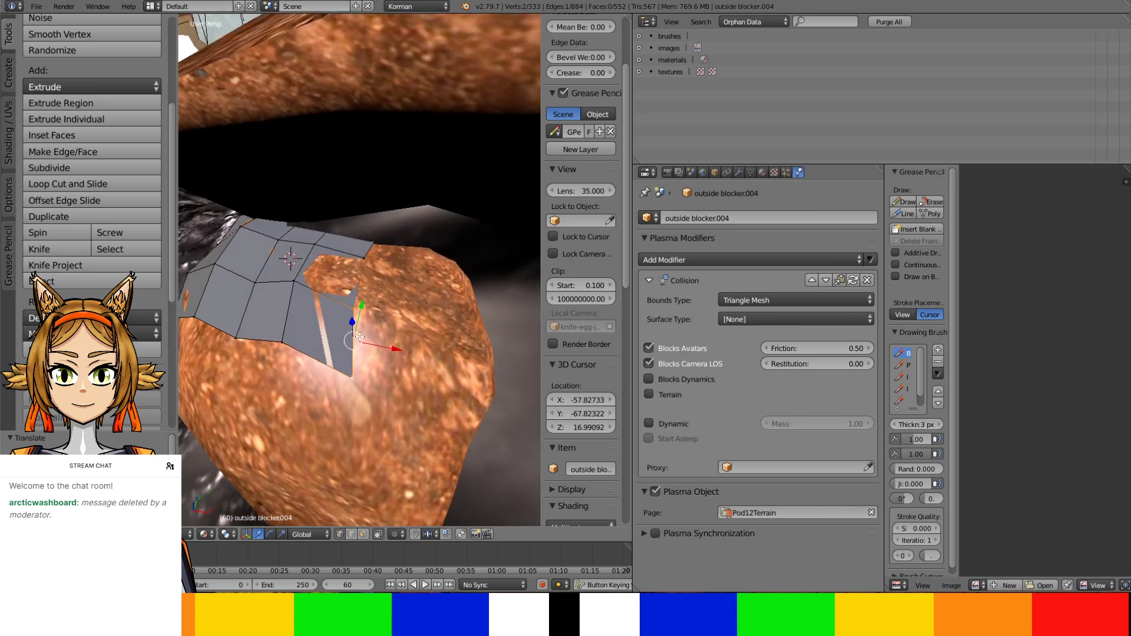
# Triangulate all faces of the collision mesh and reposition single vertices near the border where the boulder pokes through
pyautogui.press('a')
pyautogui.hotkey('ctrl', 't')
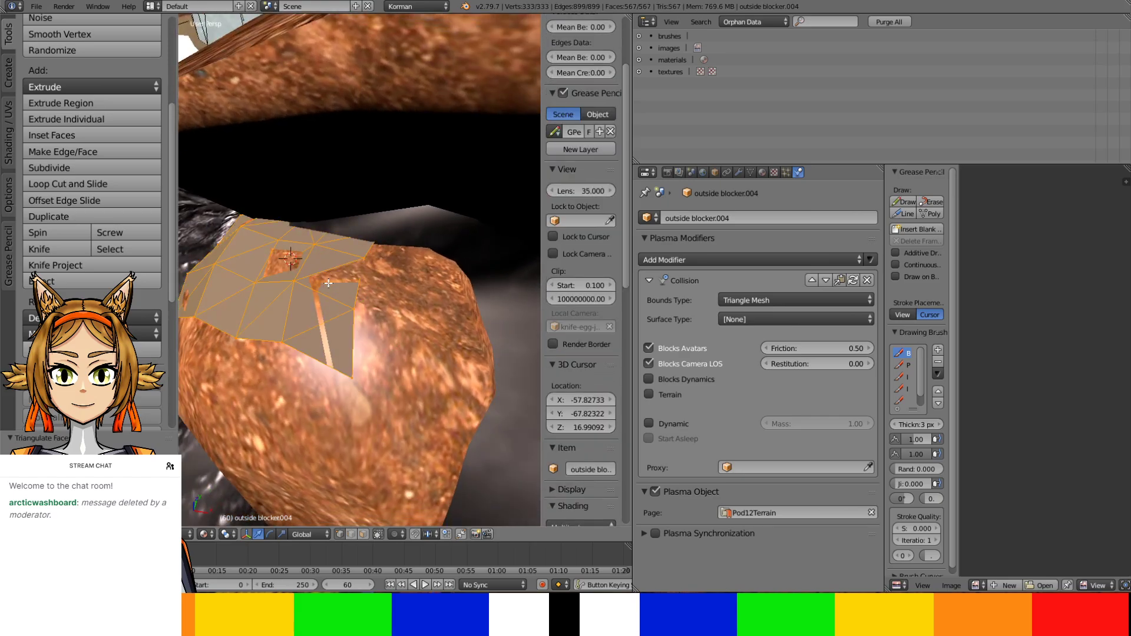
pyautogui.rightClick(351, 305)
pyautogui.moveTo(361, 278); pyautogui.dragTo(363, 262)
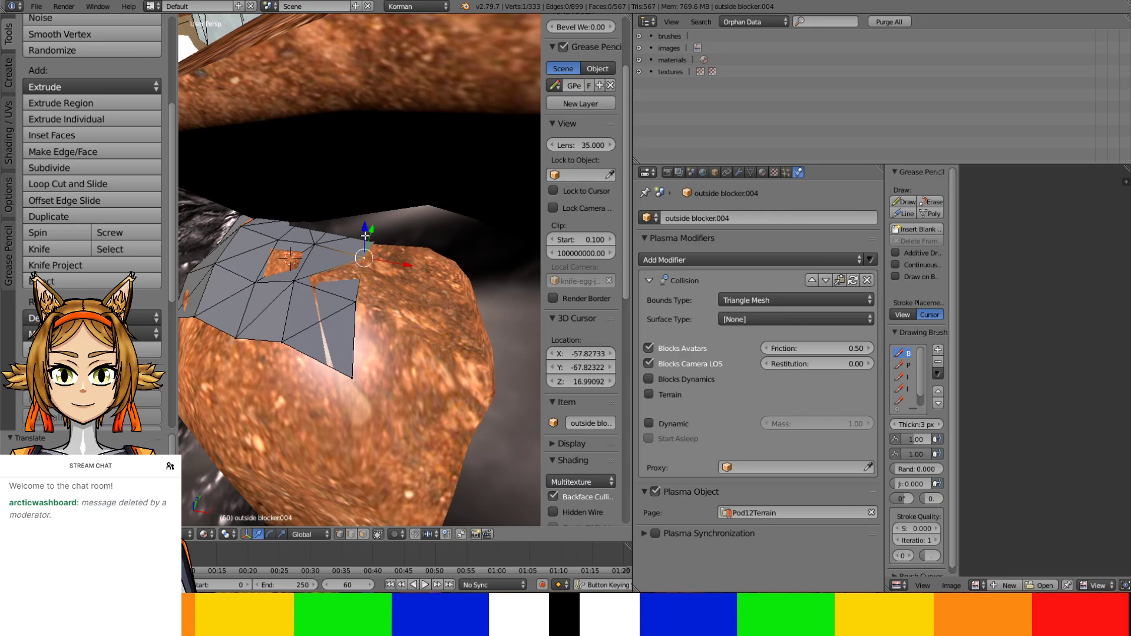
pyautogui.moveTo(366, 236); pyautogui.dragTo(337, 286, button='middle')
pyautogui.rightClick(307, 353)
pyautogui.moveTo(337, 281); pyautogui.dragTo(351, 294)
pyautogui.moveTo(352, 294); pyautogui.dragTo(341, 255, button='middle')
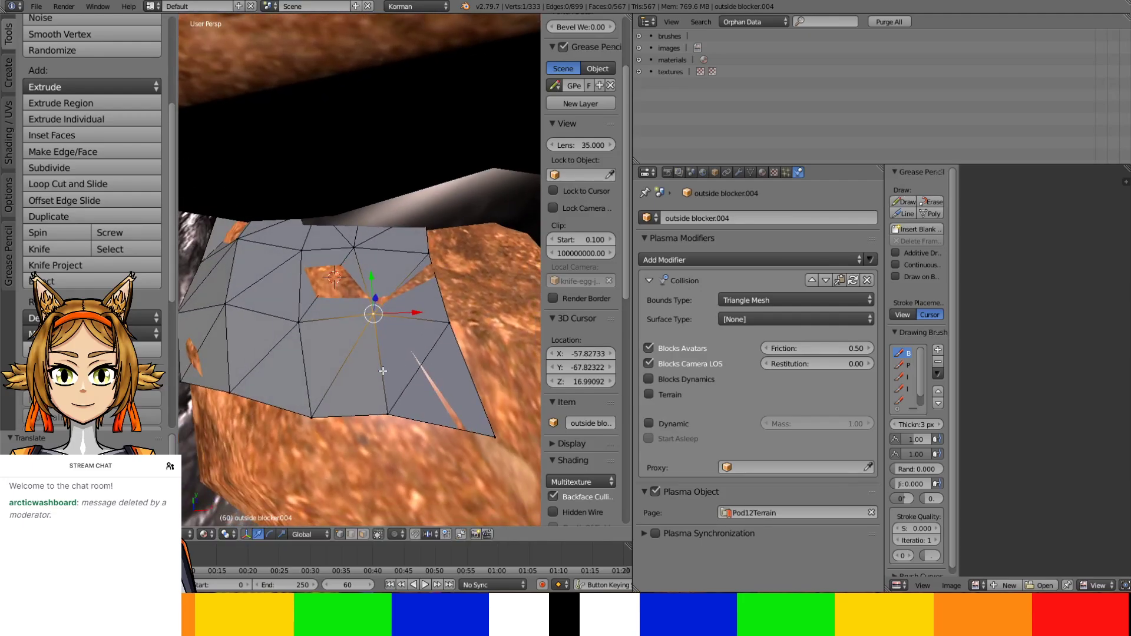
# Delete the two adjacent triangles where the boulder pokes through the middle of the mesh's upper surface
pyautogui.rightClick(331, 256)
pyautogui.keyDown('shift'); pyautogui.rightClick(338, 284); pyautogui.keyUp('shift')
pyautogui.press('x')
pyautogui.click(338, 284)
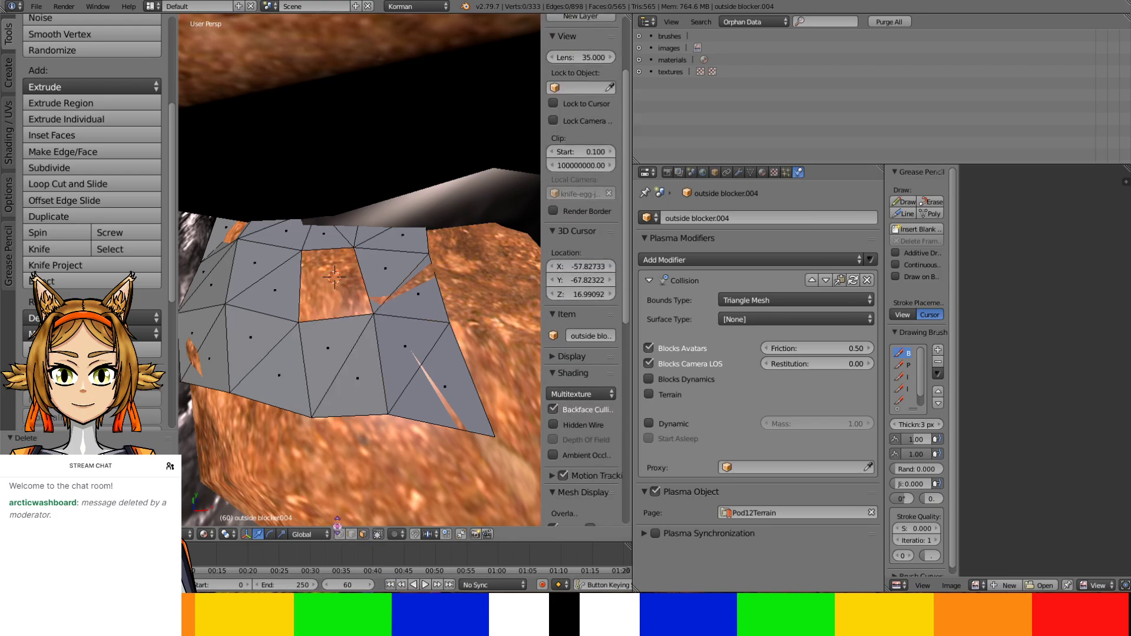
# Fill the resulting four-sided hole with two triangles split along the opposite diagonal
pyautogui.click(353, 535)
pyautogui.rightClick(329, 251)
pyautogui.keyDown('shift'); pyautogui.rightClick(365, 274); pyautogui.keyUp('shift')
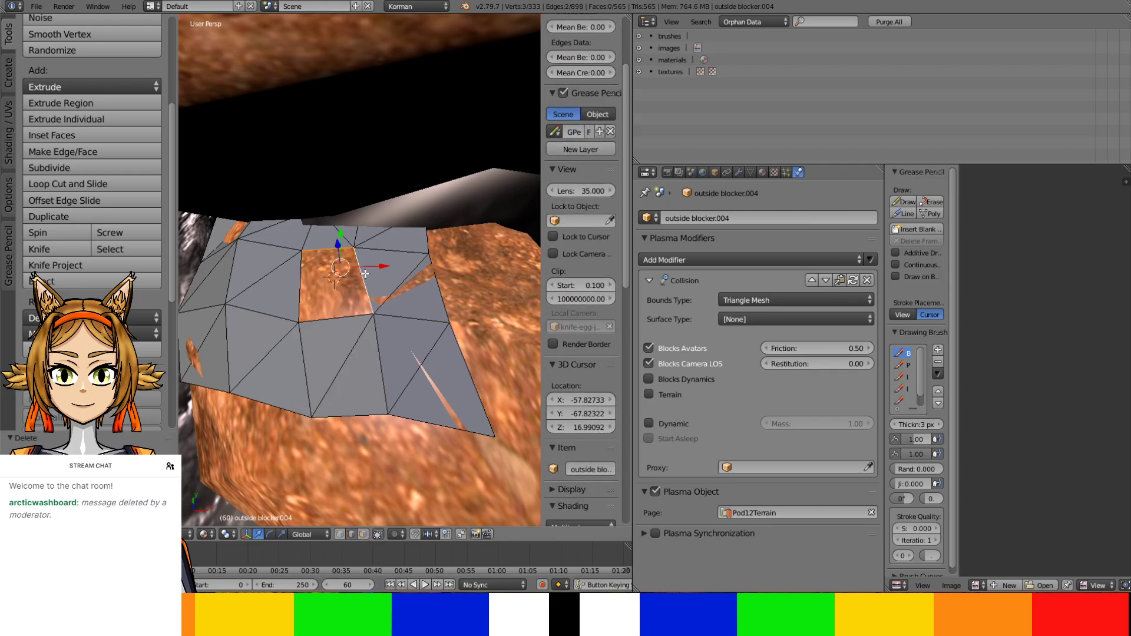
pyautogui.press('f')
pyautogui.keyDown('ctrl'); pyautogui.rightClick(343, 285); pyautogui.keyUp('ctrl')
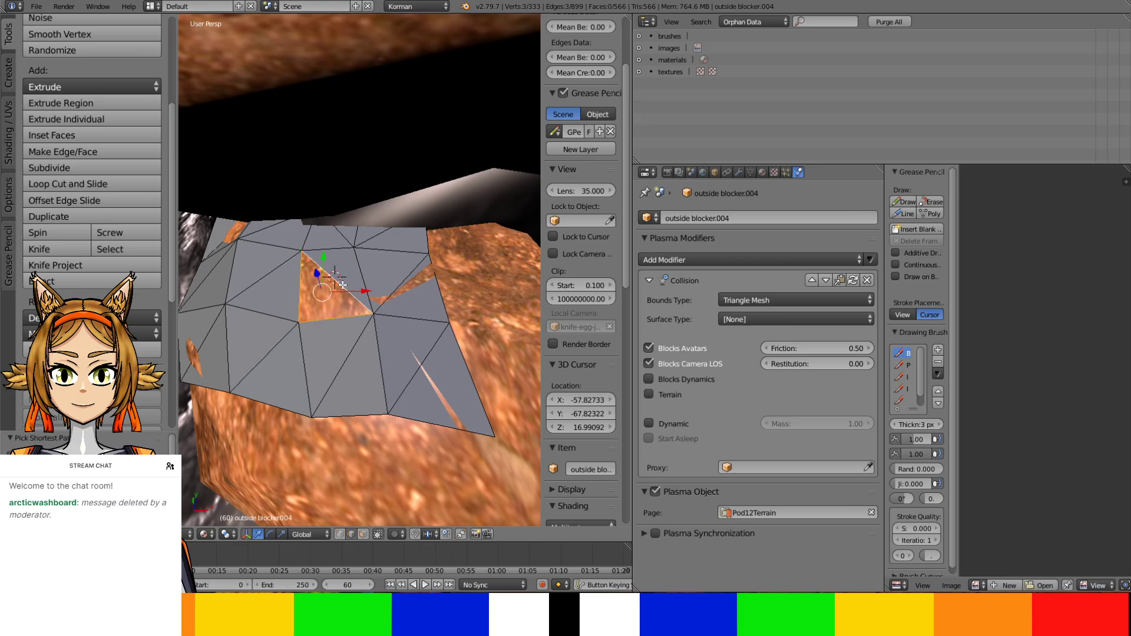
pyautogui.press('f')
pyautogui.moveTo(346, 288); pyautogui.dragTo(339, 297, button='middle')
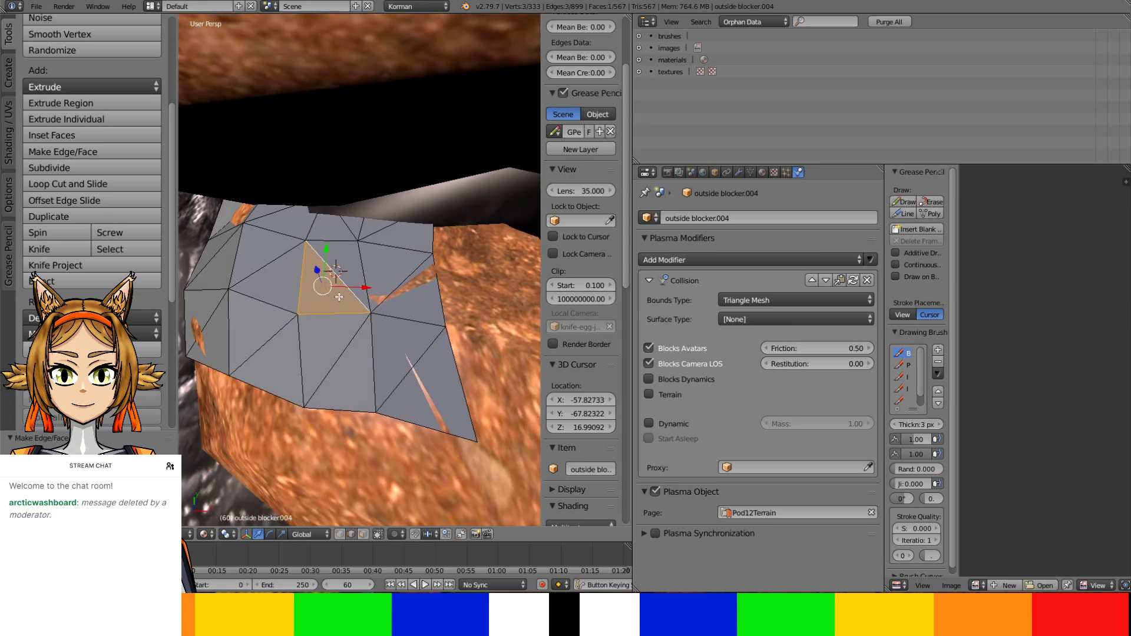
# Select the outer border edge beside the remaining poke-through and move it to cover the boulder better
pyautogui.rightClick(430, 275)
pyautogui.moveTo(435, 274); pyautogui.dragTo(437, 283, button='middle')
pyautogui.moveTo(436, 244); pyautogui.dragTo(450, 280)
pyautogui.moveTo(450, 280); pyautogui.dragTo(376, 459, button='middle')
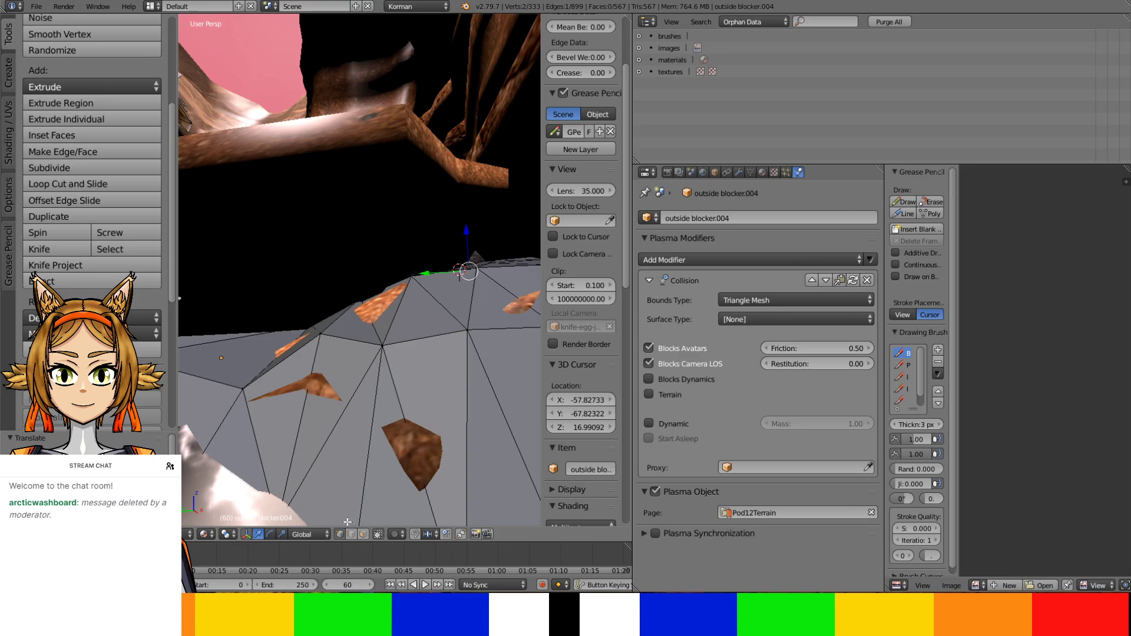
# Delete the two faces pierced by rock at the boulder's upper front edge and refill the hole with two triangles along the opposite diagonal
pyautogui.keyDown('shift'); pyautogui.rightClick(383, 318); pyautogui.keyUp('shift')
pyautogui.press('x')
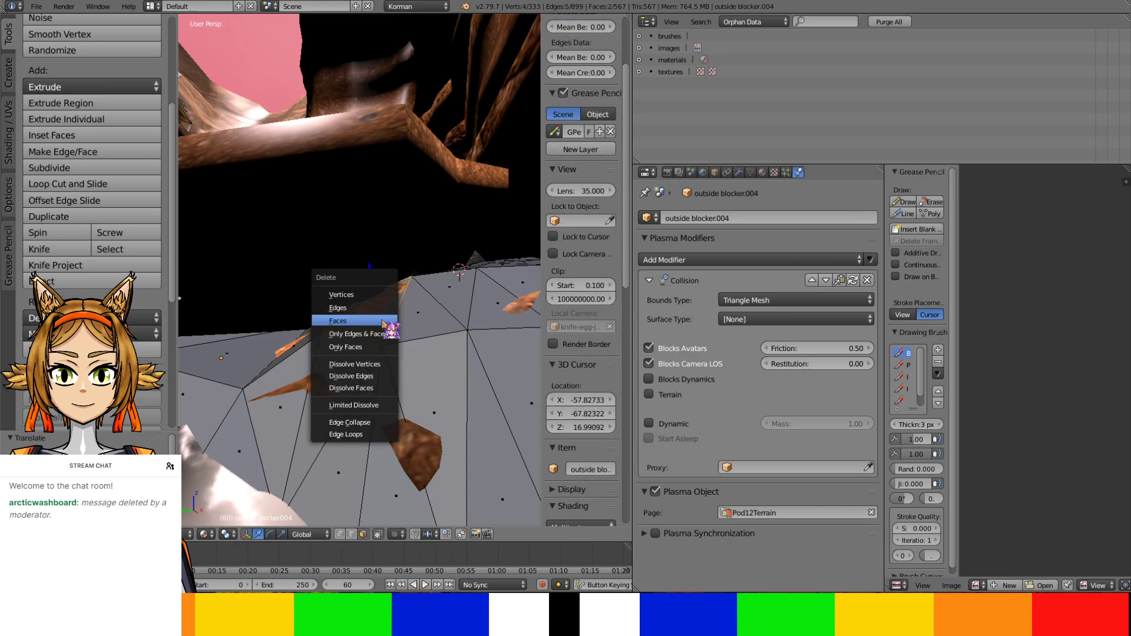
pyautogui.click(384, 321)
pyautogui.moveTo(385, 323); pyautogui.dragTo(377, 424, button='middle')
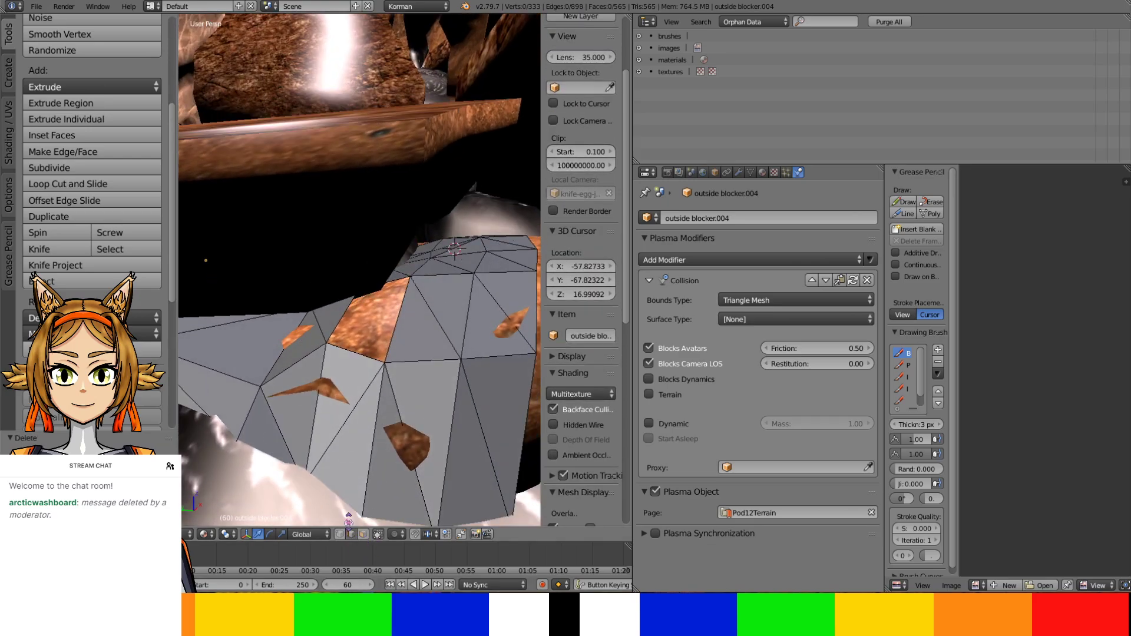
pyautogui.keyDown('shift'); pyautogui.rightClick(393, 332); pyautogui.keyUp('shift')
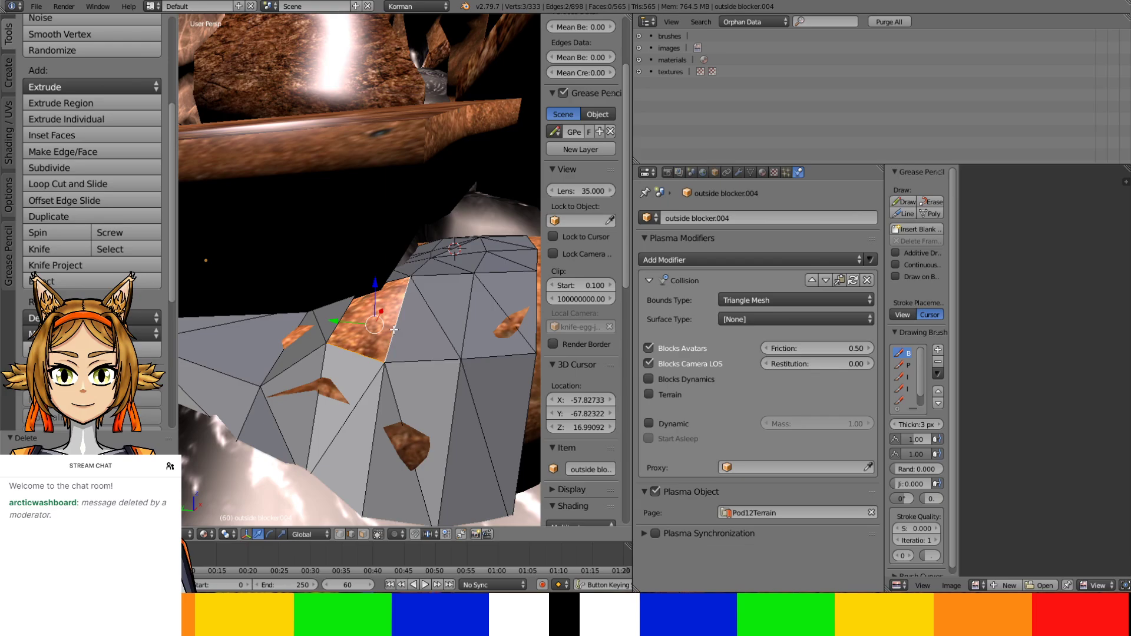
pyautogui.press('f')
pyautogui.keyDown('ctrl'); pyautogui.rightClick(367, 309); pyautogui.keyUp('ctrl')
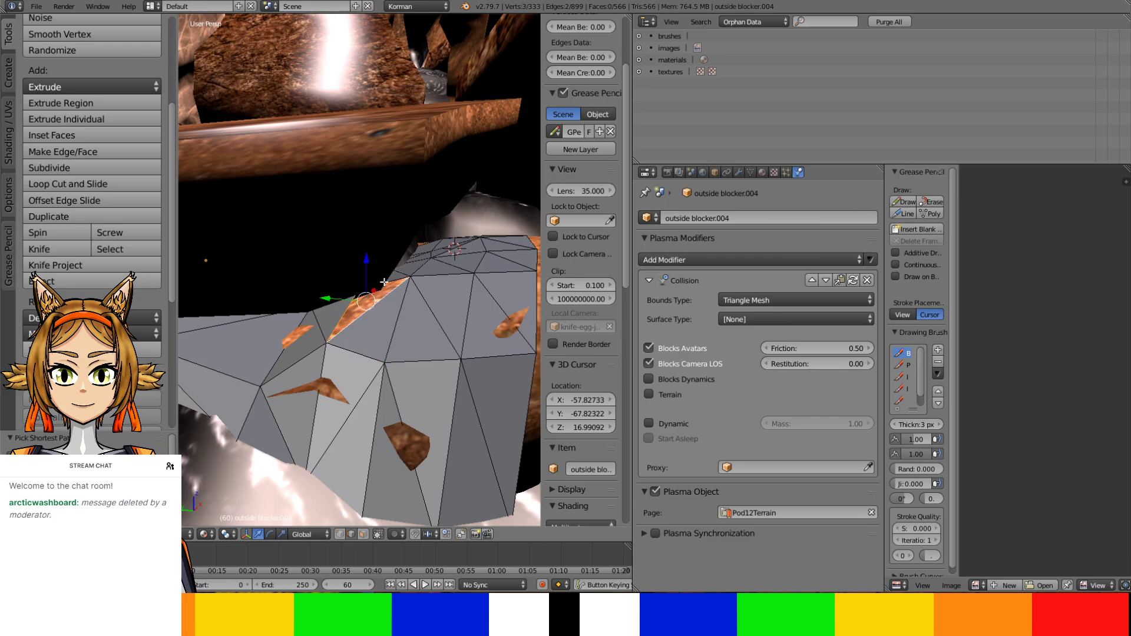
pyautogui.press('f')
pyautogui.moveTo(384, 282); pyautogui.dragTo(258, 365, button='middle')
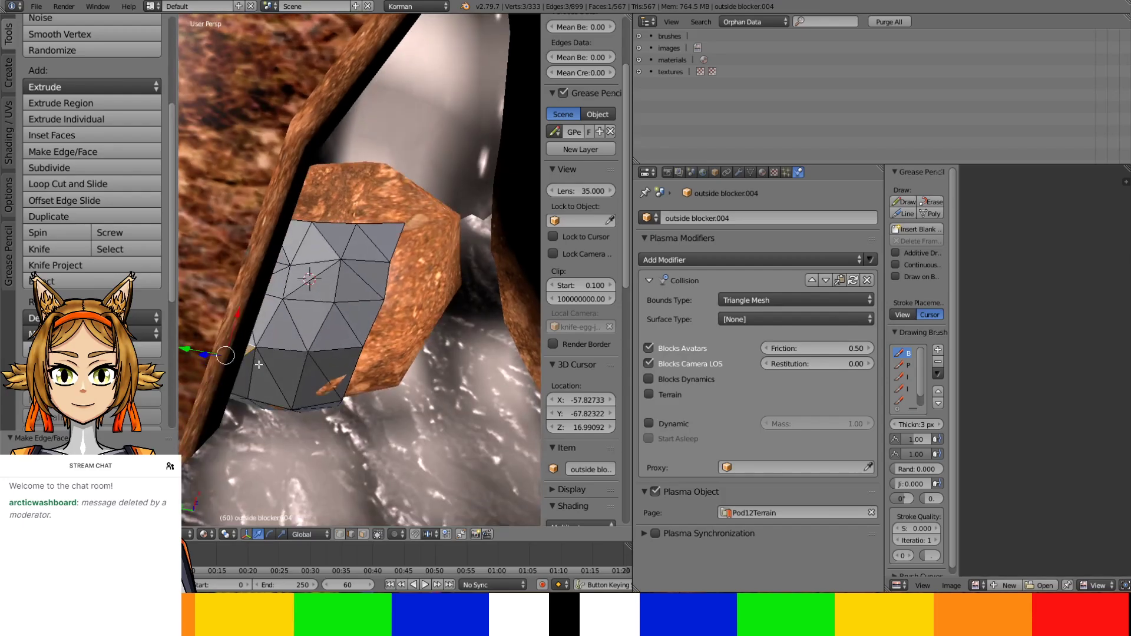
pyautogui.rightClick(399, 238)
pyautogui.moveTo(400, 239); pyautogui.dragTo(413, 259, button='middle')
pyautogui.press('Tab')
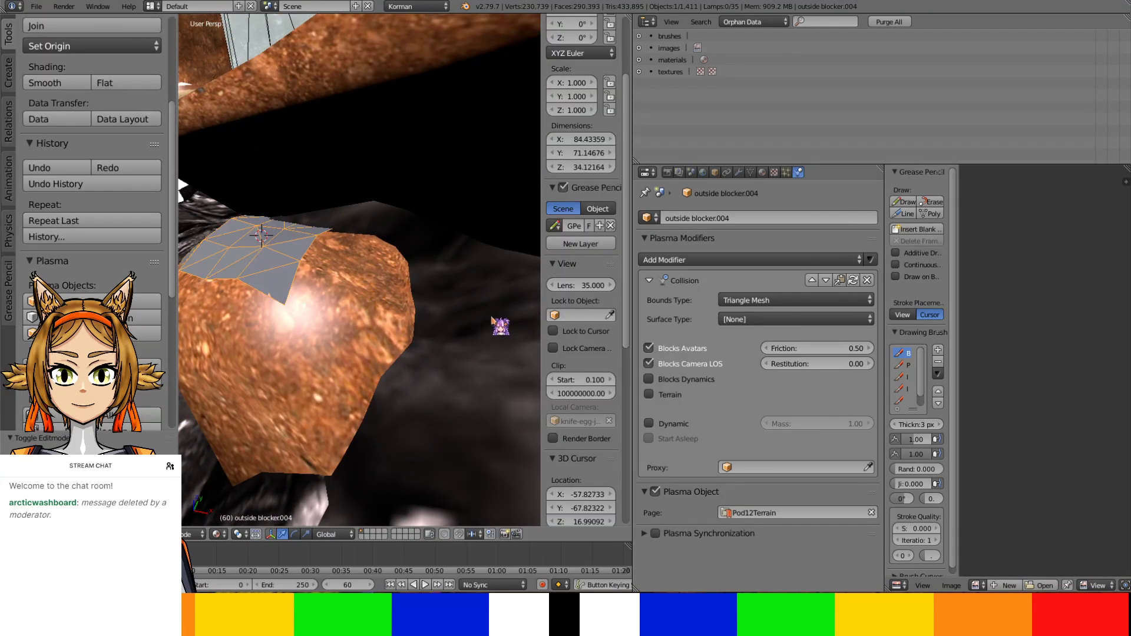
pyautogui.rightClick(498, 323)
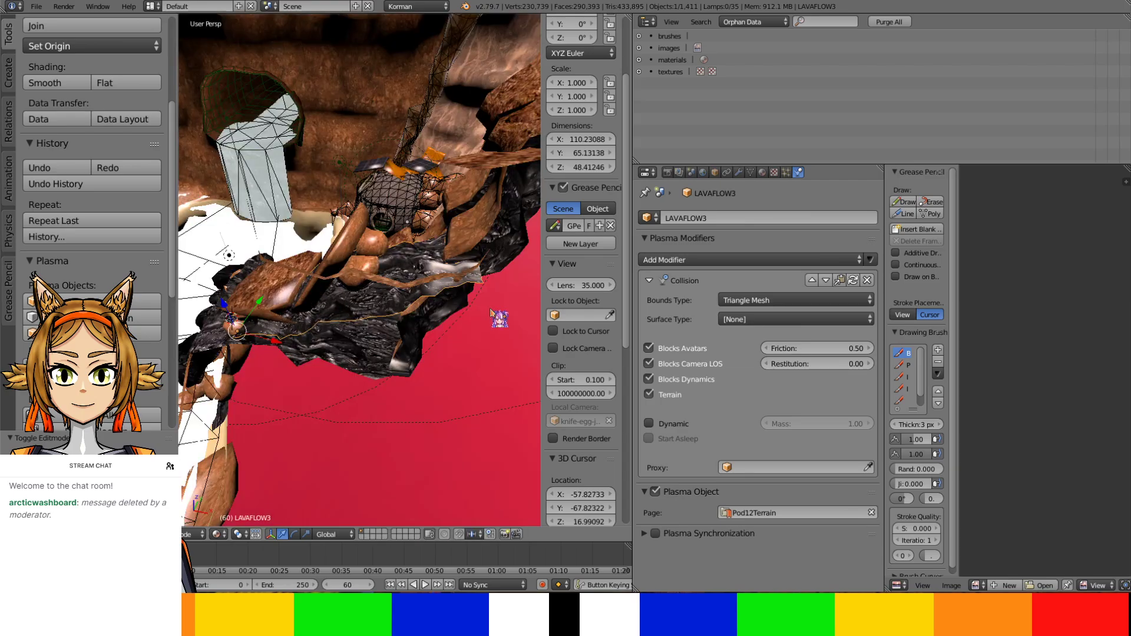
pyautogui.rightClick(291, 285)
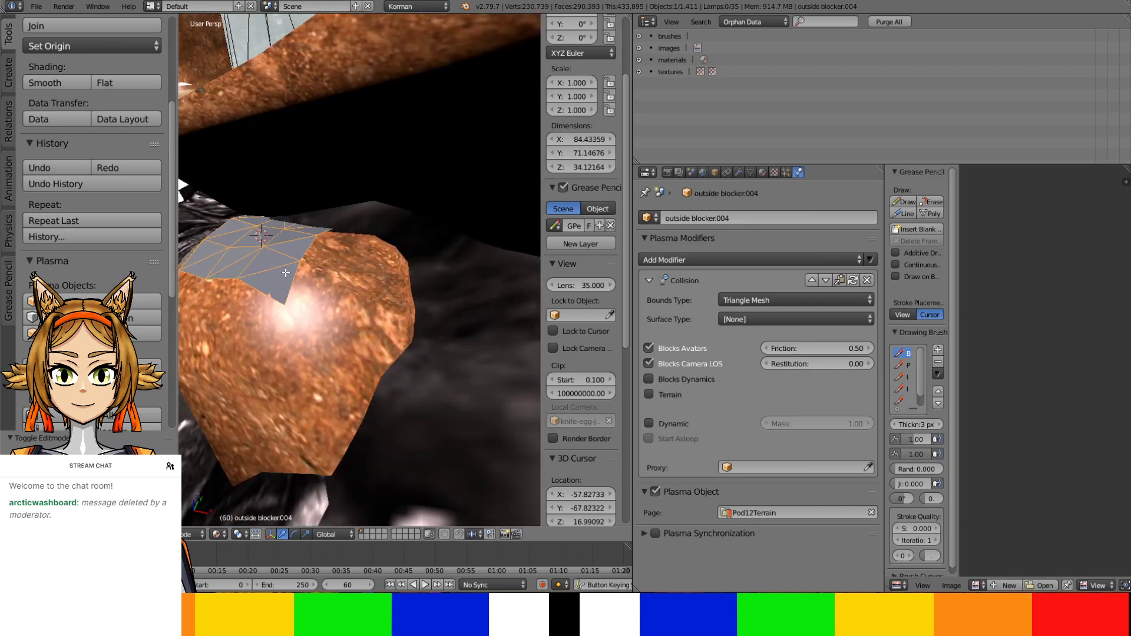
pyautogui.press('Tab')
# Extrude the blocker's three border edges beside the exposed end of the boulder outward over the rock
pyautogui.rightClick(293, 282)
pyautogui.moveTo(292, 282); pyautogui.dragTo(312, 309, button='middle')
pyautogui.keyDown('ctrl'); pyautogui.rightClick(318, 240); pyautogui.keyUp('ctrl')
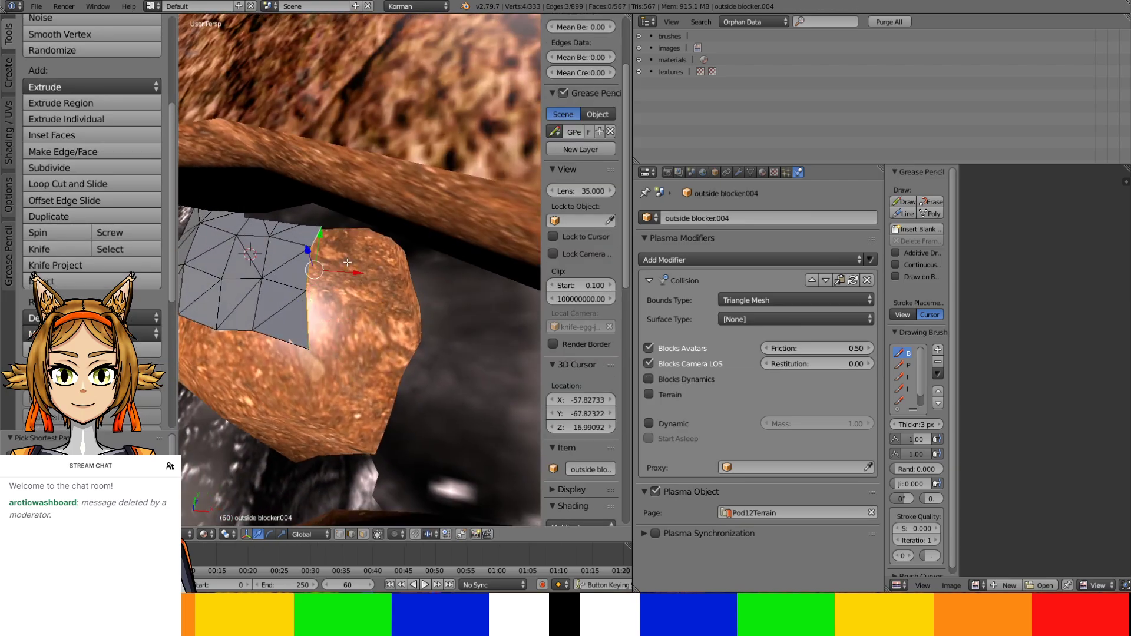
pyautogui.moveTo(346, 262); pyautogui.dragTo(335, 272, button='middle')
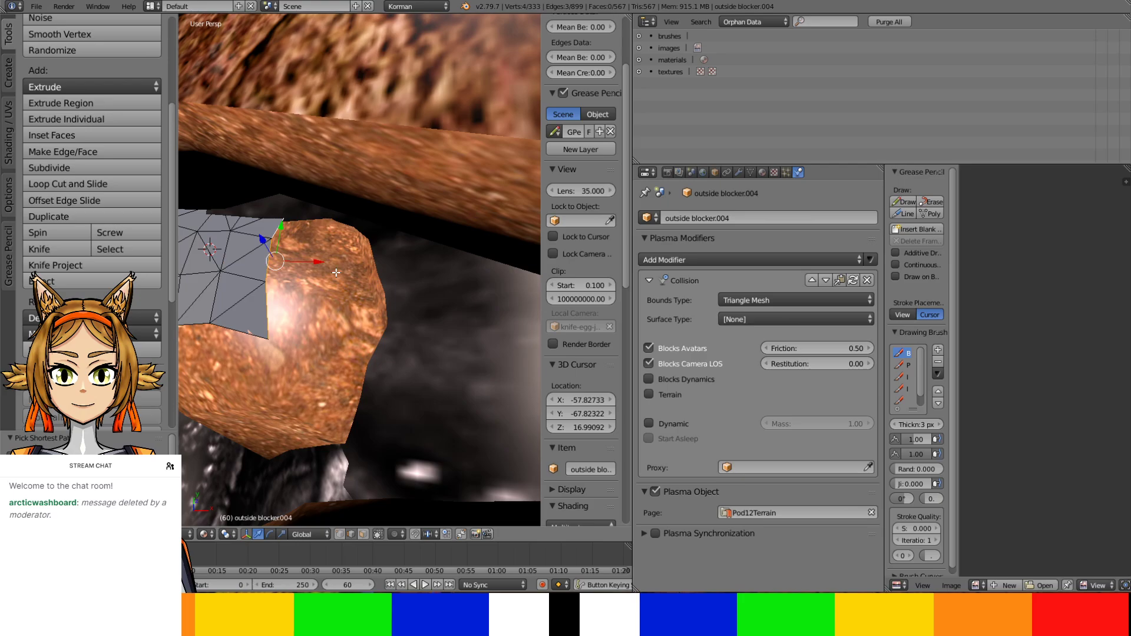
pyautogui.press('e')
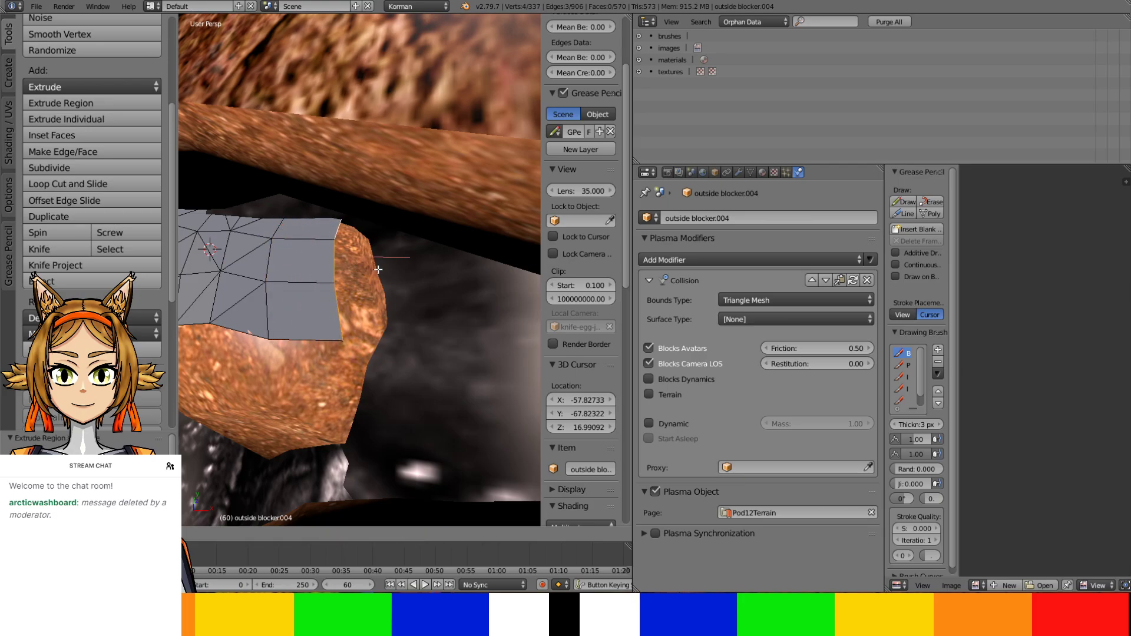
pyautogui.click(378, 269)
# Lower the extruded border vertically, then deselect its far end edge and adjust the height of the other two edges
pyautogui.press('g')
pyautogui.press('z')
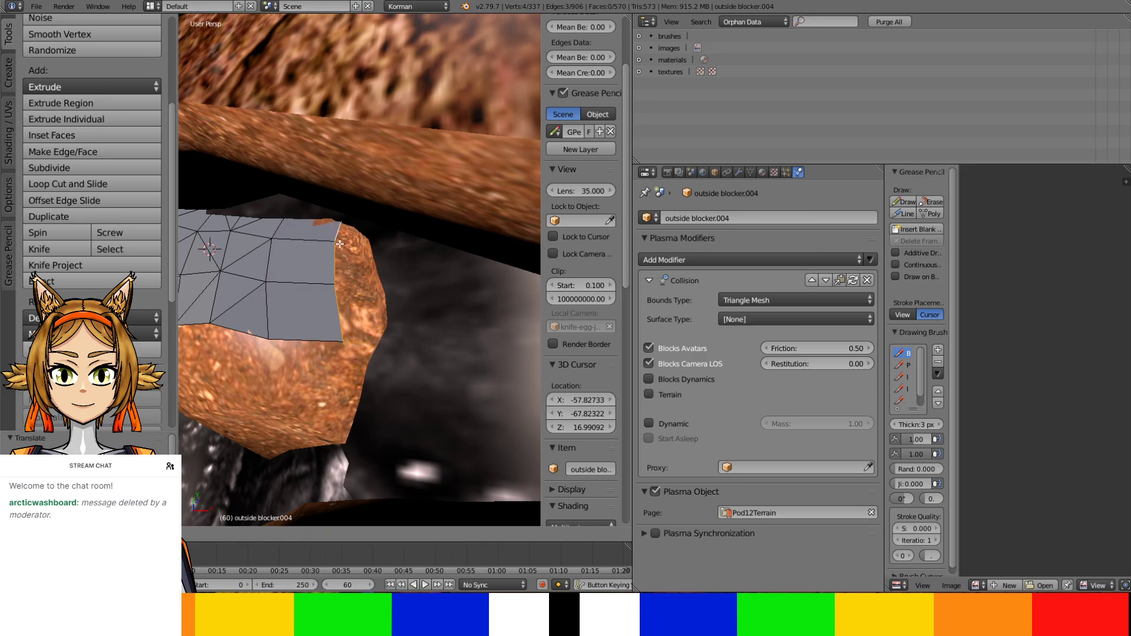
pyautogui.click(336, 230)
pyautogui.keyDown('shift'); pyautogui.rightClick(338, 228); pyautogui.keyUp('shift')
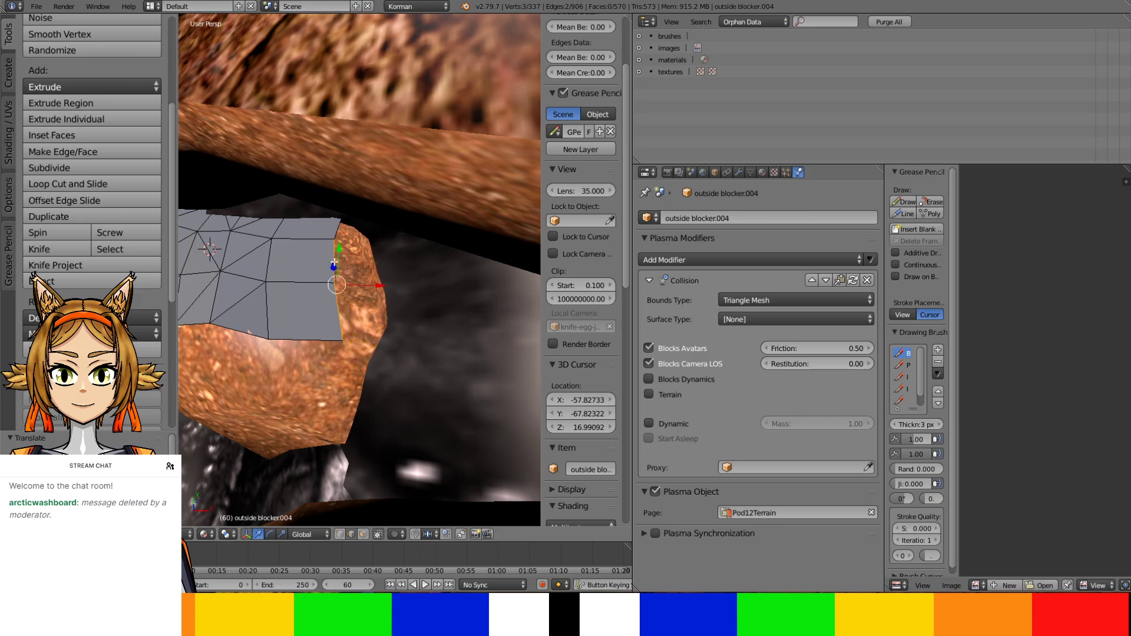
pyautogui.click(334, 259)
pyautogui.press('g')
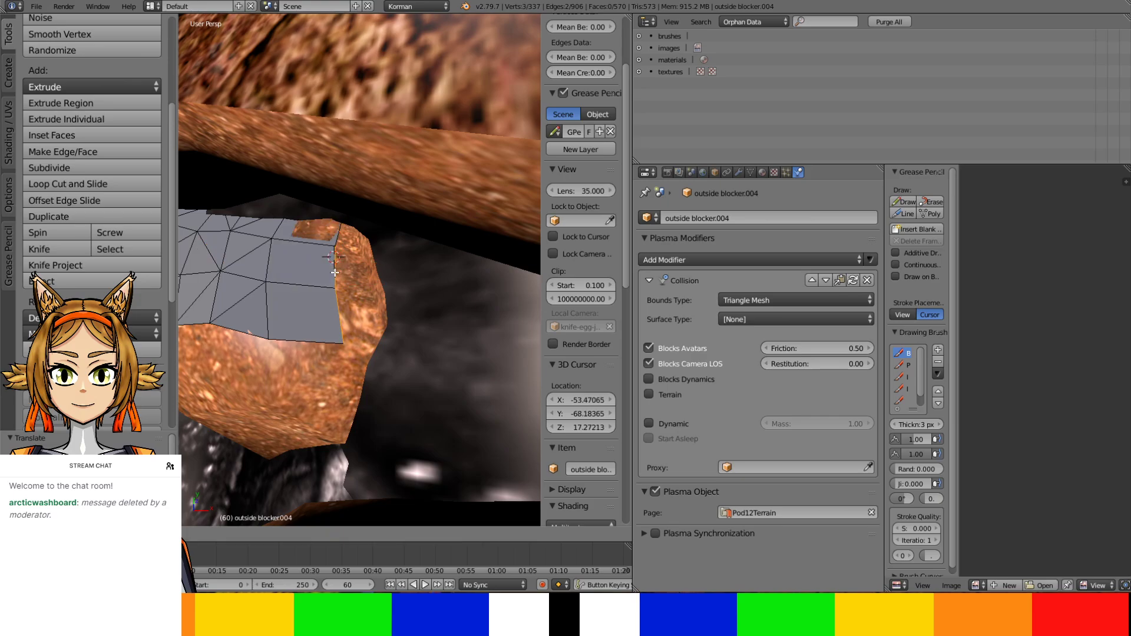
pyautogui.click(338, 268)
# Reselect all three end edges, extrude them past the boulder's end and shift the new edges along the Y axis
pyautogui.moveTo(338, 268); pyautogui.dragTo(339, 229, button='middle')
pyautogui.keyDown('shift'); pyautogui.rightClick(338, 229); pyautogui.keyUp('shift')
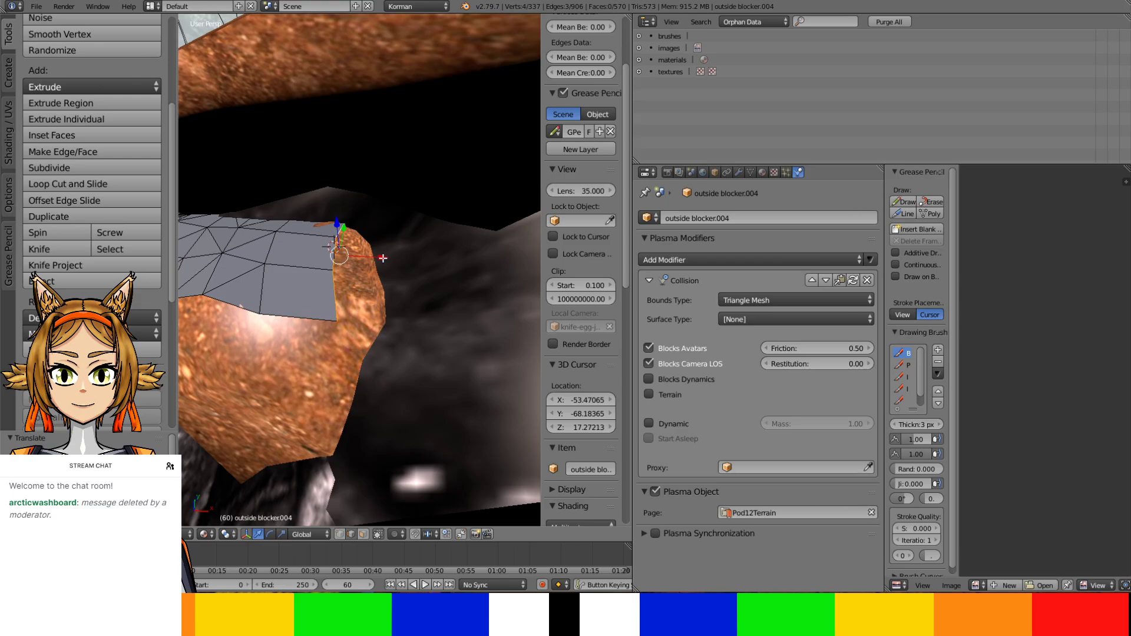
pyautogui.press('e')
pyautogui.rightClick(400, 266)
pyautogui.press('g')
pyautogui.press('y')
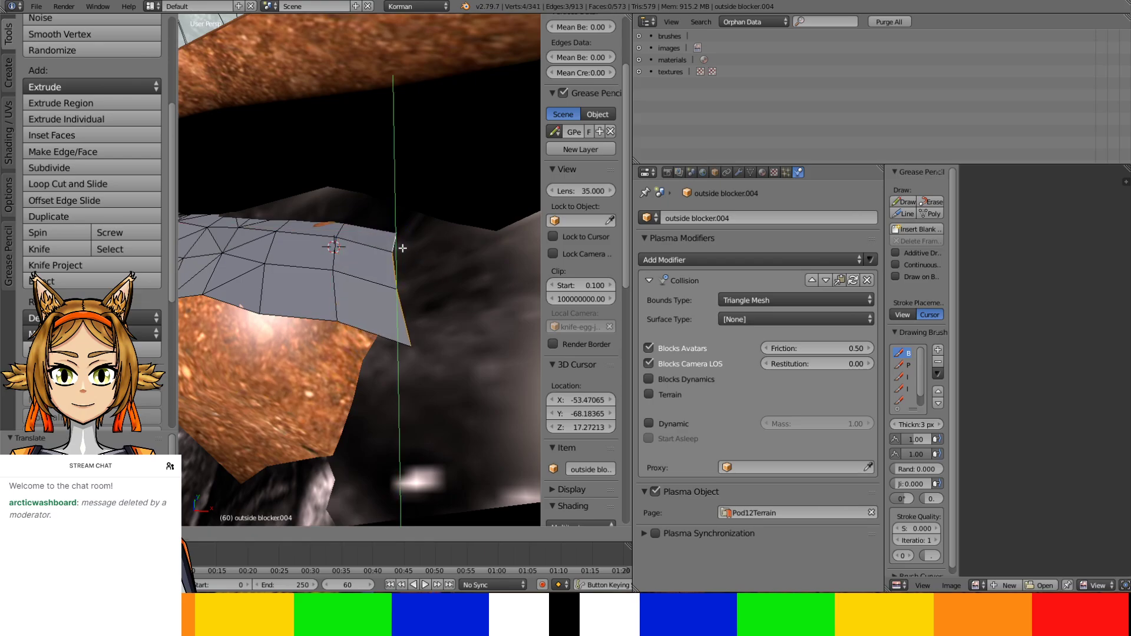
pyautogui.click(398, 286)
# Reposition the outermost three edges along the Y and Z axes to follow the boulder's sloping end
pyautogui.moveTo(399, 286)
pyautogui.mouseDown(button='middle')
pyautogui.moveTo(399, 302)
pyautogui.moveTo(398, 288)
pyautogui.mouseUp(button='middle')
pyautogui.press('g')
pyautogui.press('y')
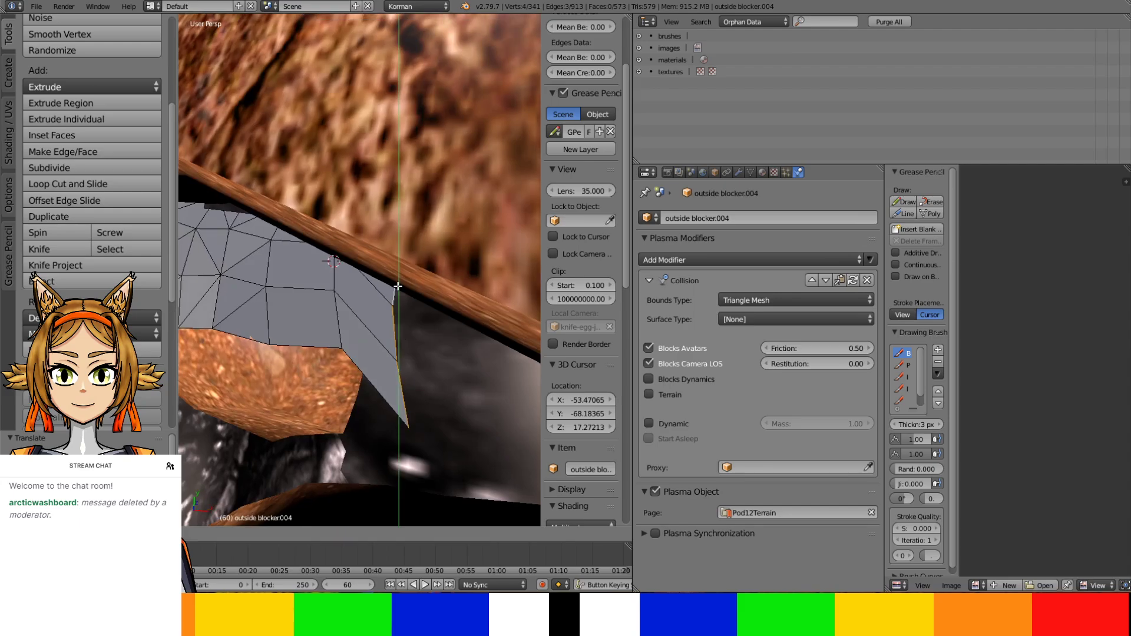
pyautogui.click(396, 235)
pyautogui.moveTo(396, 234); pyautogui.dragTo(374, 243, button='middle')
pyautogui.press('g')
pyautogui.press('z')
pyautogui.click(403, 253)
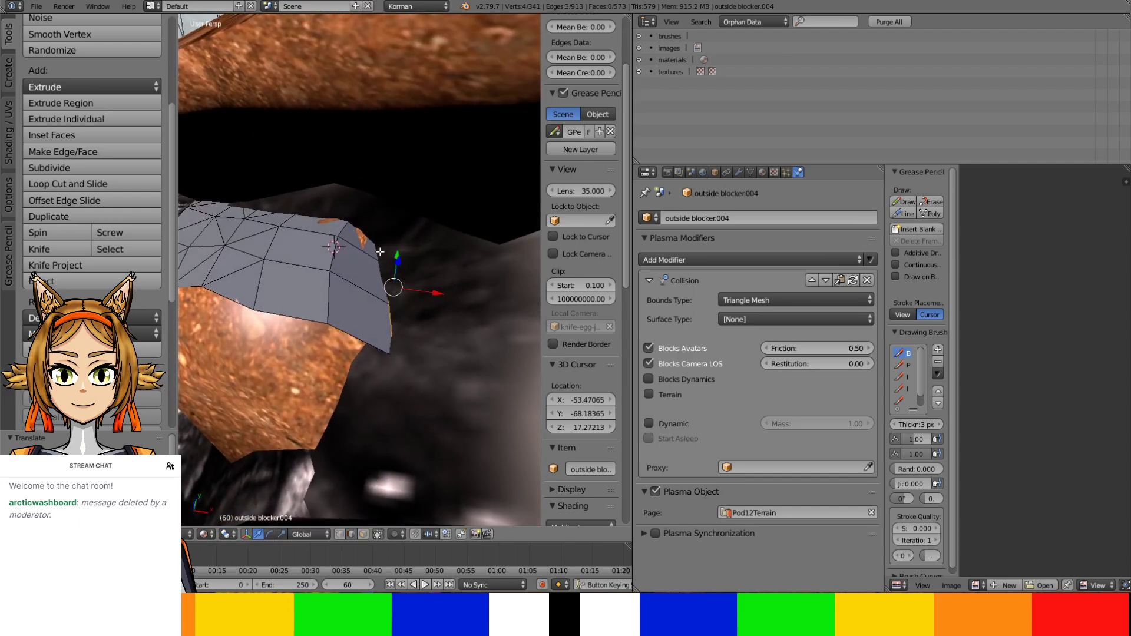
# Select the seven-edge border along the mesh's long open side and extrude it along the Y axis over the boulder
pyautogui.rightClick(374, 243)
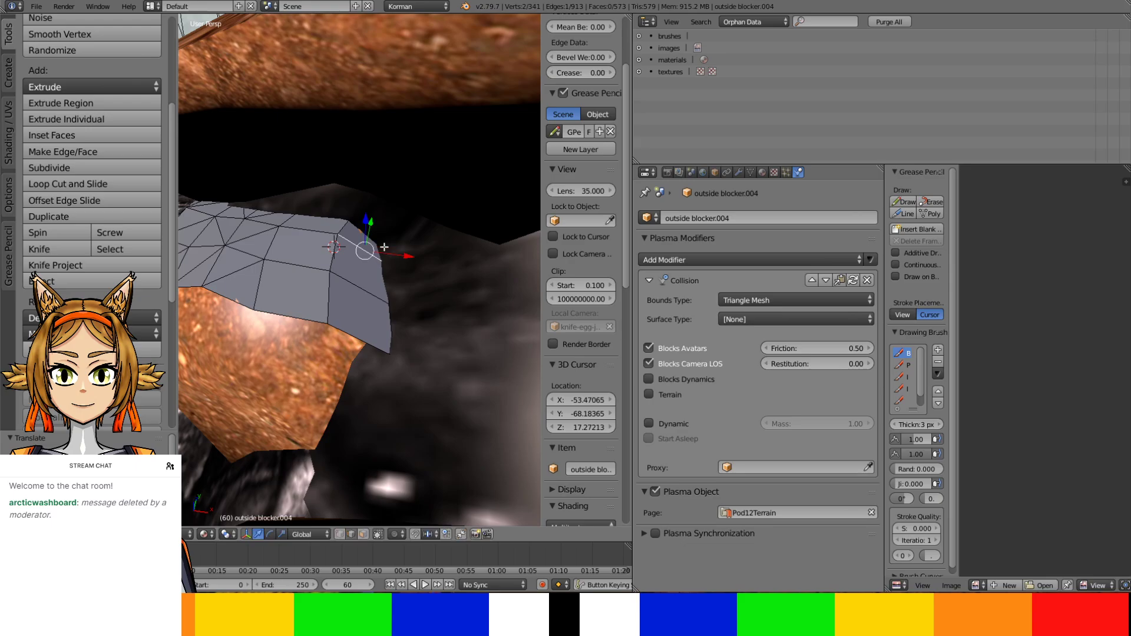
pyautogui.moveTo(363, 338); pyautogui.dragTo(364, 391, button='middle')
pyautogui.keyDown('ctrl'); pyautogui.rightClick(298, 396); pyautogui.keyUp('ctrl')
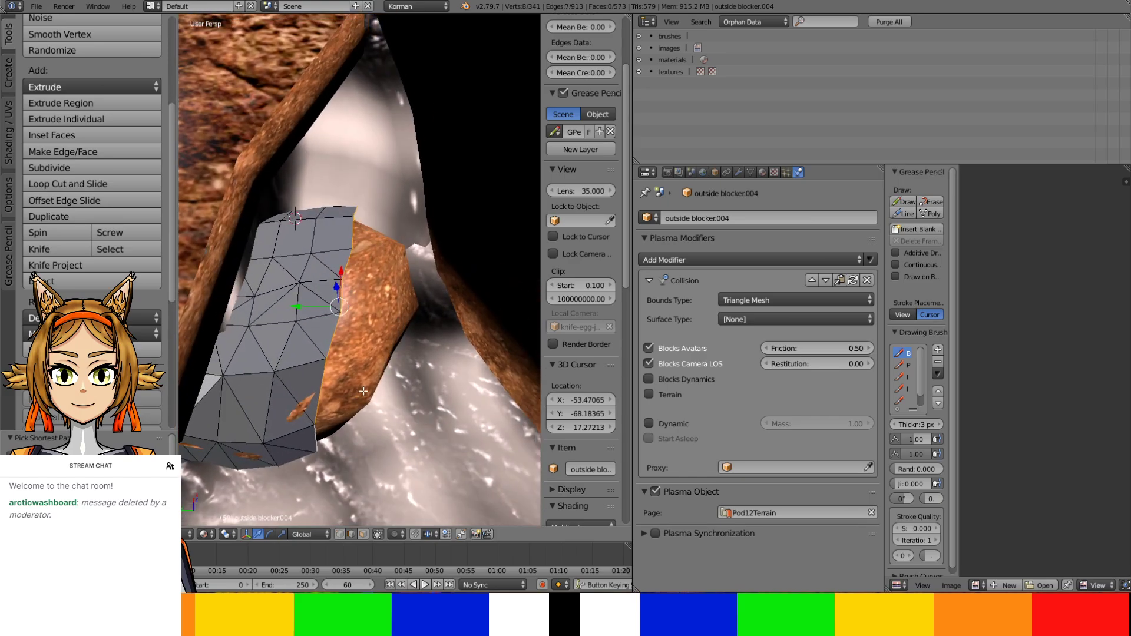
pyautogui.press('e')
pyautogui.rightClick(378, 389)
pyautogui.moveTo(299, 309); pyautogui.dragTo(375, 287)
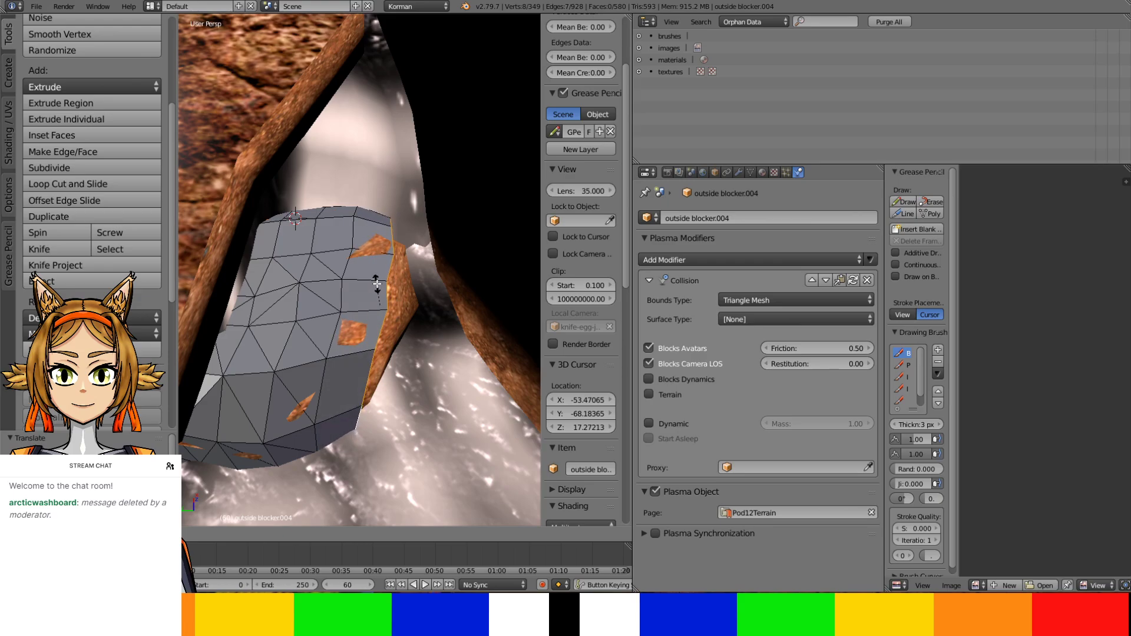
pyautogui.click(375, 287)
# Scale the new seven-edge border and move it vertically to fit the boulder's side
pyautogui.moveTo(375, 287); pyautogui.dragTo(370, 202, button='middle')
pyautogui.moveTo(371, 234); pyautogui.dragTo(375, 218)
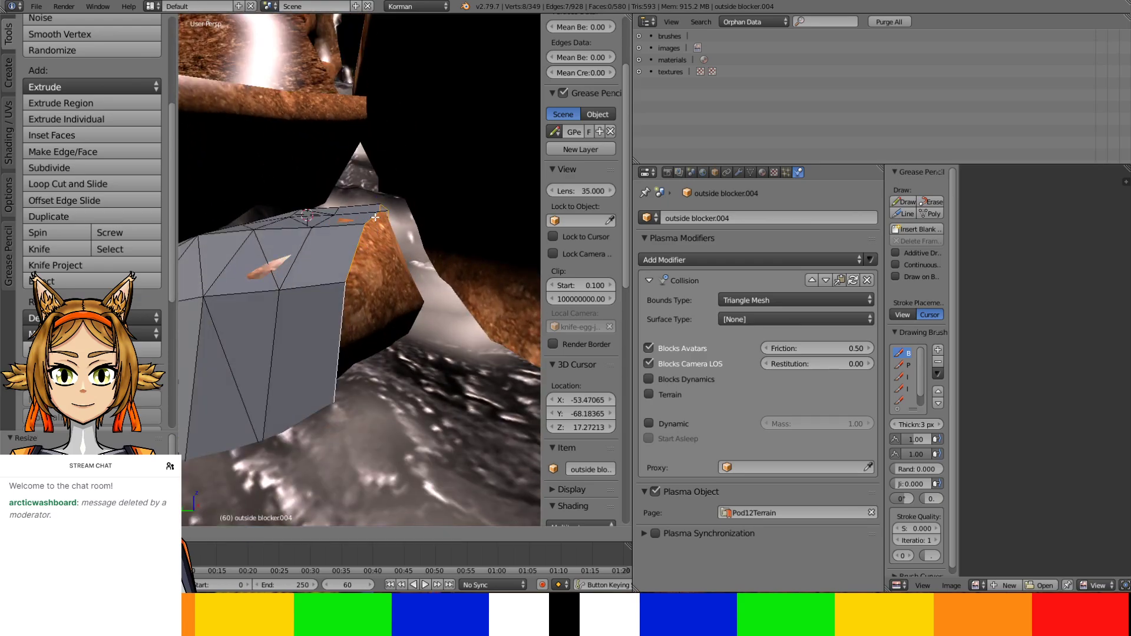
pyautogui.click(375, 218)
pyautogui.moveTo(375, 218); pyautogui.dragTo(350, 288, button='middle')
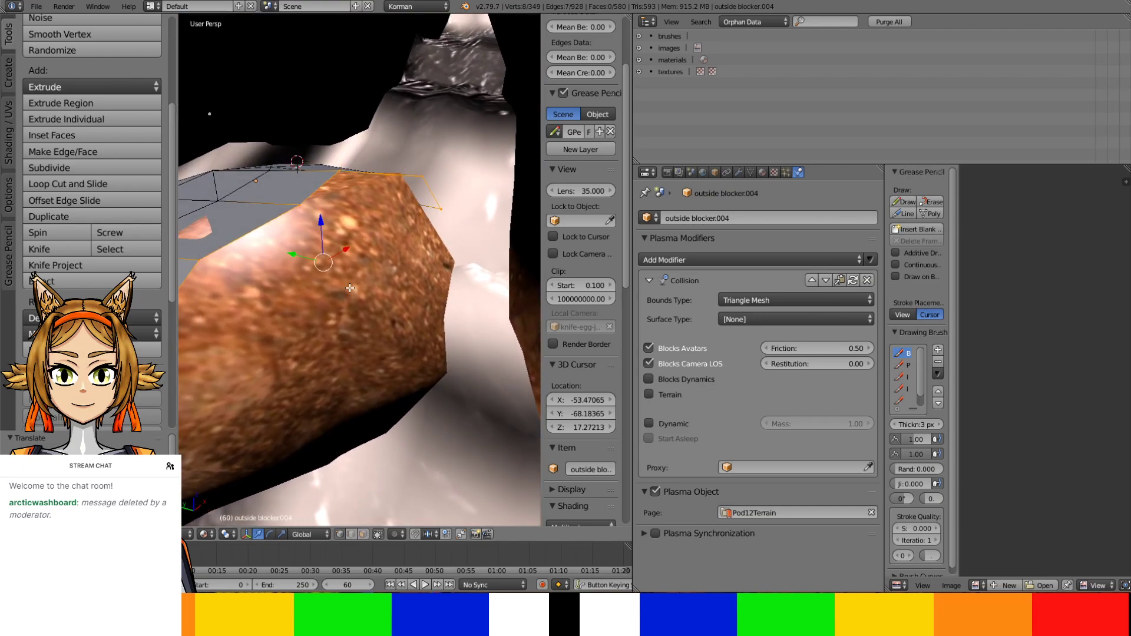
# Lower a vertex of the new border and a neighbouring mesh vertex vertically toward the rock surface
pyautogui.rightClick(337, 174)
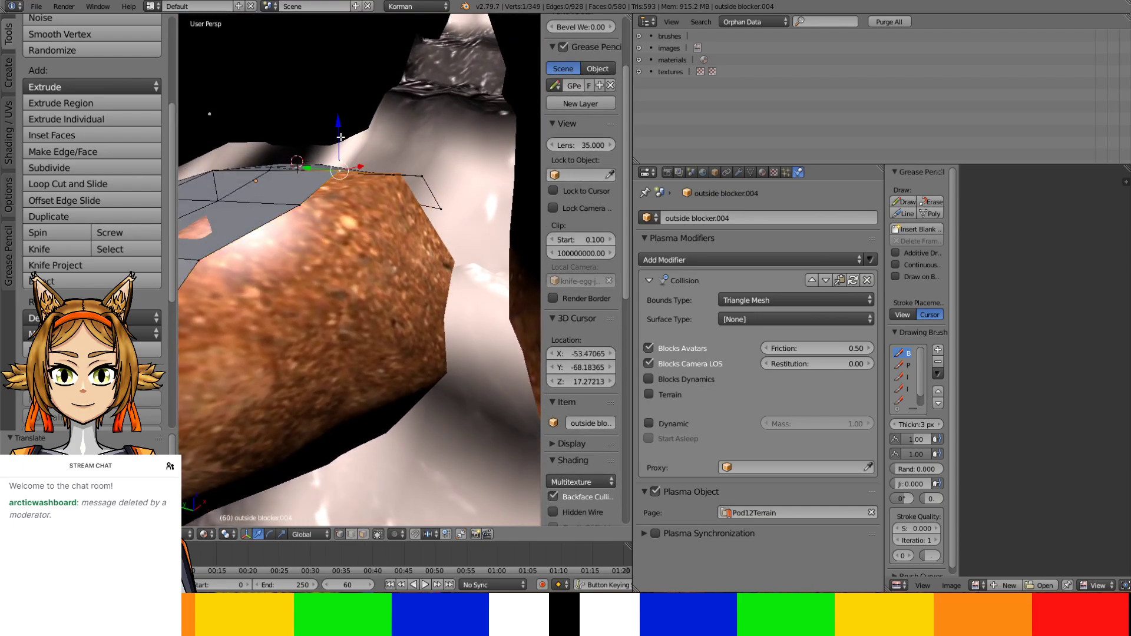
pyautogui.moveTo(341, 137); pyautogui.dragTo(309, 168)
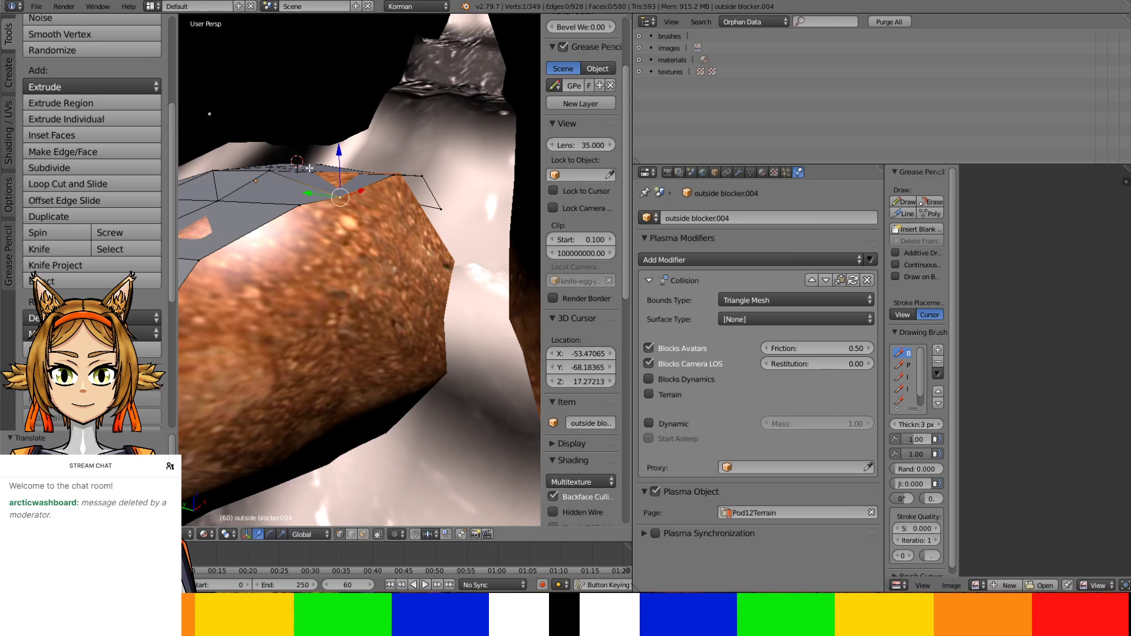
pyautogui.rightClick(283, 158)
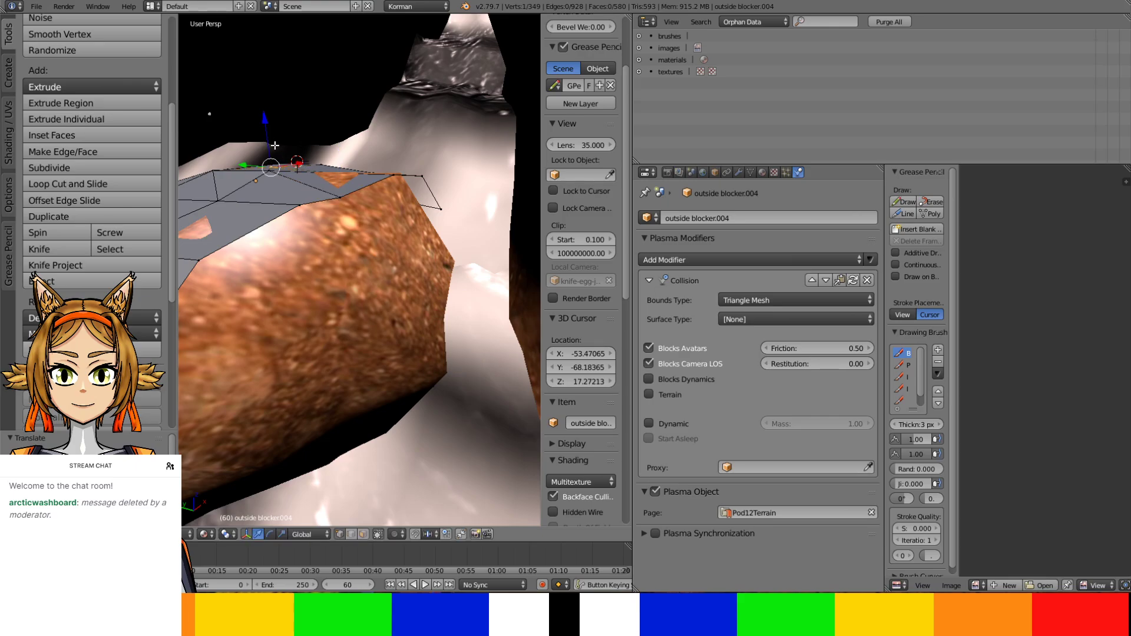
pyautogui.moveTo(272, 147); pyautogui.dragTo(295, 177, button='middle')
pyautogui.moveTo(250, 143); pyautogui.dragTo(259, 164)
# Select the far corner vertex of the new border and shift it around the boulder's end
pyautogui.rightClick(363, 170)
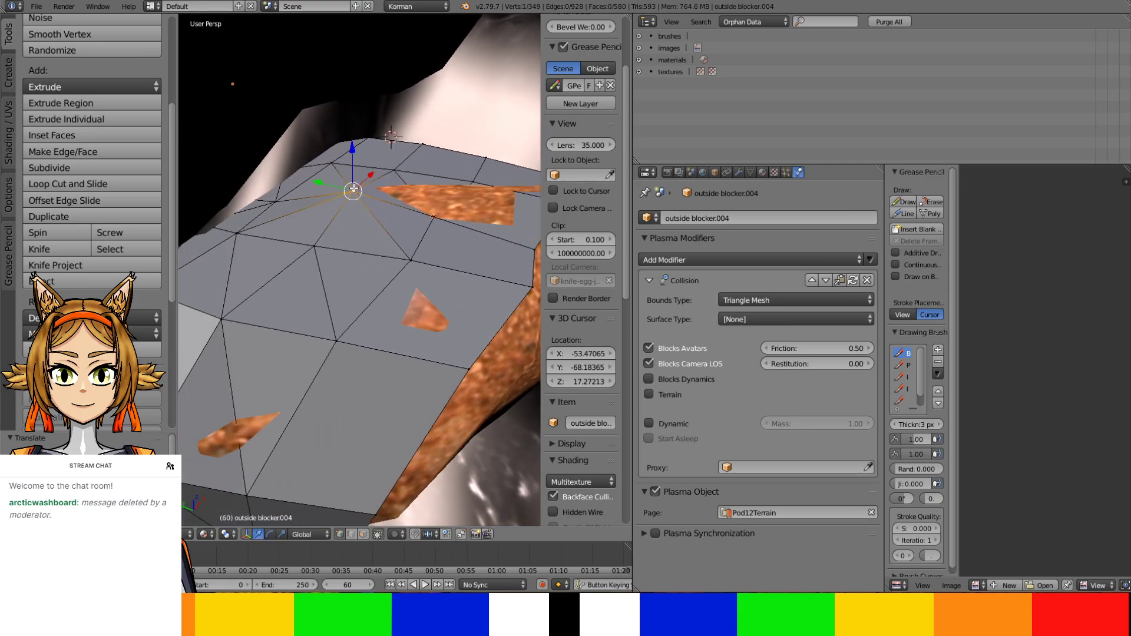
pyautogui.moveTo(360, 169); pyautogui.dragTo(419, 266, button='middle')
pyautogui.moveTo(417, 293); pyautogui.dragTo(410, 292)
pyautogui.press('g')
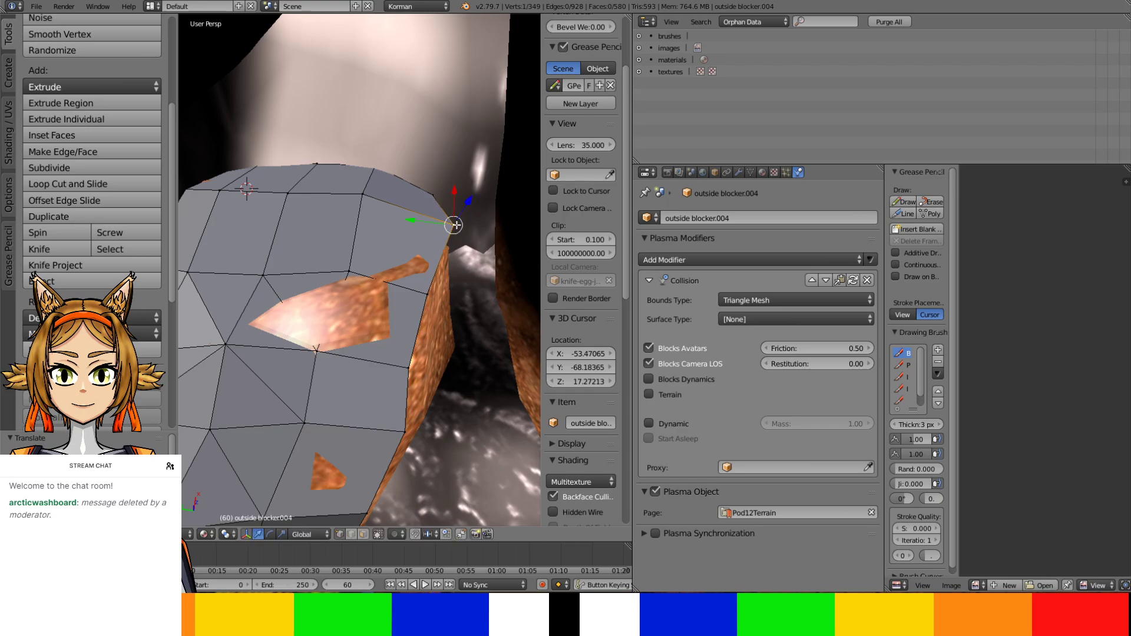
pyautogui.moveTo(456, 227); pyautogui.dragTo(452, 212)
pyautogui.moveTo(432, 196); pyautogui.dragTo(448, 204, button='middle')
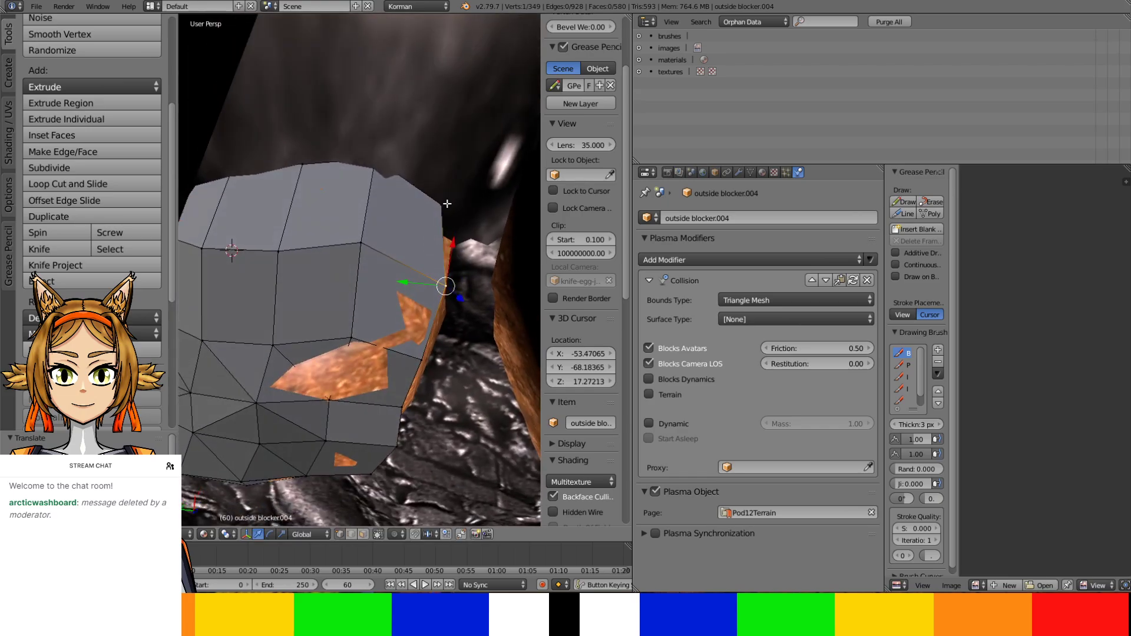
pyautogui.moveTo(442, 197); pyautogui.dragTo(443, 173)
pyautogui.click(443, 156)
# Fine-tune the far corner vertex from several angles so the end faces wrap more closely around the boulder
pyautogui.moveTo(443, 156); pyautogui.dragTo(438, 106, button='middle')
pyautogui.press('g')
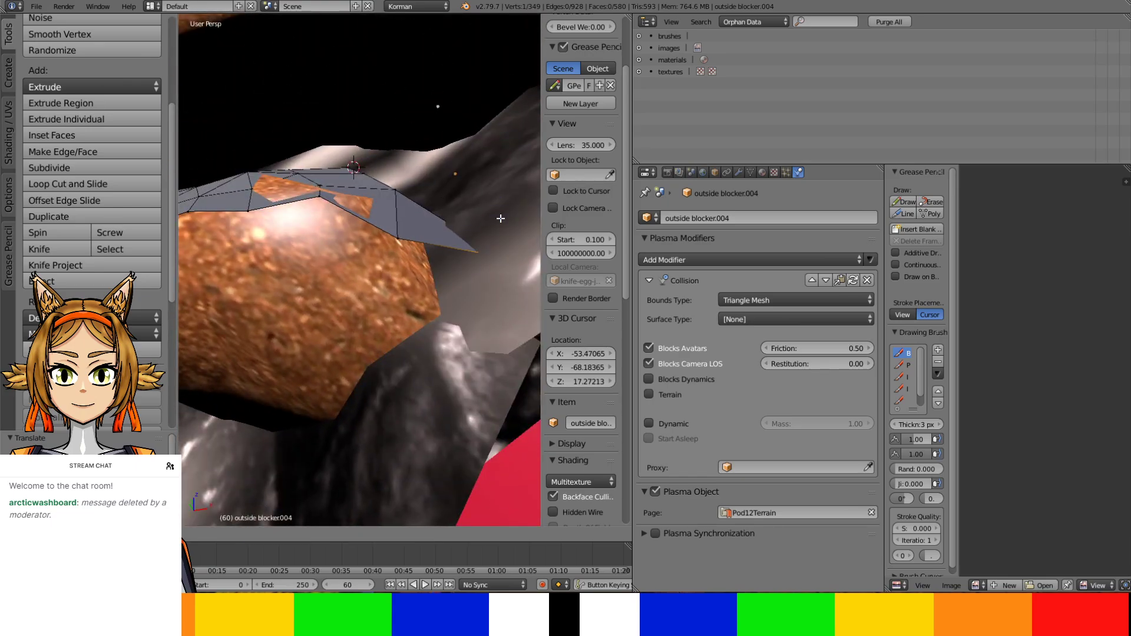
pyautogui.click(492, 239)
pyautogui.moveTo(475, 254); pyautogui.dragTo(468, 250, button='middle')
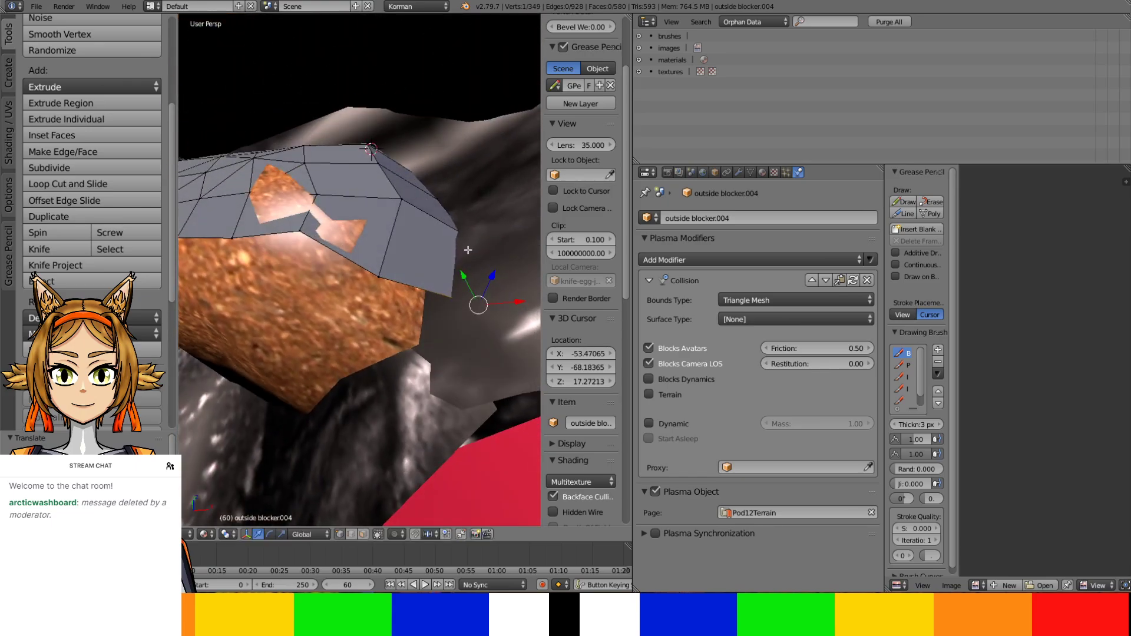
pyautogui.press('g')
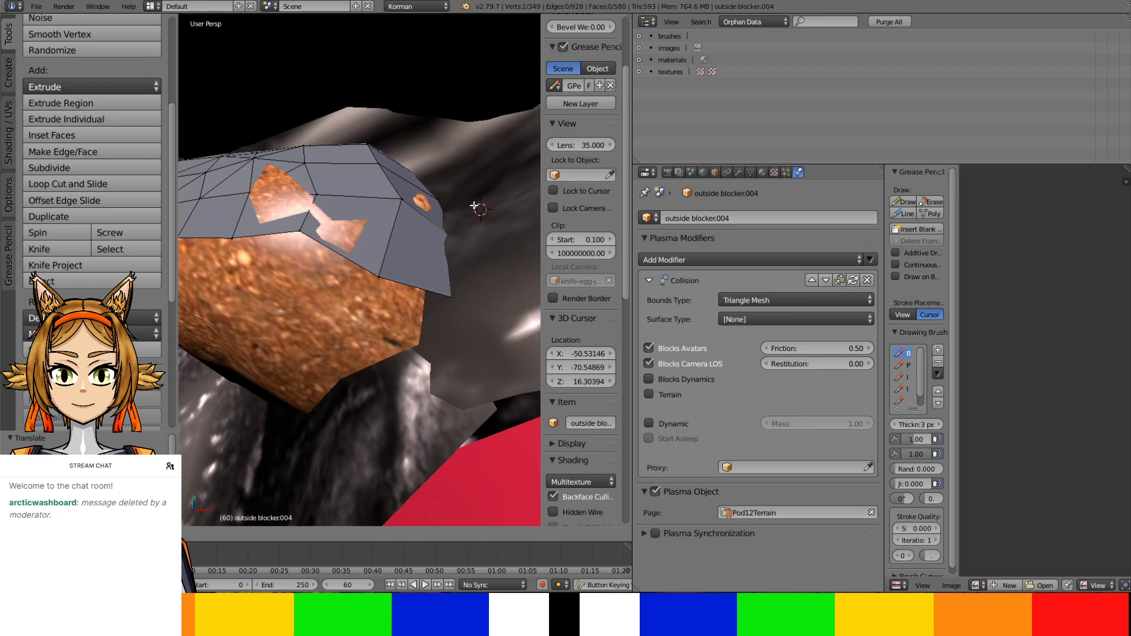
pyautogui.click(475, 206)
pyautogui.moveTo(475, 207); pyautogui.dragTo(474, 262, button='middle')
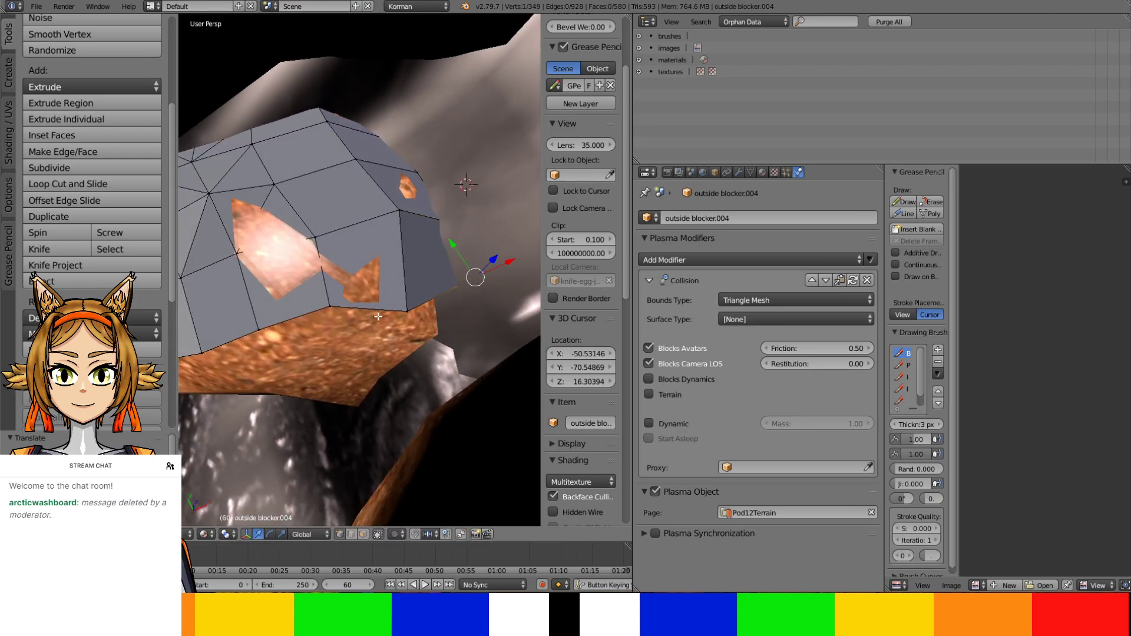
# Select the three border edges around the boulder's far corner, extrude them and move the new edges along the Y axis
pyautogui.moveTo(379, 316); pyautogui.dragTo(377, 277, button='middle')
pyautogui.keyDown('ctrl'); pyautogui.rightClick(370, 263); pyautogui.keyUp('ctrl')
pyautogui.scroll(3, 386, 268)
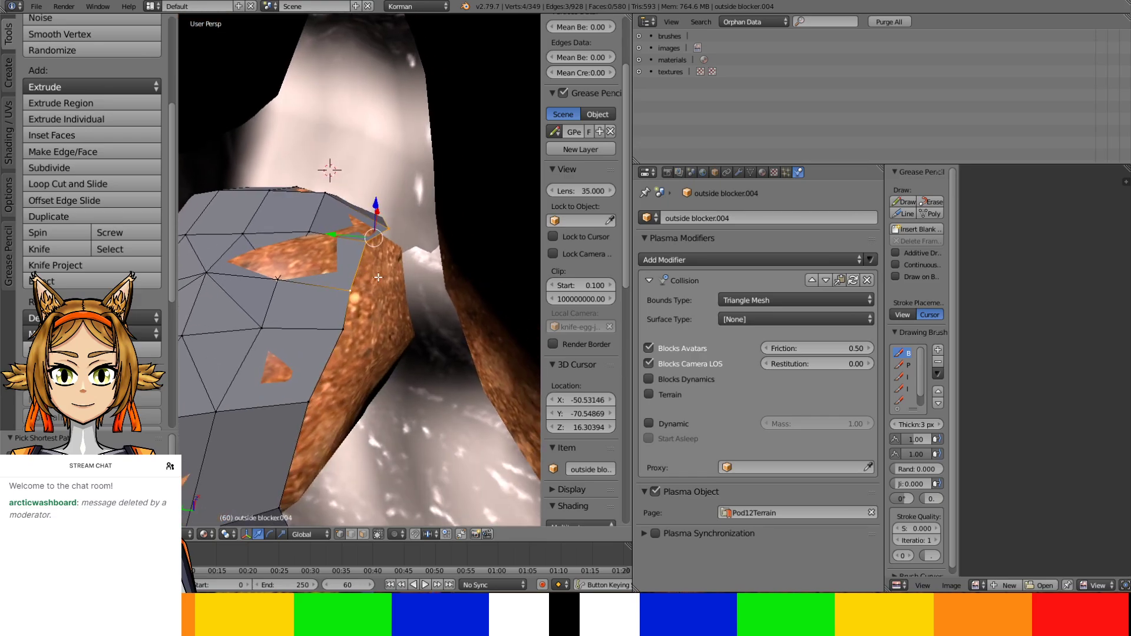
pyautogui.press('e')
pyautogui.click(405, 279)
pyautogui.moveTo(356, 238); pyautogui.dragTo(388, 241)
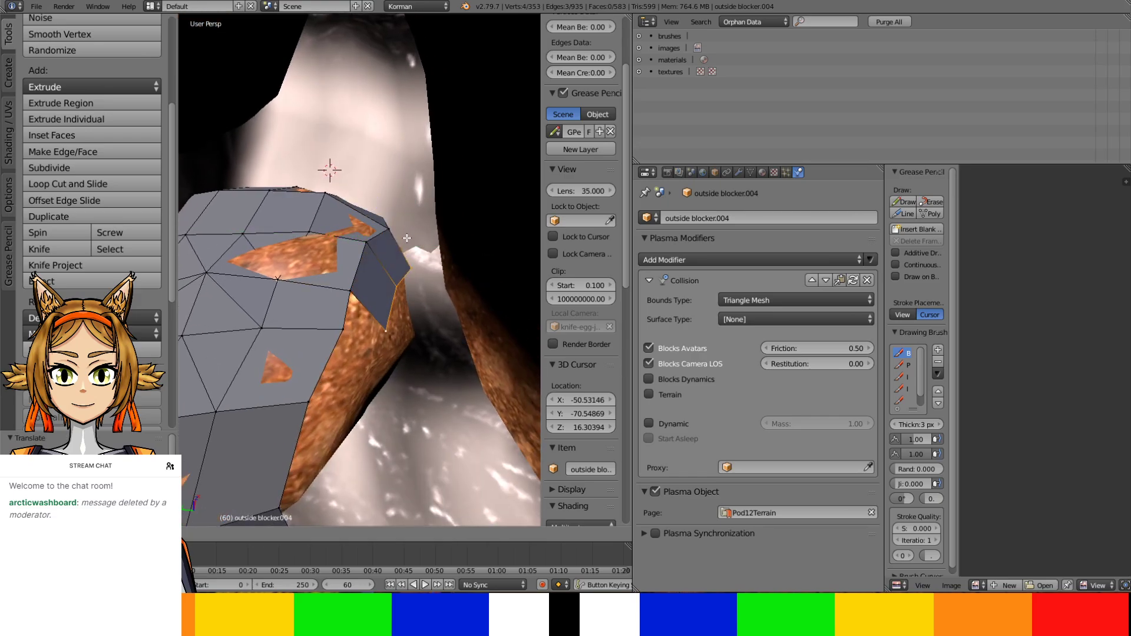
# Reduce the selection to two of the newly extruded corner edges and lower them vertically along the boulder's side
pyautogui.moveTo(410, 201); pyautogui.dragTo(378, 304, button='middle')
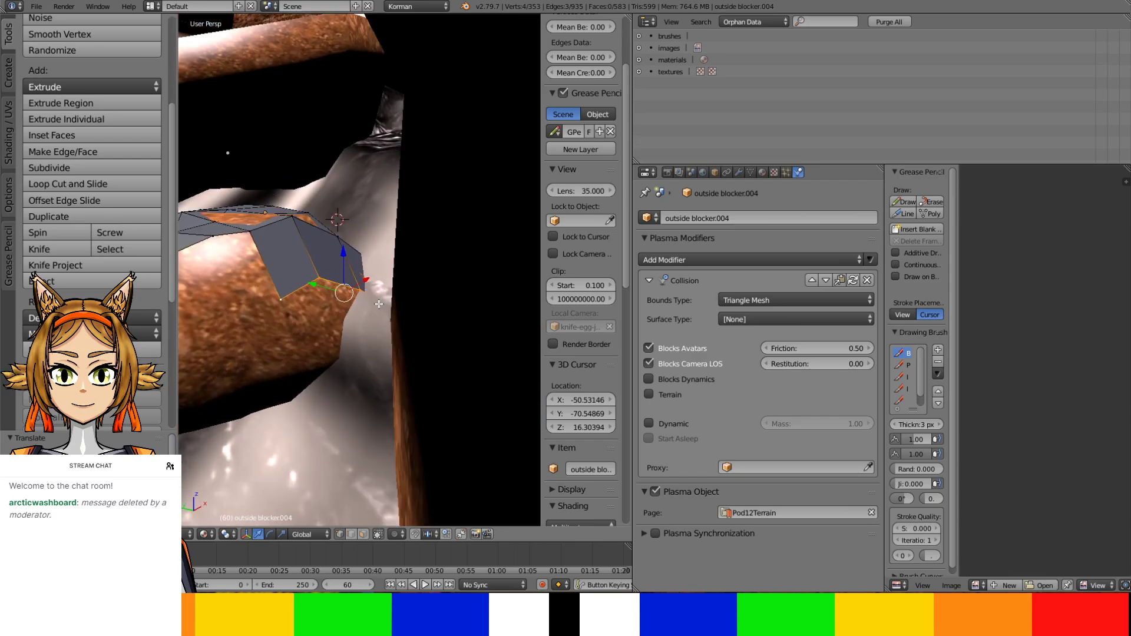
pyautogui.keyDown('ctrl'); pyautogui.click(301, 291); pyautogui.keyUp('ctrl')
pyautogui.moveTo(326, 255); pyautogui.dragTo(329, 270)
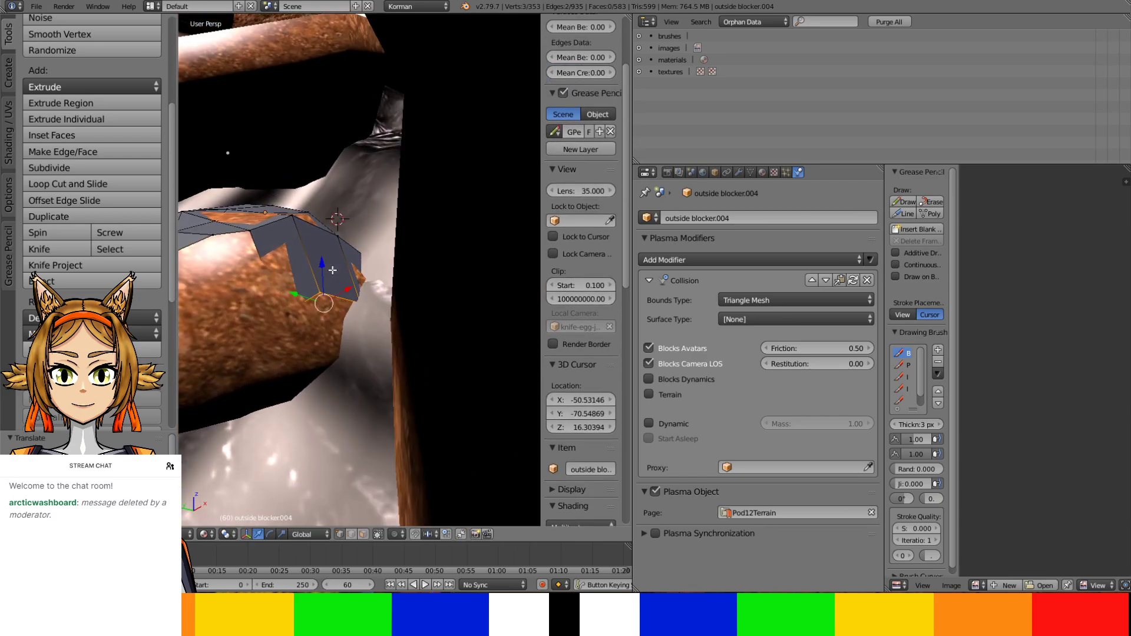
# Extrude the two lowered corner edges further down the boulder's far end, then clear the selection
pyautogui.moveTo(330, 270)
pyautogui.mouseDown(button='middle')
pyautogui.moveTo(383, 308)
pyautogui.moveTo(342, 303)
pyautogui.moveTo(333, 267)
pyautogui.moveTo(350, 269)
pyautogui.mouseUp(button='middle')
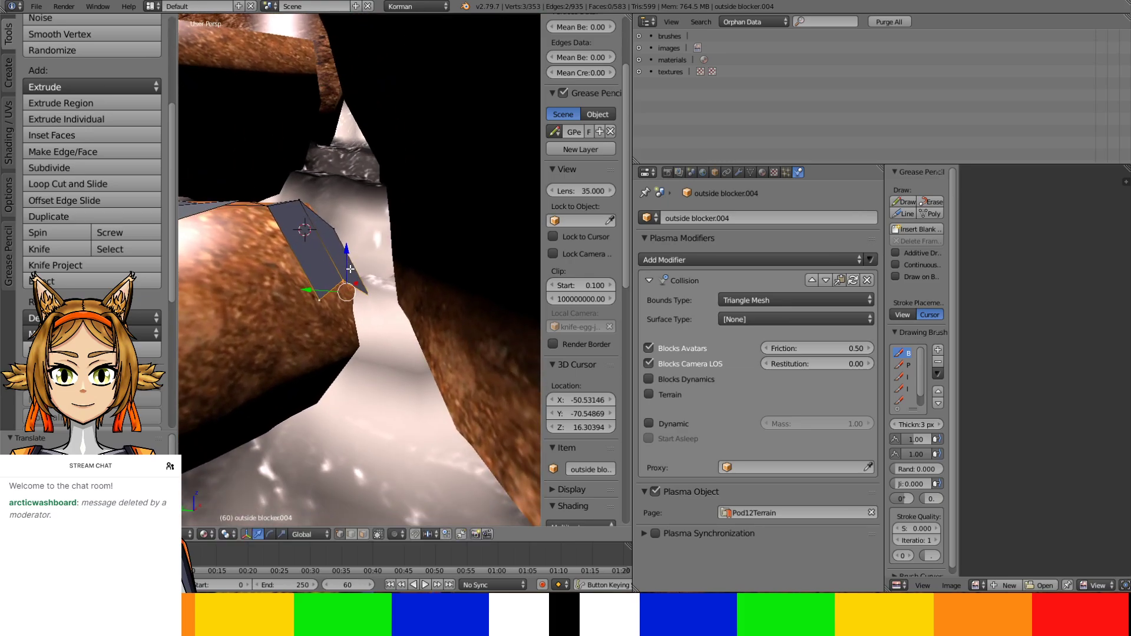
pyautogui.press('e')
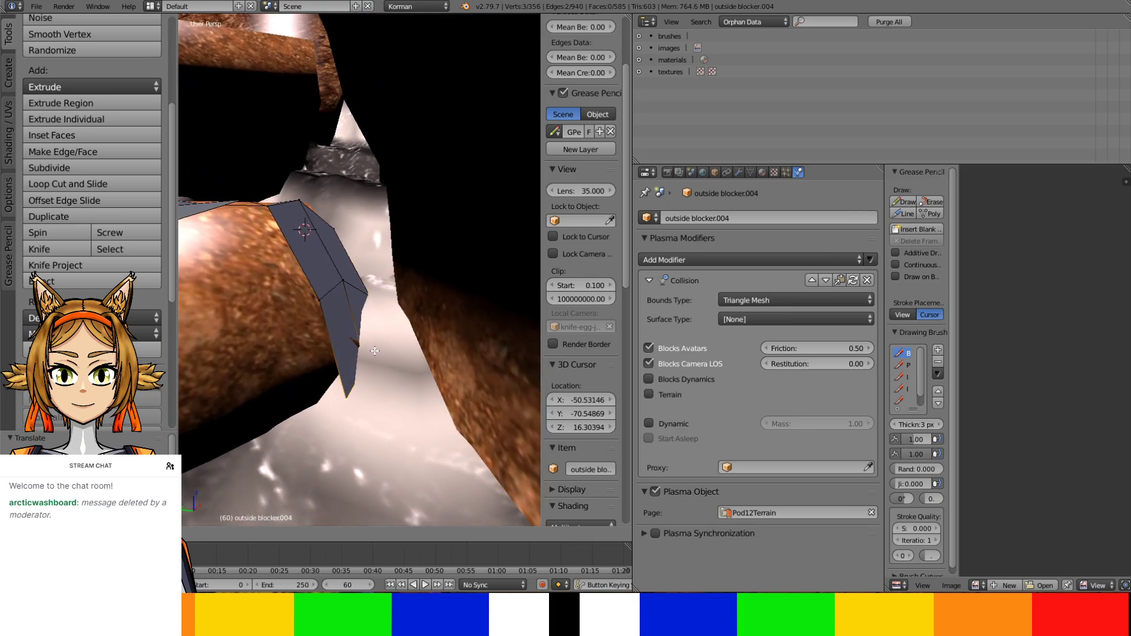
pyautogui.click(374, 350)
pyautogui.moveTo(375, 350); pyautogui.dragTo(349, 343, button='middle')
pyautogui.rightClick(400, 394)
pyautogui.press('a')
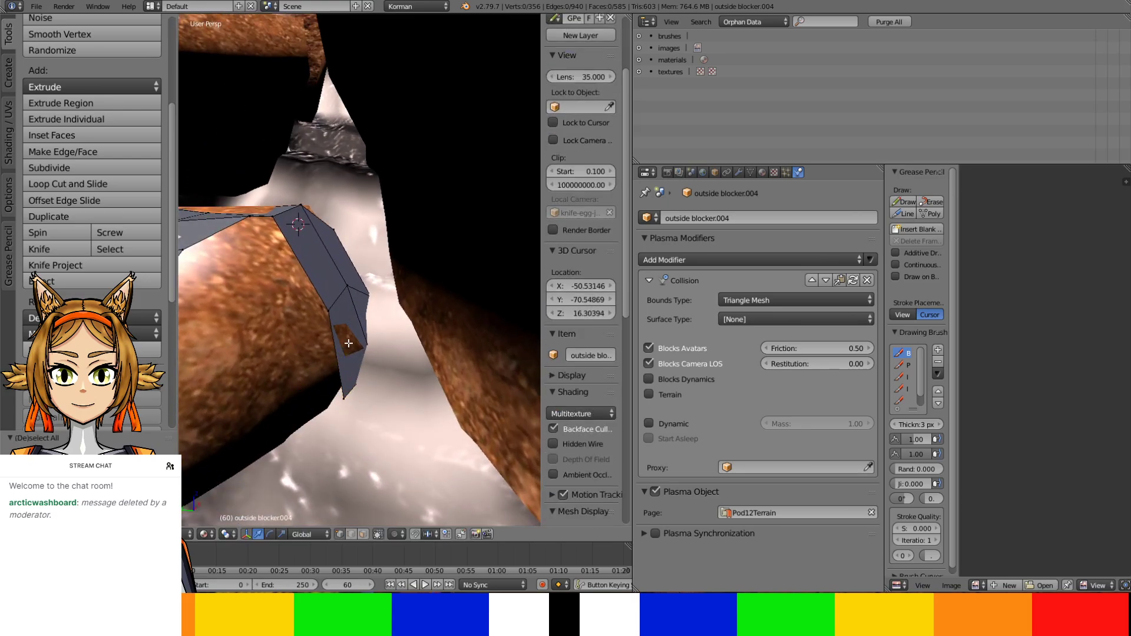
# Triangulate the whole mesh, then fill the gap beside the boulder's far corner with faces from its border edges
pyautogui.press('a')
pyautogui.hotkey('ctrl', 't')
pyautogui.moveTo(291, 305)
pyautogui.mouseDown(button='middle')
pyautogui.moveTo(283, 277)
pyautogui.moveTo(288, 294)
pyautogui.mouseUp(button='middle')
pyautogui.rightClick(282, 303)
pyautogui.keyDown('ctrl'); pyautogui.rightClick(341, 314); pyautogui.keyUp('ctrl')
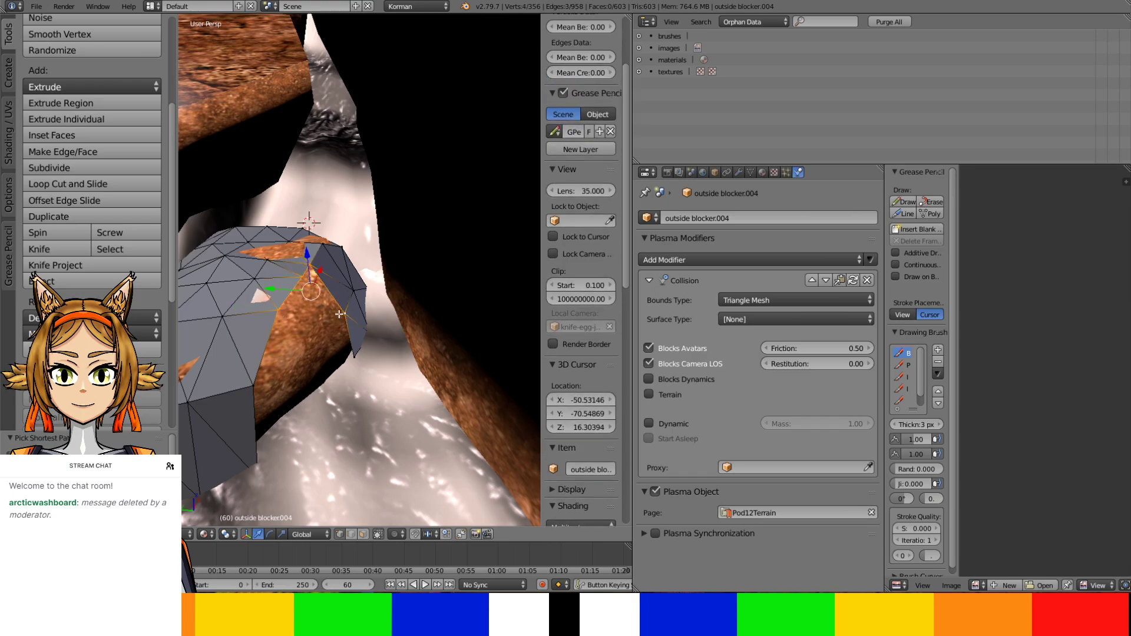
pyautogui.press('f')
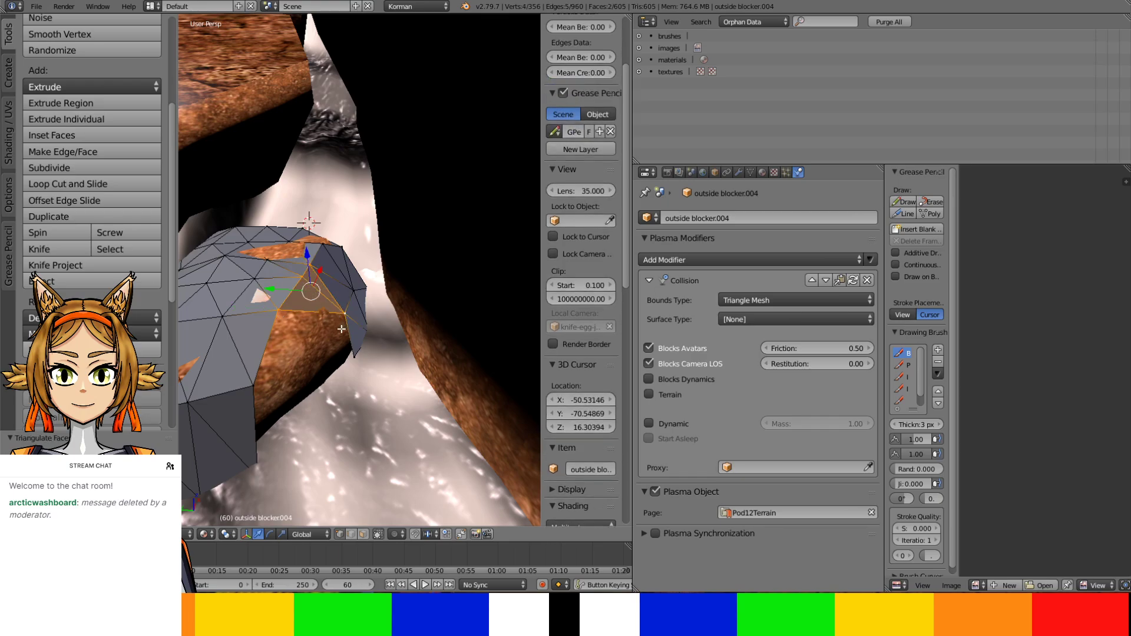
# Extrude the open end edge of the lower side strip and move the new edge along the X axis toward the far corner
pyautogui.rightClick(280, 310)
pyautogui.moveTo(281, 310); pyautogui.dragTo(307, 312, button='middle')
pyautogui.keyDown('ctrl'); pyautogui.rightClick(304, 353); pyautogui.keyUp('ctrl')
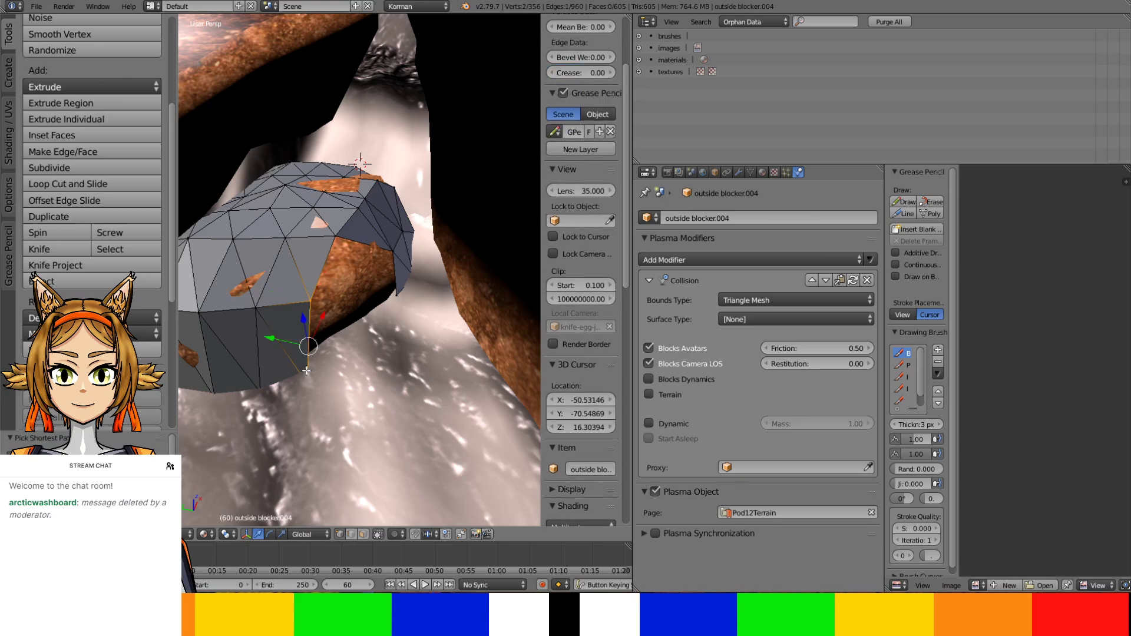
pyautogui.moveTo(306, 378); pyautogui.dragTo(317, 394, button='middle')
pyautogui.press('e')
pyautogui.rightClick(322, 371)
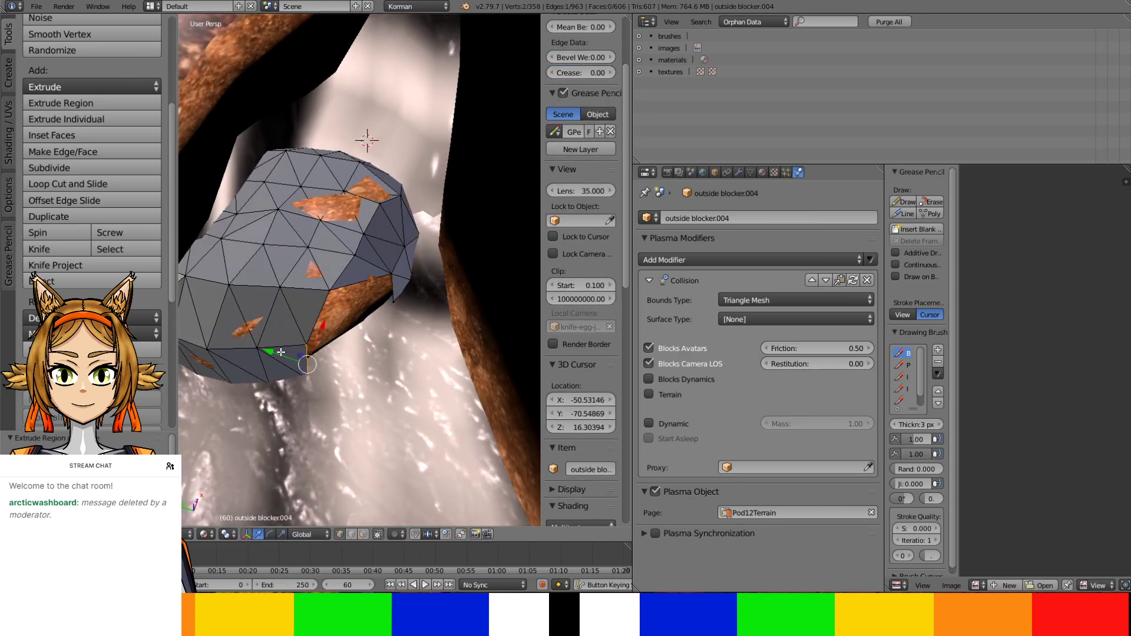
pyautogui.press('g')
pyautogui.click(324, 354)
pyautogui.press('g')
pyautogui.press('x')
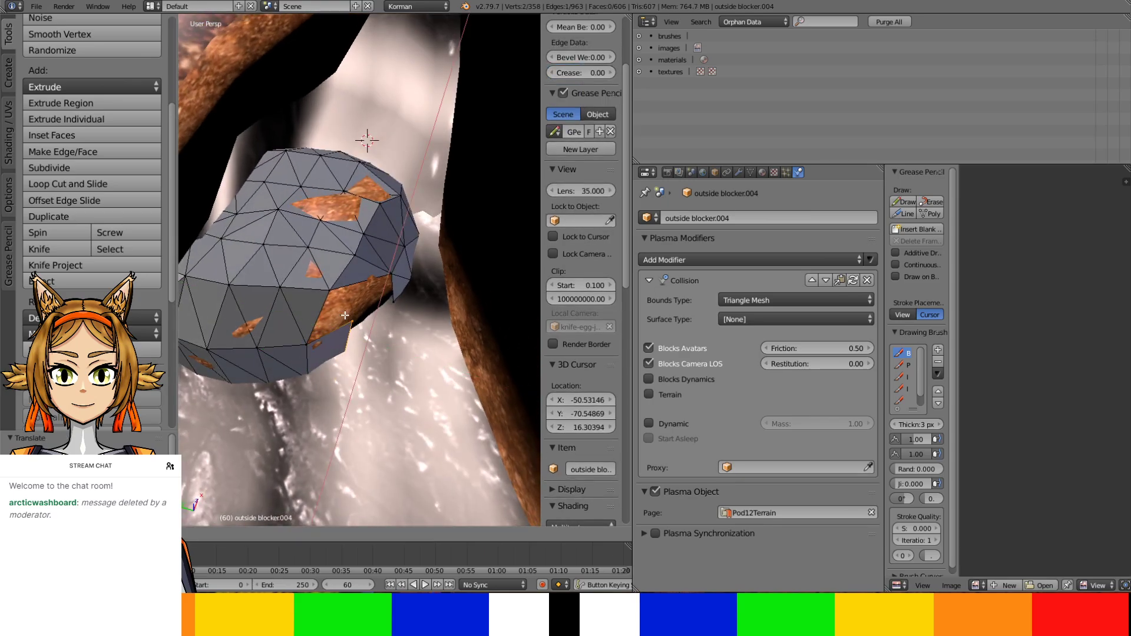
pyautogui.click(345, 315)
# Extrude the side strip's end edge once more toward the far corner and shift the new edge along the X axis
pyautogui.moveTo(324, 339); pyautogui.dragTo(287, 317, button='middle')
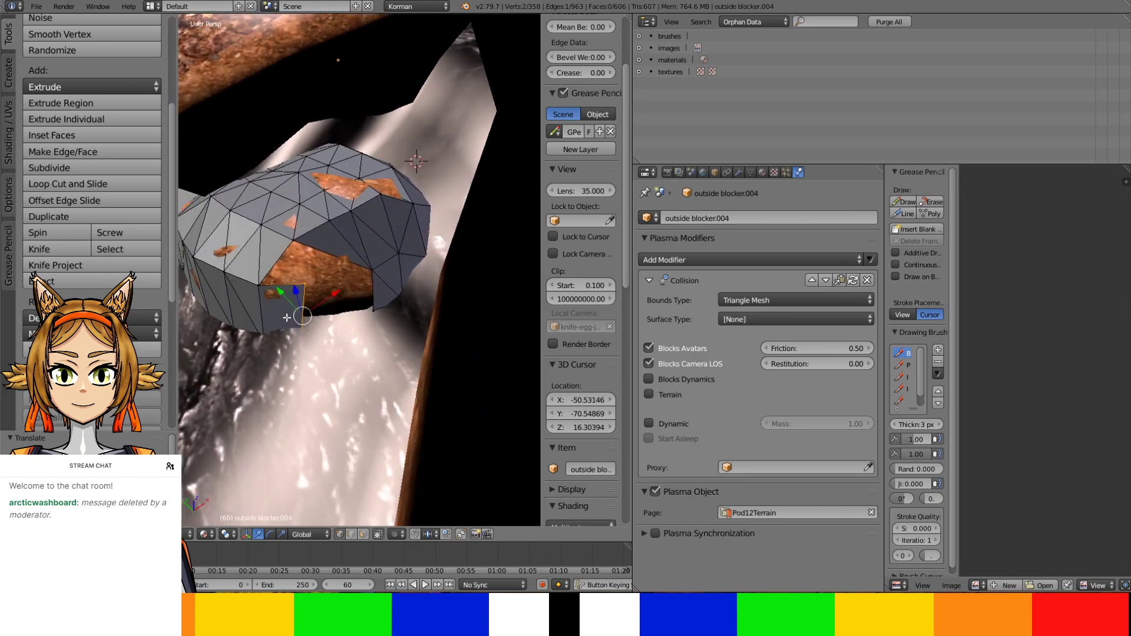
pyautogui.scroll(2, 287, 318)
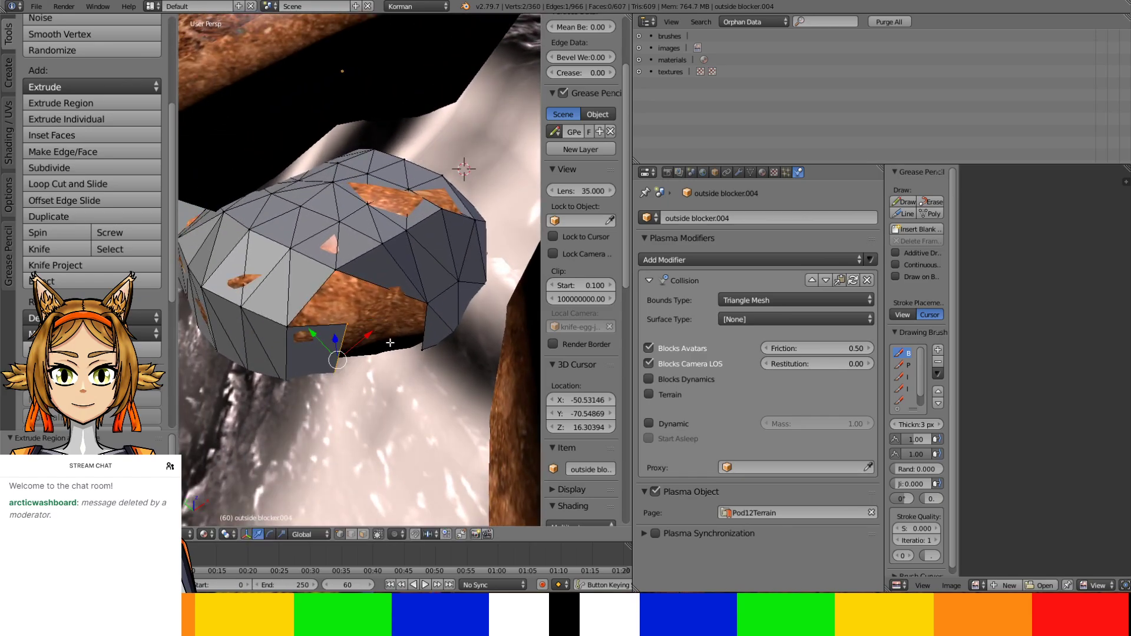
pyautogui.press('e')
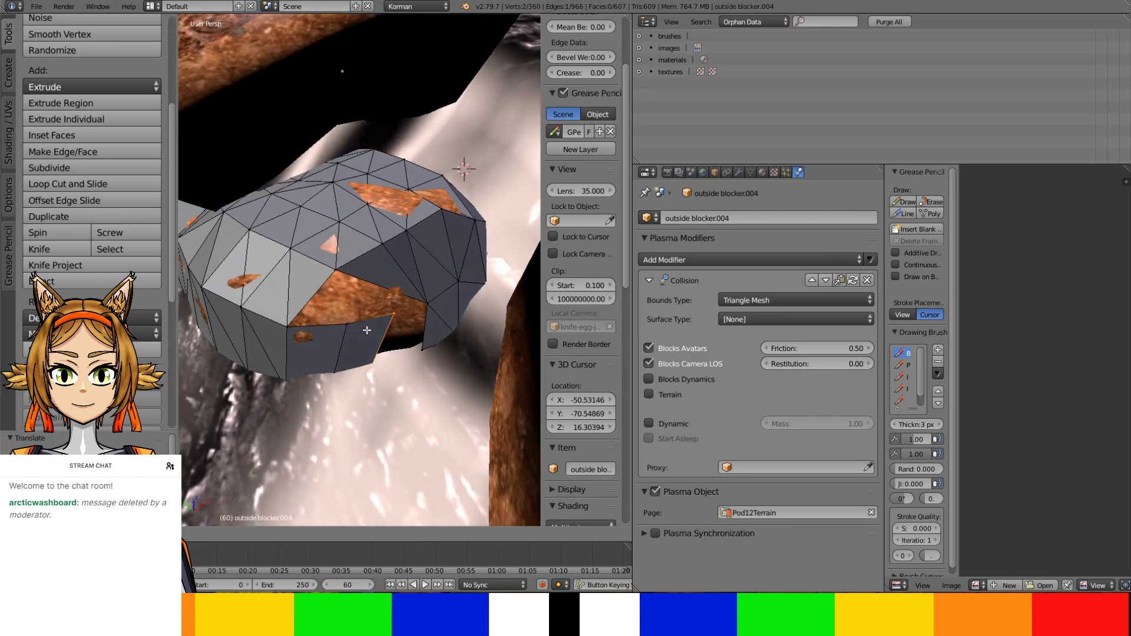
pyautogui.click(357, 323)
pyautogui.moveTo(358, 323); pyautogui.dragTo(345, 262, button='middle')
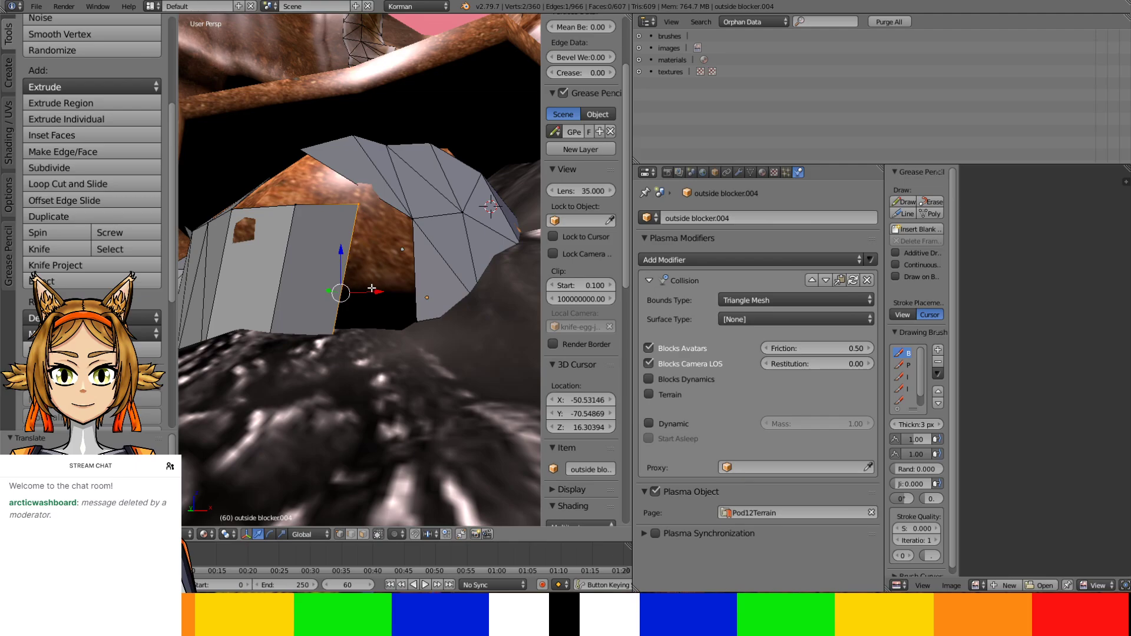
pyautogui.moveTo(373, 289); pyautogui.dragTo(393, 292)
pyautogui.moveTo(393, 291); pyautogui.dragTo(389, 368, button='middle')
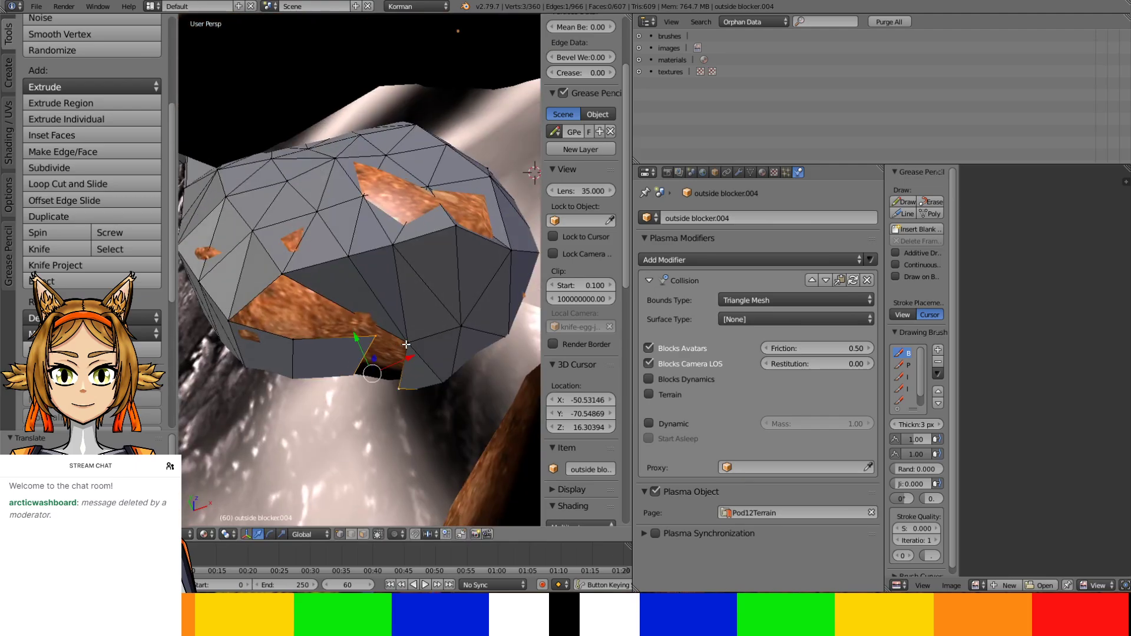
# Fill the remaining gaps between the side strip, the upper side faces and the far-corner faces with new faces
pyautogui.keyDown('shift'); pyautogui.rightClick(406, 344); pyautogui.keyUp('shift')
pyautogui.press('f')
pyautogui.rightClick(361, 327)
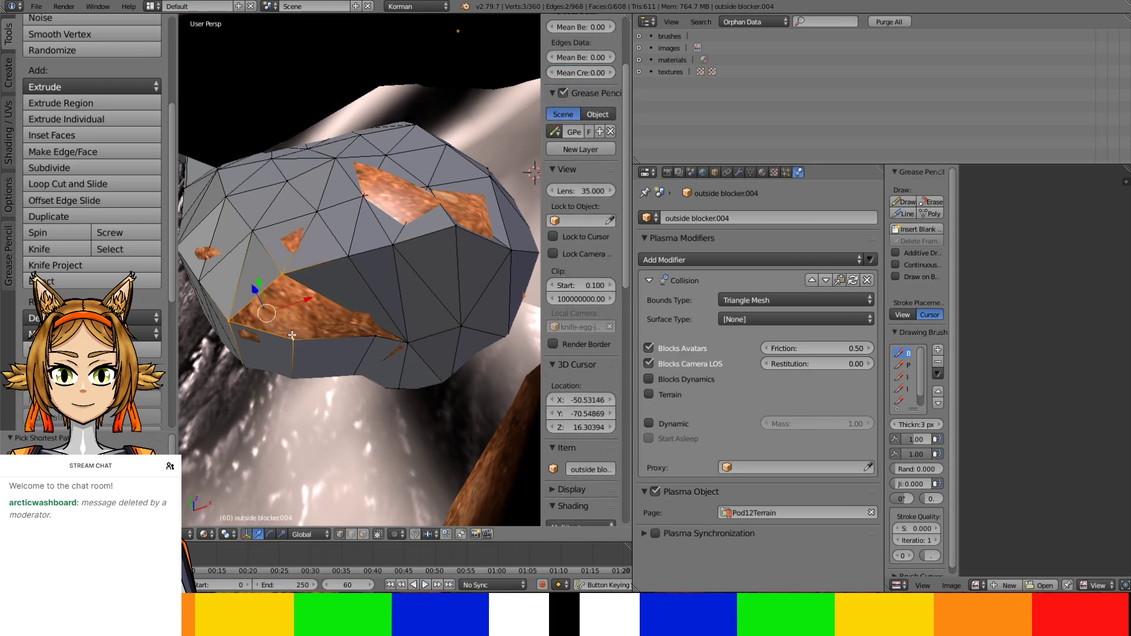
pyautogui.rightClick(293, 339)
pyautogui.press('f')
pyautogui.keyDown('shift'); pyautogui.rightClick(360, 324); pyautogui.keyUp('shift')
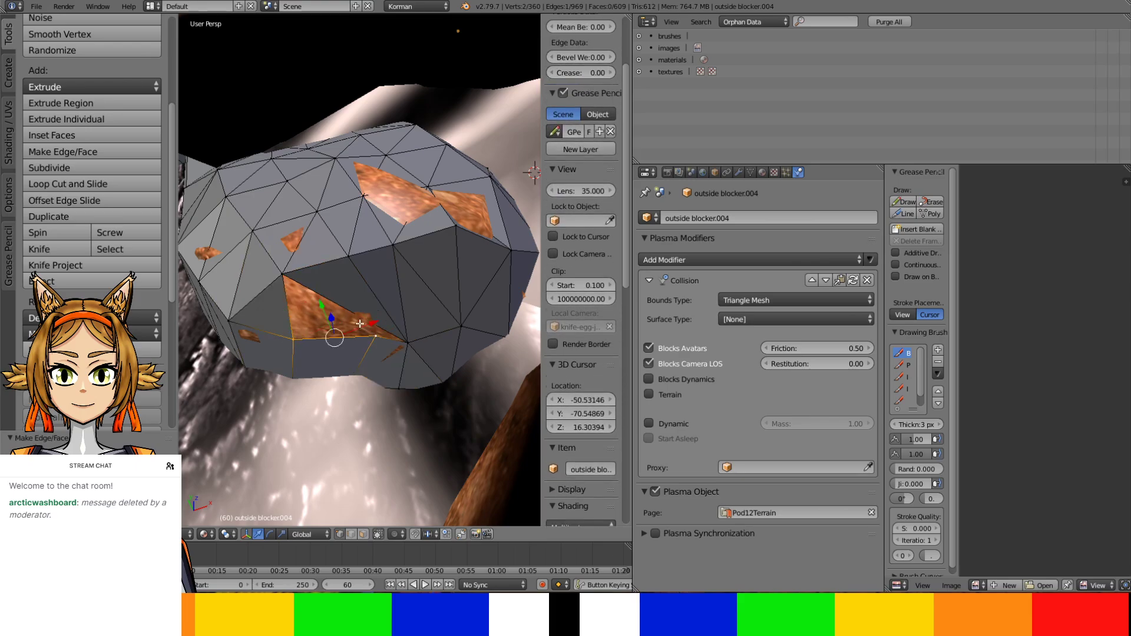
pyautogui.keyDown('shift'); pyautogui.rightClick(284, 269); pyautogui.keyUp('shift')
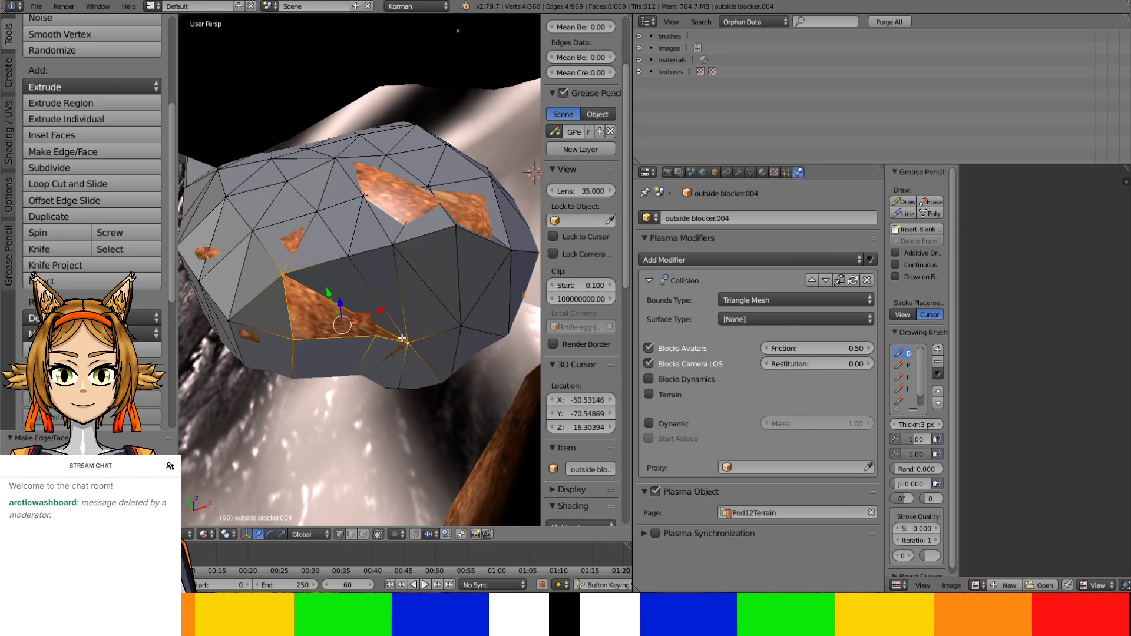
pyautogui.press('f')
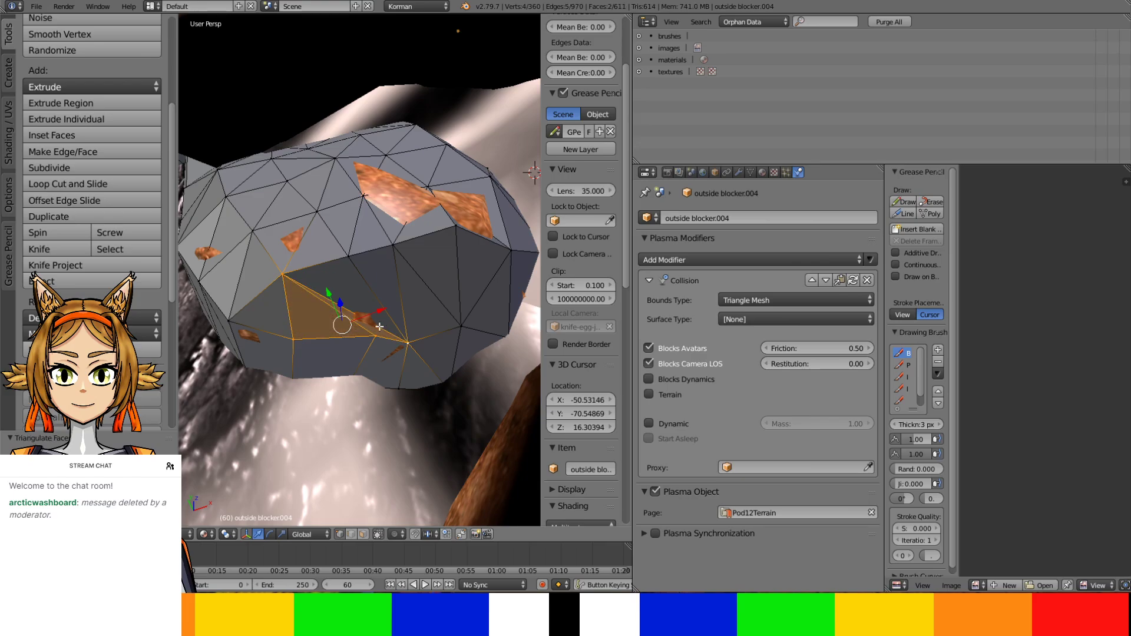
# Delete the two faces next to the exposed rock at the far end of the boulder's top
pyautogui.moveTo(380, 326); pyautogui.dragTo(460, 238, button='middle')
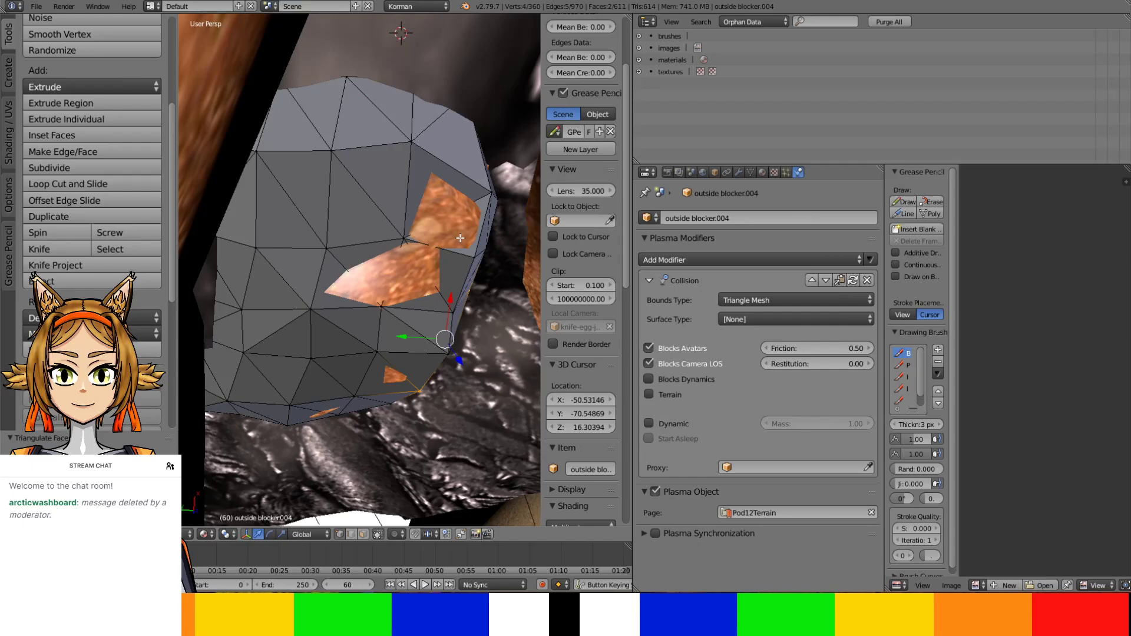
pyautogui.rightClick(492, 177)
pyautogui.moveTo(492, 177); pyautogui.dragTo(416, 448, button='middle')
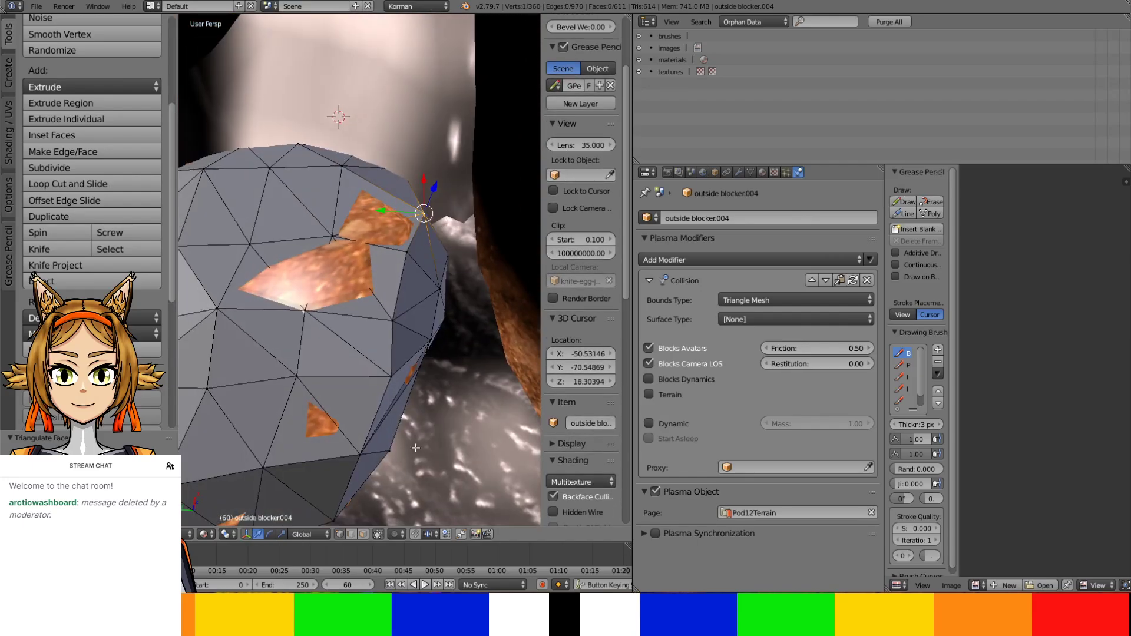
pyautogui.press('3')
pyautogui.moveTo(377, 277); pyautogui.dragTo(372, 232, button='middle')
pyautogui.rightClick(386, 187)
pyautogui.keyDown('shift'); pyautogui.rightClick(388, 189); pyautogui.keyUp('shift')
pyautogui.press('x')
pyautogui.click(373, 230)
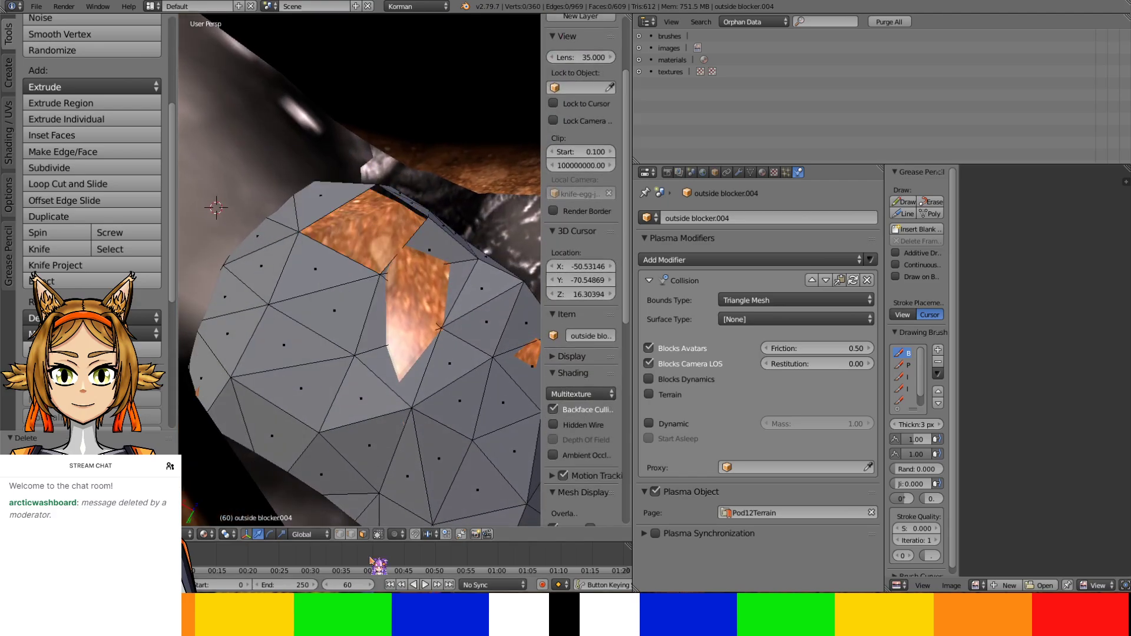
# Refill the hole at the far end of the top with two triangles that split it along the other diagonal
pyautogui.rightClick(333, 206)
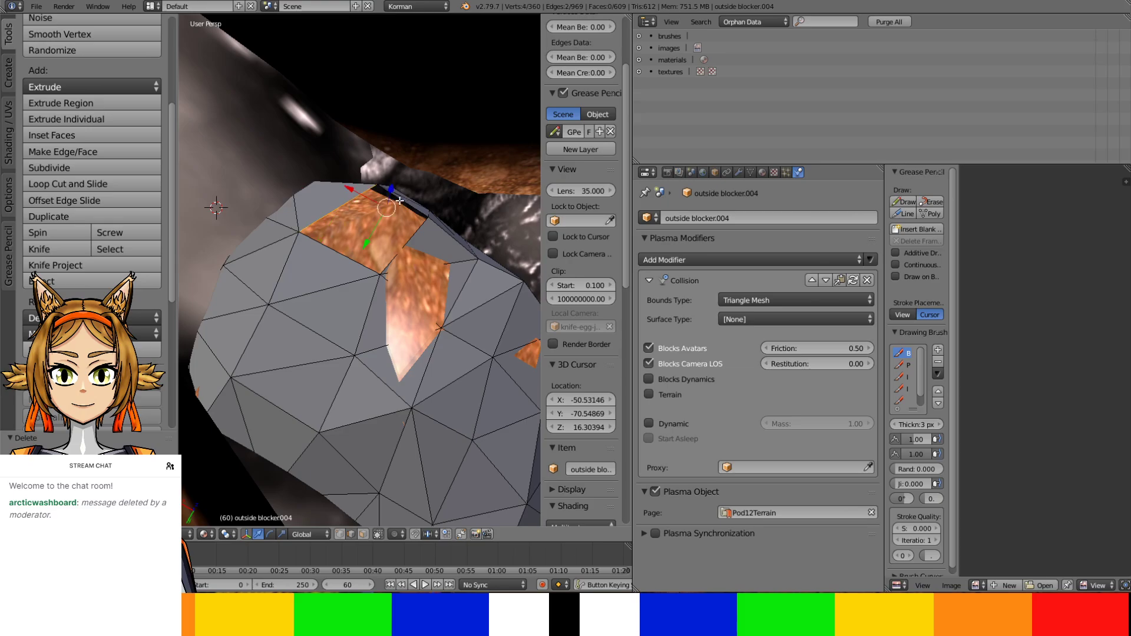
pyautogui.moveTo(400, 200); pyautogui.dragTo(395, 254, button='middle')
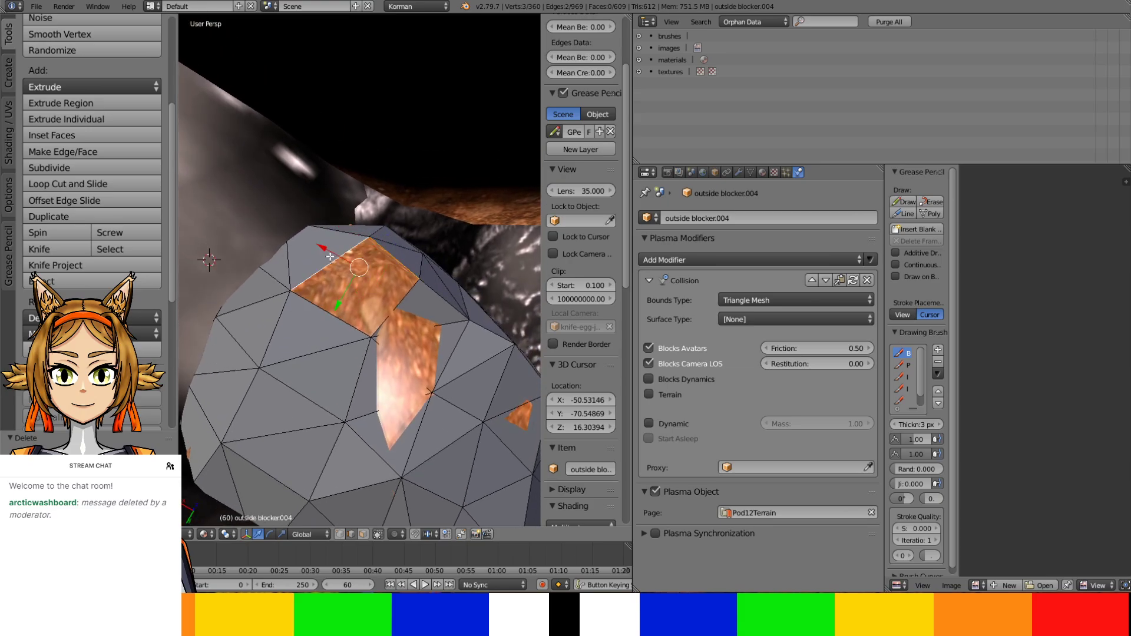
pyautogui.press('f')
pyautogui.rightClick(398, 312)
pyautogui.keyDown('ctrl'); pyautogui.rightClick(385, 295); pyautogui.keyUp('ctrl')
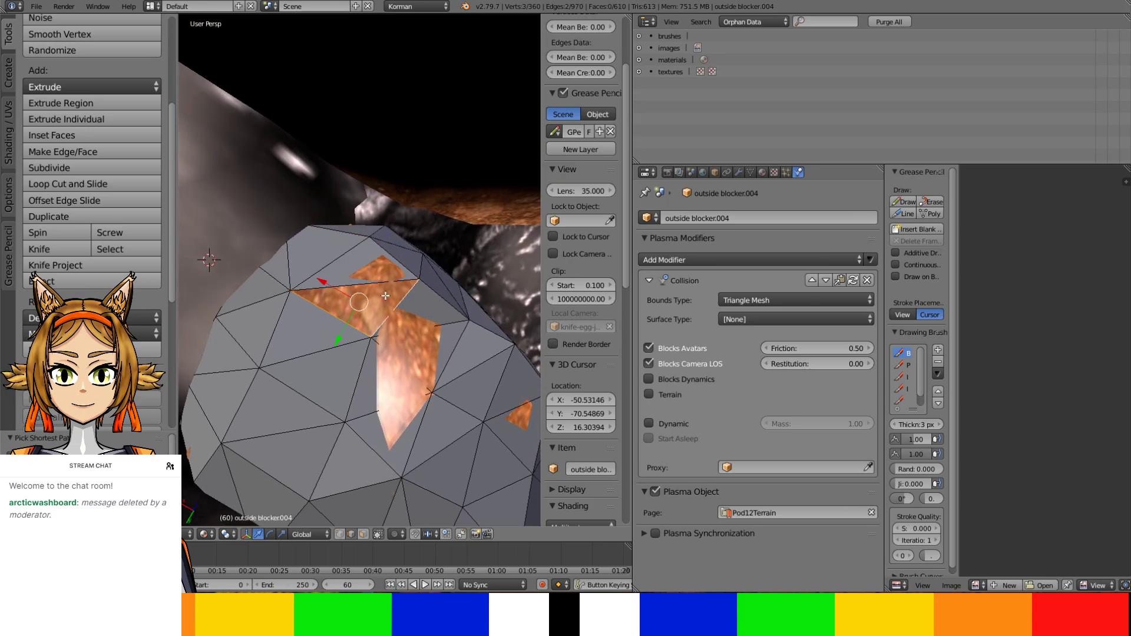
pyautogui.press('f')
# Subdivide the five faces around the exposed rock on the boulder's top, then triangulate the entire mesh
pyautogui.moveTo(379, 282)
pyautogui.mouseDown(button='middle')
pyautogui.moveTo(401, 261)
pyautogui.moveTo(383, 293)
pyautogui.mouseUp(button='middle')
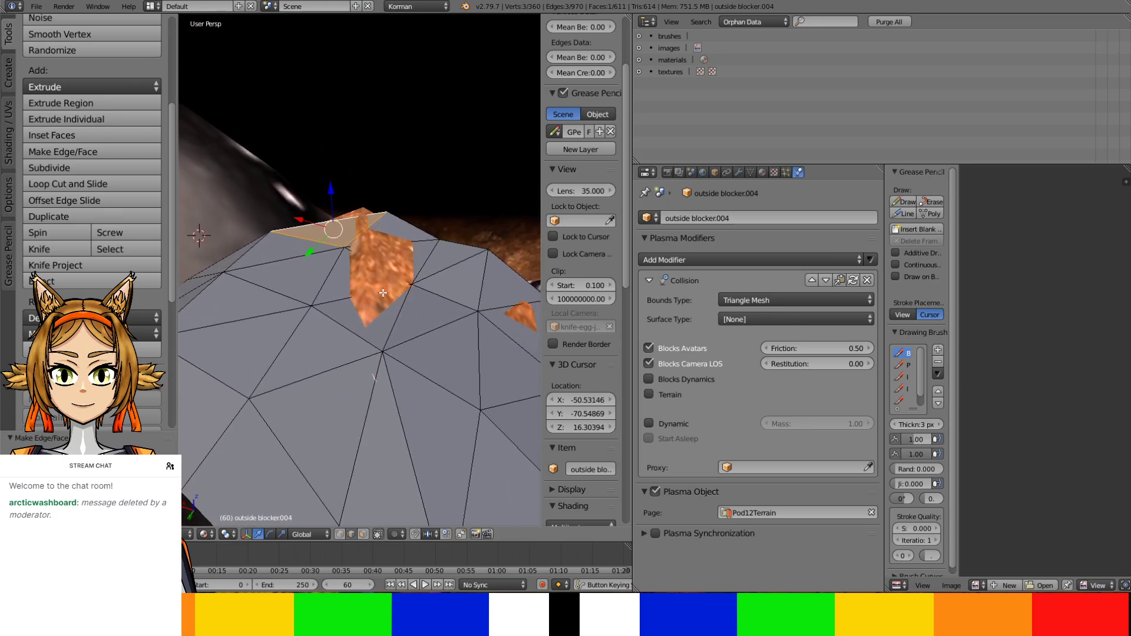
pyautogui.press('k')
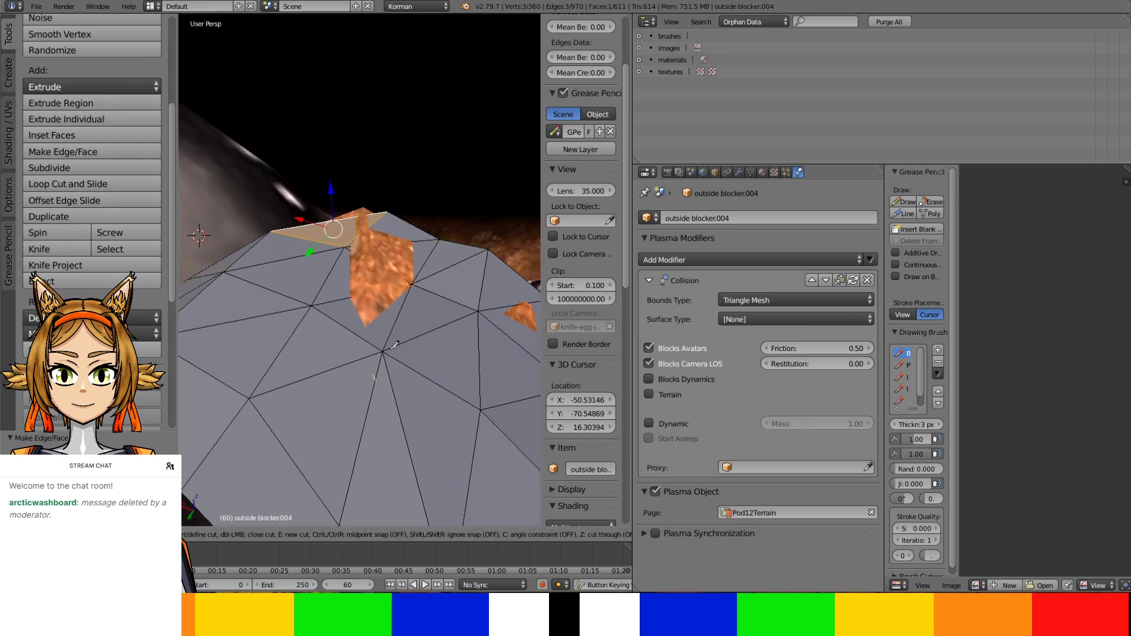
pyautogui.press('Escape')
pyautogui.rightClick(383, 353)
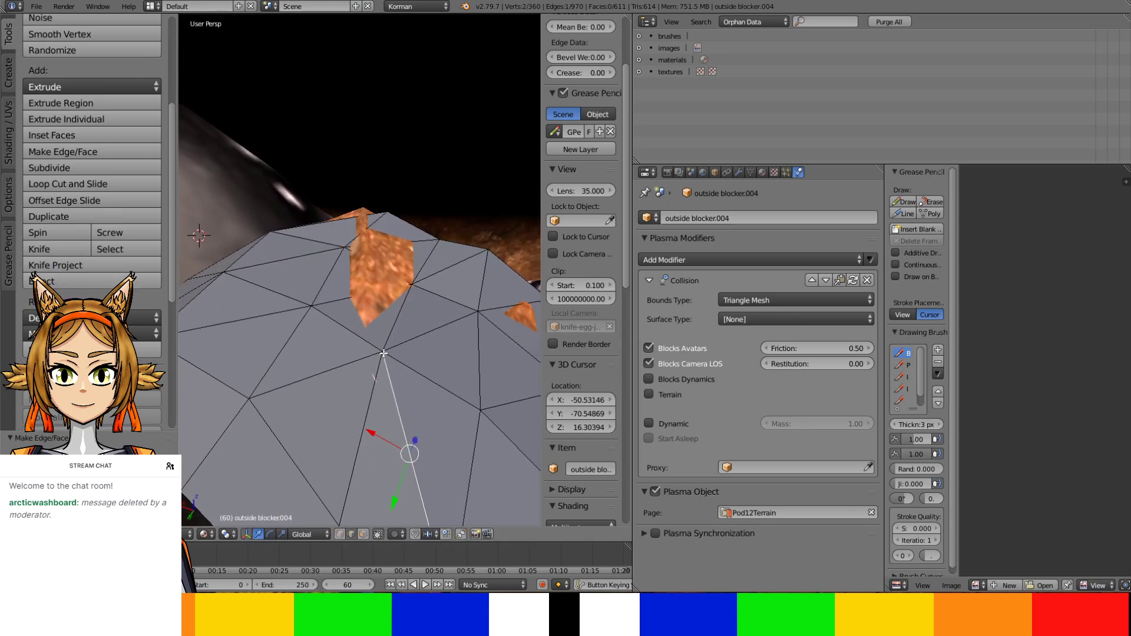
pyautogui.keyDown('ctrl'); pyautogui.click(364, 534); pyautogui.keyUp('ctrl')
pyautogui.moveTo(360, 318); pyautogui.dragTo(355, 299, button='middle')
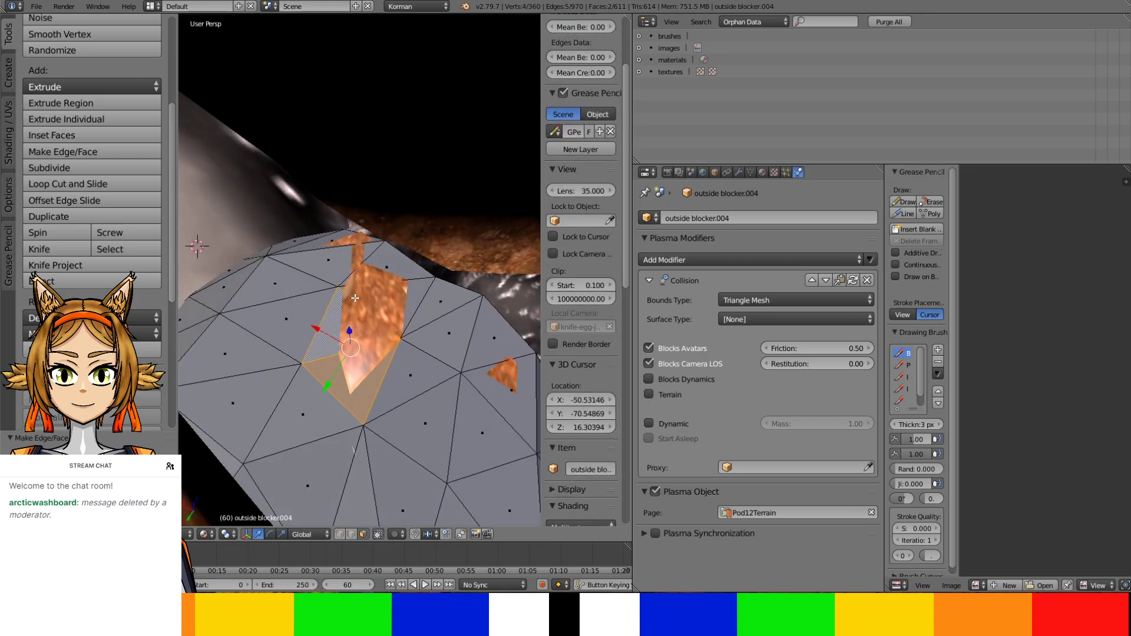
pyautogui.keyDown('shift'); pyautogui.rightClick(377, 265); pyautogui.keyUp('shift')
pyautogui.keyDown('shift'); pyautogui.rightClick(312, 277); pyautogui.keyUp('shift')
pyautogui.keyDown('shift'); pyautogui.rightClick(342, 244); pyautogui.keyUp('shift')
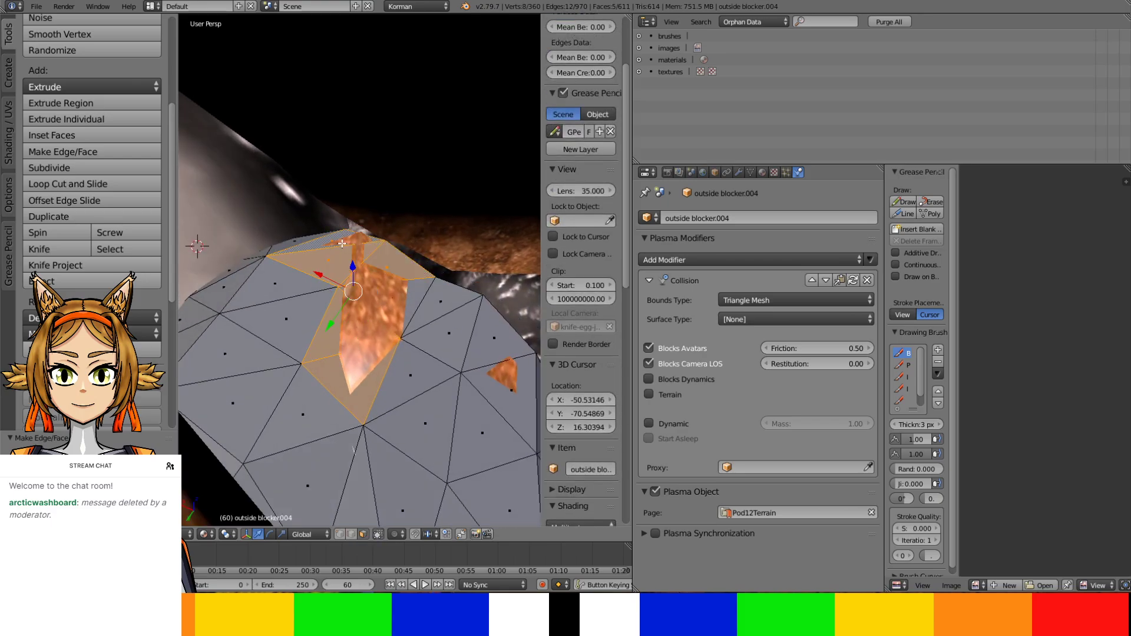
pyautogui.click(88, 168)
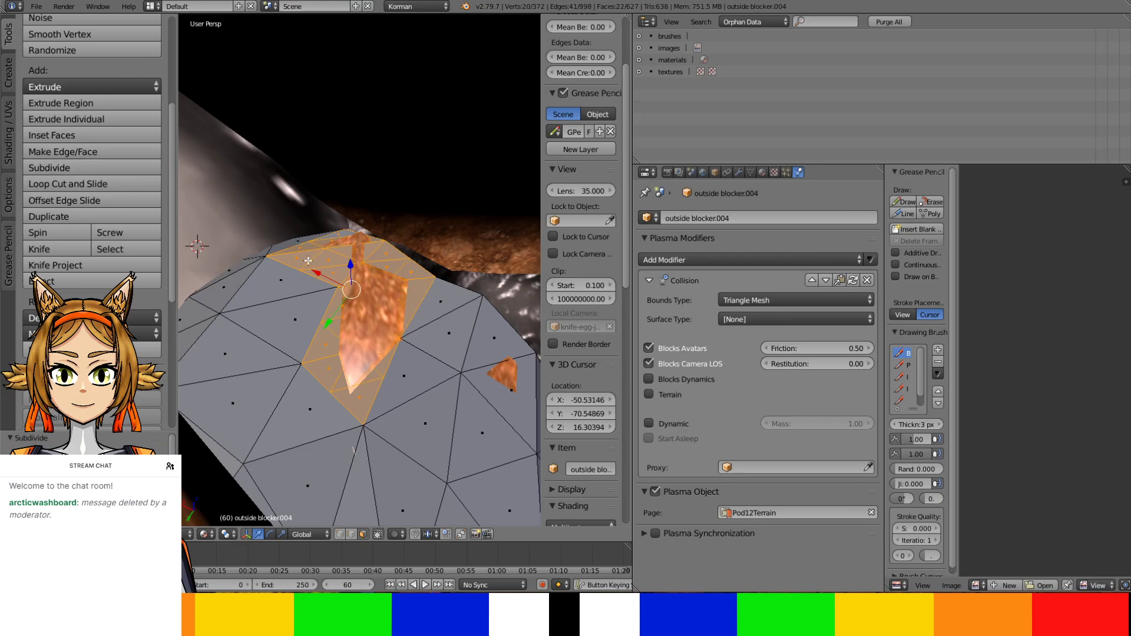
pyautogui.press('a')
pyautogui.press('a')
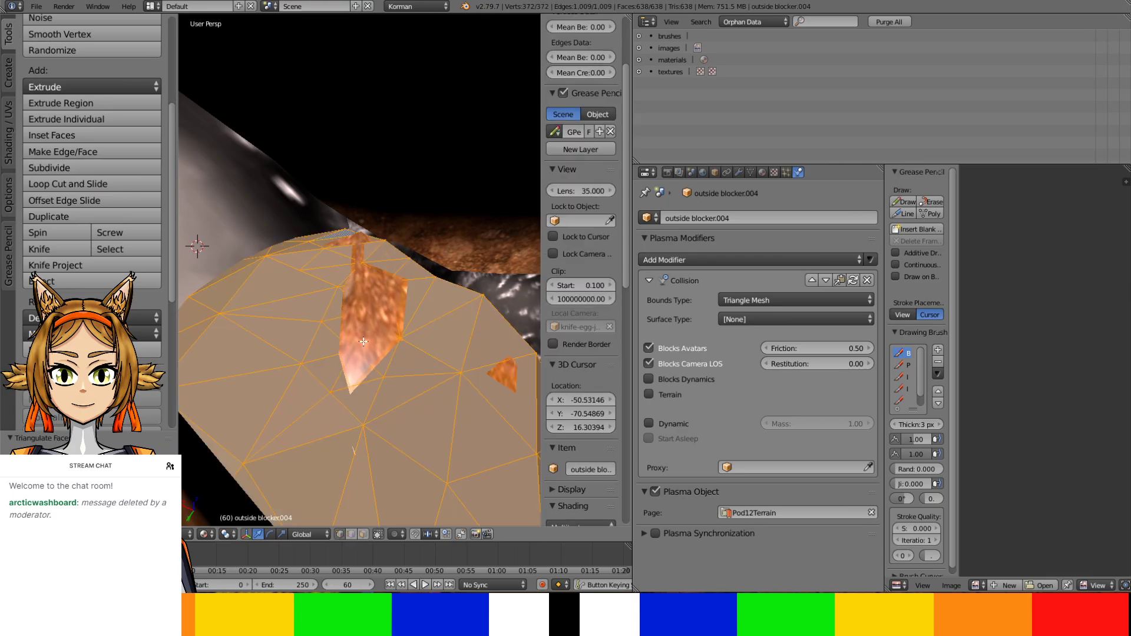
# Move the new subdivision vertices around the large exposed patch one by one so the faces cover the rock
pyautogui.rightClick(350, 390)
pyautogui.press('g')
pyautogui.click(360, 312)
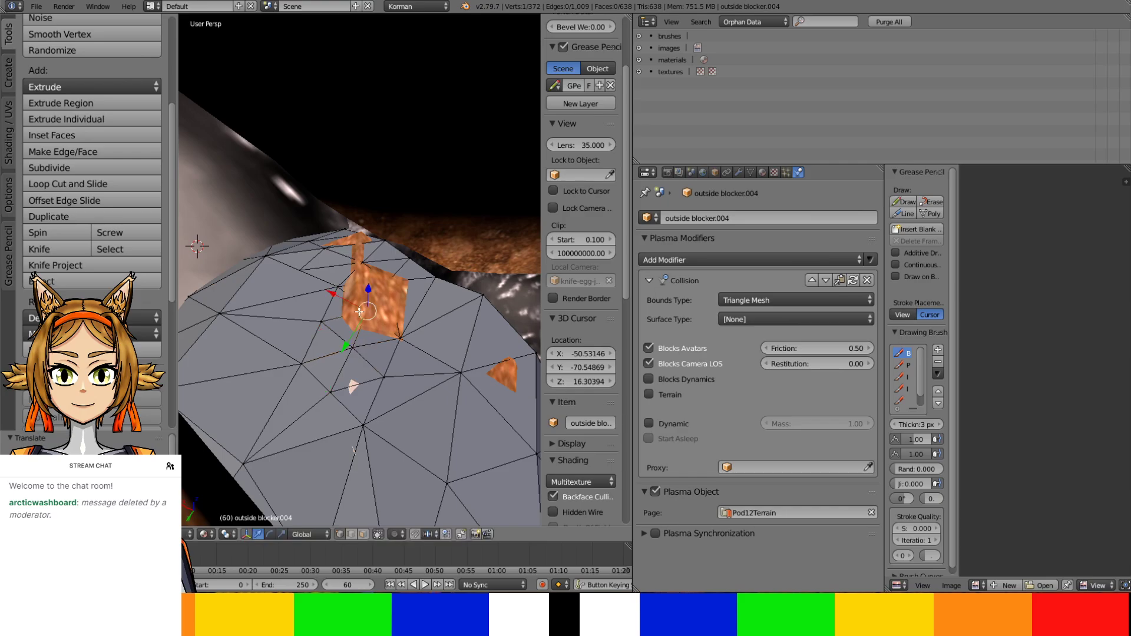
pyautogui.press('g')
pyautogui.click(367, 289)
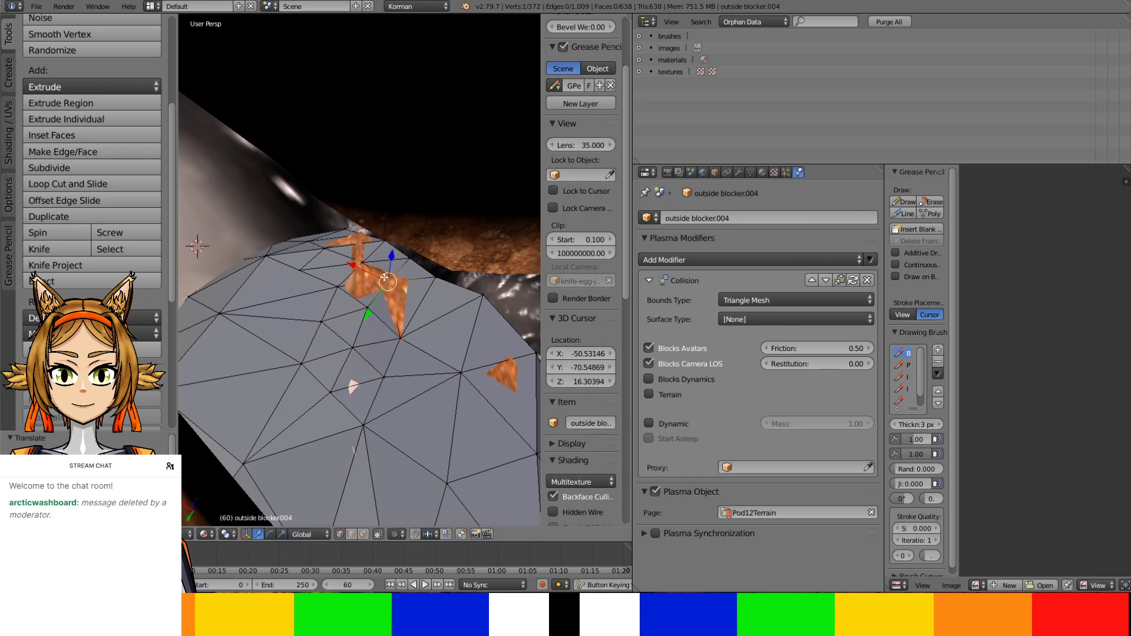
pyautogui.press('g')
pyautogui.click(387, 261)
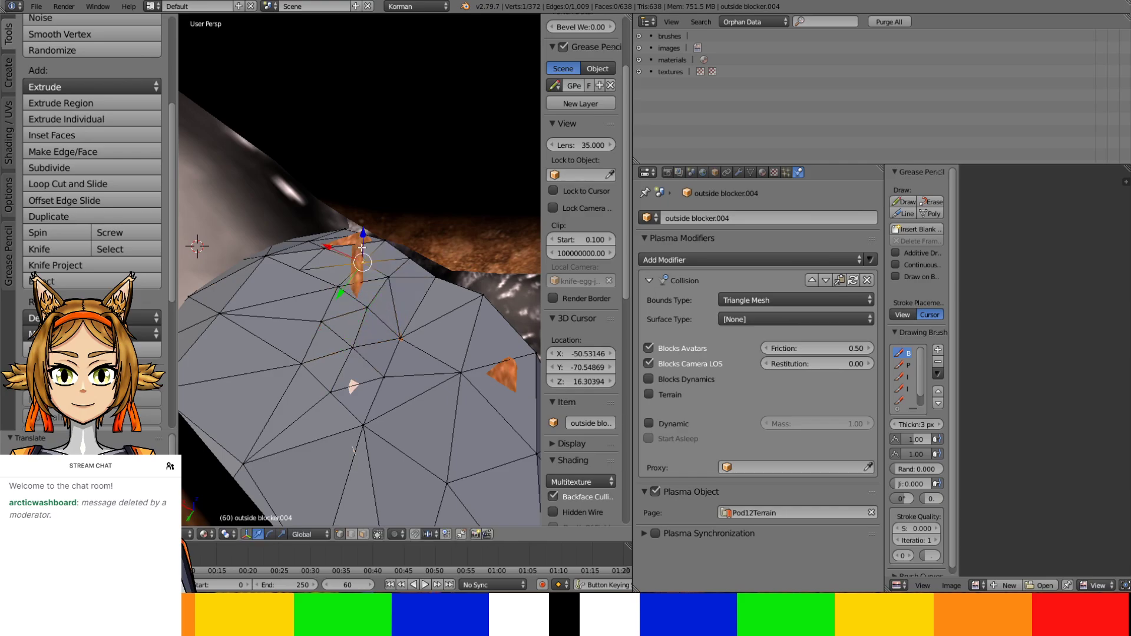
pyautogui.press('g')
pyautogui.click(364, 244)
# Reposition the vertices near the top's far edge, adjusting one along the X axis, to reduce the remaining exposed rock
pyautogui.moveTo(364, 244); pyautogui.dragTo(371, 271, button='middle')
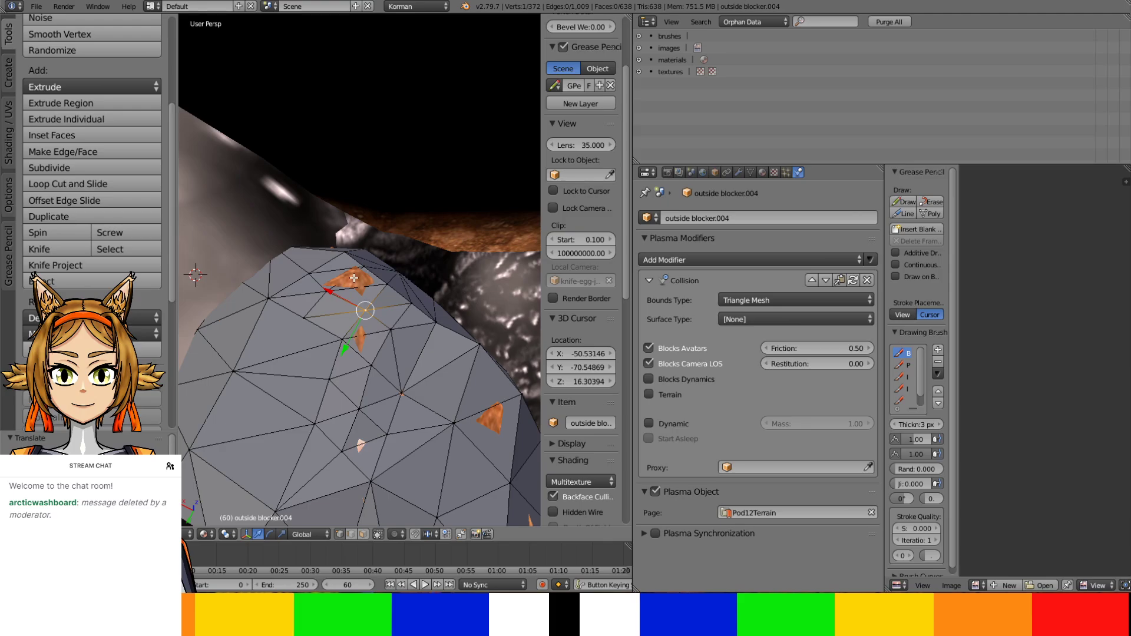
pyautogui.press('g')
pyautogui.click(363, 258)
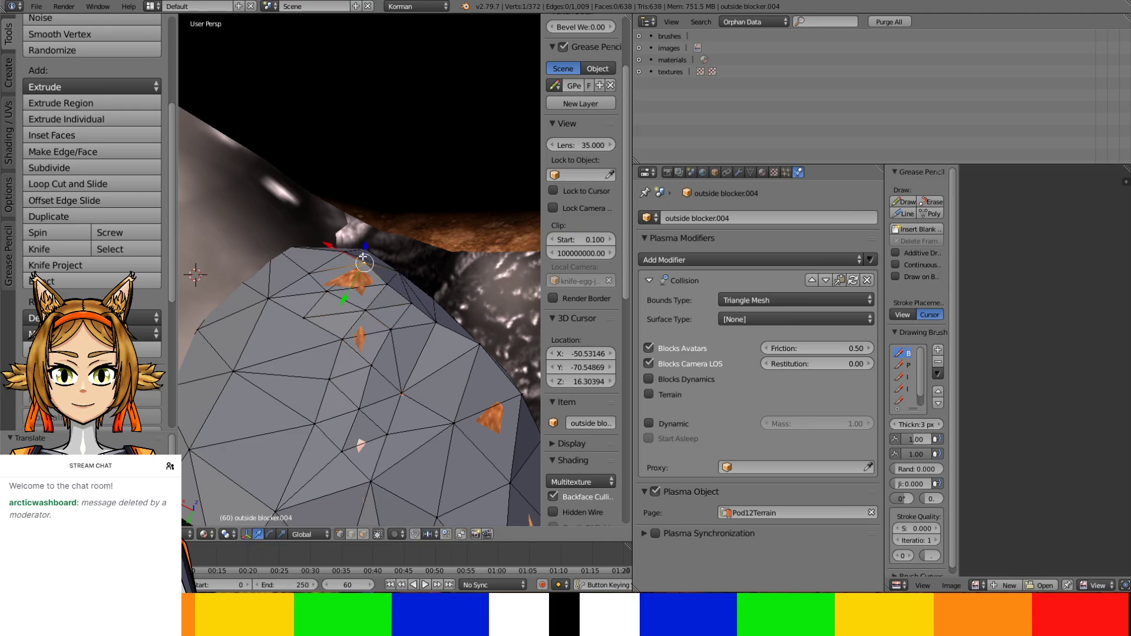
pyautogui.press('g')
pyautogui.click(328, 289)
pyautogui.press('g')
pyautogui.press('x')
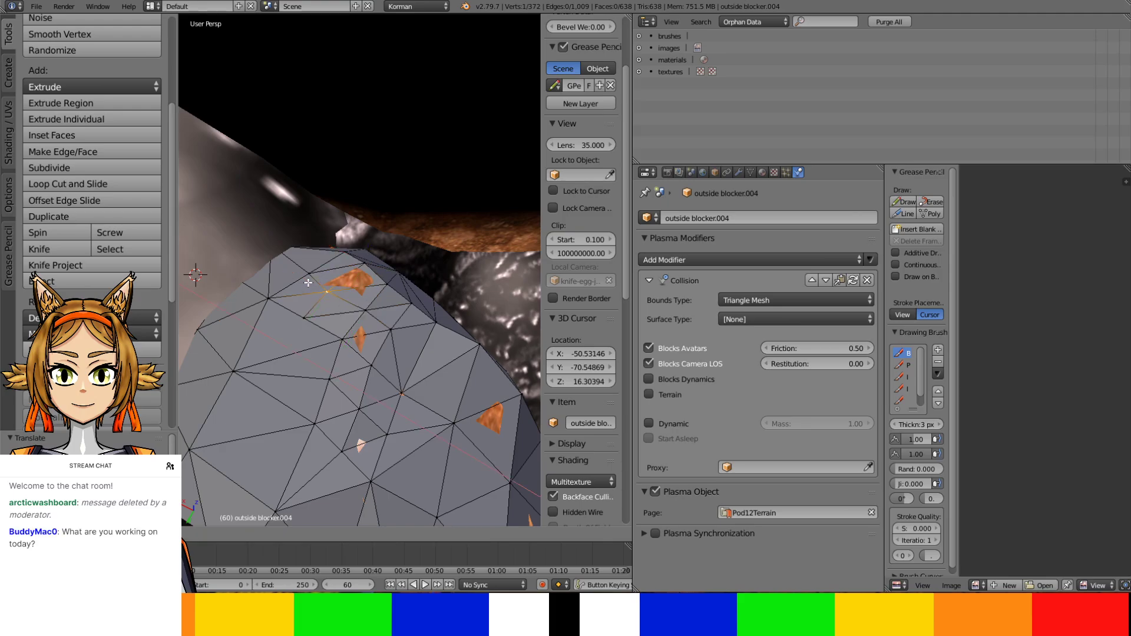
pyautogui.click(321, 281)
pyautogui.press('g')
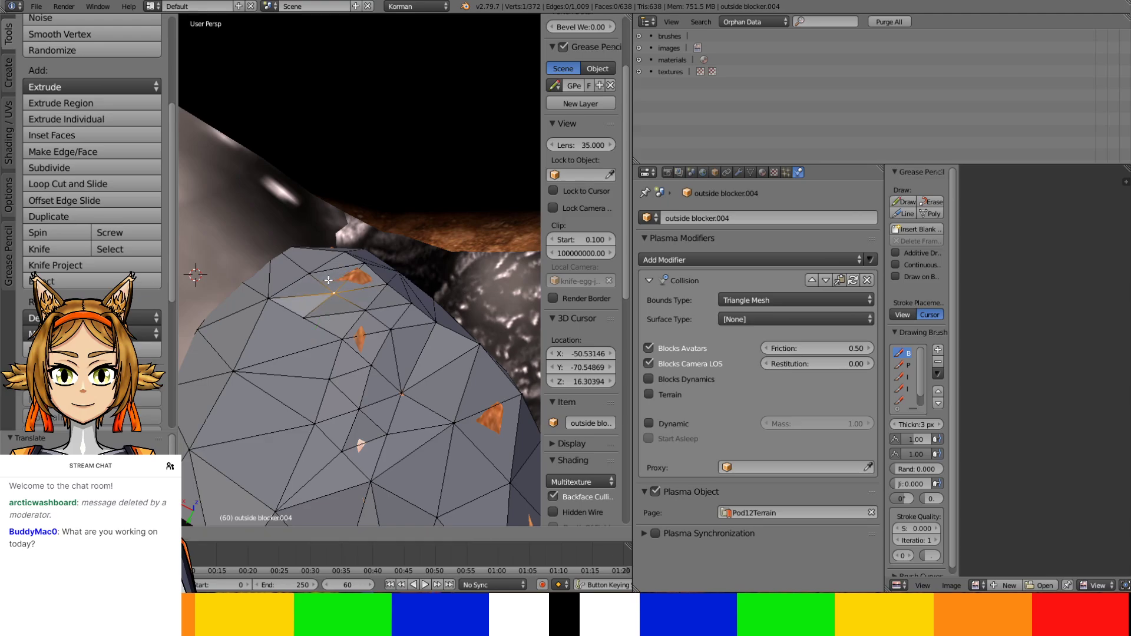
pyautogui.click(325, 280)
pyautogui.moveTo(325, 280); pyautogui.dragTo(355, 246, button='middle')
pyautogui.scroll(-5, 354, 218)
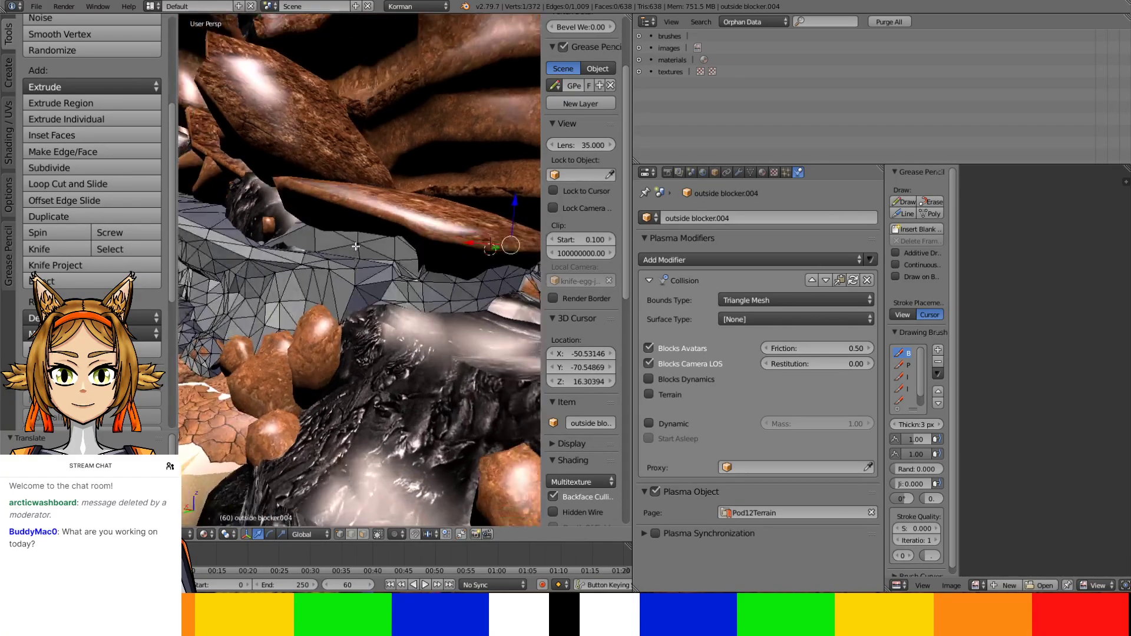
# Finish editing the blocker mesh and add a Collision modifier to the tall brown boulder at the back of the cluster
pyautogui.press('Tab')
pyautogui.rightClick(307, 353)
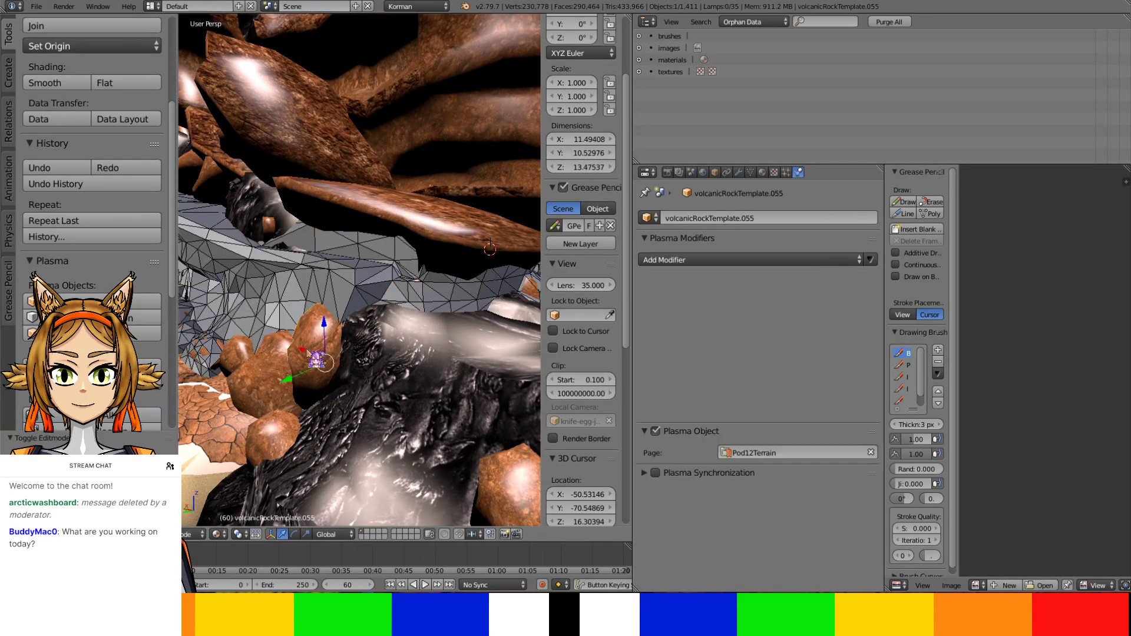
pyautogui.moveTo(304, 351); pyautogui.dragTo(346, 366, button='middle')
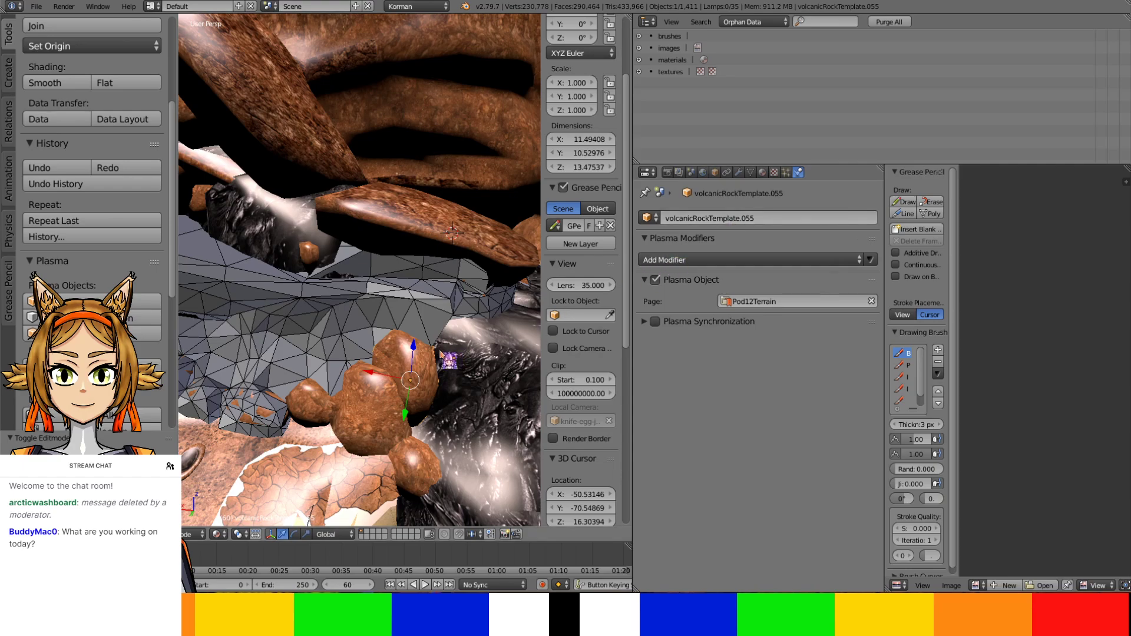
pyautogui.press('KP_Divide')
pyautogui.press('KP_Divide')
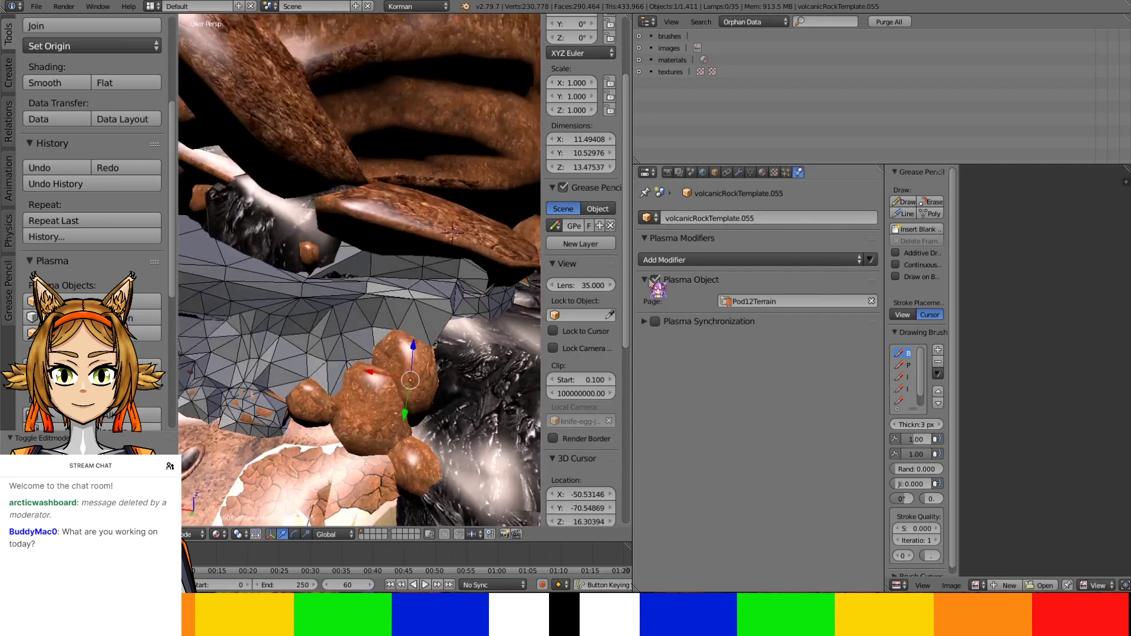
pyautogui.click(678, 260)
pyautogui.click(792, 297)
# Add a Collision modifier to the large central boulder of the same cluster
pyautogui.rightClick(377, 391)
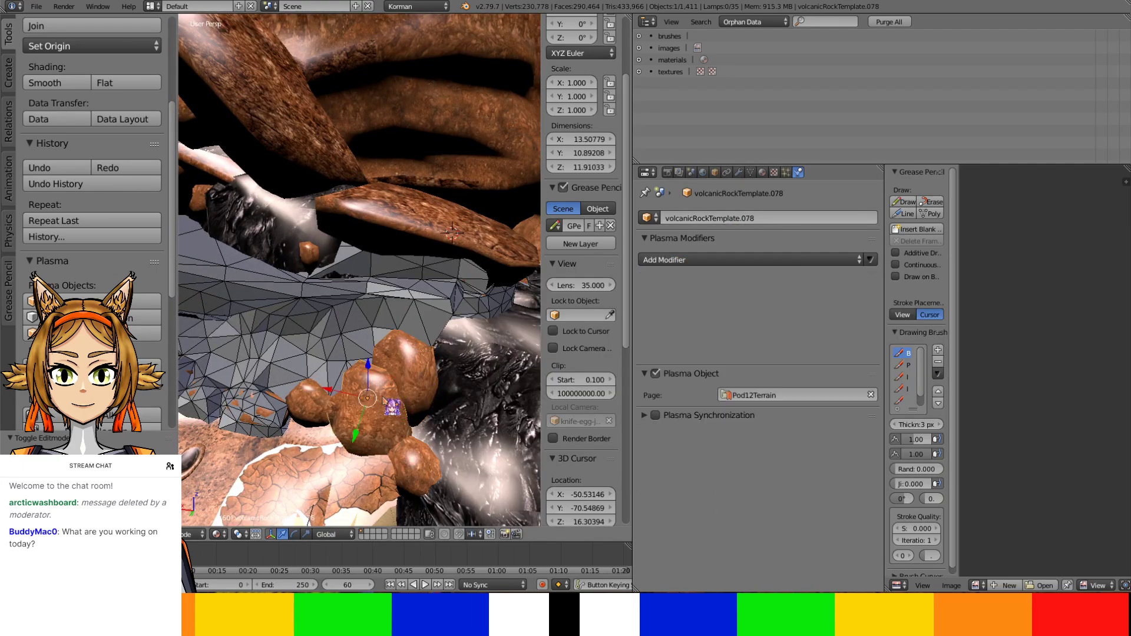
pyautogui.press('KP_Divide')
pyautogui.press('KP_Divide')
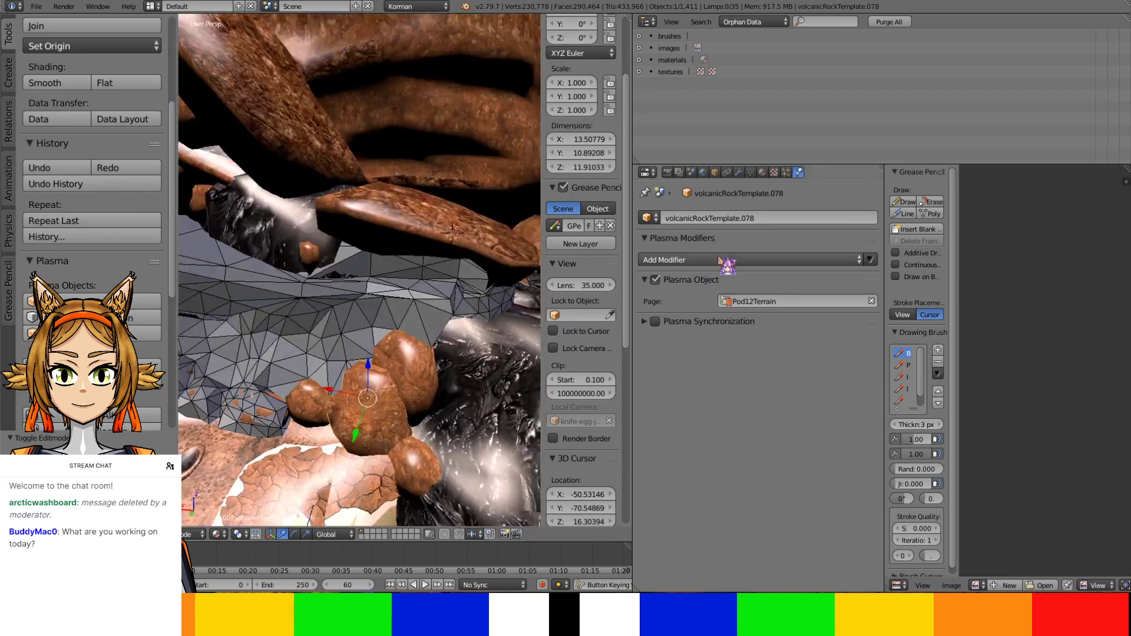
pyautogui.click(727, 263)
pyautogui.click(796, 295)
# Isolate the small boulder beside the cluster's central boulder, give it a Collision modifier, and restore the full scene
pyautogui.press('KP_Divide')
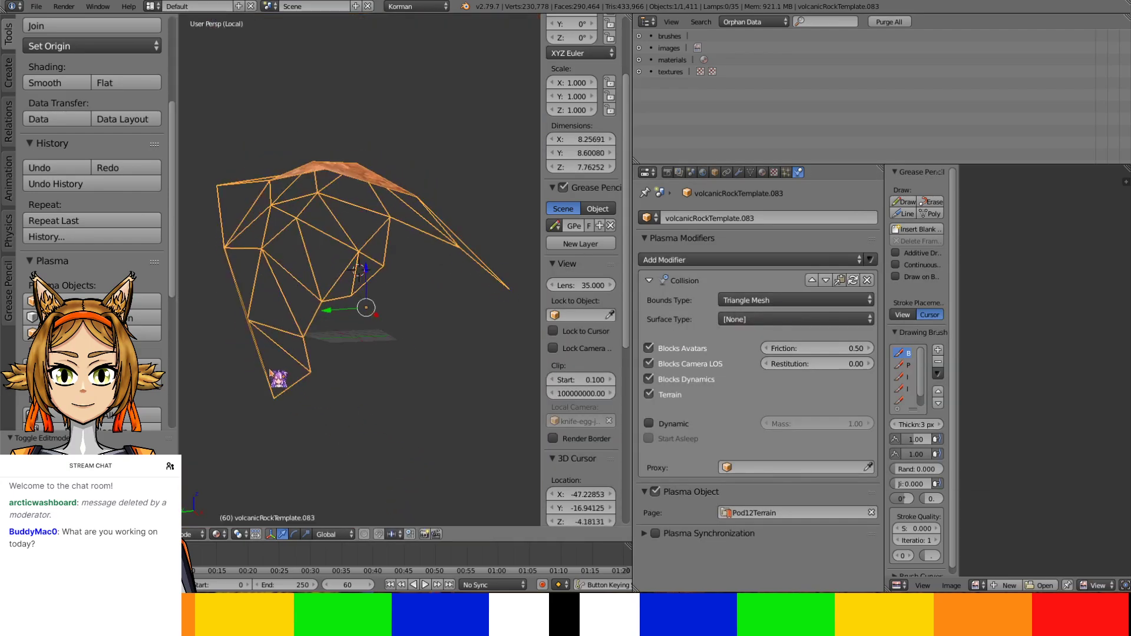
pyautogui.press('KP_Divide')
pyautogui.rightClick(365, 421)
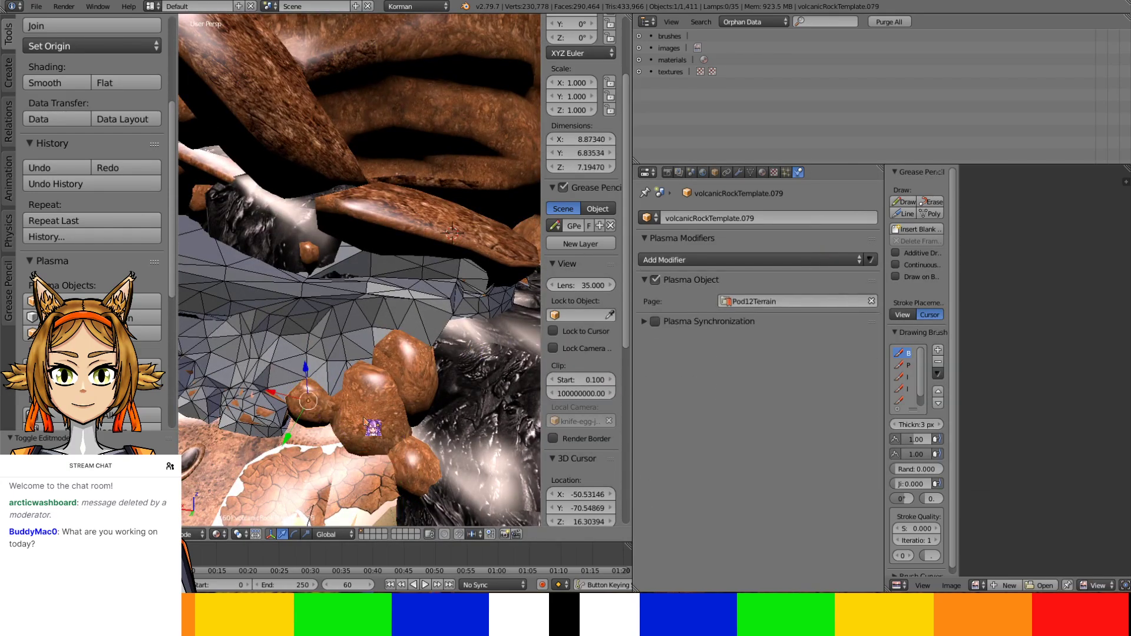
pyautogui.press('KP_Divide')
pyautogui.click(774, 258)
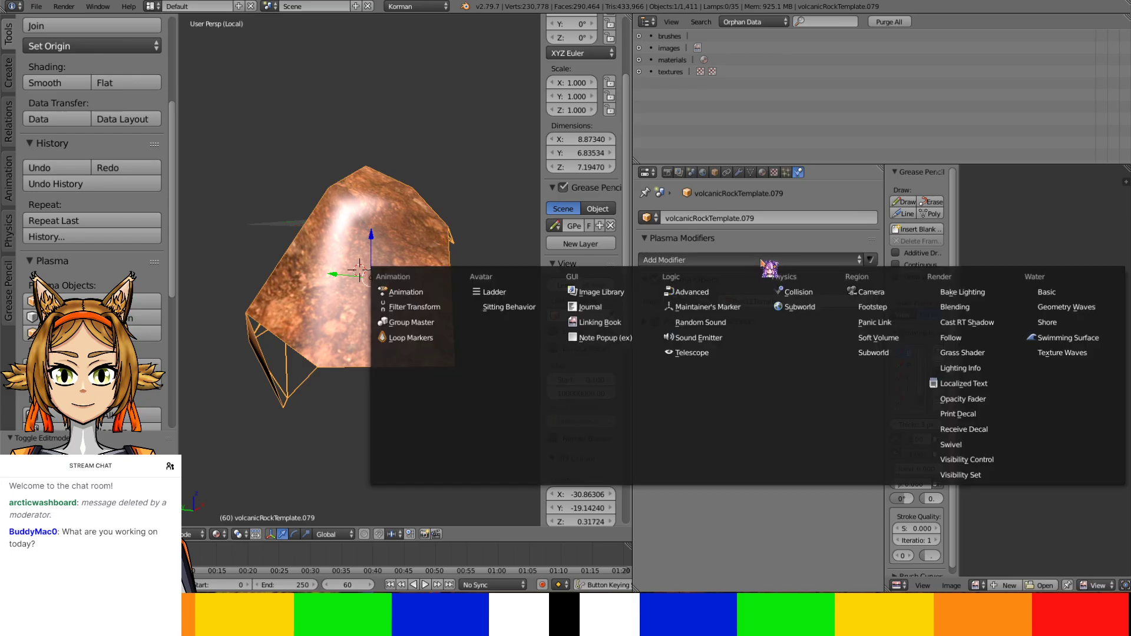
pyautogui.click(793, 300)
pyautogui.click(867, 280)
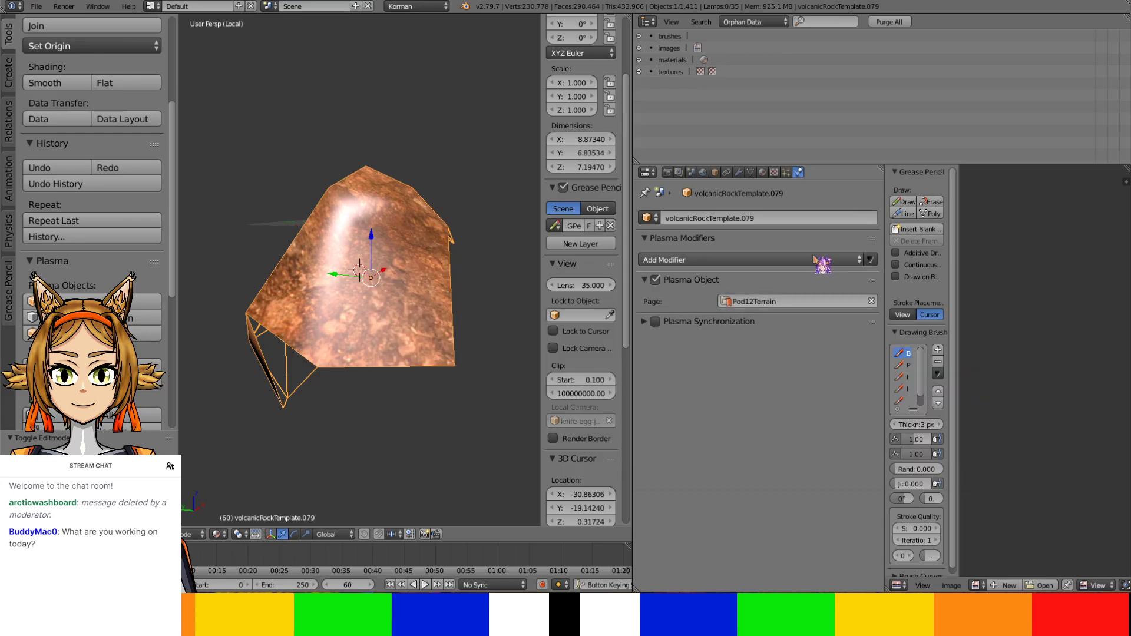
pyautogui.click(823, 260)
pyautogui.click(792, 288)
pyautogui.press('KP_Divide')
# Inspect the boulders embedded in the black rock one at a time in isolation to see how their meshes are built
pyautogui.moveTo(349, 273); pyautogui.dragTo(202, 283, button='middle')
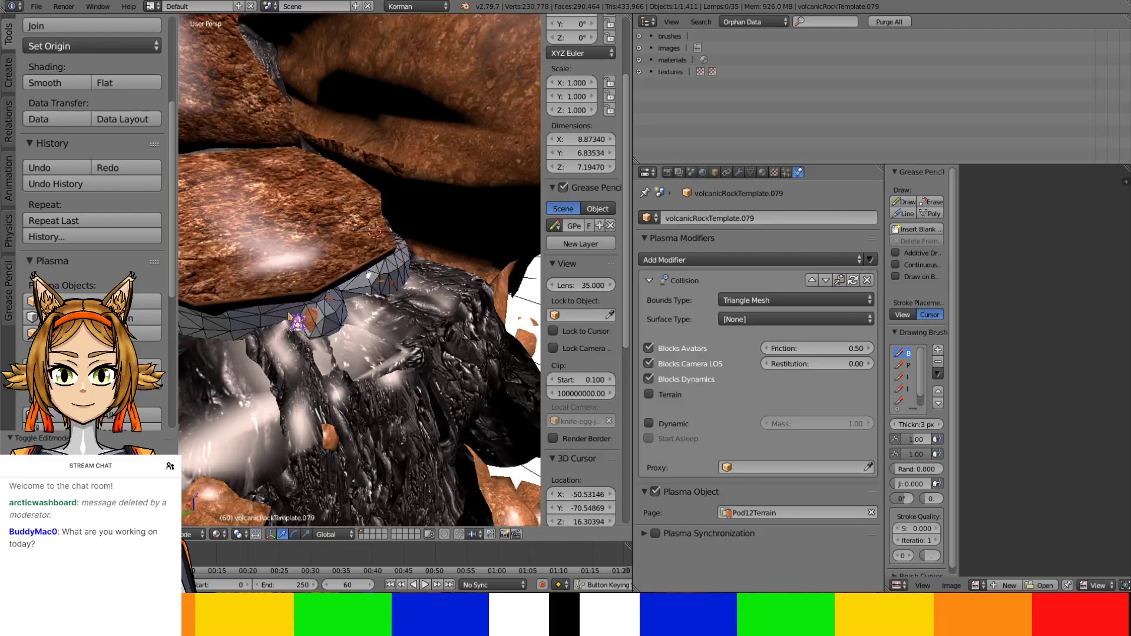
pyautogui.rightClick(313, 325)
pyautogui.press('KP_Divide')
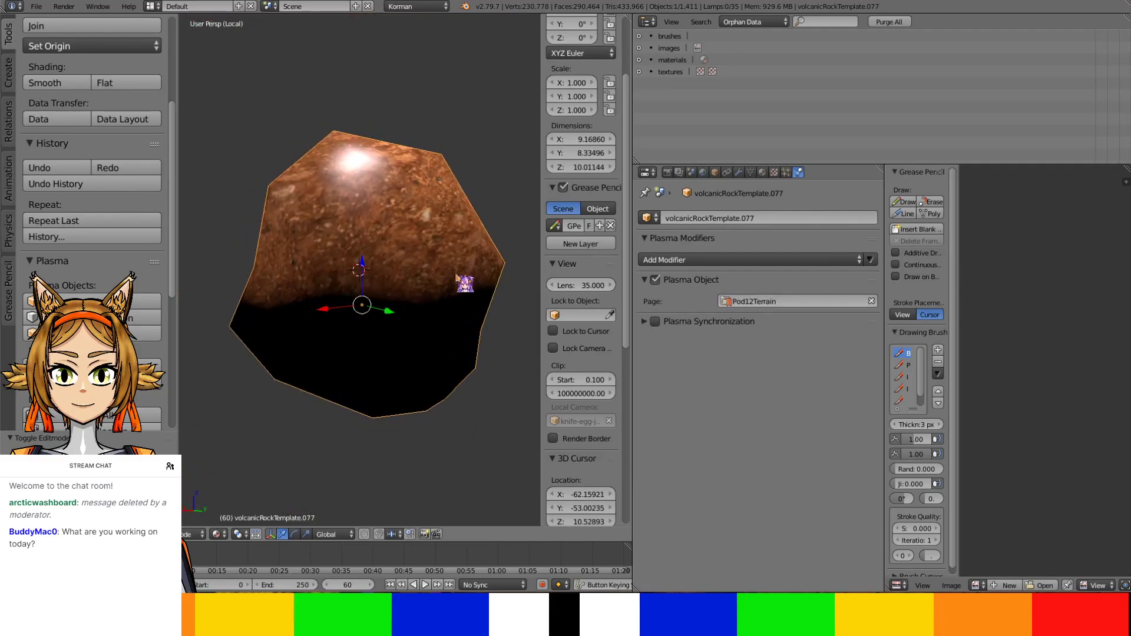
pyautogui.moveTo(457, 178); pyautogui.dragTo(537, 285, button='middle')
pyautogui.press('KP_Divide')
pyautogui.moveTo(463, 342); pyautogui.dragTo(328, 253, button='middle')
pyautogui.press('KP_Divide')
pyautogui.press('KP_Divide')
pyautogui.rightClick(401, 264)
pyautogui.press('KP_Divide')
pyautogui.press('KP_Divide')
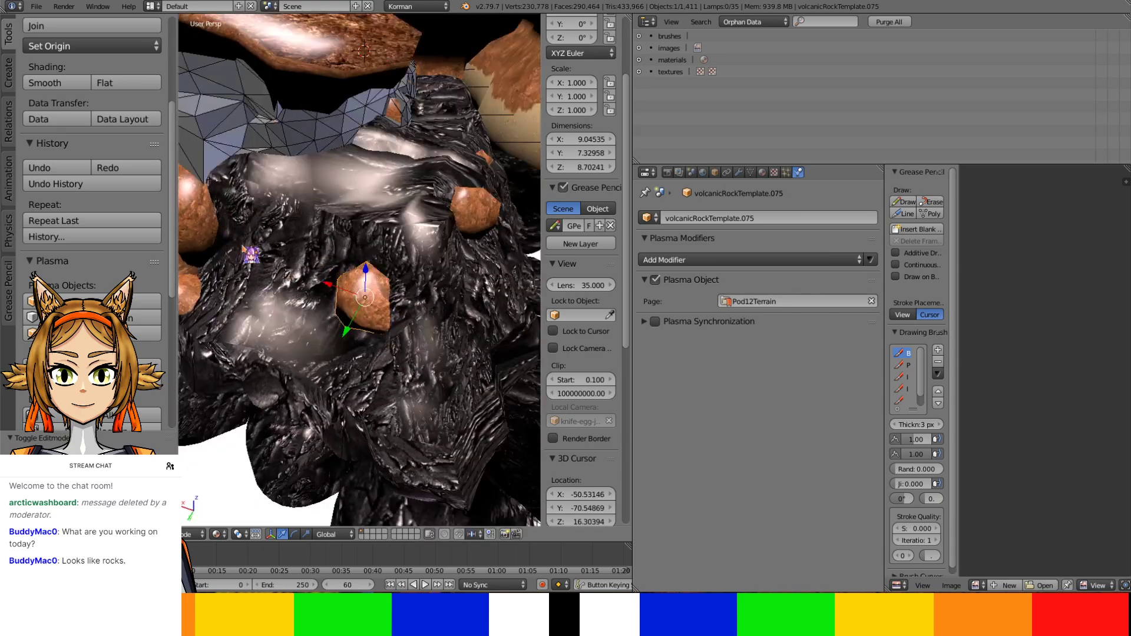
# Delete the hidden faces of the small boulder on the black rock's slope by excluding all its exposed faces from a full selection
pyautogui.press('Tab')
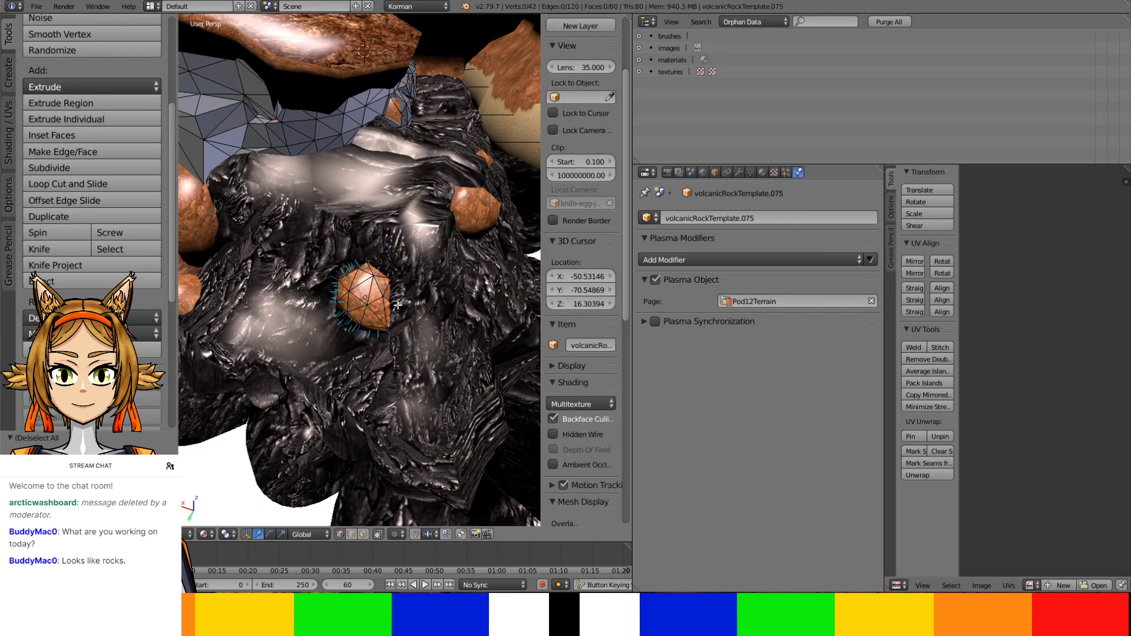
pyautogui.scroll(3, 348, 320)
pyautogui.moveTo(349, 321)
pyautogui.mouseDown(button='middle')
pyautogui.moveTo(328, 278)
pyautogui.moveTo(354, 280)
pyautogui.moveTo(362, 311)
pyautogui.mouseUp(button='middle')
pyautogui.scroll(4, 329, 277)
pyautogui.press('KP_Decimal')
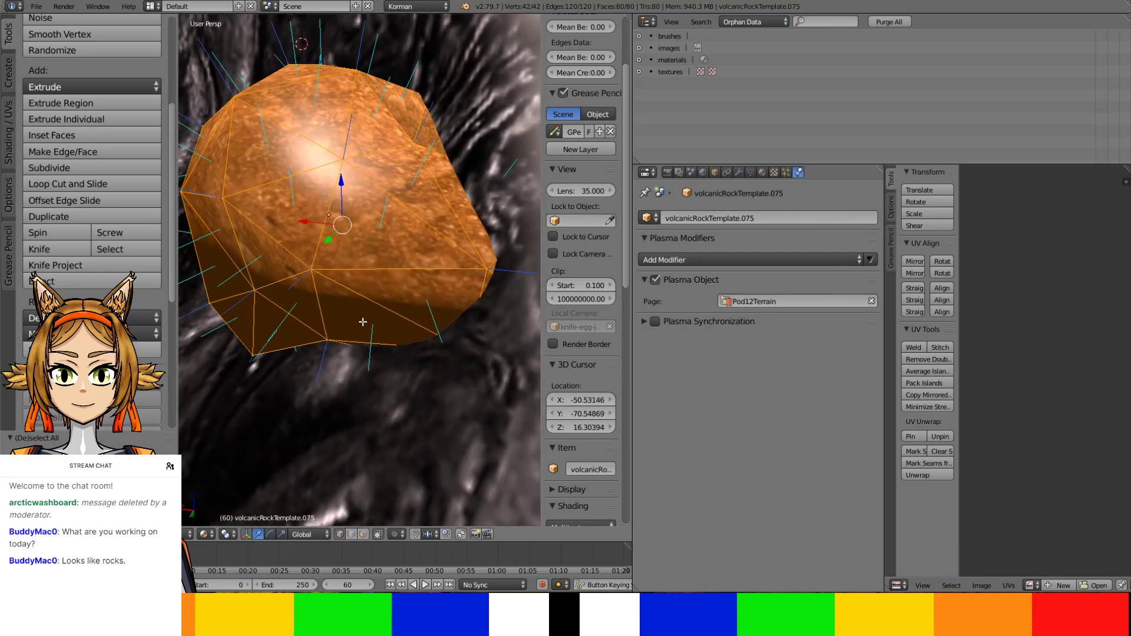
pyautogui.moveTo(362, 322); pyautogui.dragTo(380, 189, button='middle')
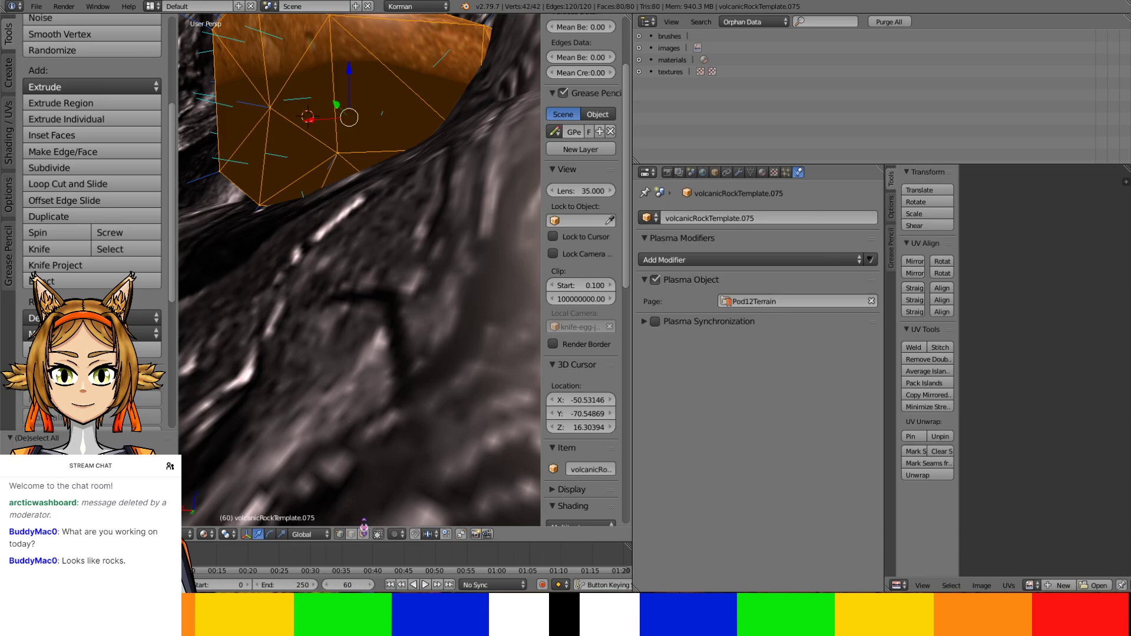
pyautogui.keyDown('shift'); pyautogui.rightClick(315, 172); pyautogui.keyUp('shift')
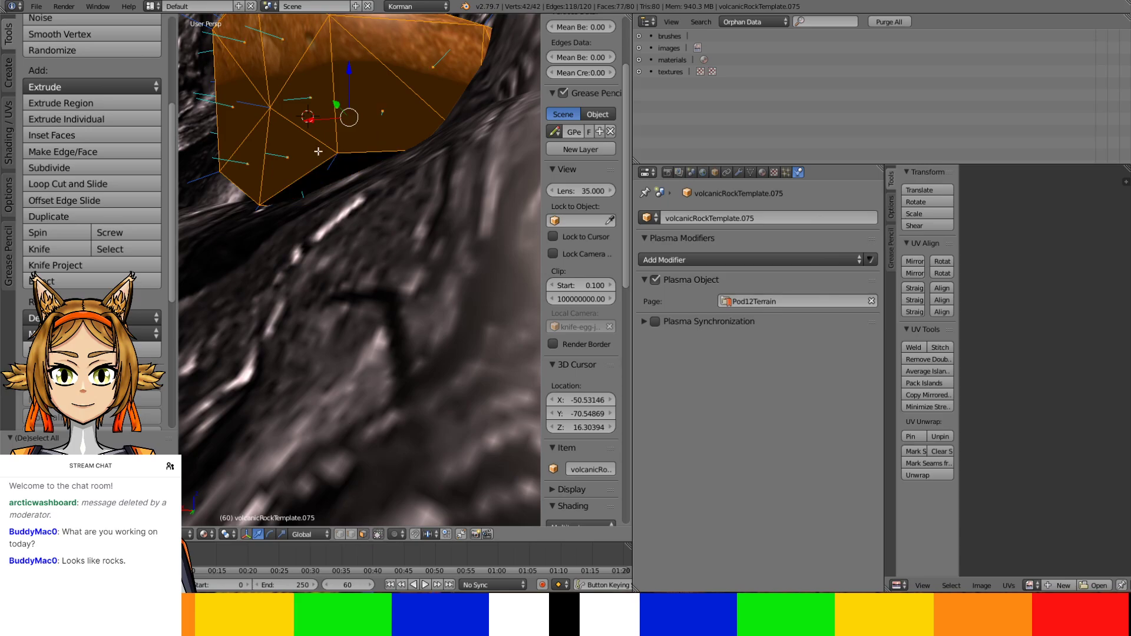
pyautogui.keyDown('shift'); pyautogui.rightClick(319, 151); pyautogui.keyUp('shift')
pyautogui.keyDown('shift'); pyautogui.rightClick(327, 125); pyautogui.keyUp('shift')
pyautogui.keyDown('shift'); pyautogui.rightClick(367, 126); pyautogui.keyUp('shift')
pyautogui.keyDown('shift'); pyautogui.rightClick(423, 87); pyautogui.keyUp('shift')
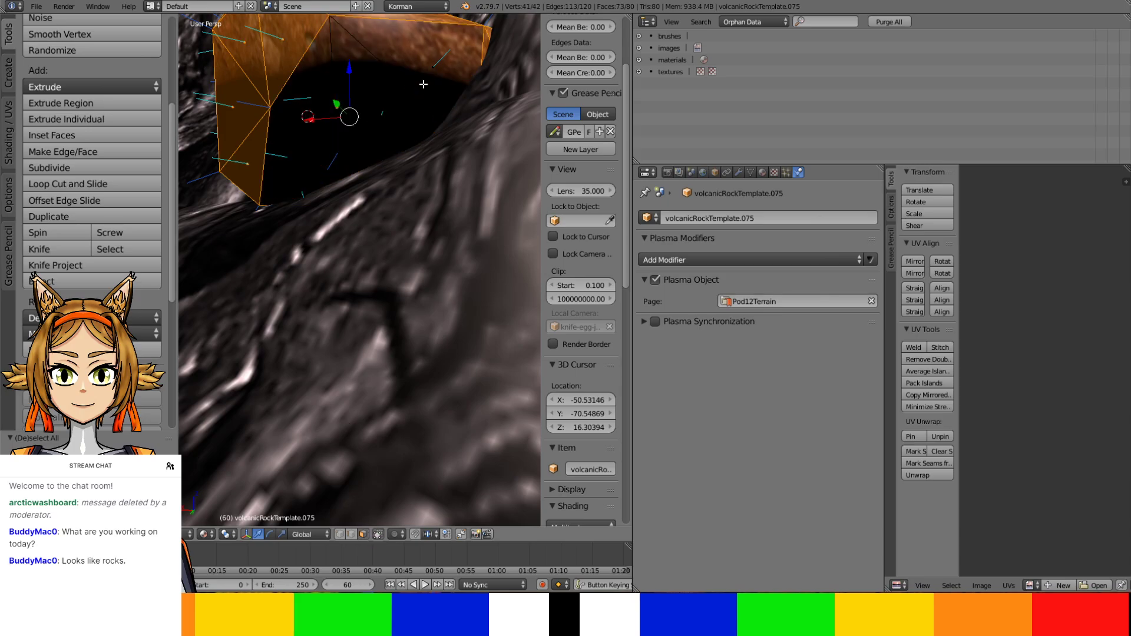
pyautogui.keyDown('shift'); pyautogui.rightClick(491, 32); pyautogui.keyUp('shift')
pyautogui.moveTo(491, 34); pyautogui.dragTo(484, 114, button='middle')
pyautogui.keyDown('shift'); pyautogui.rightClick(414, 238); pyautogui.keyUp('shift')
pyautogui.keyDown('shift'); pyautogui.rightClick(411, 210); pyautogui.keyUp('shift')
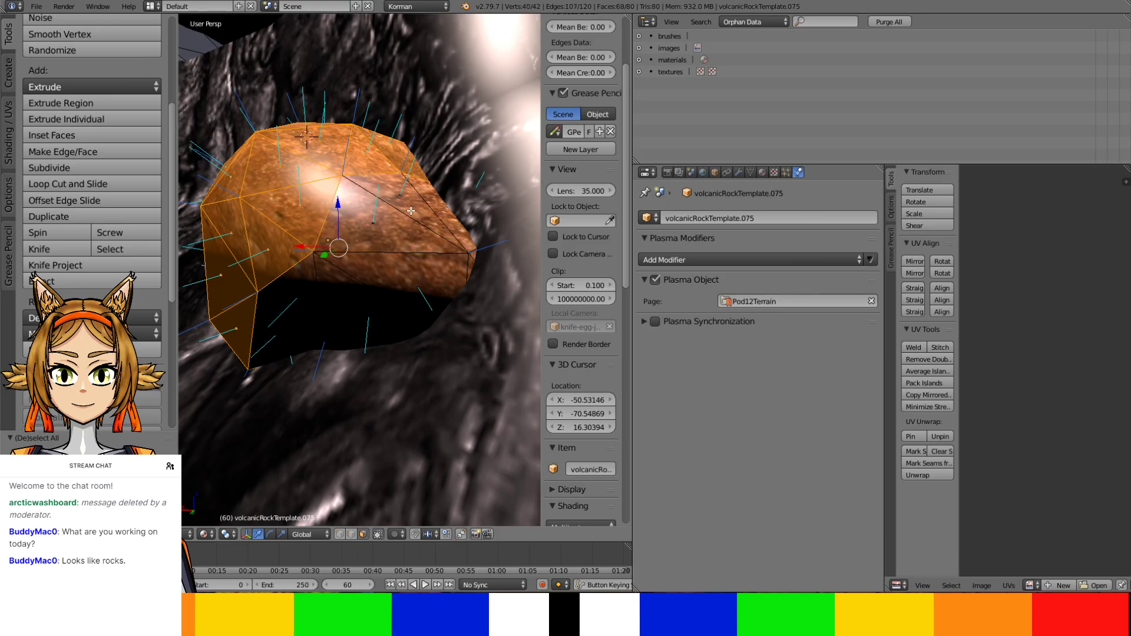
pyautogui.keyDown('shift'); pyautogui.rightClick(413, 163); pyautogui.keyUp('shift')
pyautogui.keyDown('shift'); pyautogui.rightClick(297, 216); pyautogui.keyUp('shift')
pyautogui.keyDown('shift'); pyautogui.rightClick(280, 171); pyautogui.keyUp('shift')
pyautogui.keyDown('shift'); pyautogui.rightClick(239, 241); pyautogui.keyUp('shift')
pyautogui.keyDown('shift'); pyautogui.rightClick(230, 291); pyautogui.keyUp('shift')
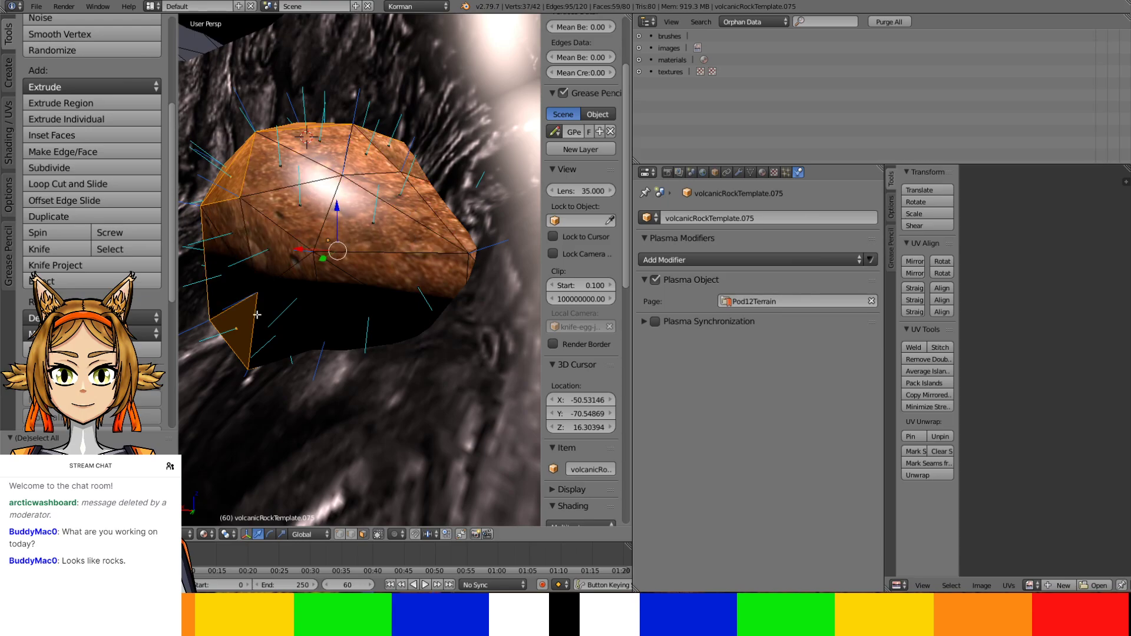
pyautogui.keyDown('shift'); pyautogui.rightClick(257, 325); pyautogui.keyUp('shift')
pyautogui.keyDown('shift'); pyautogui.rightClick(251, 326); pyautogui.keyUp('shift')
pyautogui.keyDown('shift'); pyautogui.rightClick(262, 329); pyautogui.keyUp('shift')
pyautogui.moveTo(261, 328)
pyautogui.mouseDown(button='middle')
pyautogui.moveTo(293, 299)
pyautogui.moveTo(317, 300)
pyautogui.mouseUp(button='middle')
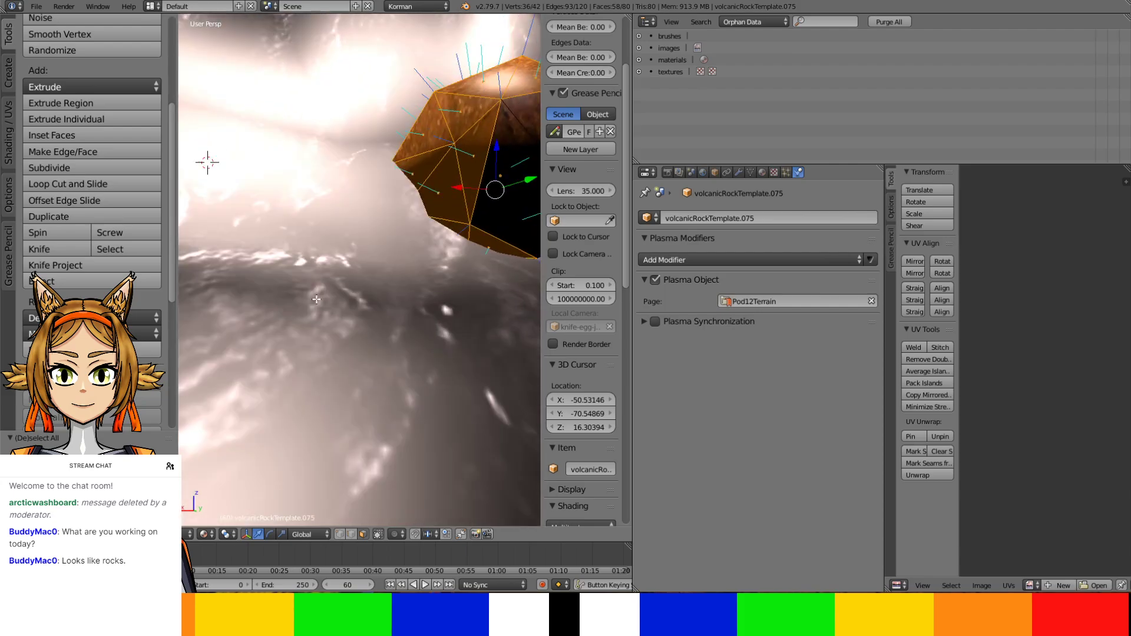
pyautogui.keyDown('shift'); pyautogui.rightClick(479, 233); pyautogui.keyUp('shift')
pyautogui.keyDown('shift'); pyautogui.rightClick(456, 199); pyautogui.keyUp('shift')
pyautogui.keyDown('shift'); pyautogui.rightClick(470, 182); pyautogui.keyUp('shift')
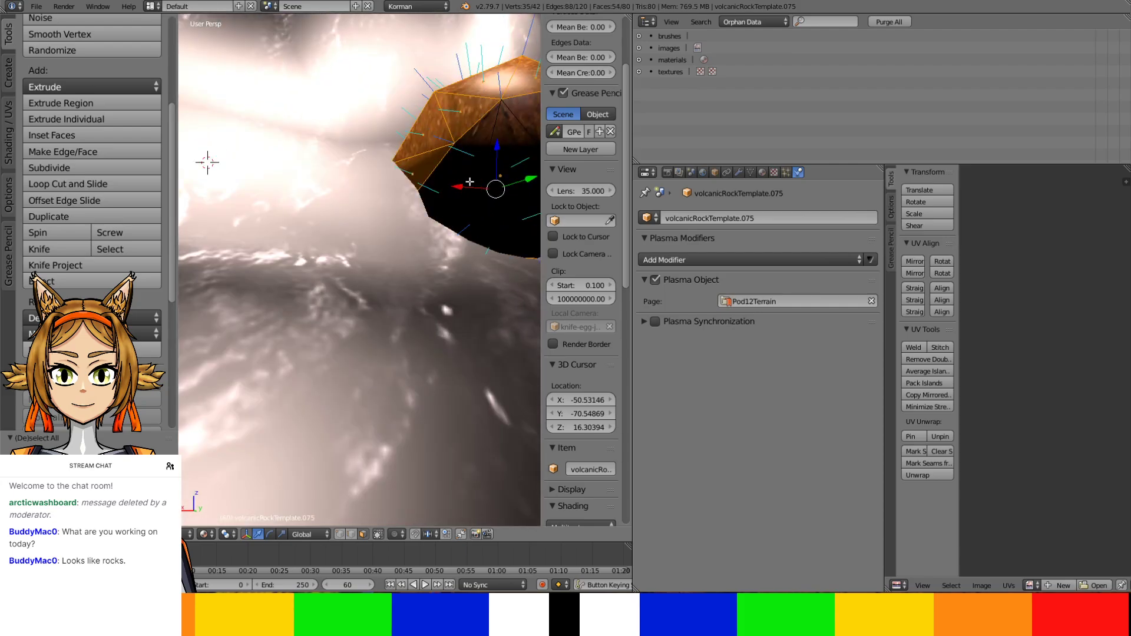
pyautogui.keyDown('shift'); pyautogui.rightClick(463, 117); pyautogui.keyUp('shift')
pyautogui.keyDown('shift'); pyautogui.rightClick(430, 145); pyautogui.keyUp('shift')
pyautogui.keyDown('shift'); pyautogui.rightClick(430, 166); pyautogui.keyUp('shift')
pyautogui.moveTo(430, 166)
pyautogui.mouseDown(button='middle')
pyautogui.moveTo(424, 192)
pyautogui.moveTo(495, 273)
pyautogui.mouseUp(button='middle')
pyautogui.keyDown('shift'); pyautogui.rightClick(497, 275); pyautogui.keyUp('shift')
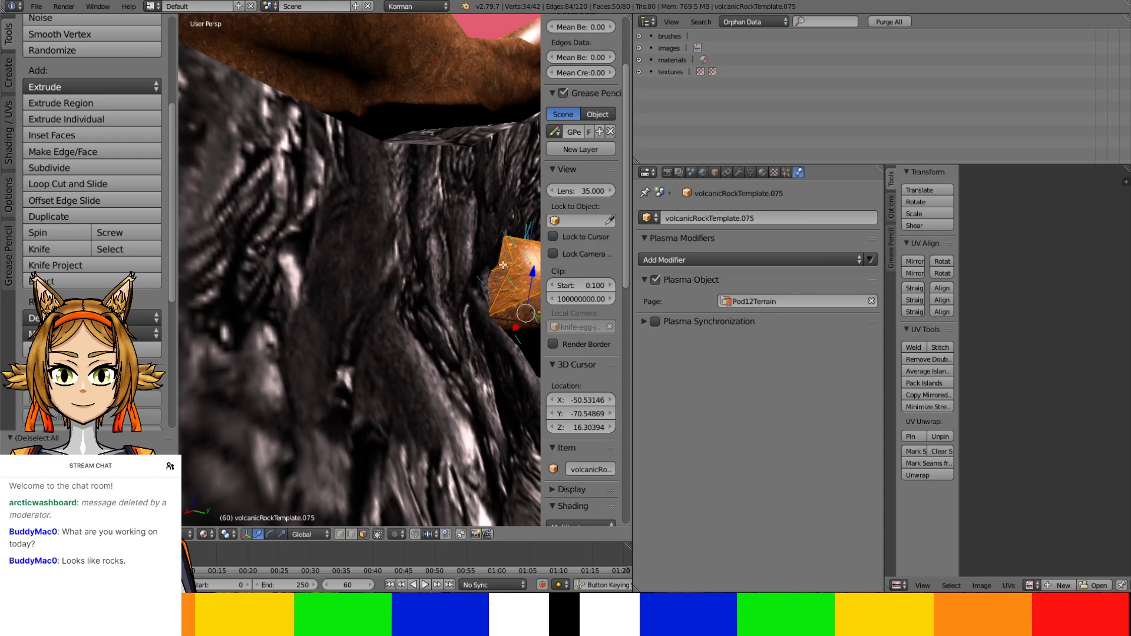
pyautogui.keyDown('shift'); pyautogui.rightClick(515, 252); pyautogui.keyUp('shift')
pyautogui.keyDown('shift'); pyautogui.rightClick(513, 277); pyautogui.keyUp('shift')
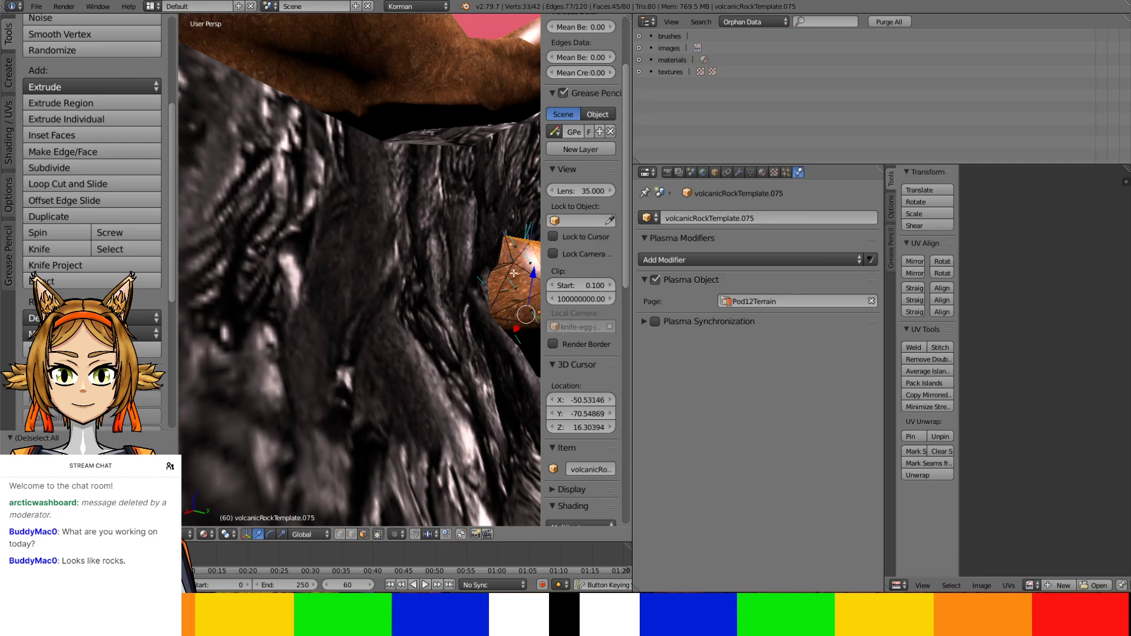
pyautogui.moveTo(513, 279); pyautogui.dragTo(409, 278, button='middle')
pyautogui.keyDown('shift'); pyautogui.rightClick(409, 277); pyautogui.keyUp('shift')
pyautogui.keyDown('shift'); pyautogui.rightClick(448, 314); pyautogui.keyUp('shift')
pyautogui.keyDown('shift'); pyautogui.rightClick(448, 314); pyautogui.keyUp('shift')
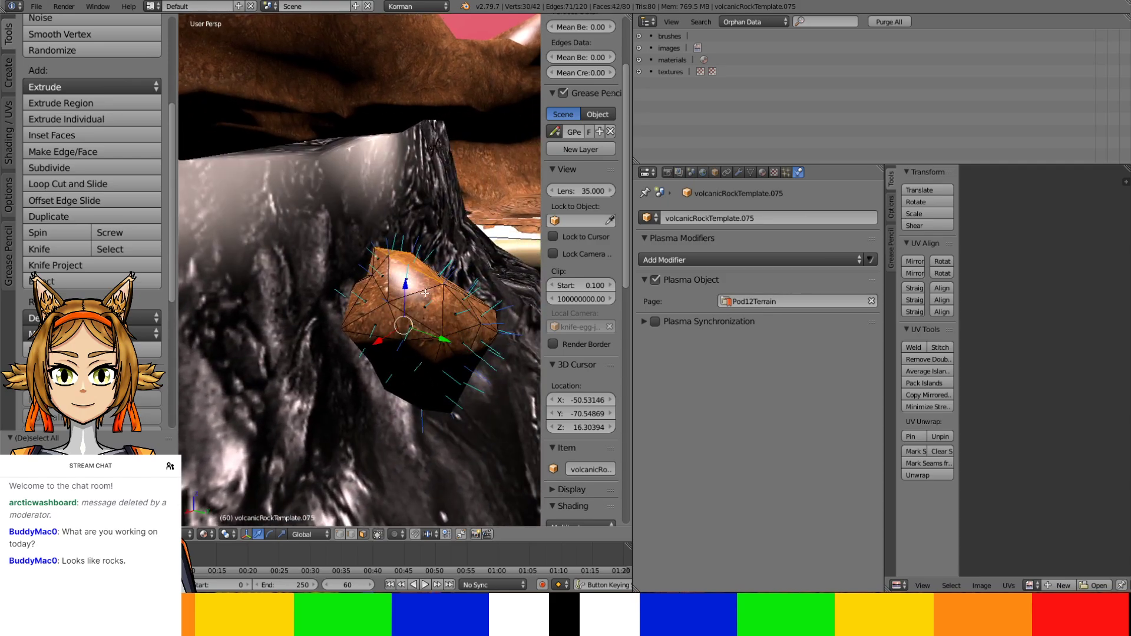
pyautogui.moveTo(448, 314); pyautogui.dragTo(371, 329, button='middle')
pyautogui.keyDown('shift'); pyautogui.rightClick(291, 338); pyautogui.keyUp('shift')
pyautogui.keyDown('shift'); pyautogui.rightClick(289, 319); pyautogui.keyUp('shift')
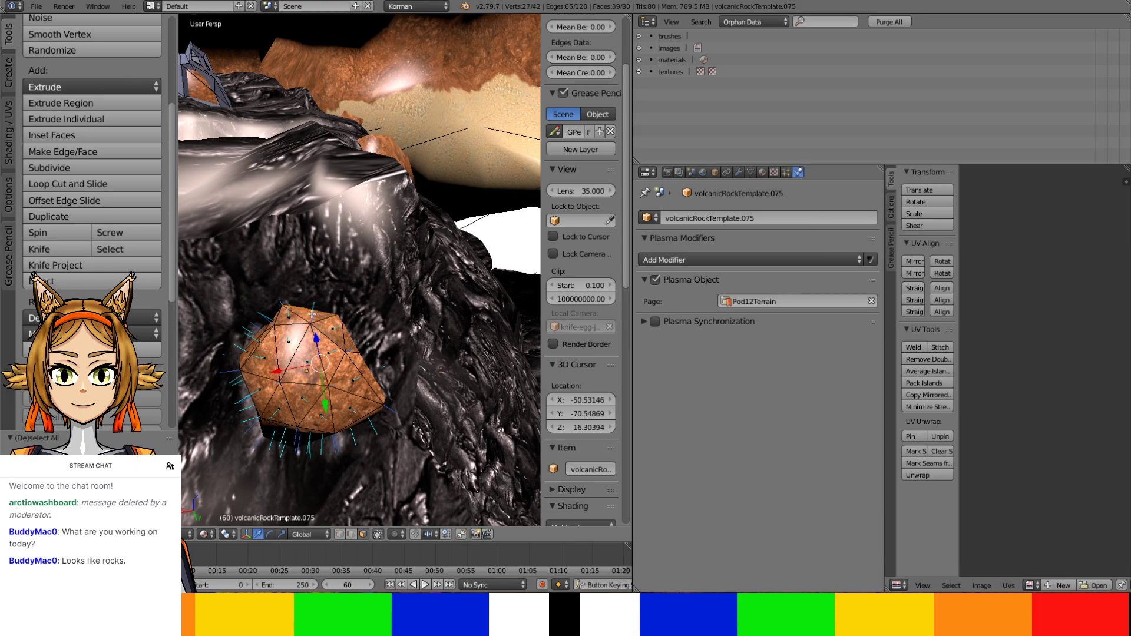
pyautogui.press('x')
pyautogui.click(335, 331)
# Finish editing the trimmed boulder and add a Collision modifier to it
pyautogui.press('Tab')
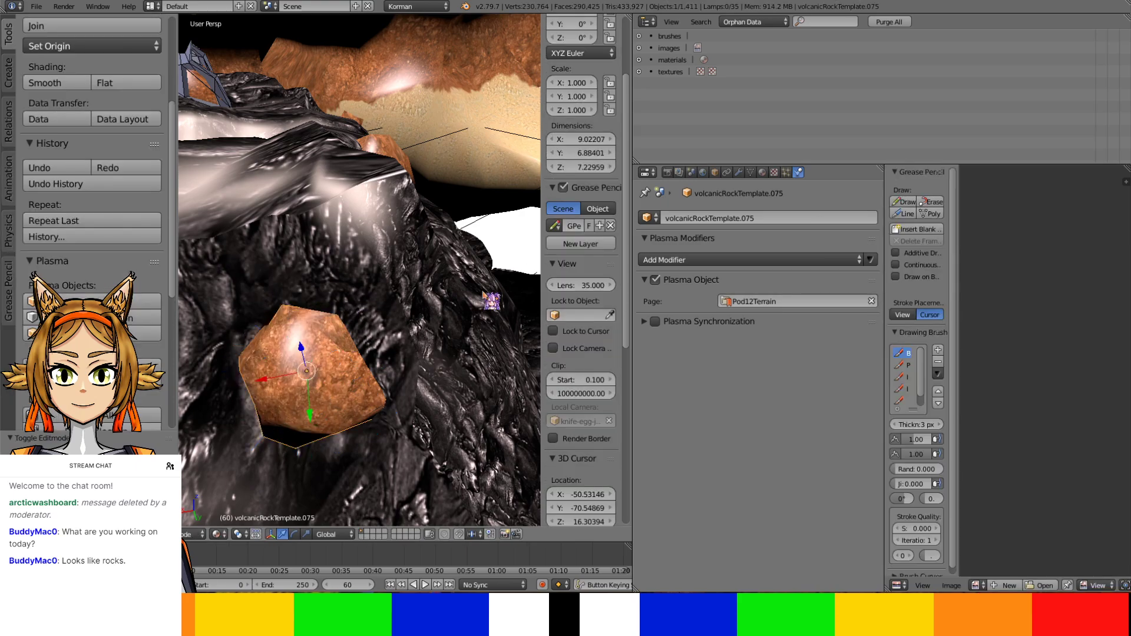
pyautogui.click(715, 260)
pyautogui.click(786, 292)
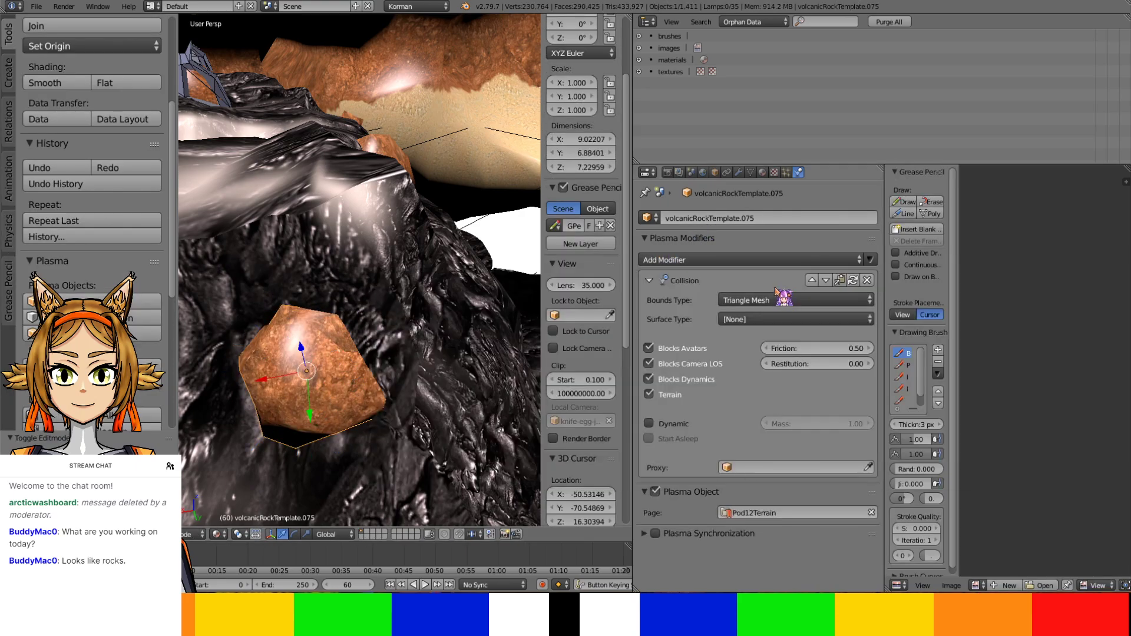
# Start editing the untrimmed boulder on the black rock's ridge, select all its faces, and exclude the exposed lower front faces
pyautogui.moveTo(470, 285); pyautogui.dragTo(331, 163, button='middle')
pyautogui.rightClick(437, 243)
pyautogui.press('Tab')
pyautogui.press('a')
pyautogui.press('a')
pyautogui.keyDown('shift'); pyautogui.rightClick(401, 248); pyautogui.keyUp('shift')
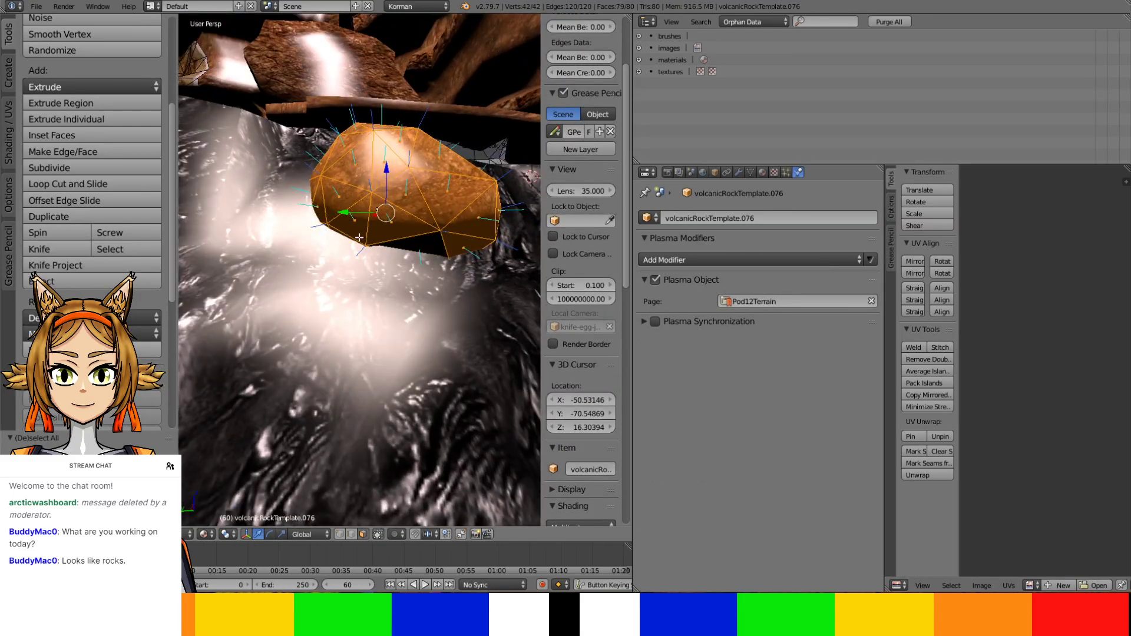
pyautogui.keyDown('shift'); pyautogui.rightClick(351, 226); pyautogui.keyUp('shift')
pyautogui.keyDown('shift'); pyautogui.rightClick(374, 235); pyautogui.keyUp('shift')
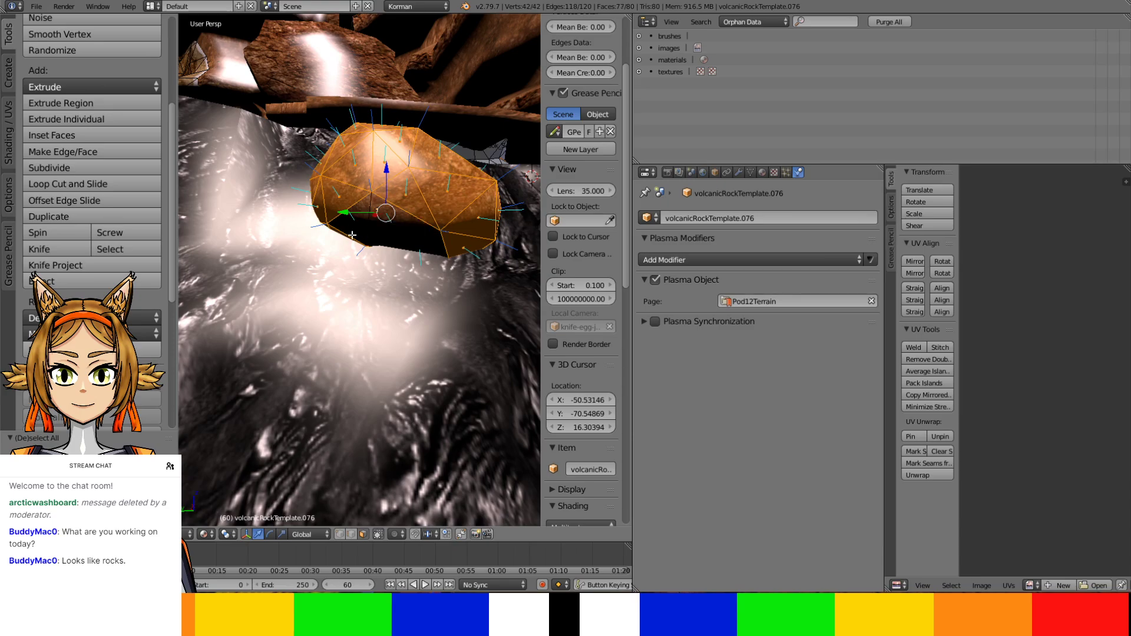
pyautogui.moveTo(352, 235); pyautogui.dragTo(384, 241, button='middle')
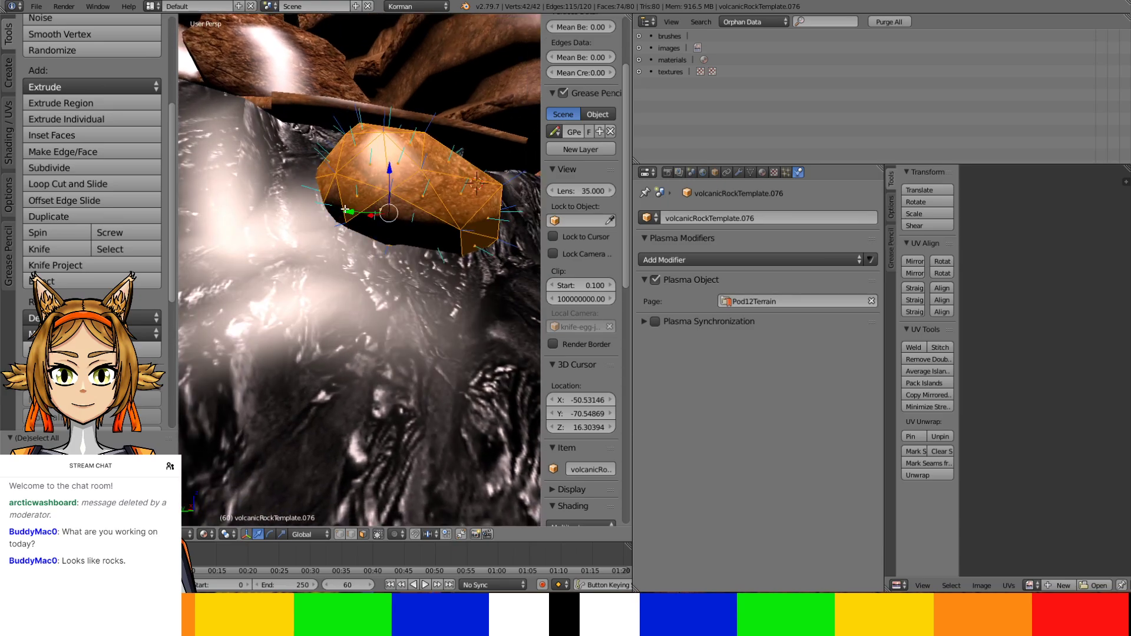
# Exclude the exposed faces across the boulder's broad front side and its near end from the selection
pyautogui.keyDown('shift'); pyautogui.rightClick(345, 210); pyautogui.keyUp('shift')
pyautogui.keyDown('shift'); pyautogui.rightClick(363, 179); pyautogui.keyUp('shift')
pyautogui.keyDown('shift'); pyautogui.rightClick(322, 176); pyautogui.keyUp('shift')
pyautogui.keyDown('shift'); pyautogui.rightClick(359, 152); pyautogui.keyUp('shift')
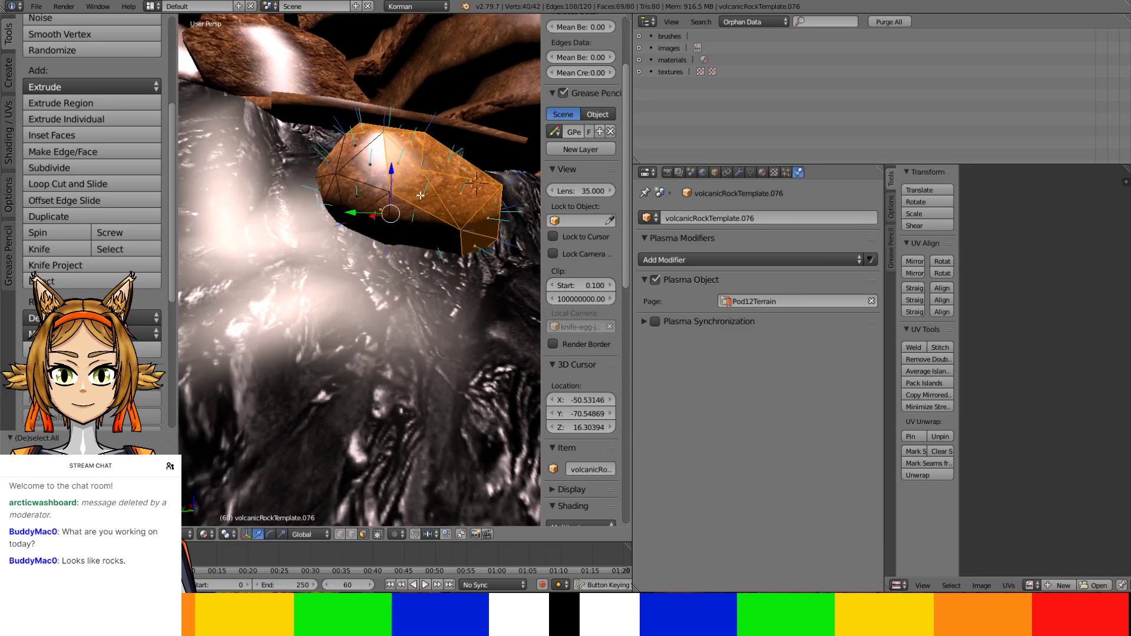
pyautogui.keyDown('shift'); pyautogui.rightClick(418, 206); pyautogui.keyUp('shift')
pyautogui.keyDown('shift'); pyautogui.rightClick(397, 154); pyautogui.keyUp('shift')
pyautogui.keyDown('shift'); pyautogui.rightClick(448, 164); pyautogui.keyUp('shift')
pyautogui.keyDown('shift'); pyautogui.rightClick(465, 200); pyautogui.keyUp('shift')
pyautogui.keyDown('shift'); pyautogui.rightClick(471, 221); pyautogui.keyUp('shift')
pyautogui.keyDown('shift'); pyautogui.rightClick(469, 231); pyautogui.keyUp('shift')
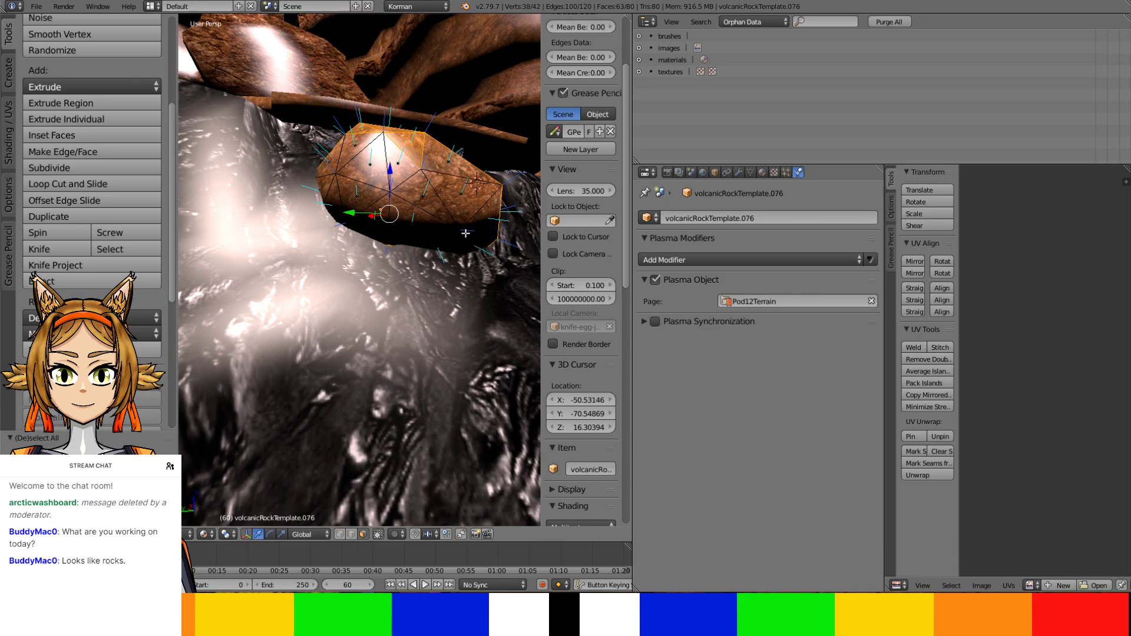
# Exclude the exposed faces around the boulder's narrow end and along its upper edge from the selection
pyautogui.moveTo(469, 231); pyautogui.dragTo(414, 262, button='middle')
pyautogui.keyDown('shift'); pyautogui.rightClick(408, 242); pyautogui.keyUp('shift')
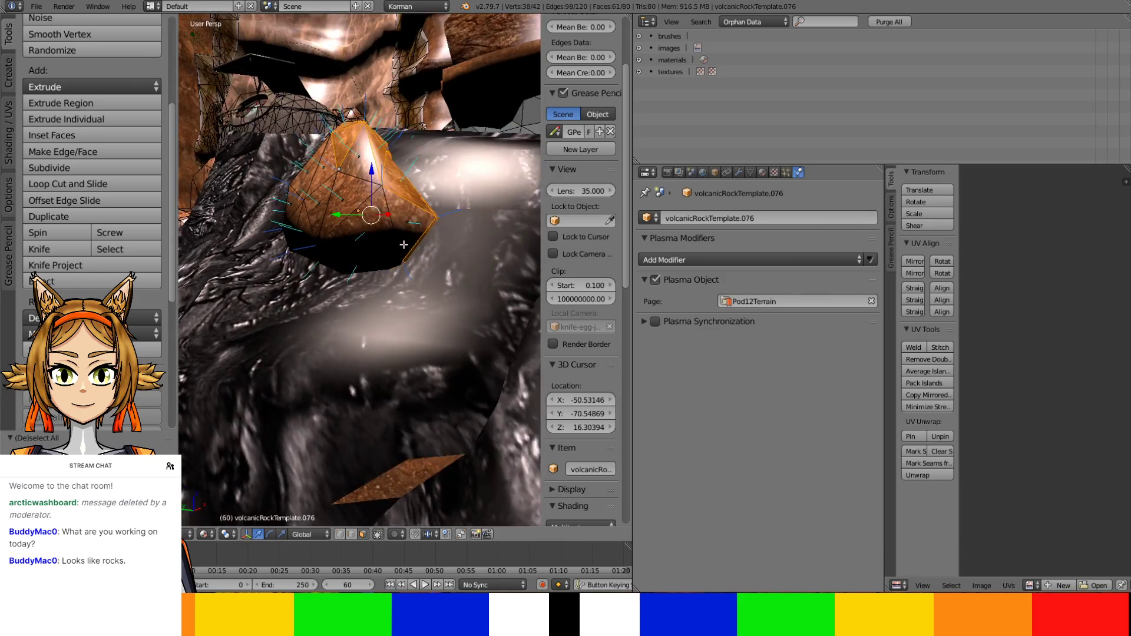
pyautogui.keyDown('shift'); pyautogui.rightClick(409, 239); pyautogui.keyUp('shift')
pyautogui.keyDown('shift'); pyautogui.rightClick(419, 251); pyautogui.keyUp('shift')
pyautogui.keyDown('shift'); pyautogui.rightClick(408, 242); pyautogui.keyUp('shift')
pyautogui.moveTo(410, 191); pyautogui.dragTo(392, 280, button='middle')
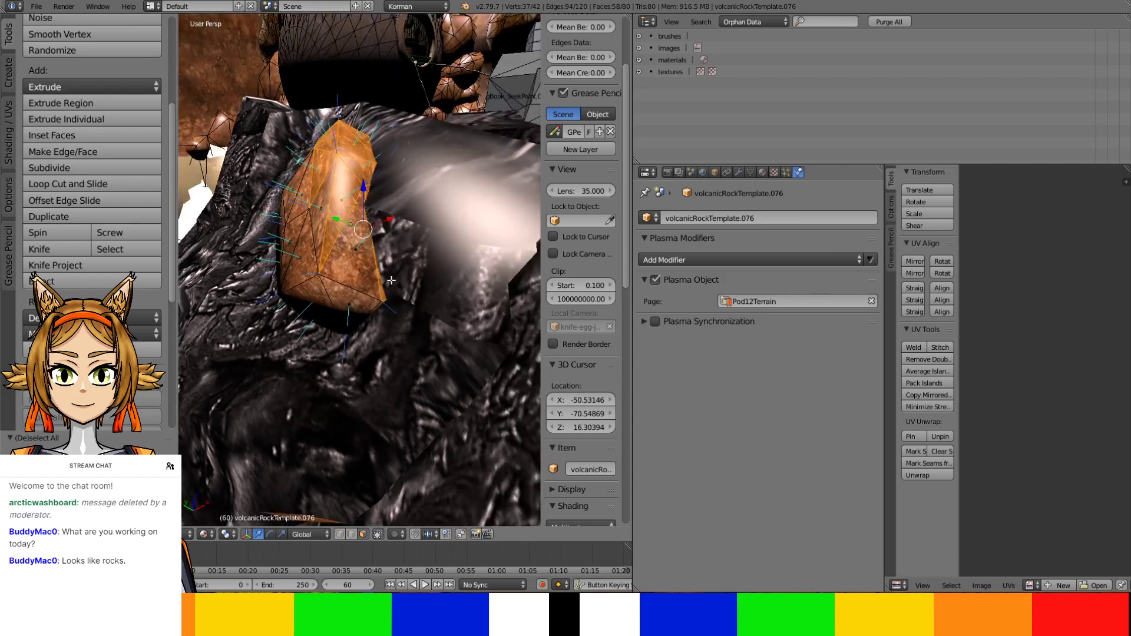
pyautogui.keyDown('shift'); pyautogui.rightClick(360, 174); pyautogui.keyUp('shift')
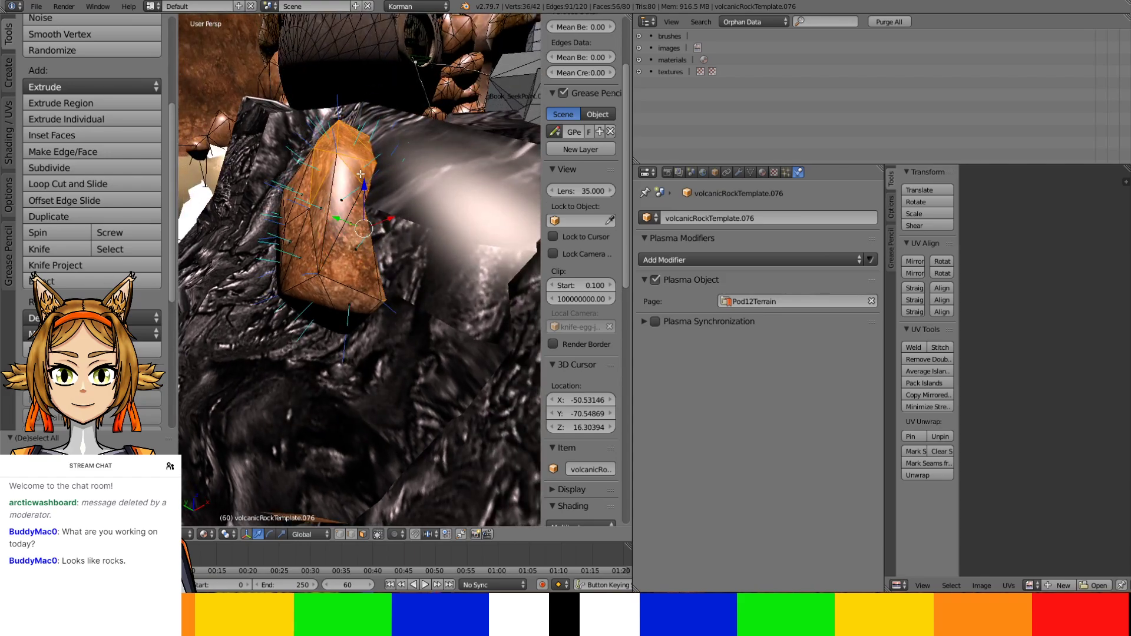
pyautogui.keyDown('shift'); pyautogui.rightClick(362, 140); pyautogui.keyUp('shift')
# Exclude the remaining exposed faces on the boulder's top and back, and delete the hidden faces still selected
pyautogui.moveTo(362, 140); pyautogui.dragTo(403, 187, button='middle')
pyautogui.keyDown('shift'); pyautogui.rightClick(370, 243); pyautogui.keyUp('shift')
pyautogui.keyDown('shift'); pyautogui.rightClick(365, 259); pyautogui.keyUp('shift')
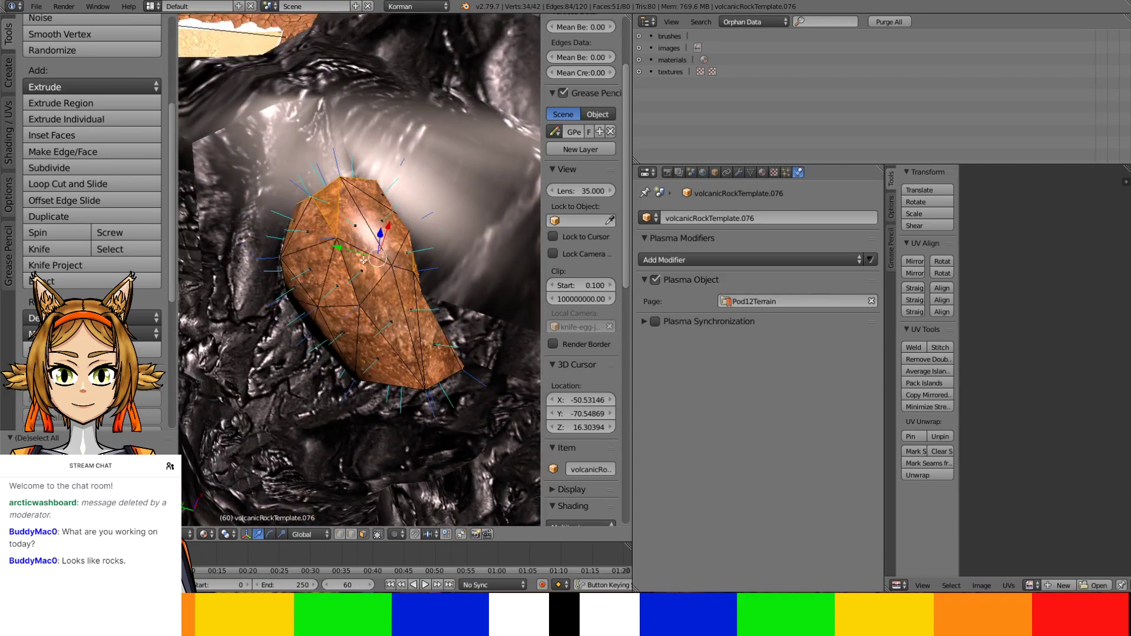
pyautogui.keyDown('shift'); pyautogui.rightClick(336, 202); pyautogui.keyUp('shift')
pyautogui.moveTo(337, 201)
pyautogui.mouseDown(button='middle')
pyautogui.moveTo(389, 231)
pyautogui.moveTo(367, 213)
pyautogui.mouseUp(button='middle')
pyautogui.keyDown('shift'); pyautogui.rightClick(367, 214); pyautogui.keyUp('shift')
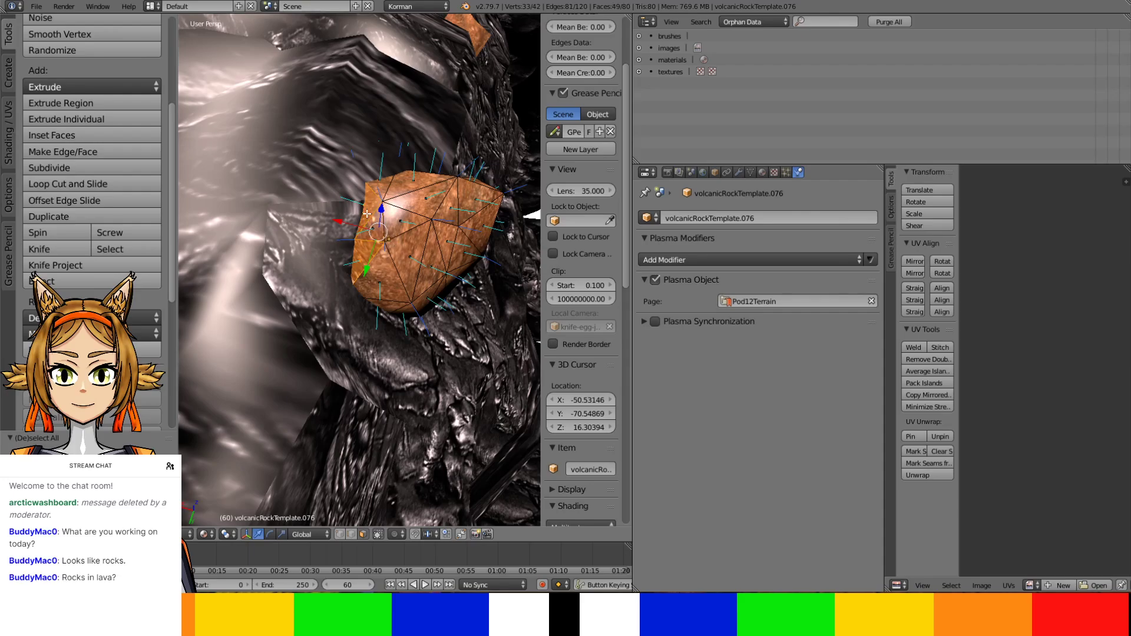
pyautogui.press('x')
pyautogui.click(388, 247)
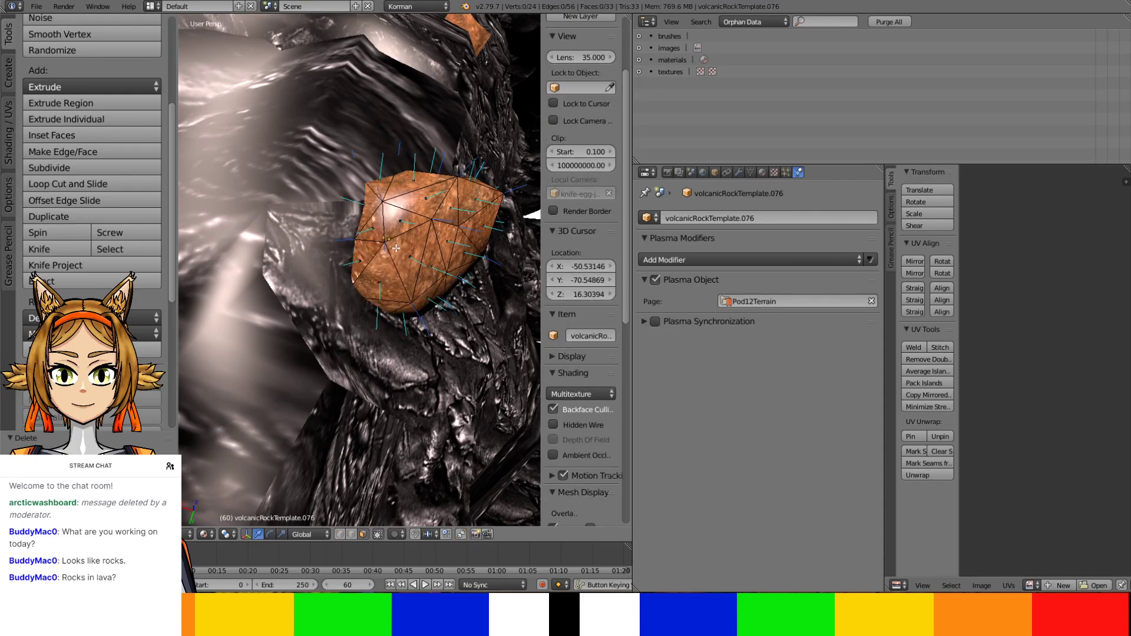
# Finish editing the trimmed ridge boulder and add a Collision modifier to it
pyautogui.press('Tab')
pyautogui.click(796, 260)
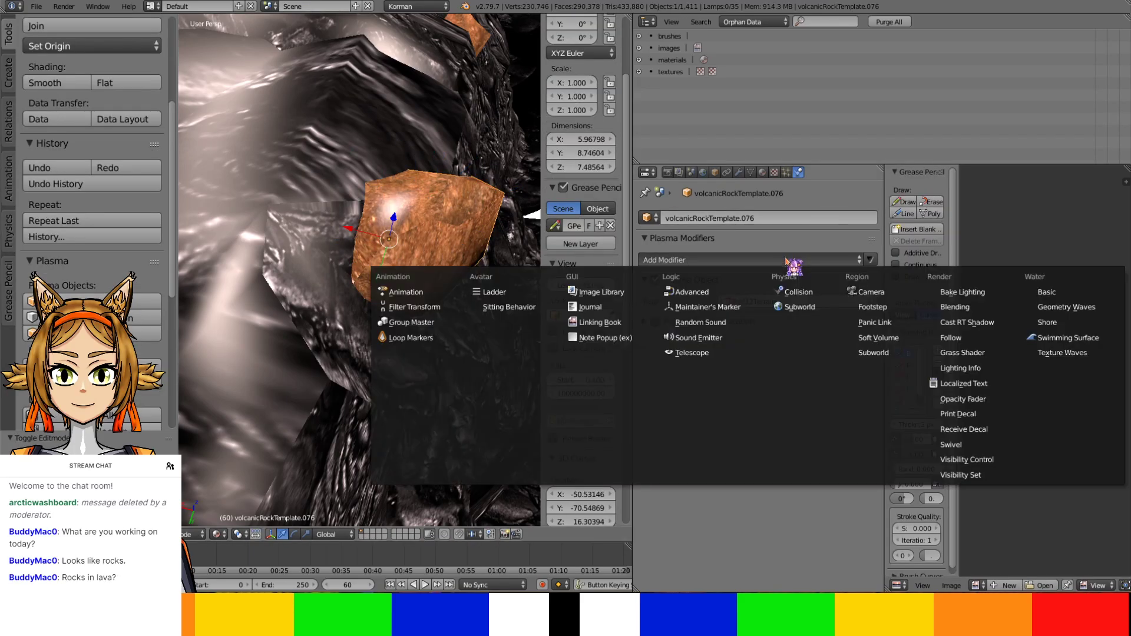
pyautogui.click(789, 292)
# Check the small angular rock on the black rock's steep face in isolation and delete its hidden faces in the full scene
pyautogui.moveTo(518, 210); pyautogui.dragTo(285, 259, button='middle')
pyautogui.rightClick(282, 224)
pyautogui.press('KP_Divide')
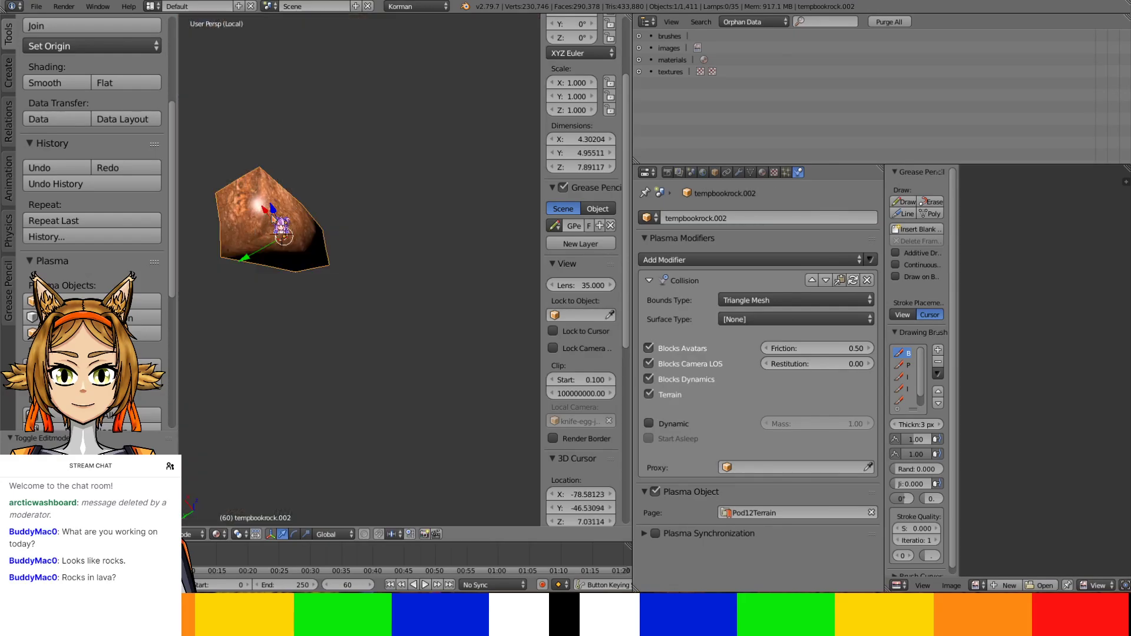
pyautogui.moveTo(272, 216); pyautogui.dragTo(298, 273, button='middle')
pyautogui.press('KP_Divide')
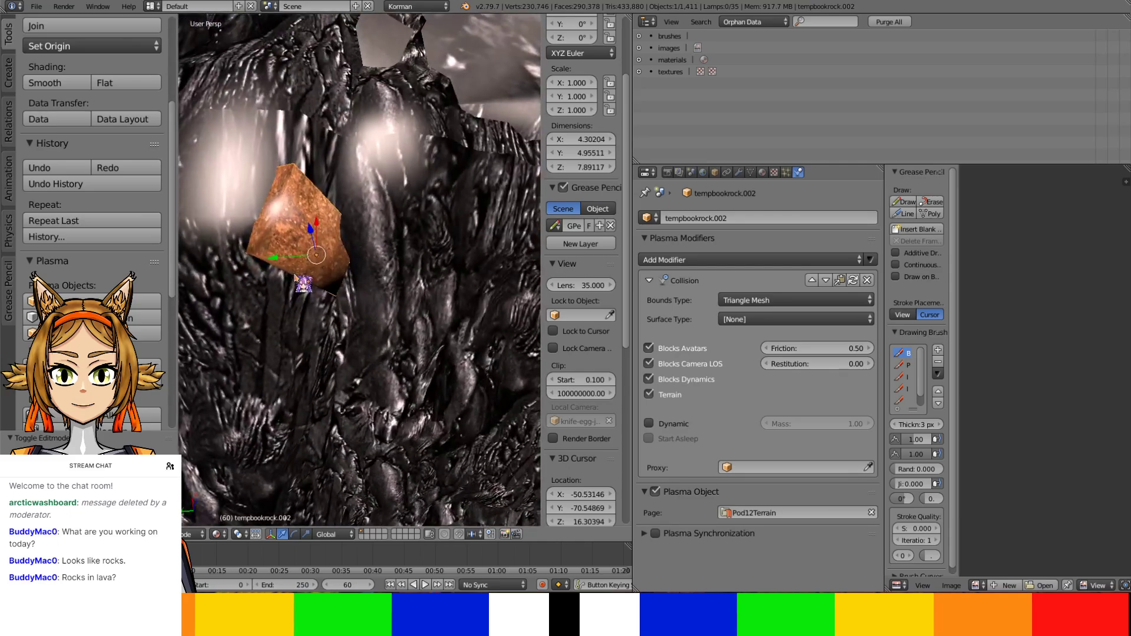
pyautogui.press('Tab')
pyautogui.press('a')
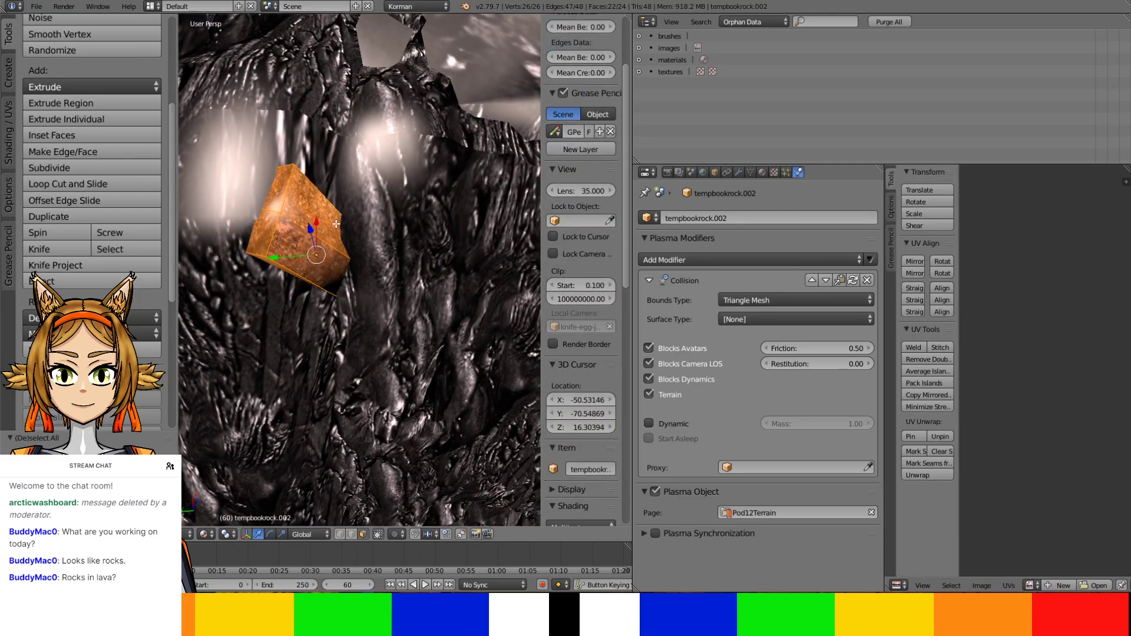
pyautogui.moveTo(279, 273); pyautogui.dragTo(428, 349, button='middle')
pyautogui.press('x')
pyautogui.click(295, 302)
pyautogui.press('Tab')
# Delete the hidden faces of the blocky rock beside the grey mesh edge by excluding its exposed faces from a full selection
pyautogui.rightClick(418, 334)
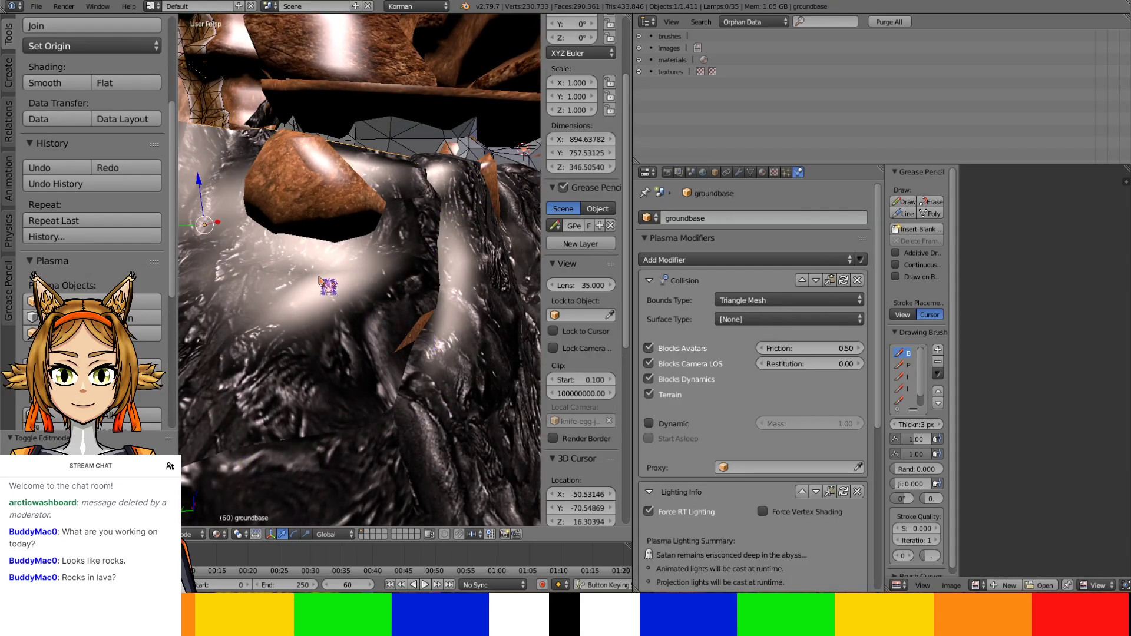
pyautogui.moveTo(320, 282); pyautogui.dragTo(354, 253, button='middle')
pyautogui.rightClick(323, 229)
pyautogui.press('Tab')
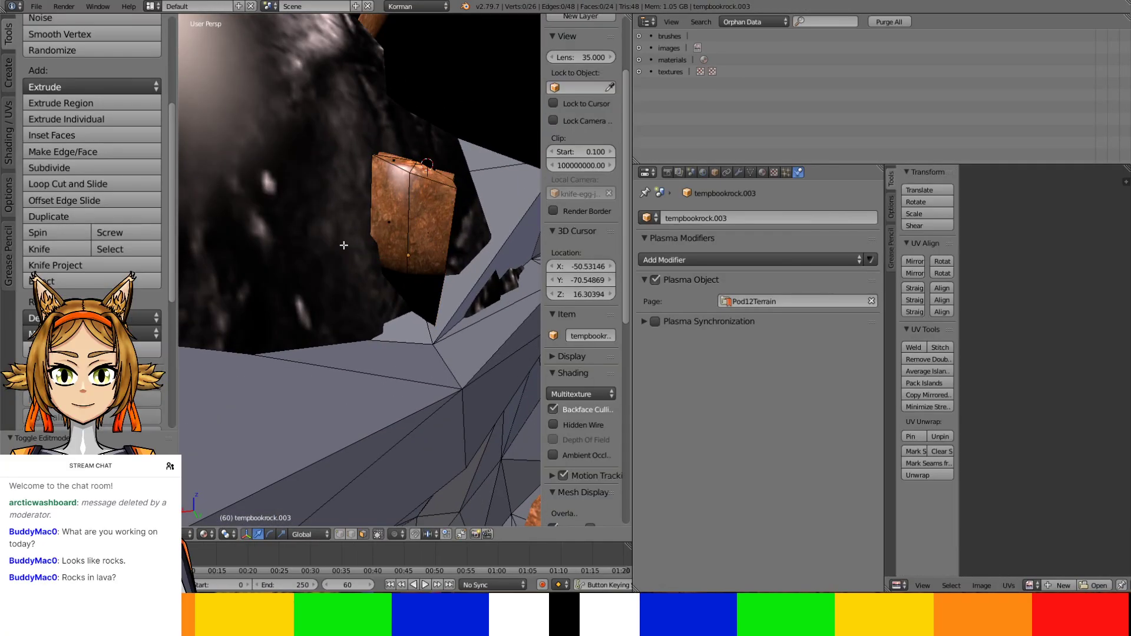
pyautogui.press('a')
pyautogui.moveTo(373, 206); pyautogui.dragTo(356, 188, button='middle')
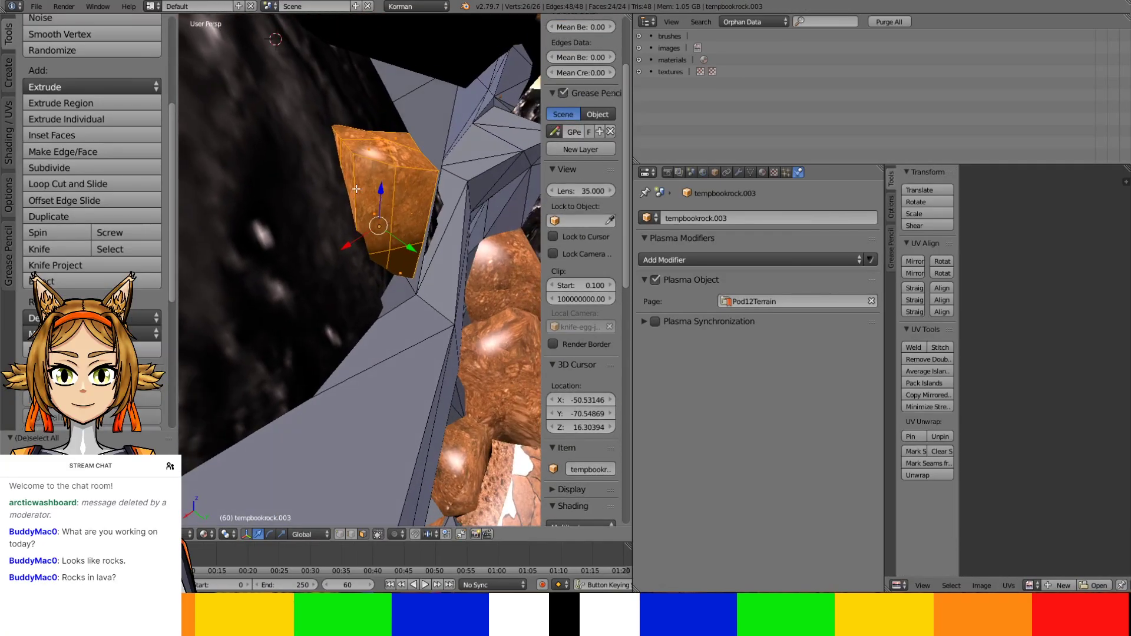
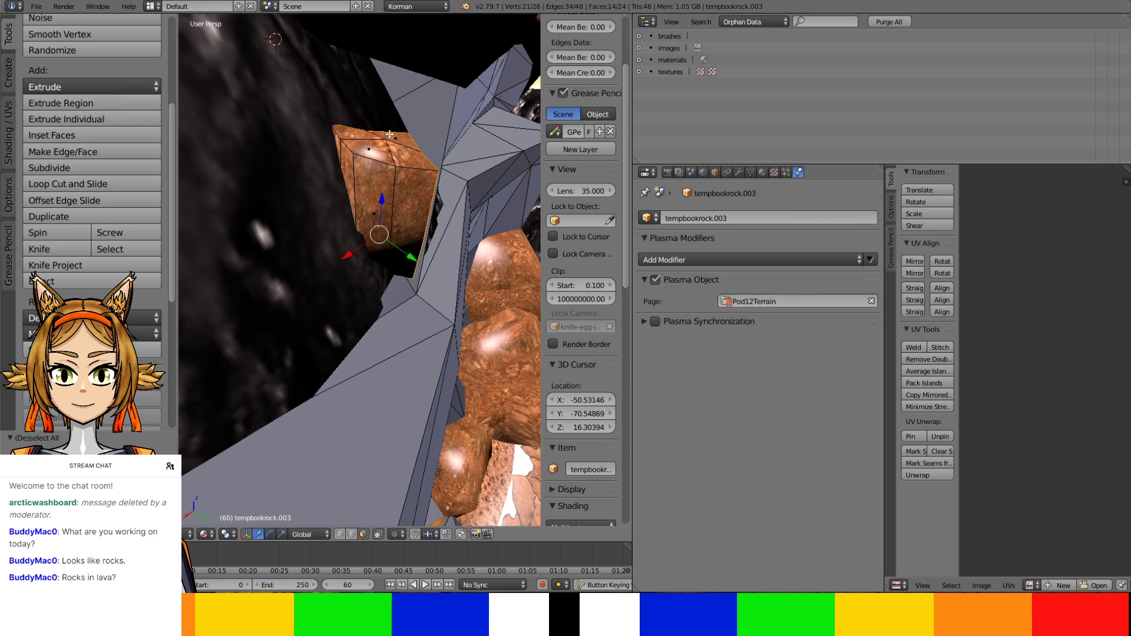
pyautogui.moveTo(389, 135); pyautogui.dragTo(382, 283, button='middle')
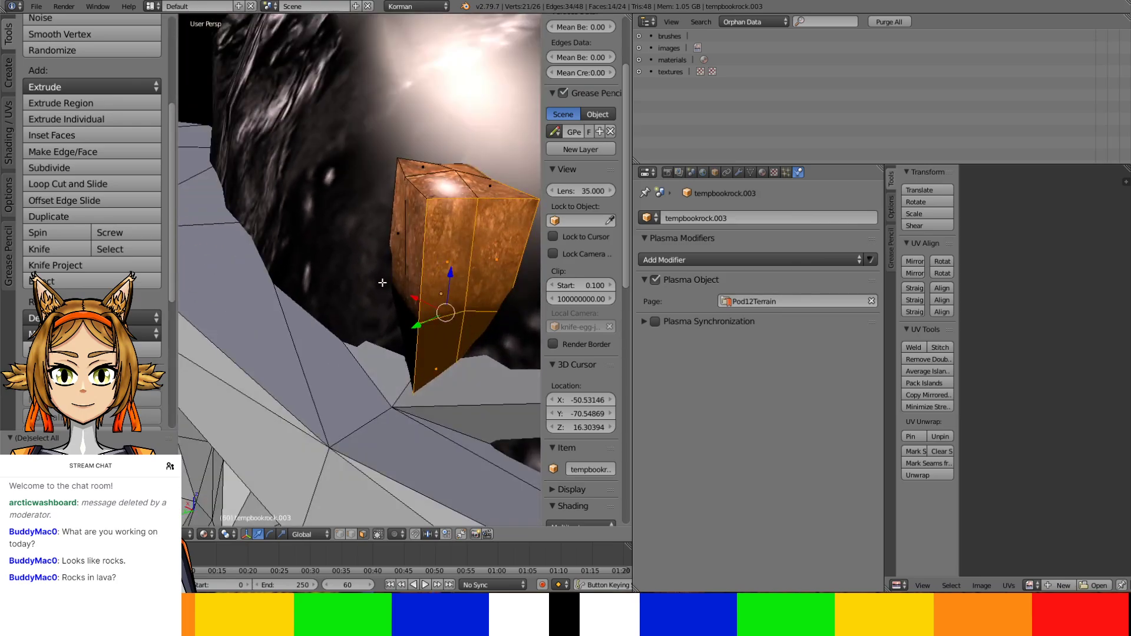
pyautogui.keyDown('shift'); pyautogui.rightClick(480, 280); pyautogui.keyUp('shift')
pyautogui.moveTo(480, 280)
pyautogui.mouseDown(button='middle')
pyautogui.moveTo(371, 272)
pyautogui.moveTo(355, 260)
pyautogui.mouseUp(button='middle')
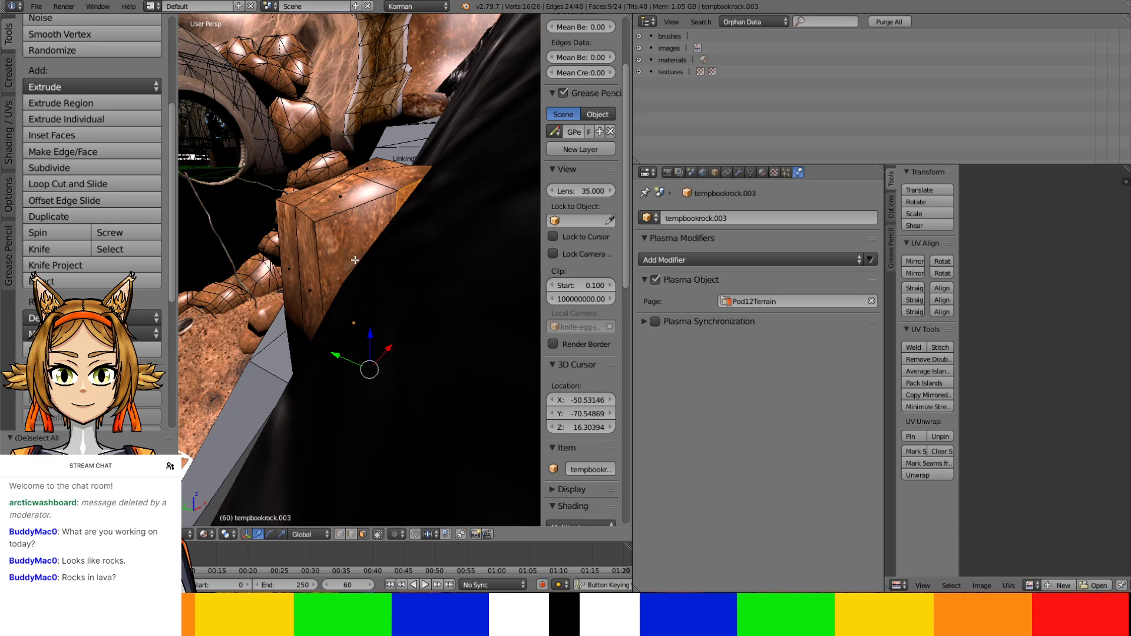
pyautogui.keyDown('shift'); pyautogui.rightClick(398, 203); pyautogui.keyUp('shift')
pyautogui.moveTo(398, 203); pyautogui.dragTo(398, 267, button='middle')
pyautogui.click(399, 268)
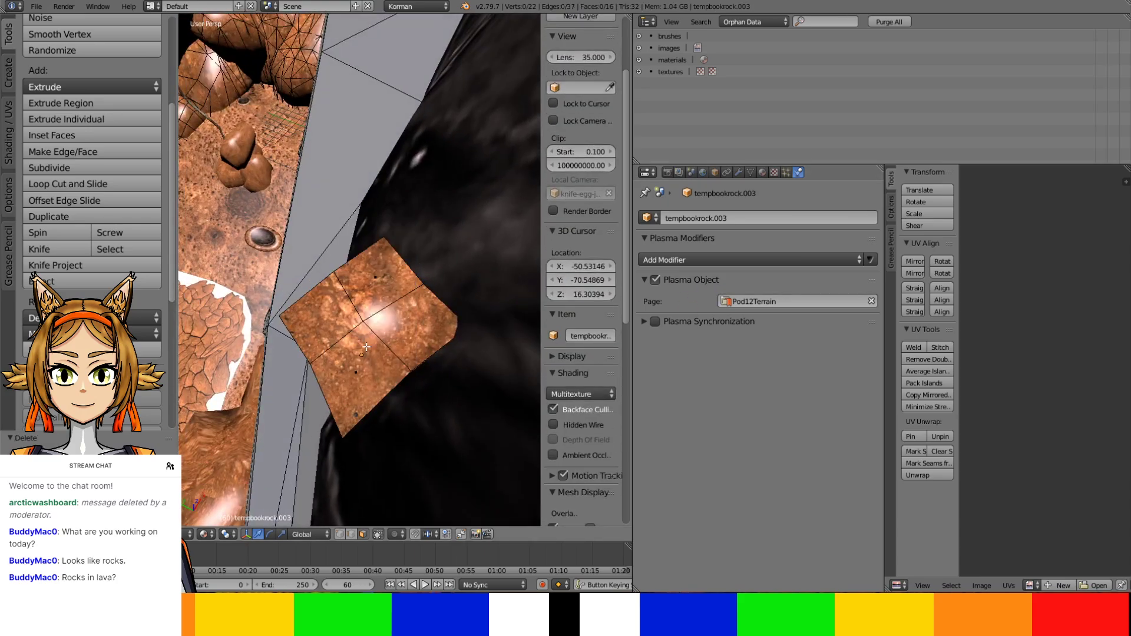
# Finish editing the blocky rock and add a Collision modifier to it
pyautogui.press('Tab')
pyautogui.click(654, 260)
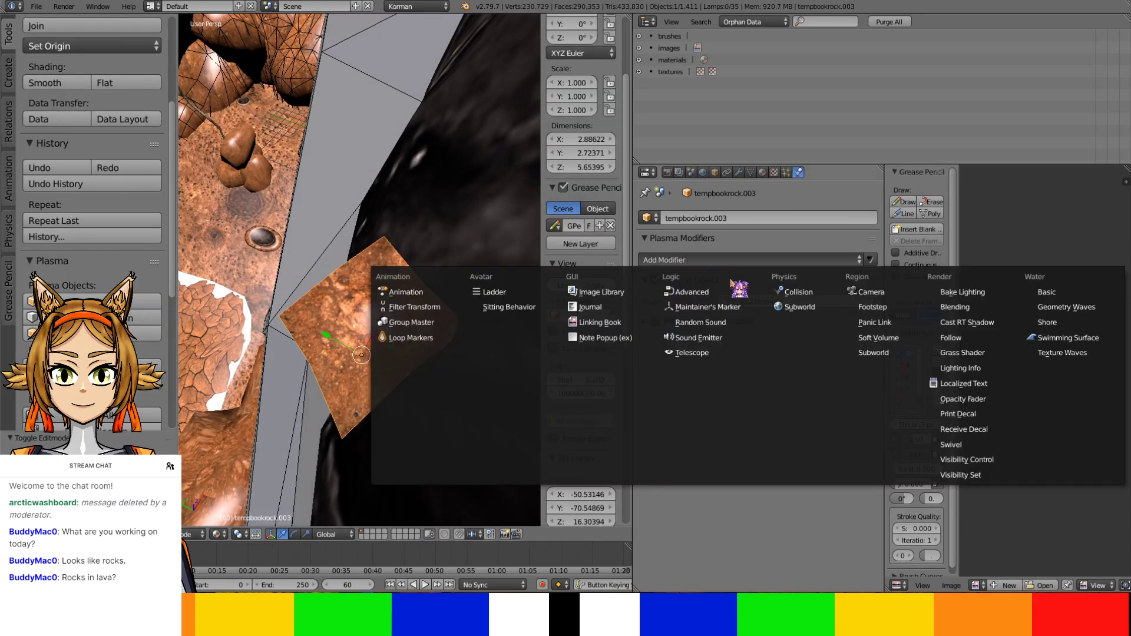
pyautogui.click(790, 293)
# Inspect the boulder wedged between the large slab and the black rock in isolation, and restore the full scene
pyautogui.moveTo(483, 283); pyautogui.dragTo(429, 313, button='middle')
pyautogui.rightClick(340, 334)
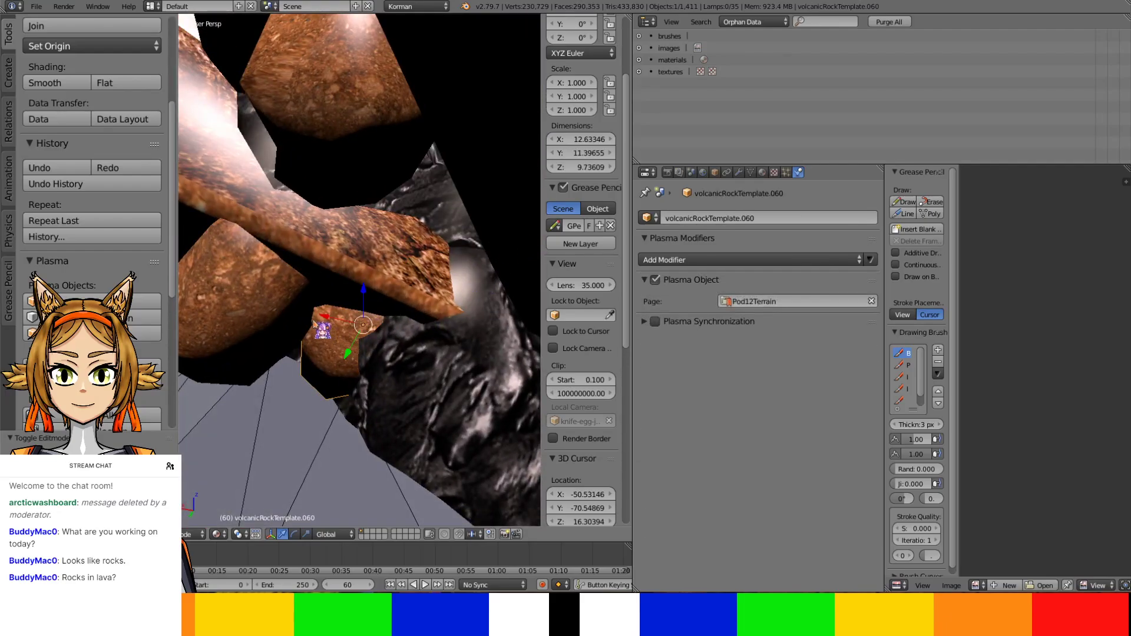
pyautogui.press('KP_Divide')
pyautogui.moveTo(321, 319); pyautogui.dragTo(286, 341, button='middle')
pyautogui.press('KP_Divide')
# Start editing the large rounded boulder above the grey mesh and exclude its exposed front faces from the full selection
pyautogui.rightClick(372, 300)
pyautogui.press('Tab')
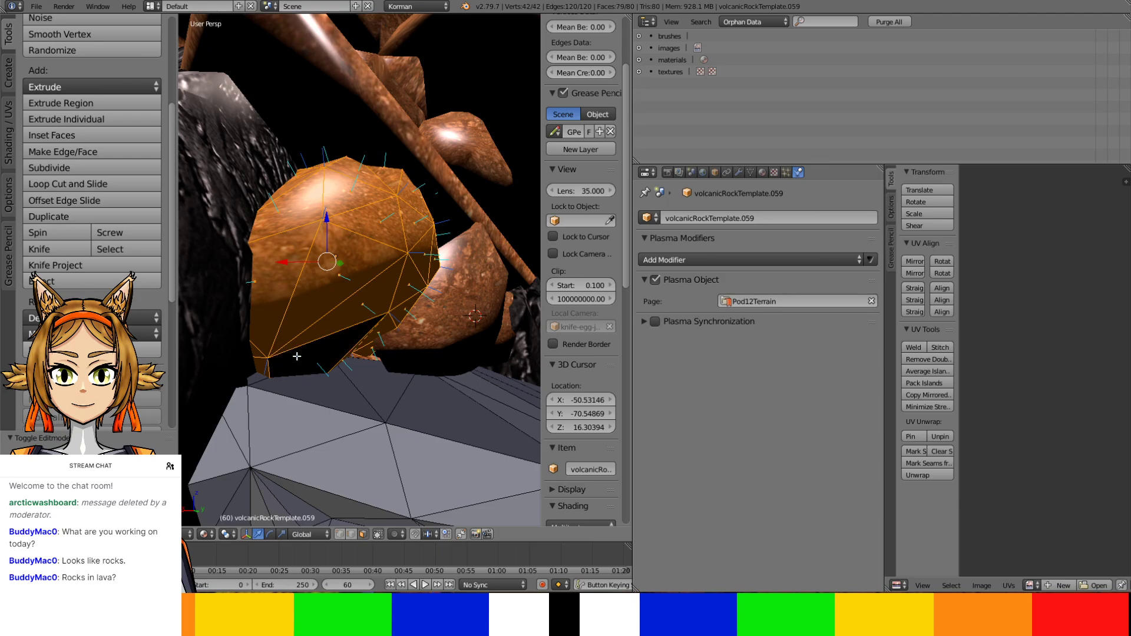
pyautogui.keyDown('shift'); pyautogui.rightClick(258, 338); pyautogui.keyUp('shift')
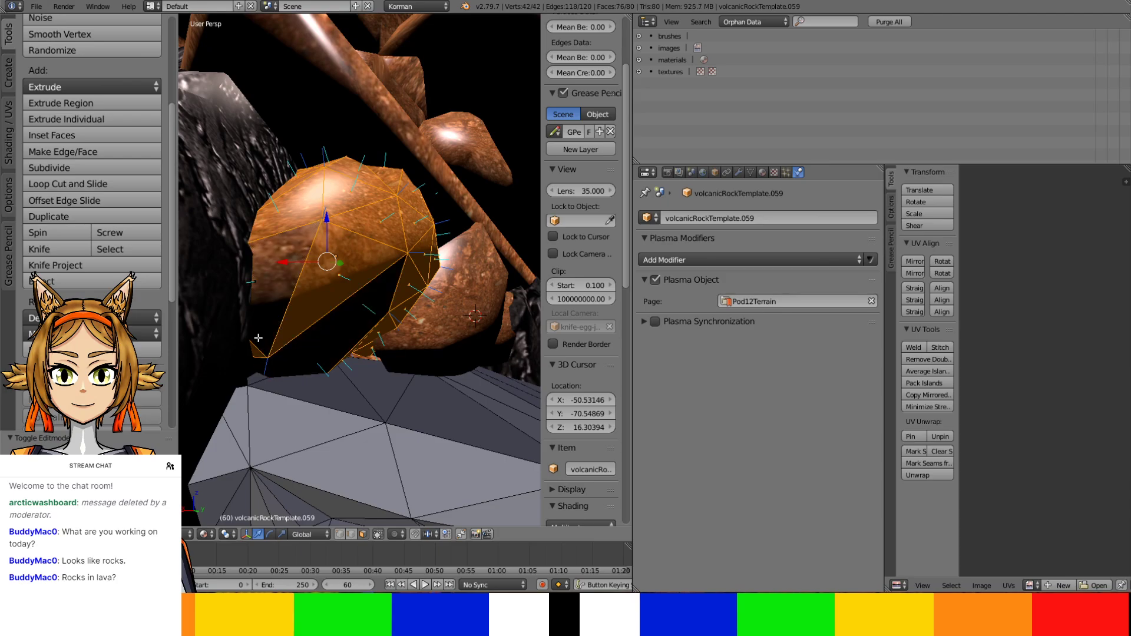
pyautogui.keyDown('shift'); pyautogui.rightClick(316, 288); pyautogui.keyUp('shift')
pyautogui.keyDown('shift'); pyautogui.rightClick(295, 209); pyautogui.keyUp('shift')
pyautogui.keyDown('shift'); pyautogui.rightClick(346, 205); pyautogui.keyUp('shift')
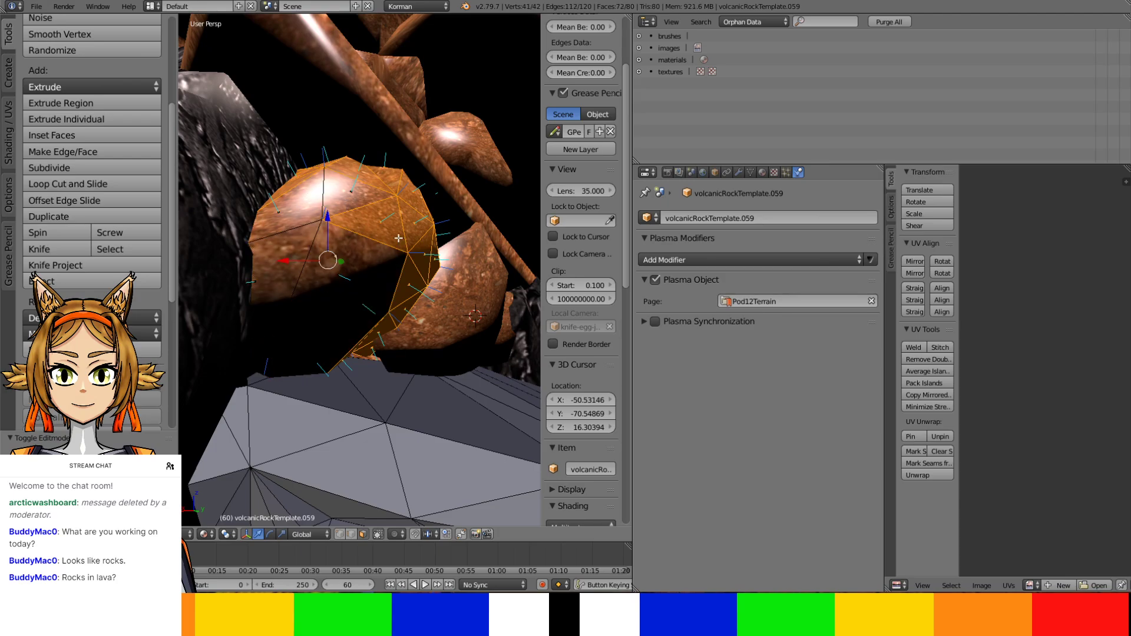
pyautogui.keyDown('shift'); pyautogui.rightClick(399, 238); pyautogui.keyUp('shift')
pyautogui.moveTo(407, 265); pyautogui.dragTo(367, 251, button='middle')
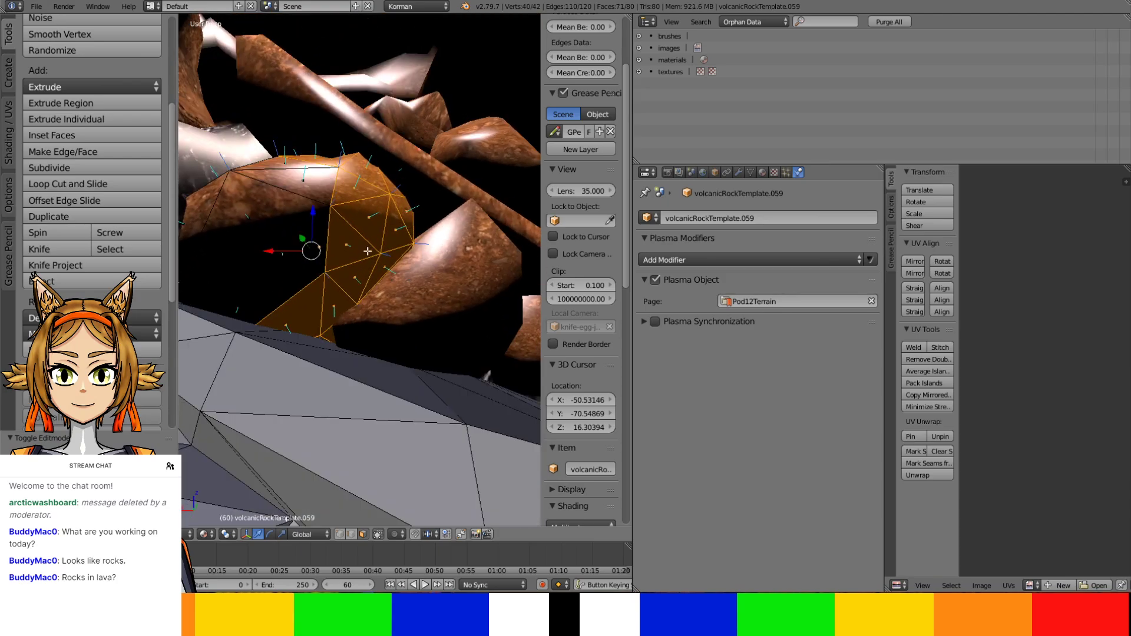
# Exclude the exposed faces along the rounded boulder's lower edge, just above the grey mesh, from the selection
pyautogui.keyDown('shift'); pyautogui.rightClick(320, 340); pyautogui.keyUp('shift')
pyautogui.keyDown('shift'); pyautogui.rightClick(320, 337); pyautogui.keyUp('shift')
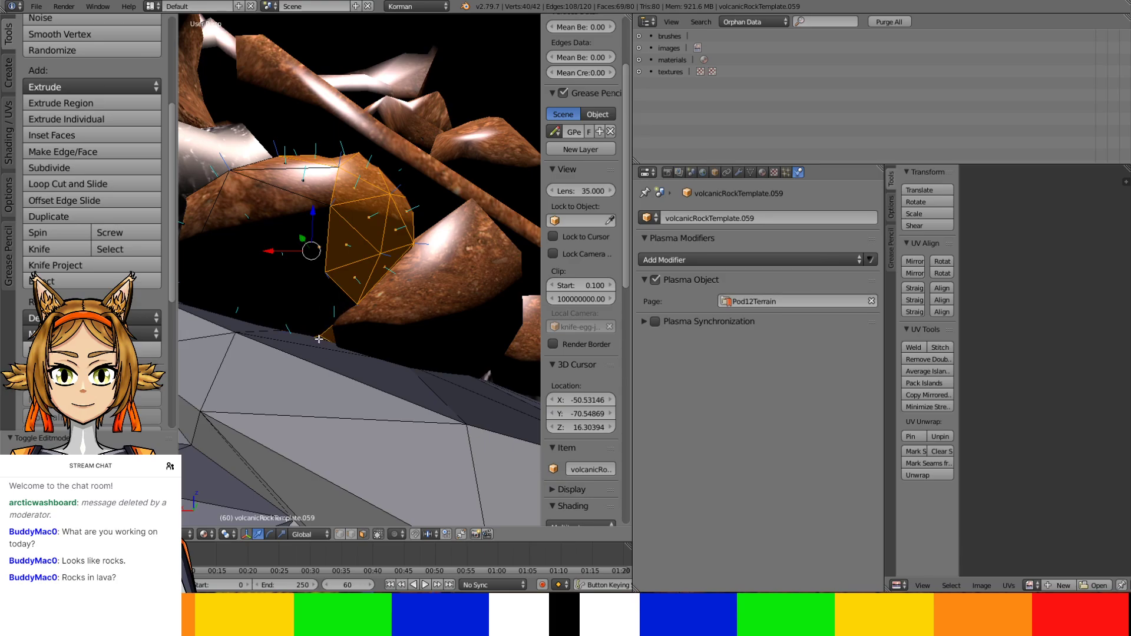
pyautogui.keyDown('shift'); pyautogui.rightClick(331, 316); pyautogui.keyUp('shift')
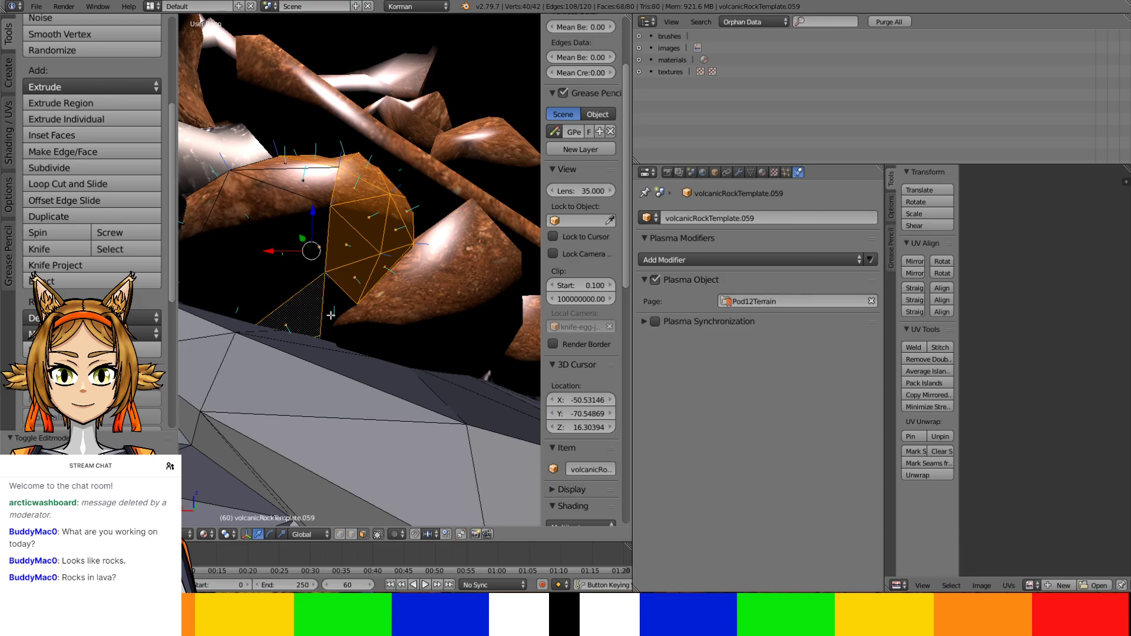
pyautogui.keyDown('shift'); pyautogui.rightClick(306, 328); pyautogui.keyUp('shift')
pyautogui.scroll(2, 305, 345)
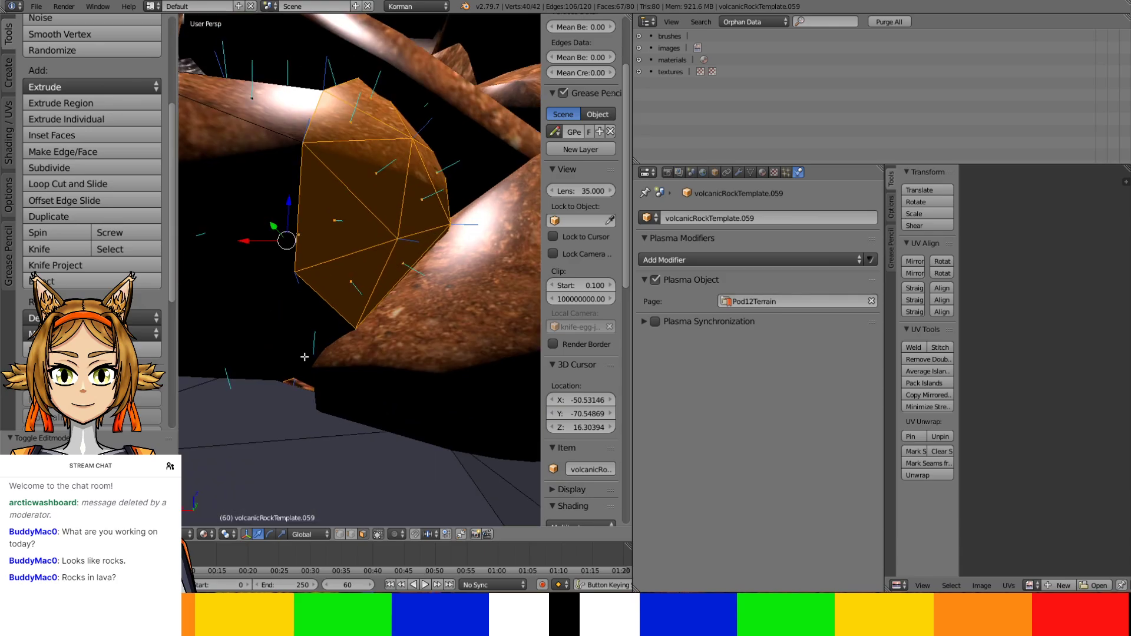
pyautogui.scroll(2, 298, 377)
pyautogui.moveTo(259, 414); pyautogui.dragTo(279, 389, button='middle')
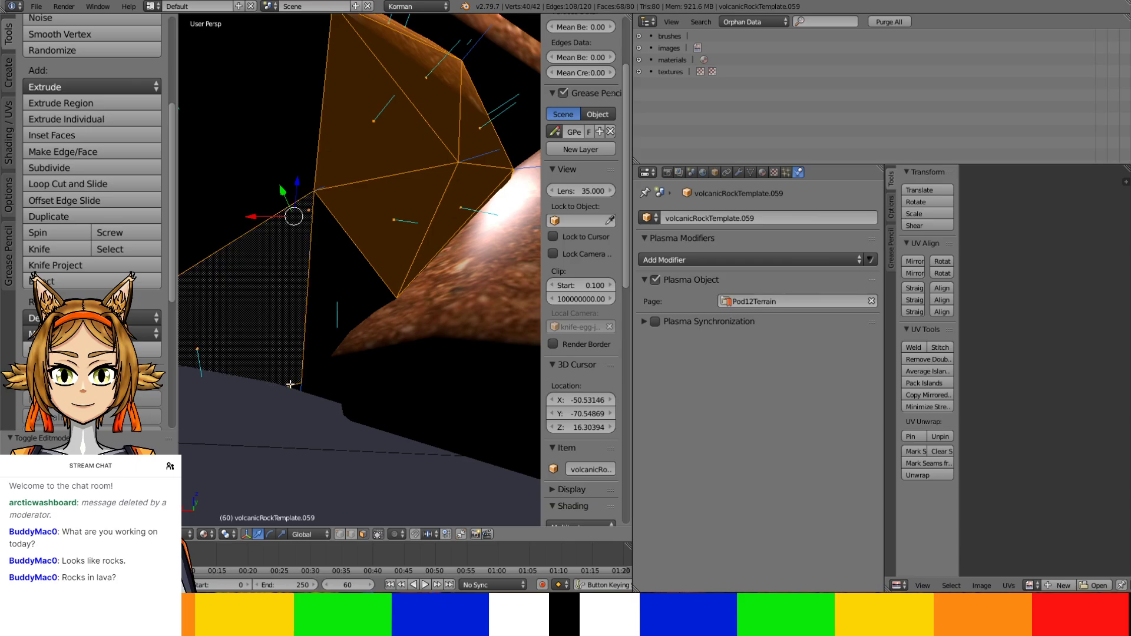
pyautogui.scroll(4, 290, 380)
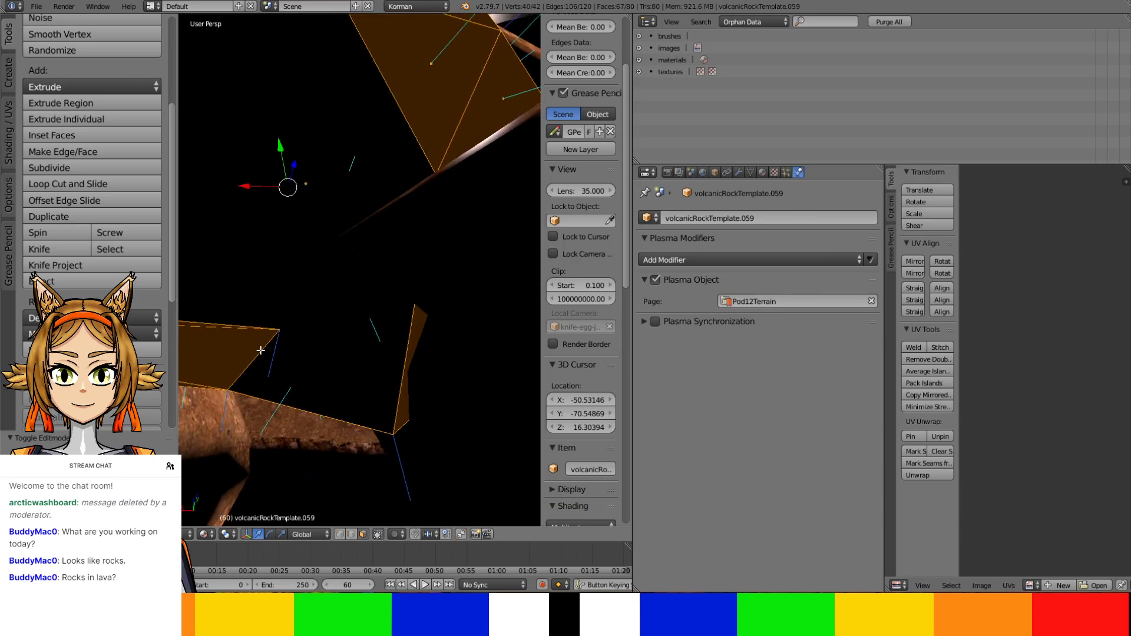
pyautogui.keyDown('shift'); pyautogui.rightClick(258, 337); pyautogui.keyUp('shift')
pyautogui.moveTo(258, 339)
pyautogui.mouseDown(button='middle')
pyautogui.moveTo(273, 313)
pyautogui.moveTo(262, 347)
pyautogui.mouseUp(button='middle')
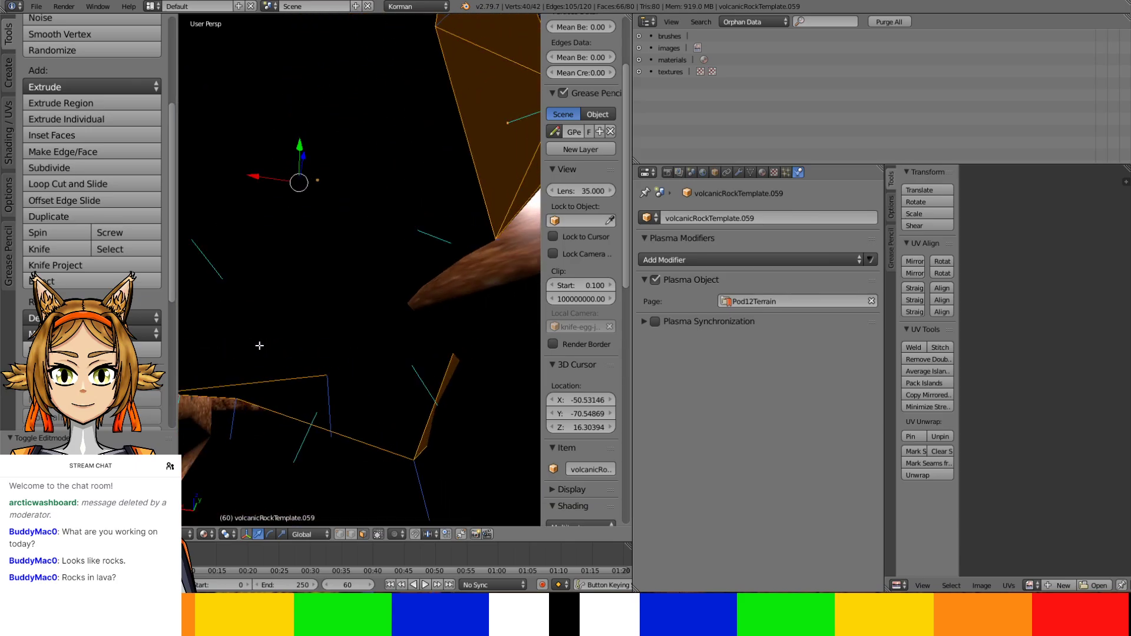
pyautogui.hotkey('ctrl', 'z')
pyautogui.moveTo(450, 296); pyautogui.dragTo(328, 336, button='middle')
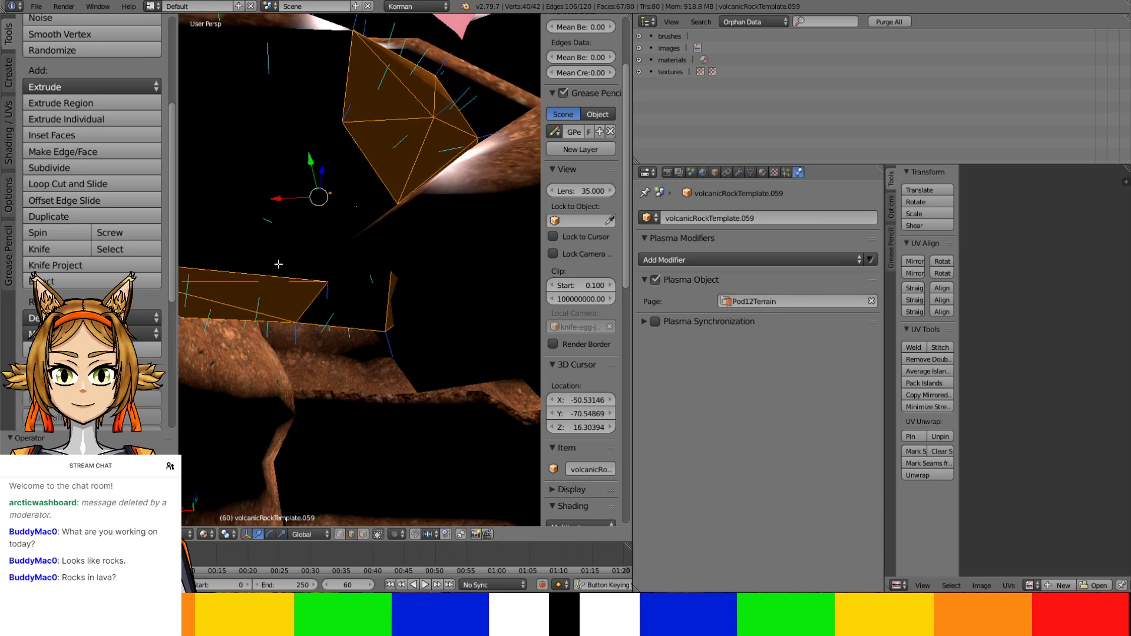
# Reselect the whole rounded boulder mesh and exclude its exposed lower faces just above the grey mesh from the selection
pyautogui.rightClick(318, 296)
pyautogui.moveTo(319, 296); pyautogui.dragTo(302, 320, button='middle')
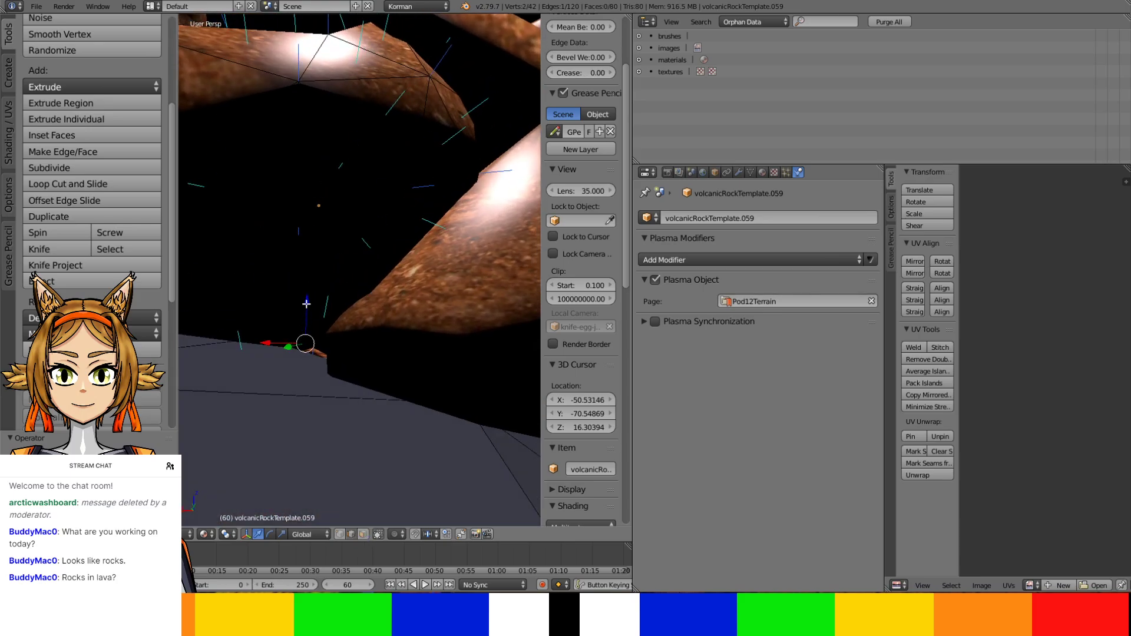
pyautogui.moveTo(307, 303); pyautogui.dragTo(319, 345)
pyautogui.press('a')
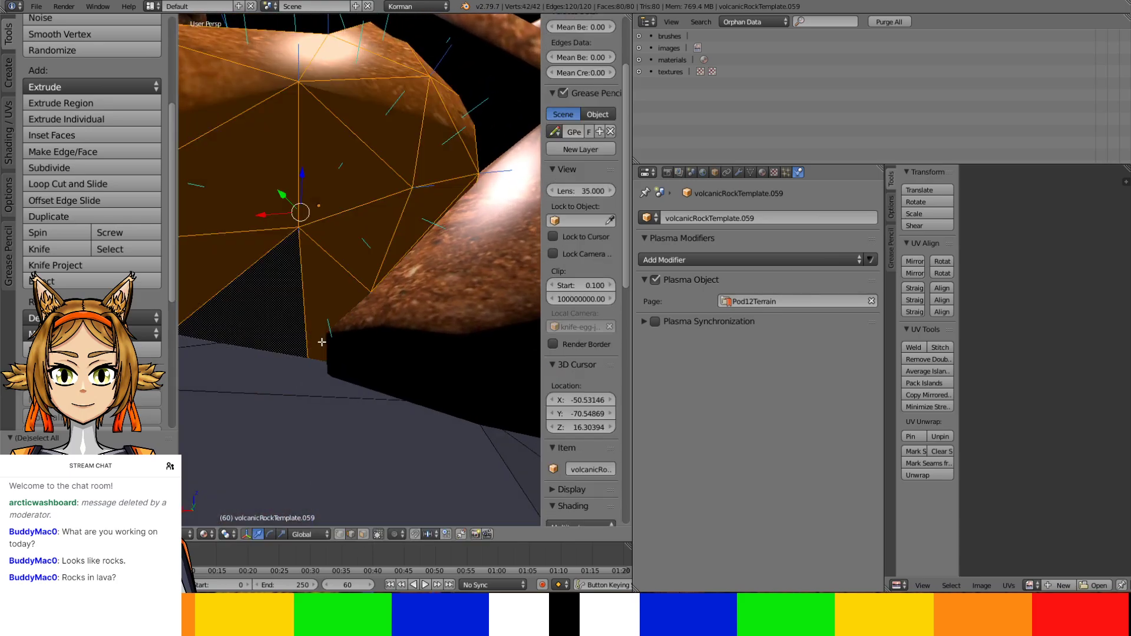
pyautogui.keyDown('shift'); pyautogui.rightClick(306, 341); pyautogui.keyUp('shift')
pyautogui.keyDown('shift'); pyautogui.rightClick(255, 239); pyautogui.keyUp('shift')
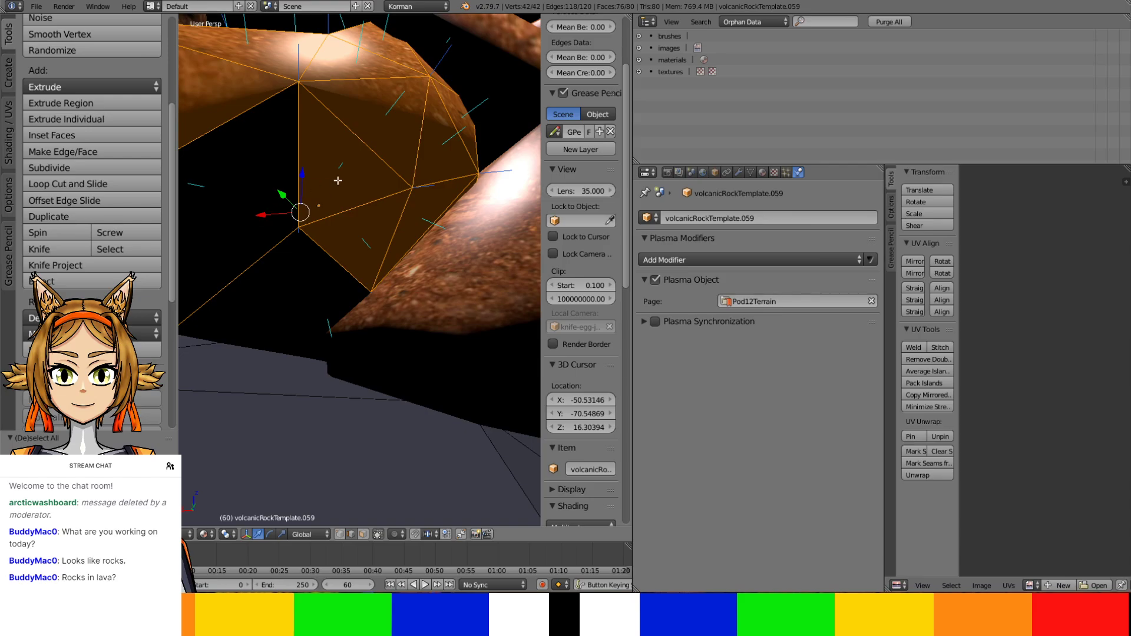
# Switch to face selection and exclude the boulder's exposed underside faces next to the neighbouring brown rock
pyautogui.click(363, 535)
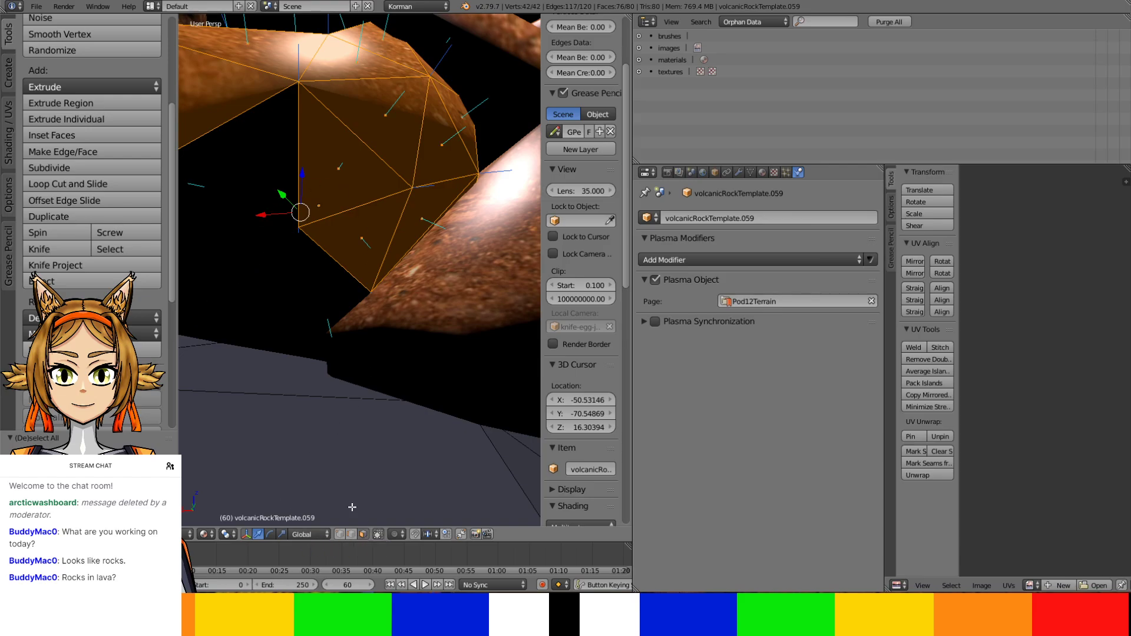
pyautogui.keyDown('shift'); pyautogui.rightClick(327, 233); pyautogui.keyUp('shift')
pyautogui.keyDown('shift'); pyautogui.rightClick(333, 185); pyautogui.keyUp('shift')
pyautogui.keyDown('shift'); pyautogui.rightClick(390, 146); pyautogui.keyUp('shift')
pyautogui.keyDown('shift'); pyautogui.rightClick(442, 175); pyautogui.keyUp('shift')
pyautogui.keyDown('shift'); pyautogui.rightClick(440, 218); pyautogui.keyUp('shift')
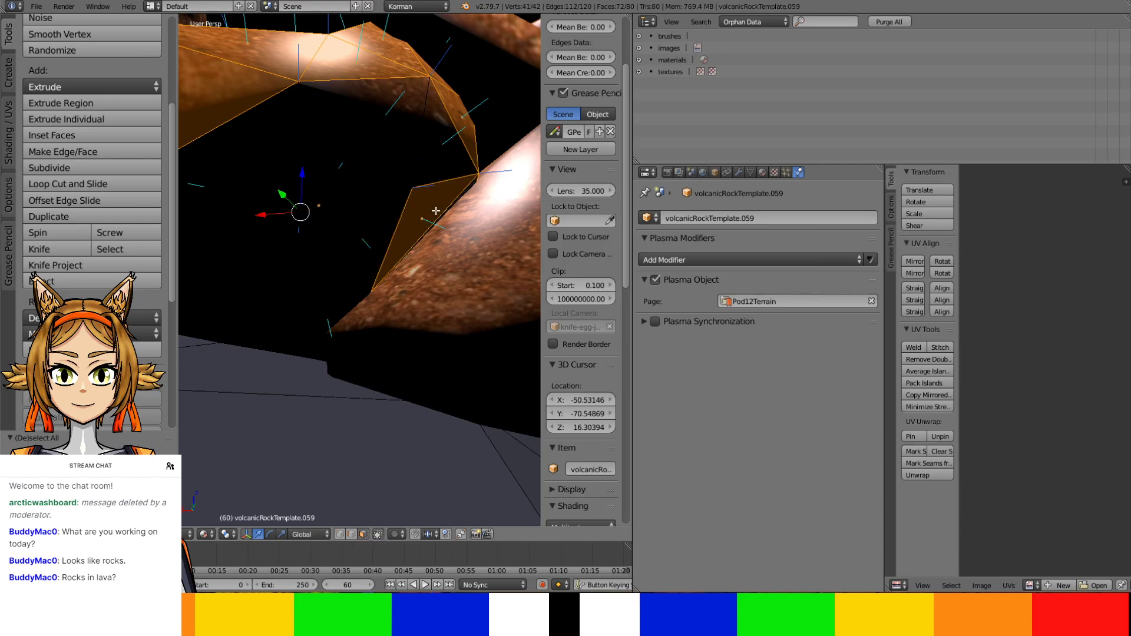
pyautogui.keyDown('shift'); pyautogui.rightClick(436, 210); pyautogui.keyUp('shift')
# Exclude the exposed faces along the boulder's upper side, around its bright highlight, from the selection
pyautogui.moveTo(436, 210)
pyautogui.mouseDown(button='middle')
pyautogui.moveTo(393, 247)
pyautogui.moveTo(314, 240)
pyautogui.moveTo(342, 254)
pyautogui.moveTo(404, 247)
pyautogui.mouseUp(button='middle')
pyautogui.keyDown('shift'); pyautogui.rightClick(313, 239); pyautogui.keyUp('shift')
pyautogui.keyDown('shift'); pyautogui.rightClick(297, 256); pyautogui.keyUp('shift')
pyautogui.keyDown('shift'); pyautogui.rightClick(405, 248); pyautogui.keyUp('shift')
pyautogui.keyDown('shift'); pyautogui.rightClick(462, 277); pyautogui.keyUp('shift')
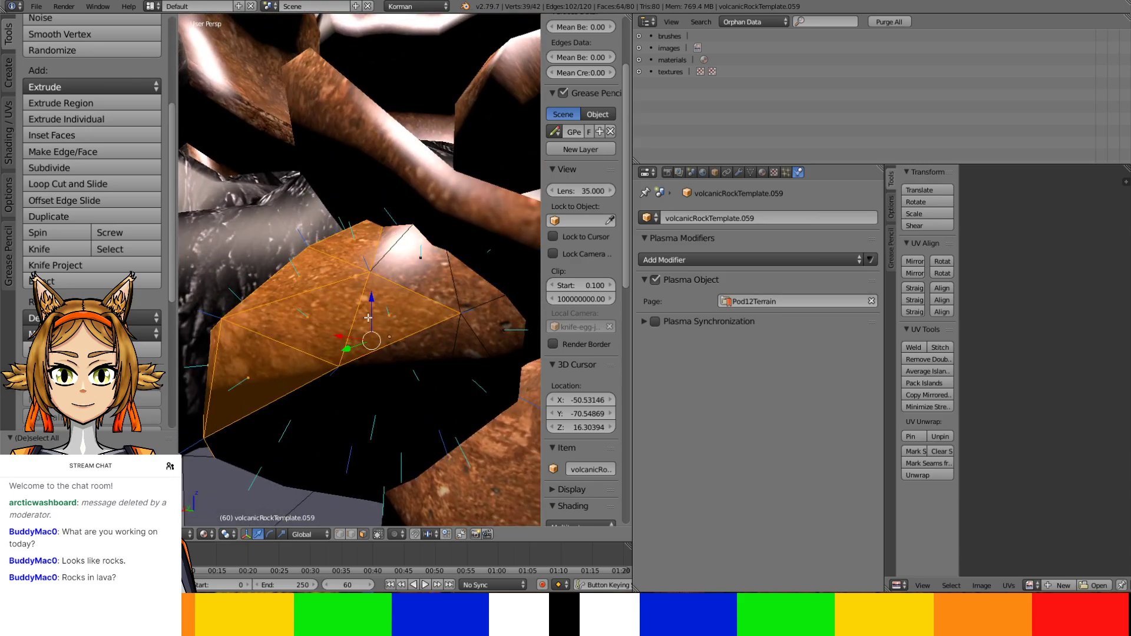
# Deselect the exposed faces on the front and side of volcanicRockTemplate.059, keeping only its hidden faces selected
pyautogui.keyDown('shift'); pyautogui.rightClick(401, 322); pyautogui.keyUp('shift')
pyautogui.keyDown('shift'); pyautogui.rightClick(268, 383); pyautogui.keyUp('shift')
pyautogui.keyDown('shift'); pyautogui.rightClick(294, 325); pyautogui.keyUp('shift')
pyautogui.keyDown('shift'); pyautogui.rightClick(294, 291); pyautogui.keyUp('shift')
pyautogui.keyDown('shift'); pyautogui.rightClick(349, 243); pyautogui.keyUp('shift')
pyautogui.moveTo(350, 244); pyautogui.dragTo(373, 246, button='middle')
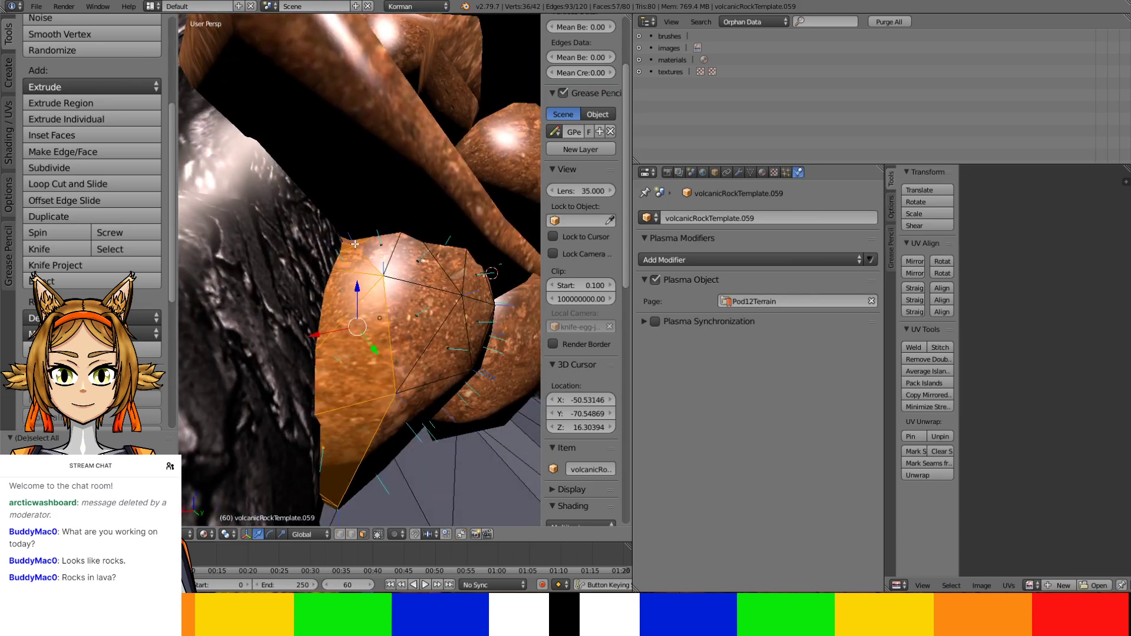
pyautogui.keyDown('shift'); pyautogui.rightClick(365, 266); pyautogui.keyUp('shift')
pyautogui.keyDown('shift'); pyautogui.rightClick(330, 321); pyautogui.keyUp('shift')
pyautogui.keyDown('shift'); pyautogui.rightClick(354, 353); pyautogui.keyUp('shift')
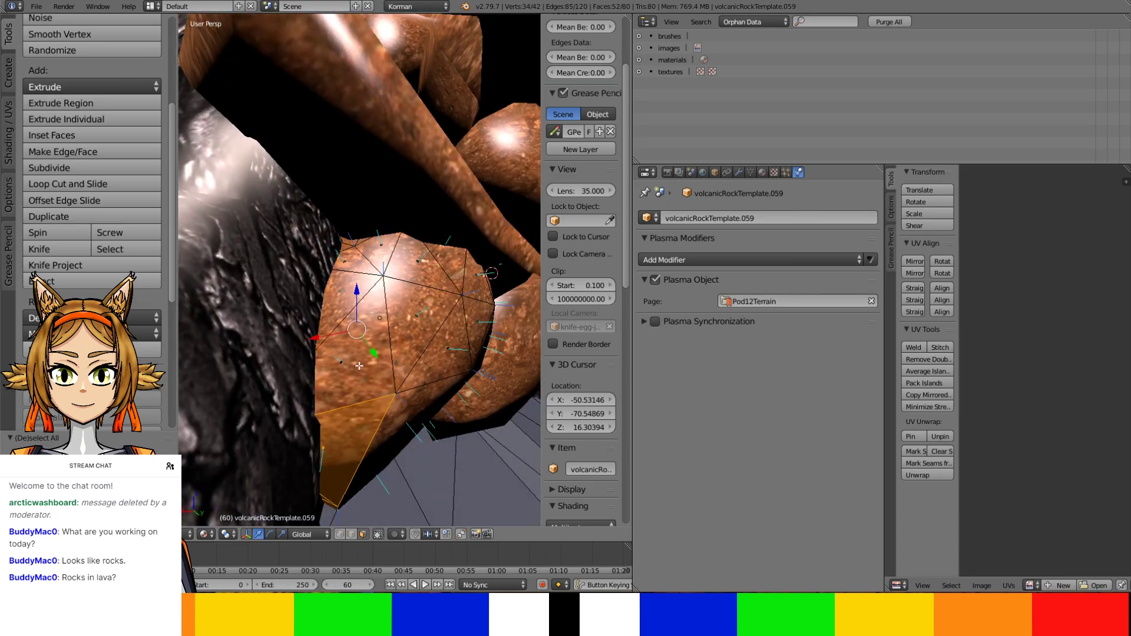
pyautogui.keyDown('shift'); pyautogui.rightClick(348, 448); pyautogui.keyUp('shift')
pyautogui.moveTo(305, 521); pyautogui.dragTo(349, 467, button='middle')
pyautogui.press('x')
pyautogui.click(315, 478)
pyautogui.hotkey('ctrl', 'z')
# Delete the selected hidden faces of volcanicRockTemplate.059 and add a Collision modifier to the rock in Object Mode
pyautogui.press('x')
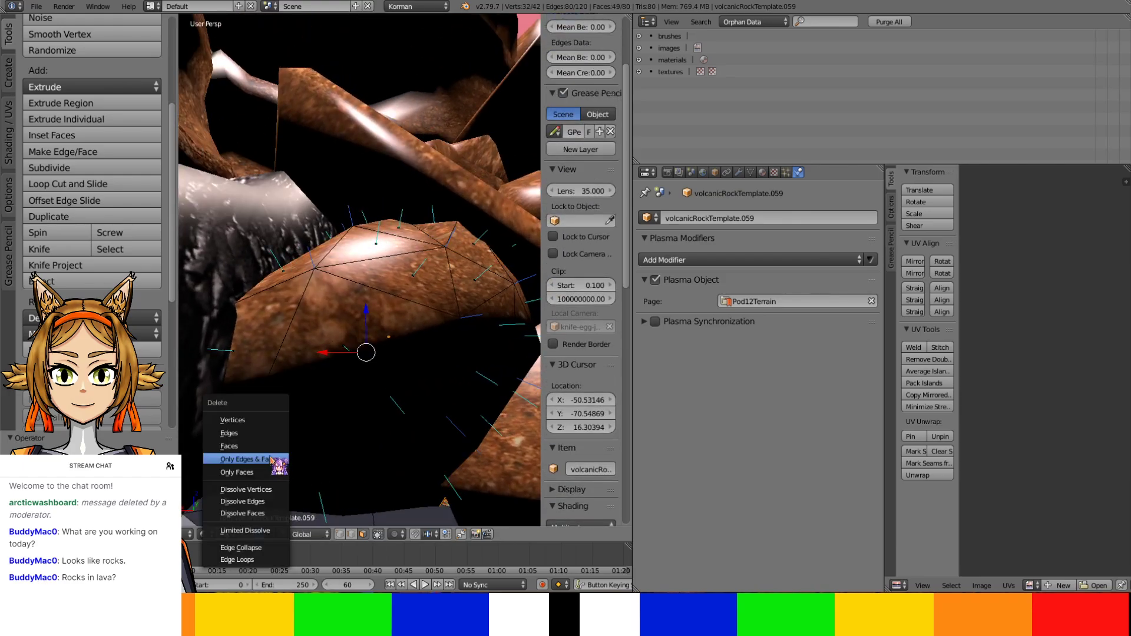
pyautogui.click(254, 449)
pyautogui.moveTo(255, 449); pyautogui.dragTo(333, 411, button='middle')
pyautogui.press('Tab')
pyautogui.click(698, 261)
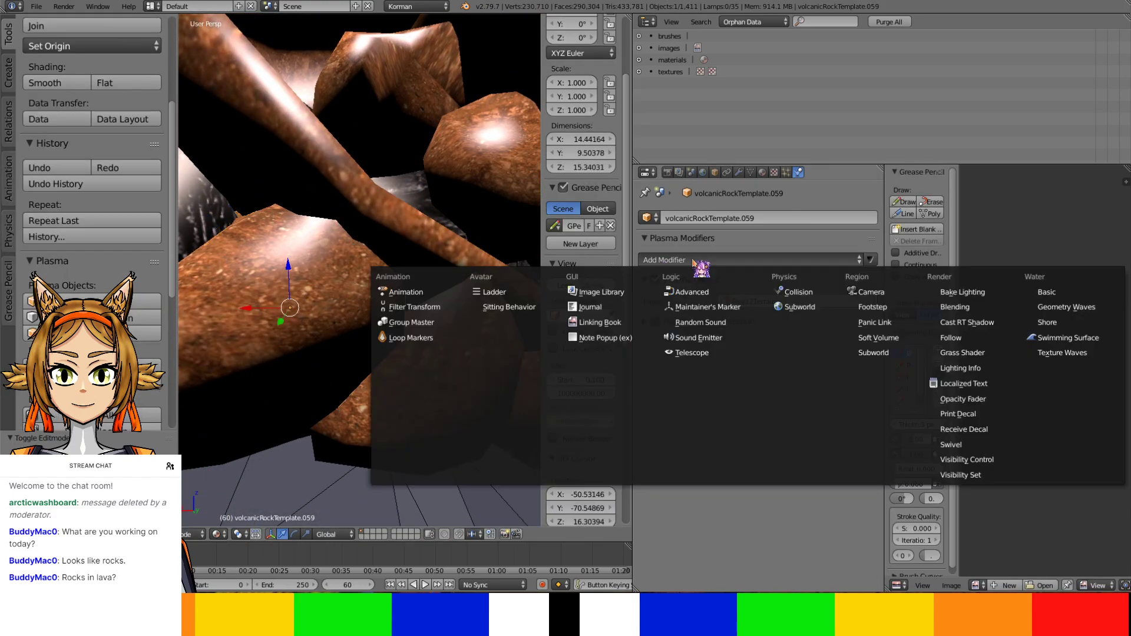
pyautogui.click(803, 294)
# Start editing the mesh of volcanicRockTemplate.058 with all faces selected and deselect the exposed faces along its lower edge
pyautogui.rightClick(458, 355)
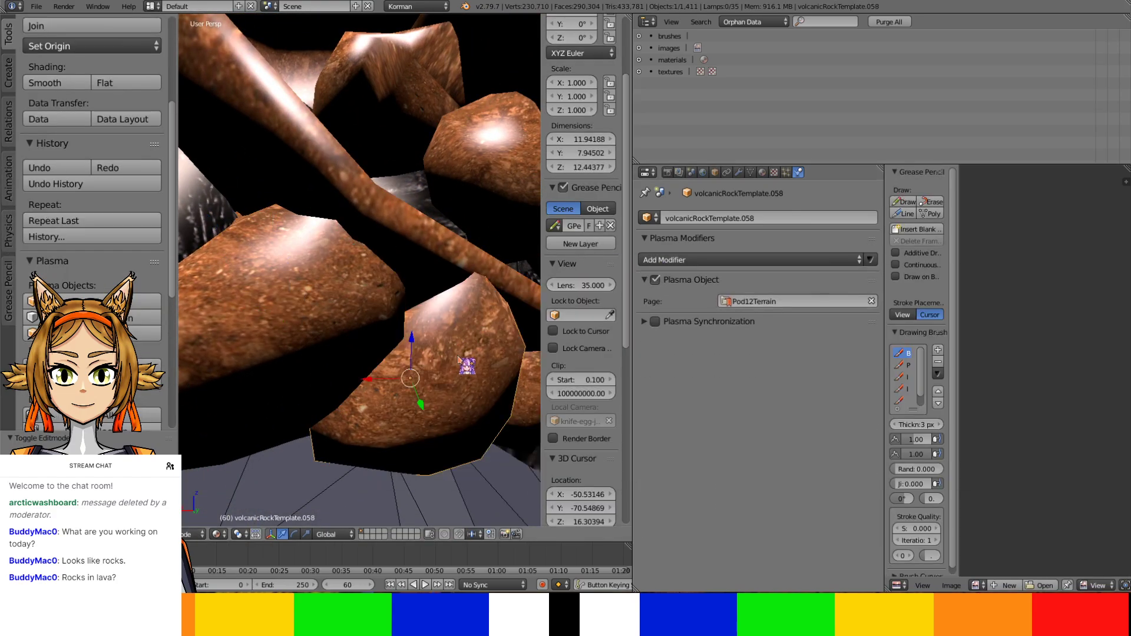
pyautogui.press('Tab')
pyautogui.press('a')
pyautogui.press('a')
pyautogui.moveTo(458, 356); pyautogui.dragTo(493, 230, button='middle')
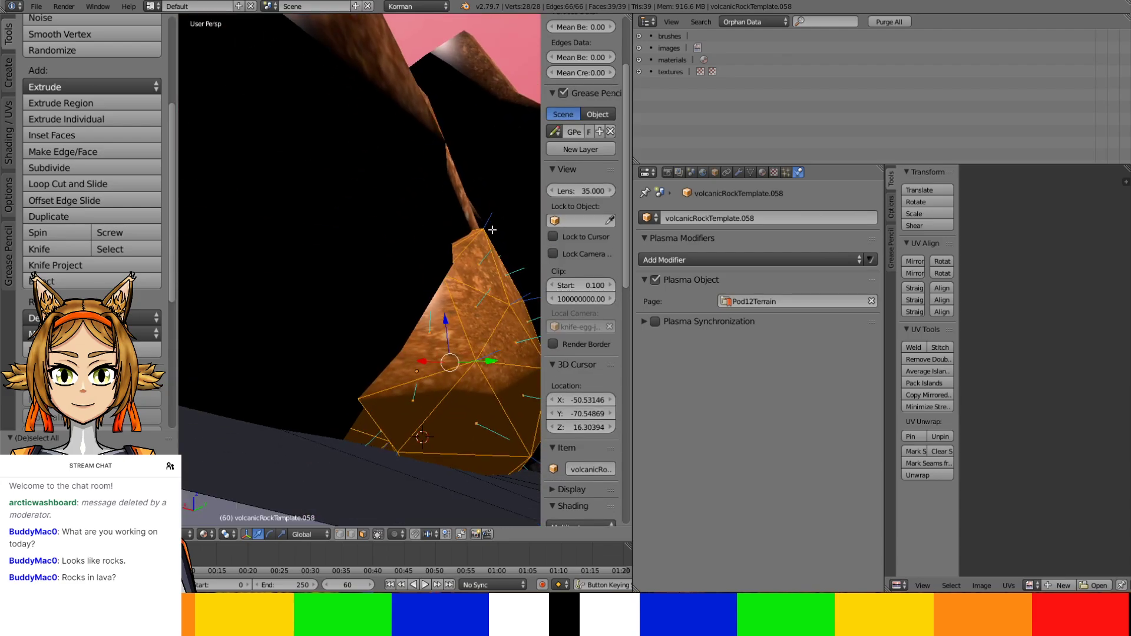
pyautogui.keyDown('shift'); pyautogui.rightClick(366, 443); pyautogui.keyUp('shift')
pyautogui.keyDown('shift'); pyautogui.rightClick(398, 444); pyautogui.keyUp('shift')
pyautogui.keyDown('shift'); pyautogui.rightClick(392, 449); pyautogui.keyUp('shift')
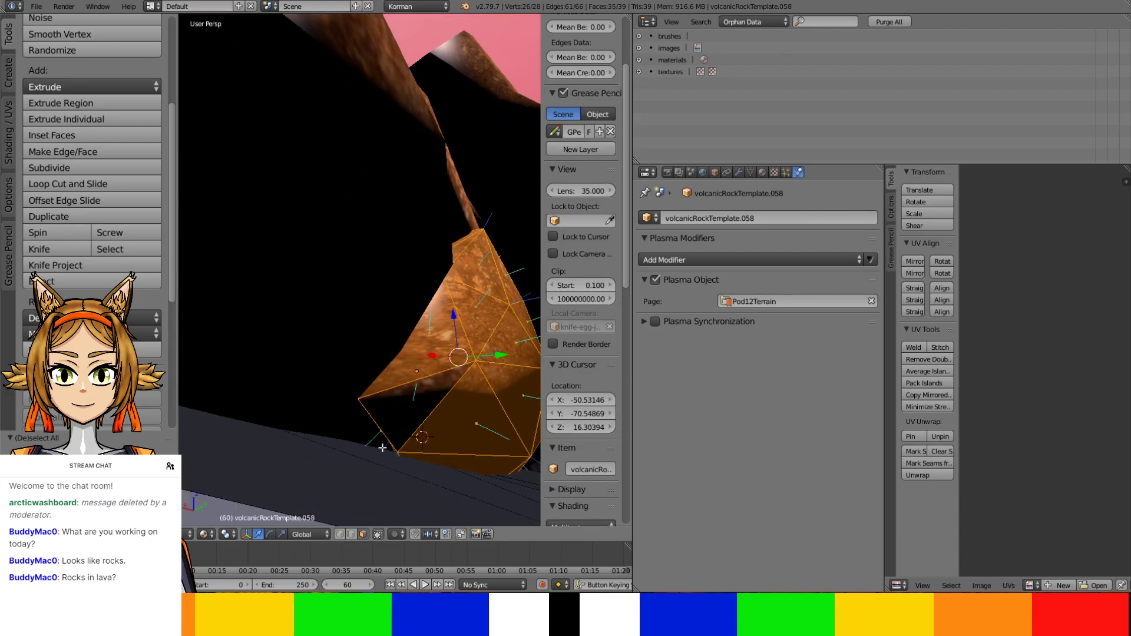
pyautogui.keyDown('shift'); pyautogui.rightClick(398, 451); pyautogui.keyUp('shift')
pyautogui.keyDown('shift'); pyautogui.rightClick(396, 451); pyautogui.keyUp('shift')
pyautogui.keyDown('shift'); pyautogui.rightClick(397, 446); pyautogui.keyUp('shift')
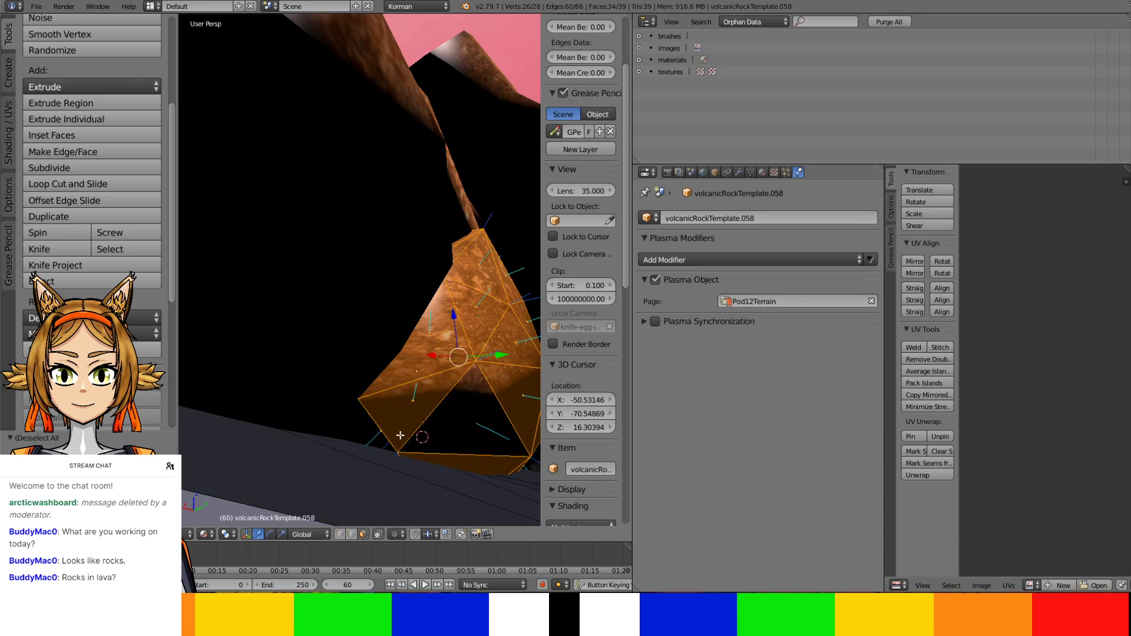
pyautogui.keyDown('shift'); pyautogui.rightClick(401, 444); pyautogui.keyUp('shift')
pyautogui.keyDown('shift'); pyautogui.rightClick(406, 455); pyautogui.keyUp('shift')
pyautogui.keyDown('shift'); pyautogui.rightClick(387, 369); pyautogui.keyUp('shift')
pyautogui.moveTo(387, 370)
pyautogui.mouseDown(button='middle')
pyautogui.moveTo(415, 418)
pyautogui.moveTo(394, 411)
pyautogui.moveTo(384, 359)
pyautogui.mouseUp(button='middle')
# Deselect the exposed front faces of volcanicRockTemplate.058, from the lower part up to the peak
pyautogui.keyDown('shift'); pyautogui.rightClick(394, 417); pyautogui.keyUp('shift')
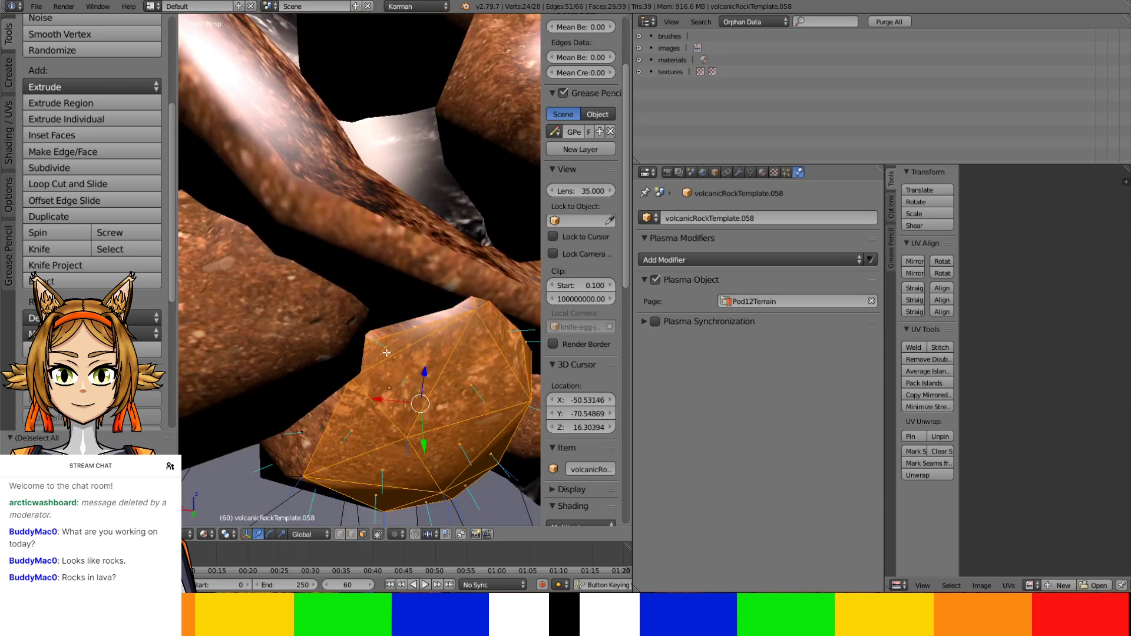
pyautogui.keyDown('shift'); pyautogui.rightClick(387, 352); pyautogui.keyUp('shift')
pyautogui.keyDown('shift'); pyautogui.rightClick(400, 391); pyautogui.keyUp('shift')
pyautogui.keyDown('shift'); pyautogui.rightClick(384, 428); pyautogui.keyUp('shift')
pyautogui.keyDown('shift'); pyautogui.rightClick(402, 456); pyautogui.keyUp('shift')
pyautogui.keyDown('shift'); pyautogui.rightClick(446, 437); pyautogui.keyUp('shift')
pyautogui.keyDown('shift'); pyautogui.rightClick(451, 407); pyautogui.keyUp('shift')
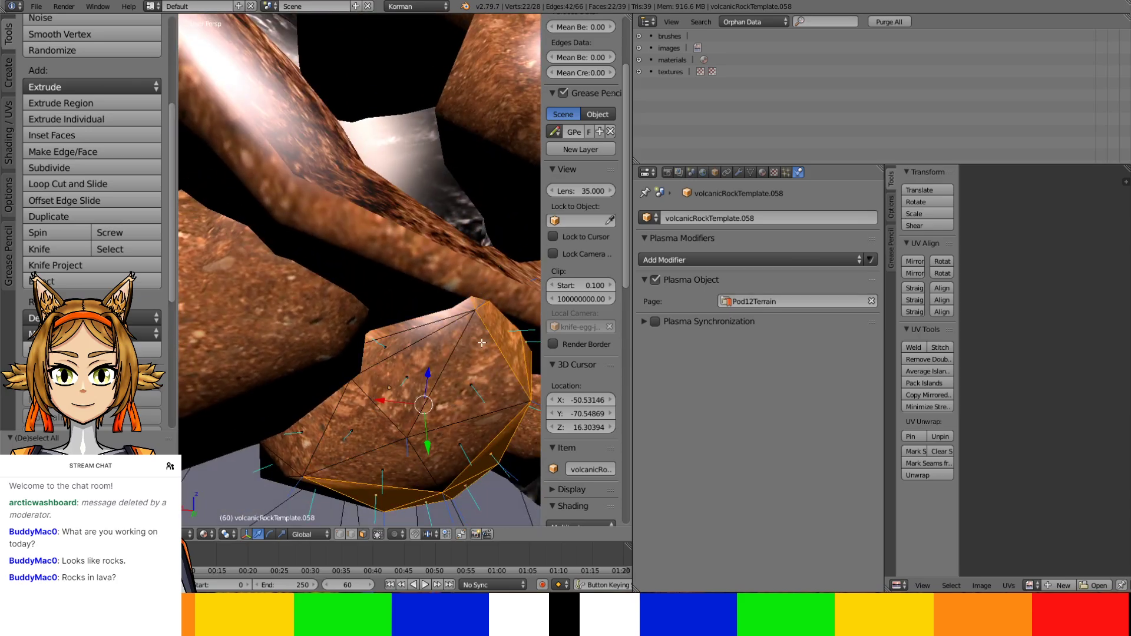
pyautogui.keyDown('shift'); pyautogui.rightClick(486, 309); pyautogui.keyUp('shift')
# Deselect the remaining exposed side and underside faces of volcanicRockTemplate.058 and delete the faces still selected
pyautogui.moveTo(500, 393); pyautogui.dragTo(430, 259, button='middle')
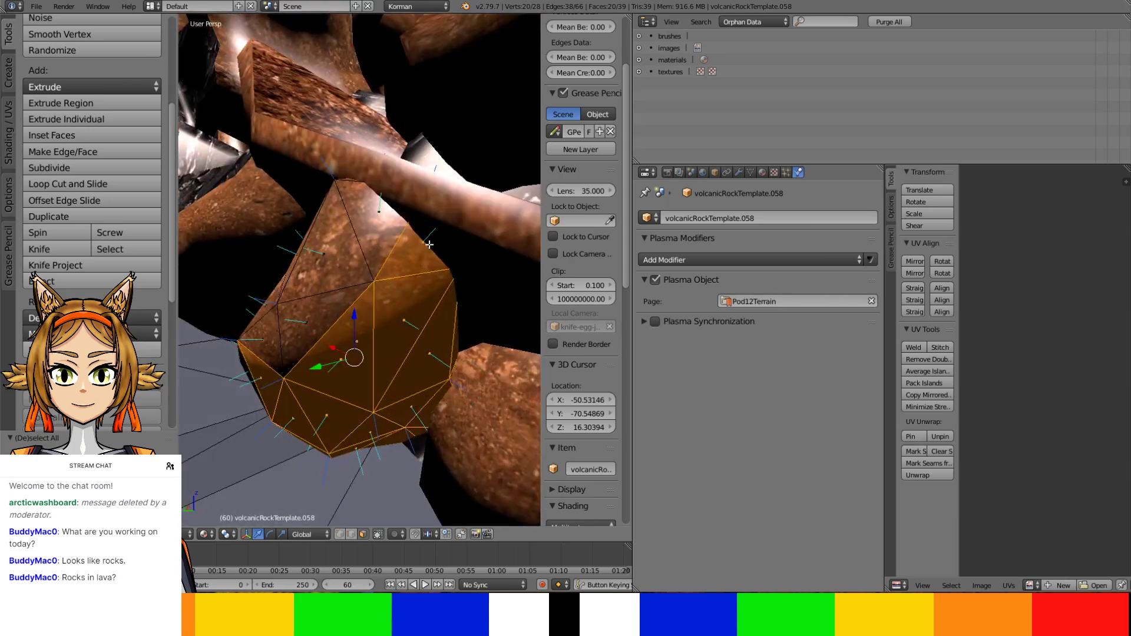
pyautogui.keyDown('shift'); pyautogui.rightClick(425, 243); pyautogui.keyUp('shift')
pyautogui.keyDown('shift'); pyautogui.rightClick(452, 333); pyautogui.keyUp('shift')
pyautogui.keyDown('shift'); pyautogui.rightClick(442, 336); pyautogui.keyUp('shift')
pyautogui.keyDown('shift'); pyautogui.rightClick(460, 359); pyautogui.keyUp('shift')
pyautogui.moveTo(460, 359); pyautogui.dragTo(445, 364, button='middle')
pyautogui.keyDown('shift'); pyautogui.rightClick(429, 387); pyautogui.keyUp('shift')
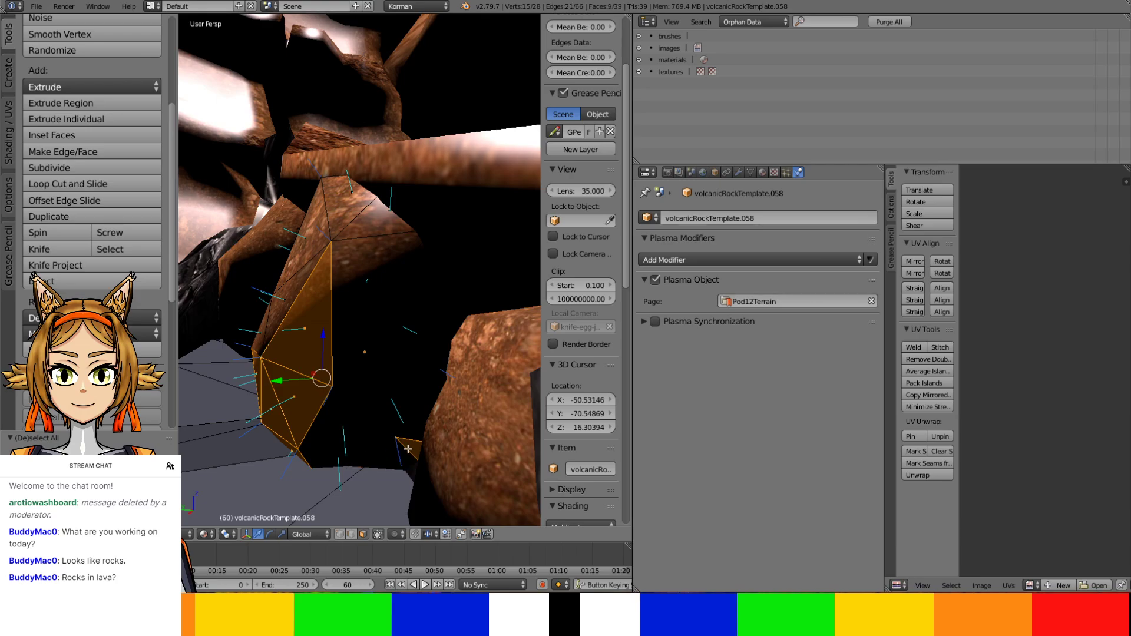
pyautogui.keyDown('shift'); pyautogui.rightClick(323, 342); pyautogui.keyUp('shift')
pyautogui.moveTo(324, 341); pyautogui.dragTo(317, 418, button='middle')
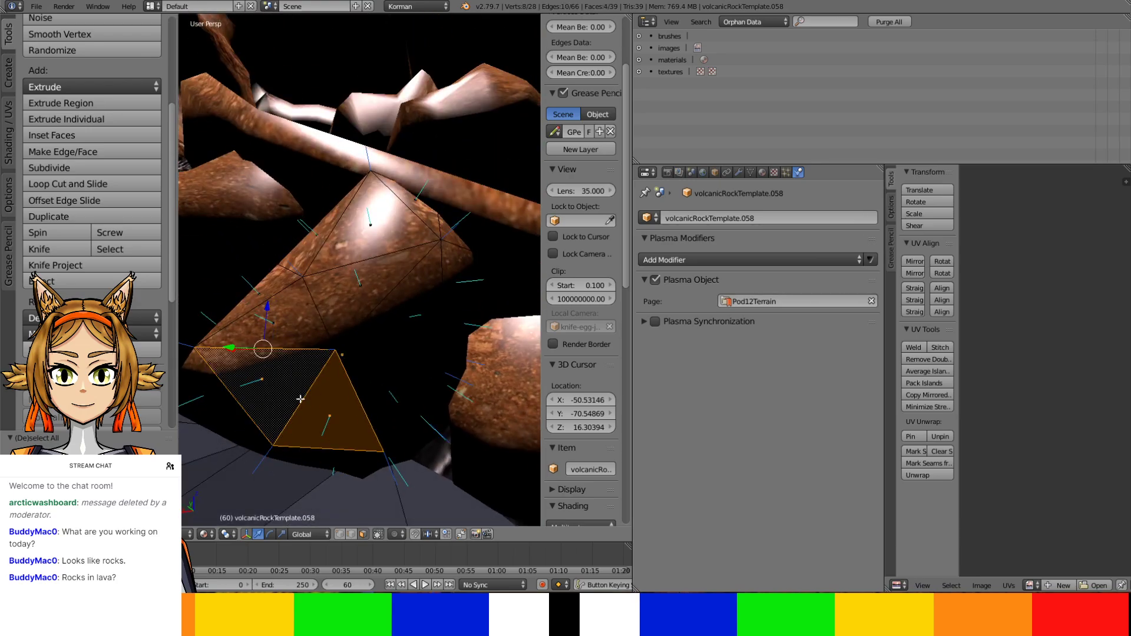
pyautogui.keyDown('shift'); pyautogui.rightClick(296, 407); pyautogui.keyUp('shift')
pyautogui.moveTo(296, 408)
pyautogui.mouseDown(button='middle')
pyautogui.moveTo(439, 425)
pyautogui.moveTo(495, 327)
pyautogui.moveTo(210, 333)
pyautogui.moveTo(277, 360)
pyautogui.moveTo(505, 355)
pyautogui.moveTo(228, 313)
pyautogui.moveTo(330, 329)
pyautogui.moveTo(429, 316)
pyautogui.moveTo(484, 405)
pyautogui.mouseUp(button='middle')
pyautogui.press('x')
pyautogui.click(452, 394)
# Add a Collision modifier to volcanicRockTemplate.058 and return to Object Mode
pyautogui.press('KP_Divide')
pyautogui.press('KP_Divide')
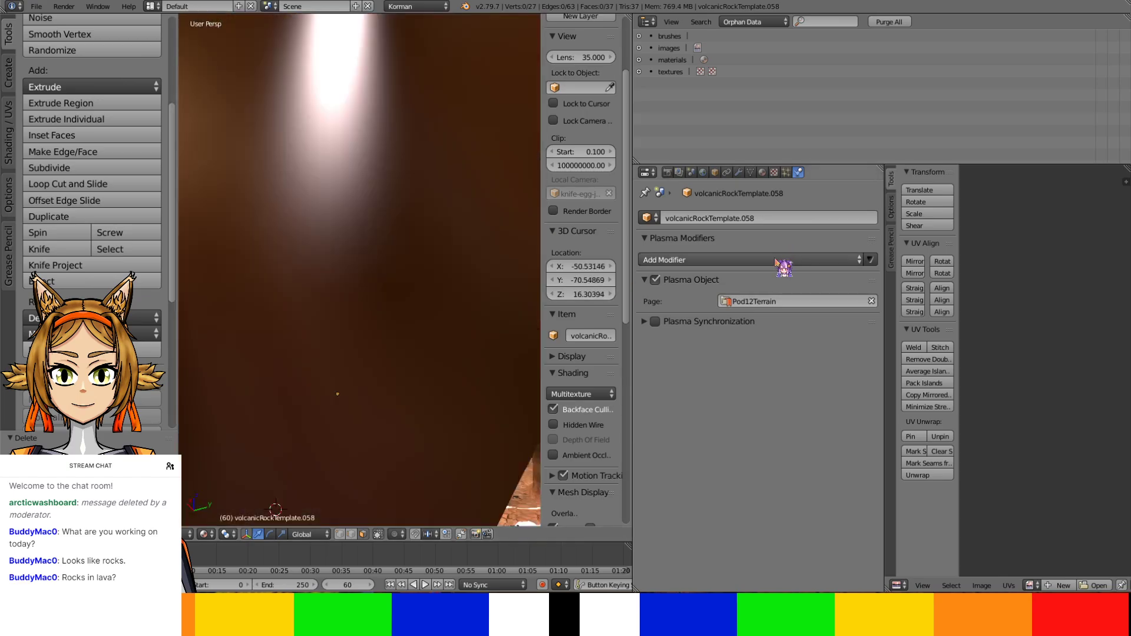
pyautogui.click(775, 260)
pyautogui.click(792, 292)
pyautogui.moveTo(519, 311); pyautogui.dragTo(185, 389, button='middle')
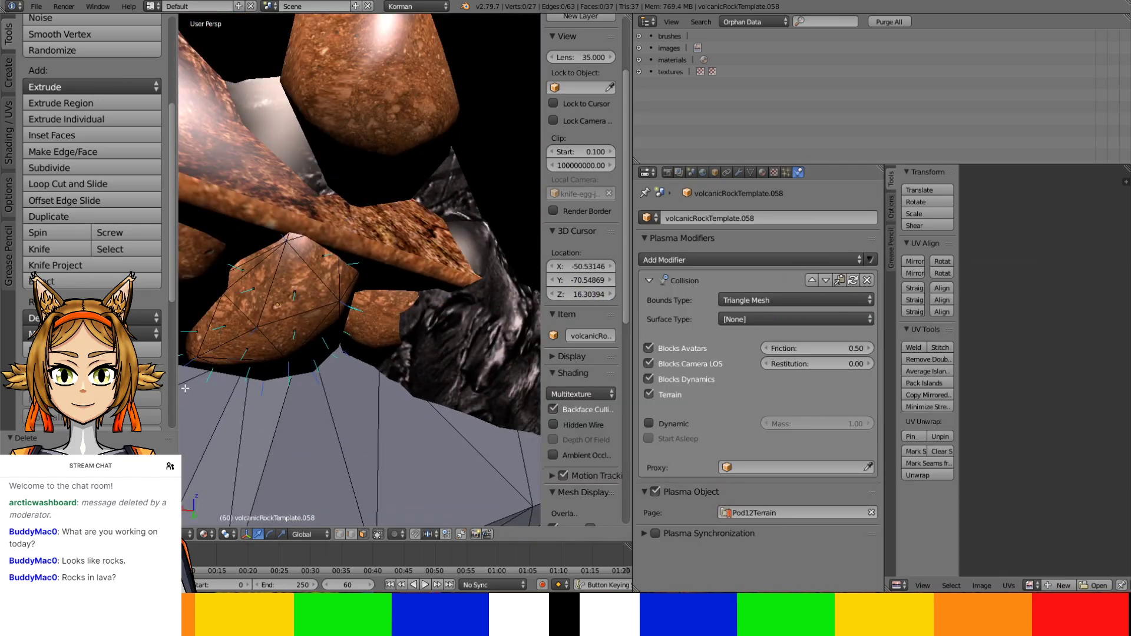
pyautogui.press('Tab')
# In the mesh of volcanicRockTemplate.060, deselect the exposed faces from a full selection and delete the hidden faces that stay selected
pyautogui.rightClick(276, 215)
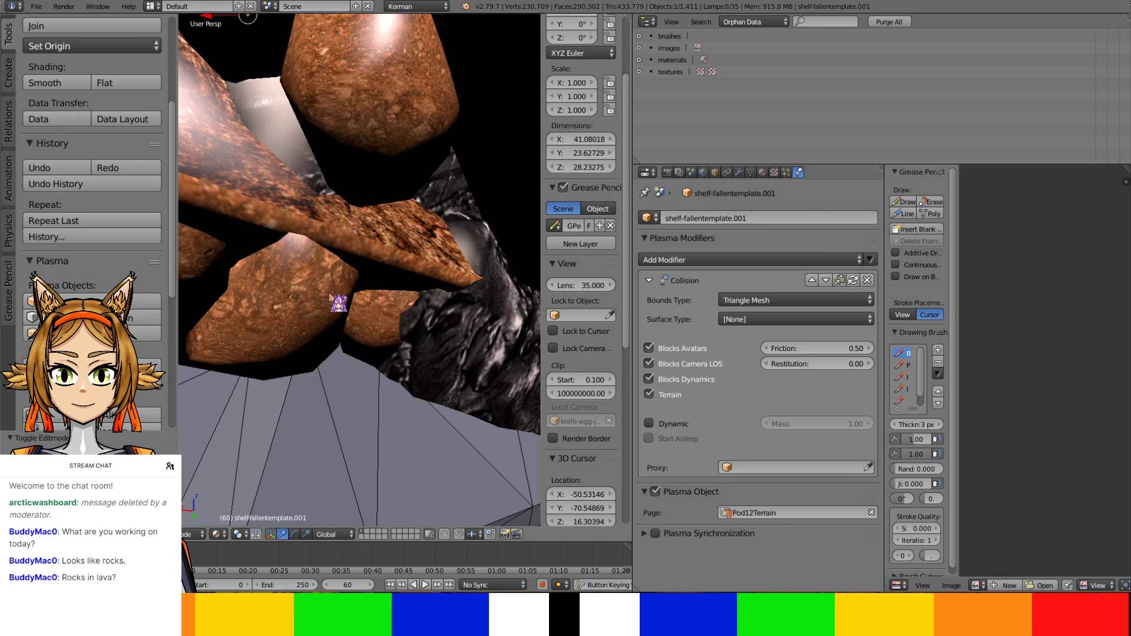
pyautogui.scroll(-4, 358, 284)
pyautogui.scroll(1, 362, 291)
pyautogui.rightClick(361, 298)
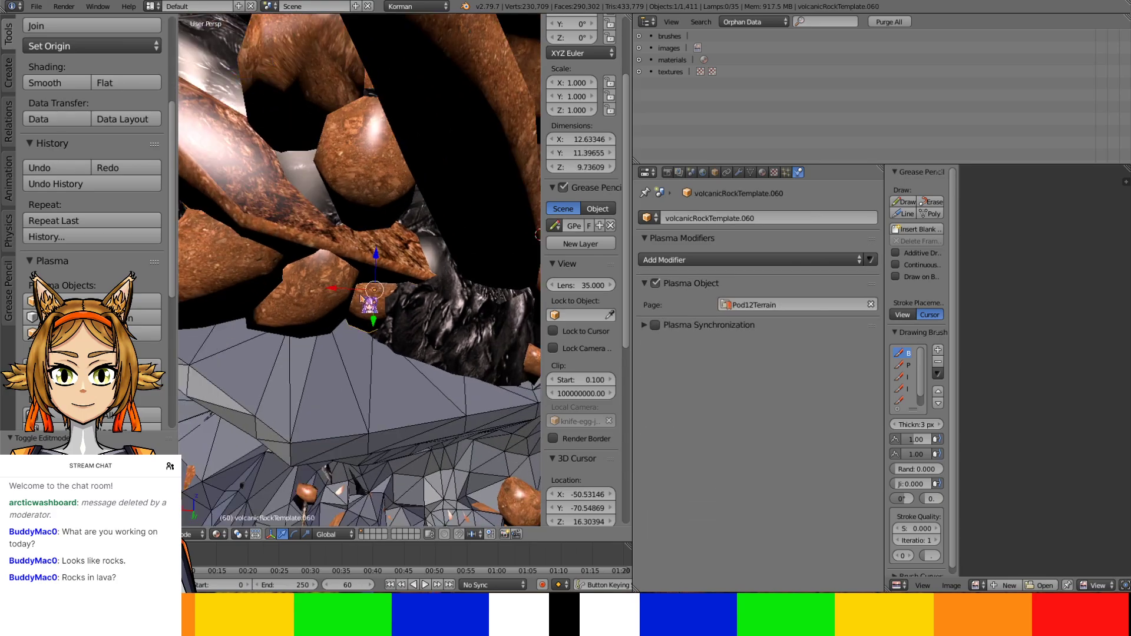
pyautogui.press('Tab')
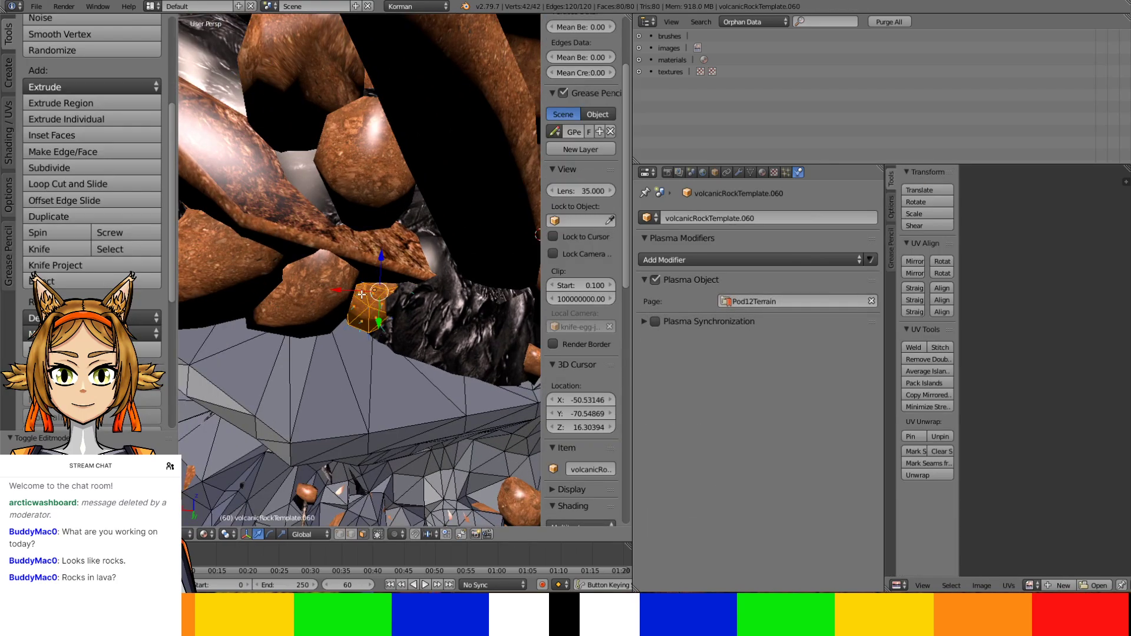
pyautogui.scroll(8, 361, 293)
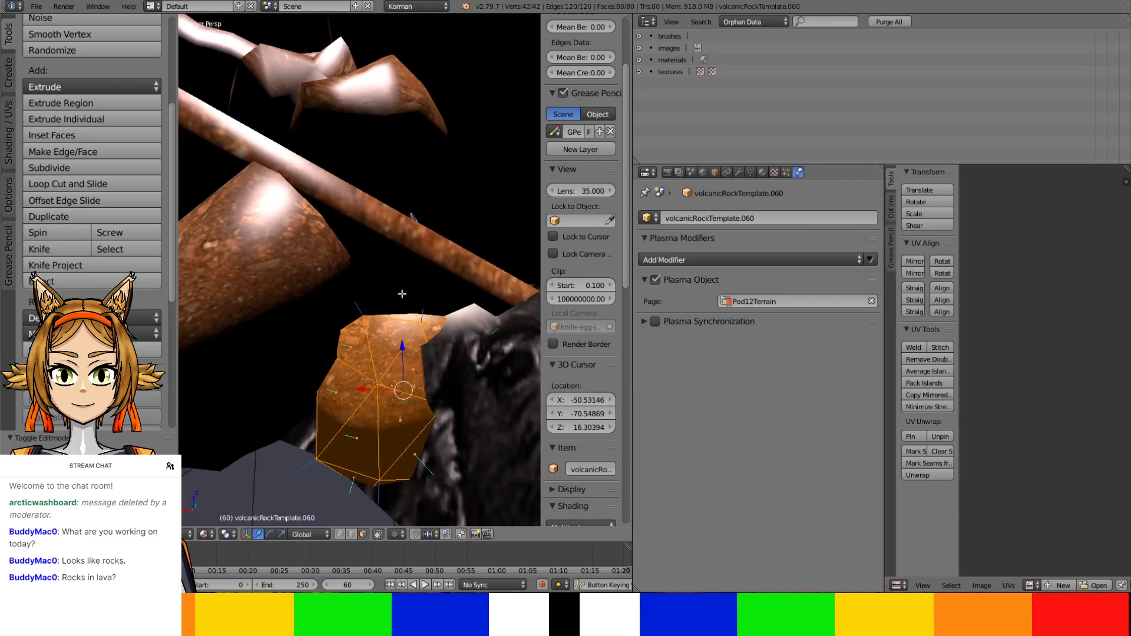
pyautogui.moveTo(401, 293); pyautogui.dragTo(382, 437, button='middle')
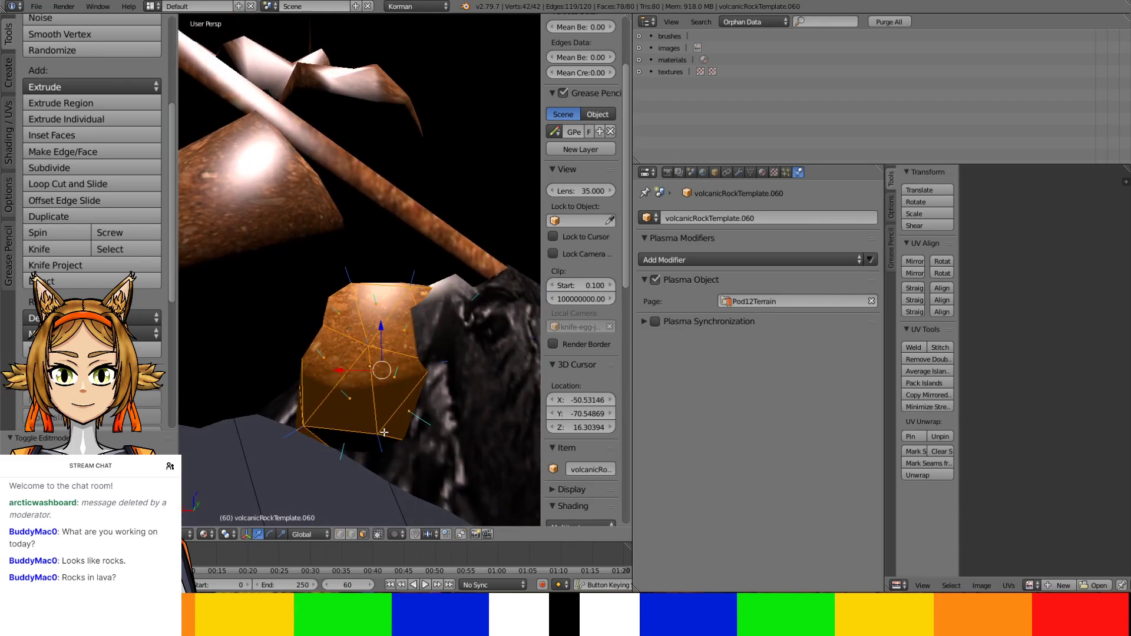
pyautogui.keyDown('shift'); pyautogui.rightClick(384, 432); pyautogui.keyUp('shift')
pyautogui.keyDown('shift'); pyautogui.rightClick(375, 419); pyautogui.keyUp('shift')
pyautogui.keyDown('shift'); pyautogui.rightClick(380, 406); pyautogui.keyUp('shift')
pyautogui.keyDown('shift'); pyautogui.rightClick(303, 433); pyautogui.keyUp('shift')
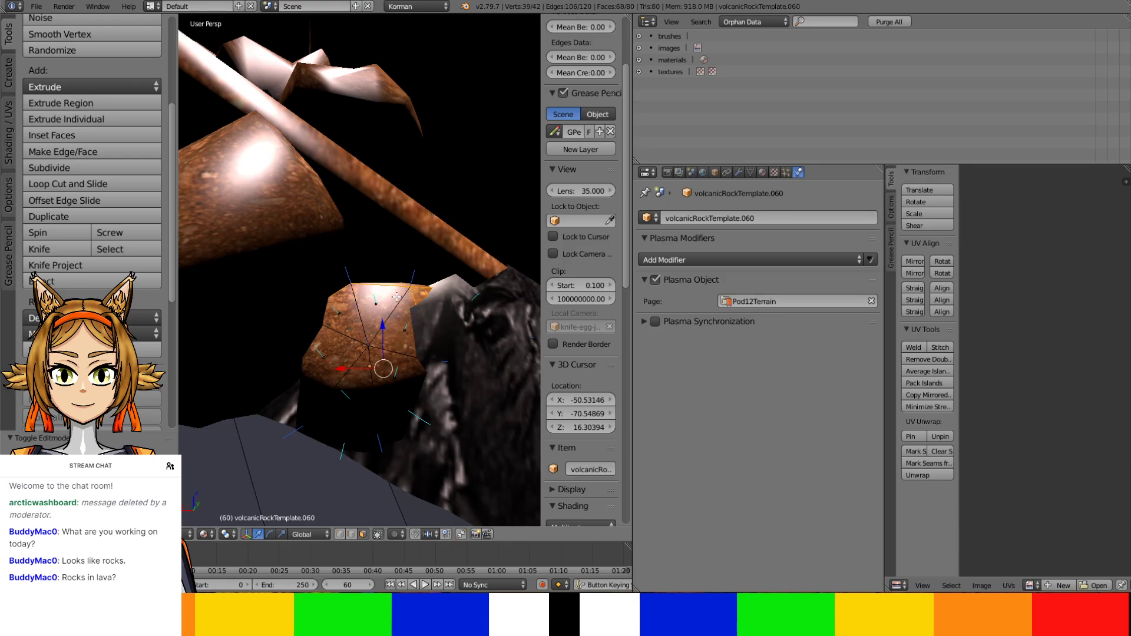
pyautogui.keyDown('shift'); pyautogui.rightClick(421, 292); pyautogui.keyUp('shift')
pyautogui.moveTo(421, 293); pyautogui.dragTo(369, 283, button='middle')
pyautogui.scroll(3, 363, 281)
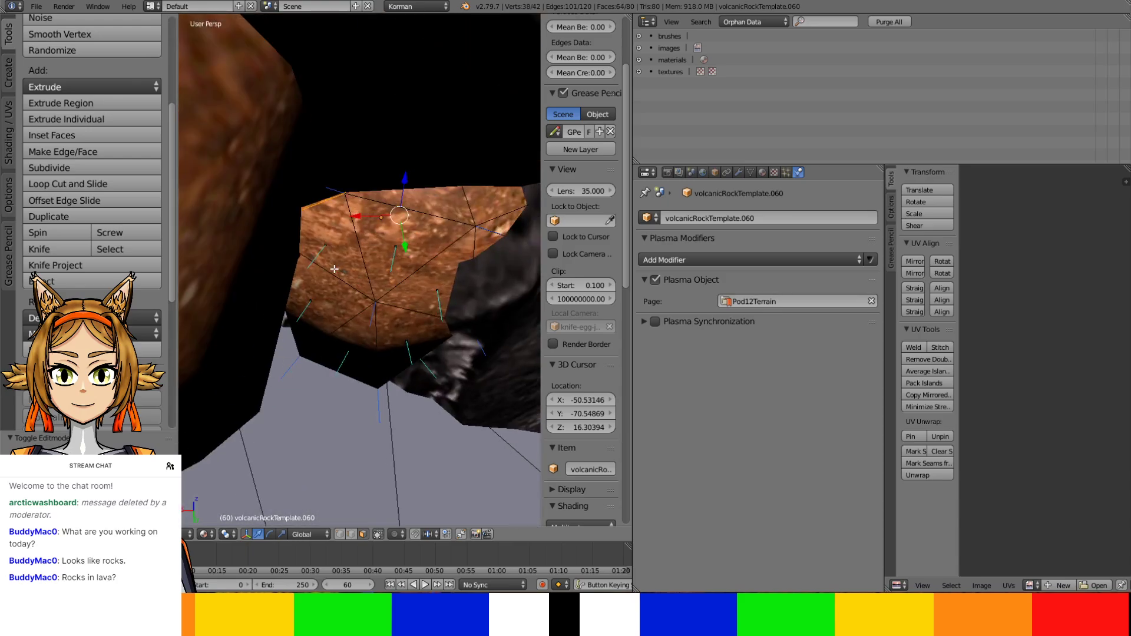
pyautogui.moveTo(313, 233); pyautogui.dragTo(319, 298, button='middle')
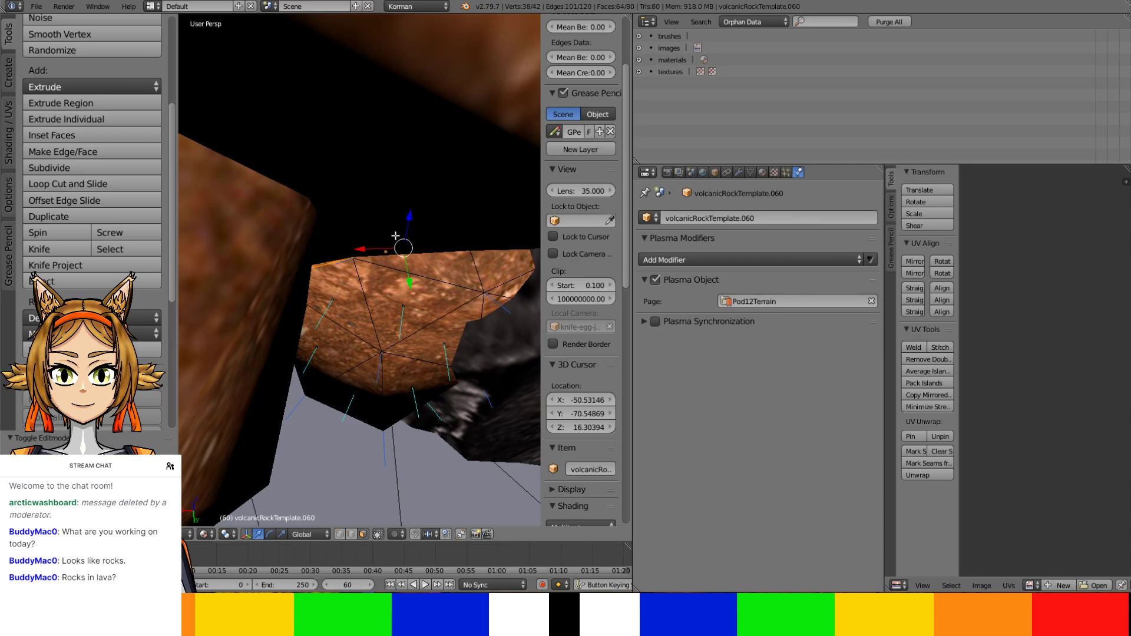
pyautogui.press('g')
pyautogui.moveTo(406, 219); pyautogui.dragTo(356, 235, button='middle')
pyautogui.press('x')
pyautogui.click(353, 235)
# Add a Collision modifier to volcanicRockTemplate.060 and return to Object Mode
pyautogui.scroll(-5, 615, 301)
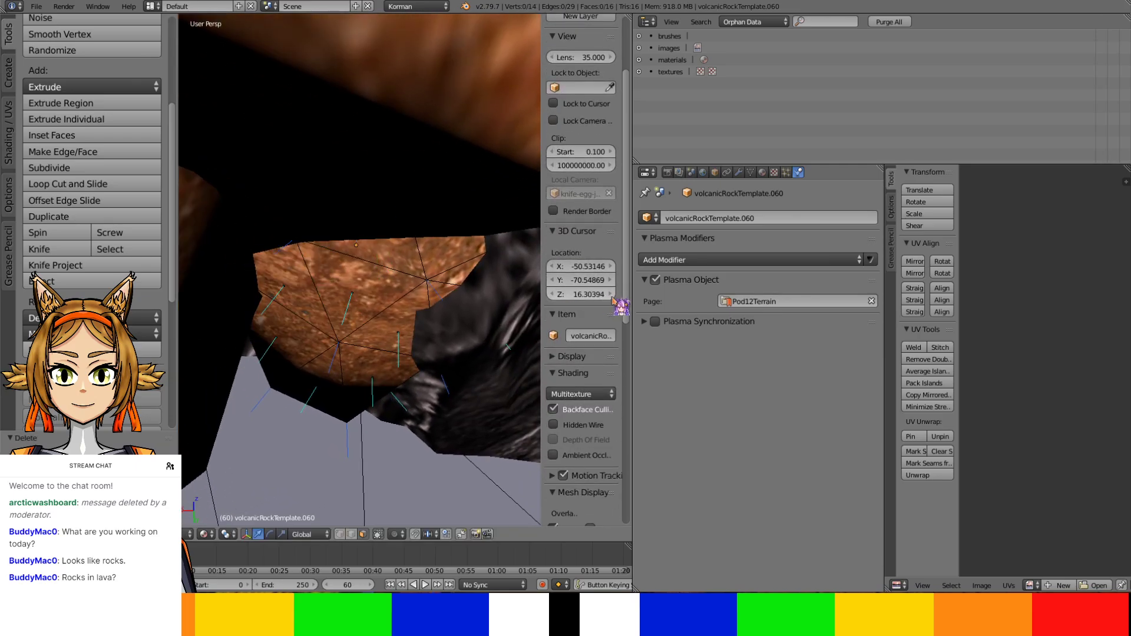
pyautogui.click(714, 261)
pyautogui.click(798, 292)
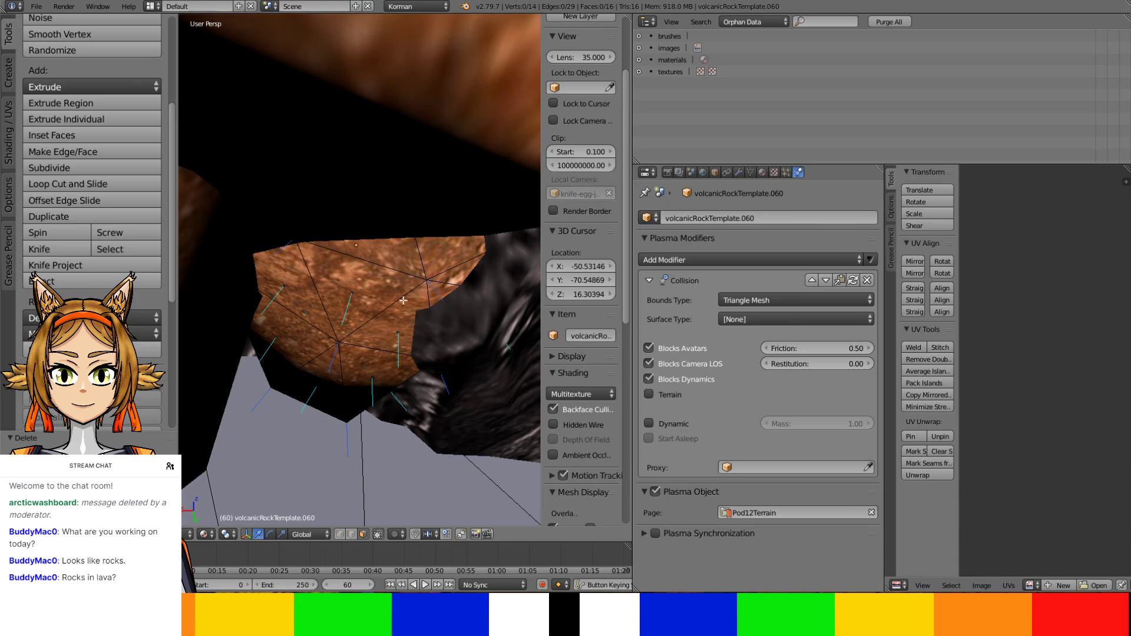
pyautogui.press('Tab')
# Start editing the mesh of volcanicRockTemplate.062 with all faces selected and deselect the exposed faces around its hollow and peak
pyautogui.moveTo(404, 303); pyautogui.dragTo(414, 377, button='middle')
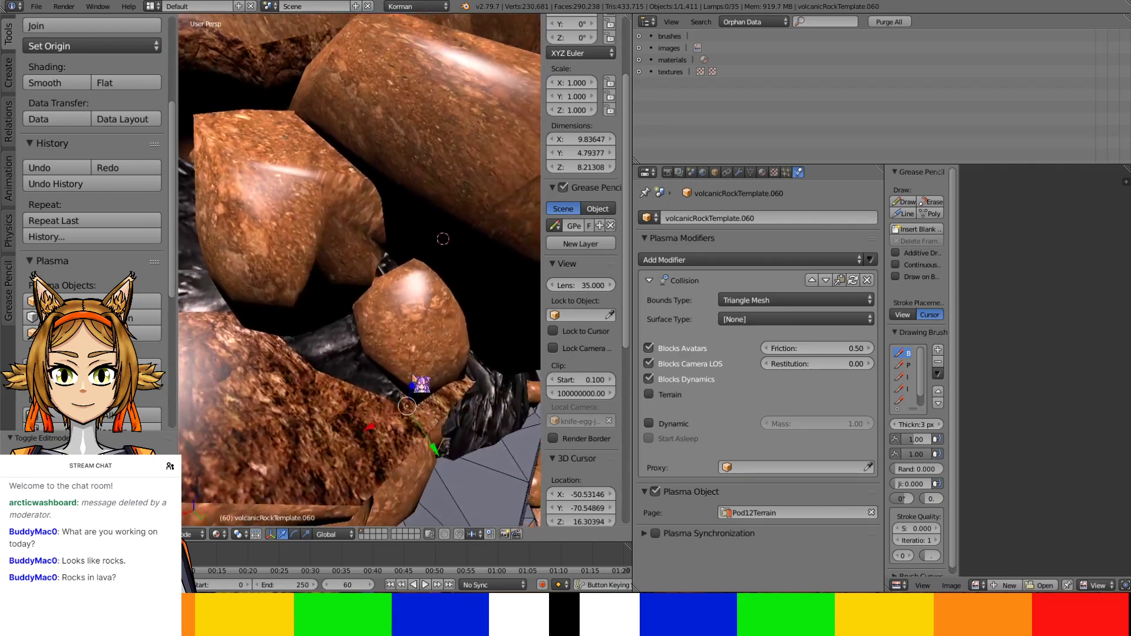
pyautogui.rightClick(300, 219)
pyautogui.moveTo(300, 219); pyautogui.dragTo(326, 384, button='middle')
pyautogui.press('Tab')
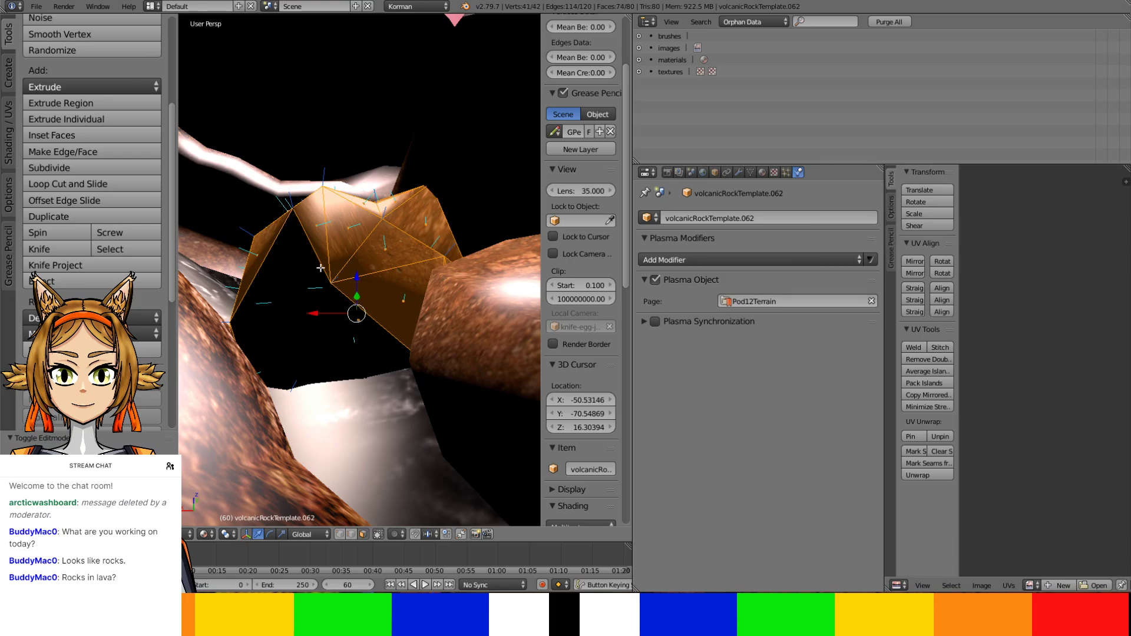
pyautogui.keyDown('shift'); pyautogui.rightClick(324, 256); pyautogui.keyUp('shift')
pyautogui.keyDown('shift'); pyautogui.rightClick(315, 275); pyautogui.keyUp('shift')
pyautogui.keyDown('shift'); pyautogui.rightClick(342, 246); pyautogui.keyUp('shift')
pyautogui.keyDown('shift'); pyautogui.rightClick(373, 269); pyautogui.keyUp('shift')
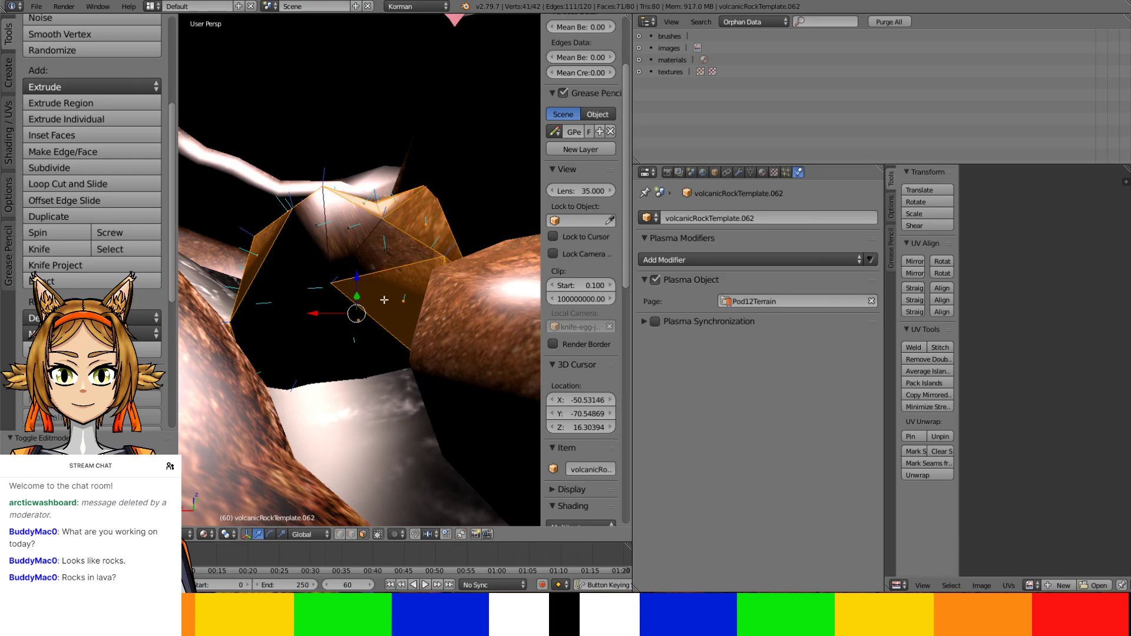
pyautogui.keyDown('shift'); pyautogui.rightClick(384, 299); pyautogui.keyUp('shift')
pyautogui.moveTo(386, 303)
pyautogui.mouseDown(button='middle')
pyautogui.moveTo(362, 337)
pyautogui.moveTo(348, 323)
pyautogui.moveTo(356, 330)
pyautogui.mouseUp(button='middle')
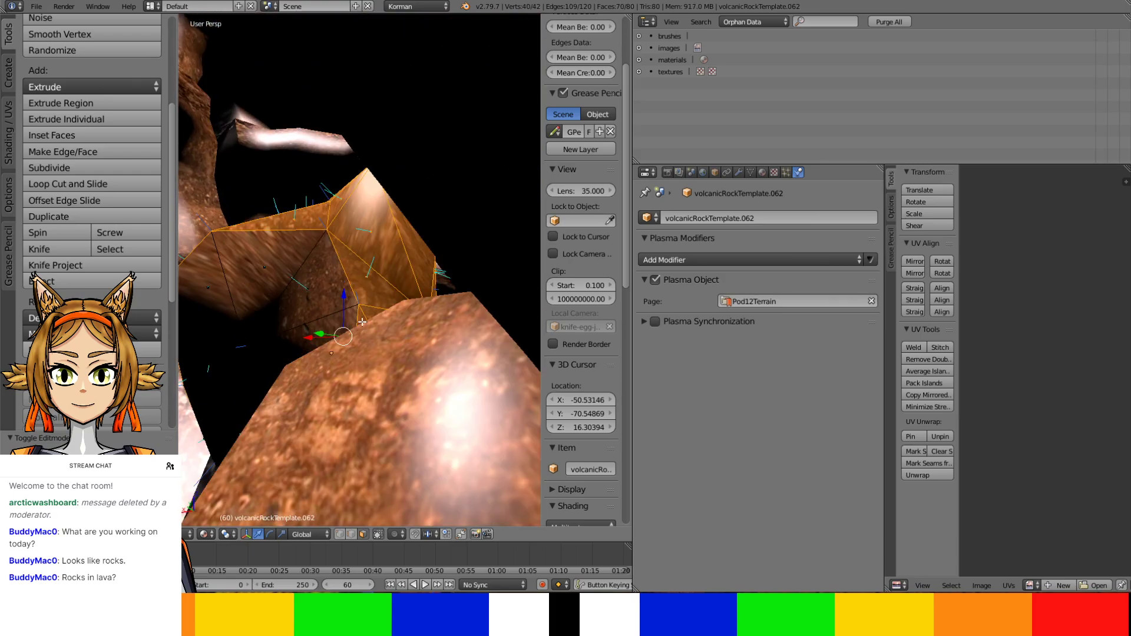
pyautogui.keyDown('shift'); pyautogui.rightClick(366, 315); pyautogui.keyUp('shift')
pyautogui.keyDown('shift'); pyautogui.rightClick(364, 299); pyautogui.keyUp('shift')
pyautogui.keyDown('shift'); pyautogui.rightClick(377, 257); pyautogui.keyUp('shift')
pyautogui.keyDown('shift'); pyautogui.rightClick(410, 245); pyautogui.keyUp('shift')
# Deselect the narrow side faces, the dark overhanging faces and the two faces above them on volcanicRockTemplate.062
pyautogui.moveTo(434, 272)
pyautogui.mouseDown(button='middle')
pyautogui.moveTo(396, 292)
pyautogui.moveTo(224, 311)
pyautogui.moveTo(290, 334)
pyautogui.moveTo(282, 312)
pyautogui.mouseUp(button='middle')
pyautogui.scroll(3, 228, 308)
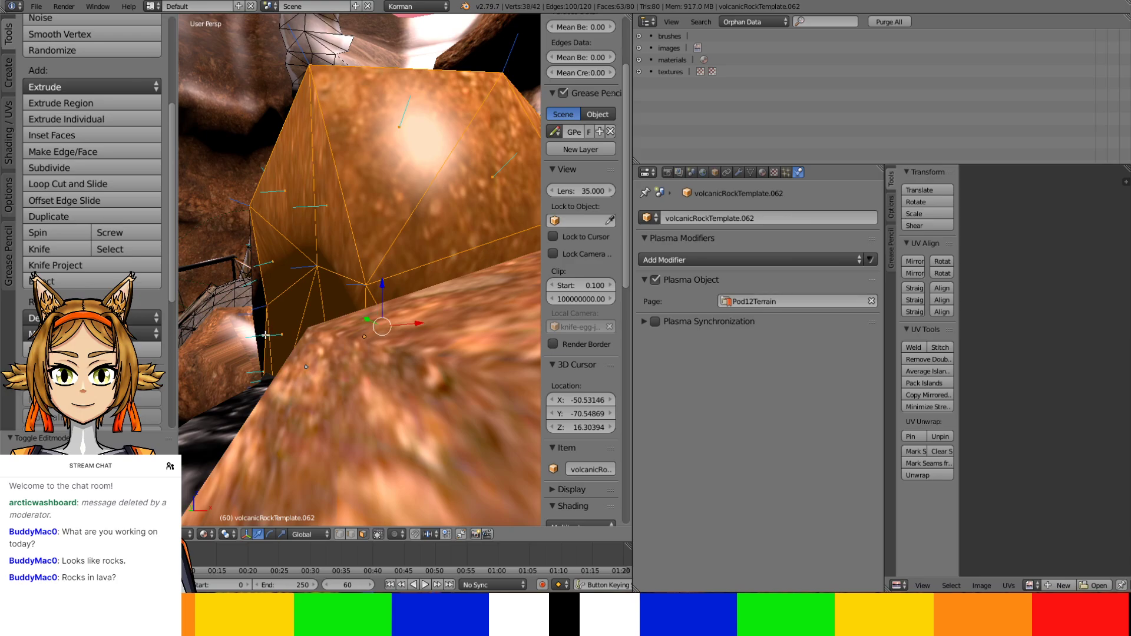
pyautogui.keyDown('shift'); pyautogui.rightClick(272, 340); pyautogui.keyUp('shift')
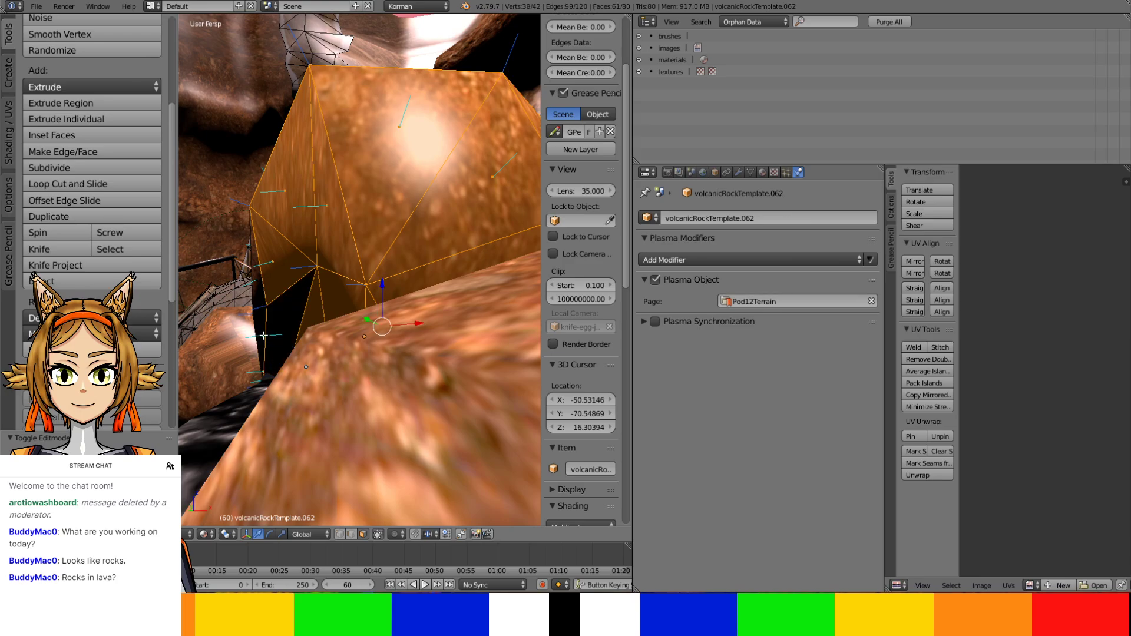
pyautogui.keyDown('shift'); pyautogui.rightClick(270, 289); pyautogui.keyUp('shift')
pyautogui.moveTo(293, 293); pyautogui.dragTo(333, 278, button='middle')
pyautogui.keyDown('shift'); pyautogui.rightClick(213, 371); pyautogui.keyUp('shift')
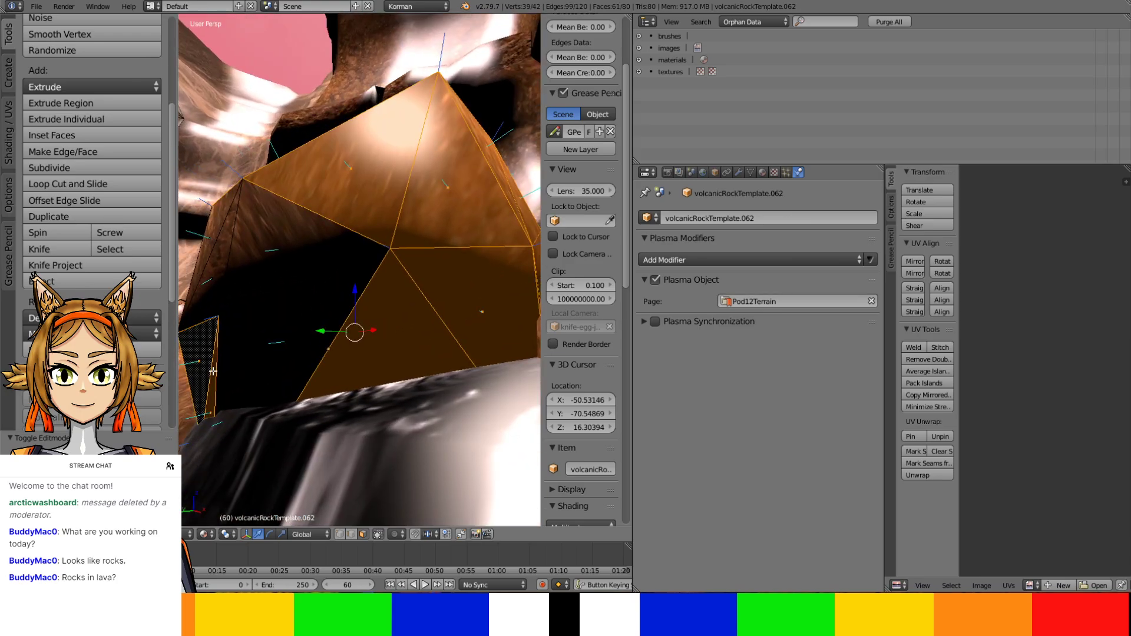
pyautogui.keyDown('shift'); pyautogui.rightClick(213, 371); pyautogui.keyUp('shift')
pyautogui.keyDown('shift'); pyautogui.rightClick(356, 335); pyautogui.keyUp('shift')
pyautogui.keyDown('shift'); pyautogui.rightClick(445, 316); pyautogui.keyUp('shift')
pyautogui.keyDown('shift'); pyautogui.rightClick(434, 239); pyautogui.keyUp('shift')
pyautogui.keyDown('shift'); pyautogui.rightClick(373, 217); pyautogui.keyUp('shift')
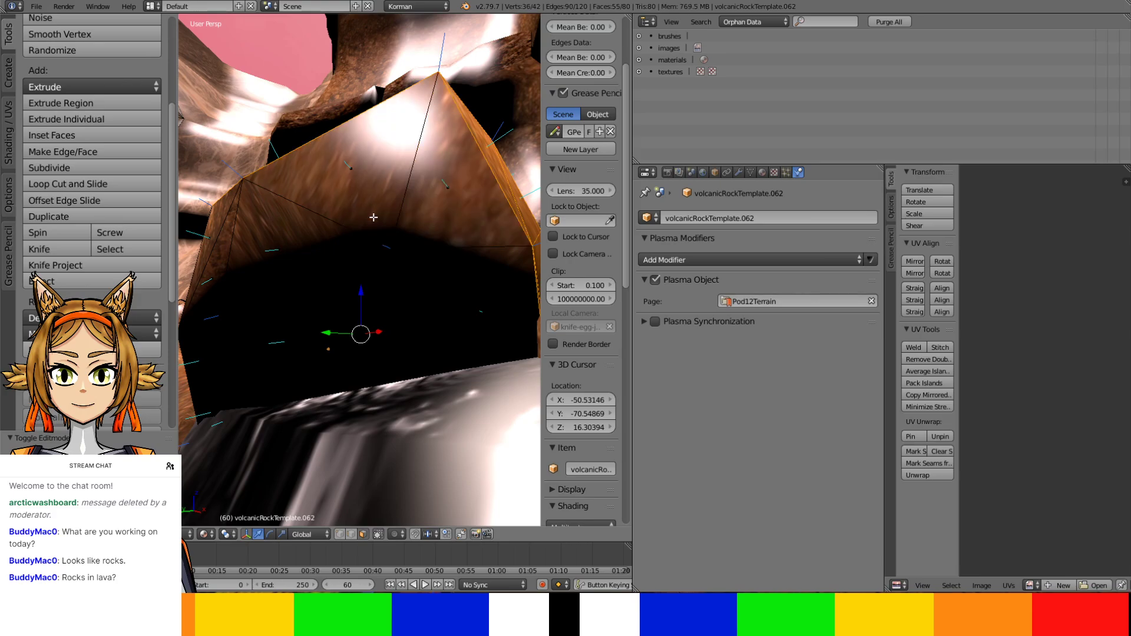
# Deselect the large bright side faces and the narrow dark faces beside them on volcanicRockTemplate.062
pyautogui.moveTo(434, 238); pyautogui.dragTo(383, 330, button='middle')
pyautogui.keyDown('shift'); pyautogui.rightClick(374, 378); pyautogui.keyUp('shift')
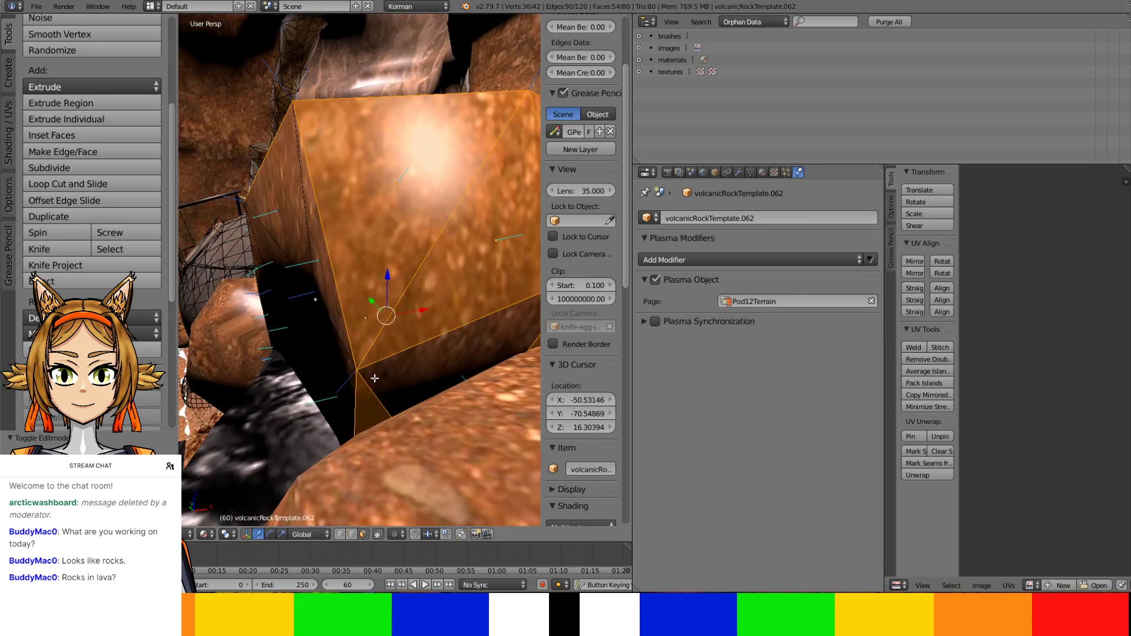
pyautogui.keyDown('shift'); pyautogui.rightClick(355, 308); pyautogui.keyUp('shift')
pyautogui.keyDown('shift'); pyautogui.rightClick(377, 253); pyautogui.keyUp('shift')
pyautogui.moveTo(377, 253)
pyautogui.mouseDown(button='middle')
pyautogui.moveTo(391, 260)
pyautogui.moveTo(404, 316)
pyautogui.moveTo(391, 342)
pyautogui.mouseUp(button='middle')
pyautogui.keyDown('shift'); pyautogui.rightClick(381, 395); pyautogui.keyUp('shift')
pyautogui.keyDown('shift'); pyautogui.rightClick(381, 395); pyautogui.keyUp('shift')
pyautogui.keyDown('shift'); pyautogui.rightClick(446, 318); pyautogui.keyUp('shift')
pyautogui.keyDown('shift'); pyautogui.rightClick(423, 252); pyautogui.keyUp('shift')
# Deselect the exposed upper faces and the lower edge faces on the lava-facing flank of volcanicRockTemplate.062
pyautogui.scroll(-5, 412, 306)
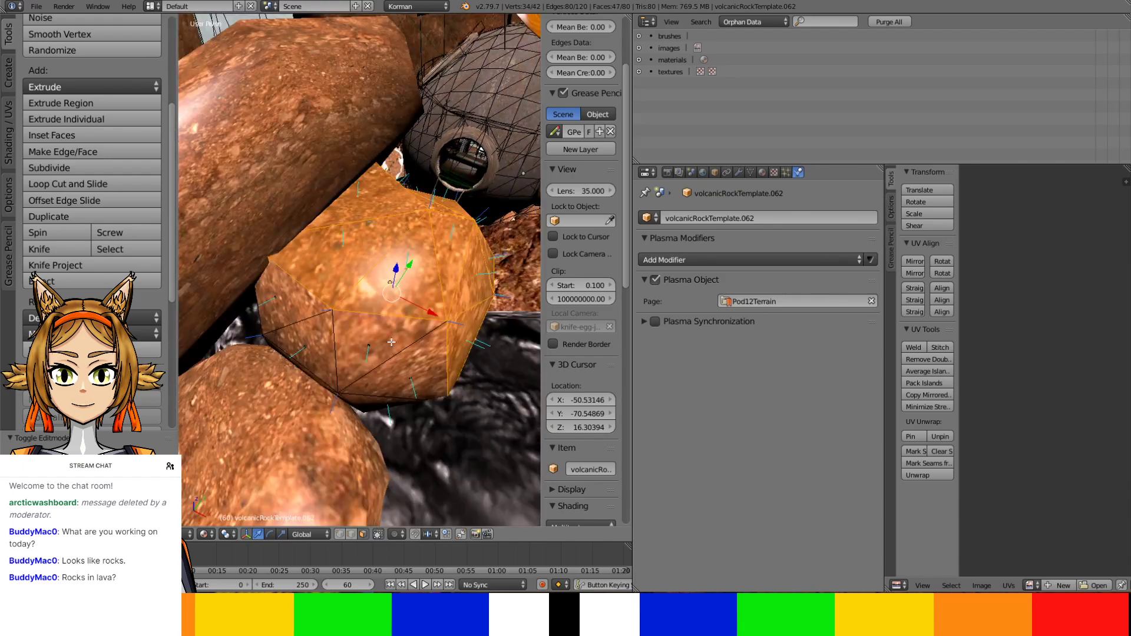
pyautogui.keyDown('shift'); pyautogui.rightClick(356, 255); pyautogui.keyUp('shift')
pyautogui.moveTo(431, 244); pyautogui.dragTo(422, 278, button='middle')
pyautogui.keyDown('shift'); pyautogui.rightClick(450, 260); pyautogui.keyUp('shift')
pyautogui.keyDown('shift'); pyautogui.rightClick(443, 309); pyautogui.keyUp('shift')
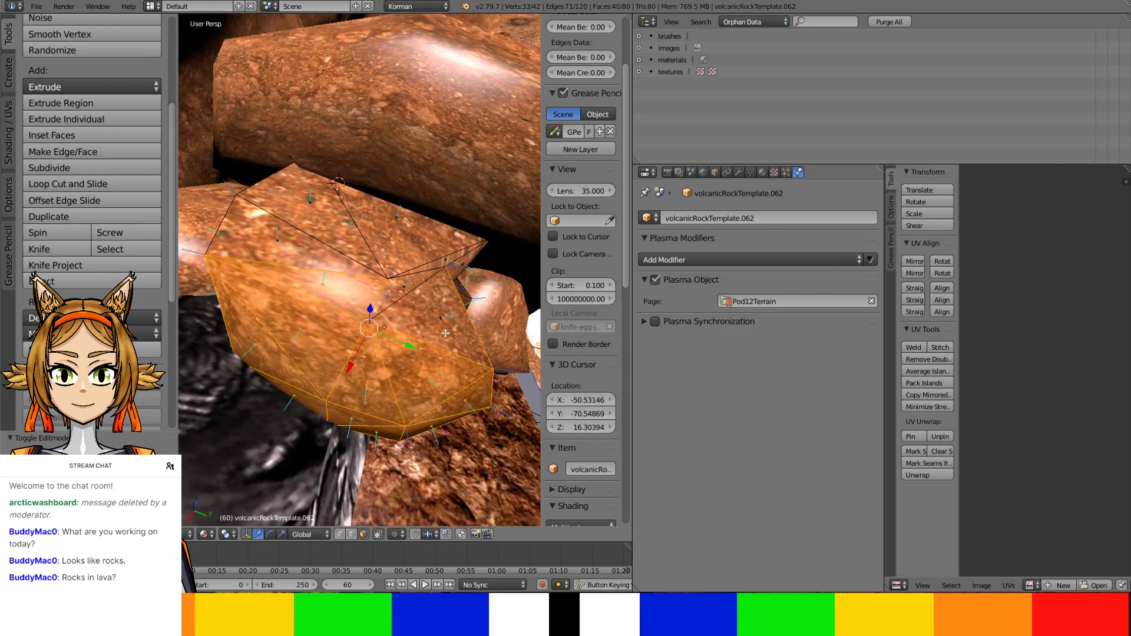
pyautogui.keyDown('shift'); pyautogui.rightClick(466, 404); pyautogui.keyUp('shift')
pyautogui.moveTo(437, 423); pyautogui.dragTo(378, 426, button='middle')
pyautogui.keyDown('shift'); pyautogui.rightClick(436, 432); pyautogui.keyUp('shift')
pyautogui.keyDown('shift'); pyautogui.rightClick(377, 436); pyautogui.keyUp('shift')
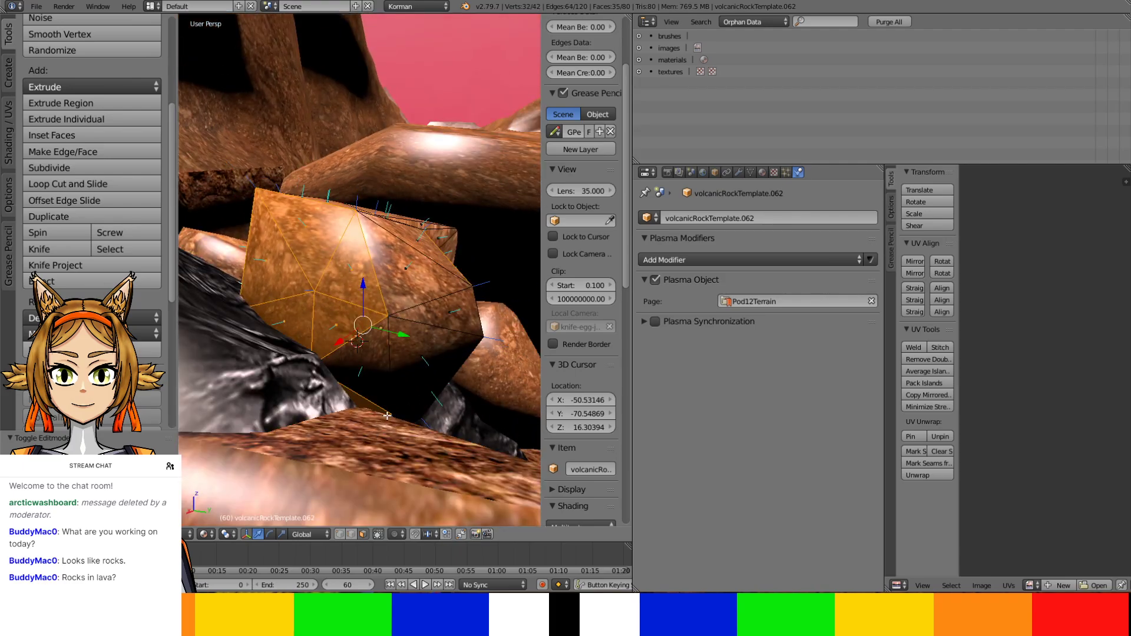
# Deselect the last exposed side faces of volcanicRockTemplate.062, delete the hidden faces that stay selected and leave Edit Mode
pyautogui.keyDown('shift'); pyautogui.rightClick(358, 328); pyautogui.keyUp('shift')
pyautogui.keyDown('shift'); pyautogui.rightClick(347, 288); pyautogui.keyUp('shift')
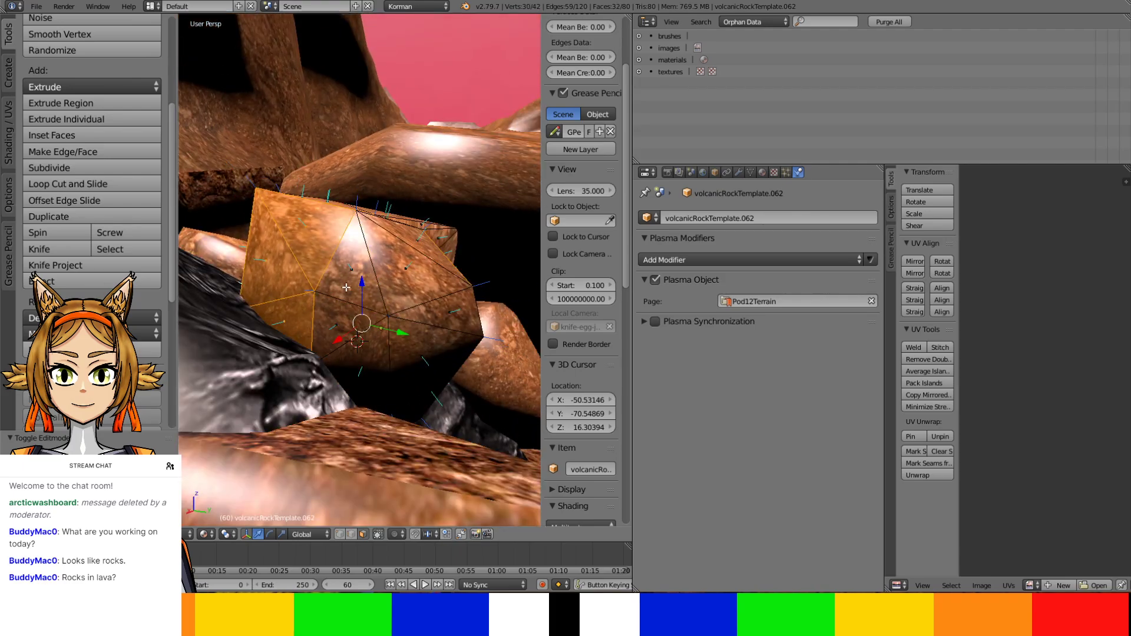
pyautogui.keyDown('shift'); pyautogui.rightClick(301, 271); pyautogui.keyUp('shift')
pyautogui.keyDown('shift'); pyautogui.rightClick(307, 309); pyautogui.keyUp('shift')
pyautogui.keyDown('shift'); pyautogui.rightClick(282, 248); pyautogui.keyUp('shift')
pyautogui.moveTo(306, 294)
pyautogui.mouseDown(button='middle')
pyautogui.moveTo(380, 260)
pyautogui.moveTo(406, 305)
pyautogui.mouseUp(button='middle')
pyautogui.moveTo(380, 356); pyautogui.dragTo(213, 318, button='middle')
pyautogui.press('x')
pyautogui.click(318, 351)
pyautogui.press('Tab')
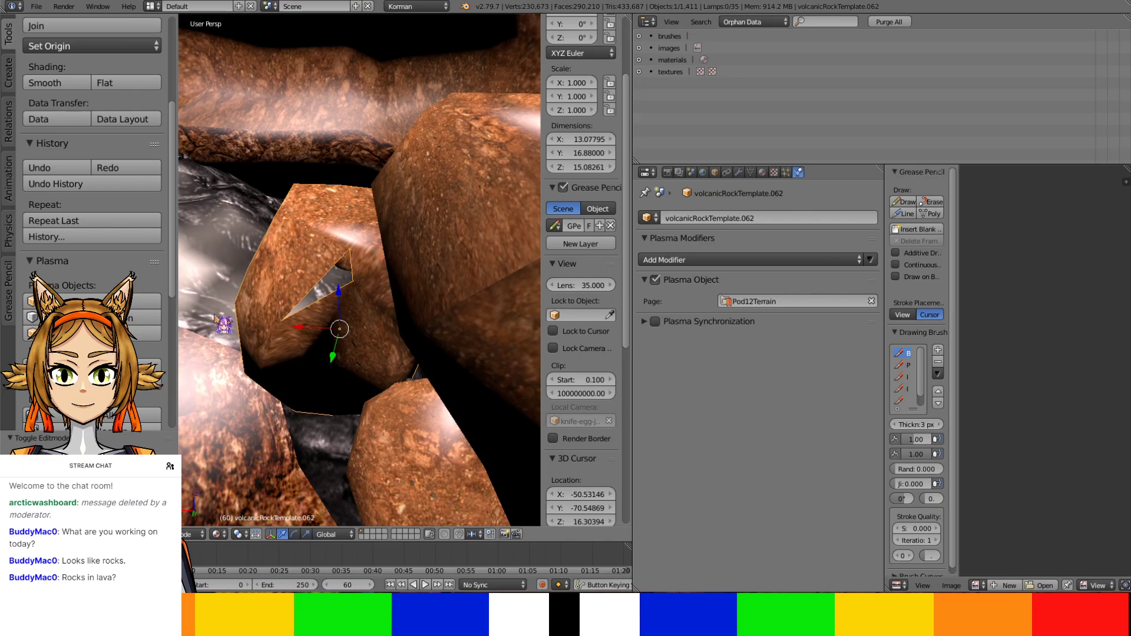
# Select the border of the triangular gap in the mesh of volcanicRockTemplate.062 and fill it with a face
pyautogui.press('Tab')
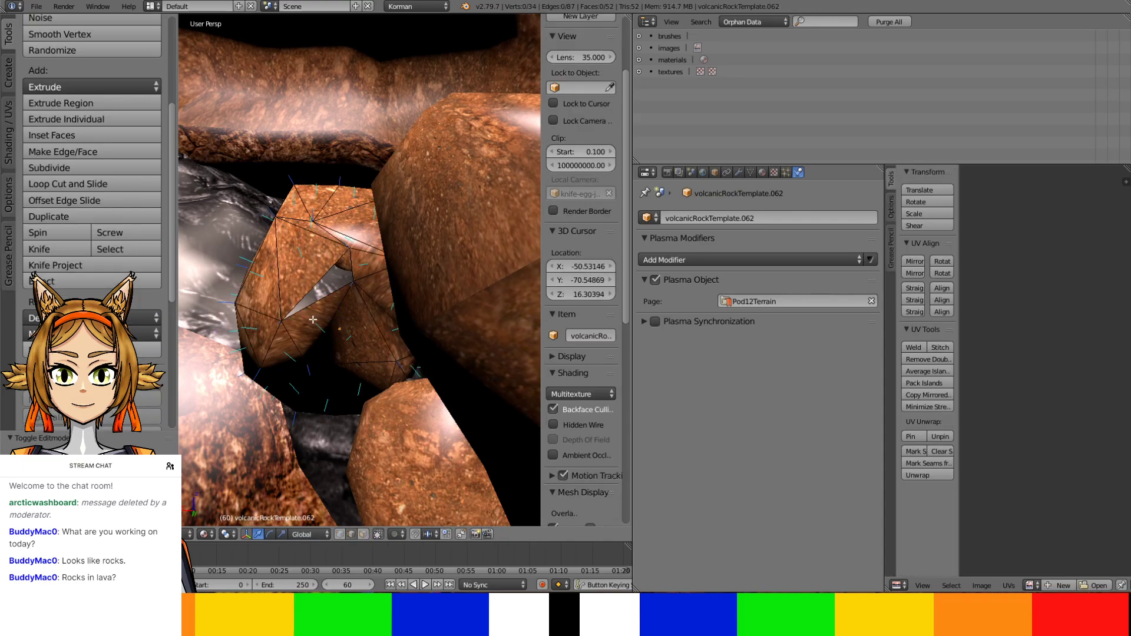
pyautogui.rightClick(318, 302)
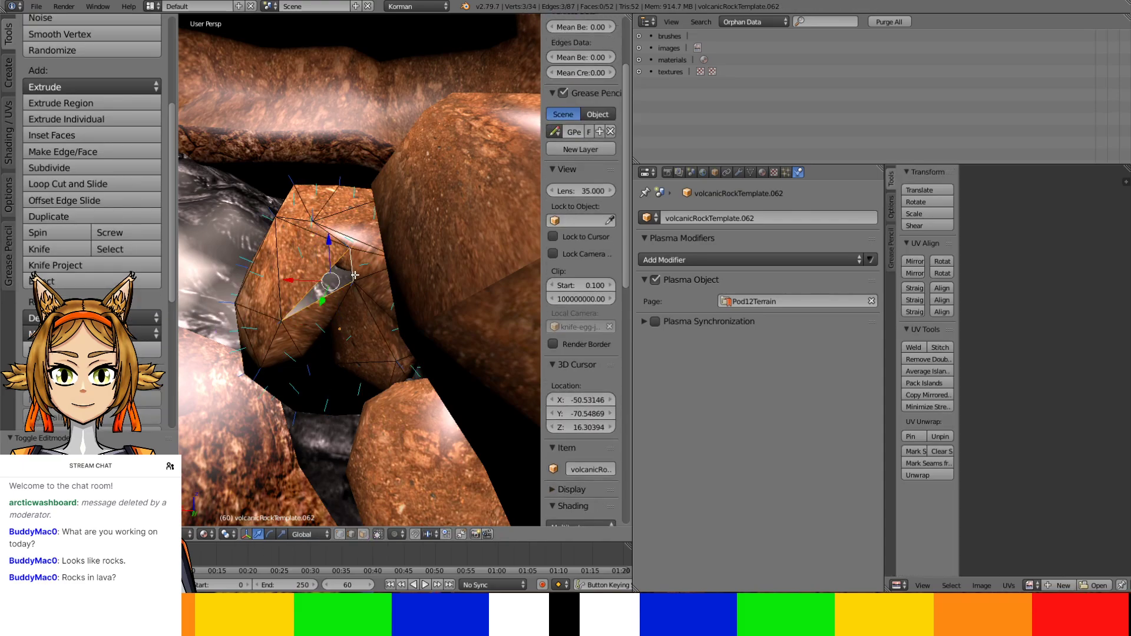
pyautogui.press('f')
# Return to Object Mode and add a Collision modifier to volcanicRockTemplate.062
pyautogui.press('Tab')
pyautogui.click(681, 260)
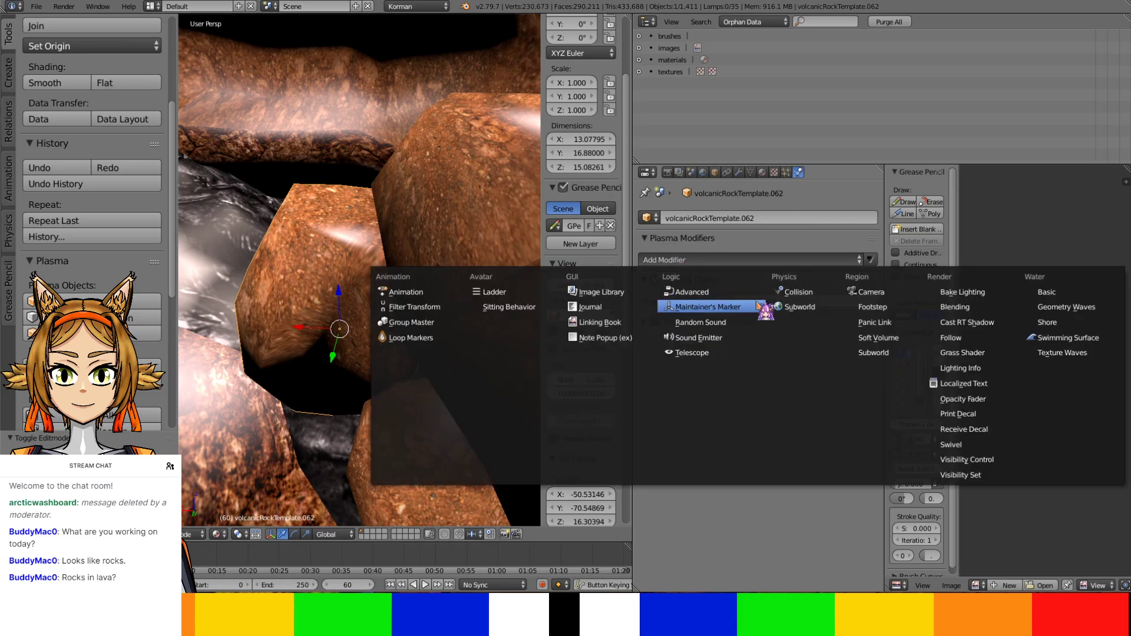
pyautogui.click(808, 290)
# Start editing the mesh of volcanicRockTemplate.063 with all faces selected and deselect the exposed faces on its front
pyautogui.moveTo(378, 275)
pyautogui.mouseDown(button='middle')
pyautogui.moveTo(399, 298)
pyautogui.moveTo(397, 259)
pyautogui.moveTo(379, 255)
pyautogui.moveTo(532, 312)
pyautogui.moveTo(388, 274)
pyautogui.moveTo(386, 243)
pyautogui.moveTo(417, 291)
pyautogui.moveTo(392, 303)
pyautogui.moveTo(372, 282)
pyautogui.mouseUp(button='middle')
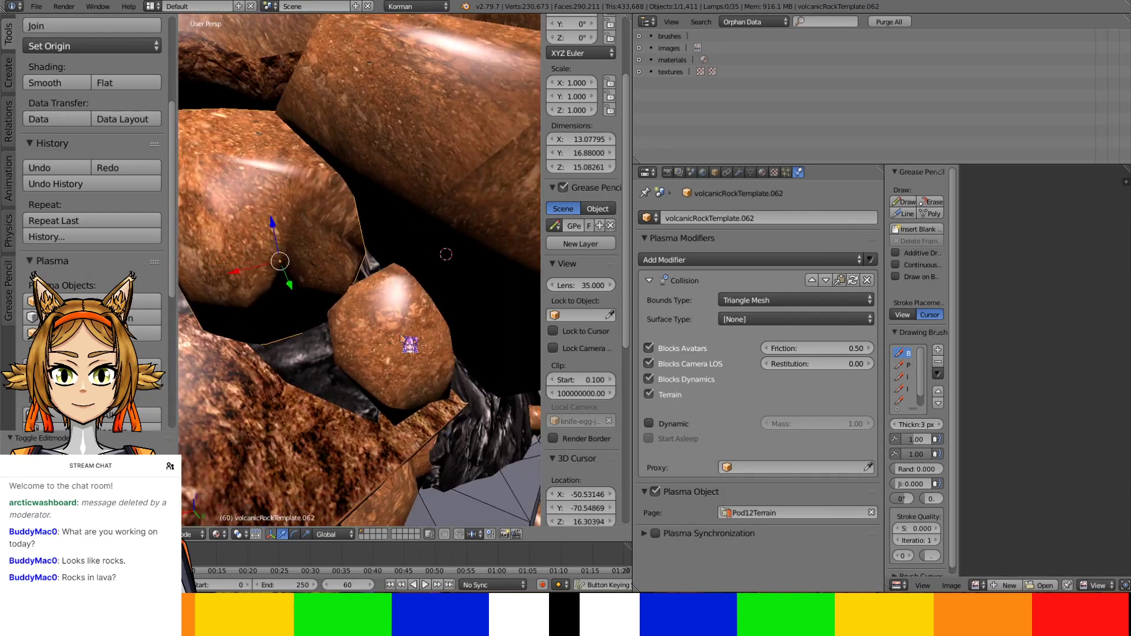
pyautogui.rightClick(393, 334)
pyautogui.press('Tab')
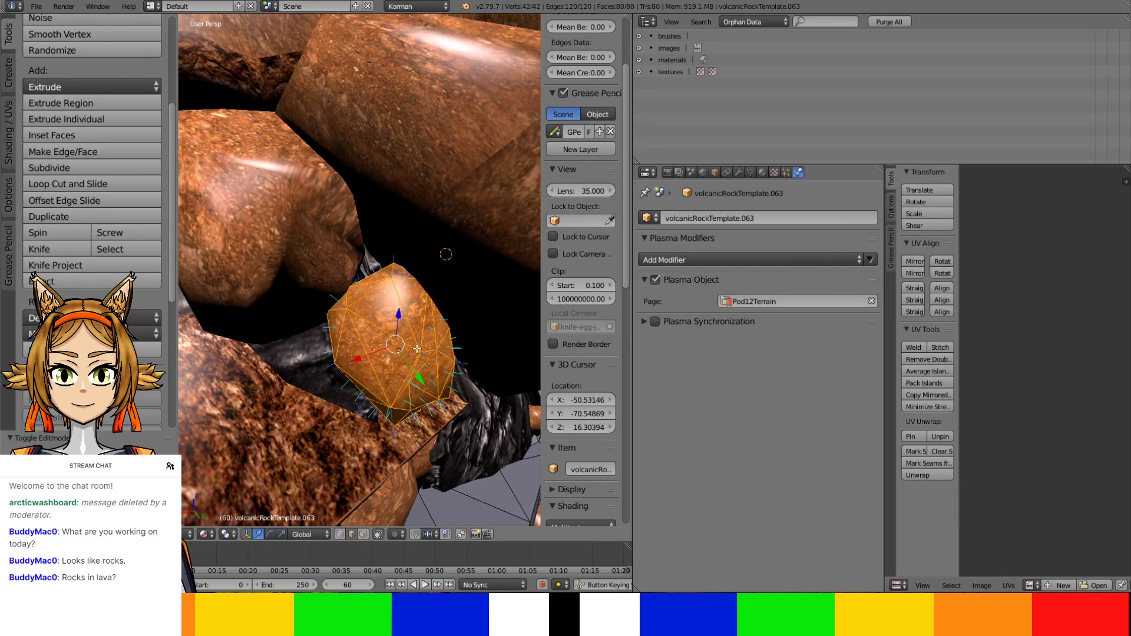
pyautogui.scroll(2, 417, 349)
pyautogui.keyDown('shift'); pyautogui.rightClick(425, 331); pyautogui.keyUp('shift')
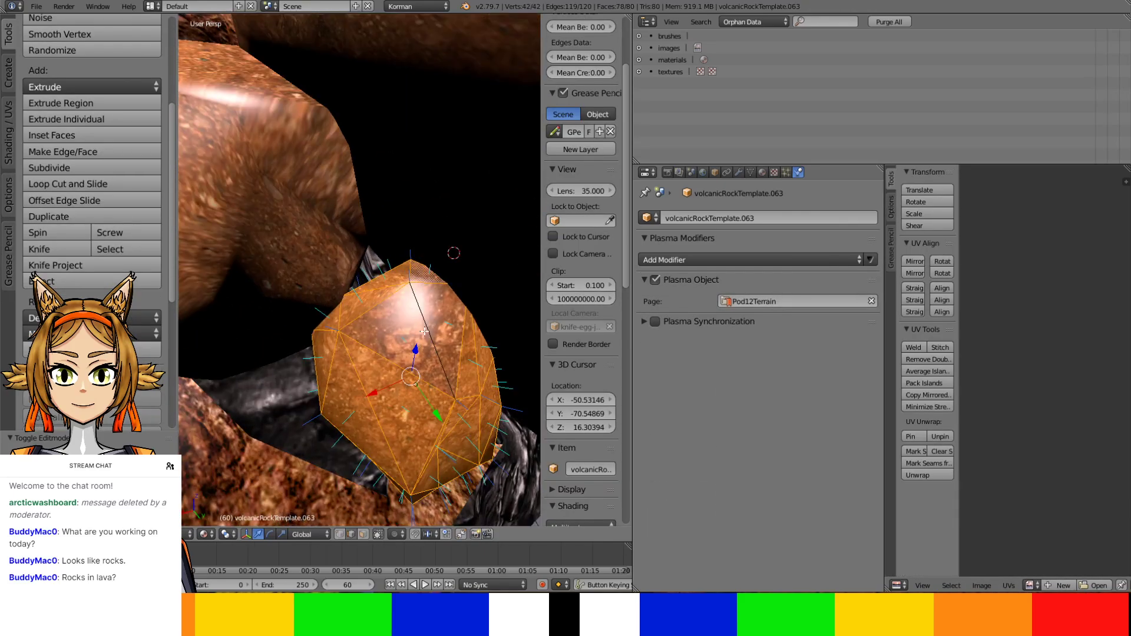
pyautogui.keyDown('shift'); pyautogui.rightClick(454, 396); pyautogui.keyUp('shift')
pyautogui.scroll(2, 454, 396)
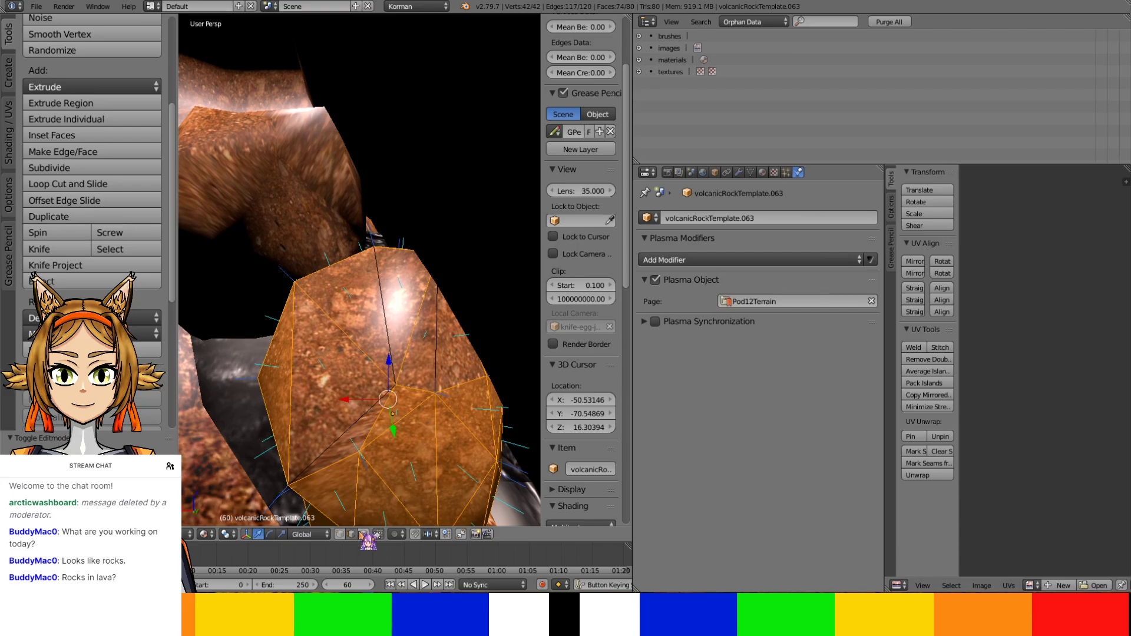
pyautogui.keyDown('shift'); pyautogui.rightClick(423, 436); pyautogui.keyUp('shift')
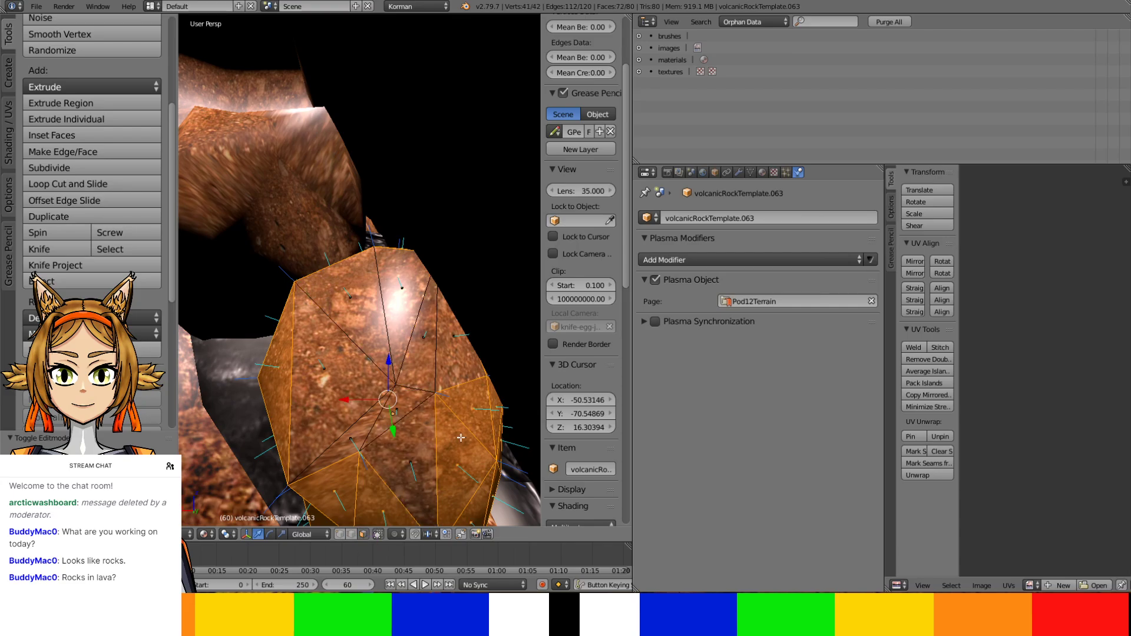
pyautogui.keyDown('shift'); pyautogui.rightClick(461, 437); pyautogui.keyUp('shift')
pyautogui.keyDown('shift'); pyautogui.rightClick(472, 418); pyautogui.keyUp('shift')
# Deselect the dark overhanging faces along the lower front of volcanicRockTemplate.063, including those rising to its side corner
pyautogui.moveTo(466, 405)
pyautogui.mouseDown(button='middle')
pyautogui.moveTo(399, 371)
pyautogui.moveTo(425, 343)
pyautogui.moveTo(369, 319)
pyautogui.moveTo(425, 219)
pyautogui.moveTo(518, 262)
pyautogui.mouseUp(button='middle')
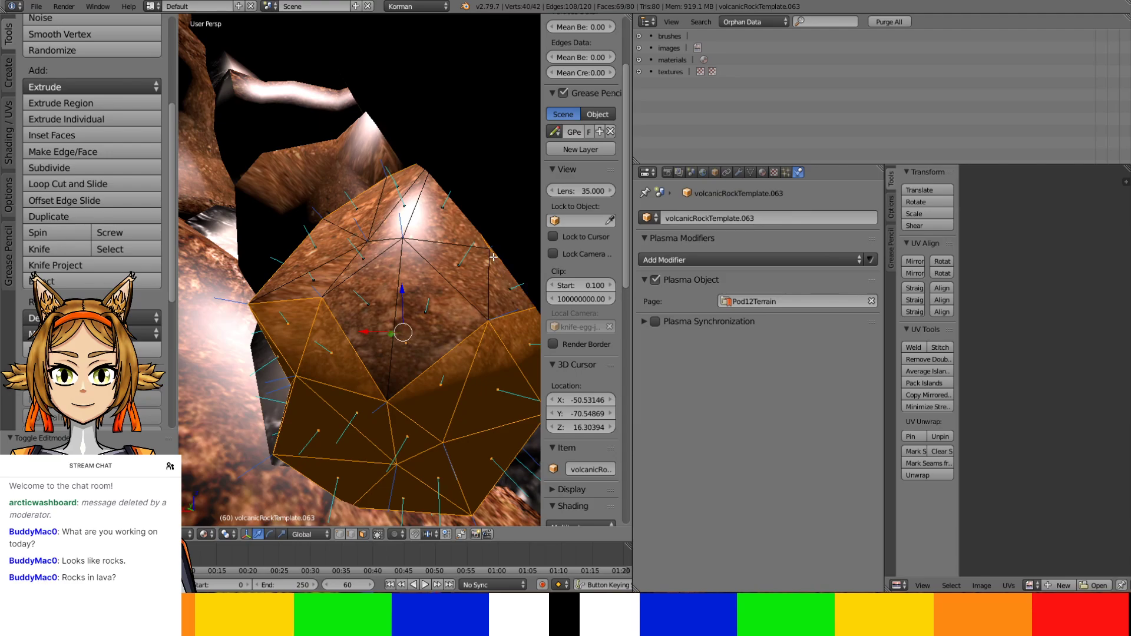
pyautogui.keyDown('shift'); pyautogui.rightClick(509, 325); pyautogui.keyUp('shift')
pyautogui.keyDown('shift'); pyautogui.rightClick(457, 391); pyautogui.keyUp('shift')
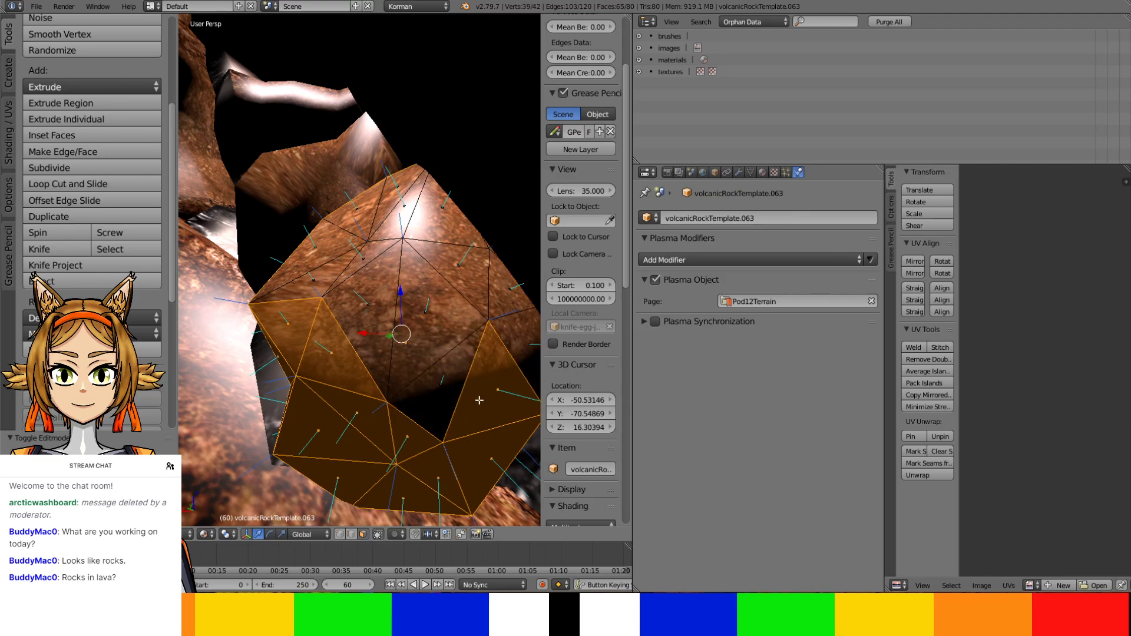
pyautogui.keyDown('shift'); pyautogui.rightClick(481, 400); pyautogui.keyUp('shift')
pyautogui.keyDown('shift'); pyautogui.rightClick(467, 470); pyautogui.keyUp('shift')
pyautogui.keyDown('shift'); pyautogui.rightClick(414, 487); pyautogui.keyUp('shift')
pyautogui.keyDown('shift'); pyautogui.rightClick(436, 478); pyautogui.keyUp('shift')
pyautogui.keyDown('shift'); pyautogui.rightClick(408, 437); pyautogui.keyUp('shift')
pyautogui.keyDown('shift'); pyautogui.rightClick(365, 453); pyautogui.keyUp('shift')
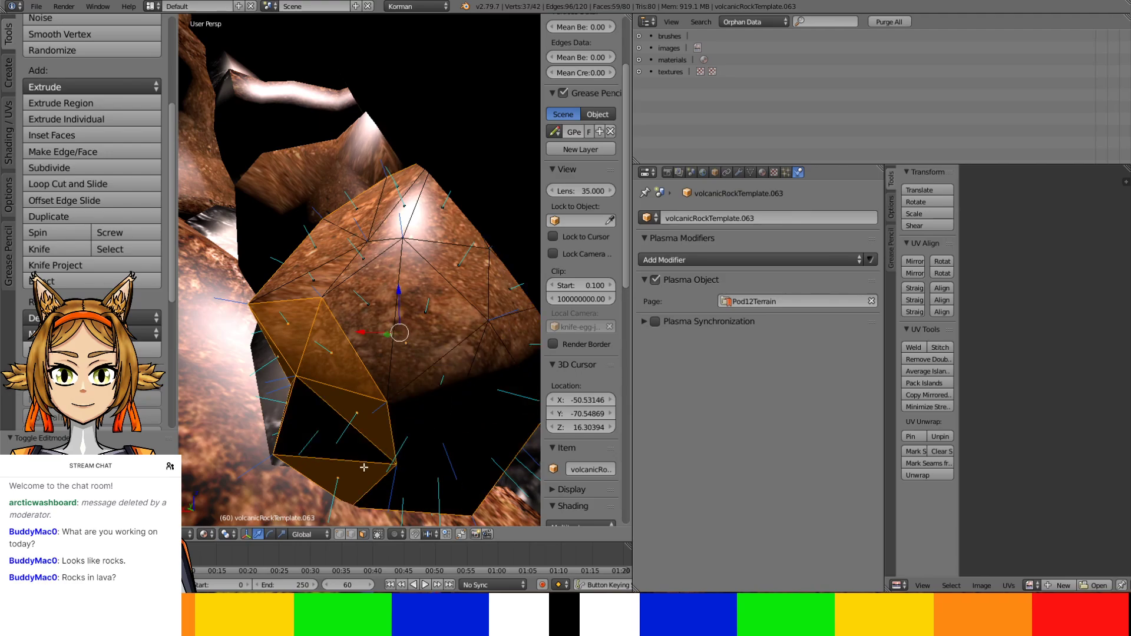
pyautogui.keyDown('shift'); pyautogui.rightClick(348, 478); pyautogui.keyUp('shift')
pyautogui.keyDown('shift'); pyautogui.rightClick(359, 413); pyautogui.keyUp('shift')
pyautogui.keyDown('shift'); pyautogui.rightClick(334, 367); pyautogui.keyUp('shift')
pyautogui.keyDown('shift'); pyautogui.rightClick(296, 332); pyautogui.keyUp('shift')
# Deselect the exposed side faces and the dark faces beneath them on volcanicRockTemplate.063
pyautogui.moveTo(297, 331)
pyautogui.mouseDown(button='middle')
pyautogui.moveTo(353, 378)
pyautogui.moveTo(470, 434)
pyautogui.mouseUp(button='middle')
pyautogui.keyDown('shift'); pyautogui.rightClick(454, 434); pyautogui.keyUp('shift')
pyautogui.keyDown('shift'); pyautogui.rightClick(476, 407); pyautogui.keyUp('shift')
pyautogui.keyDown('shift'); pyautogui.rightClick(471, 371); pyautogui.keyUp('shift')
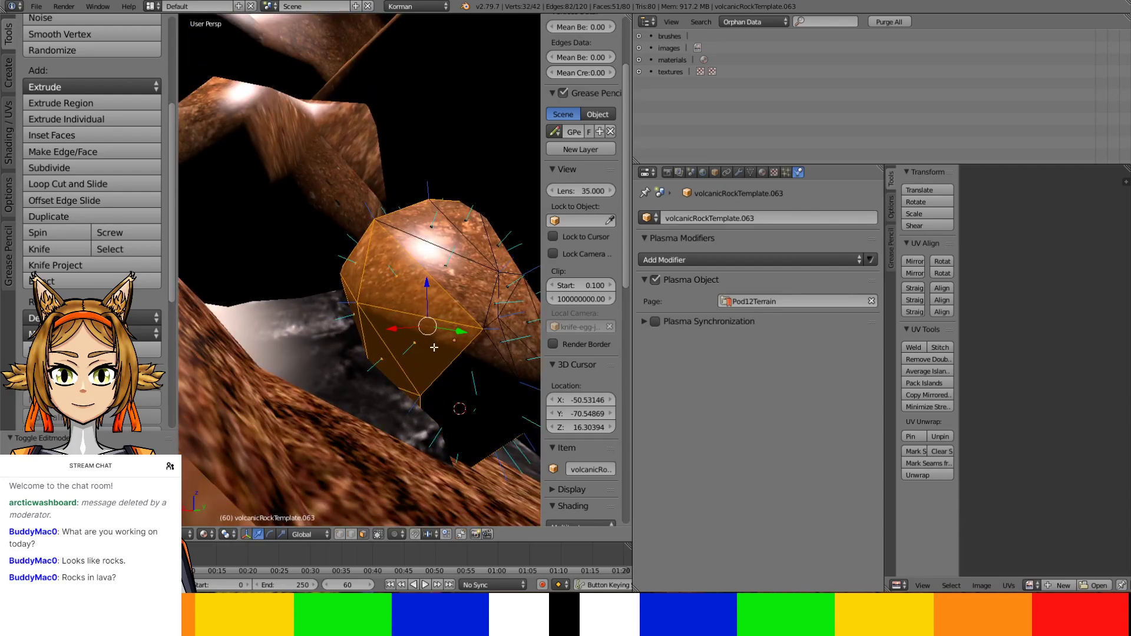
pyautogui.keyDown('shift'); pyautogui.rightClick(419, 392); pyautogui.keyUp('shift')
pyautogui.keyDown('shift'); pyautogui.rightClick(411, 304); pyautogui.keyUp('shift')
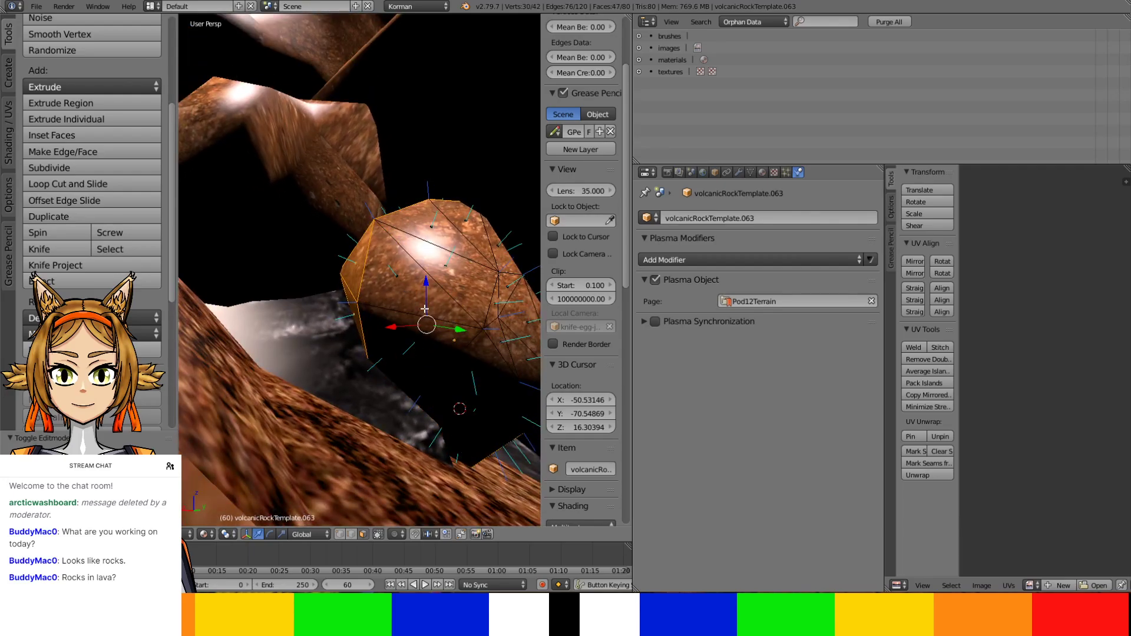
pyautogui.moveTo(411, 304); pyautogui.dragTo(392, 304, button='middle')
pyautogui.keyDown('shift'); pyautogui.rightClick(396, 323); pyautogui.keyUp('shift')
pyautogui.keyDown('shift'); pyautogui.rightClick(389, 305); pyautogui.keyUp('shift')
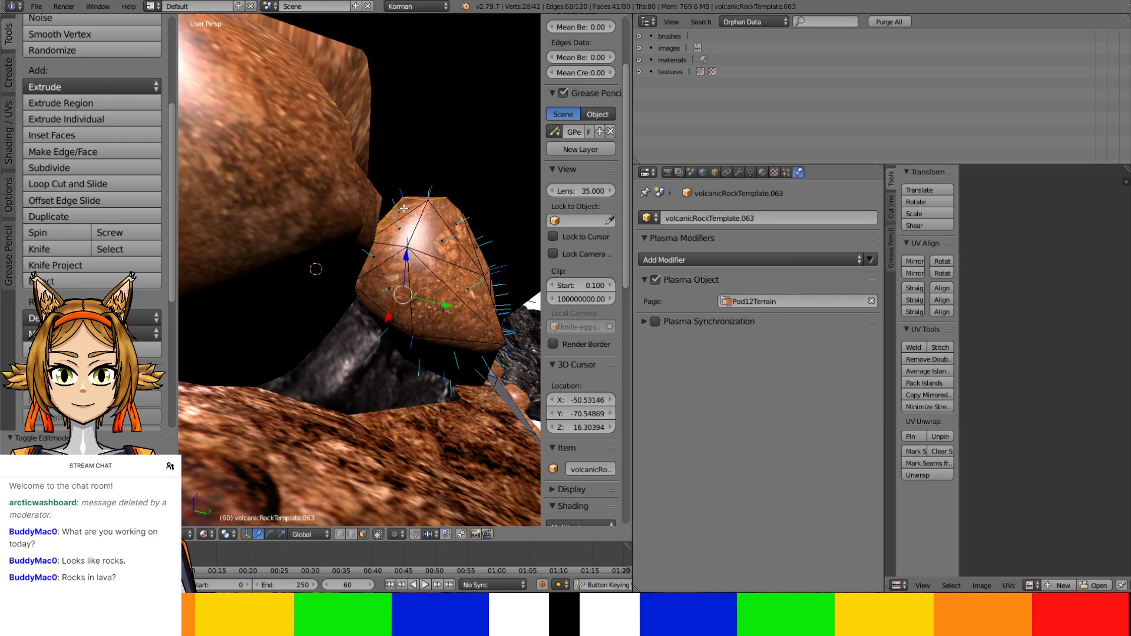
# Deselect the faces on the top and around the back of volcanicRockTemplate.063
pyautogui.moveTo(404, 209); pyautogui.dragTo(435, 253, button='middle')
pyautogui.keyDown('shift'); pyautogui.rightClick(438, 201); pyautogui.keyUp('shift')
pyautogui.moveTo(439, 201)
pyautogui.mouseDown(button='middle')
pyautogui.moveTo(372, 349)
pyautogui.moveTo(354, 360)
pyautogui.mouseUp(button='middle')
pyautogui.moveTo(395, 282); pyautogui.dragTo(402, 250, button='middle')
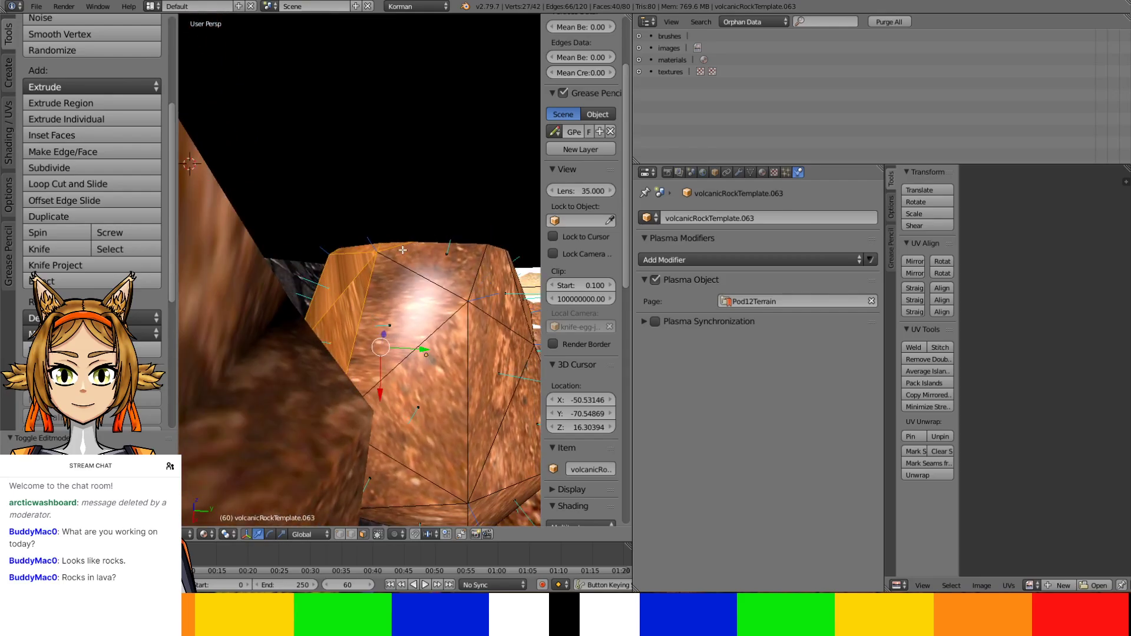
pyautogui.keyDown('shift'); pyautogui.rightClick(355, 304); pyautogui.keyUp('shift')
pyautogui.moveTo(356, 303)
pyautogui.mouseDown(button='middle')
pyautogui.moveTo(361, 295)
pyautogui.moveTo(348, 299)
pyautogui.mouseUp(button='middle')
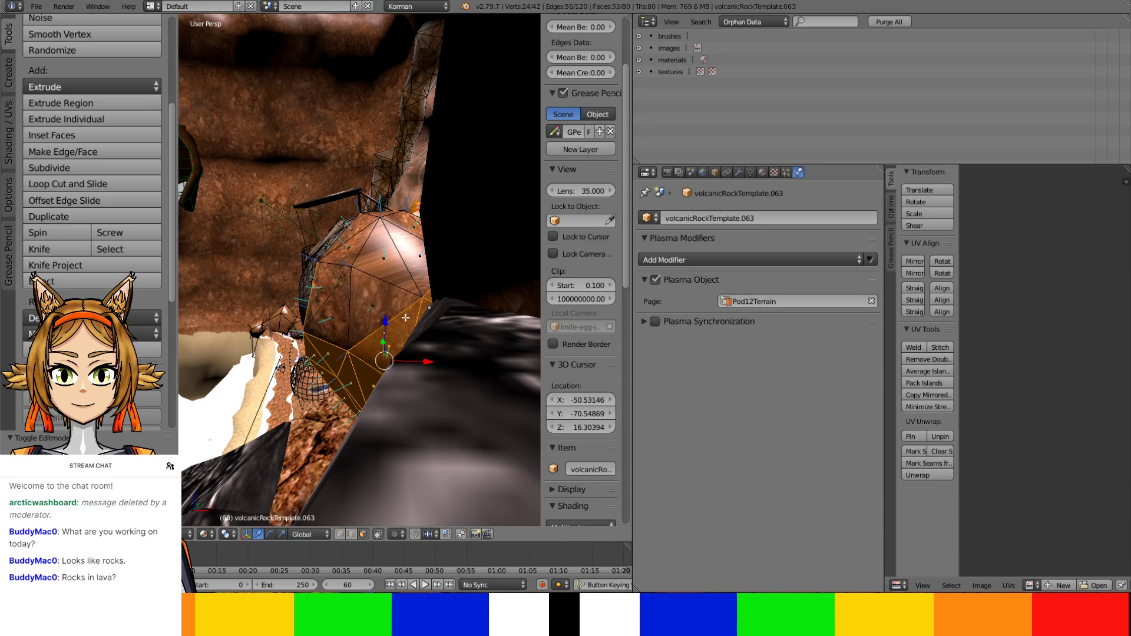
pyautogui.keyDown('shift'); pyautogui.rightClick(429, 294); pyautogui.keyUp('shift')
pyautogui.moveTo(428, 293); pyautogui.dragTo(407, 313, button='middle')
pyautogui.moveTo(352, 402); pyautogui.dragTo(300, 376, button='middle')
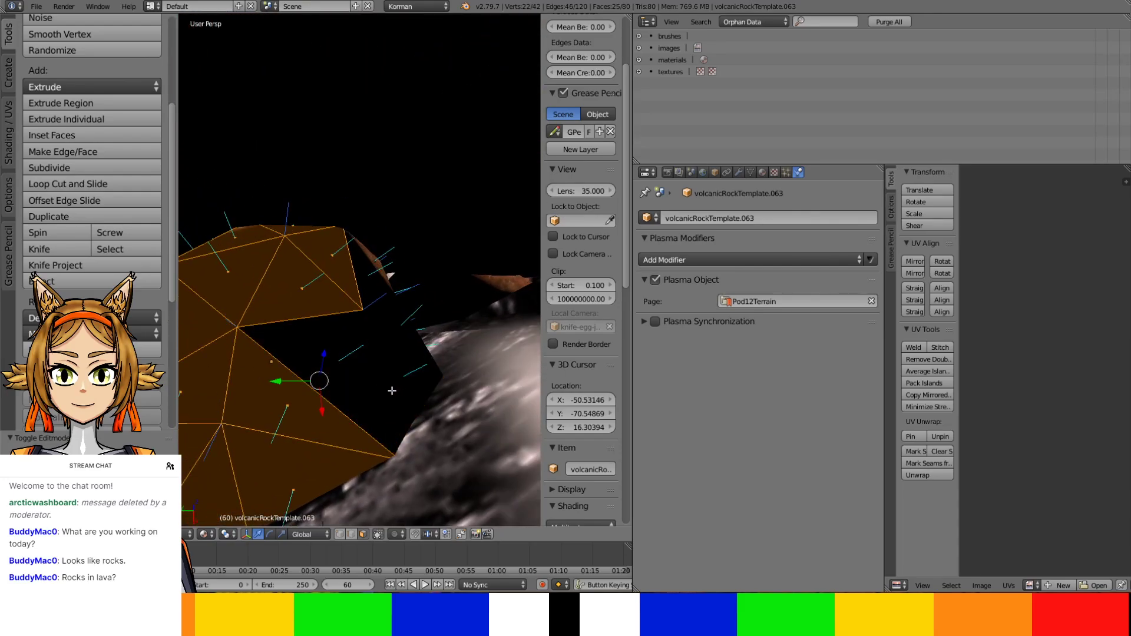
# Deselect the dark faces on the shadowed underside of volcanicRockTemplate.063 that can be seen from the lava
pyautogui.keyDown('shift'); pyautogui.rightClick(278, 461); pyautogui.keyUp('shift')
pyautogui.keyDown('shift'); pyautogui.rightClick(234, 389); pyautogui.keyUp('shift')
pyautogui.keyDown('shift'); pyautogui.rightClick(228, 308); pyautogui.keyUp('shift')
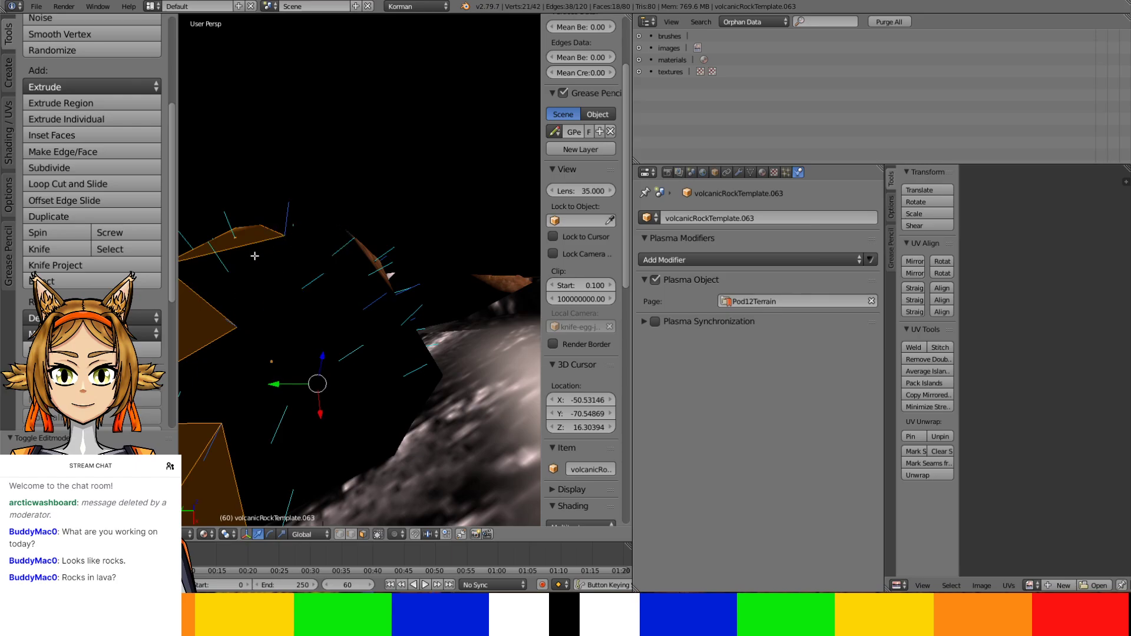
pyautogui.moveTo(255, 256); pyautogui.dragTo(377, 271, button='middle')
pyautogui.keyDown('shift'); pyautogui.rightClick(380, 273); pyautogui.keyUp('shift')
pyautogui.keyDown('shift'); pyautogui.rightClick(399, 507); pyautogui.keyUp('shift')
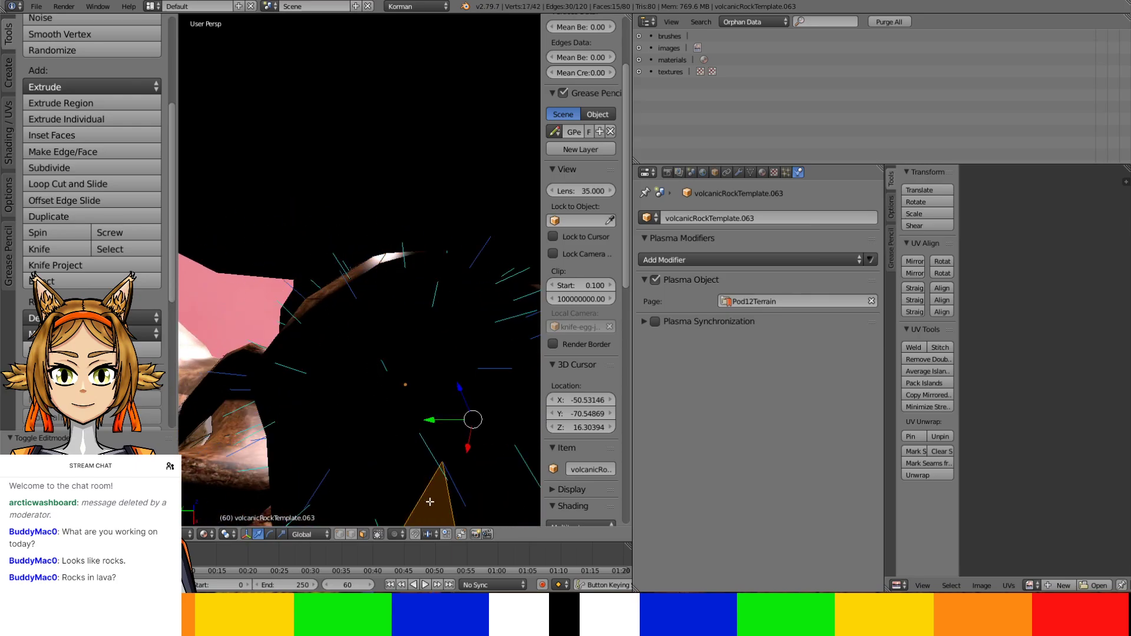
# Isolate volcanicRockTemplate.063 in local view, delete its selected hidden faces and bring back the full scene
pyautogui.moveTo(454, 472); pyautogui.dragTo(462, 207, button='middle')
pyautogui.press('KP_Divide')
pyautogui.press('x')
pyautogui.click(372, 112)
pyautogui.press('KP_Divide')
# Return to Object Mode and add a Collision modifier to volcanicRockTemplate.063
pyautogui.press('Tab')
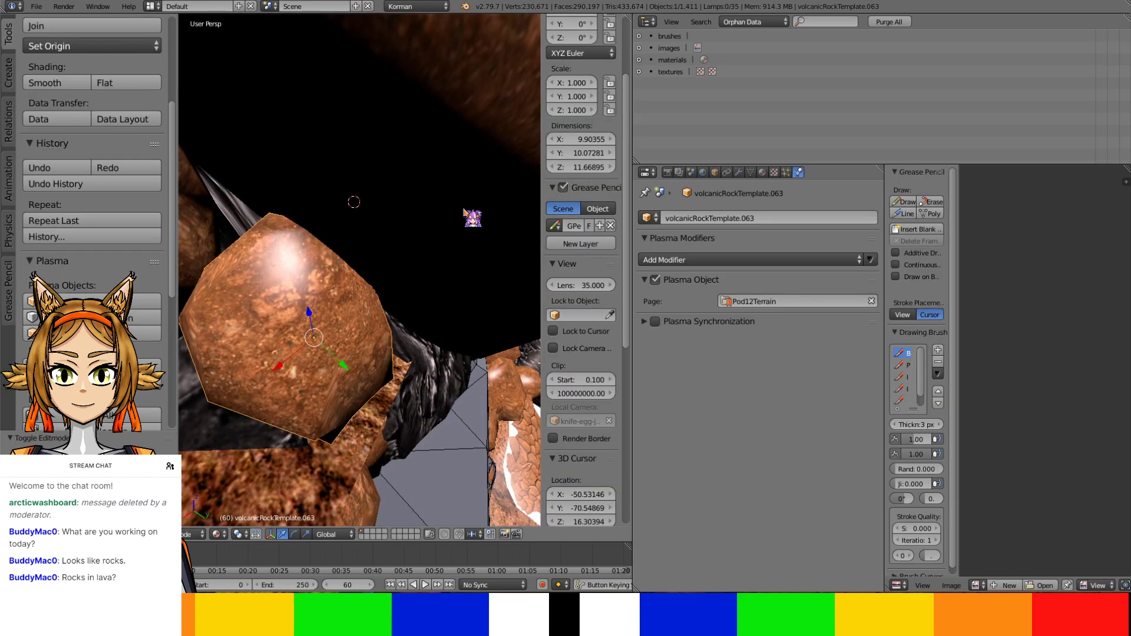
pyautogui.click(736, 258)
pyautogui.click(783, 291)
# Start editing the mesh of volcanicRockTemplate.061 with all faces selected and deselect the dark overhanging faces above the lava
pyautogui.scroll(-4, 347, 242)
pyautogui.keyDown('shift'); pyautogui.moveTo(348, 242); pyautogui.dragTo(397, 235, button='middle'); pyautogui.keyUp('shift')
pyautogui.rightClick(315, 296)
pyautogui.press('Tab')
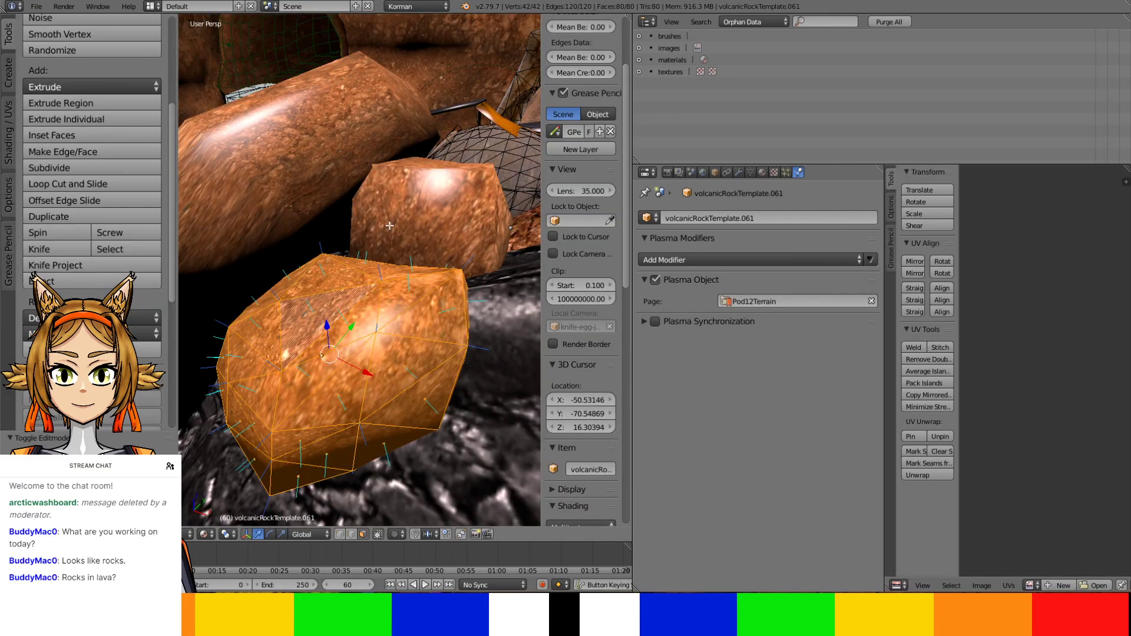
pyautogui.moveTo(429, 360); pyautogui.dragTo(458, 327, button='middle')
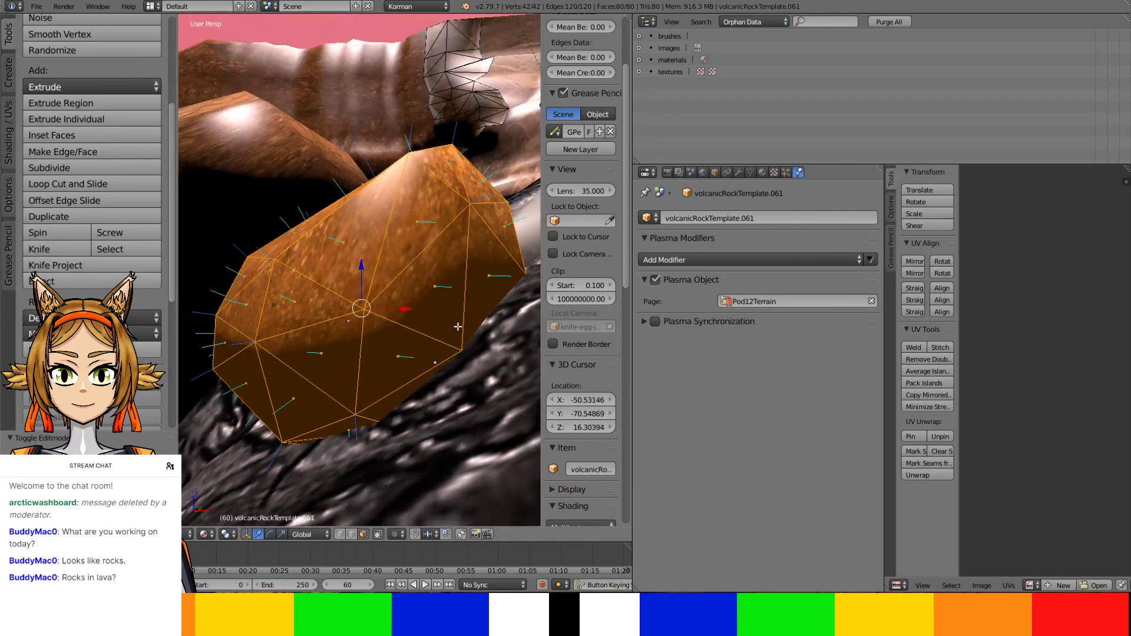
pyautogui.keyDown('shift'); pyautogui.rightClick(465, 321); pyautogui.keyUp('shift')
pyautogui.keyDown('shift'); pyautogui.rightClick(434, 360); pyautogui.keyUp('shift')
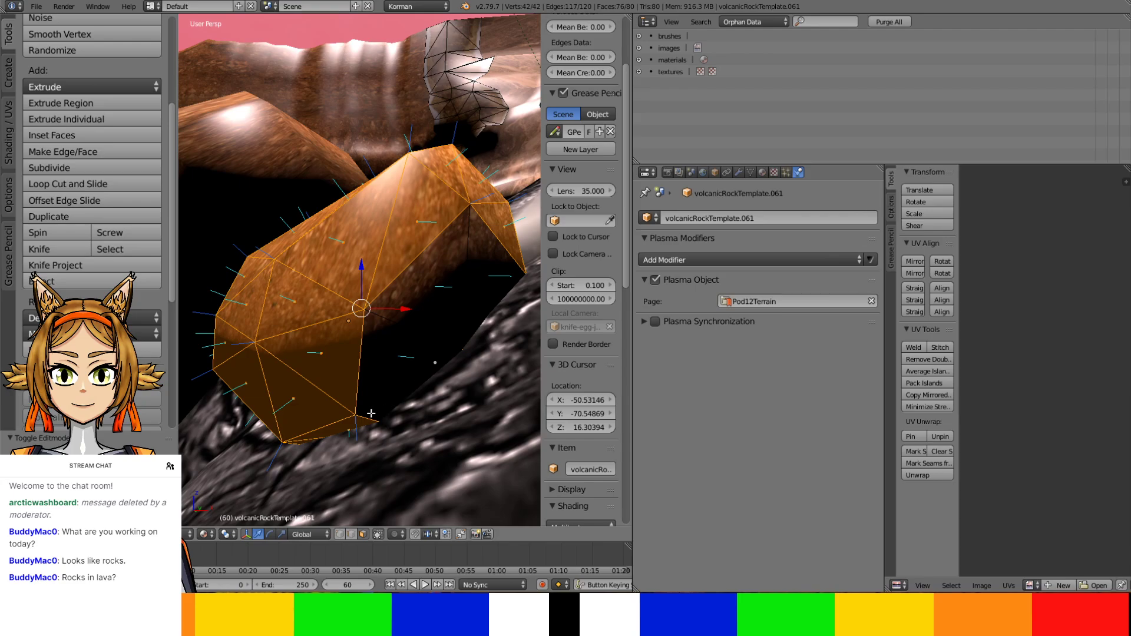
pyautogui.keyDown('shift'); pyautogui.rightClick(340, 402); pyautogui.keyUp('shift')
pyautogui.keyDown('shift'); pyautogui.rightClick(340, 422); pyautogui.keyUp('shift')
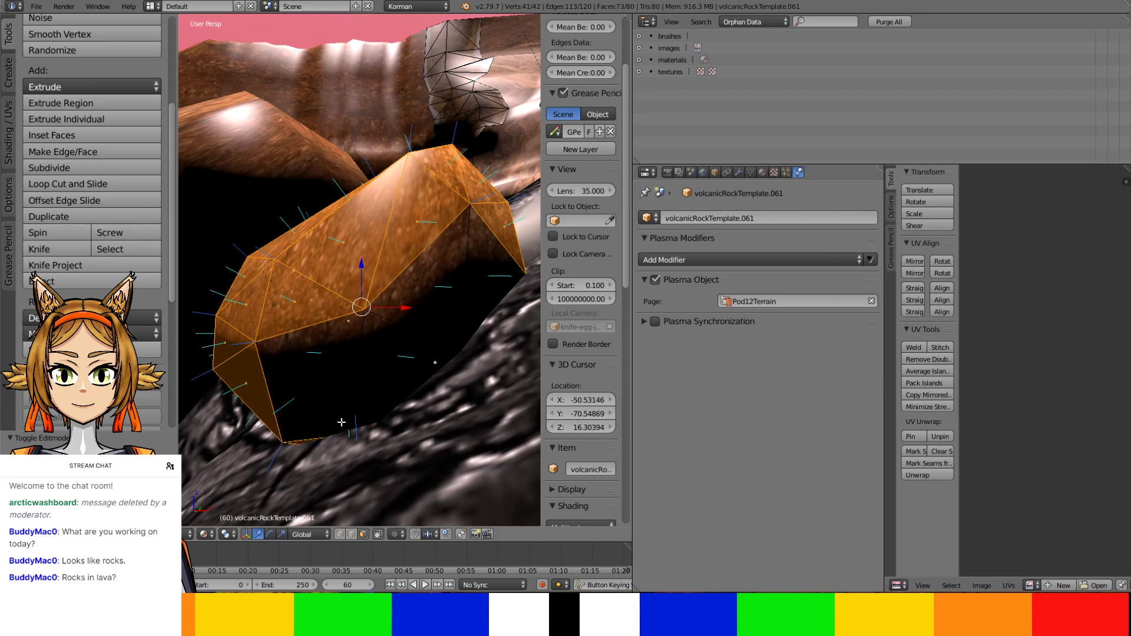
# Deselect the remaining dark faces below the overhang and the lit side faces above them on volcanicRockTemplate.061
pyautogui.moveTo(323, 436); pyautogui.dragTo(395, 393, button='middle')
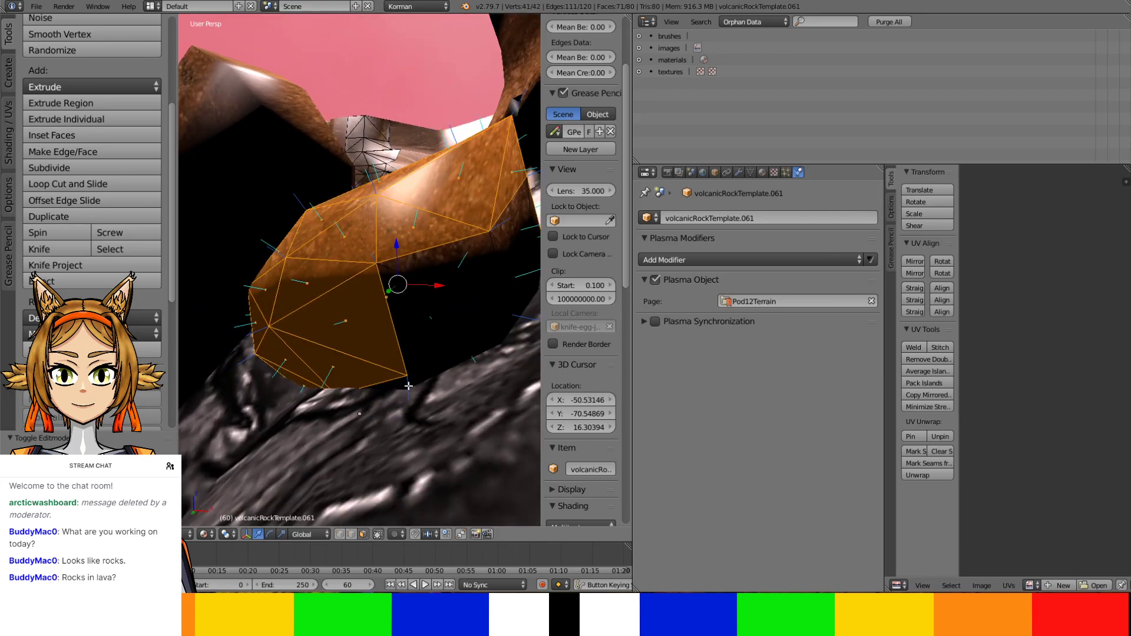
pyautogui.keyDown('shift'); pyautogui.rightClick(377, 368); pyautogui.keyUp('shift')
pyautogui.keyDown('shift'); pyautogui.rightClick(365, 313); pyautogui.keyUp('shift')
pyautogui.keyDown('shift'); pyautogui.rightClick(362, 247); pyautogui.keyUp('shift')
pyautogui.keyDown('shift'); pyautogui.rightClick(413, 236); pyautogui.keyUp('shift')
pyautogui.keyDown('shift'); pyautogui.rightClick(497, 184); pyautogui.keyUp('shift')
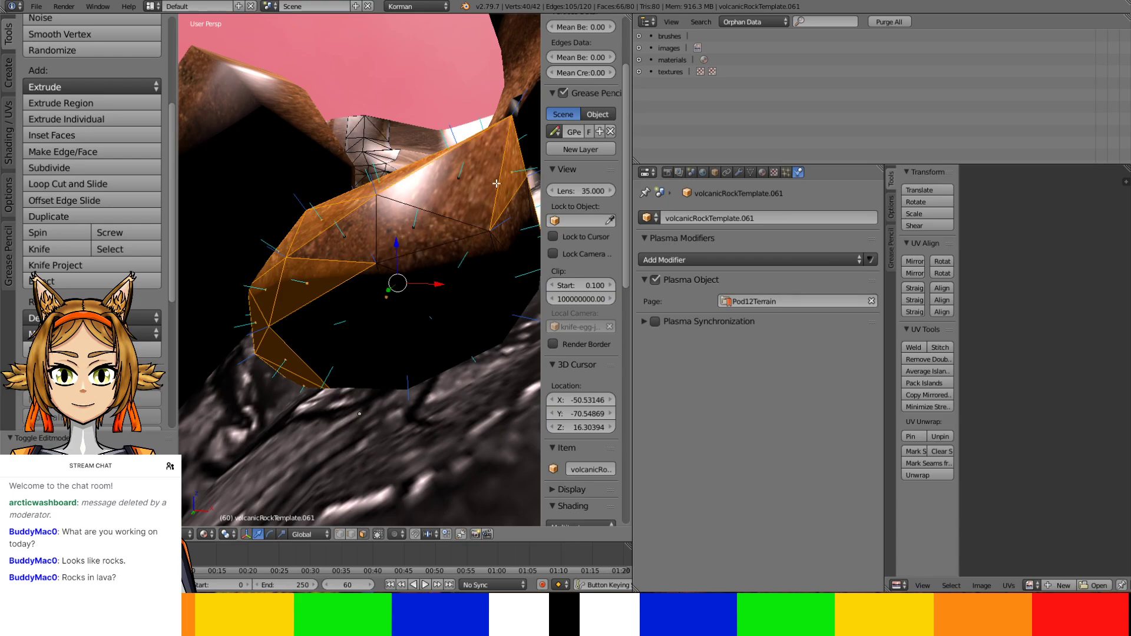
pyautogui.keyDown('shift'); pyautogui.rightClick(497, 184); pyautogui.keyUp('shift')
pyautogui.keyDown('shift'); pyautogui.rightClick(315, 289); pyautogui.keyUp('shift')
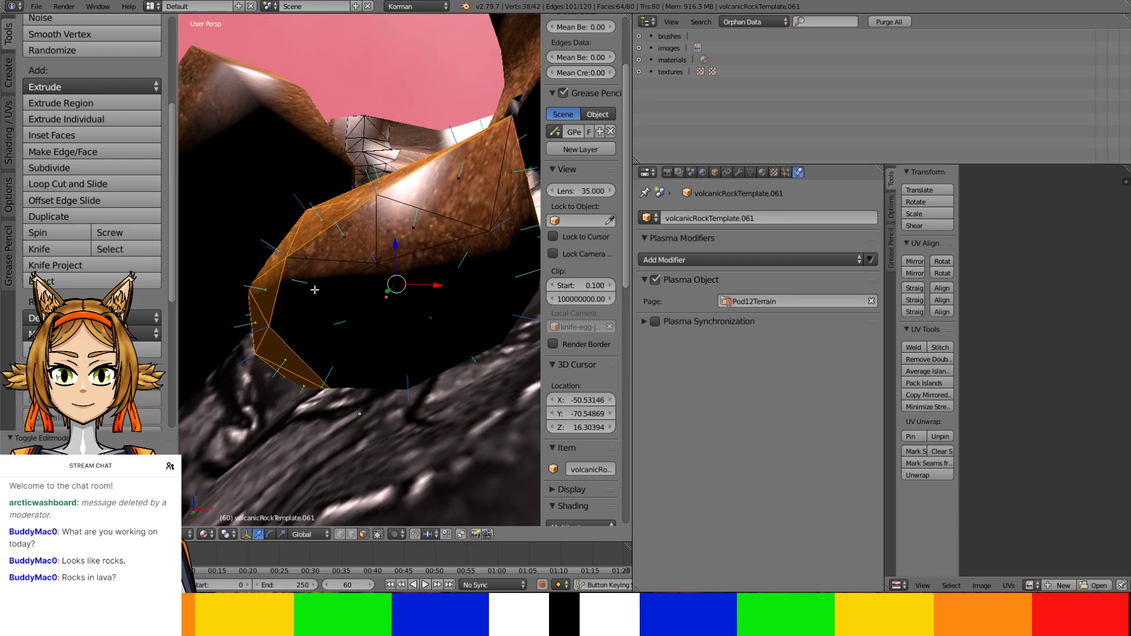
# Deselect the dark faces at the overhanging end of volcanicRockTemplate.061 above the lava
pyautogui.moveTo(314, 290); pyautogui.dragTo(372, 351, button='middle')
pyautogui.keyDown('shift'); pyautogui.rightClick(367, 336); pyautogui.keyUp('shift')
pyautogui.keyDown('shift'); pyautogui.rightClick(380, 250); pyautogui.keyUp('shift')
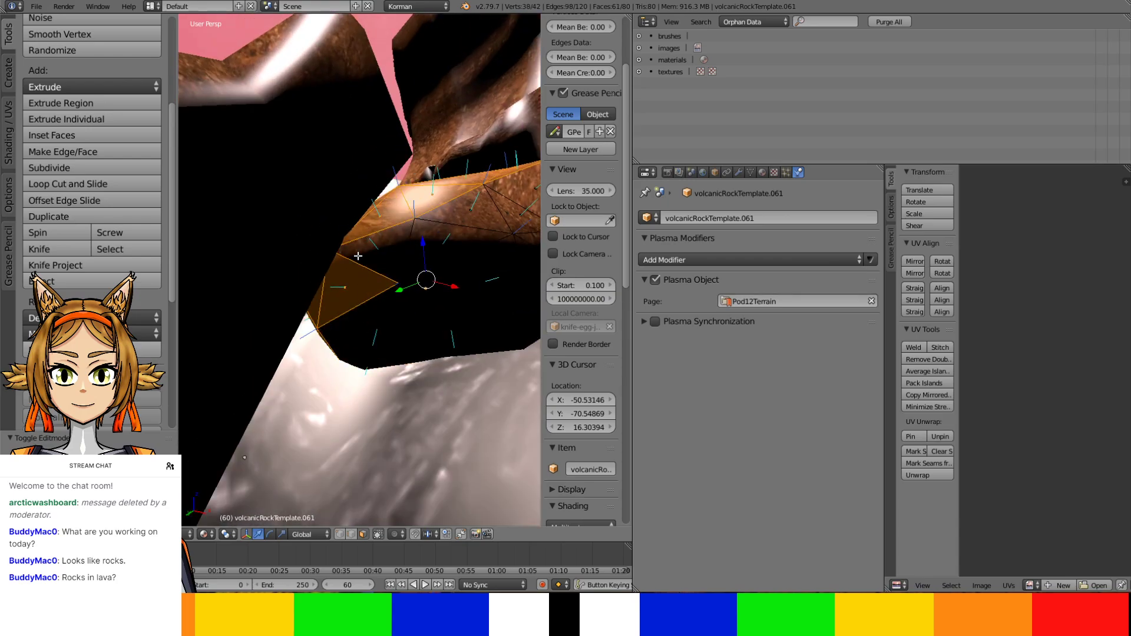
pyautogui.keyDown('shift'); pyautogui.rightClick(352, 286); pyautogui.keyUp('shift')
pyautogui.keyDown('shift'); pyautogui.rightClick(320, 295); pyautogui.keyUp('shift')
pyautogui.moveTo(320, 294); pyautogui.dragTo(340, 273, button='middle')
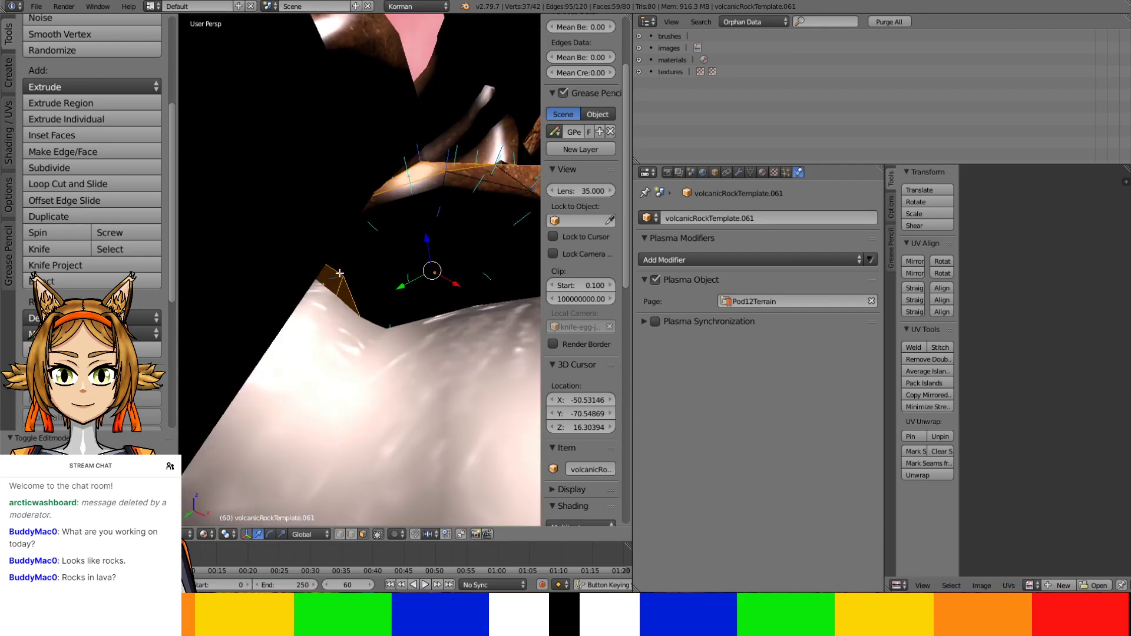
# Deselect the end faces of volcanicRockTemplate.061 beside the large neighbouring rock and the first faces along its upper edge
pyautogui.moveTo(322, 270)
pyautogui.mouseDown(button='middle')
pyautogui.moveTo(339, 342)
pyautogui.moveTo(349, 333)
pyautogui.mouseUp(button='middle')
pyautogui.keyDown('shift'); pyautogui.rightClick(349, 331); pyautogui.keyUp('shift')
pyautogui.keyDown('shift'); pyautogui.rightClick(357, 317); pyautogui.keyUp('shift')
pyautogui.keyDown('shift'); pyautogui.rightClick(340, 304); pyautogui.keyUp('shift')
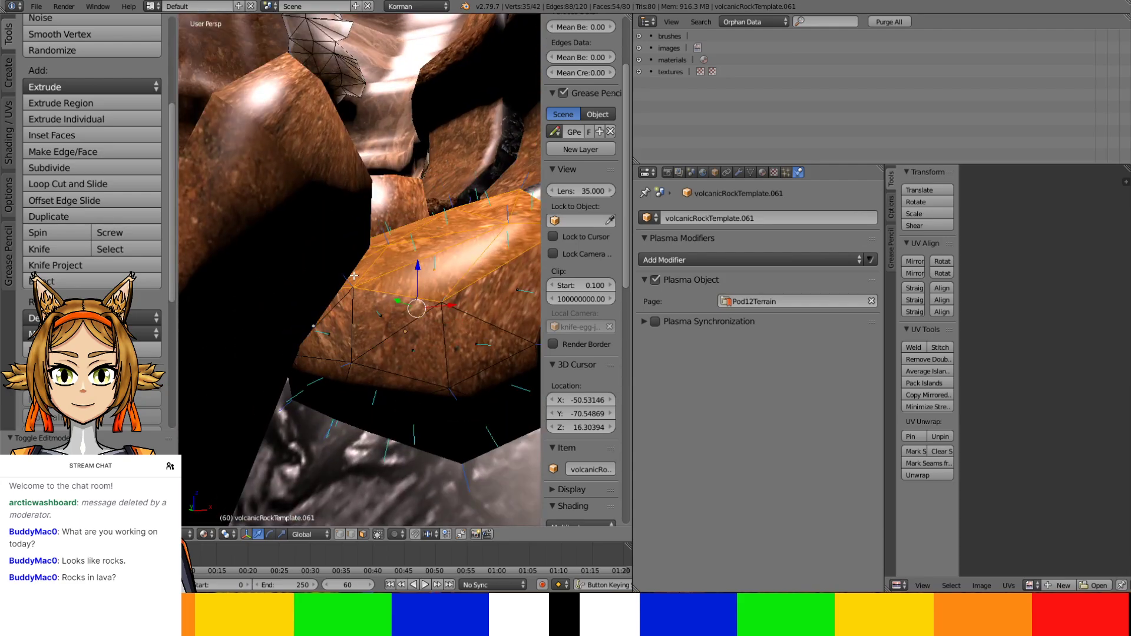
pyautogui.keyDown('shift'); pyautogui.rightClick(356, 273); pyautogui.keyUp('shift')
pyautogui.keyDown('shift'); pyautogui.rightClick(408, 275); pyautogui.keyUp('shift')
pyautogui.keyDown('shift'); pyautogui.rightClick(410, 253); pyautogui.keyUp('shift')
# Deselect the upward-facing faces across the broad top of volcanicRockTemplate.061
pyautogui.moveTo(411, 255); pyautogui.dragTo(444, 346, button='middle')
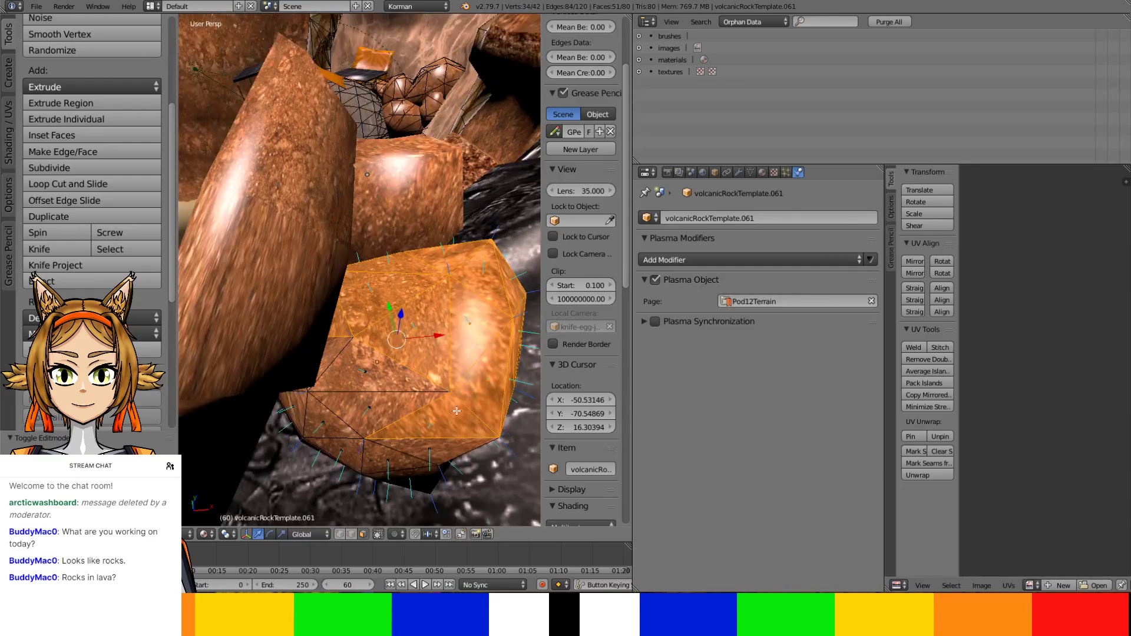
pyautogui.keyDown('shift'); pyautogui.rightClick(456, 412); pyautogui.keyUp('shift')
pyautogui.keyDown('shift'); pyautogui.rightClick(484, 386); pyautogui.keyUp('shift')
pyautogui.keyDown('shift'); pyautogui.rightClick(470, 334); pyautogui.keyUp('shift')
pyautogui.keyDown('shift'); pyautogui.rightClick(417, 325); pyautogui.keyUp('shift')
pyautogui.keyDown('shift'); pyautogui.rightClick(368, 294); pyautogui.keyUp('shift')
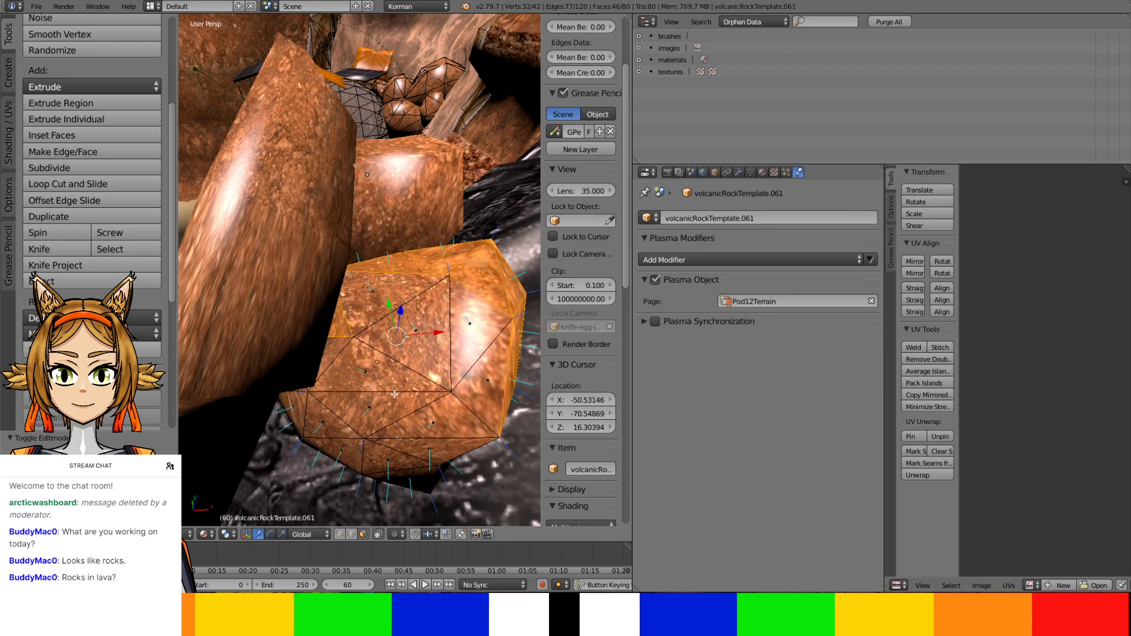
pyautogui.keyDown('shift'); pyautogui.rightClick(341, 325); pyautogui.keyUp('shift')
# Deselect the lit side faces of volcanicRockTemplate.061 that overlook the dark lava flow
pyautogui.moveTo(448, 347); pyautogui.dragTo(377, 353, button='middle')
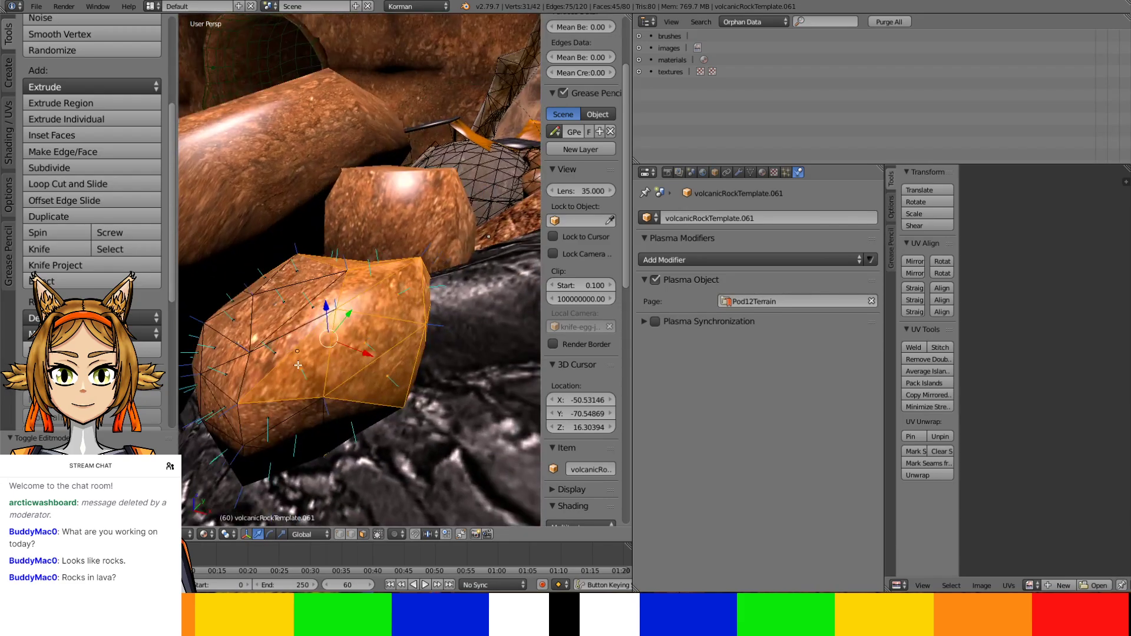
pyautogui.keyDown('shift'); pyautogui.rightClick(306, 365); pyautogui.keyUp('shift')
pyautogui.keyDown('shift'); pyautogui.rightClick(372, 383); pyautogui.keyUp('shift')
pyautogui.keyDown('shift'); pyautogui.rightClick(389, 347); pyautogui.keyUp('shift')
pyautogui.keyDown('shift'); pyautogui.rightClick(414, 361); pyautogui.keyUp('shift')
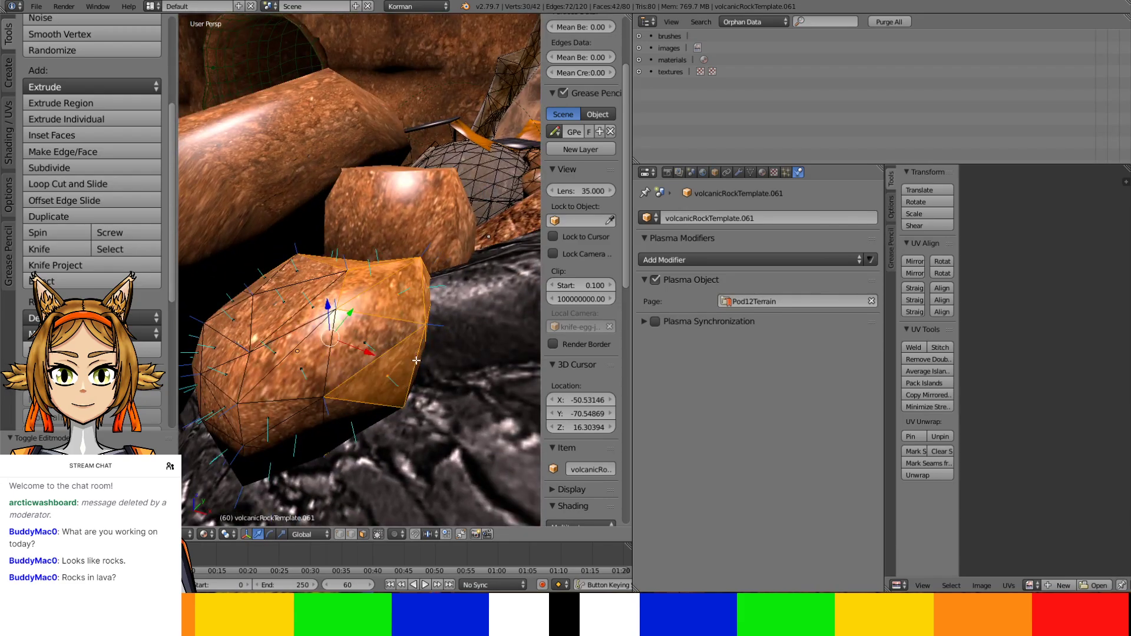
pyautogui.keyDown('shift'); pyautogui.rightClick(414, 361); pyautogui.keyUp('shift')
# Deselect the visible upper faces at the far end of volcanicRockTemplate.061 where it meets the lava
pyautogui.moveTo(414, 360); pyautogui.dragTo(327, 349, button='middle')
pyautogui.keyDown('shift'); pyautogui.rightClick(327, 349); pyautogui.keyUp('shift')
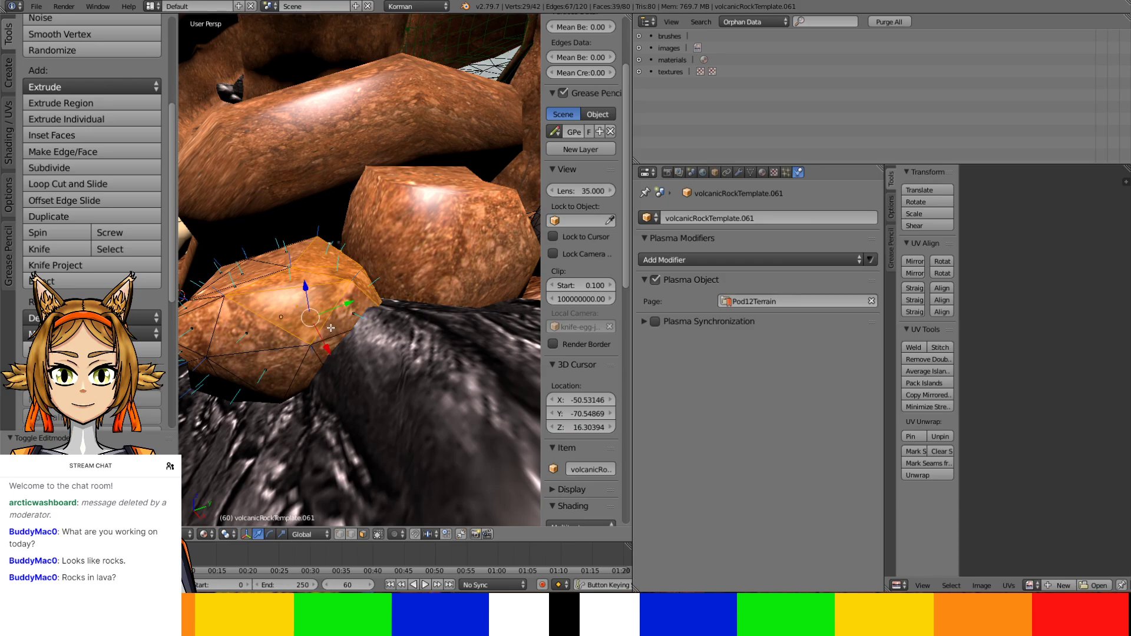
pyautogui.keyDown('shift'); pyautogui.rightClick(277, 318); pyautogui.keyUp('shift')
pyautogui.keyDown('shift'); pyautogui.rightClick(307, 260); pyautogui.keyUp('shift')
pyautogui.keyDown('shift'); pyautogui.rightClick(271, 295); pyautogui.keyUp('shift')
pyautogui.keyDown('shift'); pyautogui.rightClick(366, 290); pyautogui.keyUp('shift')
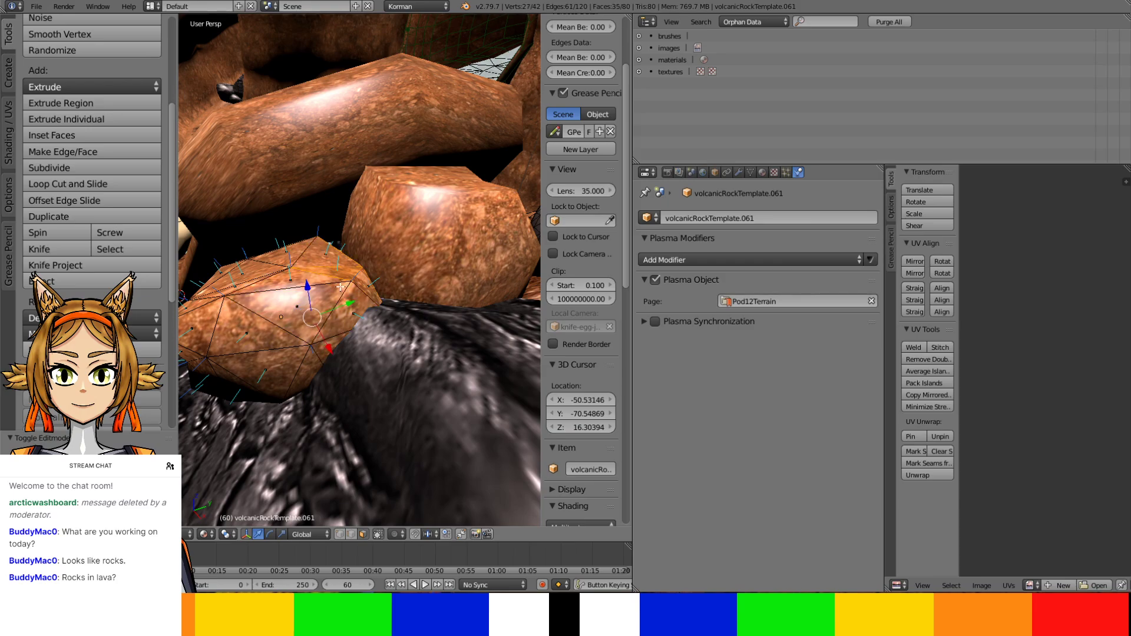
# Deselect the remaining exposed faces on the back of volcanicRockTemplate.061 beside the adjoining rocks, leaving only hidden faces selected
pyautogui.moveTo(366, 290)
pyautogui.mouseDown(button='middle')
pyautogui.moveTo(339, 327)
pyautogui.moveTo(294, 293)
pyautogui.moveTo(347, 306)
pyautogui.moveTo(349, 251)
pyautogui.moveTo(419, 253)
pyautogui.mouseUp(button='middle')
pyautogui.keyDown('shift'); pyautogui.rightClick(330, 322); pyautogui.keyUp('shift')
pyautogui.keyDown('shift'); pyautogui.rightClick(345, 251); pyautogui.keyUp('shift')
pyautogui.keyDown('shift'); pyautogui.rightClick(345, 250); pyautogui.keyUp('shift')
pyautogui.keyDown('shift'); pyautogui.rightClick(502, 229); pyautogui.keyUp('shift')
pyautogui.keyDown('shift'); pyautogui.rightClick(512, 233); pyautogui.keyUp('shift')
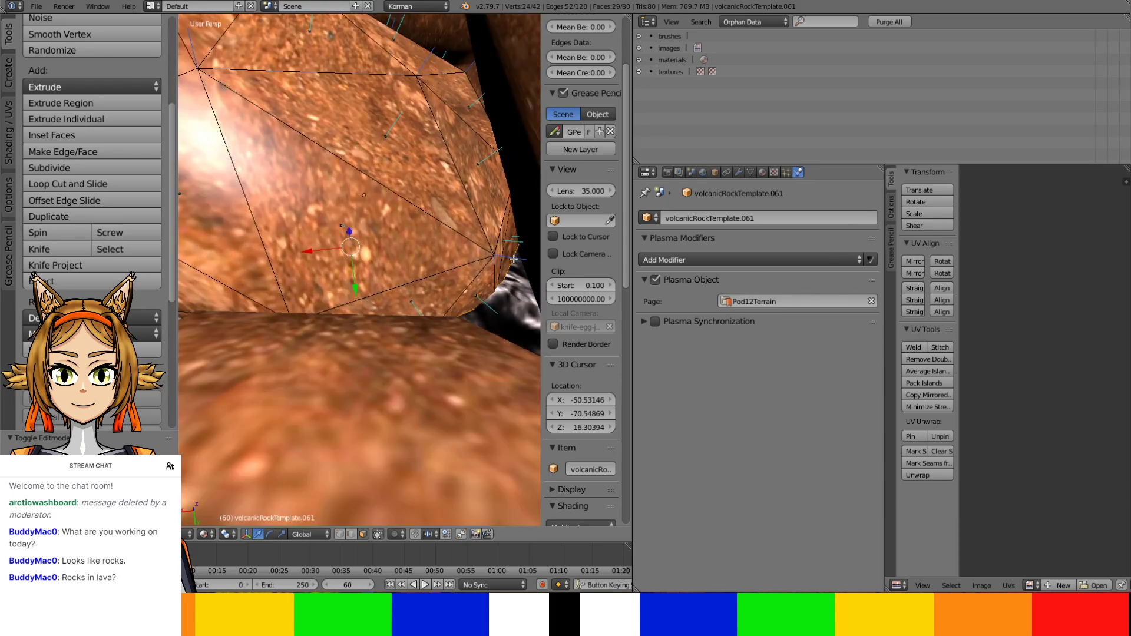
pyautogui.moveTo(512, 233)
pyautogui.mouseDown(button='middle')
pyautogui.moveTo(430, 210)
pyautogui.moveTo(342, 234)
pyautogui.moveTo(439, 227)
pyautogui.moveTo(488, 245)
pyautogui.mouseUp(button='middle')
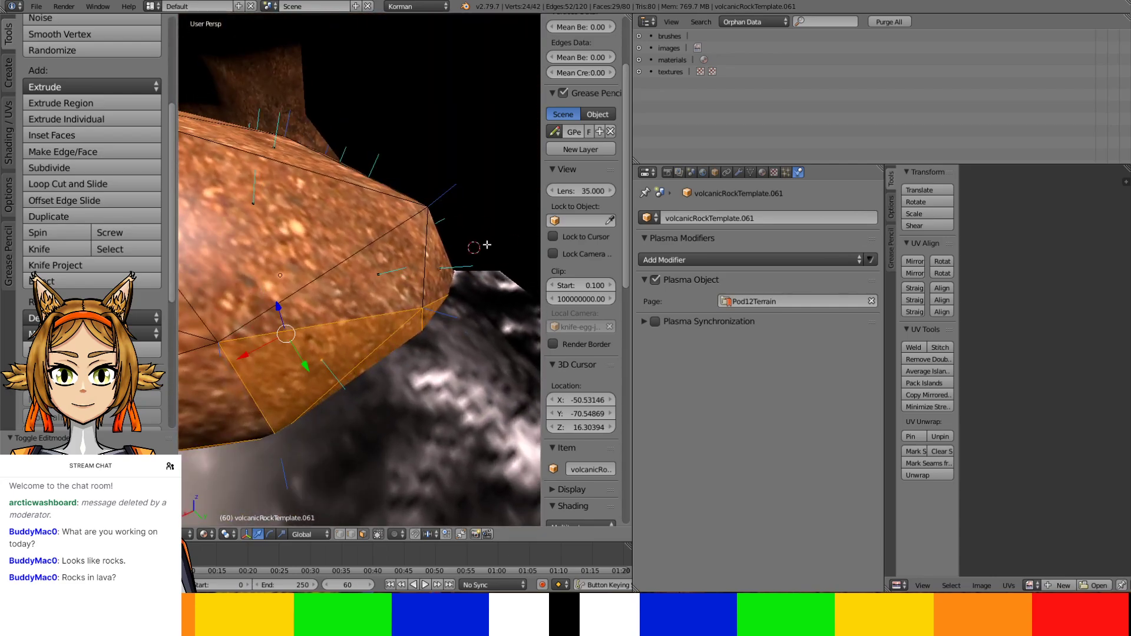
# Inspect the back of volcanicRockTemplate.061 for leftover exposed faces and delete its selected hidden faces
pyautogui.scroll(-2, 396, 297)
pyautogui.moveTo(395, 297); pyautogui.dragTo(402, 281, button='middle')
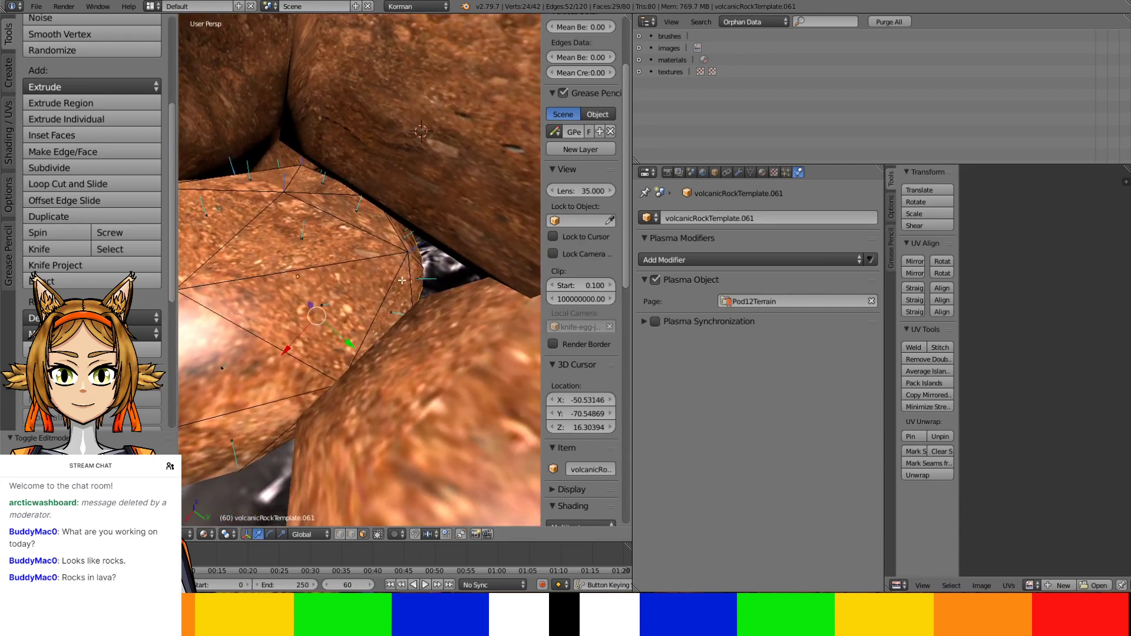
pyautogui.click(319, 312)
pyautogui.moveTo(319, 312); pyautogui.dragTo(325, 300, button='middle')
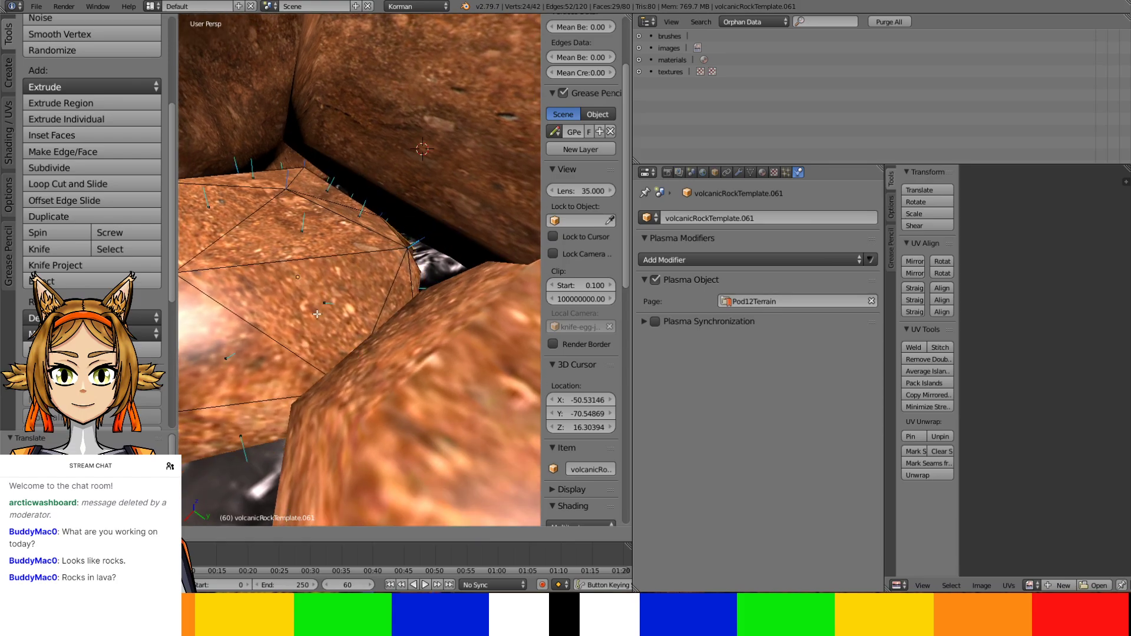
pyautogui.click(323, 312)
pyautogui.scroll(-5, 580, 177)
pyautogui.moveTo(413, 265); pyautogui.dragTo(498, 262, button='middle')
# Return to Object Mode and add a Collision modifier to volcanicRockTemplate.061
pyautogui.press('Tab')
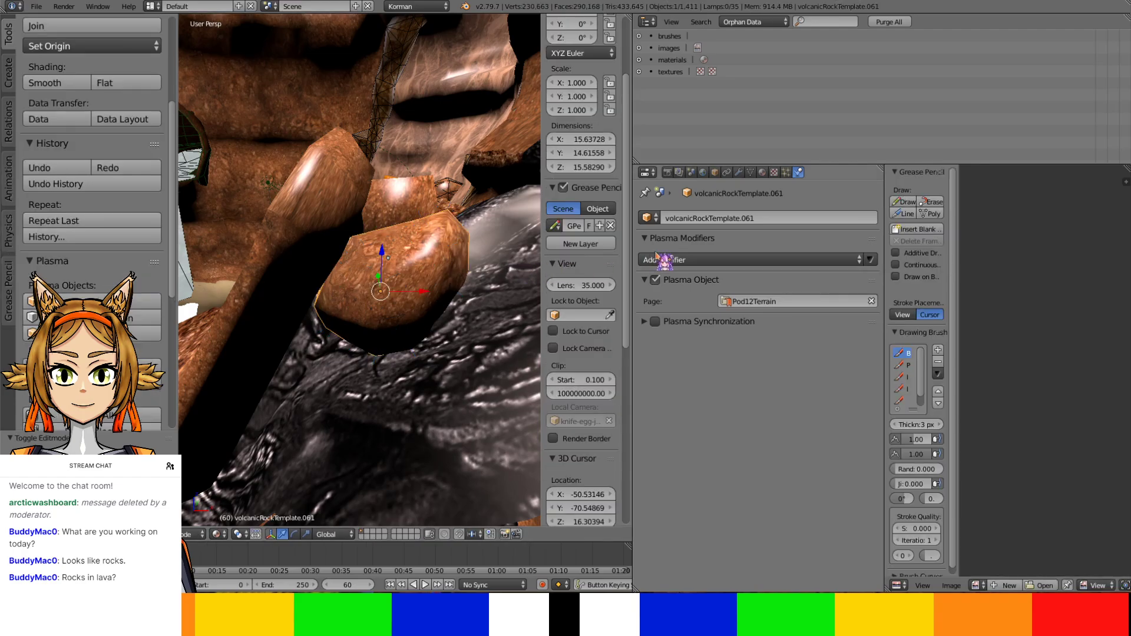
pyautogui.click(684, 259)
pyautogui.click(787, 288)
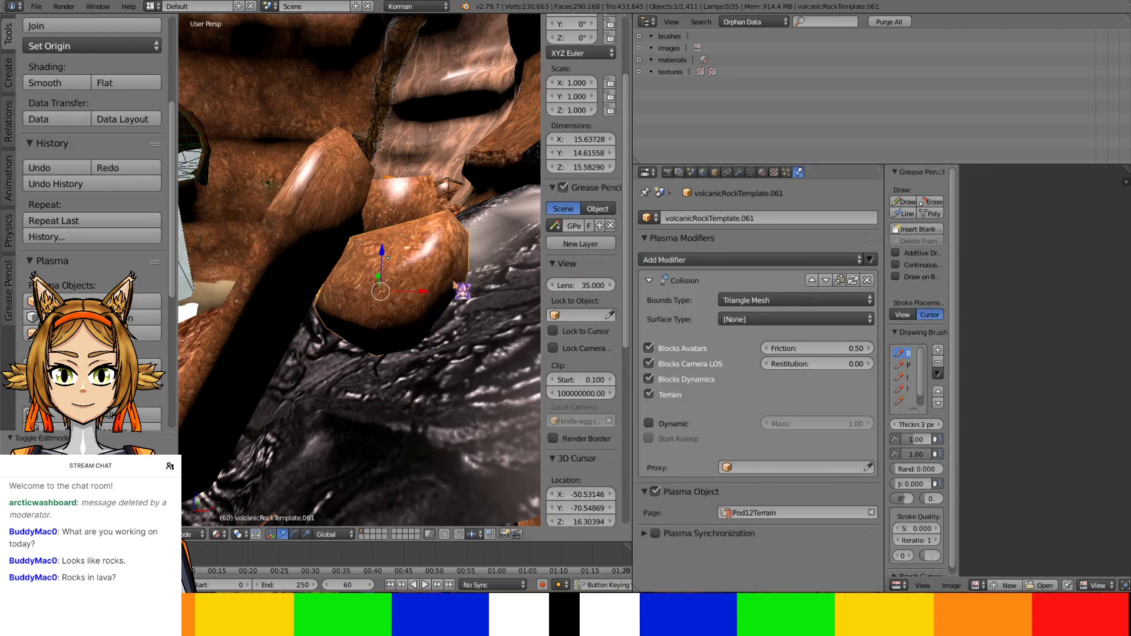
# Save the scene over the existing Pod12 blend file and return to Object Mode
pyautogui.moveTo(462, 285); pyautogui.dragTo(426, 245, button='middle')
pyautogui.scroll(5, 333, 259)
pyautogui.scroll(-4, 390, 302)
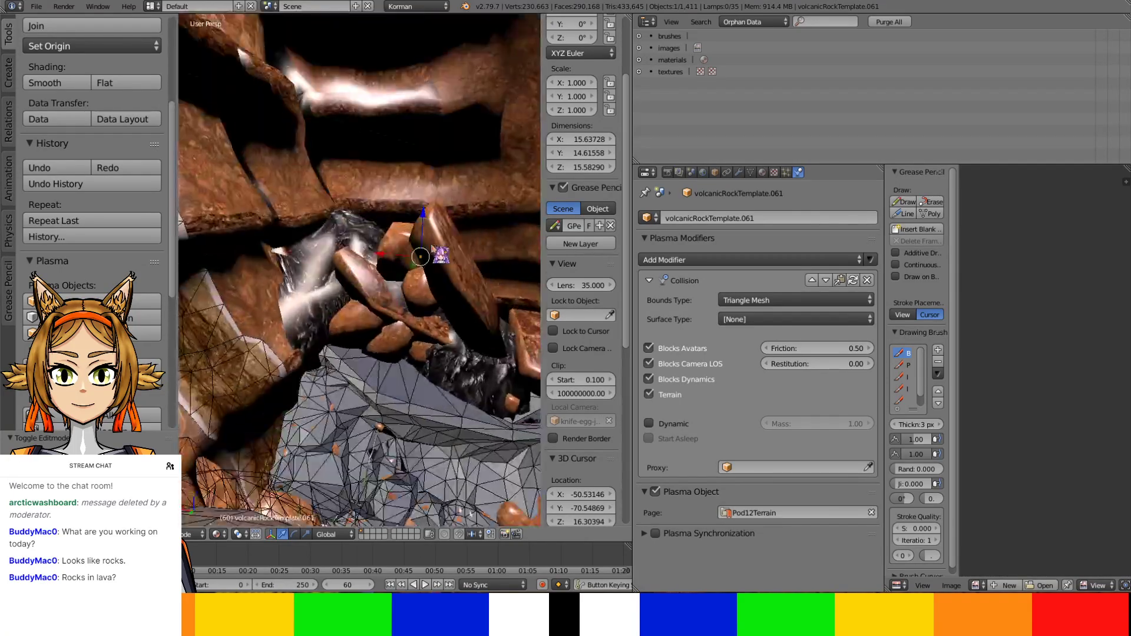
pyautogui.scroll(3, 426, 245)
pyautogui.press('Tab')
pyautogui.hotkey('ctrl', 's')
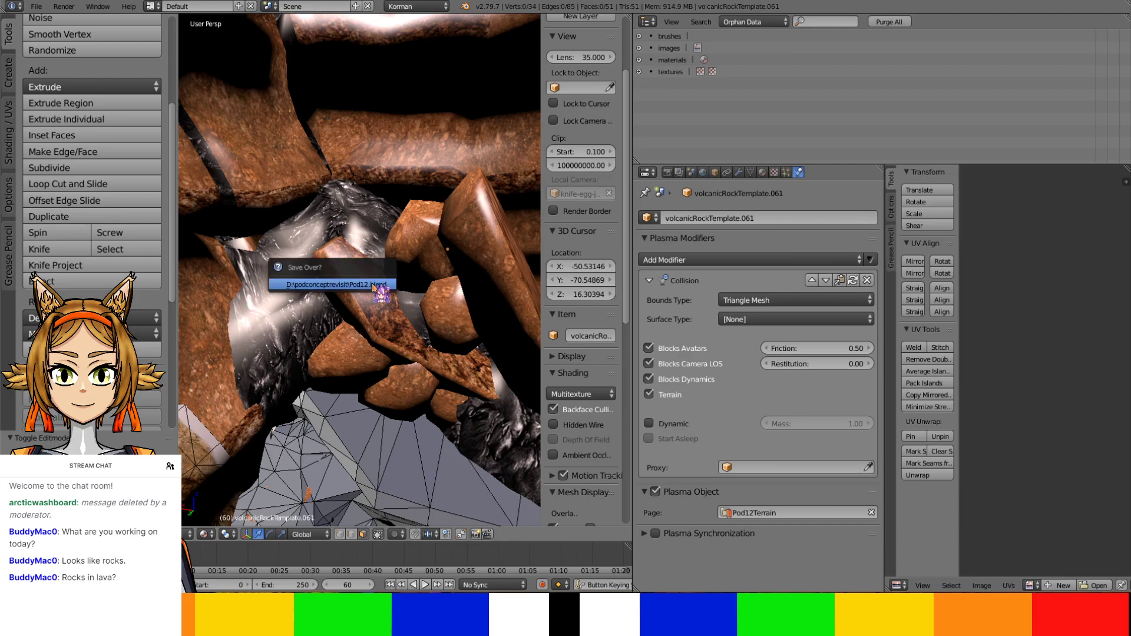
pyautogui.click(373, 283)
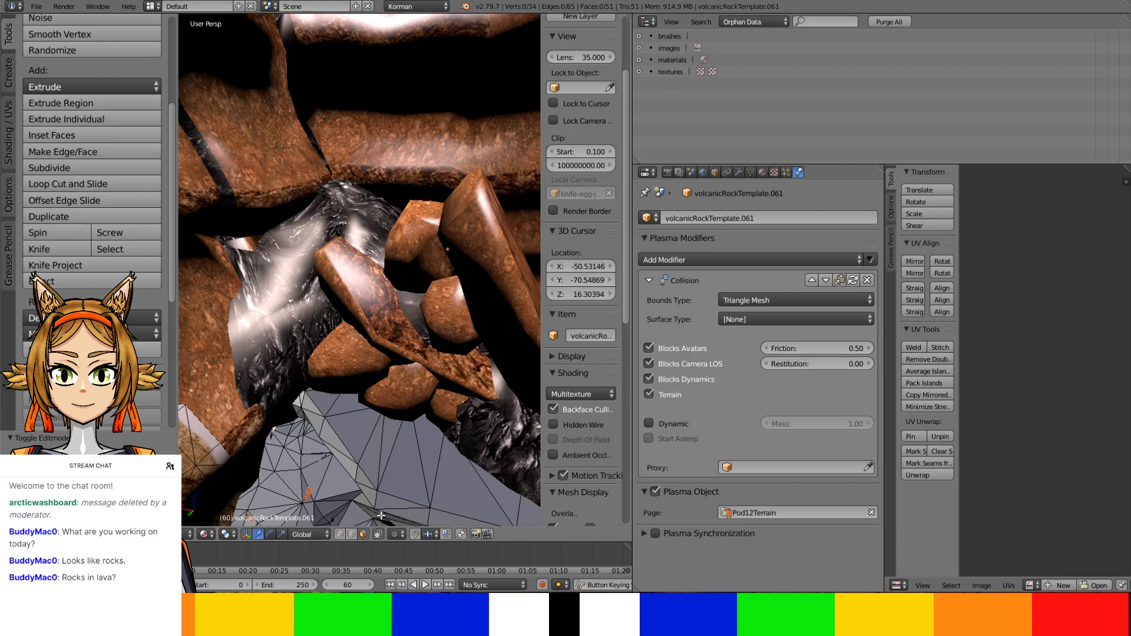
pyautogui.press('Tab')
# Set the maximum draw type of the outside blocker.004 object to Wire
pyautogui.rightClick(353, 461)
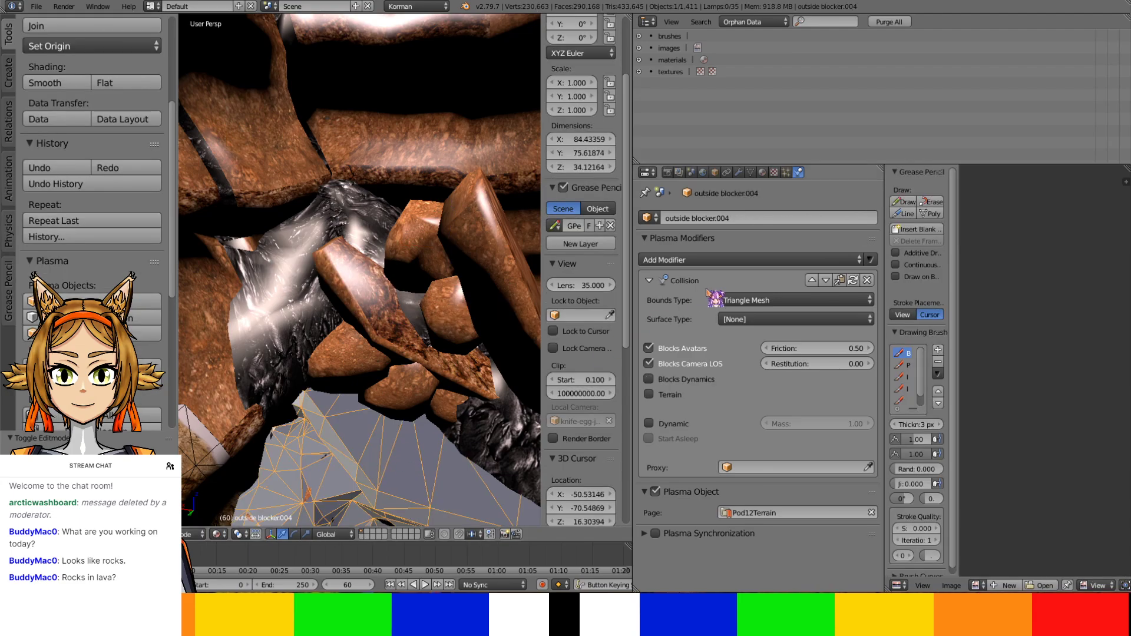
pyautogui.click(714, 172)
pyautogui.click(679, 505)
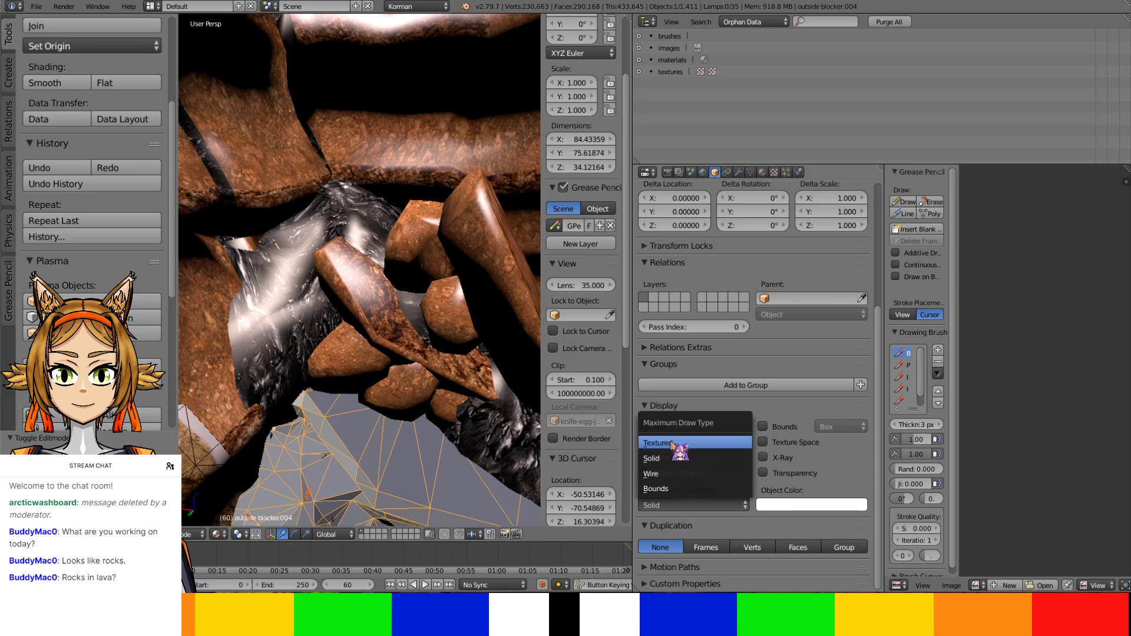
pyautogui.click(670, 475)
# Check the Plasma modifiers of volcanicRockTemplate.075, volcanicRockTemplate.078 and volcanicRockTemplate.079, isolating the last one briefly in local view
pyautogui.moveTo(411, 435)
pyautogui.mouseDown(button='middle')
pyautogui.moveTo(189, 322)
pyautogui.moveTo(307, 401)
pyautogui.moveTo(376, 411)
pyautogui.mouseUp(button='middle')
pyautogui.rightClick(296, 376)
pyautogui.click(798, 172)
pyautogui.rightClick(372, 411)
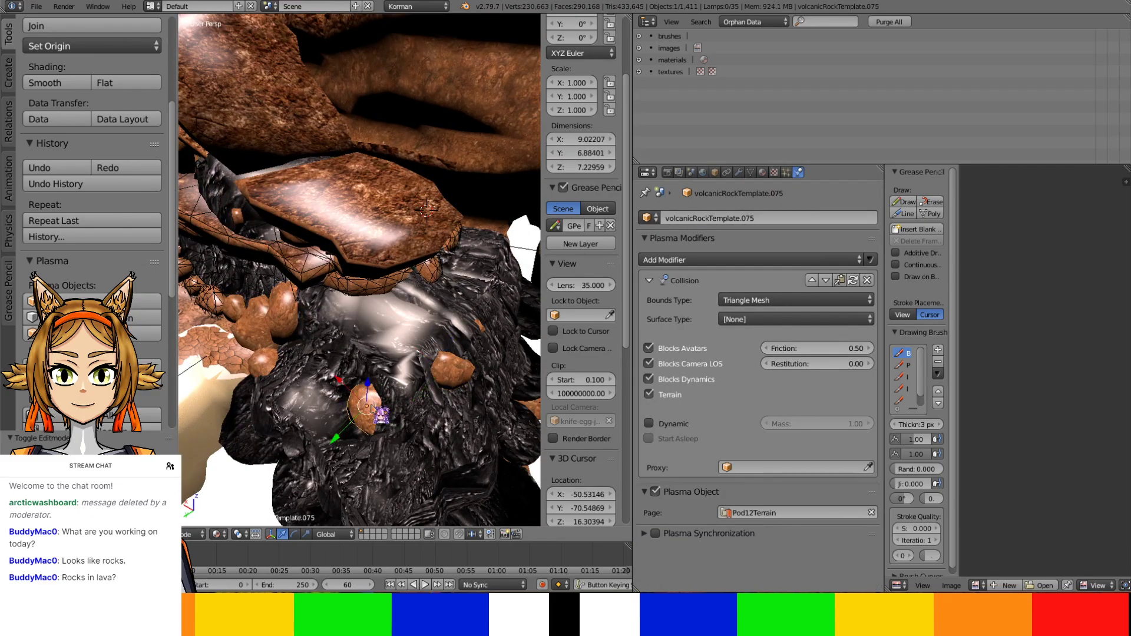
pyautogui.moveTo(230, 379); pyautogui.dragTo(380, 357, button='middle')
pyautogui.rightClick(346, 398)
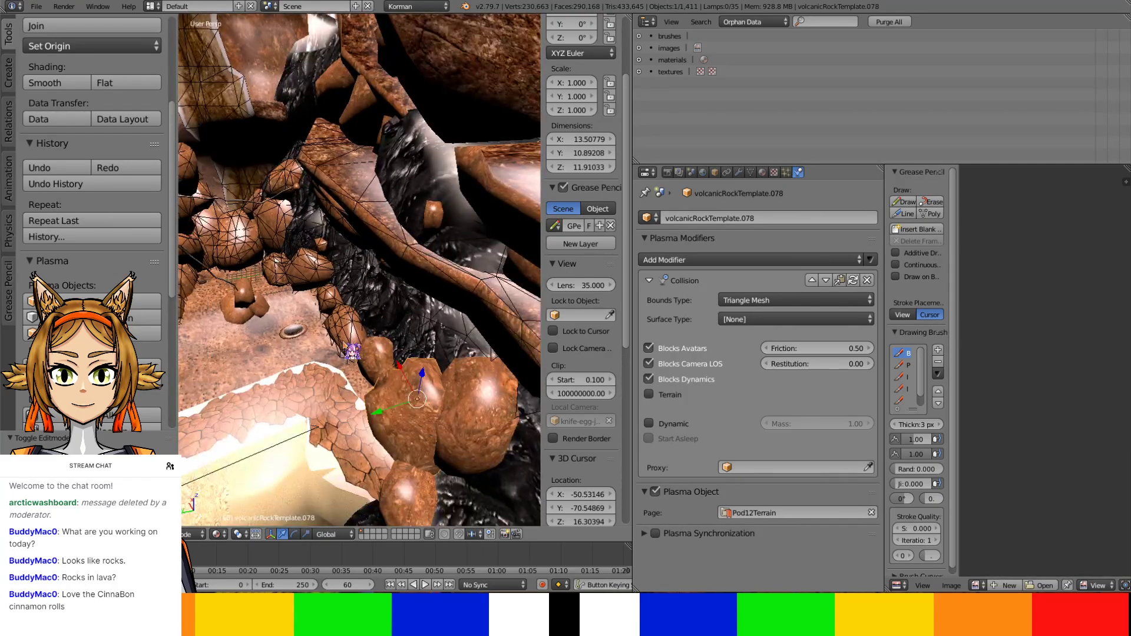
pyautogui.rightClick(376, 356)
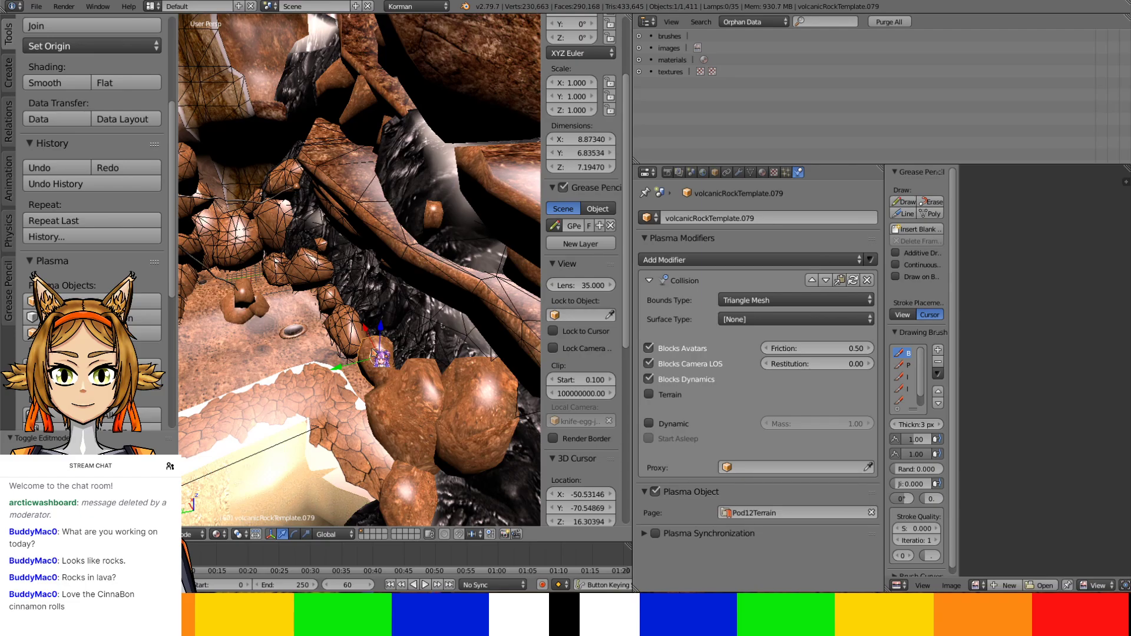
pyautogui.press('KP_Divide')
pyautogui.press('KP_Divide')
# Check the Plasma modifiers of the small rocks volcanicRockTemplate.092 and volcanicRockTemplate.093 on the open ground
pyautogui.moveTo(324, 323)
pyautogui.mouseDown(button='middle')
pyautogui.moveTo(345, 369)
pyautogui.moveTo(324, 328)
pyautogui.mouseUp(button='middle')
pyautogui.rightClick(282, 316)
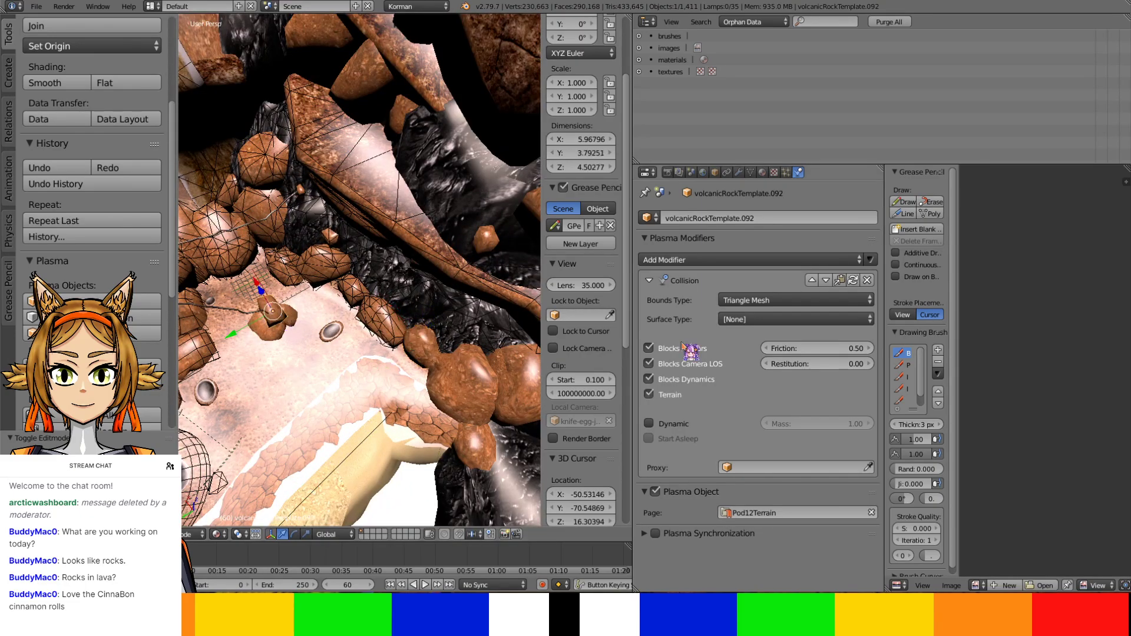
pyautogui.moveTo(337, 407); pyautogui.dragTo(377, 327, button='middle')
pyautogui.scroll(4, 318, 374)
pyautogui.rightClick(368, 334)
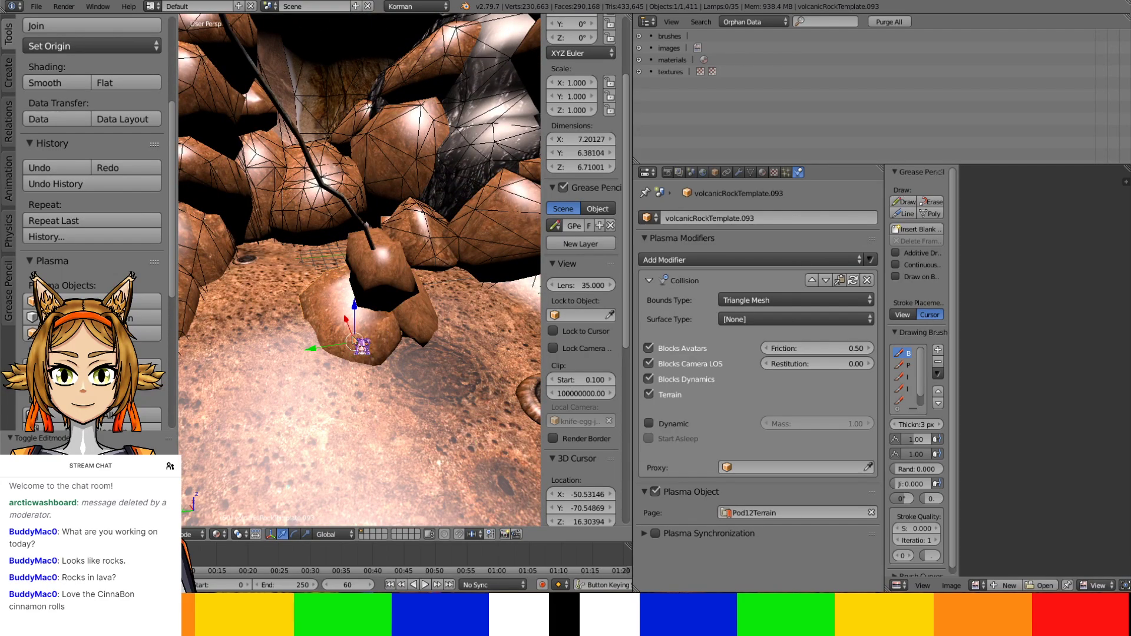
# Save over the existing Pod12 blend file and export the age from the world settings
pyautogui.hotkey('ctrl', 's')
pyautogui.click(354, 339)
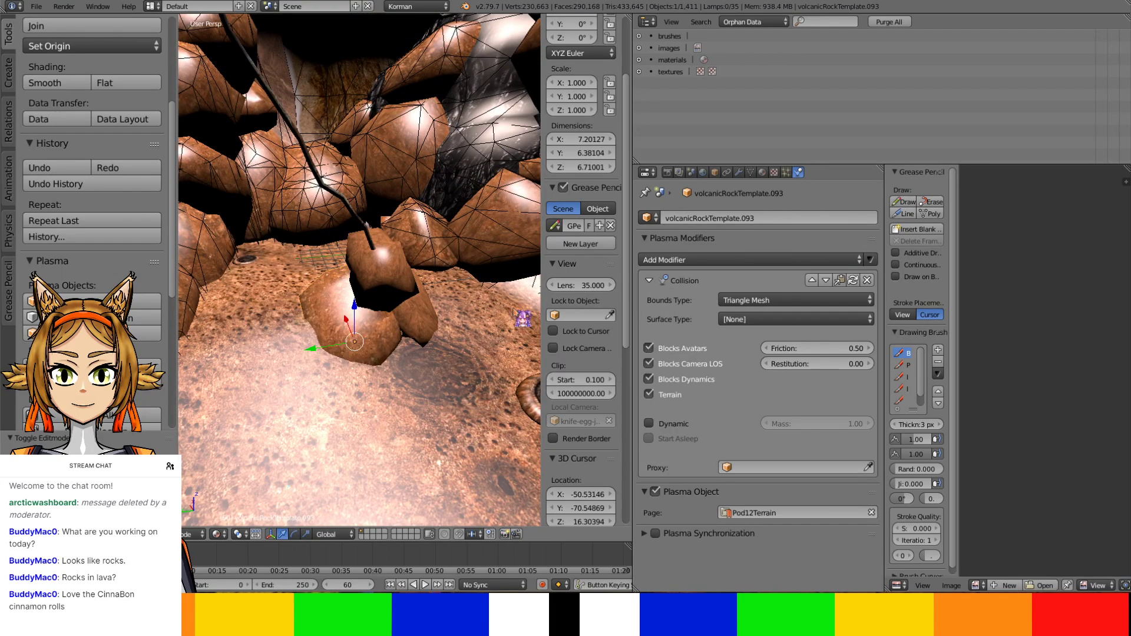
pyautogui.click(703, 172)
pyautogui.click(790, 565)
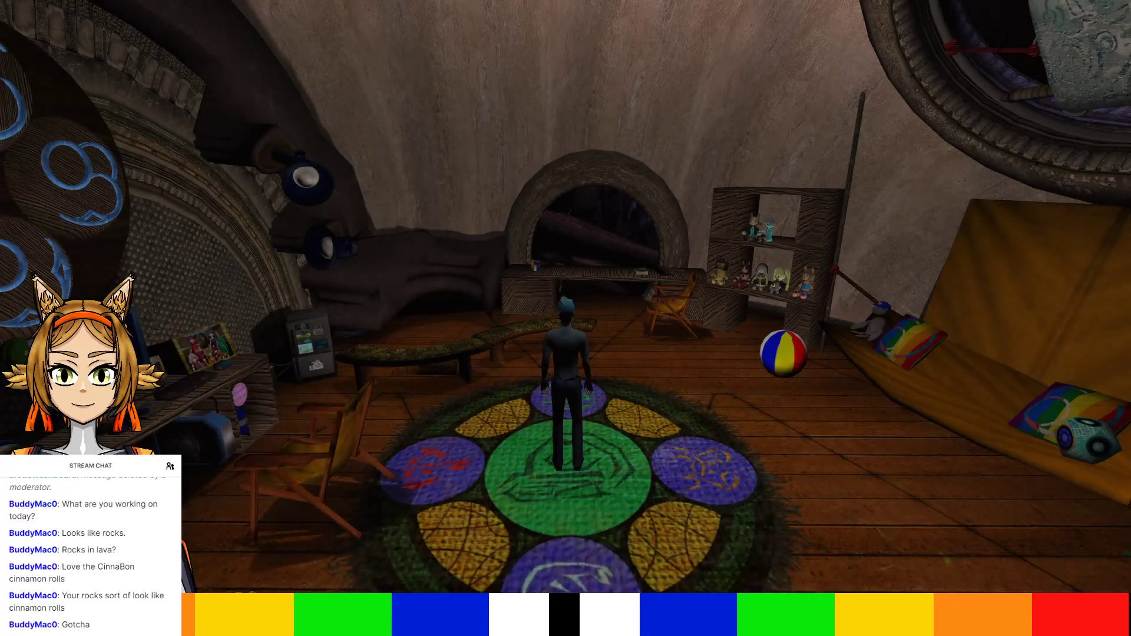
pyautogui.press('F1')
pyautogui.press('w')
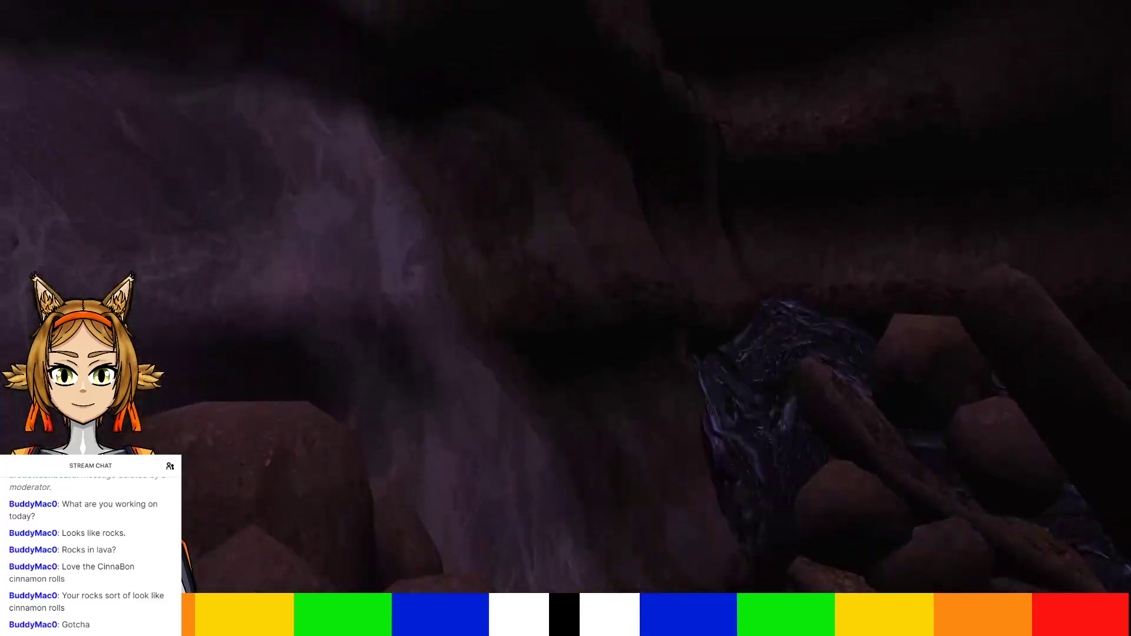
pyautogui.press('w')
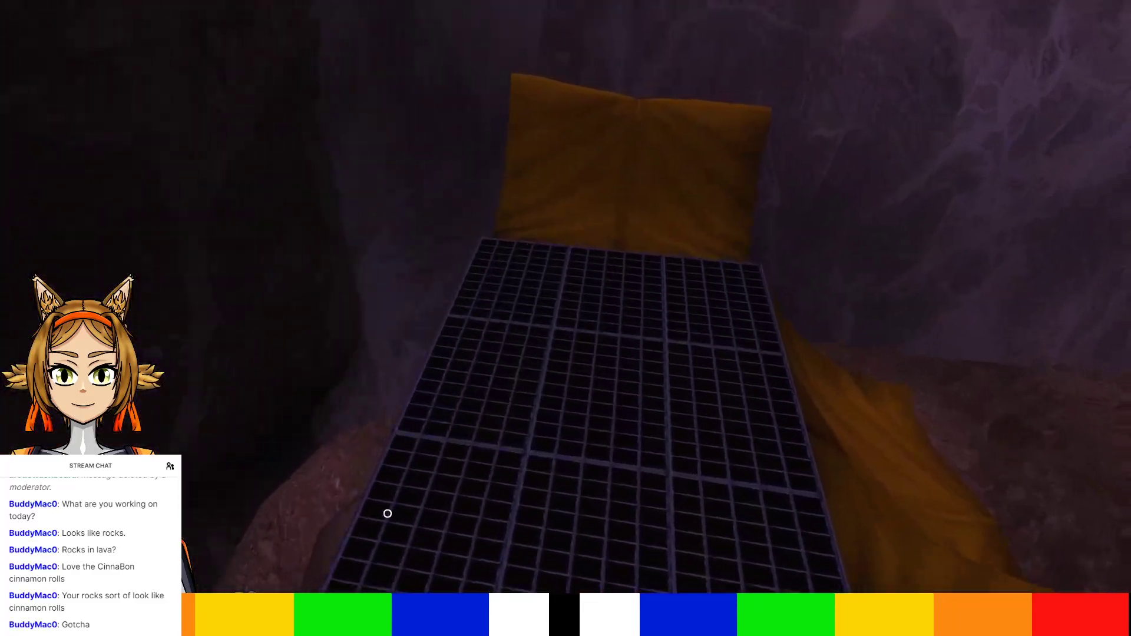
pyautogui.press('w')
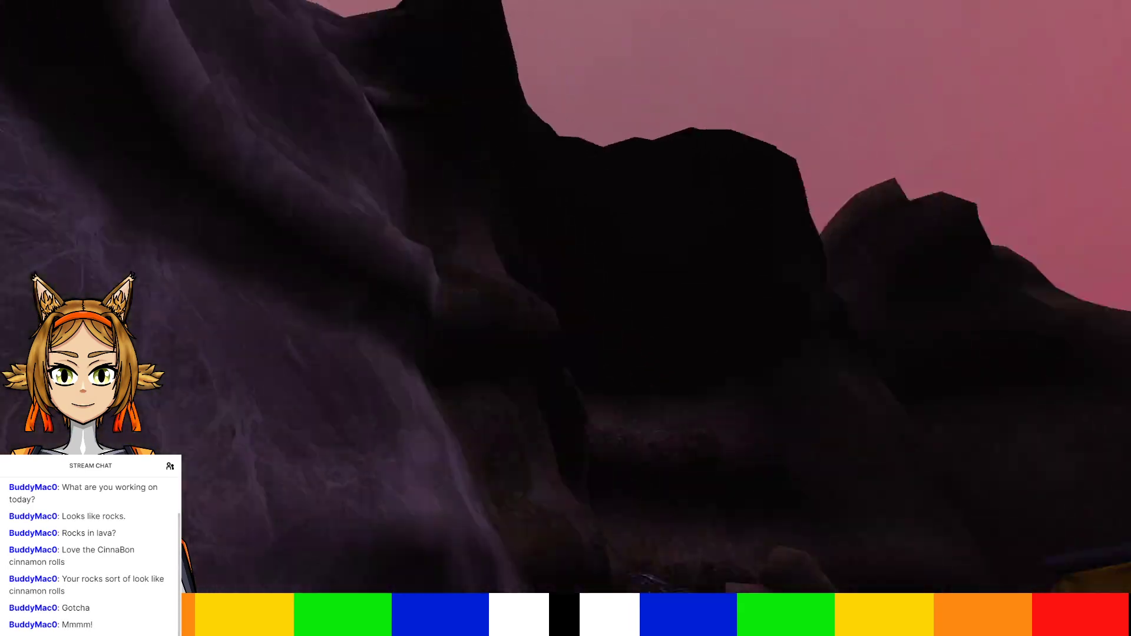
pyautogui.press('w')
pyautogui.press('w')
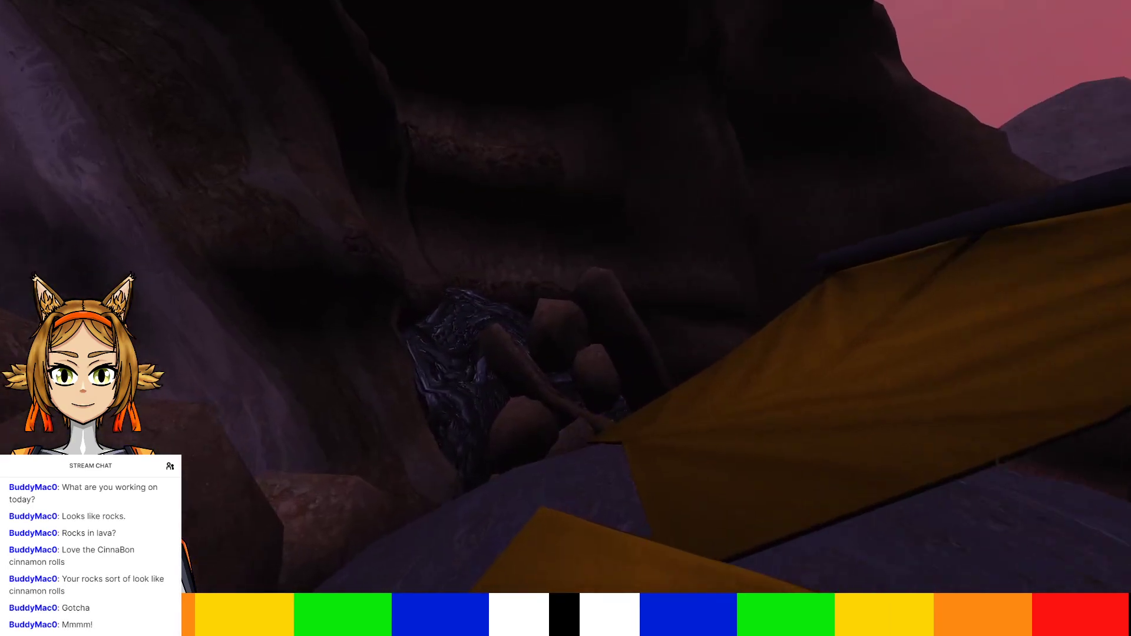
pyautogui.press('w')
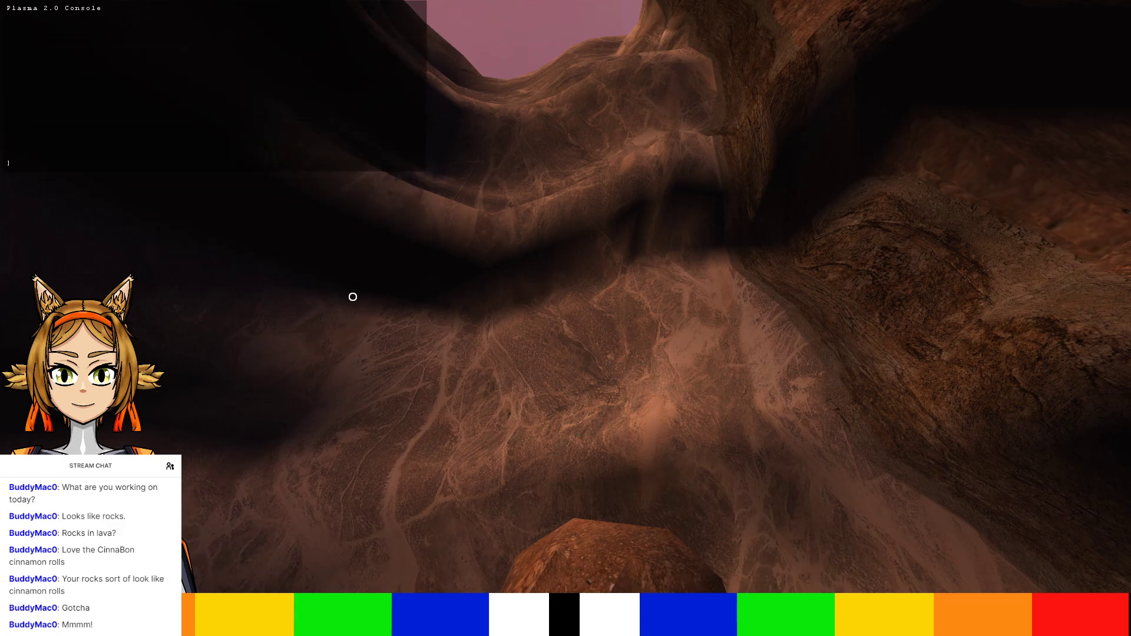
pyautogui.moveTo(353, 297); pyautogui.dragTo(353, 297, button='right')
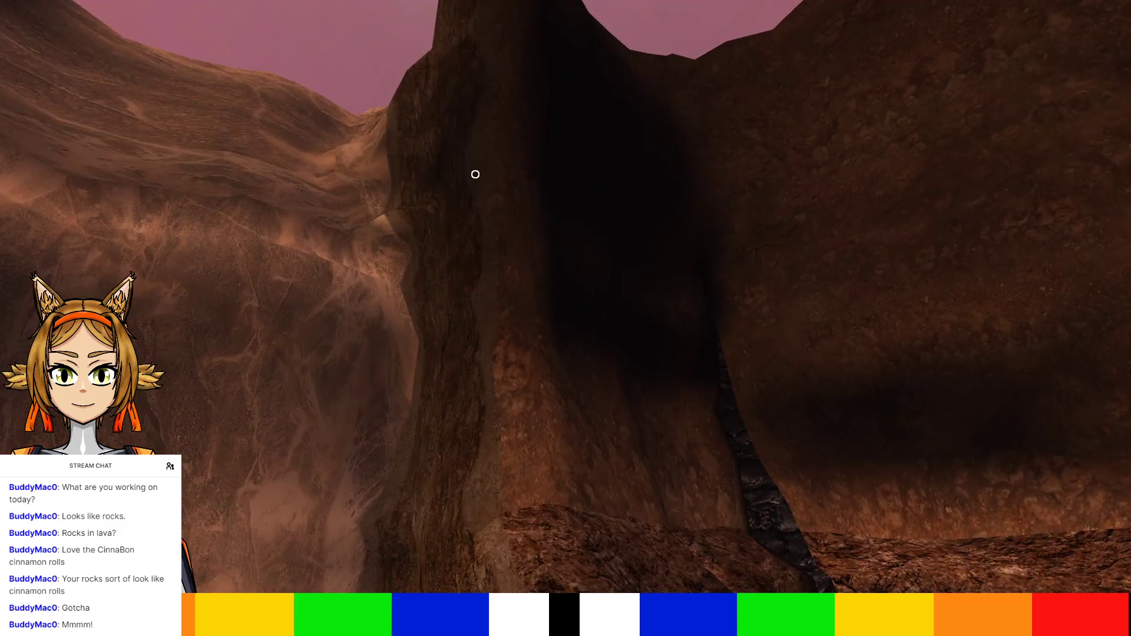
pyautogui.press('w')
pyautogui.moveTo(475, 174); pyautogui.dragTo(475, 174, button='right')
pyautogui.press('w')
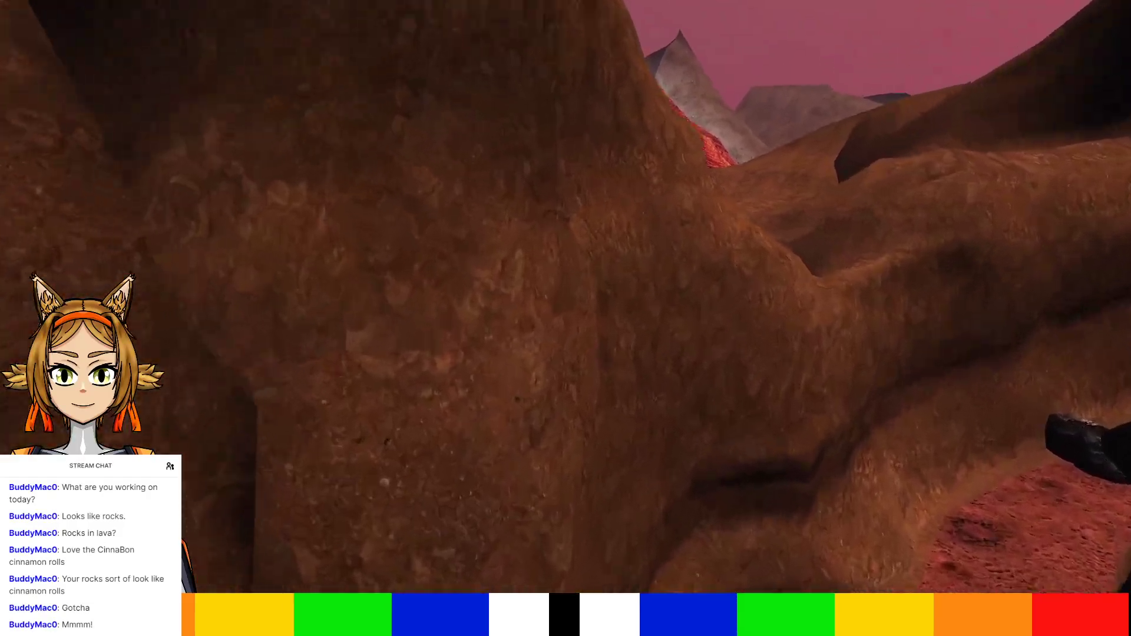
pyautogui.press('w')
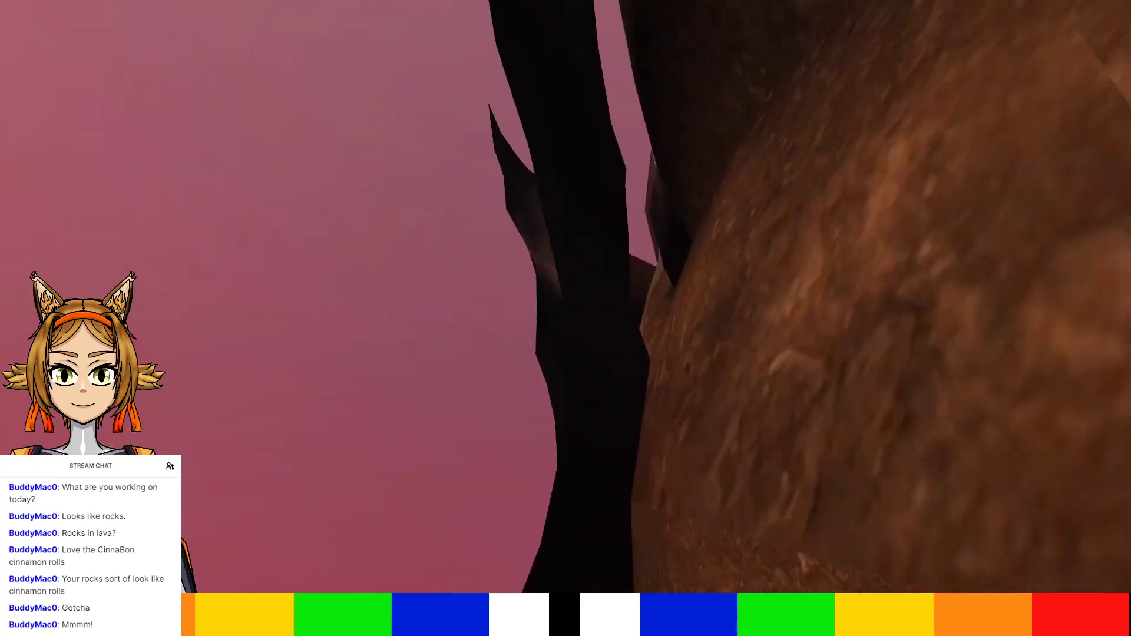
# Move the avatar through the cave and over the fallen volcanic rocks in the game to test their collision
pyautogui.press('w')
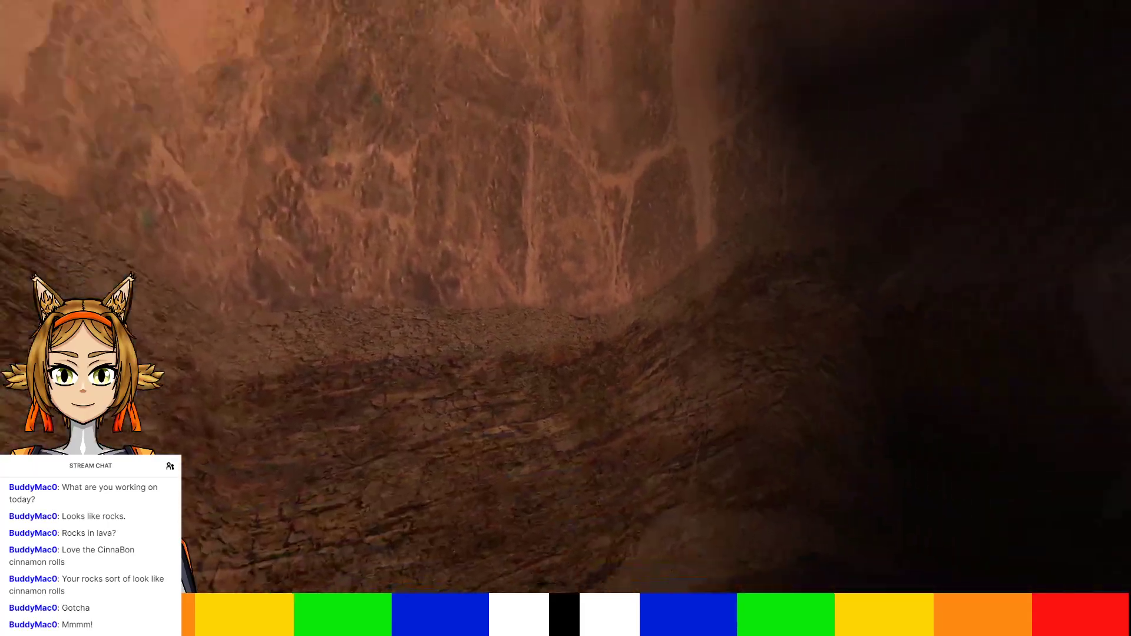
pyautogui.press('w')
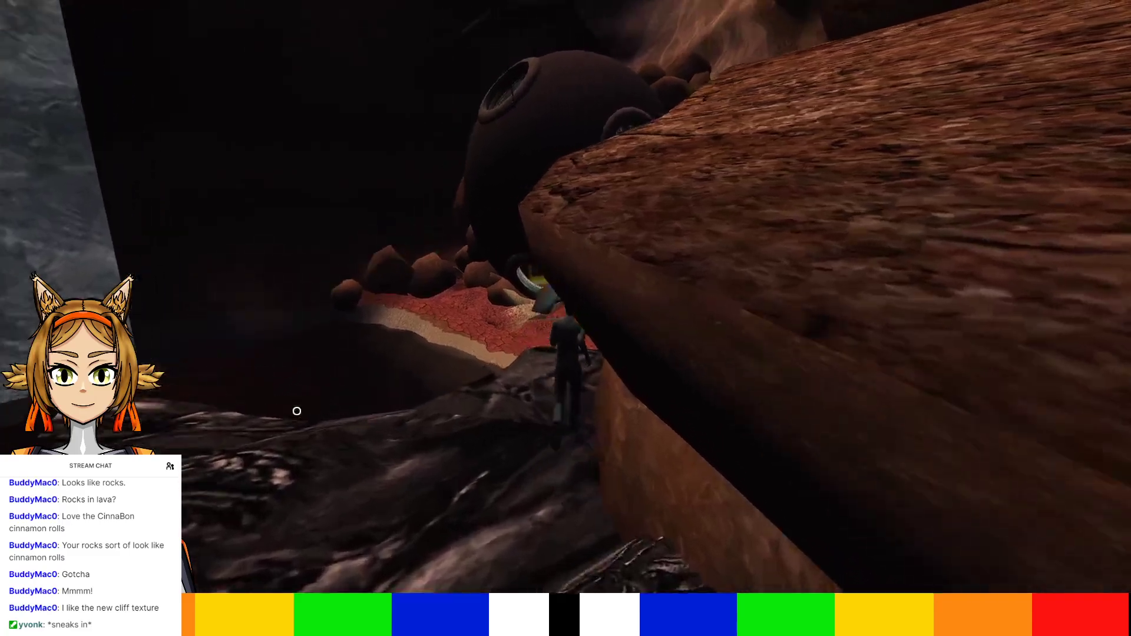
pyautogui.press('Right')
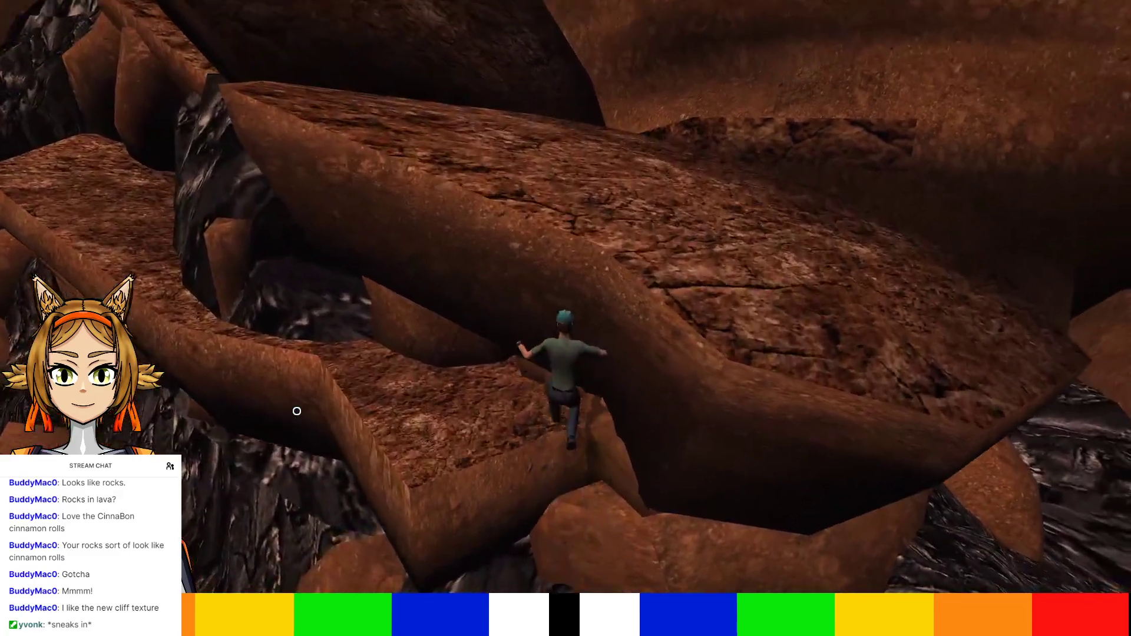
pyautogui.press('Left')
pyautogui.press('Up')
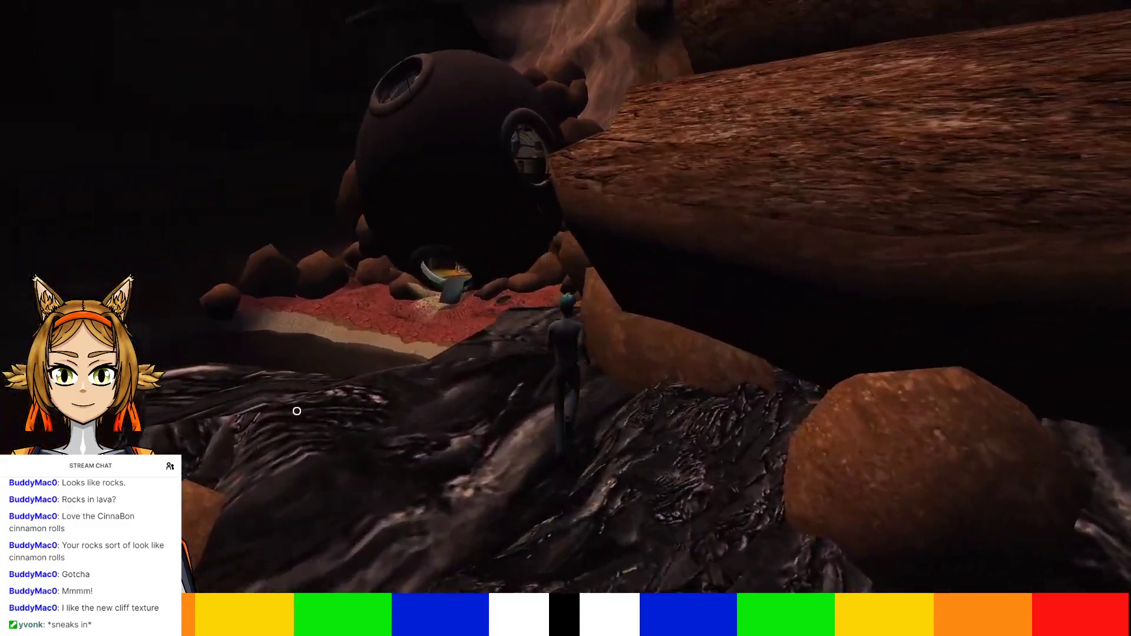
# Walk the avatar across the cracked red ground beside the lake and into the round pod to examine the terrain
pyautogui.press('w')
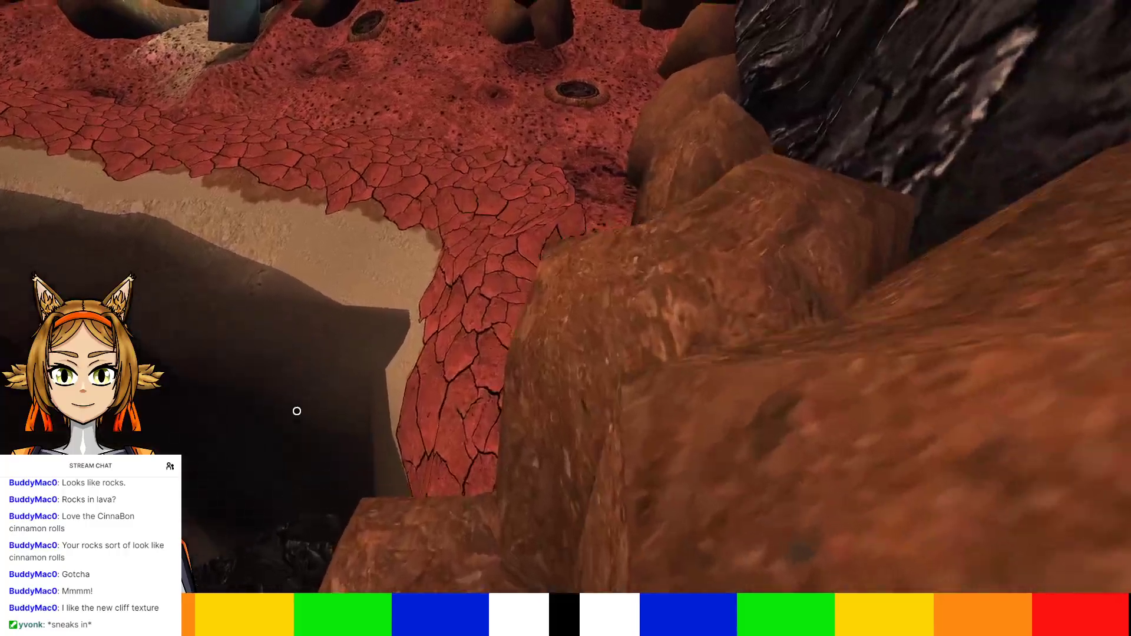
pyautogui.press('w')
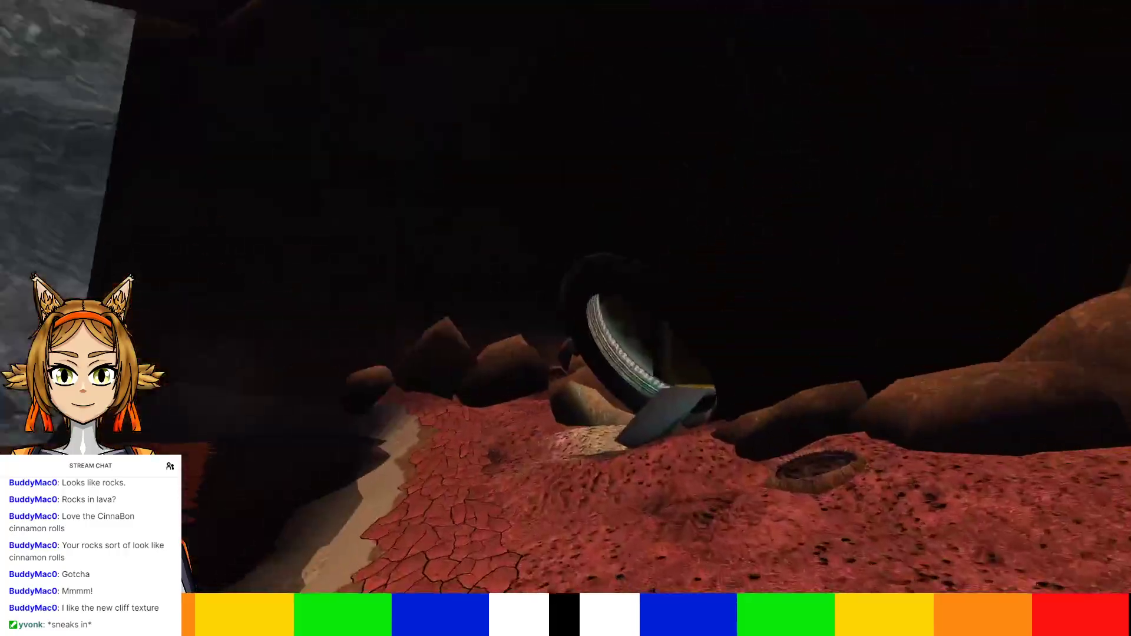
pyautogui.press('w')
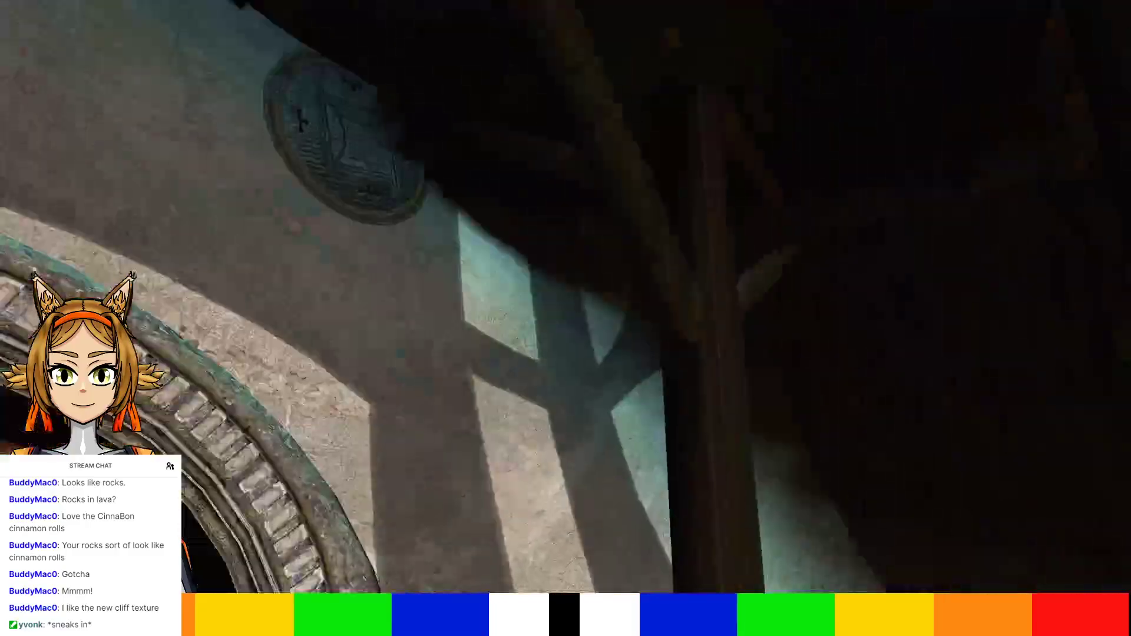
pyautogui.press('w')
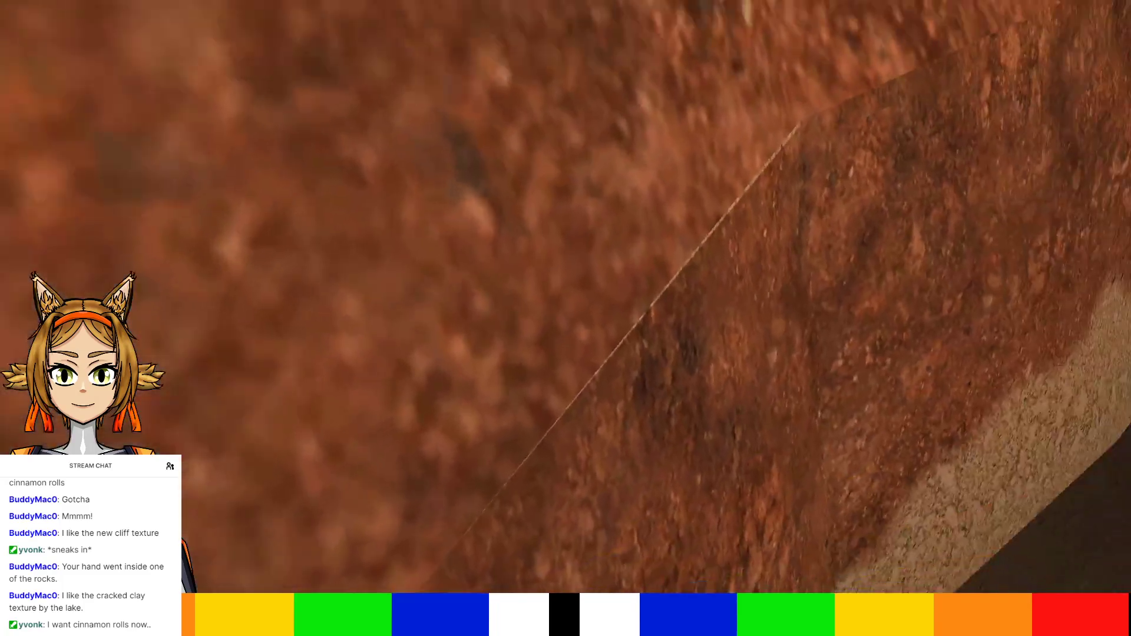
# Quit URU, confirm the exit, and return to Blender
pyautogui.press('Escape')
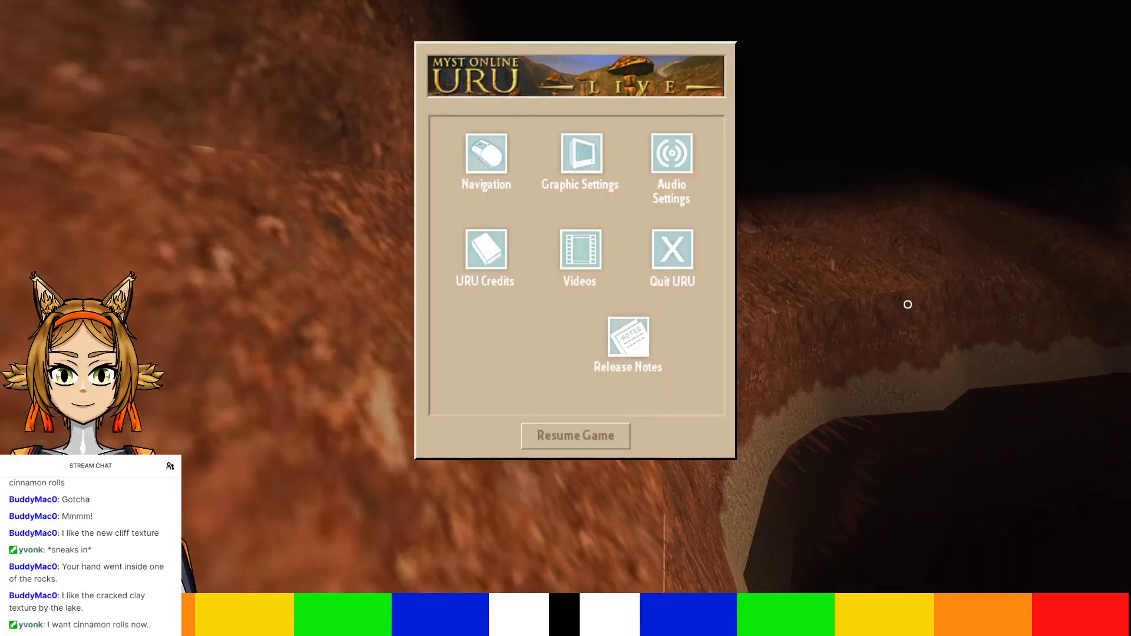
pyautogui.click(688, 261)
pyautogui.click(618, 399)
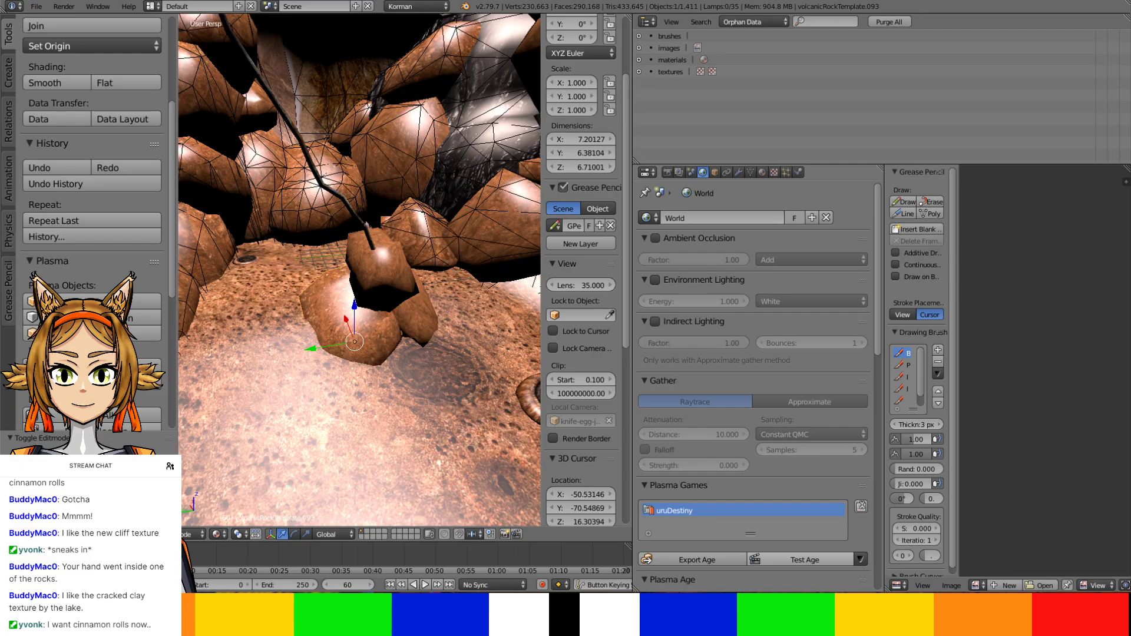
# Isolate the groundbase terrain object in local view and open its mesh for editing
pyautogui.moveTo(414, 260); pyautogui.dragTo(513, 203, button='middle')
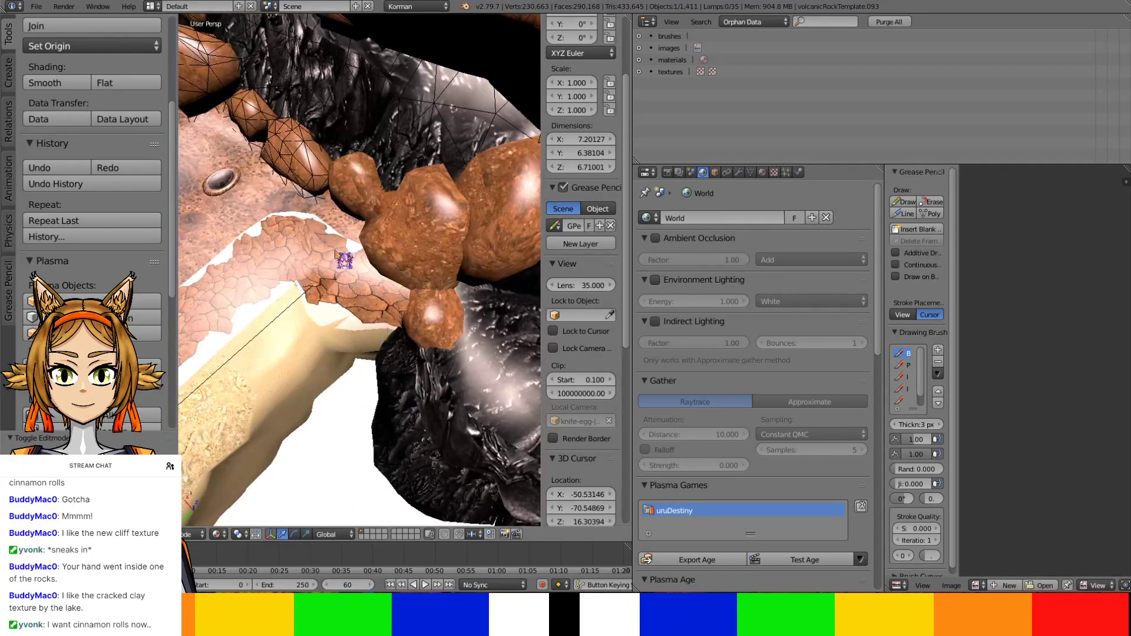
pyautogui.scroll(8, 435, 247)
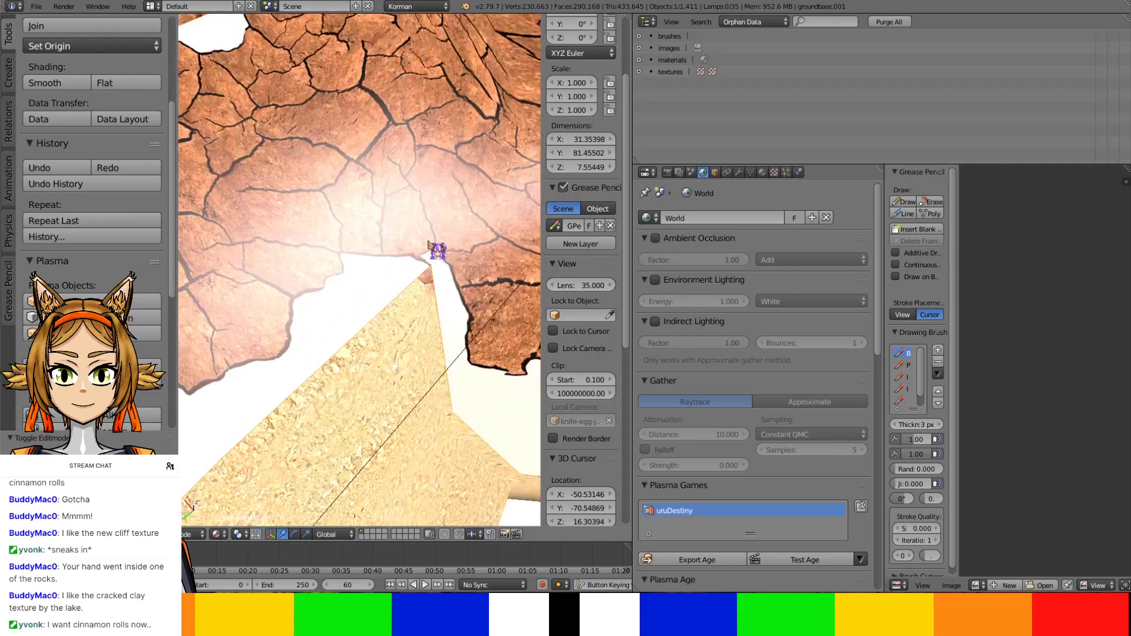
pyautogui.moveTo(505, 308); pyautogui.dragTo(406, 318, button='middle')
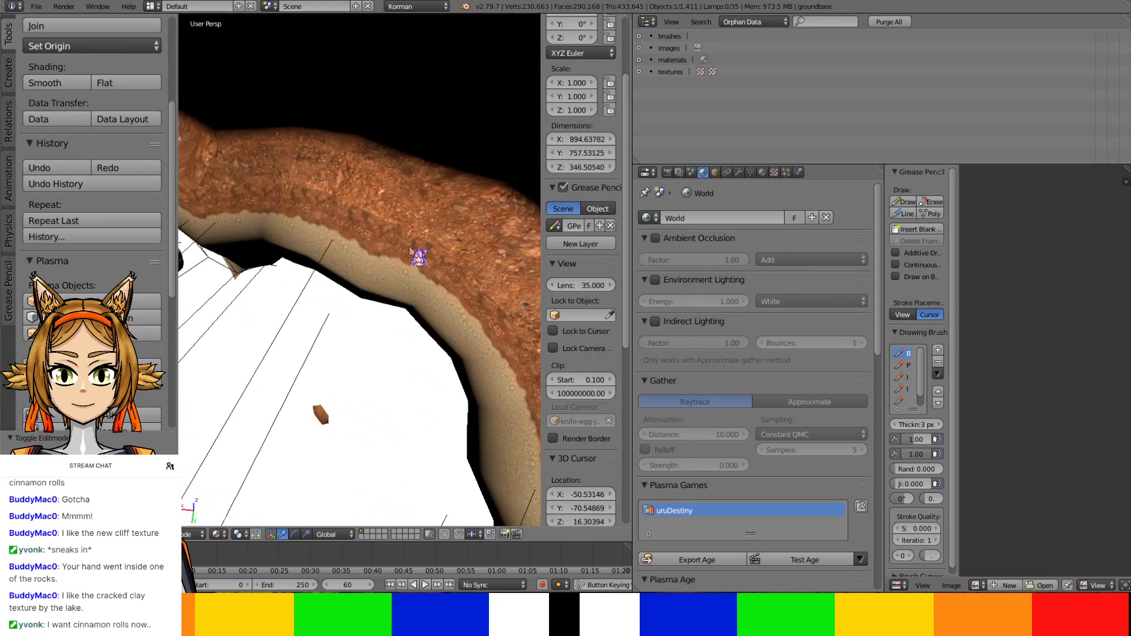
pyautogui.press('KP_Divide')
pyautogui.scroll(5, 412, 254)
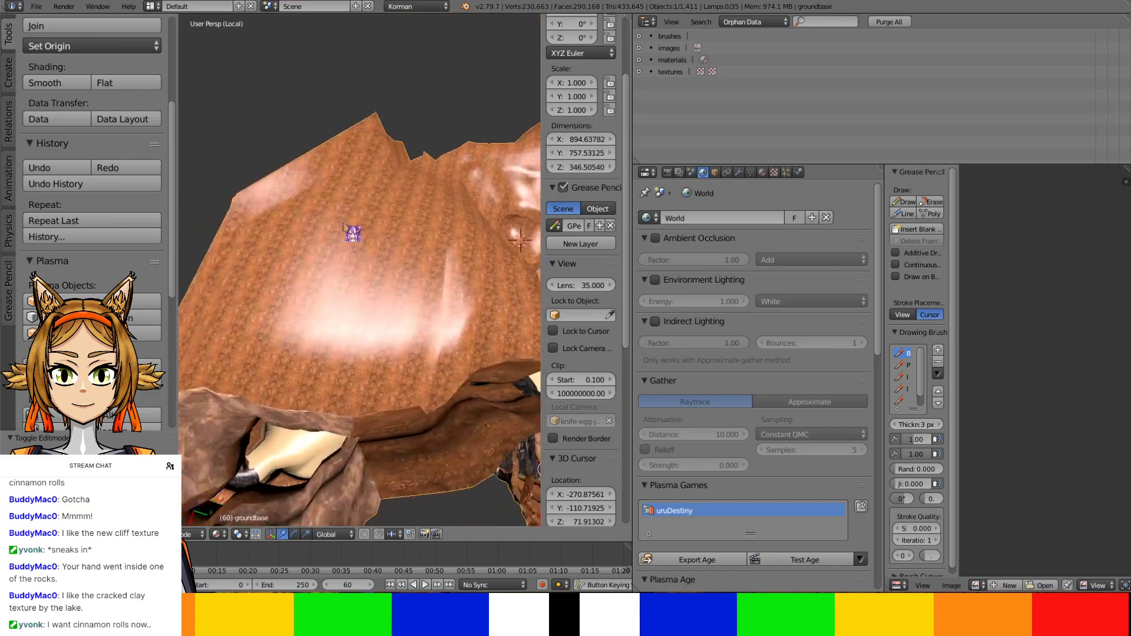
pyautogui.moveTo(342, 223); pyautogui.dragTo(193, 233, button='middle')
pyautogui.press('Tab')
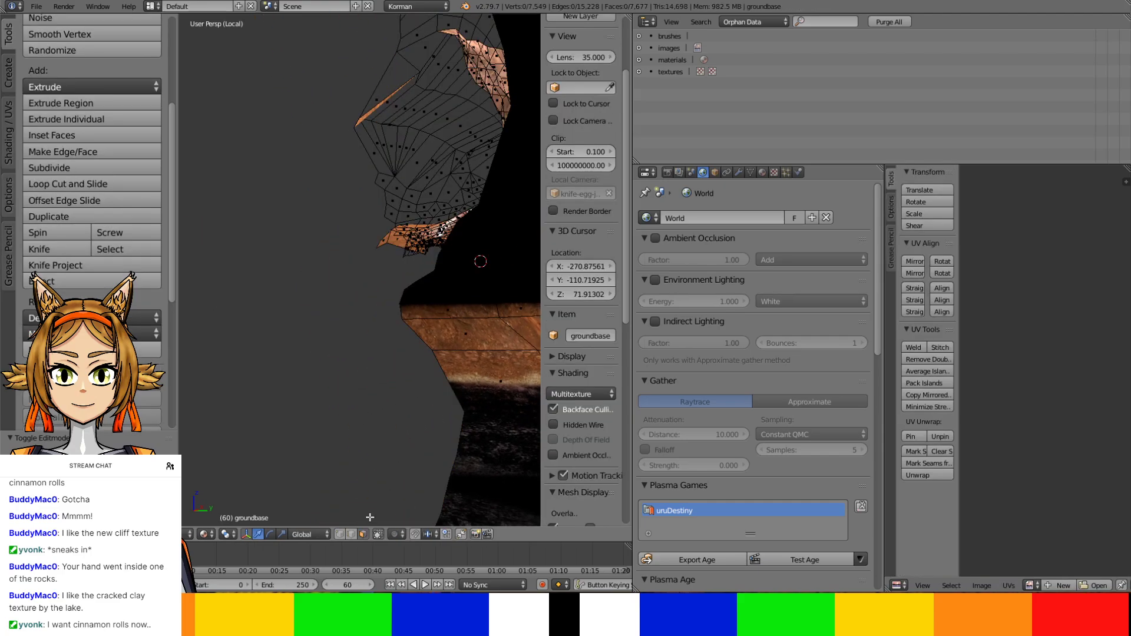
# Select the reddish and sandy wall faces at the open end of groundbase's lakeshore band
pyautogui.rightClick(435, 338)
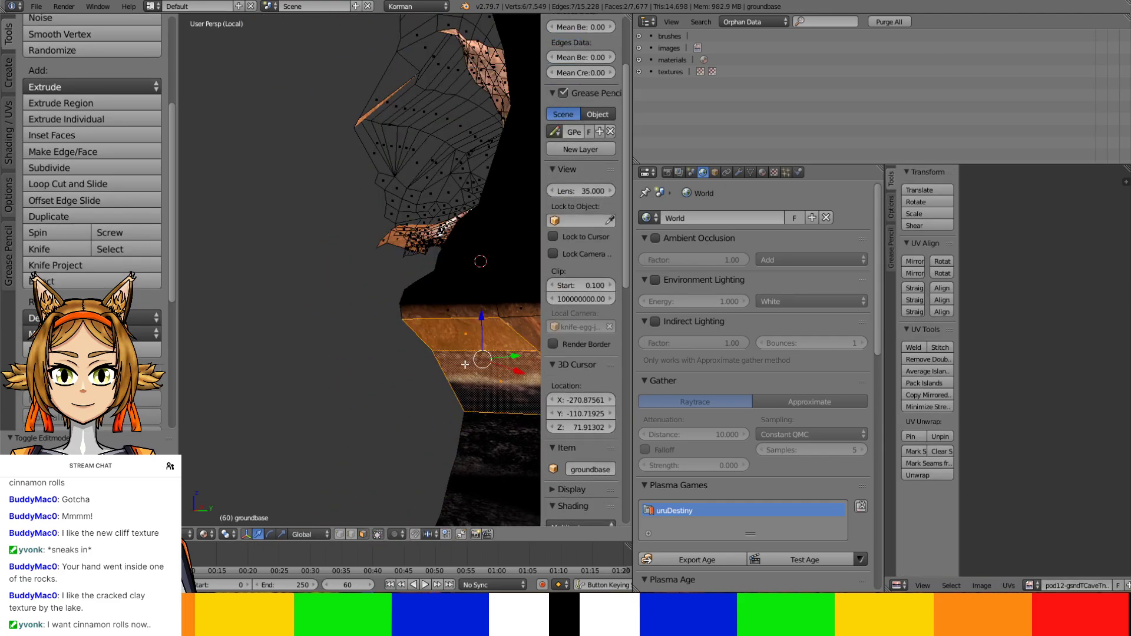
pyautogui.moveTo(465, 365); pyautogui.dragTo(291, 418, button='middle')
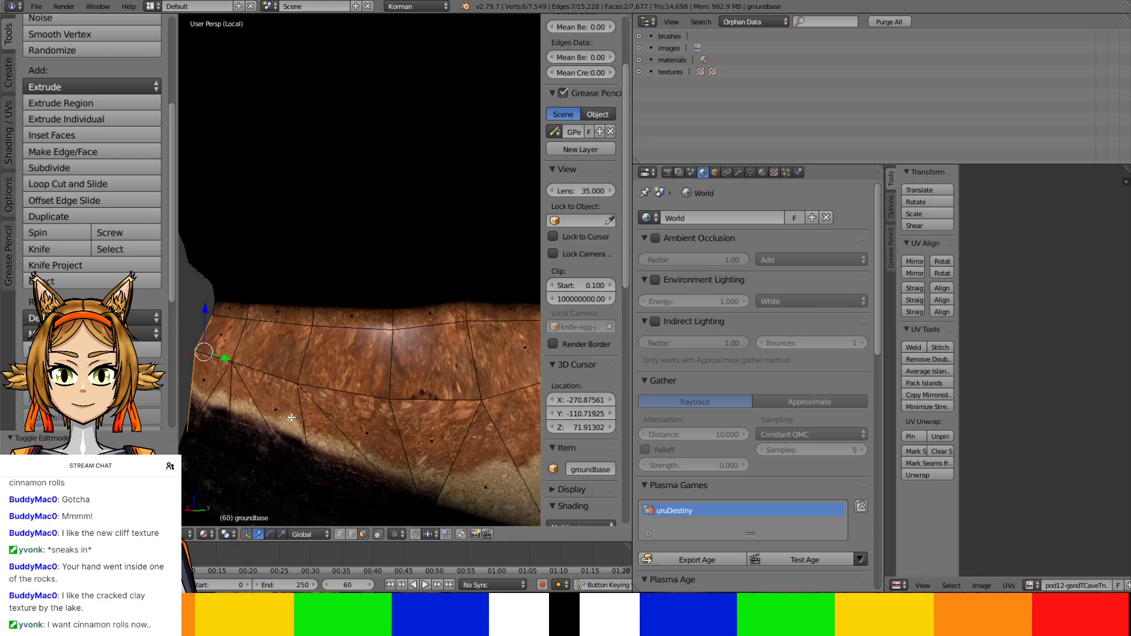
pyautogui.keyDown('ctrl'); pyautogui.rightClick(368, 388); pyautogui.keyUp('ctrl')
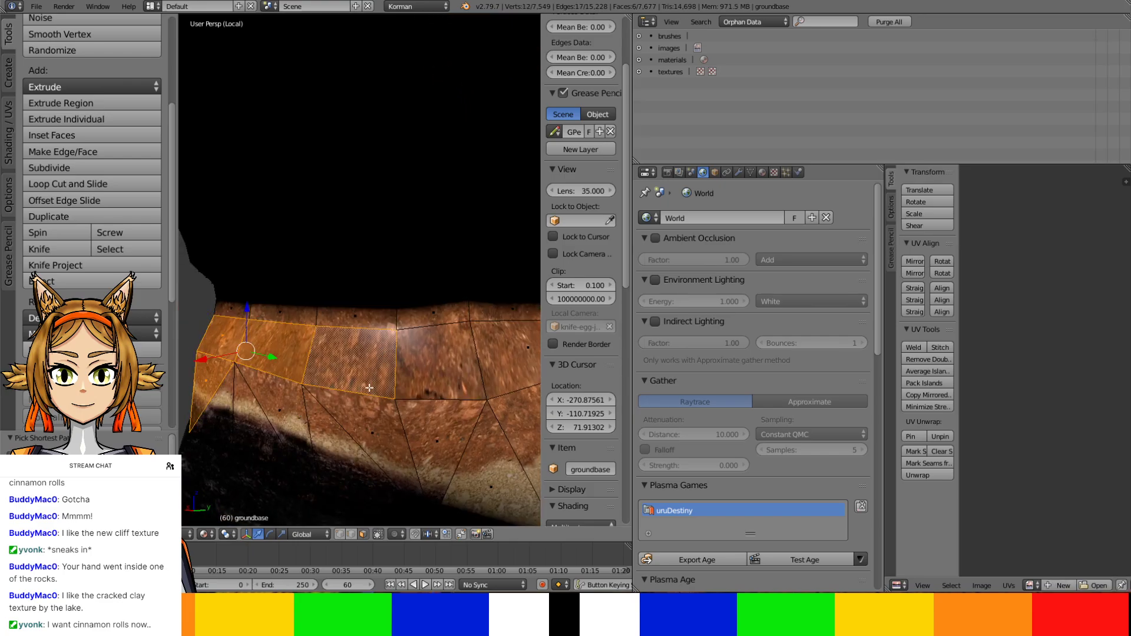
pyautogui.keyDown('ctrl'); pyautogui.rightClick(212, 402); pyautogui.keyUp('ctrl')
pyautogui.keyDown('ctrl'); pyautogui.rightClick(469, 453); pyautogui.keyUp('ctrl')
pyautogui.keyDown('ctrl'); pyautogui.rightClick(450, 374); pyautogui.keyUp('ctrl')
pyautogui.keyDown('ctrl'); pyautogui.rightClick(508, 364); pyautogui.keyUp('ctrl')
pyautogui.keyDown('ctrl'); pyautogui.rightClick(528, 426); pyautogui.keyUp('ctrl')
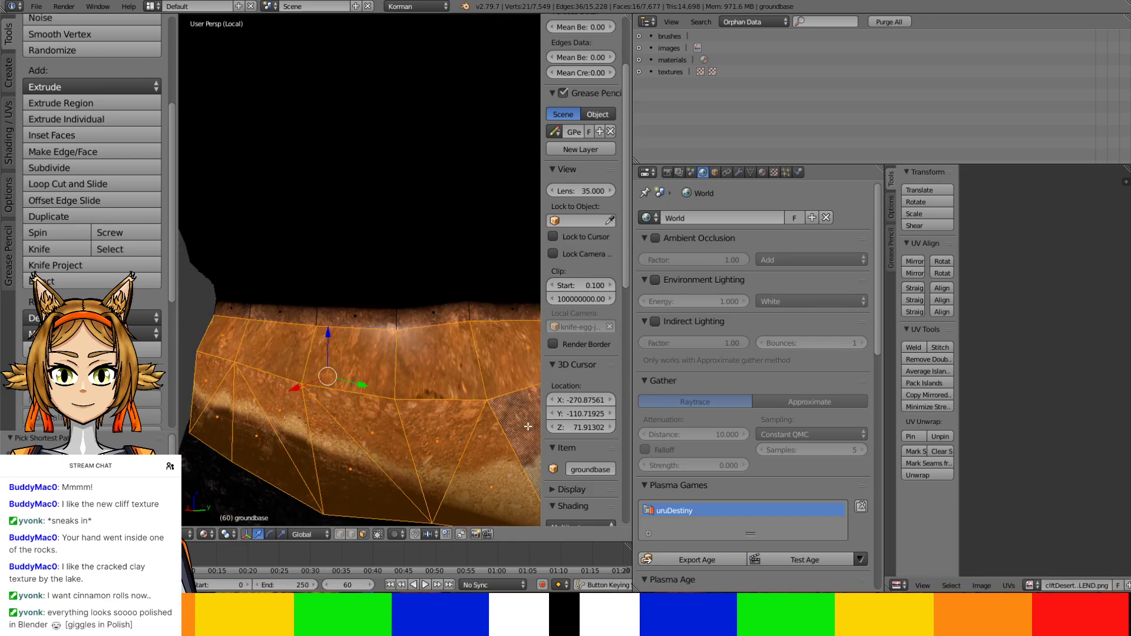
# Extend the face selection along the curving lakeshore wall towards the narrow passage, undoing the oversized path selection
pyautogui.moveTo(528, 426); pyautogui.dragTo(330, 366, button='middle')
pyautogui.keyDown('ctrl'); pyautogui.rightClick(291, 351); pyautogui.keyUp('ctrl')
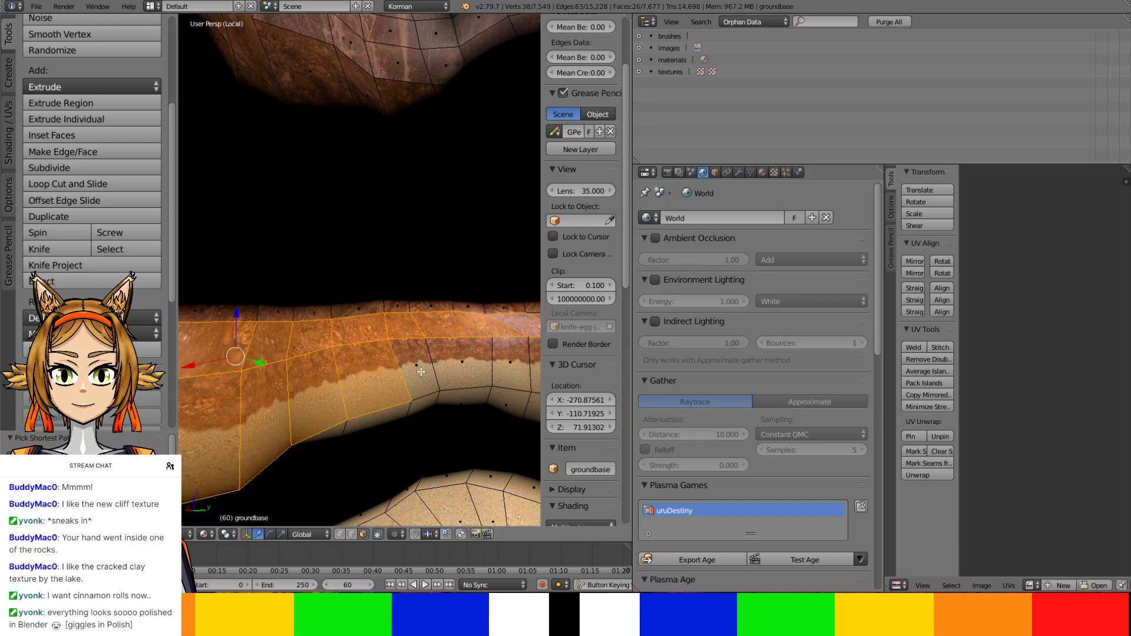
pyautogui.keyDown('shift'); pyautogui.moveTo(508, 365); pyautogui.dragTo(363, 375, button='middle'); pyautogui.keyUp('shift')
pyautogui.keyDown('ctrl'); pyautogui.rightClick(429, 421); pyautogui.keyUp('ctrl')
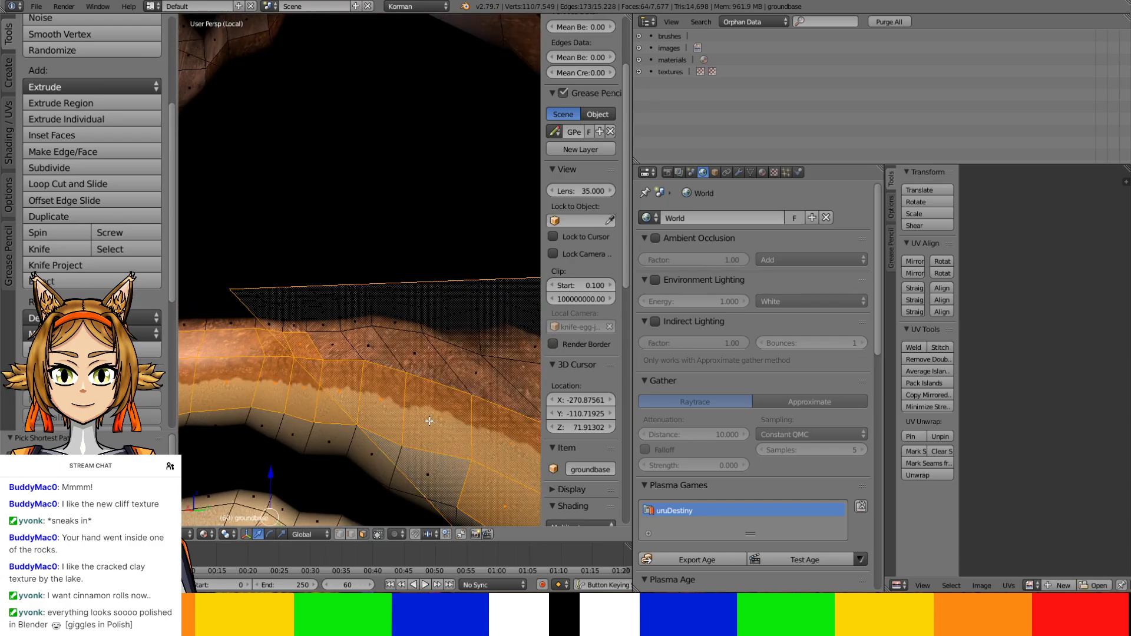
pyautogui.hotkey('ctrl', 'z')
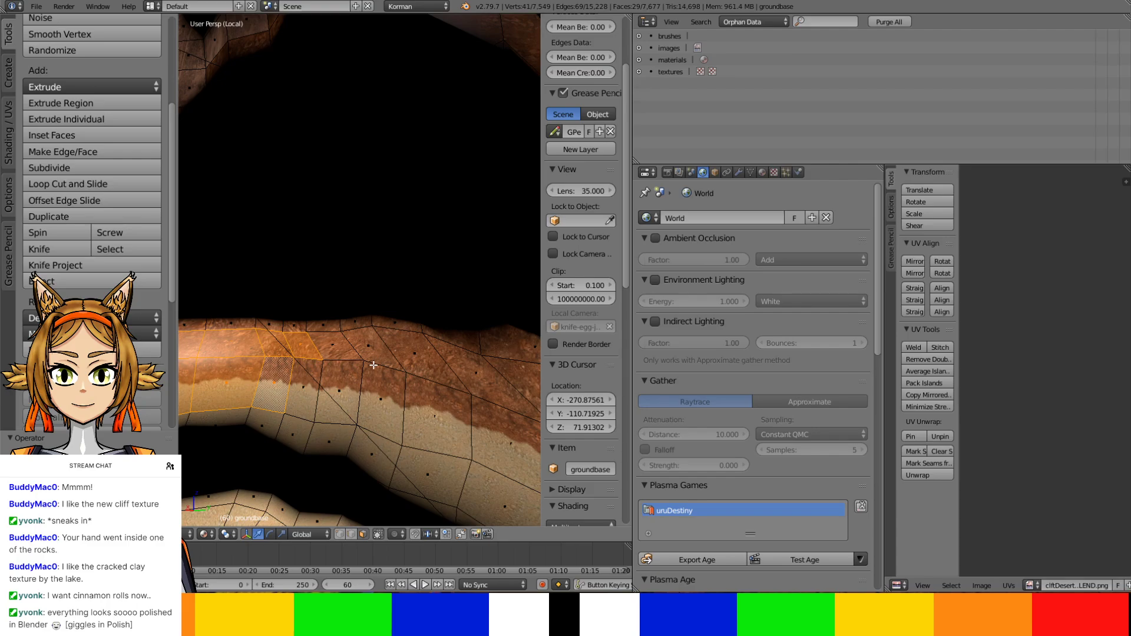
pyautogui.moveTo(374, 365); pyautogui.dragTo(393, 443, button='middle')
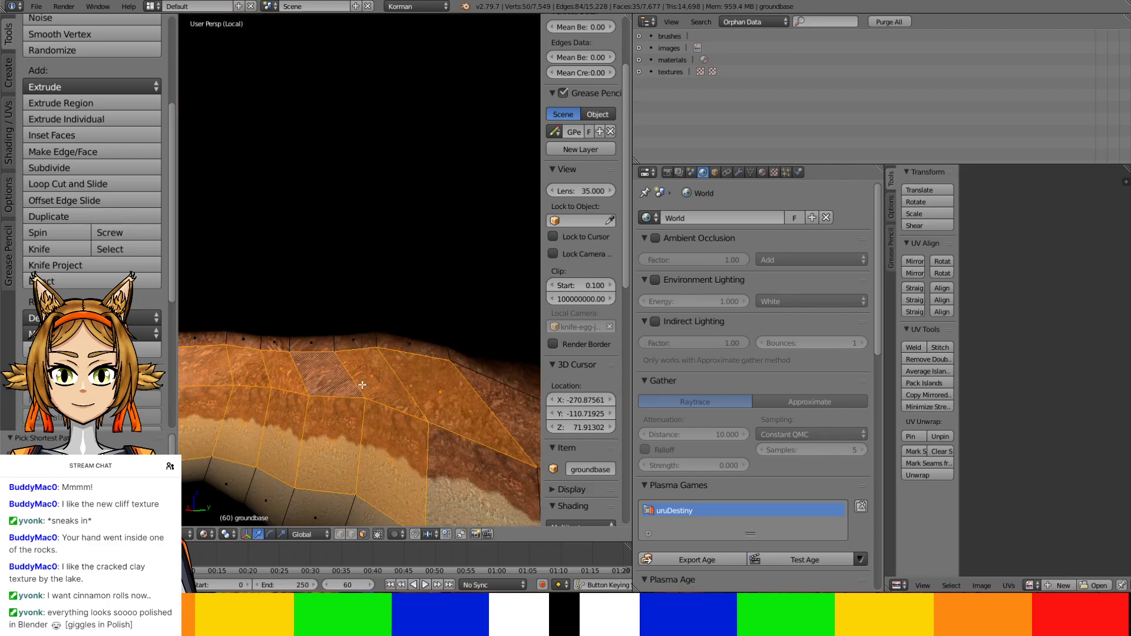
pyautogui.moveTo(363, 385); pyautogui.dragTo(487, 338, button='middle')
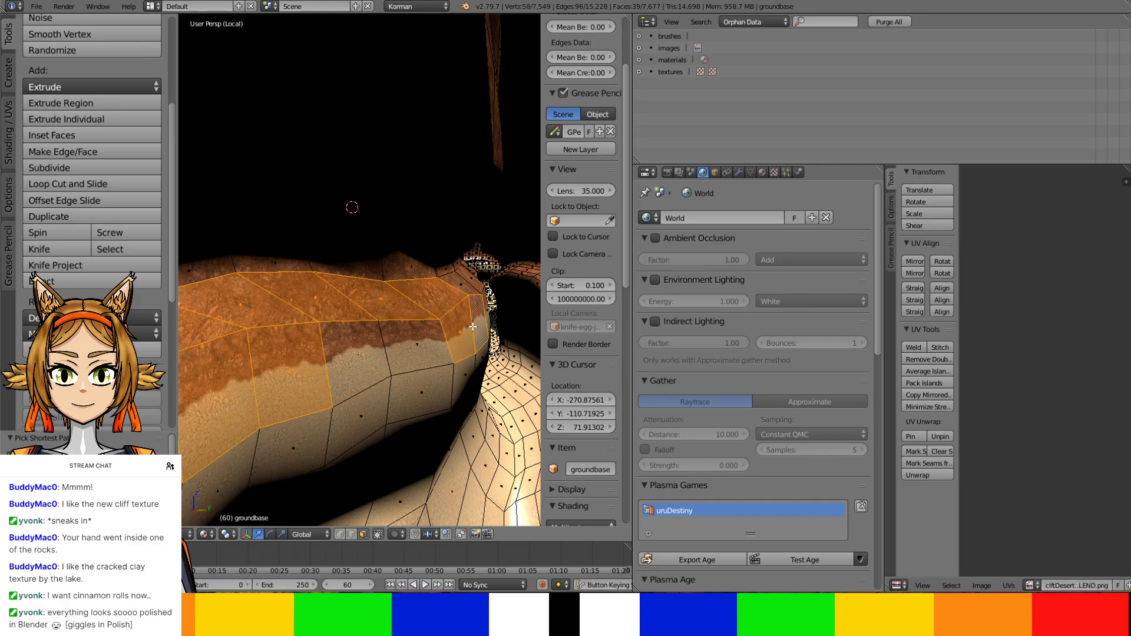
pyautogui.moveTo(458, 287); pyautogui.dragTo(324, 310, button='middle')
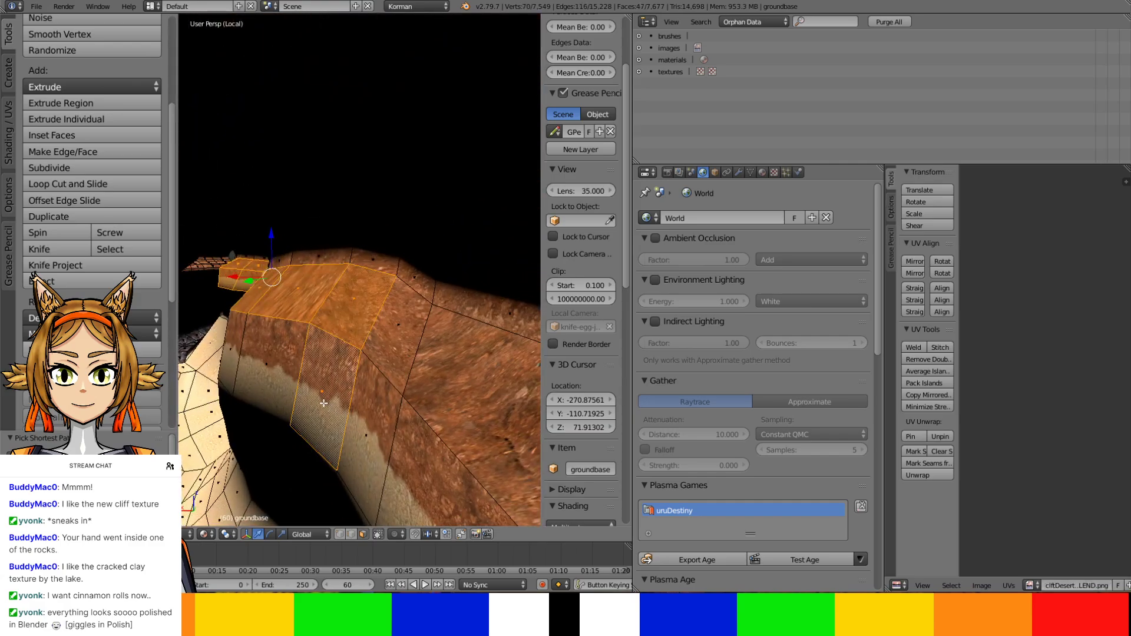
# Add the upper and lower shore wall faces beyond the narrow passage bend to the selection
pyautogui.moveTo(323, 403); pyautogui.dragTo(375, 202, button='middle')
pyautogui.keyDown('shift'); pyautogui.rightClick(375, 203); pyautogui.keyUp('shift')
pyautogui.keyDown('shift'); pyautogui.rightClick(424, 262); pyautogui.keyUp('shift')
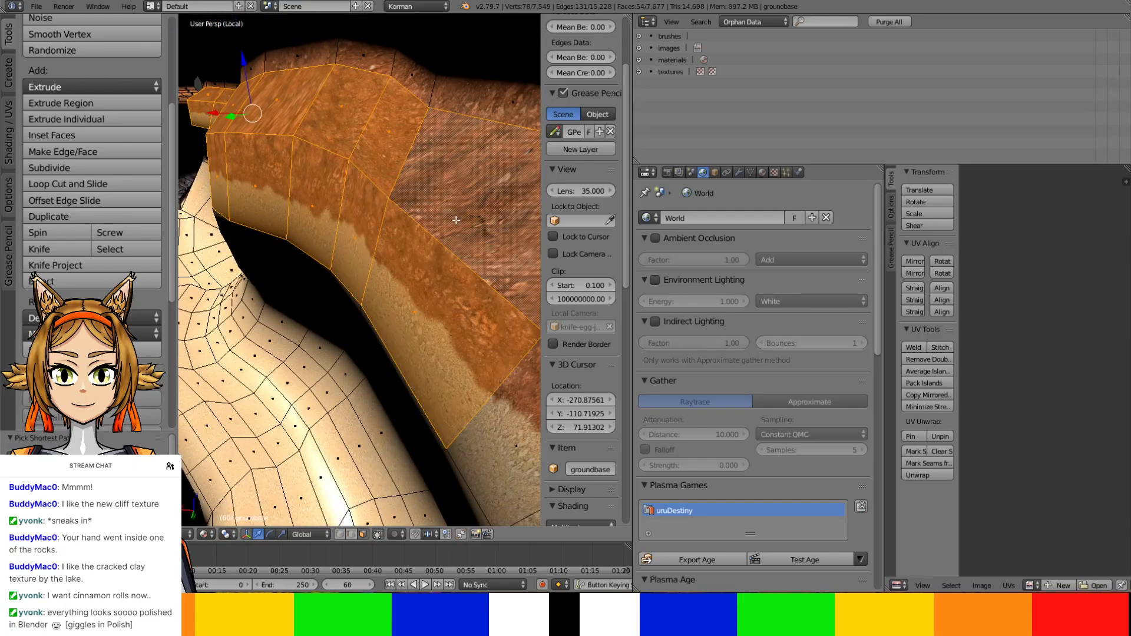
pyautogui.moveTo(424, 263); pyautogui.dragTo(432, 316, button='middle')
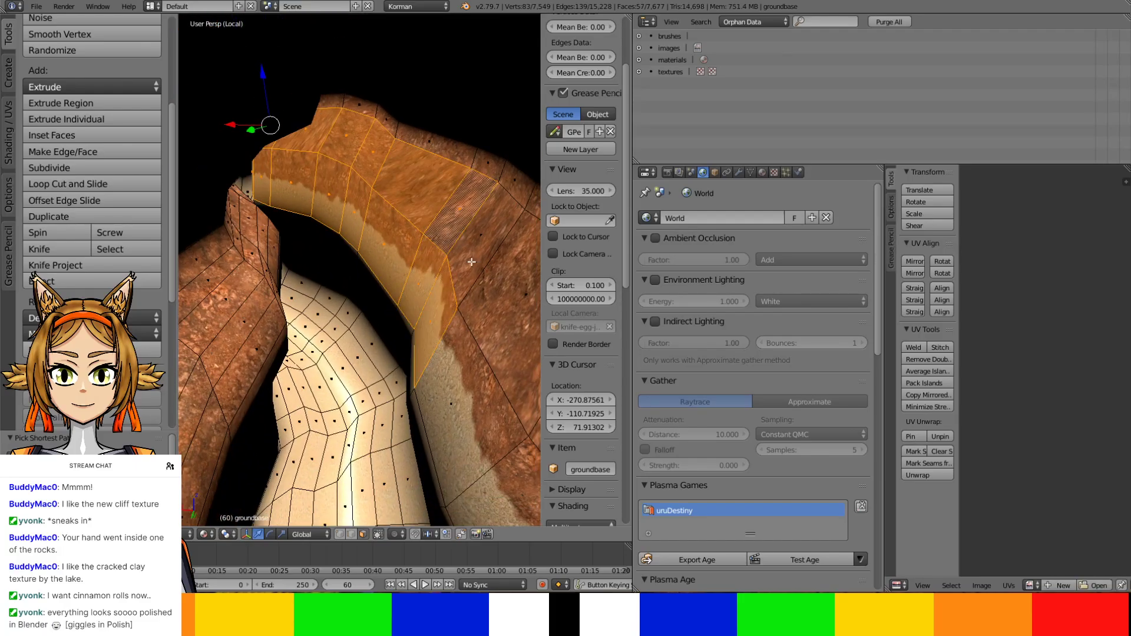
pyautogui.moveTo(511, 481); pyautogui.dragTo(463, 387, button='middle')
pyautogui.keyDown('ctrl'); pyautogui.rightClick(458, 259); pyautogui.keyUp('ctrl')
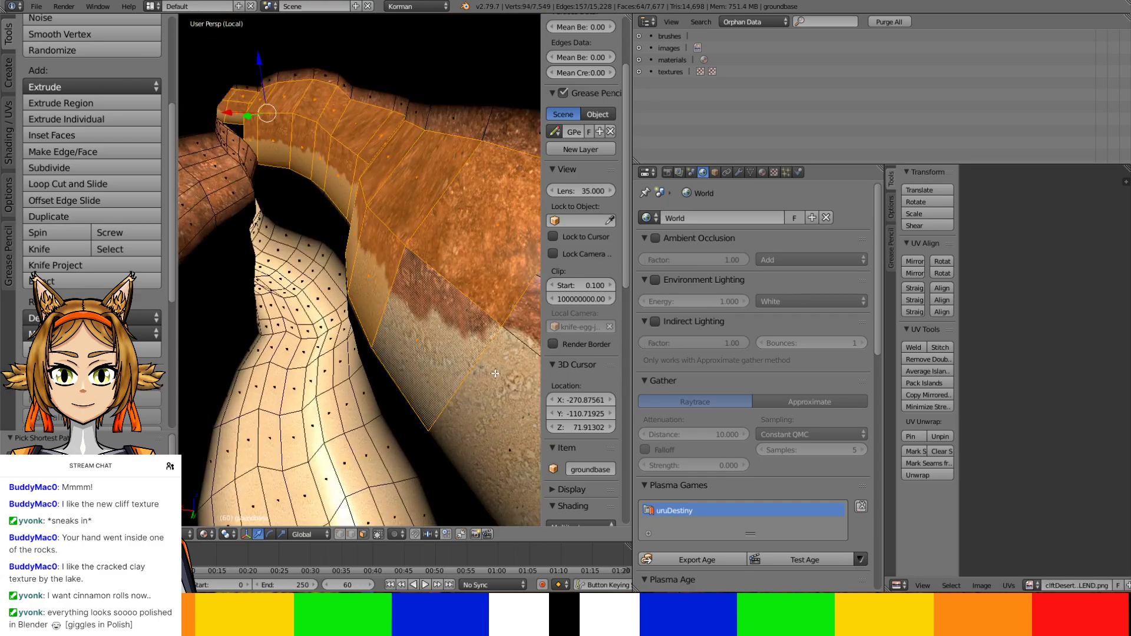
# Add the large wall faces where the shore widens, including their sandy lower parts, to the selection
pyautogui.moveTo(524, 326)
pyautogui.mouseDown(button='middle')
pyautogui.moveTo(481, 356)
pyautogui.moveTo(475, 345)
pyautogui.mouseUp(button='middle')
pyautogui.keyDown('ctrl'); pyautogui.rightClick(400, 248); pyautogui.keyUp('ctrl')
pyautogui.keyDown('ctrl'); pyautogui.rightClick(429, 342); pyautogui.keyUp('ctrl')
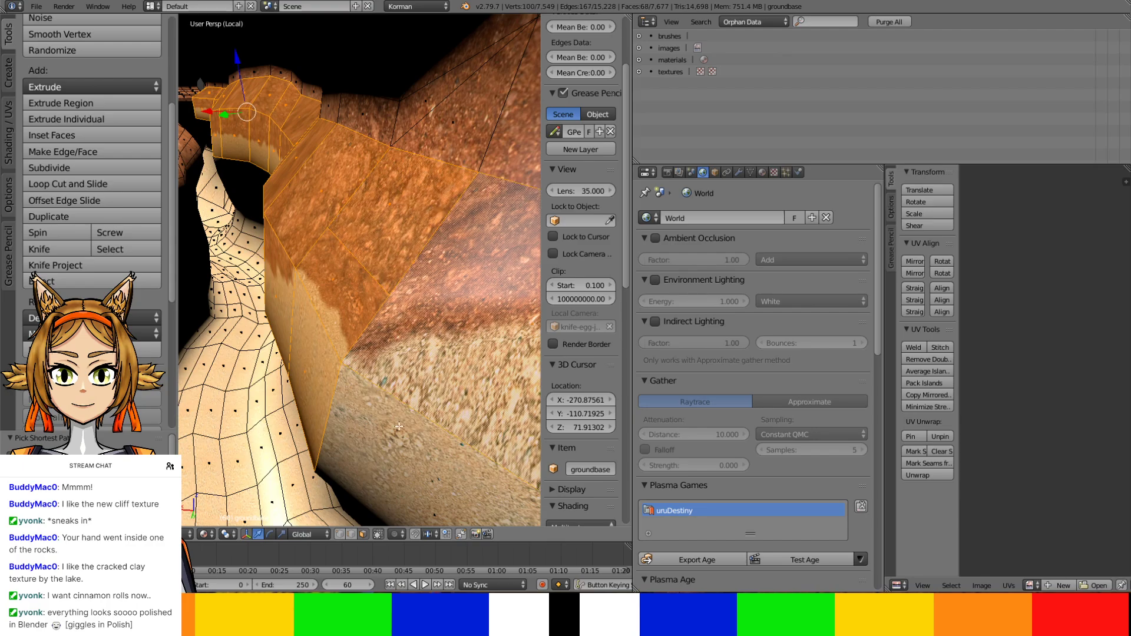
pyautogui.keyDown('ctrl'); pyautogui.rightClick(419, 414); pyautogui.keyUp('ctrl')
pyautogui.moveTo(419, 415); pyautogui.dragTo(419, 277, button='middle')
pyautogui.keyDown('ctrl'); pyautogui.rightClick(419, 277); pyautogui.keyUp('ctrl')
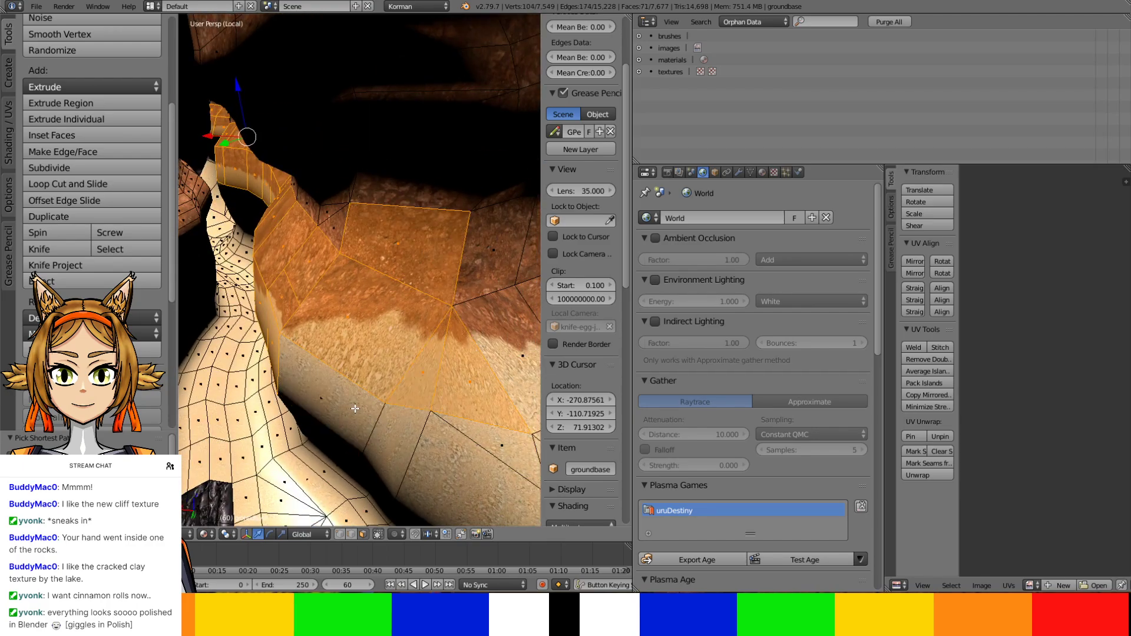
# Extend the selection over the remaining shore wall faces up to the edge of the cracked clay ground
pyautogui.moveTo(355, 409); pyautogui.dragTo(384, 397, button='middle')
pyautogui.keyDown('ctrl'); pyautogui.rightClick(470, 309); pyautogui.keyUp('ctrl')
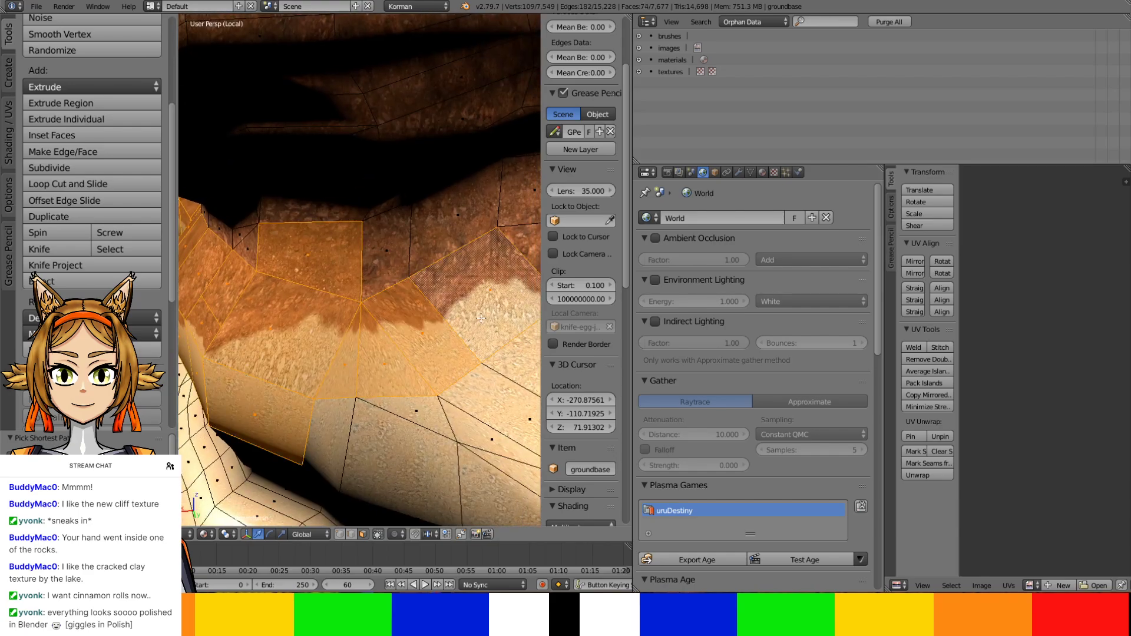
pyautogui.keyDown('ctrl'); pyautogui.rightClick(433, 254); pyautogui.keyUp('ctrl')
pyautogui.keyDown('ctrl'); pyautogui.rightClick(406, 259); pyautogui.keyUp('ctrl')
pyautogui.moveTo(471, 260)
pyautogui.keyDown('shift'); pyautogui.mouseDown(button='middle')
pyautogui.moveTo(369, 290)
pyautogui.moveTo(330, 288)
pyautogui.mouseUp(button='middle'); pyautogui.keyUp('shift')
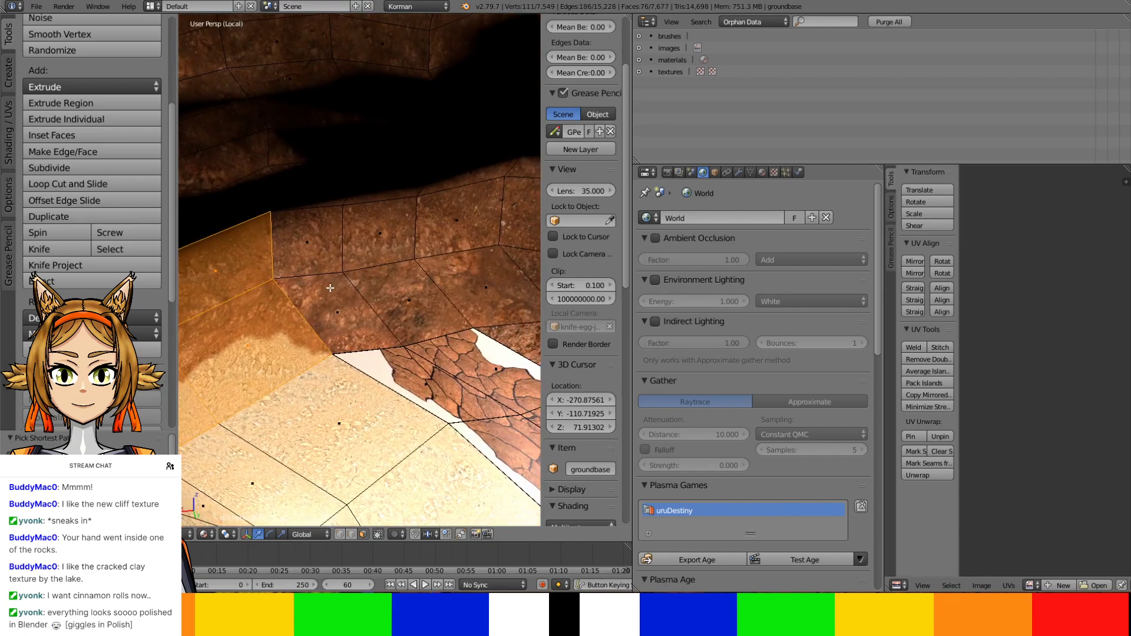
pyautogui.keyDown('ctrl'); pyautogui.rightClick(340, 326); pyautogui.keyUp('ctrl')
pyautogui.keyDown('ctrl'); pyautogui.rightClick(320, 254); pyautogui.keyUp('ctrl')
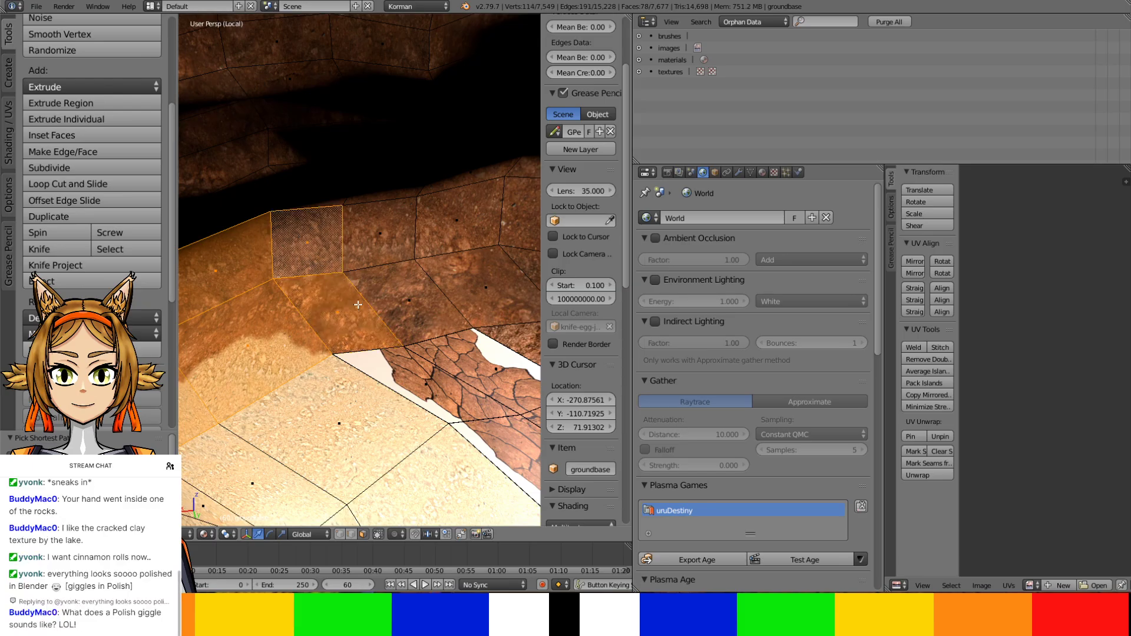
# Duplicate the selected lakeshore wall faces, separate the copy into its own object, and return to object mode
pyautogui.scroll(-3, 329, 265)
pyautogui.moveTo(360, 354)
pyautogui.mouseDown(button='middle')
pyautogui.moveTo(438, 373)
pyautogui.moveTo(499, 407)
pyautogui.mouseUp(button='middle')
pyautogui.click(122, 215)
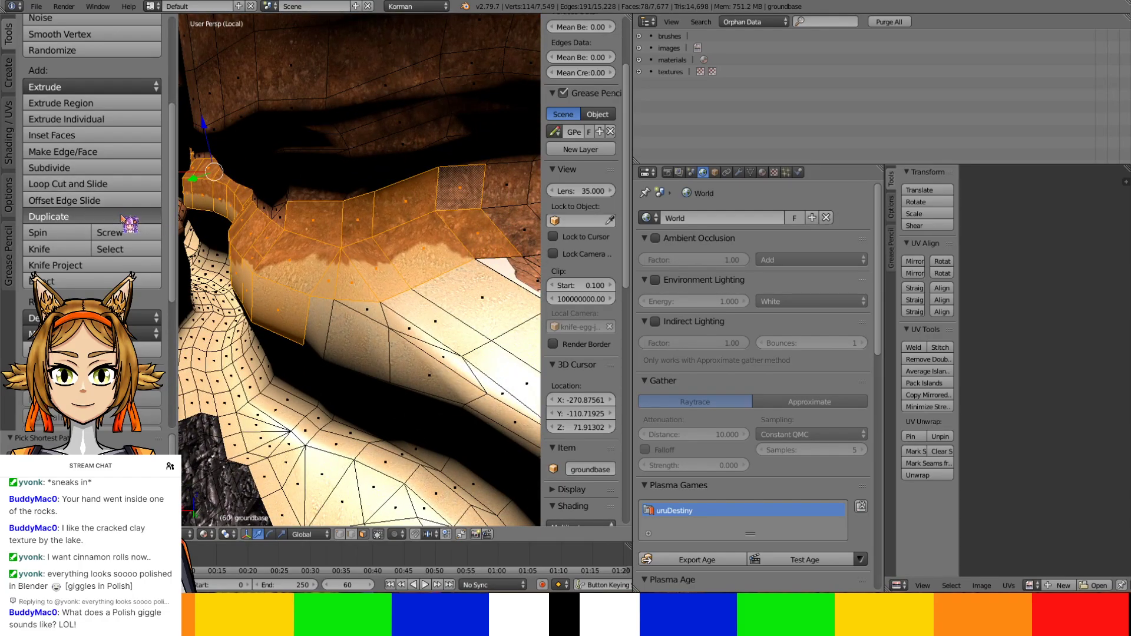
pyautogui.press('x')
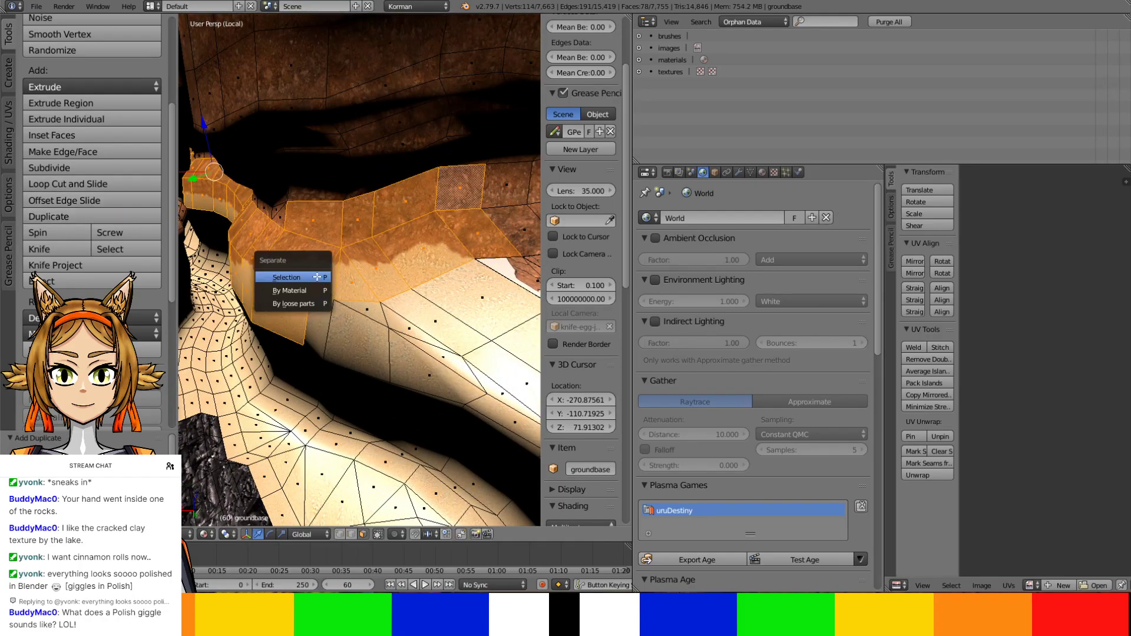
pyautogui.click(317, 276)
pyautogui.press('Tab')
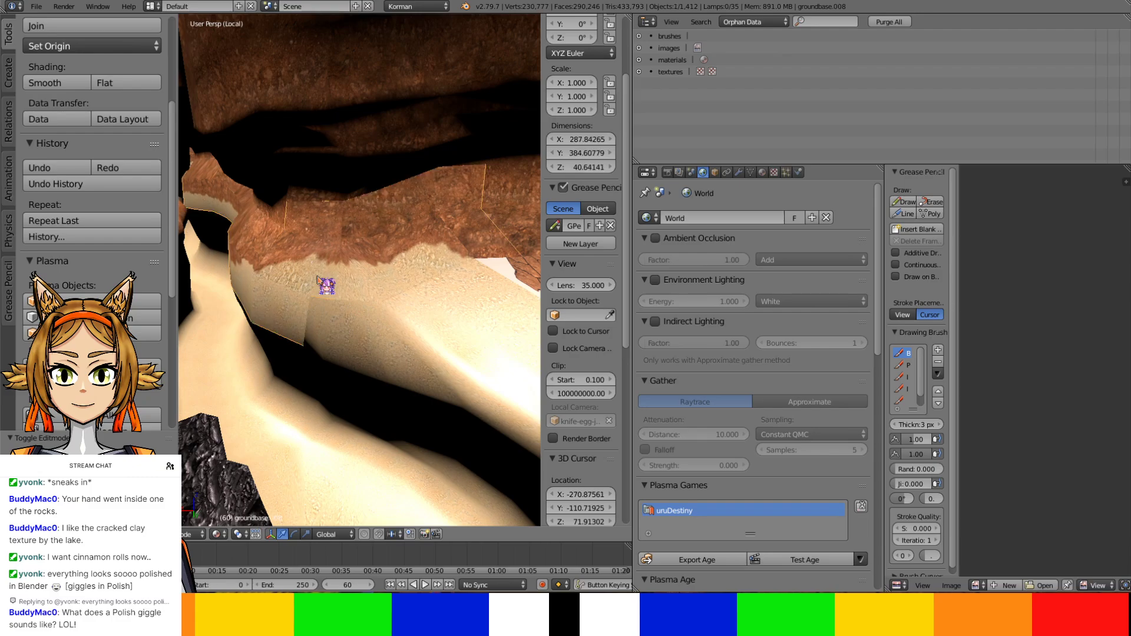
# Remove all of the inherited materials from the separated wall object
pyautogui.click(763, 173)
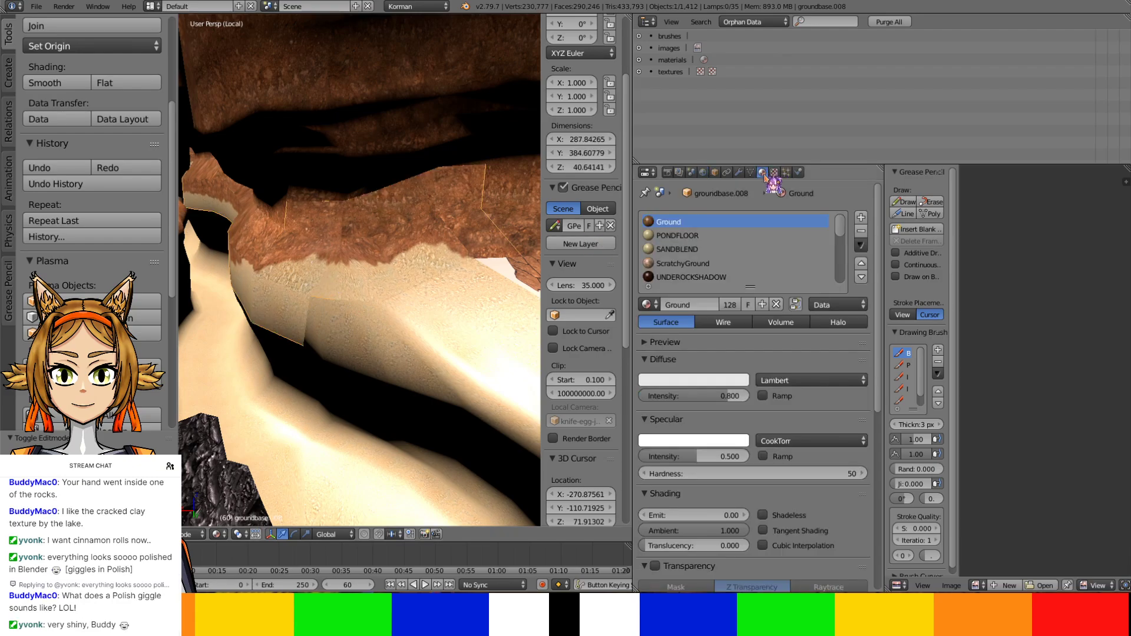
pyautogui.click(860, 235)
pyautogui.click(861, 236)
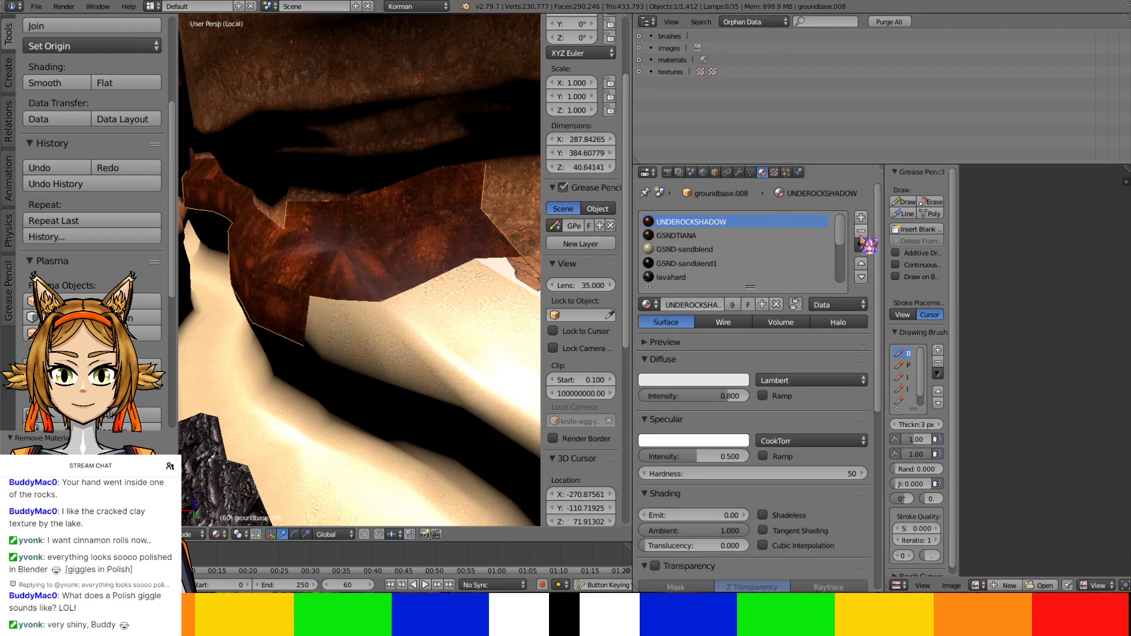
pyautogui.click(861, 235)
pyautogui.click(860, 236)
pyautogui.click(861, 236)
pyautogui.click(860, 236)
pyautogui.click(861, 235)
pyautogui.click(861, 236)
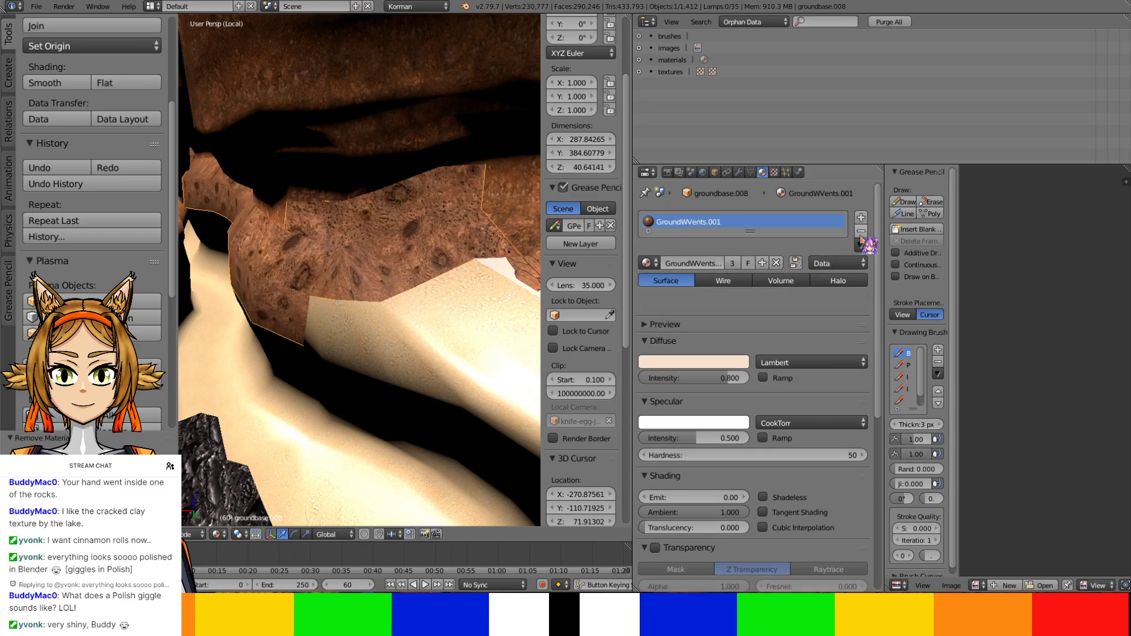
pyautogui.click(860, 235)
# Create a new material on the wall object and name it HEDGINGDIRTCORNER
pyautogui.click(723, 263)
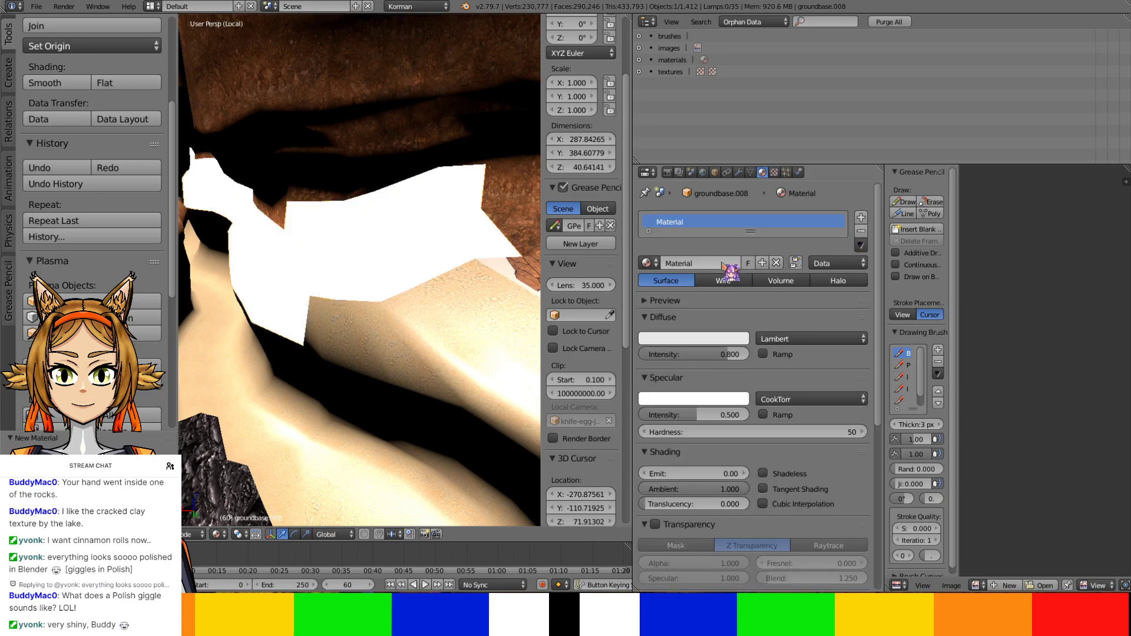
pyautogui.click(715, 262)
pyautogui.write('HEDGINGDIRTCORNER')
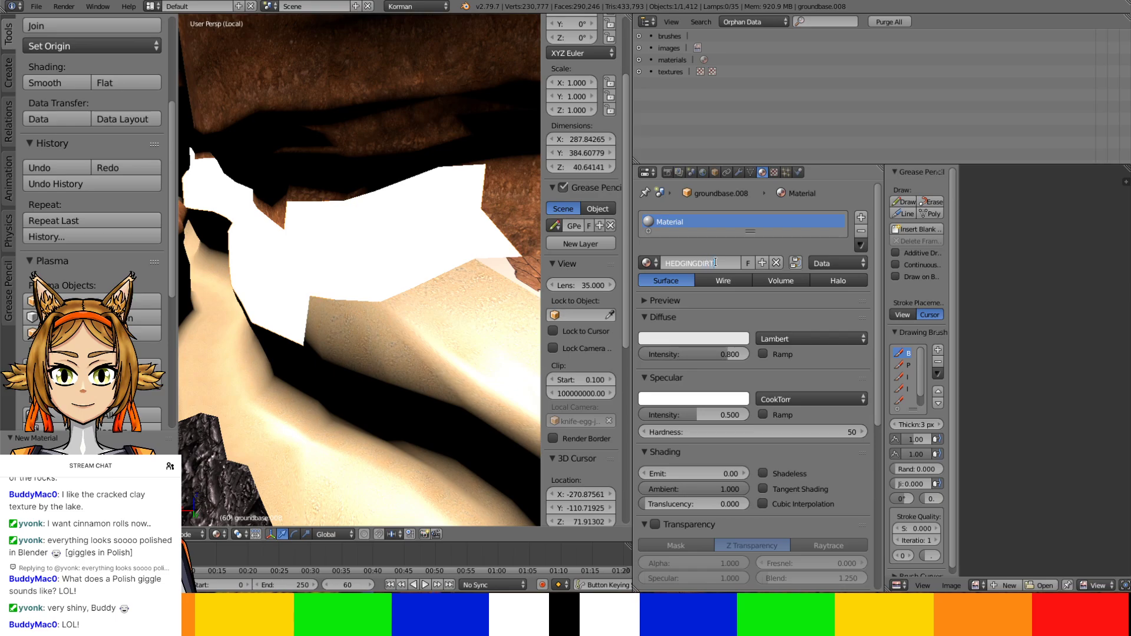
# Add a new texture to the HEDGINGDIRTCORNER material and load the image pod12giraGroundDirt01-Edge.png from the pngs folder
pyautogui.click(774, 172)
pyautogui.click(684, 322)
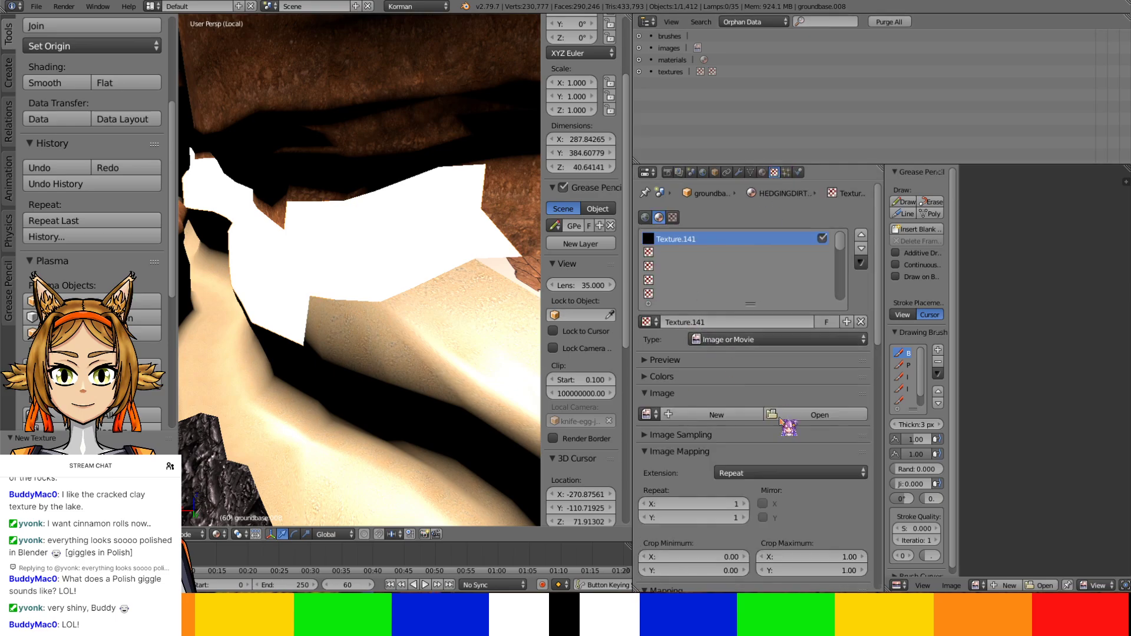
pyautogui.click(772, 415)
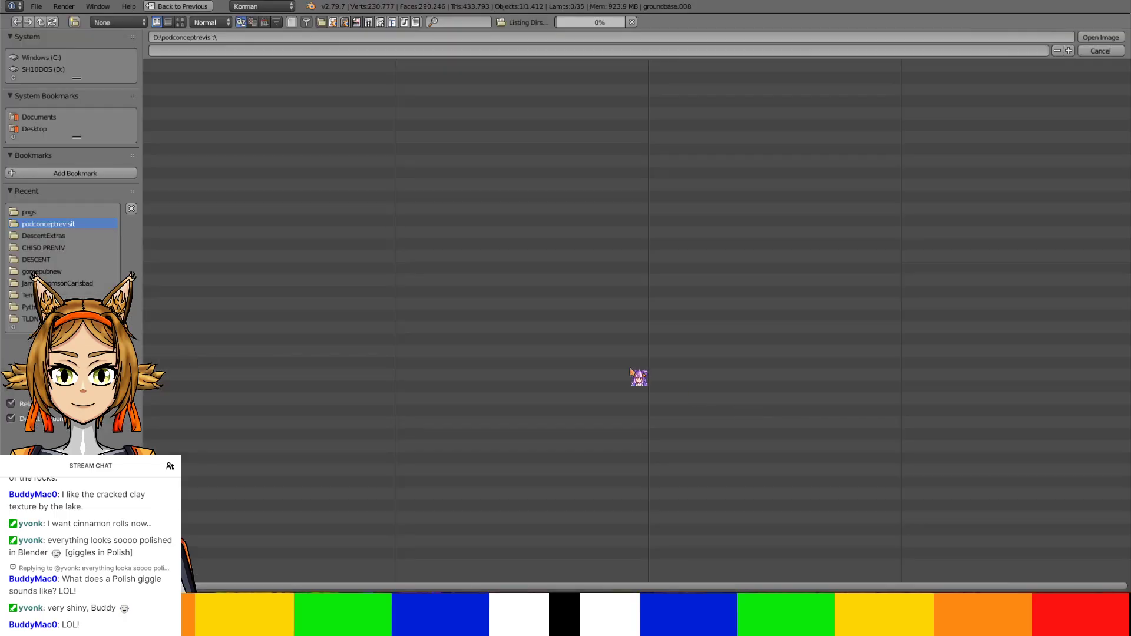
pyautogui.moveTo(212, 587); pyautogui.dragTo(857, 518)
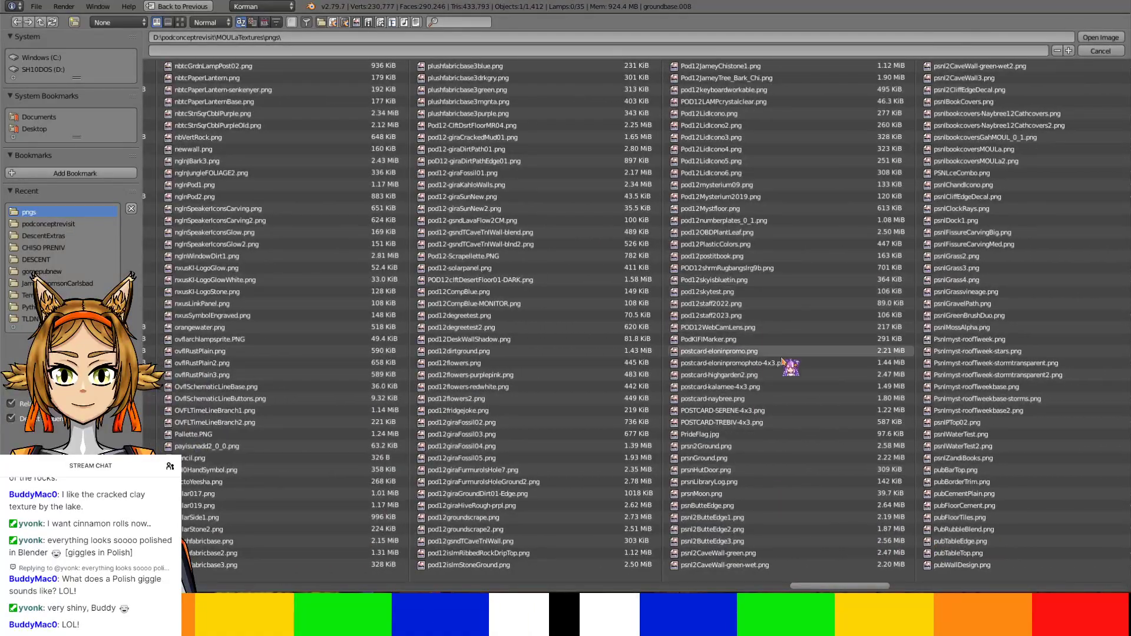
pyautogui.scroll(-2, 768, 448)
pyautogui.scroll(-3, 764, 453)
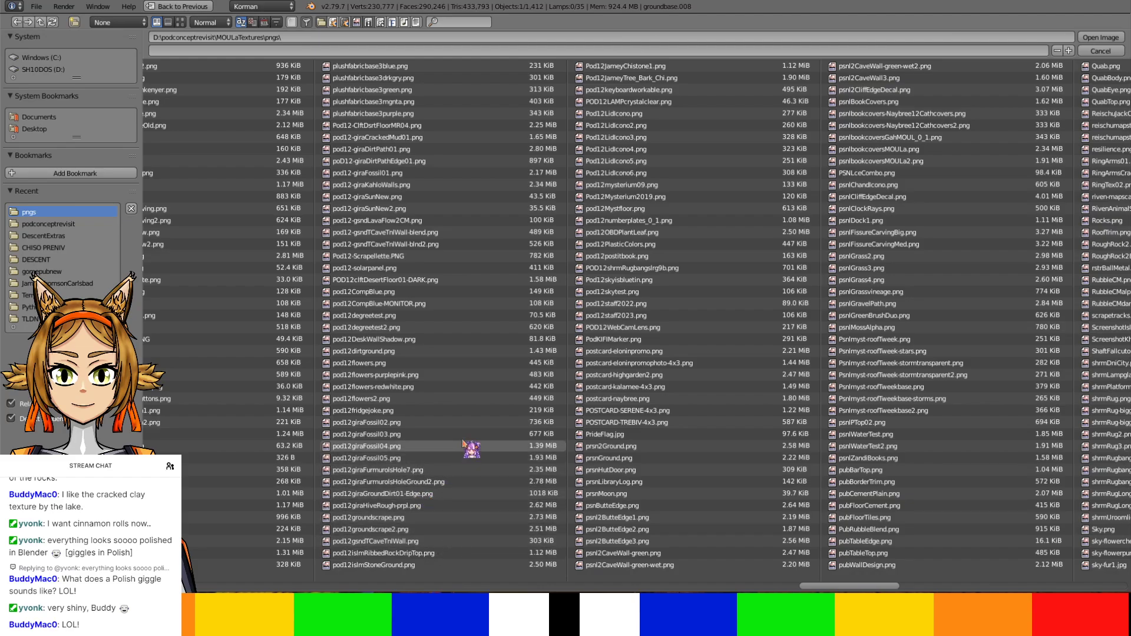
pyautogui.doubleClick(459, 493)
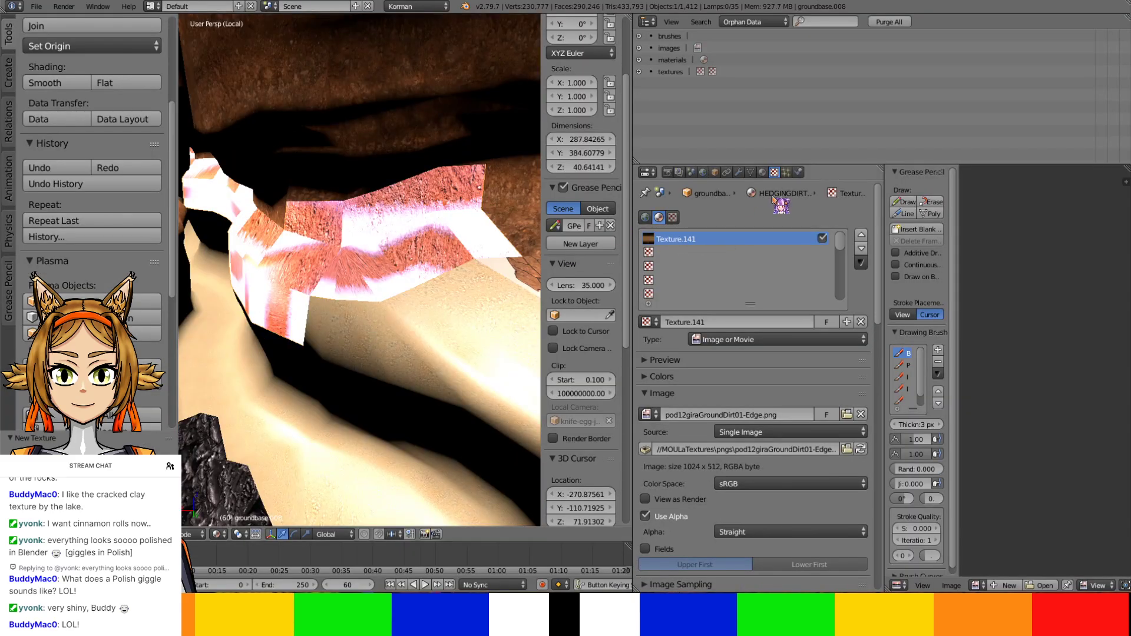
# Assign the light group DAYNIGHTCYCLE-LIGHTGROUP to the material and make it shadeless
pyautogui.click(762, 172)
pyautogui.scroll(-8, 677, 434)
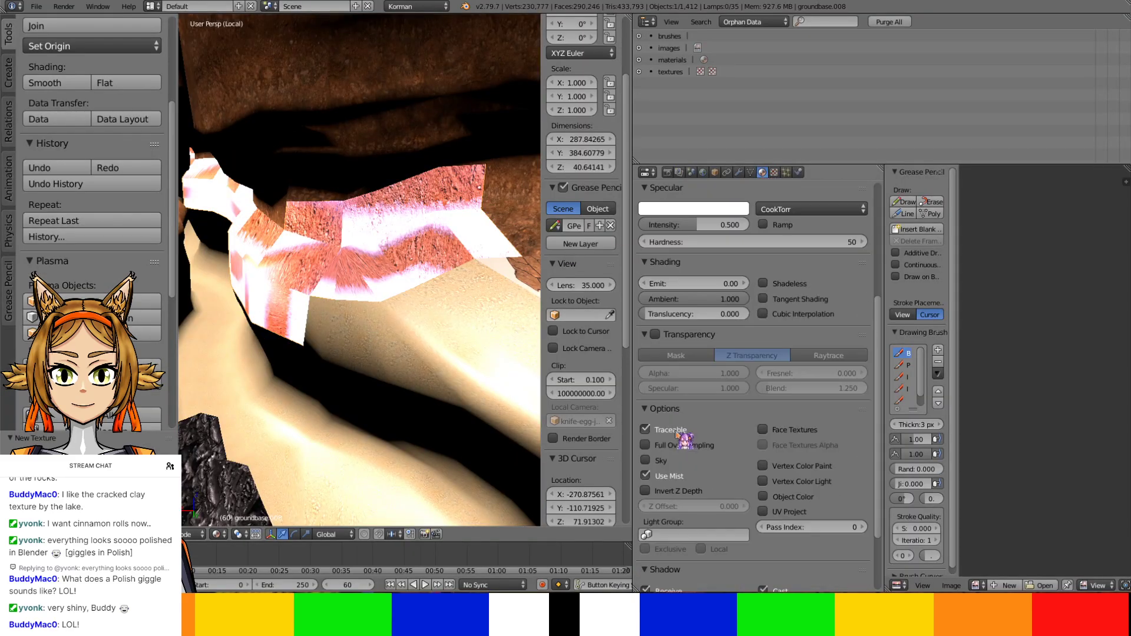
pyautogui.click(686, 535)
pyautogui.write('INT')
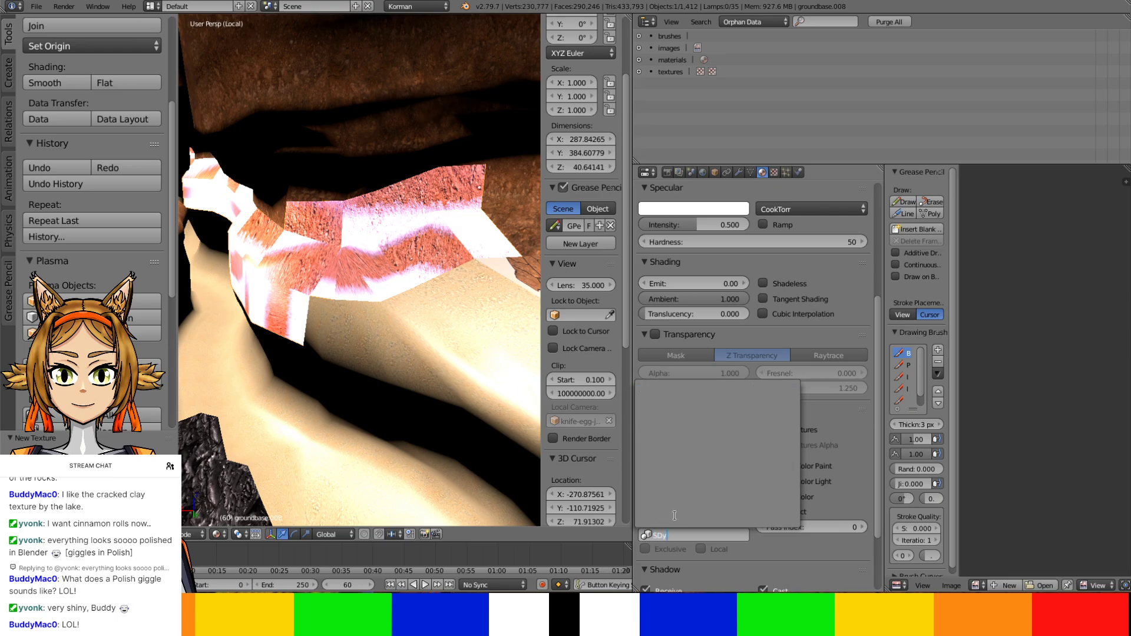
pyautogui.write('DAY')
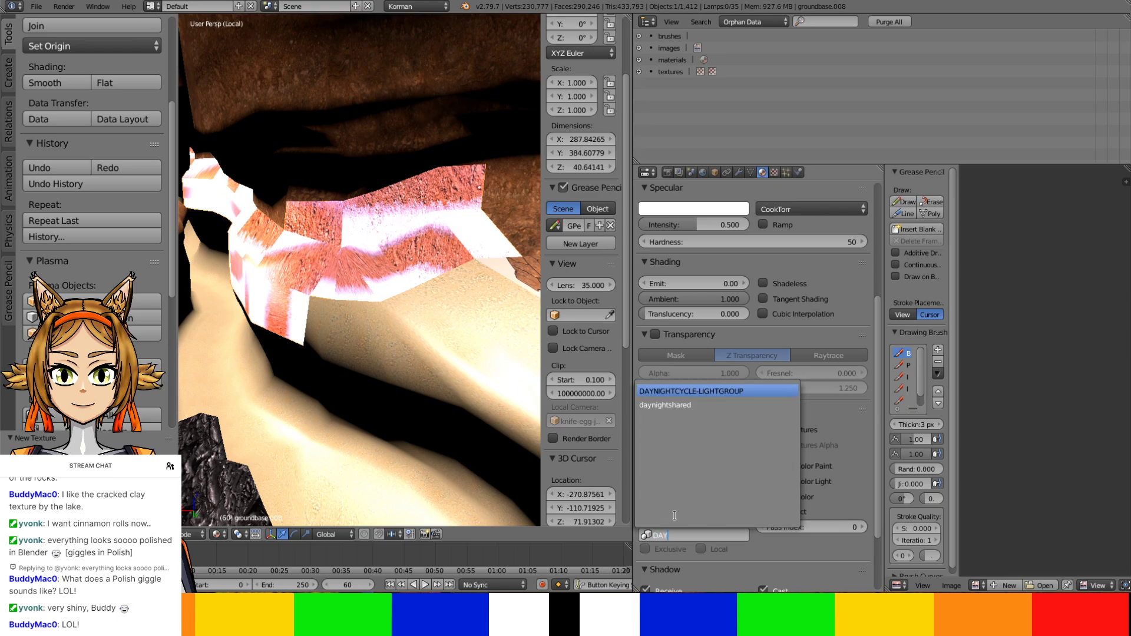
pyautogui.press('Return')
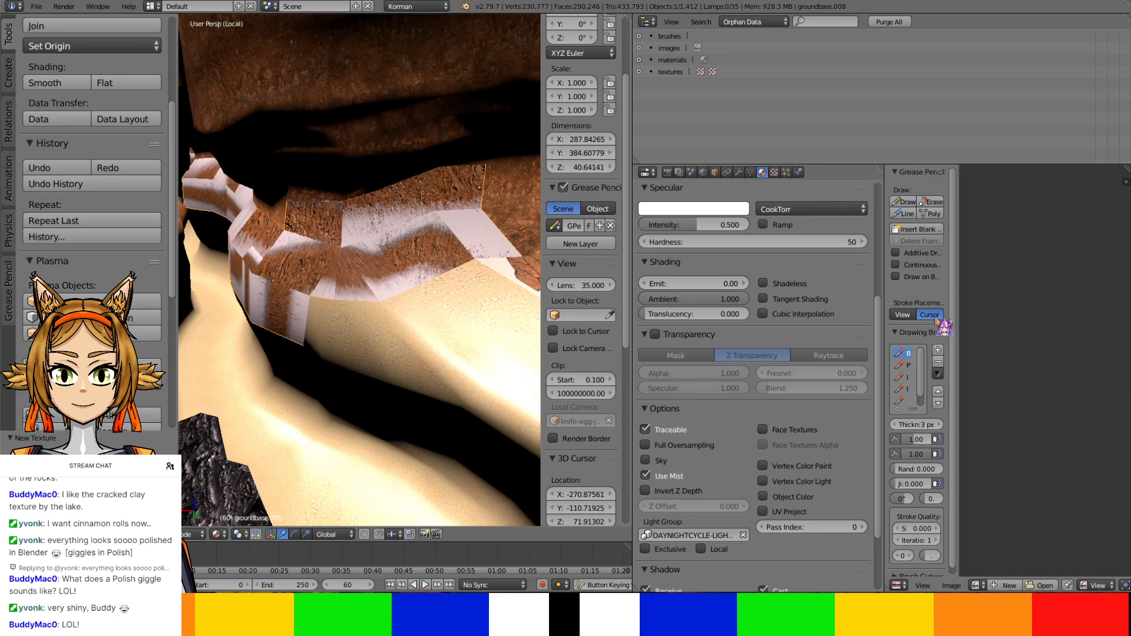
pyautogui.click(806, 285)
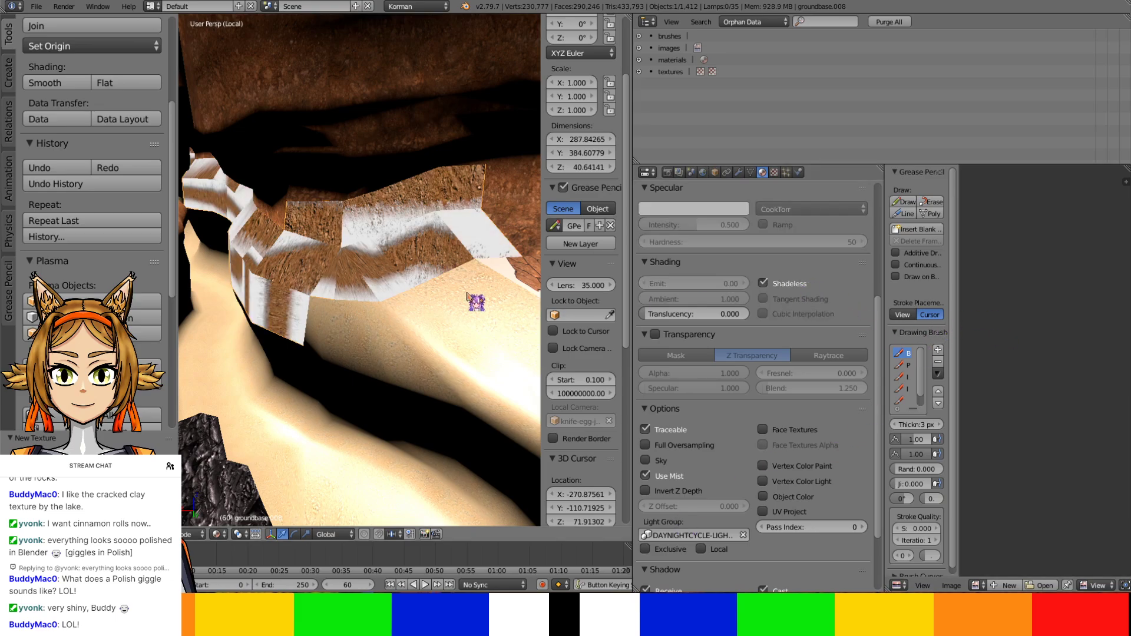
# Bring the whole scene back into view and examine groundbase's wall along the lakeshore
pyautogui.press('KP_Divide')
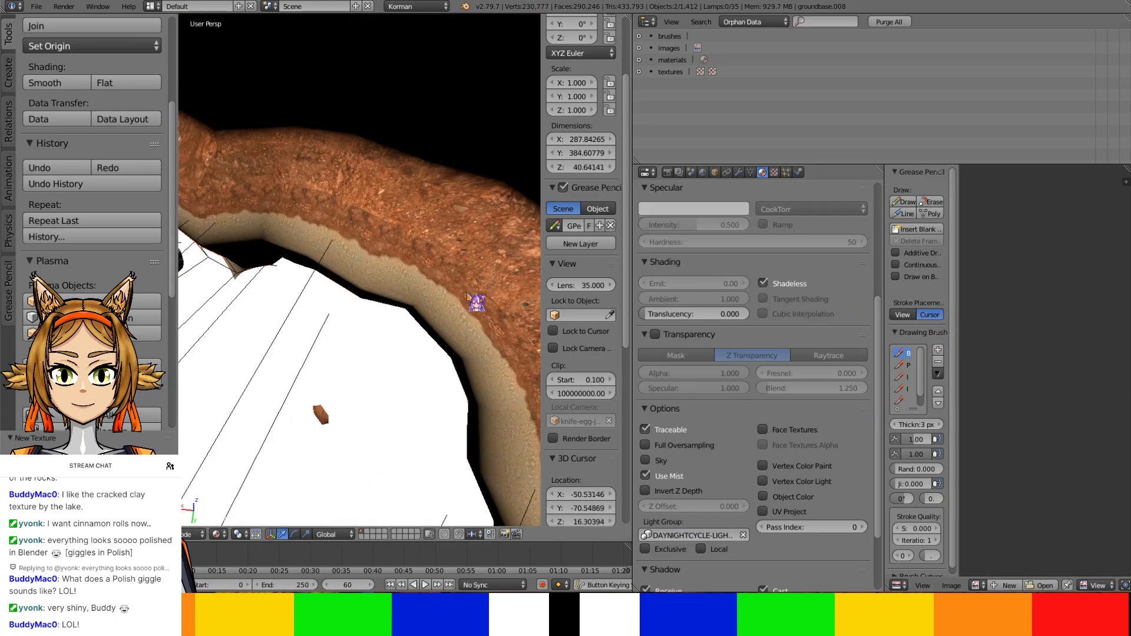
pyautogui.press('KP_Divide')
pyautogui.press('KP_Divide')
pyautogui.rightClick(449, 272)
pyautogui.scroll(-3, 450, 277)
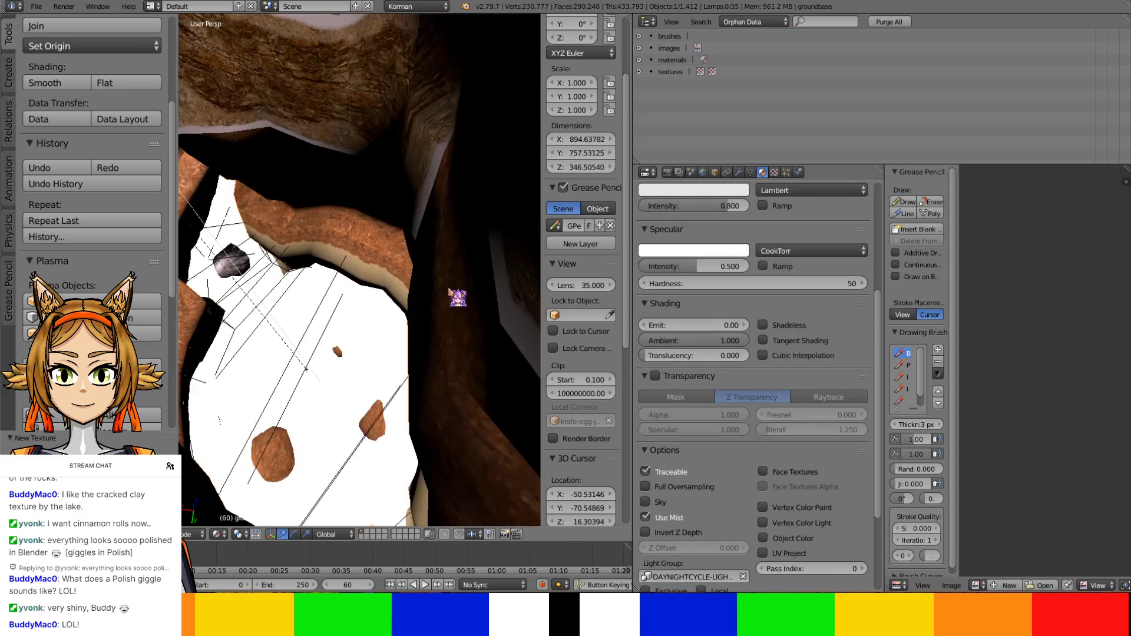
pyautogui.keyDown('shift'); pyautogui.moveTo(449, 292); pyautogui.dragTo(436, 228, button='middle'); pyautogui.keyUp('shift')
pyautogui.scroll(3, 456, 269)
pyautogui.moveTo(456, 270); pyautogui.dragTo(419, 291, button='middle')
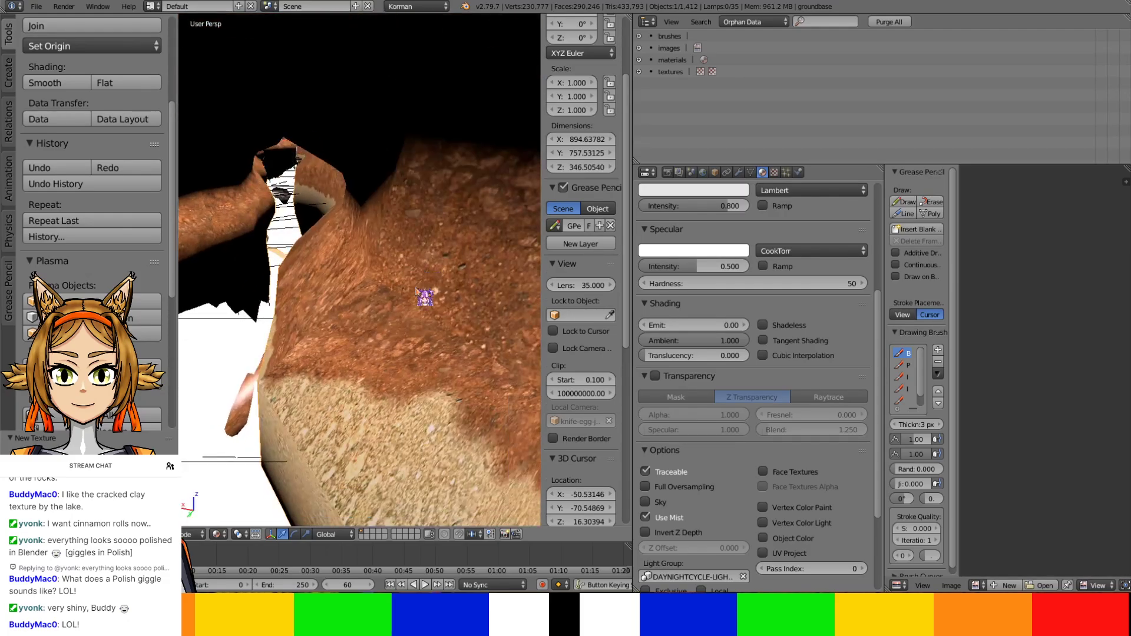
# Select the separated wall object and set its origin to its geometry
pyautogui.rightClick(395, 305)
pyautogui.scroll(-5, 393, 303)
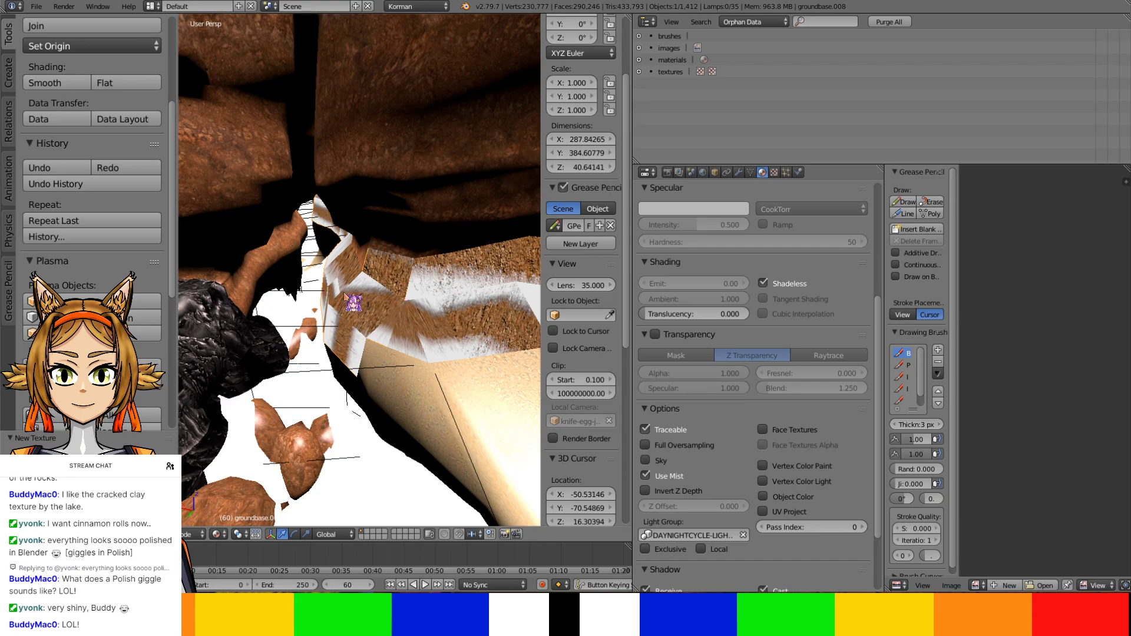
pyautogui.moveTo(345, 293); pyautogui.dragTo(233, 416, button='middle')
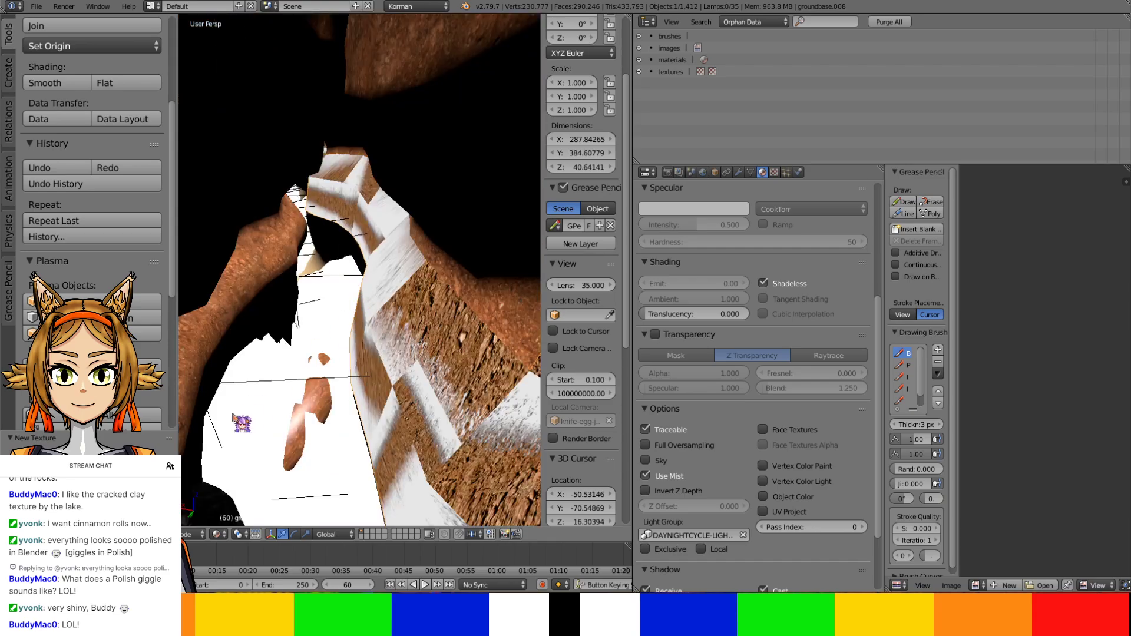
pyautogui.click(122, 535)
pyautogui.moveTo(201, 484)
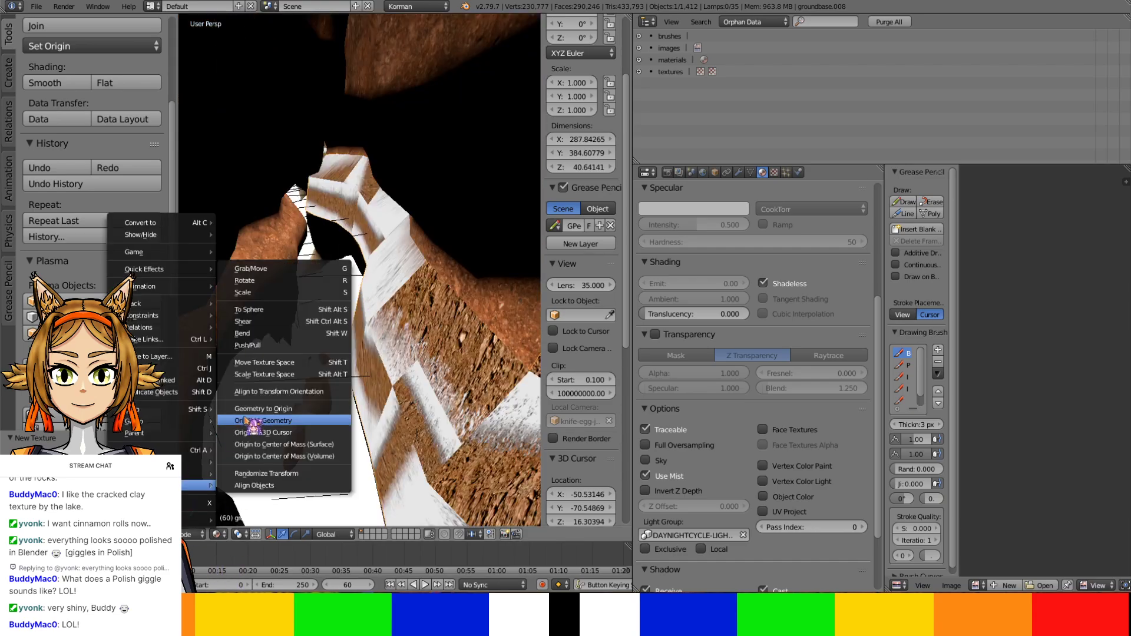
pyautogui.click(258, 420)
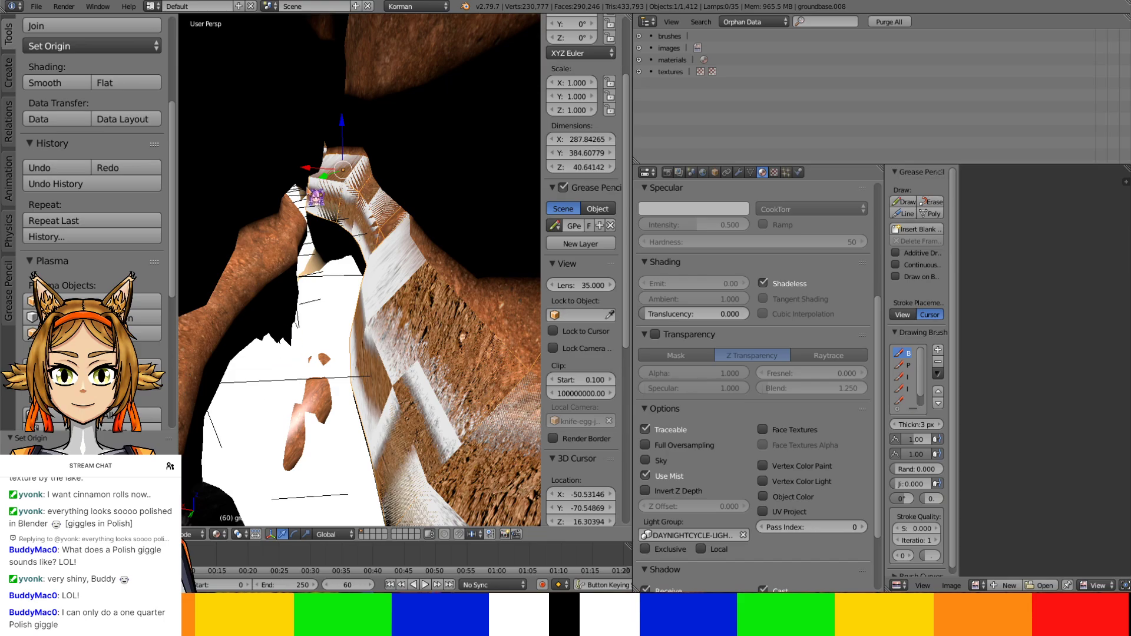
# Shift the wall object slightly along the Y axis relative to the underlying terrain wall
pyautogui.scroll(6, 330, 188)
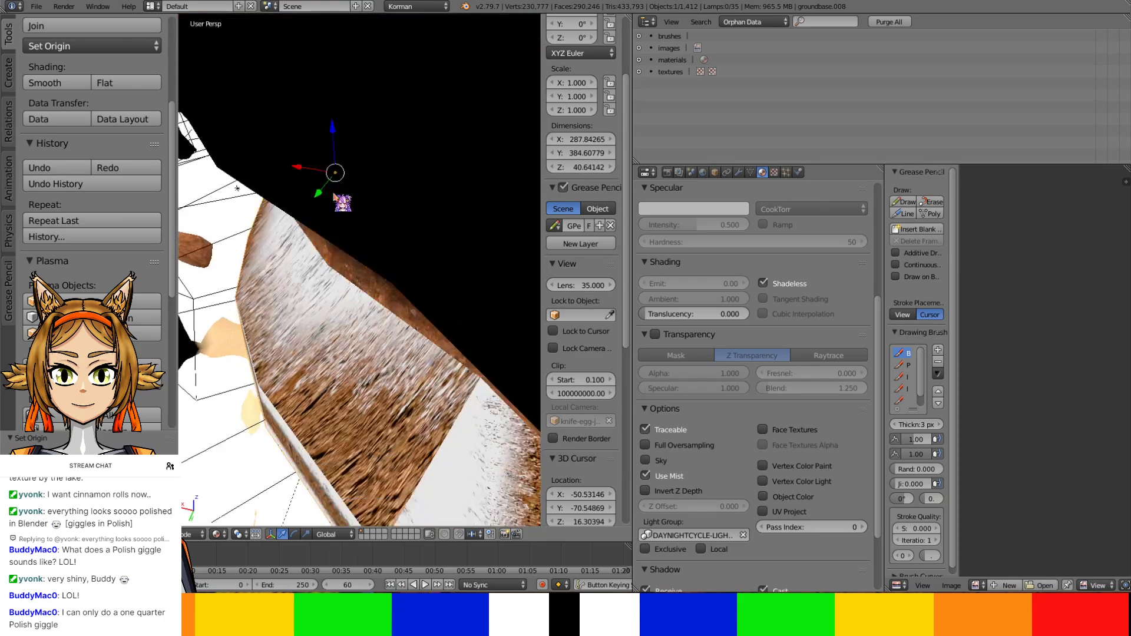
pyautogui.moveTo(326, 189); pyautogui.dragTo(316, 179)
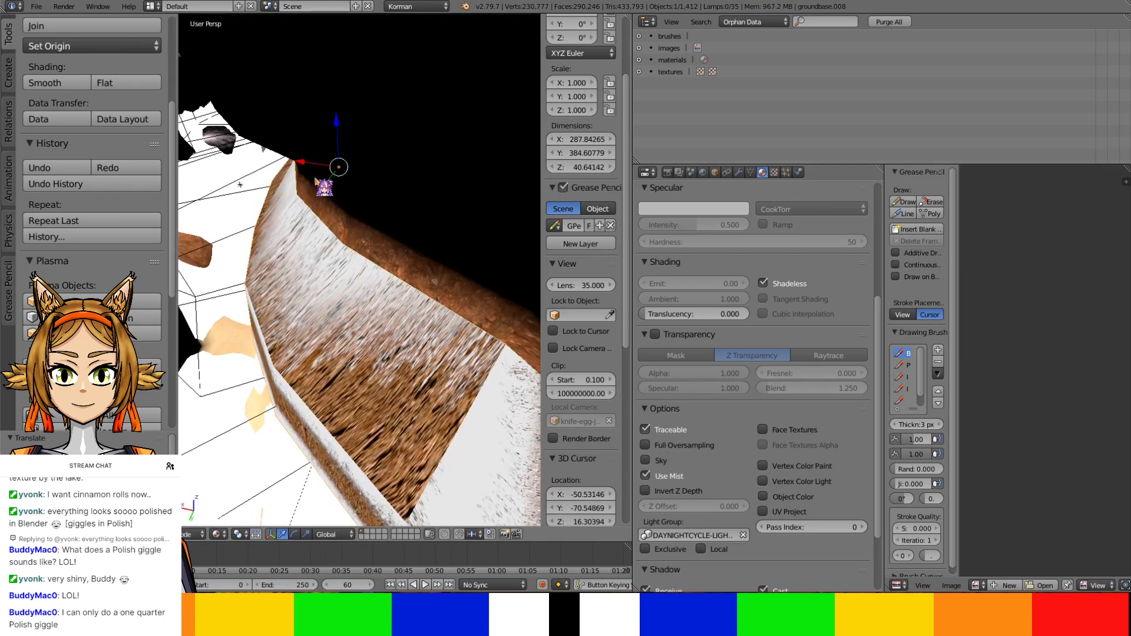
pyautogui.moveTo(307, 163); pyautogui.dragTo(329, 200, button='middle')
# Isolate the wall object for mesh editing and fill the notches in its upper and lower edges with triangular faces
pyautogui.press('KP_Divide')
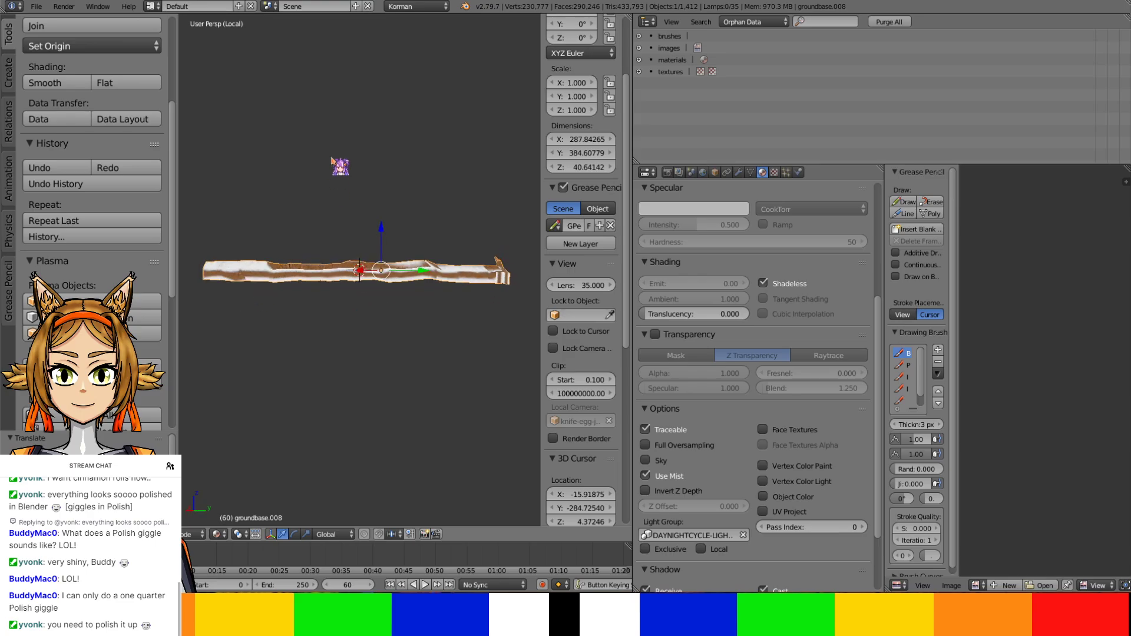
pyautogui.moveTo(499, 255); pyautogui.dragTo(321, 349, button='middle')
pyautogui.press('Tab')
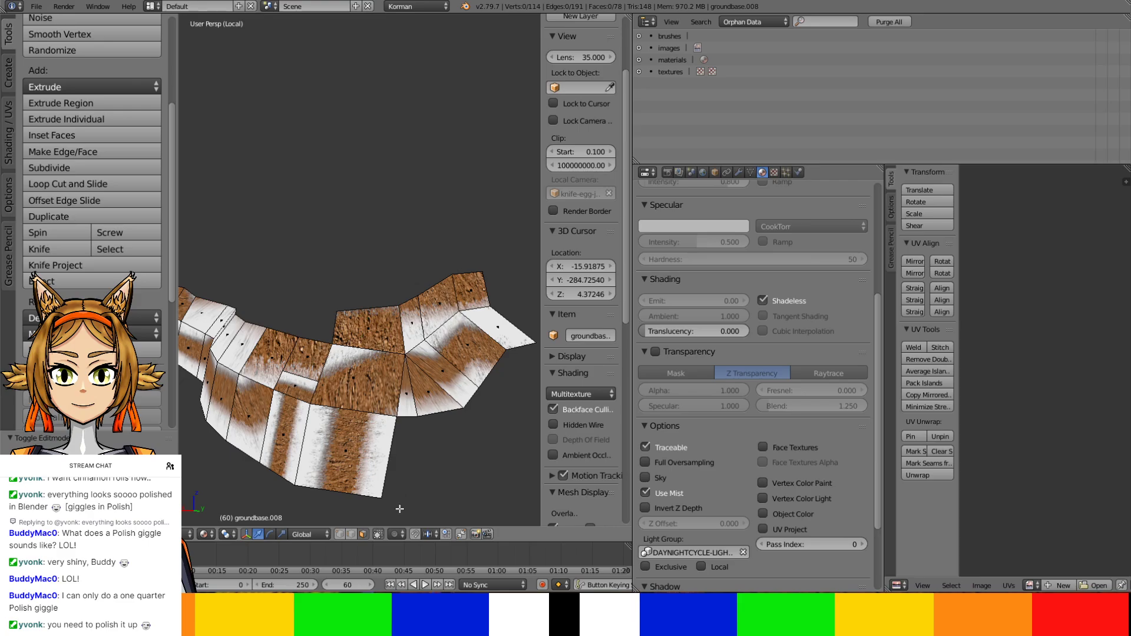
pyautogui.rightClick(319, 343)
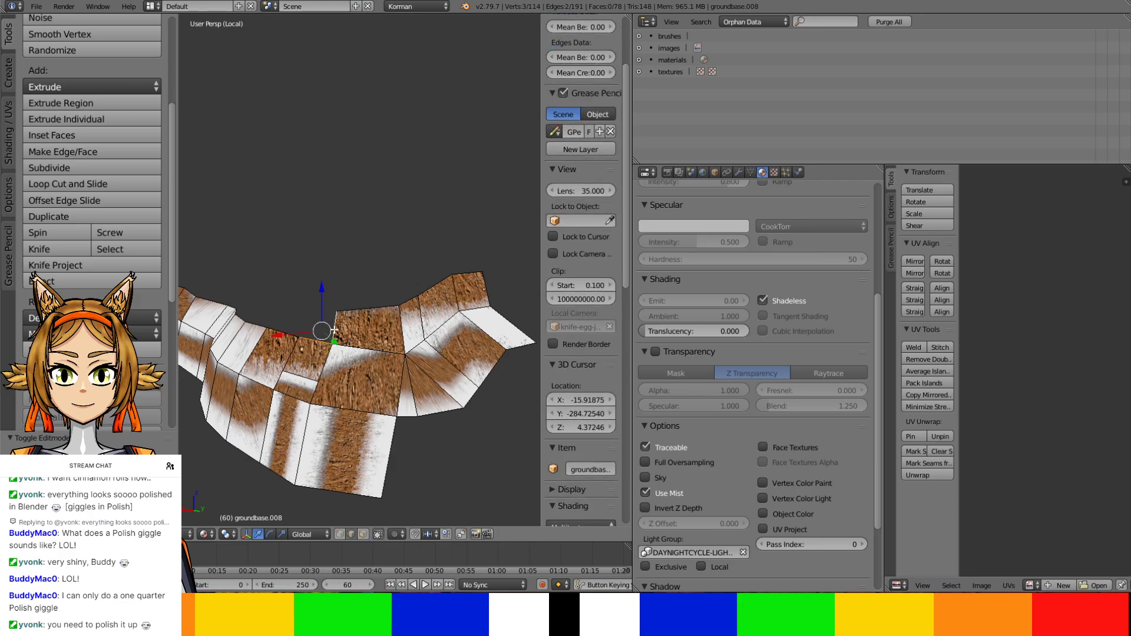
pyautogui.rightClick(390, 448)
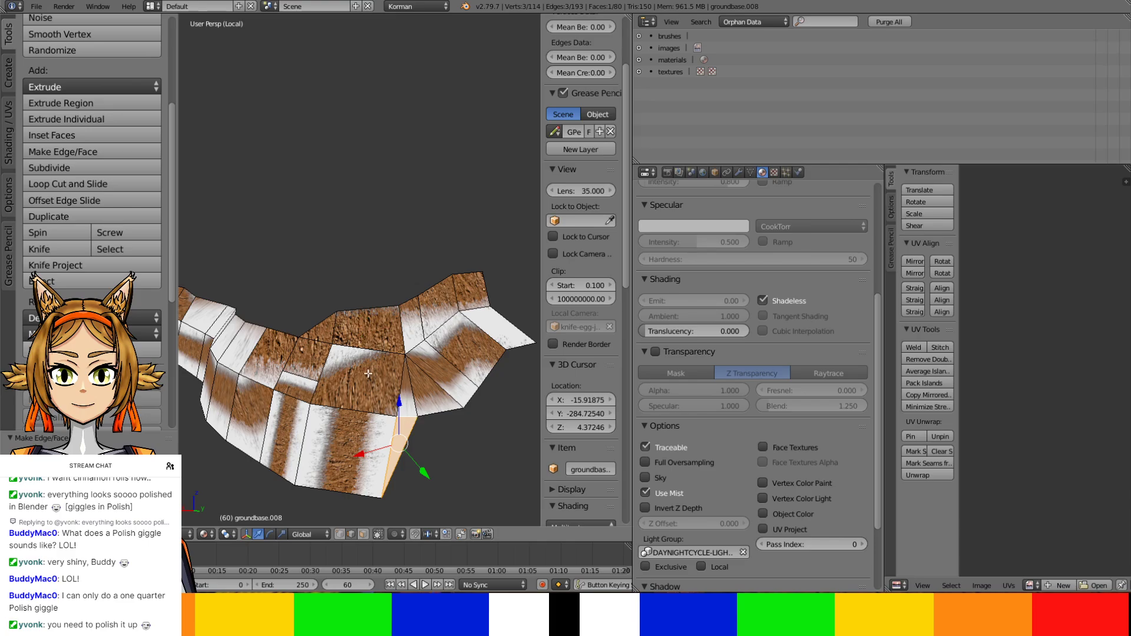
# Delete the upper face at the strip's far end, fill the corner with a triangular face, and return to the full scene
pyautogui.moveTo(368, 373); pyautogui.dragTo(488, 505, button='middle')
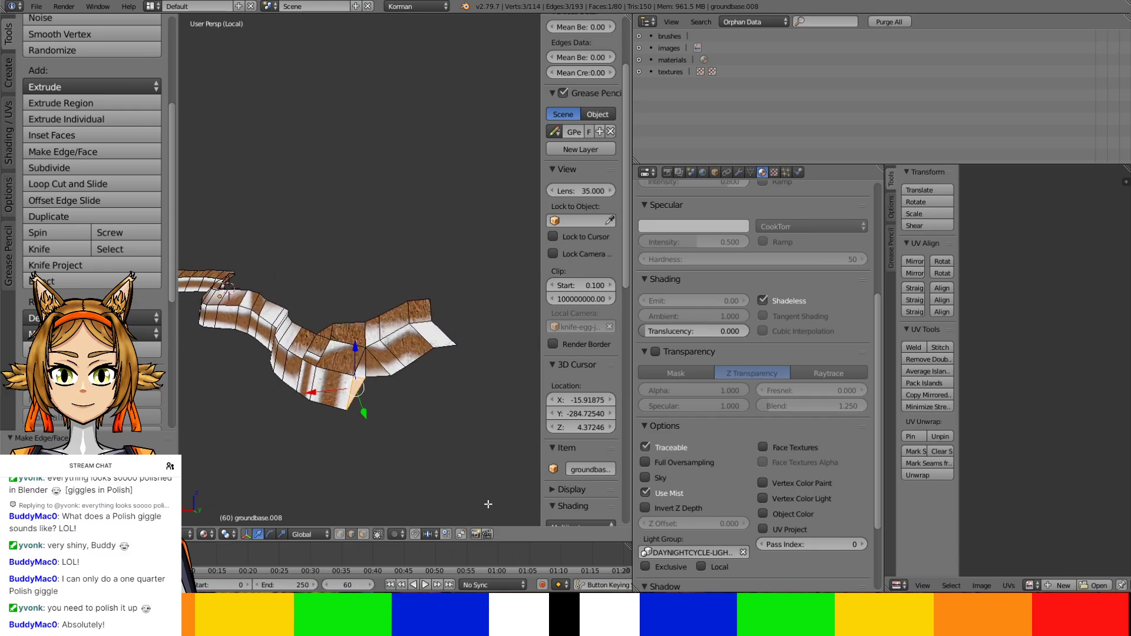
pyautogui.press('x')
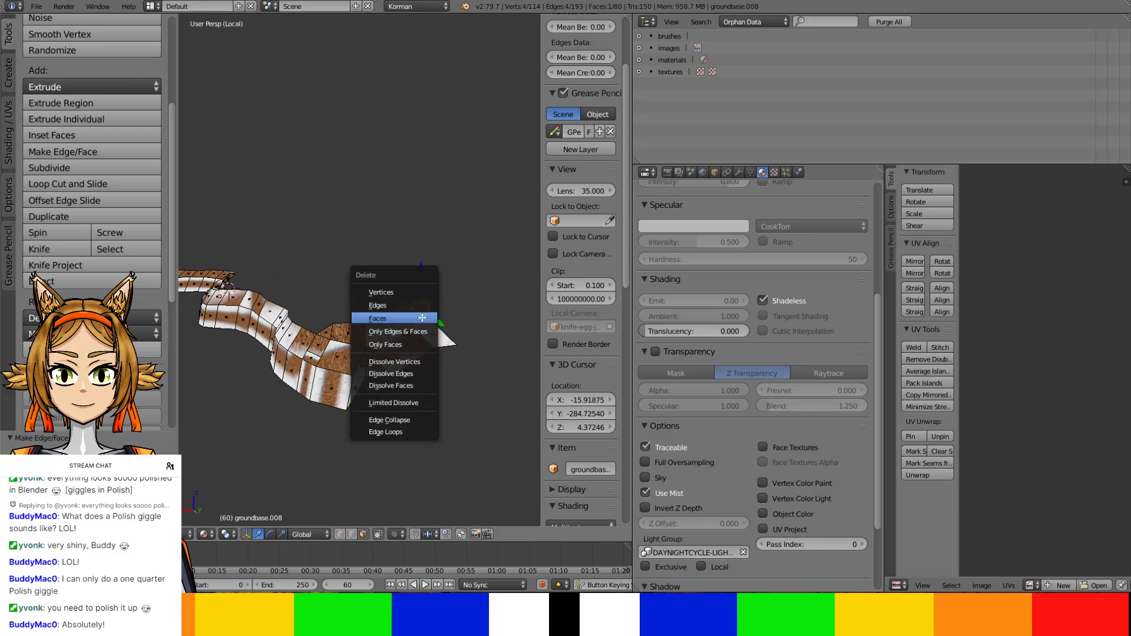
pyautogui.click(422, 318)
pyautogui.click(408, 319)
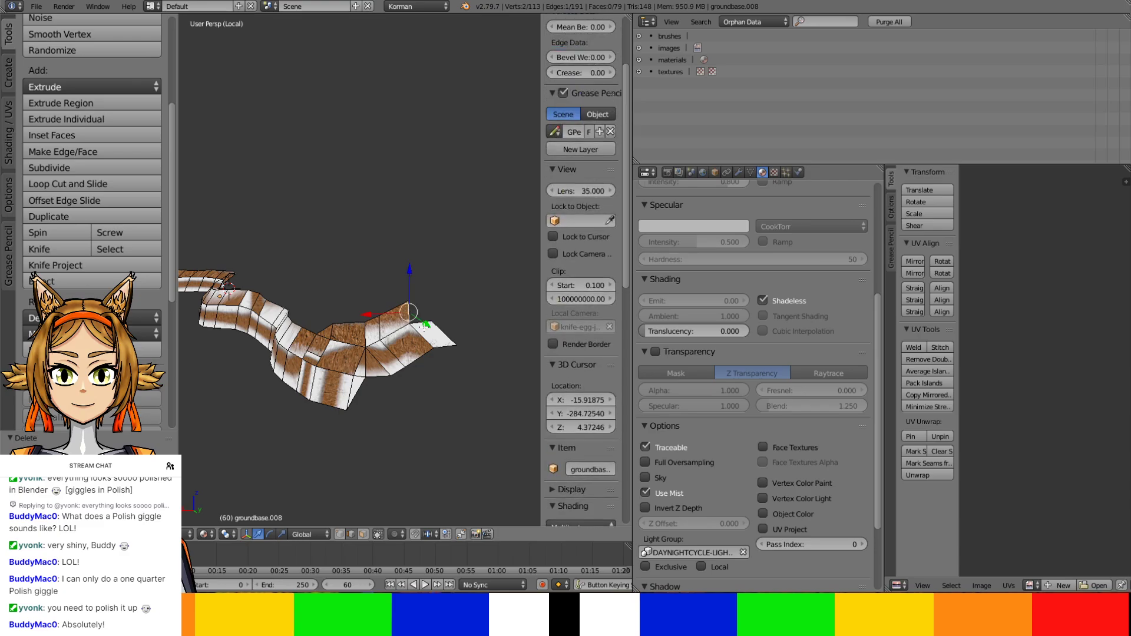
pyautogui.moveTo(419, 328); pyautogui.dragTo(399, 357, button='middle')
pyautogui.press('KP_Divide')
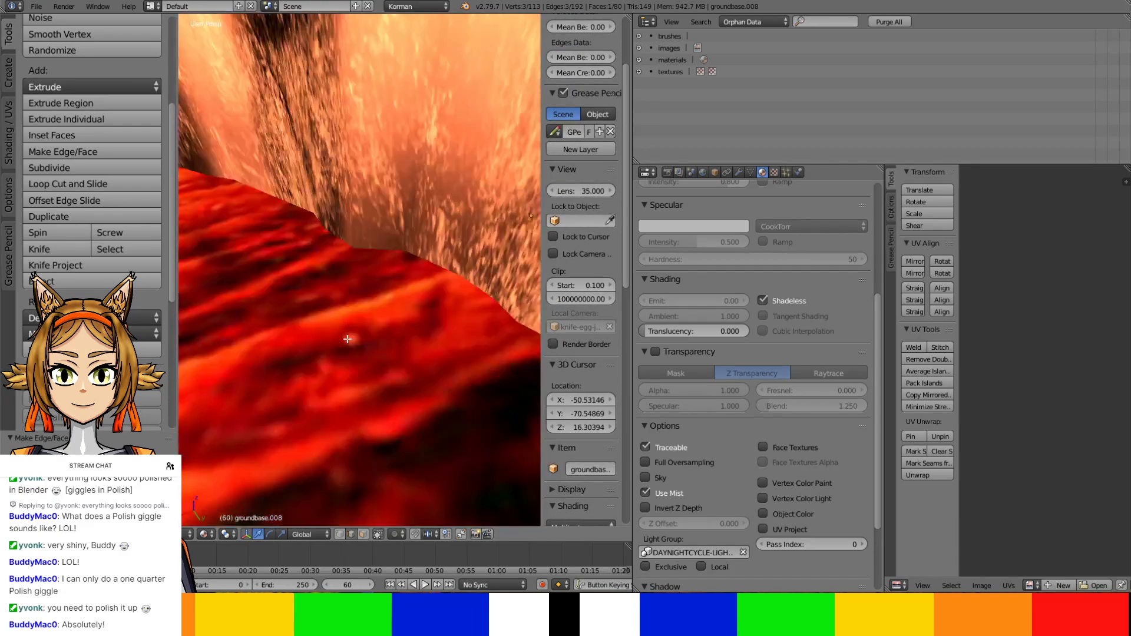
# Unwrap all faces of the wall mesh and isolate the object in local view
pyautogui.keyDown('shift'); pyautogui.moveTo(257, 312); pyautogui.dragTo(236, 292, button='middle'); pyautogui.keyUp('shift')
pyautogui.scroll(2, 235, 292)
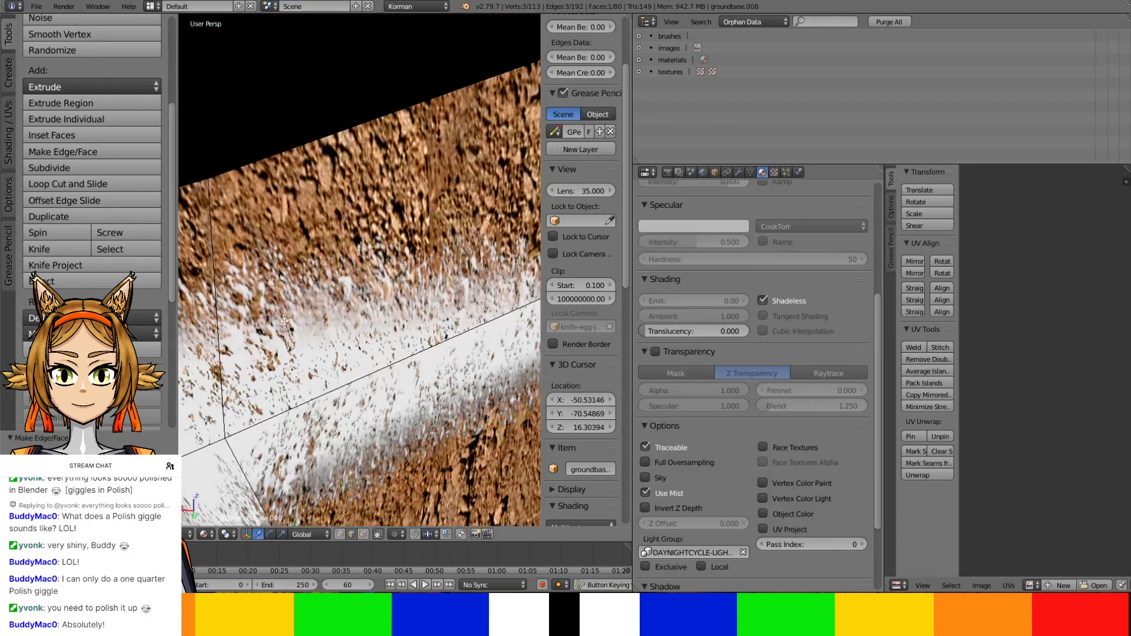
pyautogui.scroll(-1, 286, 321)
pyautogui.keyDown('shift'); pyautogui.moveTo(286, 321); pyautogui.dragTo(272, 318, button='middle'); pyautogui.keyUp('shift')
pyautogui.scroll(3, 283, 316)
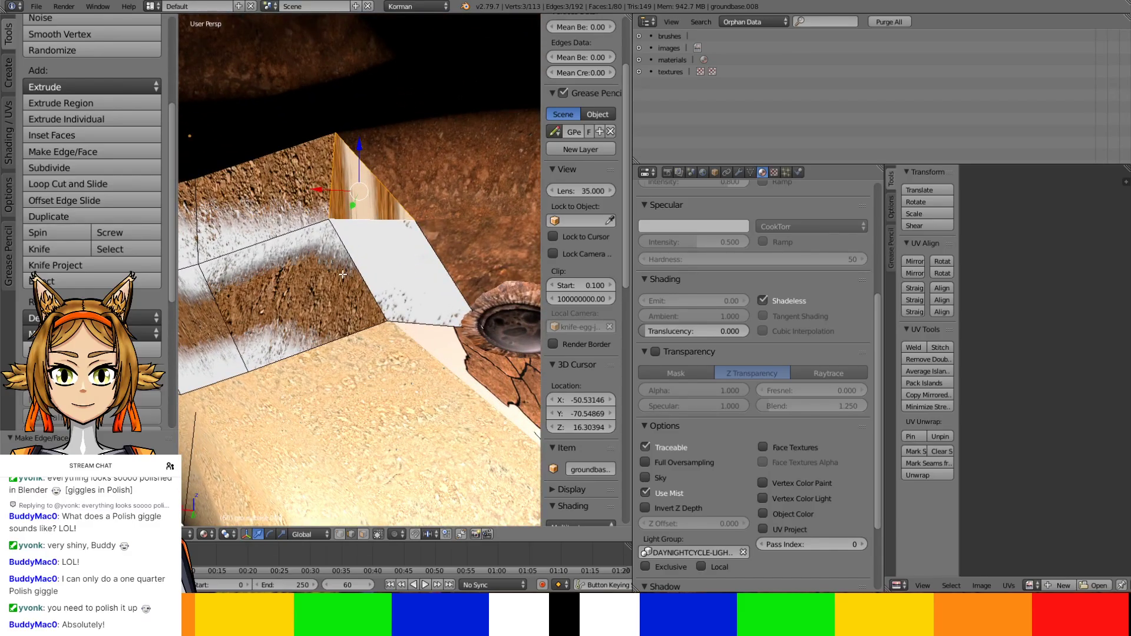
pyautogui.press('a')
pyautogui.press('u')
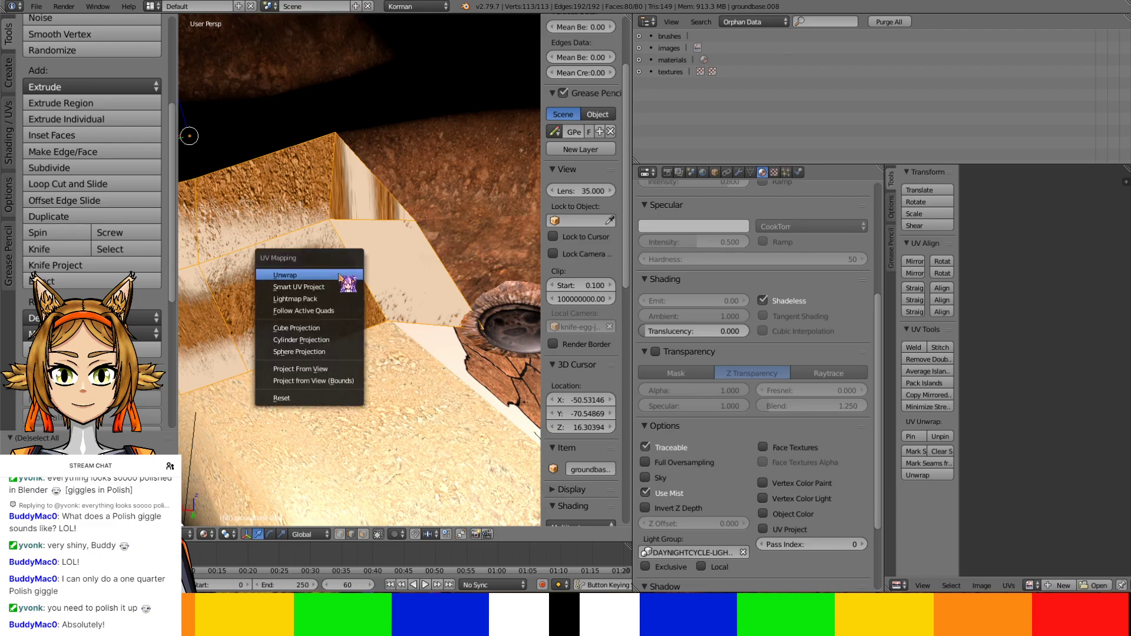
pyautogui.click(339, 273)
pyautogui.press('KP_Divide')
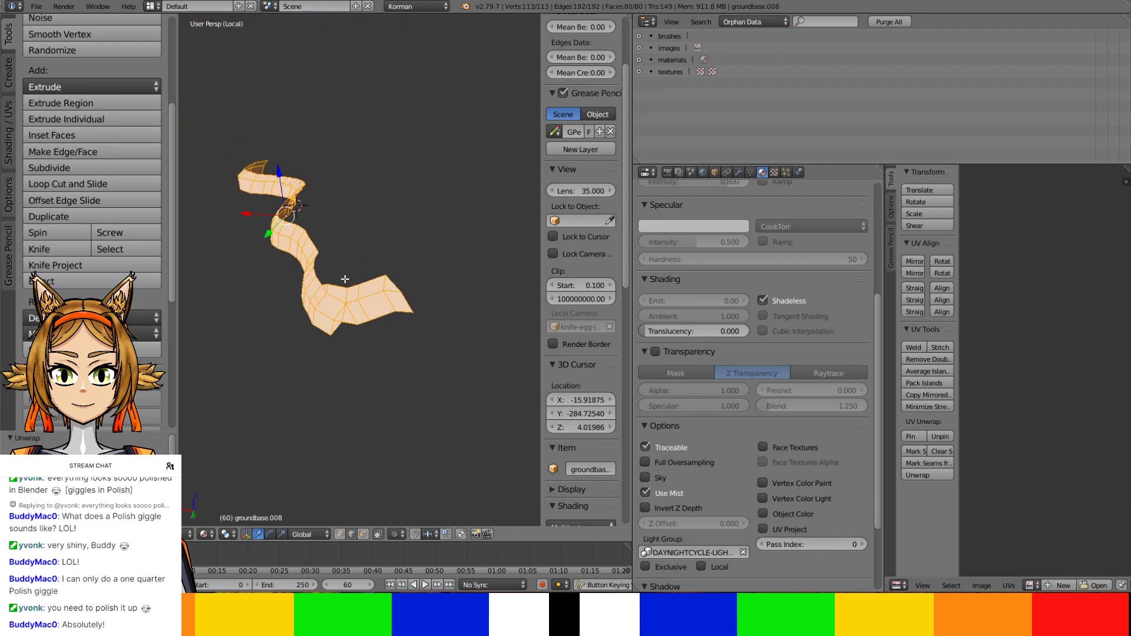
pyautogui.moveTo(383, 265); pyautogui.dragTo(425, 251, button='middle')
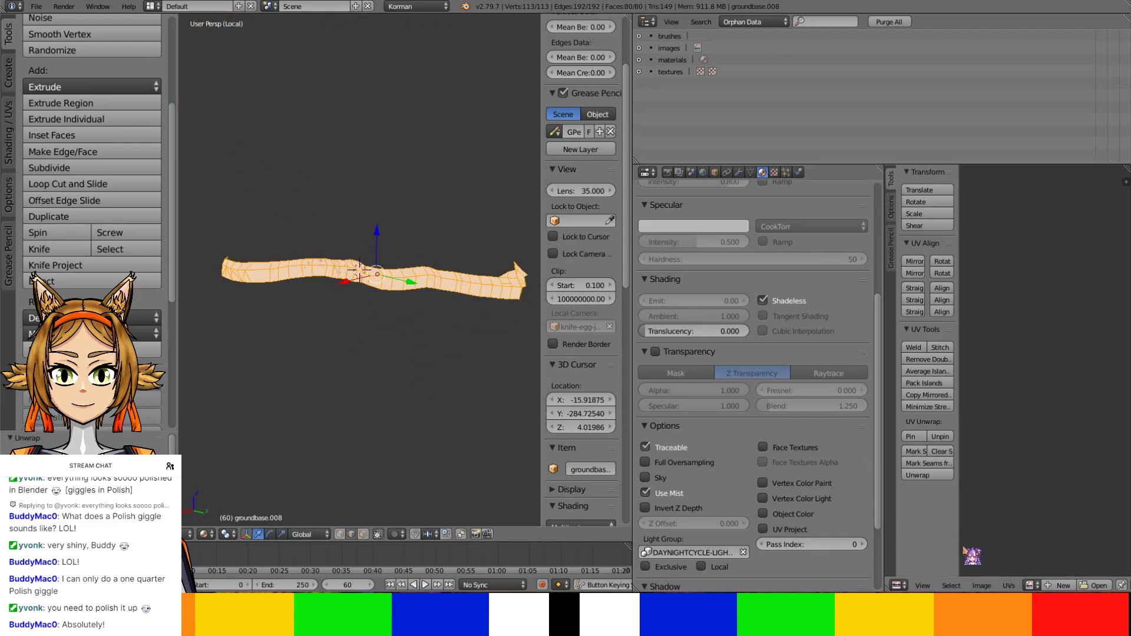
# Assign the pod12giraGroundDirt01-Edge.png image to the wall's UVs and widen the UV editor to show the whole texture
pyautogui.click(1031, 585)
pyautogui.write('gi')
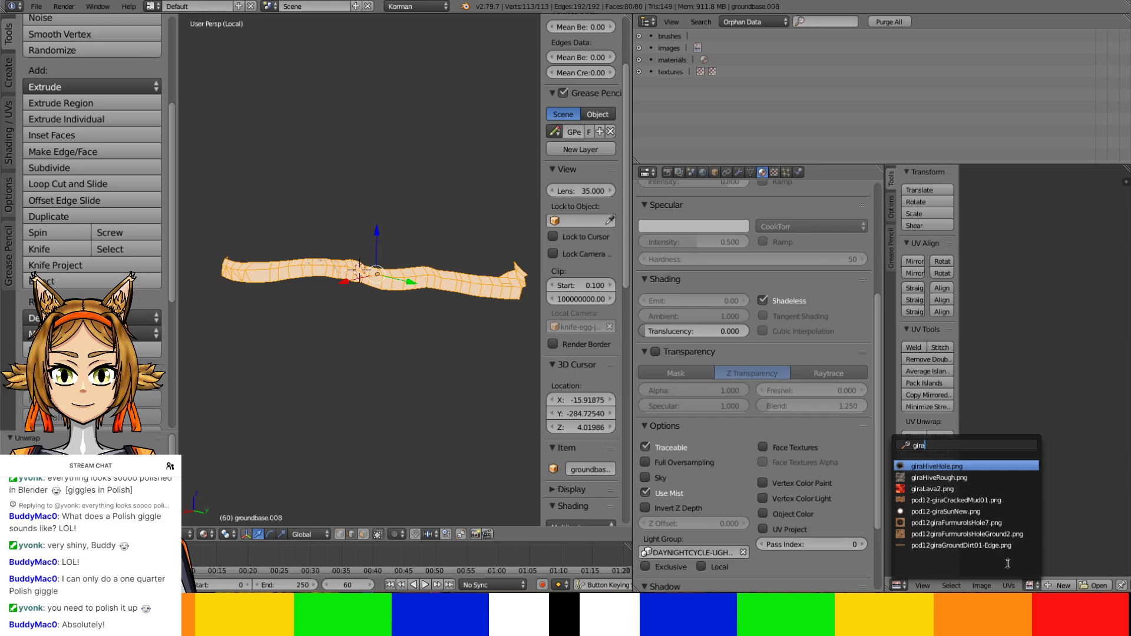
pyautogui.write('ra')
pyautogui.press('Down')
pyautogui.press('Down')
pyautogui.press('Down')
pyautogui.press('Down')
pyautogui.press('Down')
pyautogui.press('Down')
pyautogui.press('Down')
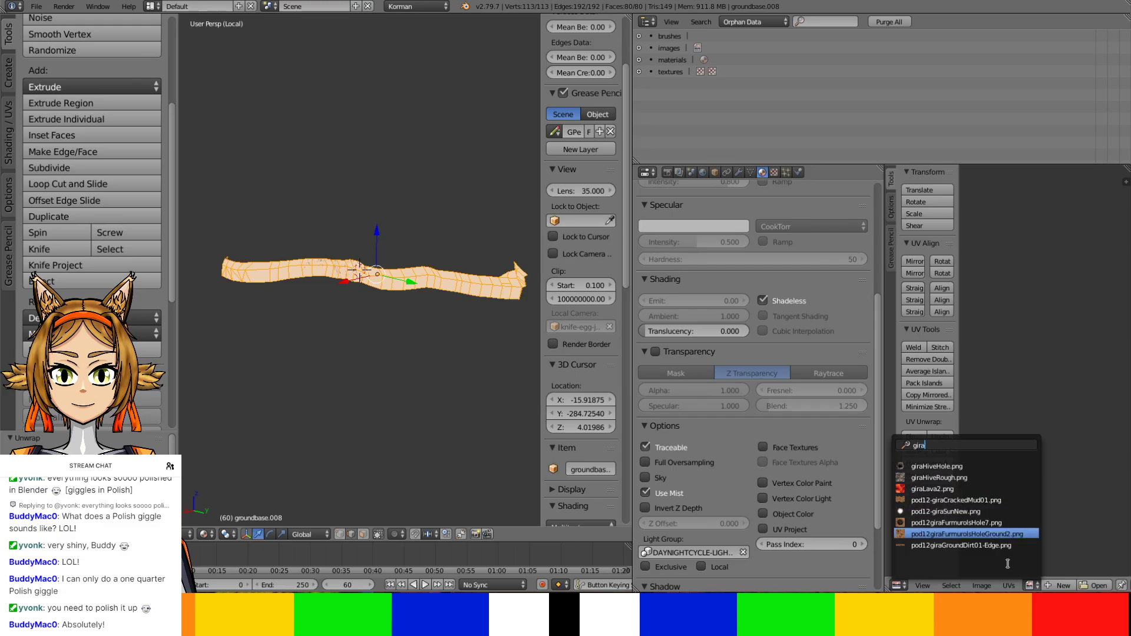
pyautogui.press('Return')
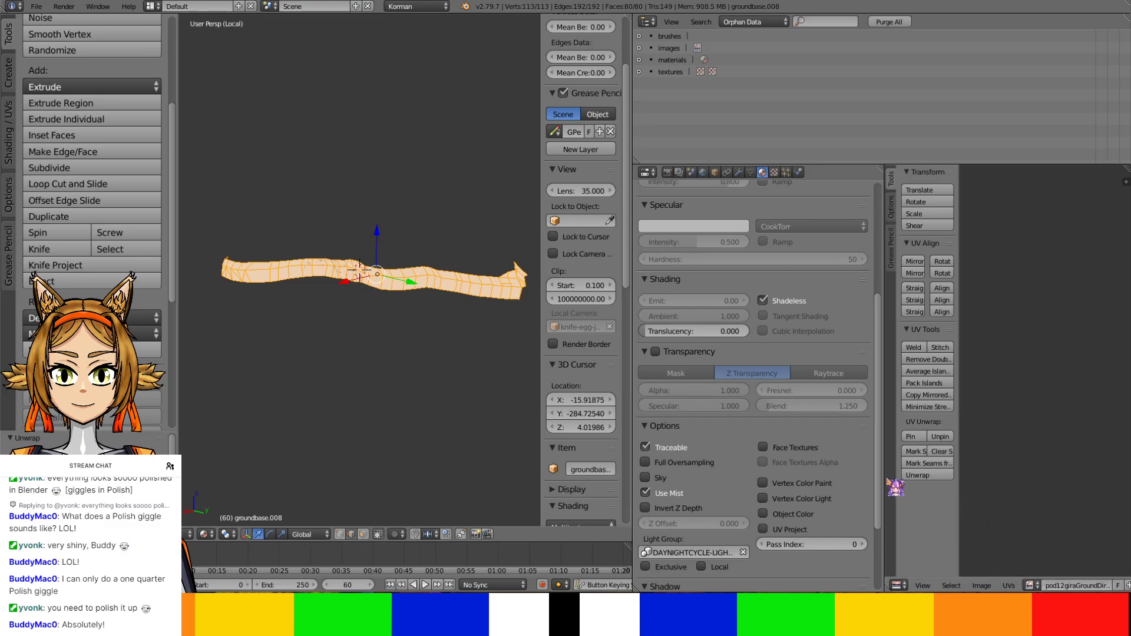
pyautogui.moveTo(884, 482); pyautogui.dragTo(655, 480)
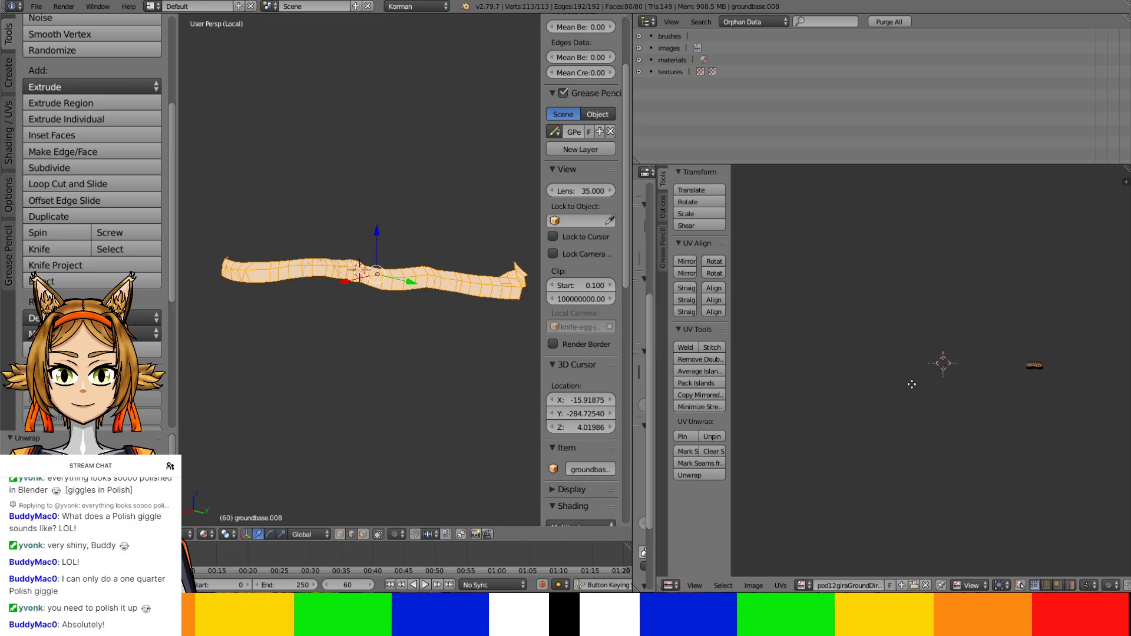
pyautogui.keyDown('ctrl'); pyautogui.moveTo(830, 371); pyautogui.dragTo(1044, 483, button='middle'); pyautogui.keyUp('ctrl')
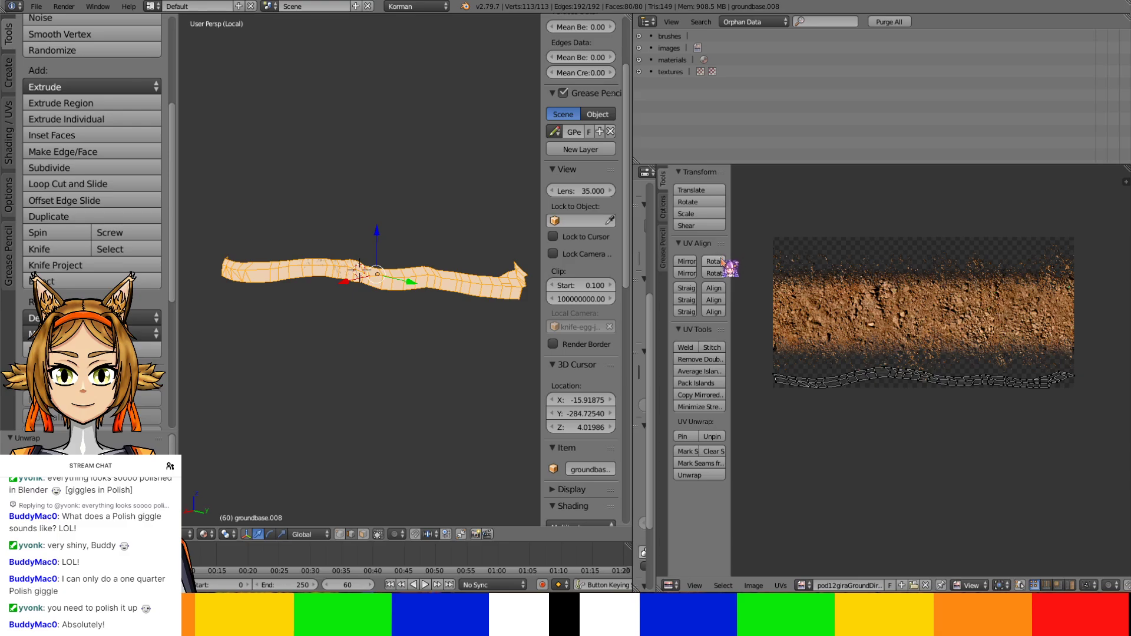
# Enlarge the whole UV strip, move it onto the dirt band, and stretch it about three times along Y
pyautogui.press('a')
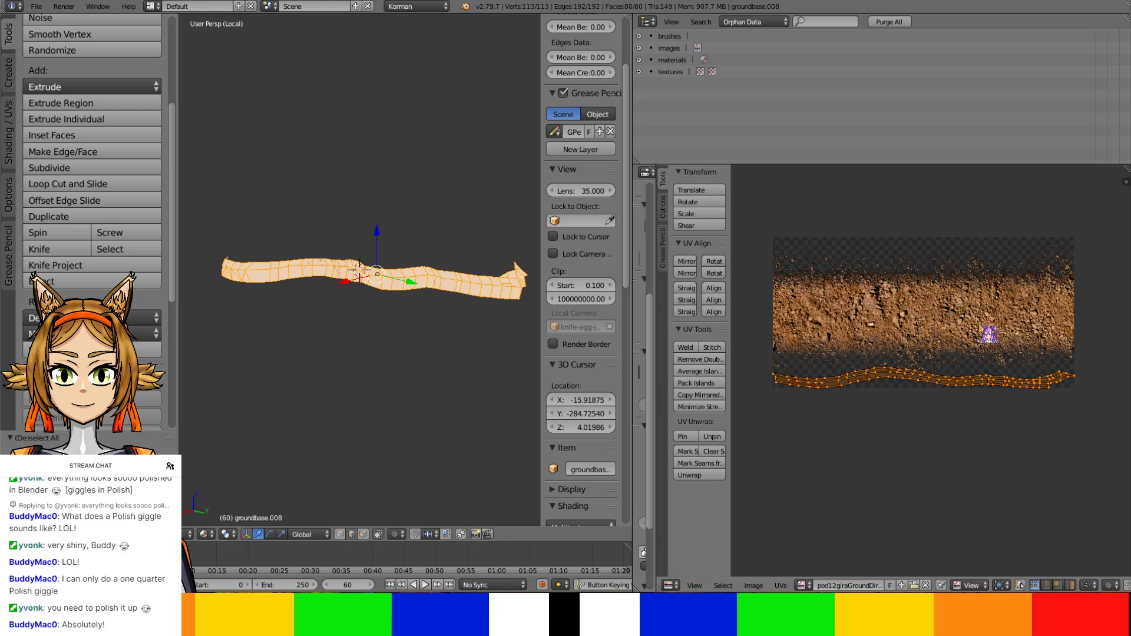
pyautogui.press('s')
pyautogui.click(758, 339)
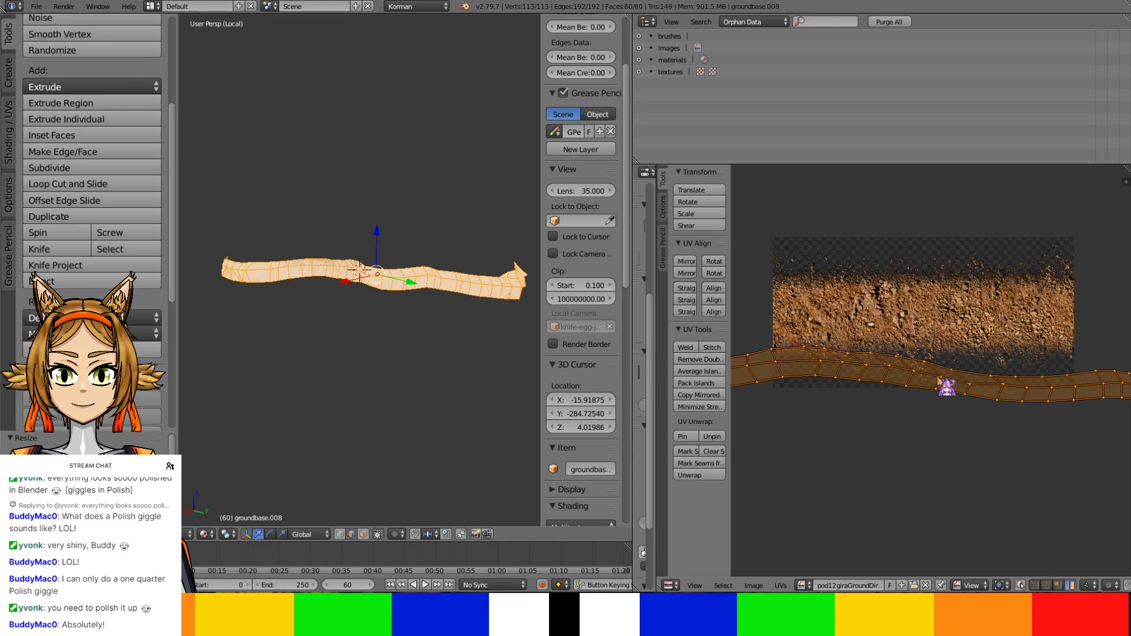
pyautogui.press('g')
pyautogui.click(947, 310)
pyautogui.press('s')
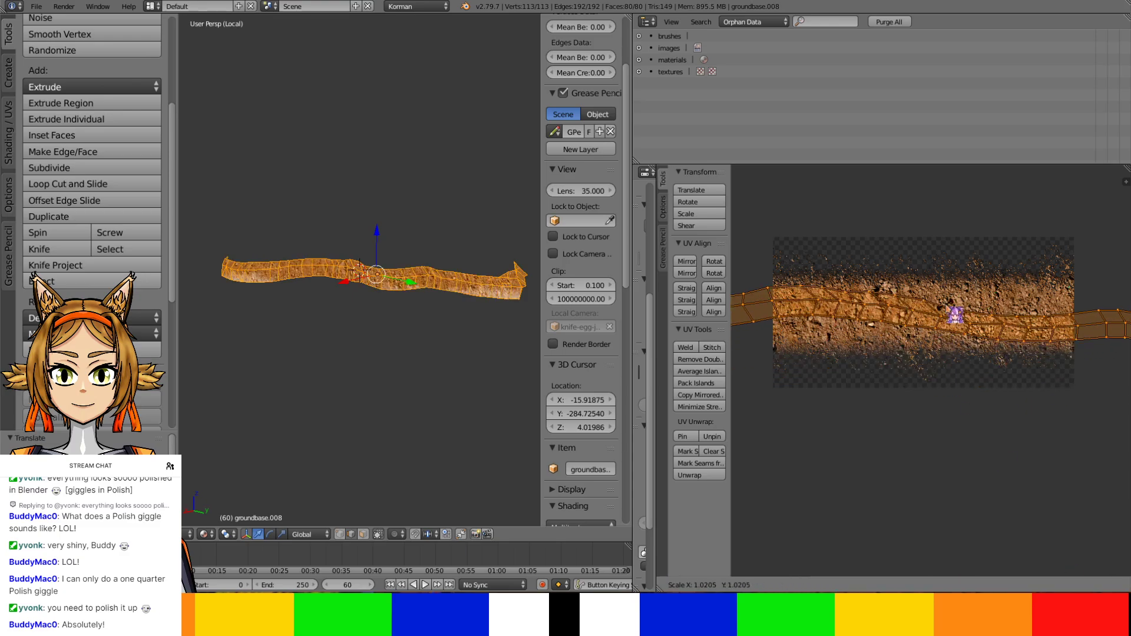
pyautogui.press('y')
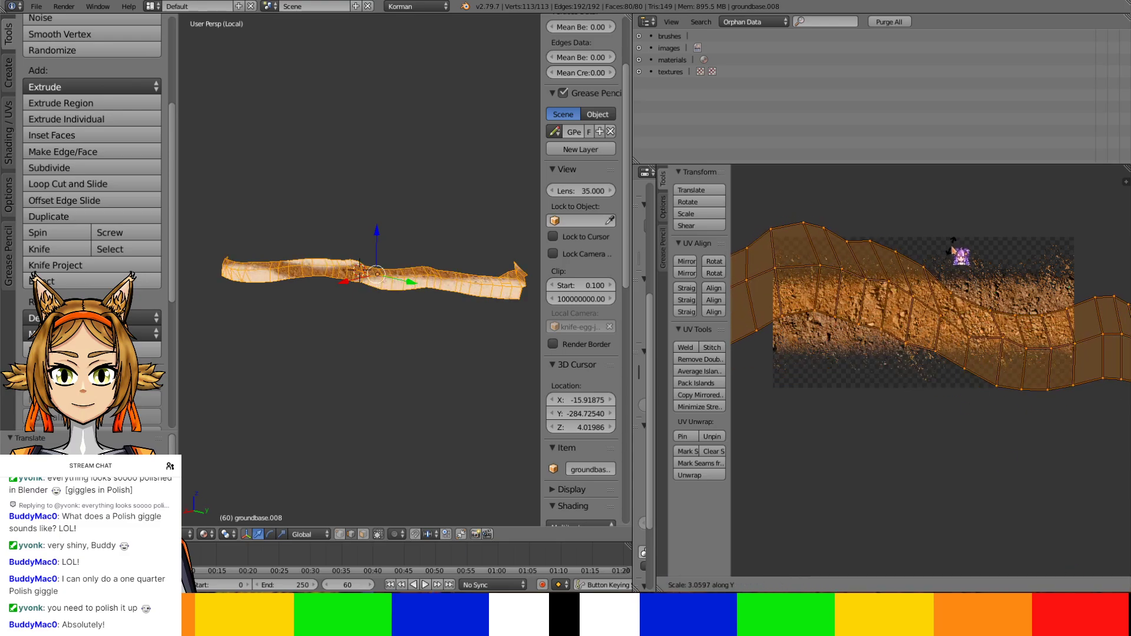
pyautogui.click(948, 252)
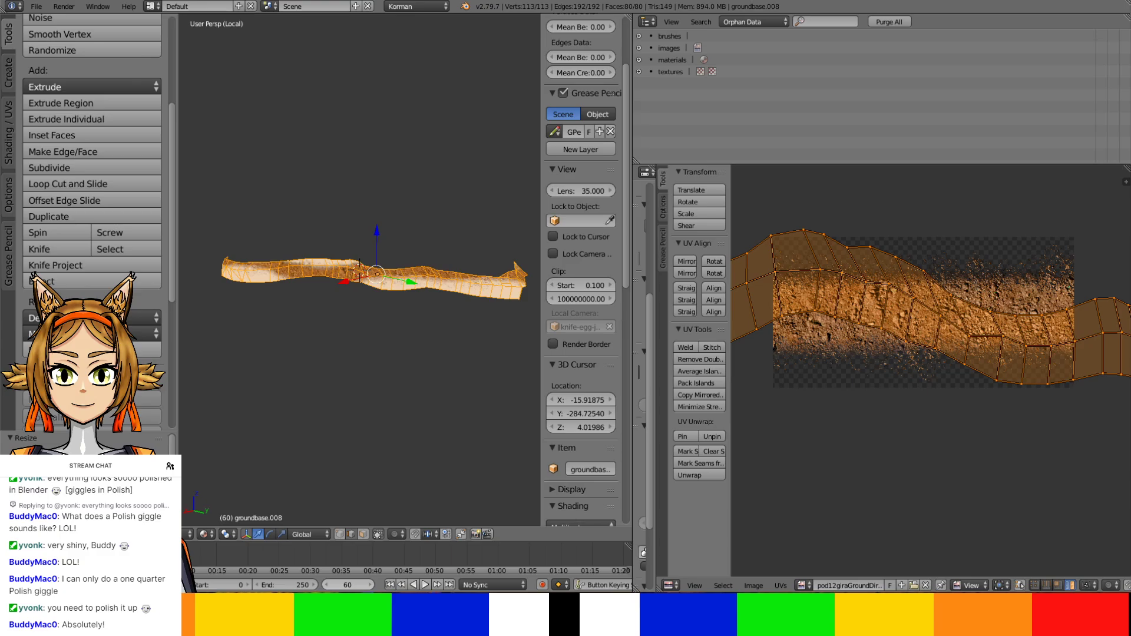
# Pull the lower-edge UV vertices near the strip's middle down to the bottom edge of the dirt texture
pyautogui.scroll(5, 457, 362)
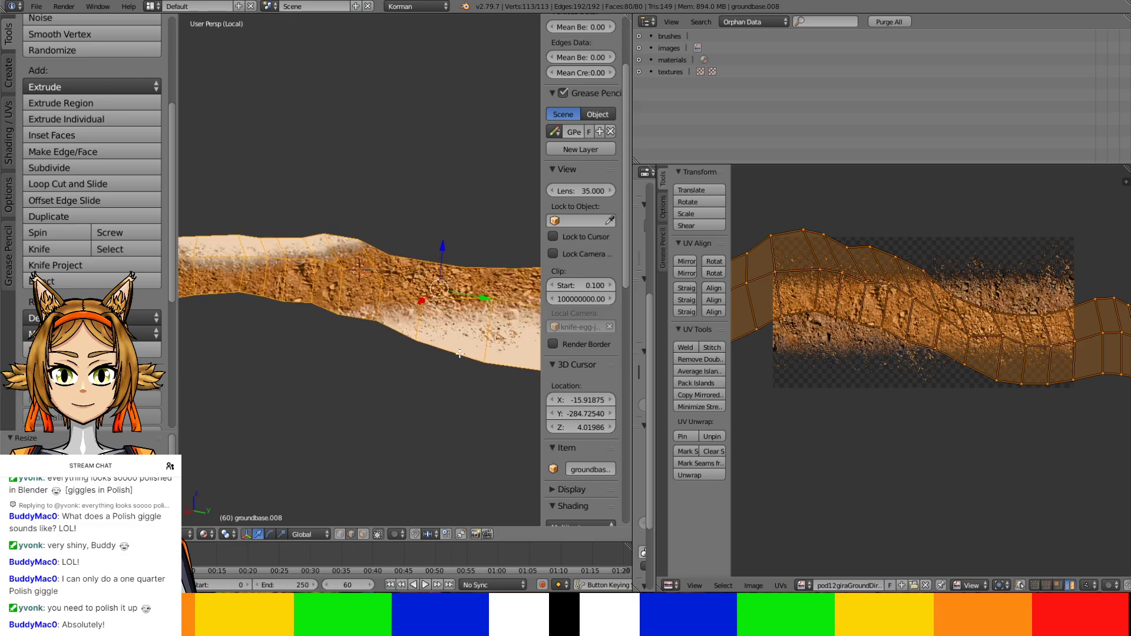
pyautogui.scroll(1, 459, 354)
pyautogui.scroll(4, 996, 355)
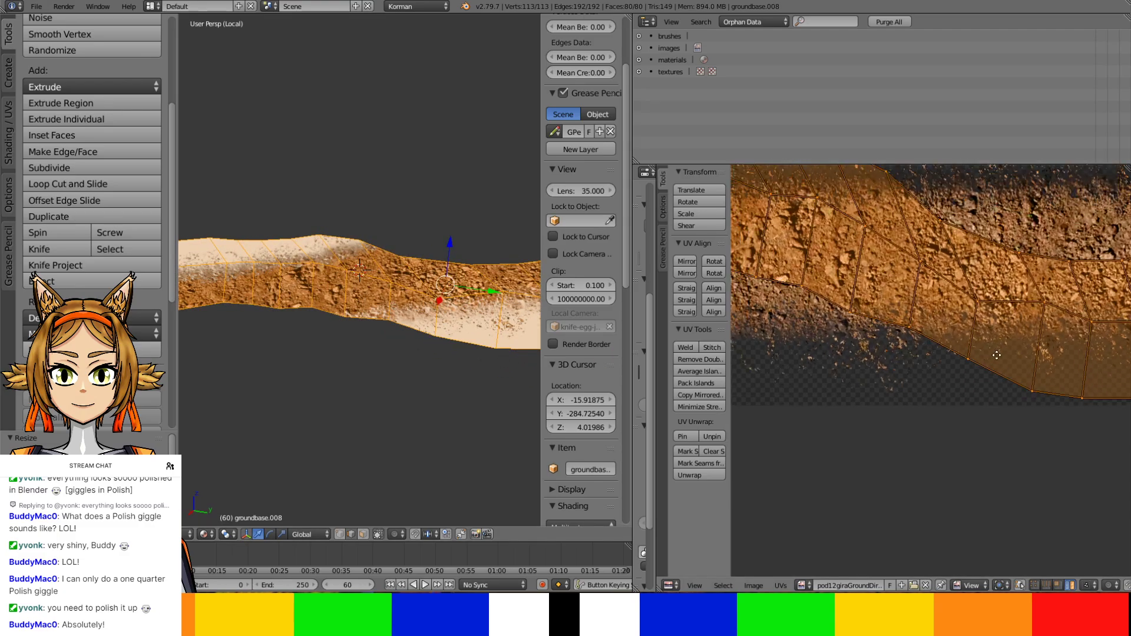
pyautogui.moveTo(996, 356); pyautogui.dragTo(1005, 372, button='middle')
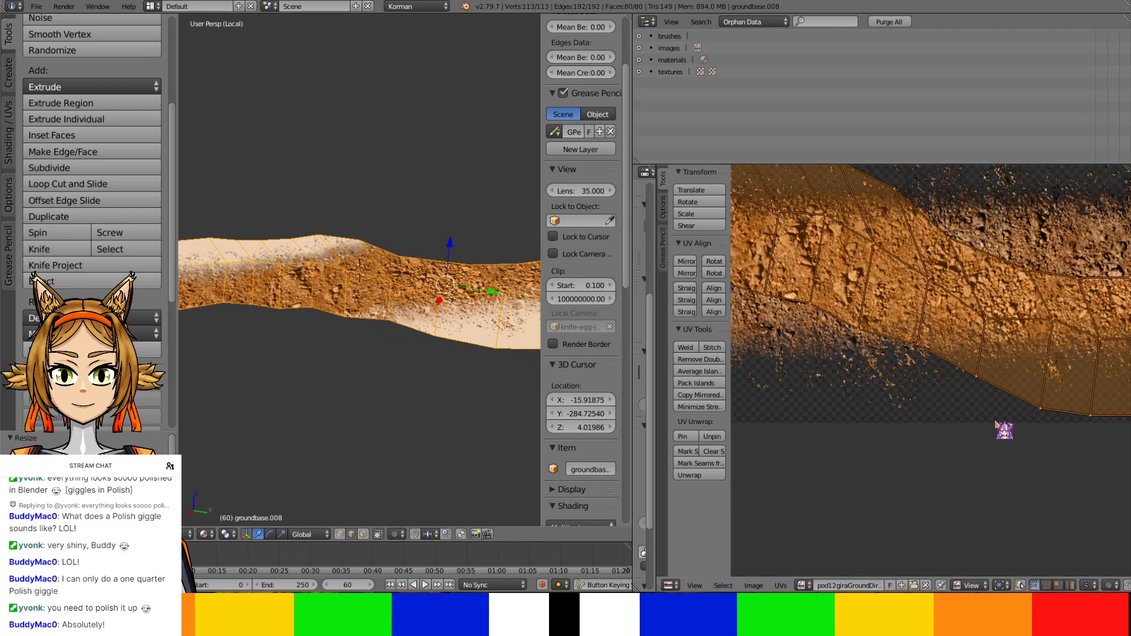
pyautogui.moveTo(978, 383); pyautogui.dragTo(1042, 423, button='right')
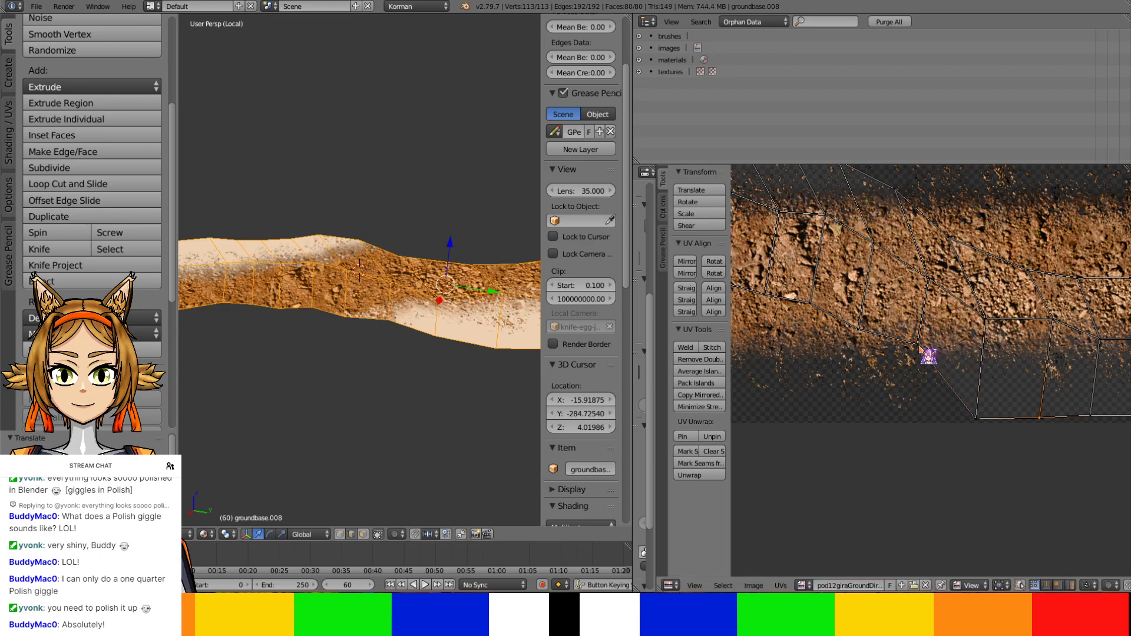
pyautogui.moveTo(919, 346); pyautogui.dragTo(918, 422, button='right')
pyautogui.moveTo(933, 310); pyautogui.dragTo(927, 368, button='middle')
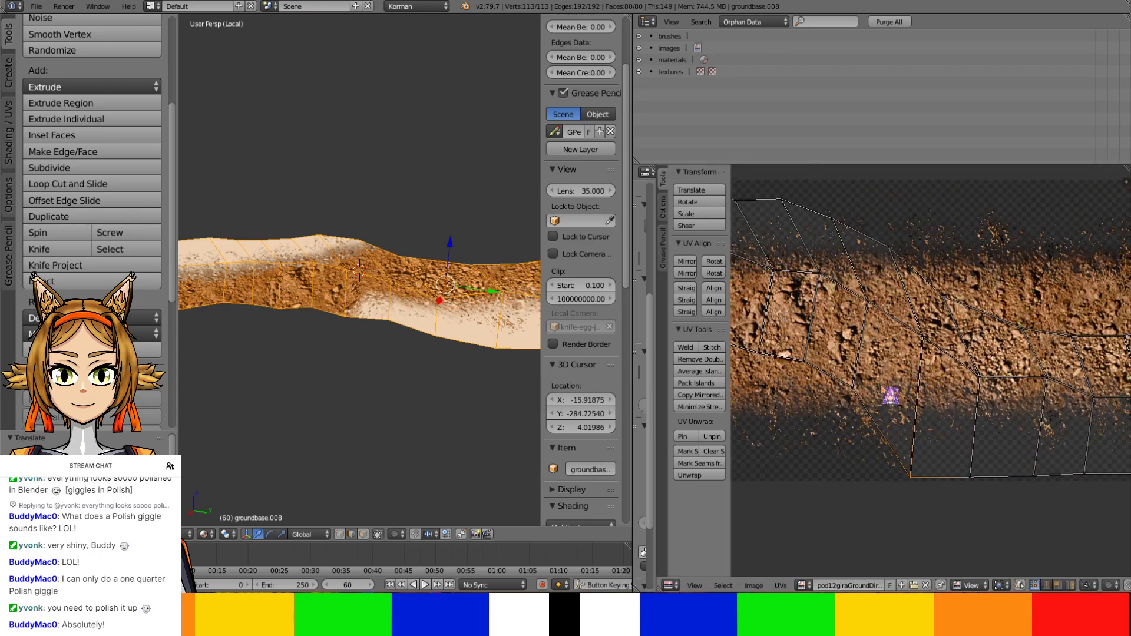
pyautogui.moveTo(862, 384); pyautogui.dragTo(858, 469, button='right')
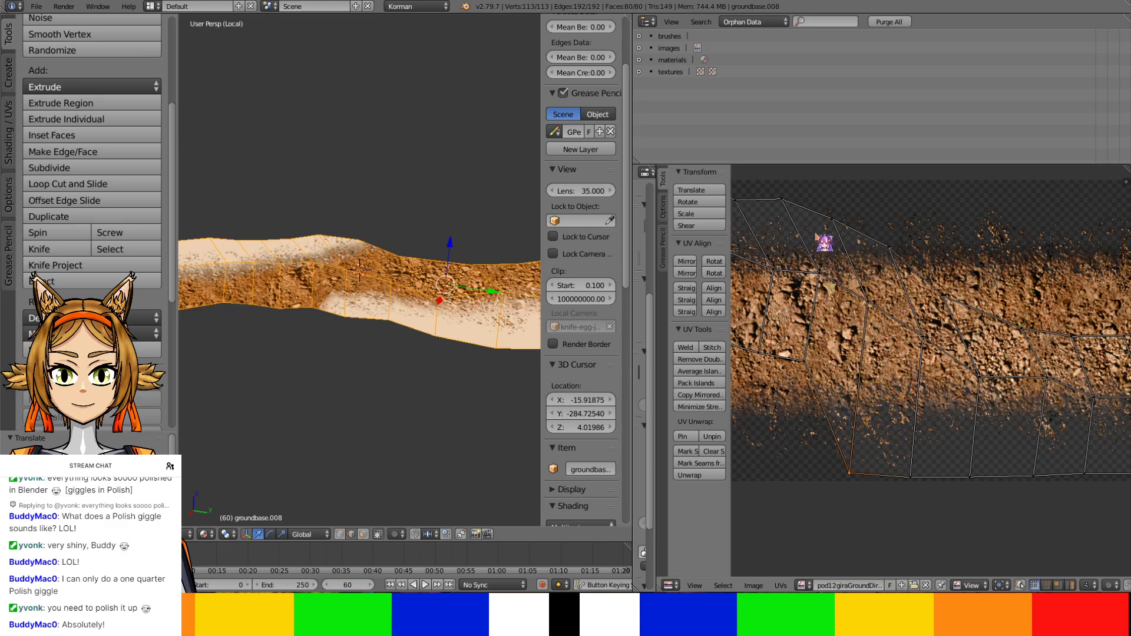
# Raise the strip's upper-edge UV vertices to the texture's top edge, continuing up to the image's right border
pyautogui.moveTo(833, 223); pyautogui.dragTo(834, 184, button='right')
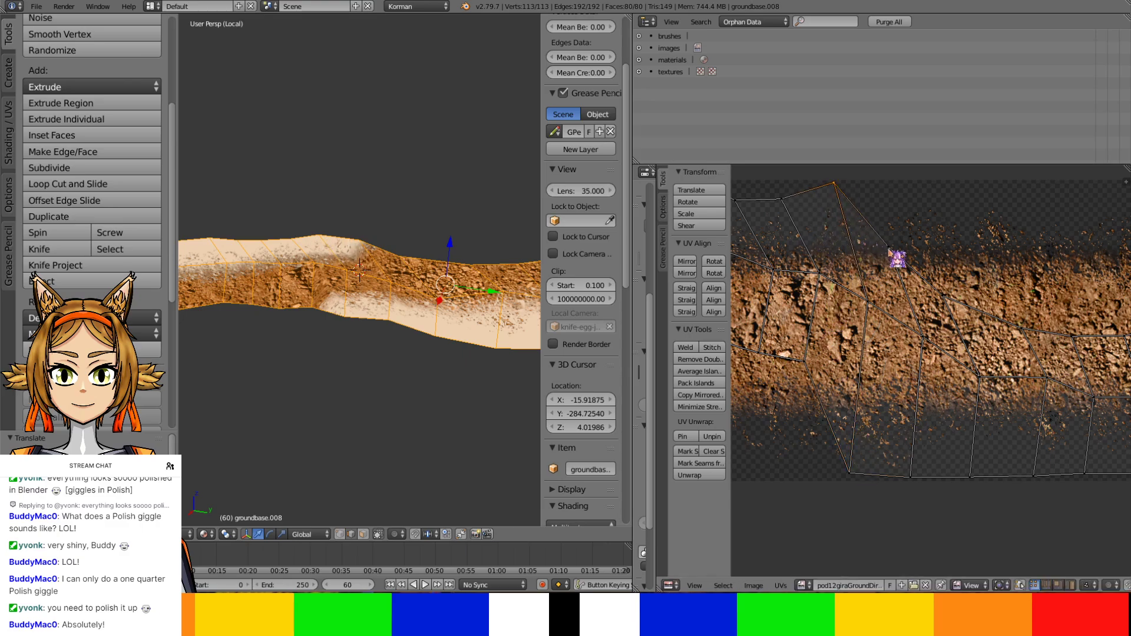
pyautogui.moveTo(889, 248); pyautogui.dragTo(899, 199, button='right')
pyautogui.moveTo(956, 289); pyautogui.dragTo(966, 185, button='right')
pyautogui.moveTo(1045, 329); pyautogui.dragTo(1046, 195, button='right')
pyautogui.moveTo(1054, 268); pyautogui.dragTo(938, 282, button='middle')
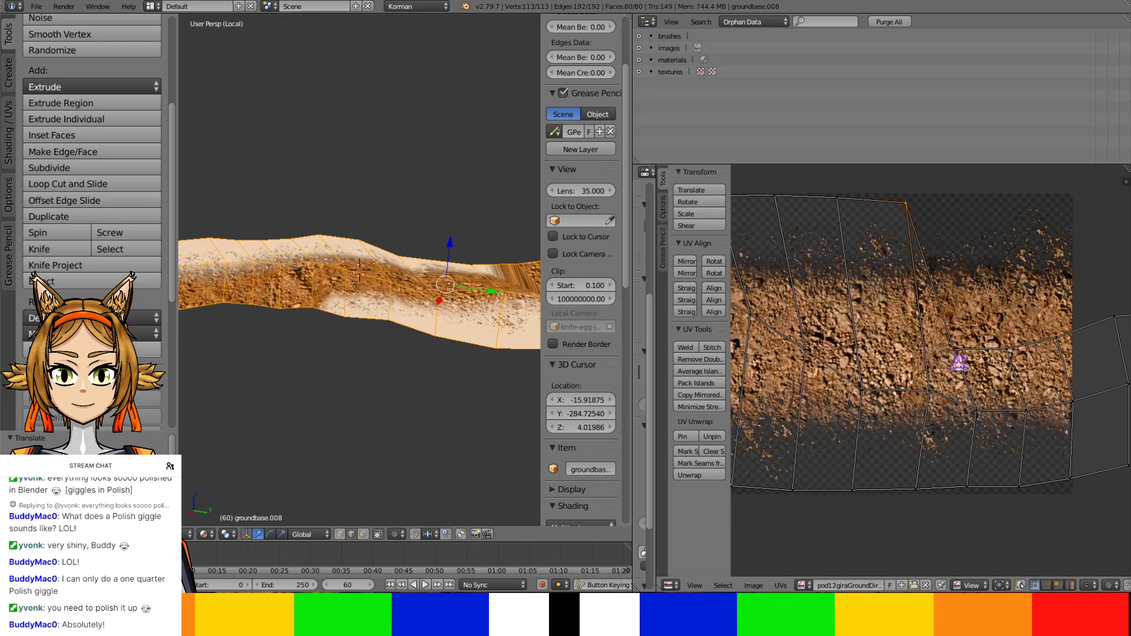
pyautogui.moveTo(958, 352); pyautogui.dragTo(965, 194, button='right')
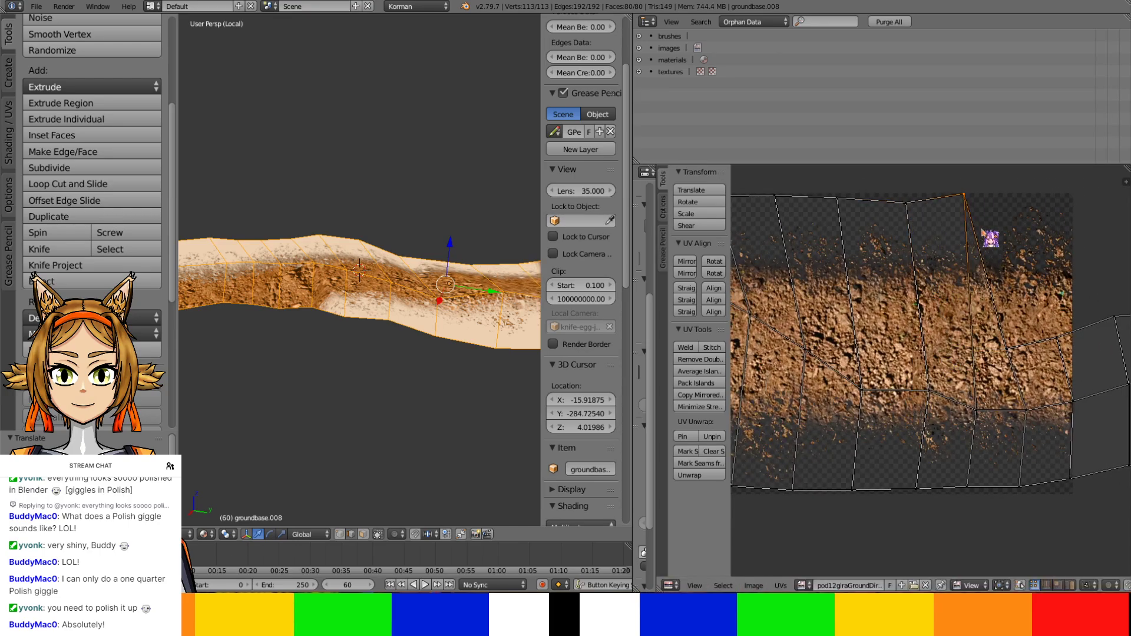
pyautogui.moveTo(1019, 350); pyautogui.dragTo(1025, 196, button='right')
pyautogui.moveTo(1064, 326); pyautogui.dragTo(1065, 194, button='right')
# Align the lower vertex at the image's right border and raise the middle-row UV vertices to the dirt band's centerline
pyautogui.moveTo(1073, 479); pyautogui.dragTo(1072, 490, button='right')
pyautogui.moveTo(1072, 405); pyautogui.dragTo(1069, 334, button='right')
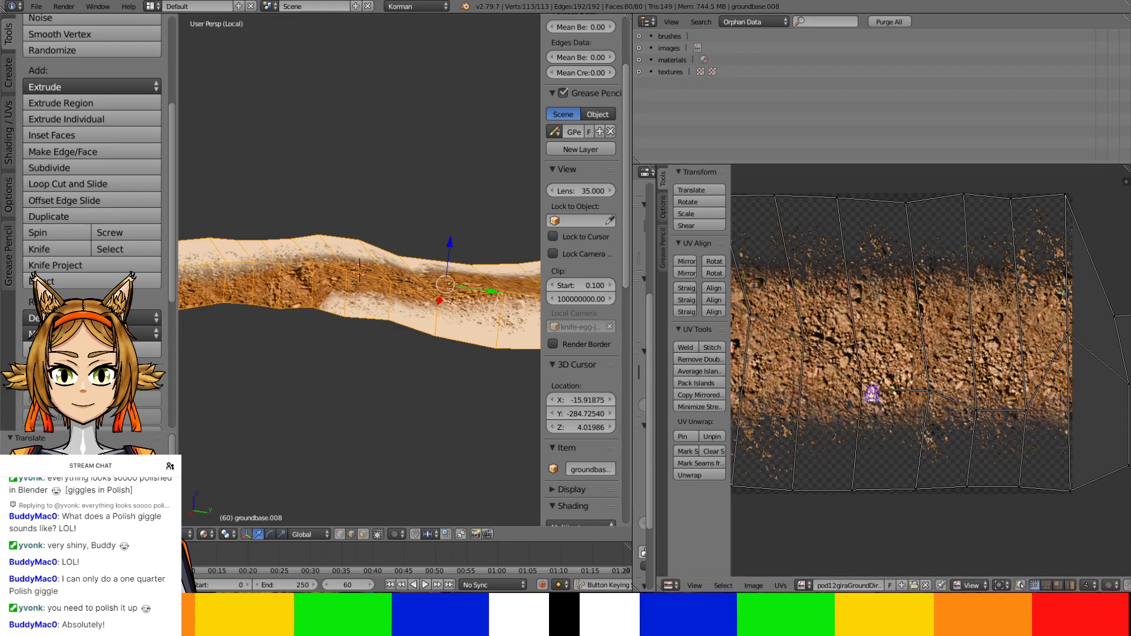
pyautogui.moveTo(871, 391); pyautogui.dragTo(868, 349, button='right')
pyautogui.moveTo(935, 389); pyautogui.dragTo(933, 337, button='right')
pyautogui.moveTo(985, 407); pyautogui.dragTo(1014, 341, button='right')
# Level the upper and lower UV vertices of the first columns beyond the image's right border with the texture's top and bottom edges
pyautogui.moveTo(1044, 369); pyautogui.dragTo(847, 389, button='middle')
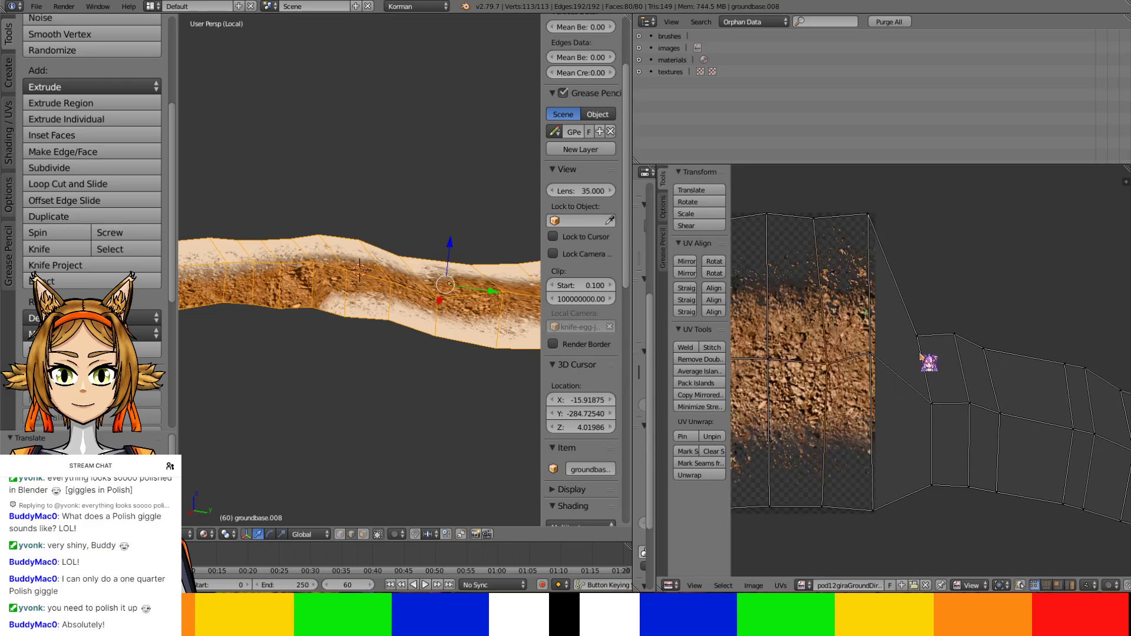
pyautogui.moveTo(918, 336); pyautogui.dragTo(918, 218, button='right')
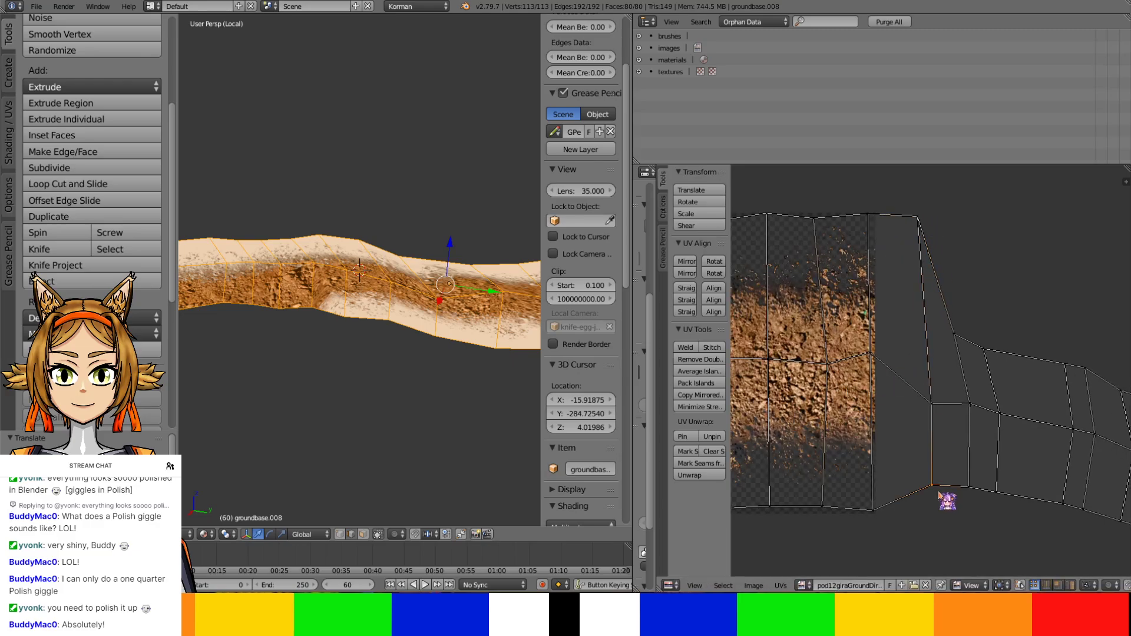
pyautogui.moveTo(947, 501); pyautogui.dragTo(950, 513, button='right')
pyautogui.moveTo(418, 336); pyautogui.dragTo(310, 333, button='middle')
pyautogui.moveTo(948, 336); pyautogui.dragTo(980, 229, button='right')
pyautogui.moveTo(981, 489); pyautogui.dragTo(991, 502, button='right')
pyautogui.moveTo(1002, 368); pyautogui.dragTo(1020, 248, button='right')
# Raise the middle-row UV vertices of the columns beyond the image's right border to the dirt band's centerline
pyautogui.moveTo(934, 403); pyautogui.dragTo(875, 367, button='right')
pyautogui.moveTo(970, 403); pyautogui.dragTo(967, 366, button='right')
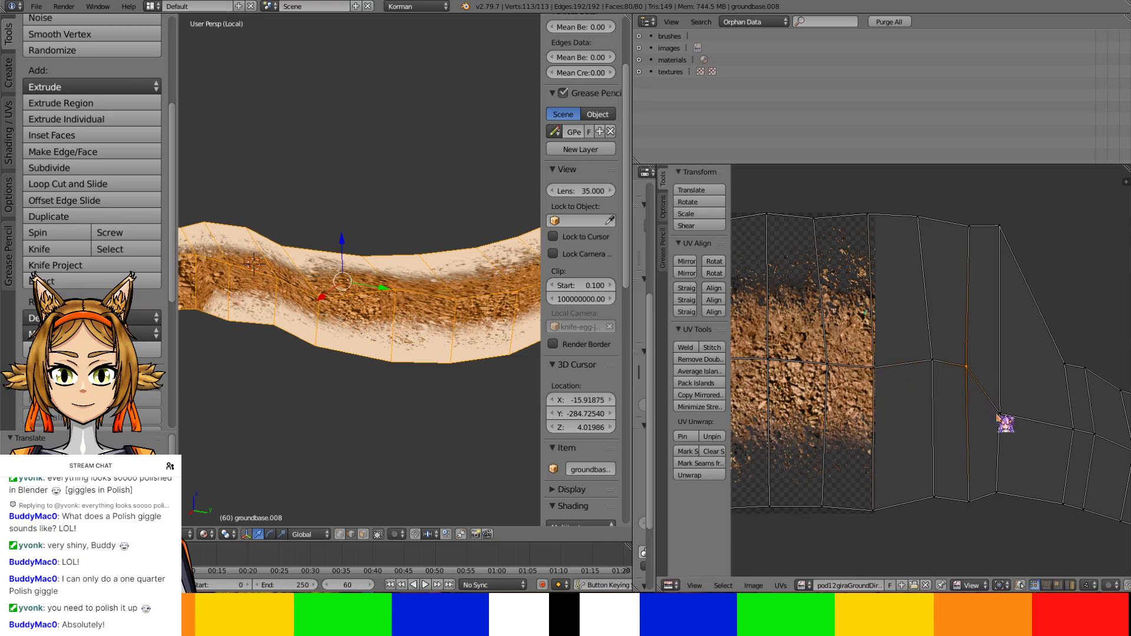
pyautogui.moveTo(998, 416); pyautogui.dragTo(1009, 371, button='right')
pyautogui.moveTo(280, 386); pyautogui.dragTo(275, 356, button='middle')
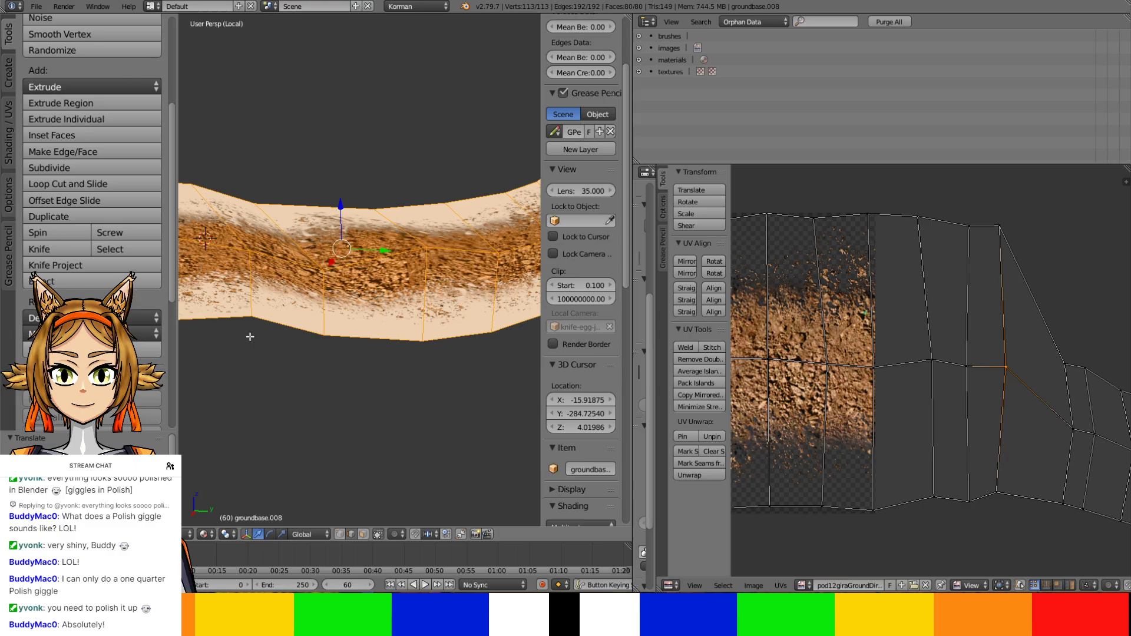
# Lower the bottom-row UV vertices in the left half of the image to the texture's bottom edge
pyautogui.scroll(-4, 893, 432)
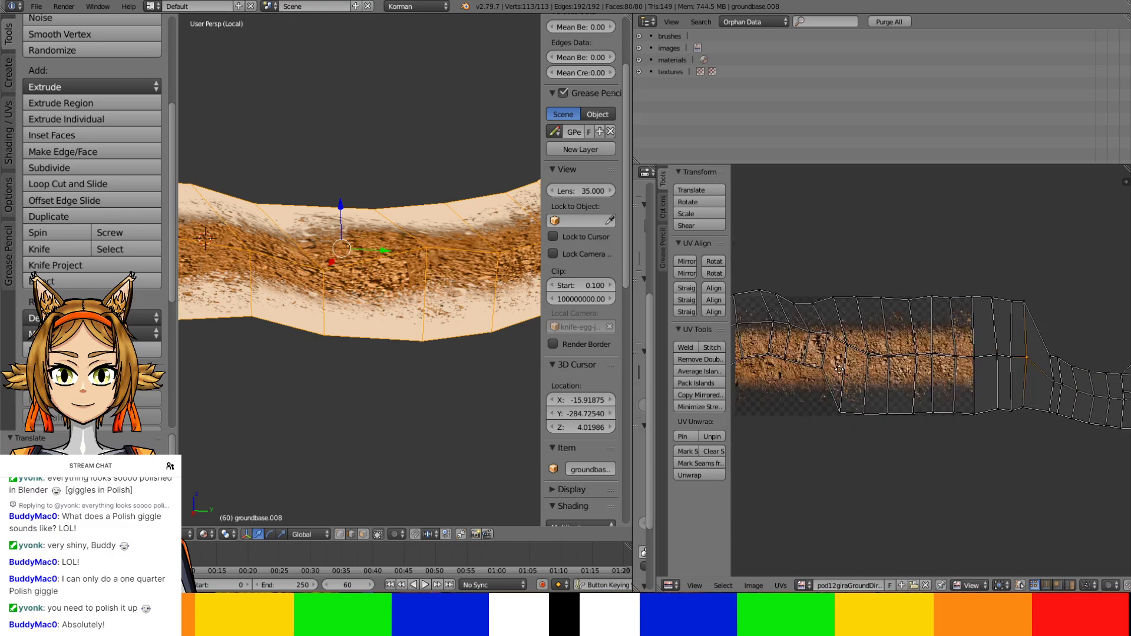
pyautogui.moveTo(847, 393); pyautogui.dragTo(917, 357, button='middle')
pyautogui.scroll(3, 912, 361)
pyautogui.rightClick(861, 319)
pyautogui.press('g')
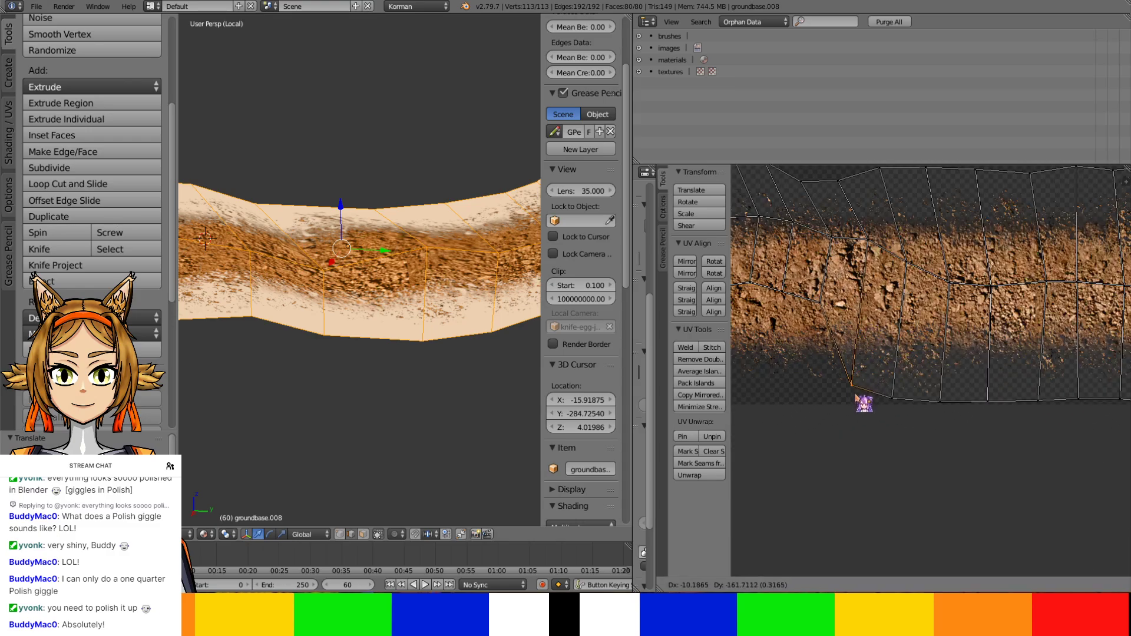
pyautogui.click(856, 399)
pyautogui.scroll(-1, 376, 371)
pyautogui.keyDown('shift'); pyautogui.moveTo(376, 372); pyautogui.dragTo(245, 384, button='middle'); pyautogui.keyUp('shift')
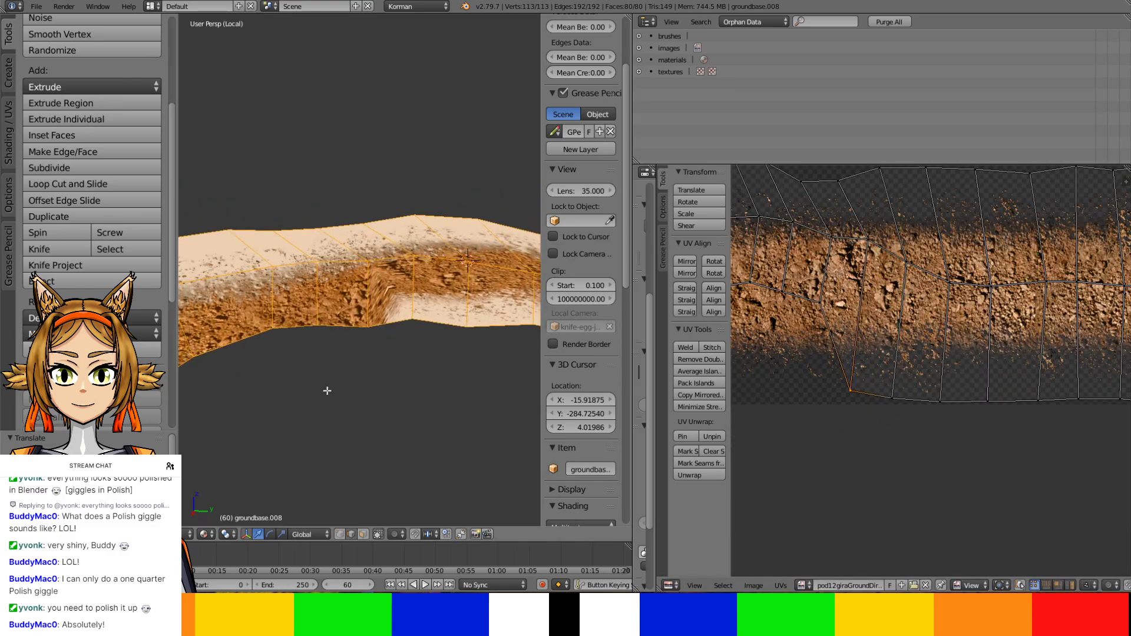
pyautogui.moveTo(869, 252); pyautogui.dragTo(901, 268, button='middle')
pyautogui.moveTo(862, 328); pyautogui.dragTo(854, 412, button='right')
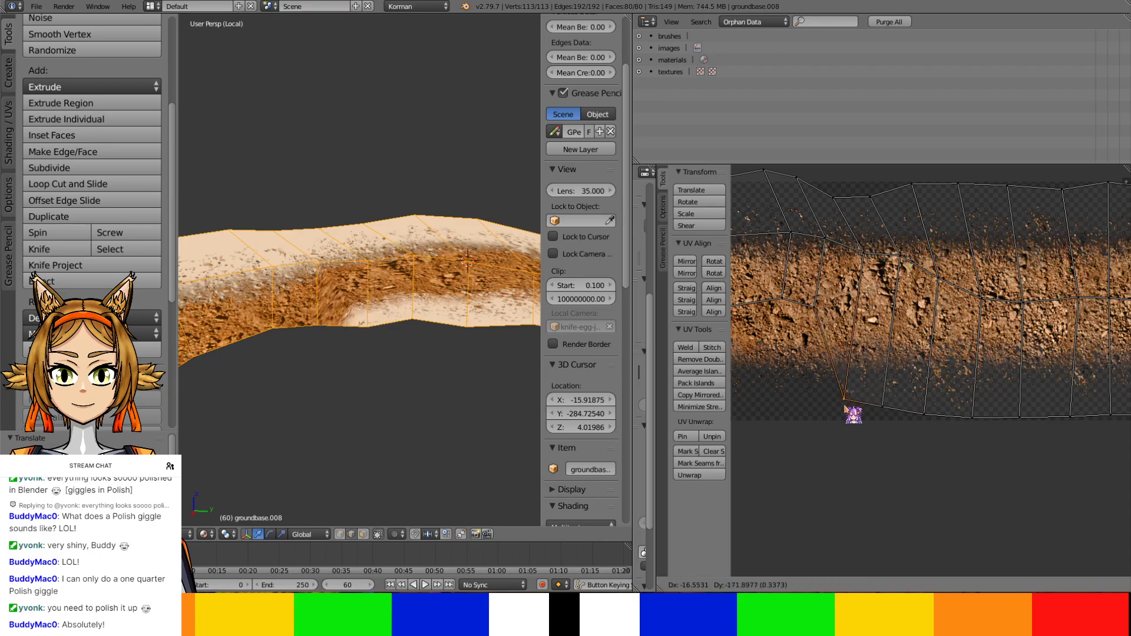
# Level the upper, middle and lower UV vertices near the image's left side with the texture's top edge, dirt centerline and bottom edge
pyautogui.moveTo(875, 193); pyautogui.dragTo(835, 187, button='right')
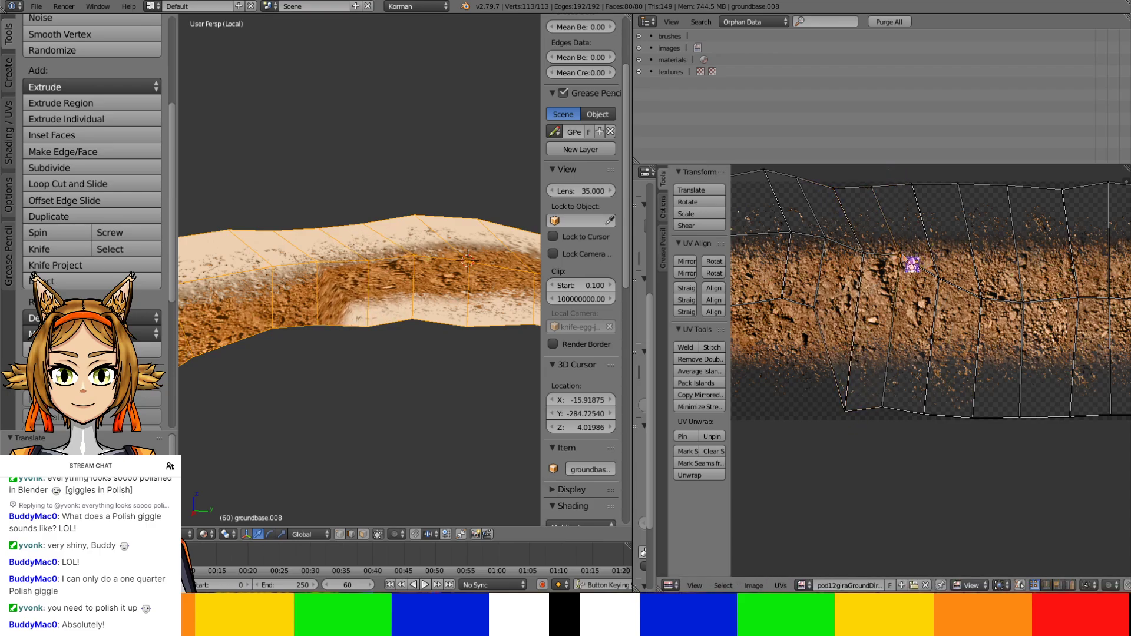
pyautogui.moveTo(912, 264); pyautogui.dragTo(951, 305, button='right')
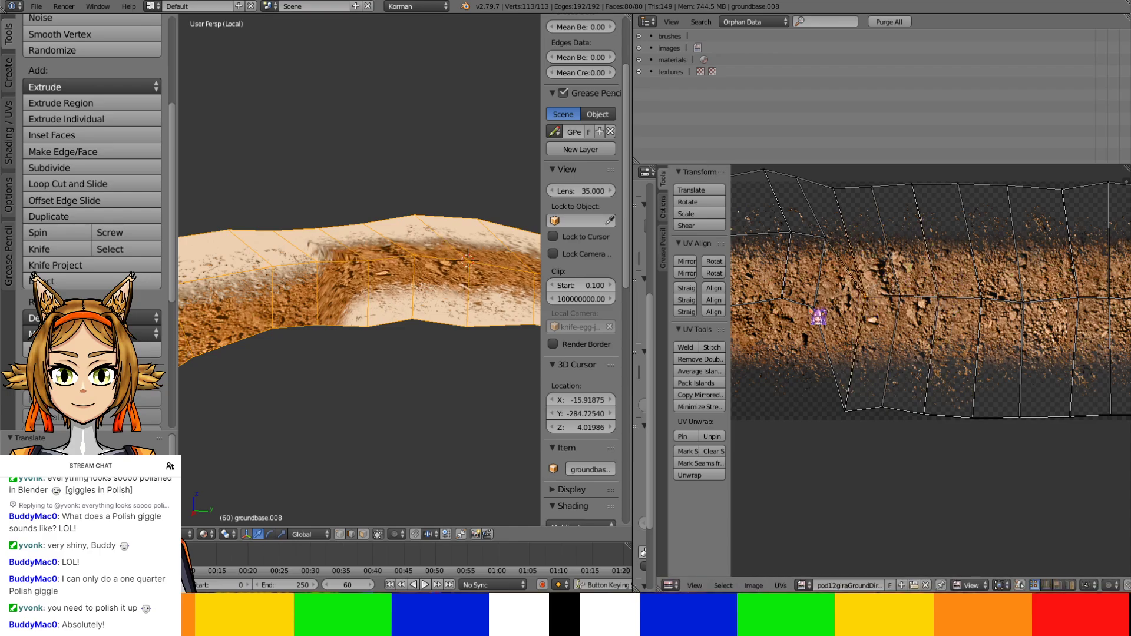
pyautogui.moveTo(819, 312); pyautogui.dragTo(816, 415, button='right')
pyautogui.moveTo(824, 250); pyautogui.dragTo(759, 411, button='right')
pyautogui.moveTo(797, 234); pyautogui.dragTo(799, 300, button='right')
pyautogui.moveTo(763, 179); pyautogui.dragTo(765, 192, button='right')
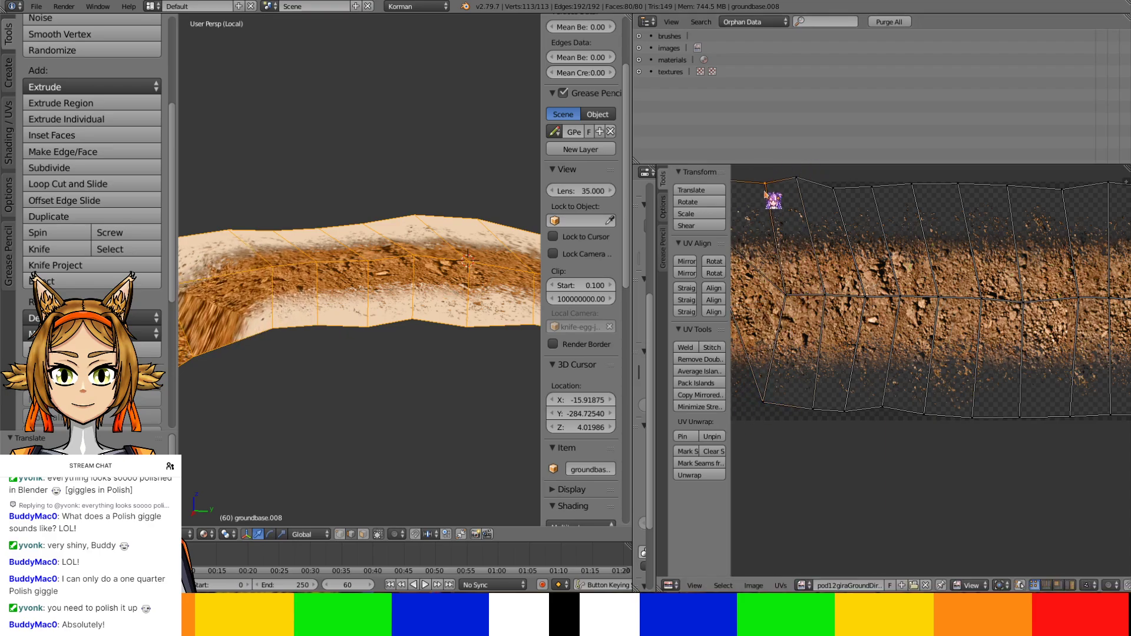
# Lower the bottom and middle UV vertices at the image's left border to the texture's bottom edge and the dirt band's centerline
pyautogui.moveTo(313, 353); pyautogui.dragTo(373, 330, button='middle')
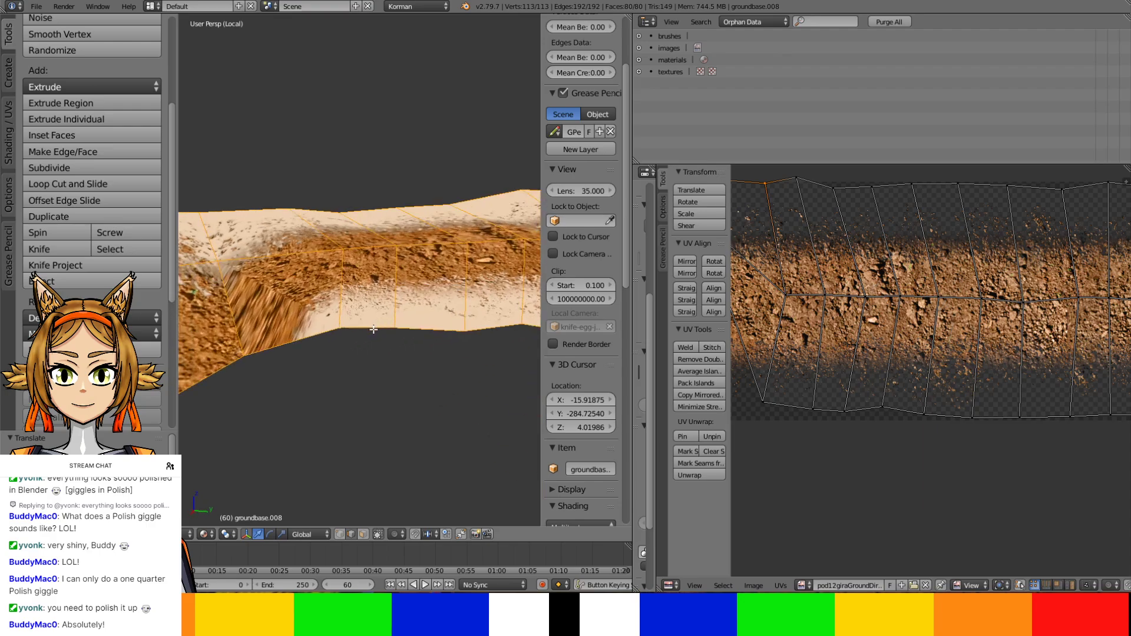
pyautogui.scroll(-2, 803, 343)
pyautogui.moveTo(803, 344); pyautogui.dragTo(866, 270, button='middle')
pyautogui.scroll(2, 884, 312)
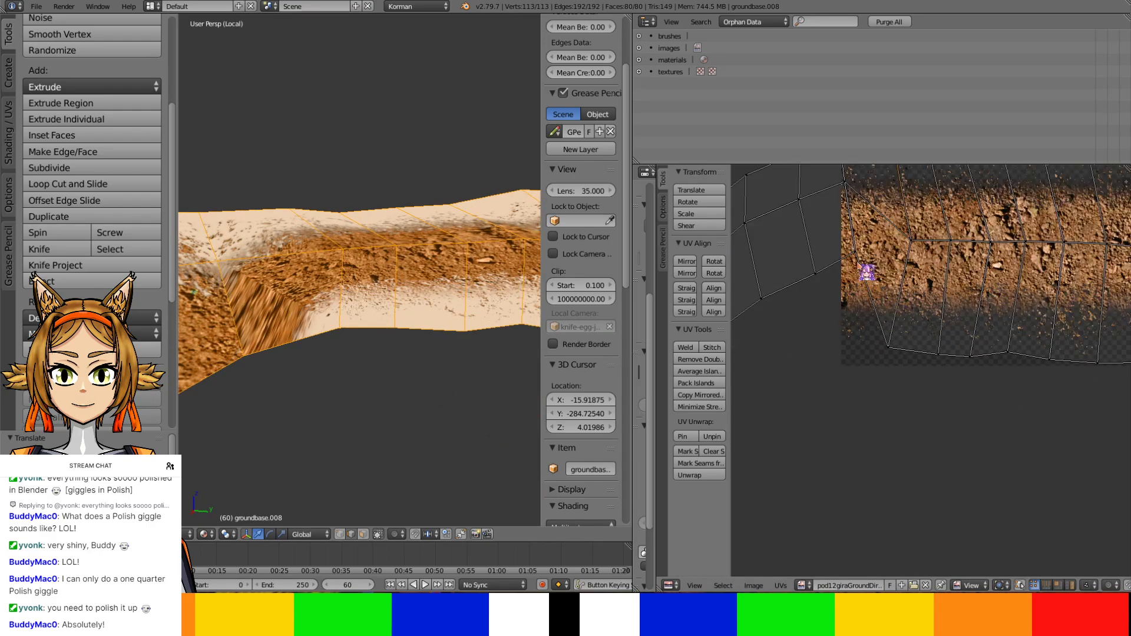
pyautogui.moveTo(866, 272); pyautogui.dragTo(852, 344, button='right')
pyautogui.moveTo(852, 196); pyautogui.dragTo(862, 255, button='right')
pyautogui.moveTo(862, 255); pyautogui.dragTo(911, 348, button='middle')
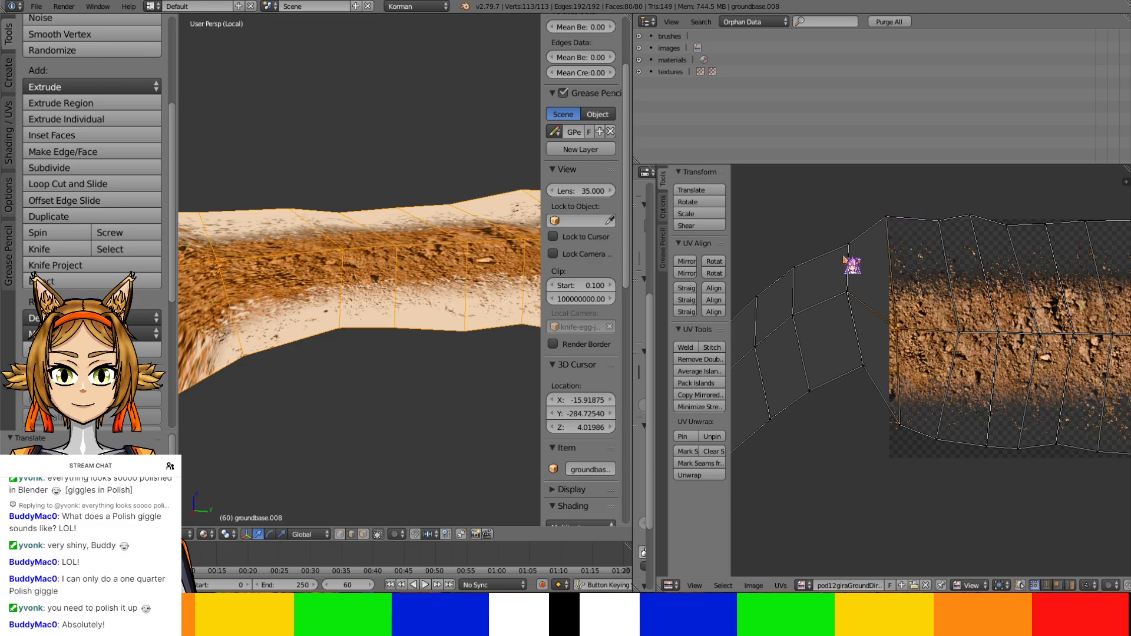
# Align the first UV column beyond the image's left border with the texture's top edge, bottom edge and dirt centerline
pyautogui.moveTo(843, 258); pyautogui.dragTo(847, 219, button='right')
pyautogui.moveTo(858, 359); pyautogui.dragTo(938, 449, button='right')
pyautogui.moveTo(847, 292); pyautogui.dragTo(853, 336, button='right')
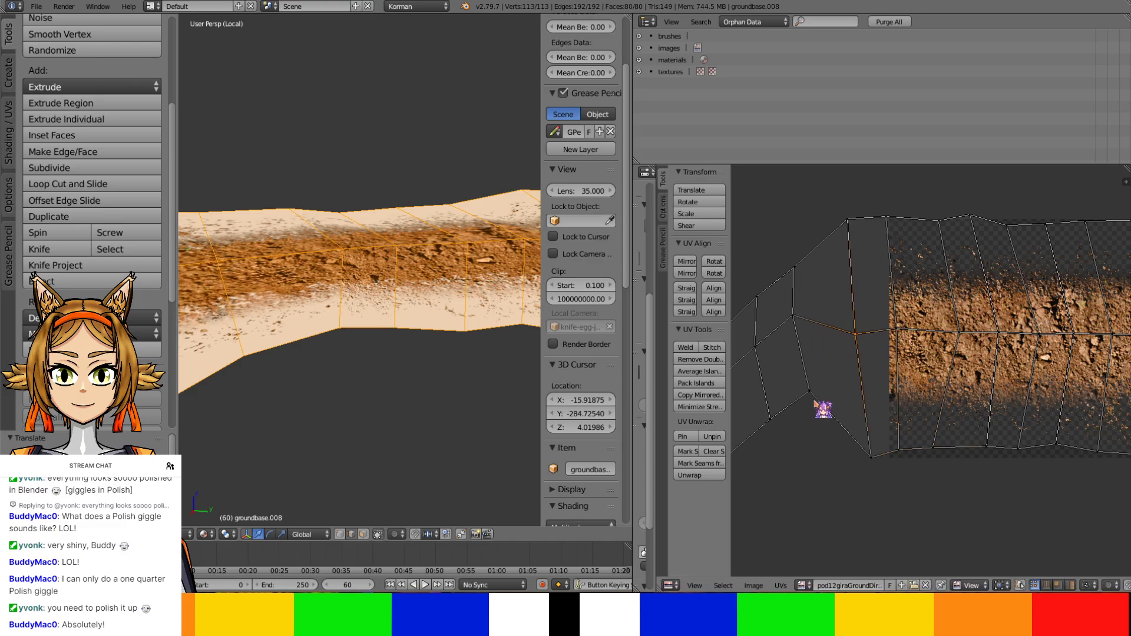
# Level the upper and lower UV vertices of the following columns beyond the left border with the texture's top and bottom edges
pyautogui.moveTo(815, 403); pyautogui.dragTo(818, 458, button='right')
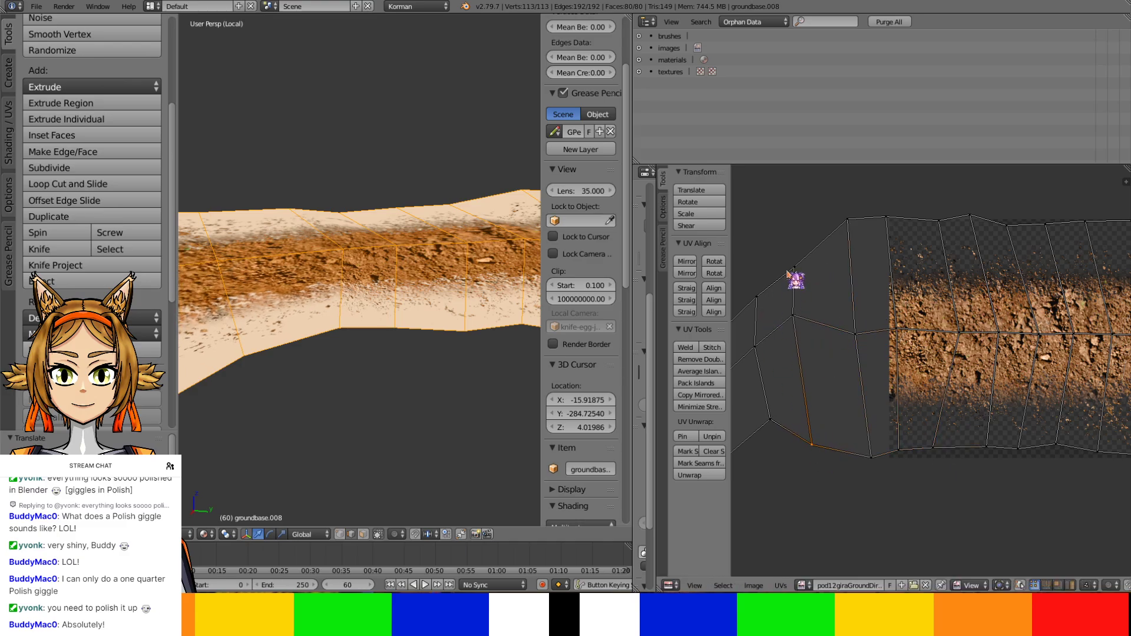
pyautogui.moveTo(789, 272); pyautogui.dragTo(769, 235, button='right')
pyautogui.moveTo(330, 324); pyautogui.dragTo(250, 323, button='middle')
pyautogui.moveTo(799, 280); pyautogui.dragTo(894, 297, button='middle')
pyautogui.moveTo(895, 297); pyautogui.dragTo(890, 226, button='right')
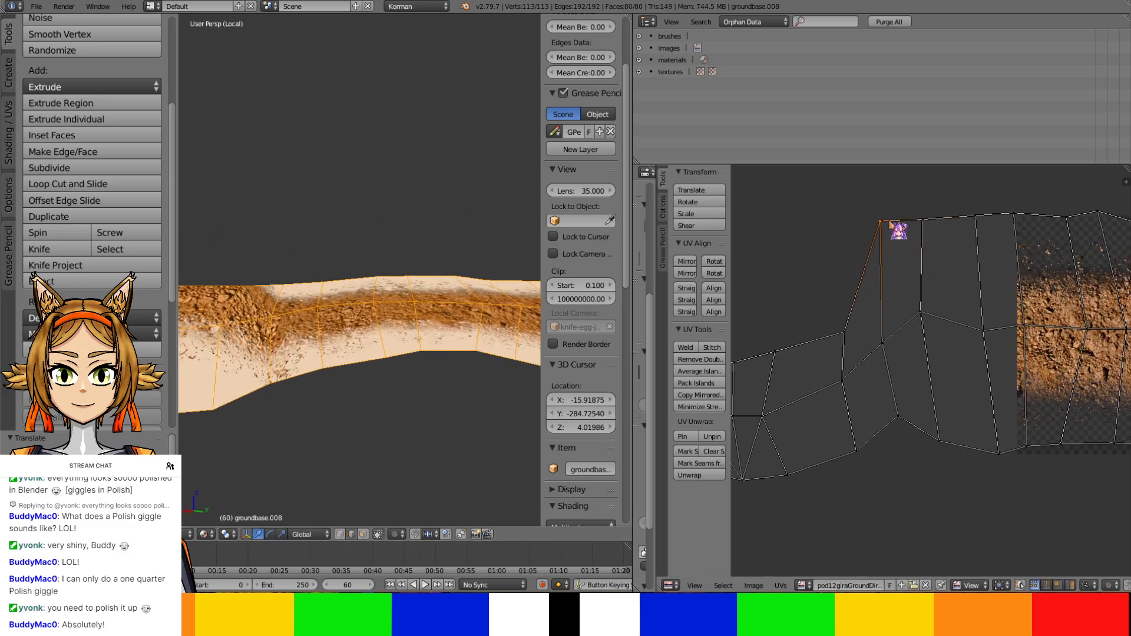
pyautogui.moveTo(900, 412); pyautogui.dragTo(902, 443, button='right')
pyautogui.moveTo(825, 318); pyautogui.dragTo(822, 228, button='right')
pyautogui.moveTo(798, 346); pyautogui.dragTo(886, 347, button='middle')
pyautogui.moveTo(867, 350); pyautogui.dragTo(871, 239, button='right')
# Align the middle-row UV vertices of the columns beyond the image's left border with the dirt band's centerline
pyautogui.moveTo(851, 414); pyautogui.dragTo(856, 331, button='right')
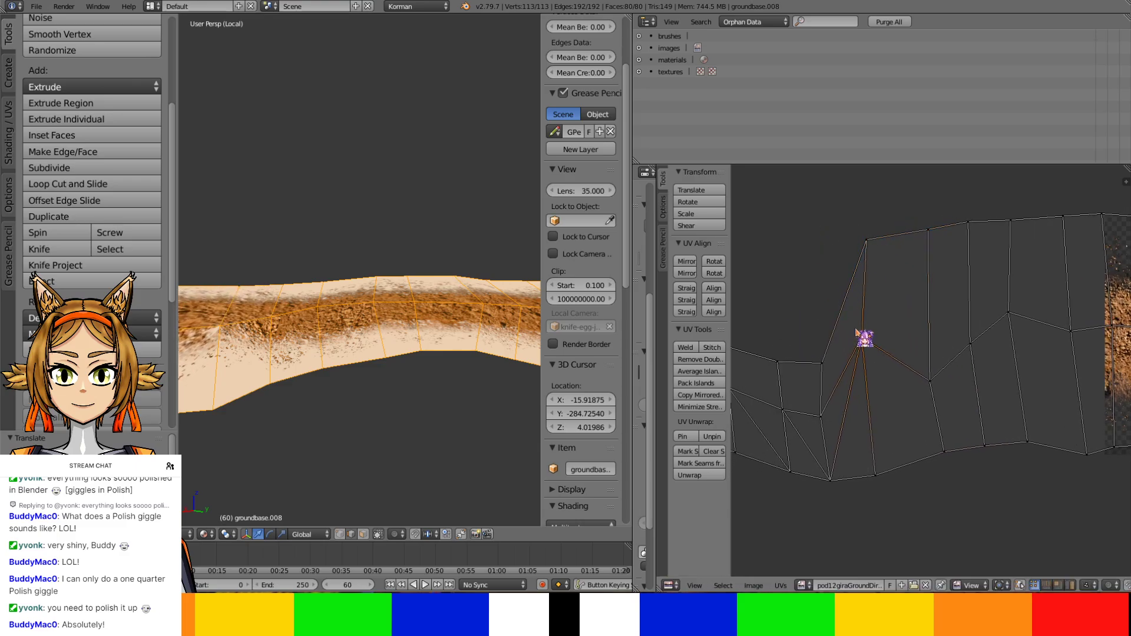
pyautogui.moveTo(930, 373); pyautogui.dragTo(925, 325, button='right')
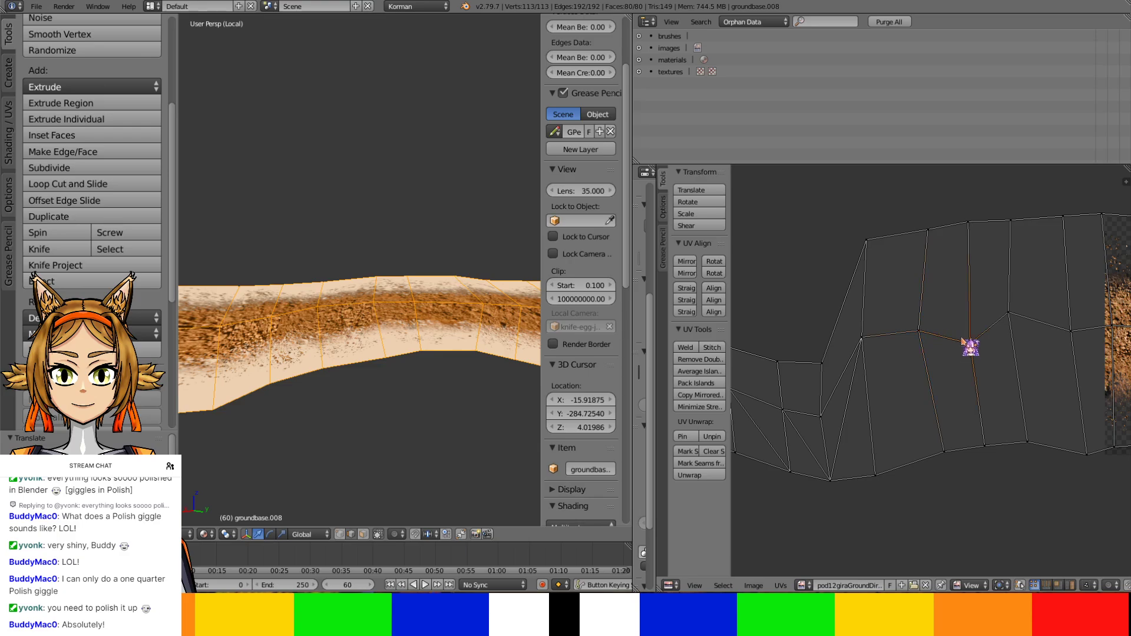
pyautogui.moveTo(1032, 318); pyautogui.dragTo(985, 325, button='right')
pyautogui.press('Escape')
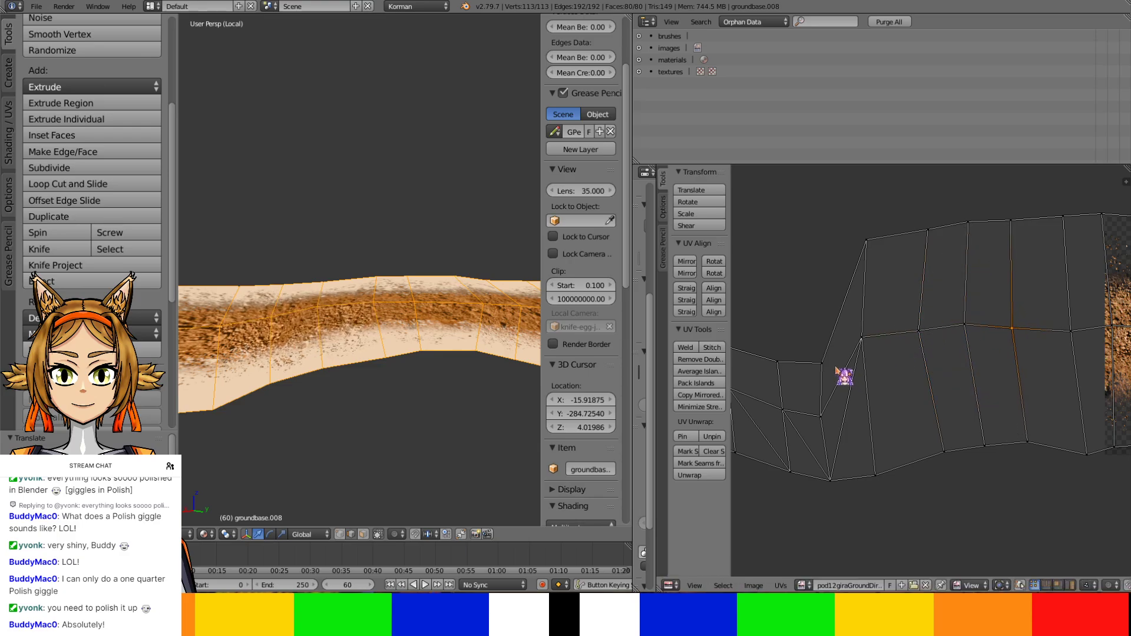
# Raise the next upper and middle UV vertices toward the strip's left end to continue the straightened top edge and centerline
pyautogui.moveTo(836, 369); pyautogui.dragTo(829, 251, button='right')
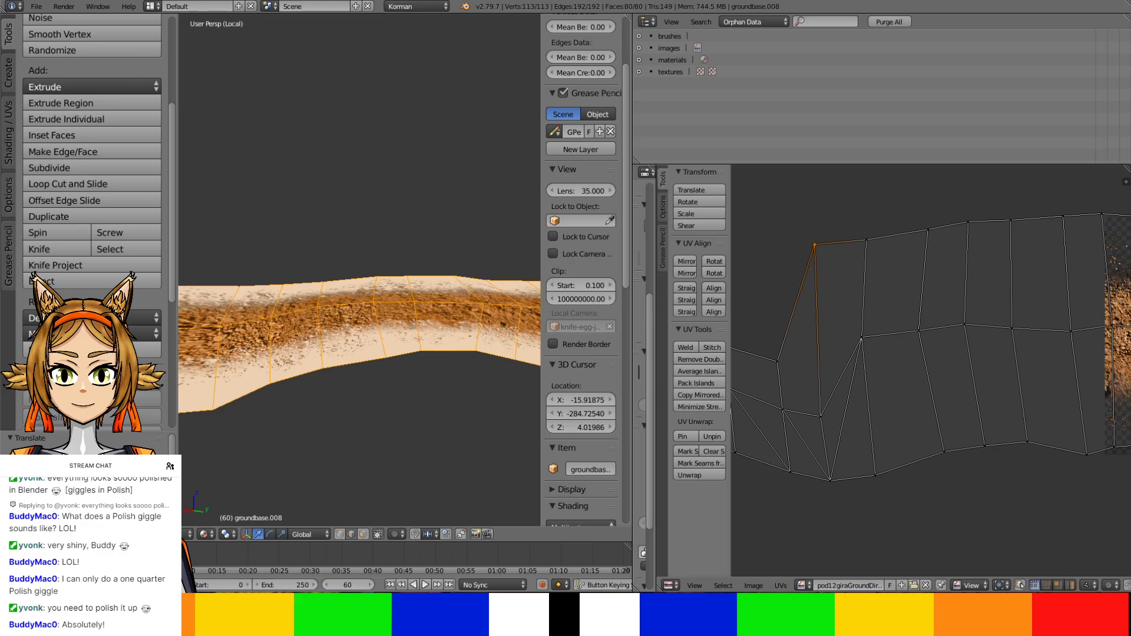
pyautogui.scroll(-5, 821, 387)
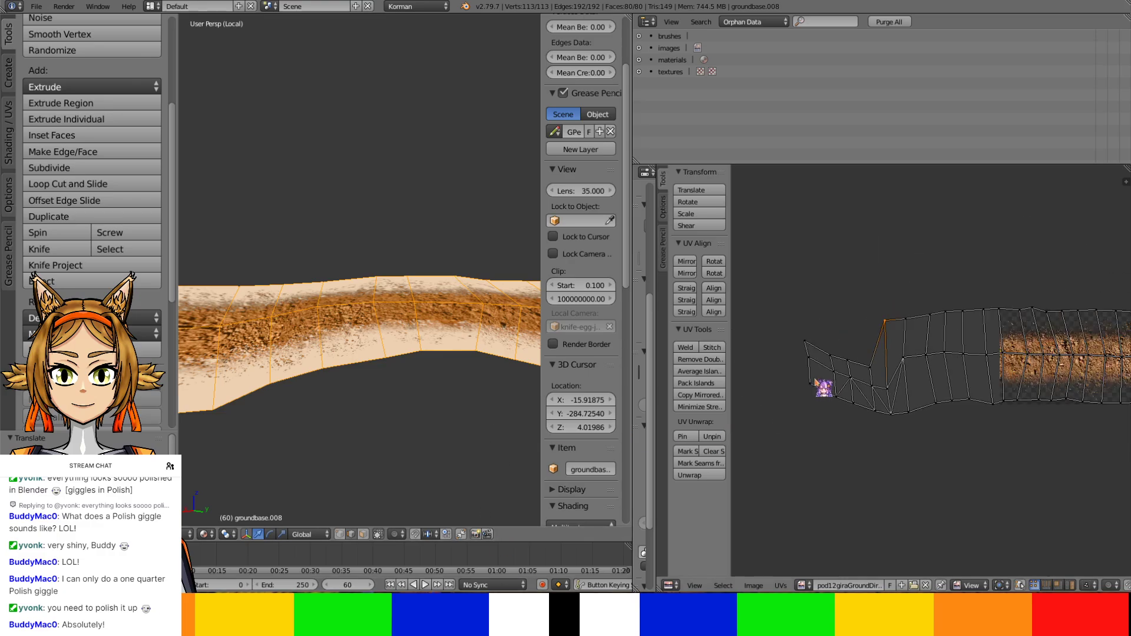
pyautogui.moveTo(872, 386); pyautogui.dragTo(908, 378, button='middle')
pyautogui.scroll(-3, 406, 391)
pyautogui.keyDown('shift'); pyautogui.moveTo(412, 388); pyautogui.dragTo(197, 400, button='middle'); pyautogui.keyUp('shift')
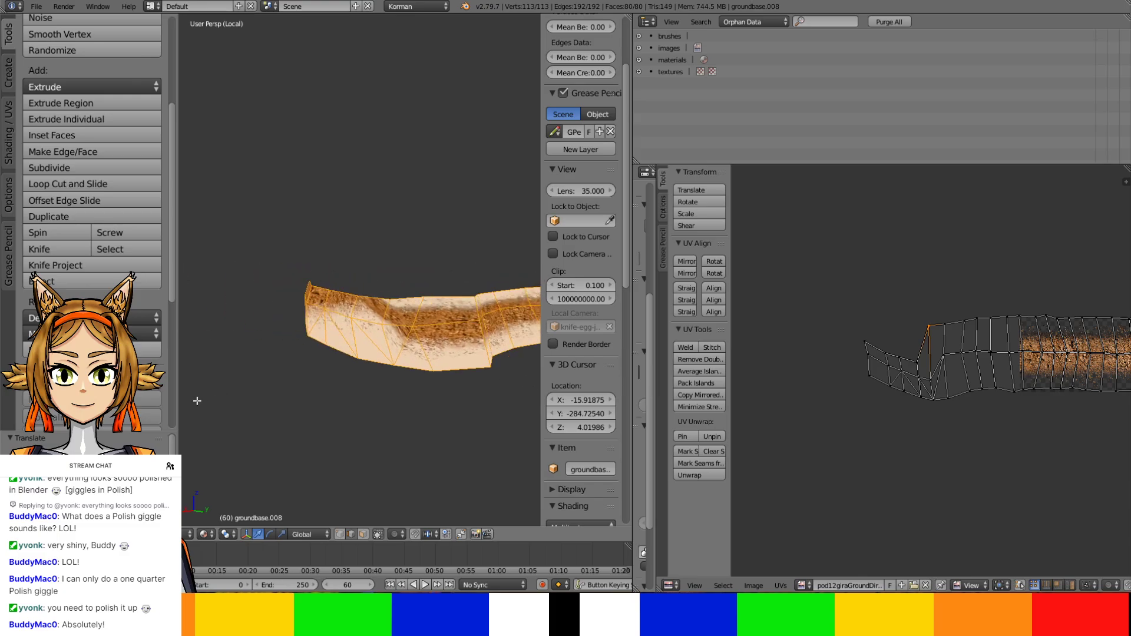
pyautogui.moveTo(539, 358); pyautogui.dragTo(365, 330, button='middle')
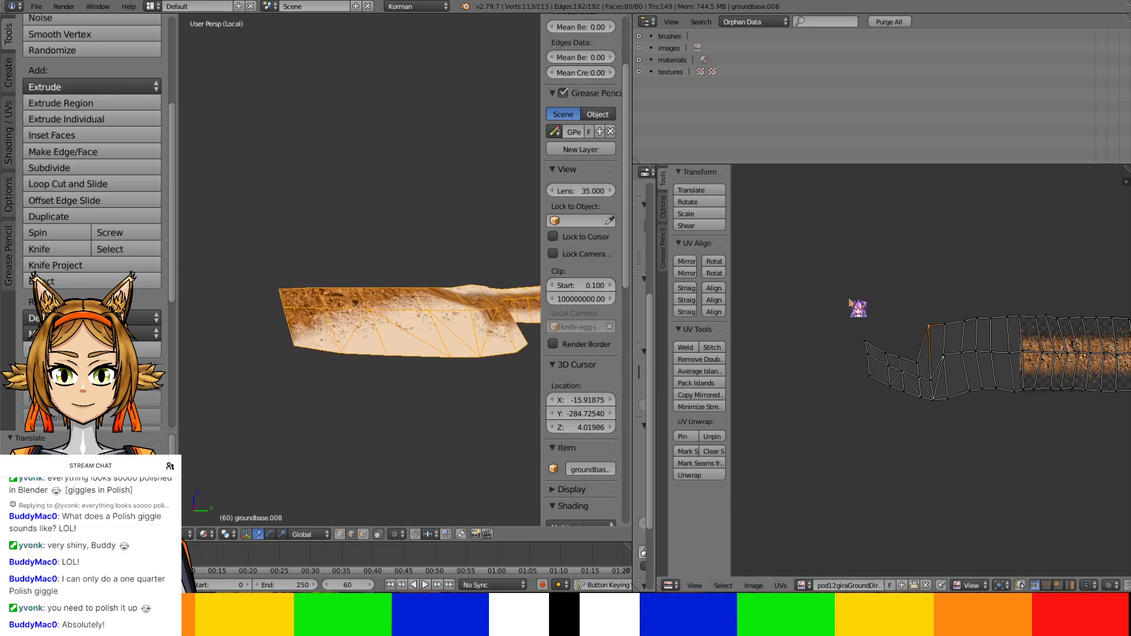
pyautogui.scroll(4, 884, 327)
pyautogui.press('g')
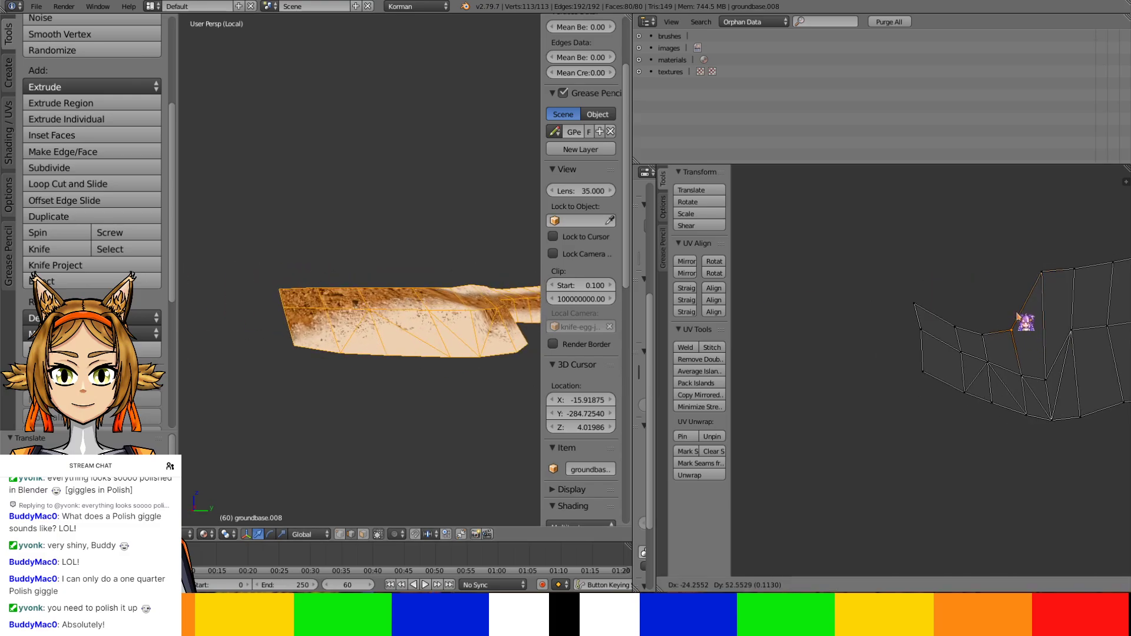
pyautogui.click(1048, 334)
# Lower the bottom-row and raise the top-row UV vertices at the strip's left end to square off the remaining columns
pyautogui.moveTo(973, 411); pyautogui.dragTo(858, 424, button='middle')
pyautogui.rightClick(911, 422)
pyautogui.press('g')
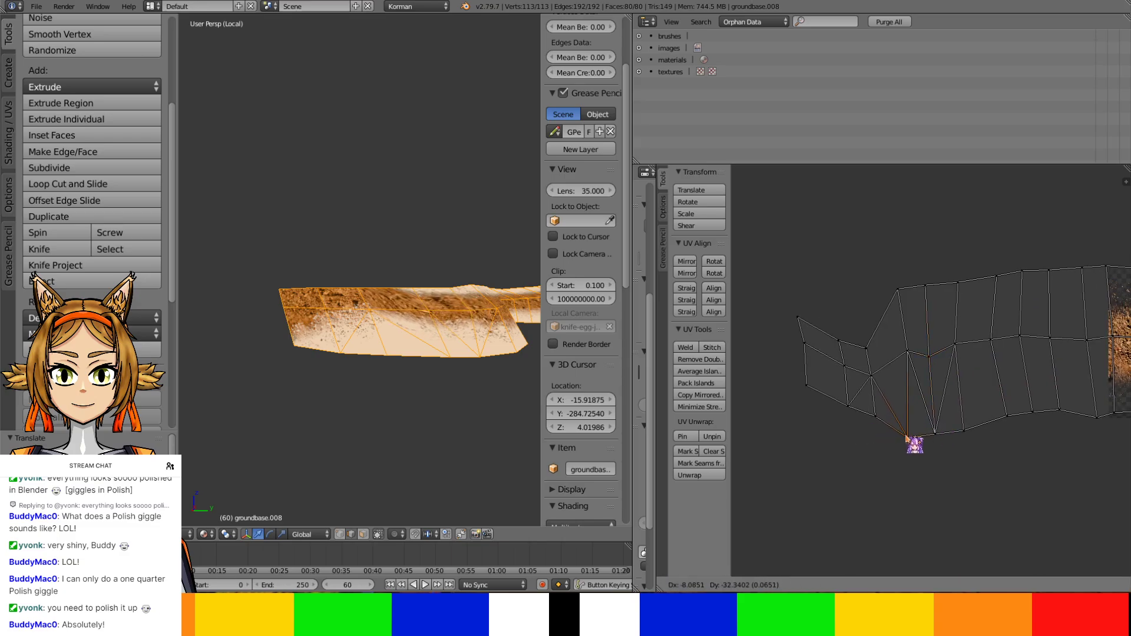
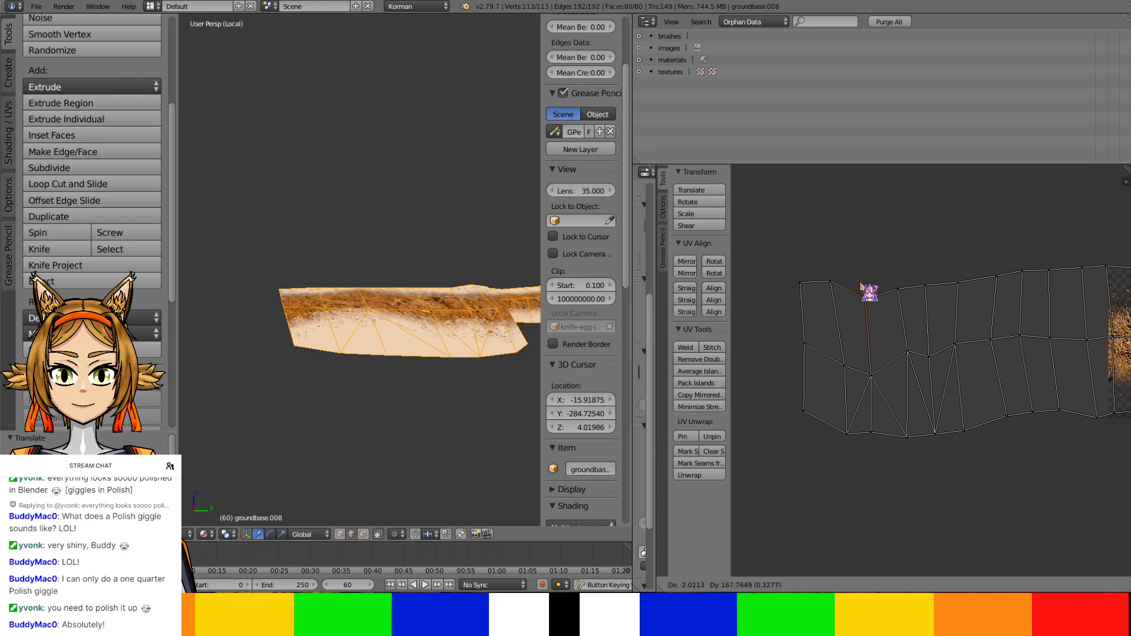
pyautogui.click(861, 280)
# Raise the middle-row UV vertices near the strip's left end to the dirt band's centerline
pyautogui.press('g')
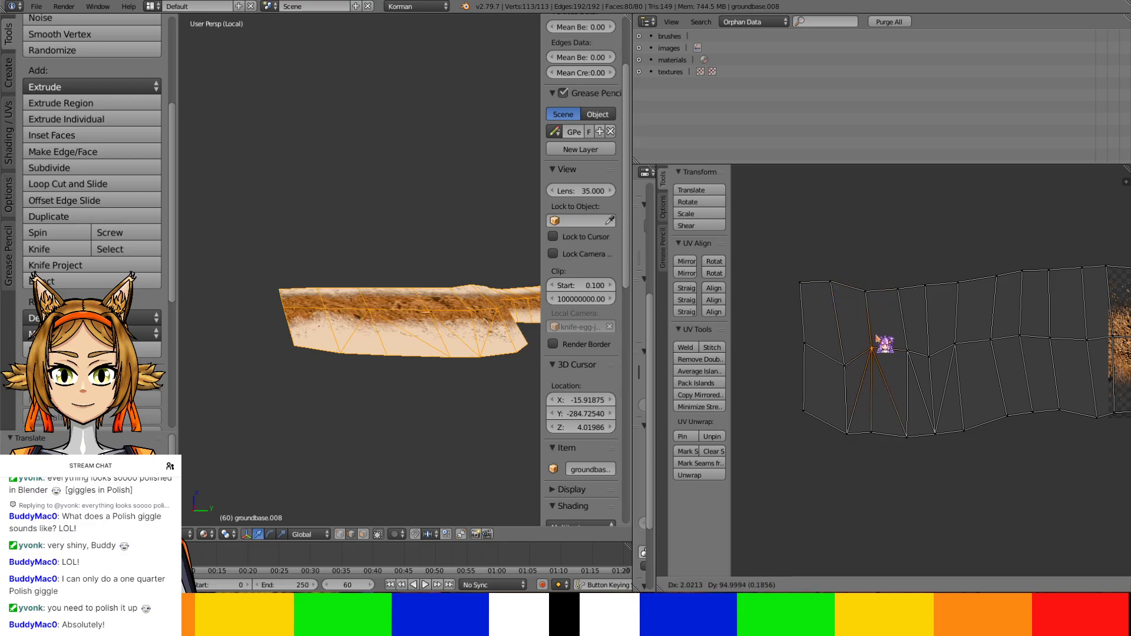
pyautogui.click(875, 335)
pyautogui.rightClick(849, 358)
pyautogui.press('g')
pyautogui.click(848, 338)
pyautogui.moveTo(472, 333); pyautogui.dragTo(419, 375, button='middle')
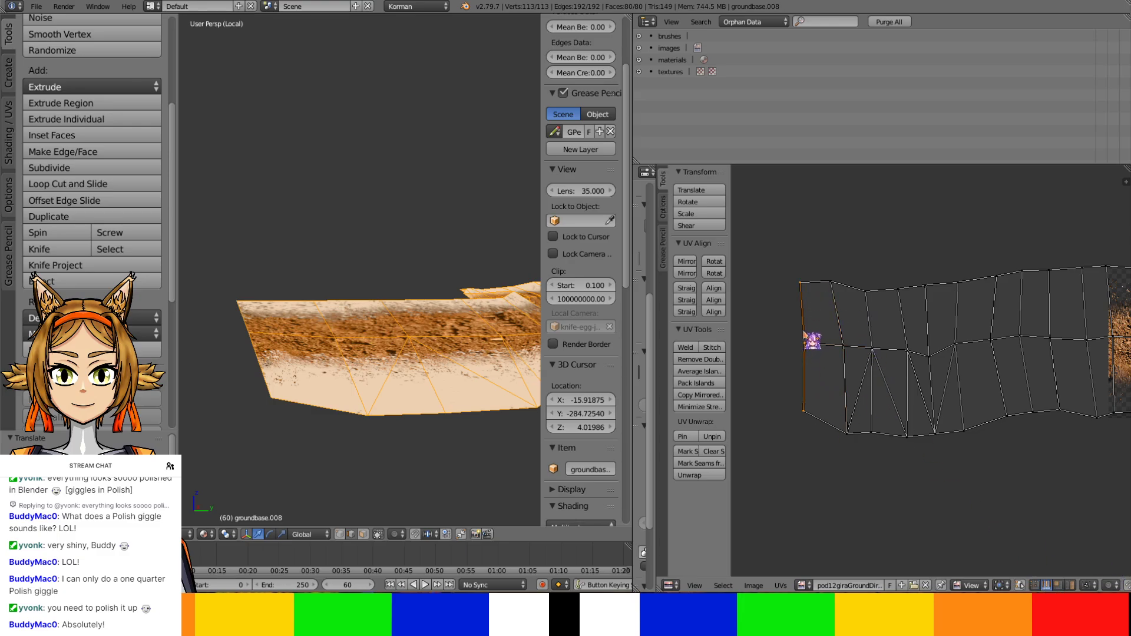
# Move the upper, middle and lower UV vertices of the strip's leftmost column outward to widen its last faces
pyautogui.press('g')
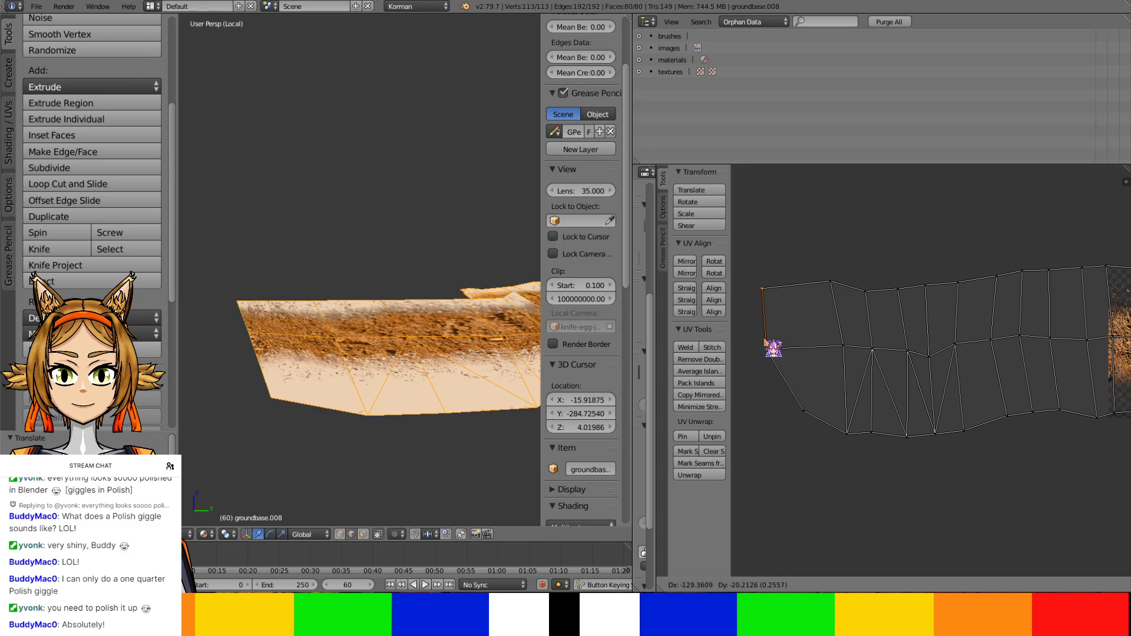
pyautogui.click(769, 347)
pyautogui.scroll(3, 409, 412)
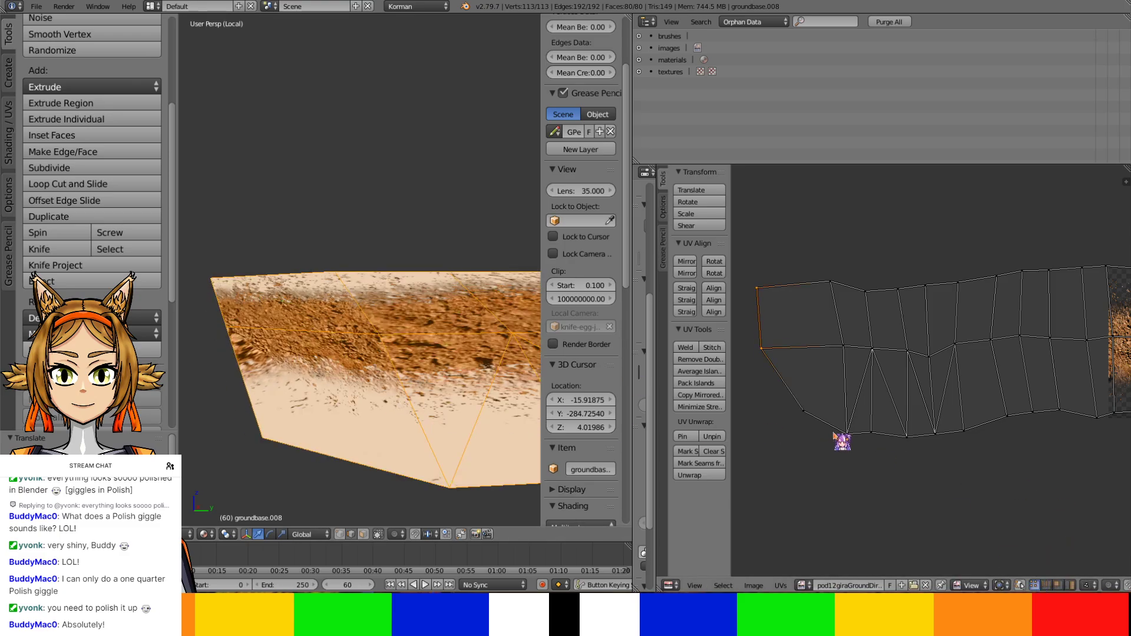
pyautogui.press('g')
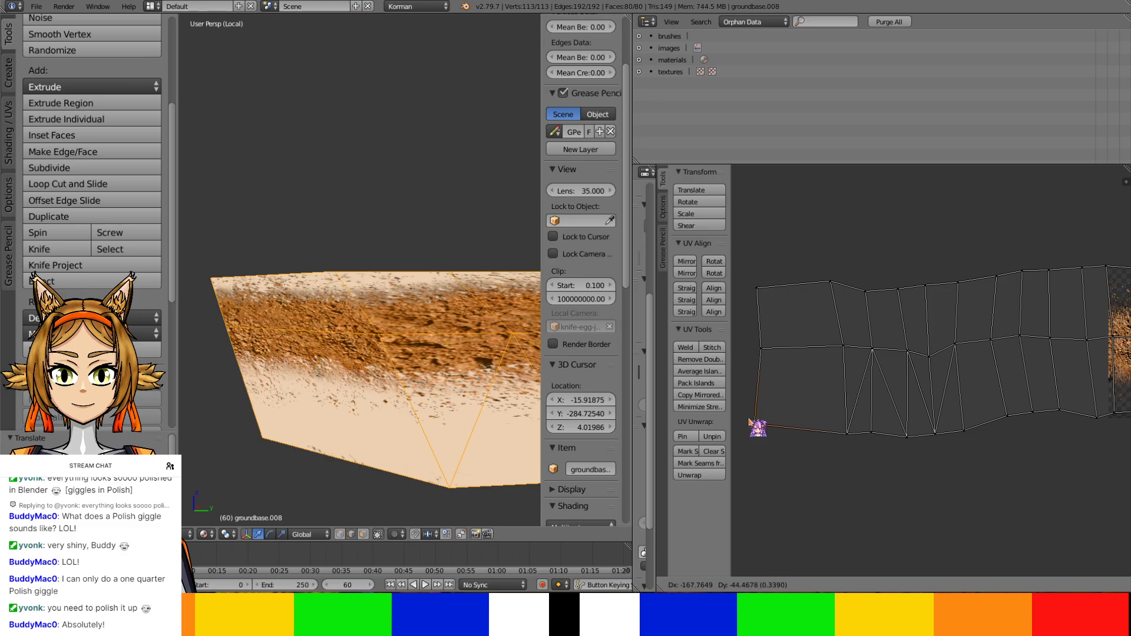
pyautogui.click(751, 421)
# Select the whole UV strip and stretch it horizontally along the X axis
pyautogui.moveTo(848, 402); pyautogui.dragTo(815, 440, button='middle')
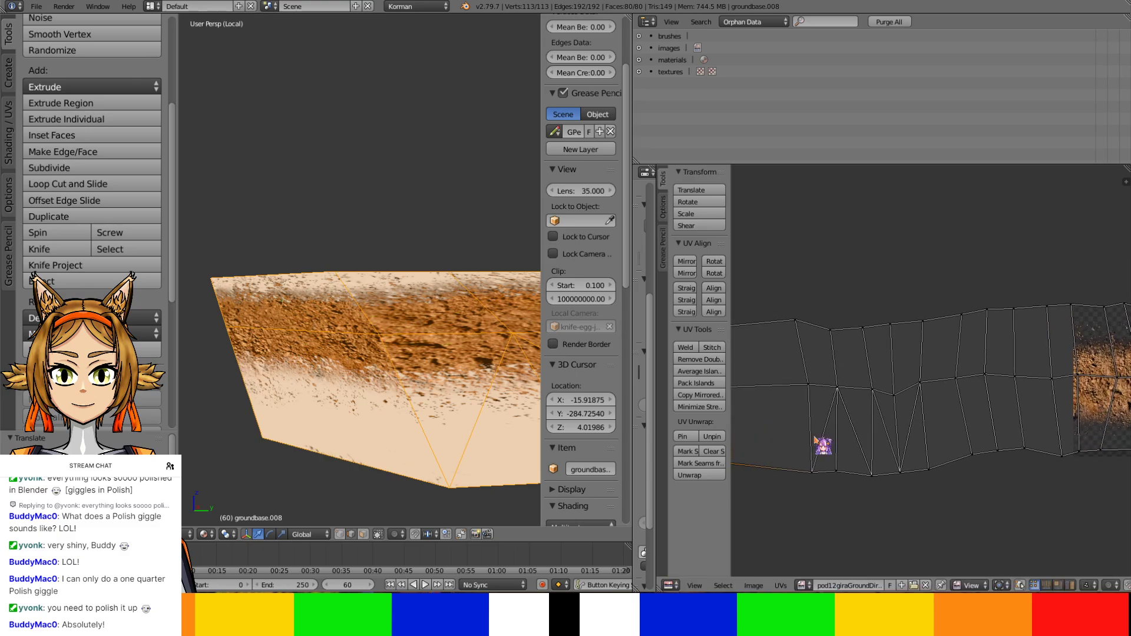
pyautogui.scroll(-2, 864, 430)
pyautogui.press('a')
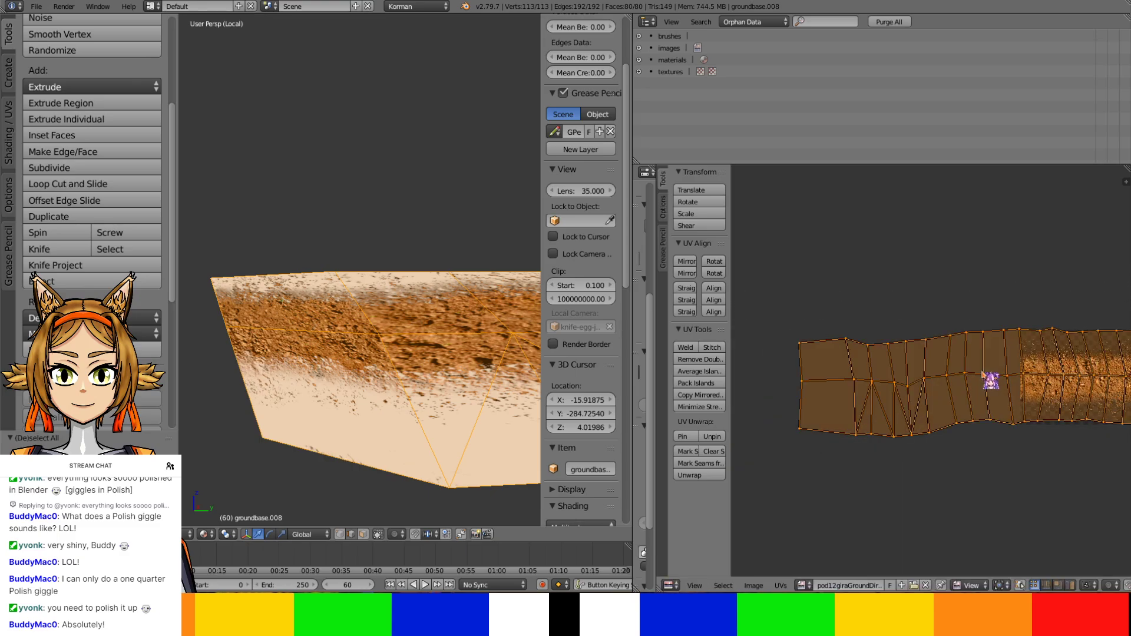
pyautogui.press('s')
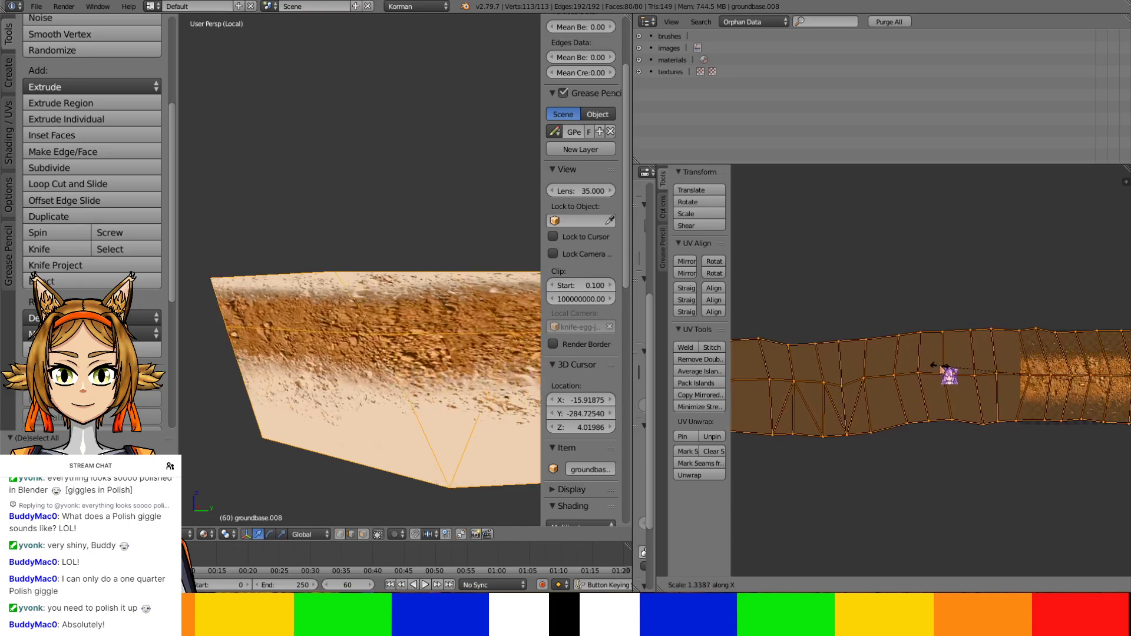
pyautogui.click(851, 366)
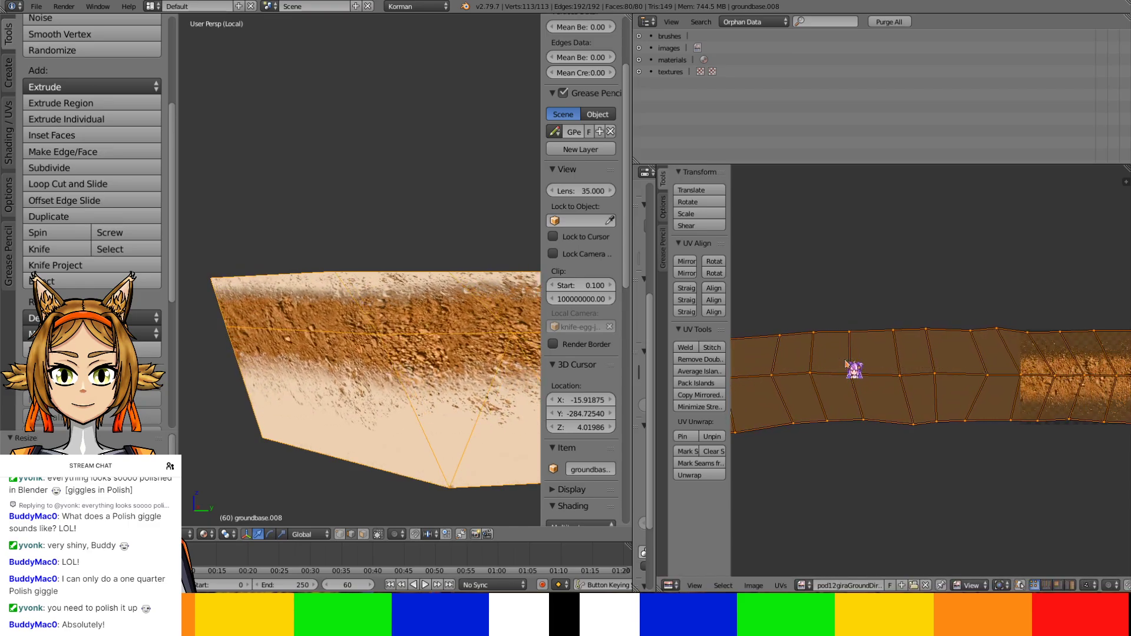
# Raise and space out the top-row UV vertices where the strip narrows toward its right end, extending the straight upper edge
pyautogui.scroll(-2, 935, 387)
pyautogui.moveTo(365, 406); pyautogui.dragTo(213, 409, button='middle')
pyautogui.moveTo(402, 387); pyautogui.dragTo(483, 410, button='middle')
pyautogui.scroll(-5, 1000, 420)
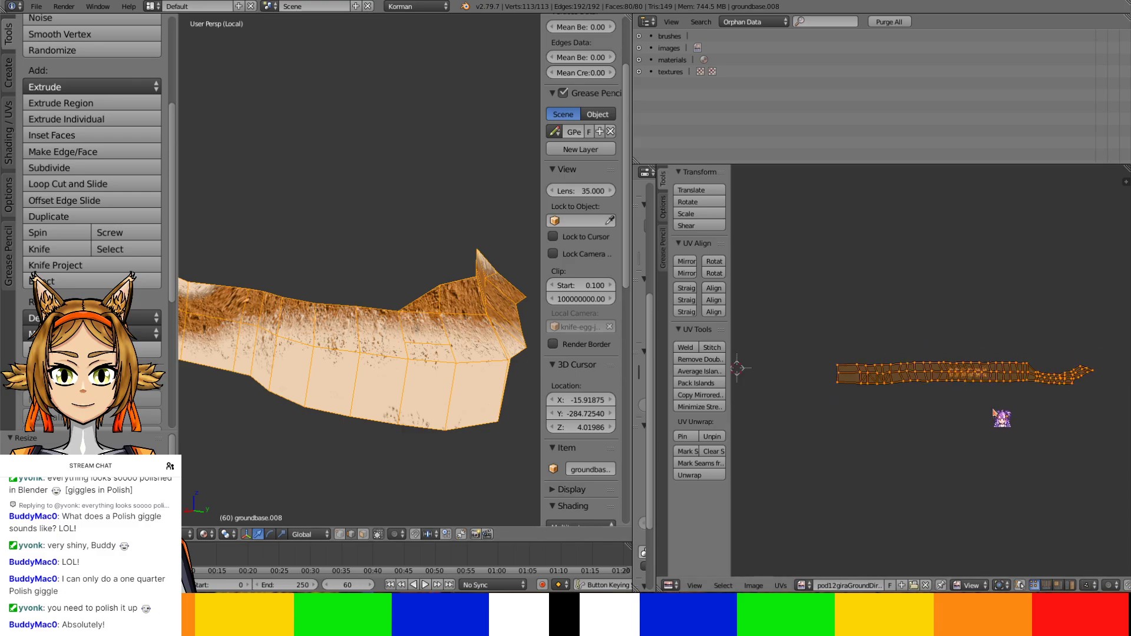
pyautogui.moveTo(1046, 394); pyautogui.dragTo(877, 427, button='middle')
pyautogui.scroll(8, 980, 397)
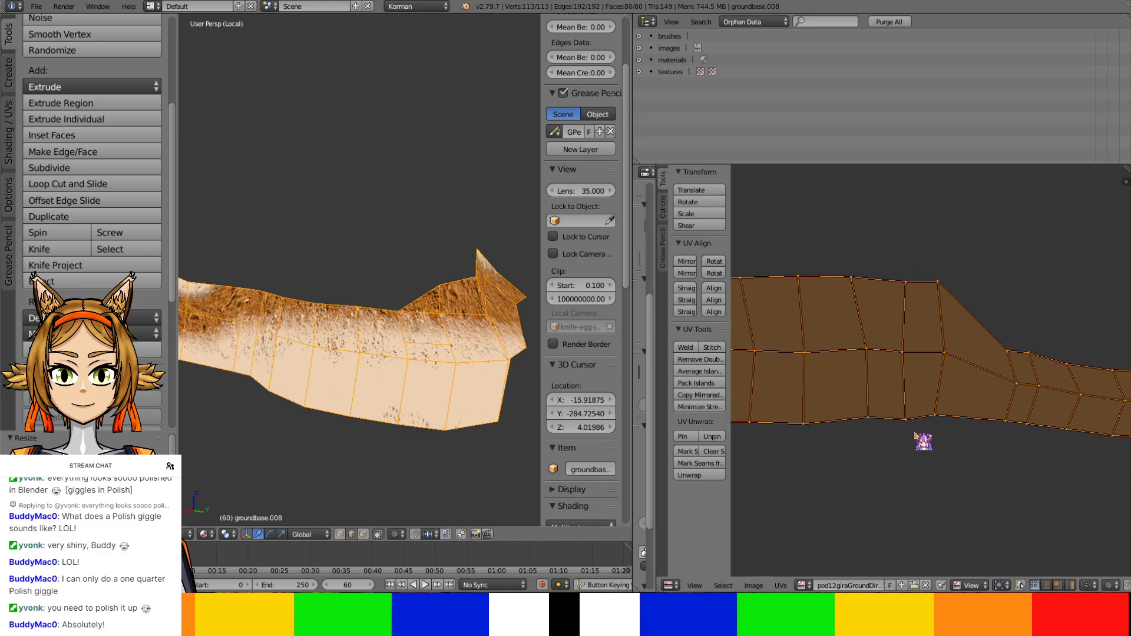
pyautogui.moveTo(989, 359); pyautogui.dragTo(1100, 295, button='right')
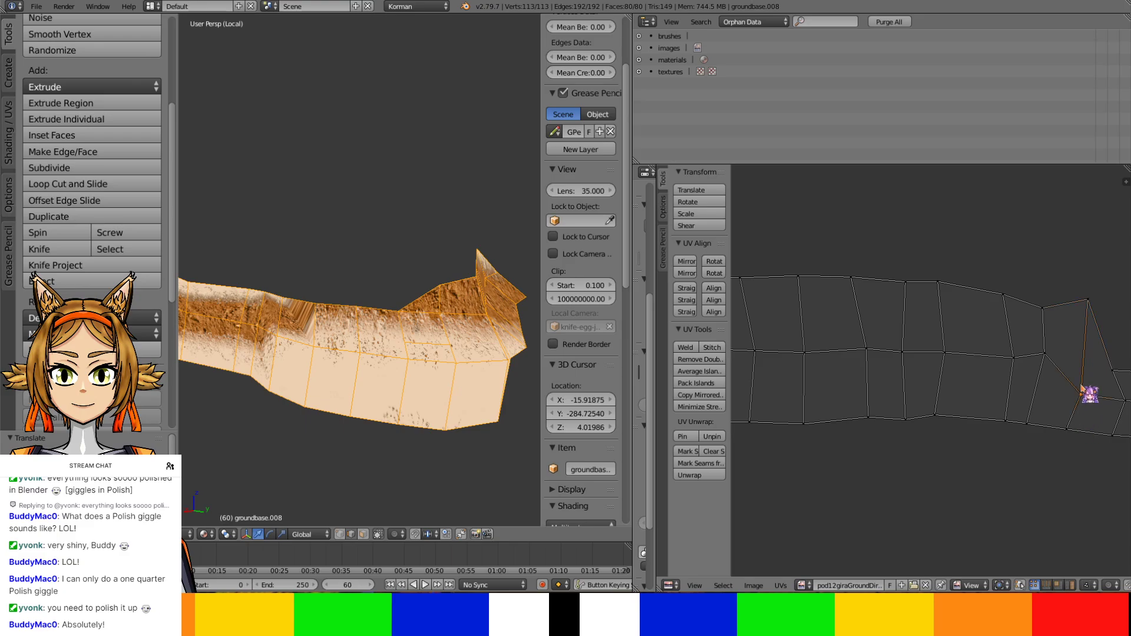
pyautogui.moveTo(1083, 392); pyautogui.dragTo(955, 329, button='right')
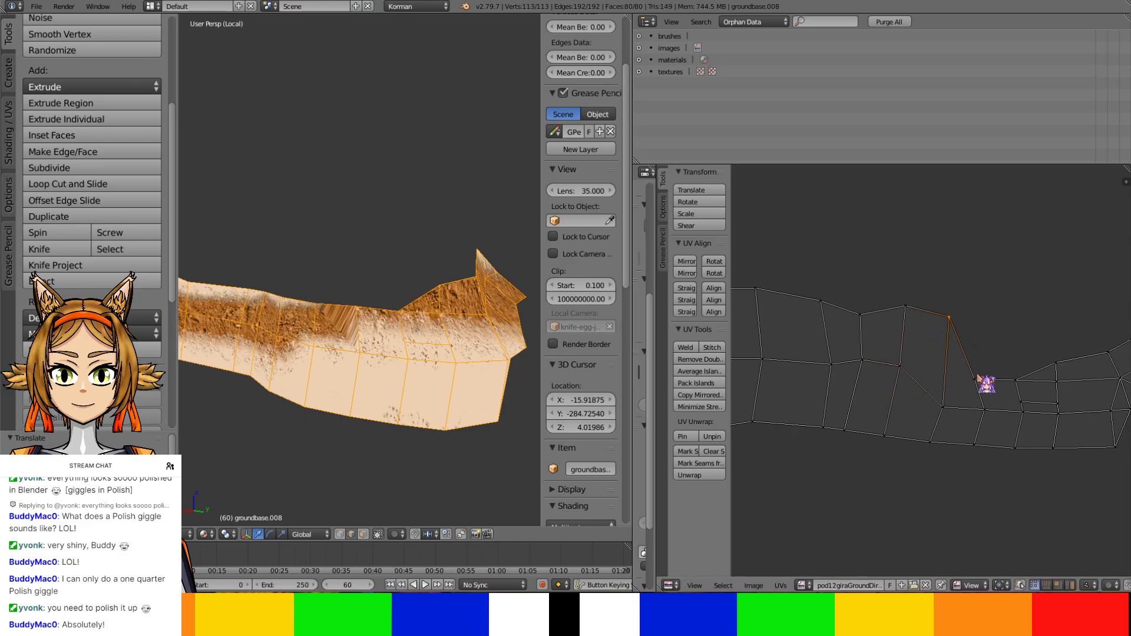
pyautogui.moveTo(984, 383); pyautogui.dragTo(994, 296, button='right')
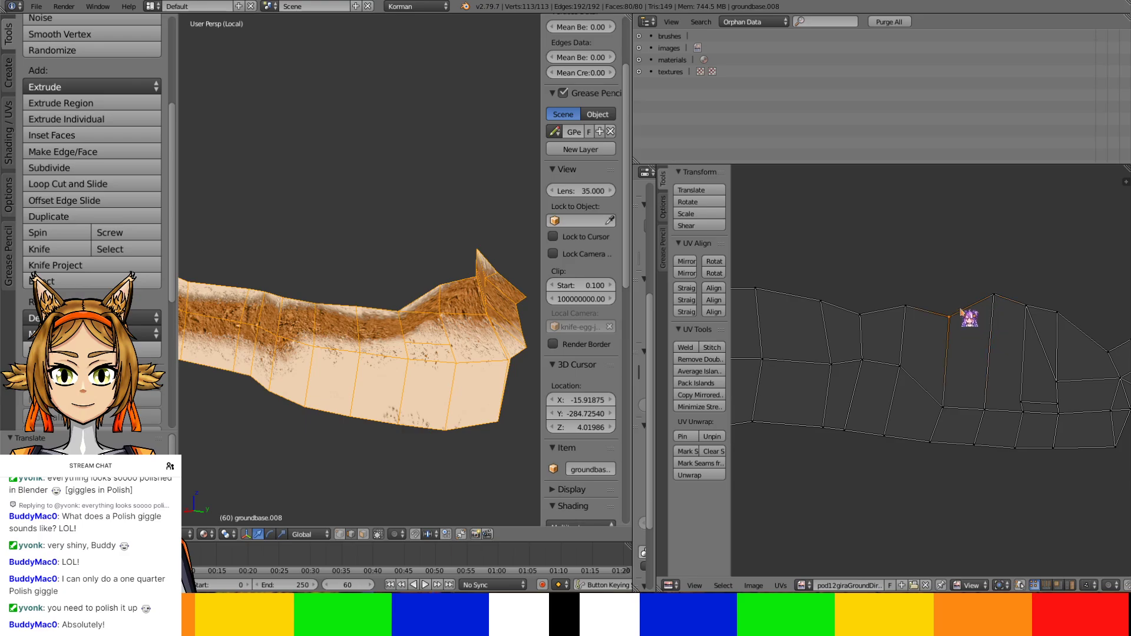
pyautogui.moveTo(859, 319); pyautogui.dragTo(870, 308, button='right')
# Raise two middle-row UV vertices at the narrowing to the dirt band's centerline and triangulate all faces of the wall mesh
pyautogui.moveTo(942, 406); pyautogui.dragTo(947, 357, button='right')
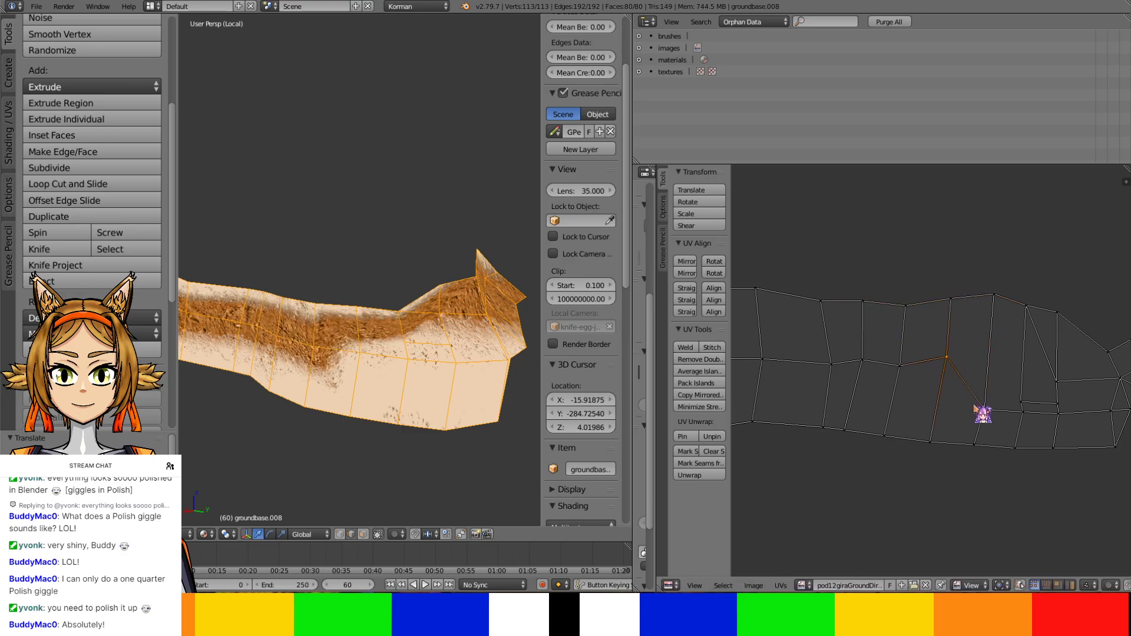
pyautogui.moveTo(983, 410); pyautogui.dragTo(983, 367, button='right')
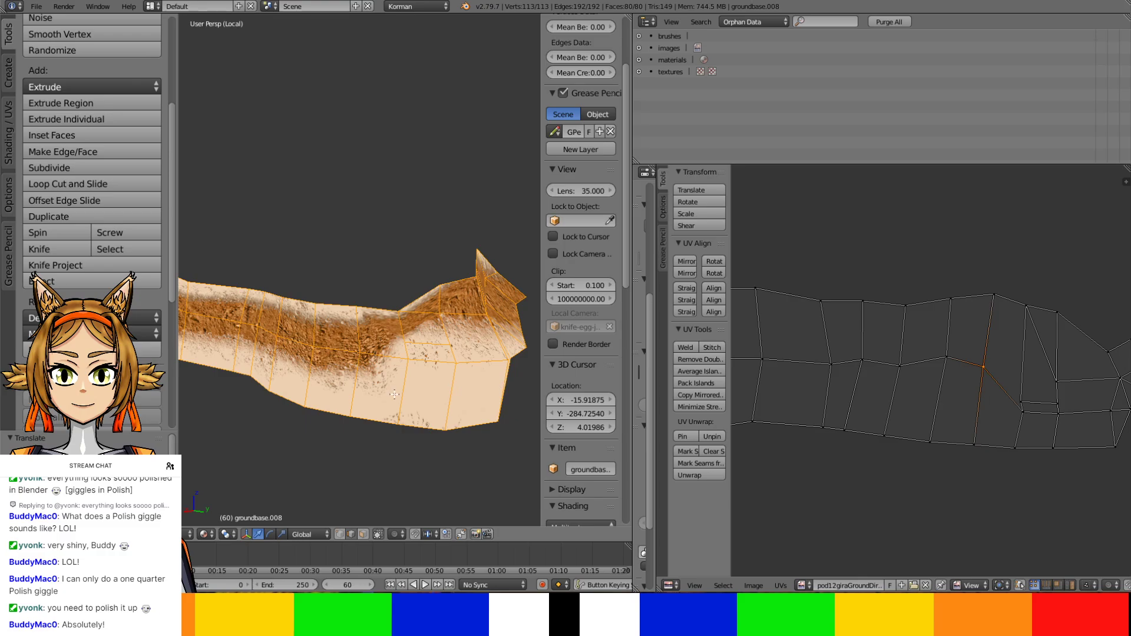
pyautogui.hotkey('ctrl', 't')
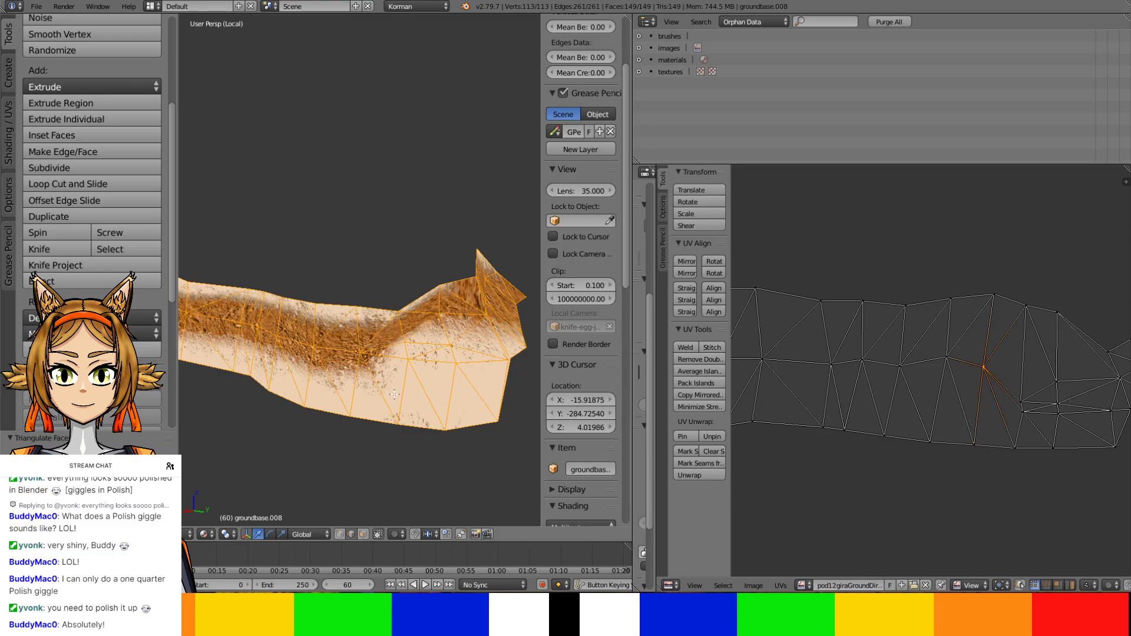
# Raise the following top-row UV vertices of the tapered right section to extend the level upper edge
pyautogui.moveTo(996, 420); pyautogui.dragTo(859, 415, button='middle')
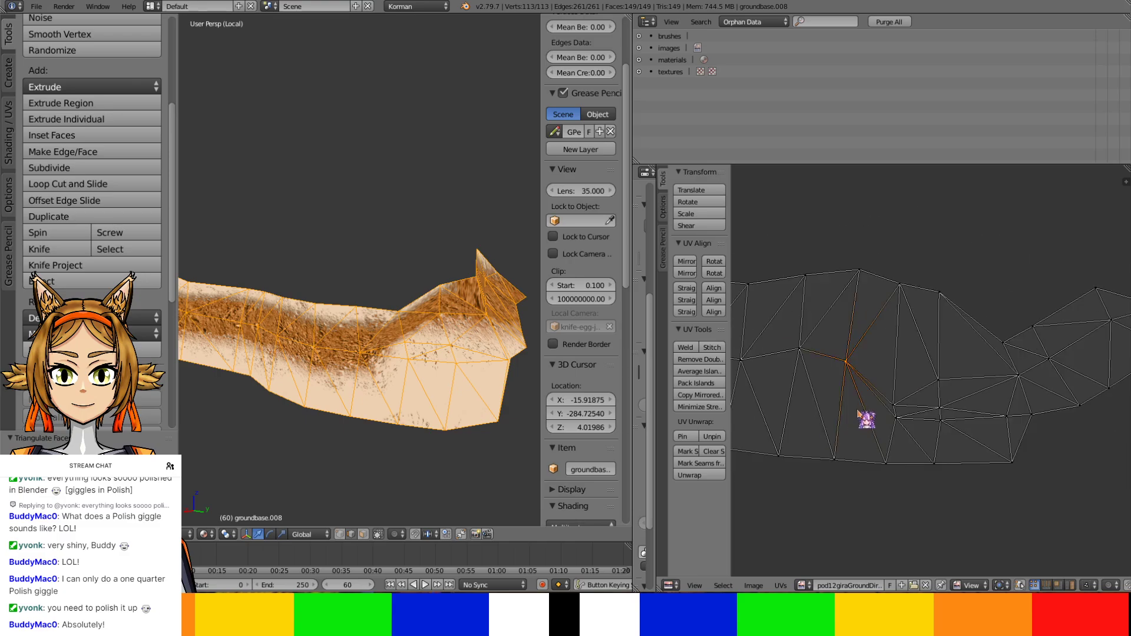
pyautogui.moveTo(905, 284); pyautogui.dragTo(948, 263, button='right')
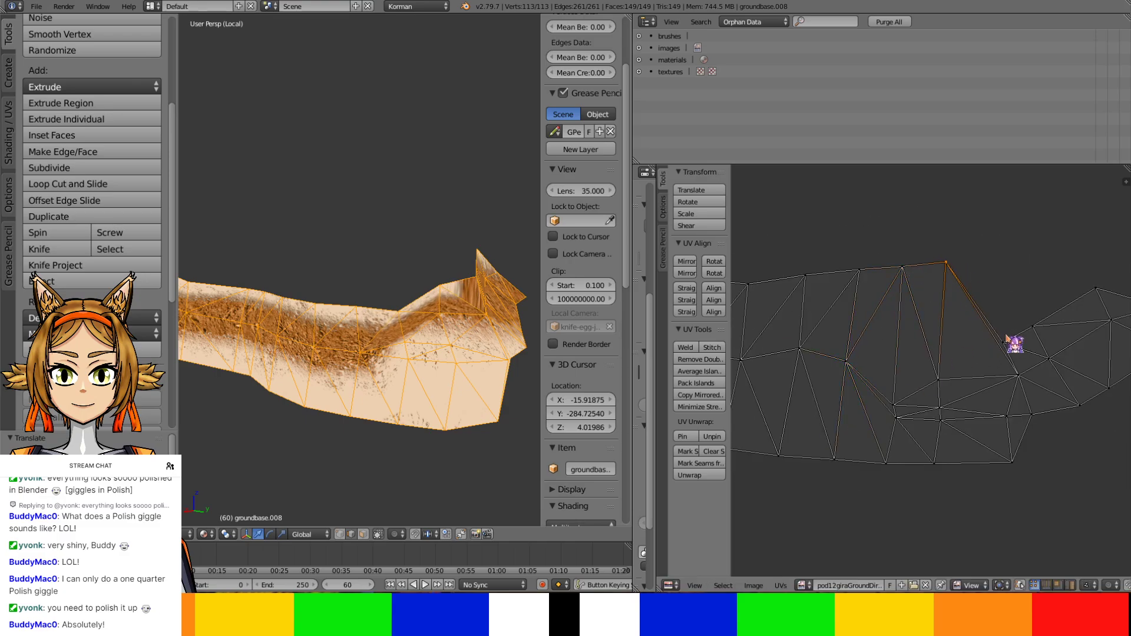
pyautogui.moveTo(1009, 341); pyautogui.dragTo(1016, 269, button='right')
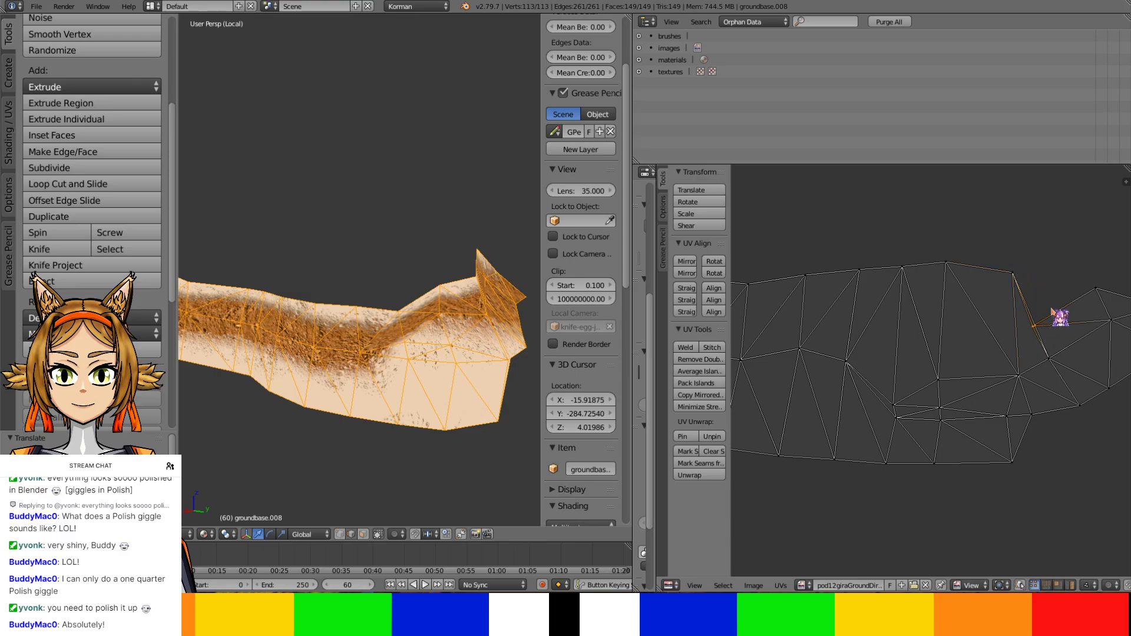
pyautogui.moveTo(1053, 310); pyautogui.dragTo(1083, 272, button='right')
pyautogui.moveTo(1083, 273); pyautogui.dragTo(906, 304, button='middle')
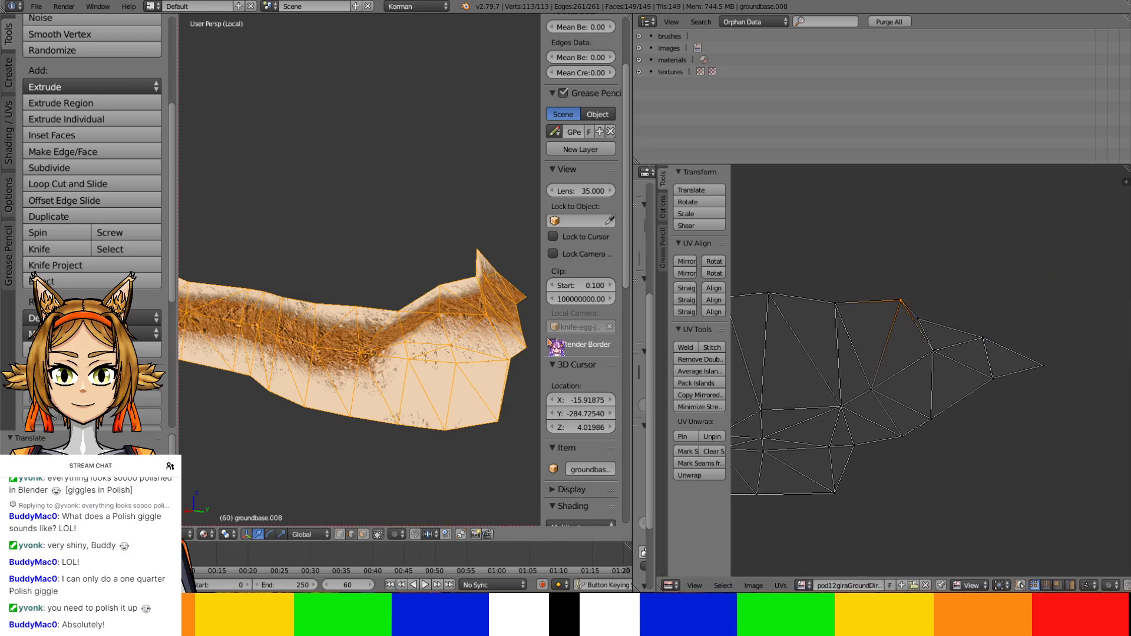
# Move the last top-row UV vertices at the strip's right tip up and outward to open out the pointed end
pyautogui.moveTo(530, 342); pyautogui.dragTo(406, 380, button='middle')
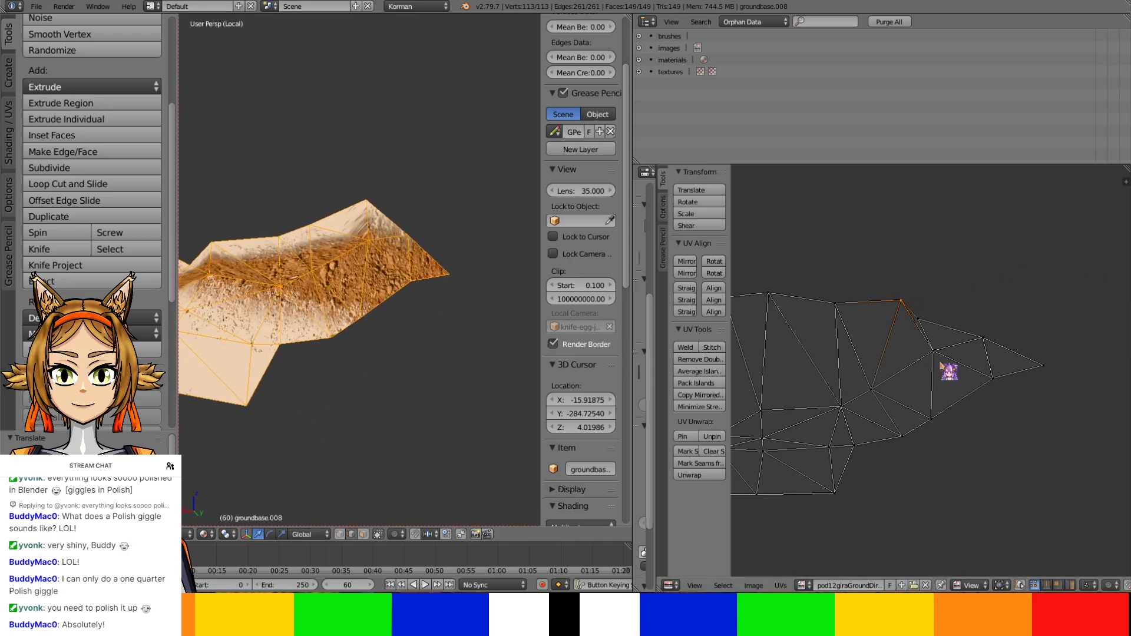
pyautogui.moveTo(921, 320); pyautogui.dragTo(984, 278, button='right')
pyautogui.moveTo(1002, 339); pyautogui.dragTo(1103, 324, button='right')
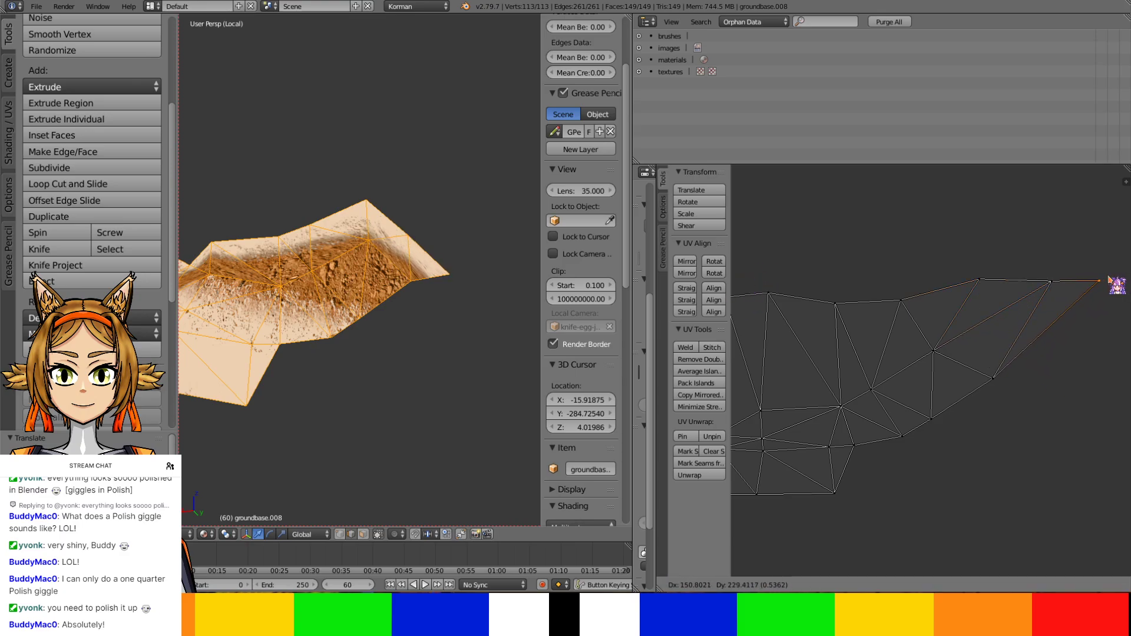
pyautogui.moveTo(1052, 282); pyautogui.dragTo(921, 281, button='right')
pyautogui.moveTo(851, 382); pyautogui.dragTo(905, 372, button='middle')
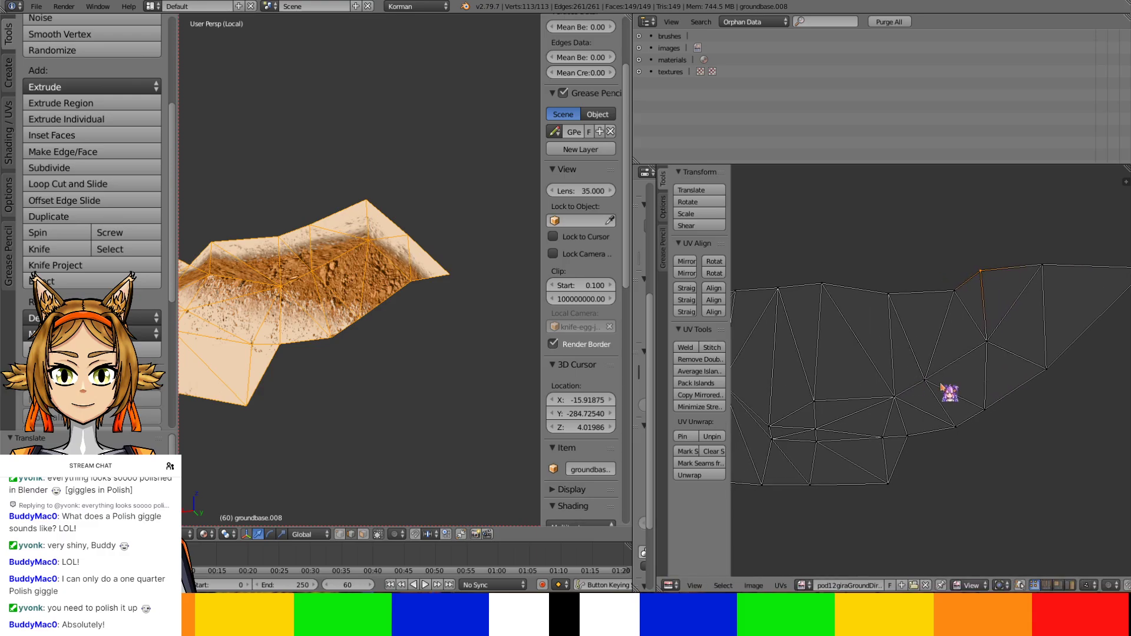
# Spread the middle-row and bottom-row UV vertices of the right tip outward to widen its compressed triangles
pyautogui.moveTo(1055, 367); pyautogui.dragTo(1000, 350, button='right')
pyautogui.moveTo(382, 401); pyautogui.dragTo(533, 407, button='middle')
pyautogui.moveTo(885, 354); pyautogui.dragTo(888, 375, button='right')
pyautogui.rightClick(888, 377)
pyautogui.moveTo(876, 439); pyautogui.dragTo(882, 405, button='right')
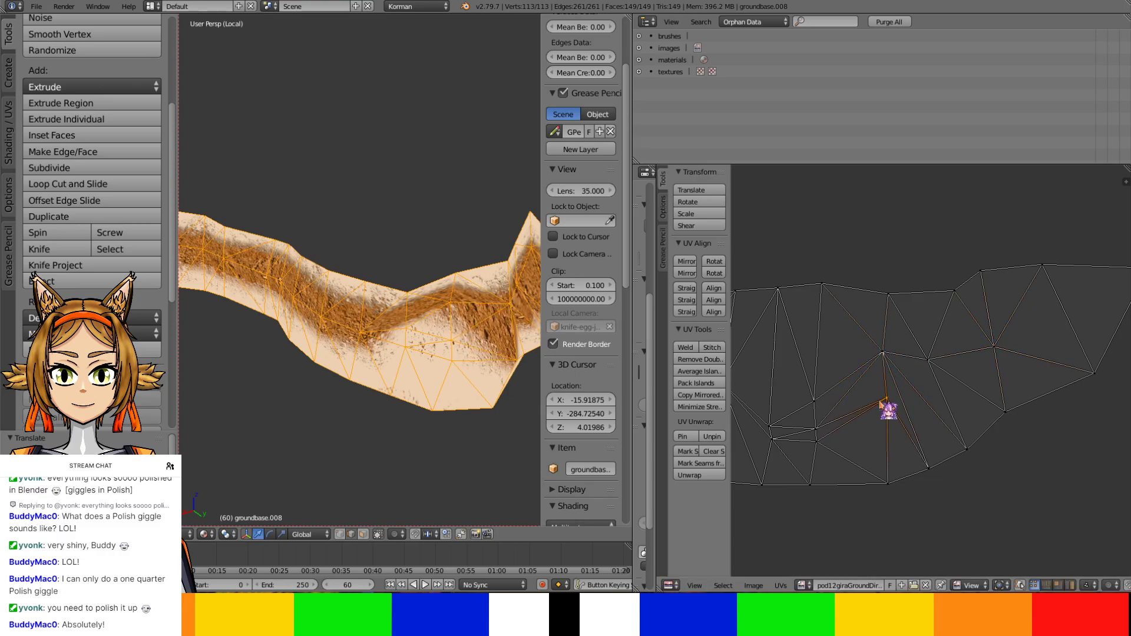
# Raise the crowded inner UV vertices before the right tip toward the dirt band's centerline
pyautogui.moveTo(813, 398); pyautogui.dragTo(832, 399, button='middle')
pyautogui.moveTo(835, 400); pyautogui.dragTo(827, 341, button='right')
pyautogui.moveTo(831, 421); pyautogui.dragTo(834, 374, button='right')
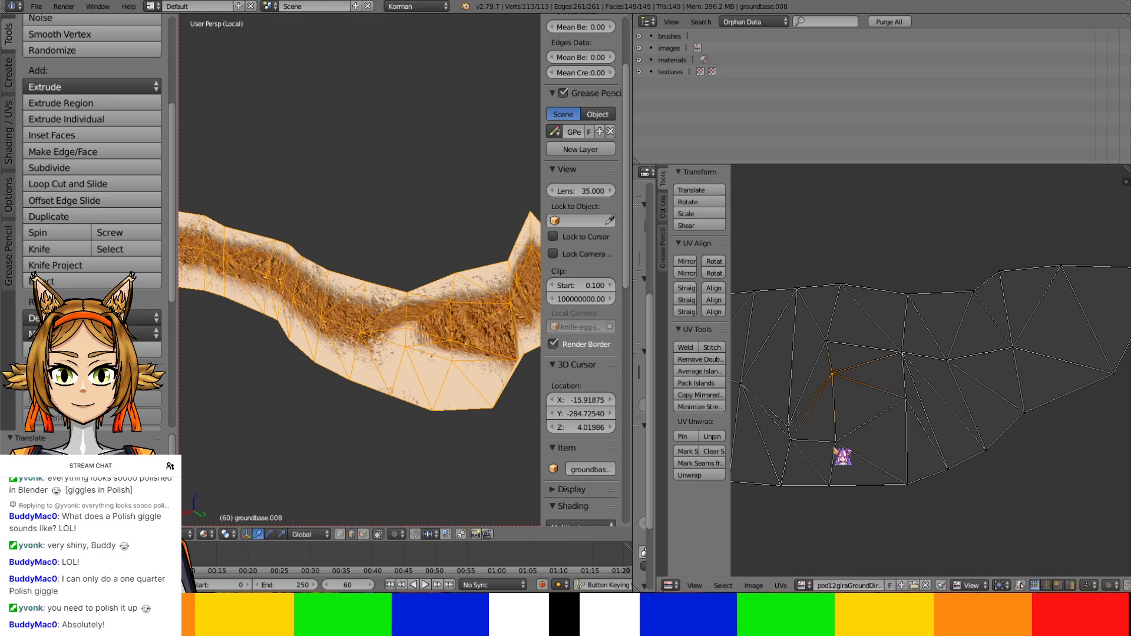
pyautogui.moveTo(839, 448); pyautogui.dragTo(790, 370, button='right')
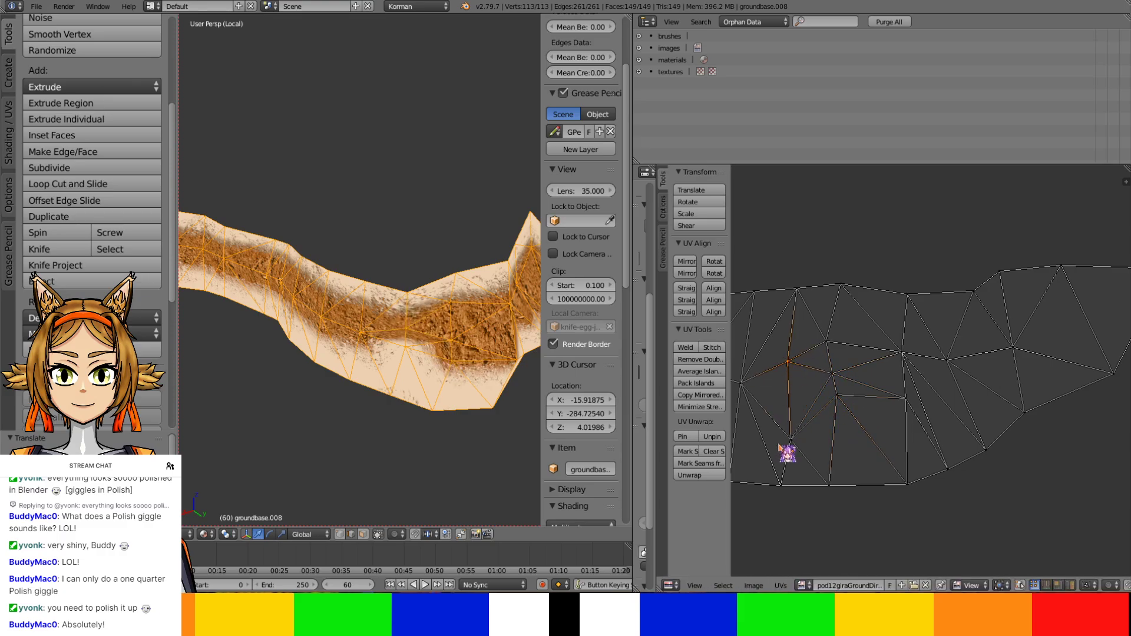
pyautogui.moveTo(786, 453); pyautogui.dragTo(792, 385, button='right')
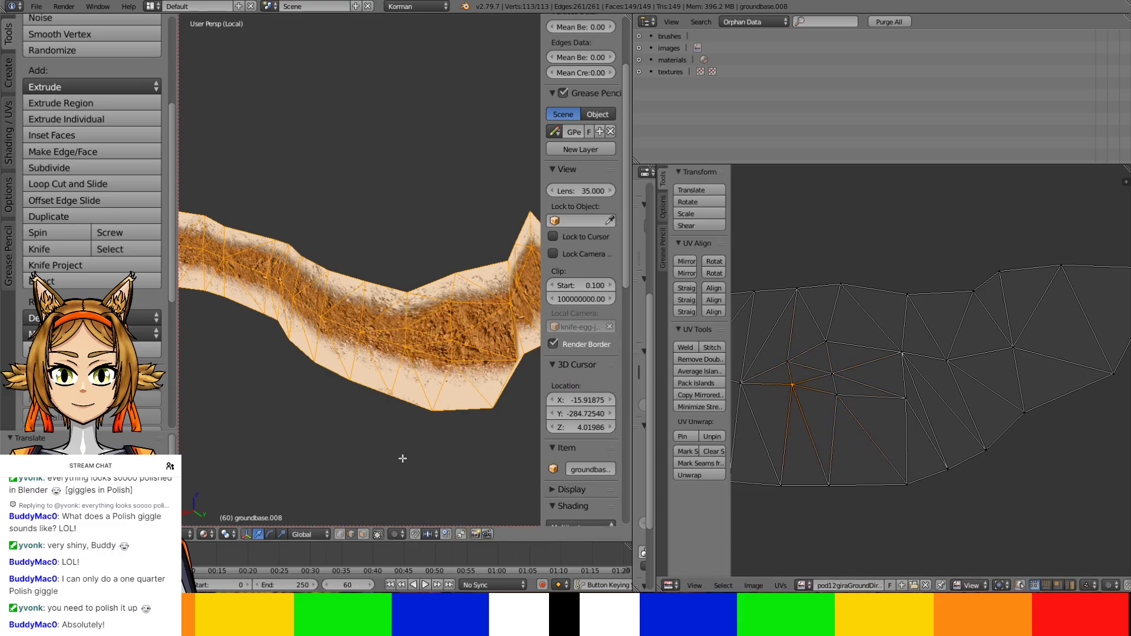
# Raise an inner UV vertex near the right tip and the two bottom-row vertices beneath it to level the lower edge
pyautogui.scroll(4, 401, 458)
pyautogui.moveTo(422, 425); pyautogui.dragTo(349, 445, button='middle')
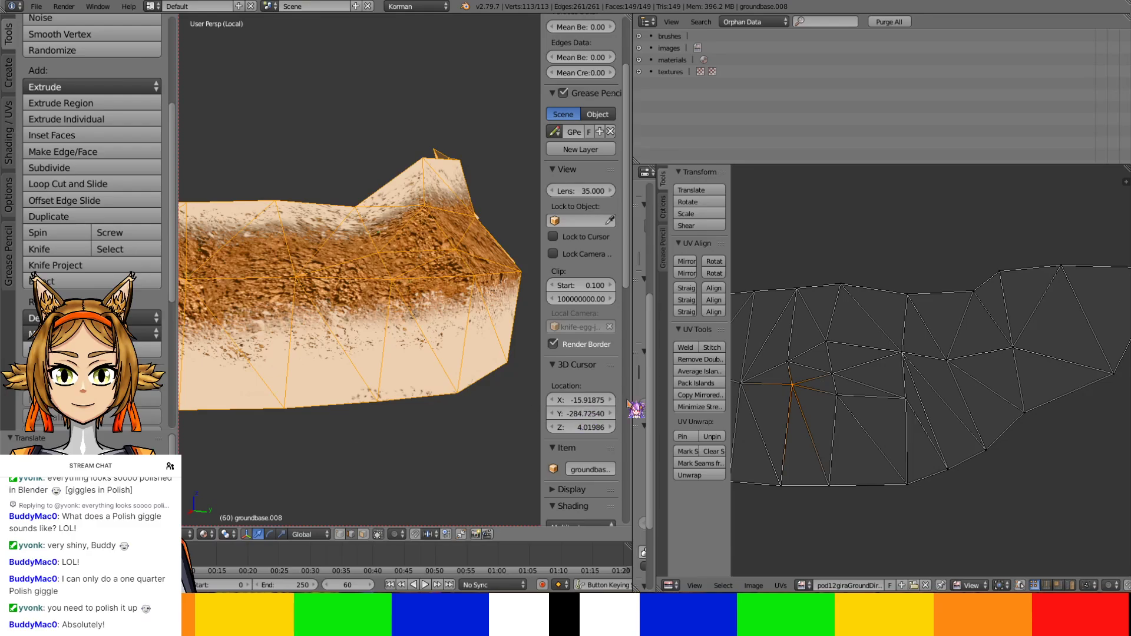
pyautogui.scroll(-3, 830, 384)
pyautogui.moveTo(921, 349); pyautogui.dragTo(966, 392, button='middle')
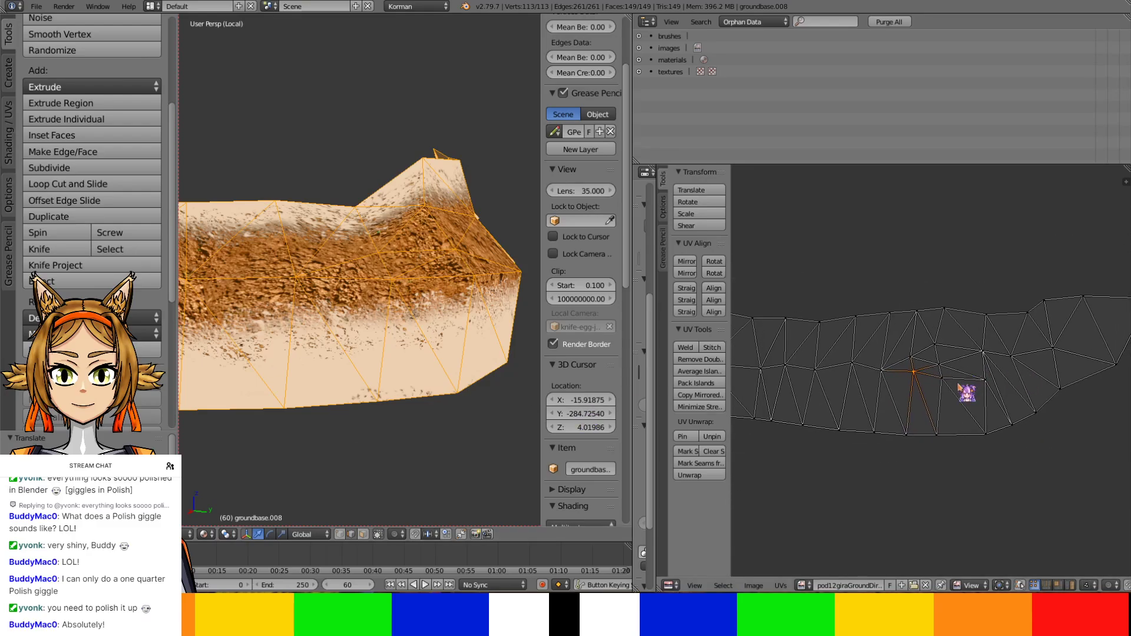
pyautogui.scroll(1, 966, 392)
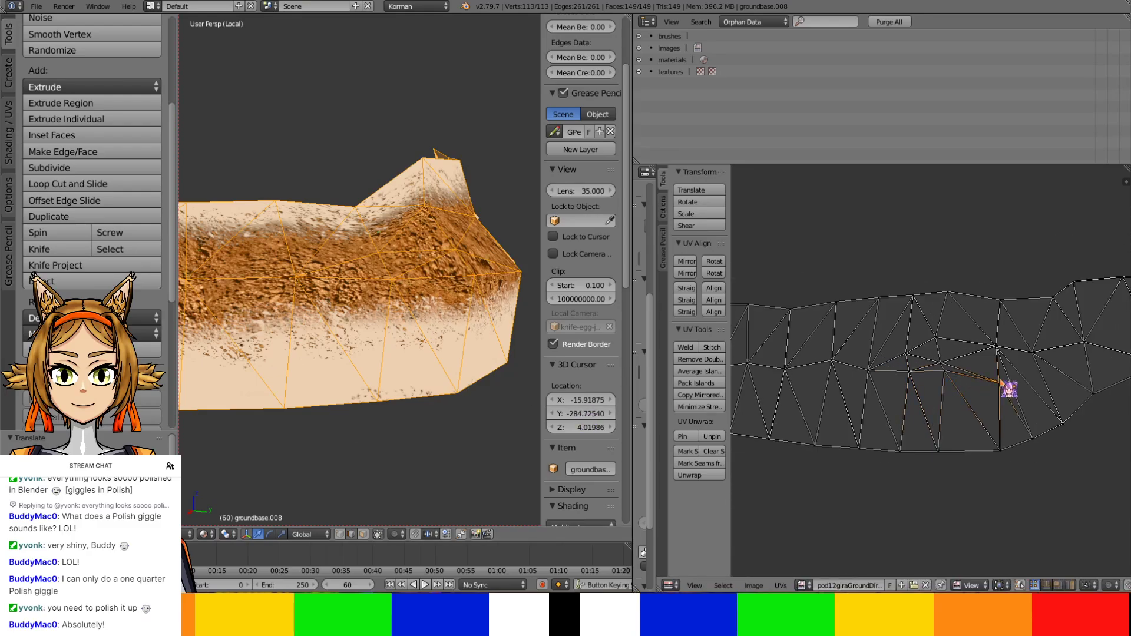
pyautogui.press('g')
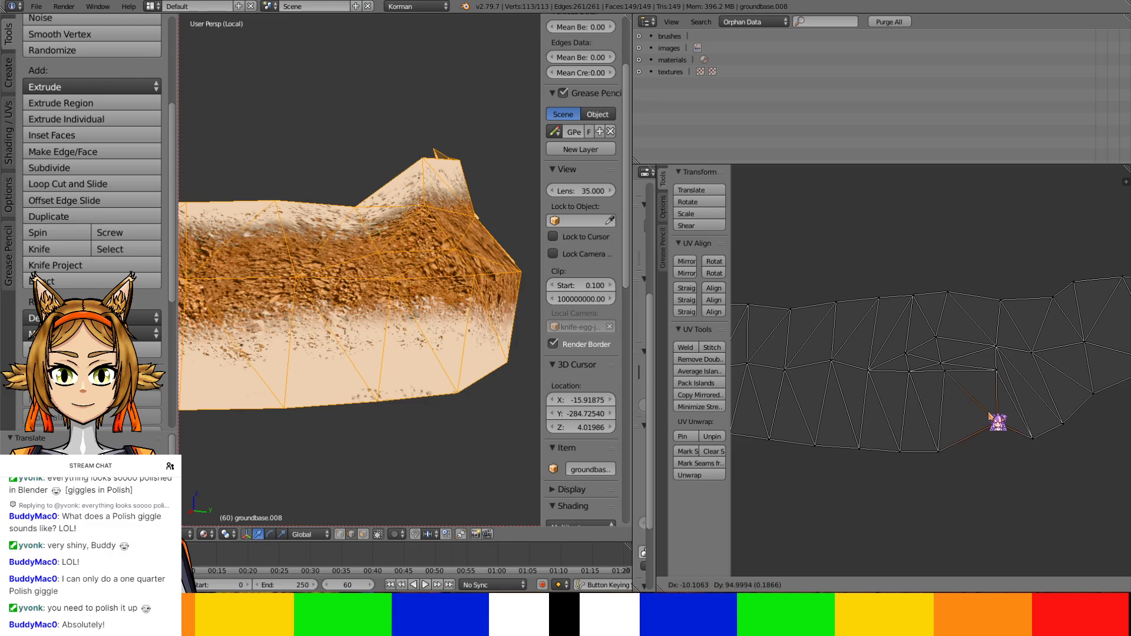
pyautogui.click(990, 415)
pyautogui.rightClick(945, 449)
pyautogui.press('g')
pyautogui.click(948, 416)
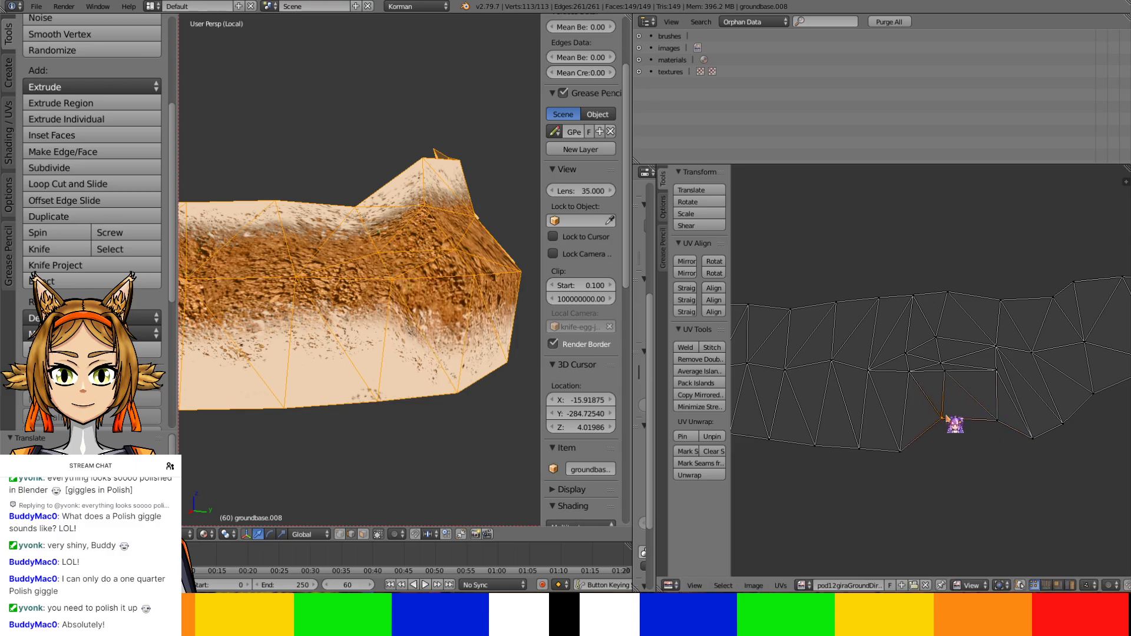
# Raise and evenly space the neighbouring bottom-row UV vertices on both sides to continue the level lower edge
pyautogui.rightClick(901, 444)
pyautogui.press('g')
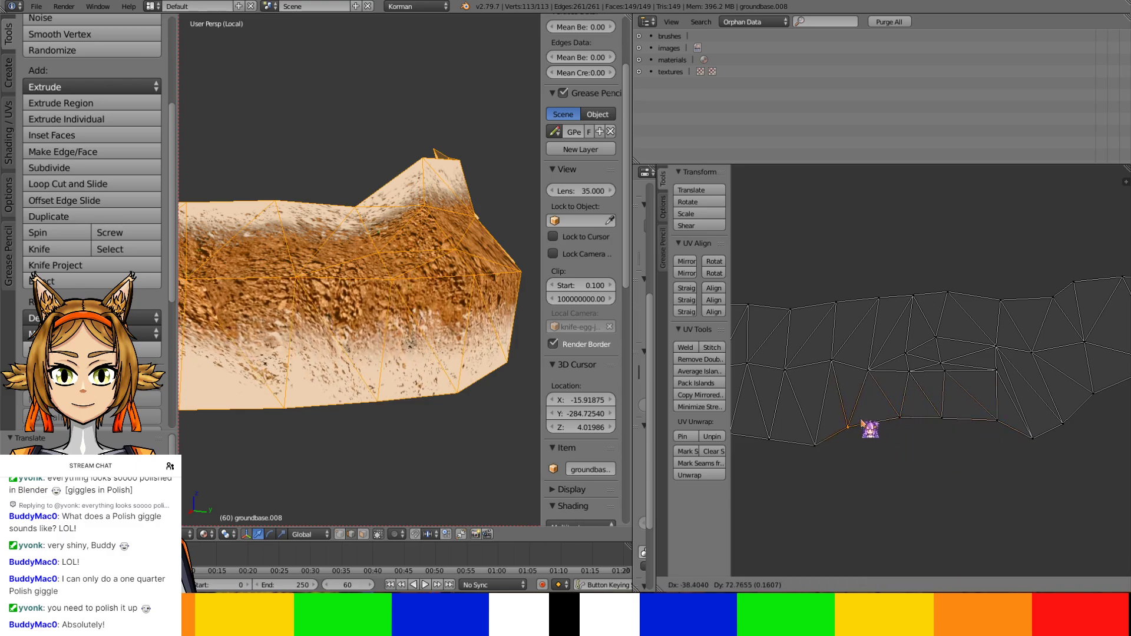
pyautogui.click(879, 426)
pyautogui.rightClick(910, 421)
pyautogui.press('g')
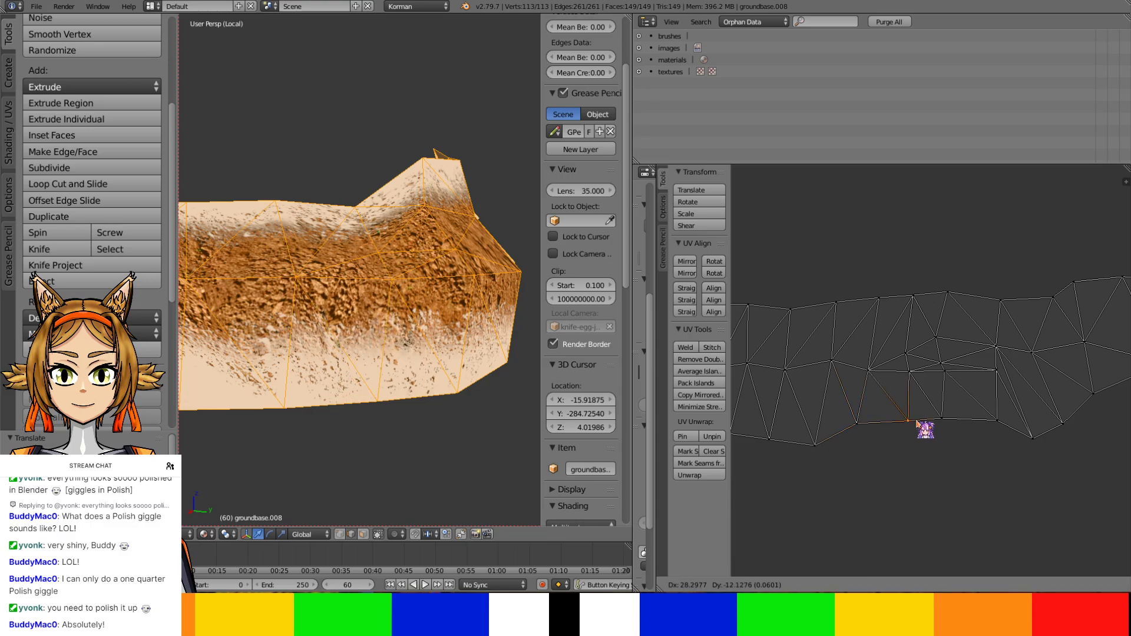
pyautogui.click(924, 429)
pyautogui.press('g')
pyautogui.click(958, 422)
pyautogui.rightClick(1036, 437)
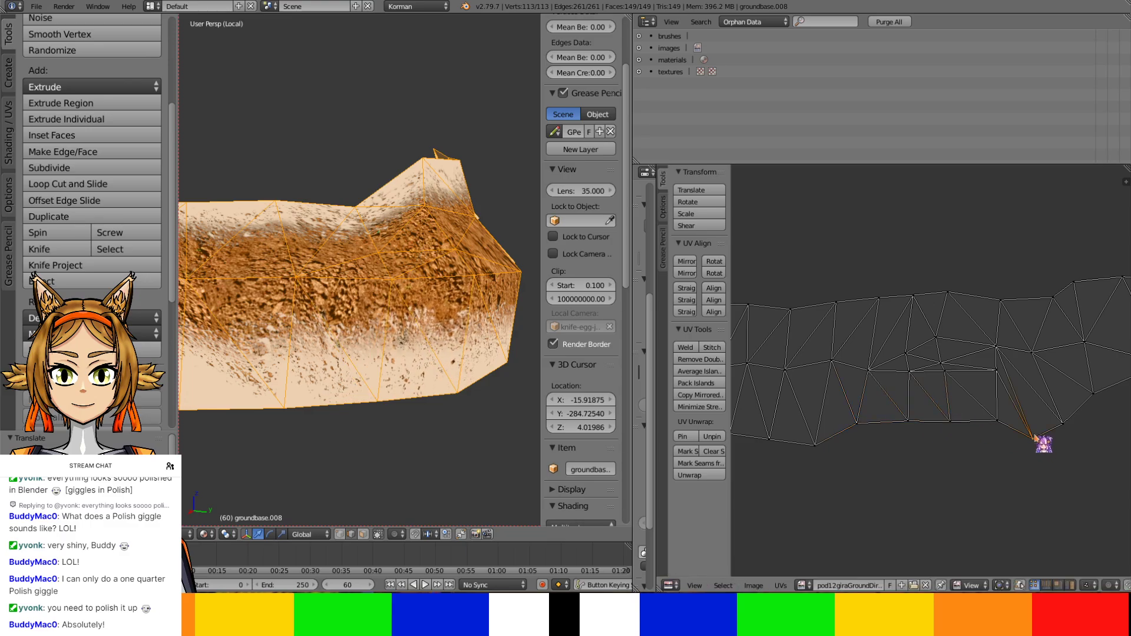
pyautogui.press('g')
pyautogui.click(1035, 423)
# Raise a sagging bottom-row UV vertex and a dipping top-row vertex farther left to smooth both strip edges
pyautogui.moveTo(834, 444); pyautogui.dragTo(950, 429, button='middle')
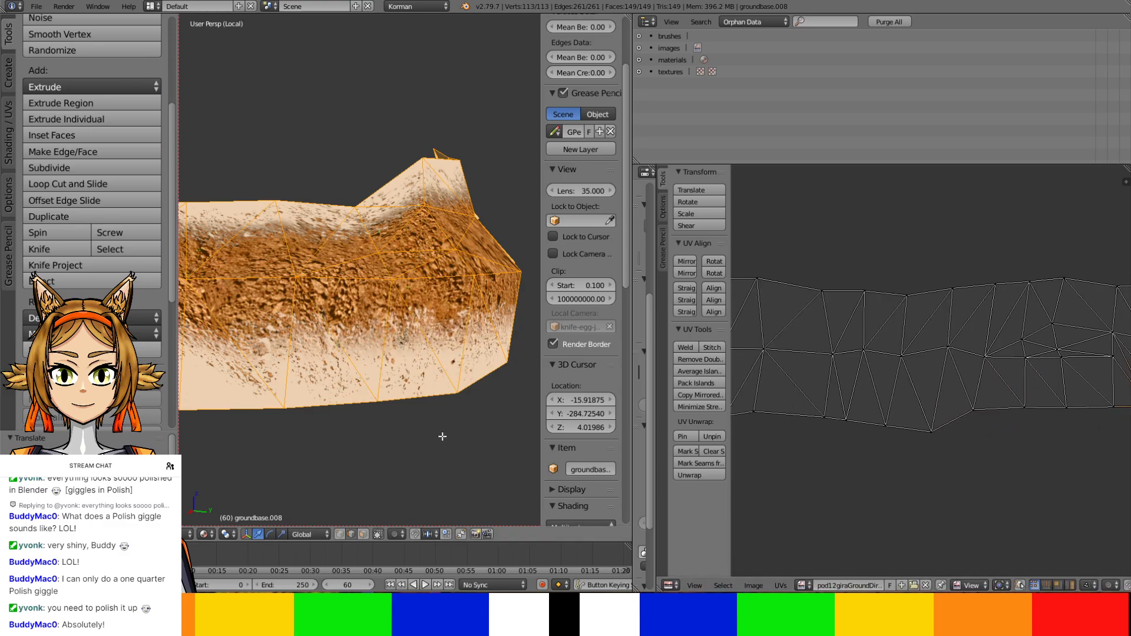
pyautogui.keyDown('shift'); pyautogui.moveTo(320, 435); pyautogui.dragTo(564, 422, button='middle'); pyautogui.keyUp('shift')
pyautogui.scroll(-2, 907, 418)
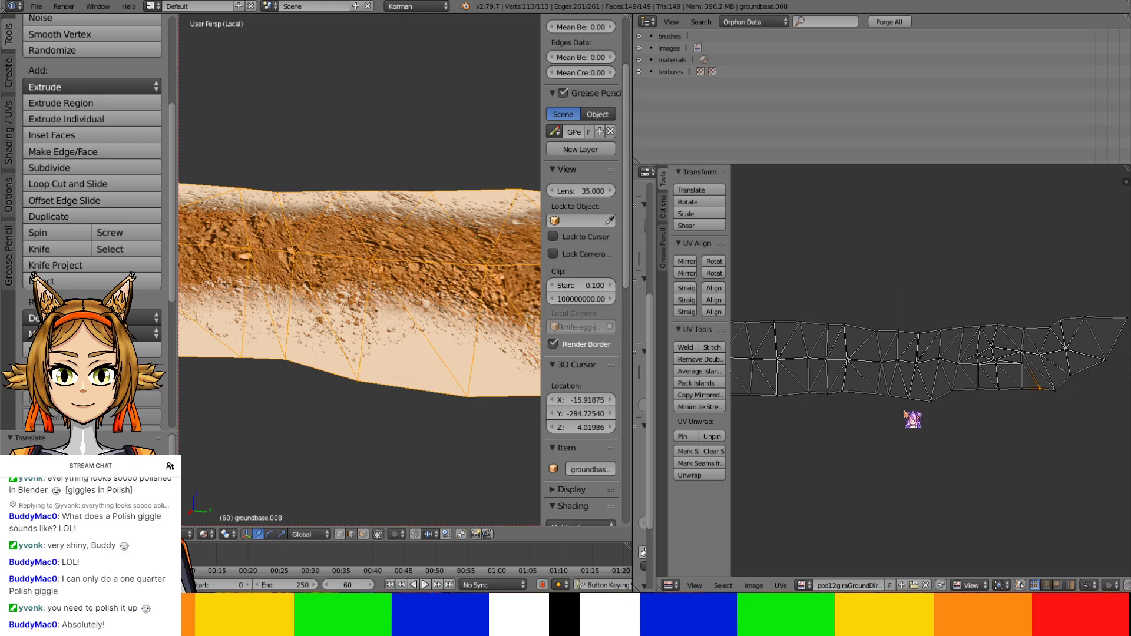
pyautogui.press('g')
pyautogui.click(940, 396)
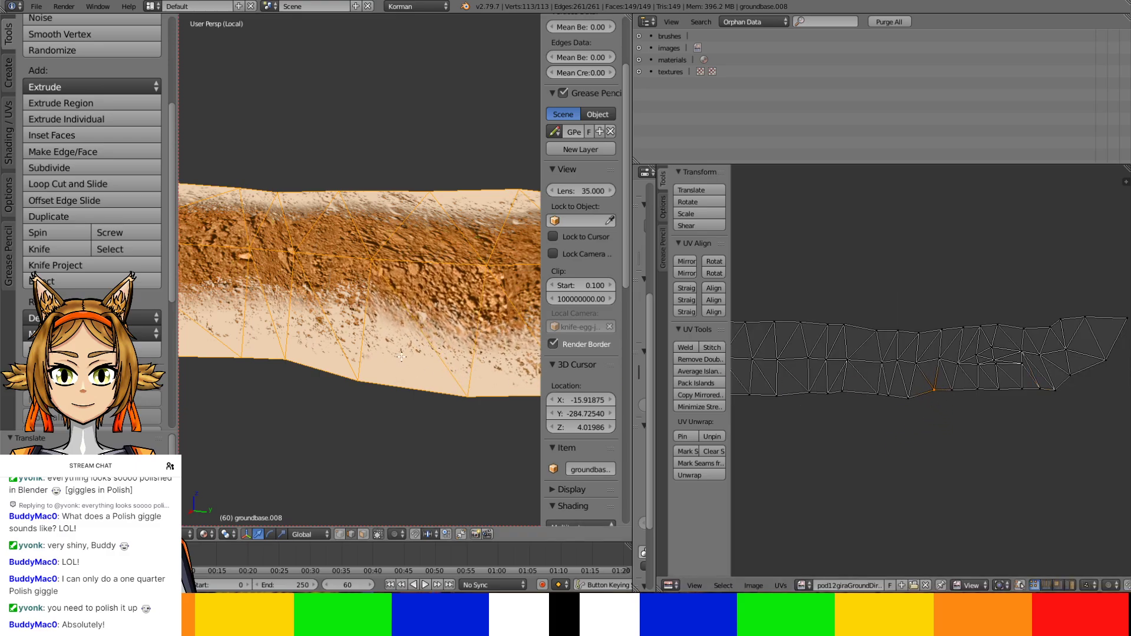
pyautogui.scroll(-2, 429, 377)
pyautogui.press('g')
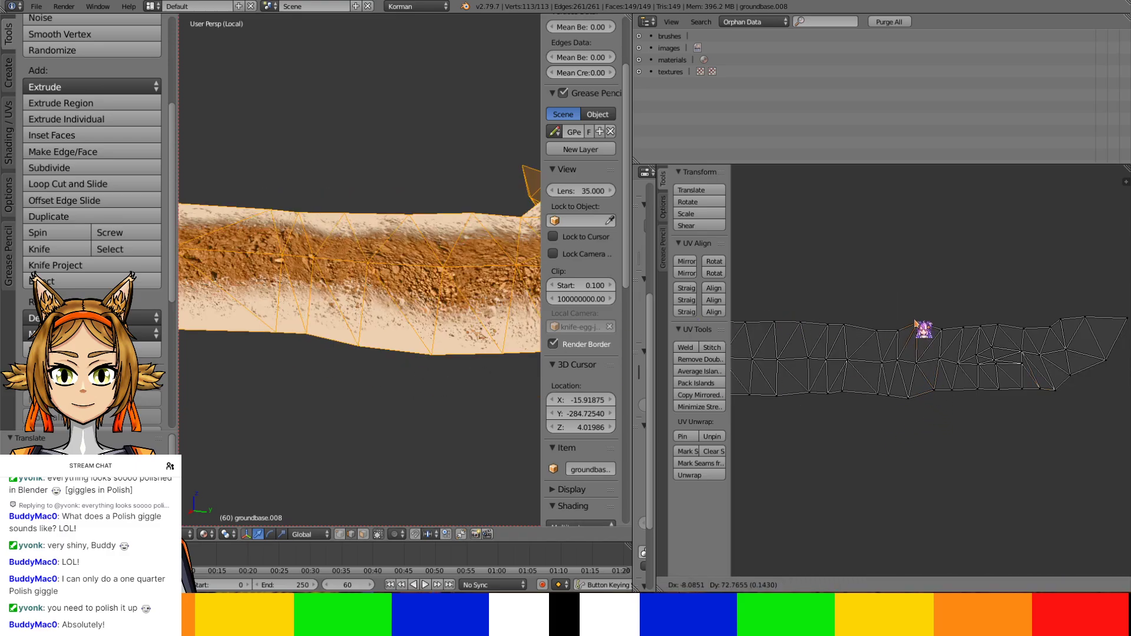
pyautogui.click(914, 324)
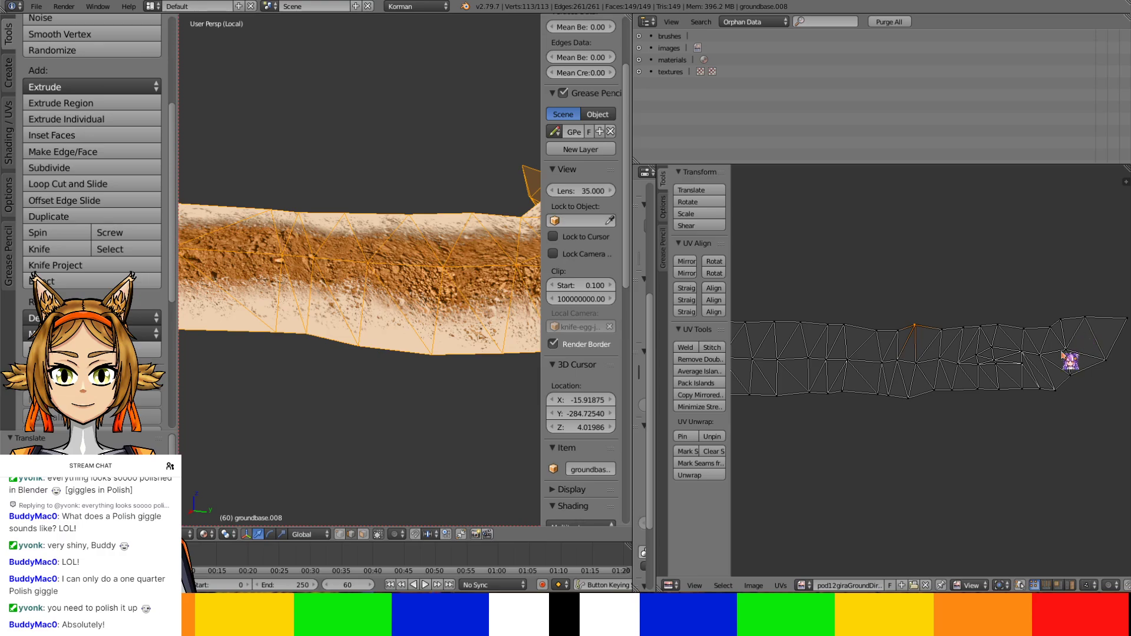
# Select the entire UV strip, scale it wider along the X axis, and check the texture on the wall's right end
pyautogui.press('a')
pyautogui.press('s')
pyautogui.press('x')
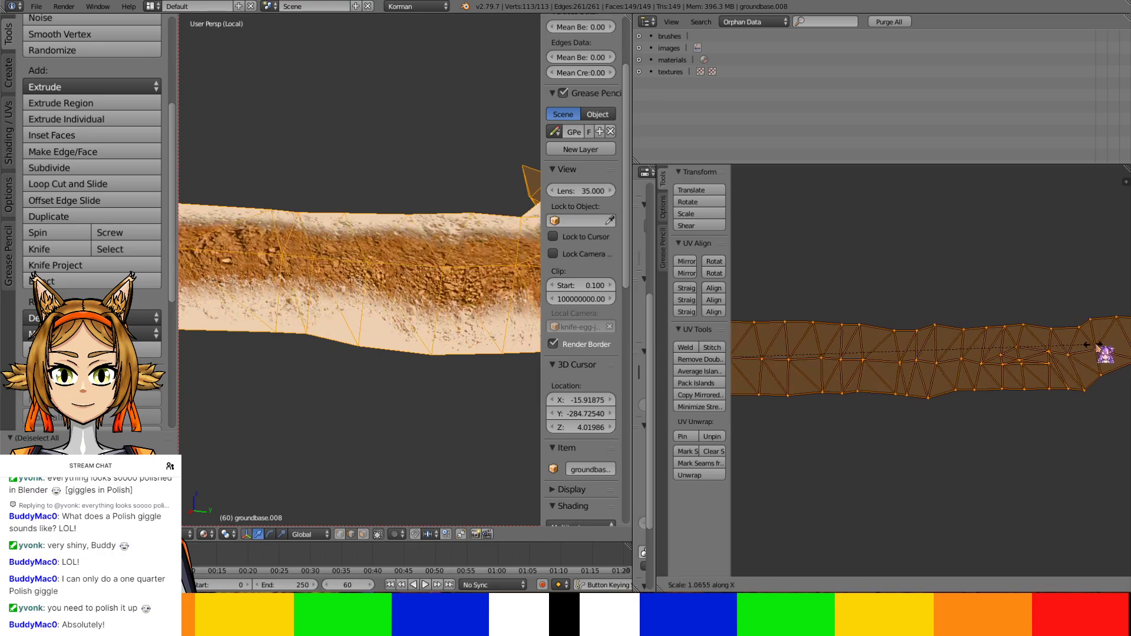
pyautogui.click(1122, 345)
pyautogui.moveTo(413, 425); pyautogui.dragTo(202, 448, button='middle')
pyautogui.moveTo(285, 431); pyautogui.dragTo(285, 435, button='middle')
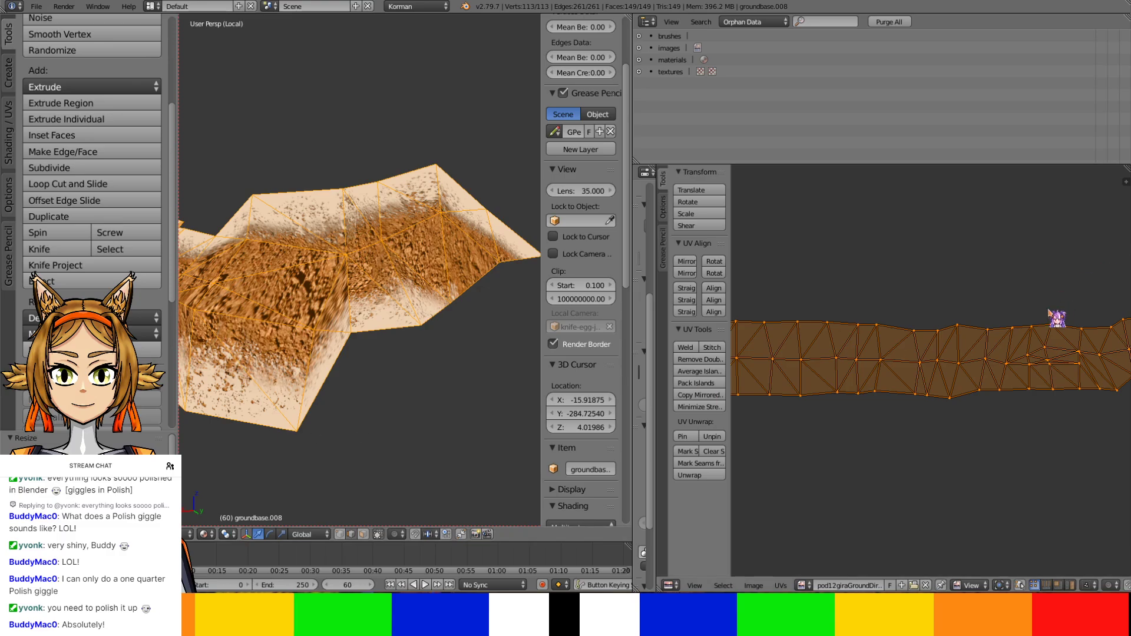
pyautogui.moveTo(1049, 310); pyautogui.dragTo(962, 290, button='middle')
pyautogui.scroll(1, 1084, 405)
pyautogui.scroll(2, 1085, 405)
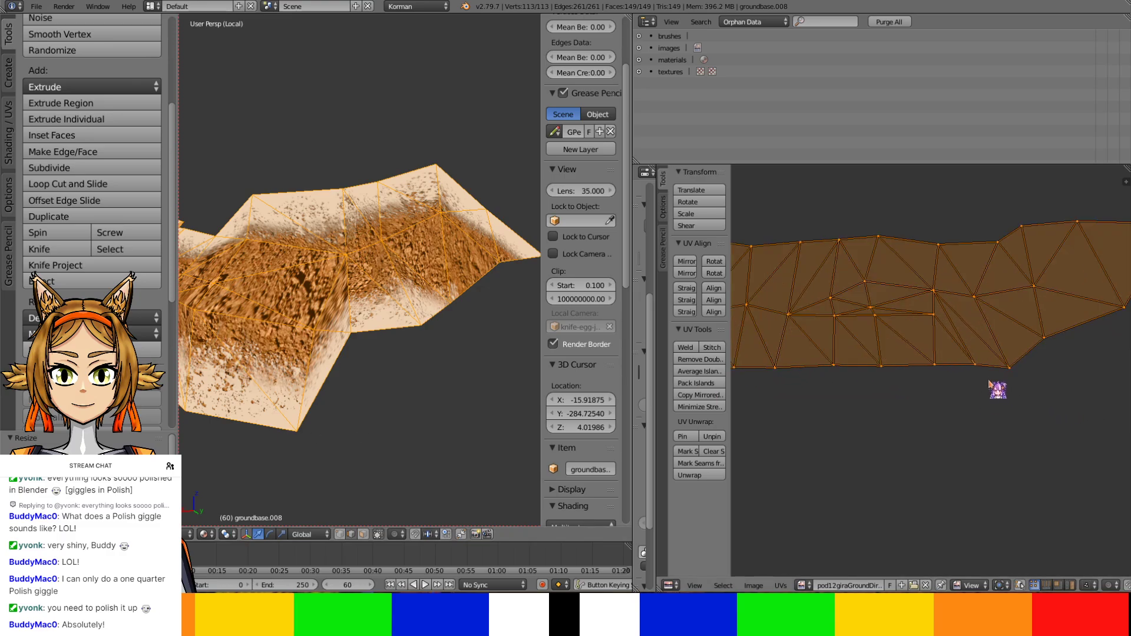
# Move an inner UV vertex in the middle of the strip and the bottom-row vertex beneath it down and slightly left
pyautogui.rightClick(937, 324)
pyautogui.press('g')
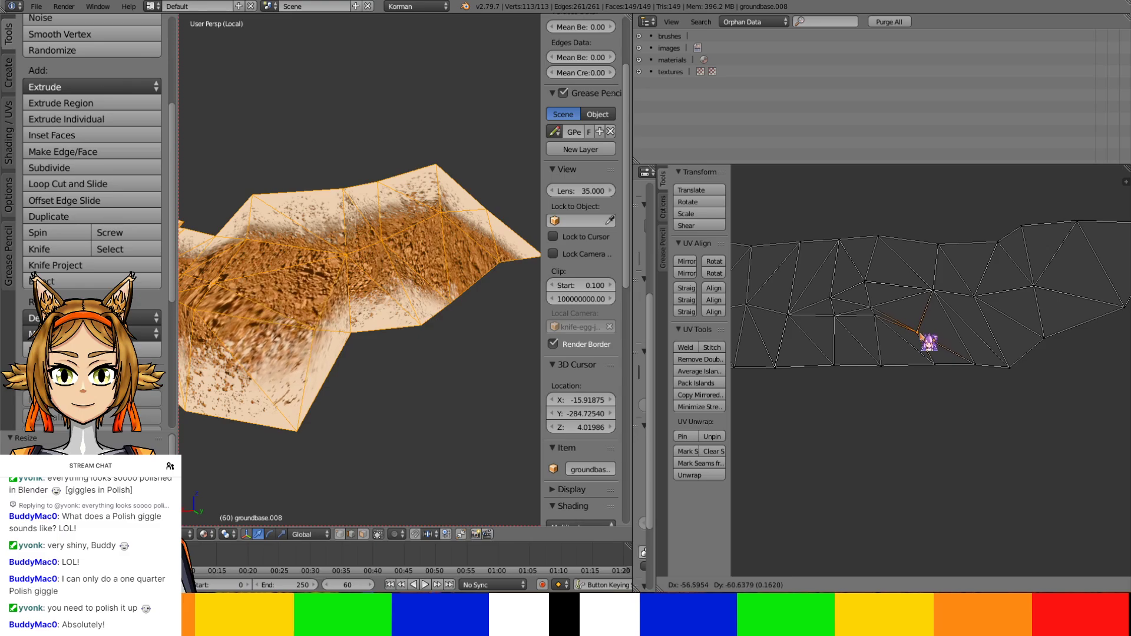
pyautogui.click(924, 331)
pyautogui.rightClick(935, 362)
pyautogui.press('g')
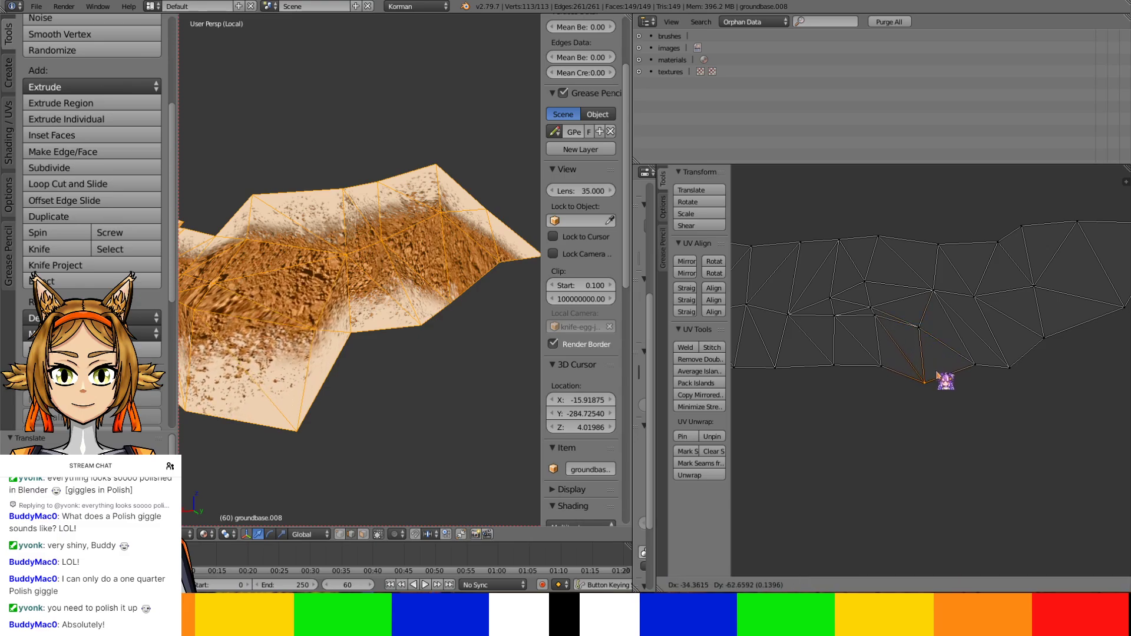
pyautogui.click(937, 373)
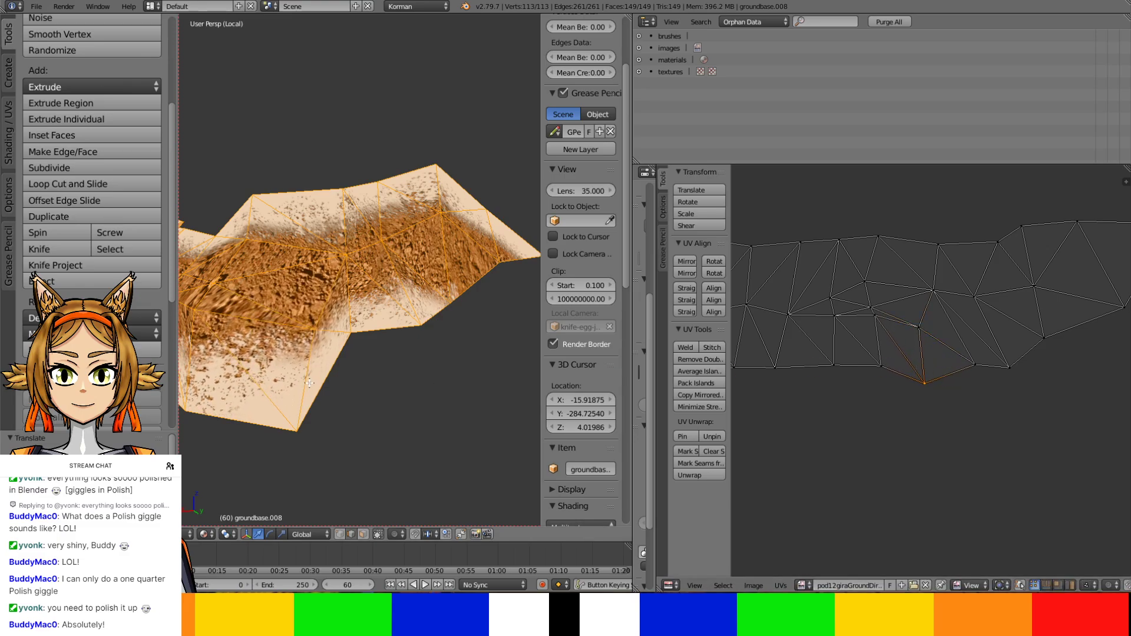
# Lower the adjacent inner UV vertex on the left and shift its bottom-row vertex slightly down and left
pyautogui.rightClick(876, 317)
pyautogui.press('g')
pyautogui.click(871, 332)
pyautogui.rightClick(877, 367)
pyautogui.press('g')
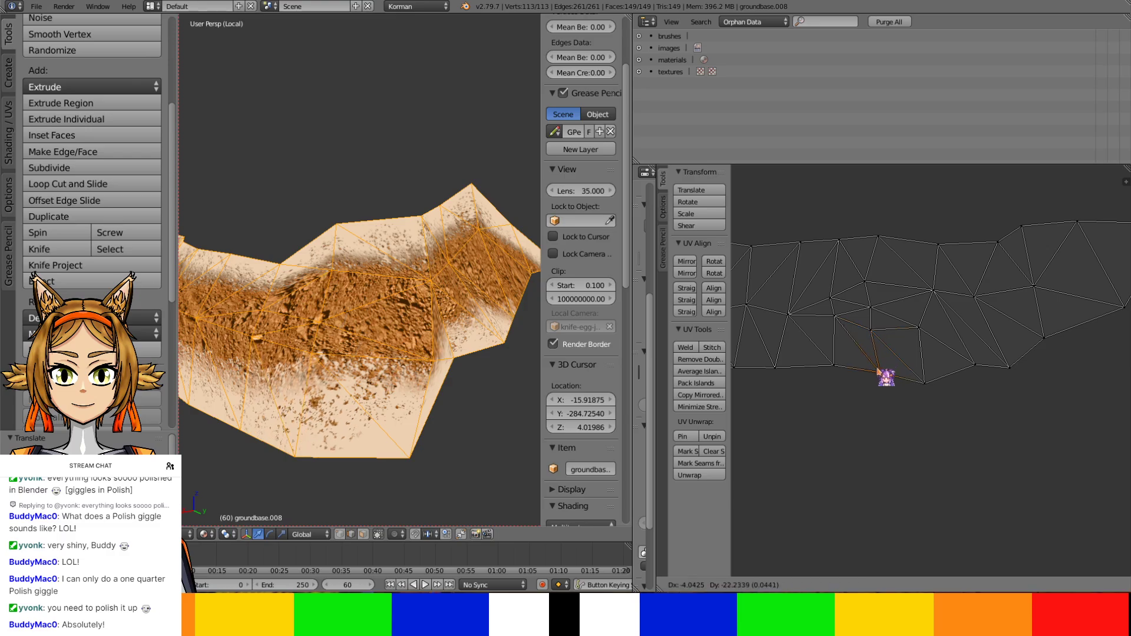
pyautogui.click(872, 377)
# Exit local view to check the wall against the surrounding terrain, widen the UV editor's tool shelf, and resume mesh editing
pyautogui.moveTo(397, 369); pyautogui.dragTo(347, 375, button='middle')
pyautogui.press('Tab')
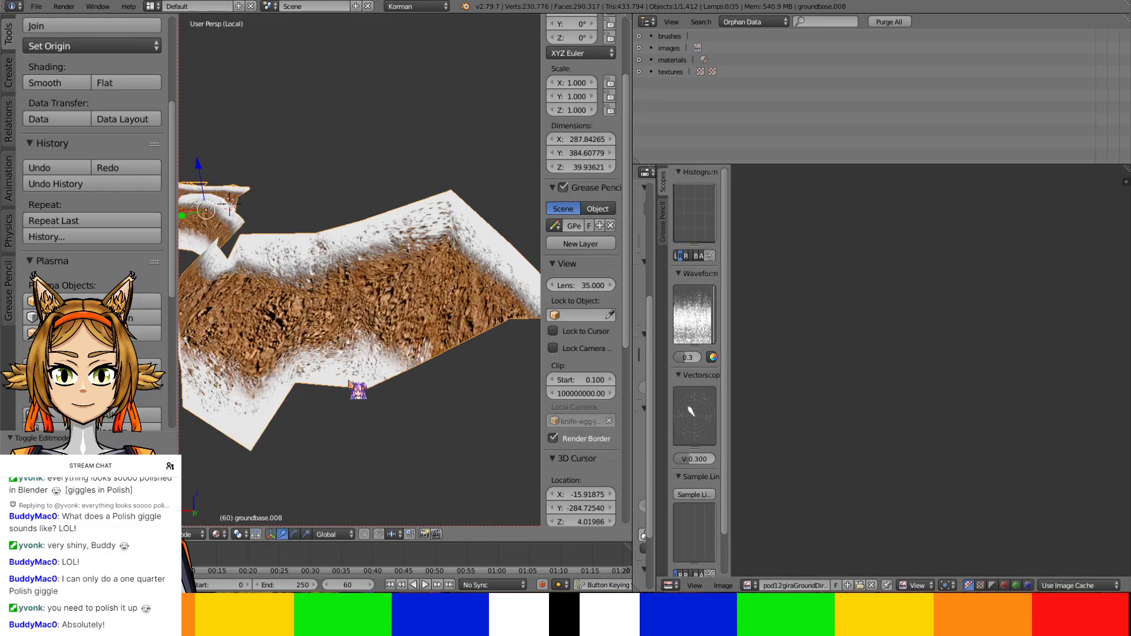
pyautogui.press('KP_Divide')
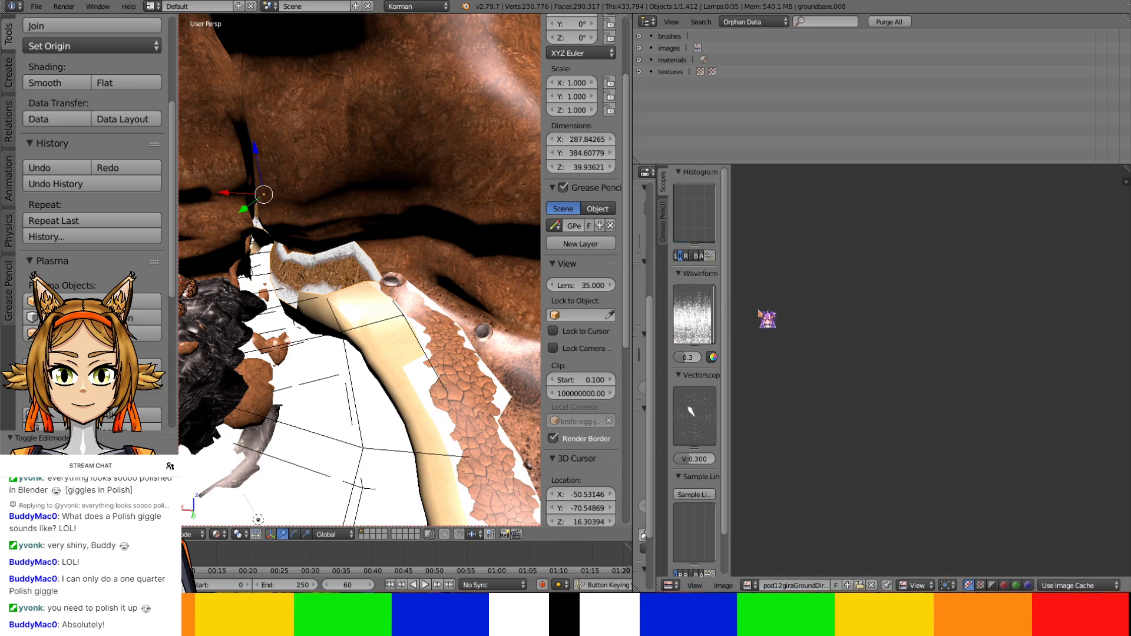
pyautogui.scroll(5, 346, 303)
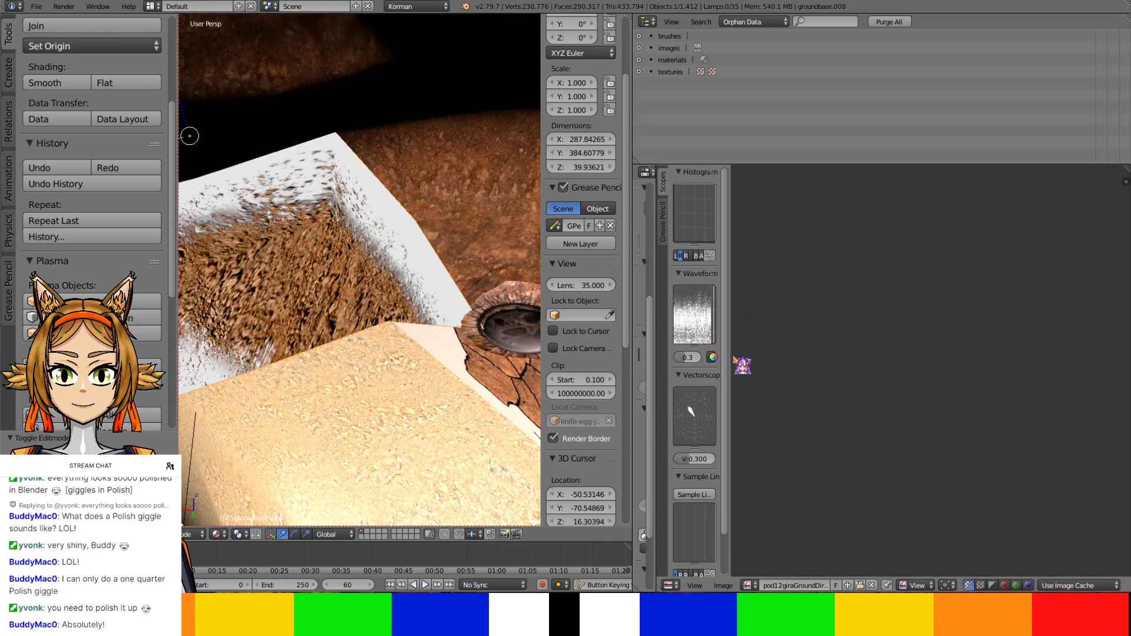
pyautogui.moveTo(731, 356); pyautogui.dragTo(827, 356)
pyautogui.press('Tab')
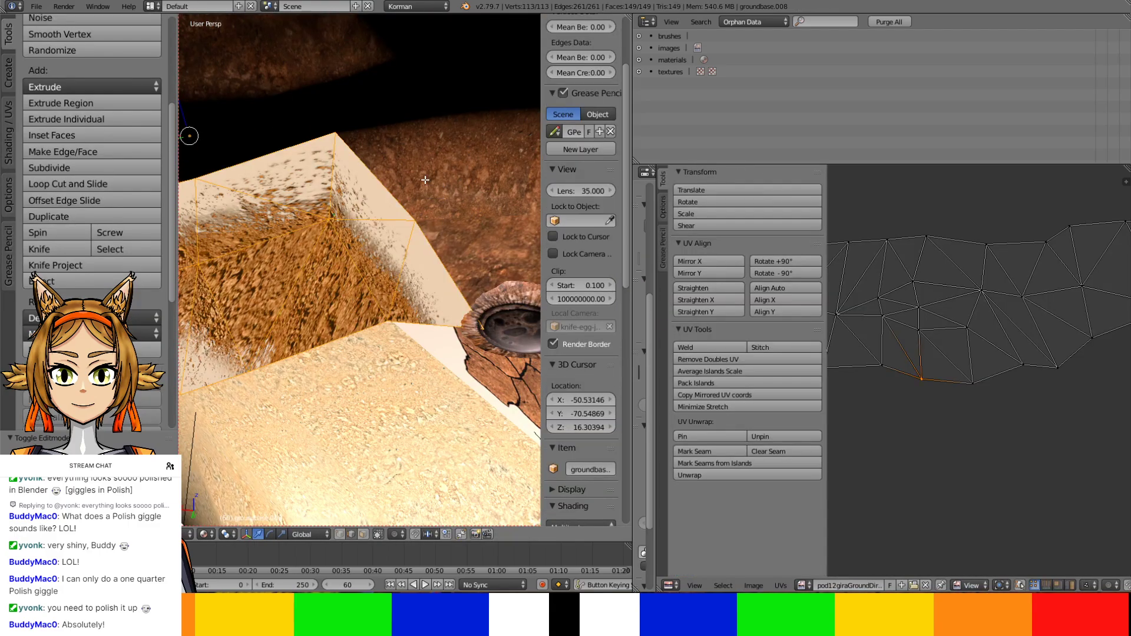
# Adjust the peak, inner and neighbouring top-row UV vertices near the right tip to flatten the strip's upper edge
pyautogui.press('g')
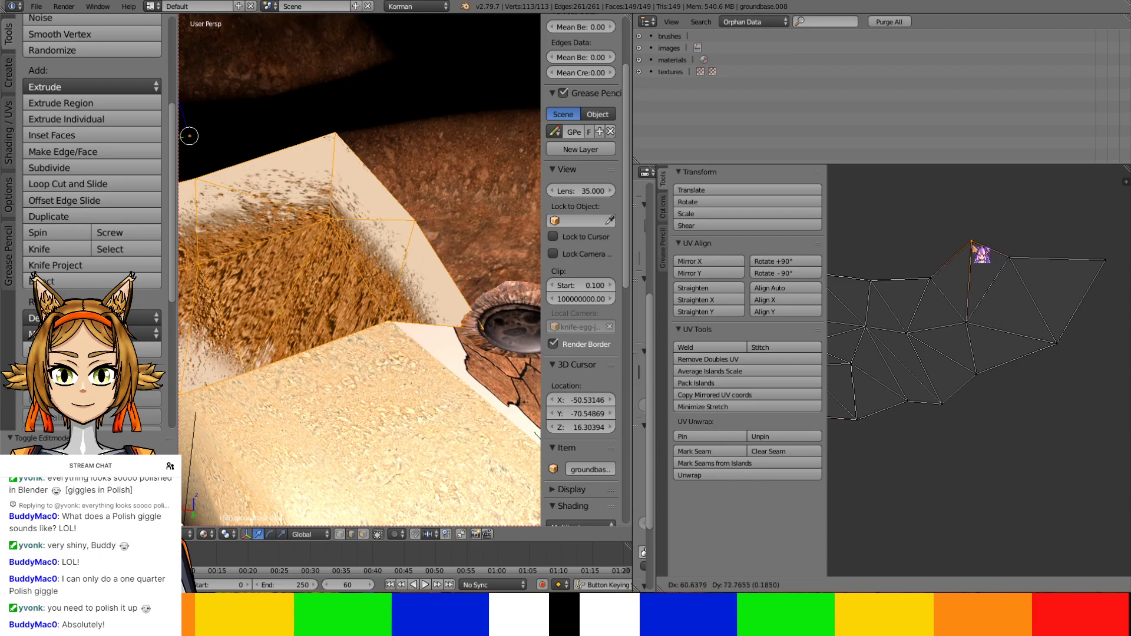
pyautogui.click(969, 245)
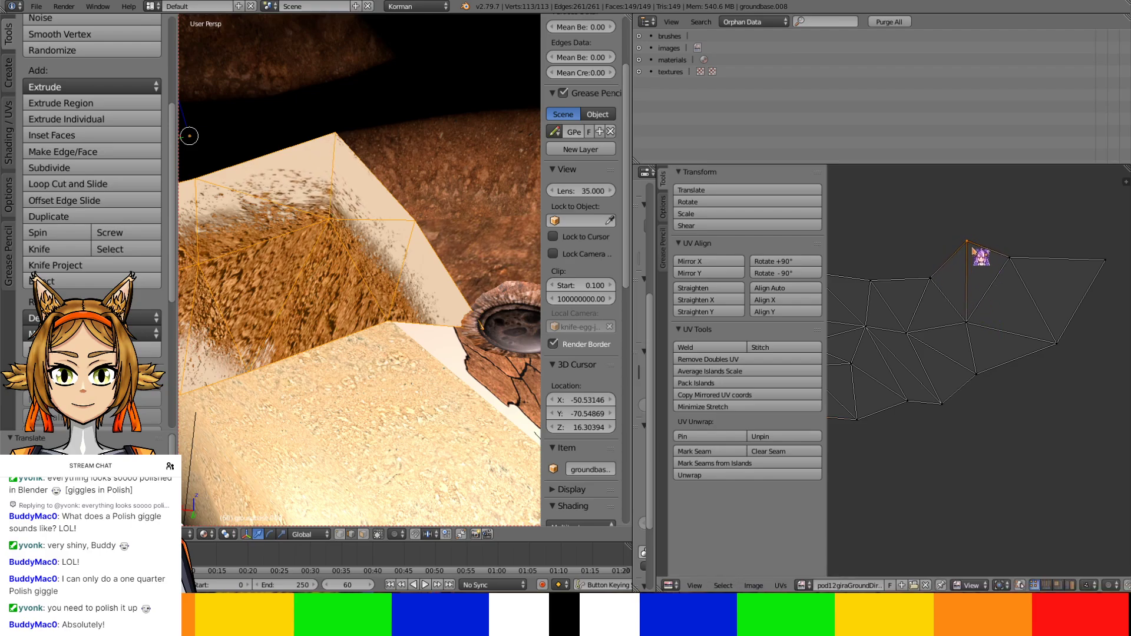
pyautogui.rightClick(969, 321)
pyautogui.press('g')
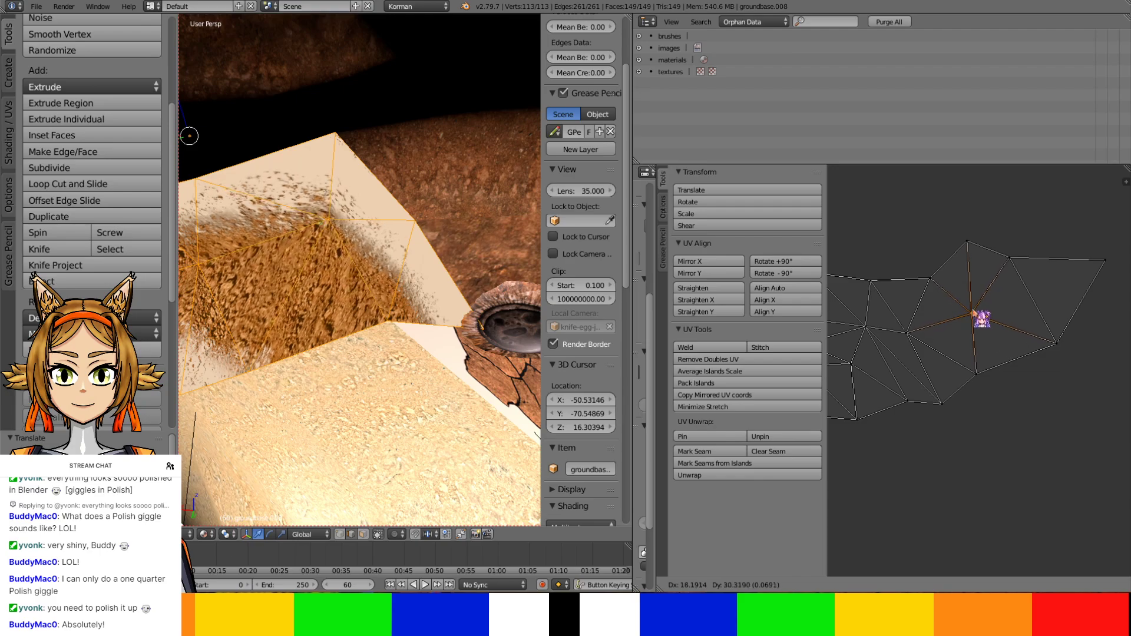
pyautogui.click(971, 269)
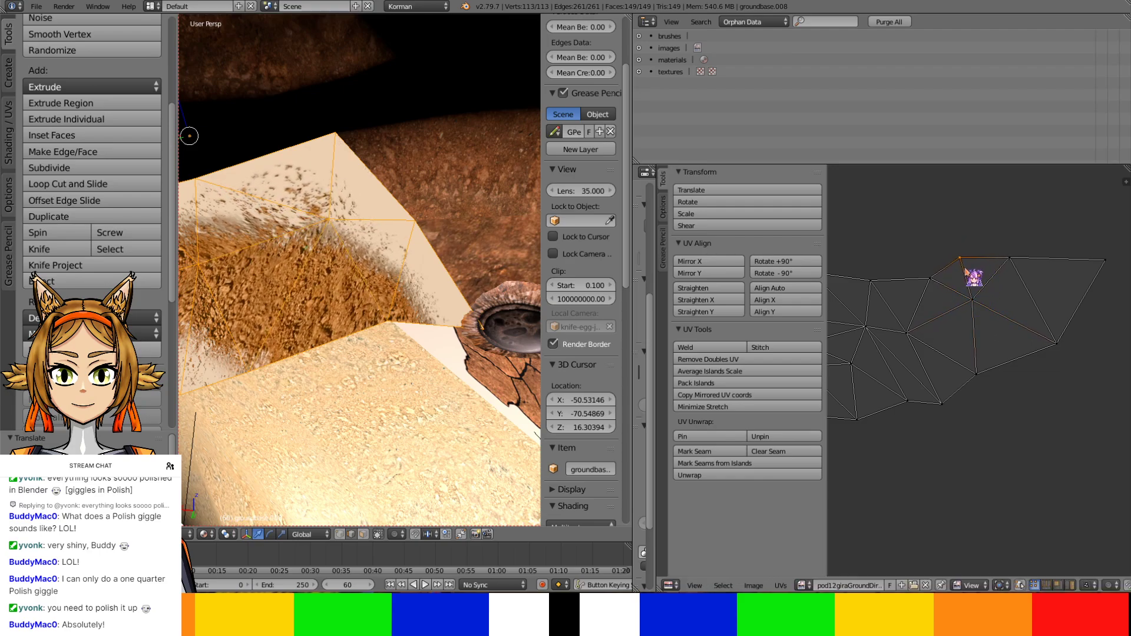
pyautogui.rightClick(1011, 262)
pyautogui.press('g')
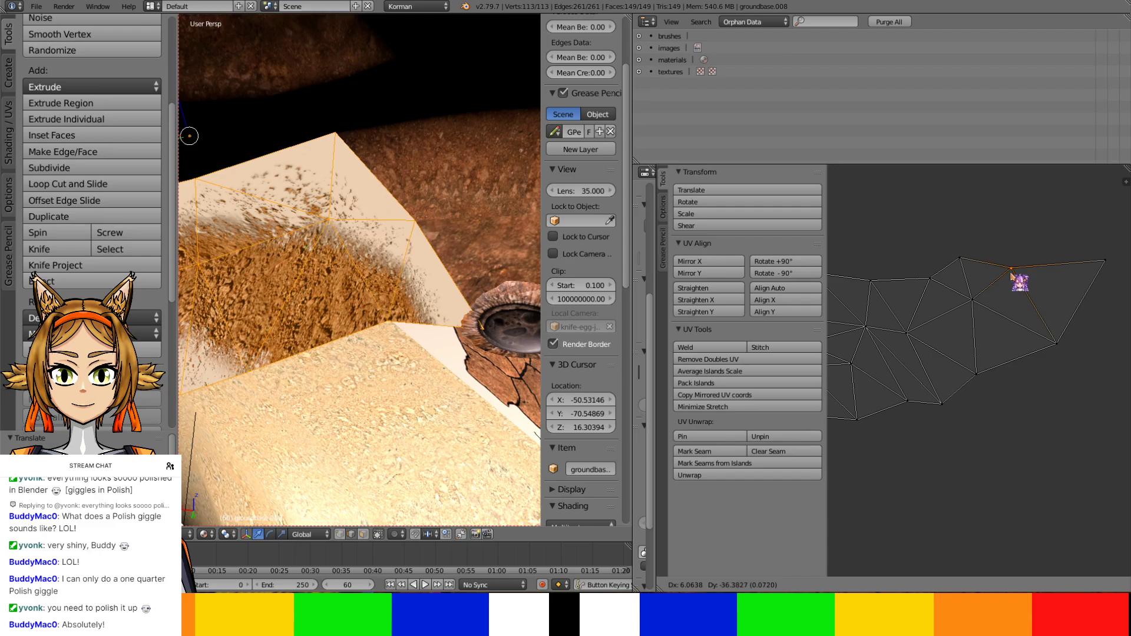
pyautogui.click(1006, 271)
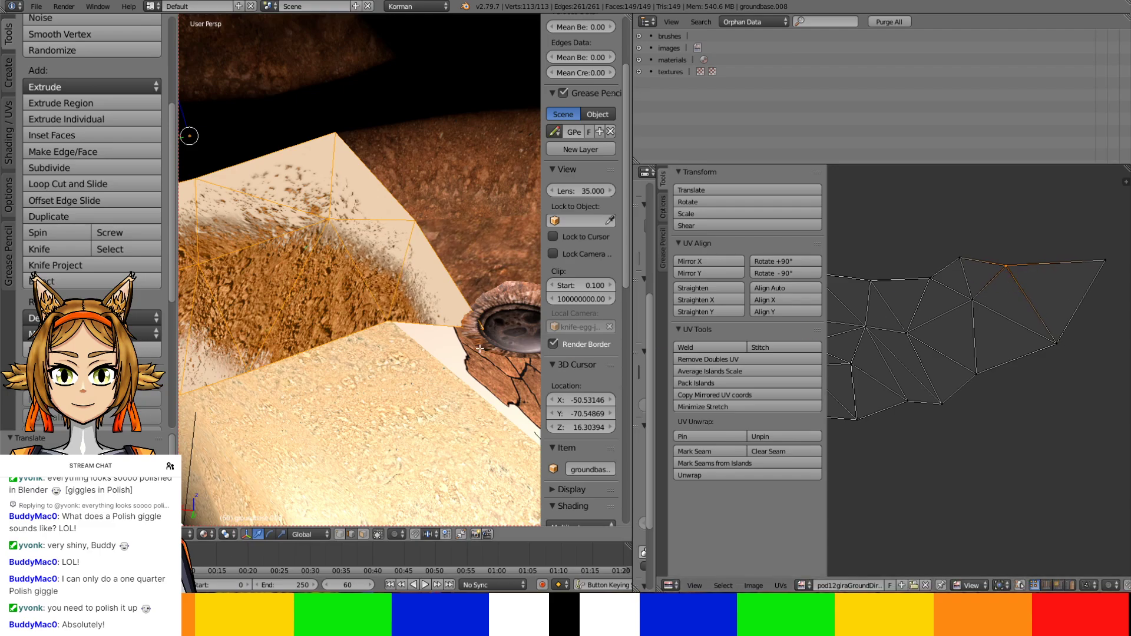
# Shift the top-row UV vertex left of the peak up and left, and raise the next one to level the upper edge
pyautogui.rightClick(929, 278)
pyautogui.press('g')
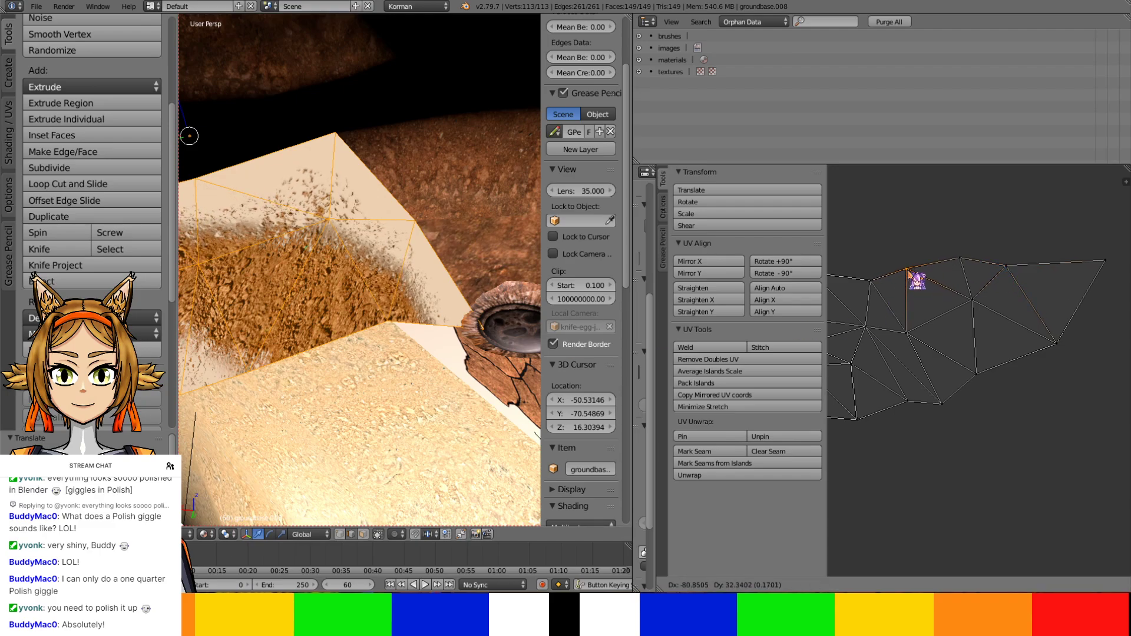
pyautogui.click(917, 280)
pyautogui.moveTo(377, 330); pyautogui.dragTo(506, 318, button='middle')
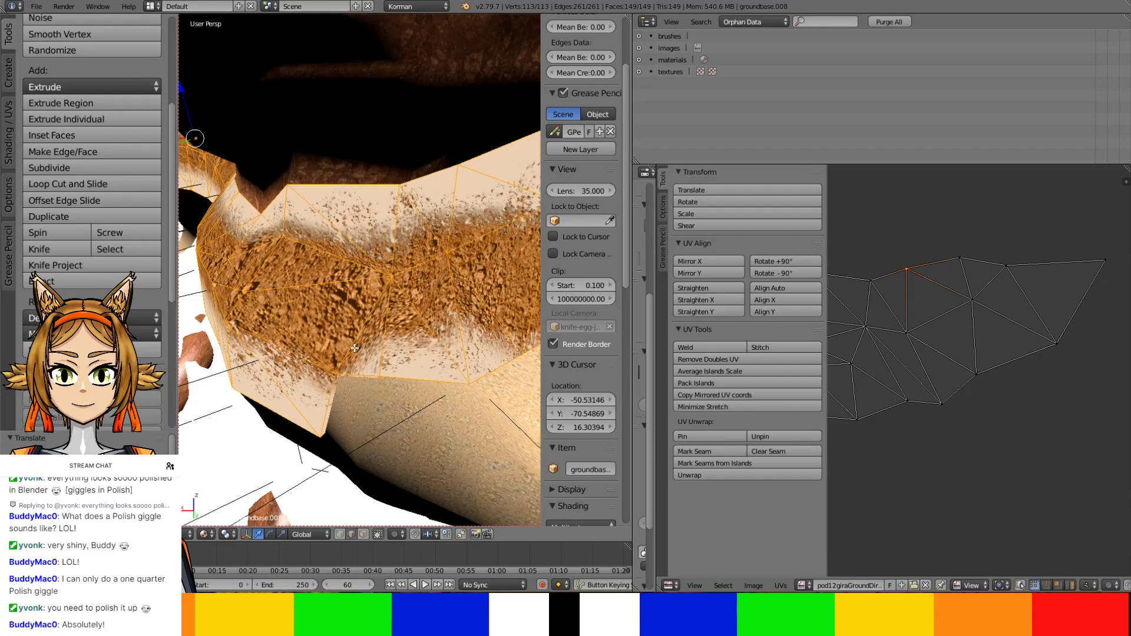
pyautogui.rightClick(876, 276)
pyautogui.press('g')
pyautogui.click(876, 265)
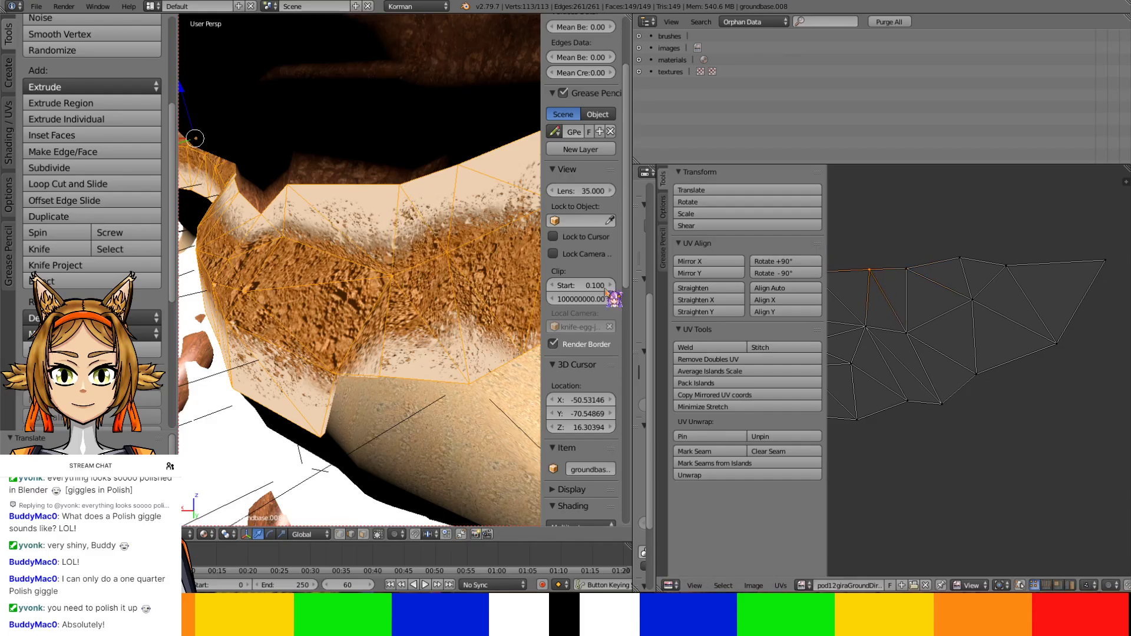
# Raise a low bottom-row UV vertex slightly and move the inner vertex above it down and right to even the strip
pyautogui.press('g')
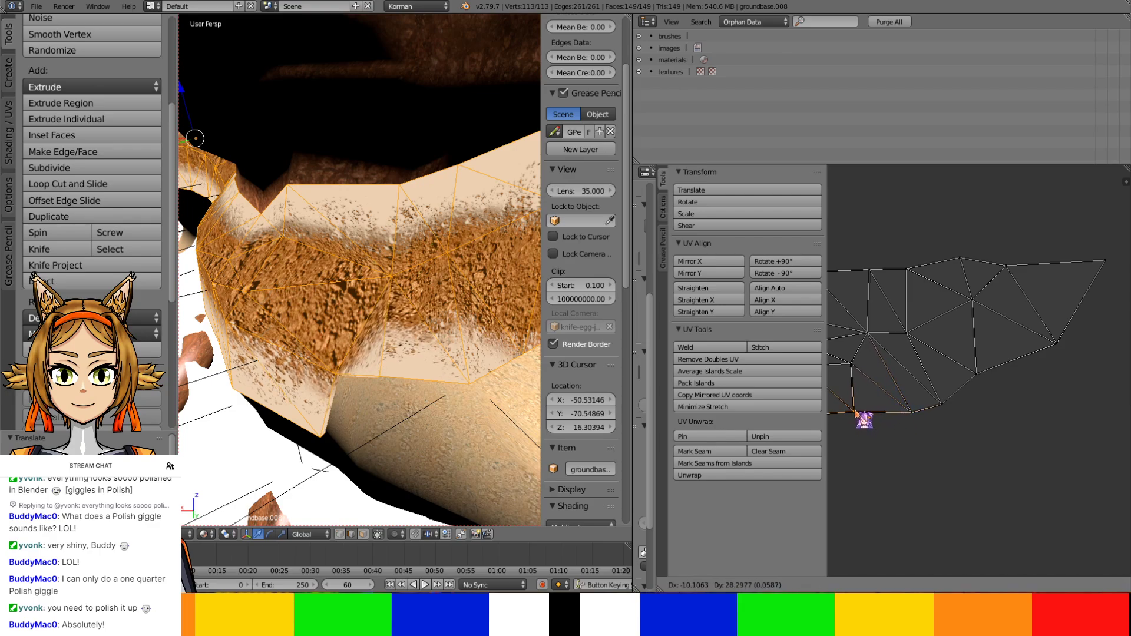
pyautogui.click(857, 419)
pyautogui.moveTo(856, 379); pyautogui.dragTo(902, 383, button='middle')
pyautogui.rightClick(901, 377)
pyautogui.press('g')
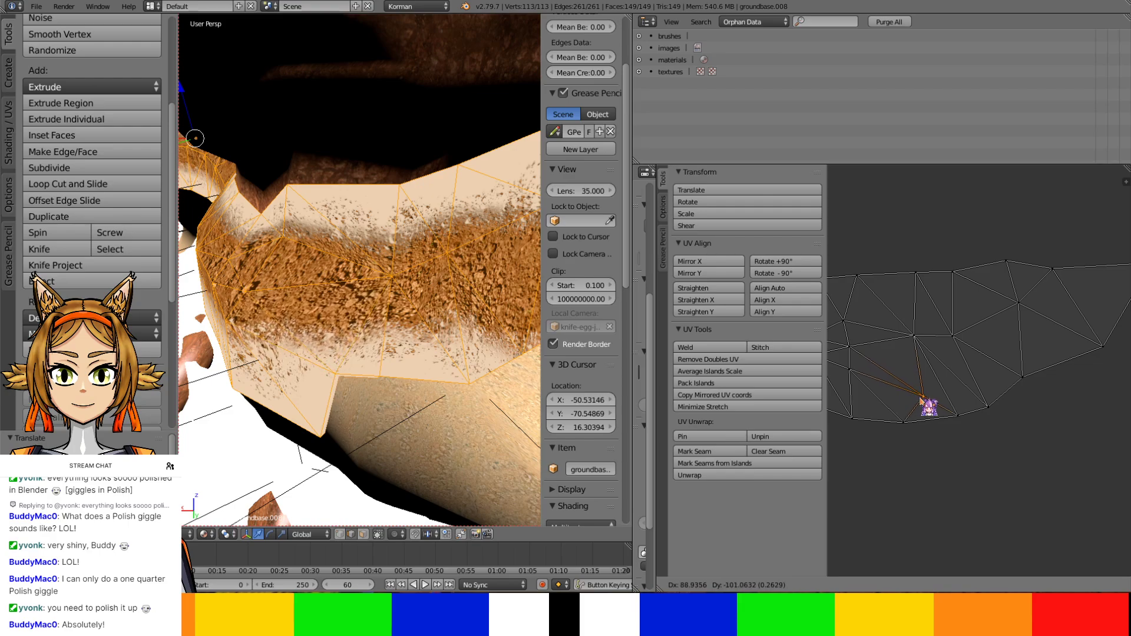
pyautogui.click(922, 396)
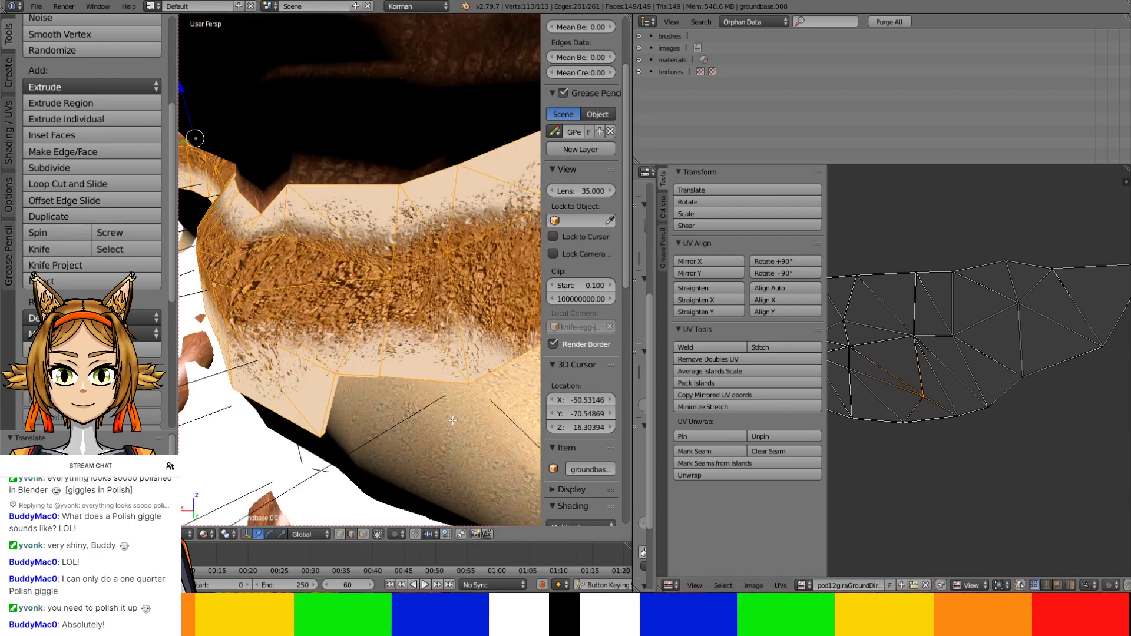
# Switch to face selection and delete a single face at the wall's lower edge
pyautogui.press('Tab')
pyautogui.press('Tab')
pyautogui.click(364, 534)
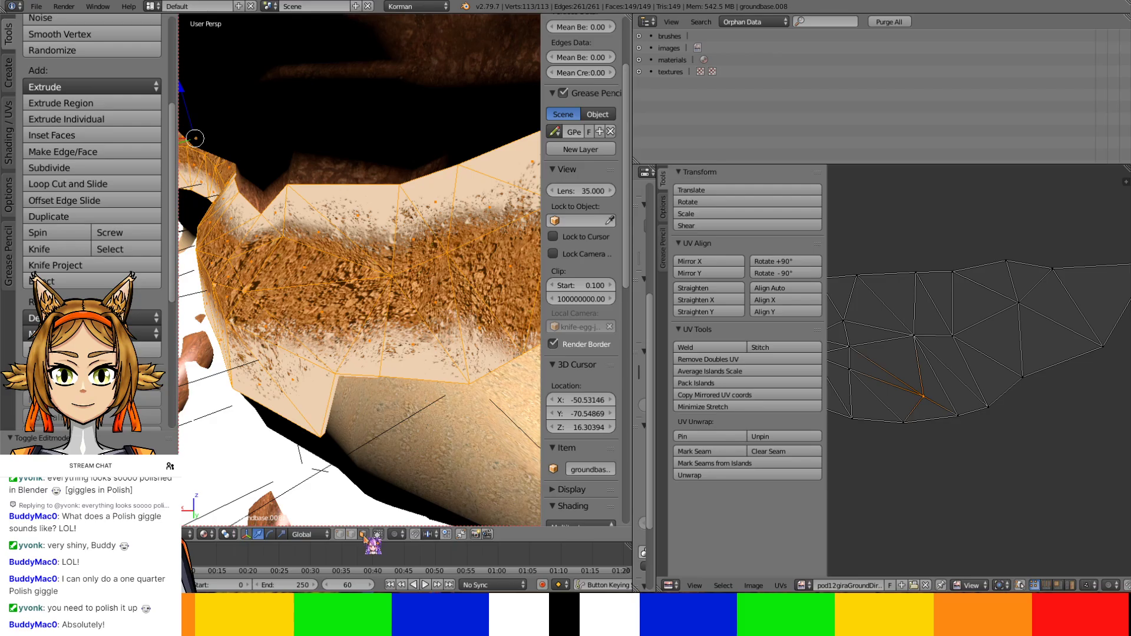
pyautogui.rightClick(337, 409)
pyautogui.press('x')
pyautogui.click(358, 388)
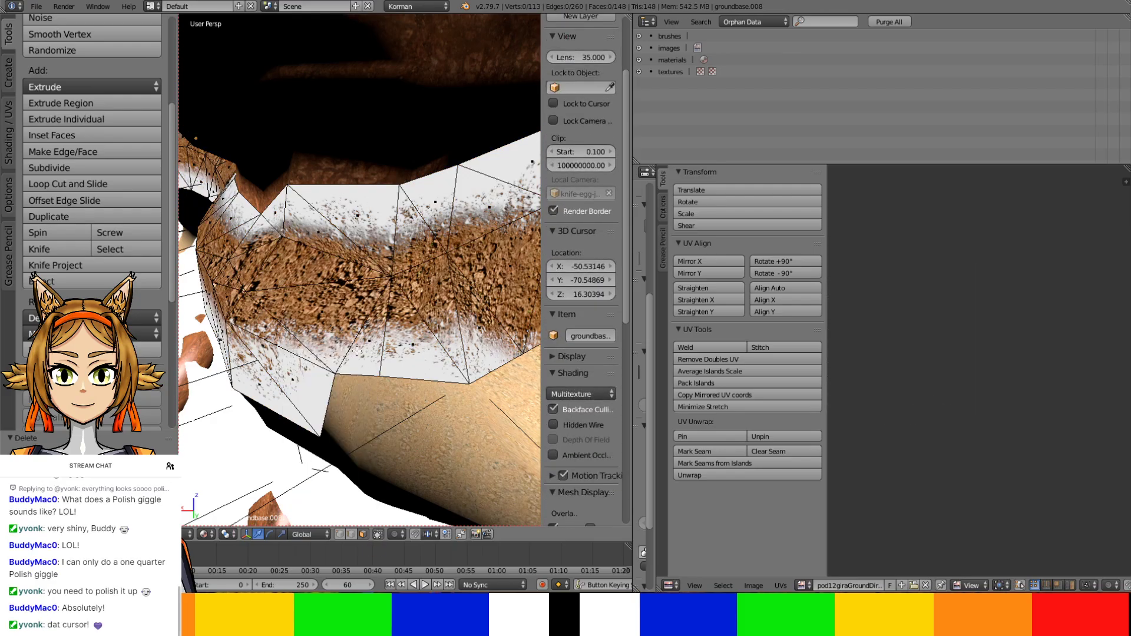
# Leave mesh editing and save over Pod12.blend
pyautogui.moveTo(334, 248)
pyautogui.mouseDown(button='middle')
pyautogui.moveTo(353, 265)
pyautogui.moveTo(330, 230)
pyautogui.moveTo(342, 247)
pyautogui.mouseUp(button='middle')
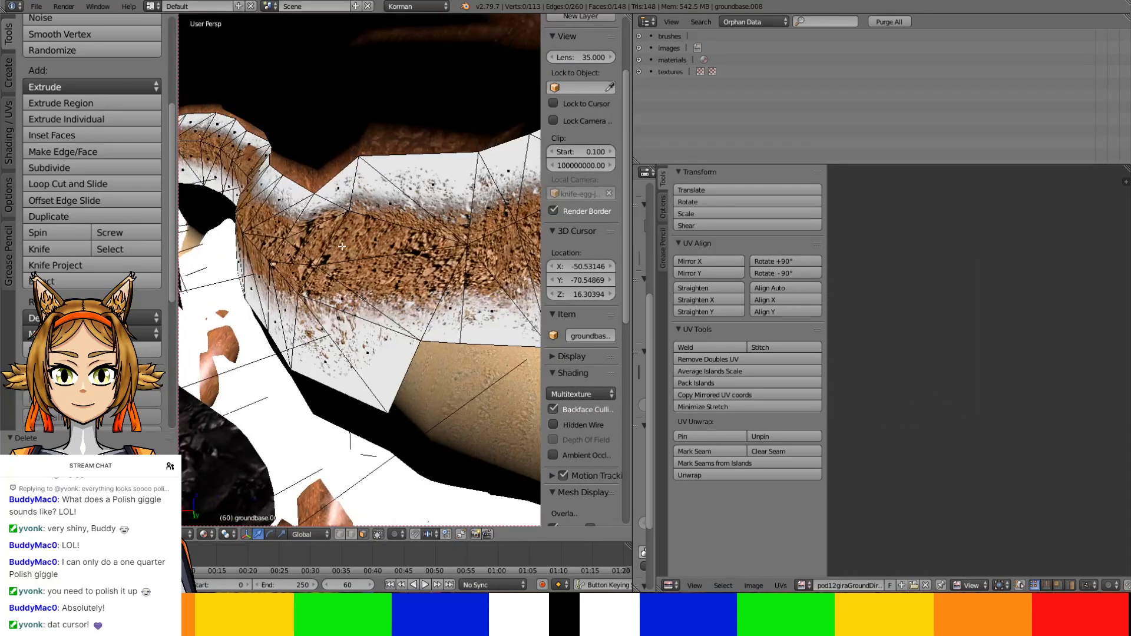
pyautogui.press('Tab')
pyautogui.hotkey('ctrl', 's')
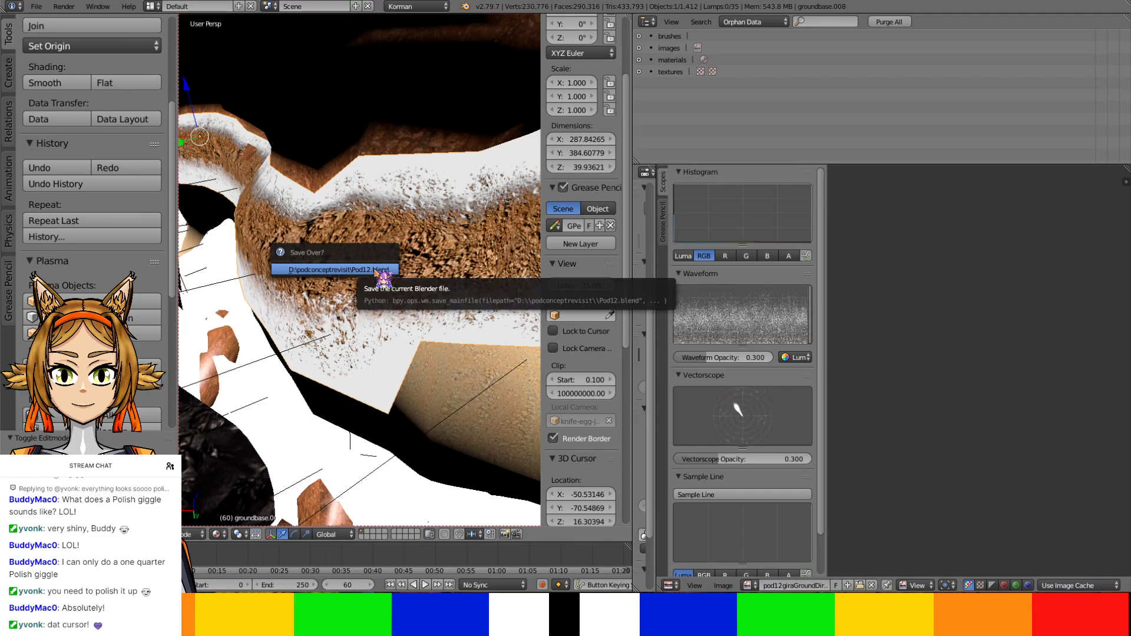
pyautogui.click(377, 271)
# Reveal the wall's material properties, turn off Shadeless, and save the file again
pyautogui.moveTo(654, 309); pyautogui.dragTo(887, 347)
pyautogui.click(763, 283)
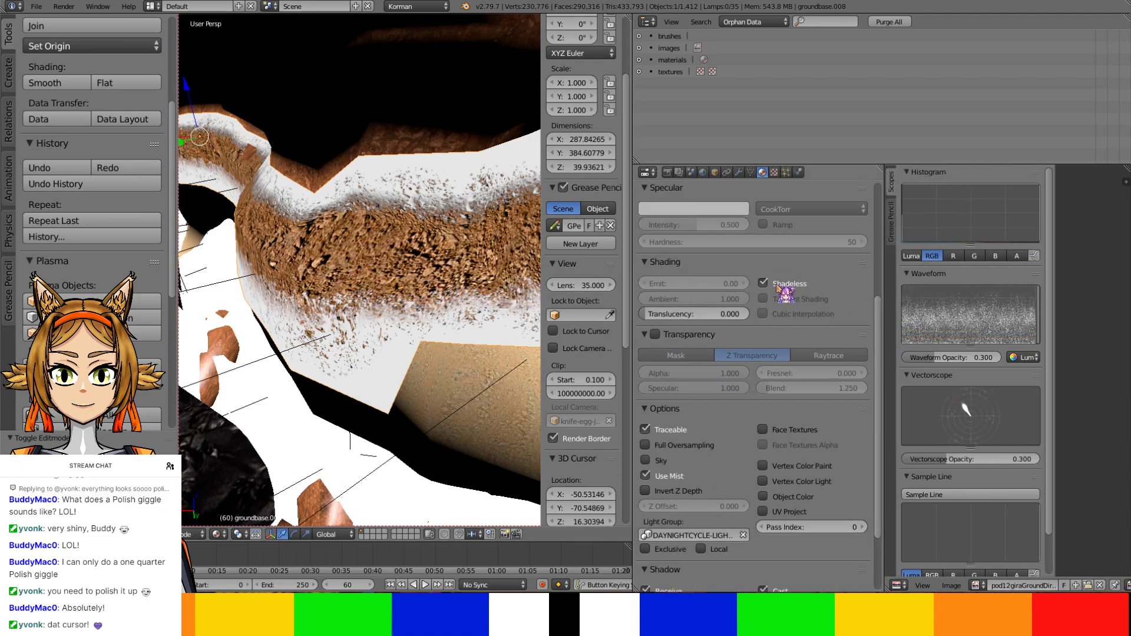
pyautogui.hotkey('ctrl', 's')
pyautogui.click(498, 261)
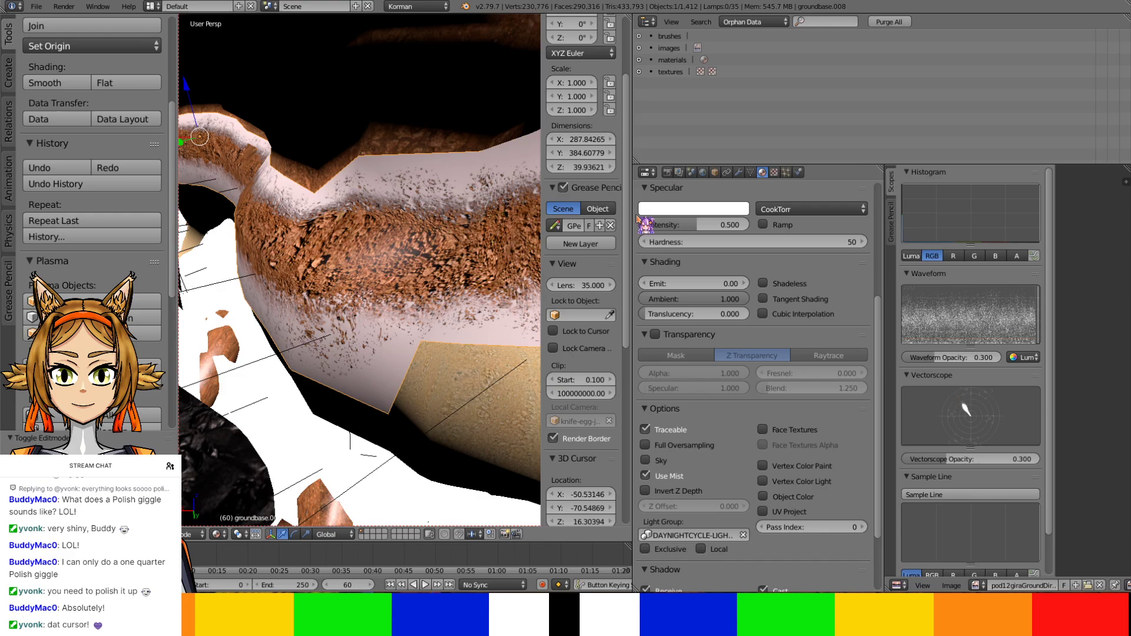
# Remove the Visibility Set and Cast RT Shadow Plasma modifiers from groundbase.008, saving over Pod12.blend
pyautogui.click(799, 173)
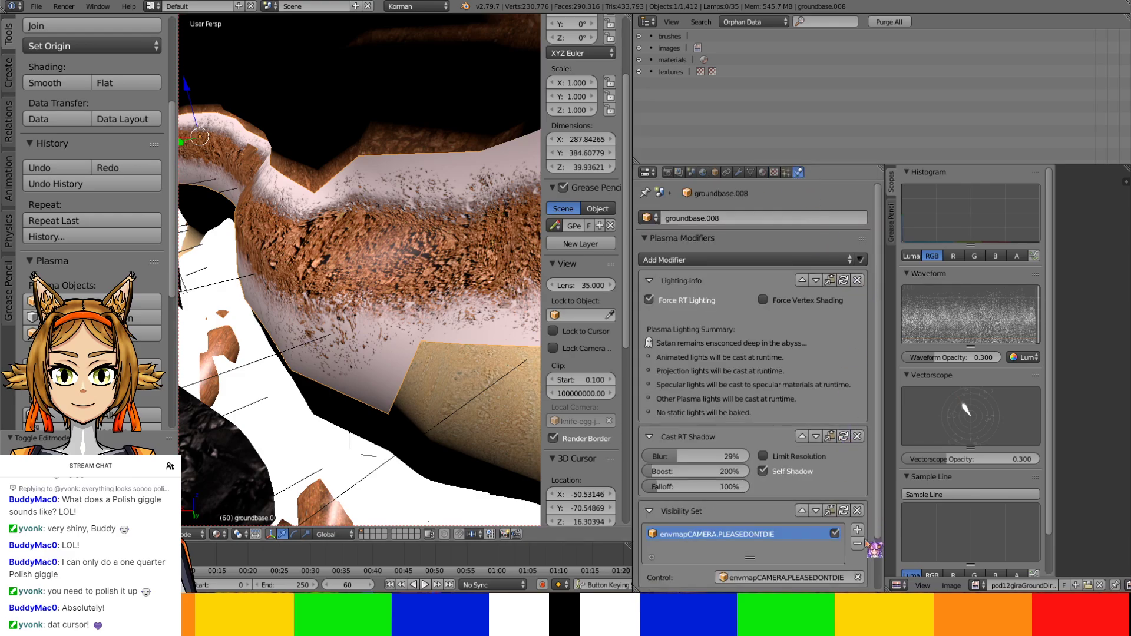
pyautogui.click(857, 543)
pyautogui.click(858, 510)
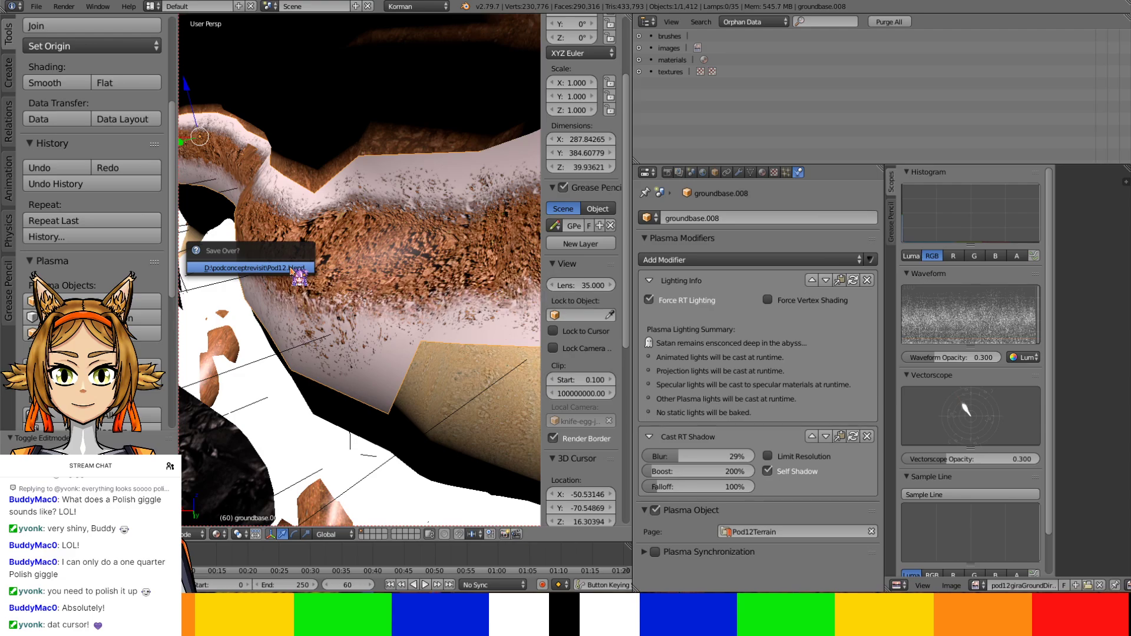
pyautogui.click(867, 436)
pyautogui.press('x')
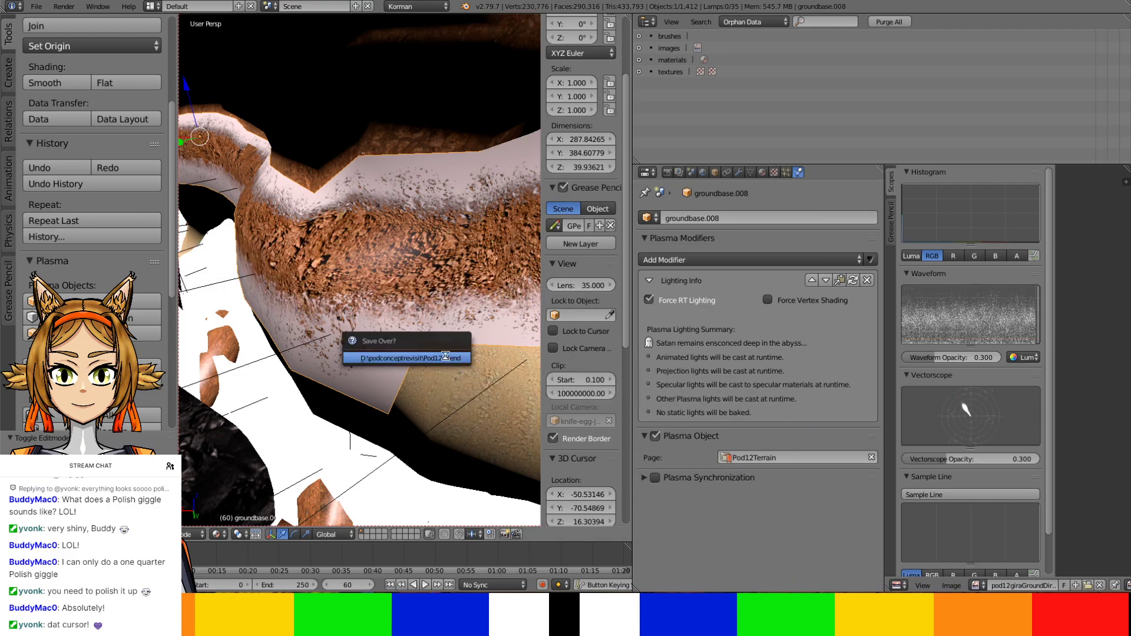
pyautogui.click(705, 172)
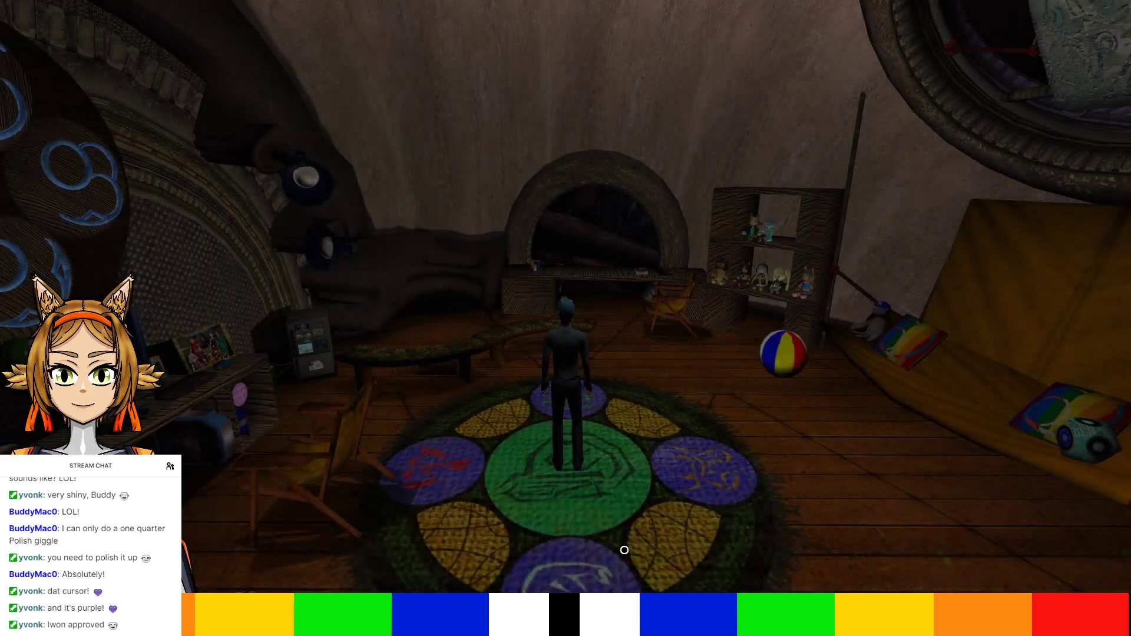
# Switch to the game client, walk outside to the lakeshore wall, and examine its dirt-edge texture and lighting
pyautogui.press('Right')
pyautogui.press('Up')
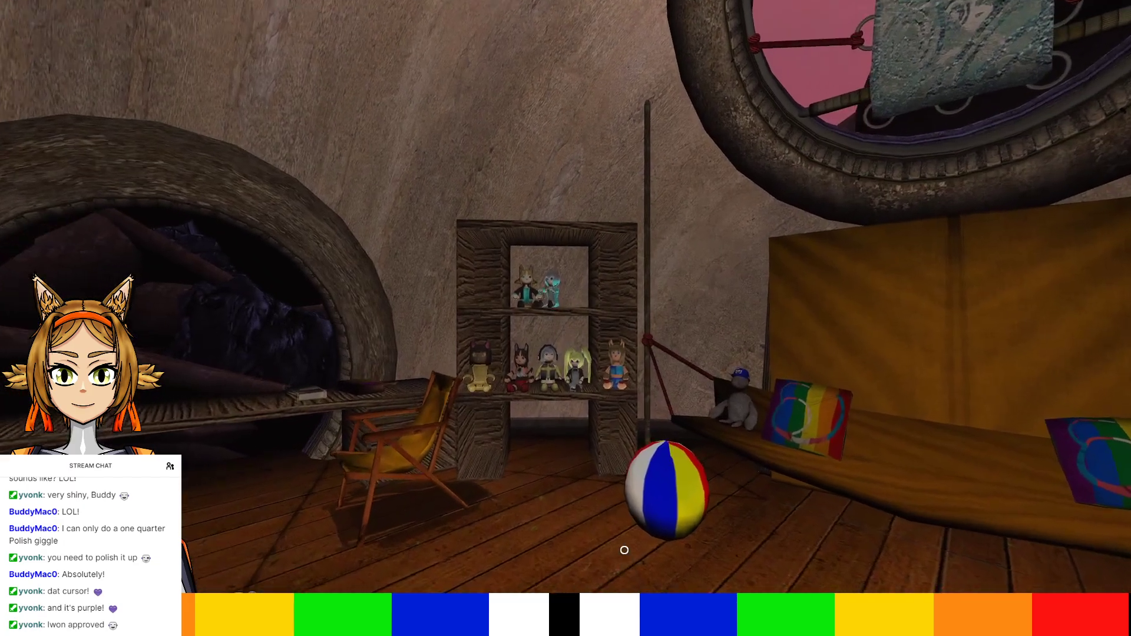
pyautogui.press('Up')
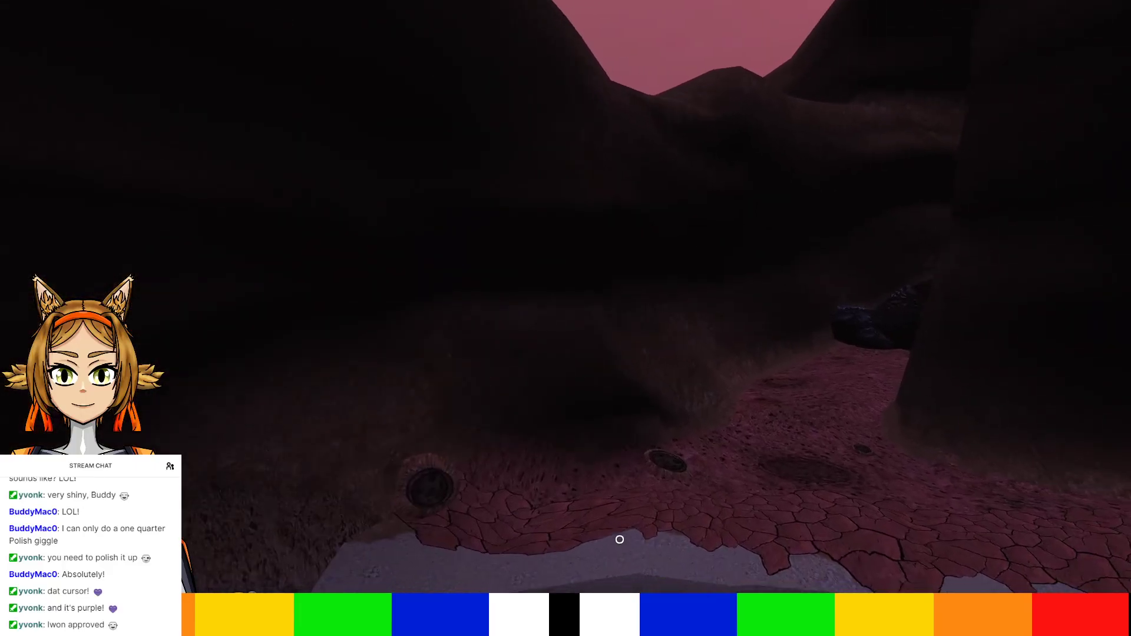
pyautogui.press('Up')
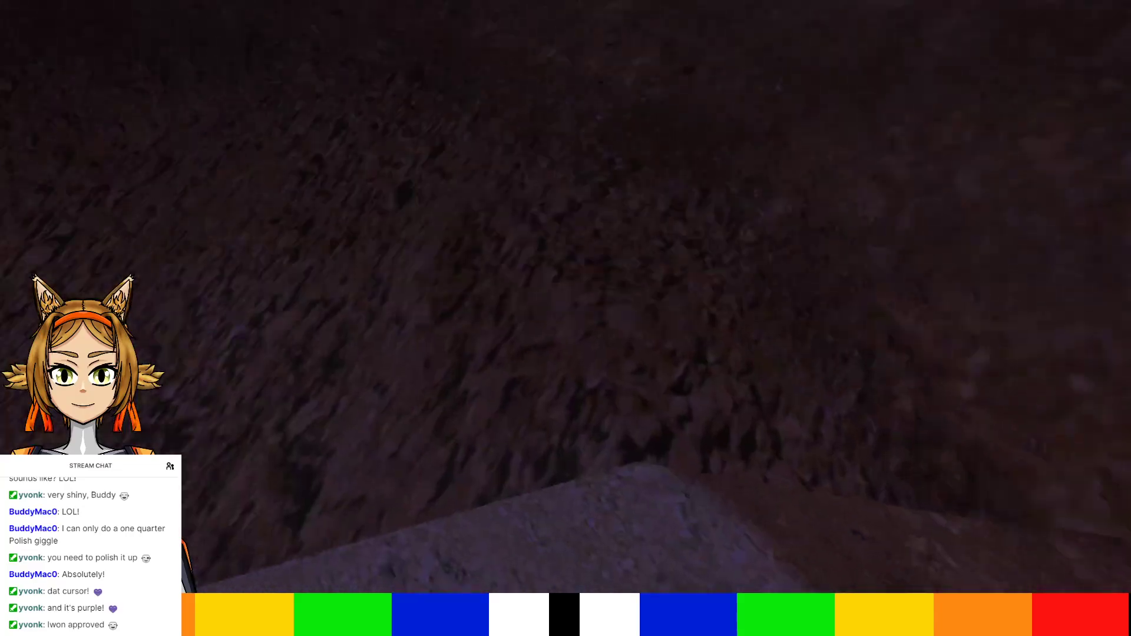
pyautogui.press('Down')
pyautogui.press('Up')
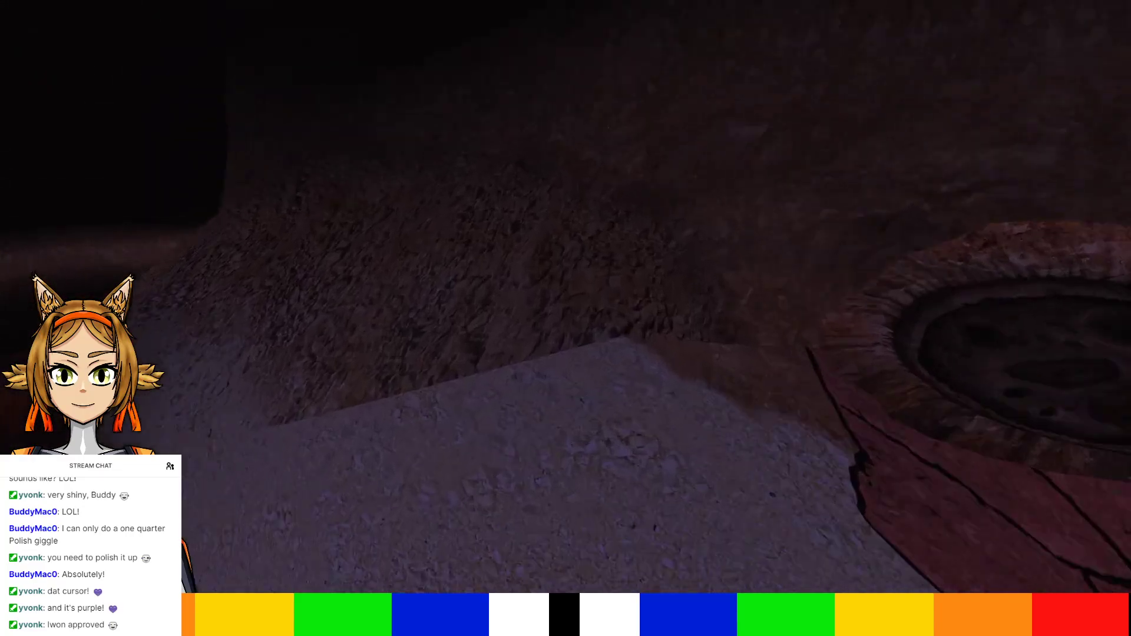
pyautogui.press('Up')
pyautogui.press('Down')
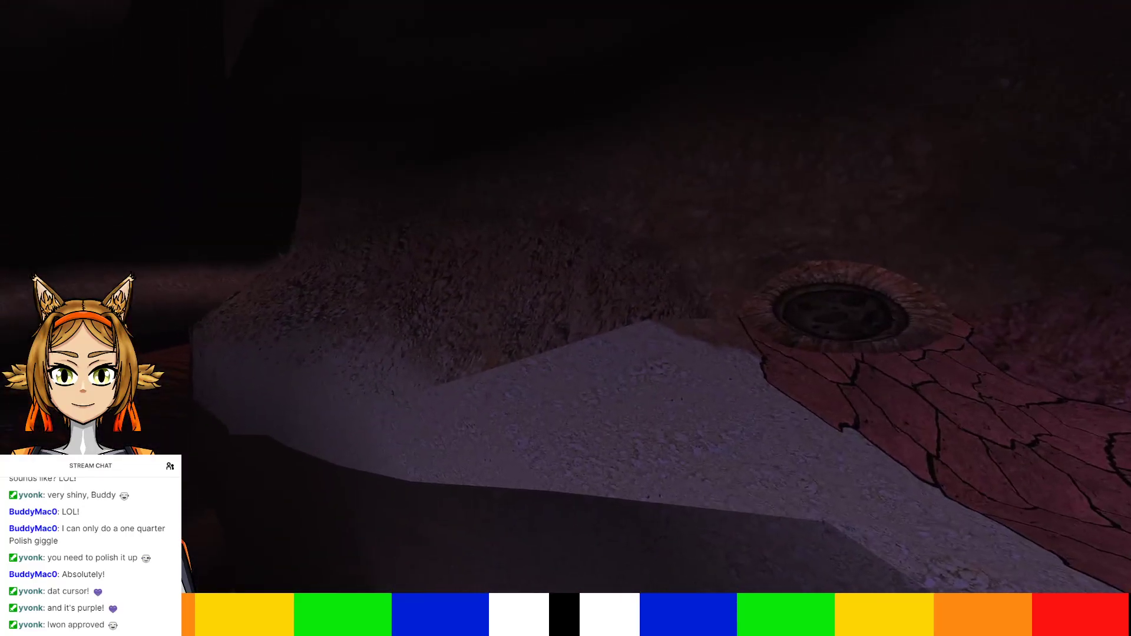
# Walk along the lakeshore in-game and examine the dirt-edge texture and gaps along the walls from several viewpoints
pyautogui.press('s')
pyautogui.press('w')
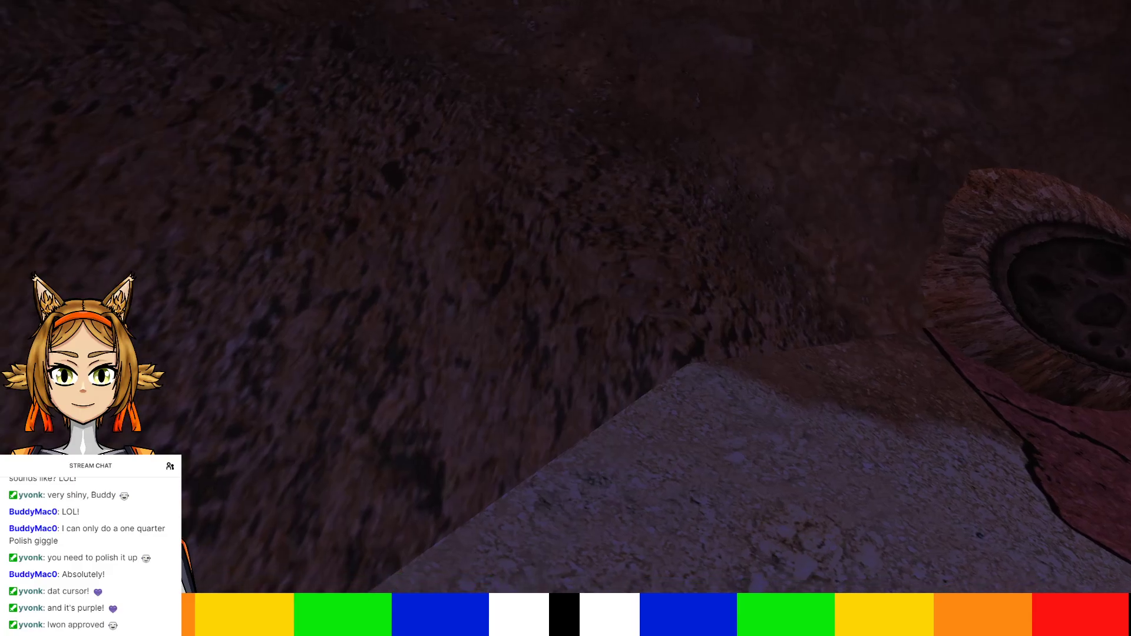
pyautogui.press('s')
pyautogui.press('w')
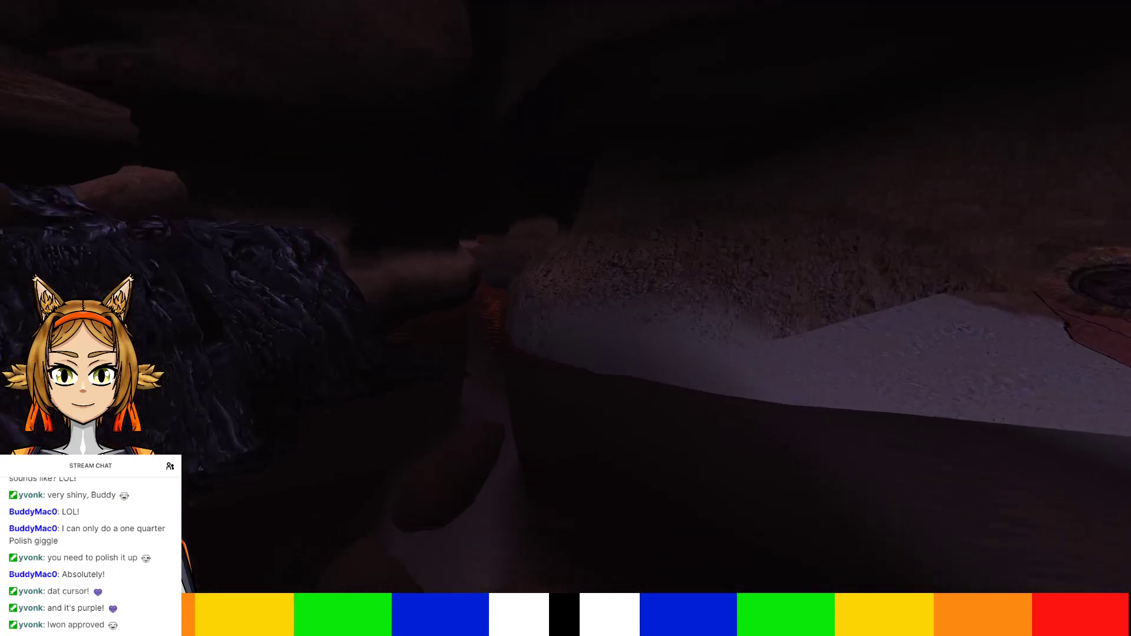
pyautogui.press('w')
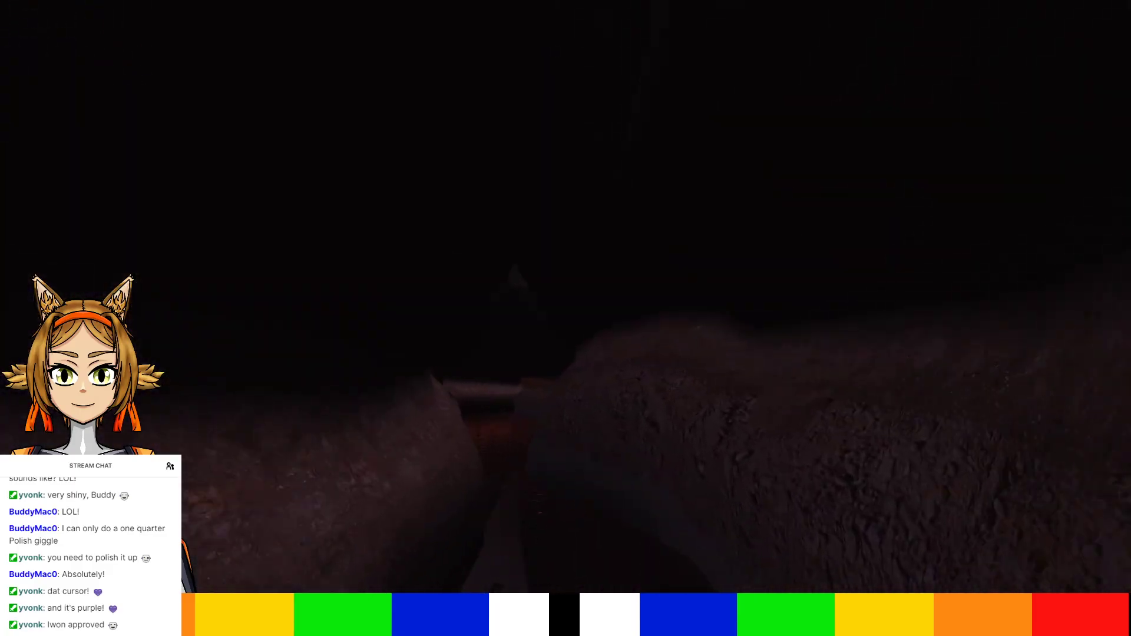
pyautogui.press('w')
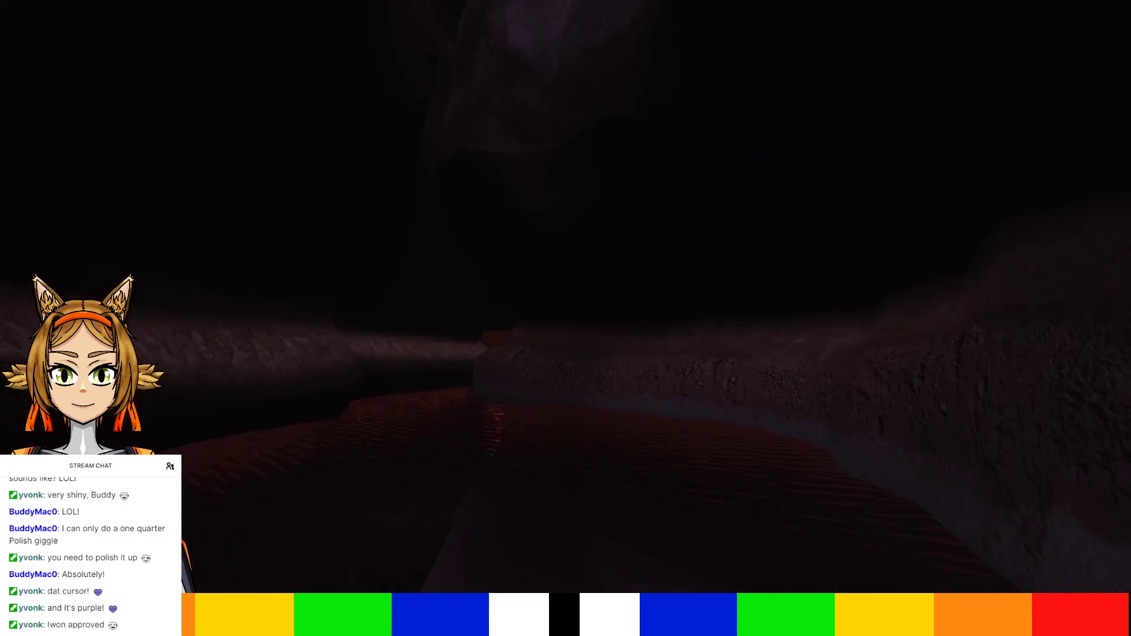
pyautogui.press('w')
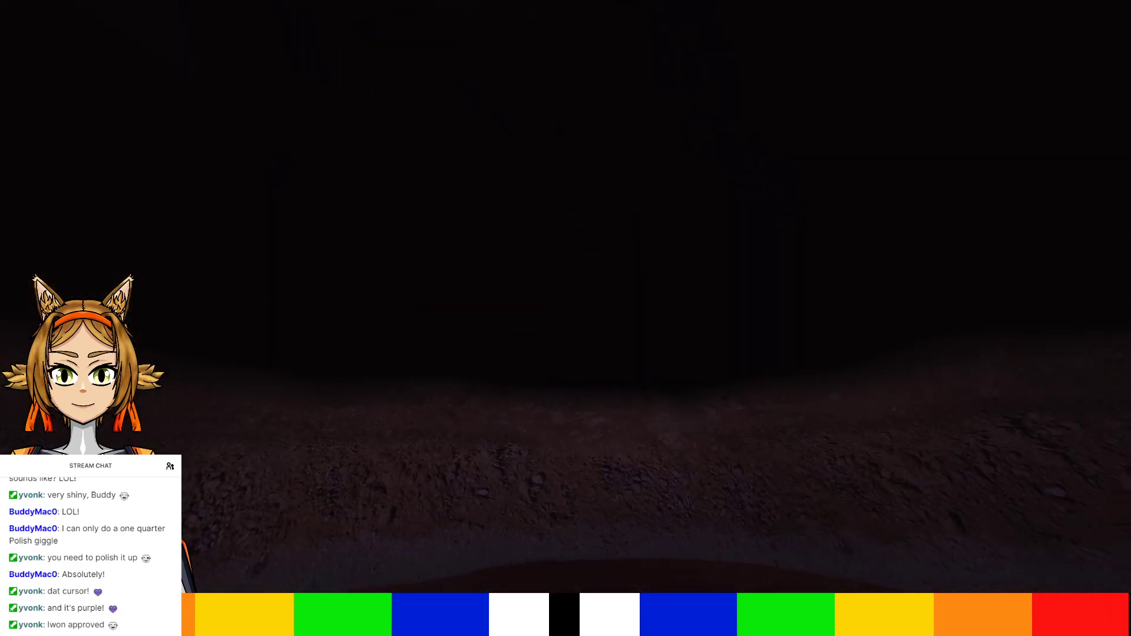
pyautogui.press('w')
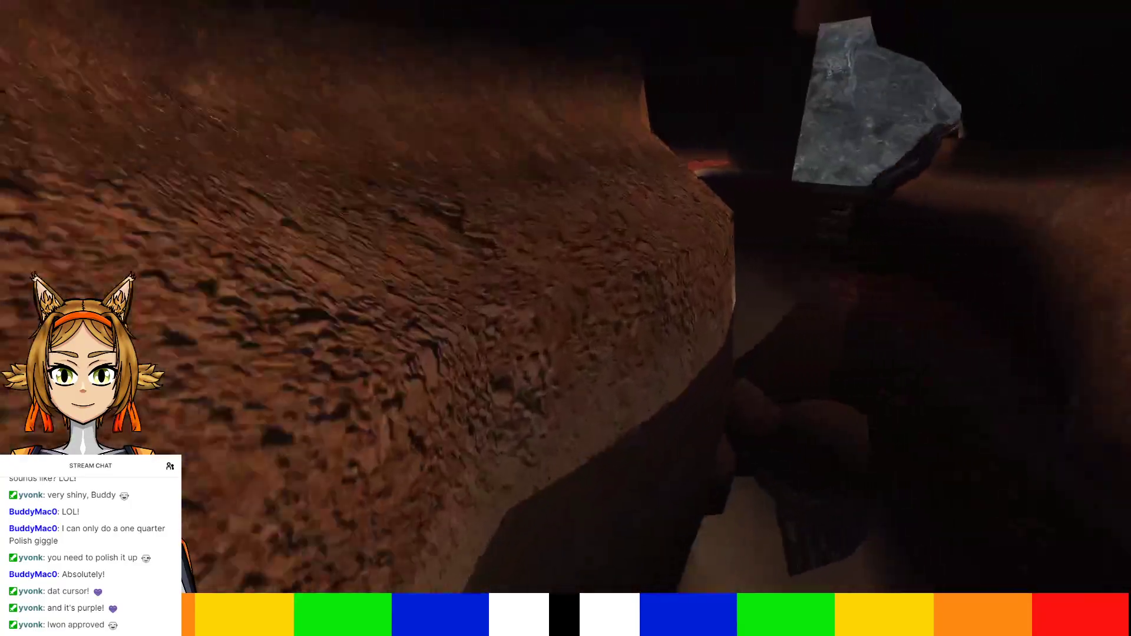
pyautogui.press('w')
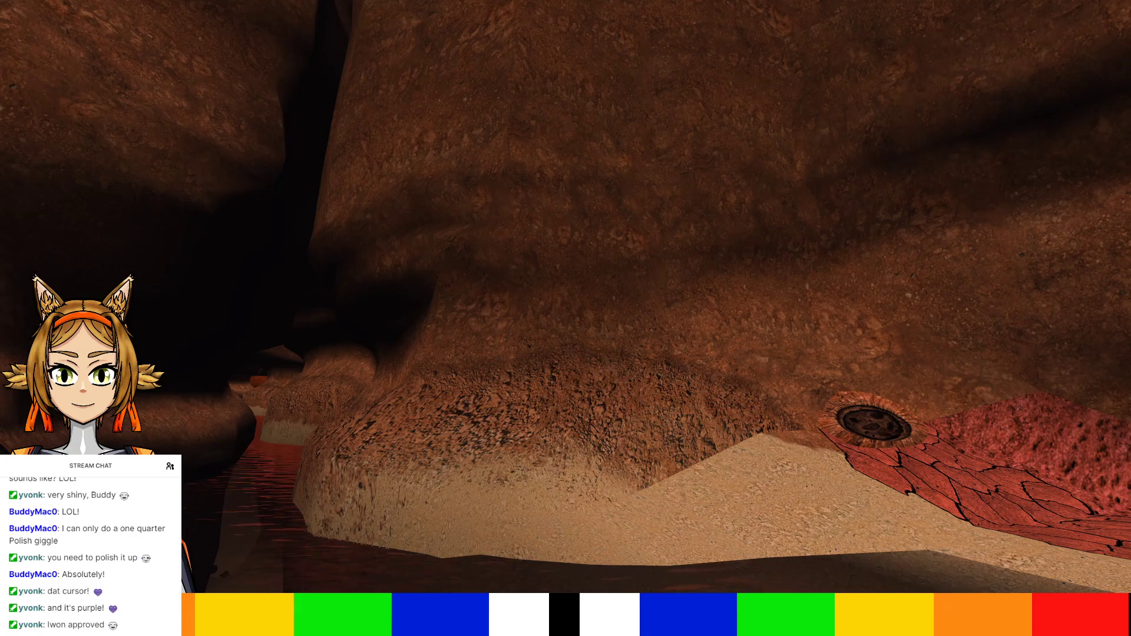
# Quit the Uru game client and return to Blender
pyautogui.press('Escape')
pyautogui.click(672, 254)
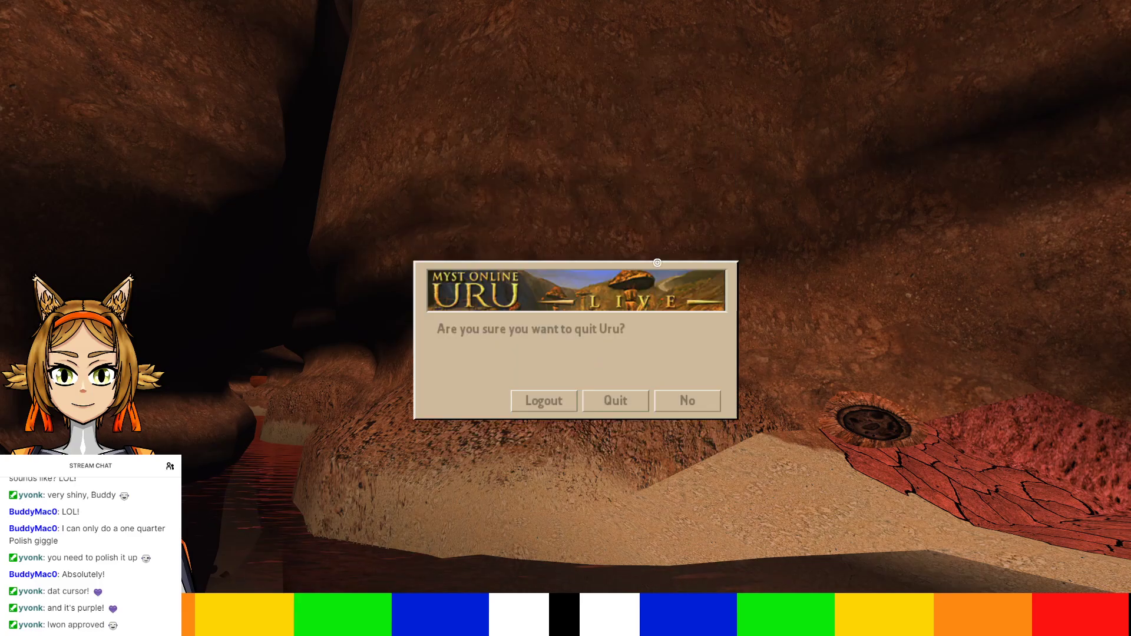
pyautogui.click(615, 401)
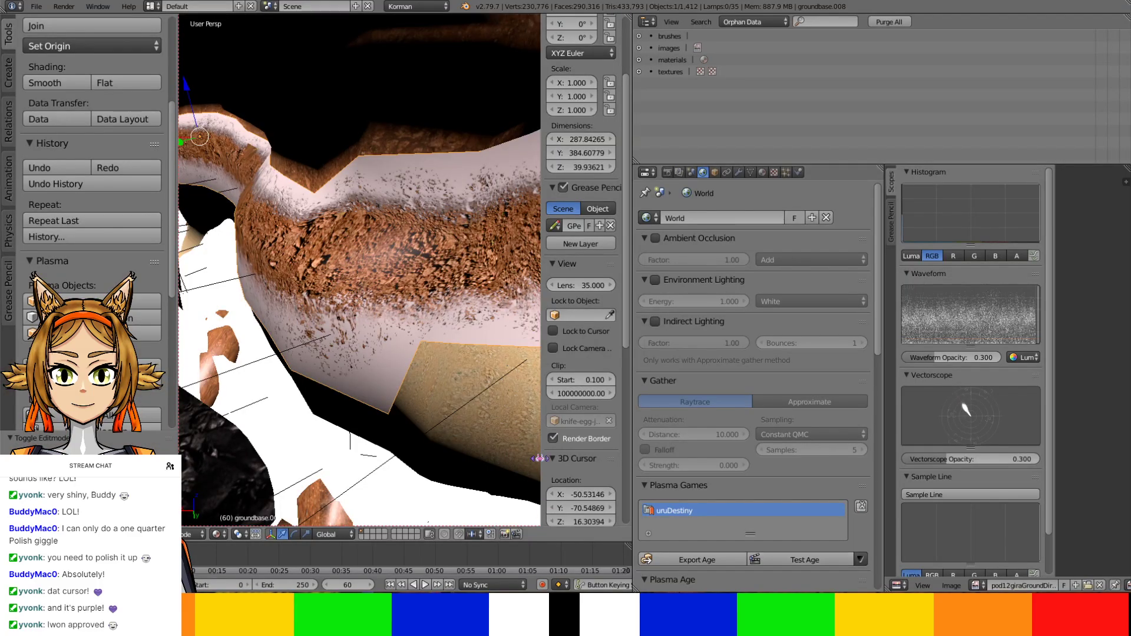
# Open groundbase.008 for mesh editing and move the vertex in the dirt band beside the brown terrain patch showing through
pyautogui.moveTo(389, 356); pyautogui.dragTo(348, 386, button='middle')
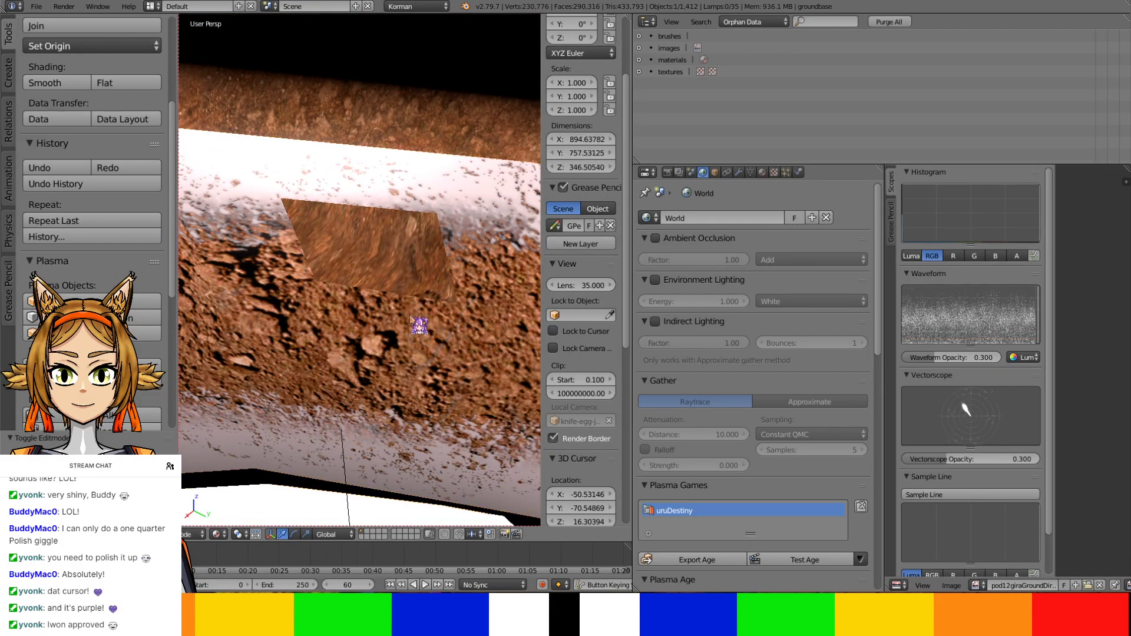
pyautogui.press('Tab')
pyautogui.press('Tab')
pyautogui.rightClick(396, 318)
pyautogui.press('Tab')
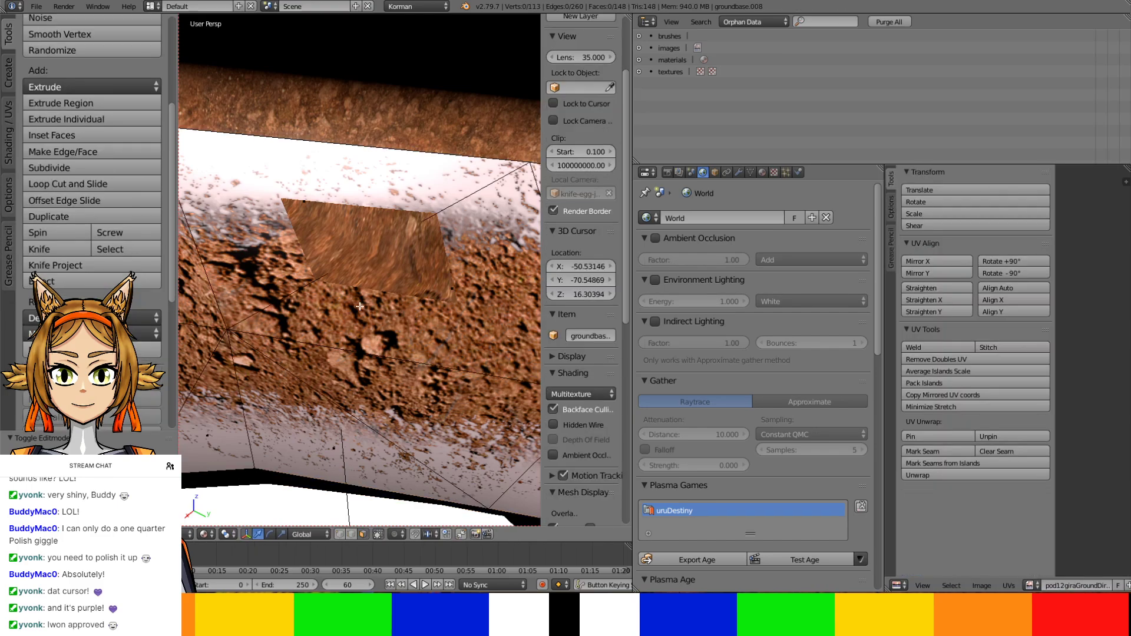
pyautogui.press('a')
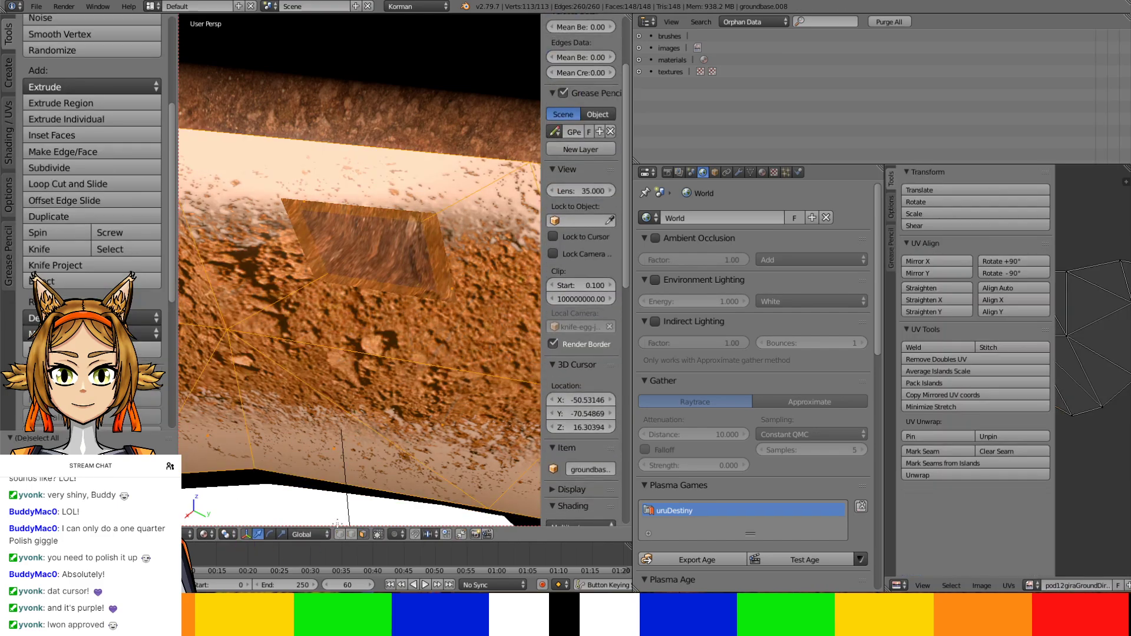
pyautogui.rightClick(228, 329)
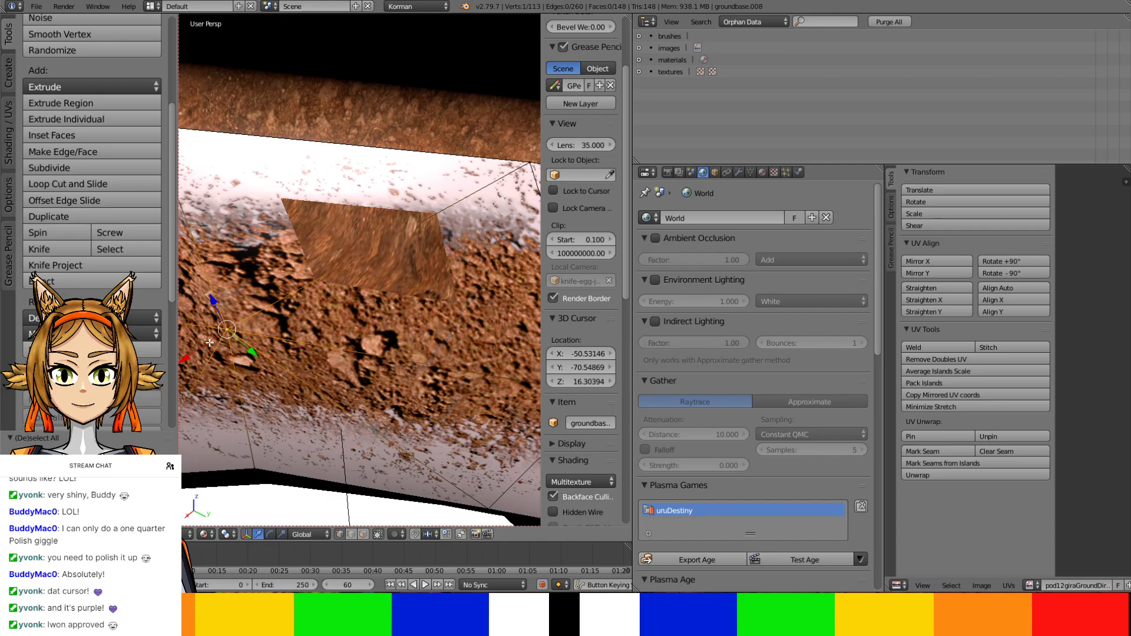
pyautogui.press('g')
pyautogui.click(213, 342)
pyautogui.scroll(-3, 467, 286)
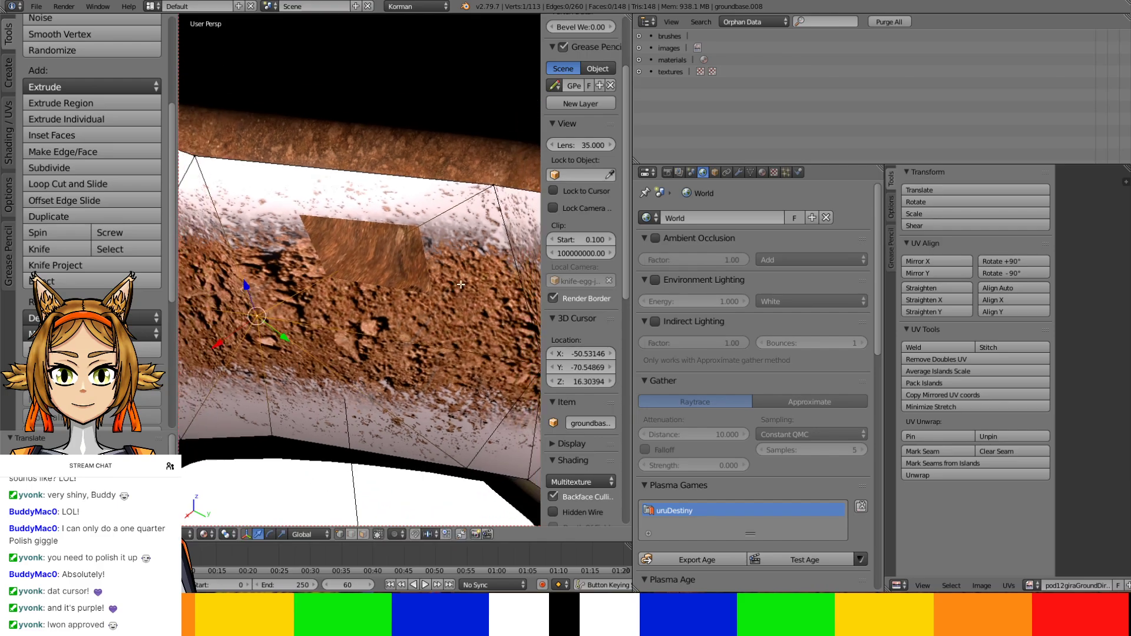
# Move the wall's upper-edge vertex beside the brown patch outward until the dirt edge covers the terrain
pyautogui.rightClick(492, 187)
pyautogui.press('g')
pyautogui.click(516, 196)
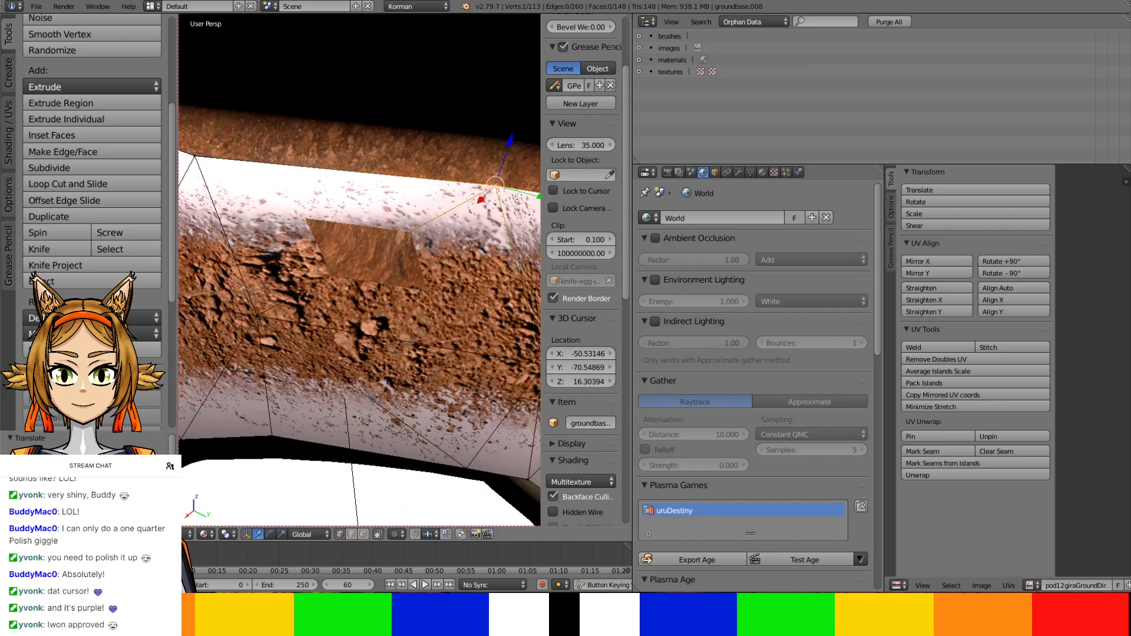
pyautogui.click(489, 202)
pyautogui.press('g')
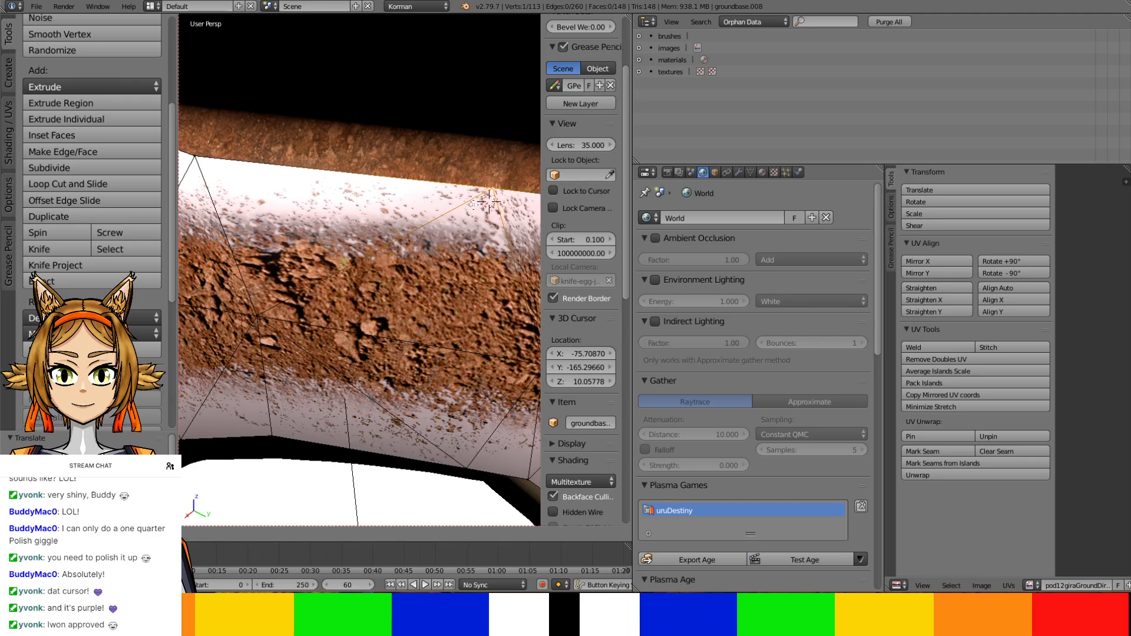
pyautogui.click(490, 203)
# Adjust the mid-band and lower-edge vertices around the exposed sand patch so the dirt edge covers the sand
pyautogui.moveTo(204, 290); pyautogui.dragTo(360, 293, button='middle')
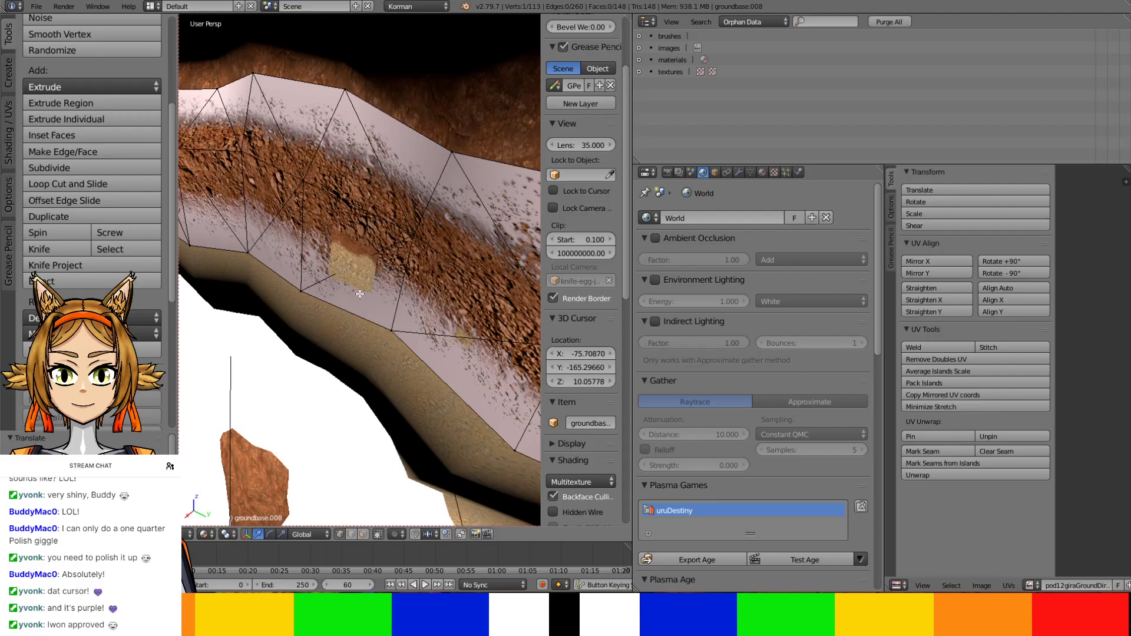
pyautogui.rightClick(414, 244)
pyautogui.press('g')
pyautogui.press('z')
pyautogui.click(251, 308)
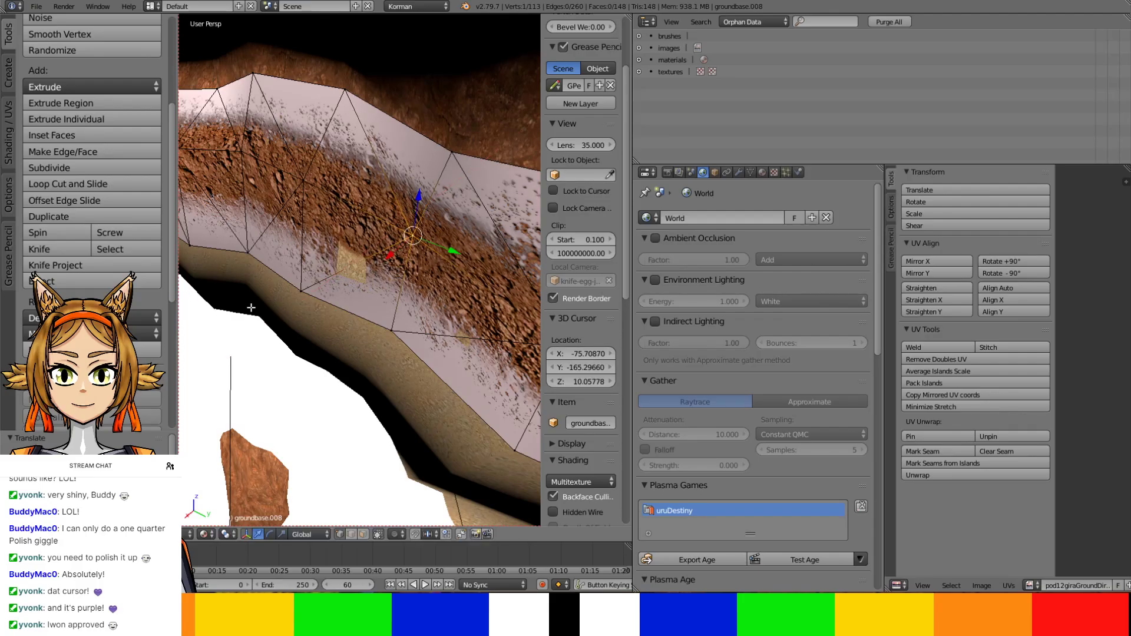
pyautogui.rightClick(302, 290)
pyautogui.press('g')
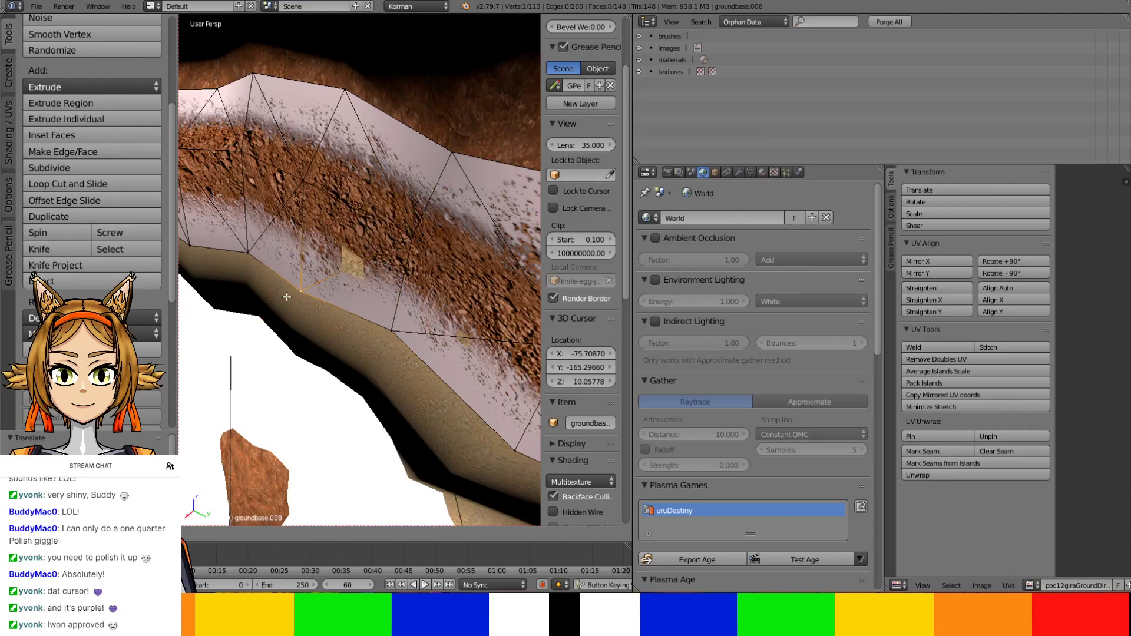
pyautogui.click(287, 296)
pyautogui.rightClick(427, 242)
pyautogui.press('g')
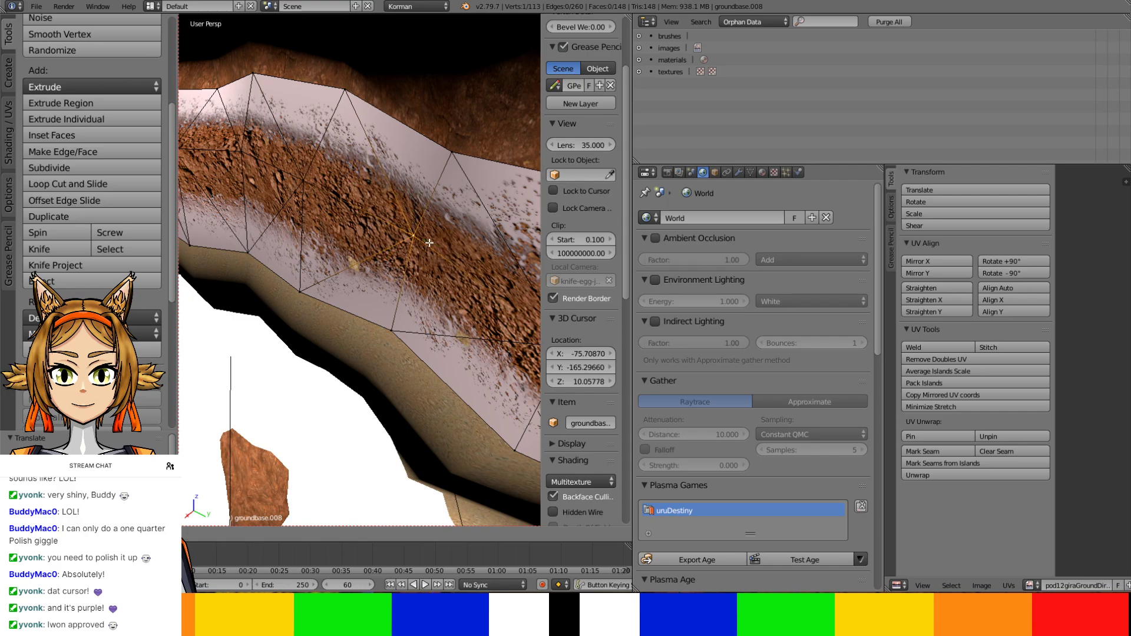
pyautogui.click(422, 245)
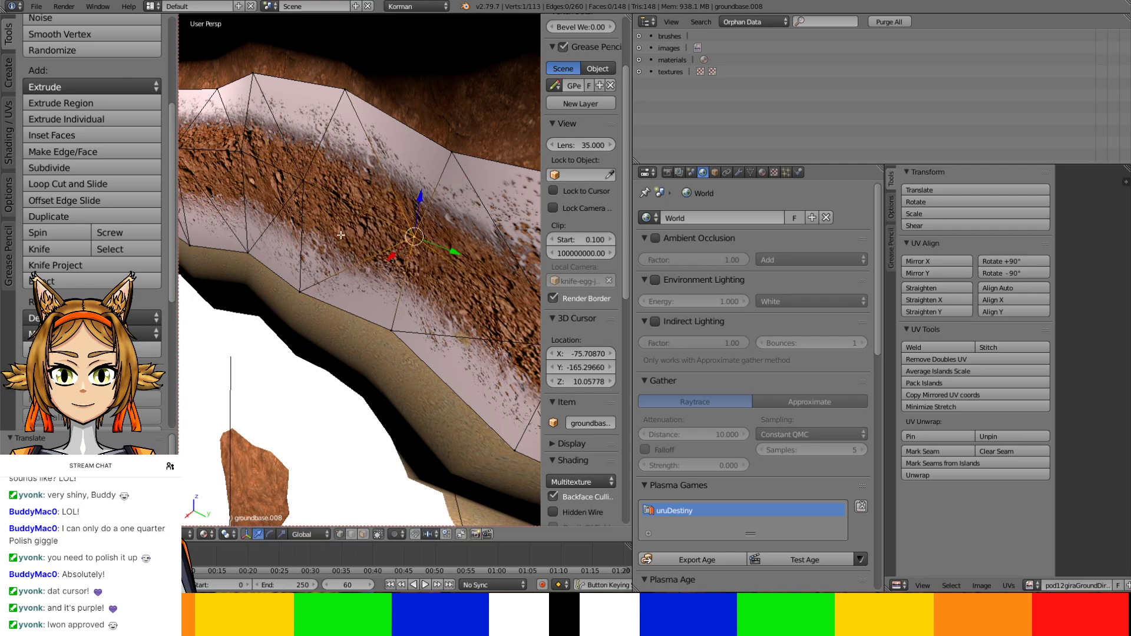
# Move the mid-band vertex below the large exposed terrain patches on the curved wall section
pyautogui.moveTo(407, 250); pyautogui.dragTo(436, 287, button='middle')
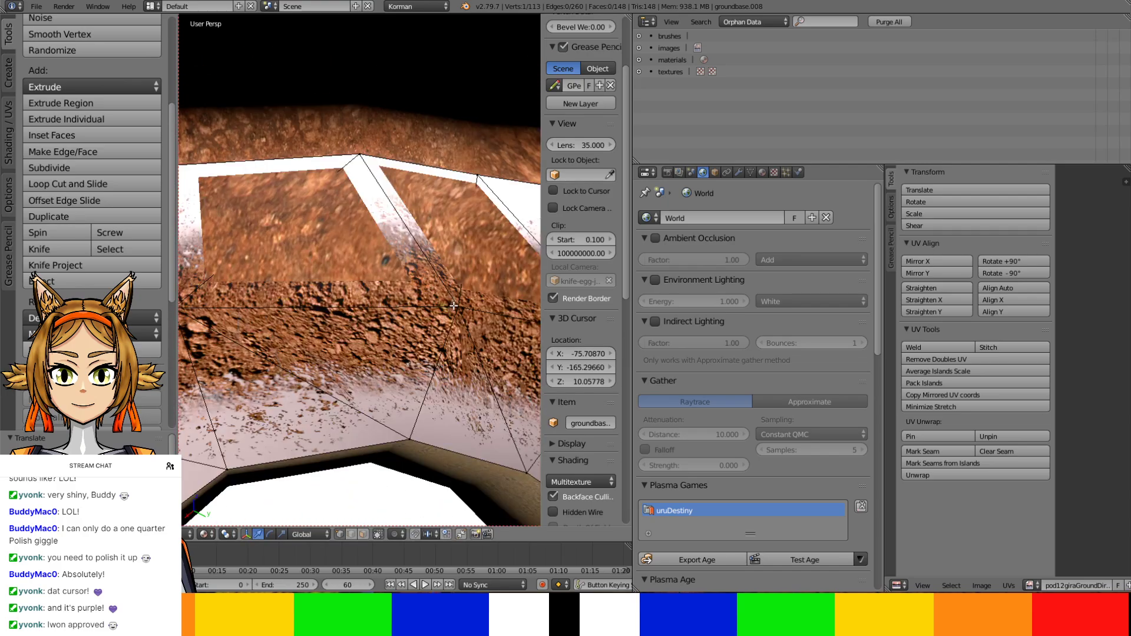
pyautogui.rightClick(477, 175)
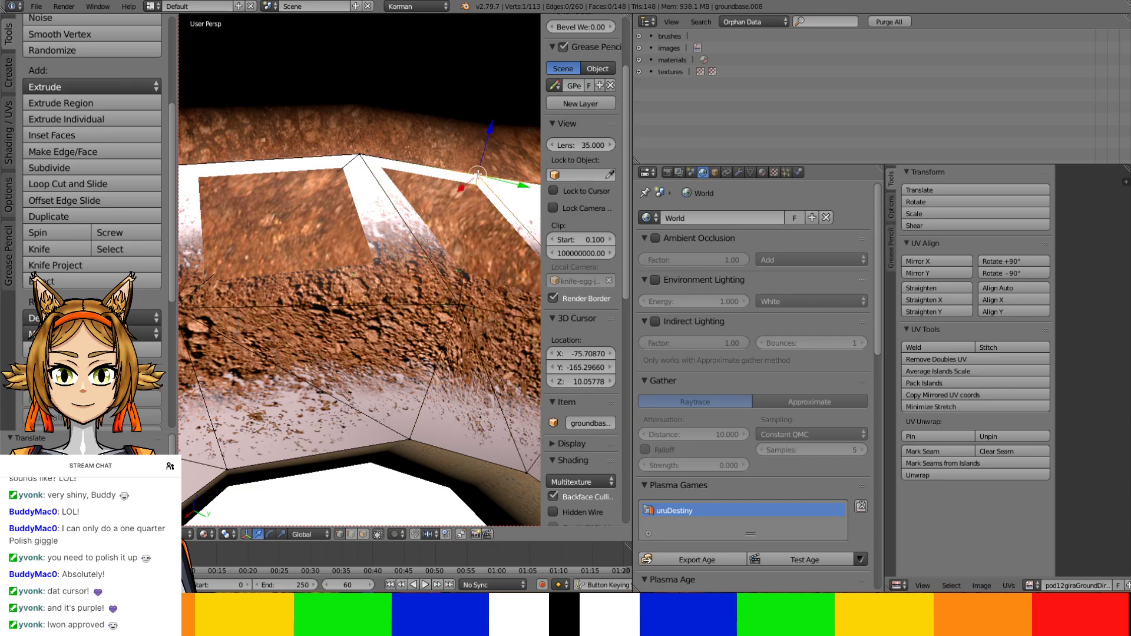
pyautogui.moveTo(477, 161); pyautogui.dragTo(225, 251, button='middle')
pyautogui.scroll(-3, 306, 293)
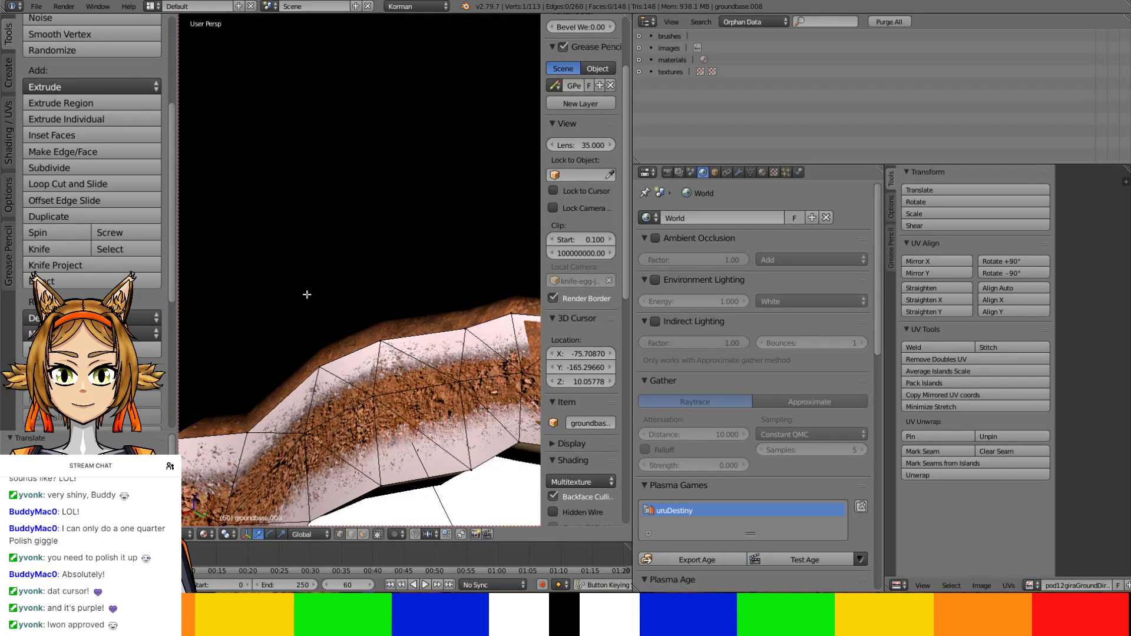
pyautogui.moveTo(306, 293); pyautogui.dragTo(272, 274, button='middle')
pyautogui.moveTo(357, 248); pyautogui.dragTo(370, 267, button='middle')
pyautogui.rightClick(370, 267)
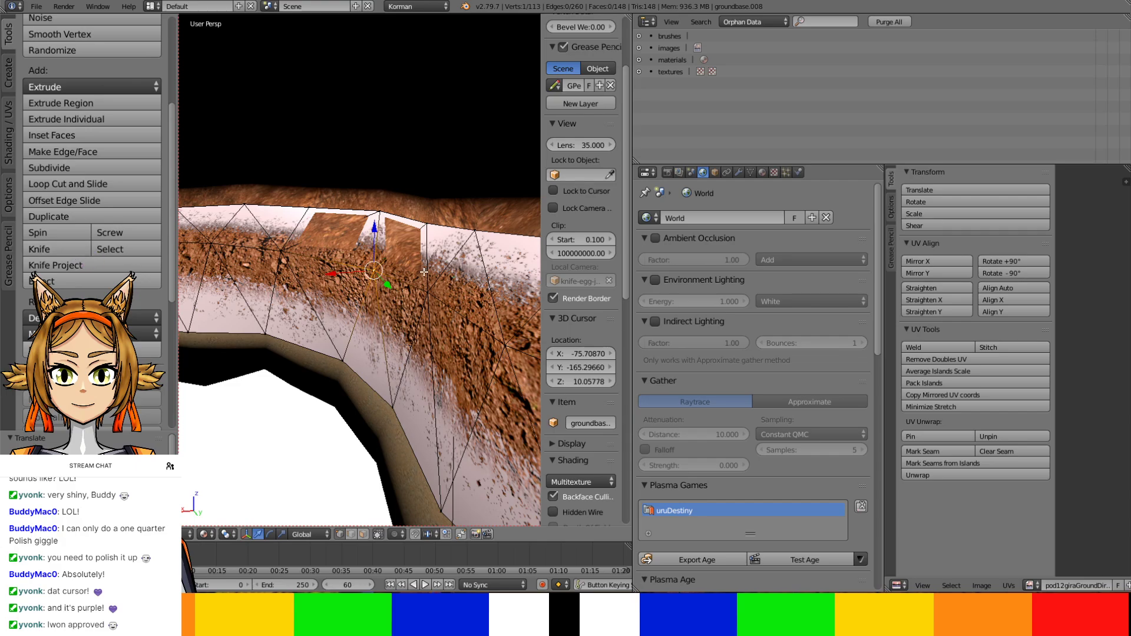
pyautogui.press('g')
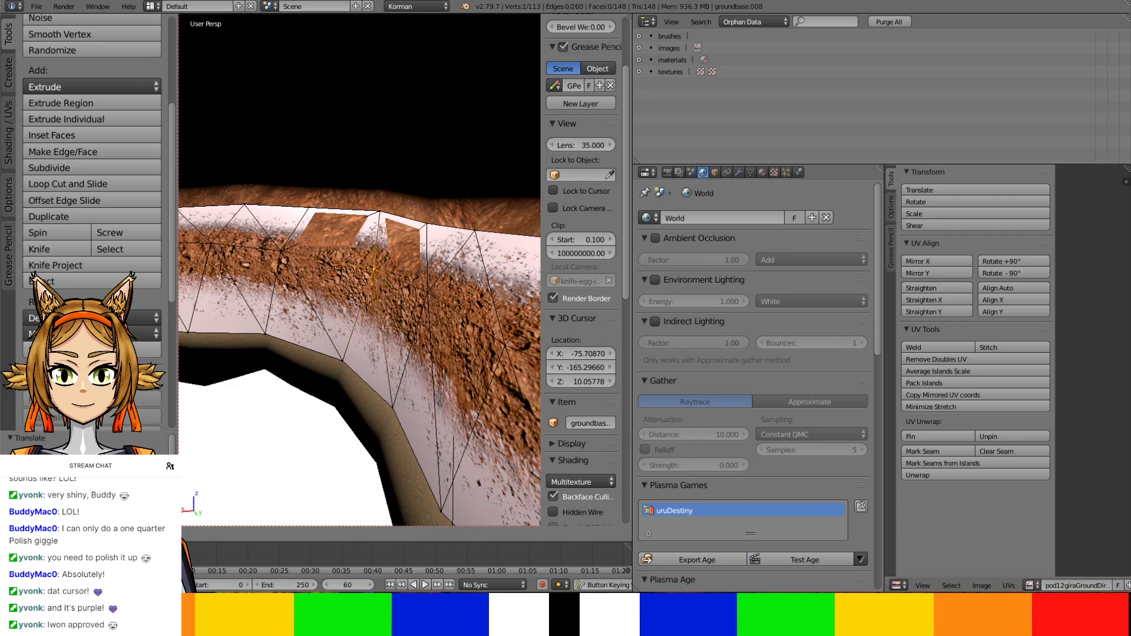
pyautogui.click(381, 243)
pyautogui.moveTo(381, 242); pyautogui.dragTo(340, 303, button='middle')
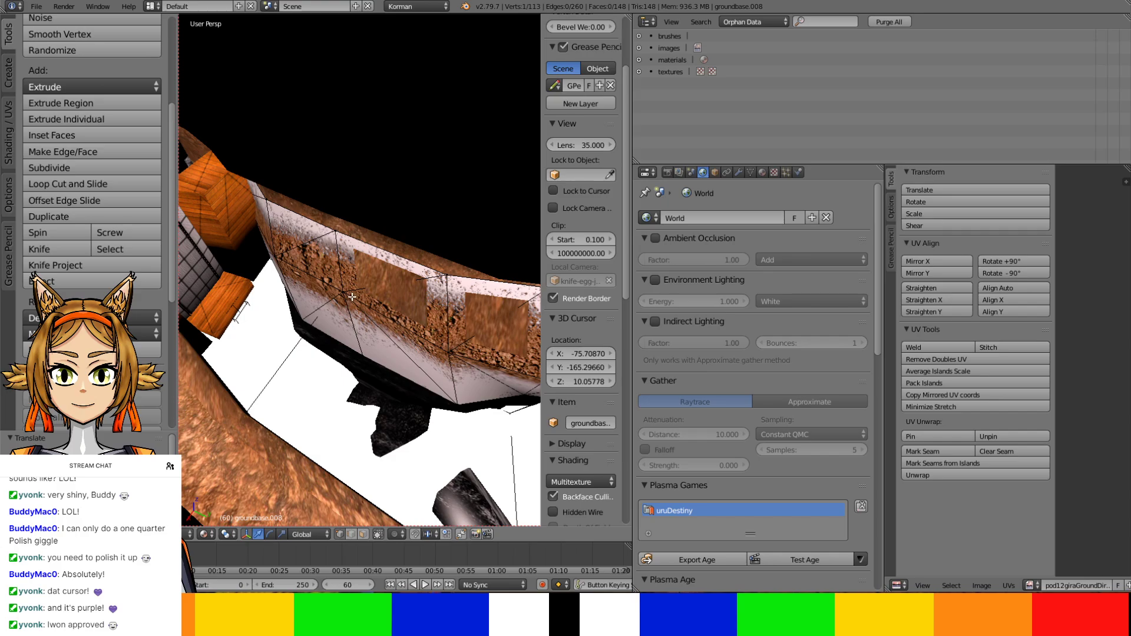
# Knife a diagonal cut from an upper-edge vertex to a mid-band vertex and pull its new middle vertex over the exposed terrain
pyautogui.rightClick(353, 299)
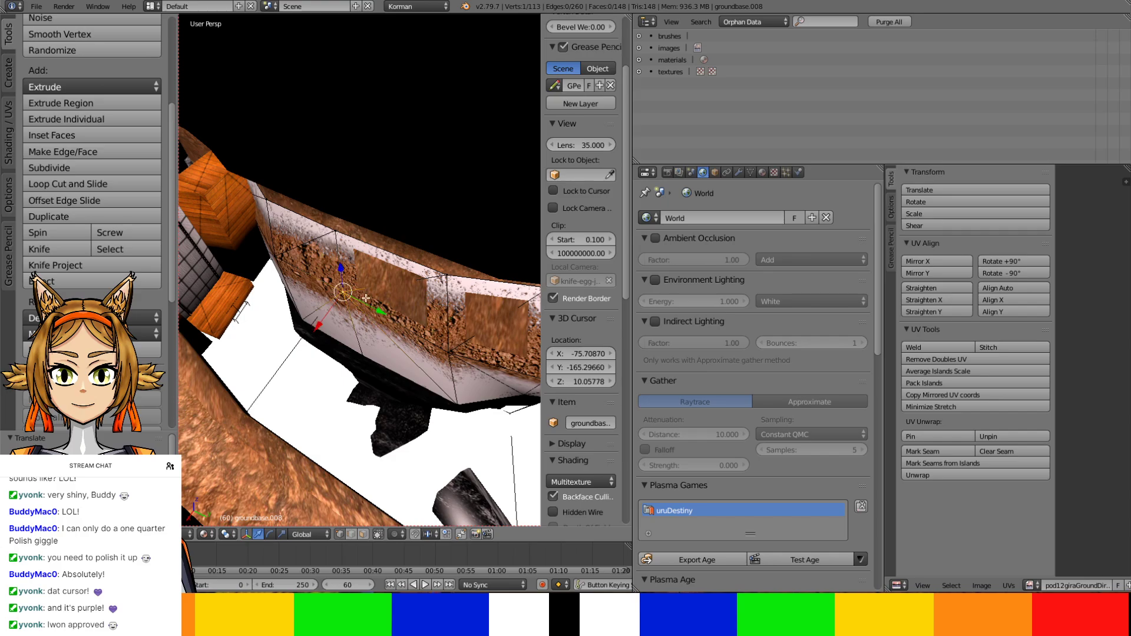
pyautogui.click(39, 249)
pyautogui.click(335, 230)
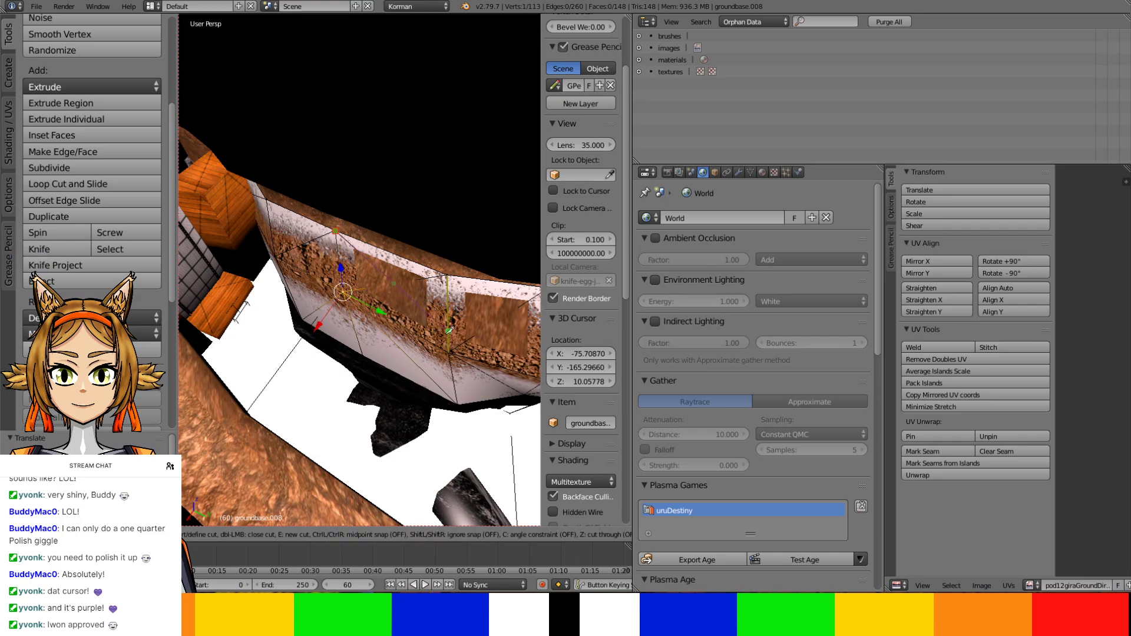
pyautogui.click(449, 351)
pyautogui.press('Return')
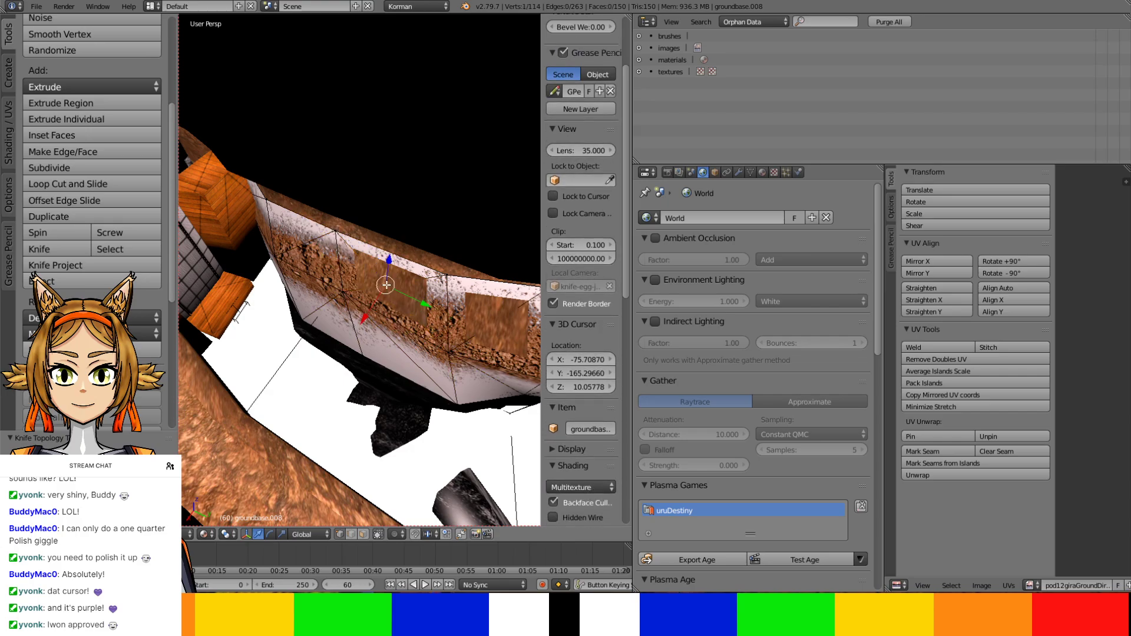
pyautogui.moveTo(378, 294)
pyautogui.mouseDown()
pyautogui.moveTo(395, 293)
pyautogui.moveTo(386, 275)
pyautogui.mouseUp()
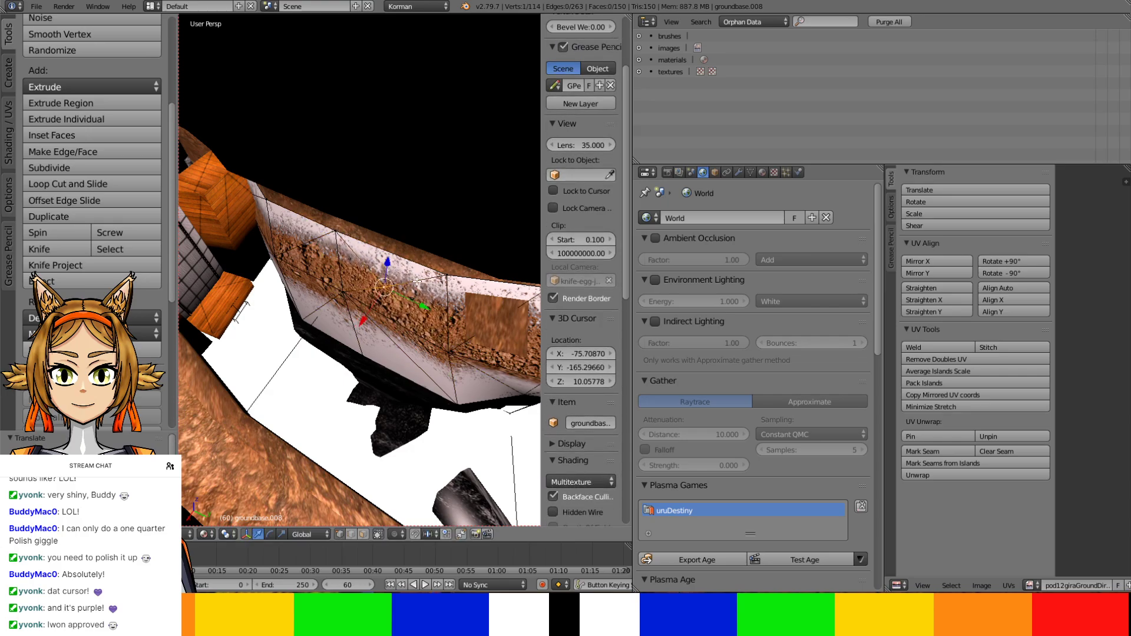
# Select the whole wall mesh and triangulate its faces
pyautogui.keyDown('shift'); pyautogui.moveTo(437, 290); pyautogui.dragTo(394, 279, button='middle'); pyautogui.keyUp('shift')
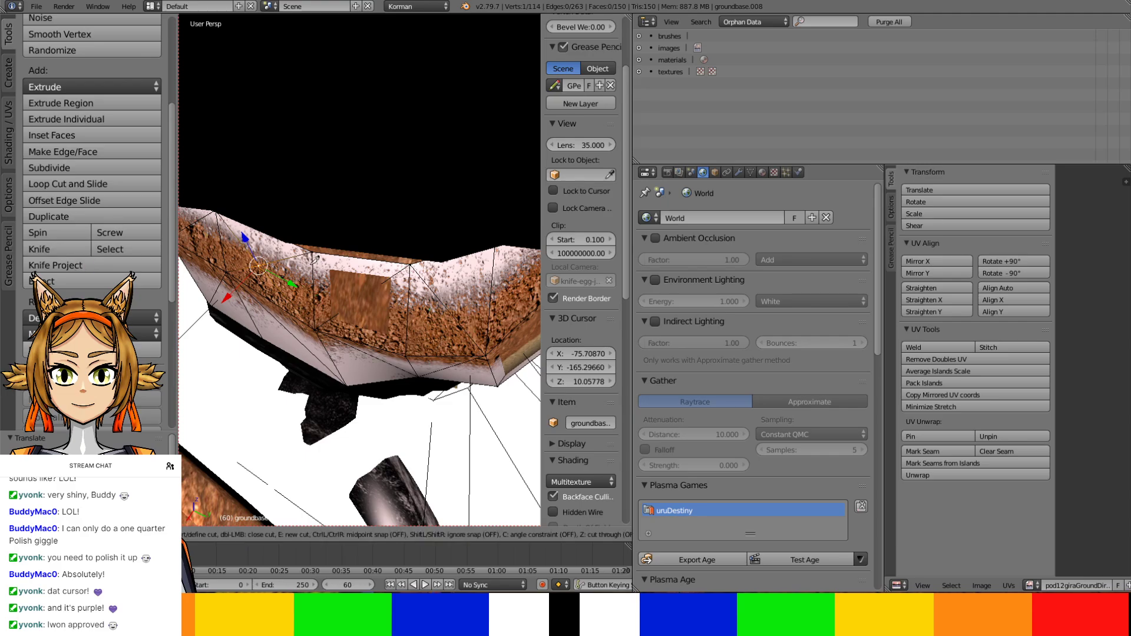
pyautogui.rightClick(312, 252)
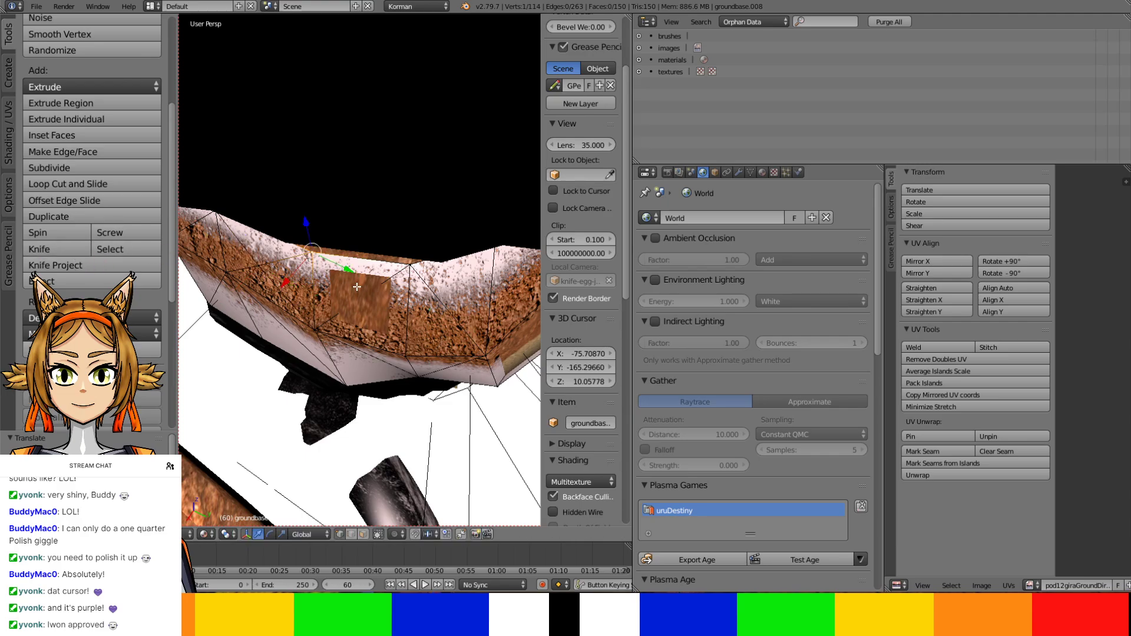
pyautogui.press('a')
pyautogui.hotkey('ctrl', 't')
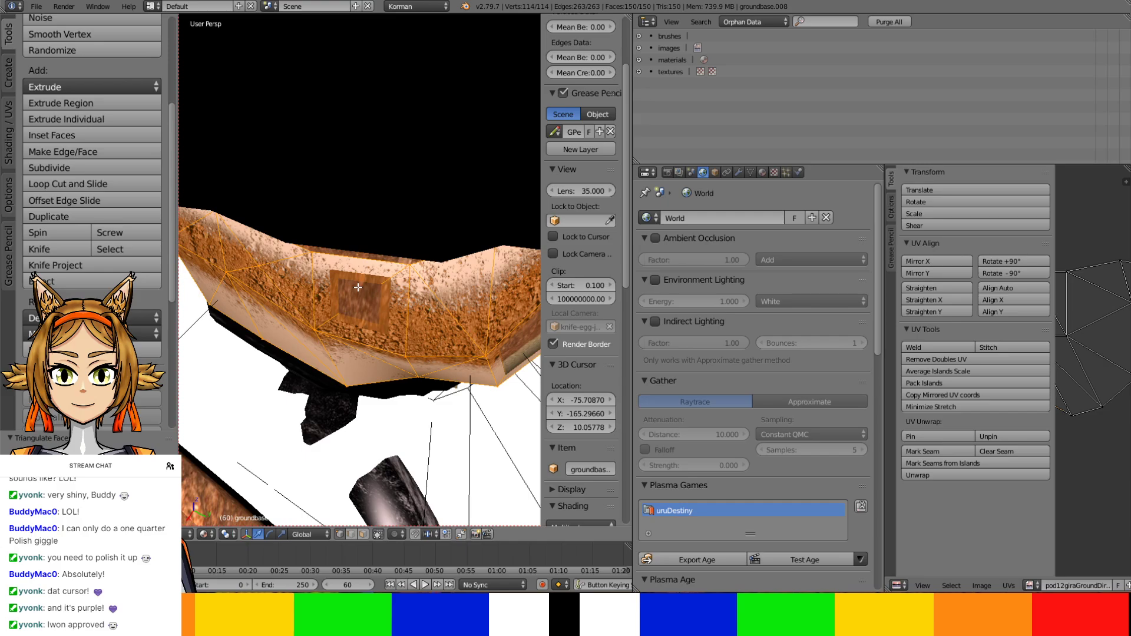
# Subdivide the two wall faces around the remaining square brown patch, leaving nothing selected
pyautogui.moveTo(358, 297); pyautogui.dragTo(330, 313, button='middle')
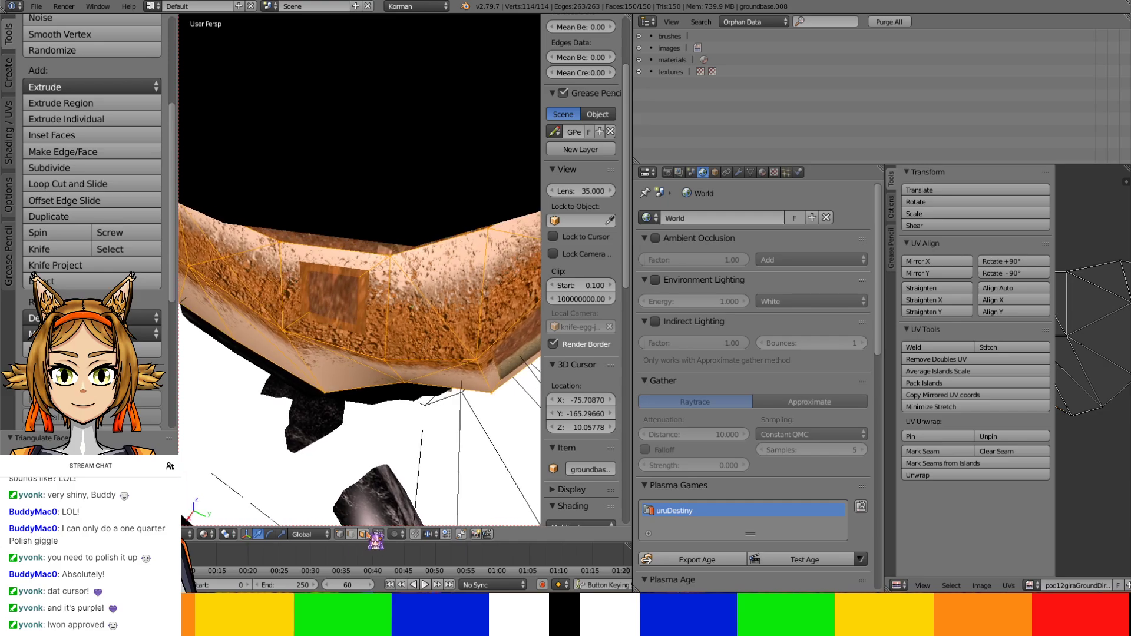
pyautogui.click(353, 330)
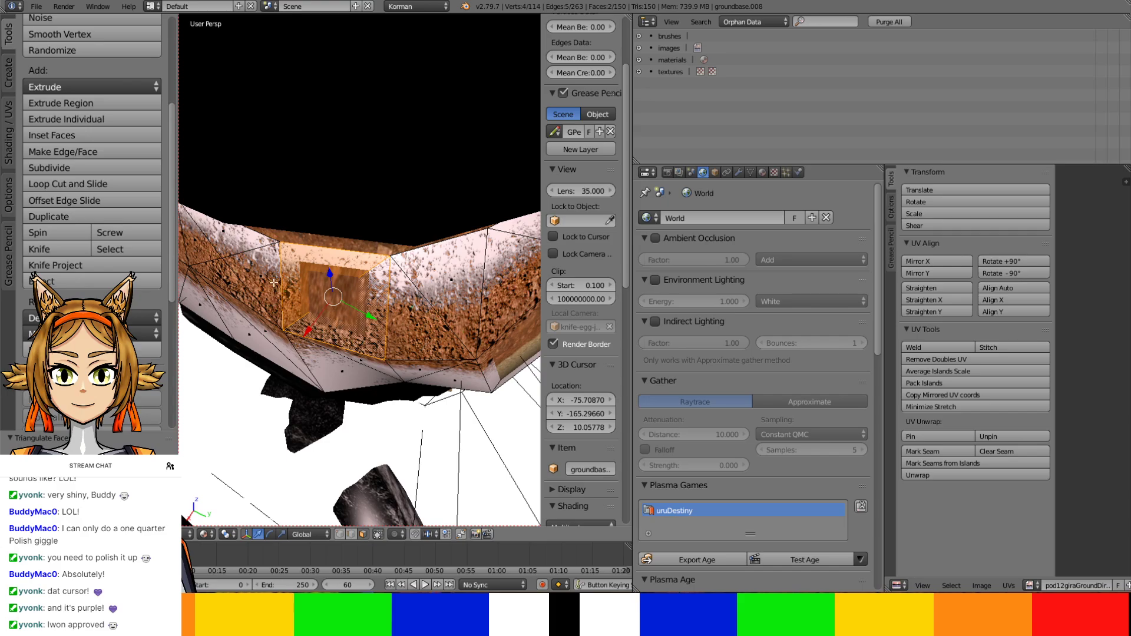
pyautogui.click(65, 169)
pyautogui.press('a')
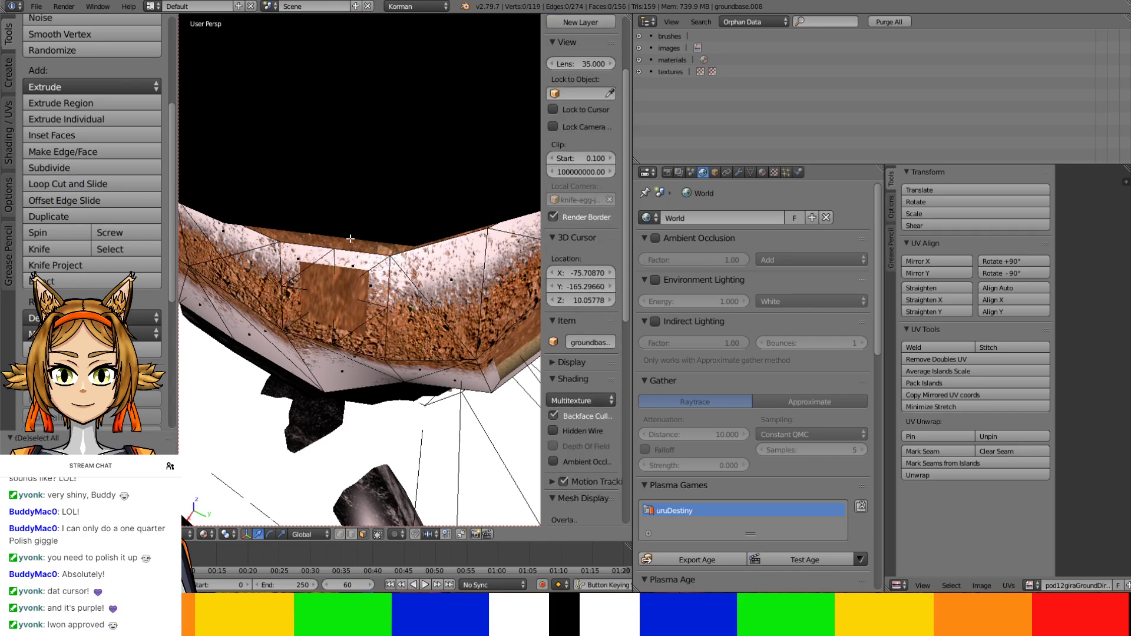
# Triangulate all faces of the ground mesh and reposition the mid-wall vertices so they cover the protruding brown rock patch
pyautogui.press('a')
pyautogui.hotkey('ctrl', 't')
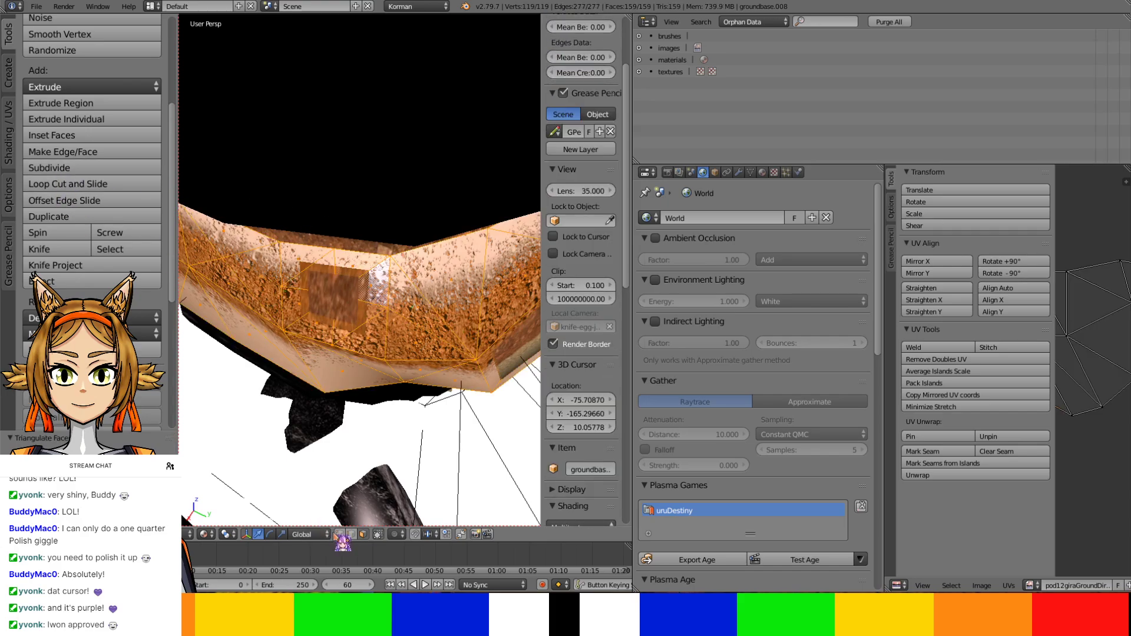
pyautogui.moveTo(338, 296); pyautogui.dragTo(379, 321, button='right')
pyautogui.rightClick(388, 313)
pyautogui.rightClick(338, 297)
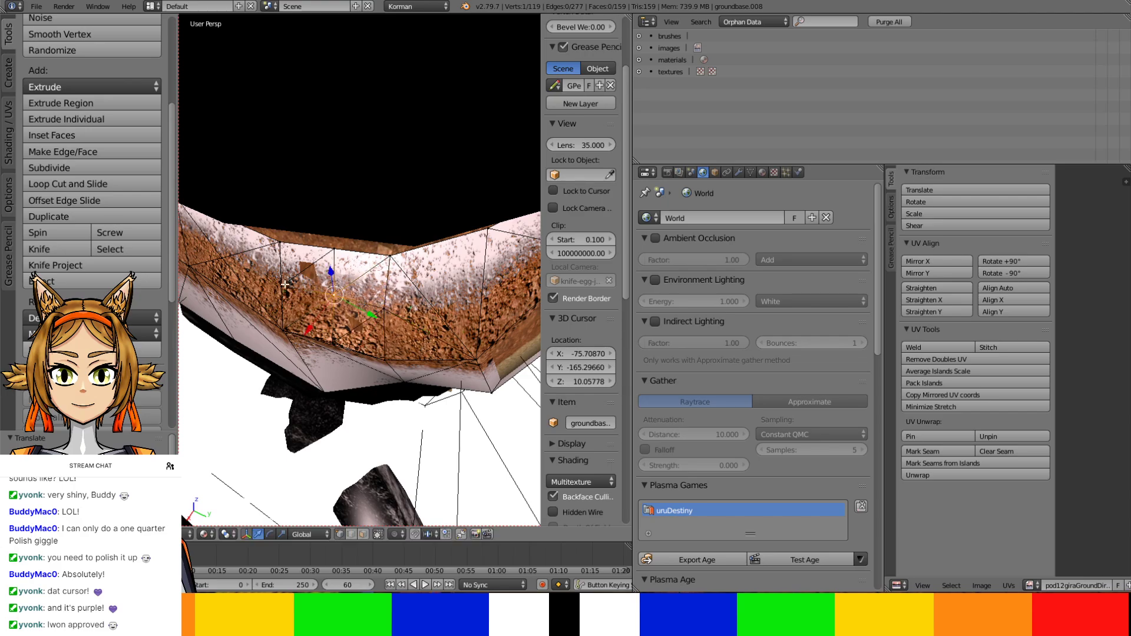
pyautogui.moveTo(280, 283); pyautogui.dragTo(277, 265, button='right')
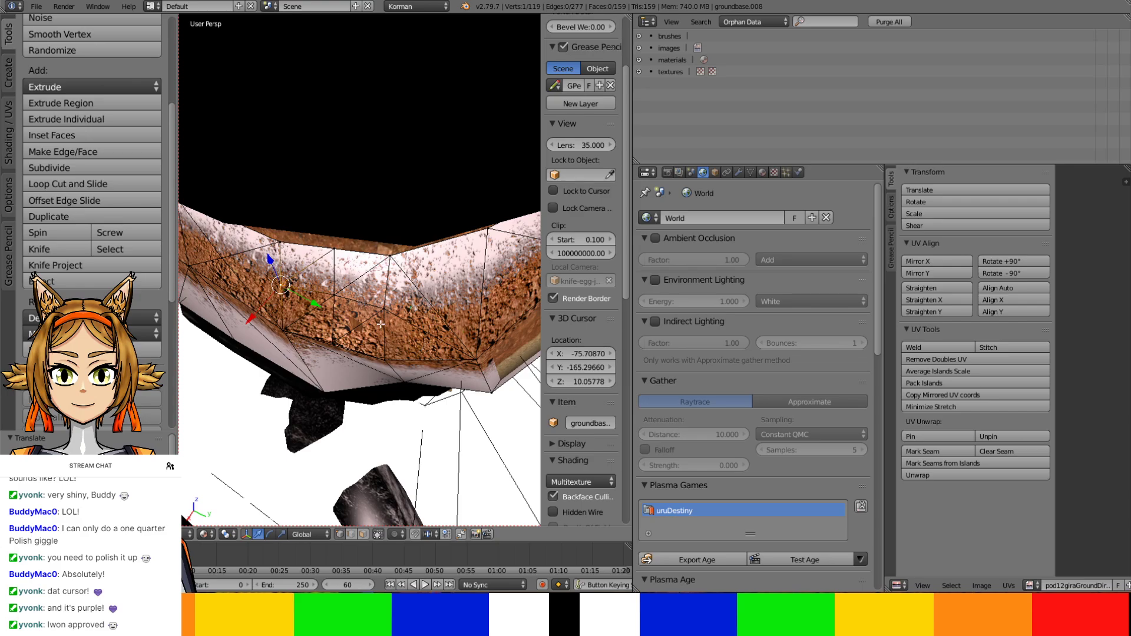
pyautogui.rightClick(380, 352)
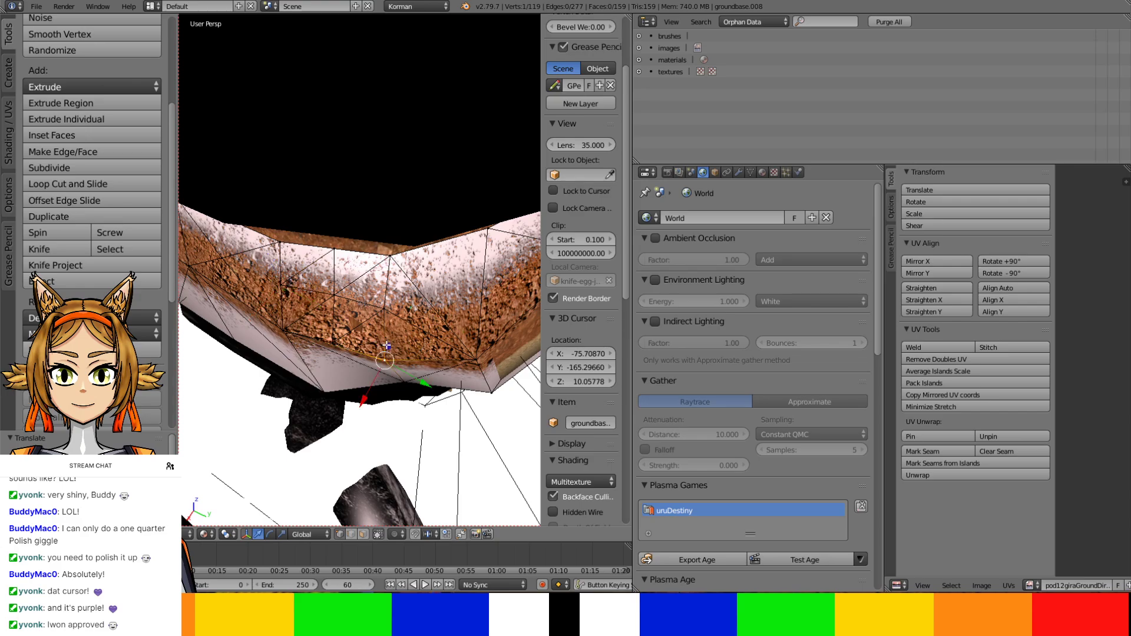
pyautogui.press('g')
pyautogui.hotkey('ctrl', 'z')
# Nudge two vertices in the middle of the rocky wall band slightly upward
pyautogui.rightClick(384, 313)
pyautogui.moveTo(388, 294); pyautogui.dragTo(389, 290)
pyautogui.rightClick(333, 338)
pyautogui.moveTo(334, 338); pyautogui.dragTo(329, 325)
# Cut a new edge across the rocky wall face with the Knife and shift the new vertex
pyautogui.moveTo(369, 322); pyautogui.dragTo(309, 316, button='middle')
pyautogui.rightClick(387, 187)
pyautogui.moveTo(387, 187); pyautogui.dragTo(409, 183, button='middle')
pyautogui.click(56, 249)
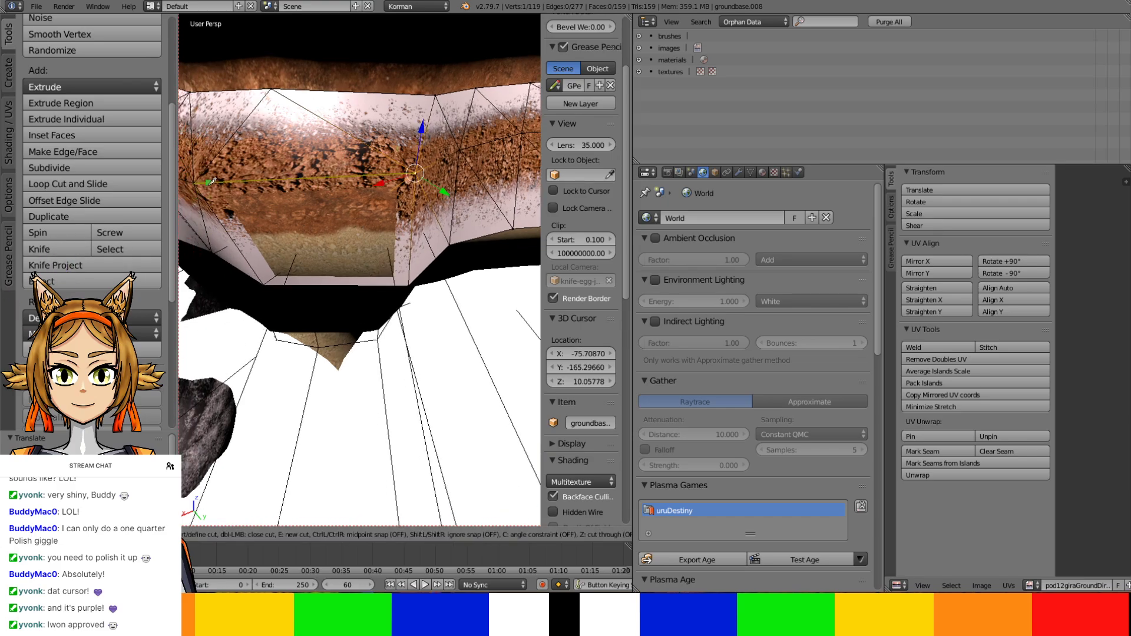
pyautogui.click(409, 286)
pyautogui.press('Return')
pyautogui.moveTo(331, 258); pyautogui.dragTo(370, 261)
# Knife-cut an edge from the wall's top-edge vertex beside the square rock patch down to the rocky band
pyautogui.keyDown('shift'); pyautogui.moveTo(372, 260); pyautogui.dragTo(224, 286, button='middle'); pyautogui.keyUp('shift')
pyautogui.keyDown('shift'); pyautogui.scroll(2, 223, 286); pyautogui.keyUp('shift')
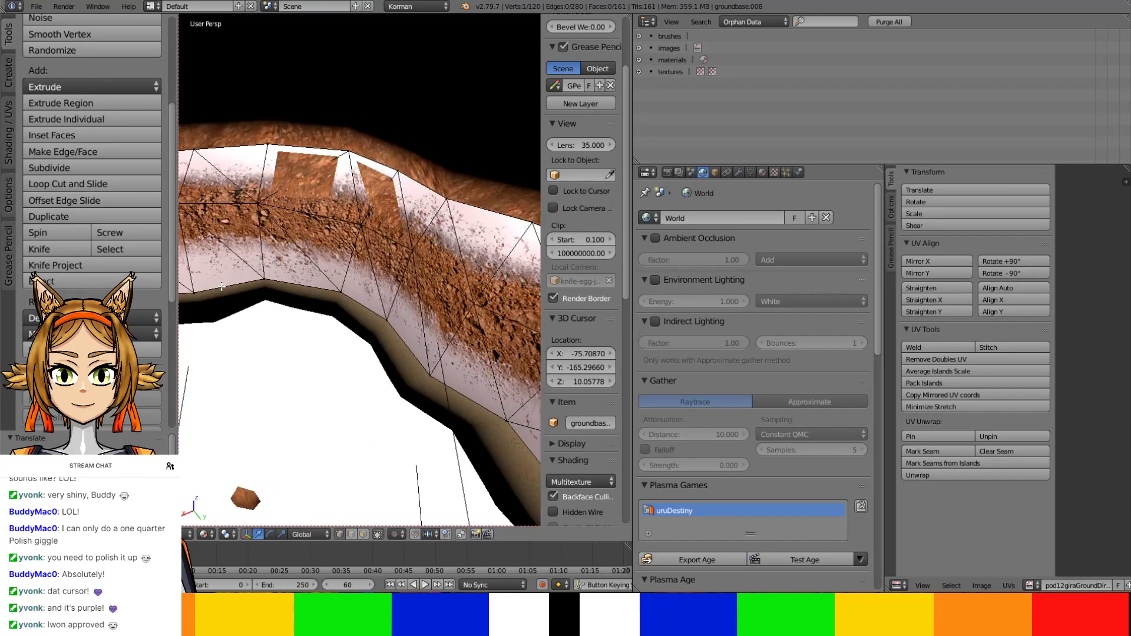
pyautogui.click(65, 250)
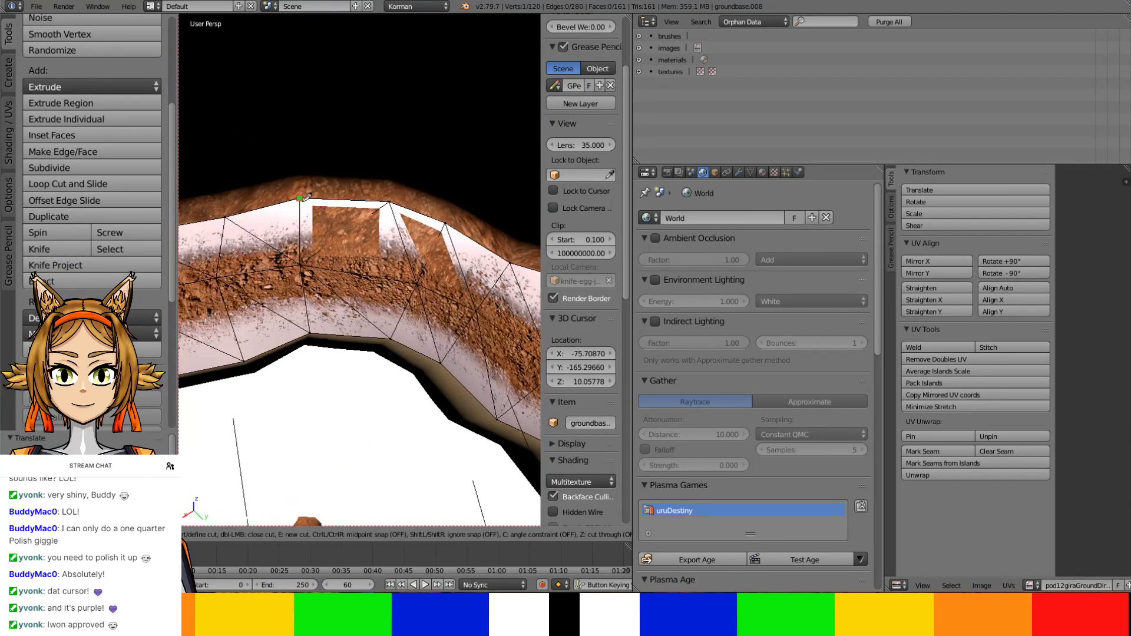
pyautogui.click(417, 283)
pyautogui.press('Return')
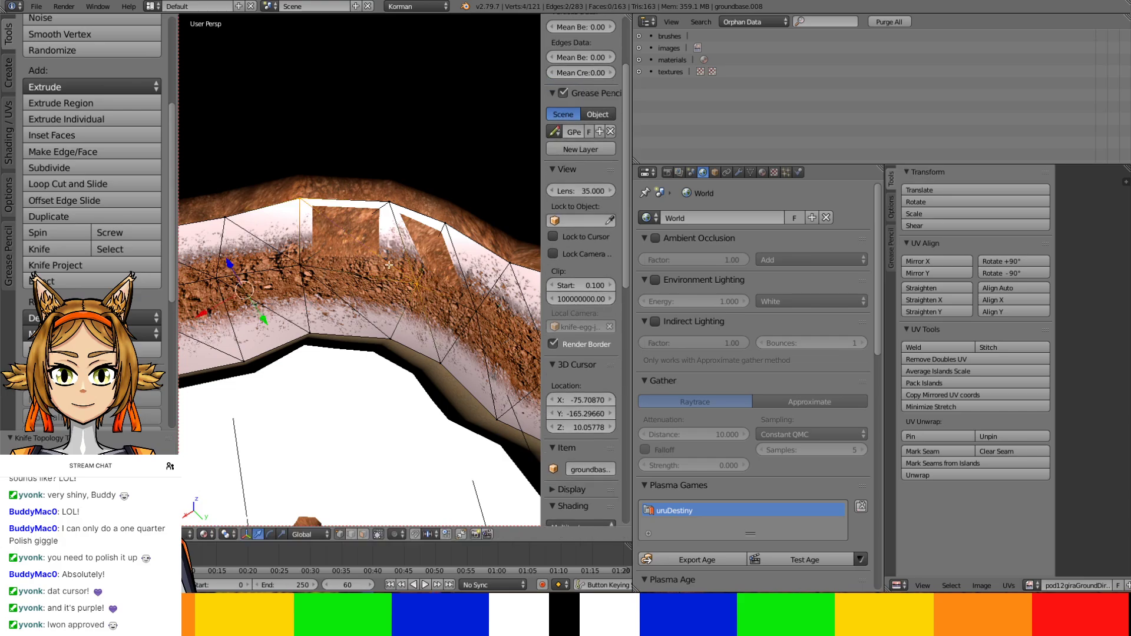
# Knife-cut a second edge from the adjacent top vertex and move the new vertices to cover both exposed rock patches
pyautogui.click(56, 252)
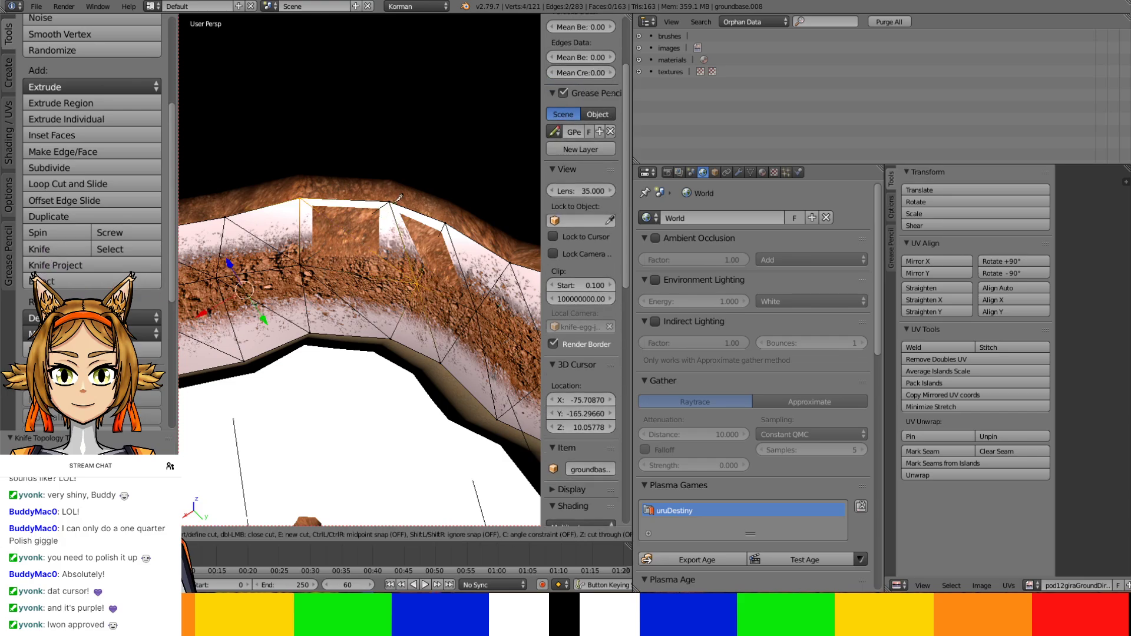
pyautogui.click(478, 303)
pyautogui.press('Return')
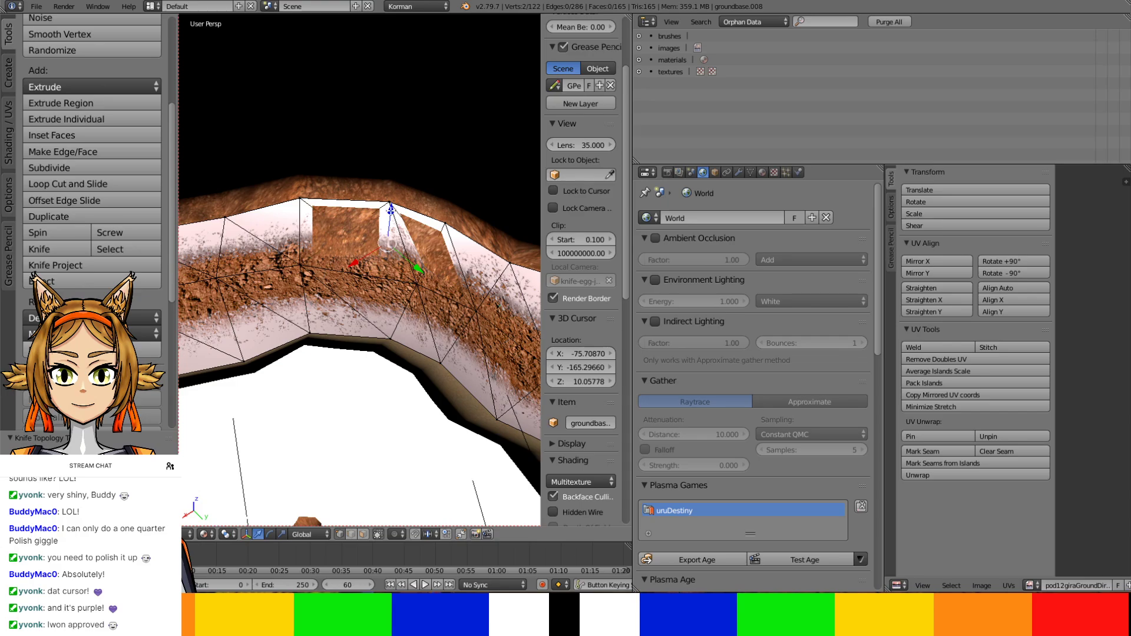
pyautogui.moveTo(391, 210); pyautogui.dragTo(391, 207)
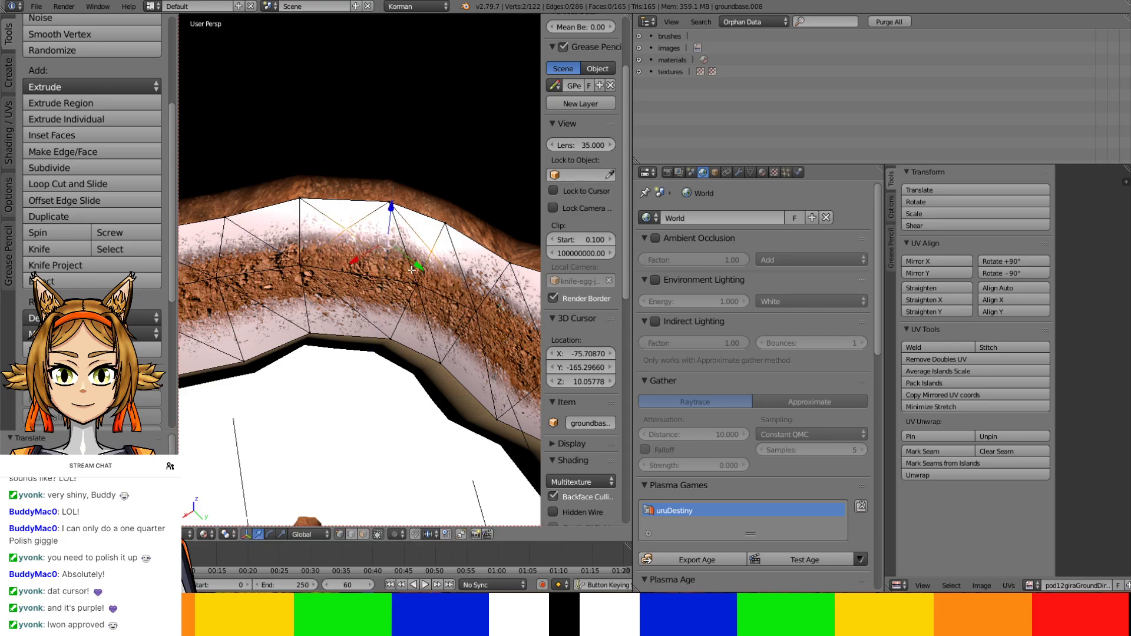
# Knife-cut the next wall segment from its top-edge vertex and raise the new vertex over the exposed rock patch
pyautogui.scroll(-3, 412, 271)
pyautogui.keyDown('shift'); pyautogui.moveTo(511, 406); pyautogui.dragTo(324, 253, button='middle'); pyautogui.keyUp('shift')
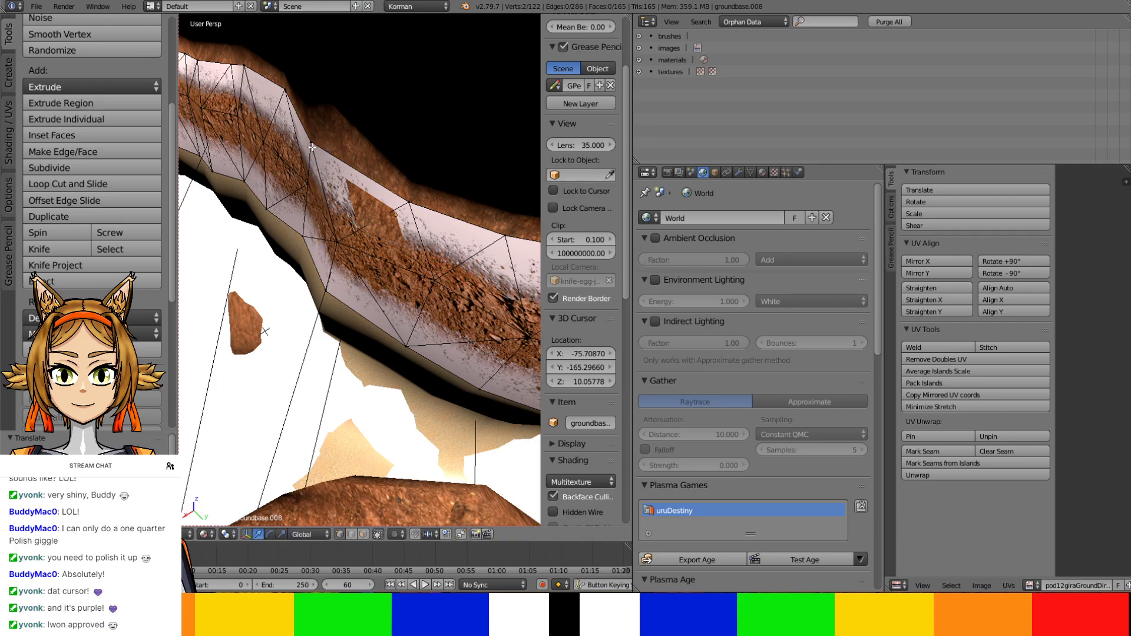
pyautogui.scroll(-1, 316, 186)
pyautogui.keyDown('shift'); pyautogui.moveTo(316, 186); pyautogui.dragTo(316, 216, button='middle'); pyautogui.keyUp('shift')
pyautogui.scroll(2, 316, 215)
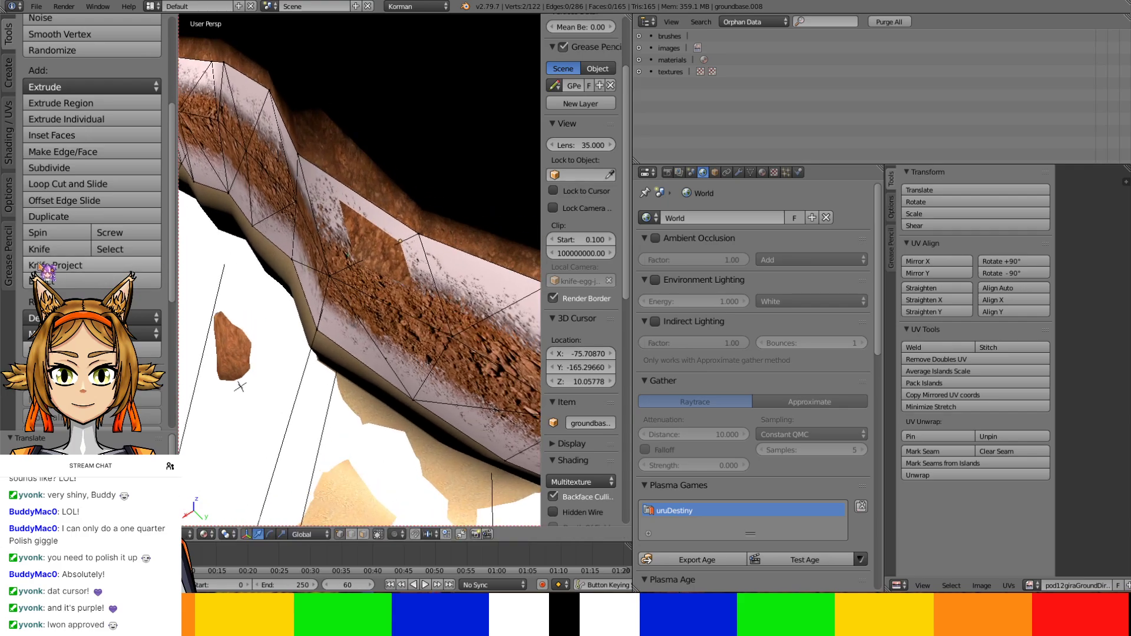
pyautogui.press('k')
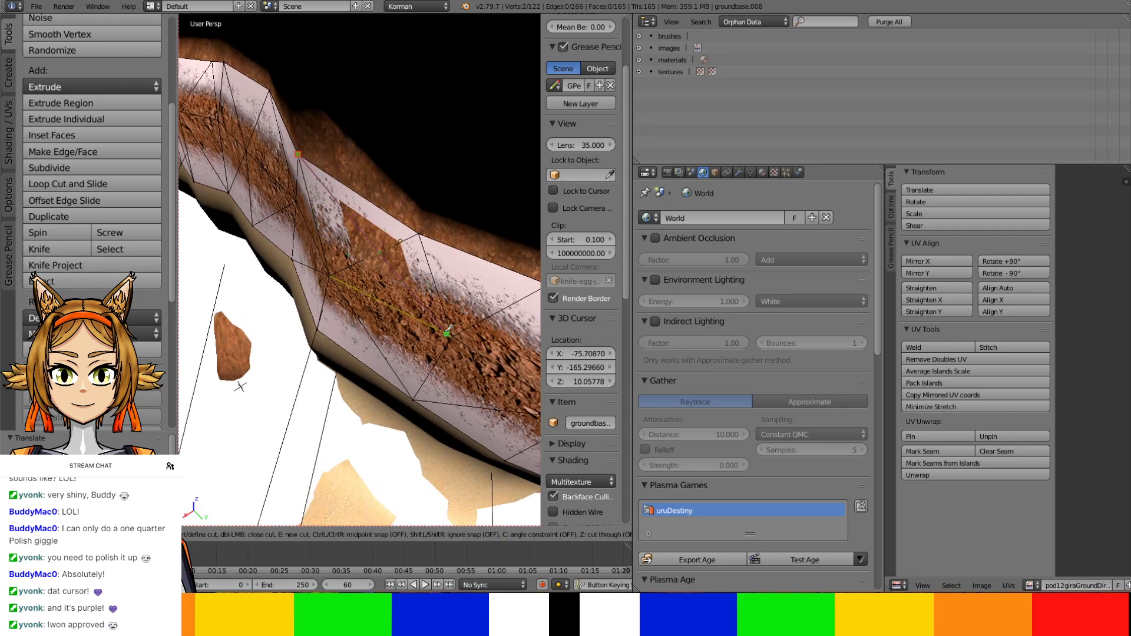
pyautogui.click(455, 336)
pyautogui.press('Return')
pyautogui.rightClick(381, 252)
pyautogui.moveTo(380, 231); pyautogui.dragTo(379, 224)
# Extrude the four-vertex border edge at the wall's end beside the sand slope, leaving the extrusion in place
pyautogui.moveTo(378, 227); pyautogui.dragTo(440, 514, button='middle')
pyautogui.scroll(-5, 297, 265)
pyautogui.press('a')
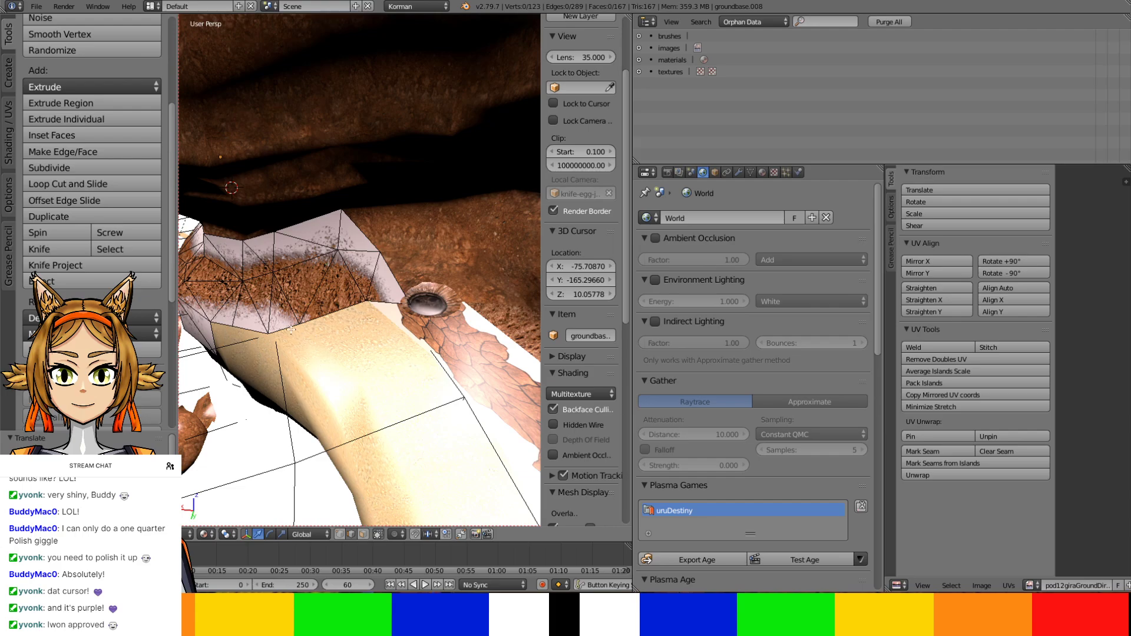
pyautogui.rightClick(269, 333)
pyautogui.keyDown('shift'); pyautogui.rightClick(299, 326); pyautogui.keyUp('shift')
pyautogui.keyDown('shift'); pyautogui.rightClick(366, 302); pyautogui.keyUp('shift')
pyautogui.keyDown('shift'); pyautogui.rightClick(404, 305); pyautogui.keyUp('shift')
pyautogui.moveTo(405, 307); pyautogui.dragTo(417, 336, button='middle')
pyautogui.press('e')
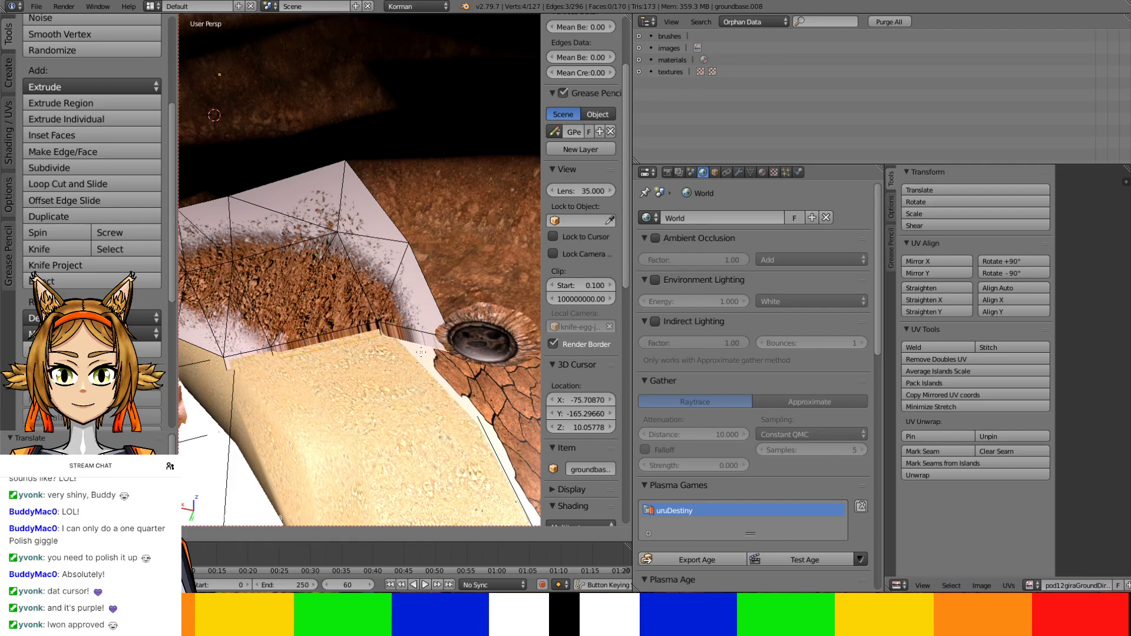
pyautogui.rightClick(363, 318)
# Move the extruded edge out over the sand slope, including along Y, to form a strip of new faces
pyautogui.press('g')
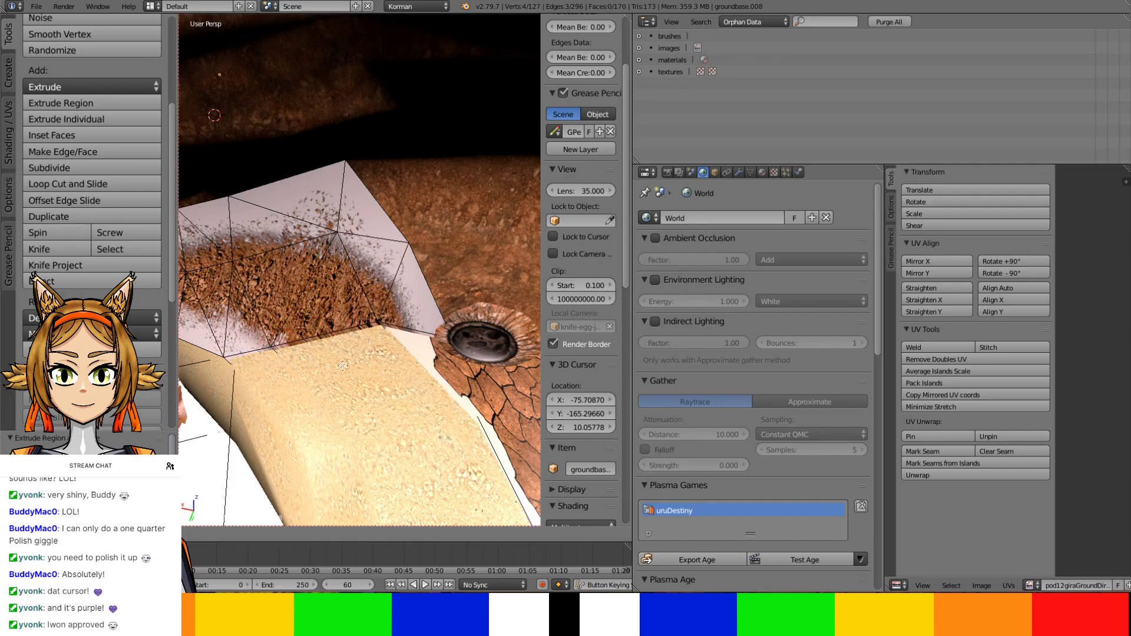
pyautogui.click(353, 373)
pyautogui.press('g')
pyautogui.press('y')
pyautogui.click(384, 359)
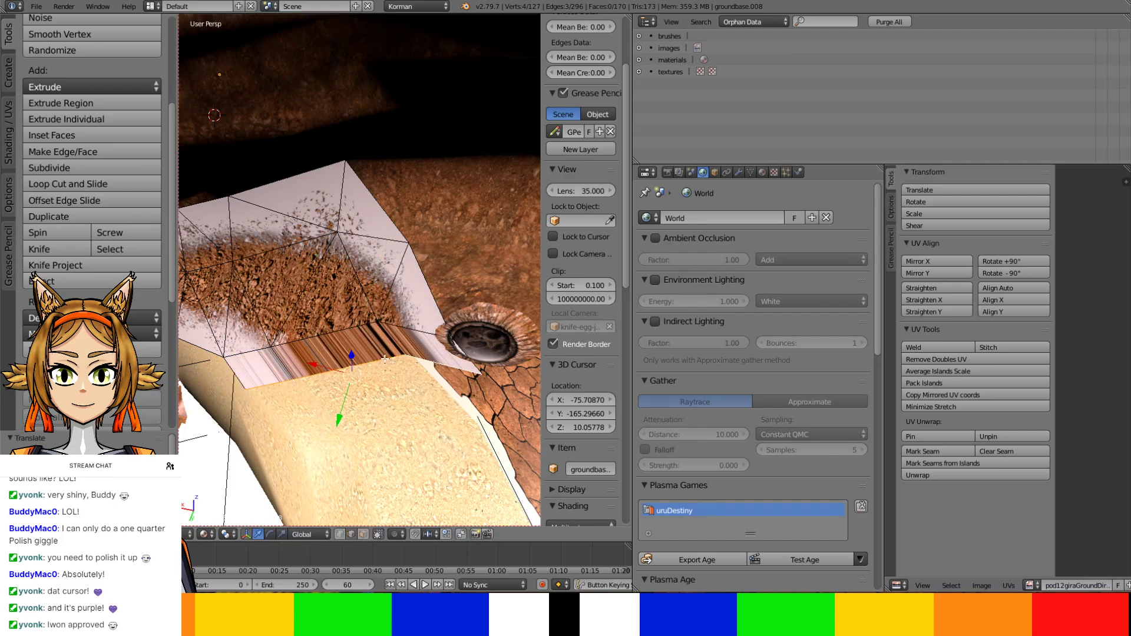
pyautogui.moveTo(359, 353); pyautogui.dragTo(359, 356)
pyautogui.press('g')
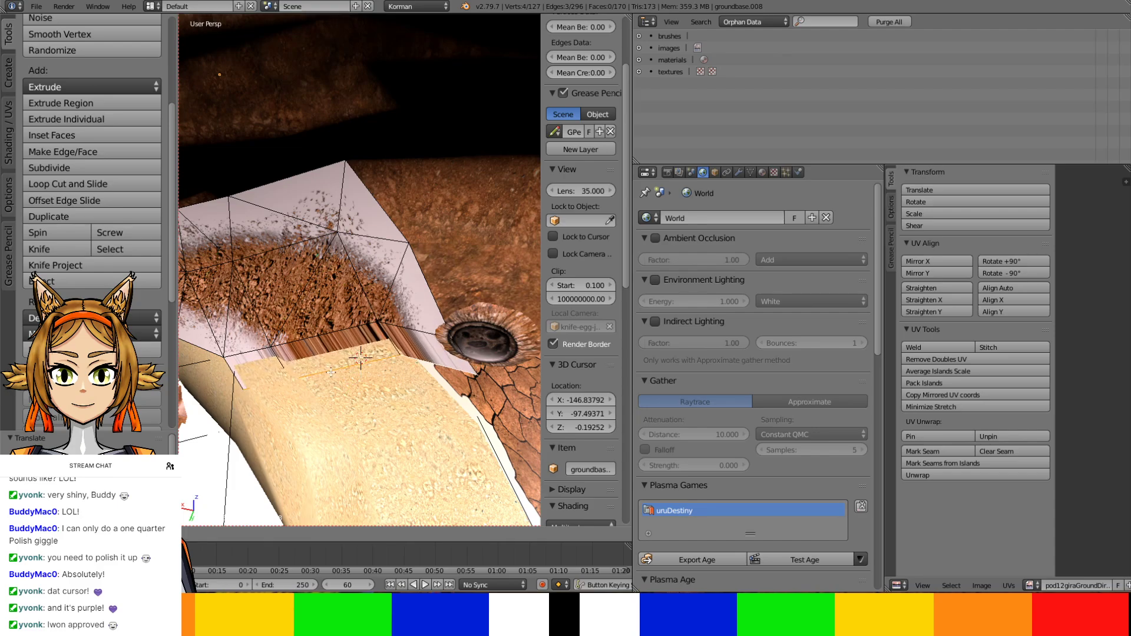
pyautogui.click(340, 354)
pyautogui.press('g')
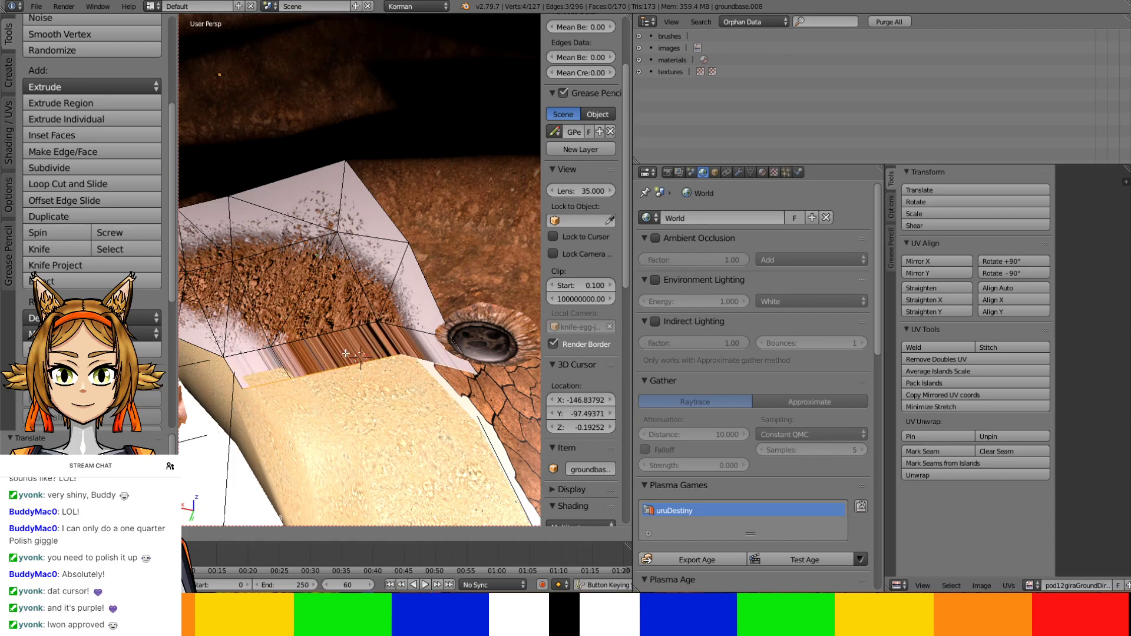
pyautogui.click(342, 366)
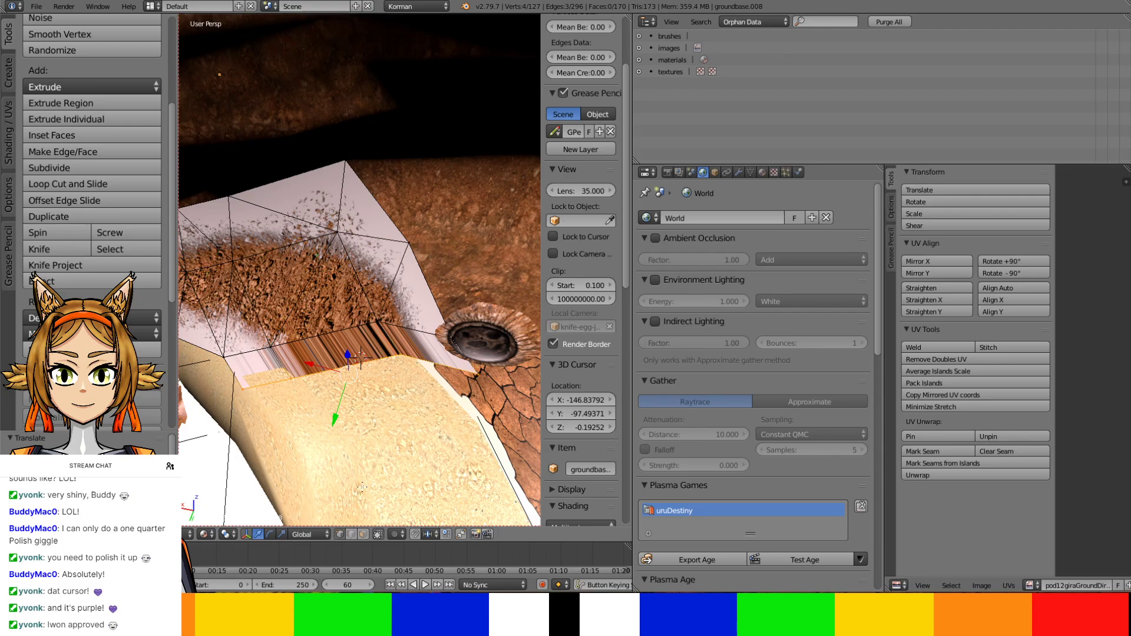
# Delete the strip's end face beside the round opening and fill the gap with a triangular face
pyautogui.click(363, 534)
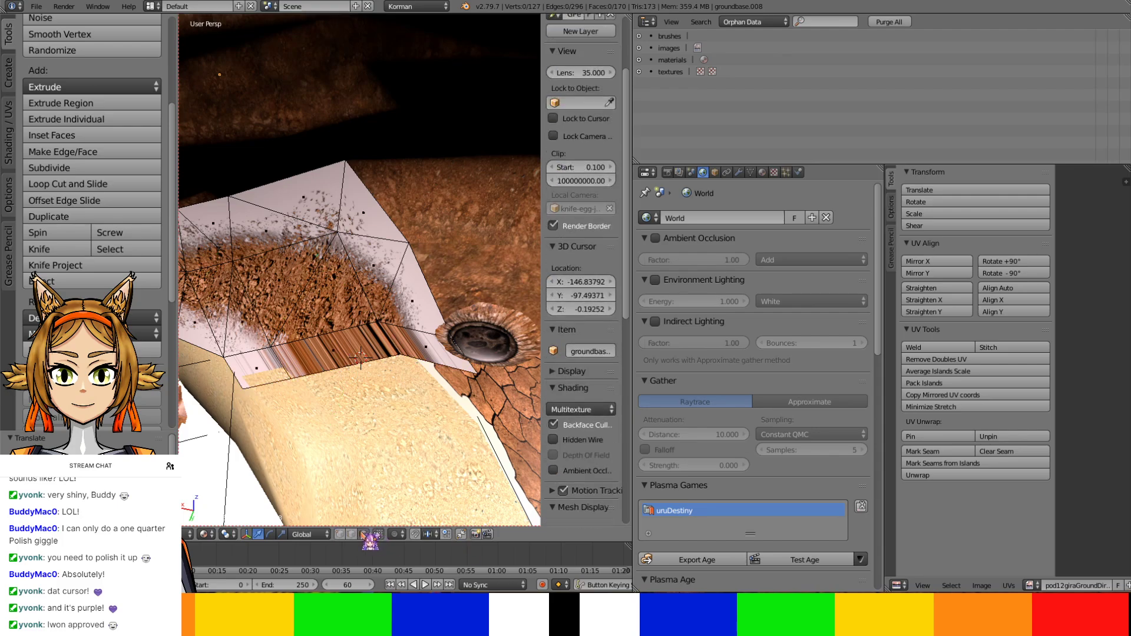
pyautogui.press('x')
pyautogui.click(379, 350)
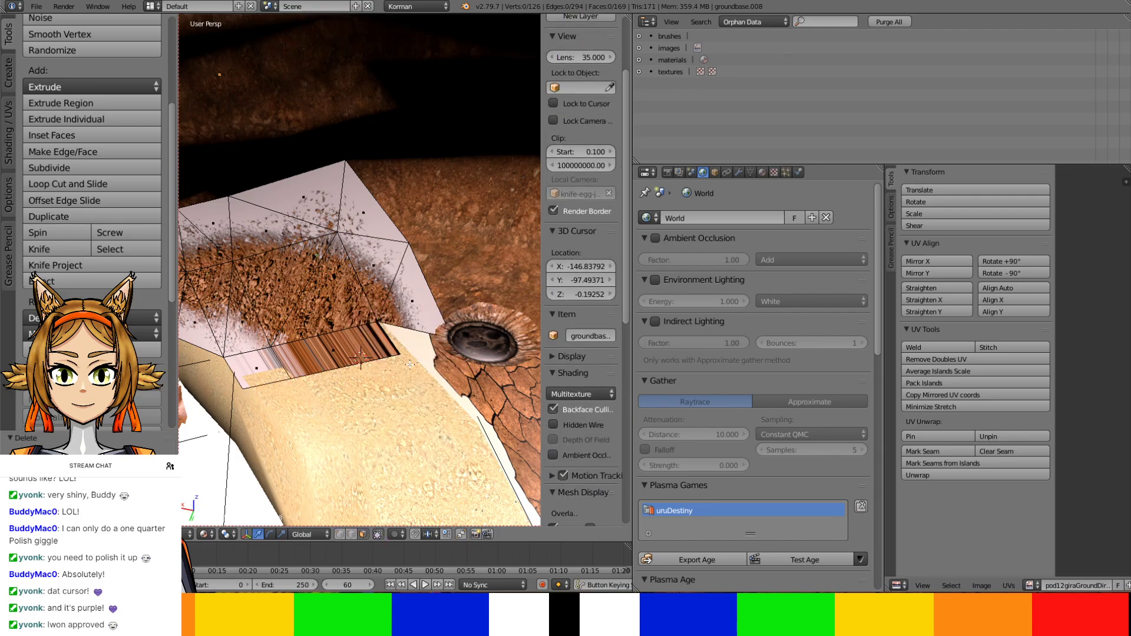
pyautogui.click(397, 350)
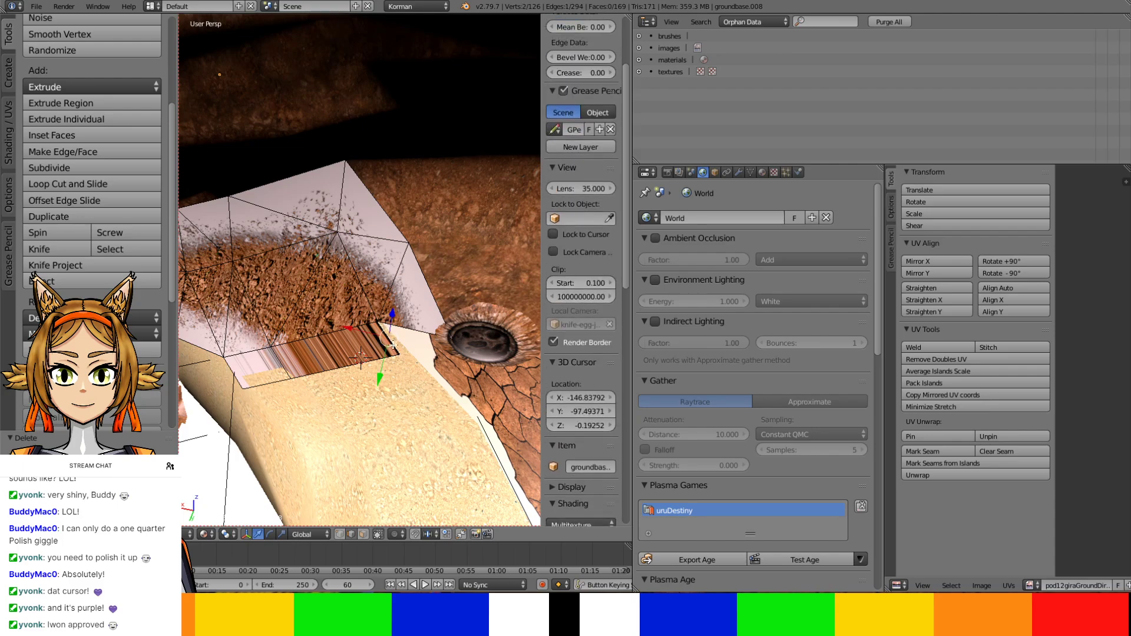
pyautogui.keyDown('shift'); pyautogui.click(409, 331); pyautogui.keyUp('shift')
pyautogui.press('f')
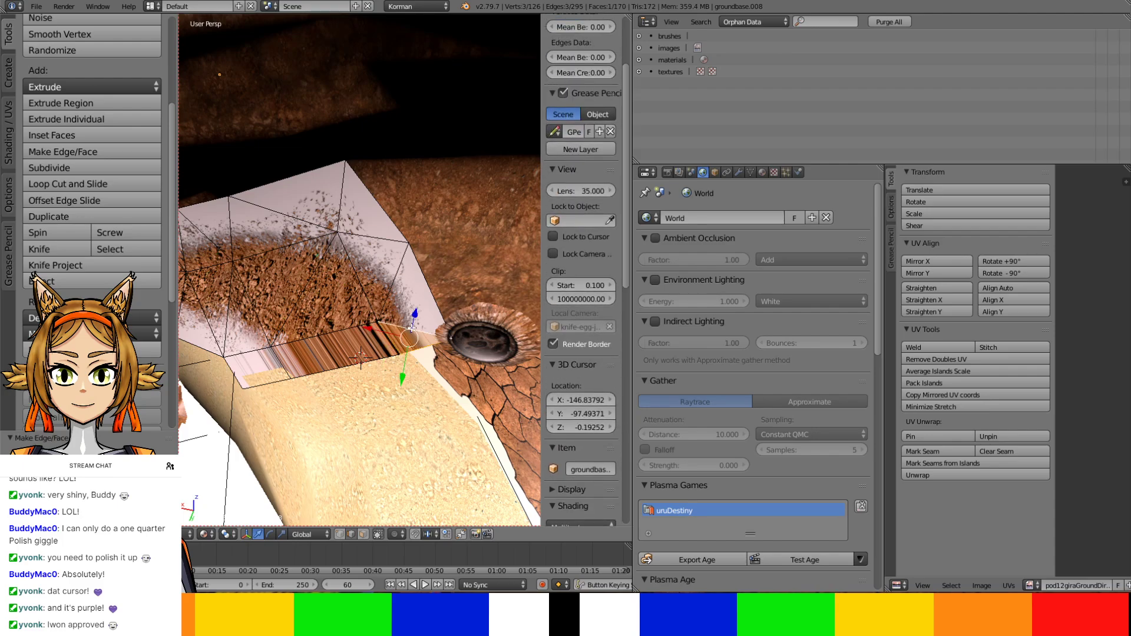
# Adjust the outer edges of the new strip so they follow the surface of the sand slope
pyautogui.click(384, 356)
pyautogui.moveTo(327, 364); pyautogui.dragTo(346, 400)
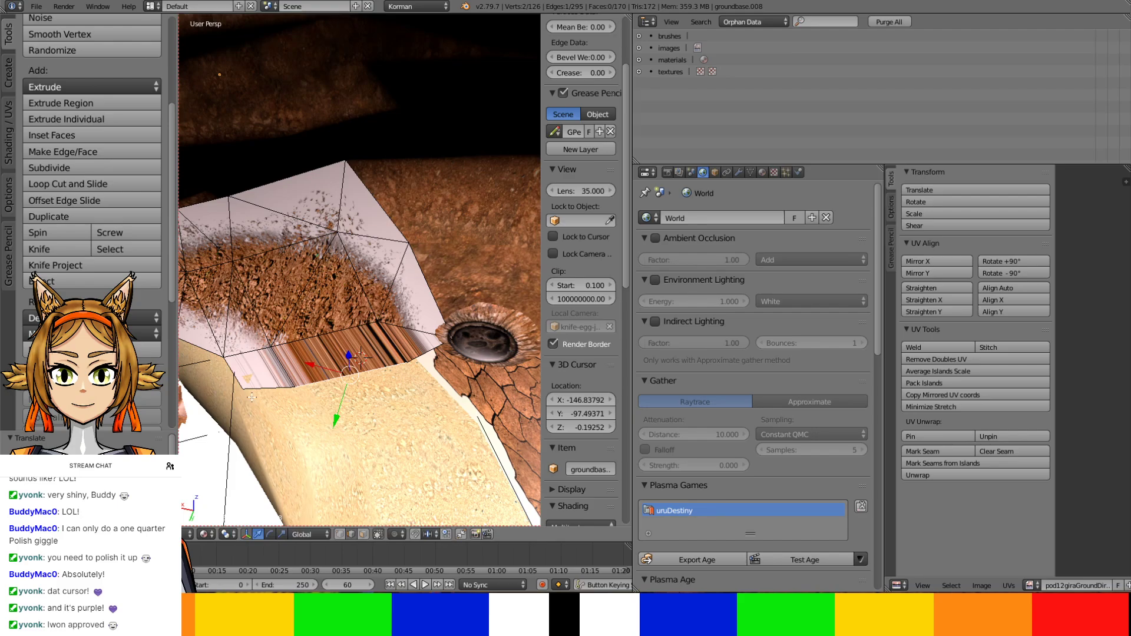
pyautogui.press('g')
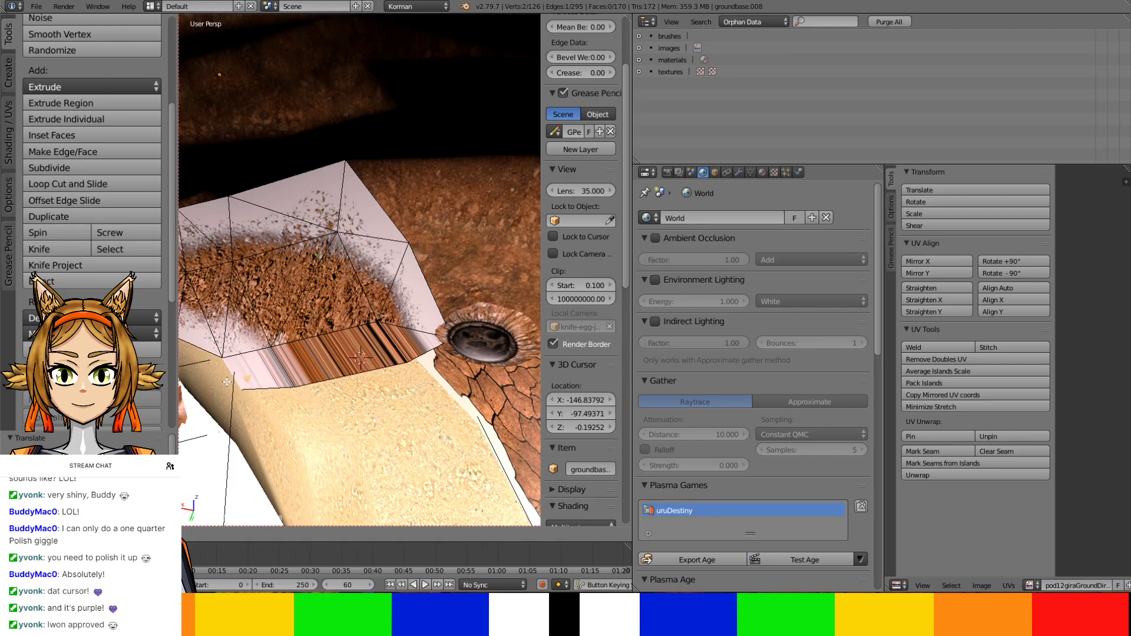
pyautogui.click(226, 382)
pyautogui.rightClick(353, 380)
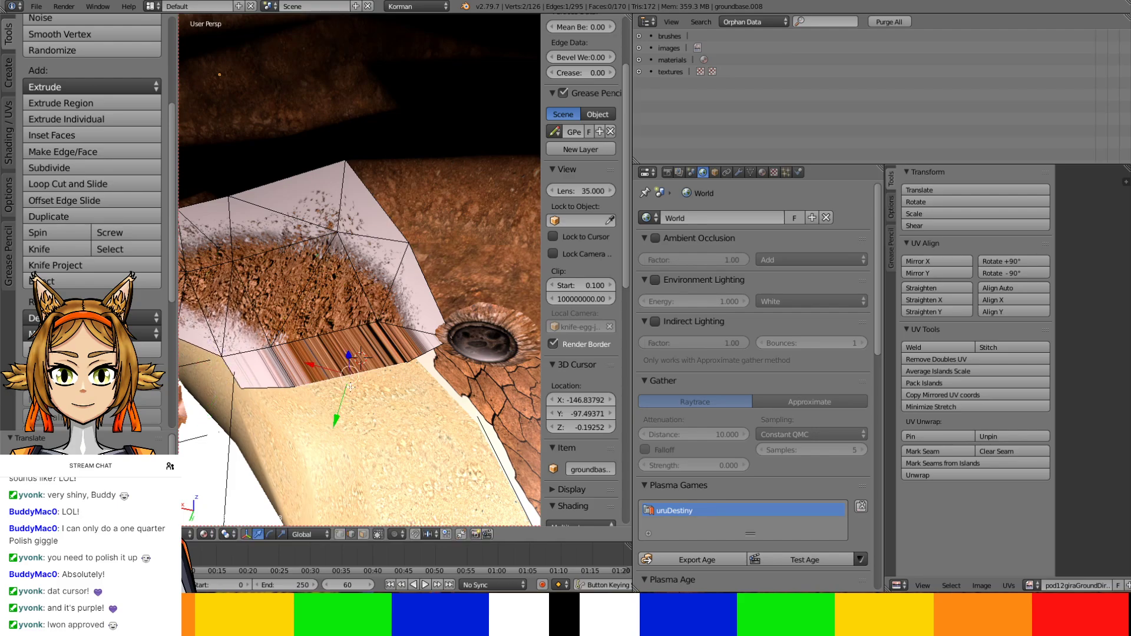
pyautogui.moveTo(346, 386); pyautogui.dragTo(347, 389)
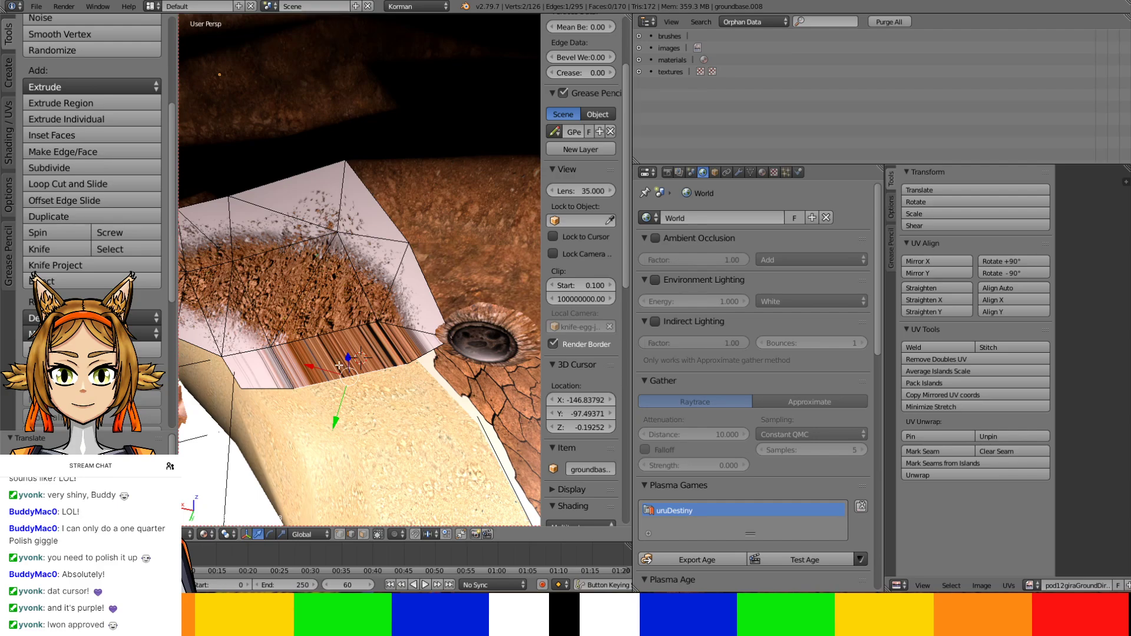
# Select the three faces of the new strip and UV-unwrap them
pyautogui.press('a')
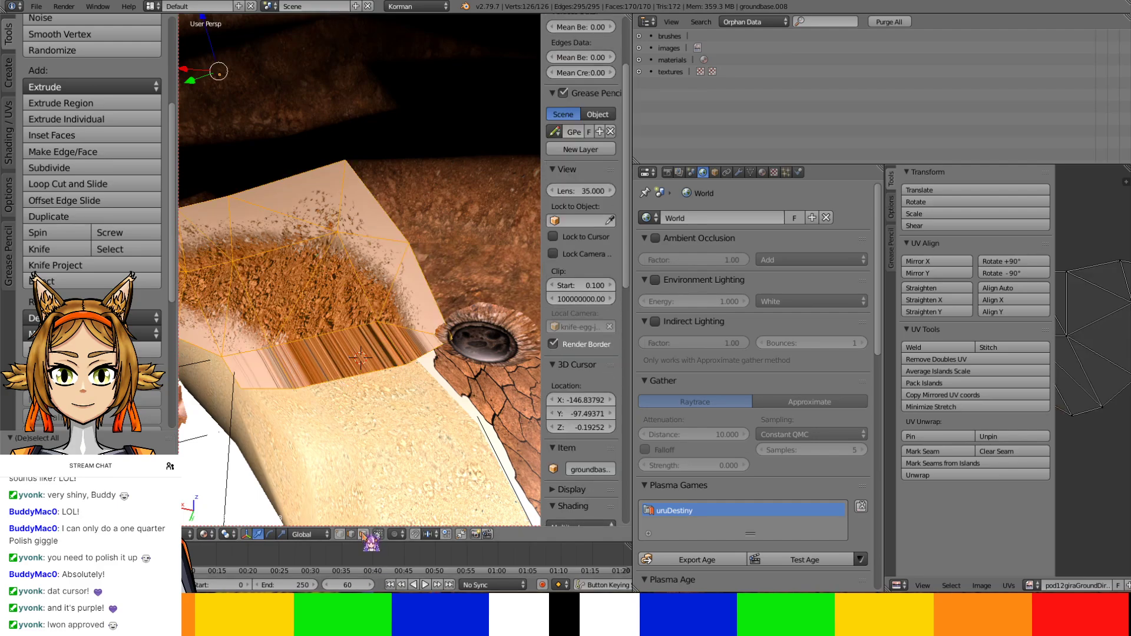
pyautogui.rightClick(247, 377)
pyautogui.keyDown('shift'); pyautogui.rightClick(436, 334); pyautogui.keyUp('shift')
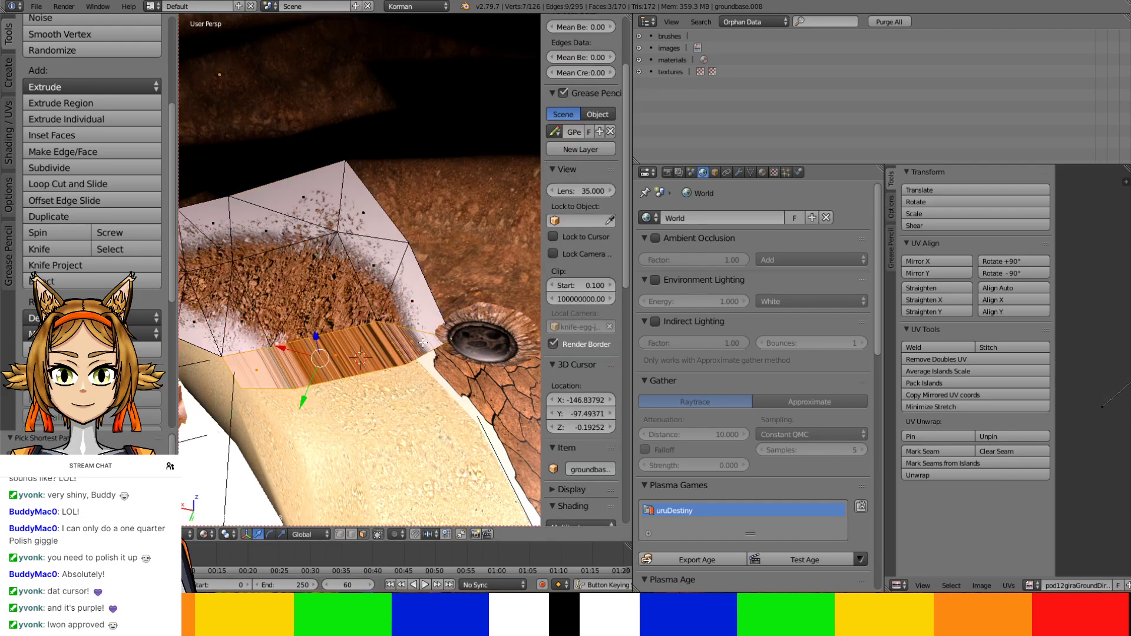
pyautogui.press('u')
pyautogui.click(422, 342)
# Select the whole mesh and widen the UV editor to show its full UV layout over the ground texture
pyautogui.press('a')
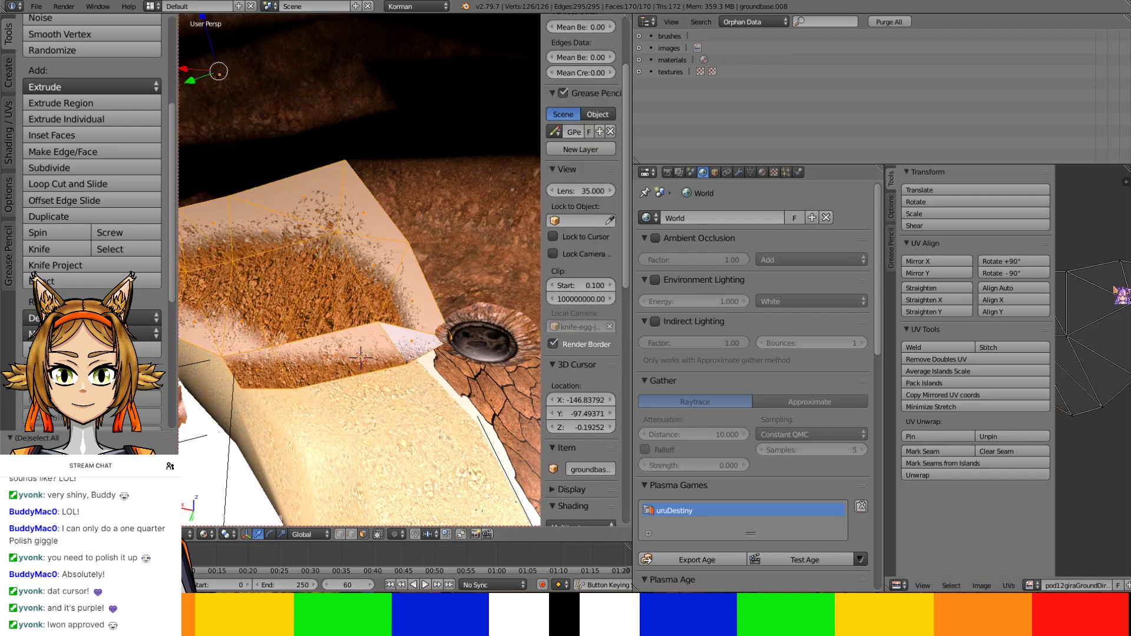
pyautogui.scroll(-2, 1108, 377)
pyautogui.moveTo(886, 450); pyautogui.dragTo(766, 449)
pyautogui.moveTo(985, 428); pyautogui.dragTo(1082, 432, button='middle')
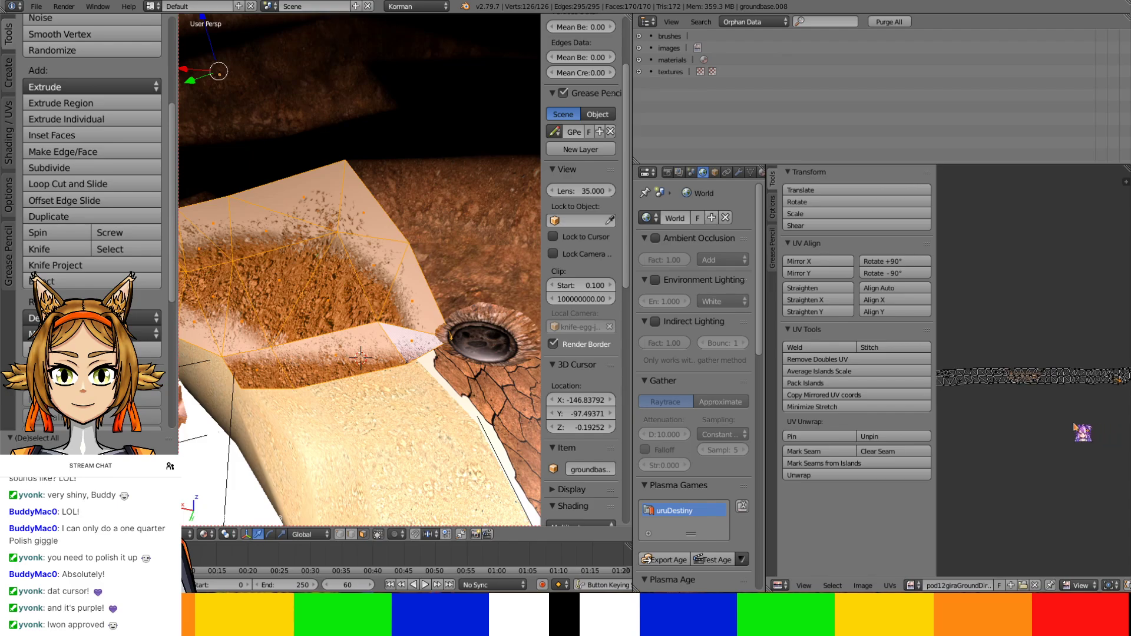
pyautogui.scroll(5, 1082, 432)
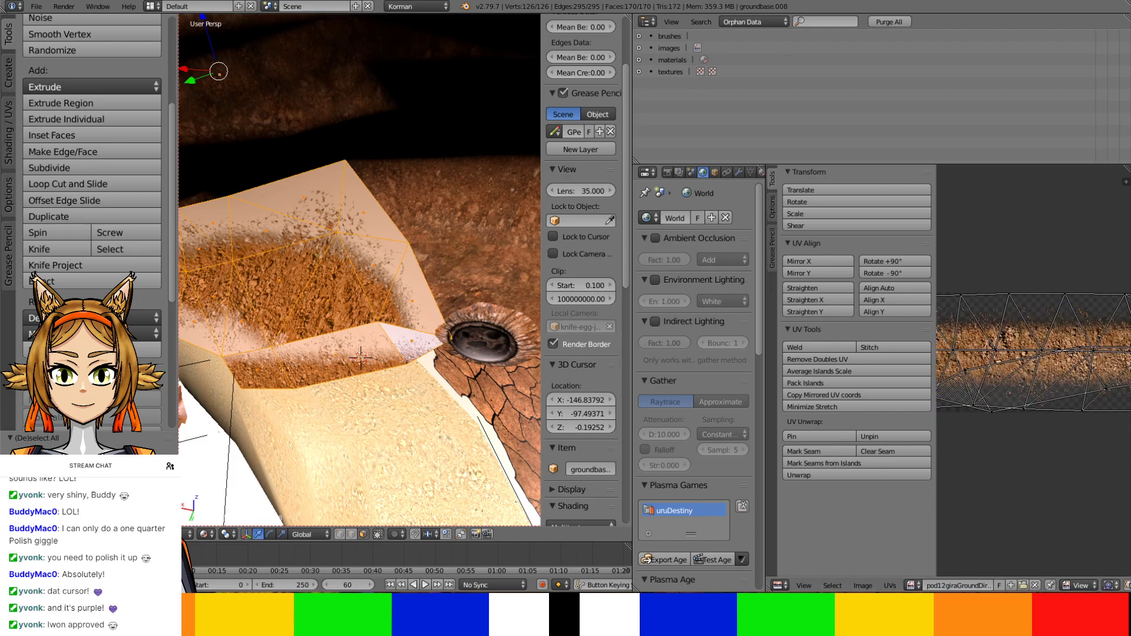
pyautogui.moveTo(936, 518); pyautogui.dragTo(656, 511)
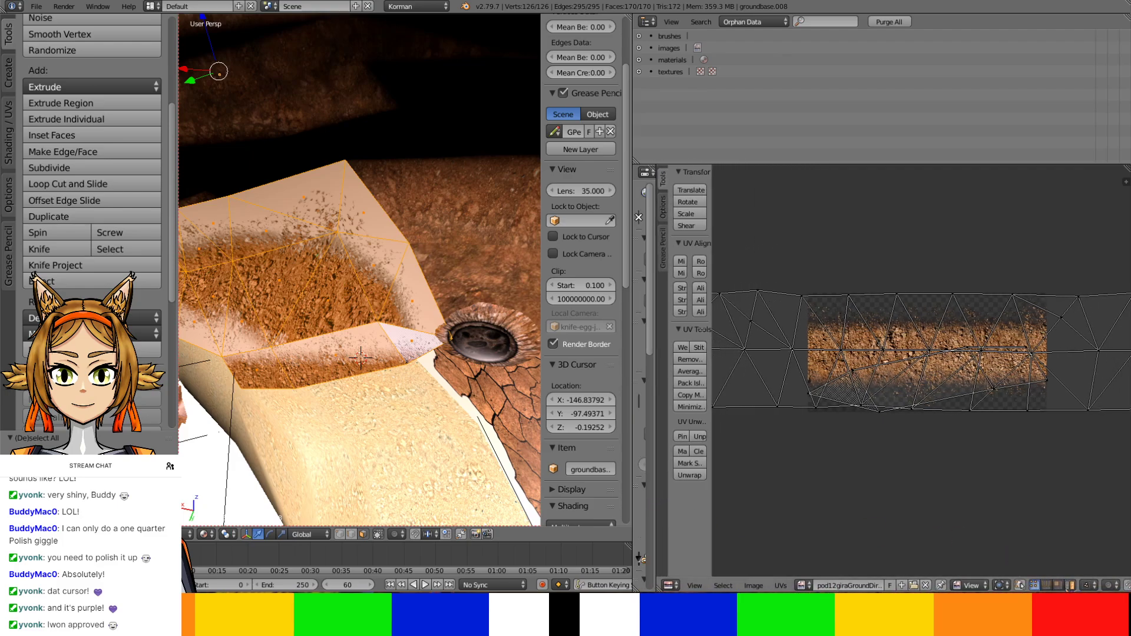
# Move the new strip's UV island off the texture to just beyond the far end of the main UV layout
pyautogui.press('l')
pyautogui.press('g')
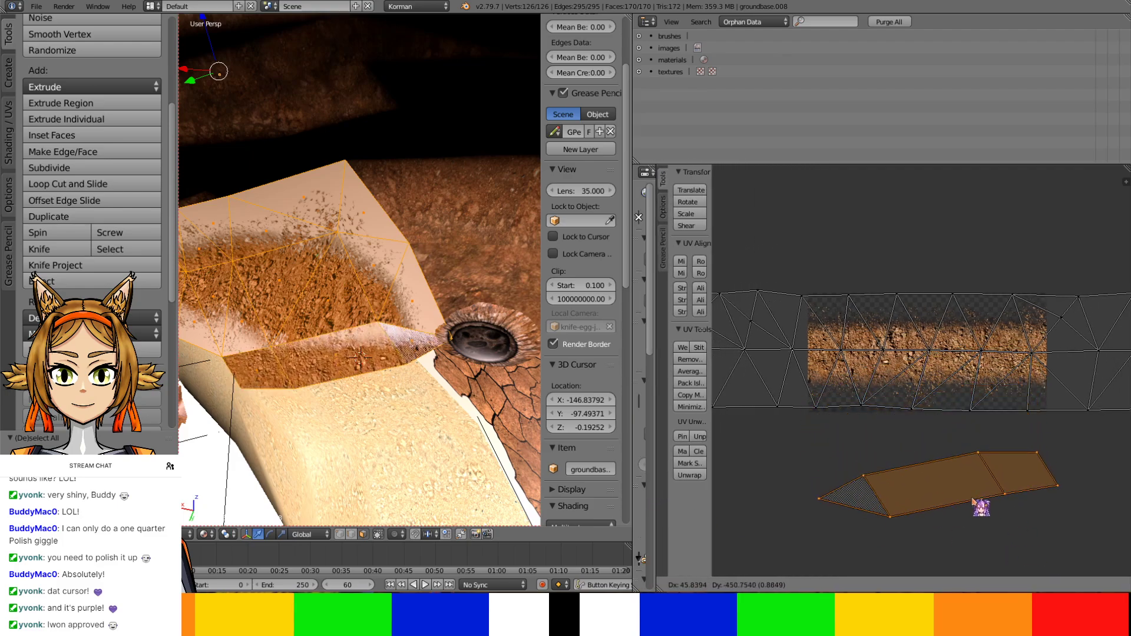
pyautogui.click(978, 477)
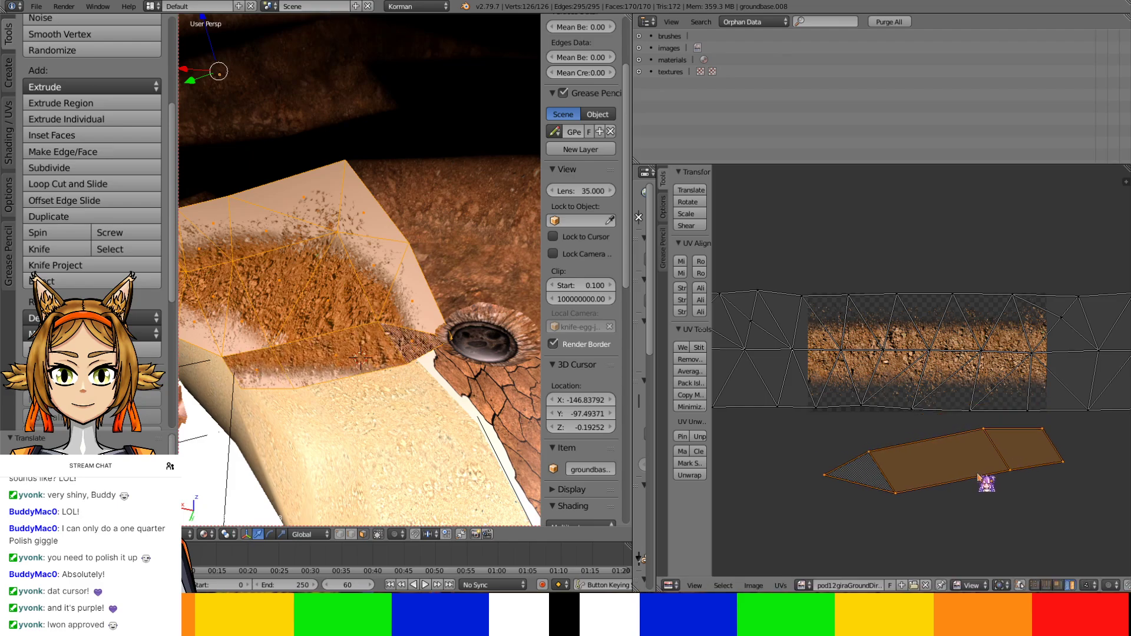
pyautogui.scroll(-5, 930, 459)
pyautogui.moveTo(979, 451); pyautogui.dragTo(804, 469, button='middle')
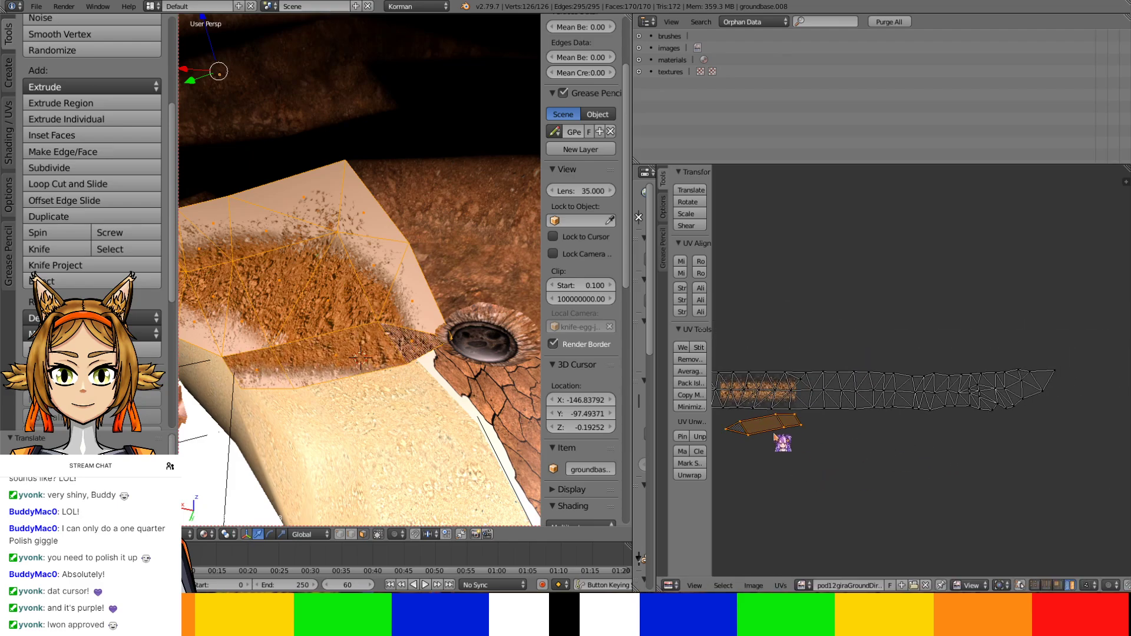
pyautogui.press('g')
pyautogui.click(1086, 400)
pyautogui.scroll(4, 1091, 407)
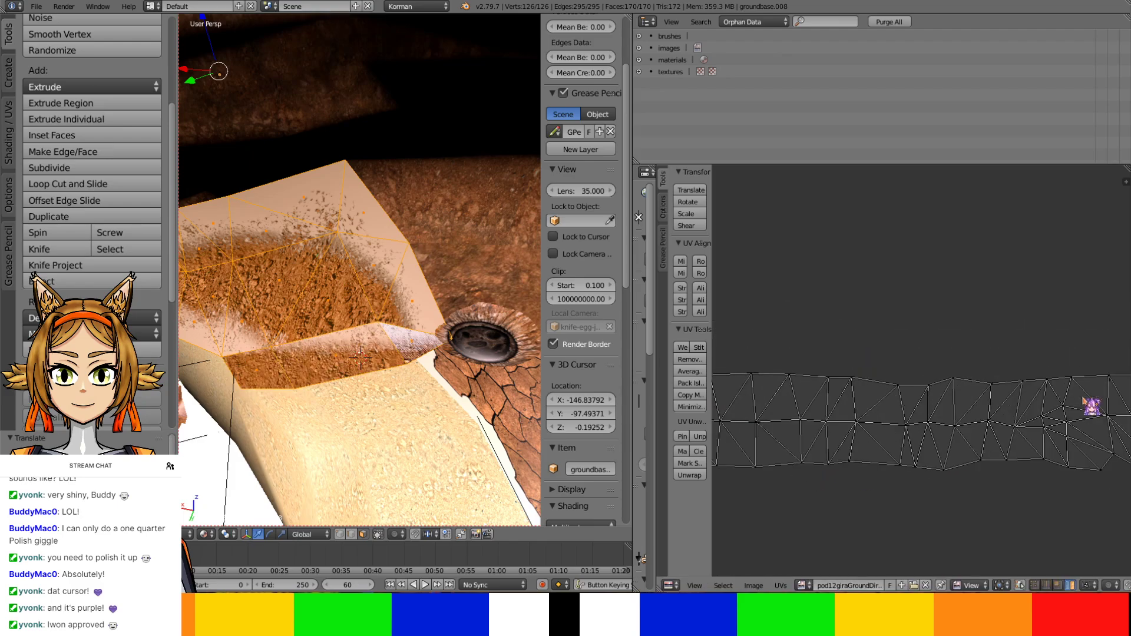
pyautogui.scroll(5, 1092, 406)
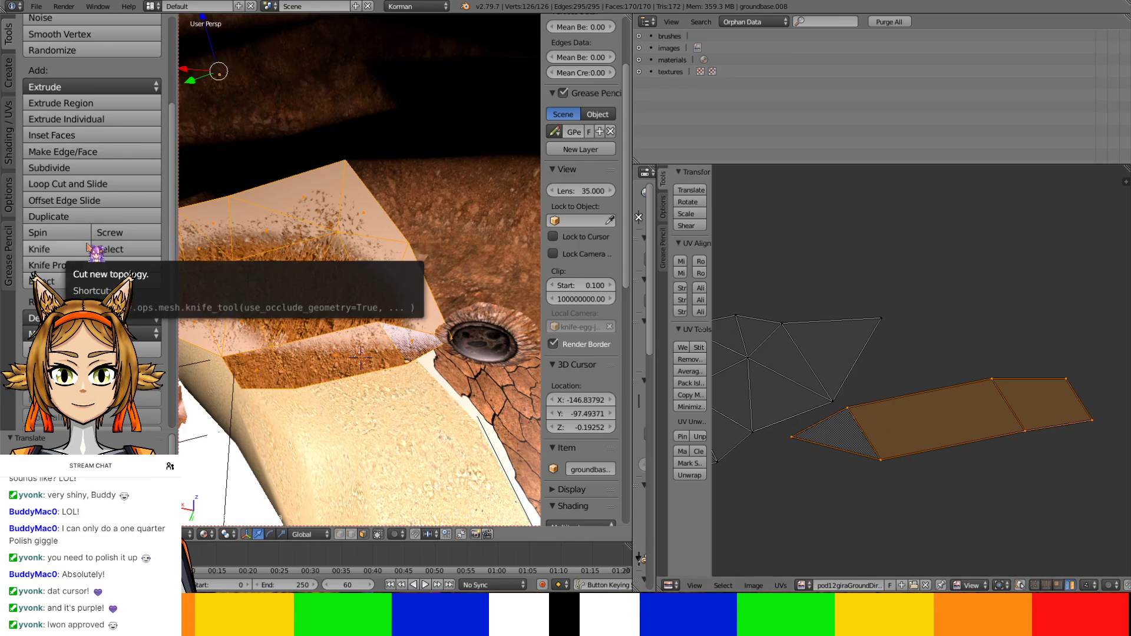
# Rotate the strip's UV island by 180° and place it just below the end of the main layout
pyautogui.click(706, 262)
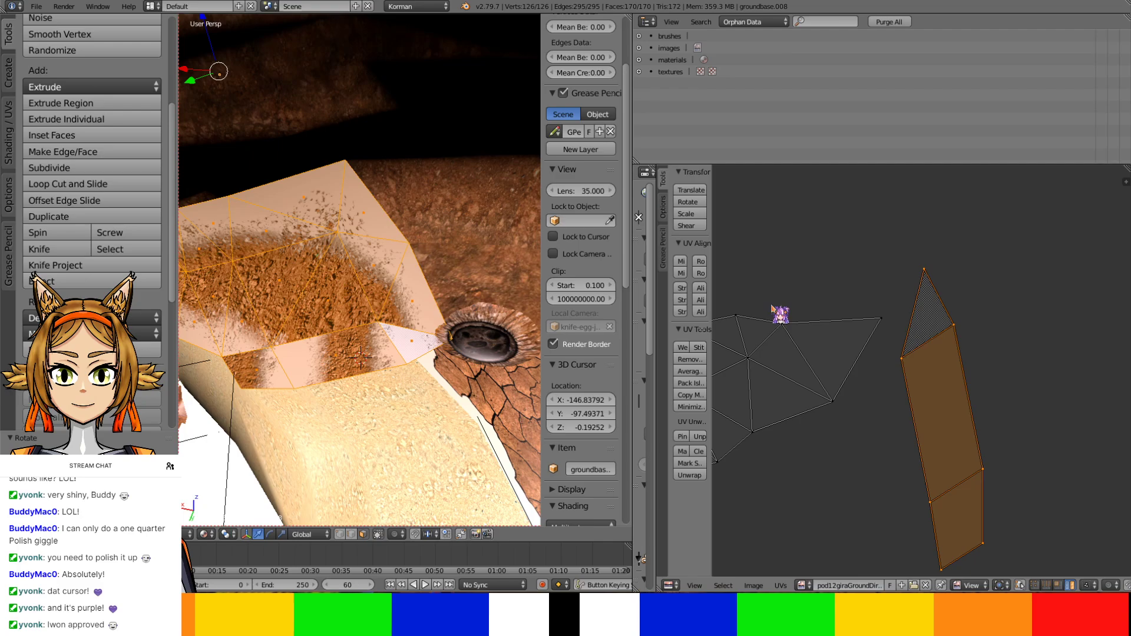
pyautogui.click(701, 262)
pyautogui.moveTo(874, 405); pyautogui.dragTo(924, 342, button='middle')
pyautogui.press('g')
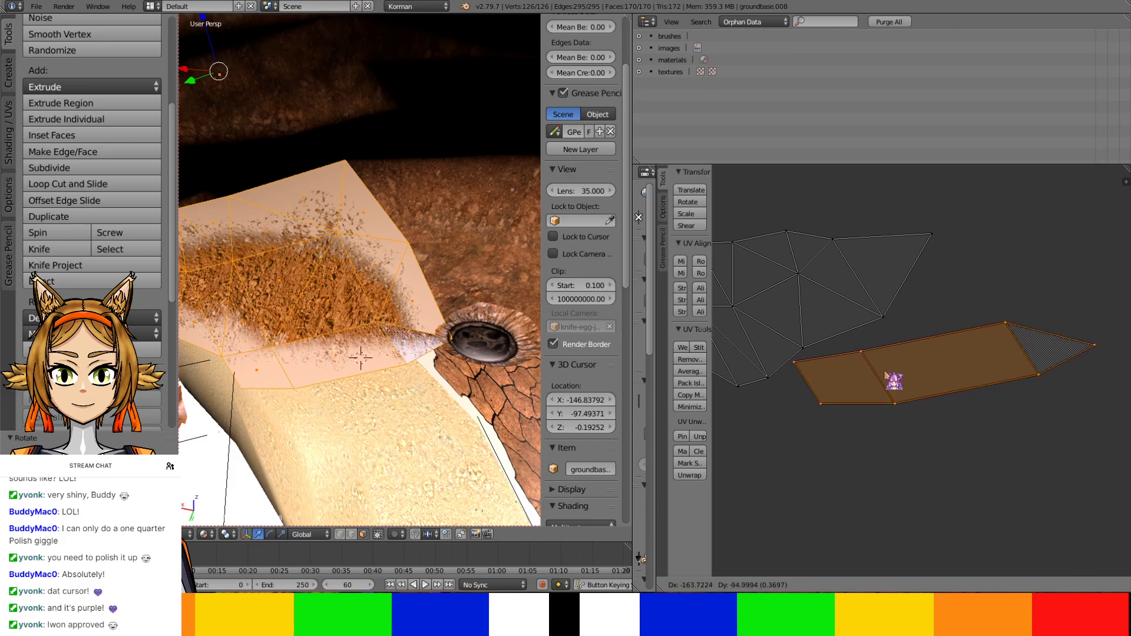
pyautogui.click(892, 380)
pyautogui.moveTo(931, 392); pyautogui.dragTo(858, 412, button='middle')
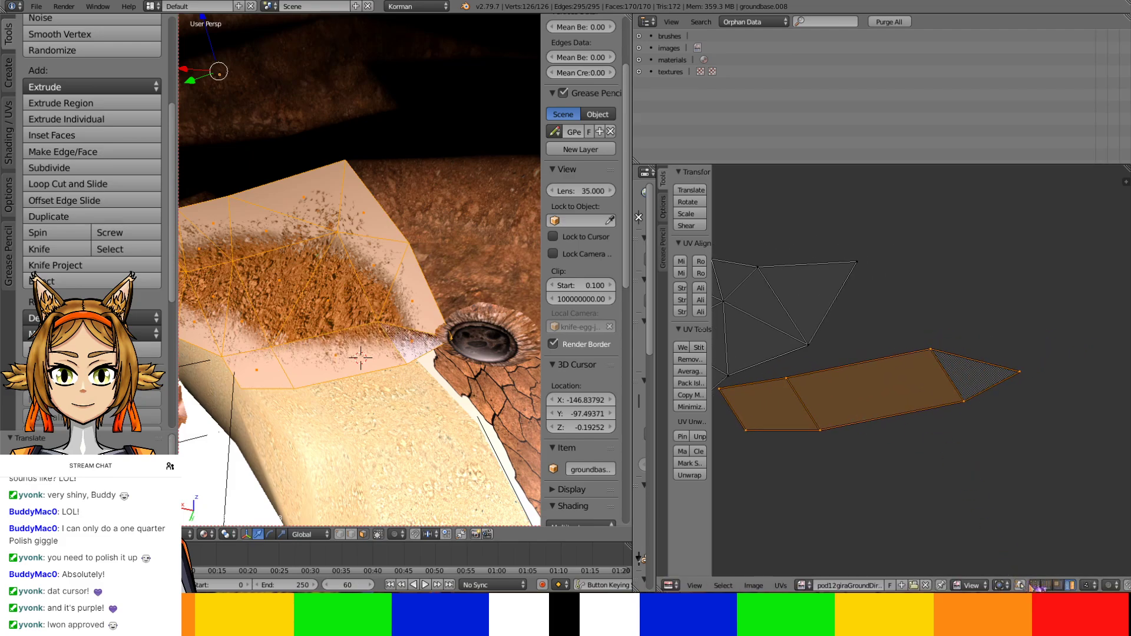
# Move the strip's upper UV vertices onto the matching border vertices of the main layout
pyautogui.rightClick(946, 360)
pyautogui.press('g')
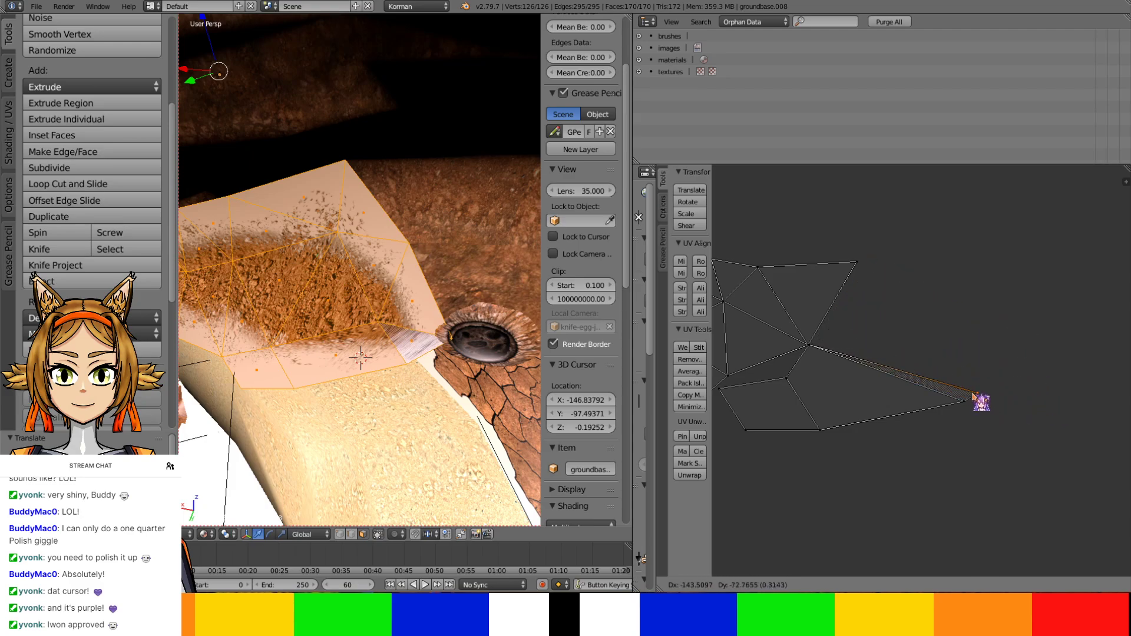
pyautogui.click(984, 358)
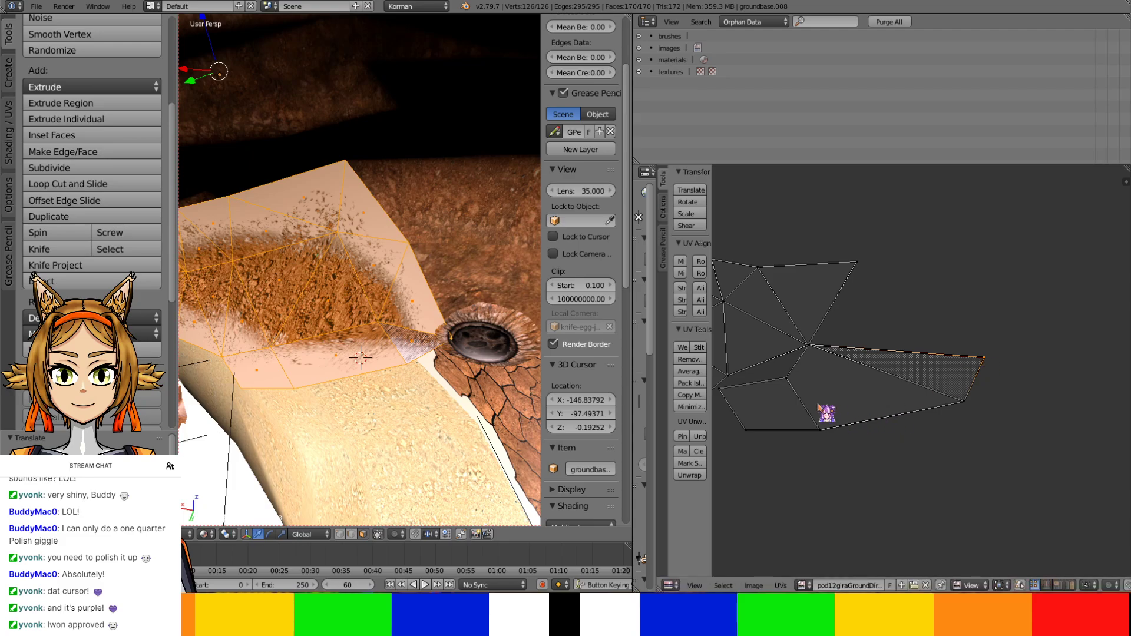
pyautogui.moveTo(795, 388); pyautogui.dragTo(887, 373, button='middle')
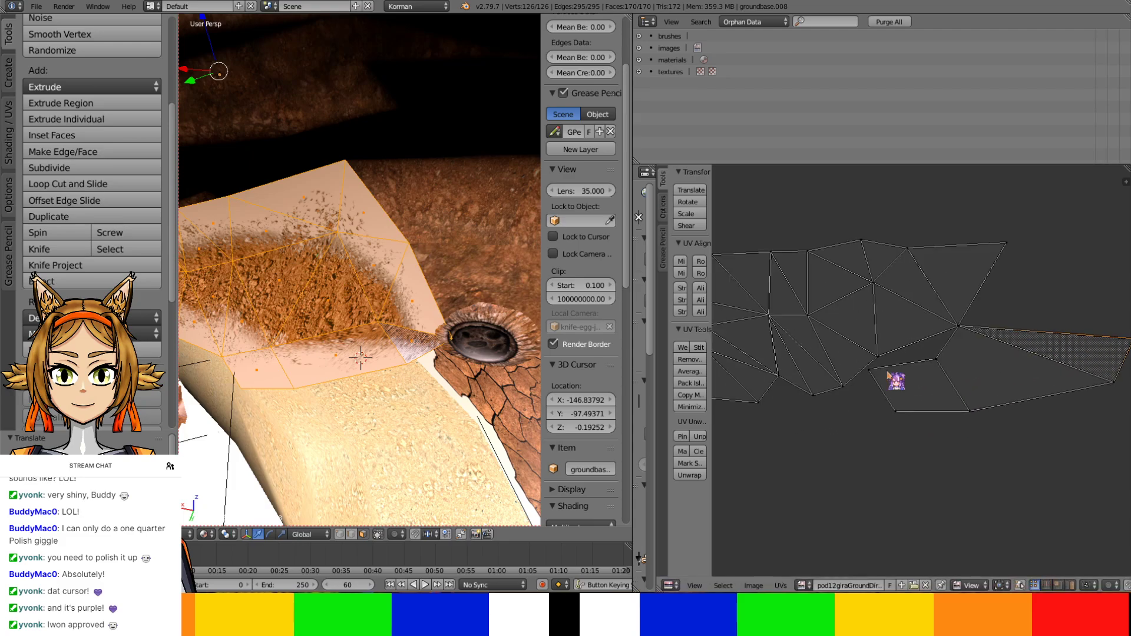
pyautogui.press('g')
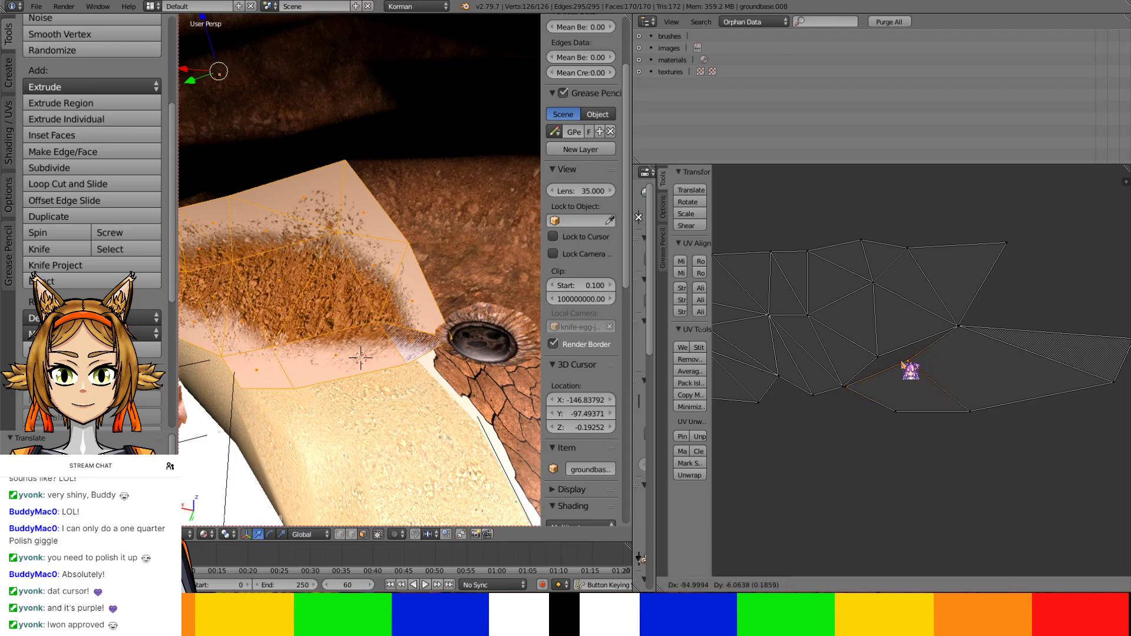
pyautogui.click(878, 357)
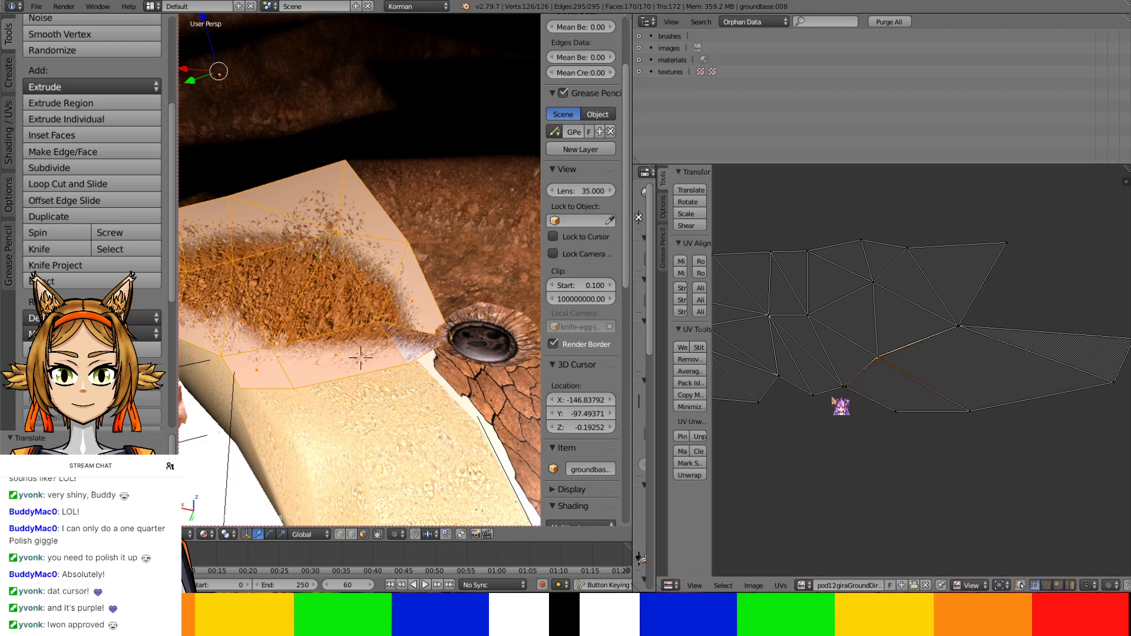
pyautogui.press('g')
pyautogui.click(847, 391)
# Reposition the outer UV vertices of the triangular end face so they line up with the strip's lower edge
pyautogui.scroll(7, 507, 347)
pyautogui.keyDown('shift'); pyautogui.moveTo(530, 336); pyautogui.dragTo(440, 216, button='middle'); pyautogui.keyUp('shift')
pyautogui.scroll(-7, 440, 217)
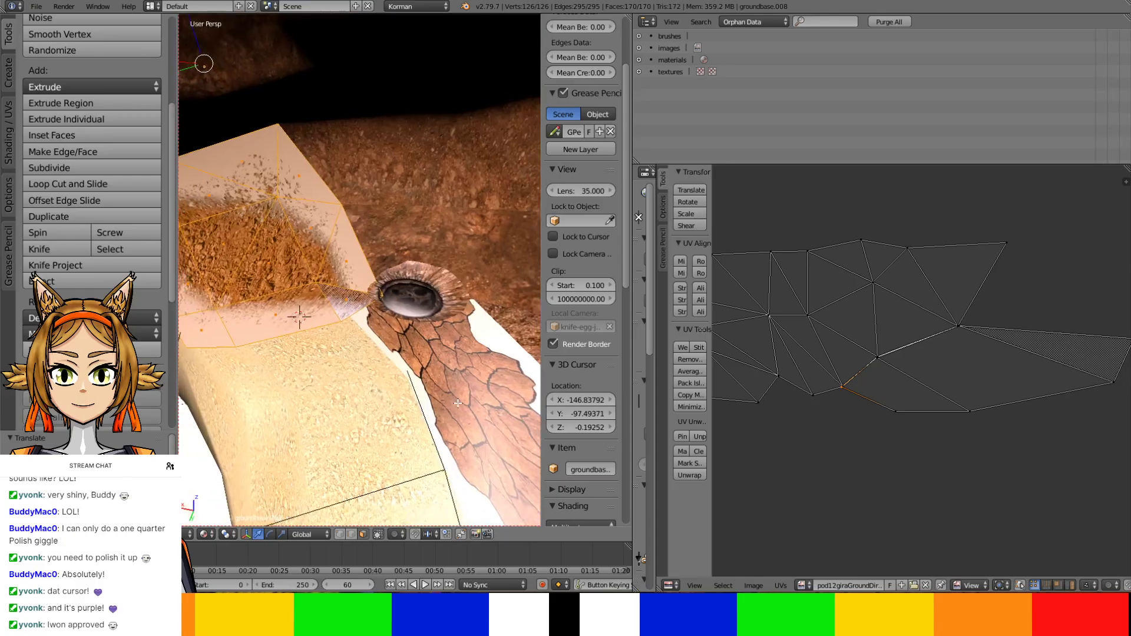
pyautogui.moveTo(448, 354); pyautogui.dragTo(457, 462, button='middle')
pyautogui.scroll(1, 458, 399)
pyautogui.keyDown('shift'); pyautogui.moveTo(455, 259); pyautogui.dragTo(461, 415, button='middle'); pyautogui.keyUp('shift')
pyautogui.scroll(1, 461, 414)
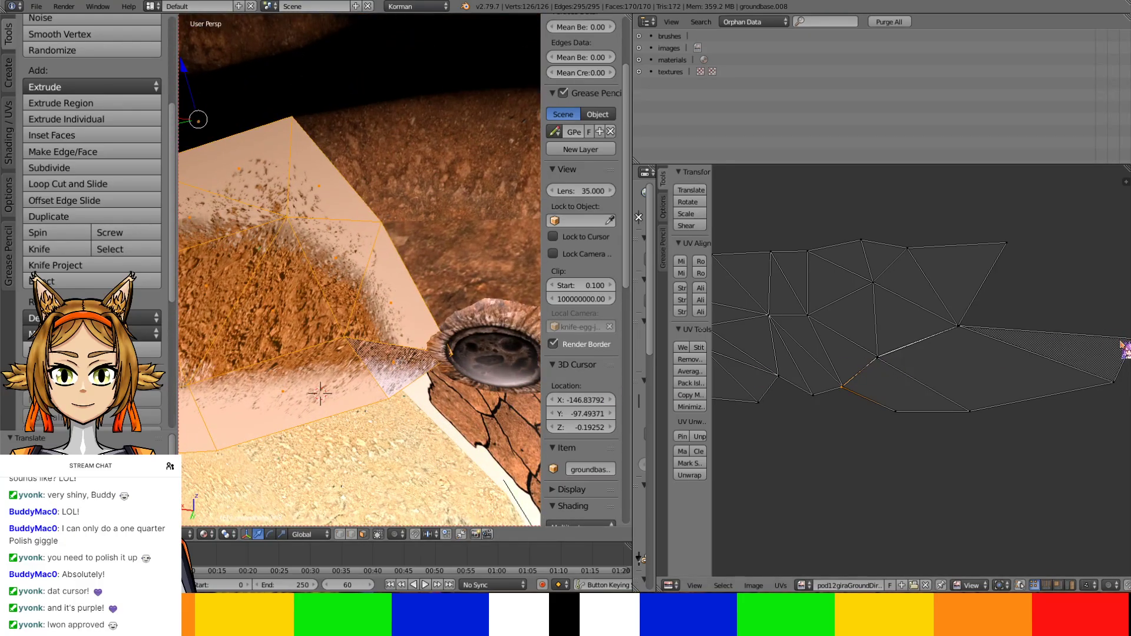
pyautogui.moveTo(1109, 333); pyautogui.dragTo(1088, 337, button='middle')
pyautogui.rightClick(1103, 340)
pyautogui.press('g')
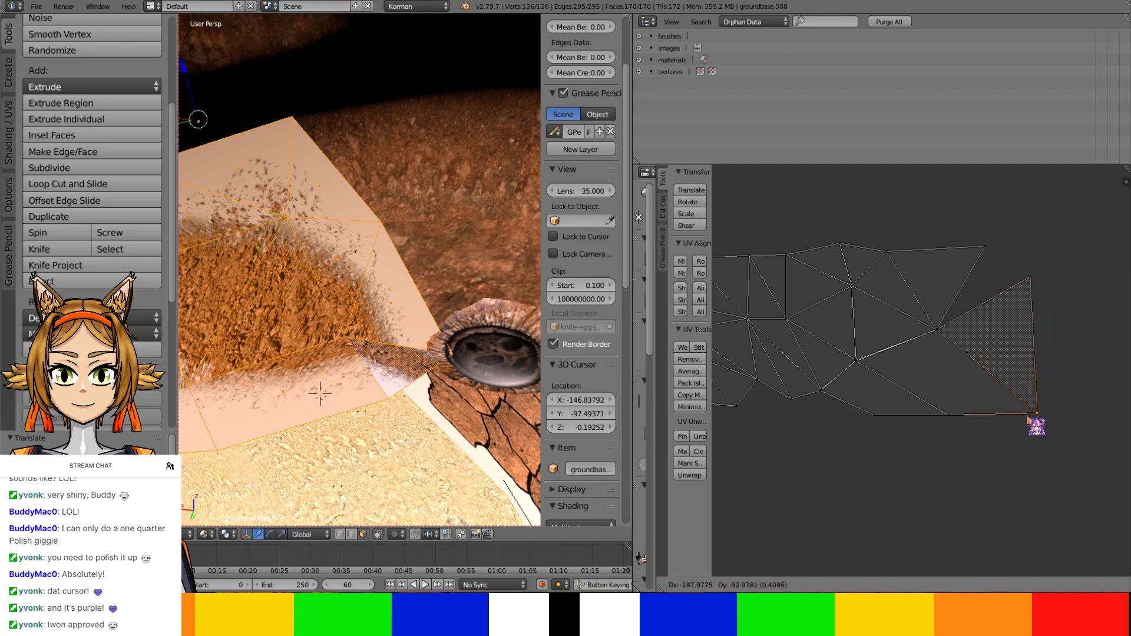
pyautogui.click(1029, 416)
pyautogui.press('g')
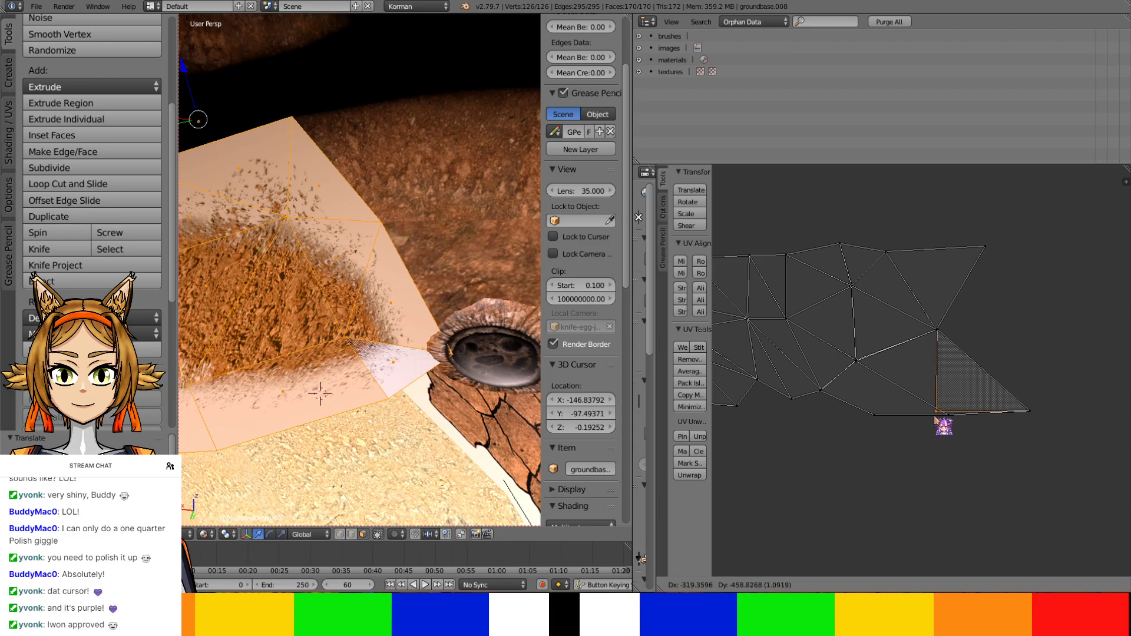
pyautogui.click(942, 425)
# Leave mesh editing and slightly reposition the fumarole at the end of the rock strip
pyautogui.moveTo(479, 337); pyautogui.dragTo(473, 339, button='middle')
pyautogui.press('Tab')
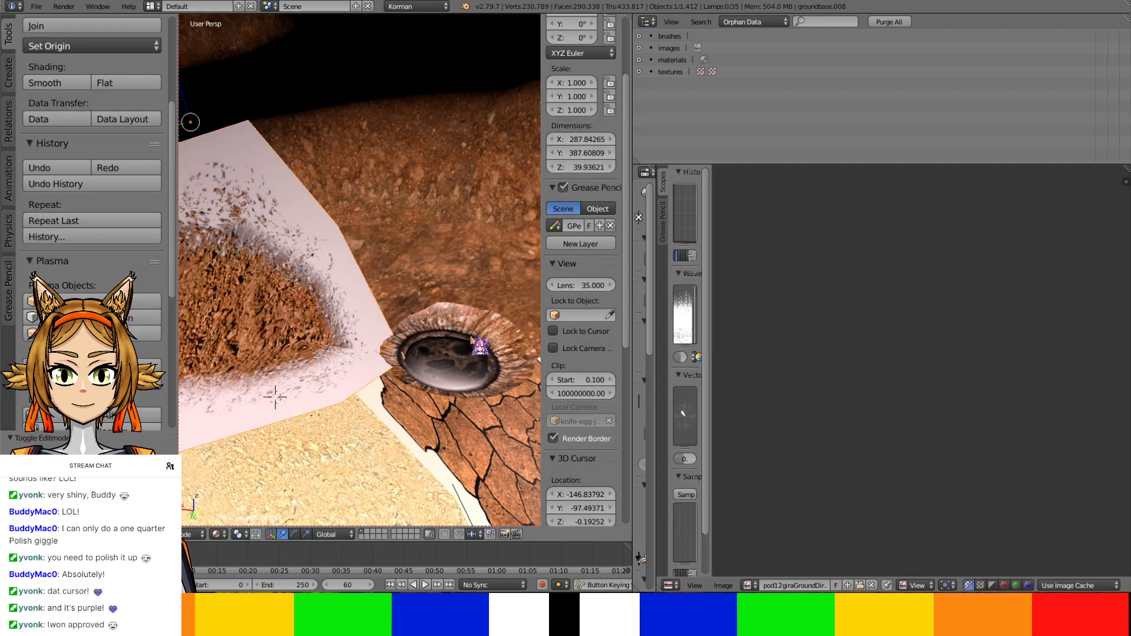
pyautogui.rightClick(470, 333)
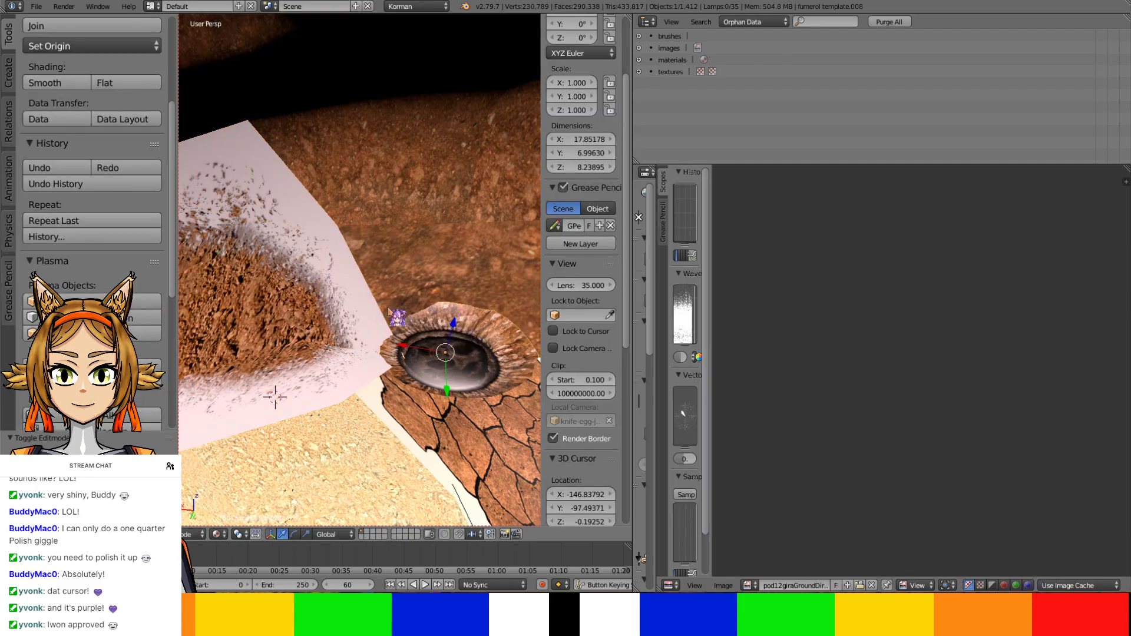
pyautogui.press('g')
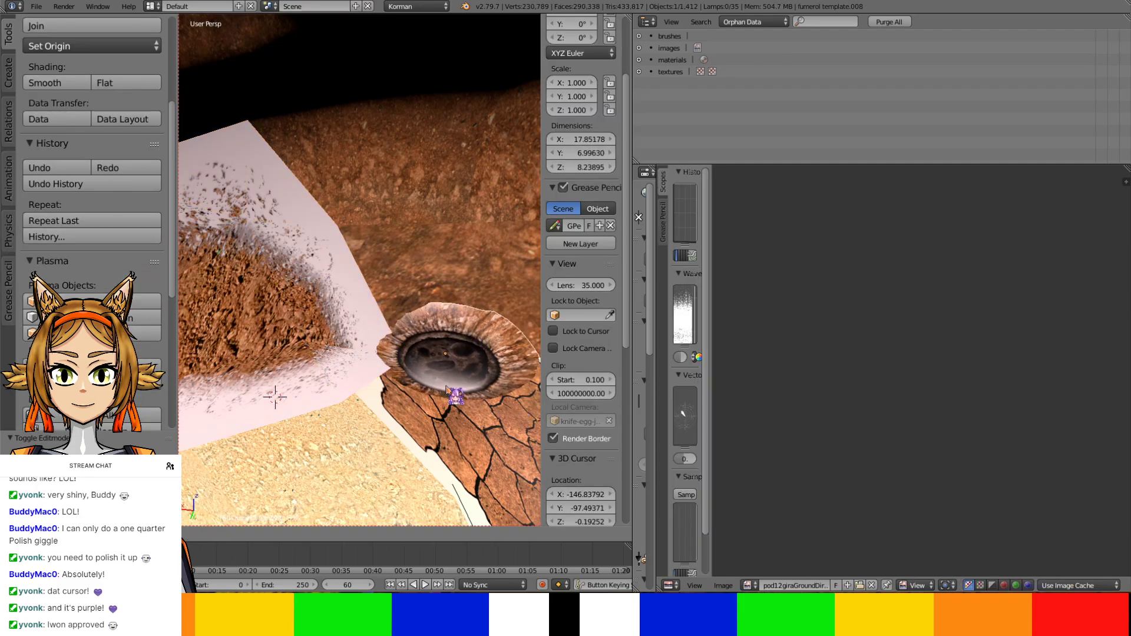
pyautogui.click(453, 396)
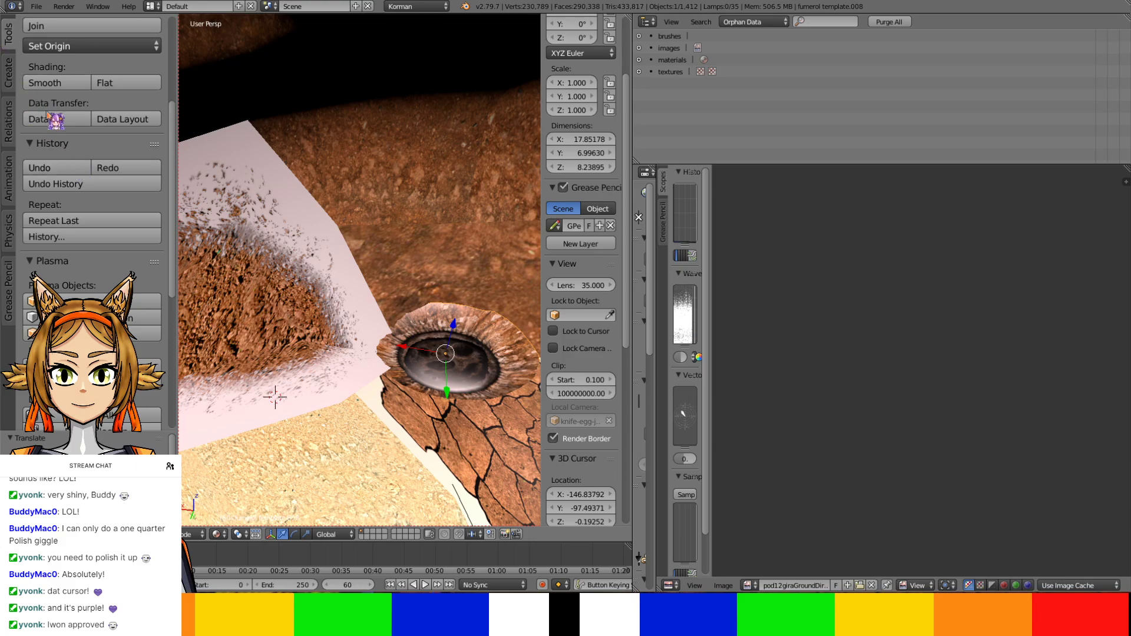
# Show the fumarole's Plasma modifiers and add a Collision modifier to it
pyautogui.scroll(6, 47, 115)
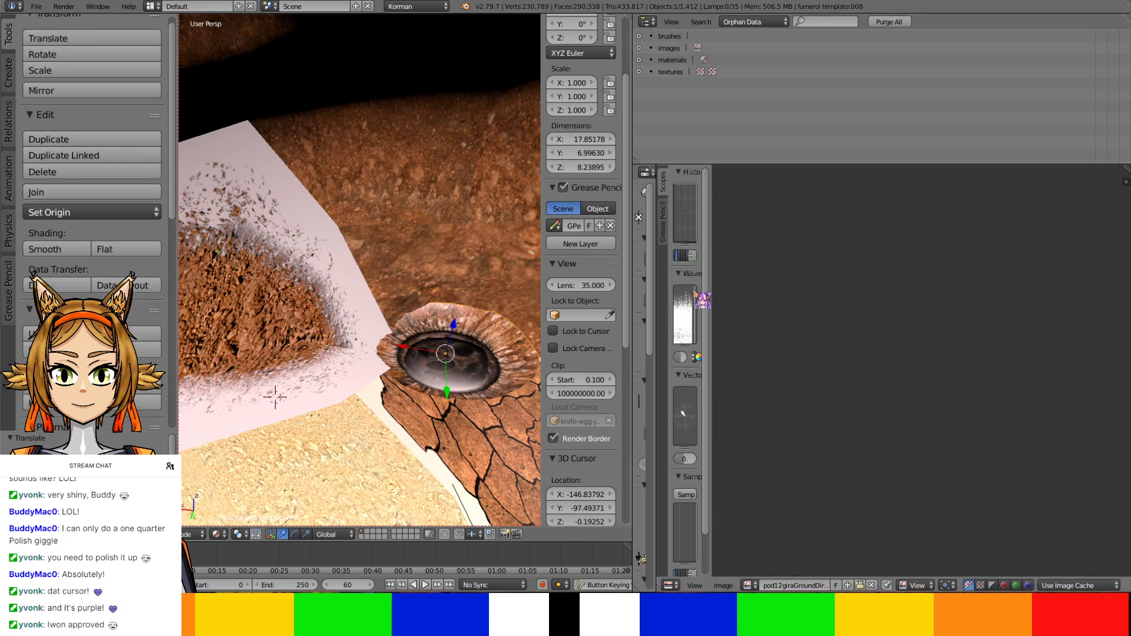
pyautogui.moveTo(657, 292); pyautogui.dragTo(889, 277)
pyautogui.click(800, 172)
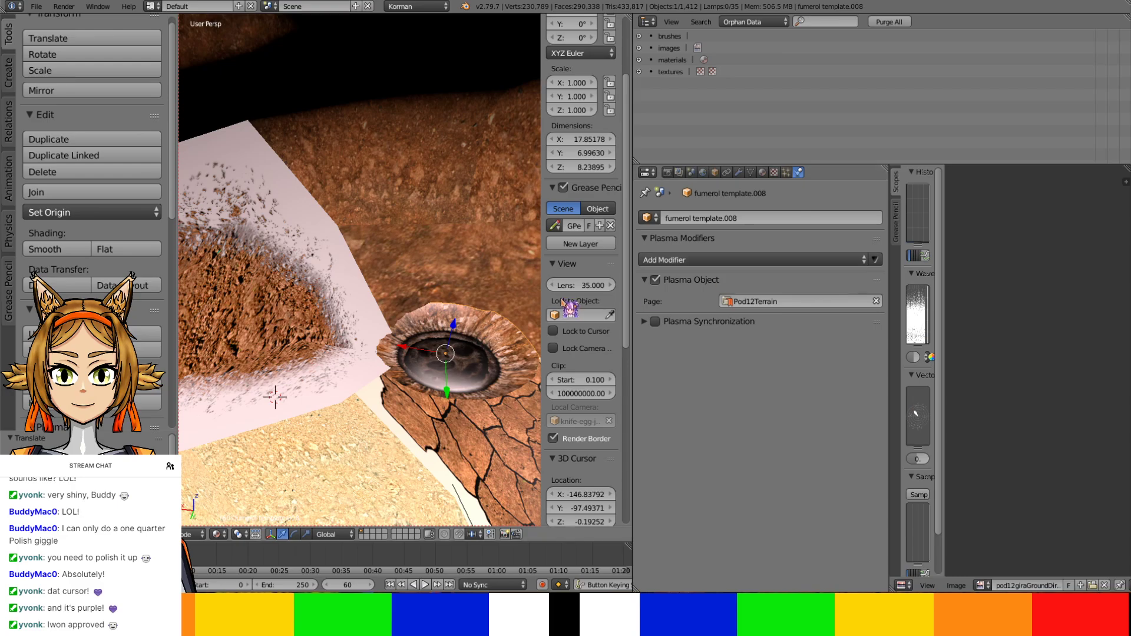
pyautogui.press('KP_Divide')
pyautogui.press('KP_Divide')
pyautogui.click(772, 259)
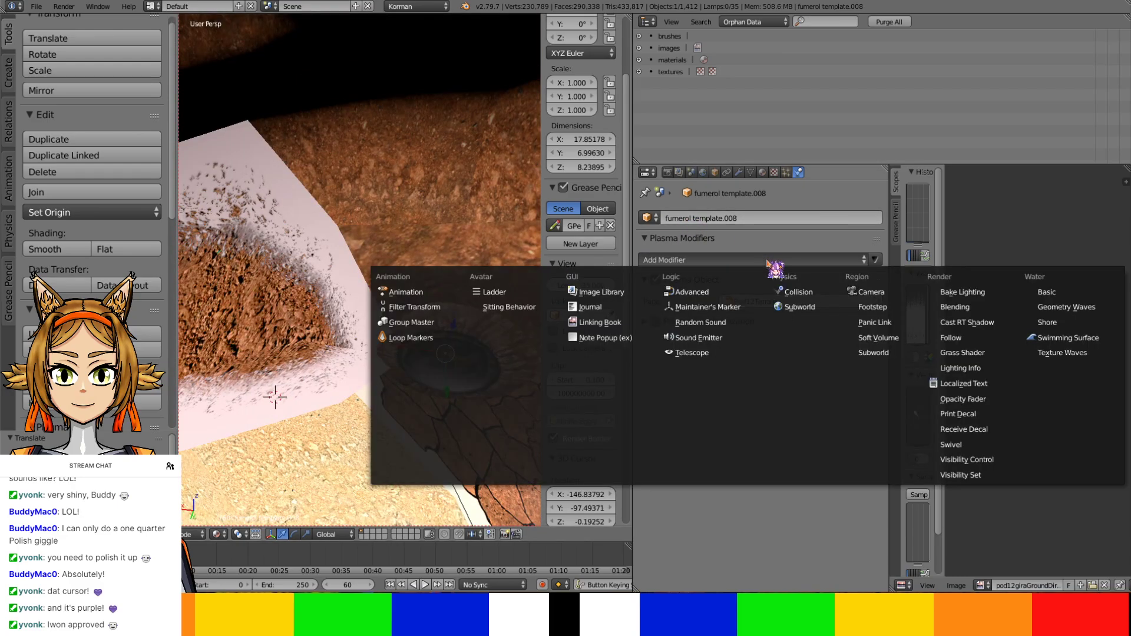
pyautogui.click(802, 296)
# Make a linked duplicate of the fumarole and place it beside the original towards the rock strip
pyautogui.moveTo(396, 343); pyautogui.dragTo(337, 332, button='middle')
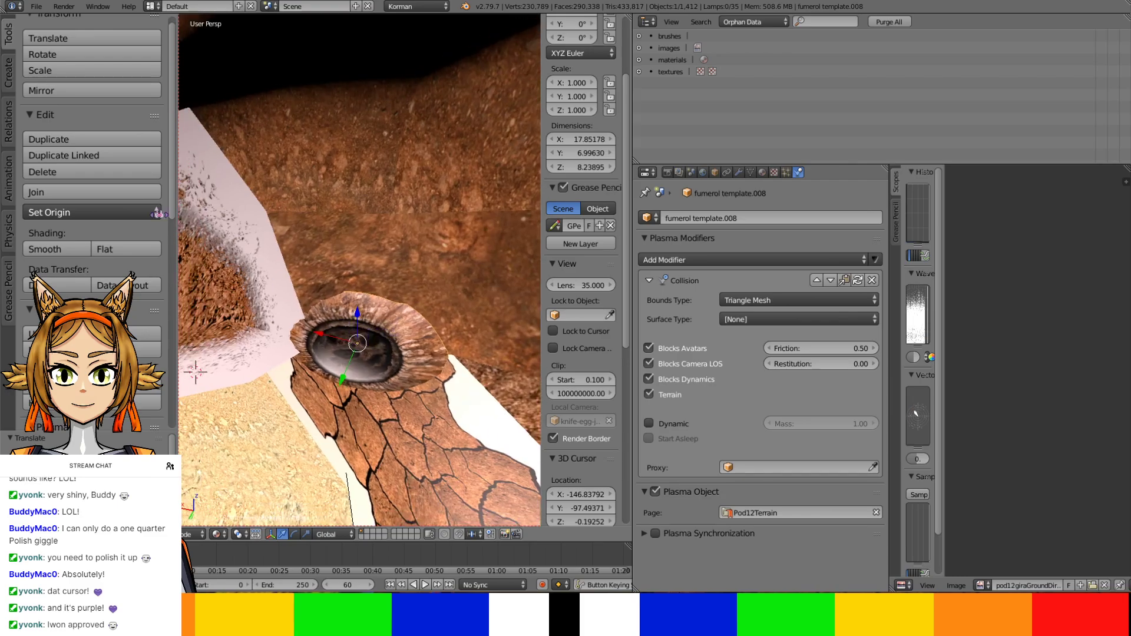
pyautogui.click(101, 155)
pyautogui.click(321, 325)
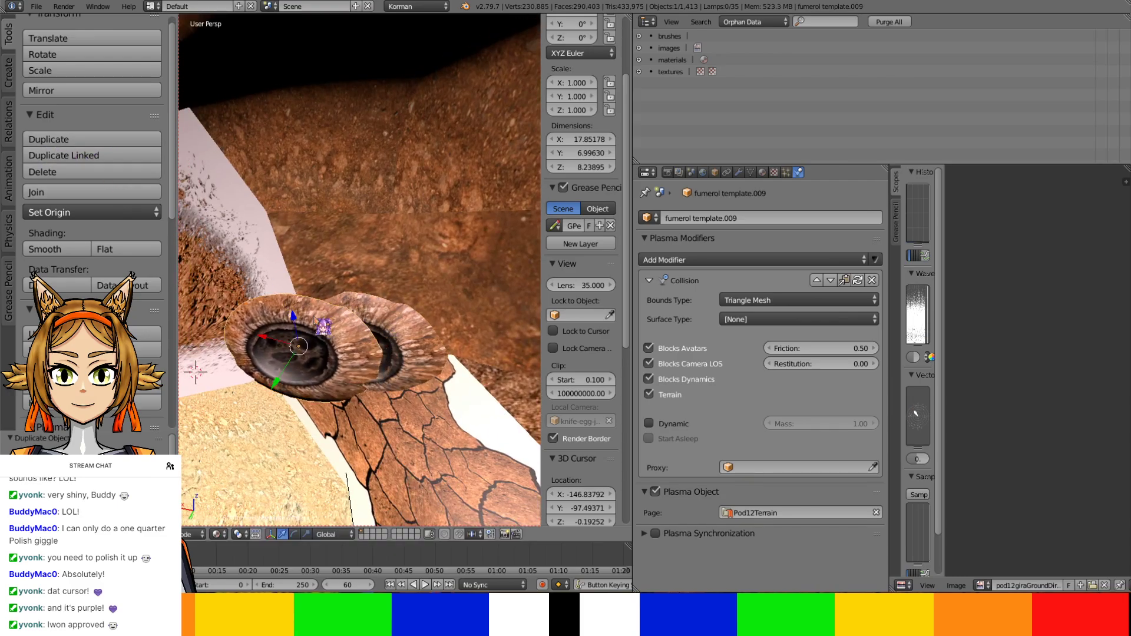
pyautogui.moveTo(281, 339); pyautogui.dragTo(252, 331)
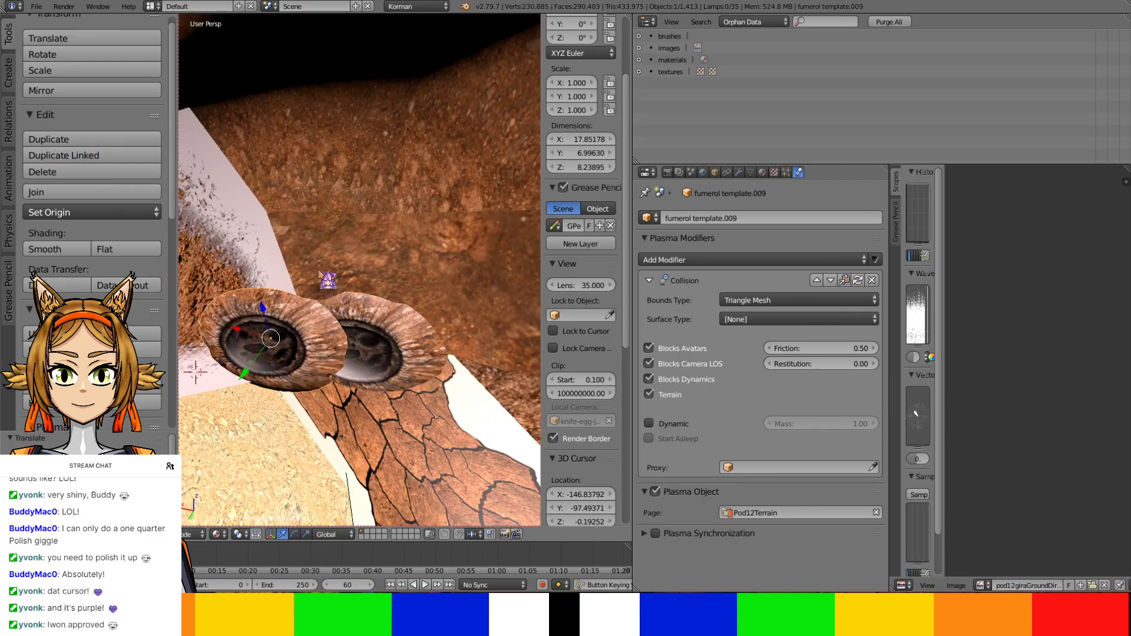
# Rotate the duplicated fumarole to about -139° in Y and 125° in Z so its opening faces outward
pyautogui.press('r')
pyautogui.press('y')
pyautogui.click(331, 390)
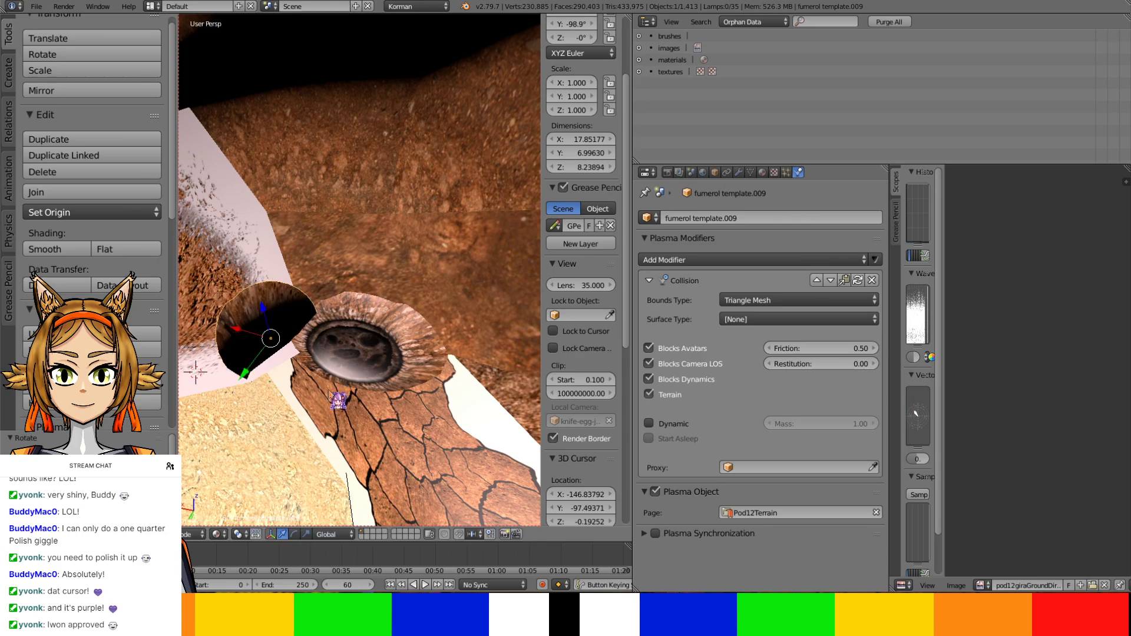
pyautogui.press('r')
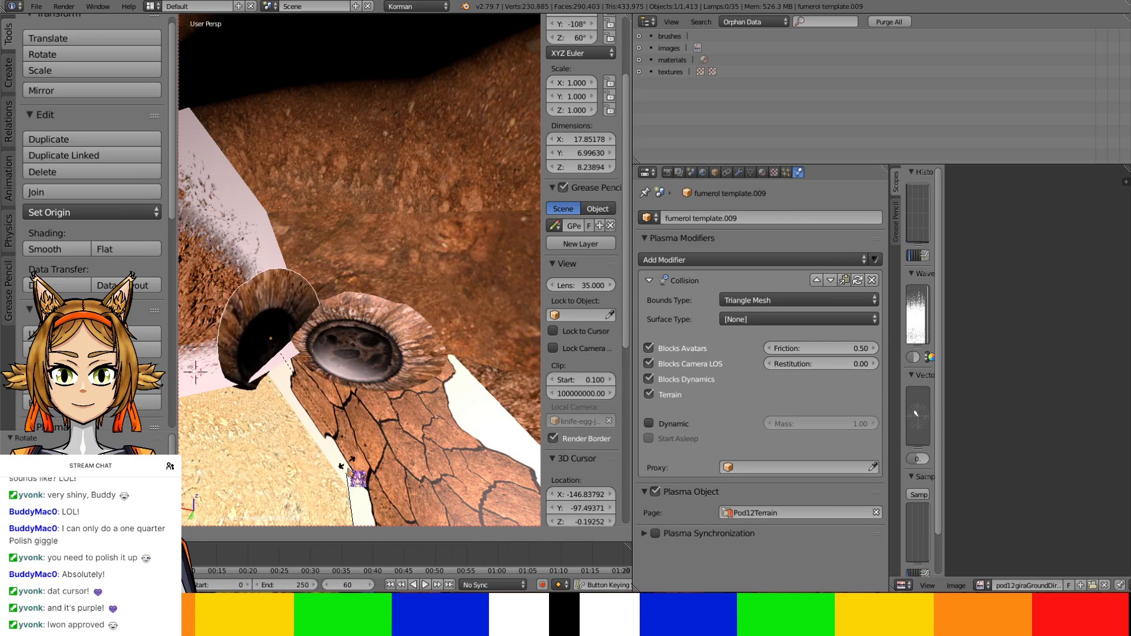
pyautogui.click(362, 341)
pyautogui.press('r')
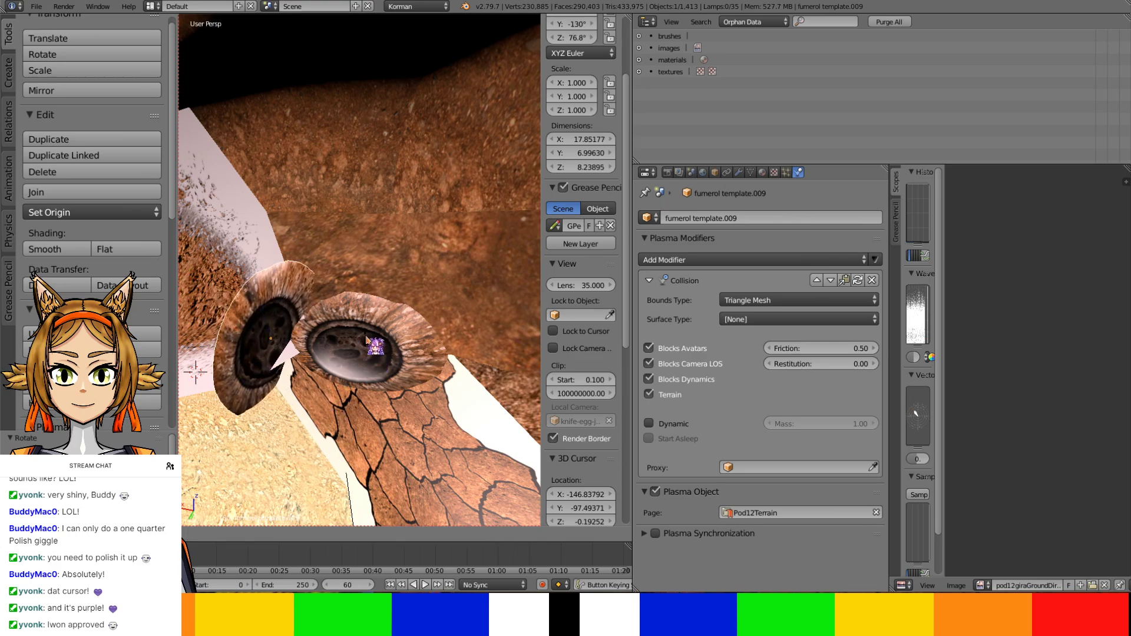
pyautogui.click(330, 272)
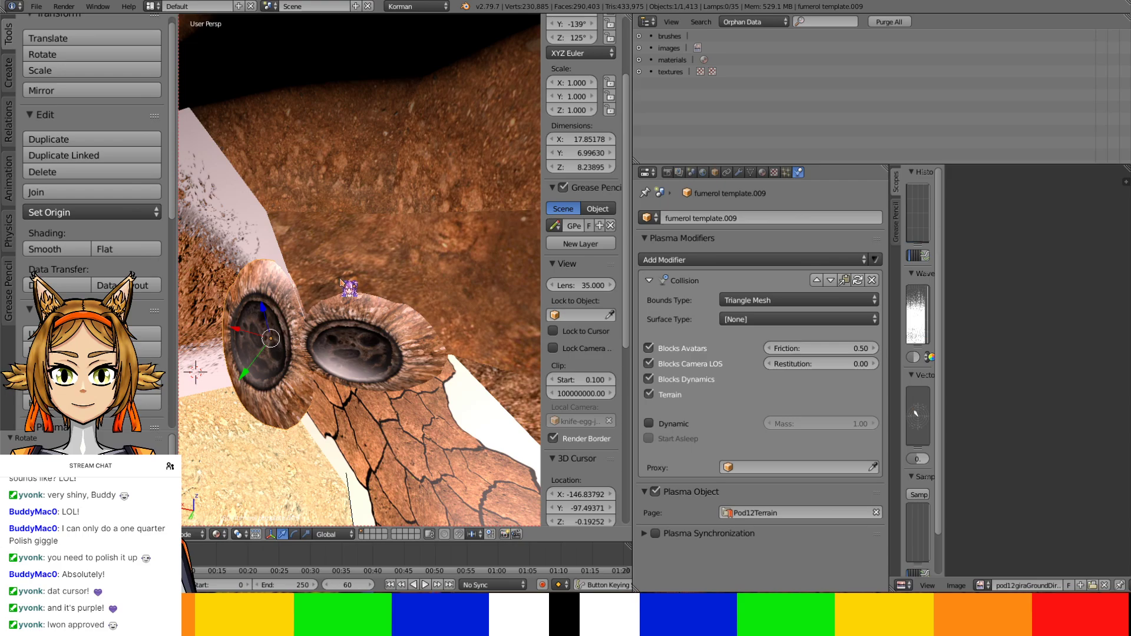
# Enlarge the duplicated fumarole to a scale of about 1.053 × 1.056 × 1.165 and move it over the rock strip's end
pyautogui.press('s')
pyautogui.click(374, 275)
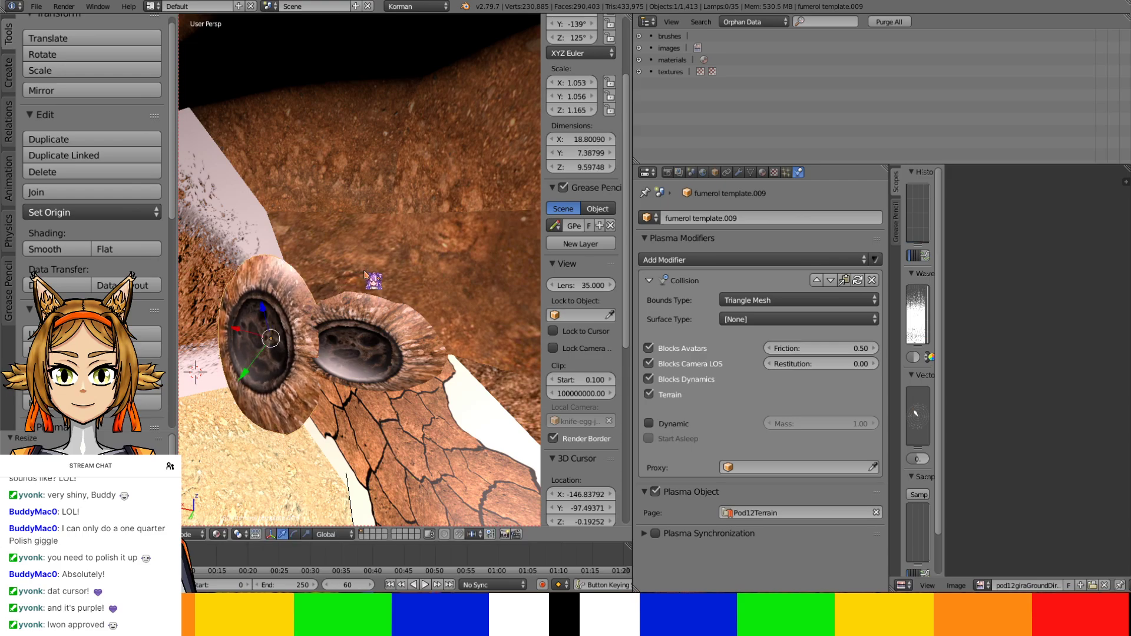
pyautogui.moveTo(373, 275); pyautogui.dragTo(391, 277, button='middle')
pyautogui.press('g')
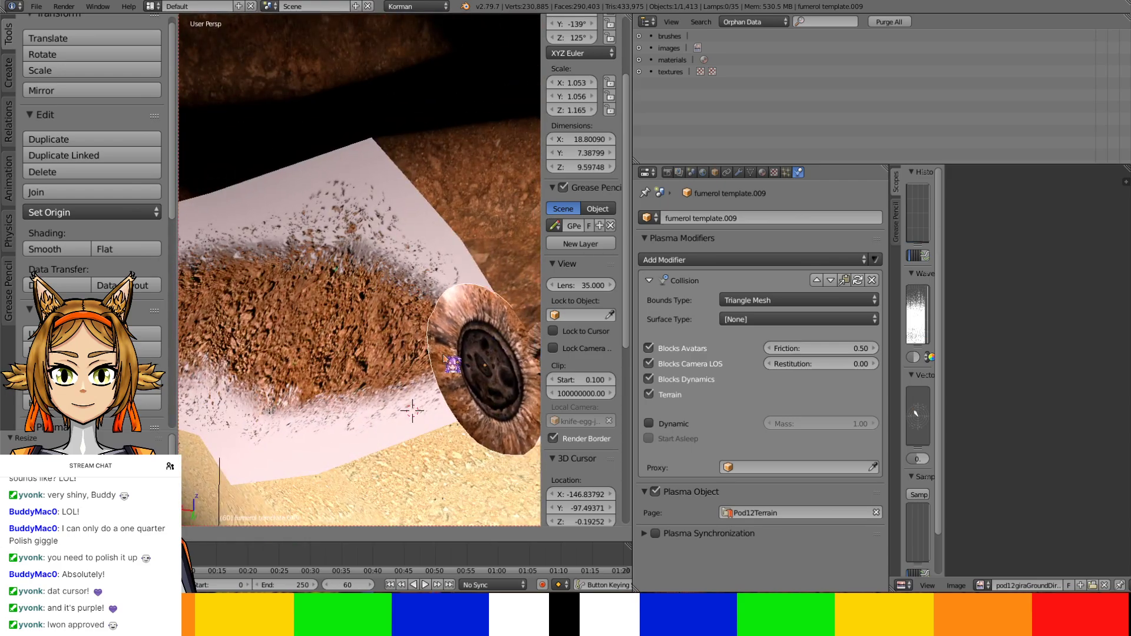
pyautogui.click(454, 354)
pyautogui.keyDown('shift'); pyautogui.moveTo(454, 354); pyautogui.dragTo(422, 346, button='middle'); pyautogui.keyUp('shift')
pyautogui.moveTo(432, 306); pyautogui.dragTo(430, 312)
pyautogui.press('r')
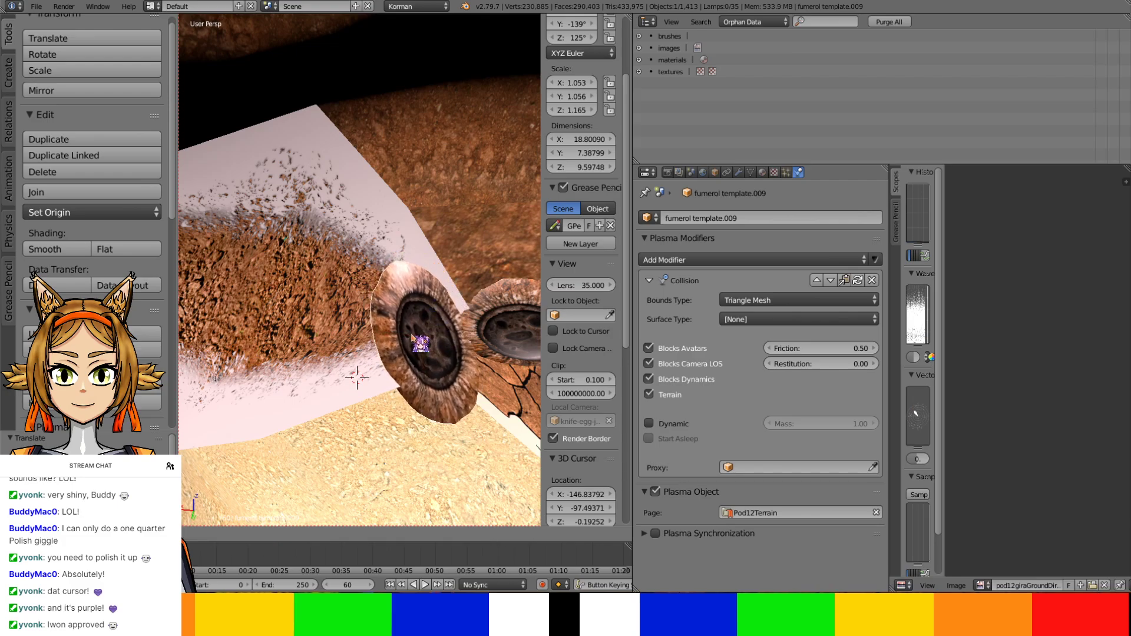
pyautogui.click(420, 337)
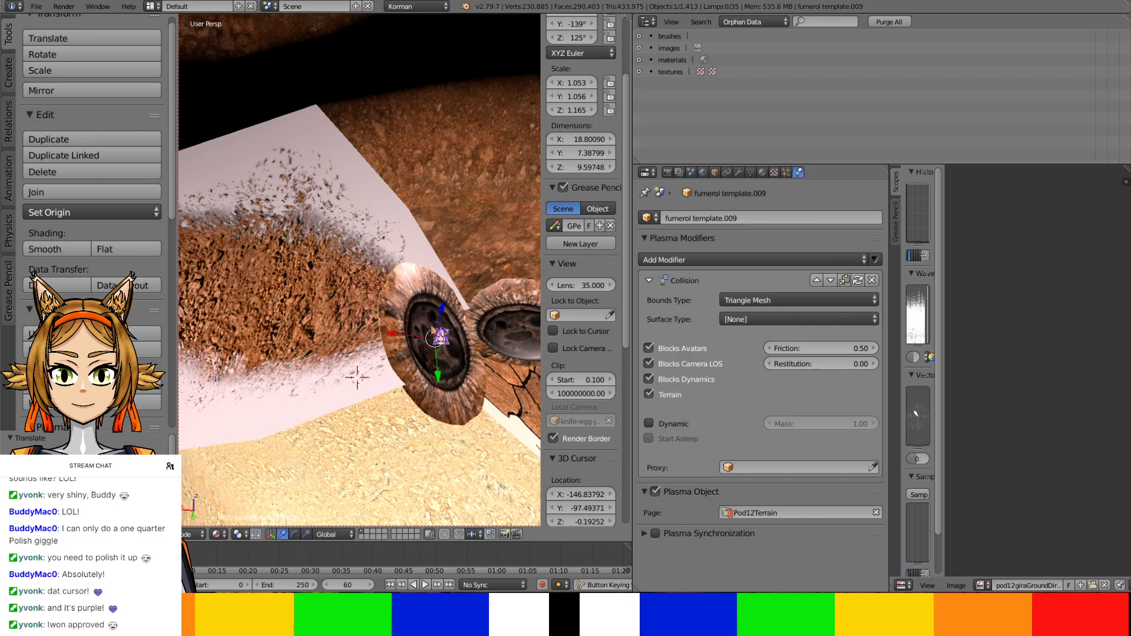
# Apply the duplicated fumarole's rotation and scale, and save over the existing Pod12 blend file
pyautogui.hotkey('ctrl', 'a')
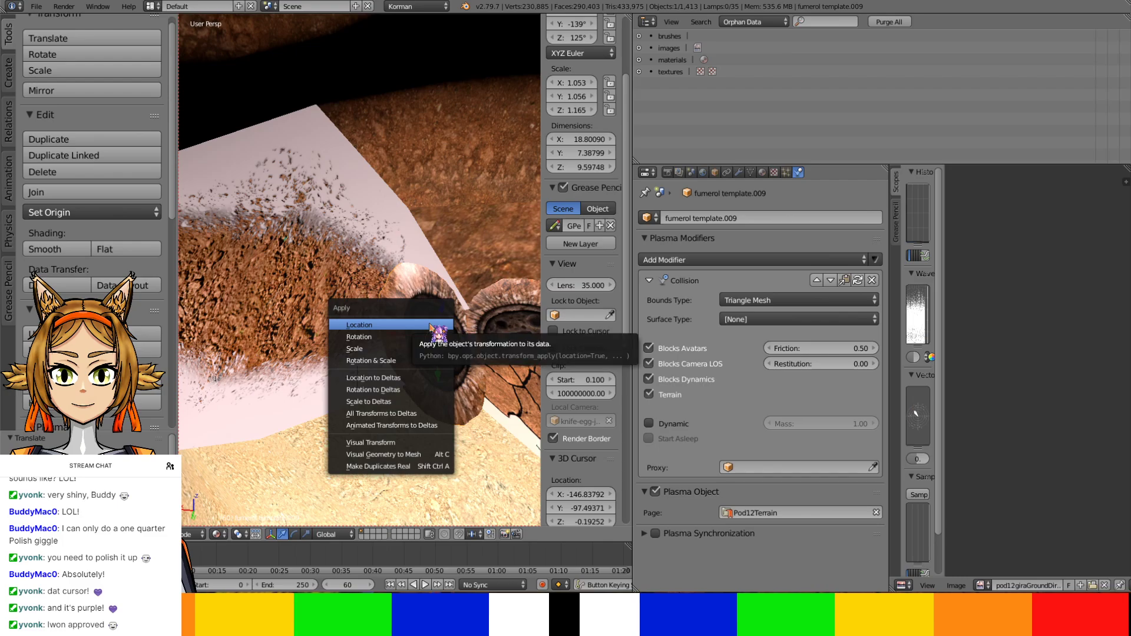
pyautogui.click(417, 360)
pyautogui.scroll(-3, 401, 349)
pyautogui.moveTo(401, 350); pyautogui.dragTo(384, 371, button='middle')
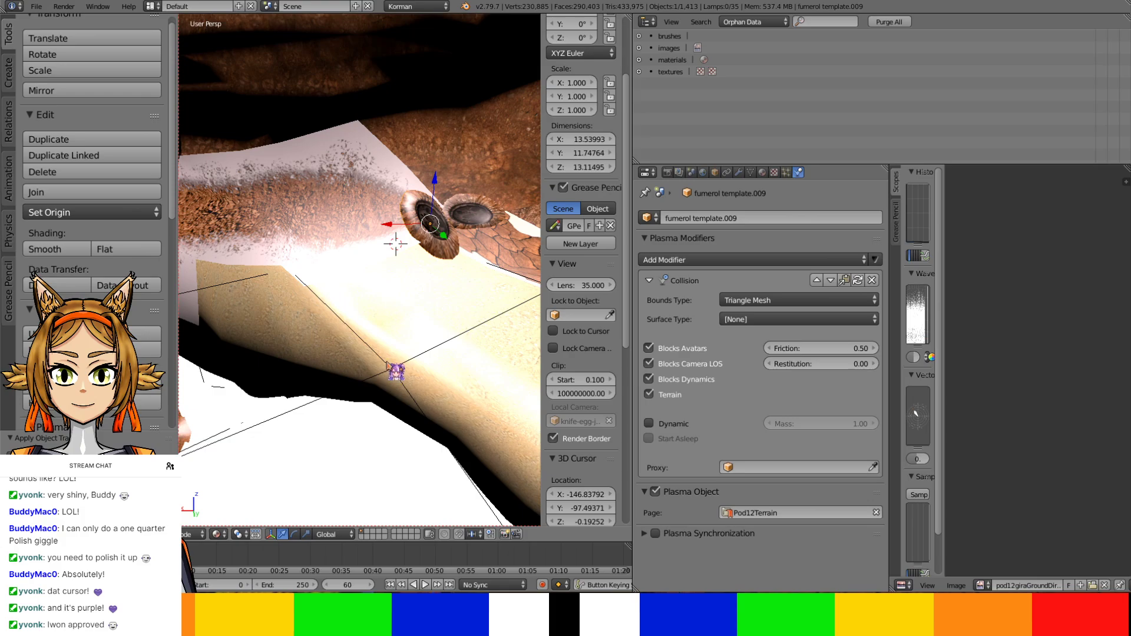
pyautogui.hotkey('ctrl', 's')
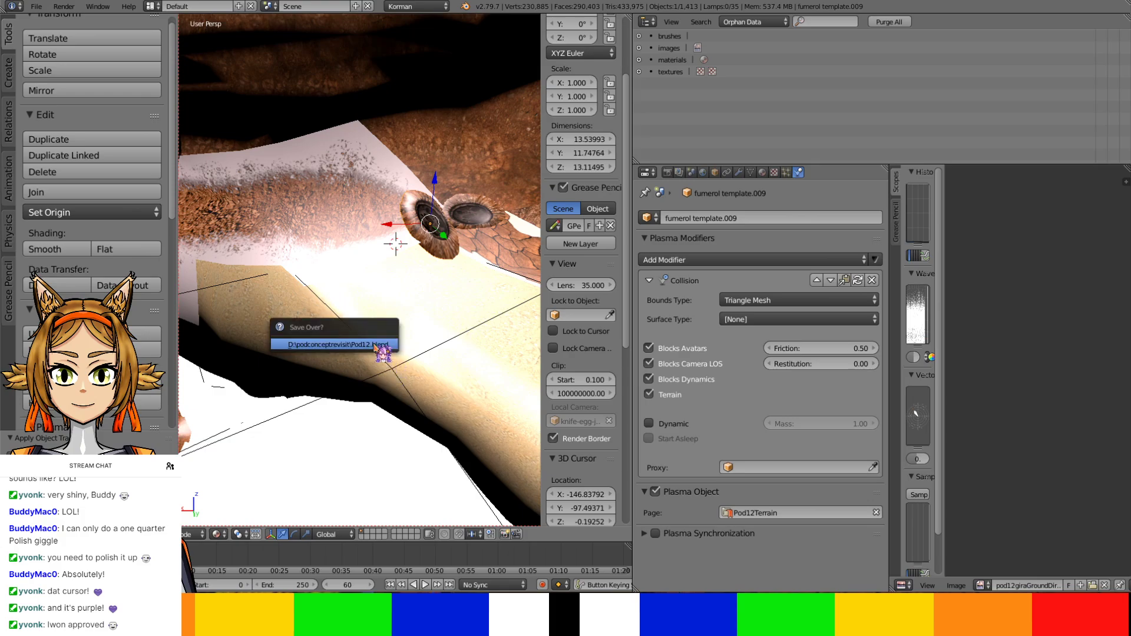
pyautogui.click(375, 346)
# Select the groundbase.008 object by the rock strip and show its material settings
pyautogui.rightClick(397, 158)
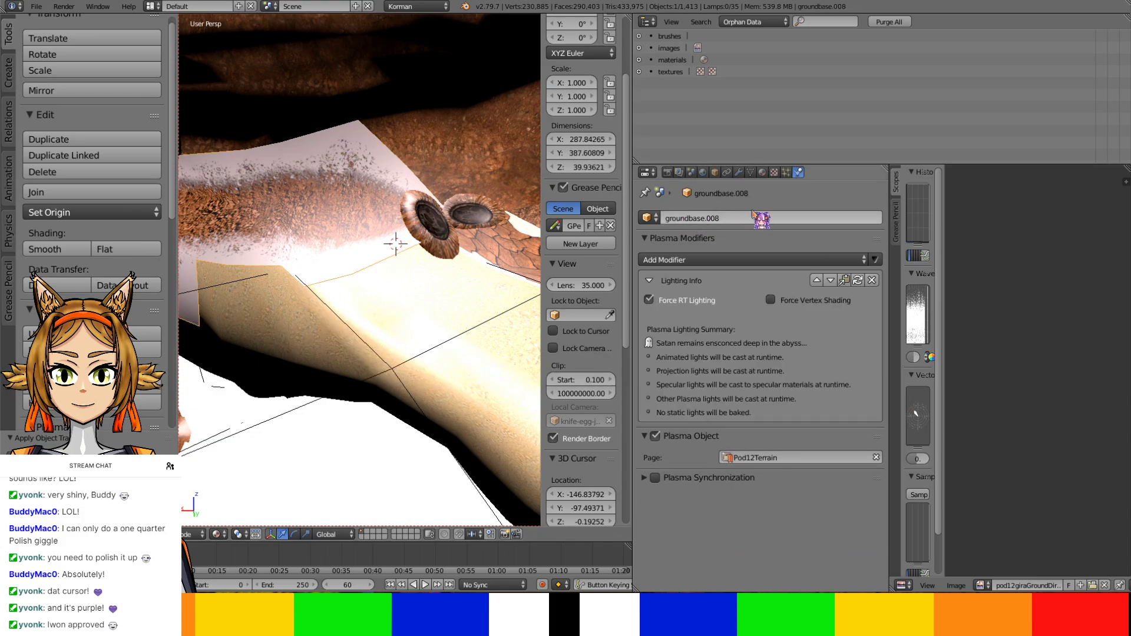
pyautogui.click(762, 172)
pyautogui.scroll(6, 799, 339)
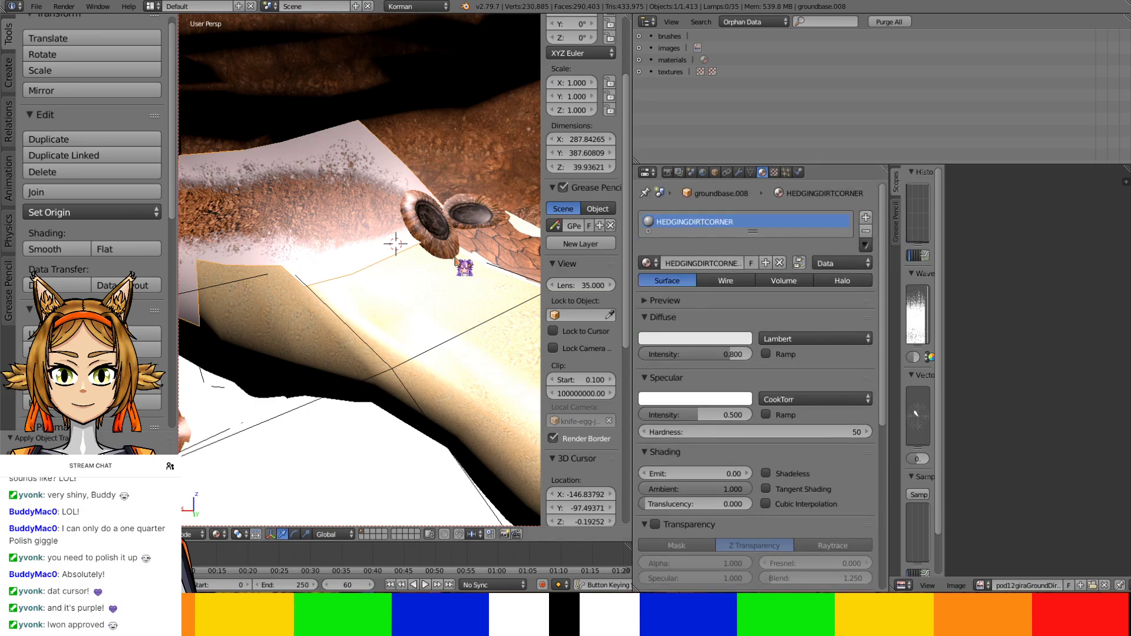
# Save the file again and run Test Age from the World settings
pyautogui.hotkey('ctrl', 's')
pyautogui.click(456, 246)
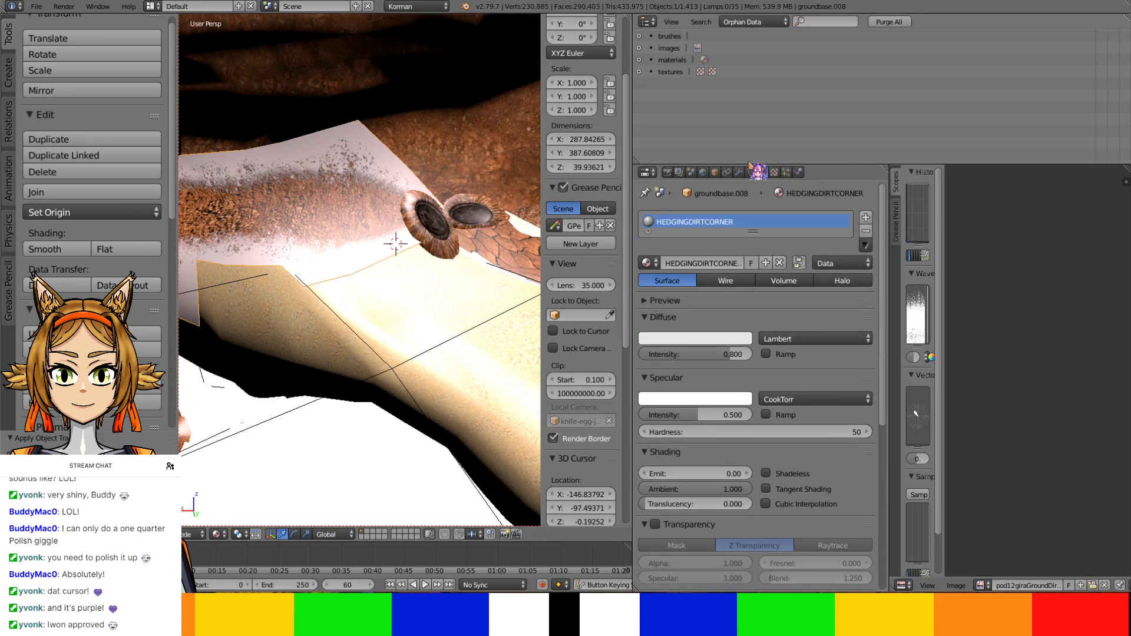
pyautogui.click(703, 172)
pyautogui.click(801, 559)
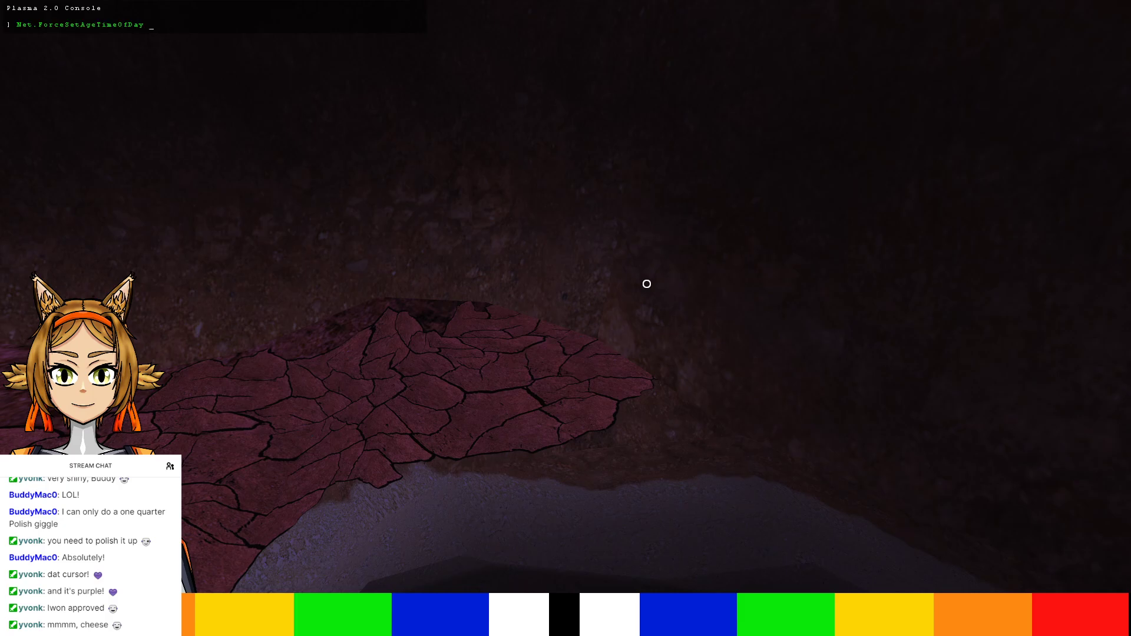
# Set the age's time of day to 0.6 with the console command Net.ForceSetAgeTimeOfDay
pyautogui.press('Return')
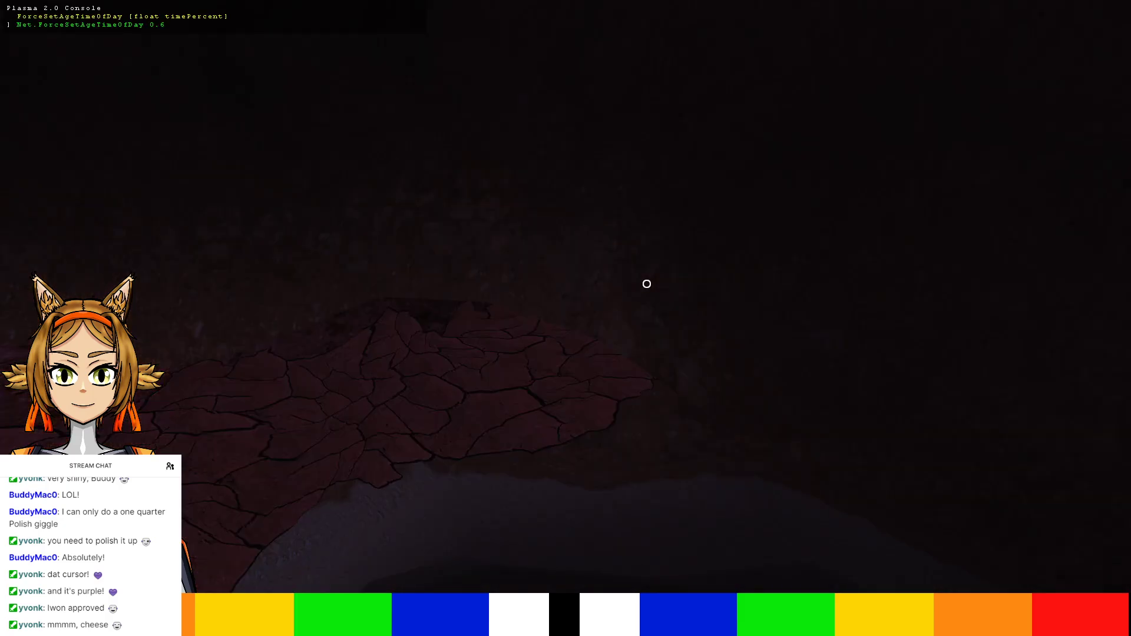
pyautogui.press('Return')
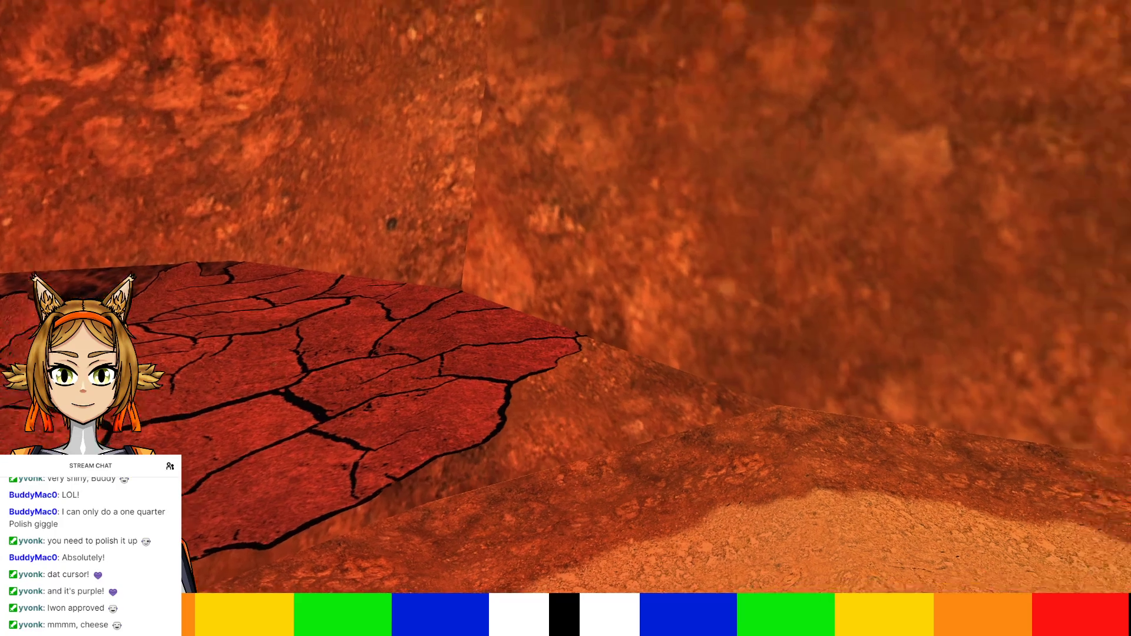
# Walk back and forth over the cracked ground and inspect the rocky strip, sand slope and water edge in the game
pyautogui.press('w')
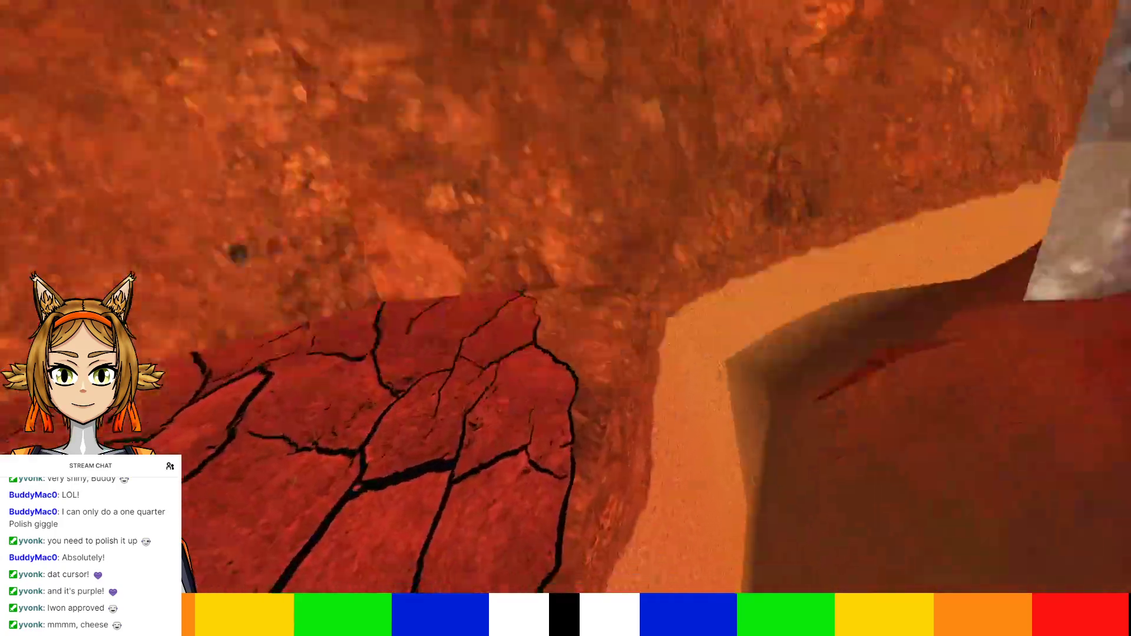
pyautogui.press('w')
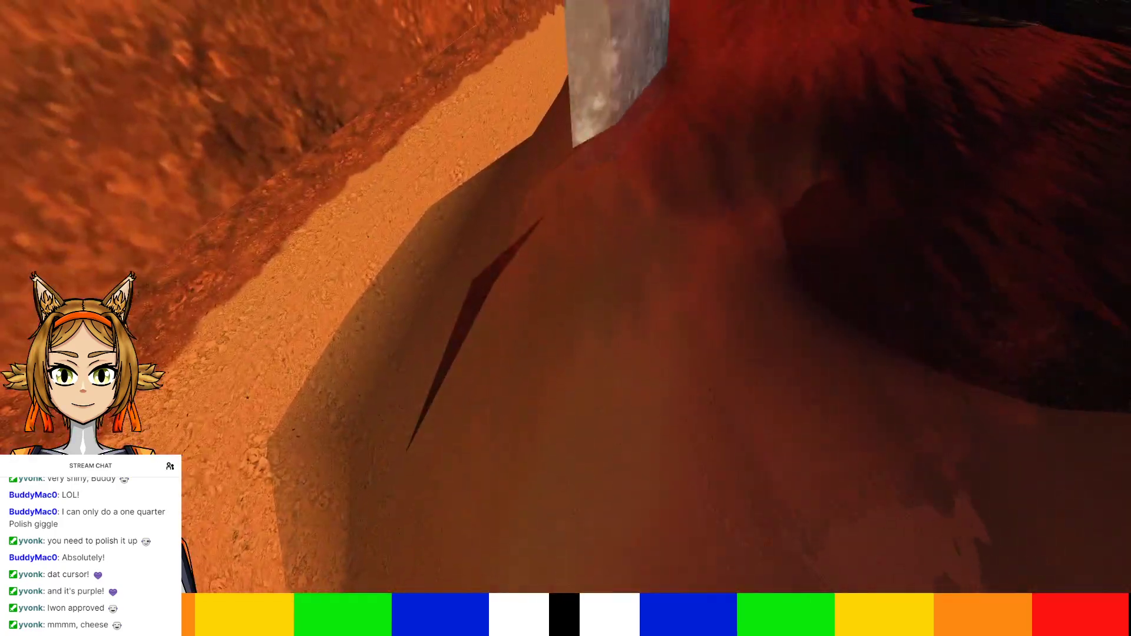
pyautogui.press('w')
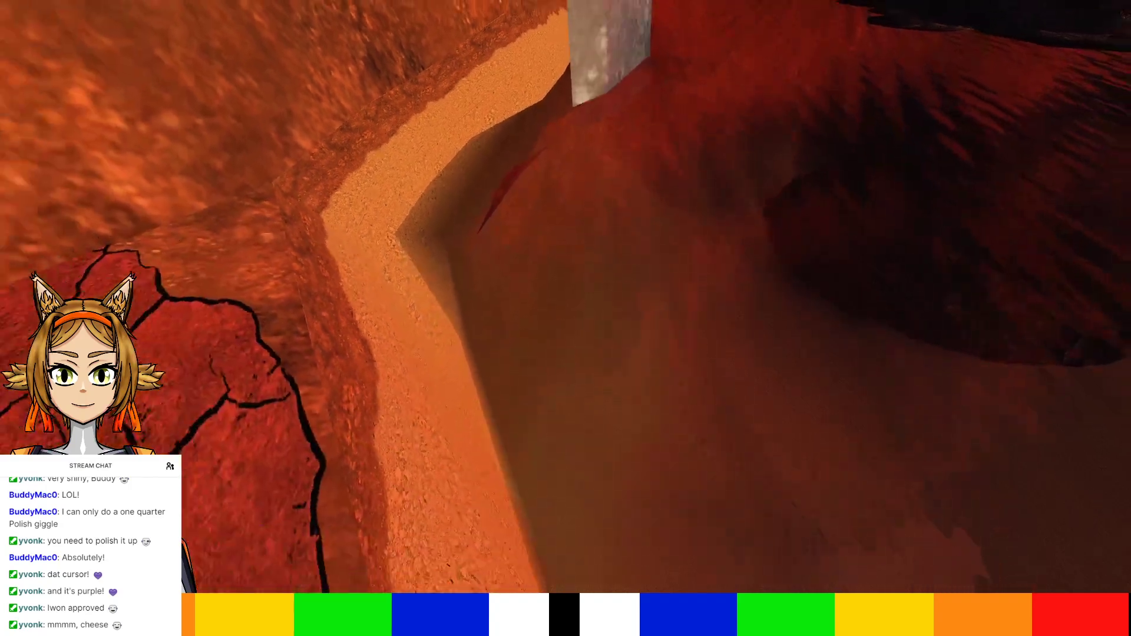
pyautogui.press('s')
pyautogui.press('w')
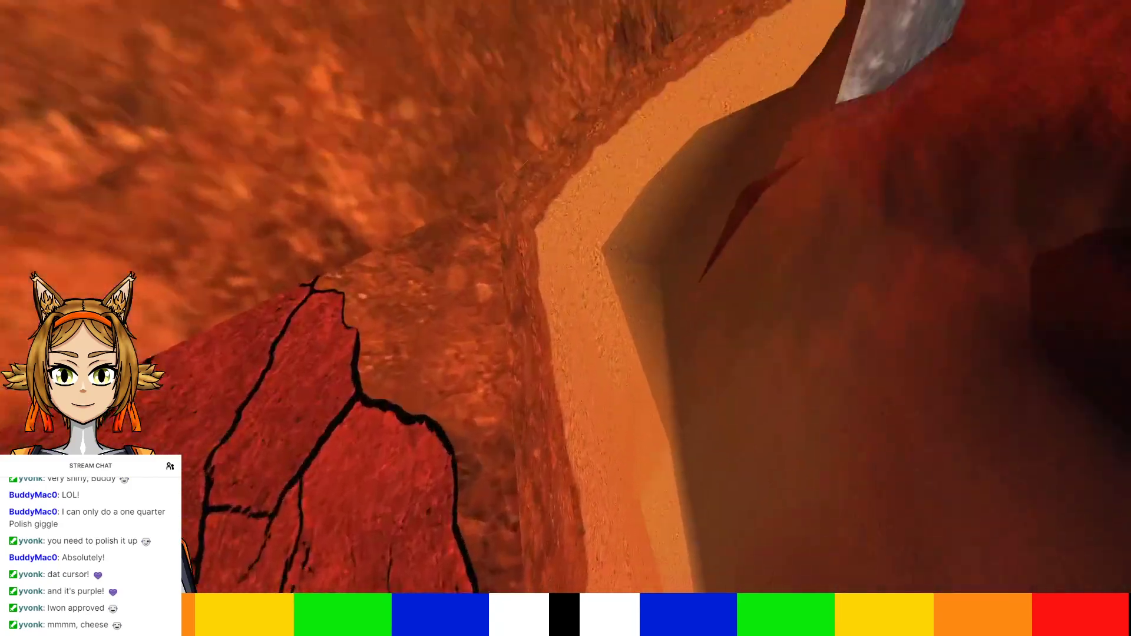
pyautogui.press('w')
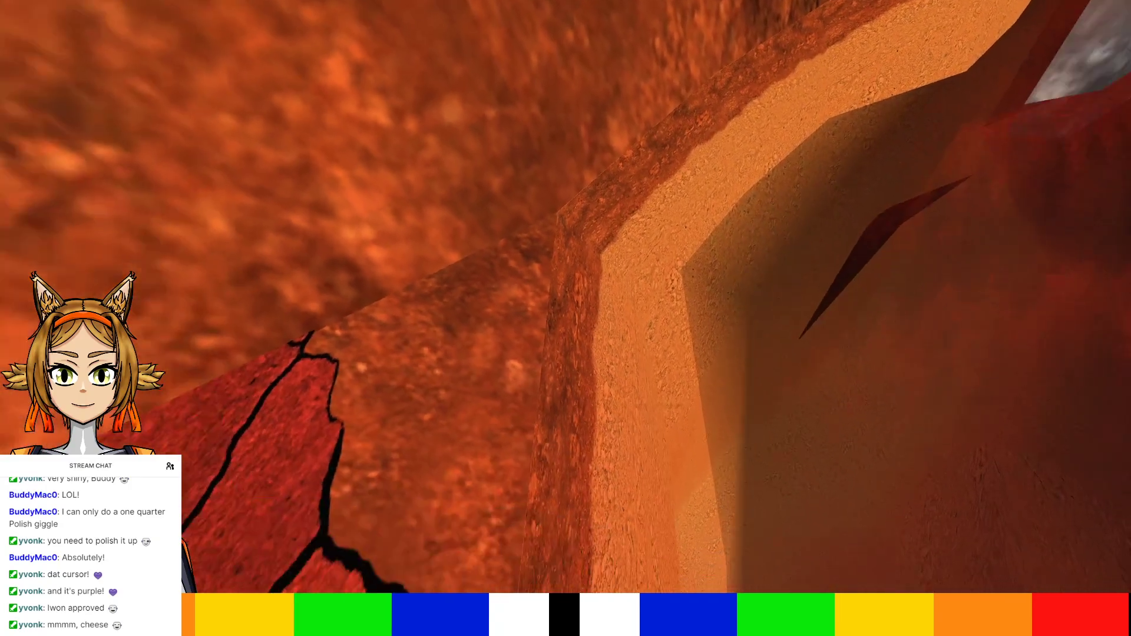
pyautogui.press('w')
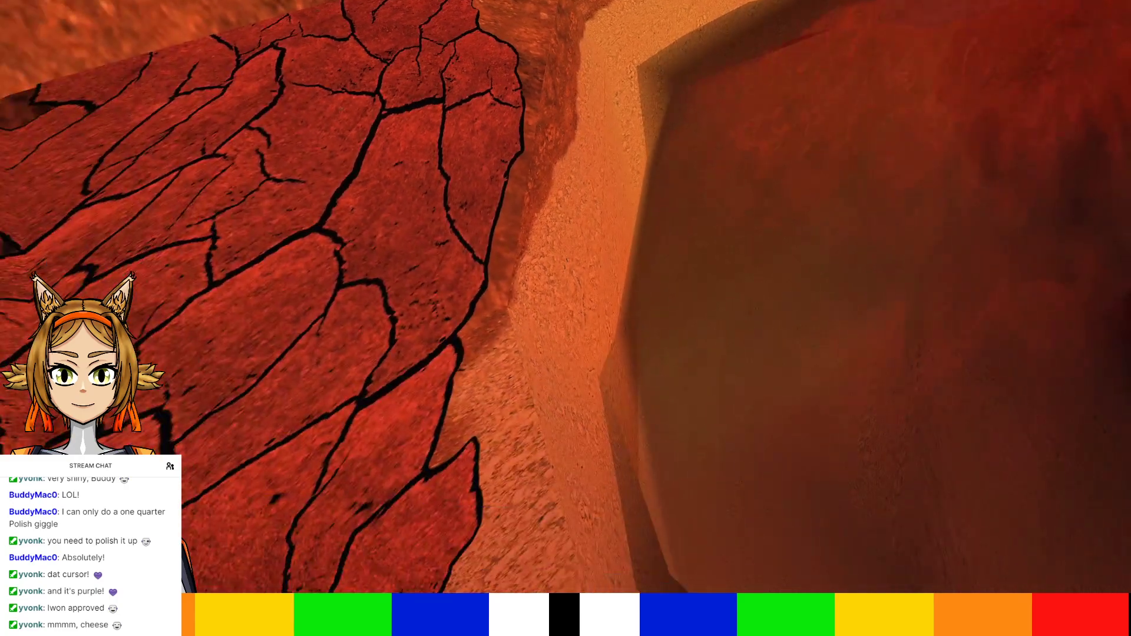
pyautogui.press('s')
pyautogui.press('w')
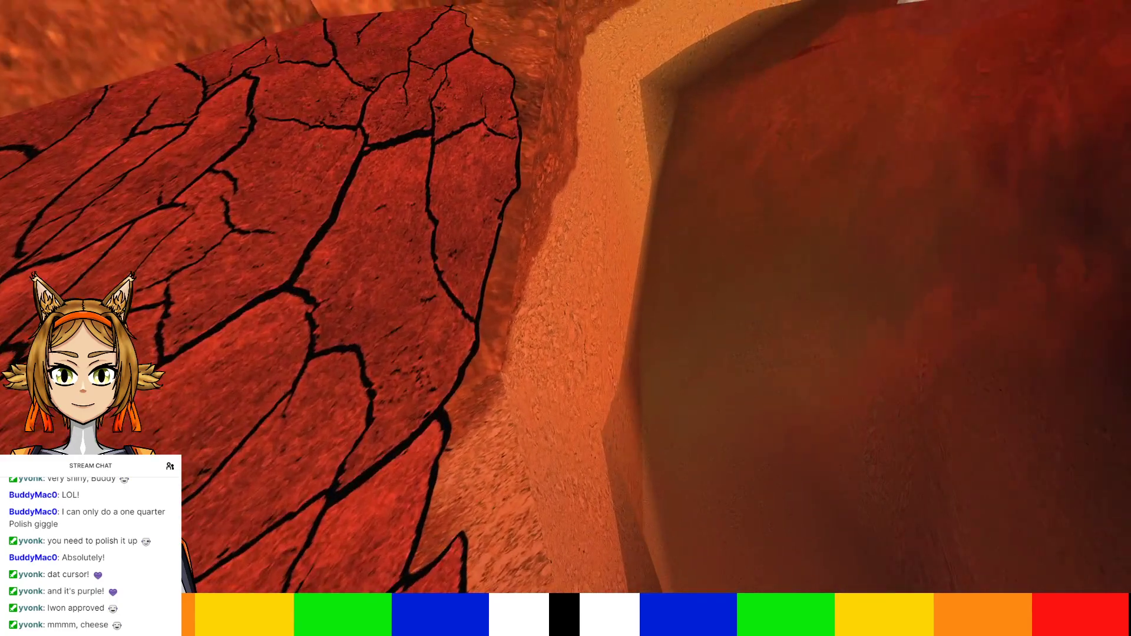
pyautogui.press('s')
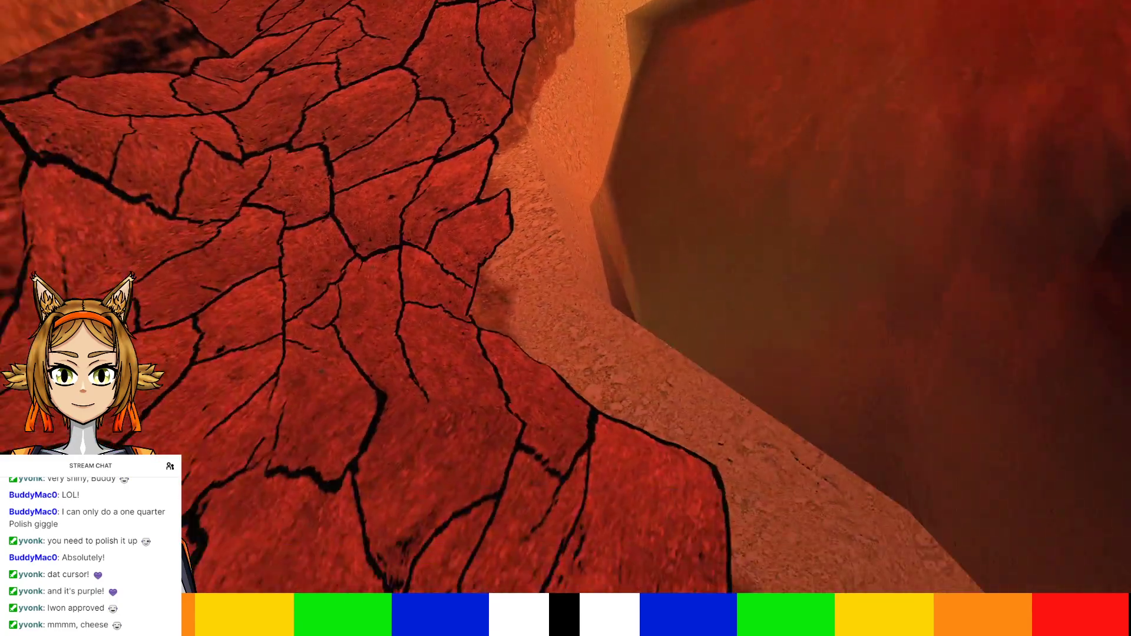
pyautogui.press('w')
pyautogui.press('s')
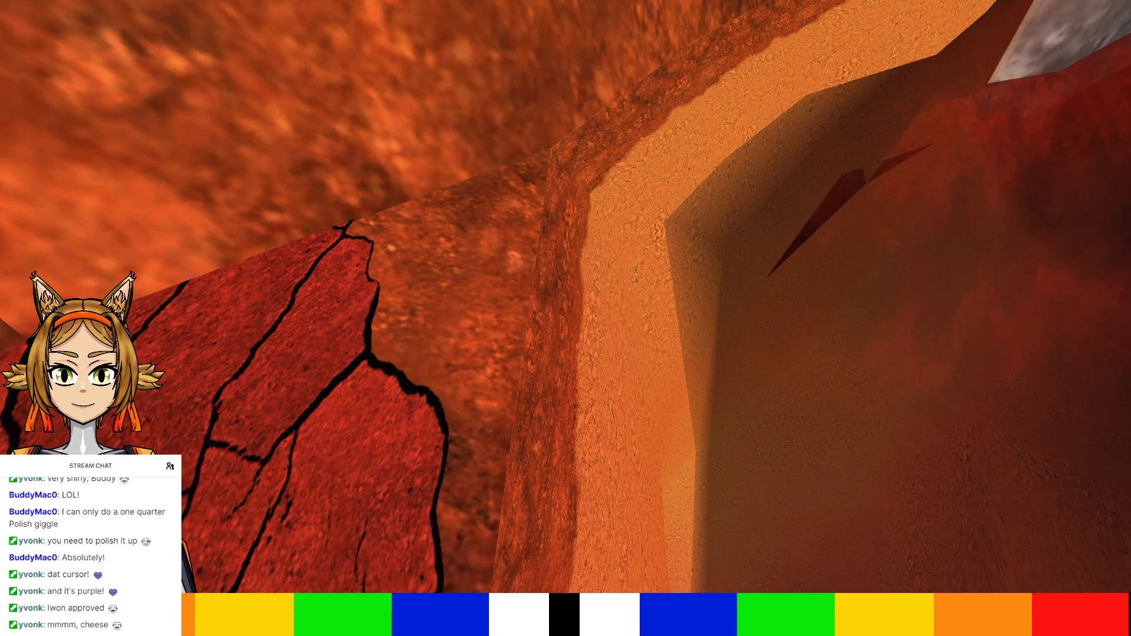
pyautogui.press('w')
pyautogui.press('s')
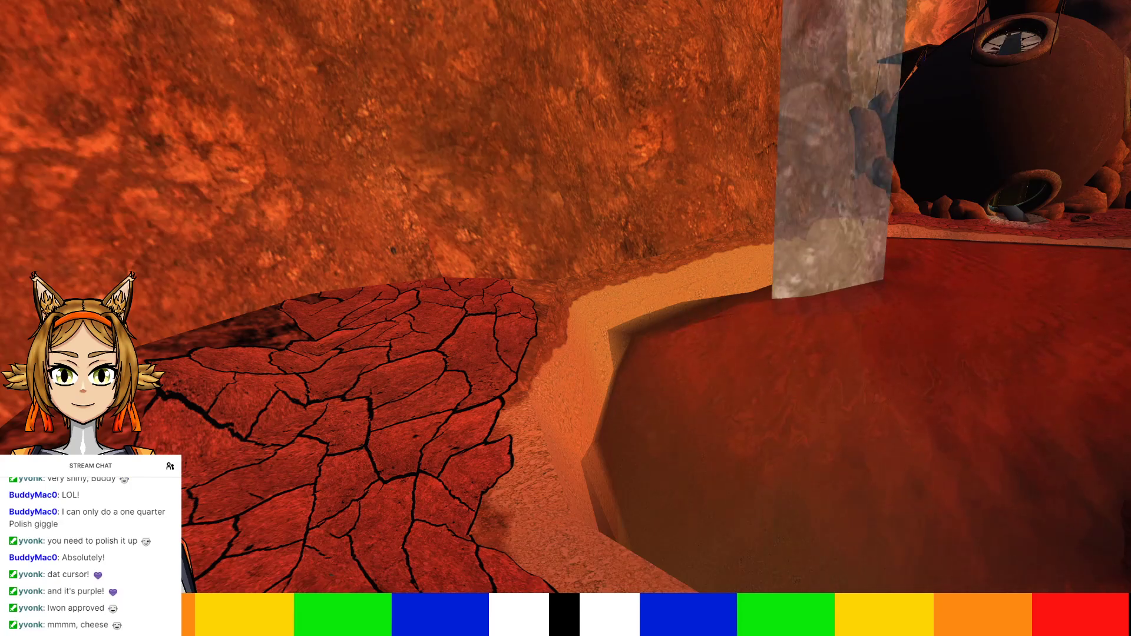
pyautogui.press('w')
pyautogui.press('w')
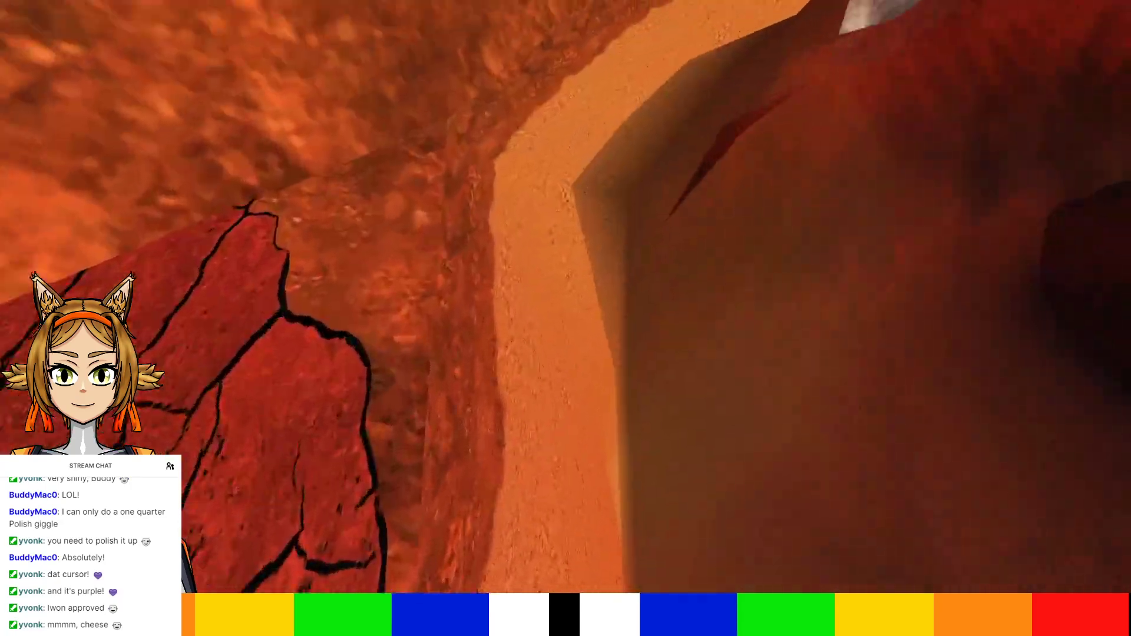
pyautogui.press('s')
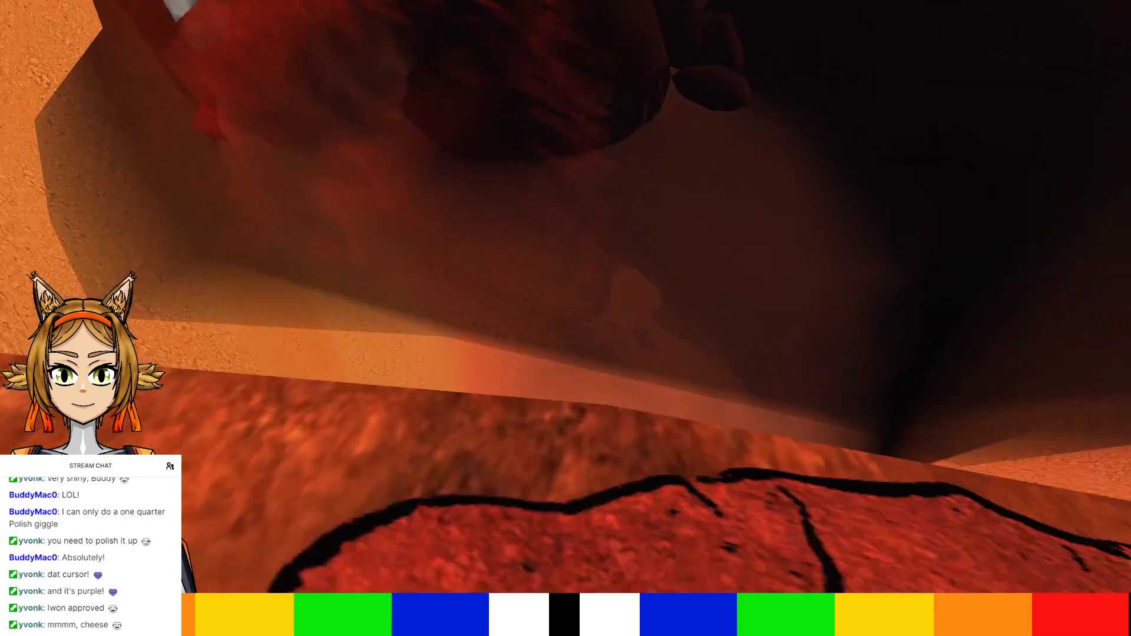
pyautogui.press('s')
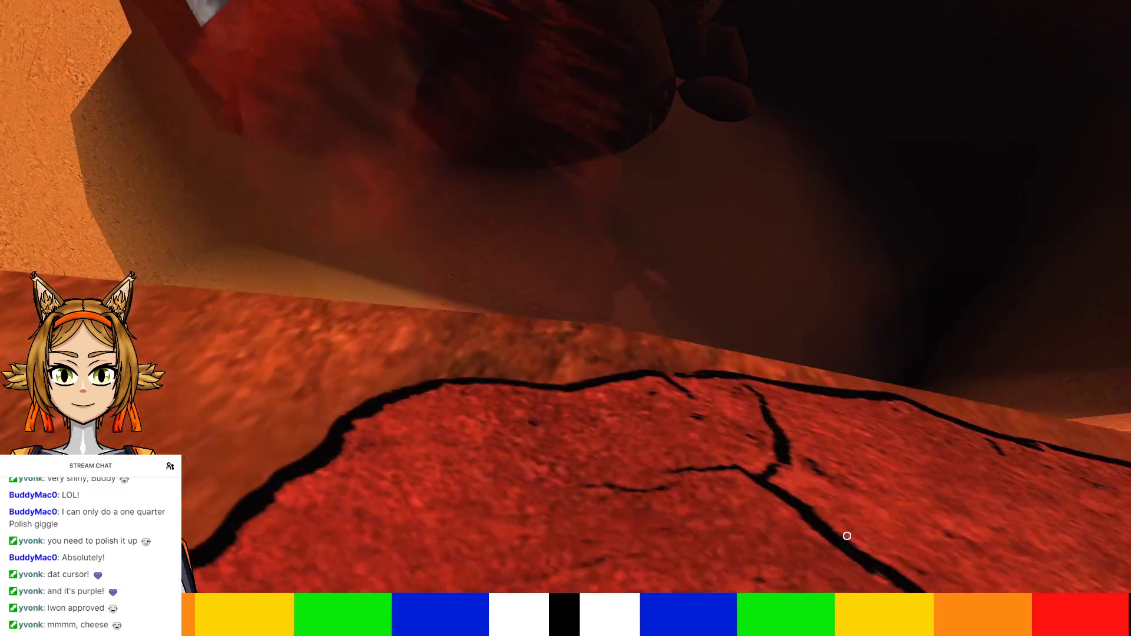
pyautogui.press('w')
pyautogui.press('a')
pyautogui.press('s')
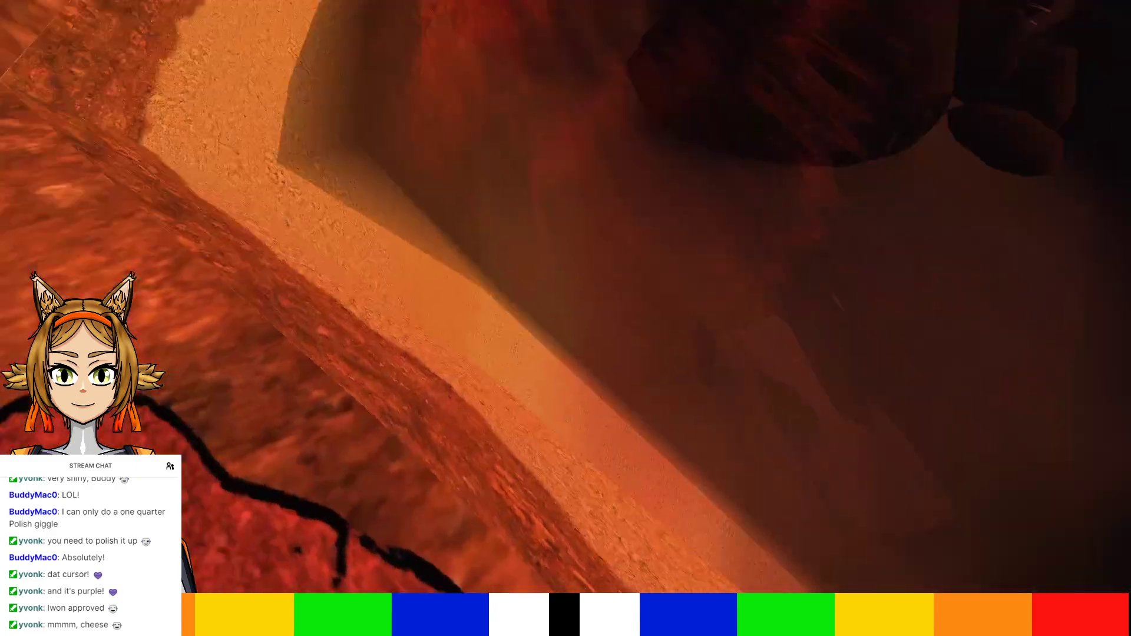
pyautogui.press('s')
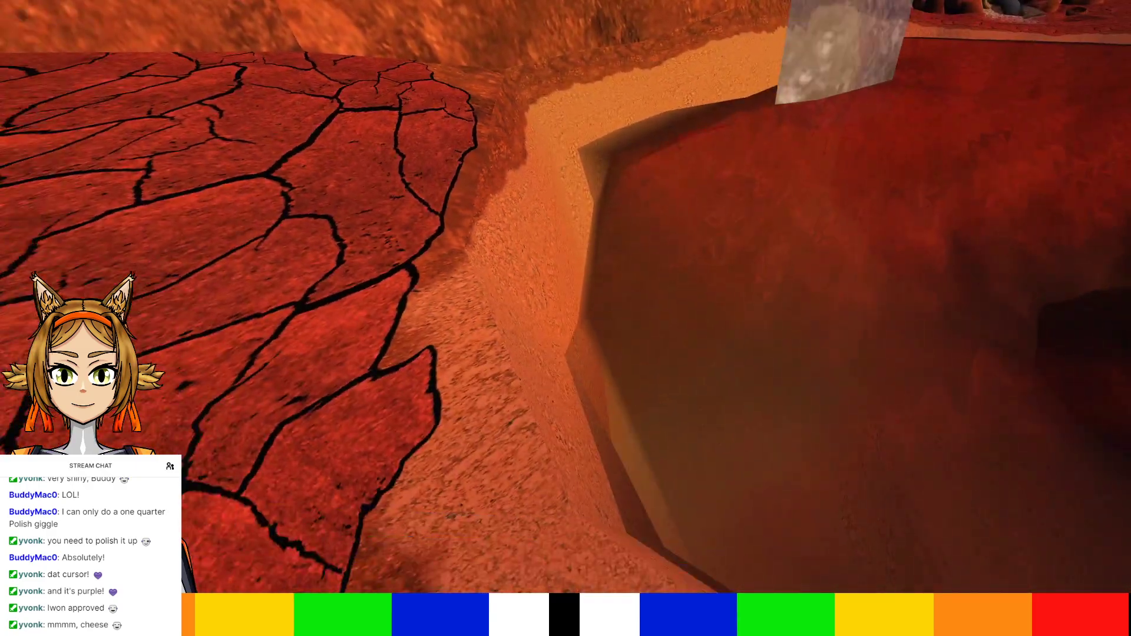
pyautogui.press('w')
# Quit the URU test game and return to Blender
pyautogui.press('Escape')
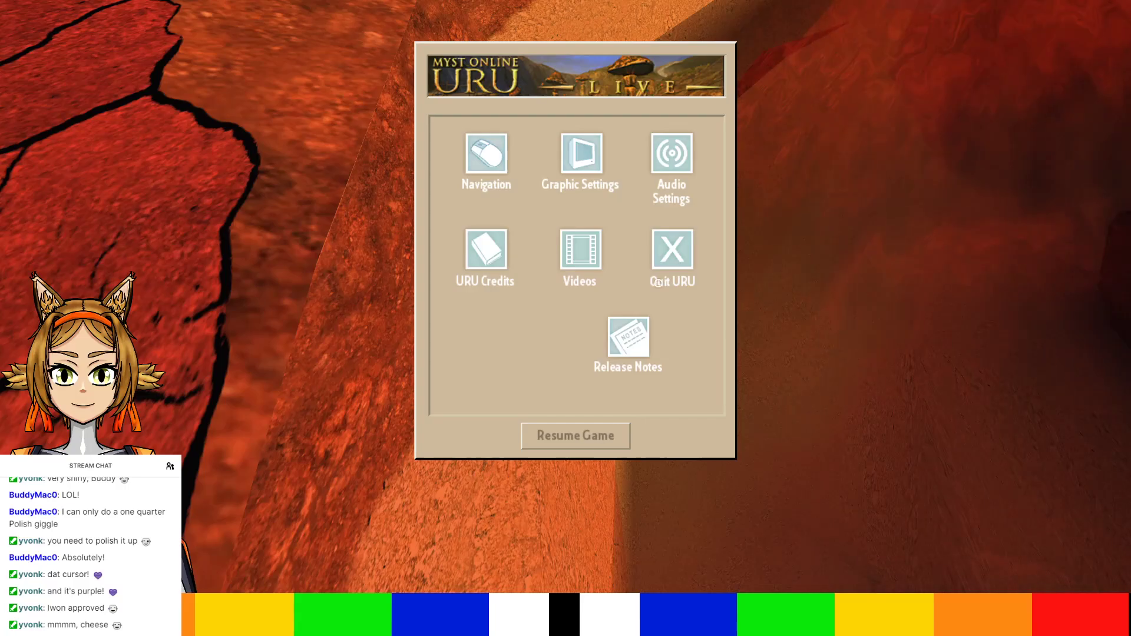
pyautogui.click(671, 250)
pyautogui.click(621, 406)
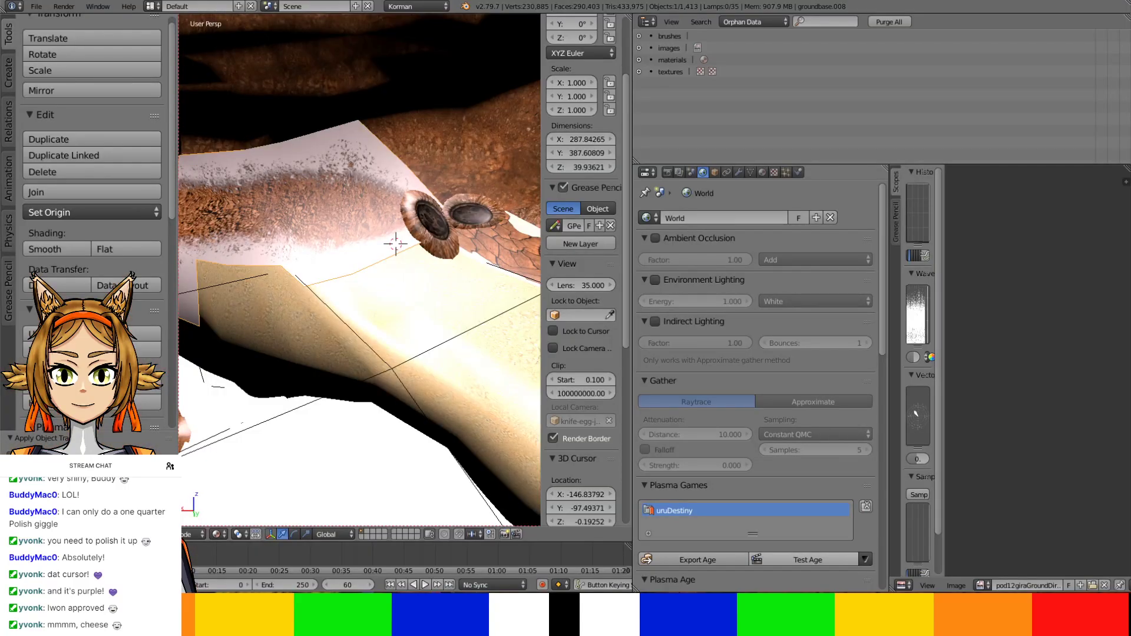
# Examine the groundbase.008 mesh along the sand strip where it borders the water basin
pyautogui.moveTo(452, 328); pyautogui.dragTo(417, 346, button='middle')
pyautogui.press('Tab')
pyautogui.press('Tab')
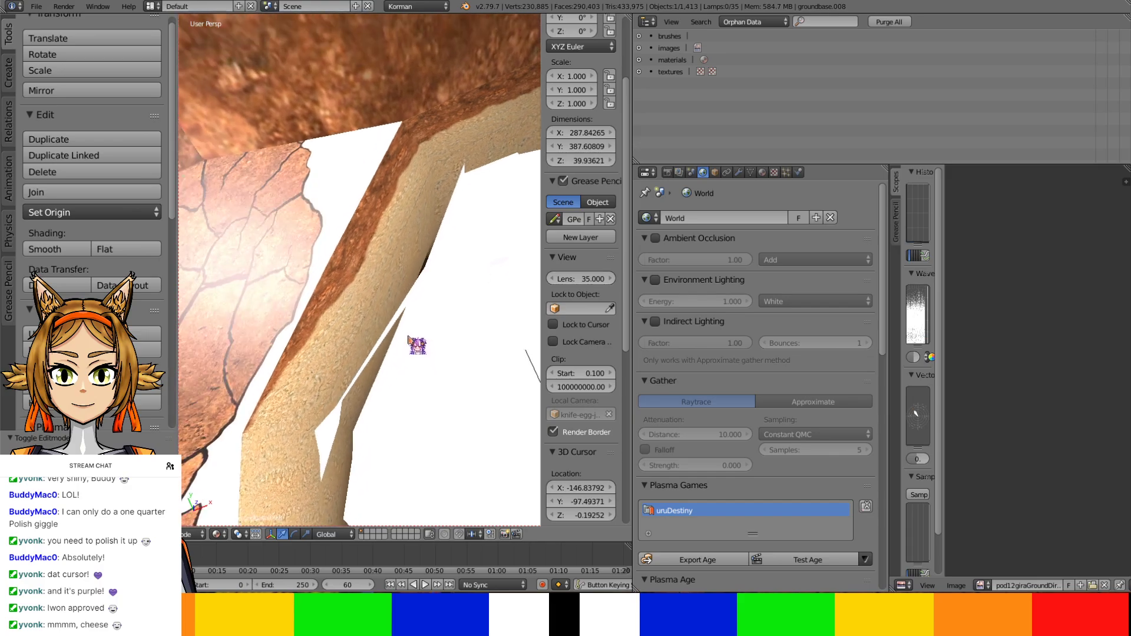
pyautogui.moveTo(369, 390); pyautogui.dragTo(331, 331, button='middle')
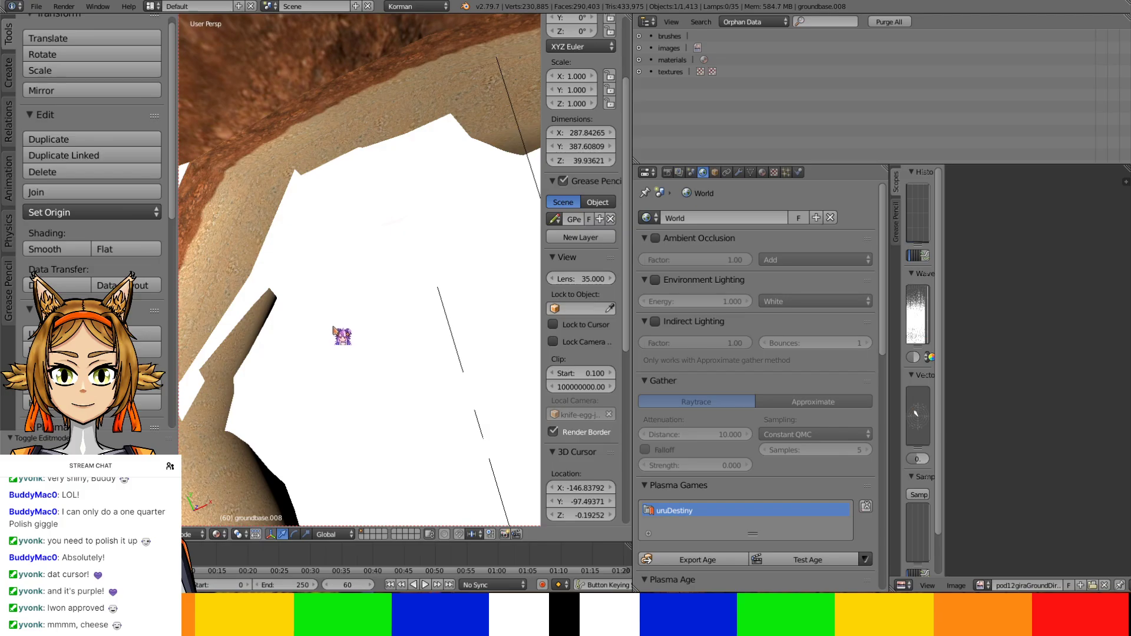
pyautogui.press('Tab')
pyautogui.press('a')
pyautogui.press('a')
pyautogui.press('Tab')
# Edit the WATERBASINREFLECTIONPOOL mesh and move two neighbouring vertices near its border along Y towards the sand slope
pyautogui.rightClick(369, 245)
pyautogui.press('Tab')
pyautogui.moveTo(316, 239); pyautogui.dragTo(396, 285, button='middle')
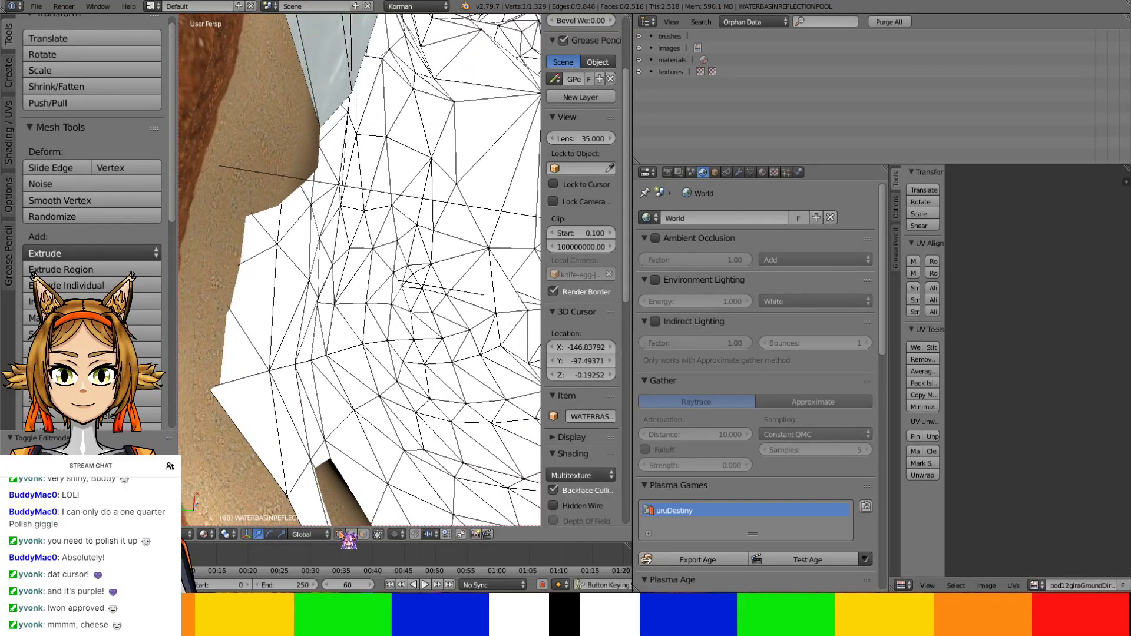
pyautogui.press('g')
pyautogui.press('y')
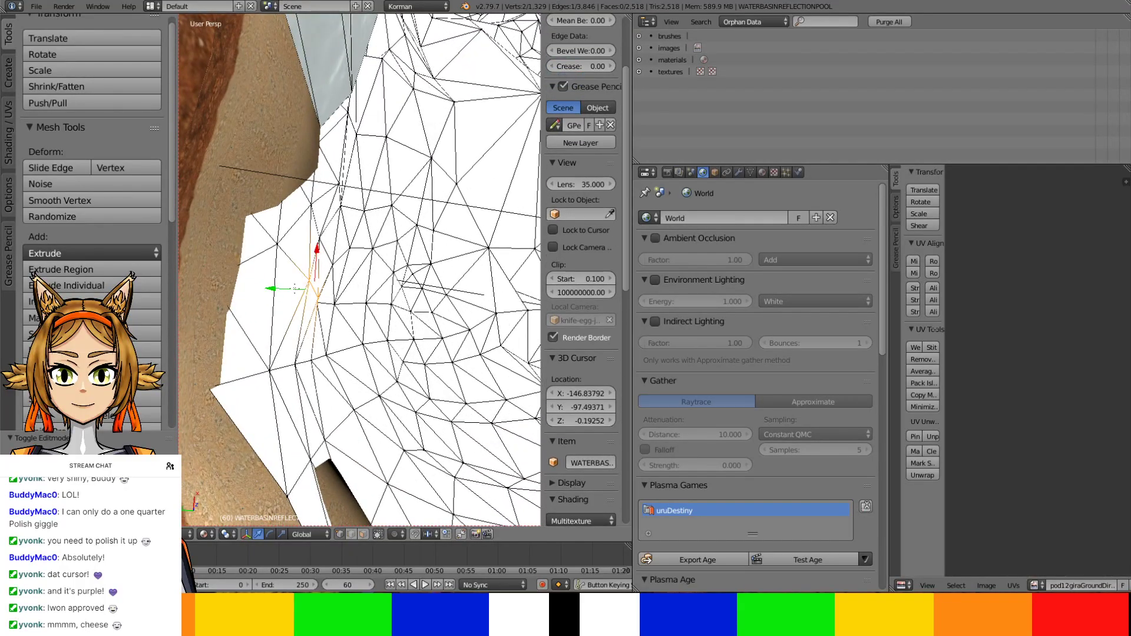
pyautogui.click(282, 287)
# Move further border vertices of the water mesh along Y towards the sand bank
pyautogui.moveTo(294, 283); pyautogui.dragTo(339, 377, button='middle')
pyautogui.click(328, 367)
pyautogui.rightClick(347, 354)
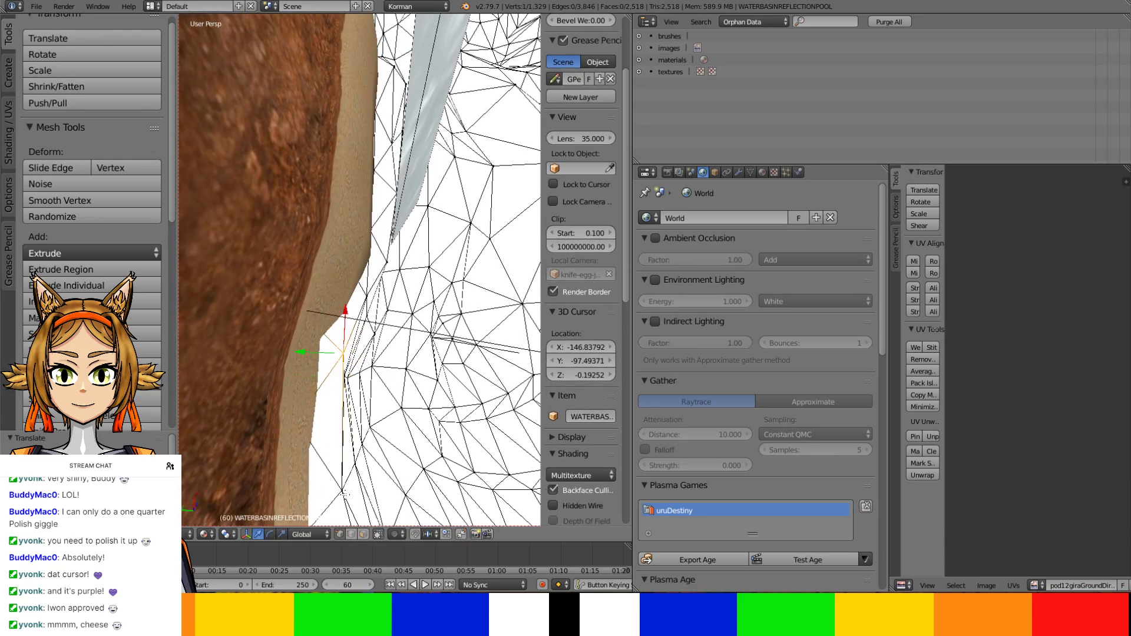
pyautogui.keyDown('shift'); pyautogui.rightClick(345, 488); pyautogui.keyUp('shift')
pyautogui.moveTo(309, 419); pyautogui.dragTo(303, 418)
pyautogui.moveTo(303, 419); pyautogui.dragTo(367, 439, button='middle')
# Select the path of five vertices along the water mesh's sand-side border, rescale it and move it along Y towards the sand
pyautogui.rightClick(357, 388)
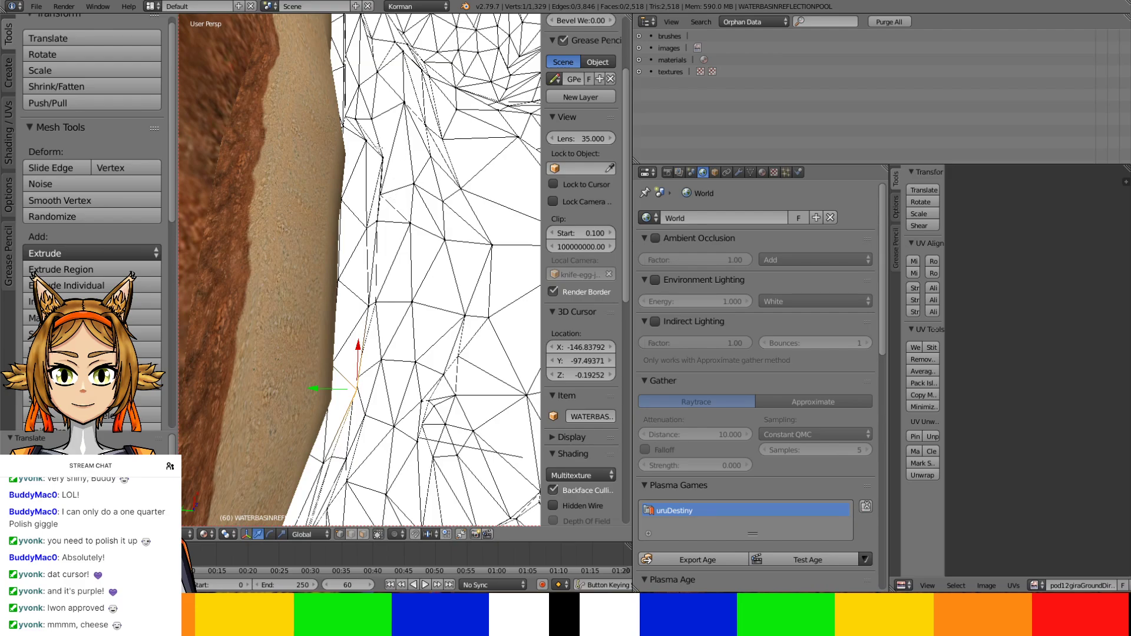
pyautogui.keyDown('ctrl'); pyautogui.rightClick(366, 157); pyautogui.keyUp('ctrl')
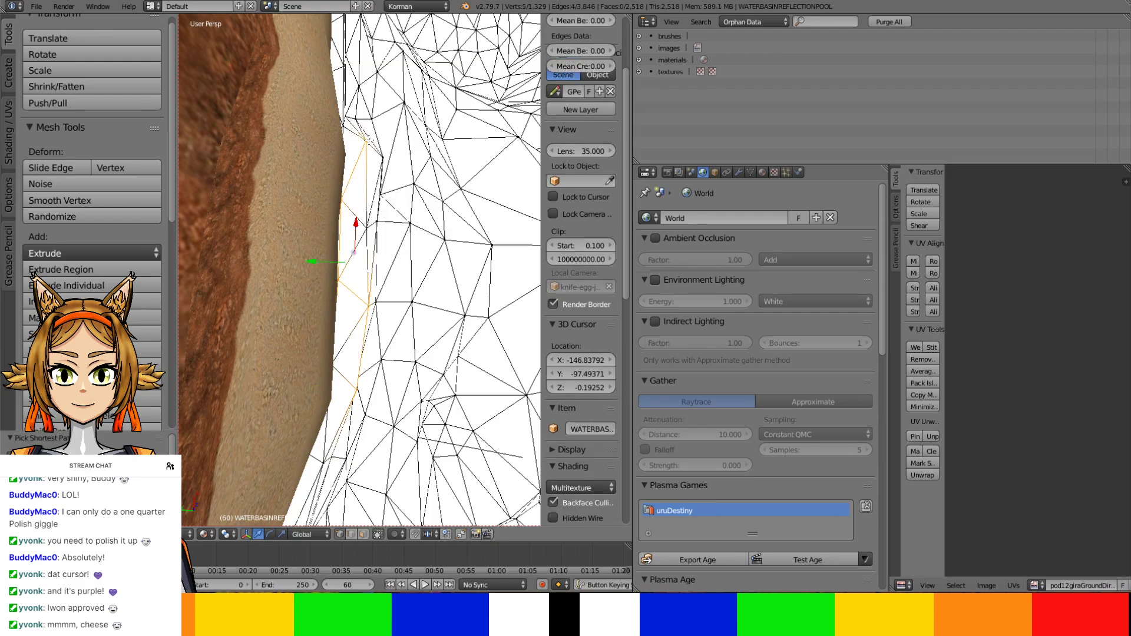
pyautogui.click(443, 212)
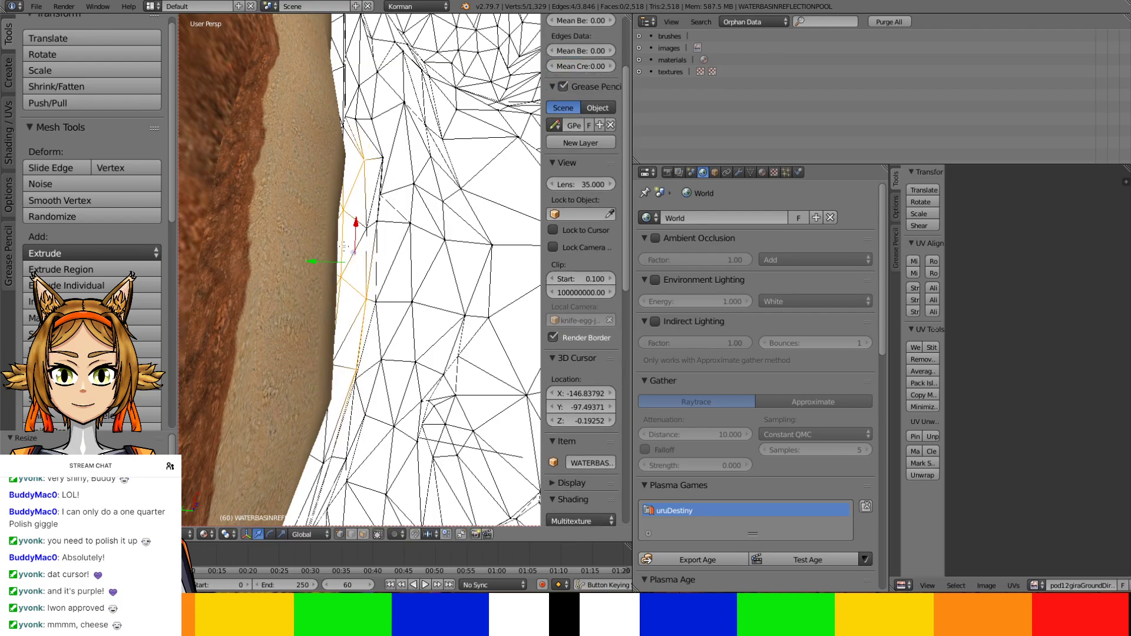
pyautogui.press('g')
pyautogui.press('y')
pyautogui.click(317, 261)
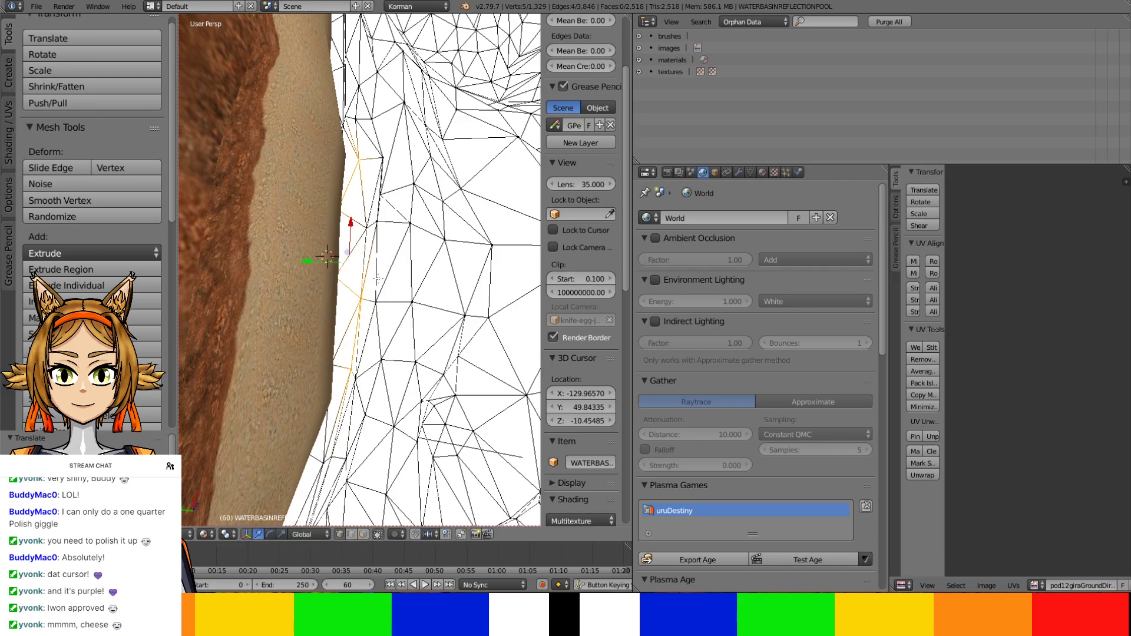
# Move another vertex on the water mesh's sand-side border along Y towards the sand slope
pyautogui.scroll(-4, 317, 261)
pyautogui.keyDown('shift'); pyautogui.moveTo(317, 261); pyautogui.dragTo(372, 365, button='middle'); pyautogui.keyUp('shift')
pyautogui.scroll(4, 372, 365)
pyautogui.rightClick(373, 282)
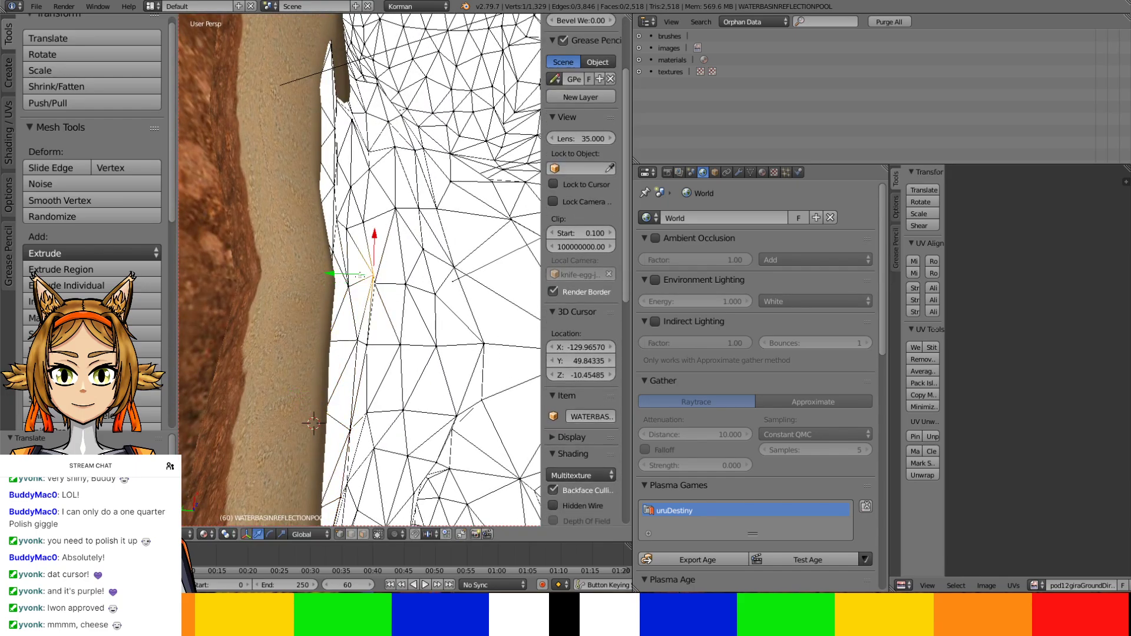
pyautogui.press('g')
pyautogui.press('y')
pyautogui.click(349, 279)
# Select two neighbouring vertices where the water mesh pokes through the sand and move them along Y into the slope
pyautogui.moveTo(349, 279); pyautogui.dragTo(406, 407, button='middle')
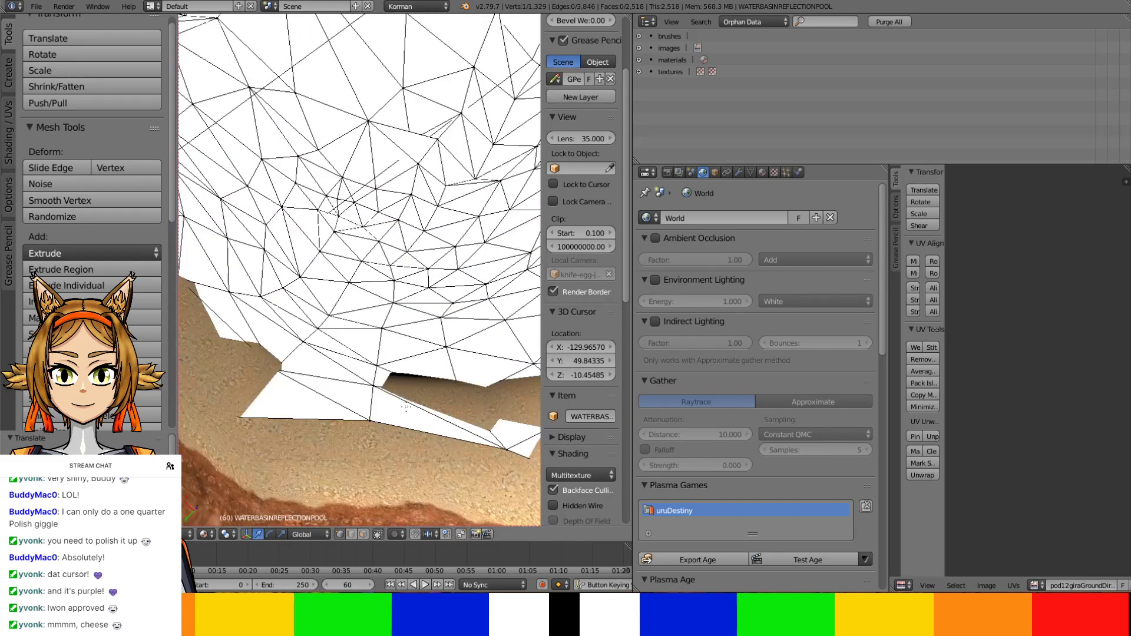
pyautogui.rightClick(378, 388)
pyautogui.keyDown('shift'); pyautogui.rightClick(370, 421); pyautogui.keyUp('shift')
pyautogui.press('g')
pyautogui.press('y')
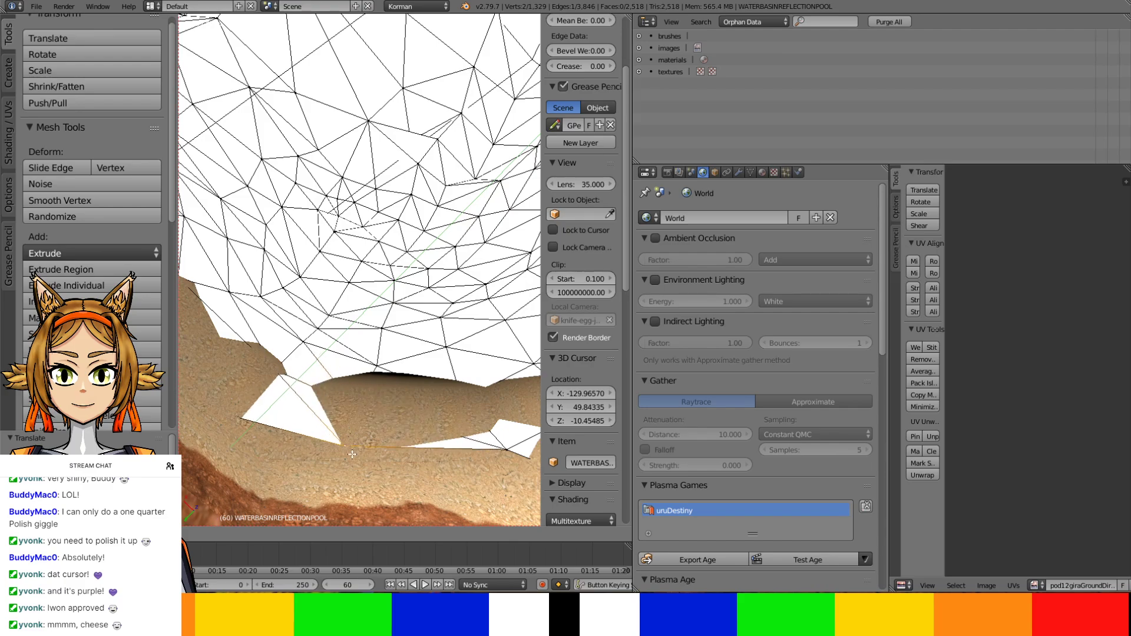
pyautogui.click(342, 433)
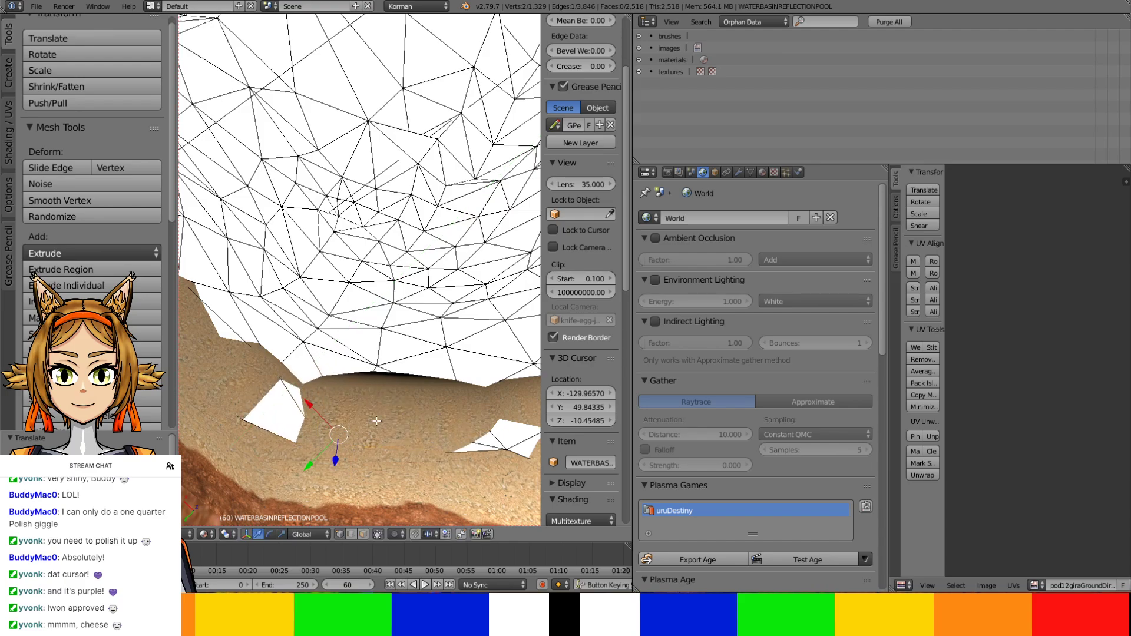
# Move the single vertex of the next water flap sticking out of the sand along Y into the slope
pyautogui.moveTo(376, 422); pyautogui.dragTo(369, 405, button='middle')
pyautogui.scroll(-2, 583, 235)
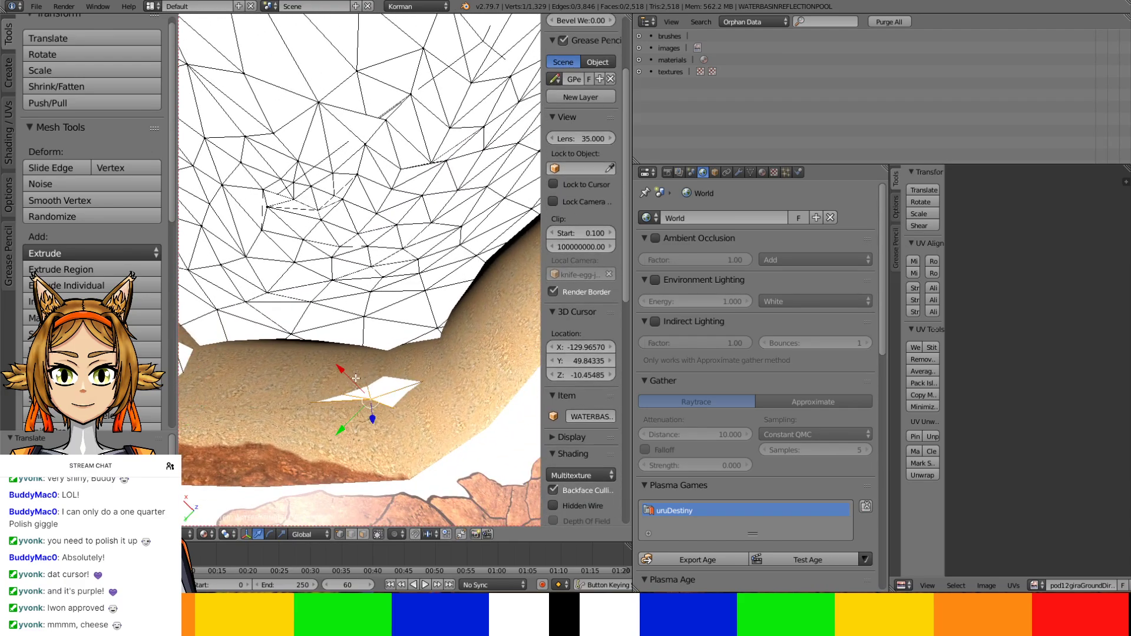
pyautogui.moveTo(356, 378); pyautogui.dragTo(365, 401)
pyautogui.moveTo(365, 399); pyautogui.dragTo(473, 370, button='middle')
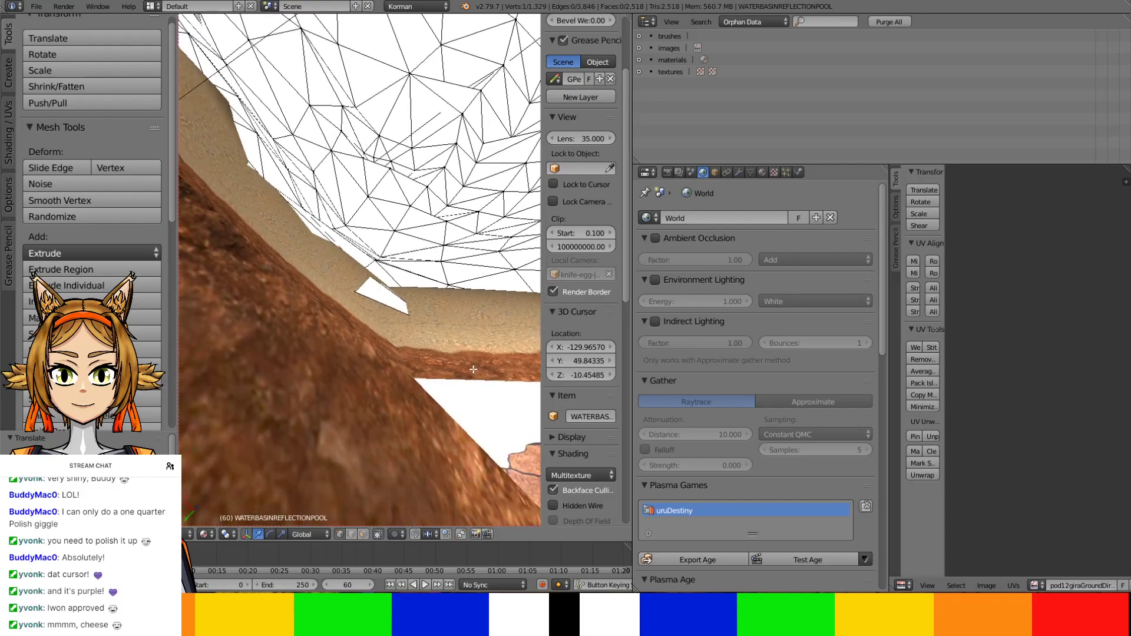
pyautogui.press('g')
pyautogui.press('y')
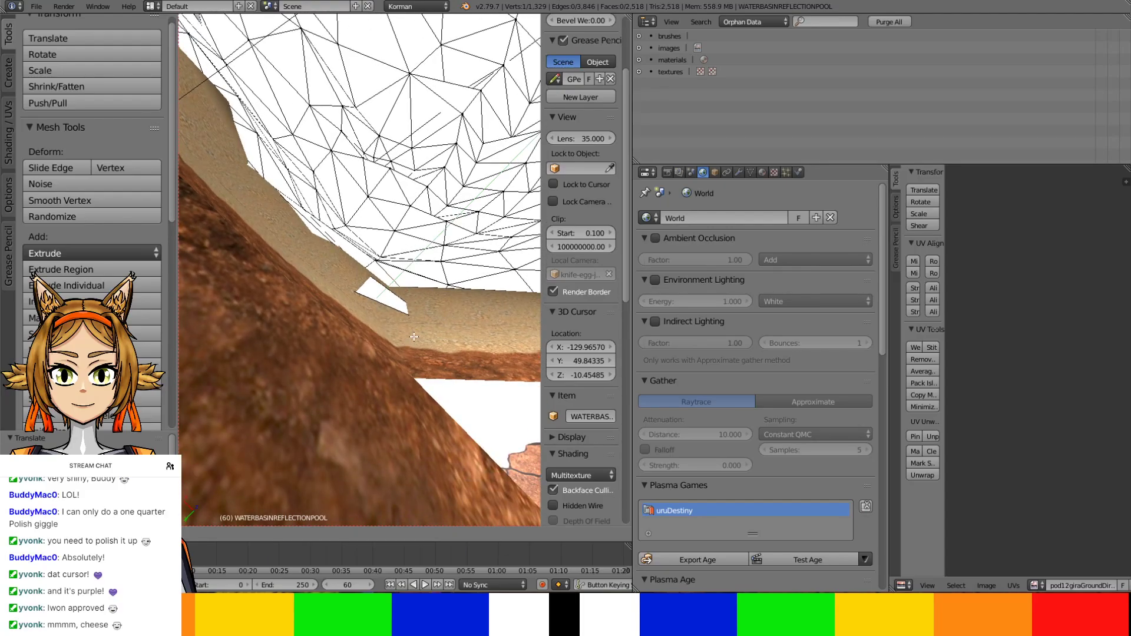
pyautogui.click(414, 336)
# Move the remaining protruding border vertices of the water mesh along Y beneath the sand corner
pyautogui.press('g')
pyautogui.press('y')
pyautogui.click(329, 313)
pyautogui.moveTo(360, 274); pyautogui.dragTo(438, 369, button='middle')
pyautogui.press('g')
pyautogui.press('y')
pyautogui.click(335, 328)
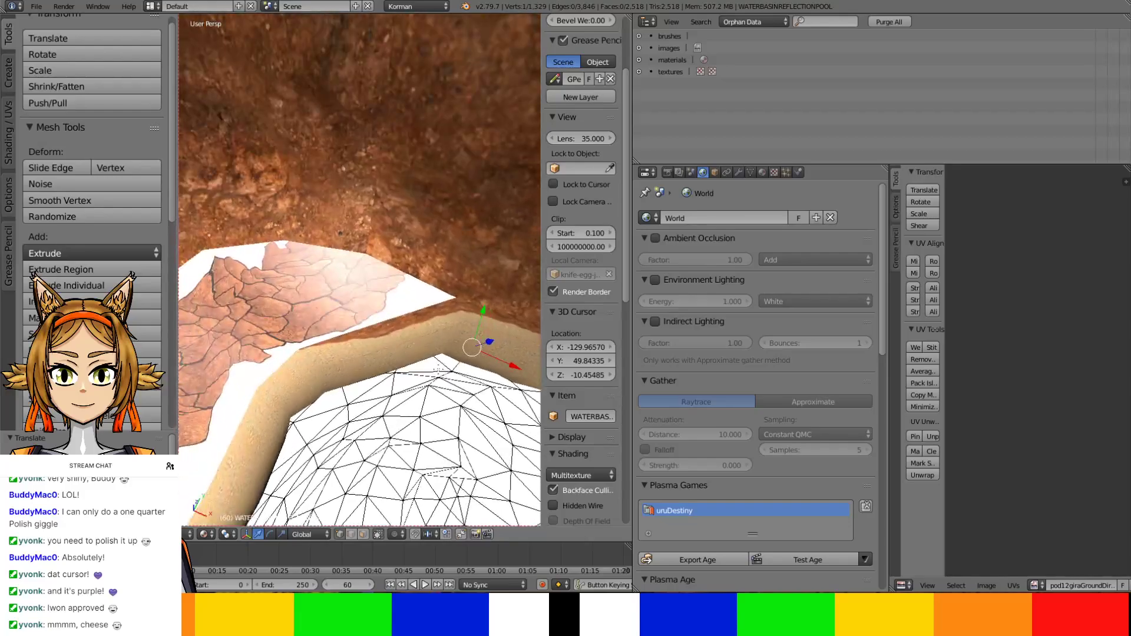
# Edit the groundbase mesh and select the cracked-mud floor faces running along the rock wall from the sand corner
pyautogui.press('Tab')
pyautogui.rightClick(427, 302)
pyautogui.press('Tab')
pyautogui.scroll(2, 427, 302)
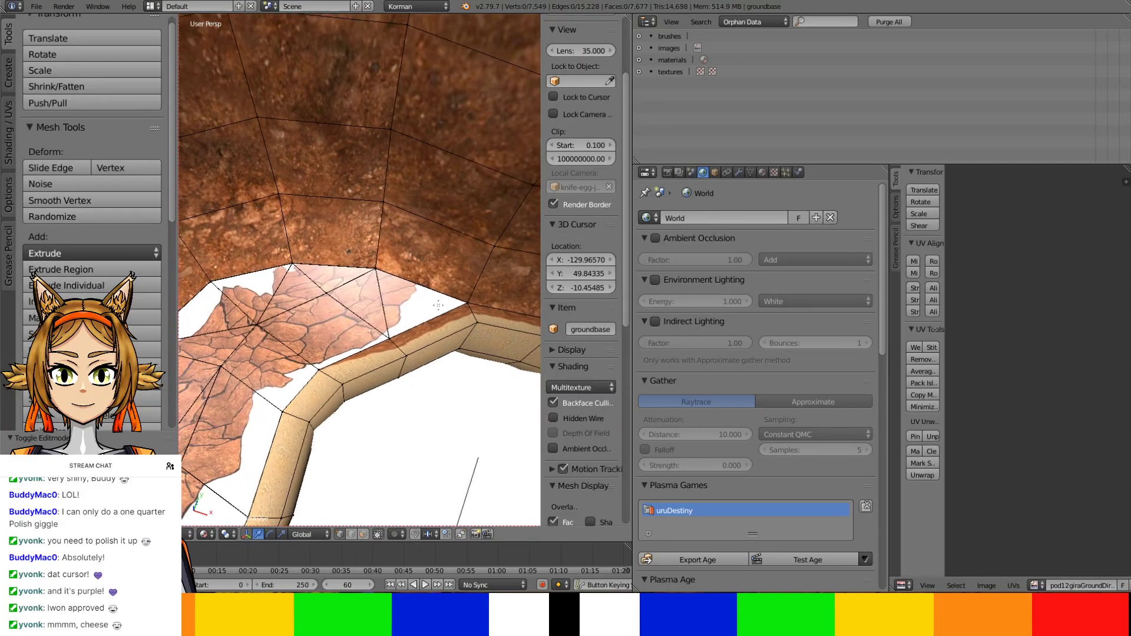
pyautogui.moveTo(428, 302); pyautogui.dragTo(350, 515, button='middle')
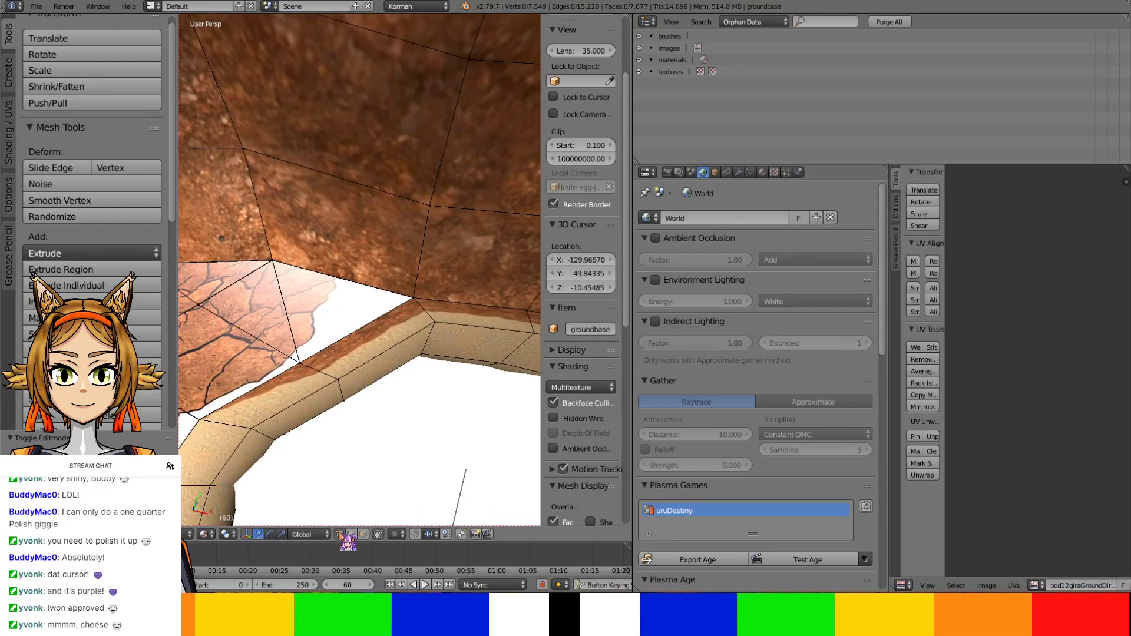
pyautogui.rightClick(410, 301)
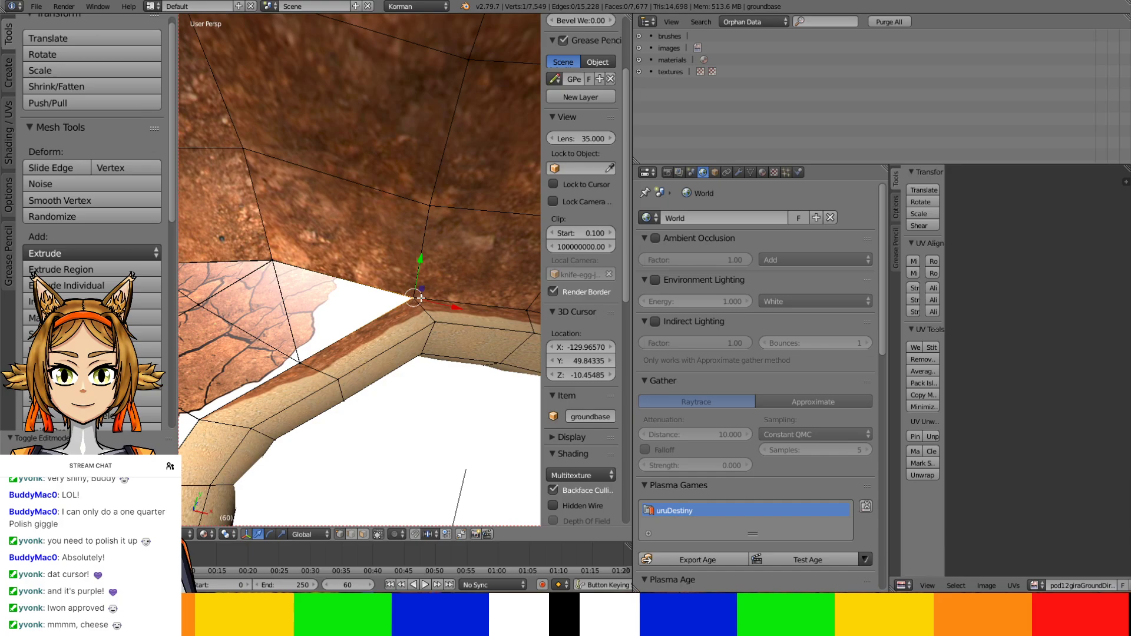
pyautogui.click(422, 309)
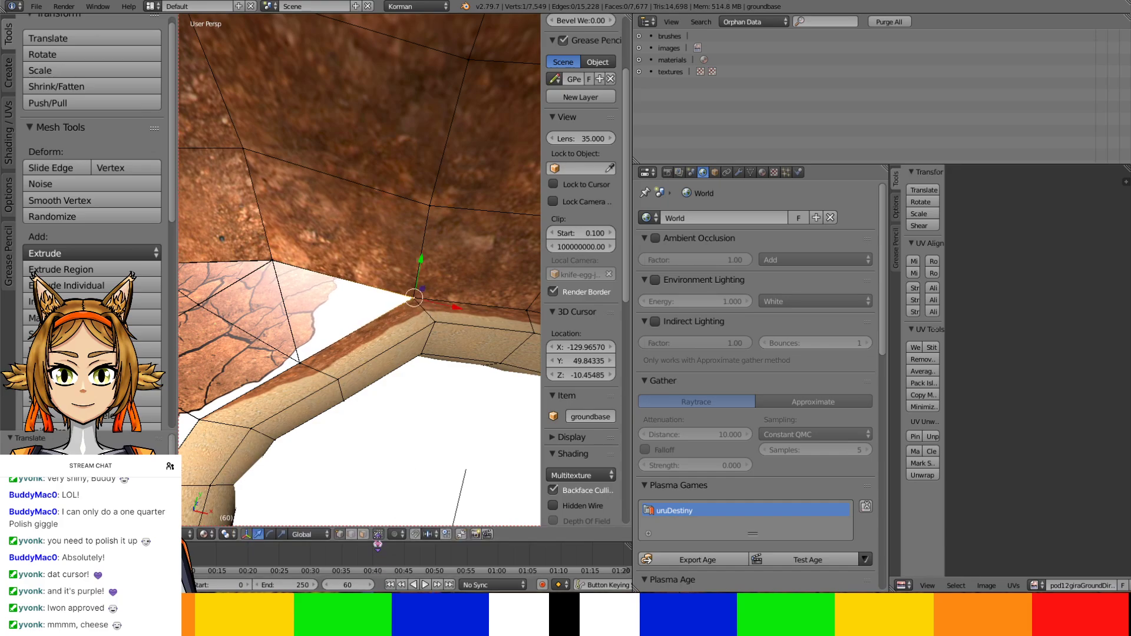
pyautogui.click(364, 535)
pyautogui.rightClick(302, 330)
pyautogui.keyDown('ctrl'); pyautogui.rightClick(189, 373); pyautogui.keyUp('ctrl')
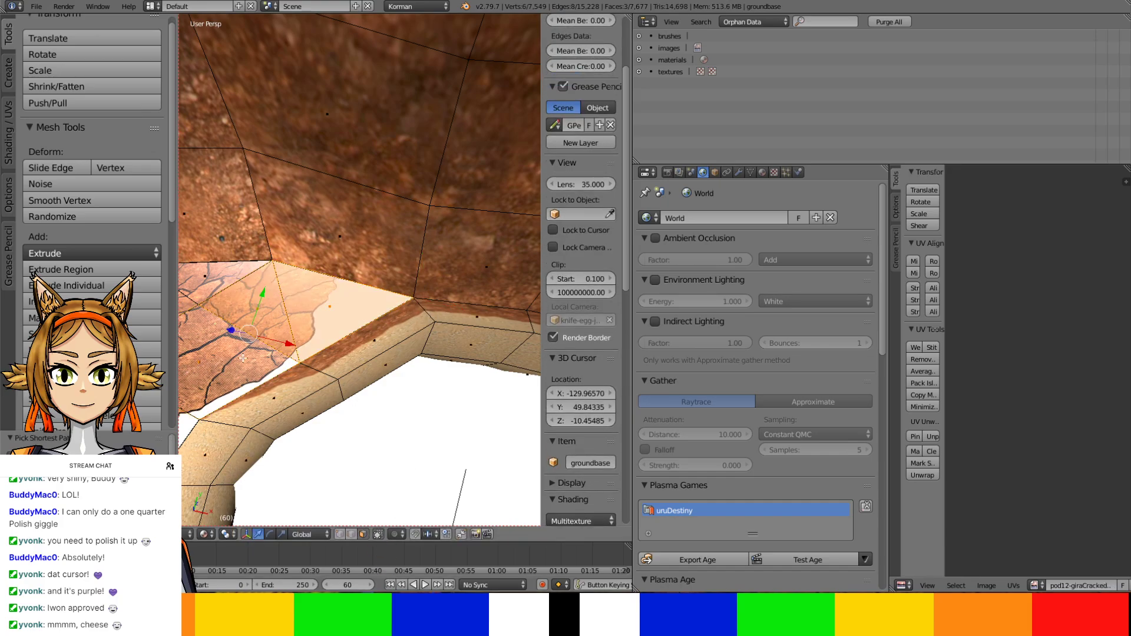
pyautogui.keyDown('shift'); pyautogui.moveTo(243, 358); pyautogui.dragTo(332, 400, button='middle'); pyautogui.keyUp('shift')
pyautogui.keyDown('ctrl'); pyautogui.rightClick(277, 328); pyautogui.keyUp('ctrl')
pyautogui.keyDown('ctrl'); pyautogui.rightClick(246, 357); pyautogui.keyUp('ctrl')
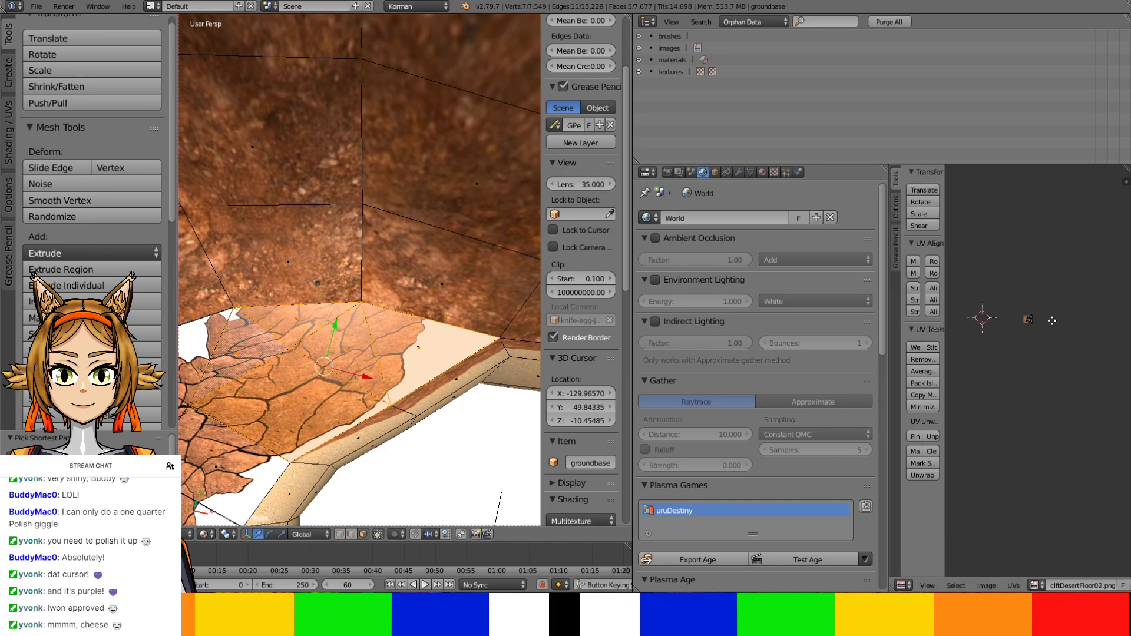
# Inspect the UV layout of the selected mud faces and add the neighbouring floor face to the selection
pyautogui.scroll(3, 1057, 330)
pyautogui.moveTo(1055, 491); pyautogui.dragTo(1061, 512, button='middle')
pyautogui.scroll(2, 1028, 368)
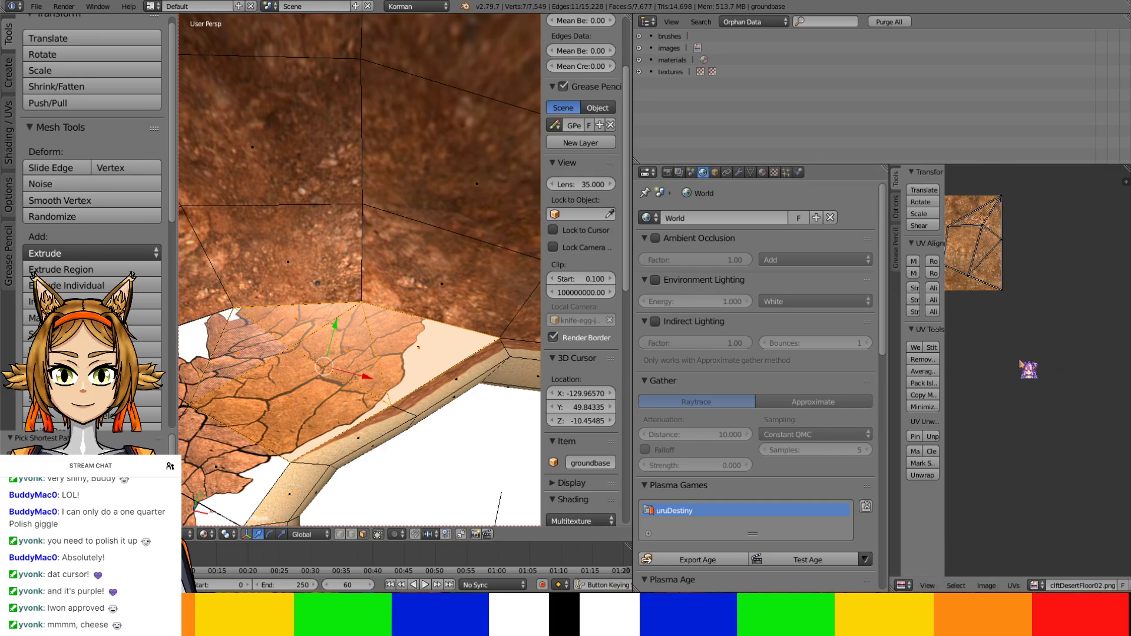
pyautogui.moveTo(1022, 367); pyautogui.dragTo(1071, 451, button='middle')
pyautogui.scroll(3, 1074, 450)
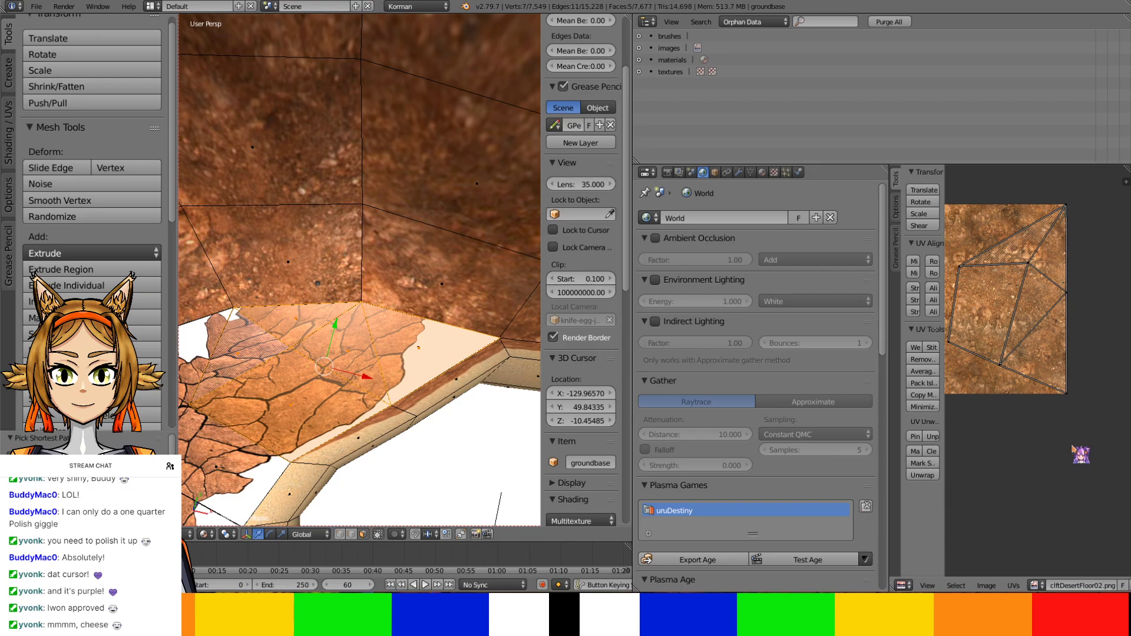
pyautogui.scroll(-3, 362, 372)
pyautogui.keyDown('shift'); pyautogui.rightClick(276, 312); pyautogui.keyUp('shift')
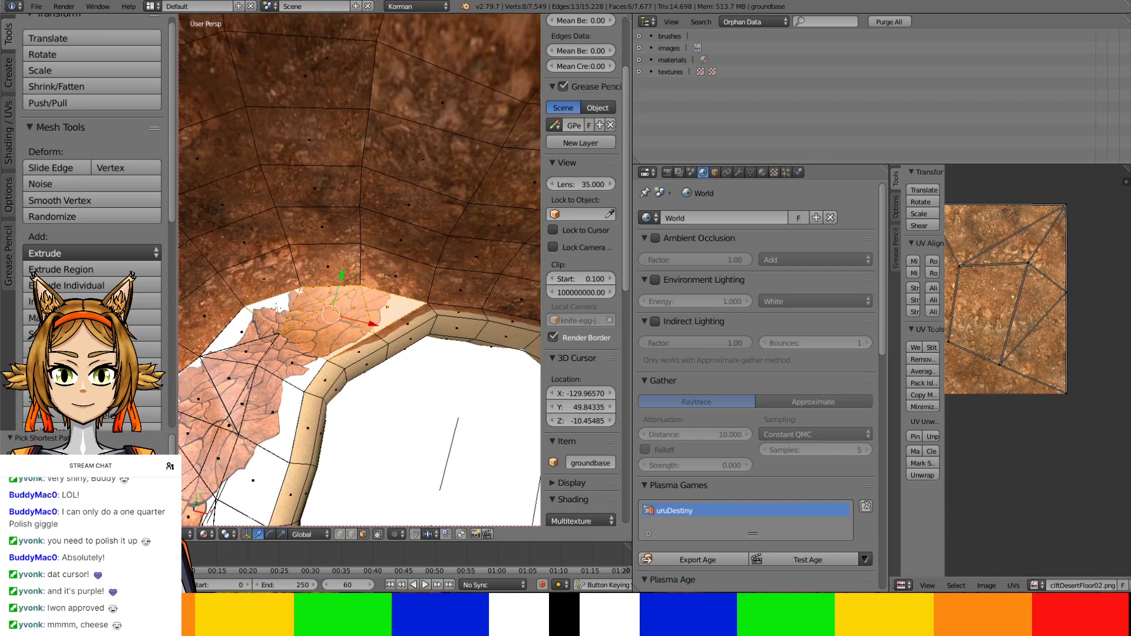
pyautogui.scroll(8, 280, 312)
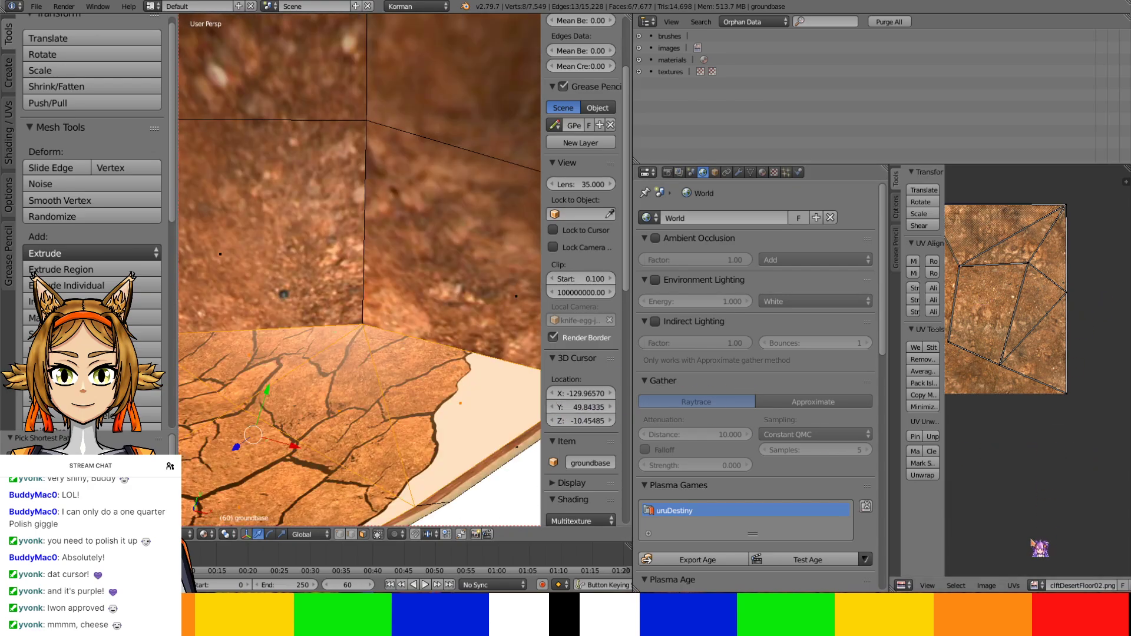
# Check which image the MUDTEXTURE material uses and show pod12-giraCrackedMud01.png behind the UV layout
pyautogui.click(763, 173)
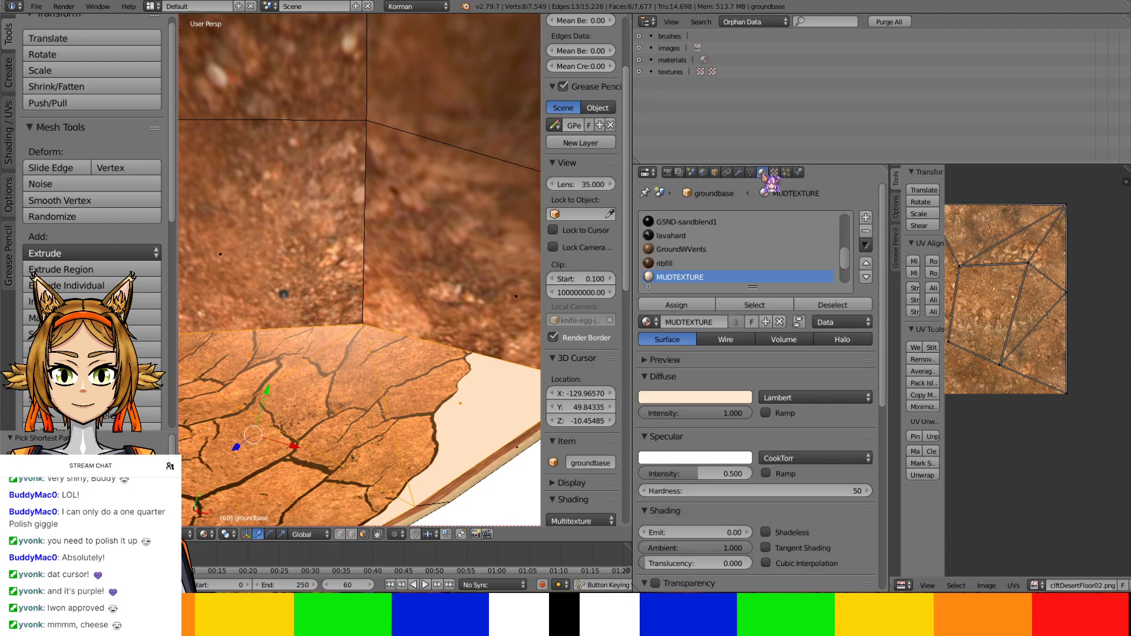
pyautogui.click(774, 172)
pyautogui.scroll(-5, 786, 406)
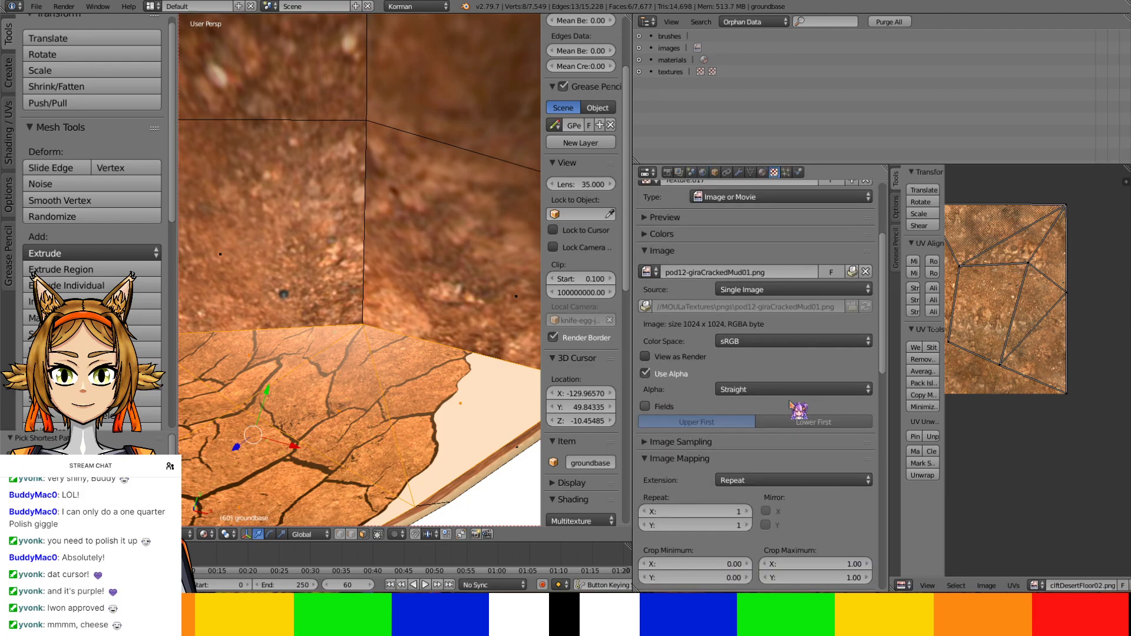
pyautogui.click(1036, 586)
pyautogui.write('cr')
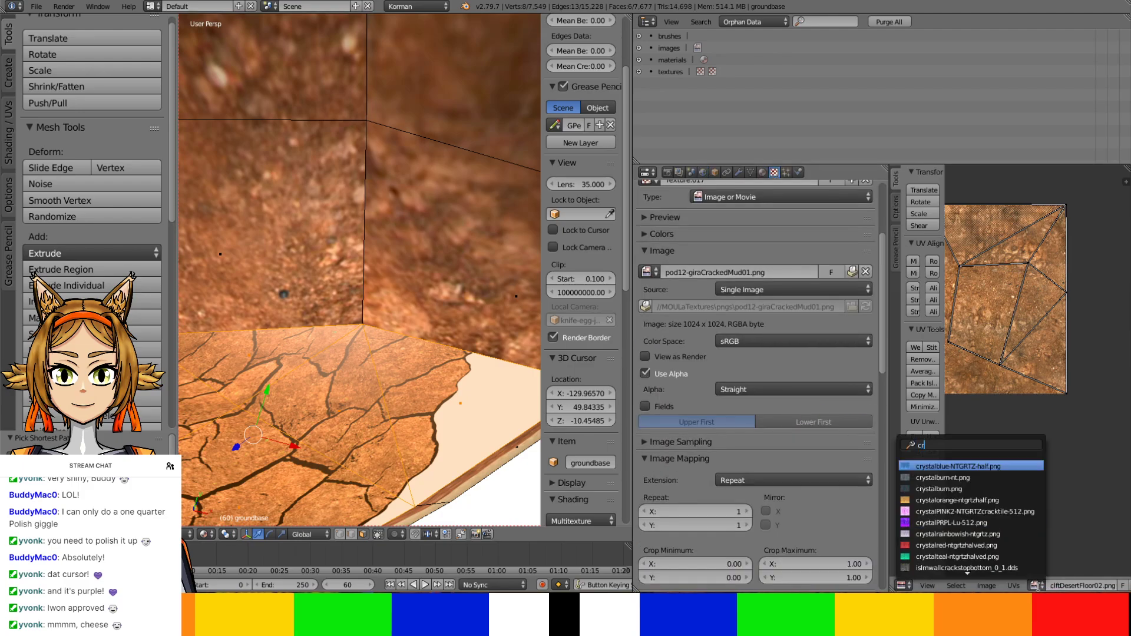
pyautogui.write('ackti')
pyautogui.press('BackSpace')
pyautogui.press('BackSpace')
pyautogui.press('BackSpace')
pyautogui.press('BackSpace')
pyautogui.press('BackSpace')
pyautogui.press('BackSpace')
pyautogui.press('BackSpace')
pyautogui.write('giracra')
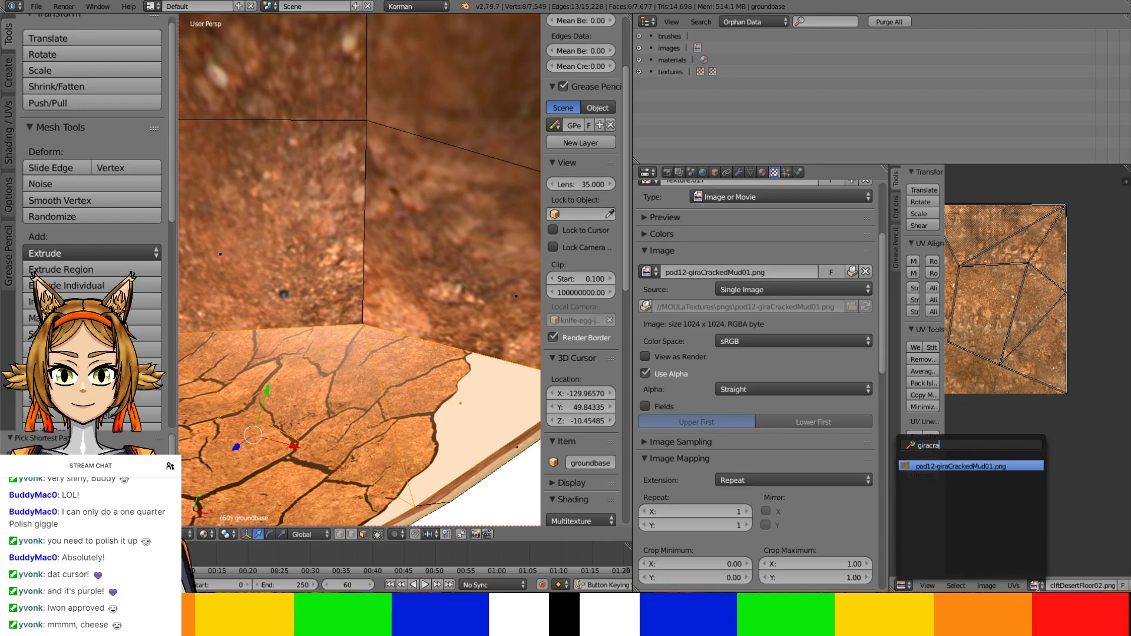
pyautogui.write('cked')
pyautogui.press('Return')
# Widen the UV editor and move the mud faces' lower-right corner UV vertex up to the texture's cracked edge
pyautogui.moveTo(999, 287); pyautogui.dragTo(1064, 404, button='middle')
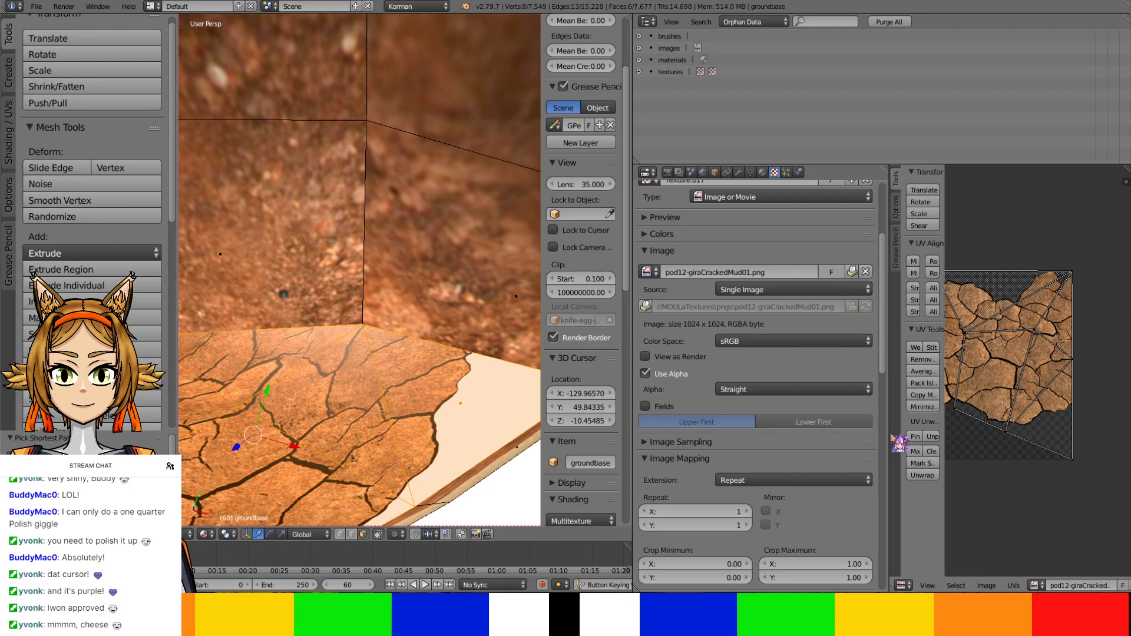
pyautogui.moveTo(888, 437); pyautogui.dragTo(797, 433)
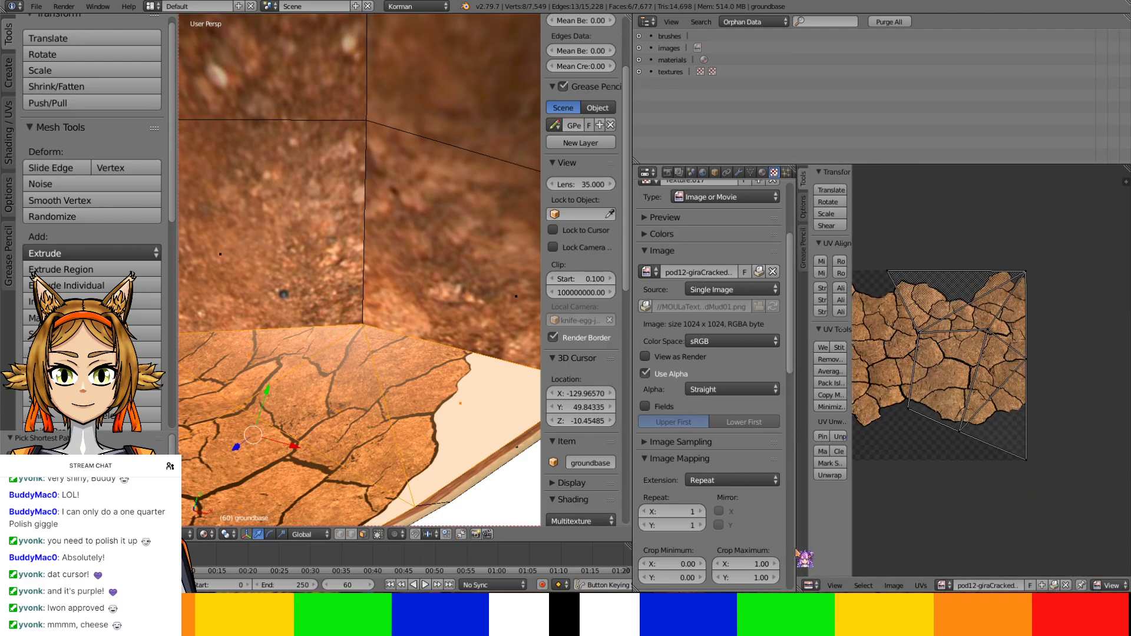
pyautogui.moveTo(797, 549); pyautogui.dragTo(715, 549)
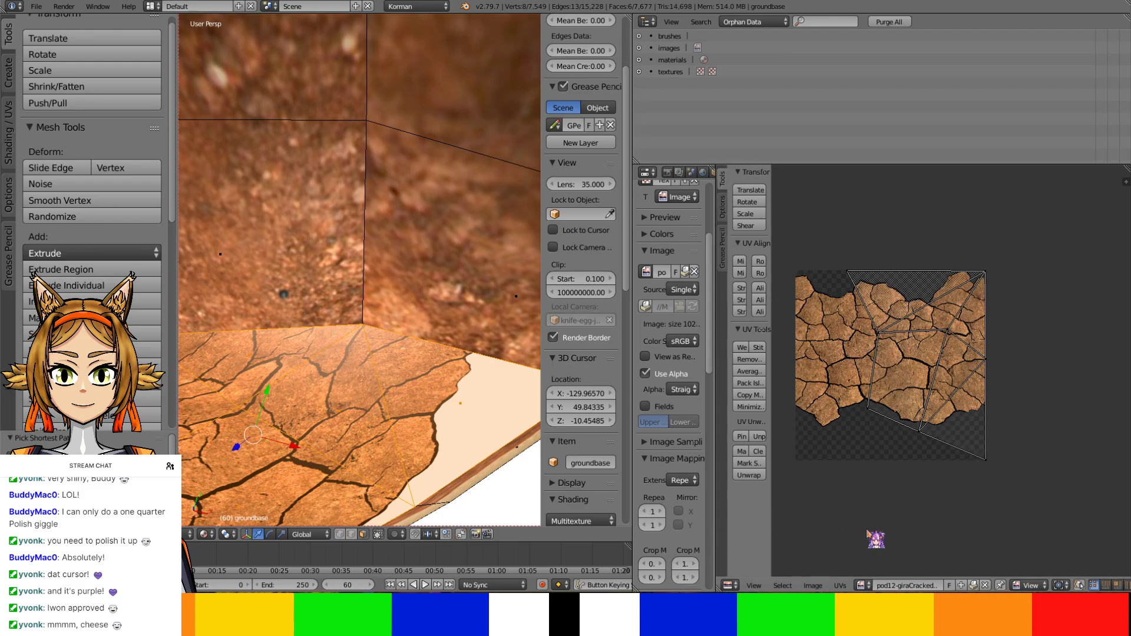
pyautogui.press('g')
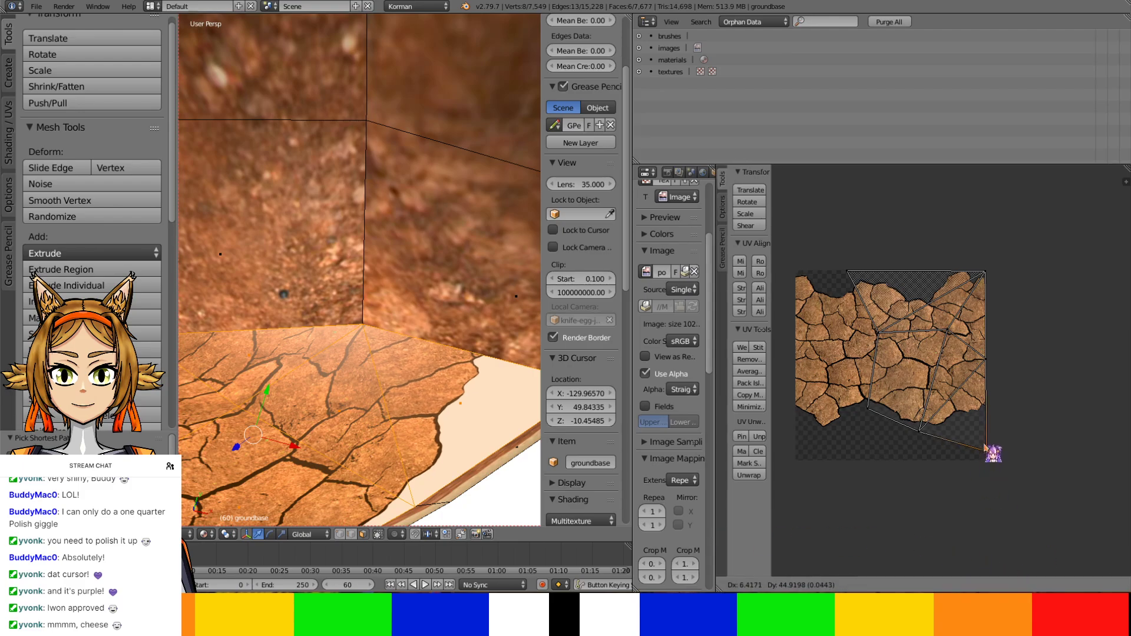
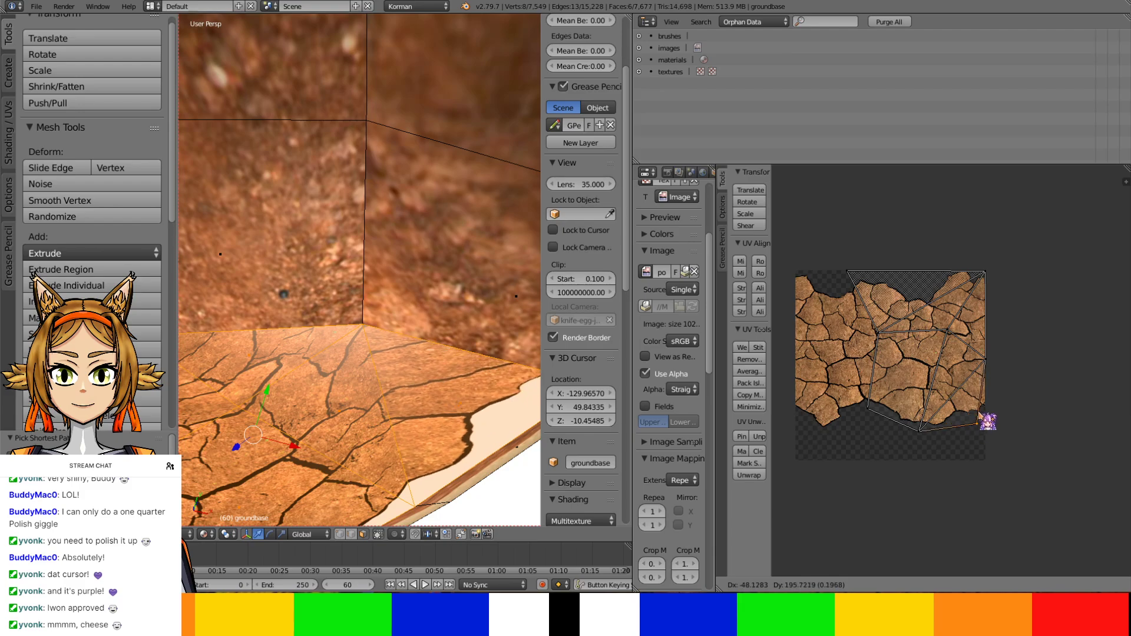
pyautogui.click(991, 415)
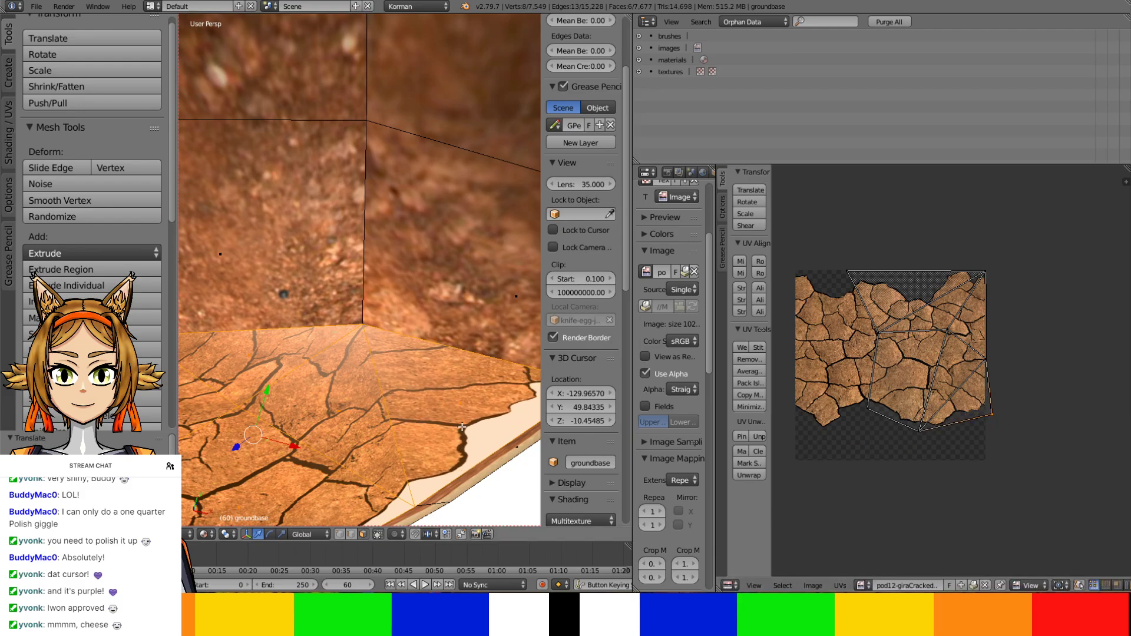
# Select two consecutive edges of the mud floor along the sand border, extrude them and move the new strip over the sand slope
pyautogui.keyDown('shift'); pyautogui.moveTo(507, 465); pyautogui.dragTo(537, 402, button='middle'); pyautogui.keyUp('shift')
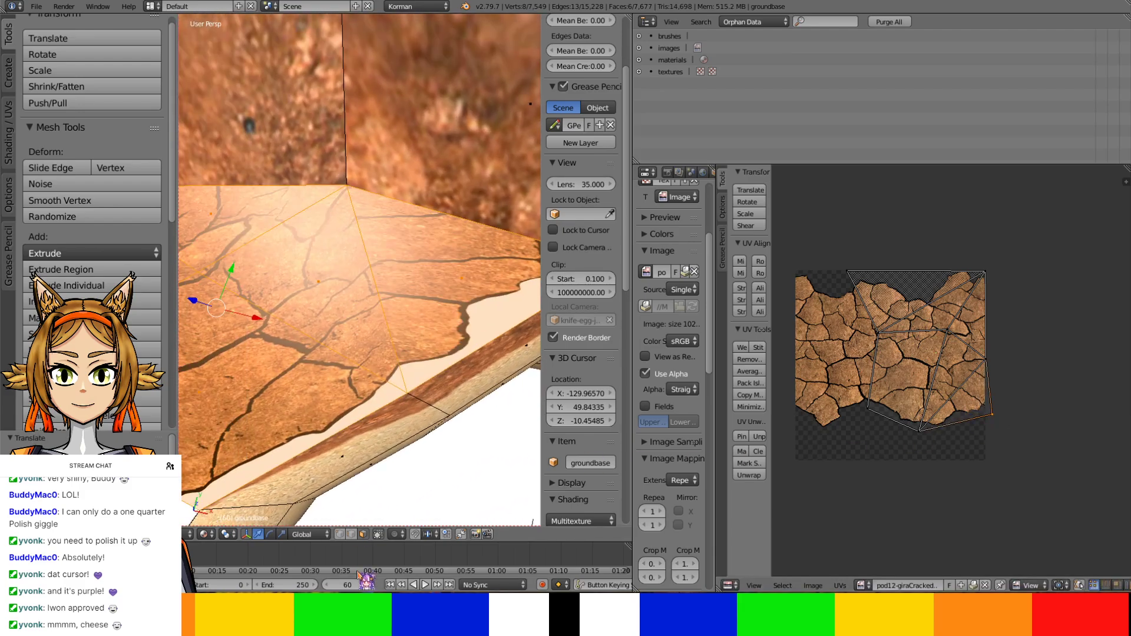
pyautogui.rightClick(468, 360)
pyautogui.scroll(-7, 466, 363)
pyautogui.keyDown('shift'); pyautogui.moveTo(465, 365); pyautogui.dragTo(452, 377, button='middle'); pyautogui.keyUp('shift')
pyautogui.scroll(9, 453, 378)
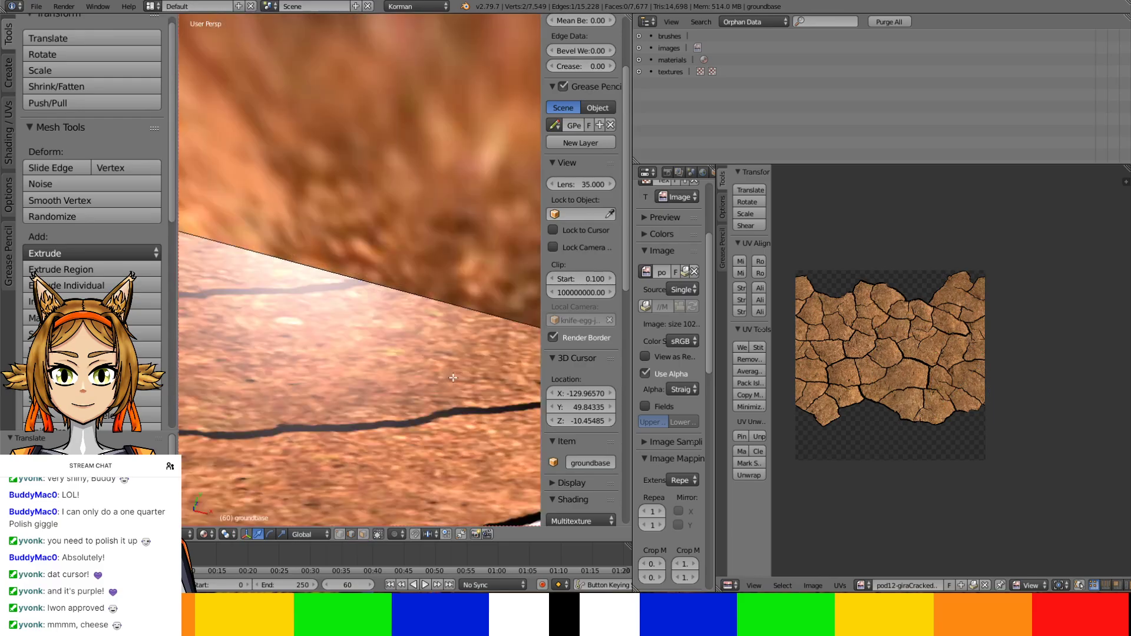
pyautogui.scroll(-6, 453, 378)
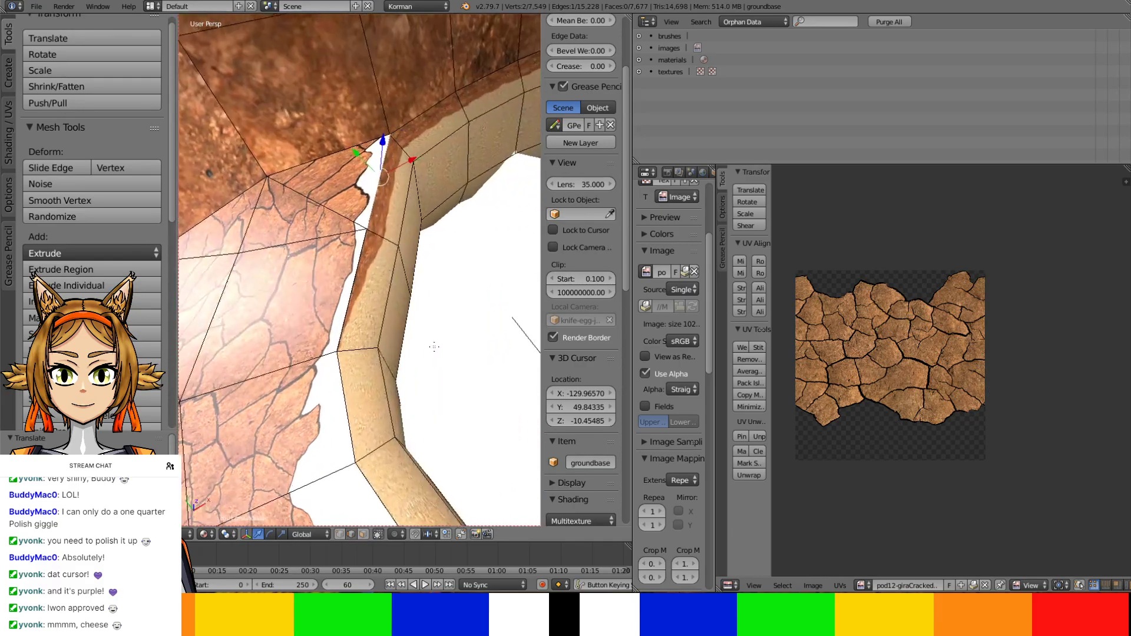
pyautogui.scroll(3, 435, 347)
pyautogui.keyDown('shift'); pyautogui.rightClick(368, 285); pyautogui.keyUp('shift')
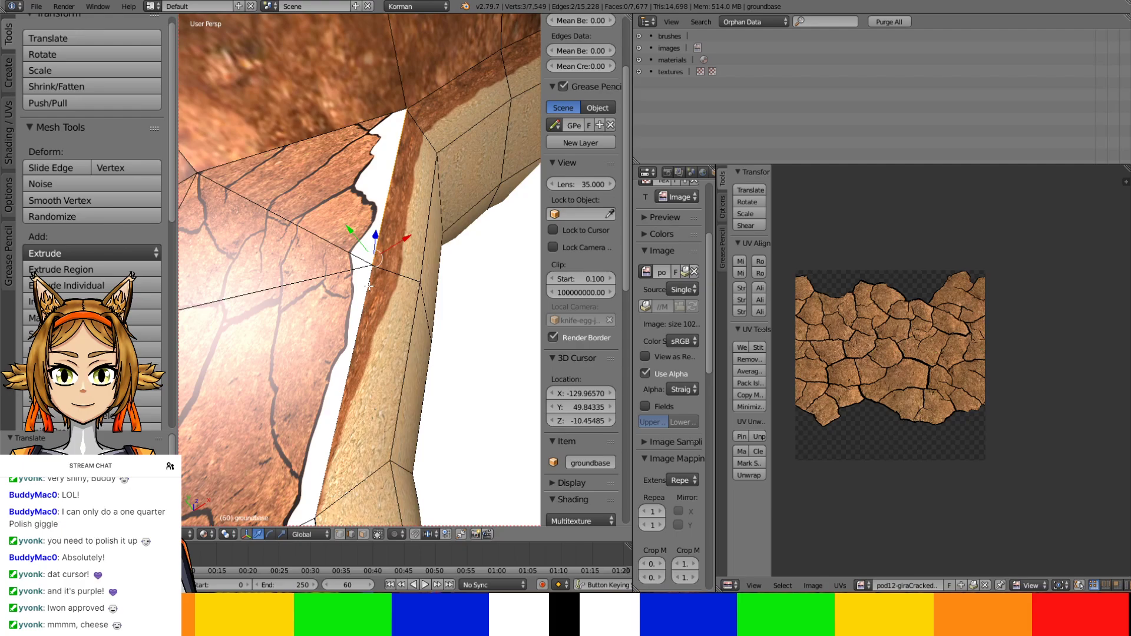
pyautogui.press('e')
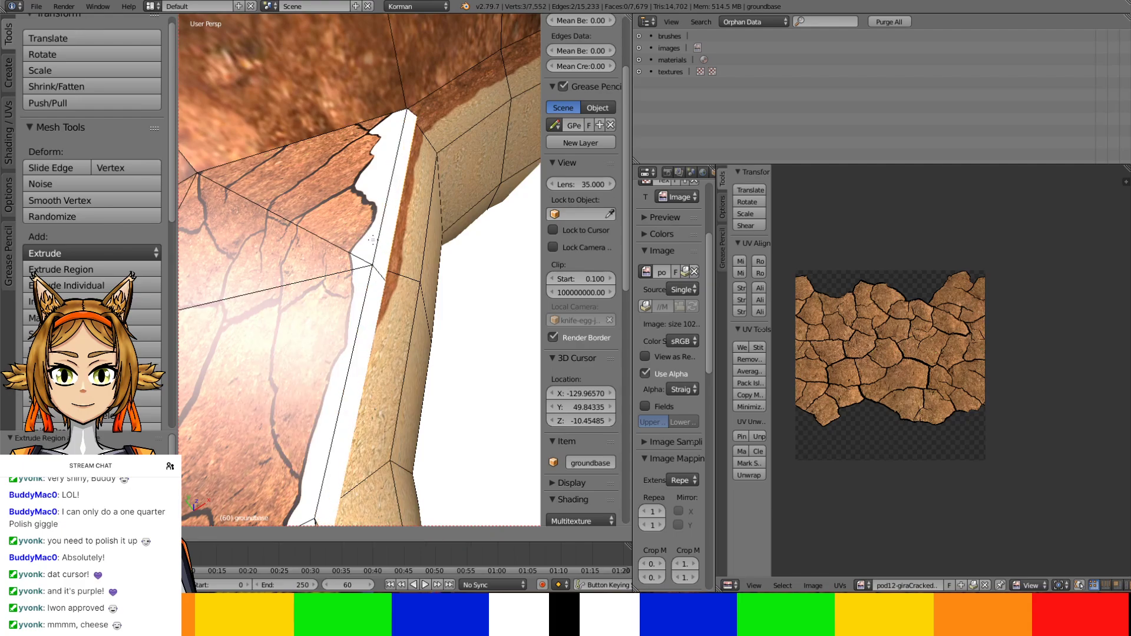
pyautogui.click(373, 240)
pyautogui.moveTo(408, 261); pyautogui.dragTo(433, 216)
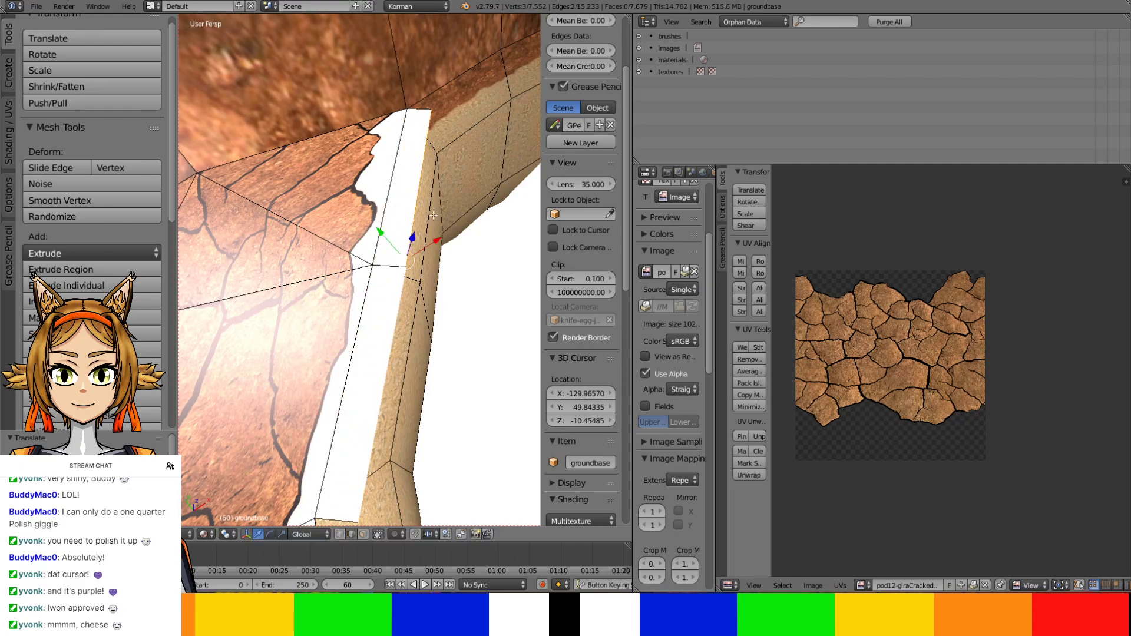
pyautogui.moveTo(434, 215); pyautogui.dragTo(405, 136, button='middle')
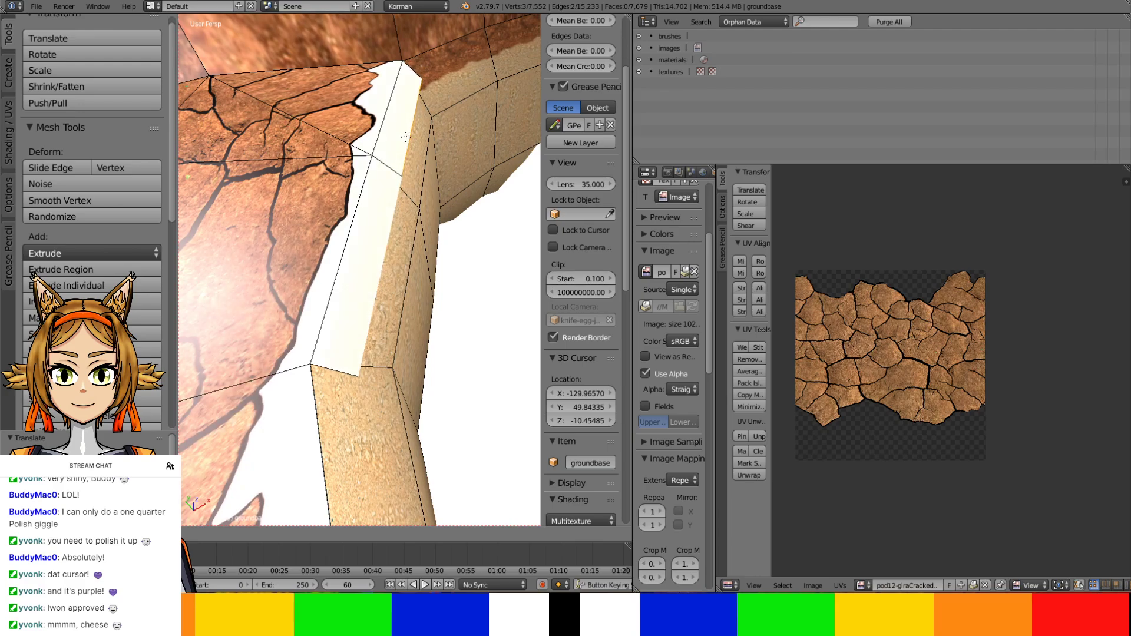
# Fit the extruded mud strip's outer edge onto the sand slope and fill a face between the strip's end edge and the adjoining border edge
pyautogui.moveTo(405, 137); pyautogui.dragTo(425, 178)
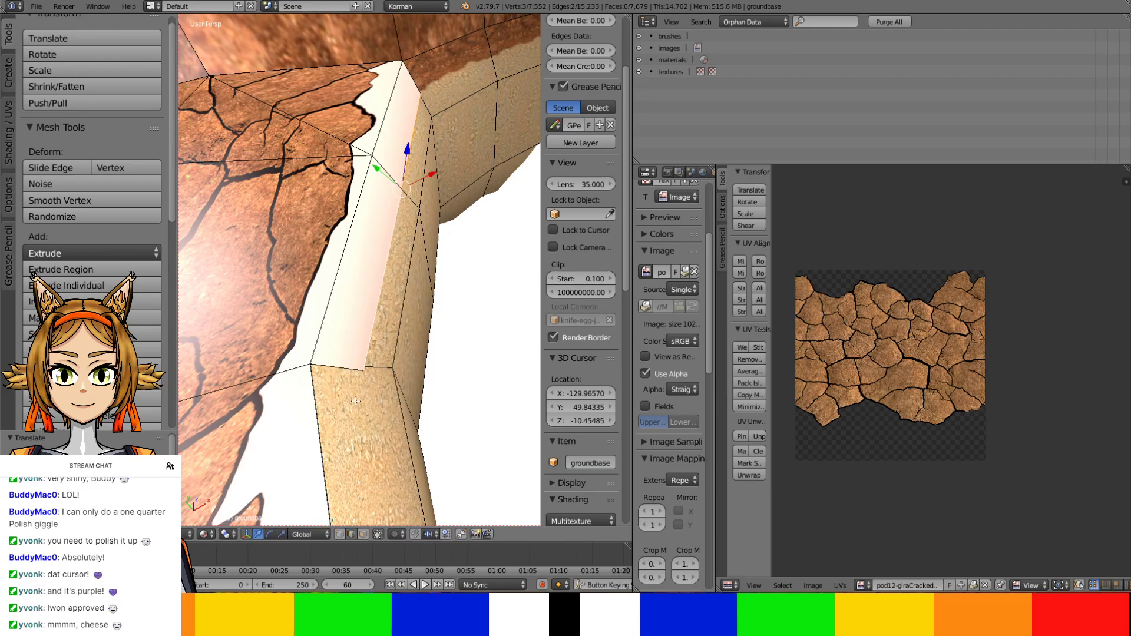
pyautogui.rightClick(340, 363)
pyautogui.keyDown('shift'); pyautogui.rightClick(320, 410); pyautogui.keyUp('shift')
pyautogui.press('f')
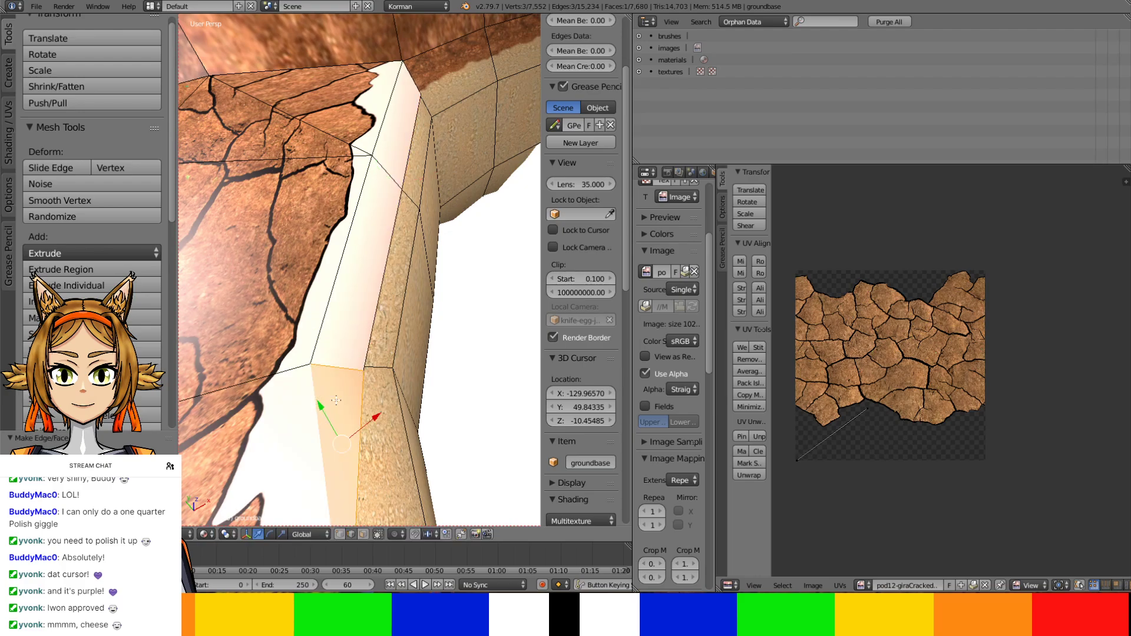
pyautogui.moveTo(336, 401); pyautogui.dragTo(338, 452, button='middle')
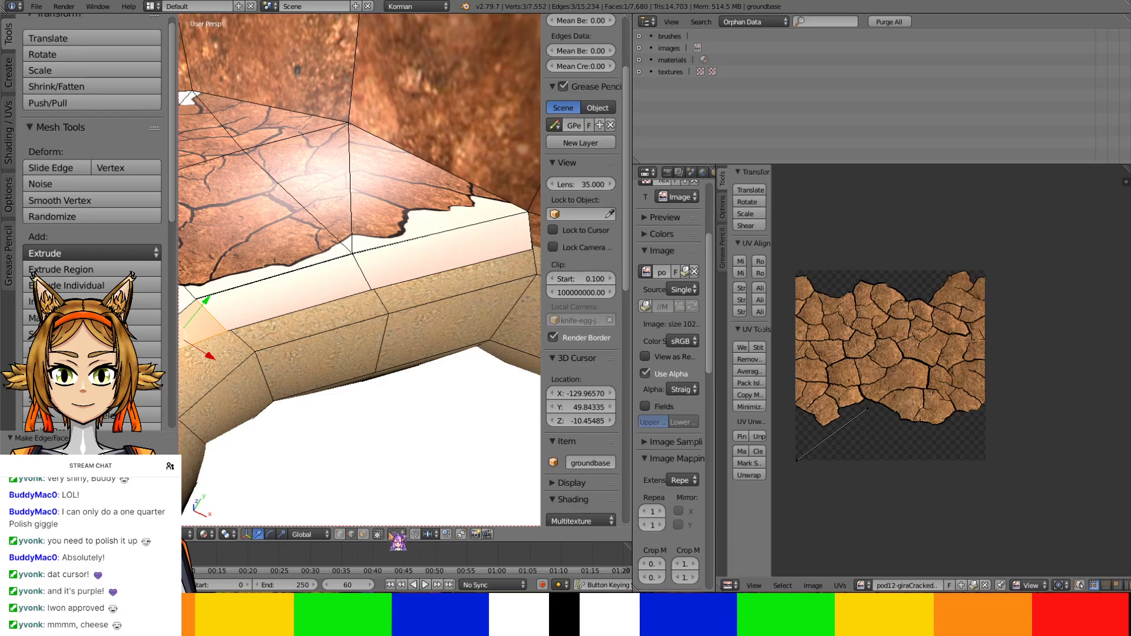
# Select the cracked-mud floor faces at the strip's far corner, including the new border faces, using shortest-path selection
pyautogui.rightClick(406, 266)
pyautogui.keyDown('ctrl'); pyautogui.rightClick(401, 206); pyautogui.keyUp('ctrl')
pyautogui.keyDown('ctrl'); pyautogui.rightClick(323, 176); pyautogui.keyUp('ctrl')
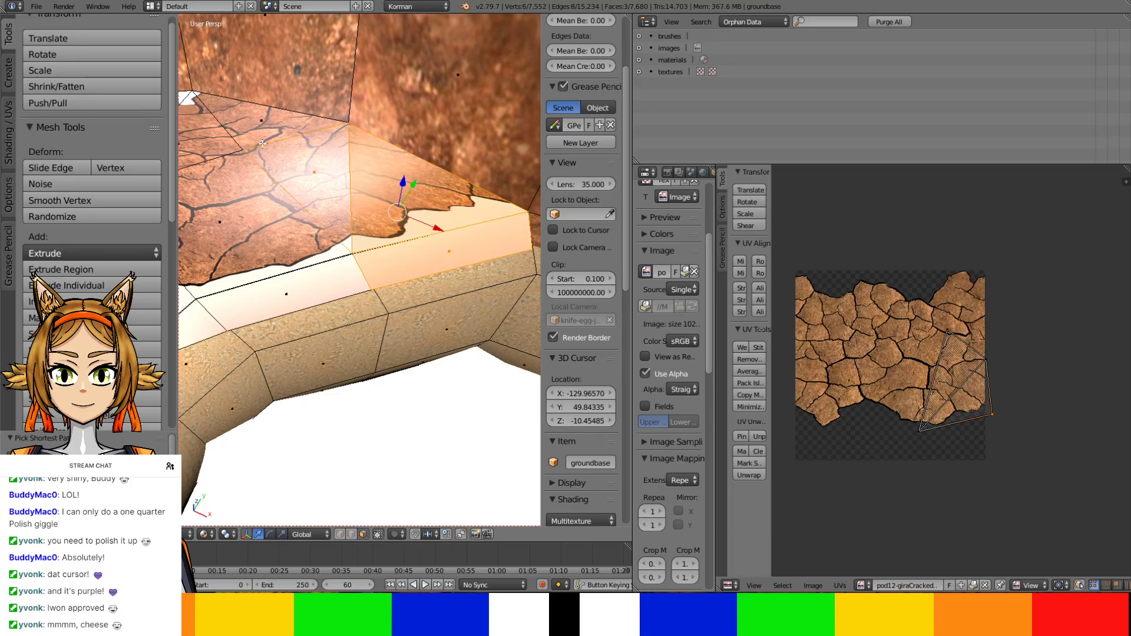
pyautogui.keyDown('ctrl'); pyautogui.rightClick(260, 132); pyautogui.keyUp('ctrl')
pyautogui.keyDown('ctrl'); pyautogui.rightClick(273, 307); pyautogui.keyUp('ctrl')
pyautogui.moveTo(272, 307); pyautogui.dragTo(324, 159, button='middle')
pyautogui.keyDown('ctrl'); pyautogui.rightClick(321, 172); pyautogui.keyUp('ctrl')
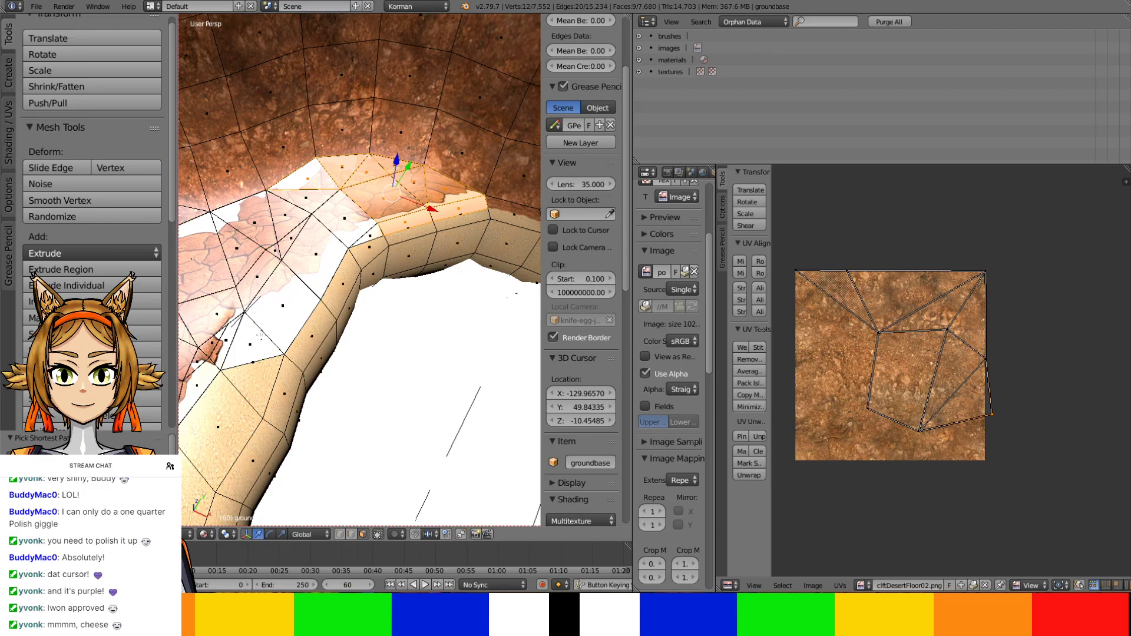
pyautogui.keyDown('ctrl'); pyautogui.rightClick(357, 276); pyautogui.keyUp('ctrl')
pyautogui.keyDown('ctrl'); pyautogui.rightClick(373, 235); pyautogui.keyUp('ctrl')
# Extend the face selection across the mud floor beside the filled border, from the cliff edge down to the sand
pyautogui.moveTo(372, 236); pyautogui.dragTo(356, 344, button='middle')
pyautogui.scroll(2, 430, 292)
pyautogui.scroll(1, 357, 344)
pyautogui.scroll(-2, 357, 343)
pyautogui.keyDown('ctrl'); pyautogui.rightClick(394, 231); pyautogui.keyUp('ctrl')
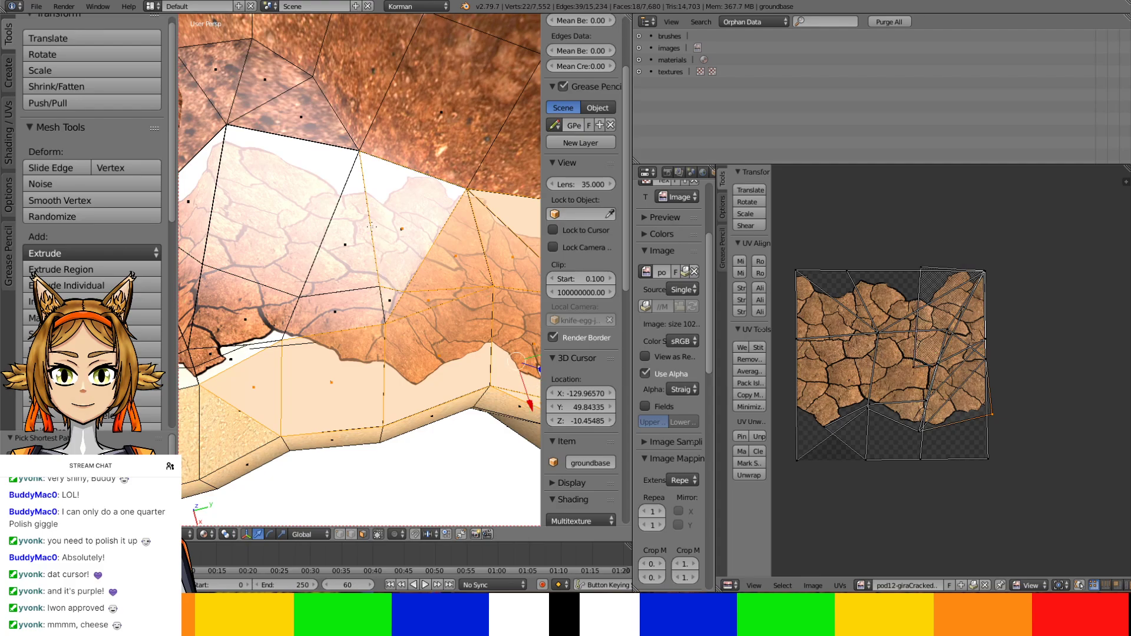
pyautogui.keyDown('ctrl'); pyautogui.rightClick(305, 212); pyautogui.keyUp('ctrl')
pyautogui.keyDown('ctrl'); pyautogui.rightClick(310, 308); pyautogui.keyUp('ctrl')
pyautogui.keyDown('ctrl'); pyautogui.rightClick(334, 311); pyautogui.keyUp('ctrl')
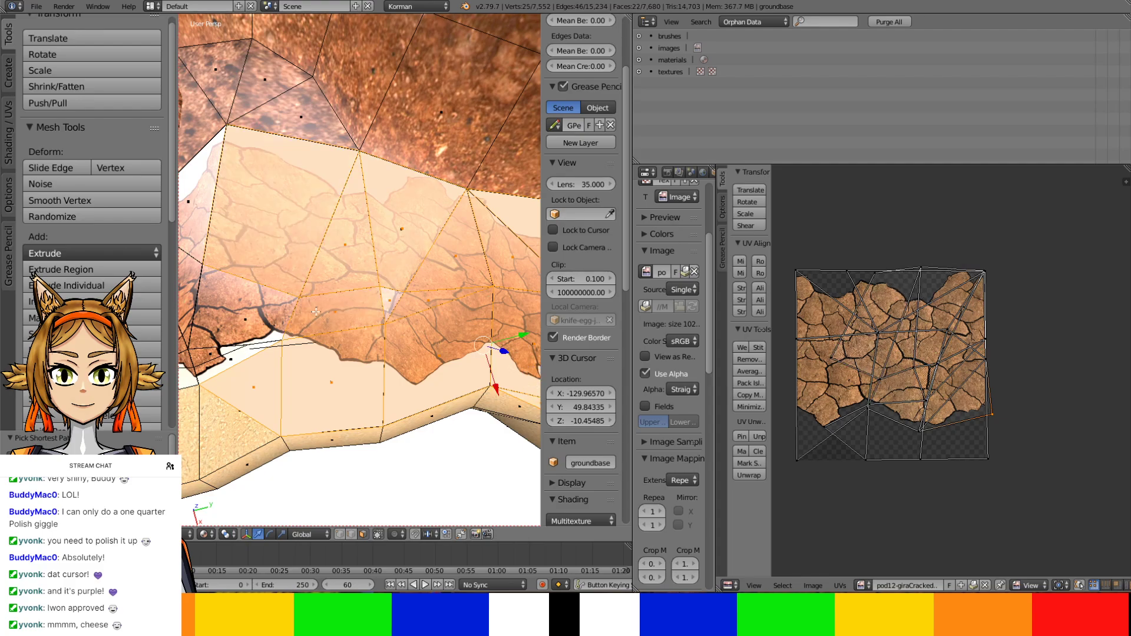
pyautogui.keyDown('ctrl'); pyautogui.rightClick(236, 356); pyautogui.keyUp('ctrl')
# Continue the shortest-path face selection past the overlapping mud patches and along the next stretch of the floor
pyautogui.moveTo(263, 369); pyautogui.dragTo(367, 325, button='middle')
pyautogui.keyDown('ctrl'); pyautogui.rightClick(401, 306); pyautogui.keyUp('ctrl')
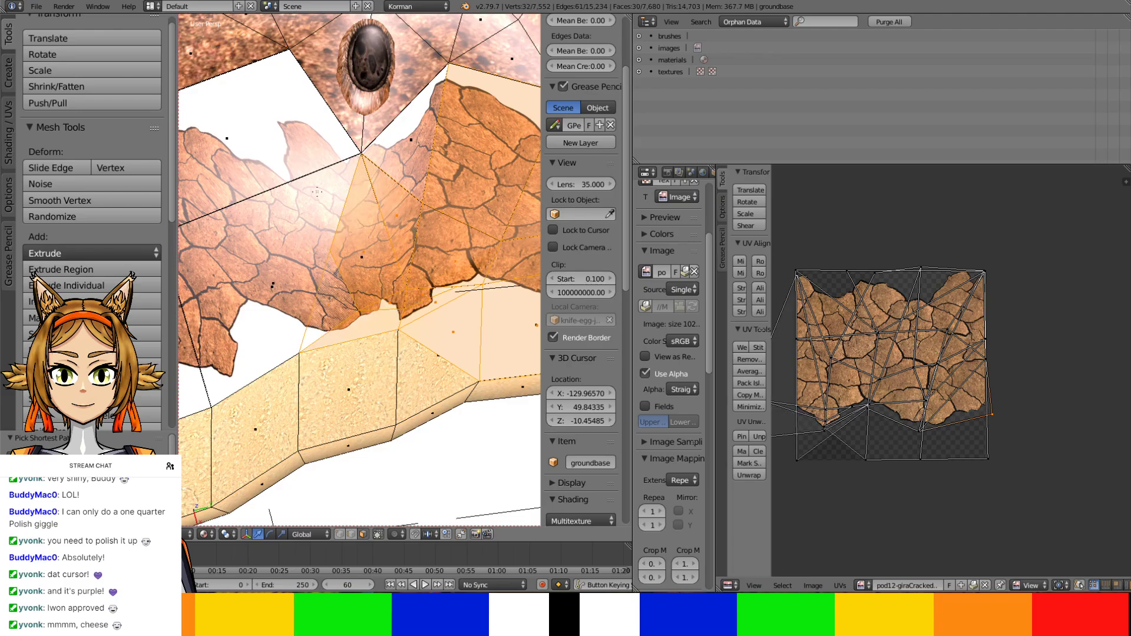
pyautogui.keyDown('ctrl'); pyautogui.rightClick(345, 260); pyautogui.keyUp('ctrl')
pyautogui.moveTo(345, 260); pyautogui.dragTo(398, 275, button='middle')
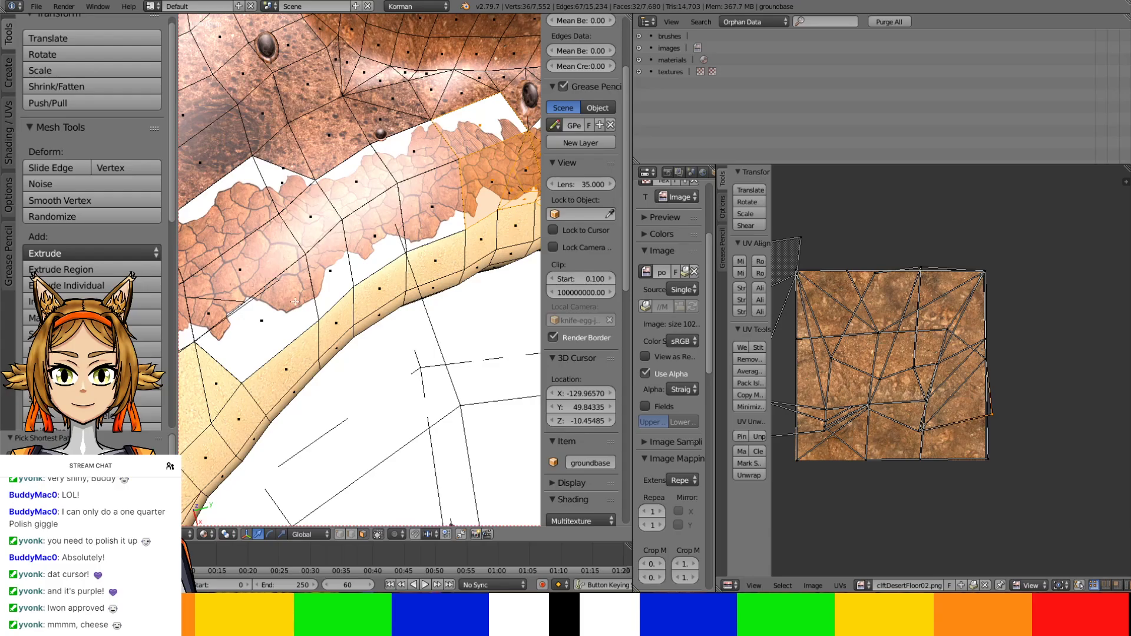
pyautogui.keyDown('ctrl'); pyautogui.rightClick(264, 267); pyautogui.keyUp('ctrl')
pyautogui.keyDown('ctrl'); pyautogui.rightClick(377, 184); pyautogui.keyUp('ctrl')
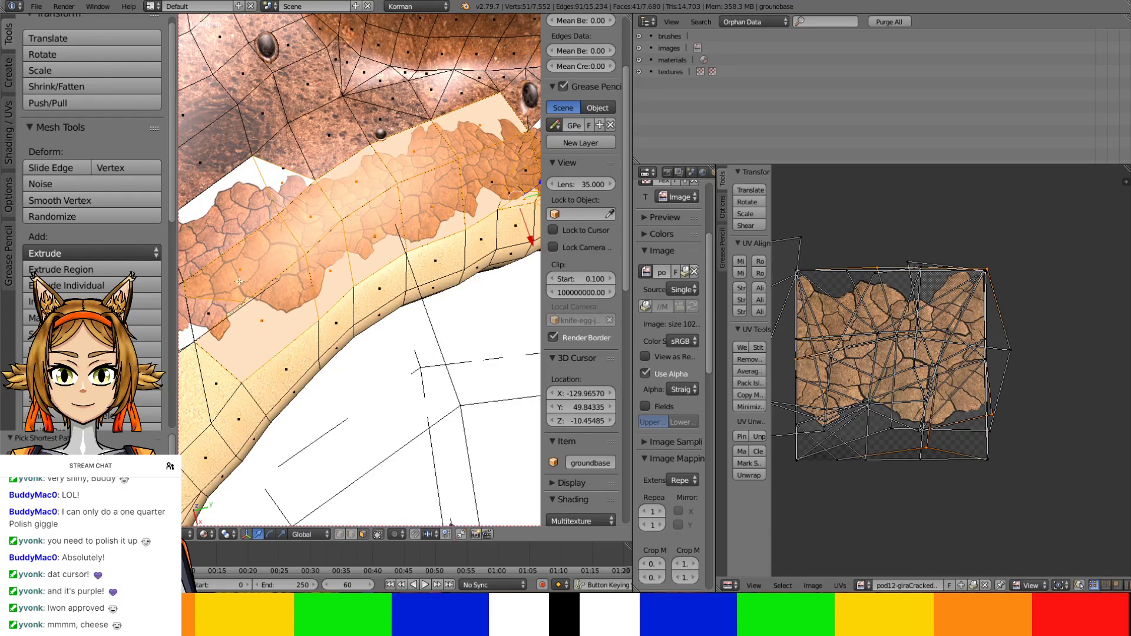
# Add the remaining mud faces at the floor's narrow end and separate the selection into its own object
pyautogui.moveTo(377, 184); pyautogui.dragTo(390, 244, button='middle')
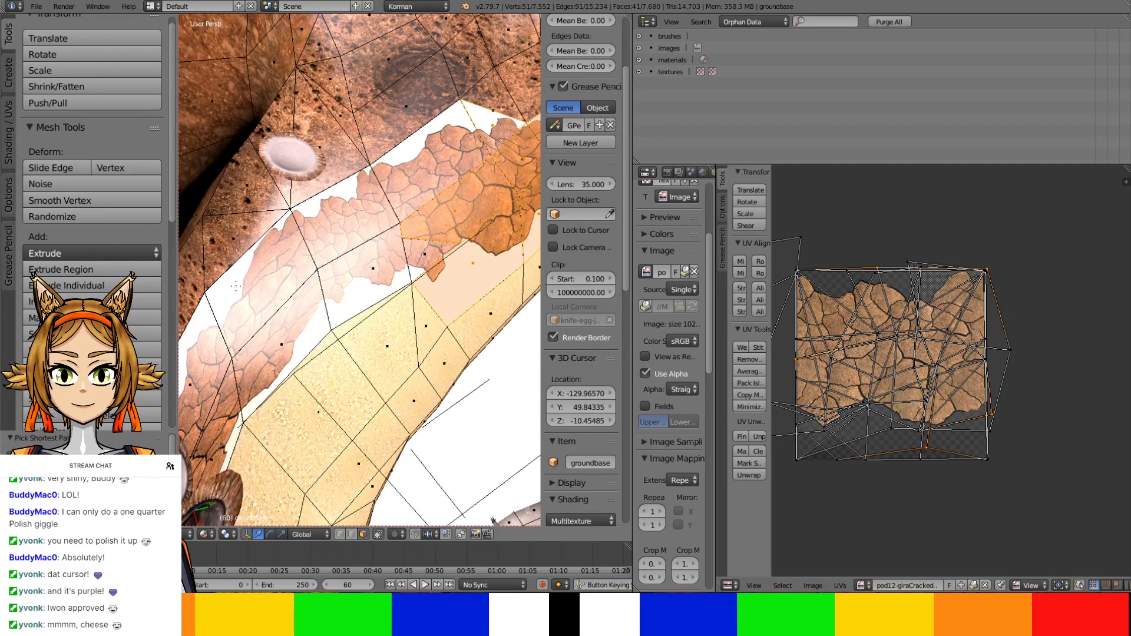
pyautogui.keyDown('ctrl'); pyautogui.rightClick(227, 313); pyautogui.keyUp('ctrl')
pyautogui.keyDown('ctrl'); pyautogui.rightClick(200, 417); pyautogui.keyUp('ctrl')
pyautogui.keyDown('ctrl'); pyautogui.rightClick(228, 436); pyautogui.keyUp('ctrl')
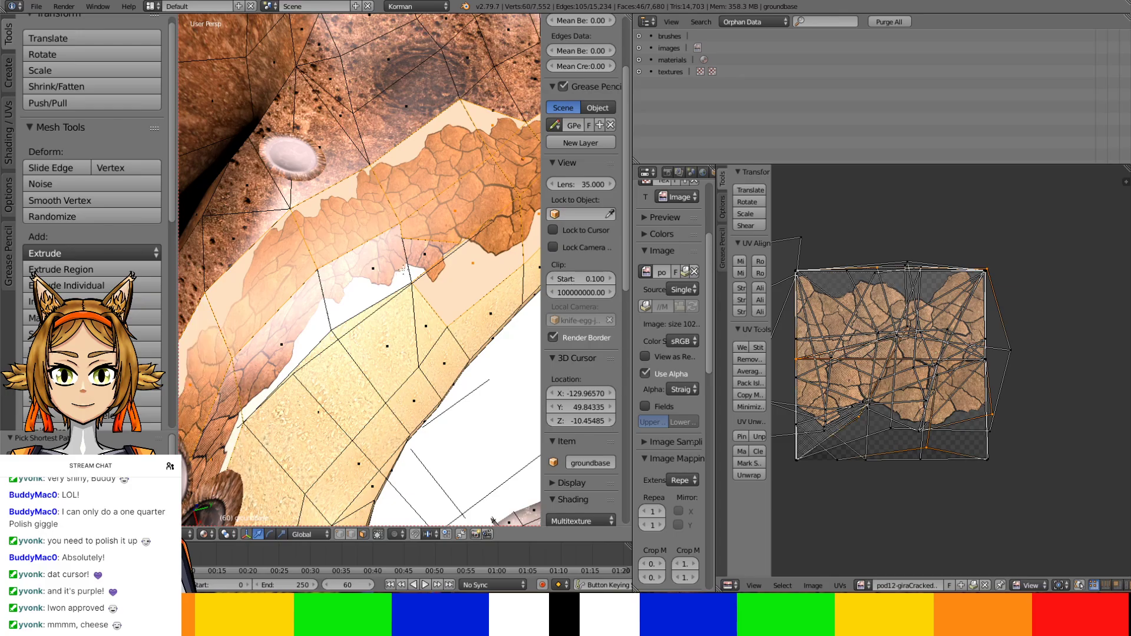
pyautogui.keyDown('ctrl'); pyautogui.rightClick(432, 259); pyautogui.keyUp('ctrl')
pyautogui.moveTo(431, 259); pyautogui.dragTo(389, 229, button='middle')
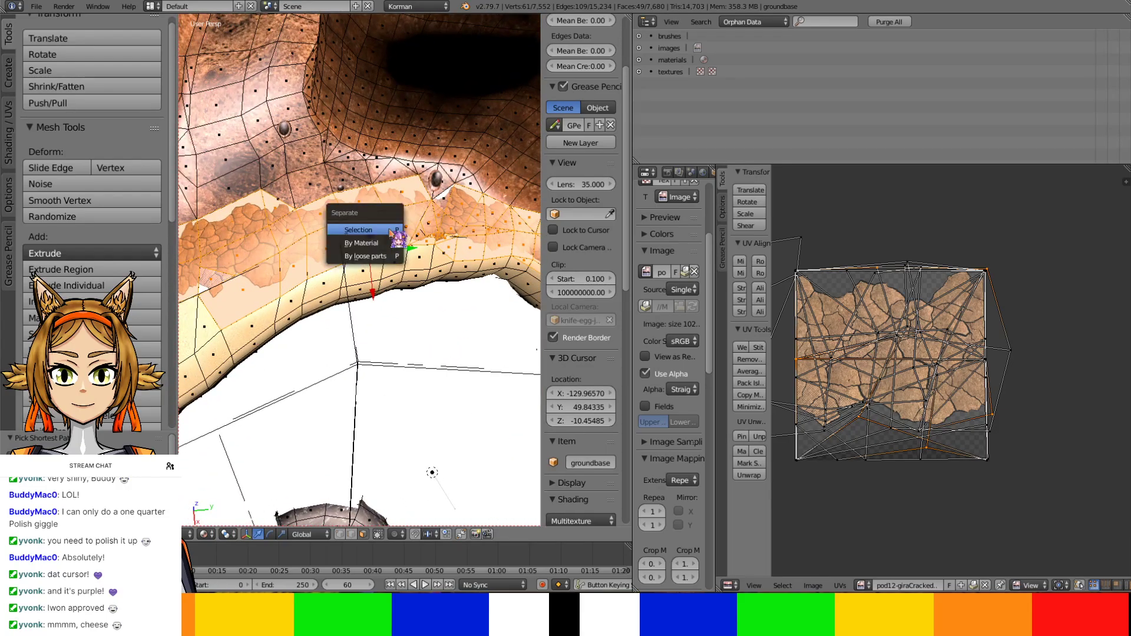
pyautogui.click(366, 230)
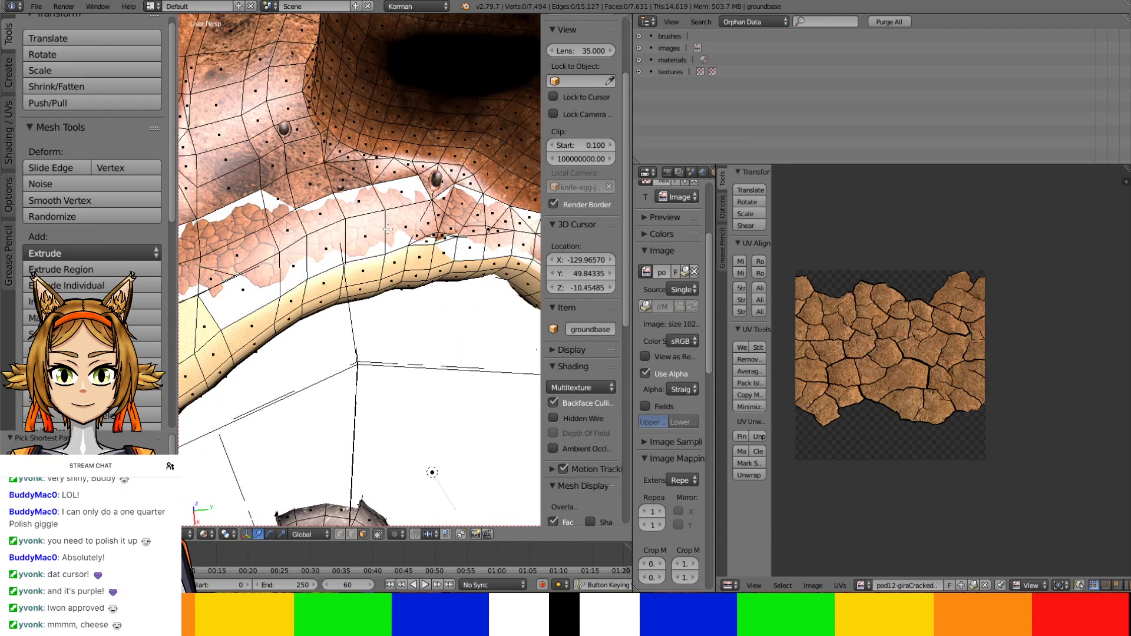
# Unwrap all faces of the separated mud floor object and select its whole UV layout
pyautogui.press('Tab')
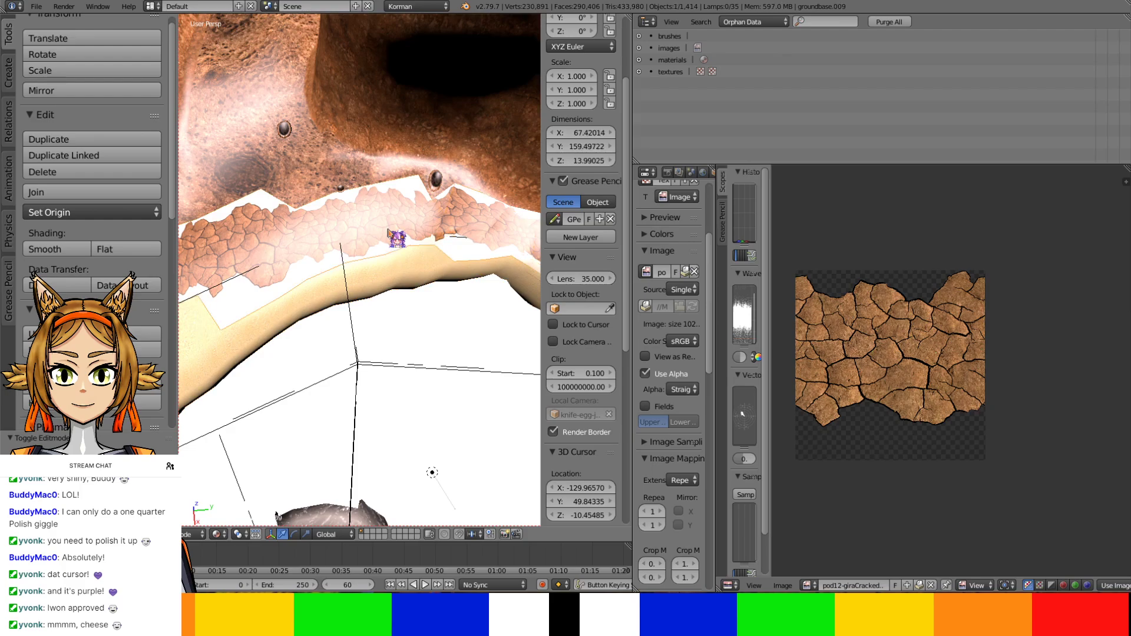
pyautogui.press('Tab')
pyautogui.press('a')
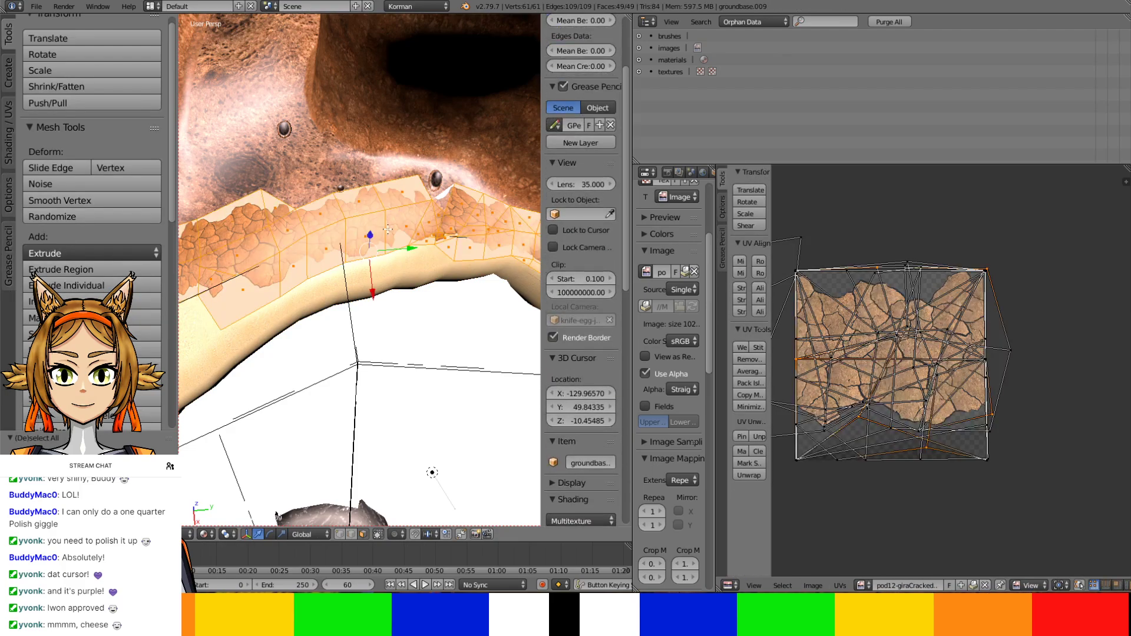
pyautogui.scroll(5, 388, 229)
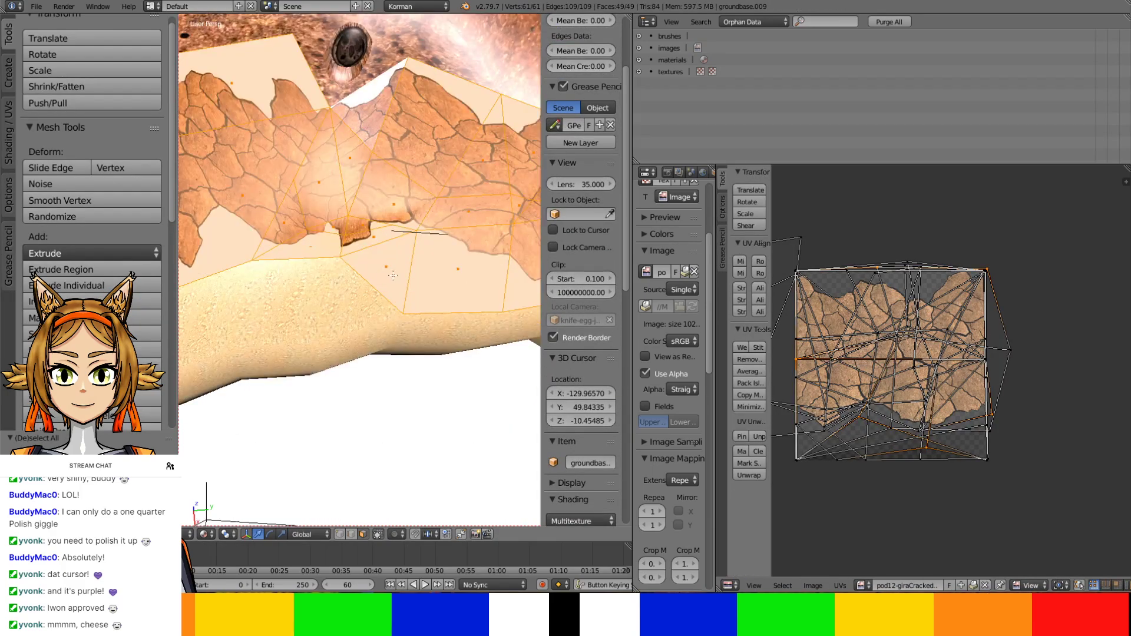
pyautogui.moveTo(393, 275); pyautogui.dragTo(416, 276, button='middle')
pyautogui.scroll(-7, 377, 270)
pyautogui.keyDown('shift'); pyautogui.moveTo(349, 263); pyautogui.dragTo(527, 278, button='middle'); pyautogui.keyUp('shift')
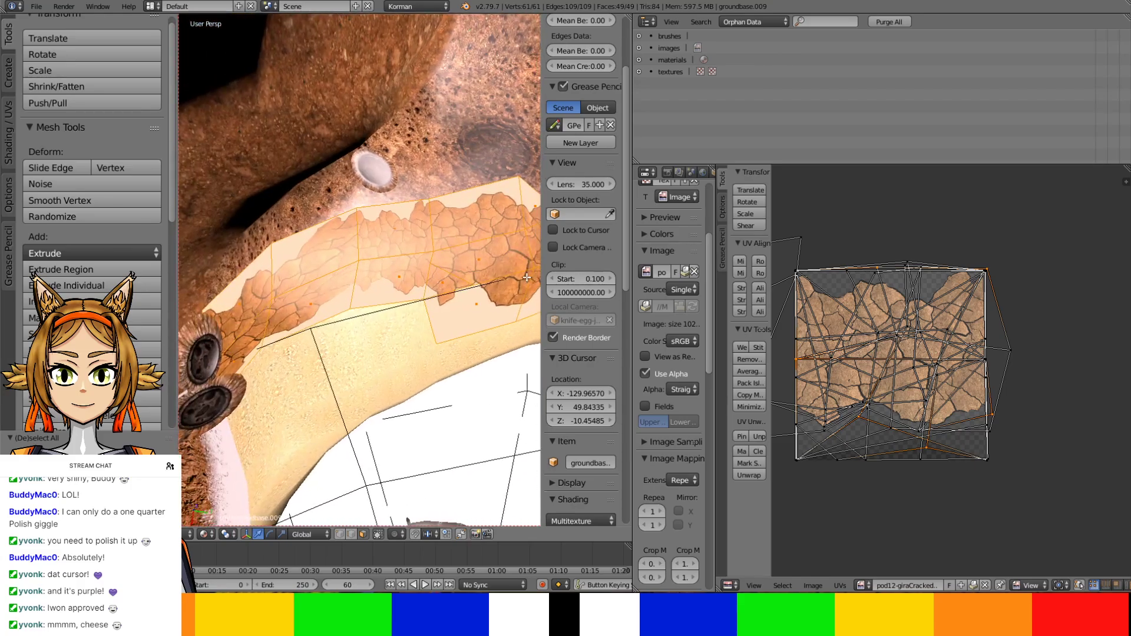
pyautogui.press('u')
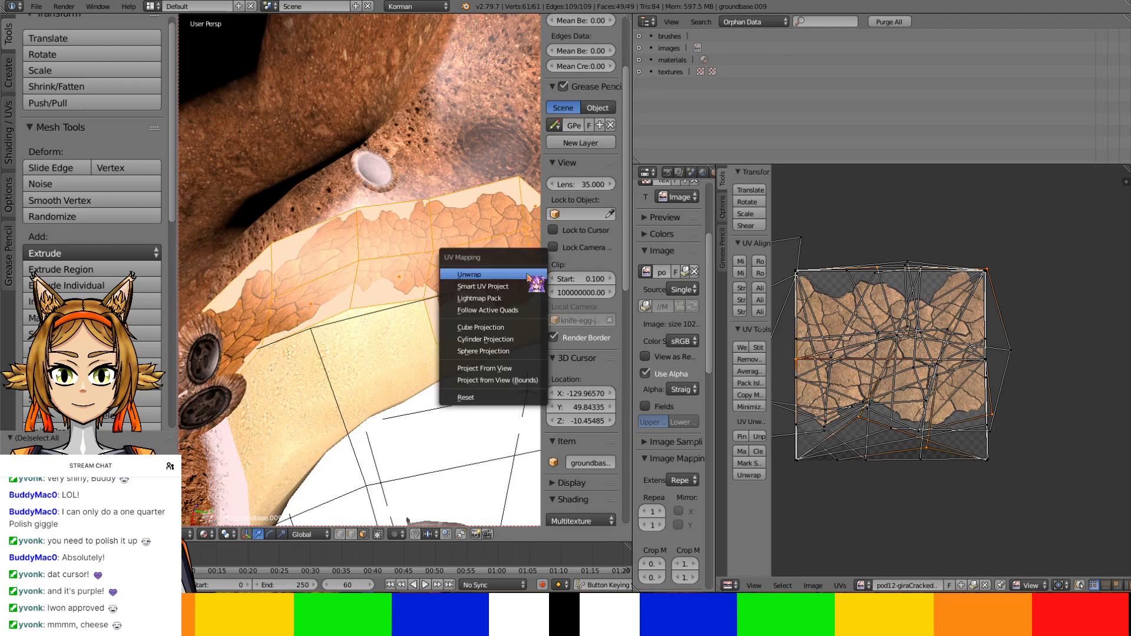
pyautogui.click(527, 274)
pyautogui.press('a')
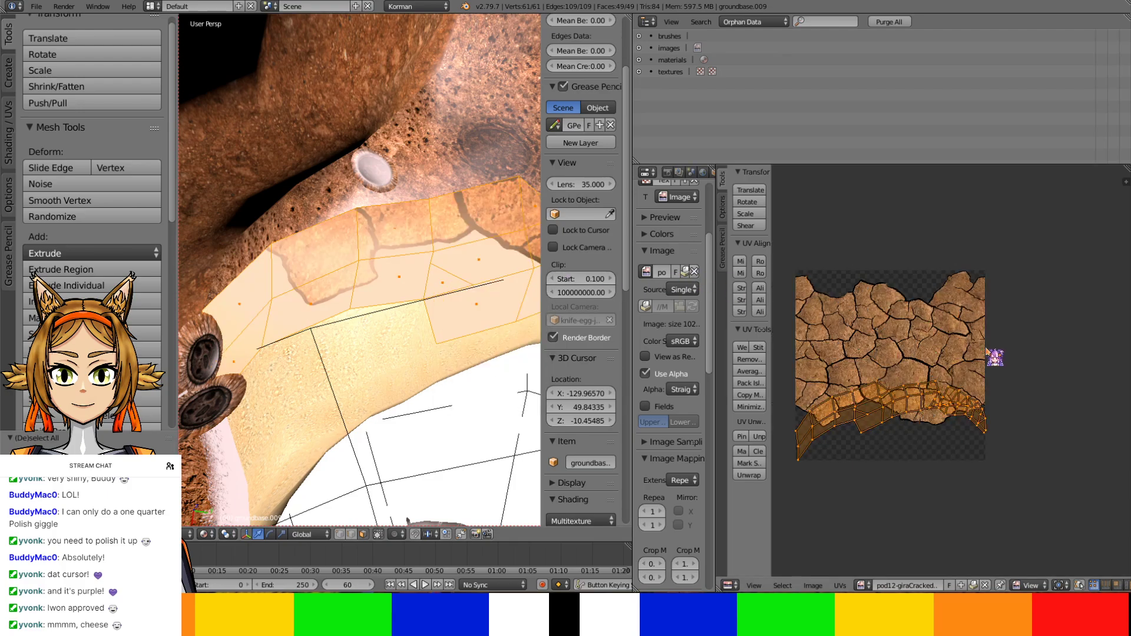
# Scale the mud floor's UV layout up to almost four times its size and mirror it horizontally
pyautogui.press('s')
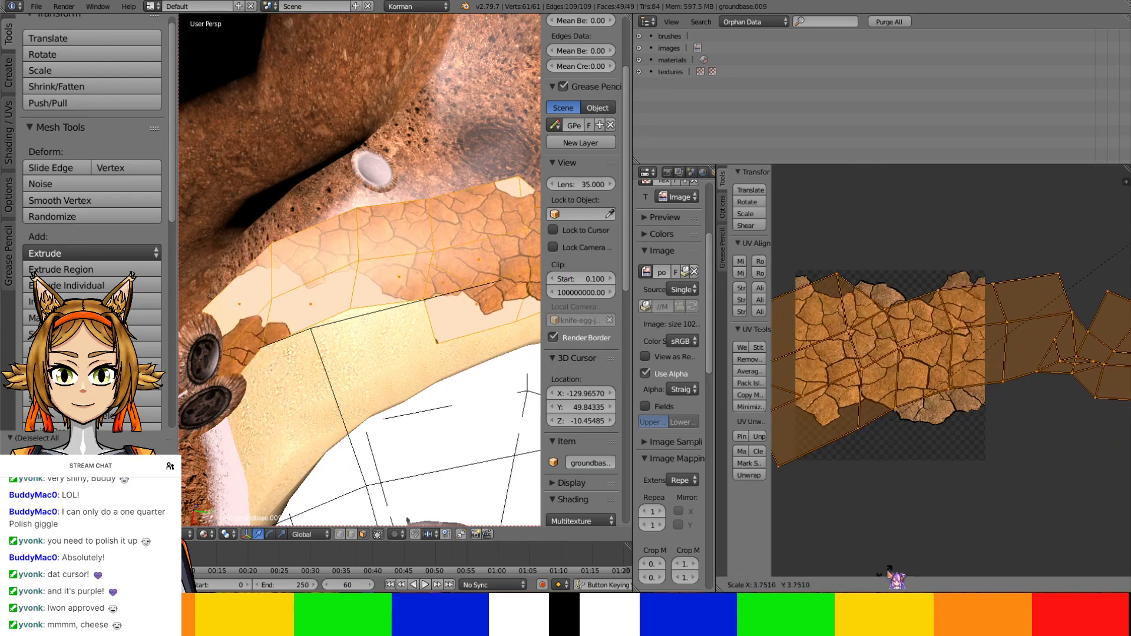
pyautogui.click(927, 567)
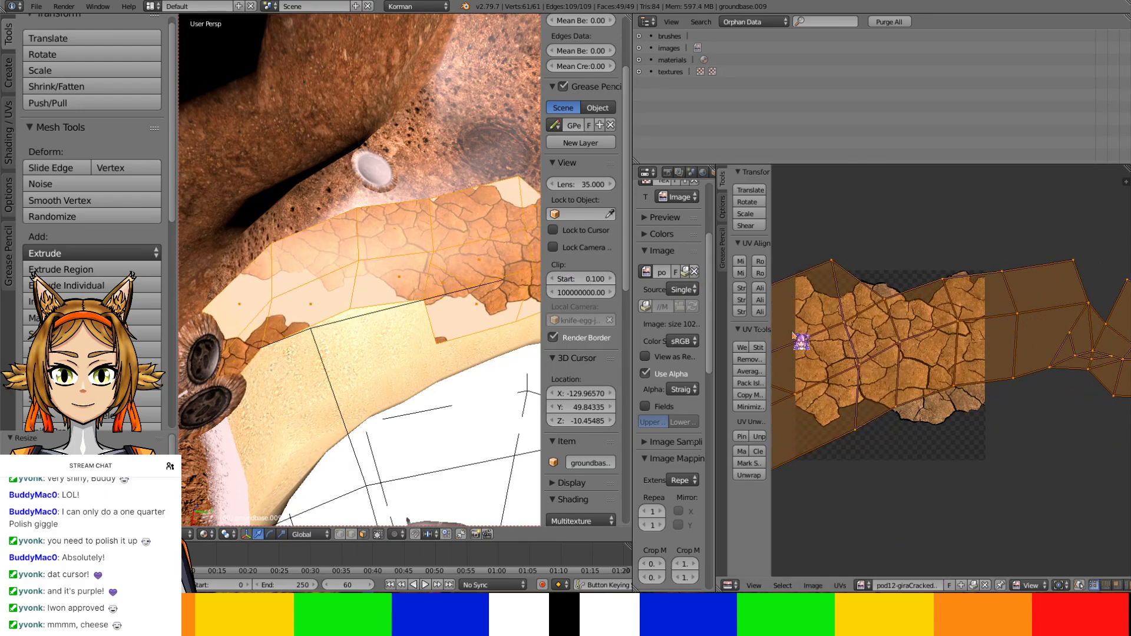
pyautogui.click(741, 262)
pyautogui.scroll(-3, 906, 436)
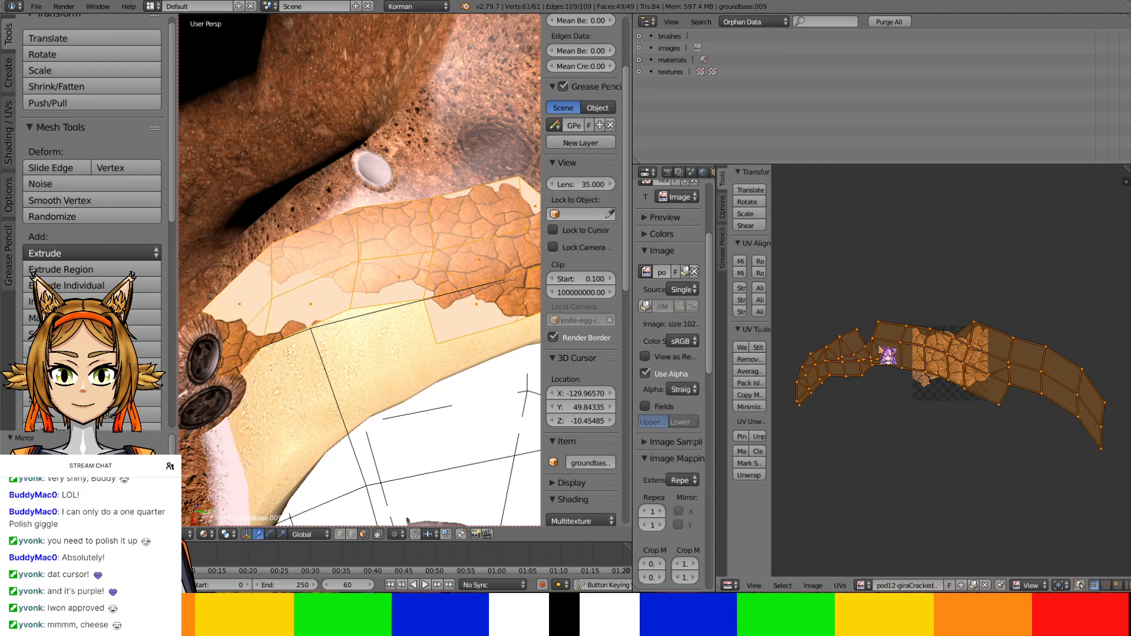
# Widen the UV editor and move the whole UV layout so its wide end lies over the cracked-mud image
pyautogui.press('a')
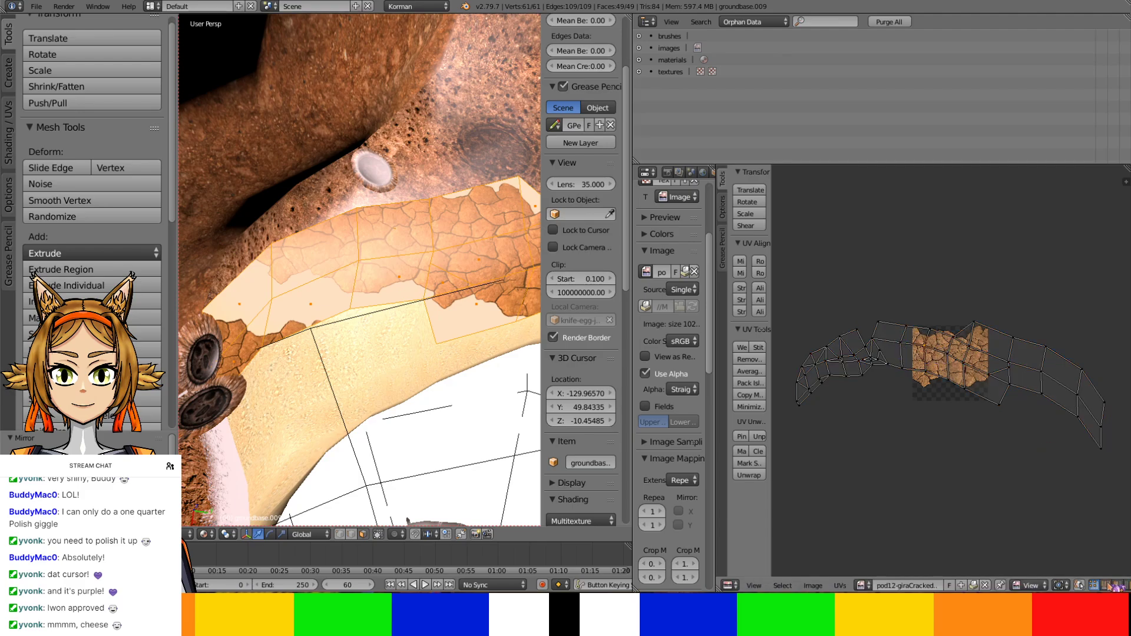
pyautogui.scroll(-1, 1126, 587)
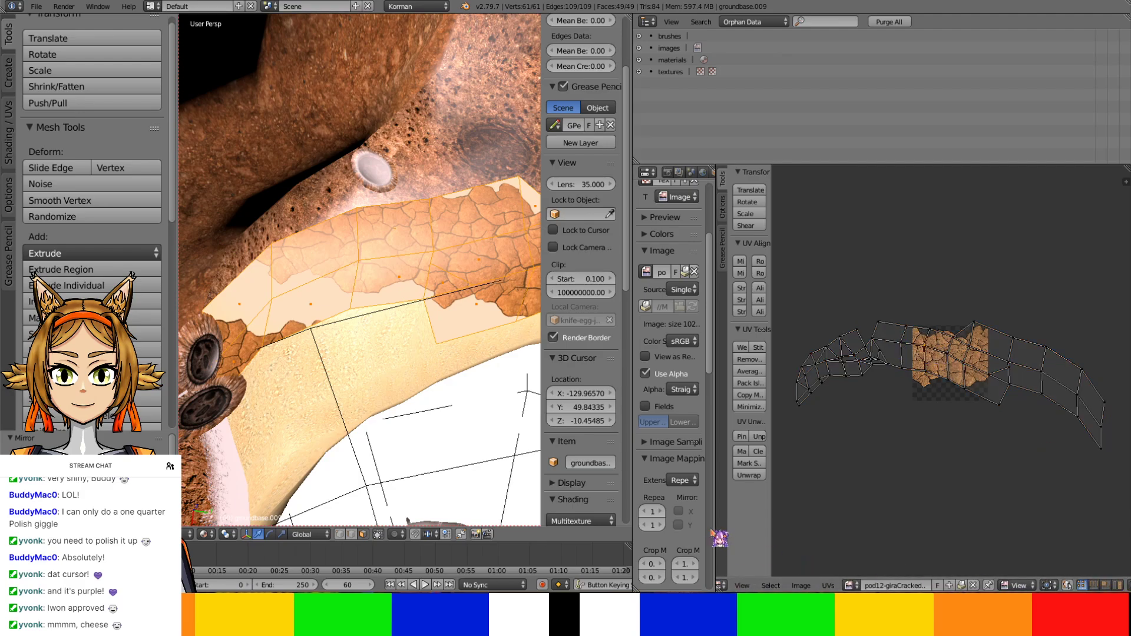
pyautogui.moveTo(716, 529); pyautogui.dragTo(670, 529)
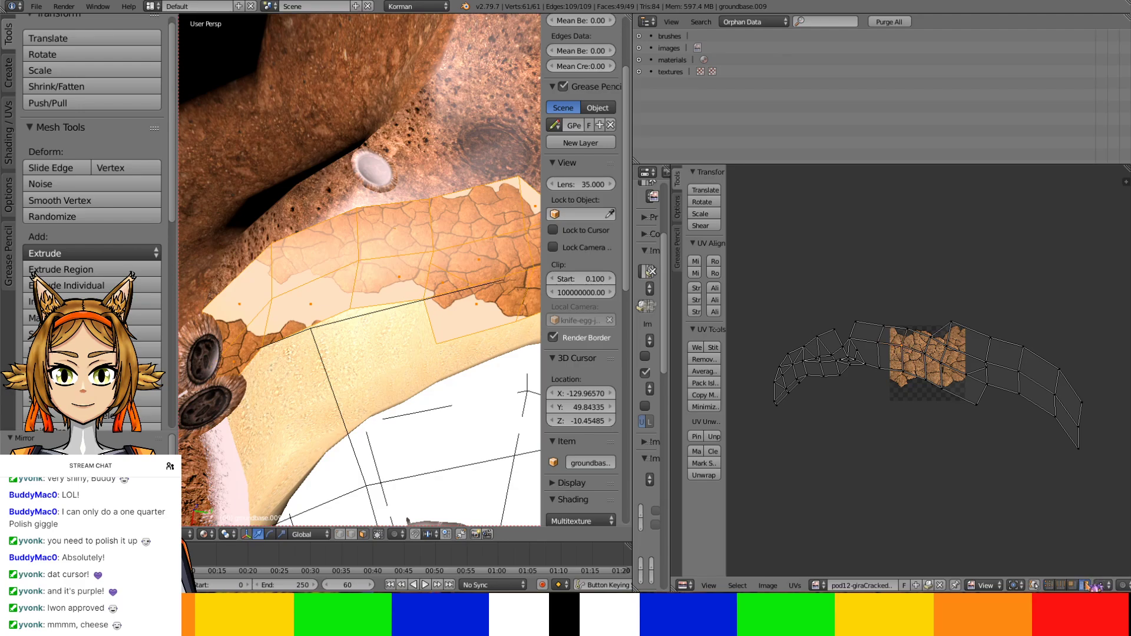
pyautogui.press('a')
pyautogui.press('g')
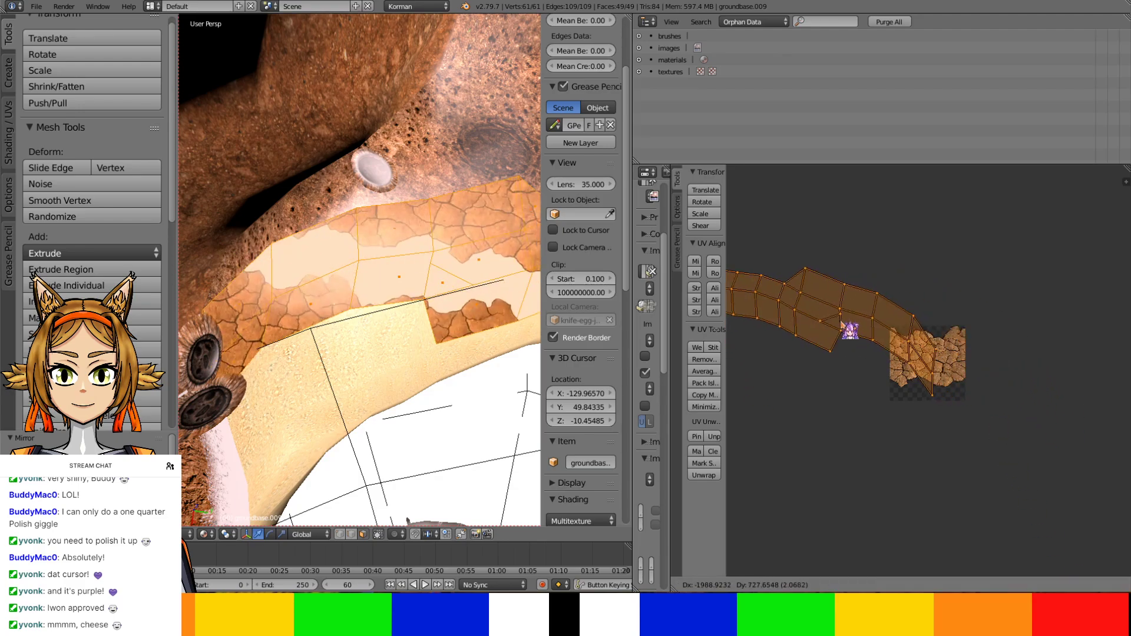
pyautogui.click(894, 357)
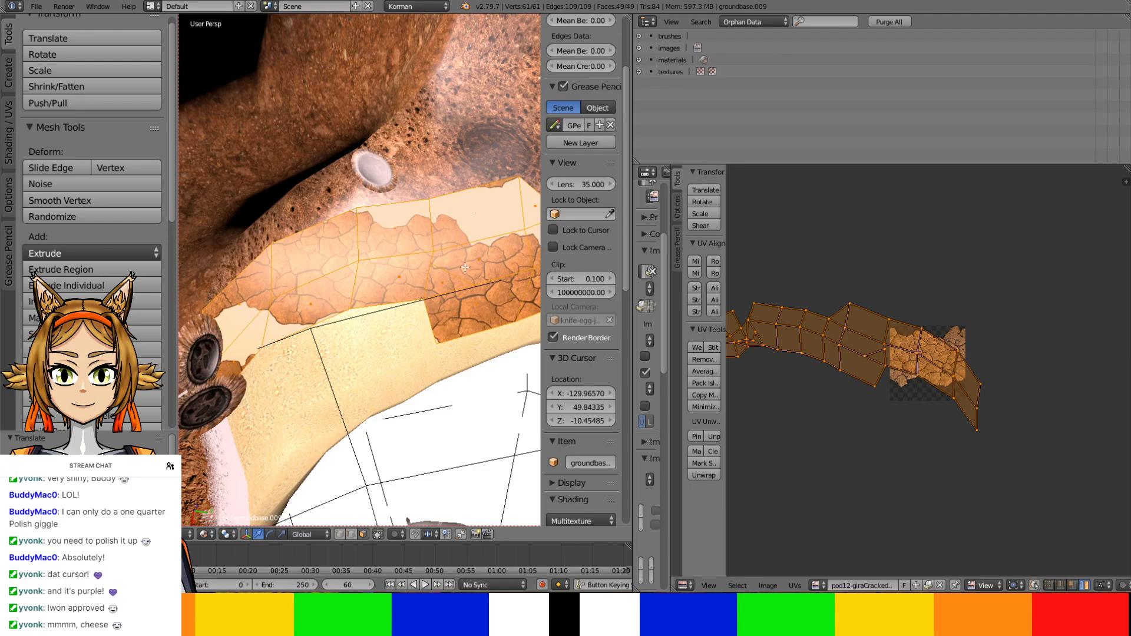
# Triangulate the mud floor's faces and subdivide the four triangles along the cliff edge that show the wrong texture blend
pyautogui.hotkey('ctrl', 't')
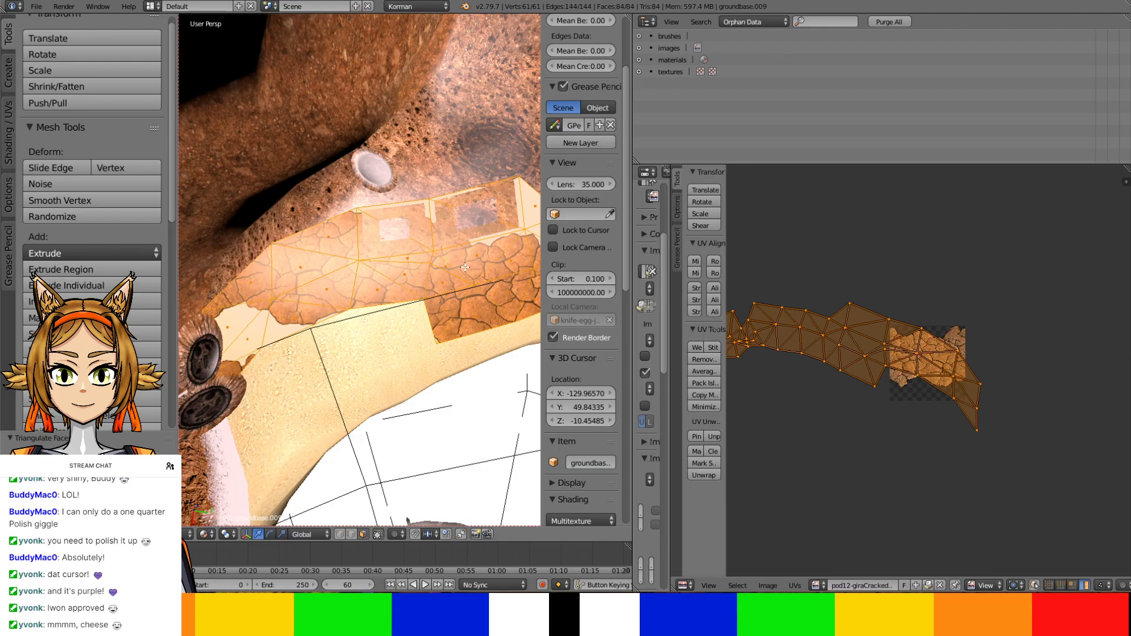
pyautogui.scroll(5, 465, 267)
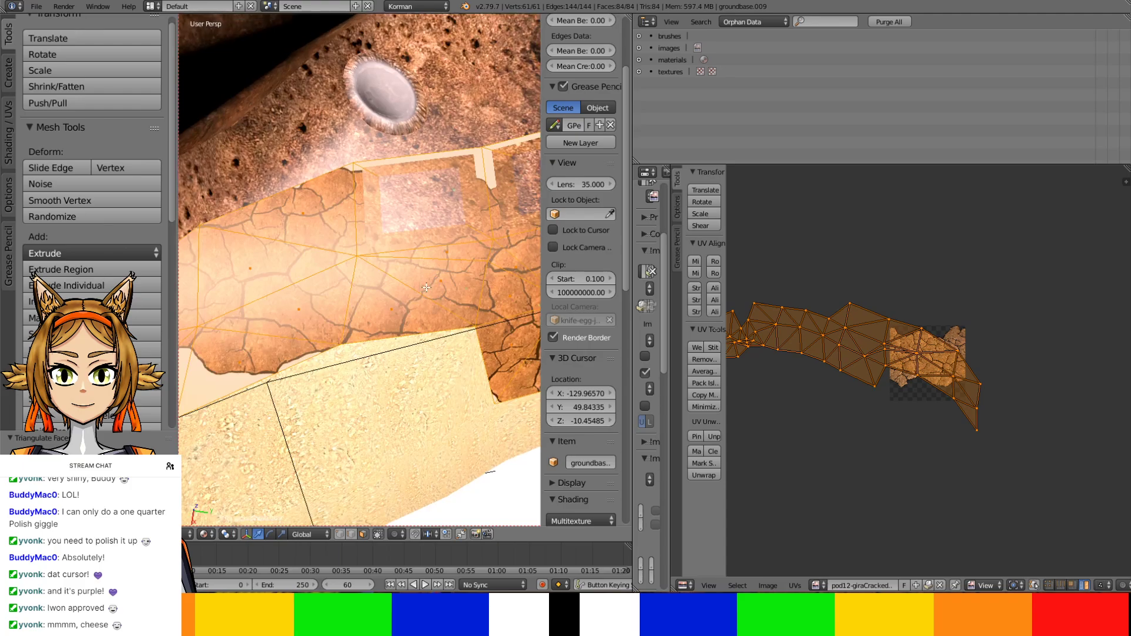
pyautogui.scroll(1, 371, 339)
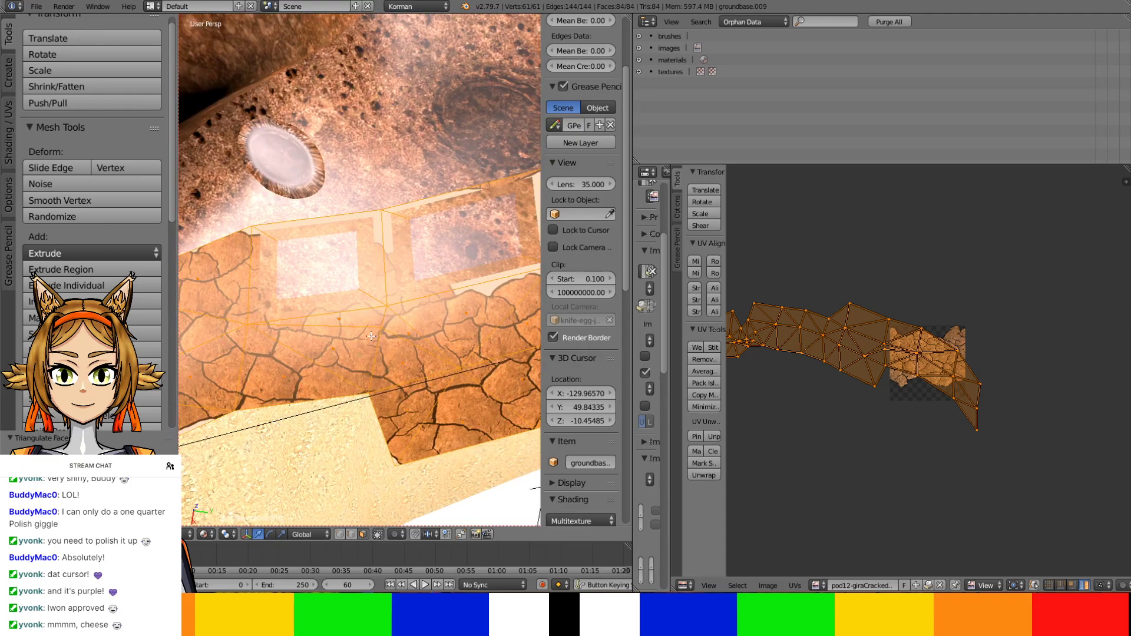
pyautogui.rightClick(333, 267)
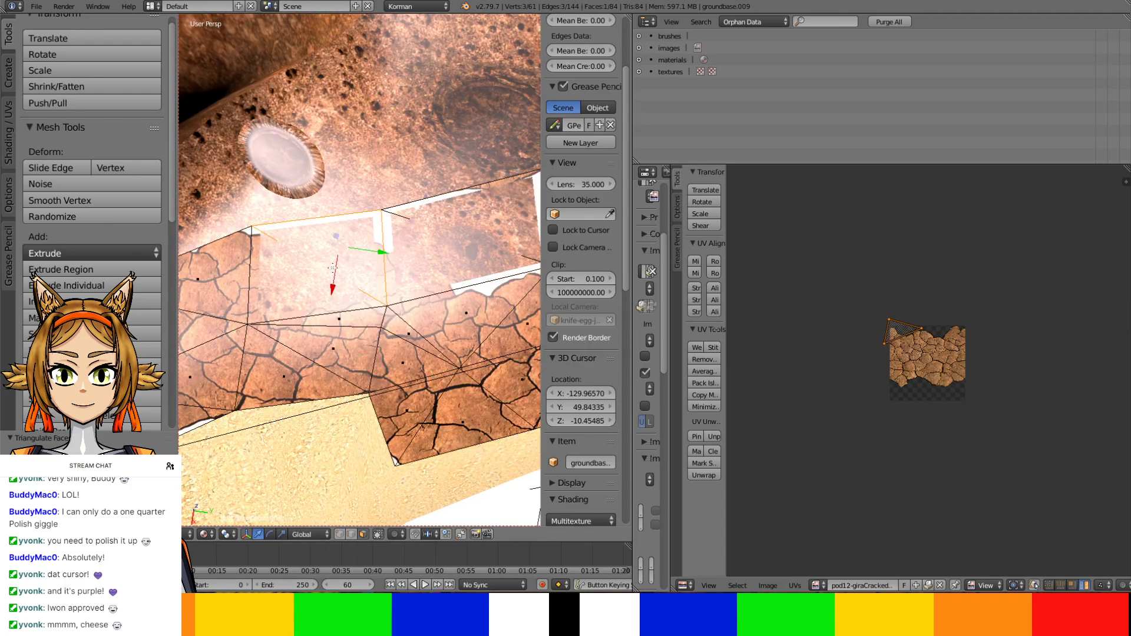
pyautogui.keyDown('shift'); pyautogui.rightClick(437, 253); pyautogui.keyUp('shift')
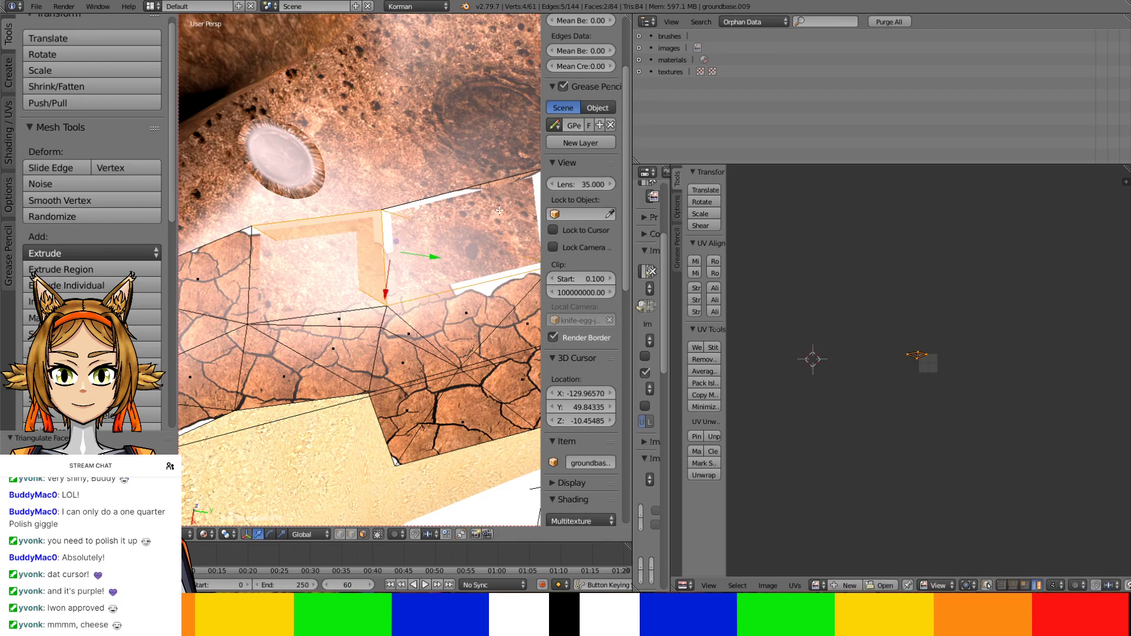
pyautogui.keyDown('shift'); pyautogui.rightClick(500, 210); pyautogui.keyUp('shift')
pyautogui.keyDown('shift'); pyautogui.rightClick(321, 271); pyautogui.keyUp('shift')
pyautogui.press('w')
pyautogui.click(264, 282)
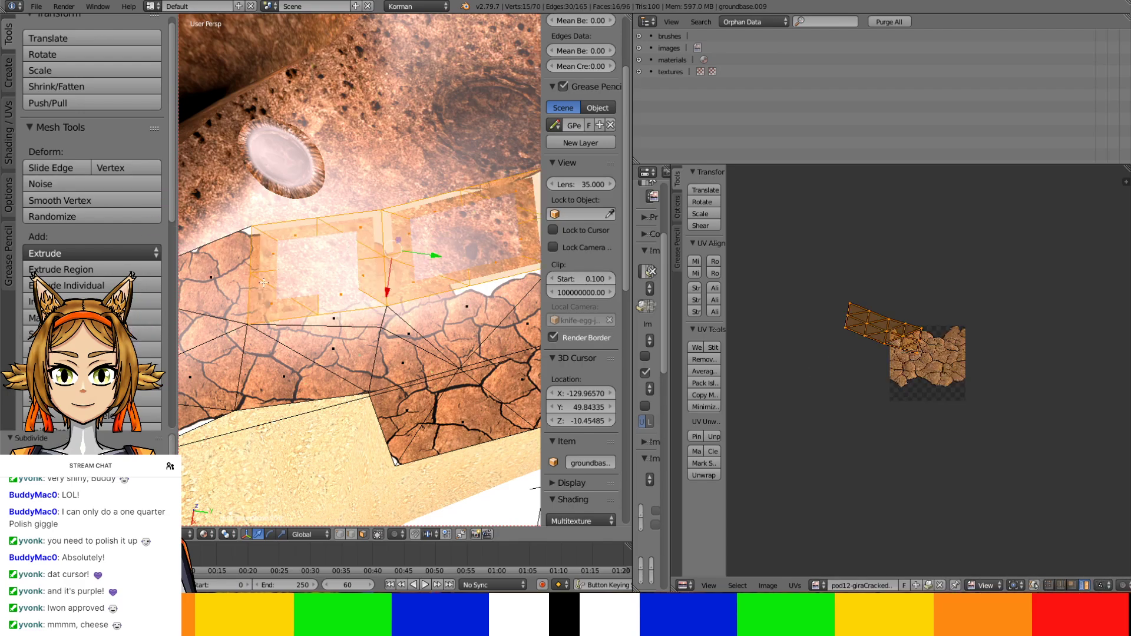
# Select the entire mud floor mesh and triangulate it again after the subdivision
pyautogui.press('a')
pyautogui.press('a')
pyautogui.hotkey('ctrl', 't')
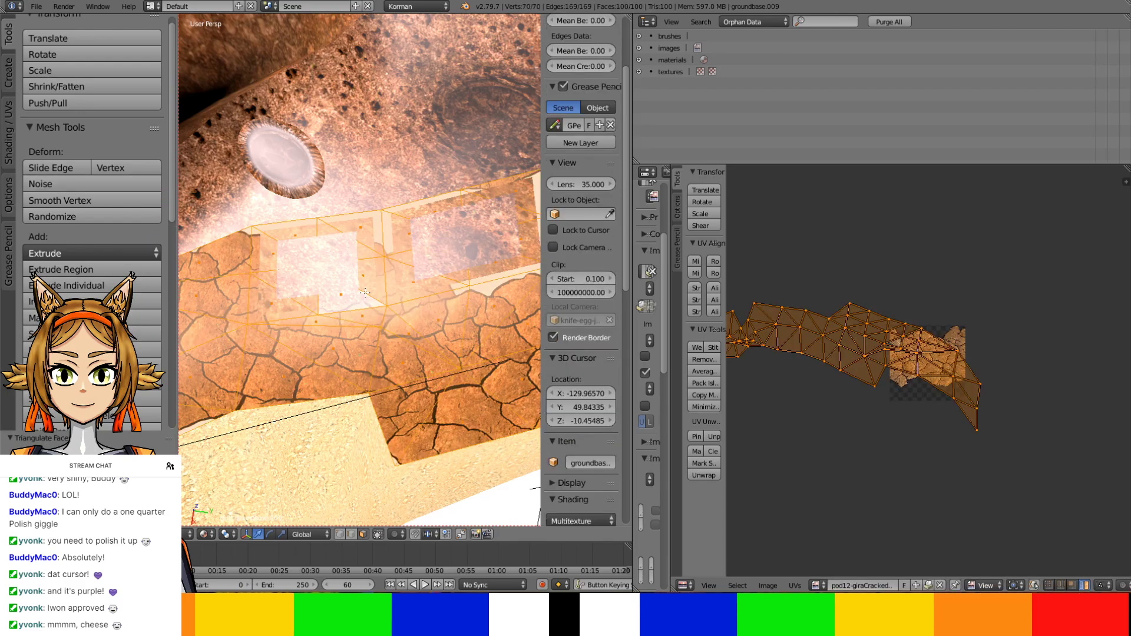
# Move the subdivided mud floor vertices beside the round vent up toward the cliff edge to correct the texture blend
pyautogui.rightClick(311, 271)
pyautogui.moveTo(464, 244); pyautogui.dragTo(466, 294, button='middle')
pyautogui.press('g')
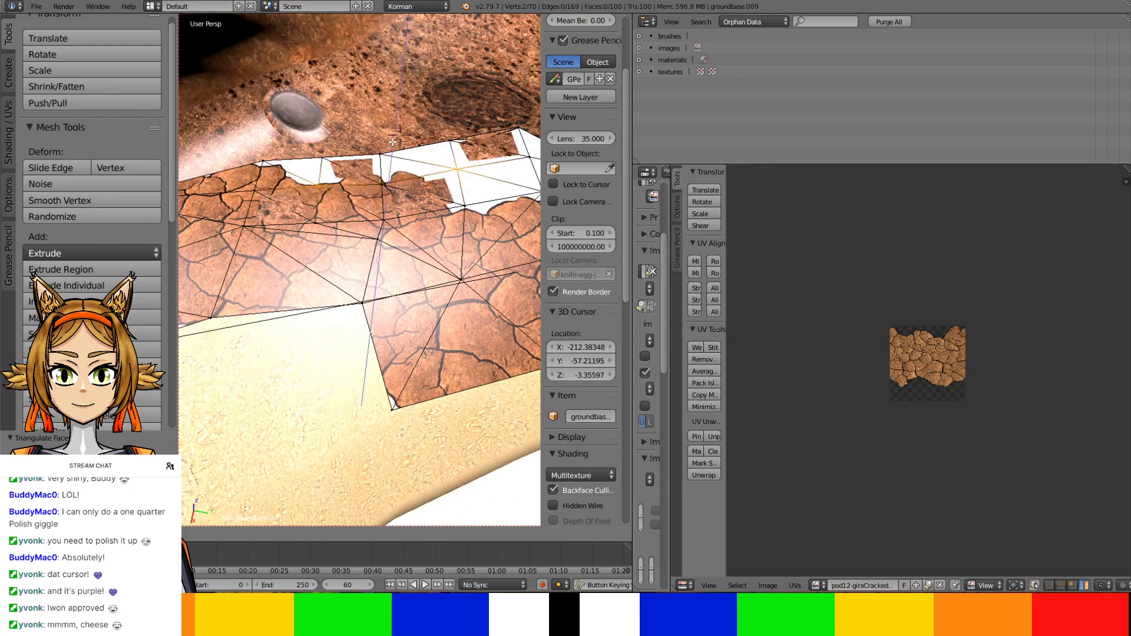
pyautogui.click(383, 145)
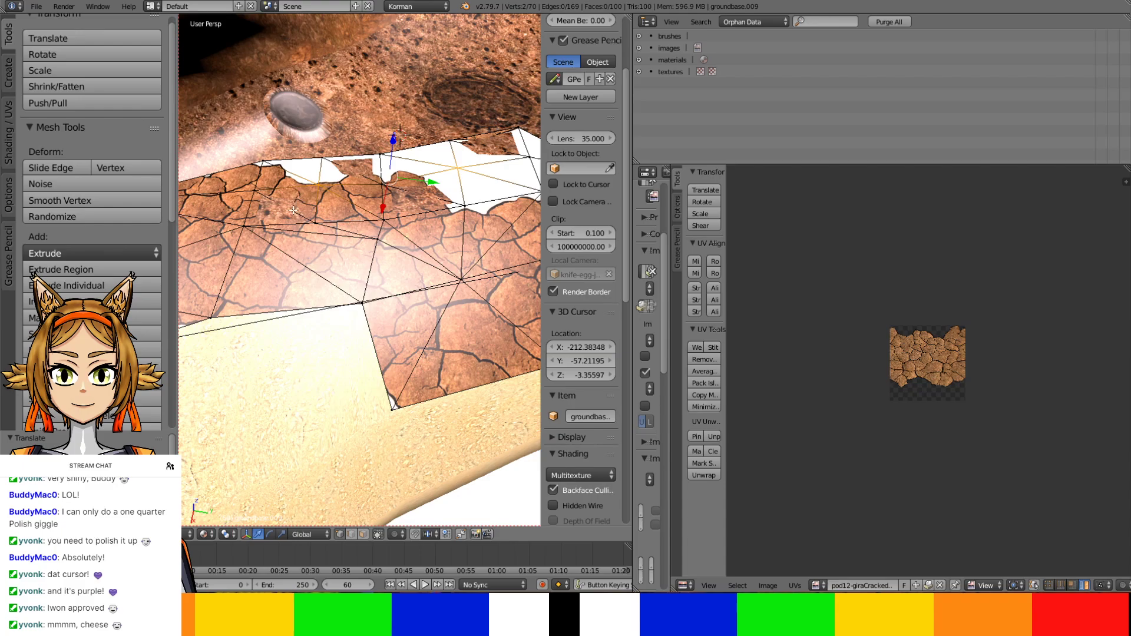
pyautogui.rightClick(312, 217)
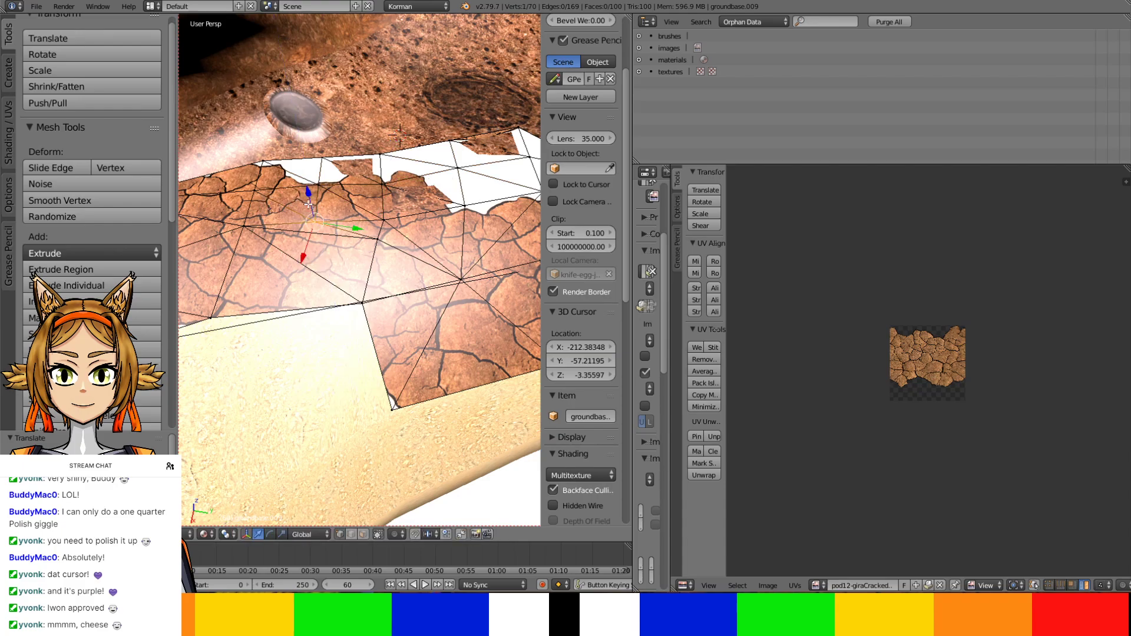
pyautogui.press('g')
pyautogui.click(383, 168)
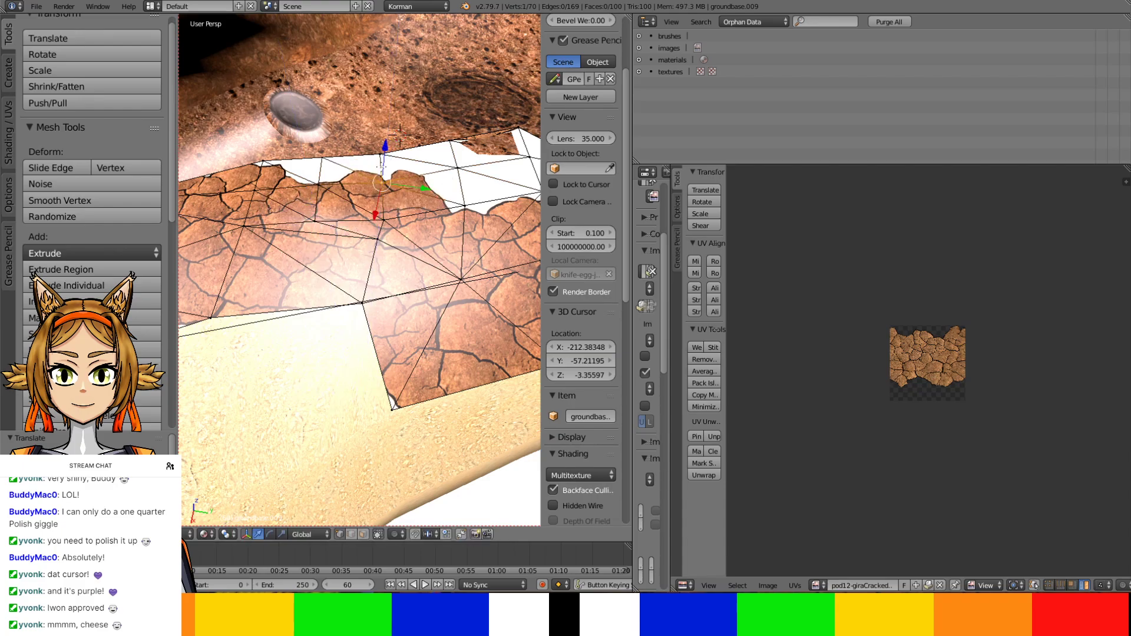
# Move the remaining subdivided vertices farther along the white strip up toward the mud floor's cliff-side border
pyautogui.rightClick(460, 167)
pyautogui.press('g')
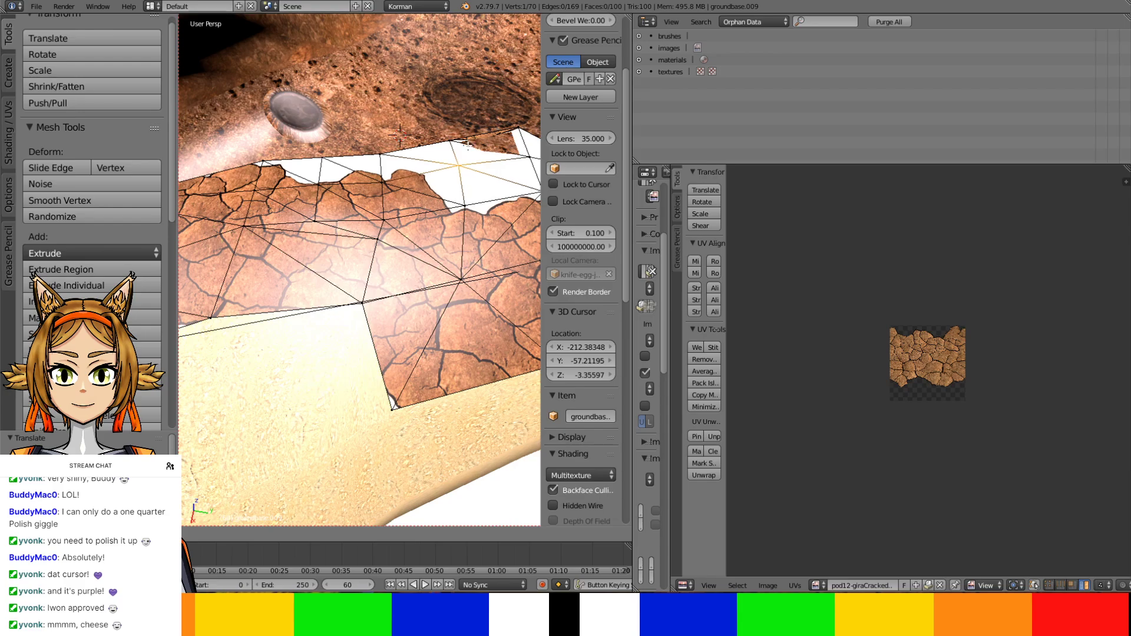
pyautogui.click(467, 144)
pyautogui.moveTo(467, 145); pyautogui.dragTo(427, 188, button='middle')
pyautogui.rightClick(450, 201)
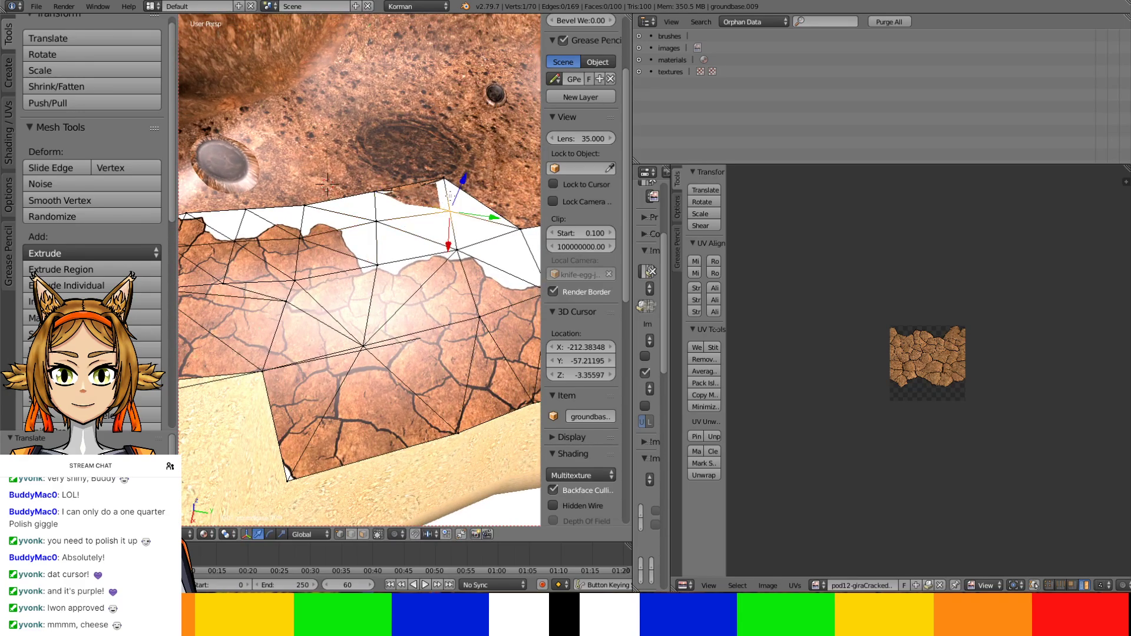
pyautogui.moveTo(461, 193); pyautogui.dragTo(457, 186)
pyautogui.scroll(-4, 447, 178)
pyautogui.moveTo(447, 178); pyautogui.dragTo(398, 255, button='middle')
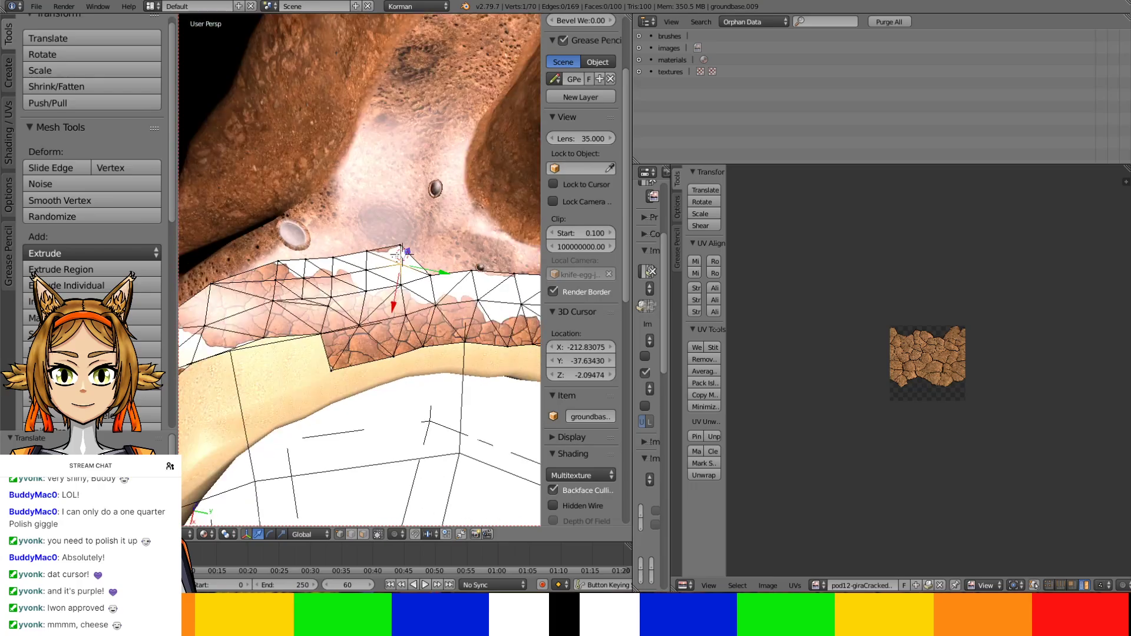
# Select the whole mud floor mesh and shift its entire UV layout slightly down and to the left
pyautogui.press('a')
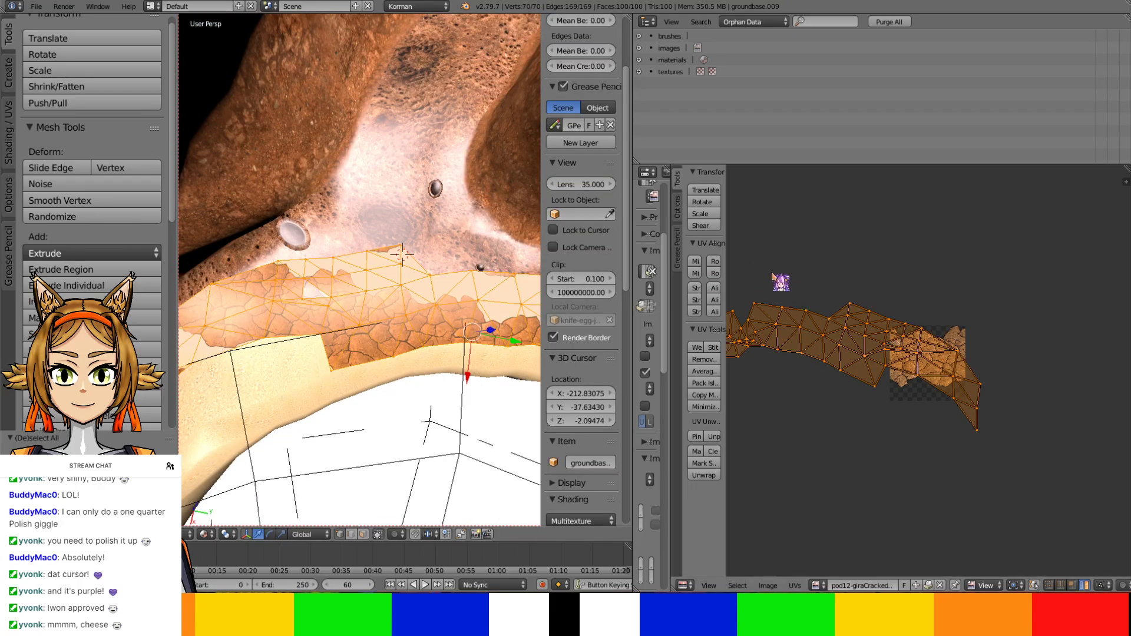
pyautogui.scroll(2, 936, 366)
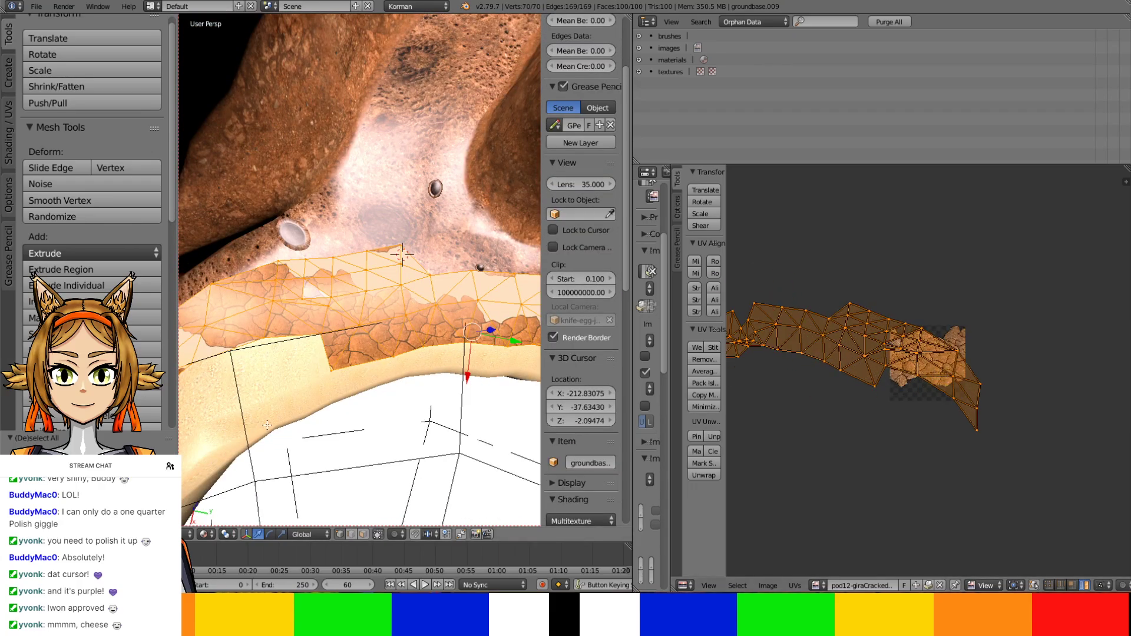
pyautogui.keyDown('shift'); pyautogui.moveTo(249, 442); pyautogui.dragTo(308, 383, button='middle'); pyautogui.keyUp('shift')
pyautogui.scroll(1, 309, 383)
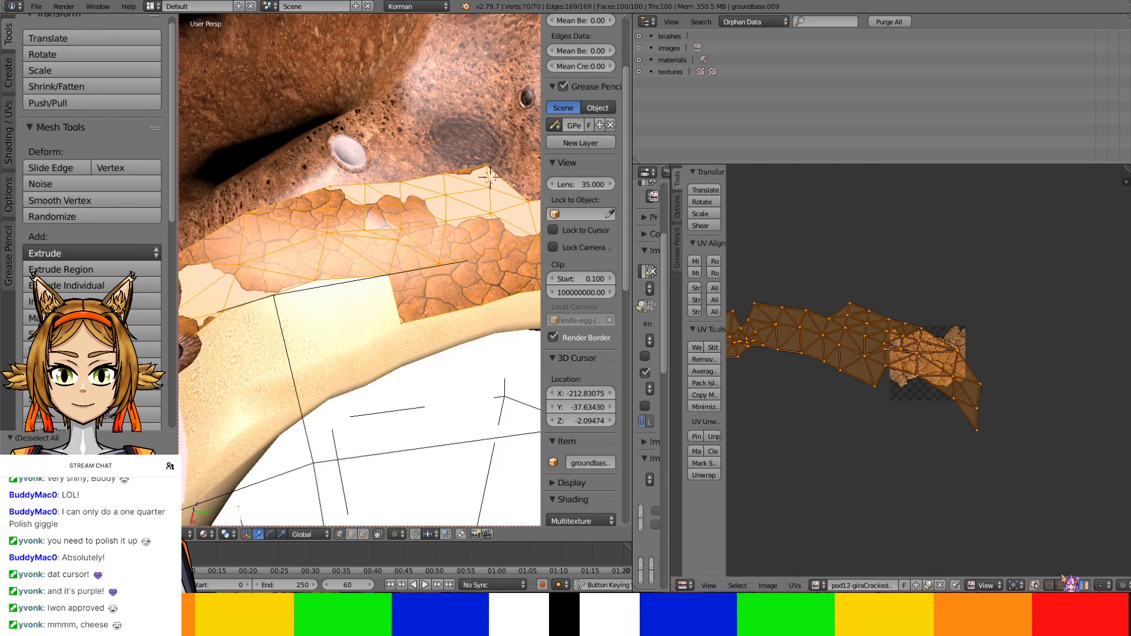
pyautogui.click(955, 400)
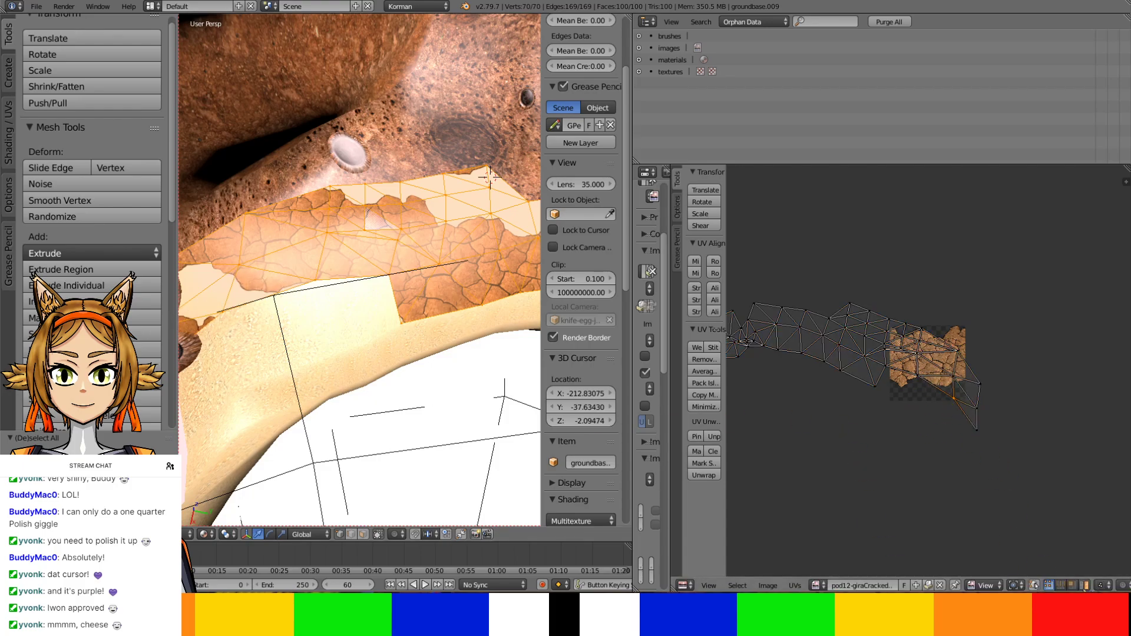
pyautogui.press('a')
pyautogui.press('g')
pyautogui.click(954, 329)
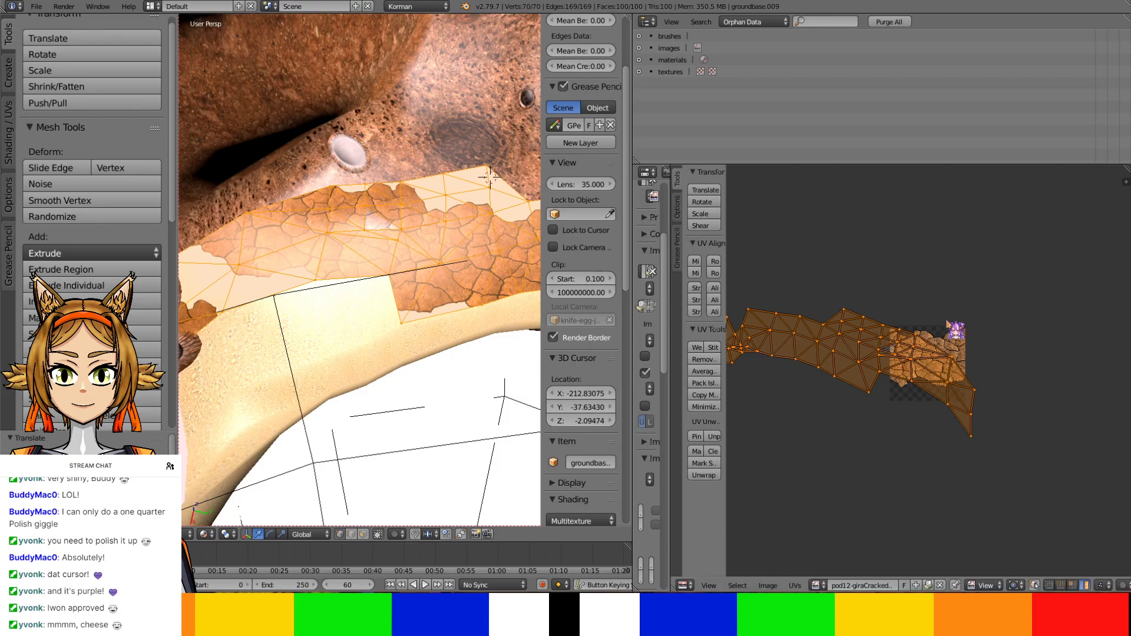
# Rotate the whole UV layout by about 21 degrees and move its wide end over the cracked-mud image
pyautogui.press('r')
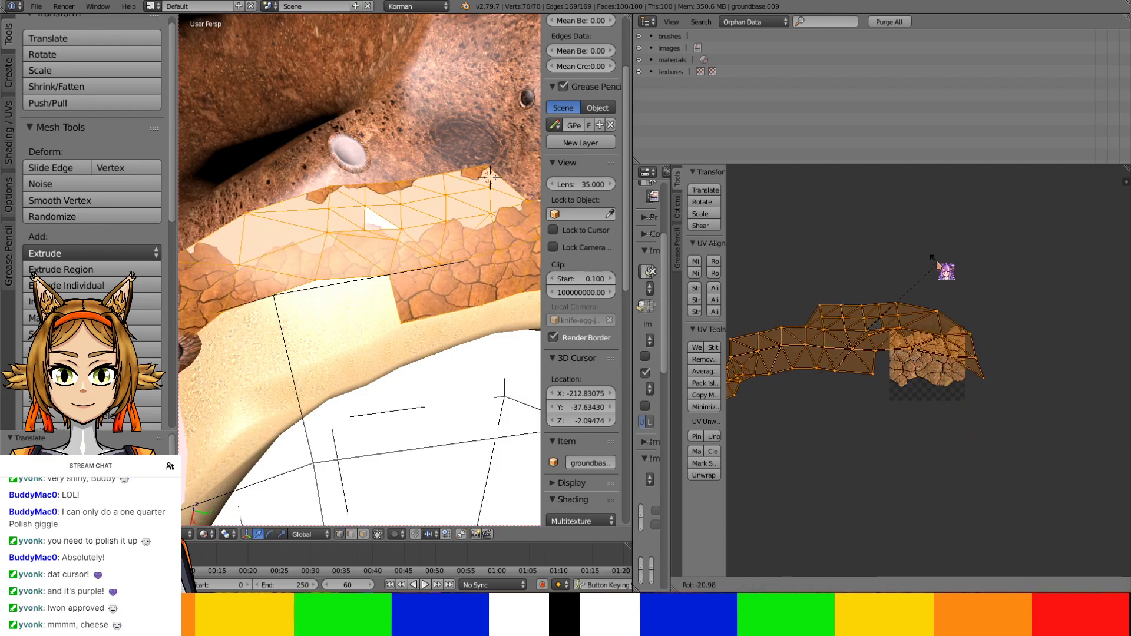
pyautogui.click(916, 305)
pyautogui.press('g')
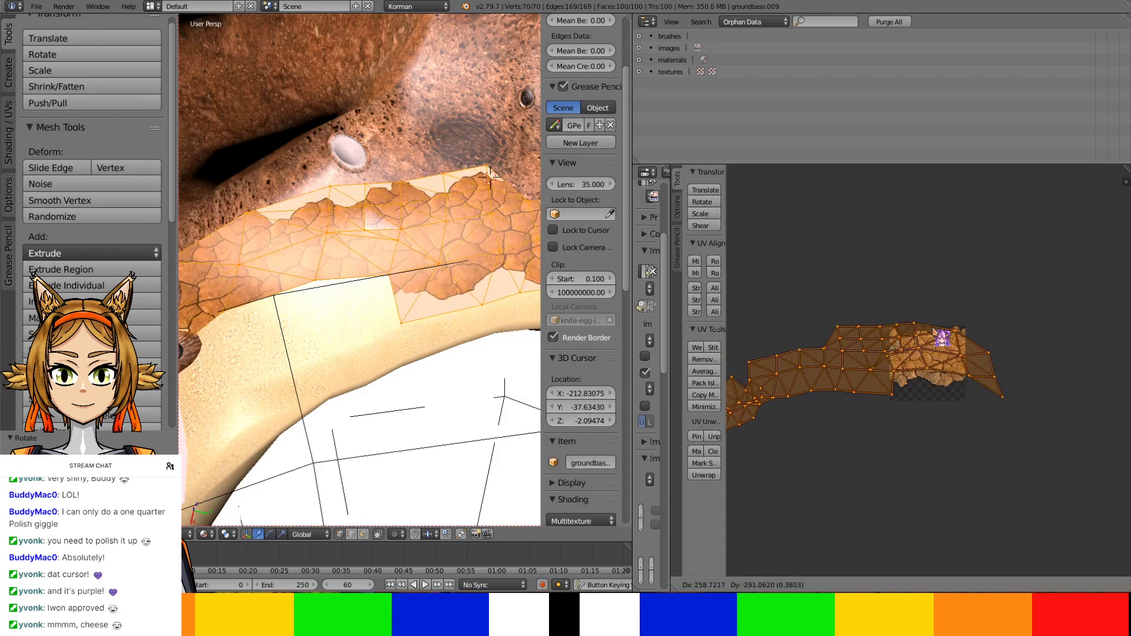
pyautogui.click(937, 329)
# Move the UV vertex near the lower left of the cracked-mud image down past the image's jagged lower border
pyautogui.scroll(5, 943, 339)
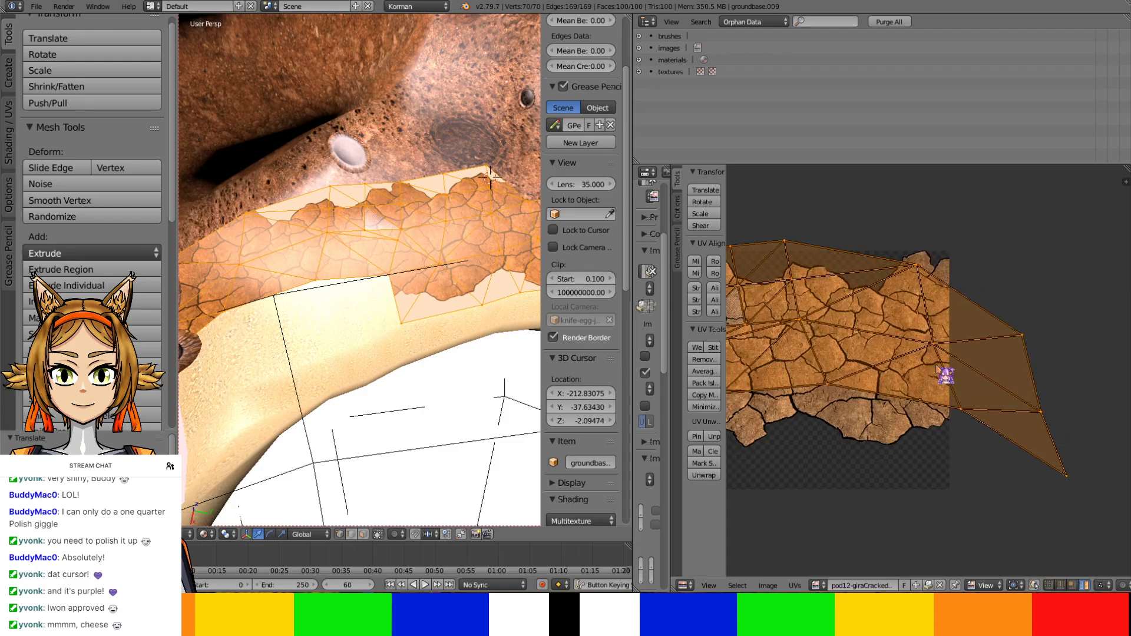
pyautogui.moveTo(1027, 378); pyautogui.dragTo(1047, 383, button='middle')
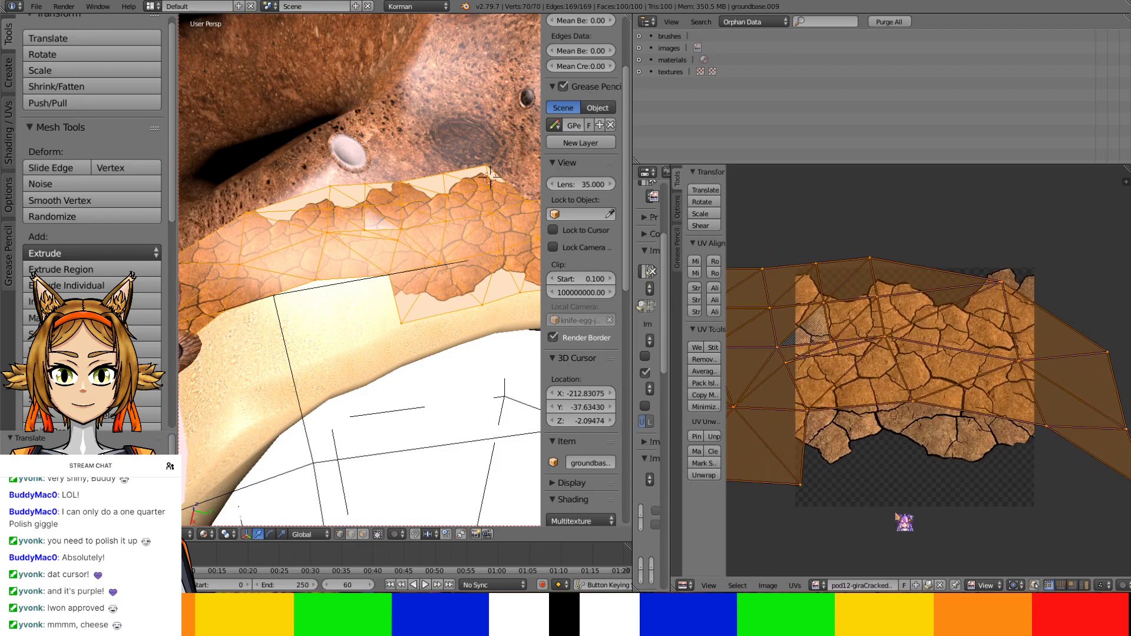
pyautogui.rightClick(810, 411)
pyautogui.press('g')
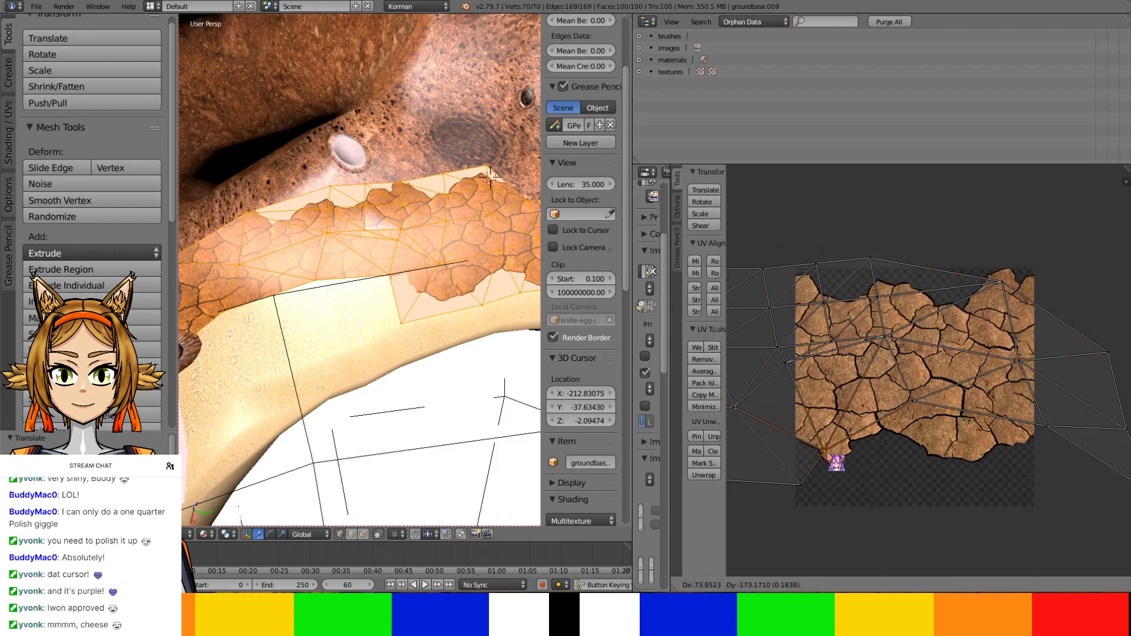
pyautogui.click(841, 479)
pyautogui.scroll(1, 415, 435)
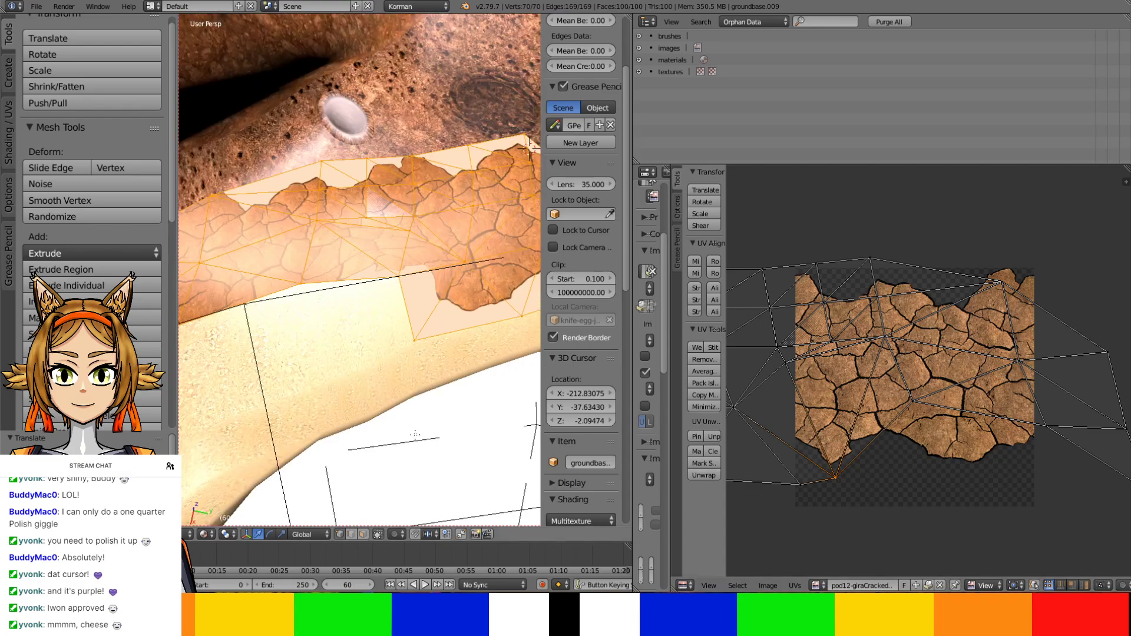
# Isolate the mud floor in local view and make its MUDTEXTURE material shadeless
pyautogui.press('KP_Divide')
pyautogui.scroll(3, 389, 405)
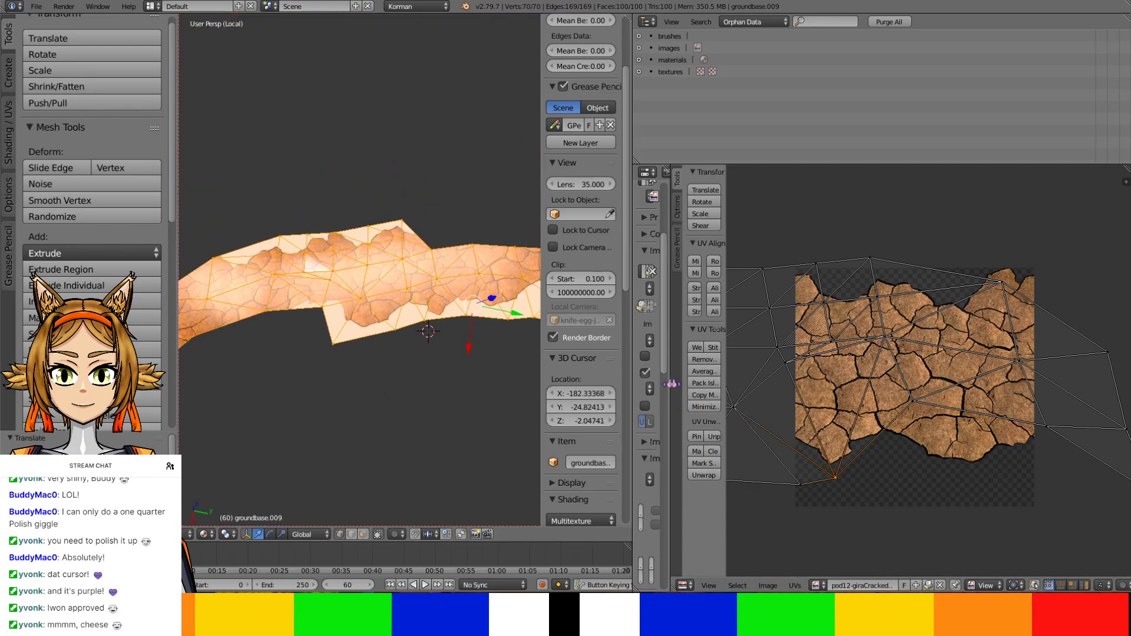
pyautogui.moveTo(670, 390); pyautogui.dragTo(800, 247)
pyautogui.scroll(2, 768, 240)
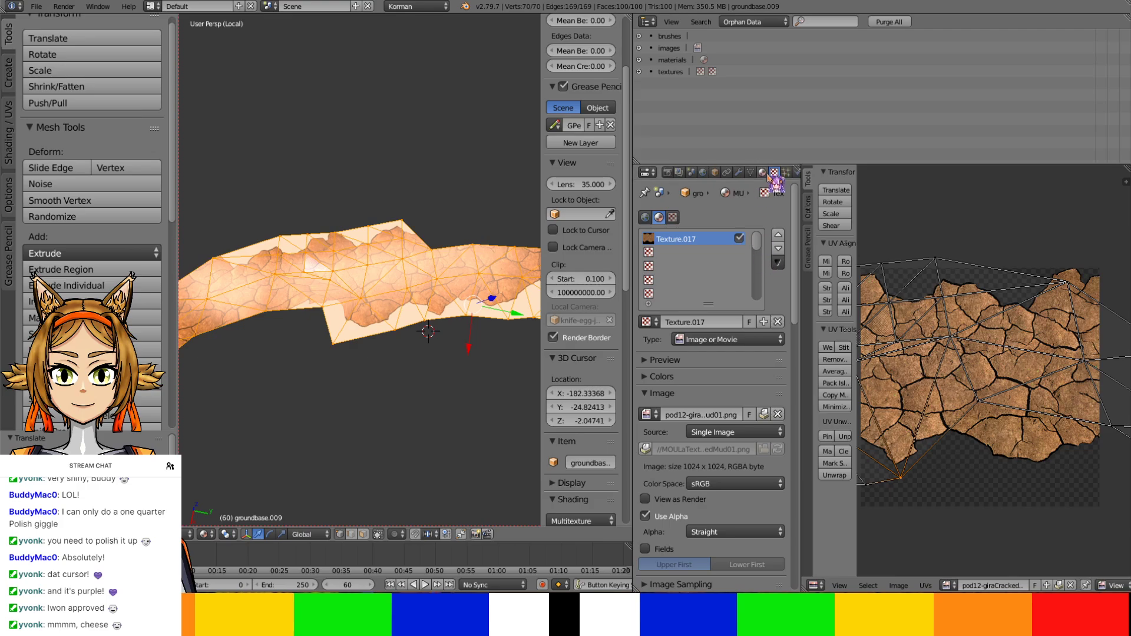
pyautogui.click(762, 172)
pyautogui.click(749, 532)
pyautogui.scroll(2, 377, 394)
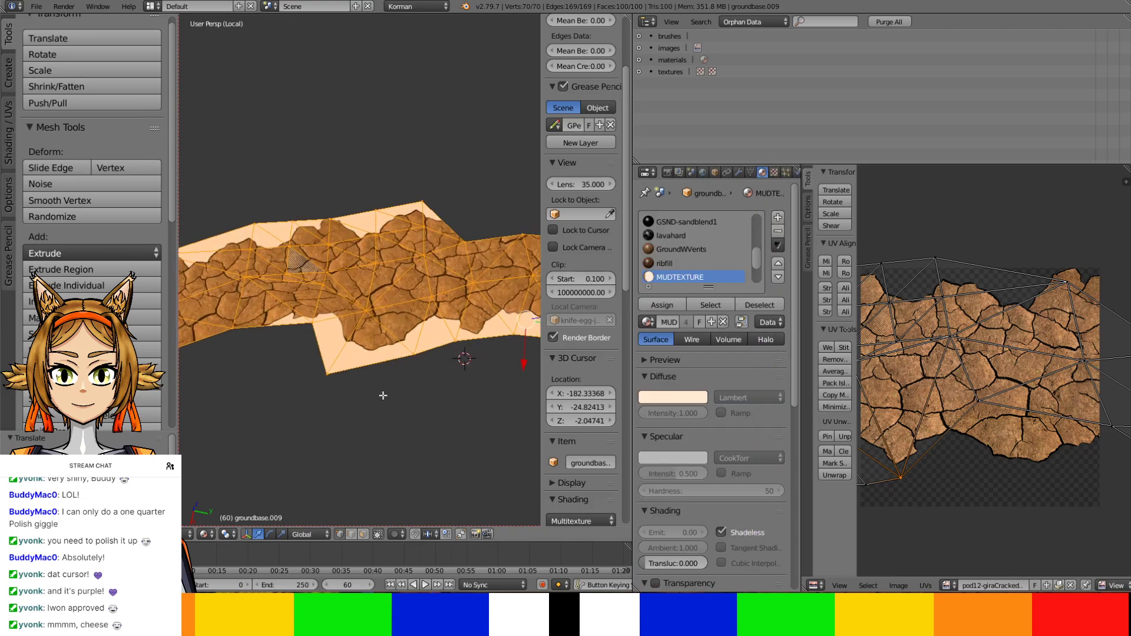
# Spread the UV vertices at the layout's tapered end outward so its border lies above and below the mud image's jagged edges
pyautogui.moveTo(383, 396); pyautogui.dragTo(513, 378, button='middle')
pyautogui.scroll(-3, 1073, 365)
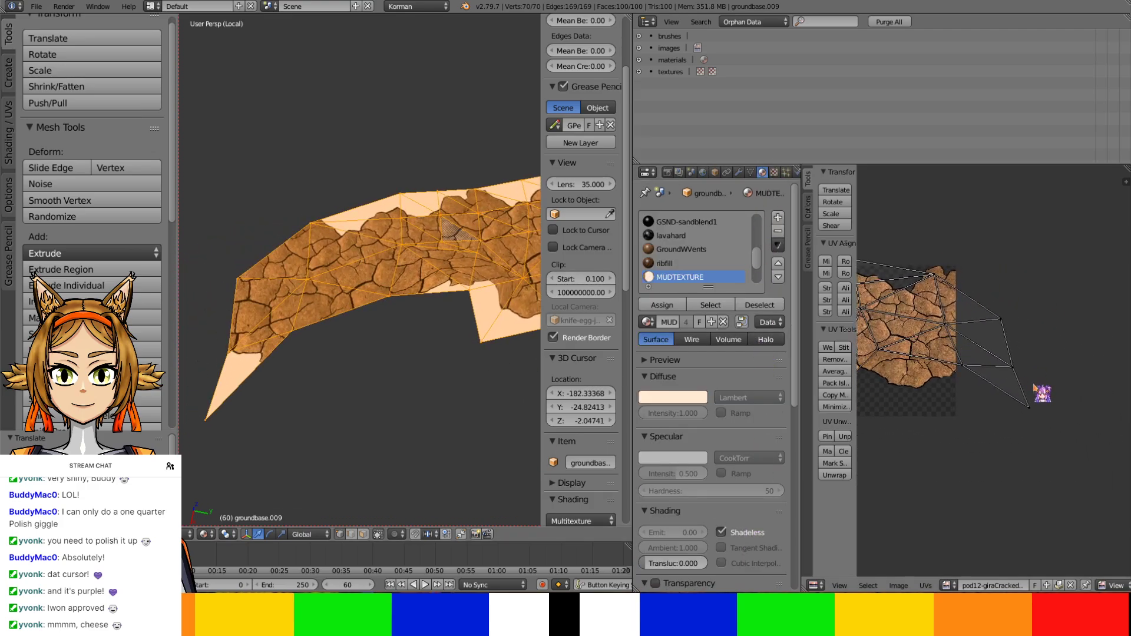
pyautogui.moveTo(1031, 408)
pyautogui.mouseDown(button='right')
pyautogui.moveTo(998, 418)
pyautogui.moveTo(1012, 410)
pyautogui.mouseUp(button='right')
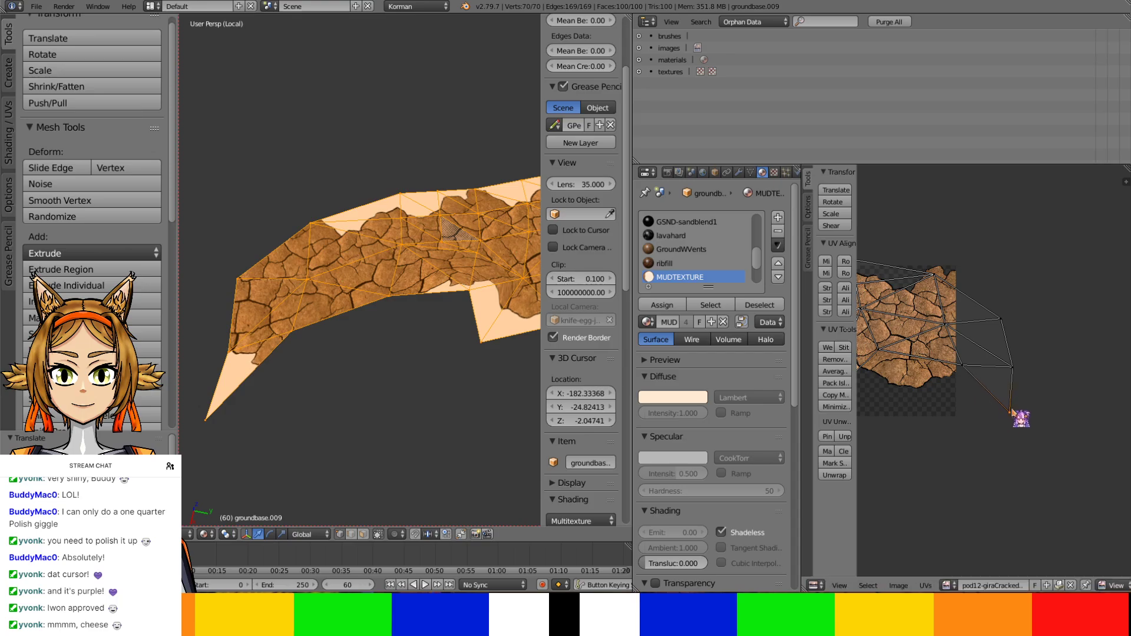
pyautogui.moveTo(1015, 321); pyautogui.dragTo(1008, 260, button='right')
pyautogui.moveTo(936, 284); pyautogui.dragTo(939, 271, button='right')
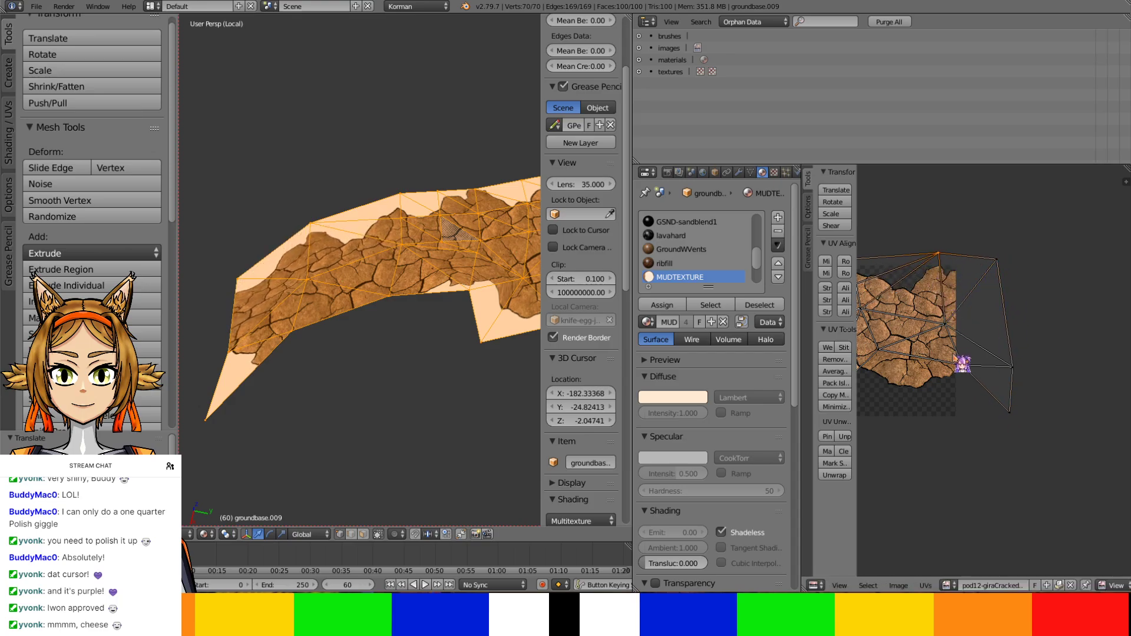
pyautogui.moveTo(963, 364); pyautogui.dragTo(962, 404, button='right')
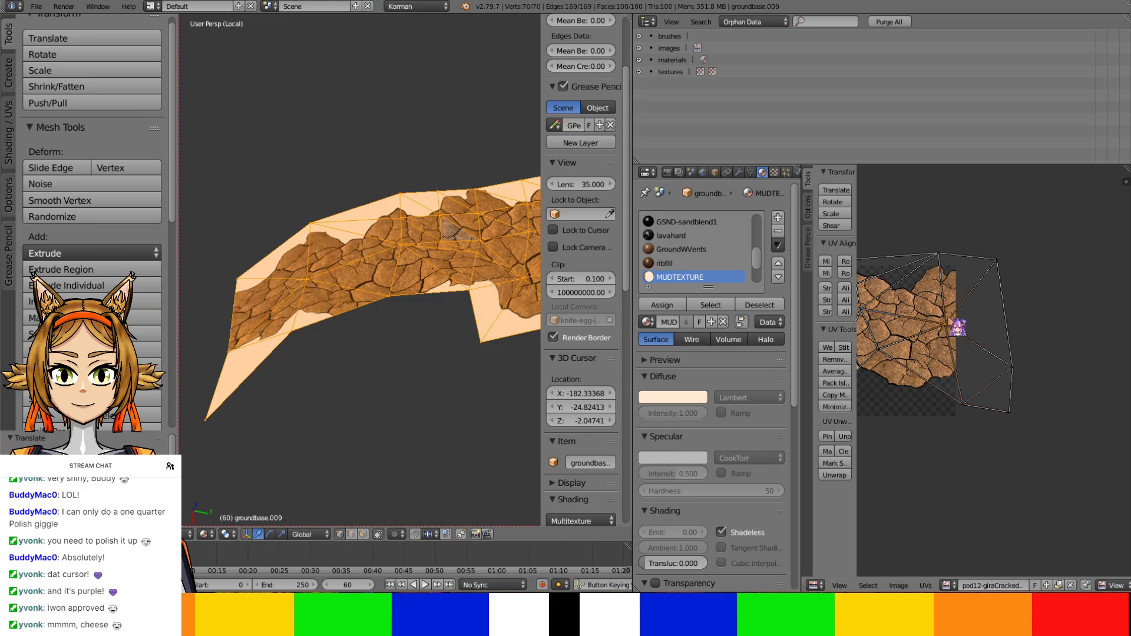
pyautogui.moveTo(920, 352); pyautogui.dragTo(1000, 343, button='middle')
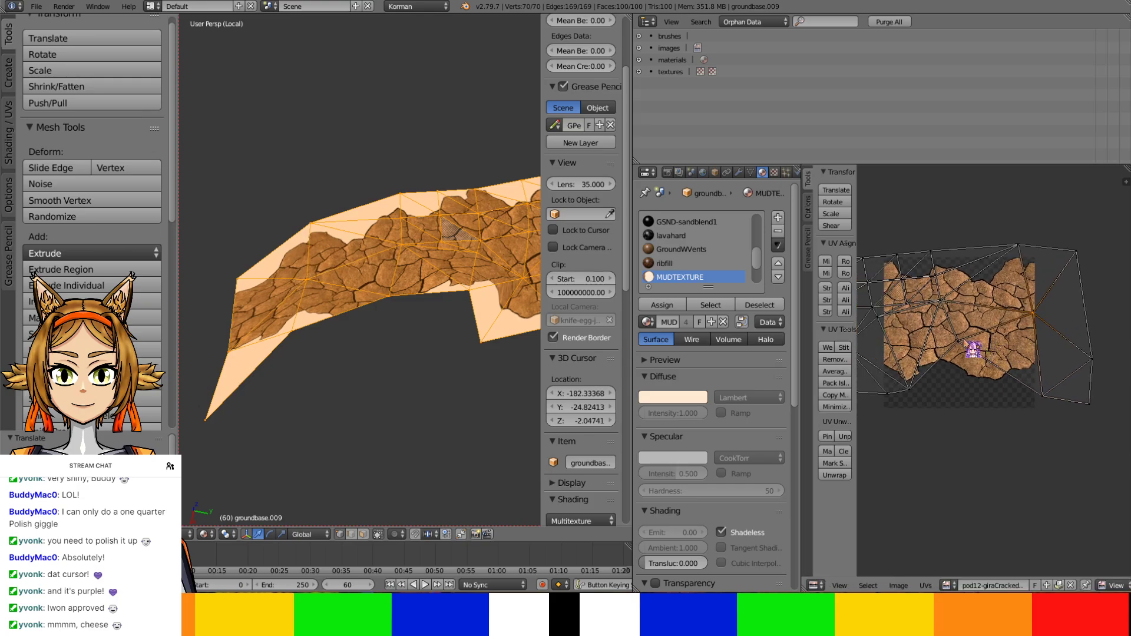
pyautogui.moveTo(964, 340); pyautogui.dragTo(980, 391, button='right')
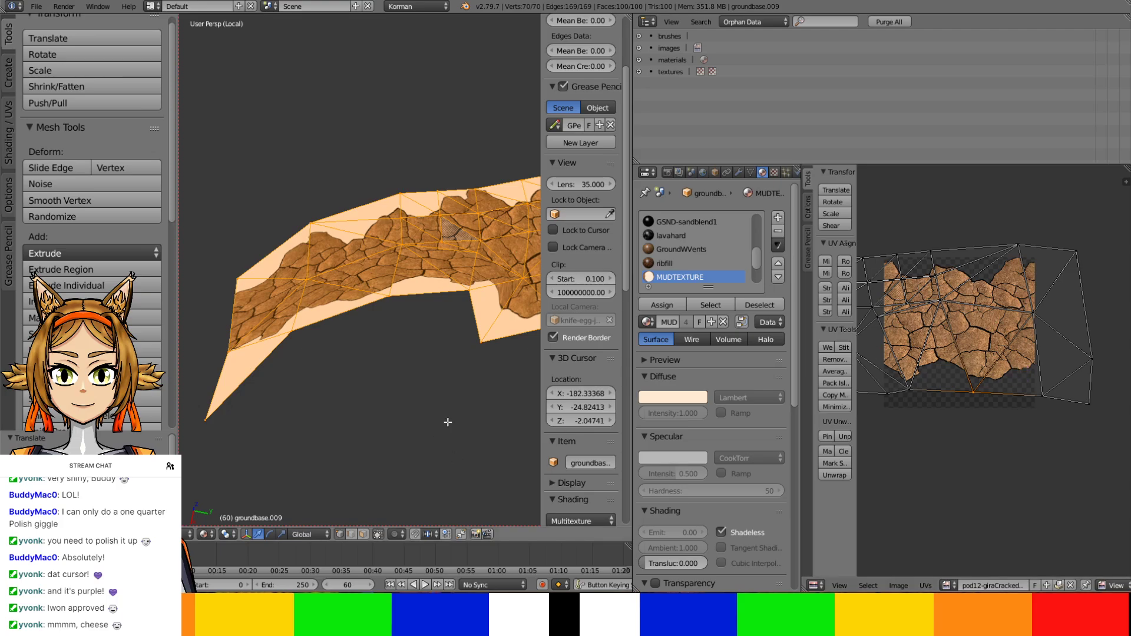
# Raise the interior UV vertex in the layout section left of the mud image
pyautogui.moveTo(936, 344); pyautogui.dragTo(1052, 349, button='middle')
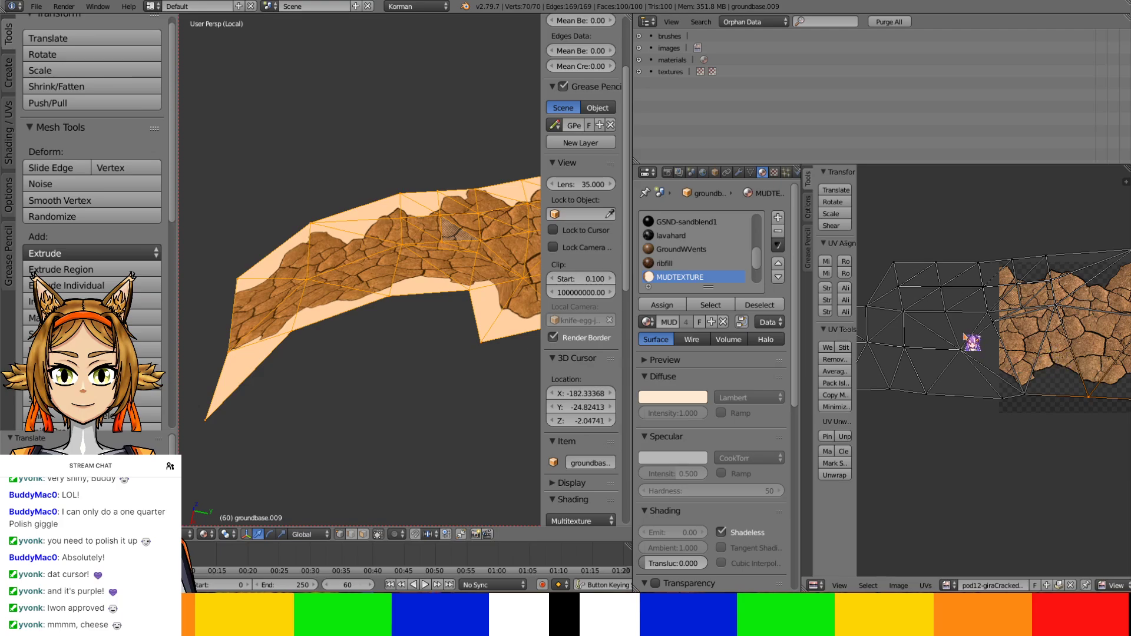
pyautogui.moveTo(970, 342); pyautogui.dragTo(895, 371, button='middle')
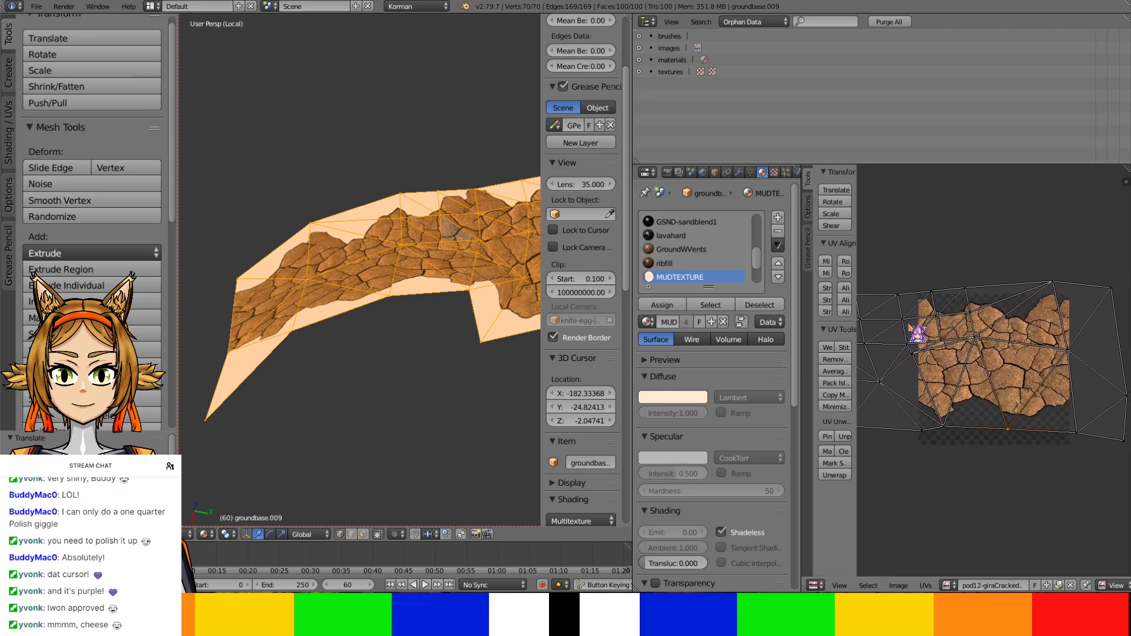
pyautogui.moveTo(917, 334); pyautogui.dragTo(1068, 323, button='middle')
pyautogui.moveTo(524, 339); pyautogui.dragTo(413, 349, button='middle')
pyautogui.moveTo(937, 348)
pyautogui.mouseDown(button='right')
pyautogui.moveTo(929, 306)
pyautogui.moveTo(935, 372)
pyautogui.moveTo(934, 349)
pyautogui.mouseUp(button='right')
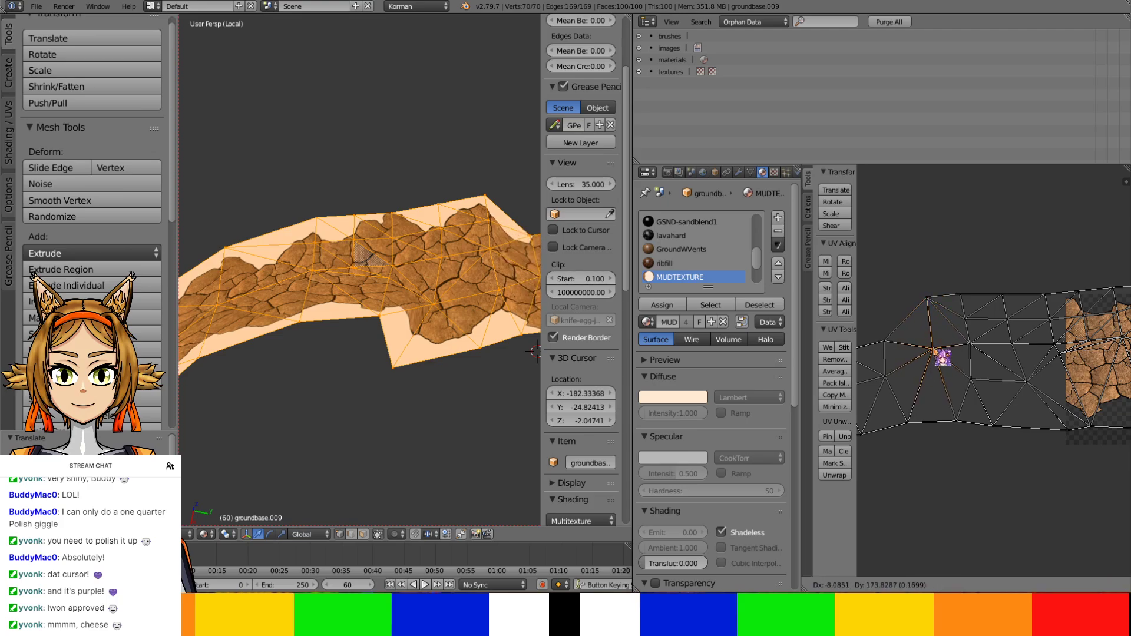
pyautogui.click(934, 349)
# Raise the next upper-border UV vertices level with the layout's straightened upper edge and lift the interior vertex beneath them
pyautogui.moveTo(916, 319); pyautogui.dragTo(1011, 312, button='middle')
pyautogui.moveTo(982, 328); pyautogui.dragTo(989, 290, button='right')
pyautogui.click(989, 290)
pyautogui.moveTo(980, 364); pyautogui.dragTo(981, 339, button='right')
pyautogui.click(981, 339)
pyautogui.moveTo(947, 354)
pyautogui.mouseDown(button='middle')
pyautogui.moveTo(757, 358)
pyautogui.moveTo(949, 360)
pyautogui.mouseUp(button='middle')
pyautogui.moveTo(948, 360); pyautogui.dragTo(943, 297, button='right')
pyautogui.click(943, 297)
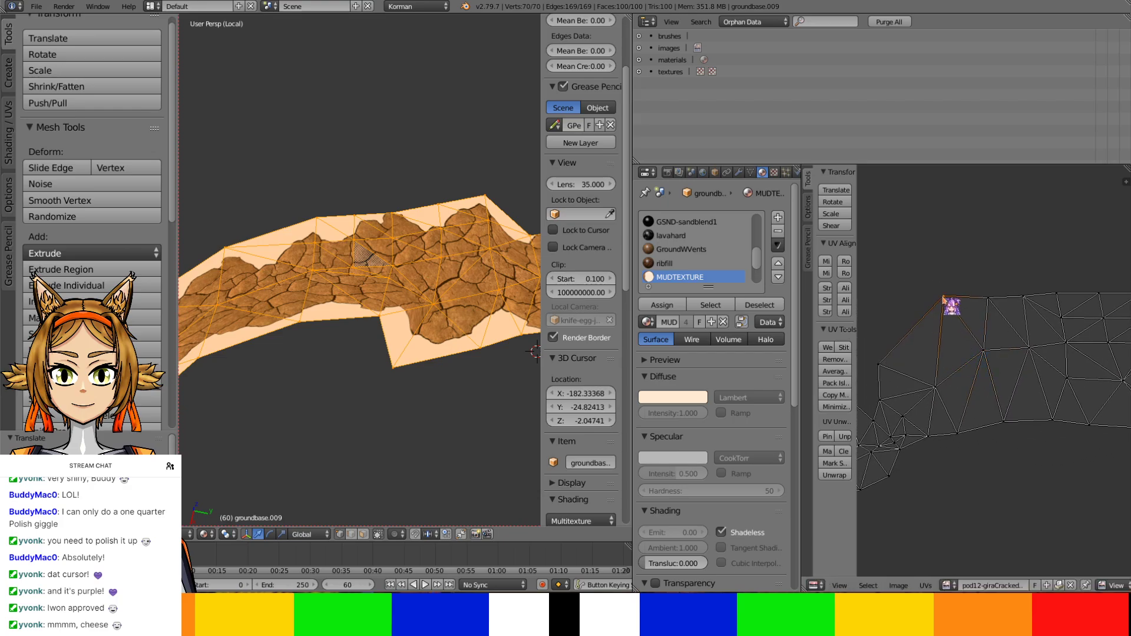
# Raise the UV vertex beside the straightened section level with the layout's upper edge
pyautogui.moveTo(939, 366); pyautogui.dragTo(1037, 412, button='middle')
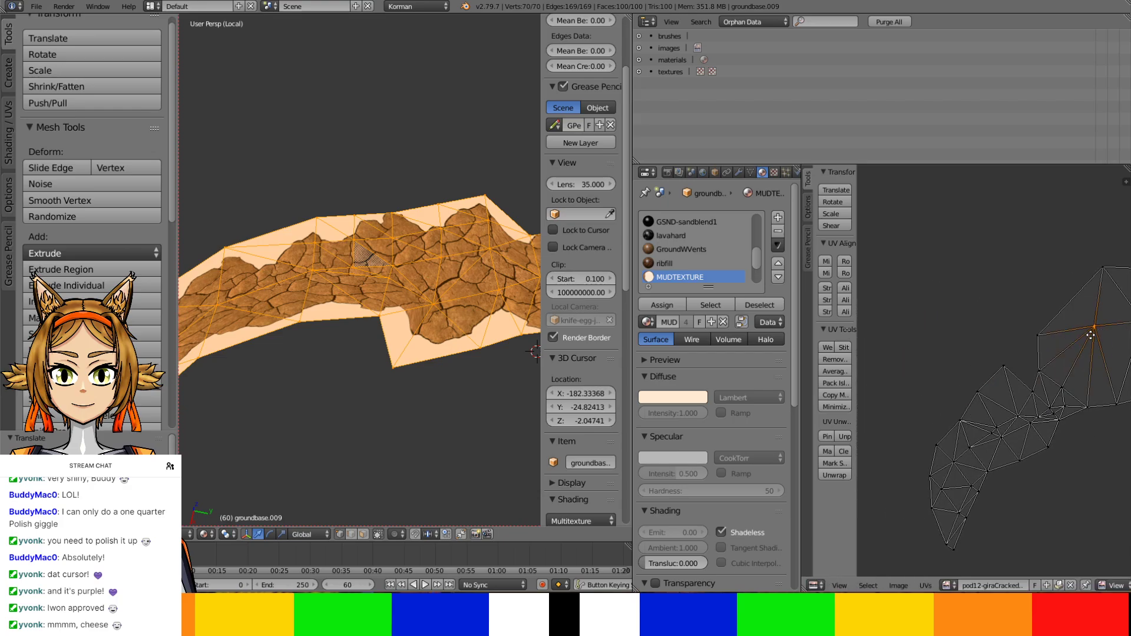
pyautogui.moveTo(447, 353); pyautogui.dragTo(377, 377, button='middle')
pyautogui.scroll(1, 1016, 386)
pyautogui.press('g')
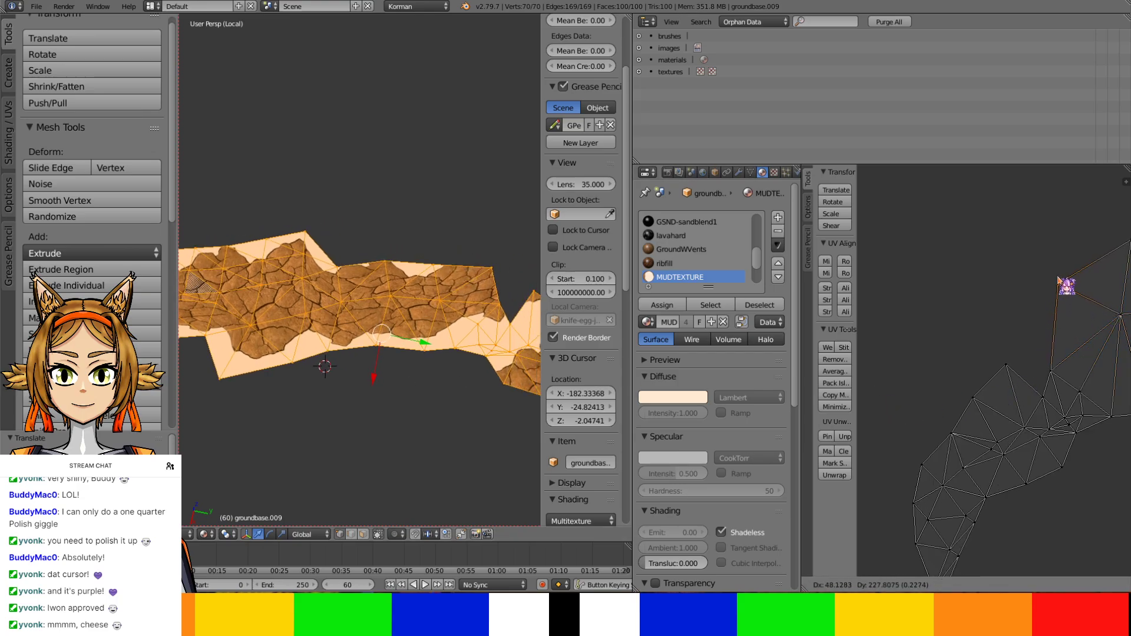
pyautogui.click(1061, 236)
pyautogui.moveTo(1085, 252); pyautogui.dragTo(979, 269, button='middle')
# Raise the next UV vertices along the curved outline and space them leftward in line with the straight upper border
pyautogui.press('g')
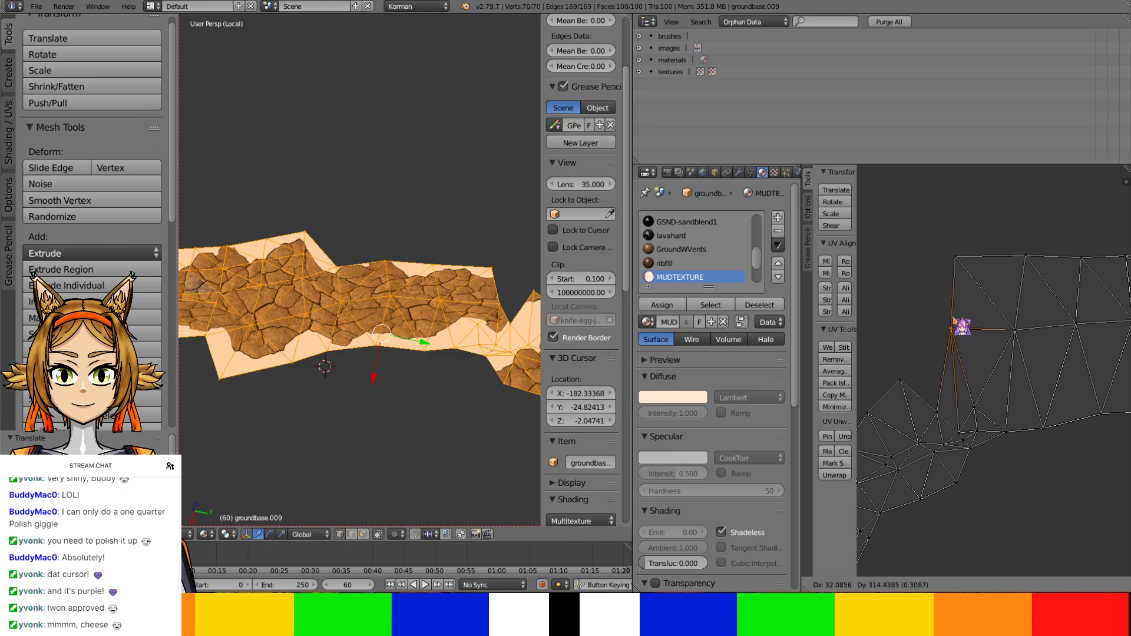
pyautogui.click(952, 318)
pyautogui.press('g')
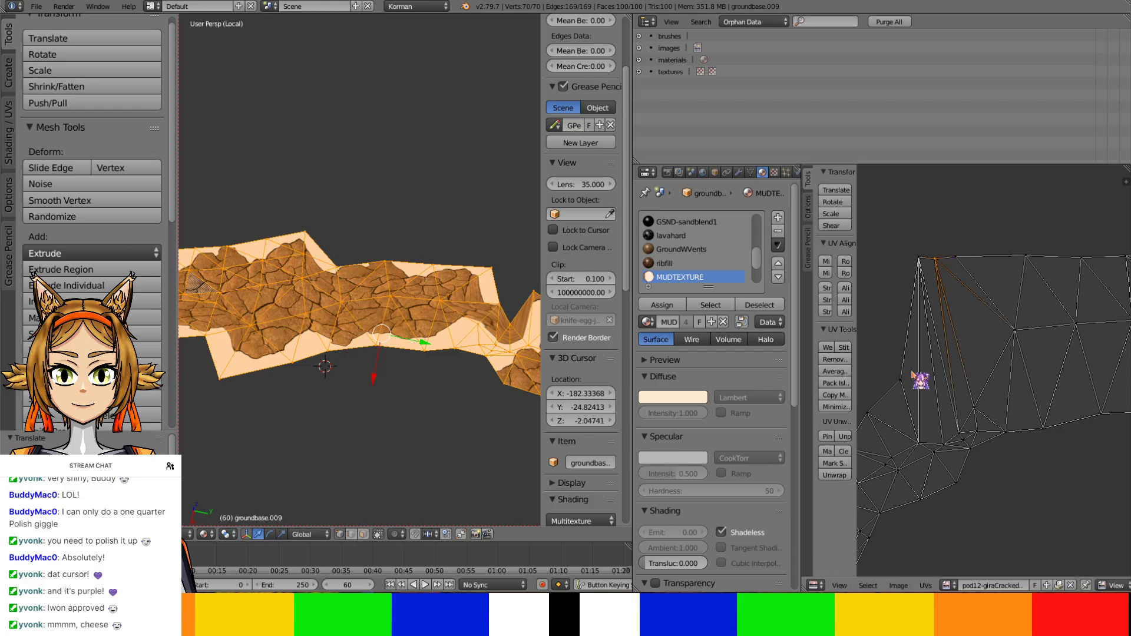
pyautogui.click(935, 257)
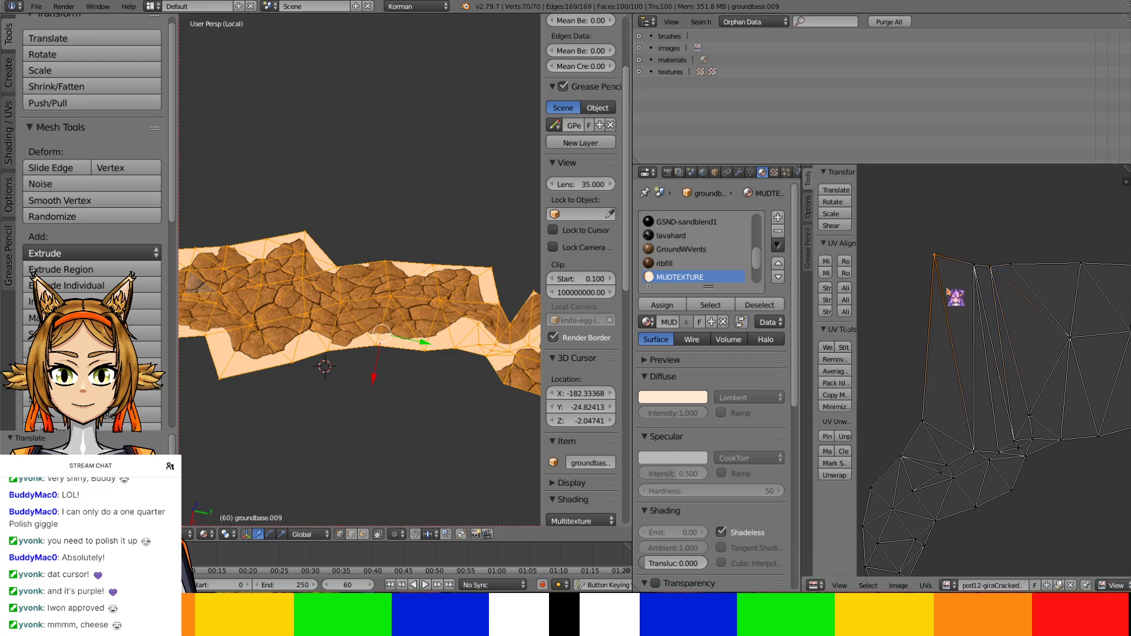
pyautogui.rightClick(923, 421)
pyautogui.press('g')
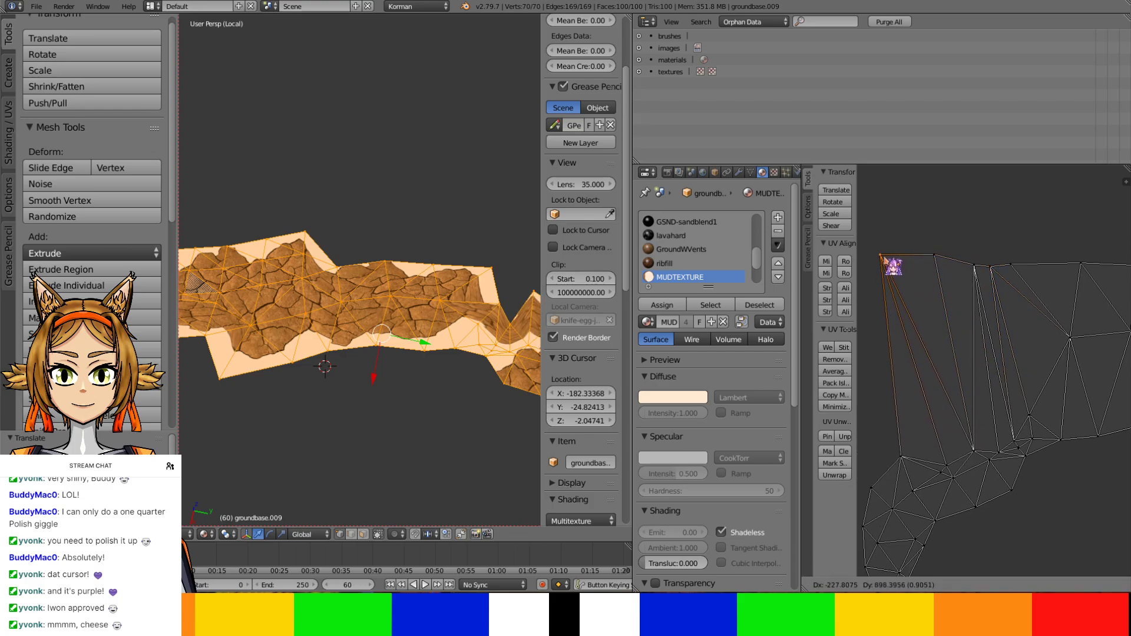
pyautogui.click(883, 258)
# Lift the three bunched interior UV vertices beneath the newly extended upper border to the middle of the strip
pyautogui.moveTo(917, 397); pyautogui.dragTo(873, 401, button='middle')
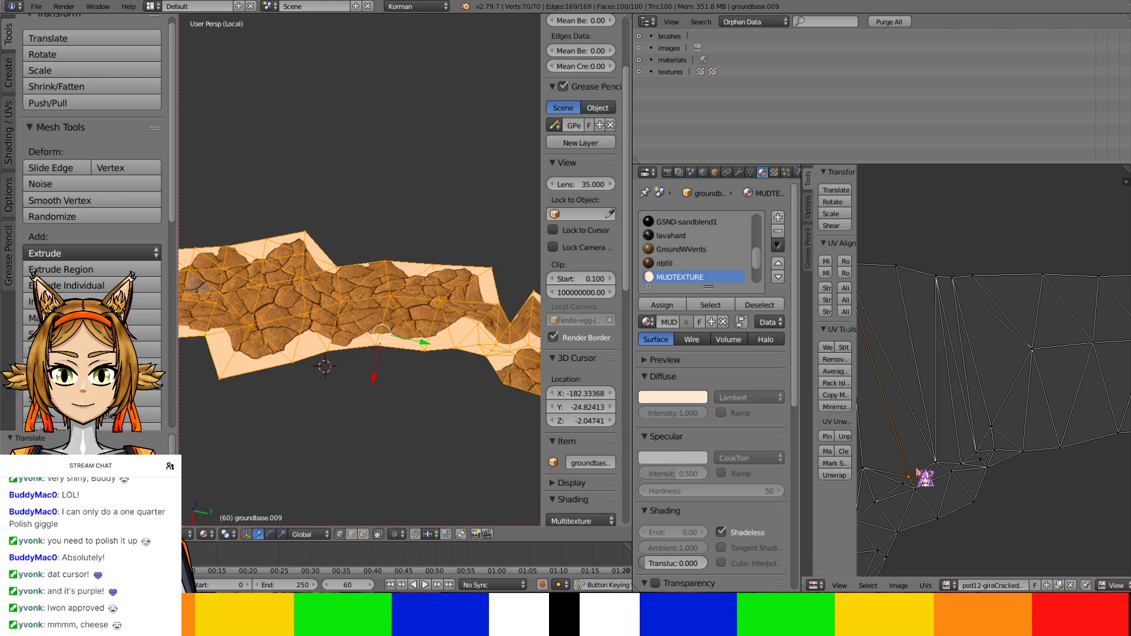
pyautogui.press('g')
pyautogui.click(882, 368)
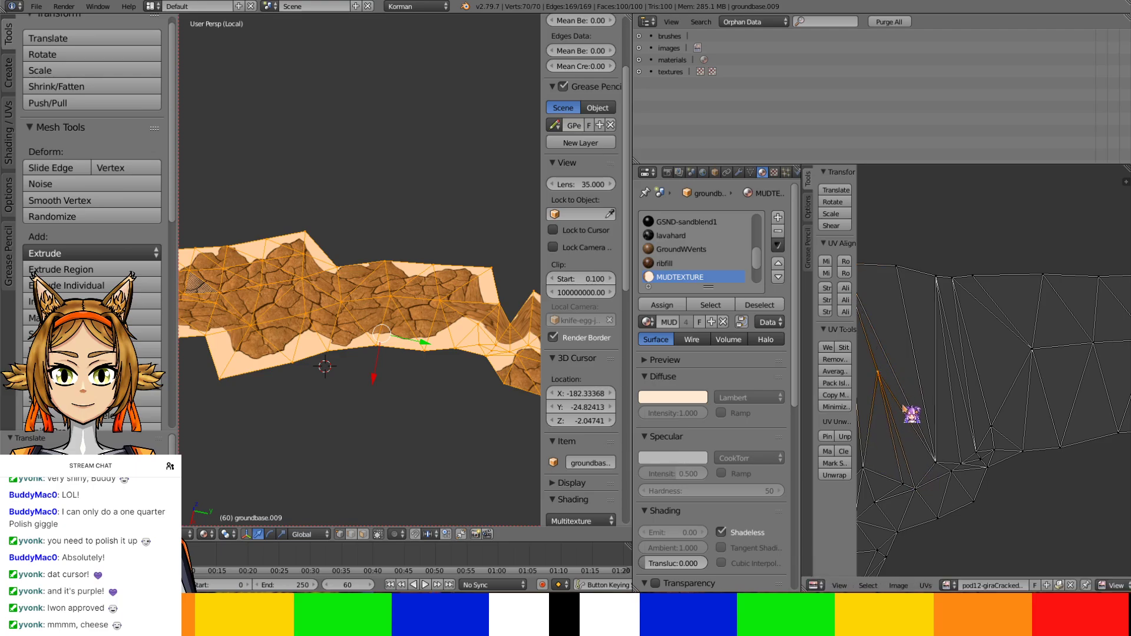
pyautogui.rightClick(936, 462)
pyautogui.press('g')
pyautogui.click(910, 351)
pyautogui.rightClick(962, 460)
pyautogui.press('g')
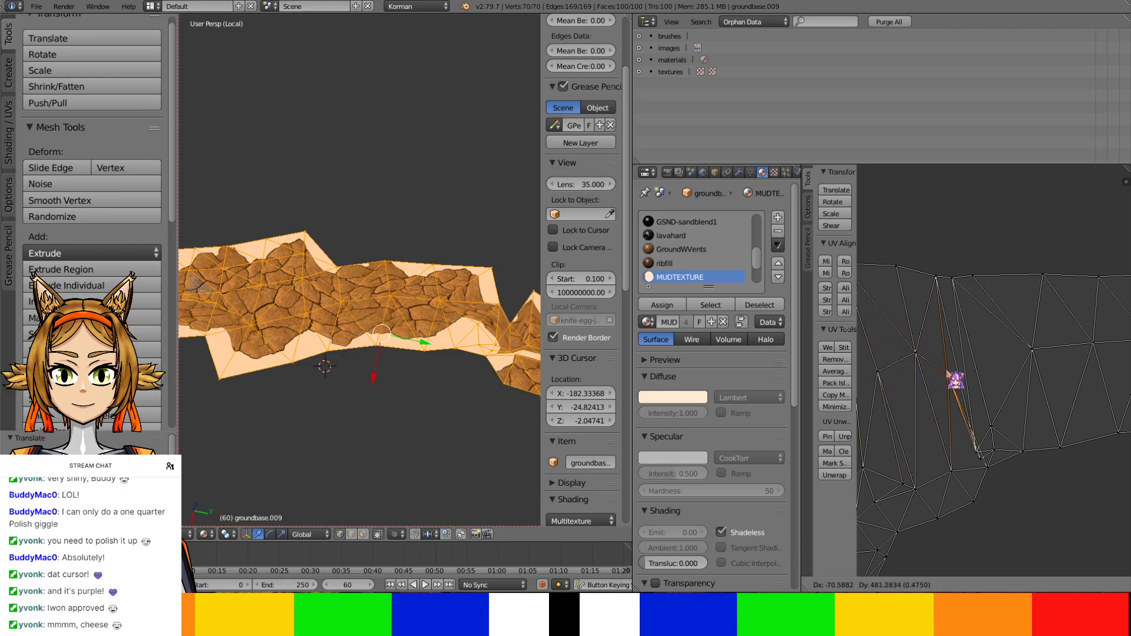
pyautogui.click(944, 364)
# Lift and separate the bunched UV vertices beside the finished section, placing two at mid-height and two just above the lower border
pyautogui.rightClick(979, 452)
pyautogui.press('g')
pyautogui.click(972, 379)
pyautogui.rightClick(994, 423)
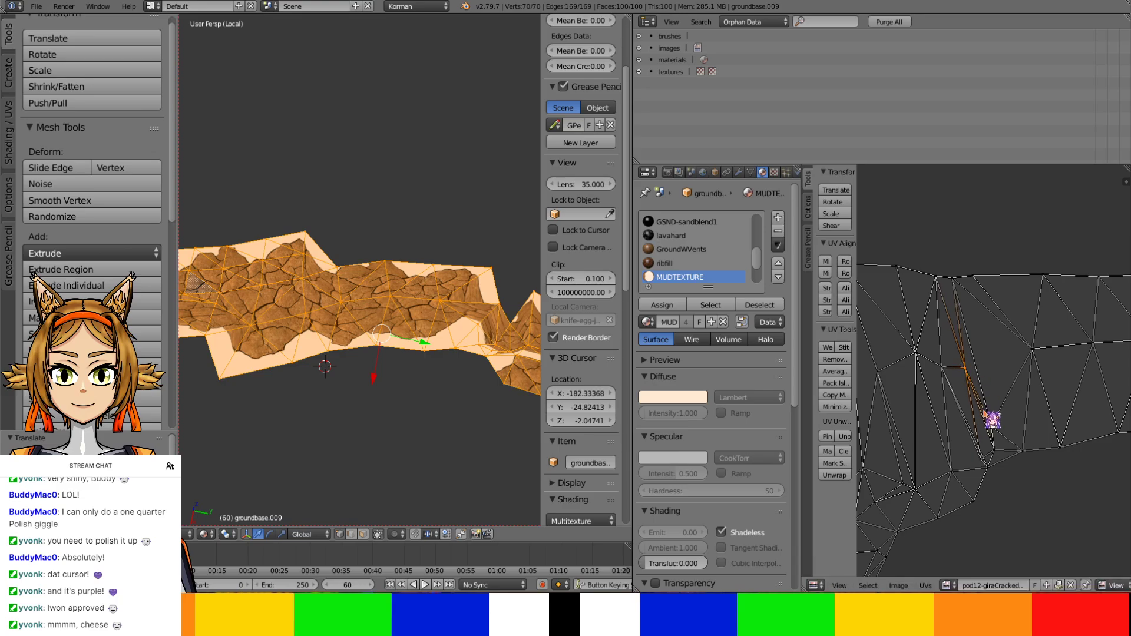
pyautogui.press('g')
pyautogui.click(986, 342)
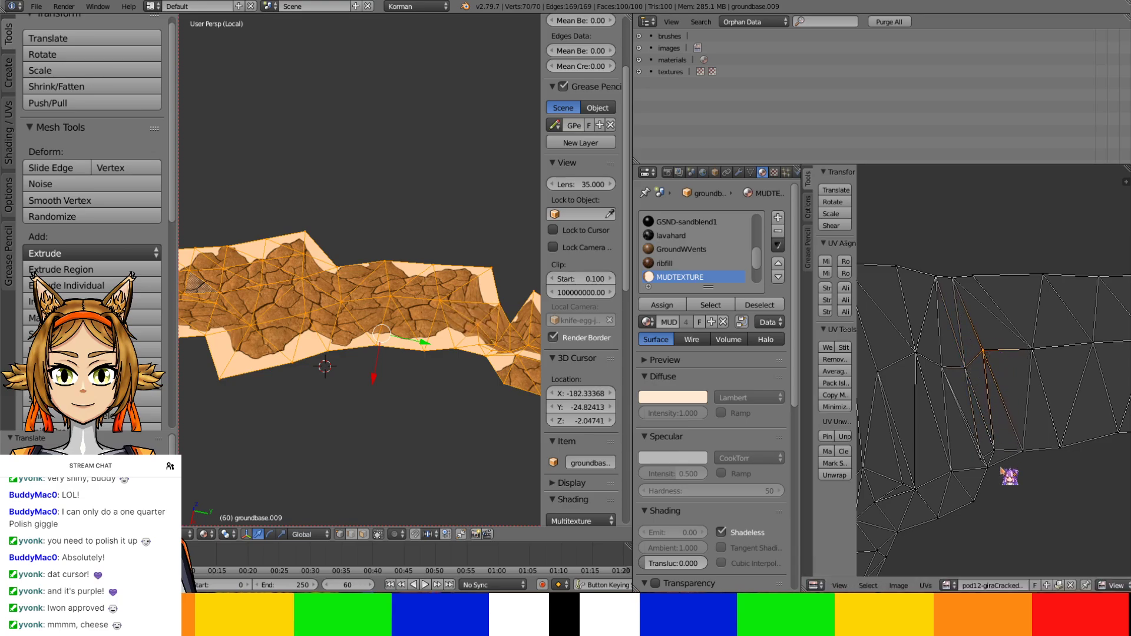
pyautogui.press('g')
pyautogui.click(1002, 424)
pyautogui.rightClick(996, 468)
pyautogui.press('g')
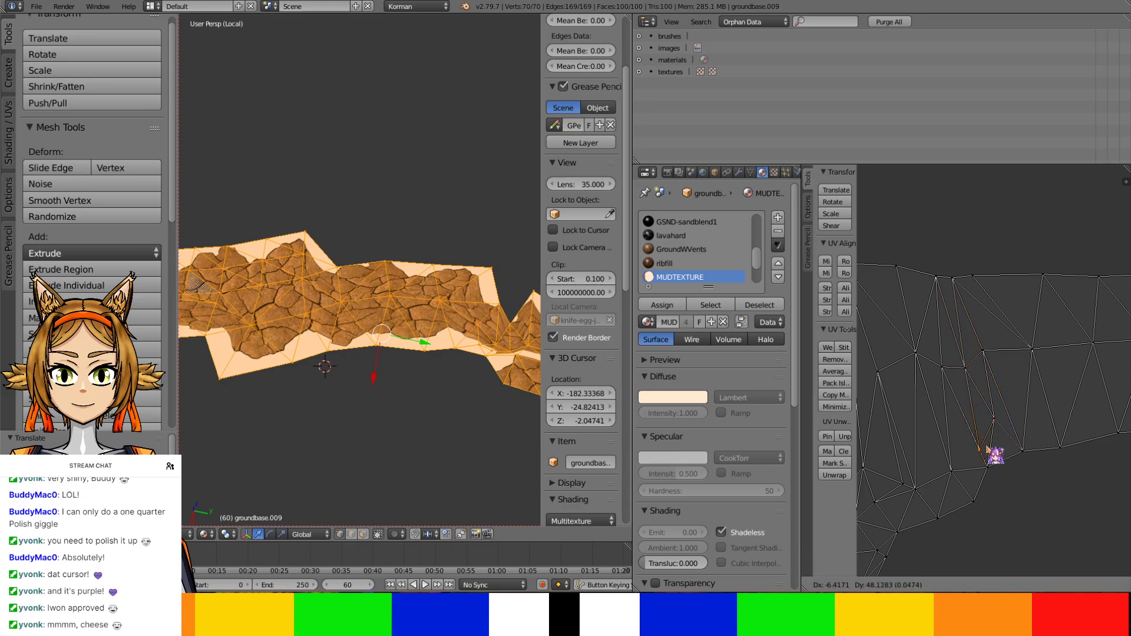
pyautogui.click(984, 415)
# Move the next three outline UV vertices from the curled tail up and leftward to extend the layout's upper border
pyautogui.keyDown('shift'); pyautogui.moveTo(469, 394); pyautogui.dragTo(219, 389, button='middle'); pyautogui.keyUp('shift')
pyautogui.scroll(3, 433, 360)
pyautogui.moveTo(433, 360); pyautogui.dragTo(410, 300, button='middle')
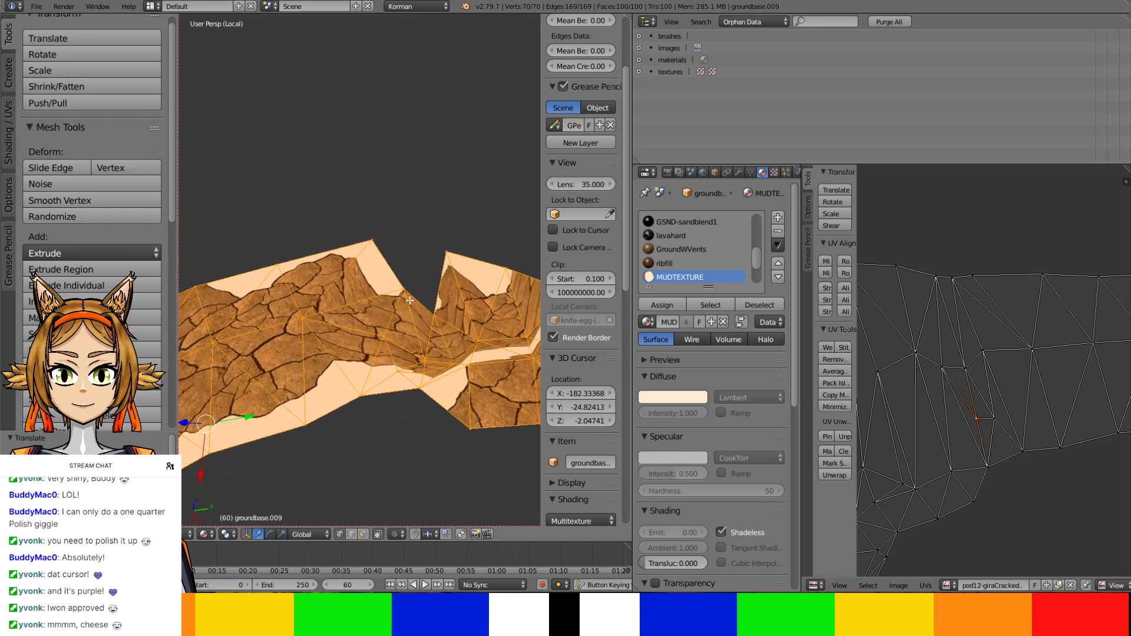
pyautogui.scroll(-2, 964, 379)
pyautogui.scroll(-2, 959, 430)
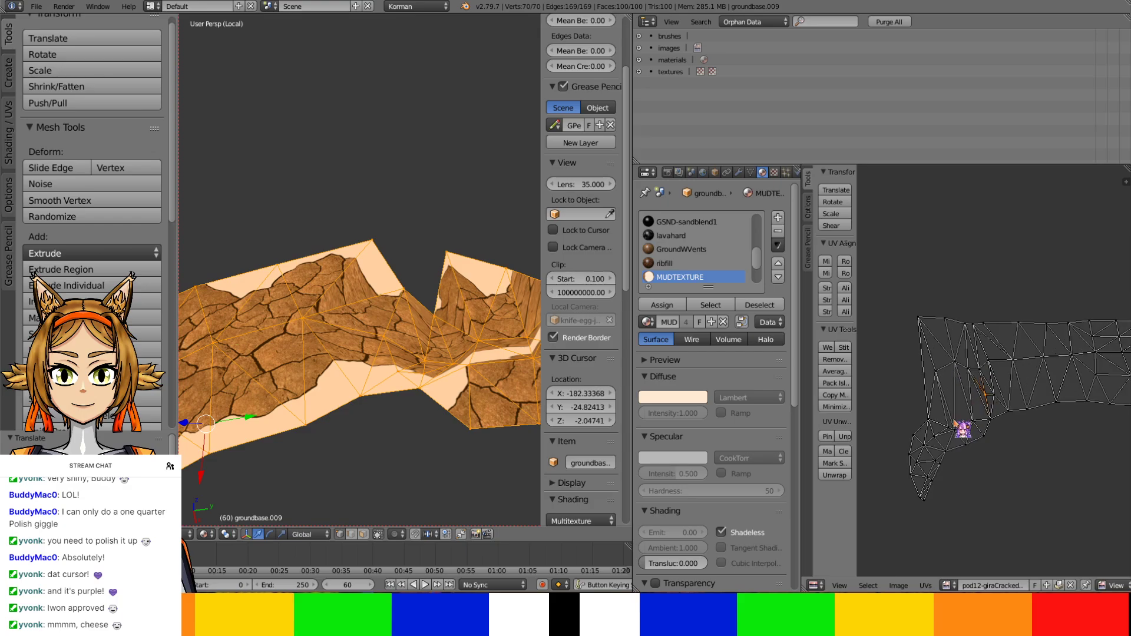
pyautogui.keyDown('shift'); pyautogui.moveTo(387, 356); pyautogui.dragTo(278, 306, button='middle'); pyautogui.keyUp('shift')
pyautogui.press('g')
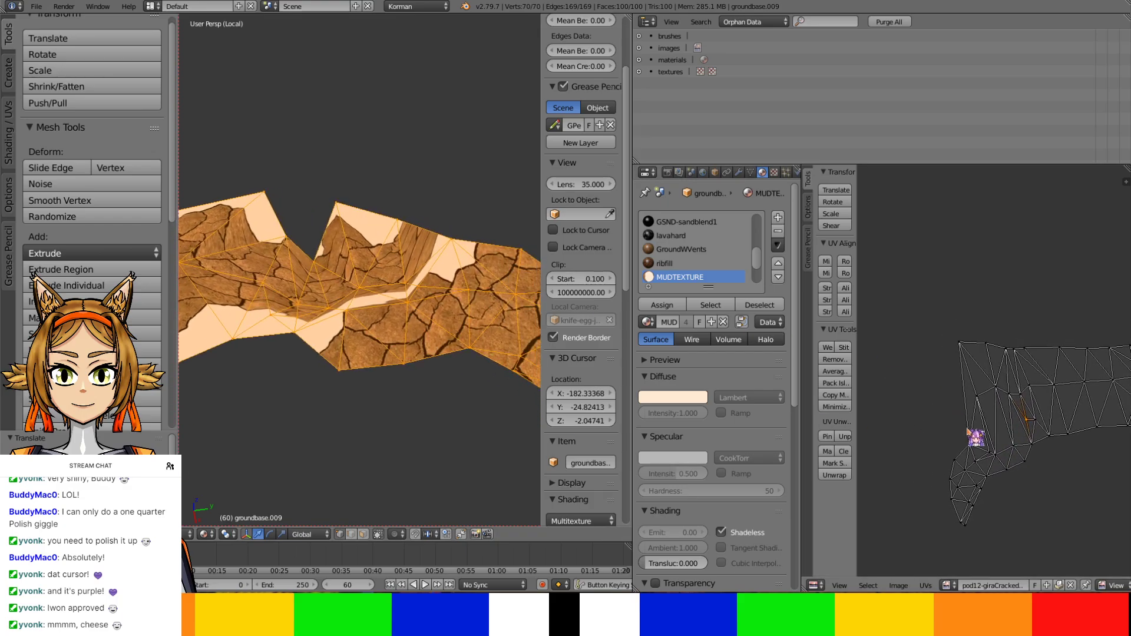
pyautogui.click(930, 342)
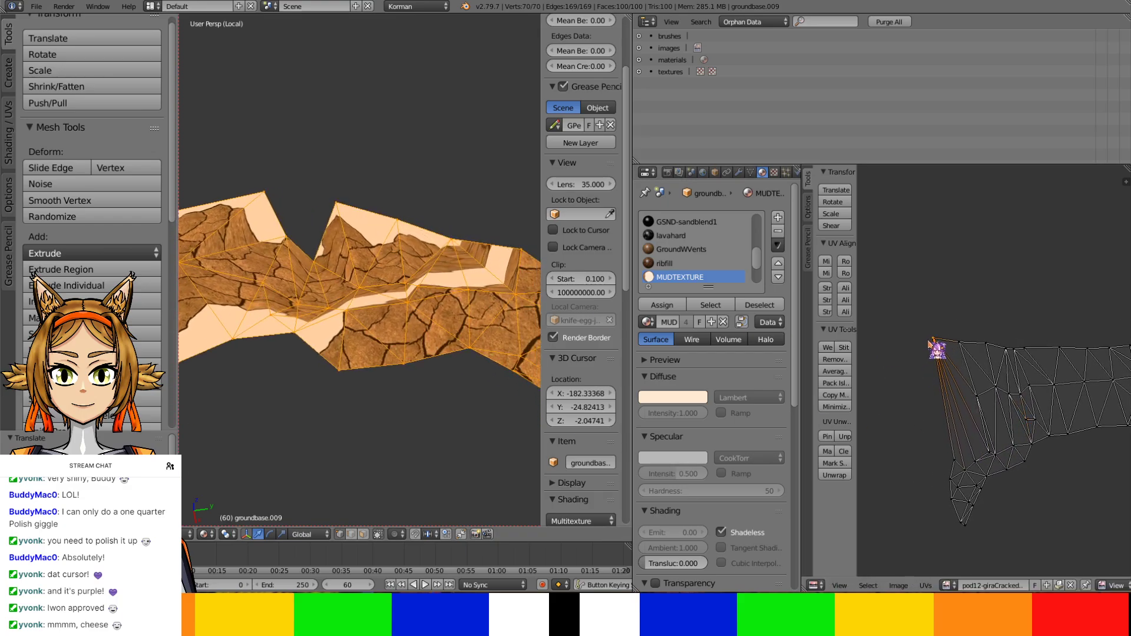
pyautogui.rightClick(952, 464)
pyautogui.press('g')
pyautogui.click(906, 334)
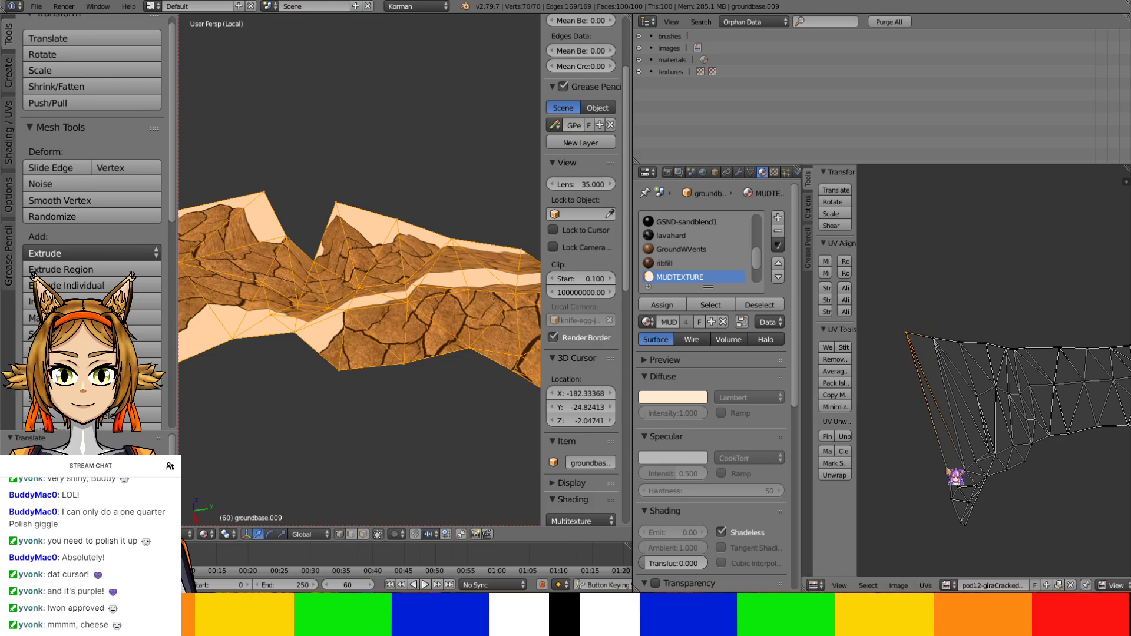
pyautogui.rightClick(949, 477)
pyautogui.press('g')
pyautogui.click(887, 335)
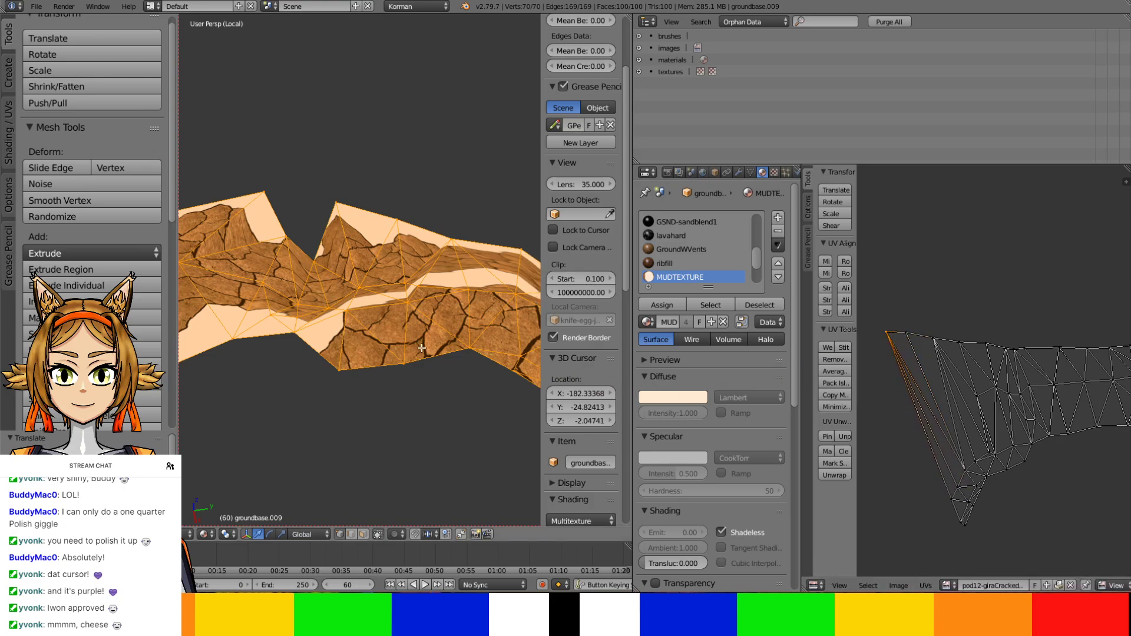
# Place the tail's outermost UV vertices as the upper border's end corner and two points down the end edge
pyautogui.moveTo(412, 353); pyautogui.dragTo(342, 345, button='middle')
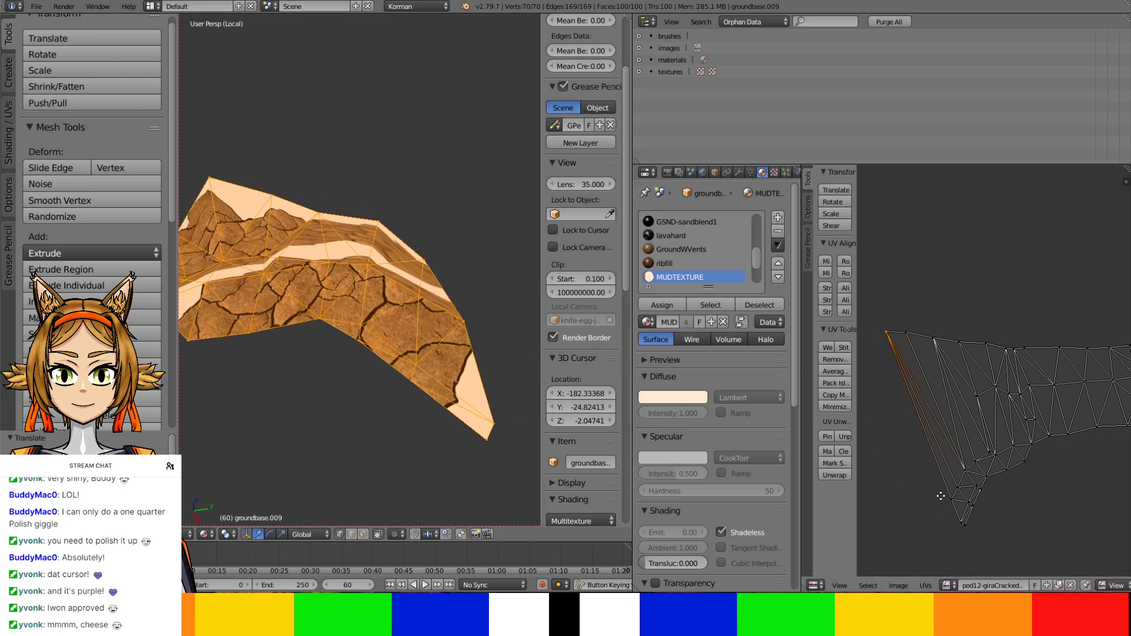
pyautogui.moveTo(941, 496); pyautogui.dragTo(1025, 487, button='middle')
pyautogui.press('g')
pyautogui.click(921, 308)
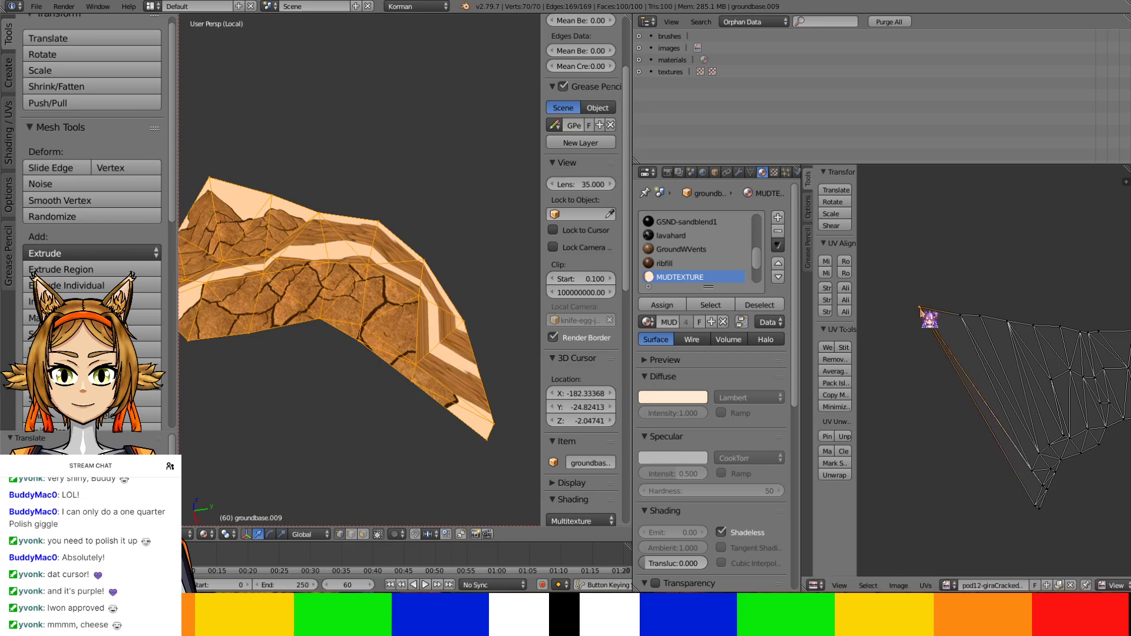
pyautogui.press('g')
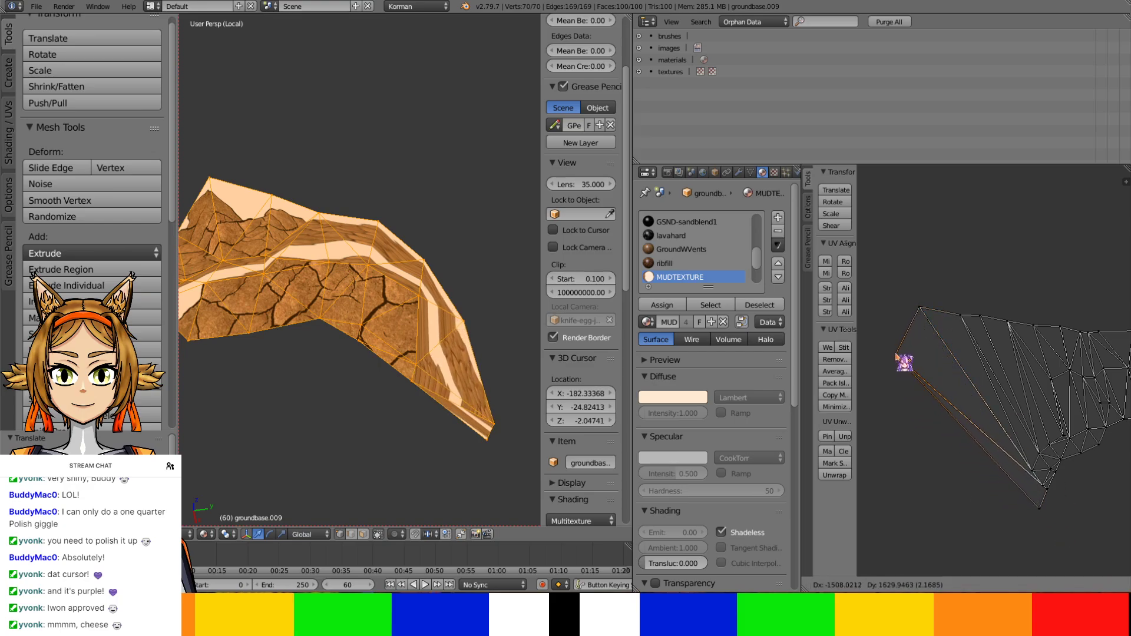
pyautogui.click(901, 356)
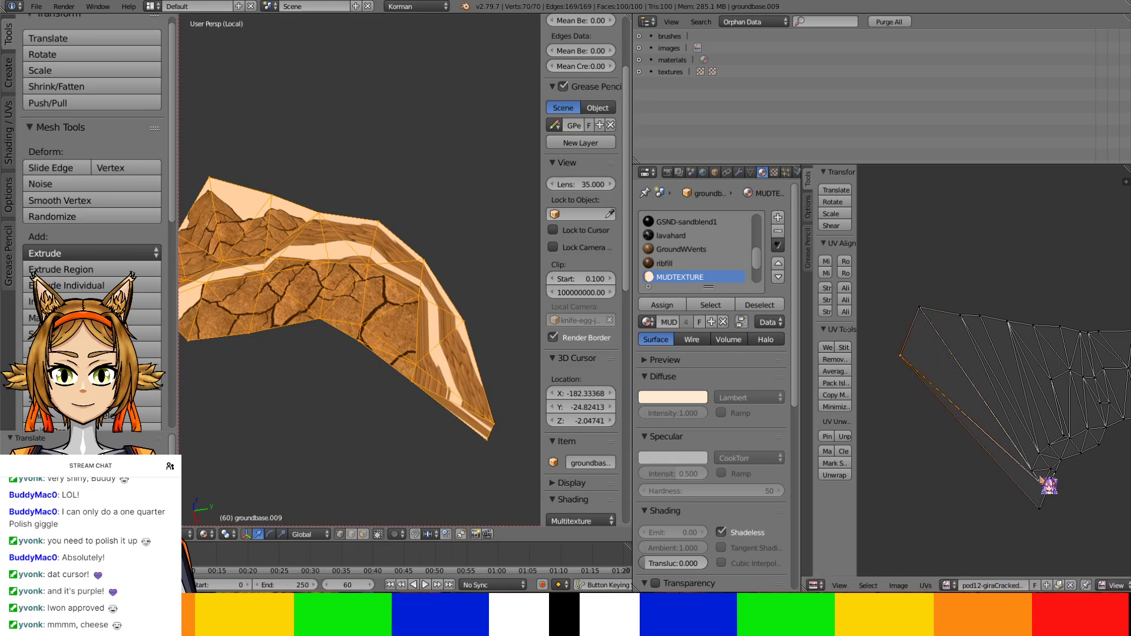
pyautogui.press('g')
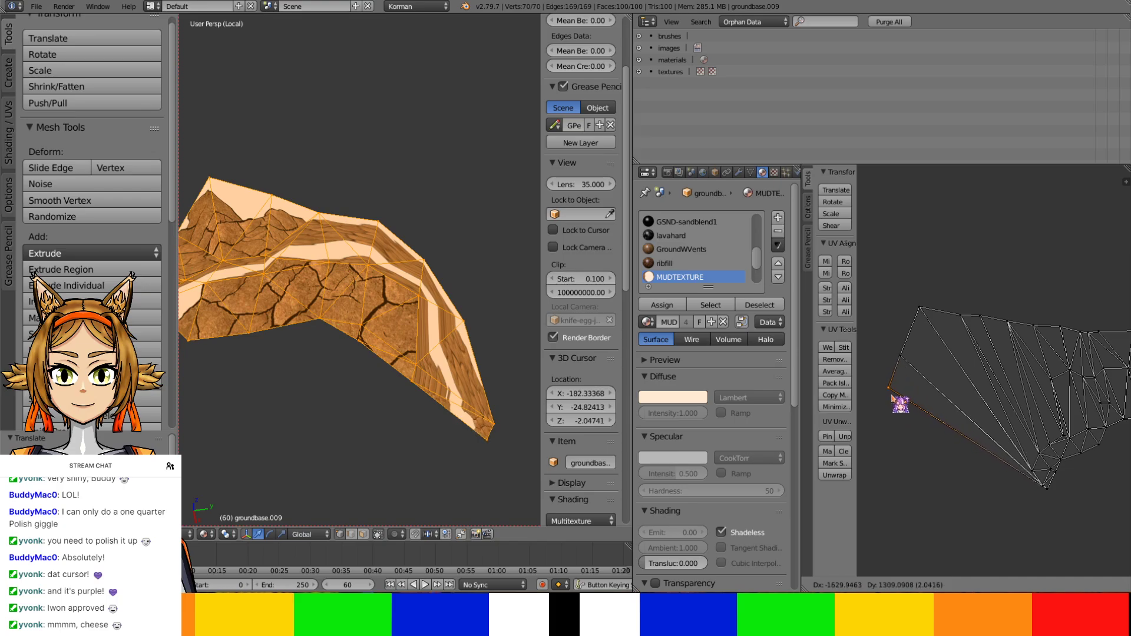
pyautogui.click(891, 393)
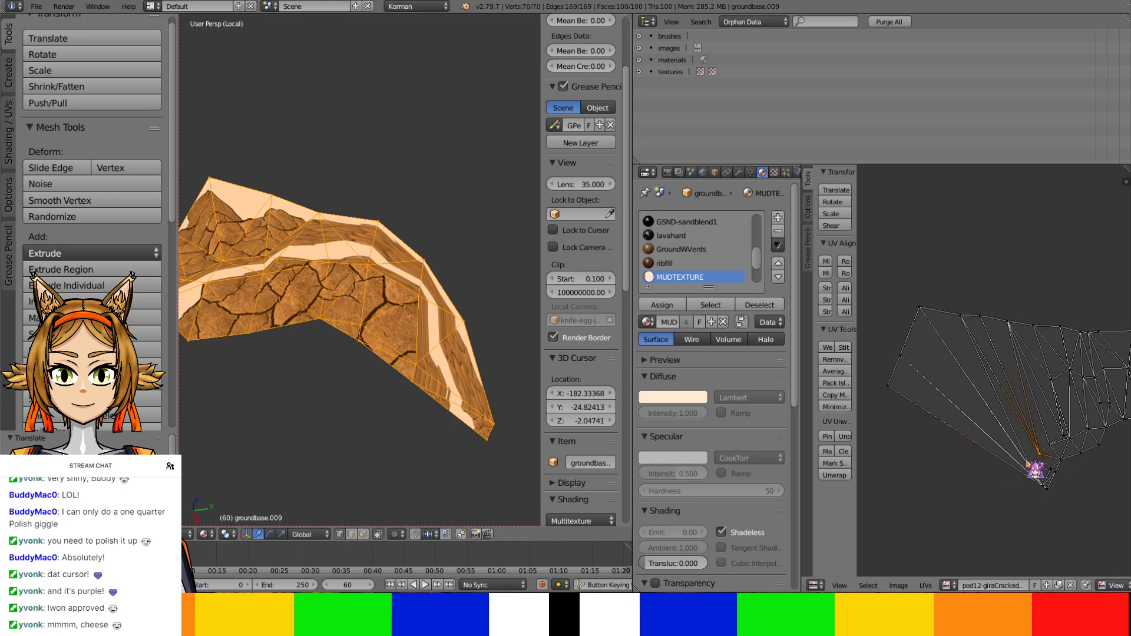
# Spread three bunched tail UV vertices up and leftward into the interior of the layout's end section
pyautogui.press('g')
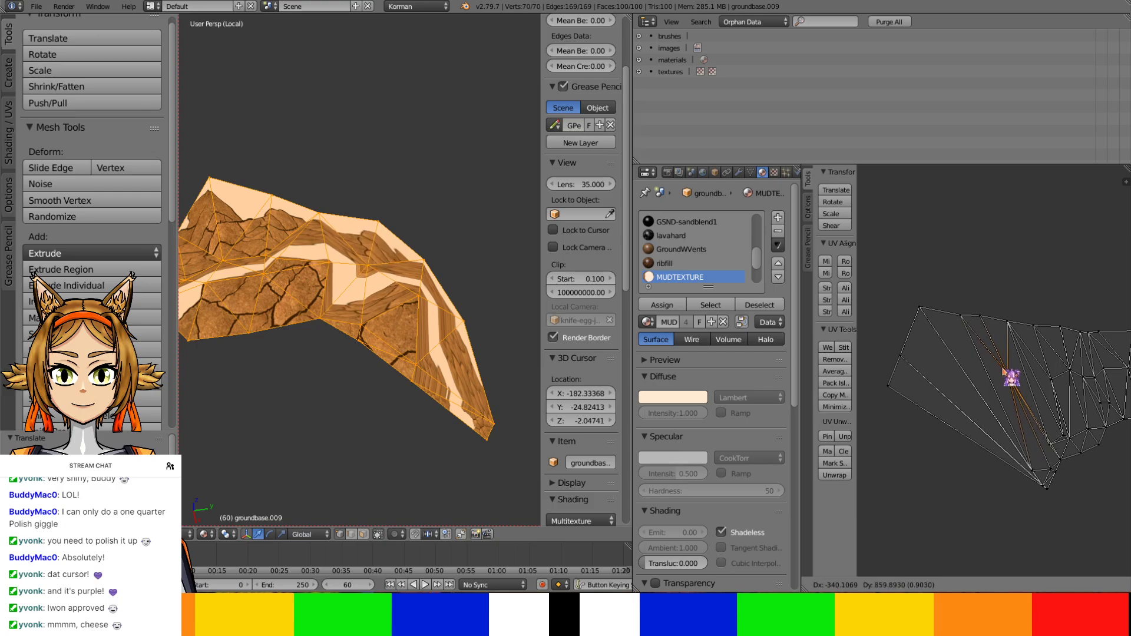
pyautogui.click(1021, 400)
pyautogui.rightClick(1032, 466)
pyautogui.press('g')
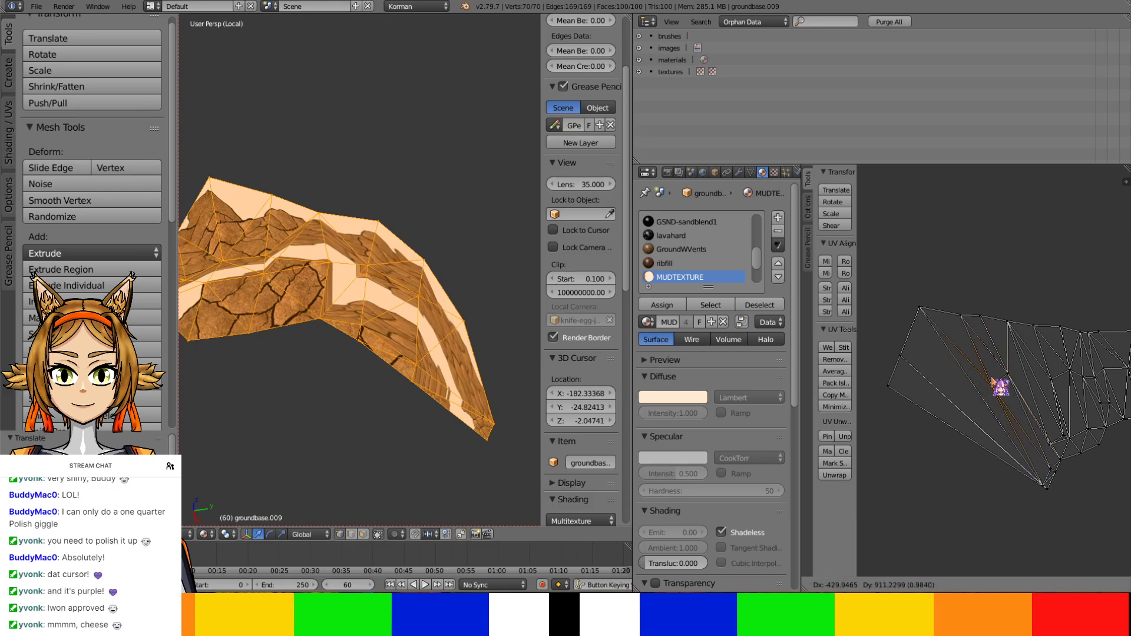
pyautogui.click(991, 382)
pyautogui.rightClick(1044, 484)
pyautogui.press('g')
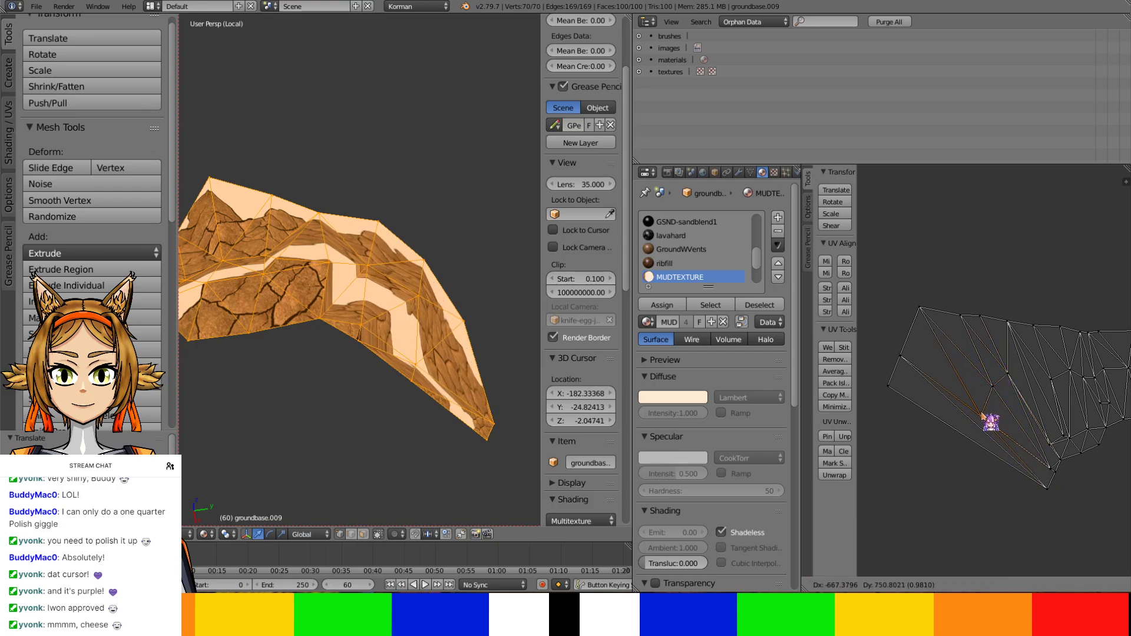
pyautogui.click(982, 406)
# Pull the remaining tail UV vertices leftward to form the end section's lower corner and border with an interior vertex above
pyautogui.press('g')
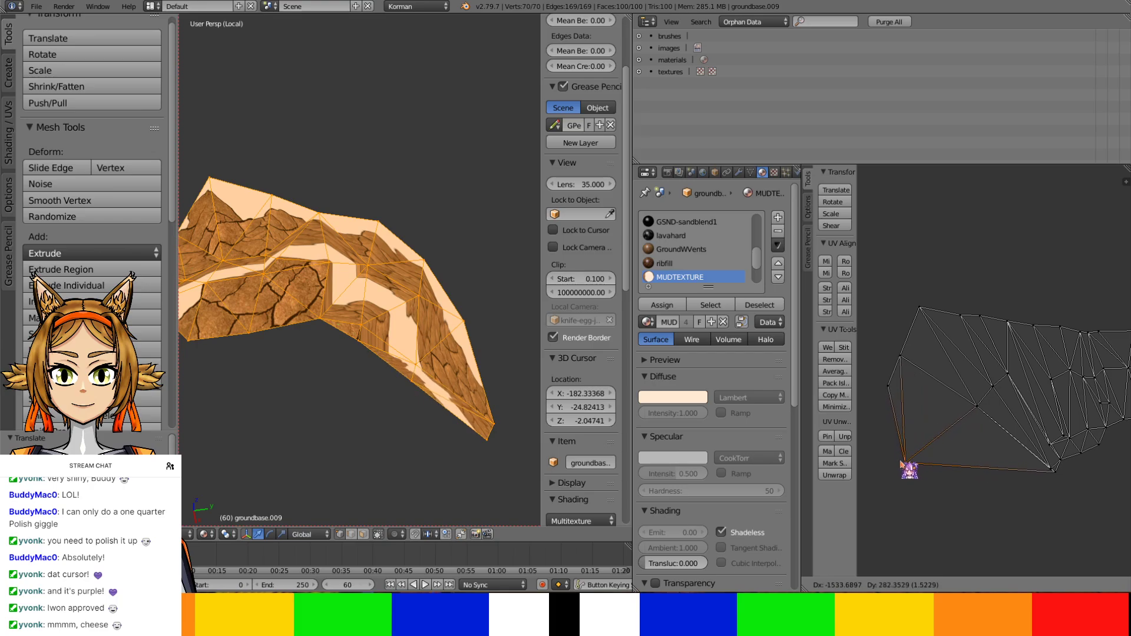
pyautogui.click(930, 484)
pyautogui.rightClick(1066, 475)
pyautogui.press('g')
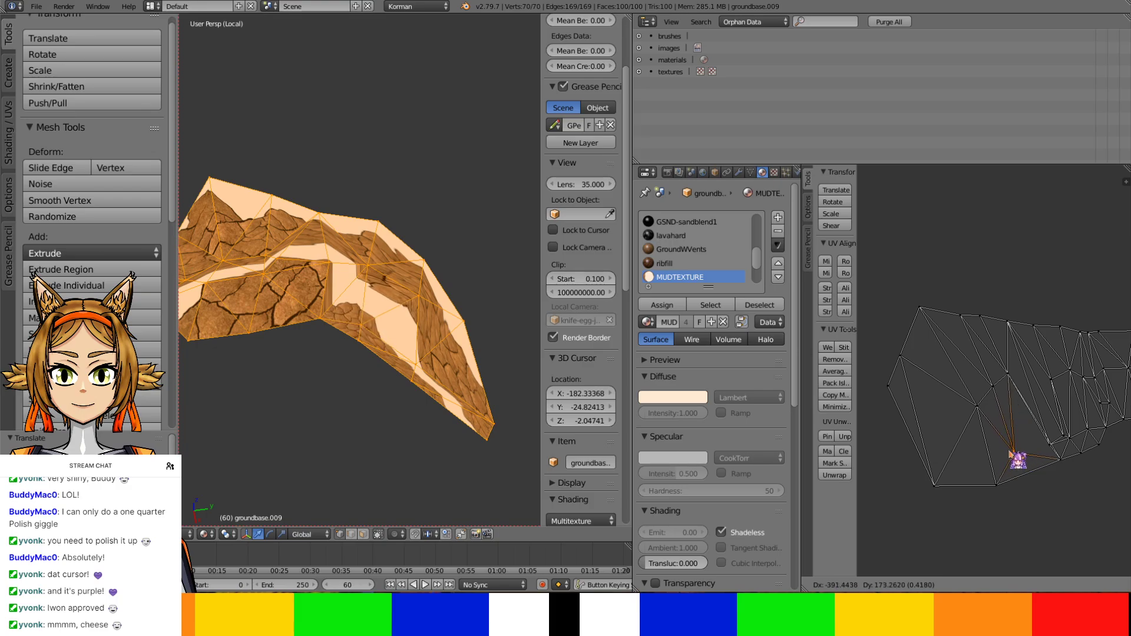
pyautogui.click(1011, 456)
# Move two bunched UV vertices above the lower border upward and leftward into the interior between the end section and the strip
pyautogui.moveTo(1011, 456); pyautogui.dragTo(916, 457, button='middle')
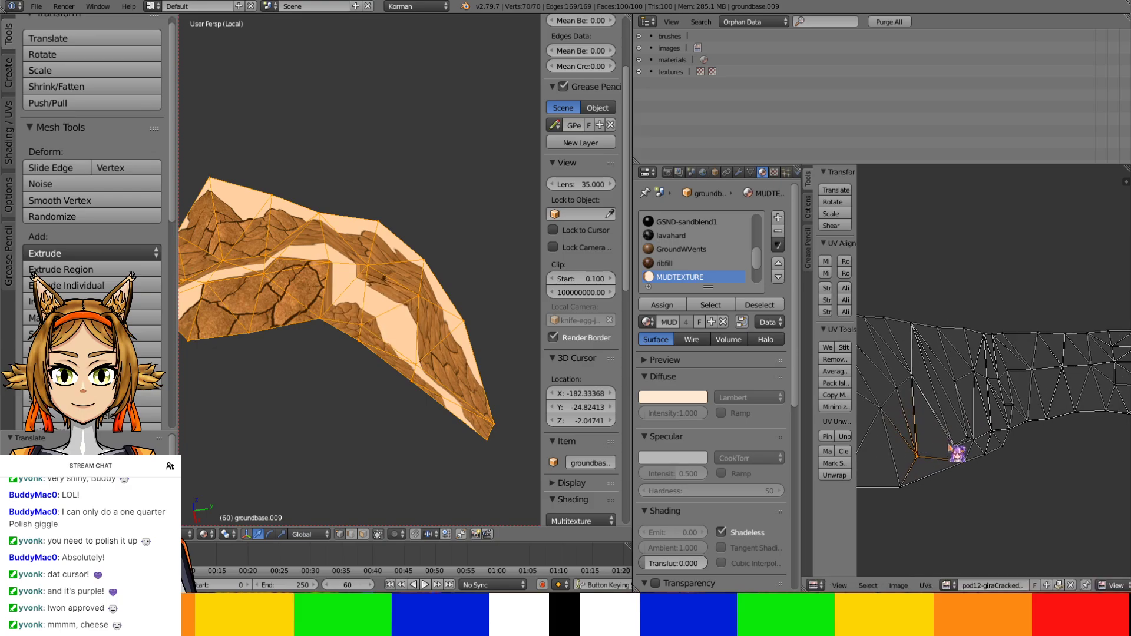
pyautogui.rightClick(955, 452)
pyautogui.press('g')
pyautogui.click(958, 395)
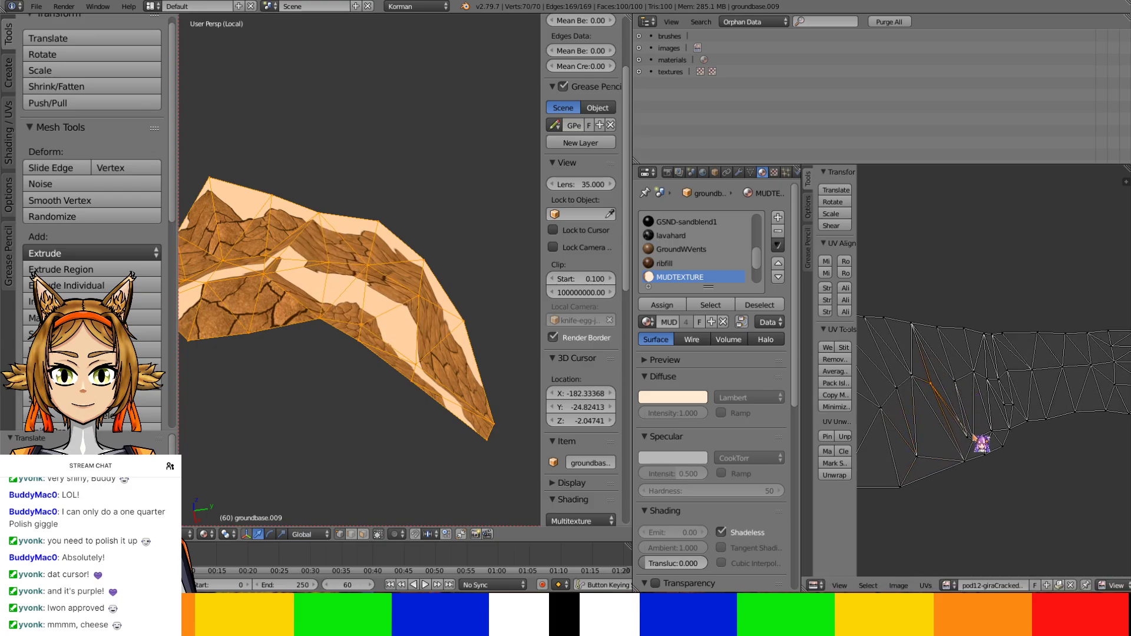
pyautogui.press('g')
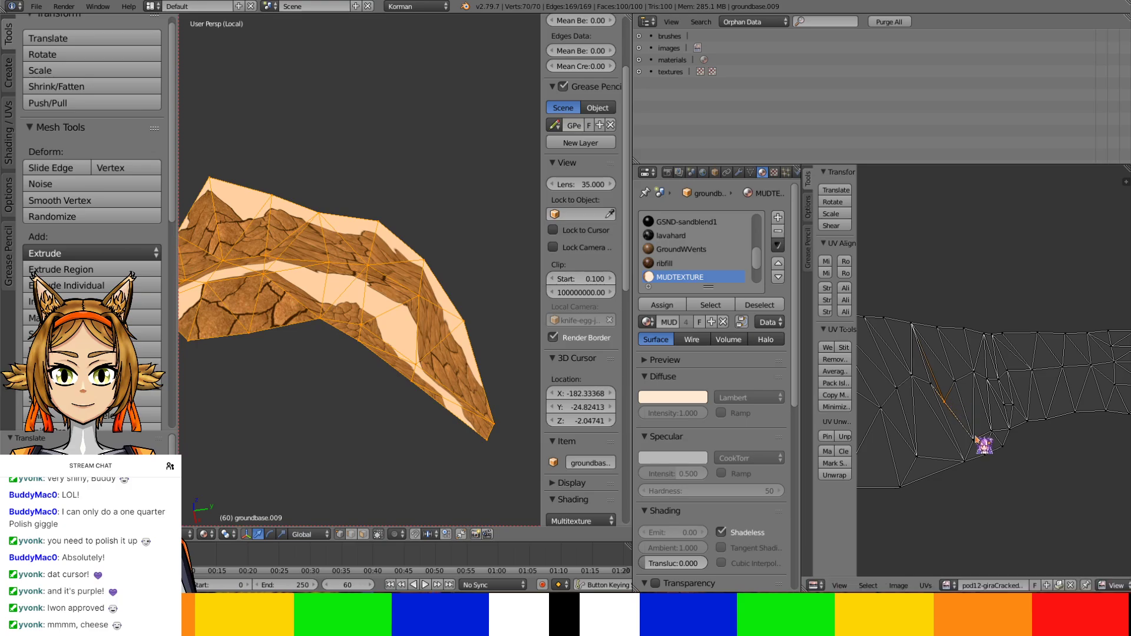
pyautogui.click(951, 383)
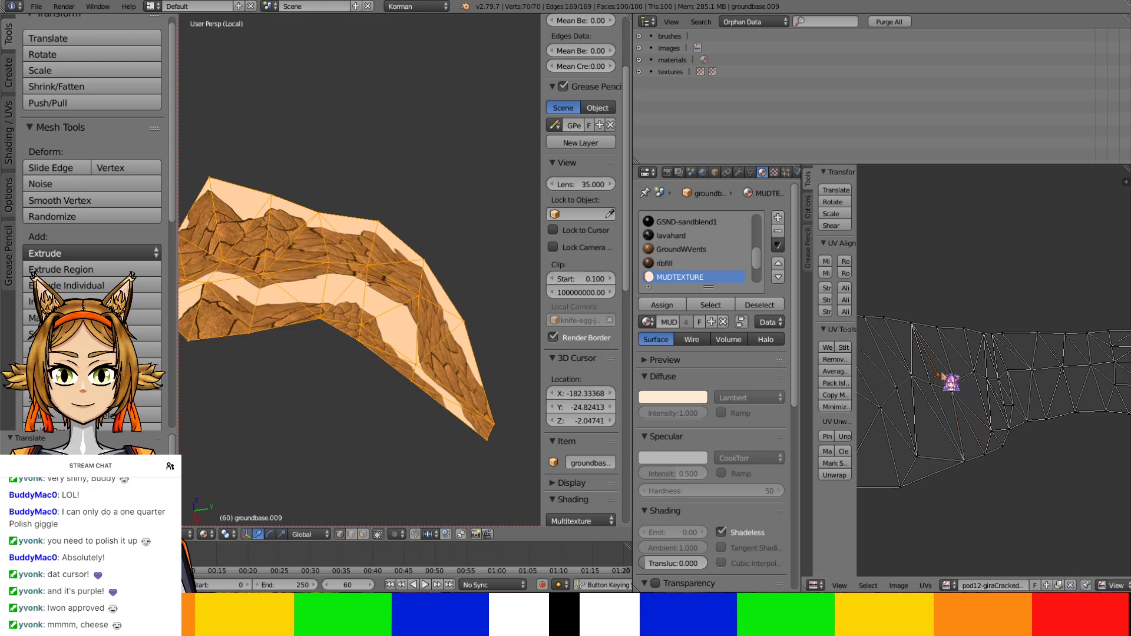
# Raise the next bunched UV vertex into the interior and reposition its lower-border neighbour where the strip meets the end section
pyautogui.rightClick(996, 434)
pyautogui.press('g')
pyautogui.click(990, 413)
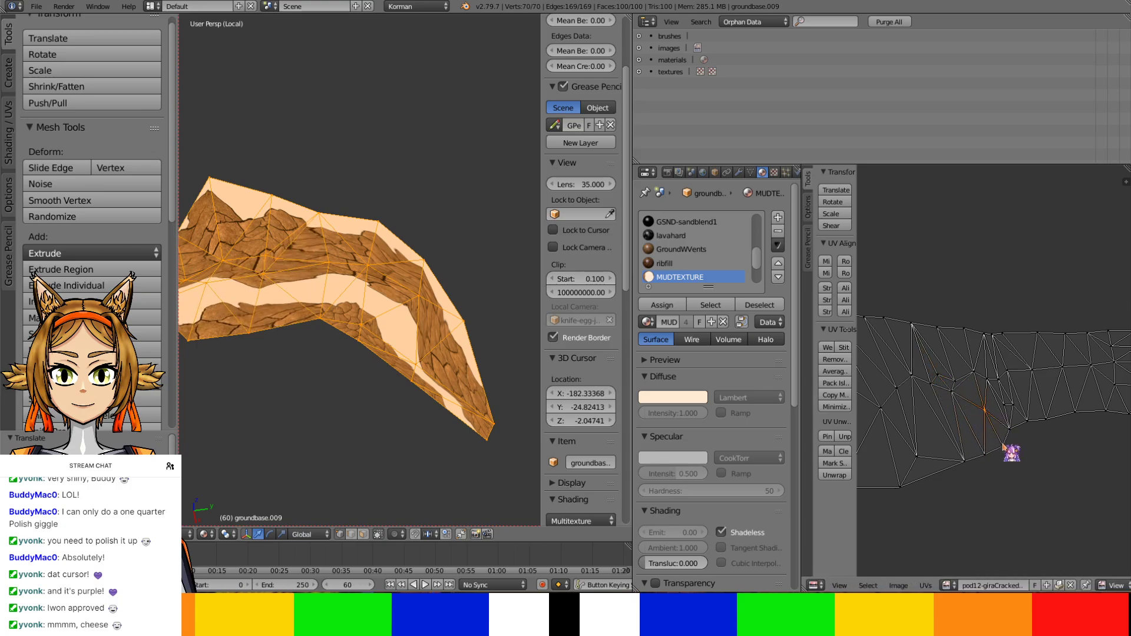
pyautogui.scroll(1, 1004, 448)
pyautogui.press('g')
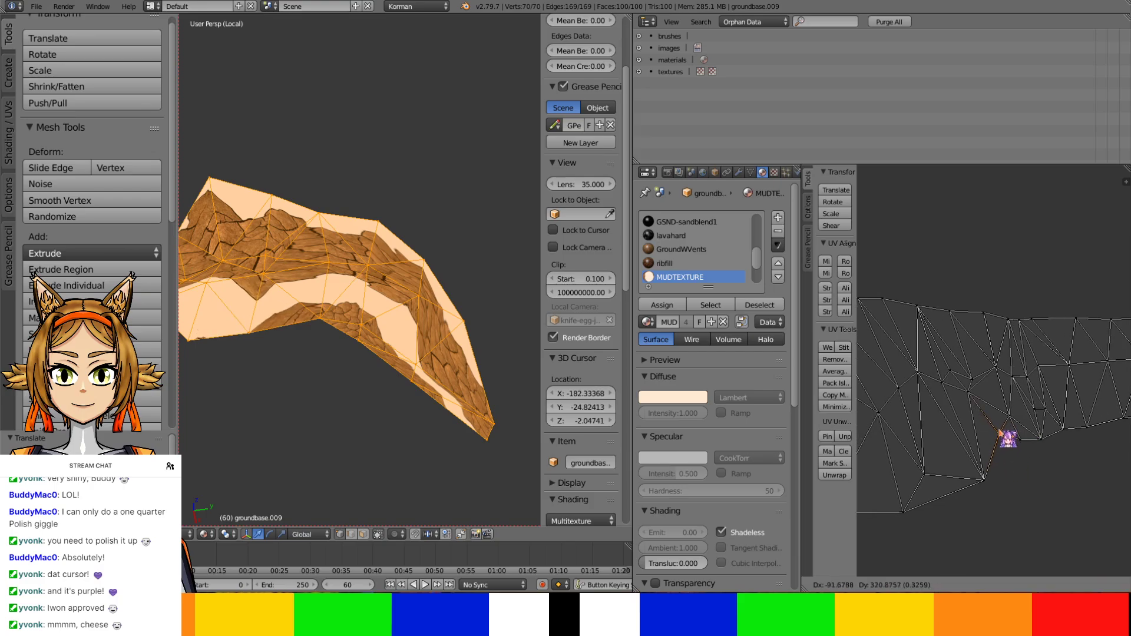
pyautogui.click(1004, 445)
pyautogui.moveTo(1003, 448); pyautogui.dragTo(961, 459, button='middle')
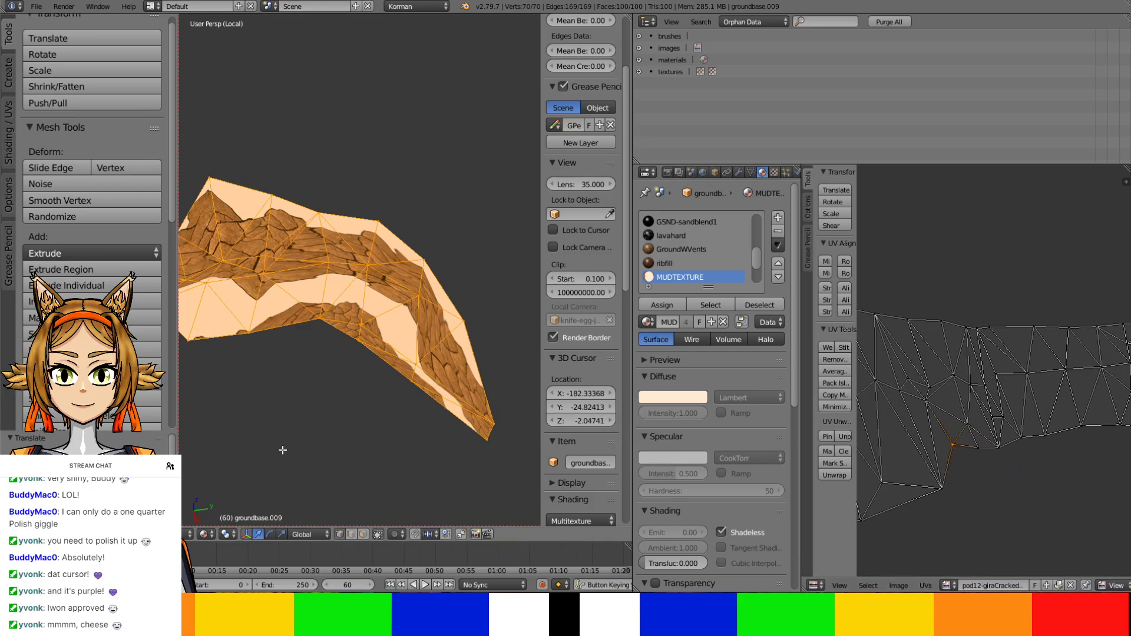
# Lower an interior UV vertex toward the strip's lower border and lift the adjacent border vertex upward
pyautogui.moveTo(283, 450); pyautogui.dragTo(447, 474, button='middle')
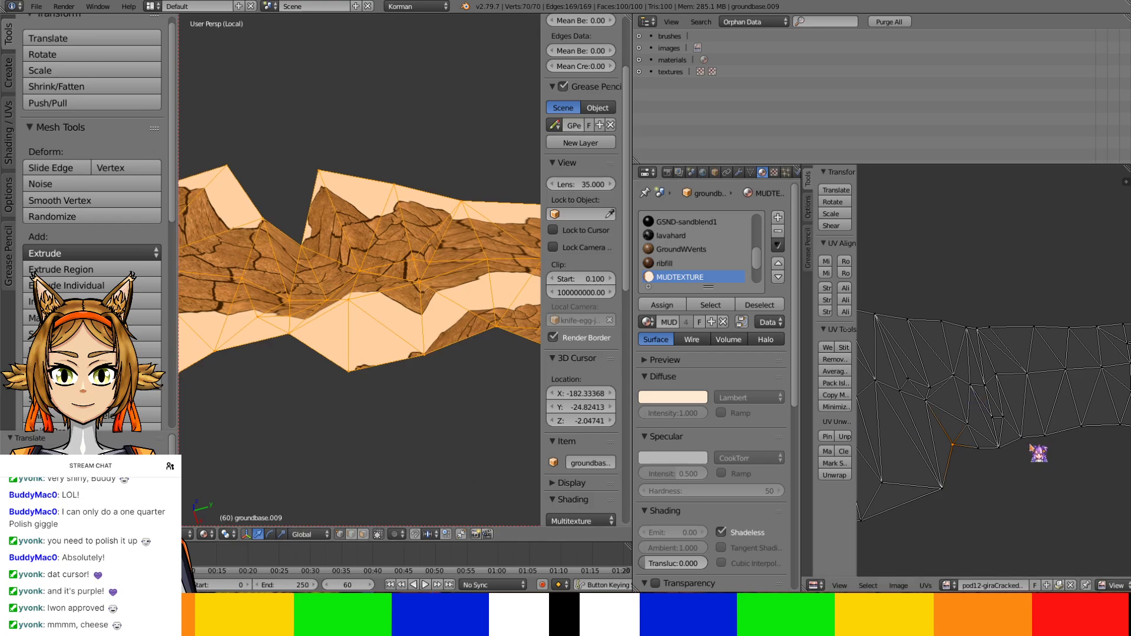
pyautogui.rightClick(1004, 418)
pyautogui.press('g')
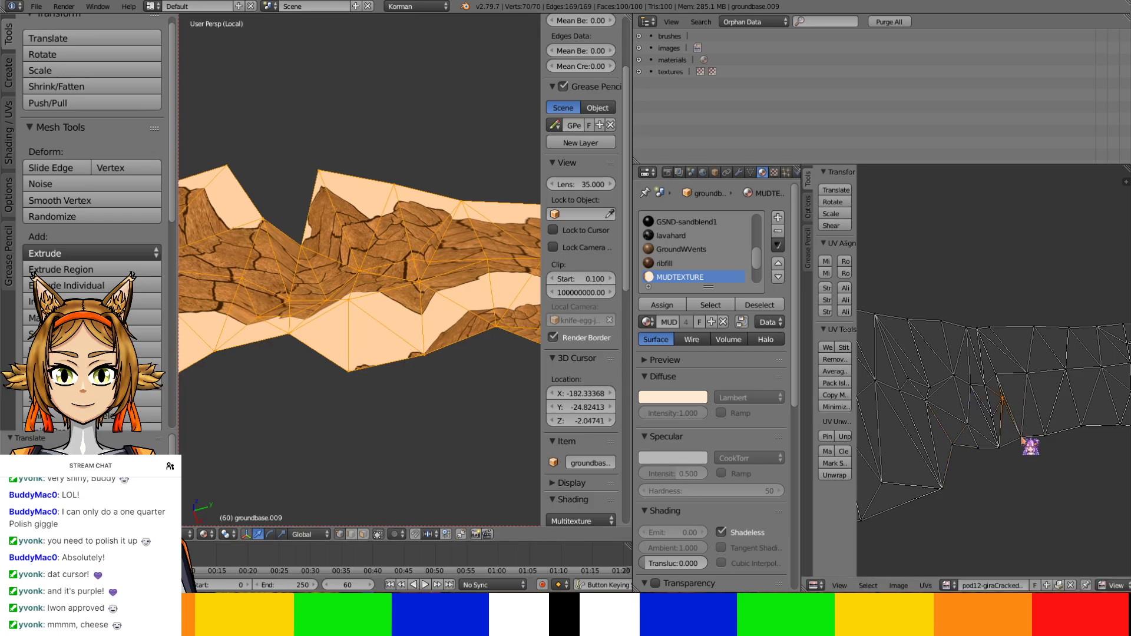
pyautogui.click(1015, 421)
pyautogui.rightClick(1001, 446)
pyautogui.press('g')
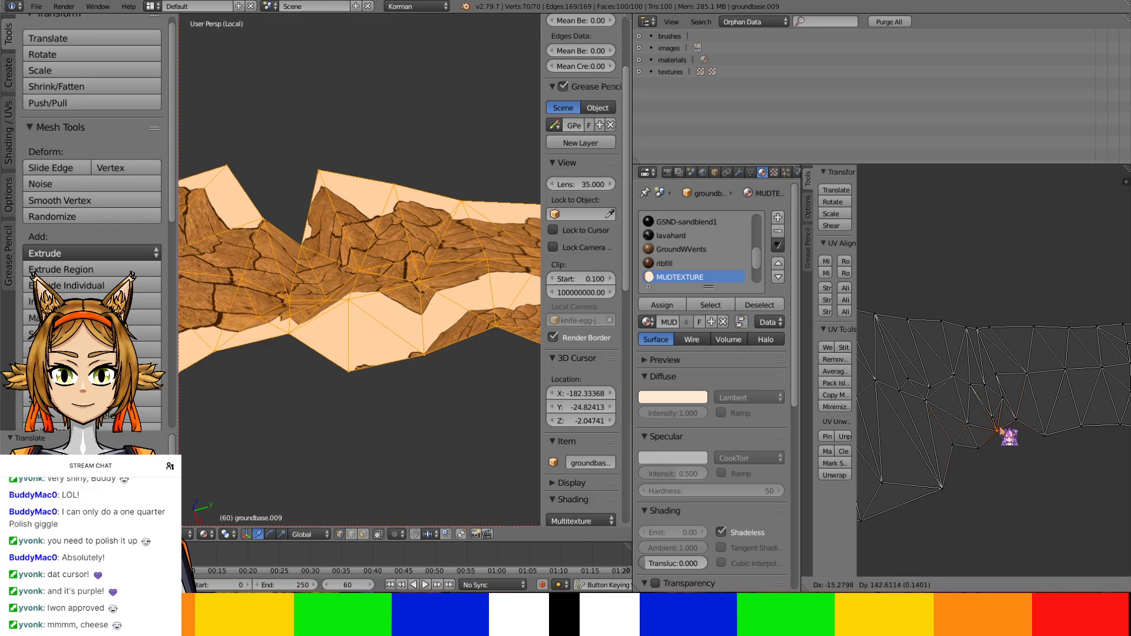
pyautogui.click(1000, 420)
# Shift the neighbouring interior UV vertex slightly leftward and raise the next two lower-border vertices to straighten the strip's lower border
pyautogui.press('g')
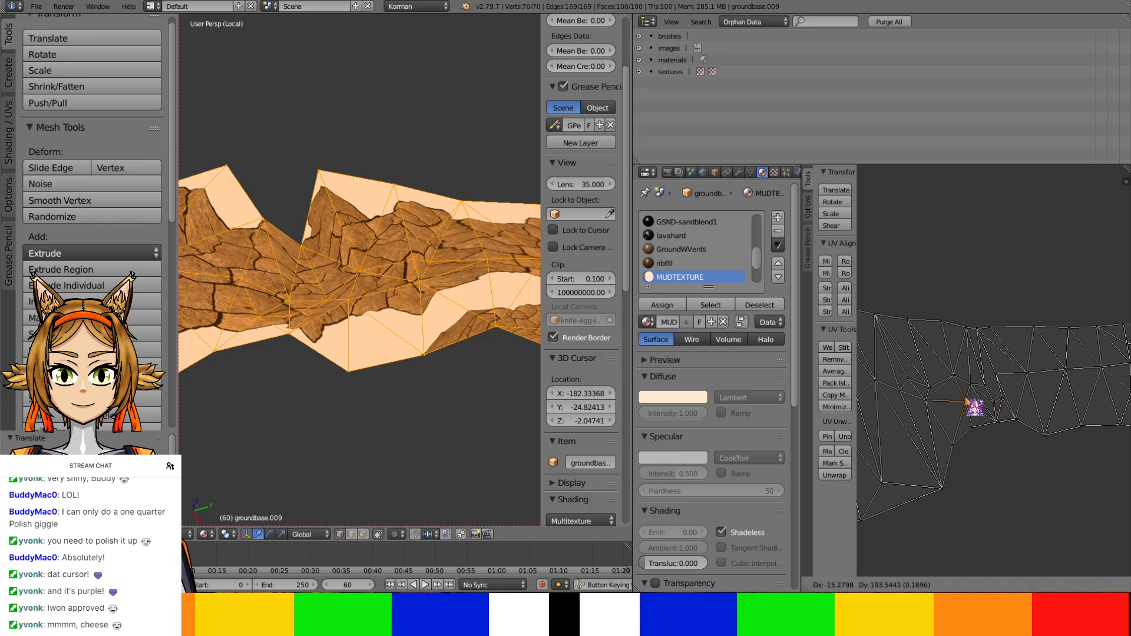
pyautogui.click(961, 396)
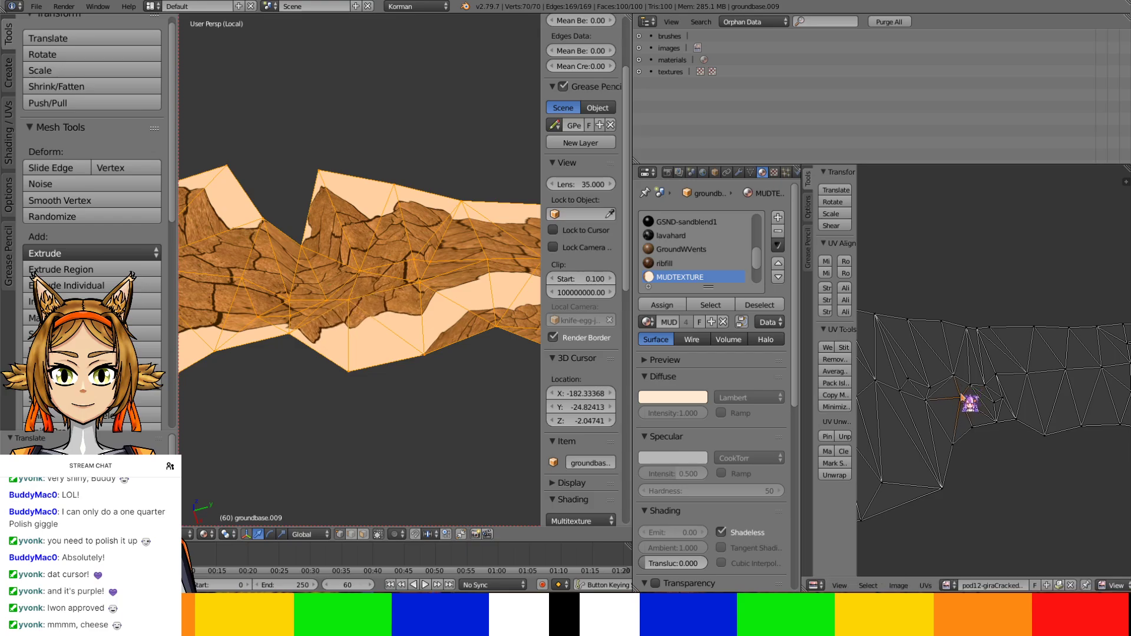
pyautogui.press('g')
pyautogui.click(944, 430)
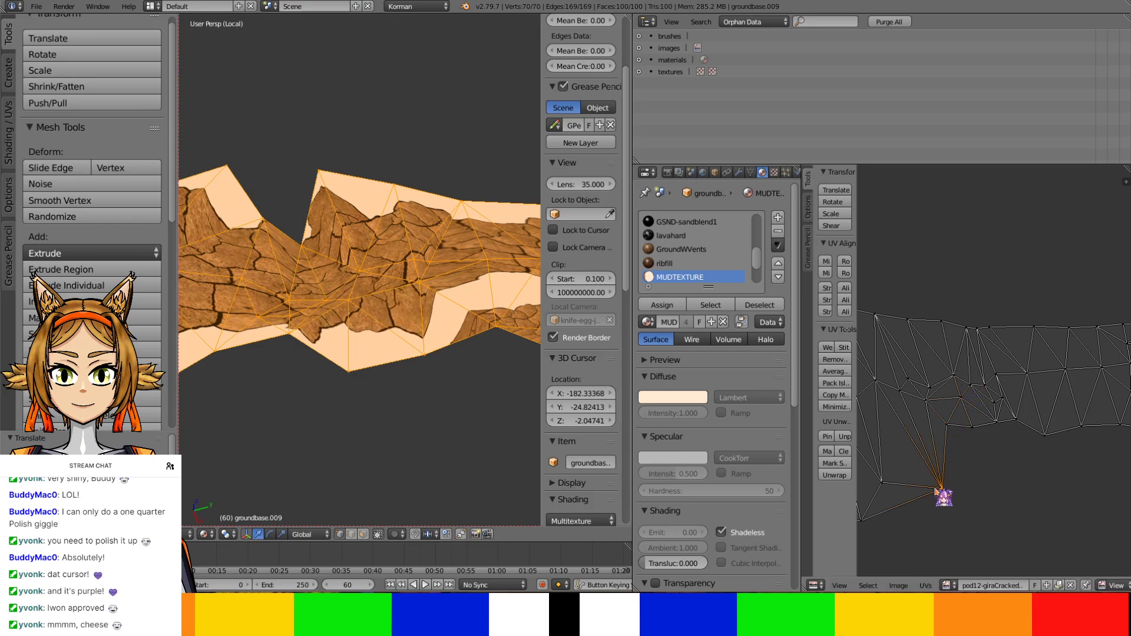
pyautogui.press('g')
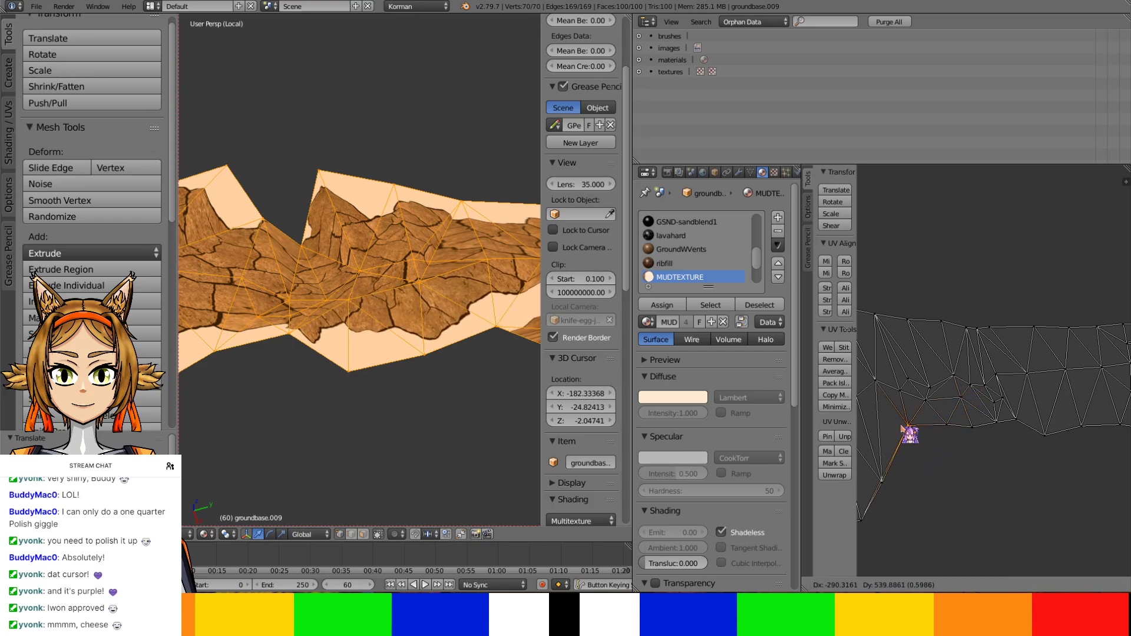
pyautogui.click(906, 427)
pyautogui.moveTo(478, 422); pyautogui.dragTo(362, 425, button='middle')
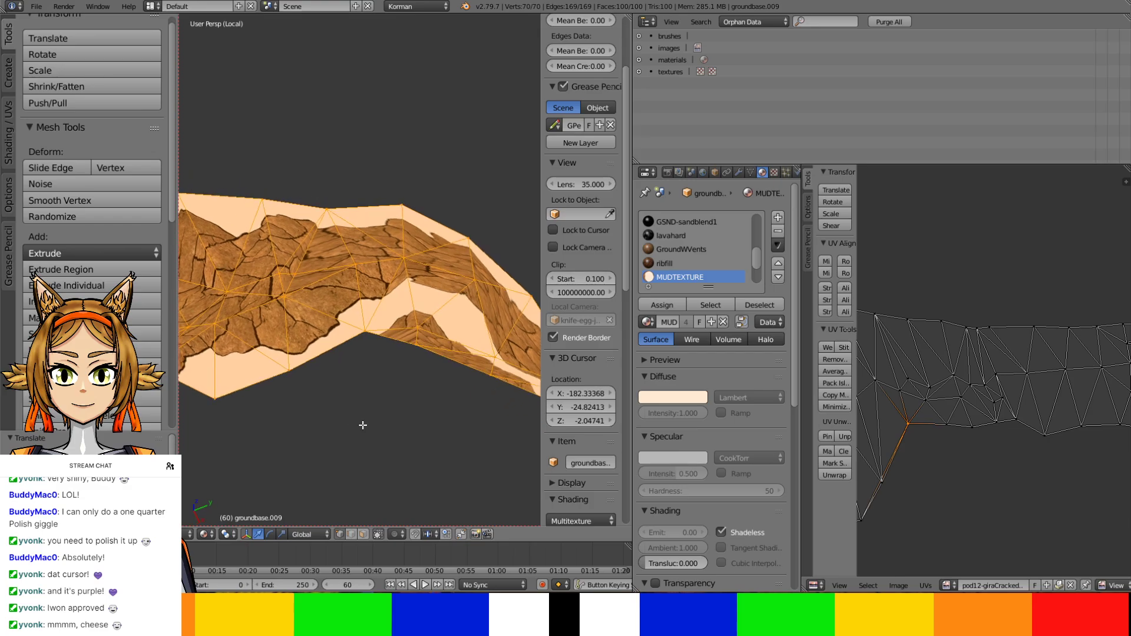
# Raise the end section's remaining lower-border UV vertices and its lower corner to narrow the section
pyautogui.moveTo(919, 473); pyautogui.dragTo(1015, 470, button='middle')
pyautogui.press('g')
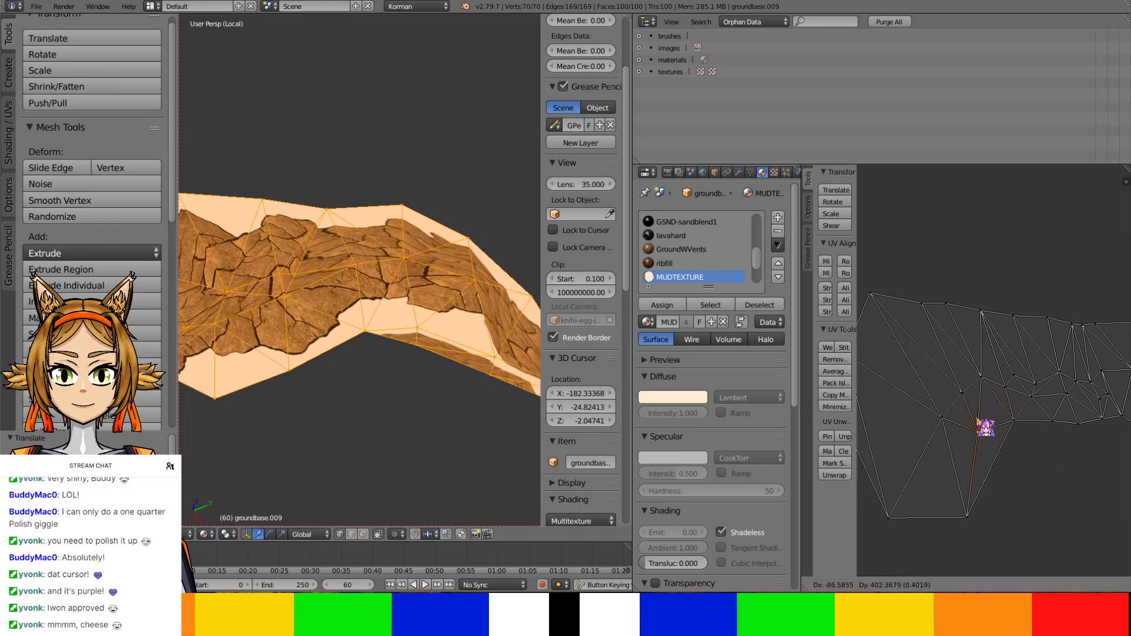
pyautogui.click(946, 459)
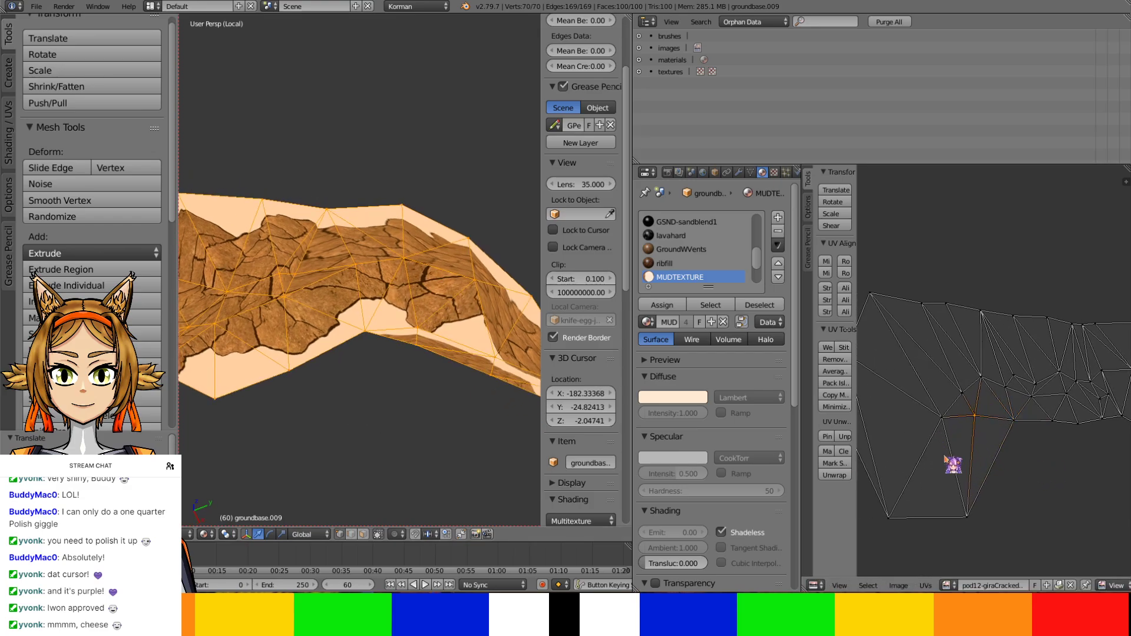
pyautogui.rightClick(962, 517)
pyautogui.press('g')
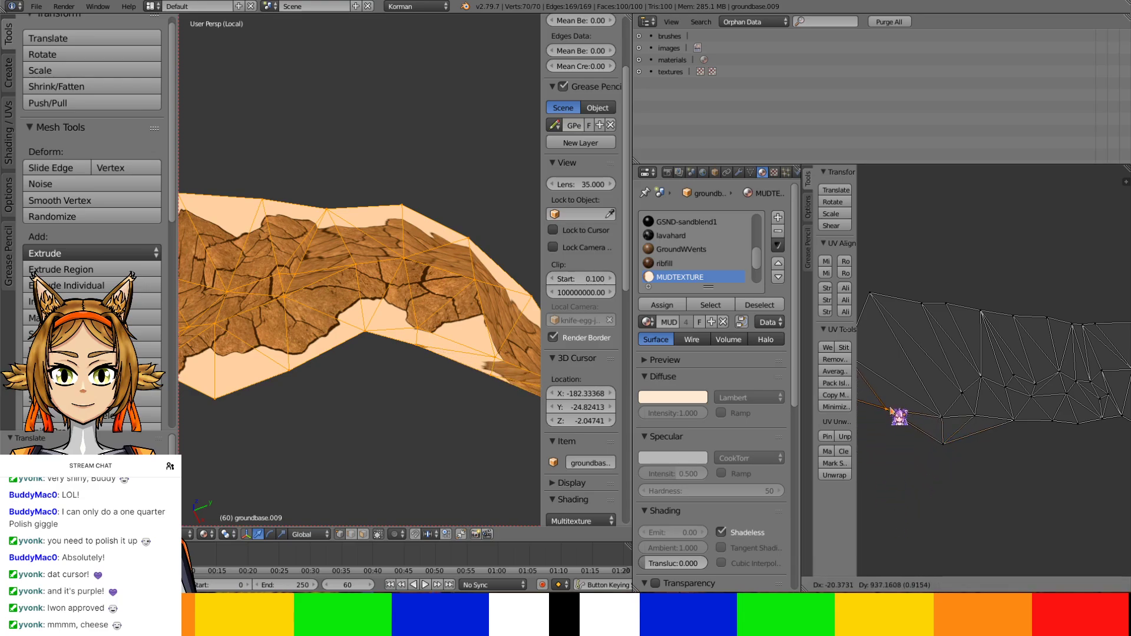
pyautogui.click(891, 410)
# Reshape the end edge by setting its lower corner UV vertex and placing the edge vertex above it up and leftward
pyautogui.moveTo(924, 430); pyautogui.dragTo(1008, 454, button='middle')
pyautogui.press('g')
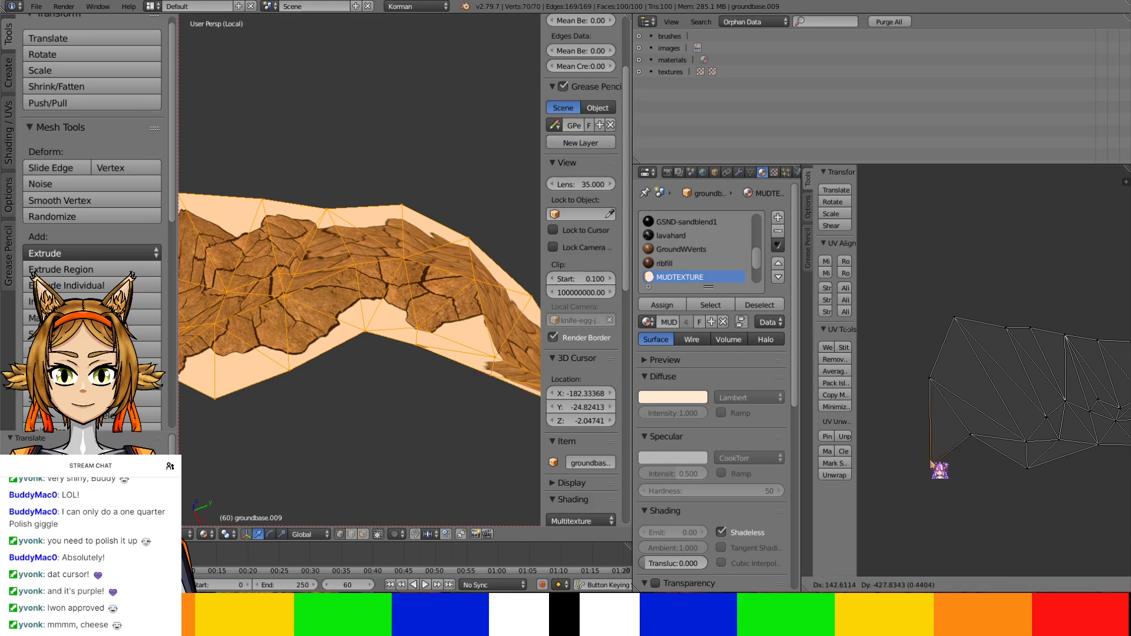
pyautogui.rightClick(919, 431)
pyautogui.press('g')
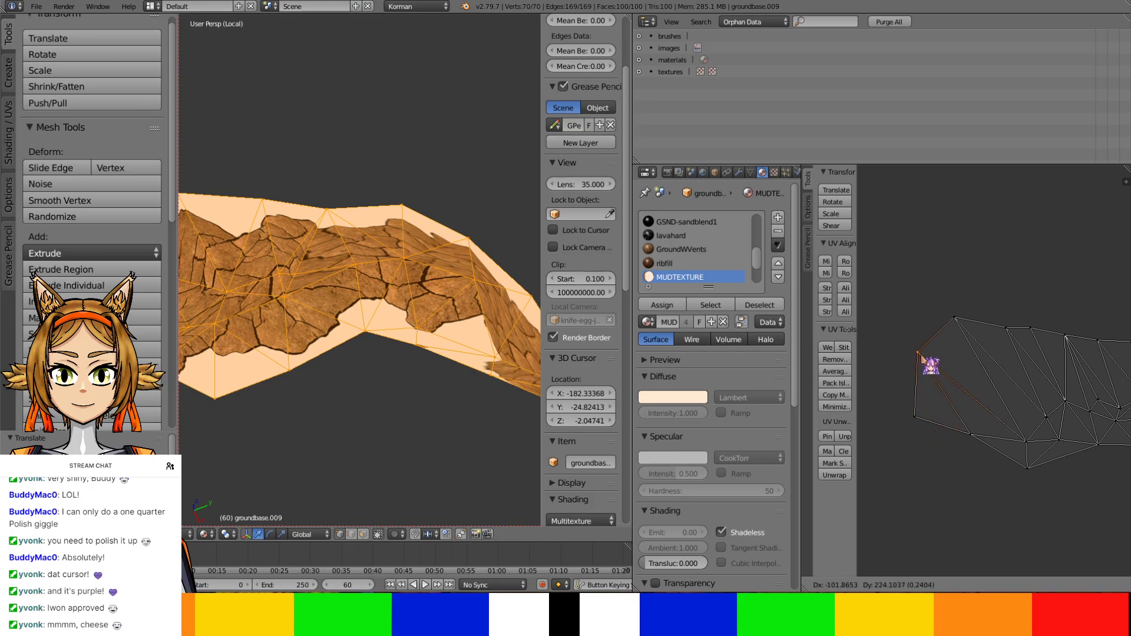
pyautogui.click(920, 351)
pyautogui.click(435, 404)
pyautogui.keyDown('shift'); pyautogui.moveTo(434, 404); pyautogui.dragTo(367, 405, button='middle'); pyautogui.keyUp('shift')
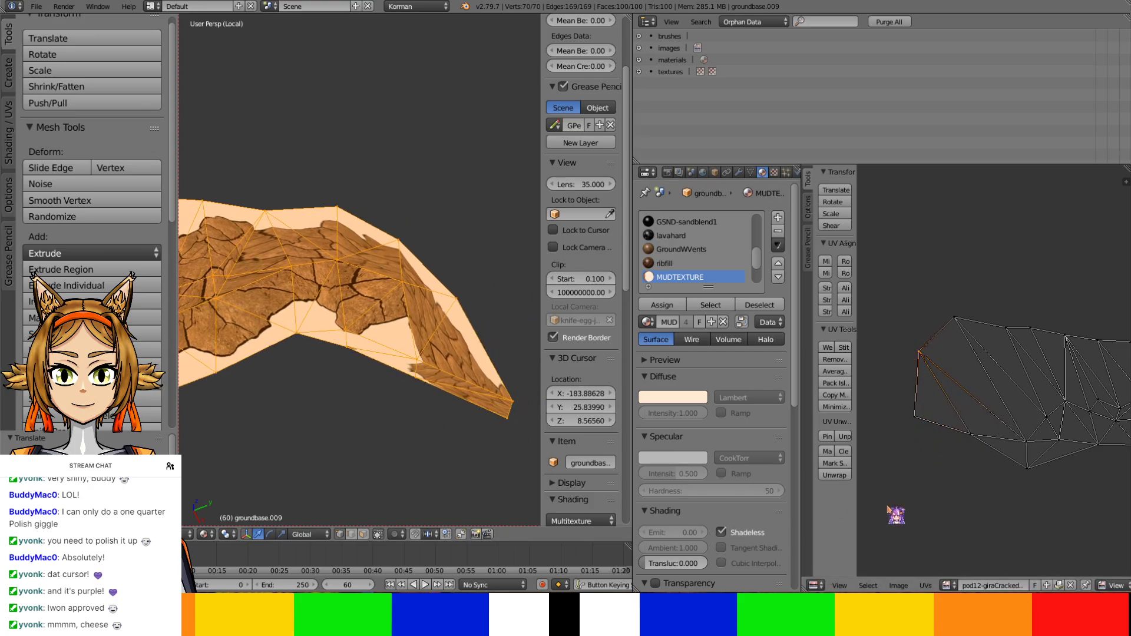
# Rearrange the end section's interior and lower-border UV vertices to spread the mud texture evenly toward the strip's tip
pyautogui.moveTo(1048, 472); pyautogui.dragTo(1011, 445, button='middle')
pyautogui.moveTo(999, 443); pyautogui.dragTo(966, 360, button='right')
pyautogui.moveTo(1025, 382); pyautogui.dragTo(1079, 366, button='right')
pyautogui.keyDown('shift'); pyautogui.moveTo(437, 380); pyautogui.dragTo(408, 359, button='middle'); pyautogui.keyUp('shift')
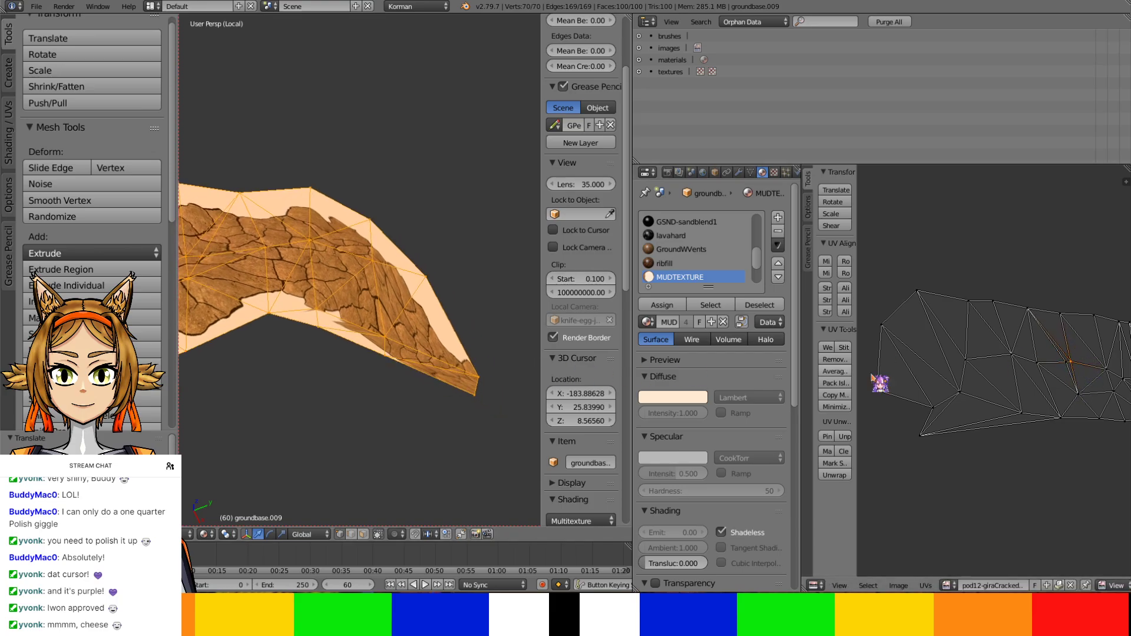
pyautogui.moveTo(929, 401); pyautogui.dragTo(904, 407, button='right')
# Leave local view and examine the mud floor's tapered end against the surrounding scene
pyautogui.press('KP_Divide')
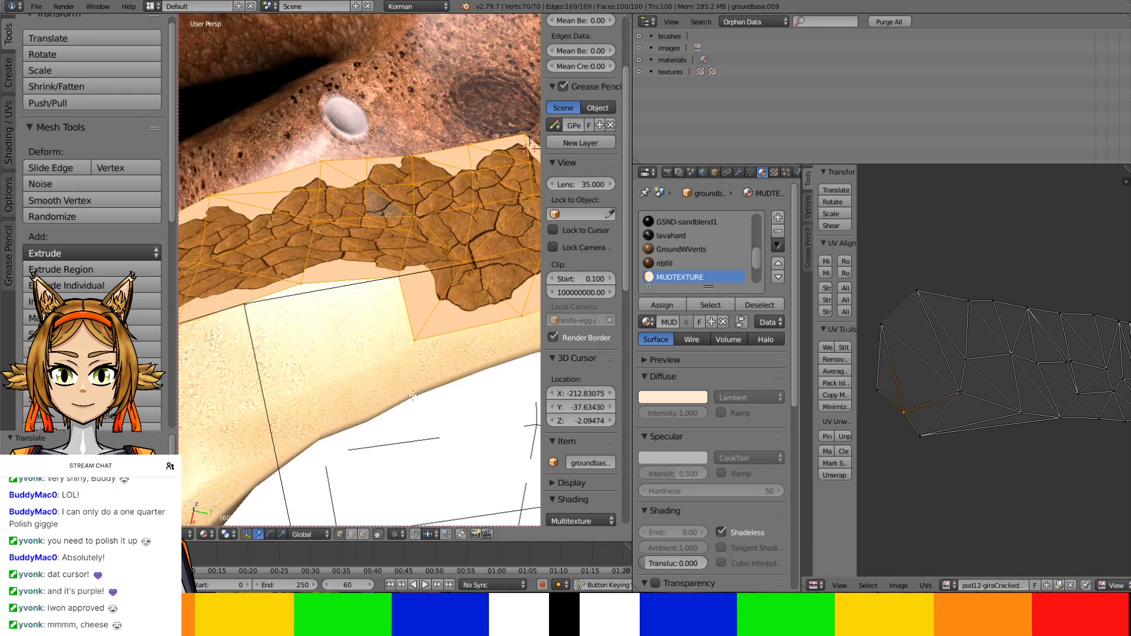
pyautogui.scroll(-8, 413, 395)
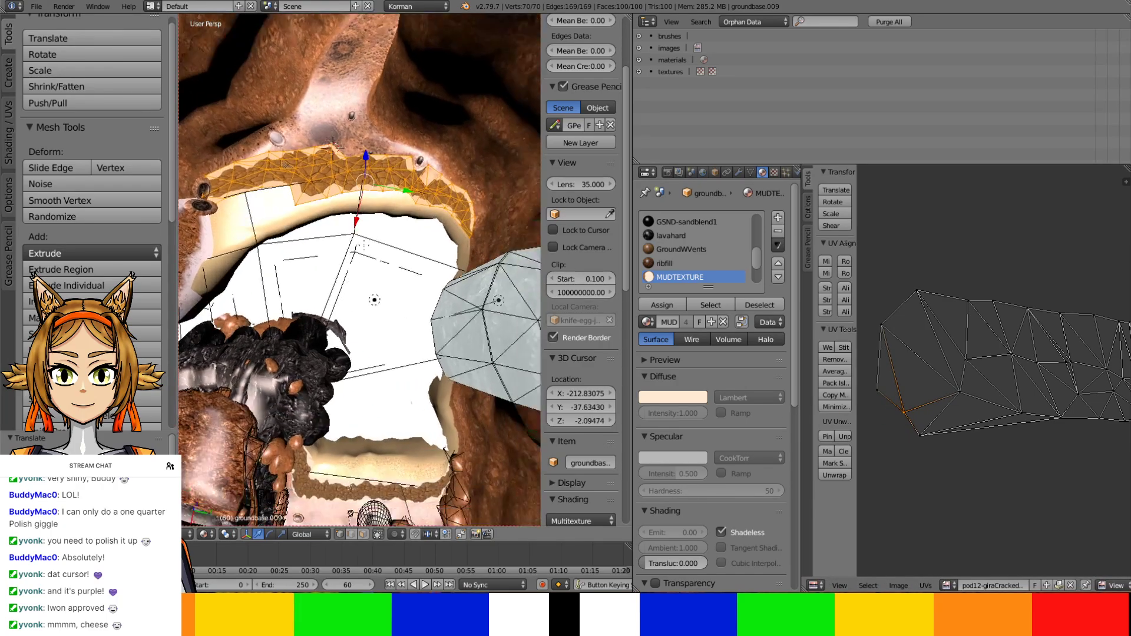
pyautogui.moveTo(336, 244); pyautogui.dragTo(443, 277, button='middle')
pyautogui.scroll(3, 444, 202)
pyautogui.keyDown('shift'); pyautogui.moveTo(396, 195); pyautogui.dragTo(454, 268, button='middle'); pyautogui.keyUp('shift')
pyautogui.scroll(2, 465, 257)
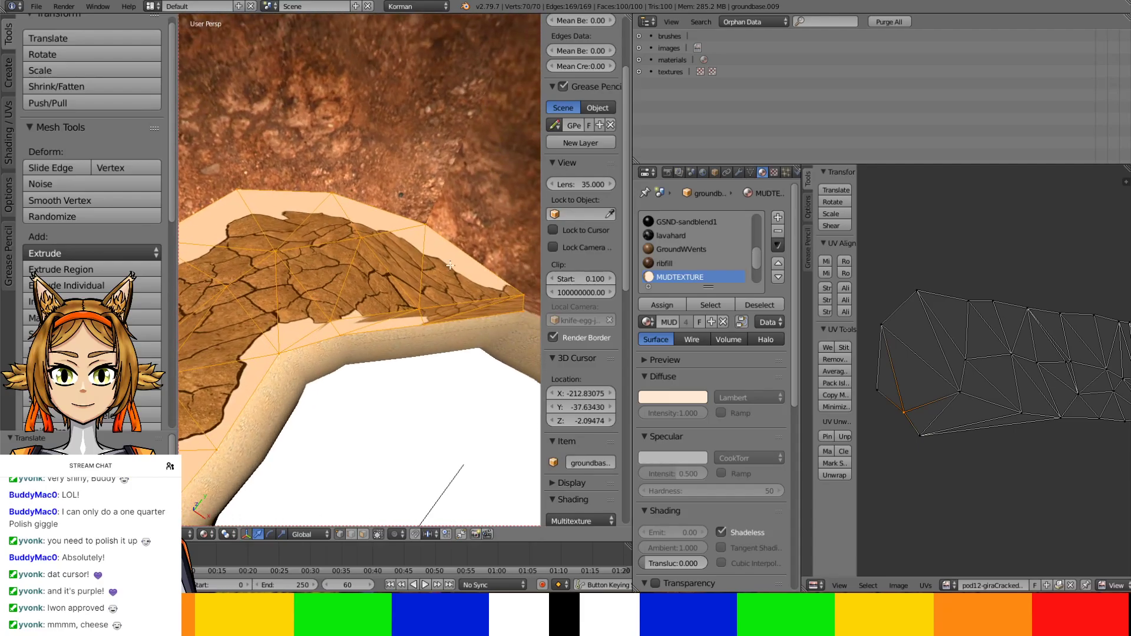
pyautogui.scroll(-1, 454, 268)
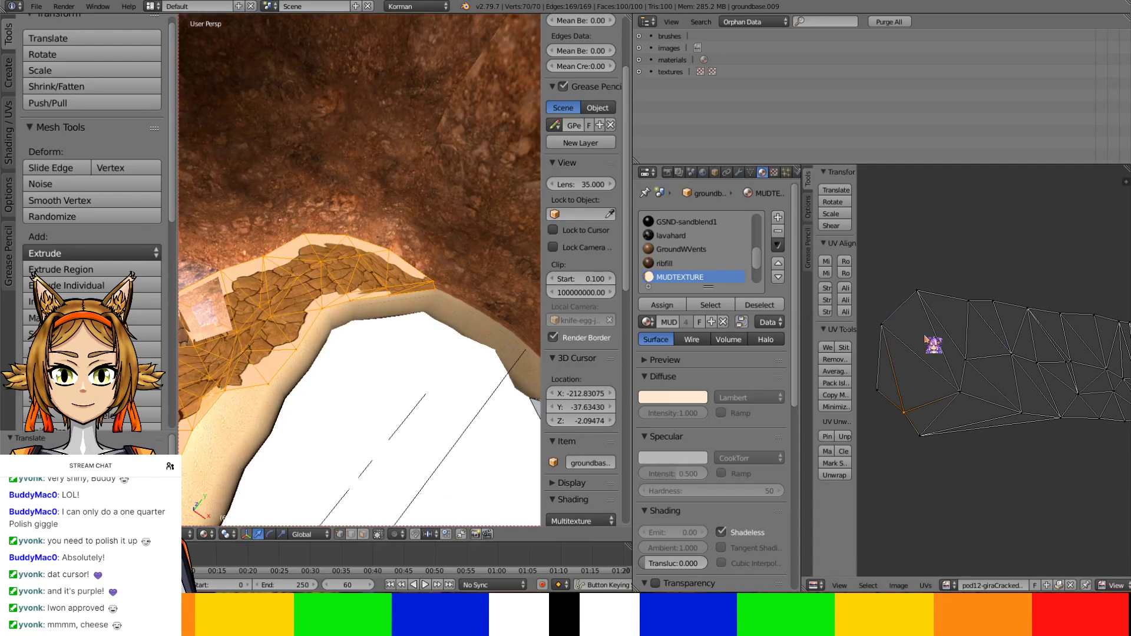
# Lower the end section's first two upper-border UV vertices into the texture and nudge the third slightly down
pyautogui.moveTo(929, 303); pyautogui.dragTo(937, 354, button='right')
pyautogui.moveTo(962, 318); pyautogui.dragTo(969, 334, button='right')
pyautogui.moveTo(1002, 297)
pyautogui.mouseDown(button='right')
pyautogui.moveTo(1008, 326)
pyautogui.moveTo(994, 316)
pyautogui.mouseUp(button='right')
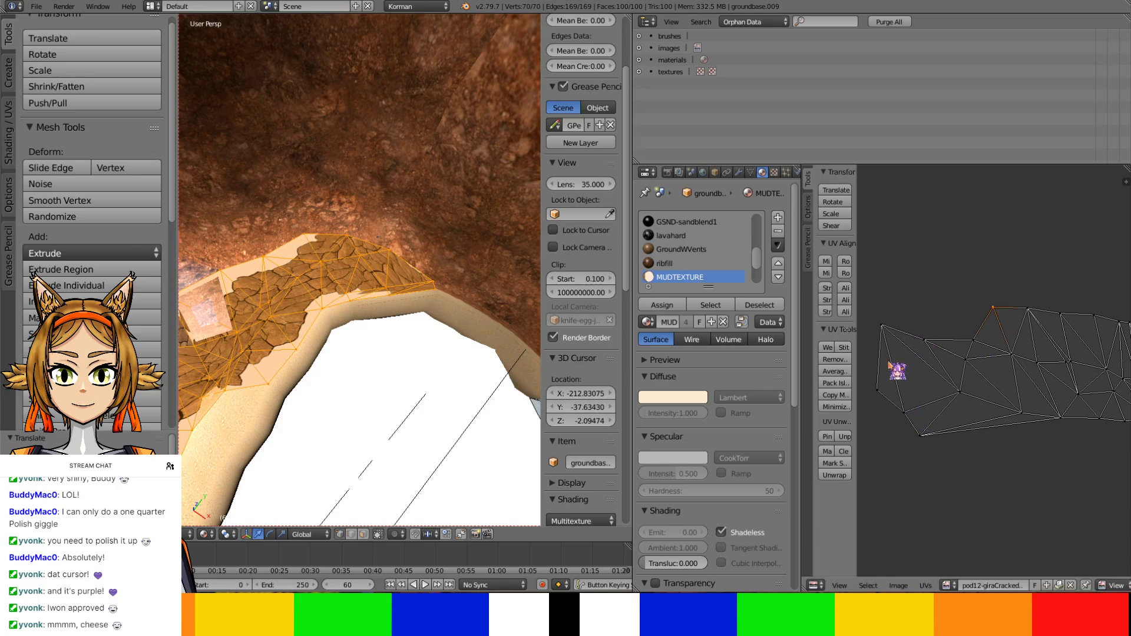
# Shift the two lower end-edge UV vertices up and leftward to widen the end of the layout
pyautogui.rightClick(883, 329)
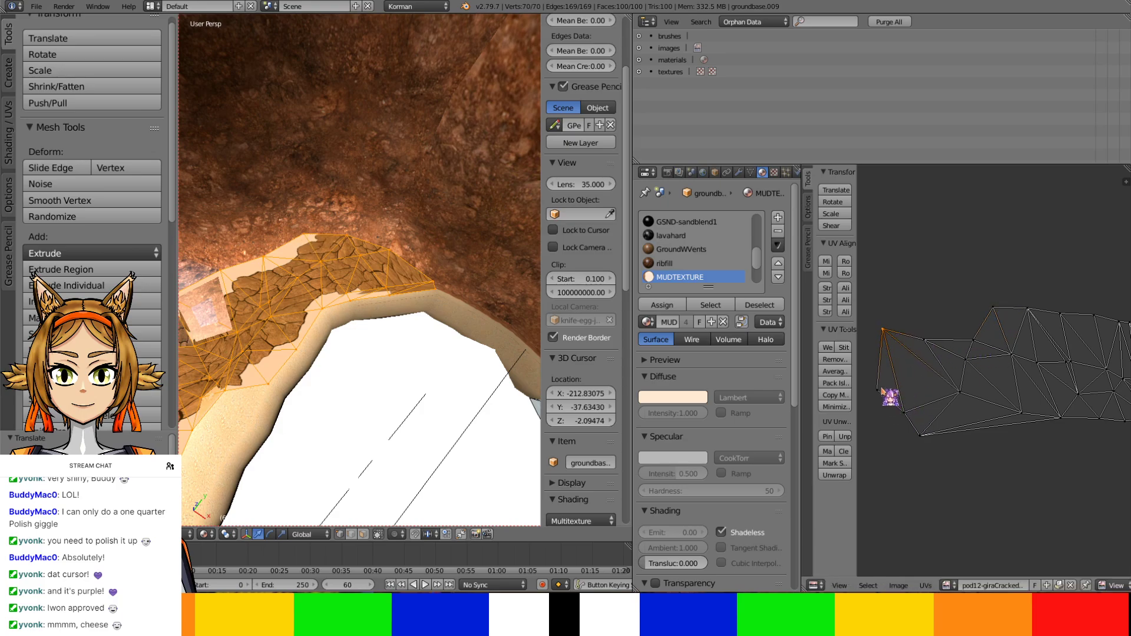
pyautogui.moveTo(881, 390); pyautogui.dragTo(862, 337, button='right')
pyautogui.moveTo(898, 404); pyautogui.dragTo(876, 377, button='right')
# Move the end section's lower UV corner rightward along the lower border and raise the neighbouring vertex into the interior
pyautogui.moveTo(920, 434); pyautogui.dragTo(977, 452, button='right')
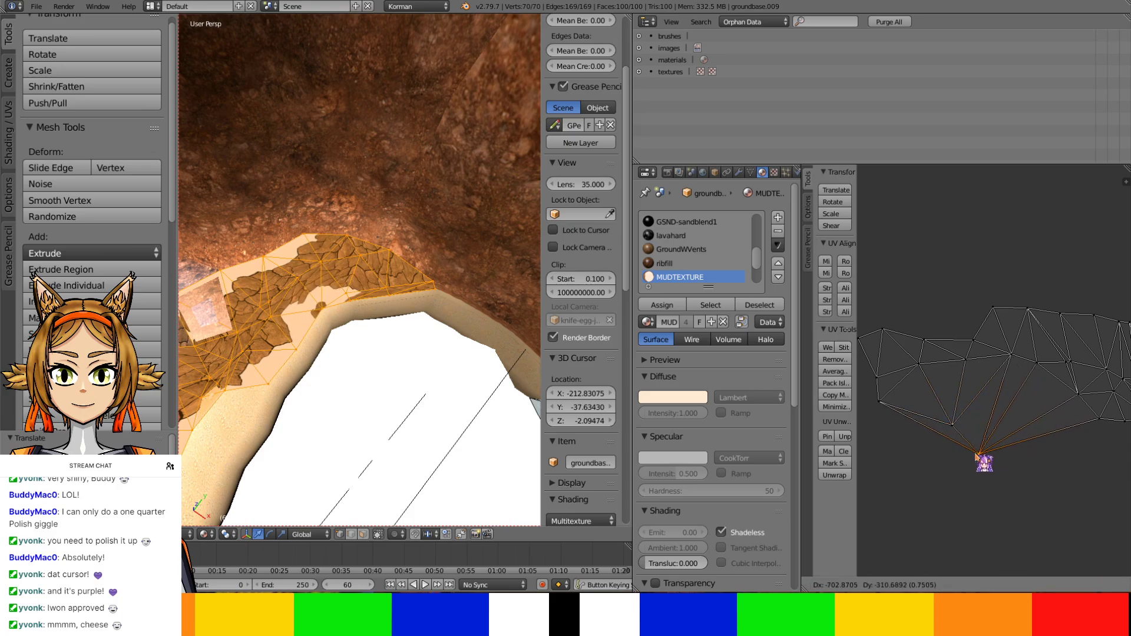
pyautogui.click(957, 421)
pyautogui.press('g')
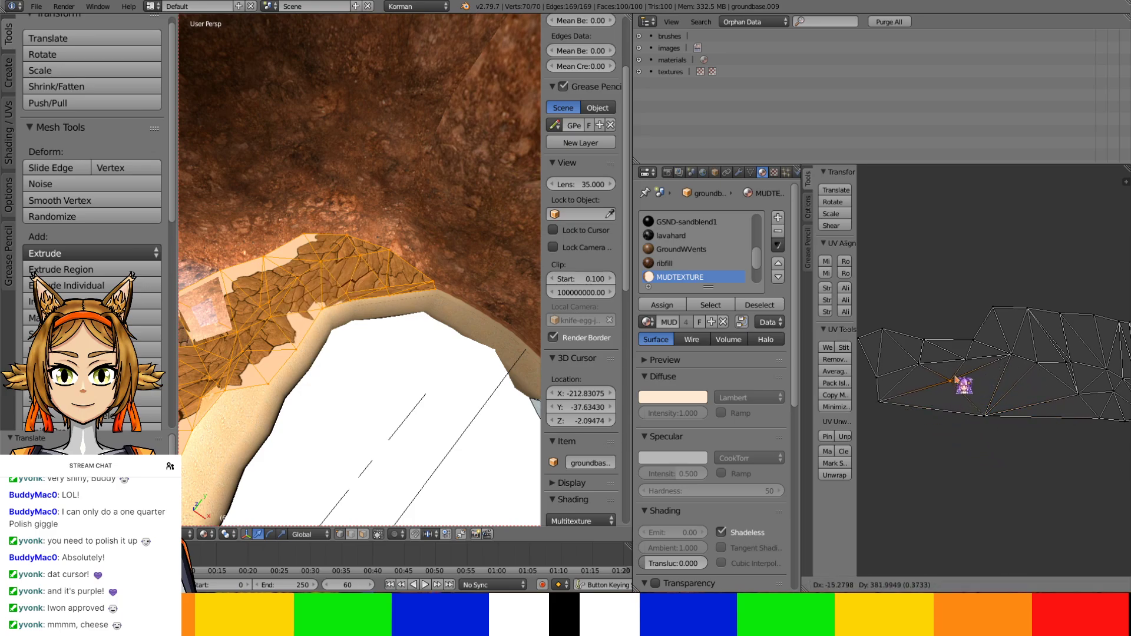
pyautogui.click(955, 371)
# Adjust the end section's lower-border UV vertices and pull the end-edge vertex down to form its lower corner
pyautogui.scroll(4, 475, 362)
pyautogui.scroll(2, 475, 362)
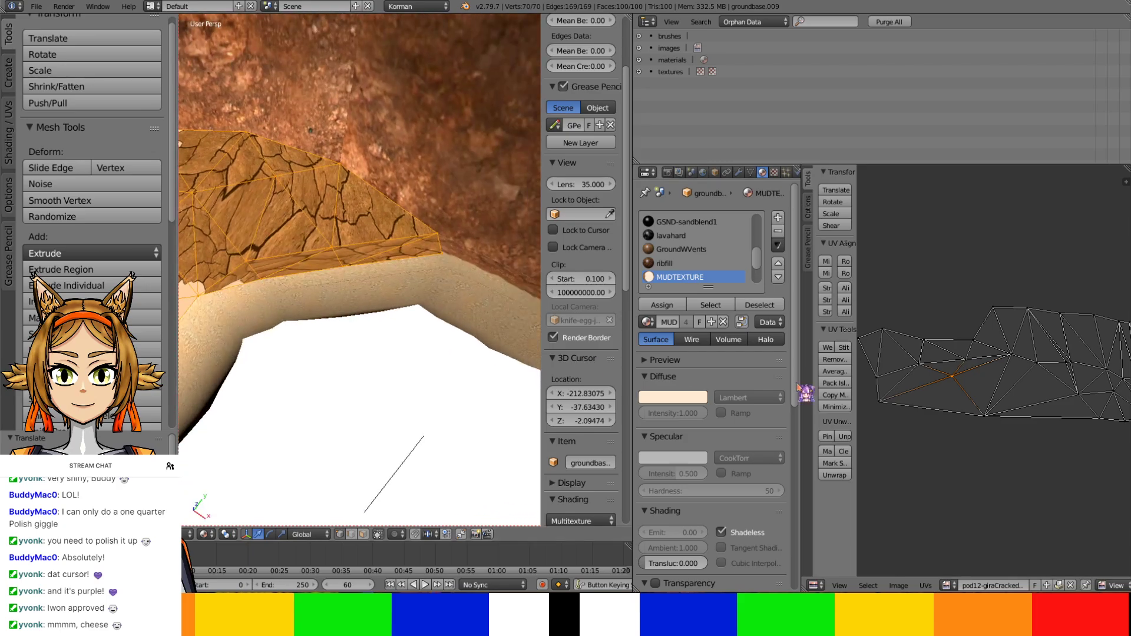
pyautogui.rightClick(996, 434)
pyautogui.press('g')
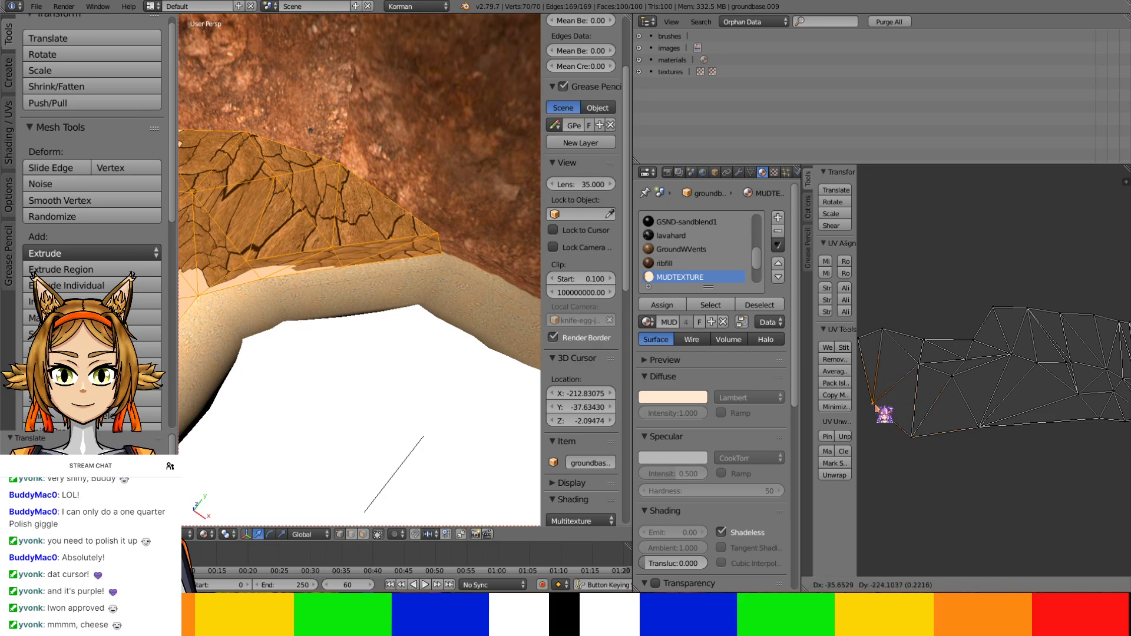
pyautogui.click(870, 433)
pyautogui.moveTo(892, 399); pyautogui.dragTo(981, 390, button='middle')
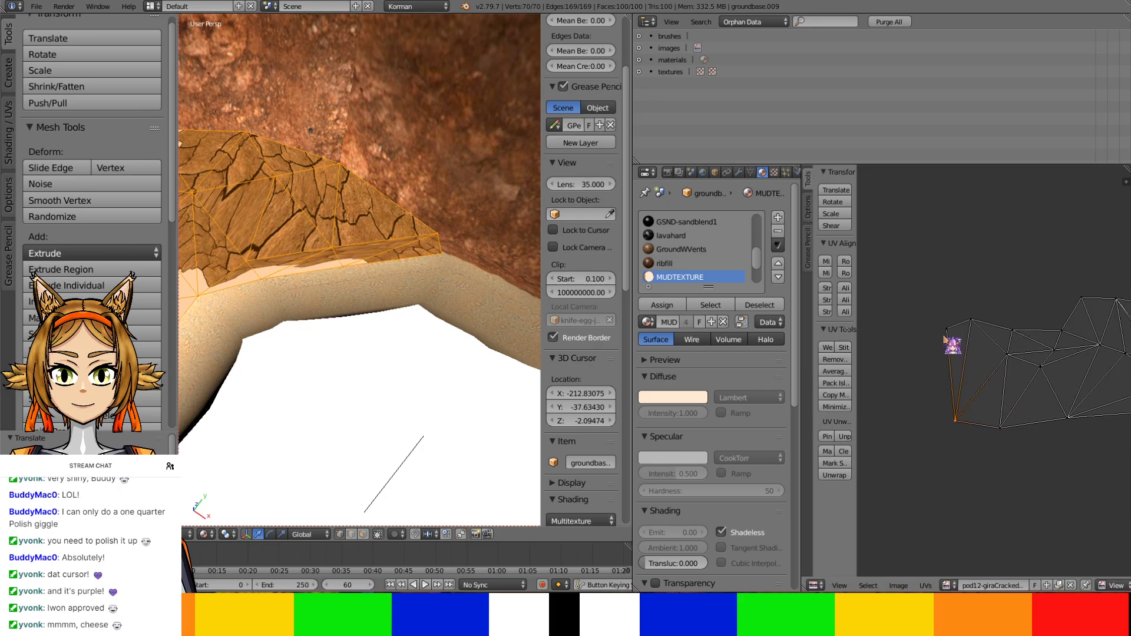
# Stretch the end-edge UV vertex outward to form a pointed end and raise the neighbouring upper vertex into a peak on the upper border
pyautogui.press('g')
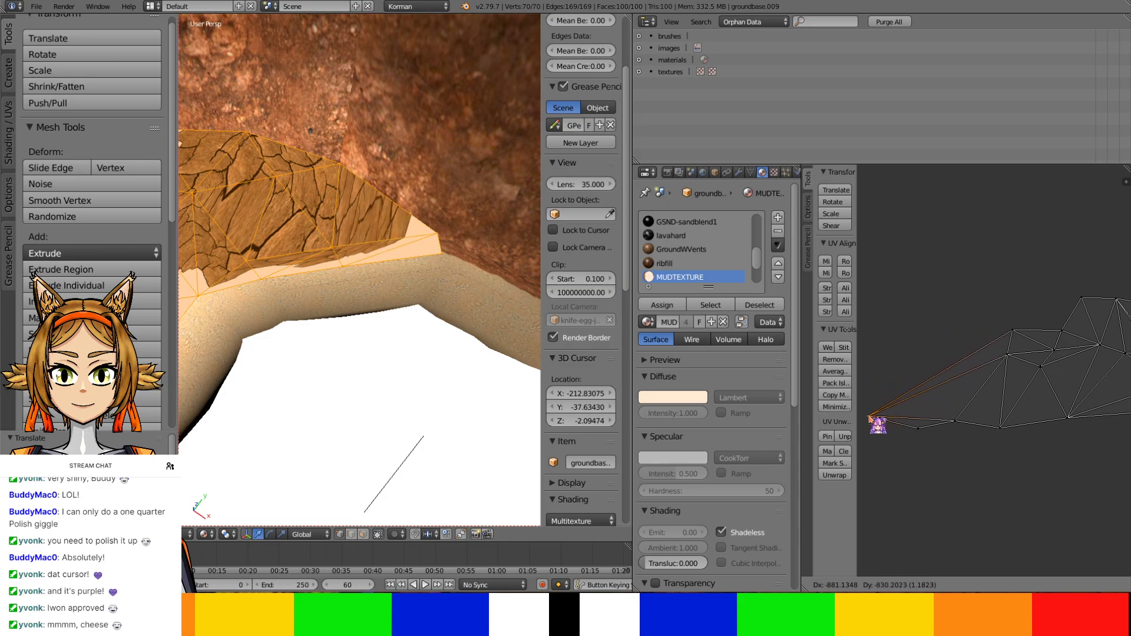
pyautogui.click(871, 414)
pyautogui.press('g')
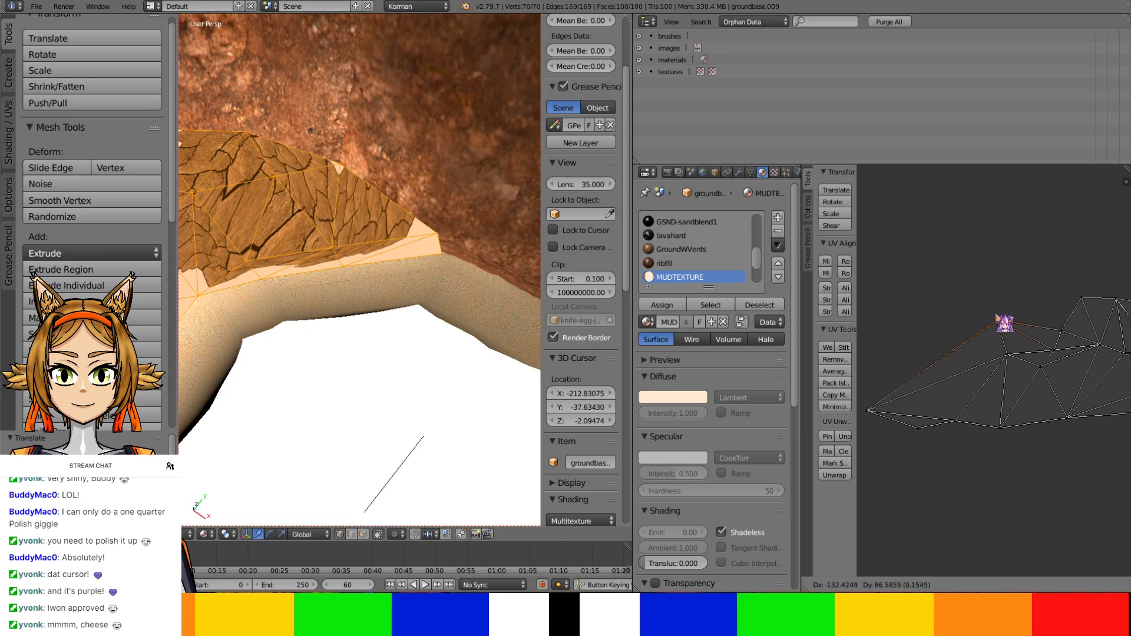
pyautogui.click(1013, 321)
# Spread the end section's lower-border UV vertices and shift its interior vertices outward and down to even out the triangles
pyautogui.moveTo(496, 317); pyautogui.dragTo(521, 365, button='middle')
pyautogui.rightClick(956, 421)
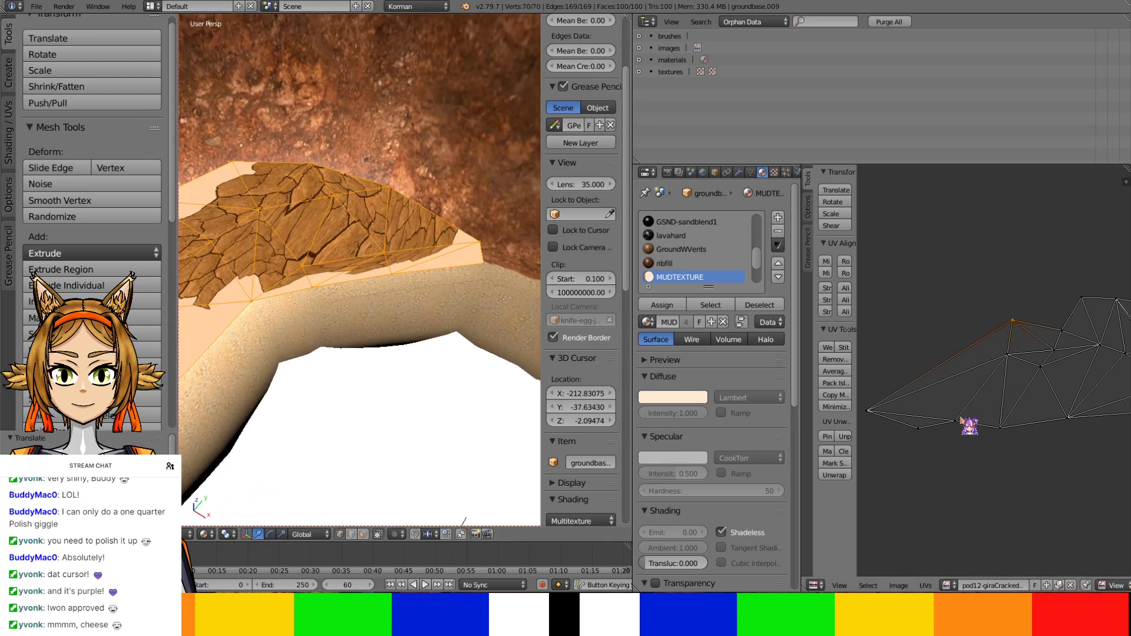
pyautogui.press('g')
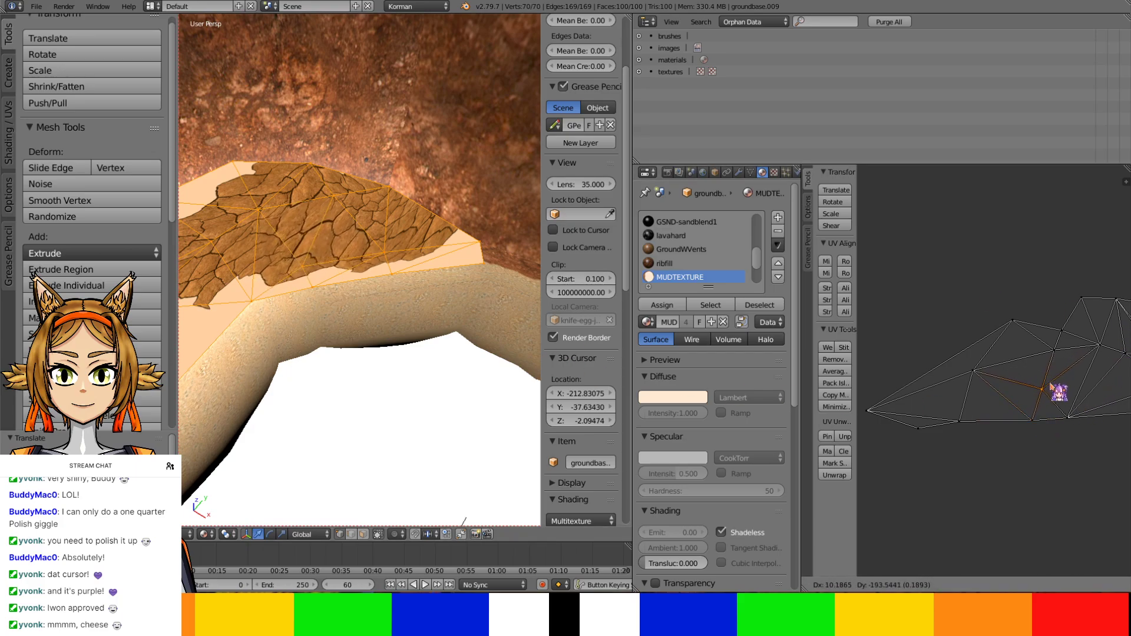
pyautogui.click(1059, 393)
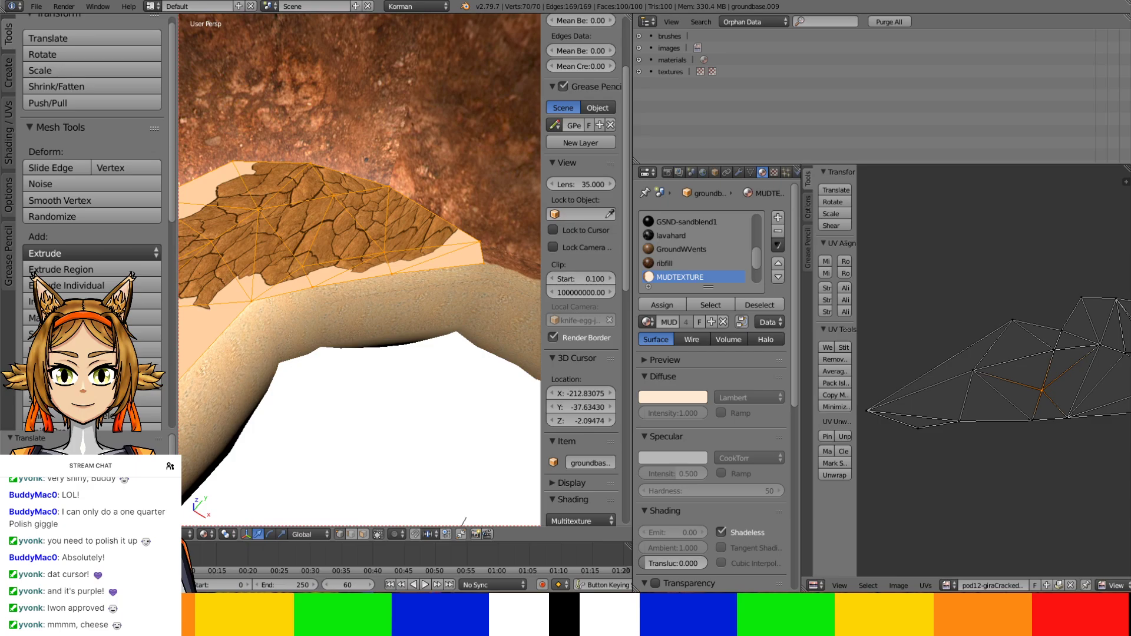
# Select the two faces of the mud floor where the rock pokes through and subdivide them
pyautogui.moveTo(406, 330); pyautogui.dragTo(495, 460, button='middle')
pyautogui.scroll(7, 431, 397)
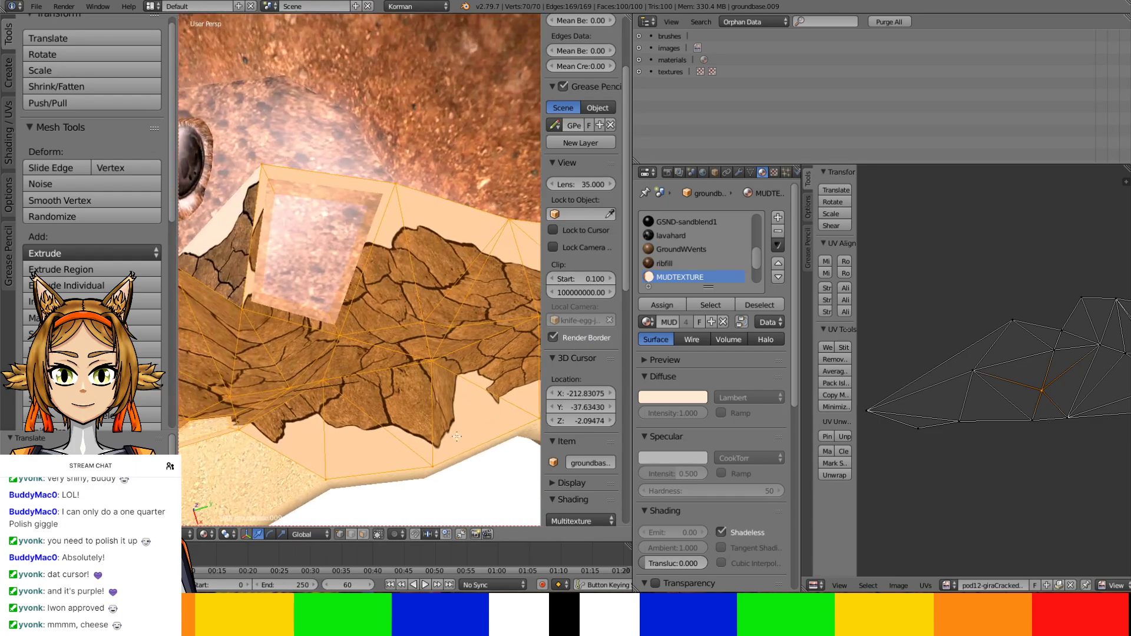
pyautogui.click(363, 535)
pyautogui.rightClick(283, 277)
pyautogui.keyDown('shift'); pyautogui.rightClick(330, 237); pyautogui.keyUp('shift')
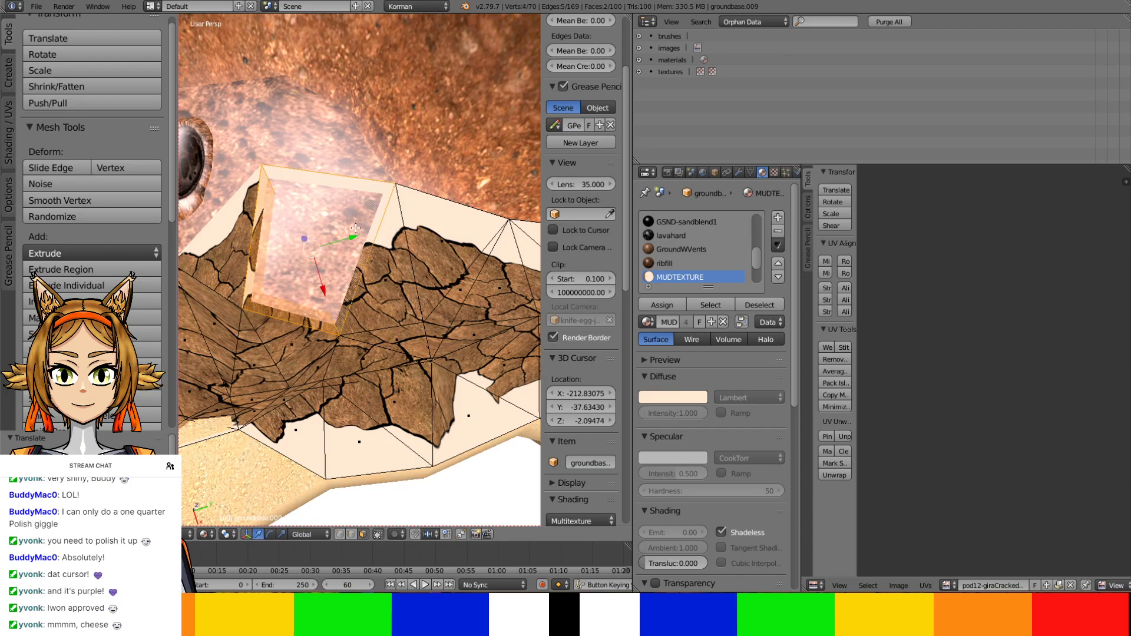
pyautogui.click(88, 334)
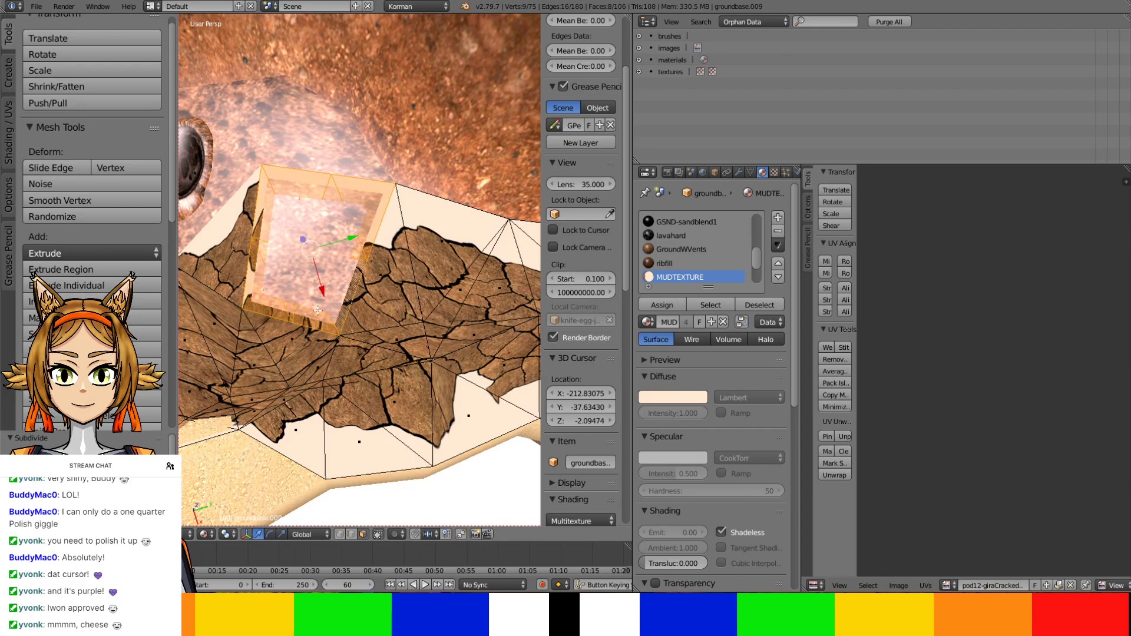
pyautogui.press('a')
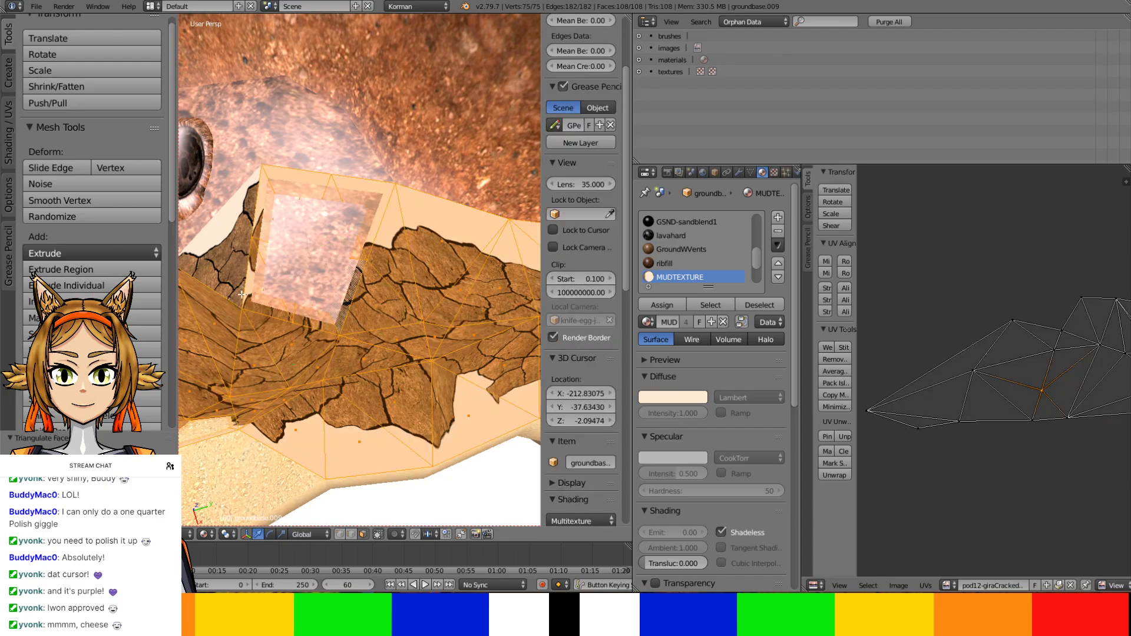
pyautogui.keyDown('shift'); pyautogui.moveTo(241, 294); pyautogui.dragTo(257, 304, button='middle'); pyautogui.keyUp('shift')
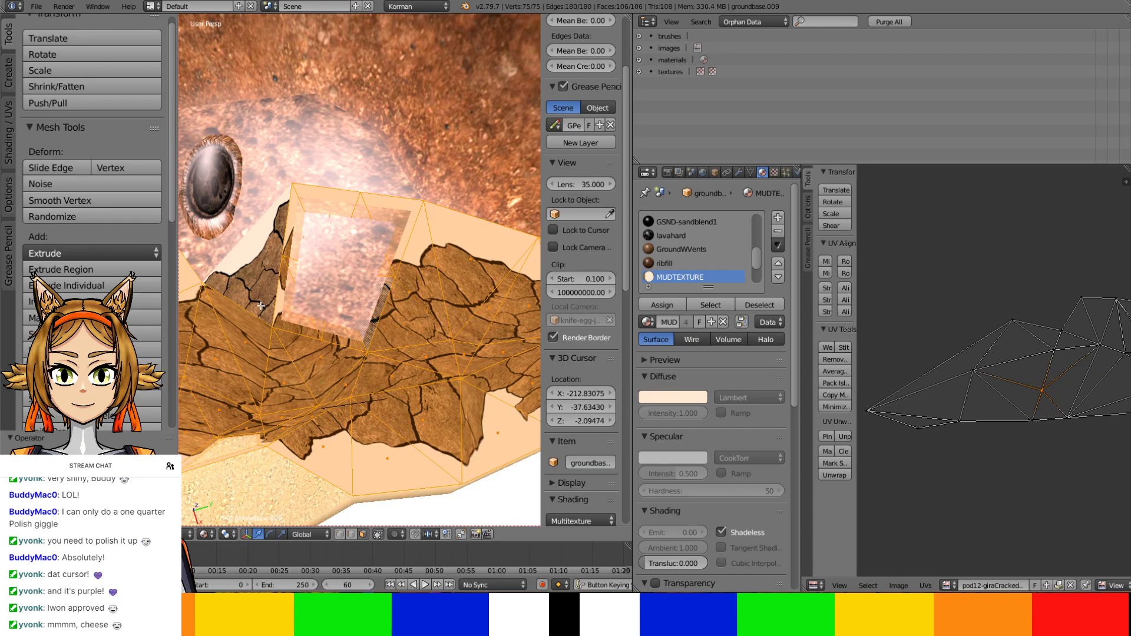
pyautogui.press('a')
pyautogui.press('a')
# Fill the triangular hole between the subdivided faces and the neighbouring mud floor section with a face
pyautogui.rightClick(253, 314)
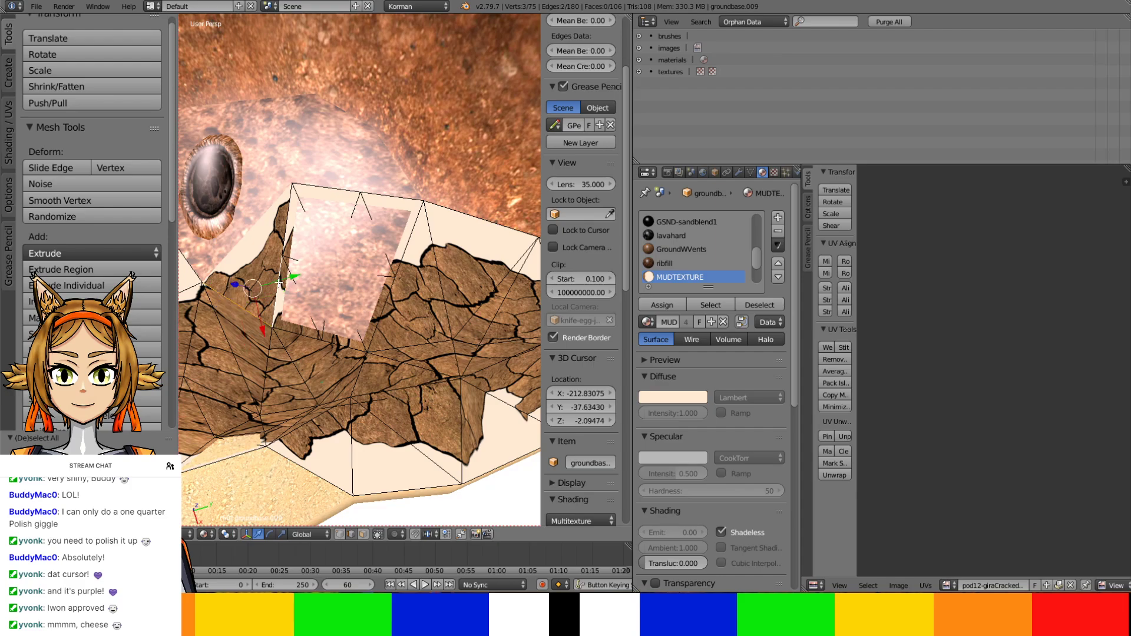
pyautogui.press('f')
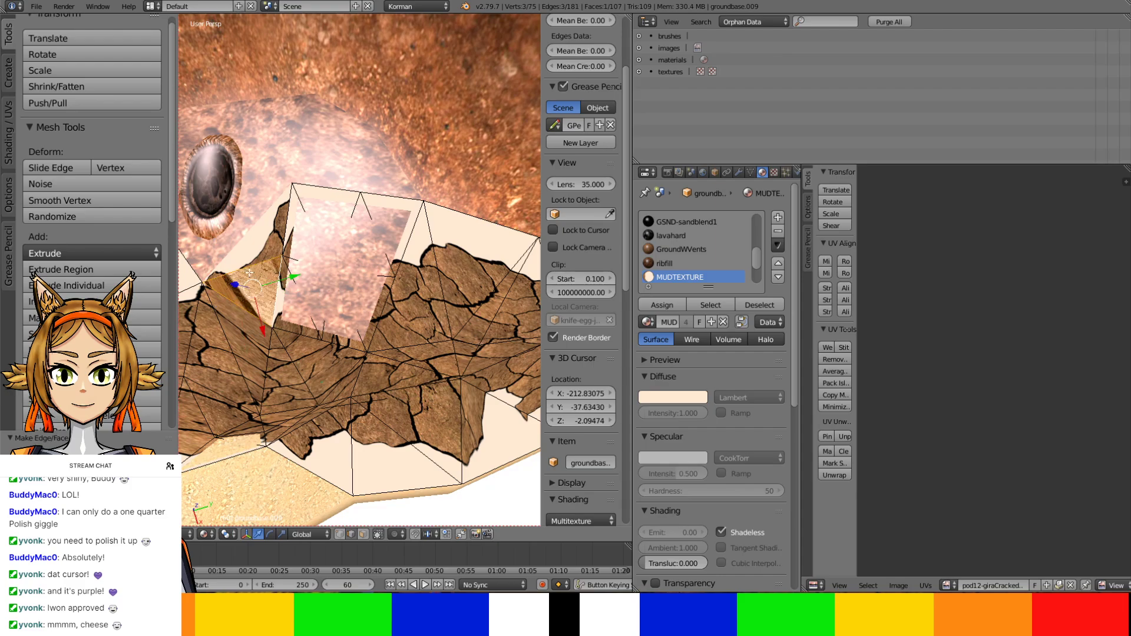
pyautogui.rightClick(232, 260)
pyautogui.keyDown('shift'); pyautogui.rightClick(286, 218); pyautogui.keyUp('shift')
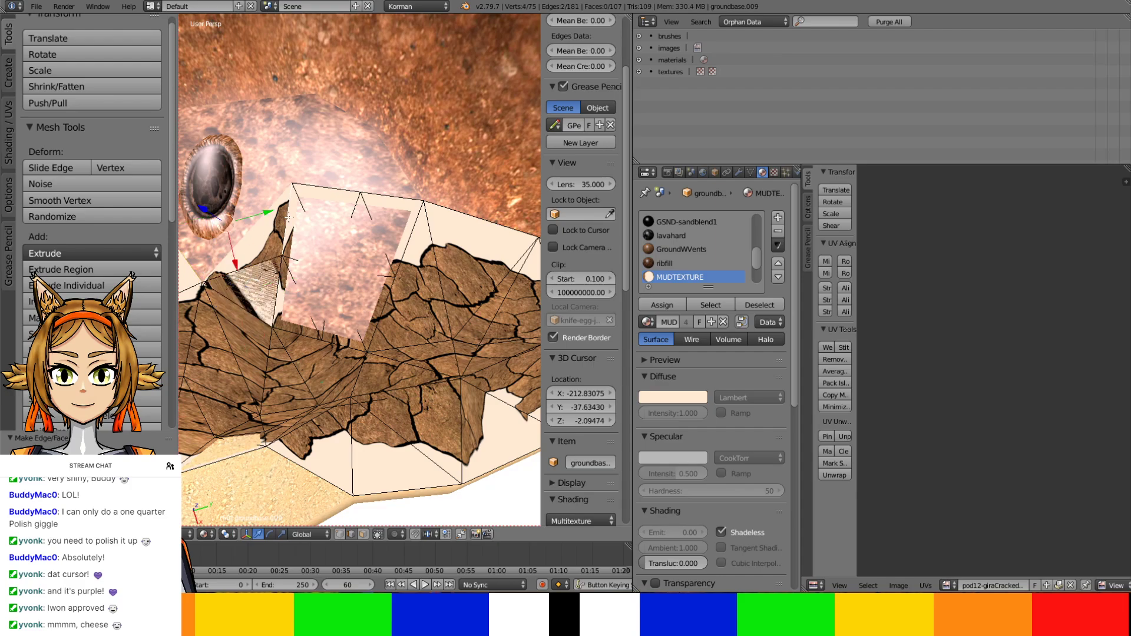
# Delete the leftover cracked-mud triangle from the groundbase mesh beside the gap in the separated floor
pyautogui.press('Tab')
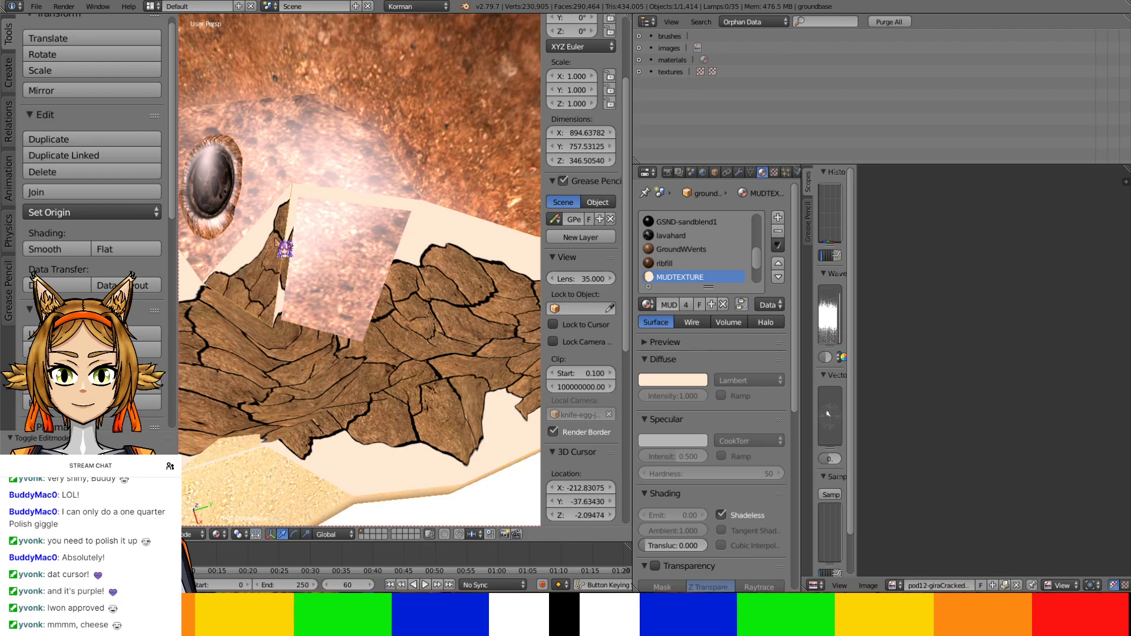
pyautogui.press('Tab')
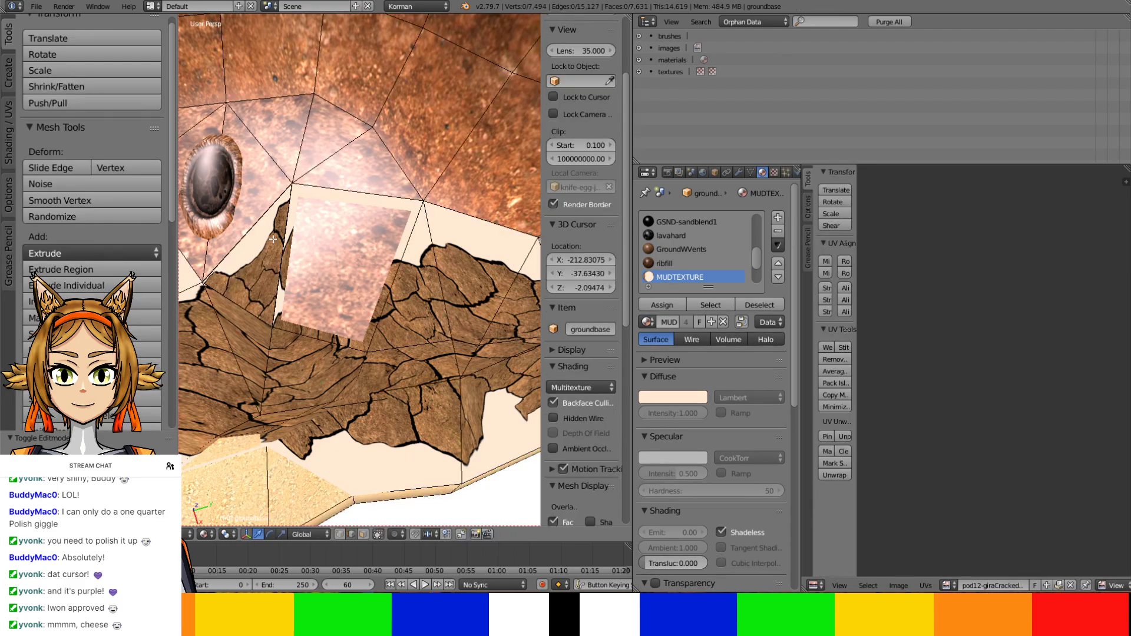
pyautogui.press('x')
pyautogui.click(271, 270)
pyautogui.moveTo(274, 302); pyautogui.dragTo(307, 297, button='middle')
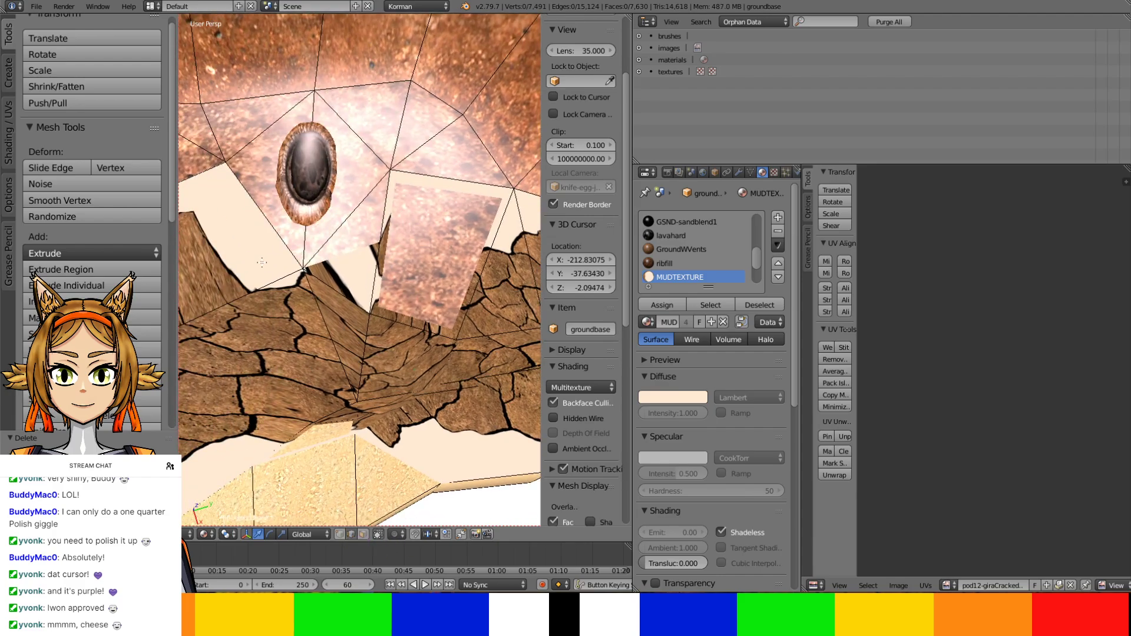
# Leave the groundbase mesh and reopen the separated mud floor, groundbase.009, for editing
pyautogui.rightClick(284, 242)
pyautogui.keyDown('ctrl'); pyautogui.rightClick(383, 224); pyautogui.keyUp('ctrl')
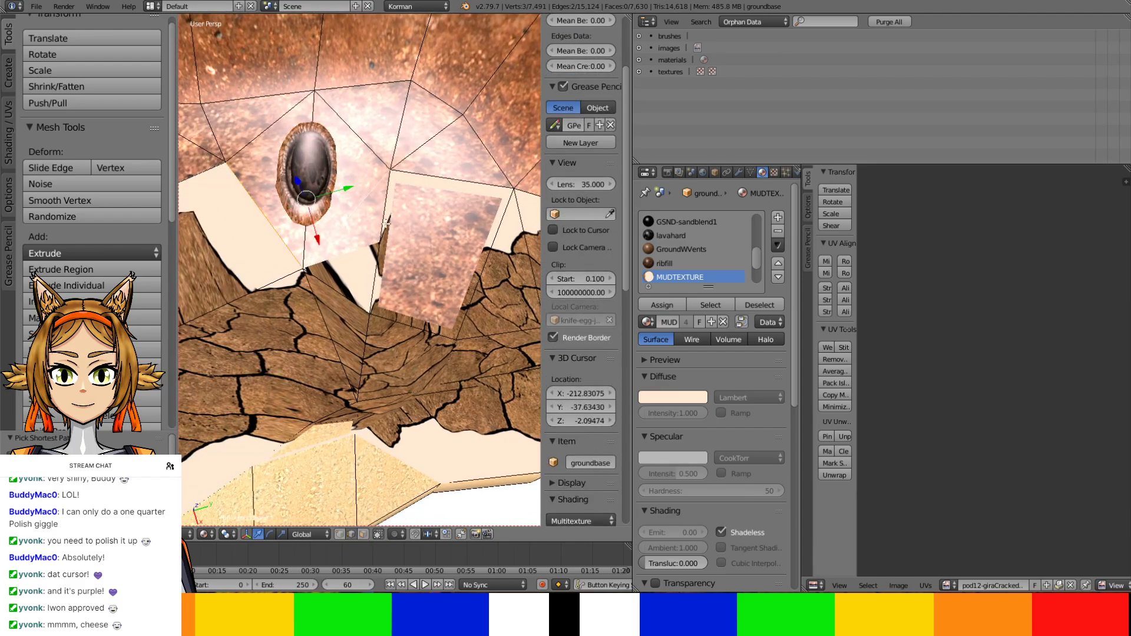
pyautogui.press('Tab')
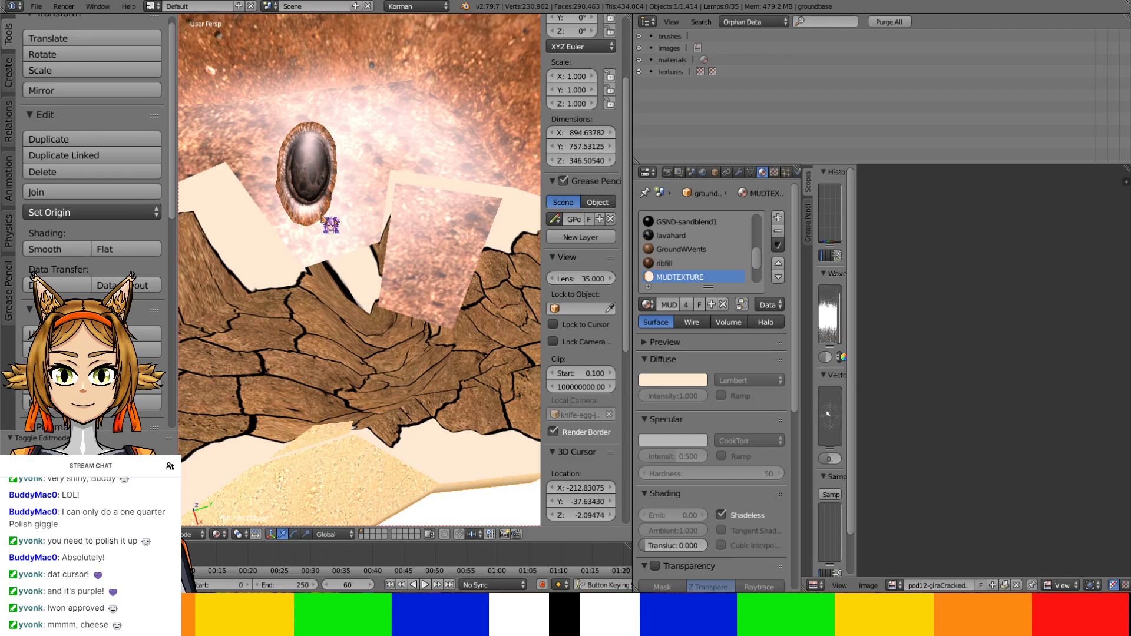
pyautogui.rightClick(271, 227)
pyautogui.press('Tab')
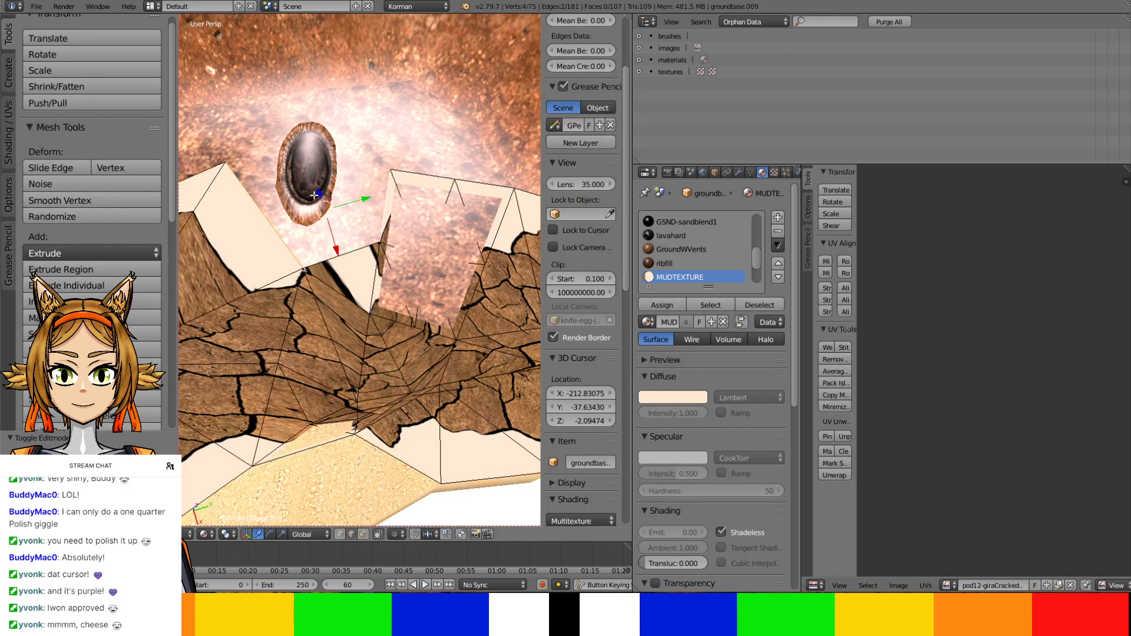
# Try to fill the gap over the dark oval opening with a single four-sided face
pyautogui.keyDown('ctrl'); pyautogui.rightClick(388, 210); pyautogui.keyUp('ctrl')
pyautogui.keyDown('shift'); pyautogui.rightClick(363, 251); pyautogui.keyUp('shift')
pyautogui.press('f')
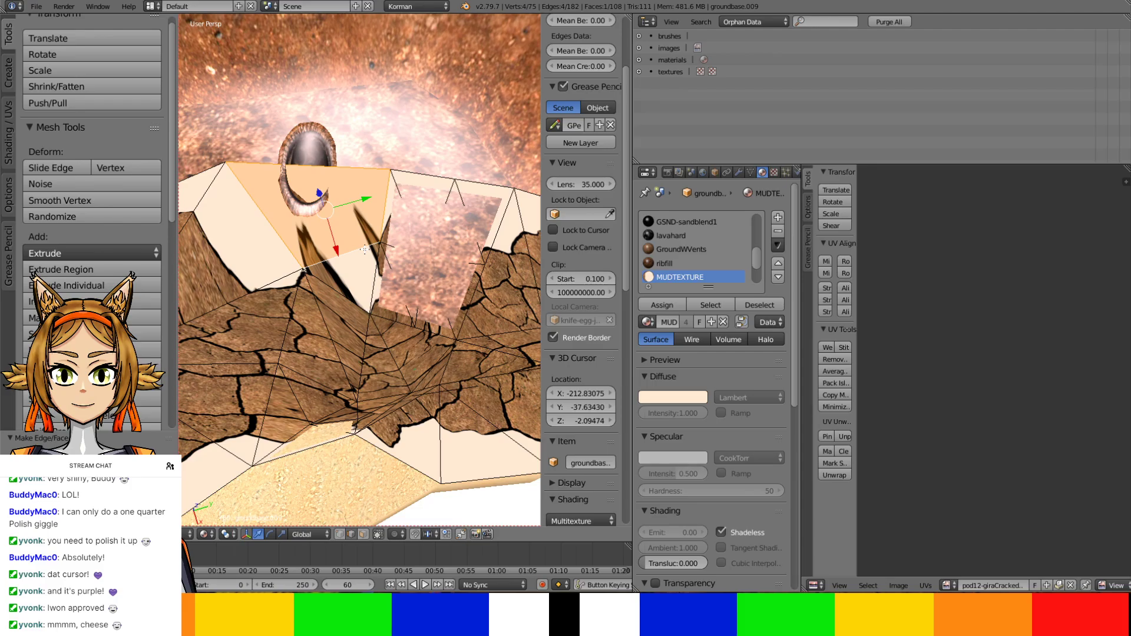
pyautogui.moveTo(365, 249)
pyautogui.mouseDown(button='middle')
pyautogui.moveTo(273, 251)
pyautogui.moveTo(370, 263)
pyautogui.mouseUp(button='middle')
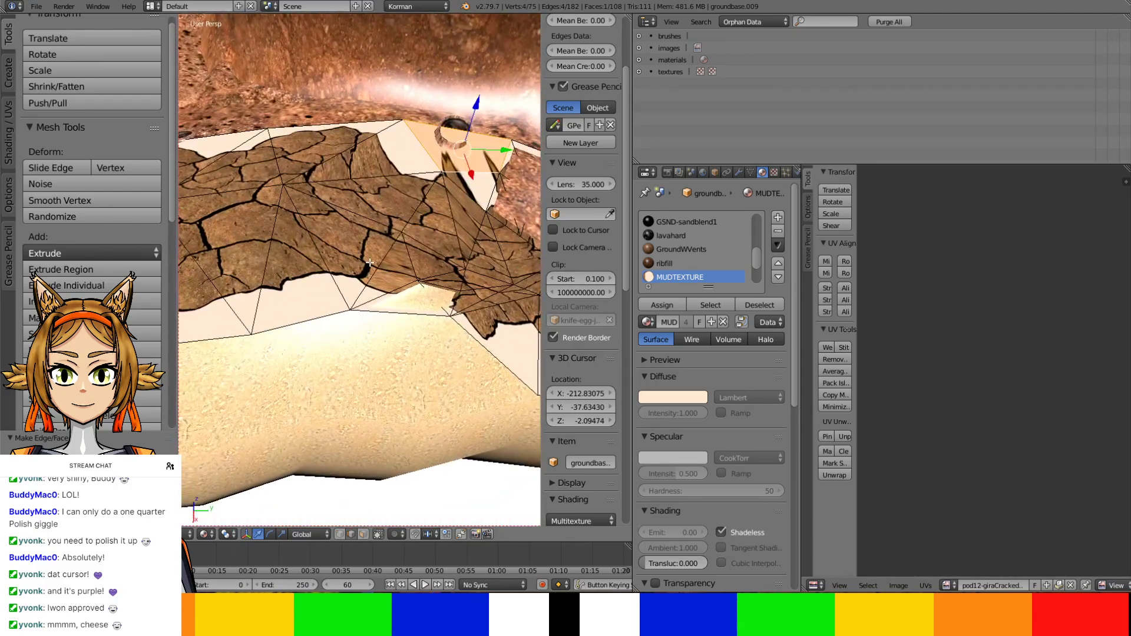
pyautogui.hotkey('ctrl', 'z')
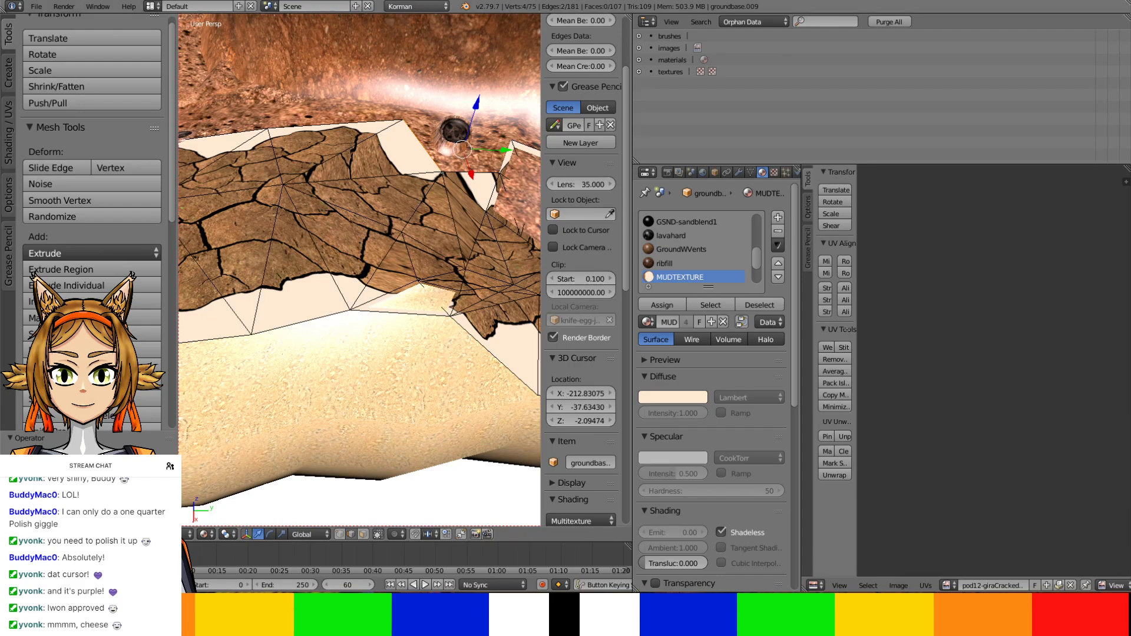
# Try to fill the gap with two triangles, starting from the side of the subdivided faces
pyautogui.keyDown('shift'); pyautogui.rightClick(505, 157); pyautogui.keyUp('shift')
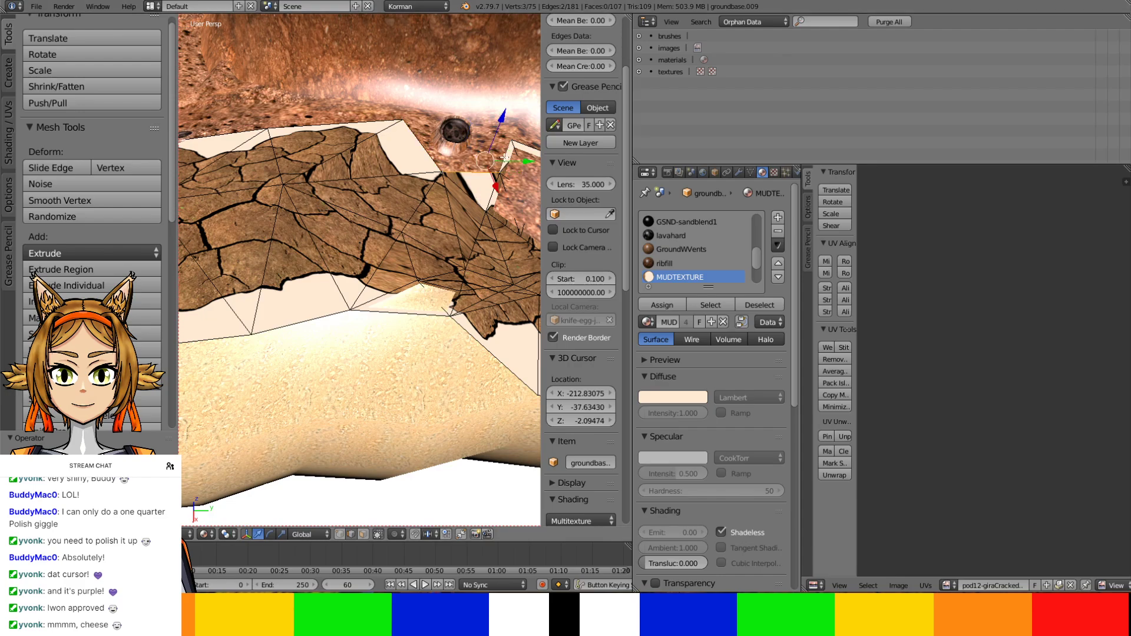
pyautogui.press('f')
pyautogui.keyDown('shift'); pyautogui.rightClick(433, 146); pyautogui.keyUp('shift')
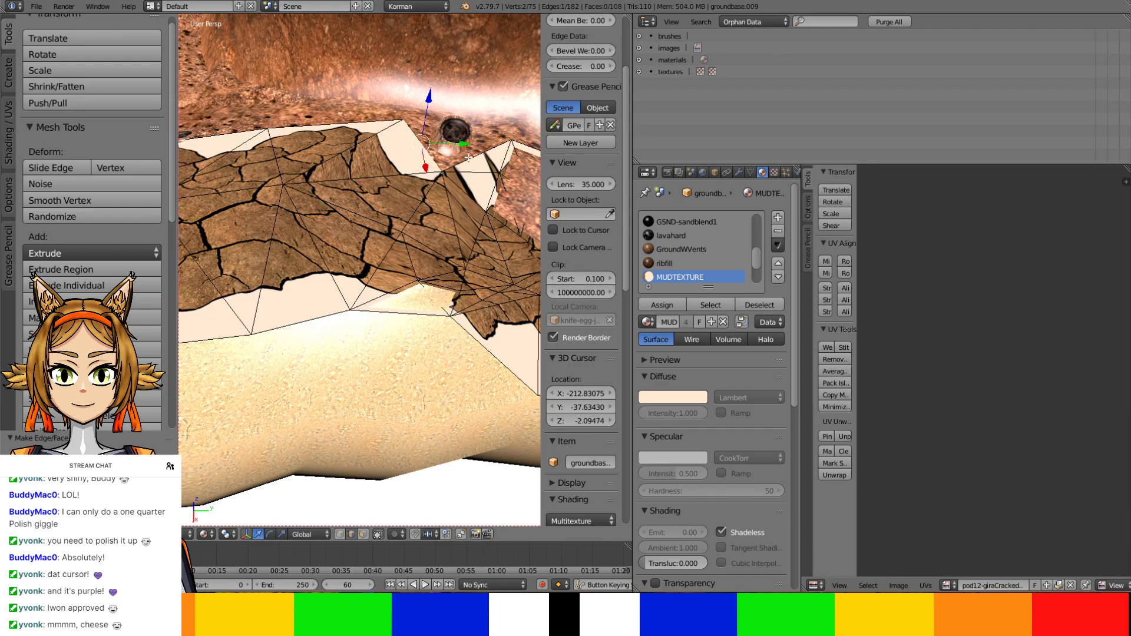
pyautogui.keyDown('shift'); pyautogui.rightClick(468, 158); pyautogui.keyUp('shift')
pyautogui.press('f')
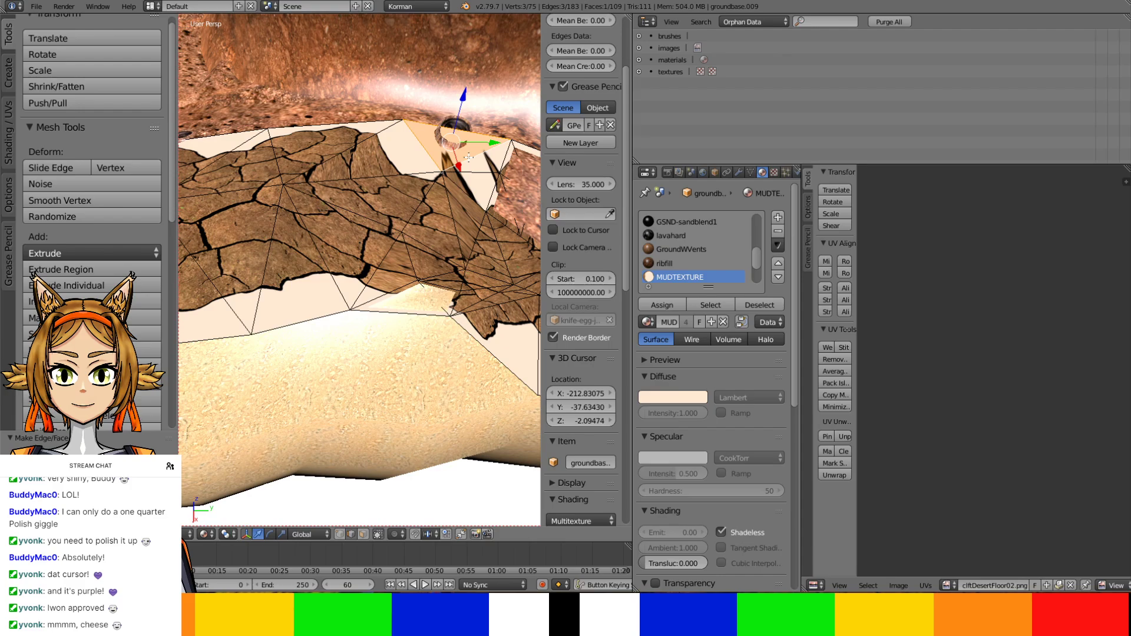
pyautogui.hotkey('ctrl', 'z')
pyautogui.hotkey('ctrl', 'z')
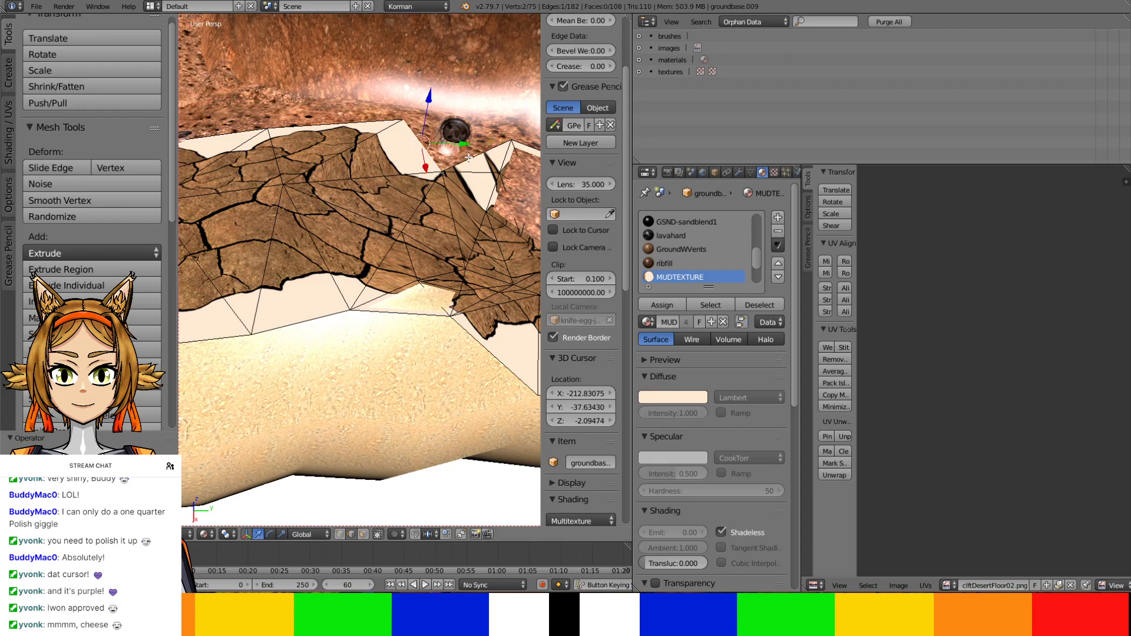
pyautogui.hotkey('ctrl', 'z')
pyautogui.hotkey('ctrl', 'z')
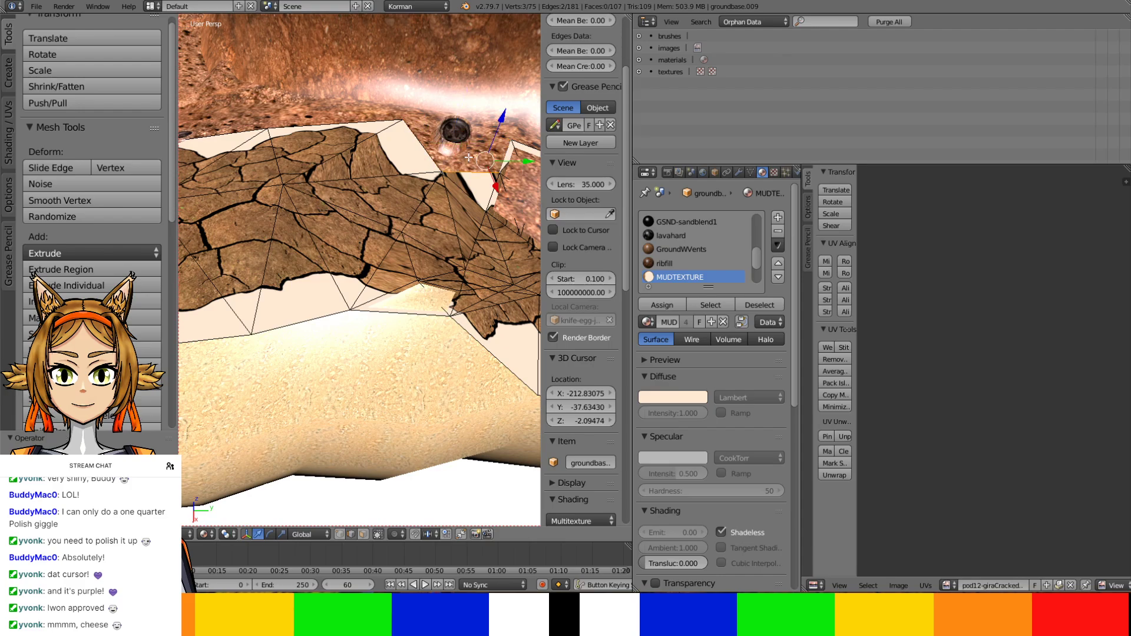
pyautogui.hotkey('ctrl', 'z')
# Fill the gap with two triangles split along the opposite diagonal, starting from the side away from the subdivided faces
pyautogui.keyDown('shift'); pyautogui.rightClick(451, 167); pyautogui.keyUp('shift')
pyautogui.press('f')
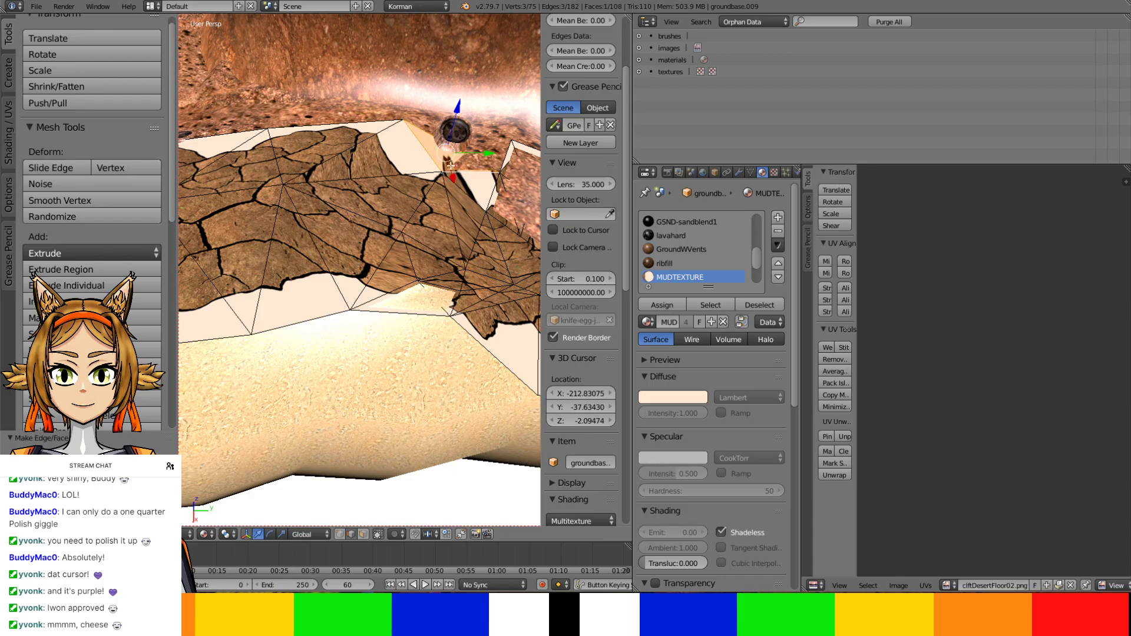
pyautogui.keyDown('shift'); pyautogui.rightClick(467, 149); pyautogui.keyUp('shift')
pyautogui.keyDown('shift'); pyautogui.rightClick(511, 145); pyautogui.keyUp('shift')
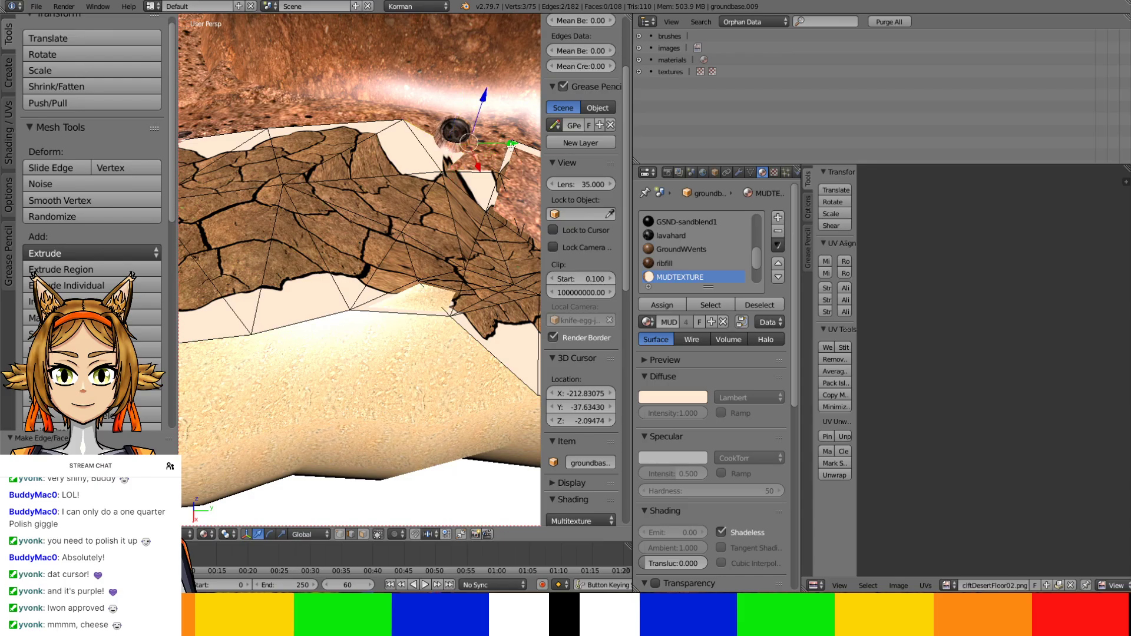
pyautogui.press('f')
# Adjust the heights of the individual vertices around the filled gap and subdivided faces so the mud floor clears the rock surface
pyautogui.moveTo(506, 146); pyautogui.dragTo(413, 149, button='middle')
pyautogui.click(352, 532)
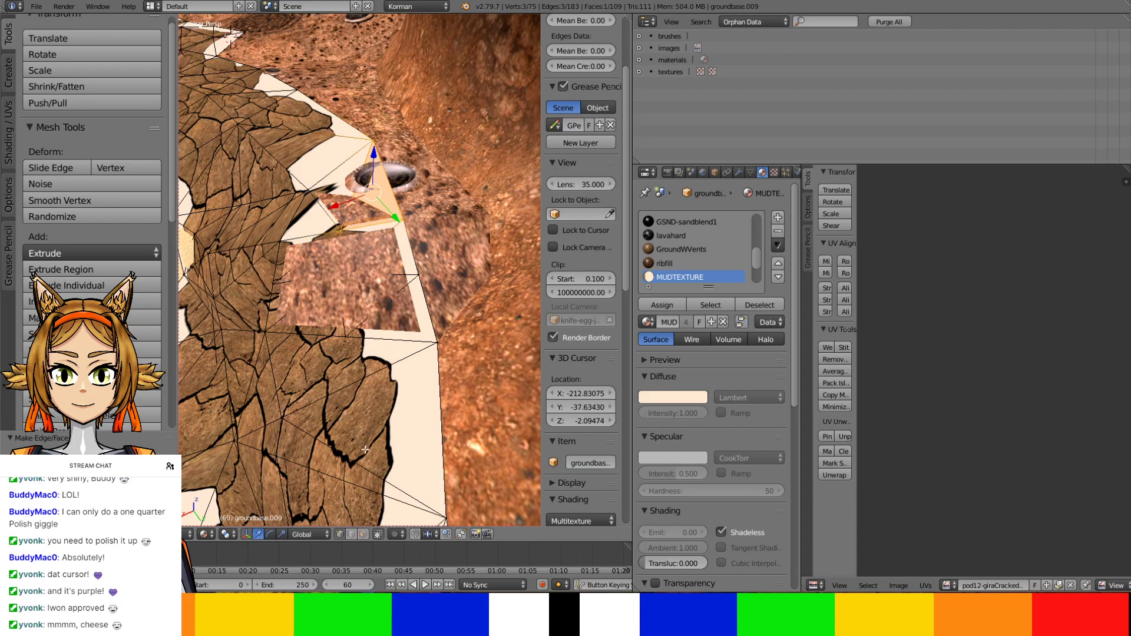
pyautogui.rightClick(406, 219)
pyautogui.moveTo(410, 184); pyautogui.dragTo(410, 190)
pyautogui.rightClick(340, 229)
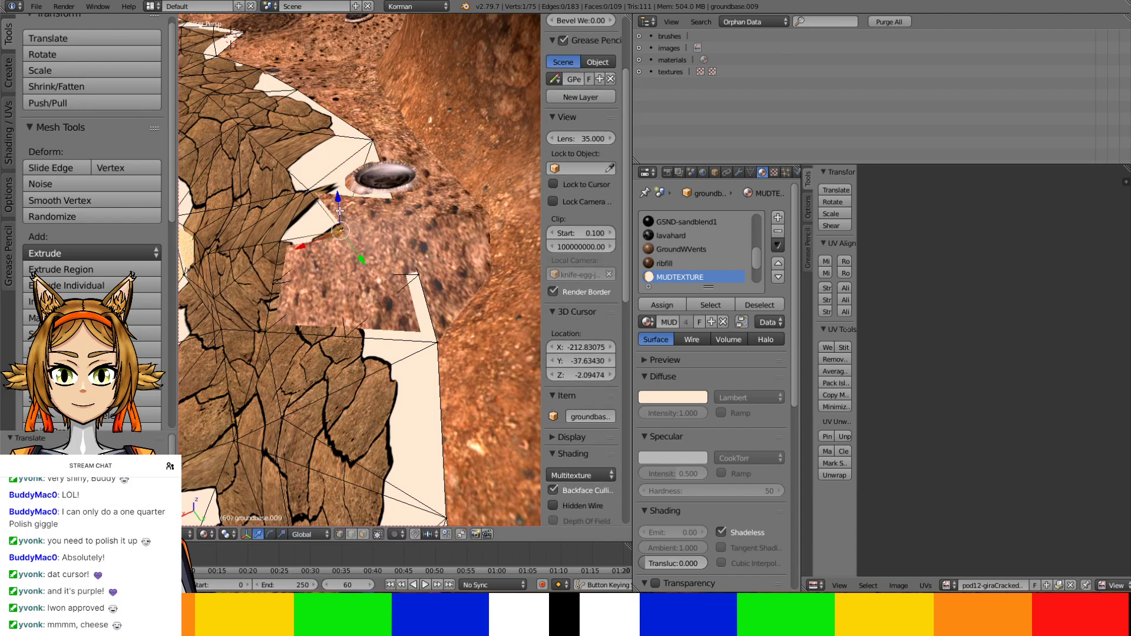
pyautogui.moveTo(339, 211); pyautogui.dragTo(340, 207)
pyautogui.rightClick(341, 277)
pyautogui.moveTo(338, 257); pyautogui.dragTo(337, 249)
pyautogui.rightClick(393, 289)
pyautogui.moveTo(393, 289); pyautogui.dragTo(398, 201)
pyautogui.rightClick(374, 142)
pyautogui.moveTo(373, 142); pyautogui.dragTo(371, 122)
# Move the lower-border vertex at the mud's tip beside the sand slope inward, away from the neighbouring corner
pyautogui.moveTo(371, 122); pyautogui.dragTo(395, 321, button='middle')
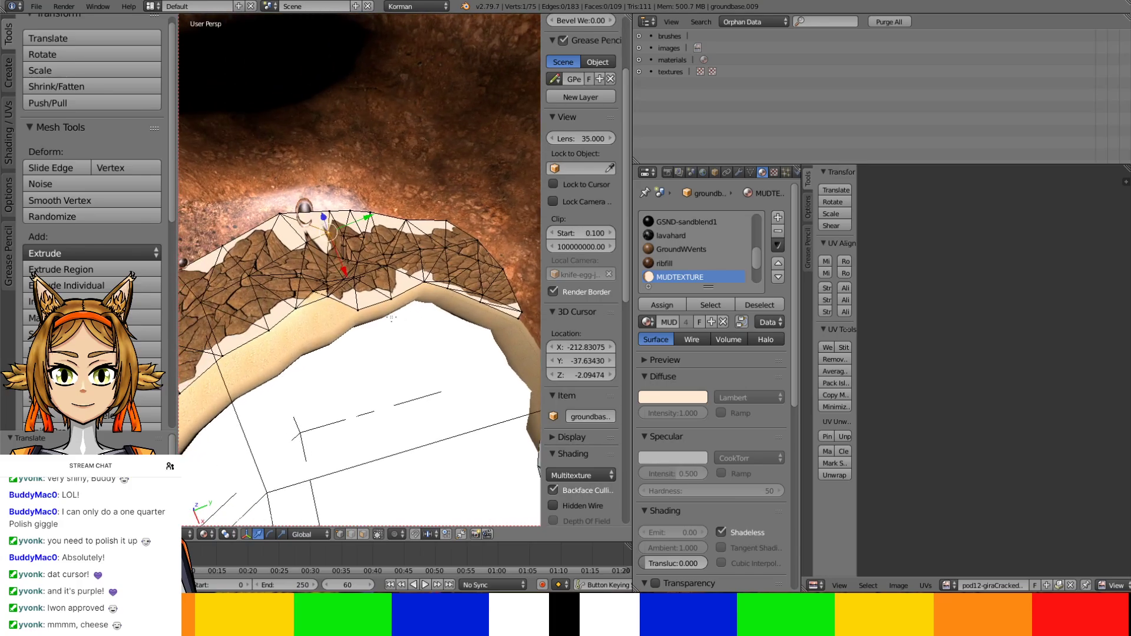
pyautogui.scroll(7, 390, 319)
pyautogui.moveTo(389, 319); pyautogui.dragTo(416, 309, button='middle')
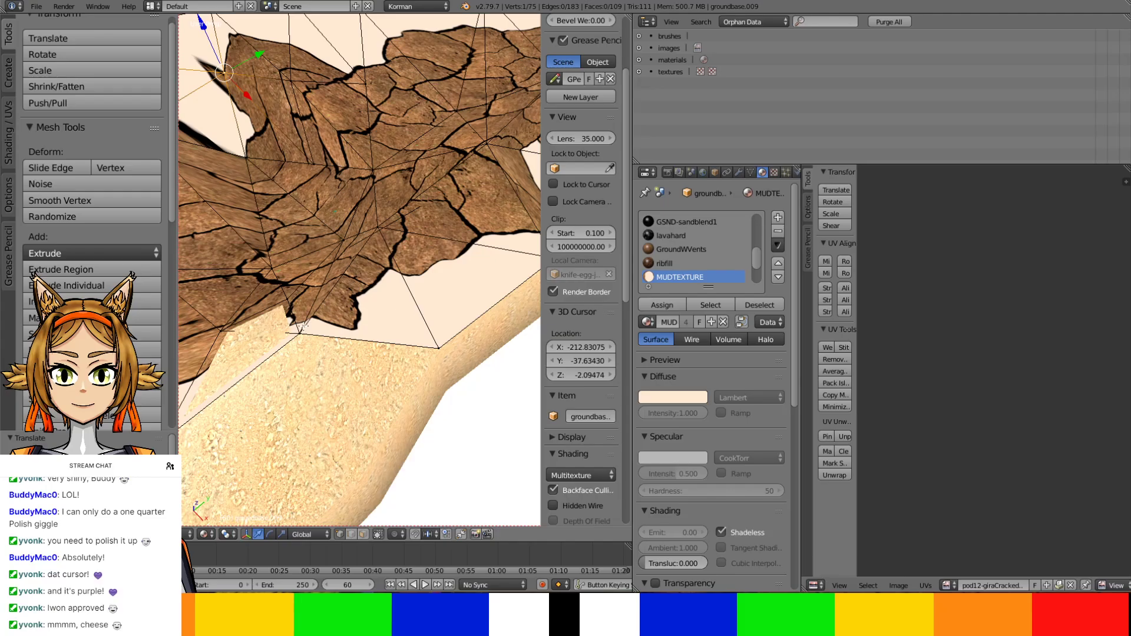
pyautogui.rightClick(301, 327)
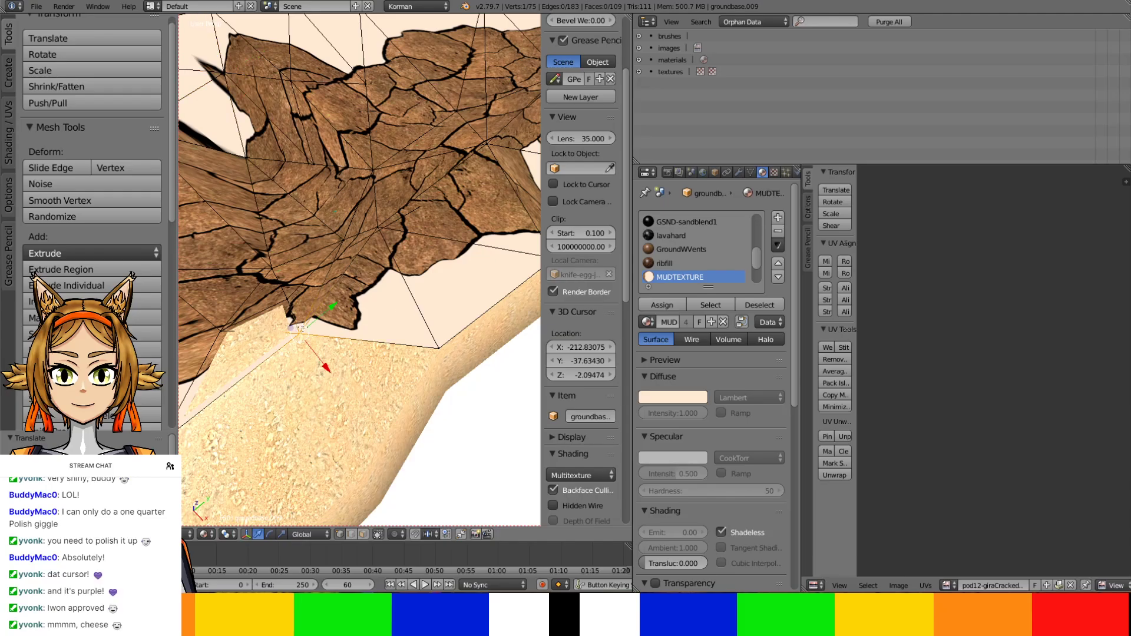
pyautogui.press('g')
pyautogui.click(277, 292)
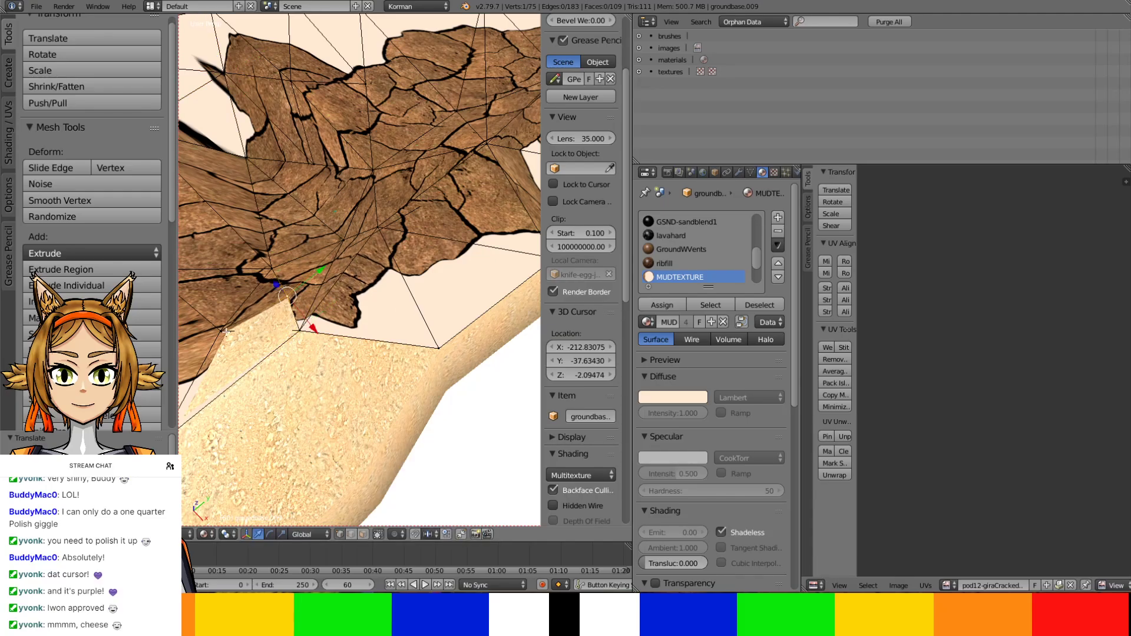
# Adjust the lower-border vertices around the mud's tip so the mud floor covers the sand poking through, and finish editing the mesh
pyautogui.rightClick(225, 331)
pyautogui.moveTo(233, 347); pyautogui.dragTo(248, 352)
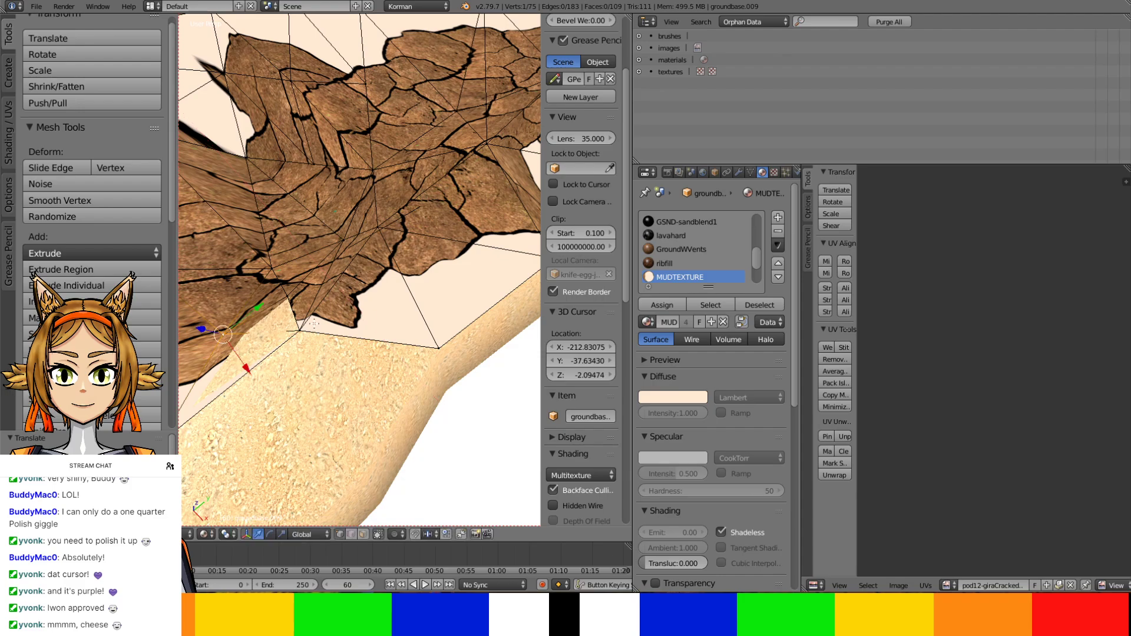
pyautogui.moveTo(316, 316); pyautogui.dragTo(299, 280)
pyautogui.rightClick(283, 302)
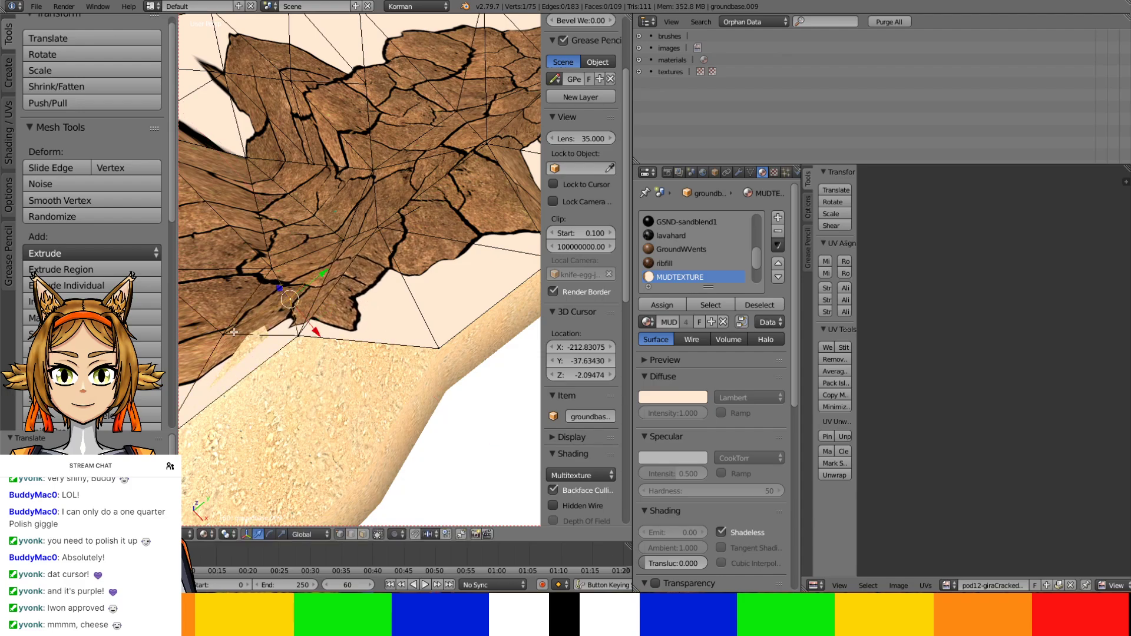
pyautogui.rightClick(234, 332)
pyautogui.moveTo(237, 325); pyautogui.dragTo(247, 318)
pyautogui.scroll(-5, 283, 321)
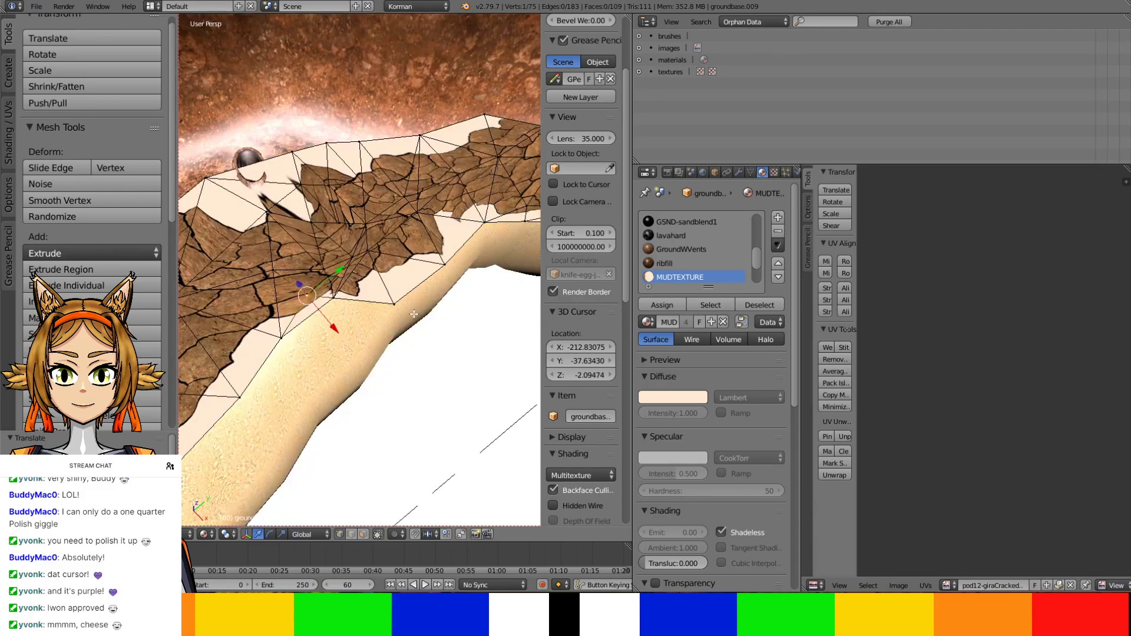
pyautogui.moveTo(414, 314)
pyautogui.keyDown('shift'); pyautogui.mouseDown(button='middle')
pyautogui.moveTo(287, 376)
pyautogui.moveTo(348, 370)
pyautogui.moveTo(432, 303)
pyautogui.mouseUp(button='middle'); pyautogui.keyUp('shift')
pyautogui.press('Tab')
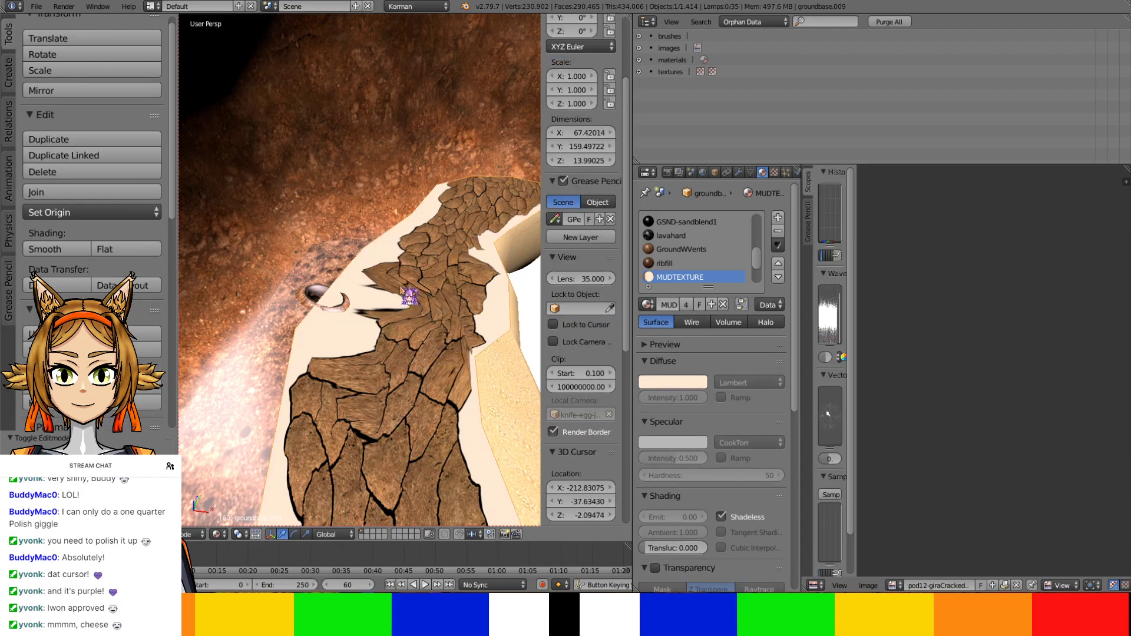
# Duplicate the small fumarole beside the mud floor and place the copy at the mud's far end against the rock wall
pyautogui.rightClick(328, 298)
pyautogui.press('KP_Divide')
pyautogui.moveTo(368, 301); pyautogui.dragTo(356, 399, button='middle')
pyautogui.press('KP_Divide')
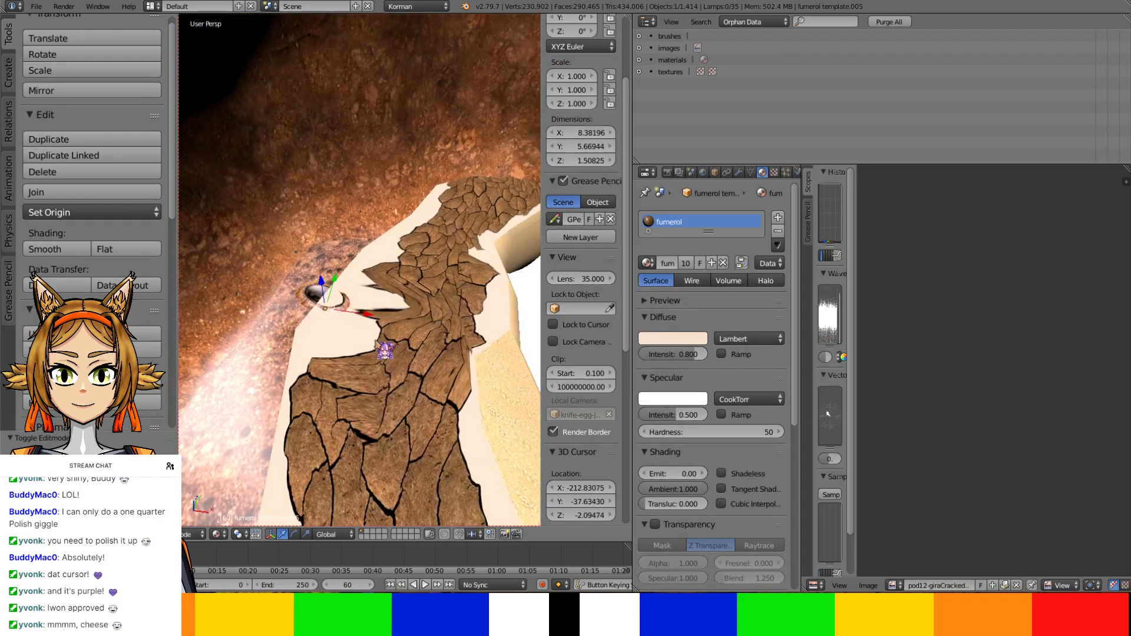
pyautogui.click(38, 138)
pyautogui.click(158, 70)
pyautogui.keyDown('shift'); pyautogui.moveTo(376, 233); pyautogui.dragTo(328, 287, button='middle'); pyautogui.keyUp('shift')
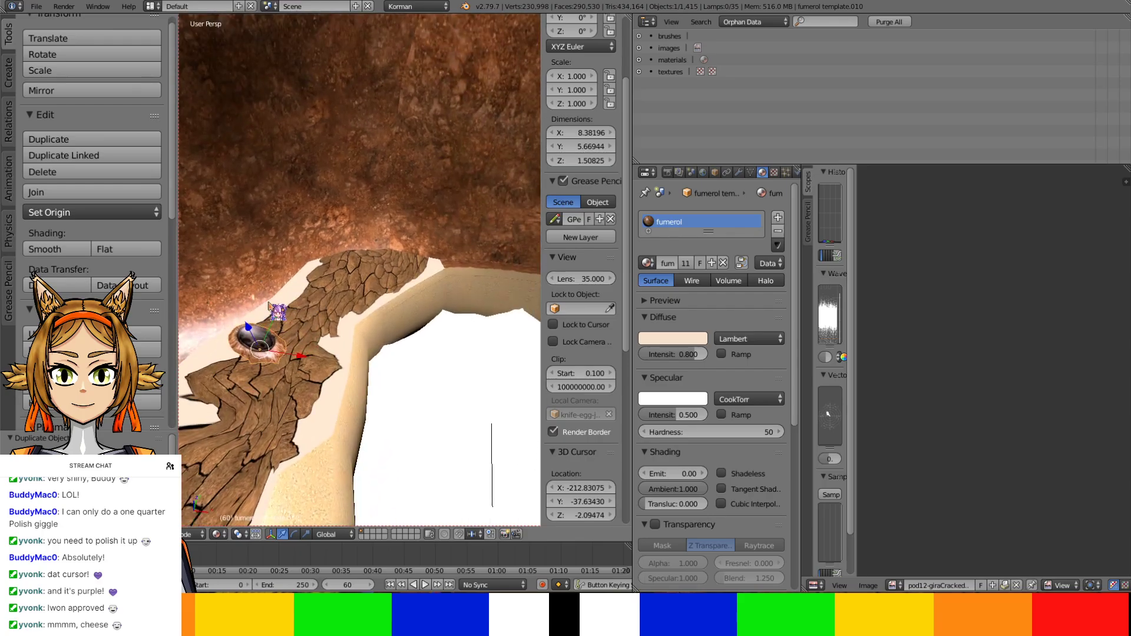
pyautogui.press('g')
pyautogui.click(359, 255)
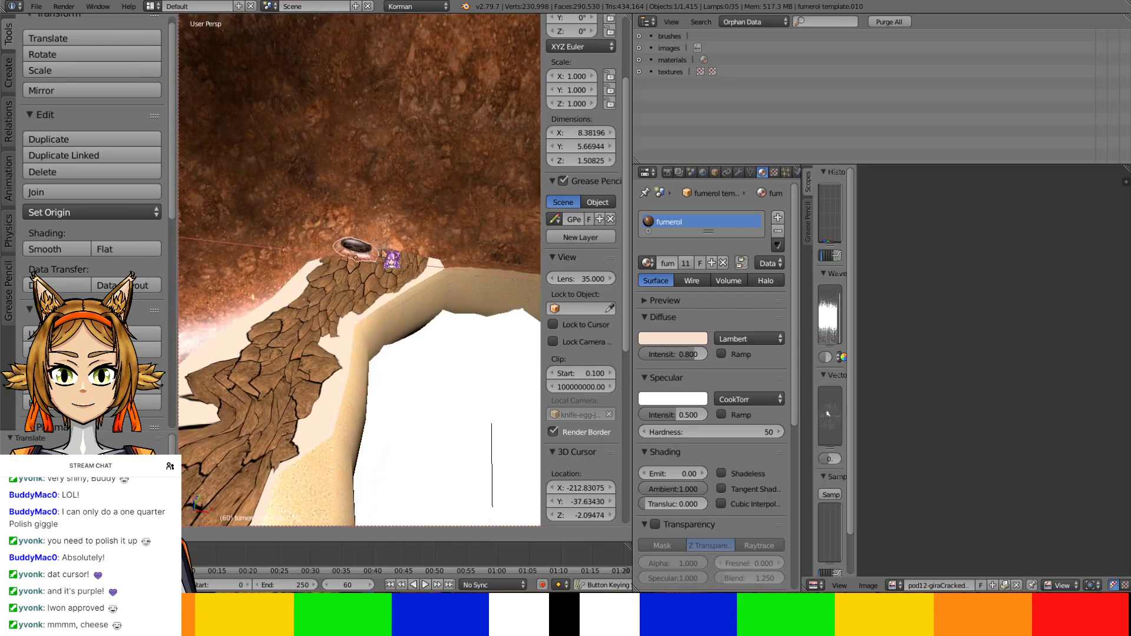
# Enlarge the copied fumarole's whole mesh to more than twice its size and tilt it toward the mud floor
pyautogui.scroll(6, 366, 257)
pyautogui.moveTo(339, 259); pyautogui.dragTo(368, 306, button='middle')
pyautogui.press('Tab')
pyautogui.press('a')
pyautogui.press('s')
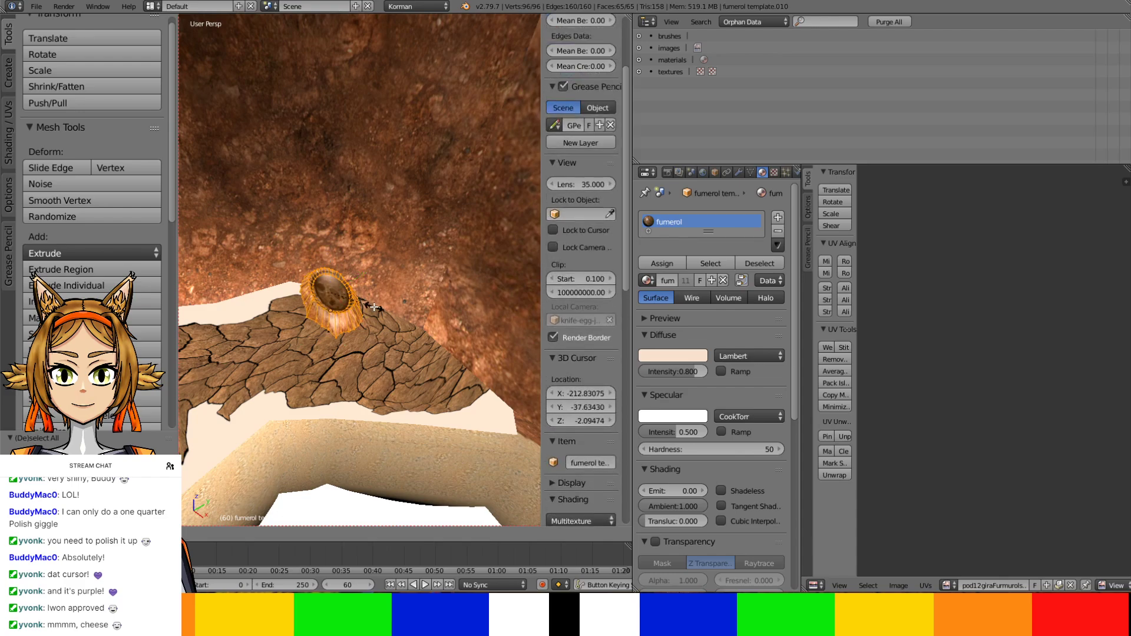
pyautogui.click(443, 303)
pyautogui.press('r')
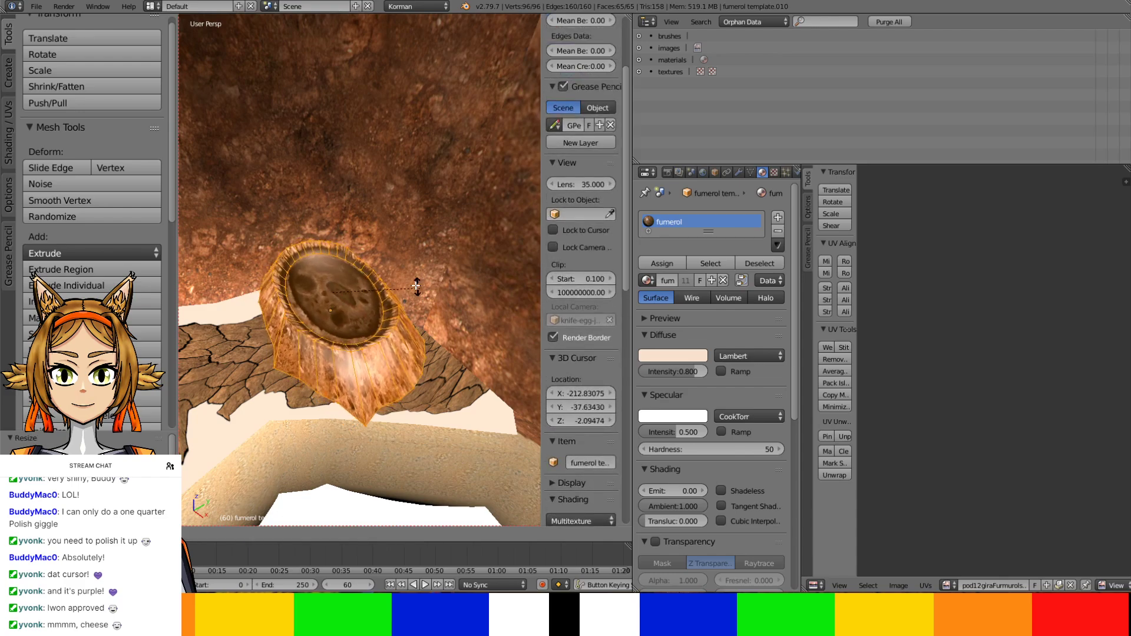
pyautogui.rightClick(393, 241)
pyautogui.press('r')
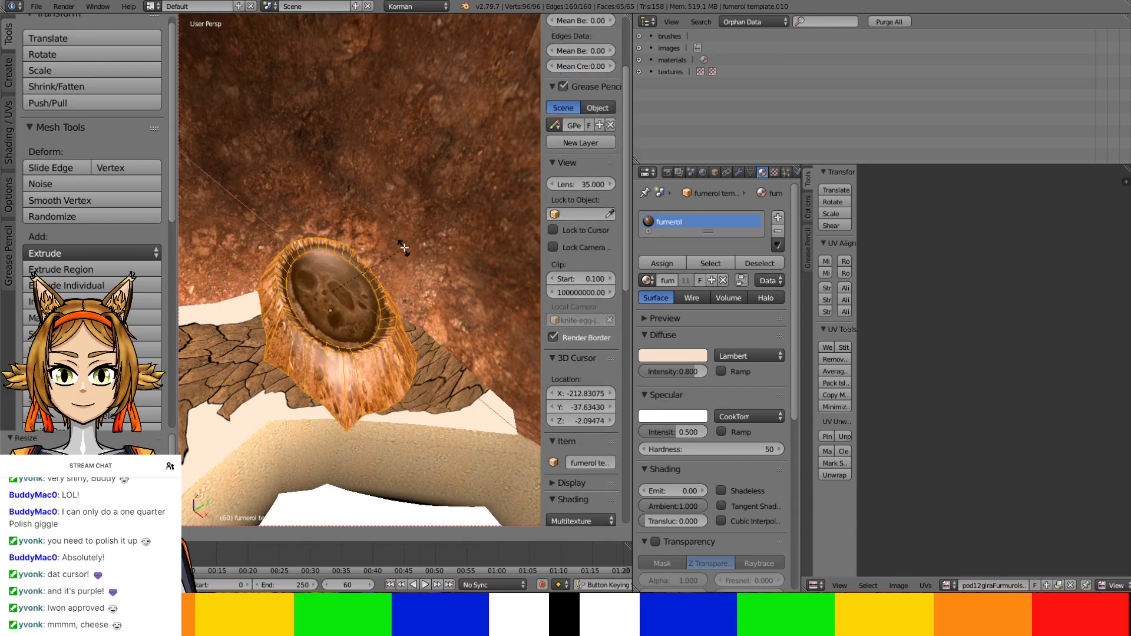
pyautogui.click(362, 205)
pyautogui.press('Tab')
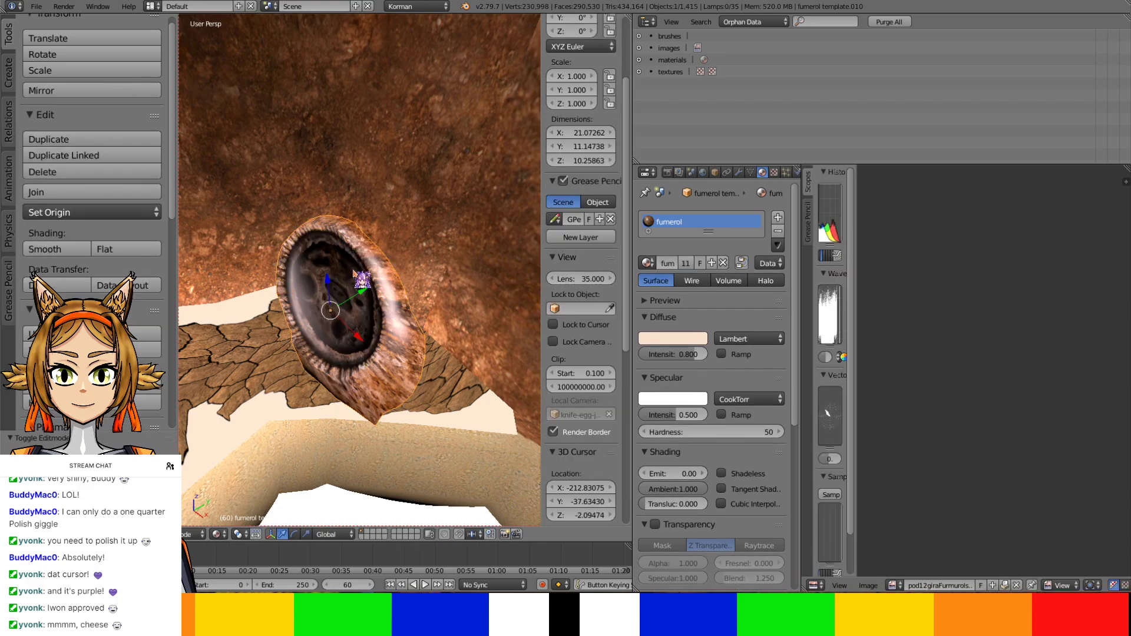
# Move the enlarged fumarole into the rock wall at the mud's far end and turn it about 22.3° around Z
pyautogui.press('g')
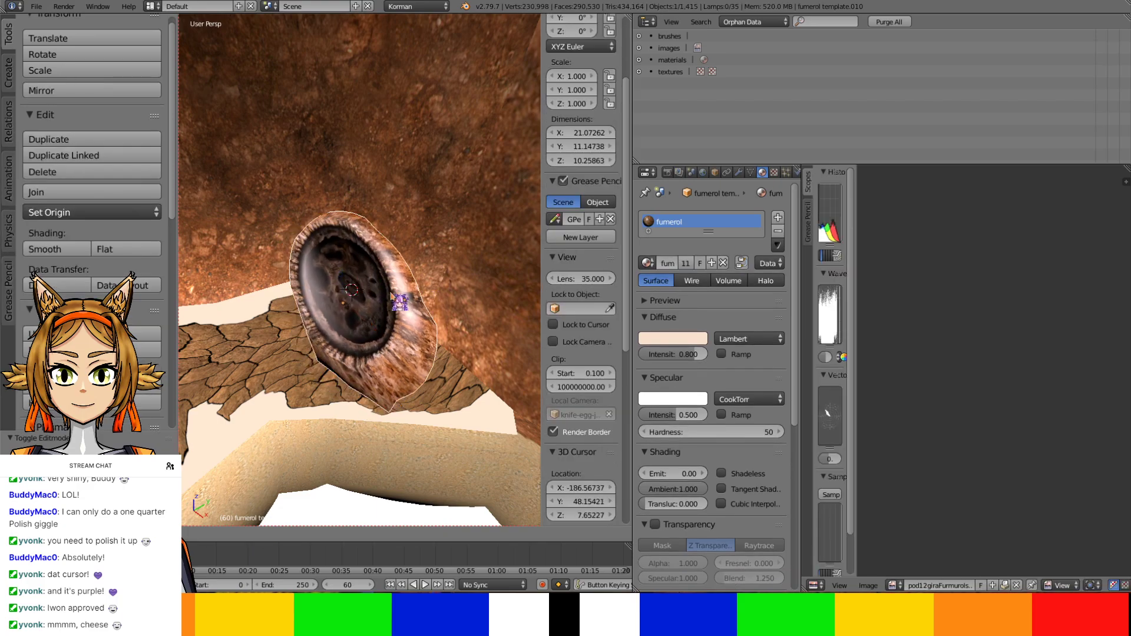
pyautogui.click(416, 305)
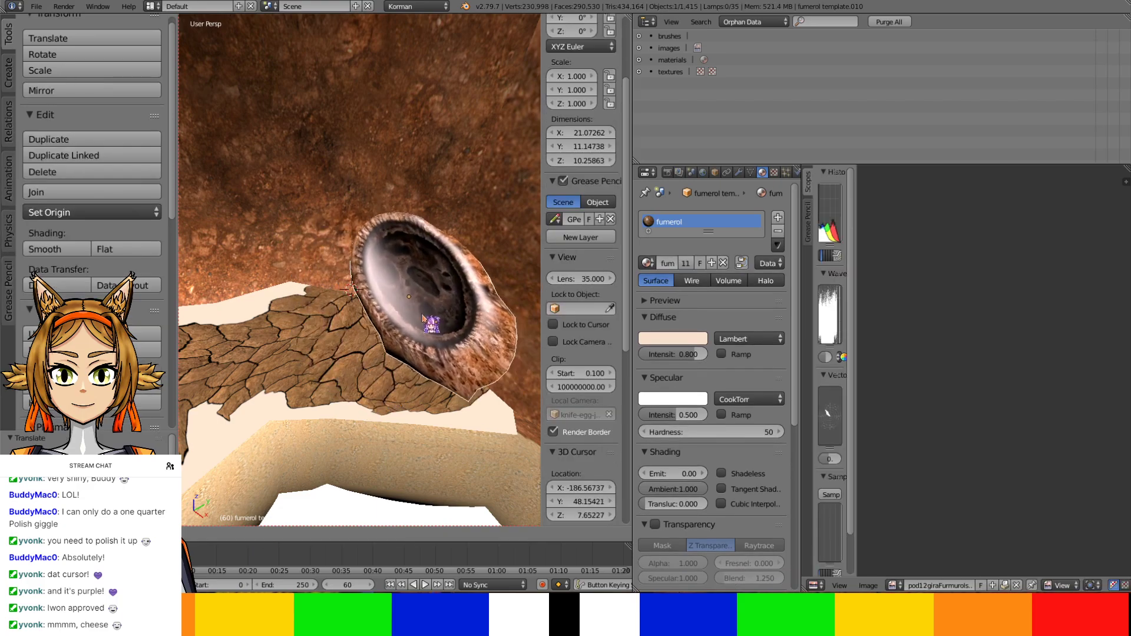
pyautogui.click(395, 264)
pyautogui.press('g')
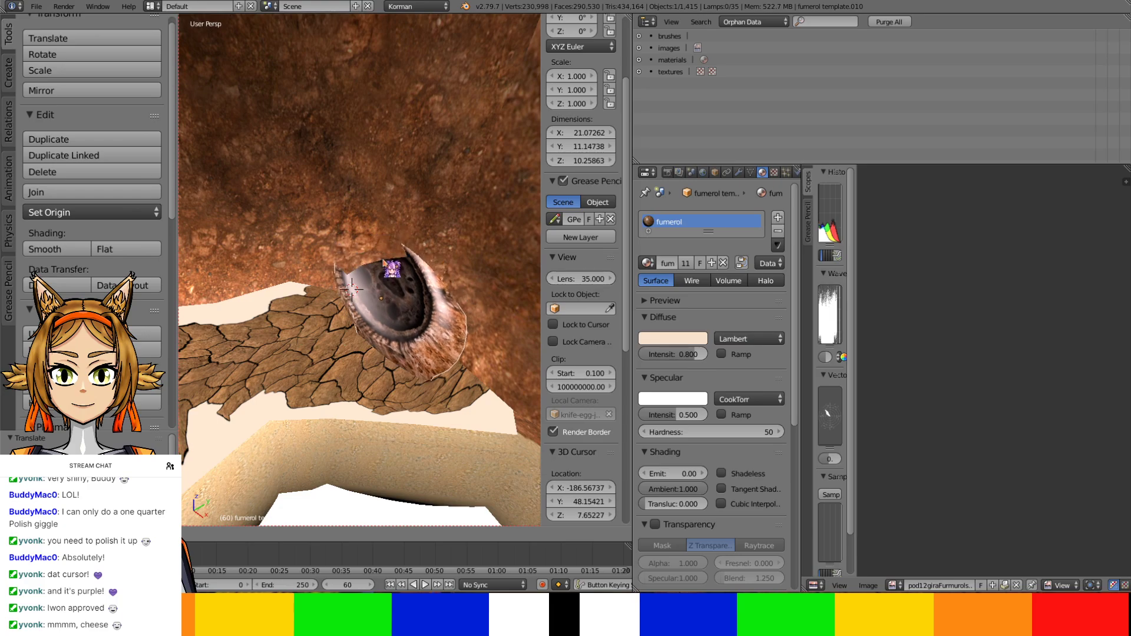
pyautogui.click(384, 263)
pyautogui.press('r')
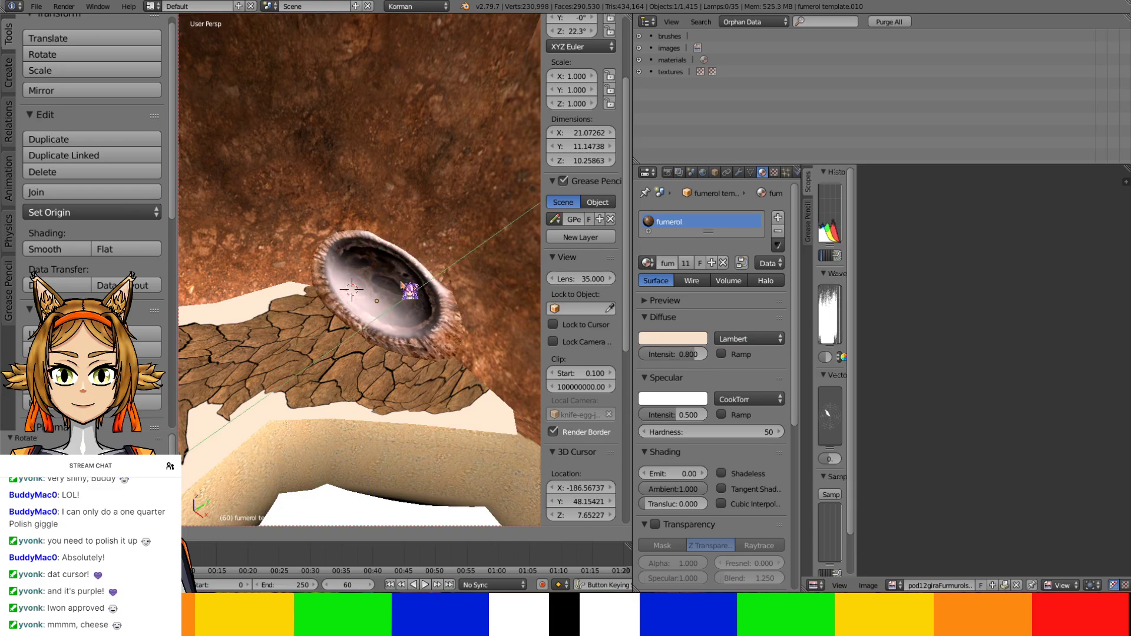
pyautogui.click(406, 287)
pyautogui.press('g')
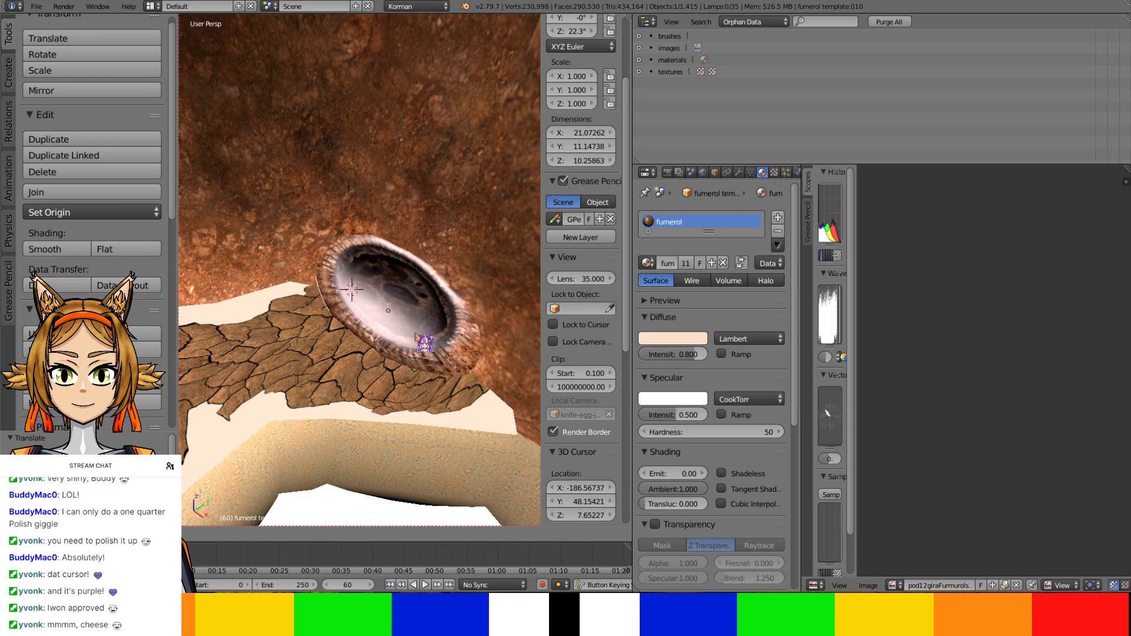
pyautogui.click(415, 335)
pyautogui.moveTo(415, 335); pyautogui.dragTo(401, 366, button='middle')
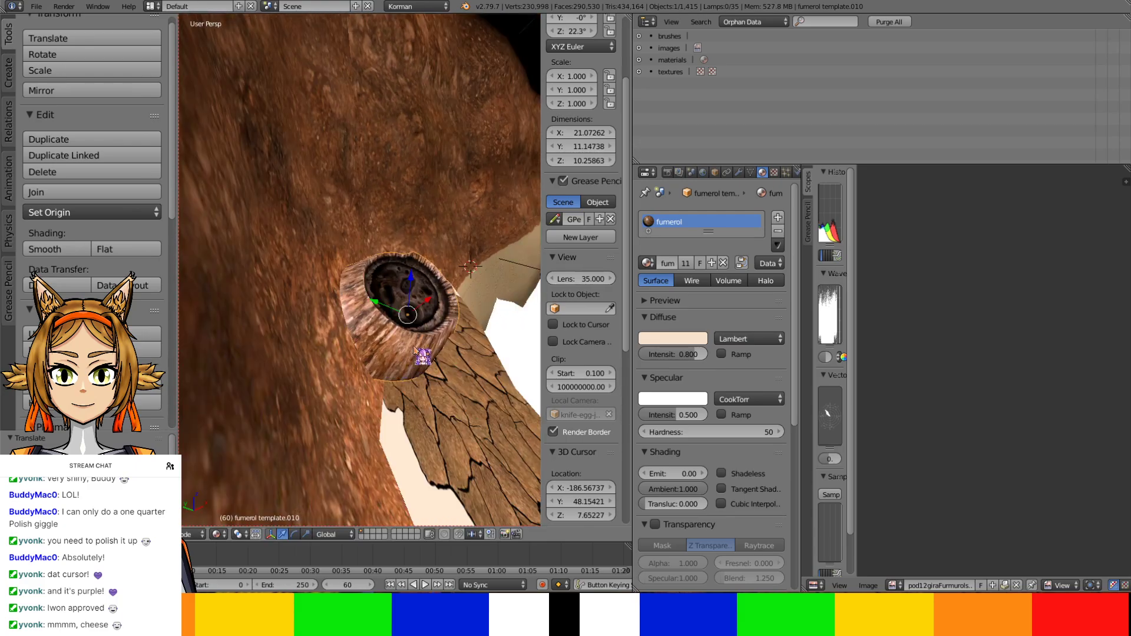
# Rescale the large fumarole's mesh and shift it so its base sits in the rock wall and mud
pyautogui.press('Tab')
pyautogui.press('s')
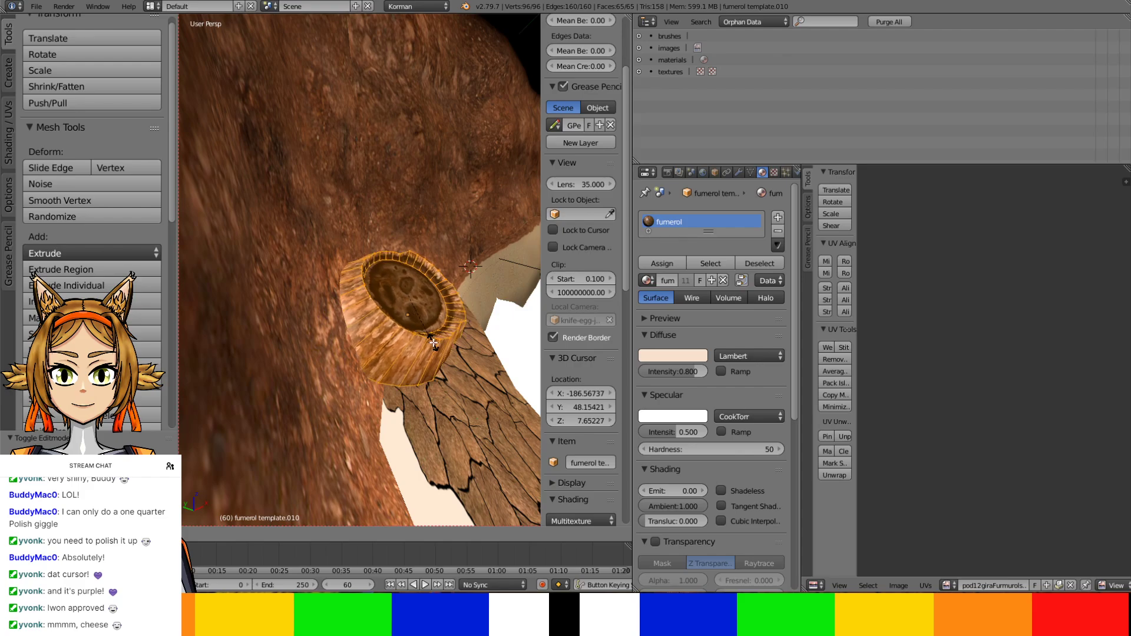
pyautogui.click(436, 343)
pyautogui.press('s')
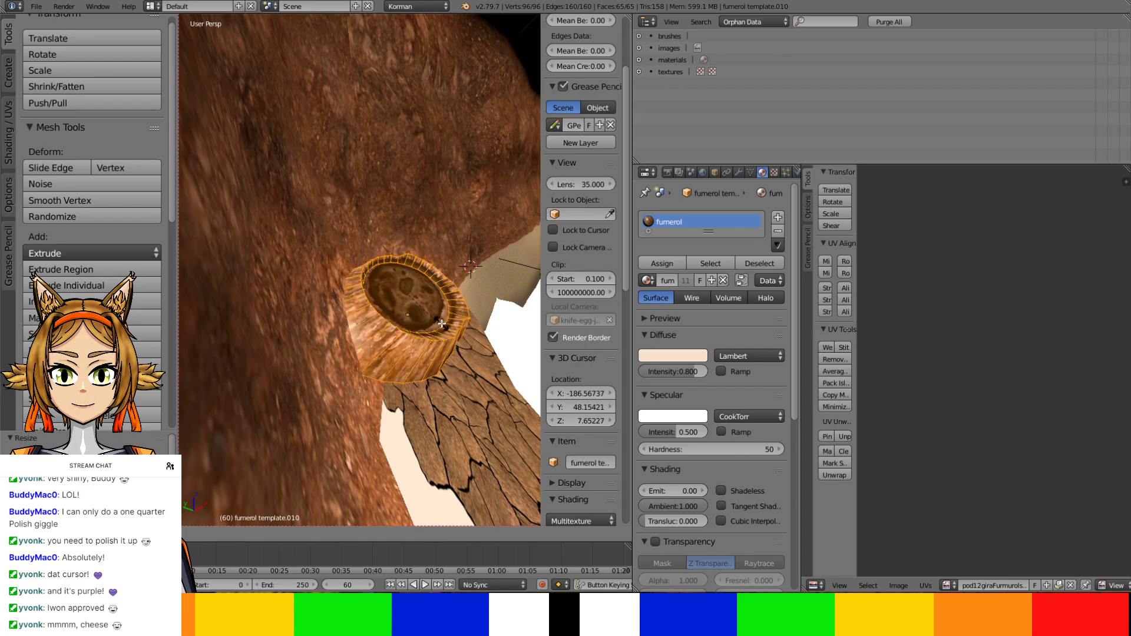
pyautogui.click(476, 333)
pyautogui.press('g')
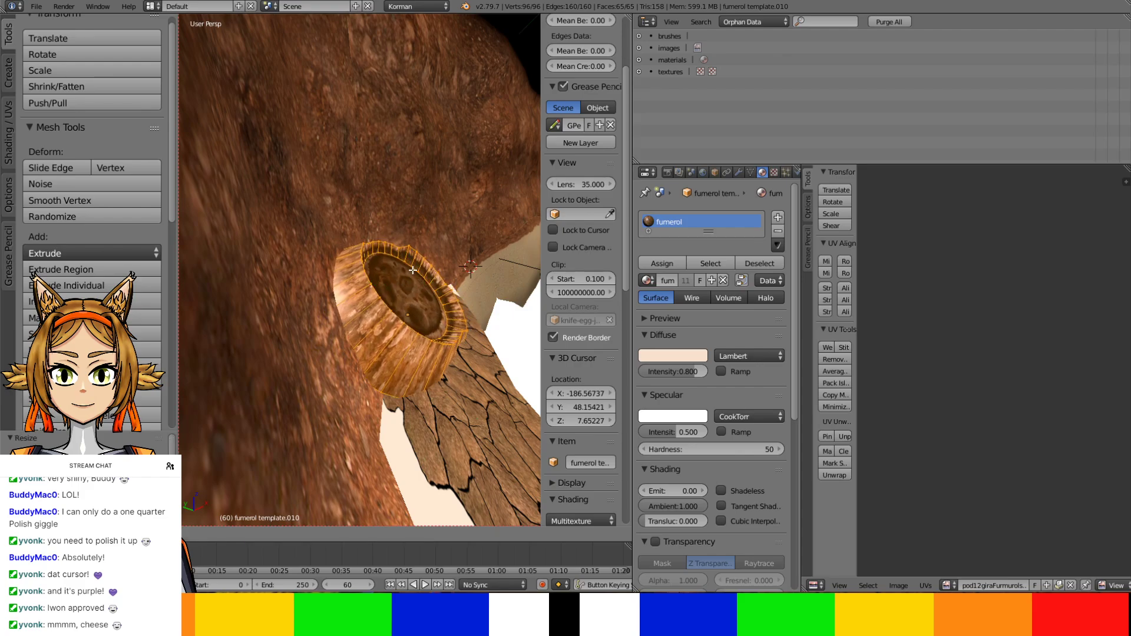
pyautogui.click(427, 273)
pyautogui.press('s')
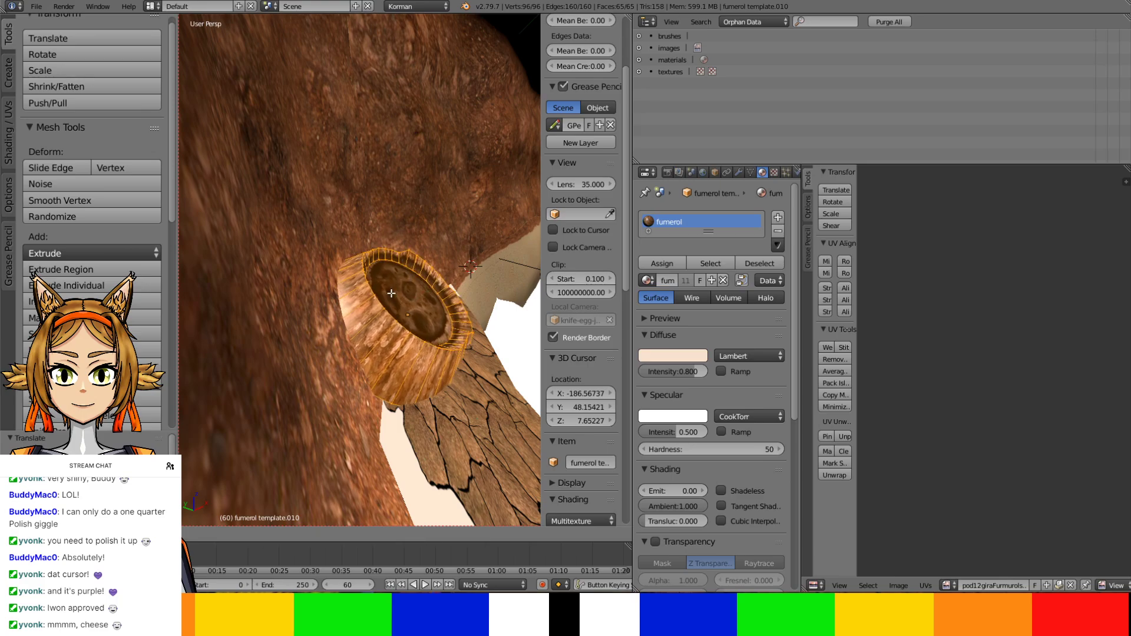
pyautogui.click(435, 275)
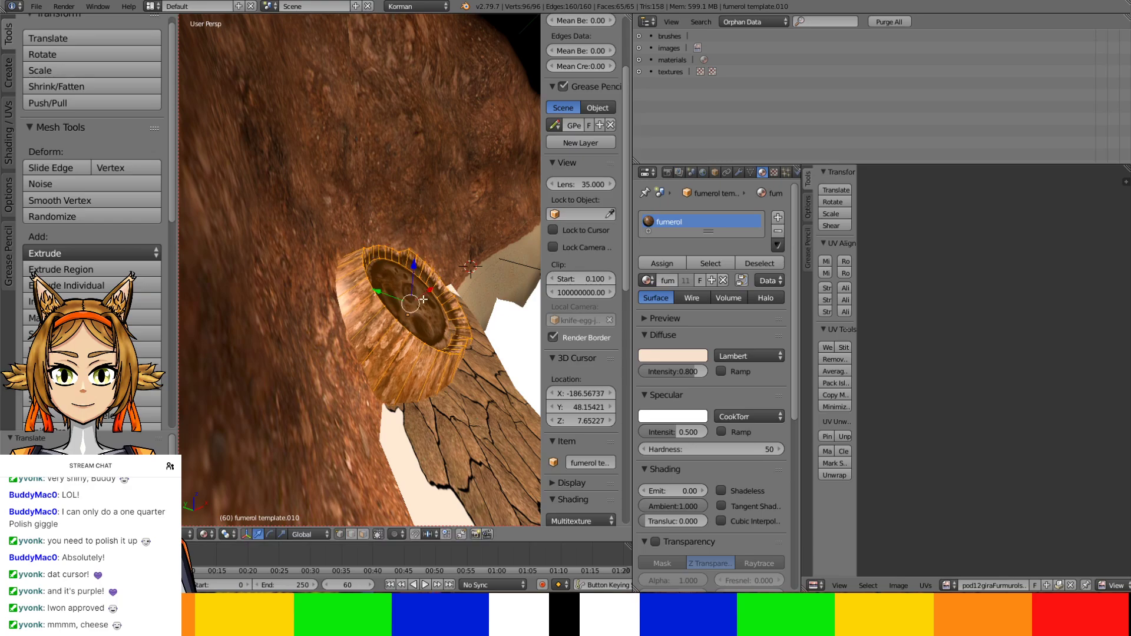
# Fine-tune the large fumarole mesh's height and rotate it to fit the corner between the rock wall and mud
pyautogui.press('s')
pyautogui.hotkey('ctrl', 'space')
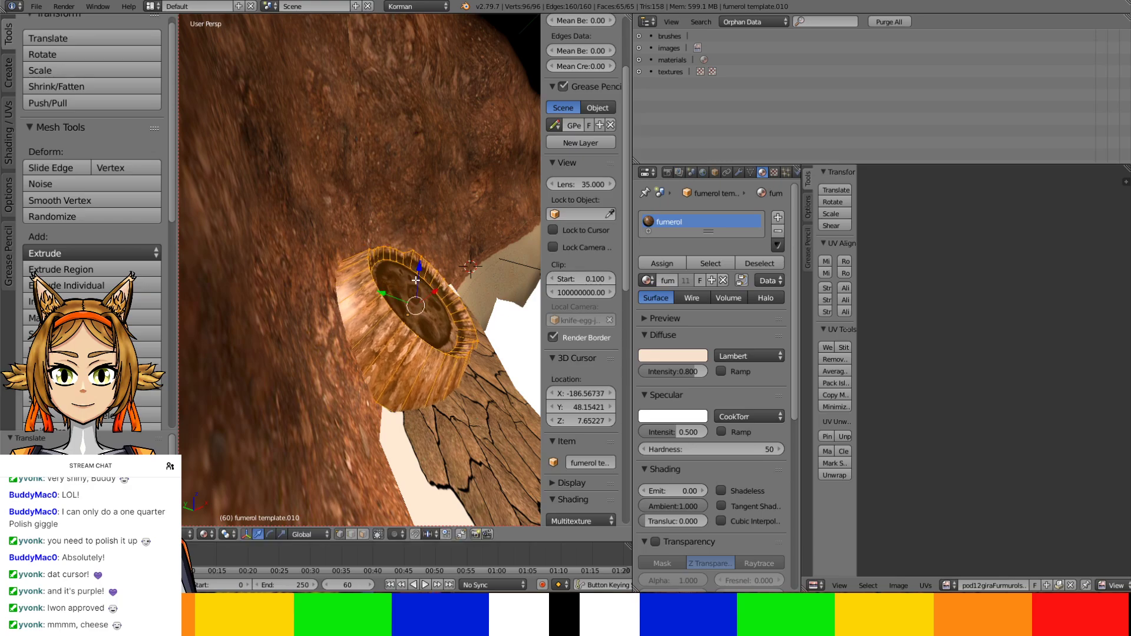
pyautogui.moveTo(419, 277); pyautogui.dragTo(419, 279)
pyautogui.moveTo(419, 279); pyautogui.dragTo(362, 280, button='middle')
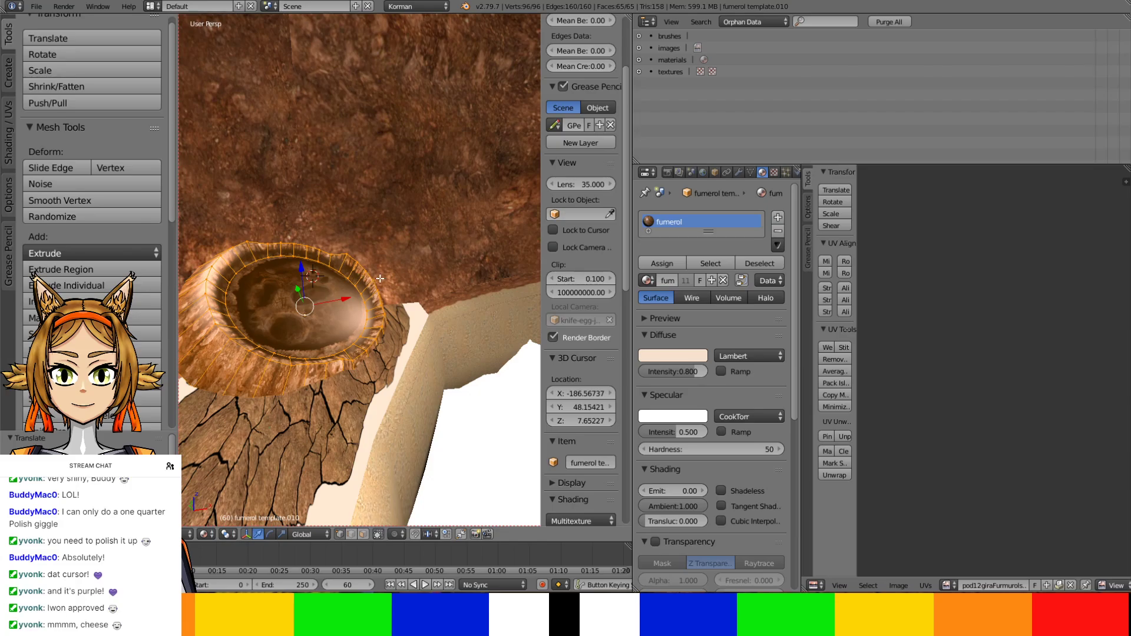
pyautogui.press('r')
pyautogui.click(372, 270)
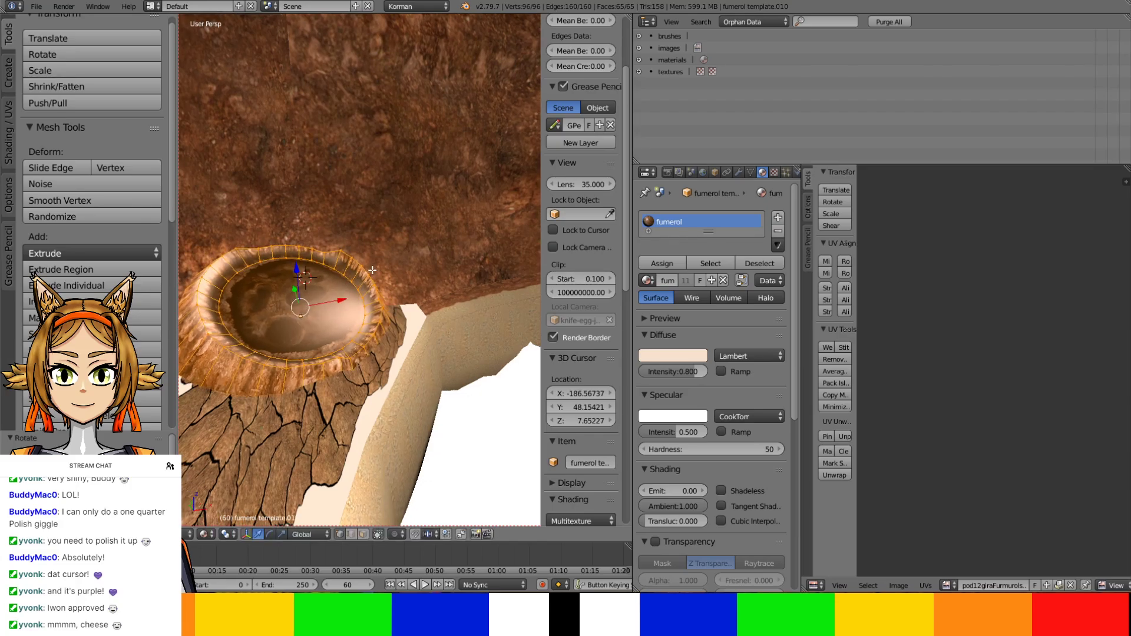
pyautogui.moveTo(372, 270); pyautogui.dragTo(363, 269, button='middle')
pyautogui.press('Tab')
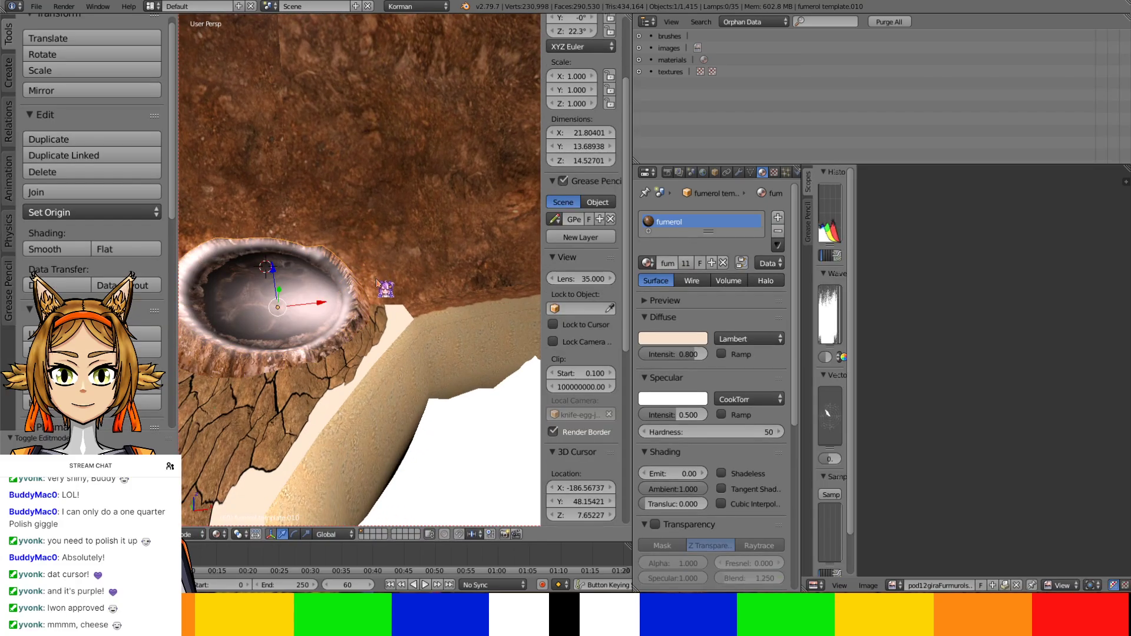
# Apply the large fumarole's object rotation to its mesh
pyautogui.hotkey('ctrl', 'a')
pyautogui.click(380, 281)
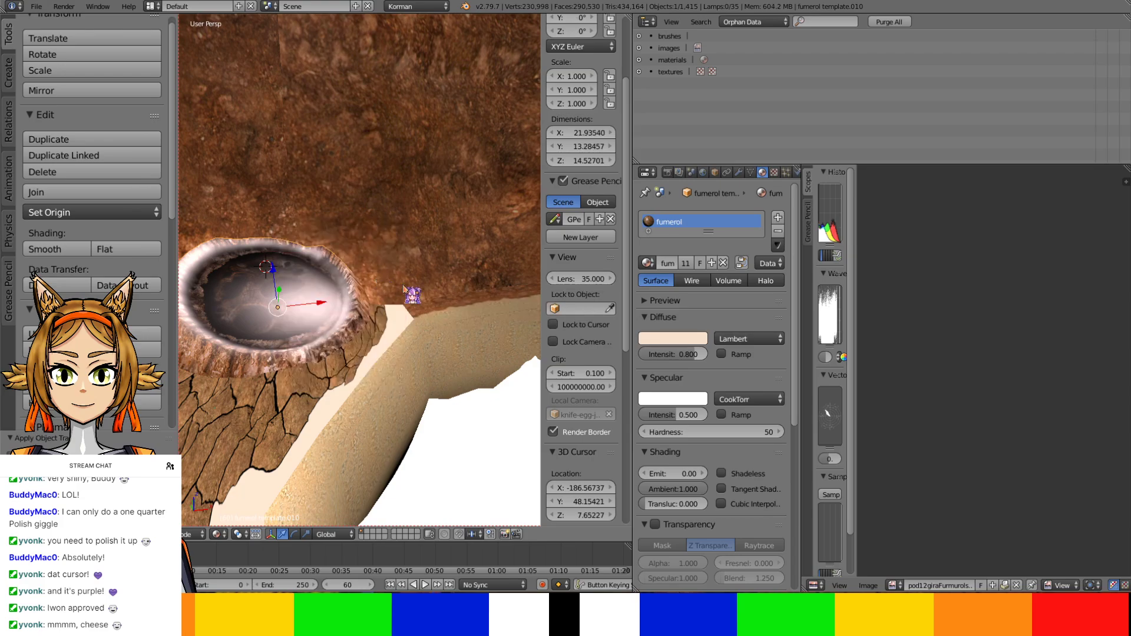
pyautogui.moveTo(401, 344); pyautogui.dragTo(329, 323, button='middle')
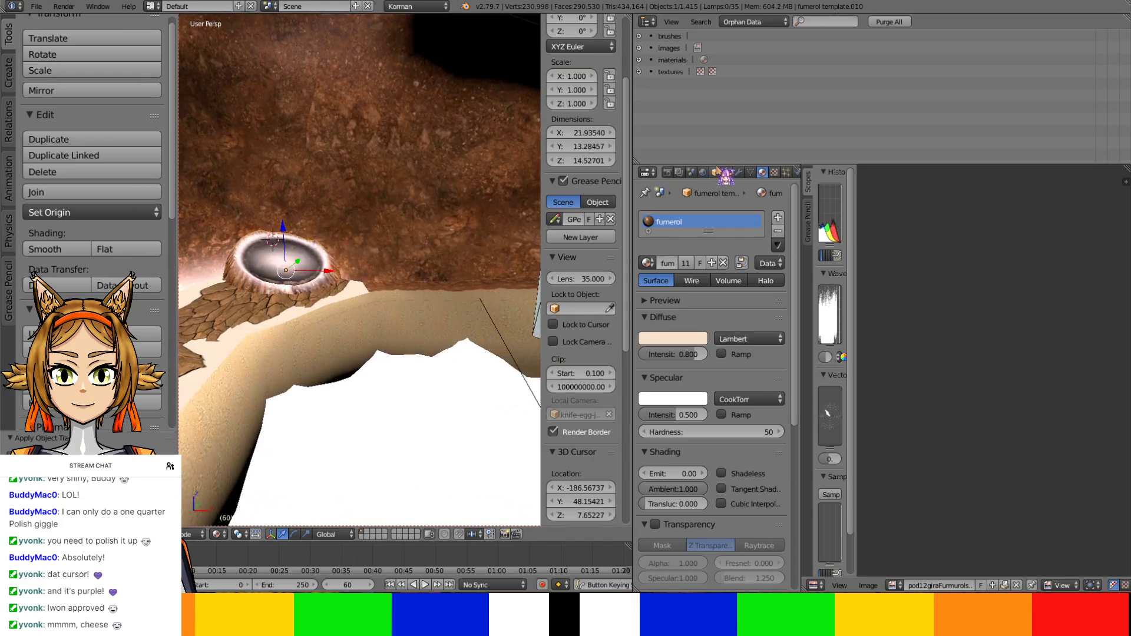
# Widen the properties area and add a Plasma Collision modifier to the large fumarole
pyautogui.scroll(-1, 800, 261)
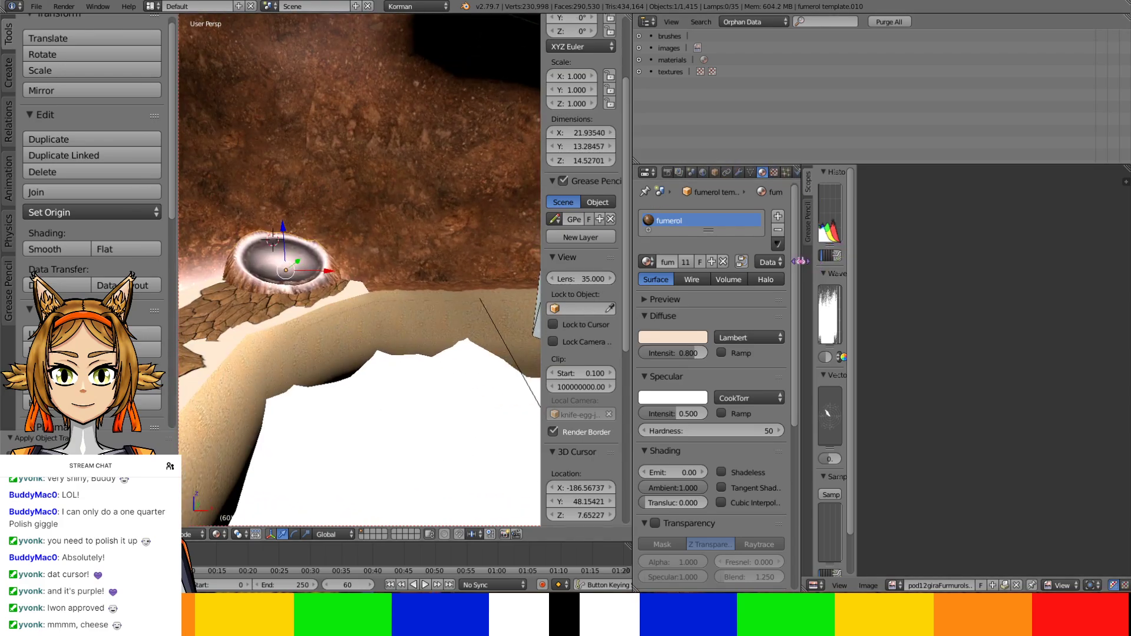
pyautogui.moveTo(802, 261); pyautogui.dragTo(876, 263)
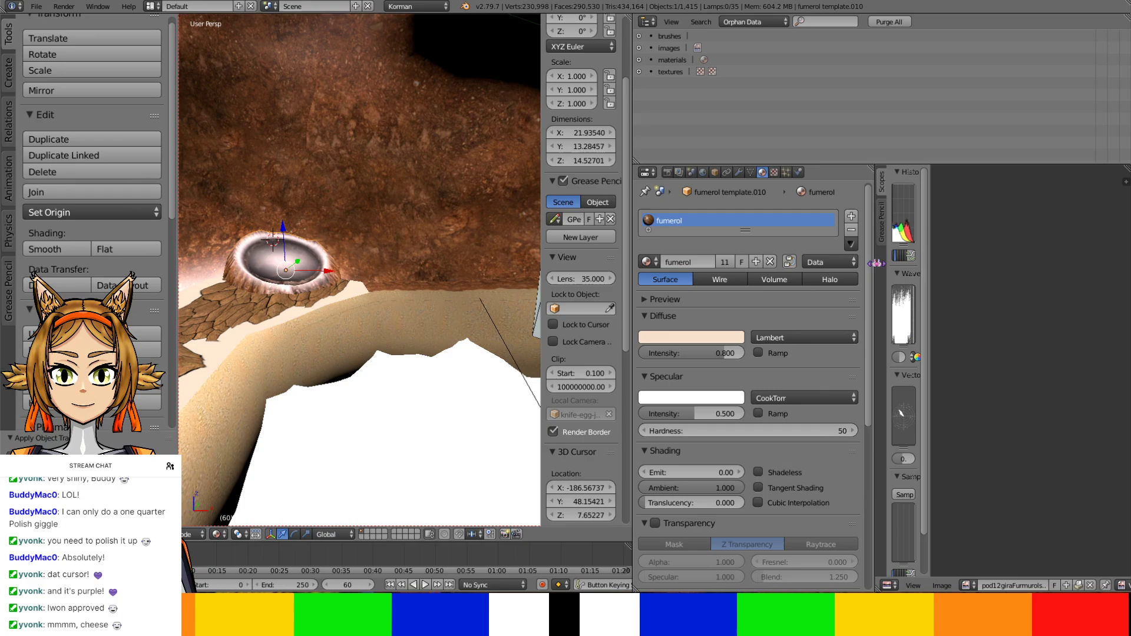
pyautogui.click(798, 172)
pyautogui.click(751, 260)
pyautogui.click(788, 291)
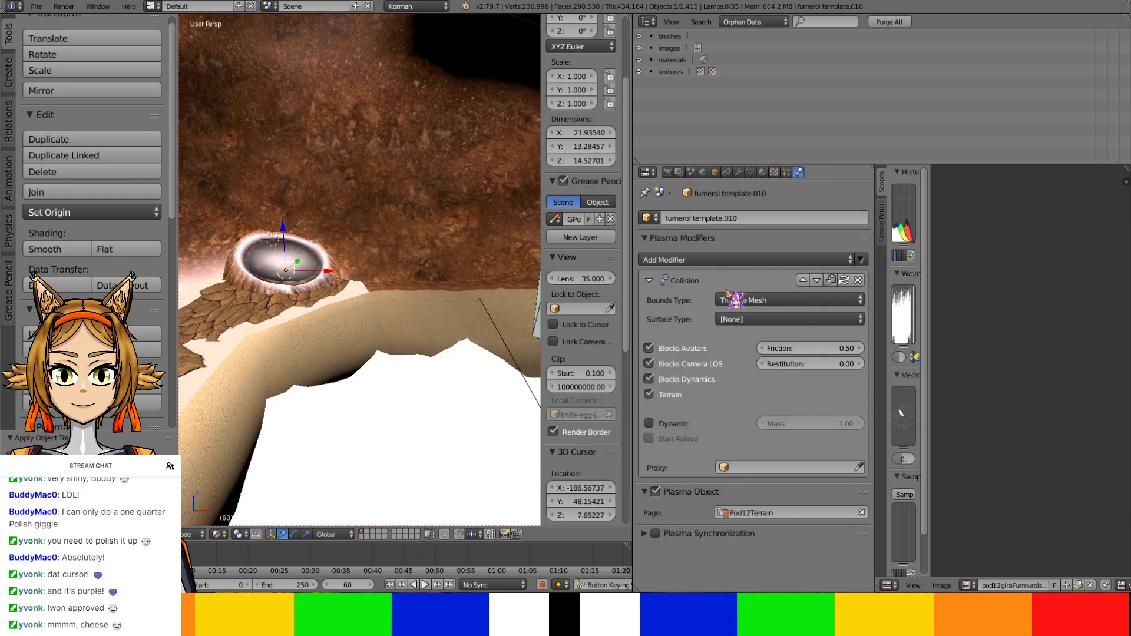
# Add a Plasma Collision modifier to the original small fumarole beside the mud floor
pyautogui.moveTo(411, 310); pyautogui.dragTo(504, 323, button='middle')
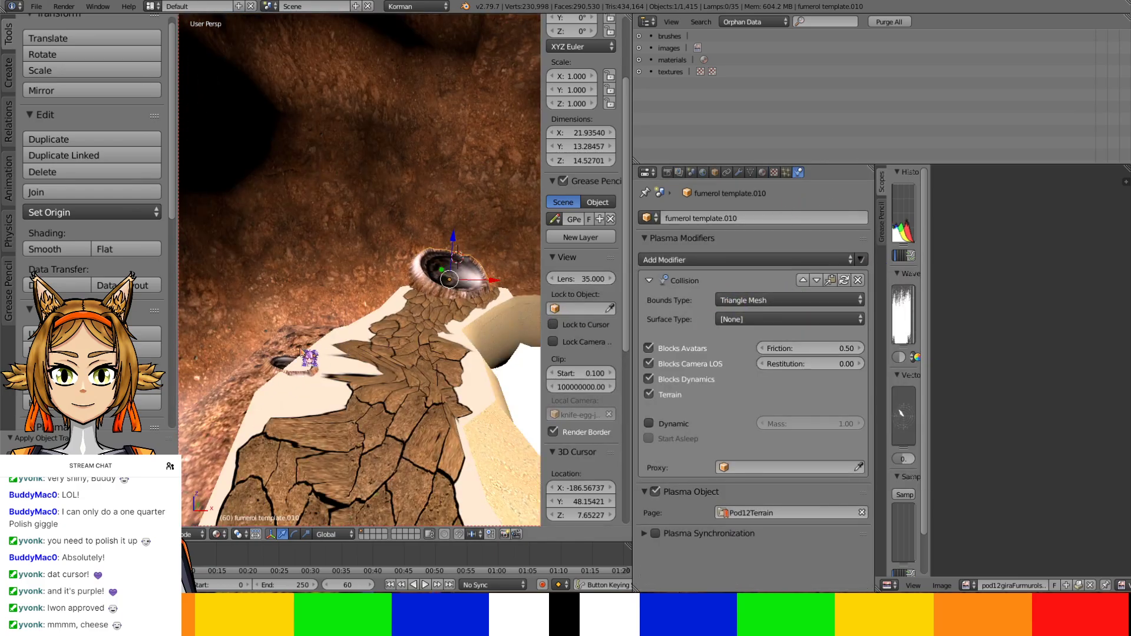
pyautogui.rightClick(287, 362)
pyautogui.click(760, 259)
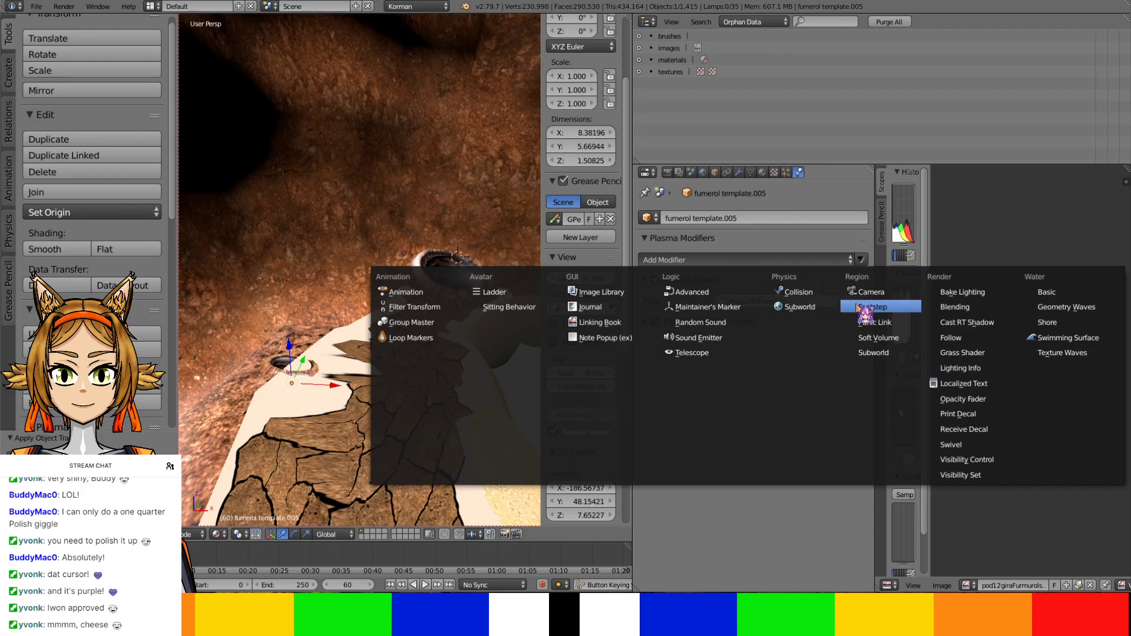
pyautogui.click(805, 292)
pyautogui.moveTo(294, 370); pyautogui.dragTo(432, 358, button='middle')
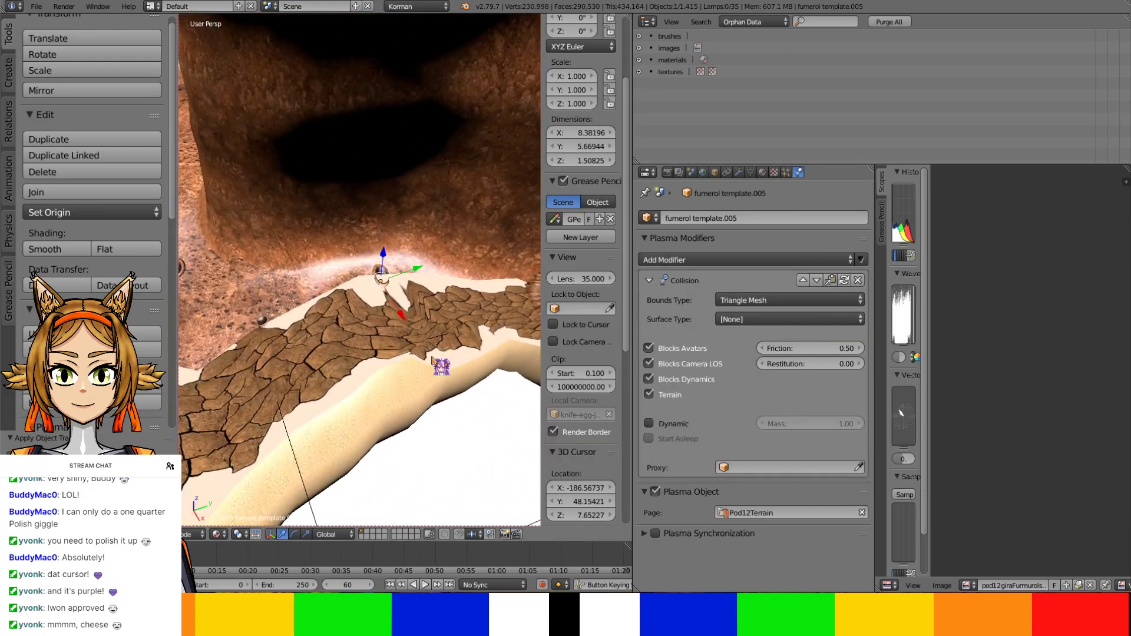
# Select the groundbase.009 strip beside the vent, enter its edit mode and unwrap the UVs of all its faces
pyautogui.scroll(4, 420, 300)
pyautogui.scroll(-2, 412, 320)
pyautogui.scroll(1, 411, 319)
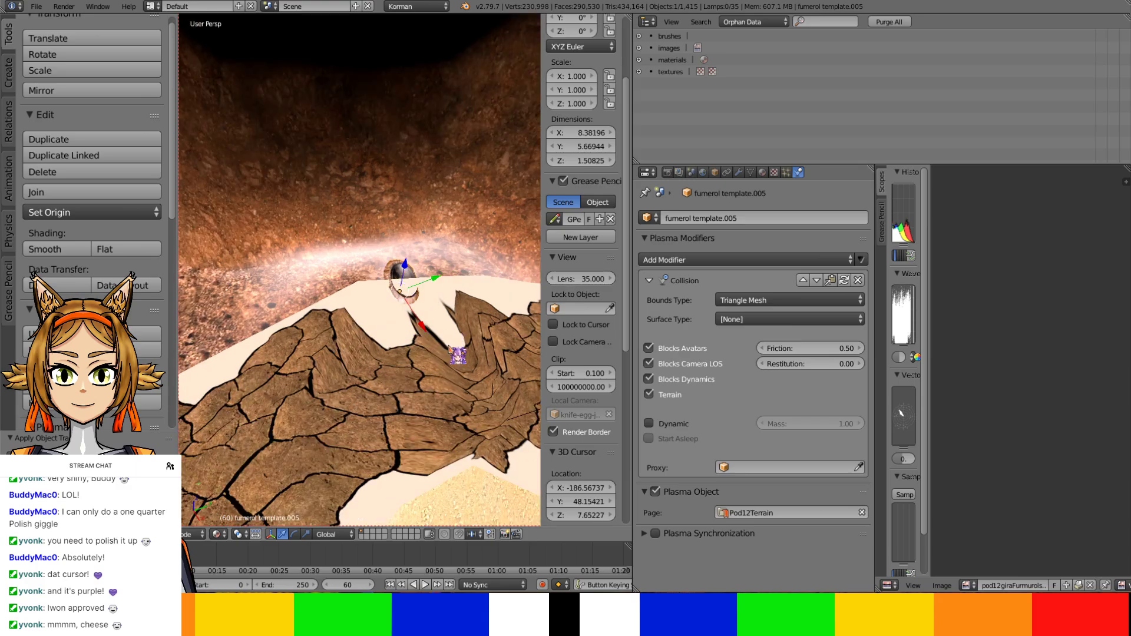
pyautogui.rightClick(449, 348)
pyautogui.scroll(-6, 423, 346)
pyautogui.press('Tab')
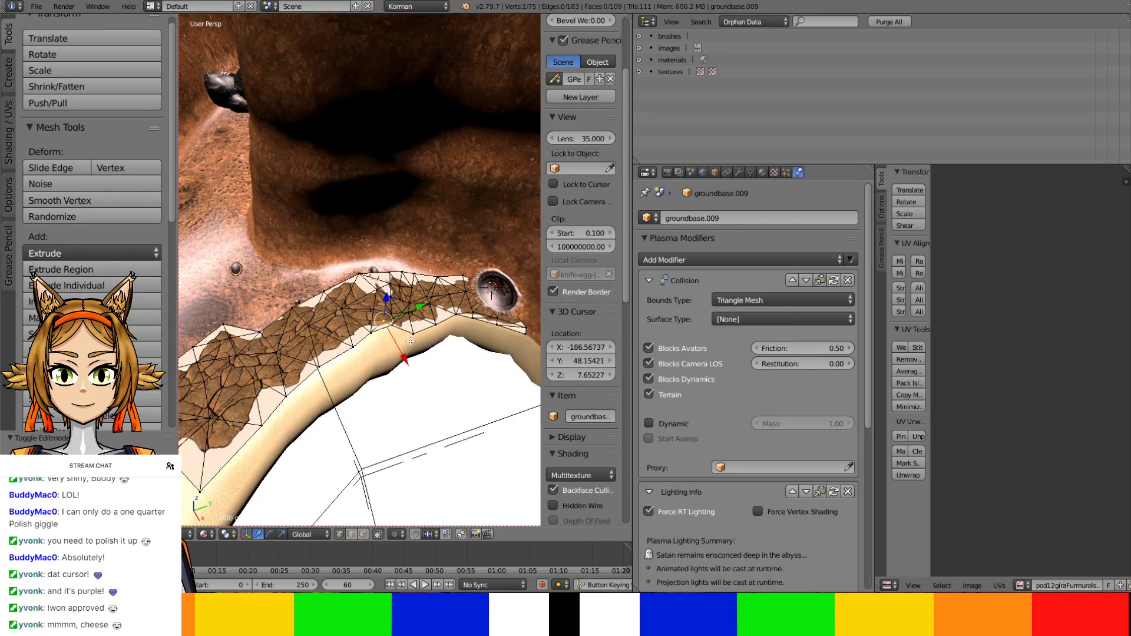
pyautogui.press('a')
pyautogui.press('u')
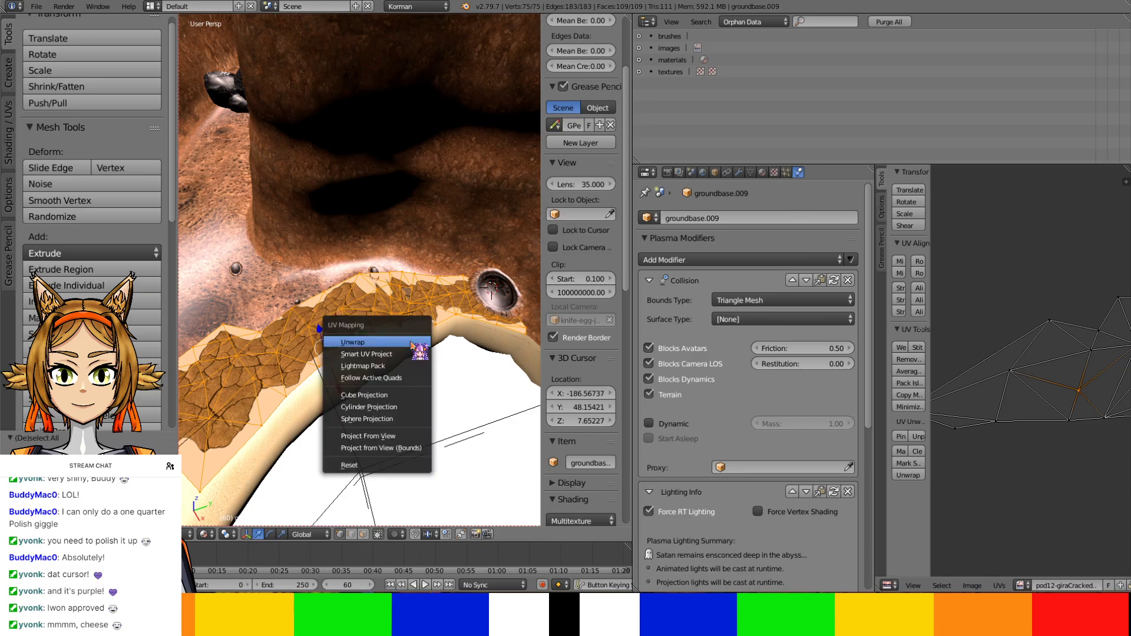
pyautogui.click(412, 343)
# Rotate the strip's whole UV layout twice and scale it up about 4.5 times over the cracked-rock texture
pyautogui.moveTo(421, 359)
pyautogui.mouseDown(button='middle')
pyautogui.moveTo(361, 366)
pyautogui.moveTo(460, 365)
pyautogui.moveTo(412, 348)
pyautogui.mouseUp(button='middle')
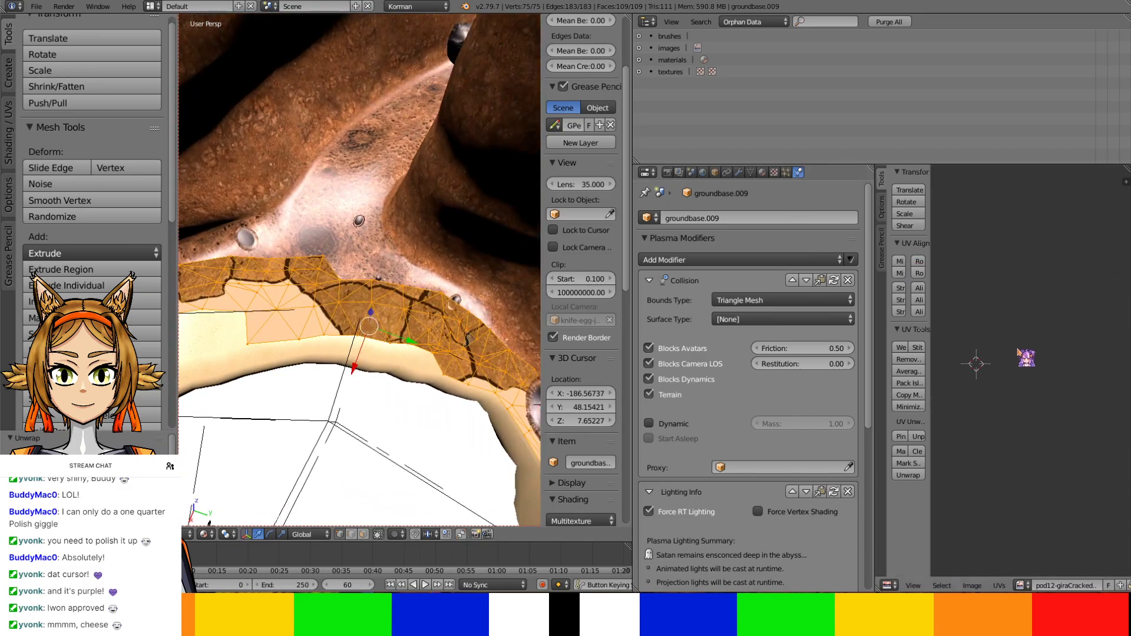
pyautogui.scroll(6, 990, 378)
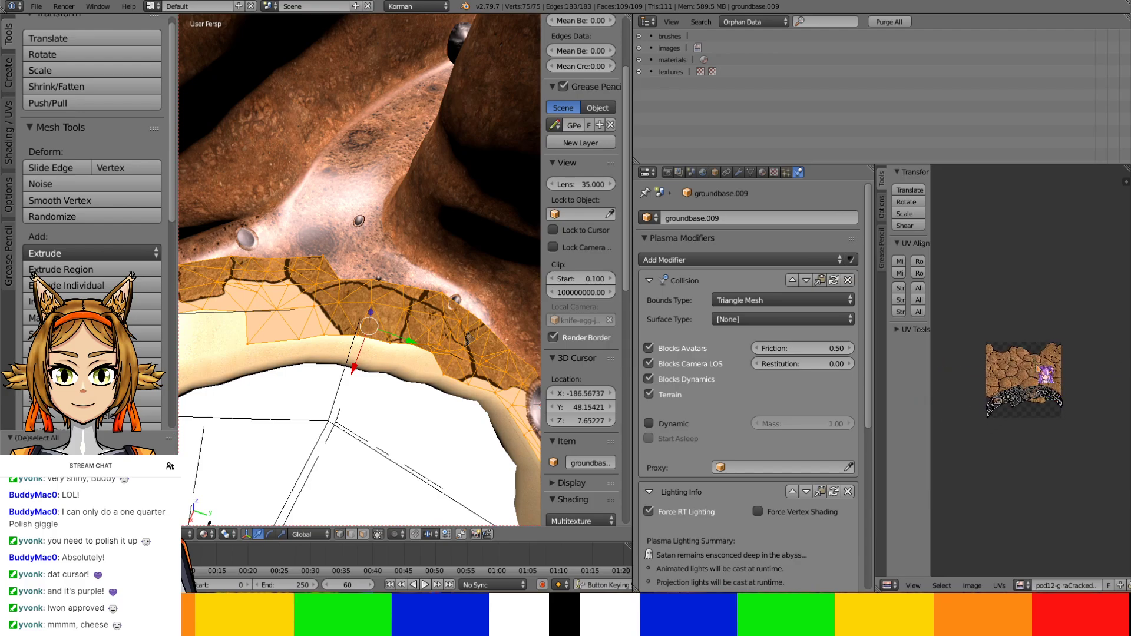
pyautogui.click(922, 259)
pyautogui.click(922, 259)
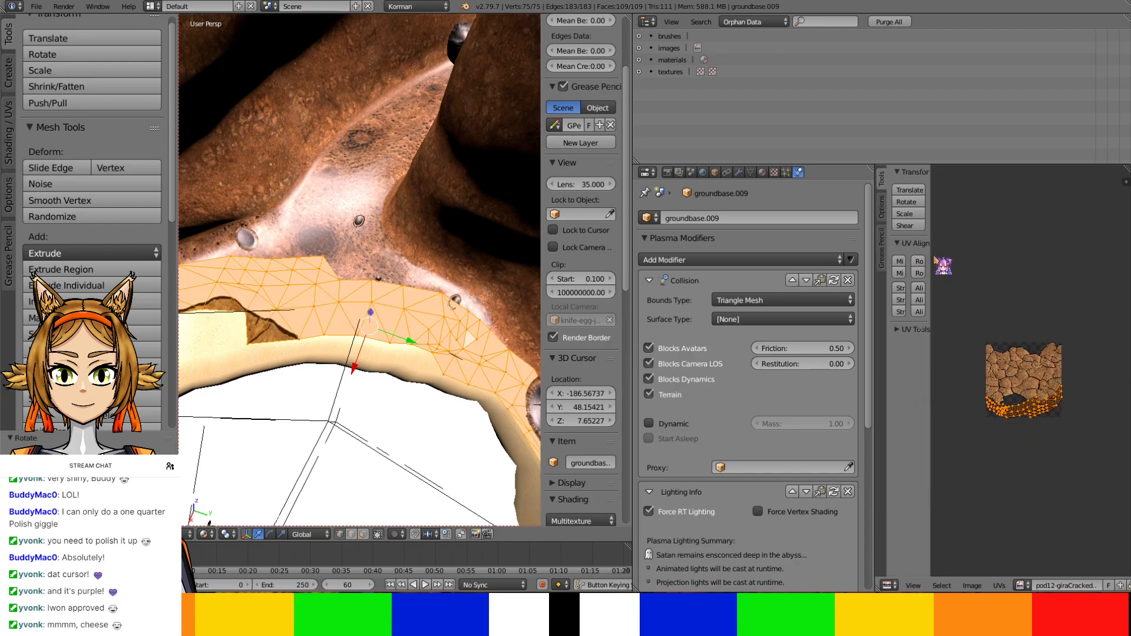
pyautogui.press('s')
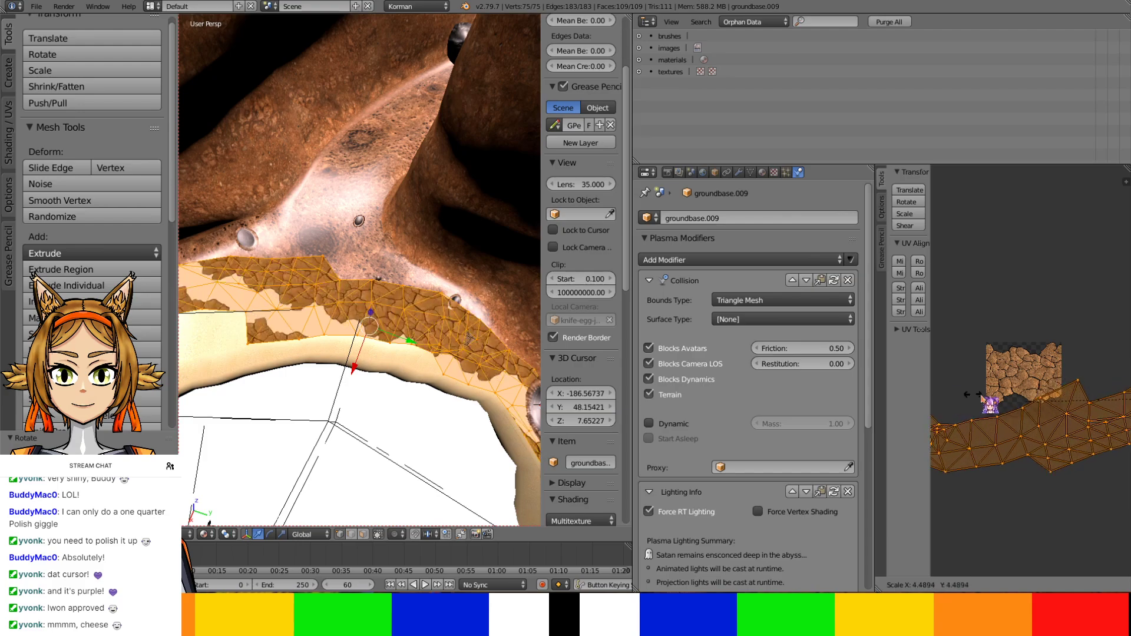
pyautogui.click(1012, 398)
pyautogui.press('a')
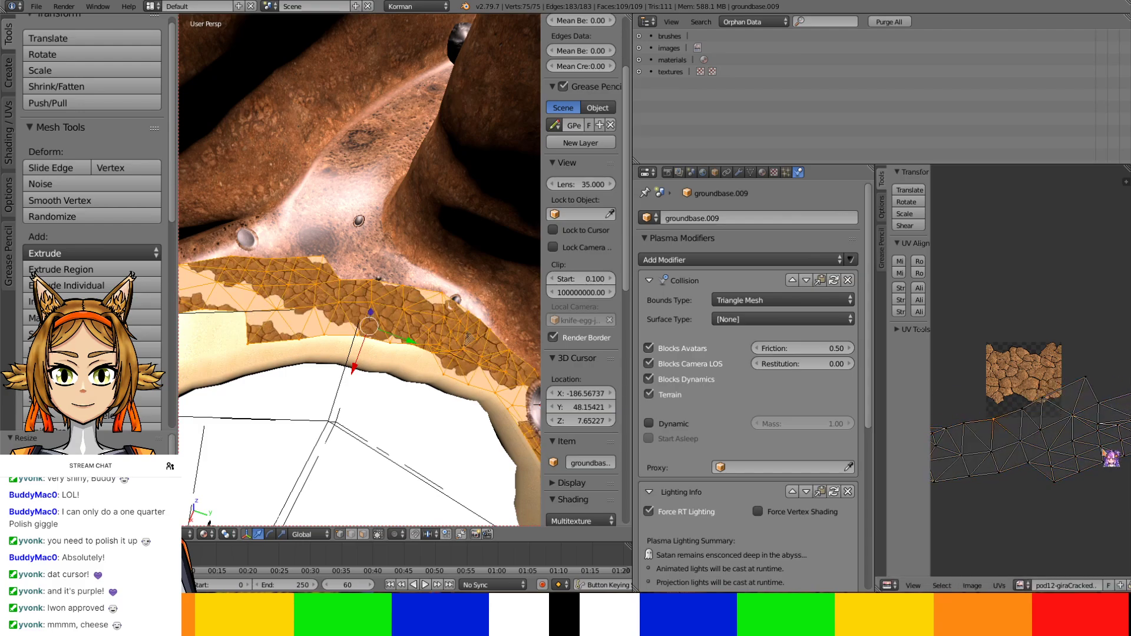
# Remove the Collision, Visibility Set and Cast RT Shadow modifiers from groundbase.009, keeping only Lighting Info
pyautogui.scroll(-10, 866, 533)
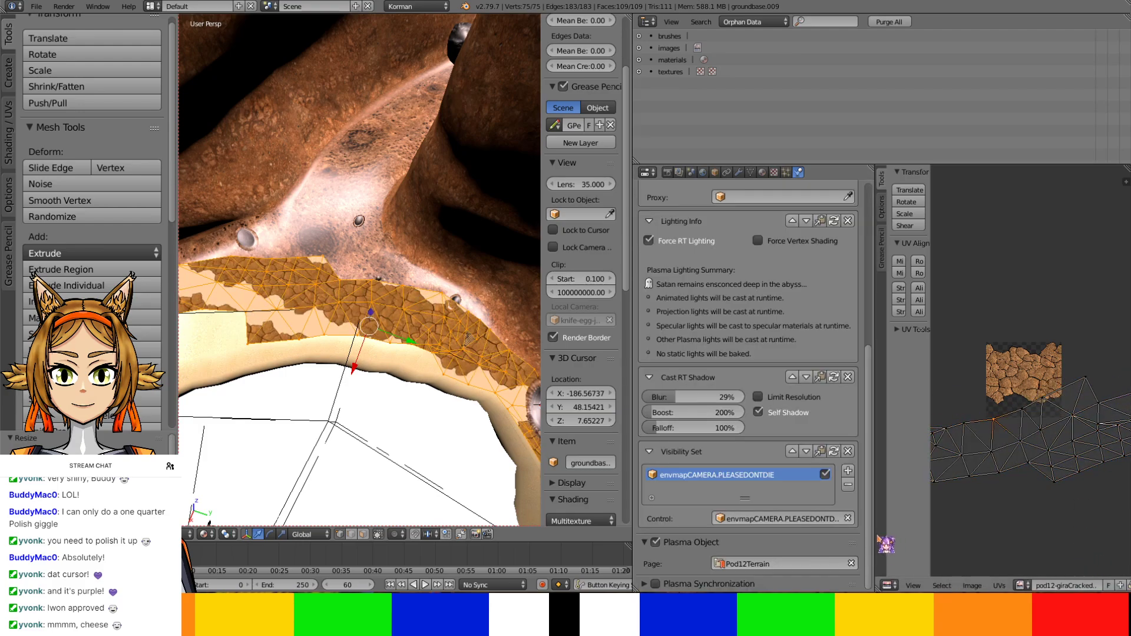
pyautogui.moveTo(875, 531)
pyautogui.mouseDown()
pyautogui.moveTo(789, 531)
pyautogui.moveTo(867, 531)
pyautogui.mouseUp()
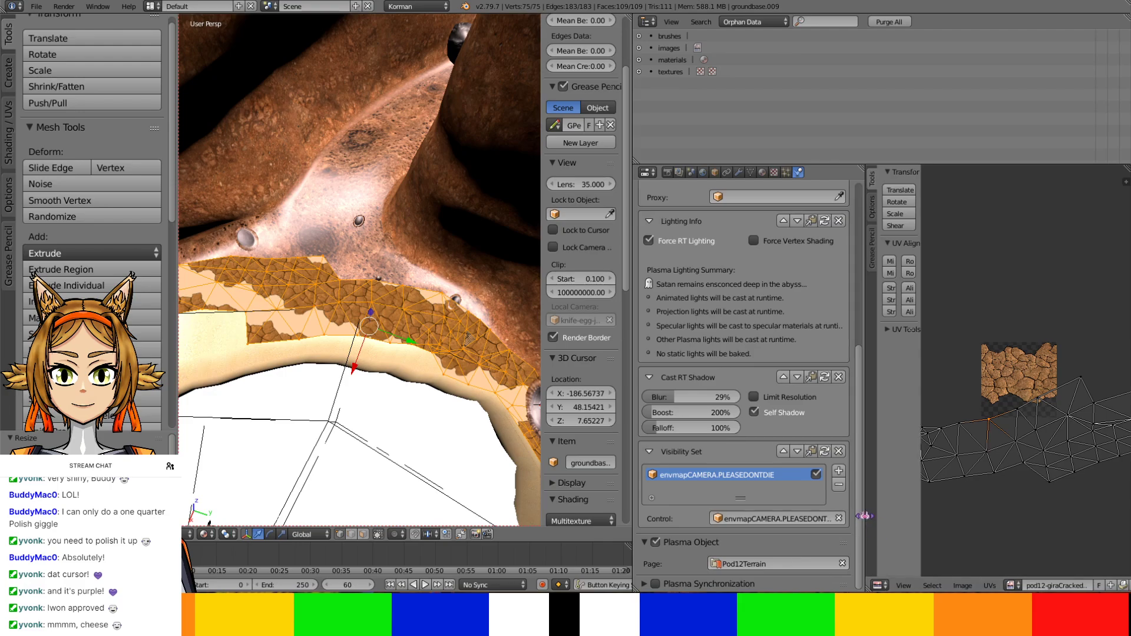
pyautogui.scroll(4, 776, 428)
pyautogui.scroll(-3, 776, 427)
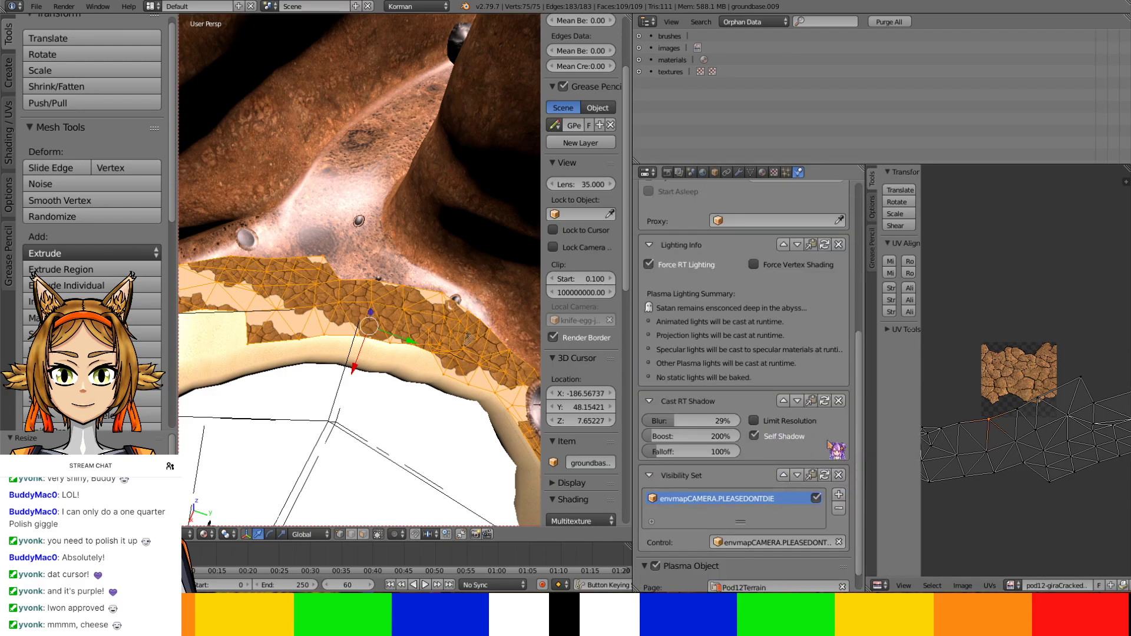
pyautogui.scroll(9, 829, 443)
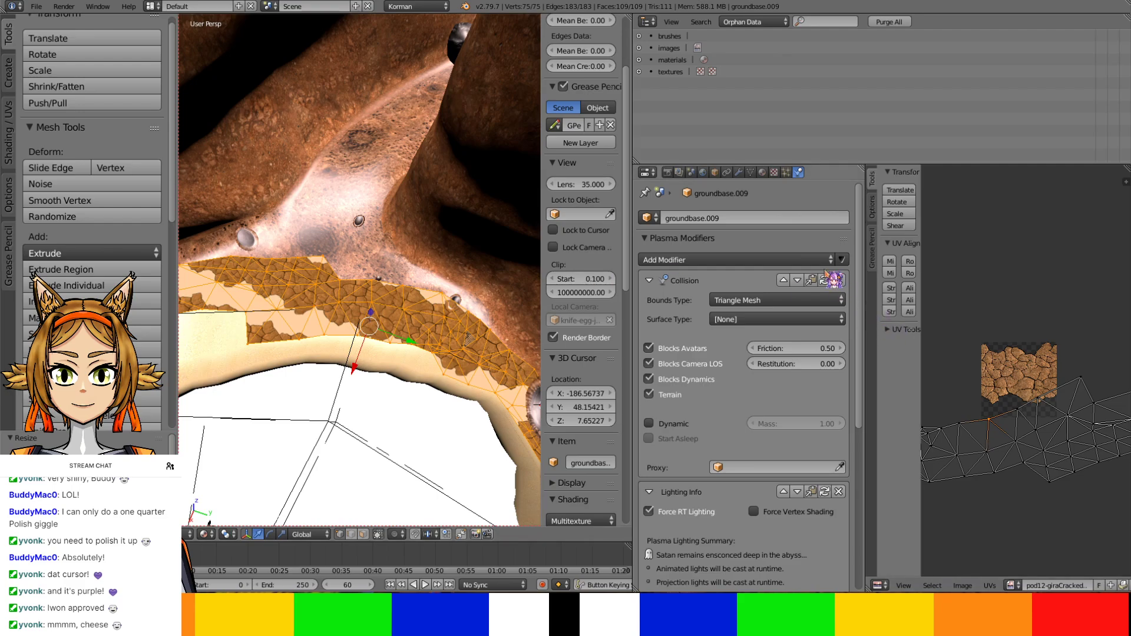
pyautogui.click(839, 280)
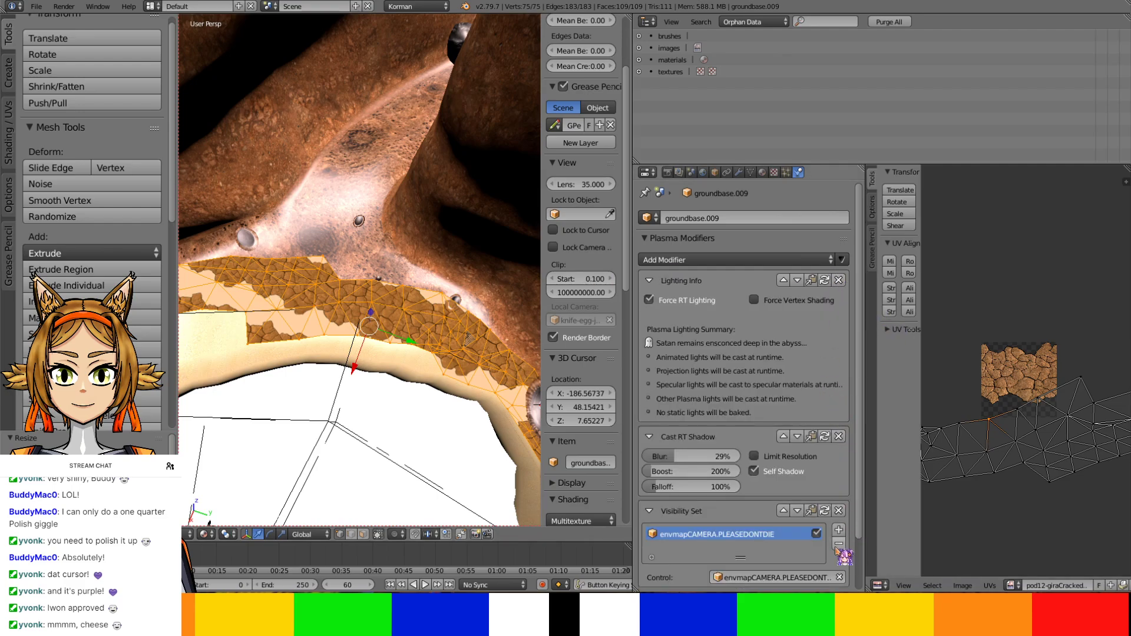
pyautogui.click(839, 510)
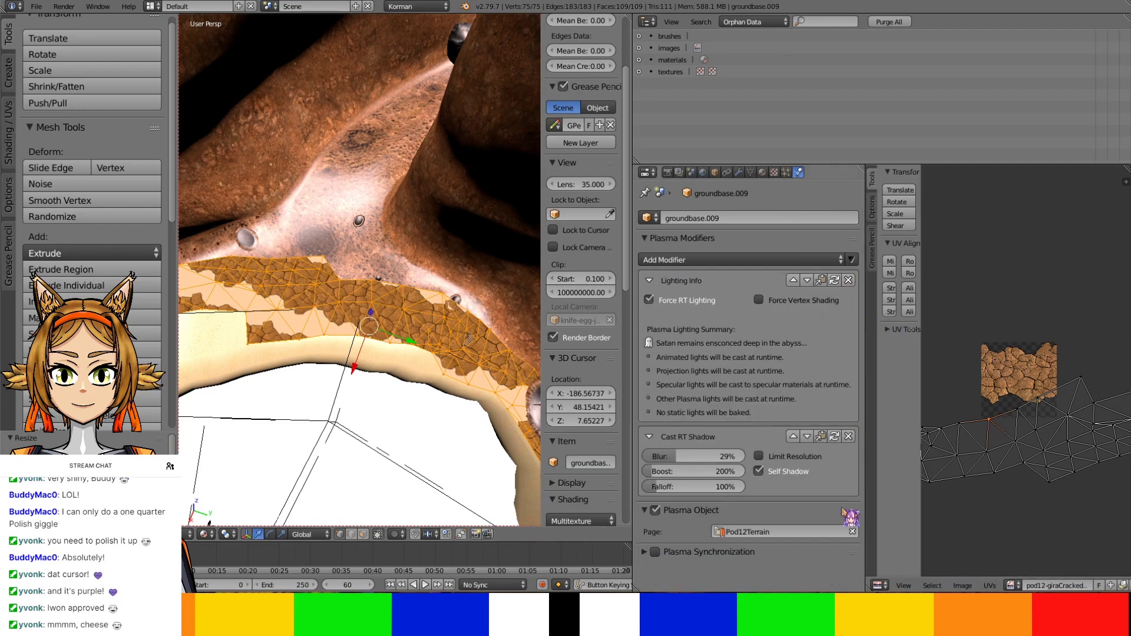
pyautogui.click(835, 437)
pyautogui.click(848, 437)
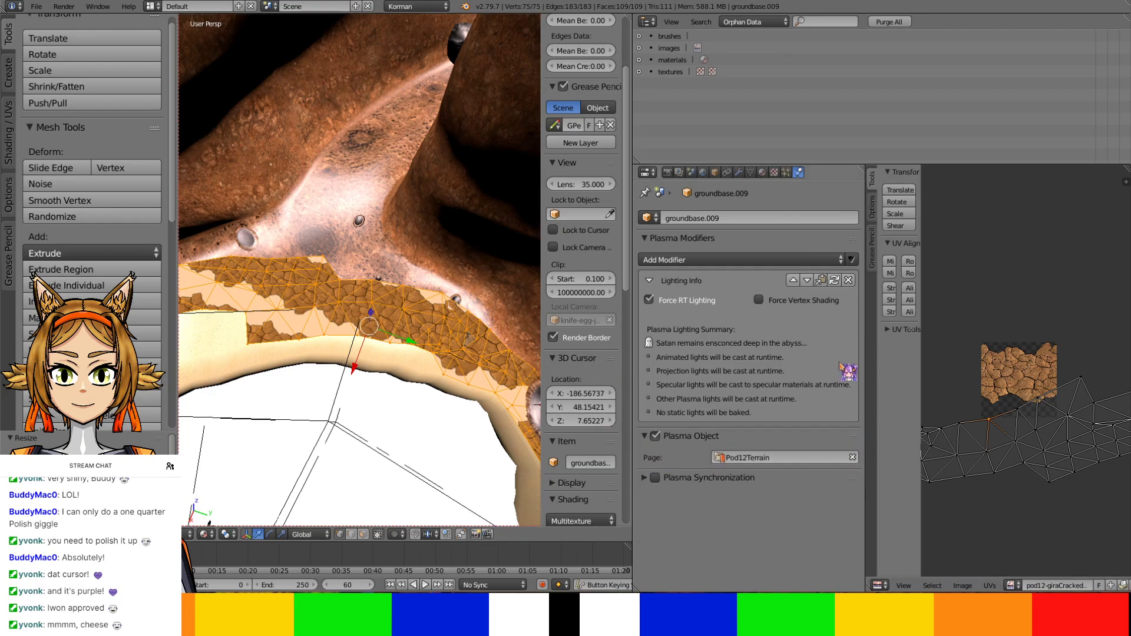
# Widen the UV editor and move the whole UV layout so the strip's densely meshed end lies over the texture
pyautogui.moveTo(864, 520); pyautogui.dragTo(681, 528)
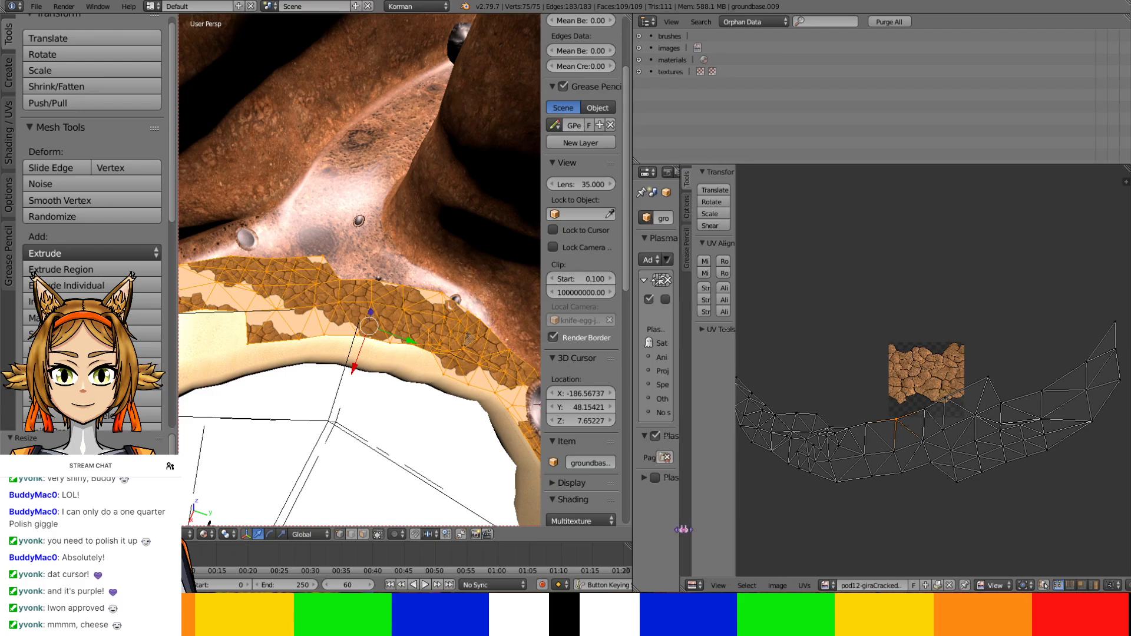
pyautogui.press('a')
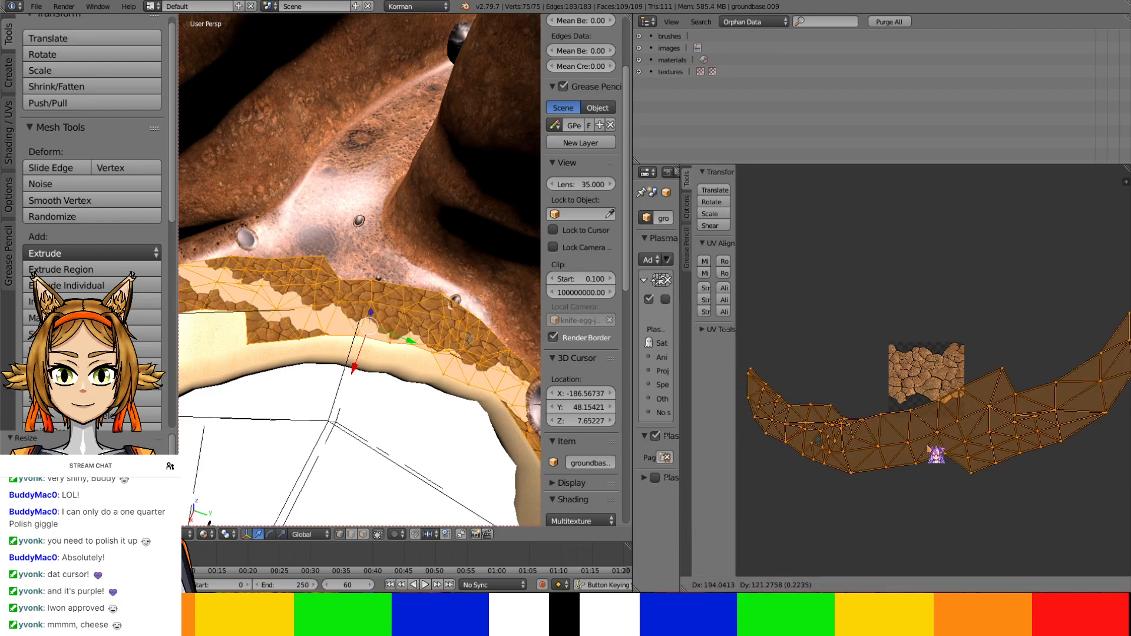
pyautogui.press('g')
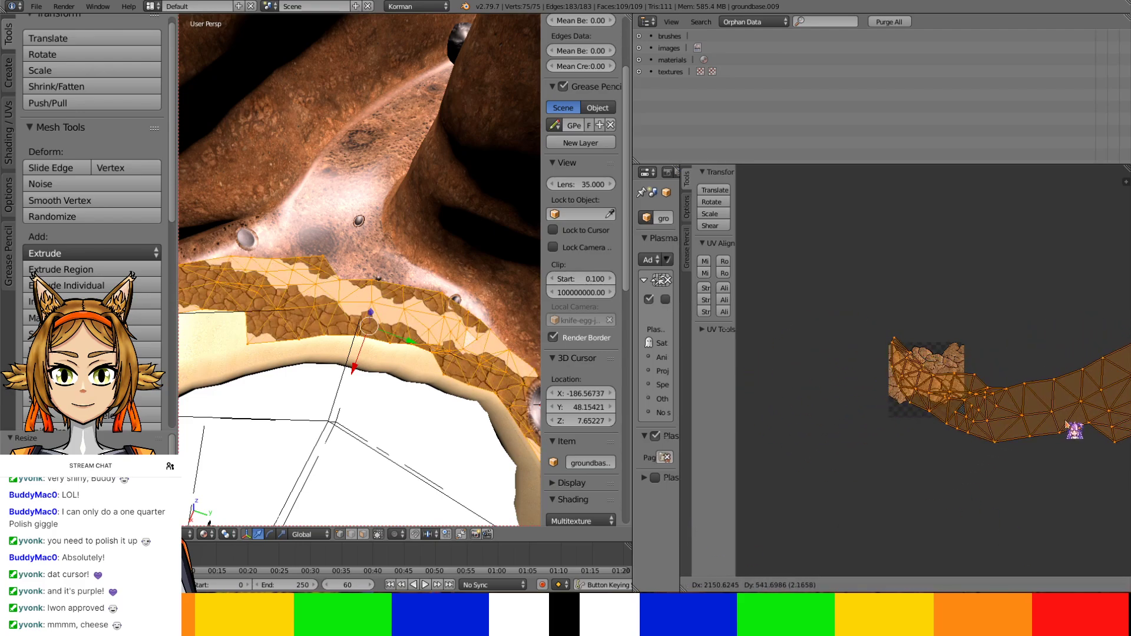
pyautogui.click(1073, 434)
# Rotate and reposition the UV layout so the strip section beside the round vent runs level across the cracked-rock texture
pyautogui.keyDown('shift'); pyautogui.moveTo(460, 377); pyautogui.dragTo(310, 277, button='middle'); pyautogui.keyUp('shift')
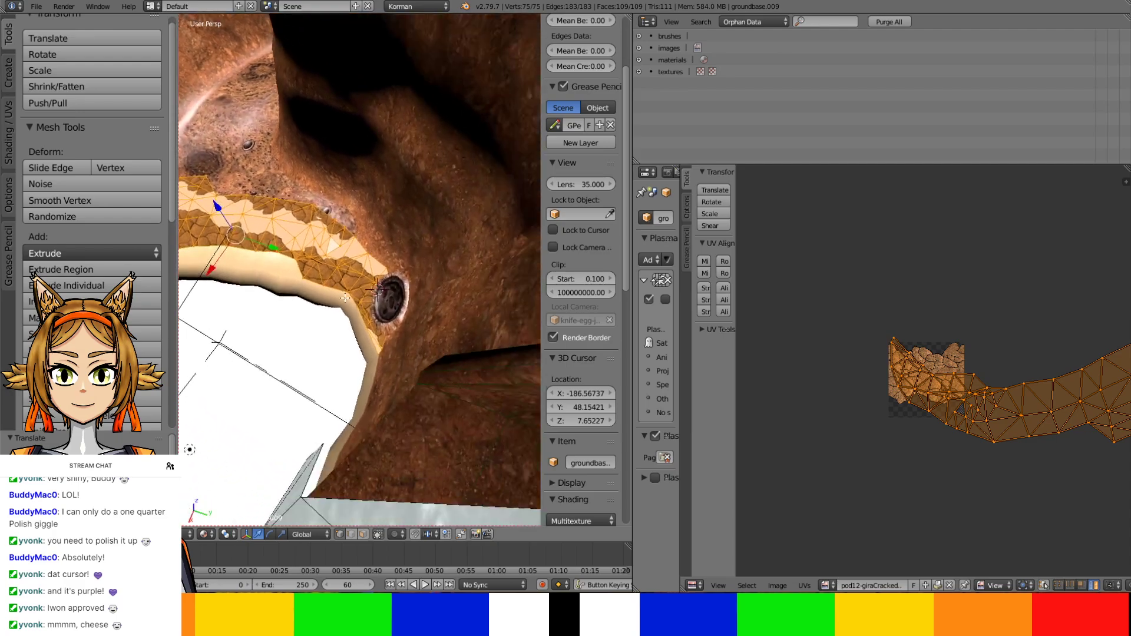
pyautogui.moveTo(354, 448); pyautogui.dragTo(444, 489, button='middle')
pyautogui.scroll(5, 444, 490)
pyautogui.keyDown('shift'); pyautogui.moveTo(471, 294); pyautogui.dragTo(307, 413, button='middle'); pyautogui.keyUp('shift')
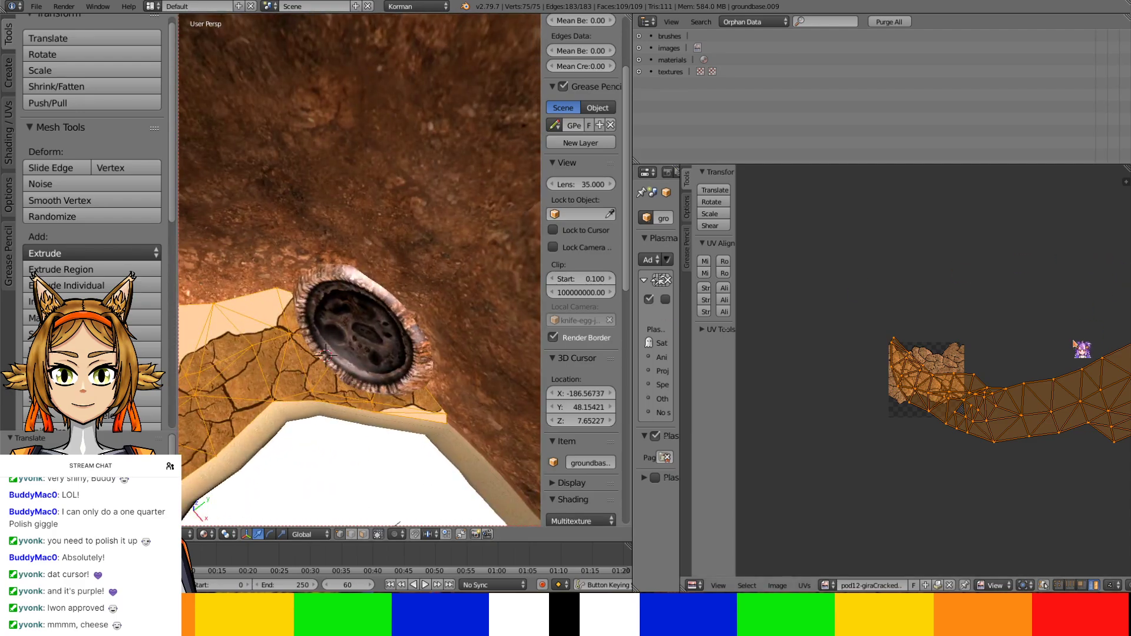
pyautogui.press('r')
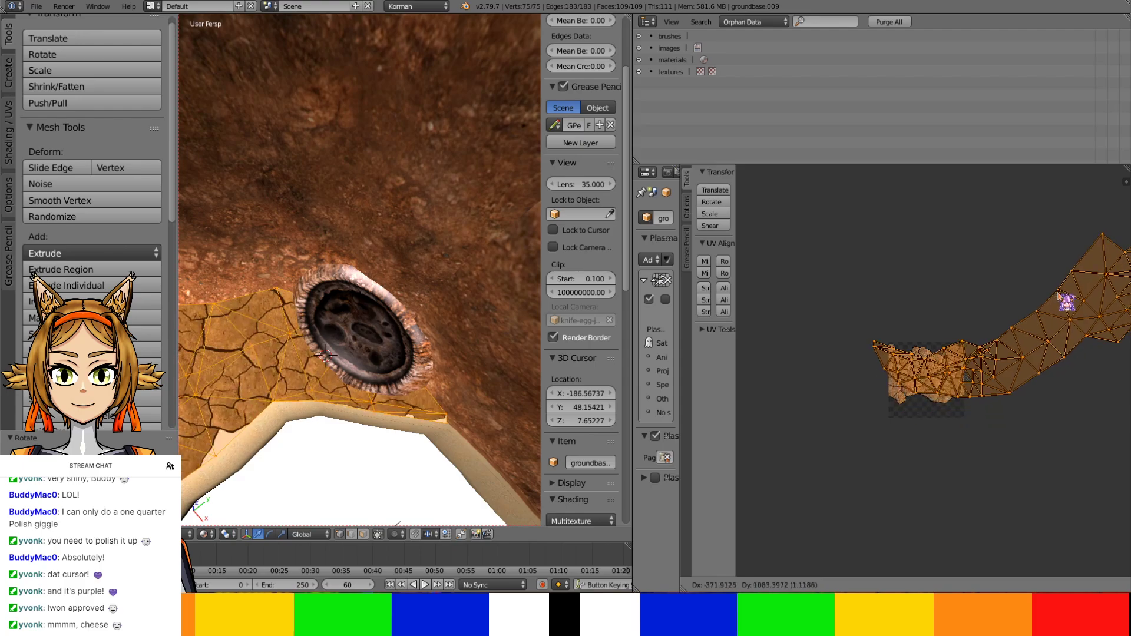
pyautogui.click(1060, 294)
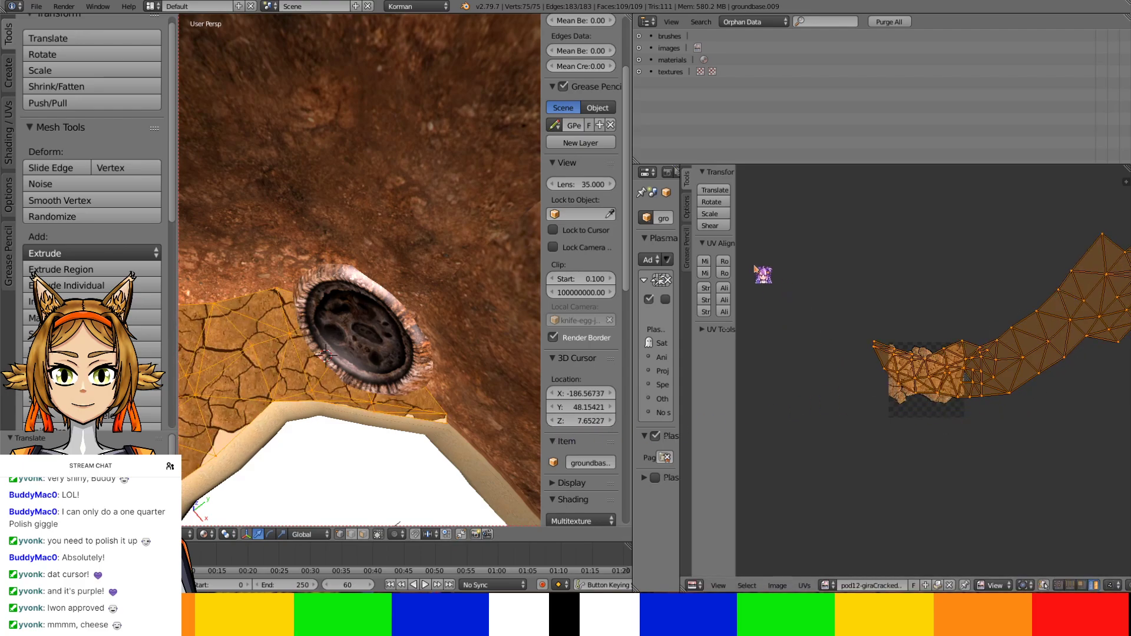
# Mirror the UV layout vertically and horizontally, then move its densely meshed end back onto the cracked-rock texture
pyautogui.click(706, 273)
pyautogui.press('g')
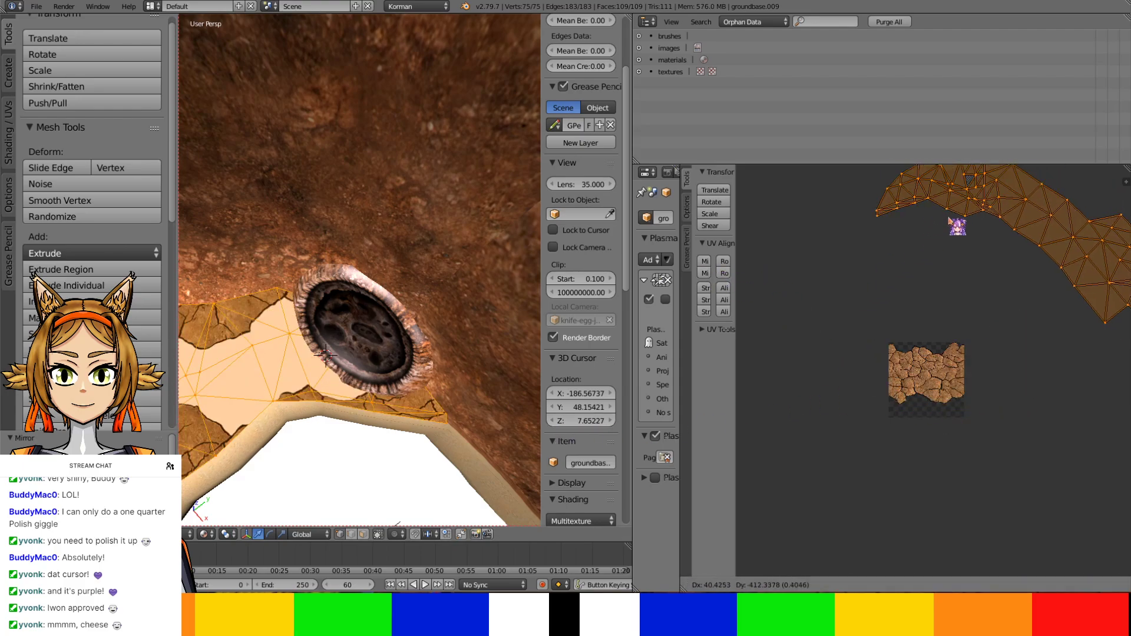
pyautogui.click(977, 391)
pyautogui.click(705, 273)
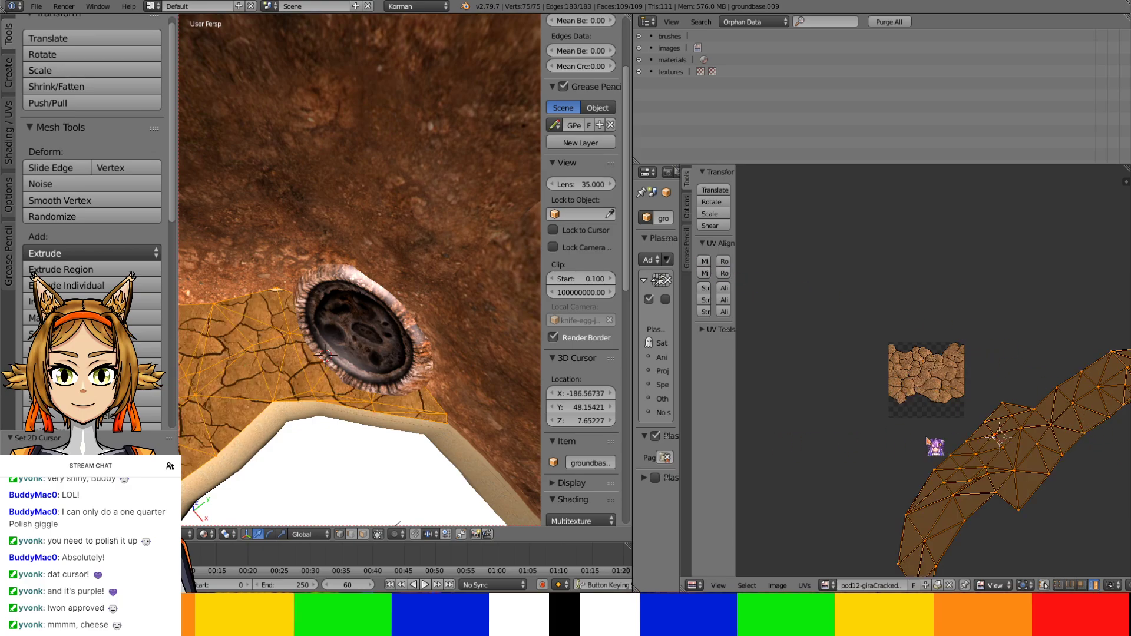
pyautogui.press('g')
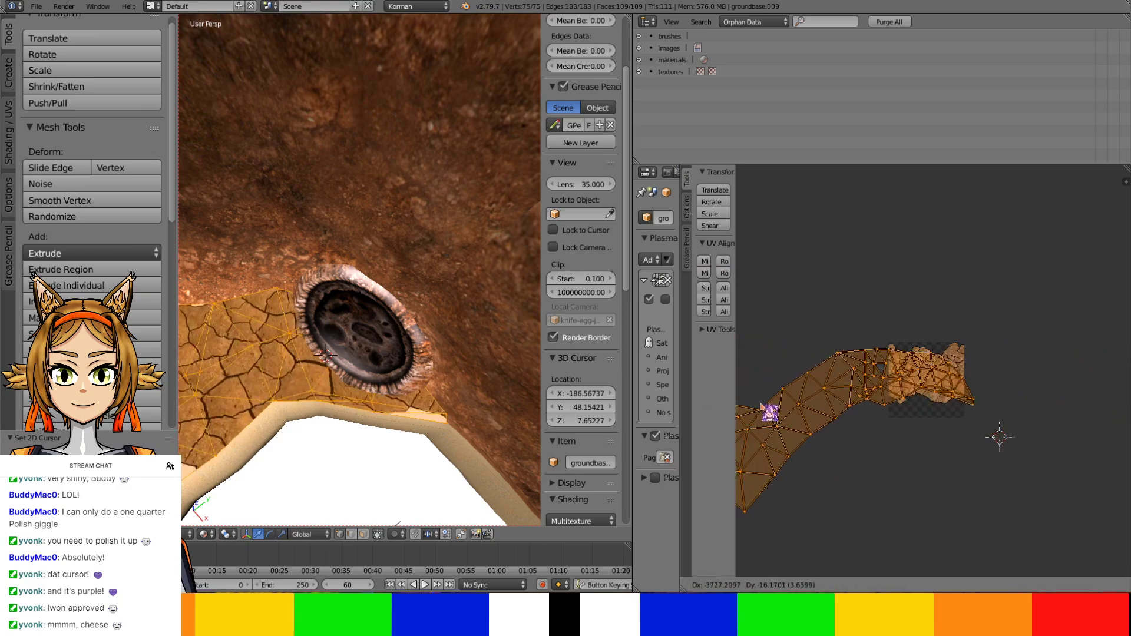
pyautogui.click(767, 404)
pyautogui.scroll(4, 825, 401)
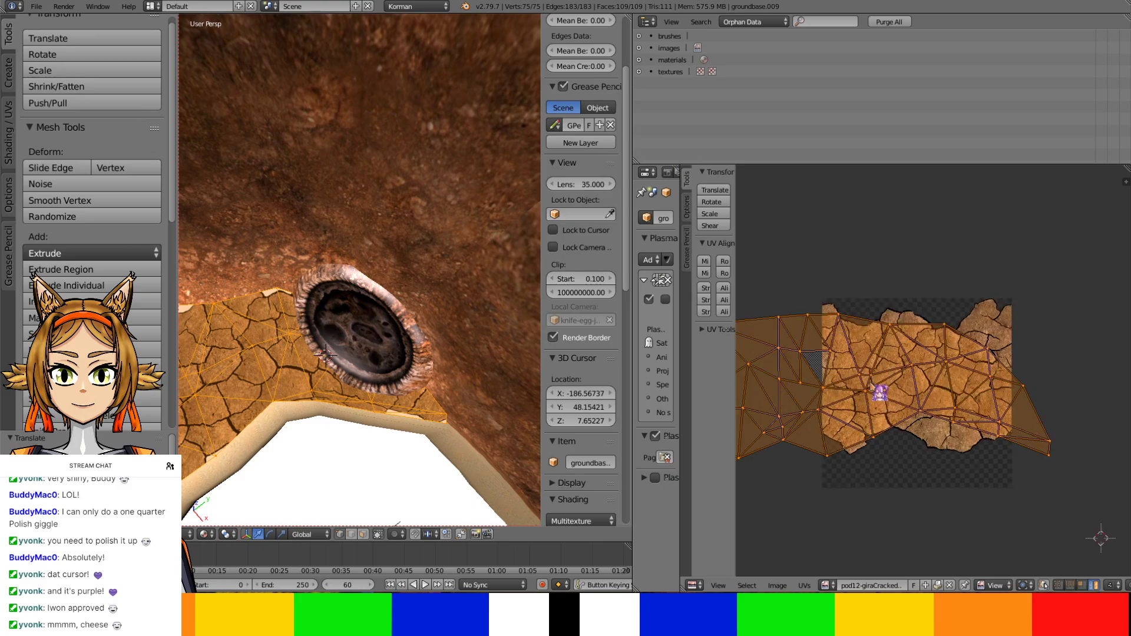
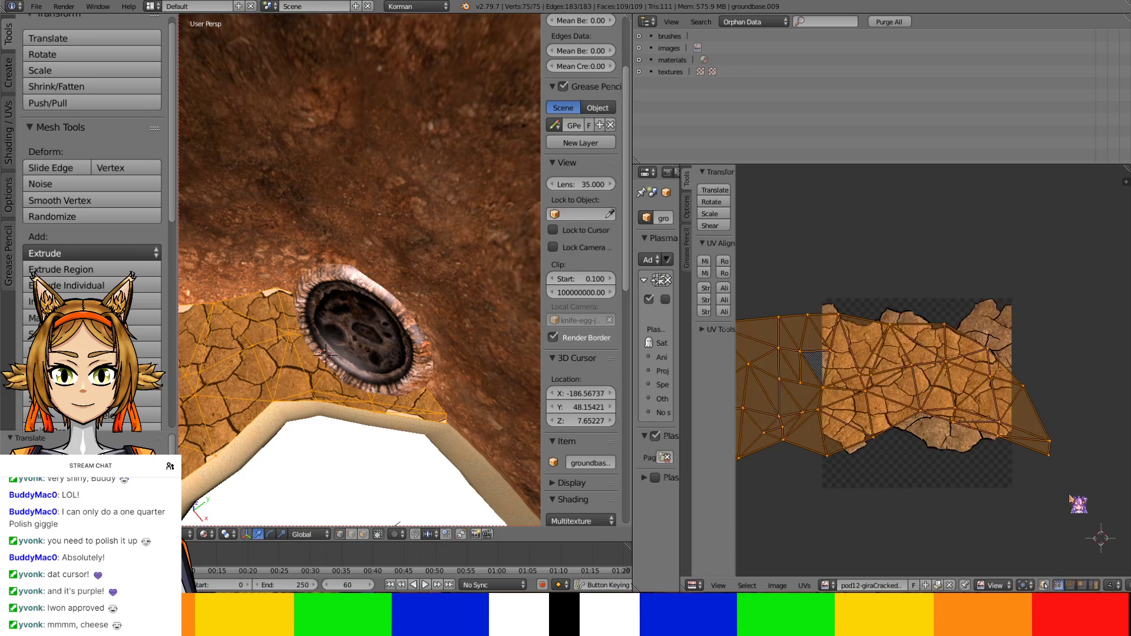
# Move the three UV vertices at the strip's lower right end down and outward to the transparent area around the texture
pyautogui.moveTo(1049, 456); pyautogui.dragTo(1040, 477, button='right')
pyautogui.click(1035, 488)
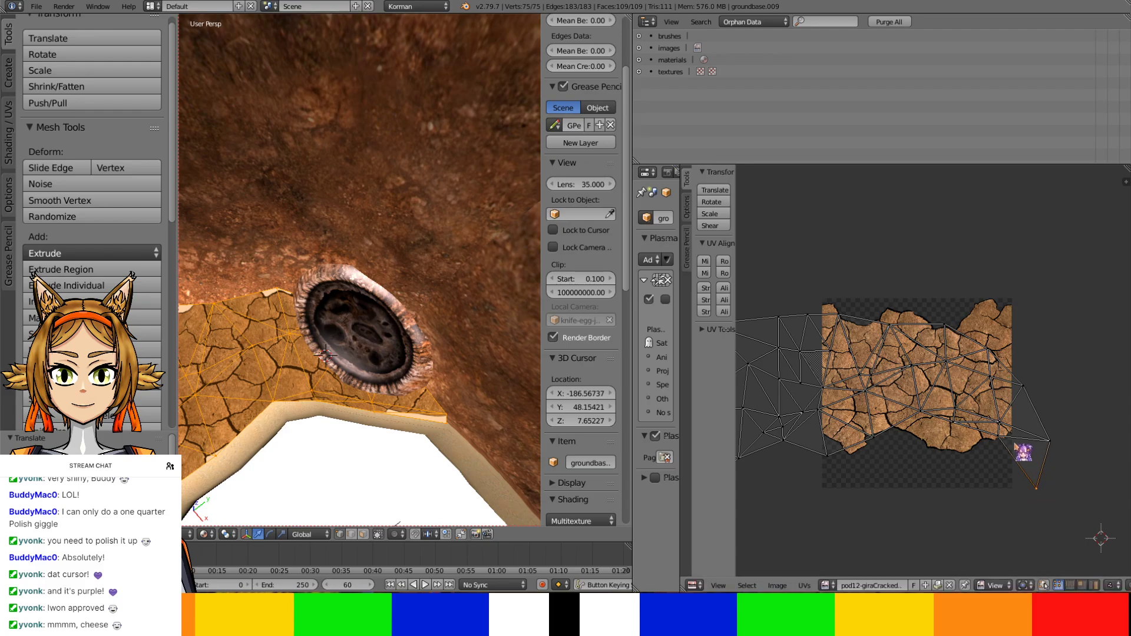
pyautogui.moveTo(1003, 437); pyautogui.dragTo(1000, 482, button='right')
pyautogui.click(1000, 482)
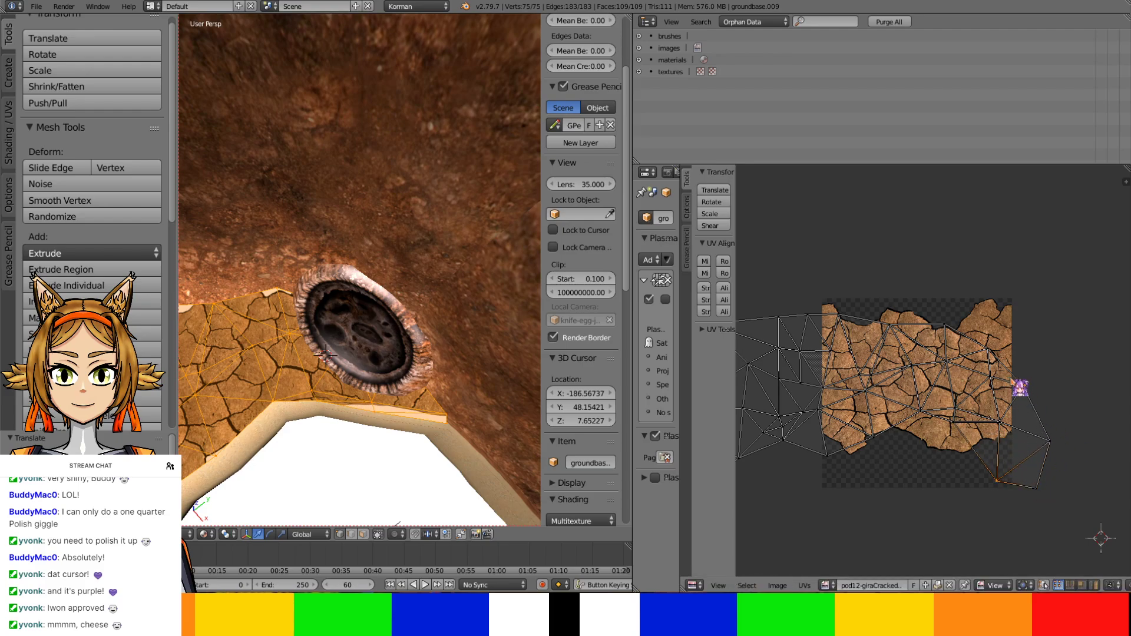
pyautogui.moveTo(1052, 441); pyautogui.dragTo(1068, 479, button='right')
pyautogui.click(1068, 479)
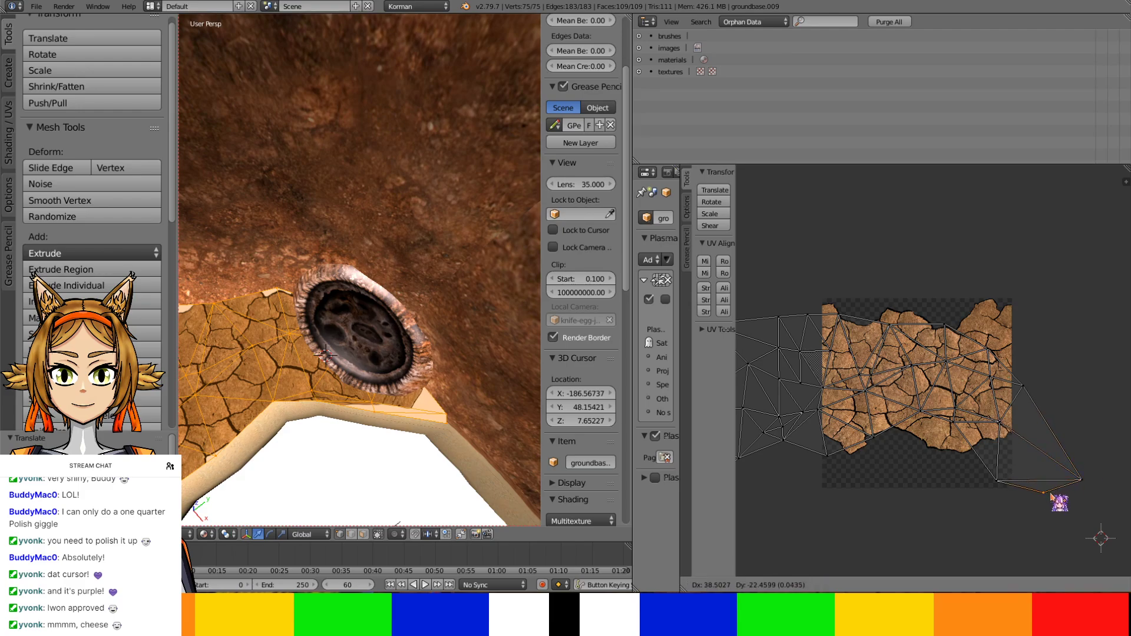
# Move the UV vertices along the strip's upper edge and right end, plus one lower-edge vertex, out past the rock's ragged outline
pyautogui.moveTo(1028, 389); pyautogui.dragTo(1009, 282, button='right')
pyautogui.moveTo(953, 323); pyautogui.dragTo(946, 276, button='right')
pyautogui.moveTo(962, 430)
pyautogui.mouseDown(button='right')
pyautogui.moveTo(964, 471)
pyautogui.moveTo(959, 446)
pyautogui.mouseUp(button='right')
pyautogui.moveTo(957, 405)
pyautogui.mouseDown(button='right')
pyautogui.moveTo(959, 452)
pyautogui.moveTo(964, 420)
pyautogui.mouseUp(button='right')
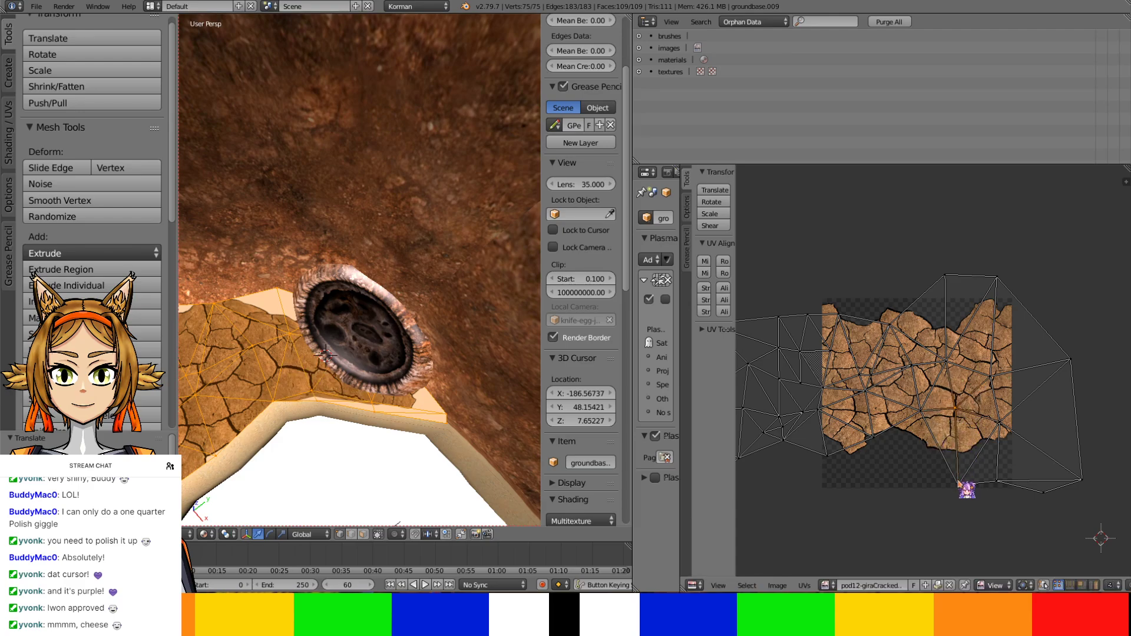
pyautogui.moveTo(966, 489); pyautogui.dragTo(896, 286, button='right')
pyautogui.moveTo(849, 323); pyautogui.dragTo(814, 295, button='right')
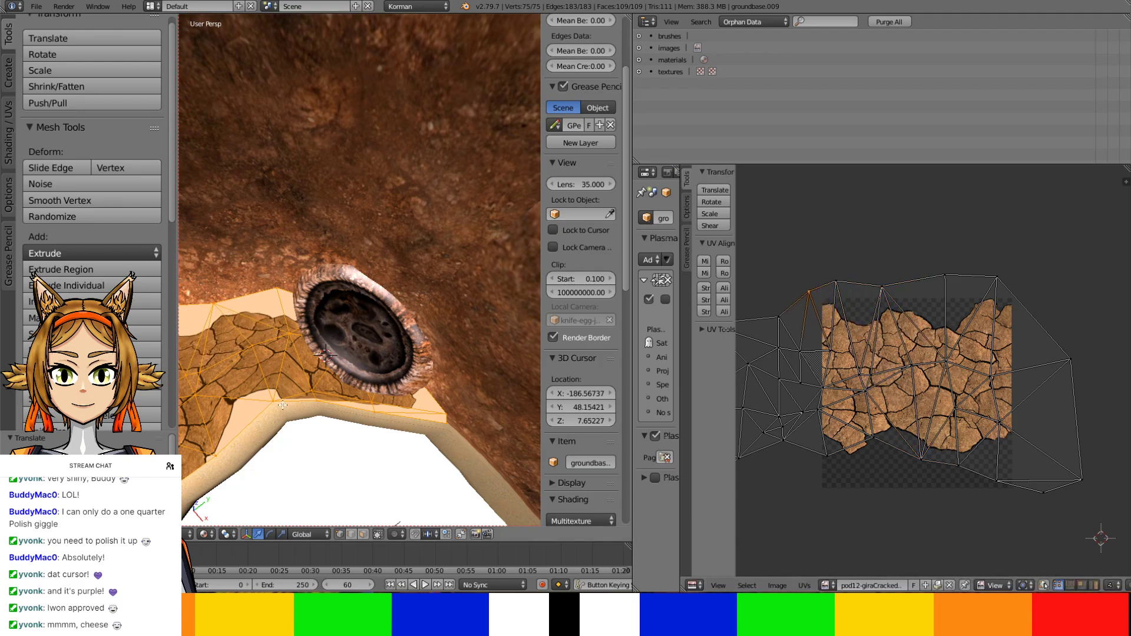
# Move the UV vertices along the strip's lower left edge down and outward, past the texture's rock outline
pyautogui.moveTo(856, 367); pyautogui.dragTo(833, 470, button='right')
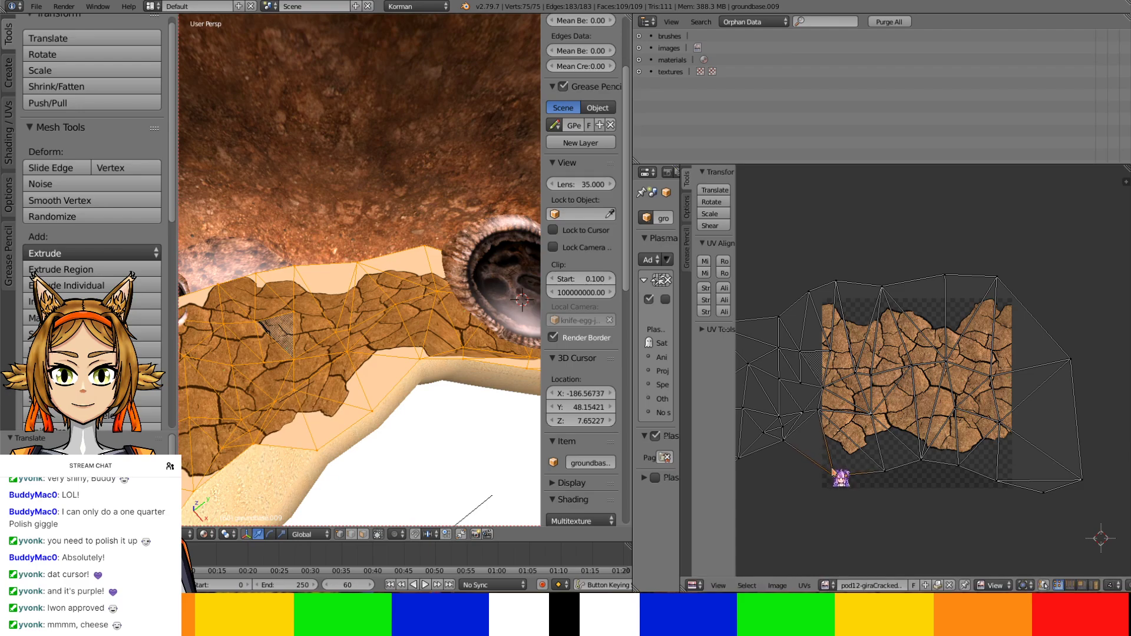
pyautogui.moveTo(830, 424); pyautogui.dragTo(806, 450, button='right')
pyautogui.moveTo(791, 458); pyautogui.dragTo(853, 440, button='middle')
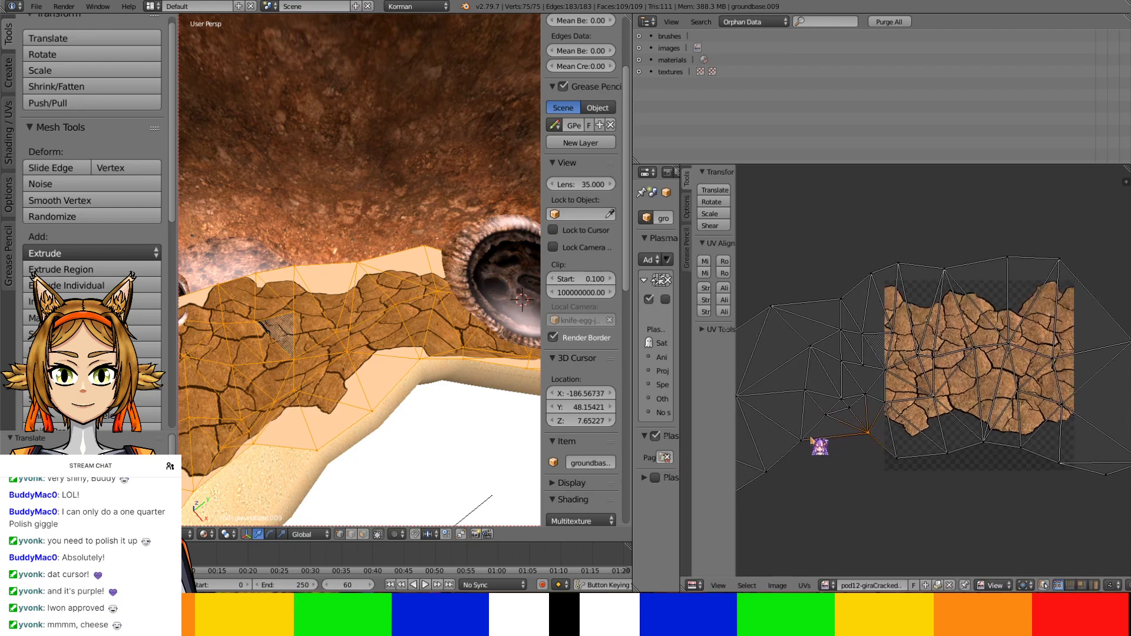
pyautogui.moveTo(801, 435); pyautogui.dragTo(817, 452, button='right')
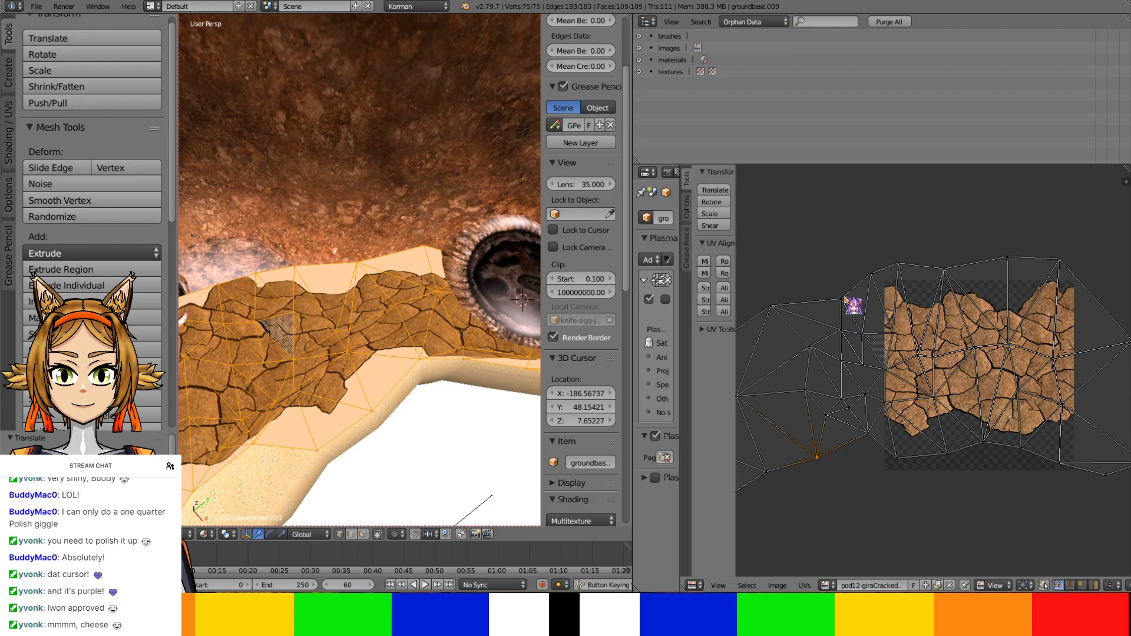
# Move two upper-edge UV vertices beside the rock texture up level with the strip's top border, and raise the interior vertex beneath them
pyautogui.moveTo(844, 299); pyautogui.dragTo(838, 266, button='right')
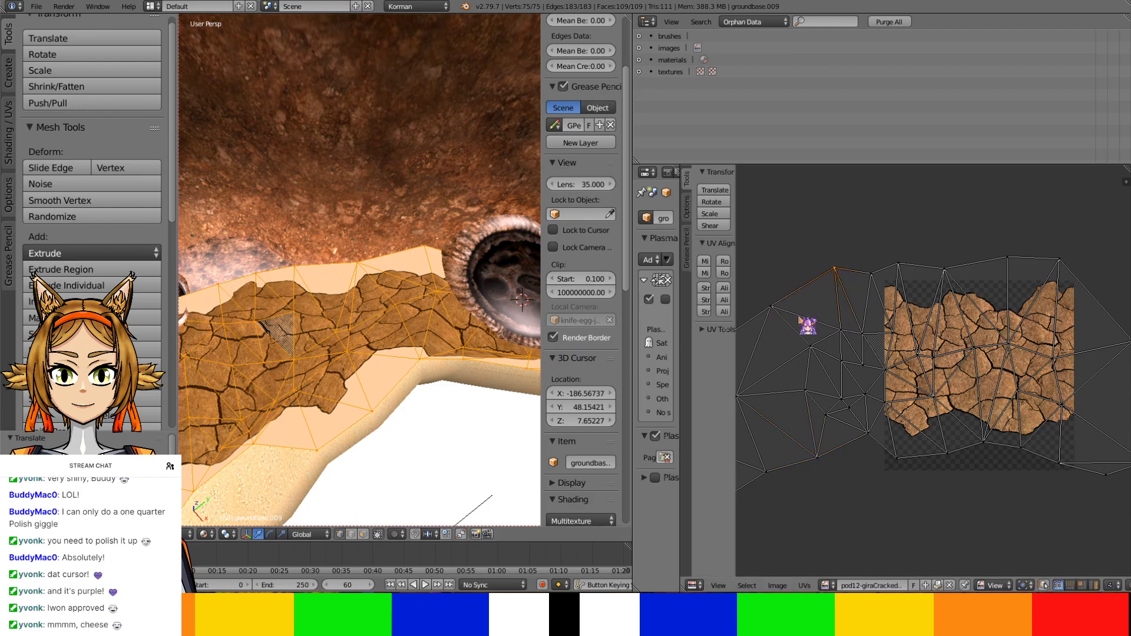
pyautogui.moveTo(798, 316); pyautogui.dragTo(898, 327, button='middle')
pyautogui.moveTo(869, 318); pyautogui.dragTo(806, 282, button='right')
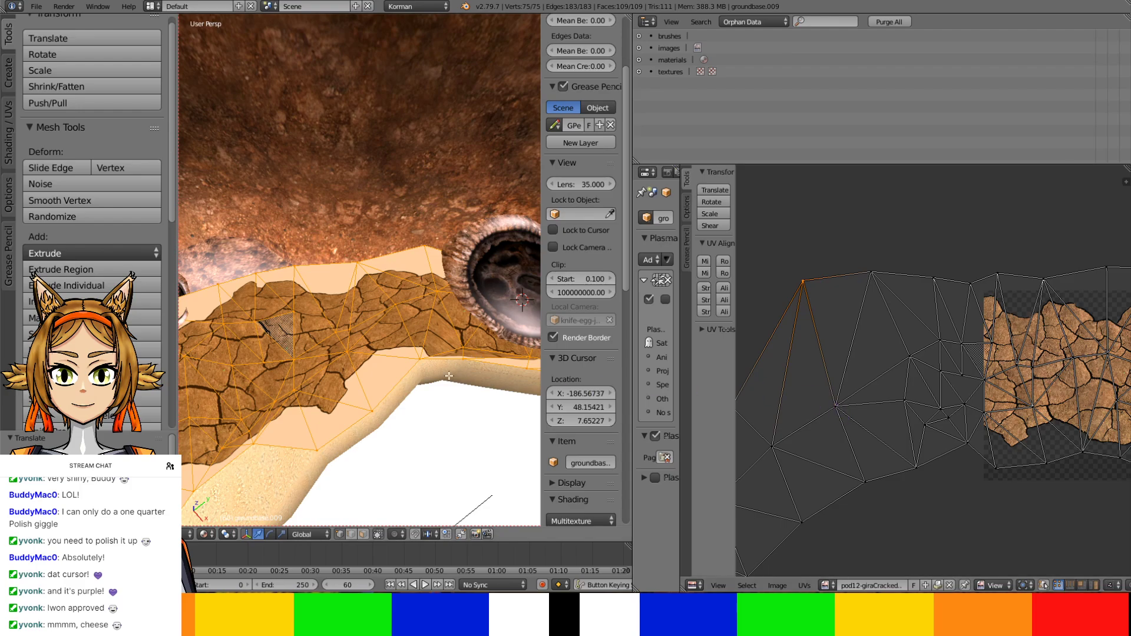
pyautogui.moveTo(436, 341); pyautogui.dragTo(445, 303, button='middle')
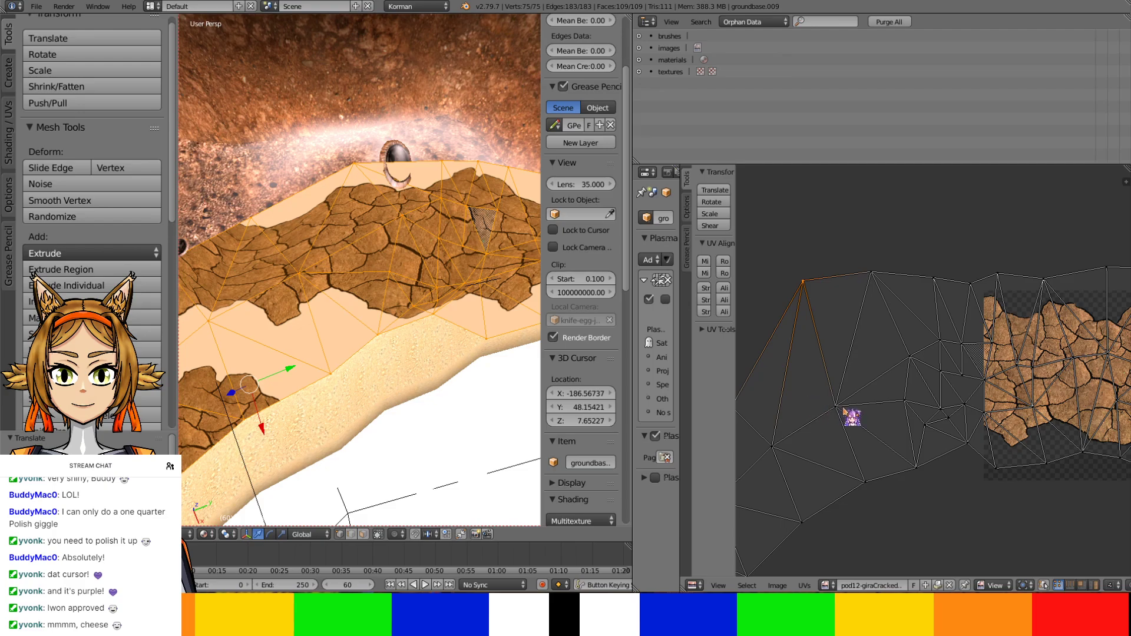
pyautogui.moveTo(844, 410); pyautogui.dragTo(852, 369, button='right')
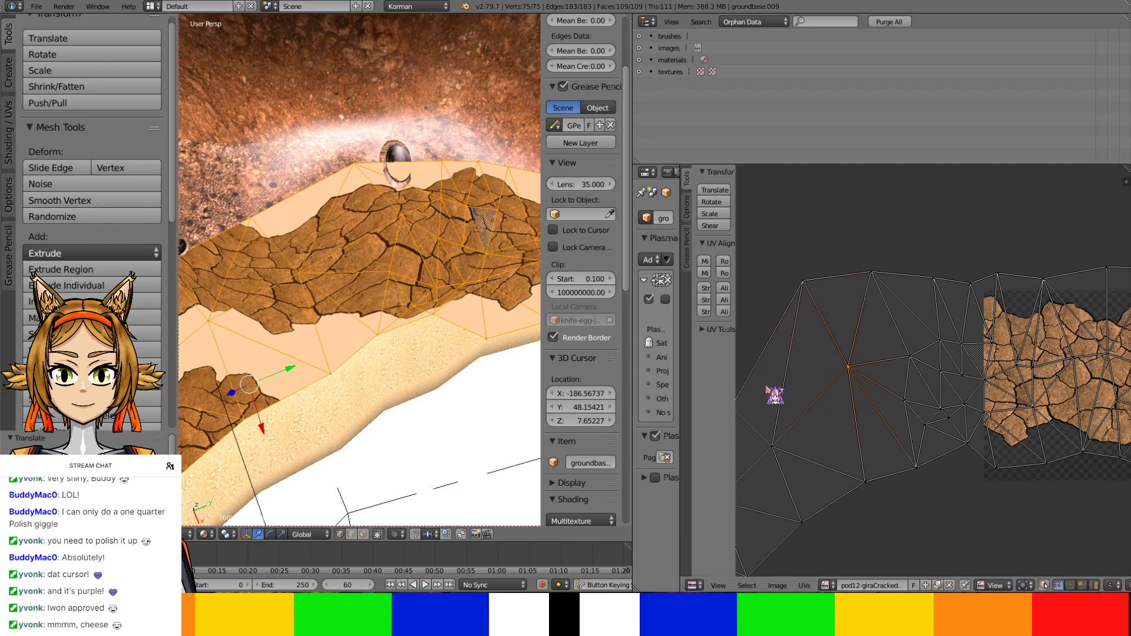
# Raise the next column of UV vertices along the strip, moving its upper-edge, interior and lower-edge points in line with the textured section
pyautogui.moveTo(771, 388); pyautogui.dragTo(832, 396, button='middle')
pyautogui.moveTo(798, 402); pyautogui.dragTo(802, 283, button='right')
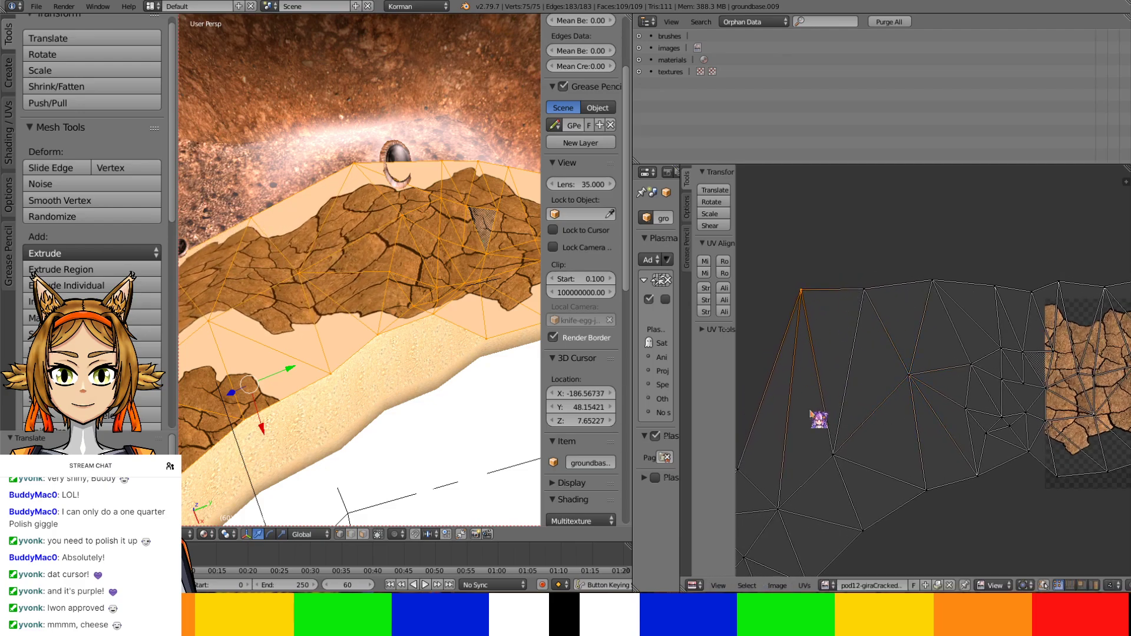
pyautogui.moveTo(831, 457); pyautogui.dragTo(843, 371, button='right')
pyautogui.moveTo(852, 533); pyautogui.dragTo(855, 474, button='right')
pyautogui.scroll(4, 469, 396)
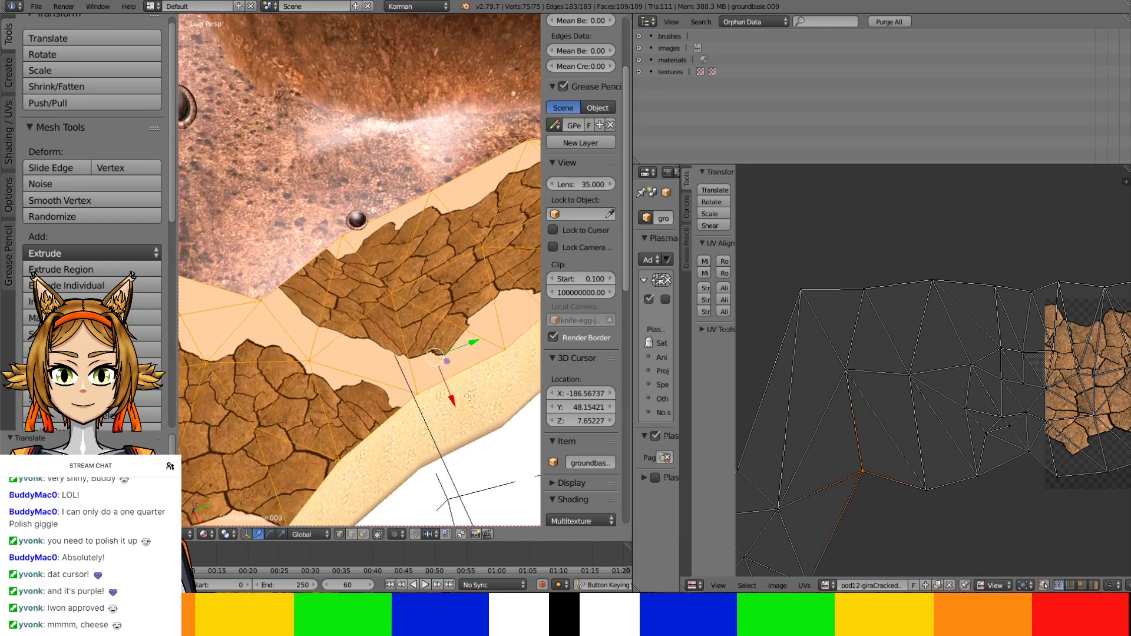
# Lift the upper, middle and lower UV vertices where the layout bends downward so they continue the straightened section
pyautogui.moveTo(470, 396); pyautogui.dragTo(495, 383, button='middle')
pyautogui.scroll(-3, 829, 399)
pyautogui.moveTo(849, 394); pyautogui.dragTo(923, 318, button='middle')
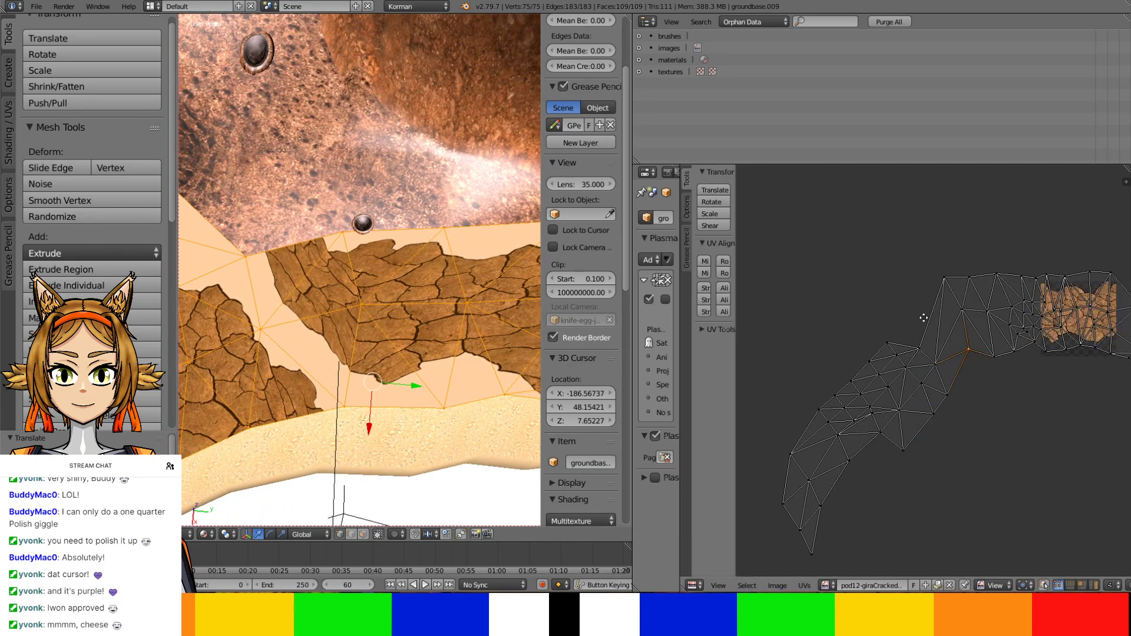
pyautogui.keyDown('shift'); pyautogui.moveTo(315, 300); pyautogui.dragTo(436, 277, button='middle'); pyautogui.keyUp('shift')
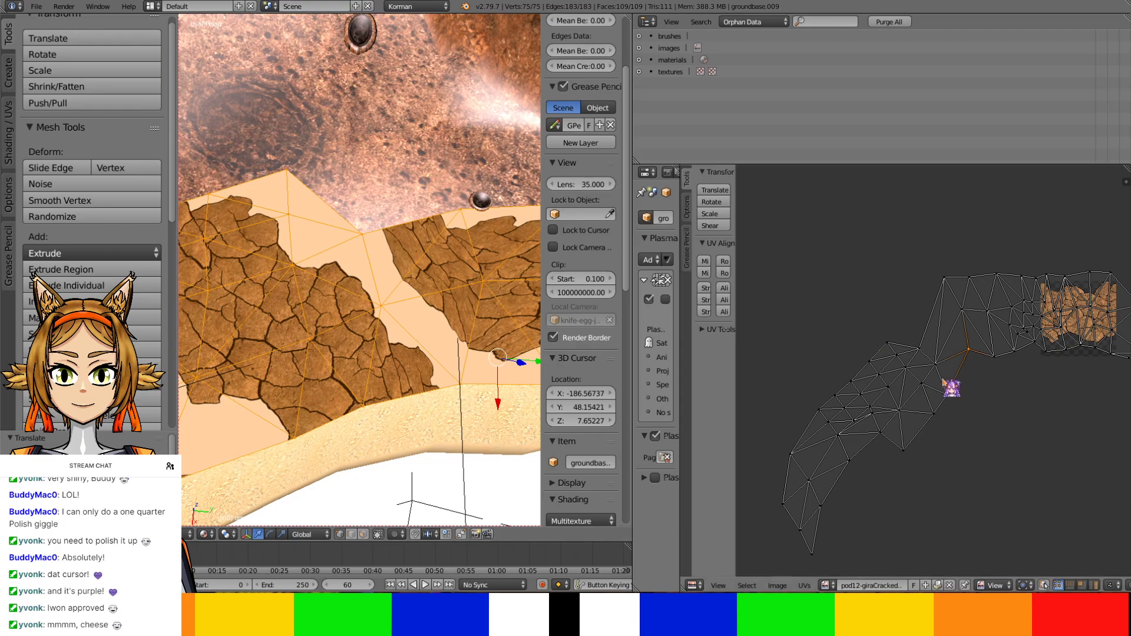
pyautogui.moveTo(920, 349); pyautogui.dragTo(907, 277, button='right')
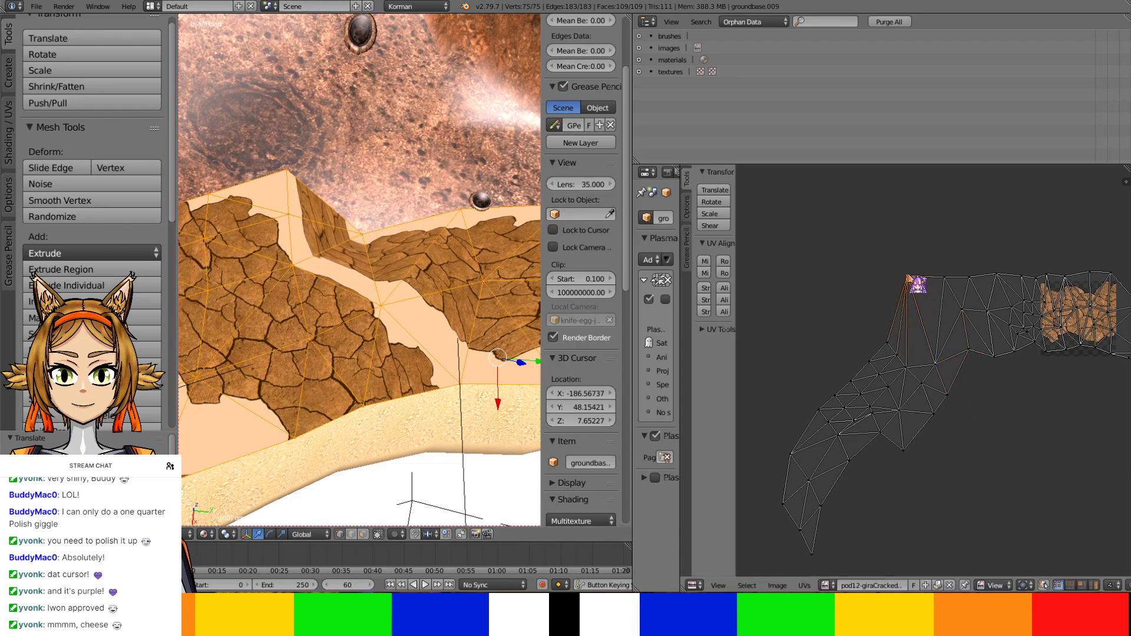
pyautogui.moveTo(932, 365); pyautogui.dragTo(928, 312, button='right')
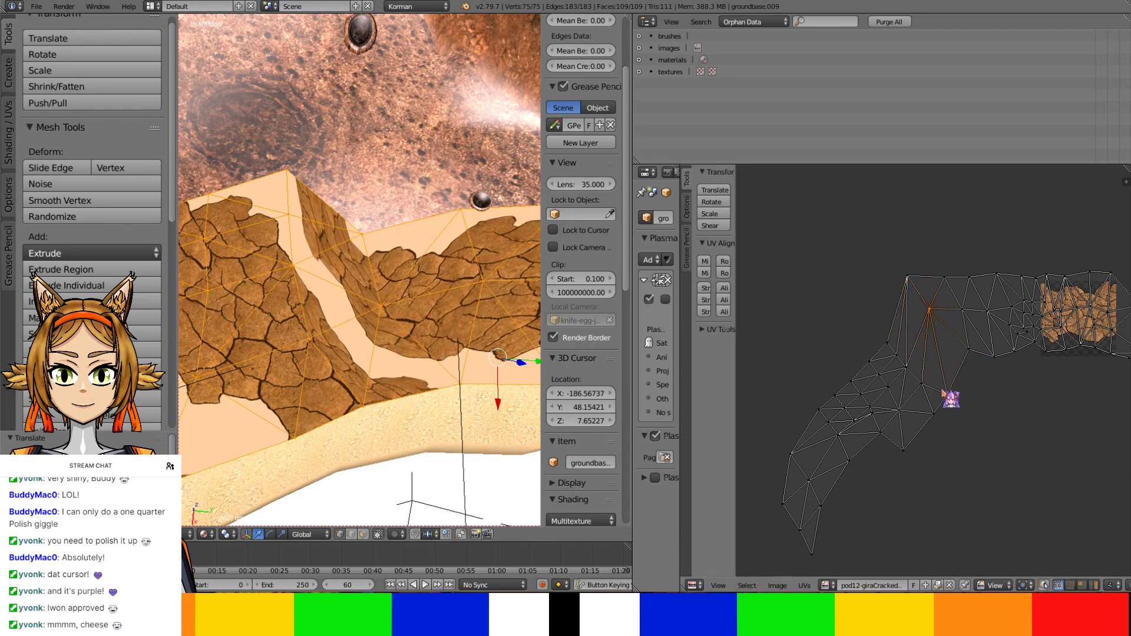
pyautogui.moveTo(945, 393); pyautogui.dragTo(934, 354, button='right')
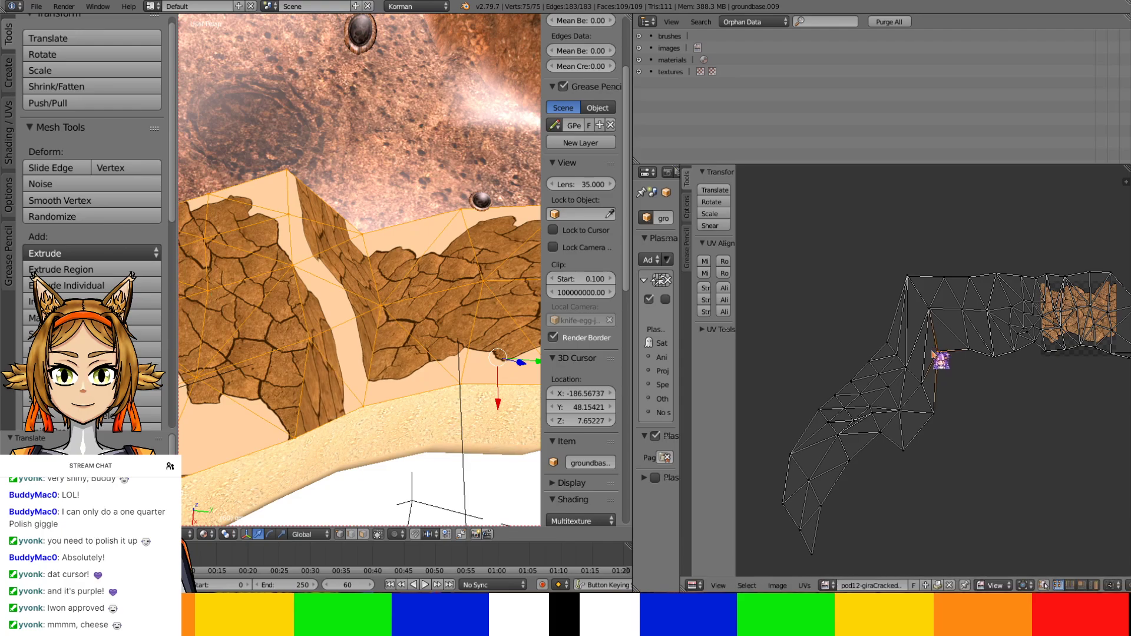
# Move the interior, upper-edge and lower-edge UV vertices just past the bend up and left to lengthen the horizontal strip
pyautogui.moveTo(922, 366); pyautogui.dragTo(949, 378, button='middle')
pyautogui.moveTo(913, 357); pyautogui.dragTo(915, 314, button='right')
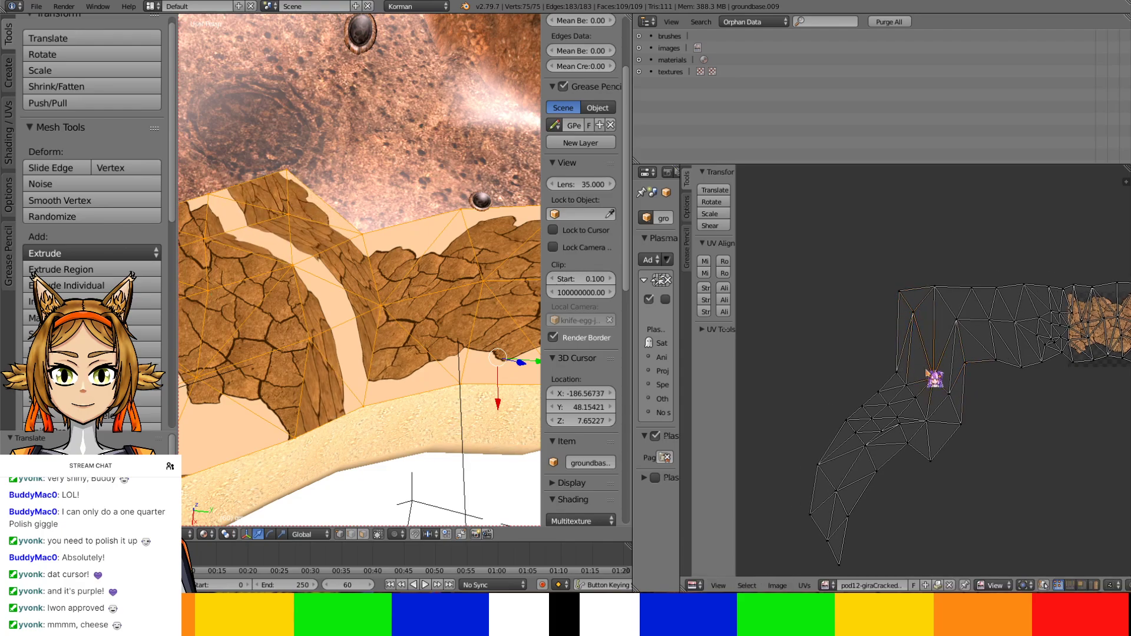
pyautogui.moveTo(936, 378); pyautogui.dragTo(939, 348, button='right')
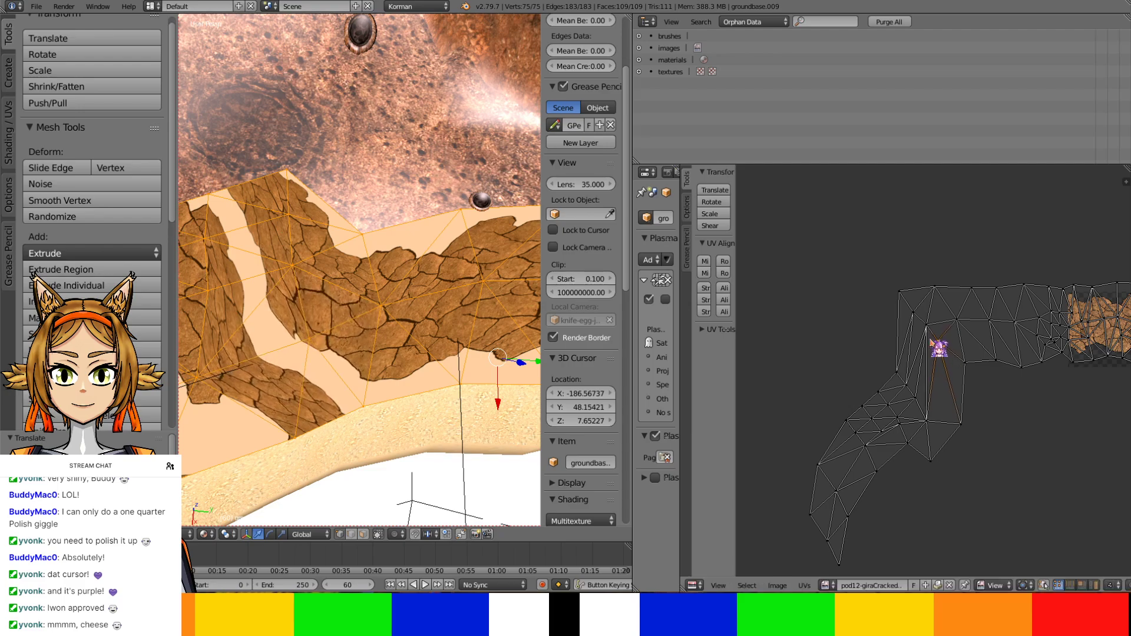
pyautogui.moveTo(958, 434); pyautogui.dragTo(884, 309, button='right')
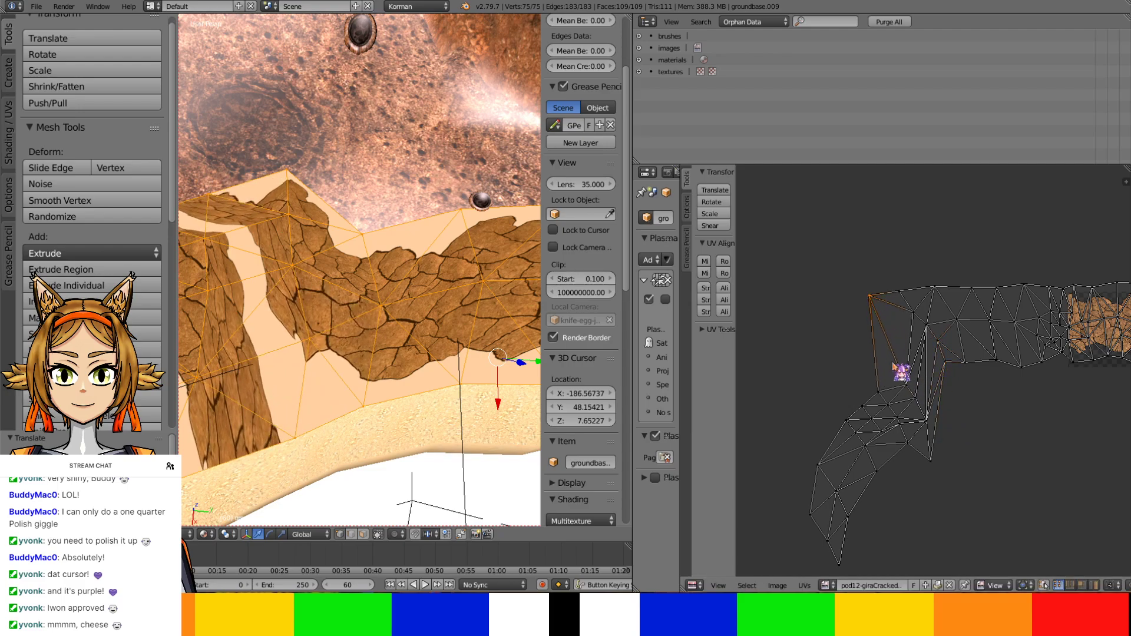
pyautogui.moveTo(899, 372); pyautogui.dragTo(924, 387, button='right')
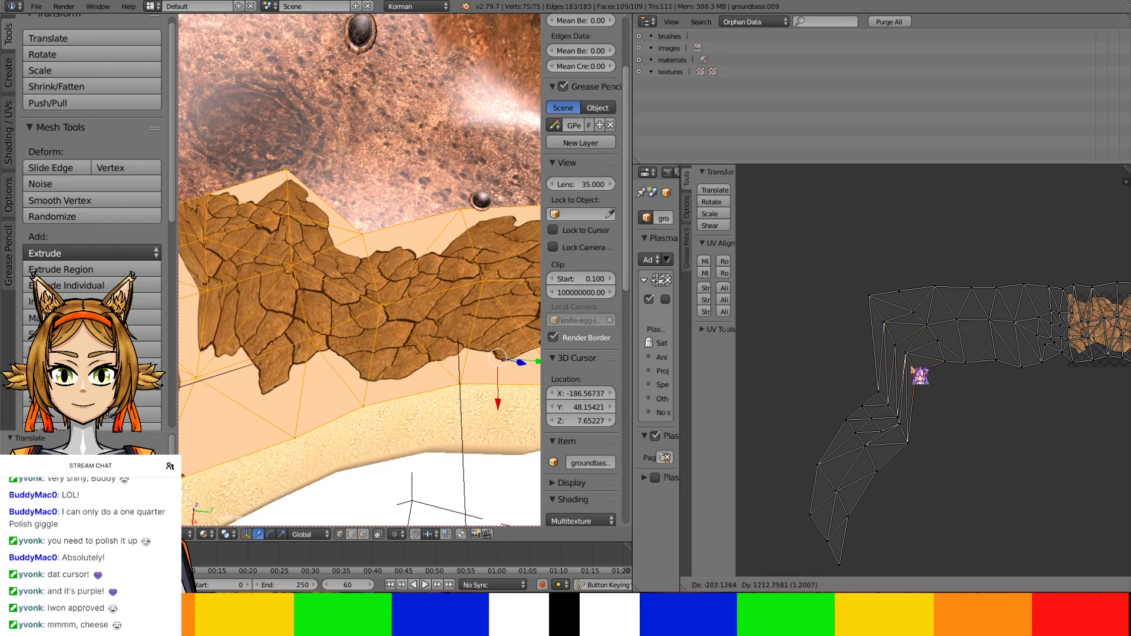
pyautogui.click(912, 369)
# Move the following upper-edge vertex out to the top border and raise the neighbouring interior and lower-edge UV vertices at the inner corner
pyautogui.scroll(-1, 348, 377)
pyautogui.keyDown('ctrl'); pyautogui.scroll(-3, 348, 377); pyautogui.keyUp('ctrl')
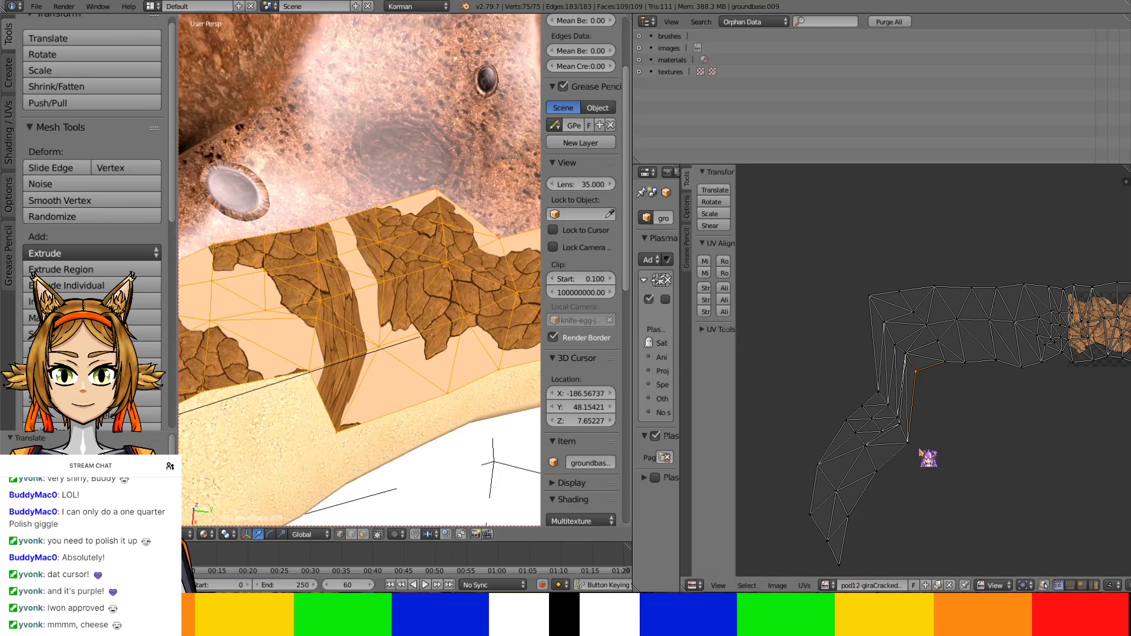
pyautogui.moveTo(928, 459); pyautogui.dragTo(989, 401, button='middle')
pyautogui.moveTo(953, 360); pyautogui.dragTo(915, 257, button='right')
pyautogui.moveTo(967, 368); pyautogui.dragTo(945, 321, button='right')
pyautogui.rightClick(973, 393)
pyautogui.press('g')
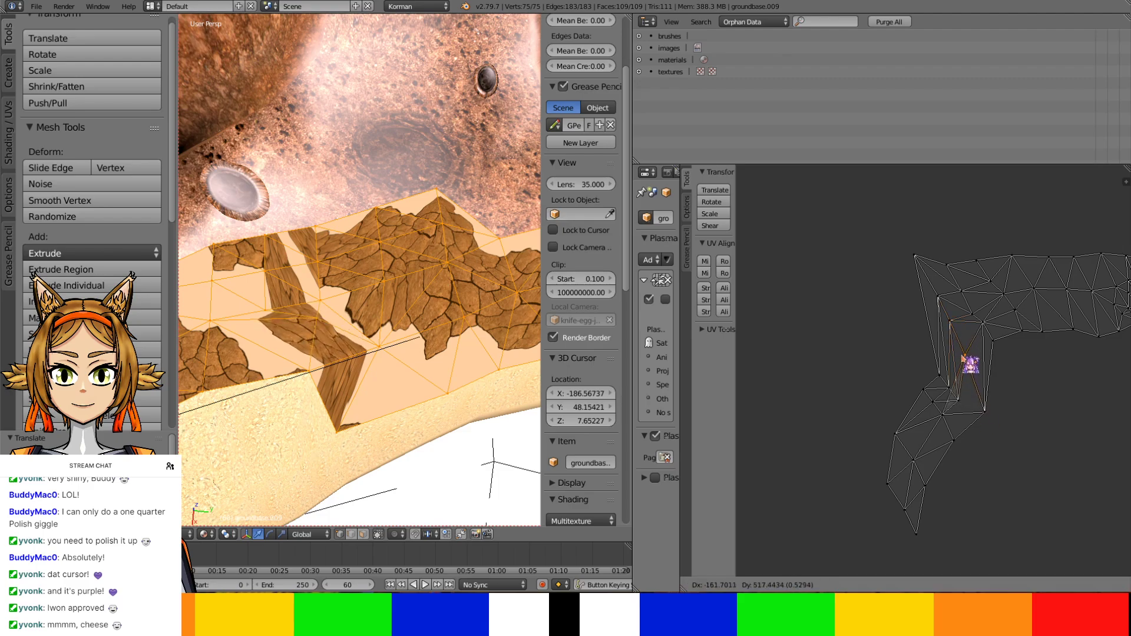
pyautogui.click(959, 344)
pyautogui.press('g')
pyautogui.click(960, 370)
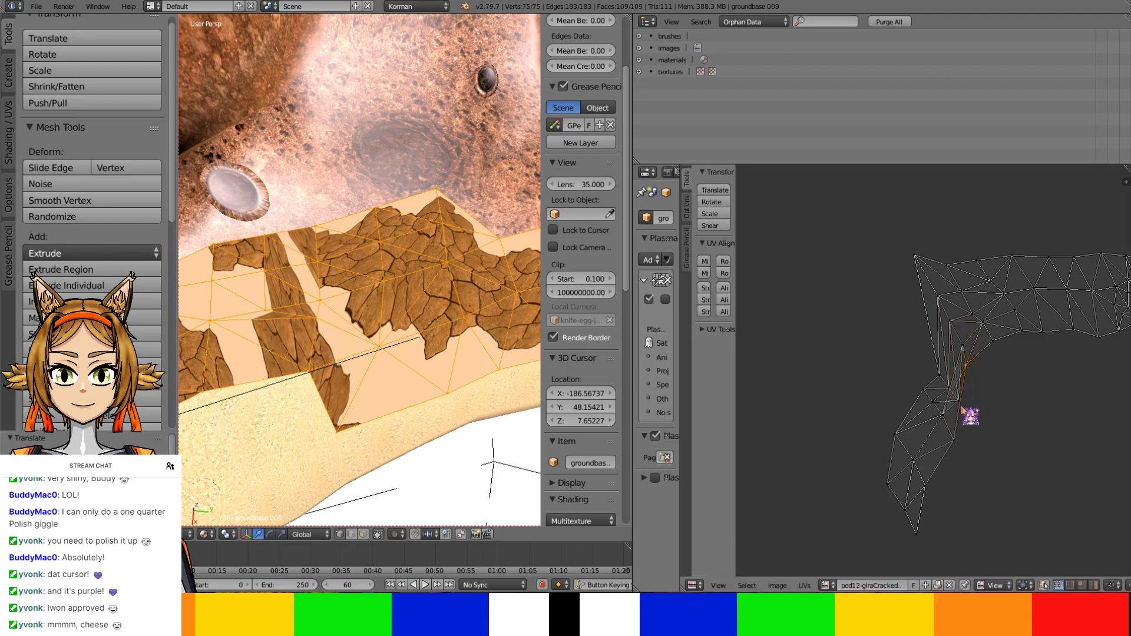
# Extend the strip's top border left with another upper-edge UV vertex and pull two interior vertices up beneath it
pyautogui.press('g')
pyautogui.click(875, 246)
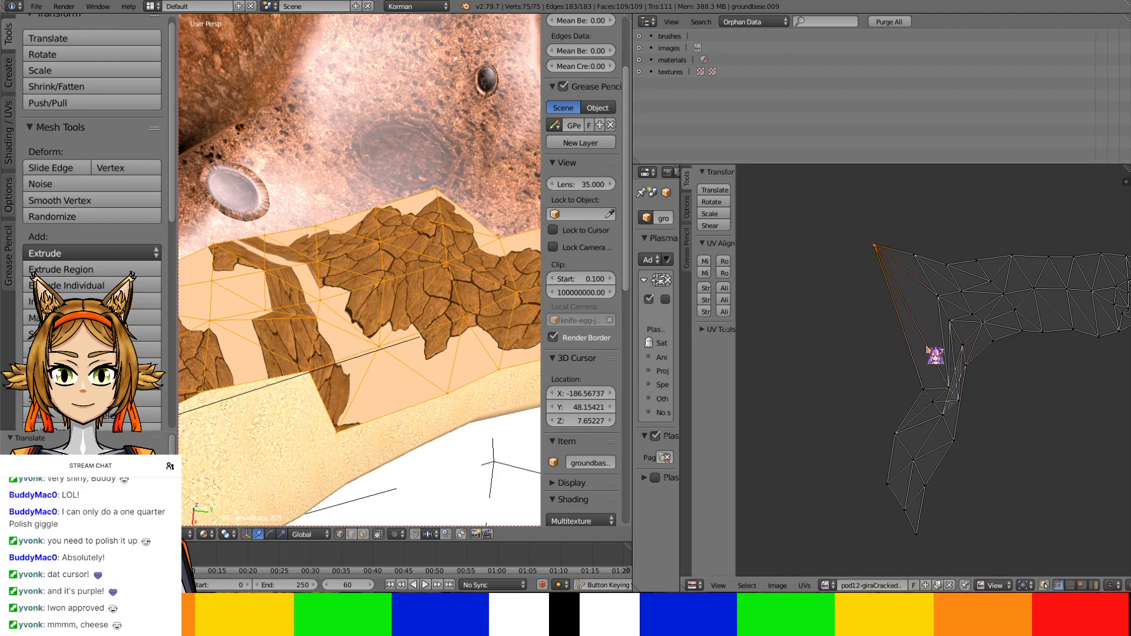
pyautogui.rightClick(938, 375)
pyautogui.press('g')
pyautogui.click(902, 283)
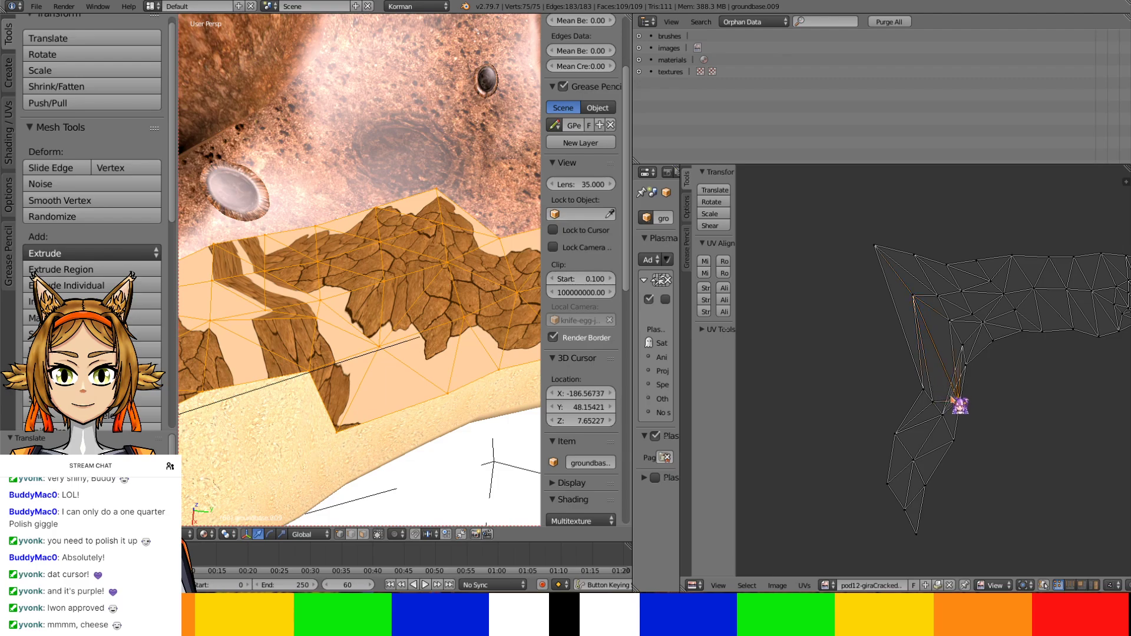
pyautogui.press('g')
pyautogui.click(930, 346)
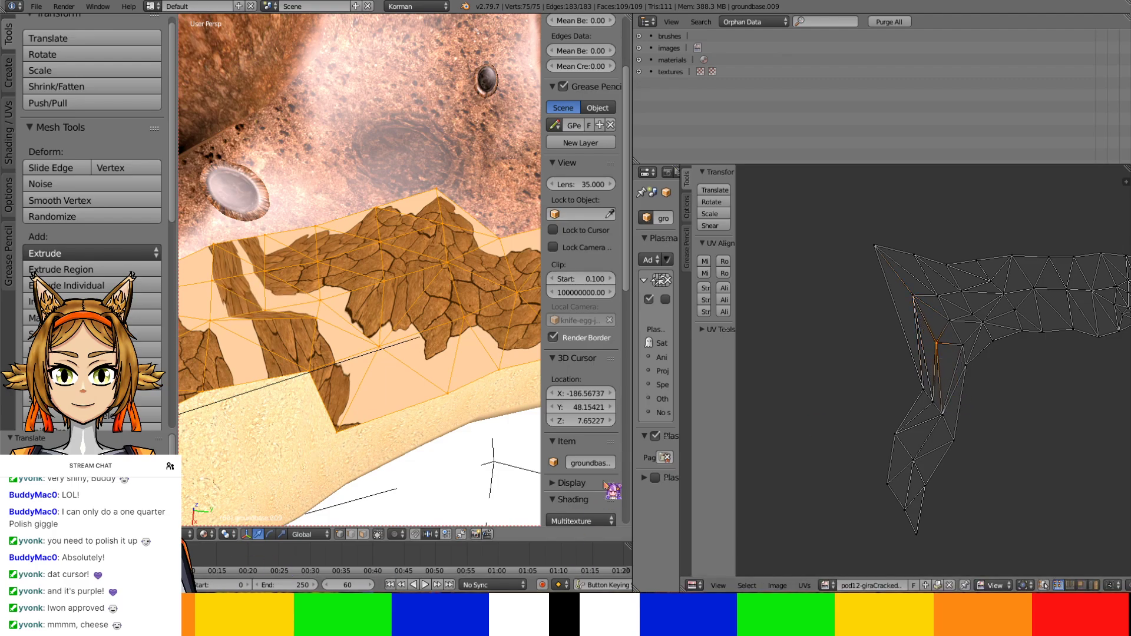
# Pull the next upper-edge, interior and lower-edge UV vertices out of the hanging tail and up into the horizontal strip
pyautogui.rightClick(922, 388)
pyautogui.press('g')
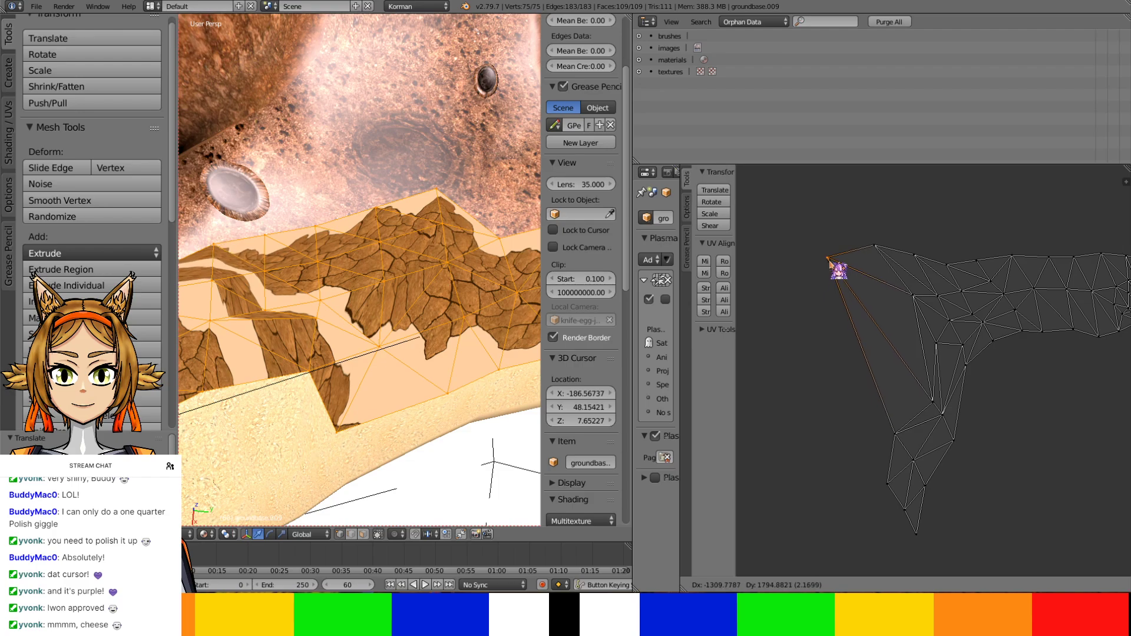
pyautogui.click(830, 256)
pyautogui.rightClick(917, 394)
pyautogui.press('g')
pyautogui.click(864, 292)
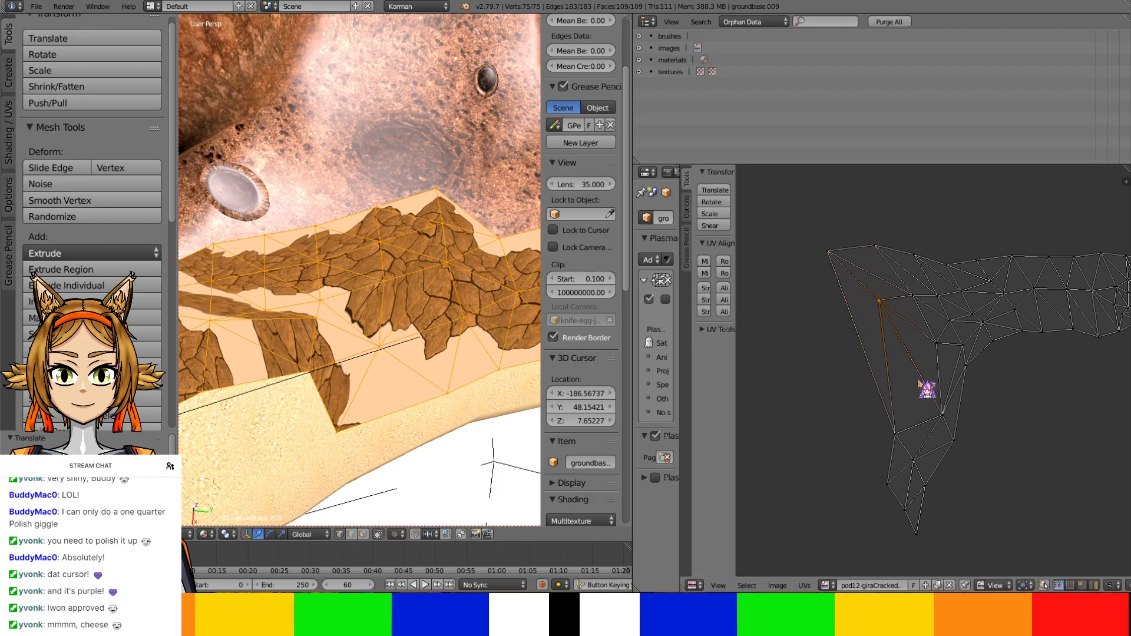
pyautogui.rightClick(919, 381)
pyautogui.press('g')
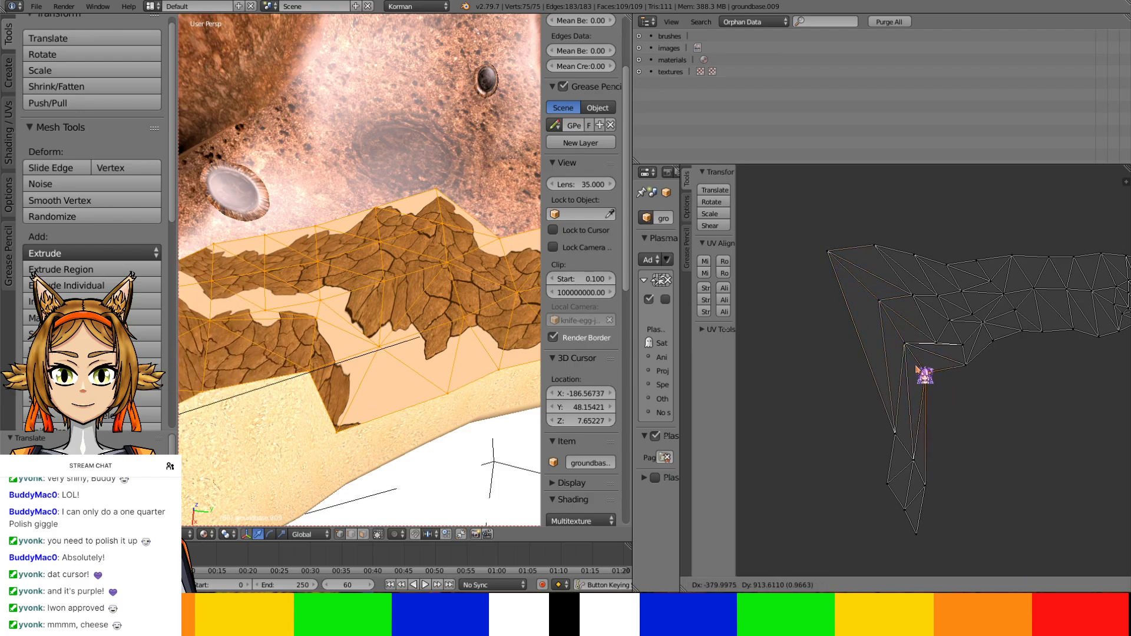
pyautogui.click(925, 376)
# Move two outer-edge UV vertices from the hanging tail up and left to continue the strip's top border
pyautogui.moveTo(413, 412); pyautogui.dragTo(471, 391, button='middle')
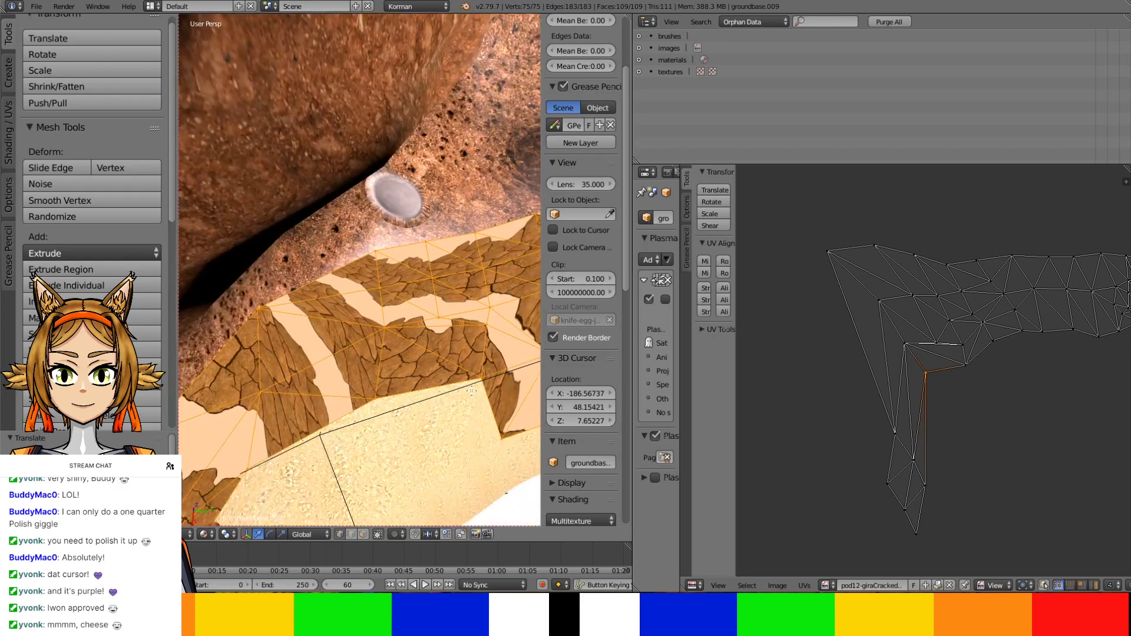
pyautogui.rightClick(907, 443)
pyautogui.press('g')
pyautogui.click(780, 240)
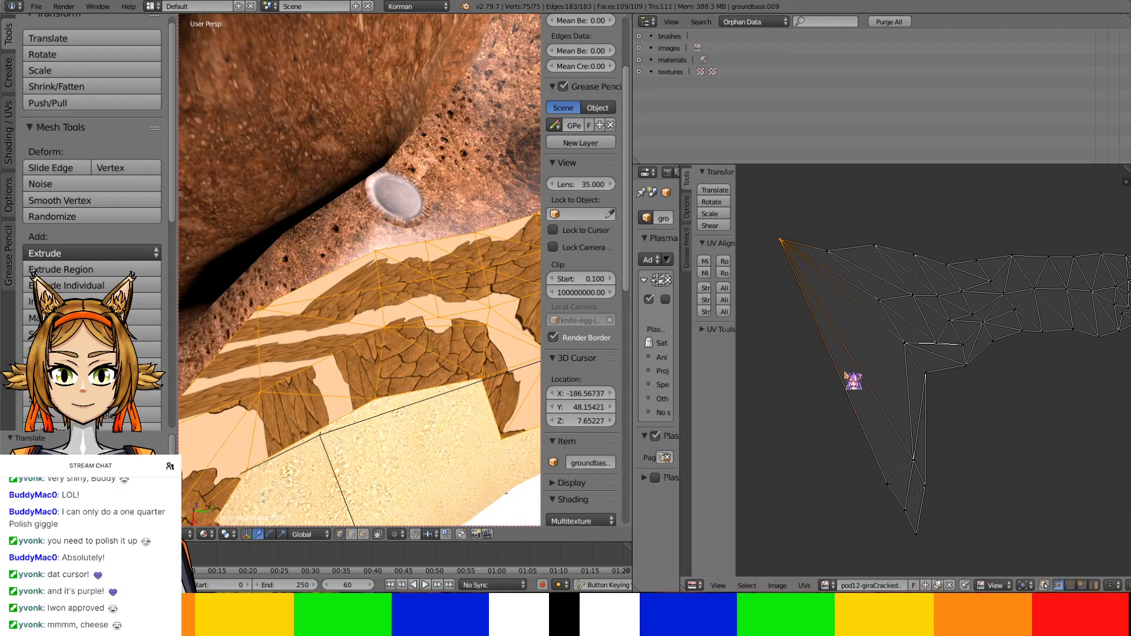
pyautogui.rightClick(901, 484)
pyautogui.press('g')
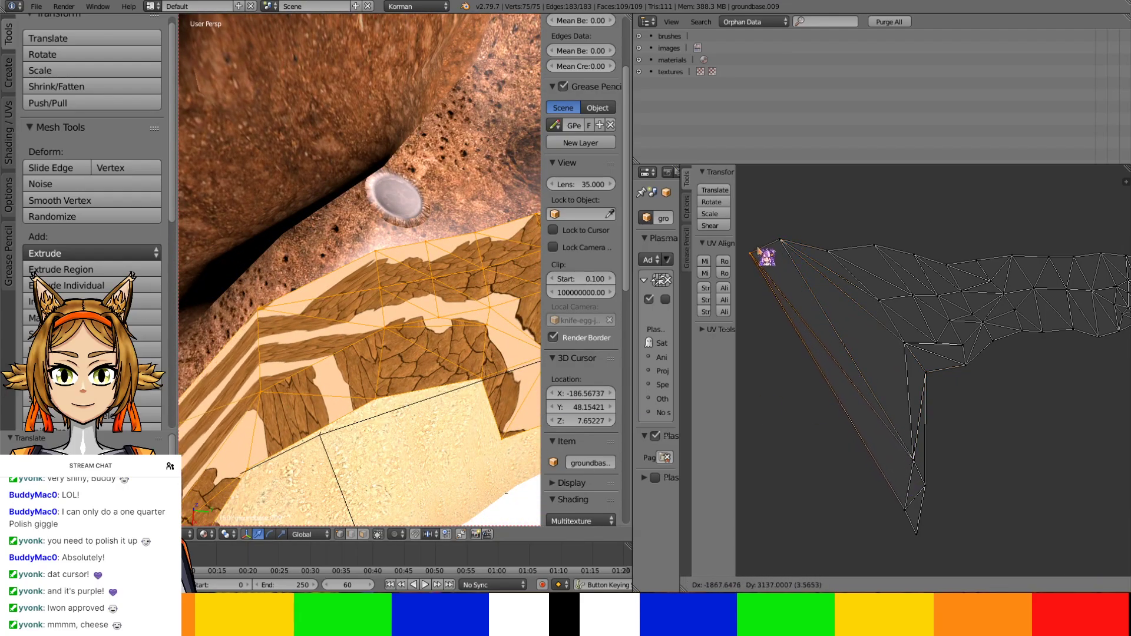
pyautogui.click(763, 253)
# Move the tail's tip UV vertices far left, and raise its remaining interior and lower-edge vertices into the horizontal strip
pyautogui.moveTo(352, 367); pyautogui.dragTo(380, 361, button='middle')
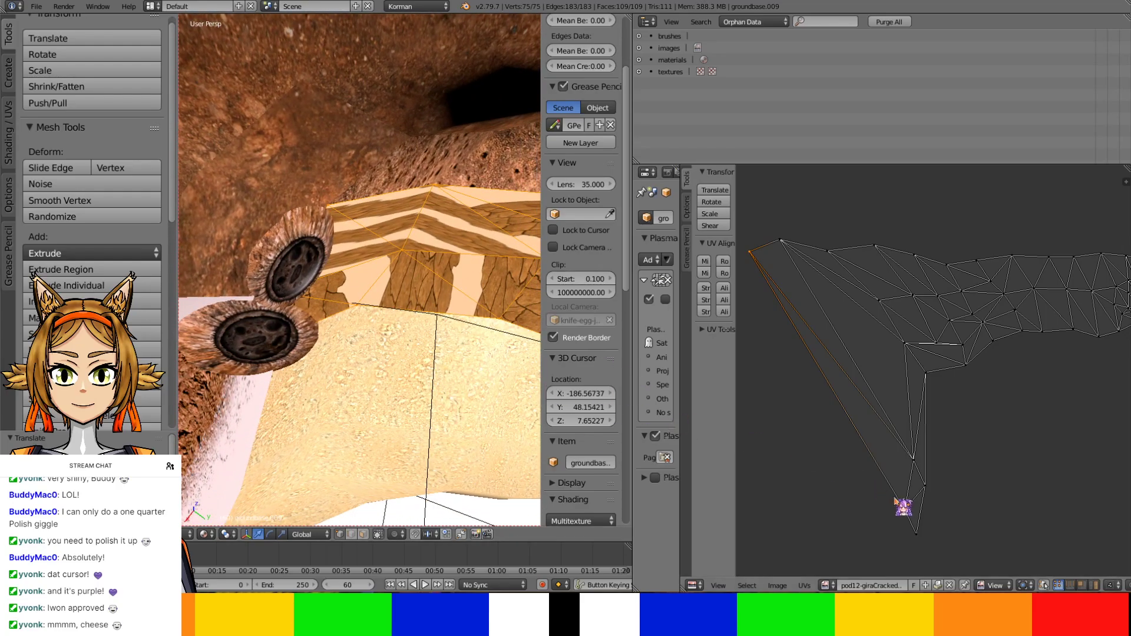
pyautogui.press('g')
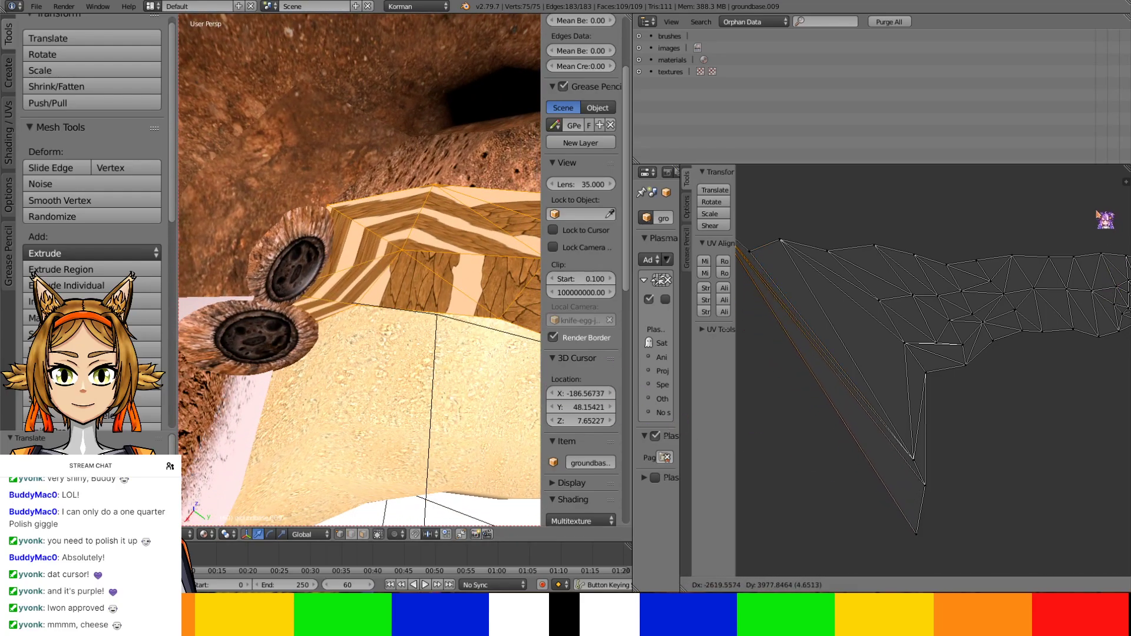
pyautogui.click(1080, 290)
pyautogui.press('g')
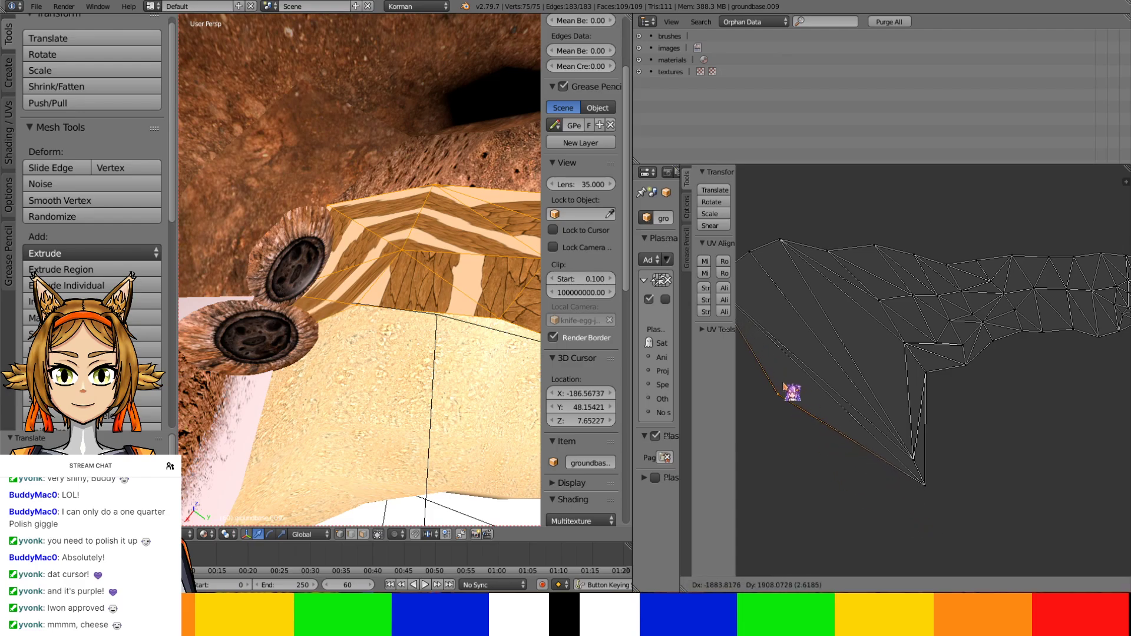
pyautogui.click(1015, 374)
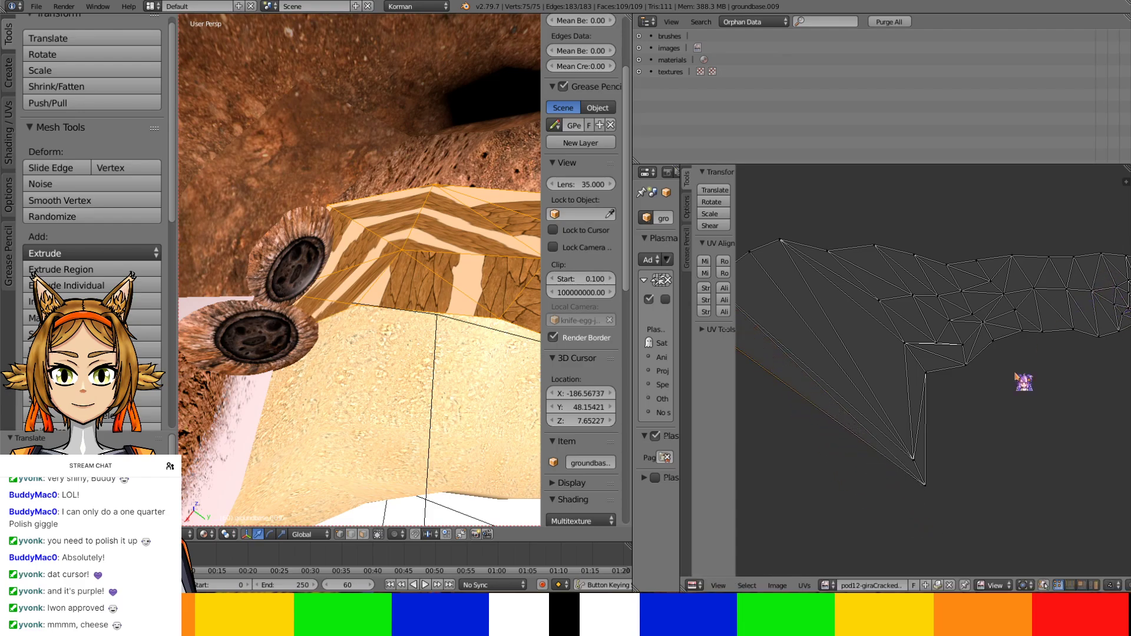
pyautogui.moveTo(919, 460); pyautogui.dragTo(808, 302)
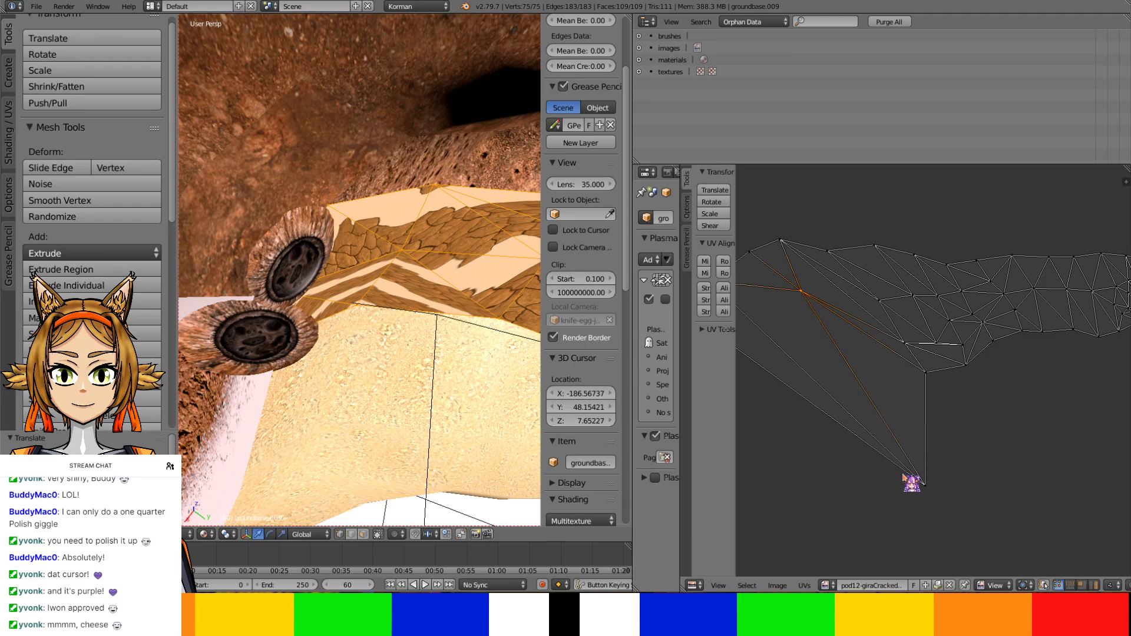
pyautogui.moveTo(904, 474); pyautogui.dragTo(780, 325)
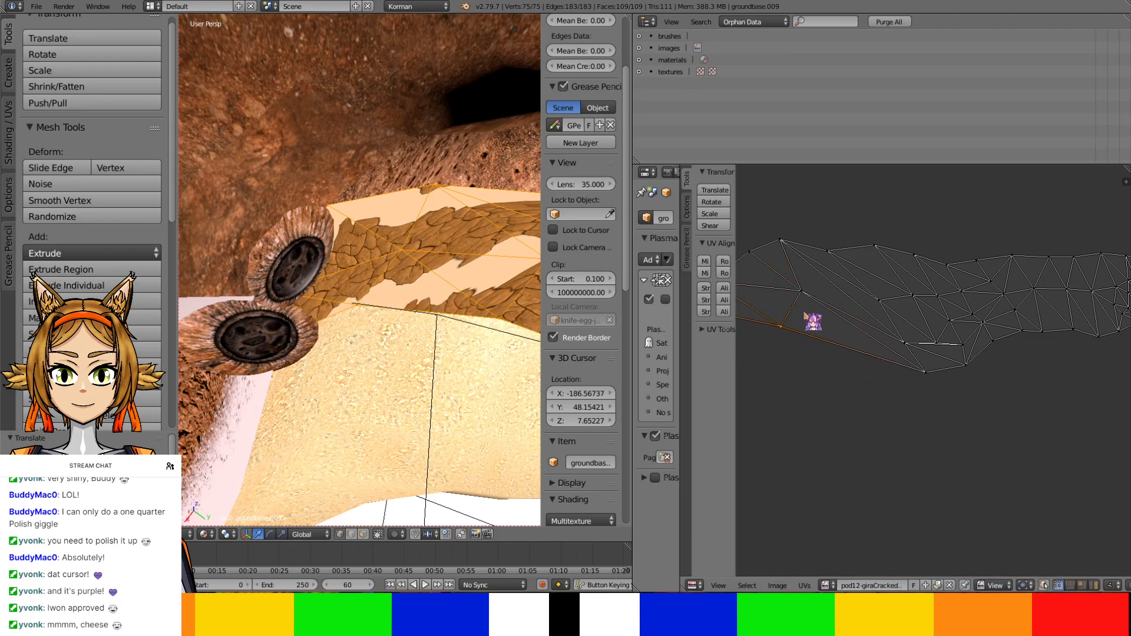
# Redistribute the upper-edge, interior and lower-edge UV vertices around the former bend to even out the rock texture's spacing
pyautogui.moveTo(914, 355); pyautogui.dragTo(889, 323)
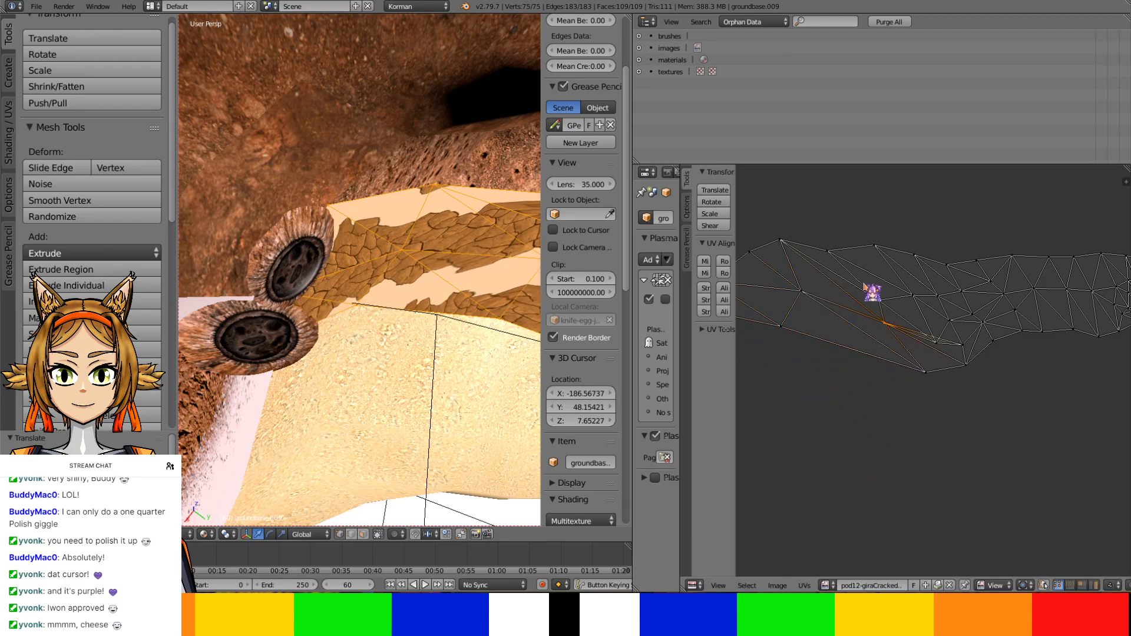
pyautogui.moveTo(831, 241); pyautogui.dragTo(796, 249, button='right')
pyautogui.moveTo(447, 365); pyautogui.dragTo(368, 344, button='middle')
pyautogui.moveTo(832, 250); pyautogui.dragTo(879, 326, button='right')
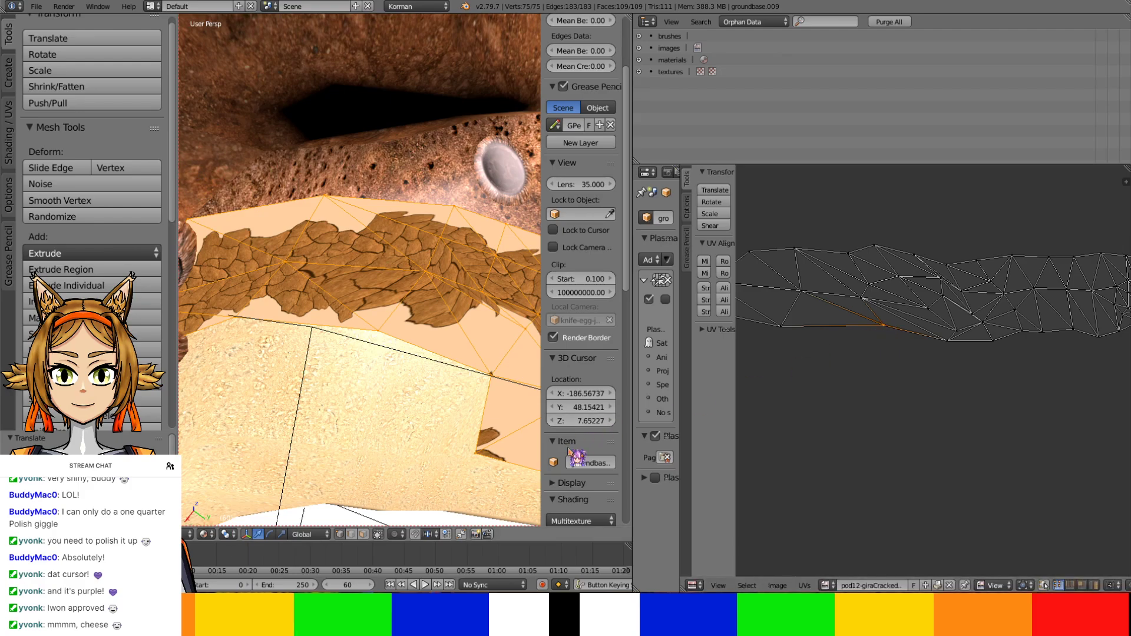
# Move the lower-edge UV vertex near the strip's left end farther left and slightly down to unstretch the rocks above the sand
pyautogui.scroll(-3, 988, 366)
pyautogui.moveTo(988, 366); pyautogui.dragTo(892, 335, button='middle')
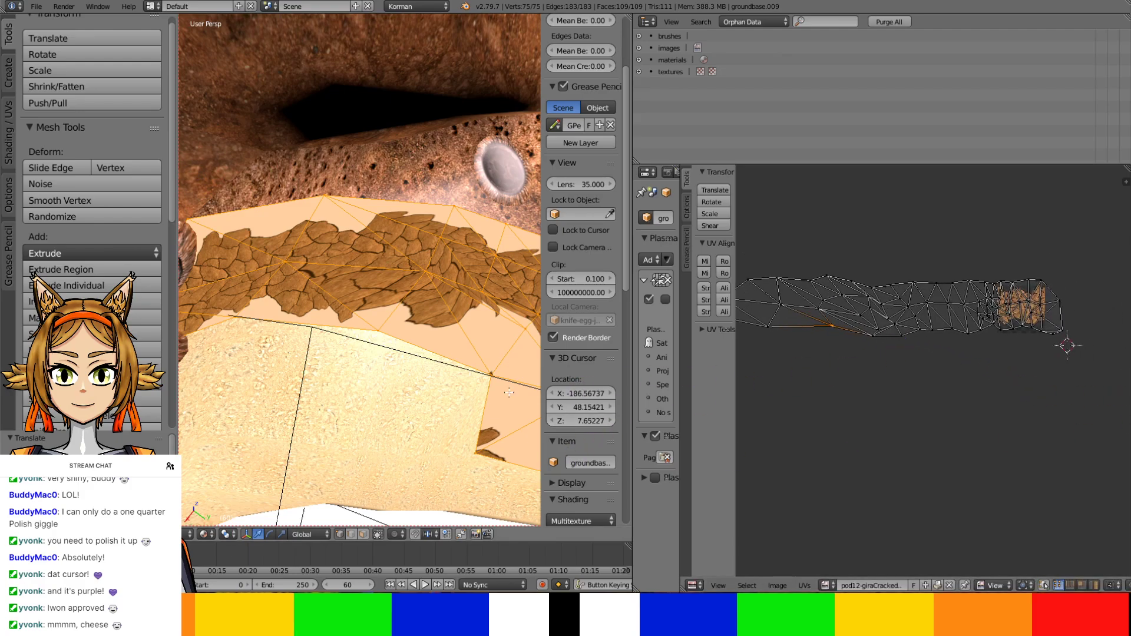
pyautogui.keyDown('shift'); pyautogui.moveTo(446, 433); pyautogui.dragTo(317, 356, button='middle'); pyautogui.keyUp('shift')
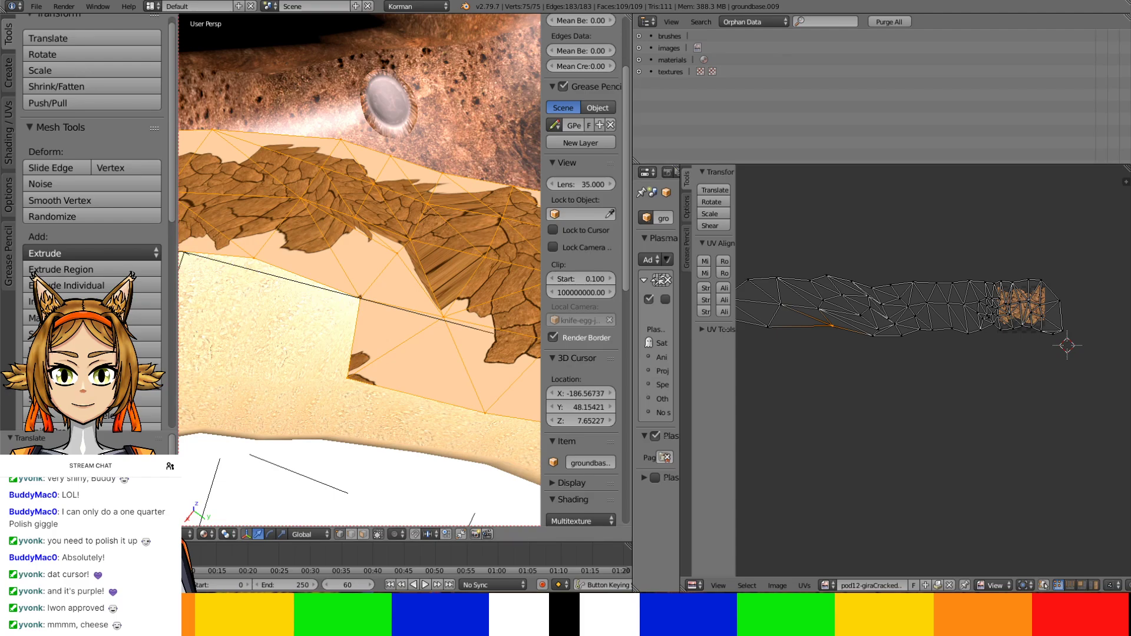
pyautogui.scroll(-6, 462, 205)
pyautogui.moveTo(213, 289); pyautogui.dragTo(370, 333, button='middle')
pyautogui.scroll(6, 236, 316)
pyautogui.scroll(1, 236, 315)
pyautogui.scroll(3, 821, 321)
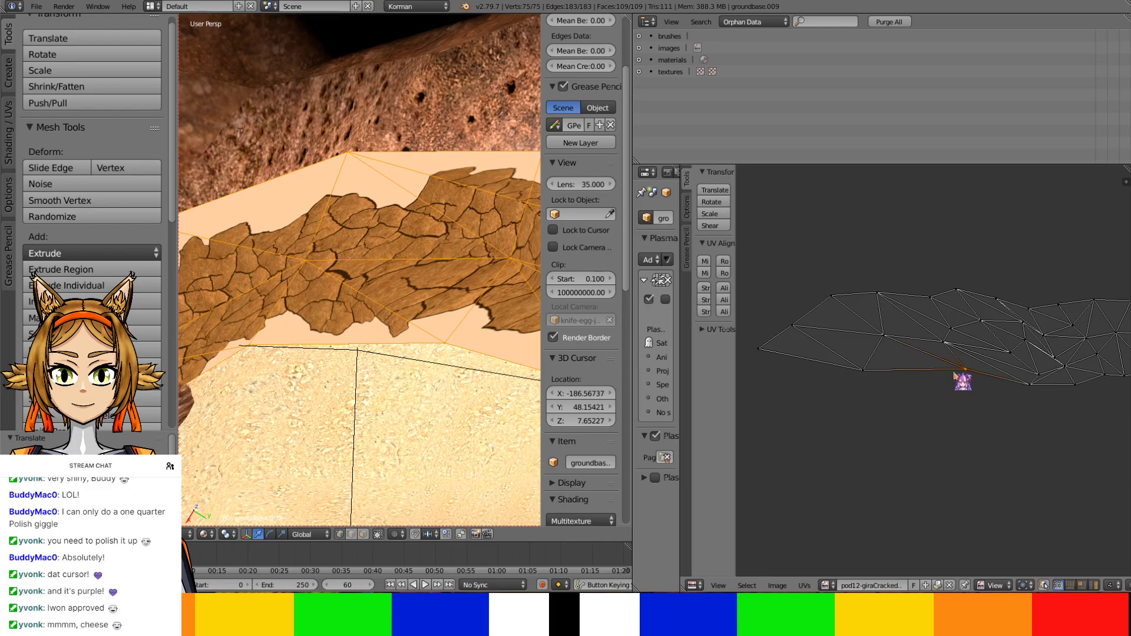
pyautogui.press('g')
pyautogui.click(941, 392)
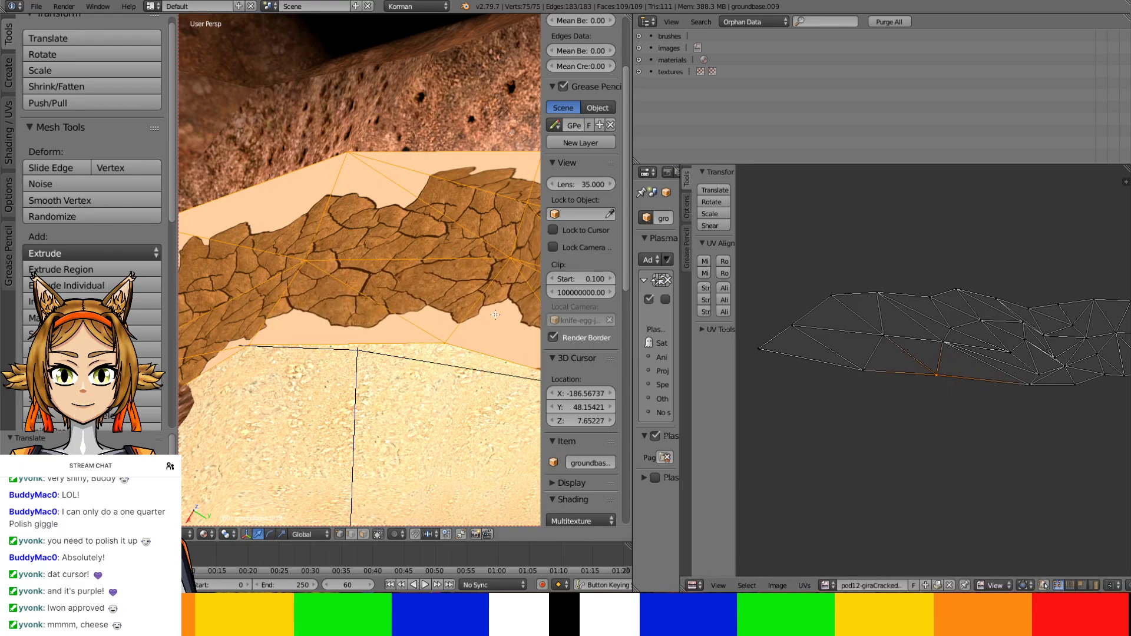
# Lower one upper-edge UV vertex slightly and reposition another farther along the strip's upper border to reshape the rocks' ragged top edge
pyautogui.keyDown('shift'); pyautogui.moveTo(533, 306); pyautogui.dragTo(406, 344, button='middle'); pyautogui.keyUp('shift')
pyautogui.rightClick(880, 295)
pyautogui.press('g')
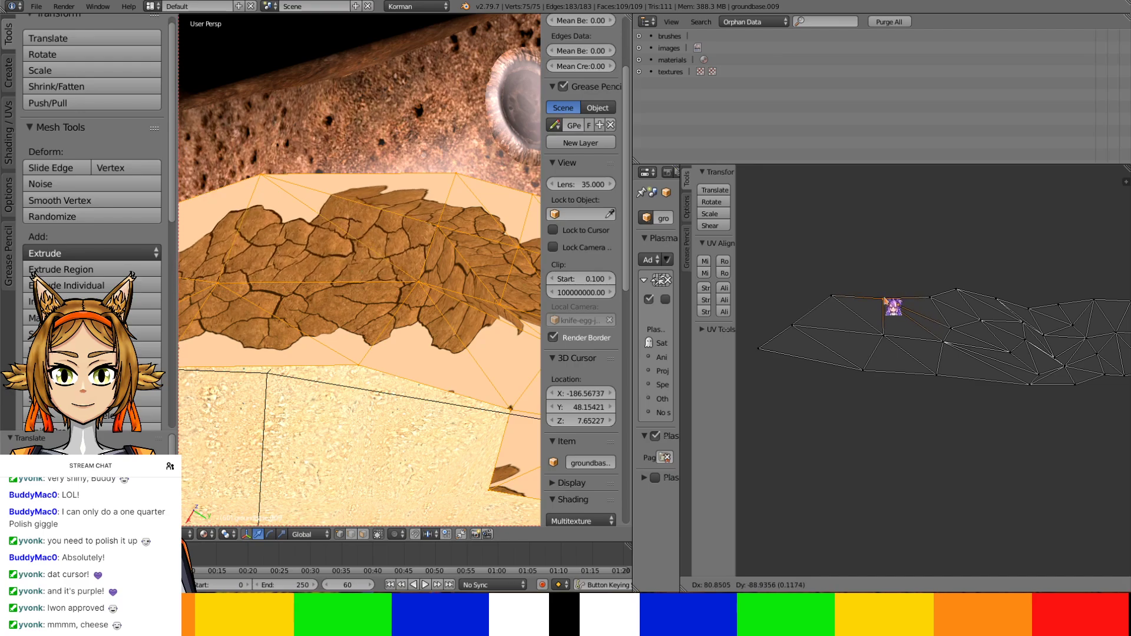
pyautogui.click(889, 303)
pyautogui.press('g')
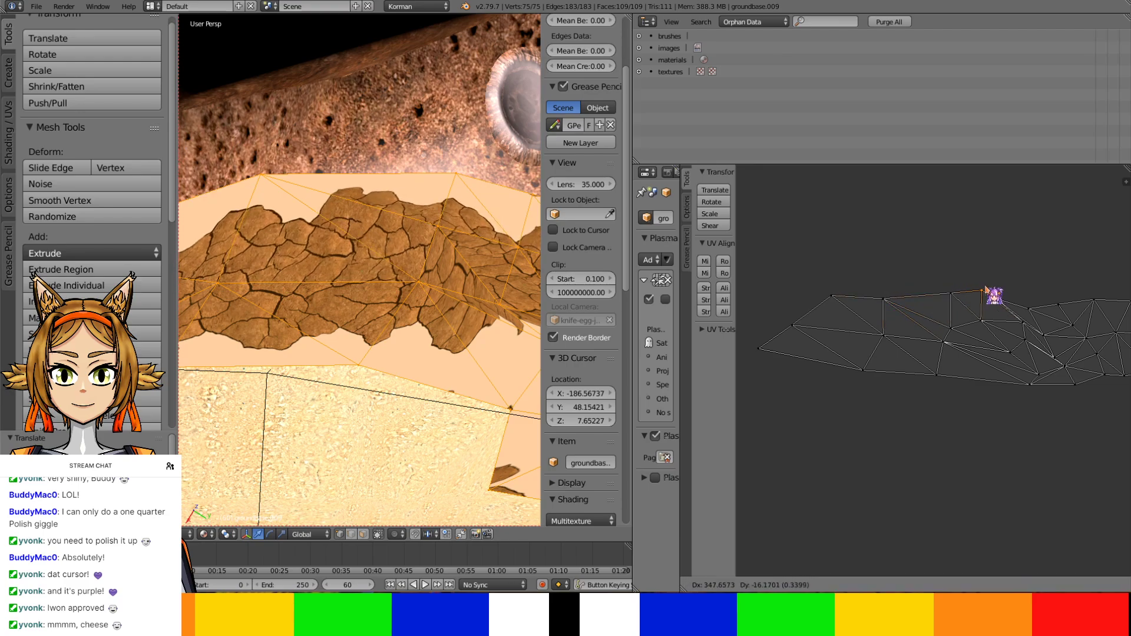
pyautogui.click(994, 301)
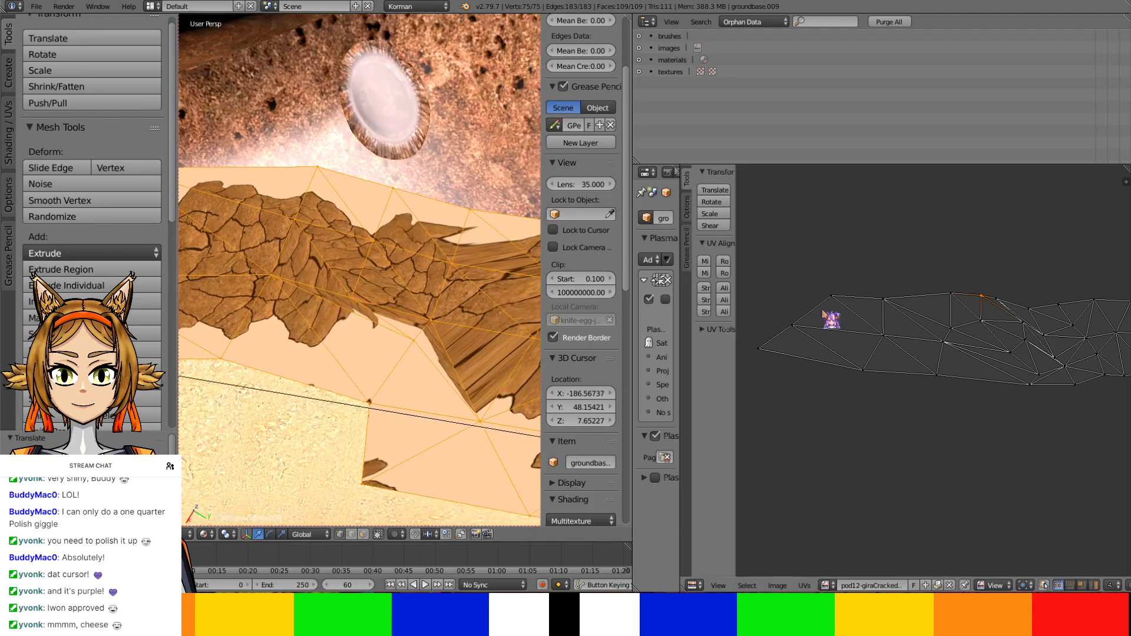
# Reposition two interior UV vertices below the adjusted upper border to even out the rocks in the strip's middle
pyautogui.press('g')
pyautogui.click(991, 326)
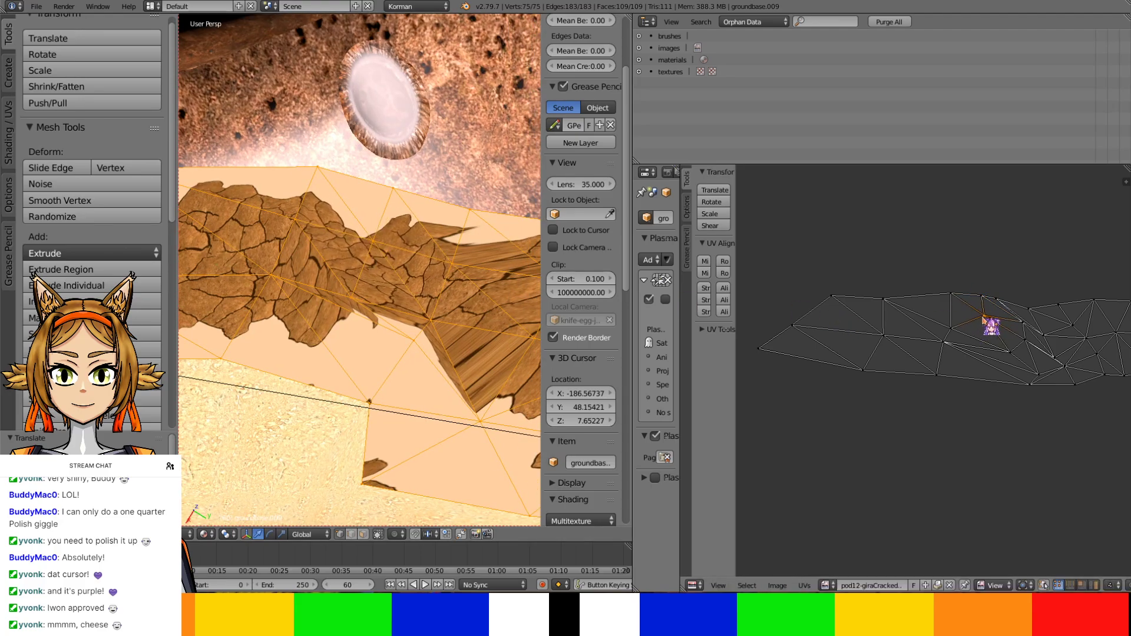
pyautogui.rightClick(1011, 353)
pyautogui.press('g')
pyautogui.click(989, 346)
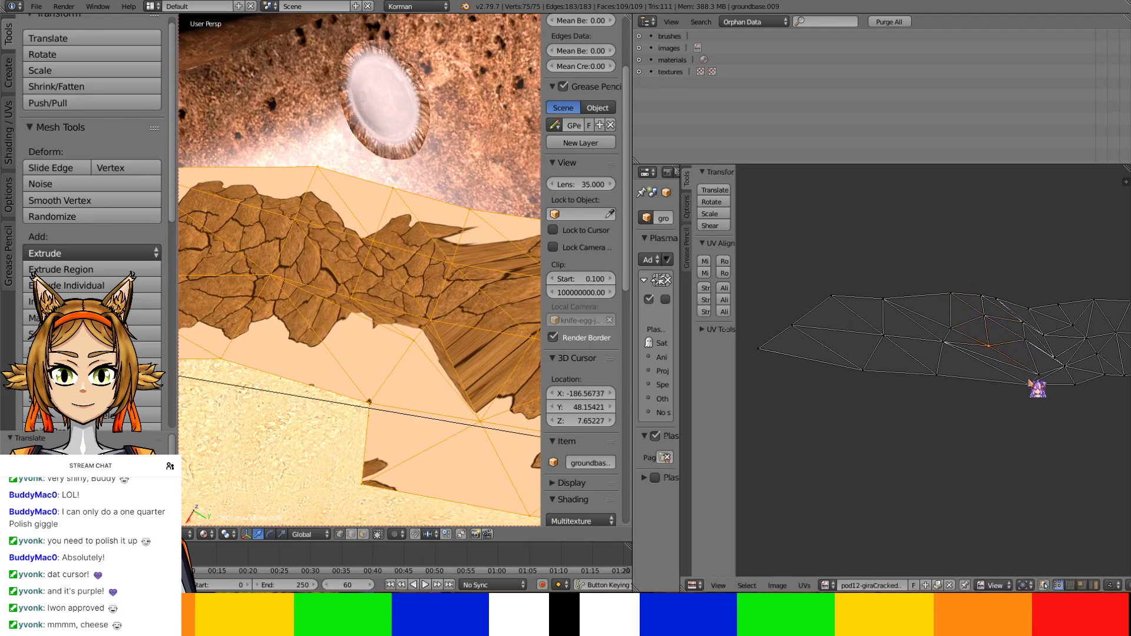
# Move the next lower-edge UV vertex up and left, and shift two neighbouring interior vertices to relieve the stretched rocks
pyautogui.rightClick(1029, 385)
pyautogui.press('g')
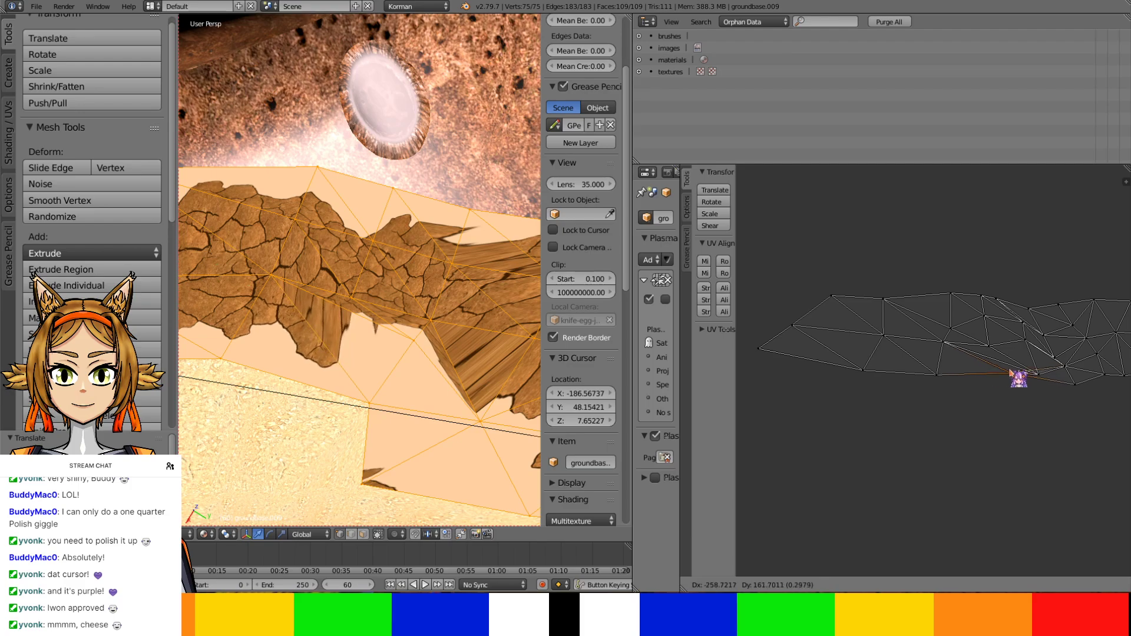
pyautogui.click(1040, 375)
pyautogui.press('g')
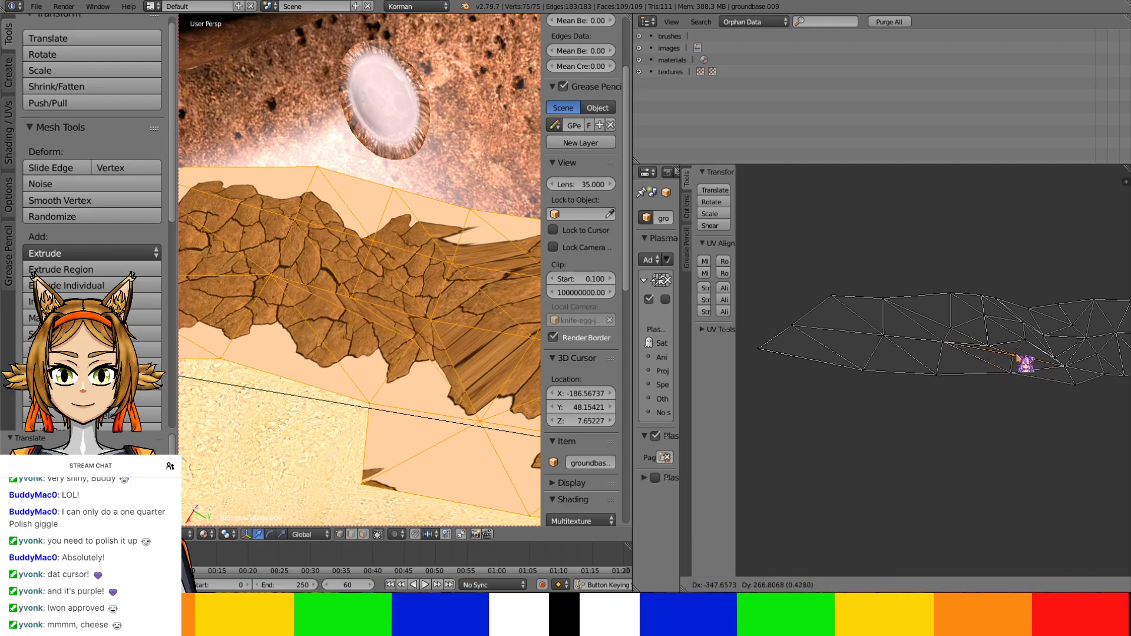
pyautogui.click(1023, 352)
pyautogui.press('g')
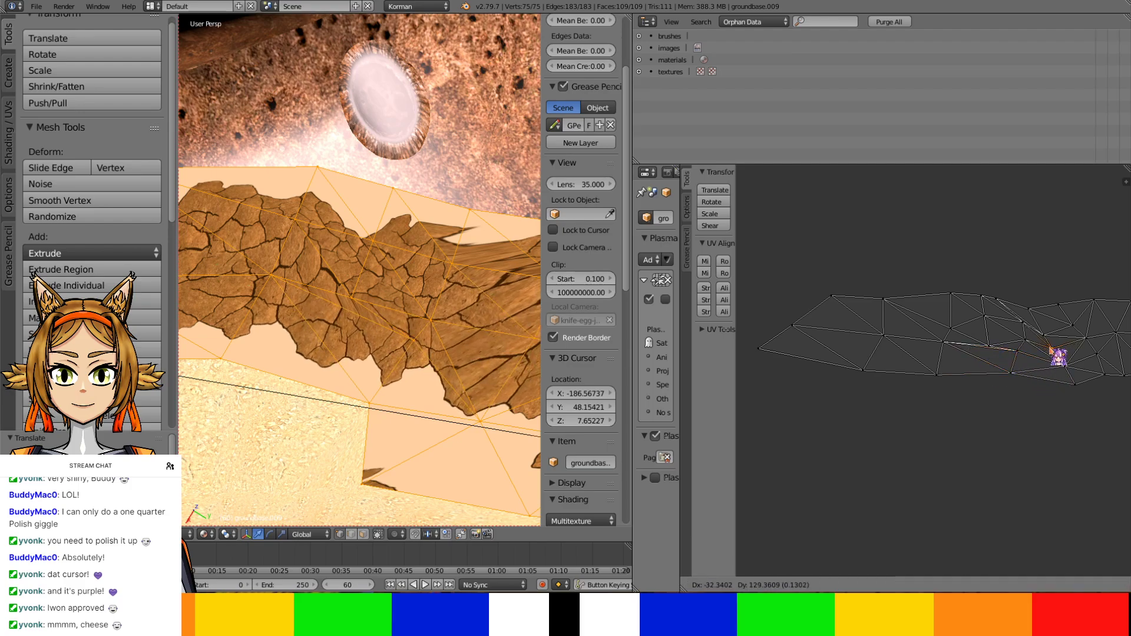
pyautogui.click(1054, 345)
# Move the next UV vertices from the compressed area onto the strip's upper border and space them out horizontally
pyautogui.press('g')
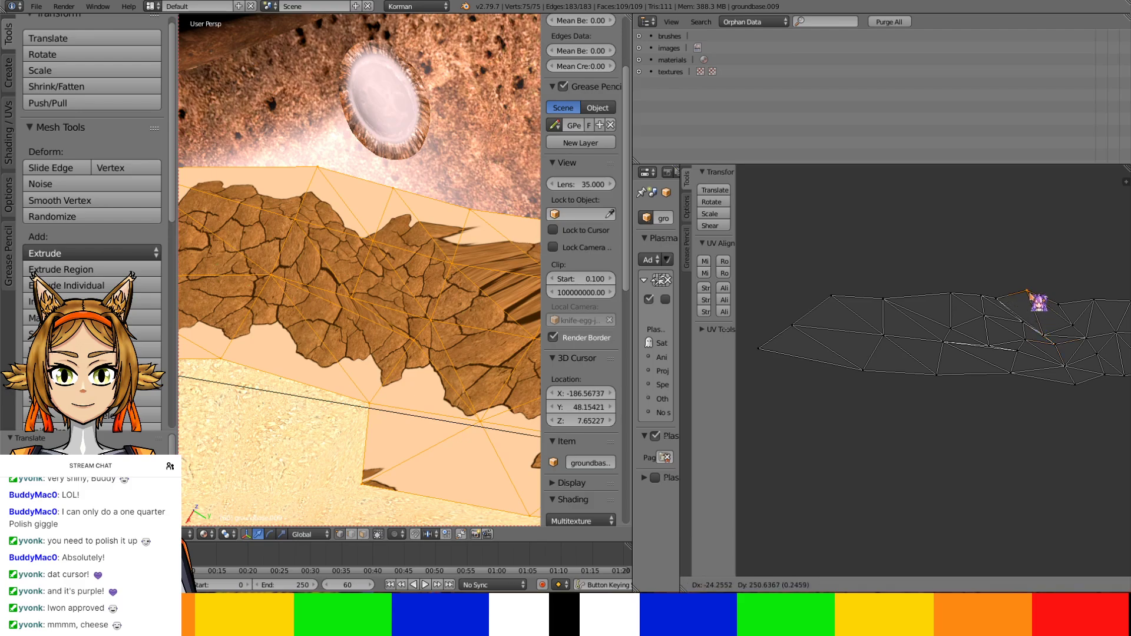
pyautogui.click(1030, 290)
pyautogui.press('g')
pyautogui.click(1009, 294)
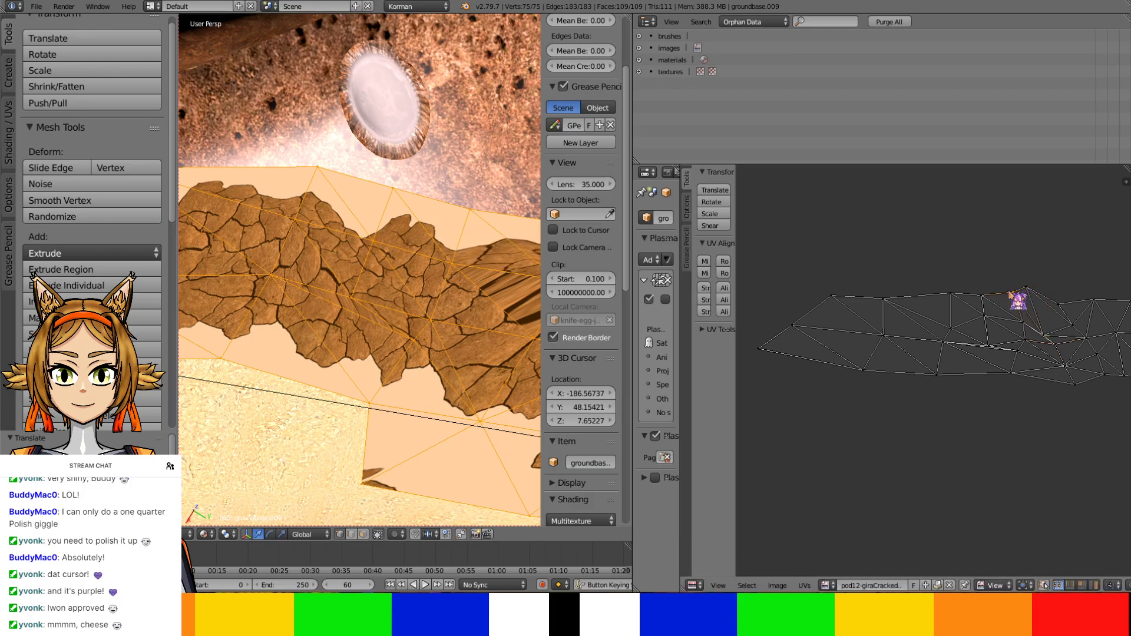
pyautogui.moveTo(413, 306); pyautogui.dragTo(364, 313, button='middle')
pyautogui.press('g')
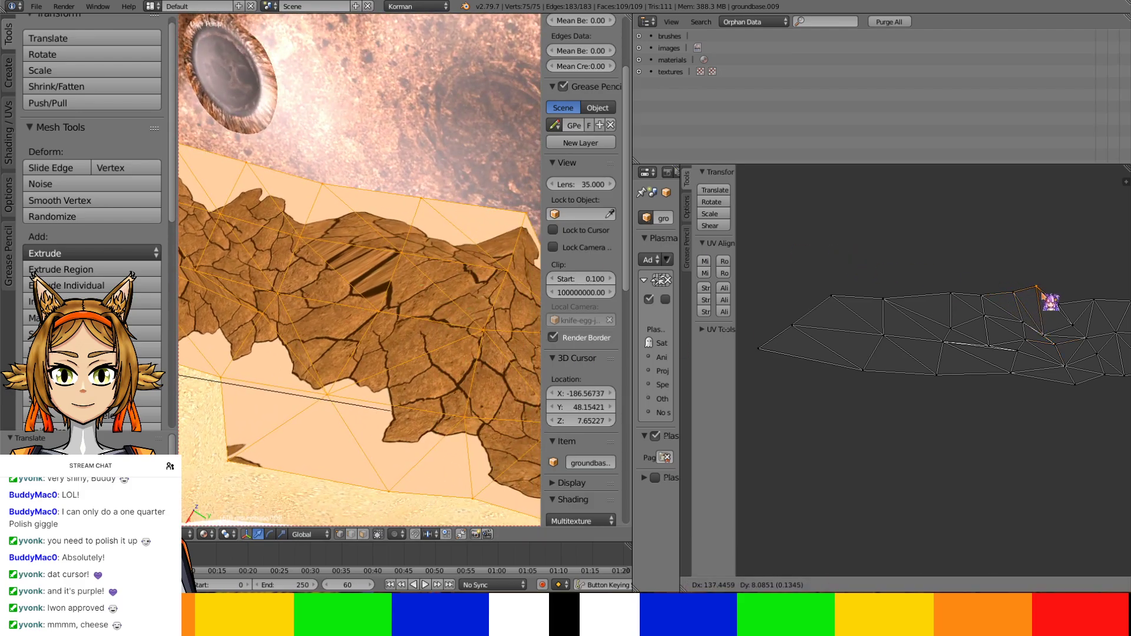
pyautogui.click(1081, 295)
pyautogui.moveTo(1082, 295); pyautogui.dragTo(982, 293, button='middle')
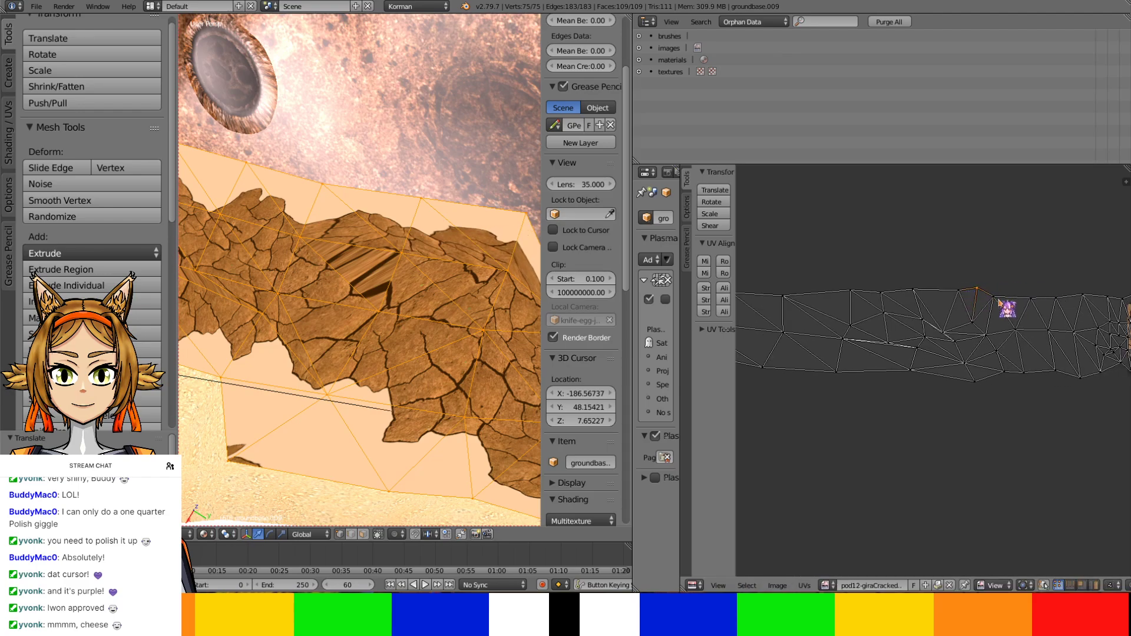
# Raise the next upper-edge UV vertex and spread the two interior vertices beneath it to remove the dark stretched patch
pyautogui.rightClick(998, 301)
pyautogui.press('g')
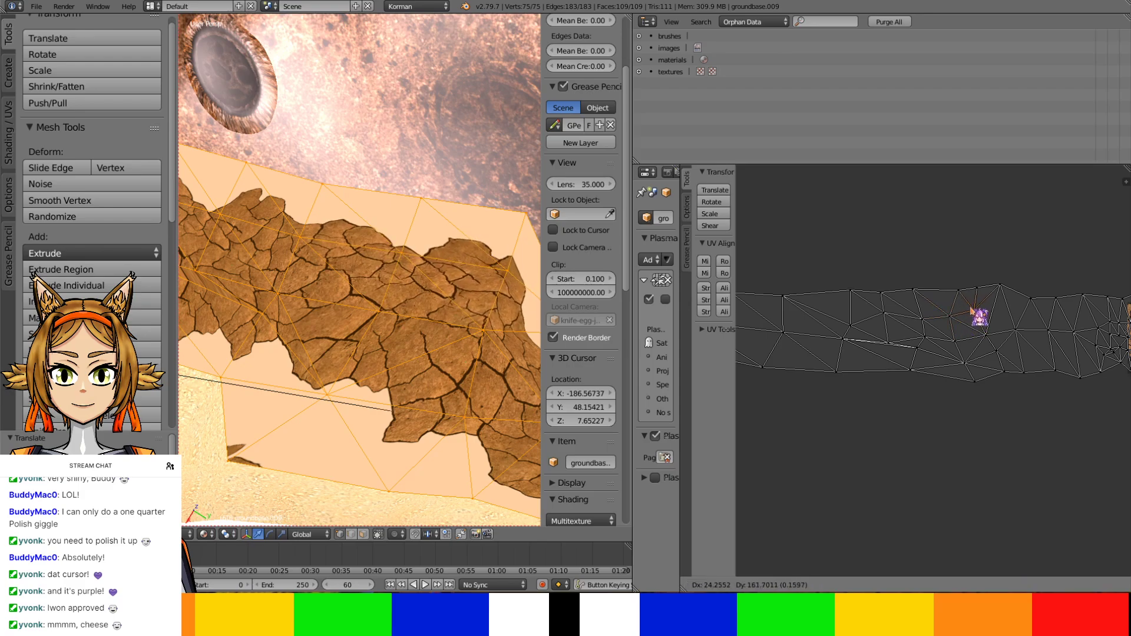
pyautogui.click(976, 320)
pyautogui.press('g')
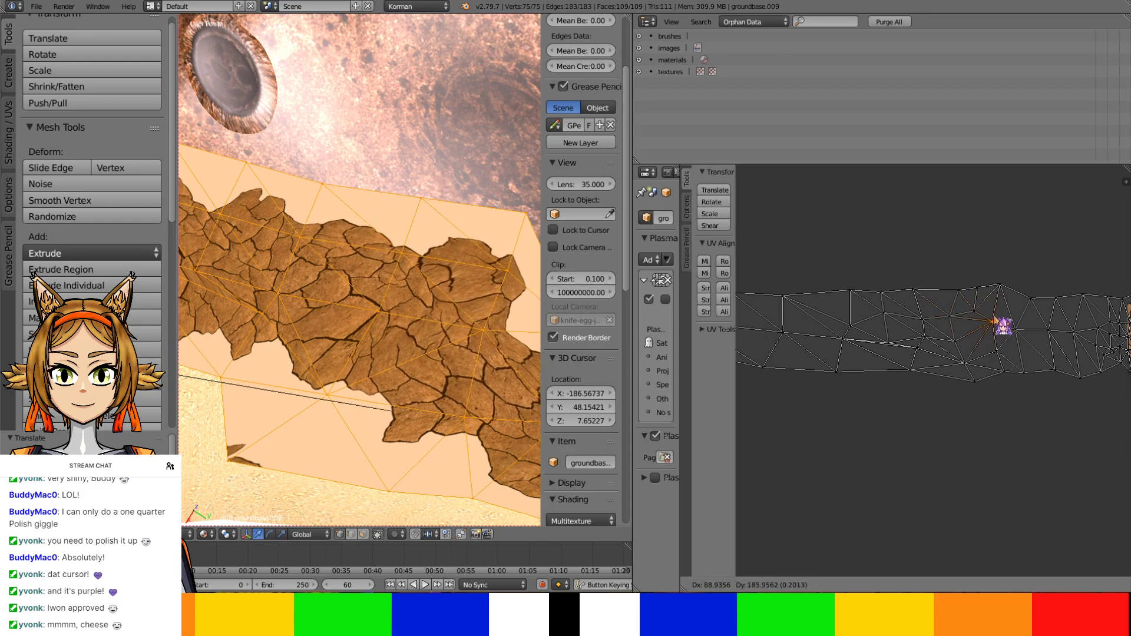
pyautogui.click(993, 317)
# Shift two central interior UV vertices to the right and raise the lower-edge vertex beneath them into line with the border
pyautogui.rightClick(952, 338)
pyautogui.press('g')
pyautogui.click(966, 334)
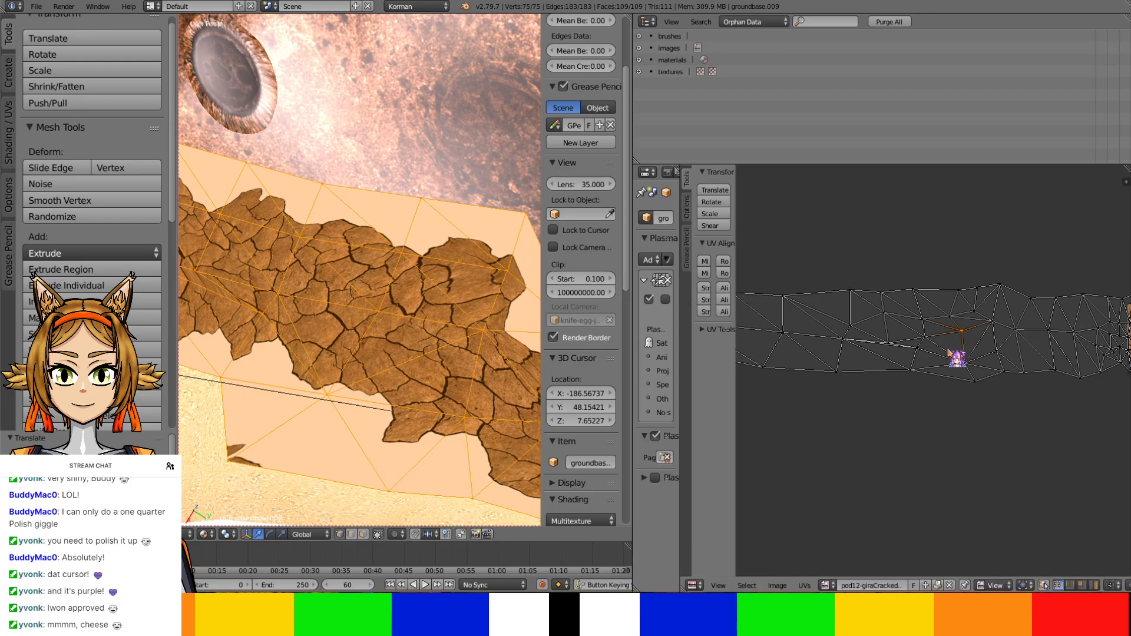
pyautogui.press('g')
pyautogui.click(972, 348)
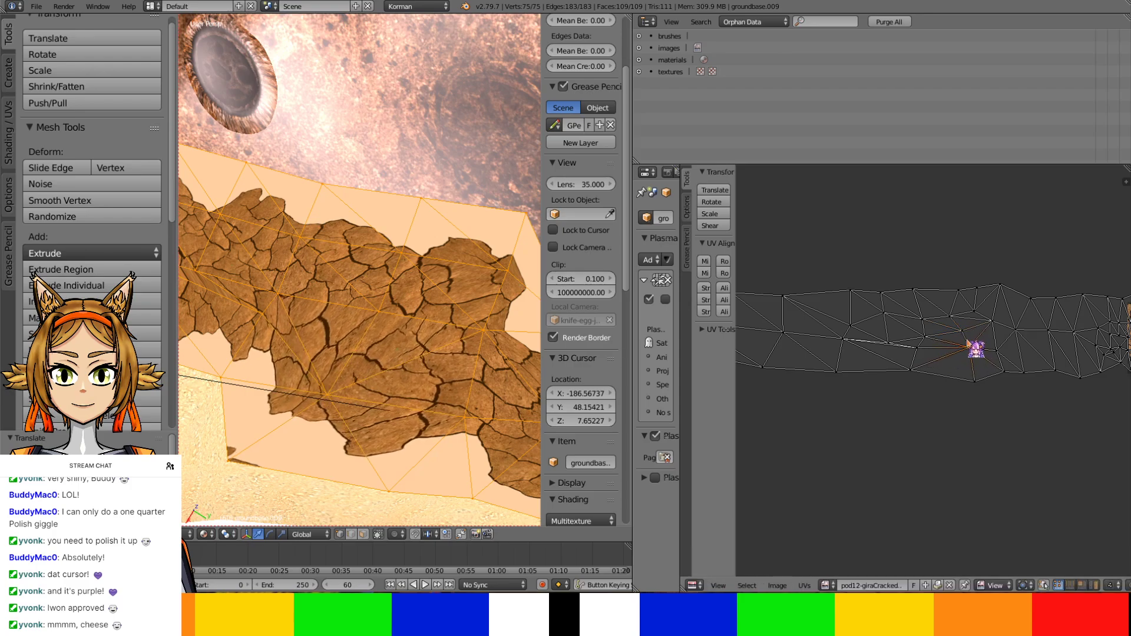
pyautogui.rightClick(974, 381)
pyautogui.press('g')
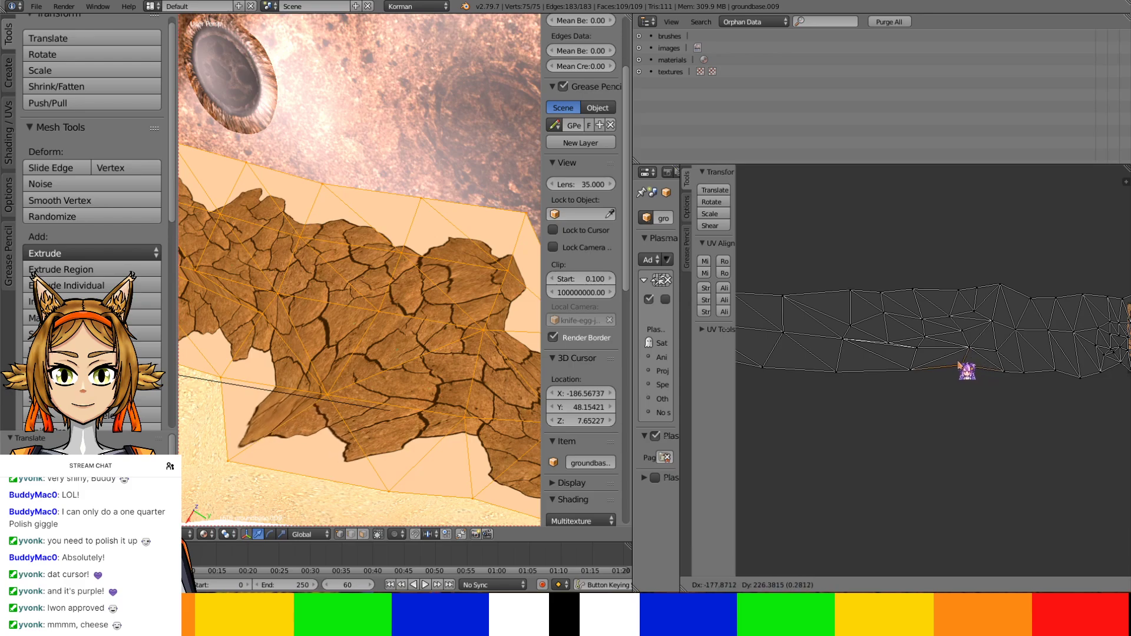
pyautogui.click(969, 370)
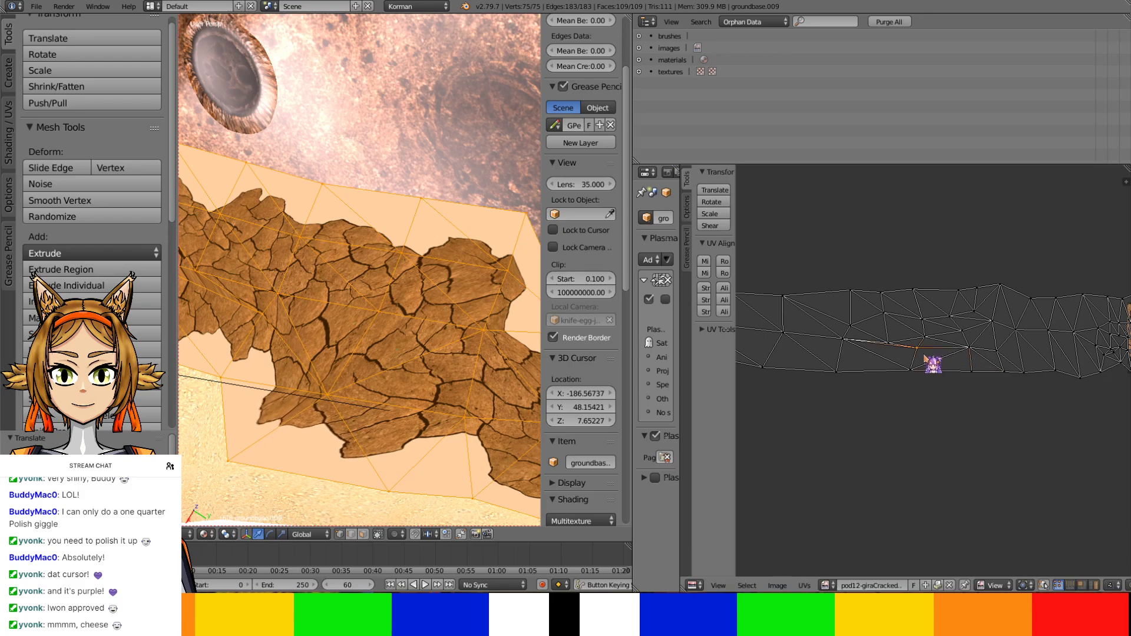
# Nudge one interior UV vertex and raise its left neighbour to open up the thin sliver triangles
pyautogui.press('g')
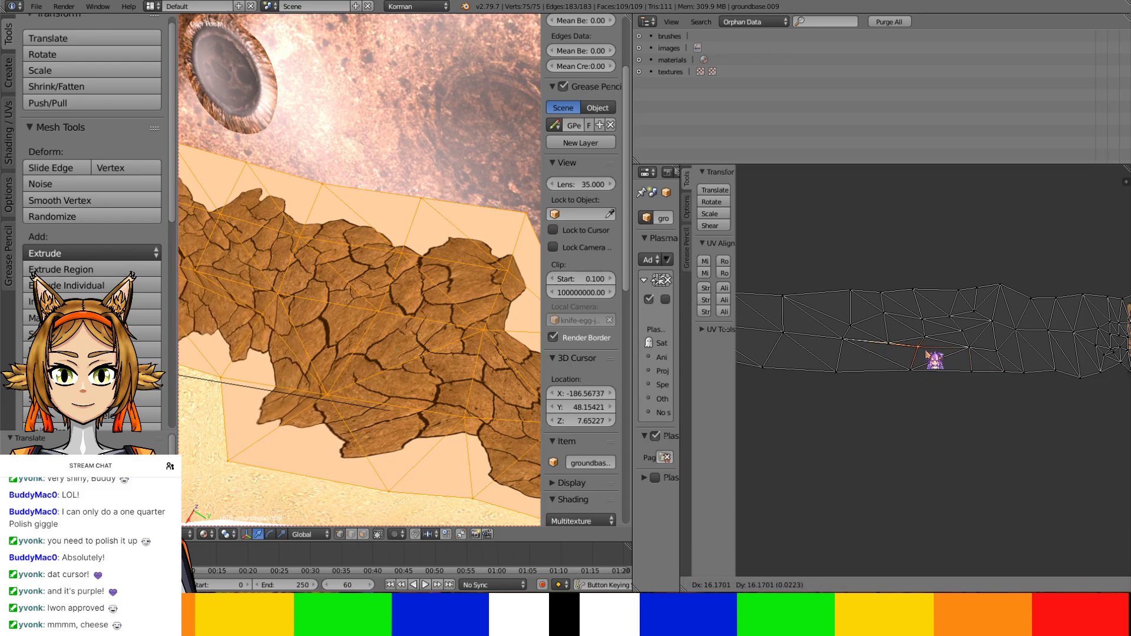
pyautogui.click(930, 352)
pyautogui.press('g')
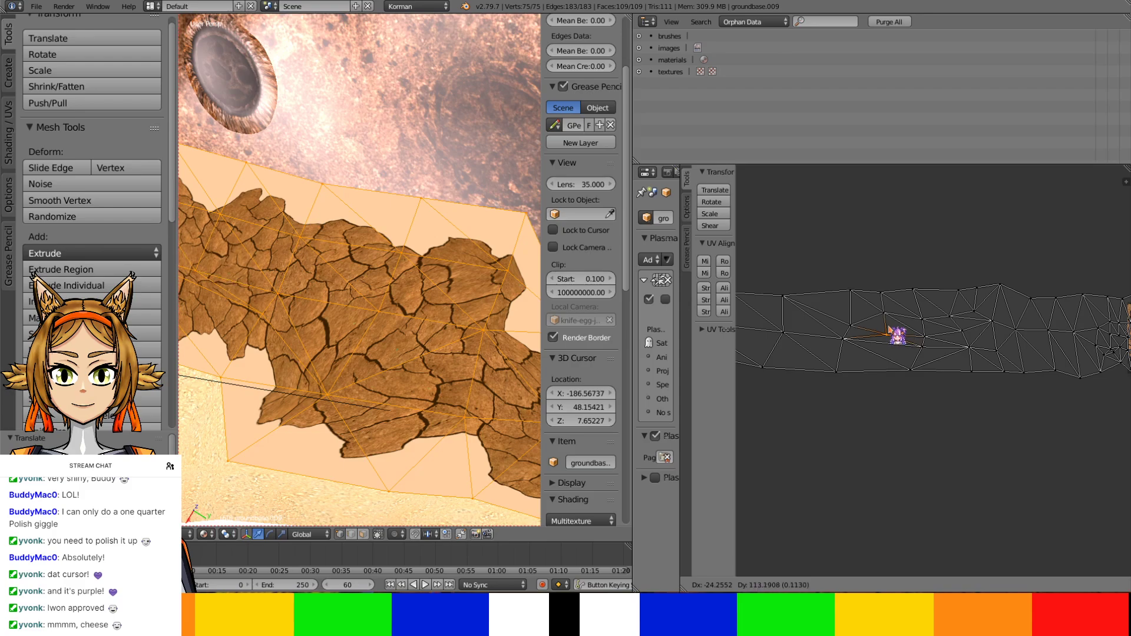
pyautogui.click(888, 331)
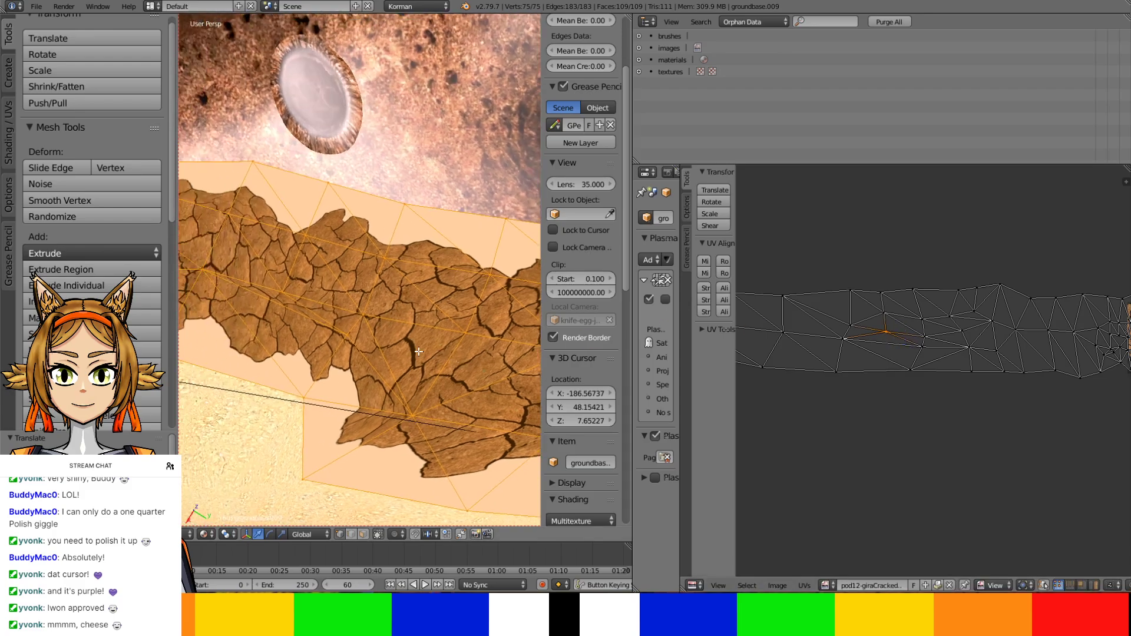
# Place two UV vertices of the mesh's notched corner side by side along the strip's lower border, farther left
pyautogui.press('g')
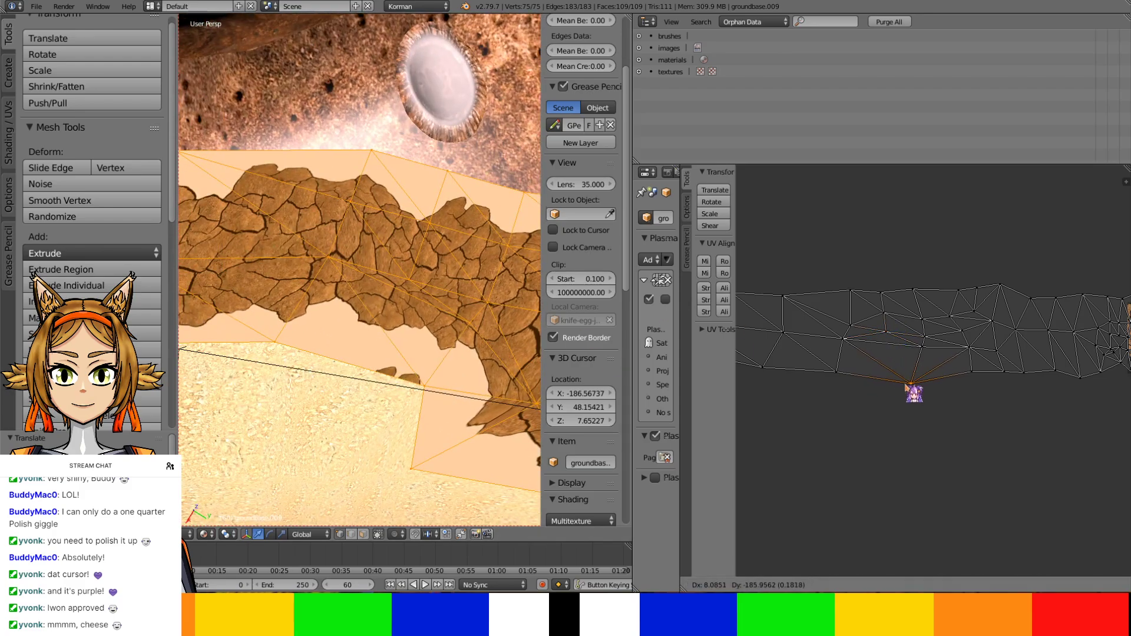
pyautogui.click(907, 376)
pyautogui.moveTo(1004, 378); pyautogui.dragTo(979, 375, button='middle')
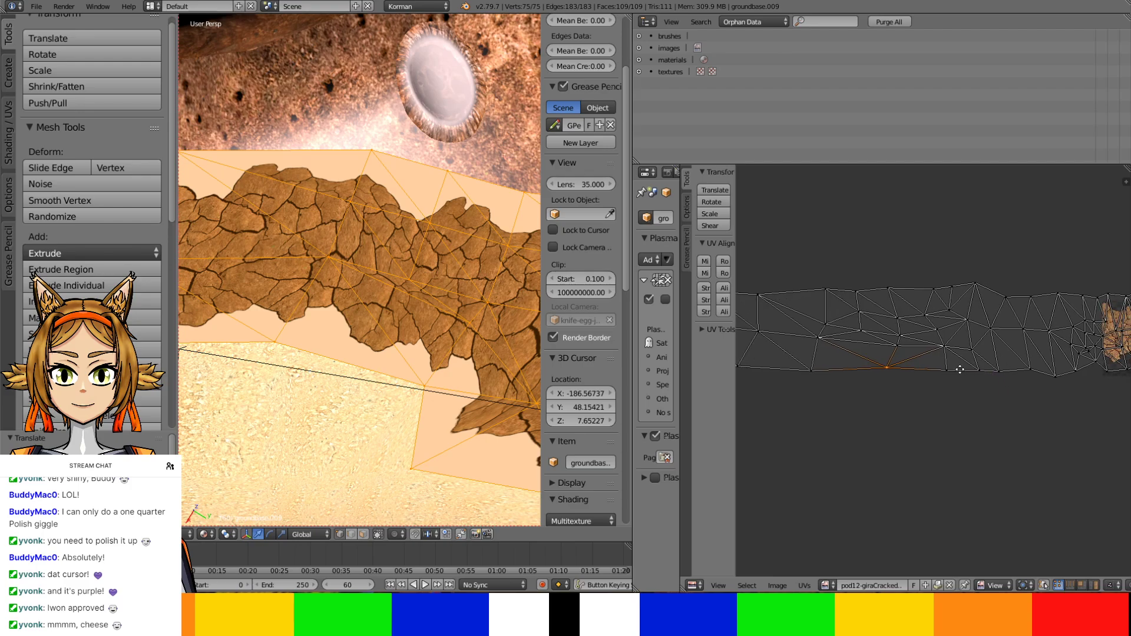
pyautogui.press('g')
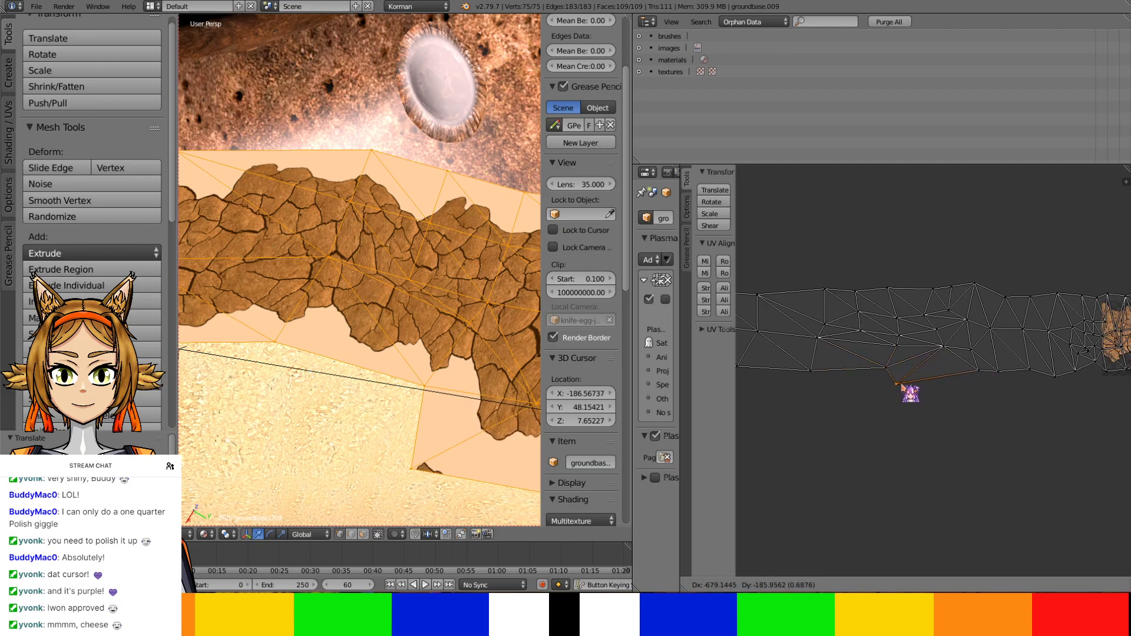
pyautogui.click(904, 376)
# Move the interior UV vertex above the notch left, and shift the notch's lower-edge vertex up and left
pyautogui.rightClick(942, 354)
pyautogui.press('g')
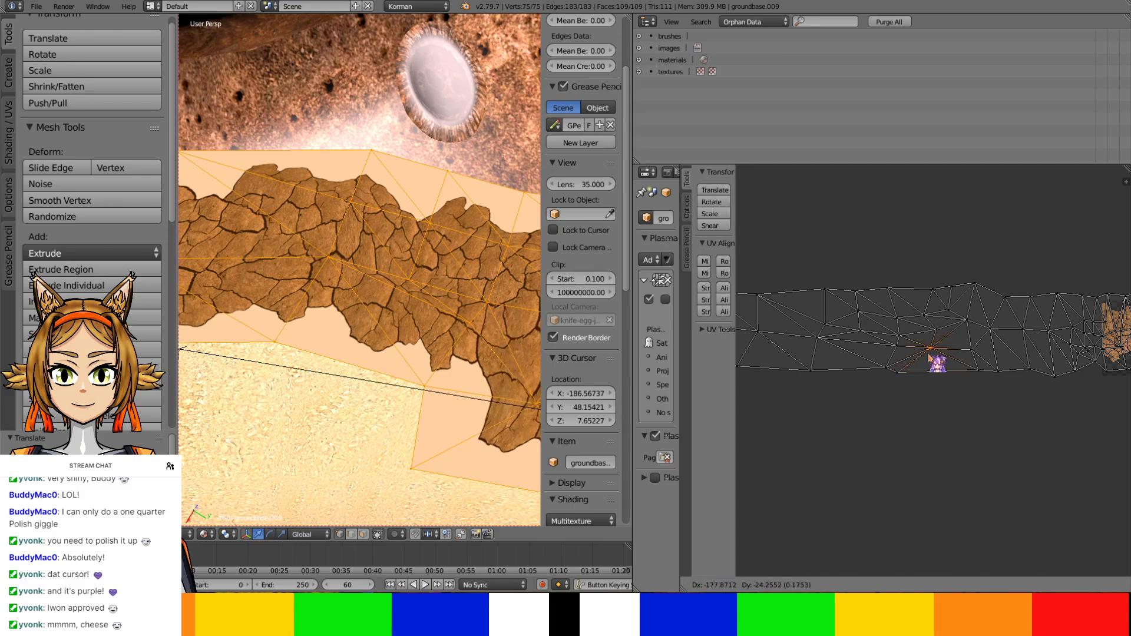
pyautogui.click(924, 358)
pyautogui.press('g')
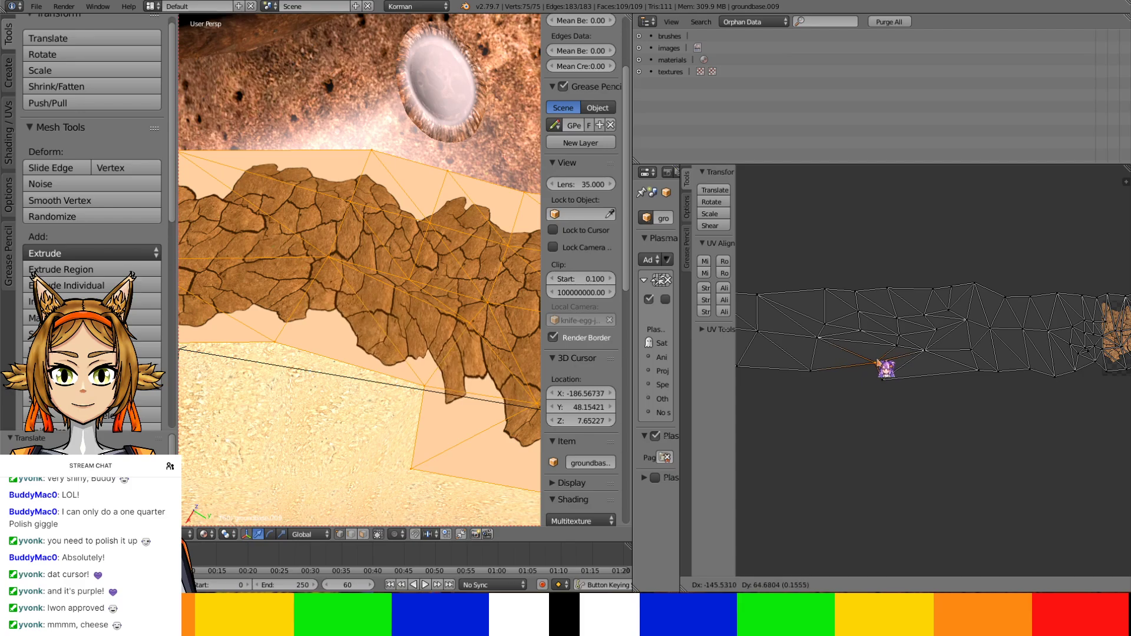
pyautogui.click(879, 362)
# Reposition the notch's outer corner UV vertex below the lower border until no rock fragments remain at the mesh corner
pyautogui.press('g')
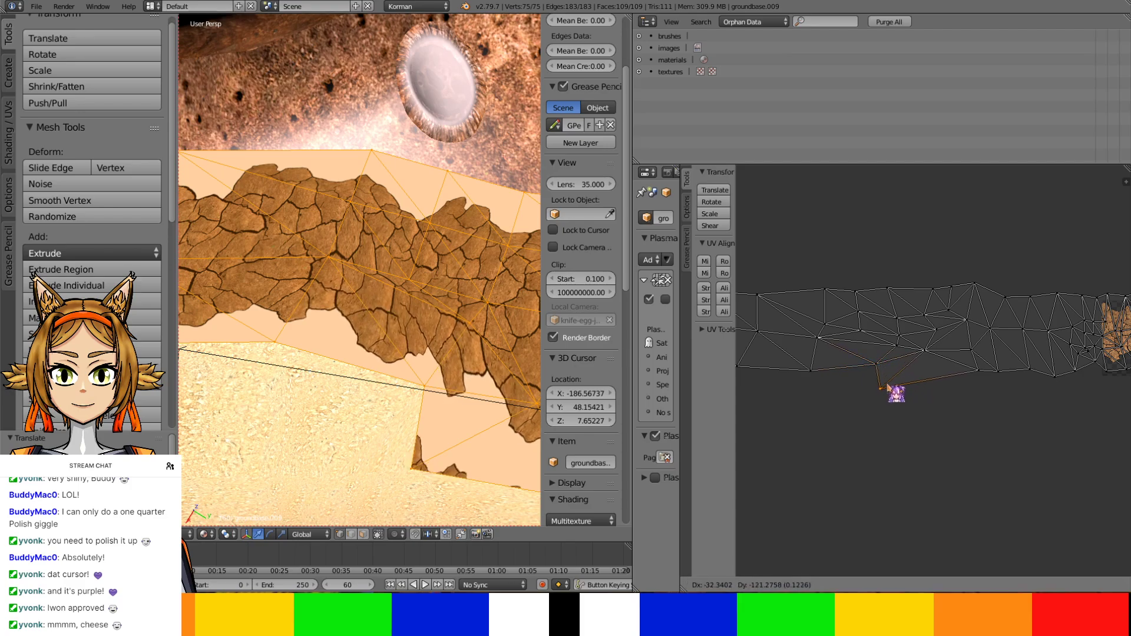
pyautogui.click(901, 384)
pyautogui.keyDown('shift'); pyautogui.moveTo(399, 507); pyautogui.dragTo(300, 459, button='middle'); pyautogui.keyUp('shift')
pyautogui.press('g')
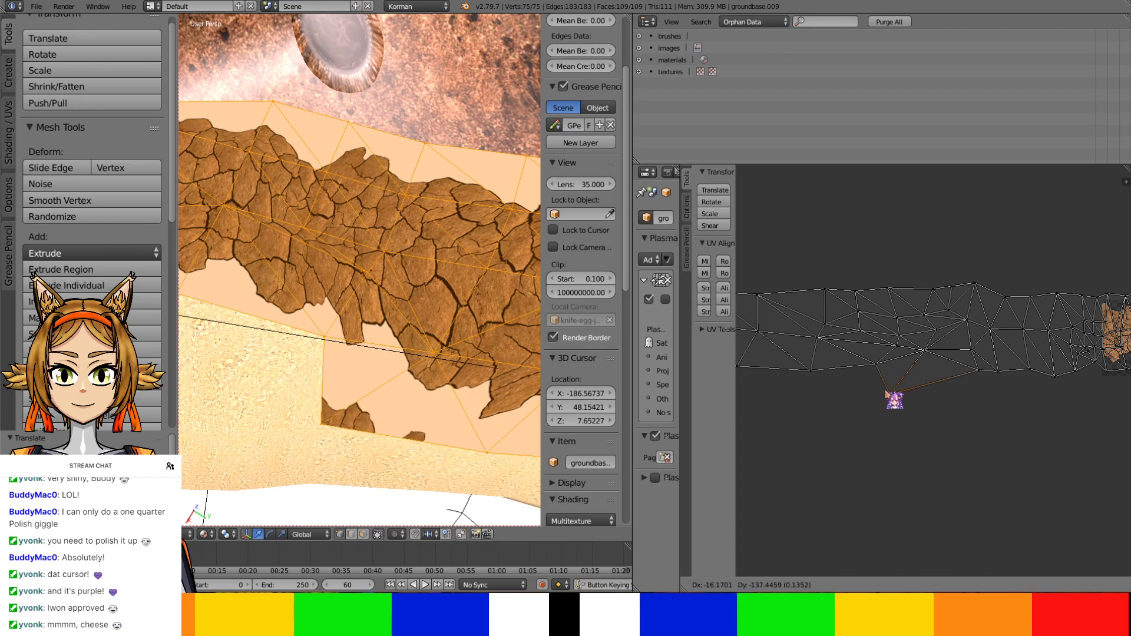
pyautogui.click(883, 379)
# Move the lower-edge UV vertex right of the notch corner farther left to pull the rocks' edge inside the mesh border
pyautogui.moveTo(928, 372); pyautogui.dragTo(882, 376, button='middle')
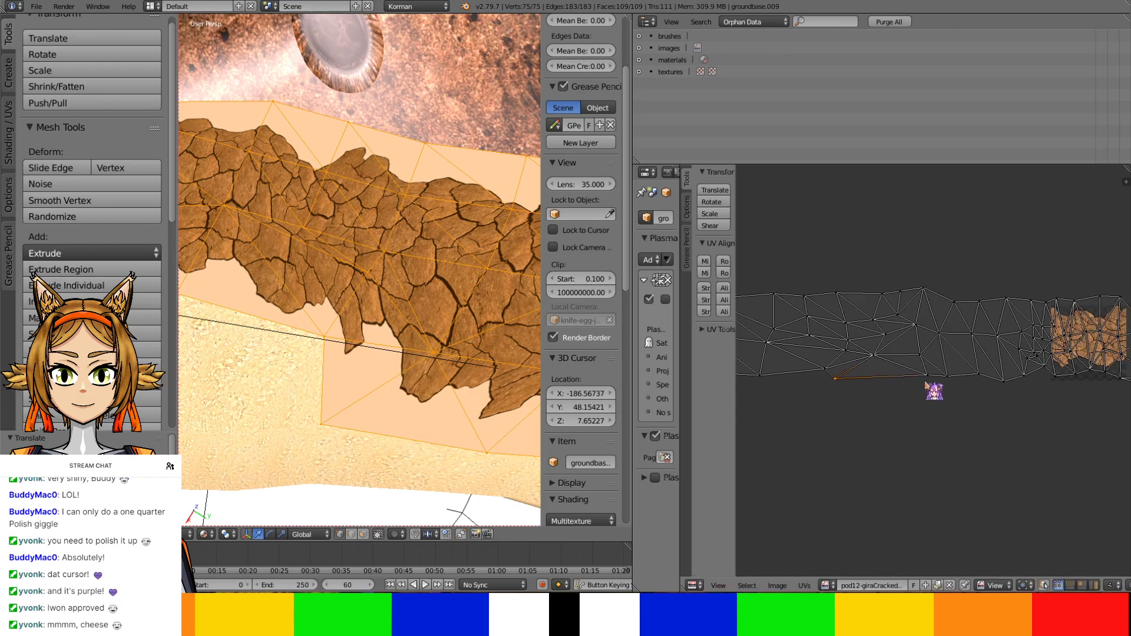
pyautogui.press('g')
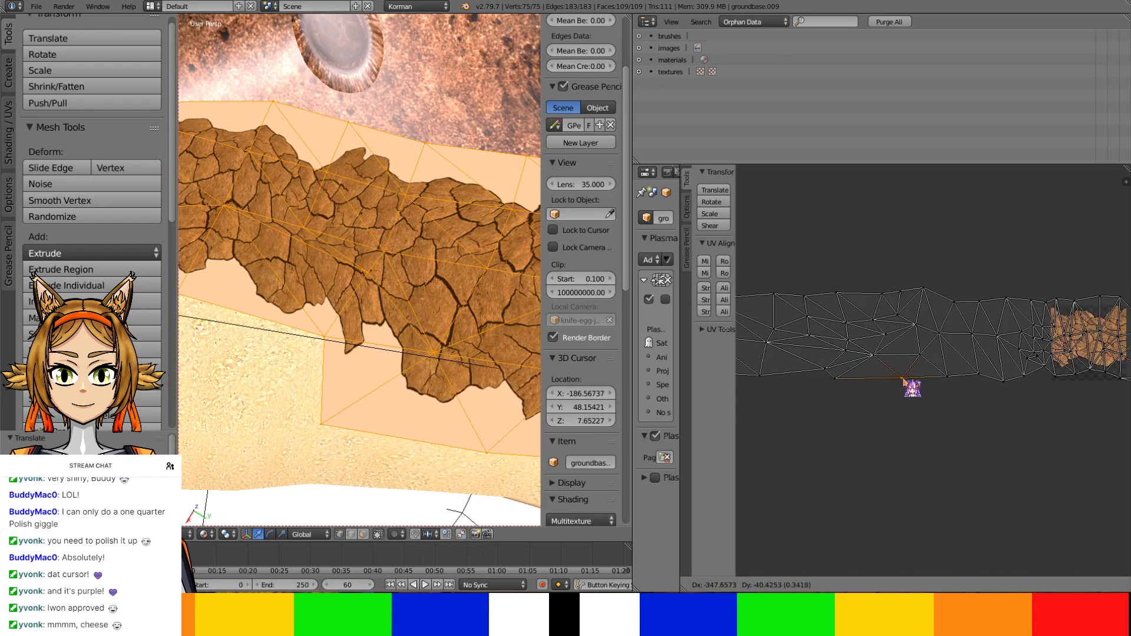
pyautogui.click(908, 388)
pyautogui.keyDown('shift'); pyautogui.moveTo(448, 415); pyautogui.dragTo(381, 404, button='middle'); pyautogui.keyUp('shift')
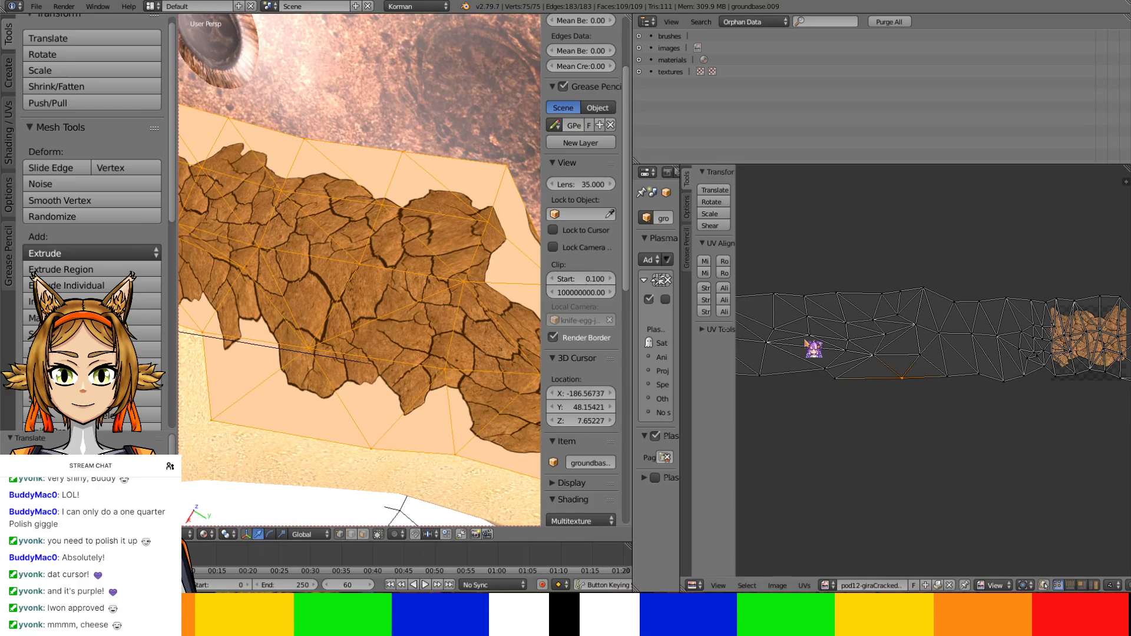
# Move the upper-border UV vertex at the strip's highest bump down toward the dip, keeping the rocks' edge inside the mesh border
pyautogui.press('g')
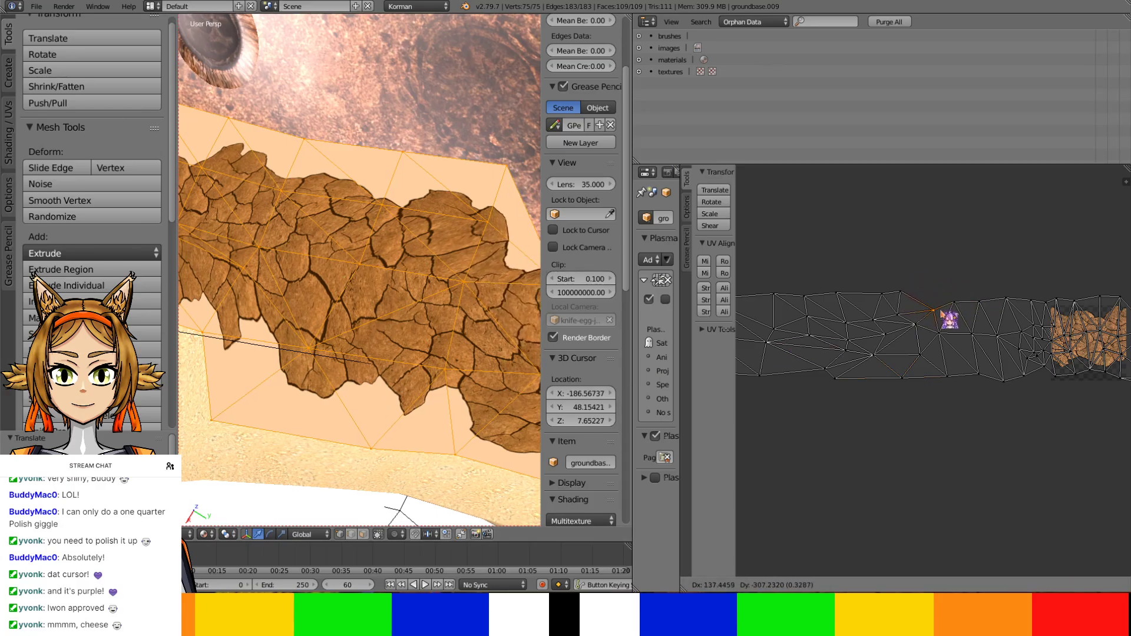
pyautogui.click(937, 307)
pyautogui.moveTo(295, 353); pyautogui.dragTo(258, 380, button='middle')
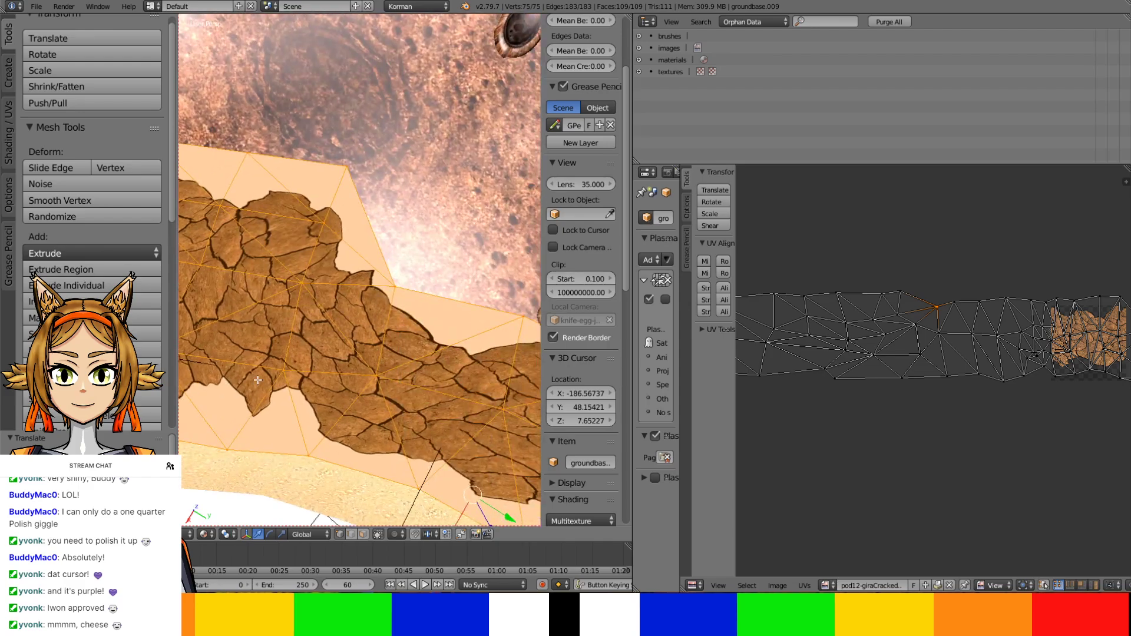
pyautogui.press('g')
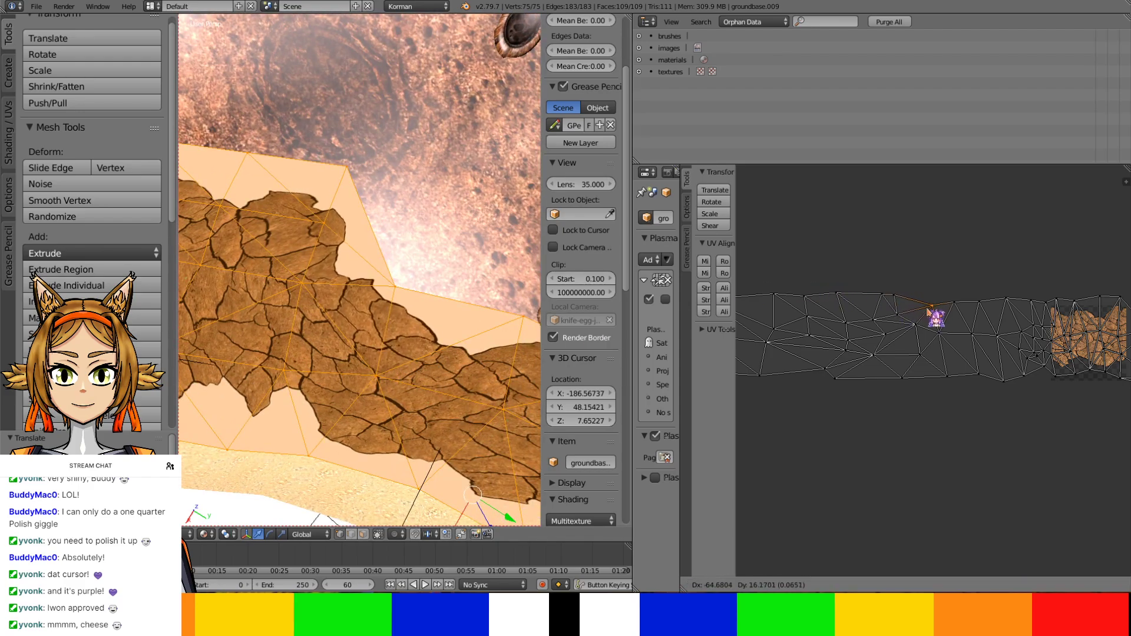
pyautogui.click(925, 307)
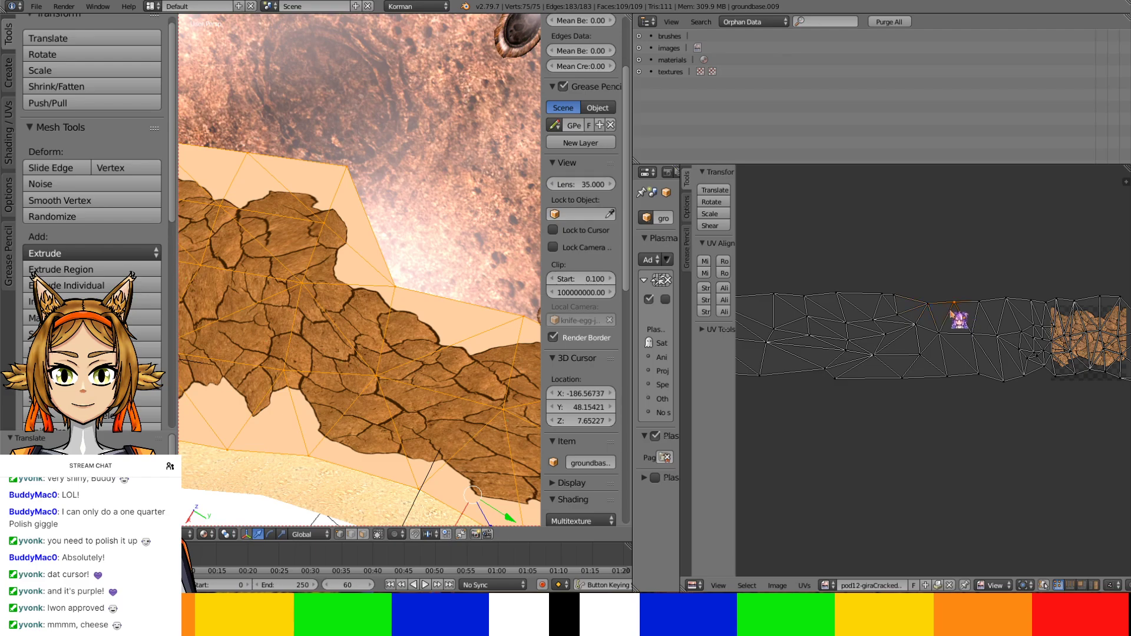
# Reposition the next UV vertex along the upper border to sit slightly lower, evenly spaced between its neighbours
pyautogui.press('g')
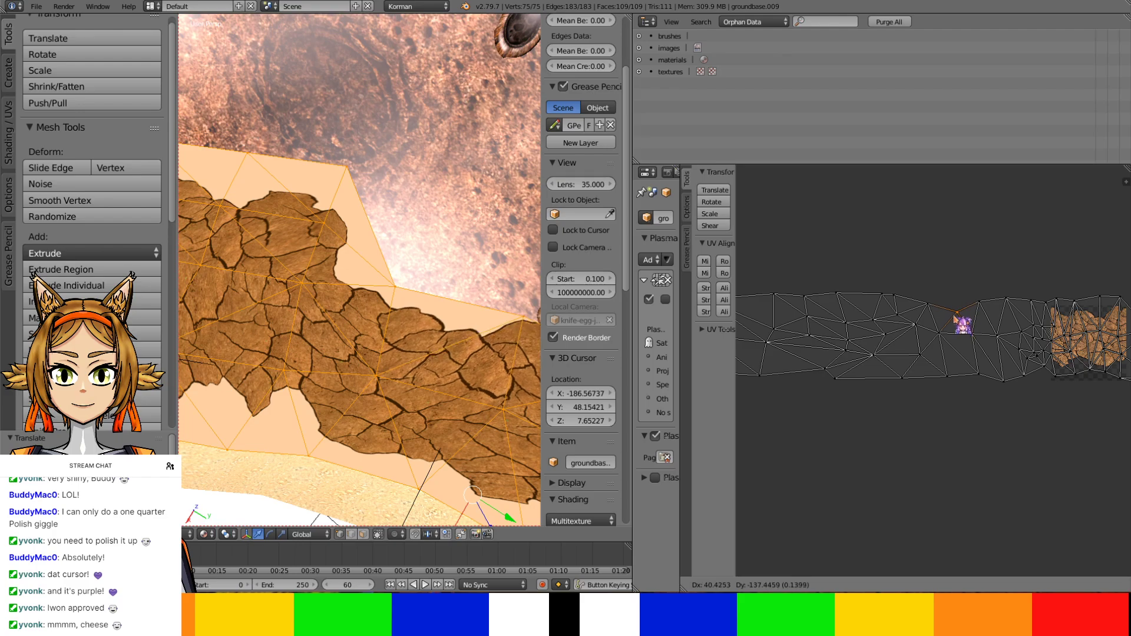
pyautogui.click(970, 308)
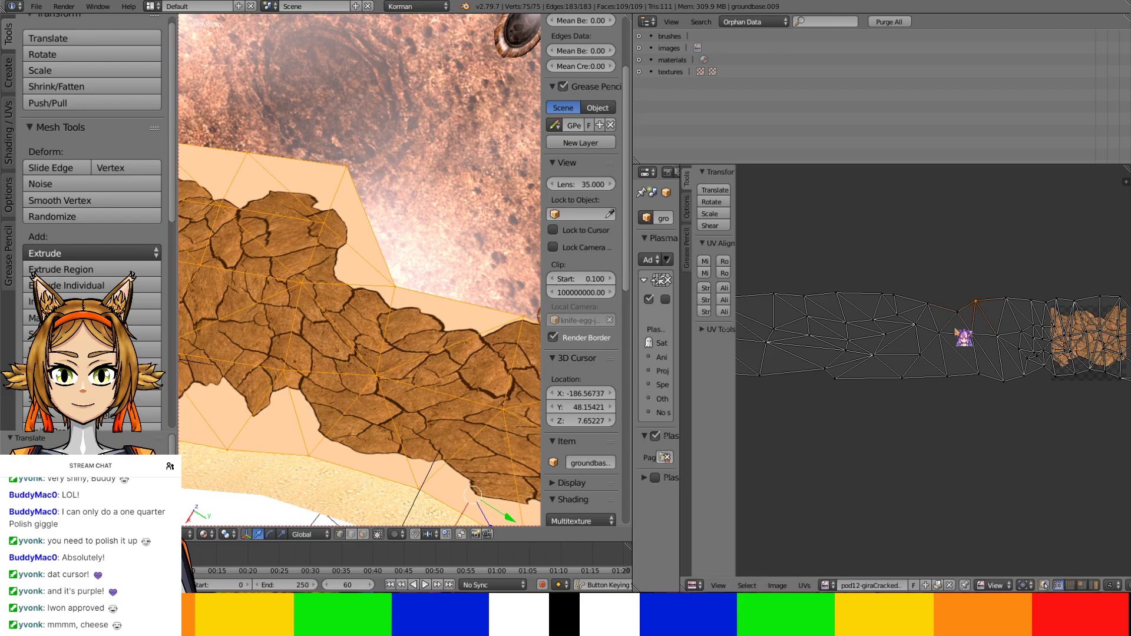
pyautogui.press('g')
pyautogui.click(952, 310)
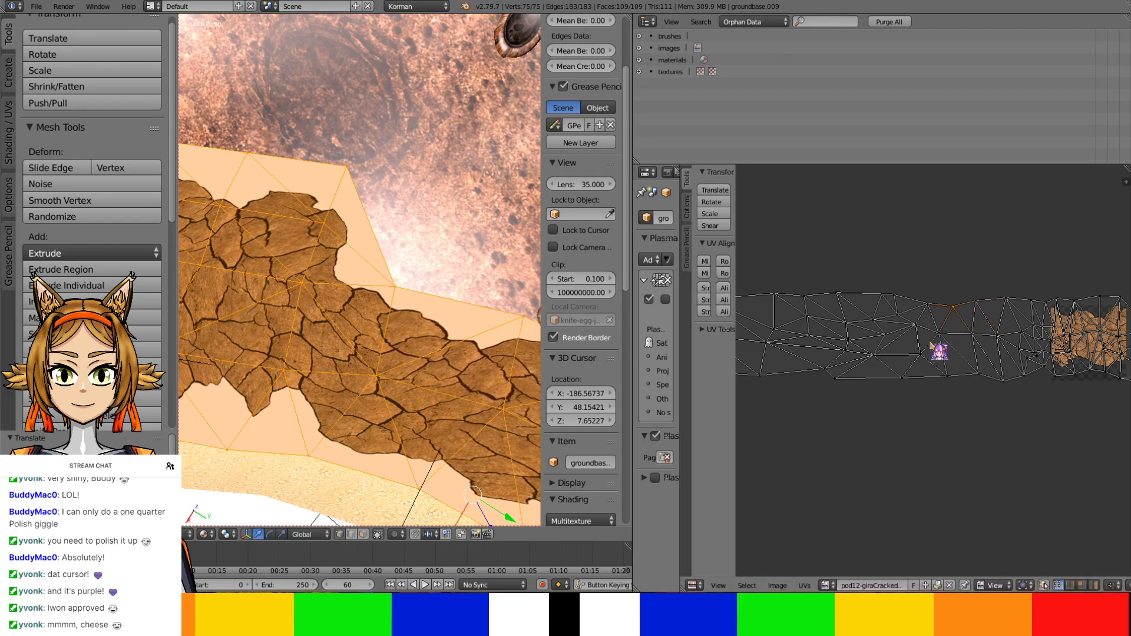
# Shift the interior UV vertex below the dip right and down, and space the two lower-border vertices beneath it evenly
pyautogui.rightClick(937, 335)
pyautogui.press('g')
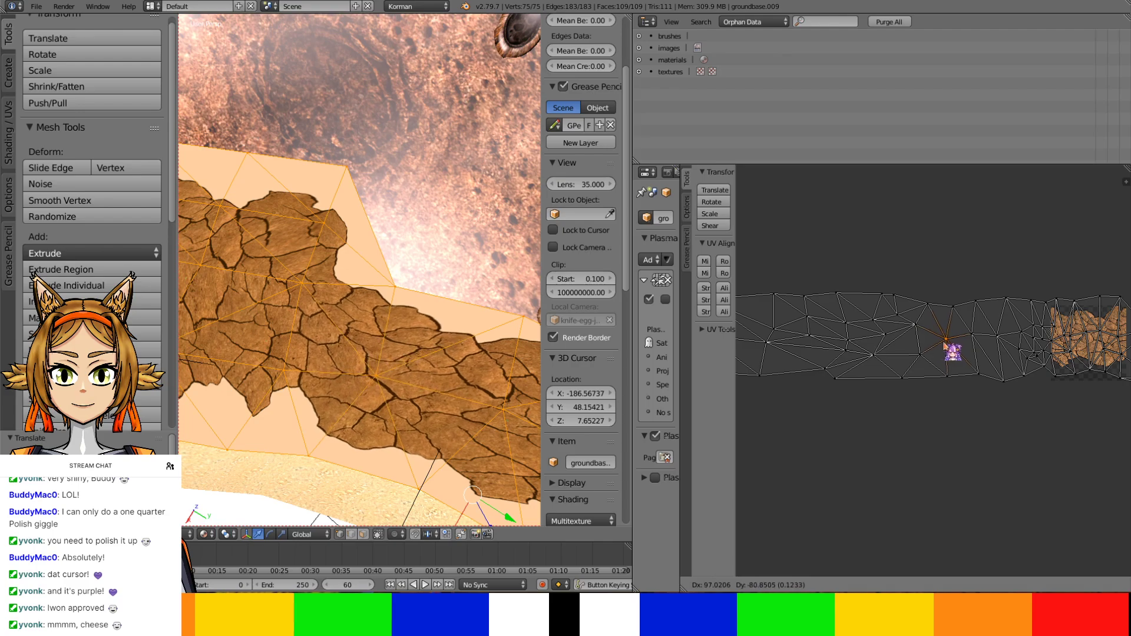
pyautogui.click(947, 347)
pyautogui.press('g')
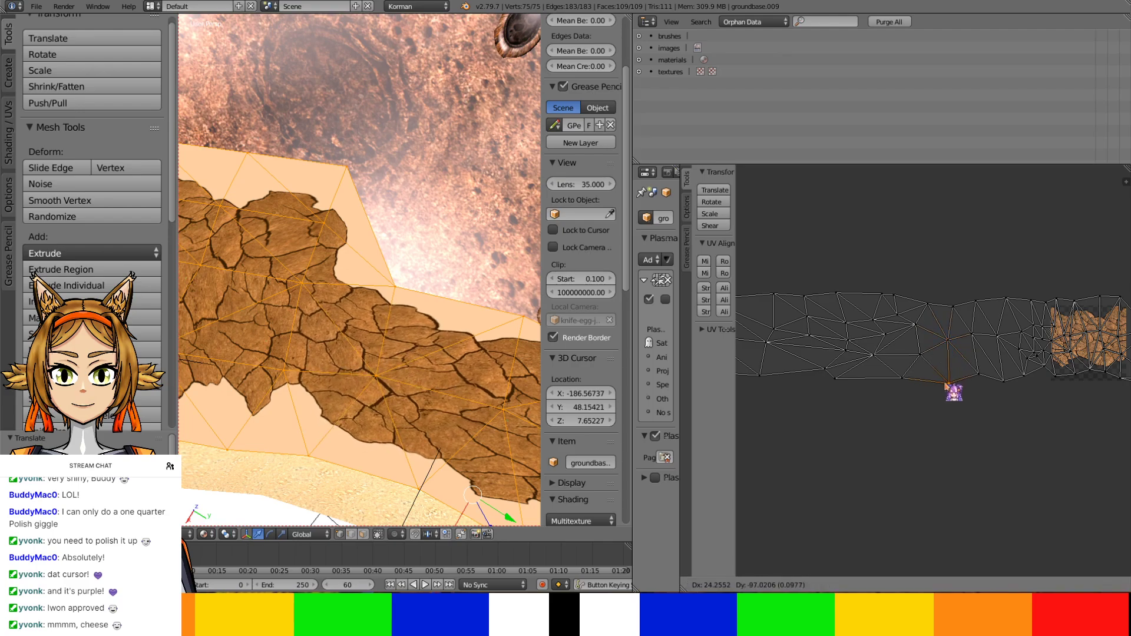
pyautogui.click(944, 381)
pyautogui.press('g')
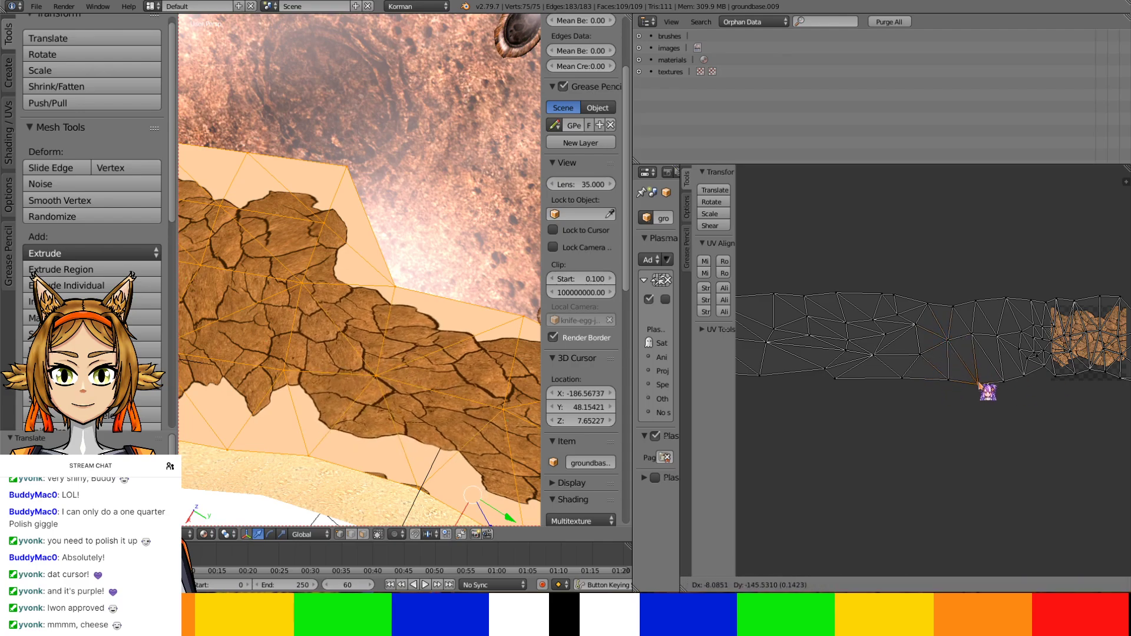
pyautogui.click(992, 389)
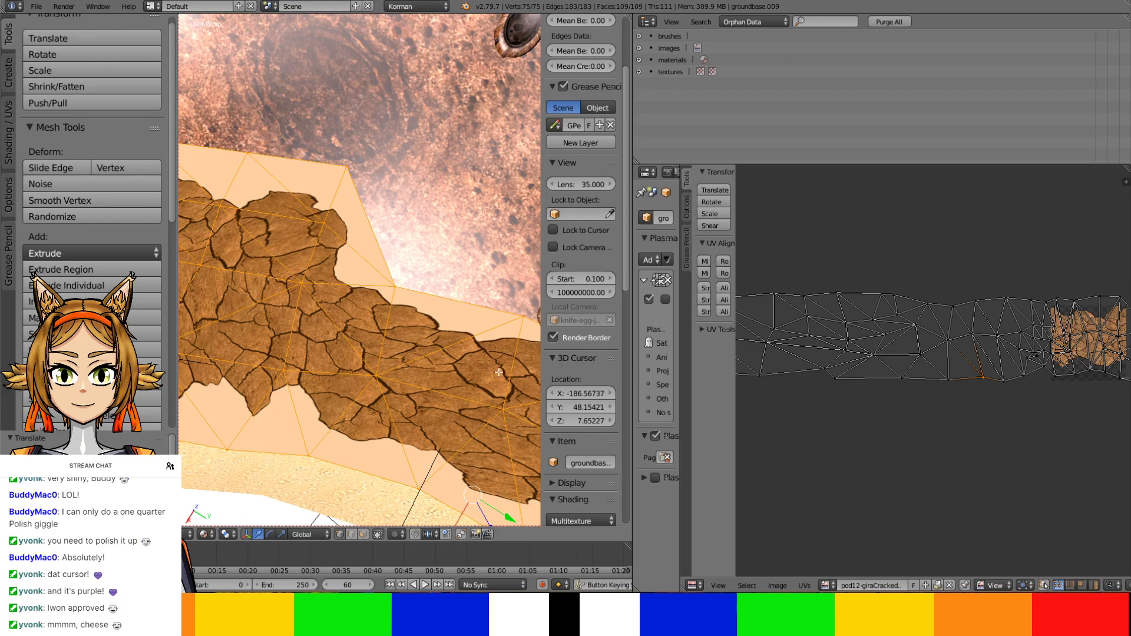
# Align the next lower-border UV vertex with the upper-border vertex opposite it, just before the dense vertex cluster beside the texture tile
pyautogui.moveTo(499, 372); pyautogui.dragTo(447, 335, button='middle')
pyautogui.press('g')
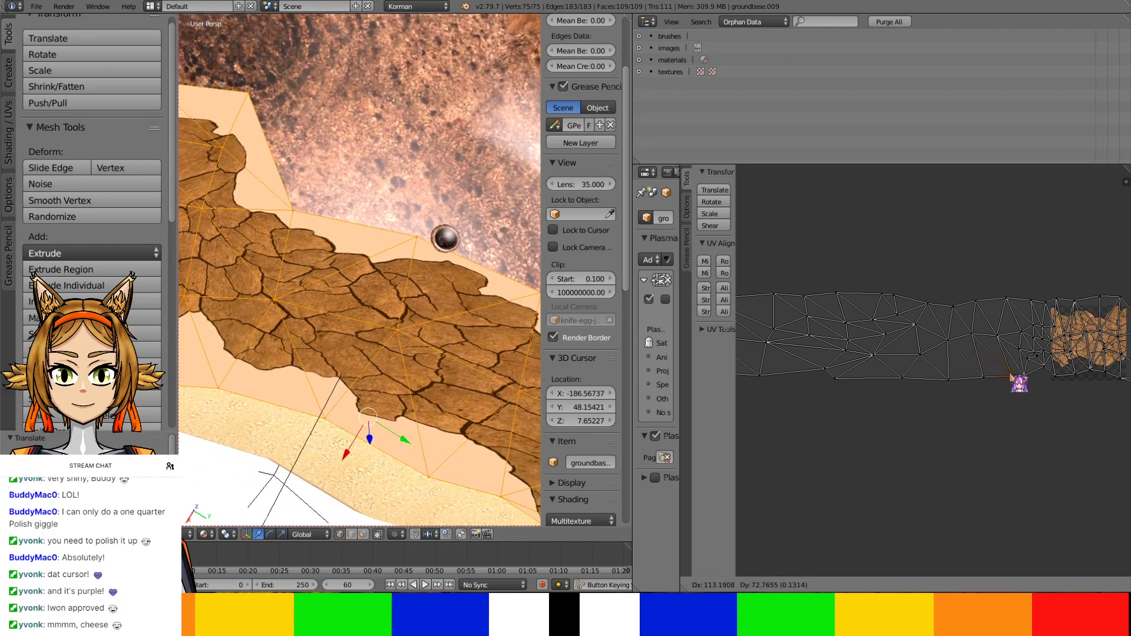
pyautogui.click(1011, 376)
pyautogui.press('g')
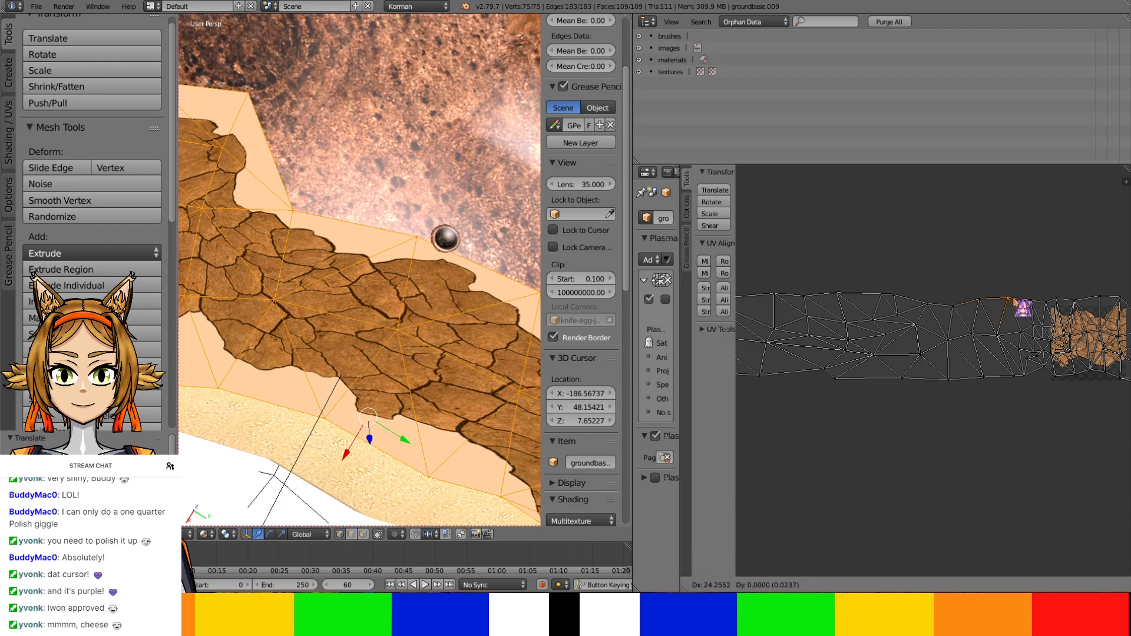
pyautogui.click(1013, 299)
# Select all the strip's UVs and stretch them along the X axis
pyautogui.keyDown('shift'); pyautogui.moveTo(429, 353); pyautogui.dragTo(187, 188, button='middle'); pyautogui.keyUp('shift')
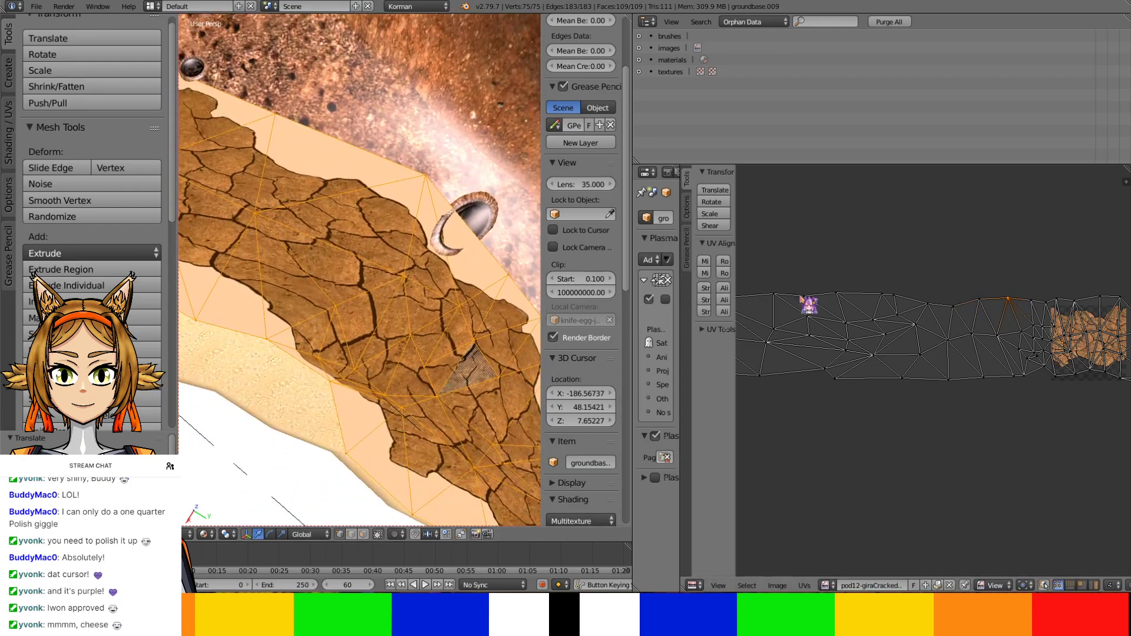
pyautogui.press('a')
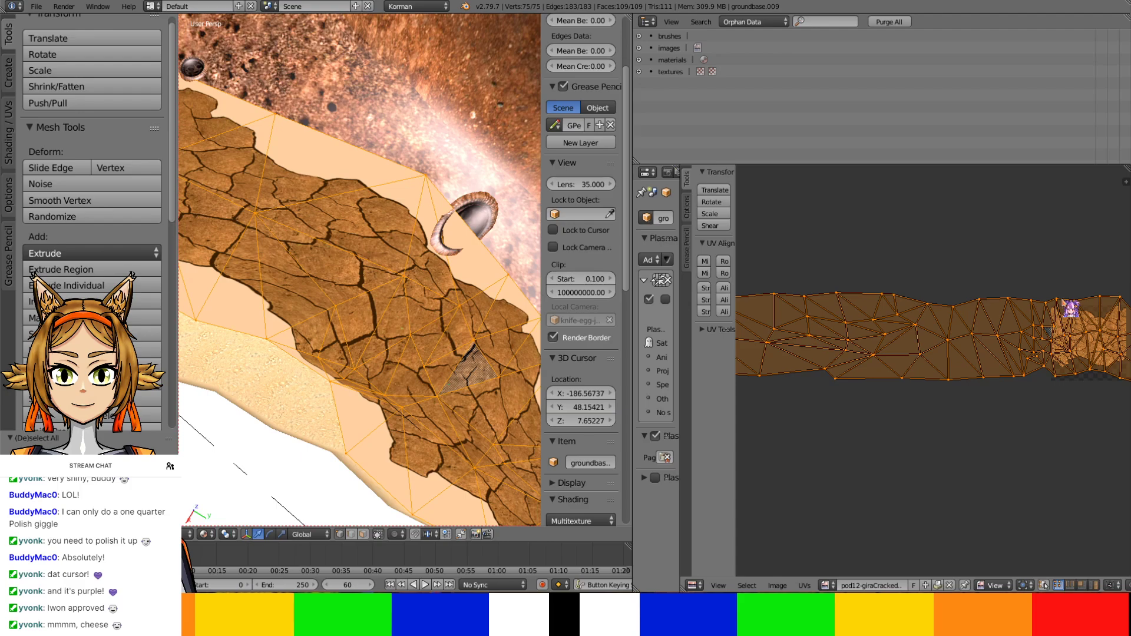
pyautogui.press('s')
pyautogui.press('x')
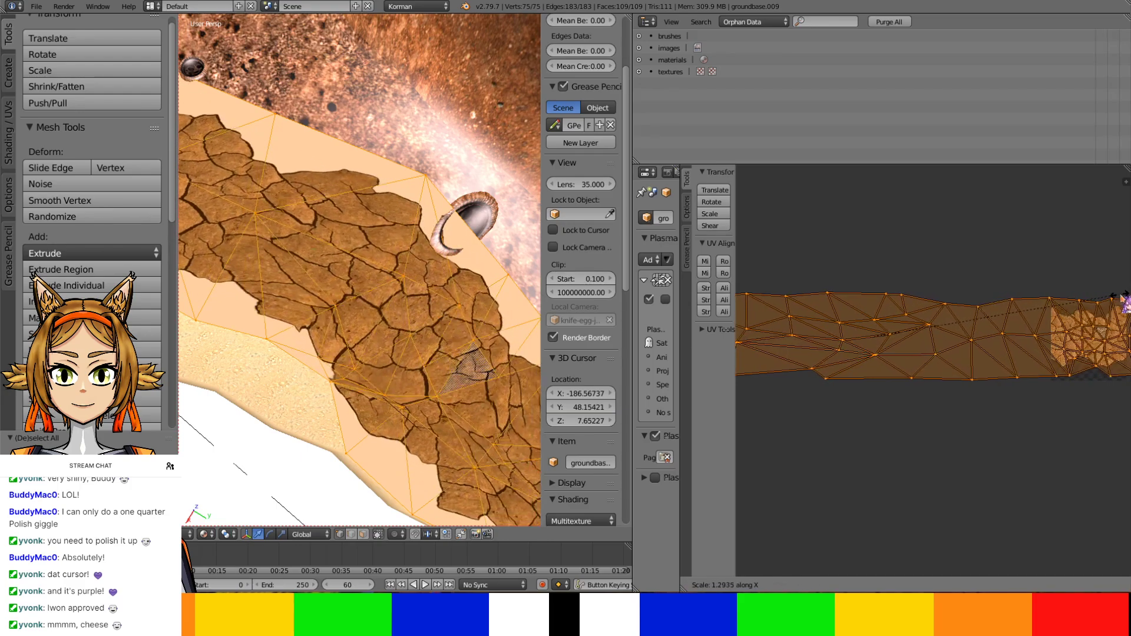
pyautogui.click(784, 309)
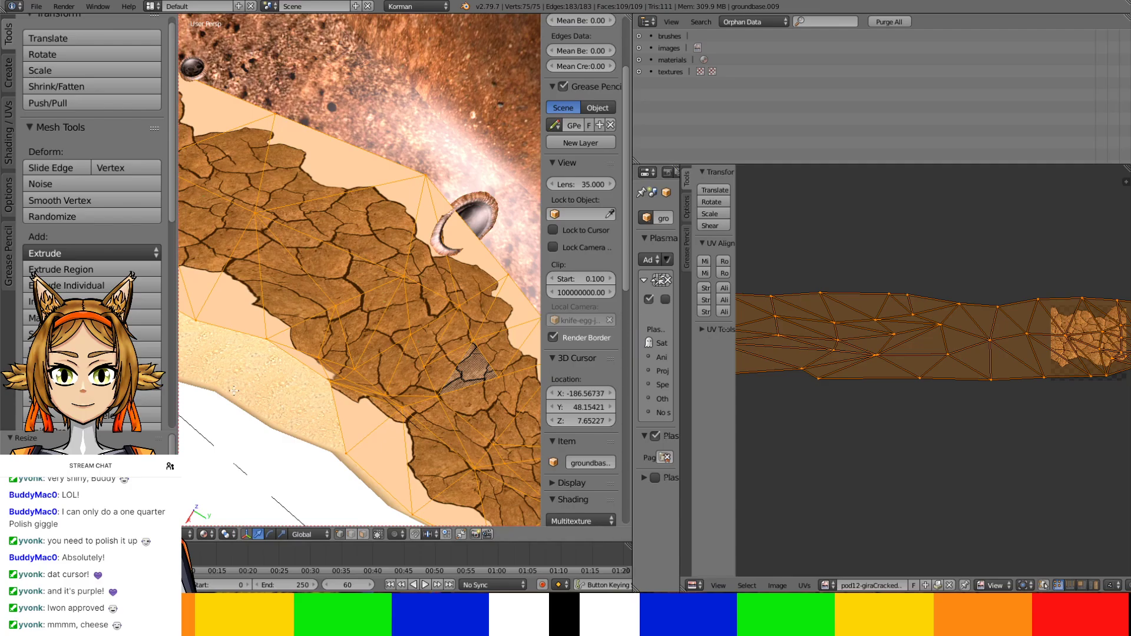
# Scale all the strip's UVs along the X axis by about 0.69 to even out the rock proportions
pyautogui.moveTo(387, 359); pyautogui.dragTo(521, 368, button='middle')
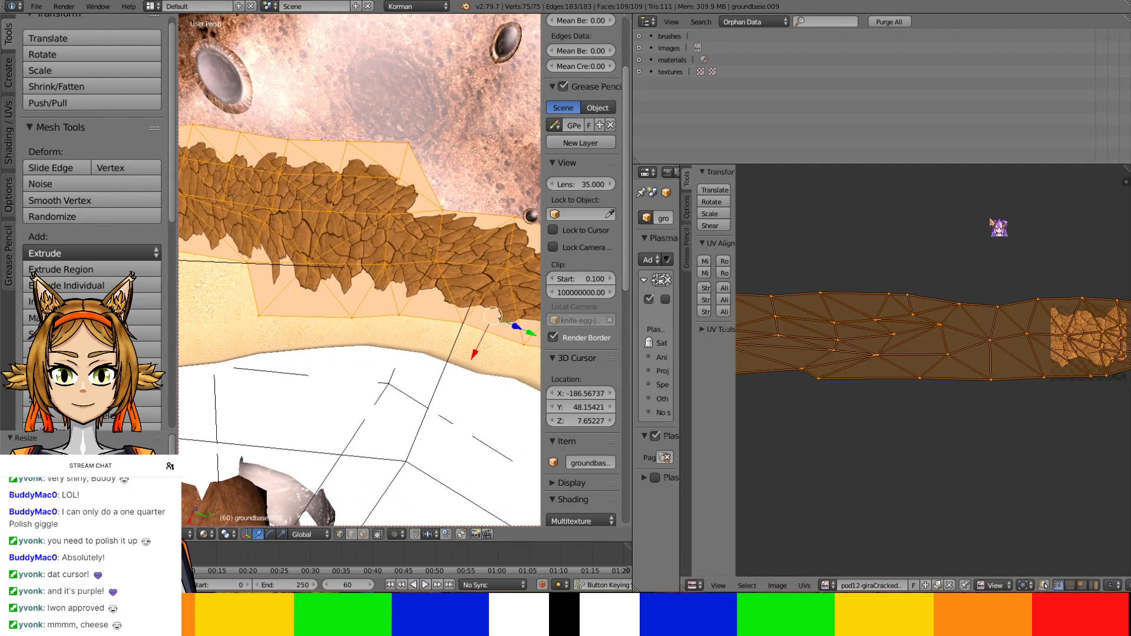
pyautogui.press('s')
pyautogui.press('x')
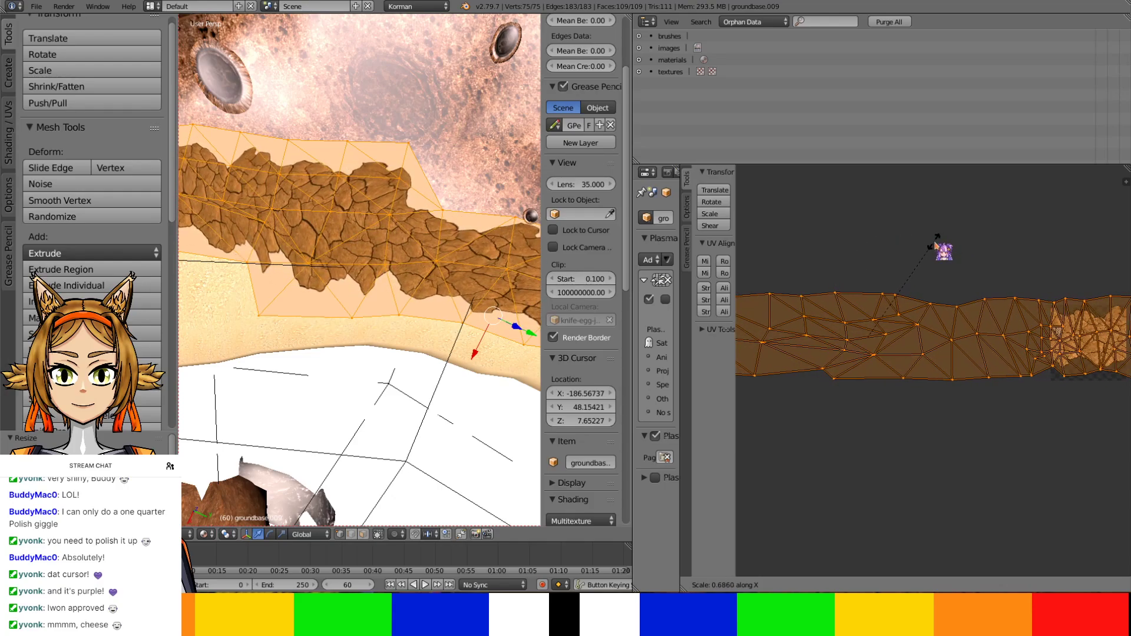
pyautogui.click(937, 243)
# Pull the lower-border UV vertex near the texture tile's left edge down, clear of the rocks' ragged edge
pyautogui.scroll(1, 999, 271)
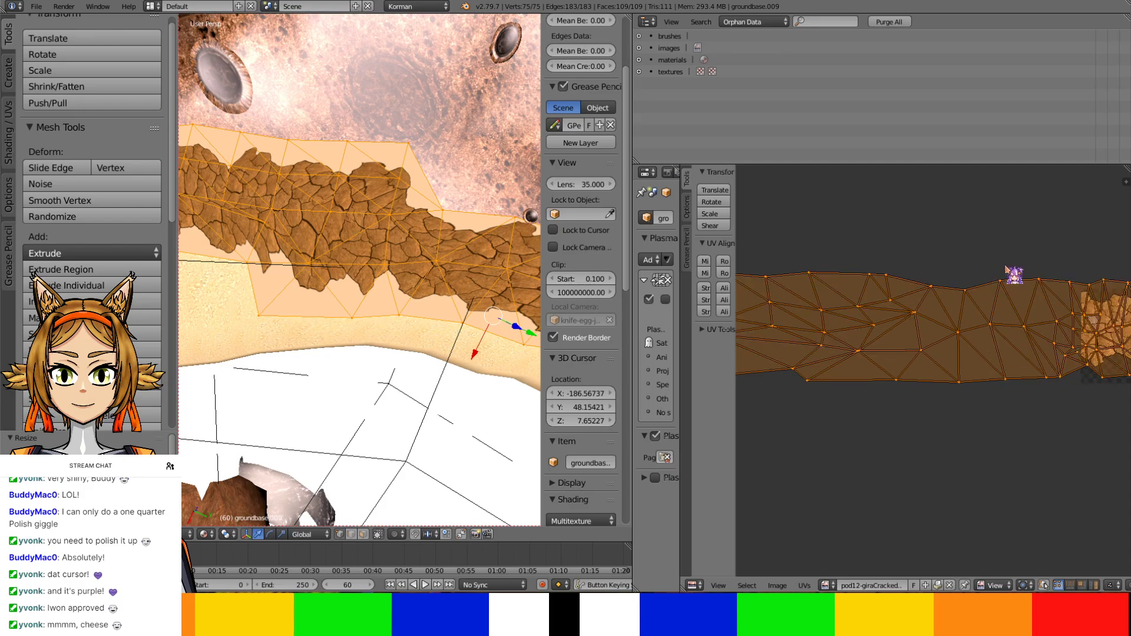
pyautogui.moveTo(1007, 275); pyautogui.dragTo(793, 283, button='middle')
pyautogui.scroll(3, 886, 406)
pyautogui.keyDown('shift'); pyautogui.moveTo(481, 284); pyautogui.dragTo(303, 198, button='middle'); pyautogui.keyUp('shift')
pyautogui.moveTo(812, 390); pyautogui.dragTo(820, 410, button='right')
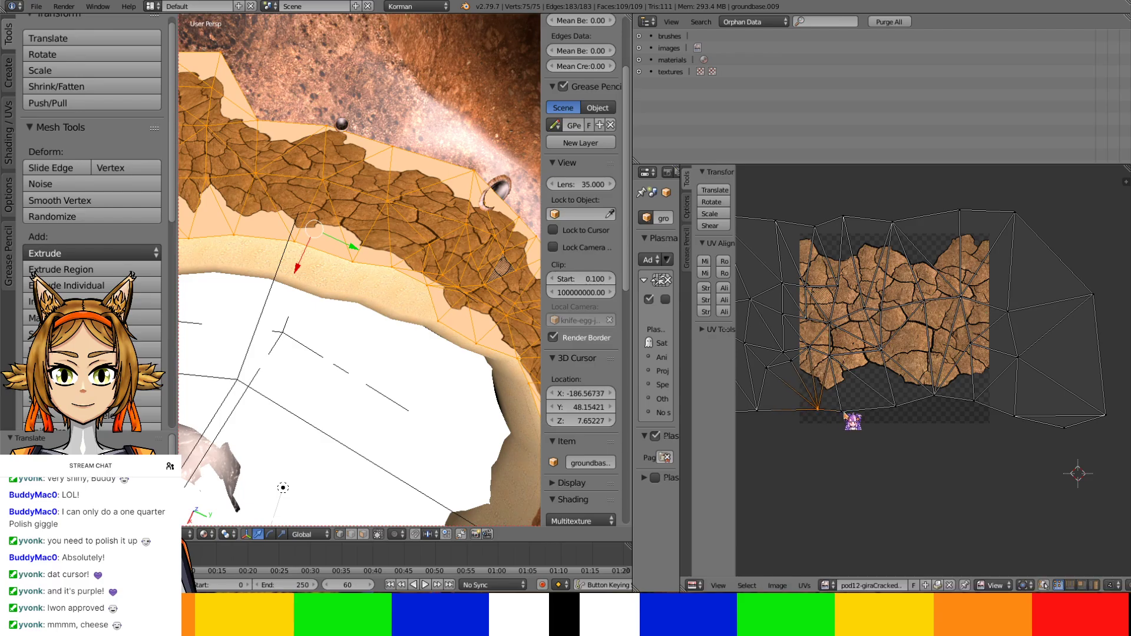
# Examine the rock texture's proportions and ragged edges along the curved ground strip
pyautogui.moveTo(377, 344)
pyautogui.mouseDown(button='middle')
pyautogui.moveTo(340, 336)
pyautogui.moveTo(371, 348)
pyautogui.mouseUp(button='middle')
pyautogui.keyDown('shift'); pyautogui.moveTo(248, 330); pyautogui.dragTo(466, 401, button='middle'); pyautogui.keyUp('shift')
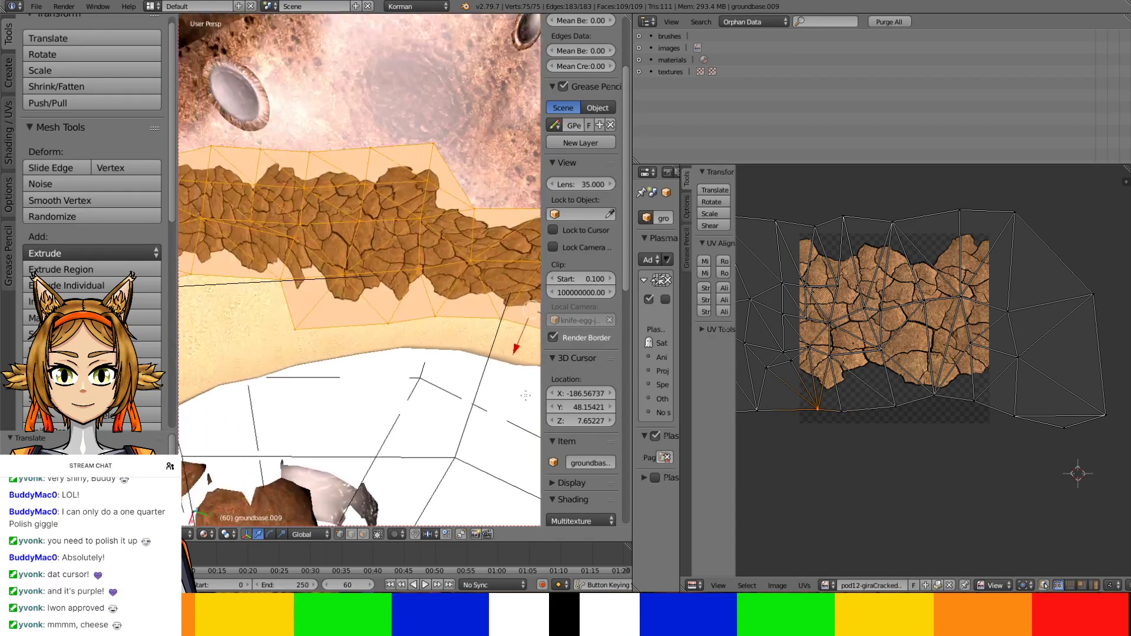
pyautogui.keyDown('shift'); pyautogui.moveTo(188, 386); pyautogui.dragTo(311, 352, button='middle'); pyautogui.keyUp('shift')
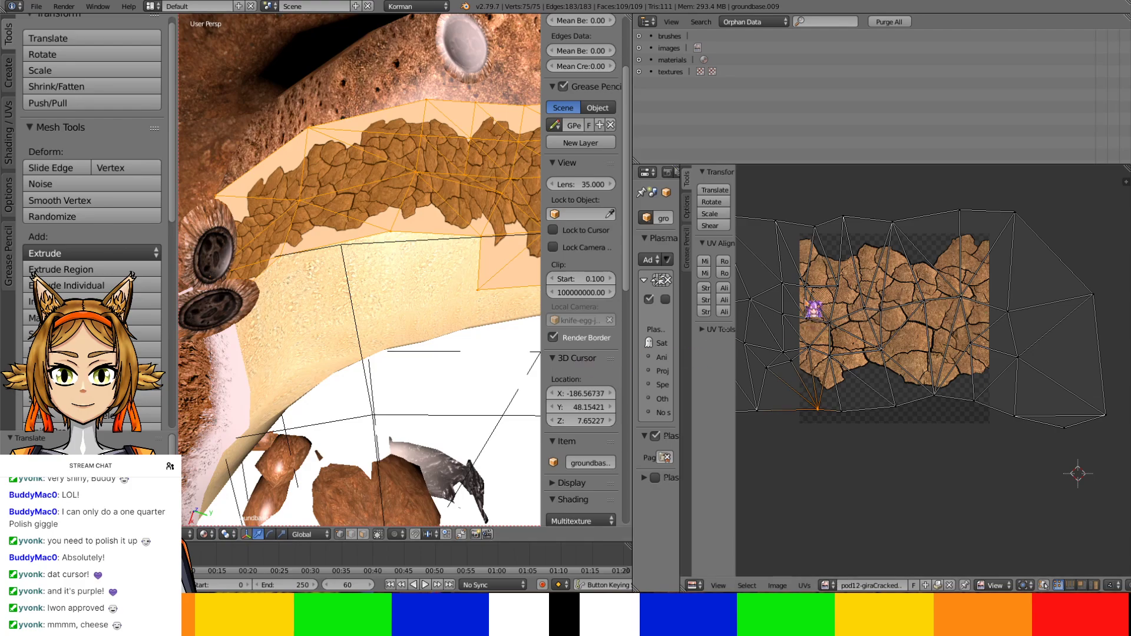
pyautogui.keyDown('shift'); pyautogui.moveTo(413, 276); pyautogui.dragTo(365, 270, button='middle'); pyautogui.keyUp('shift')
pyautogui.scroll(-2, 773, 293)
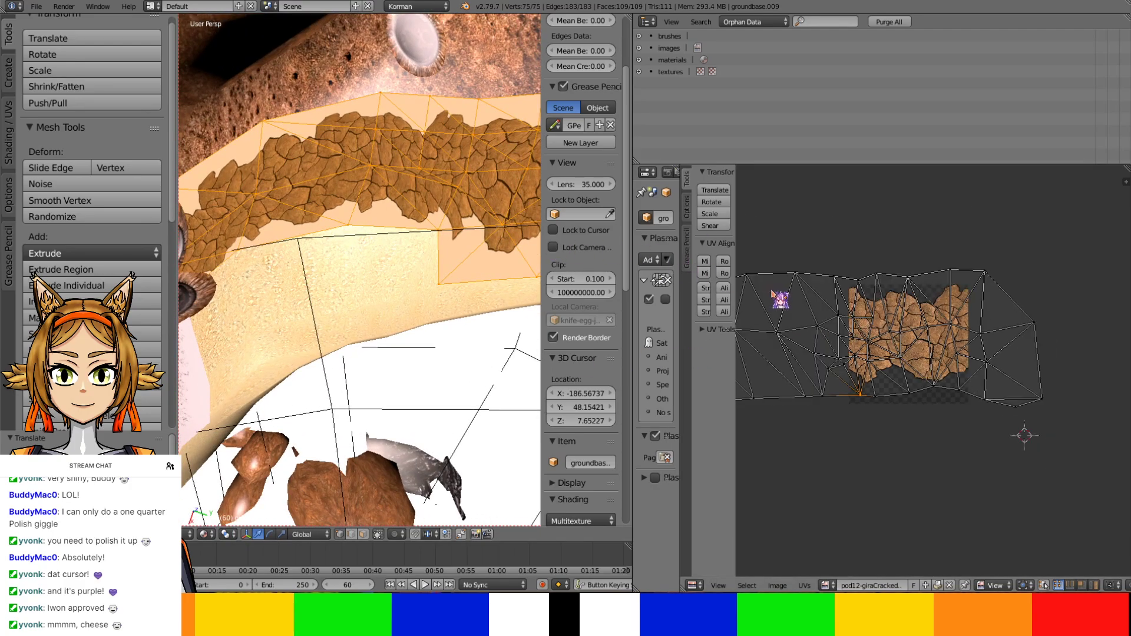
pyautogui.scroll(2, 773, 293)
pyautogui.keyDown('shift'); pyautogui.moveTo(495, 277); pyautogui.dragTo(307, 293, button='middle'); pyautogui.keyUp('shift')
pyautogui.rightClick(818, 227)
pyautogui.press('g')
pyautogui.rightClick(819, 215)
pyautogui.rightClick(894, 224)
pyautogui.press('g')
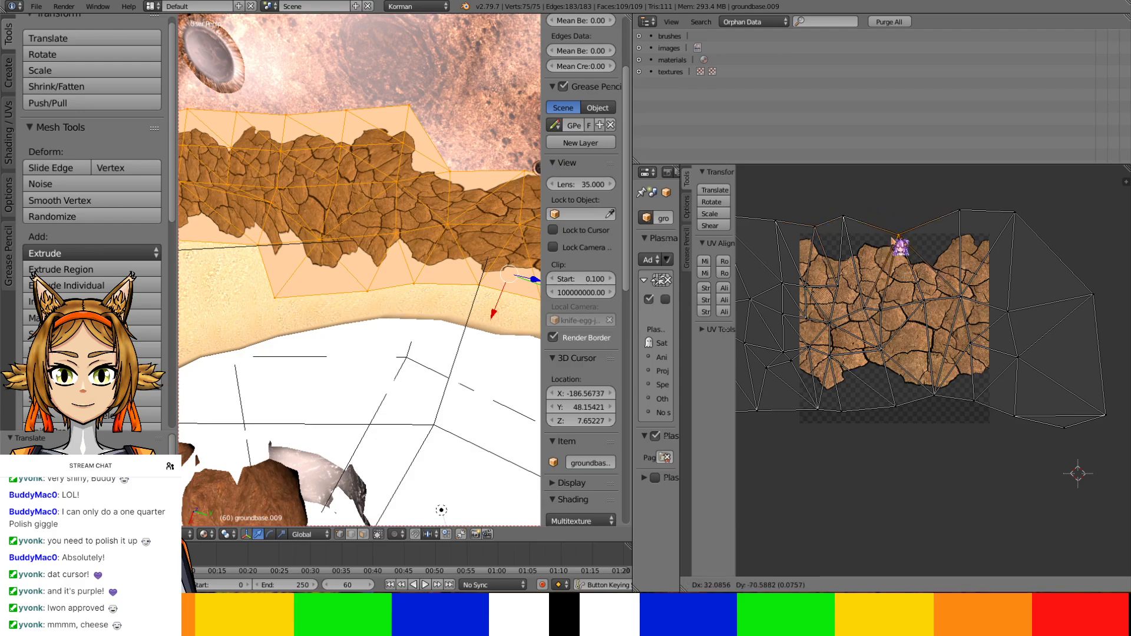
pyautogui.rightClick(894, 233)
# Level and evenly space the upper-border UV vertices left of the texture tile
pyautogui.keyDown('shift'); pyautogui.moveTo(371, 257); pyautogui.dragTo(289, 252, button='middle'); pyautogui.keyUp('shift')
pyautogui.scroll(-3, 914, 268)
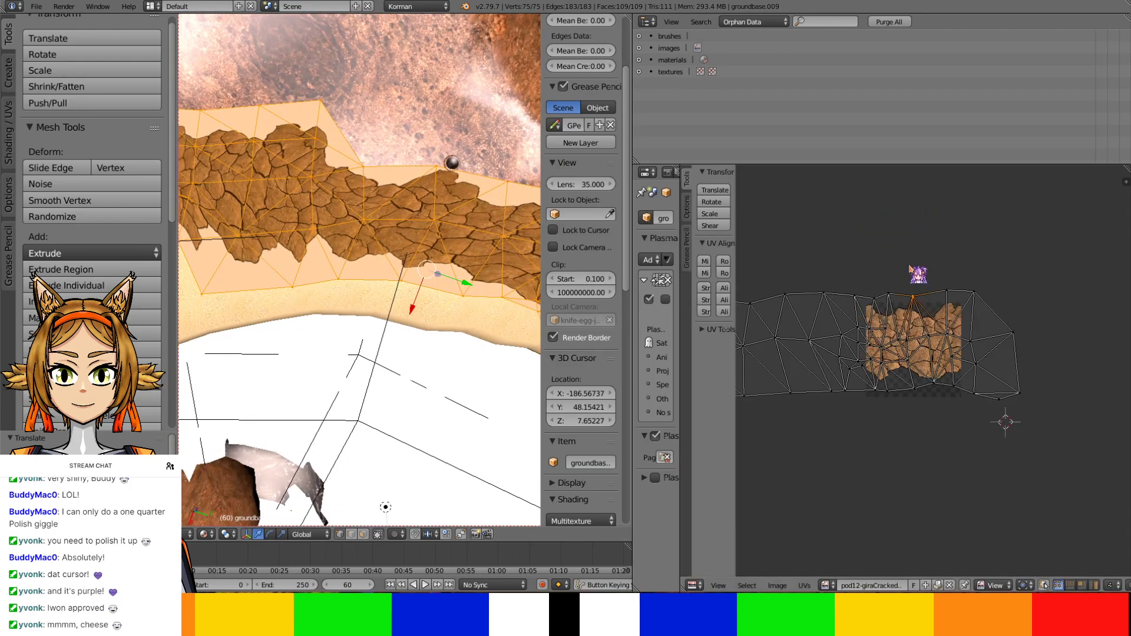
pyautogui.moveTo(934, 267); pyautogui.dragTo(1007, 249, button='middle')
pyautogui.rightClick(856, 280)
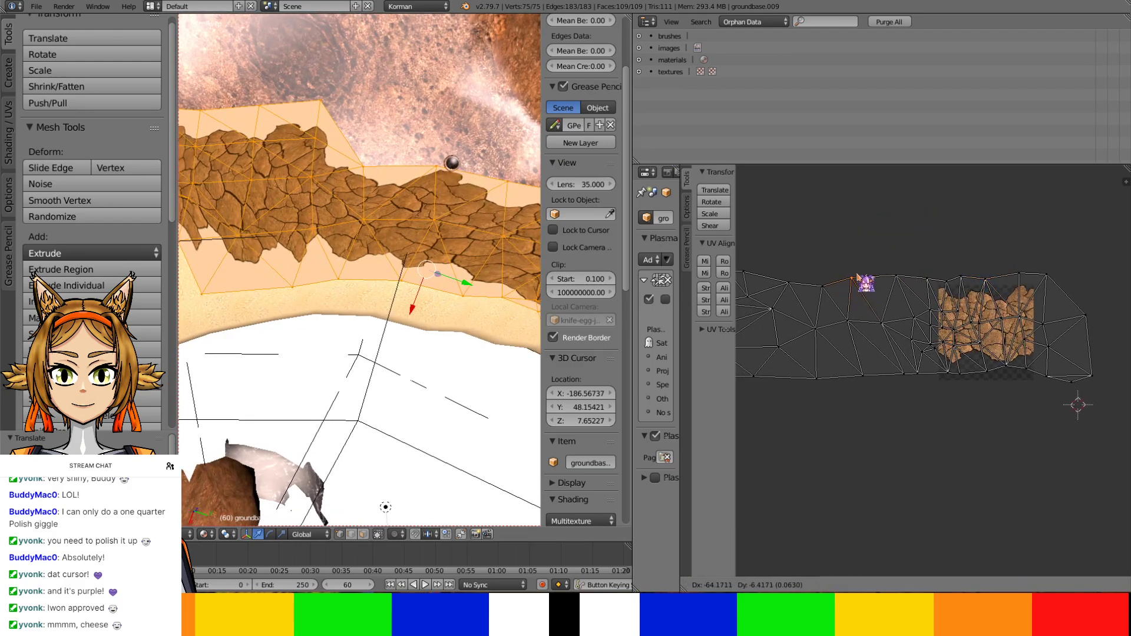
pyautogui.press('g')
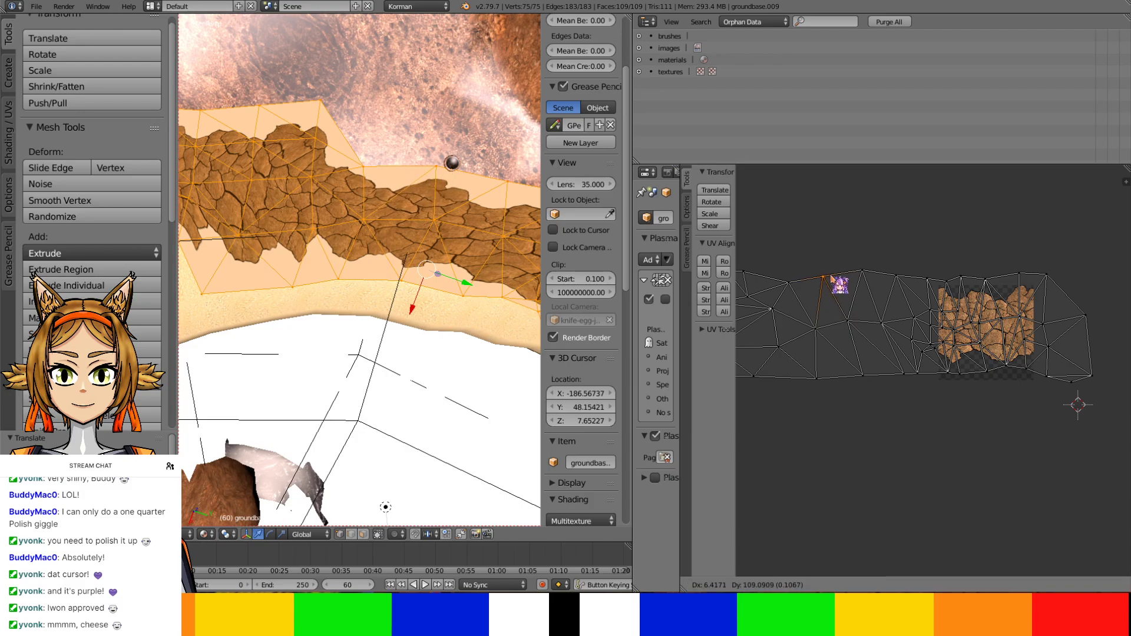
pyautogui.click(846, 276)
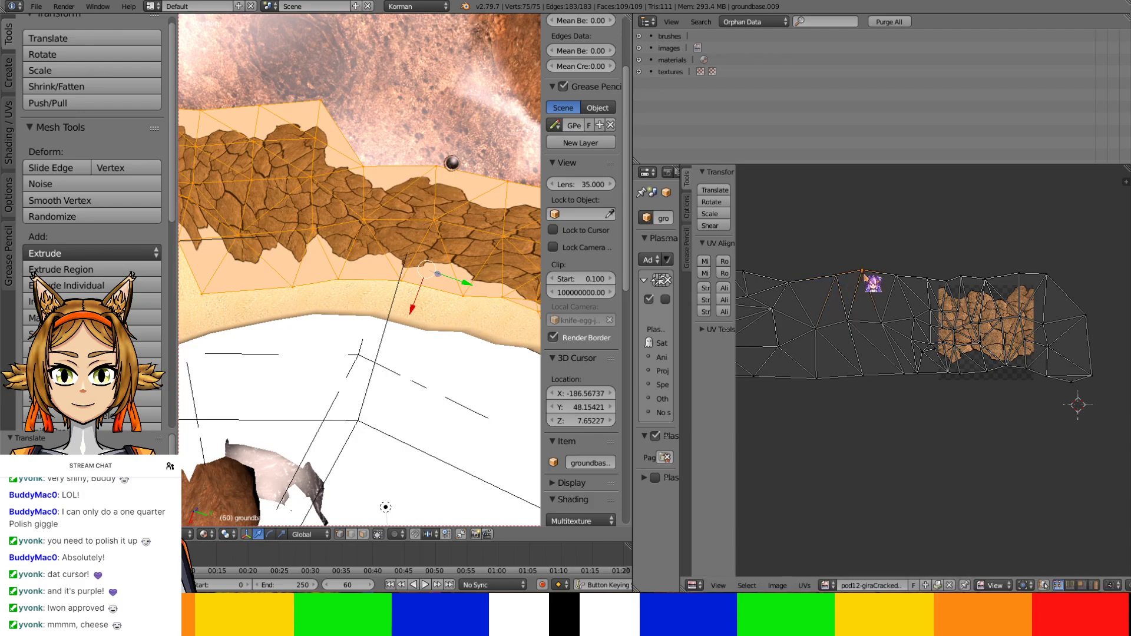
pyautogui.press('g')
pyautogui.click(867, 284)
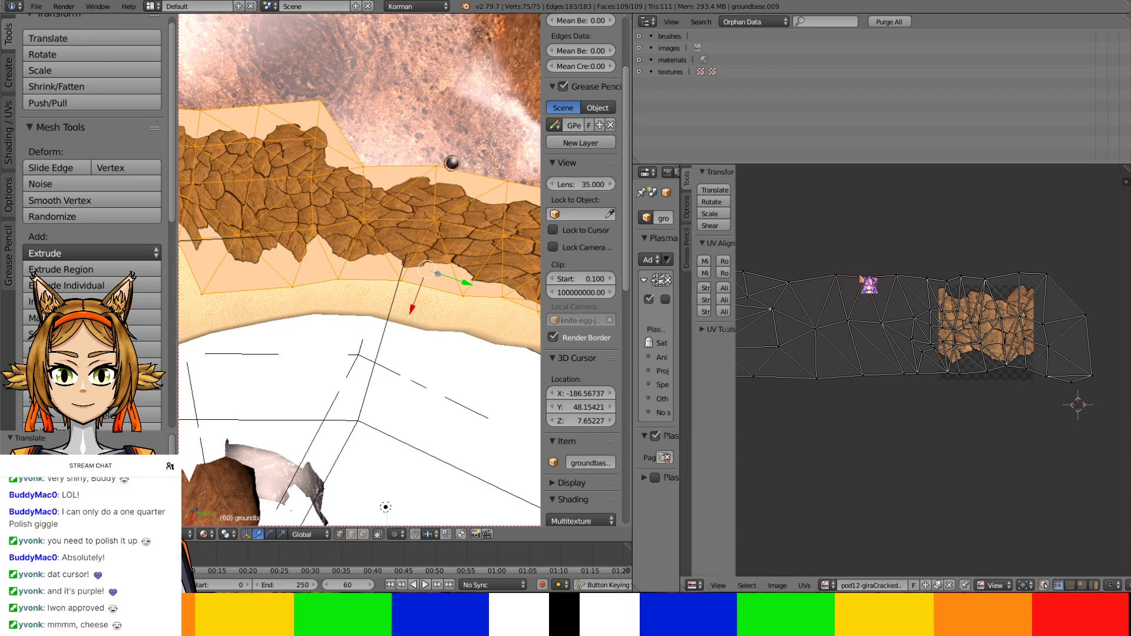
# Shift two interior UV vertices left of the texture tile into an evenly spaced row along the strip's middle
pyautogui.press('g')
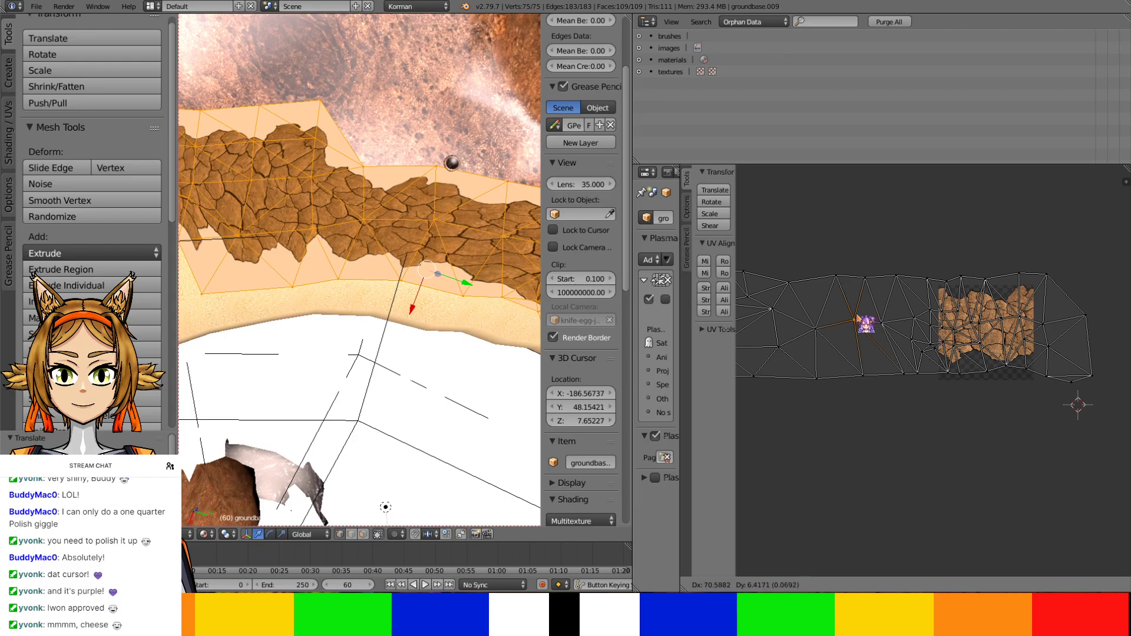
pyautogui.click(896, 328)
pyautogui.press('g')
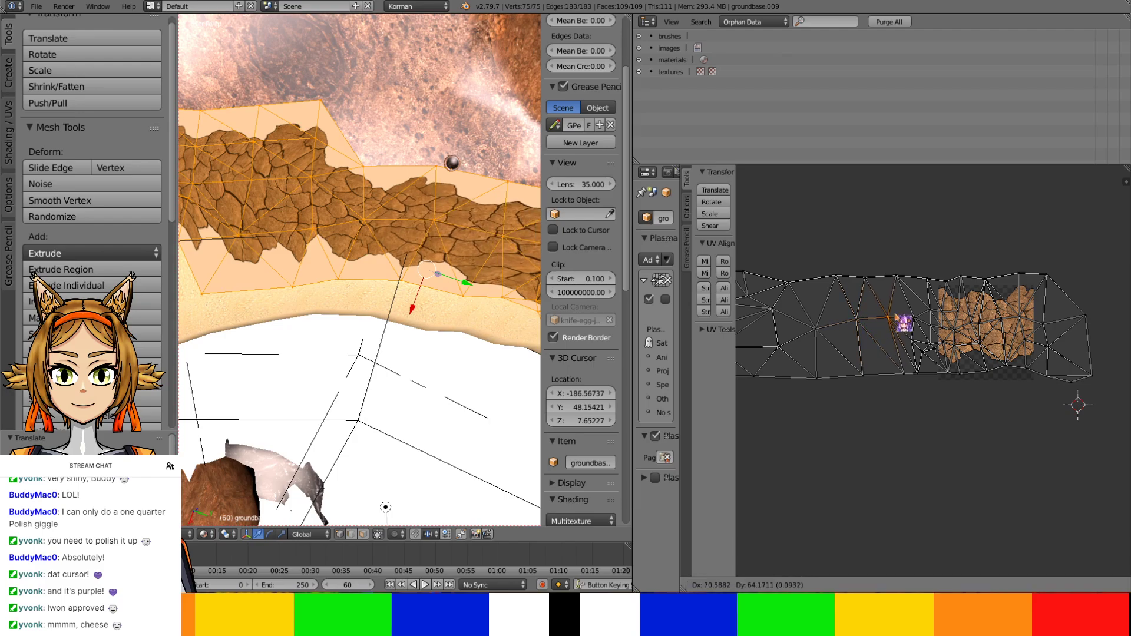
pyautogui.click(903, 321)
# Line up the lower-border UV vertices left of the texture tile with the vertices above them, keeping the border straight
pyautogui.press('g')
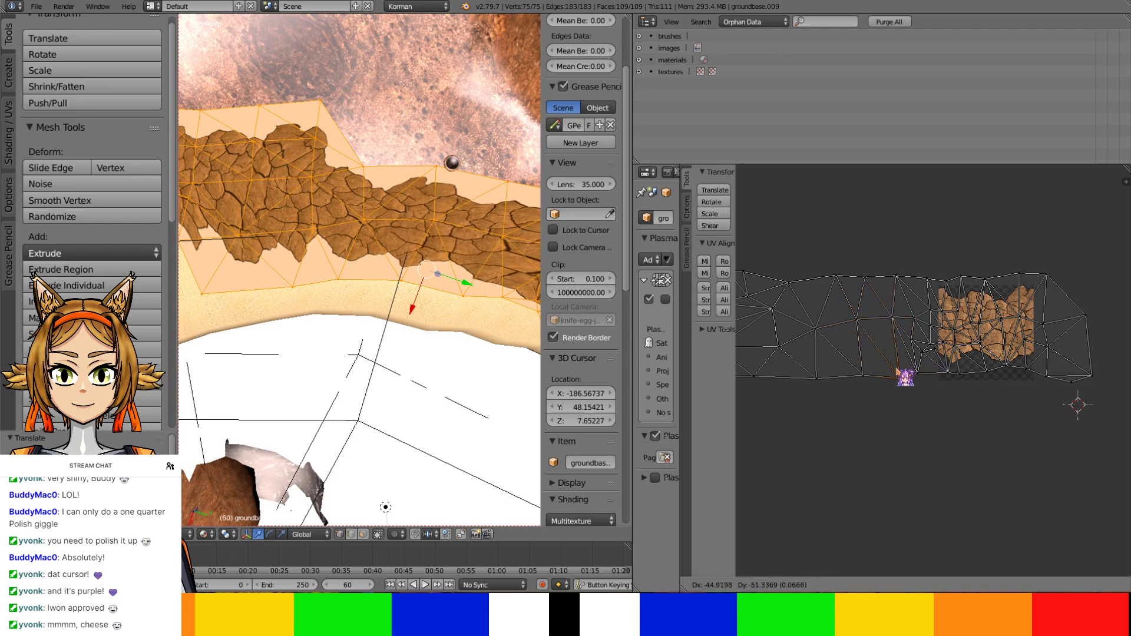
pyautogui.click(901, 377)
pyautogui.press('g')
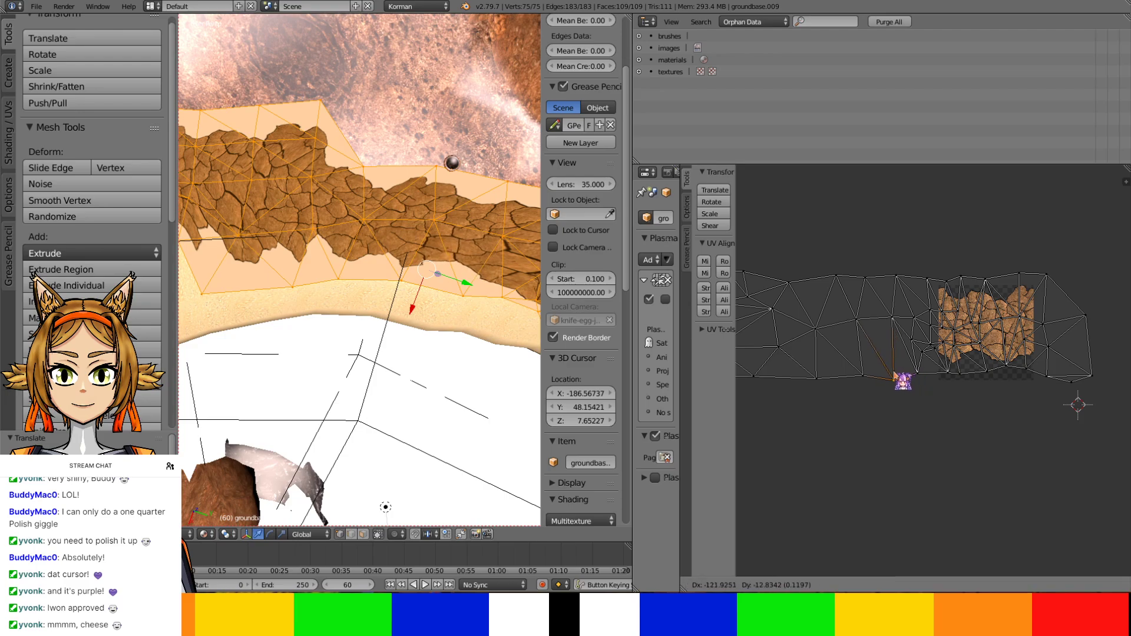
pyautogui.click(902, 381)
pyautogui.press('g')
pyautogui.click(917, 383)
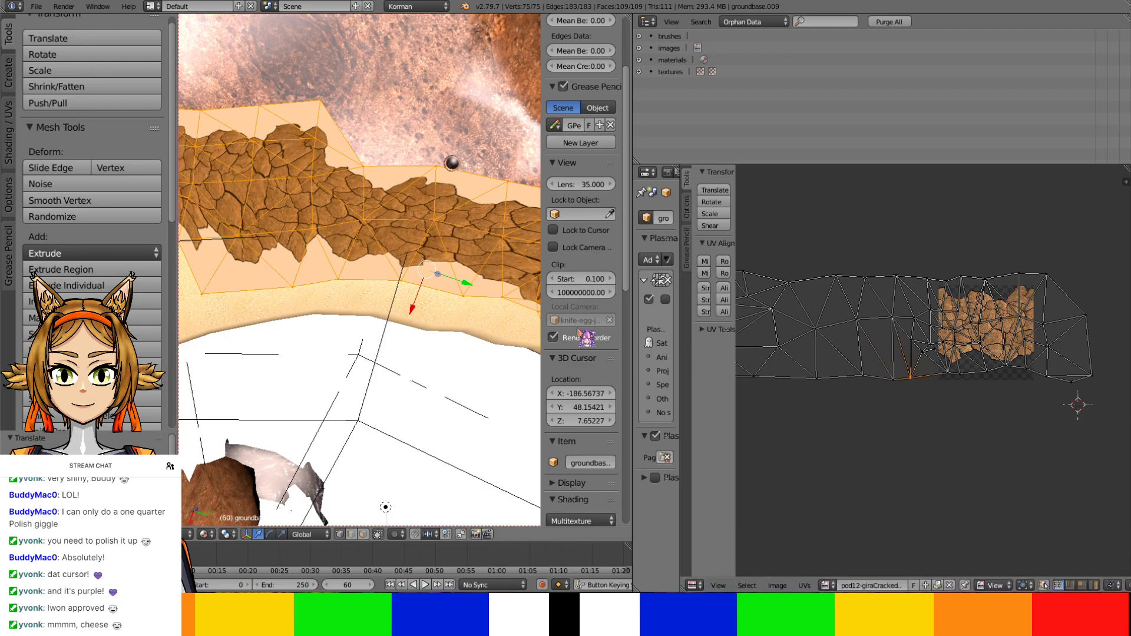
# Even out the interior UV vertices around the texture tile's left edge so the rock pattern runs undistorted
pyautogui.keyDown('shift'); pyautogui.moveTo(529, 324); pyautogui.dragTo(473, 339, button='middle'); pyautogui.keyUp('shift')
pyautogui.scroll(2, 465, 302)
pyautogui.press('g')
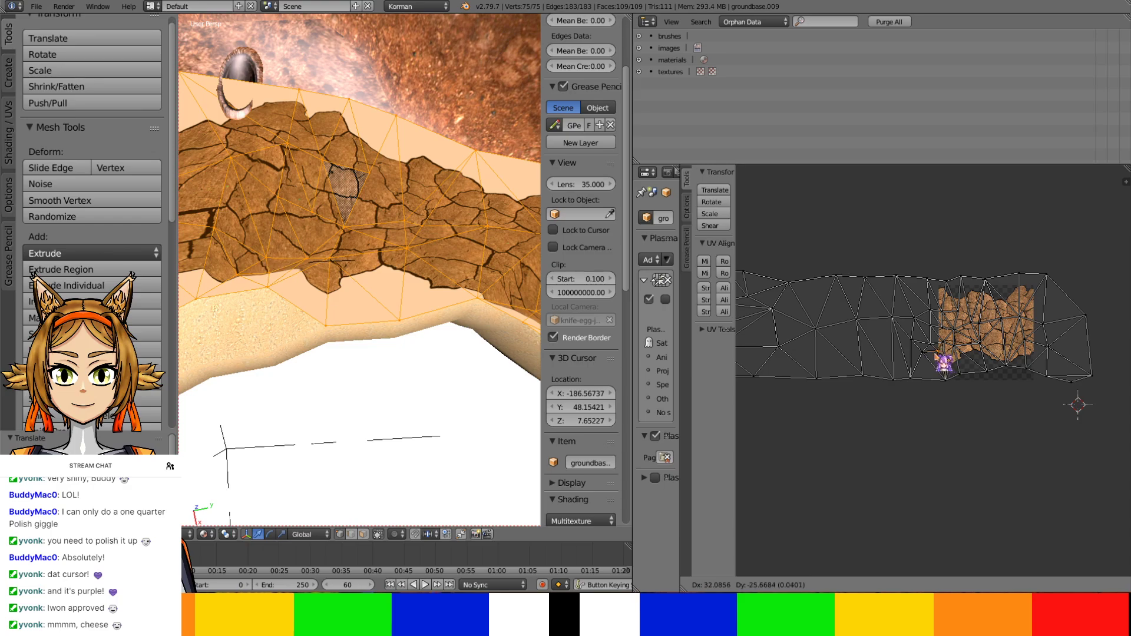
pyautogui.click(937, 354)
pyautogui.press('g')
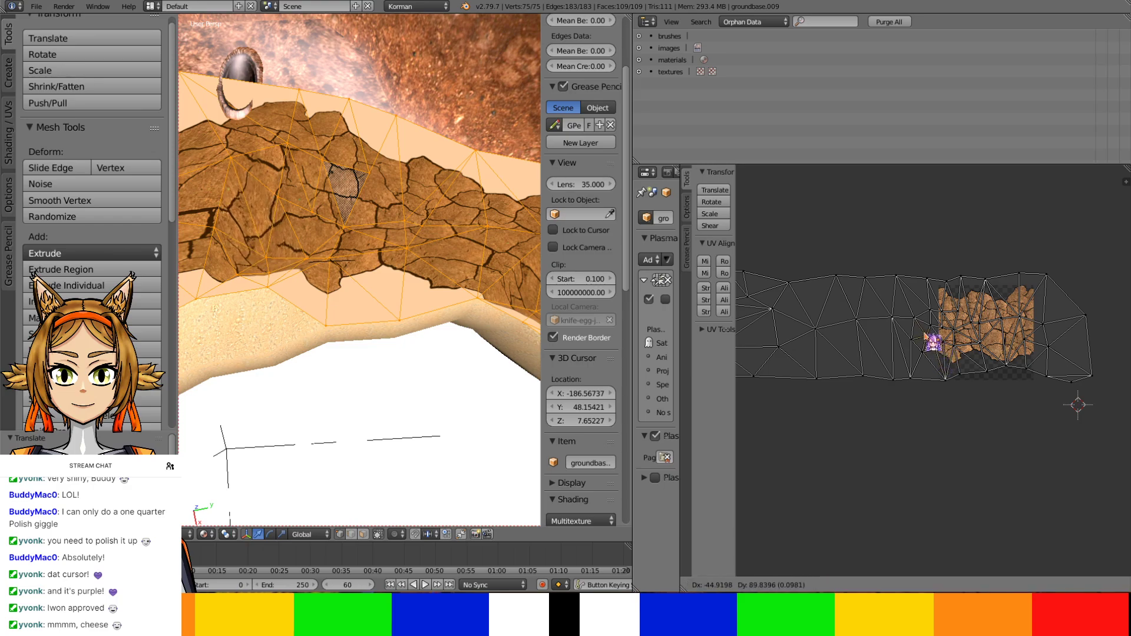
pyautogui.click(928, 343)
pyautogui.press('g')
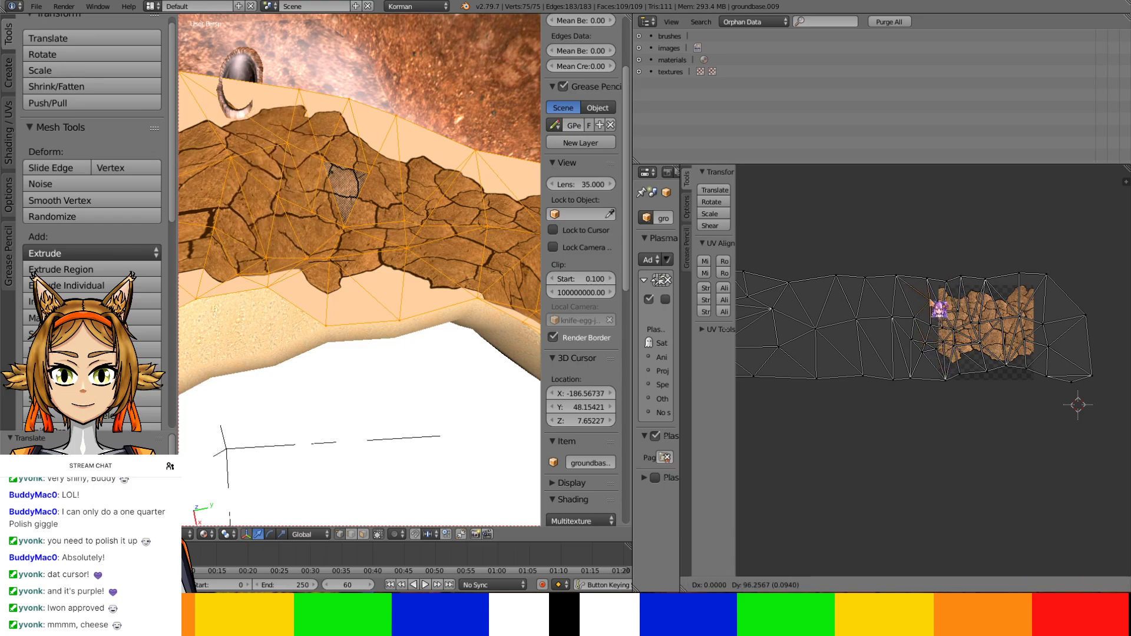
pyautogui.click(942, 308)
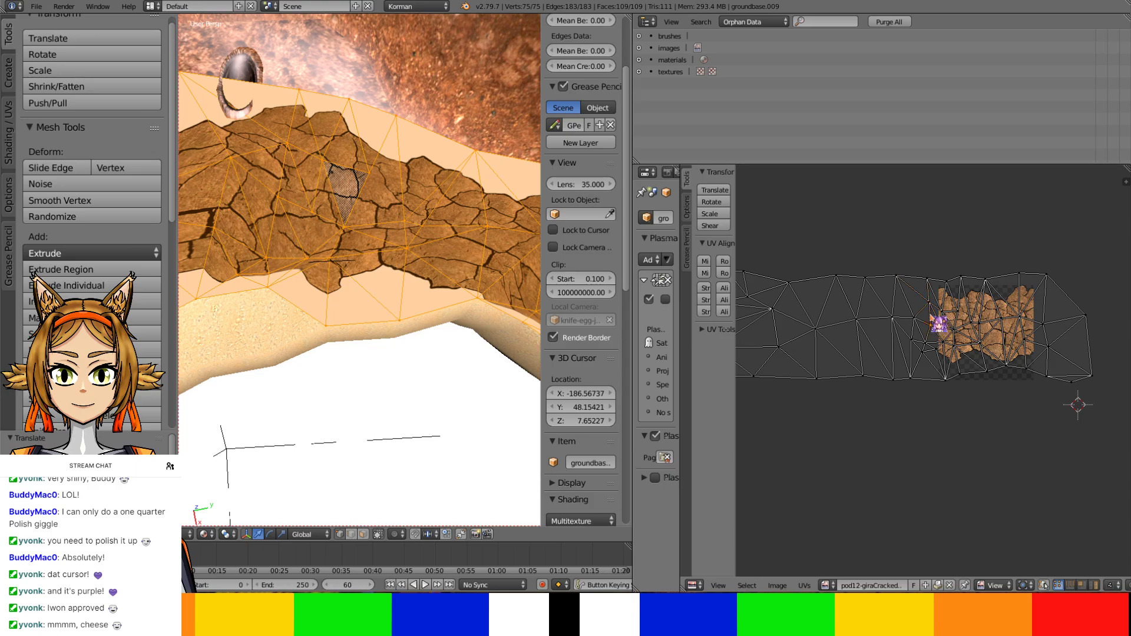
# Spread the interior UV vertices across the texture tile so the rocks keep even proportions along the strip's middle
pyautogui.press('g')
pyautogui.click(961, 324)
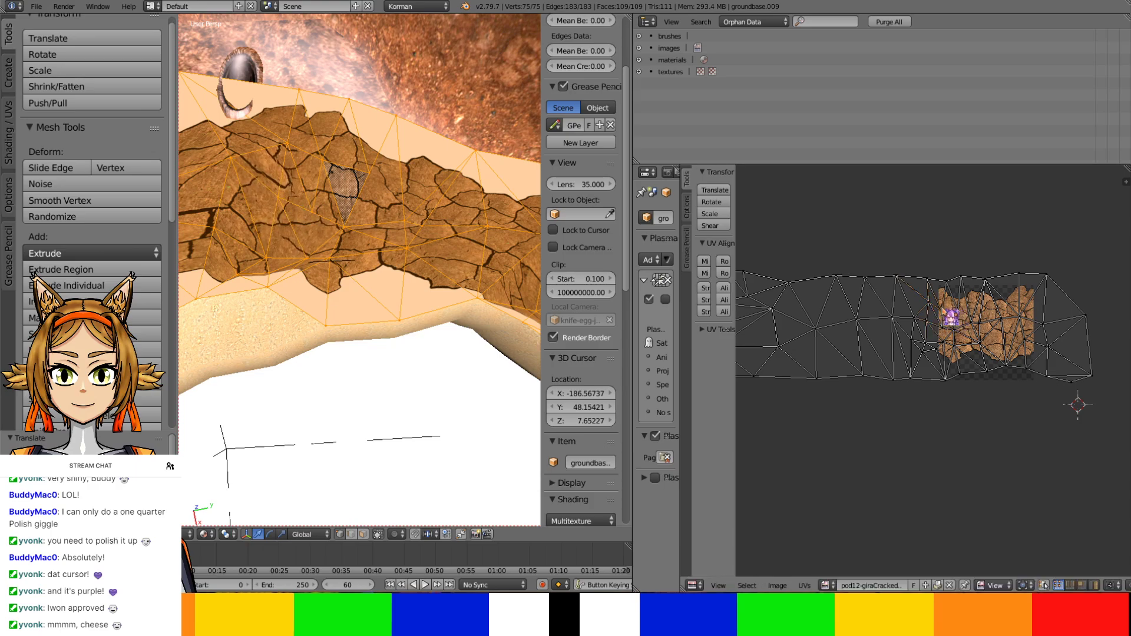
pyautogui.press('g')
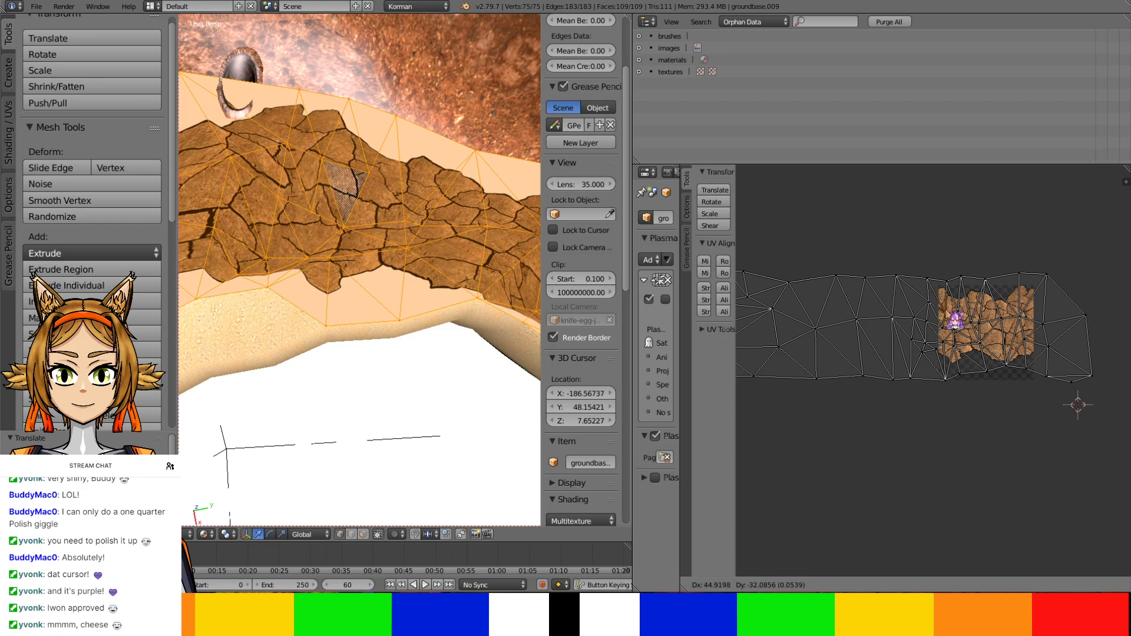
pyautogui.click(956, 321)
pyautogui.press('g')
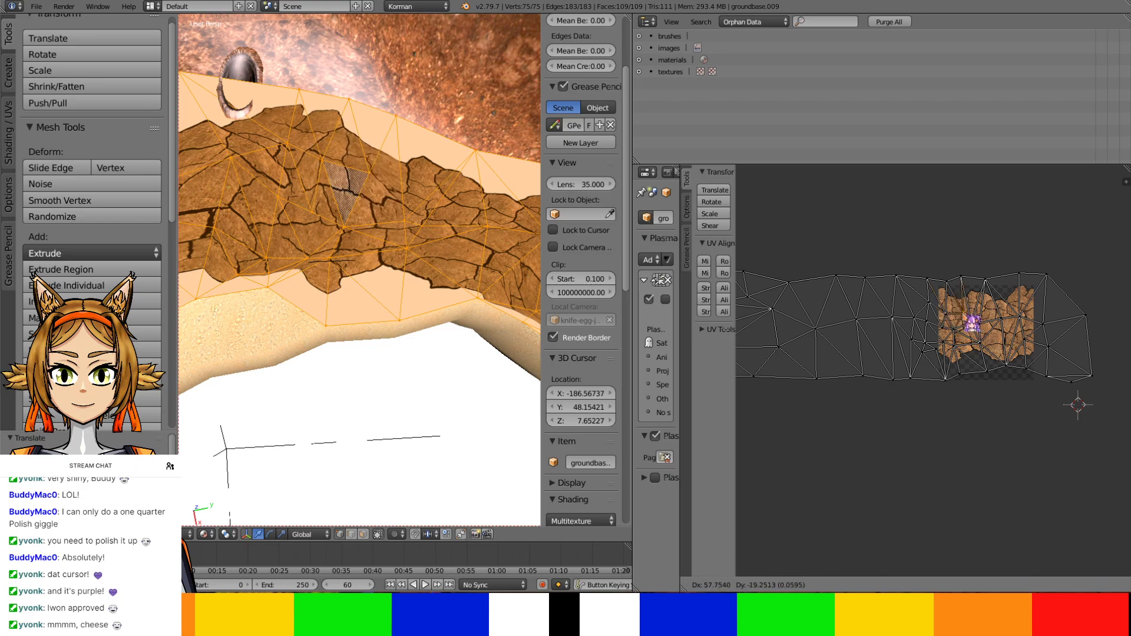
pyautogui.click(973, 323)
pyautogui.press('g')
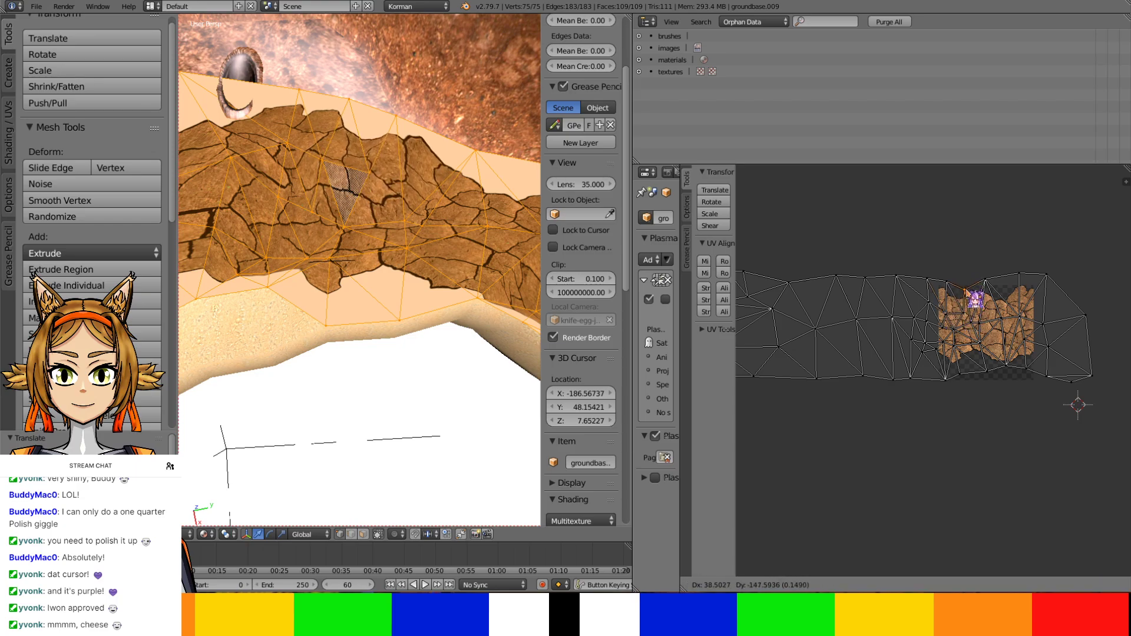
pyautogui.click(979, 332)
pyautogui.press('g')
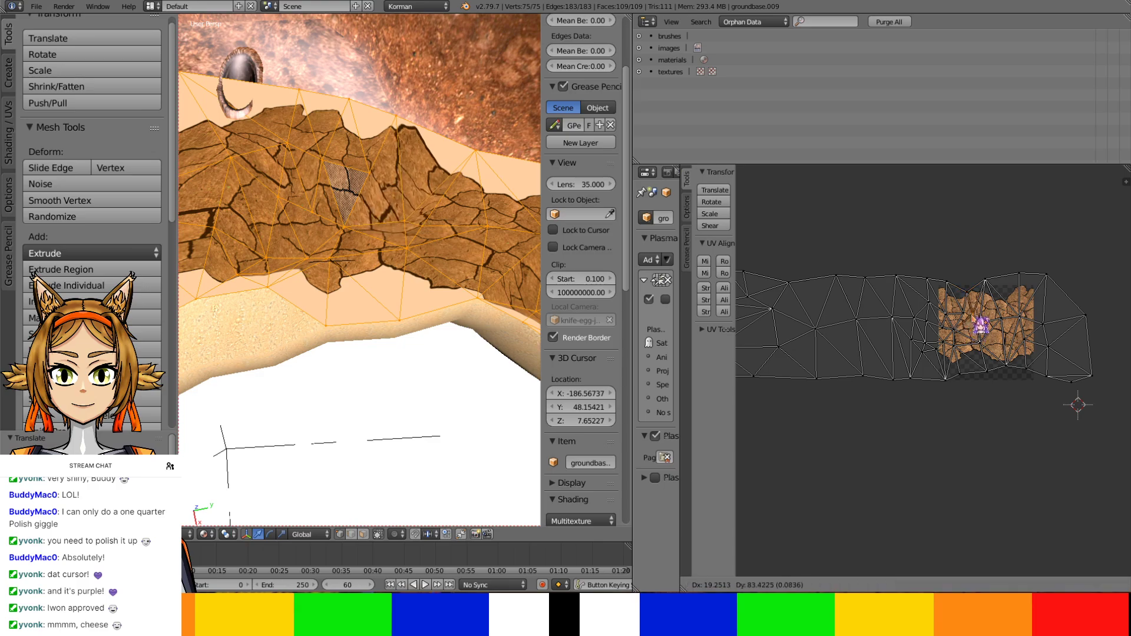
pyautogui.click(981, 335)
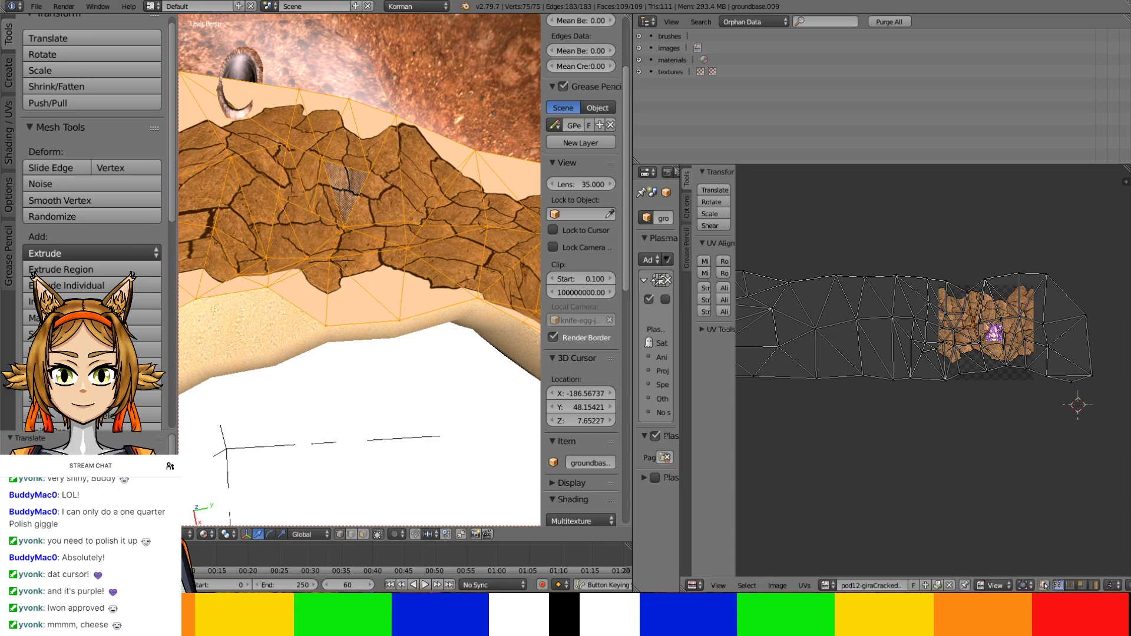
pyautogui.press('g')
pyautogui.click(991, 327)
# Reposition two upper-border UV vertices just above the ragged upper edge of the texture tile
pyautogui.rightClick(987, 281)
pyautogui.press('g')
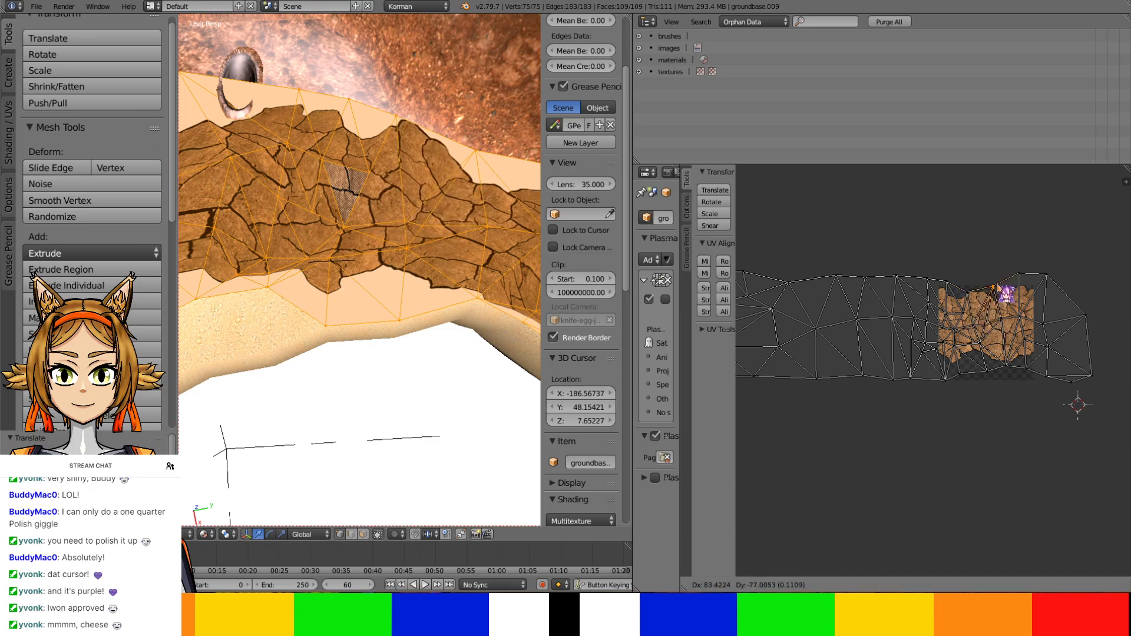
pyautogui.click(996, 286)
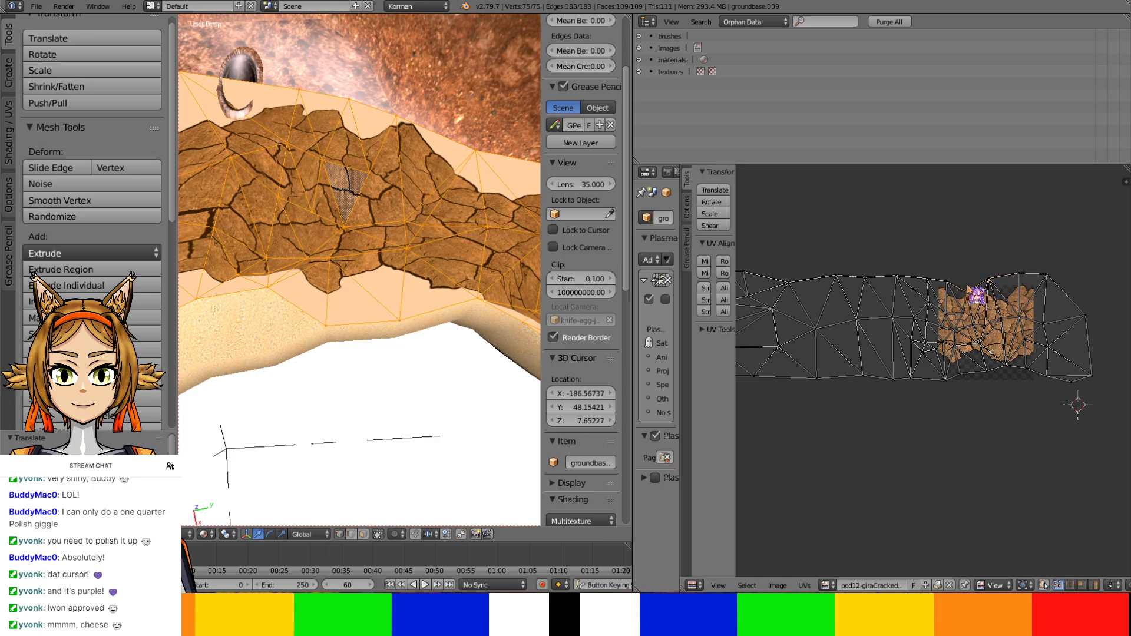
pyautogui.press('g')
pyautogui.click(969, 284)
# Straighten the lower UV border beneath the texture tile and move an interior vertex out past the tile's right edge
pyautogui.keyDown('shift'); pyautogui.moveTo(413, 236); pyautogui.dragTo(336, 217, button='middle'); pyautogui.keyUp('shift')
pyautogui.scroll(2, 978, 366)
pyautogui.scroll(-2, 994, 382)
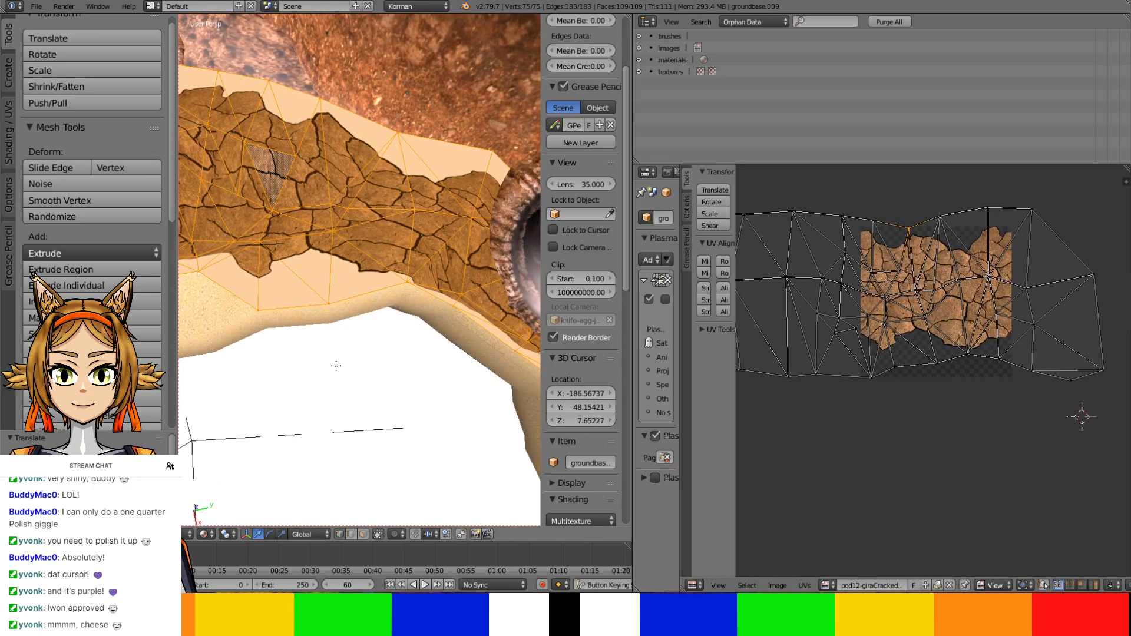
pyautogui.moveTo(354, 330); pyautogui.dragTo(354, 353, button='middle')
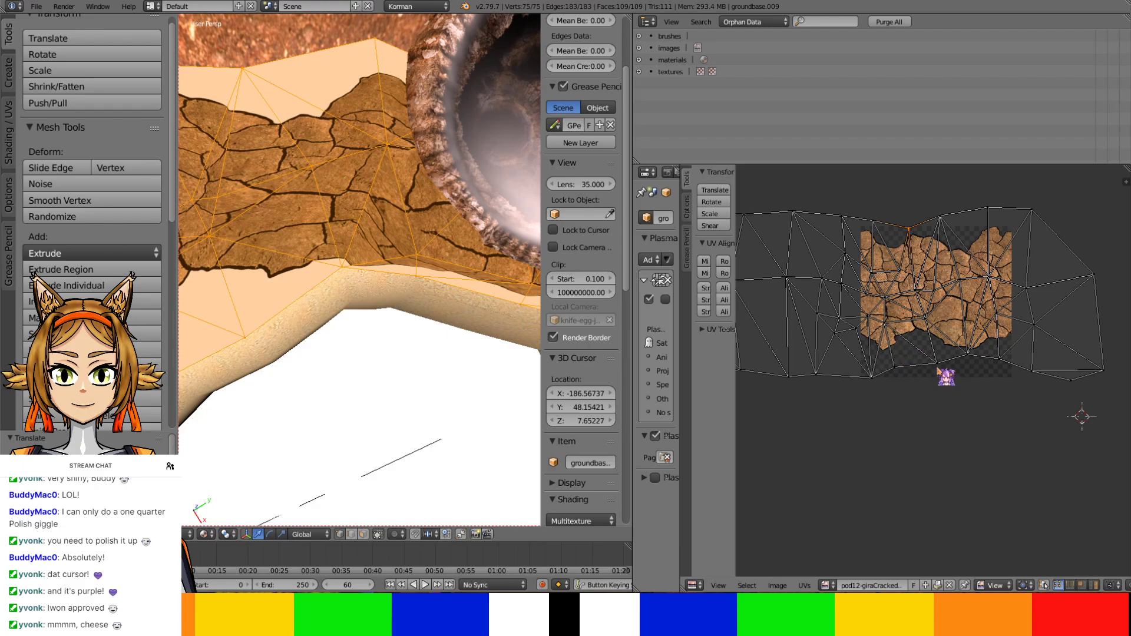
pyautogui.moveTo(968, 359); pyautogui.dragTo(993, 371, button='right')
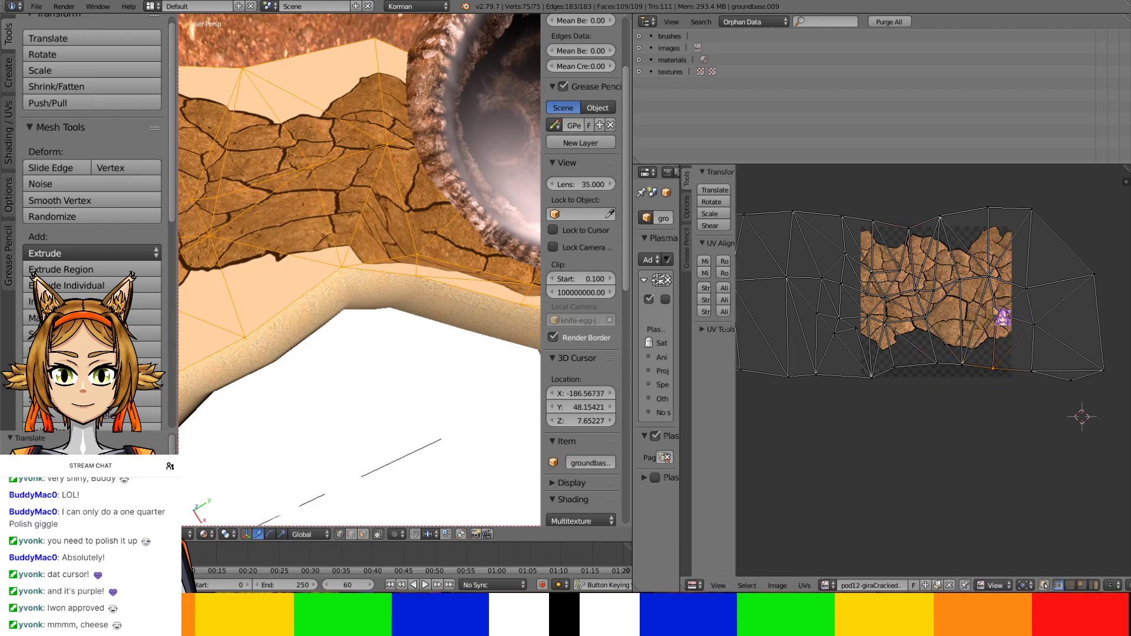
pyautogui.moveTo(997, 287); pyautogui.dragTo(1035, 329, button='right')
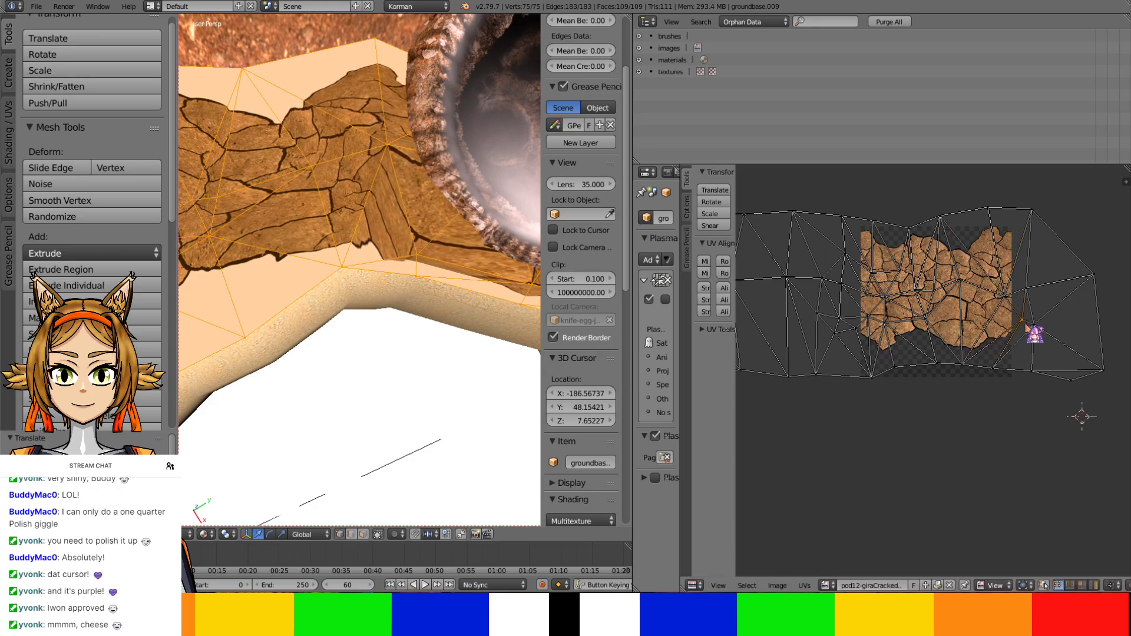
# Spread the UV vertices at the strip's right end outward, moving the upper border corner and inner vertices away from the tile
pyautogui.moveTo(1035, 328); pyautogui.dragTo(885, 390, button='middle')
pyautogui.moveTo(885, 406); pyautogui.dragTo(995, 394, button='right')
pyautogui.moveTo(950, 307); pyautogui.dragTo(1010, 304, button='right')
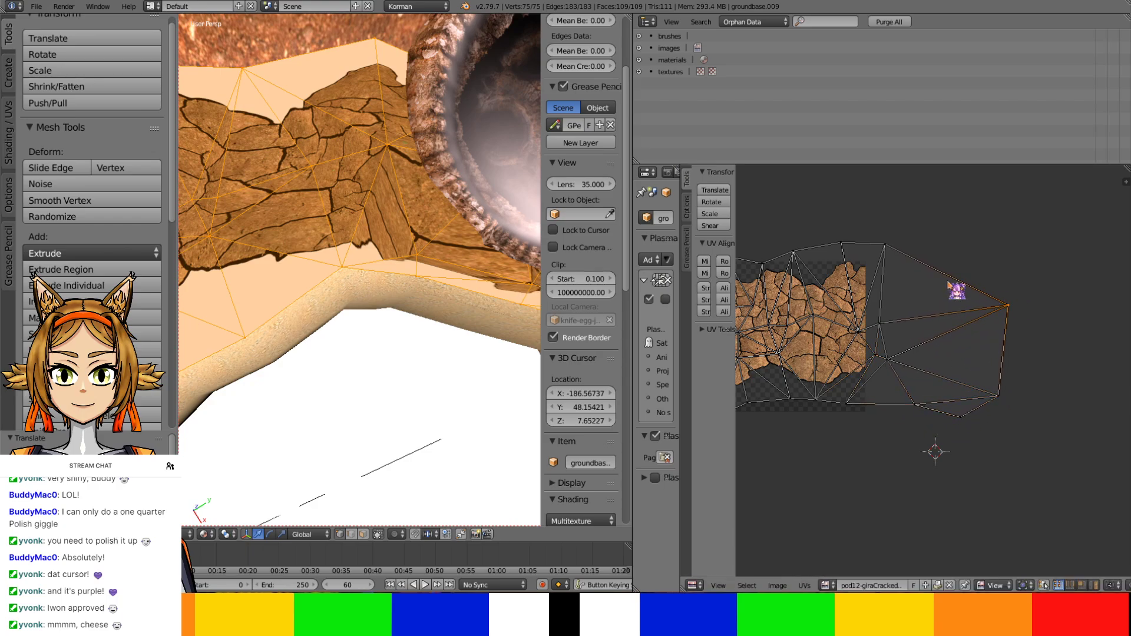
pyautogui.moveTo(896, 247); pyautogui.dragTo(980, 240, button='right')
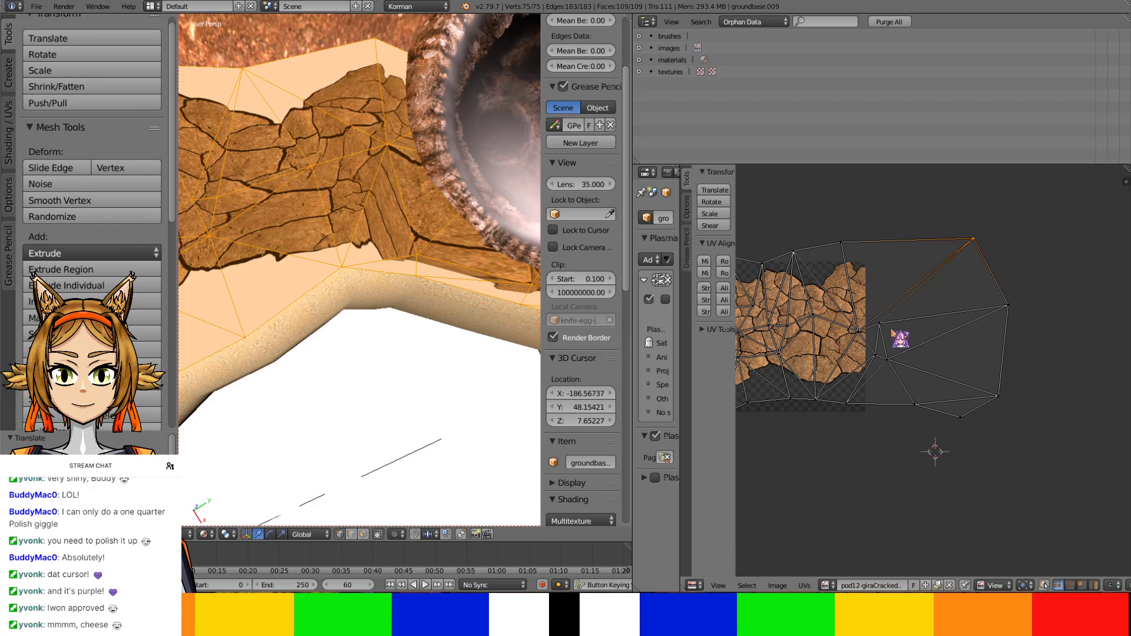
pyautogui.moveTo(892, 331); pyautogui.dragTo(924, 383, button='right')
pyautogui.click(924, 383)
# Pull the two lowest UV vertices at the strip's right end downward
pyautogui.moveTo(420, 316); pyautogui.dragTo(465, 307, button='middle')
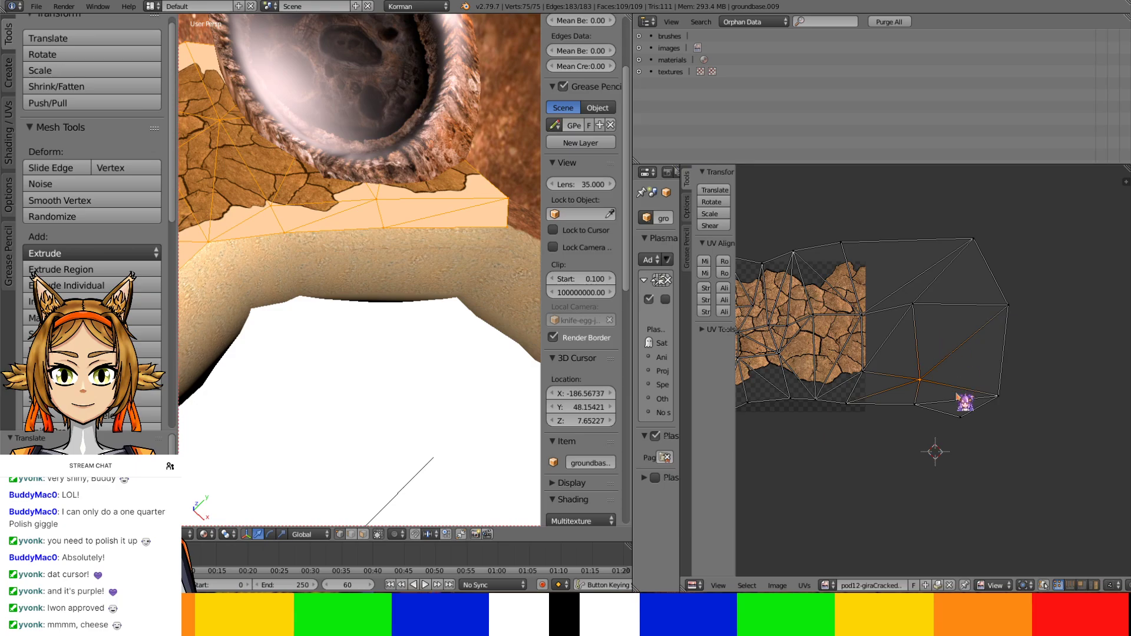
pyautogui.moveTo(978, 423); pyautogui.dragTo(971, 460, button='right')
pyautogui.rightClick(993, 424)
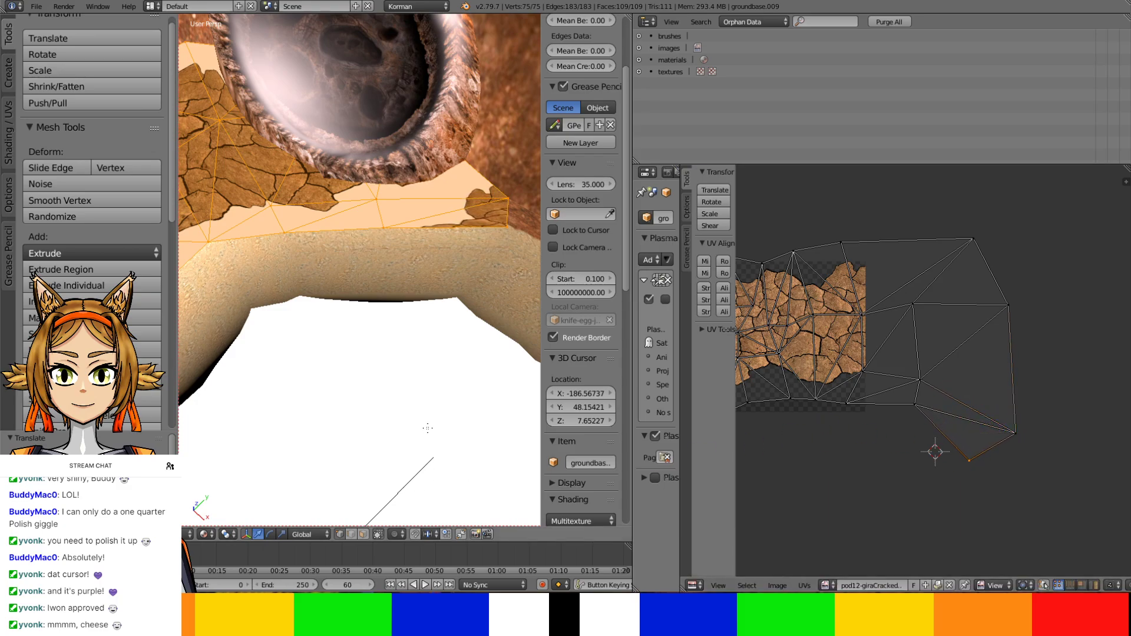
# Delete the three faces at the ground strip's far end, below the crater
pyautogui.rightClick(459, 181)
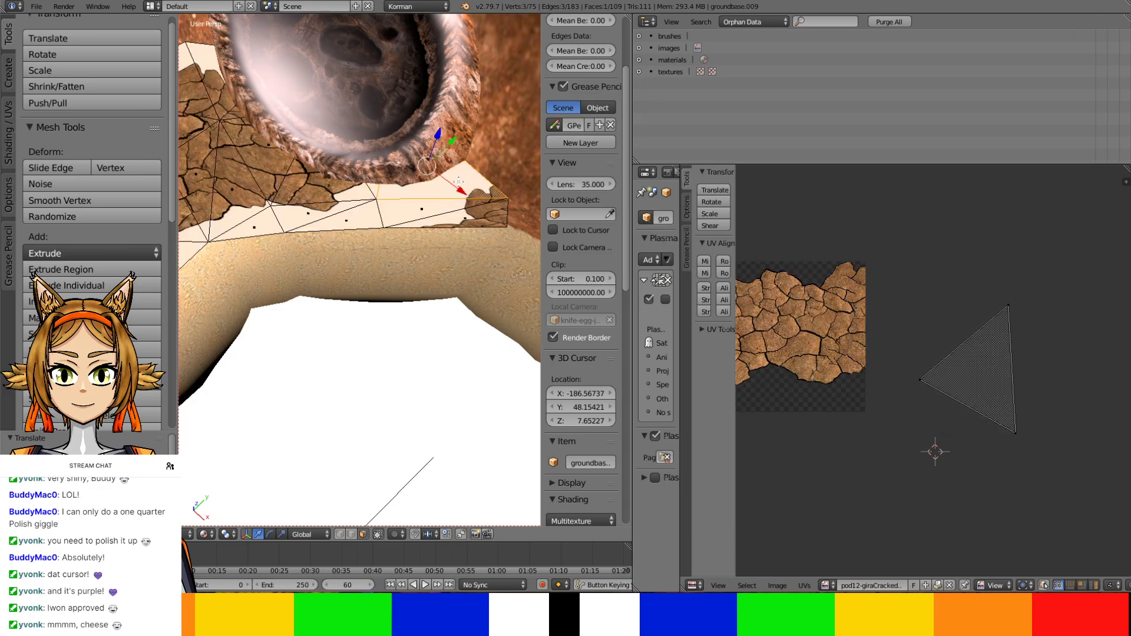
pyautogui.press('x')
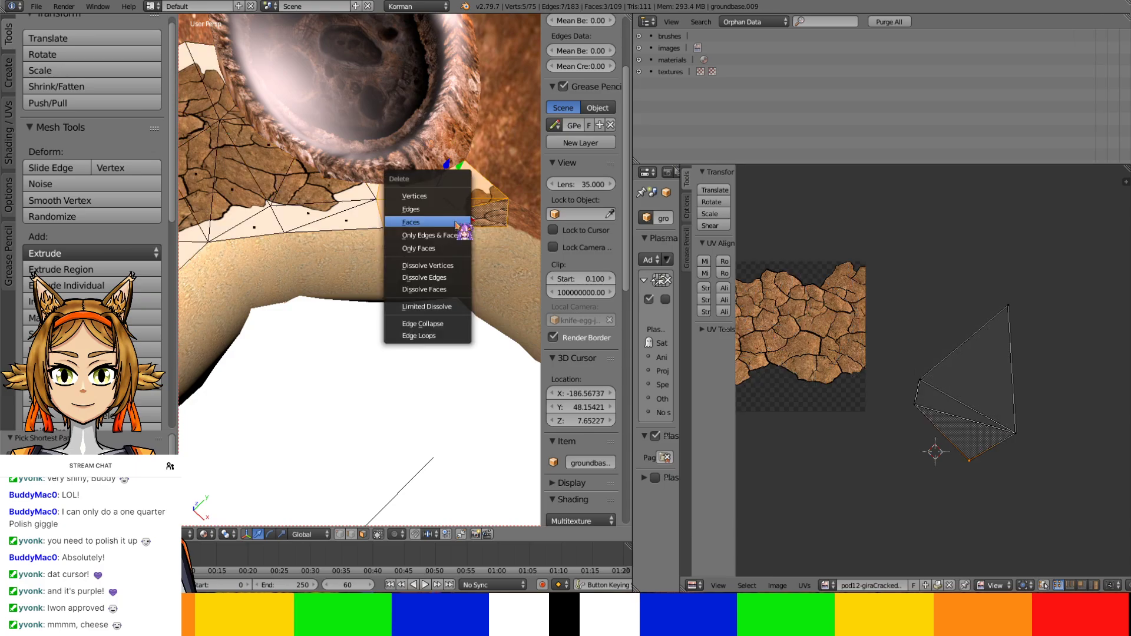
pyautogui.click(416, 220)
pyautogui.moveTo(455, 222); pyautogui.dragTo(506, 275, button='middle')
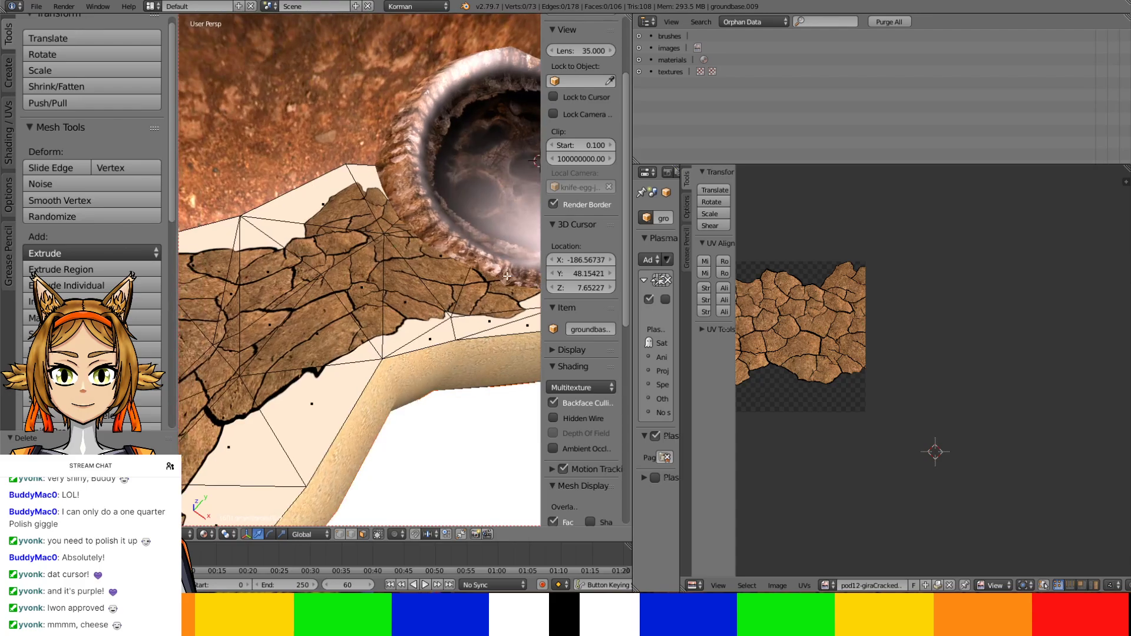
# With the whole strip selected, lower two interior UV vertices right of the texture tile into an even horizontal row
pyautogui.press('a')
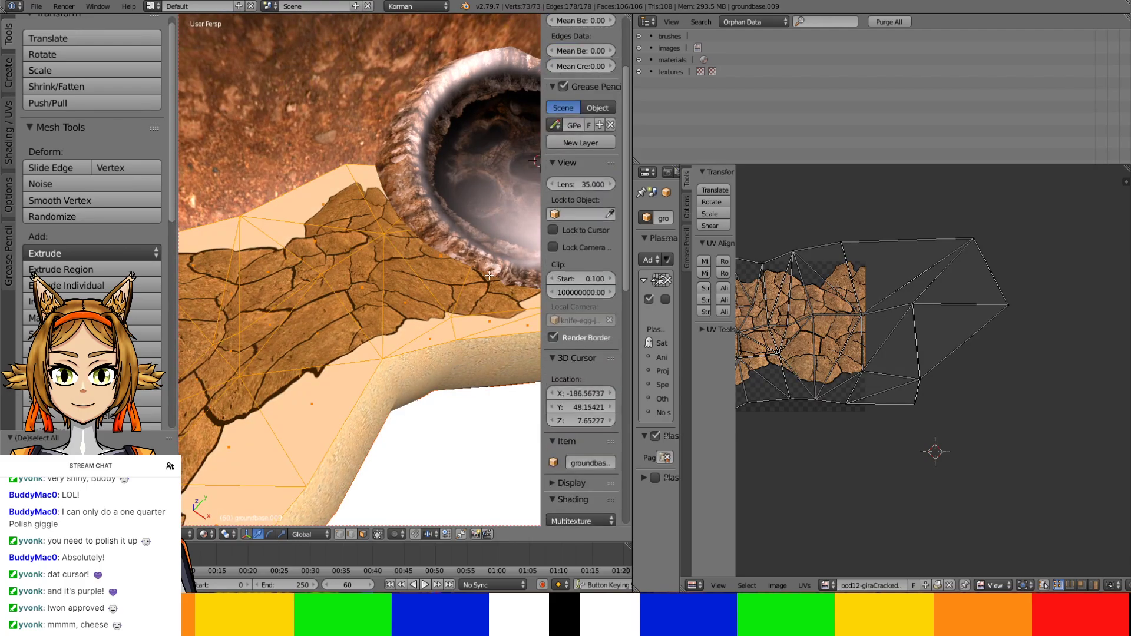
pyautogui.press('g')
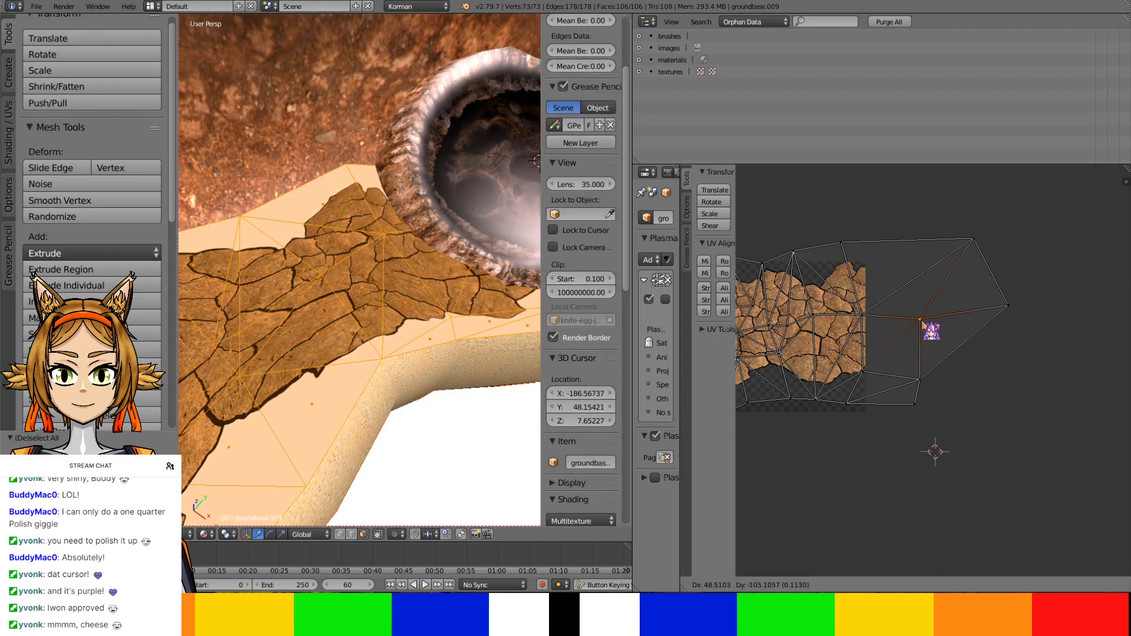
pyautogui.click(939, 321)
pyautogui.press('g')
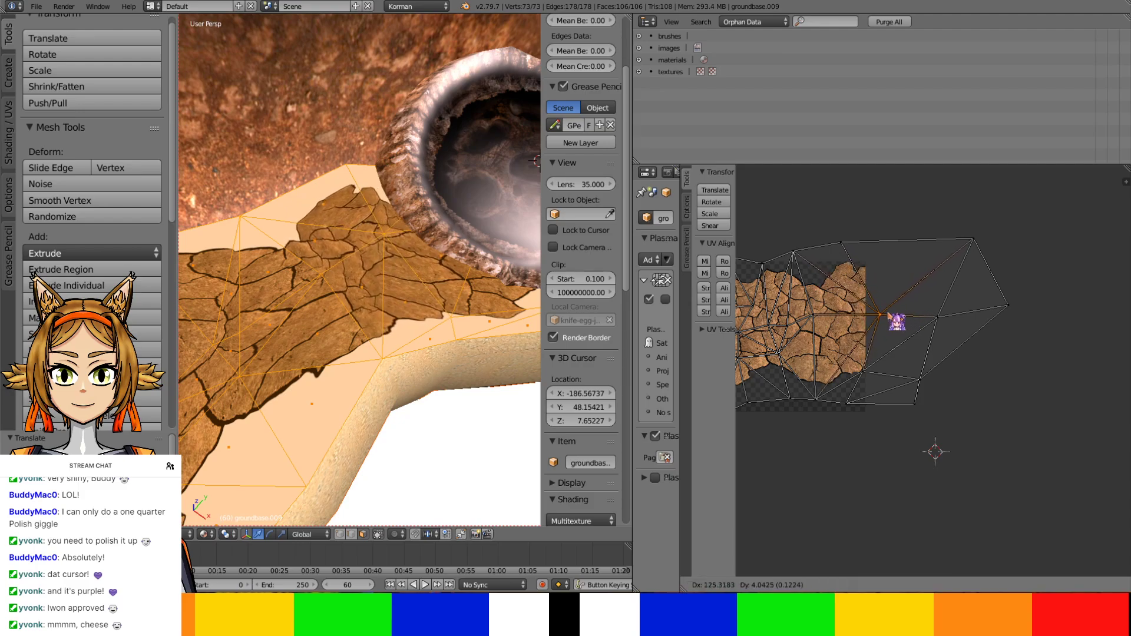
pyautogui.click(890, 320)
# Pull the UV strip's end border inward and stack its two lower inner vertices vertically right of the tile
pyautogui.rightClick(969, 247)
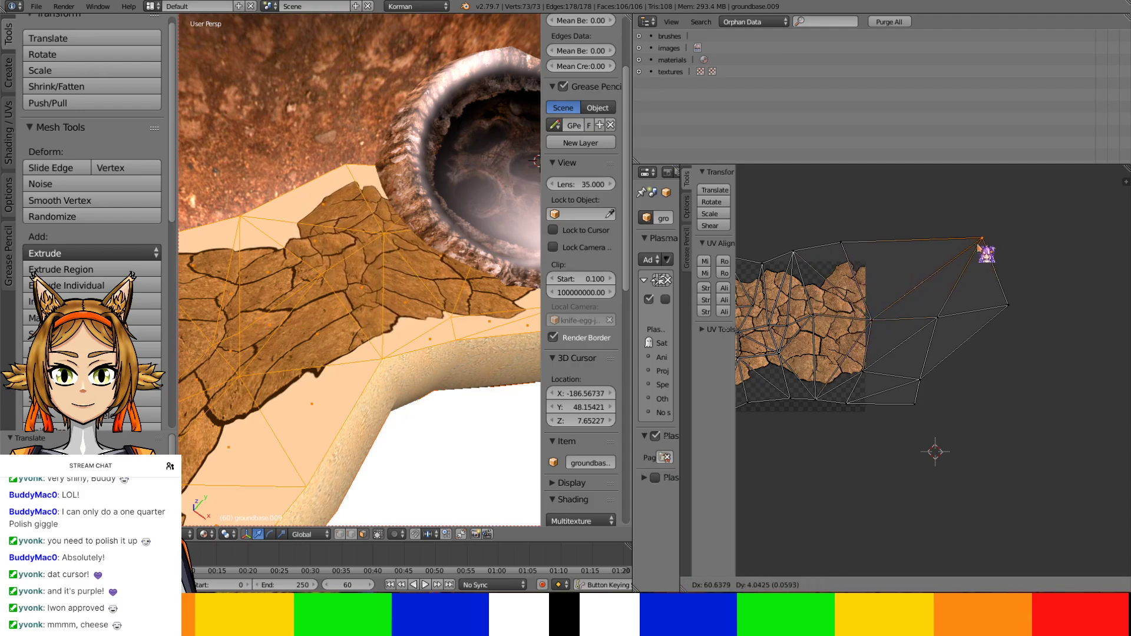
pyautogui.press('g')
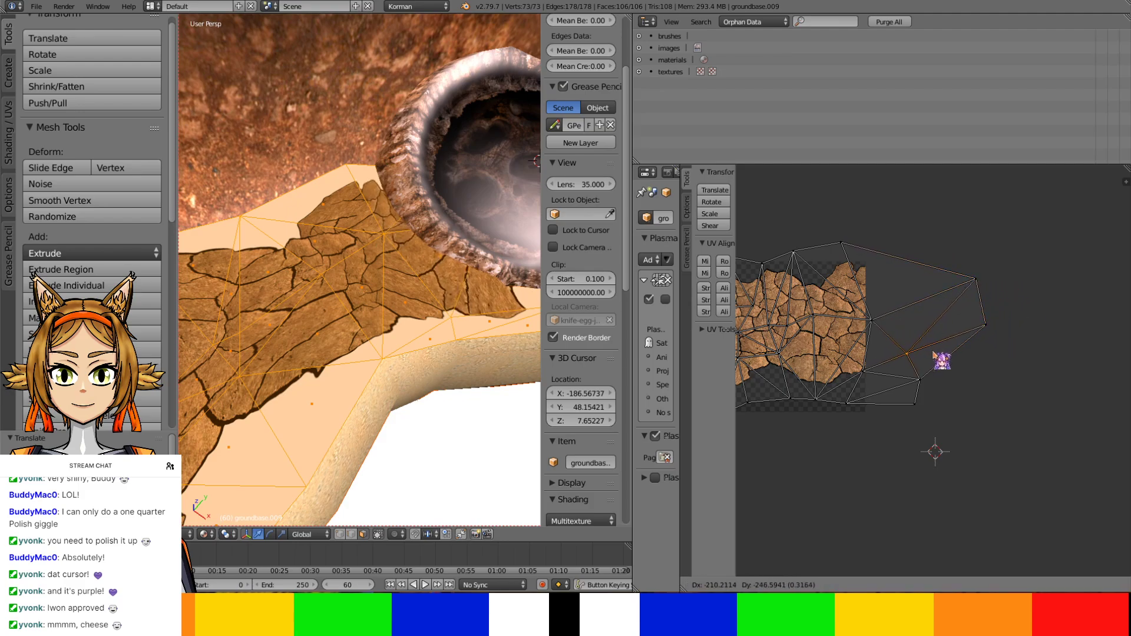
pyautogui.click(956, 348)
pyautogui.press('g')
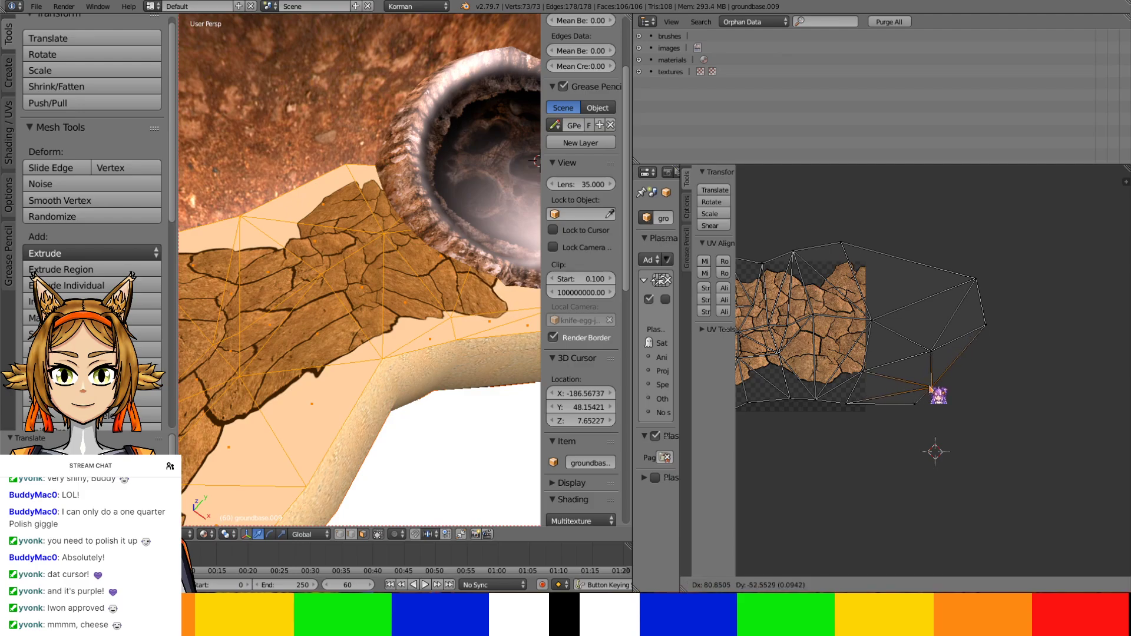
pyautogui.click(941, 399)
# Leave mesh editing and turn off Shadeless for the MUDTEXTURE material
pyautogui.moveTo(424, 353); pyautogui.dragTo(387, 360, button='middle')
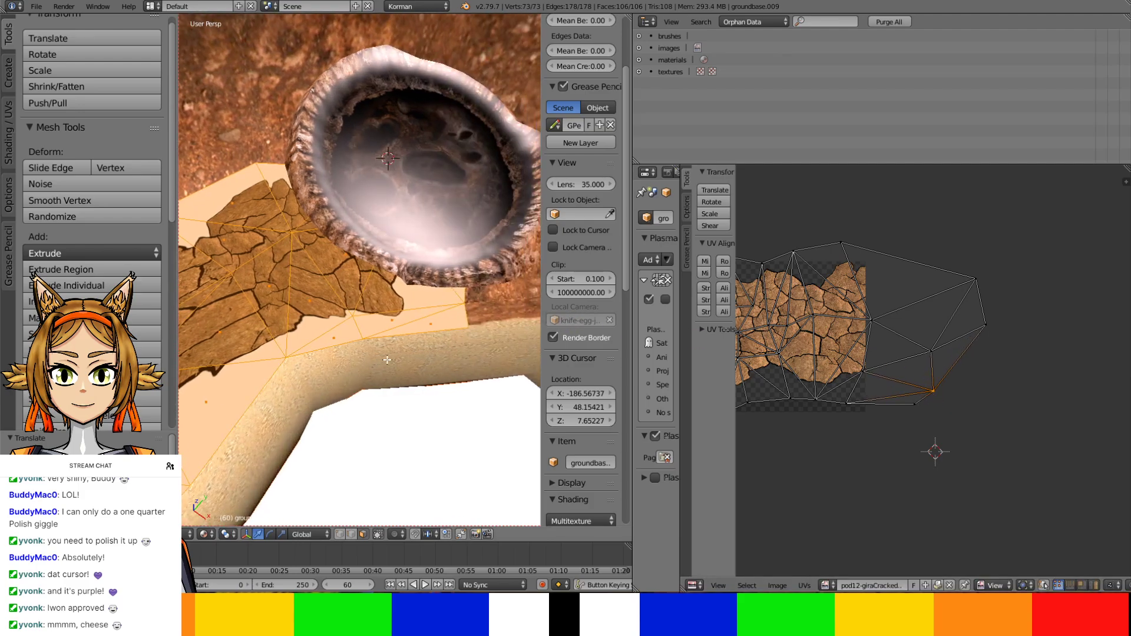
pyautogui.press('Tab')
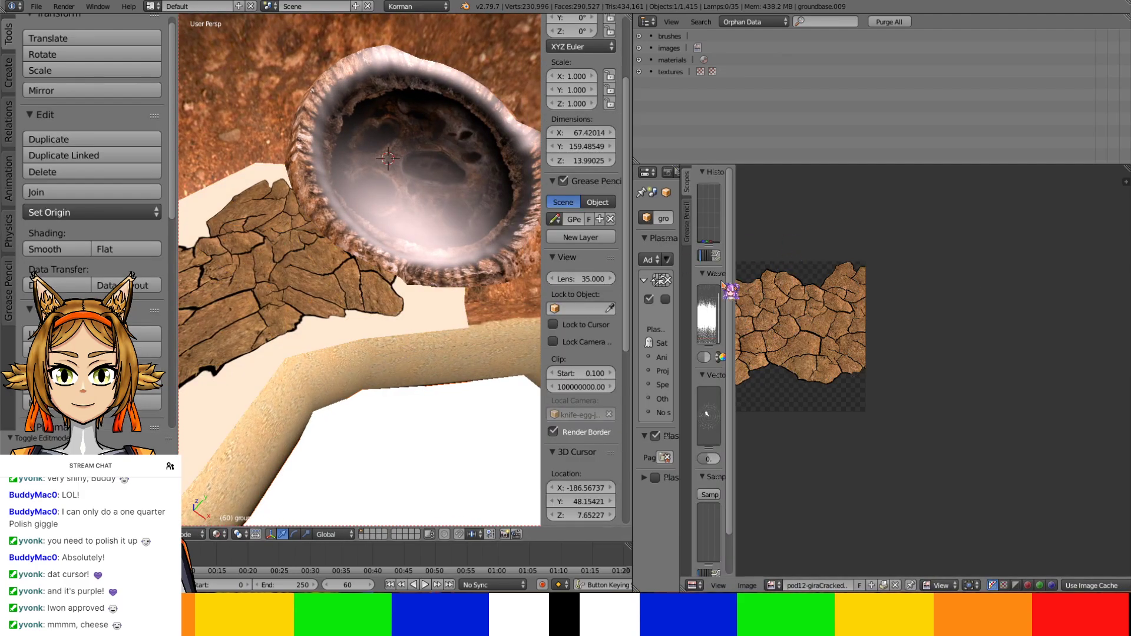
pyautogui.moveTo(681, 290); pyautogui.dragTo(802, 301)
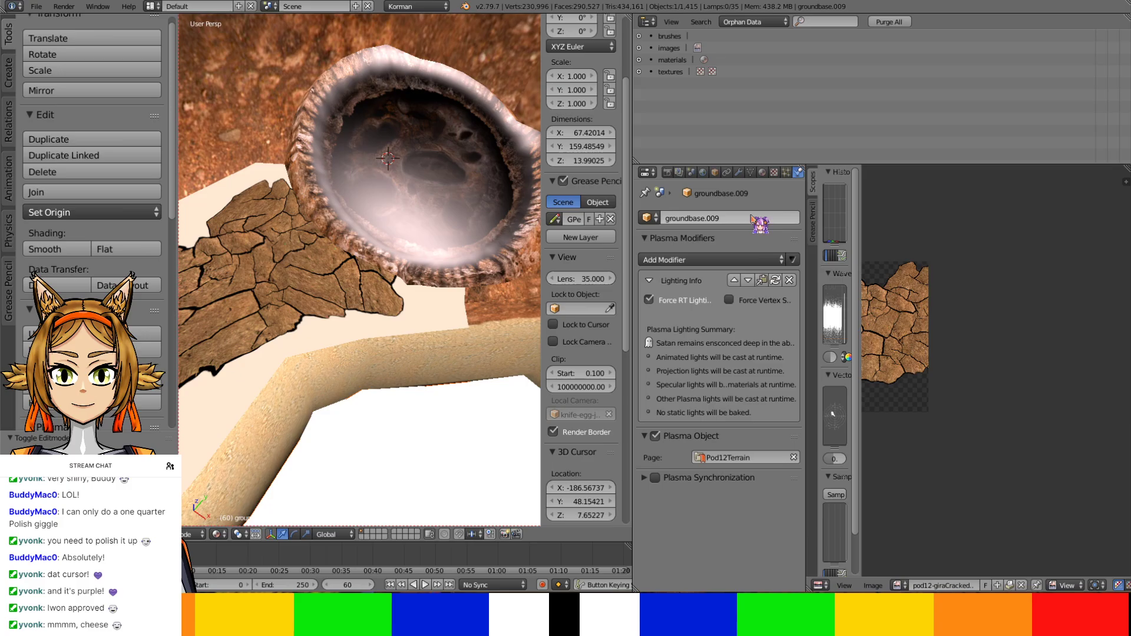
pyautogui.click(762, 172)
pyautogui.click(754, 513)
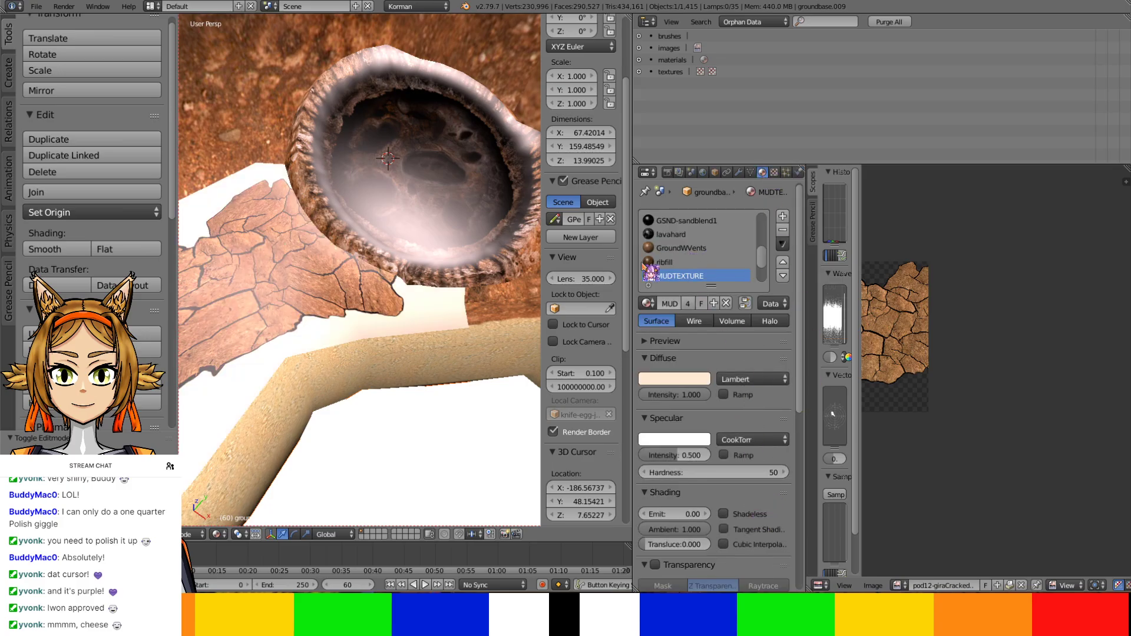
# In the groundbase.009 mesh, subdivide the two ground strip faces that cut across the crater's lower half
pyautogui.scroll(-6, 405, 282)
pyautogui.scroll(3, 531, 229)
pyautogui.keyDown('shift'); pyautogui.moveTo(405, 281); pyautogui.dragTo(416, 317, button='middle'); pyautogui.keyUp('shift')
pyautogui.scroll(2, 418, 226)
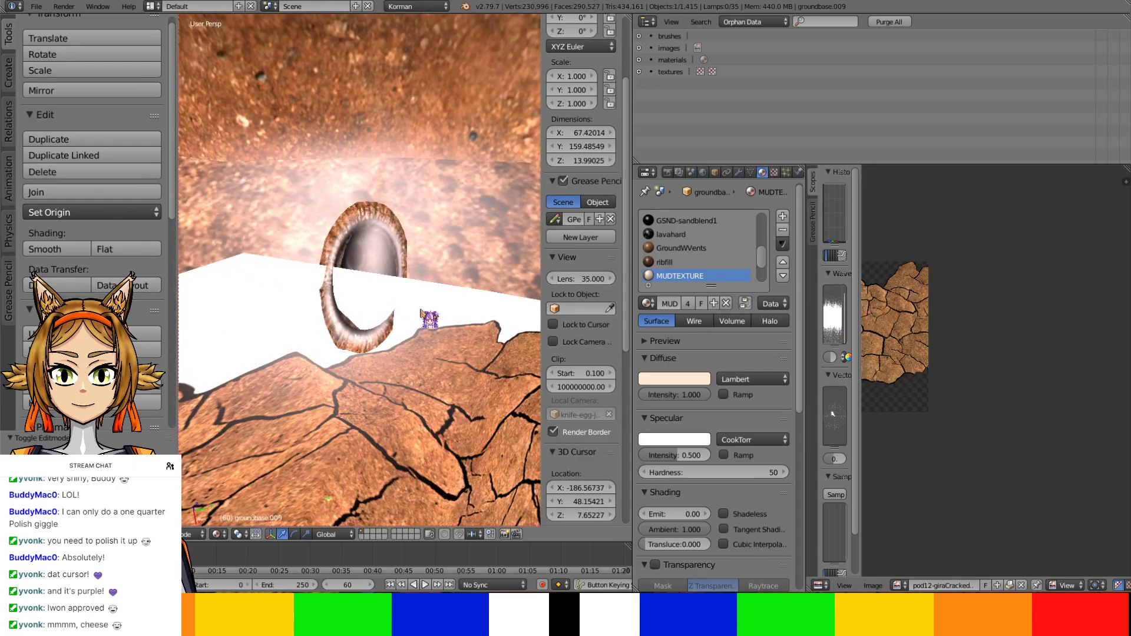
pyautogui.press('Tab')
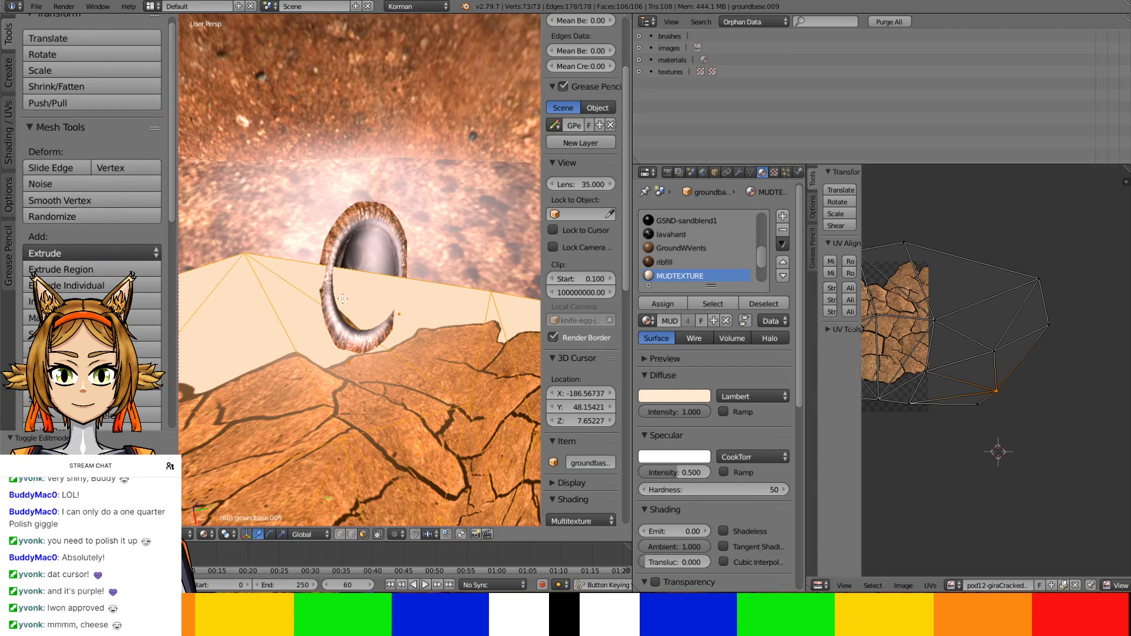
pyautogui.rightClick(384, 324)
pyautogui.keyDown('shift'); pyautogui.rightClick(363, 400); pyautogui.keyUp('shift')
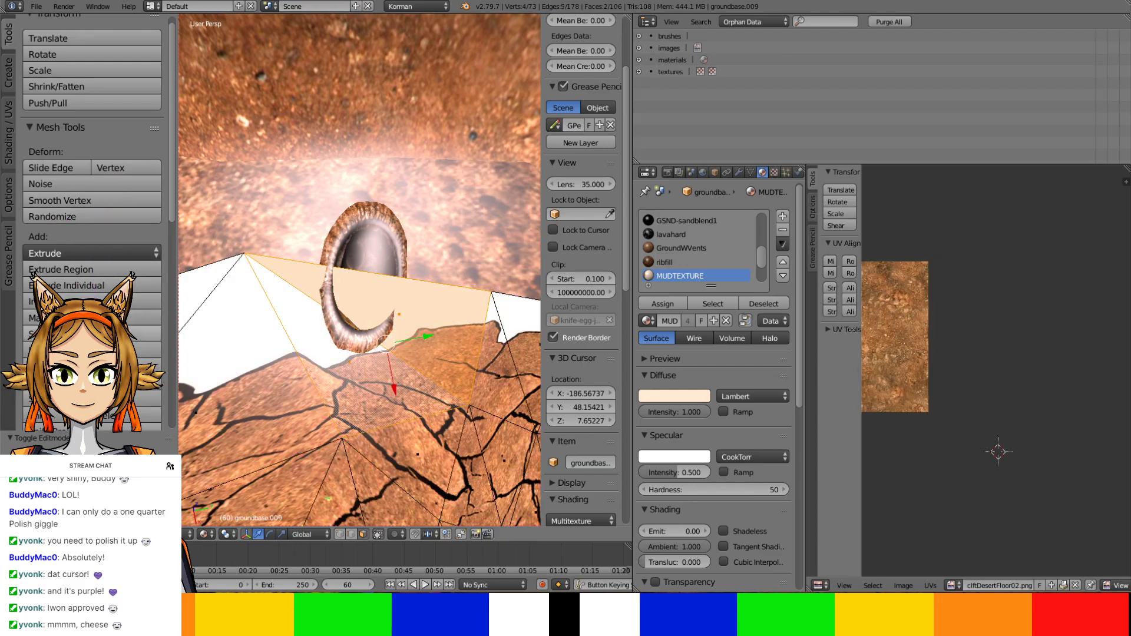
pyautogui.click(88, 334)
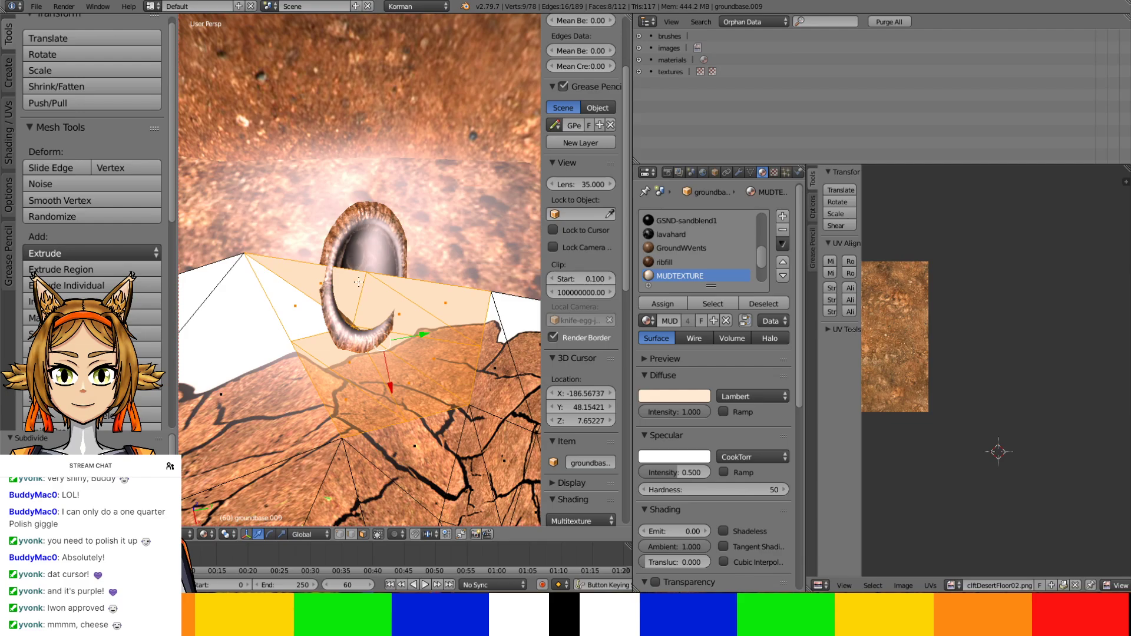
# Triangulate the whole strip mesh and delete the two faces covering the crater's left side
pyautogui.press('a')
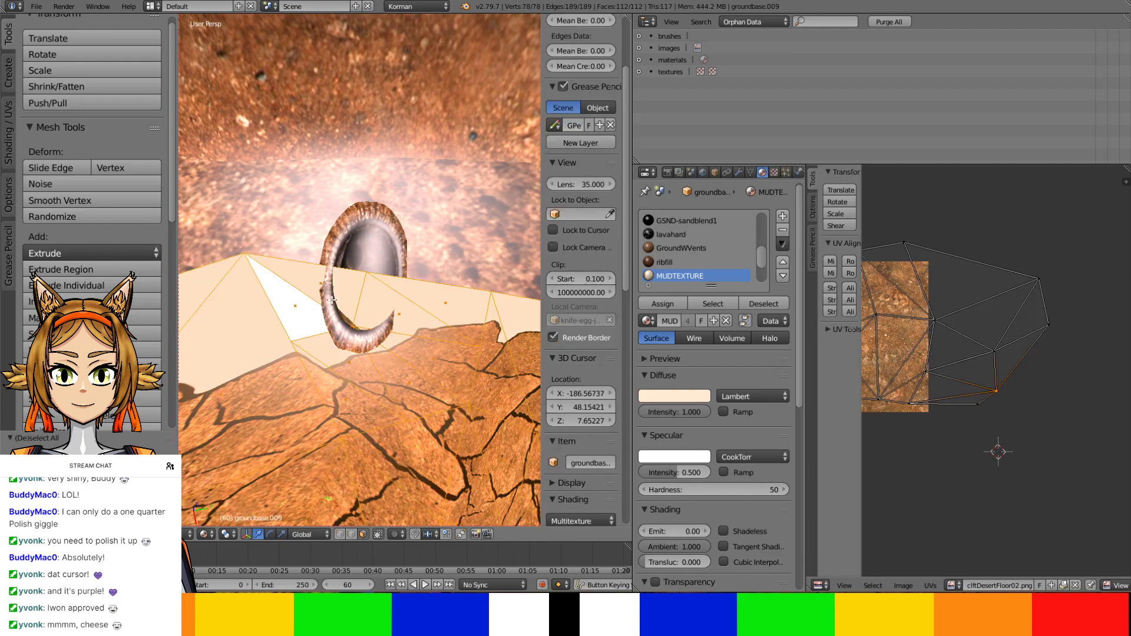
pyautogui.hotkey('ctrl', 't')
pyautogui.rightClick(333, 299)
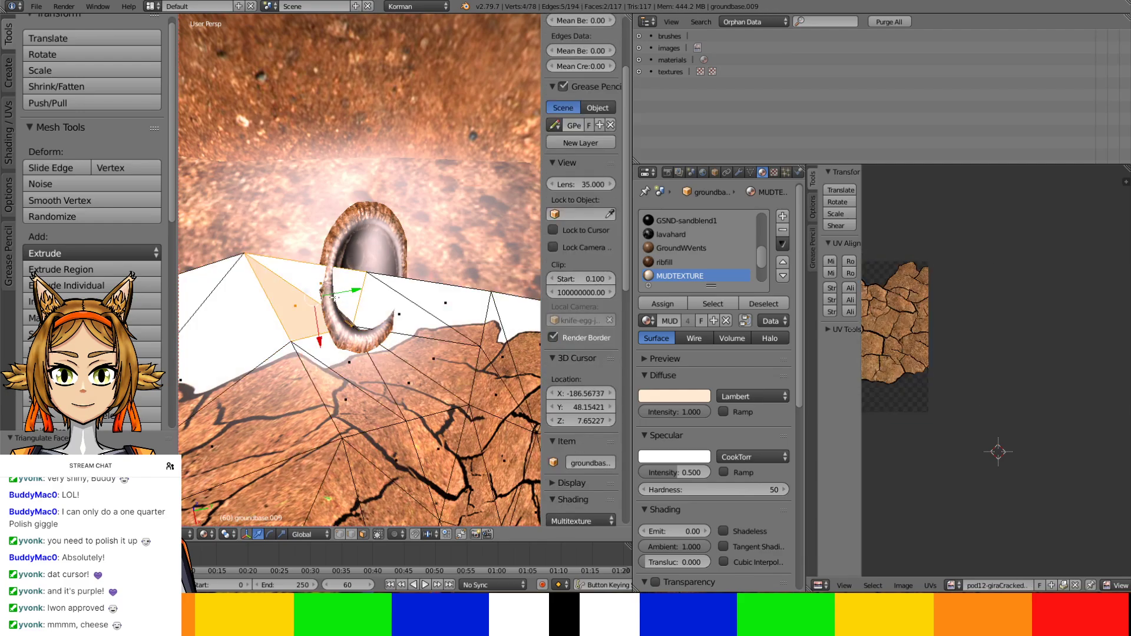
pyautogui.press('x')
pyautogui.click(377, 308)
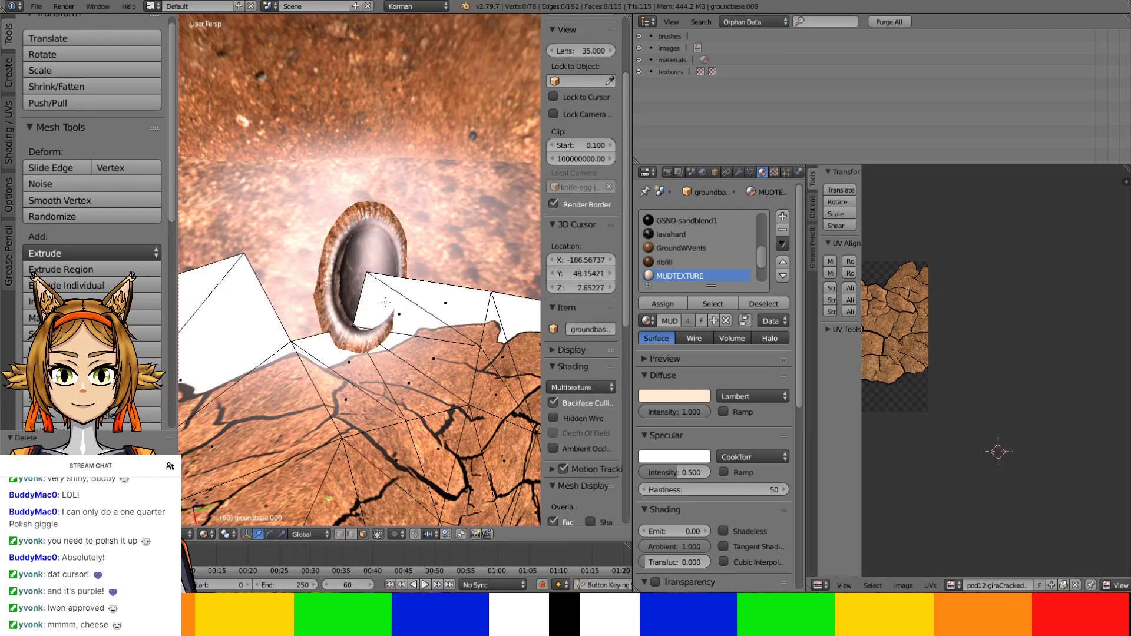
# Subdivide the two faces crossing the crater's right side and delete the four smaller faces overlapping it
pyautogui.rightClick(419, 310)
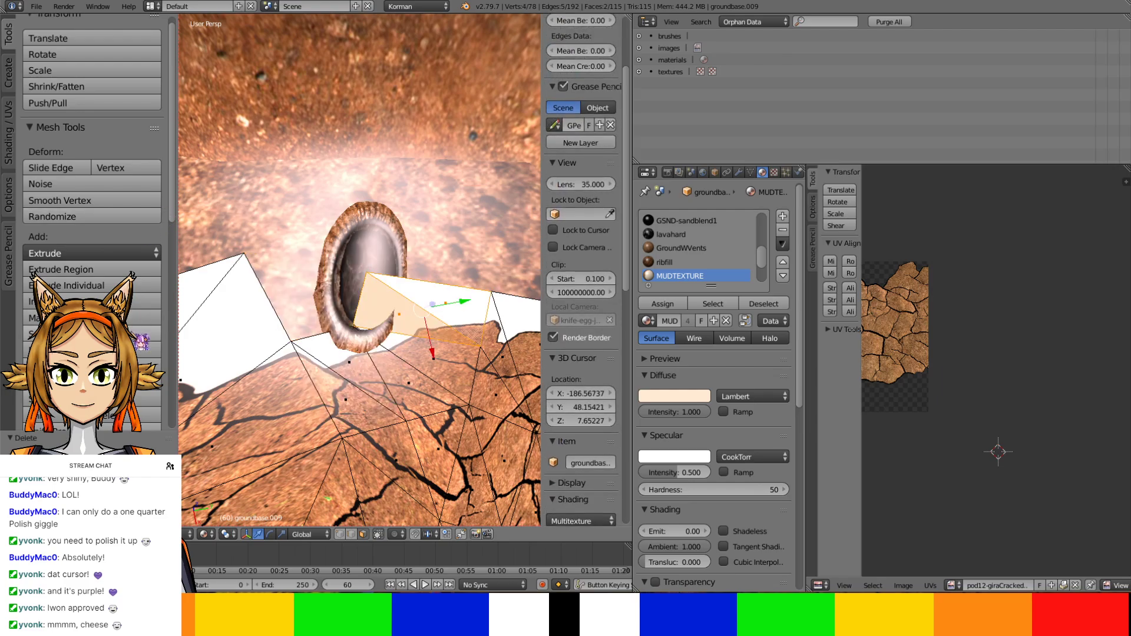
pyautogui.press('w')
pyautogui.click(405, 323)
pyautogui.rightClick(386, 323)
pyautogui.keyDown('shift'); pyautogui.rightClick(397, 315); pyautogui.keyUp('shift')
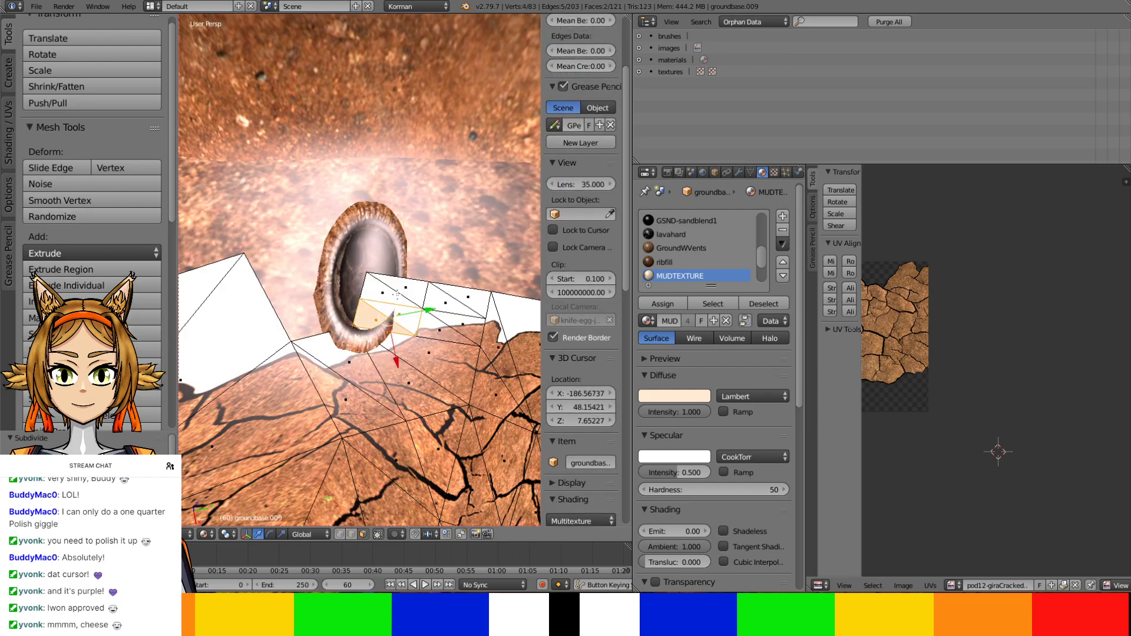
pyautogui.keyDown('shift'); pyautogui.rightClick(394, 293); pyautogui.keyUp('shift')
pyautogui.keyDown('shift'); pyautogui.rightClick(409, 290); pyautogui.keyUp('shift')
pyautogui.press('x')
pyautogui.click(377, 308)
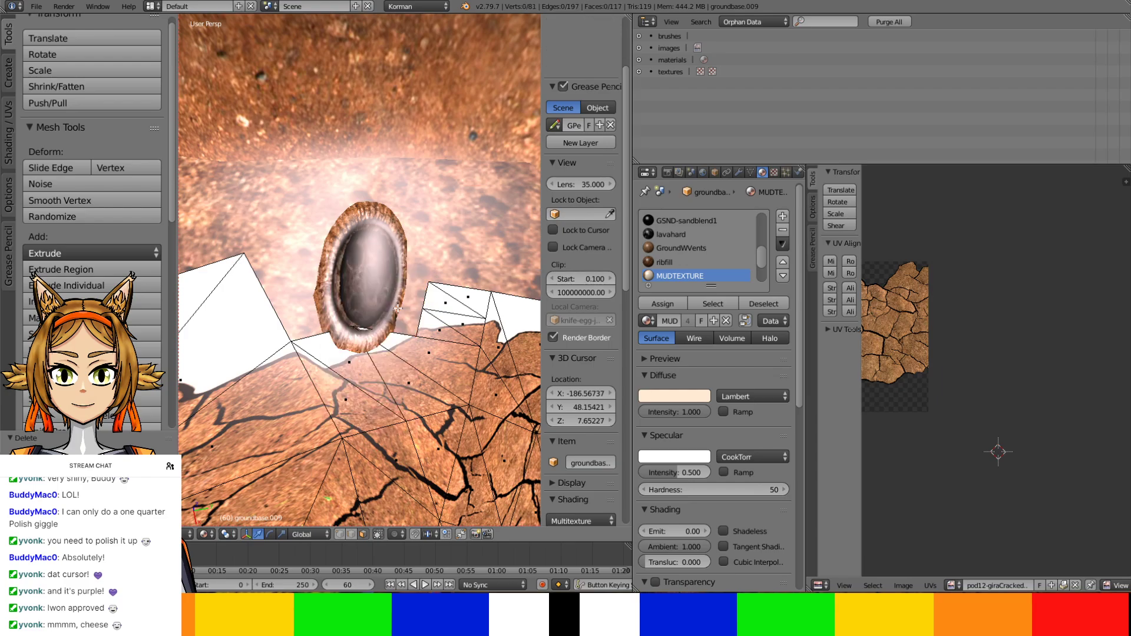
# Delete the two leftover upper faces just right of the crater and triangulate the entire strip mesh again
pyautogui.rightClick(456, 287)
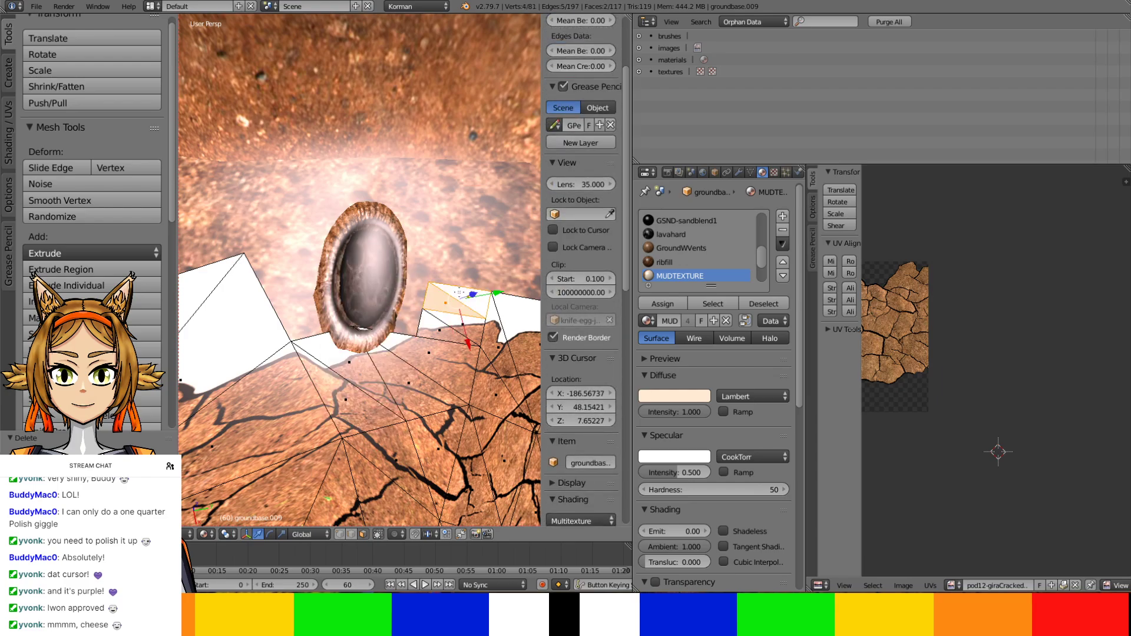
pyautogui.press('x')
pyautogui.click(459, 290)
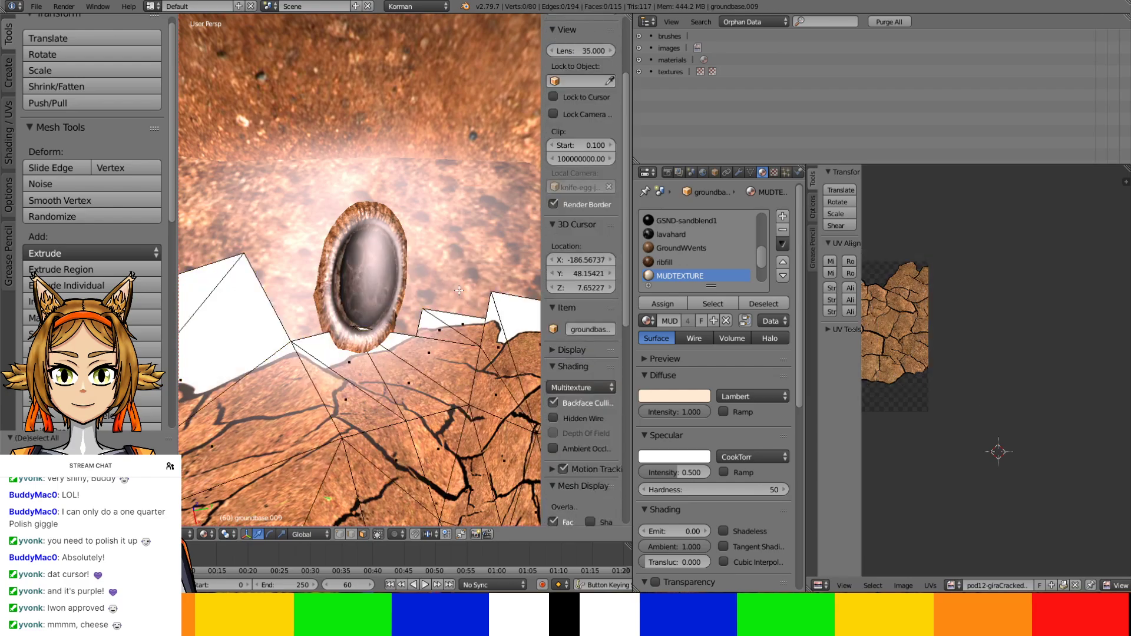
pyautogui.press('a')
pyautogui.hotkey('ctrl', 't')
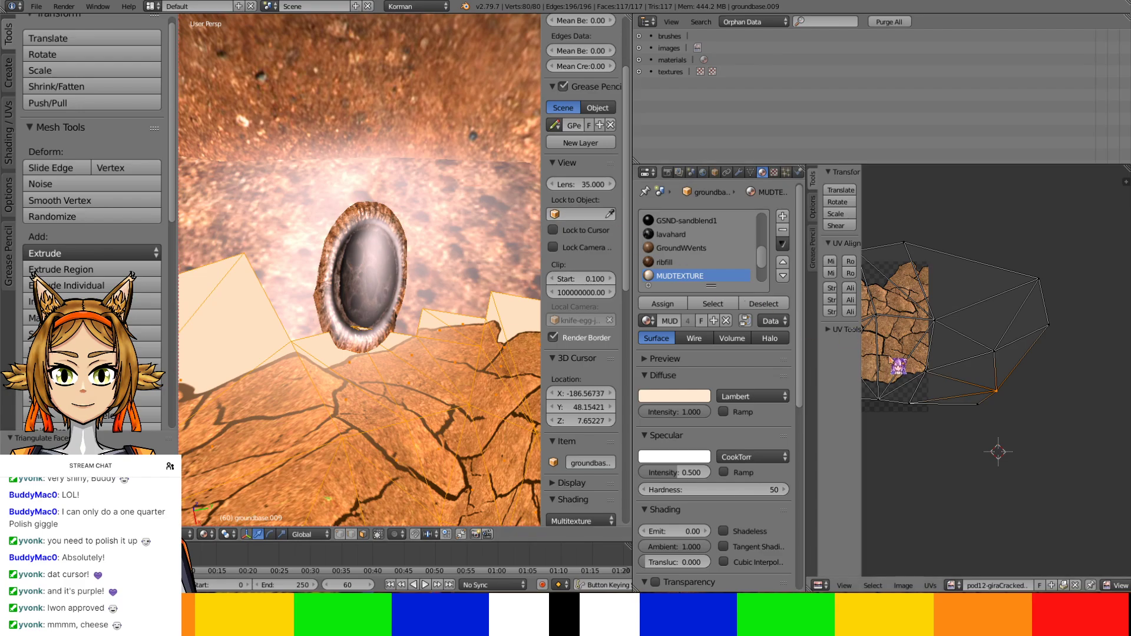
# Widen the UV editor and nudge the UV vertex in the border's stepped notch level with its left neighbour
pyautogui.moveTo(889, 357); pyautogui.dragTo(872, 393, button='middle')
pyautogui.scroll(3, 940, 324)
pyautogui.moveTo(939, 323); pyautogui.dragTo(965, 404, button='middle')
pyautogui.scroll(3, 964, 404)
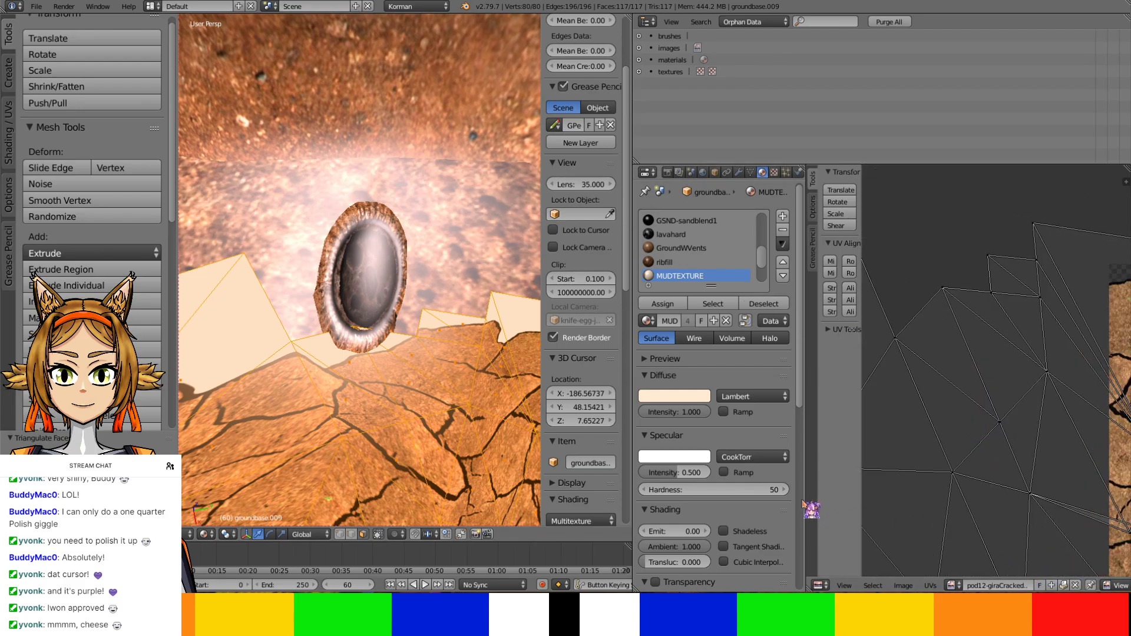
pyautogui.moveTo(804, 508); pyautogui.dragTo(687, 508)
pyautogui.rightClick(932, 293)
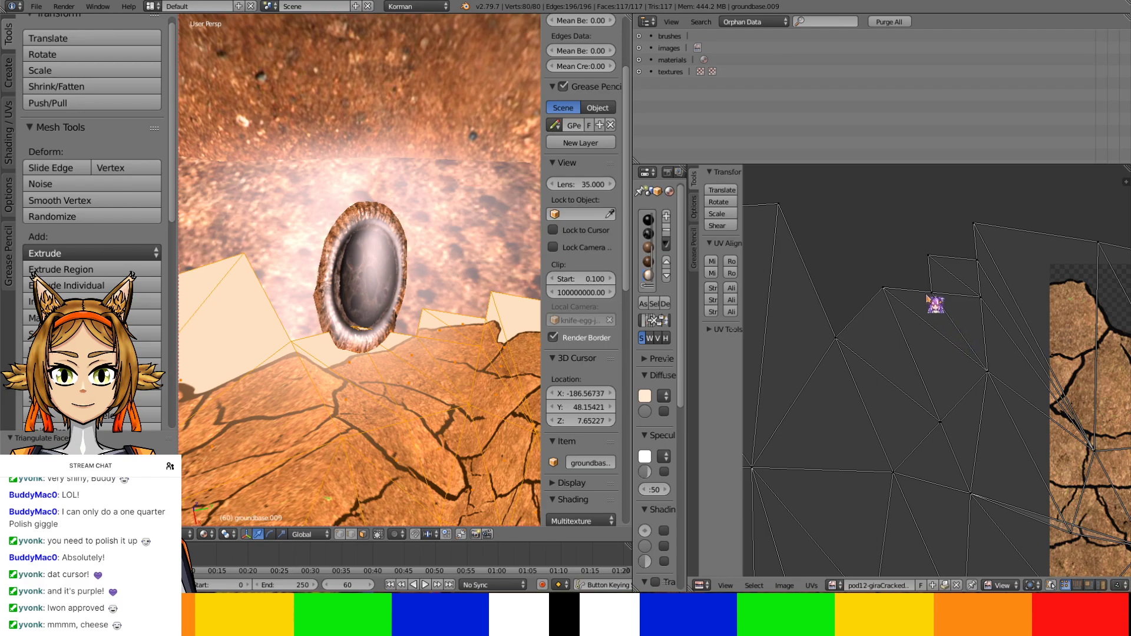
pyautogui.press('g')
pyautogui.click(924, 298)
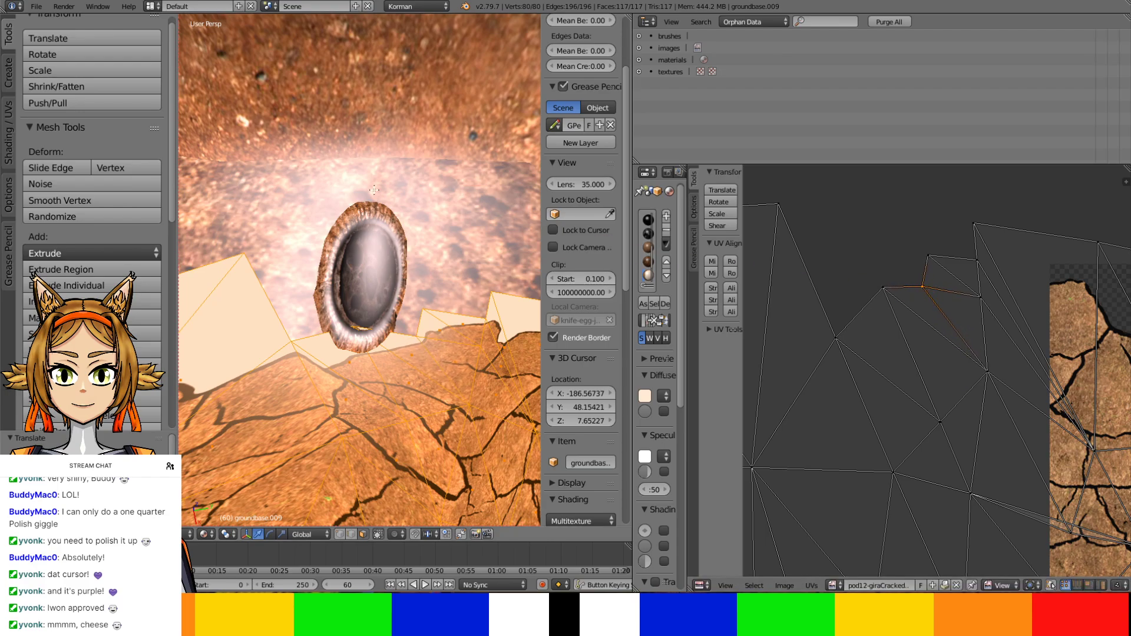
# Leave mesh editing, save over the existing Pod12 file and bring up the World properties
pyautogui.press('Tab')
pyautogui.hotkey('ctrl', 's')
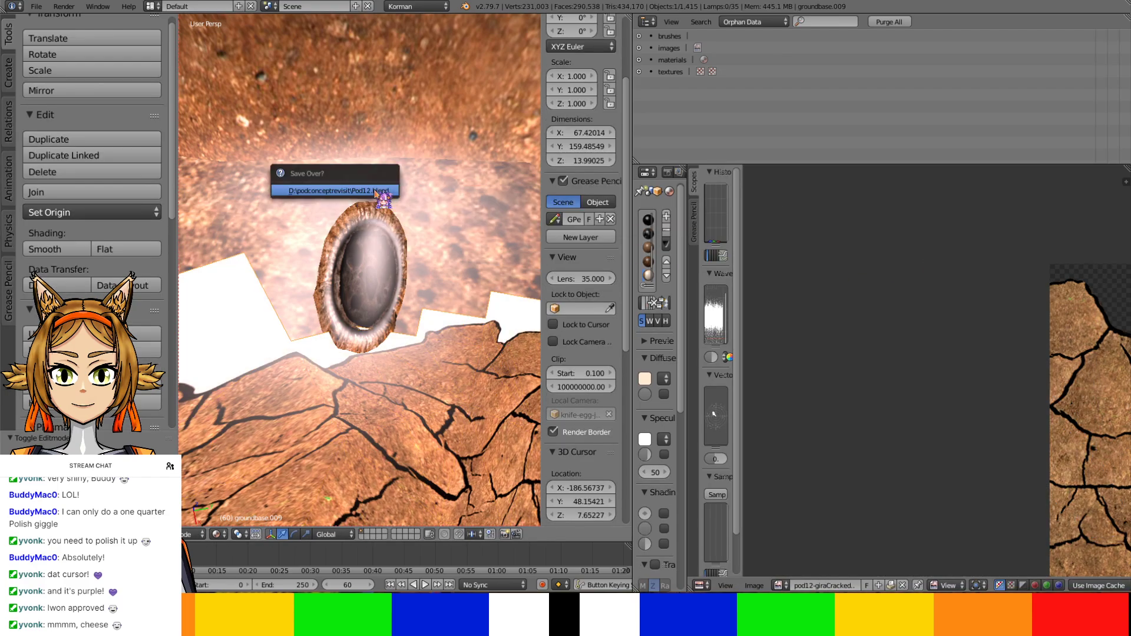
pyautogui.click(377, 192)
pyautogui.moveTo(685, 390); pyautogui.dragTo(878, 383)
pyautogui.click(703, 172)
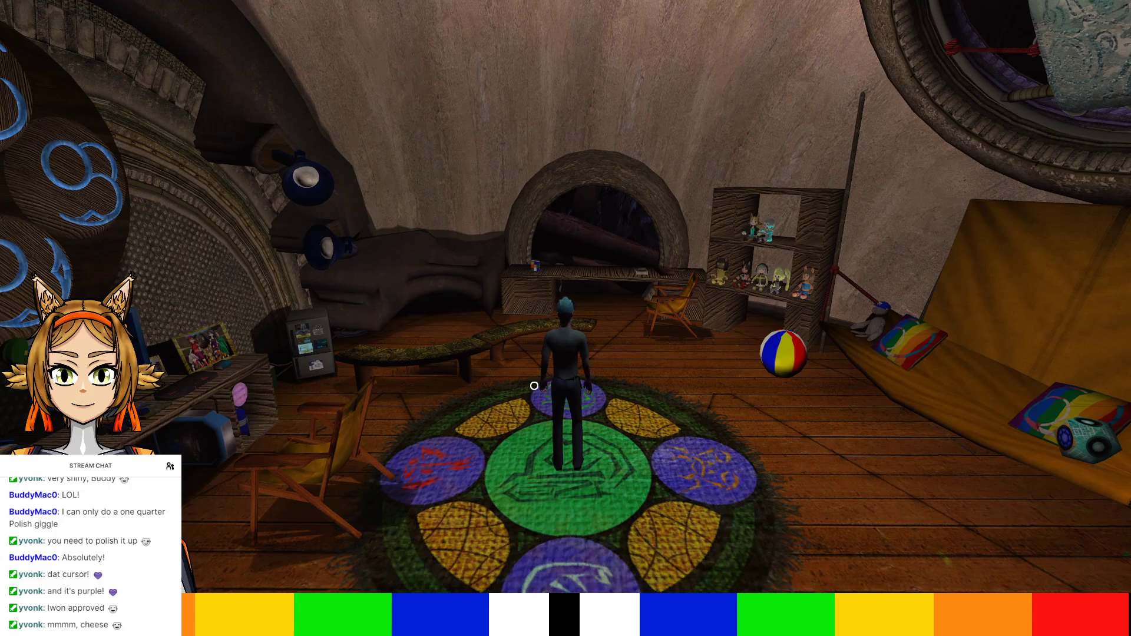
pyautogui.press('F1')
pyautogui.press('Right')
pyautogui.press('Left')
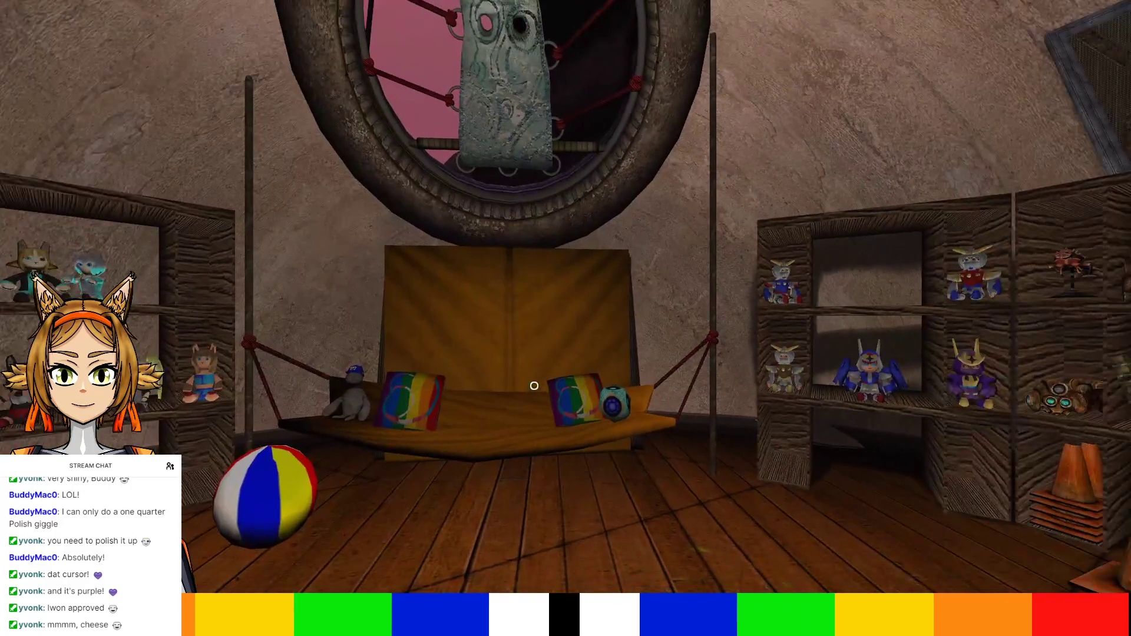
pyautogui.press('Up')
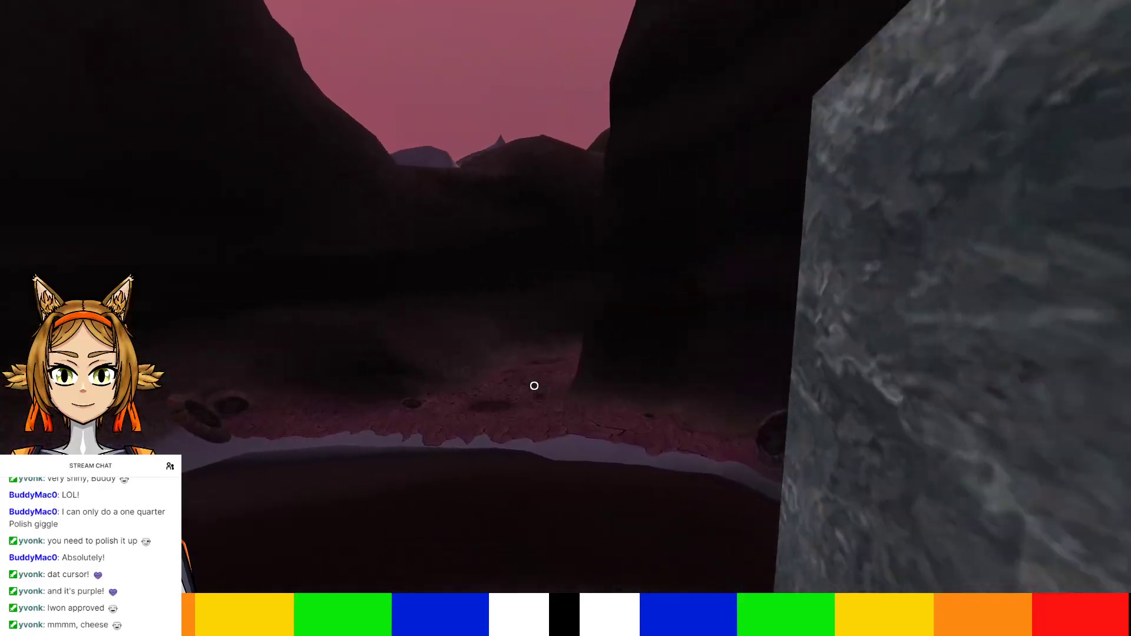
pyautogui.moveTo(535, 386); pyautogui.dragTo(707, 412, button='right')
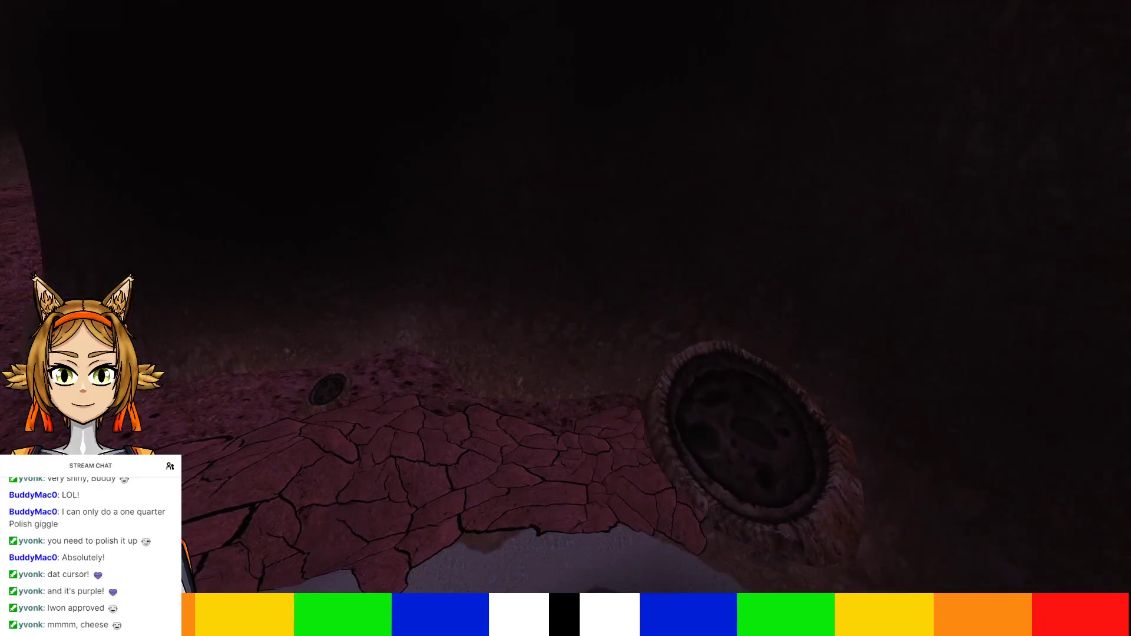
pyautogui.press('Left')
pyautogui.press('Up')
pyautogui.press('Right')
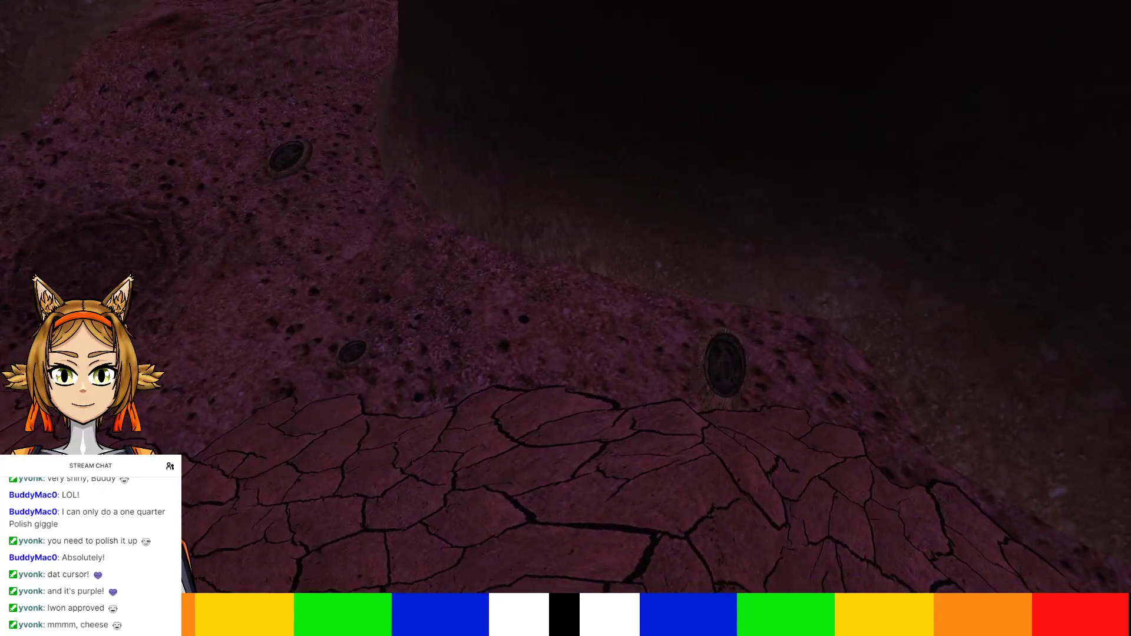
pyautogui.press('Left')
pyautogui.press('Up')
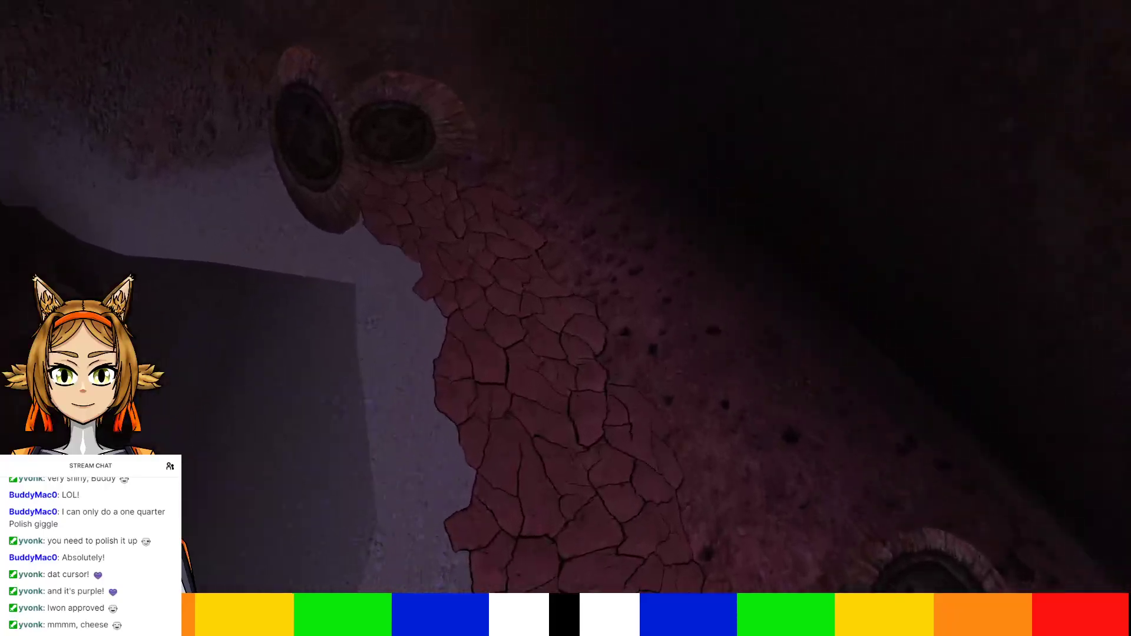
pyautogui.moveTo(707, 412); pyautogui.dragTo(770, 286, button='right')
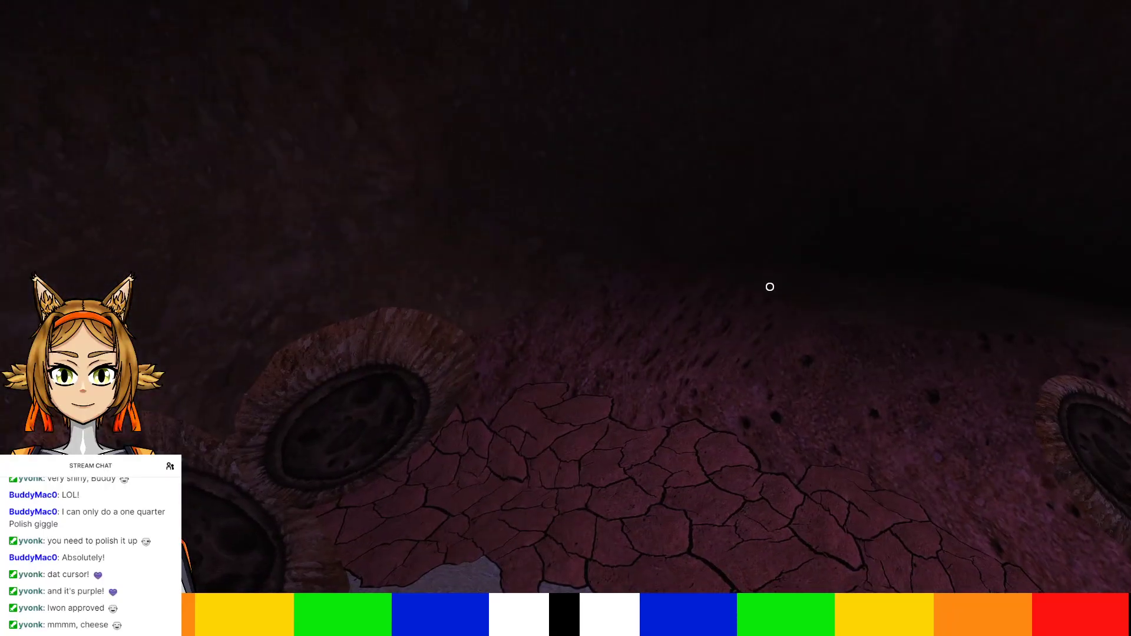
pyautogui.press('Up')
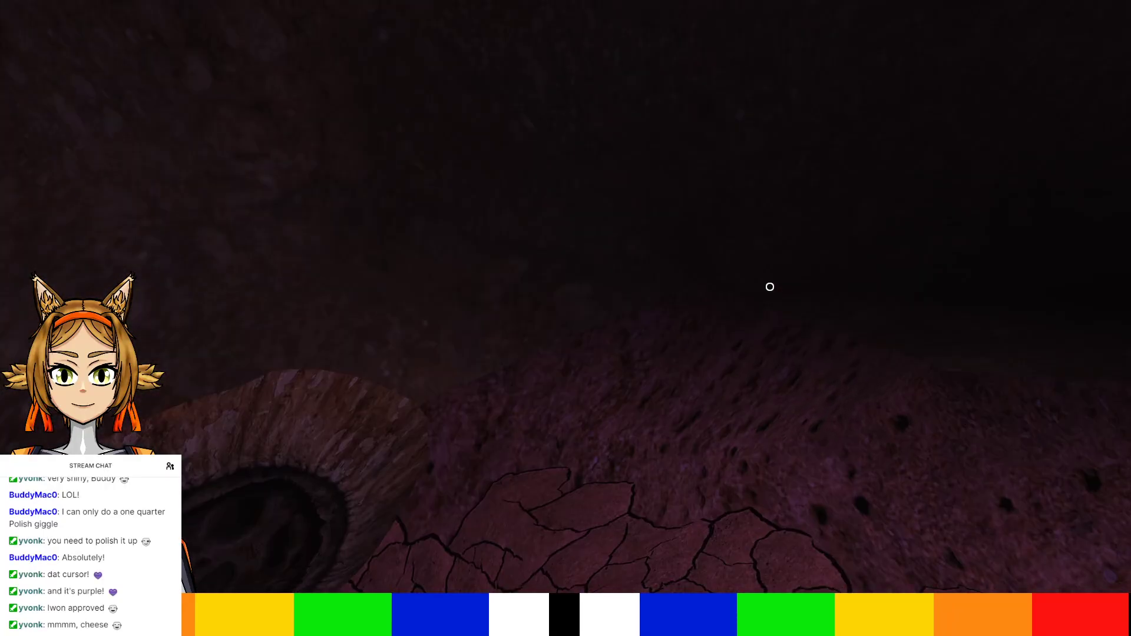
pyautogui.moveTo(771, 287); pyautogui.dragTo(854, 230, button='right')
pyautogui.press('Up')
pyautogui.press('Up')
pyautogui.press('Up')
pyautogui.press('Up')
pyautogui.press('Up')
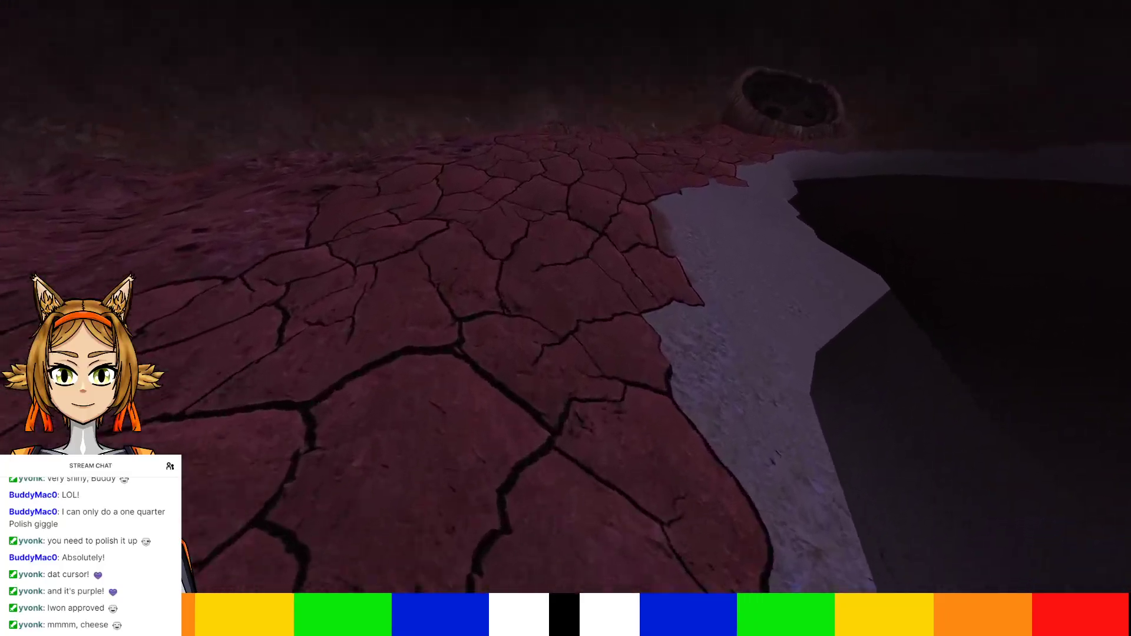
pyautogui.press('Up')
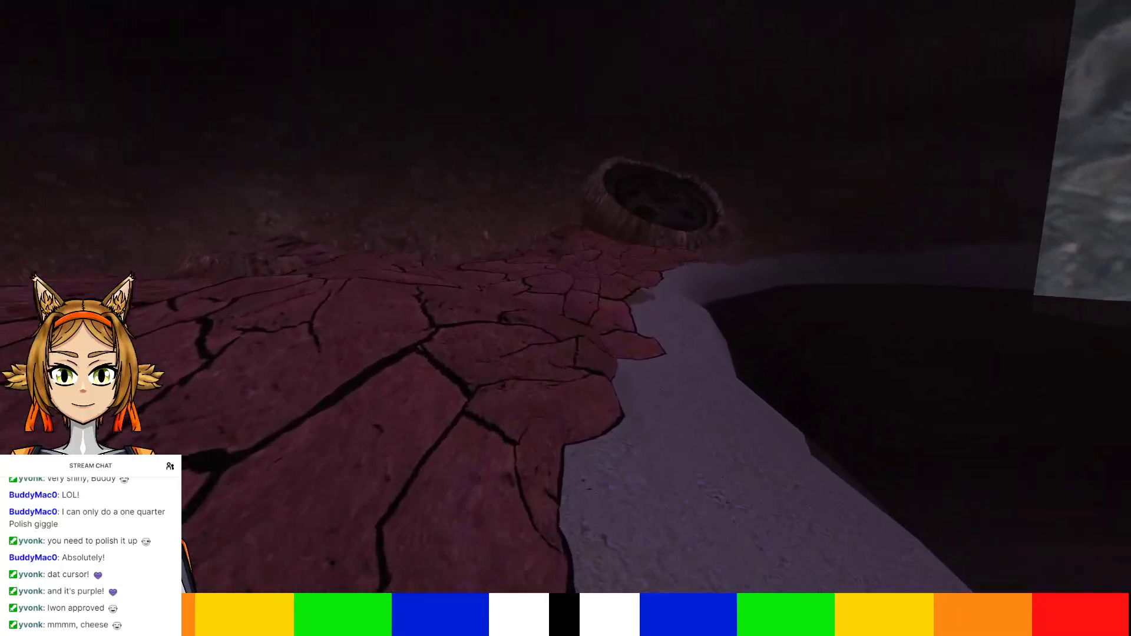
pyautogui.press('Up')
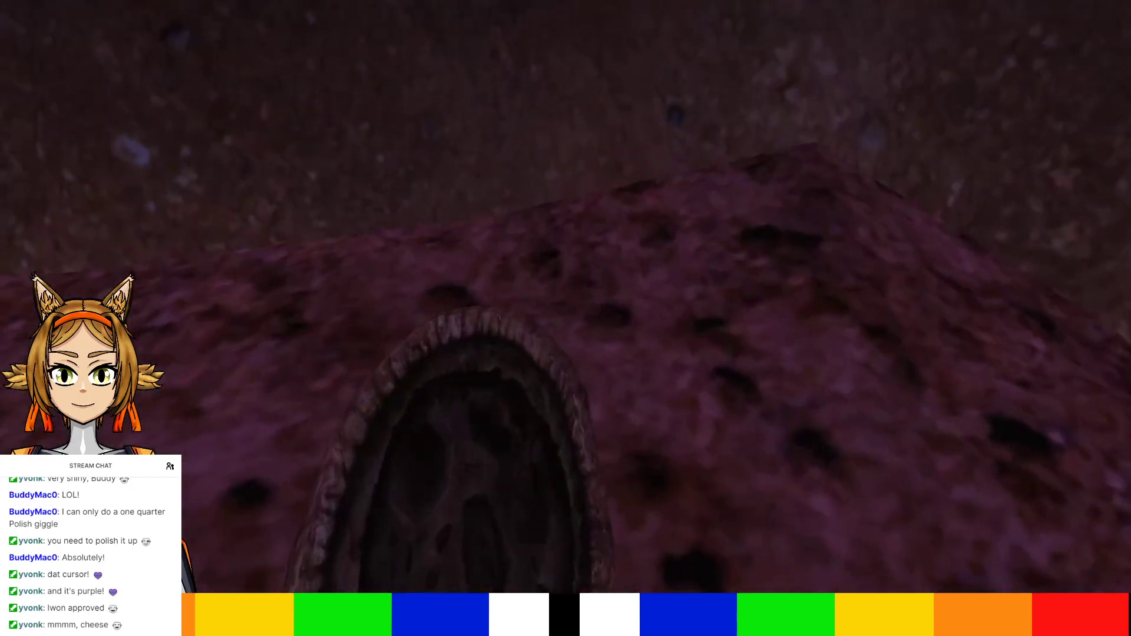
pyautogui.press('Down')
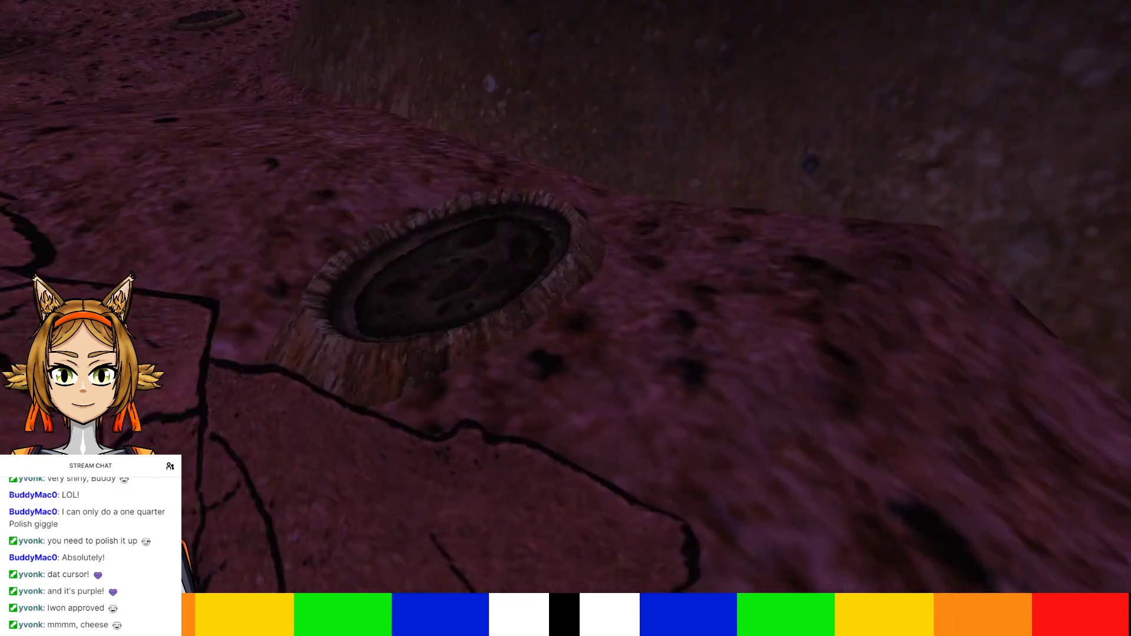
pyautogui.press('Up')
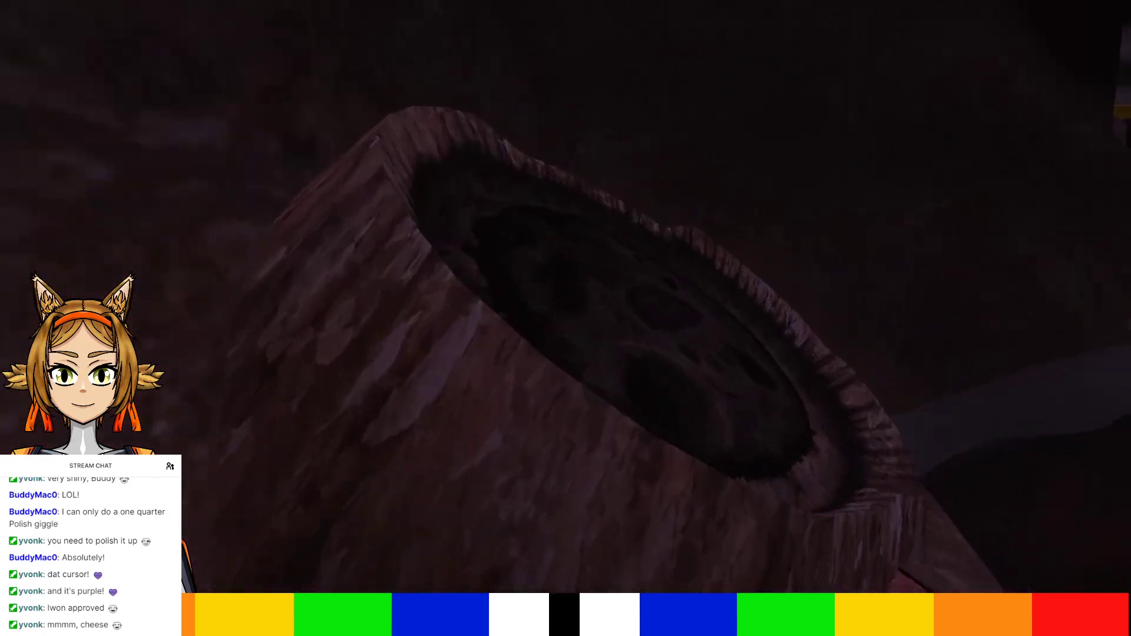
pyautogui.press('Down')
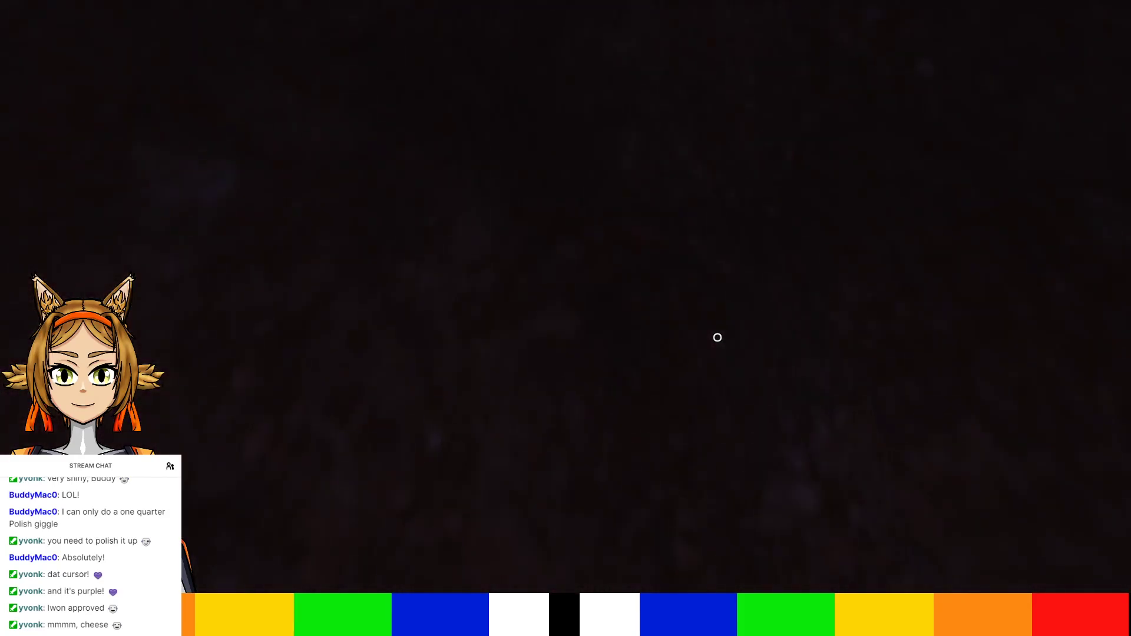
pyautogui.press('F1')
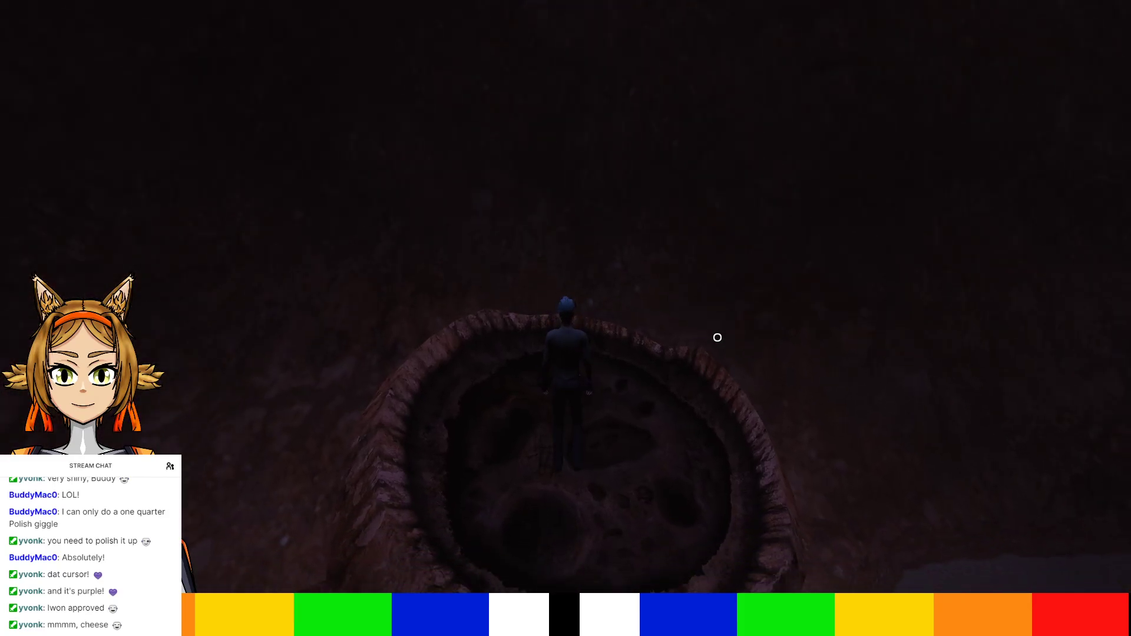
pyautogui.press('Left')
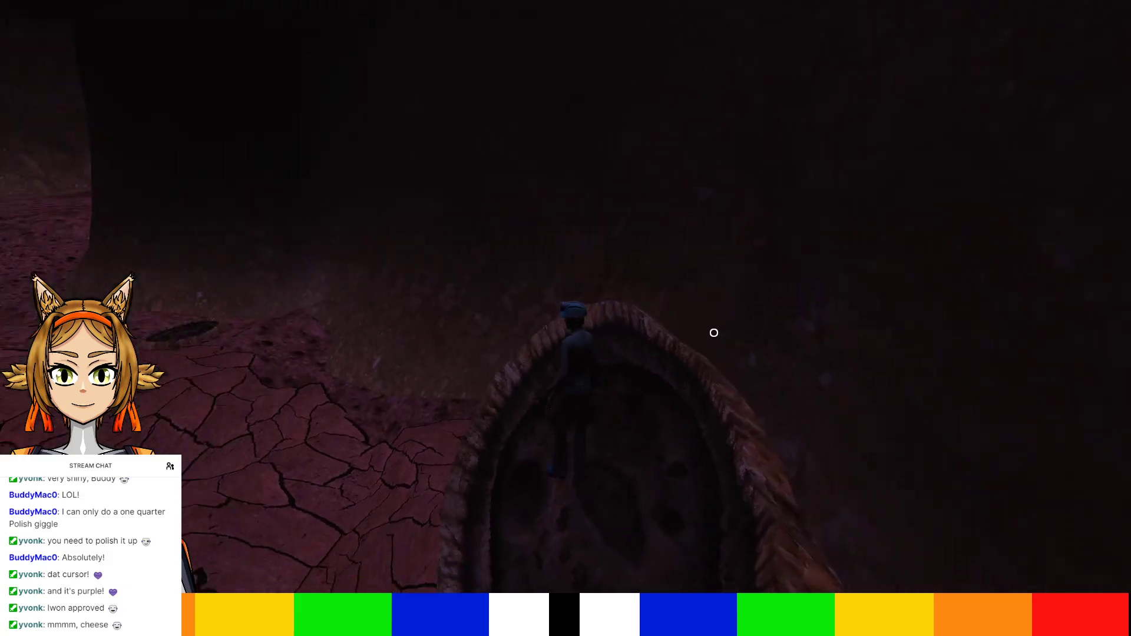
pyautogui.press('Right')
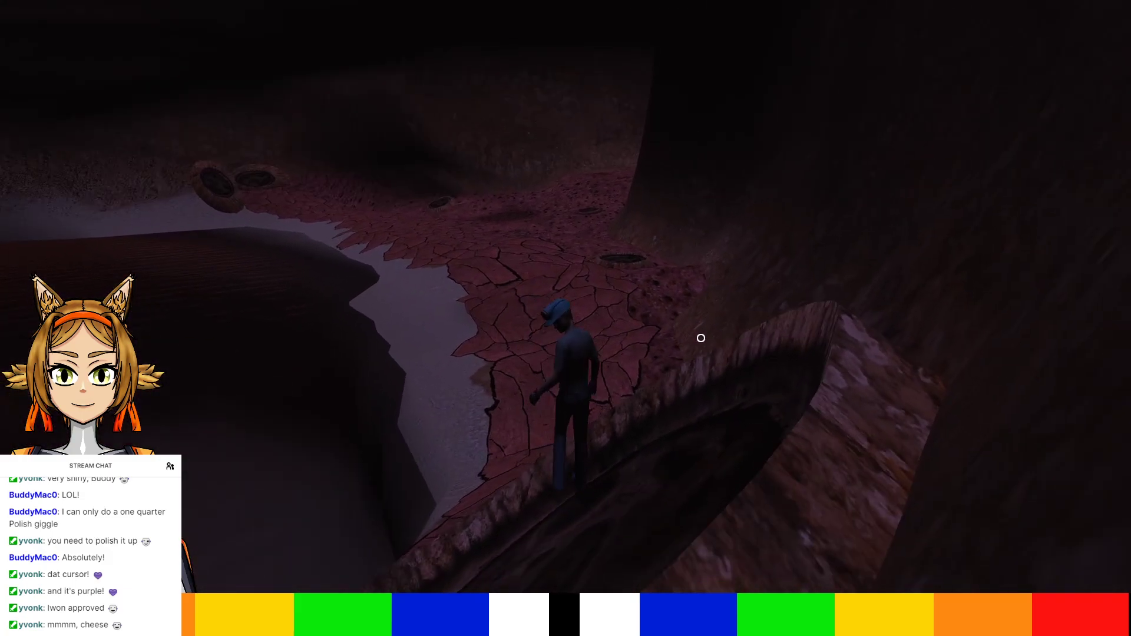
pyautogui.press('Right')
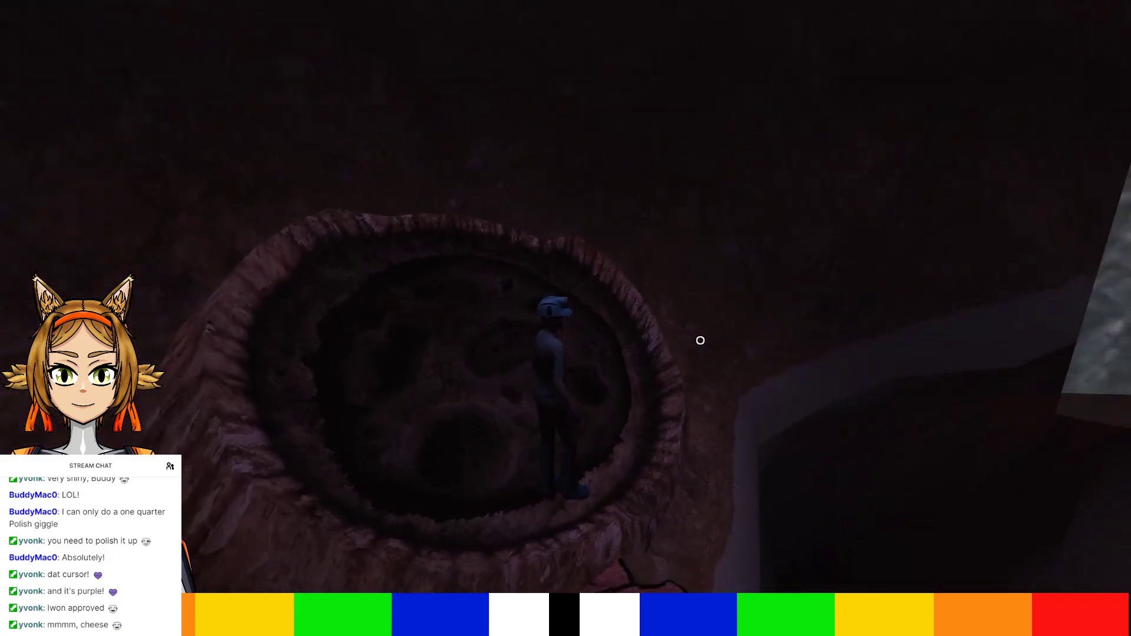
# Walk the avatar around the crater and inspect where its rim meets the cracked ground and cliff wall
pyautogui.press('Left')
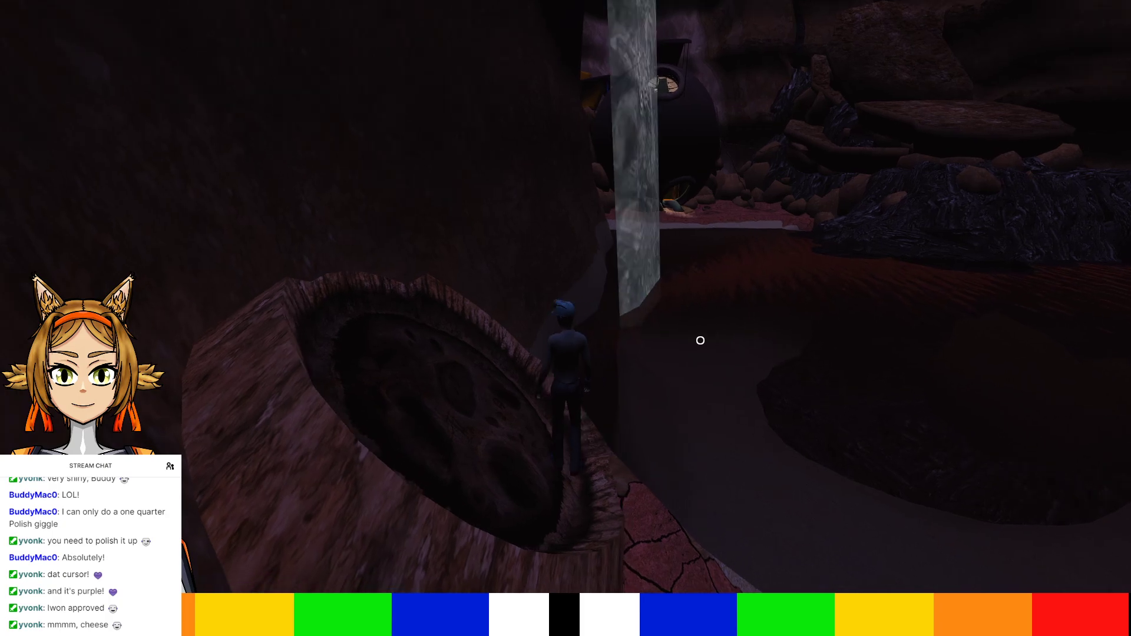
pyautogui.press('Left')
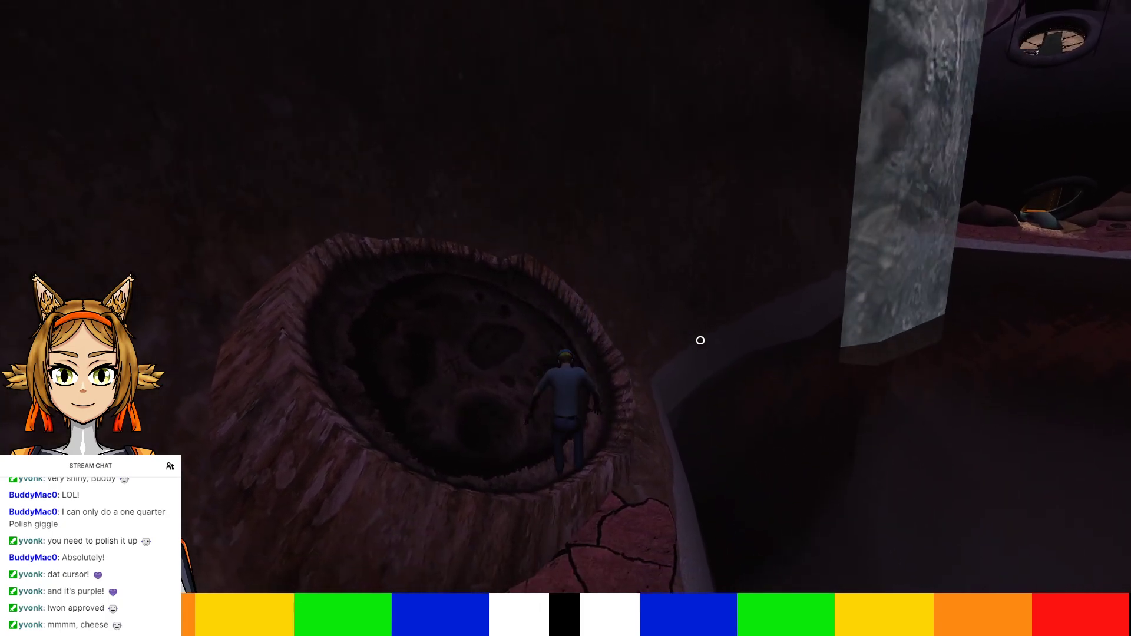
pyautogui.press('Left')
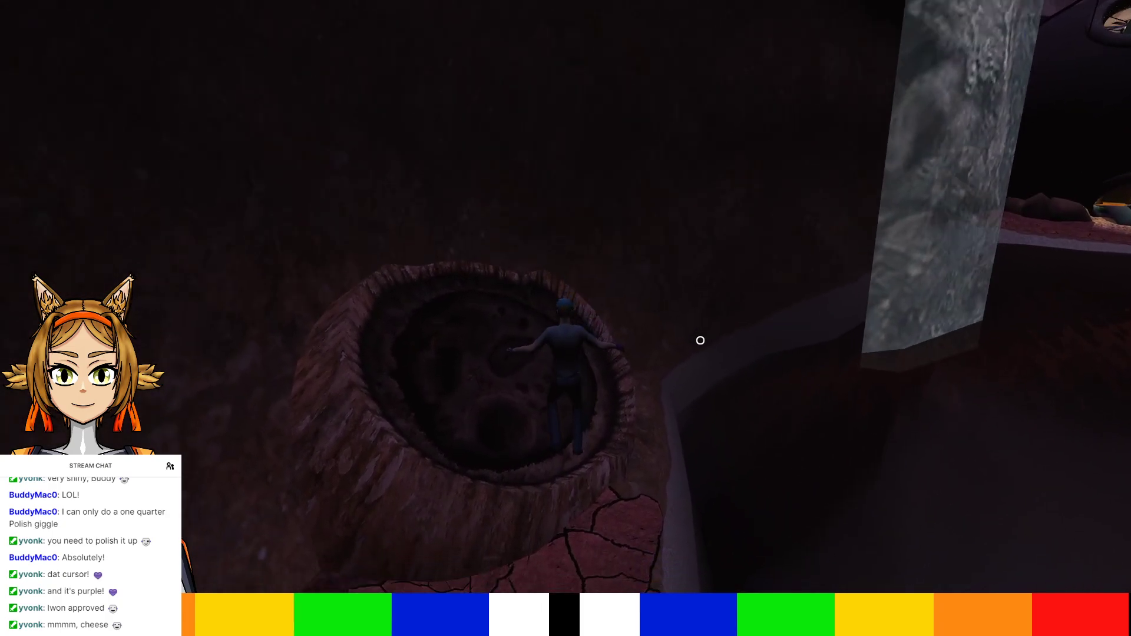
pyautogui.press('Up')
pyautogui.press('Up')
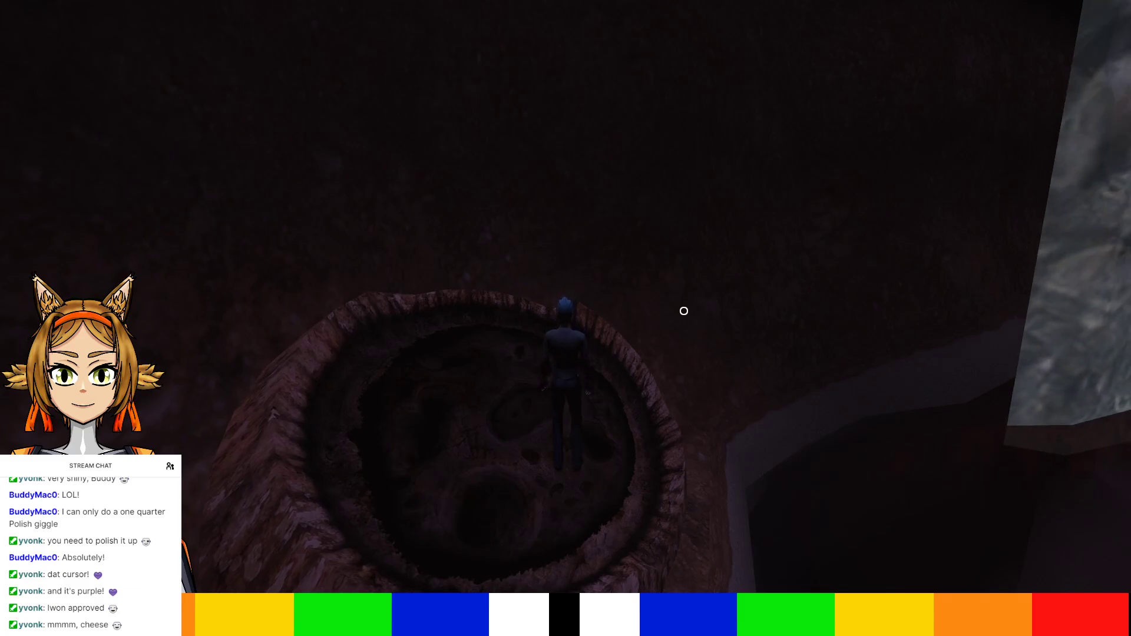
pyautogui.press('Right')
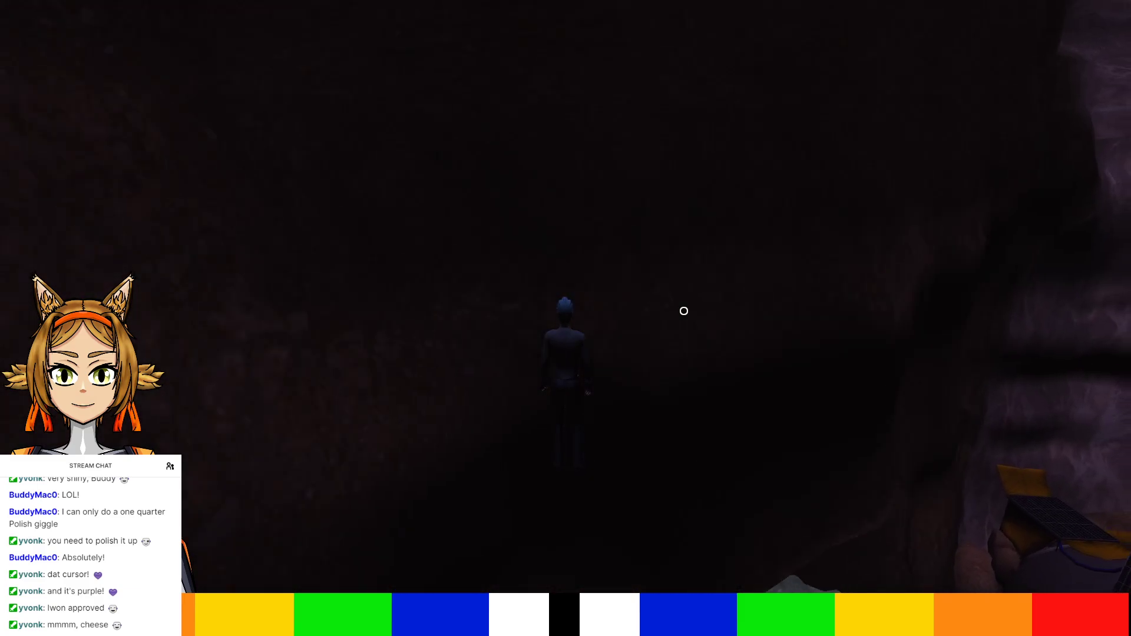
pyautogui.press('space')
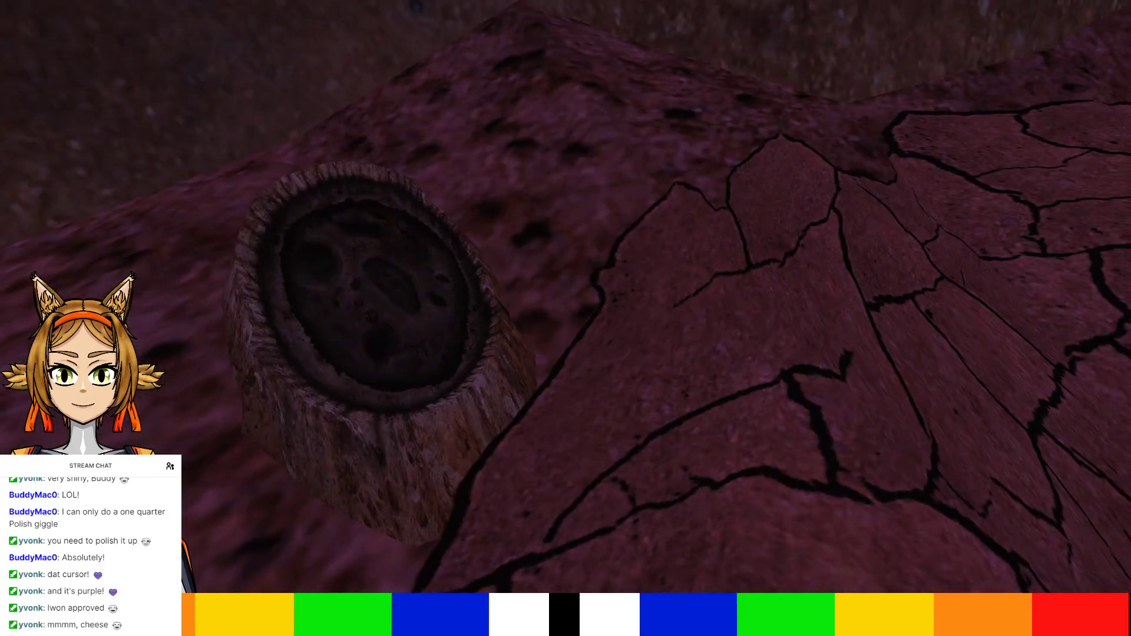
# Examine the crater rim, cracked ground strip and surrounding canyon in first-person view
pyautogui.moveTo(619, 413); pyautogui.dragTo(813, 295, button='right')
pyautogui.moveTo(565, 319); pyautogui.dragTo(848, 224, button='right')
pyautogui.press('w')
pyautogui.press('w')
pyautogui.moveTo(566, 318); pyautogui.dragTo(719, 235, button='right')
pyautogui.press('w')
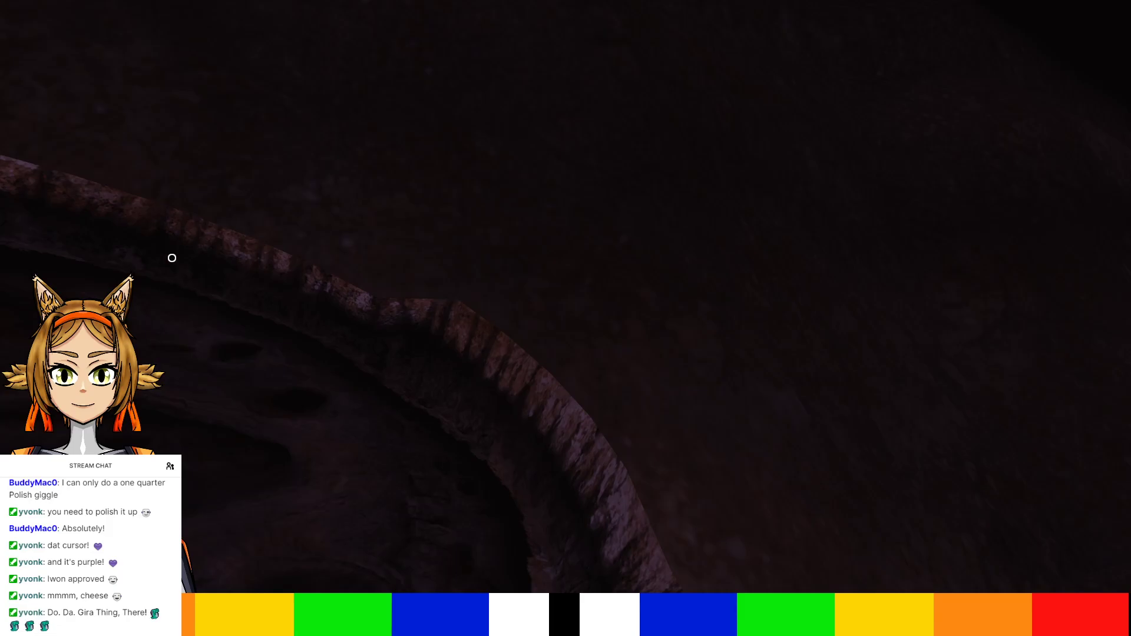
pyautogui.moveTo(172, 258); pyautogui.dragTo(764, 283, button='right')
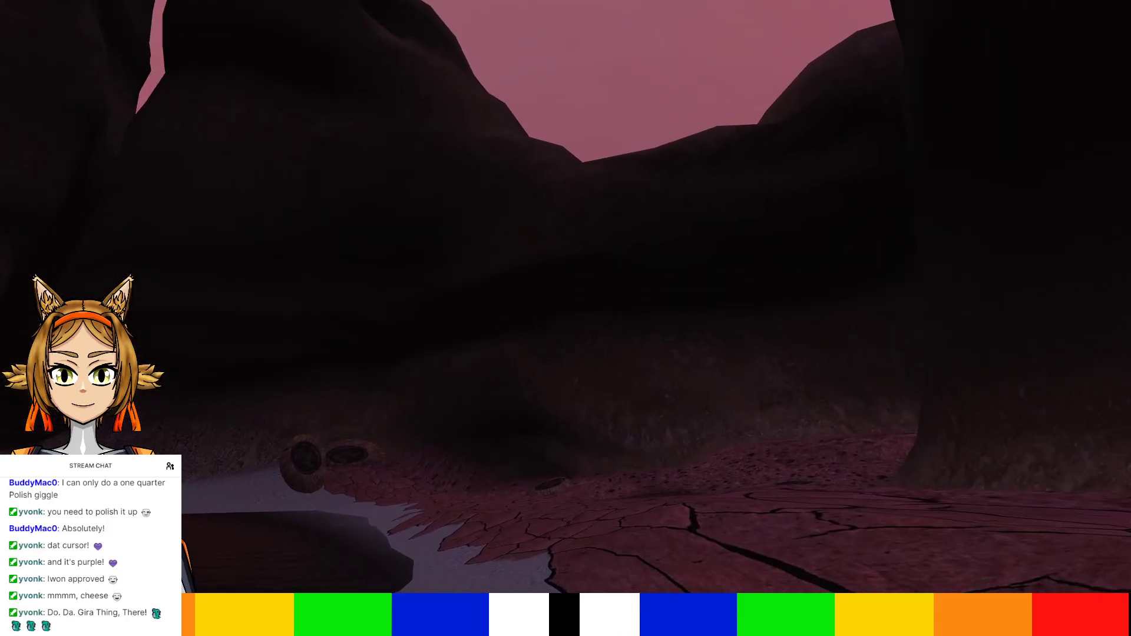
pyautogui.moveTo(565, 318); pyautogui.dragTo(283, 224, button='right')
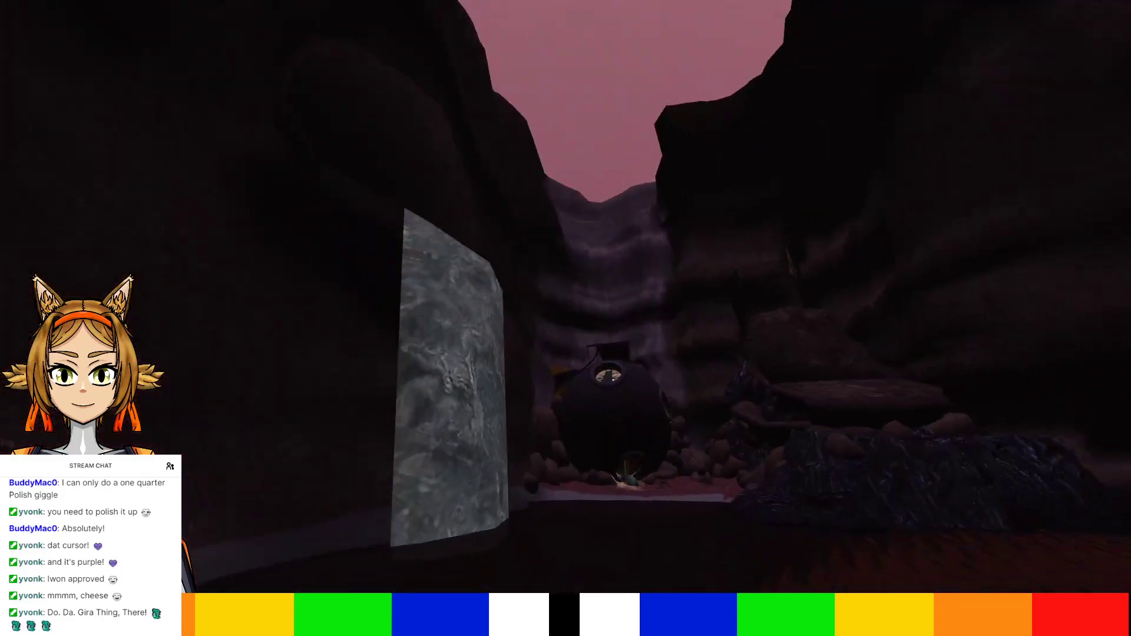
pyautogui.moveTo(677, 227); pyautogui.dragTo(789, 217, button='right')
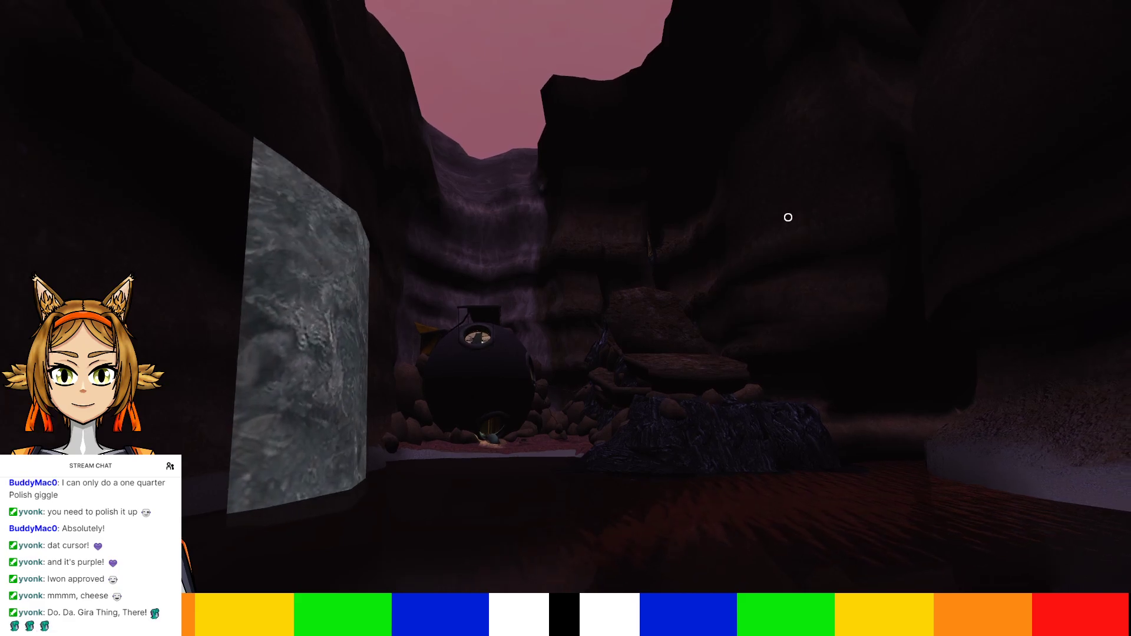
# Force the Age's time of day to 0.0 with the console command Net.ForceSetAgeTimeOfDay
pyautogui.press('`')
pyautogui.write('NET.FOR')
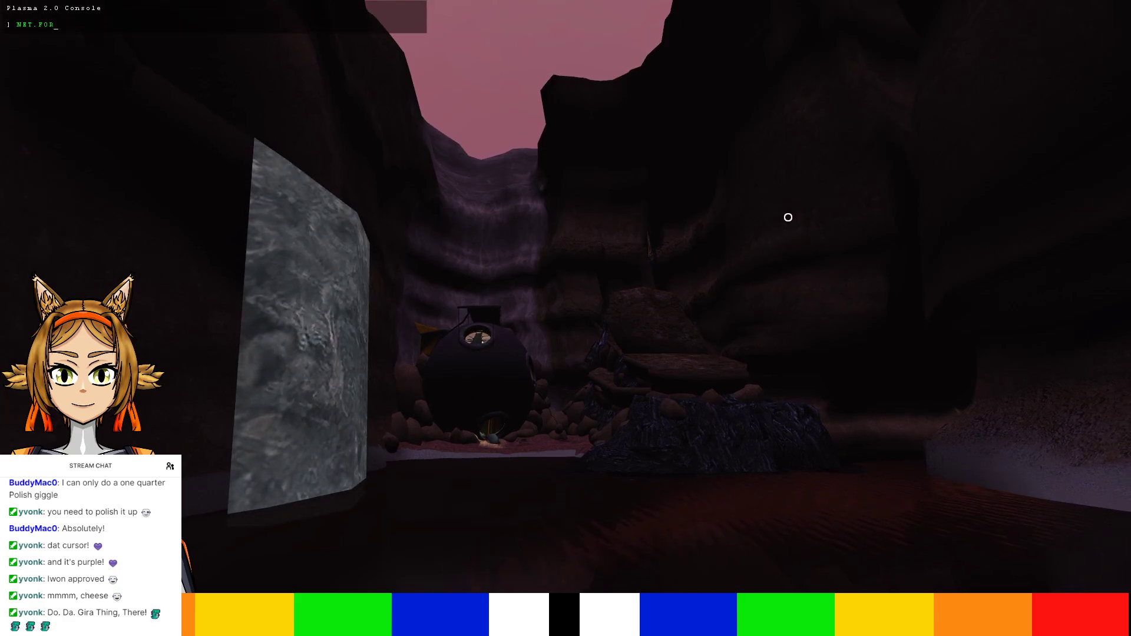
pyautogui.press('Tab')
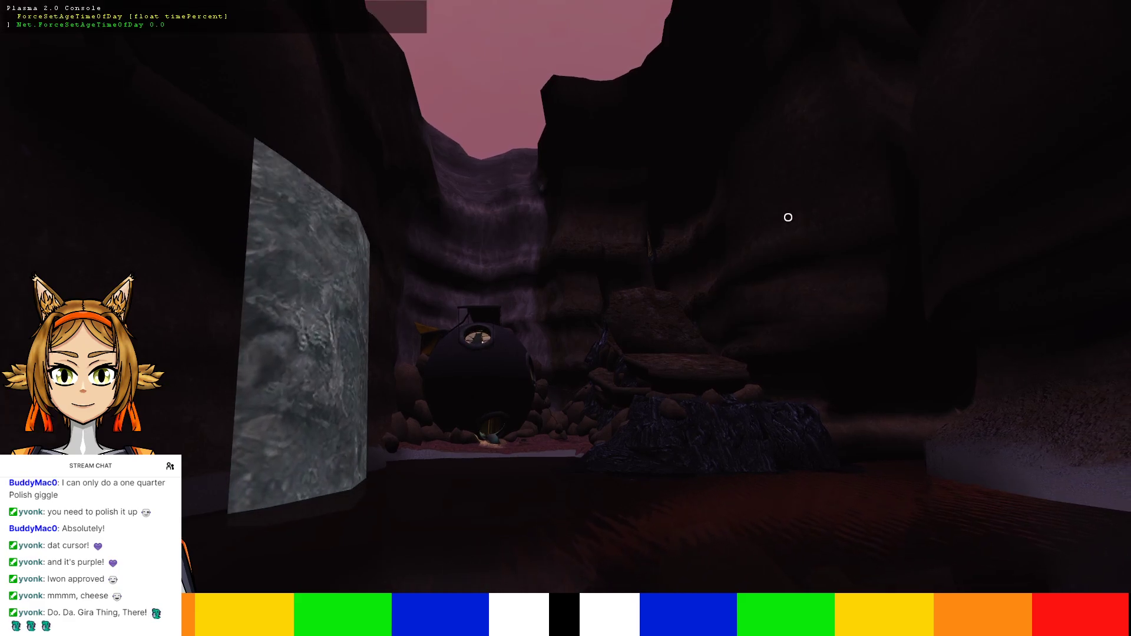
pyautogui.press('Return')
pyautogui.press('Return')
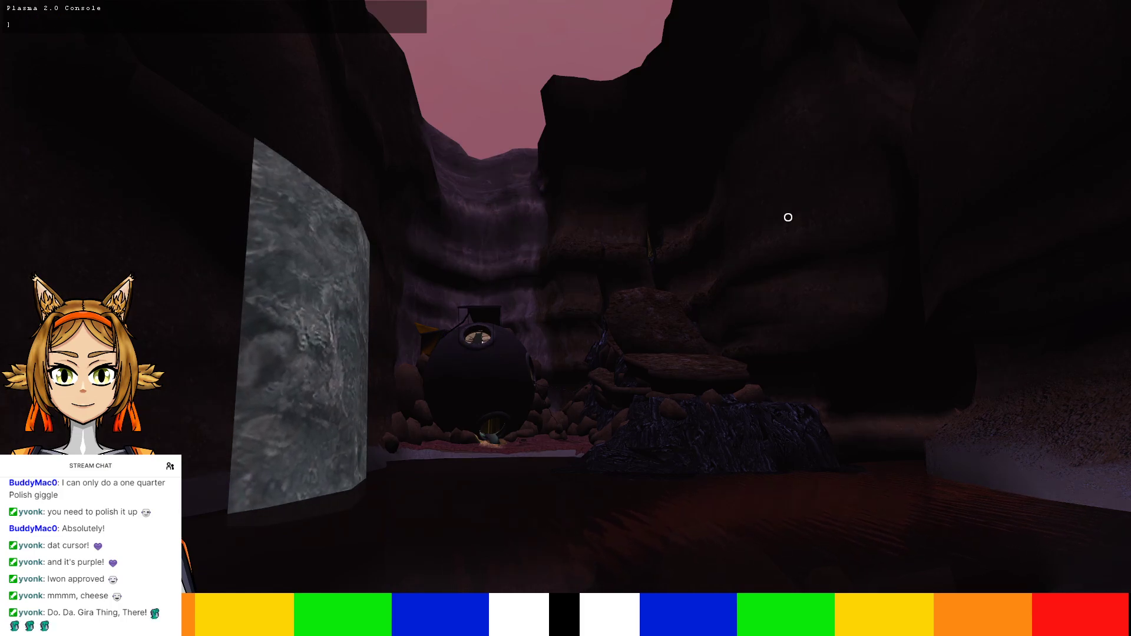
# Force the Age's time of day to 0.3 through the console and close it to view the lighting
pyautogui.press('Return')
pyautogui.press('Return')
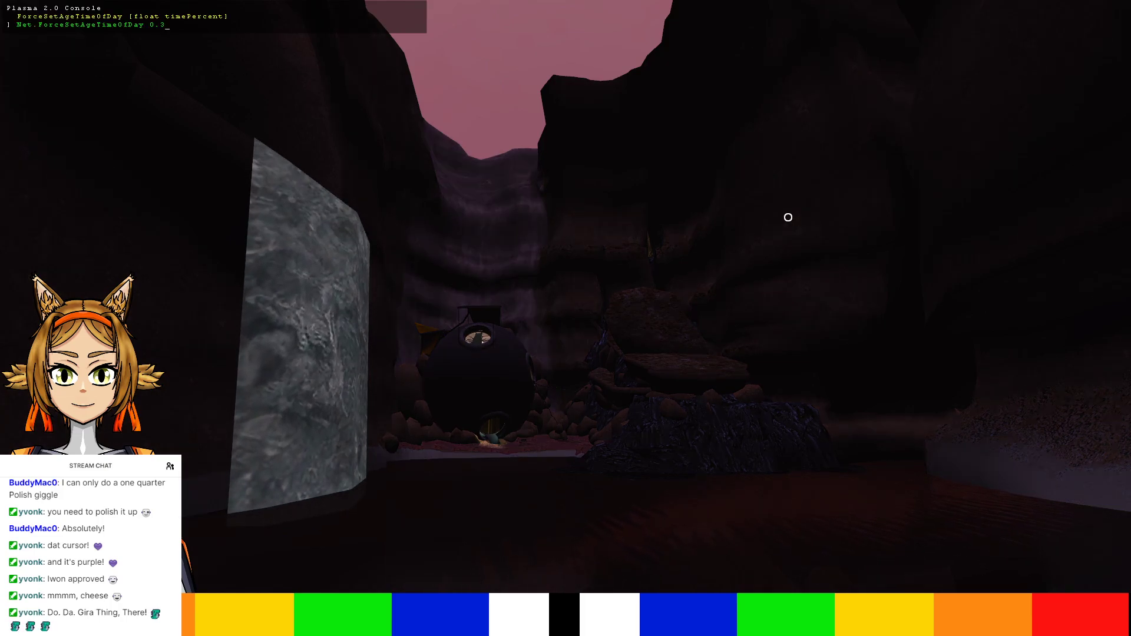
pyautogui.press('Up')
pyautogui.press('BackSpace')
pyautogui.write('3')
pyautogui.press('Return')
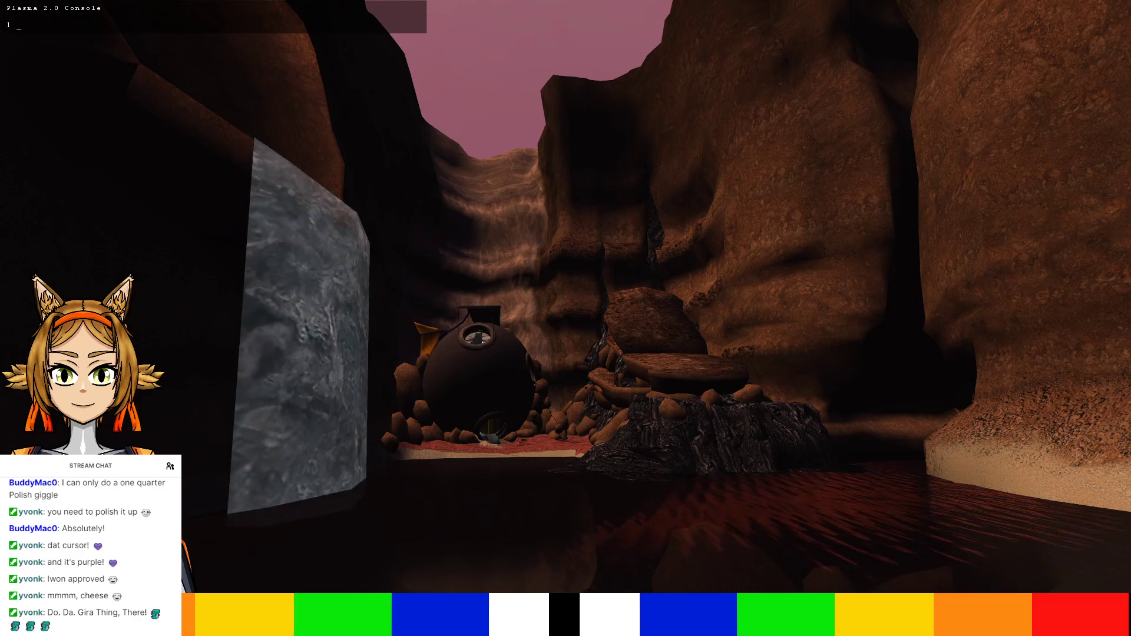
pyautogui.press('Return')
pyautogui.press('Return')
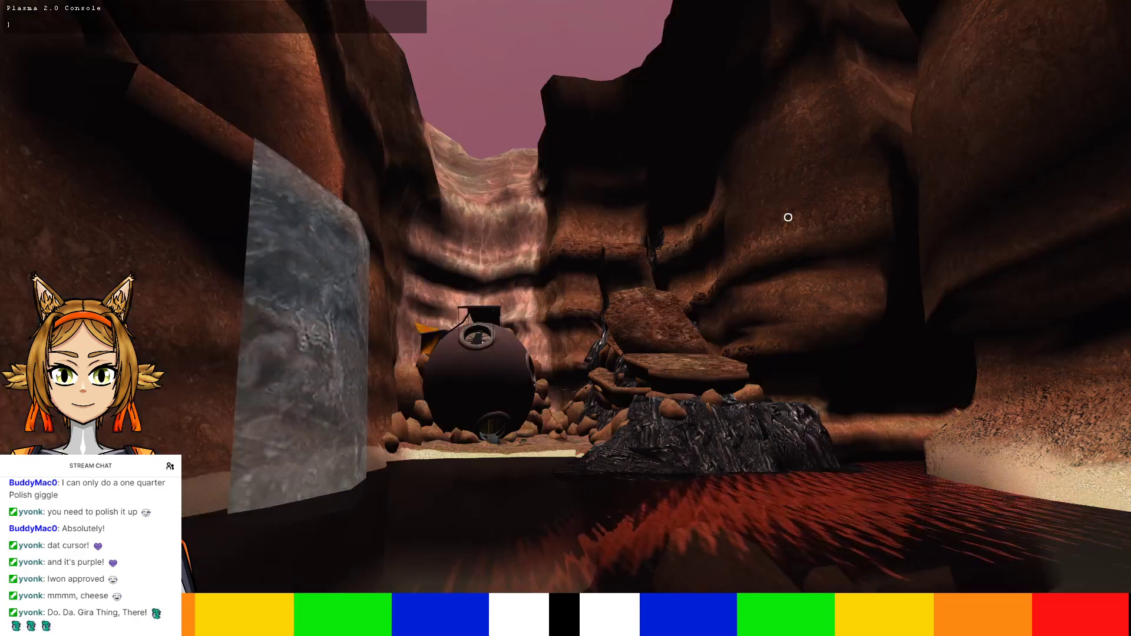
pyautogui.press('`')
pyautogui.press('`')
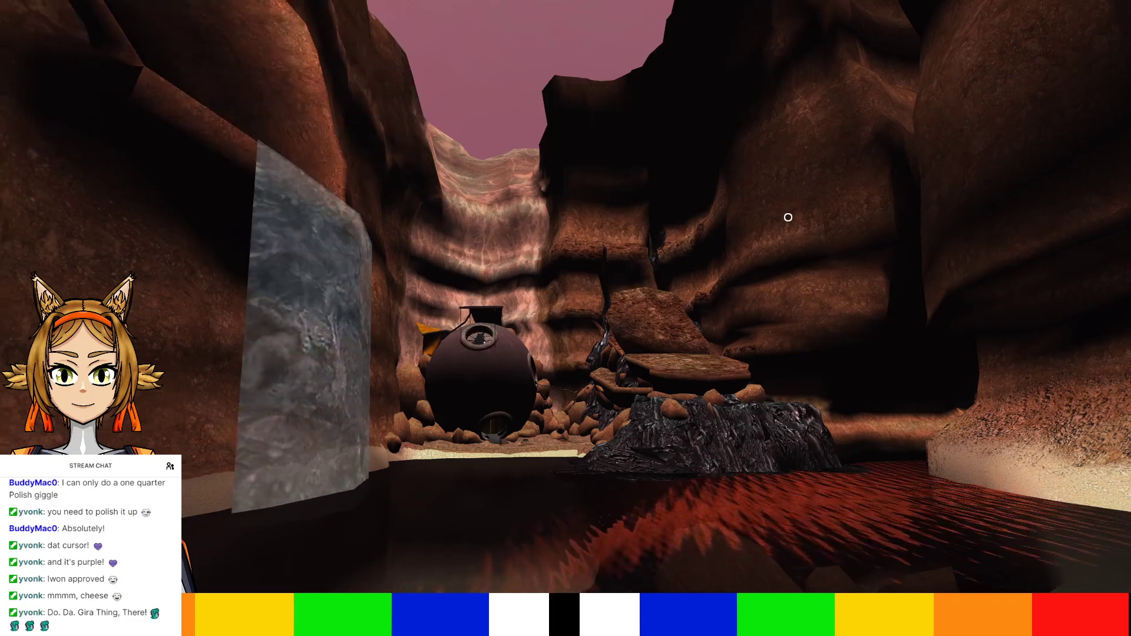
# Look around the pool, waterfall and craters to examine the canyon terrain in daylight
pyautogui.press('Left')
pyautogui.press('Down')
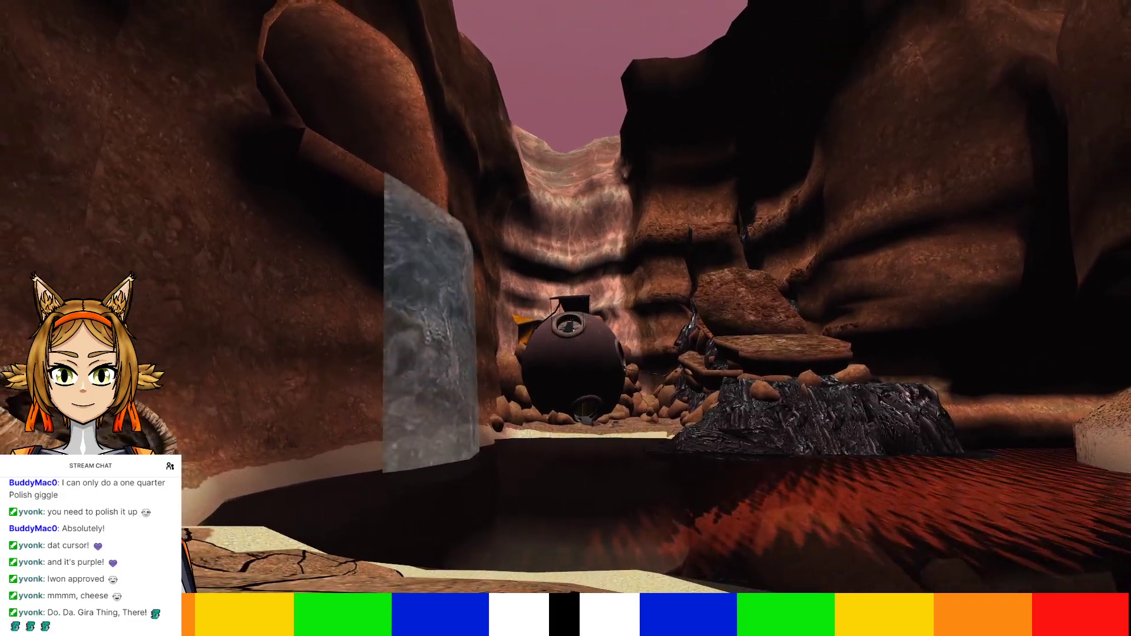
pyautogui.press('Right')
pyautogui.press('Up')
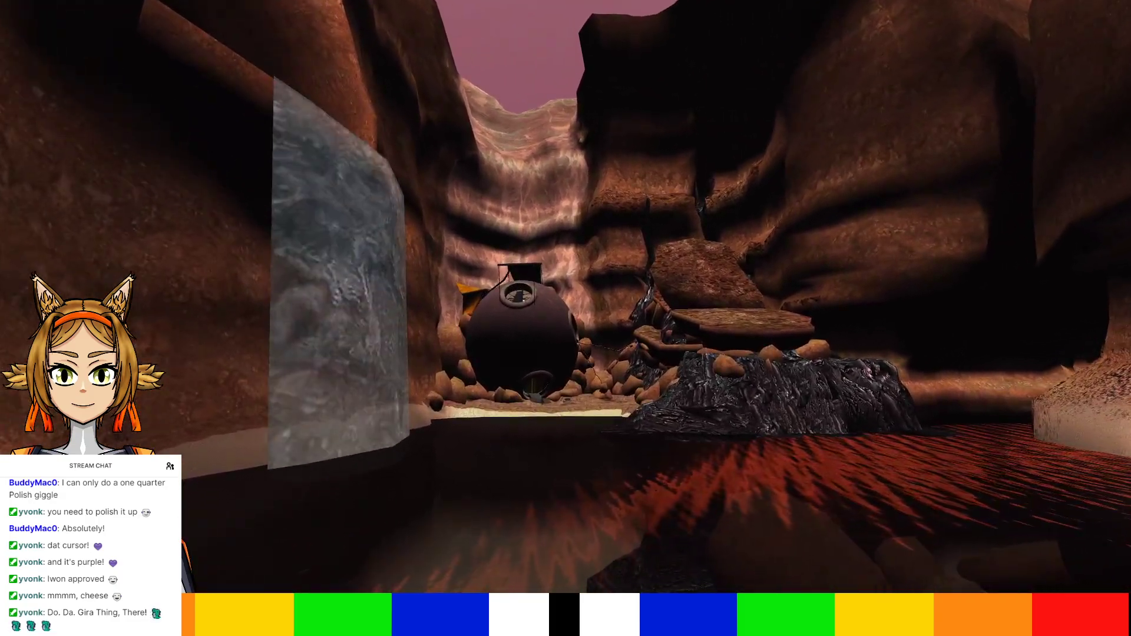
pyautogui.press('Up')
pyautogui.press('Up')
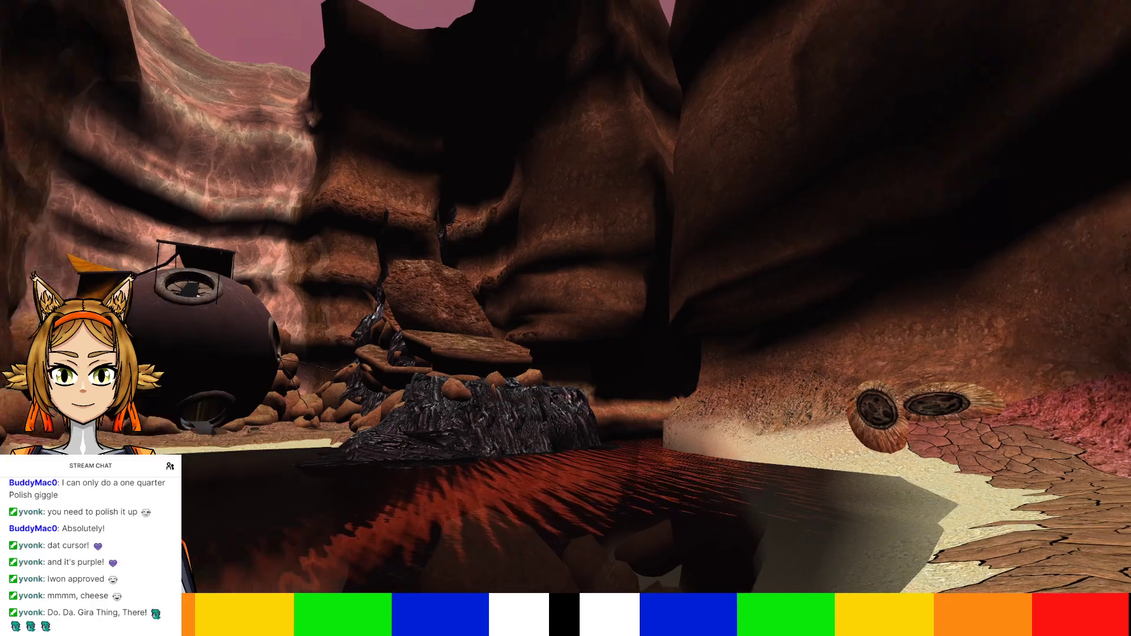
pyautogui.click(631, 395)
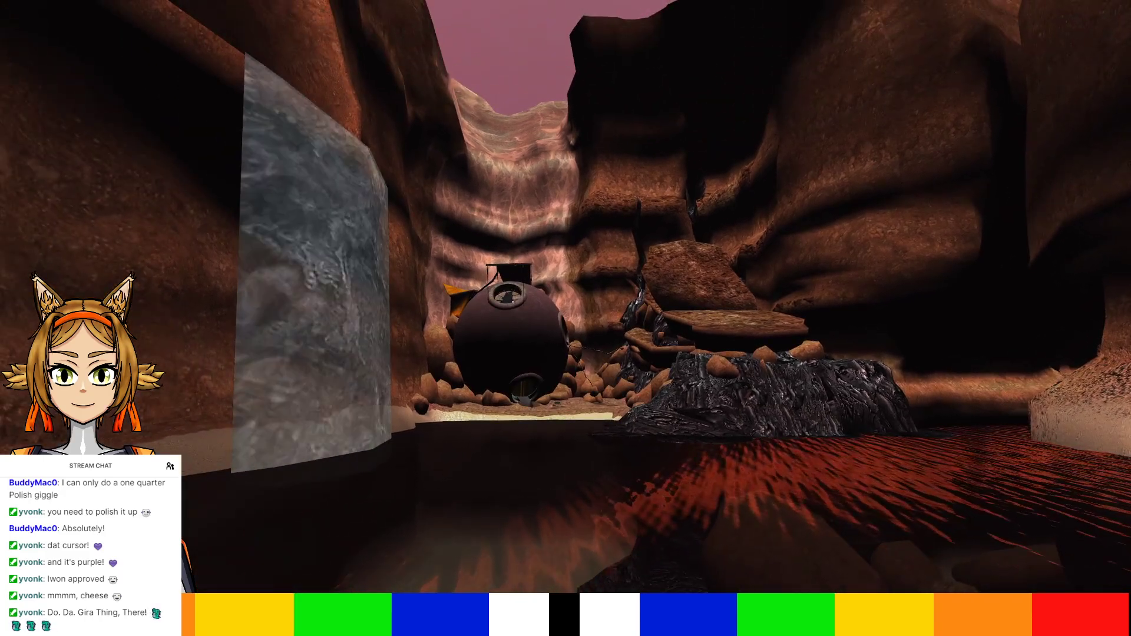
# Force the Age's time of day to 0.55 and view the canyon lighting with the console closed
pyautogui.press('`')
pyautogui.press('Up')
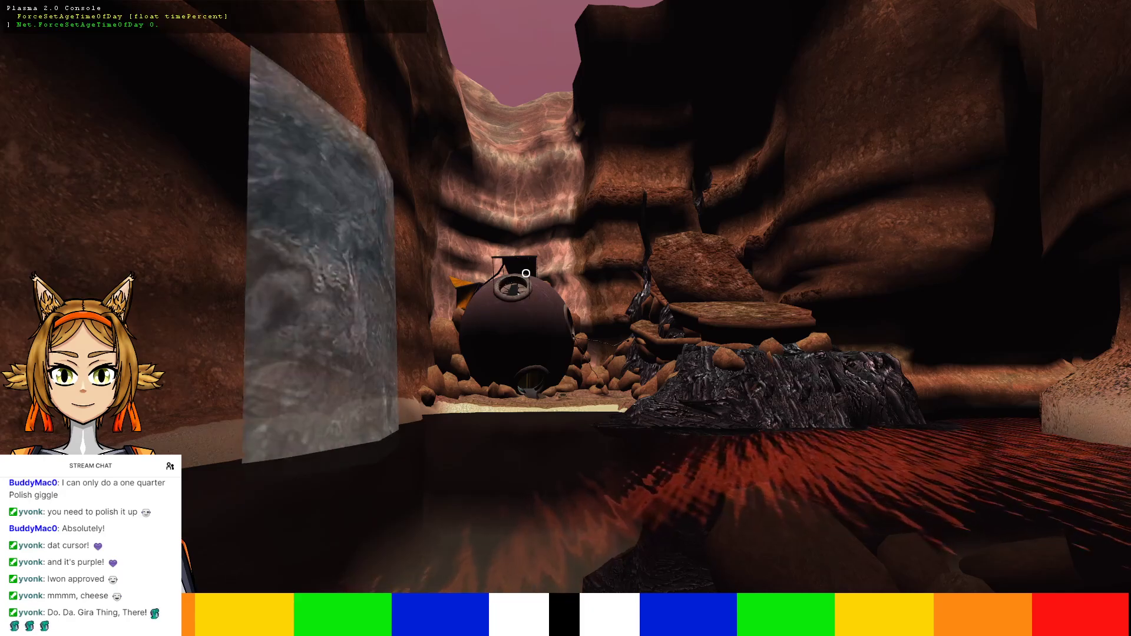
pyautogui.press('Return')
pyautogui.press('`')
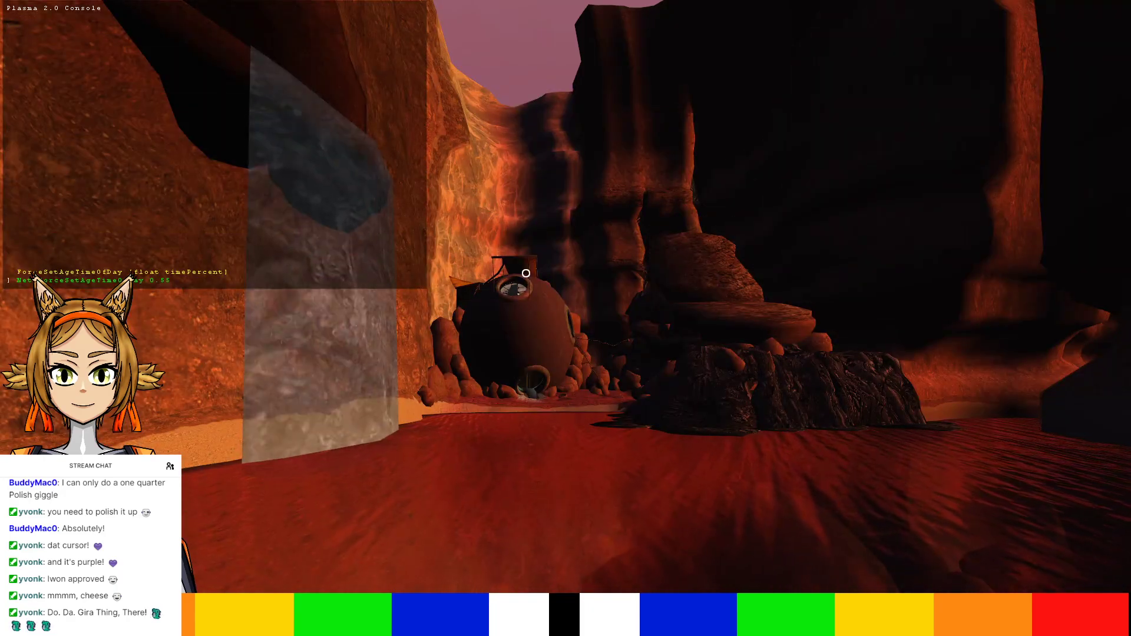
pyautogui.press('Return')
pyautogui.press('`')
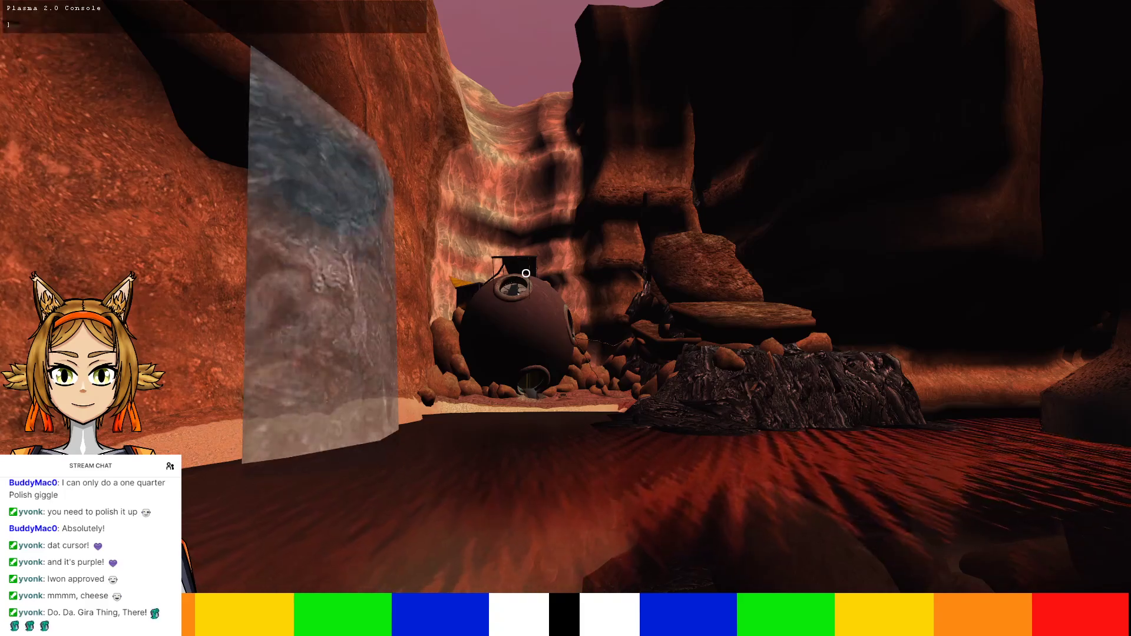
pyautogui.press('`')
pyautogui.press('`')
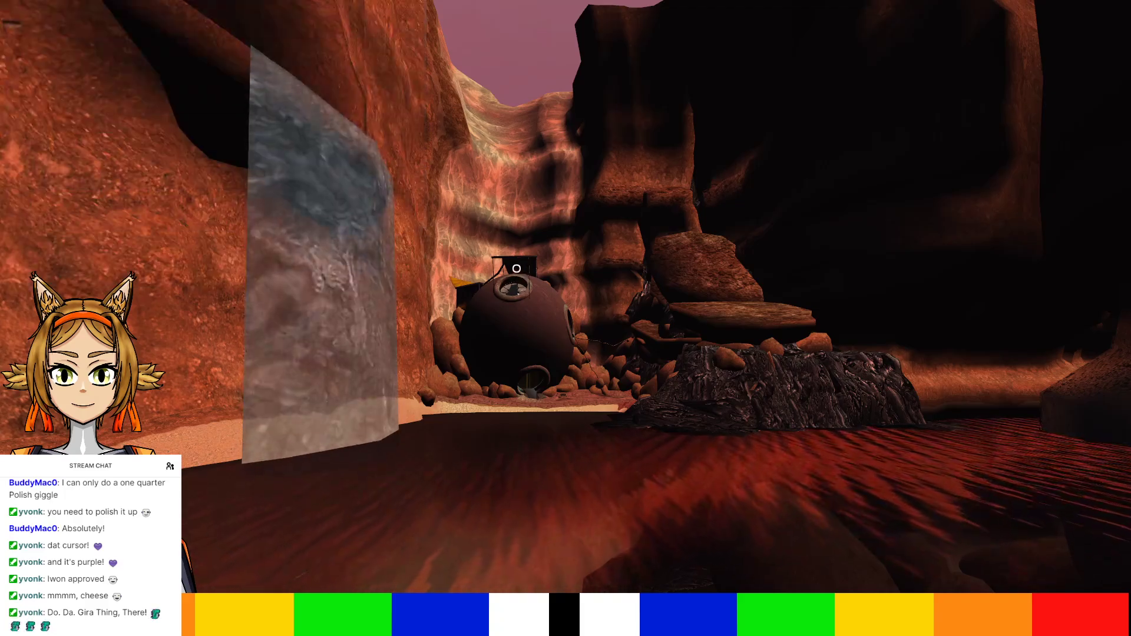
pyautogui.moveTo(517, 268); pyautogui.dragTo(413, 295, button='right')
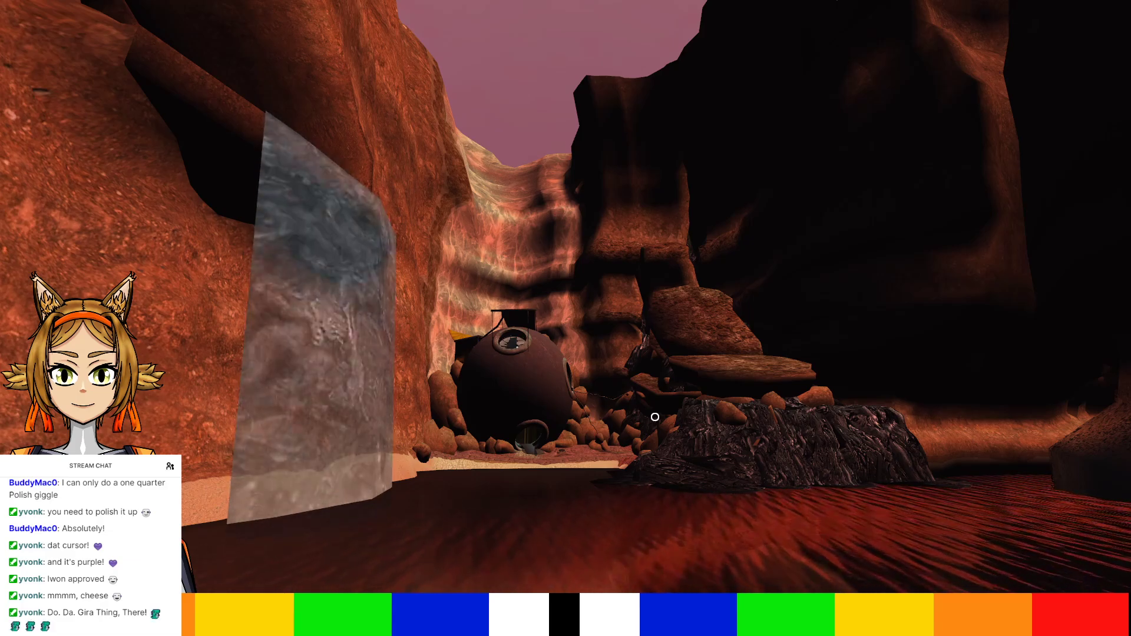
# Preview the evening lighting by forcing the Age's time of day to 0.6 and 0.75
pyautogui.press('`')
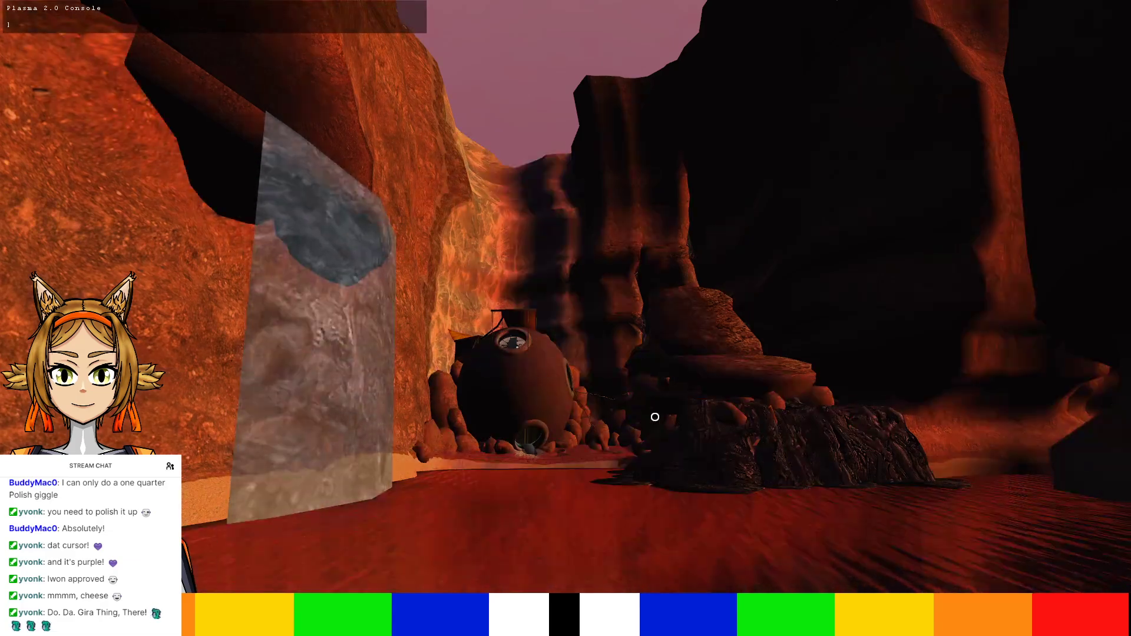
pyautogui.press('Up')
pyautogui.write('5')
pyautogui.press('Return')
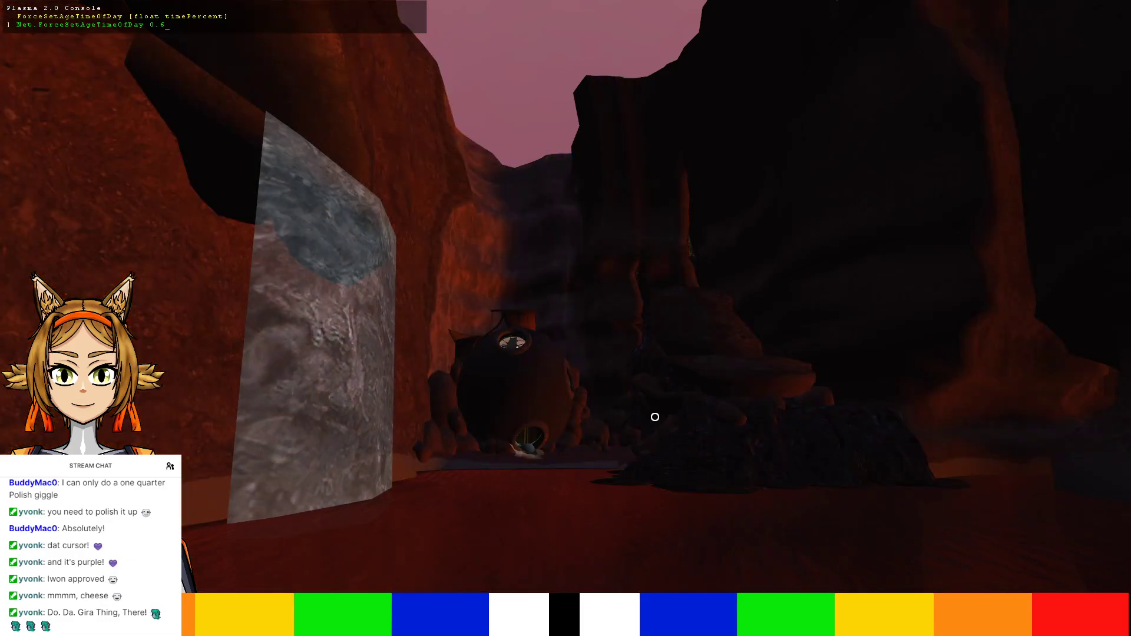
pyautogui.press('Return')
pyautogui.press('BackSpace')
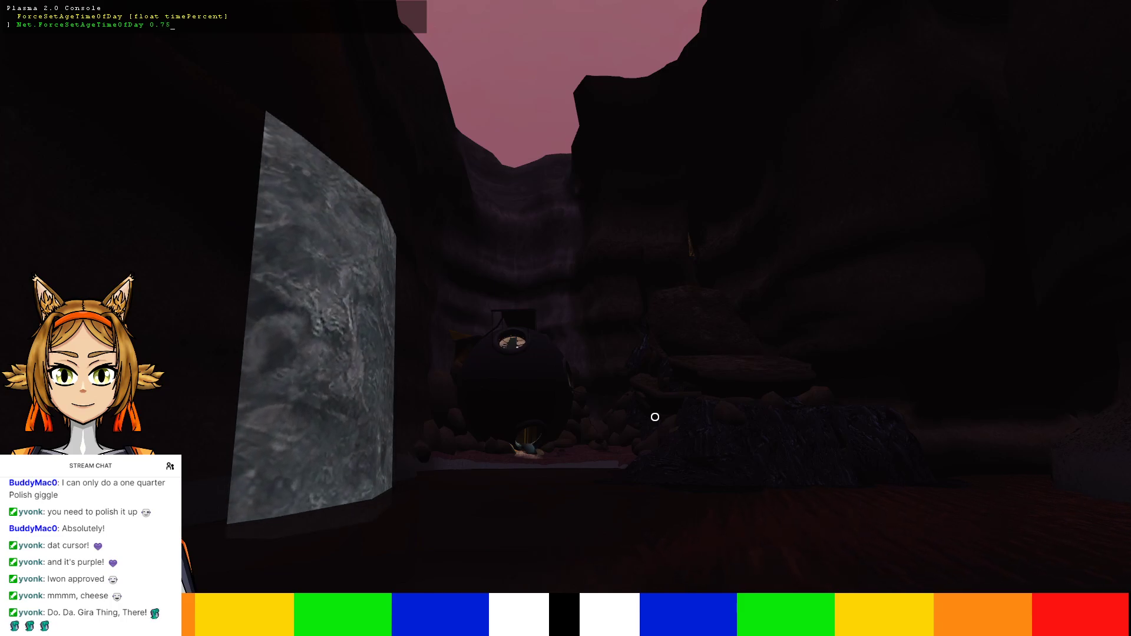
# Preview the night lighting by forcing the Age's time of day to 0.9 and 0.1
pyautogui.press('BackSpace')
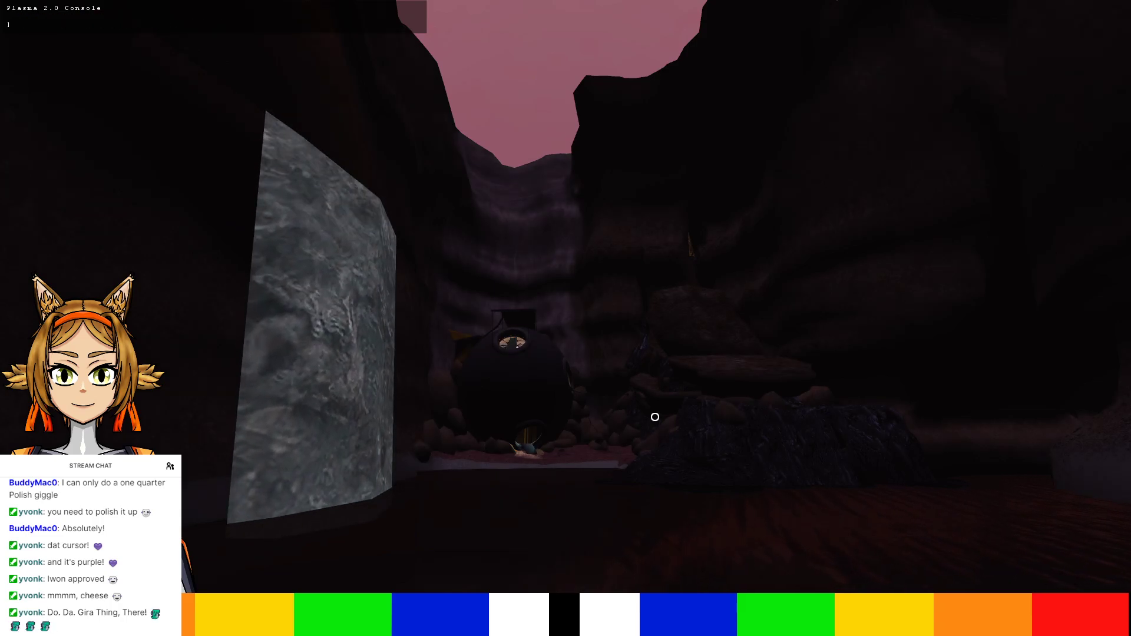
pyautogui.write('9')
pyautogui.press('Return')
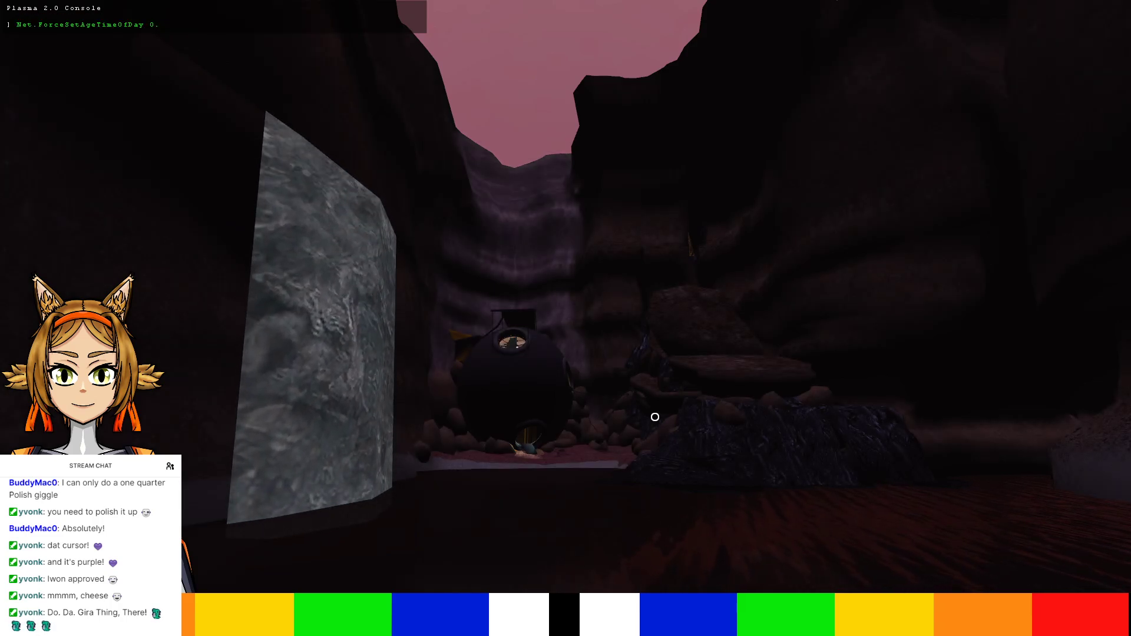
pyautogui.write('1')
pyautogui.press('Return')
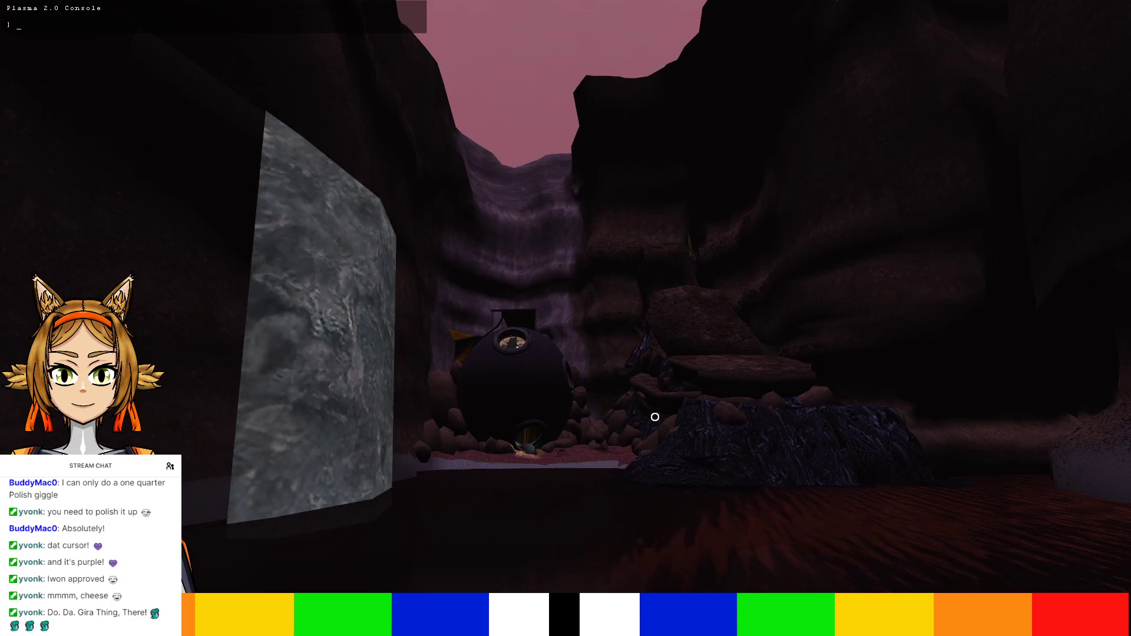
# Close the console, quit Uru and return to Blender
pyautogui.press('`')
pyautogui.press('Escape')
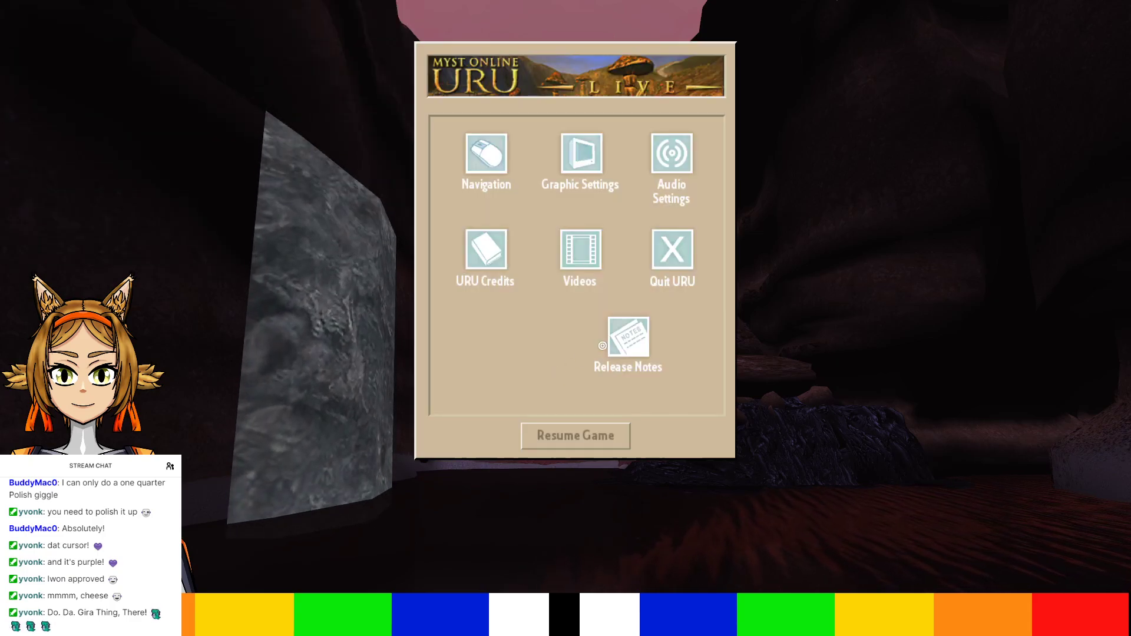
pyautogui.click(672, 254)
pyautogui.click(640, 393)
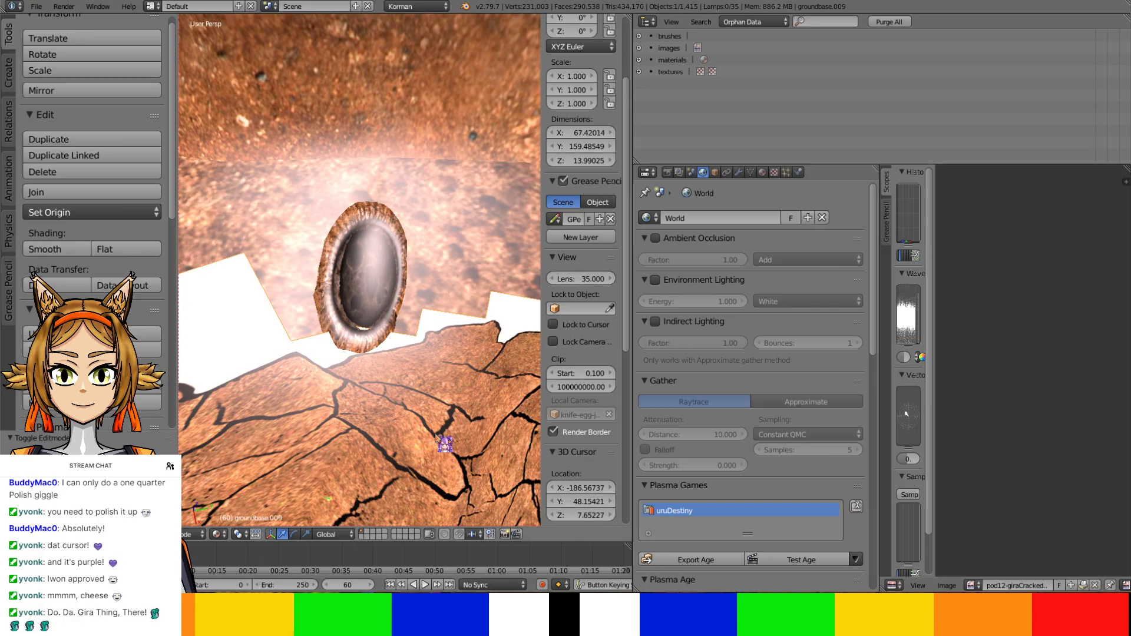
pyautogui.scroll(-10, 420, 340)
pyautogui.moveTo(419, 336); pyautogui.dragTo(476, 324, button='middle')
pyautogui.scroll(2, 395, 371)
pyautogui.press('Tab')
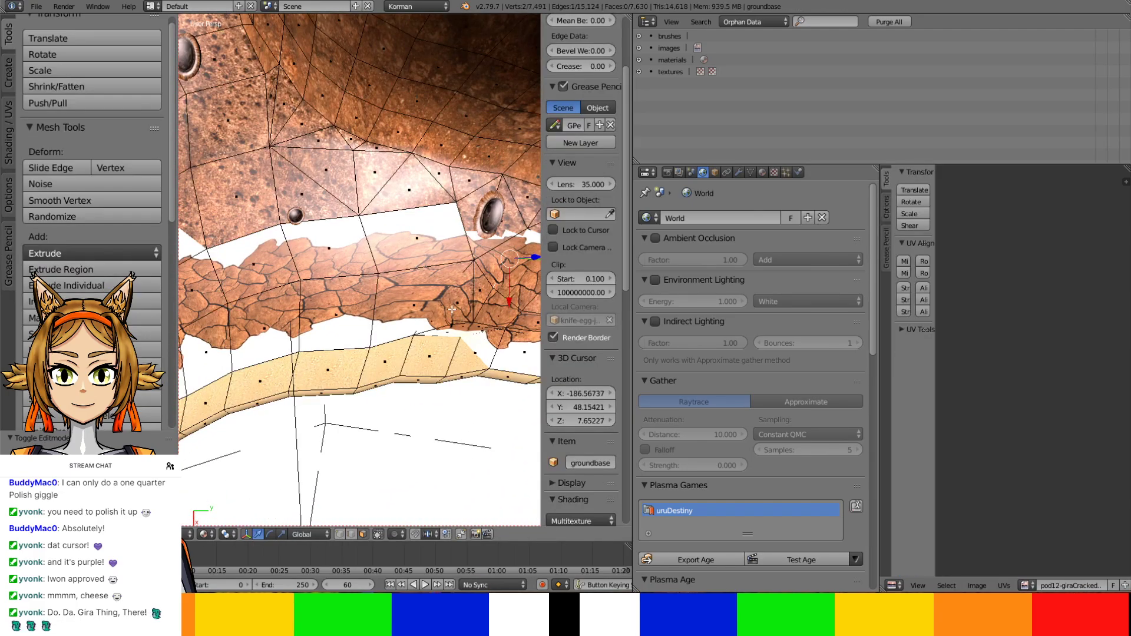
pyautogui.press('a')
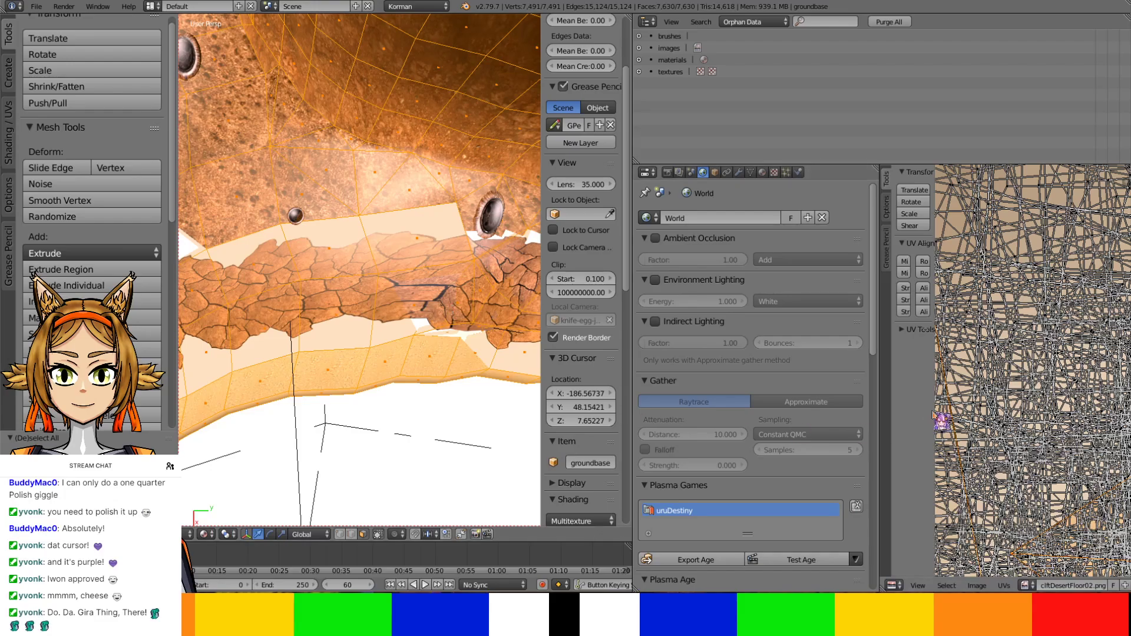
pyautogui.press('Tab')
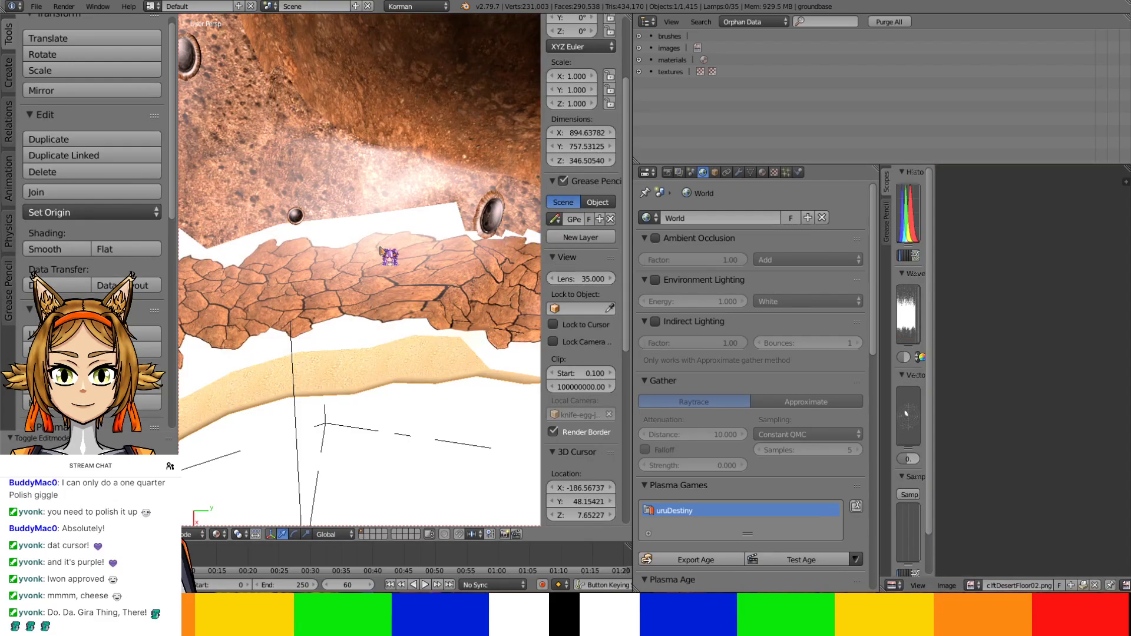
# Select ground strip groundbase.009 and enter Edit Mode so its UV layout shows over the cracked rock texture
pyautogui.rightClick(381, 248)
pyautogui.press('Tab')
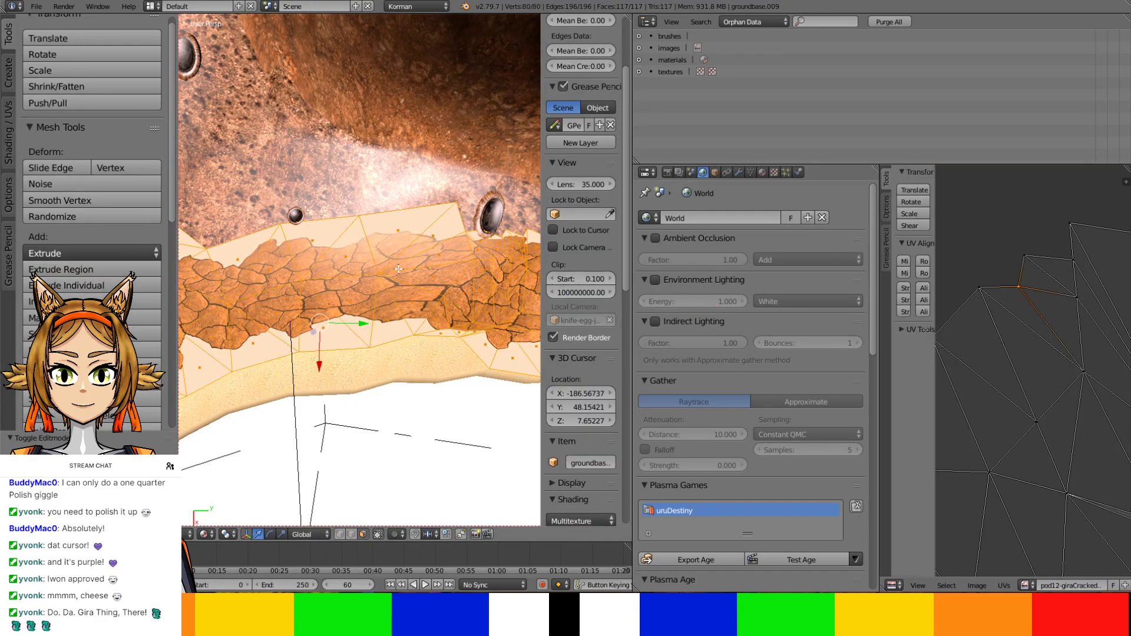
pyautogui.scroll(-5, 1018, 391)
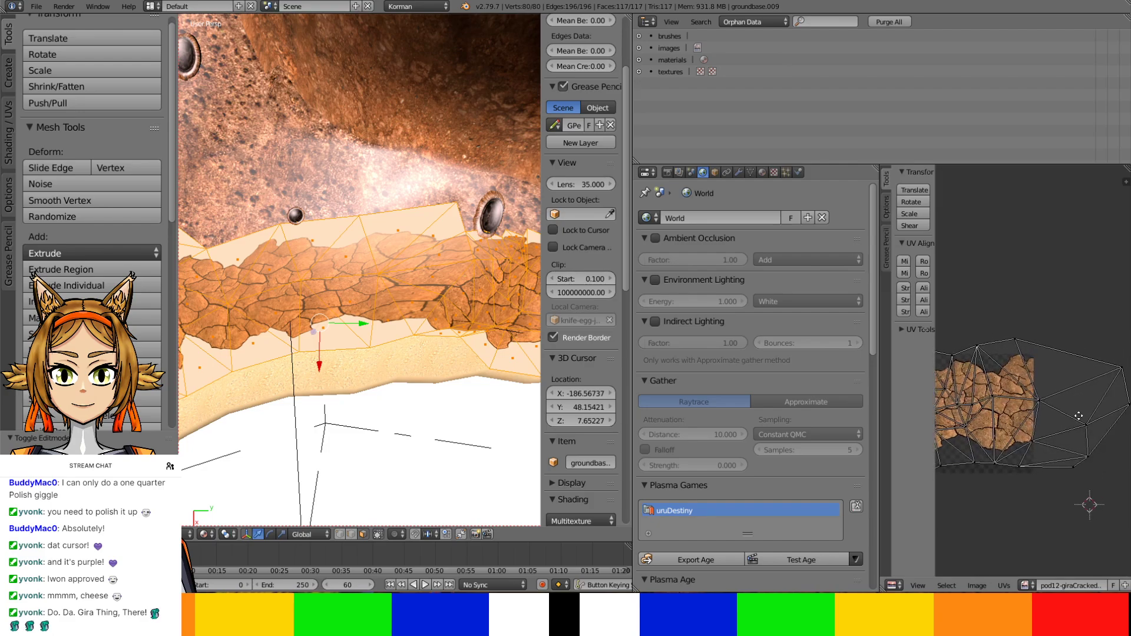
pyautogui.scroll(1, 1092, 420)
pyautogui.moveTo(1091, 421); pyautogui.dragTo(1097, 384, button='middle')
# Move the bunched UV vertices of groundbase.009 toward the left edge of the cracked rock texture
pyautogui.press('g')
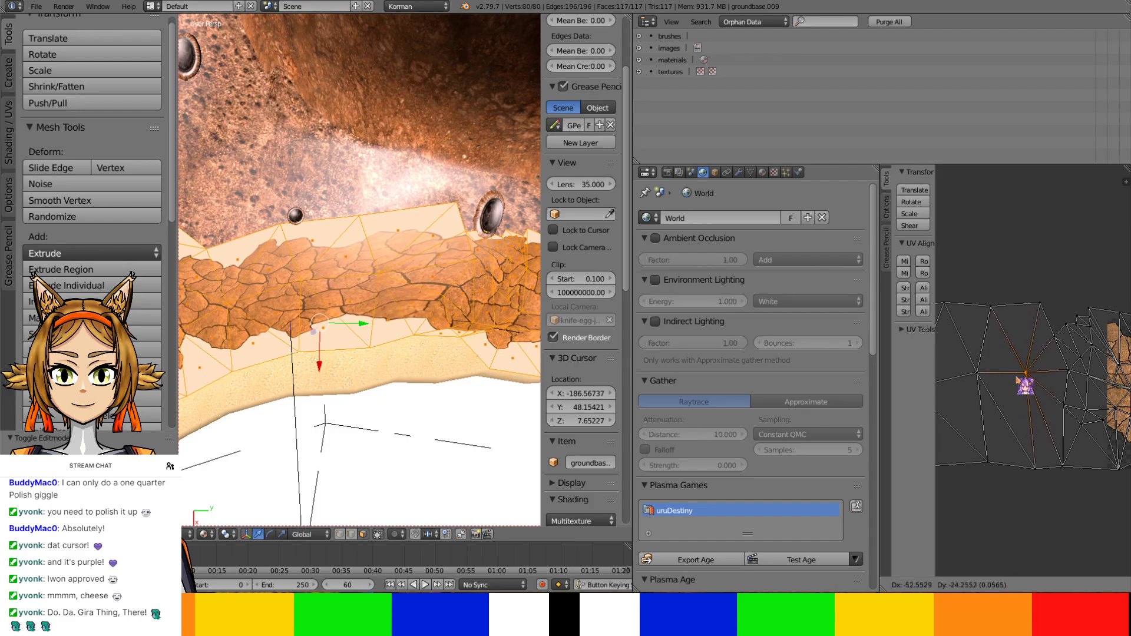
pyautogui.press('g')
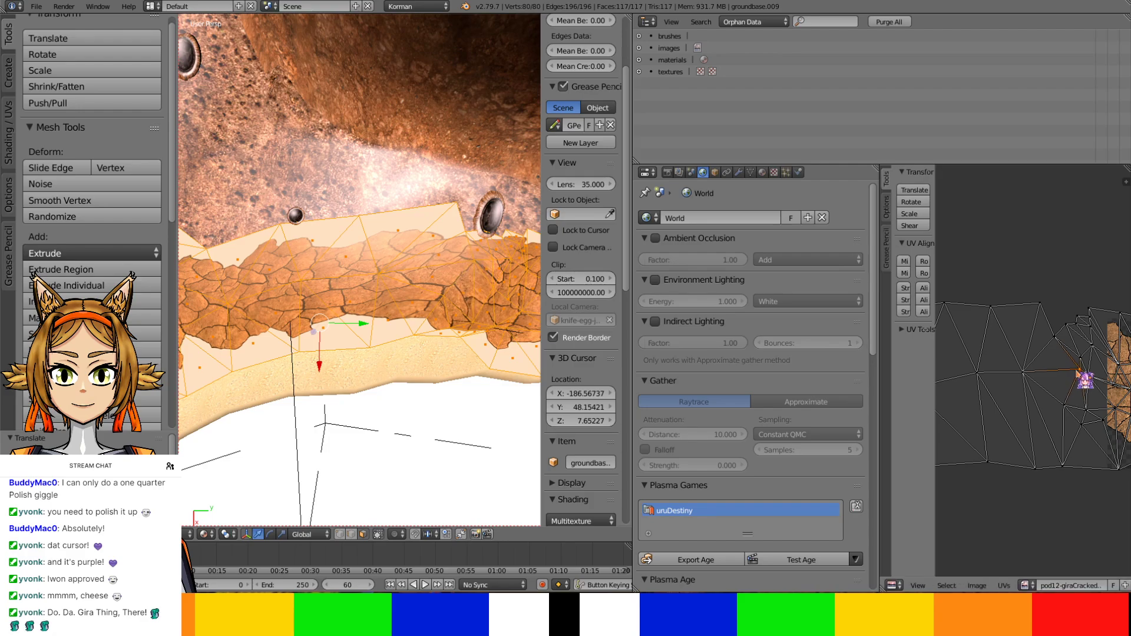
pyautogui.press('g')
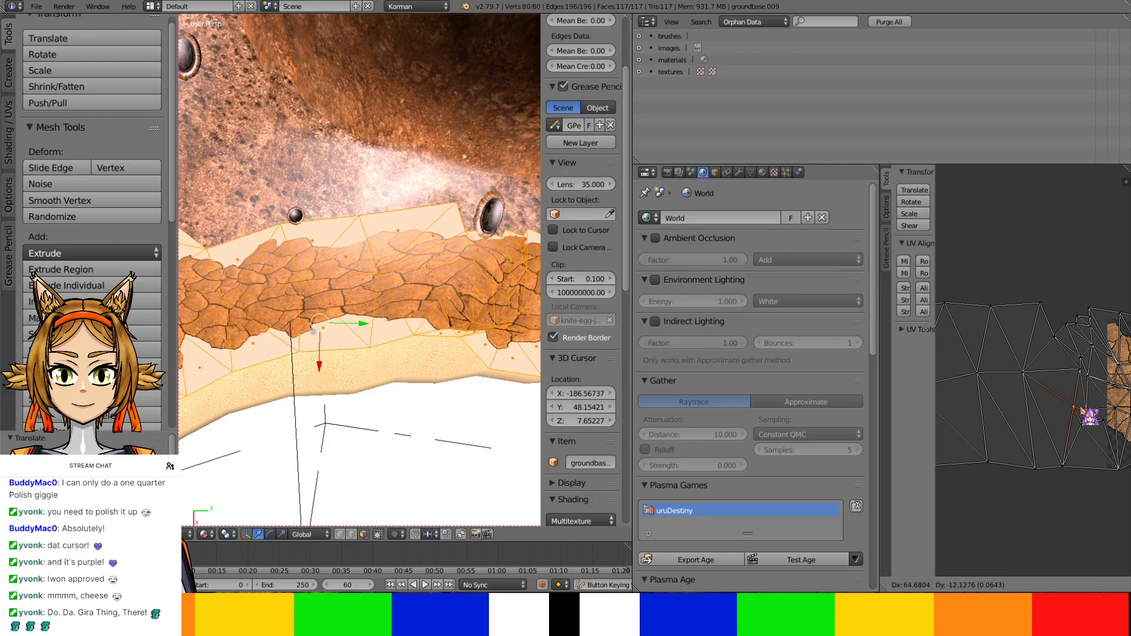
pyautogui.keyDown('shift'); pyautogui.moveTo(522, 460); pyautogui.dragTo(465, 386, button='middle'); pyautogui.keyUp('shift')
pyautogui.press('g')
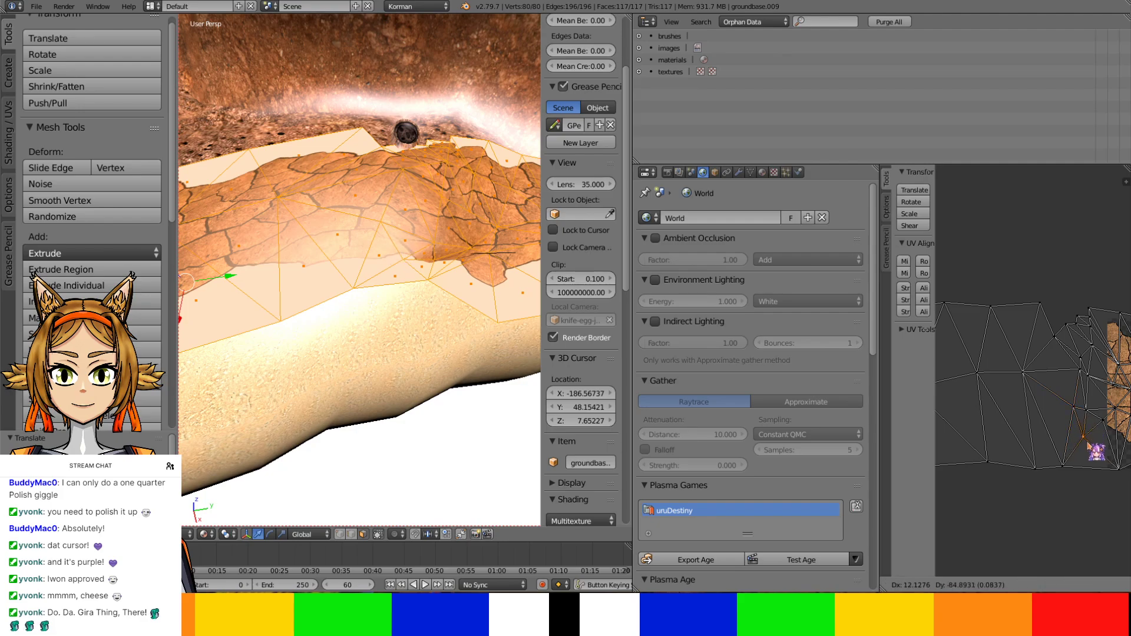
pyautogui.press('g')
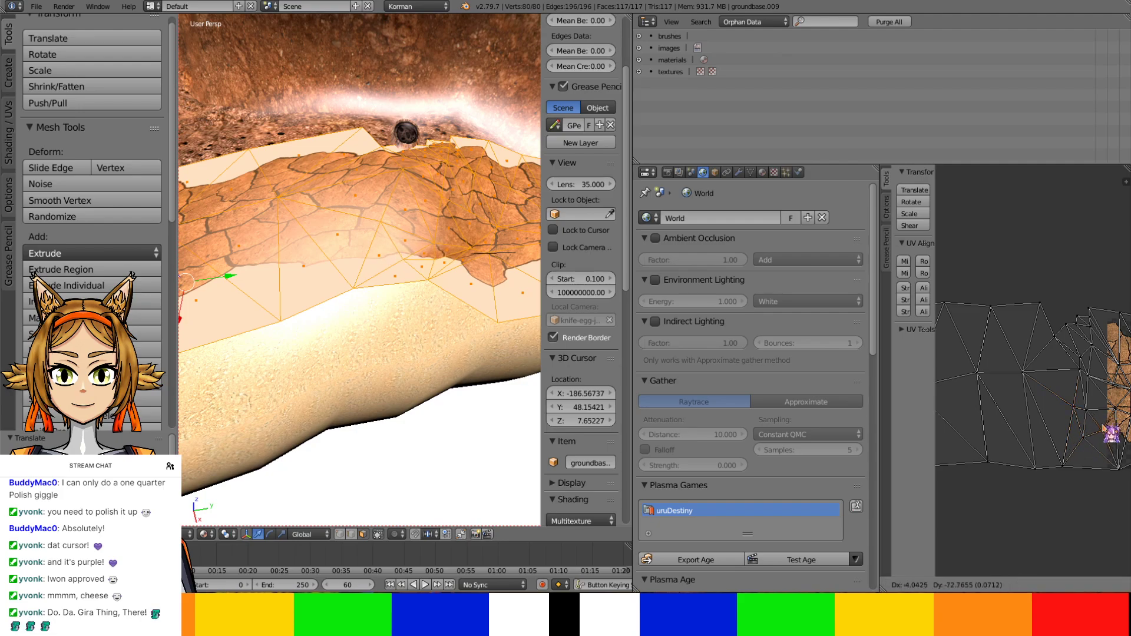
pyautogui.click(1104, 428)
# Move the lower UV vertices of groundbase.009 onto the cracked texture's lower-left corner to extend the rock toward the sand
pyautogui.moveTo(526, 293); pyautogui.dragTo(511, 356, button='middle')
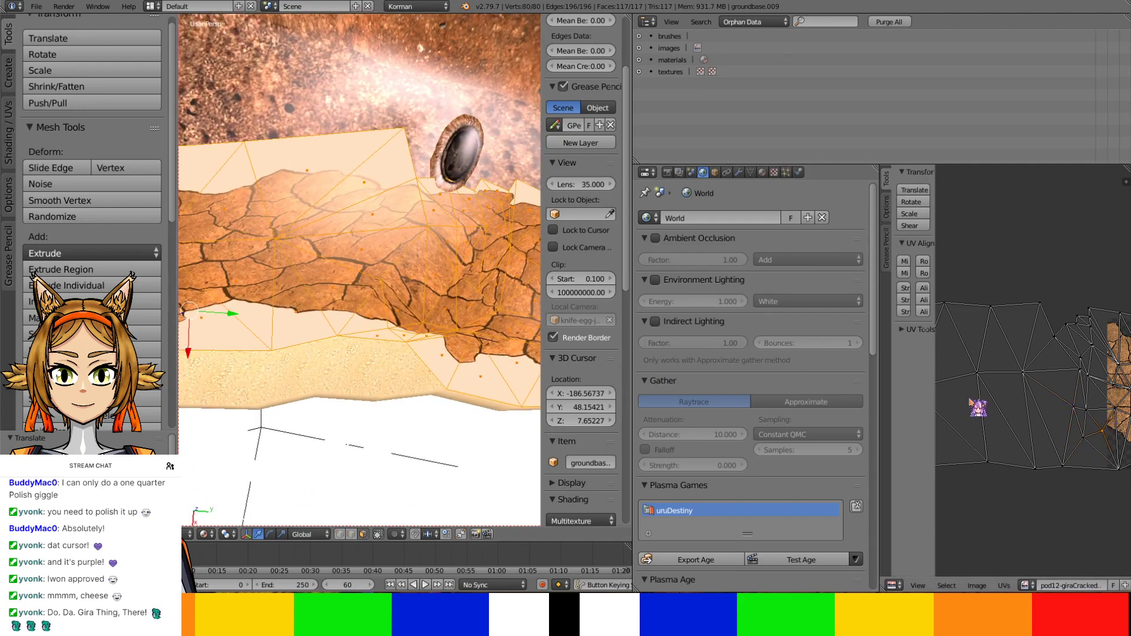
pyautogui.press('g')
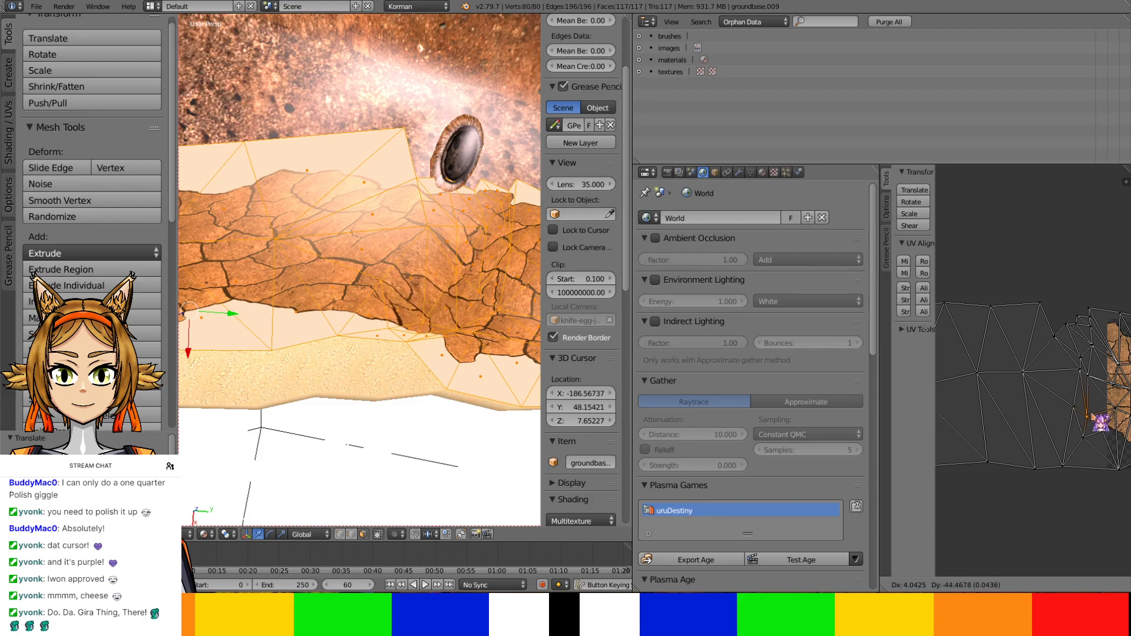
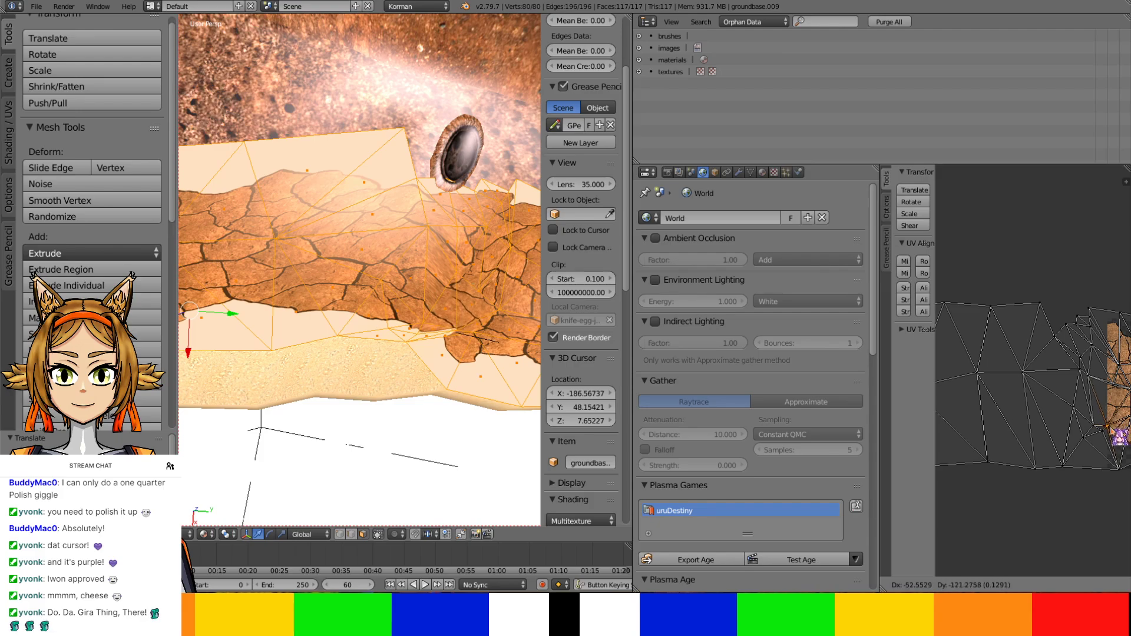
pyautogui.click(1115, 433)
pyautogui.keyDown('shift'); pyautogui.moveTo(498, 328); pyautogui.dragTo(436, 310, button='middle'); pyautogui.keyUp('shift')
pyautogui.scroll(1, 1043, 426)
pyautogui.moveTo(1022, 409); pyautogui.dragTo(939, 398, button='middle')
pyautogui.scroll(2, 1012, 442)
pyautogui.press('g')
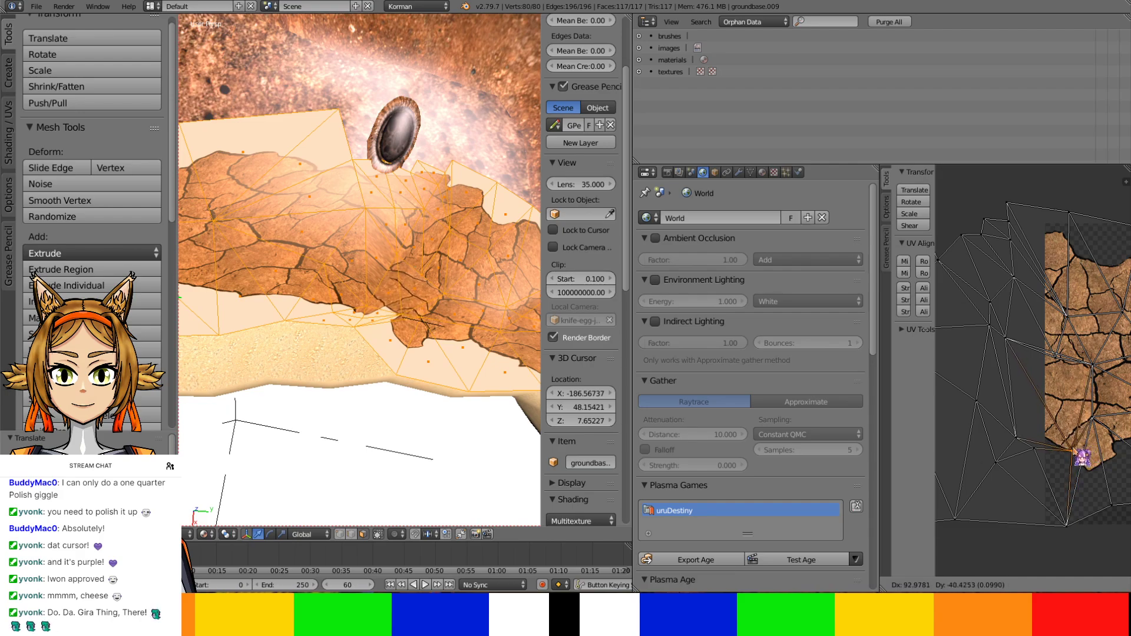
# Adjust a UV vertex at the middle of the cracked texture's left edge to even out the rock pattern
pyautogui.scroll(4, 491, 404)
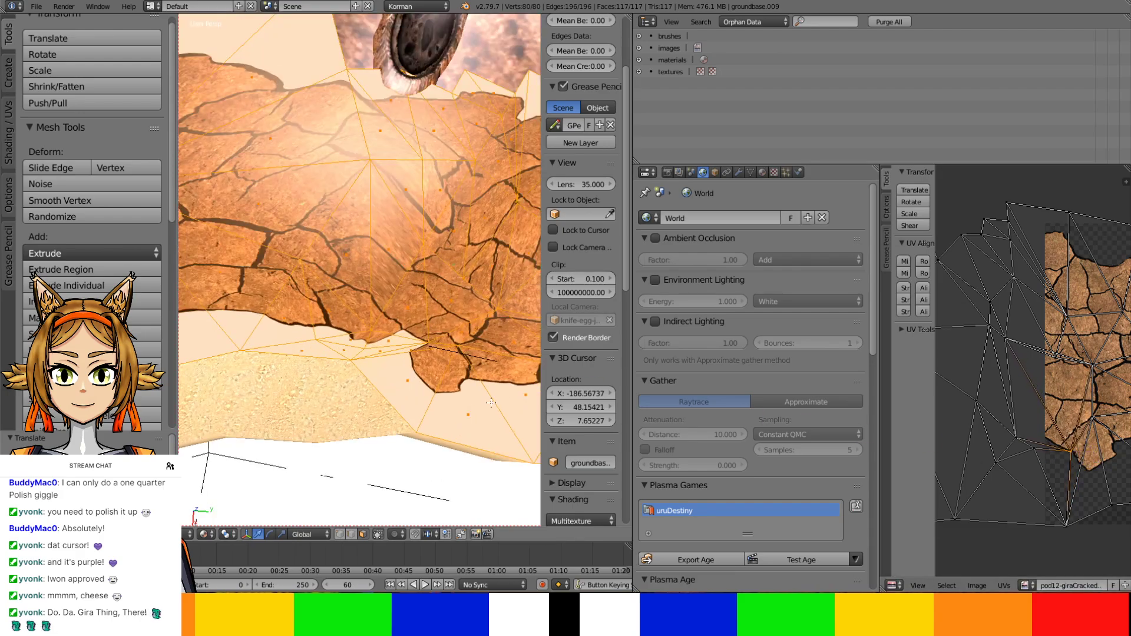
pyautogui.keyDown('shift'); pyautogui.moveTo(491, 403); pyautogui.dragTo(531, 401, button='middle'); pyautogui.keyUp('shift')
pyautogui.scroll(-1, 531, 401)
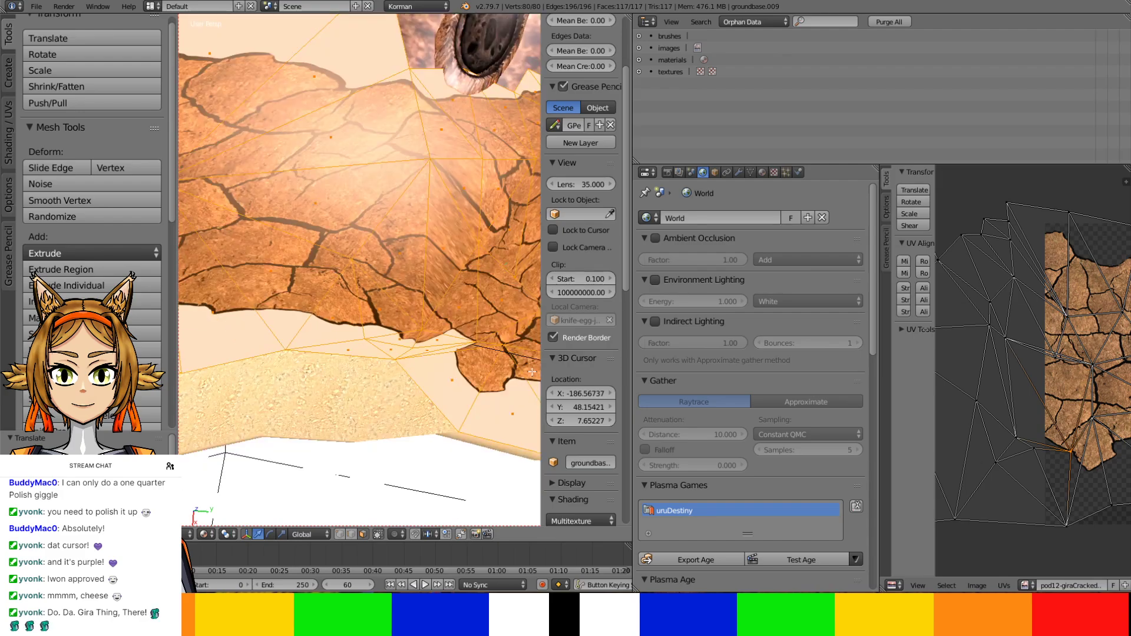
pyautogui.scroll(-1, 1008, 328)
pyautogui.moveTo(1007, 328); pyautogui.dragTo(1018, 338, button='middle')
pyautogui.press('g')
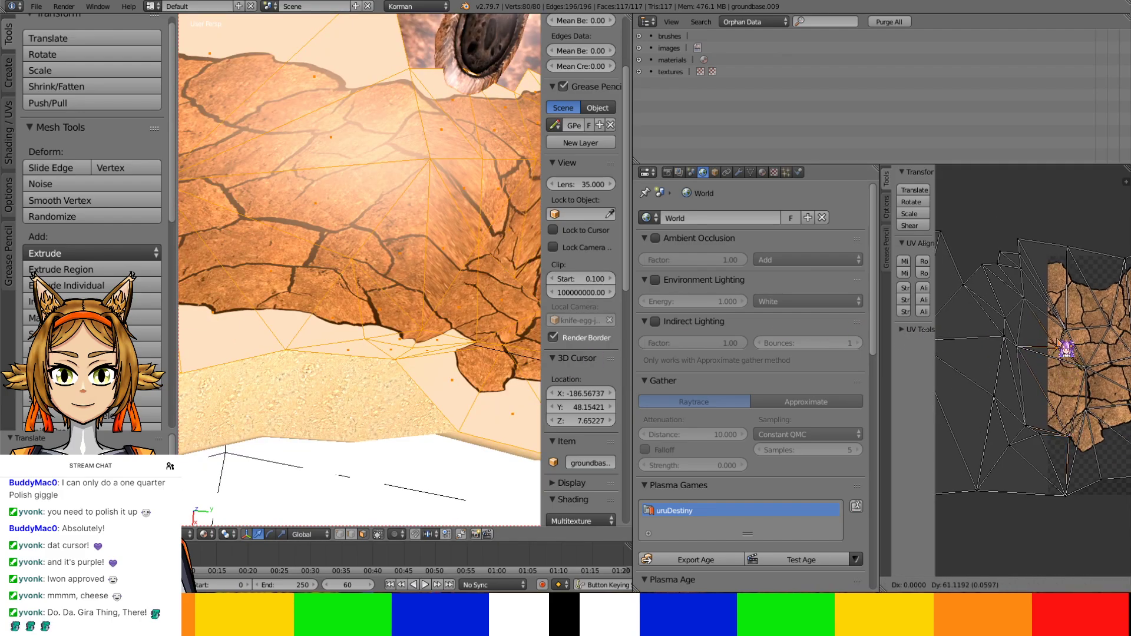
pyautogui.rightClick(1059, 340)
# Reposition the UV vertices along the texture's left side and lower interior to reduce the crack distortion below the crater
pyautogui.keyDown('shift'); pyautogui.moveTo(360, 383); pyautogui.dragTo(232, 377, button='middle'); pyautogui.keyUp('shift')
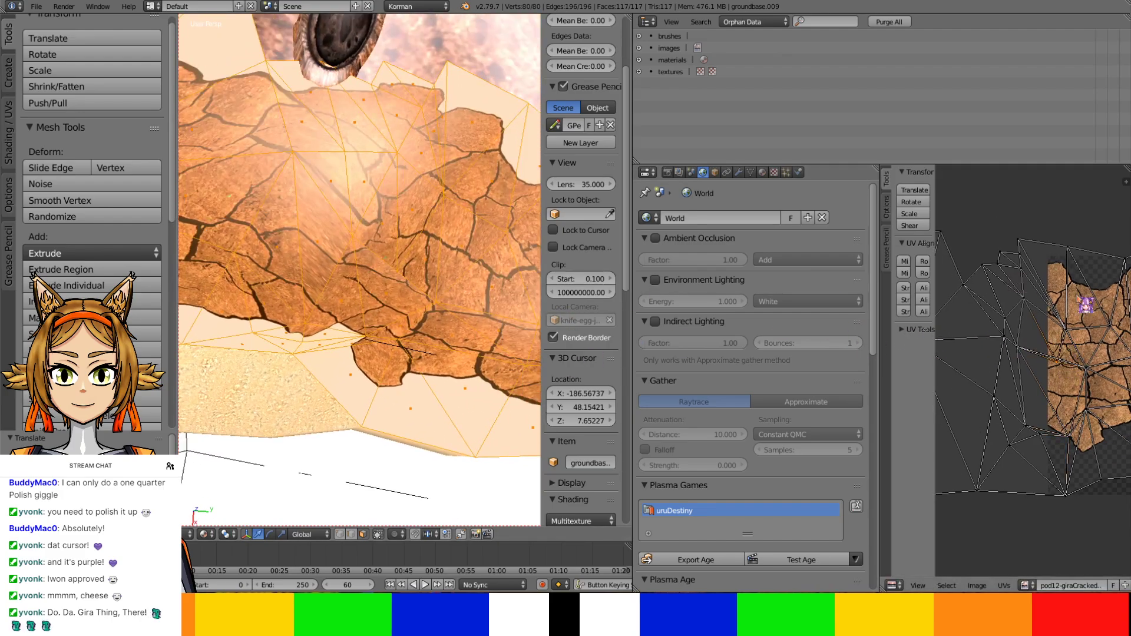
pyautogui.rightClick(1062, 328)
pyautogui.press('g')
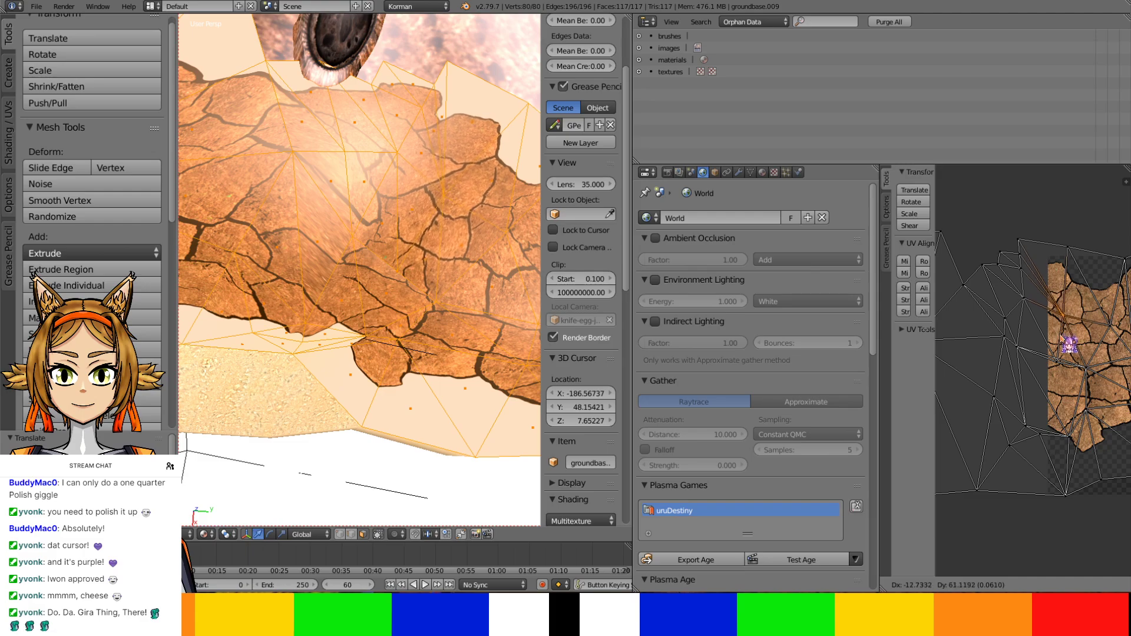
pyautogui.rightClick(1060, 334)
pyautogui.press('g')
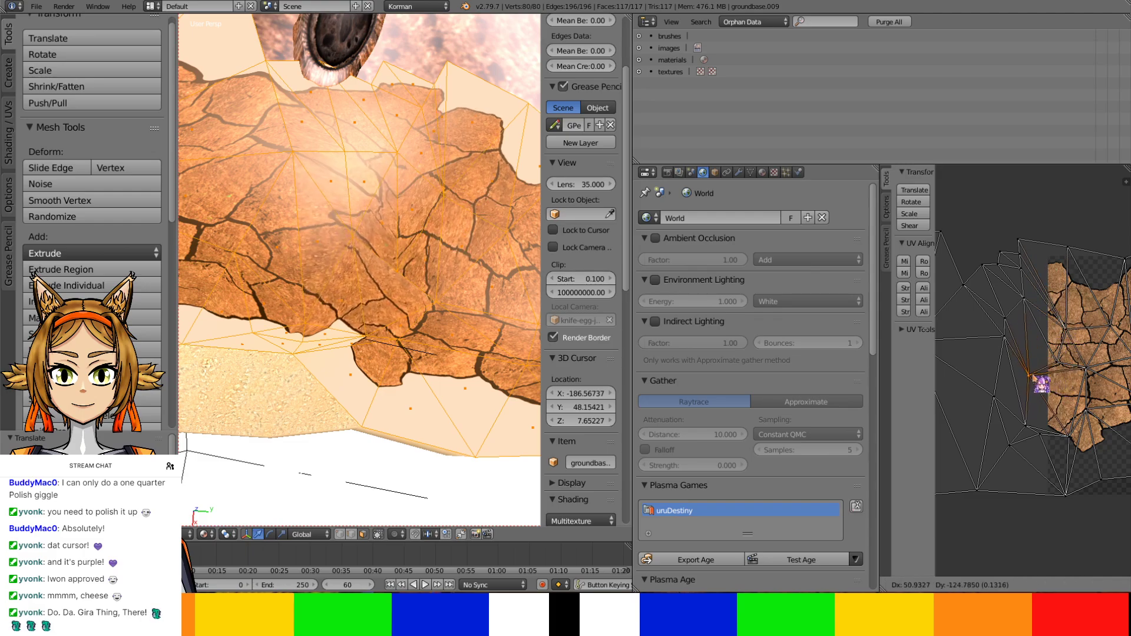
pyautogui.click(1041, 383)
pyautogui.press('g')
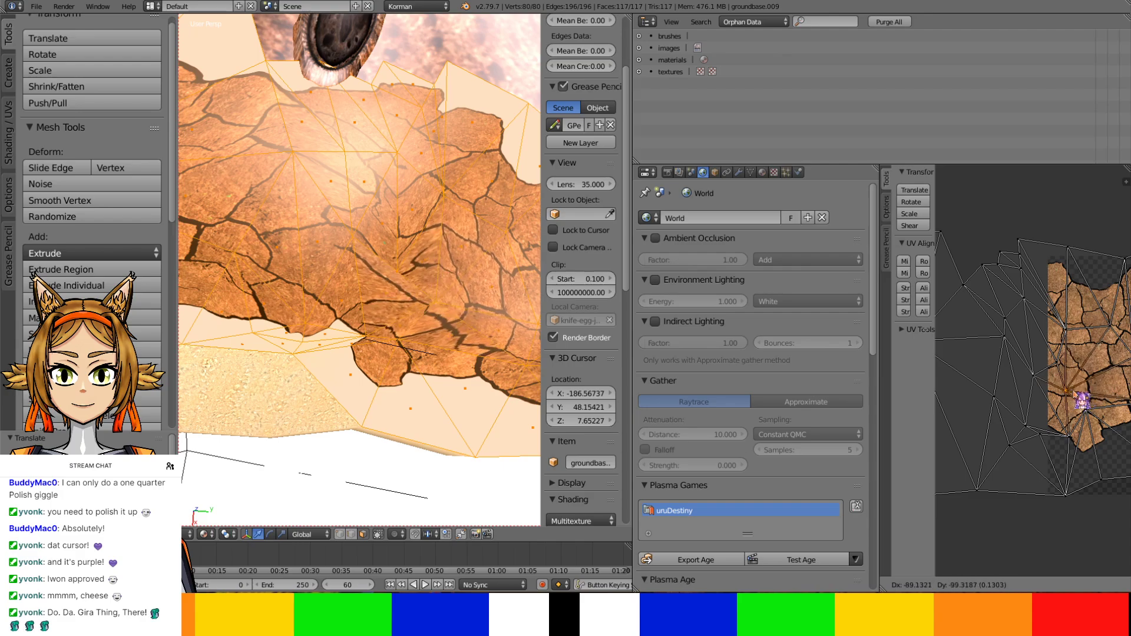
pyautogui.click(1080, 396)
# Select the mesh vertex at the folded sliver in the cracked ground and move it upward to open the fold
pyautogui.moveTo(454, 358); pyautogui.dragTo(428, 386, button='middle')
pyautogui.scroll(3, 407, 448)
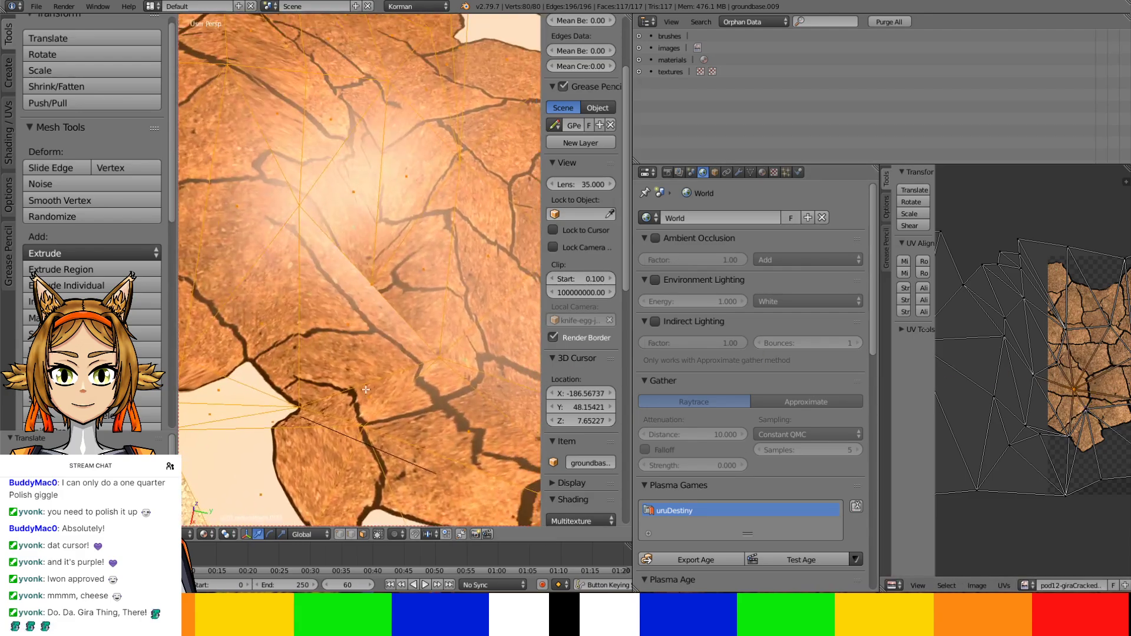
pyautogui.rightClick(384, 284)
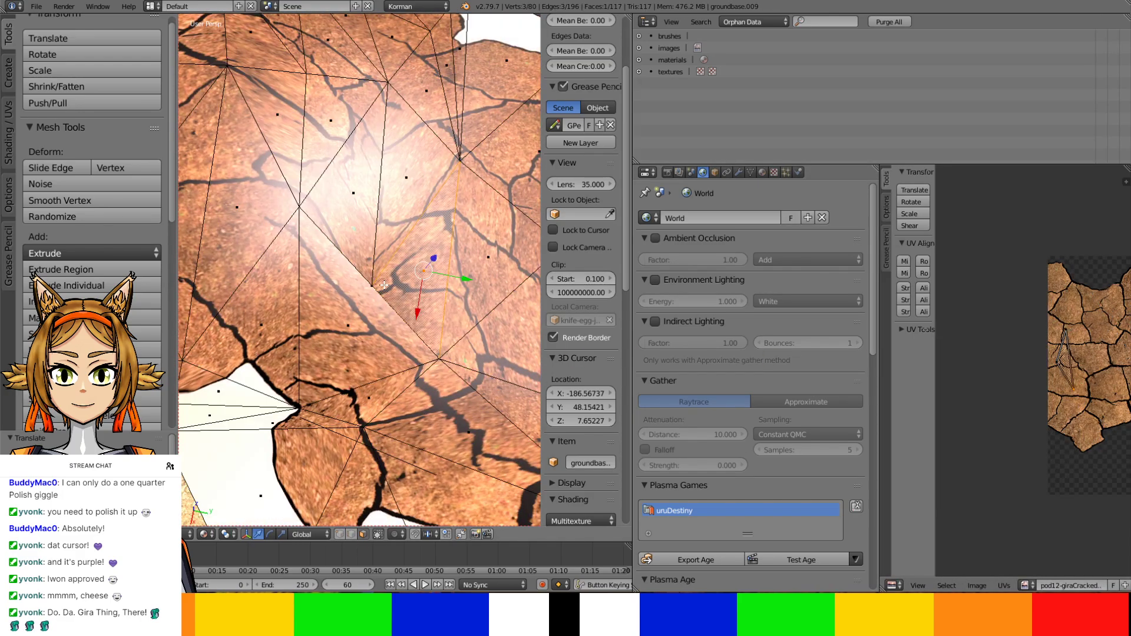
pyautogui.rightClick(353, 335)
pyautogui.rightClick(377, 266)
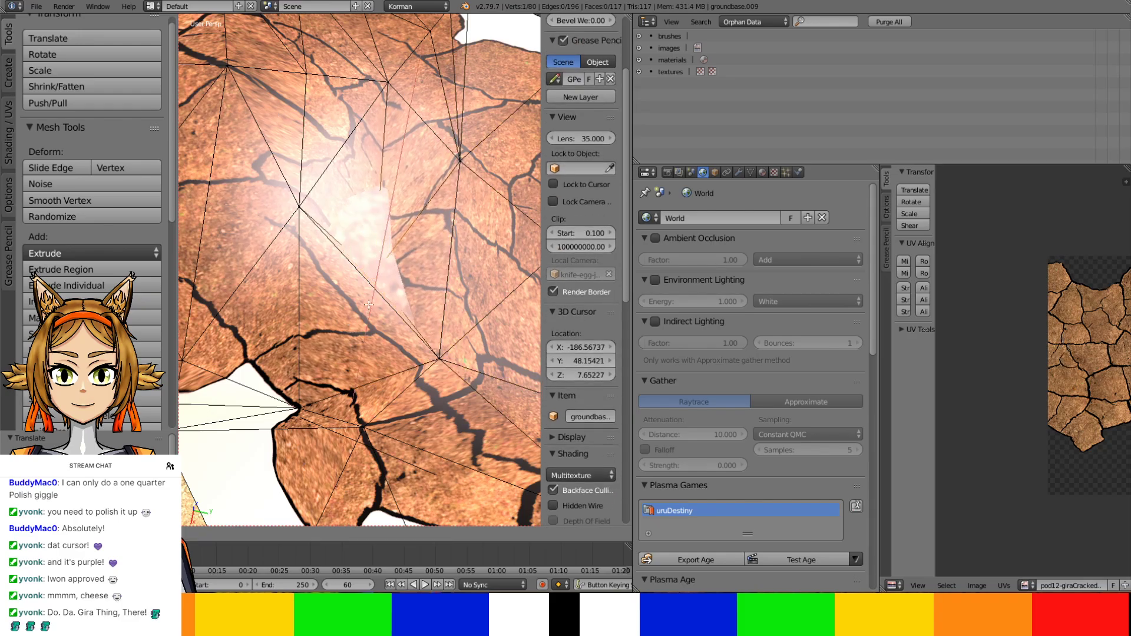
pyautogui.moveTo(379, 263); pyautogui.dragTo(390, 305)
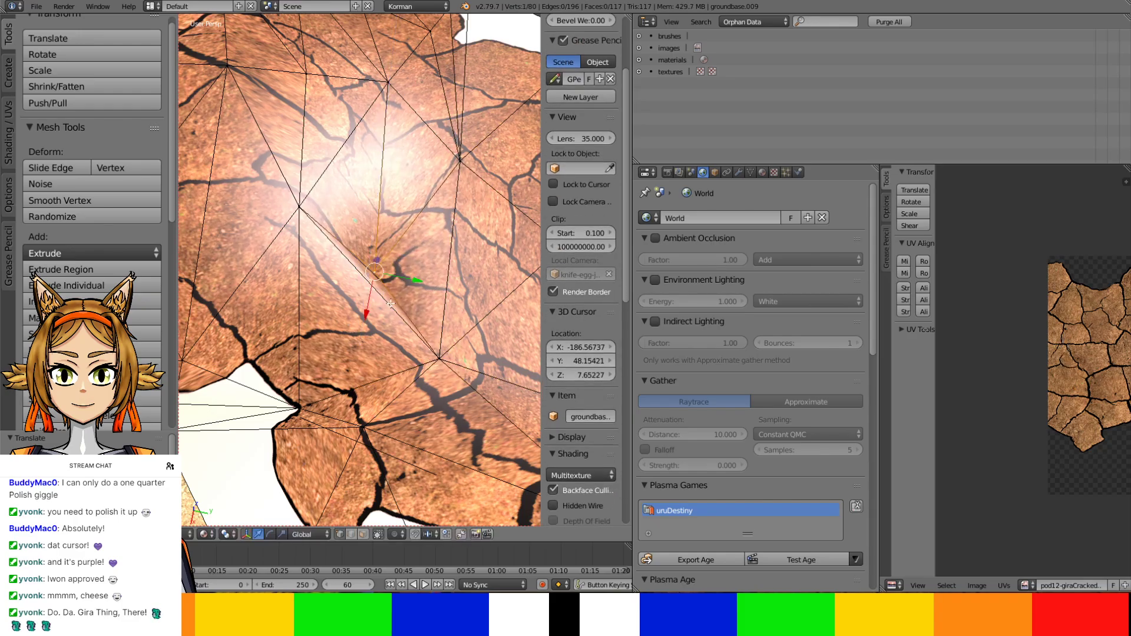
pyautogui.scroll(5, 391, 309)
pyautogui.scroll(-5, 391, 311)
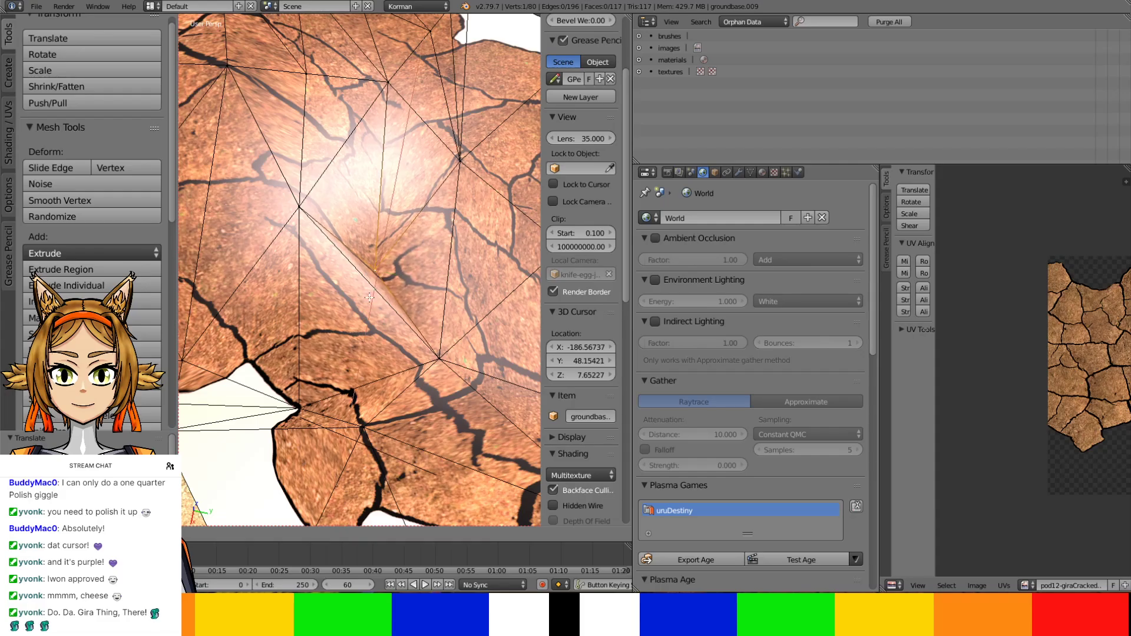
pyautogui.moveTo(382, 262); pyautogui.dragTo(386, 248)
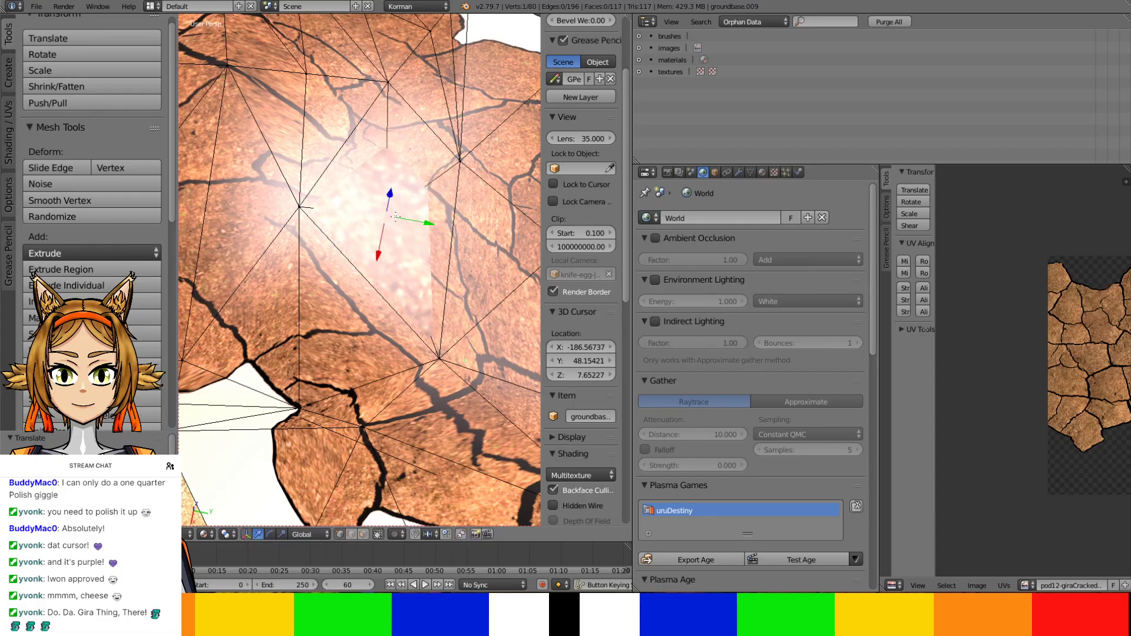
pyautogui.moveTo(392, 202); pyautogui.dragTo(395, 166)
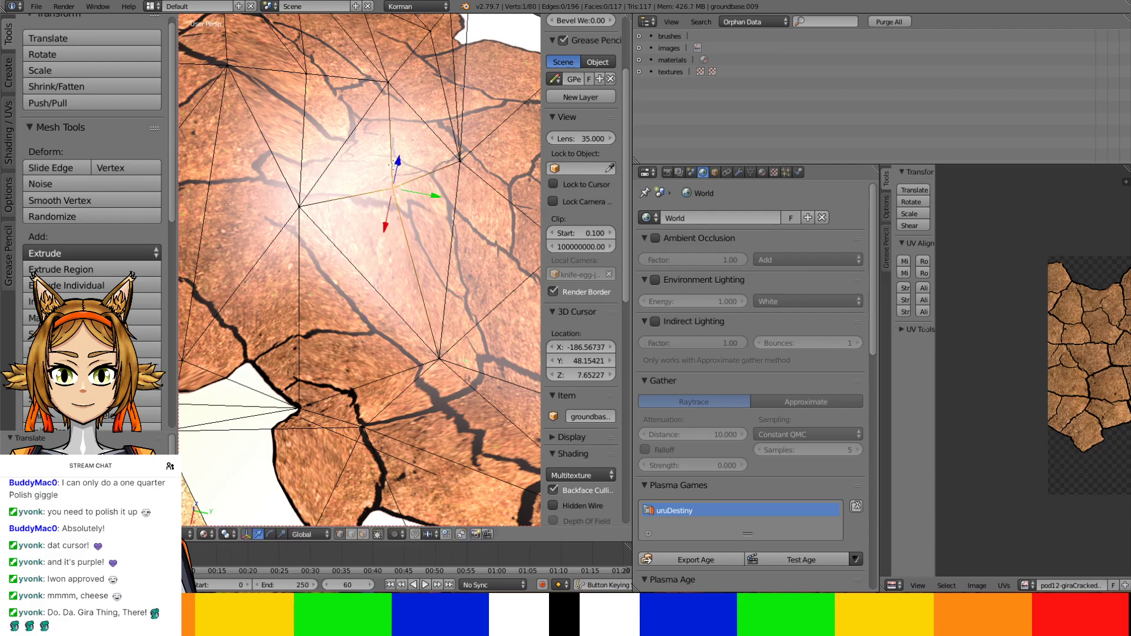
# Select the whole strip mesh and shift the UV vertices in the texture's lower part to align the cracks around the reshaped fold
pyautogui.moveTo(395, 166); pyautogui.dragTo(478, 223, button='middle')
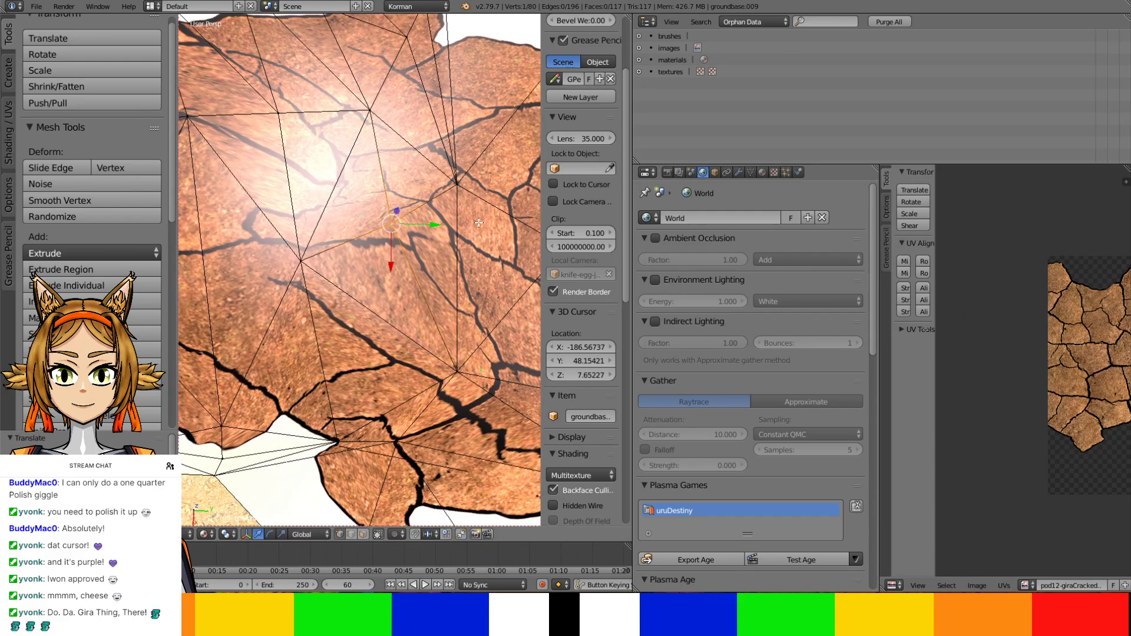
pyautogui.press('a')
pyautogui.press('g')
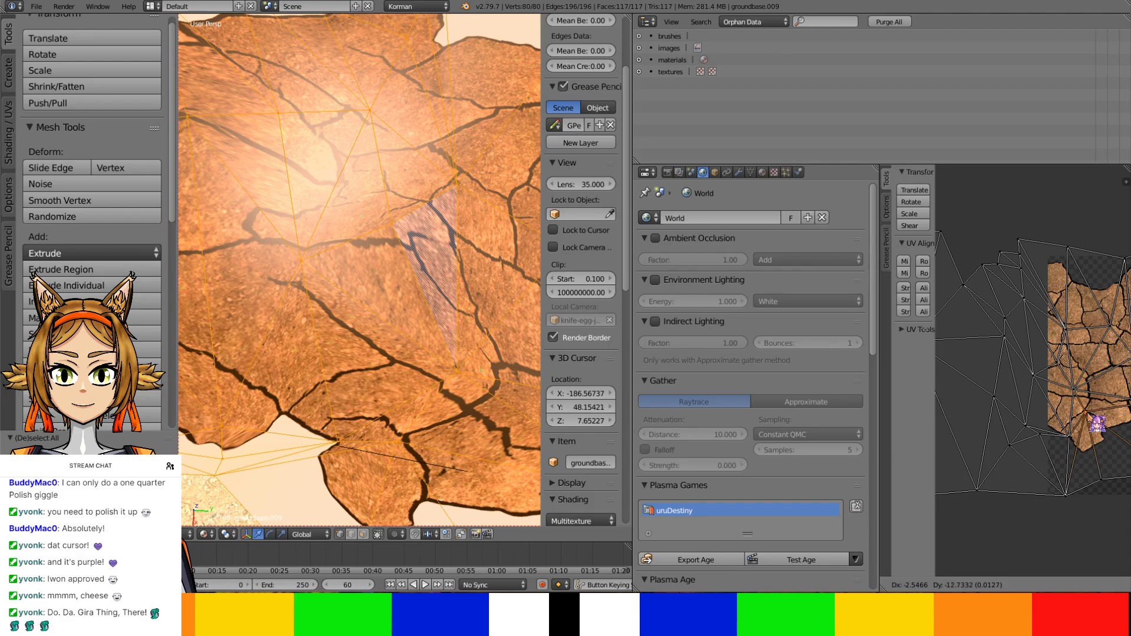
pyautogui.press('Return')
pyautogui.press('g')
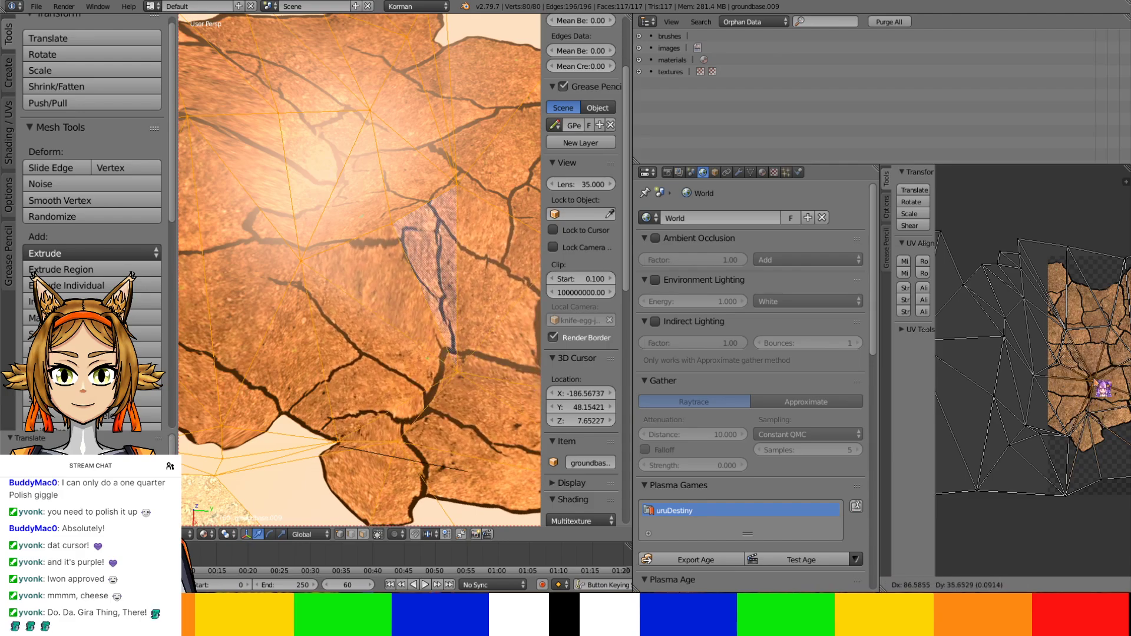
pyautogui.click(1111, 391)
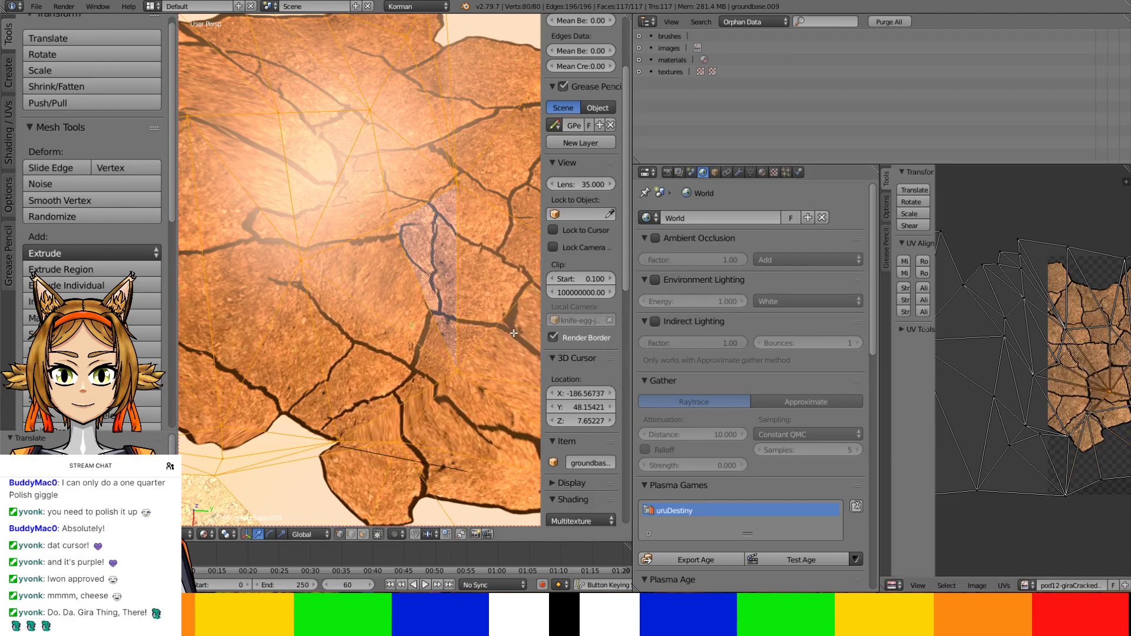
# Shift the UV vertices at and just beyond the cracked texture's left edge to smooth the cracks around the fold
pyautogui.moveTo(442, 283)
pyautogui.mouseDown(button='middle')
pyautogui.moveTo(445, 324)
pyautogui.moveTo(451, 304)
pyautogui.mouseUp(button='middle')
pyautogui.press('g')
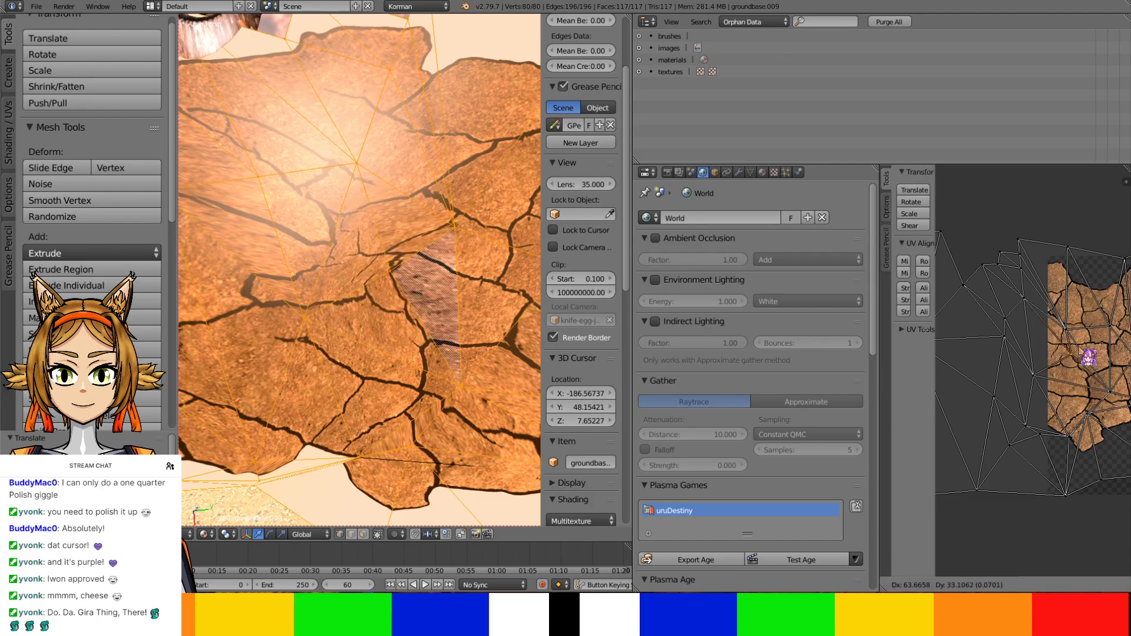
pyautogui.click(1056, 393)
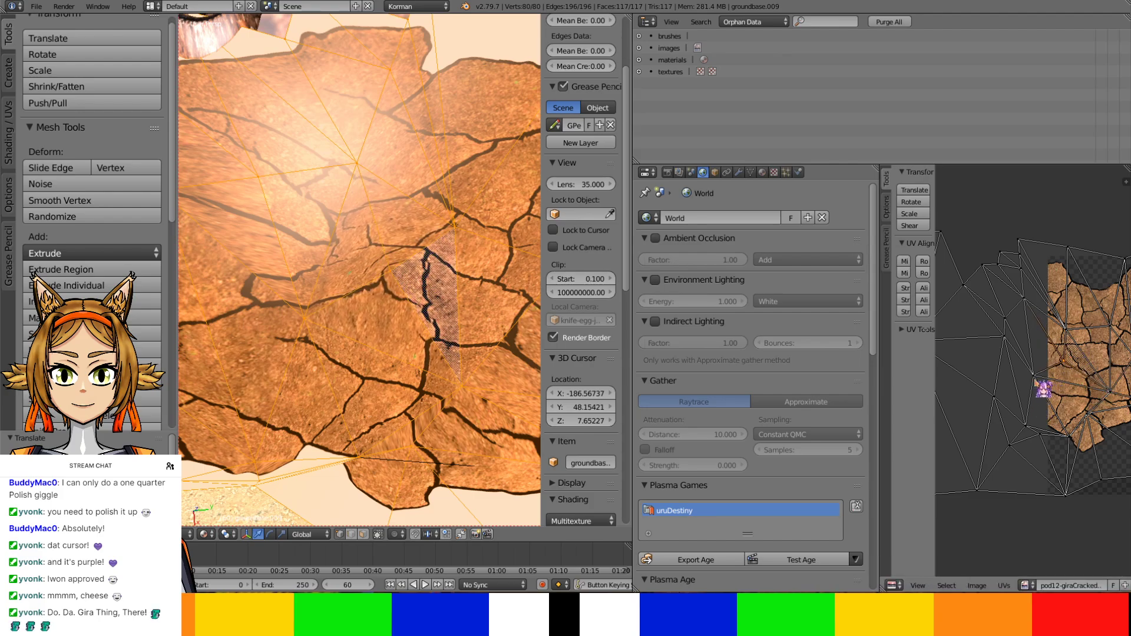
pyautogui.press('g')
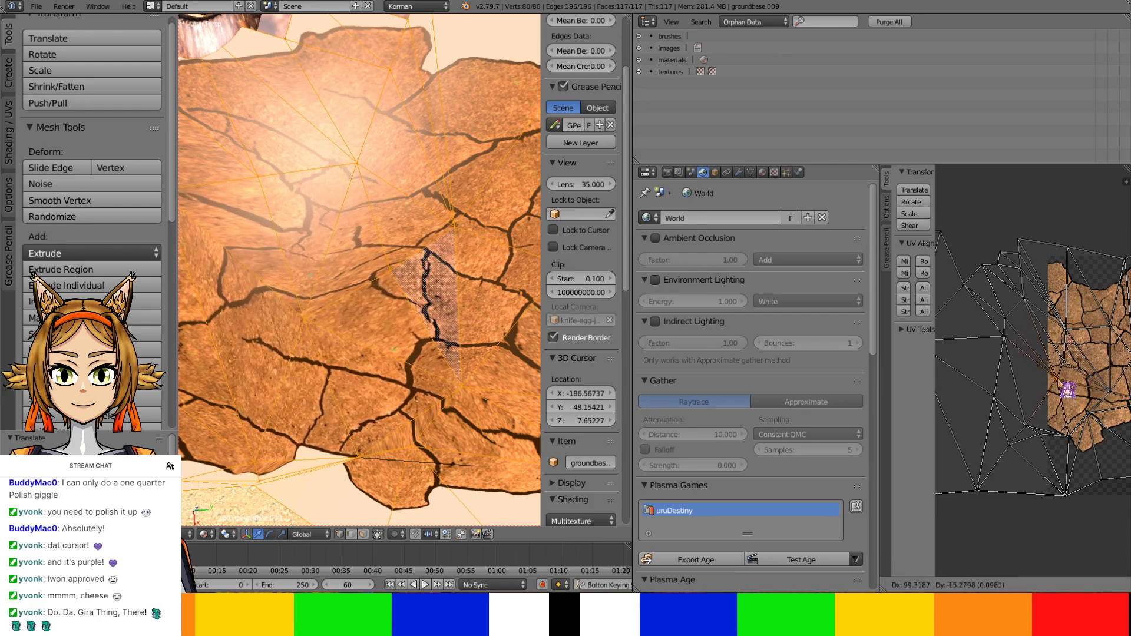
pyautogui.moveTo(962, 357); pyautogui.dragTo(1024, 352, button='middle')
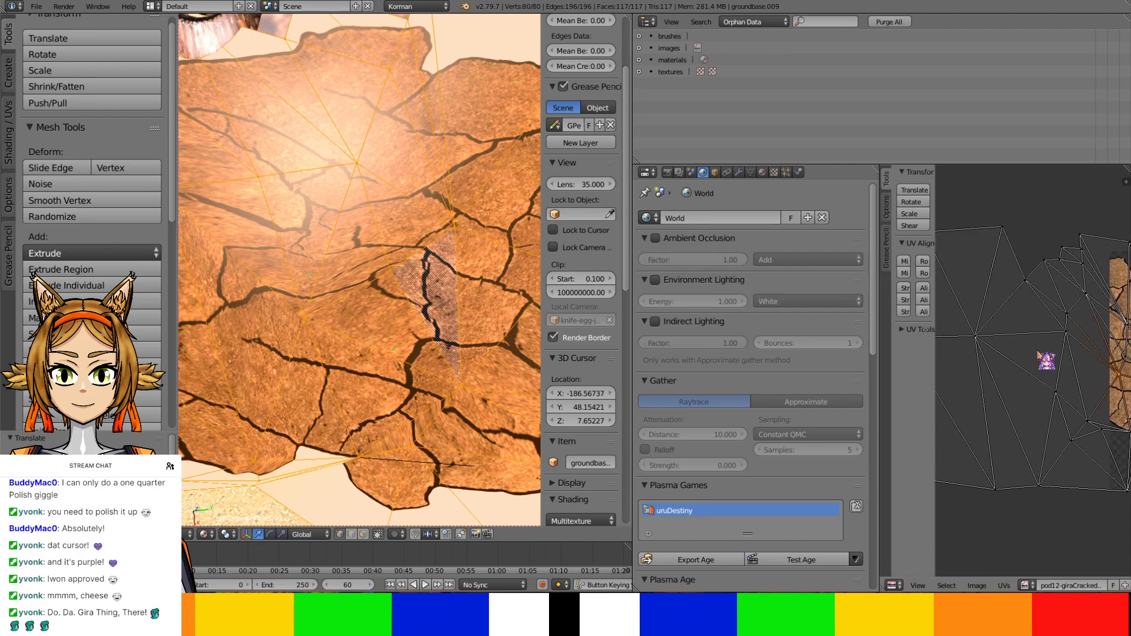
pyautogui.rightClick(1057, 336)
pyautogui.press('g')
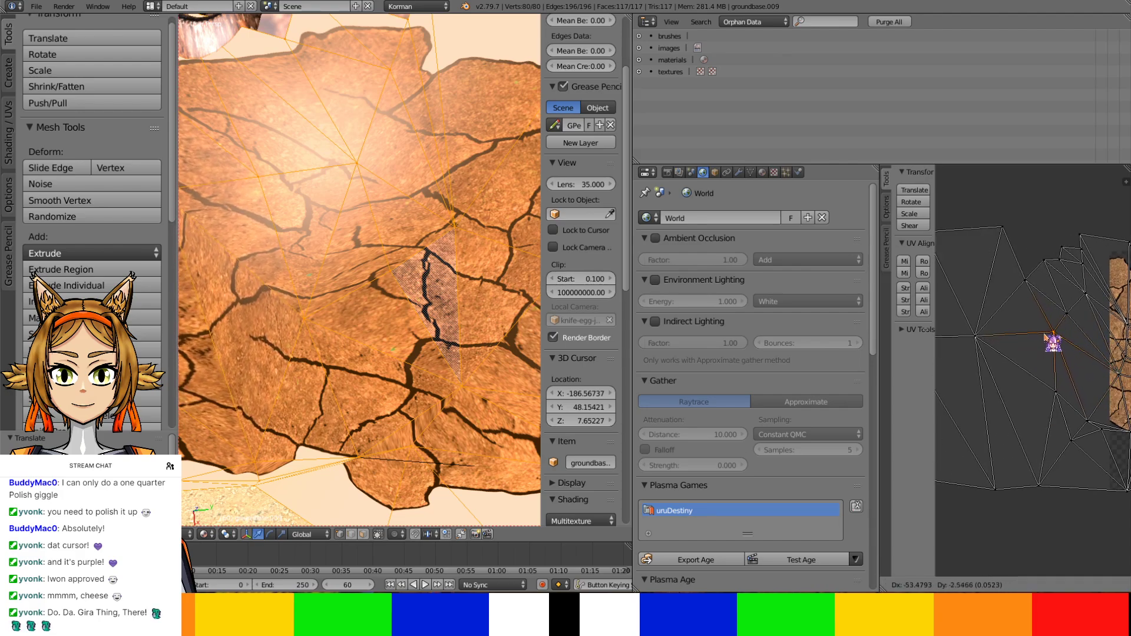
pyautogui.click(1058, 340)
# Reposition the lower boundary UV vertices near the texture's lower-left corner to even out the rocks along the strip's ragged lower edge
pyautogui.keyDown('shift'); pyautogui.moveTo(315, 350); pyautogui.dragTo(428, 334, button='middle'); pyautogui.keyUp('shift')
pyautogui.scroll(-1, 656, 355)
pyautogui.scroll(-4, 1079, 371)
pyautogui.moveTo(1079, 371); pyautogui.dragTo(1108, 387, button='middle')
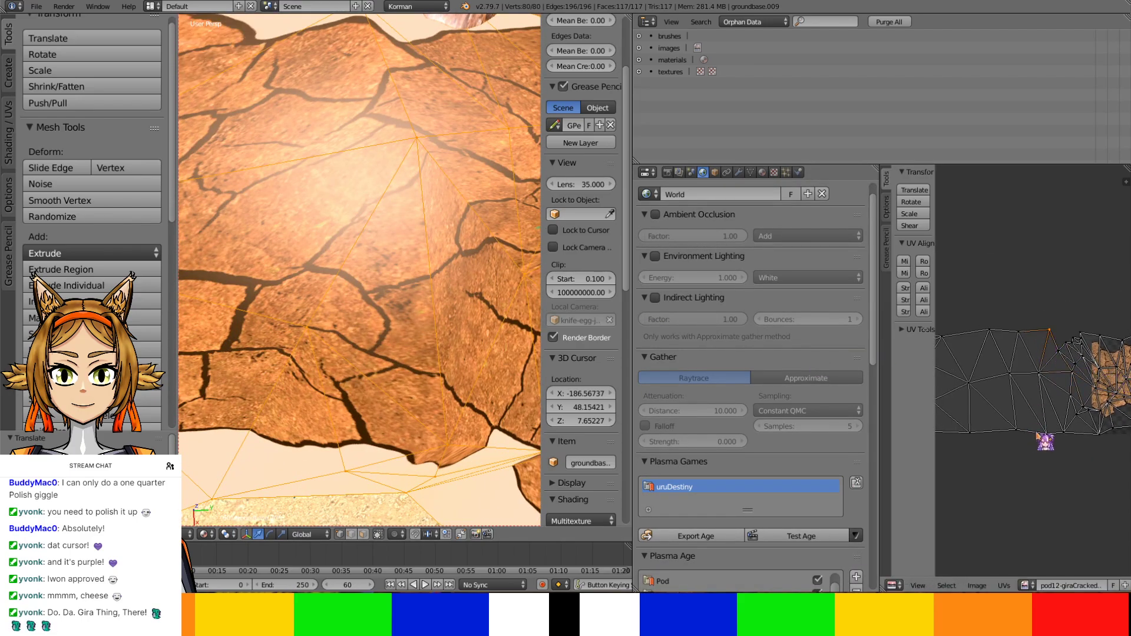
pyautogui.press('g')
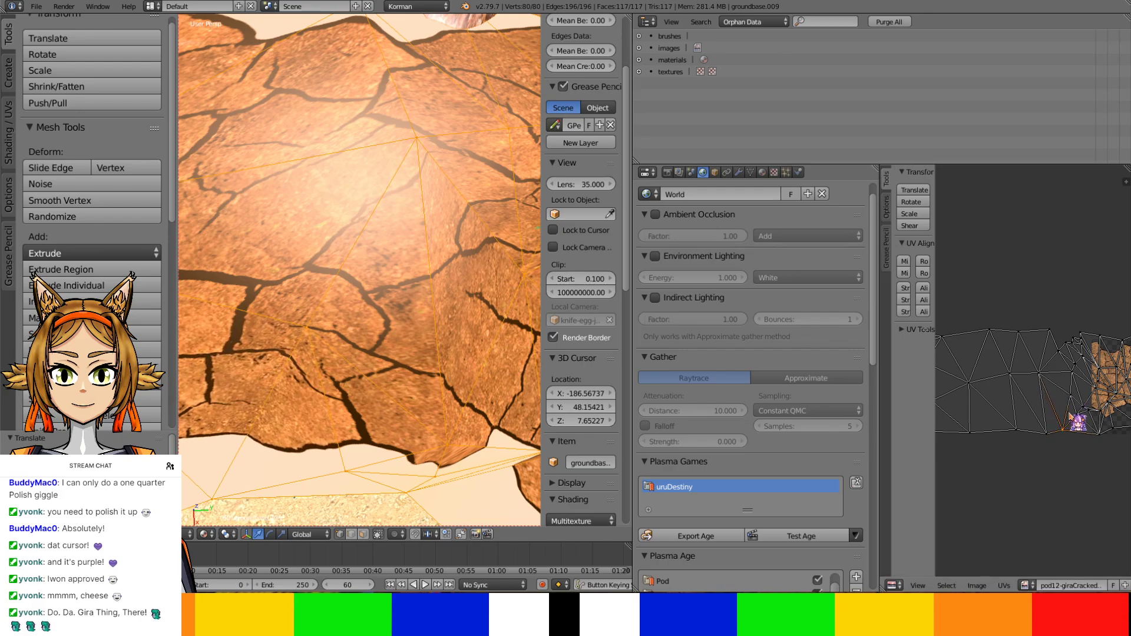
pyautogui.press('g')
pyautogui.click(1065, 433)
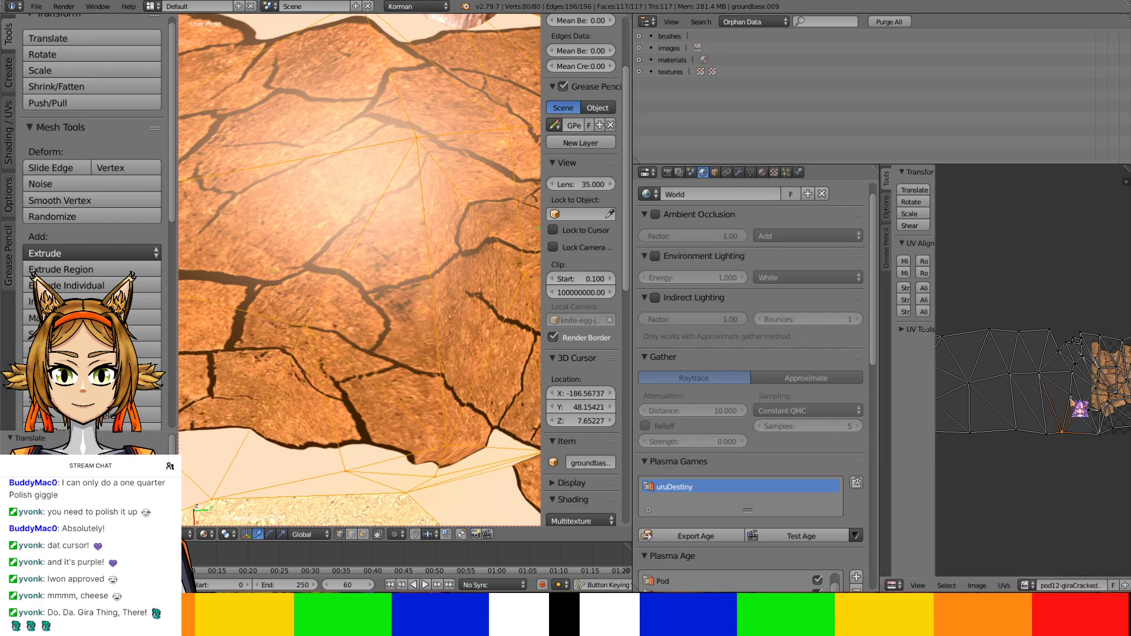
pyautogui.press('g')
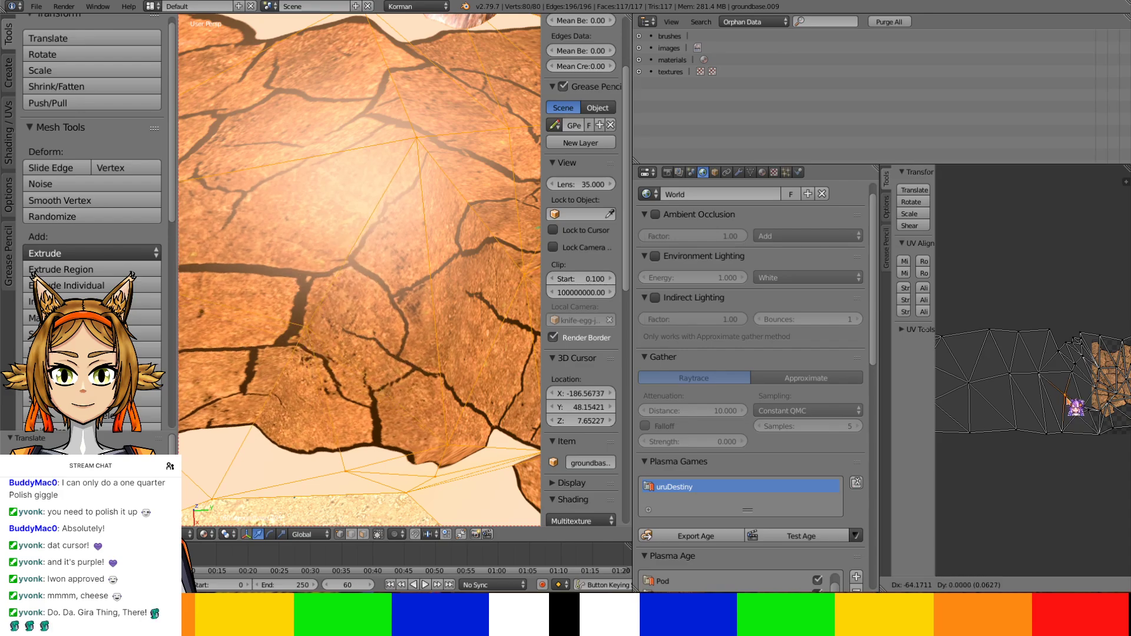
pyautogui.click(1083, 419)
pyautogui.press('g')
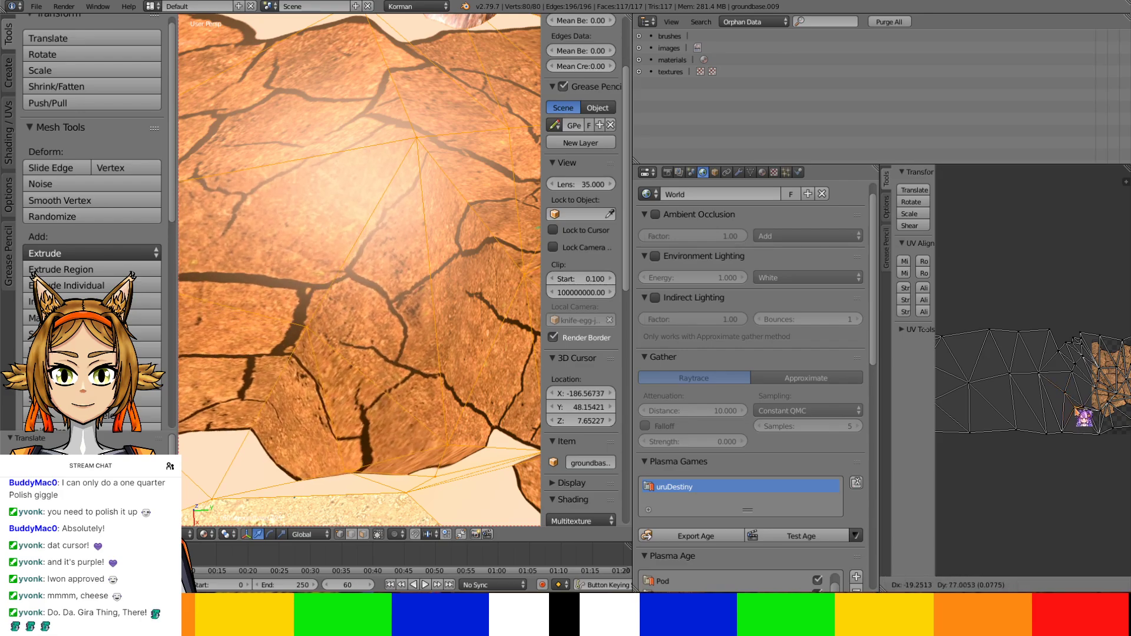
pyautogui.click(1081, 416)
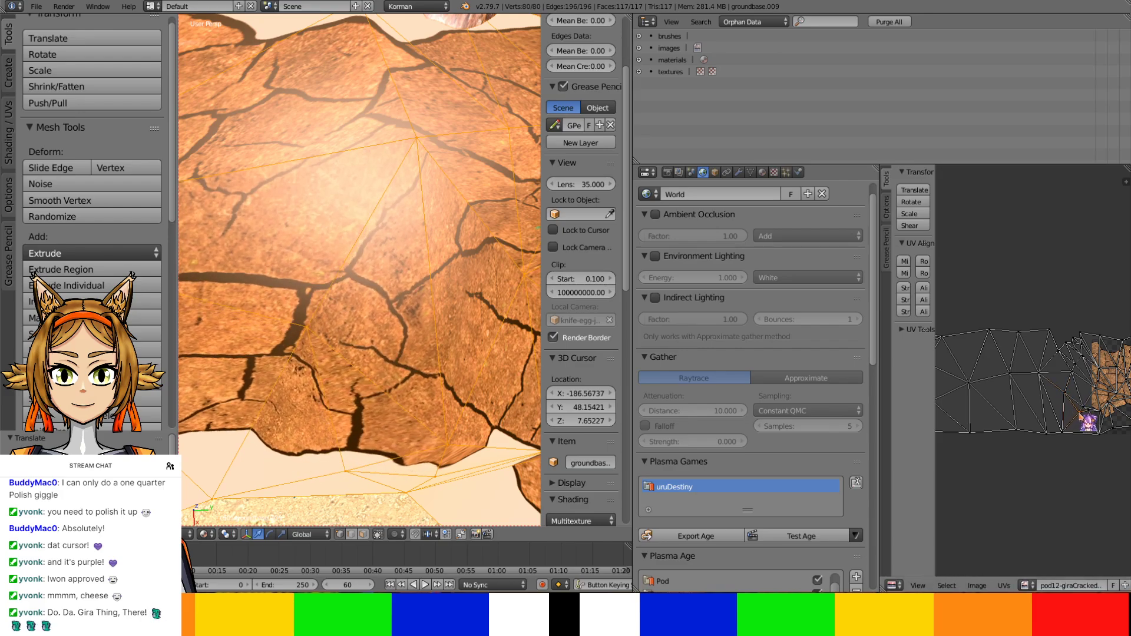
# Adjust the UV vertices directly below the texture's lower-left corner to align the broken rock edge at the pinched part of the strip
pyautogui.scroll(5, 1111, 416)
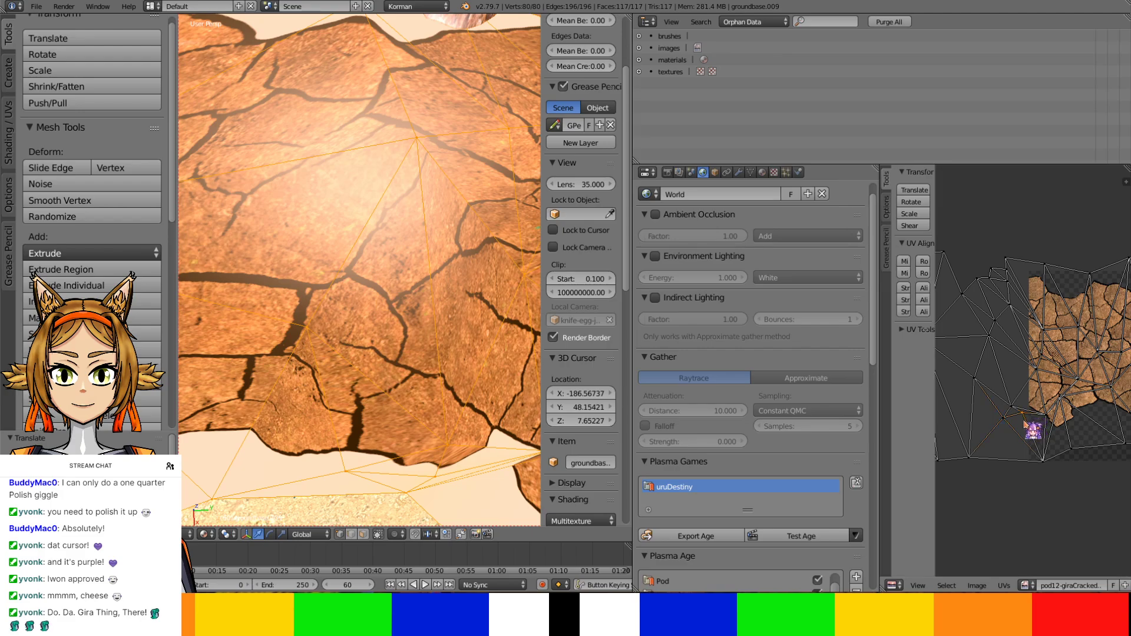
pyautogui.press('g')
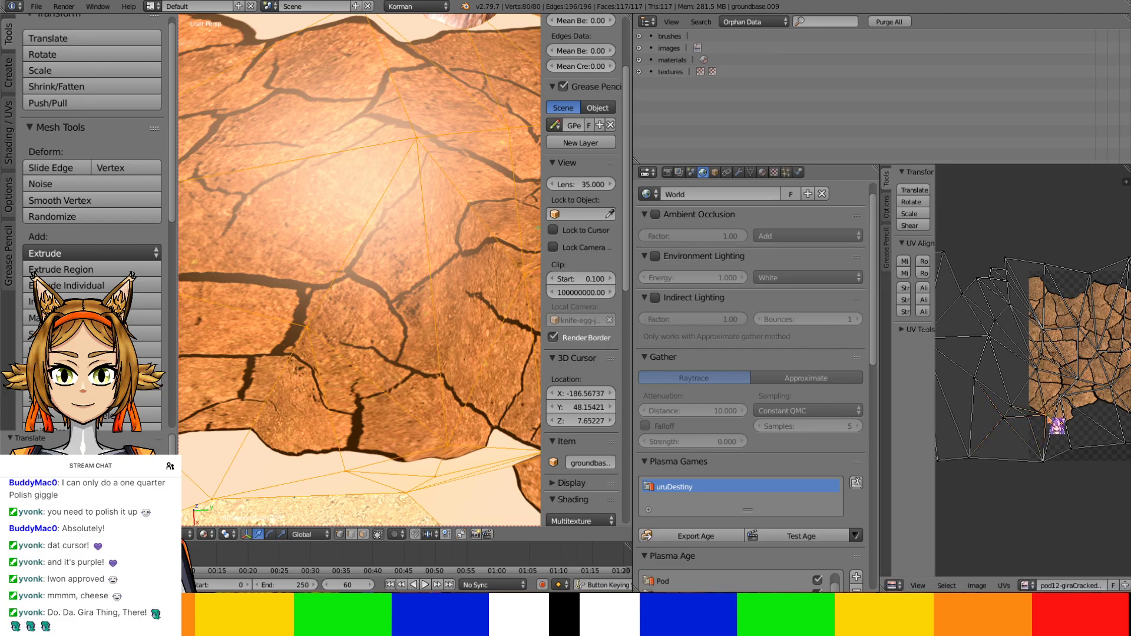
pyautogui.press('g')
pyautogui.click(1050, 417)
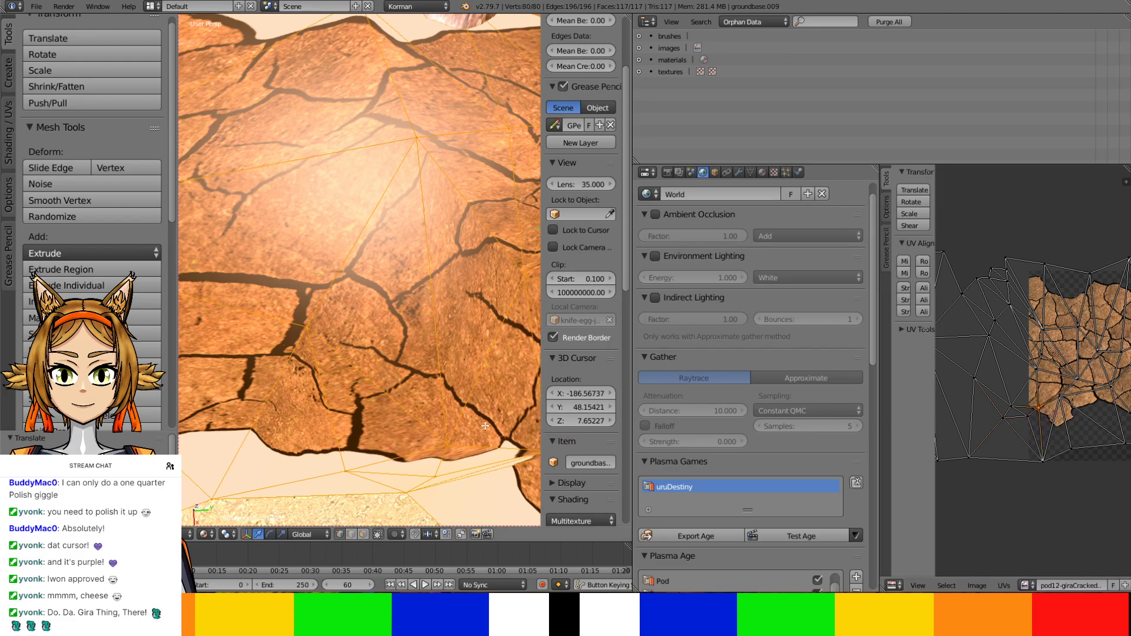
pyautogui.scroll(3, 368, 345)
pyautogui.scroll(2, 368, 345)
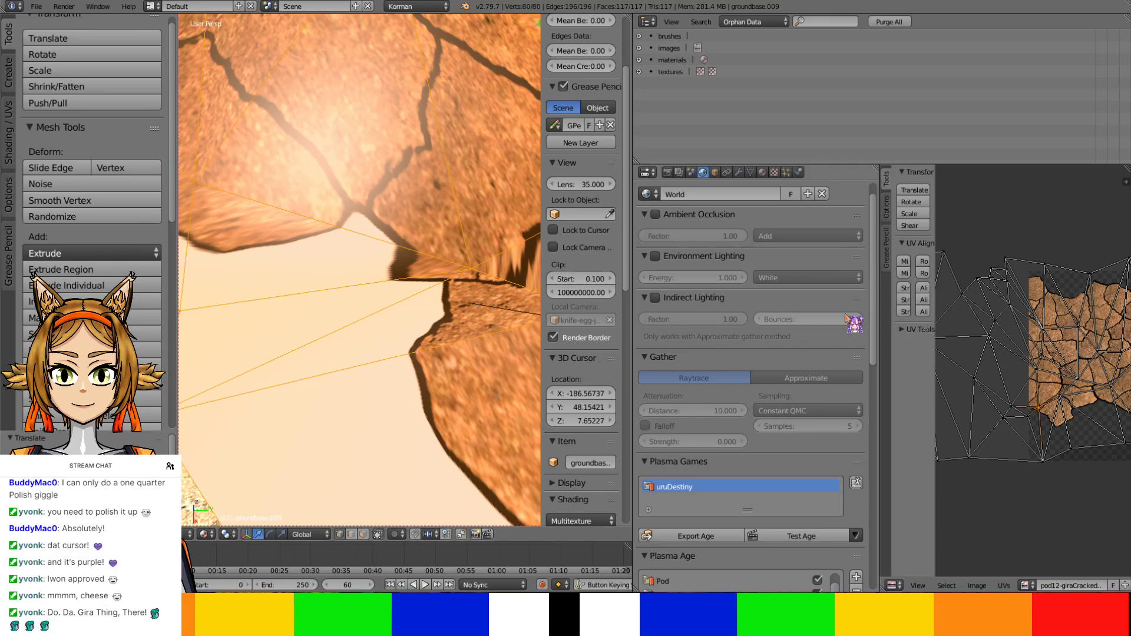
pyautogui.press('g')
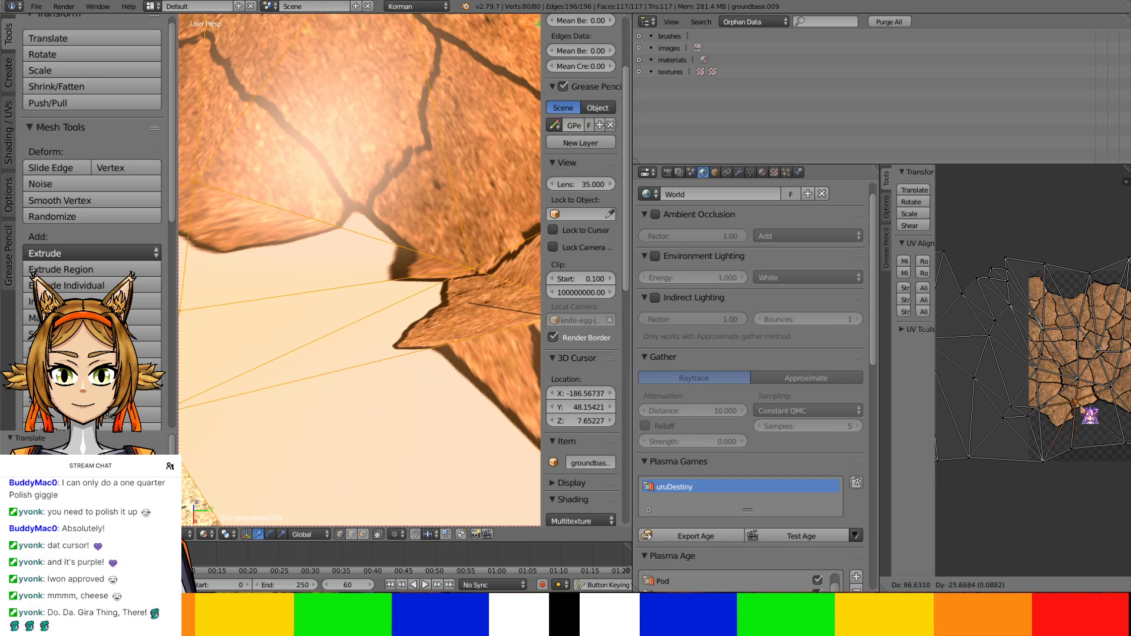
pyautogui.scroll(-5, 414, 366)
pyautogui.moveTo(414, 365); pyautogui.dragTo(866, 396, button='middle')
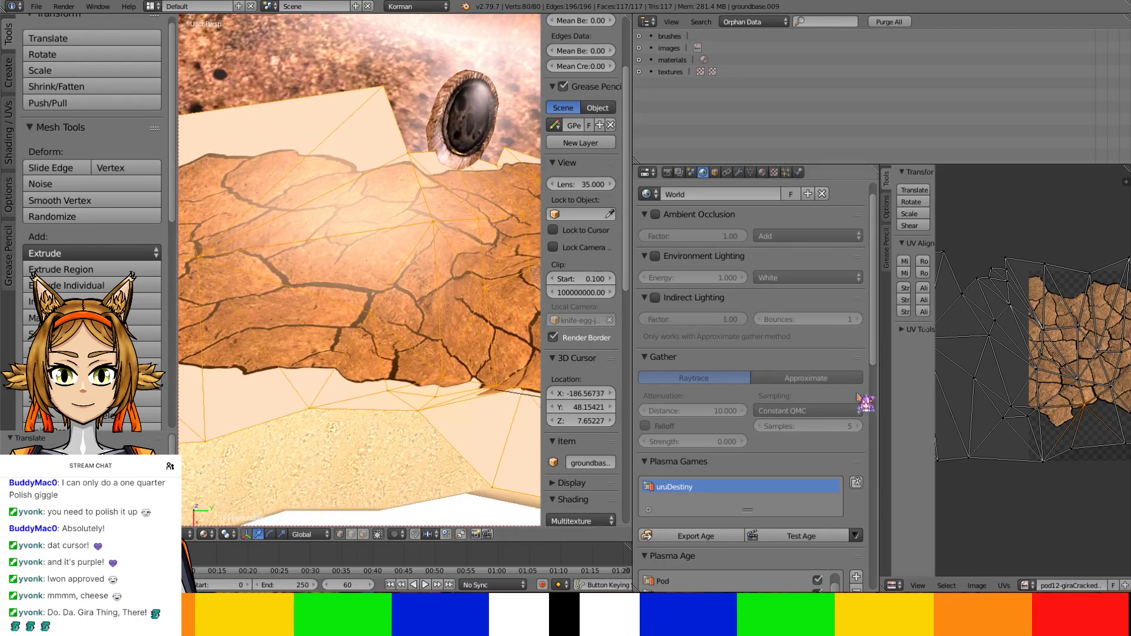
# Spread the middle-row UV vertices left of the texture to even out the rock sizes in the neighbouring strip section
pyautogui.scroll(4, 953, 378)
pyautogui.moveTo(987, 365); pyautogui.dragTo(1087, 354, button='right')
pyautogui.rightClick(1037, 355)
pyautogui.keyDown('shift'); pyautogui.moveTo(261, 325); pyautogui.dragTo(450, 353, button='middle'); pyautogui.keyUp('shift')
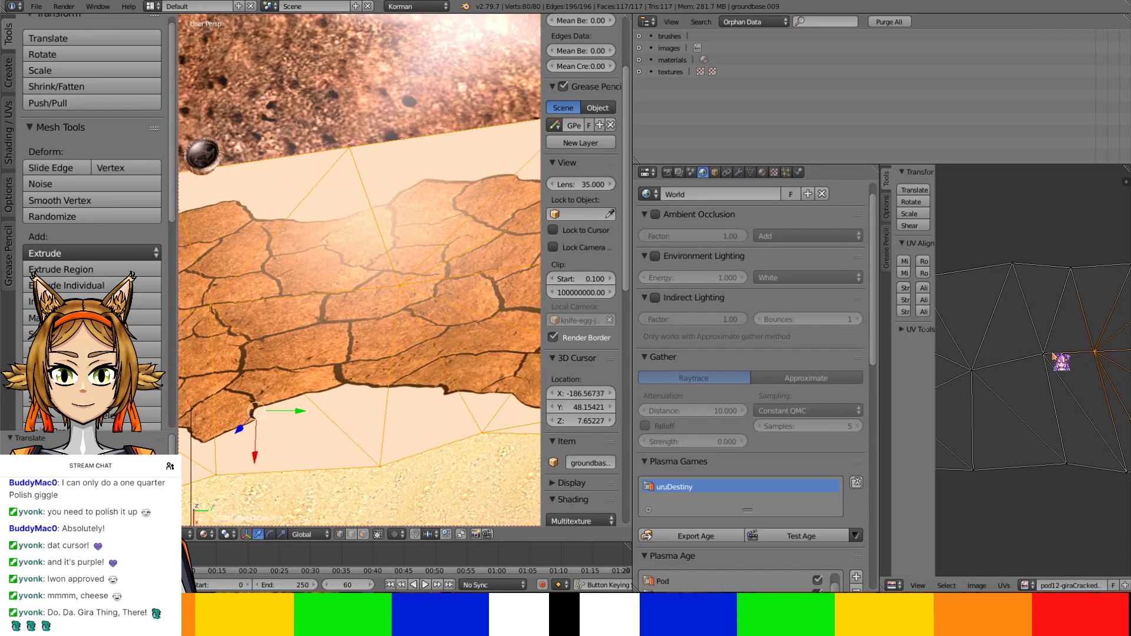
pyautogui.moveTo(1052, 354); pyautogui.dragTo(1033, 357, button='right')
pyautogui.moveTo(972, 372); pyautogui.dragTo(1067, 357, button='middle')
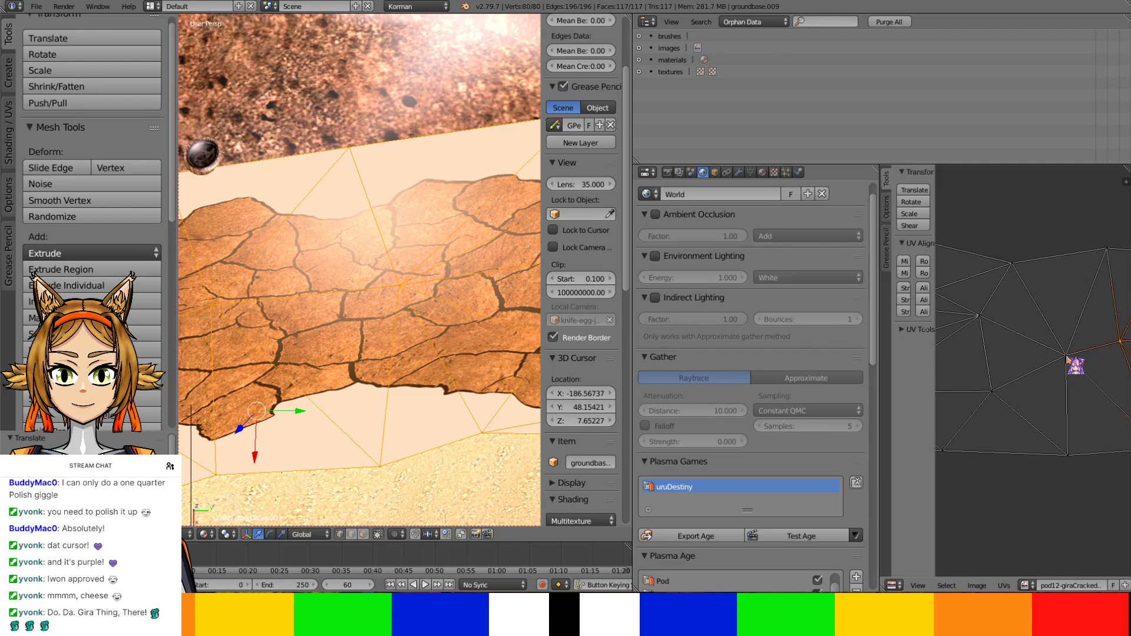
pyautogui.moveTo(1067, 357); pyautogui.dragTo(1034, 352, button='right')
# Move two interior UV vertices leftward in the farther section to even out the rocks below the crater corner
pyautogui.moveTo(985, 350); pyautogui.dragTo(1100, 349, button='middle')
pyautogui.scroll(-2, 285, 387)
pyautogui.keyDown('shift'); pyautogui.moveTo(263, 387); pyautogui.dragTo(500, 331, button='middle'); pyautogui.keyUp('shift')
pyautogui.scroll(1, 500, 331)
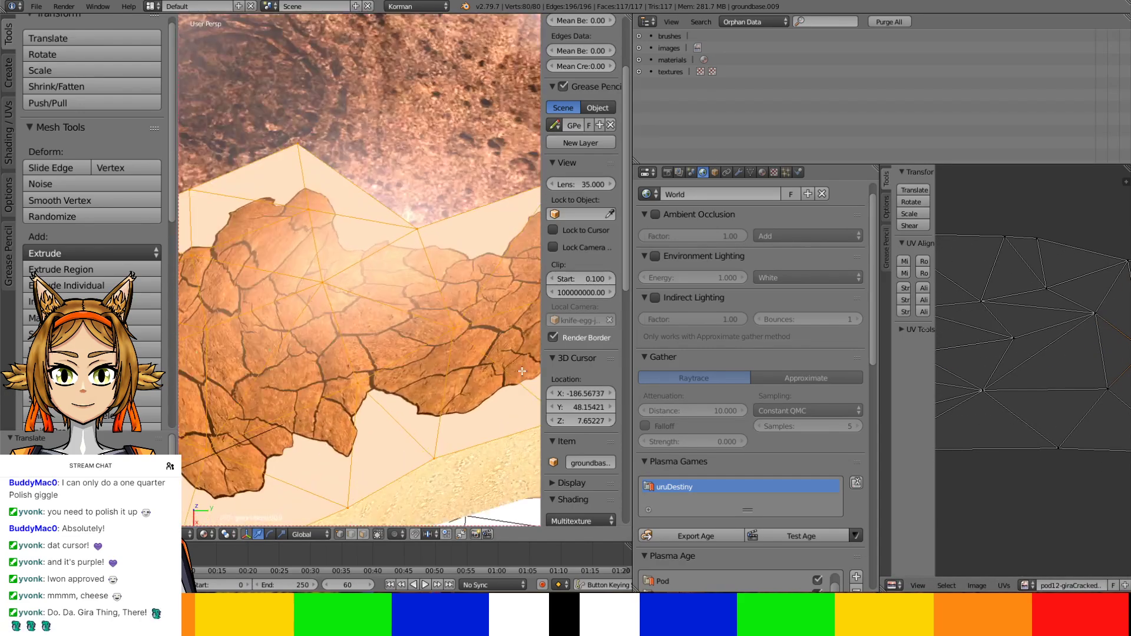
pyautogui.moveTo(1095, 319); pyautogui.dragTo(1067, 333, button='right')
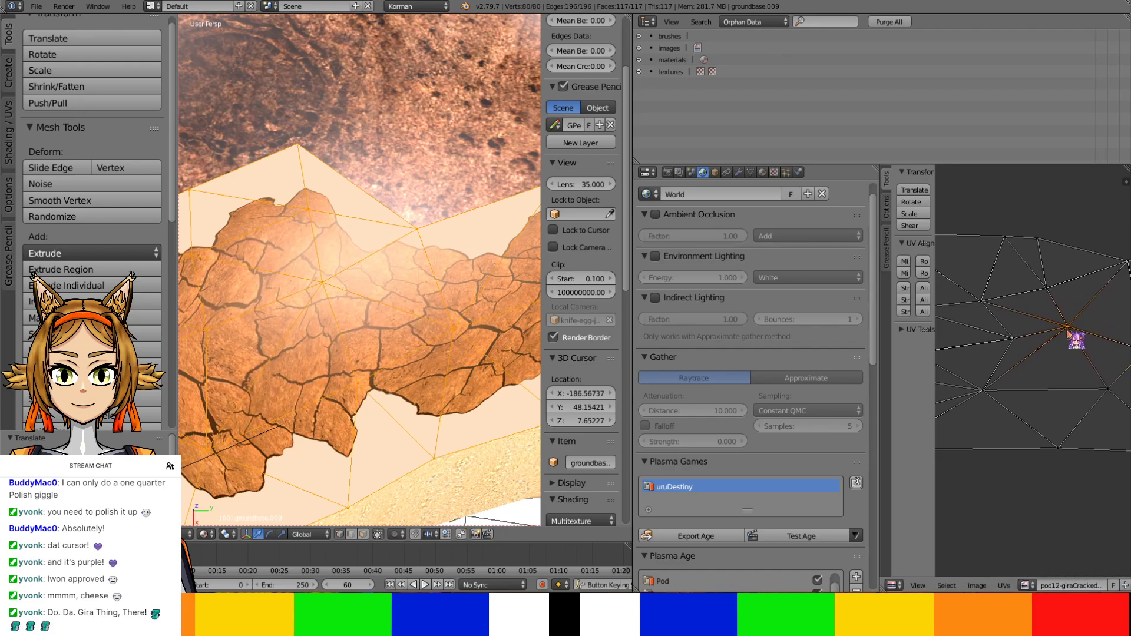
pyautogui.moveTo(1095, 396); pyautogui.dragTo(1070, 399, button='right')
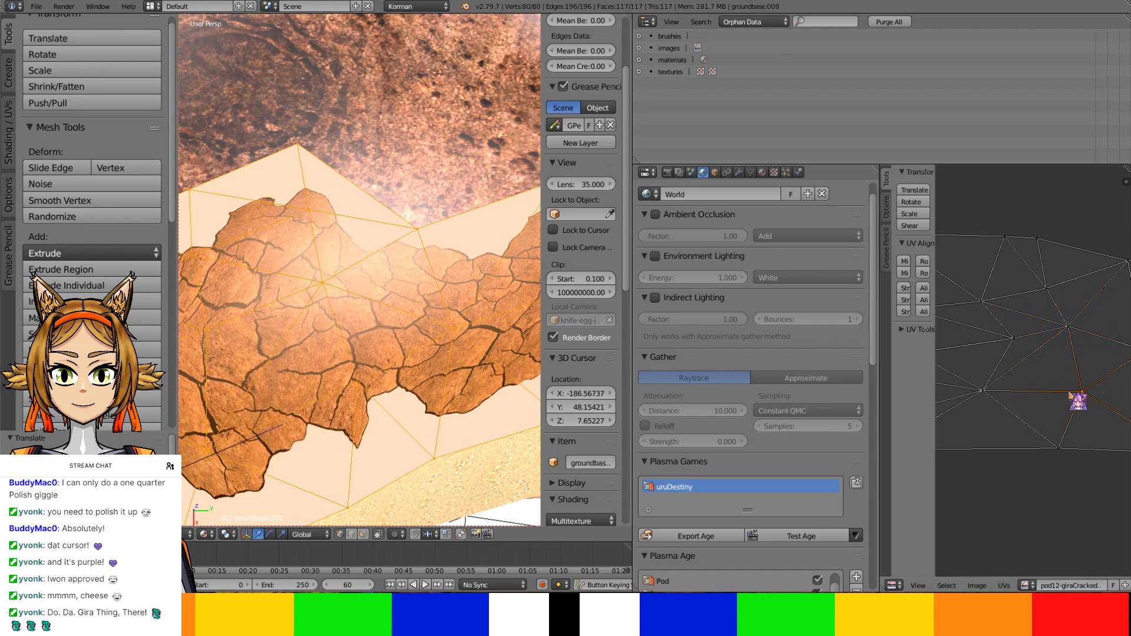
# Nudge the neighbouring lower and upper boundary UV vertices of that section to match the shifted interior pattern
pyautogui.moveTo(1058, 427); pyautogui.dragTo(1006, 416, button='middle')
pyautogui.moveTo(1006, 416); pyautogui.dragTo(1030, 415, button='right')
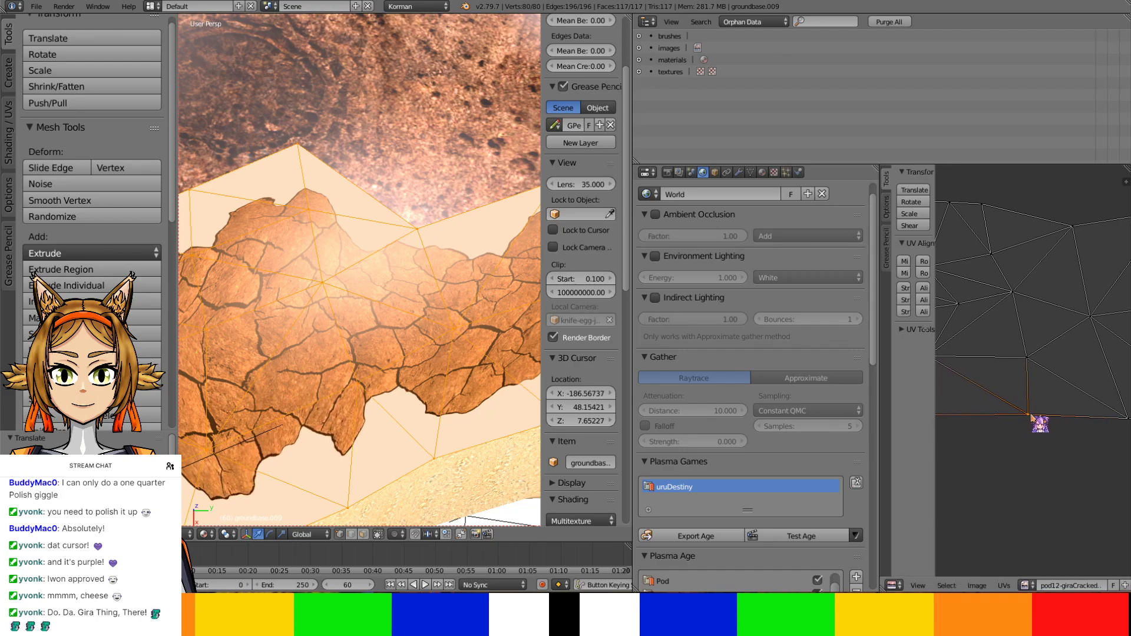
pyautogui.moveTo(1083, 415); pyautogui.dragTo(986, 398, button='middle')
pyautogui.moveTo(1014, 407); pyautogui.dragTo(1000, 399, button='right')
pyautogui.moveTo(981, 207)
pyautogui.mouseDown(button='right')
pyautogui.moveTo(998, 182)
pyautogui.moveTo(993, 217)
pyautogui.moveTo(981, 215)
pyautogui.mouseUp(button='right')
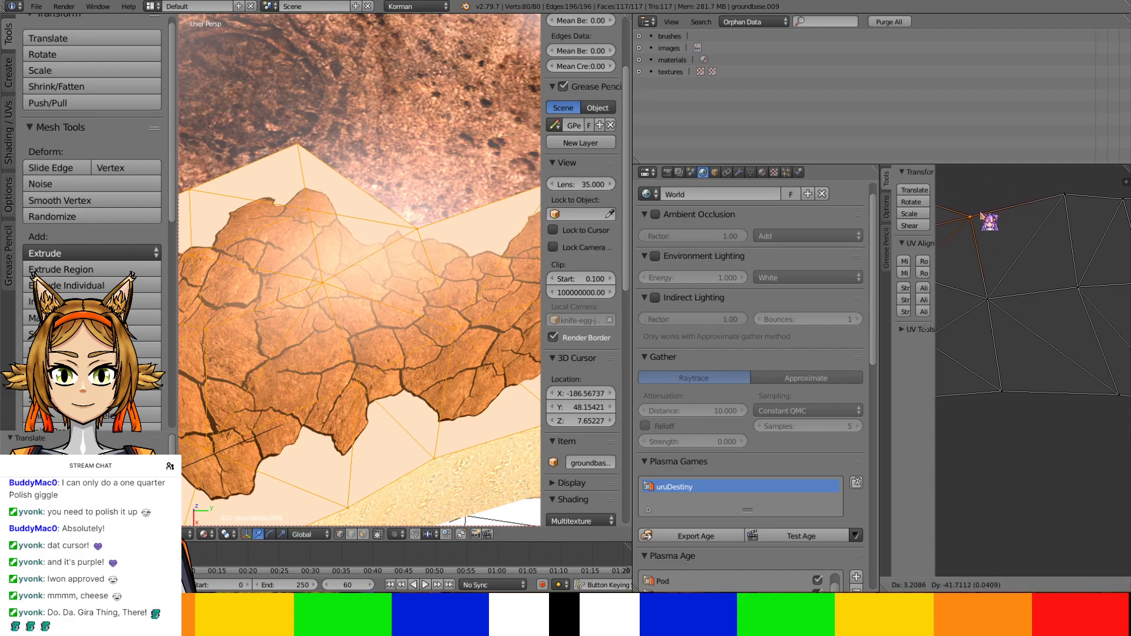
pyautogui.moveTo(1058, 199); pyautogui.dragTo(1048, 202, button='right')
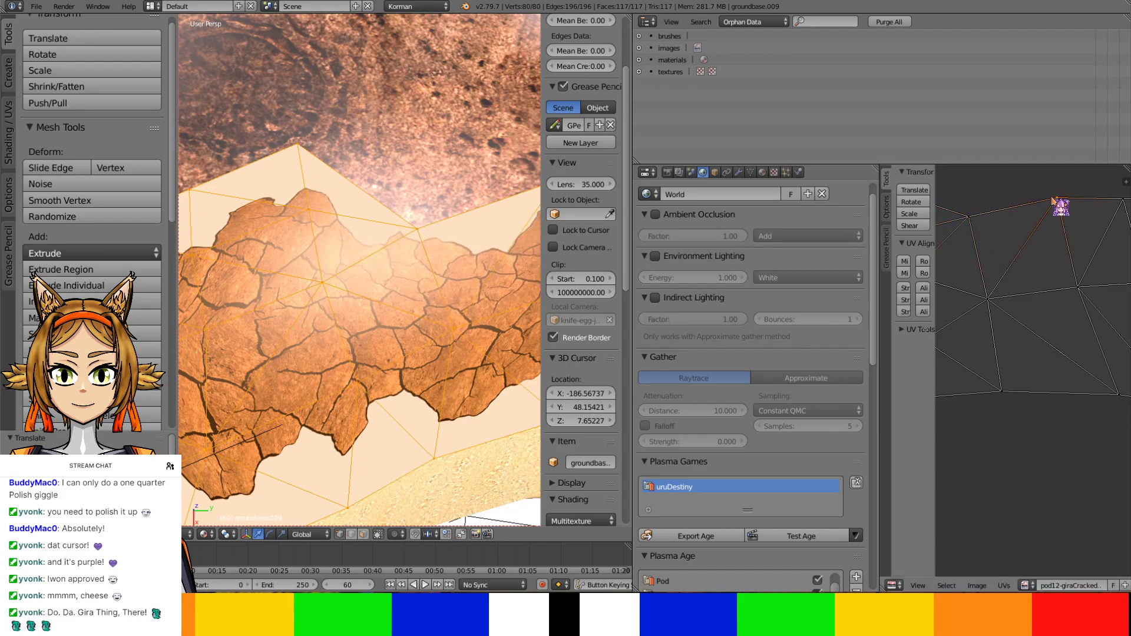
# Fine-tune a lower boundary UV vertex and the middle-row UV vertices between the far section and the texture to balance the rock shapes
pyautogui.keyDown('shift'); pyautogui.moveTo(406, 389); pyautogui.dragTo(271, 394, button='middle'); pyautogui.keyUp('shift')
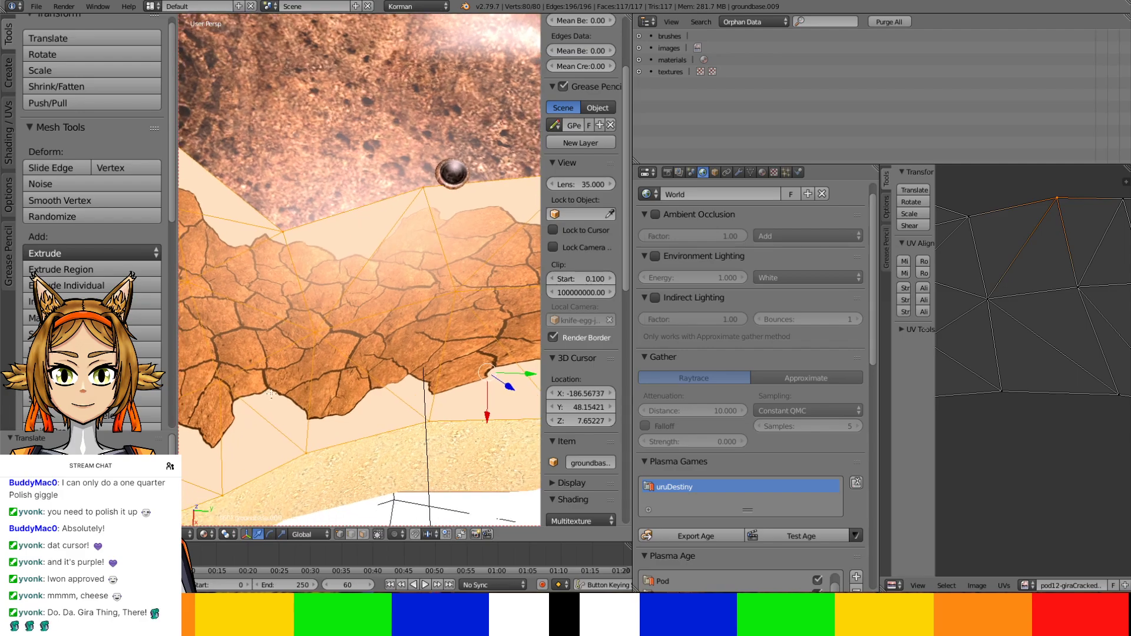
pyautogui.moveTo(973, 362); pyautogui.dragTo(1115, 359, button='middle')
pyautogui.moveTo(1065, 401); pyautogui.dragTo(1048, 405, button='right')
pyautogui.moveTo(1029, 297)
pyautogui.mouseDown(button='right')
pyautogui.moveTo(1020, 303)
pyautogui.moveTo(1021, 293)
pyautogui.mouseUp(button='right')
pyautogui.keyDown('shift'); pyautogui.moveTo(370, 377); pyautogui.dragTo(237, 370, button='middle'); pyautogui.keyUp('shift')
pyautogui.moveTo(1097, 284); pyautogui.dragTo(1113, 290, button='right')
# Try shifting the middle-row UV vertices just left of the texture rightward to reduce the stretched rocks
pyautogui.moveTo(365, 377); pyautogui.dragTo(277, 400, button='middle')
pyautogui.moveTo(1130, 282); pyautogui.dragTo(1053, 291, button='middle')
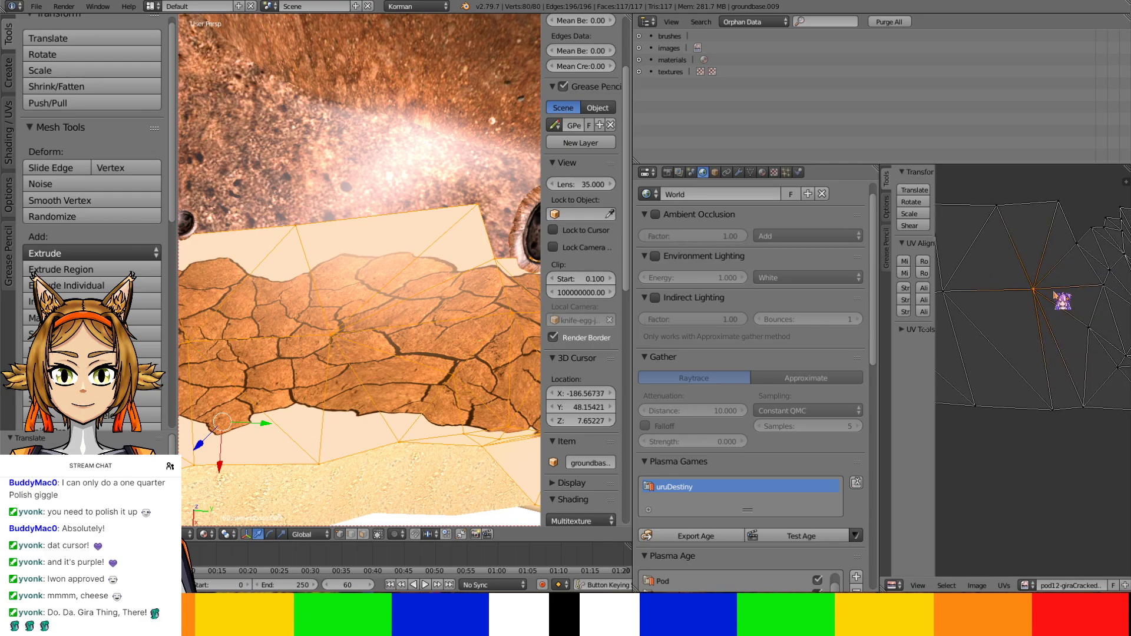
pyautogui.moveTo(1040, 295); pyautogui.dragTo(1053, 293, button='right')
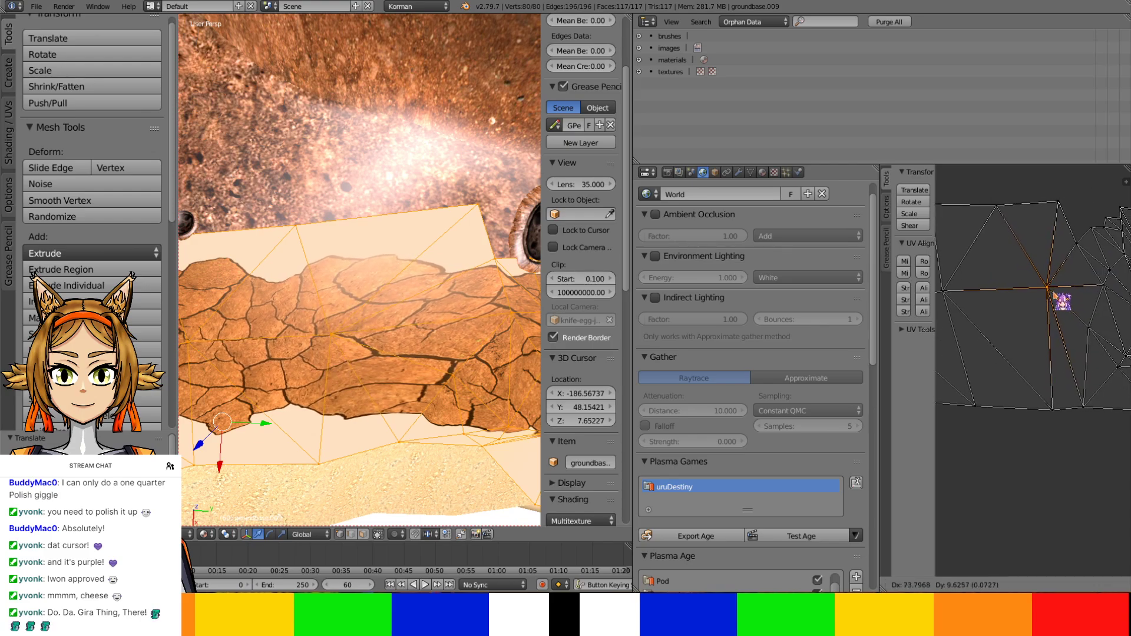
pyautogui.moveTo(956, 292); pyautogui.dragTo(974, 290, button='right')
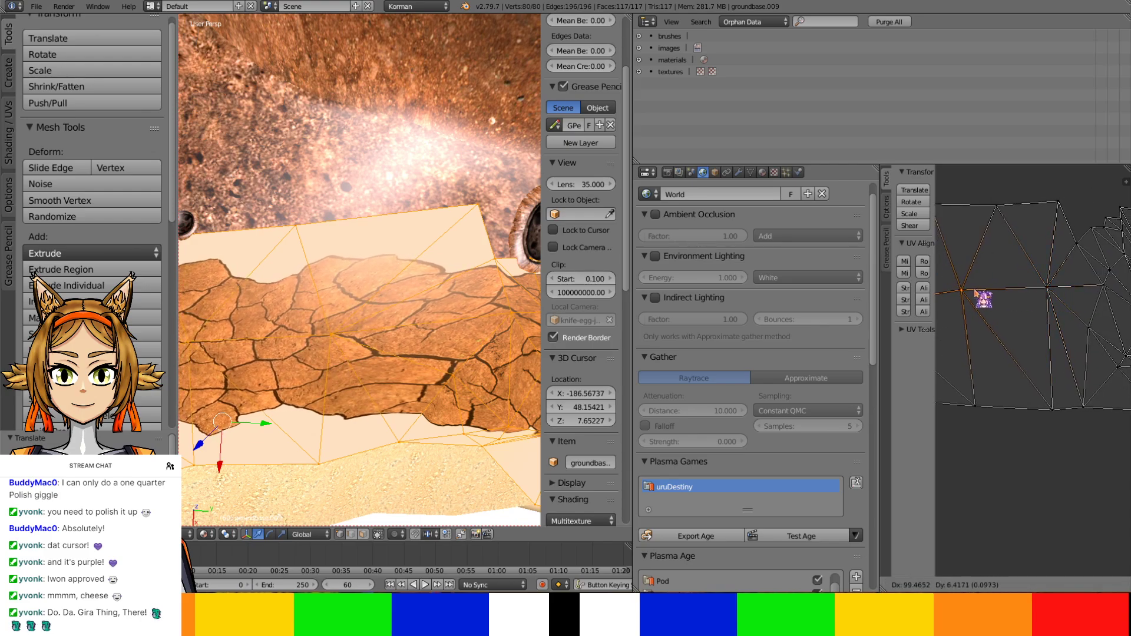
pyautogui.rightClick(974, 290)
# Reposition the middle-row UV vertex nearest the texture and its upper and lower boundary neighbours to correct the slanted, stretched rocks
pyautogui.moveTo(999, 208); pyautogui.dragTo(952, 216, button='right')
pyautogui.moveTo(1054, 411)
pyautogui.mouseDown(button='right')
pyautogui.moveTo(1009, 403)
pyautogui.moveTo(1080, 393)
pyautogui.moveTo(1043, 411)
pyautogui.mouseUp(button='right')
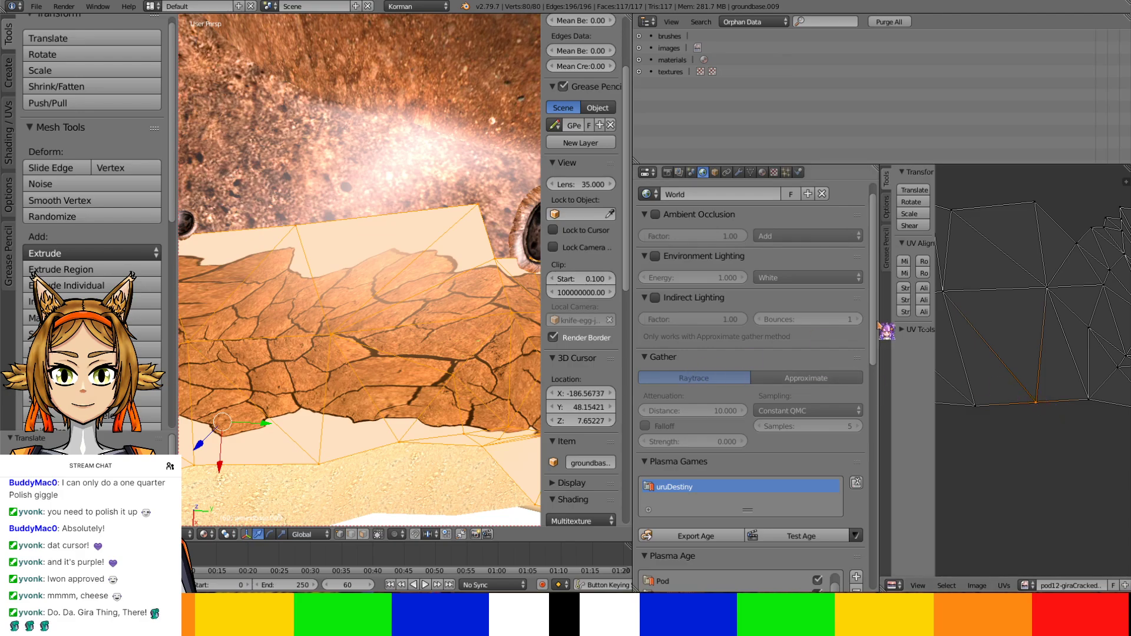
pyautogui.moveTo(1046, 291); pyautogui.dragTo(1021, 300, button='right')
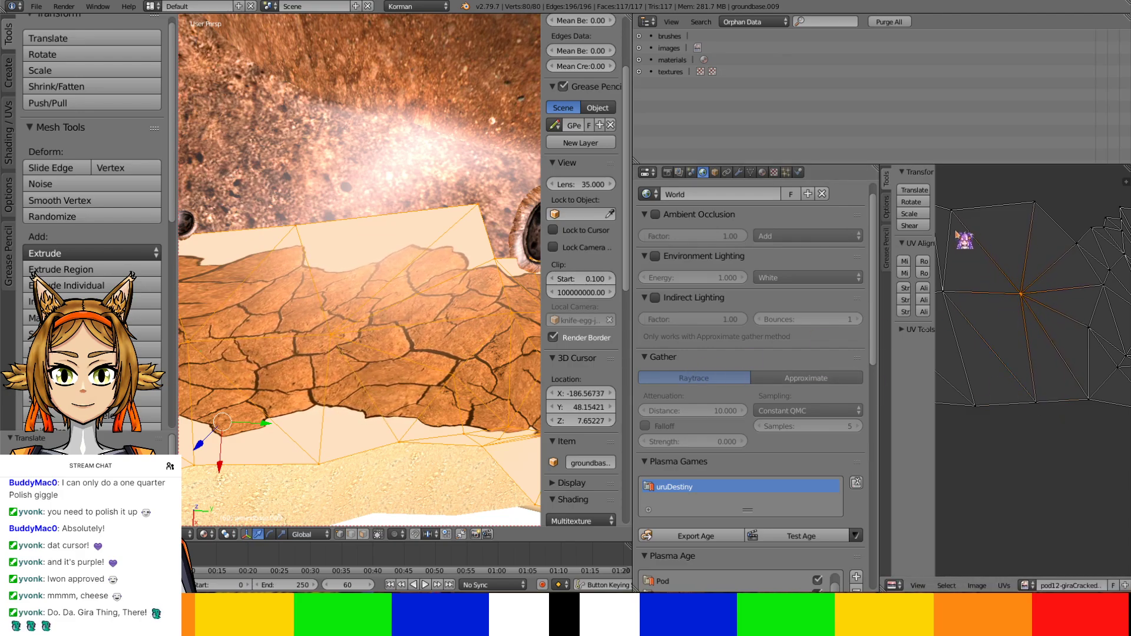
pyautogui.moveTo(956, 214); pyautogui.dragTo(995, 237, button='right')
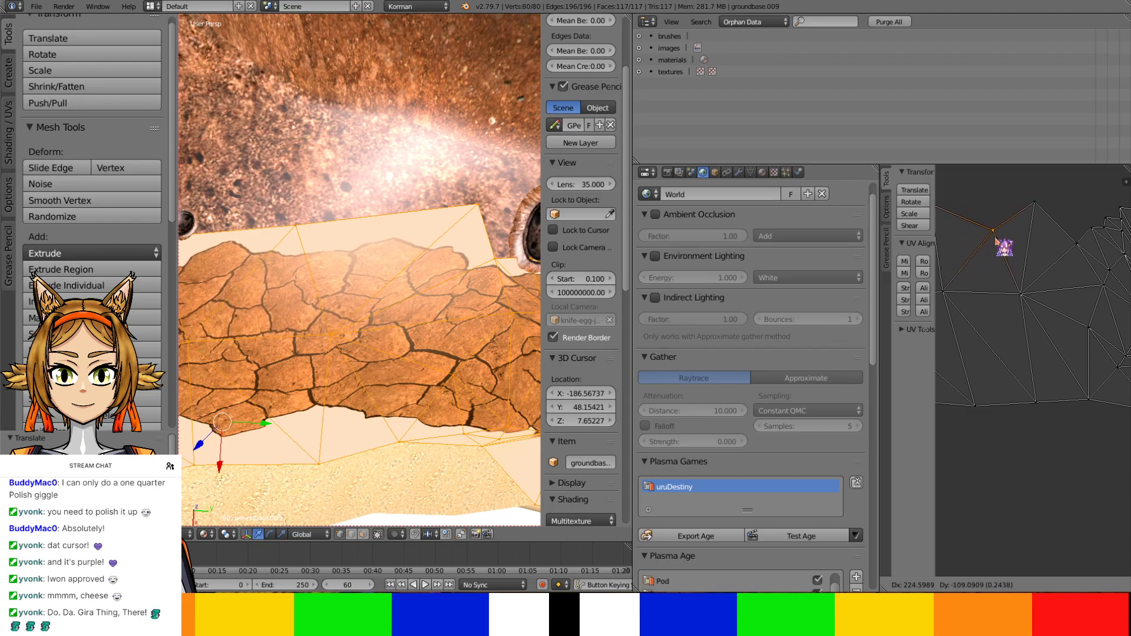
# Move the next lower boundary UV vertex on the left slightly up to refine the strip's lower rock outline
pyautogui.moveTo(422, 386); pyautogui.dragTo(458, 390, button='middle')
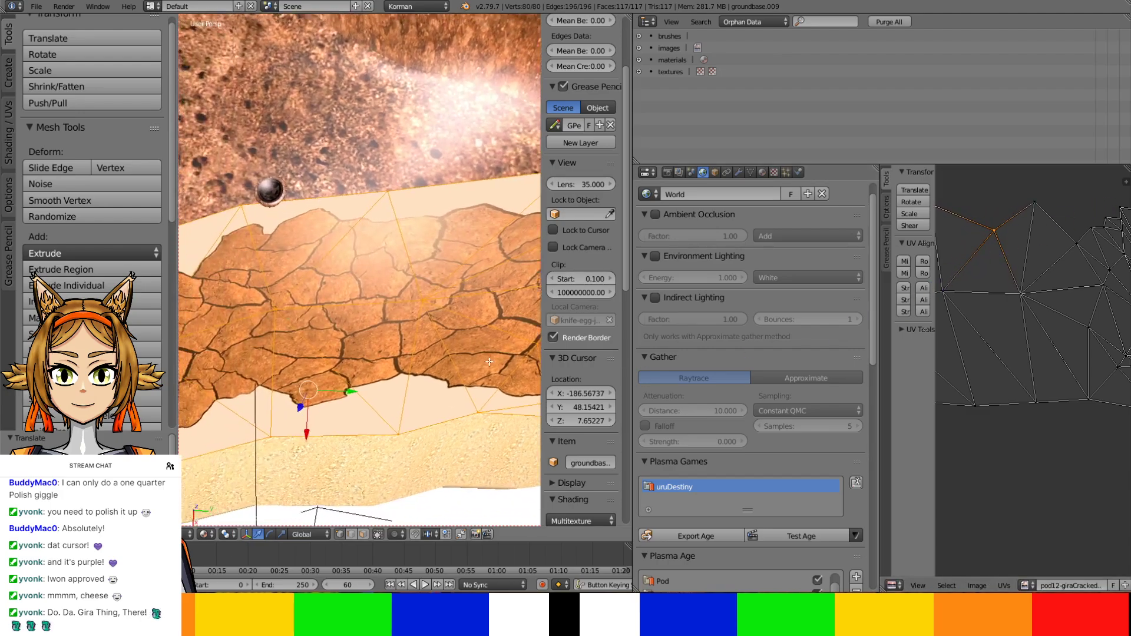
pyautogui.press('g')
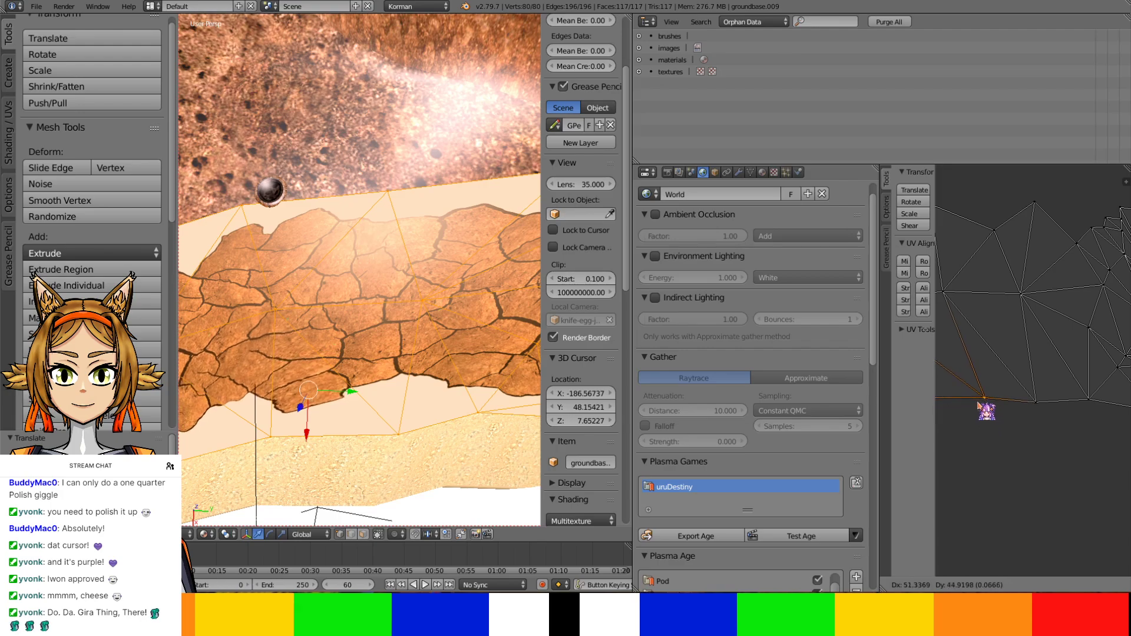
pyautogui.click(973, 399)
pyautogui.moveTo(350, 400); pyautogui.dragTo(348, 369, button='middle')
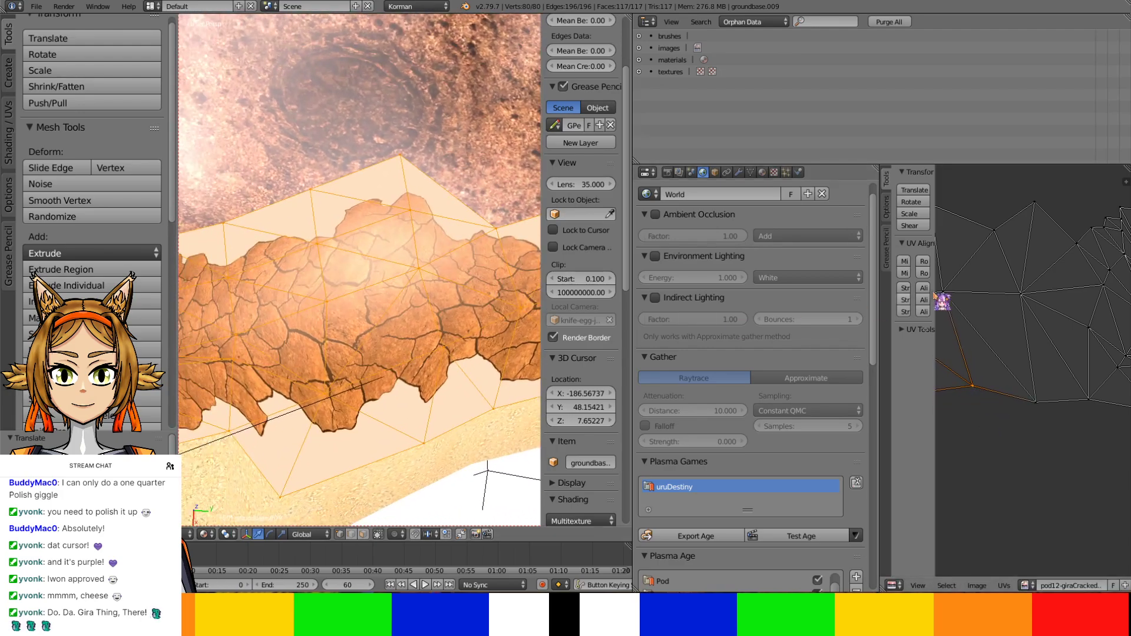
pyautogui.moveTo(920, 311); pyautogui.dragTo(972, 305, button='middle')
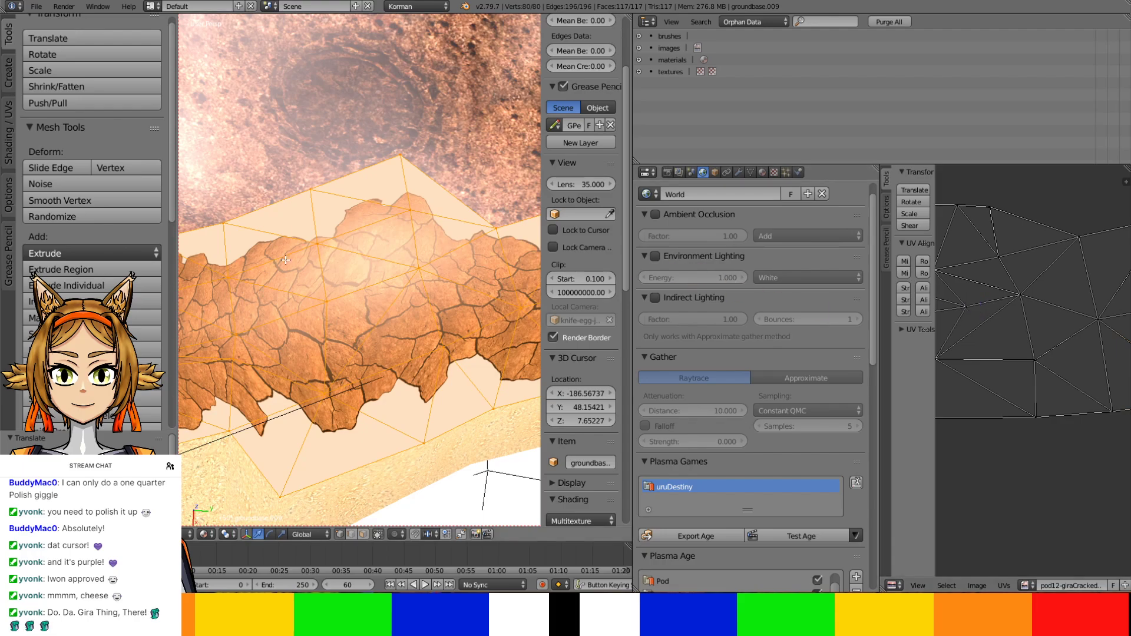
pyautogui.keyDown('shift'); pyautogui.moveTo(347, 286); pyautogui.dragTo(469, 282, button='middle'); pyautogui.keyUp('shift')
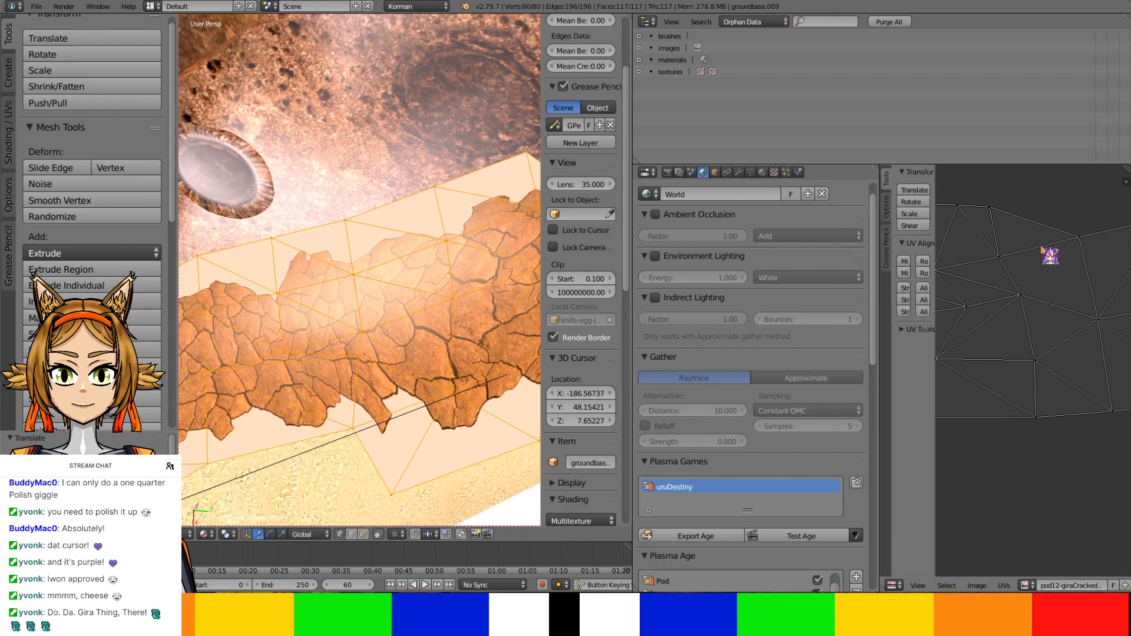
pyautogui.rightClick(1056, 236)
pyautogui.rightClick(999, 216)
pyautogui.press('g')
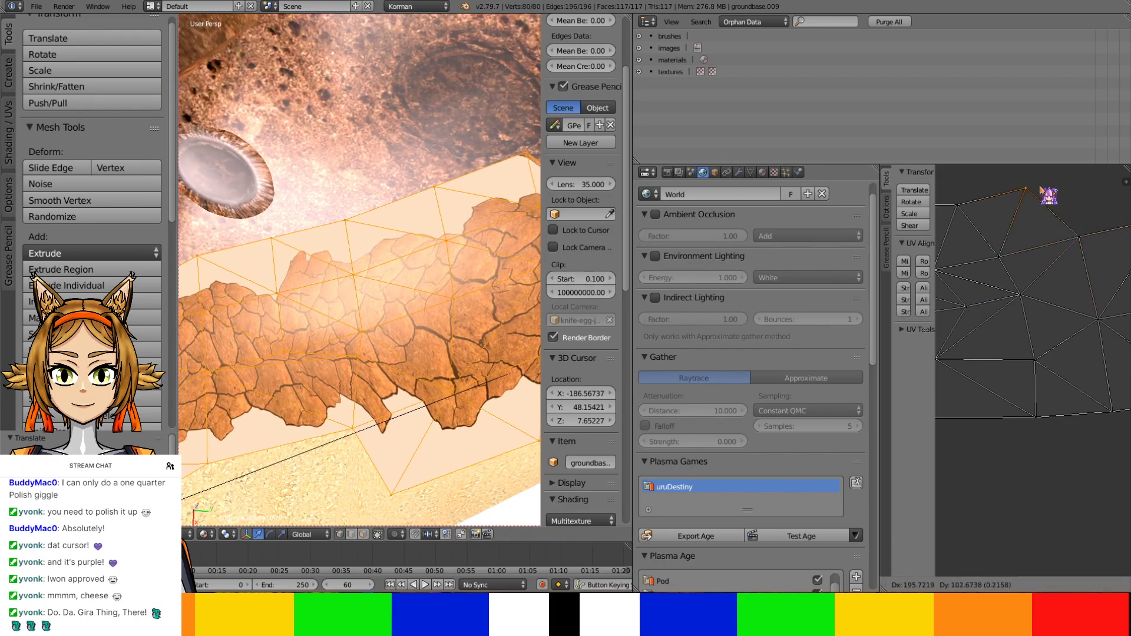
pyautogui.rightClick(1041, 189)
# Shift the upper boundary UV vertices of the next stretch and the middle-row vertices beneath them to even out the rock shapes
pyautogui.scroll(-1, 458, 290)
pyautogui.scroll(-1, 458, 289)
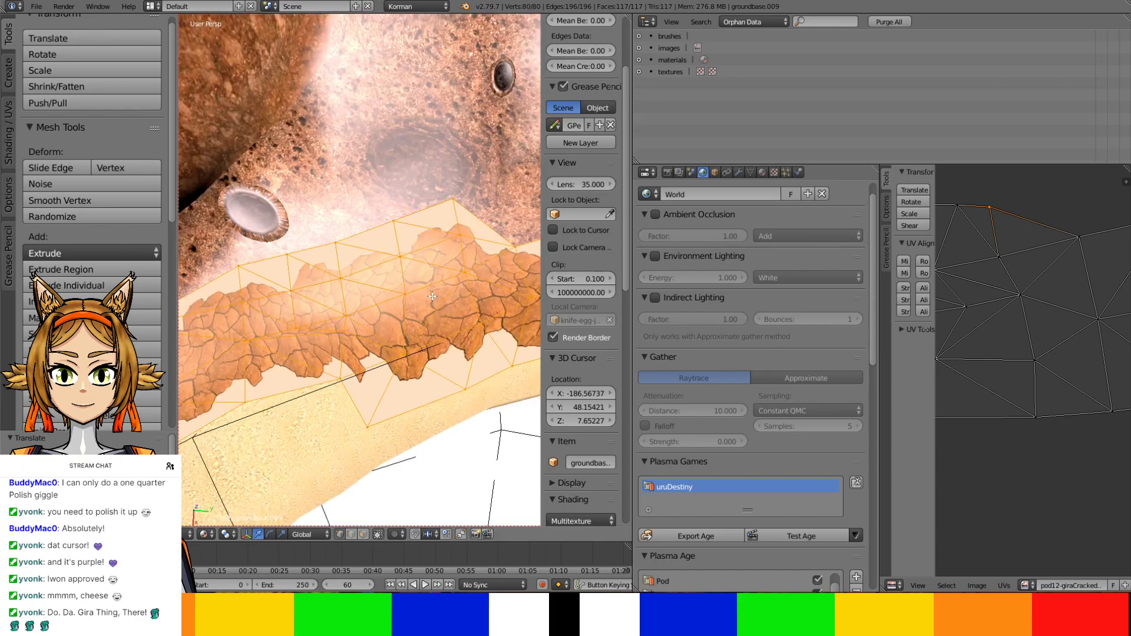
pyautogui.scroll(-2, 1025, 271)
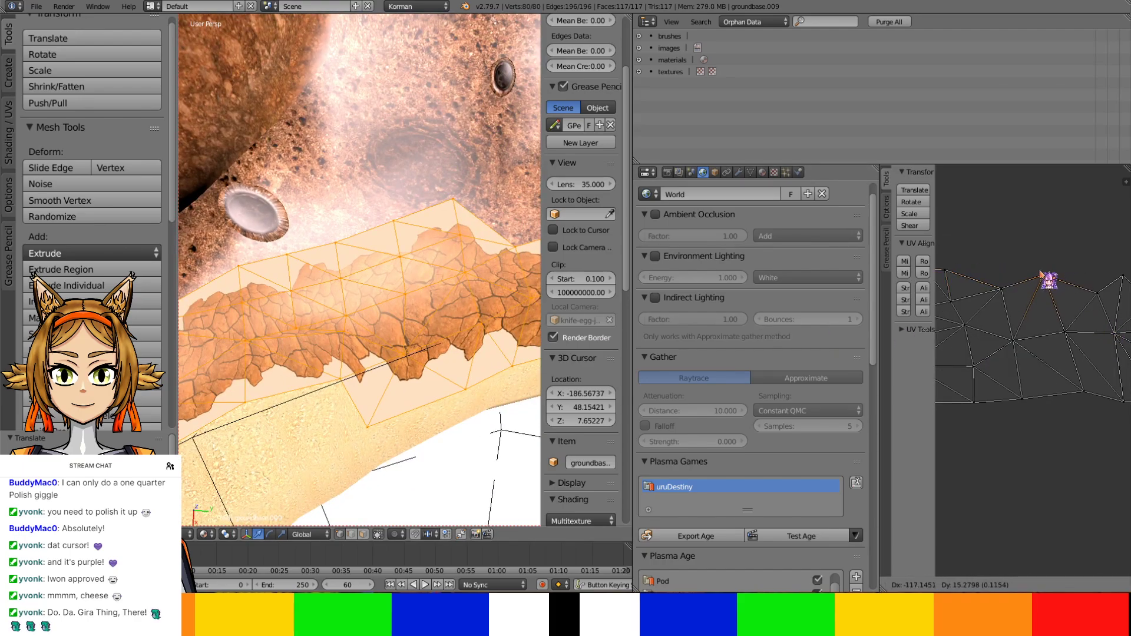
pyautogui.moveTo(1052, 289); pyautogui.dragTo(1091, 278, button='middle')
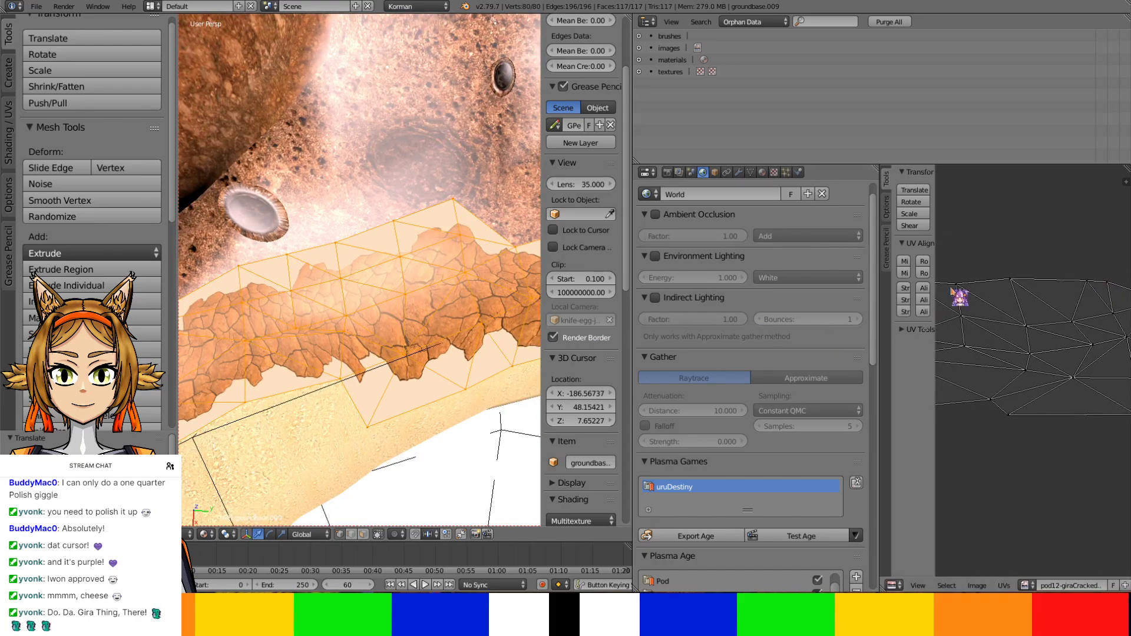
pyautogui.rightClick(1087, 281)
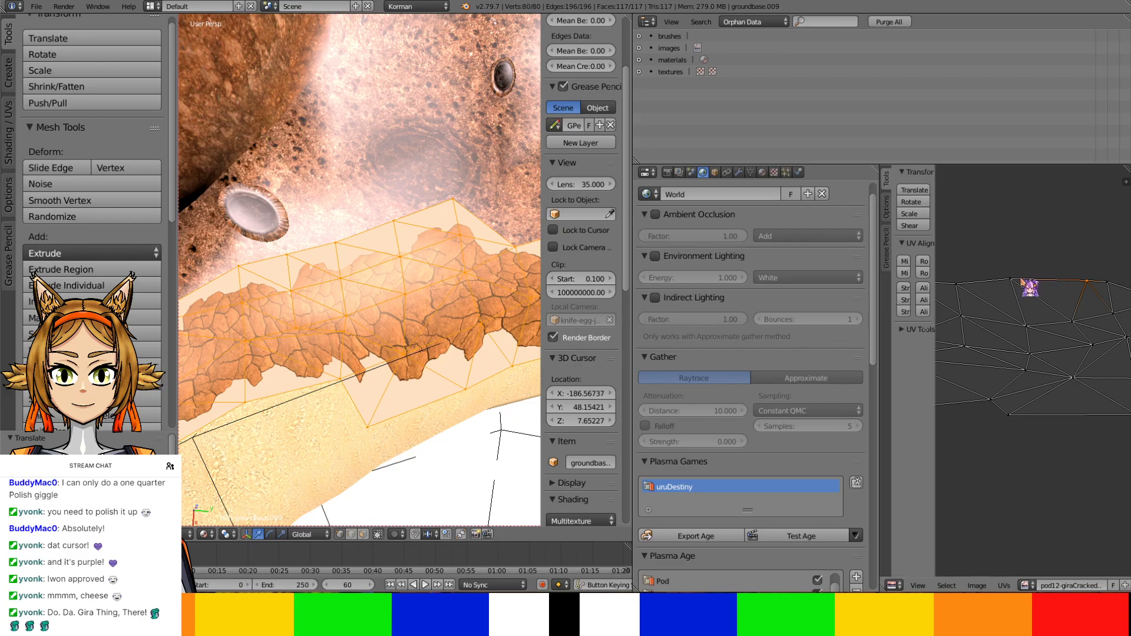
pyautogui.press('g')
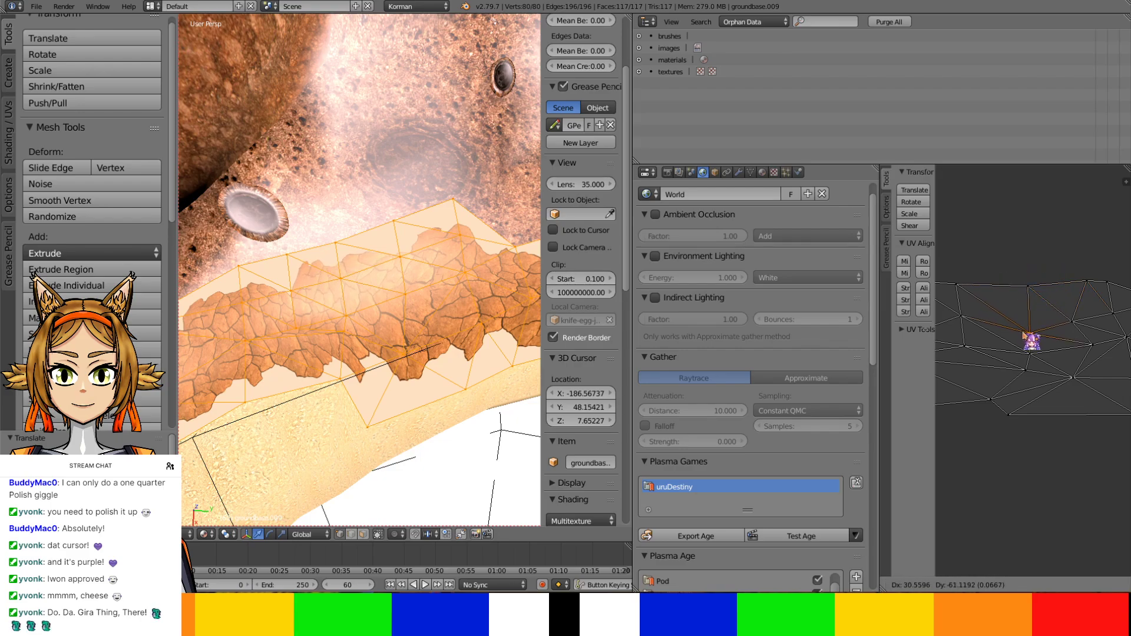
pyautogui.click(1028, 335)
pyautogui.moveTo(1003, 332); pyautogui.dragTo(1026, 311, button='middle')
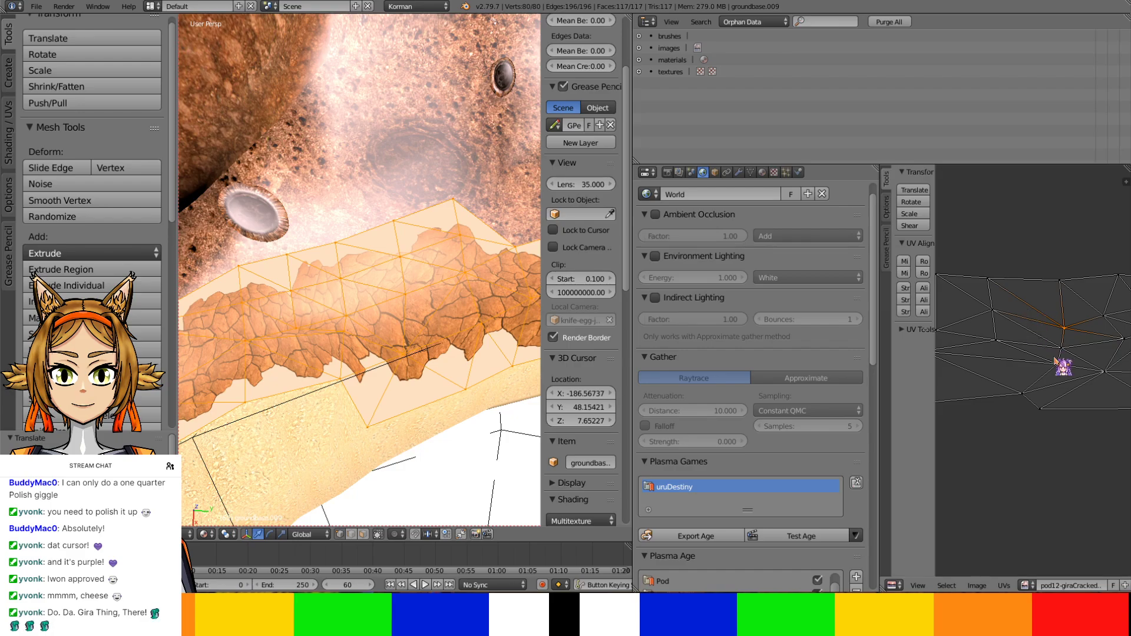
pyautogui.moveTo(1055, 361); pyautogui.dragTo(1075, 333, button='right')
pyautogui.click(1074, 334)
pyautogui.moveTo(1042, 338); pyautogui.dragTo(1109, 334, button='middle')
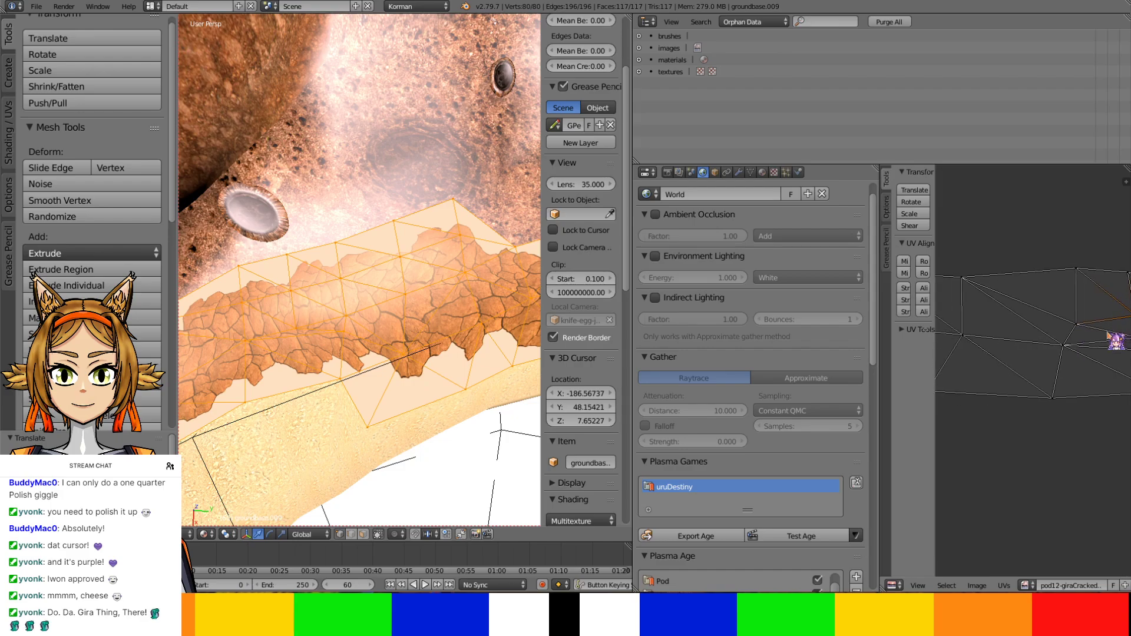
# Shift the upper, middle-row and lower boundary UV vertices of the next section toward the strip's far-left end slightly right to balance the rocks
pyautogui.keyDown('shift'); pyautogui.moveTo(323, 358); pyautogui.dragTo(401, 322, button='middle'); pyautogui.keyUp('shift')
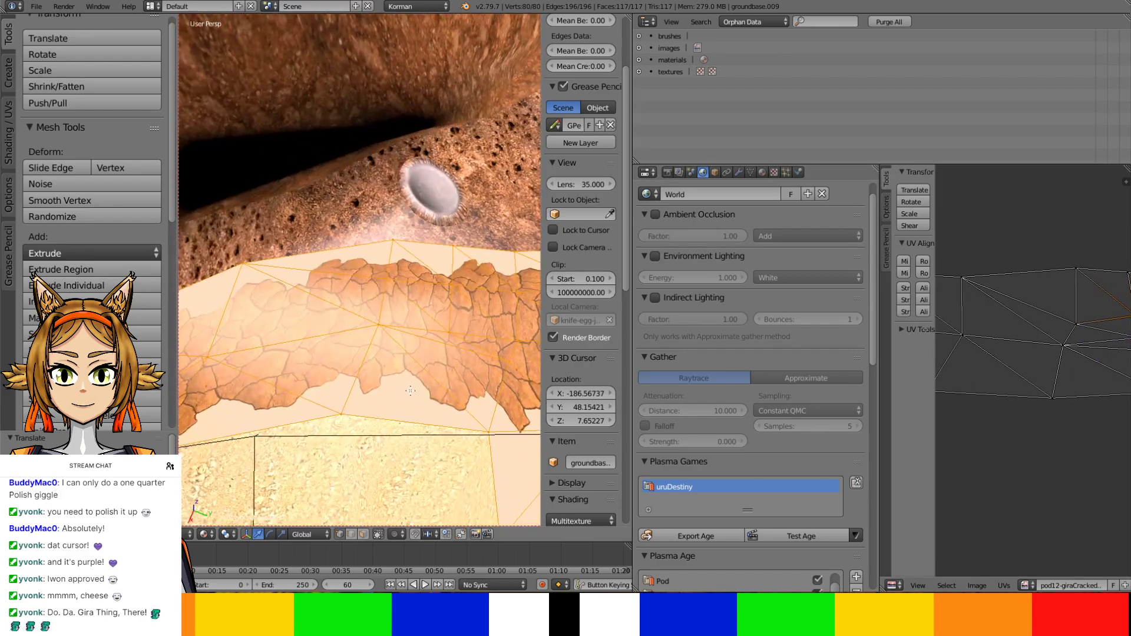
pyautogui.rightClick(1055, 391)
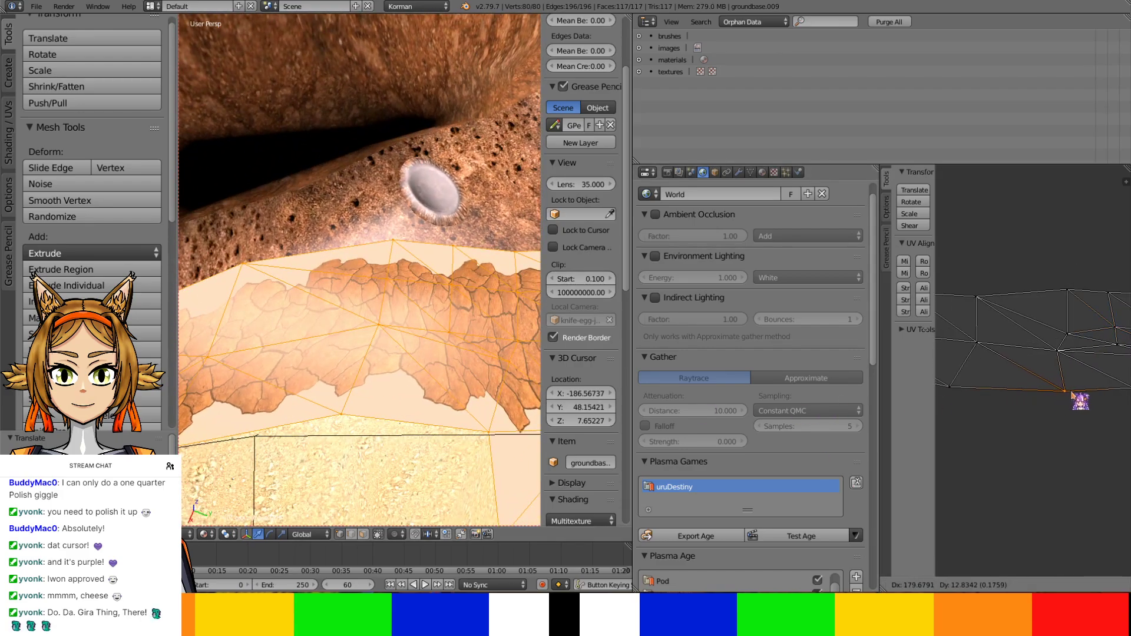
pyautogui.press('g')
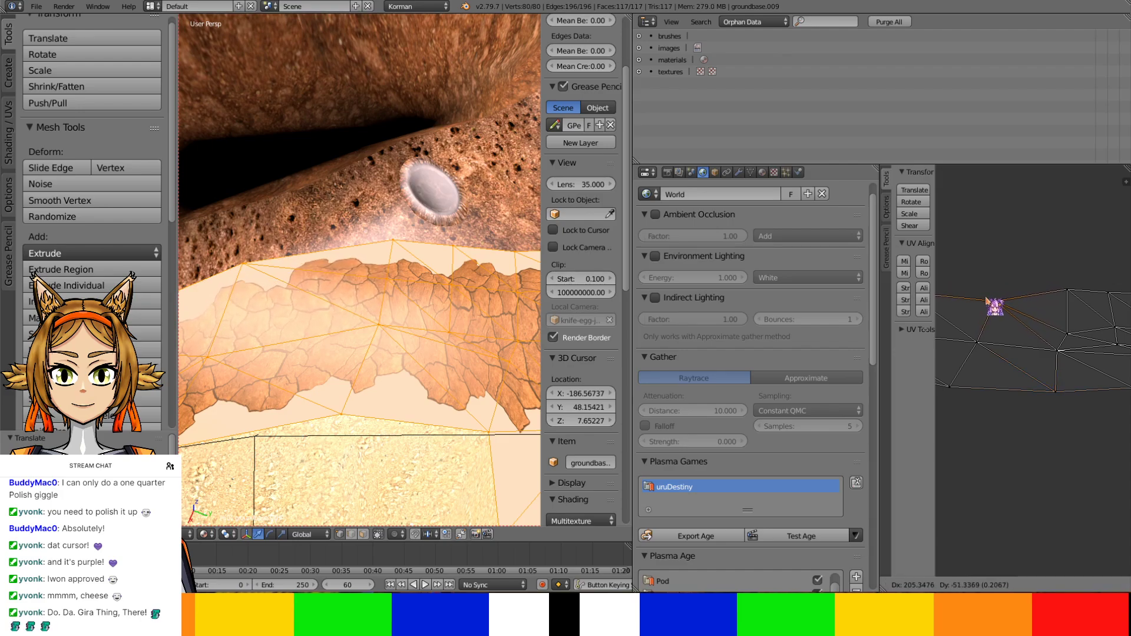
pyautogui.click(995, 301)
pyautogui.press('g')
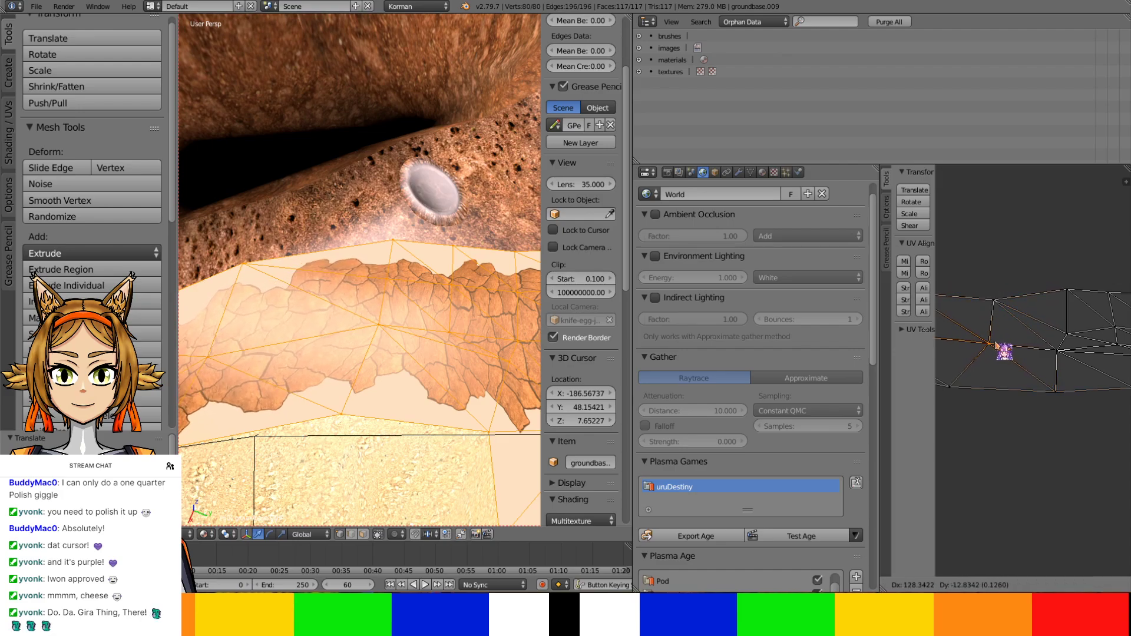
pyautogui.click(971, 398)
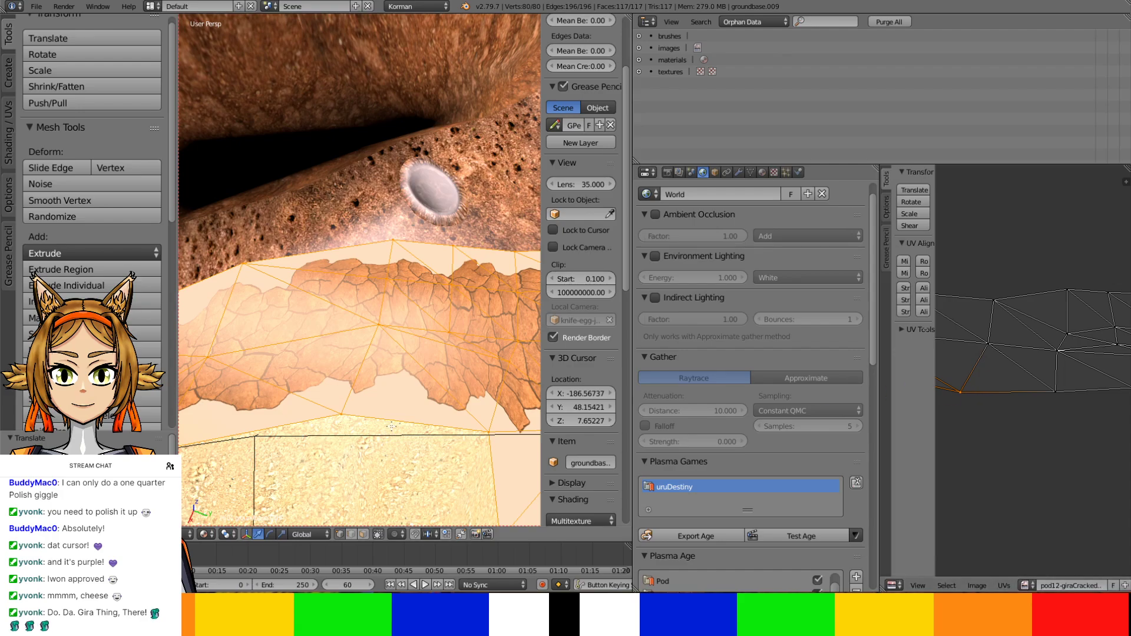
# Move the lower corner and middle end UV vertices at the strip's far-left end down and left to straighten the rocks there
pyautogui.keyDown('shift'); pyautogui.moveTo(354, 396); pyautogui.dragTo(508, 355, button='middle'); pyautogui.keyUp('shift')
pyautogui.moveTo(1032, 356); pyautogui.dragTo(1130, 352, button='middle')
pyautogui.rightClick(944, 359)
pyautogui.press('g')
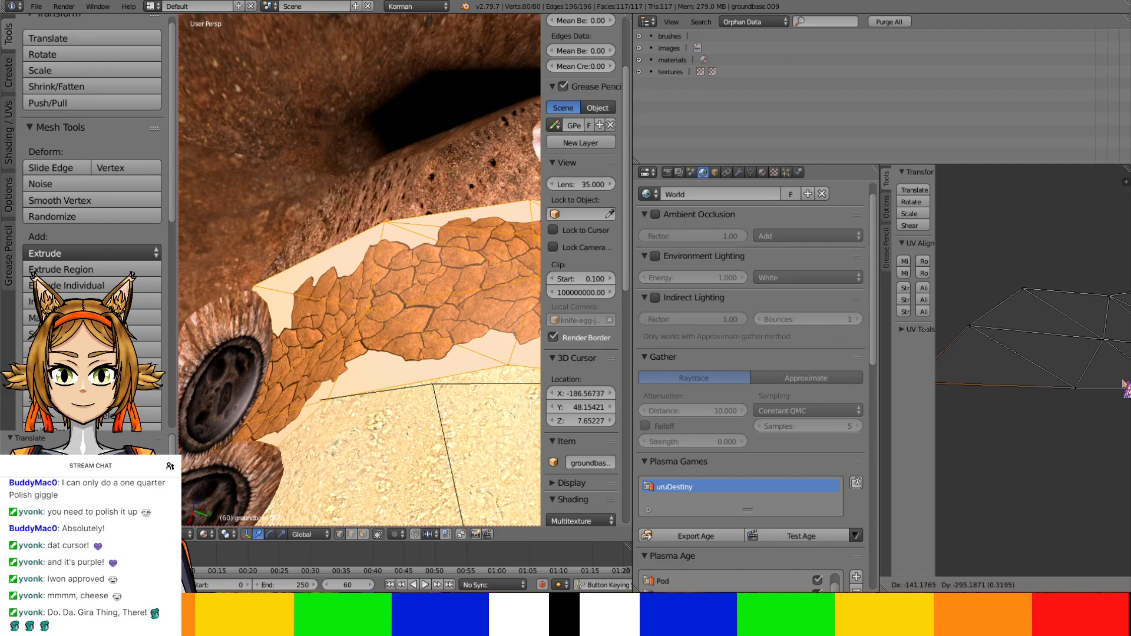
pyautogui.click(1015, 368)
pyautogui.rightClick(963, 328)
pyautogui.press('g')
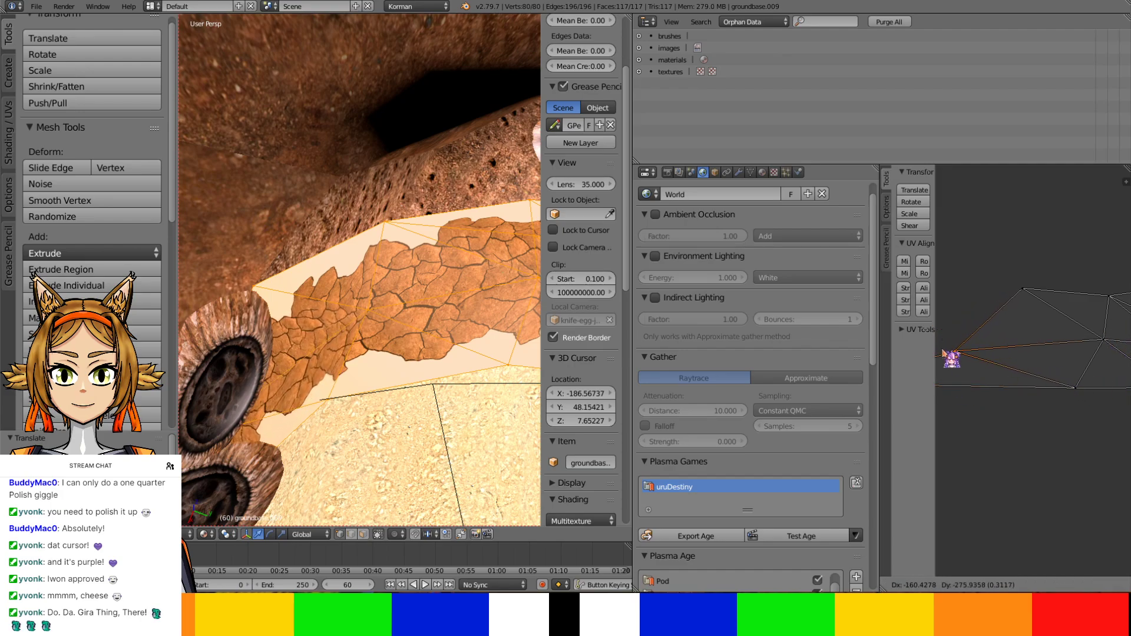
pyautogui.click(938, 362)
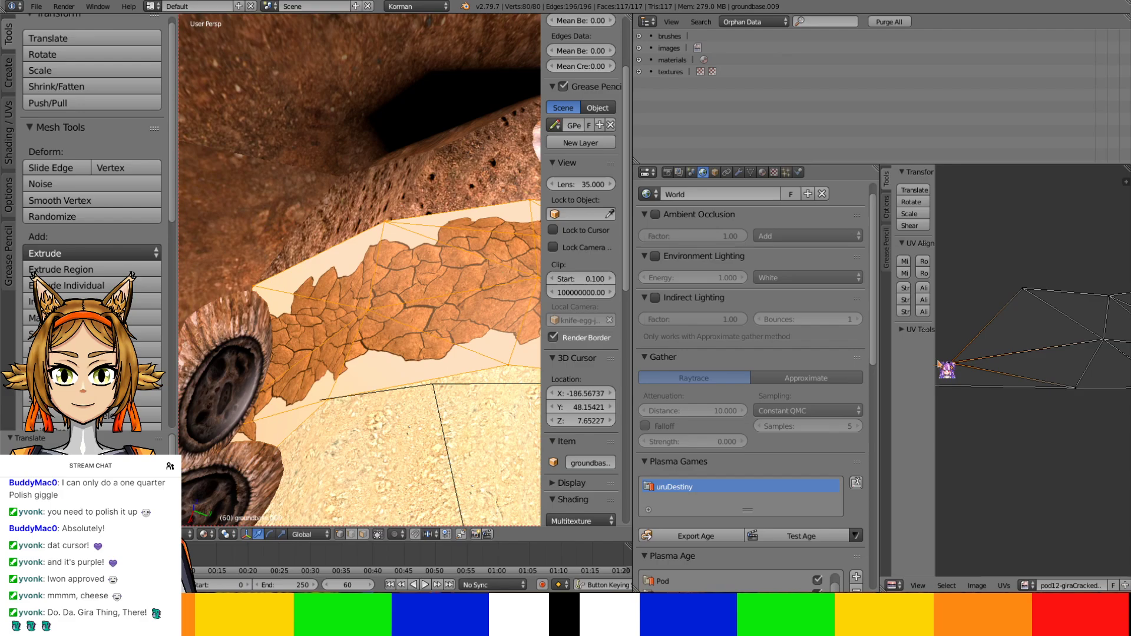
# Move the upper corner UV vertex at the far-left end further left and raise the middle end vertex slightly
pyautogui.rightClick(1025, 290)
pyautogui.press('g')
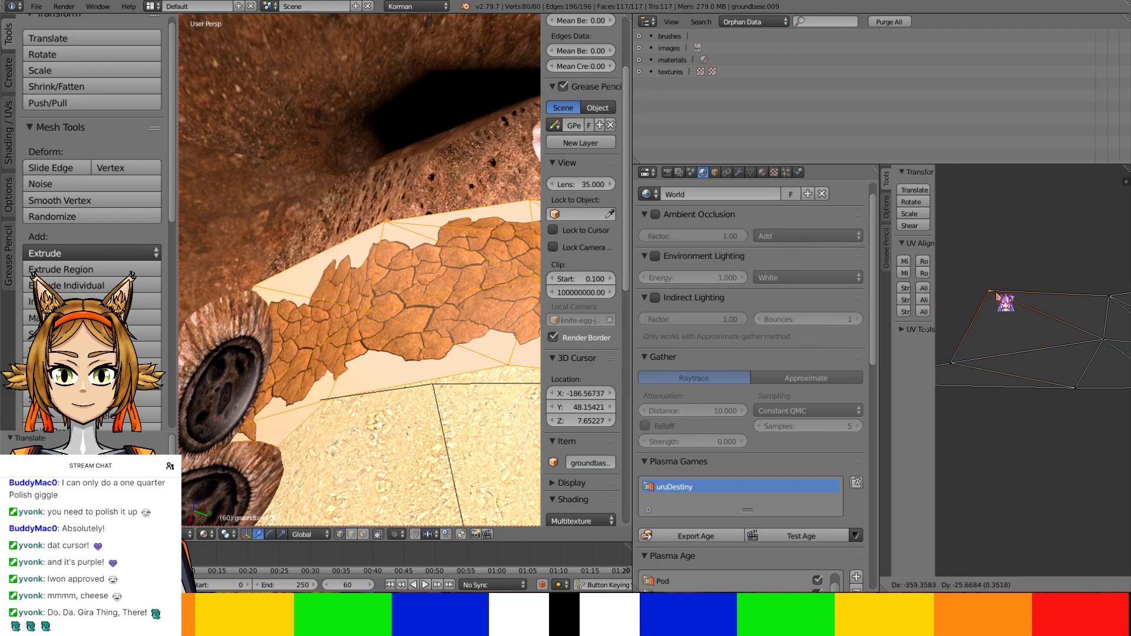
pyautogui.click(999, 295)
pyautogui.rightClick(967, 368)
pyautogui.press('g')
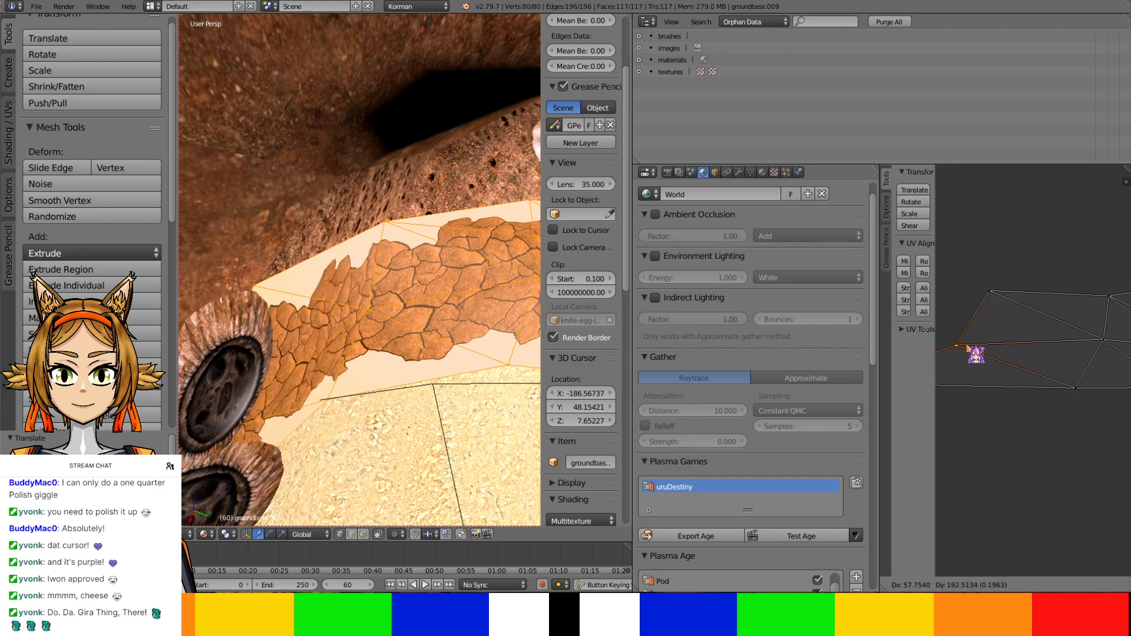
pyautogui.click(969, 353)
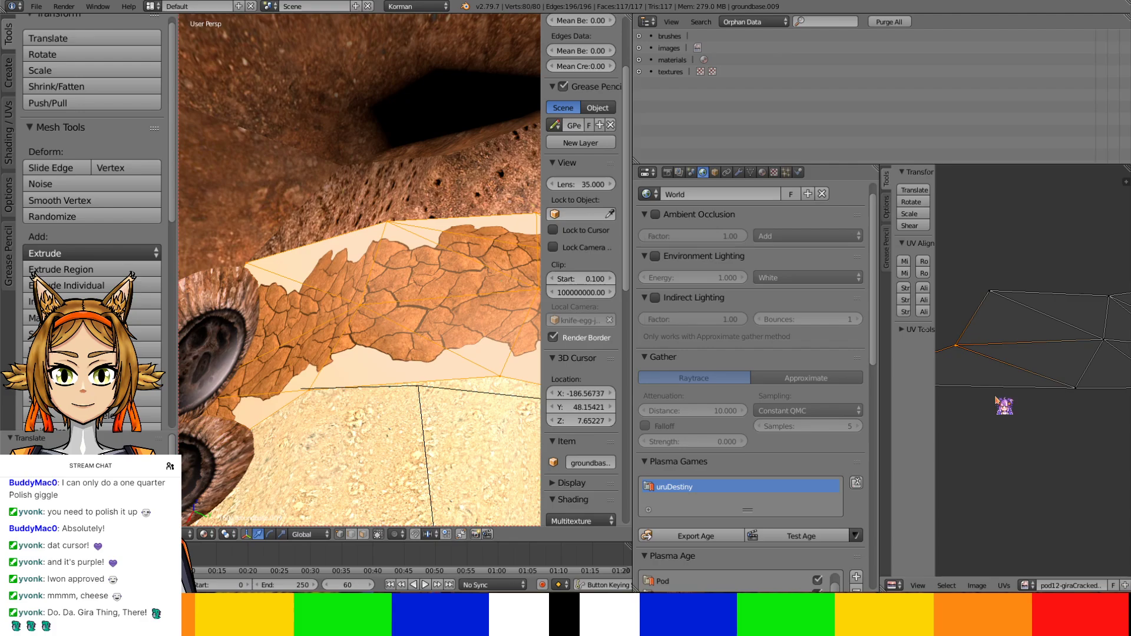
# Move the lower boundary UV vertex beside the far-left end slightly left and the upper boundary vertex opposite it right and up
pyautogui.rightClick(1077, 389)
pyautogui.press('g')
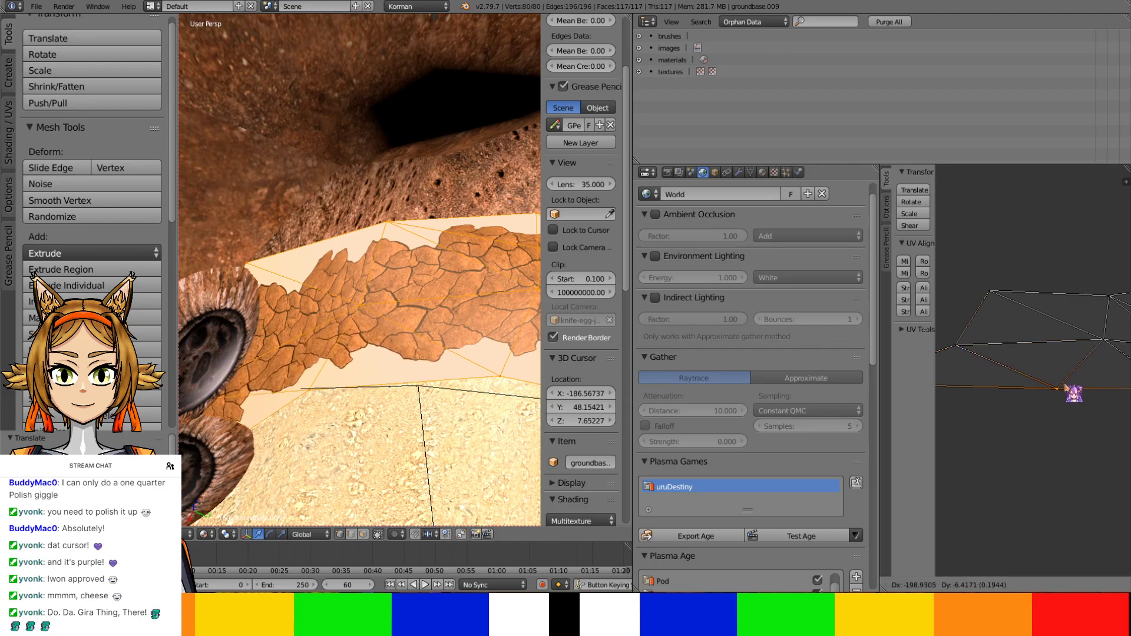
pyautogui.click(1064, 389)
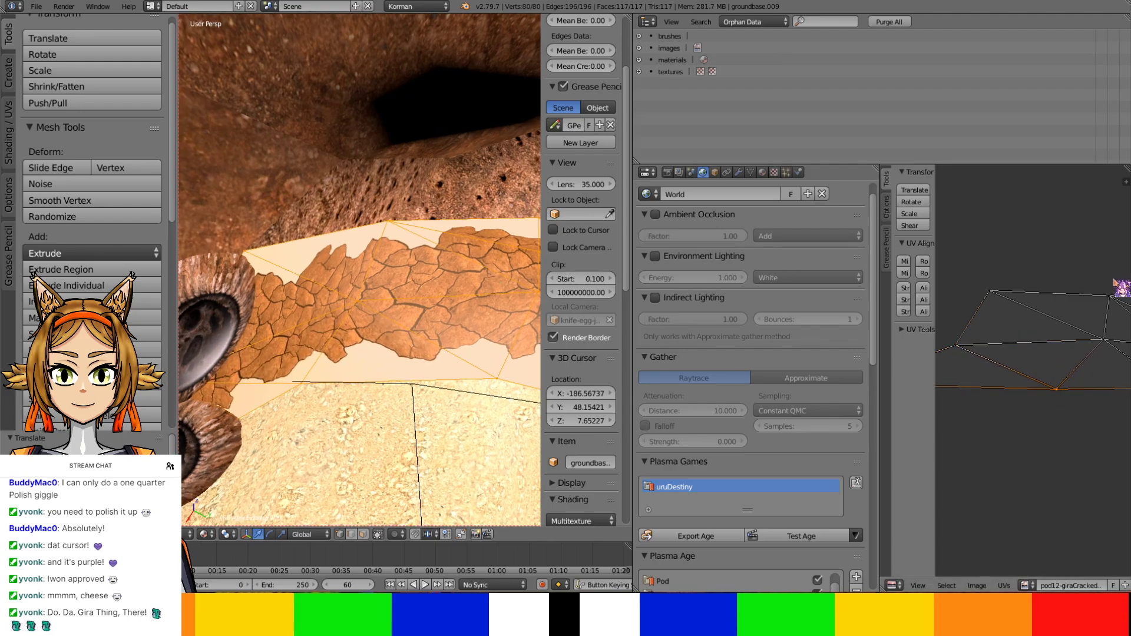
pyautogui.rightClick(1112, 295)
pyautogui.press('g')
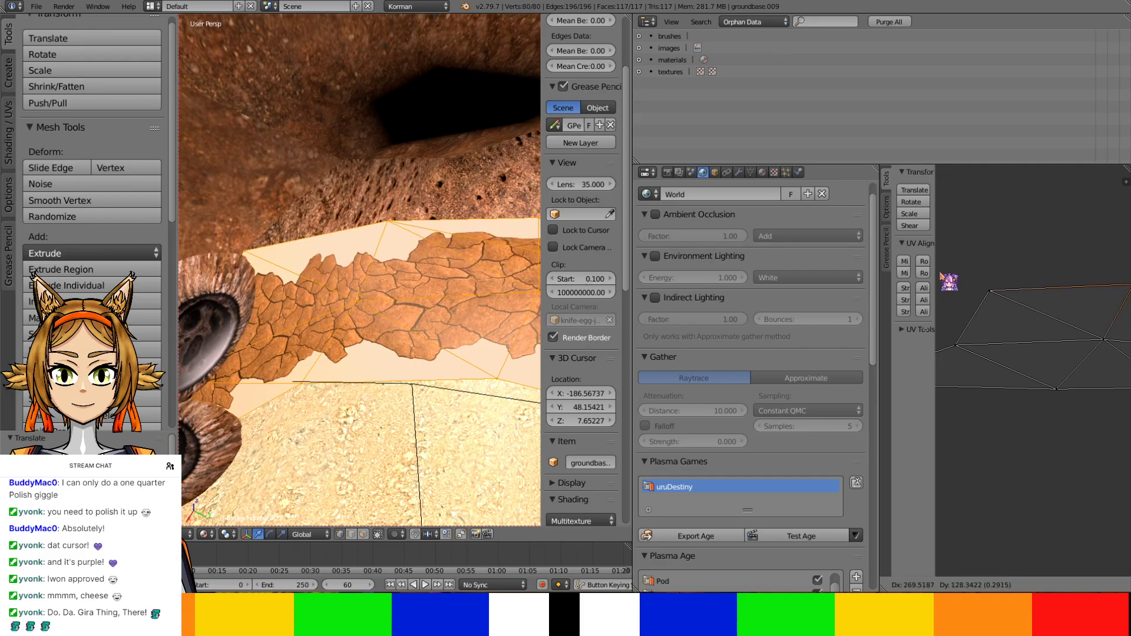
pyautogui.click(949, 284)
# Leave Edit Mode and inspect the textured ground strip and the surrounding scene from several angles
pyautogui.press('Tab')
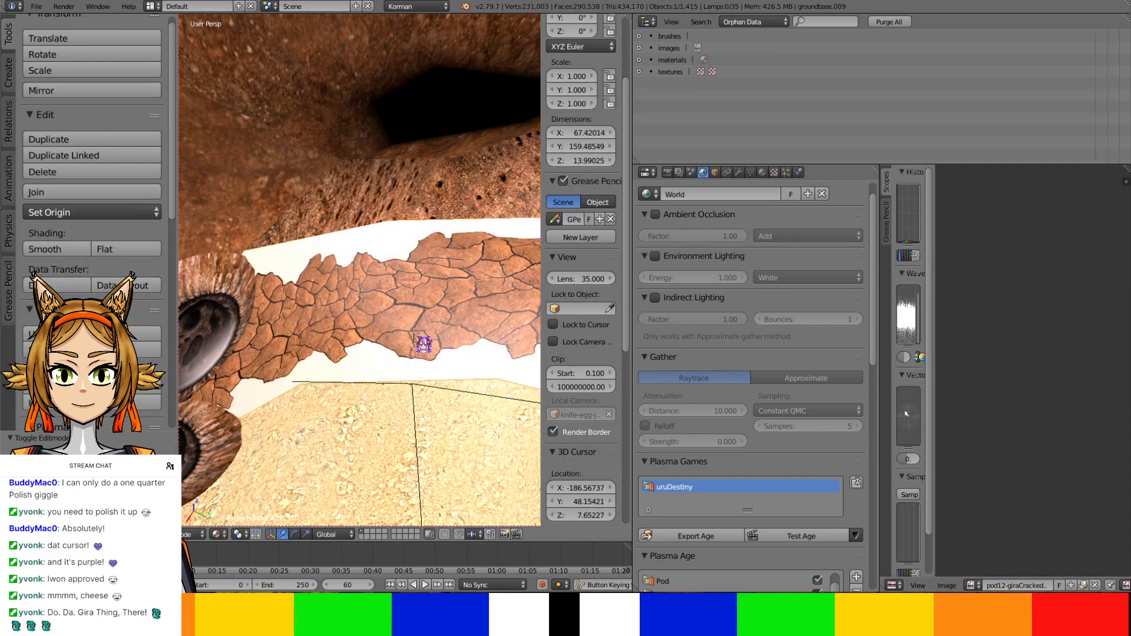
pyautogui.moveTo(424, 346)
pyautogui.mouseDown(button='middle')
pyautogui.moveTo(317, 268)
pyautogui.moveTo(457, 328)
pyautogui.moveTo(413, 345)
pyautogui.mouseUp(button='middle')
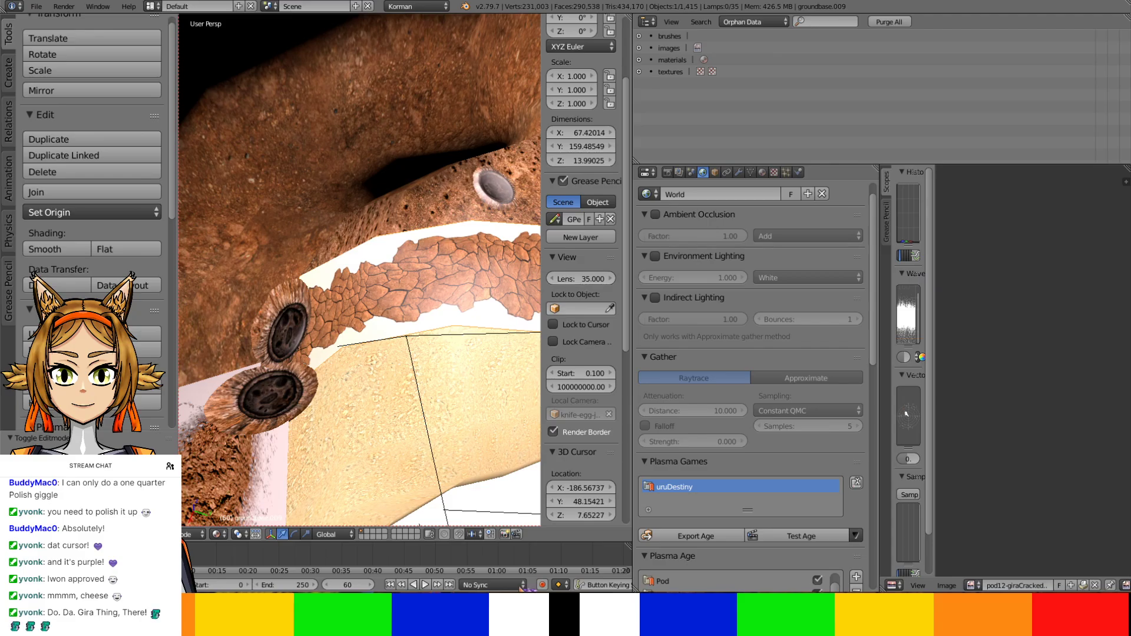
pyautogui.moveTo(374, 320); pyautogui.dragTo(397, 191, button='middle')
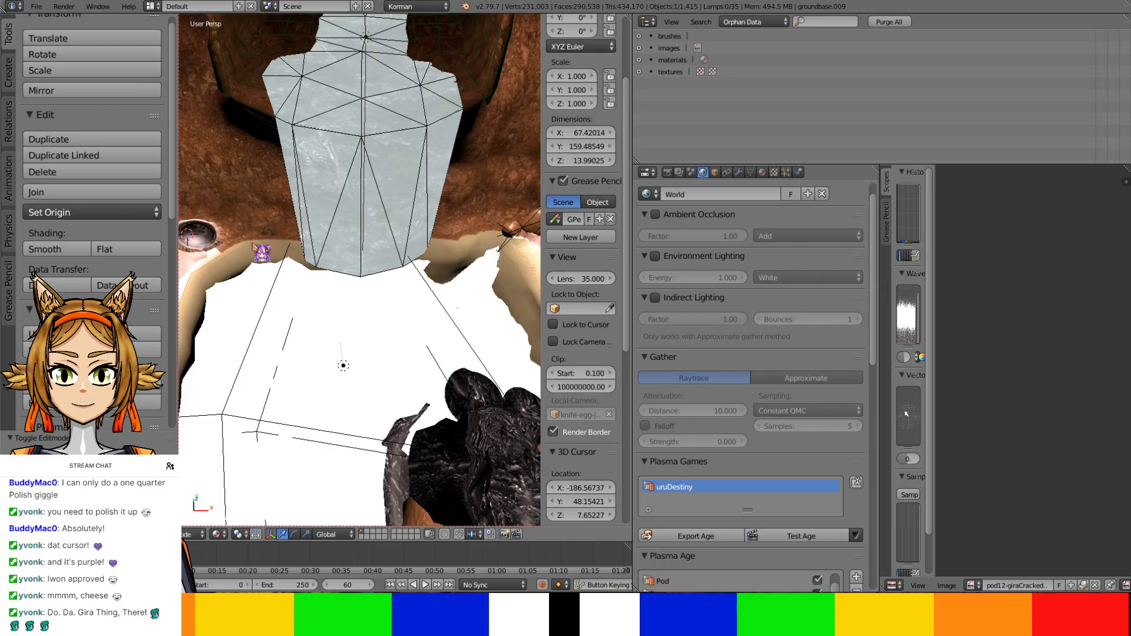
pyautogui.moveTo(393, 277); pyautogui.dragTo(350, 434, button='middle')
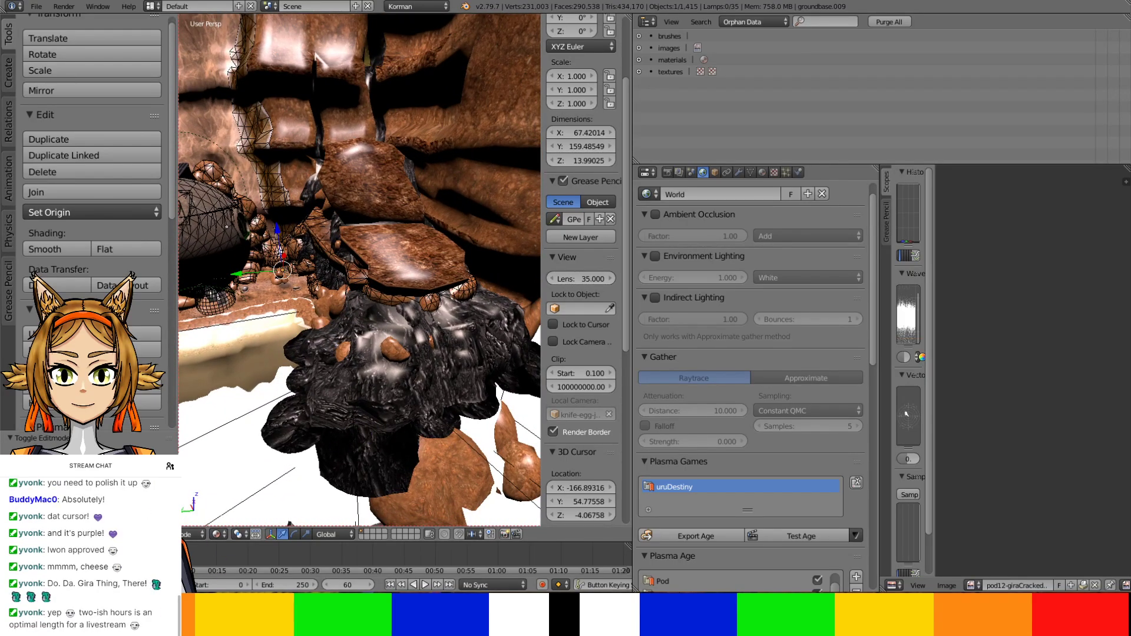